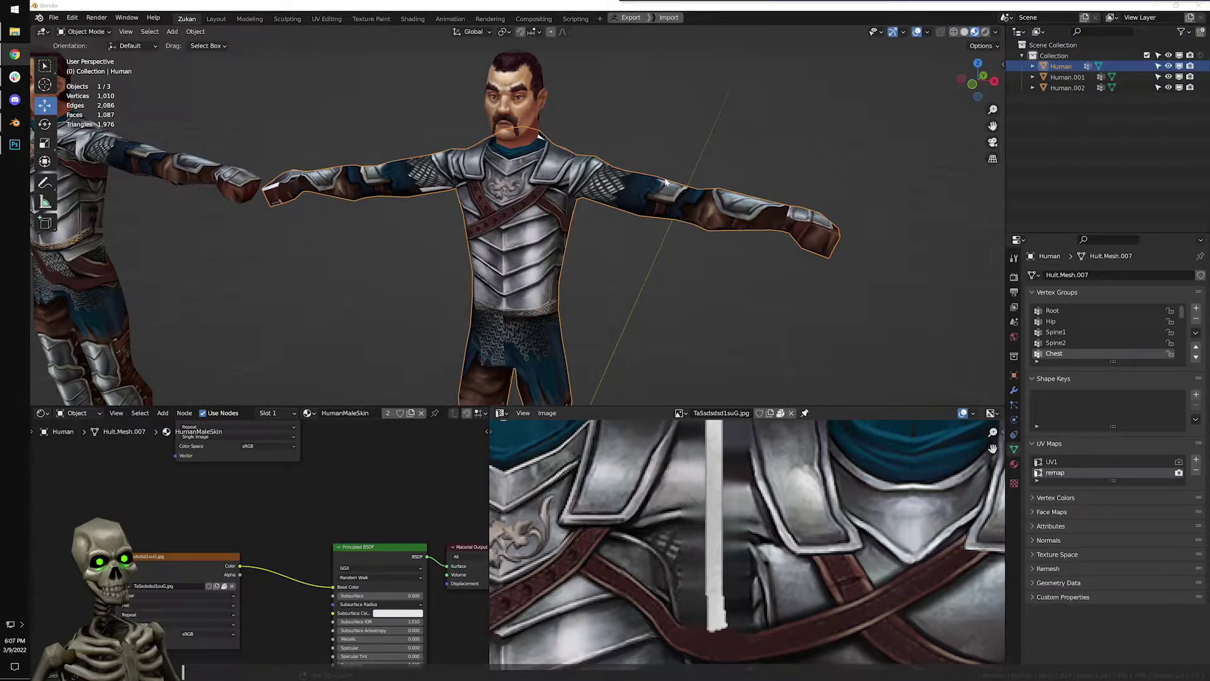
Deselect the character and bring both armoured characters into view for comparison.
click(690, 290)
scroll(581, 277, down, 3)
scroll(581, 278, down, 1)
shift+middle_drag(580, 277, 684, 250)
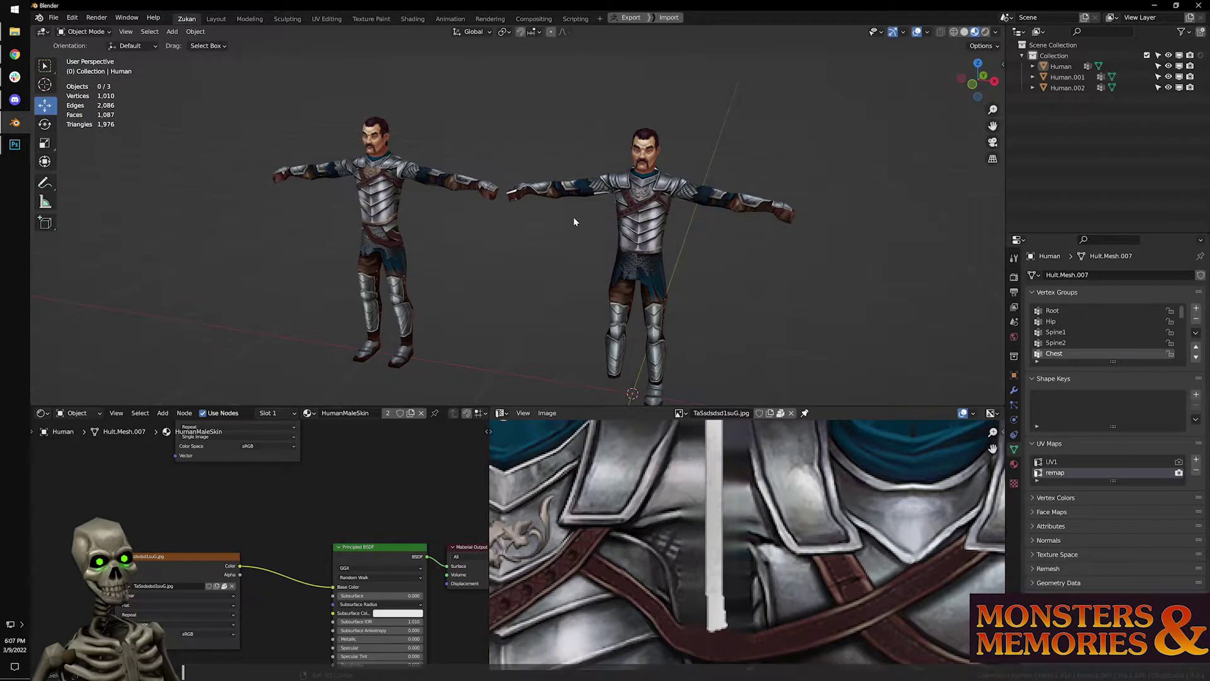
Switch to Photoshop, browse the layer stack, and select the BreastPlate (WIP) group to examine the torso armour.
click(16, 146)
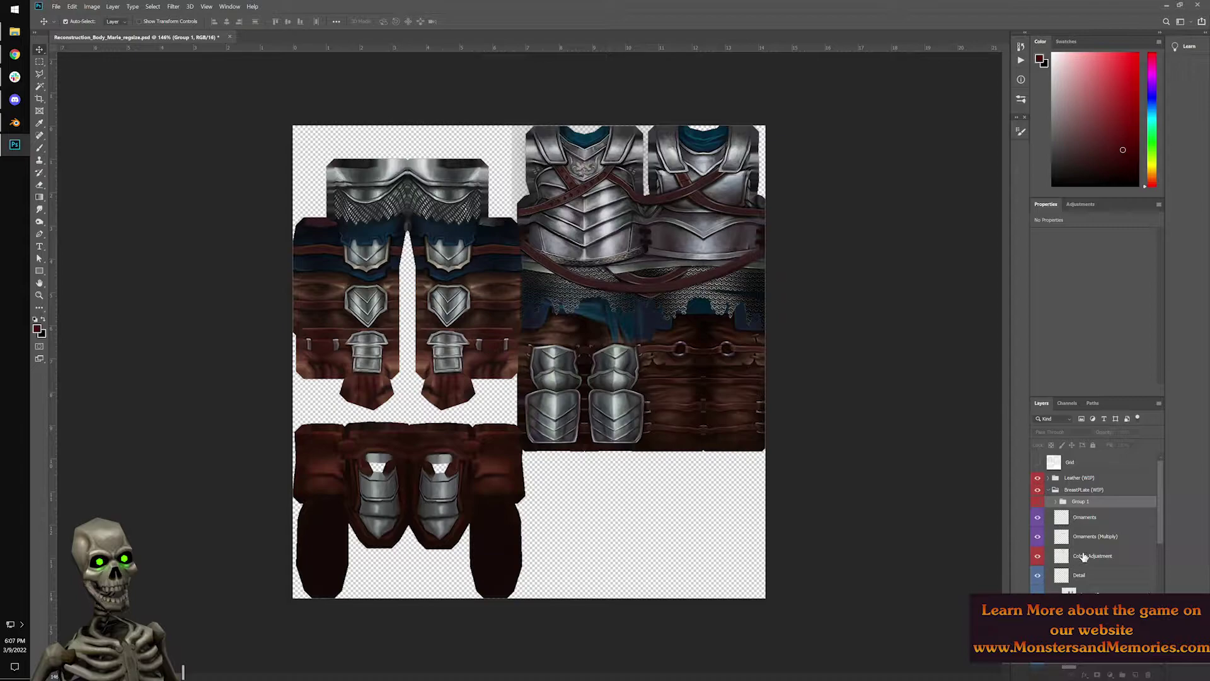
scroll(1072, 567, down, 5)
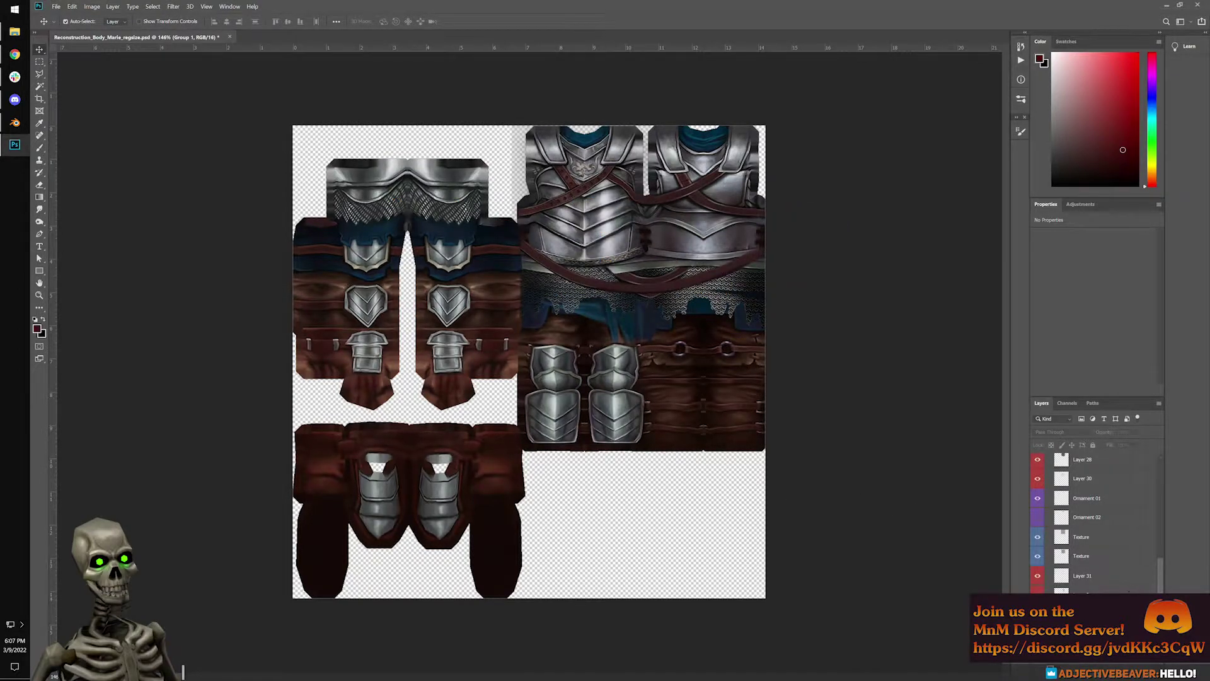
scroll(1153, 580, up, 5)
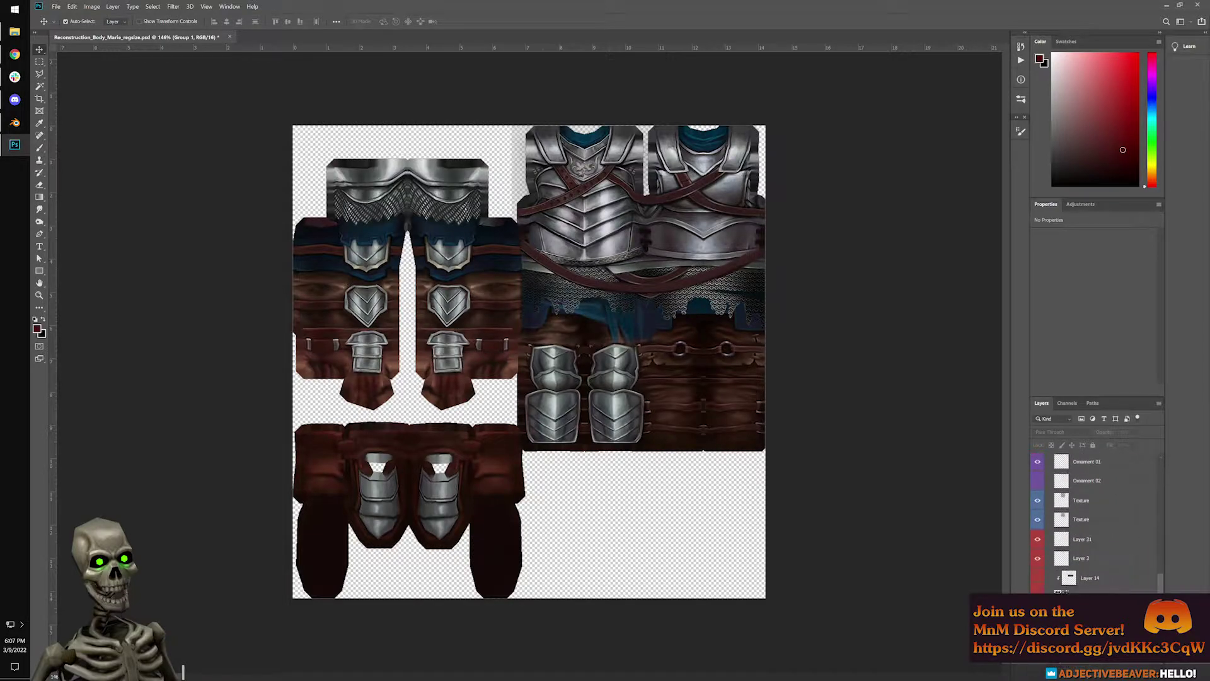
scroll(1153, 555, up, 4)
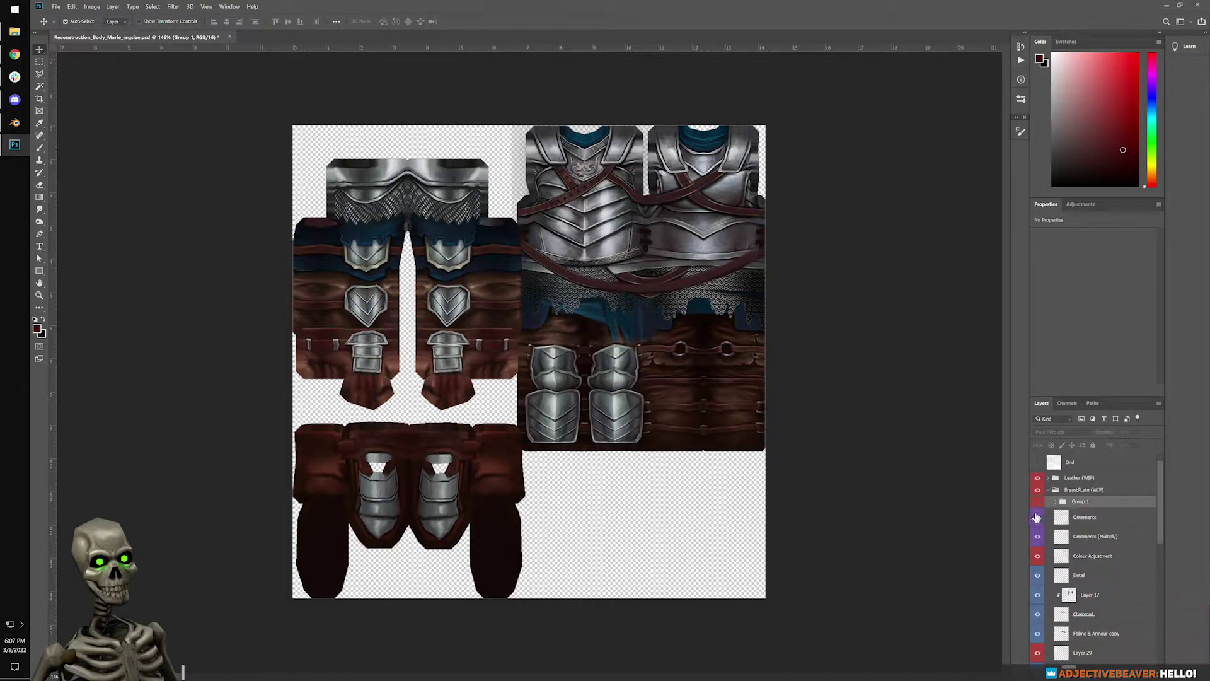
click(1045, 492)
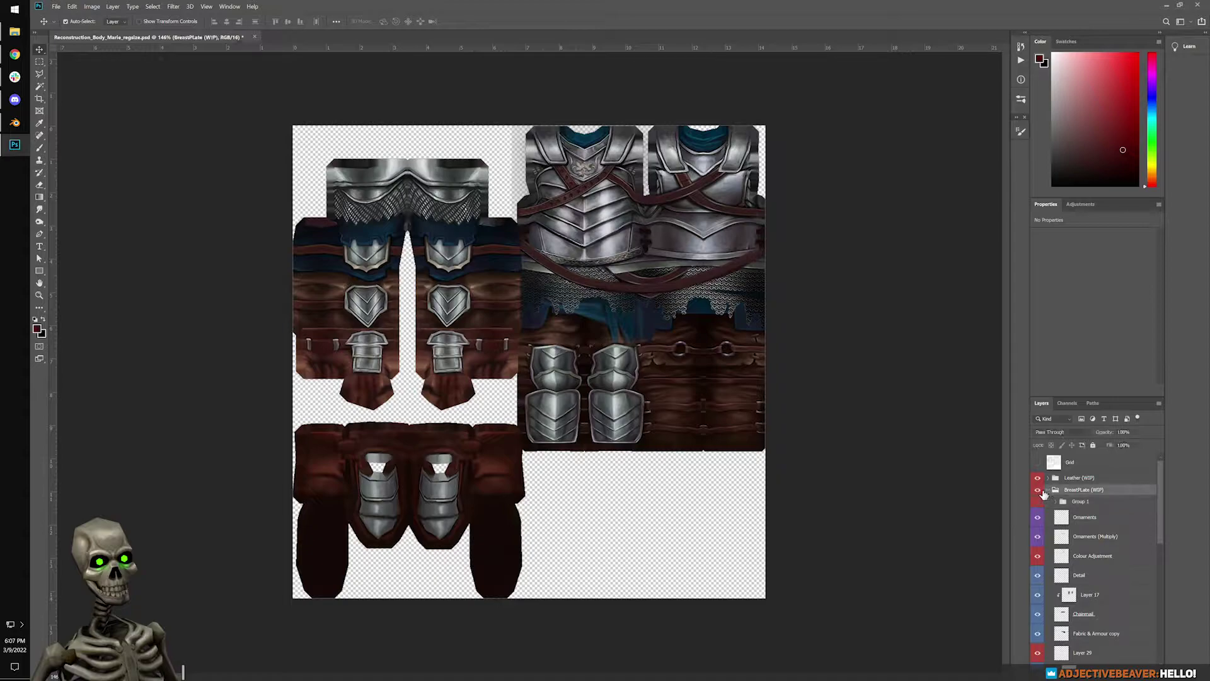
alt+scroll(628, 277, up, 5)
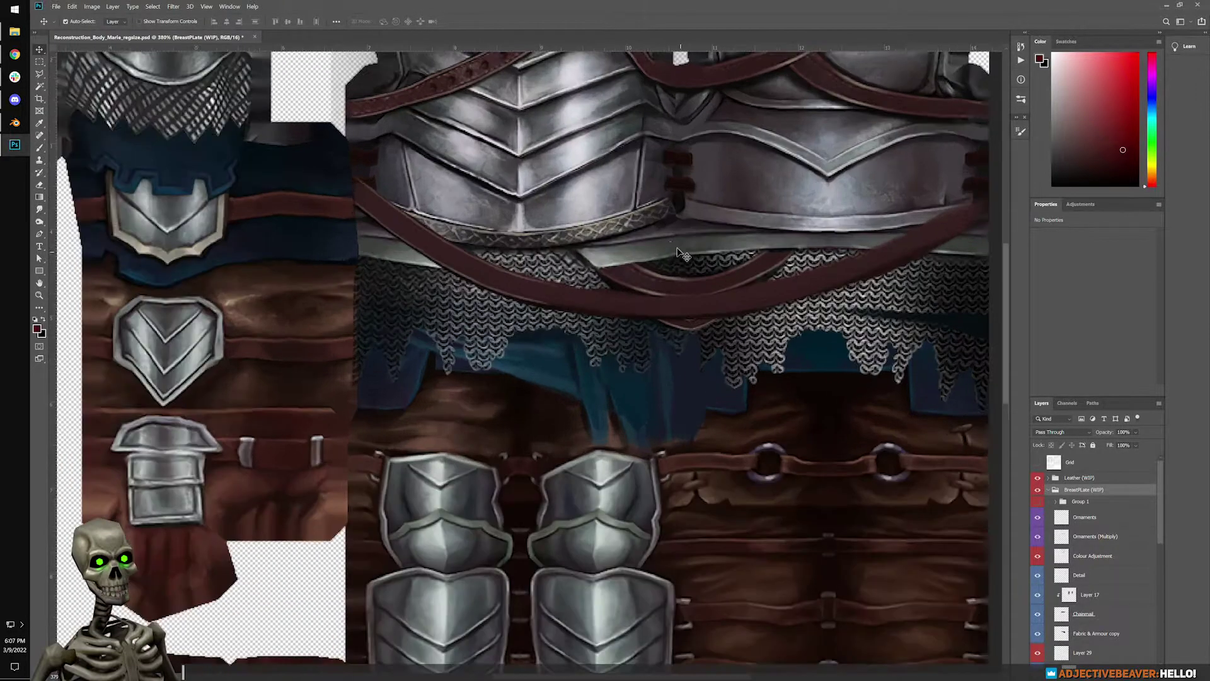
scroll(681, 258, up, 4)
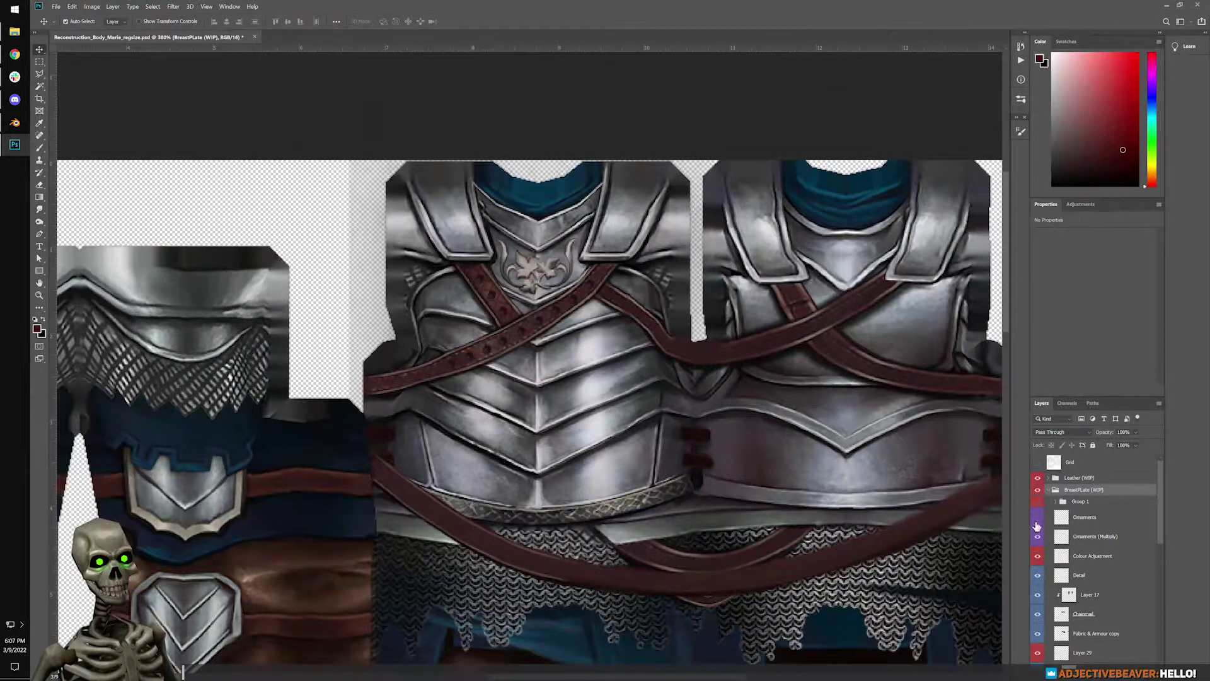
Toggle the Ornaments, Ornaments (Multiply) and Detail layers off and on to examine what each contributes.
click(1037, 524)
click(1036, 521)
click(1038, 536)
click(1038, 536)
click(1038, 576)
click(1037, 576)
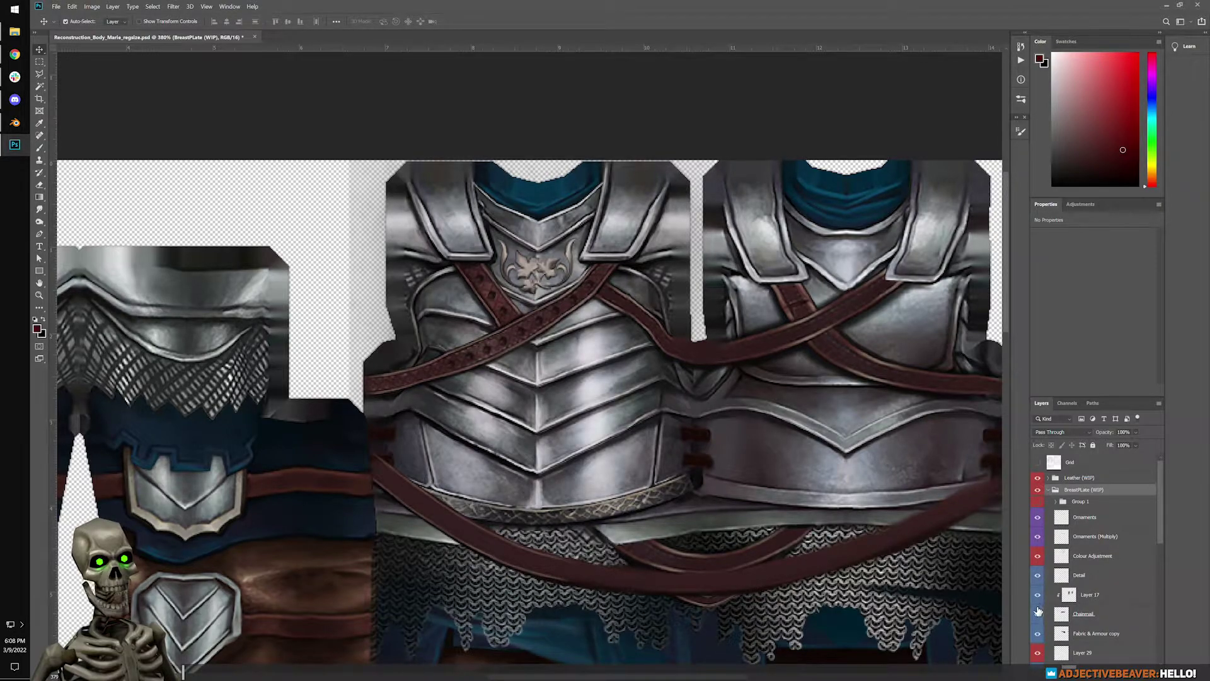
Toggle the upper Texture layer and Layer 3 in the BreastPlate group off and on to examine their effect.
scroll(1045, 579, down, 2)
scroll(1046, 578, down, 4)
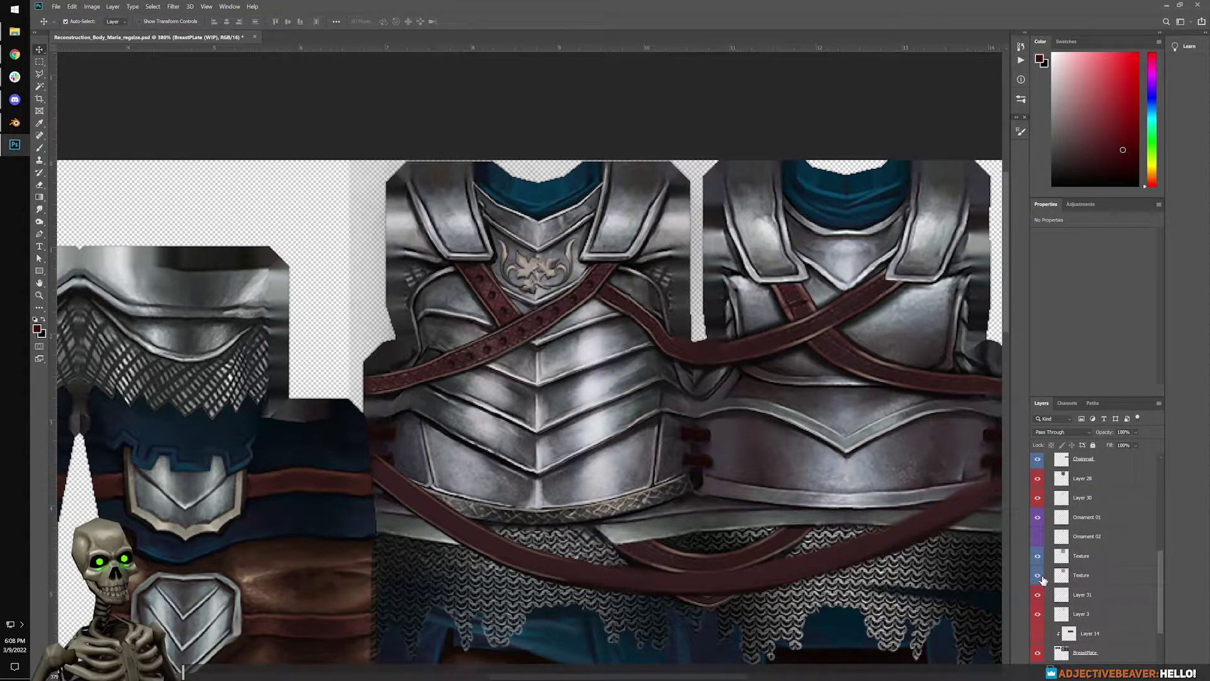
click(1038, 557)
click(1038, 557)
scroll(1043, 581, down, 2)
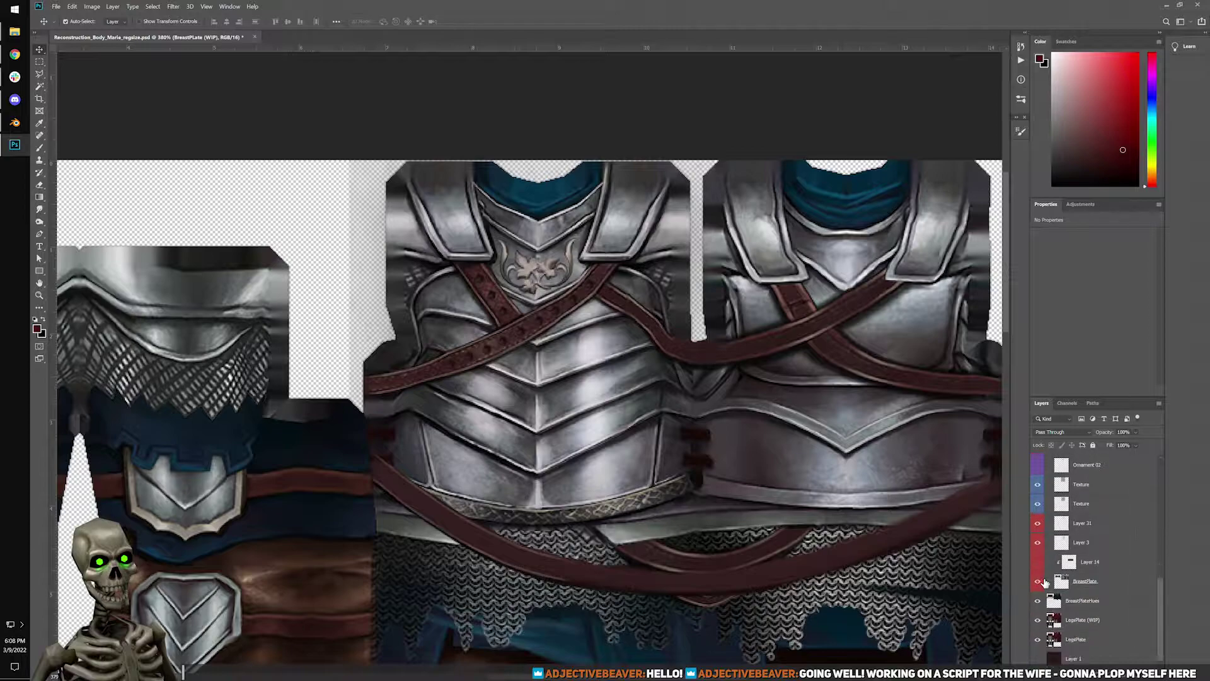
click(1038, 540)
click(1038, 541)
click(1039, 541)
click(1039, 541)
scroll(1098, 547, up, 5)
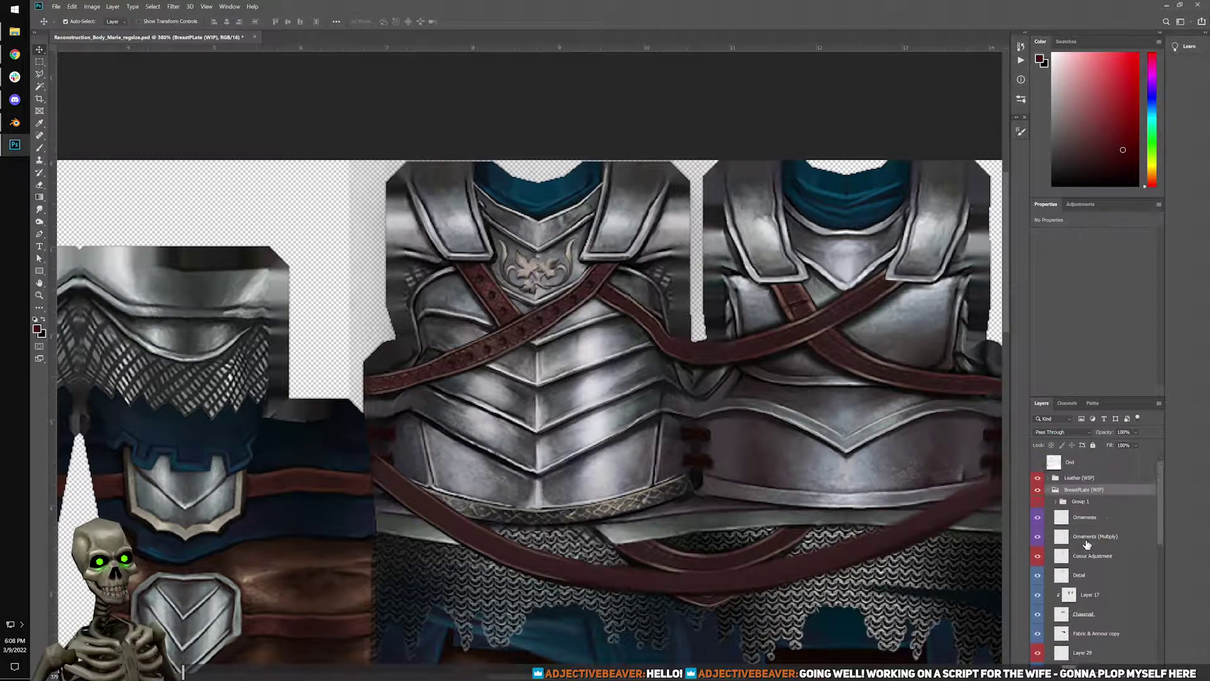
Toggle the Leather (WIP) group off and on repeatedly to compare the armour with and without its straps.
click(1039, 478)
click(1039, 479)
click(1038, 479)
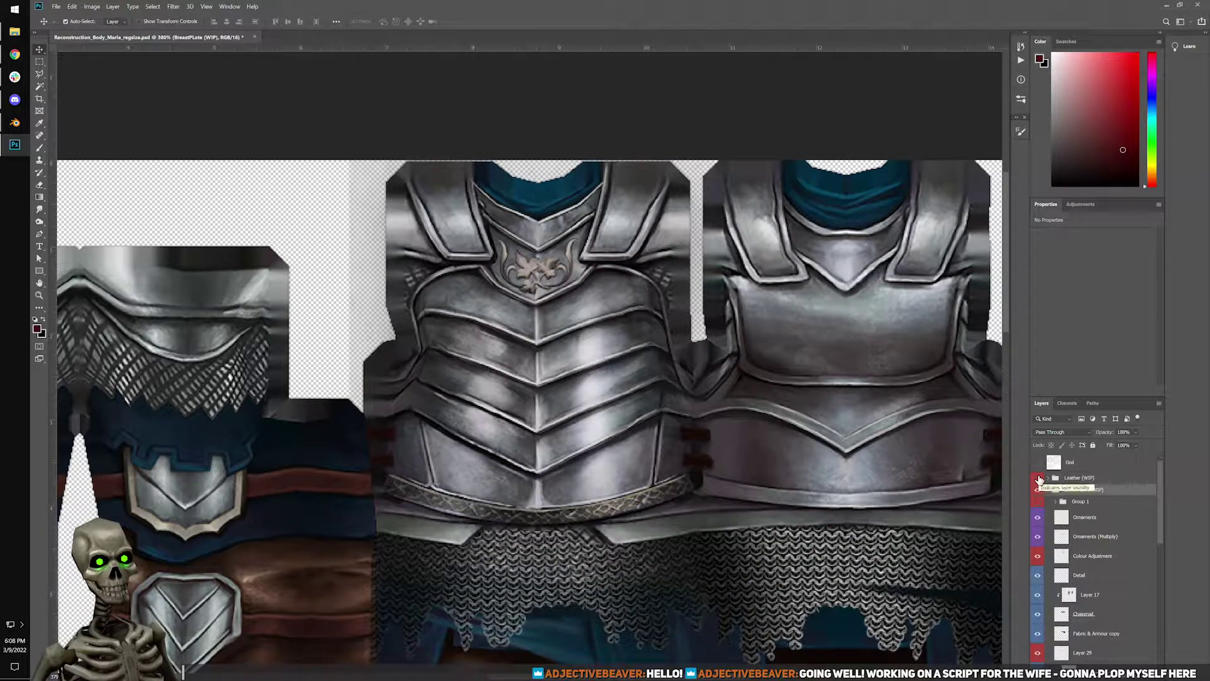
click(1038, 478)
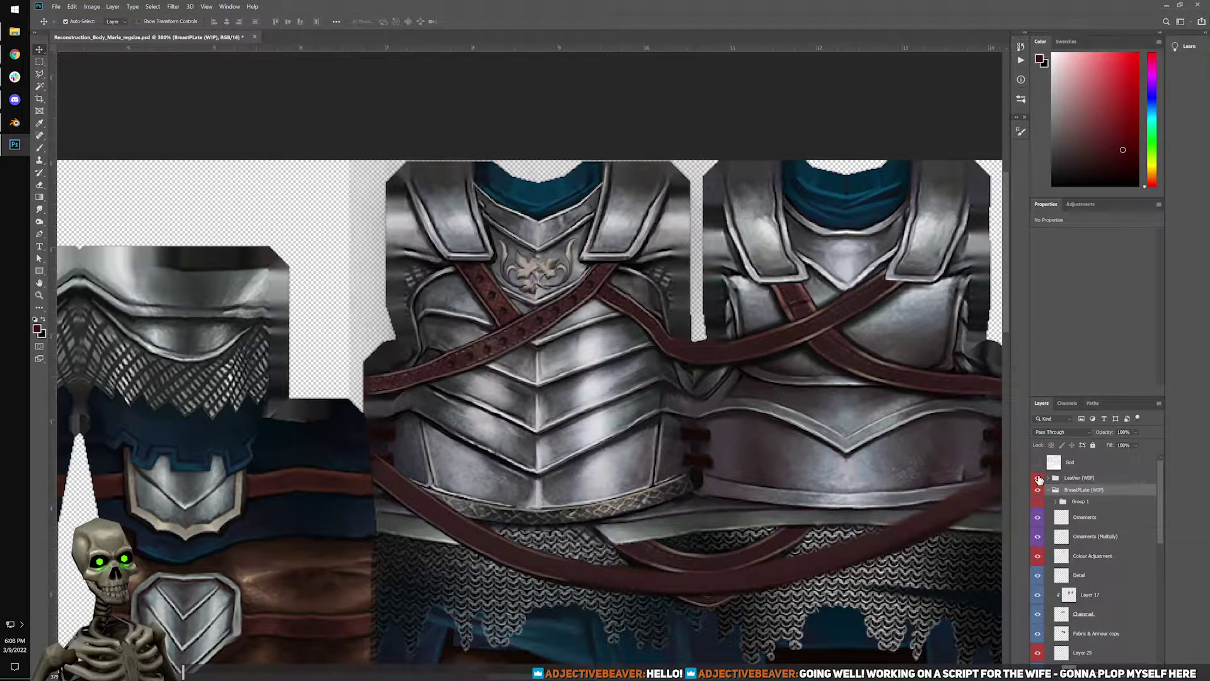
click(1038, 478)
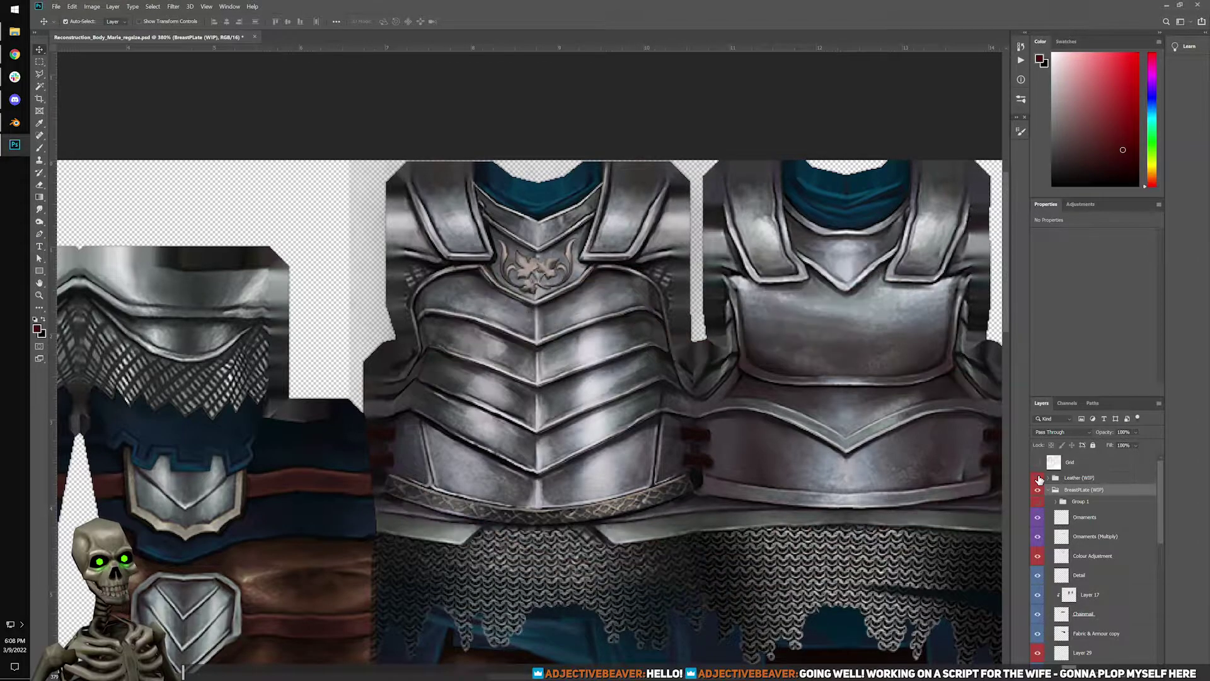
click(1038, 478)
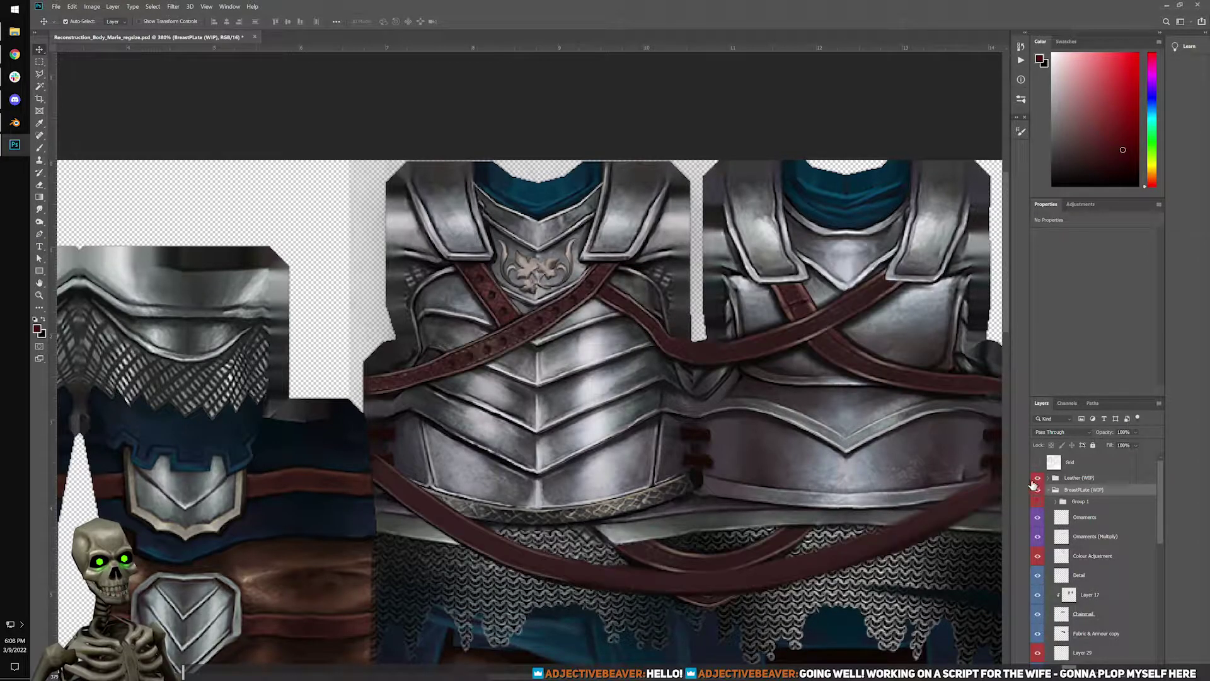
Switch to Blender and examine the painted armour on the characters' torsos and arms alongside the texture sheet.
key(alt+Tab)
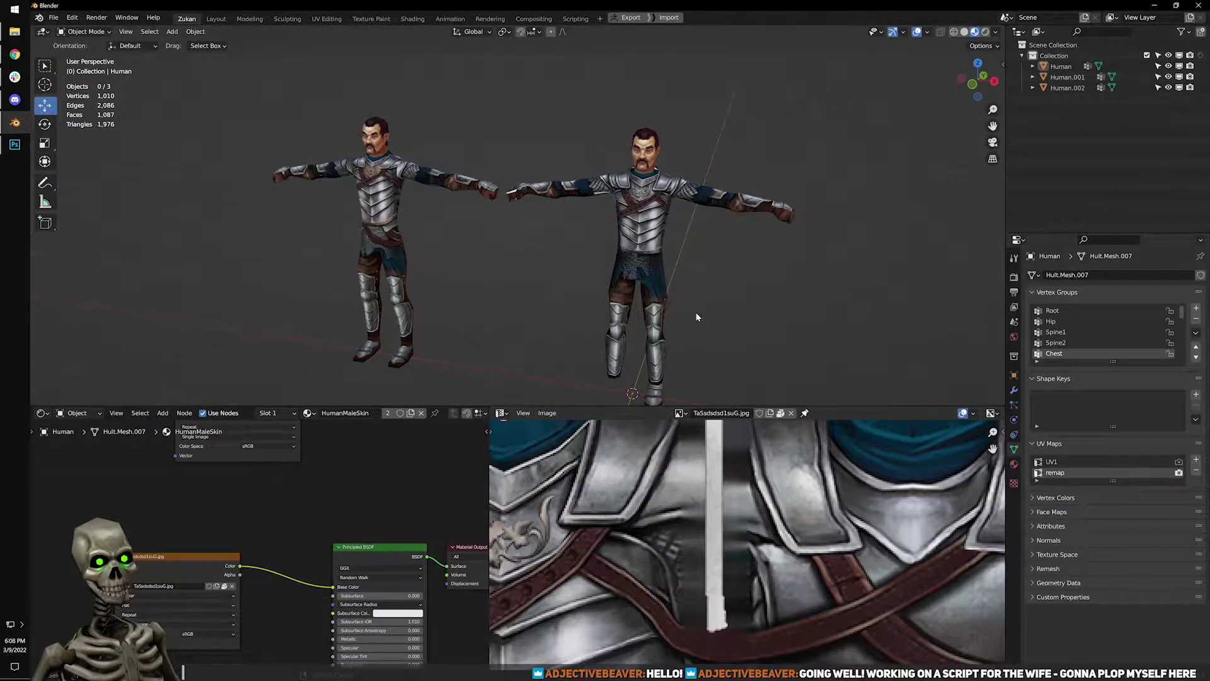
scroll(696, 312, up, 5)
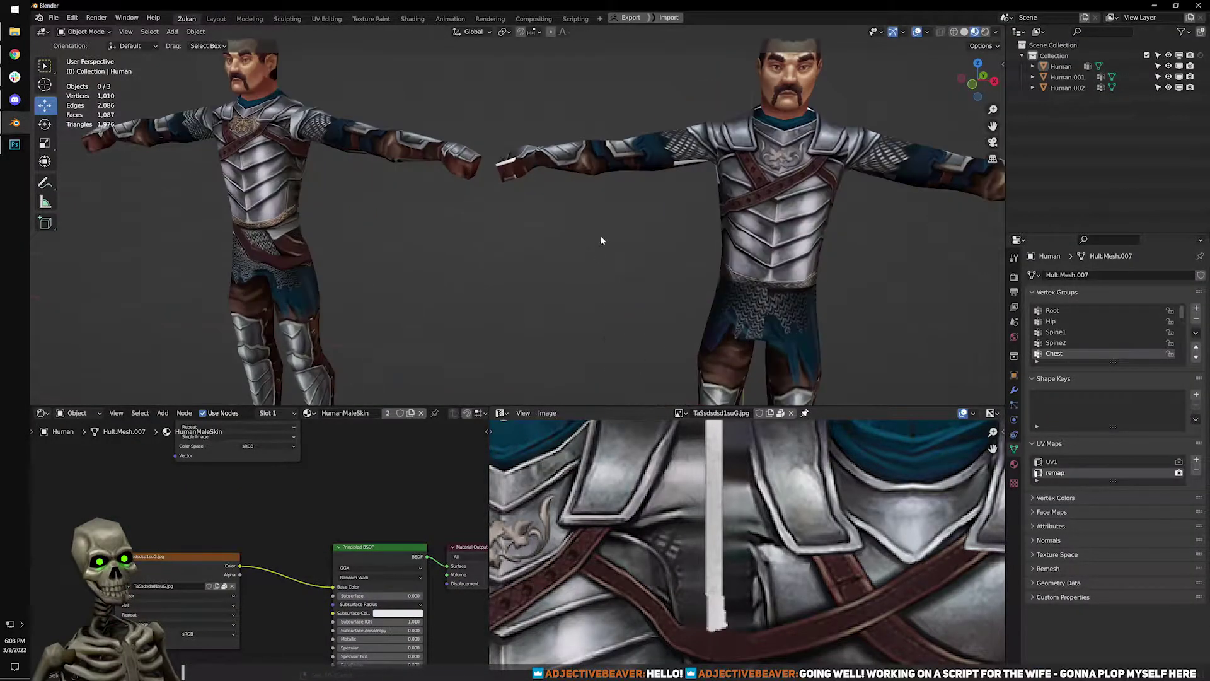
scroll(782, 492, down, 6)
scroll(782, 492, up, 3)
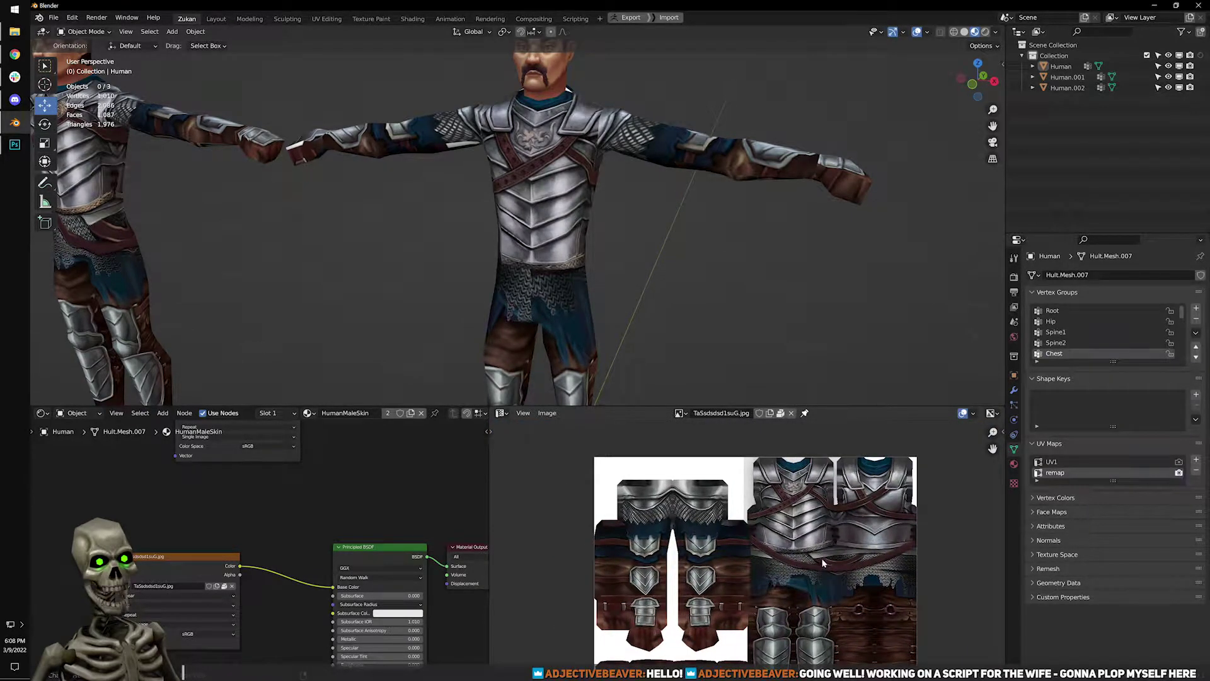
scroll(653, 265, up, 4)
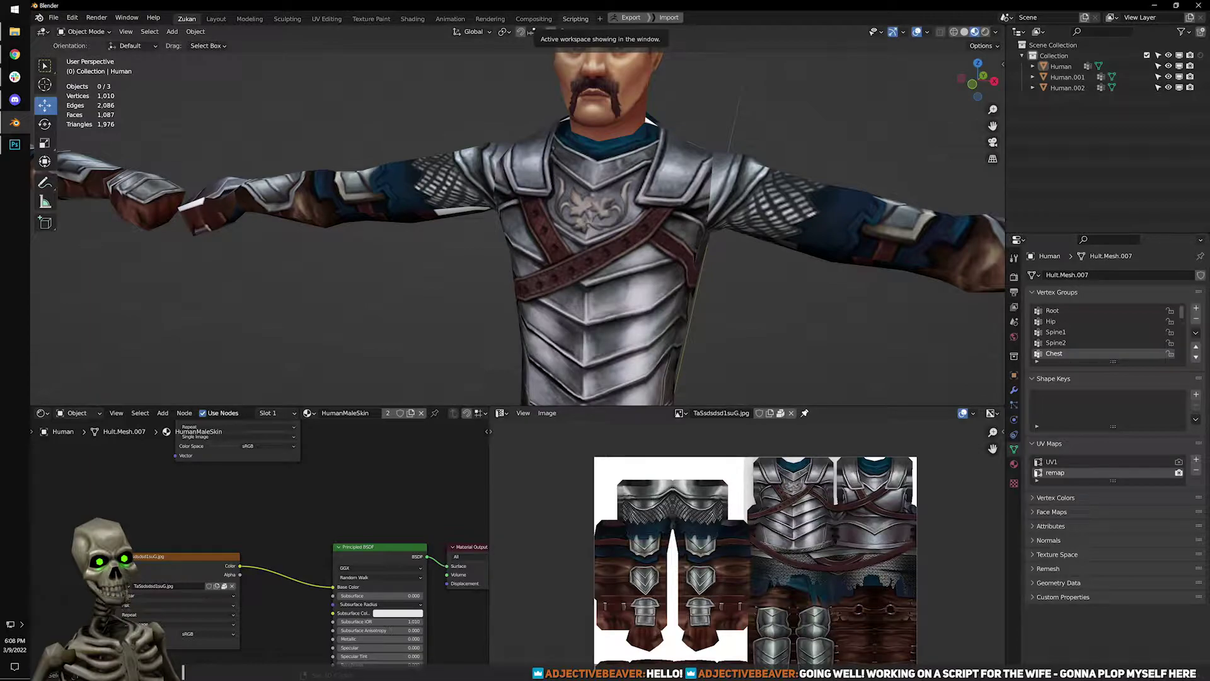
key(alt+Tab)
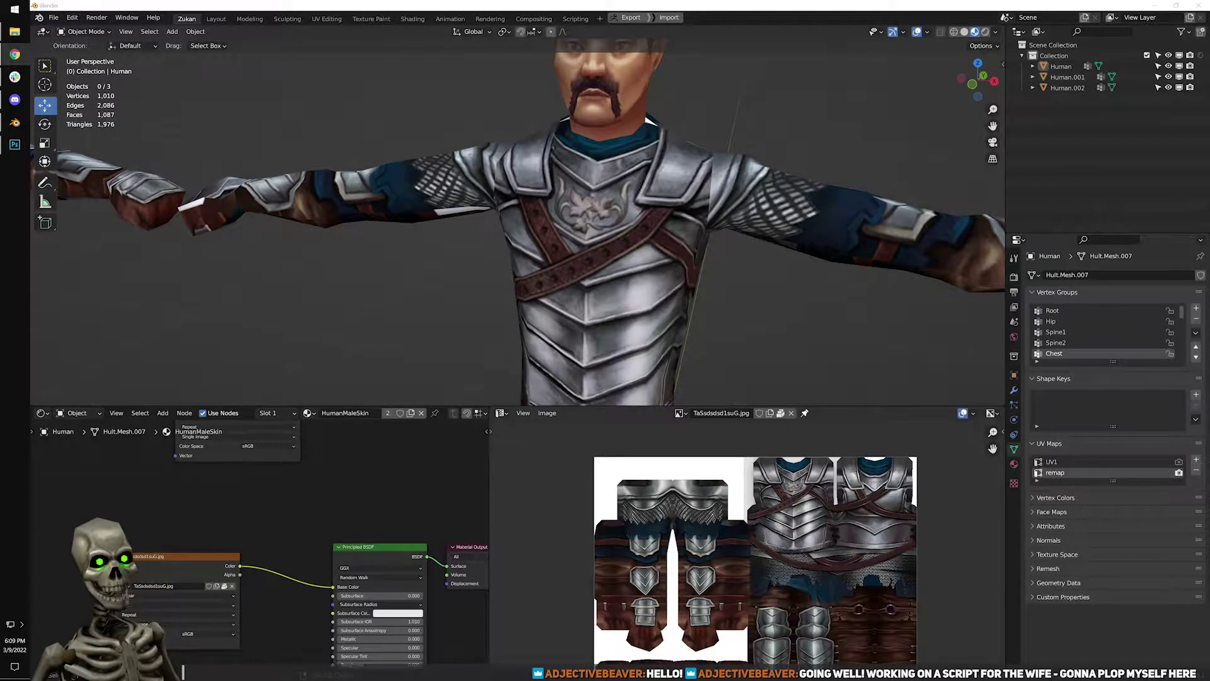
scroll(686, 120, down, 5)
scroll(743, 245, up, 5)
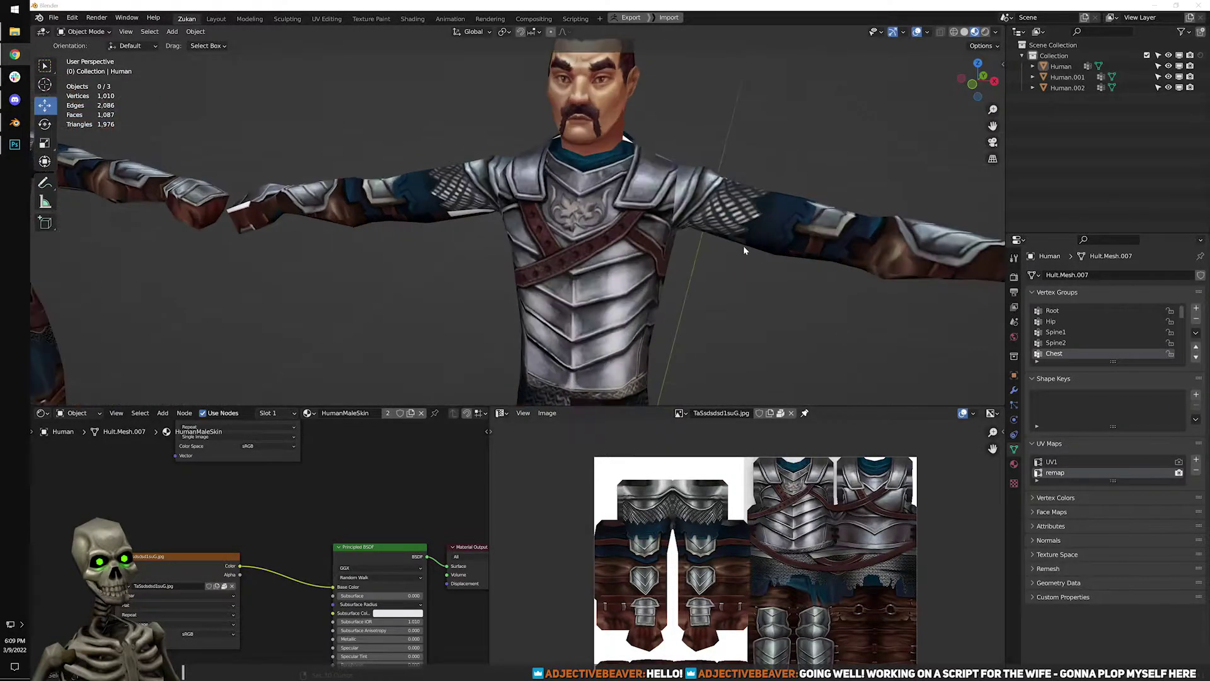
Put the Human character's armour body mesh into Edit Mode and bring the legs into view.
click(633, 220)
middle_drag(633, 221, 651, 258)
scroll(650, 259, down, 3)
shift+middle_drag(607, 369, 610, 216)
key(Tab)
scroll(547, 259, up, 1)
middle_drag(546, 262, 679, 183)
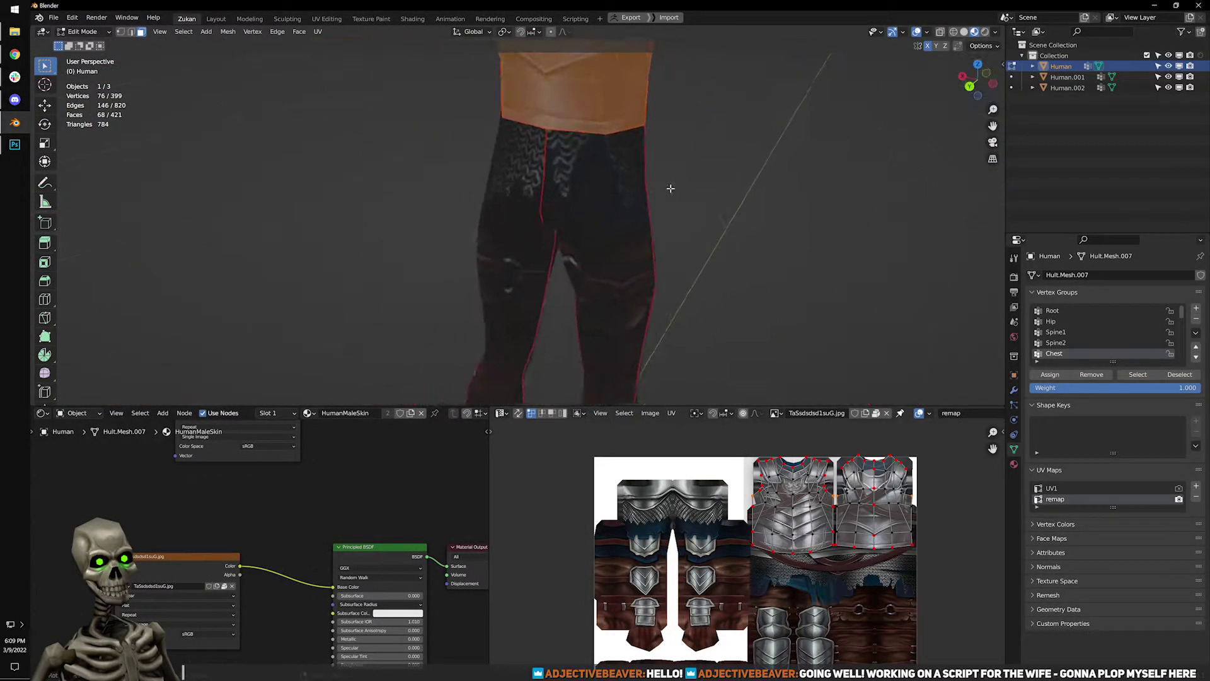
Select all linked faces of both legs' back halves on the Human mesh.
middle_drag(486, 211, 543, 211)
scroll(543, 211, down, 1)
scroll(510, 212, up, 1)
click(521, 198)
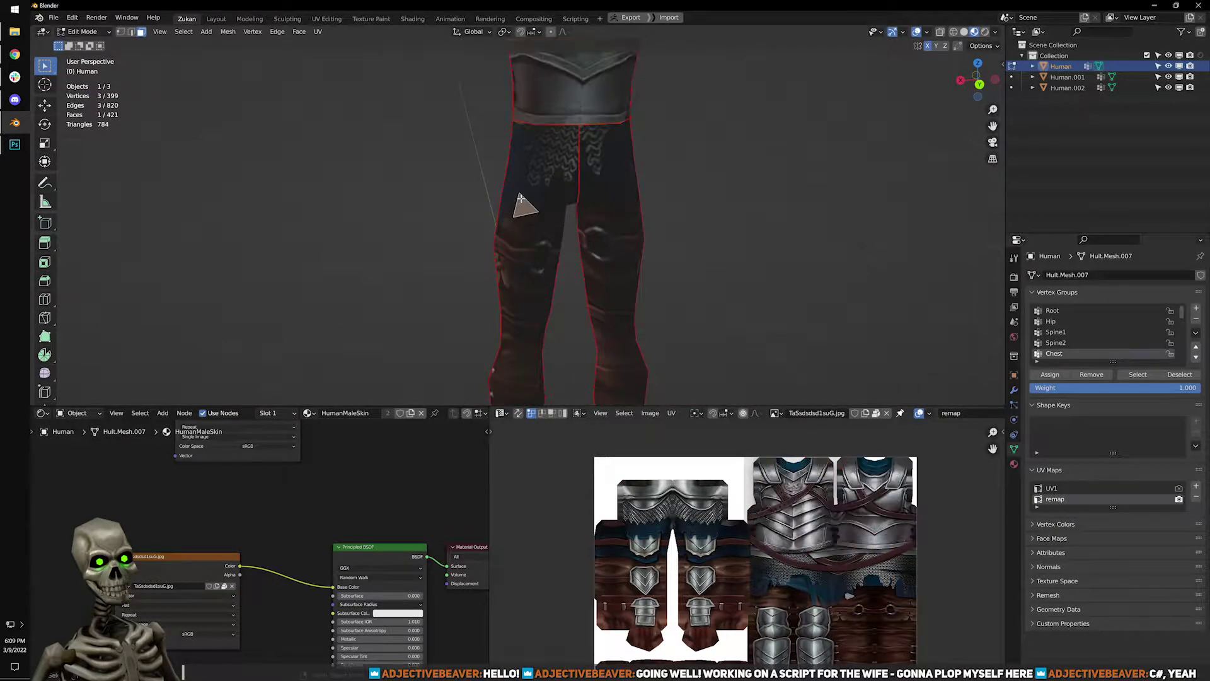
key(ctrl+l)
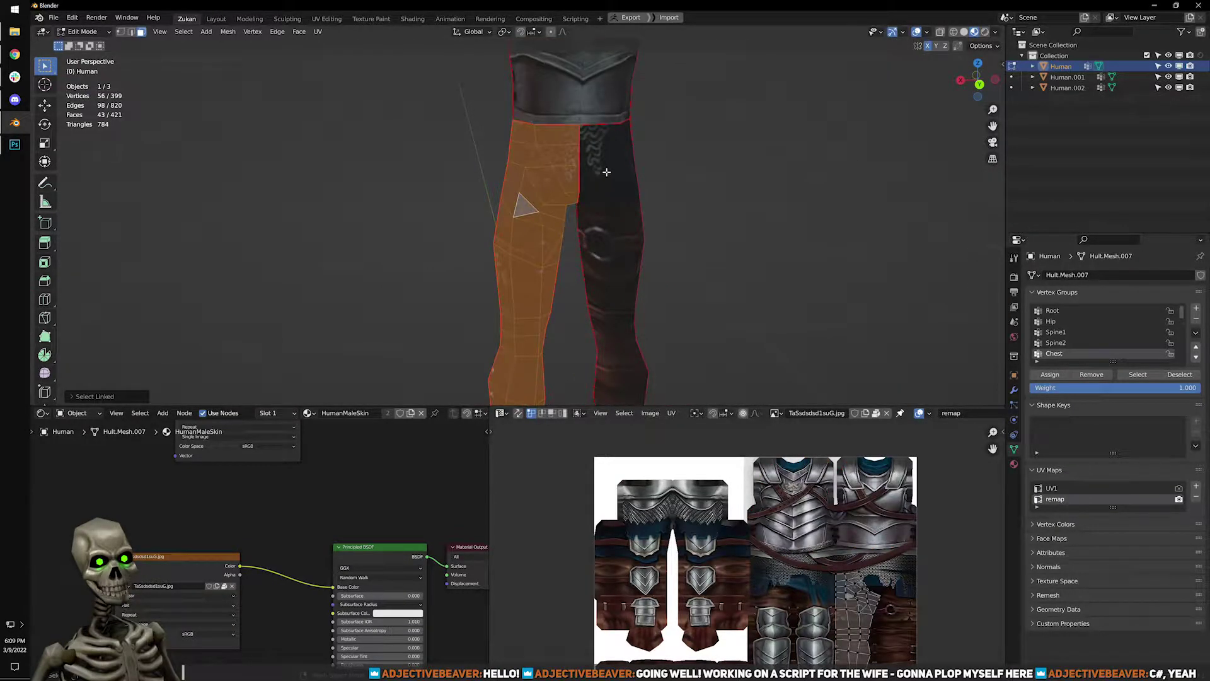
key(l)
In a maximized UV editor, scale the right leg island's inner edge along X and move it toward the central gap.
key(ctrl+space)
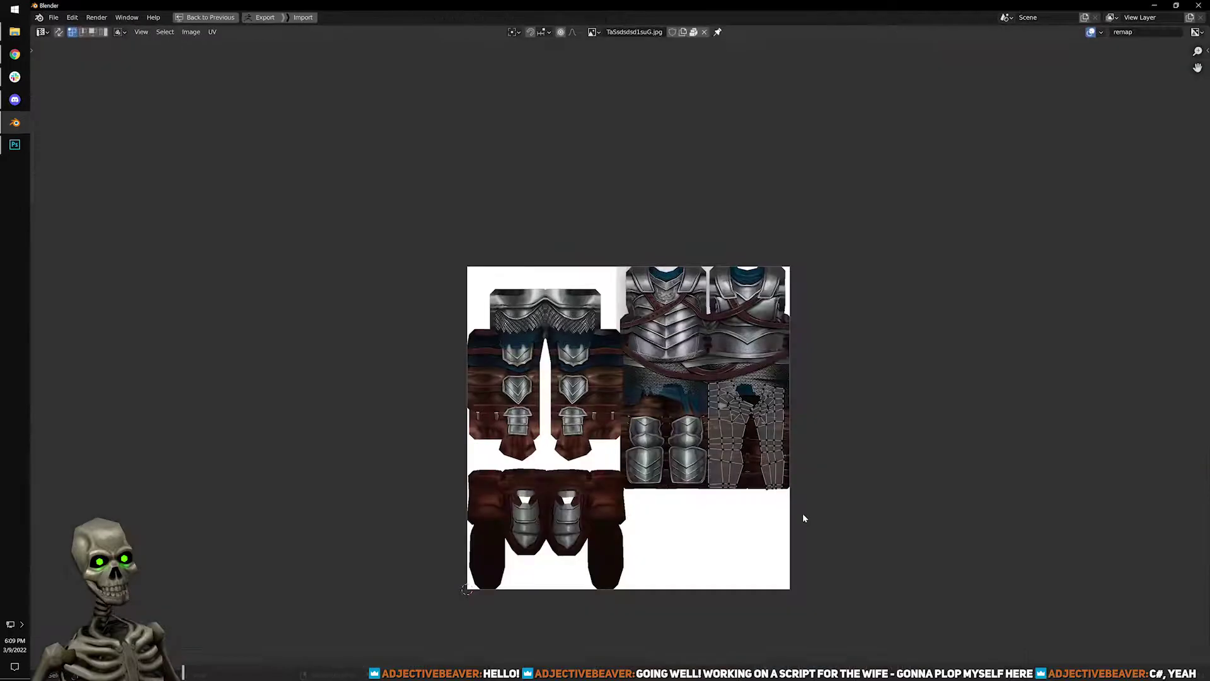
scroll(816, 528, up, 7)
scroll(951, 464, down, 2)
middle_drag(1003, 502, 641, 288)
scroll(712, 372, up, 1)
middle_drag(705, 370, 665, 388)
alt+click(638, 372)
key(q)
mouse_move(693, 405)
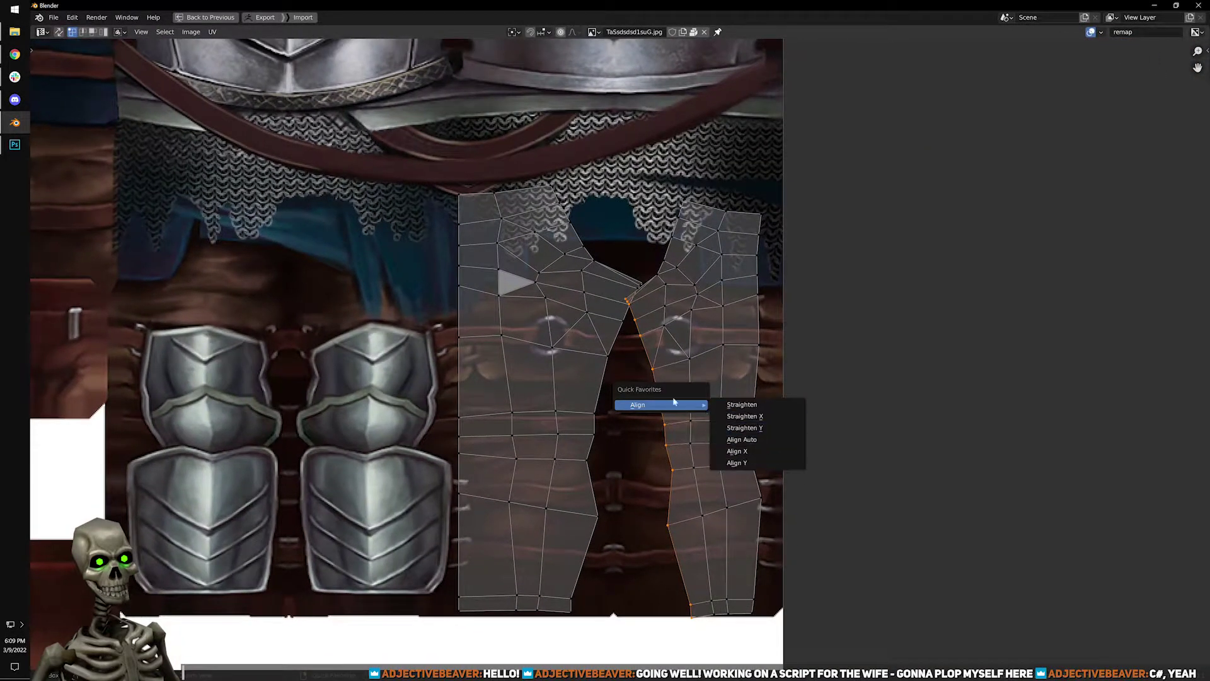
key(s)
key(x)
click(738, 420)
key(g)
key(x)
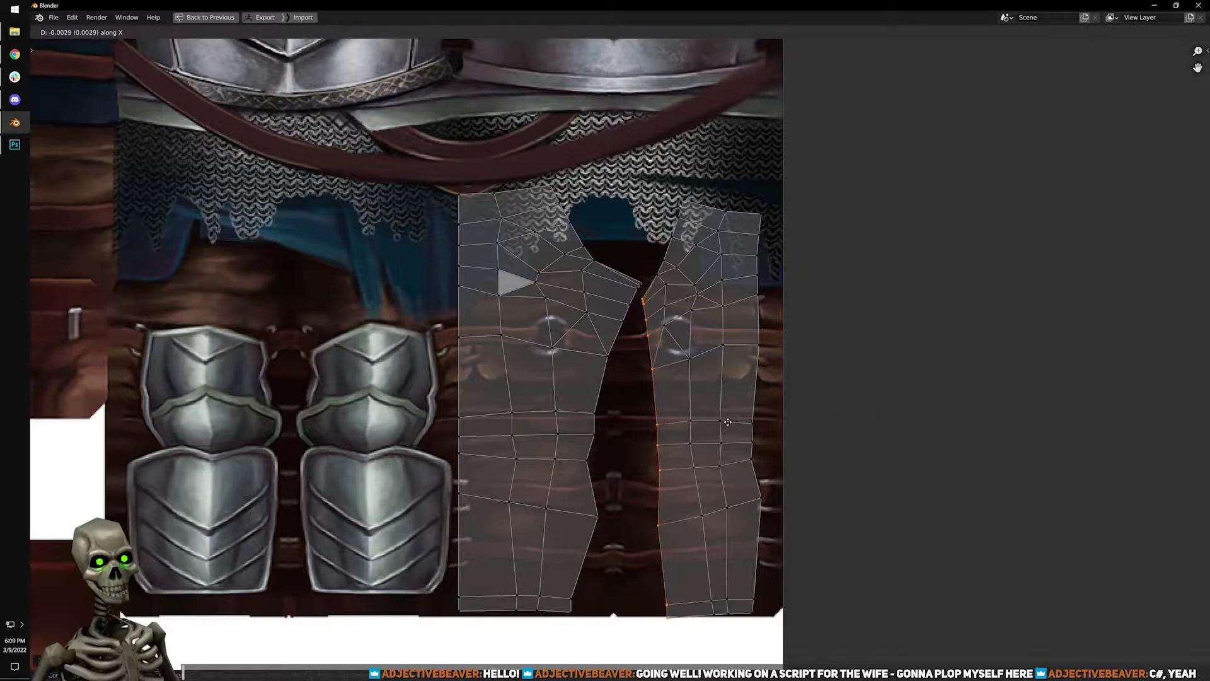
click(697, 422)
Scale the left leg island's inner UV edge along X and move it closer to the opposite leg's edge.
alt+click(600, 442)
key(s)
key(x)
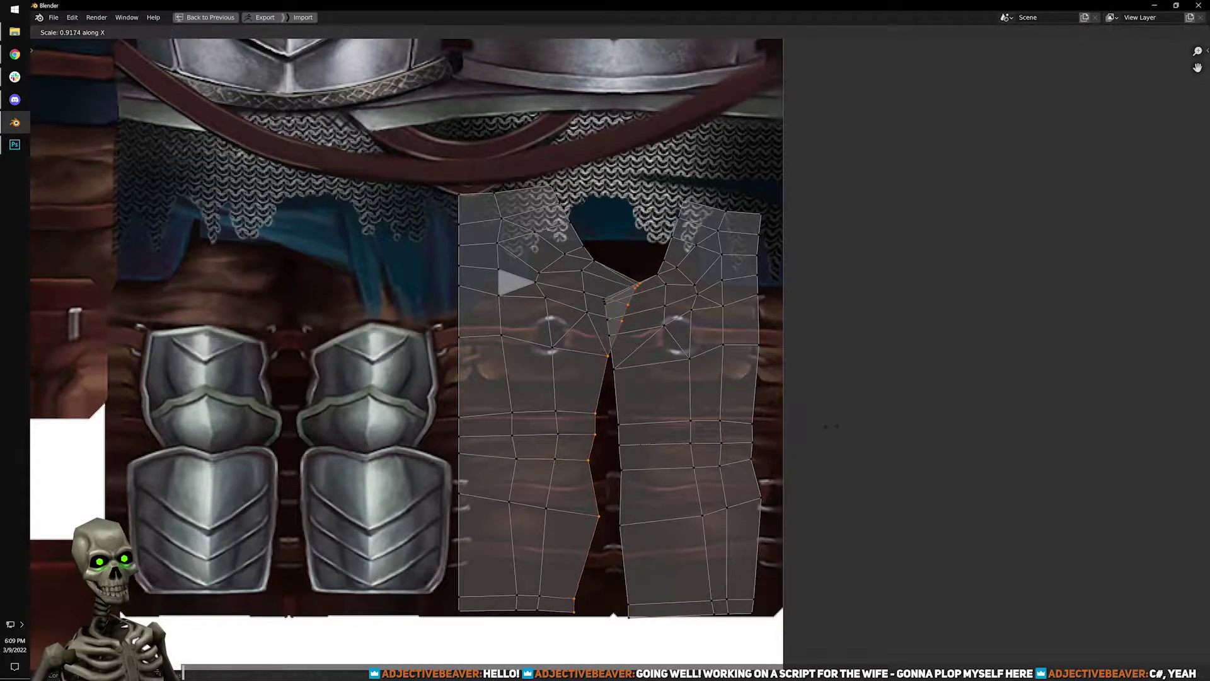
key(Return)
middle_drag(655, 403, 677, 421)
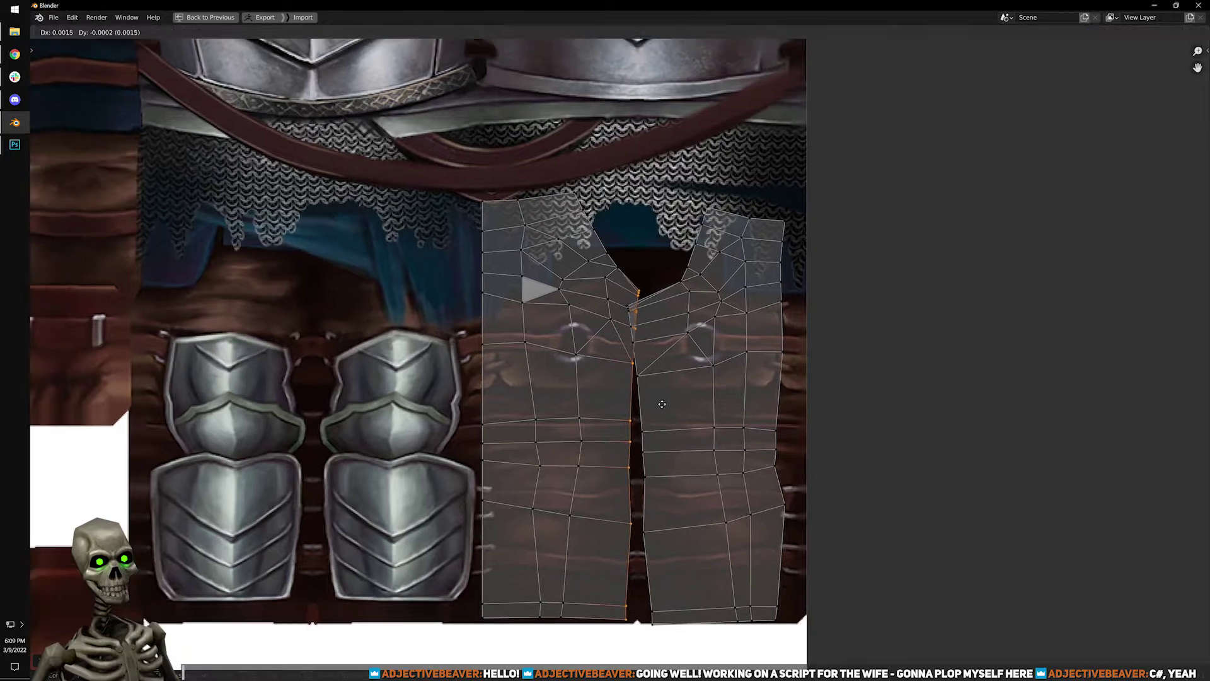
scroll(673, 446, down, 3)
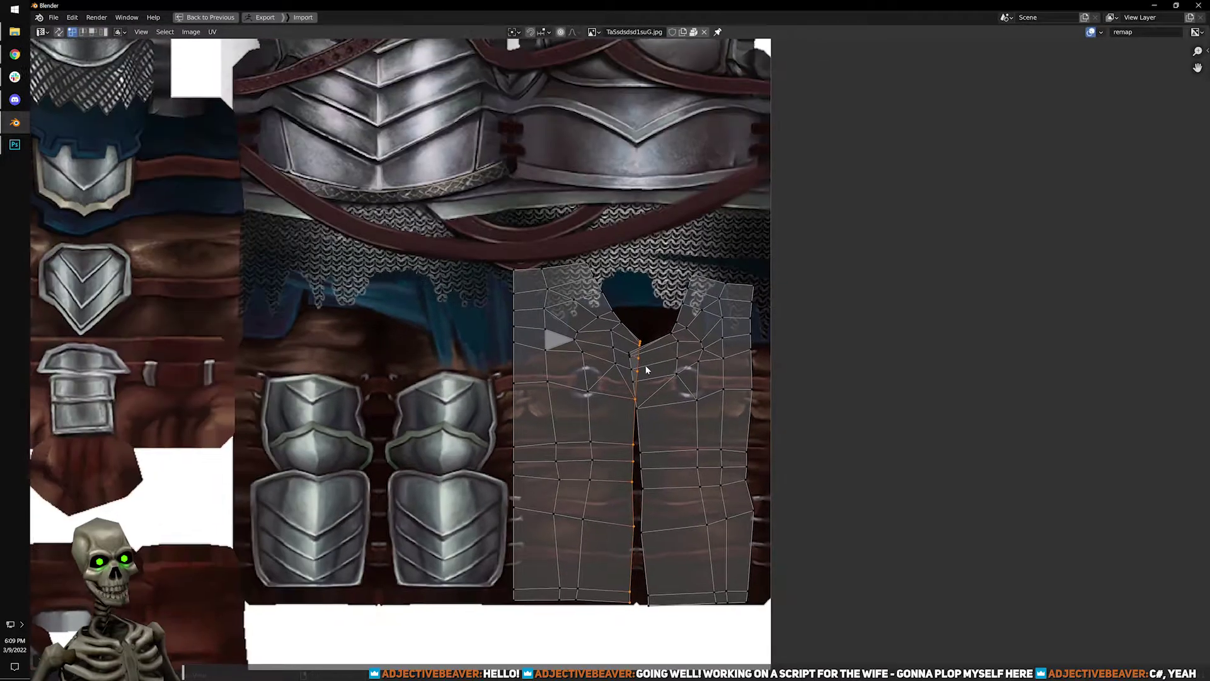
Examine the adjusted leg texture on the 3D model in Object Mode, then return to the maximized UV editor.
key(ctrl+space)
key(Tab)
middle_drag(692, 243, 627, 208)
key(Tab)
key(ctrl+space)
Use Align X on the inner UV edges of both leg islands to make them straight verticals.
scroll(607, 380, up, 5)
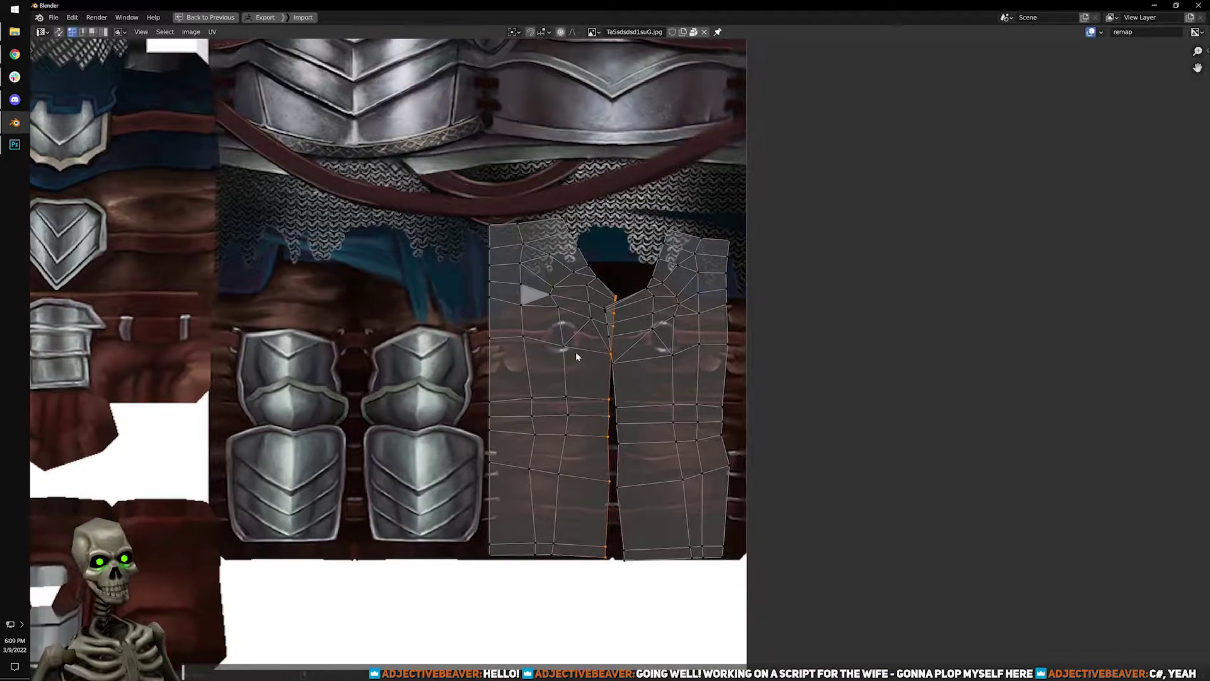
key(q)
mouse_move(630, 379)
click(680, 424)
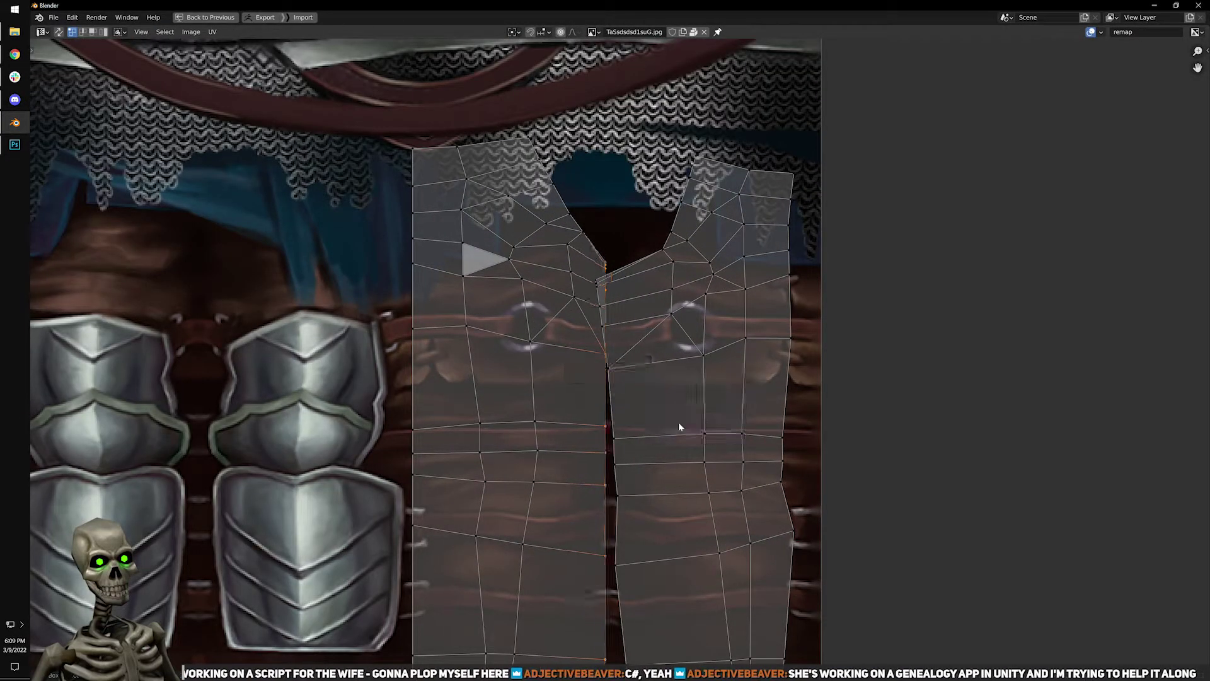
alt+click(614, 408)
key(q)
mouse_move(623, 402)
click(673, 449)
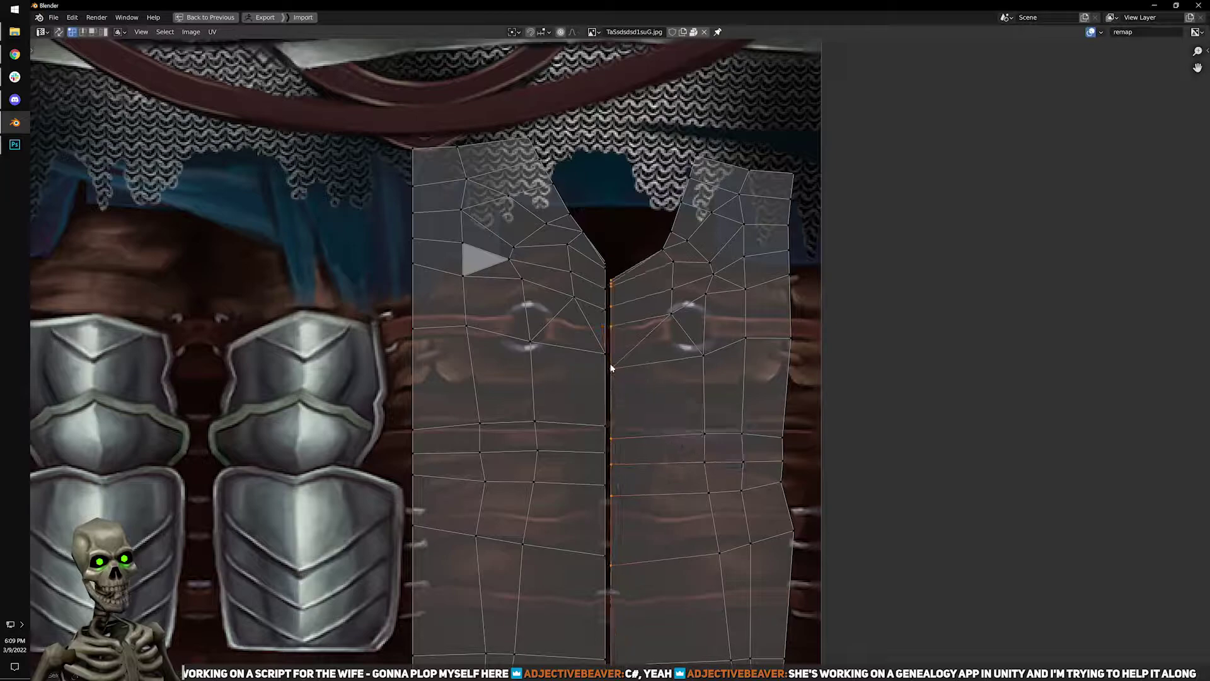
scroll(625, 389, down, 2)
scroll(566, 591, up, 2)
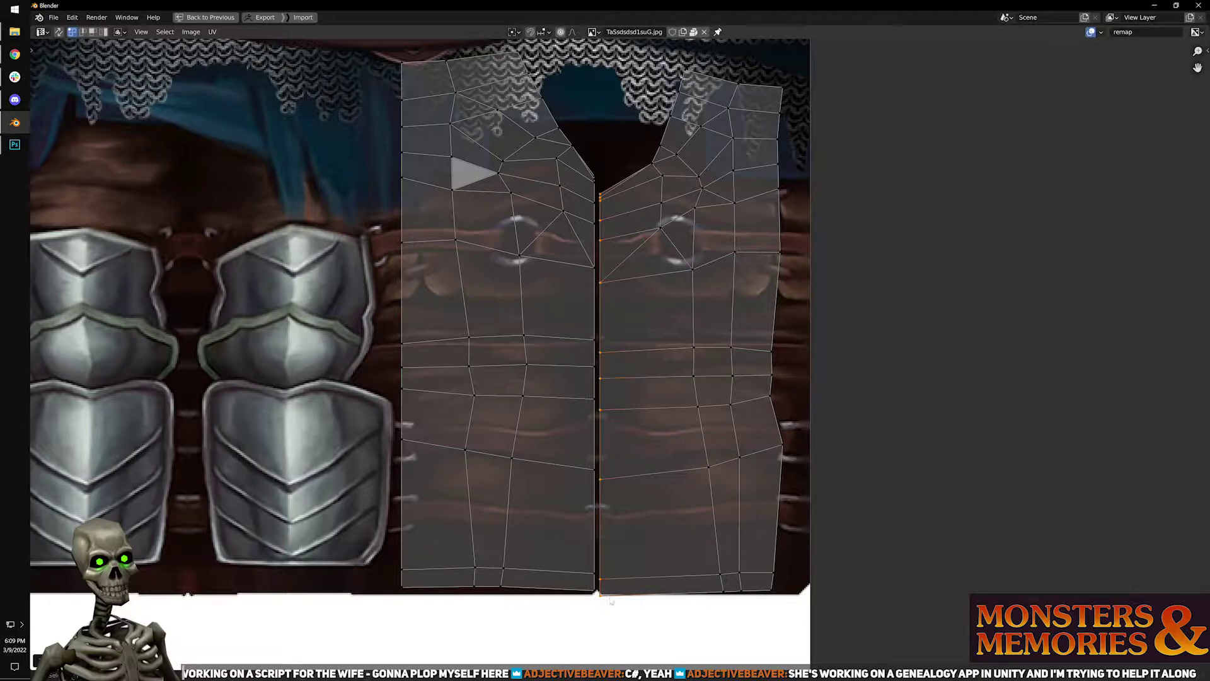
Move the inner UV edges of both leg islands upward along Y.
key(g)
key(y)
click(620, 563)
alt+click(590, 556)
key(g)
key(y)
click(595, 550)
Flatten the bottom UV edges of both leg islands with Align Y.
drag(786, 603, 805, 578)
key(q)
key(q)
mouse_move(798, 587)
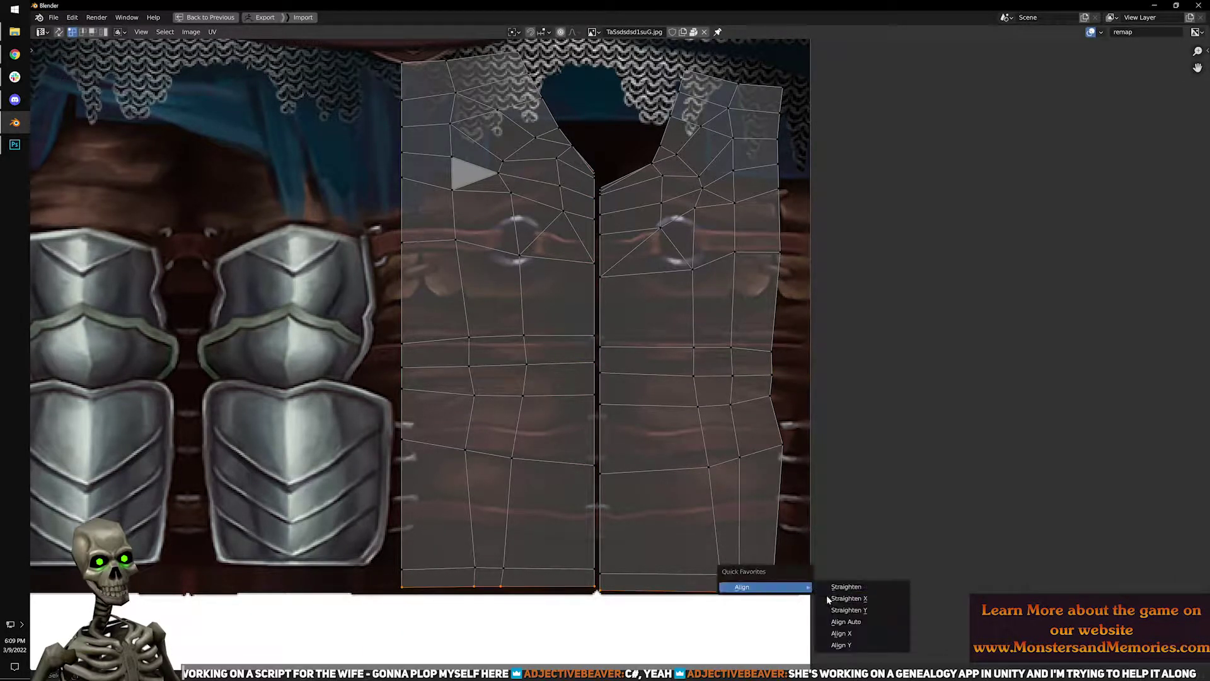
click(839, 645)
drag(344, 523, 799, 586)
scroll(575, 320, down, 3)
scroll(579, 388, up, 4)
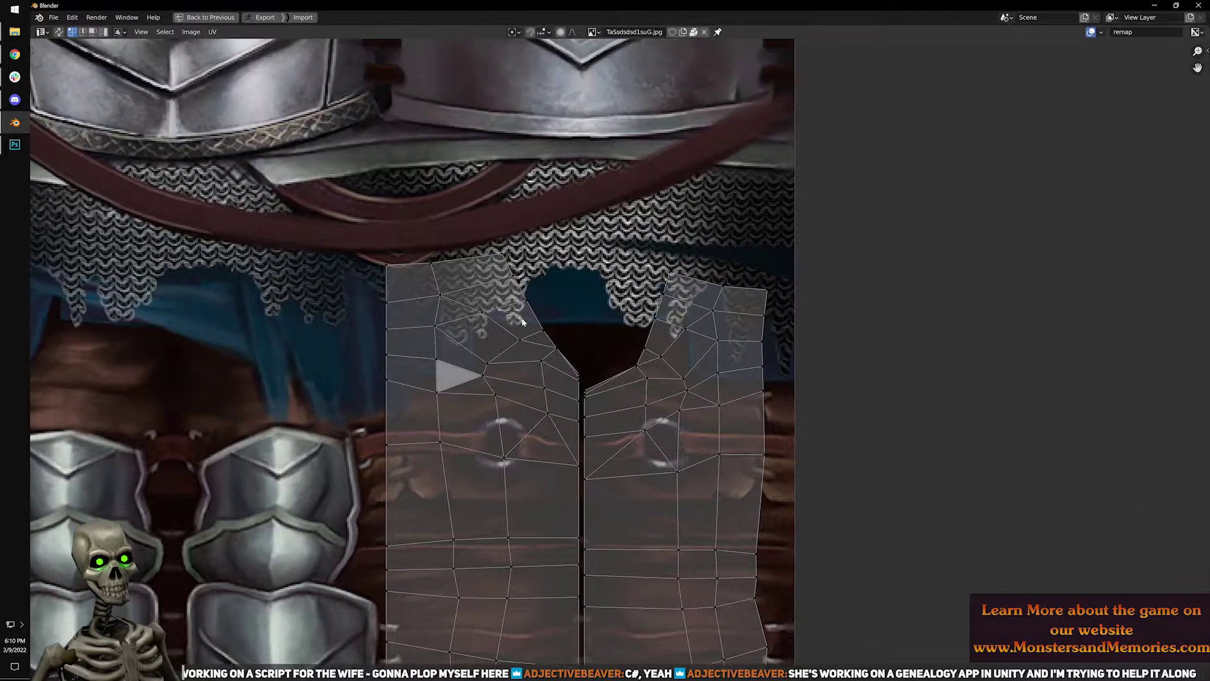
scroll(509, 278, down, 2)
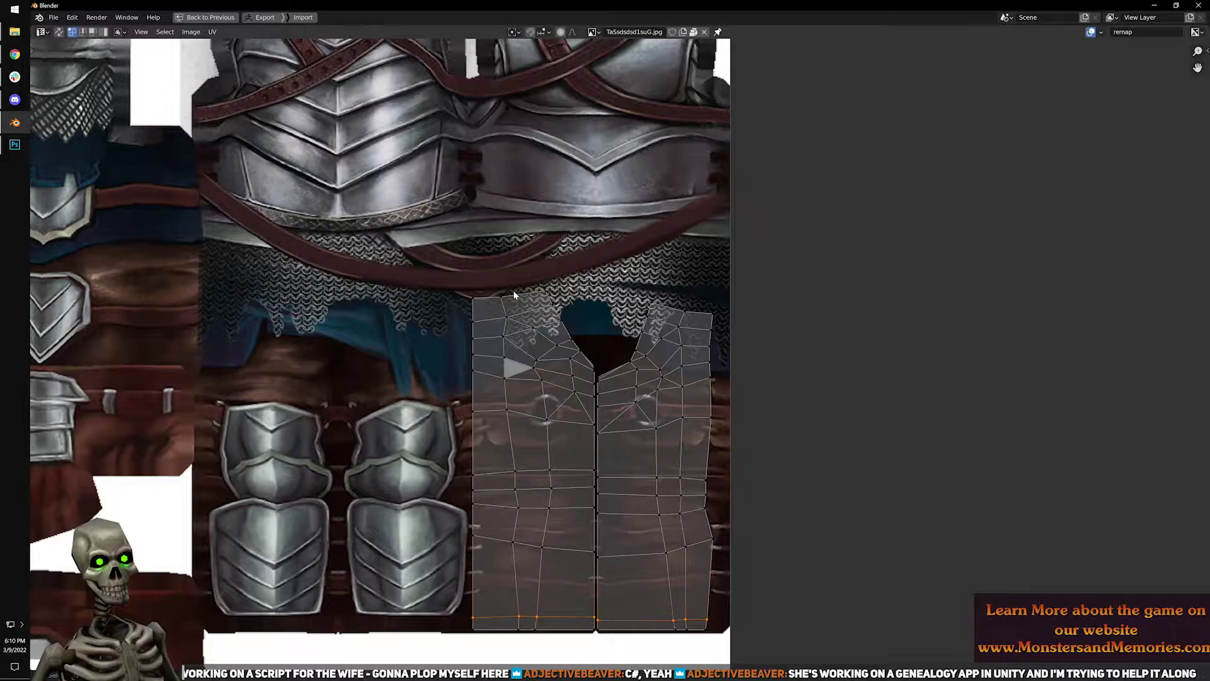
Examine the back-leg texture on the 3D model in Object Mode from the back and side, down to the lower legs.
key(ctrl+space)
scroll(651, 238, down, 2)
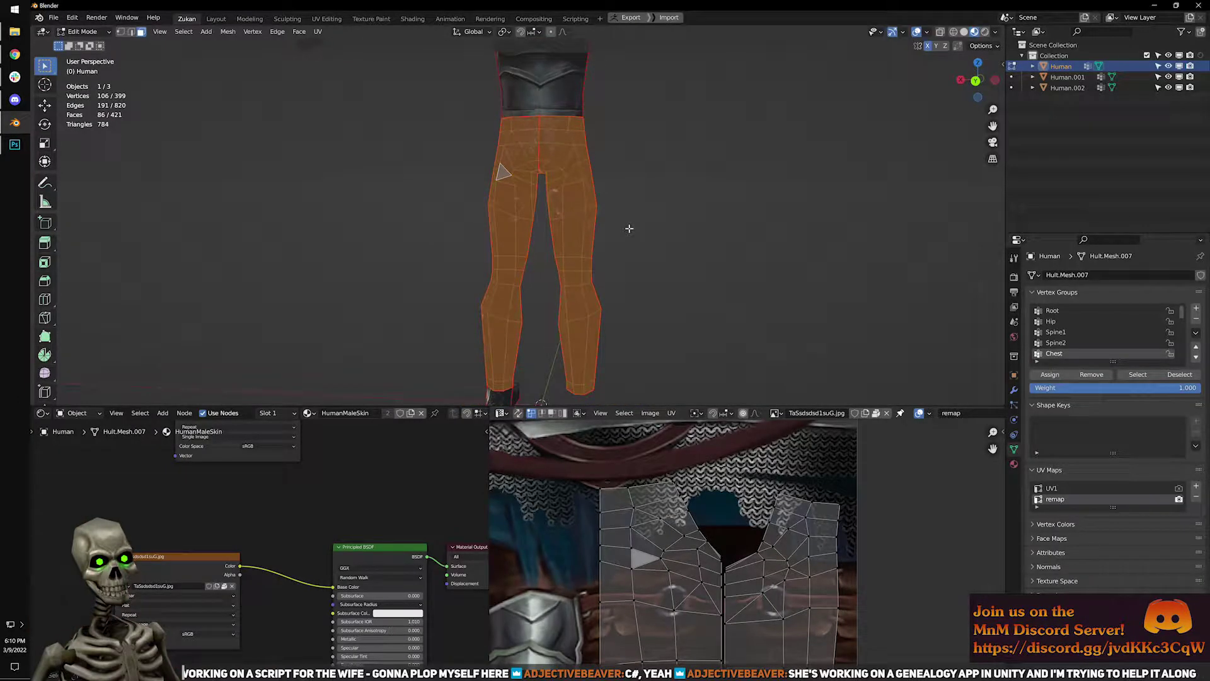
scroll(639, 212, up, 5)
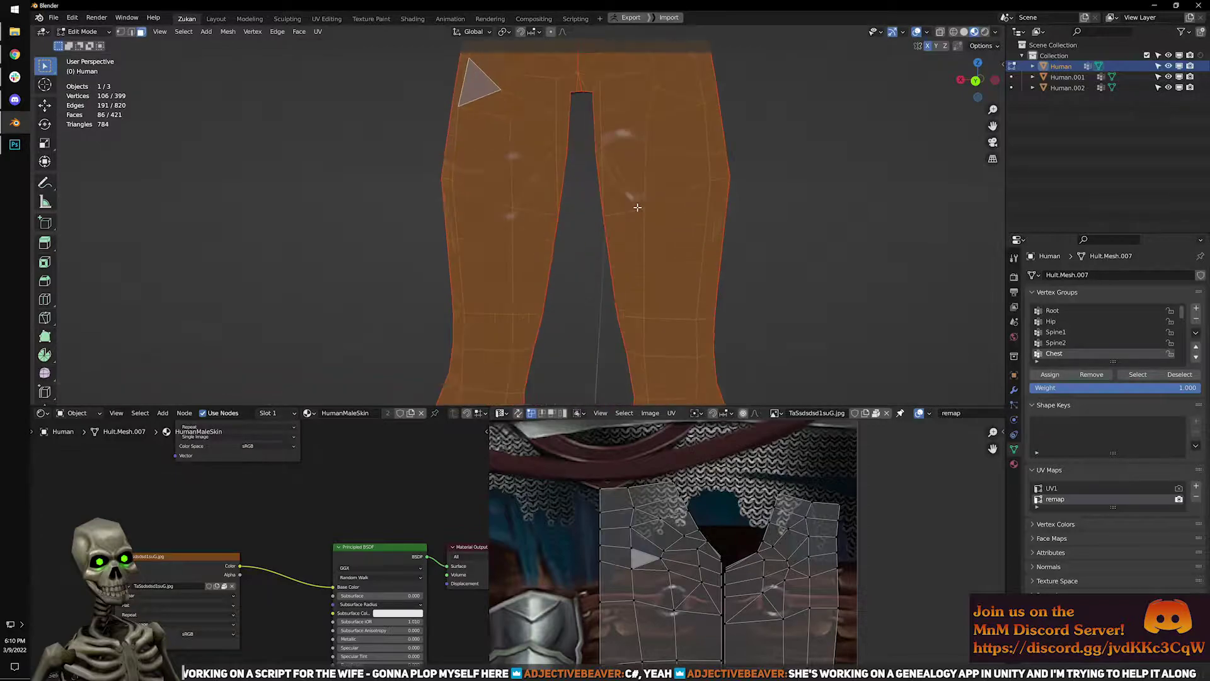
scroll(649, 146, down, 5)
key(Tab)
middle_drag(636, 176, 554, 232)
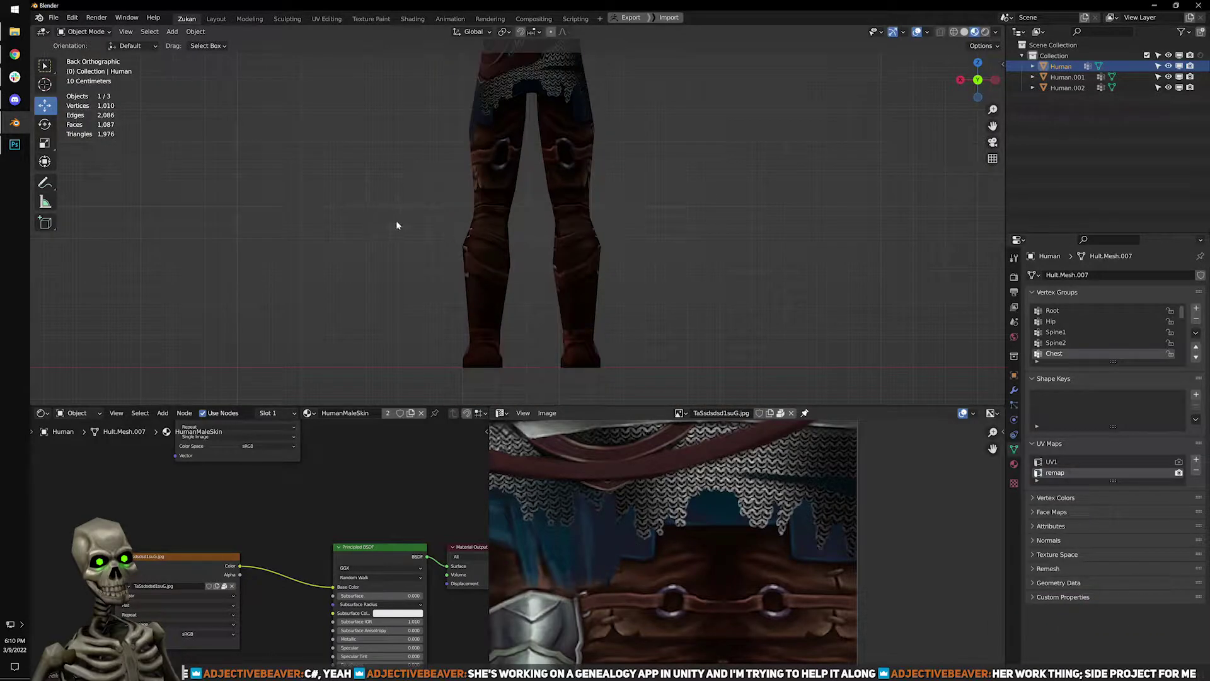
middle_drag(460, 256, 459, 266)
middle_drag(347, 282, 658, 261)
scroll(478, 284, up, 3)
shift+middle_drag(478, 283, 756, 252)
shift+middle_drag(328, 249, 577, 234)
key(Tab)
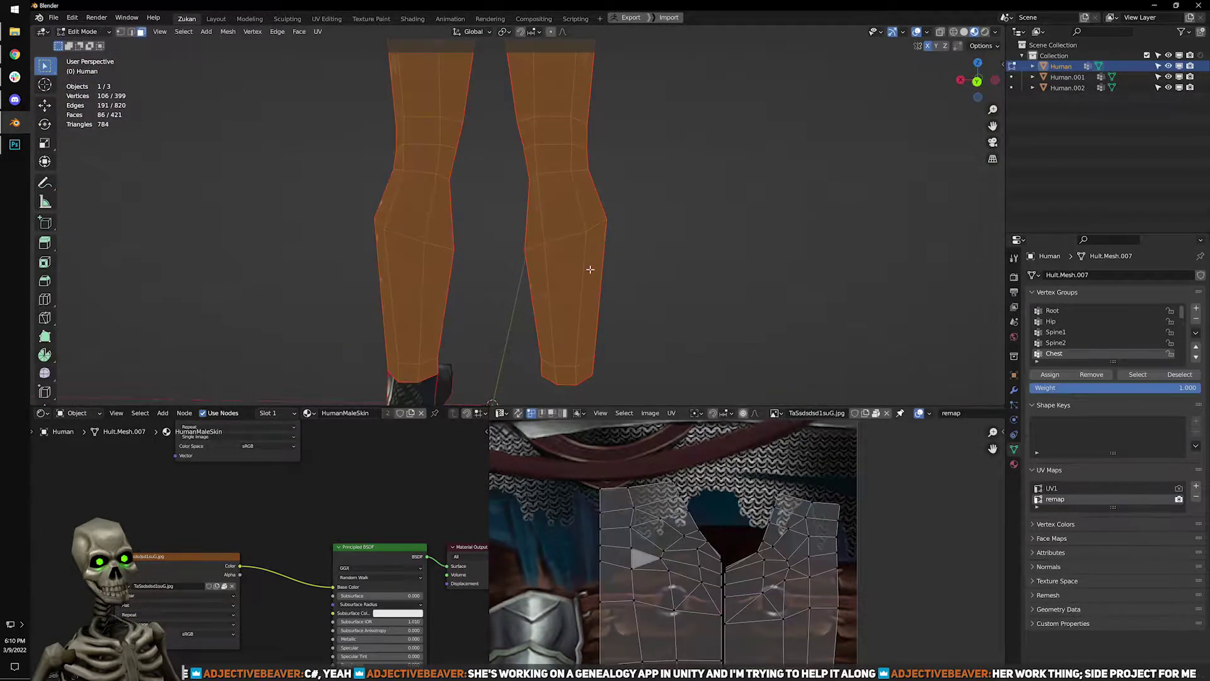
Move the calf-level vertices on the islands' inner UV edges up along Y, check the model, and maximize the UV editor.
middle_drag(670, 536, 853, 486)
scroll(853, 486, down, 2)
middle_drag(802, 552, 702, 461)
scroll(800, 554, up, 5)
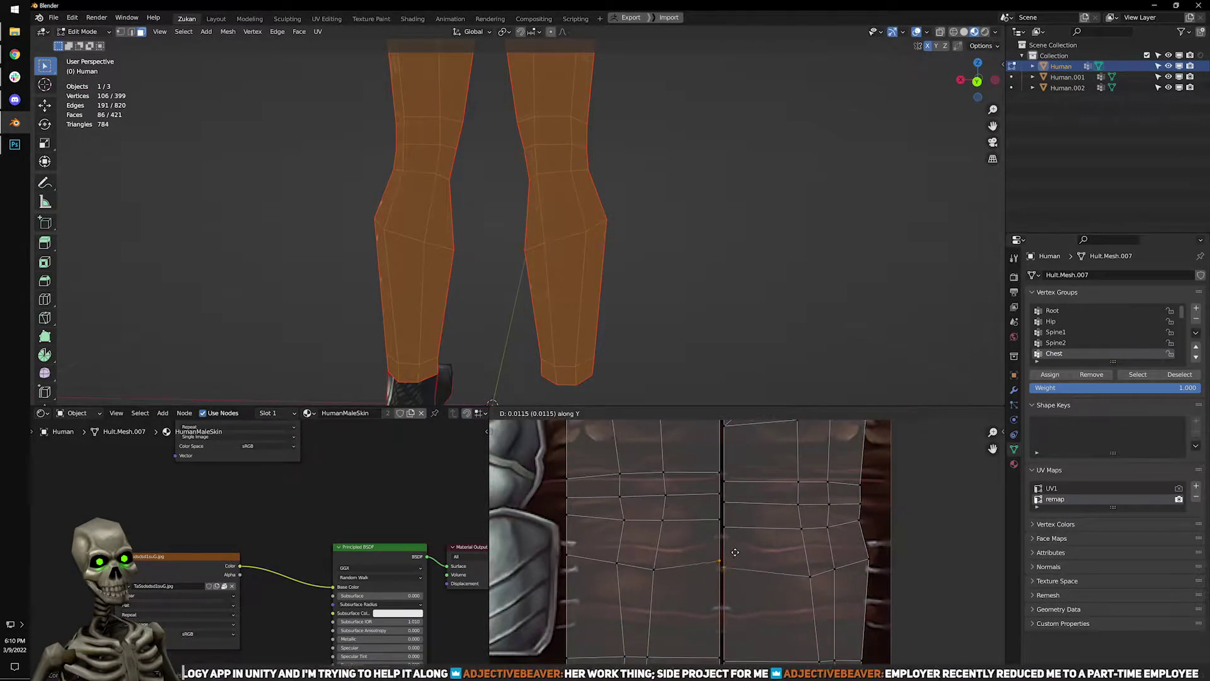
key(Tab)
mouse_move(638, 278)
middle_down()
mouse_move(664, 292)
mouse_move(824, 293)
mouse_move(651, 296)
middle_up()
key(Tab)
scroll(788, 599, down, 3)
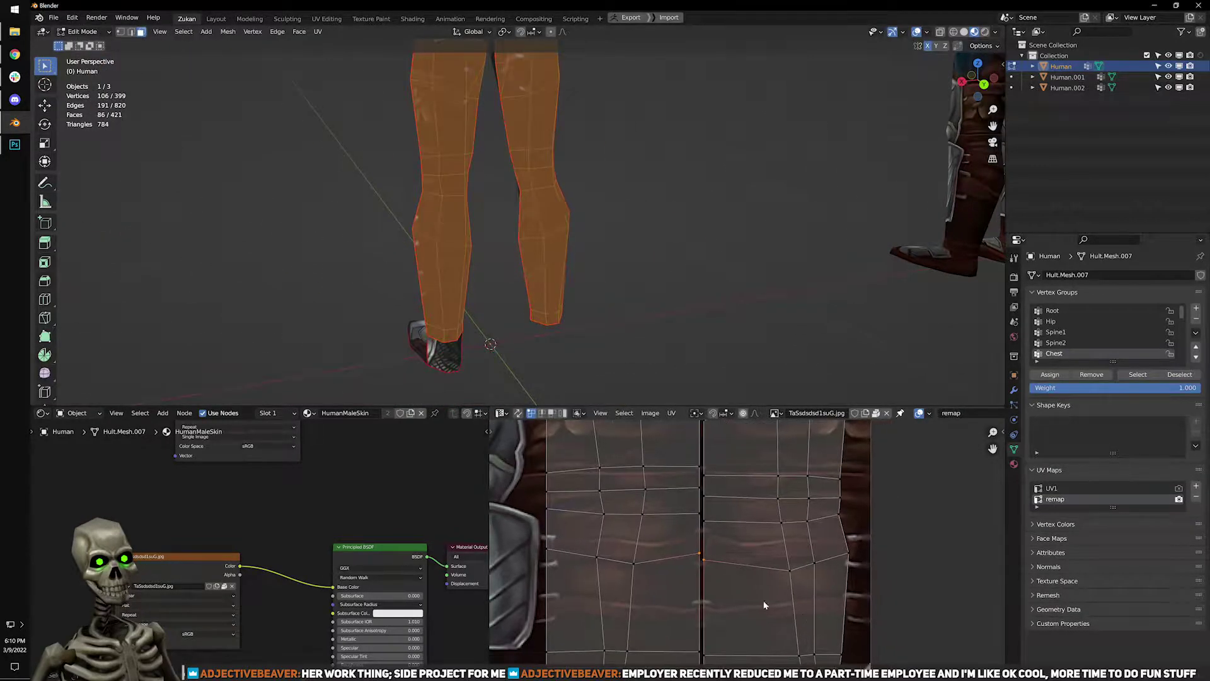
key(ctrl+space)
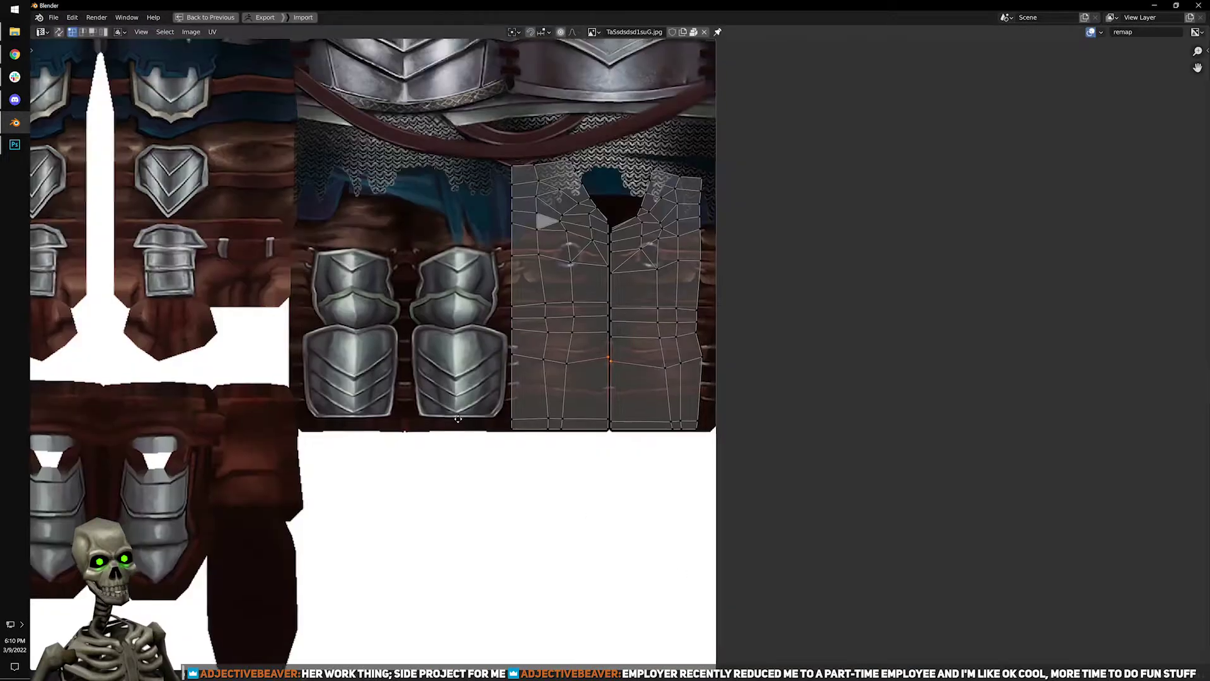
Pin the left island's outer UV edge and the bottom edges of both leg islands.
scroll(429, 360, up, 3)
scroll(921, 397, down, 3)
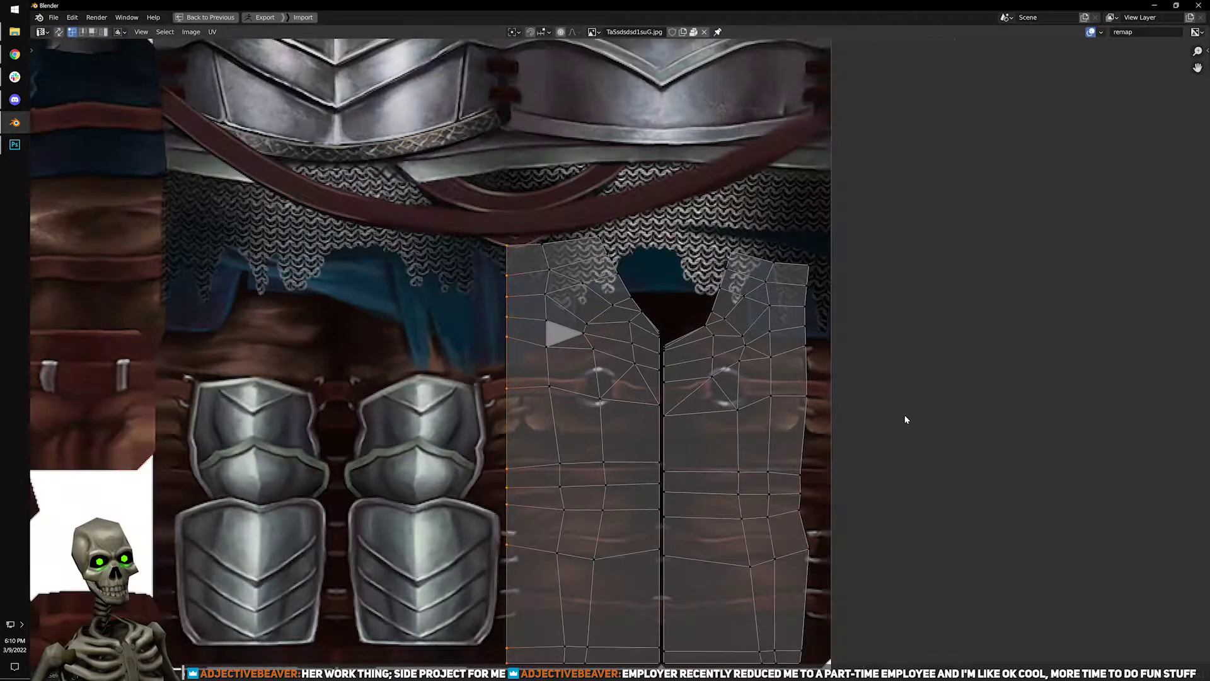
drag(403, 580, 796, 571)
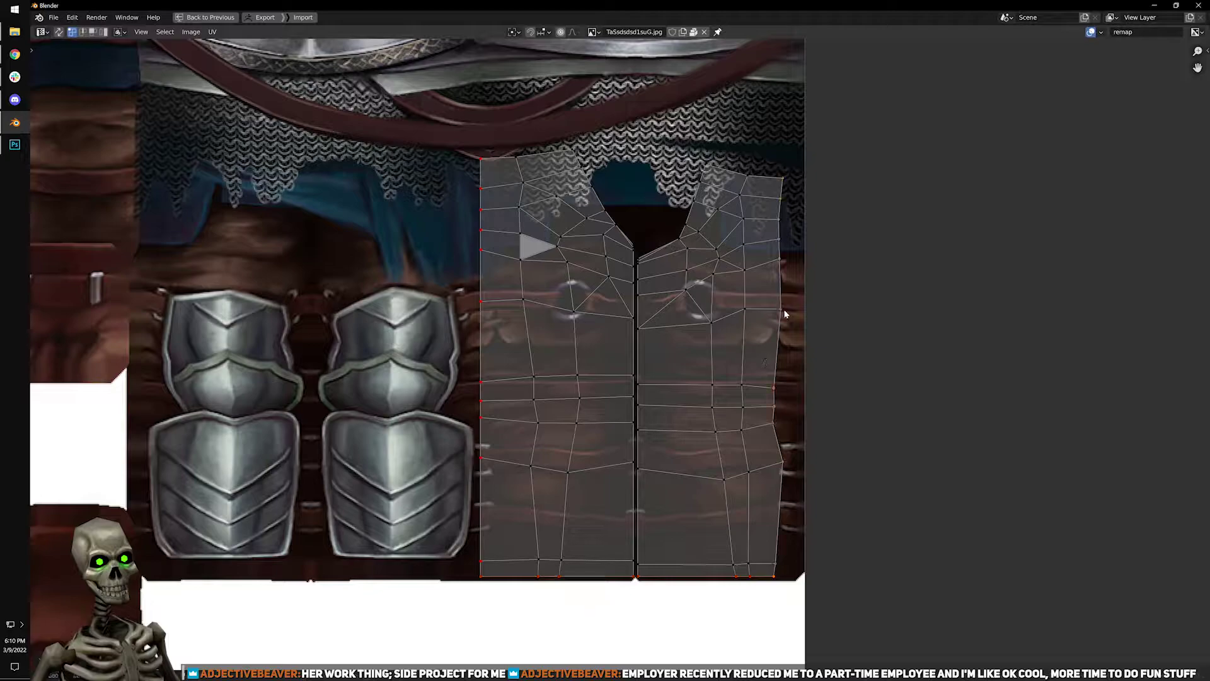
Straighten the right island's outer UV edge with Align X and move it outward about 0.014 along X.
key(q)
mouse_move(840, 341)
click(901, 398)
key(g)
key(x)
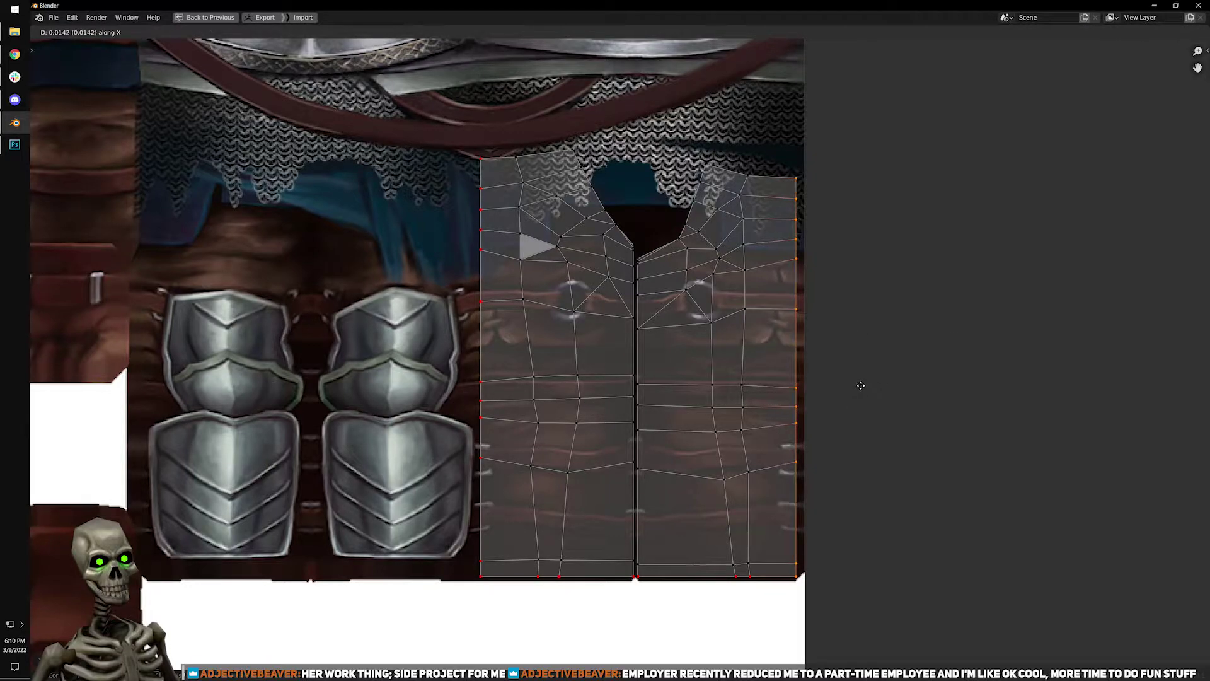
click(862, 385)
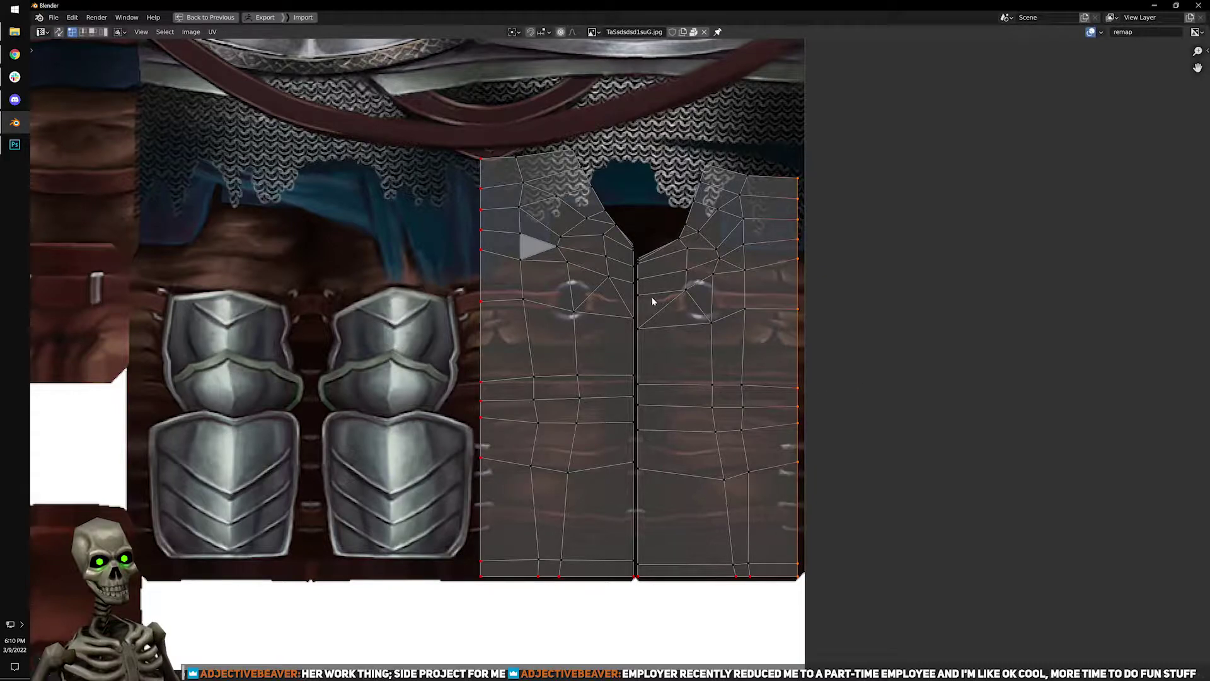
Scale the top UV edges of both leg islands along Y to flatten them.
scroll(643, 397, up, 2)
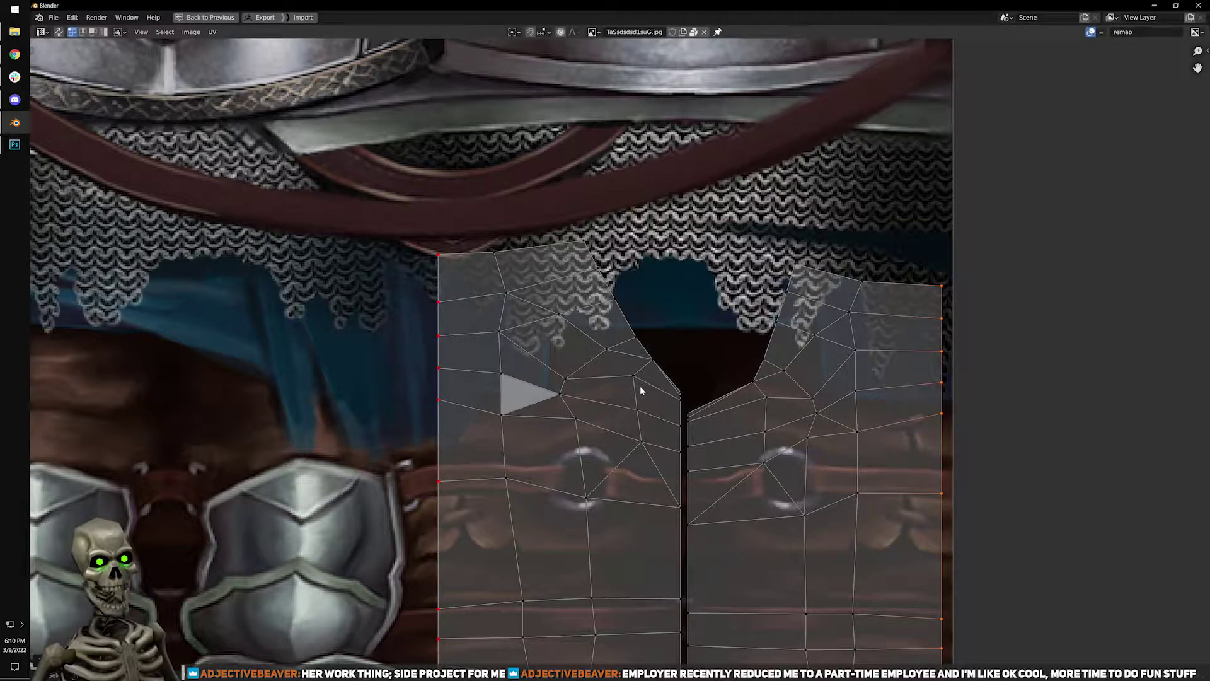
middle_drag(723, 264, 704, 272)
alt+click(867, 288)
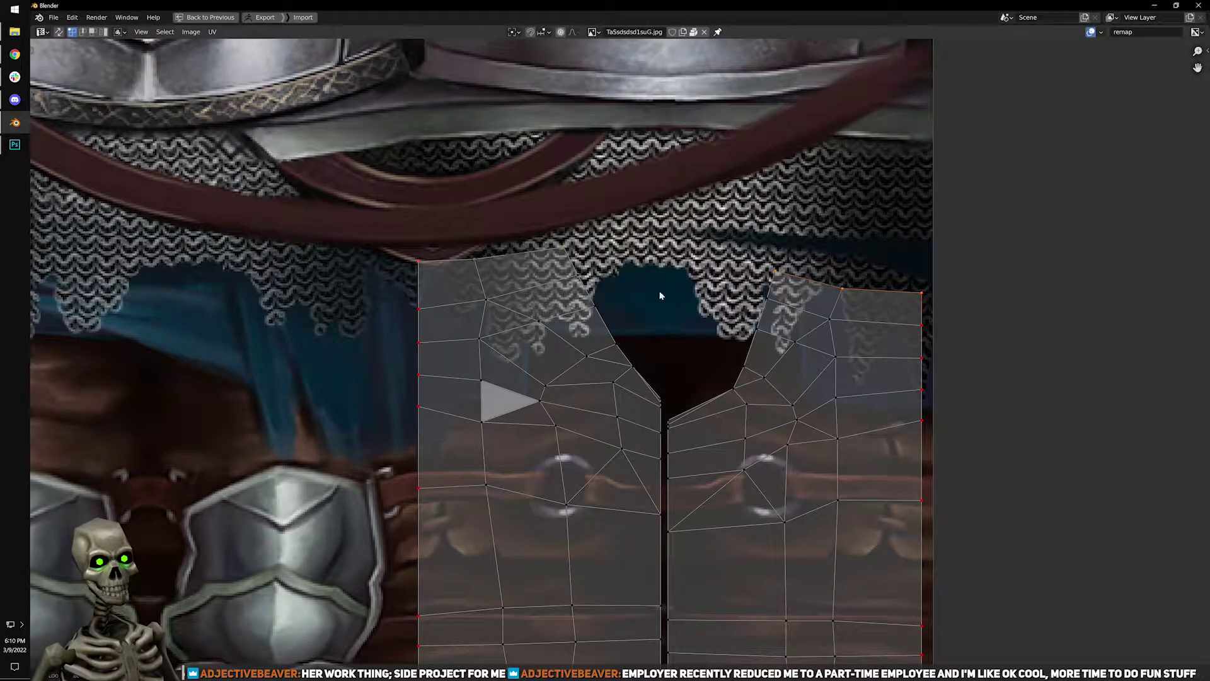
key(s)
key(y)
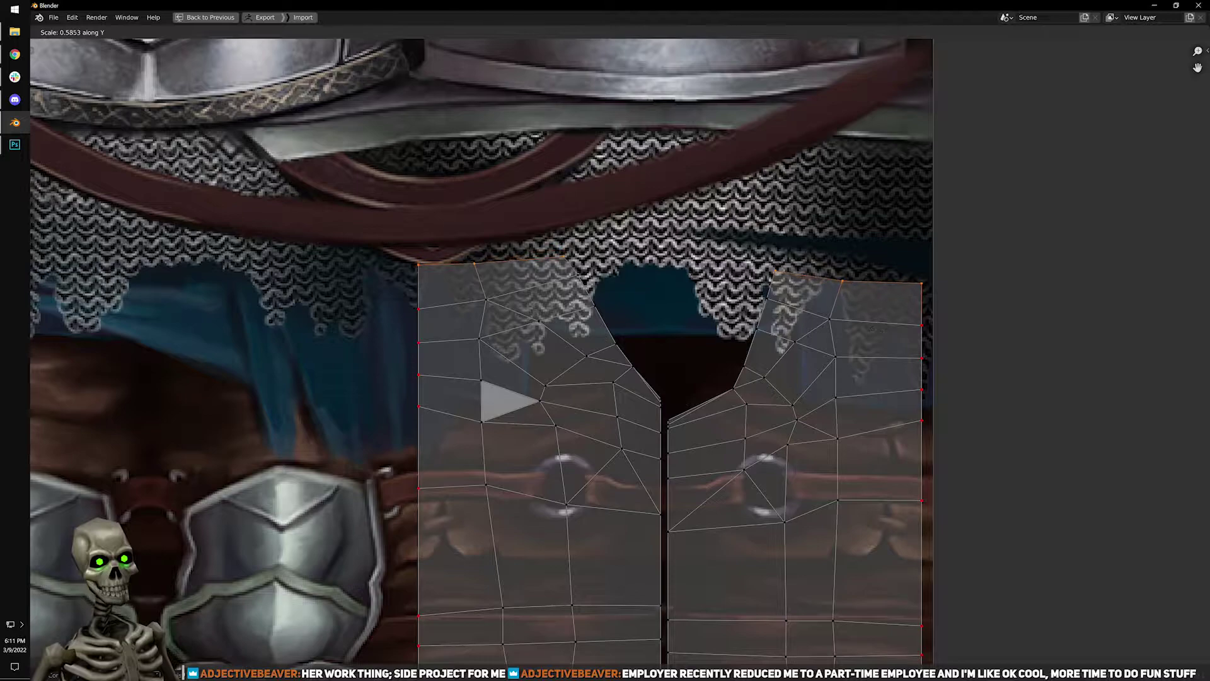
click(828, 262)
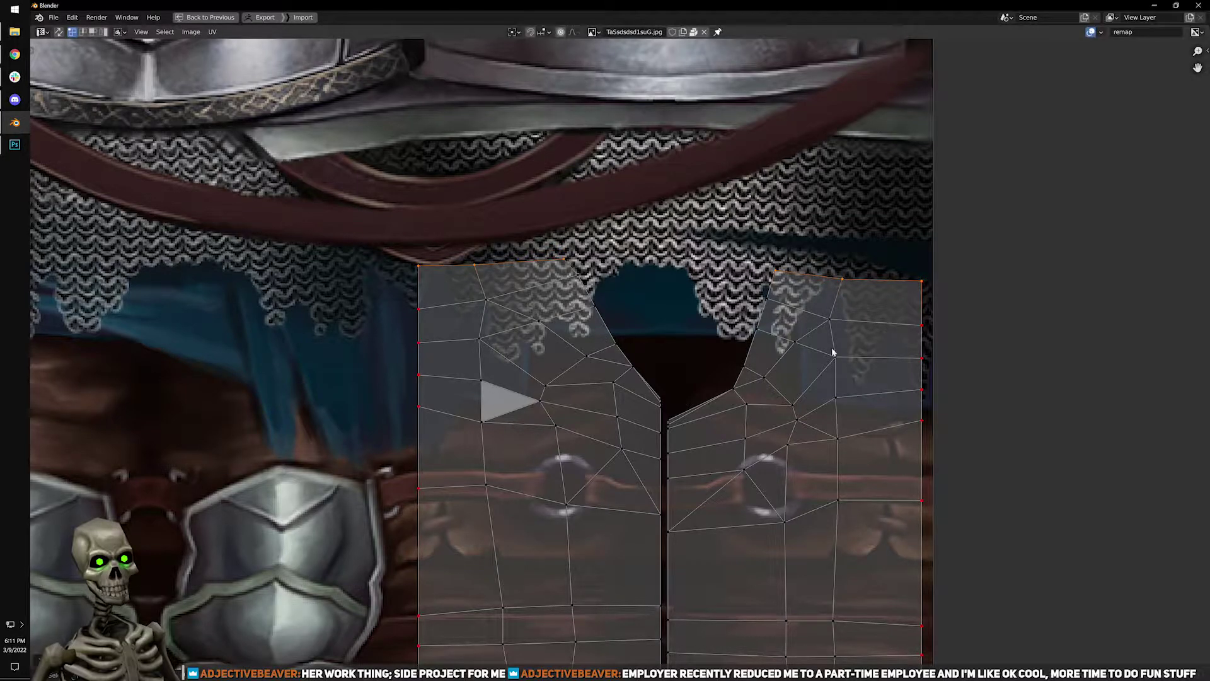
Examine the leg texture on the 3D model in Object Mode from the back around to the front.
key(ctrl+space)
key(Tab)
middle_drag(609, 256, 585, 255)
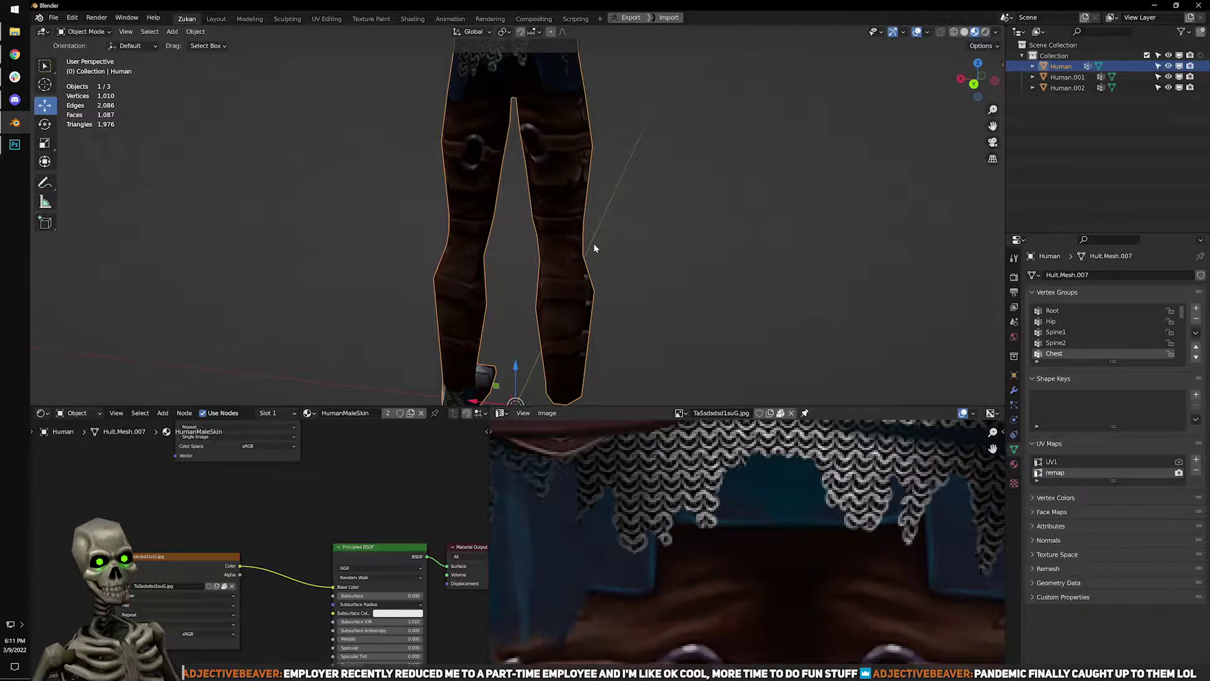
middle_drag(616, 181, 707, 177)
scroll(599, 206, up, 3)
scroll(633, 210, down, 3)
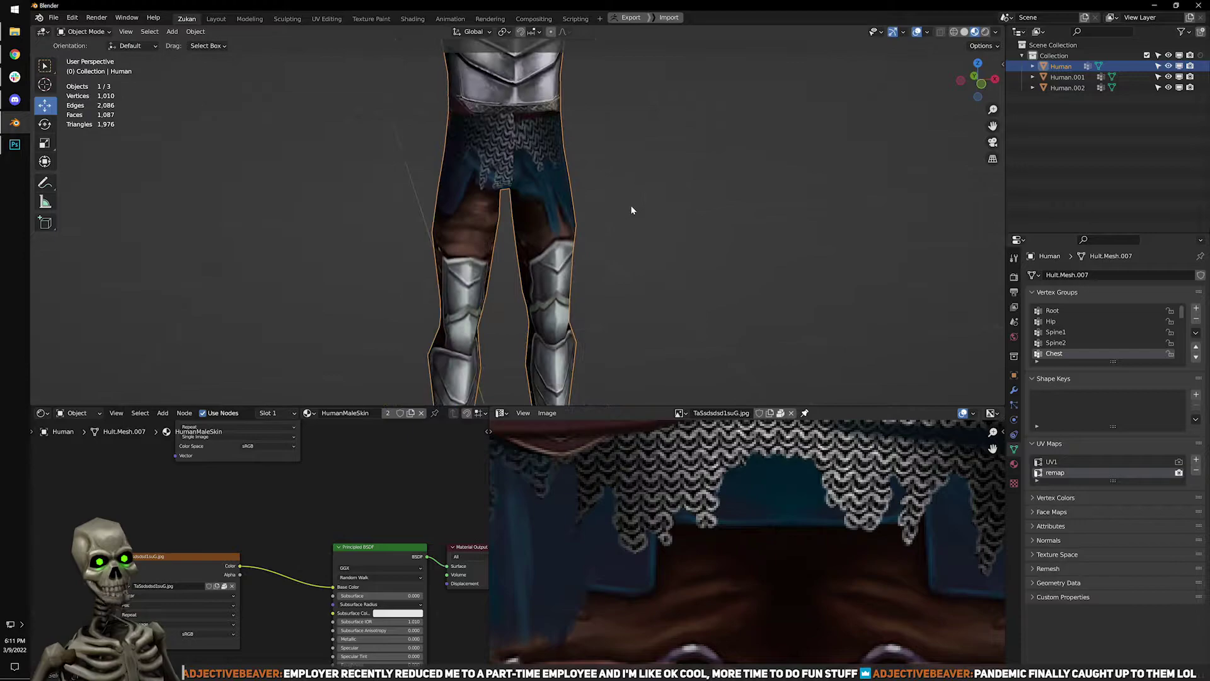
key(Tab)
scroll(633, 210, up, 1)
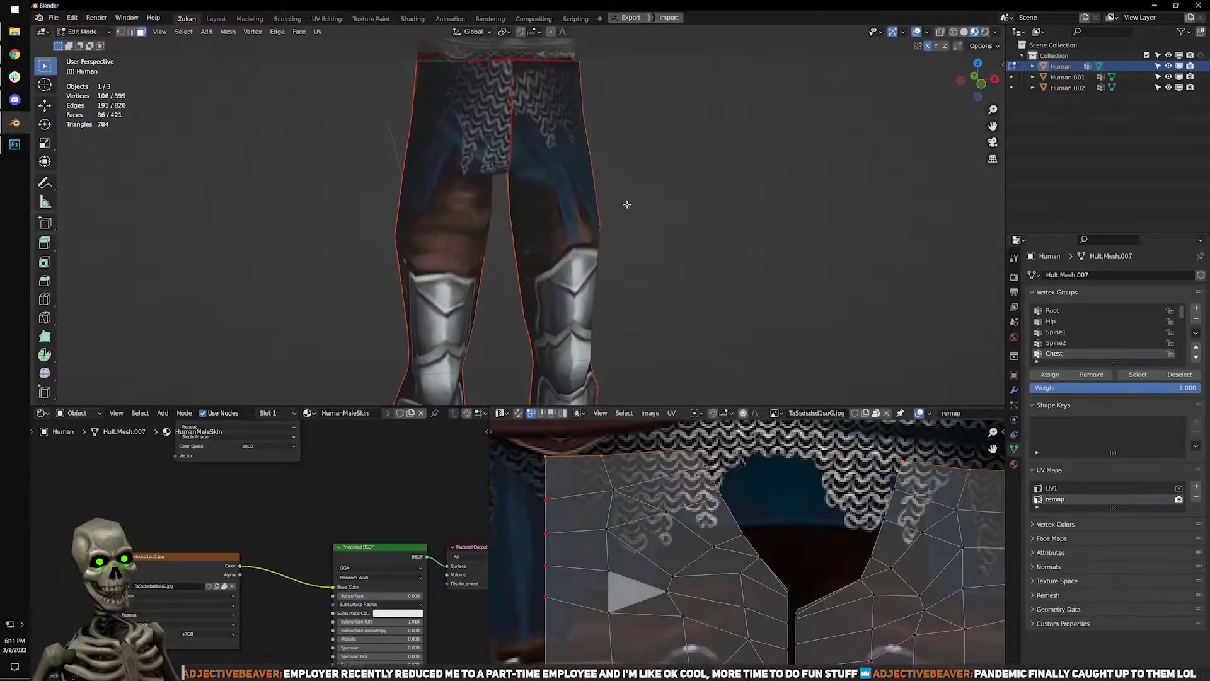
Pin the inner and top UV edges of both leg islands.
scroll(819, 561, down, 3)
middle_drag(834, 550, 806, 522)
scroll(782, 536, down, 3)
middle_drag(759, 609, 770, 547)
scroll(772, 557, up, 4)
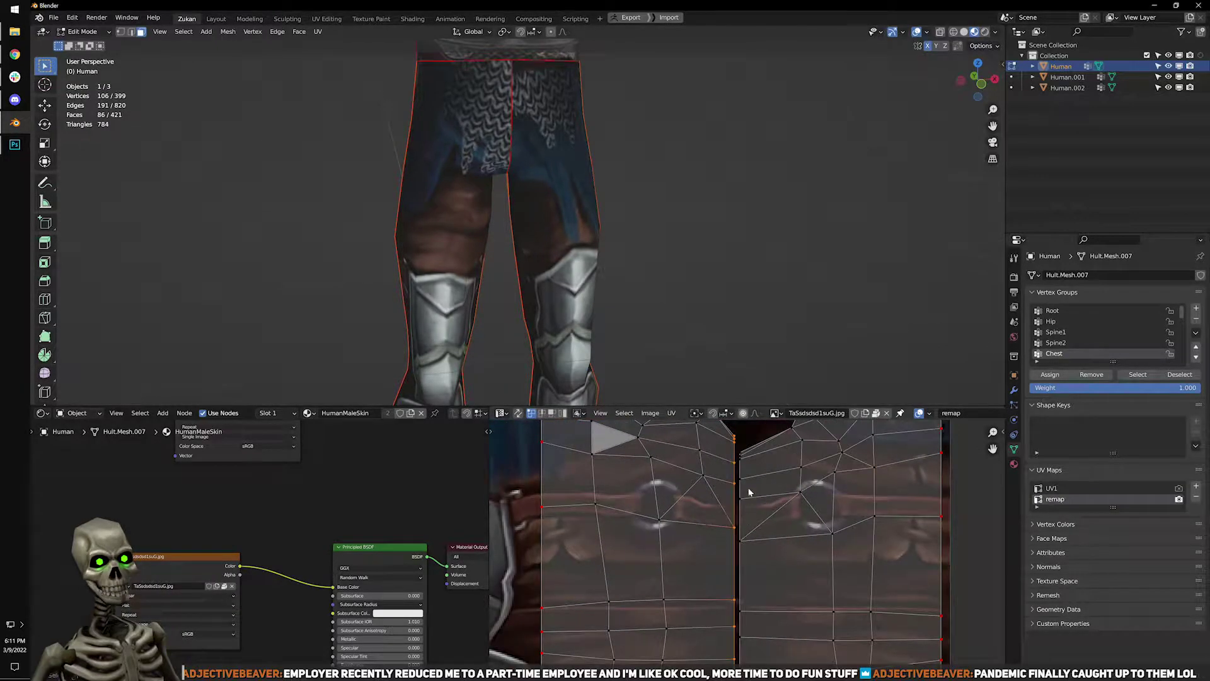
middle_drag(748, 495, 744, 566)
scroll(744, 566, up, 2)
scroll(741, 561, down, 4)
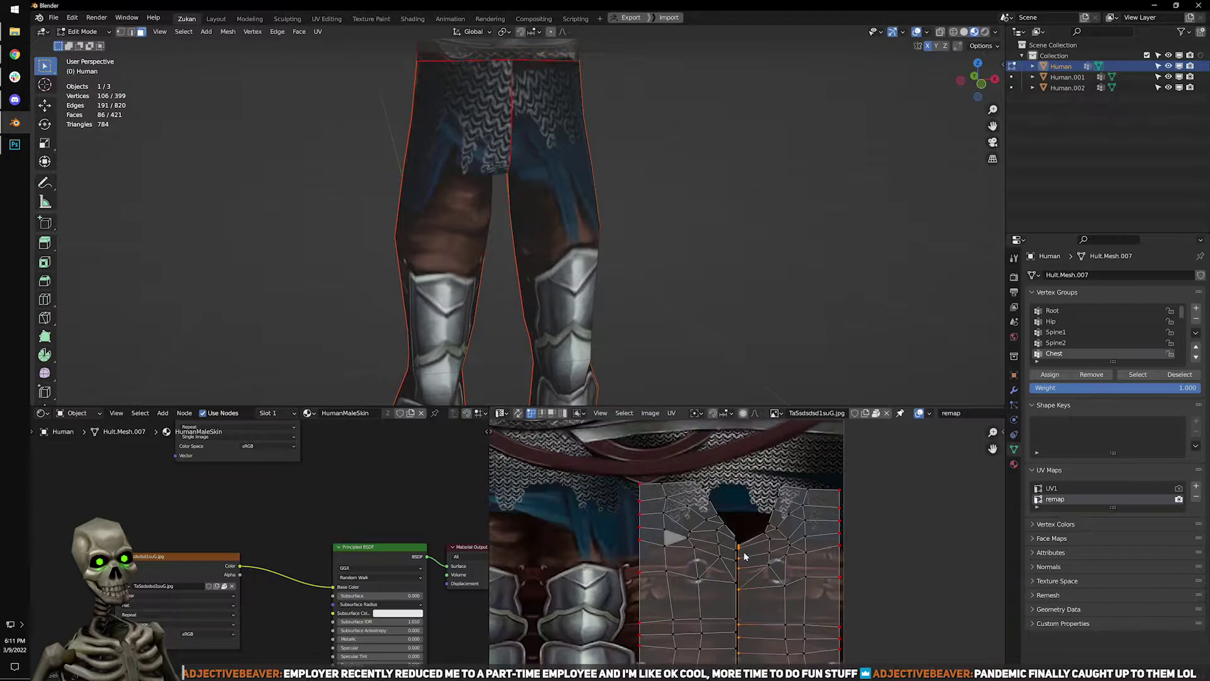
scroll(749, 567, up, 1)
middle_drag(770, 593, 761, 582)
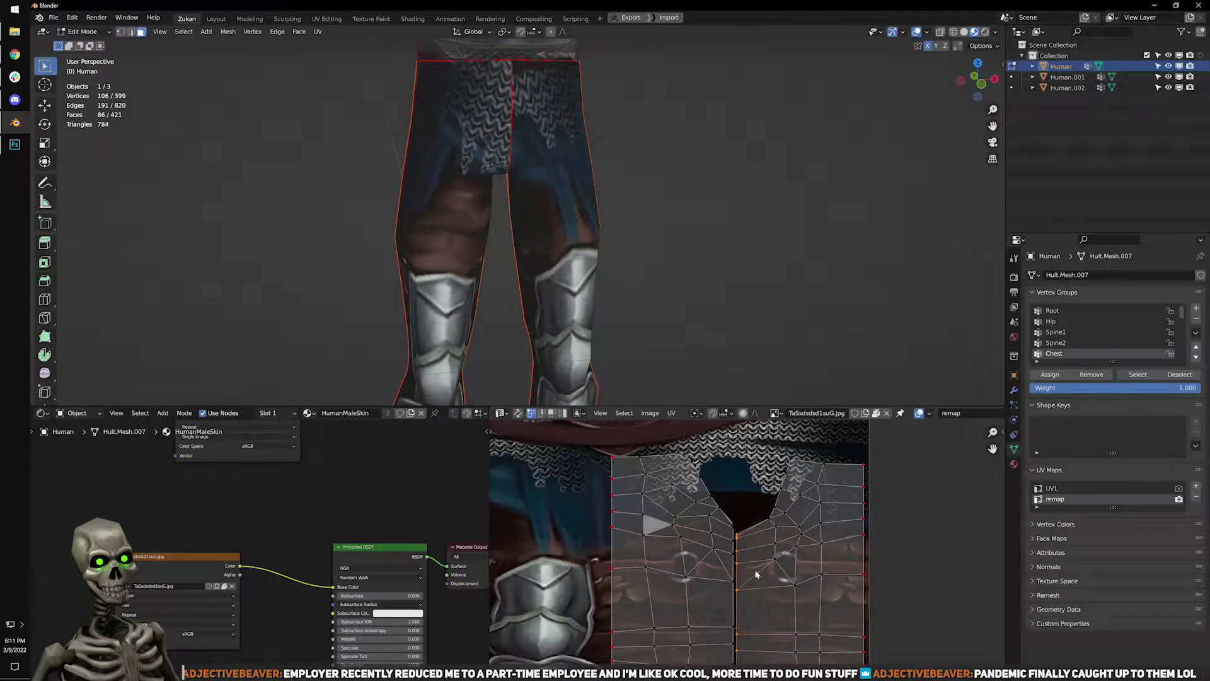
middle_drag(701, 489, 698, 537)
scroll(699, 537, up, 1)
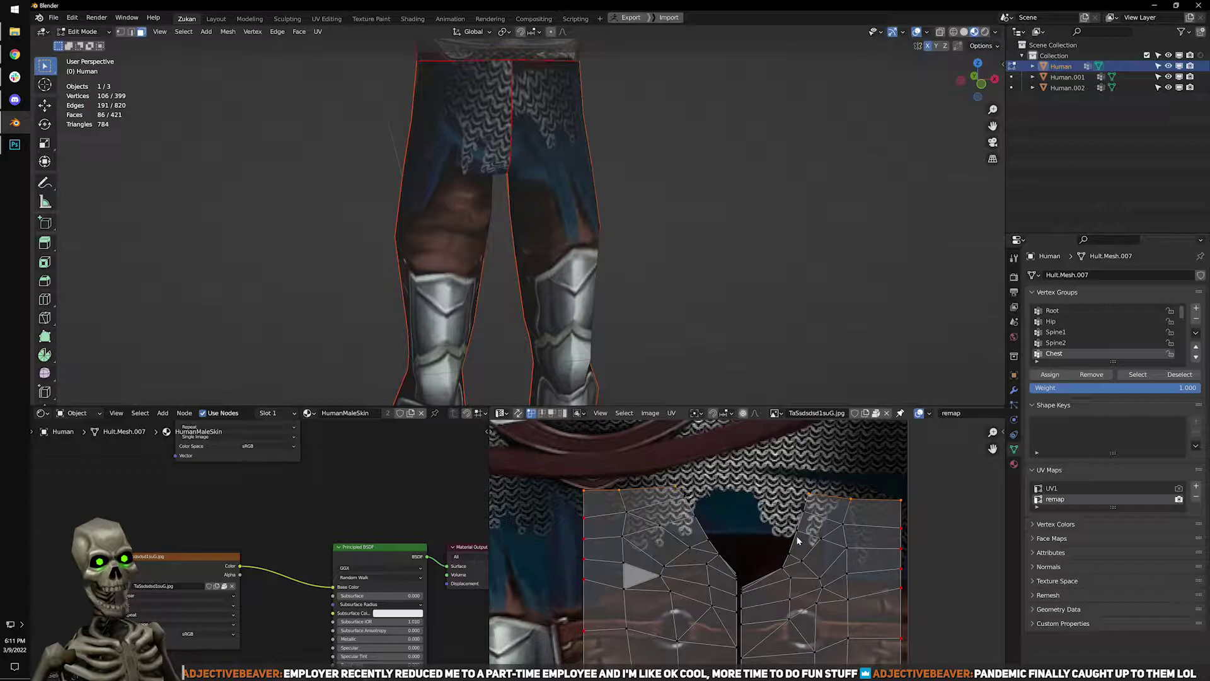
middle_drag(803, 648, 751, 546)
scroll(770, 576, down, 2)
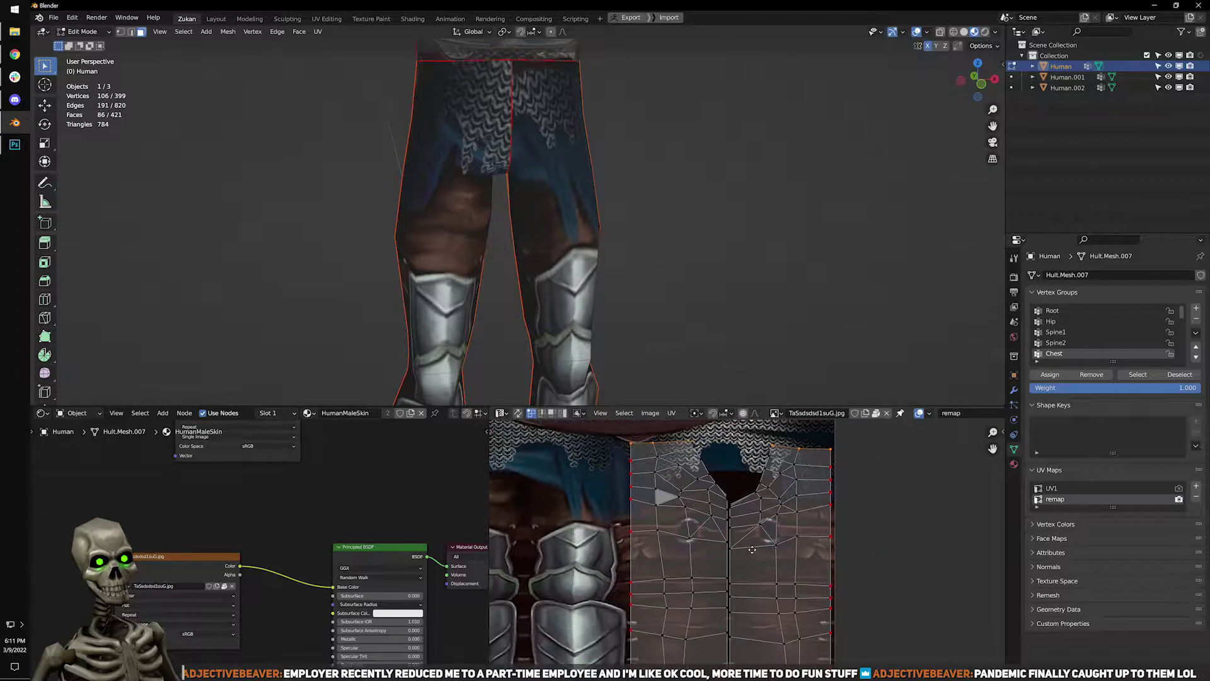
Unwrap the selected leg faces around the pinned edges and check the back of the legs in Object Mode.
key(u)
key(ctrl+z)
key(u)
click(780, 569)
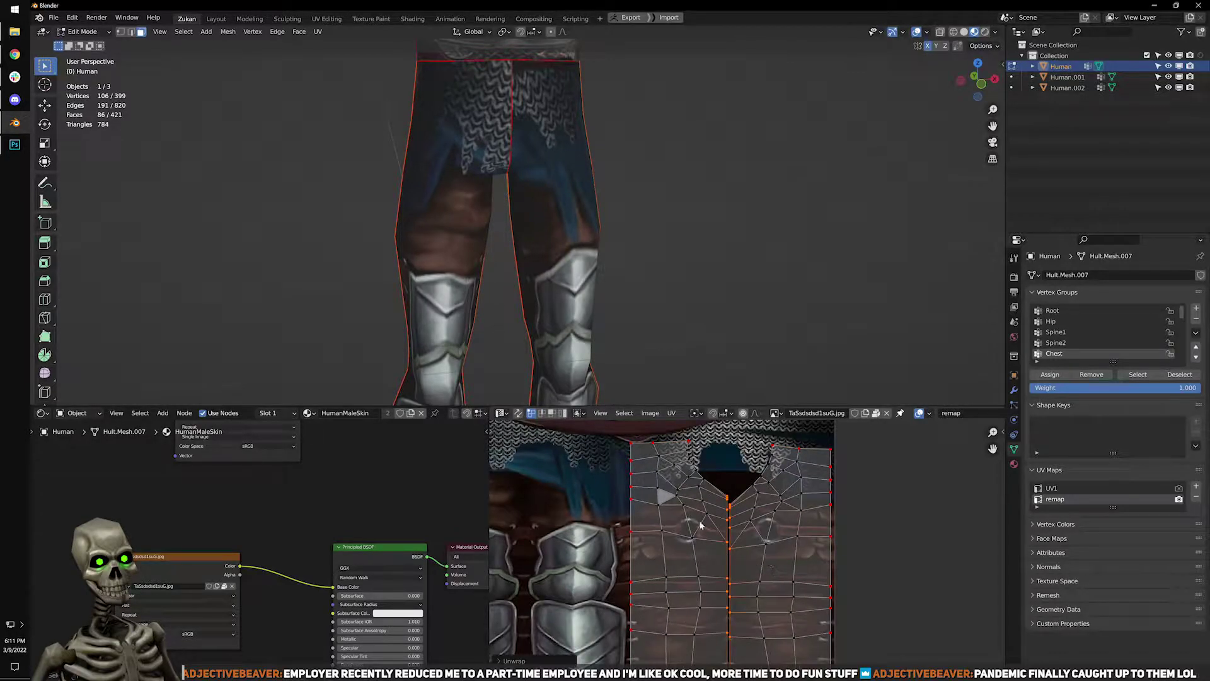
key(Tab)
middle_drag(618, 214, 655, 260)
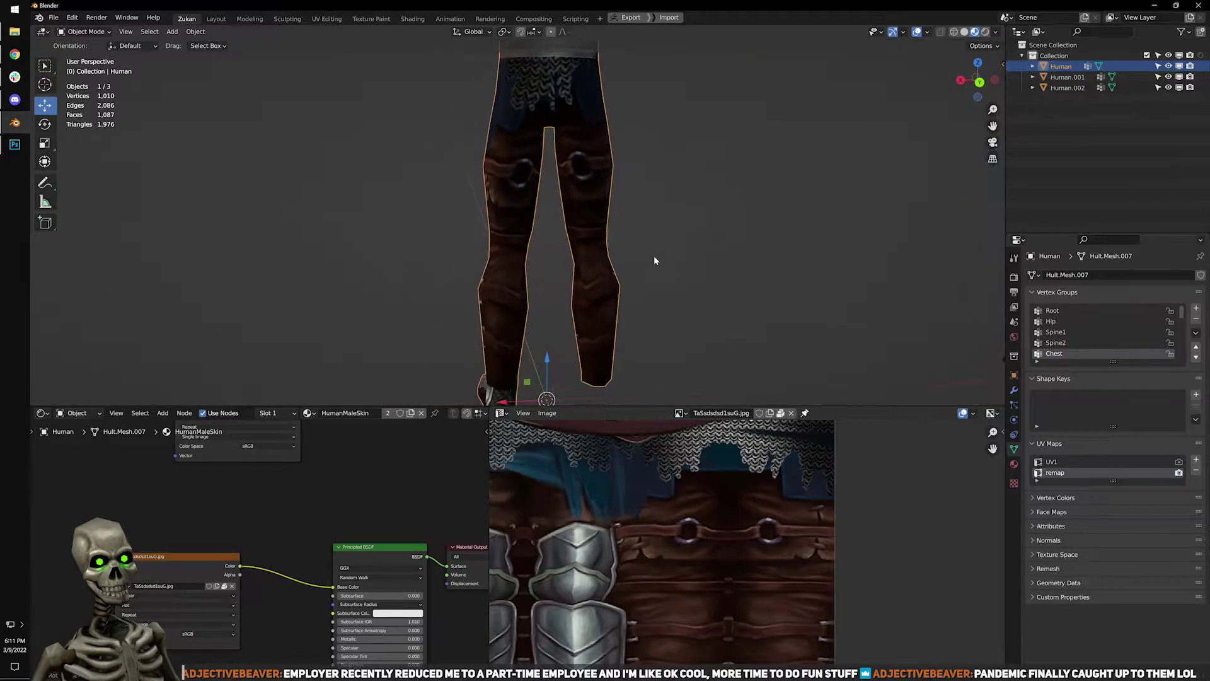
Scale one bottom-edge vertex of each leg island closer together along X and unwrap the interior again.
key(Tab)
scroll(686, 546, up, 3)
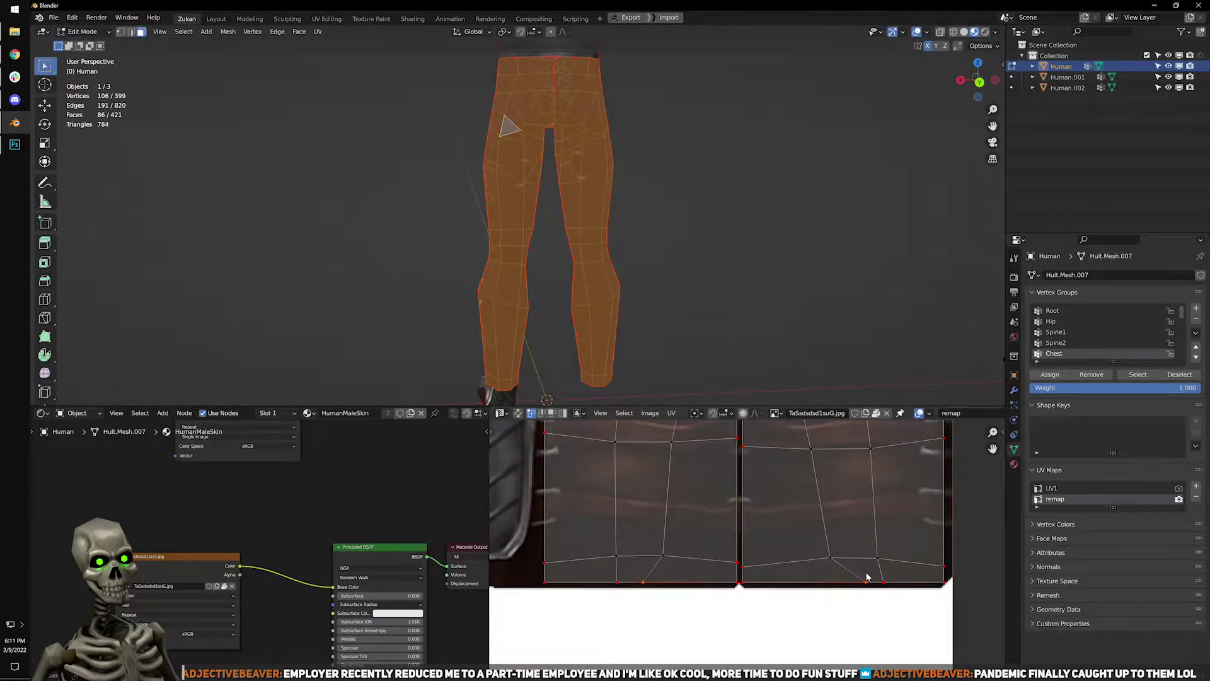
key(s)
key(x)
click(830, 573)
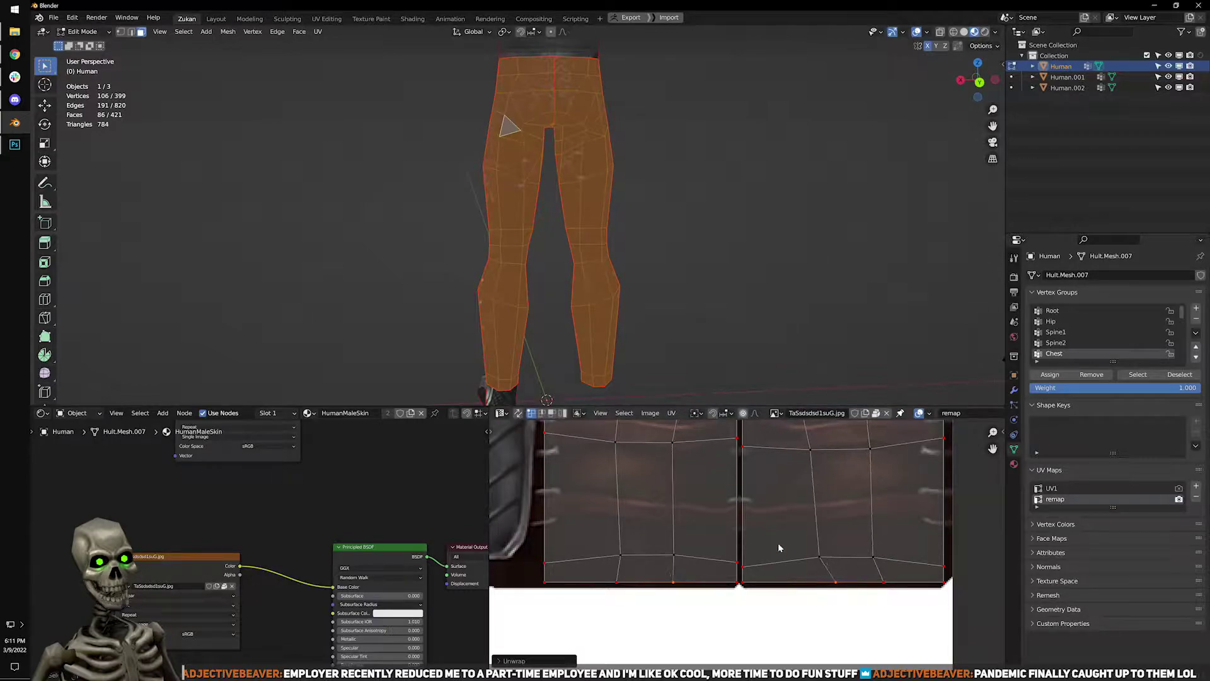
scroll(778, 551, down, 2)
key(Tab)
key(Tab)
scroll(789, 540, up, 4)
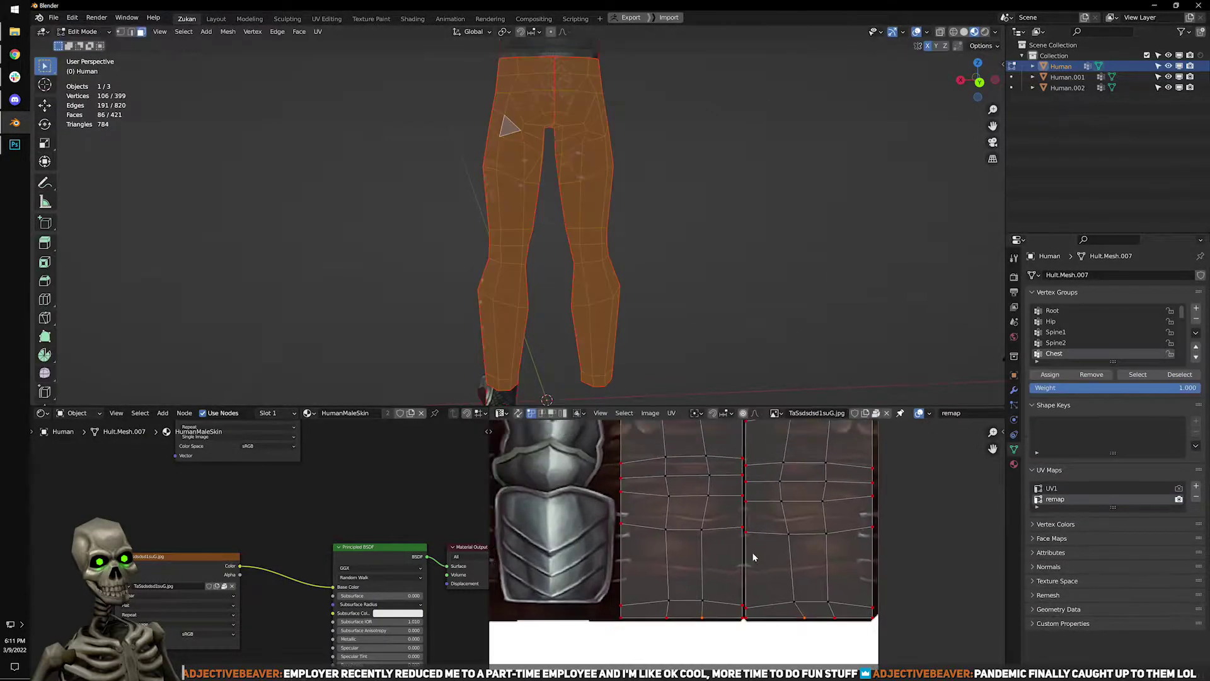
Move the interior vertices around the knee bands of both leg UV islands along Y and check the backs of the legs in Object Mode.
drag(547, 632, 872, 641)
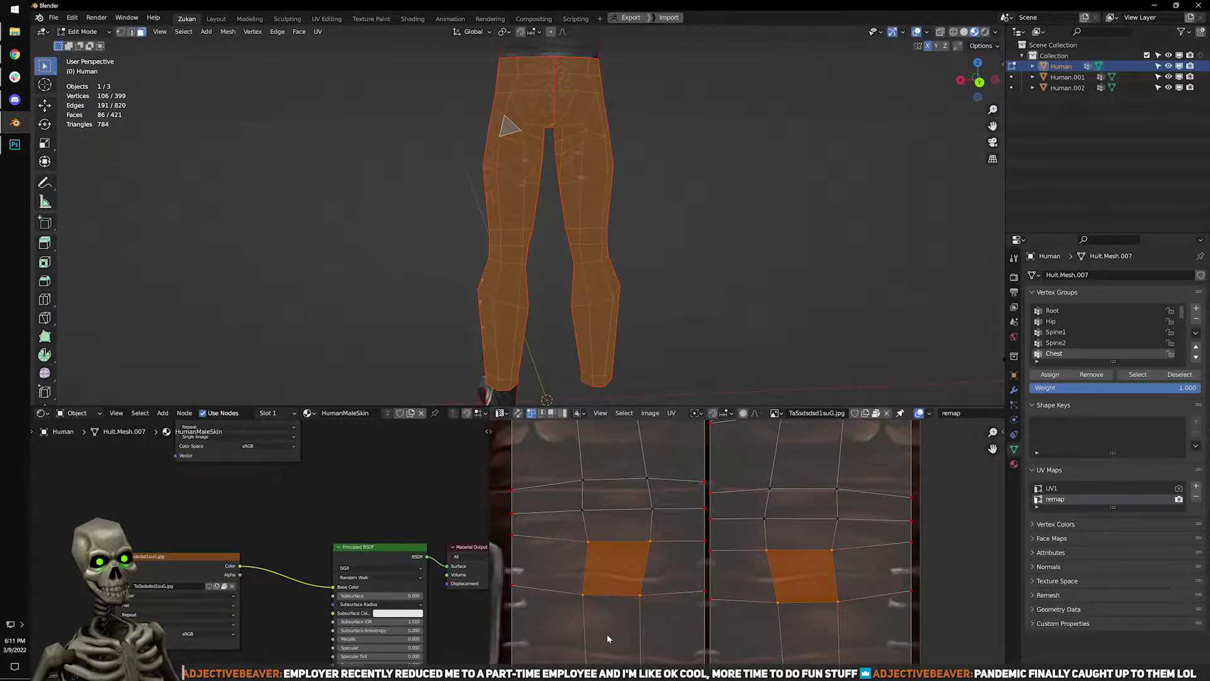
drag(617, 625, 685, 531)
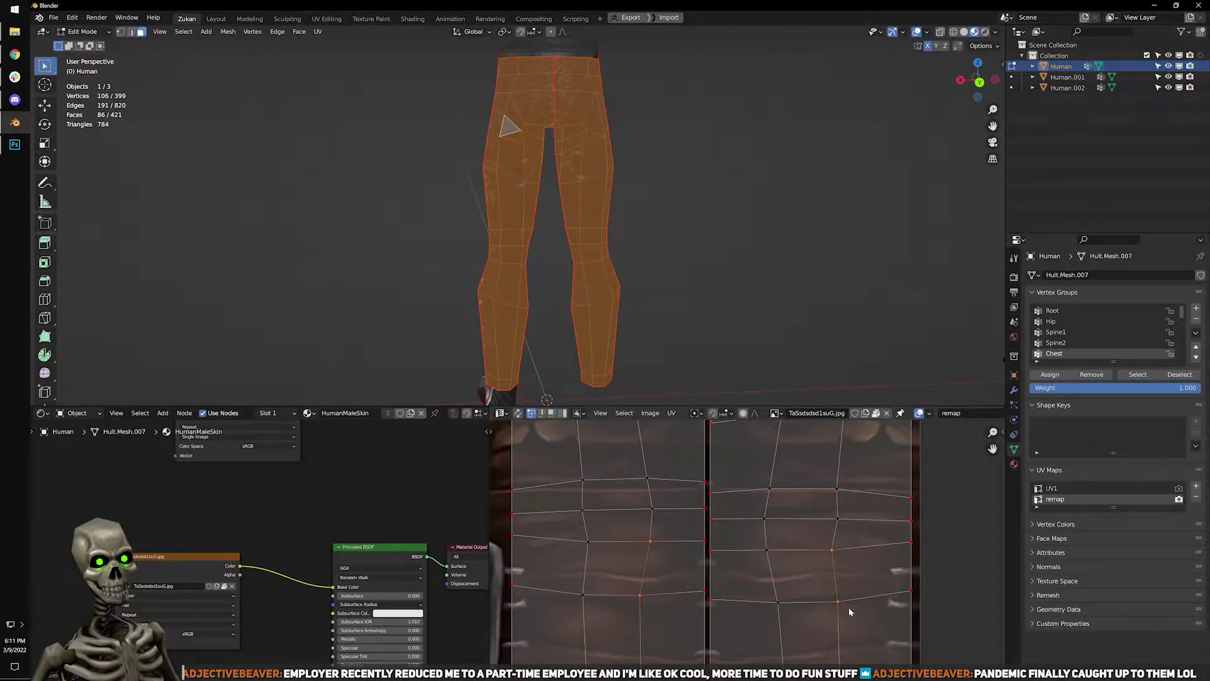
key(g)
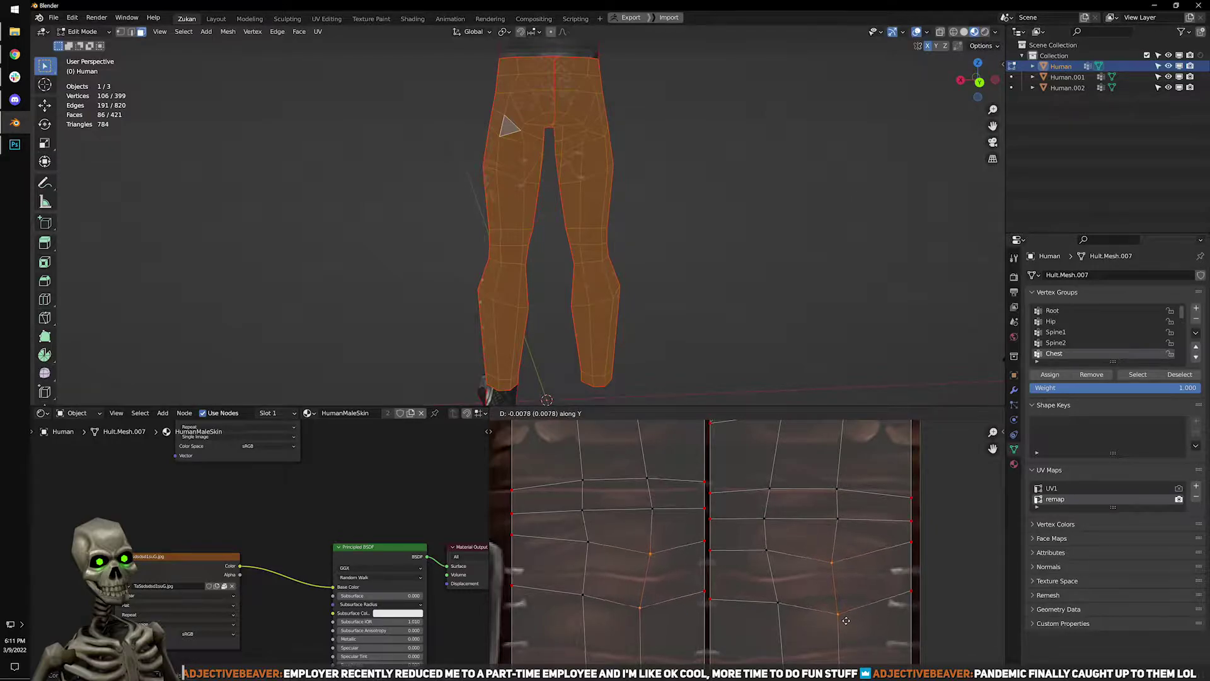
click(744, 583)
drag(596, 608, 596, 608)
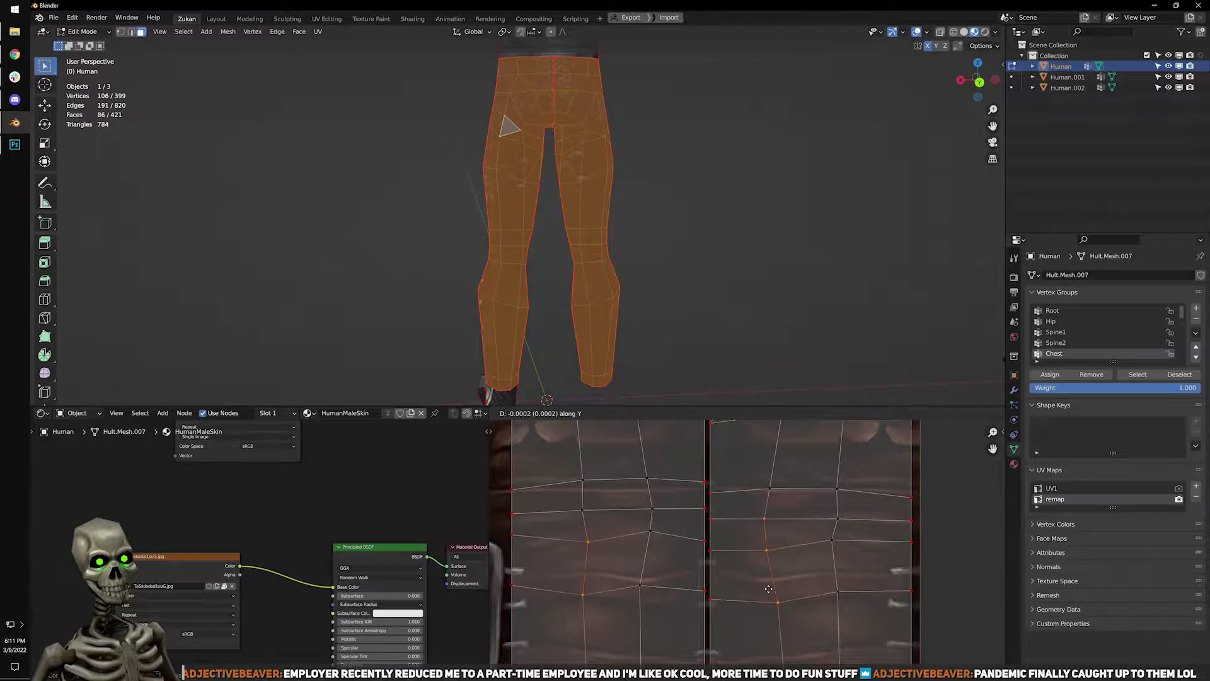
key(Tab)
middle_drag(680, 324, 662, 248)
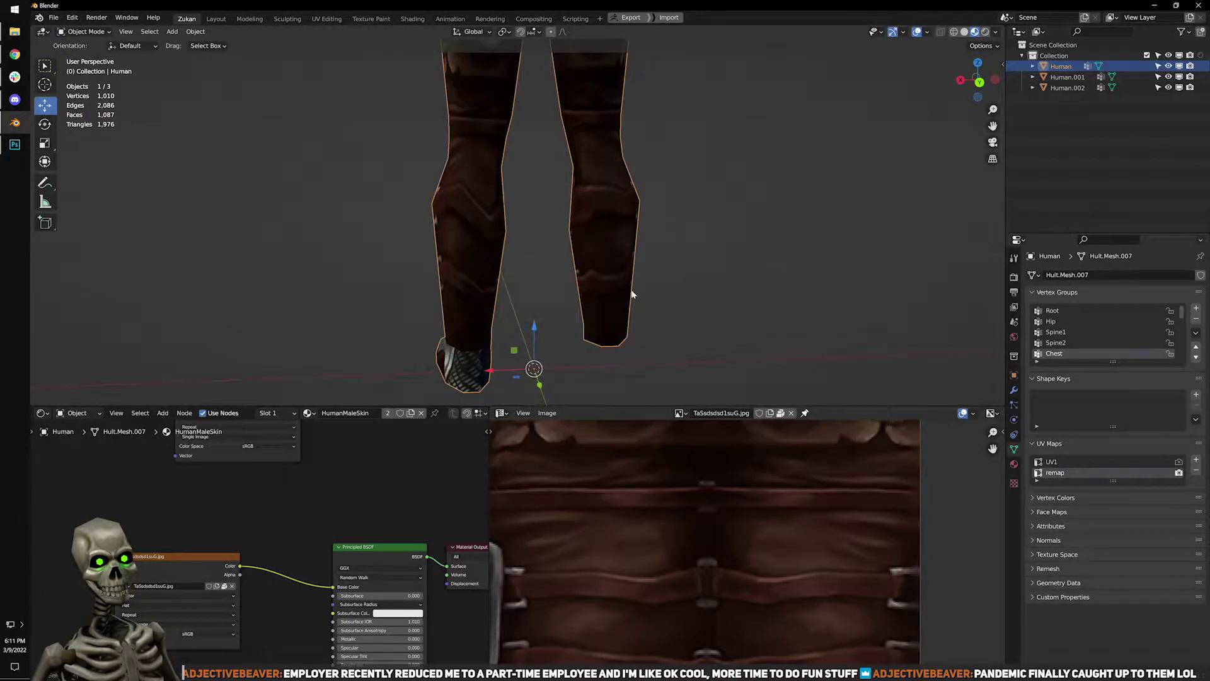
middle_drag(632, 294, 579, 278)
Examine the armour texture on the front of the body against the neighbouring reference character.
key(Tab)
scroll(535, 299, down, 5)
scroll(597, 288, up, 1)
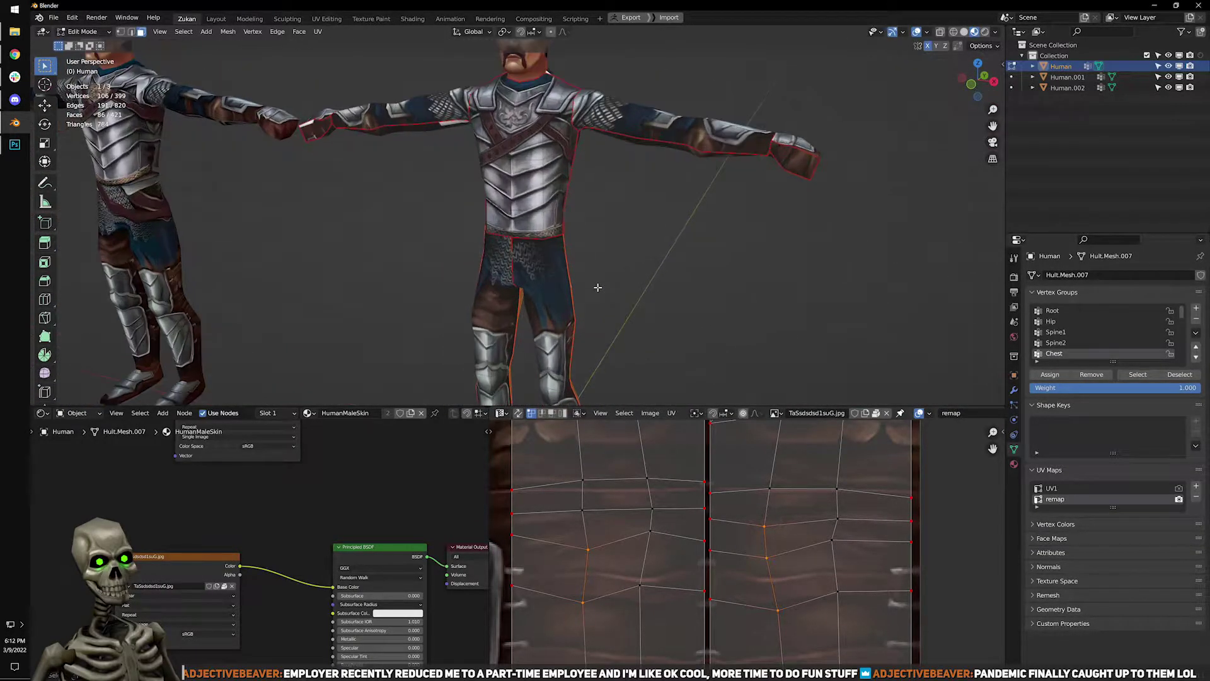
scroll(554, 277, down, 3)
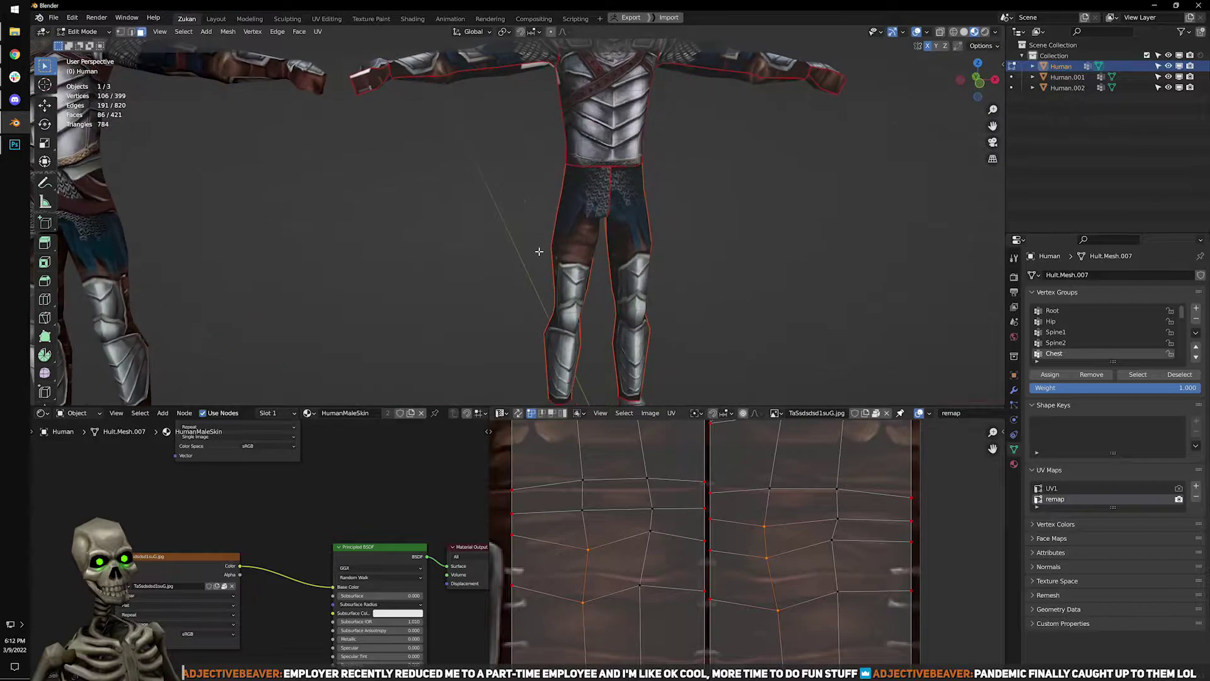
scroll(446, 254, down, 4)
scroll(446, 254, up, 3)
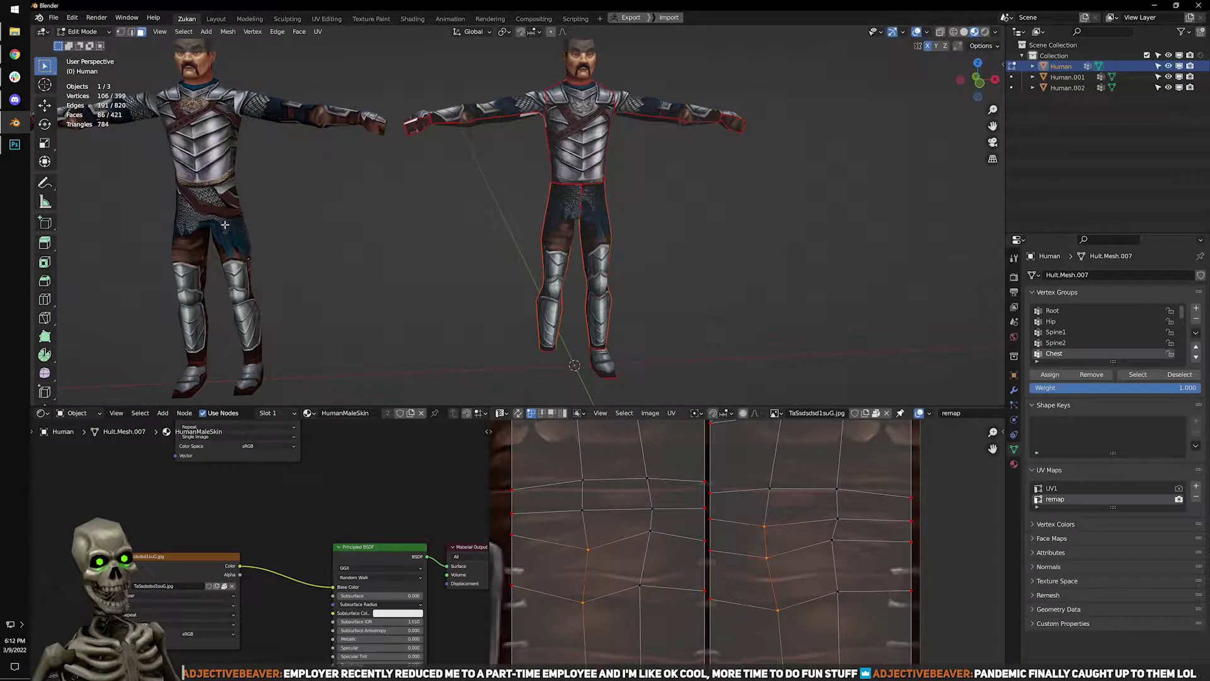
middle_drag(413, 213, 430, 201)
scroll(427, 202, up, 2)
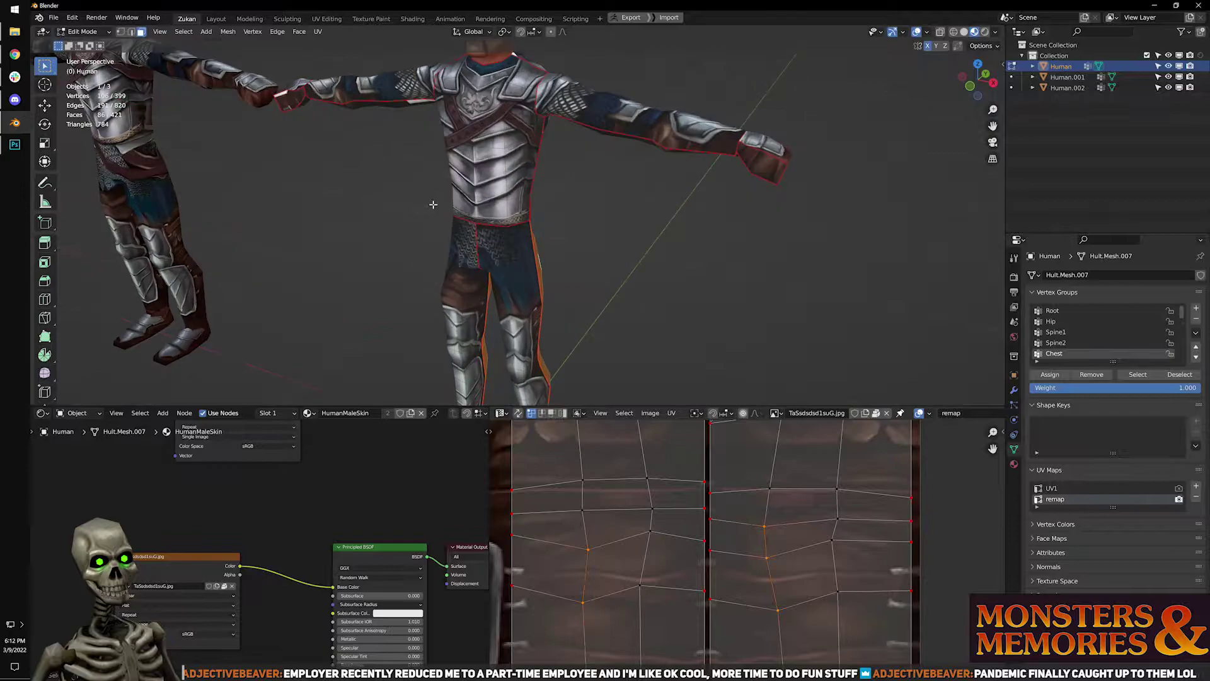
Select all linked faces of the foot's sole from underneath.
shift+middle_drag(388, 273, 394, 126)
middle_drag(479, 265, 549, 270)
scroll(586, 311, up, 3)
middle_drag(586, 311, 572, 215)
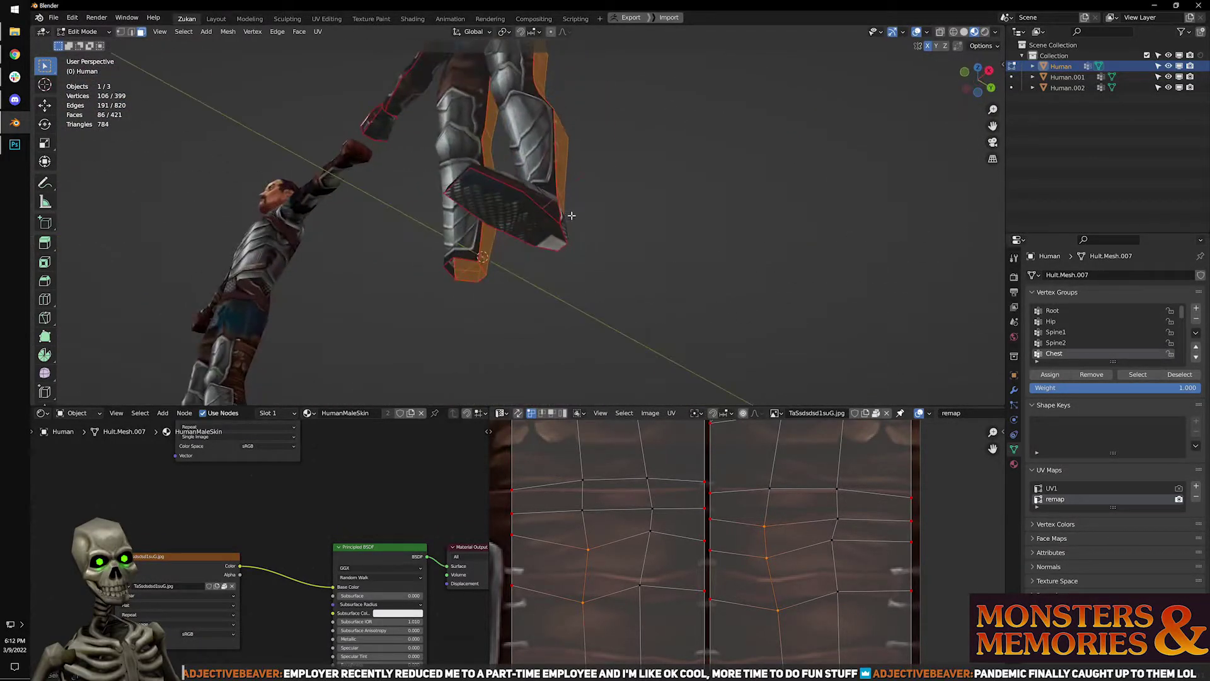
click(514, 208)
key(l)
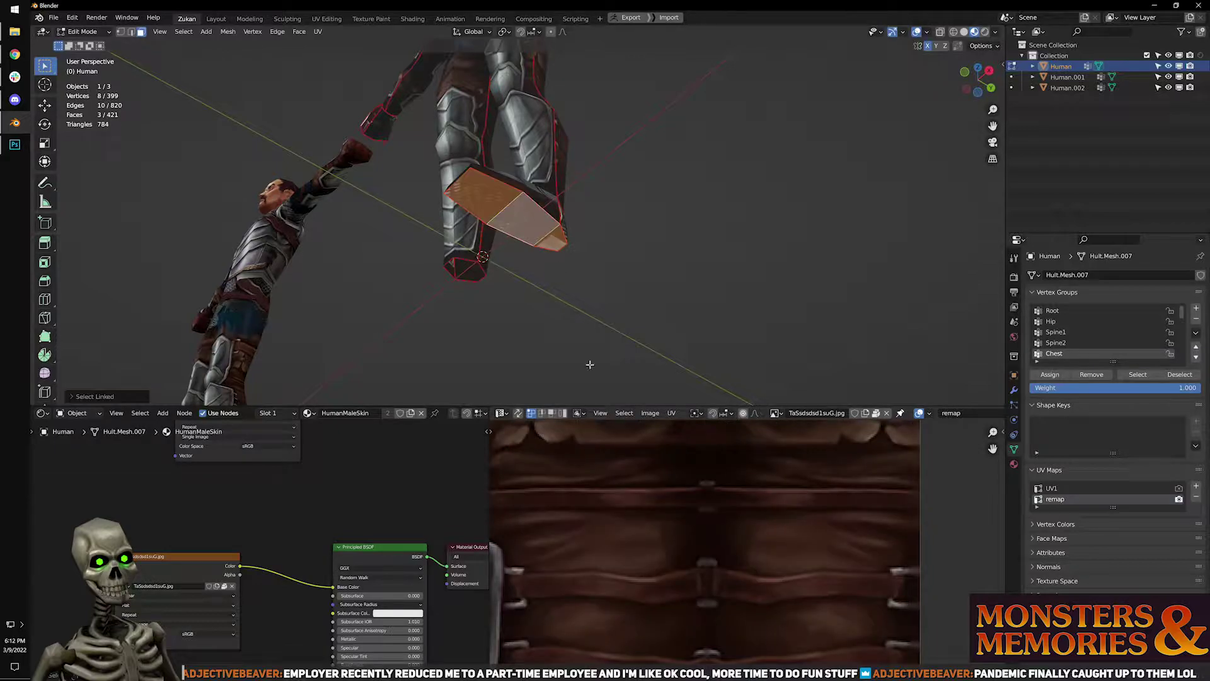
Move the sole's UV island onto the boot artwork in the texture.
scroll(734, 576, down, 6)
scroll(733, 576, down, 3)
drag(632, 637, 882, 461)
scroll(881, 460, up, 5)
key(g)
click(788, 616)
scroll(788, 616, up, 3)
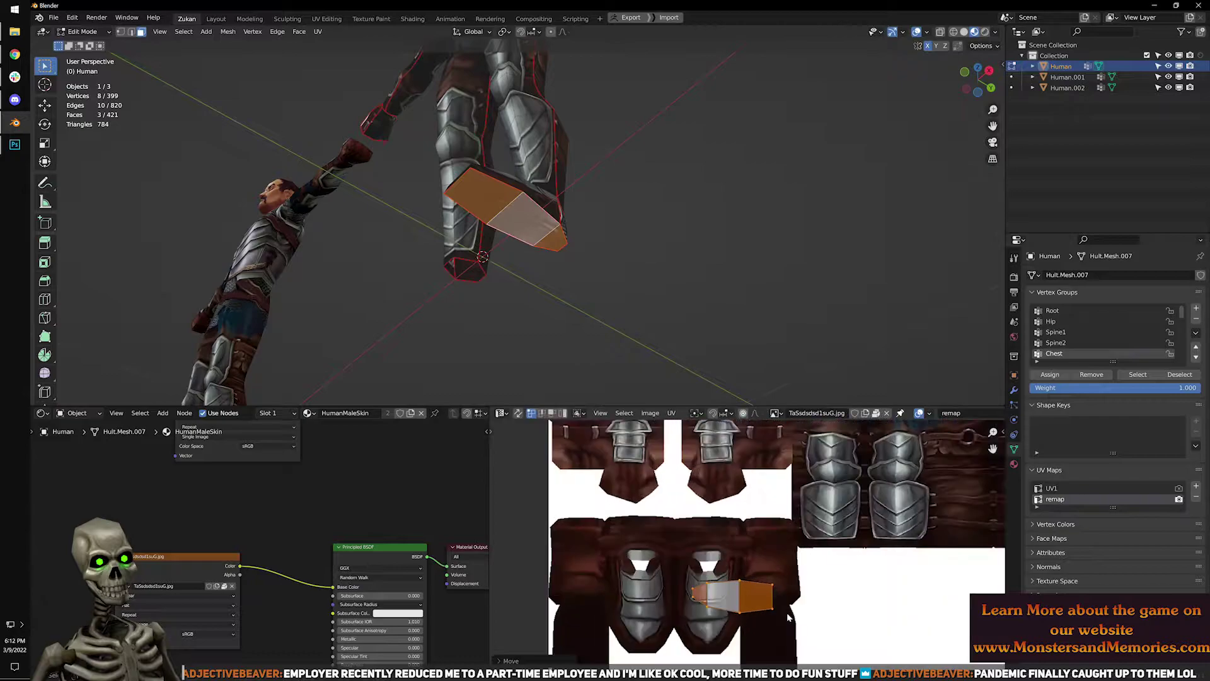
Place the sole island over the dark sole patch, rotate it by 90 degrees and scale it to fit.
key(ctrl+space)
ctrl+middle_drag(593, 443, 681, 311)
key(g)
click(763, 483)
text(r9)
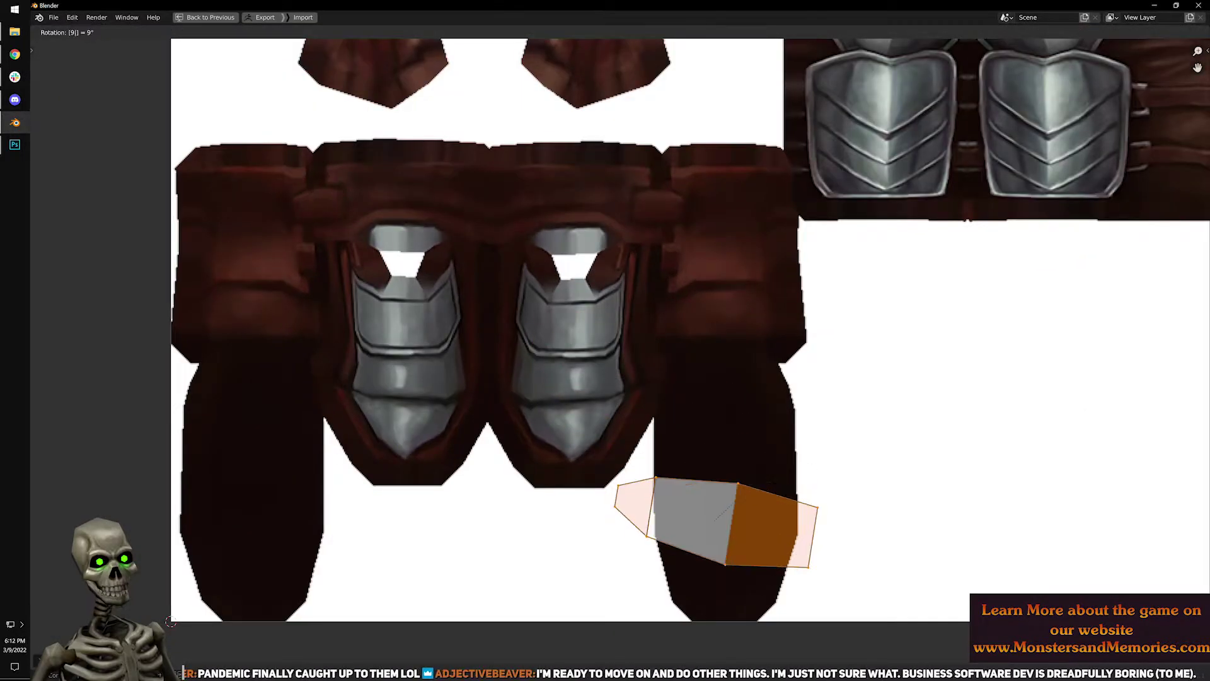
text(0)
key(Return)
scroll(719, 435, down, 3)
key(s)
click(723, 436)
key(ctrl+alt+space)
Select the linked heel faces of the foot and move their UV island onto the red-brown boot panel.
middle_drag(565, 188, 539, 248)
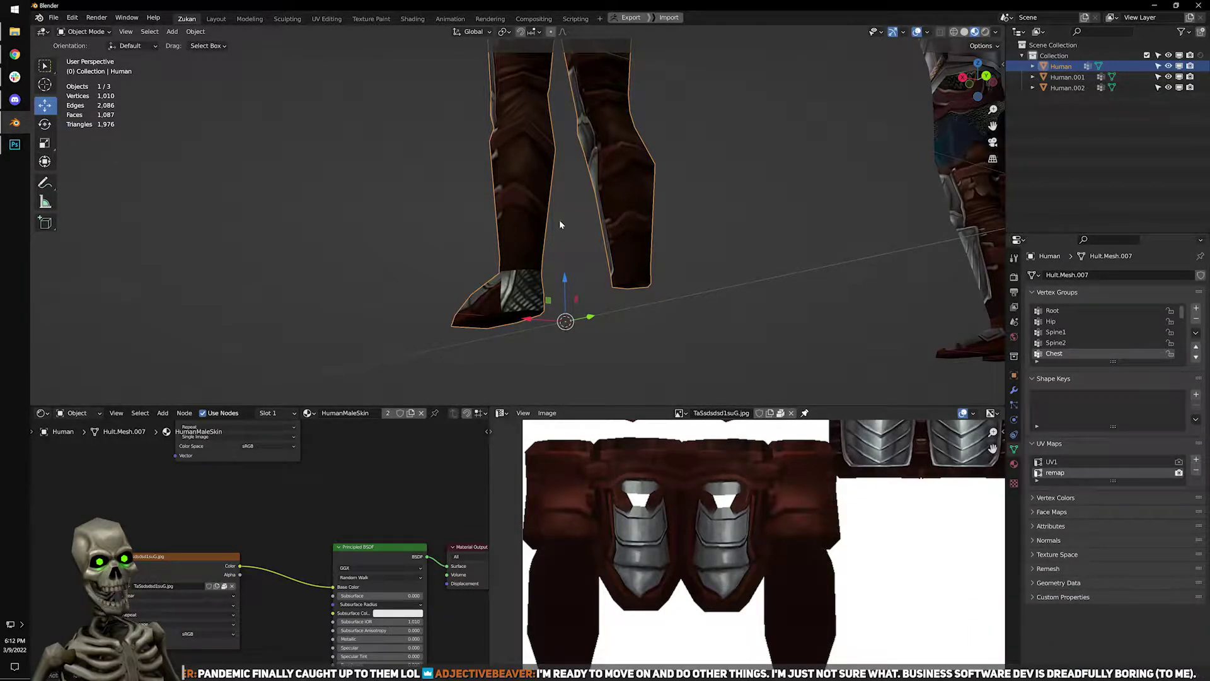
key(Tab)
key(ctrl+l)
key(ctrl+alt+space)
scroll(587, 513, down, 3)
scroll(615, 360, up, 5)
key(g)
click(598, 642)
middle_drag(578, 541, 640, 463)
scroll(639, 463, up, 3)
key(g)
click(836, 482)
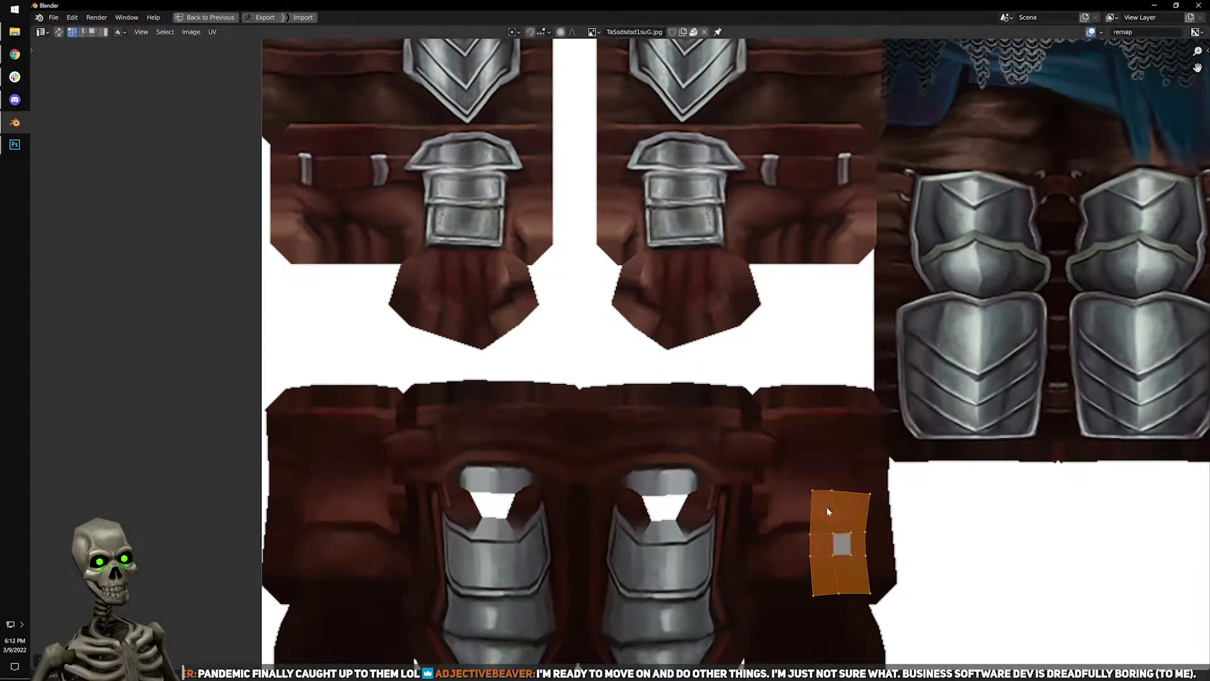
Rotate the heel island by 90 degrees and place it on the leather band above the boot's metal plate.
middle_drag(821, 499, 777, 394)
text(r90)
key(Return)
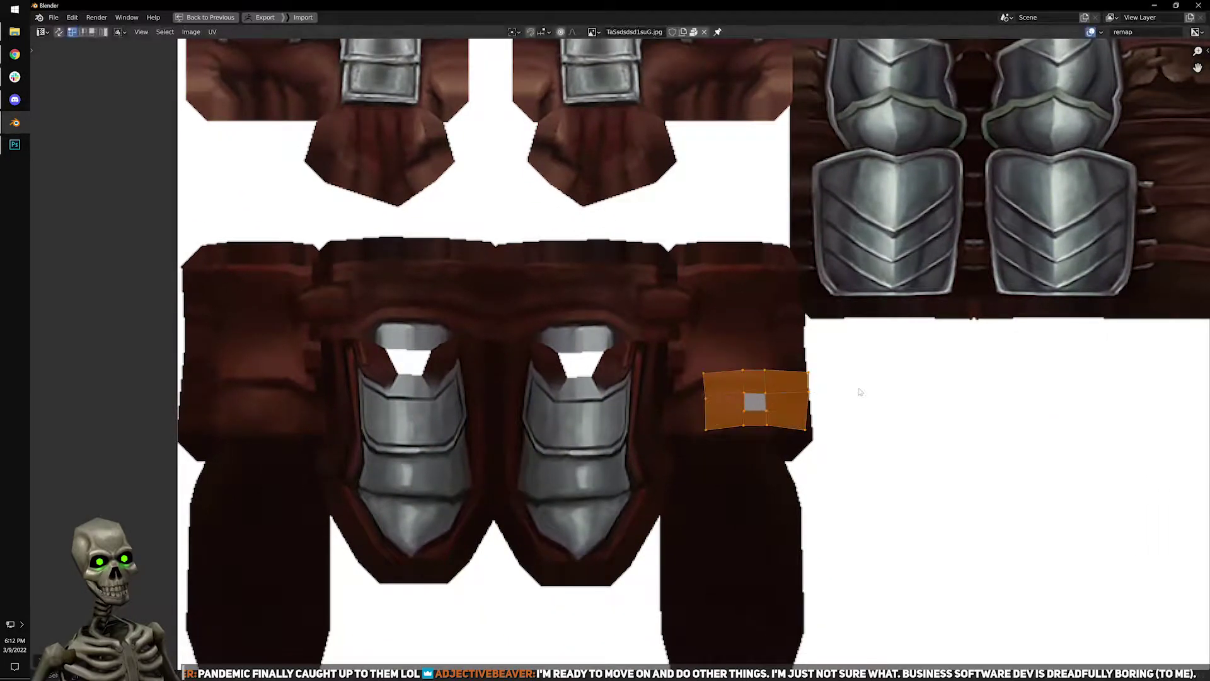
key(g)
click(622, 327)
key(ctrl+space)
scroll(656, 349, up, 4)
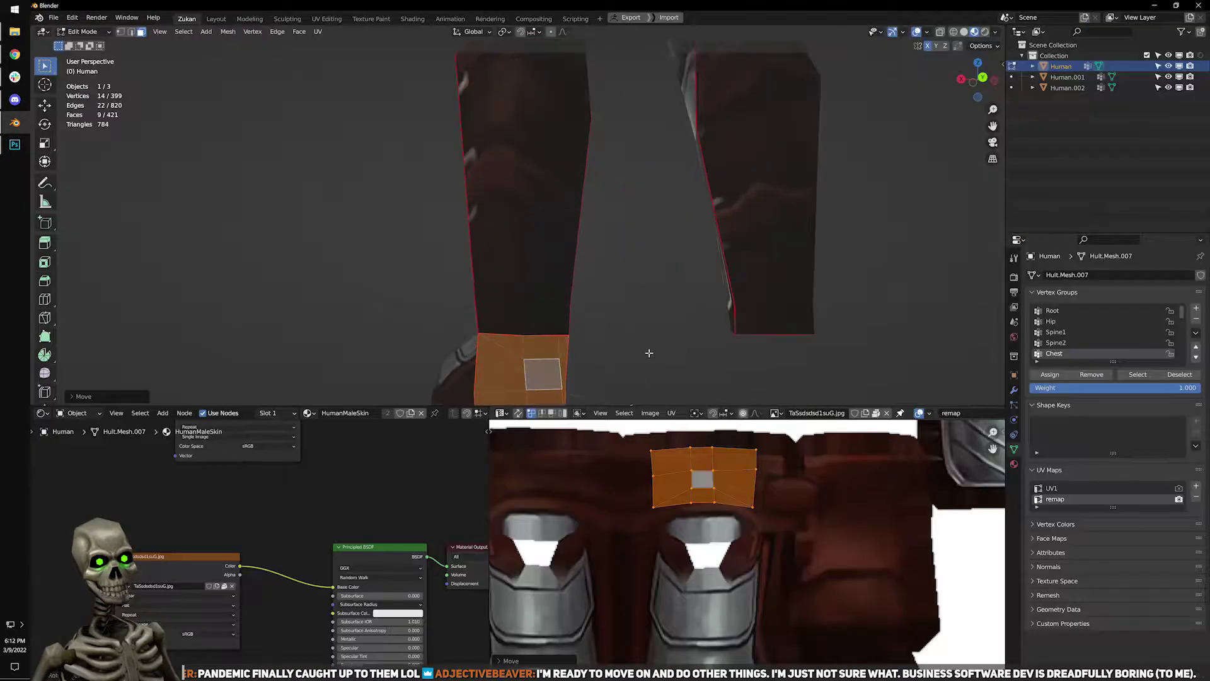
Reposition the heel island on the leather band, check the foot in Object Mode and rotate the island slightly to level it.
shift+middle_drag(656, 348, 652, 242)
key(Tab)
middle_drag(607, 288, 547, 324)
scroll(547, 324, up, 2)
key(Tab)
middle_drag(730, 570, 700, 606)
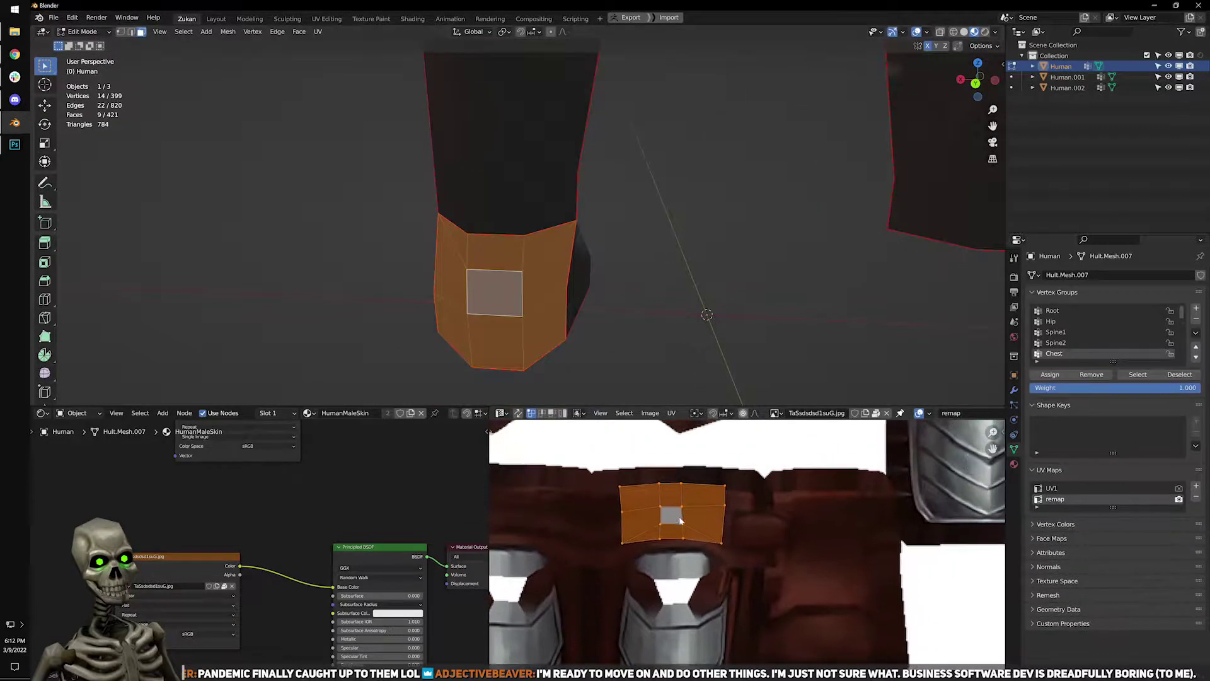
scroll(681, 521, up, 1)
key(g)
click(643, 513)
key(Tab)
middle_drag(559, 344, 587, 304)
key(Tab)
key(r)
click(709, 524)
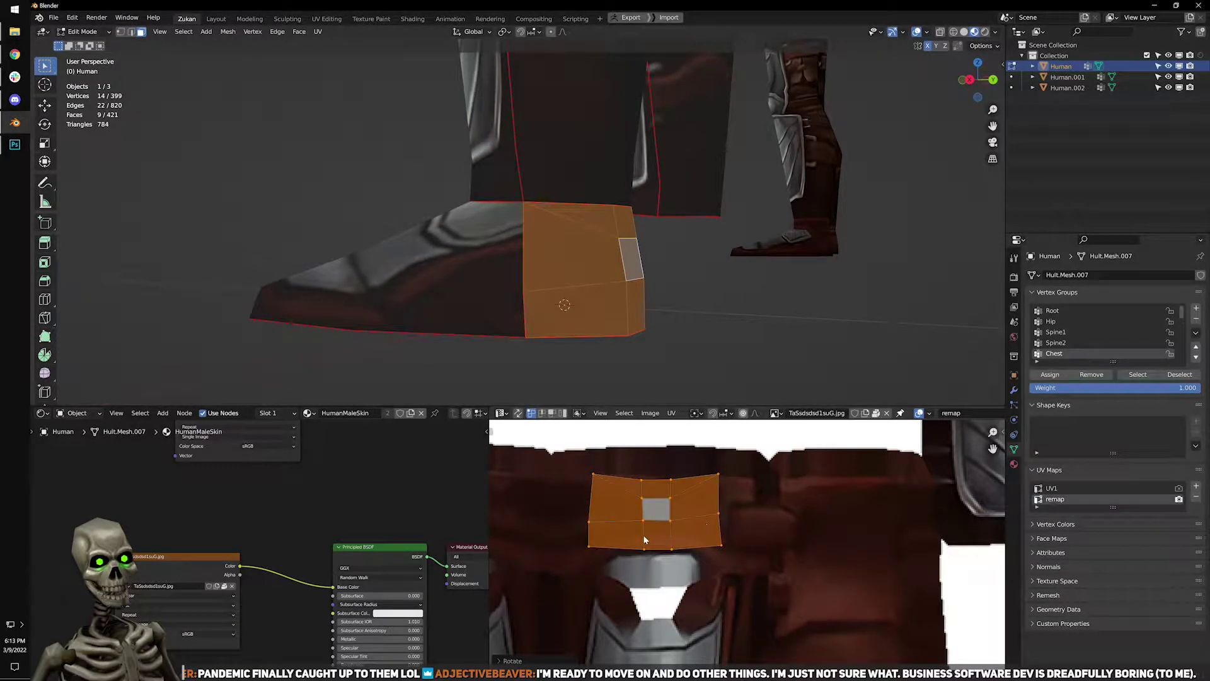
Move the heel island's middle vertex columns along Y and check the heel in Object Mode.
scroll(643, 538, up, 1)
drag(597, 434, 679, 600)
key(g)
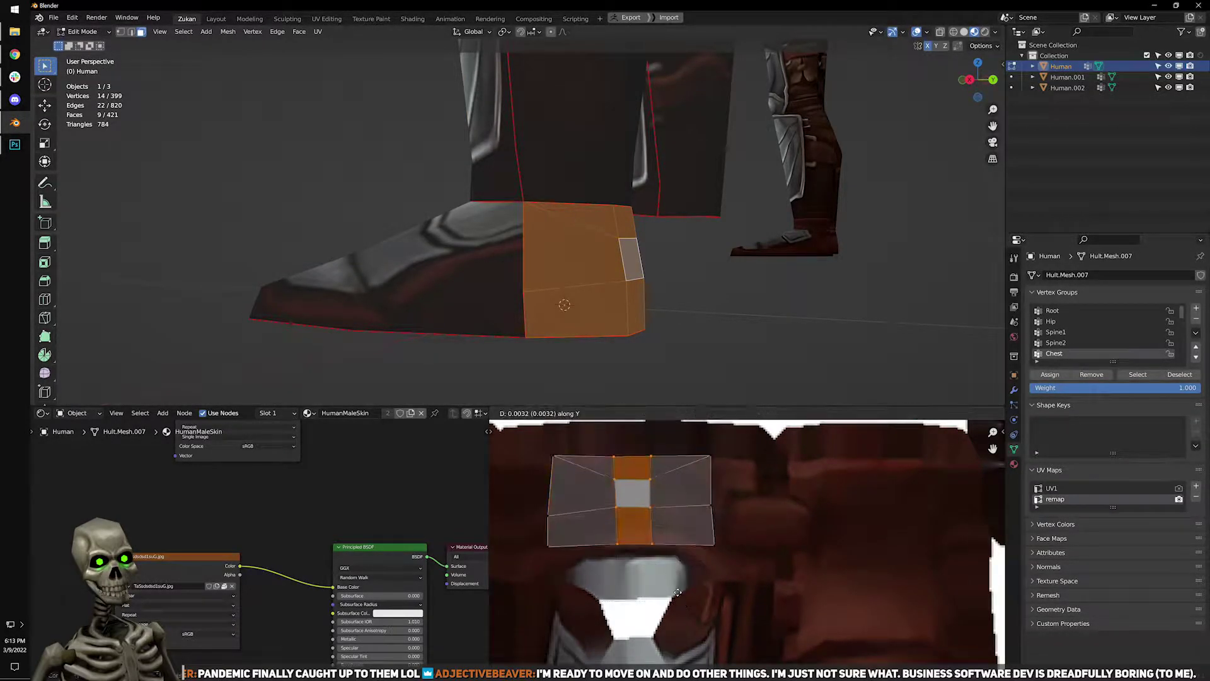
click(679, 595)
key(Tab)
middle_drag(720, 302, 656, 317)
key(Tab)
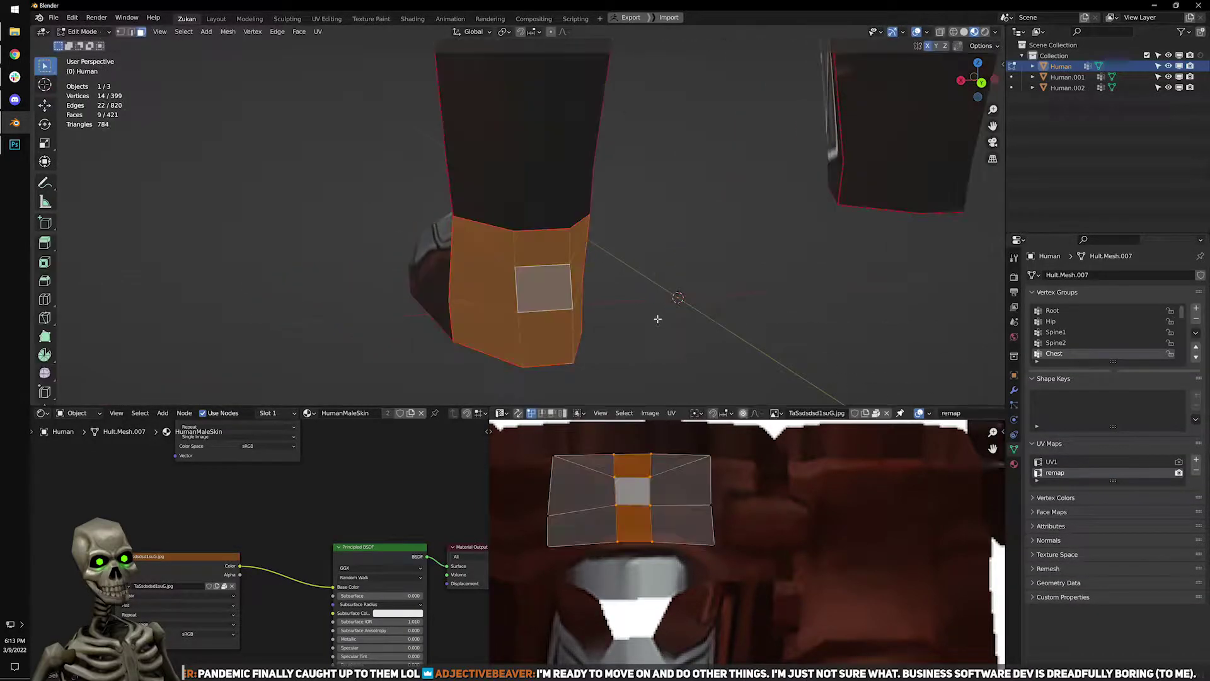
Rotate the whole heel island by 180 degrees and shift its middle vertex columns along Y.
scroll(653, 536, down, 3)
text(ar18-)
key(Return)
scroll(724, 533, up, 3)
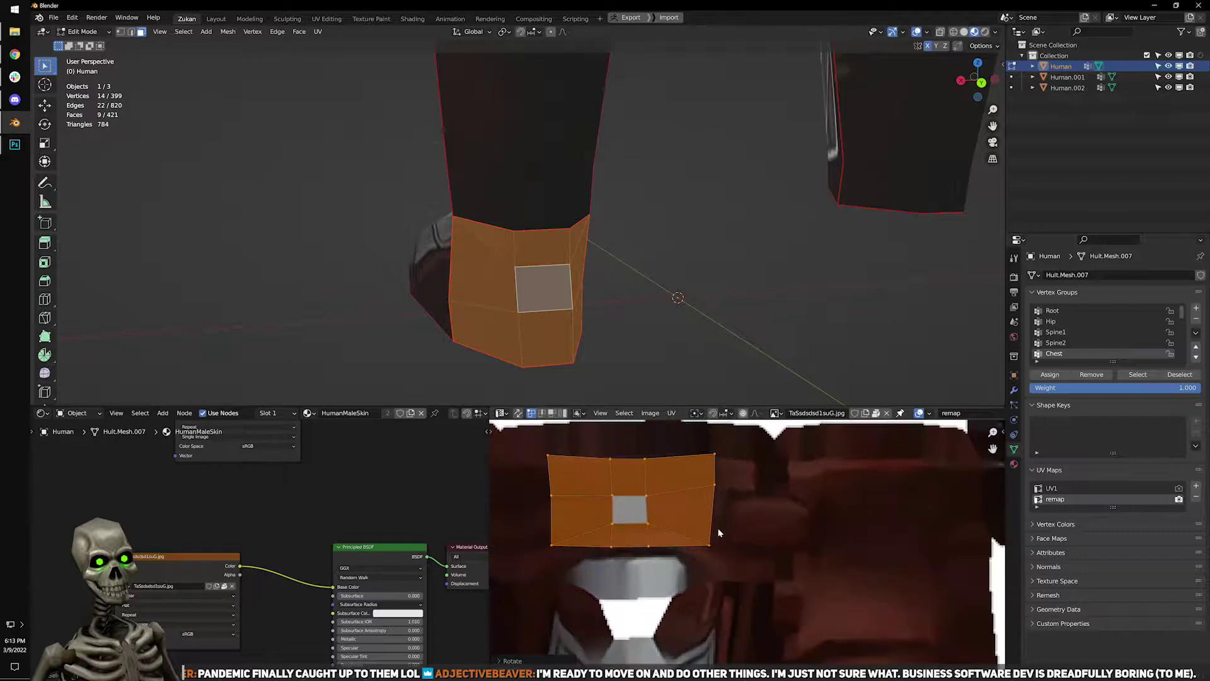
middle_drag(604, 520, 662, 571)
drag(632, 472, 731, 619)
key(g)
key(y)
click(731, 616)
Move the heel UV island along Y and check the side of the foot in Object Mode.
drag(562, 487, 779, 602)
key(g)
key(y)
click(821, 641)
key(ctrl+space)
key(ctrl+space)
key(Tab)
middle_drag(653, 294, 588, 265)
Move the heel island onto the outer red-brown boot panel above the dark sole patch and rotate it by 180 degrees.
key(Tab)
shift+middle_drag(589, 195, 599, 274)
scroll(817, 605, down, 1)
scroll(817, 608, down, 6)
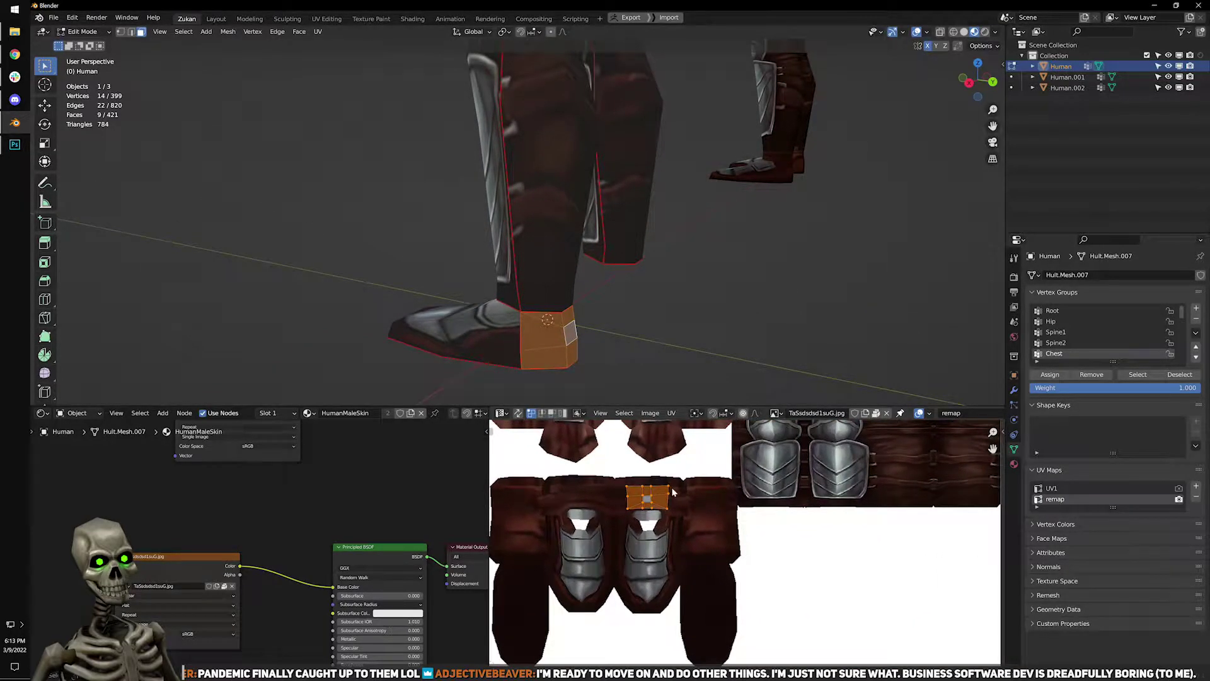
scroll(673, 491, up, 2)
key(g)
click(703, 547)
text(r180)
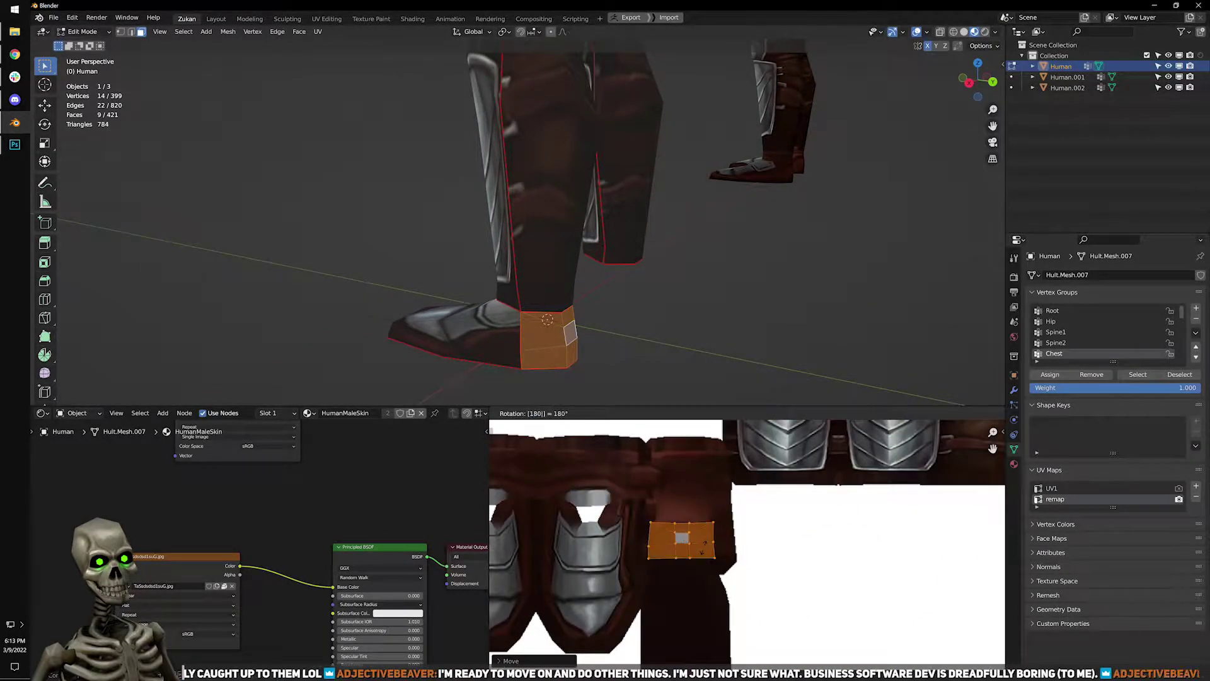
key(Return)
Shift the heel island upward along Y on the boot panel and check both sides of the foot in Object Mode.
scroll(702, 550, up, 2)
middle_drag(666, 551, 728, 554)
key(Tab)
mouse_move(678, 287)
middle_down()
mouse_move(617, 329)
mouse_move(695, 271)
middle_up()
scroll(696, 274, up, 3)
key(Tab)
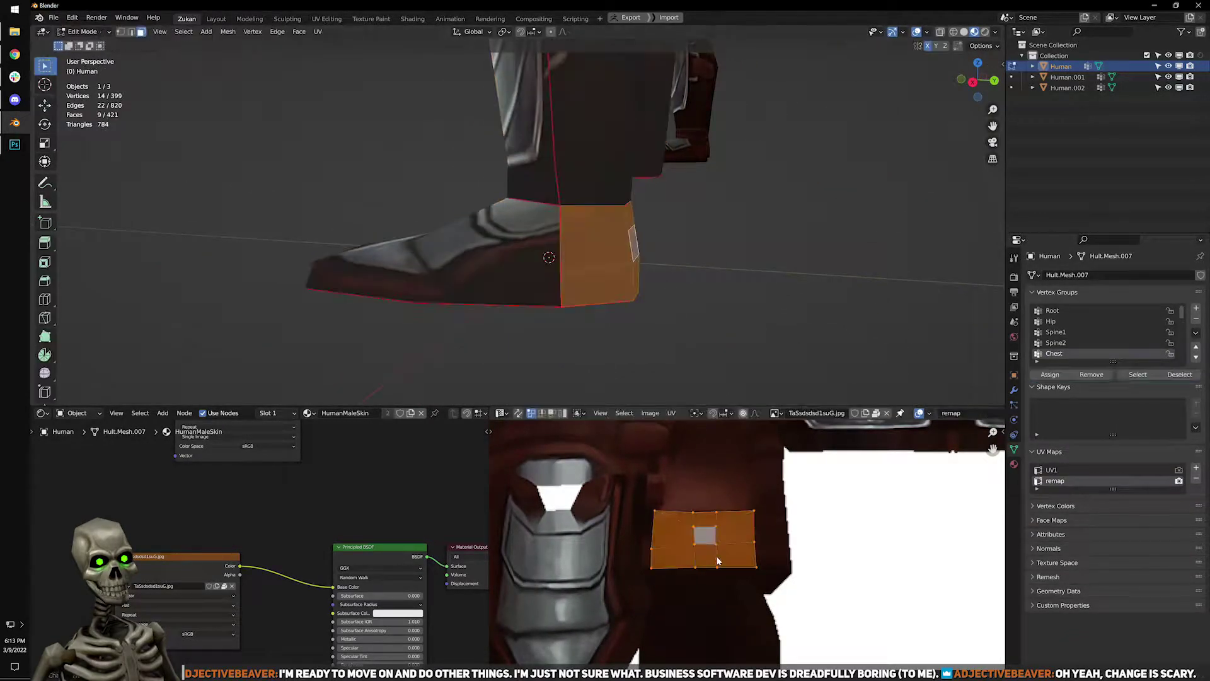
key(g)
key(y)
click(727, 539)
key(Tab)
scroll(640, 240, down, 3)
middle_drag(640, 236, 572, 364)
scroll(573, 365, up, 3)
middle_drag(599, 324, 592, 271)
Move the two lower side vertices of the heel island 0.0026 along X and check the heel in Object Mode.
key(Tab)
scroll(779, 541, up, 3)
drag(716, 470, 784, 631)
middle_drag(508, 496, 638, 508)
drag(633, 441, 693, 626)
key(g)
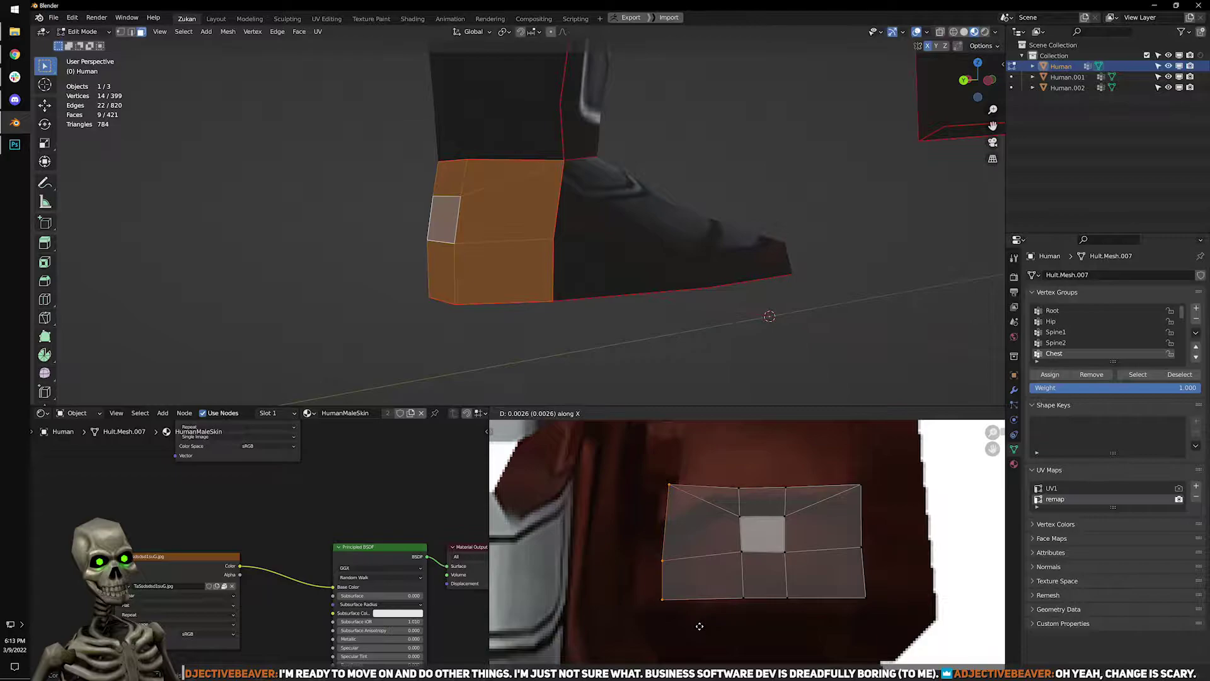
click(699, 626)
scroll(700, 555, down, 2)
key(Tab)
middle_drag(511, 260, 719, 274)
middle_drag(585, 232, 618, 273)
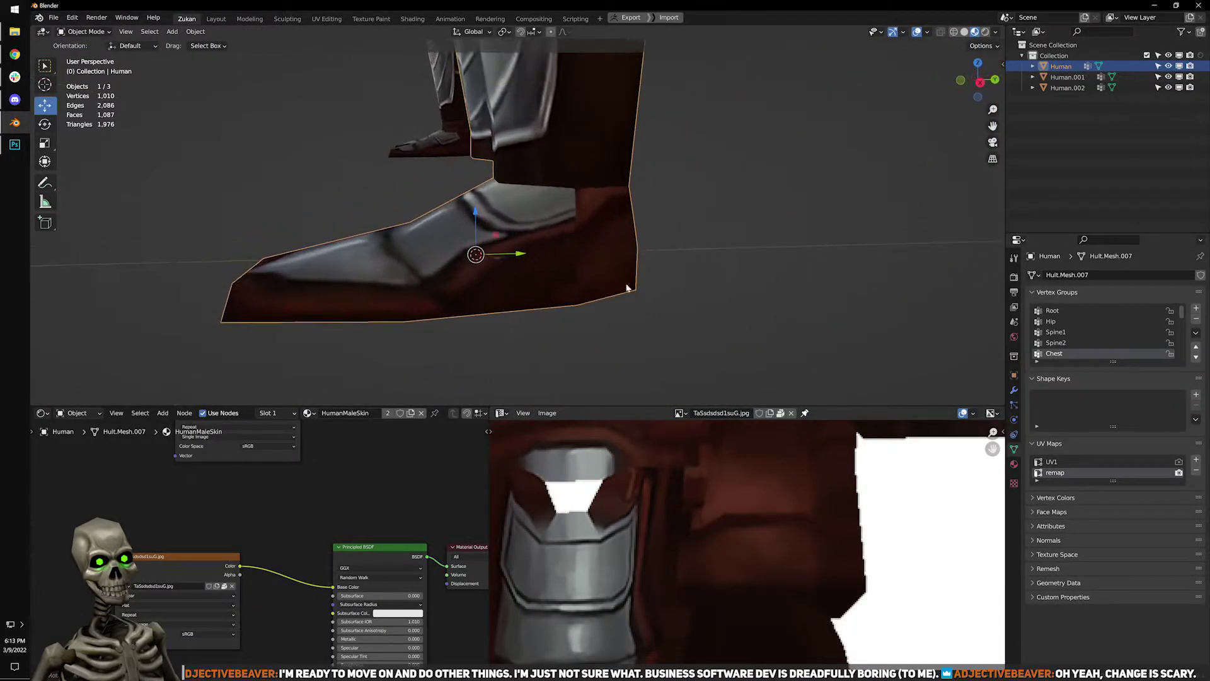
Select the linked front-foot faces and adjust the upper outer corner vertex of the UV island beside the heel-side face.
key(Tab)
click(538, 269)
key(l)
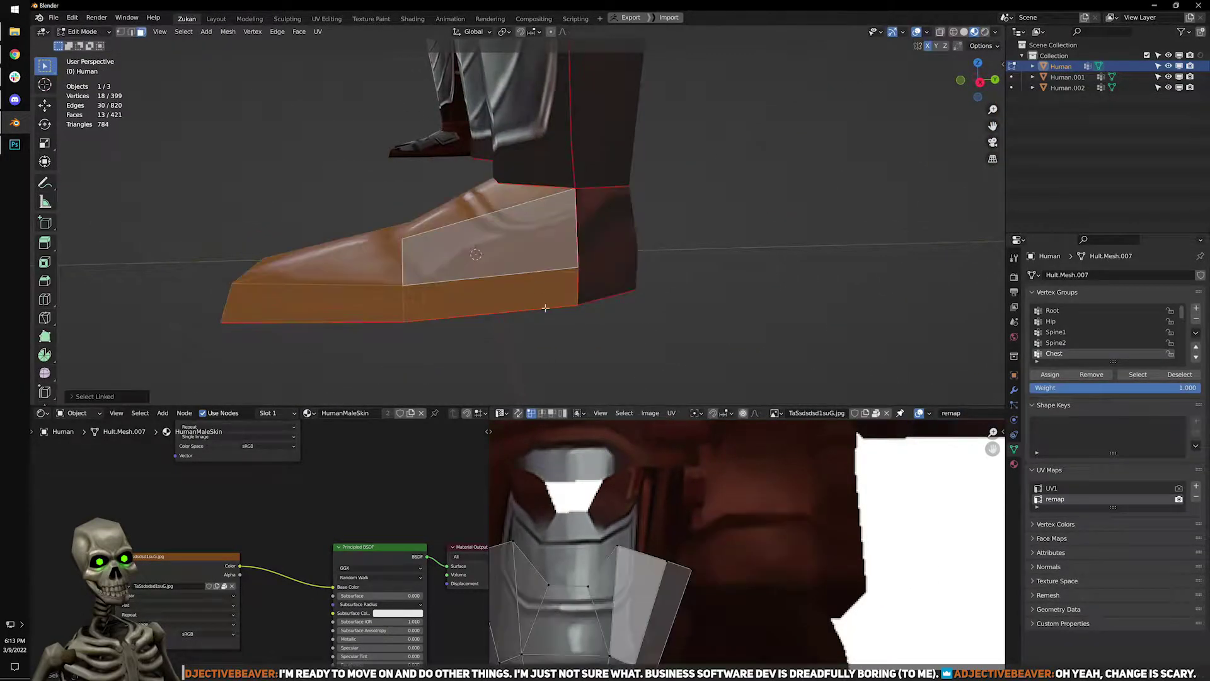
scroll(731, 599, down, 1)
scroll(694, 599, up, 2)
middle_drag(669, 598, 879, 540)
click(799, 537)
key(g)
click(892, 533)
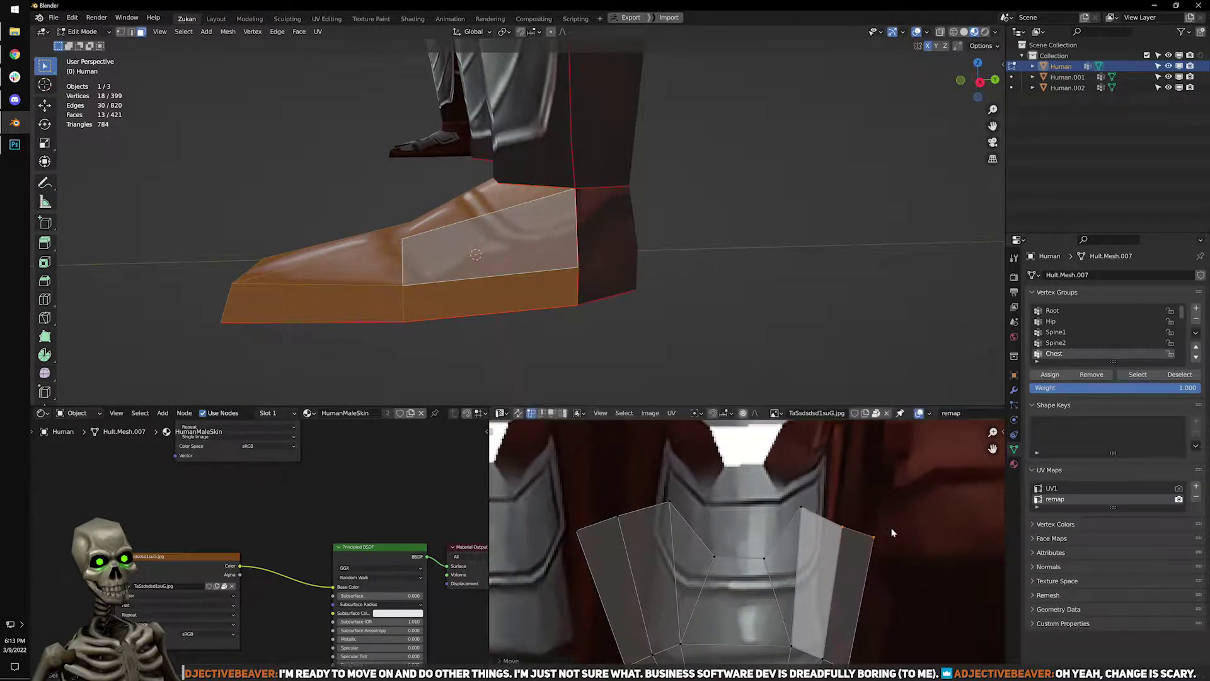
drag(898, 522, 914, 514)
key(g)
click(909, 514)
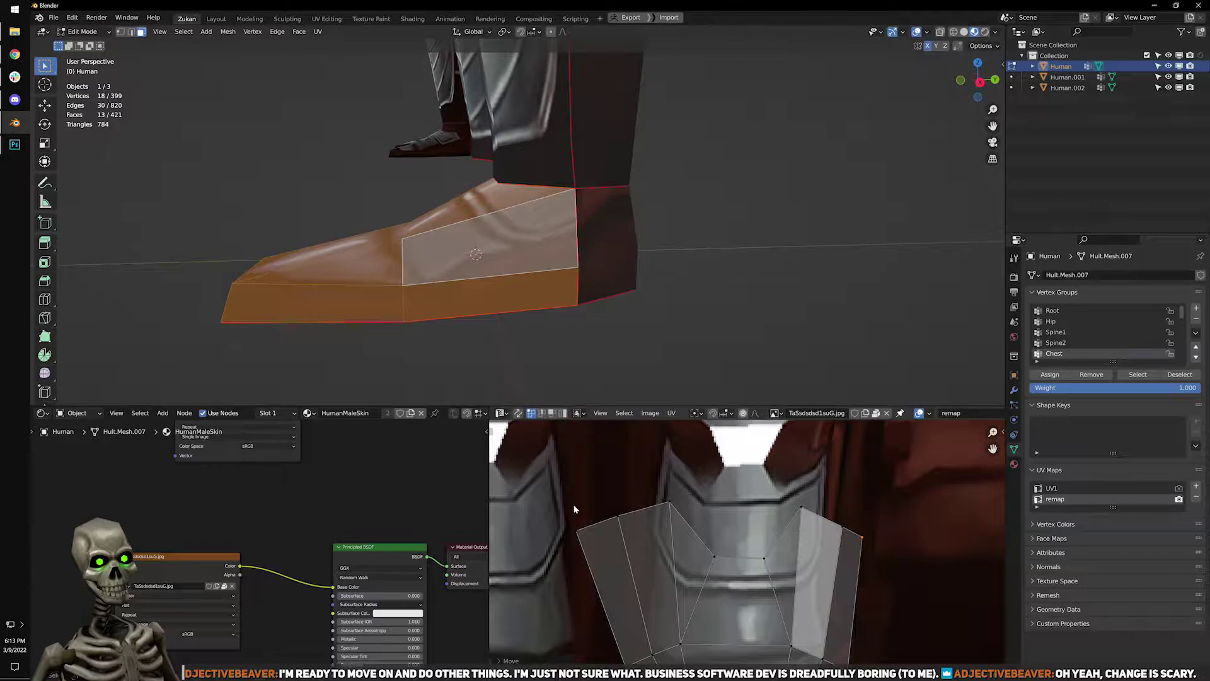
Move the two upper outer vertices on the opposite side of the front-foot island inward along X and check the foot.
drag(570, 505, 648, 585)
key(g)
key(x)
click(668, 581)
drag(560, 502, 610, 575)
key(g)
key(x)
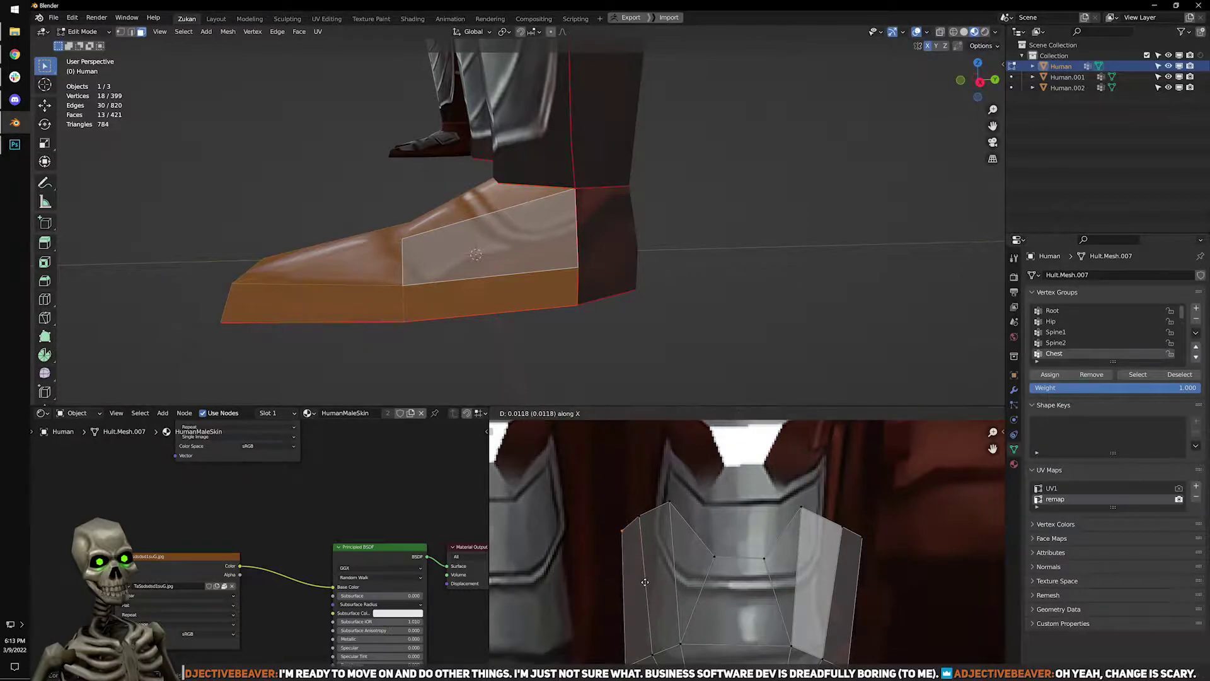
click(644, 580)
key(Tab)
middle_drag(602, 251, 529, 287)
Widen the front-foot UV island's top by scaling its two upper peak vertices apart along X.
key(Tab)
middle_drag(720, 568, 684, 565)
drag(694, 528, 789, 529)
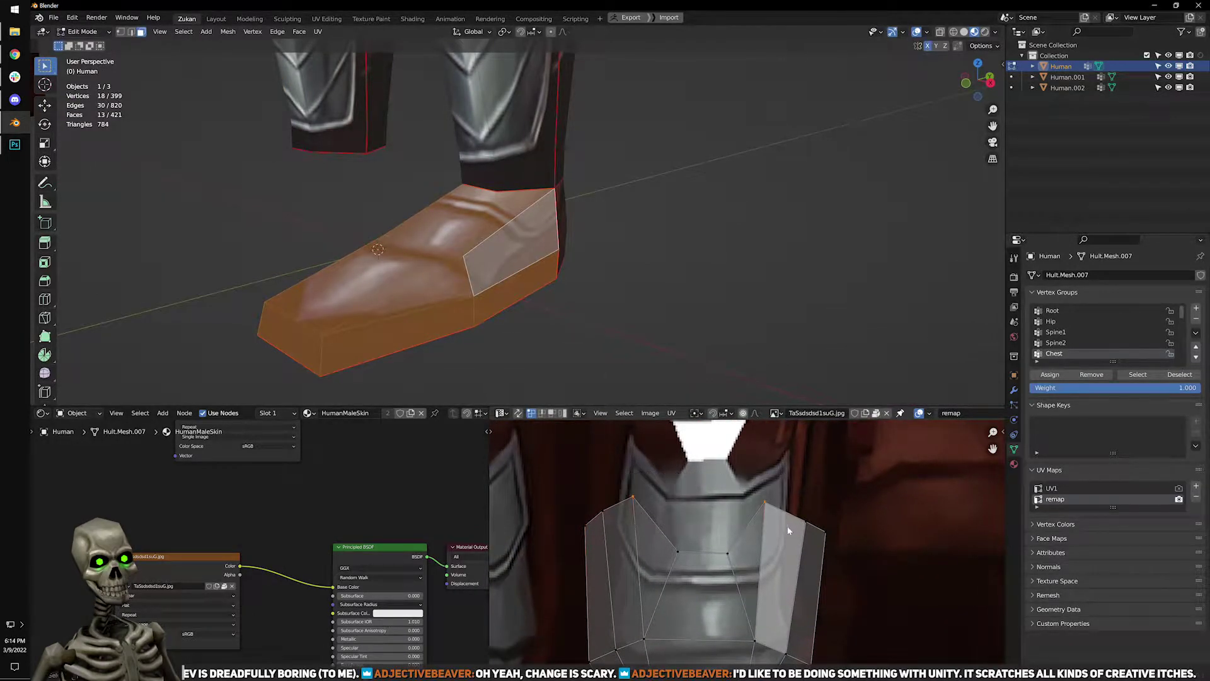
key(s)
key(x)
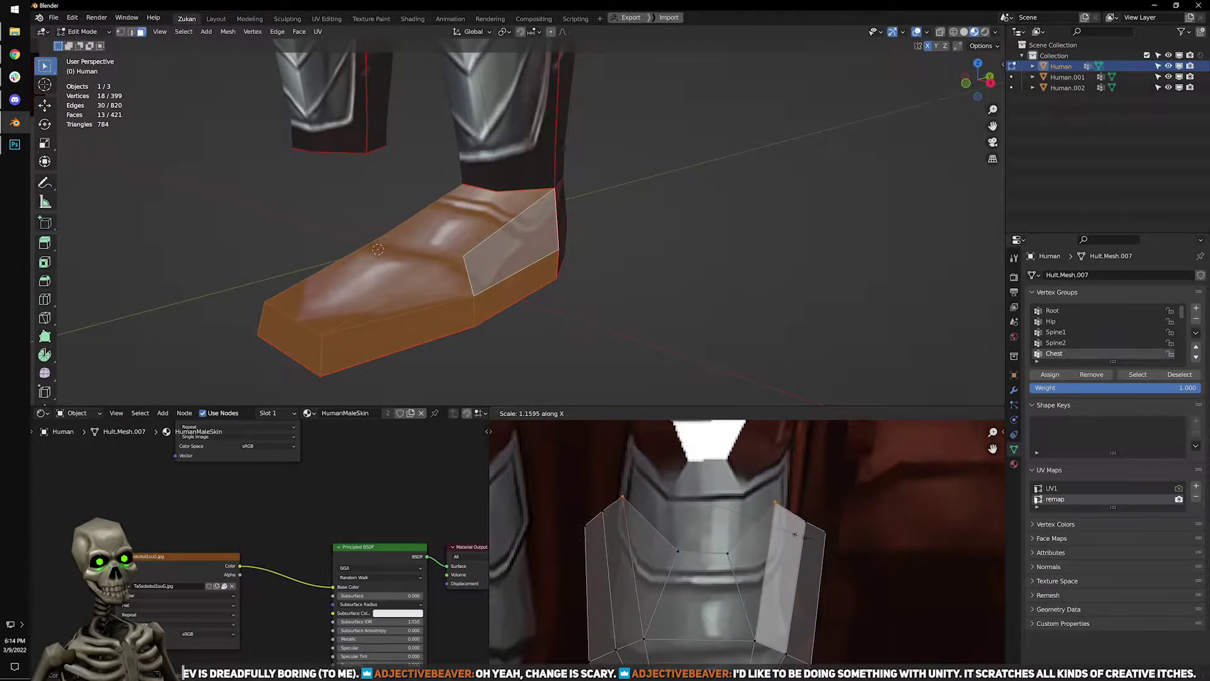
click(798, 545)
Scale the two inner upper vertices of the front-foot island apart along X and check the foot in Object Mode.
drag(704, 563, 751, 577)
key(s)
key(x)
click(804, 595)
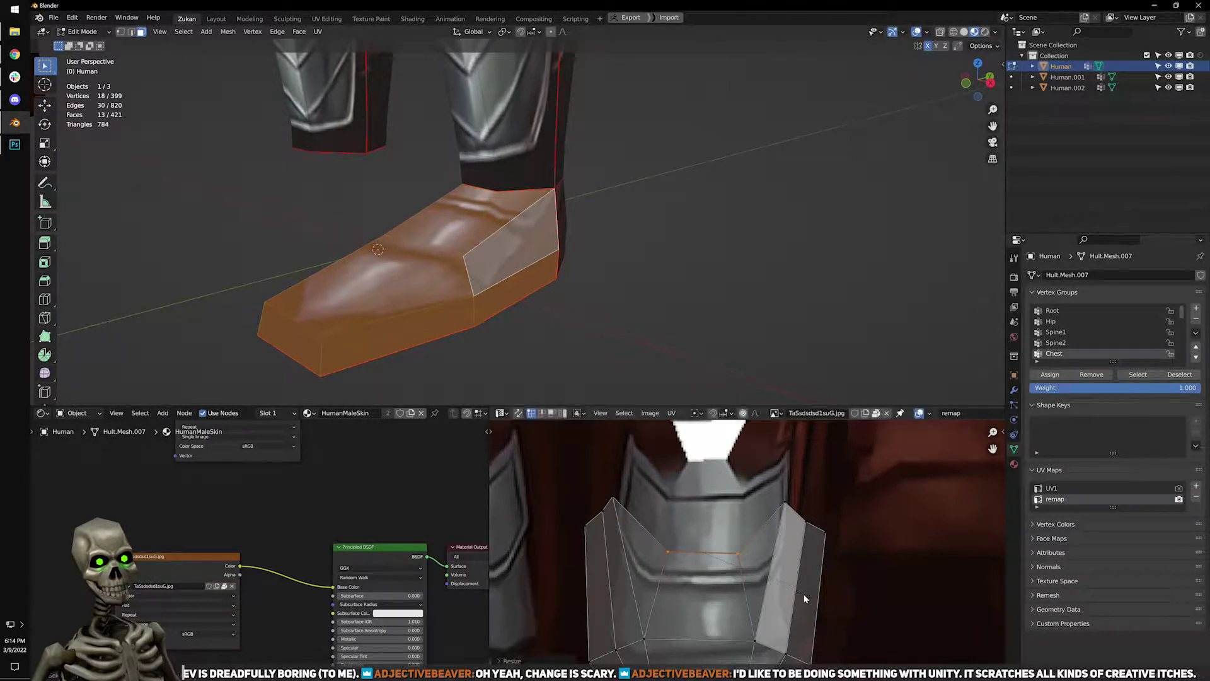
scroll(619, 303, down, 3)
middle_drag(616, 334, 638, 355)
key(Tab)
middle_drag(542, 302, 708, 359)
key(Tab)
Move the four toe-tip vertices of the front-foot island slightly up along Y.
scroll(737, 491, up, 3)
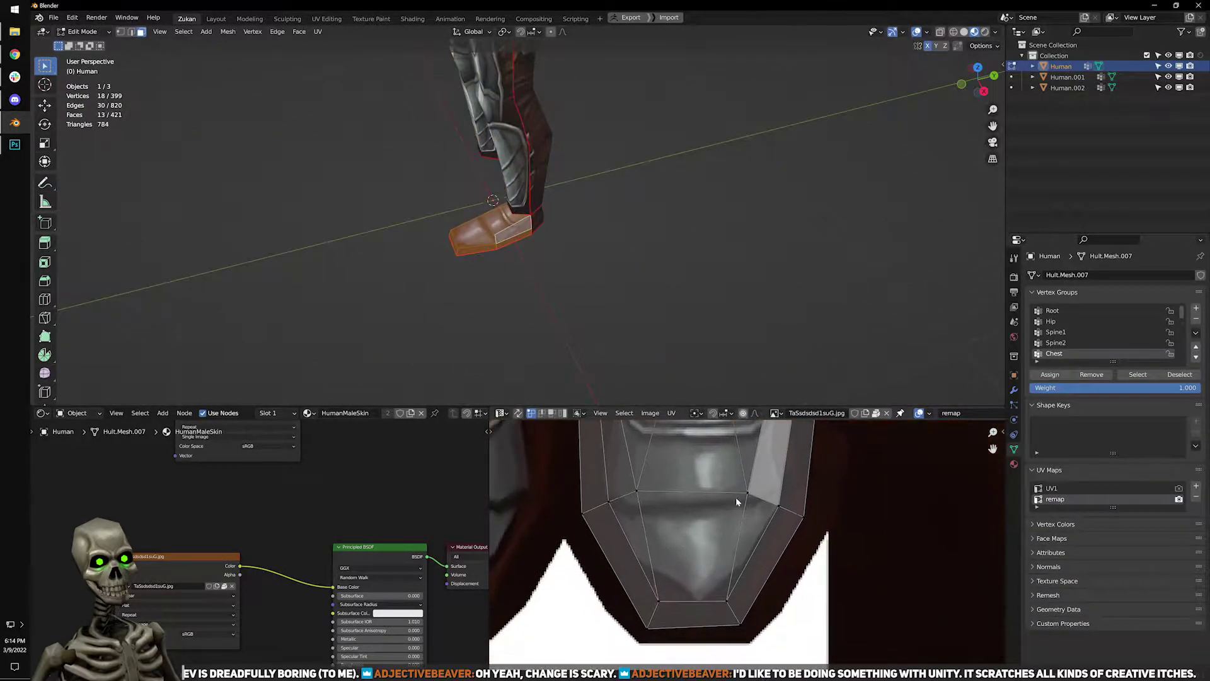
drag(670, 639, 788, 575)
key(g)
key(y)
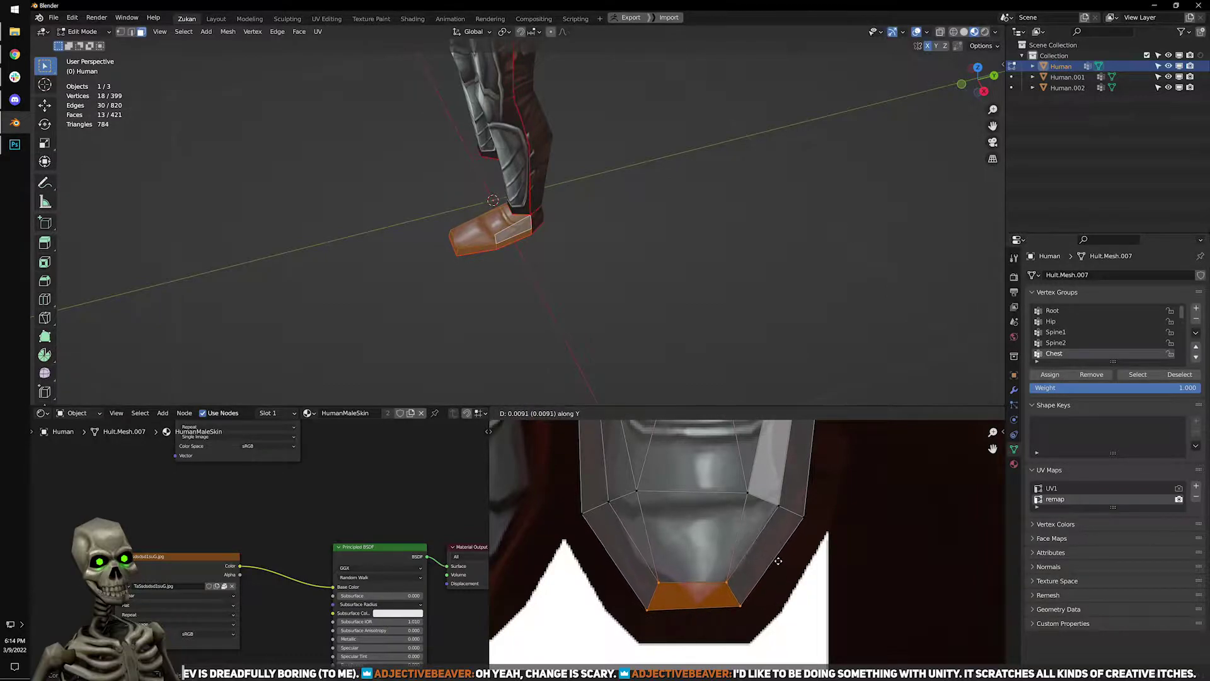
click(774, 574)
Expand the UV selection from the toe tip to the whole toe section and move it up along Y.
scroll(706, 588, down, 3)
key(ctrl+KP_Add)
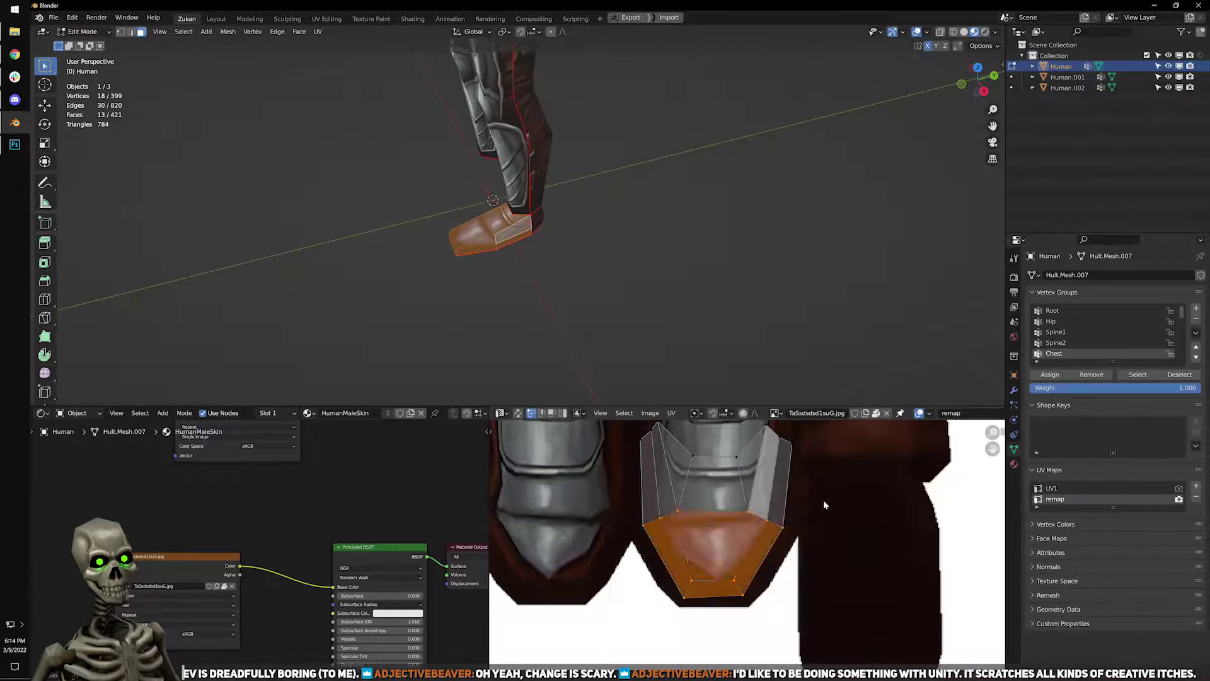
key(g)
key(y)
click(820, 498)
Nudge the toe-tip vertices along Y, check the foot in Object Mode, and expand the UV selection over the toe section.
drag(662, 641, 772, 558)
key(g)
key(y)
click(772, 552)
key(Tab)
middle_drag(592, 243, 705, 264)
key(Tab)
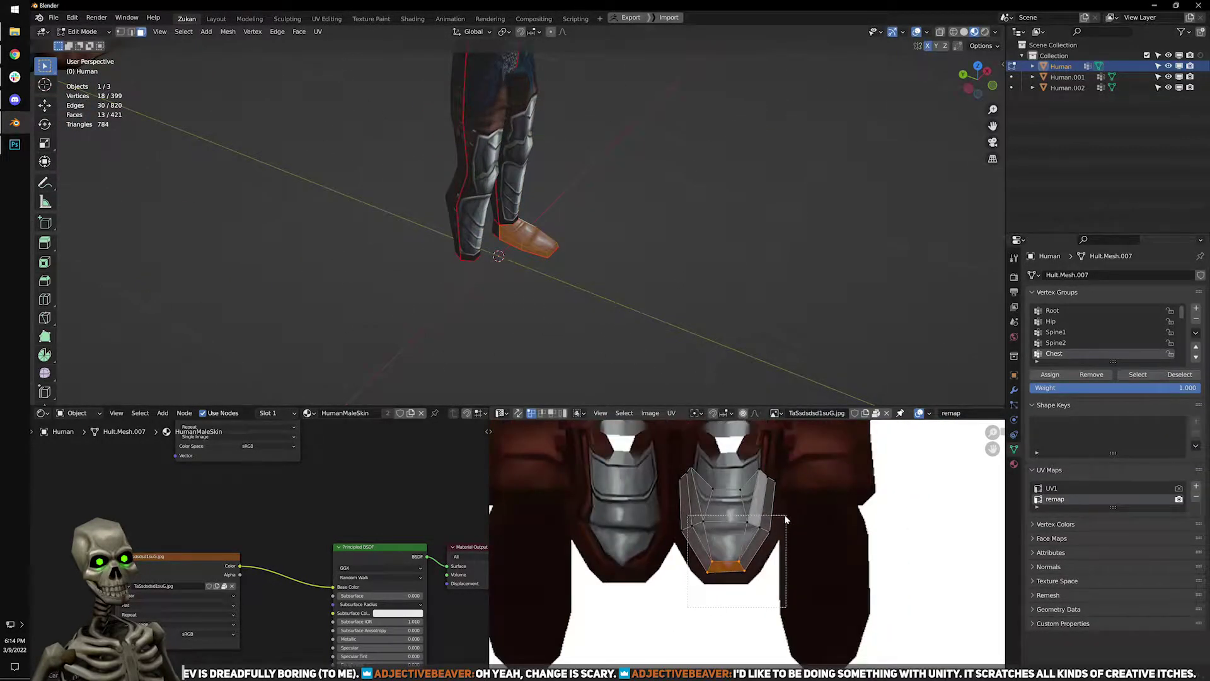
key(ctrl+KP_Add)
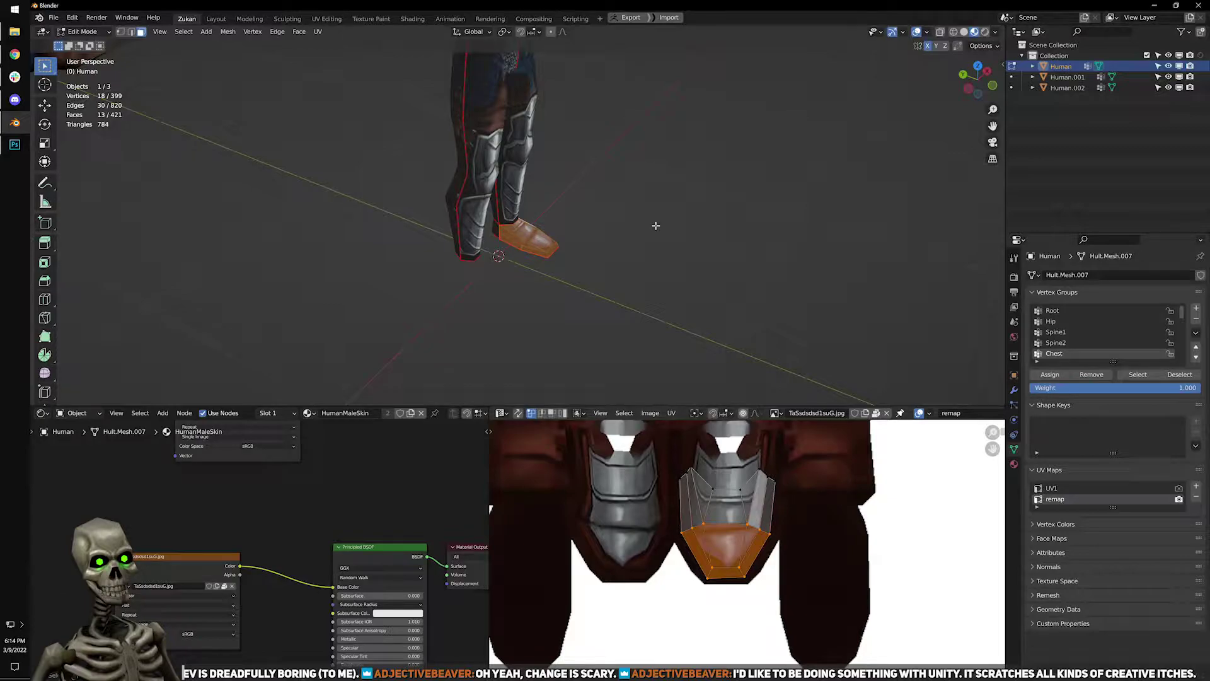
Select the linked front-leg faces and show their UV island in a maximized UV editor, focused on the shin and knee plates.
scroll(678, 140, up, 5)
middle_drag(678, 141, 608, 190)
middle_drag(540, 243, 608, 216)
shift+middle_drag(578, 135, 550, 202)
click(565, 213)
key(l)
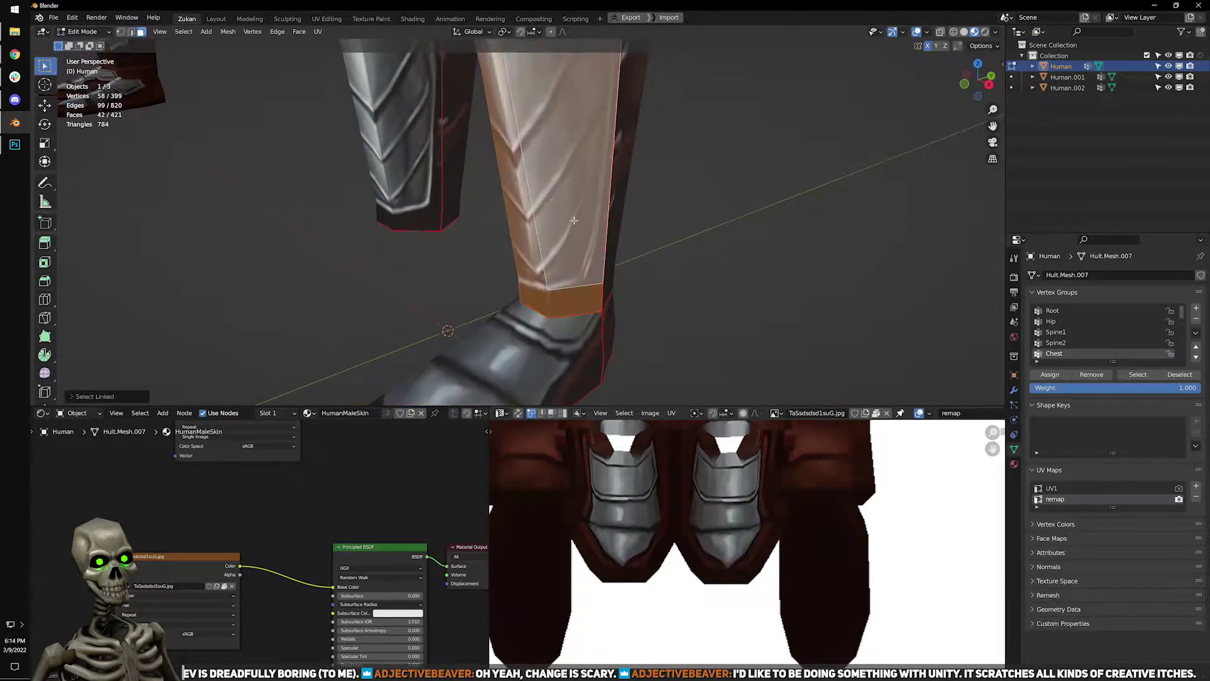
scroll(652, 462, down, 4)
scroll(755, 554, up, 7)
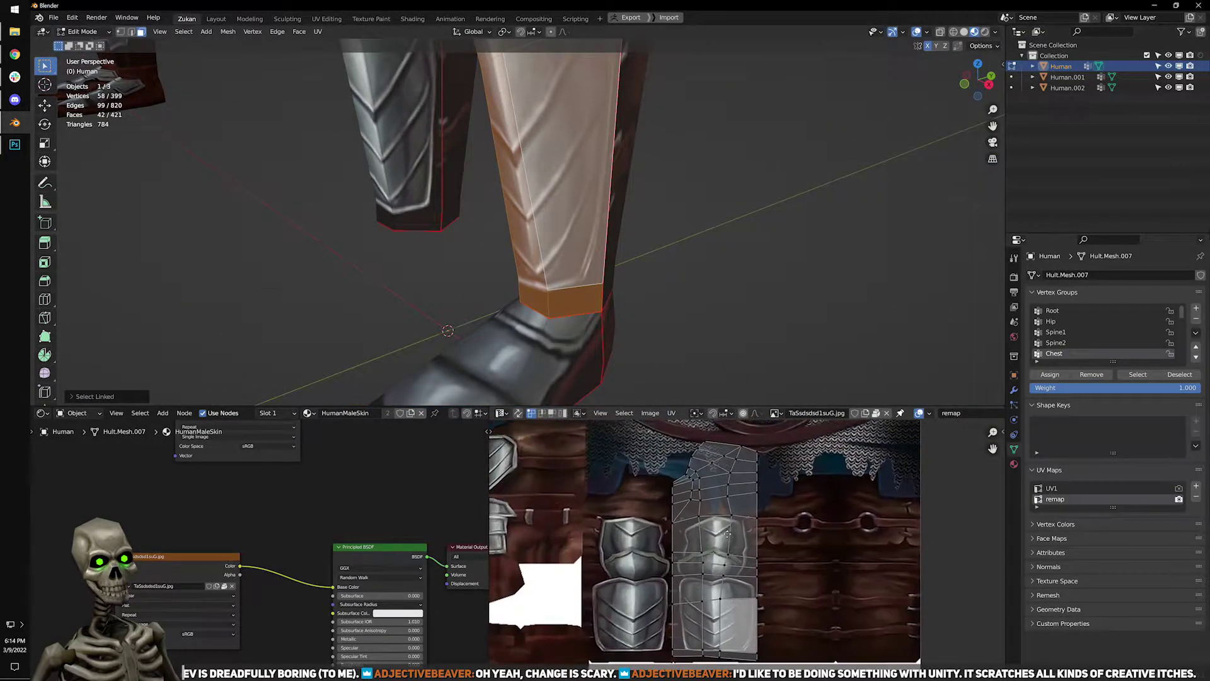
key(ctrl+space)
scroll(725, 500, up, 3)
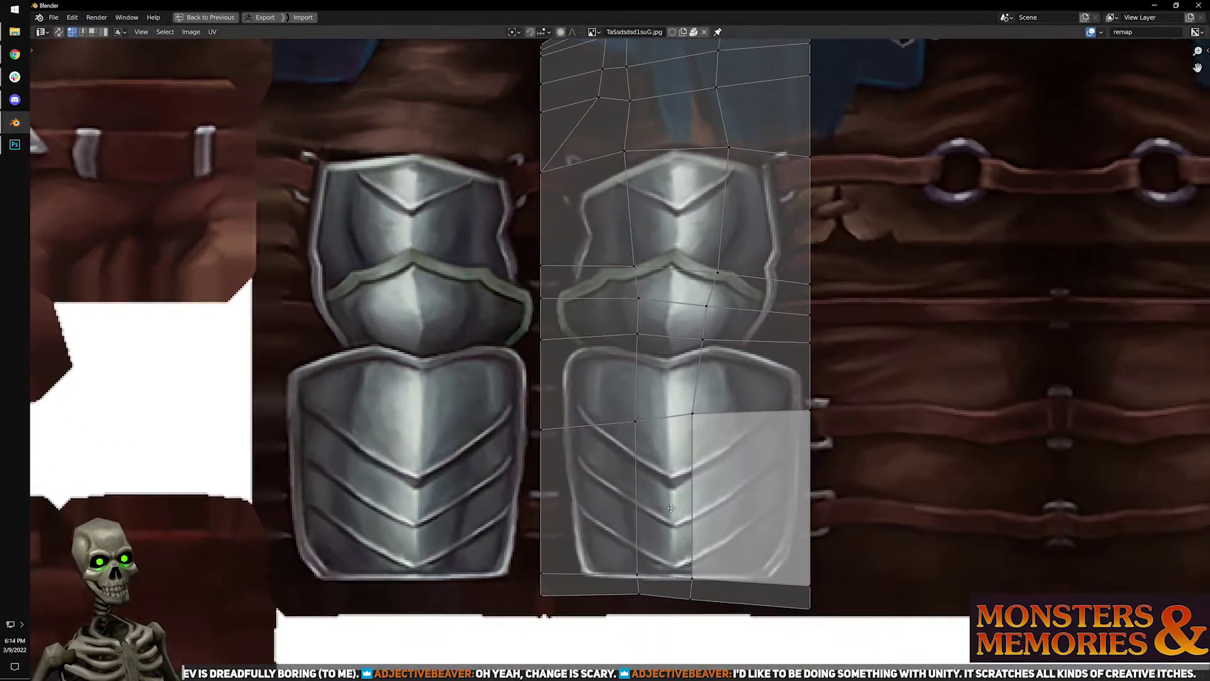
Align the bottom row of vertices of the front-leg UV island into a straight horizontal line.
drag(496, 607, 859, 597)
drag(531, 585, 756, 622)
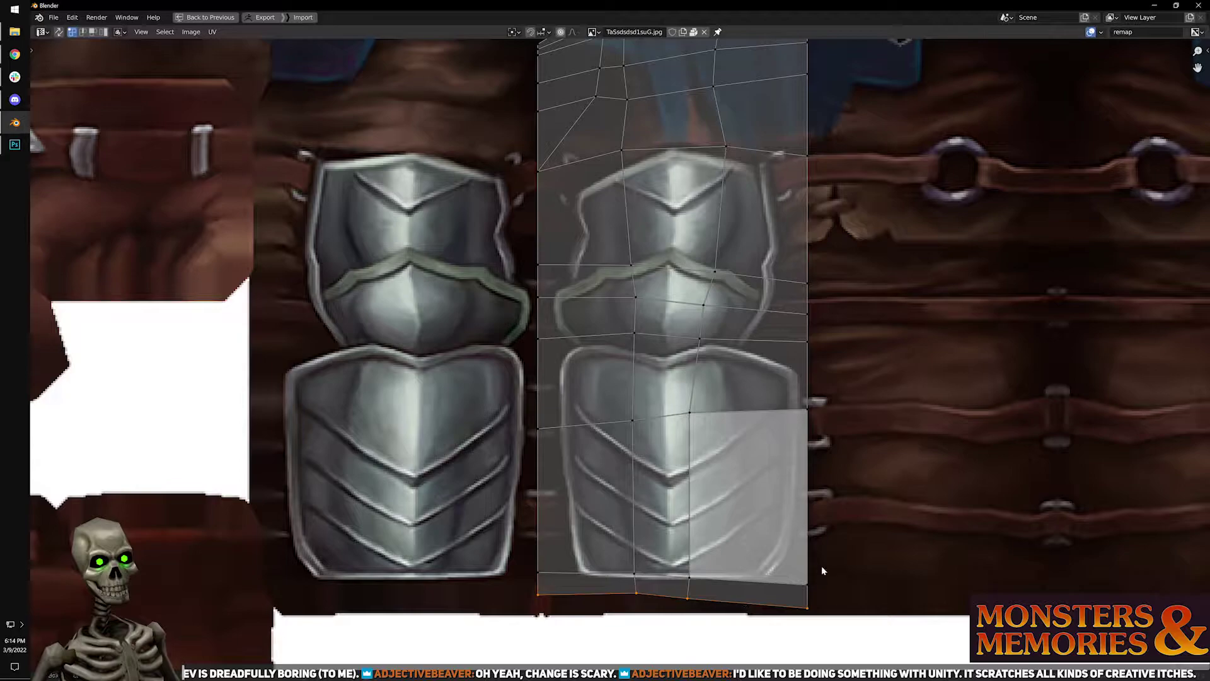
key(q)
mouse_move(822, 563)
click(901, 611)
key(ctrl+z)
key(q)
click(865, 633)
Restore the split editor layout and check the lower leg in Object Mode.
middle_drag(738, 445, 724, 492)
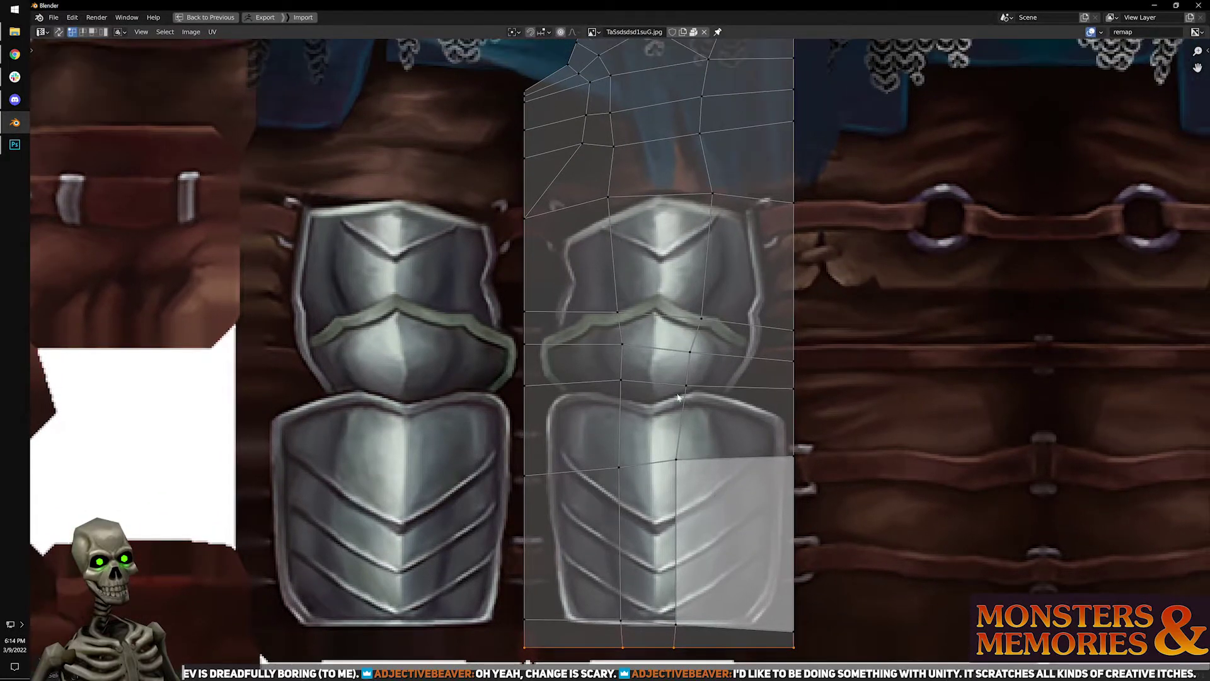
middle_drag(680, 416, 702, 521)
key(ctrl+space)
key(Tab)
middle_drag(548, 284, 606, 273)
key(Tab)
Align the row of vertices just above the leg island's bottom edge into a straight horizontal line.
scroll(784, 586, down, 3)
middle_drag(770, 622, 735, 510)
scroll(732, 521, up, 1)
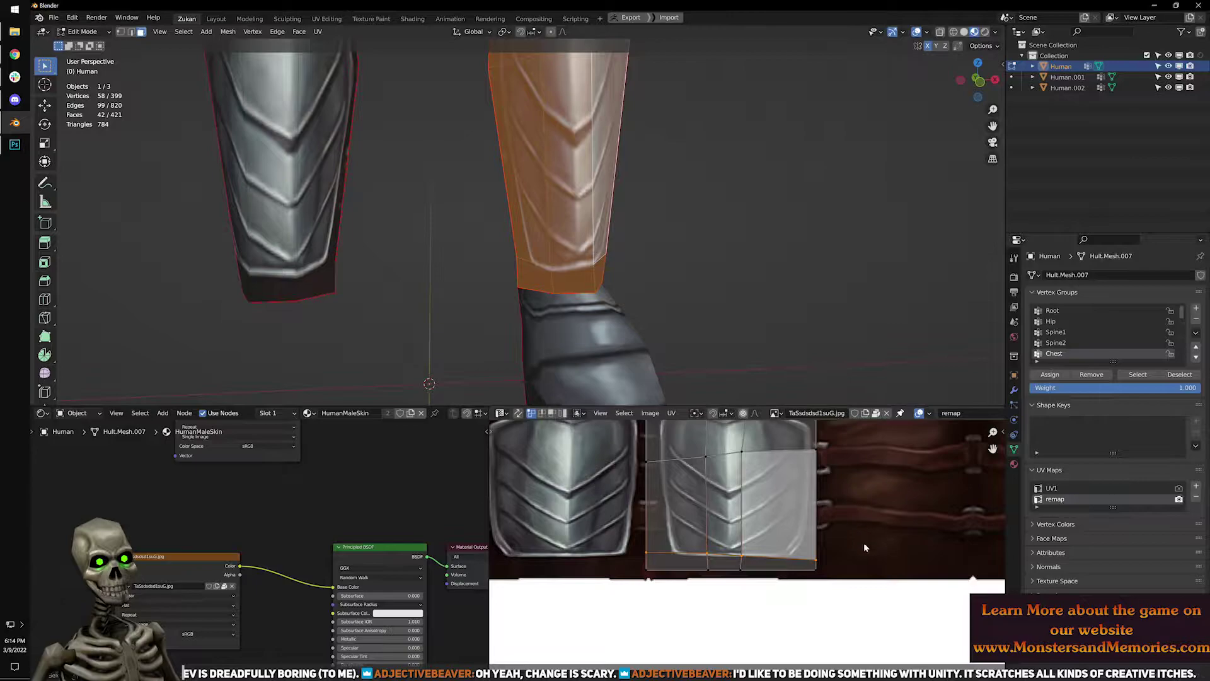
key(q)
mouse_move(866, 543)
click(905, 592)
key(ctrl+z)
key(q)
mouse_move(909, 599)
click(946, 657)
middle_drag(726, 484, 723, 527)
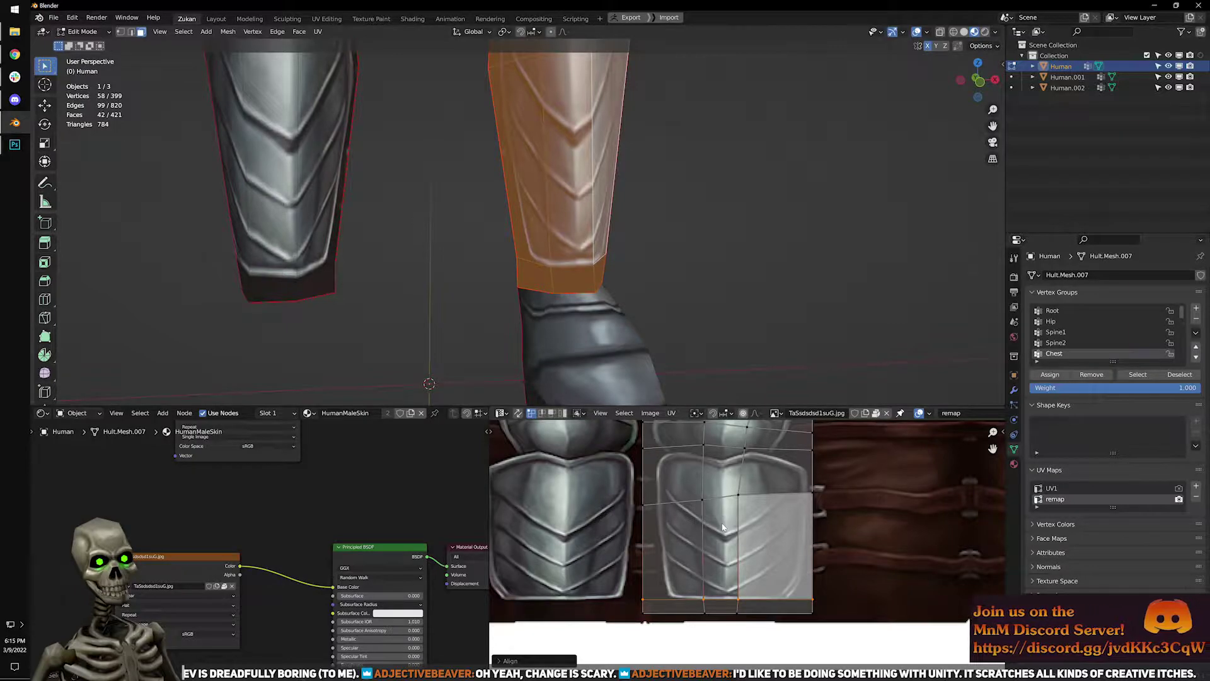
Examine how the shin and knee plates sit on the front leg compared with the UV island.
middle_drag(751, 461, 759, 573)
middle_drag(723, 490, 714, 599)
middle_drag(637, 233, 628, 235)
shift+middle_drag(628, 234, 605, 321)
scroll(578, 237, down, 3)
shift+middle_drag(578, 238, 635, 302)
scroll(635, 302, up, 3)
scroll(759, 613, down, 1)
middle_drag(759, 613, 711, 492)
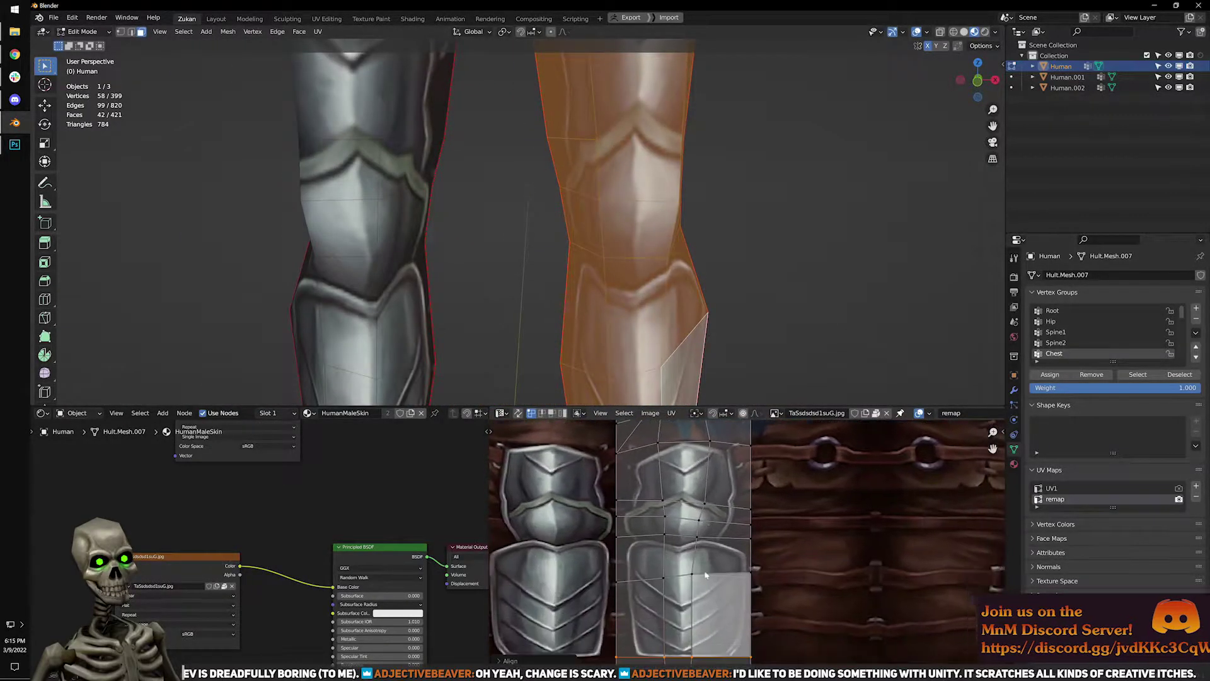
Reposition the vertex at the highlighted shin face's inner upper corner and the vertex directly above it, below the knee plate.
scroll(711, 581, up, 2)
middle_drag(713, 585, 747, 556)
drag(742, 529, 755, 595)
scroll(725, 318, down, 3)
middle_drag(727, 318, 690, 266)
key(g)
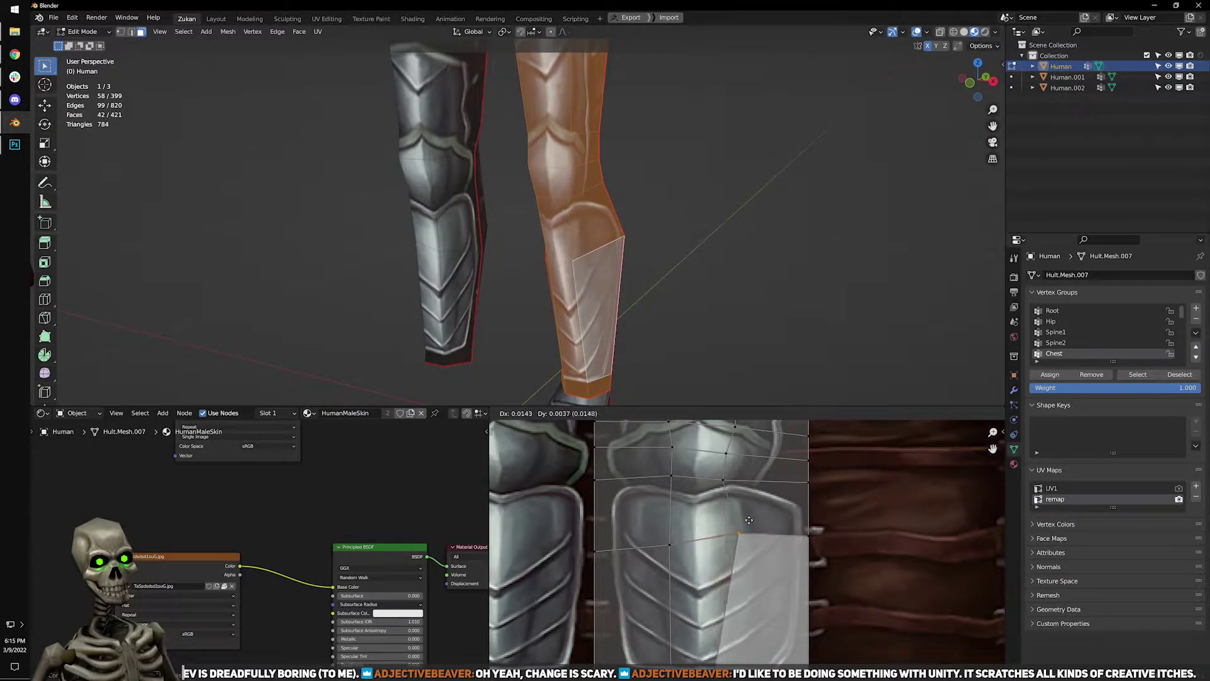
click(702, 495)
key(g)
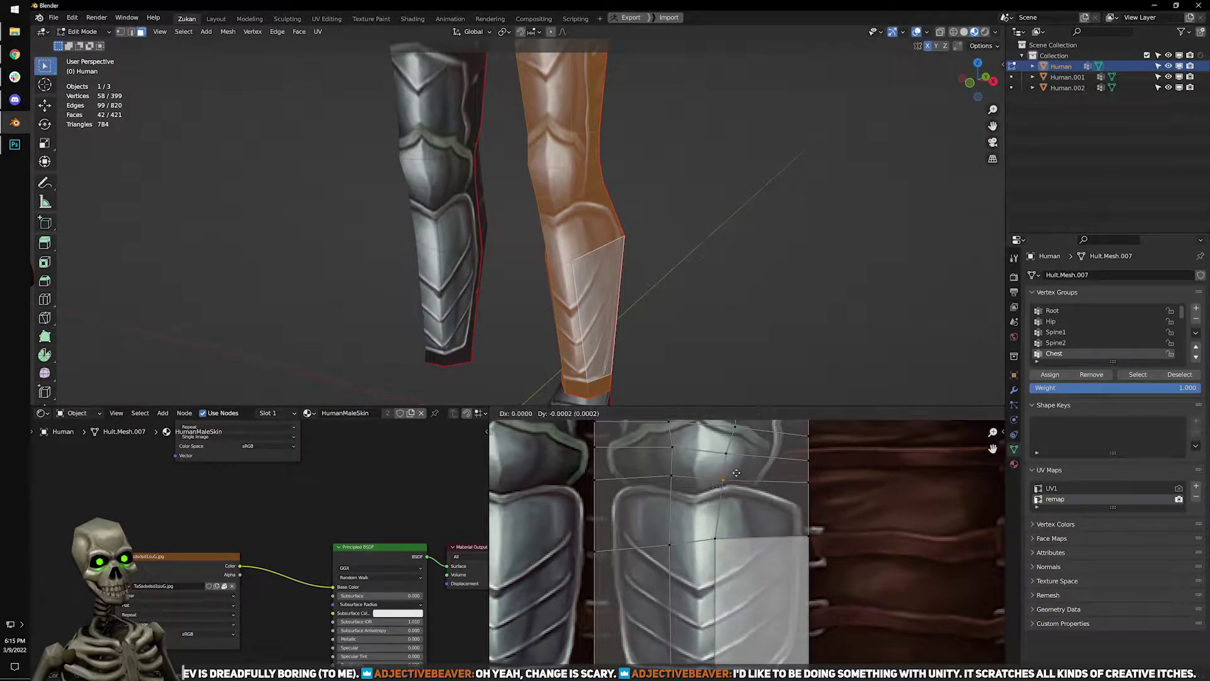
click(776, 489)
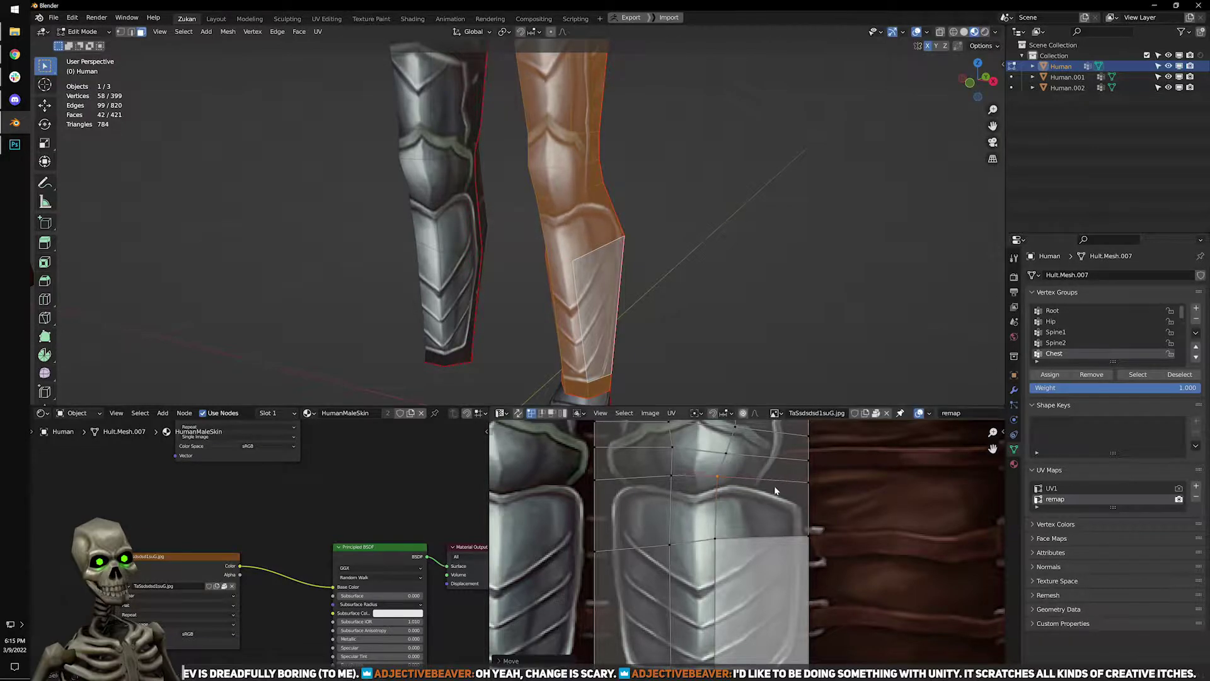
Adjust the outer-edge vertices beside the knee plate, on the highlighted face's side, and move them up along Y.
middle_drag(787, 490, 777, 534)
drag(780, 517, 810, 462)
key(g)
click(810, 483)
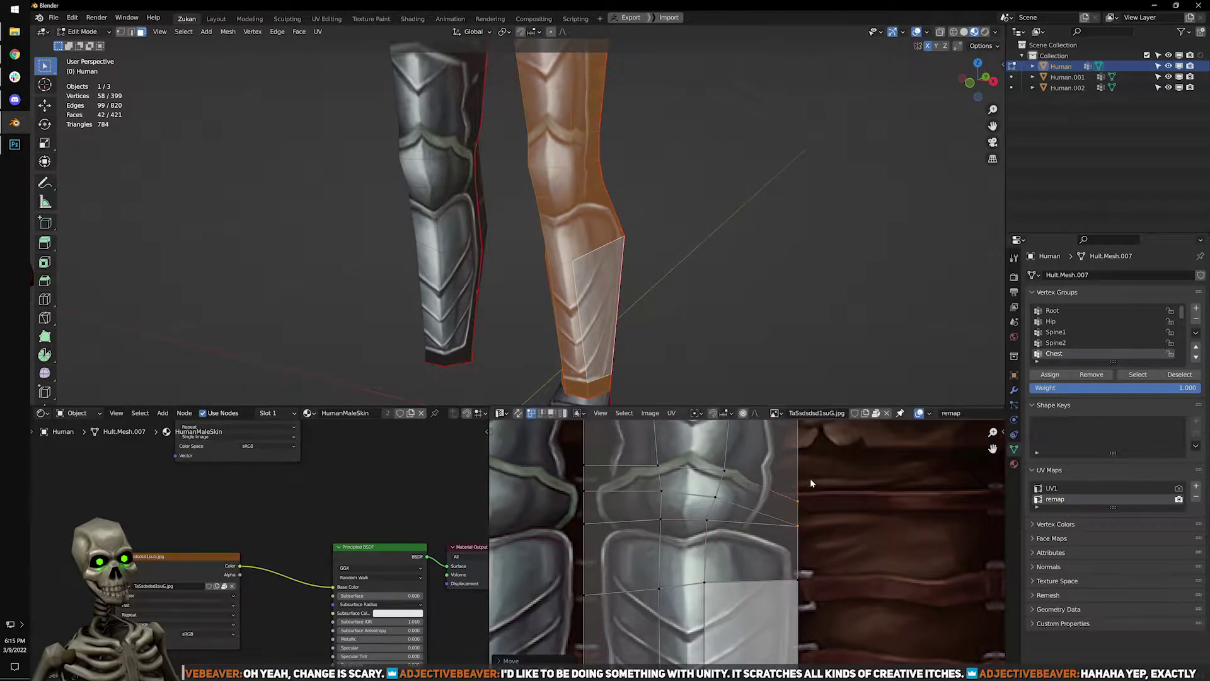
key(g)
key(y)
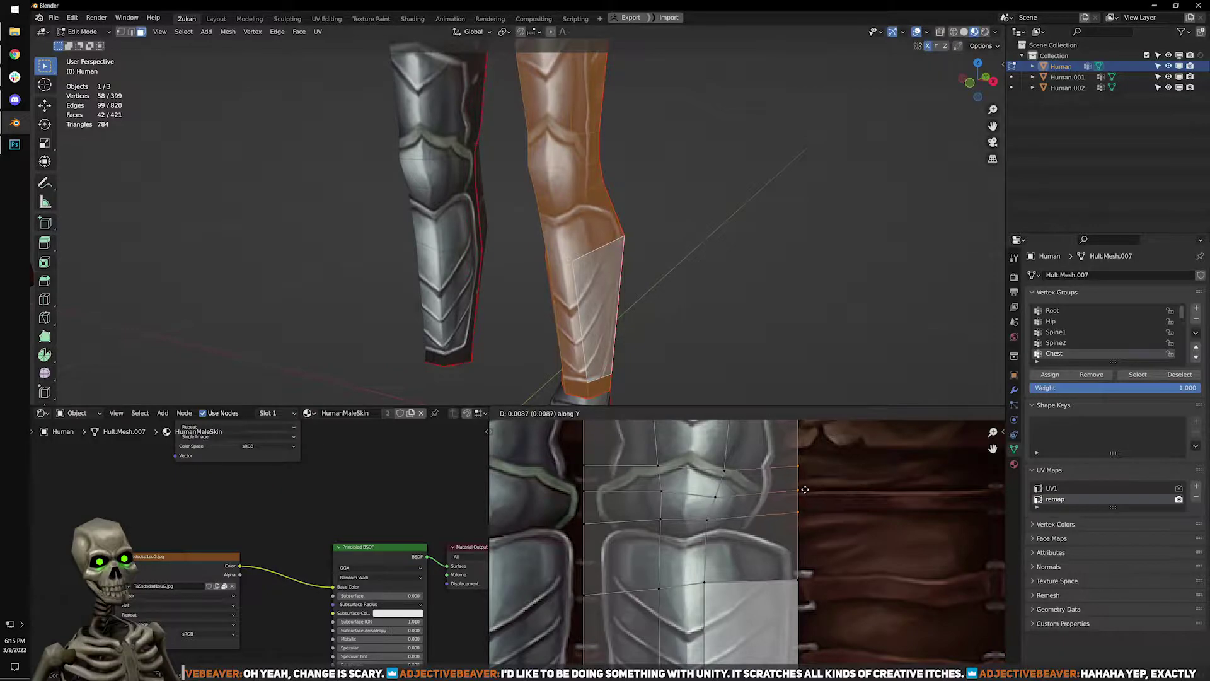
click(804, 493)
Move the three inner vertices running down the knee plate slightly outward along X.
drag(700, 531, 758, 467)
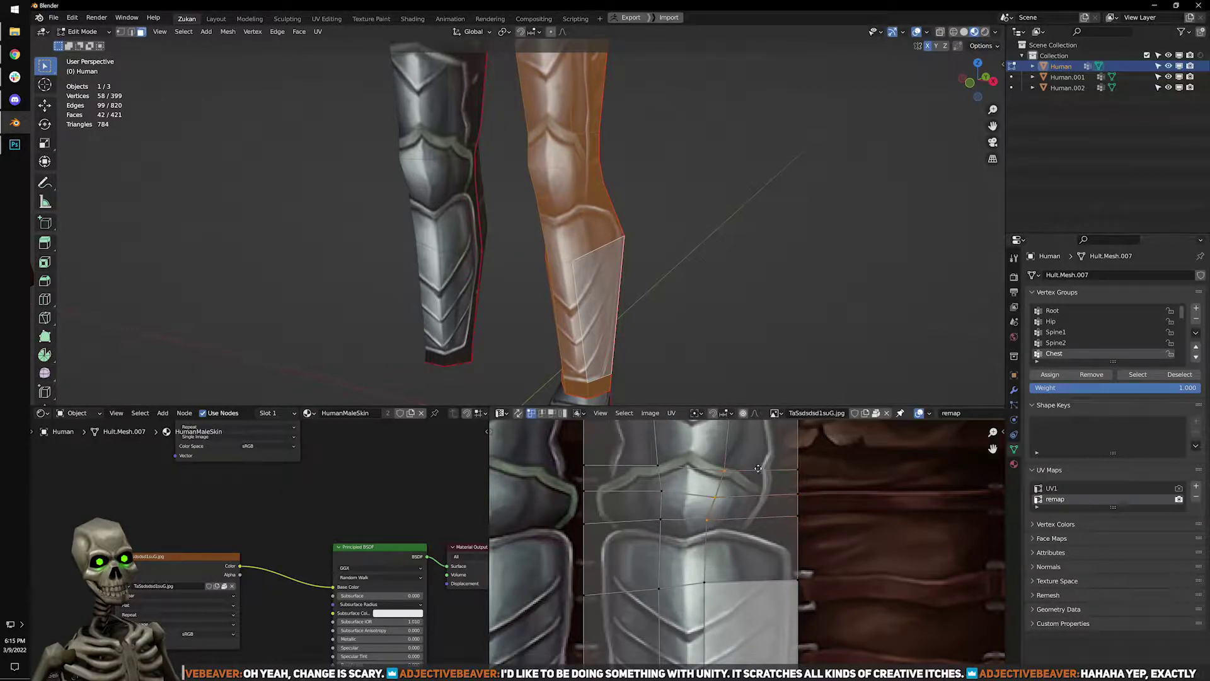
key(g)
key(x)
click(760, 472)
Move the other inner upper shin vertex up toward the plate's center and adjust the neighbouring outer-edge vertex along X.
middle_drag(634, 612, 699, 588)
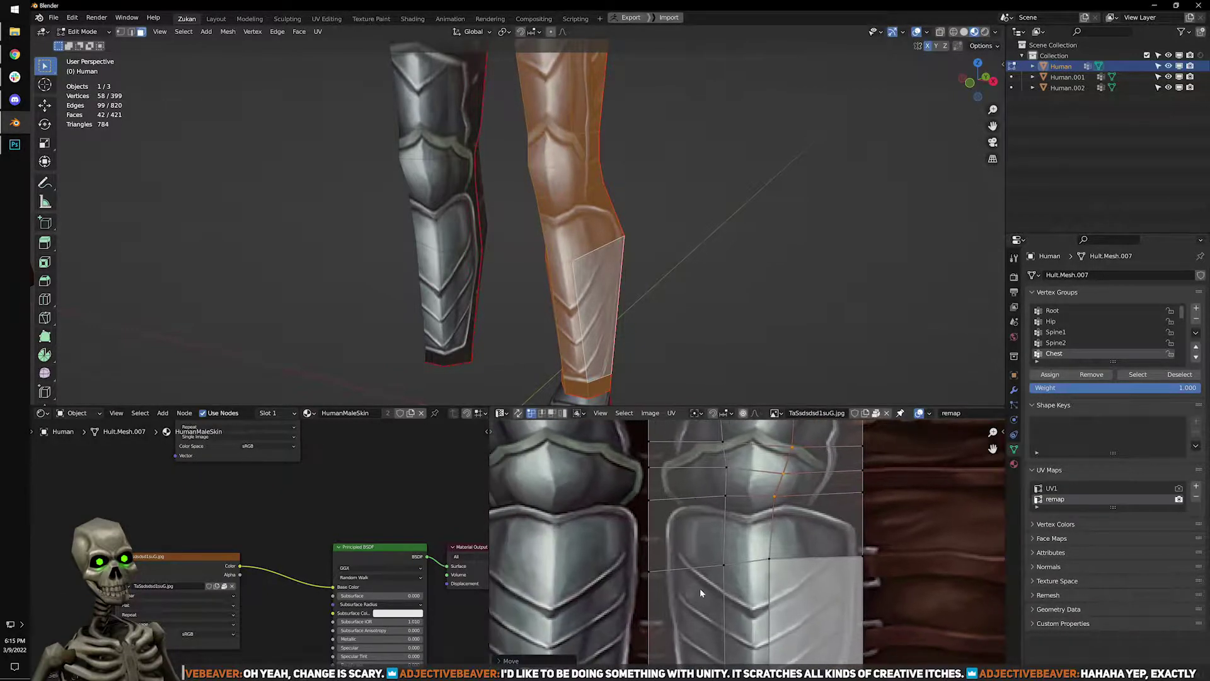
drag(747, 587, 686, 543)
middle_drag(619, 401, 705, 391)
key(g)
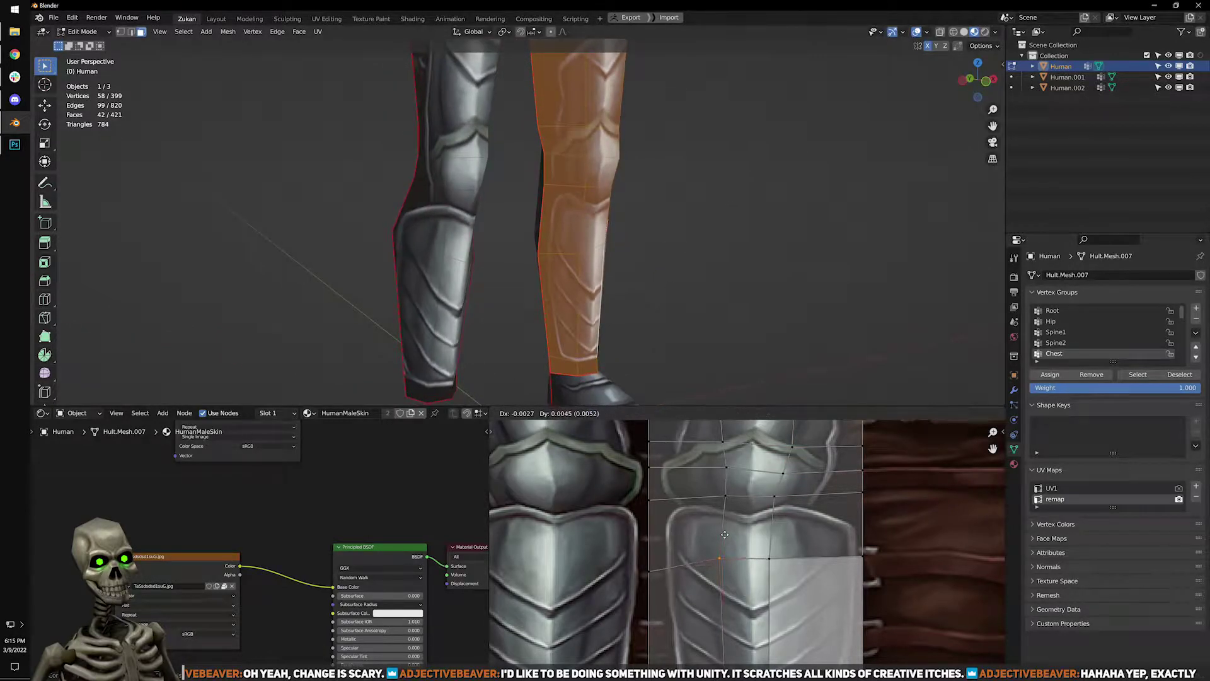
click(738, 534)
drag(631, 580, 672, 553)
key(g)
key(x)
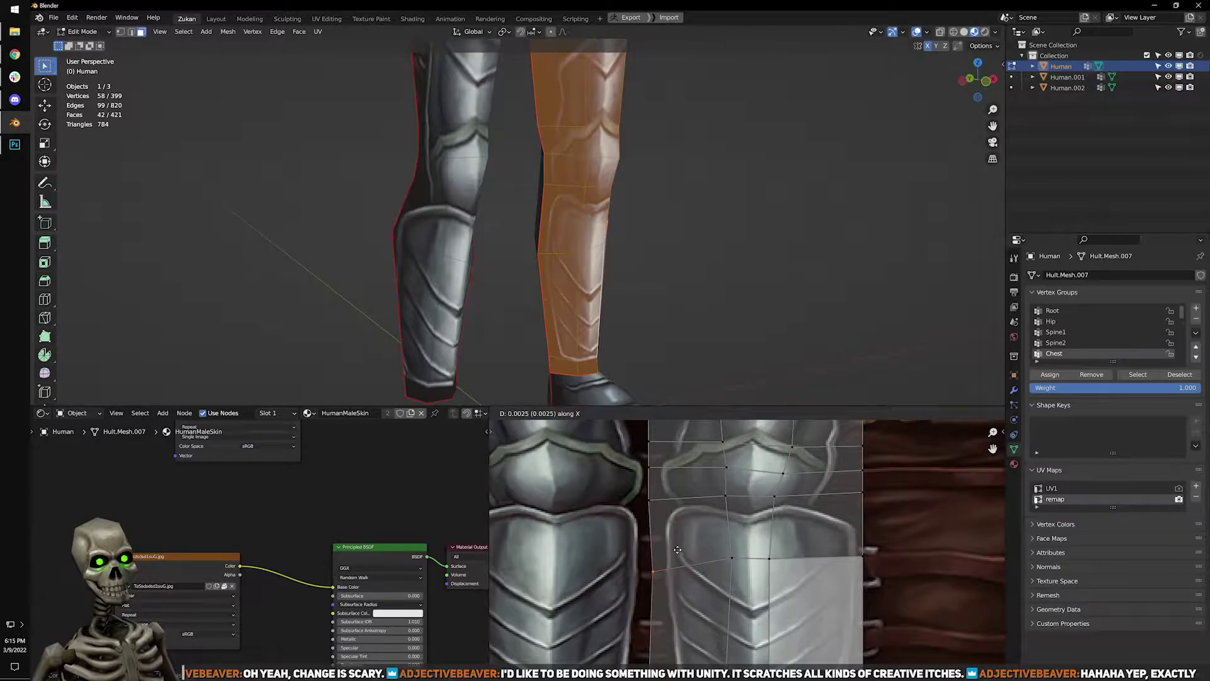
click(674, 552)
Move the opposite outer-edge vertices beside the knee slightly down along Y and check both legs in Object Mode.
middle_drag(674, 286, 616, 286)
middle_drag(629, 533, 598, 589)
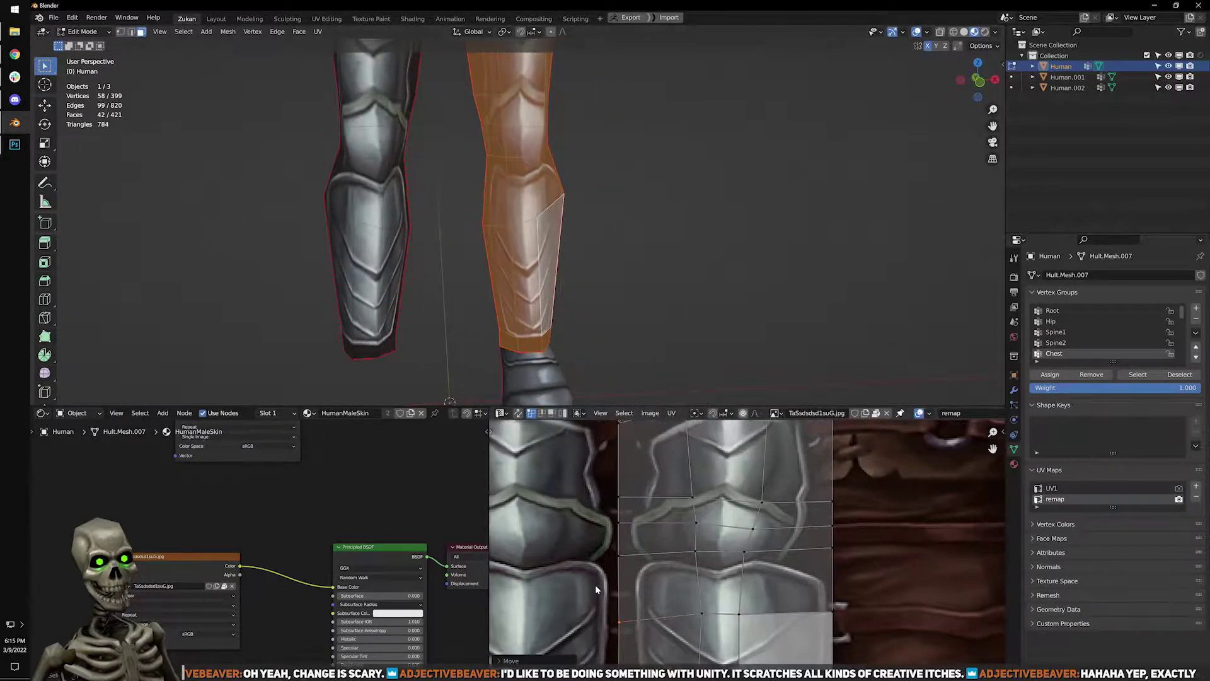
drag(599, 588, 659, 494)
key(g)
key(y)
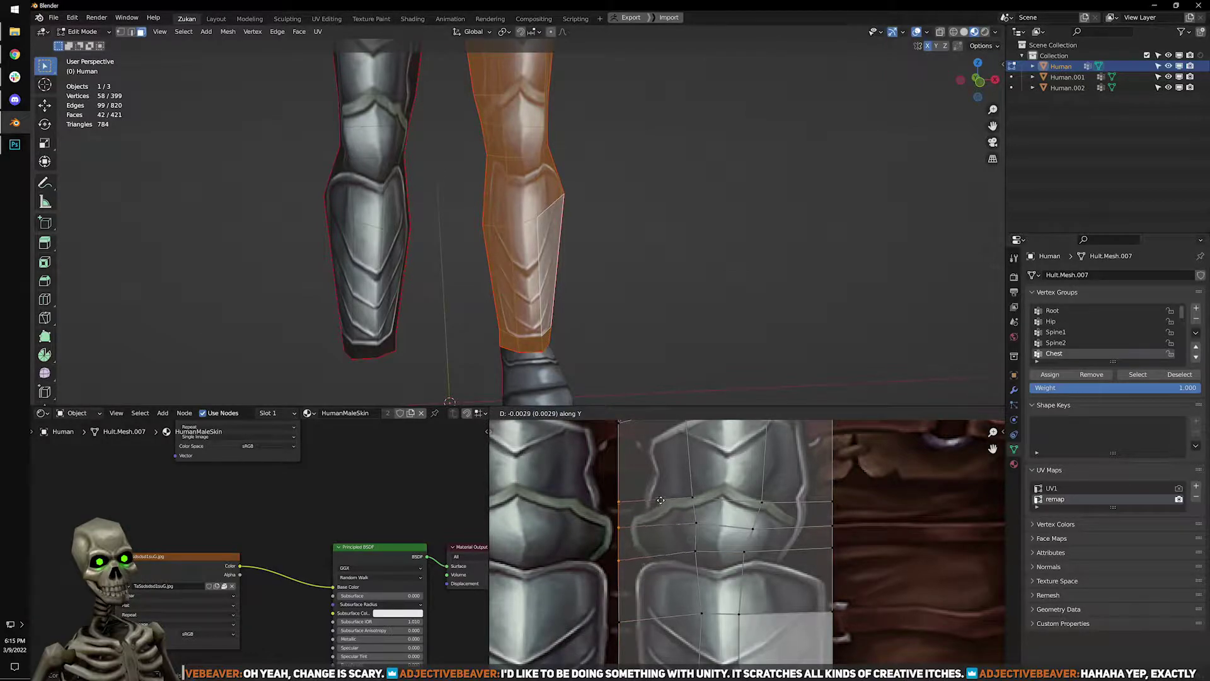
click(660, 499)
middle_drag(733, 499, 740, 566)
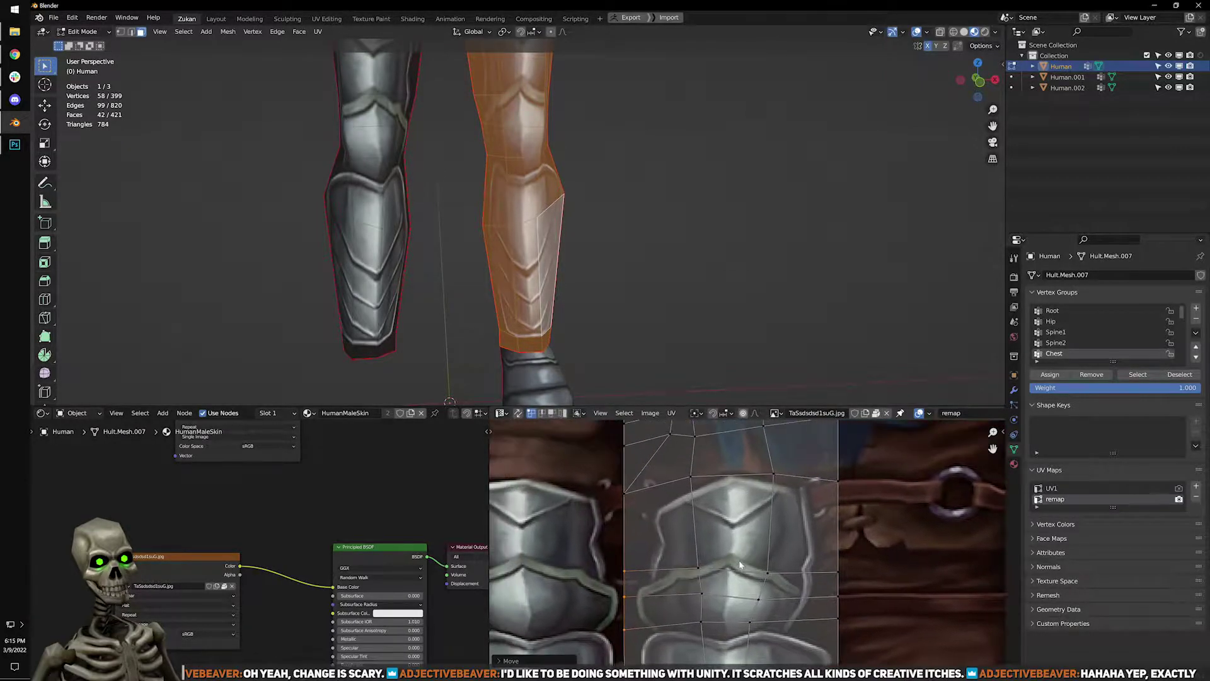
key(Tab)
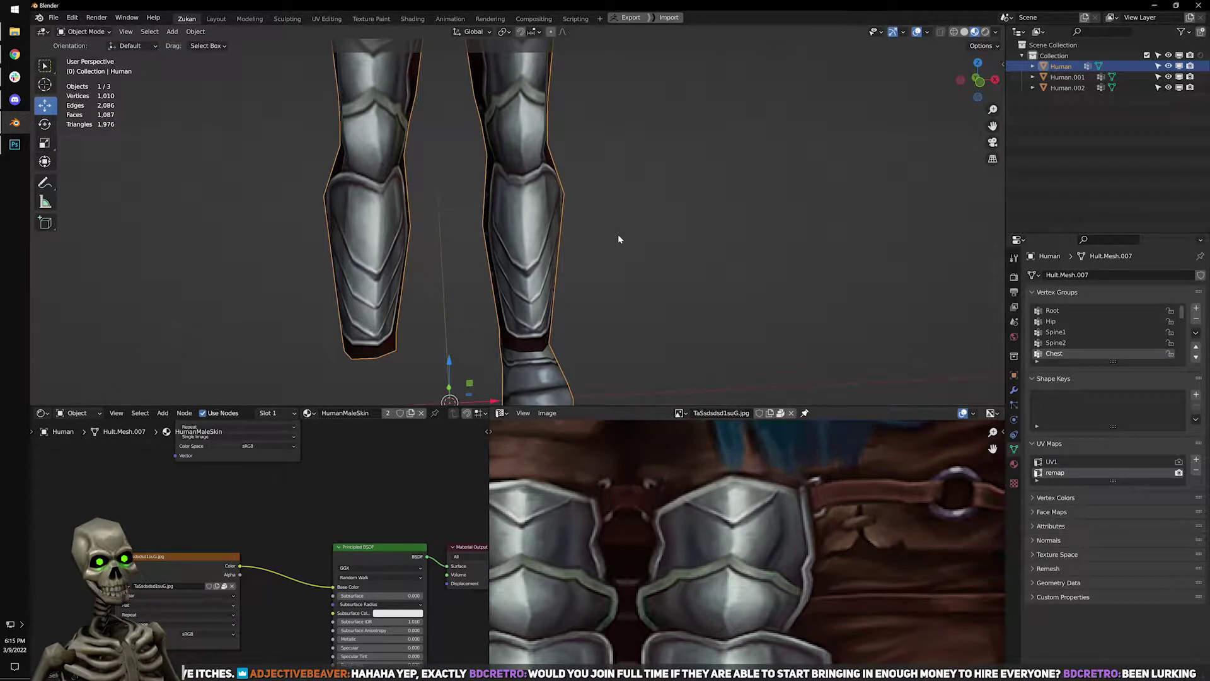
scroll(629, 329, up, 1)
key(Tab)
Examine the texture fit on the front leg from boot to upper thigh, including the thigh in Object Mode.
scroll(629, 328, up, 1)
shift+middle_drag(633, 293, 693, 198)
scroll(765, 554, down, 3)
middle_drag(765, 554, 765, 614)
scroll(634, 534, up, 3)
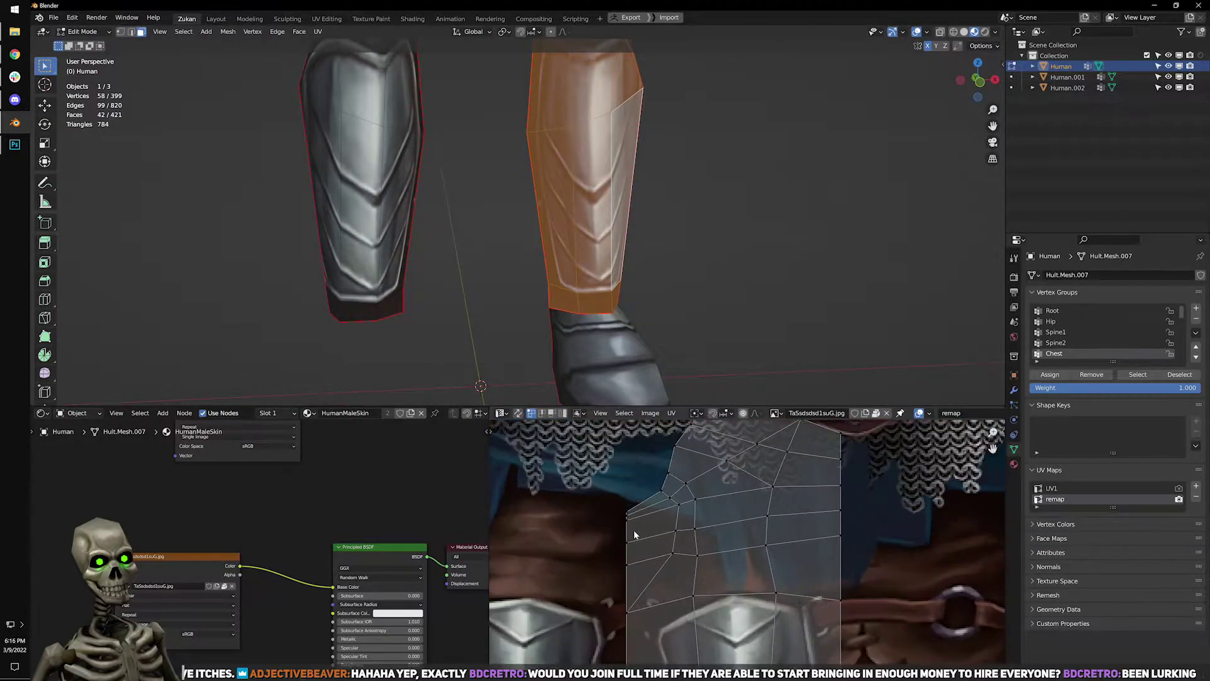
middle_drag(634, 534, 693, 615)
middle_drag(684, 259, 727, 224)
scroll(775, 568, down, 5)
middle_drag(811, 602, 811, 534)
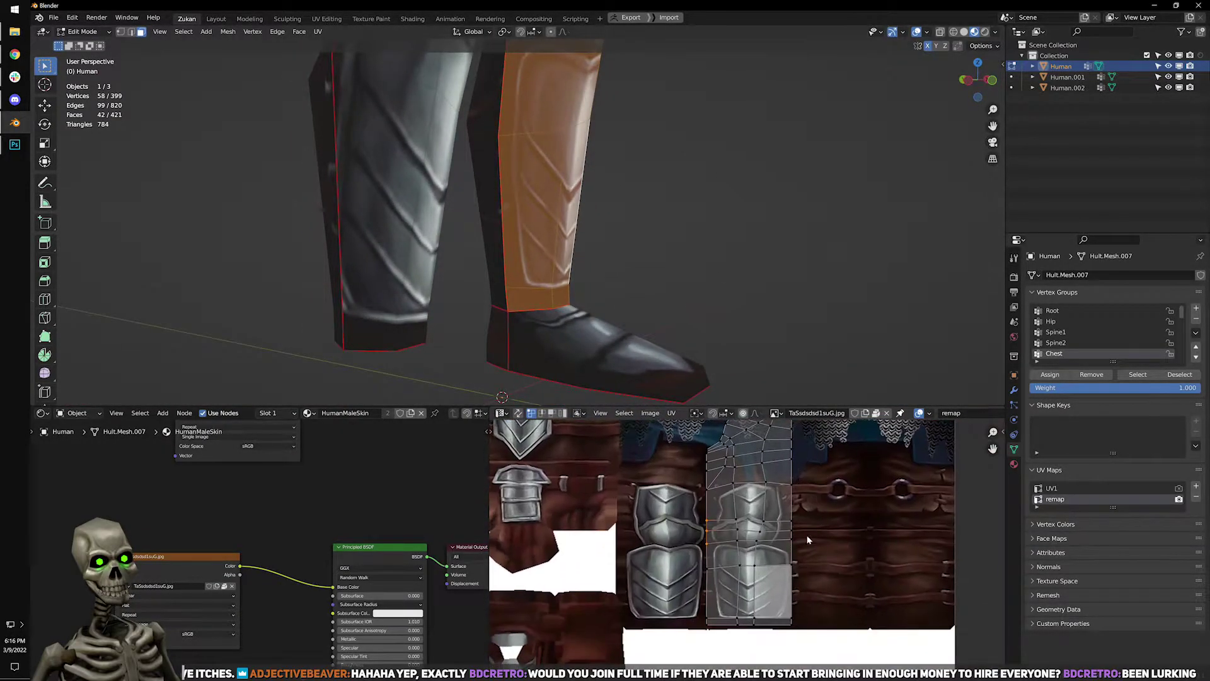
scroll(811, 534, up, 4)
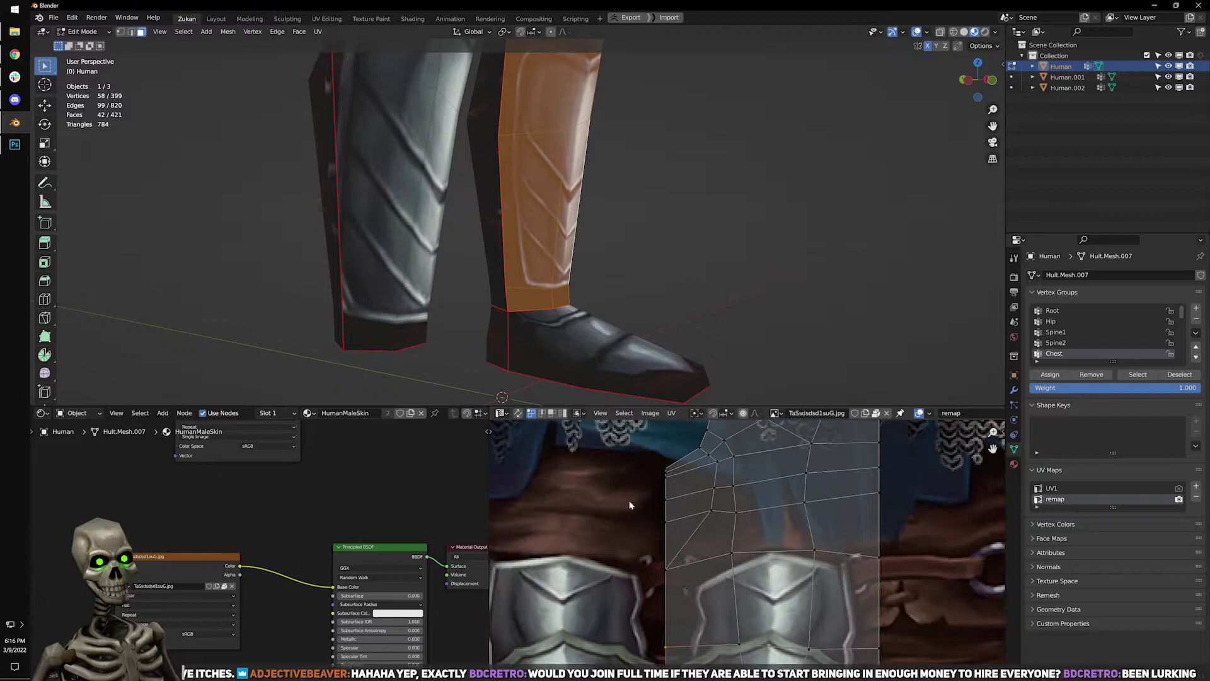
middle_drag(595, 154, 540, 231)
scroll(541, 232, up, 3)
key(Tab)
shift+middle_drag(551, 184, 604, 208)
key(Tab)
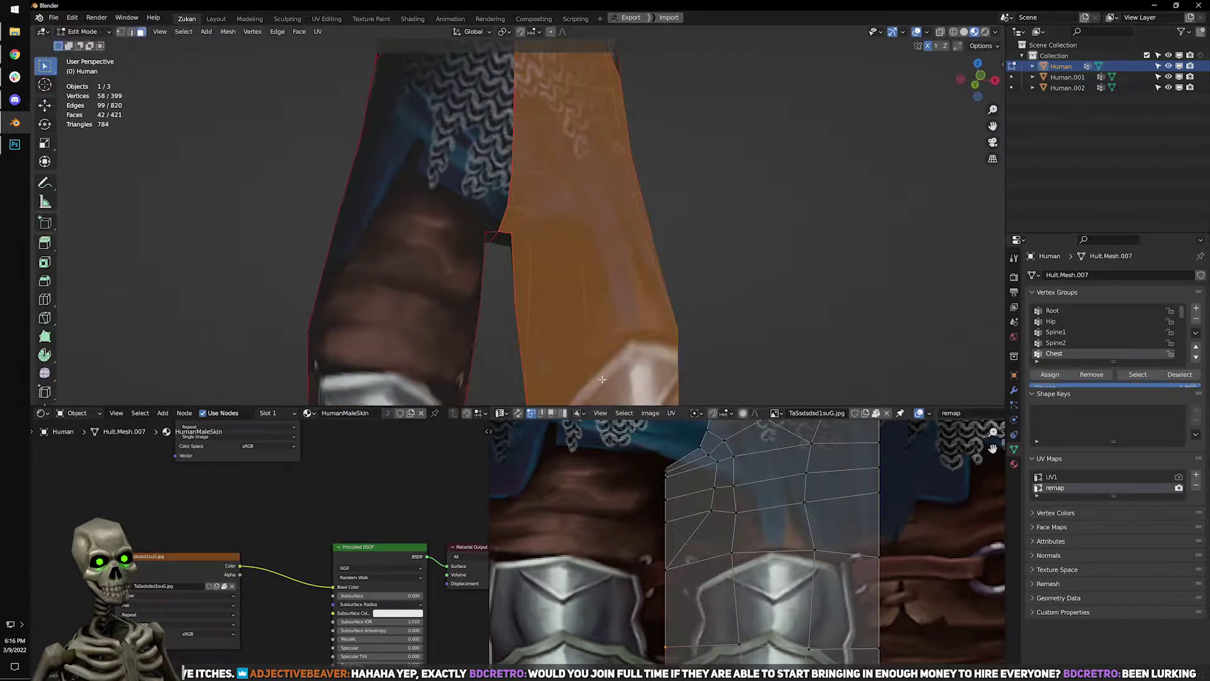
Examine the thigh section of the leg's UV island, selecting its vertices, and compare the model with the neighbouring reference character in front view.
scroll(697, 498, down, 2)
scroll(696, 498, down, 2)
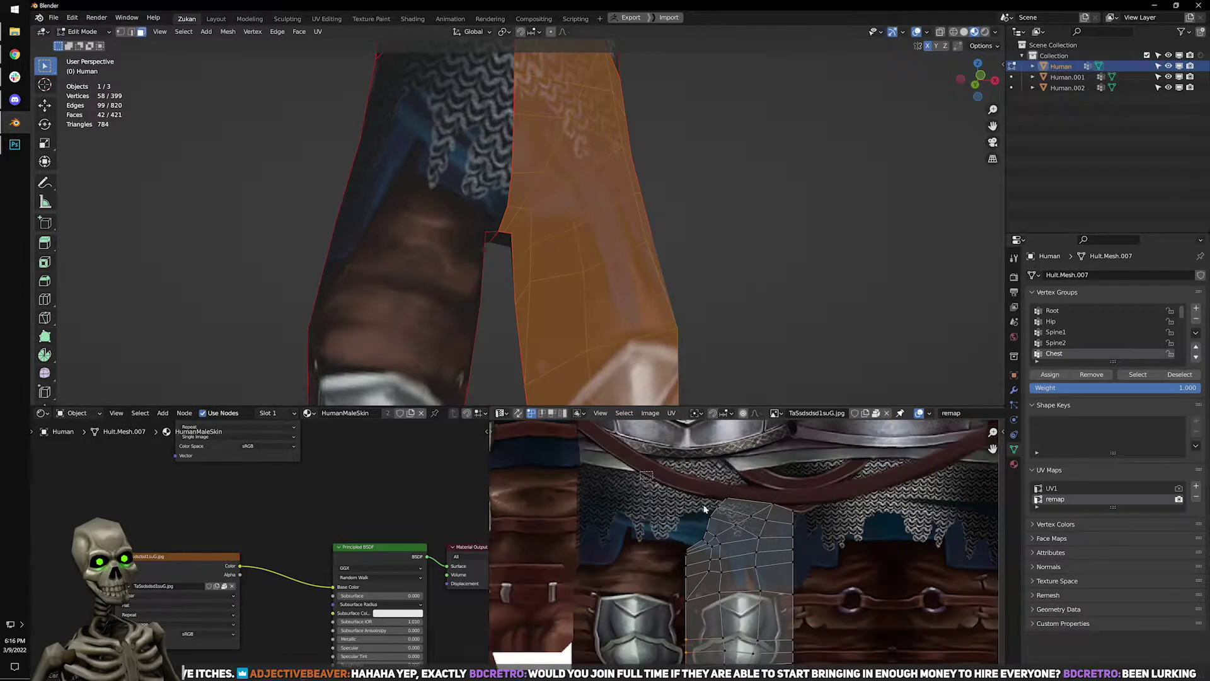
drag(676, 495, 831, 606)
middle_drag(753, 211, 727, 240)
scroll(752, 543, down, 1)
scroll(527, 216, down, 4)
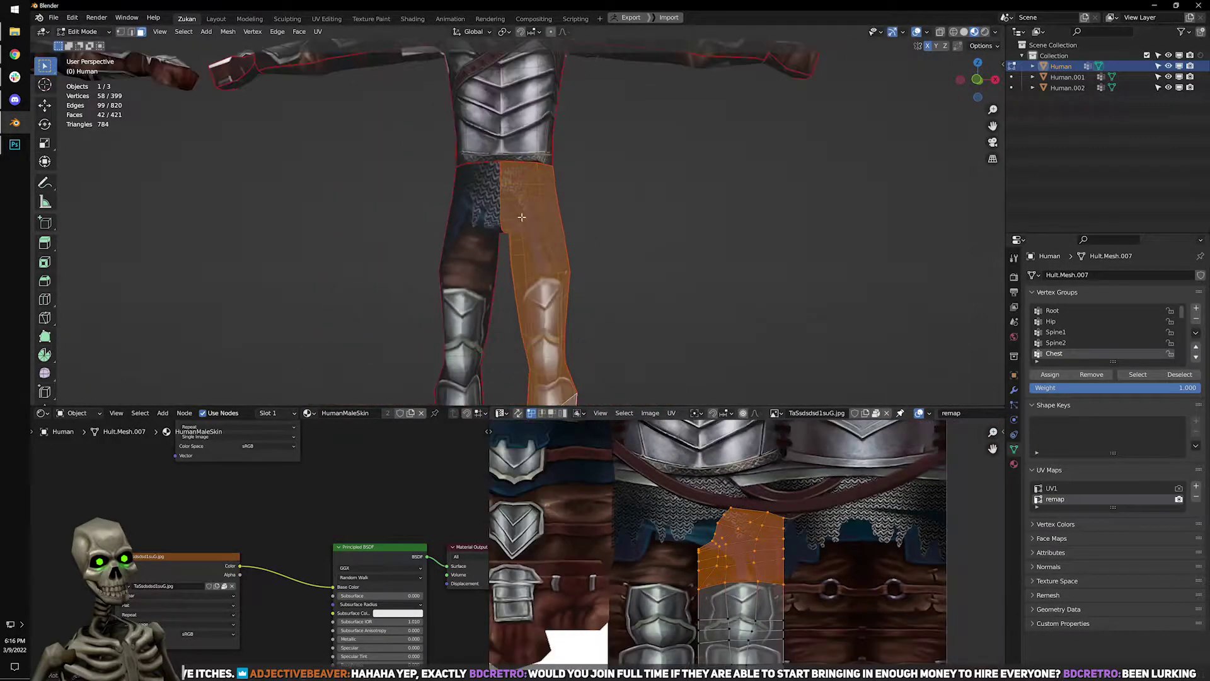
shift+middle_drag(527, 216, 634, 257)
alt+middle_drag(530, 264, 532, 340)
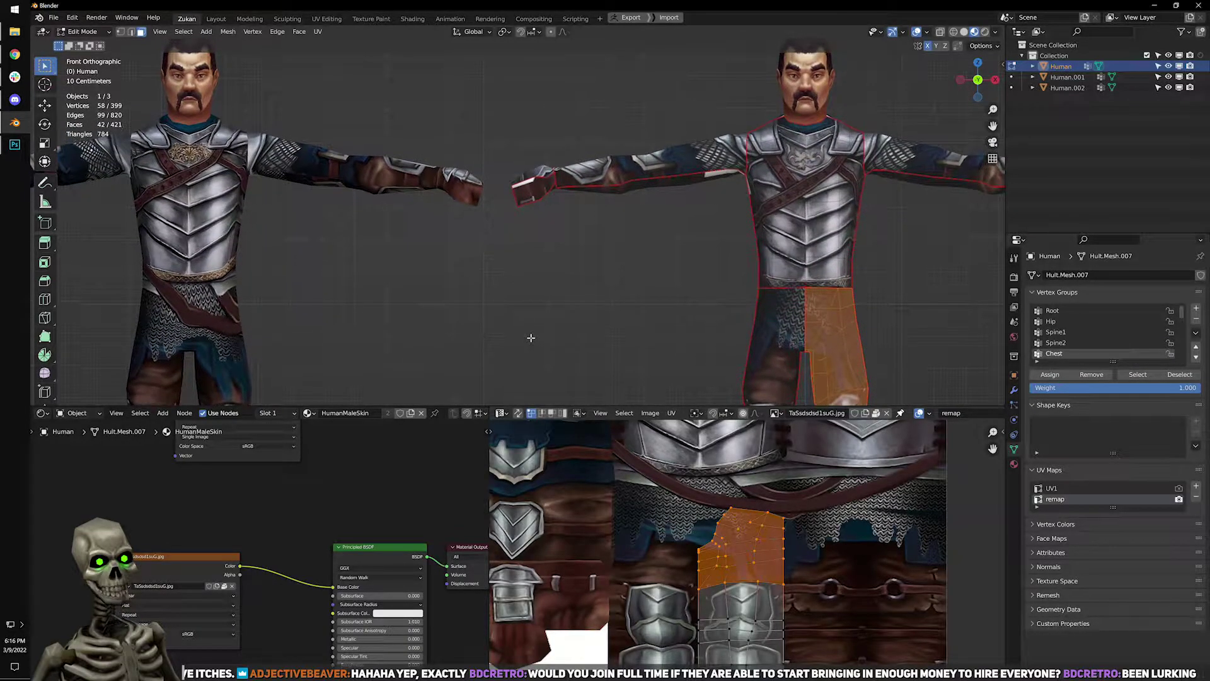
scroll(741, 580, down, 1)
scroll(745, 585, up, 1)
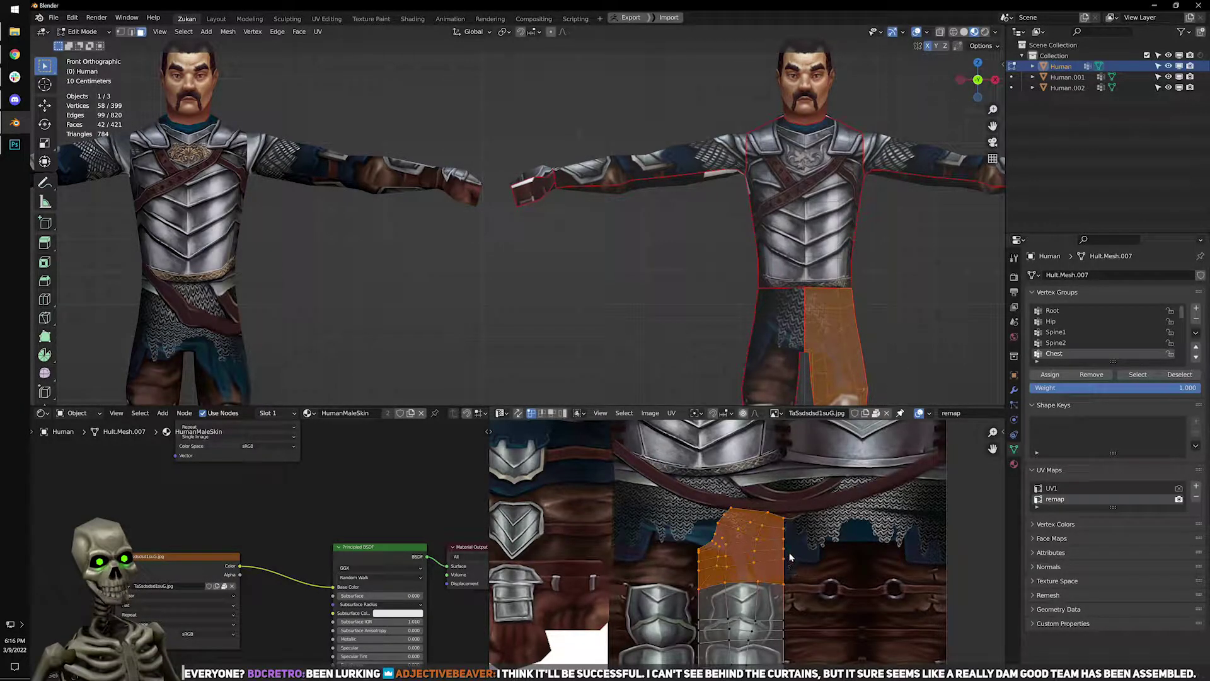
scroll(799, 570, up, 2)
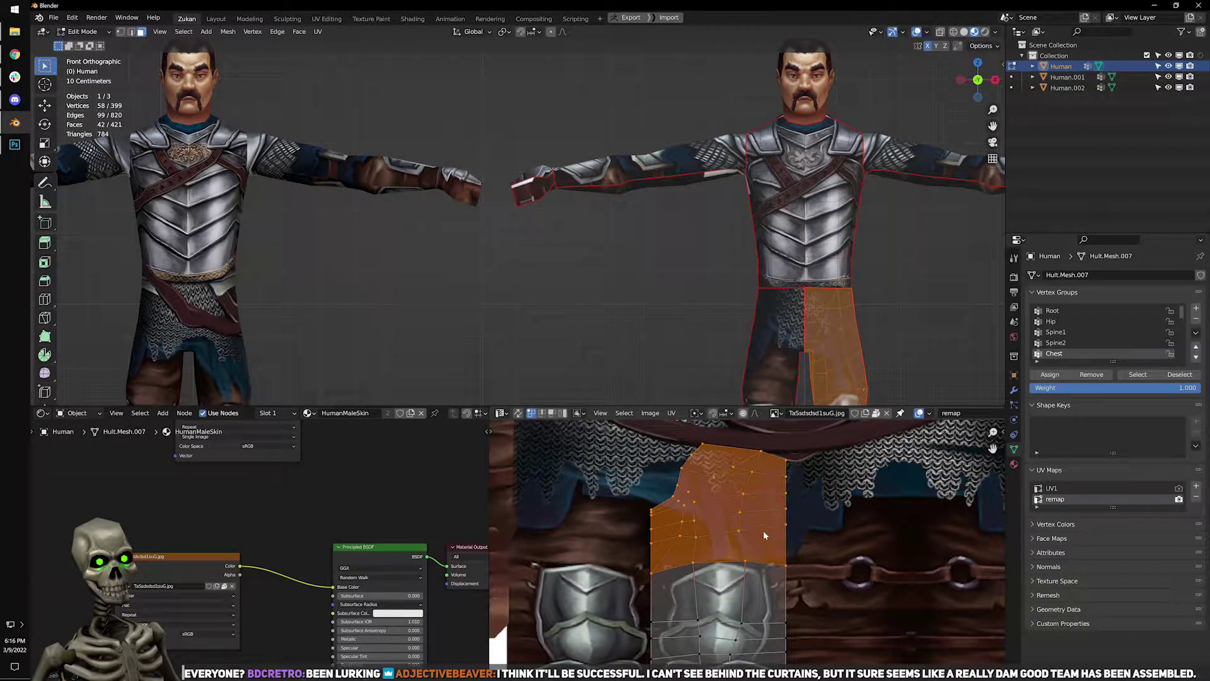
scroll(729, 543, up, 1)
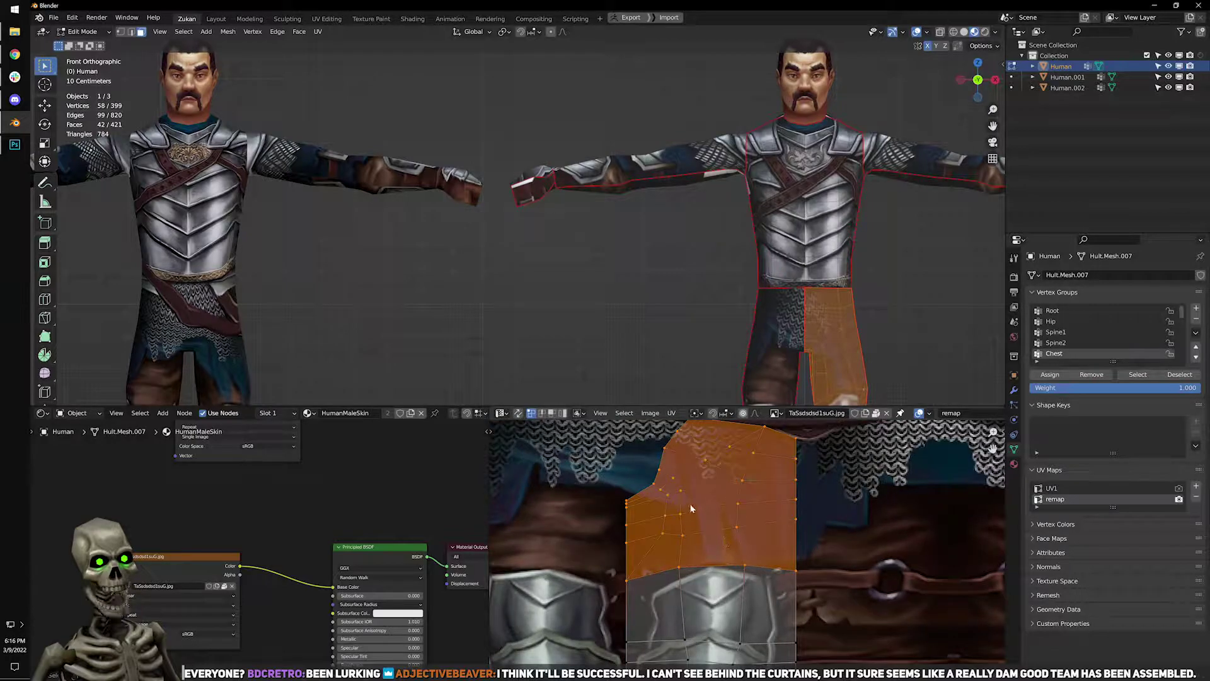
middle_drag(730, 520, 773, 528)
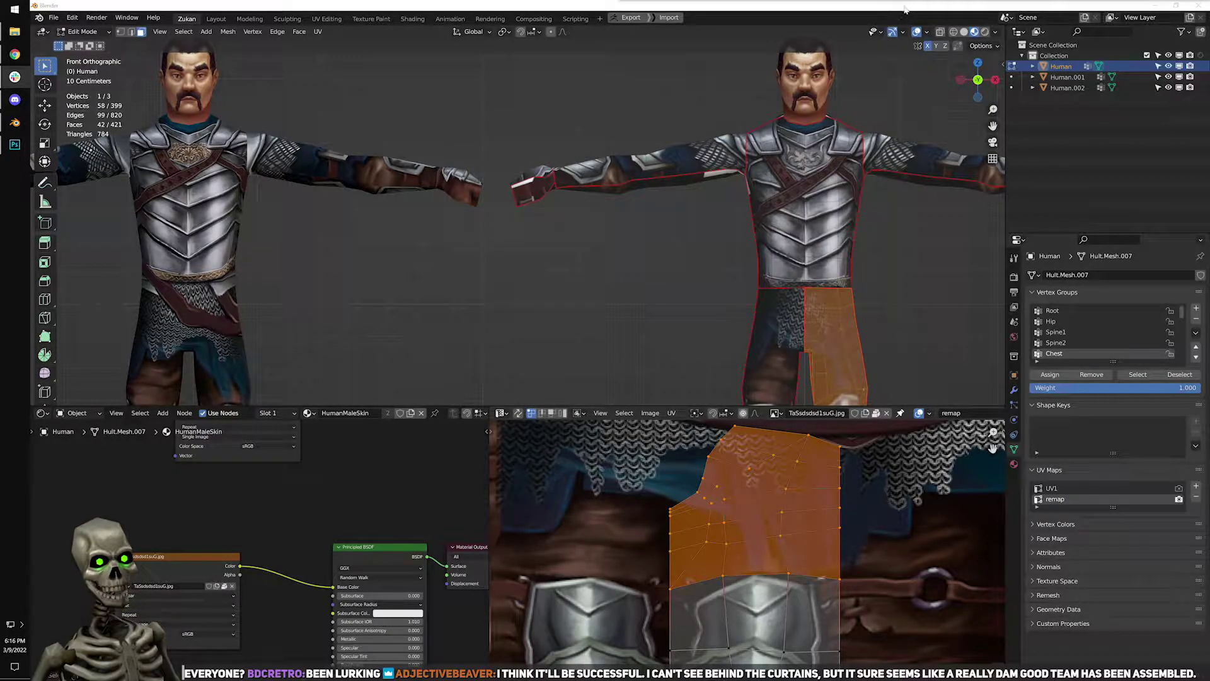
Examine the texture fit from waist to knees on both legs in front view, including a check in Object Mode.
click(664, 212)
shift+middle_drag(860, 193, 715, 201)
scroll(715, 201, up, 2)
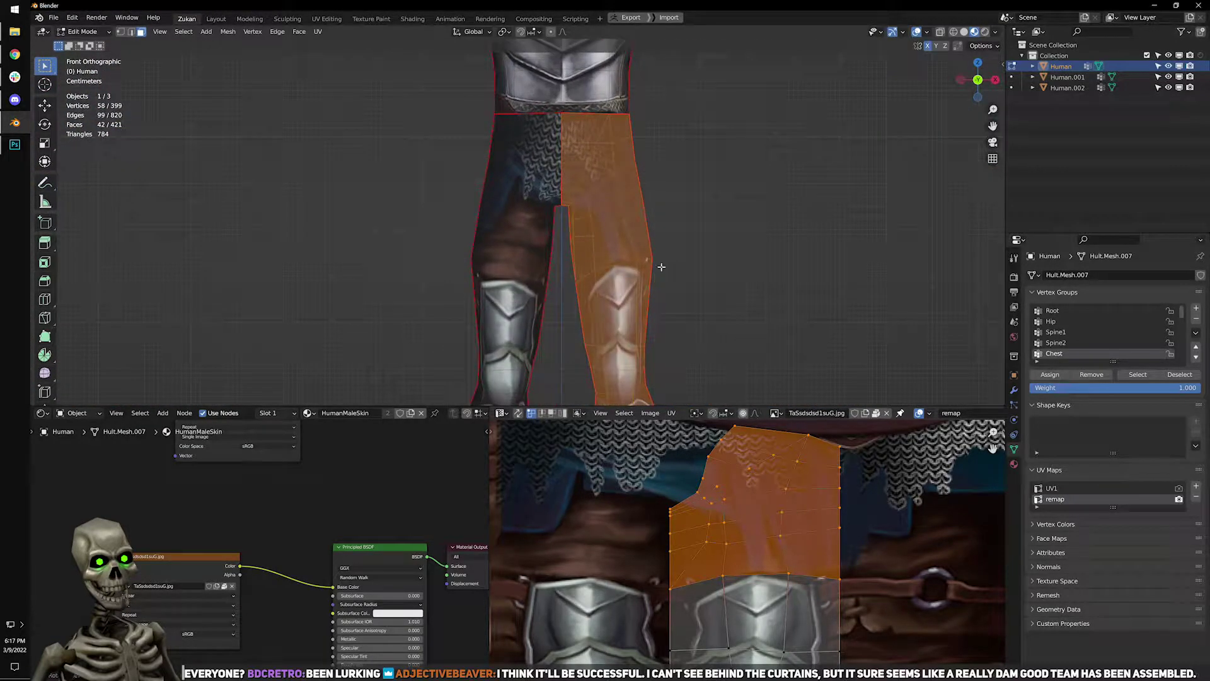
shift+middle_drag(662, 277, 637, 300)
scroll(753, 493, up, 2)
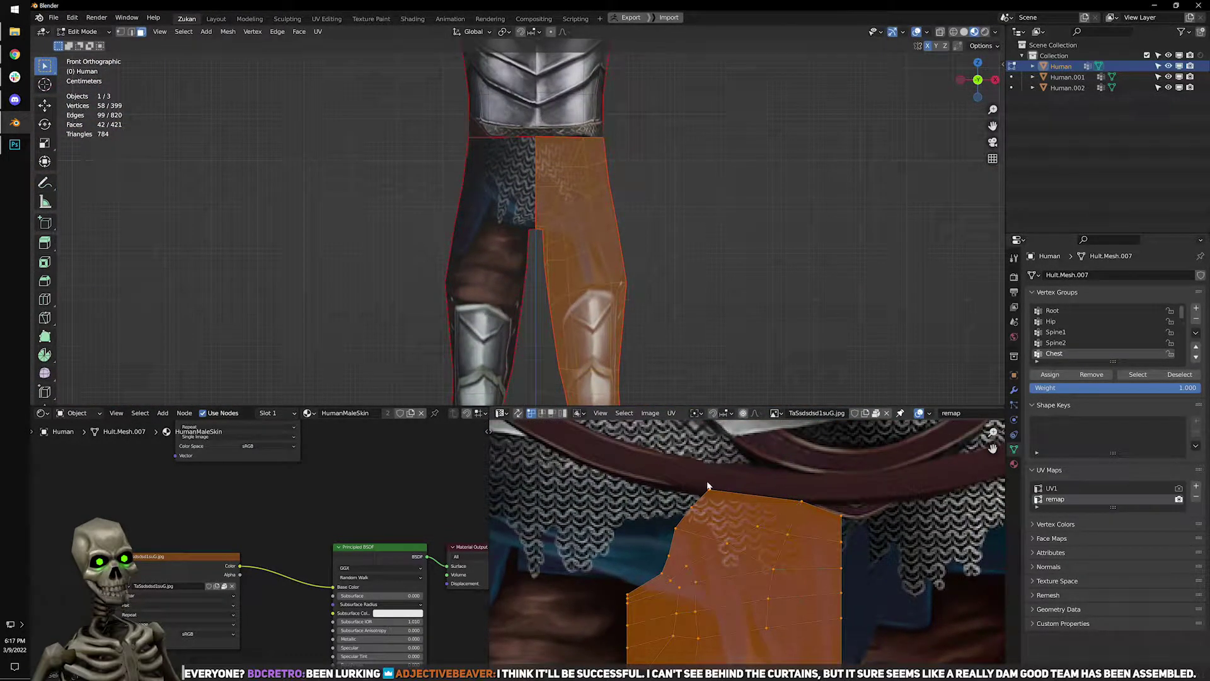
scroll(592, 245, up, 3)
shift+middle_drag(657, 165, 629, 248)
scroll(803, 554, down, 4)
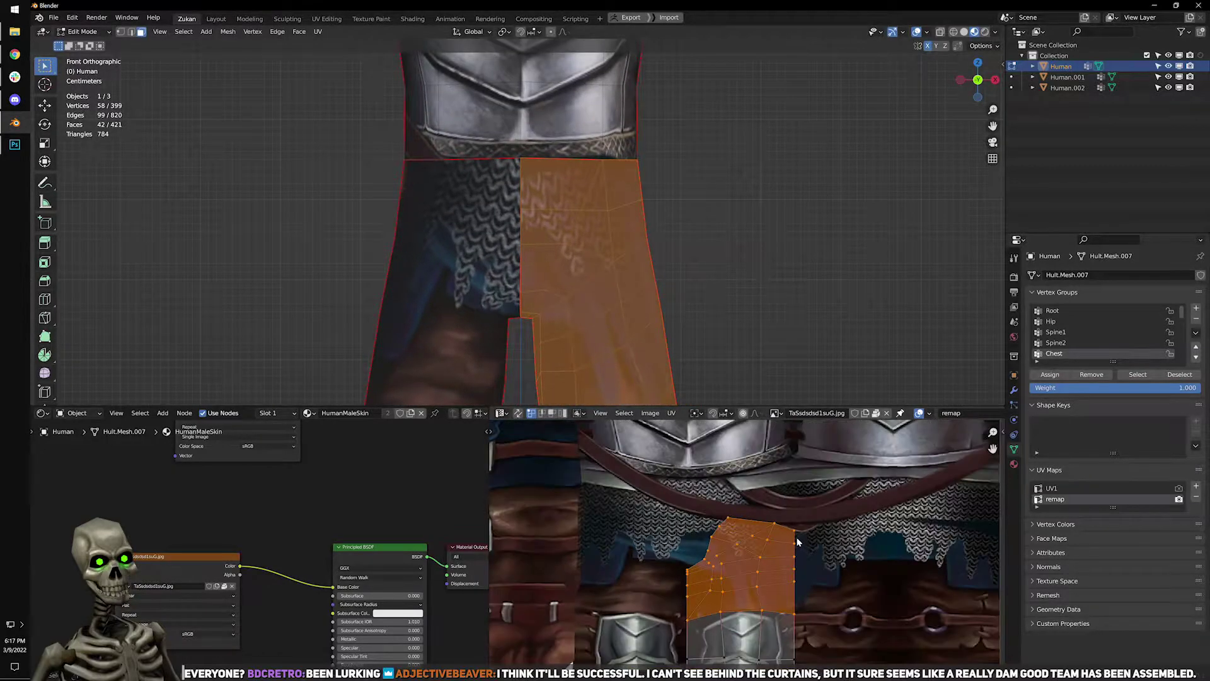
scroll(782, 533, up, 3)
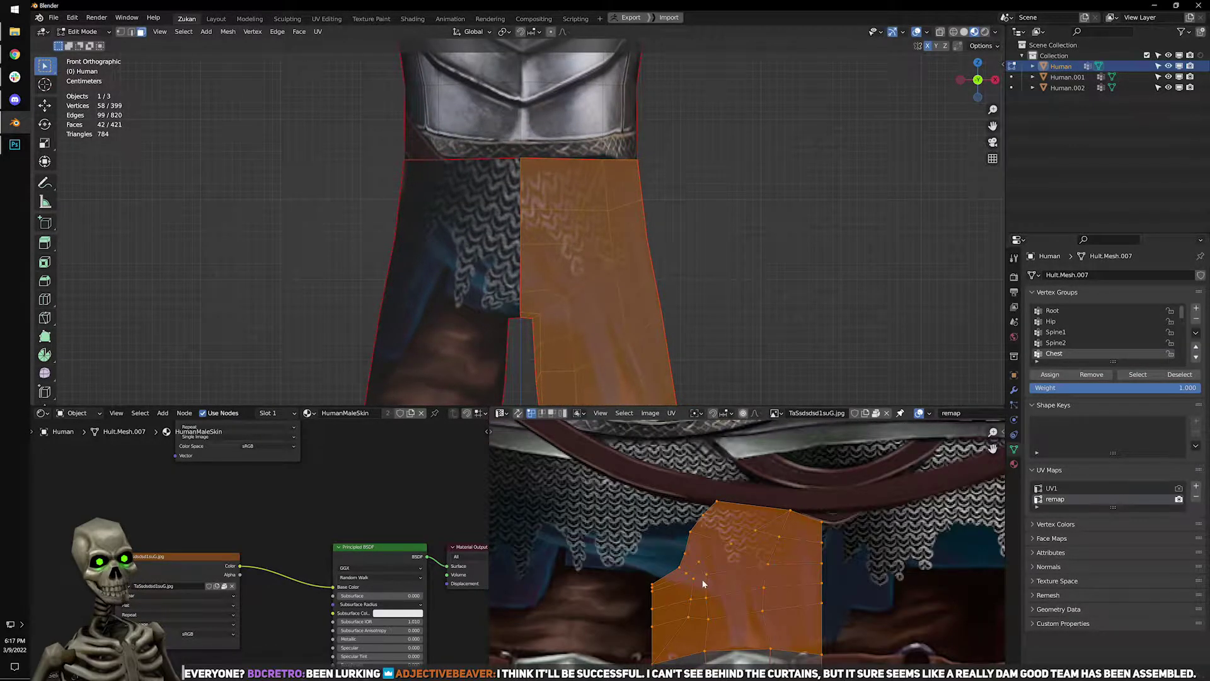
key(Tab)
scroll(615, 318, down, 3)
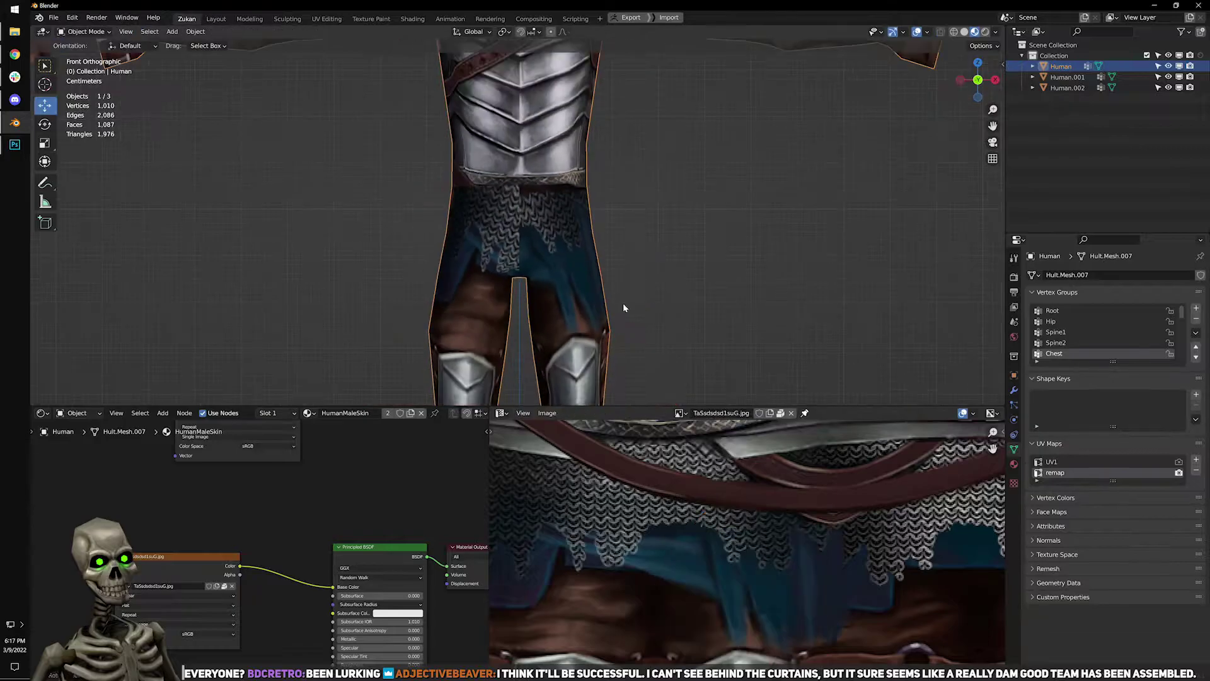
shift+middle_drag(615, 314, 656, 194)
key(Tab)
scroll(708, 567, down, 3)
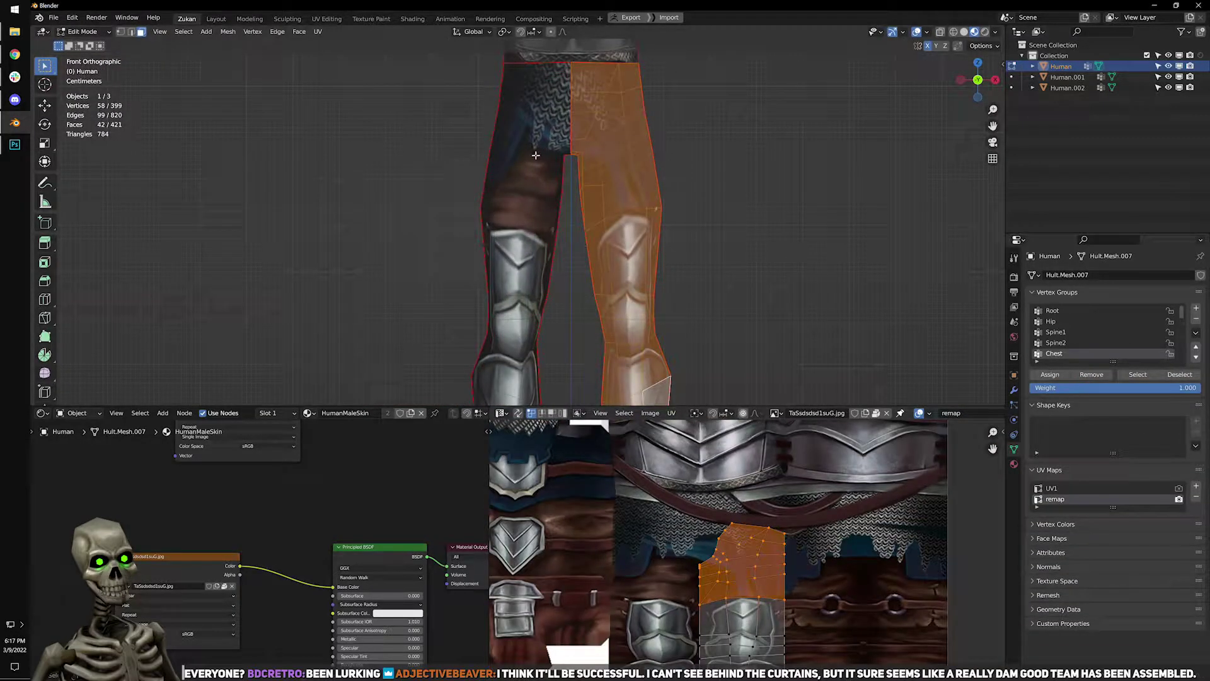
Add the other leg to the mesh selection and maximize the UV editor around both islands' shin and foot areas.
key(l)
key(ctrl+space)
scroll(648, 535, up, 3)
middle_drag(649, 535, 827, 272)
scroll(735, 531, up, 2)
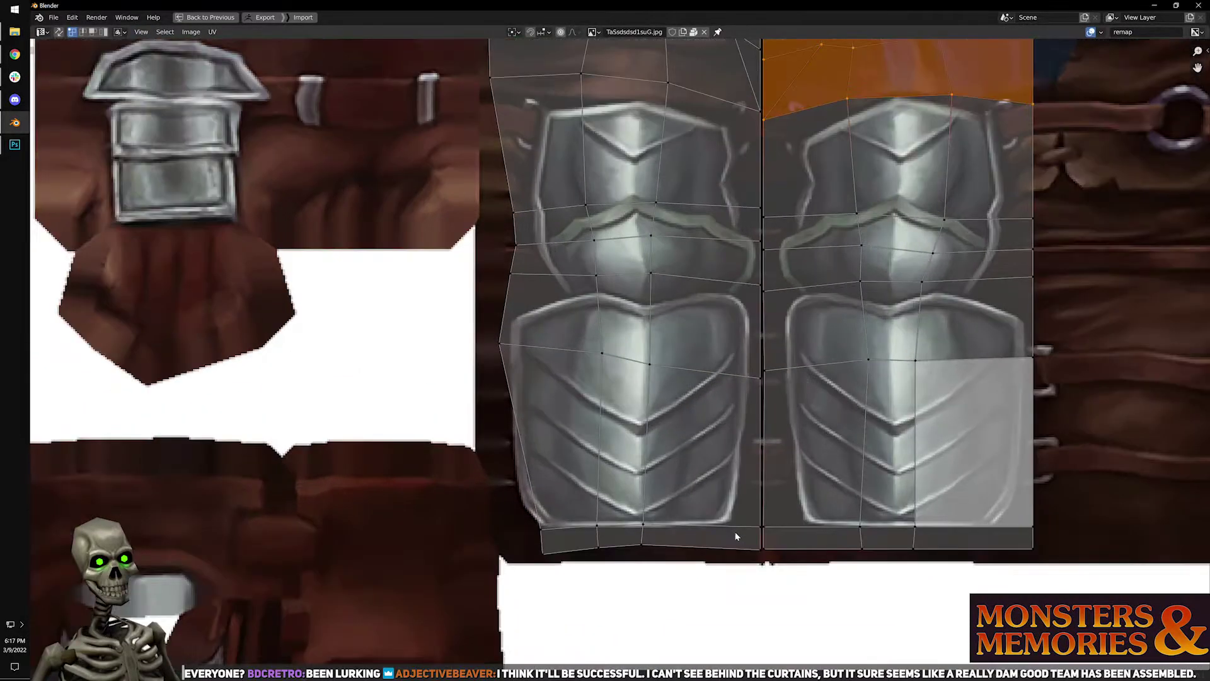
middle_drag(735, 531, 660, 485)
Align each of the two bottom vertex rows across both leg islands along Y.
drag(448, 518, 1028, 490)
key(q)
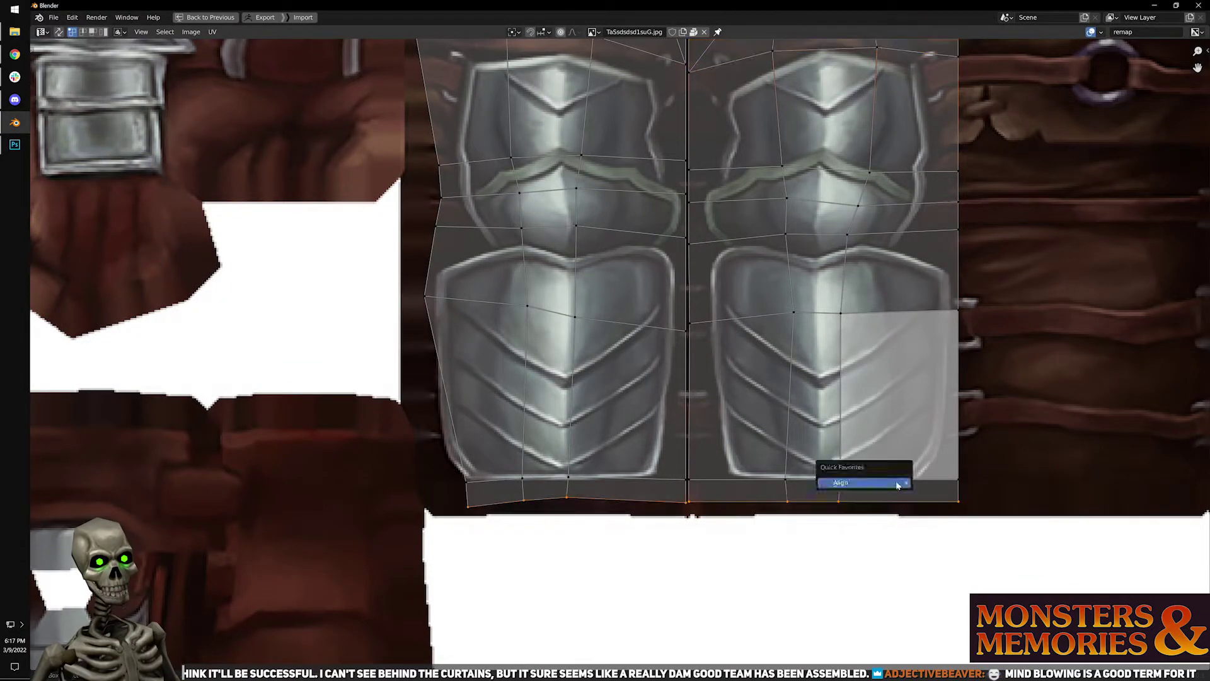
mouse_move(896, 486)
click(981, 532)
middle_drag(743, 439, 736, 472)
key(ctrl+z)
key(q)
click(816, 561)
drag(387, 453, 967, 518)
key(q)
scroll(749, 436, up, 1)
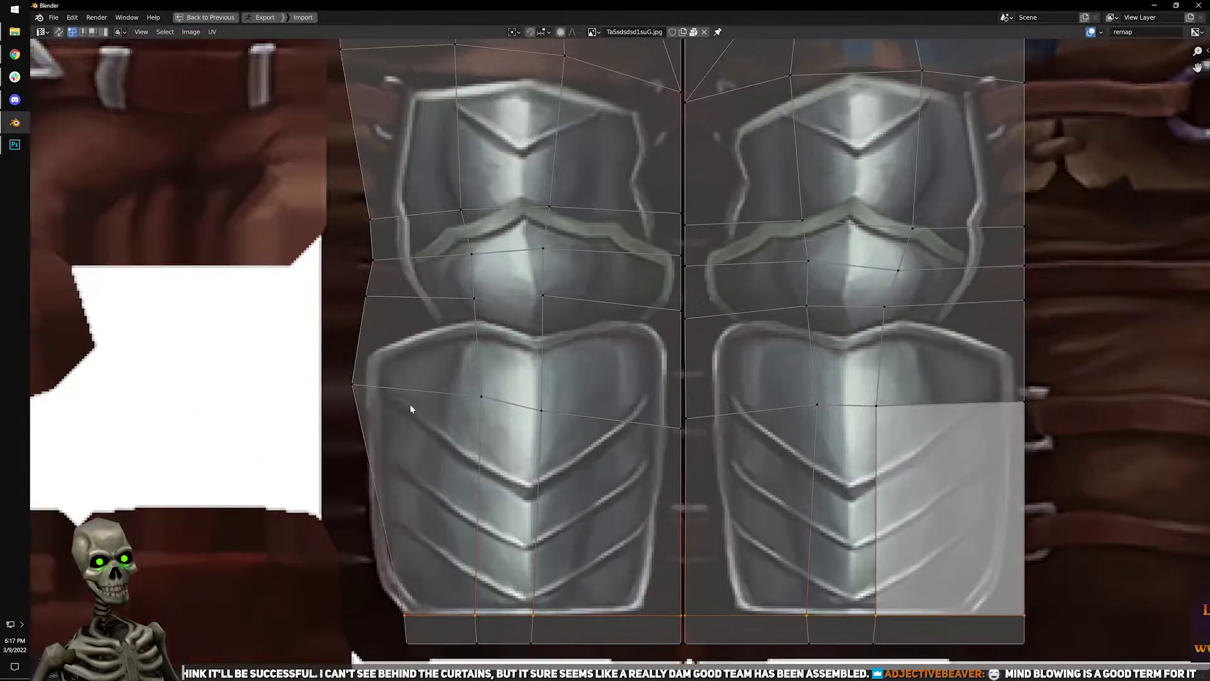
Align the outer-edge and seam vertices of the mid-shin row on both leg islands along Y.
click(684, 421)
shift+click(1028, 420)
key(q)
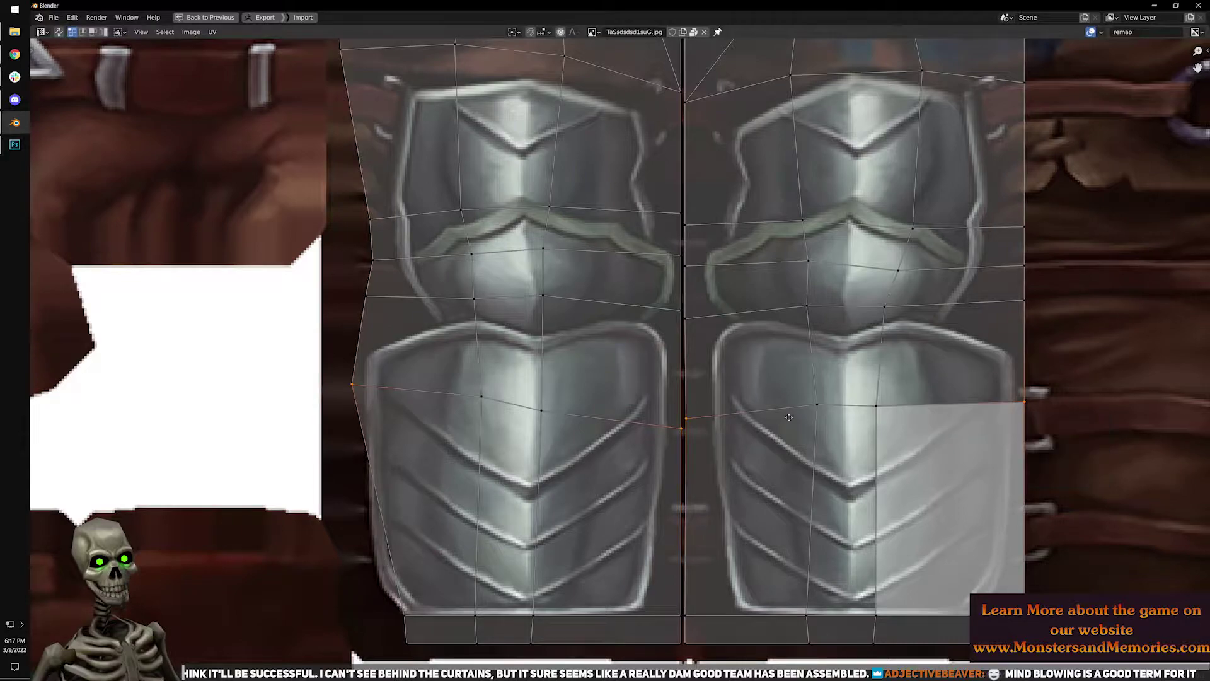
middle_drag(780, 377, 781, 411)
key(q)
mouse_move(782, 411)
click(857, 466)
middle_drag(857, 465, 837, 531)
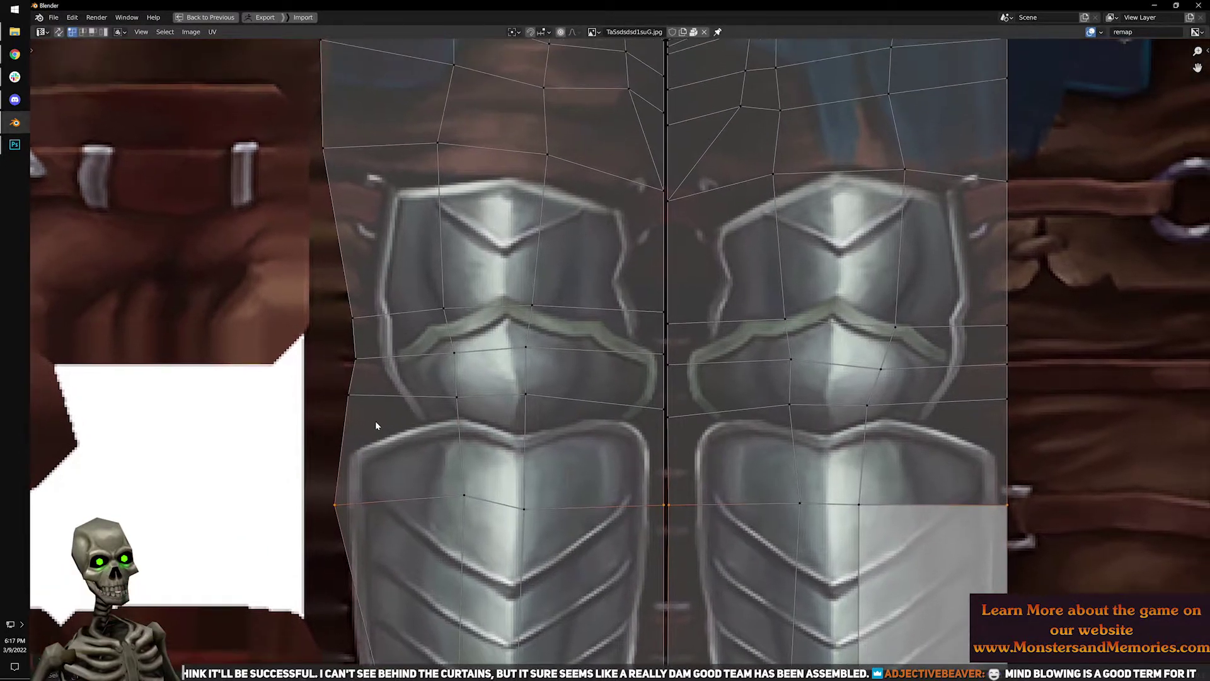
Pin the edge and seam vertices of the mid-shin row and the bottom vertex row on both leg islands.
scroll(417, 415, down, 1)
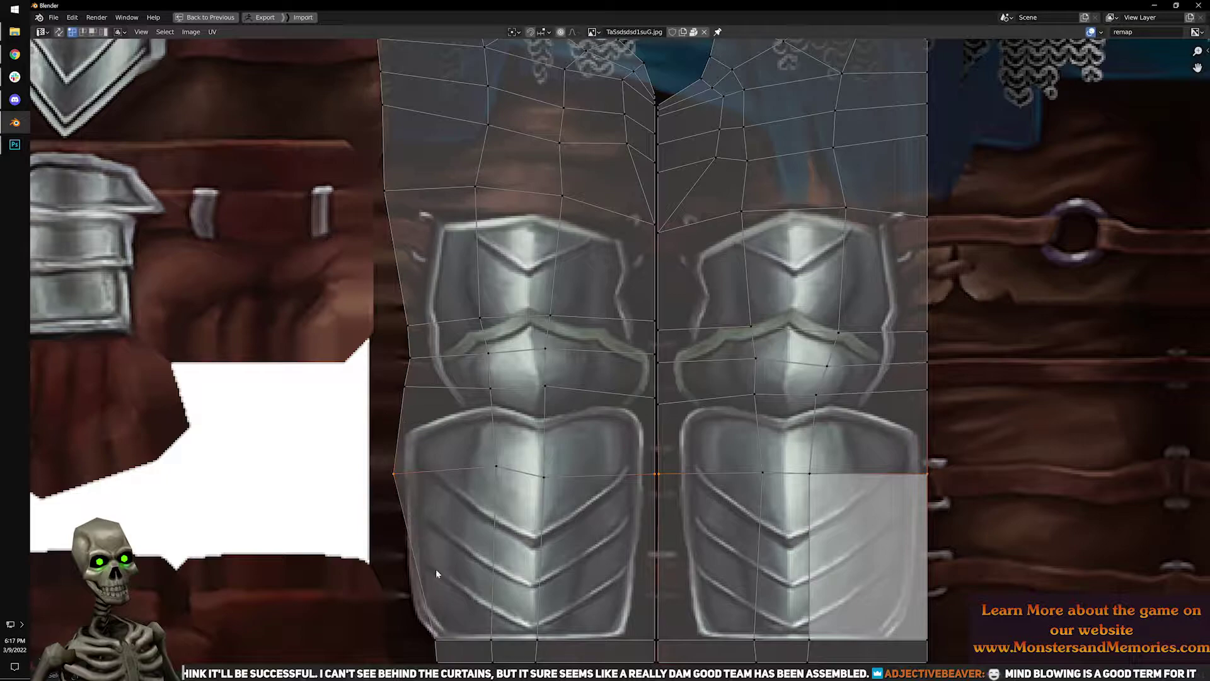
scroll(431, 560, down, 3)
drag(441, 574, 808, 504)
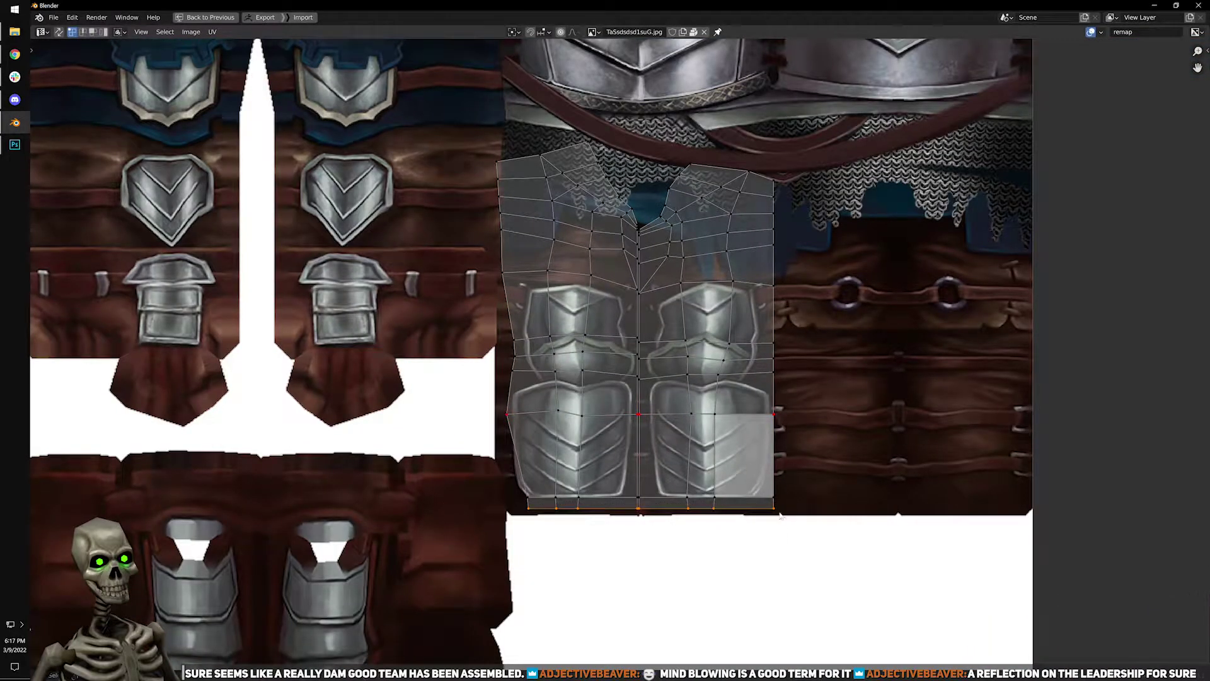
key(p)
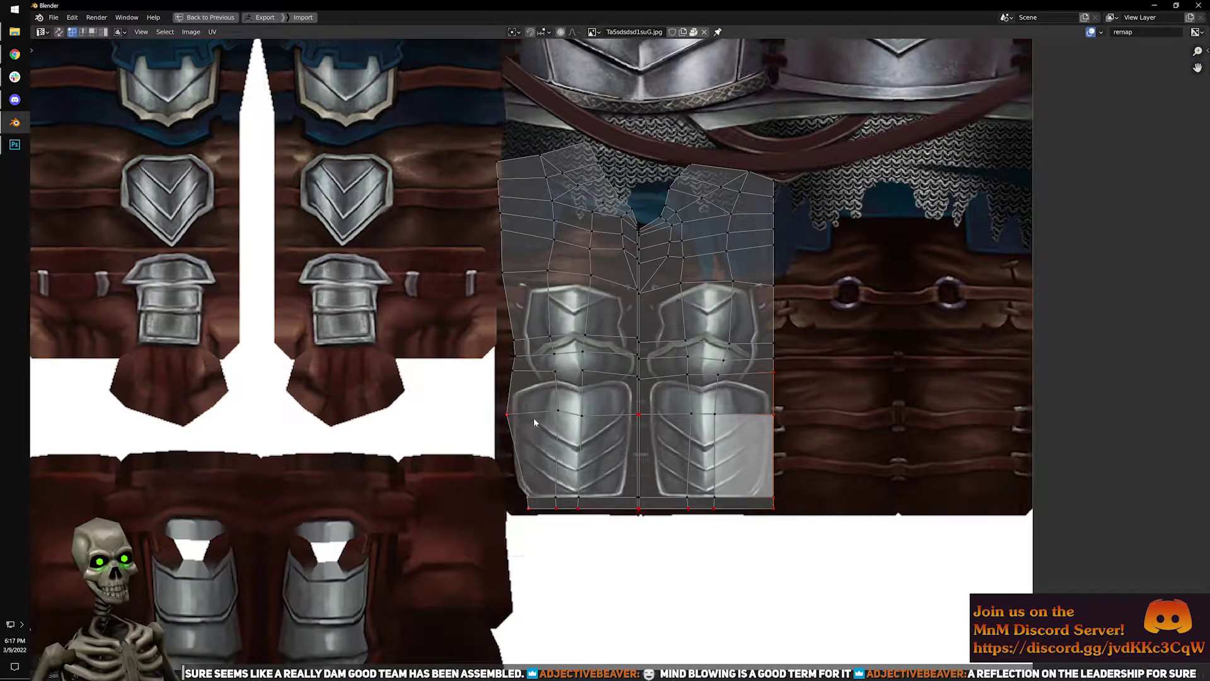
Move the left leg island's outer bottom corner vertices outward along X to the shin plate's edge.
scroll(532, 416, up, 4)
scroll(441, 519, down, 2)
middle_drag(441, 519, 526, 426)
drag(541, 532, 588, 466)
key(g)
key(x)
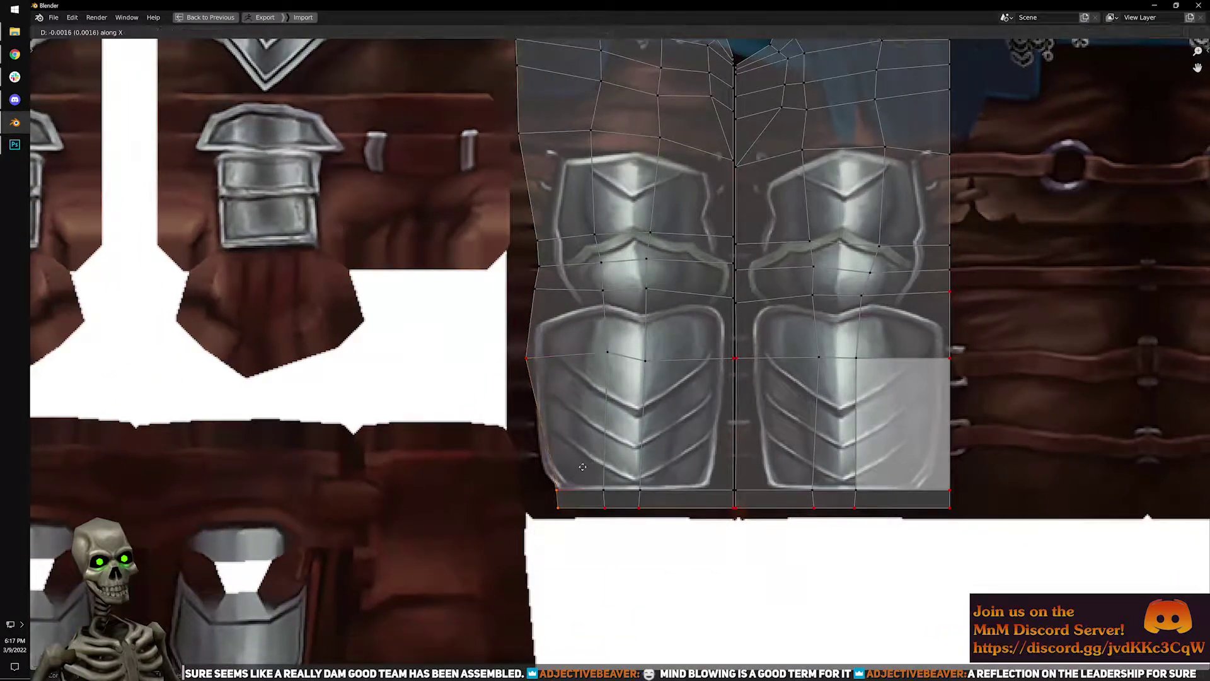
click(565, 466)
Align the edge and seam vertices of the two rows just above the shin plates along Y and pin them.
middle_drag(743, 238, 630, 392)
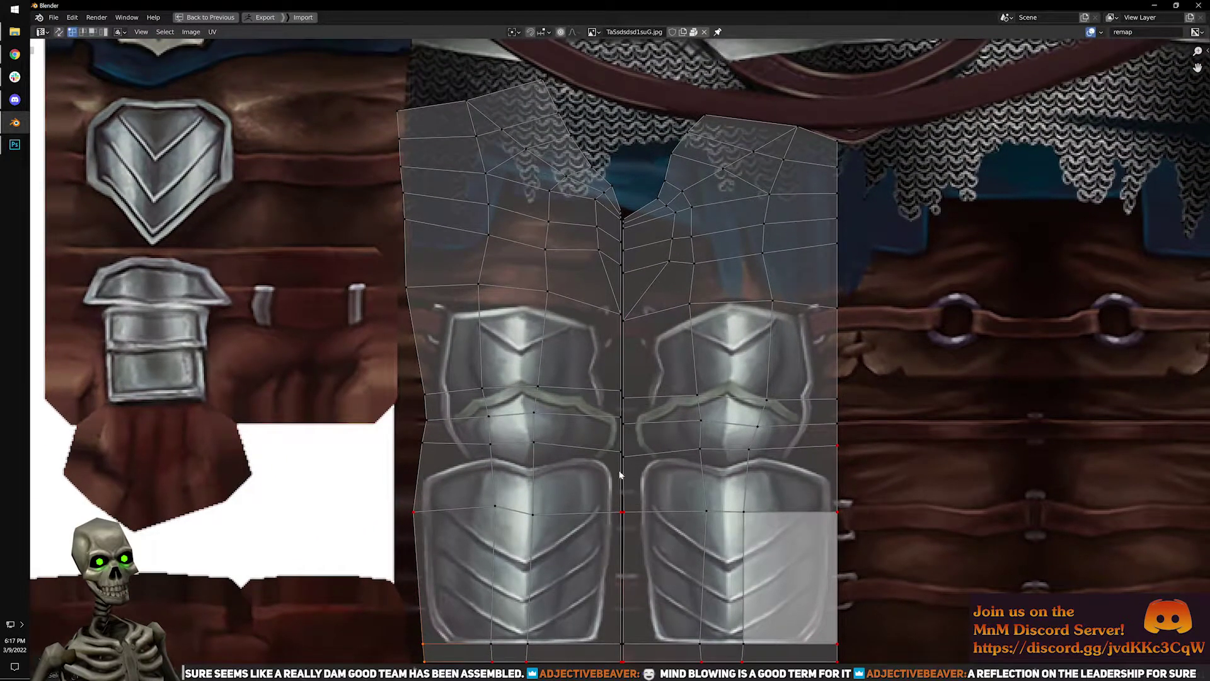
key(q)
mouse_move(883, 457)
click(940, 516)
middle_drag(571, 423, 550, 452)
scroll(550, 453, up, 1)
drag(337, 450, 371, 467)
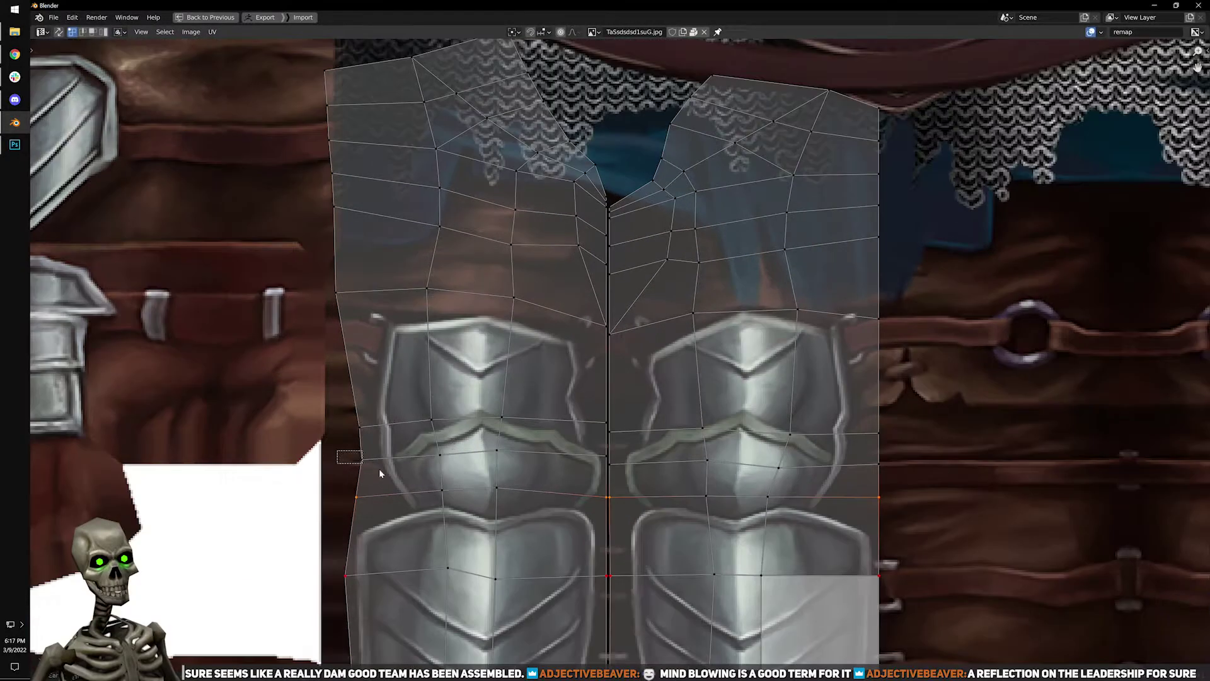
right_click(928, 447)
click(980, 495)
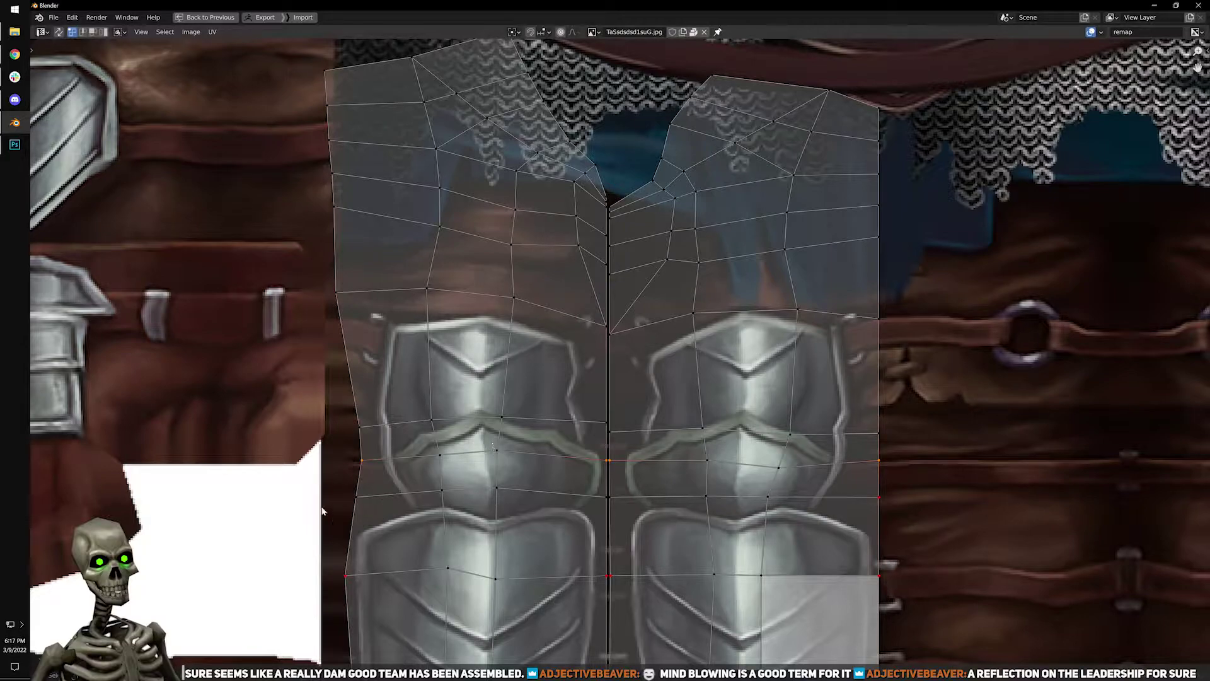
drag(628, 552, 628, 549)
Align the edge and seam vertices of the row at the knee plates' lower trim along Y on both islands.
drag(308, 348, 374, 466)
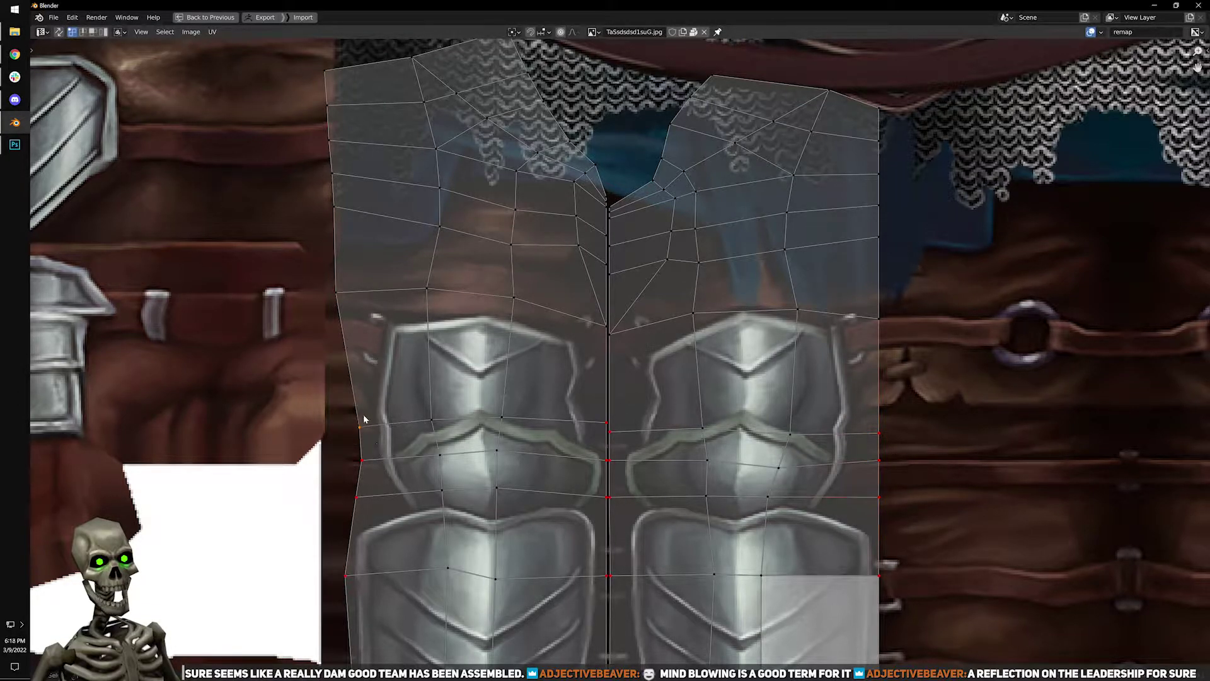
middle_drag(394, 431, 349, 396)
shift+drag(530, 359, 582, 417)
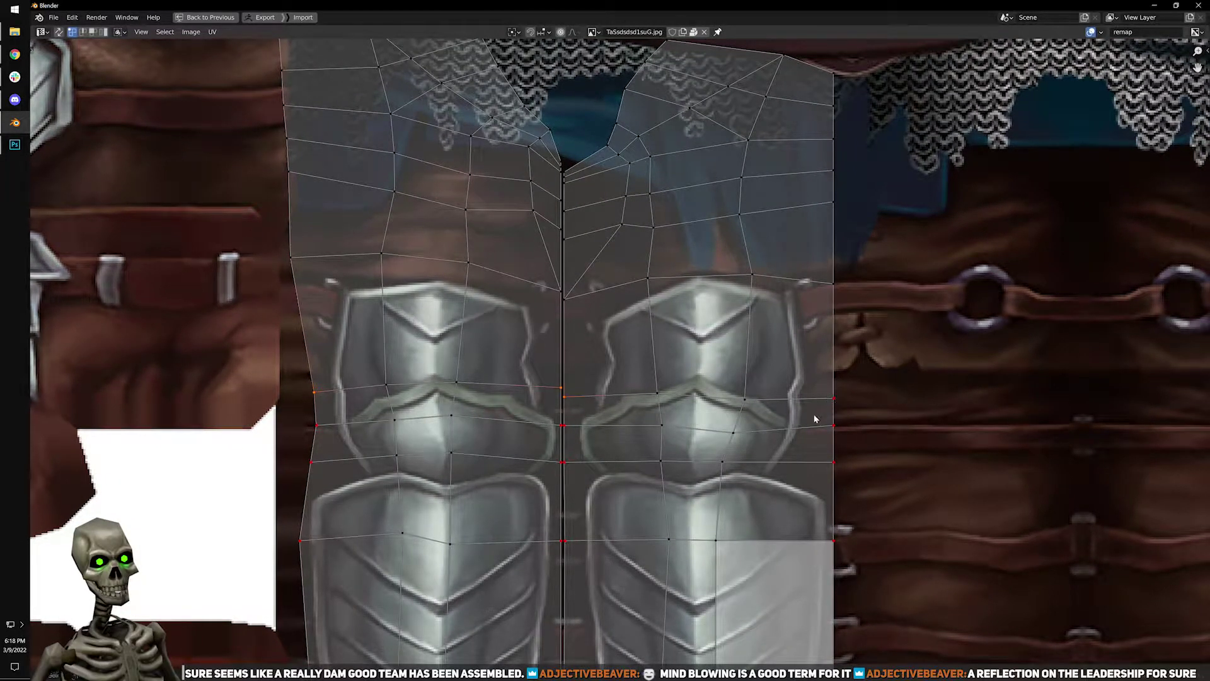
key(q)
mouse_move(599, 405)
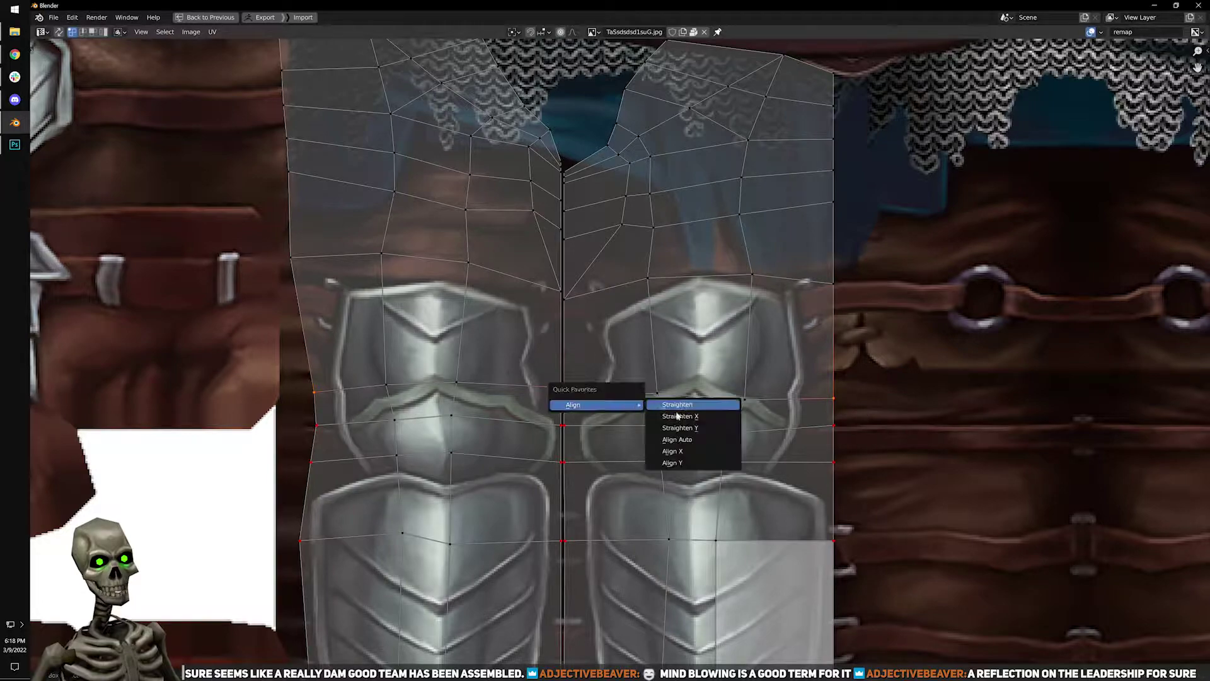
click(721, 462)
Align the edge and seam vertices of the row above the knee plates along Y and pin them.
middle_drag(501, 312, 480, 398)
scroll(497, 373, up, 1)
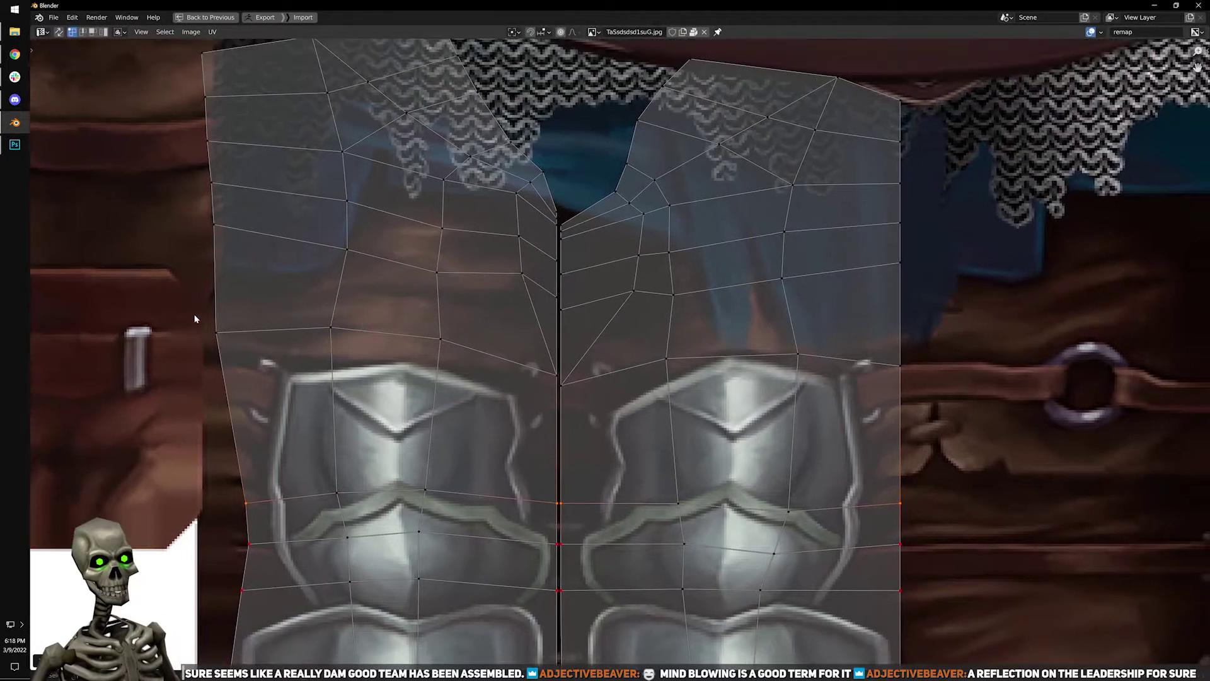
shift+drag(507, 419, 586, 363)
shift+drag(835, 406, 946, 346)
key(q)
mouse_move(687, 398)
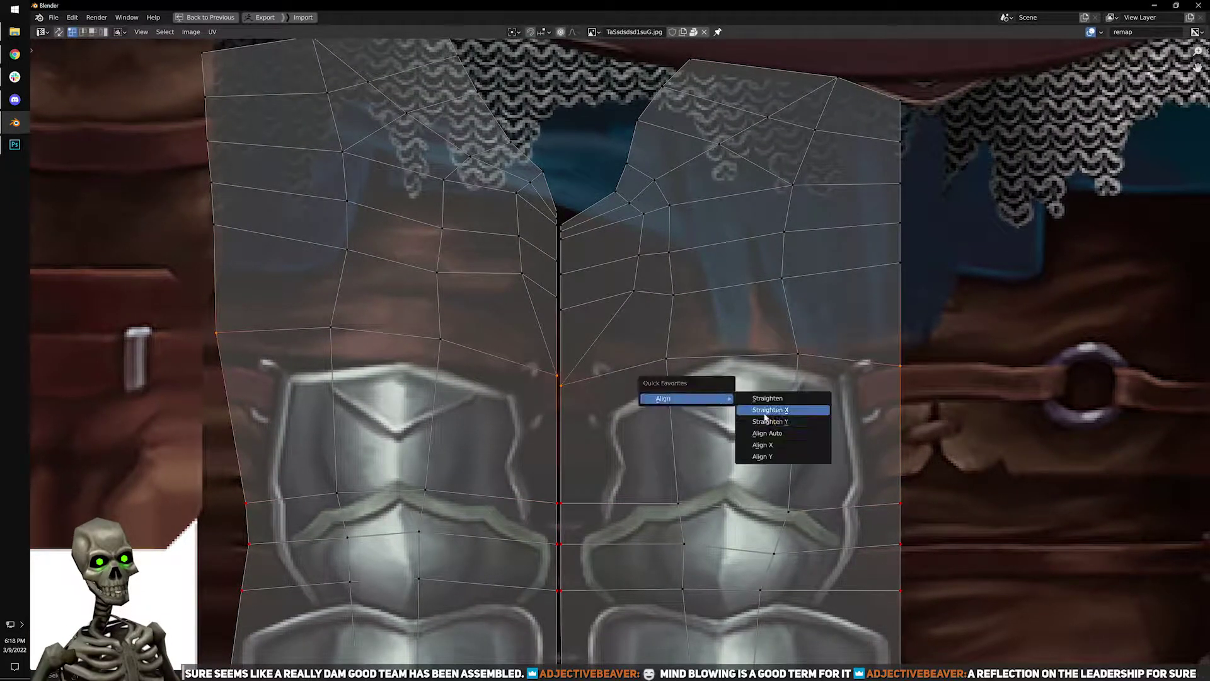
click(787, 457)
middle_drag(592, 460, 659, 434)
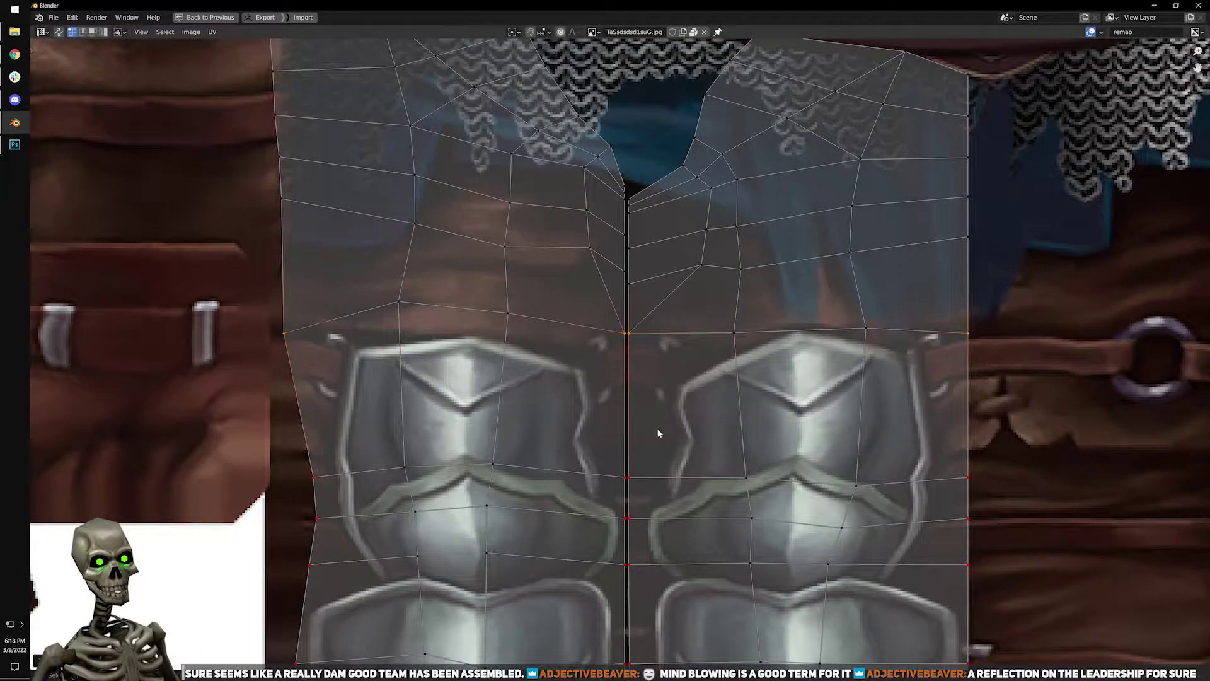
scroll(658, 433, down, 2)
key(p)
Align the left leg island's three outer-edge vertices beside the lower knee along X and move them outward along X.
middle_drag(479, 494, 478, 462)
shift+drag(399, 370, 451, 454)
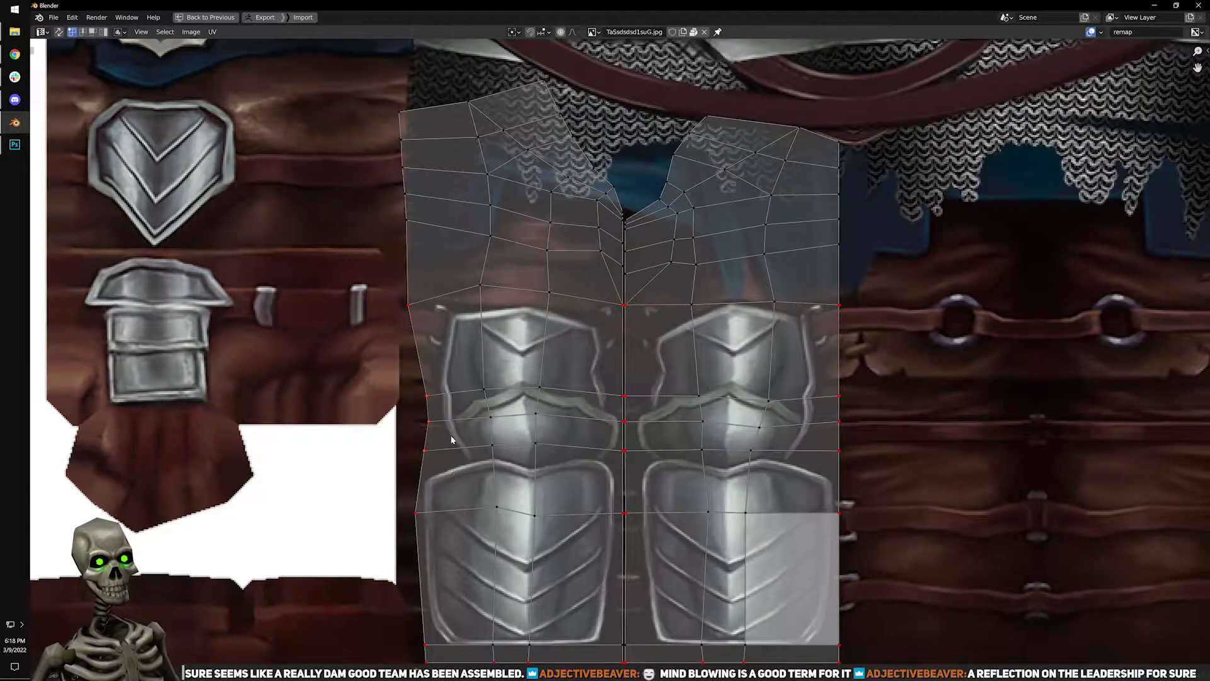
key(q)
mouse_move(486, 436)
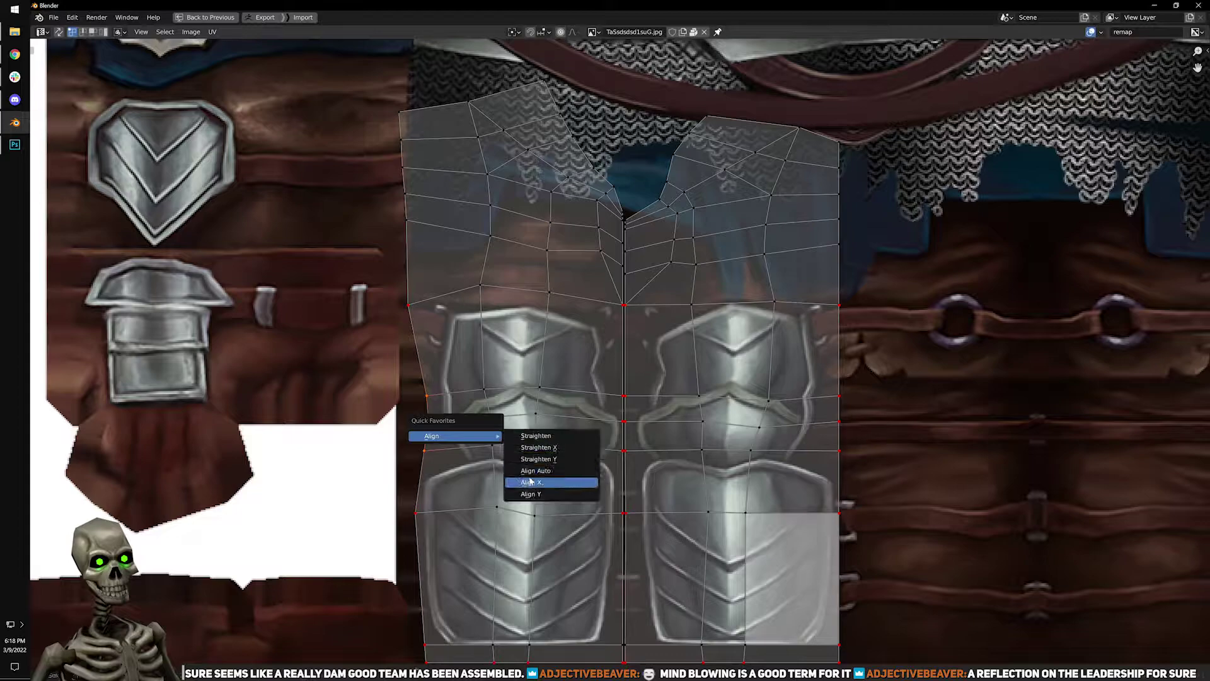
click(531, 482)
key(g)
key(x)
click(483, 400)
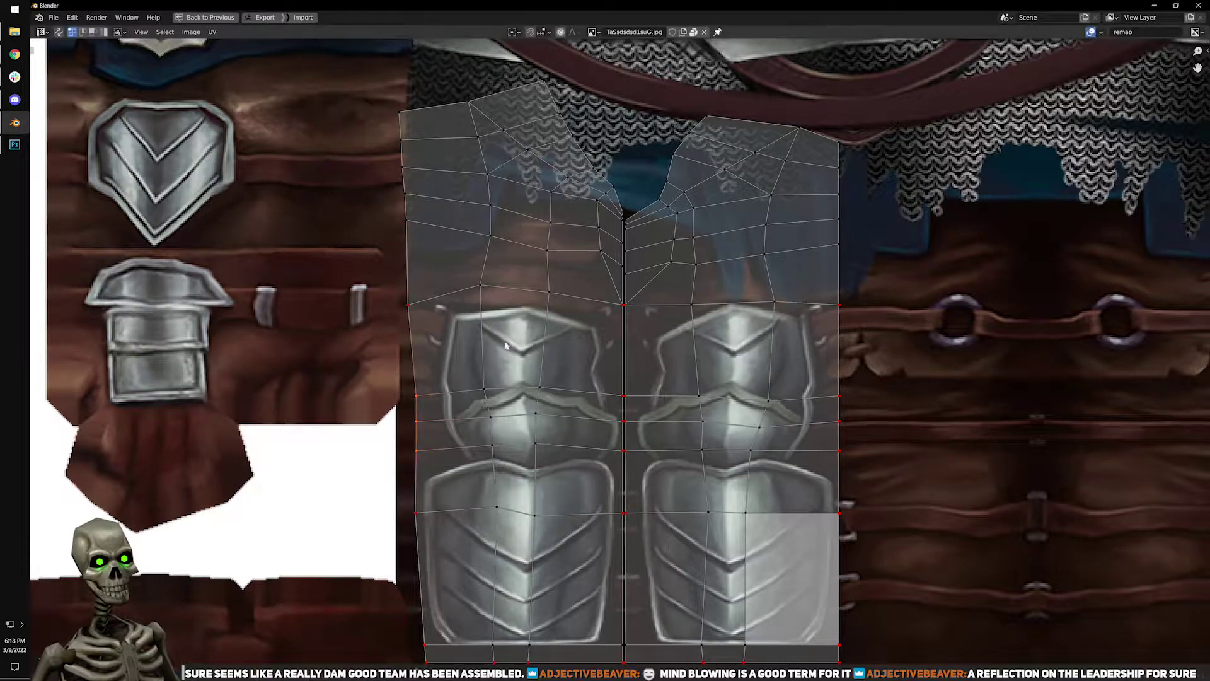
Align the left leg island's outer-edge vertices above the knee row along X and move them inward along X.
scroll(483, 401, up, 2)
middle_drag(474, 339, 559, 436)
scroll(483, 428, up, 1)
drag(214, 168, 322, 469)
key(q)
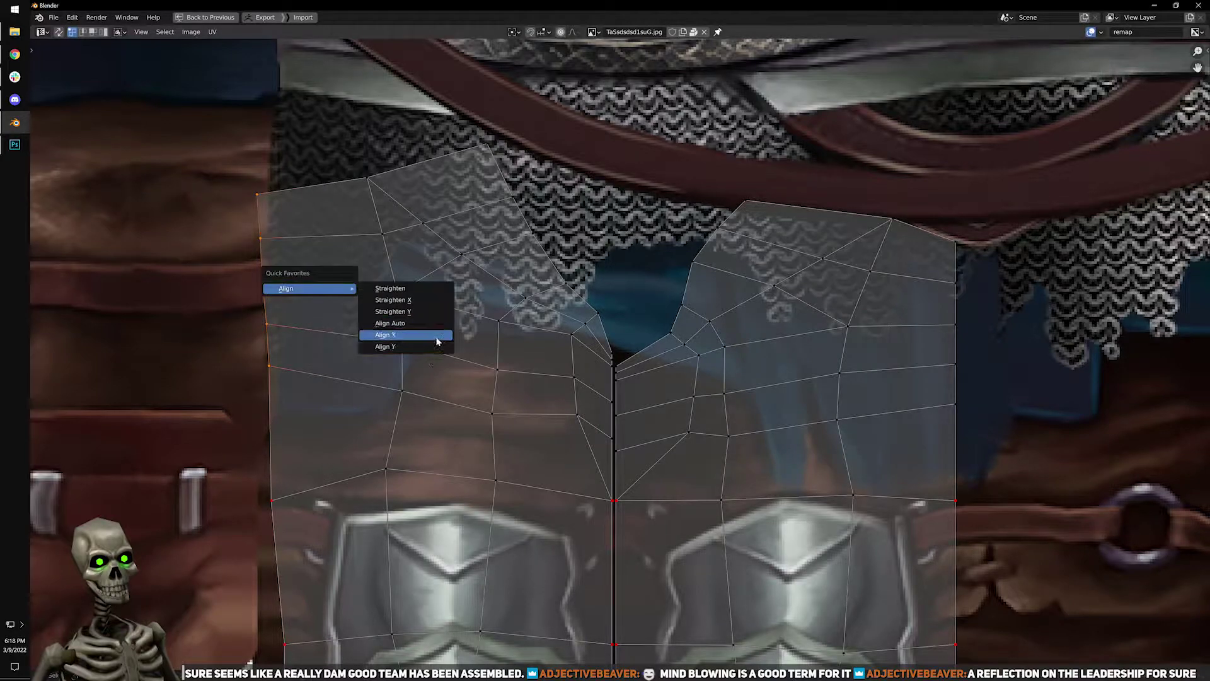
click(413, 336)
key(g)
key(x)
click(428, 330)
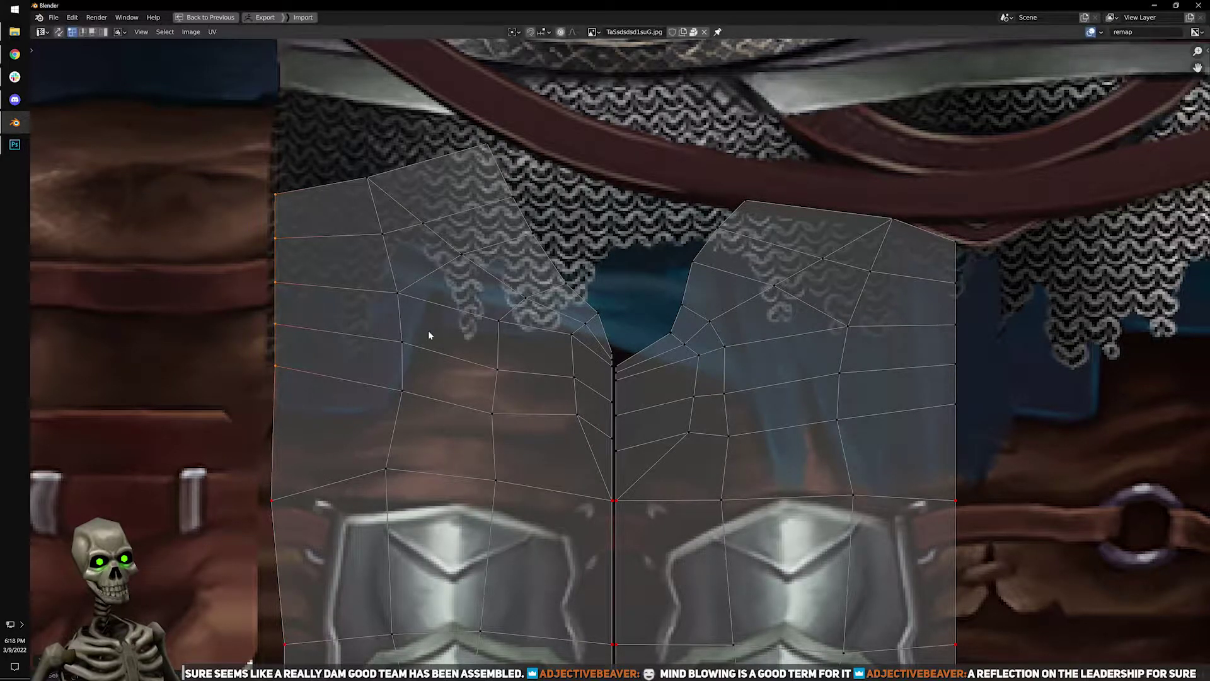
Move the three topmost seam vertices of the right leg island up, level with the left island's seam top.
middle_drag(798, 386, 608, 426)
drag(762, 242, 784, 446)
scroll(773, 458, down, 2)
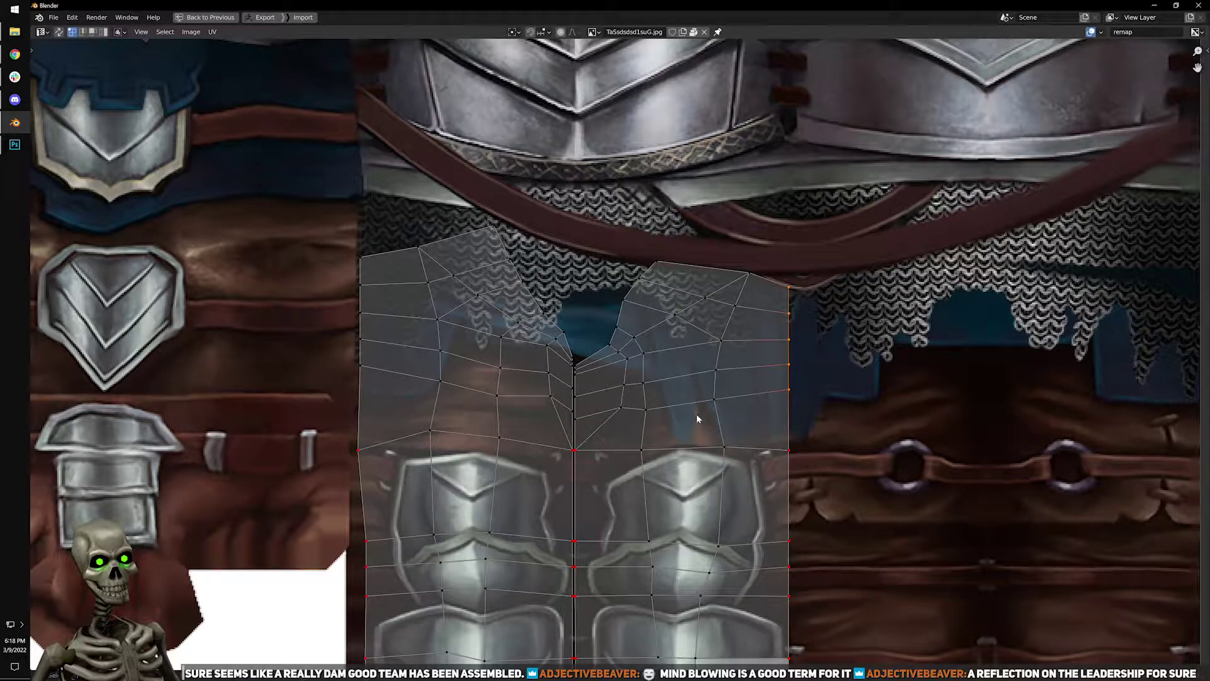
middle_drag(667, 332, 634, 369)
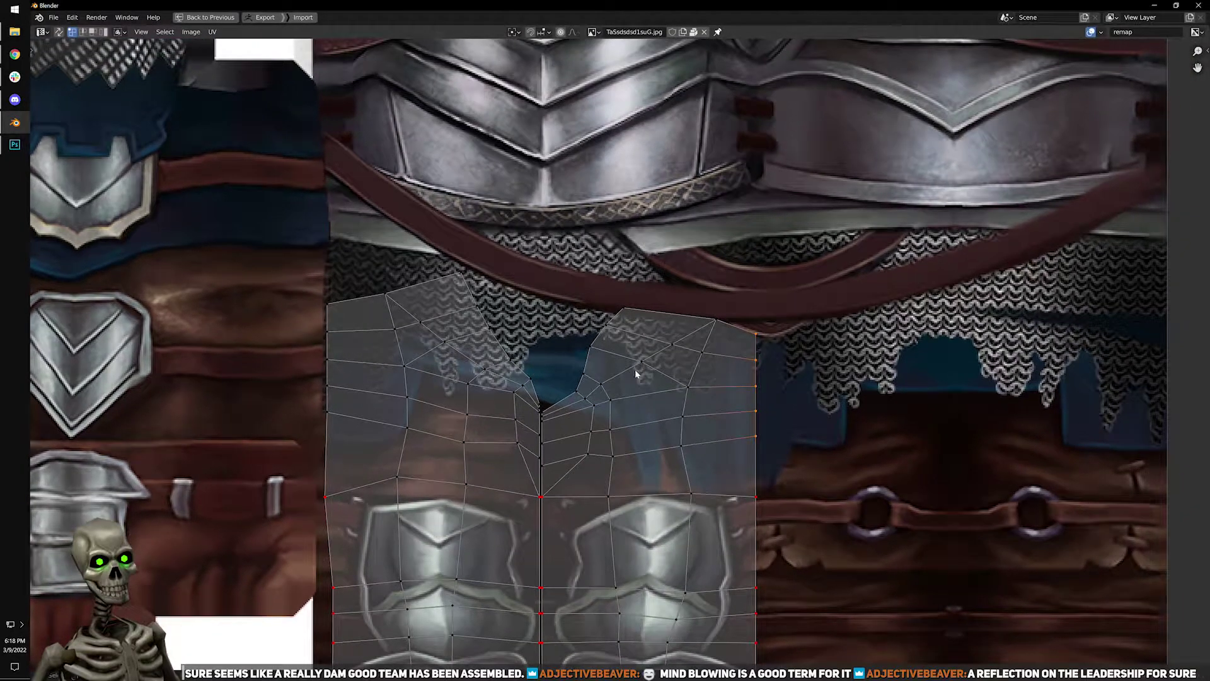
scroll(650, 339, up, 4)
scroll(664, 378, up, 1)
middle_drag(665, 410, 618, 391)
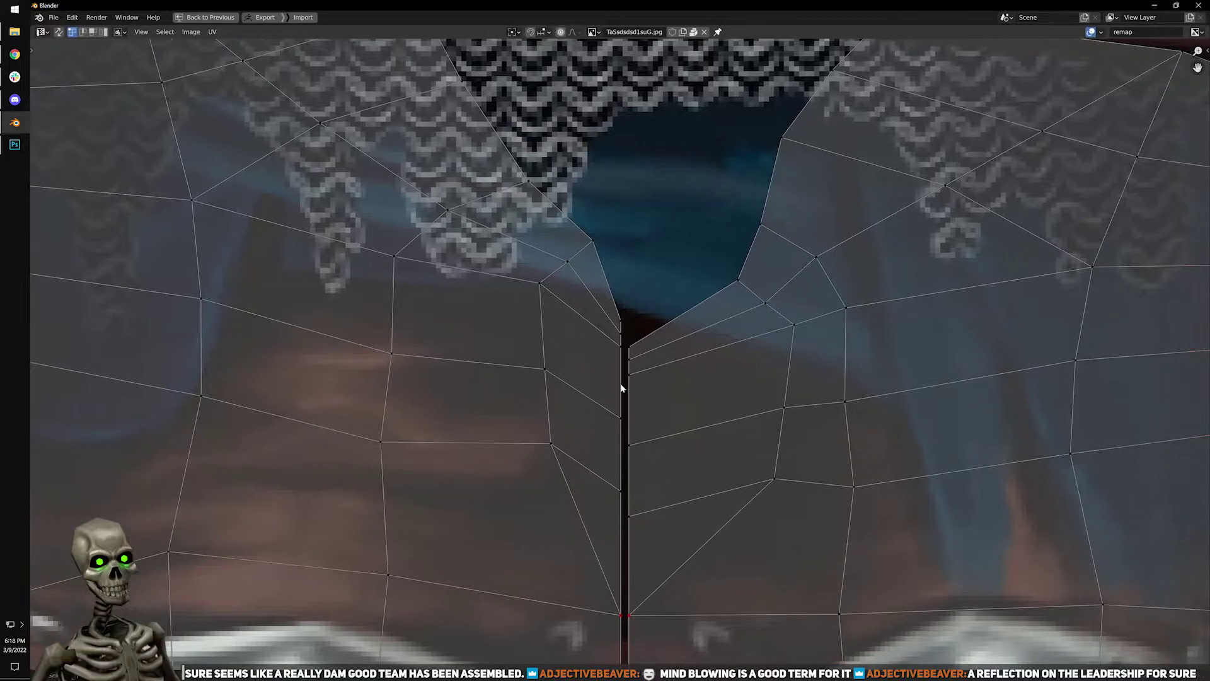
click(633, 352)
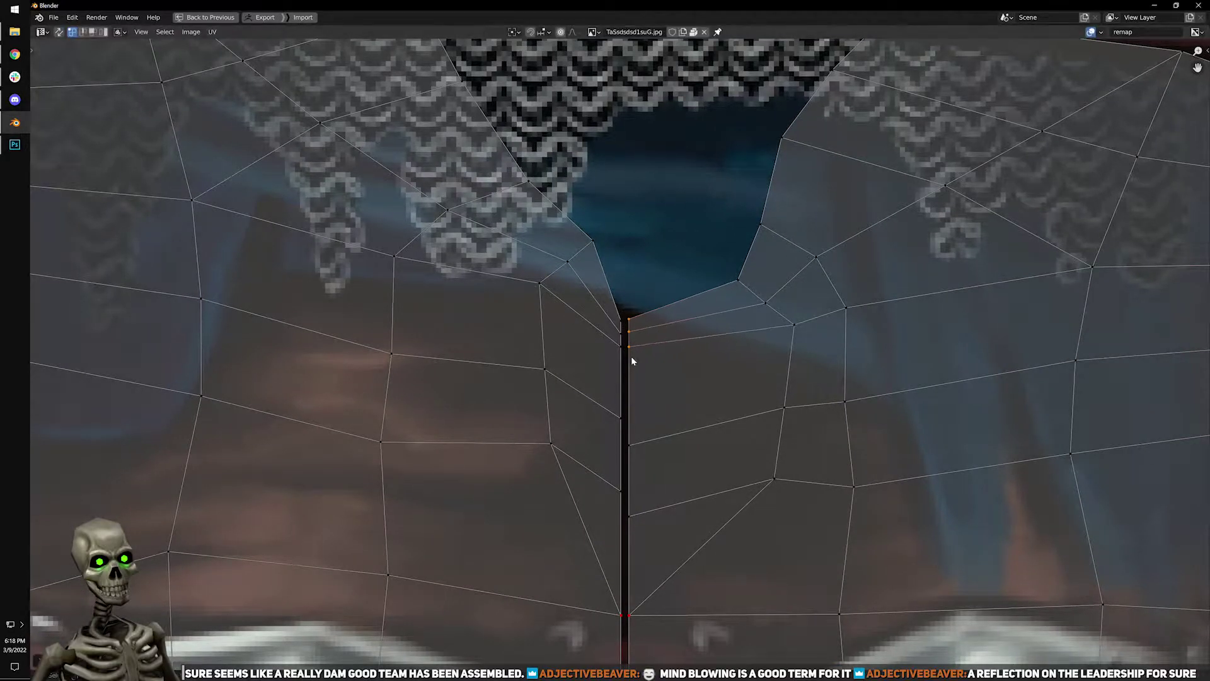
Align the two pairs of facing seam vertices between the crotch and the knee plates along Y.
scroll(631, 357, down, 3)
middle_drag(654, 449, 653, 425)
drag(596, 429, 631, 389)
key(q)
mouse_move(650, 398)
click(714, 453)
key(q)
mouse_move(670, 373)
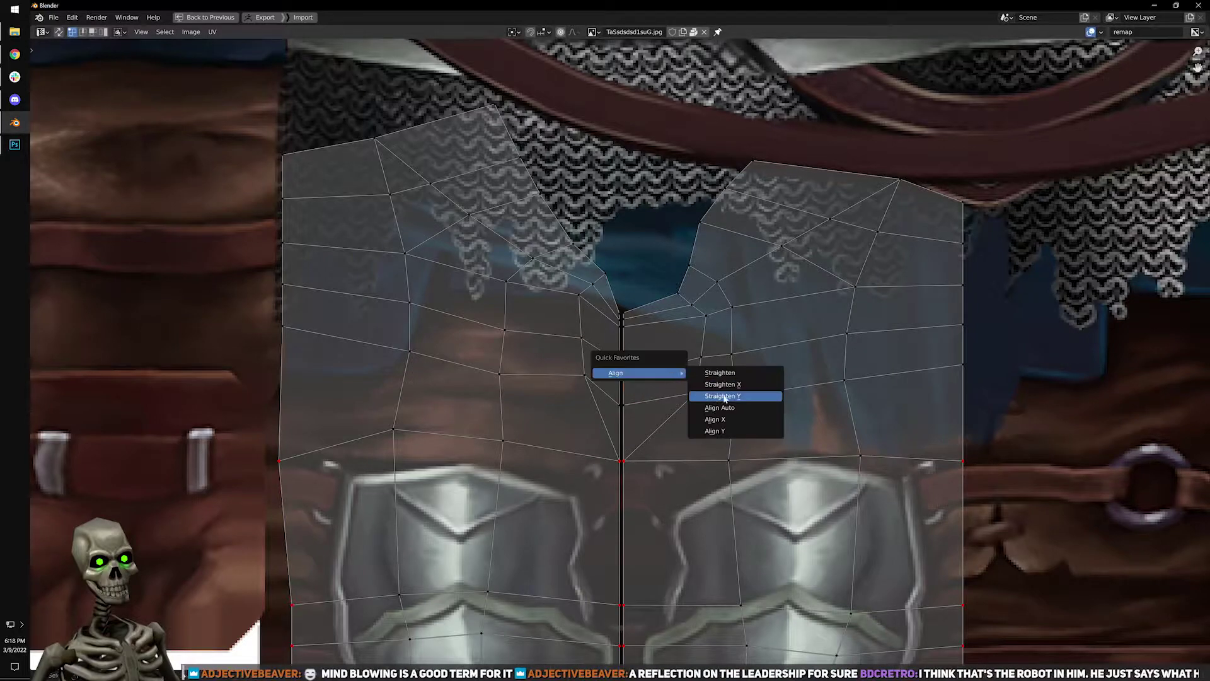
click(725, 431)
Align the outer-edge and seam vertices of the first row above the knee-plate tops along Y, move them down slightly, and pin them.
click(287, 331)
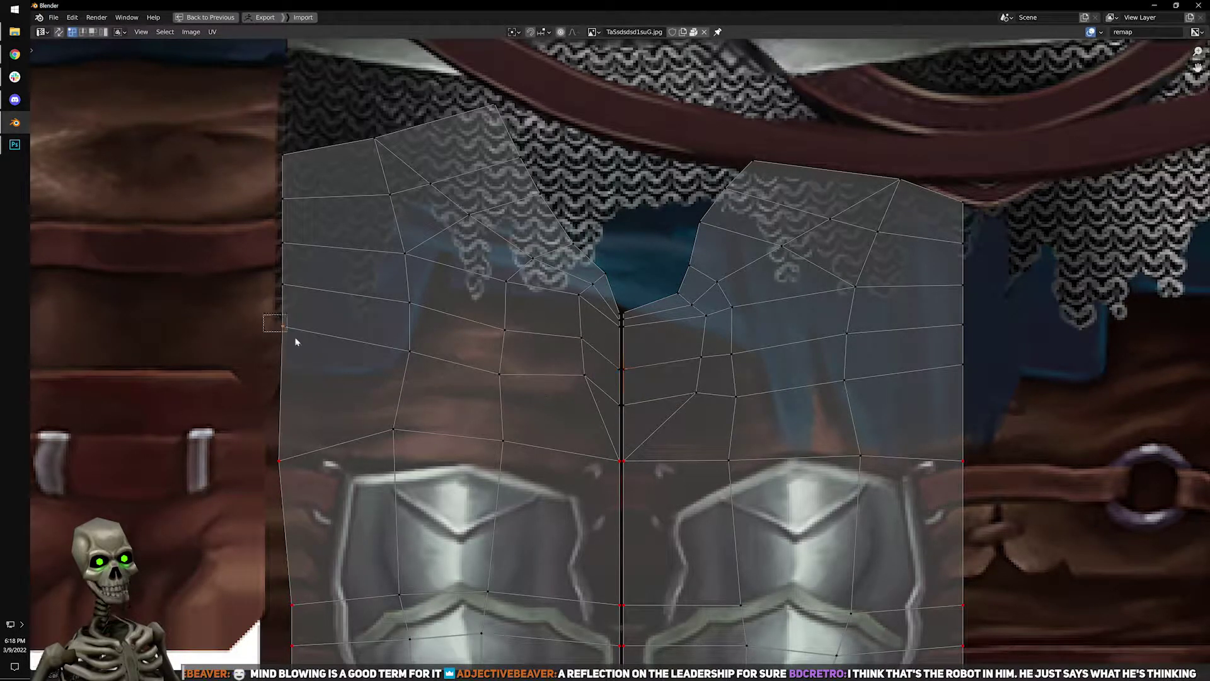
shift+drag(997, 342, 998, 347)
key(q)
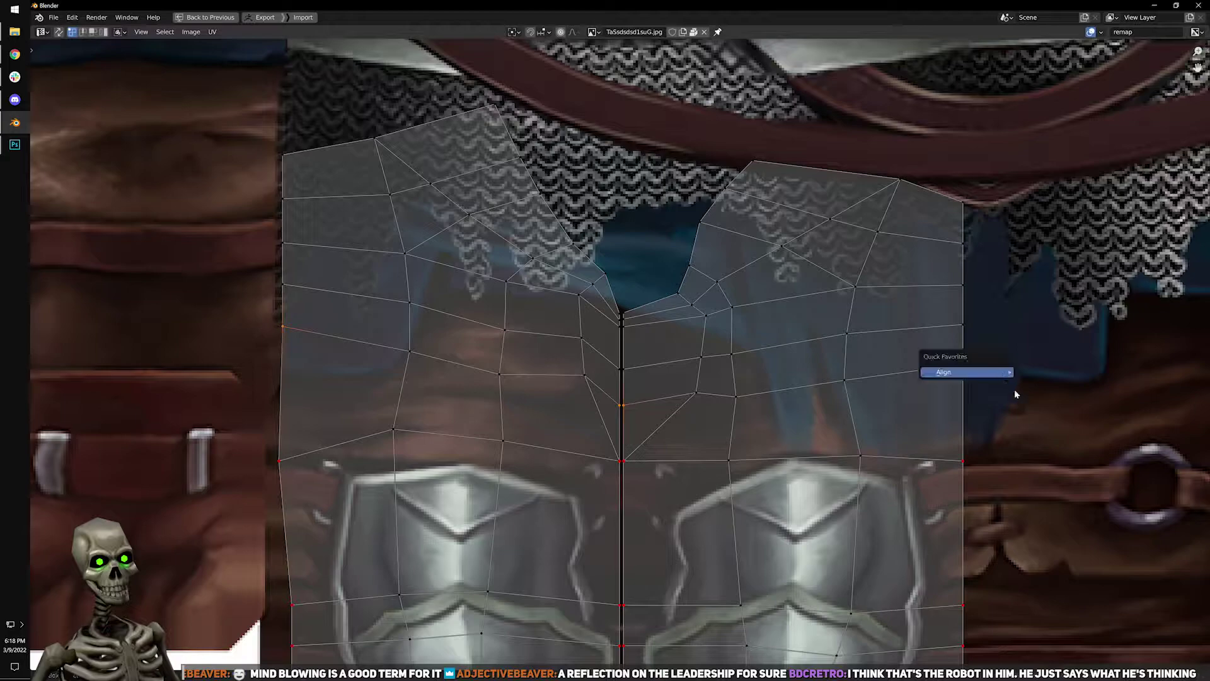
key(q)
mouse_move(969, 410)
click(1013, 473)
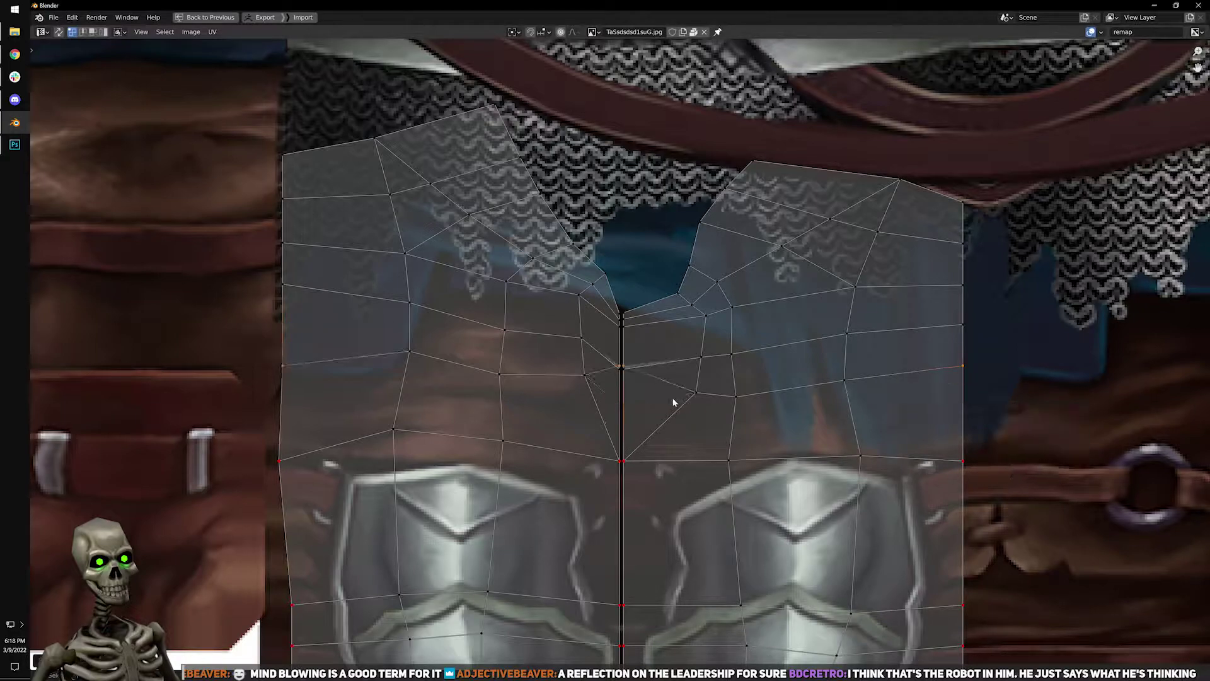
key(g)
key(y)
click(680, 435)
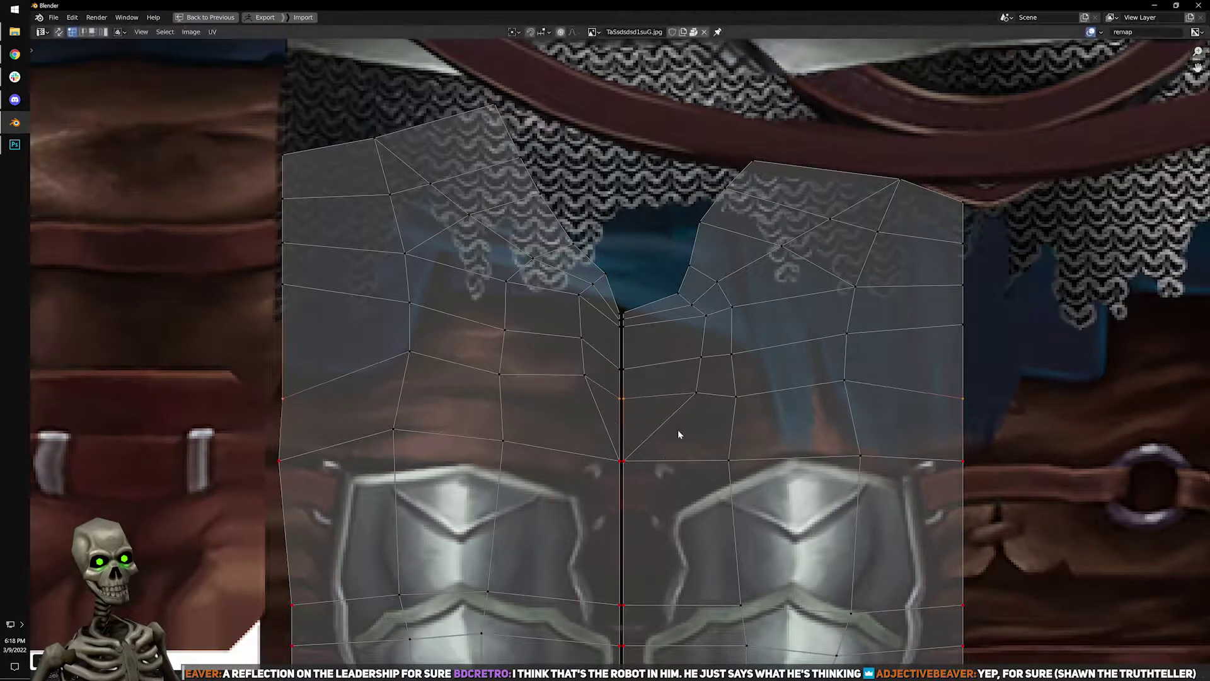
scroll(554, 509, down, 2)
middle_drag(554, 508, 564, 284)
middle_drag(666, 313, 662, 496)
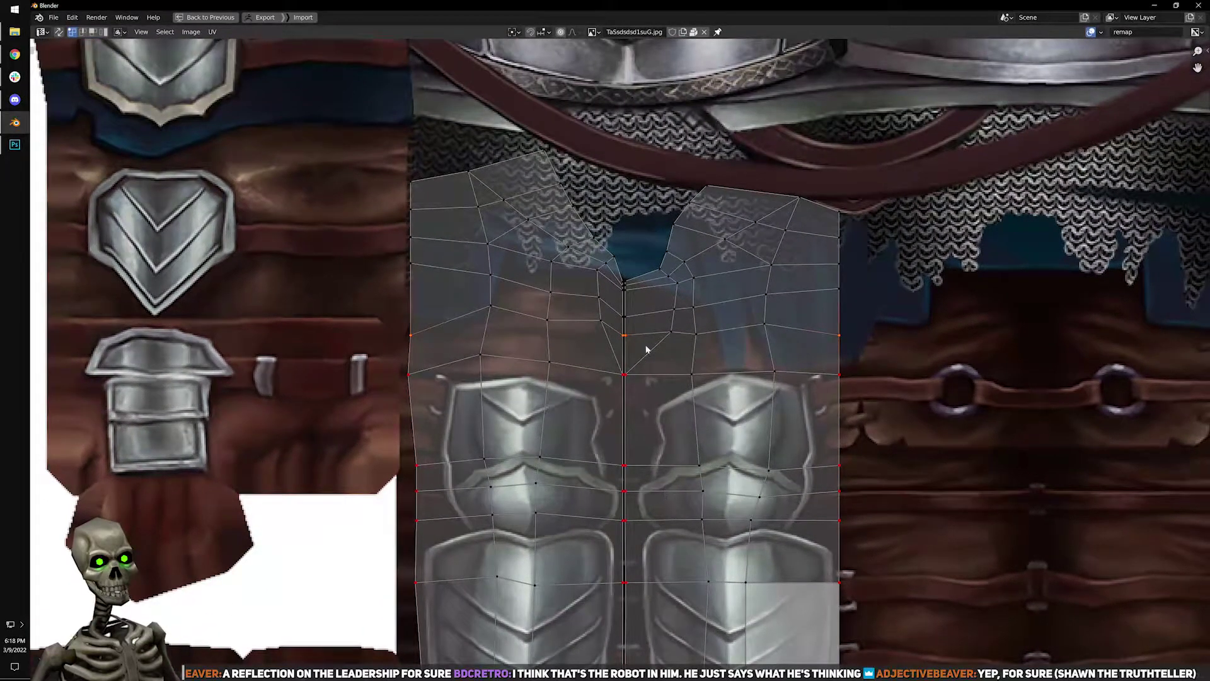
middle_drag(646, 349, 644, 449)
scroll(643, 436, up, 1)
middle_drag(613, 331, 603, 405)
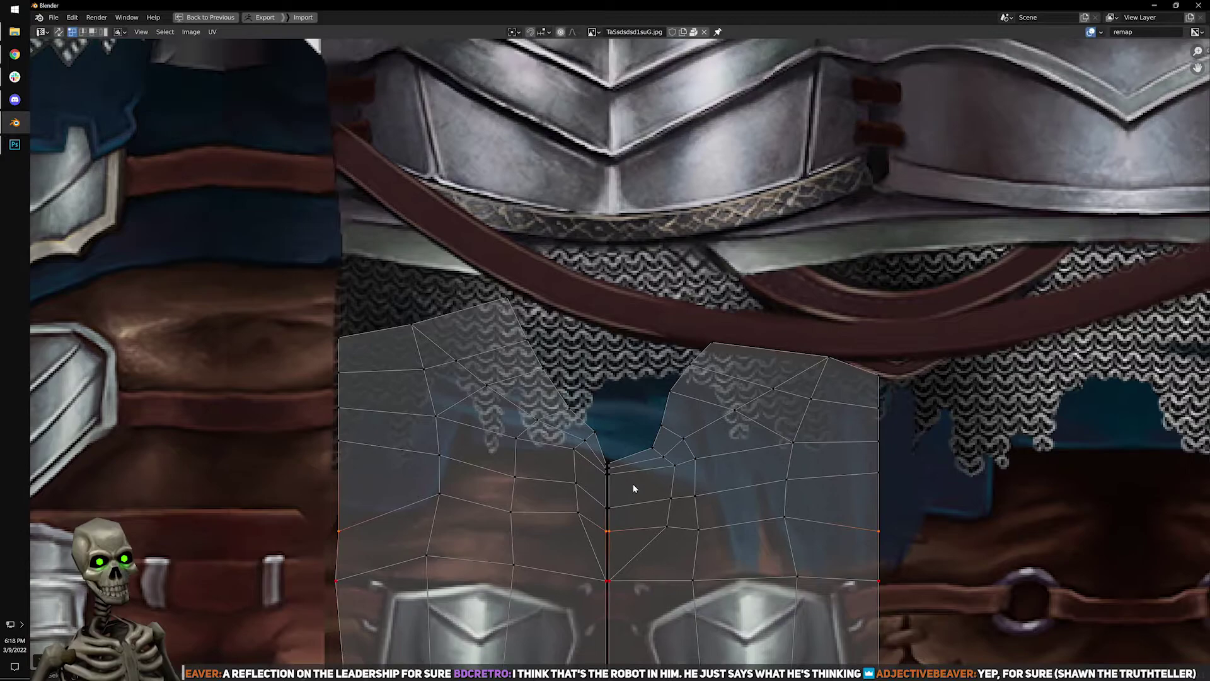
Align the outer-edge and seam vertices of the row just below the crotch along Y, shift them along Y, and pin them.
scroll(622, 357, up, 2)
middle_drag(623, 357, 650, 257)
drag(161, 382, 209, 421)
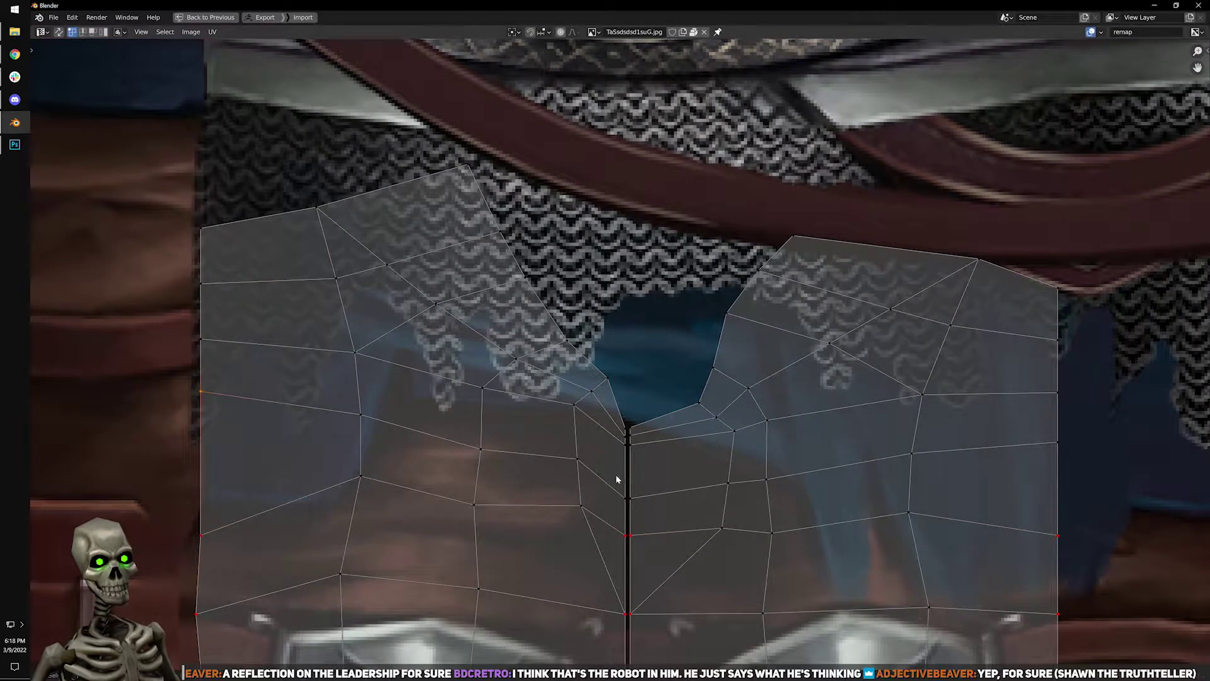
key(q)
mouse_move(1002, 473)
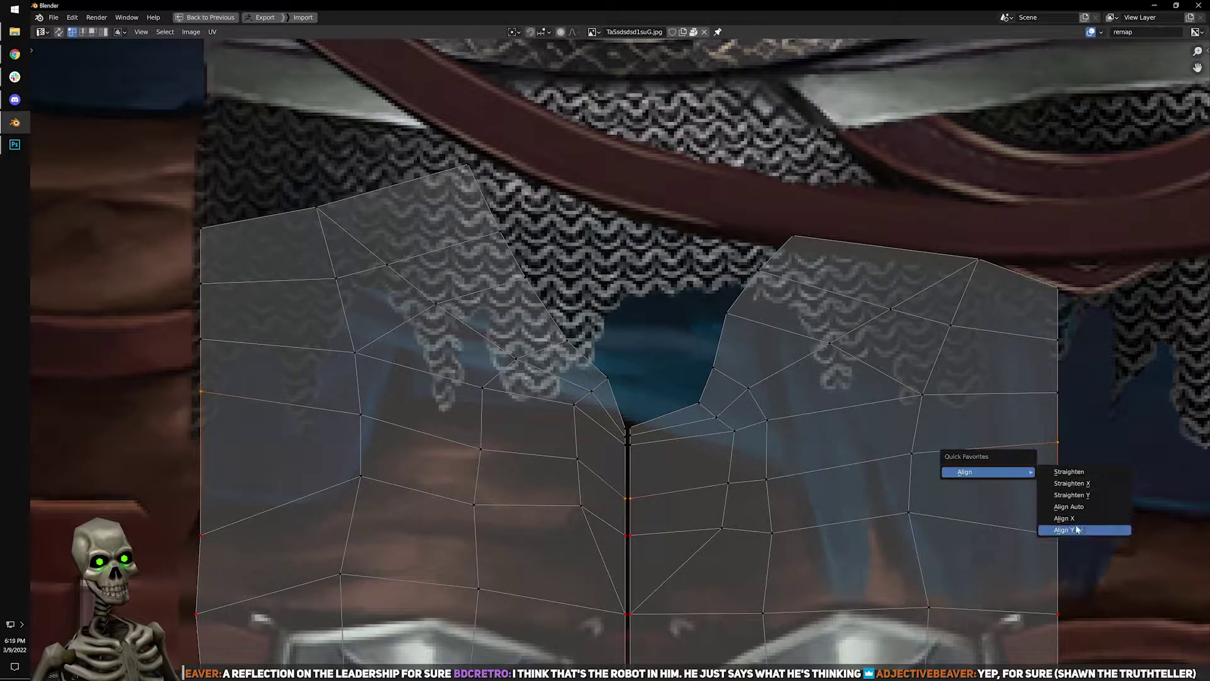
click(1075, 530)
key(g)
key(y)
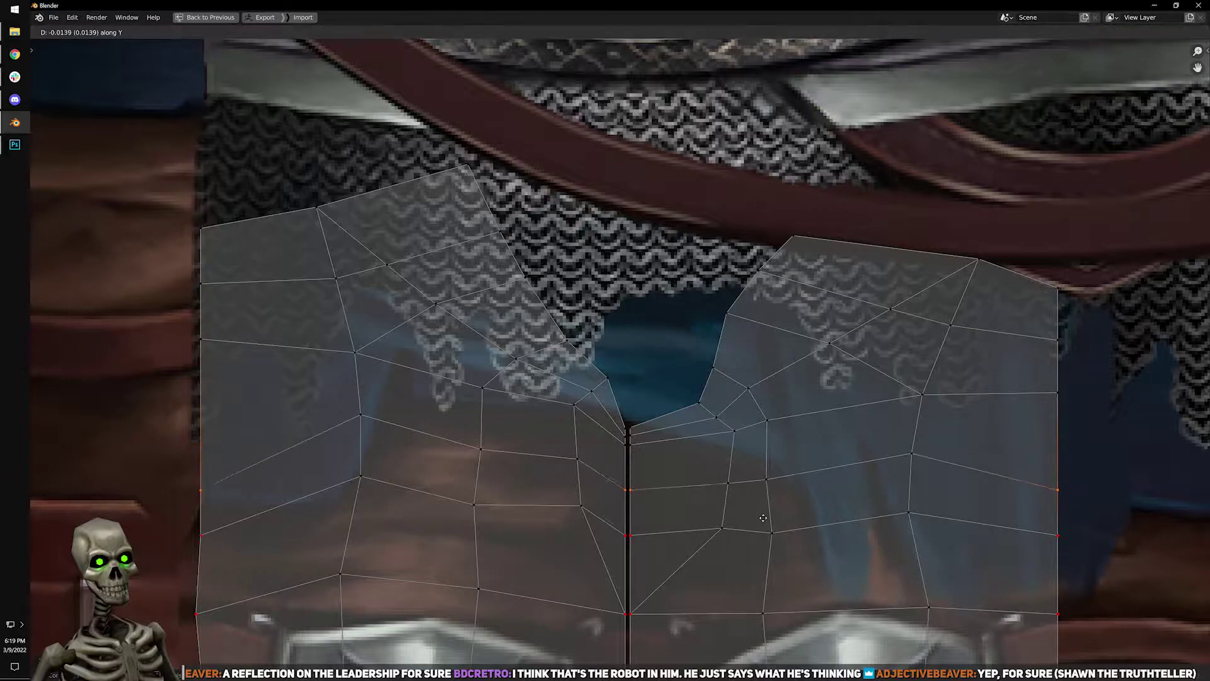
click(767, 504)
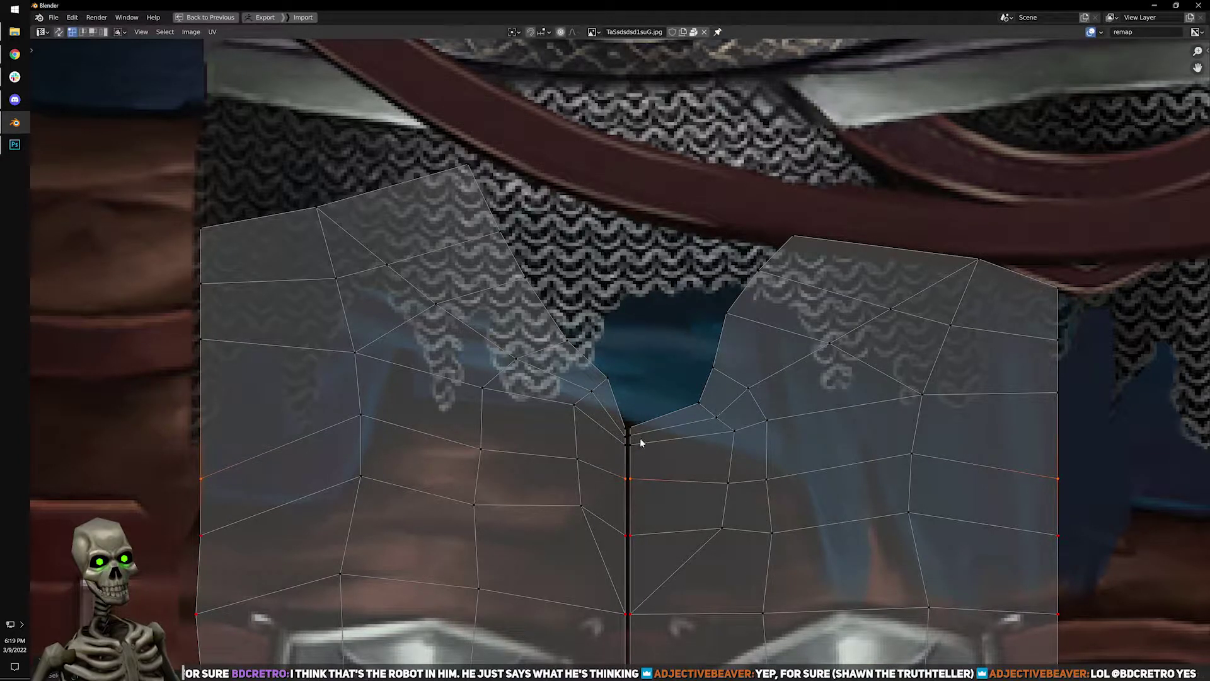
scroll(630, 416, down, 4)
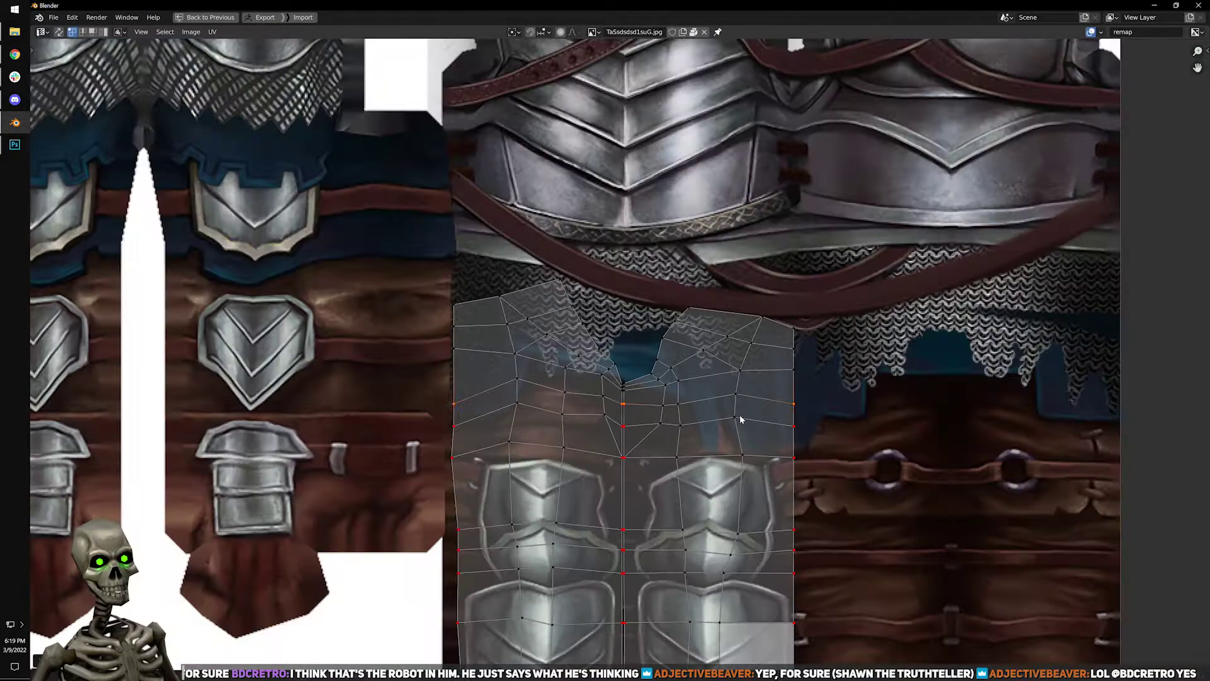
scroll(659, 389, up, 2)
middle_drag(652, 327, 669, 354)
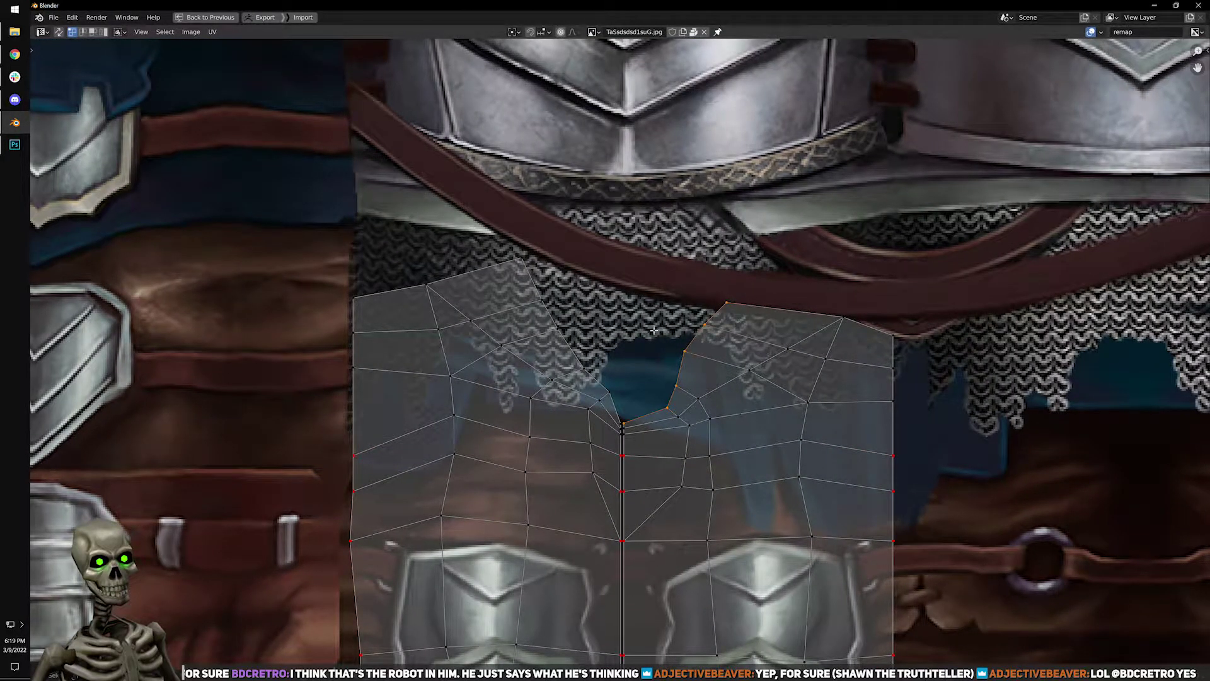
key(ctrl+space)
middle_drag(820, 555, 745, 490)
key(ctrl+space)
middle_drag(376, 205, 427, 274)
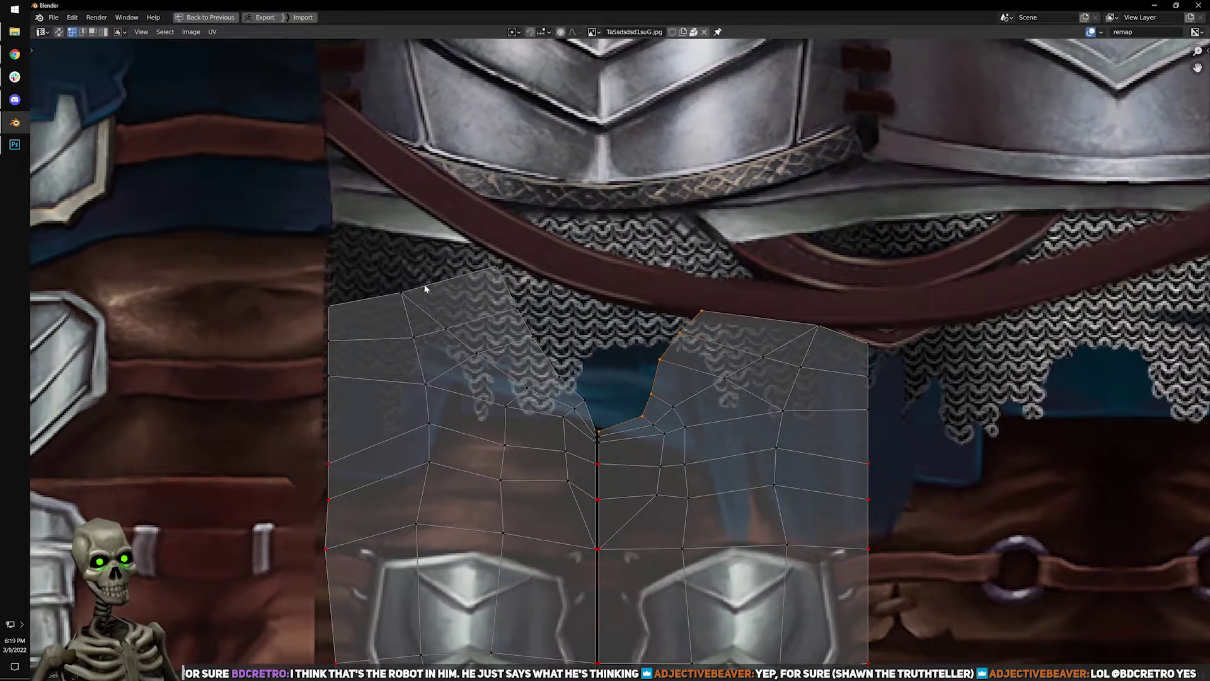
Align the top-edge vertices of both leg islands along Y, move them up about 0.034 along Y, and pin them.
alt+click(766, 317)
scroll(767, 316, down, 1)
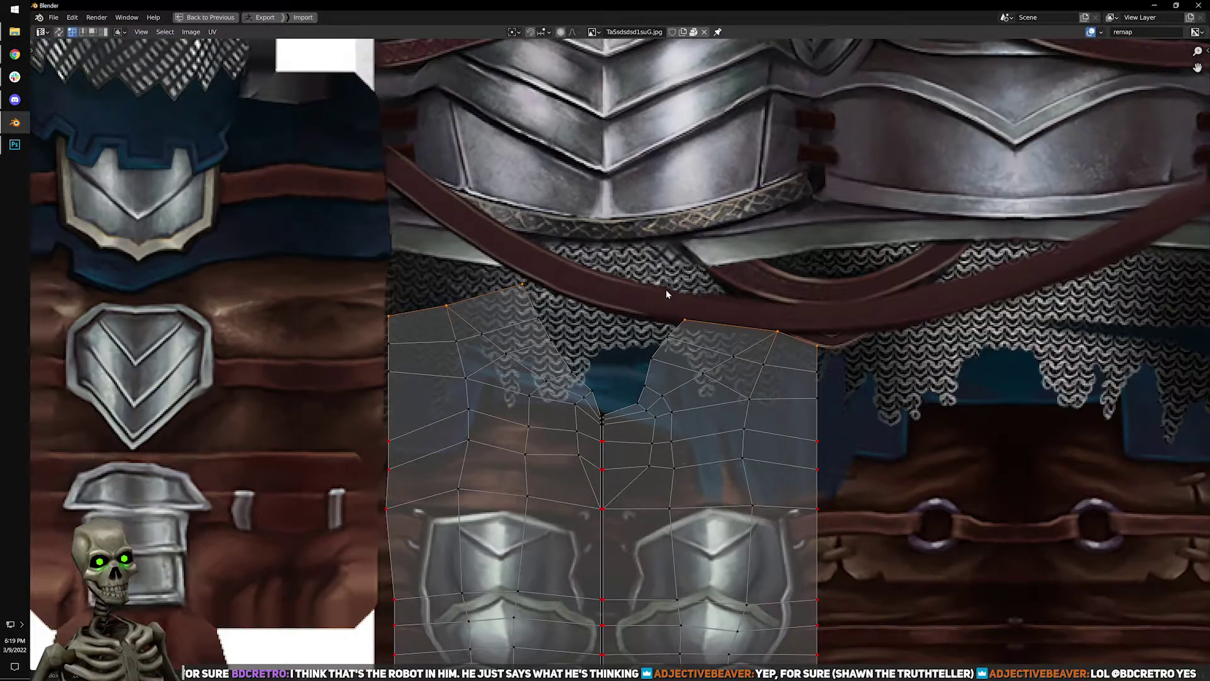
key(q)
mouse_move(751, 372)
click(796, 430)
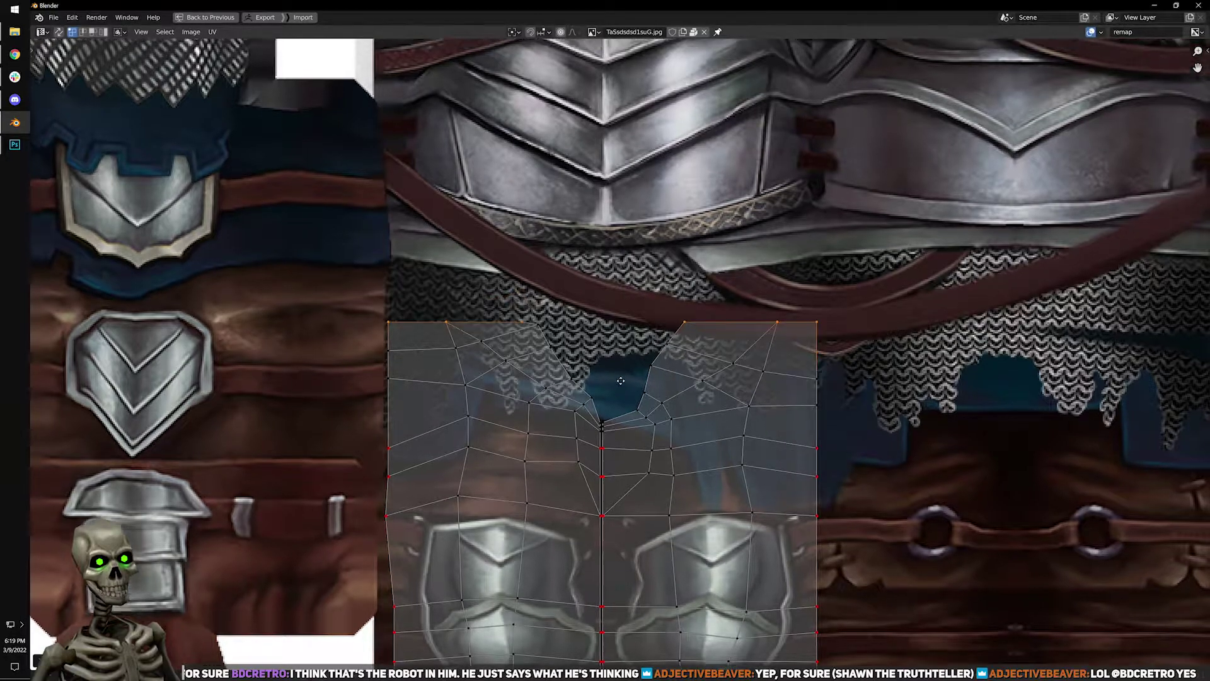
key(g)
key(y)
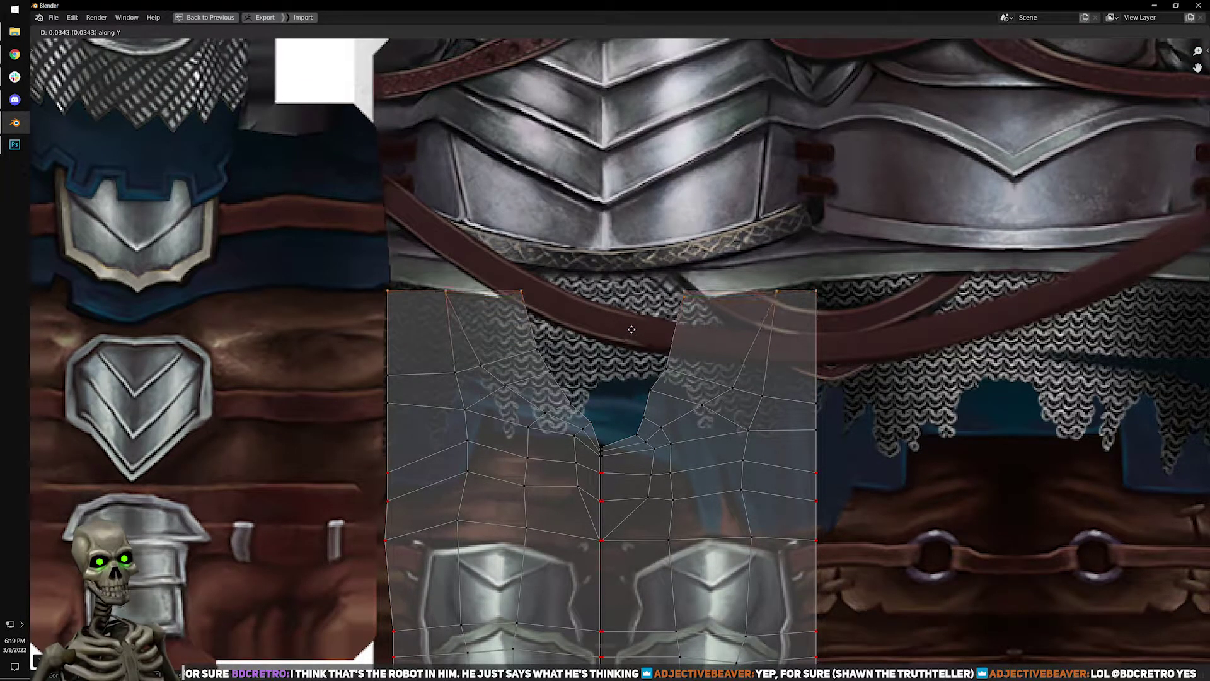
click(630, 329)
key(p)
alt+click(561, 378)
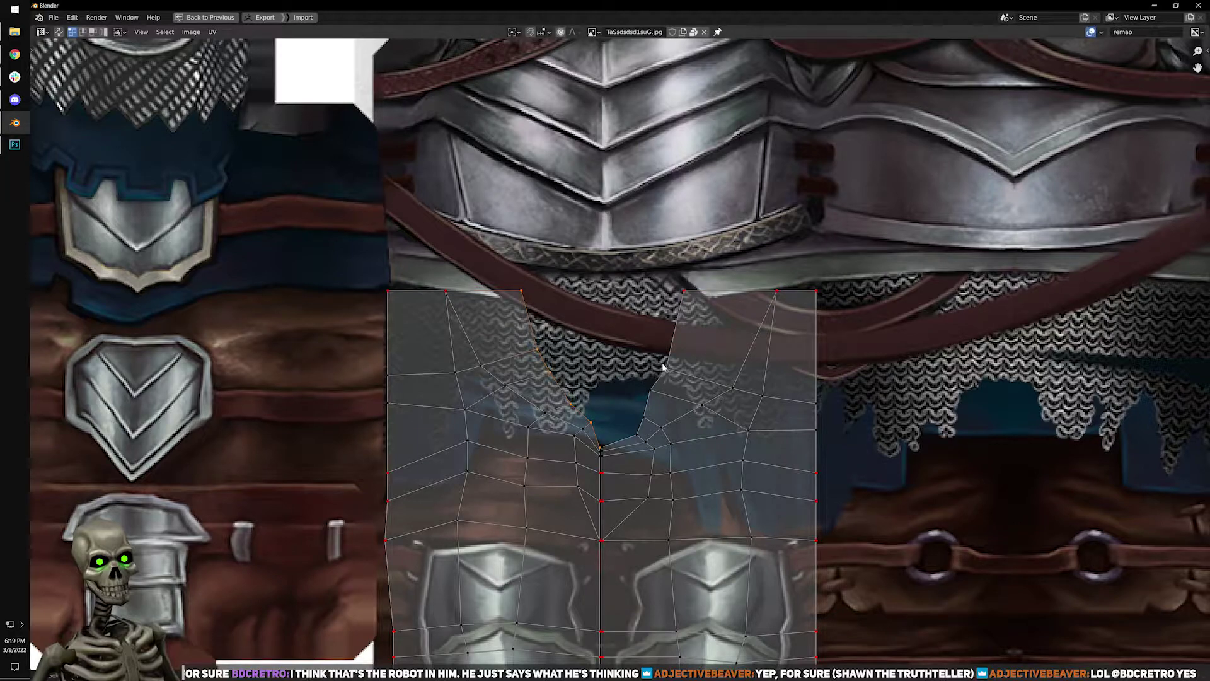
key(v)
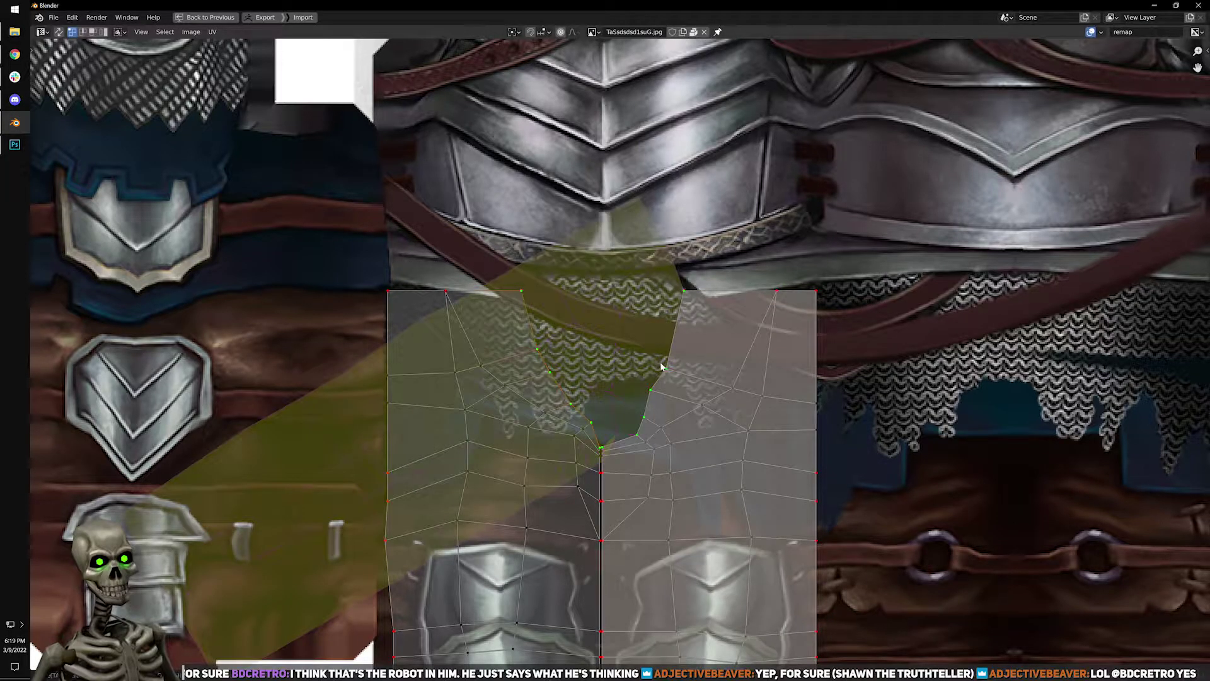
right_click(662, 366)
Select the front centre-line edges of the trousers from waist to crotch on the model and clear their seam.
key(ctrl+space)
scroll(589, 170, up, 3)
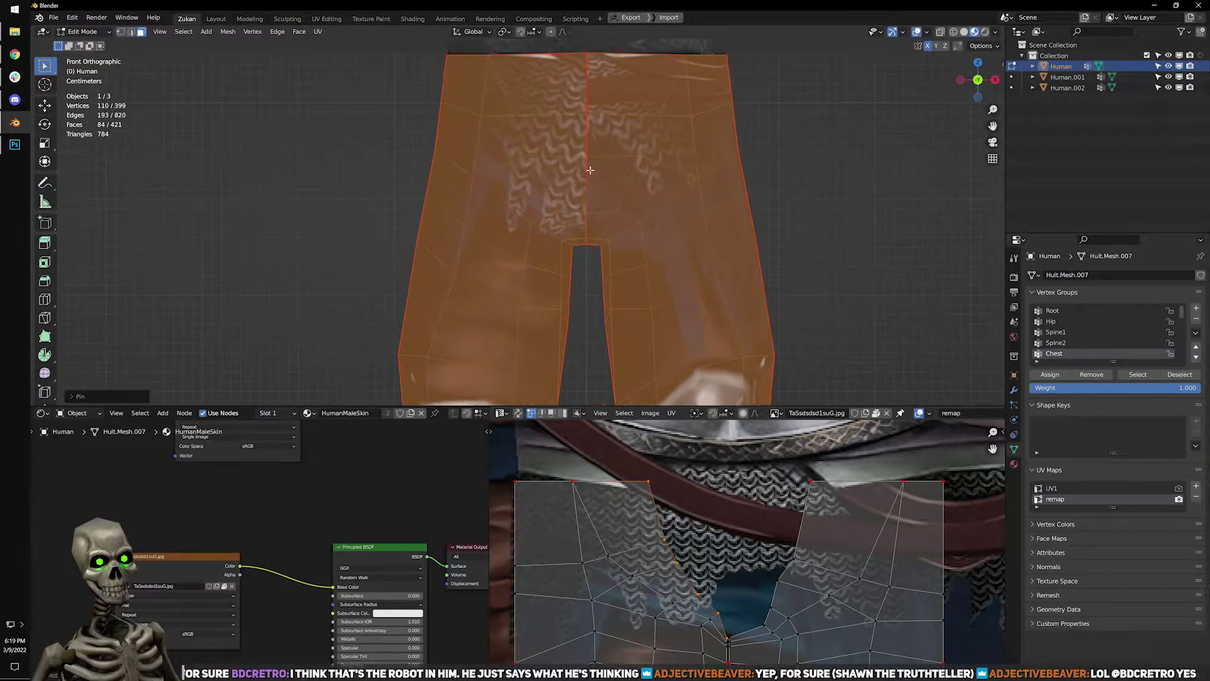
middle_drag(589, 170, 573, 143)
shift+middle_drag(572, 143, 584, 256)
key(ctrl+Tab)
click(543, 170)
click(530, 167)
shift+click(530, 224)
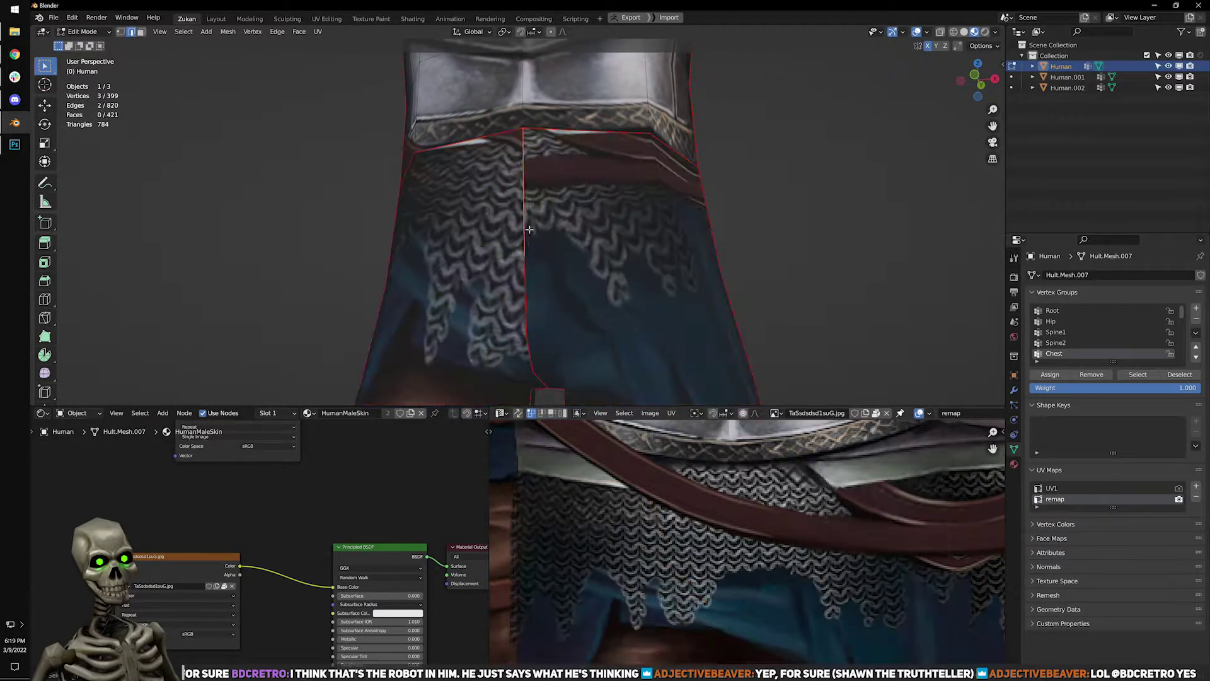
middle_drag(549, 317, 592, 199)
shift+click(586, 176)
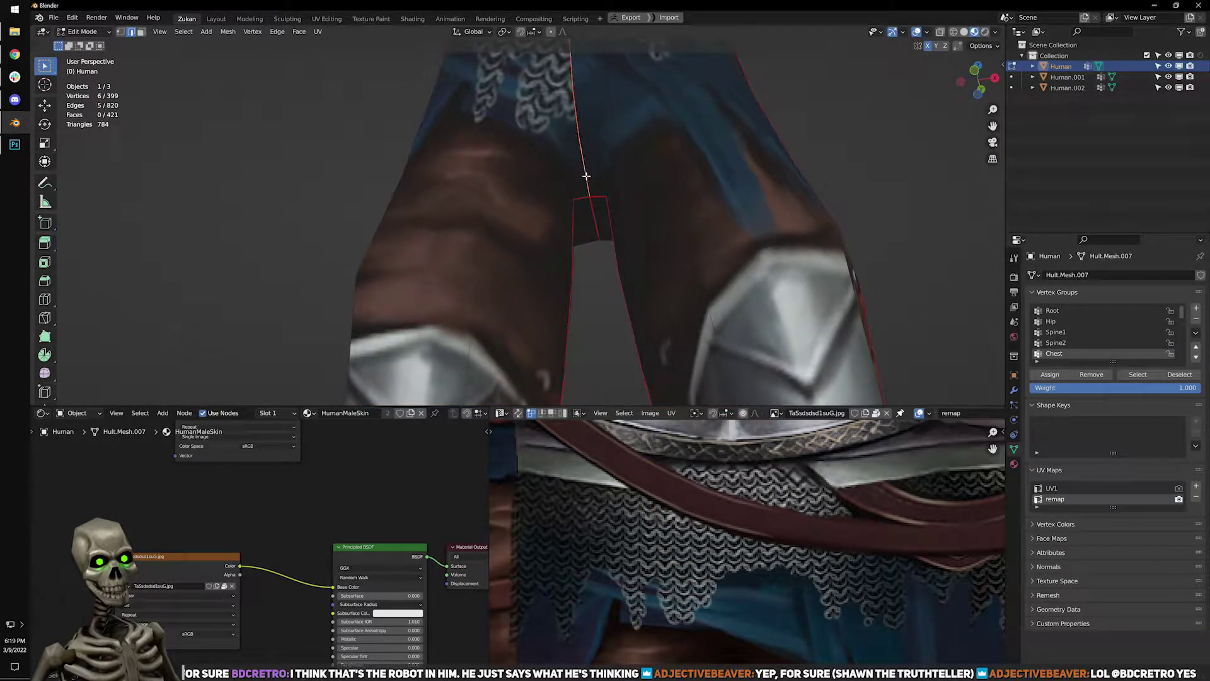
middle_drag(617, 127, 594, 255)
Select the linked front trouser faces delimited by Seam and unwrap them into one joined island around the pinned vertices.
key(l)
key(ctrl+space)
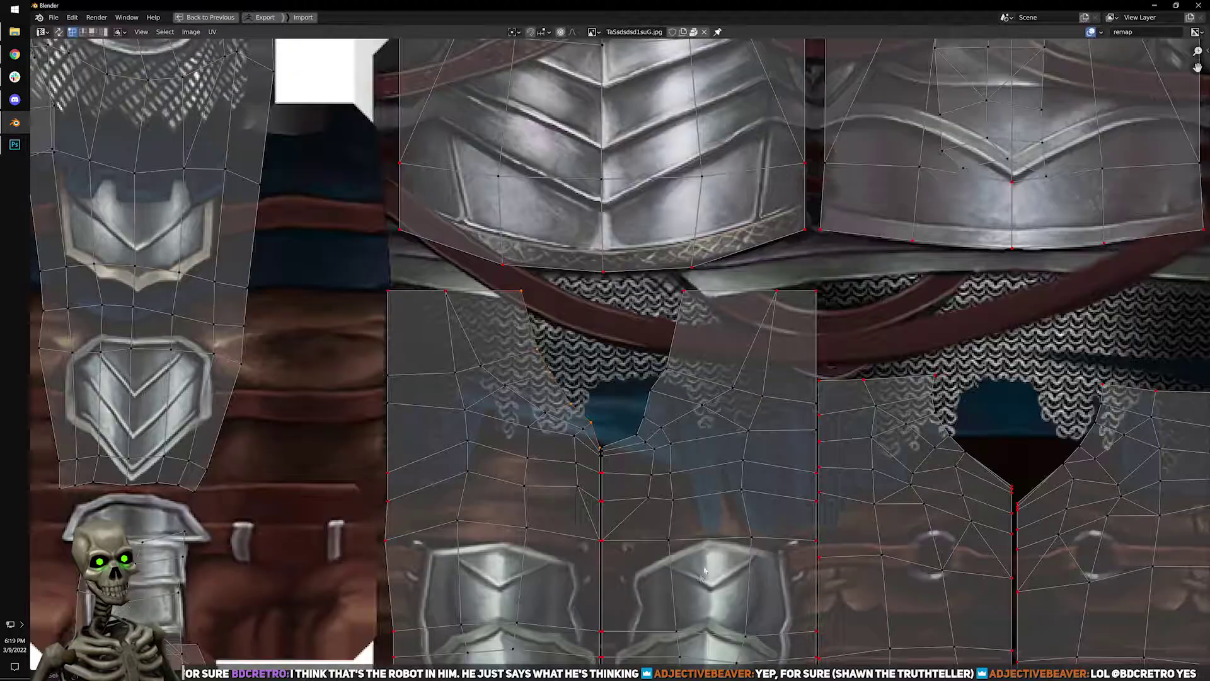
scroll(640, 441, up, 3)
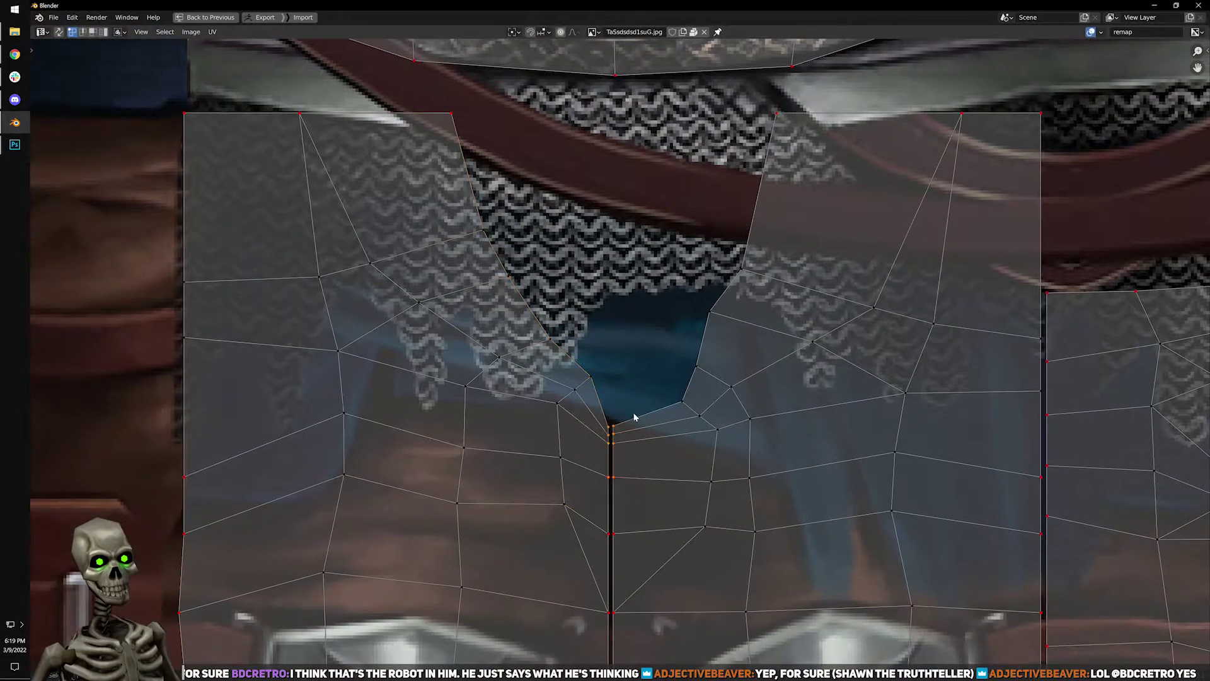
scroll(632, 351, down, 3)
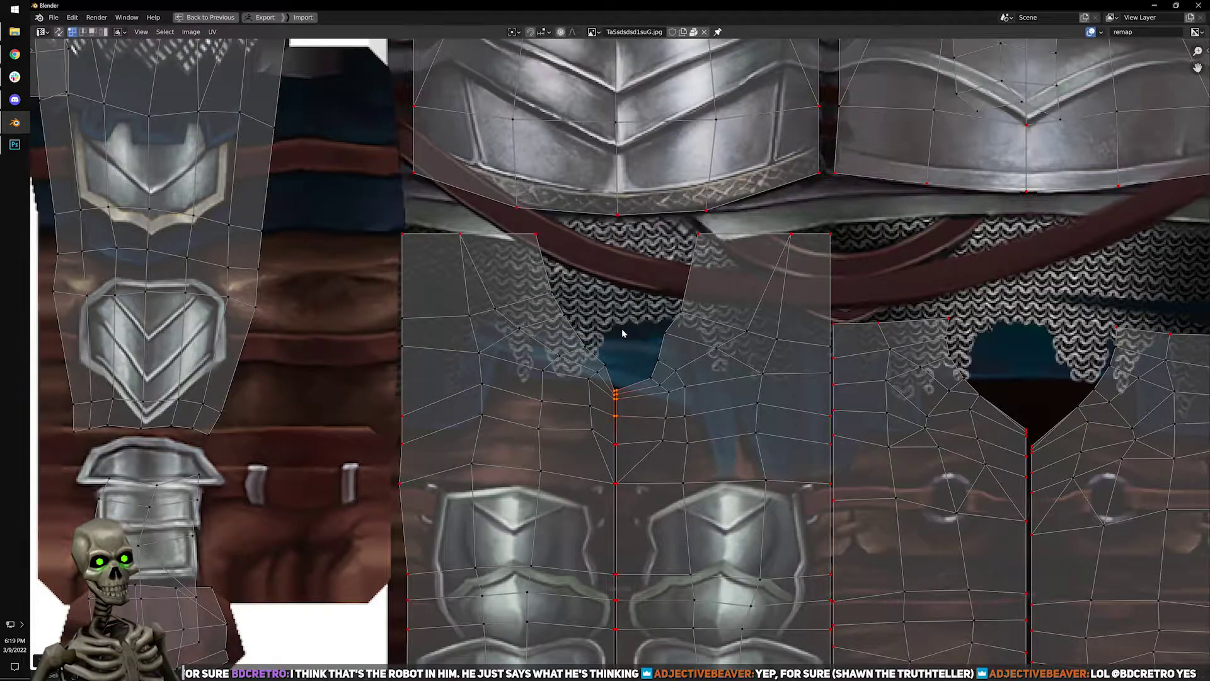
key(ctrl+space)
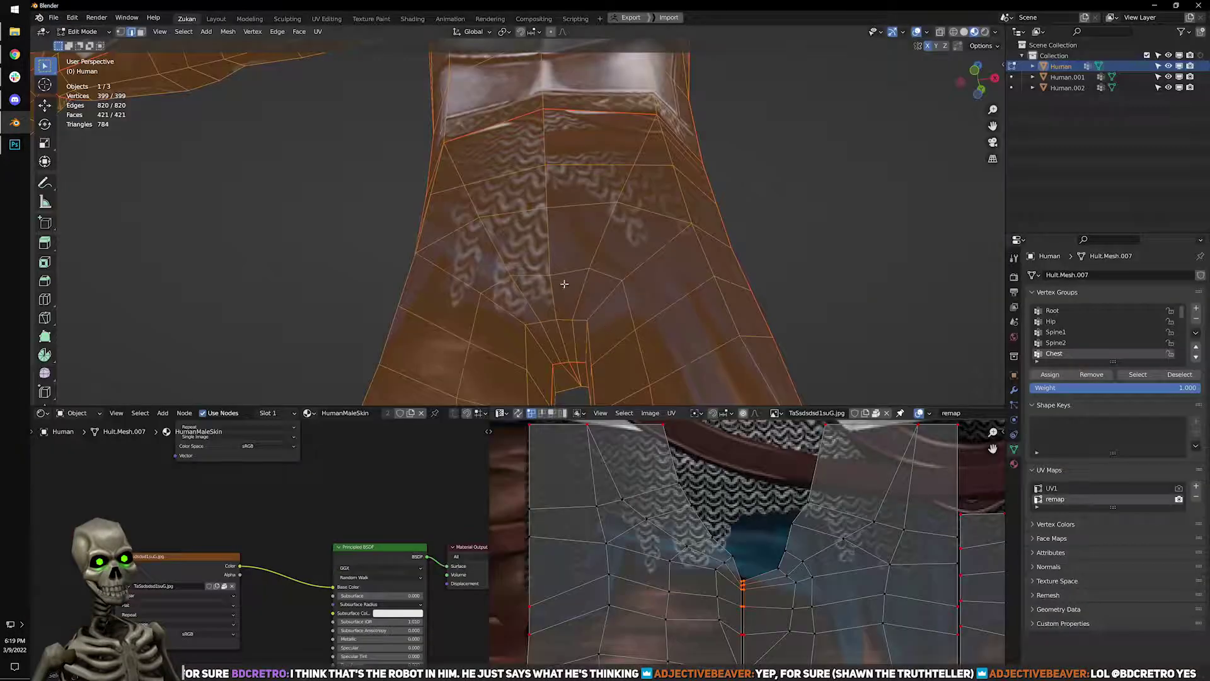
scroll(566, 287, down, 4)
key(ctrl+l)
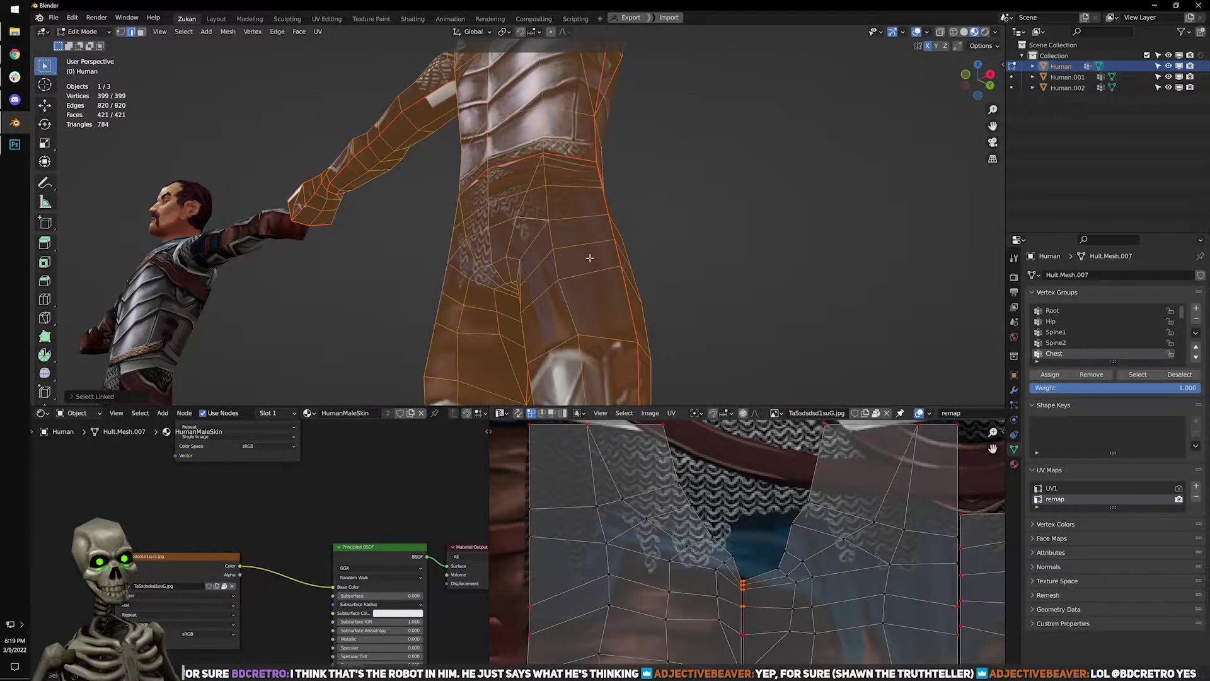
middle_drag(597, 264, 597, 237)
click(127, 397)
click(151, 354)
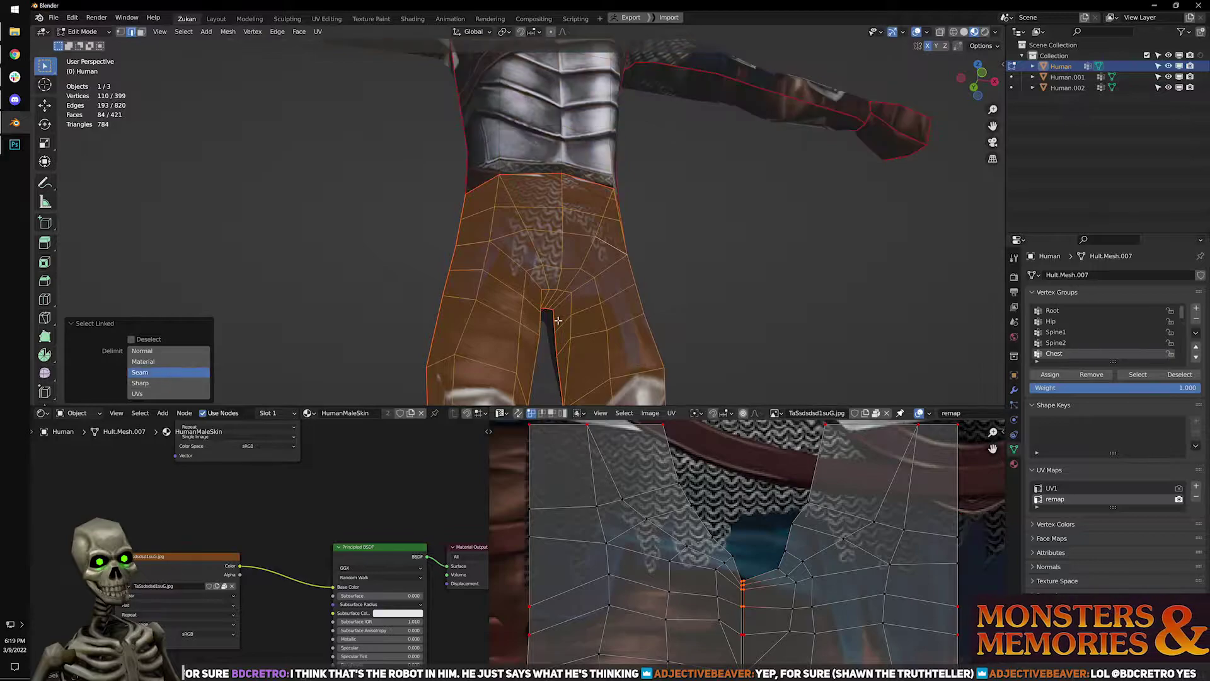
key(ctrl+space)
key(u)
click(681, 437)
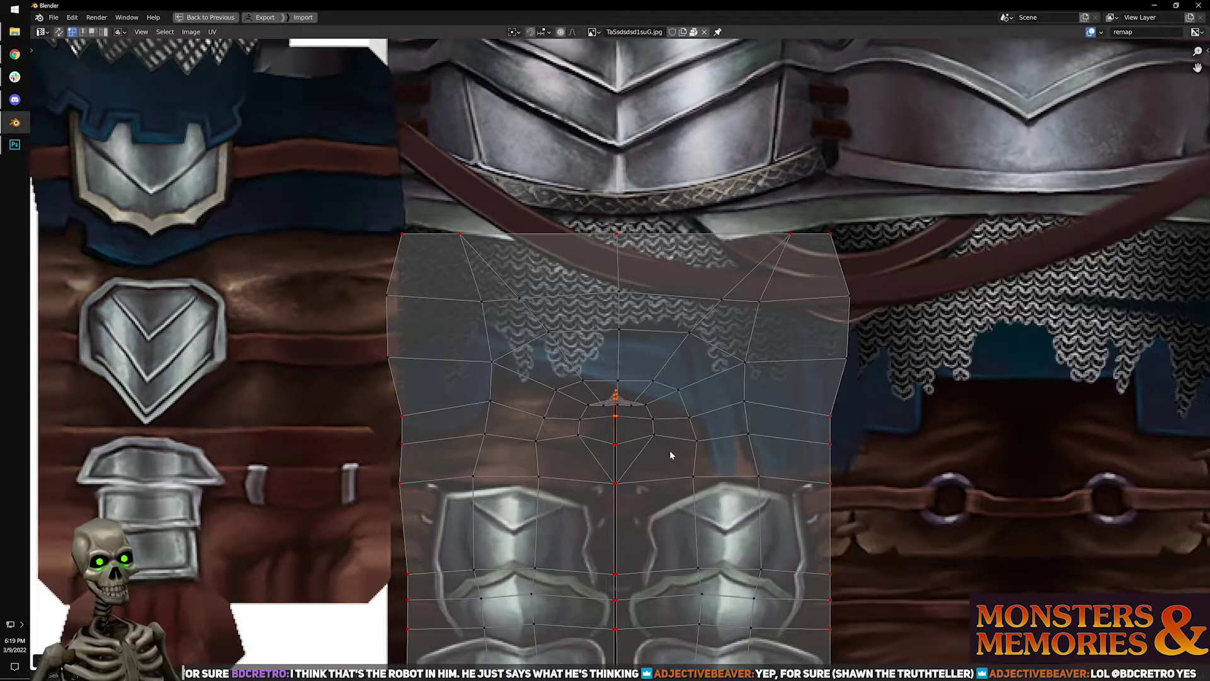
Undo the last unwrap, pin the vertices along both outer edges of the trousers, and unwrap the faces into one island again.
key(ctrl+z)
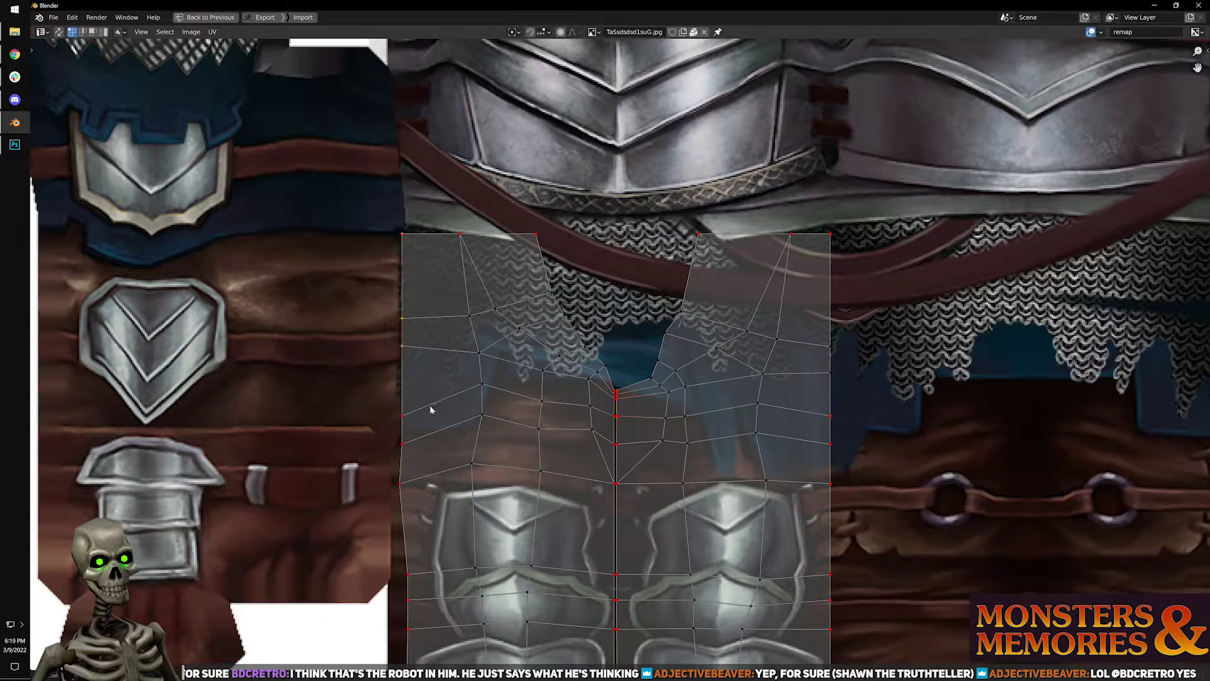
drag(889, 203, 815, 453)
key(u)
click(691, 362)
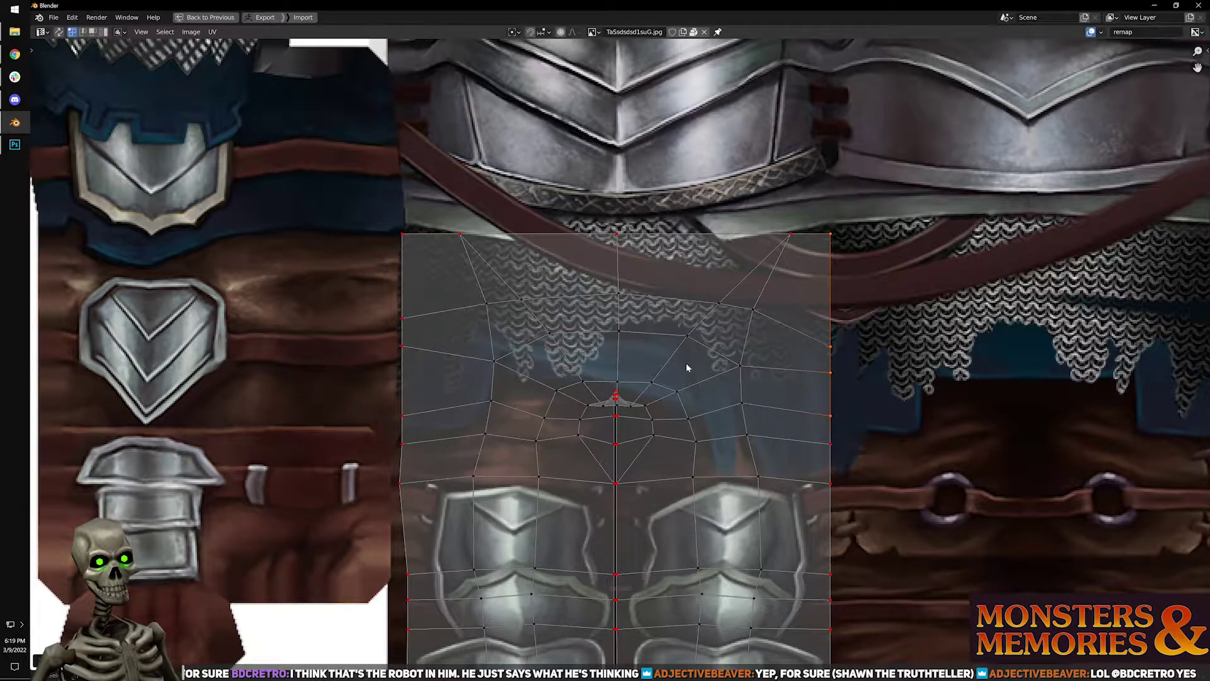
scroll(677, 425, up, 2)
key(ctrl+space)
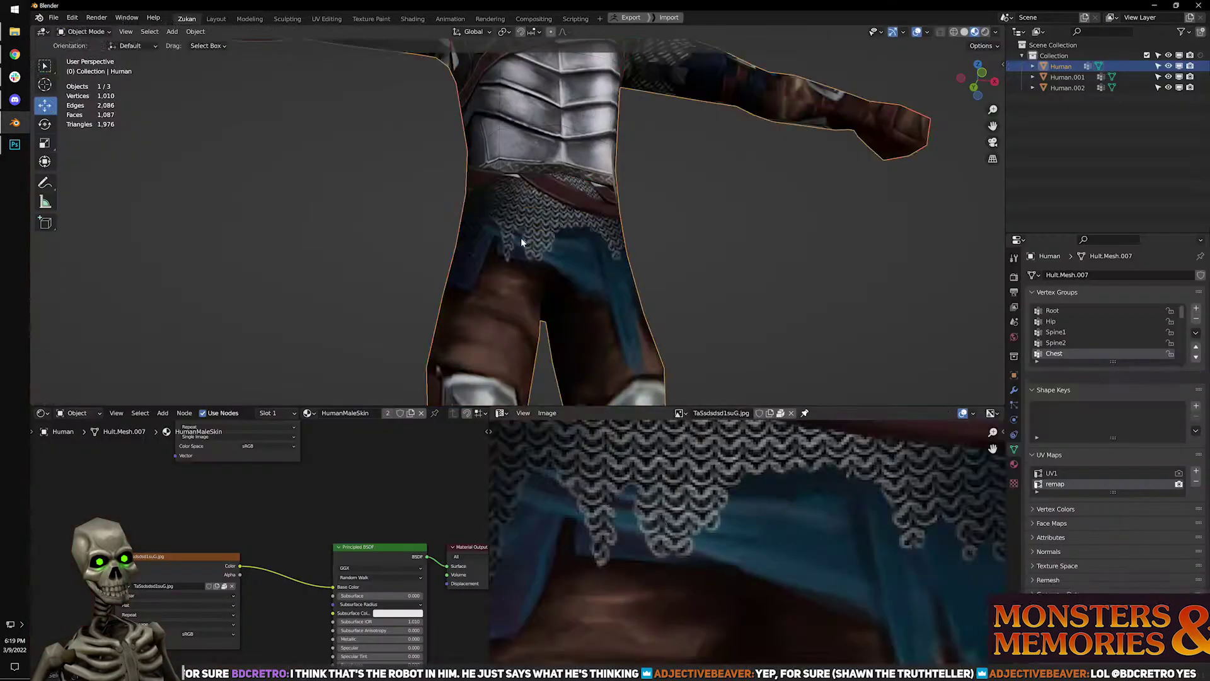
scroll(604, 271, up, 3)
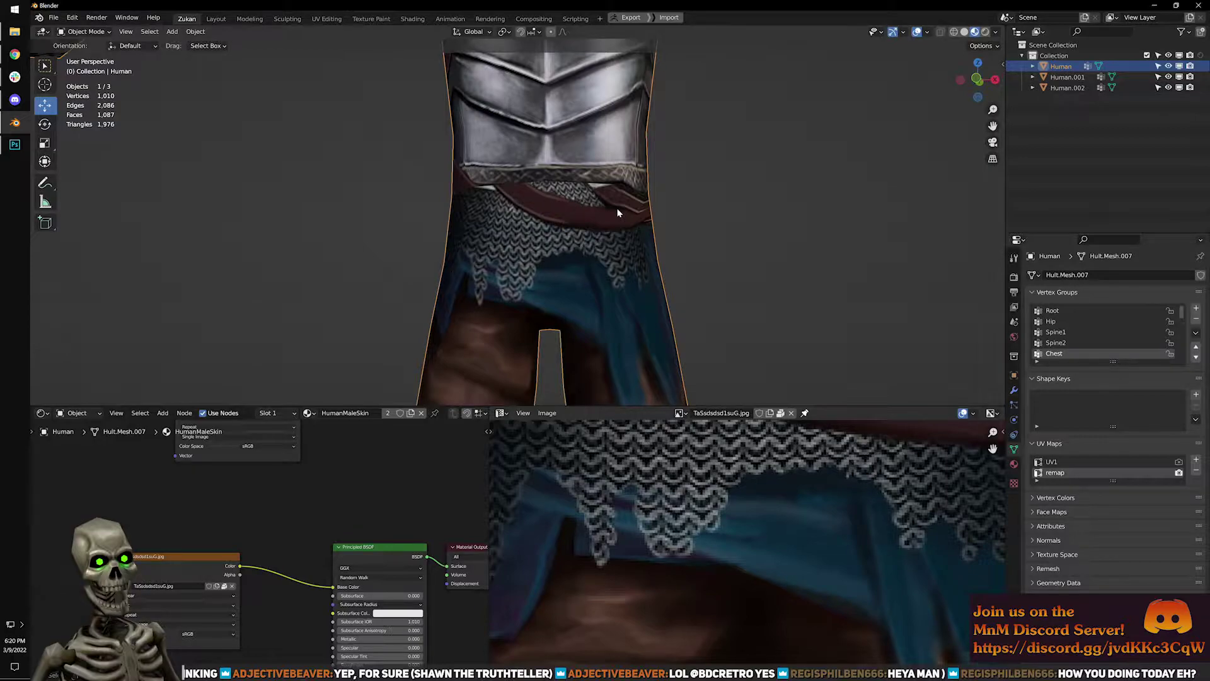
Move the centre vertices just above the crotch seam up along Y in the UV layout.
key(Tab)
scroll(785, 567, up, 2)
scroll(785, 567, up, 2)
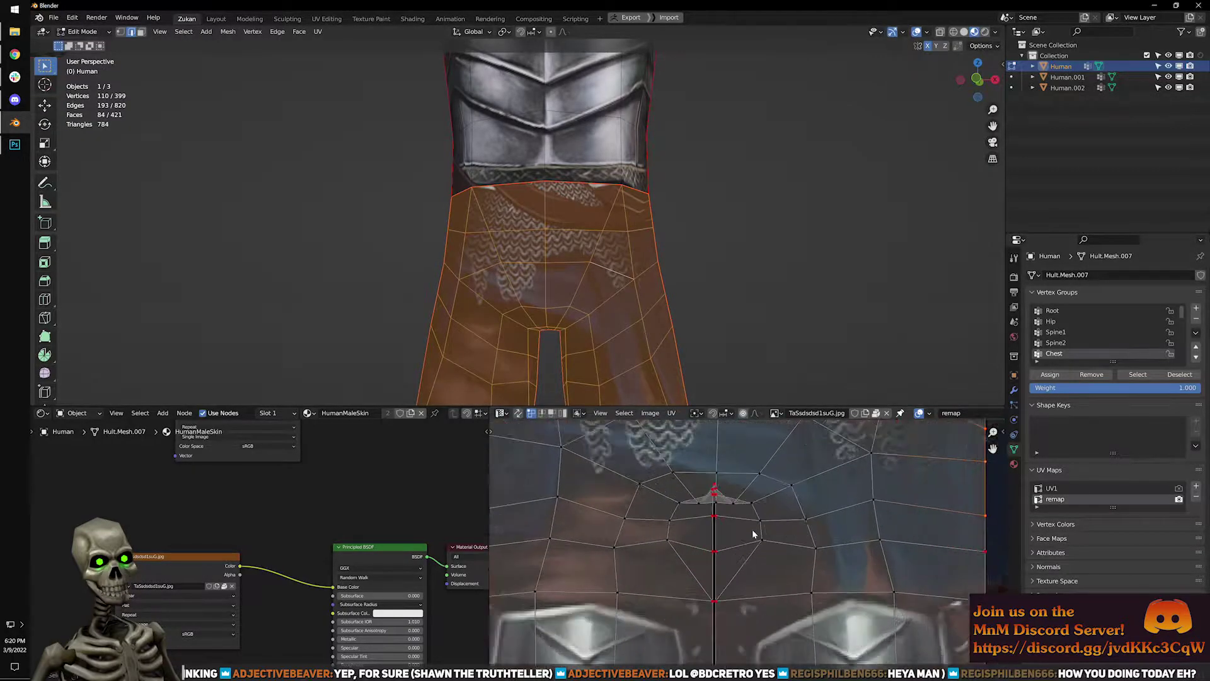
key(ctrl+space)
scroll(499, 335, up, 4)
scroll(571, 266, up, 1)
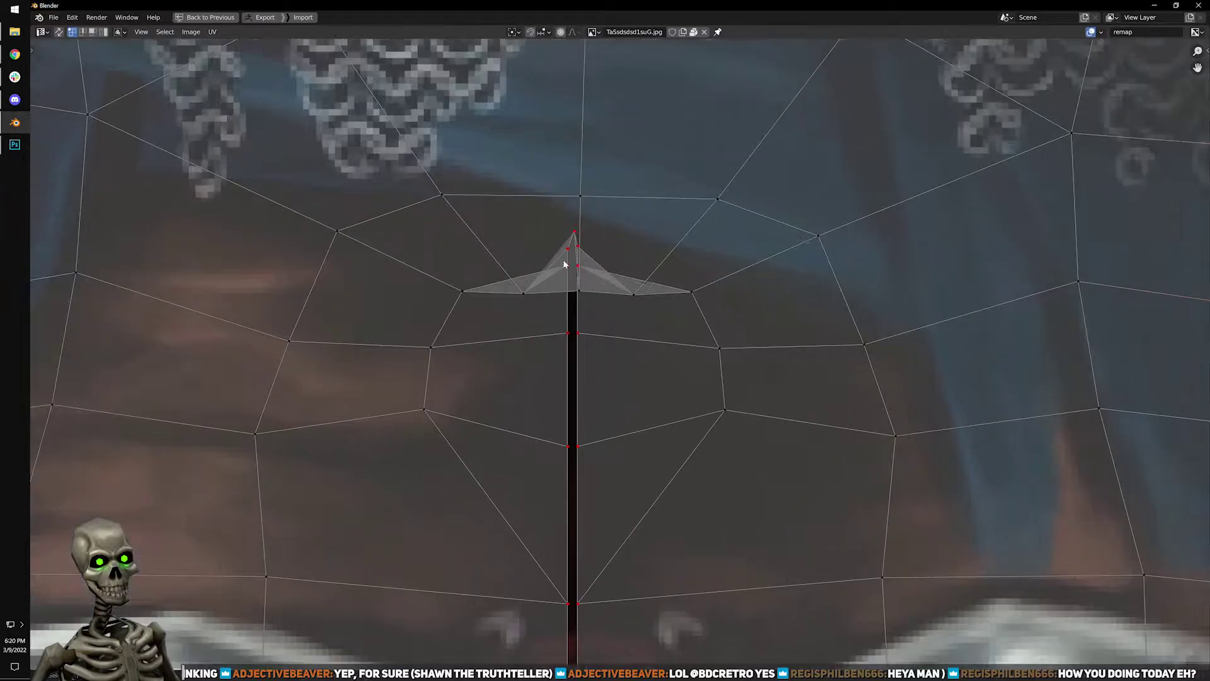
middle_drag(564, 261, 575, 356)
click(593, 382)
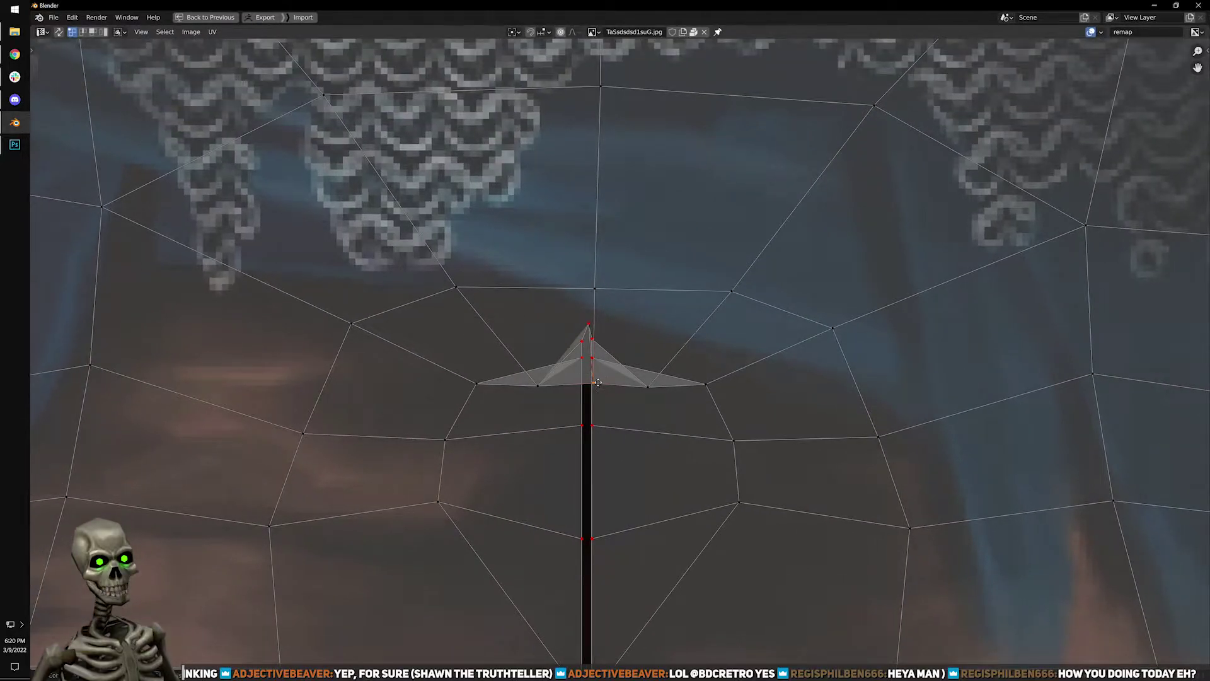
key(g)
key(y)
click(600, 308)
drag(573, 258, 619, 320)
key(g)
key(y)
click(608, 258)
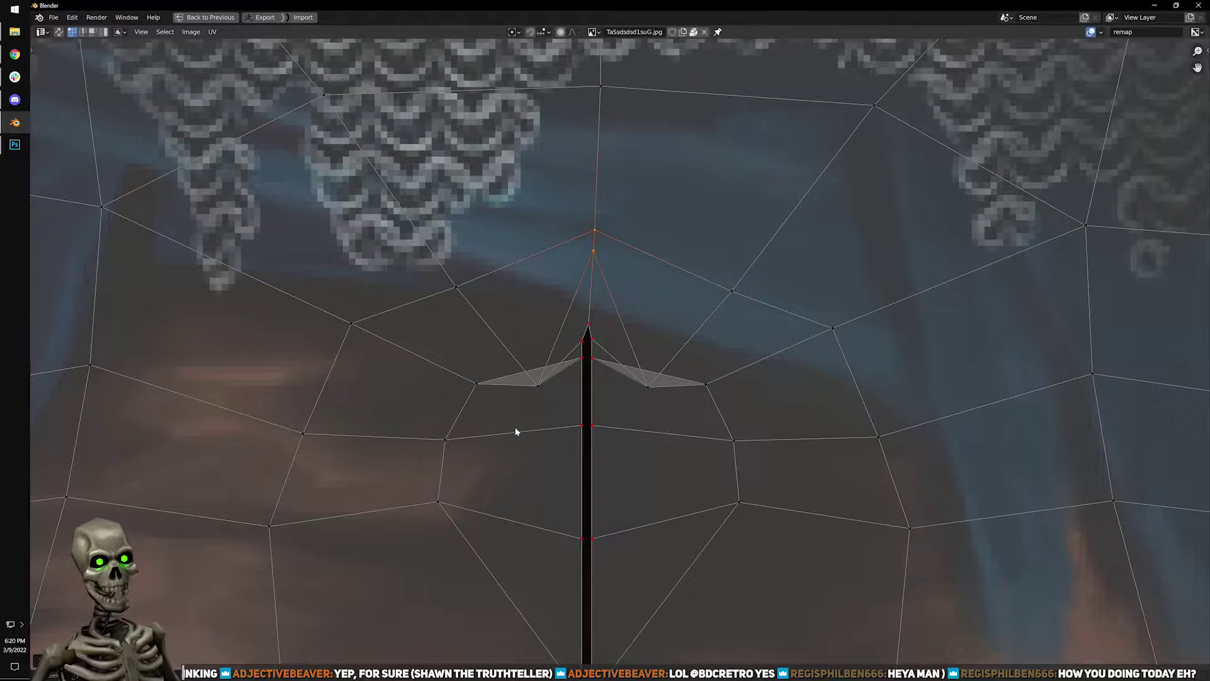
Move the two vertices flanking the crotch seam up along Y to open the overlapping faces.
shift+click(647, 386)
key(g)
key(y)
click(651, 347)
scroll(649, 267, down, 3)
middle_drag(610, 163, 603, 319)
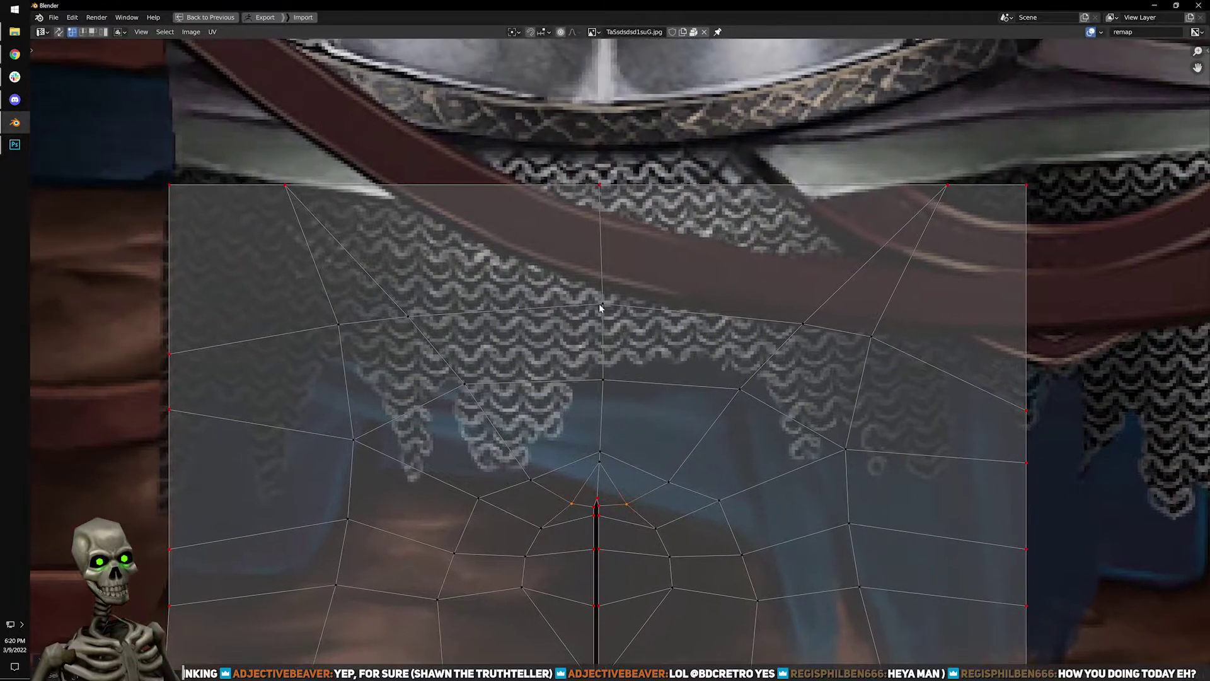
scroll(604, 318, down, 2)
scroll(619, 313, up, 3)
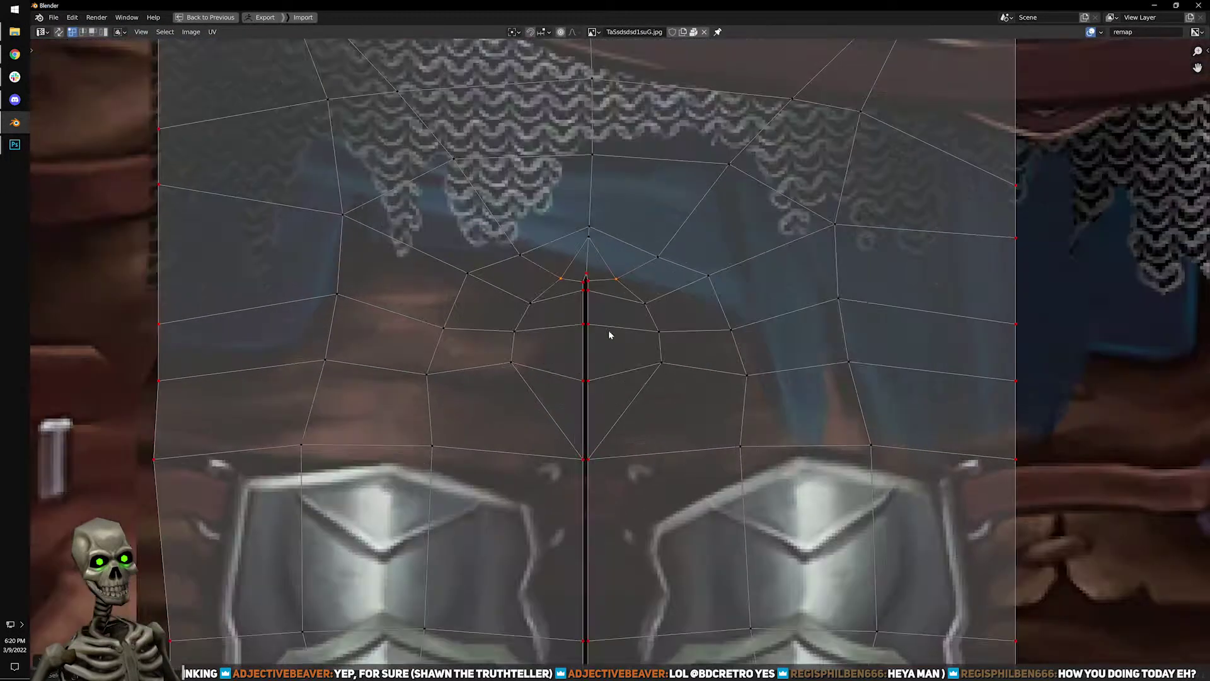
Move the pinned vertices at the upper end of the crotch seam down about 0.0073 along Y and unwrap the island.
drag(578, 269, 603, 361)
key(g)
key(y)
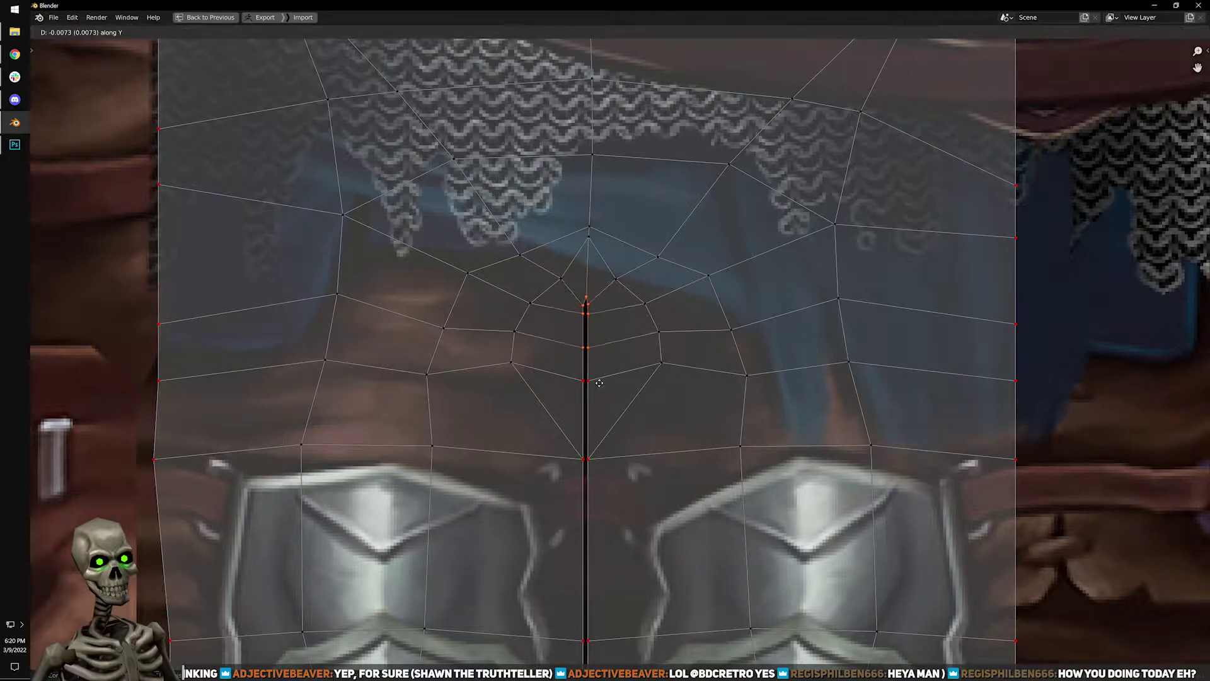
click(599, 382)
key(u)
Reposition the loose centre vertex directly above the upper end of the crotch seam.
scroll(601, 303, up, 4)
middle_drag(600, 304, 578, 418)
click(612, 397)
key(g)
click(610, 383)
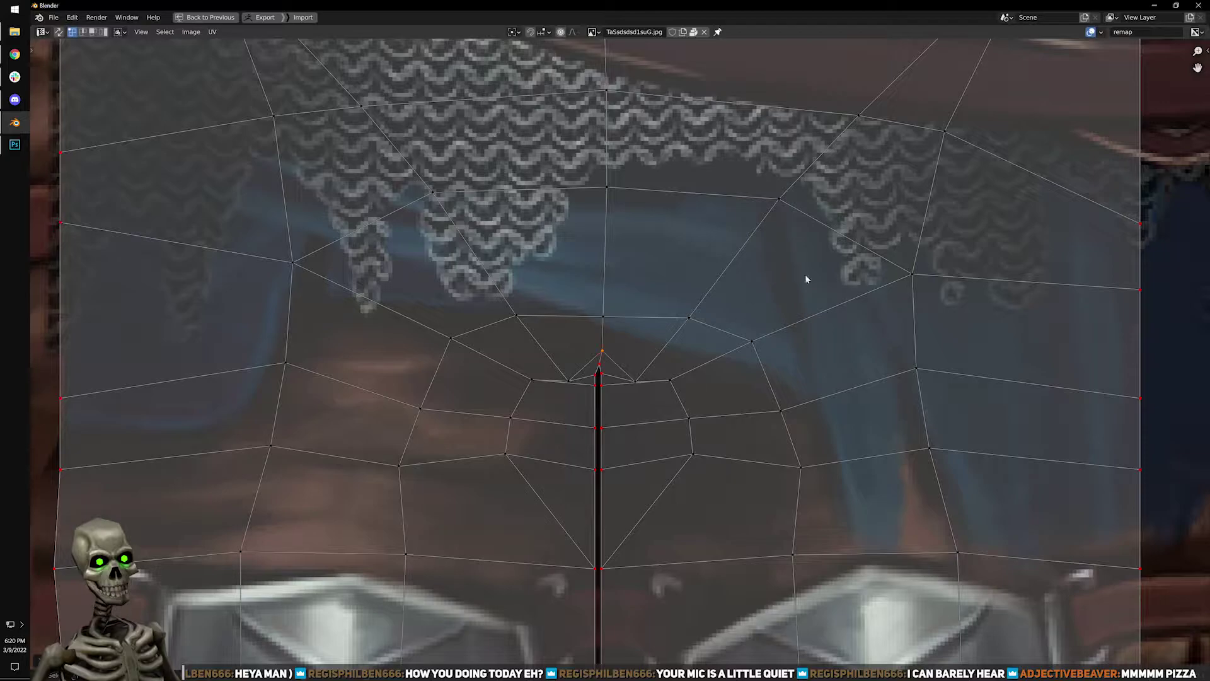
scroll(681, 360, down, 3)
scroll(686, 333, down, 4)
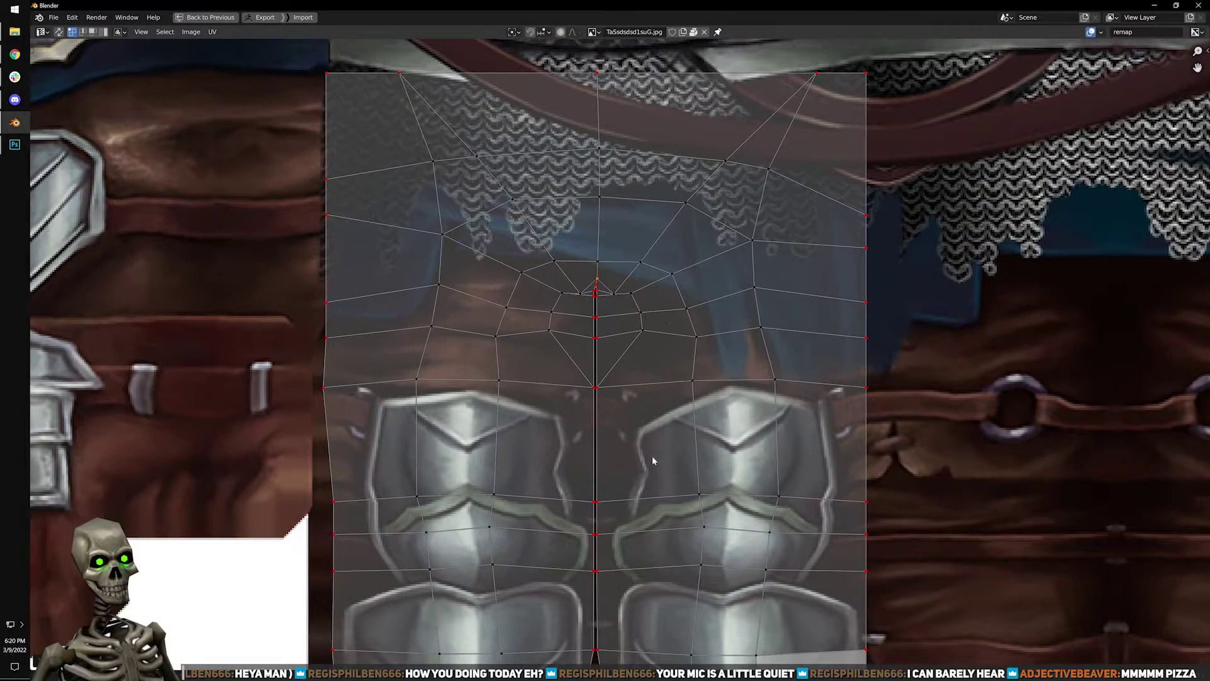
scroll(416, 181, up, 2)
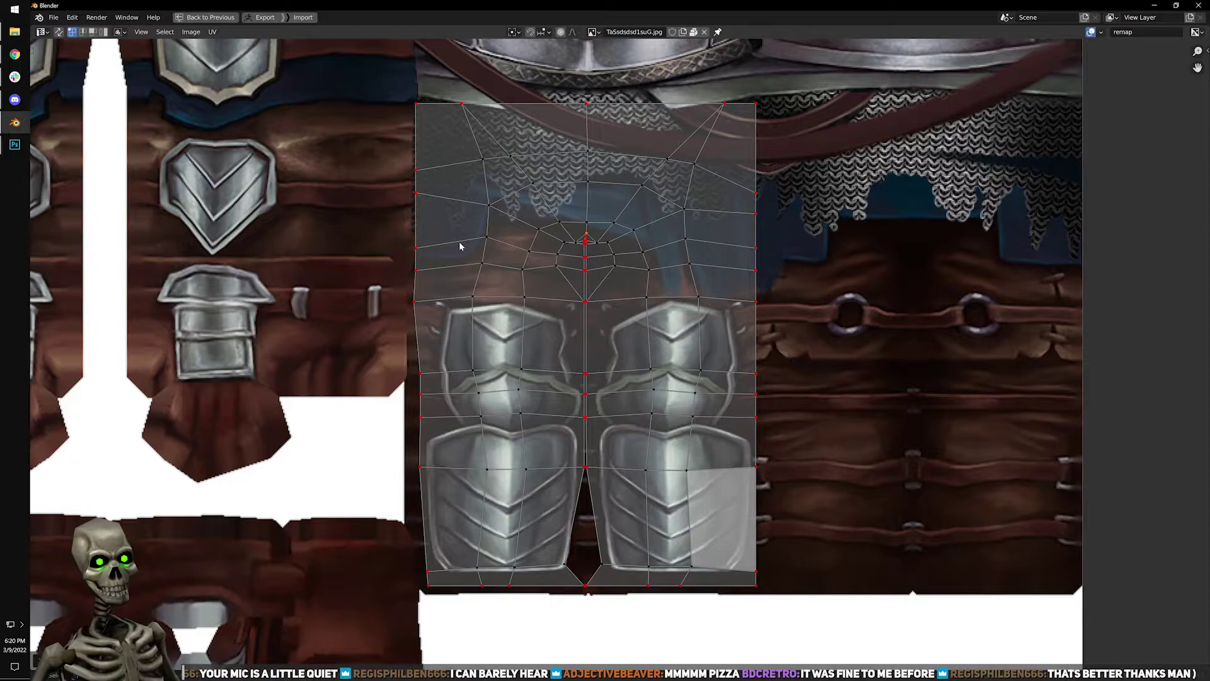
Align the island's left outer-edge vertices along X, shift them about 0.001 along X, and unwrap.
middle_drag(604, 214, 675, 247)
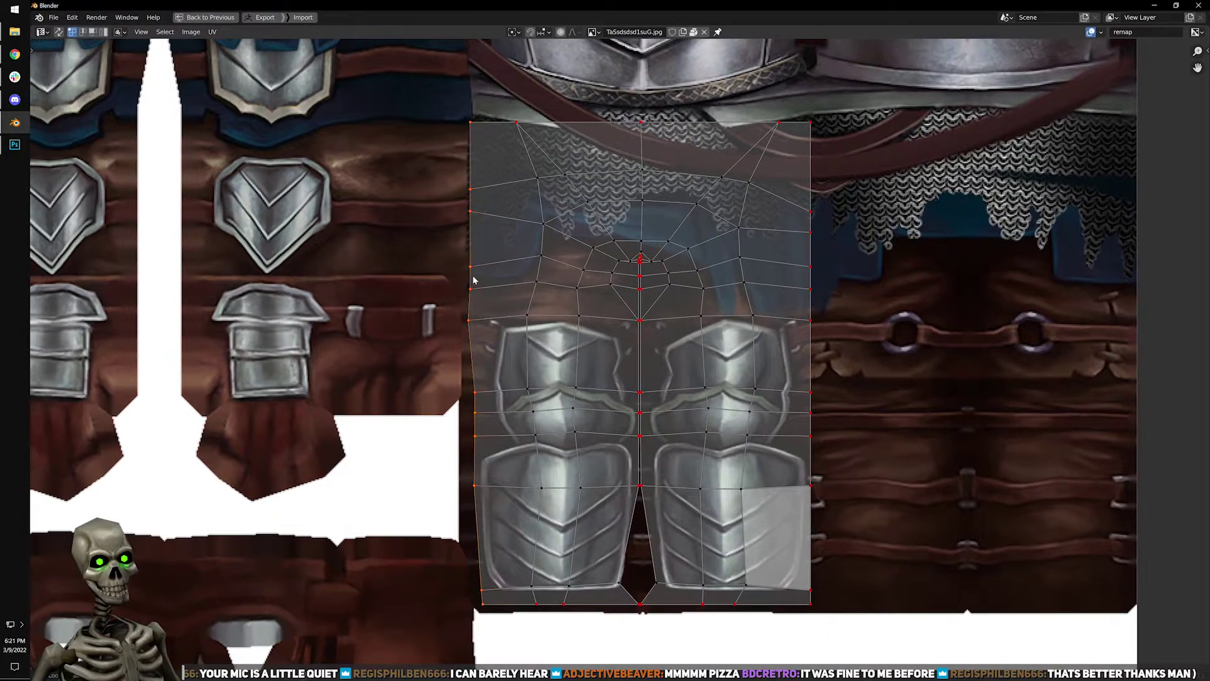
key(q)
mouse_move(570, 304)
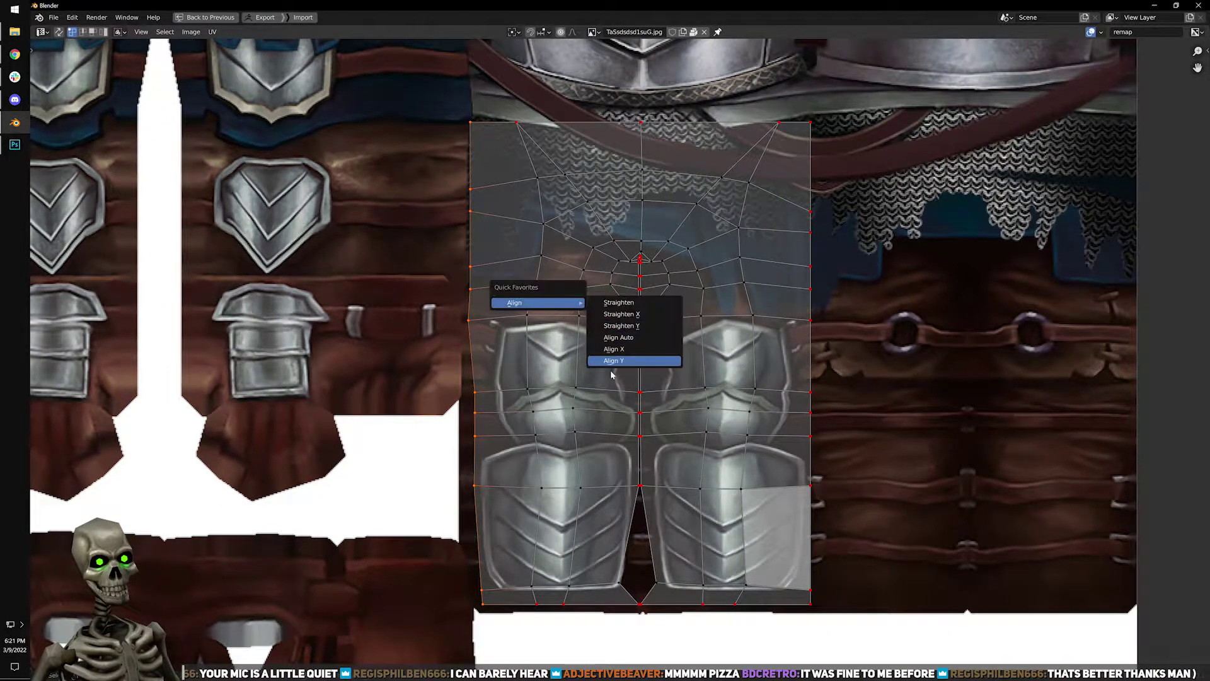
click(632, 351)
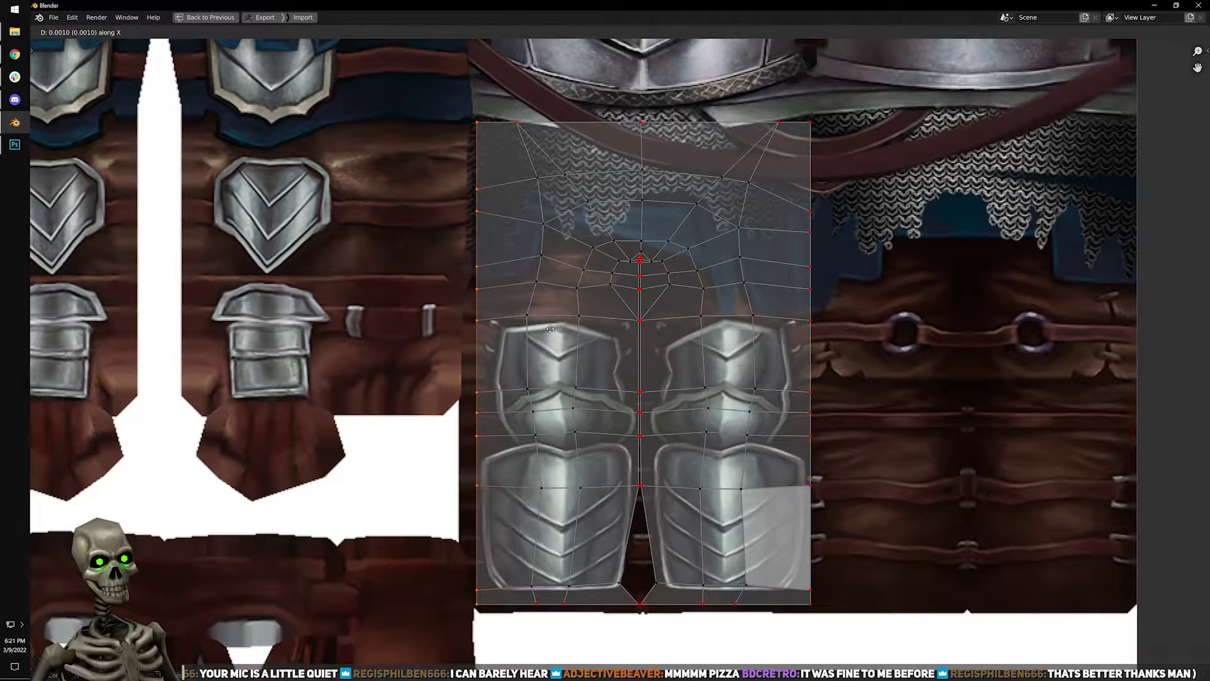
scroll(581, 276, up, 2)
scroll(650, 331, down, 3)
key(u)
Move the outer hem vertex of the right-hand leg along X so it sits beneath the shin column above it.
middle_drag(677, 544, 687, 272)
scroll(664, 389, up, 4)
drag(365, 539, 405, 495)
drag(767, 546, 802, 508)
key(g)
key(y)
click(822, 518)
key(ctrl+z)
key(g)
key(x)
click(834, 509)
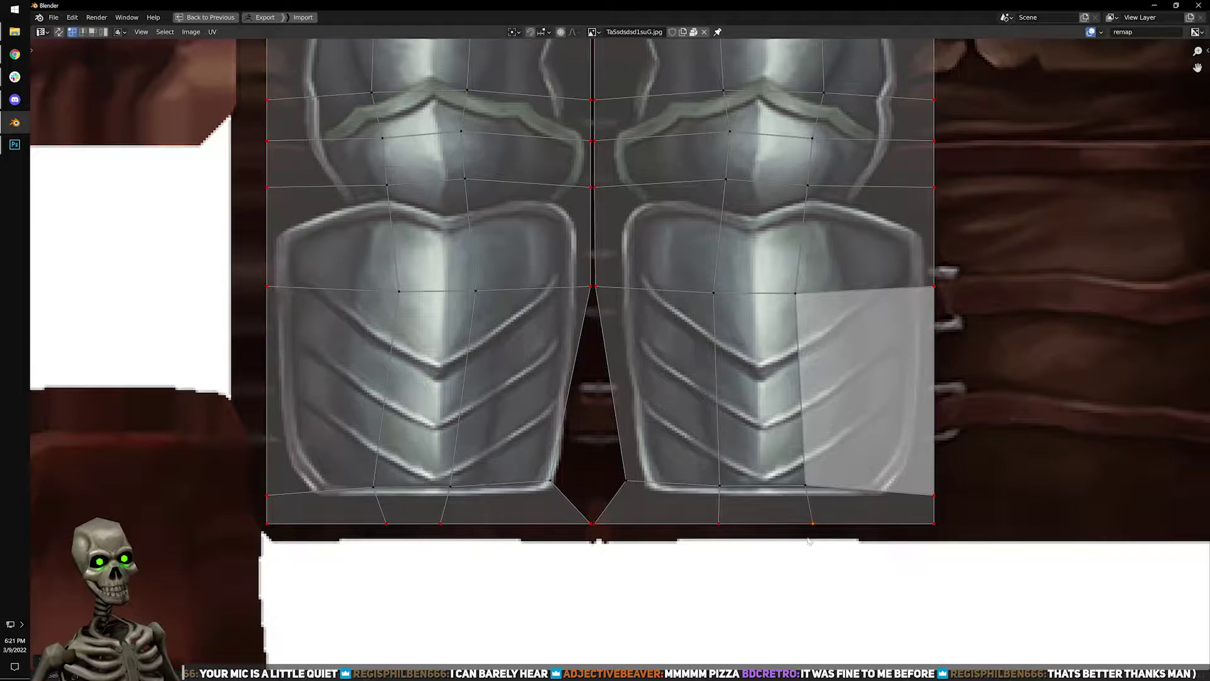
Move the two middle hem vertices of the left-hand leg apart along X to line up with the shin columns.
drag(375, 556, 423, 510)
key(g)
key(x)
click(410, 513)
click(441, 522)
key(g)
click(506, 515)
Scale the inner ankle vertices of both legs together along X to close the gap between the shins, and unwrap.
mouse_move(713, 232)
middle_down()
mouse_move(698, 395)
mouse_move(712, 248)
middle_up()
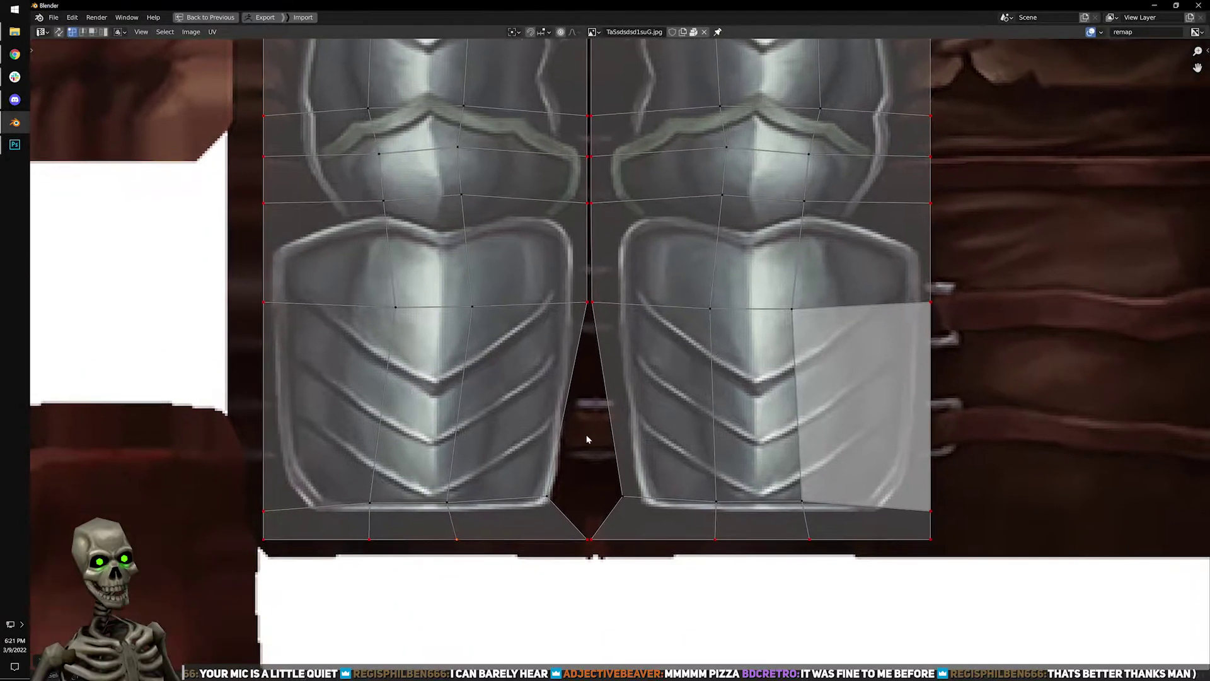
drag(528, 470, 565, 486)
key(s)
key(x)
click(601, 500)
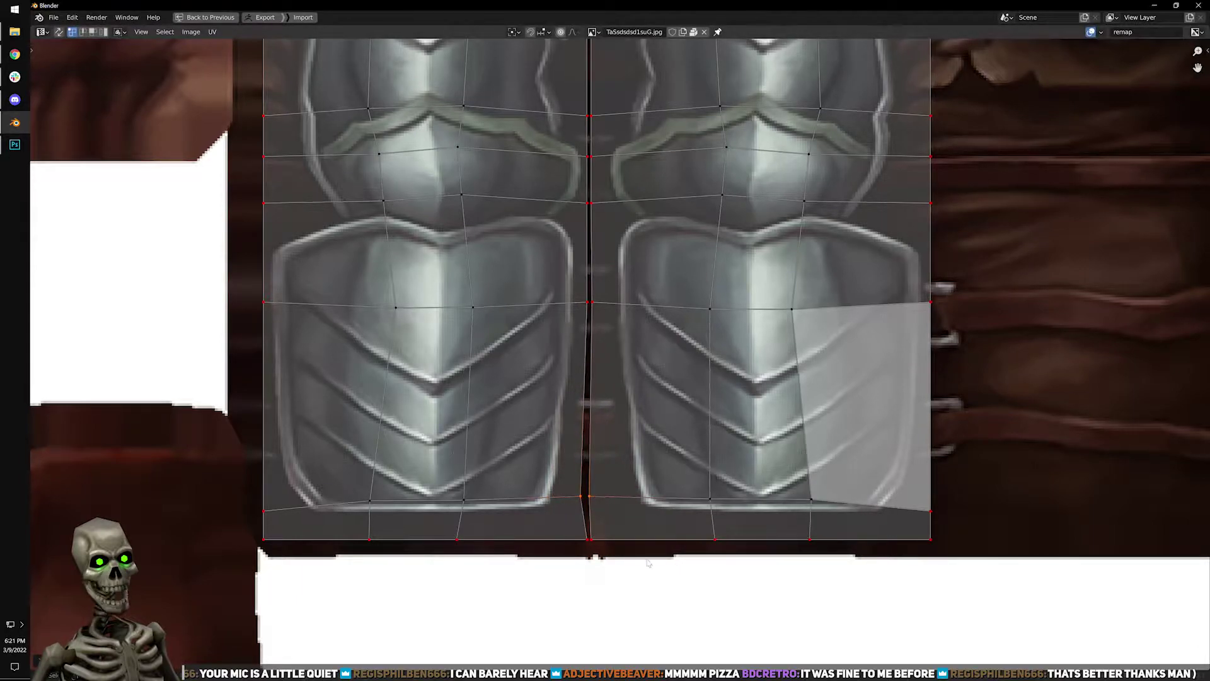
Move the two outer corner vertices of the waist edge up along Y toward the belt line.
shift+scroll(616, 316, up, 10)
scroll(621, 345, down, 3)
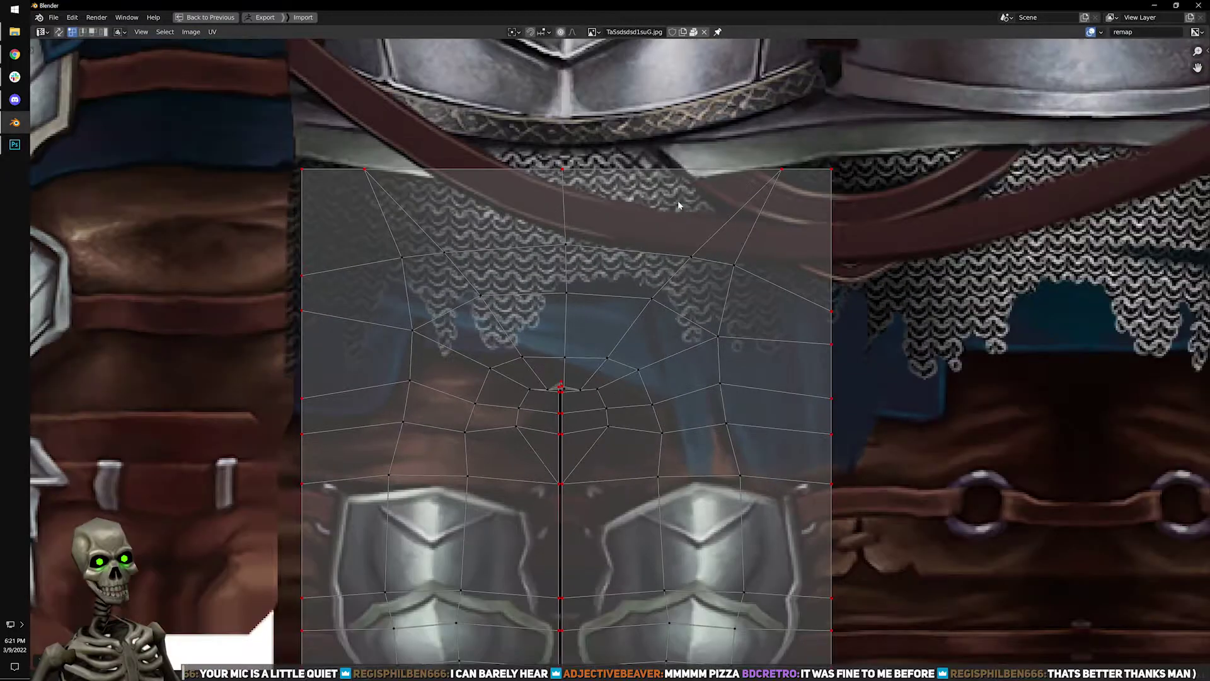
scroll(607, 406, up, 2)
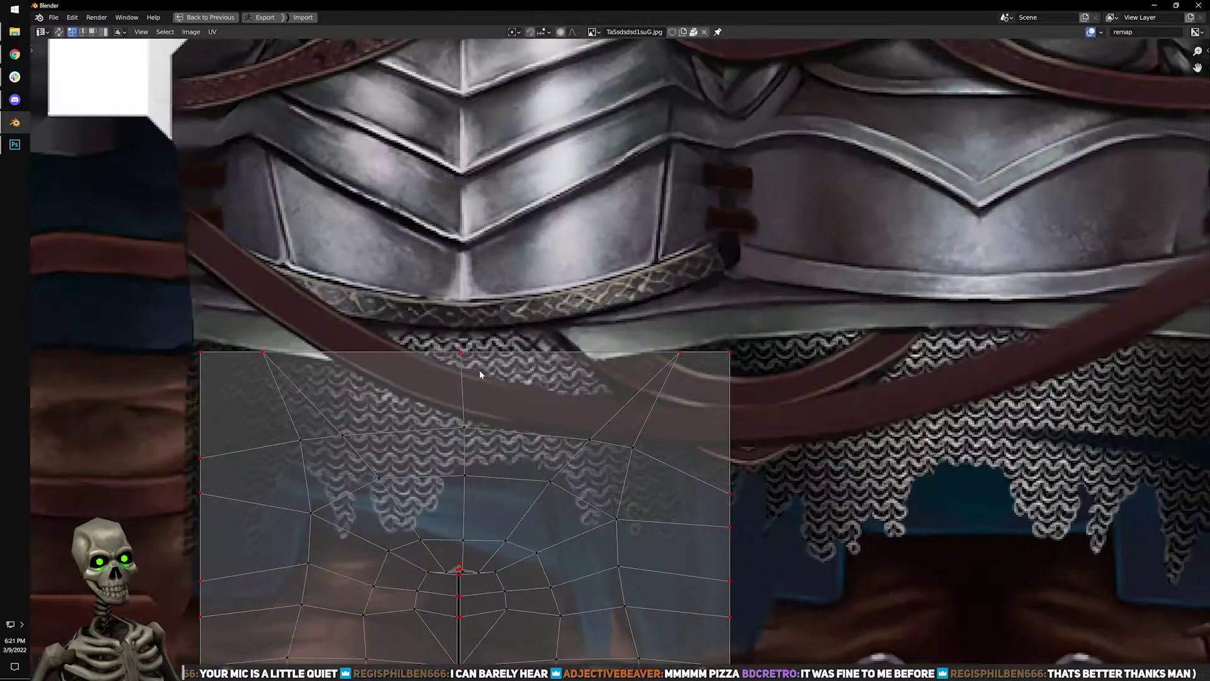
drag(203, 334, 265, 406)
shift+drag(836, 342, 809, 369)
key(g)
key(y)
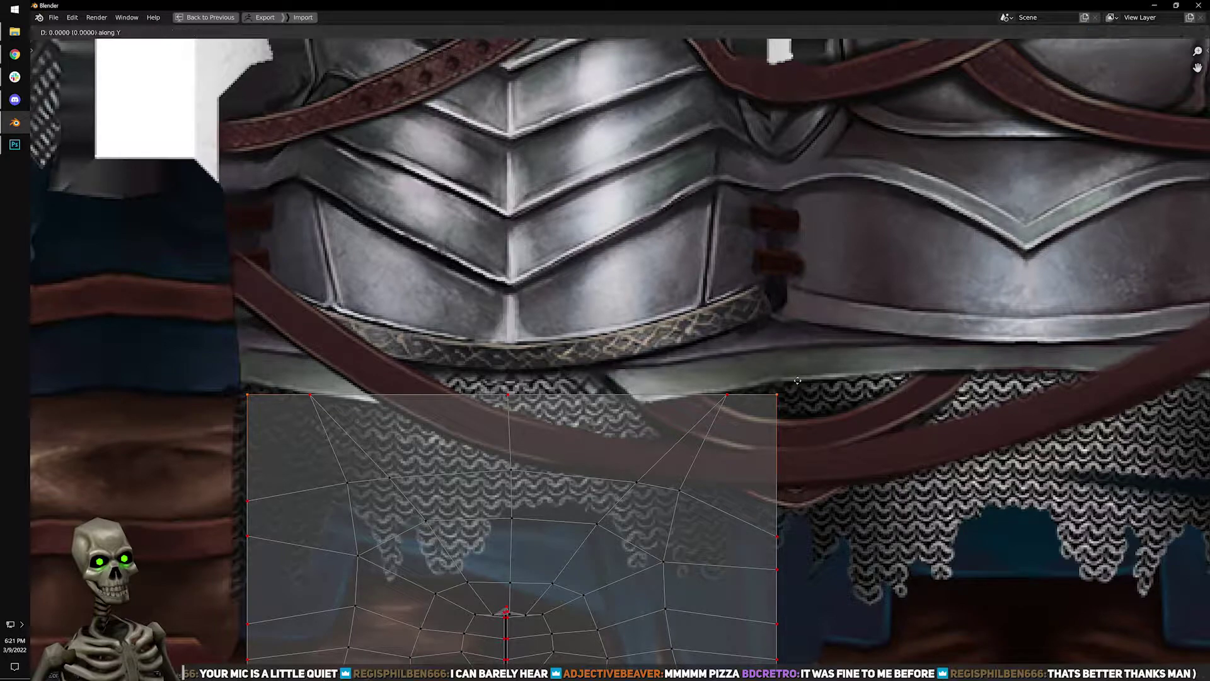
click(784, 325)
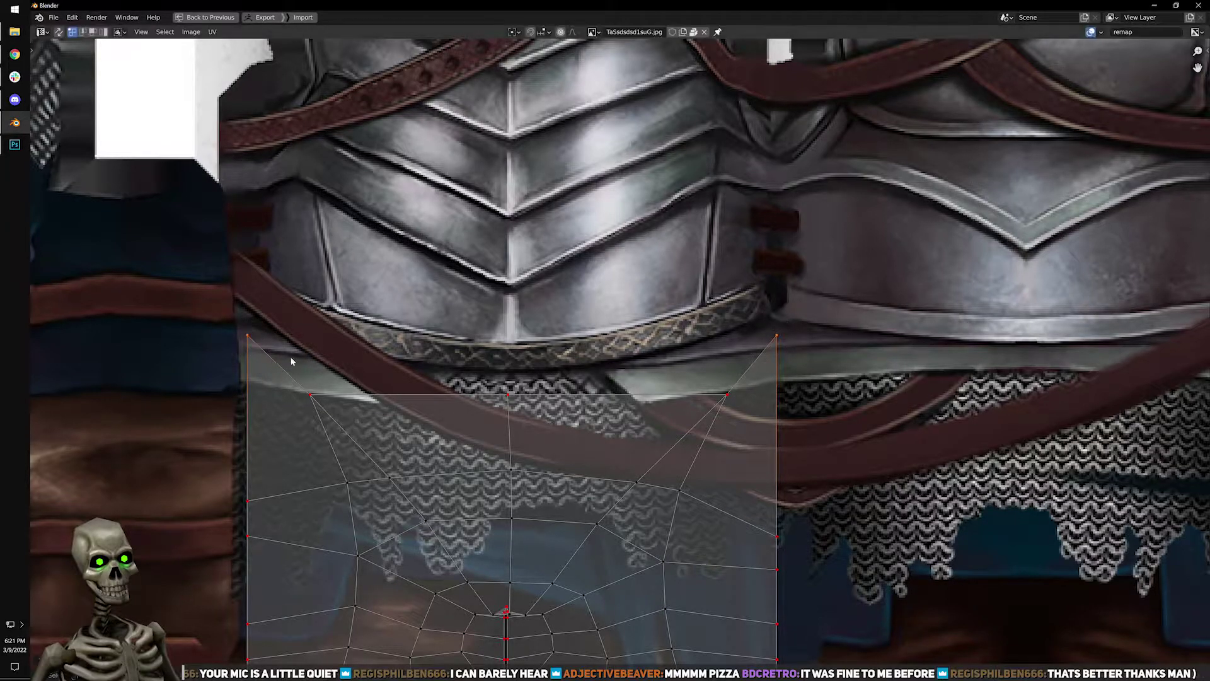
Move the two inner waist vertices and the centre waist vertex up along Y to follow the curved belt trim.
click(718, 436)
key(g)
right_click(709, 436)
key(g)
key(y)
click(554, 364)
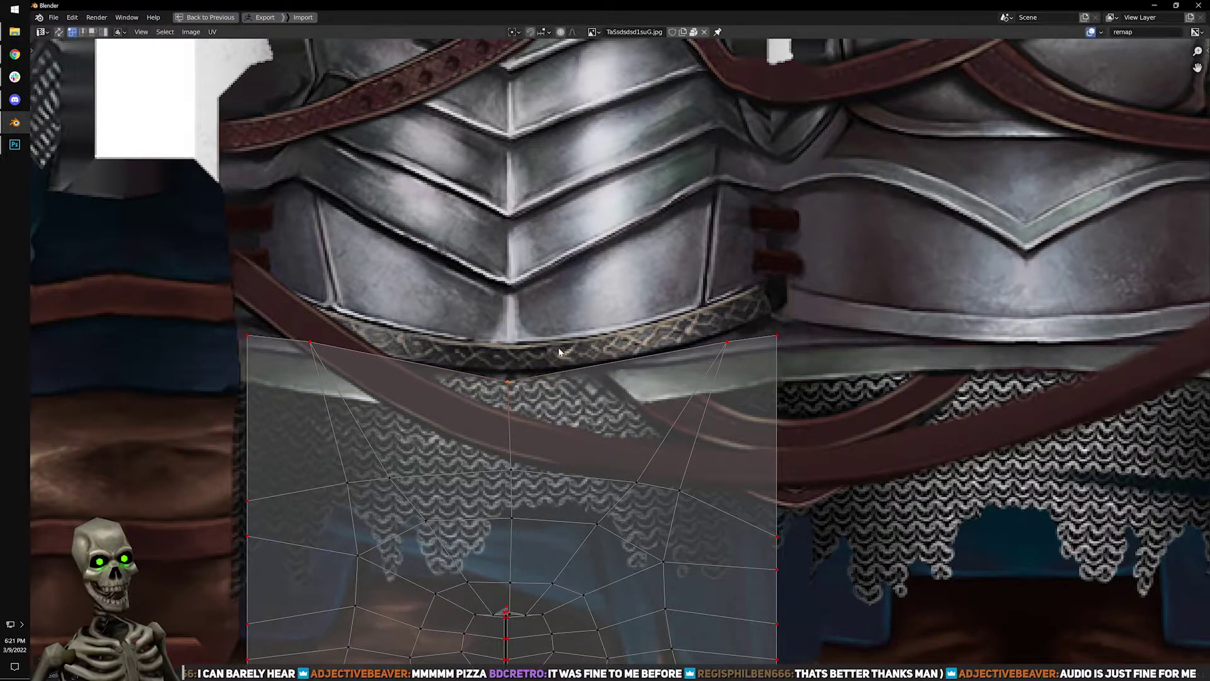
Examine the belt and waist transition on the textured model in Object Mode.
scroll(608, 411, down, 4)
middle_drag(629, 405, 611, 403)
key(ctrl+space)
scroll(656, 353, down, 4)
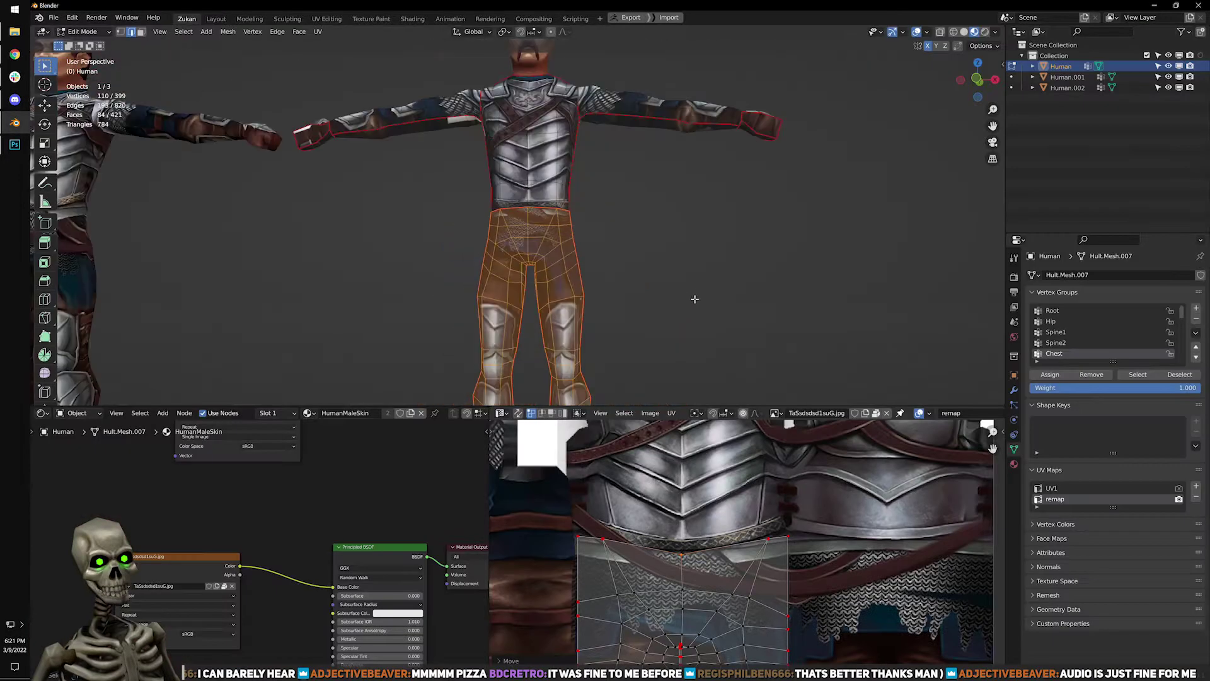
middle_drag(689, 302, 640, 308)
key(Tab)
scroll(644, 315, up, 4)
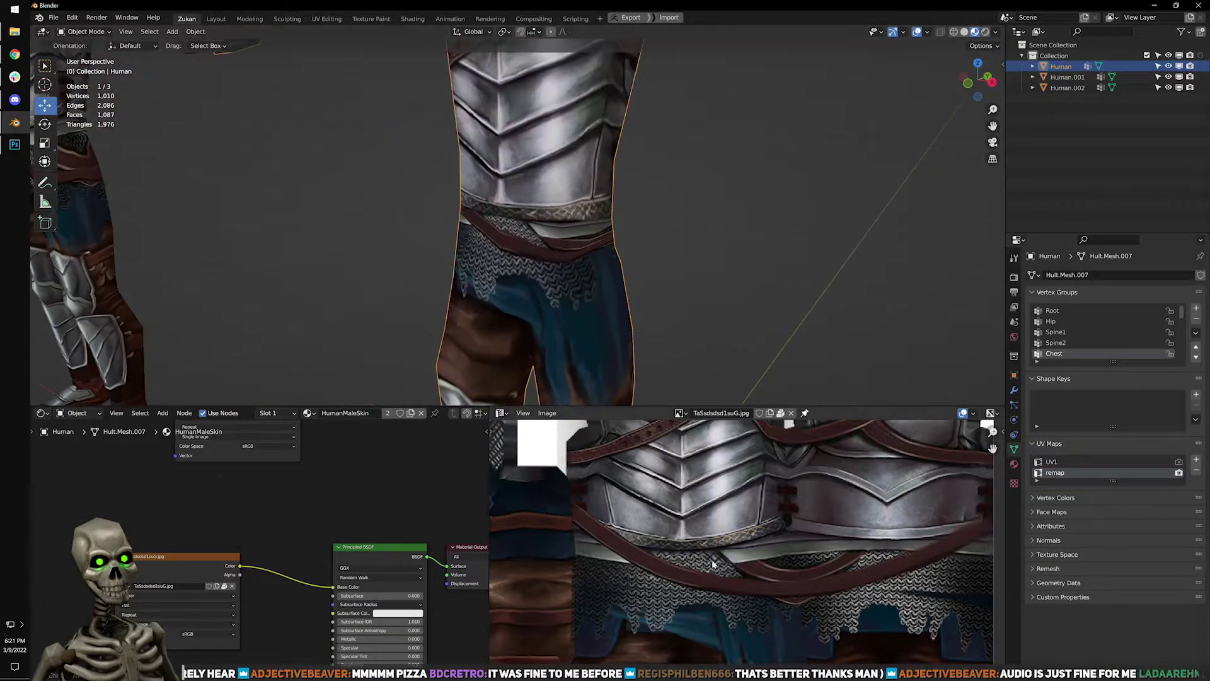
scroll(760, 578, up, 4)
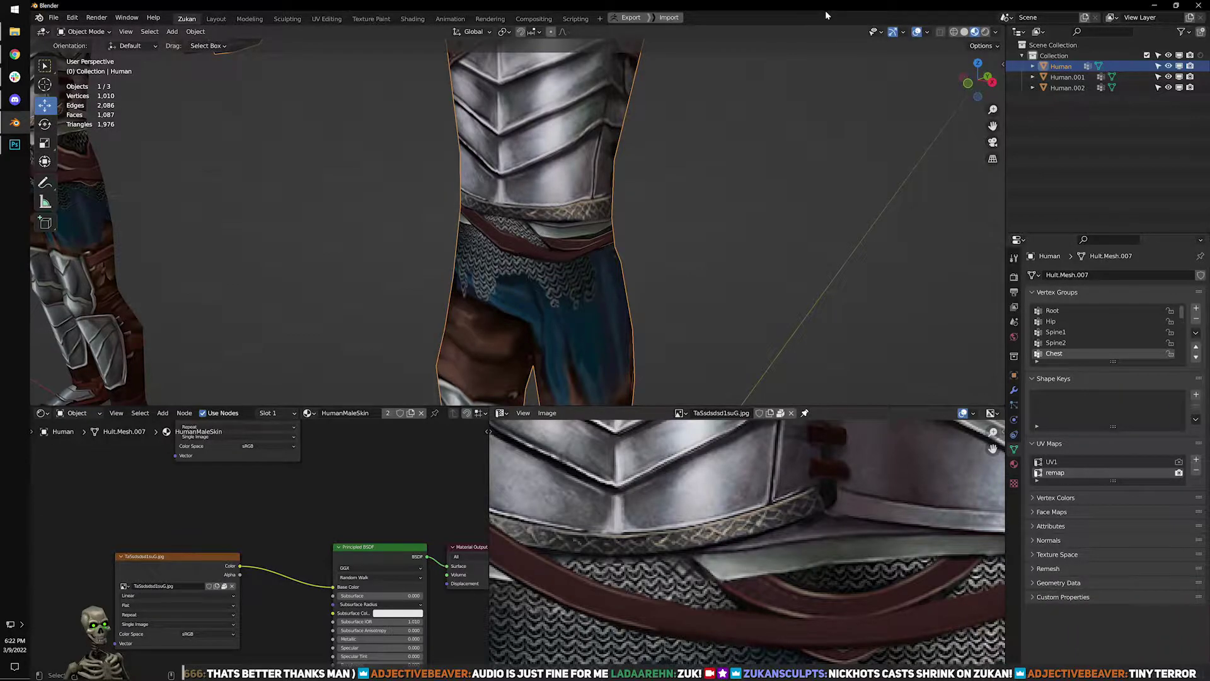
scroll(725, 183, down, 1)
shift+middle_drag(725, 178, 717, 241)
scroll(714, 265, up, 3)
scroll(716, 267, down, 1)
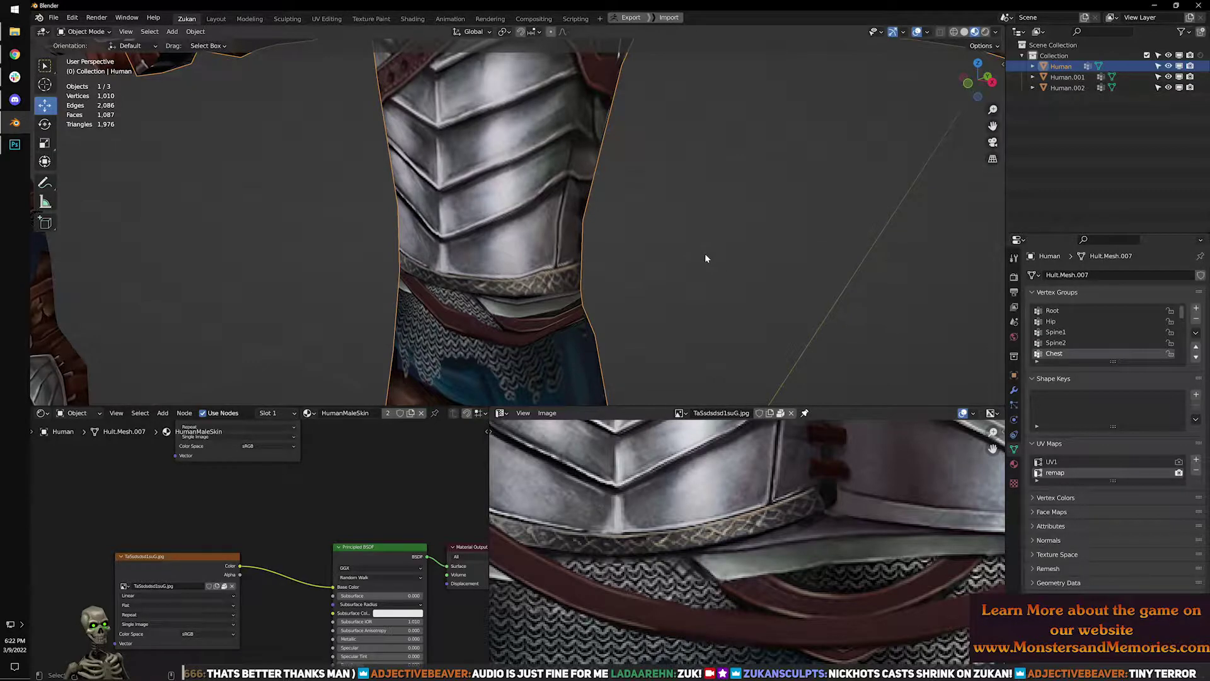
scroll(660, 233, up, 1)
Move the two inner waist vertices of the trouser island down about 0.0055 along Y.
key(Tab)
key(ctrl+space)
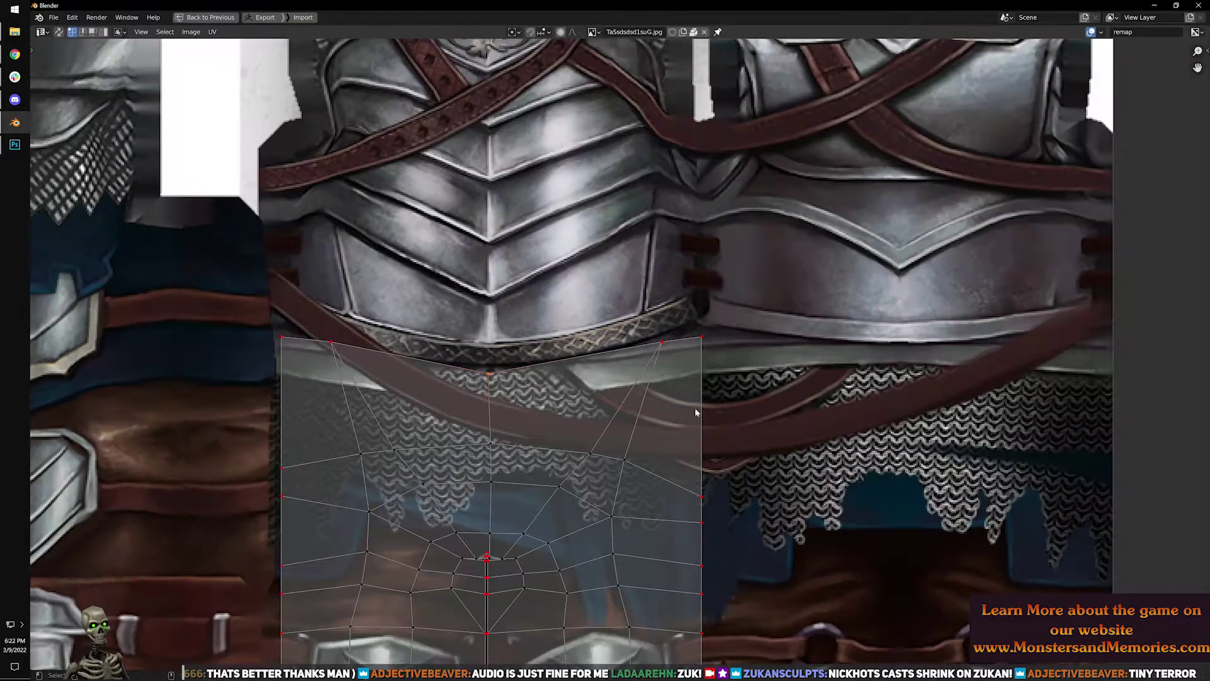
scroll(692, 418, down, 1)
middle_drag(504, 375, 529, 370)
scroll(529, 369, up, 4)
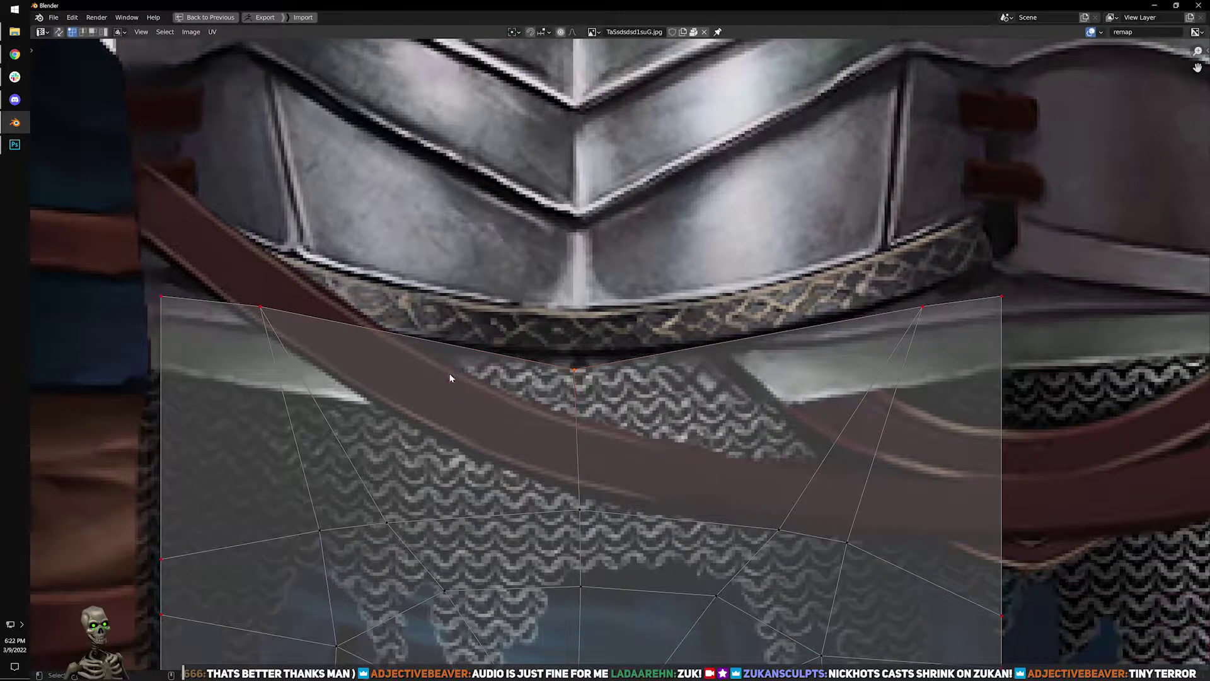
scroll(195, 379, down, 2)
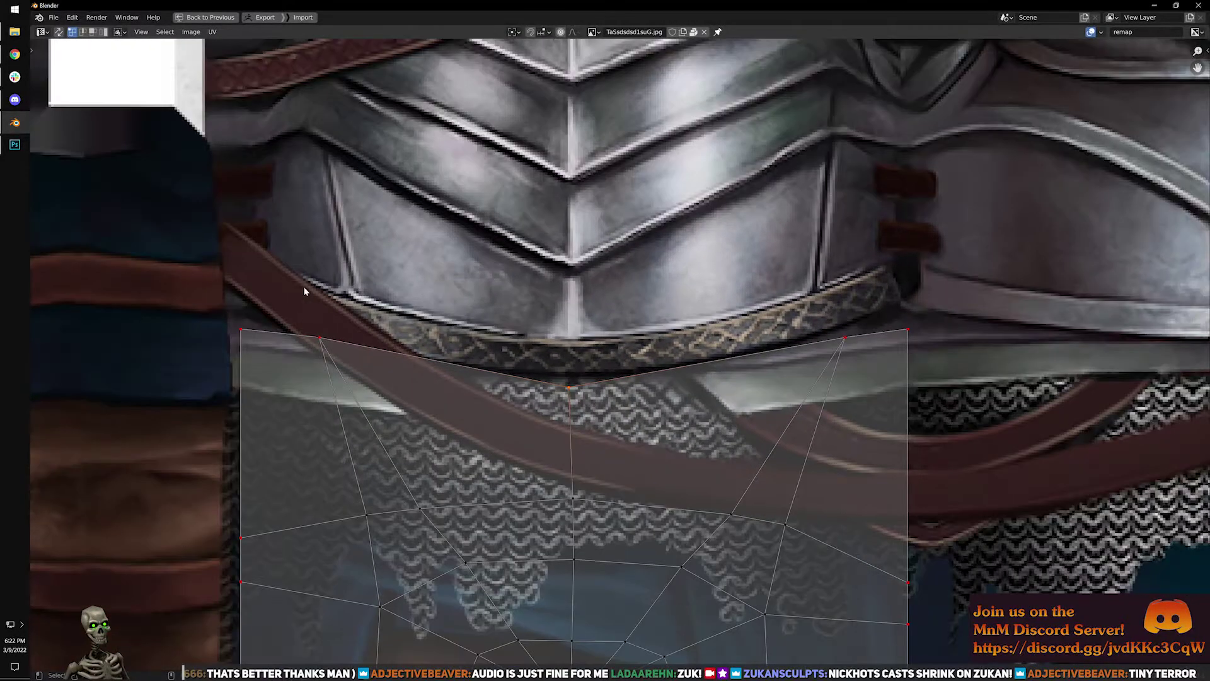
key(g)
key(y)
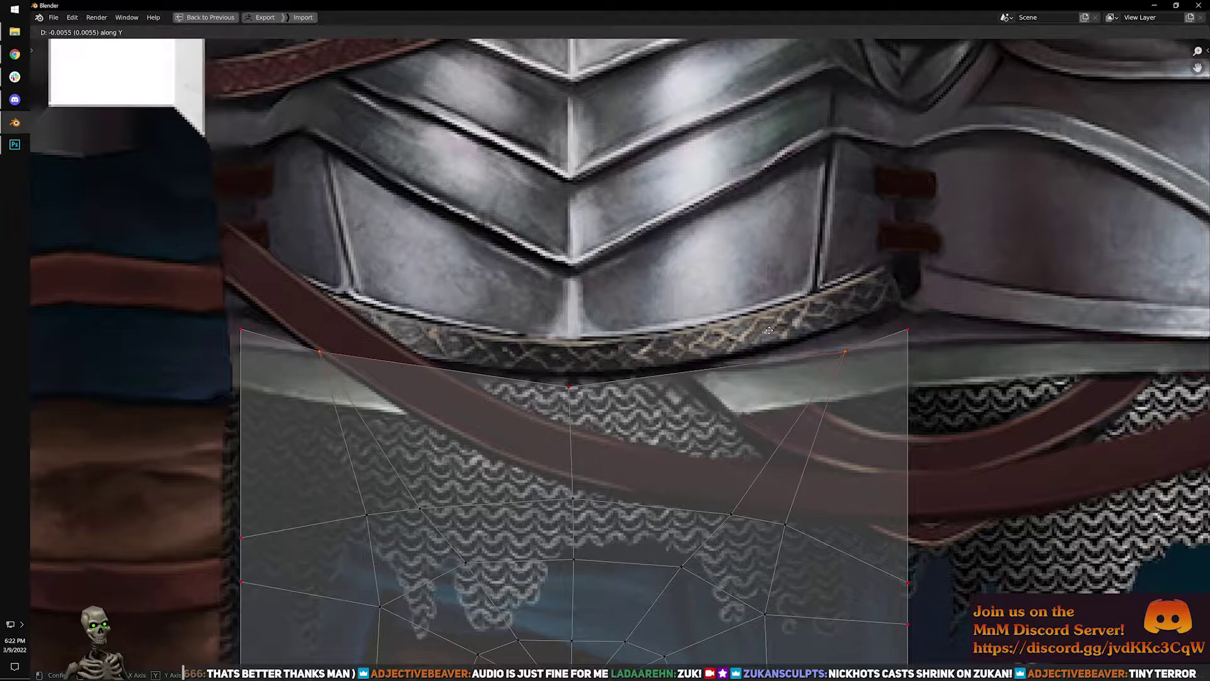
click(832, 394)
Move the two outer corner vertices of the waist edge slightly down to smooth the waist curve.
drag(213, 260, 314, 383)
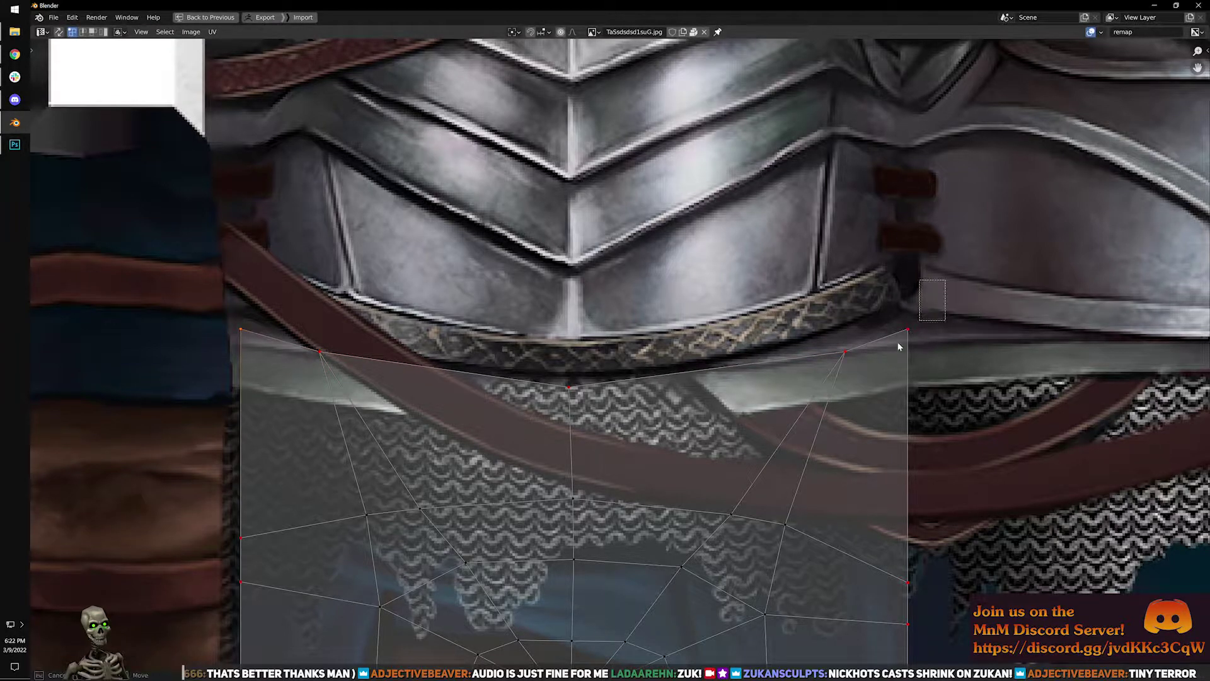
key(g)
click(892, 370)
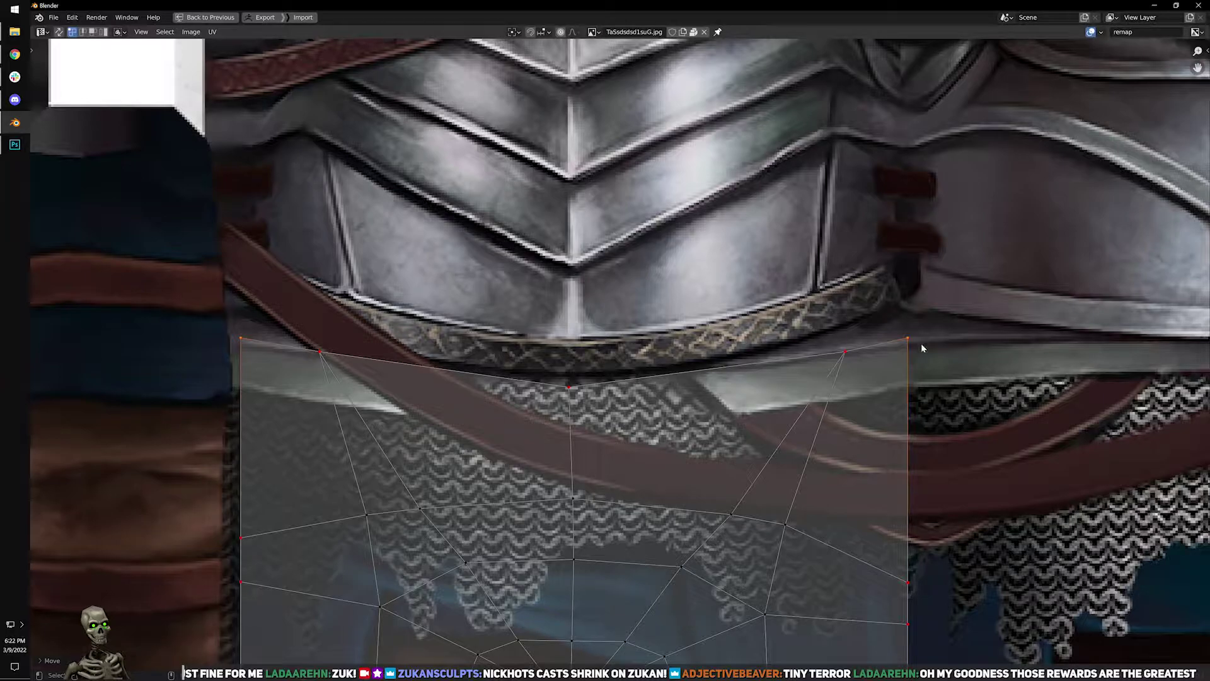
Align the centre column vertices of the front trouser island, from the belt down to the crotch, into one straight vertical line.
scroll(748, 324, down, 3)
middle_drag(749, 325, 744, 257)
scroll(735, 427, up, 8)
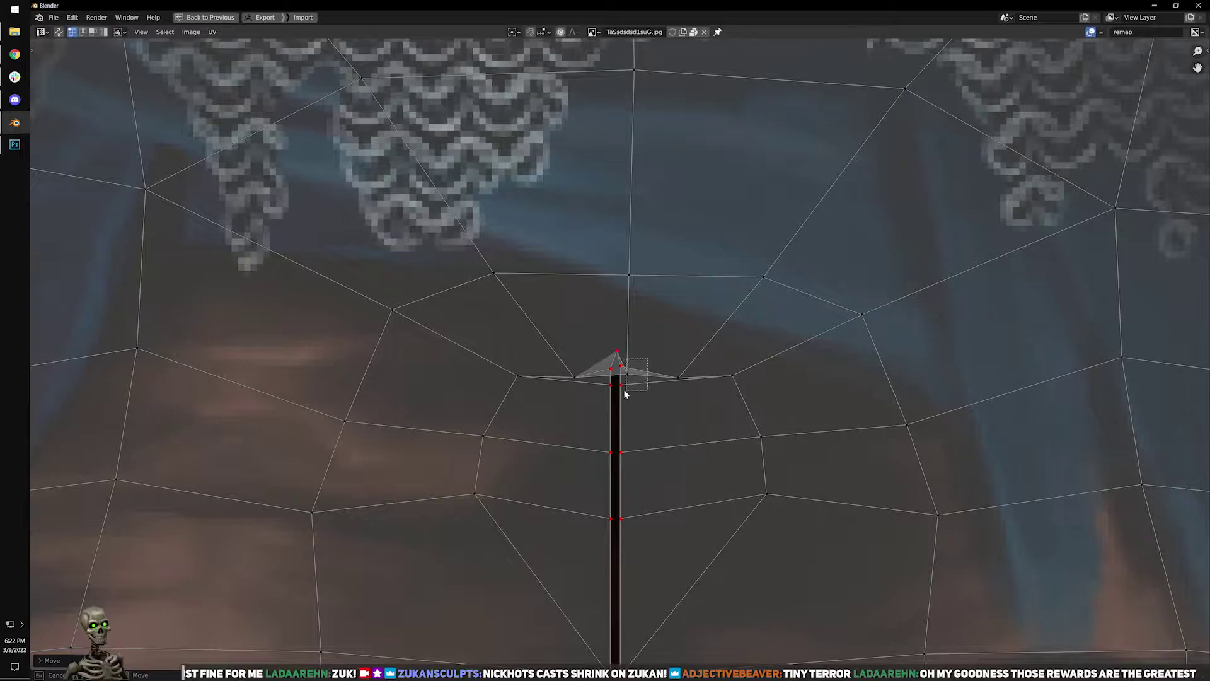
drag(648, 358, 642, 316)
drag(582, 220, 616, 381)
scroll(642, 313, down, 2)
scroll(616, 381, down, 3)
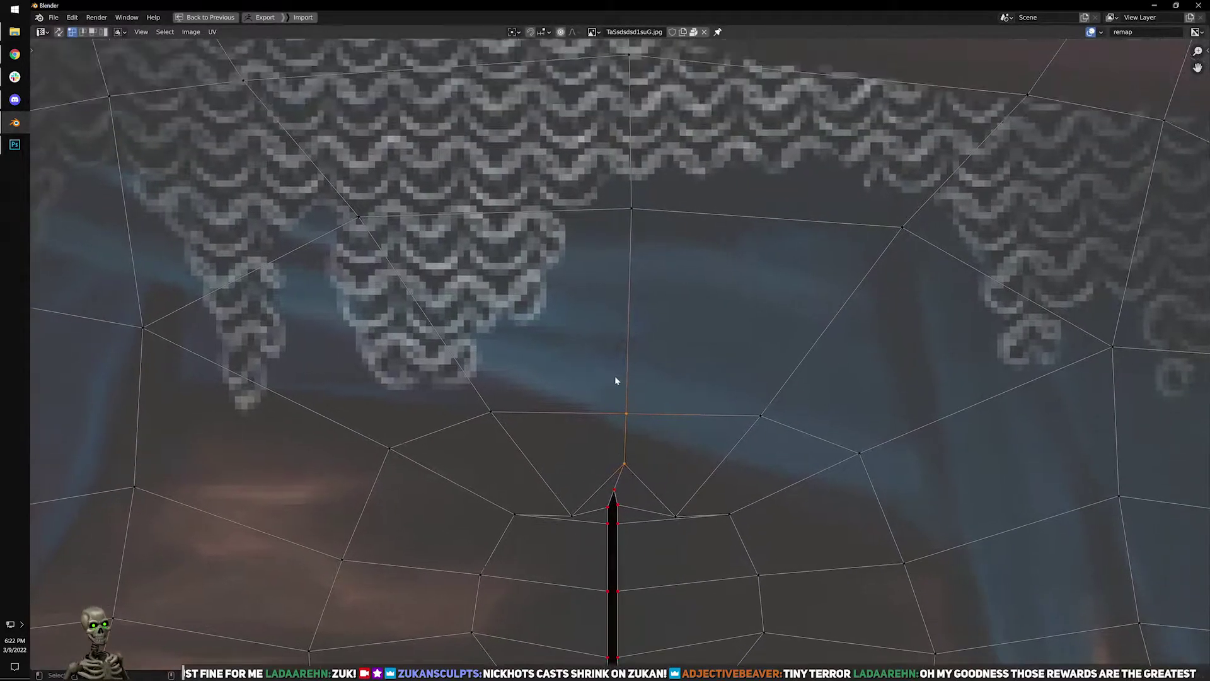
shift+drag(601, 174, 691, 393)
key(q)
key(q)
mouse_move(700, 333)
click(772, 367)
Shift the aligned centre column slightly along X to line up with the gap between the legs, and check the island.
key(g)
key(x)
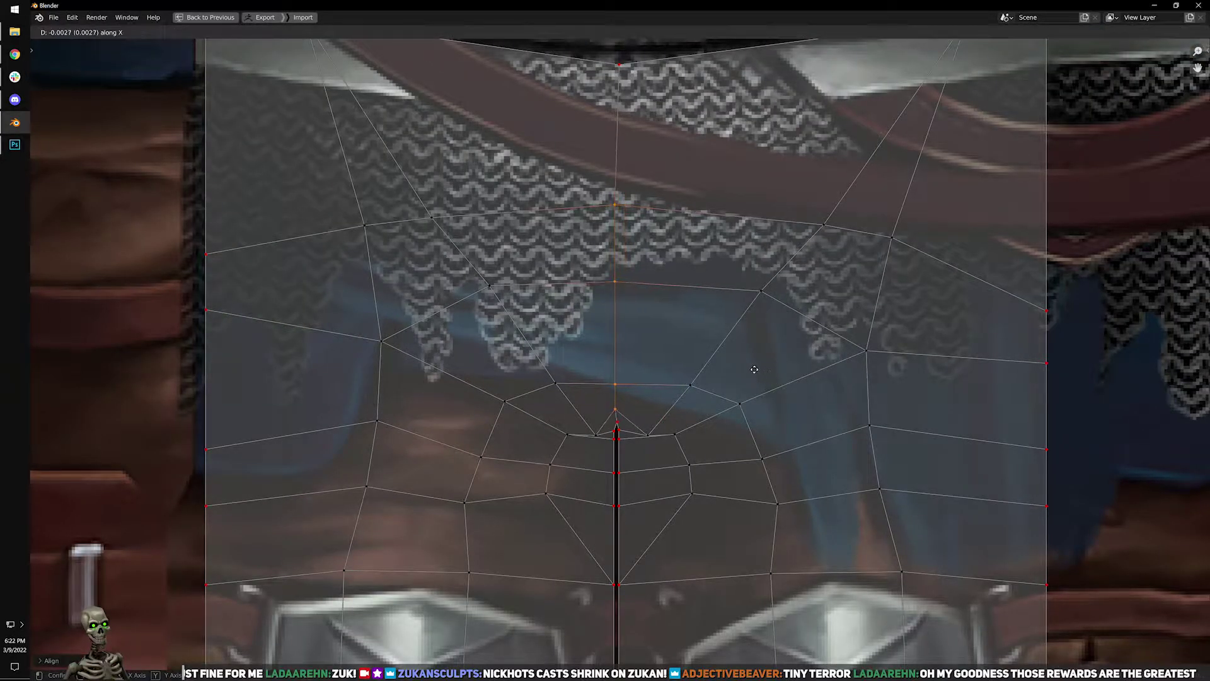
click(750, 369)
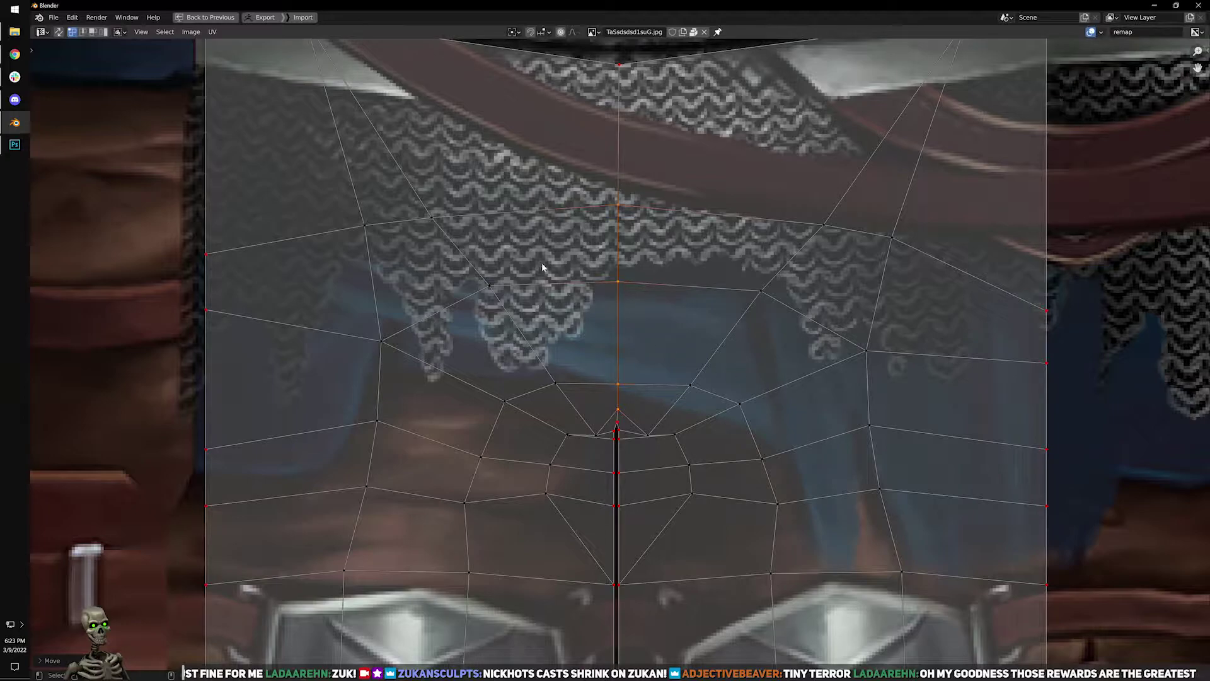
scroll(544, 274, down, 3)
middle_drag(691, 517, 678, 430)
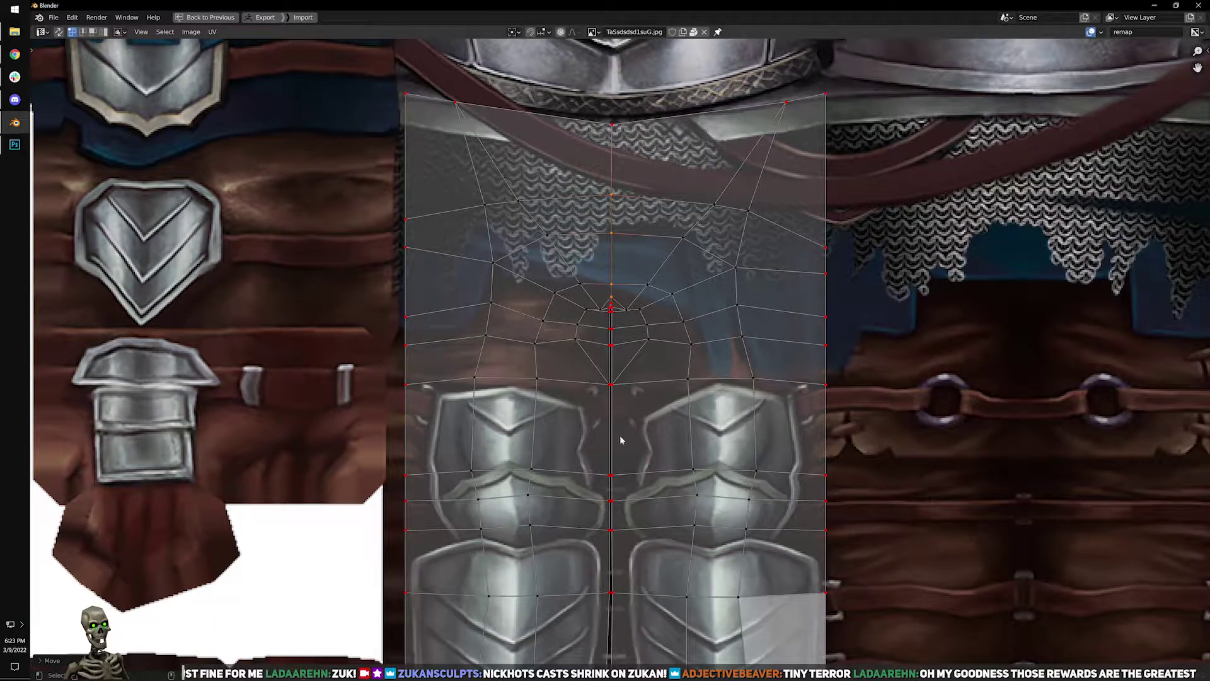
scroll(619, 453, up, 4)
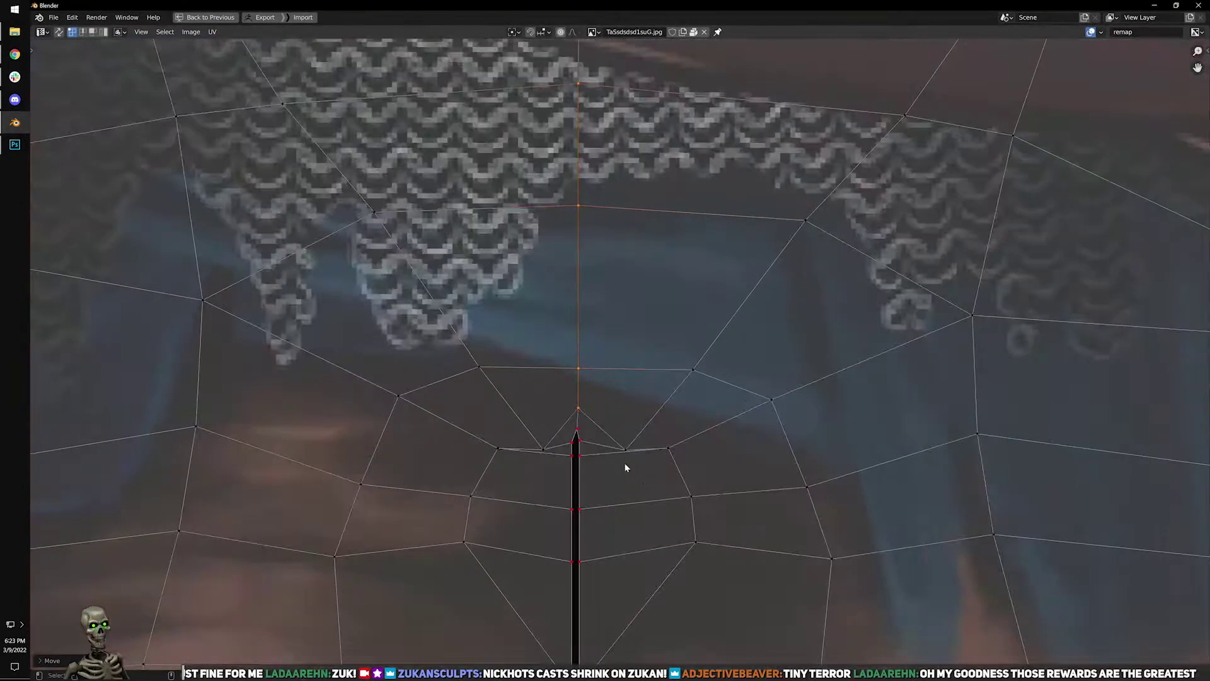
scroll(564, 480, down, 4)
scroll(578, 387, up, 5)
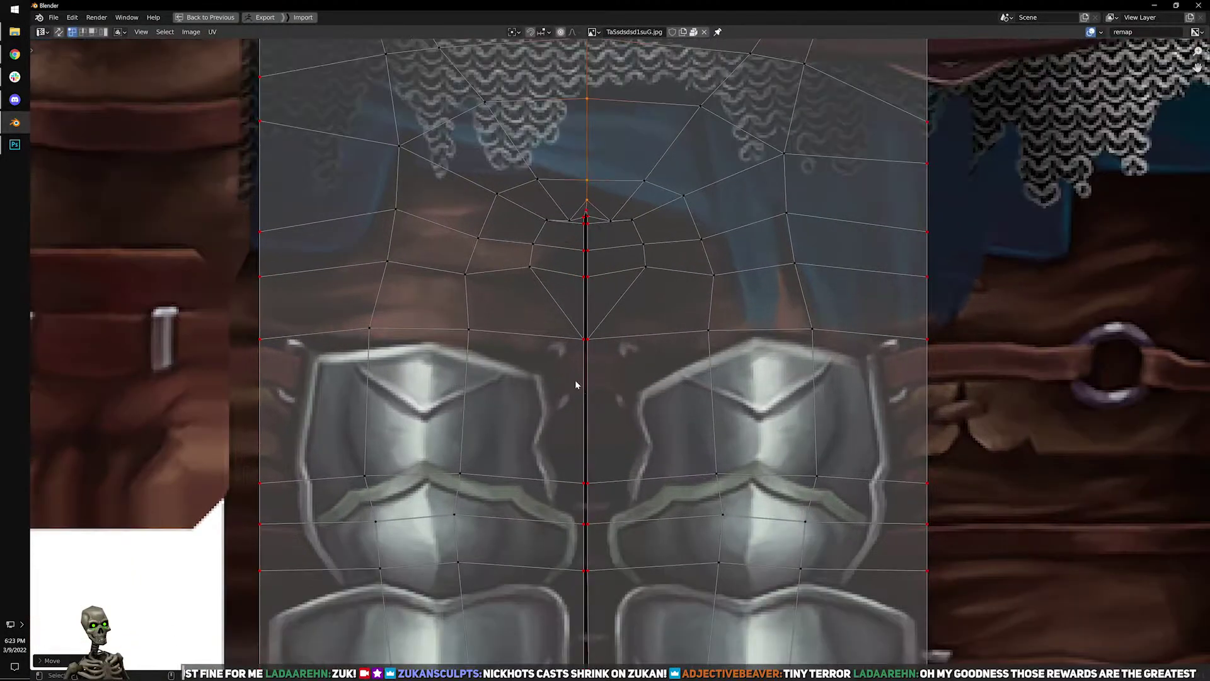
scroll(547, 493, down, 5)
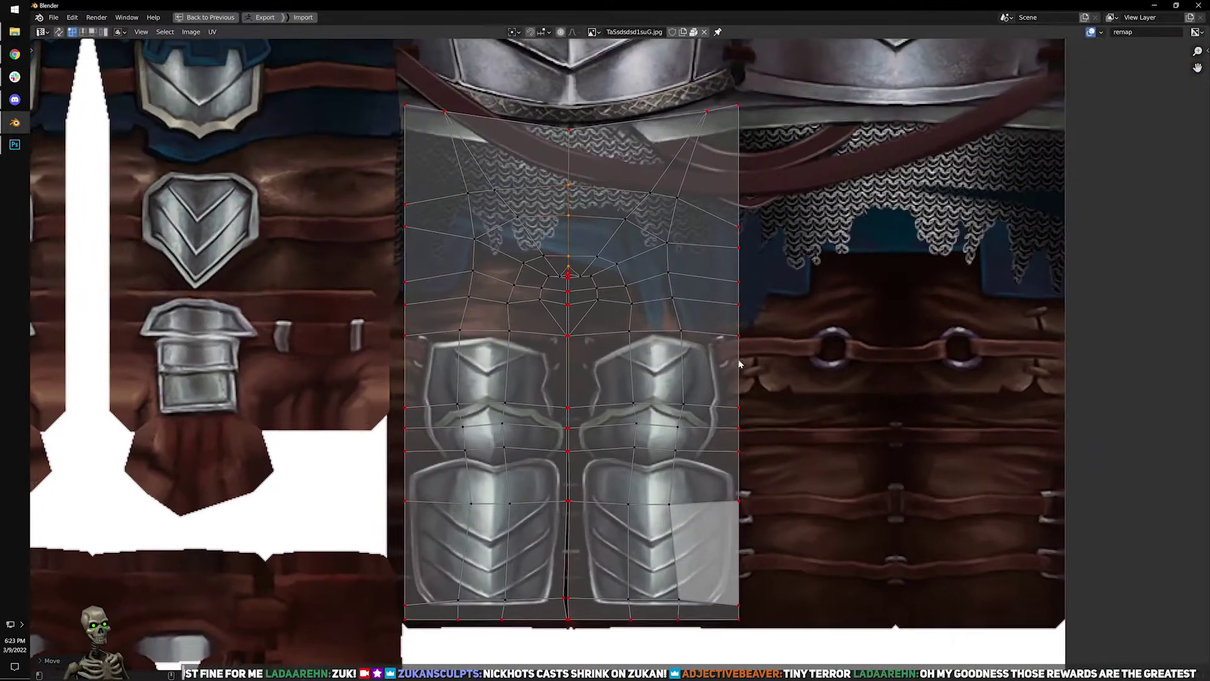
Select the rear trouser faces of Human up to their seams and examine their two UV islands over the painted texture.
key(ctrl+space)
middle_drag(662, 304, 438, 309)
shift+middle_drag(624, 362, 627, 262)
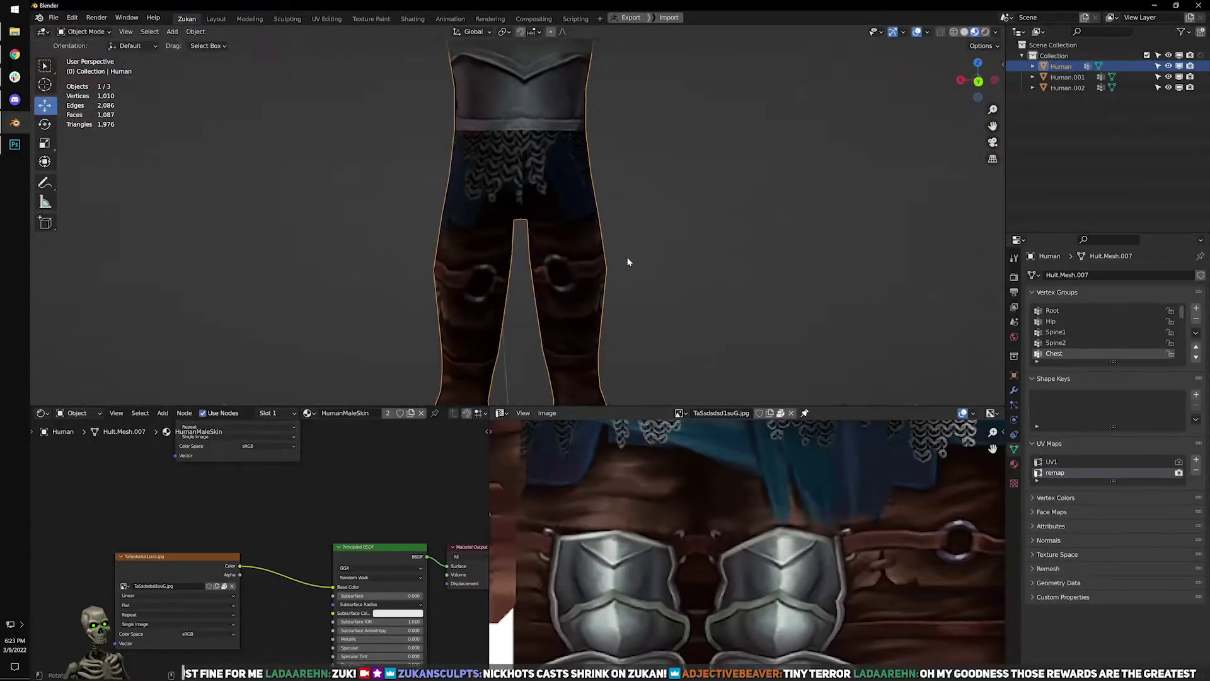
key(Tab)
click(483, 211)
key(l)
key(l)
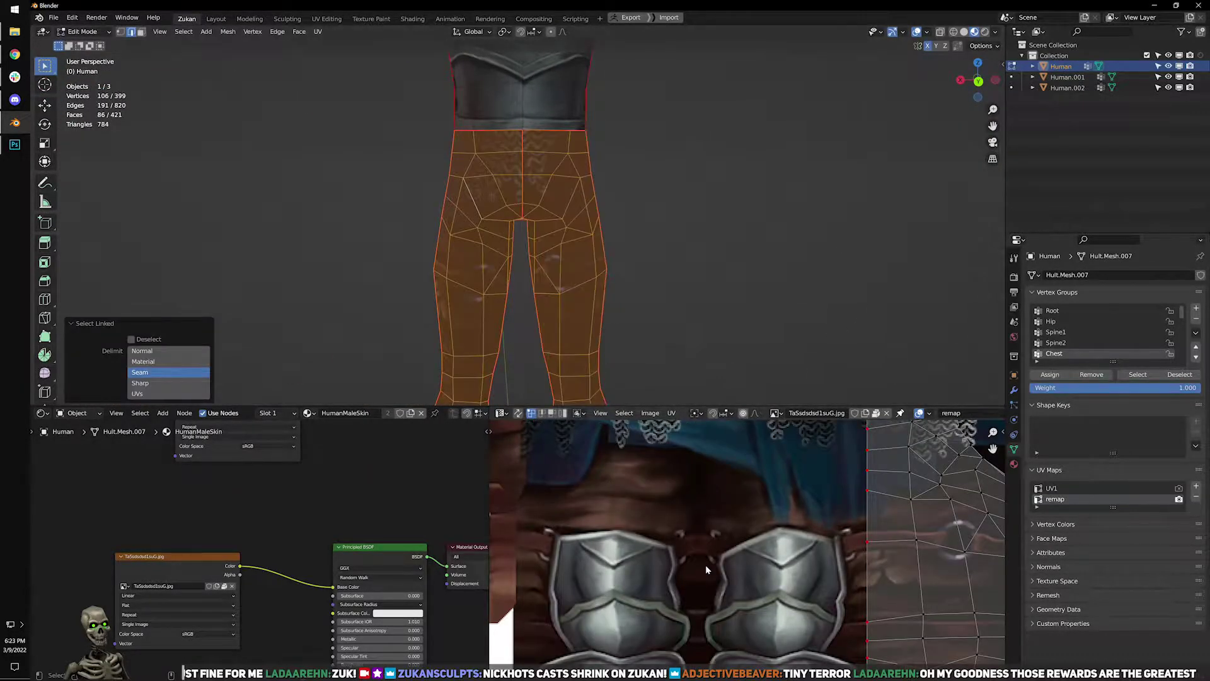
key(ctrl+space)
scroll(686, 360, up, 3)
scroll(686, 360, up, 5)
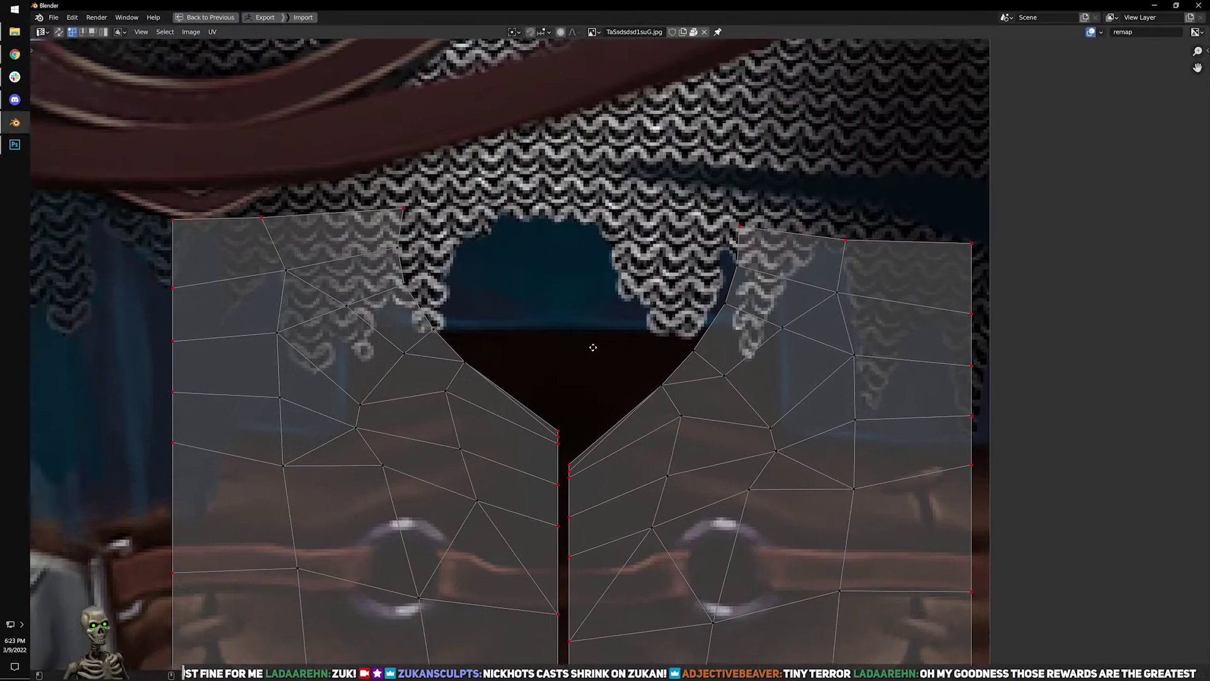
scroll(609, 354, down, 4)
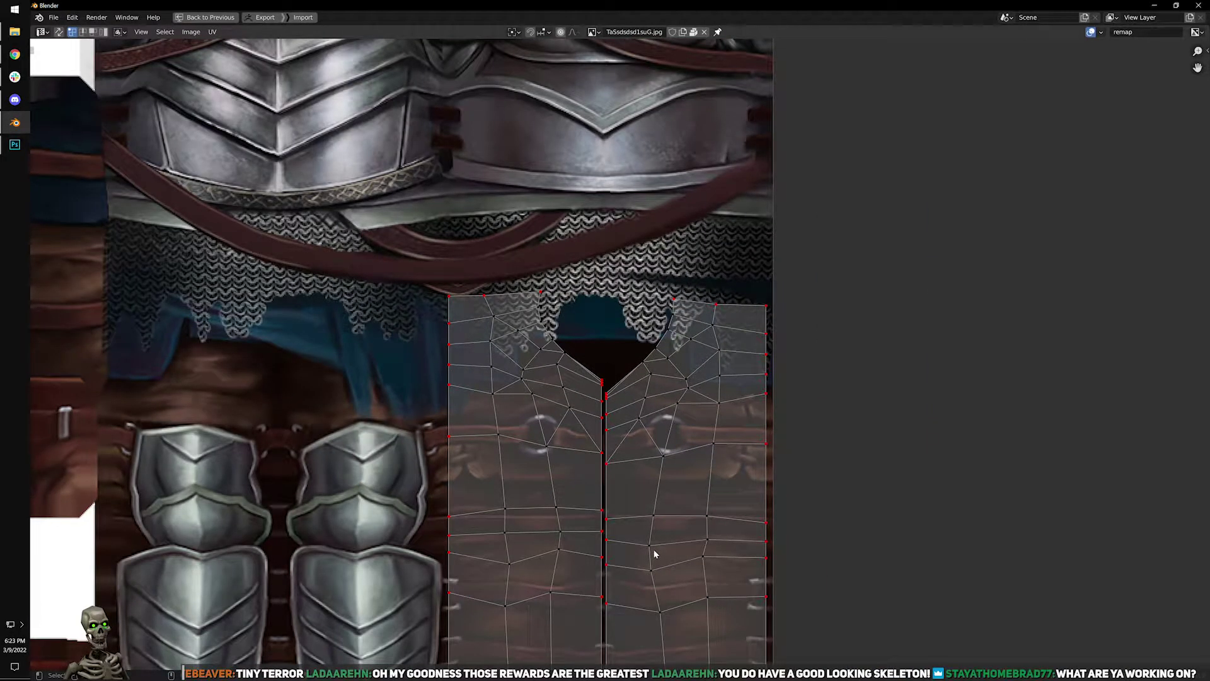
scroll(653, 550, down, 1)
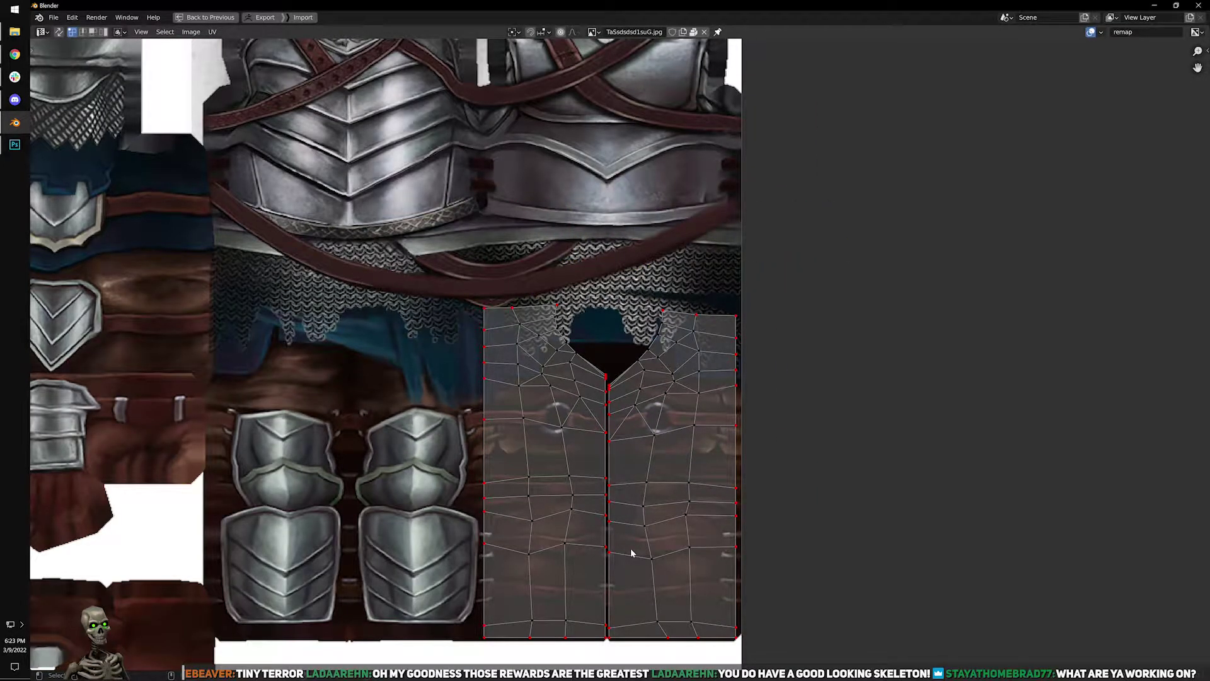
Examine the whole textured Human model in Object Mode beside the neighbouring reference model.
key(ctrl+space)
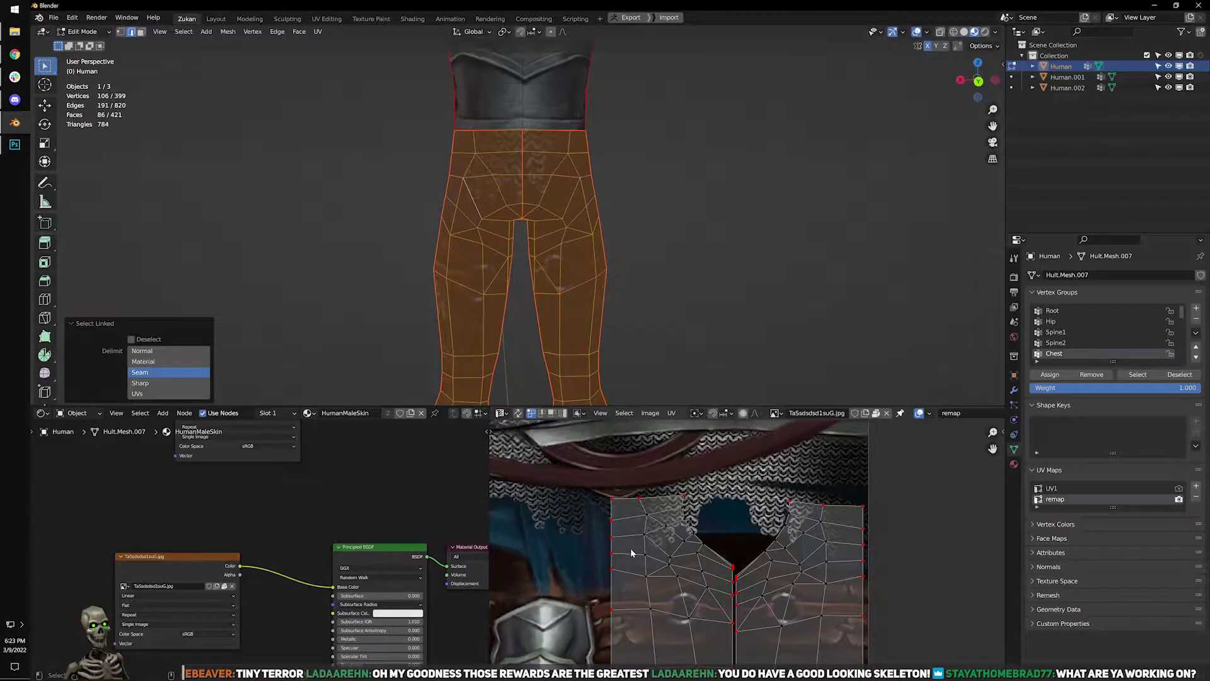
key(Tab)
key(KP_Decimal)
middle_drag(303, 230, 581, 249)
middle_drag(514, 220, 607, 235)
scroll(697, 245, down, 1)
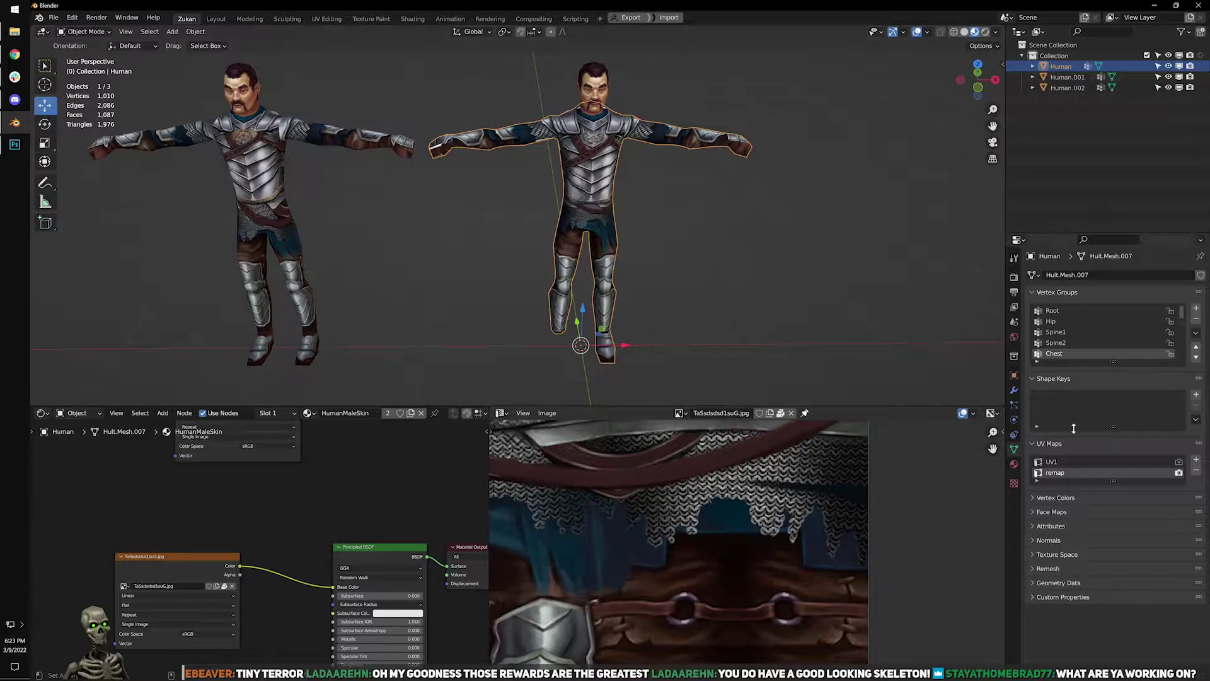
Examine the full layout of the TaSsdsdsd1suG.jpg armour texture in a maximised view.
key(ctrl+space)
scroll(630, 431, down, 7)
middle_drag(631, 431, 741, 435)
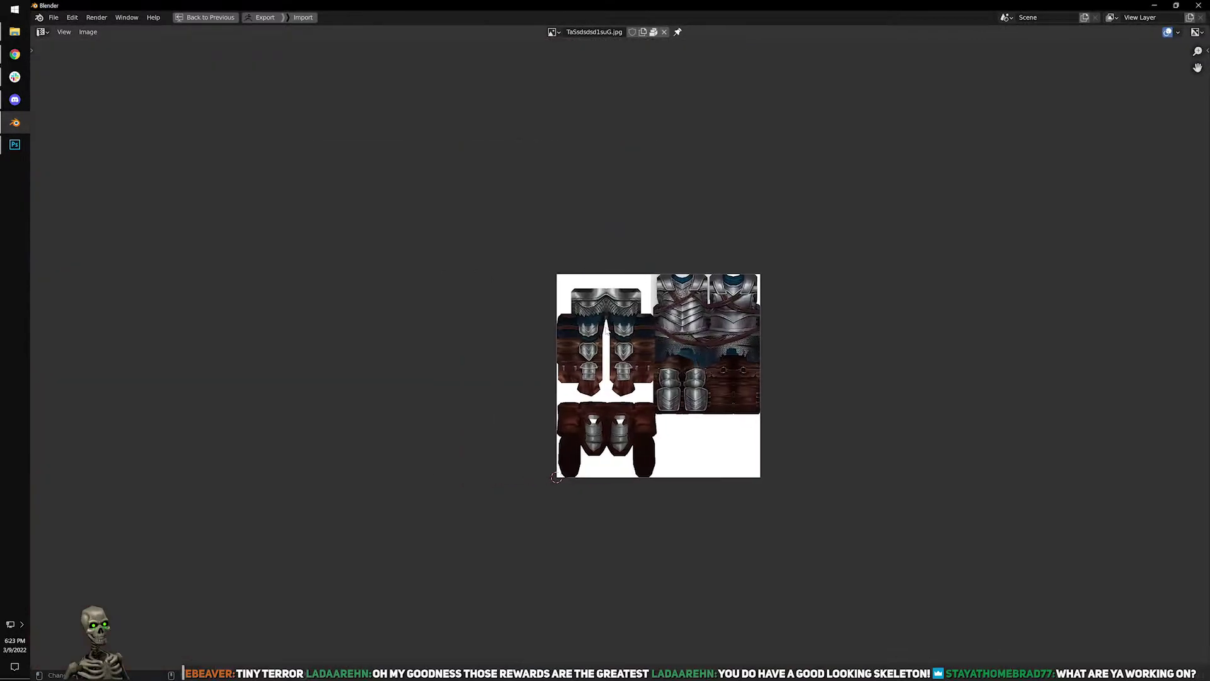
scroll(621, 355, up, 3)
middle_drag(609, 320, 575, 294)
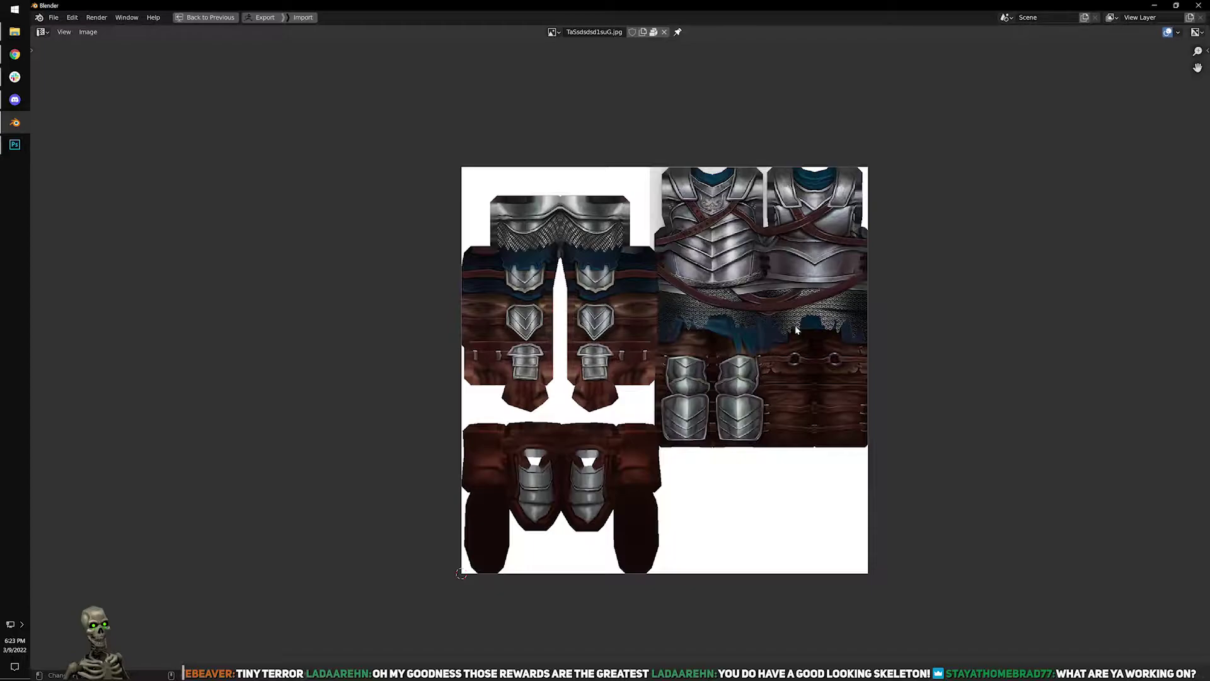
scroll(798, 325, up, 2)
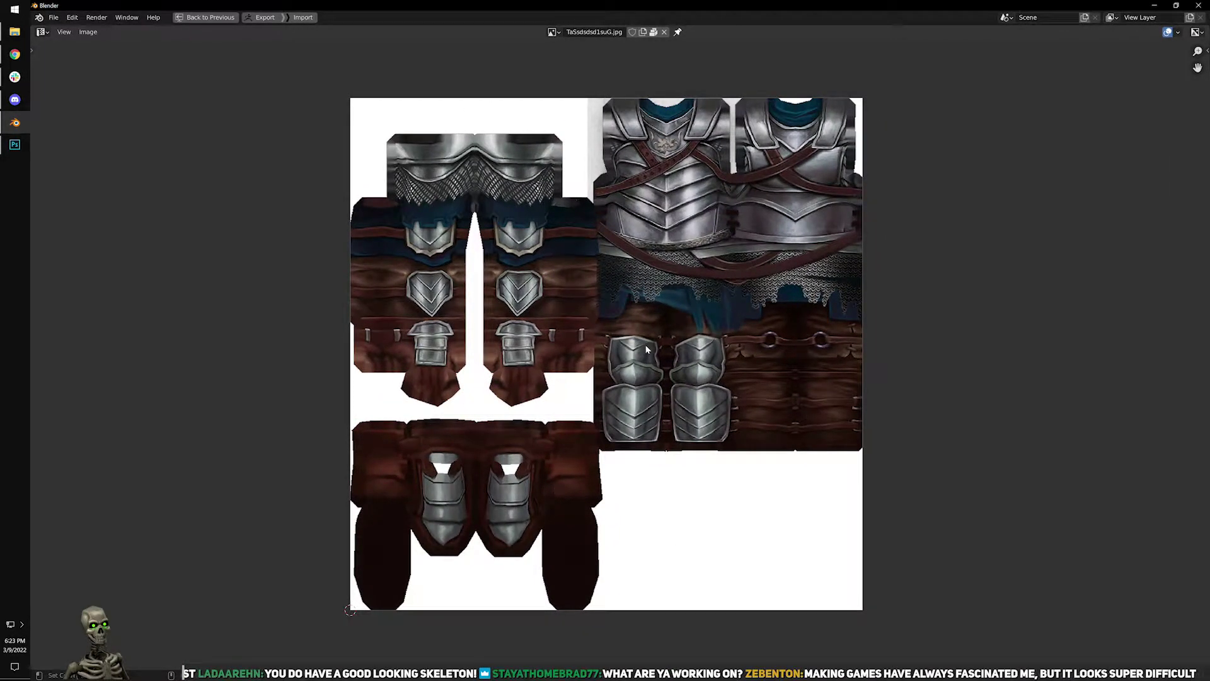
key(ctrl+space)
Select Human.001 and show the Hult_3.0_Armor1.png texture in the image editor to examine its layout.
click(235, 131)
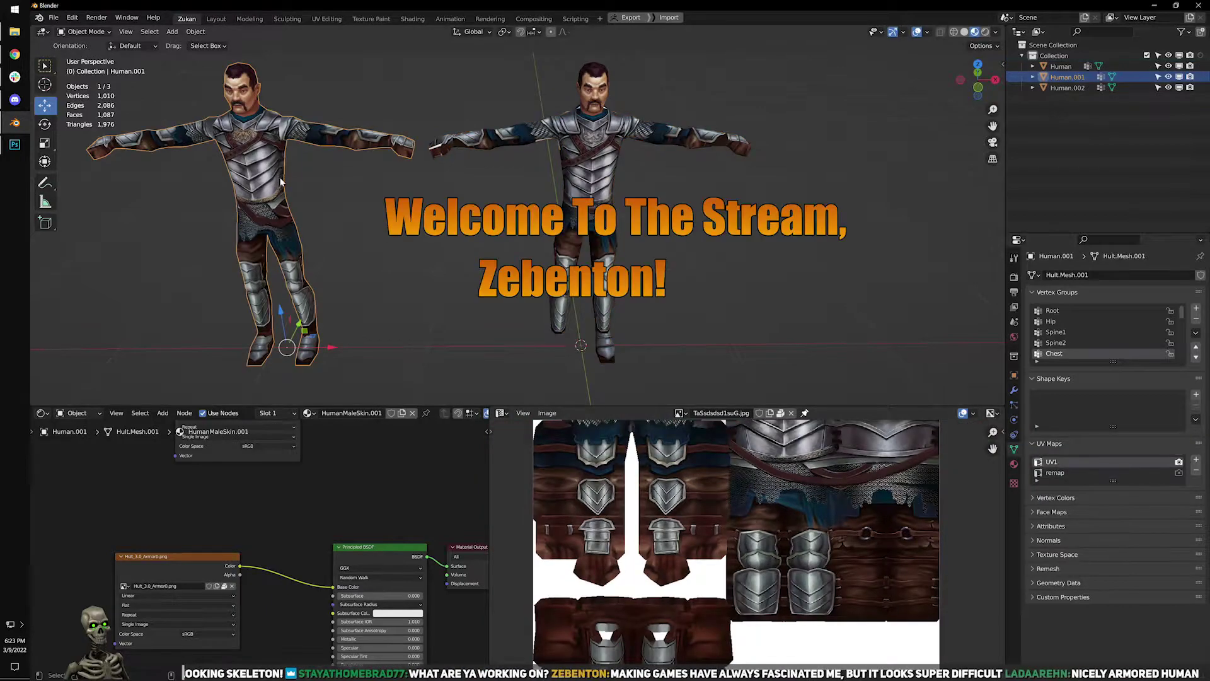
key(Tab)
key(Tab)
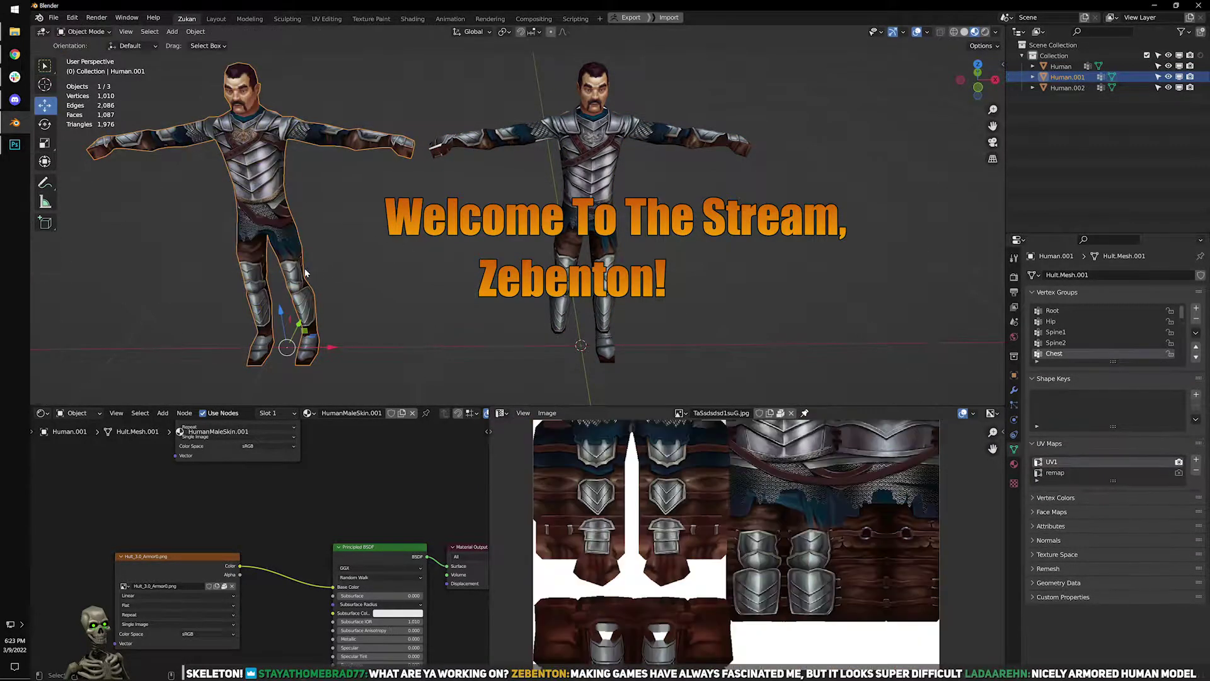
shift+middle_drag(535, 382, 675, 428)
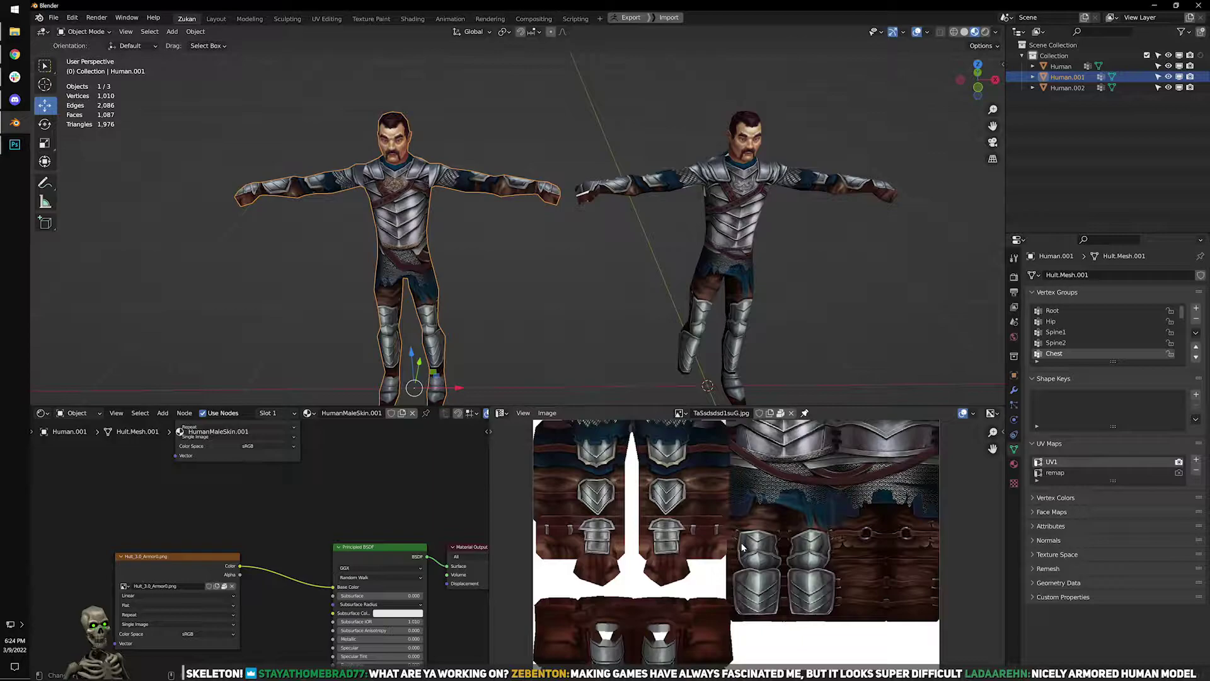
click(679, 413)
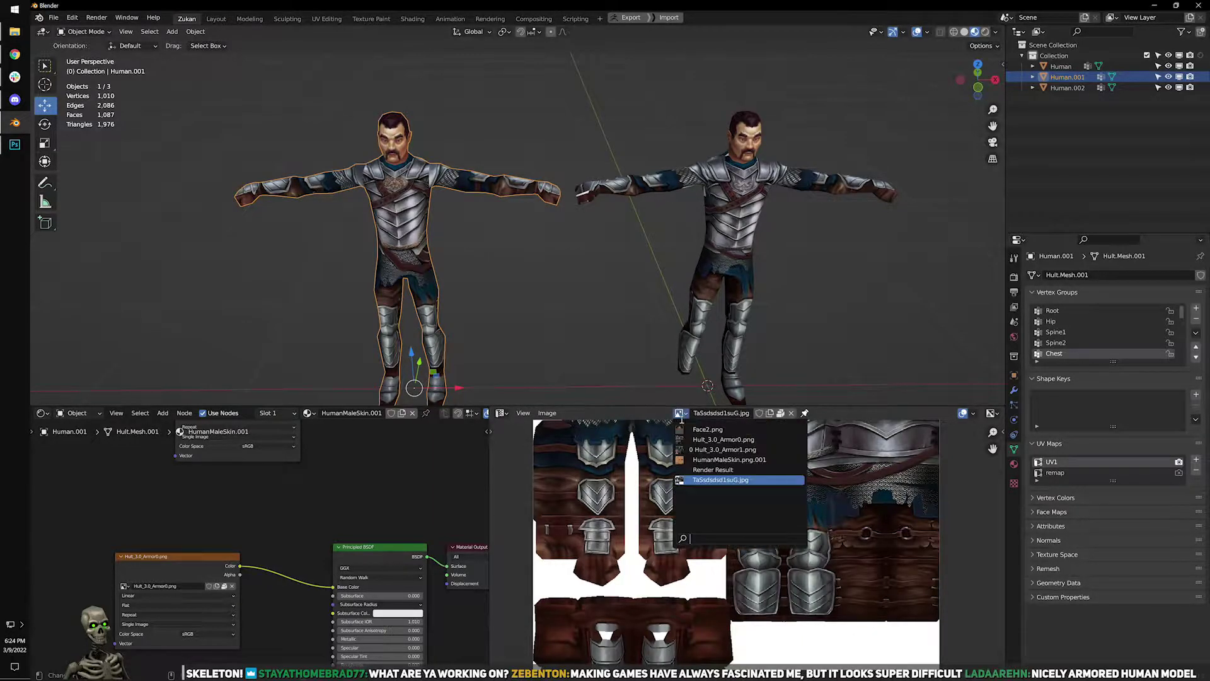
click(747, 451)
scroll(754, 532, down, 3)
key(ctrl+space)
scroll(740, 500, up, 4)
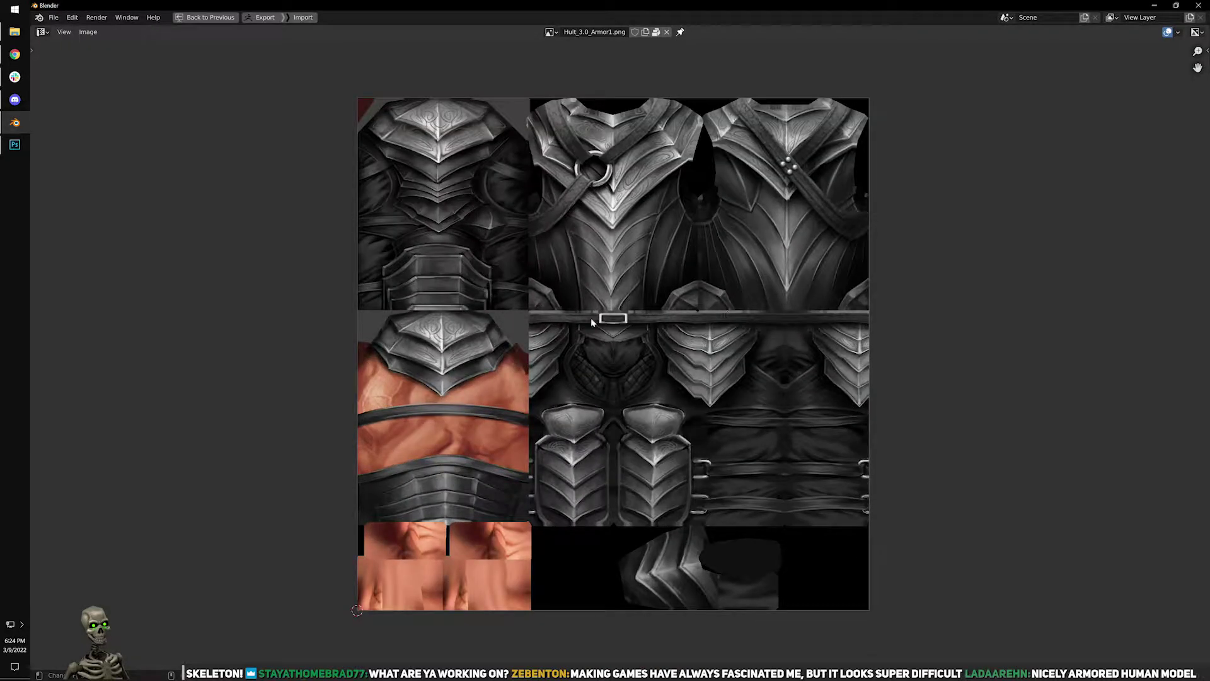
key(ctrl+space)
Select only the faces of Human.001 that use the HumanMaleSkin.001 material and examine their UV layout over the dark armour texture.
key(Tab)
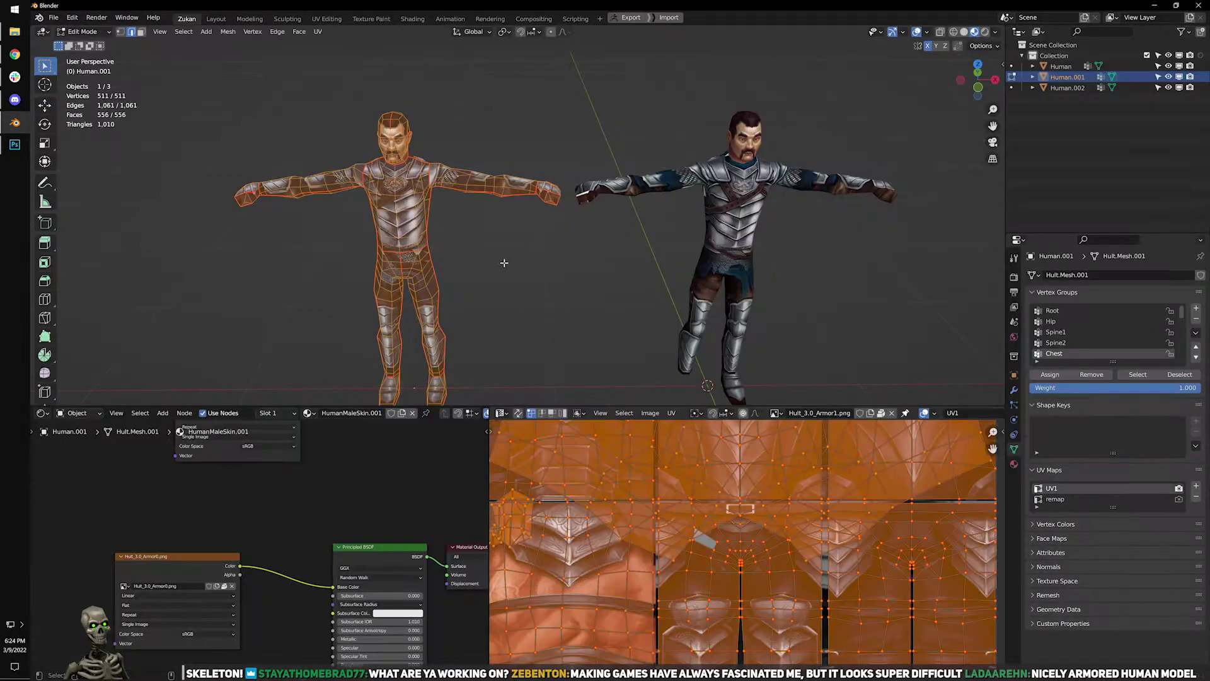
key(alt+a)
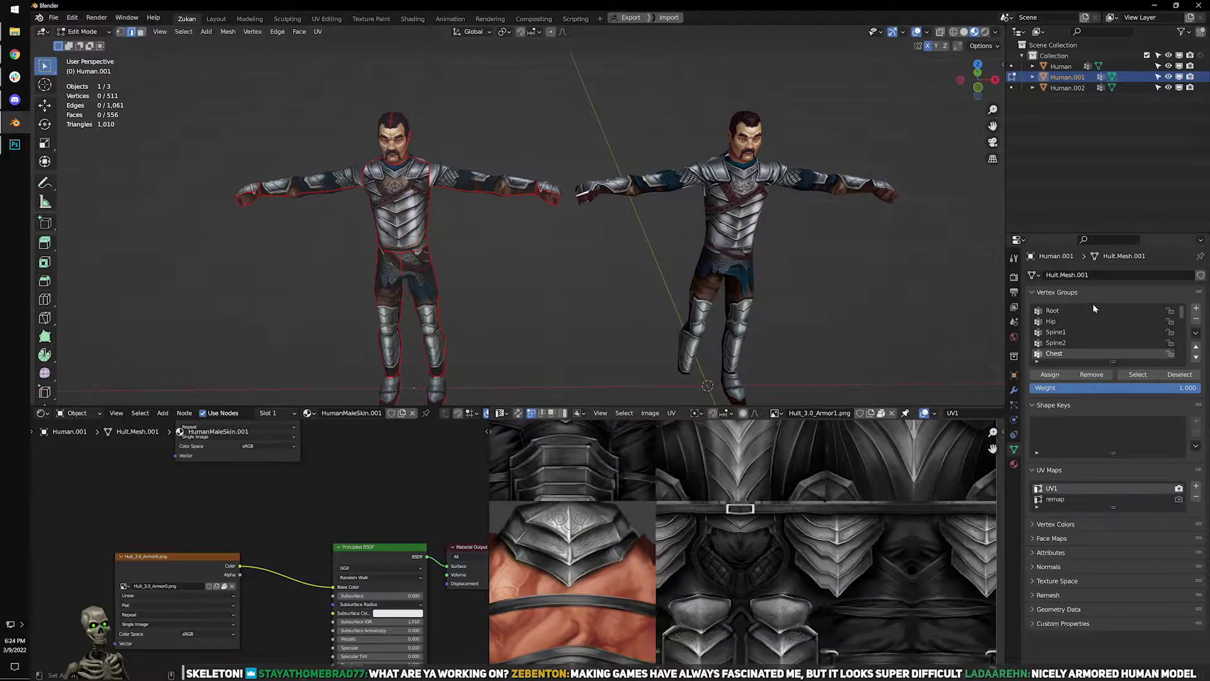
click(1015, 464)
click(1115, 337)
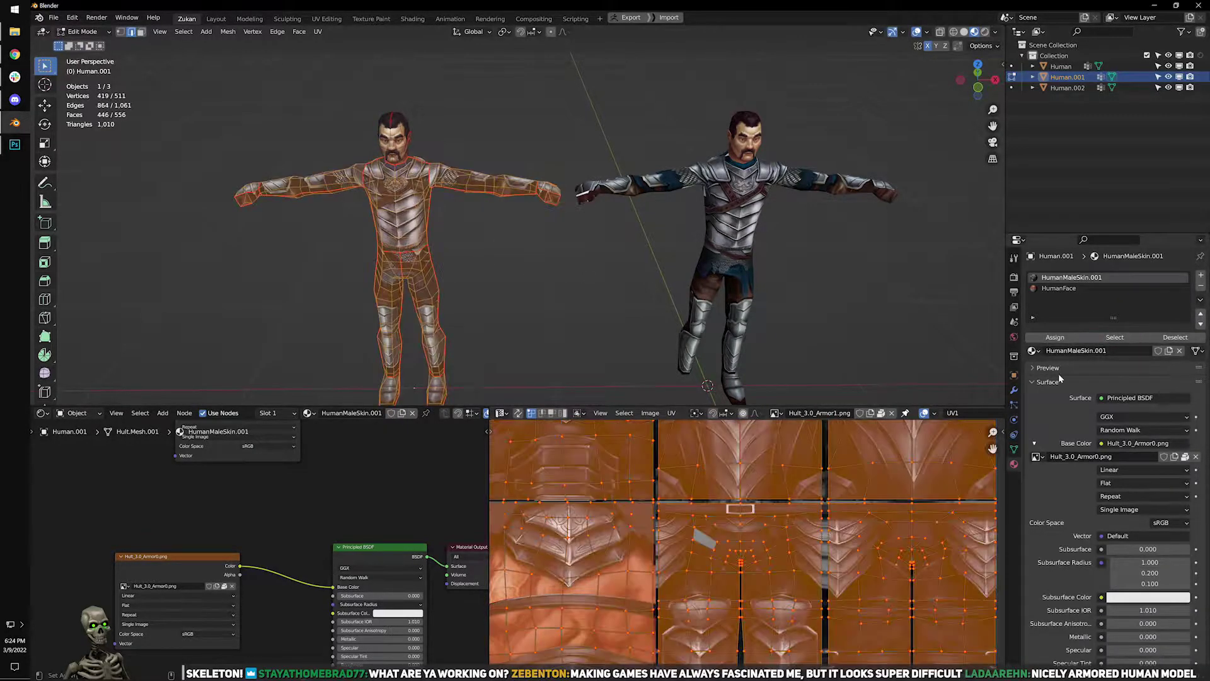
key(ctrl+space)
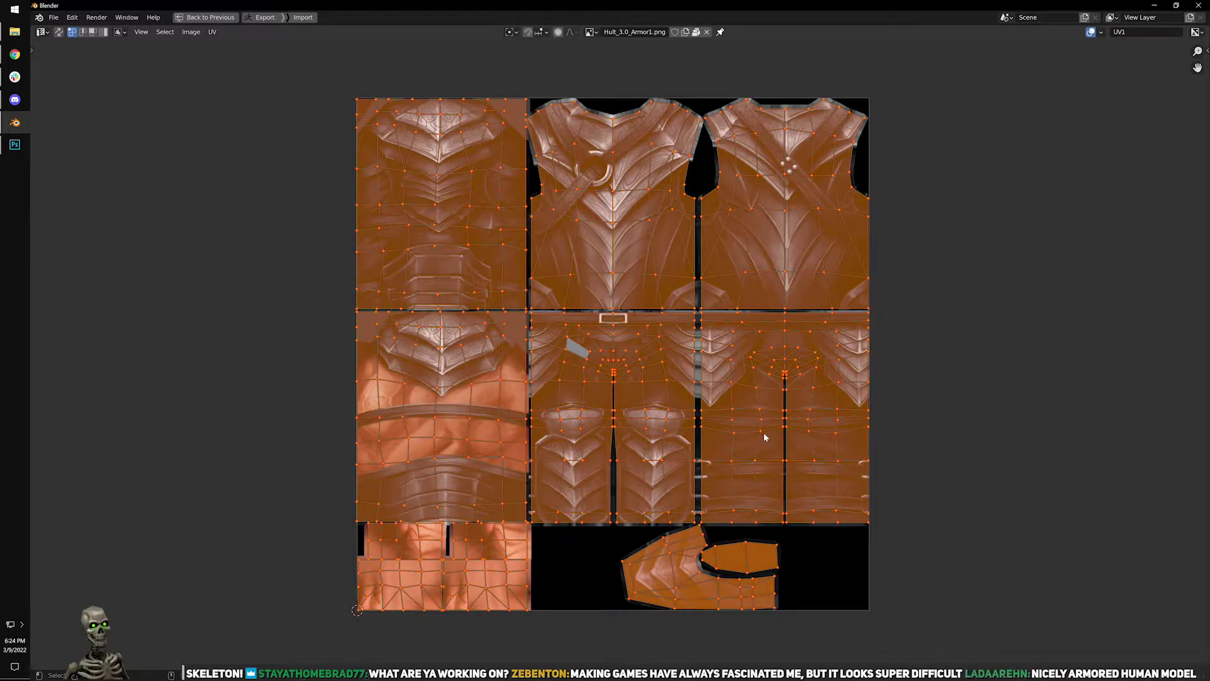
scroll(765, 437, up, 1)
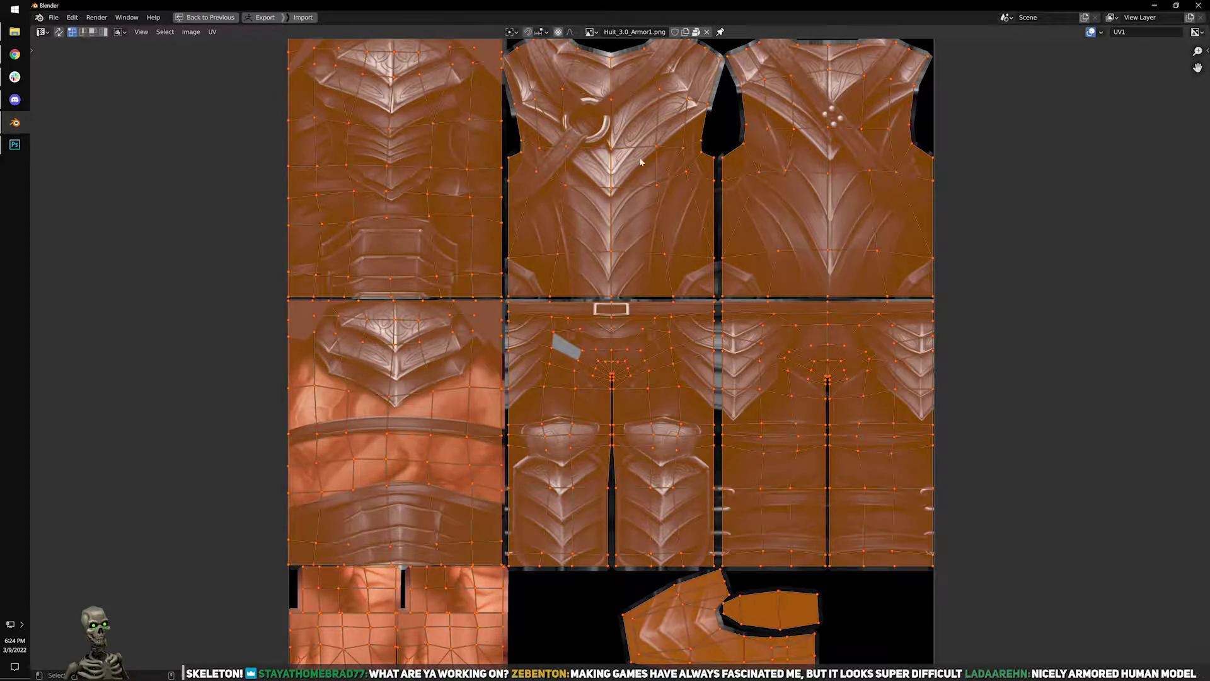
Return to Object Mode, show TaSsdsdsd1suG.jpg in the image editor again, and review its layout.
key(ctrl+space)
key(Tab)
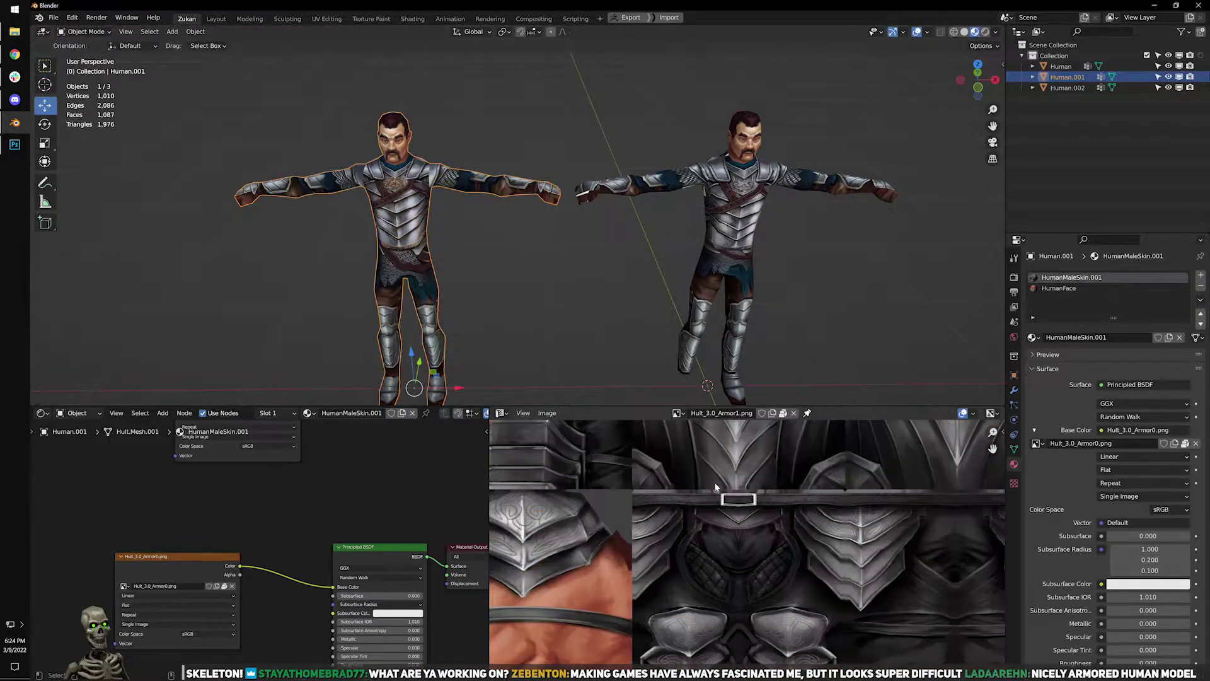
scroll(708, 447, down, 4)
click(678, 414)
click(706, 481)
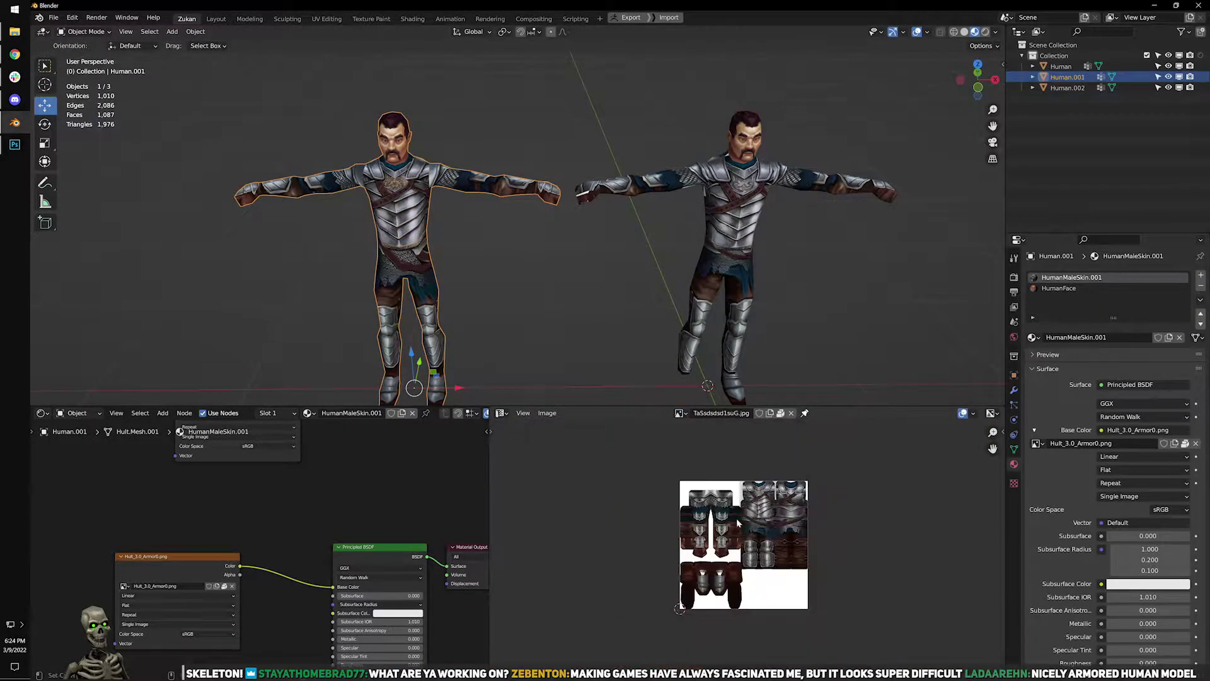
key(ctrl+space)
scroll(718, 475, up, 1)
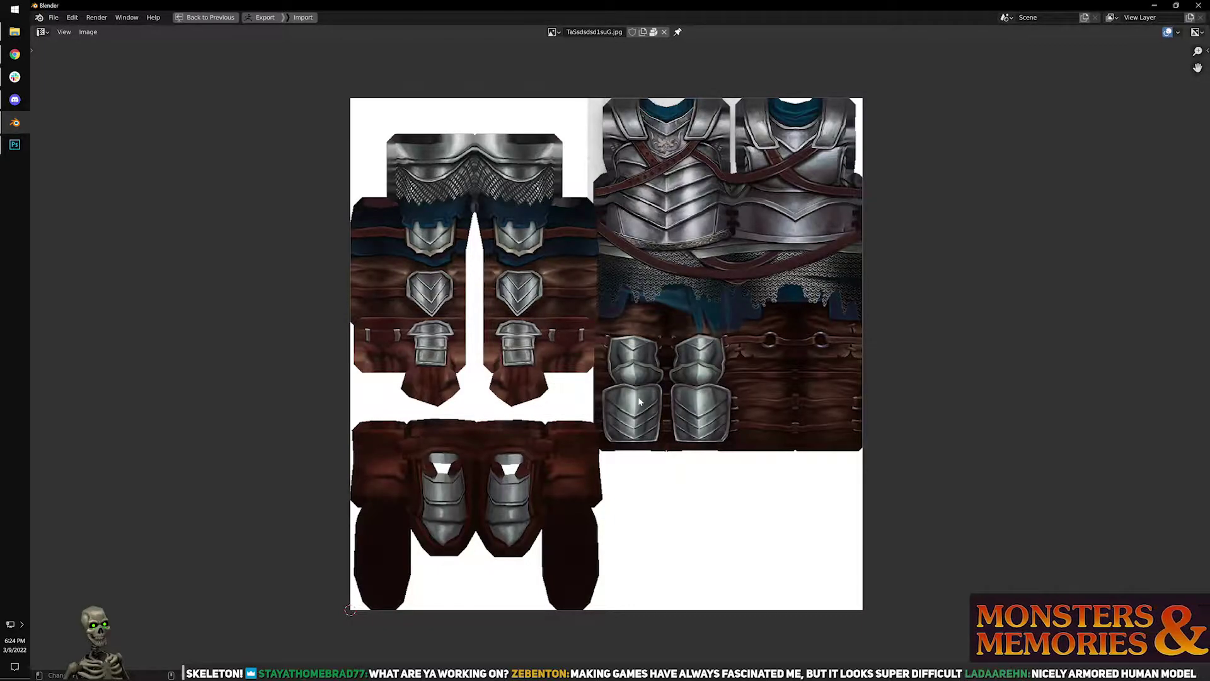
scroll(686, 456, down, 1)
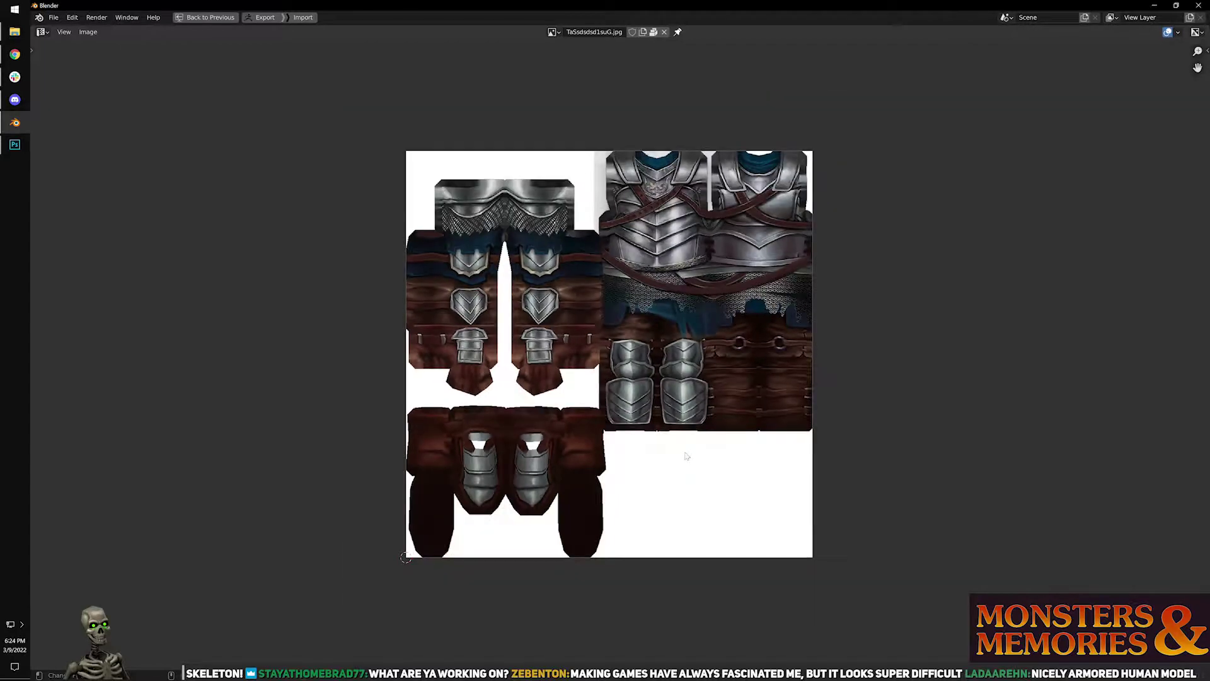
Compare the armour on Human.001 with the remapped Human model up close, ending with Human selected.
key(ctrl+space)
shift+middle_drag(800, 257, 502, 121)
scroll(502, 121, up, 3)
shift+middle_drag(243, 161, 711, 221)
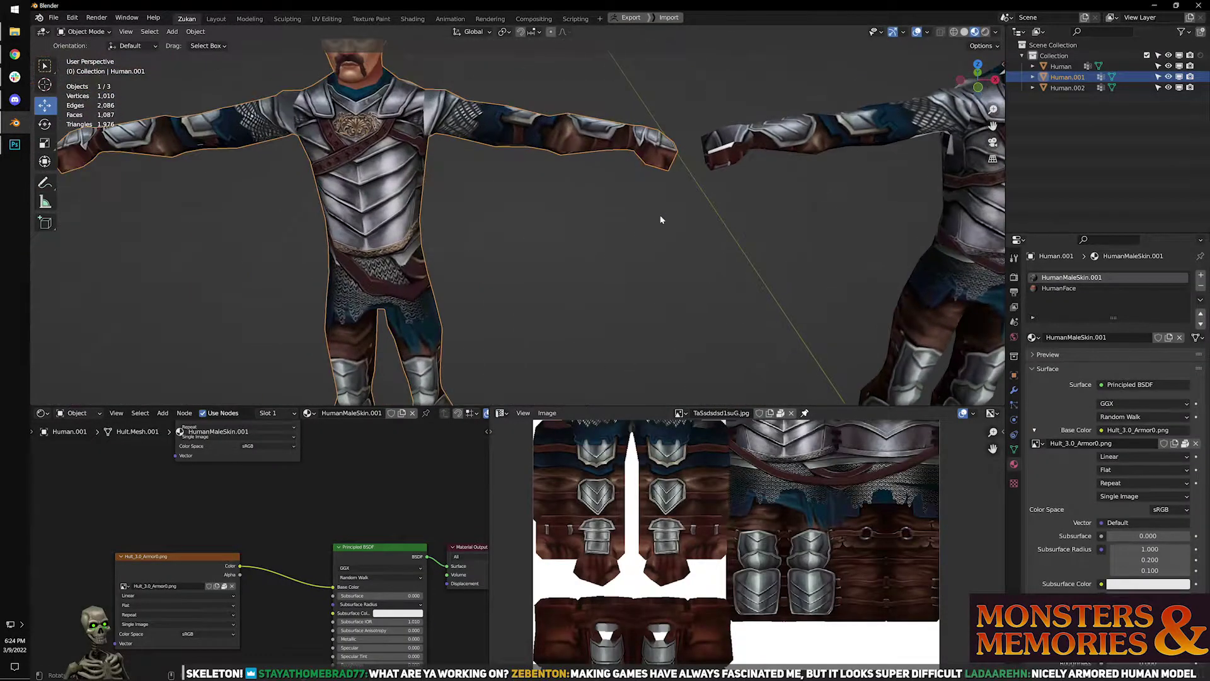
shift+middle_drag(363, 162, 208, 164)
scroll(209, 160, down, 3)
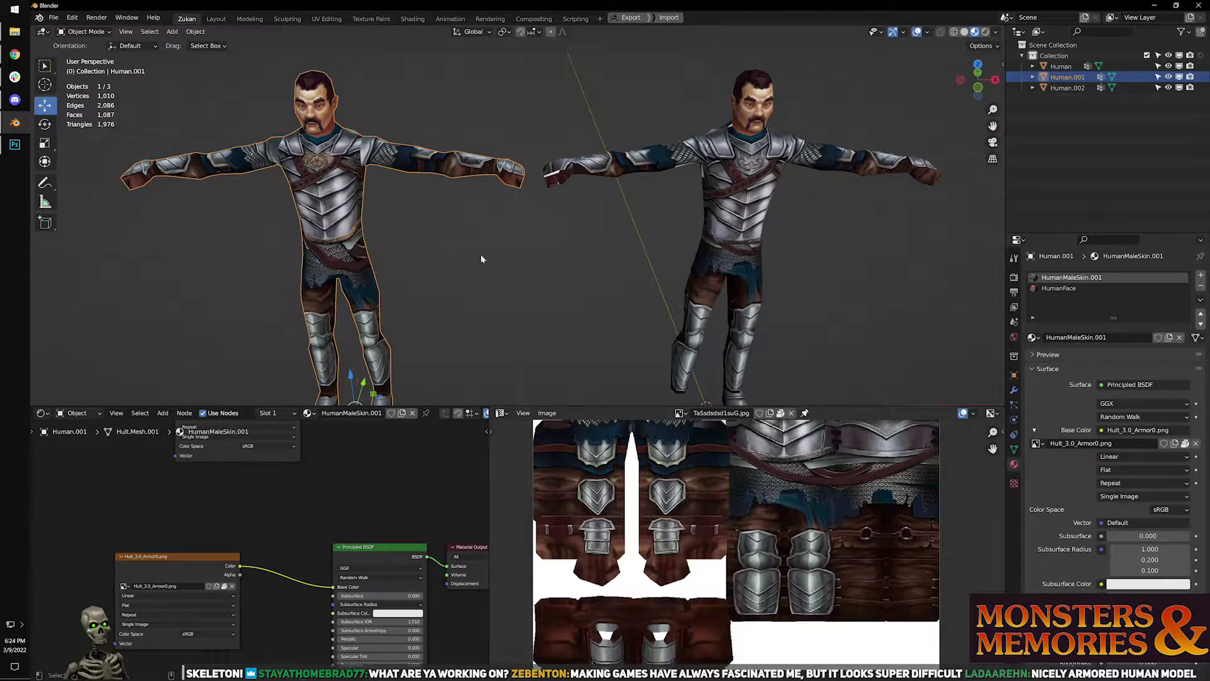
click(750, 237)
middle_drag(845, 256, 700, 255)
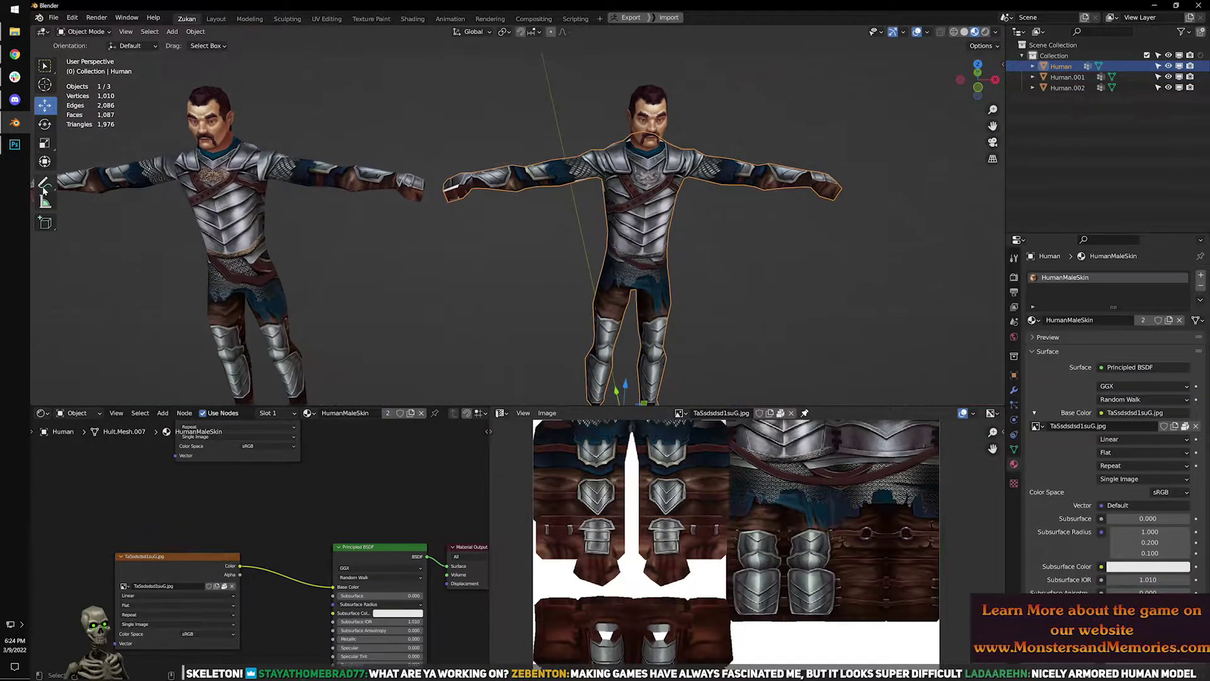
Switch to Photoshop and toggle the Leather (WIP) group's visibility repeatedly to compare the armour texture with and without the straps, leaving it visible.
click(14, 145)
alt+scroll(660, 396, down, 5)
drag(560, 669, 575, 410)
alt+scroll(710, 451, down, 2)
mouse_move(1038, 517)
mouse_down()
mouse_move(1037, 557)
mouse_move(1038, 502)
mouse_up()
click(1037, 480)
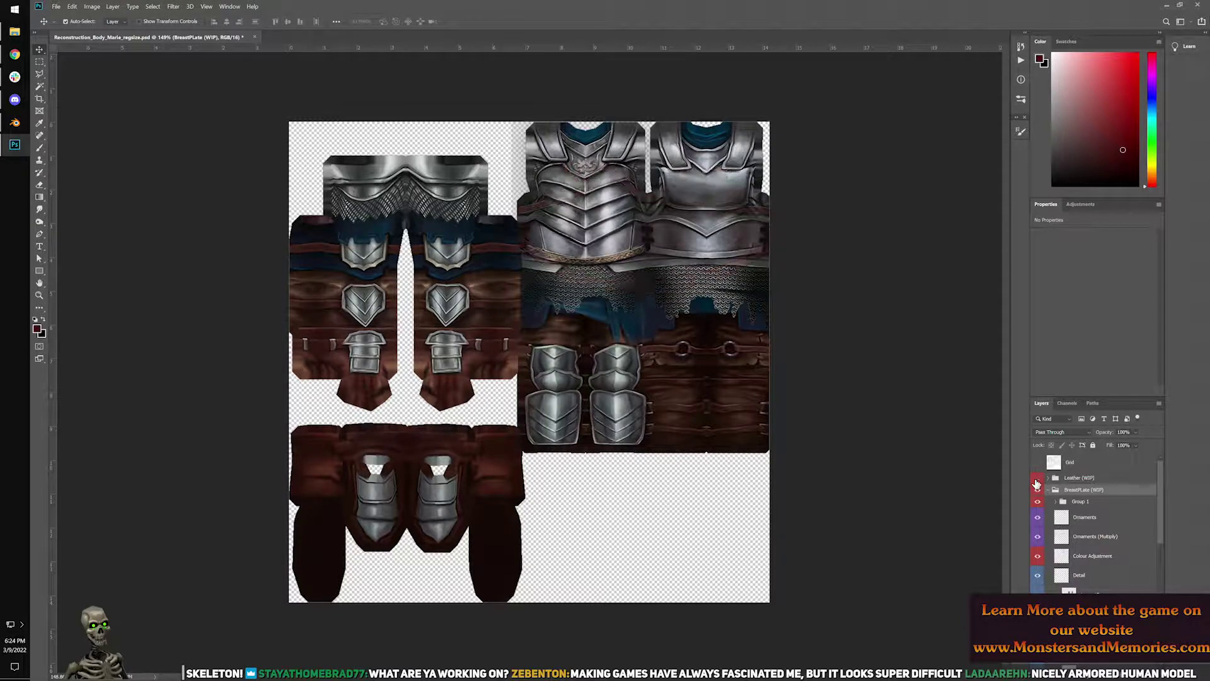
click(1037, 480)
click(1037, 480)
click(1037, 479)
click(1037, 480)
click(1037, 479)
click(1037, 479)
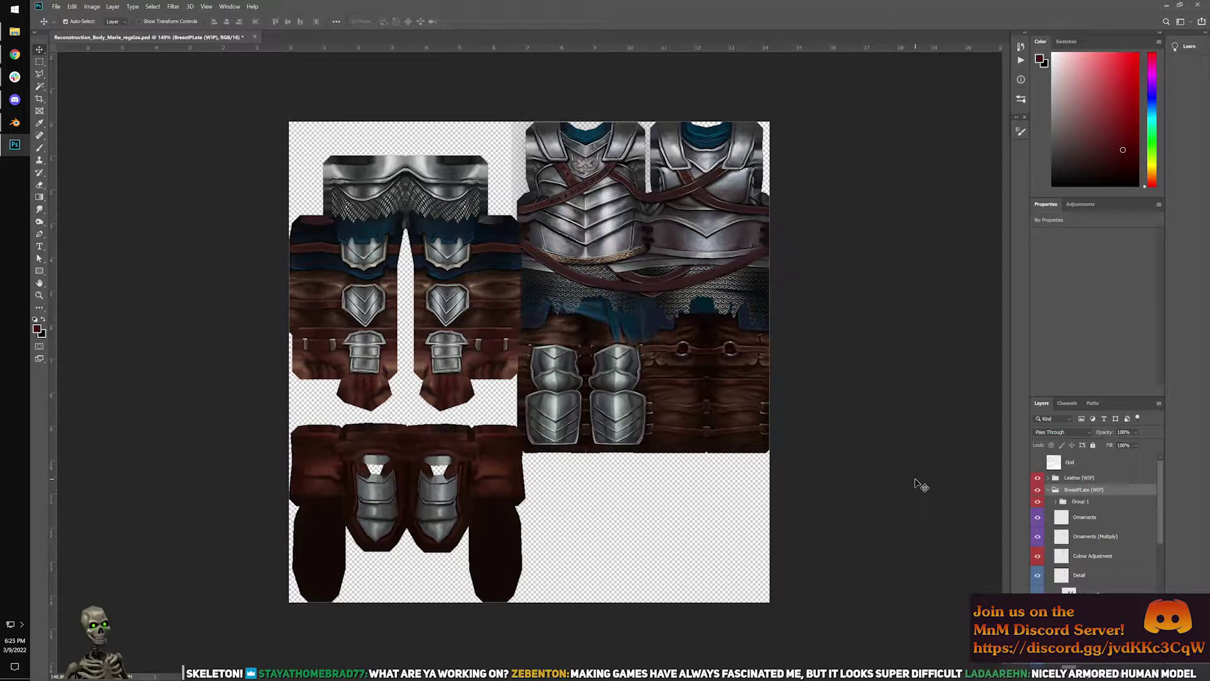
alt+scroll(914, 483, up, 2)
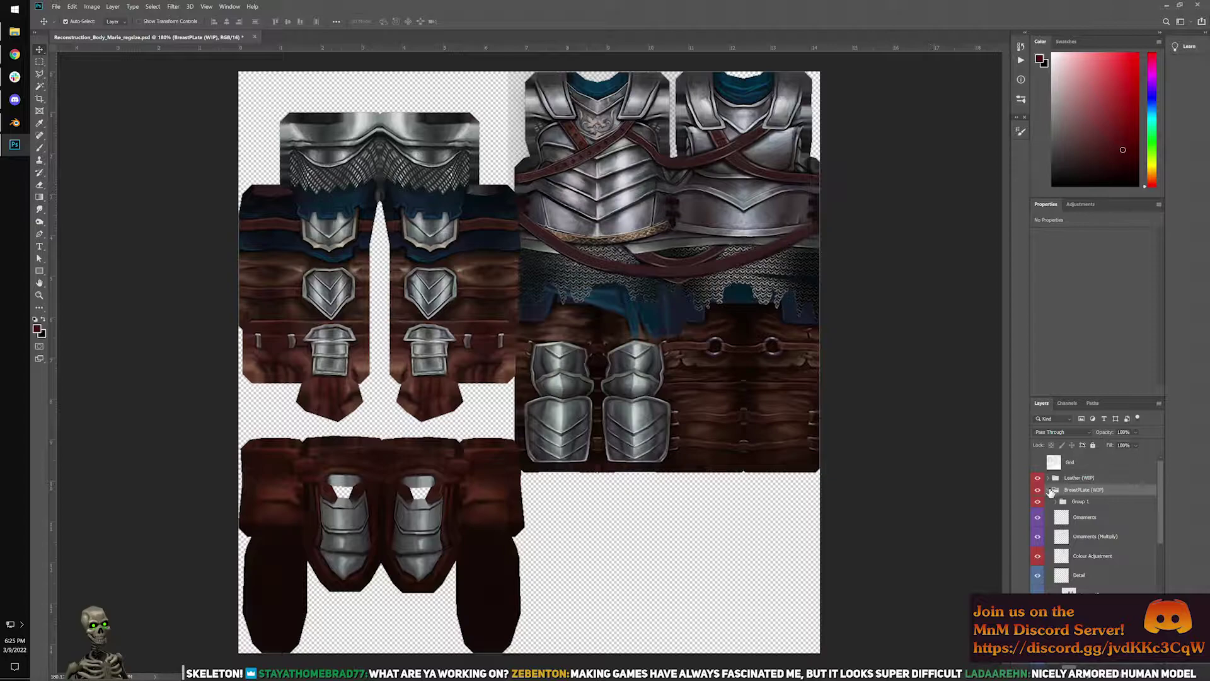
click(1053, 503)
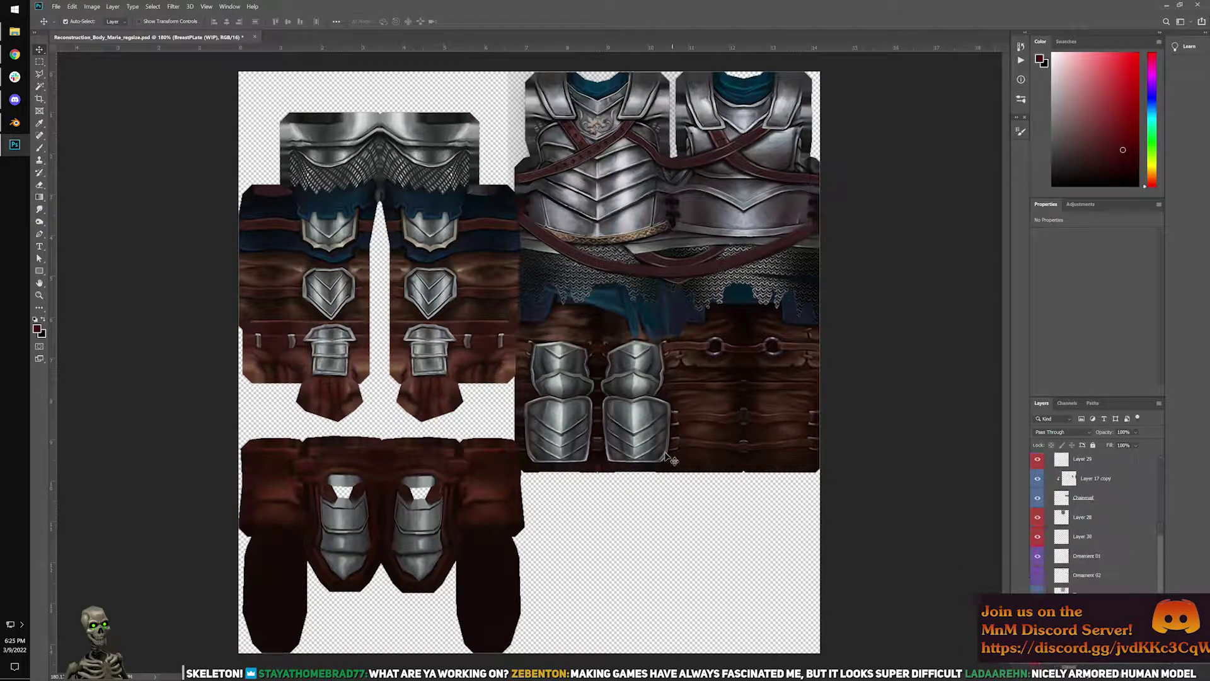
Switch to Blender and examine the Human model's breastplate, straps and belt up close from the front.
click(15, 123)
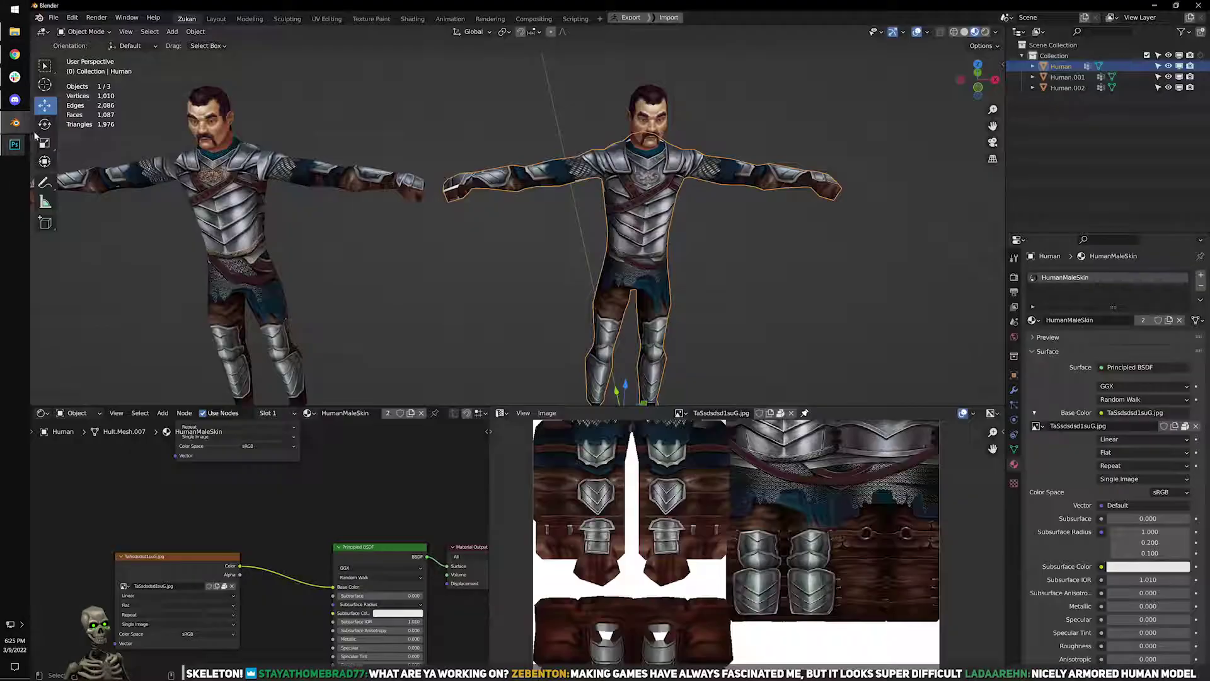
middle_drag(684, 302, 626, 295)
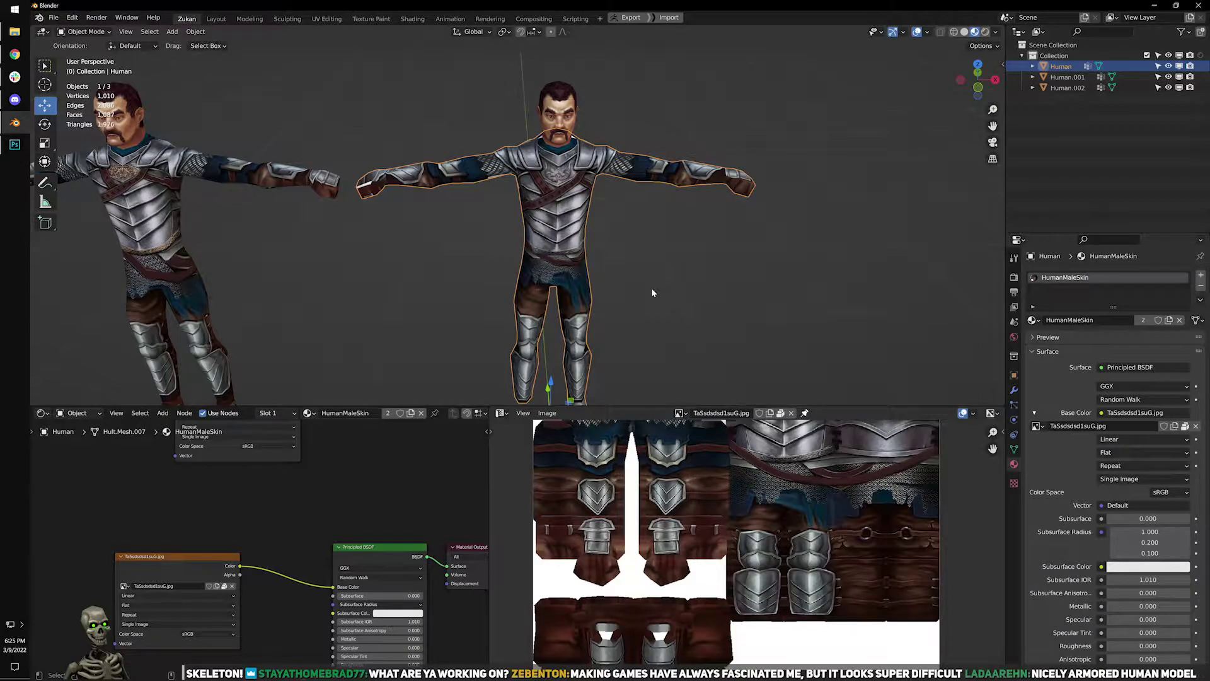
middle_drag(651, 288, 665, 262)
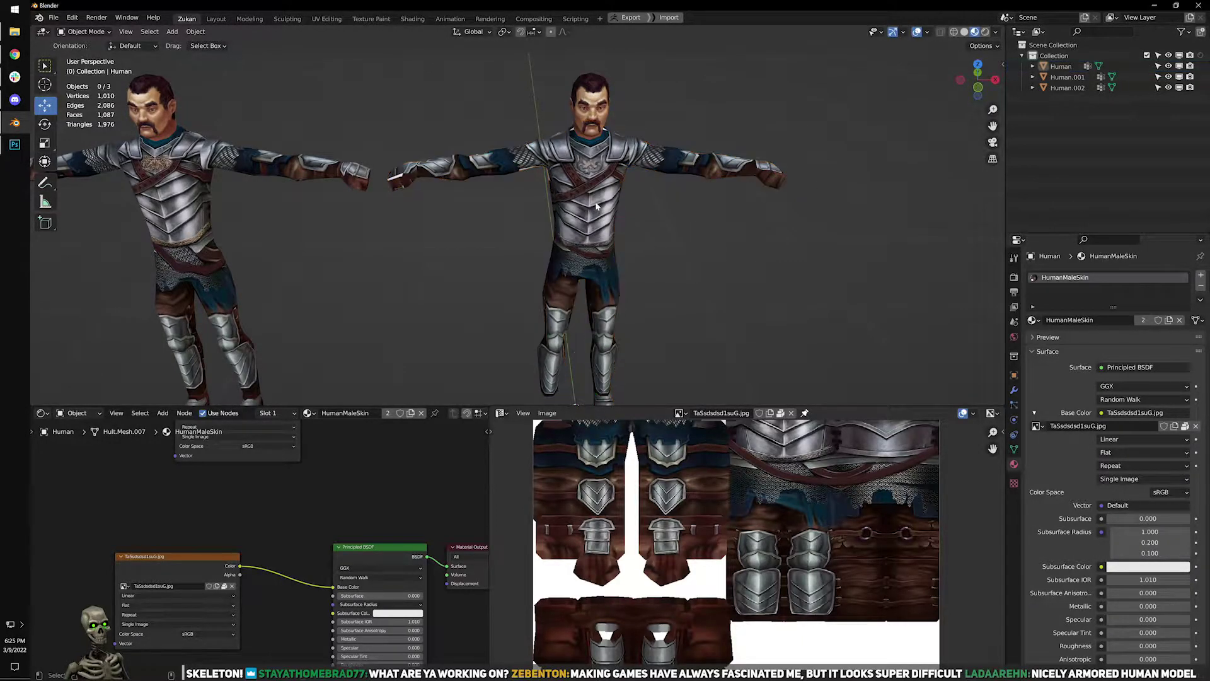
scroll(674, 248, up, 2)
mouse_move(676, 264)
middle_down()
mouse_move(682, 251)
mouse_move(676, 264)
middle_up()
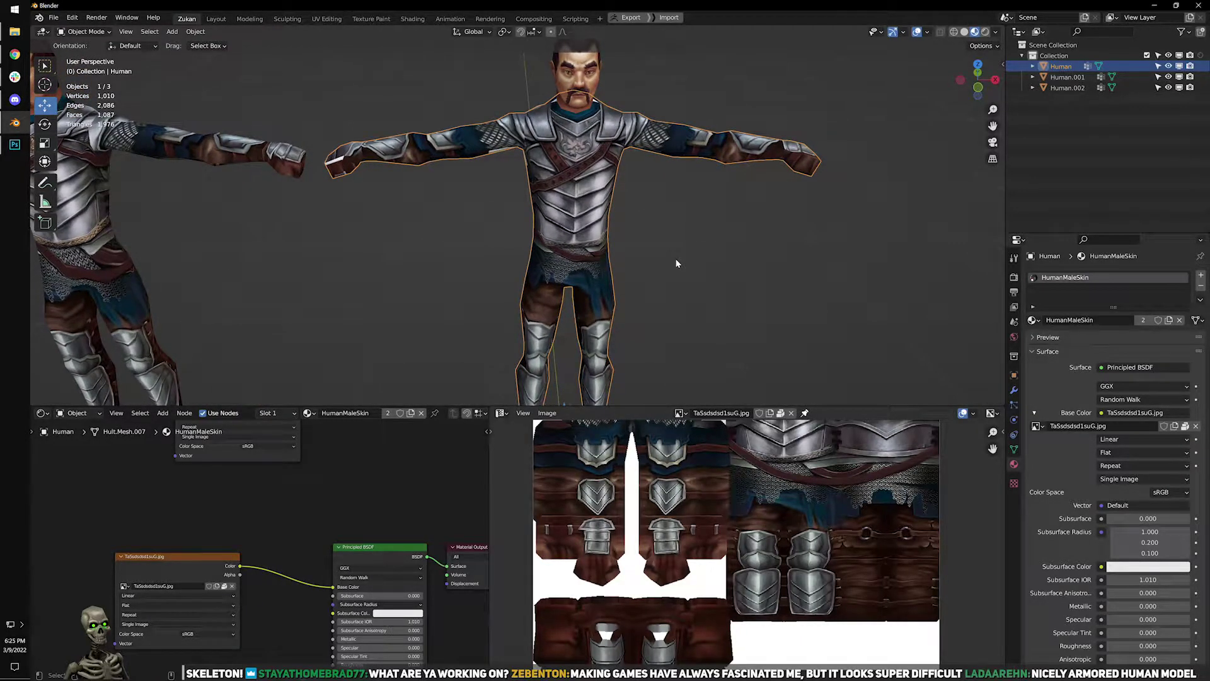
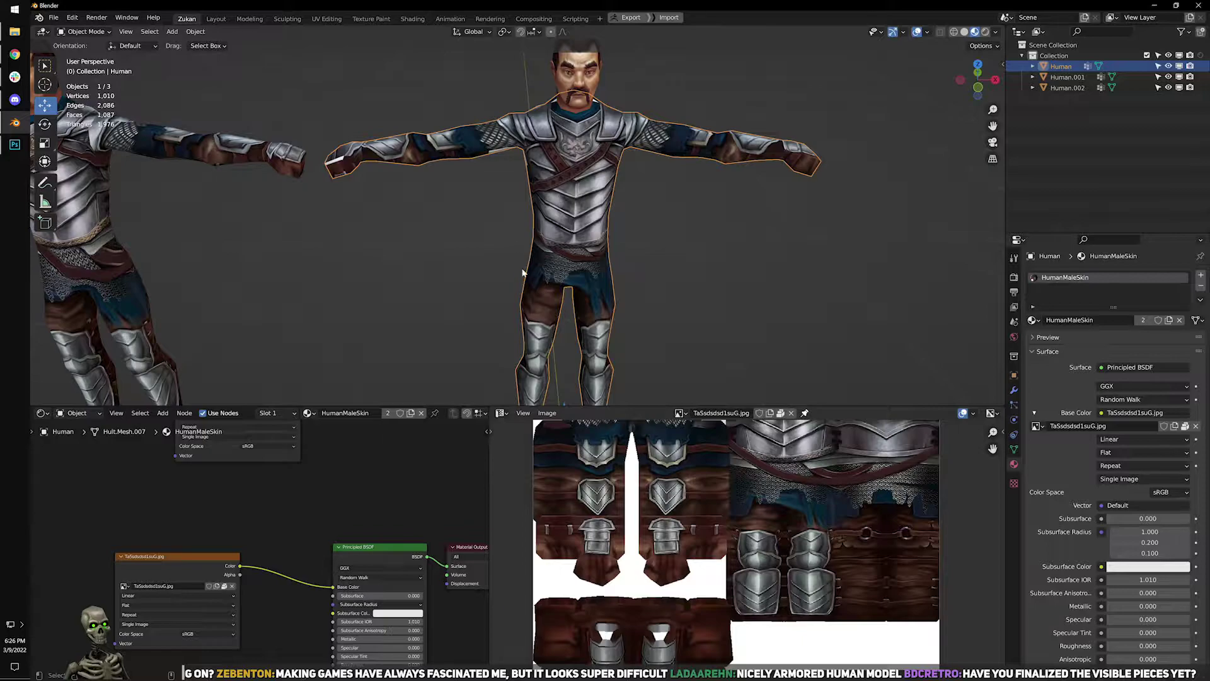
middle_drag(563, 233, 527, 214)
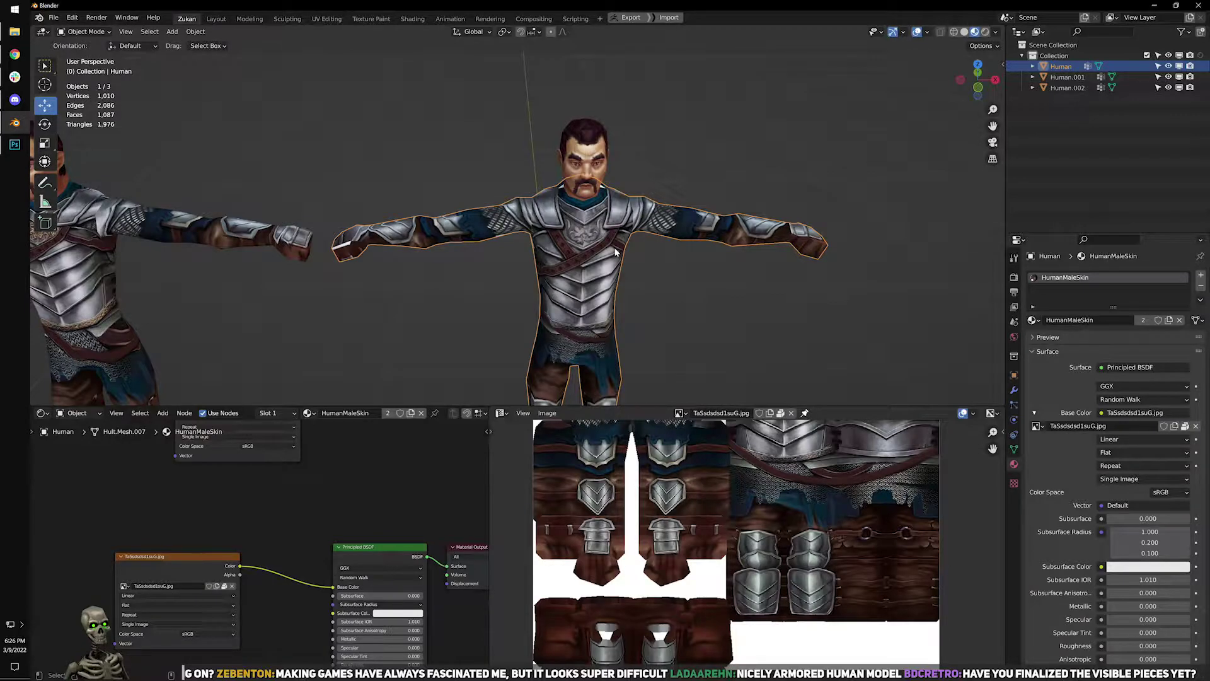
middle_drag(606, 248, 546, 260)
scroll(546, 259, up, 2)
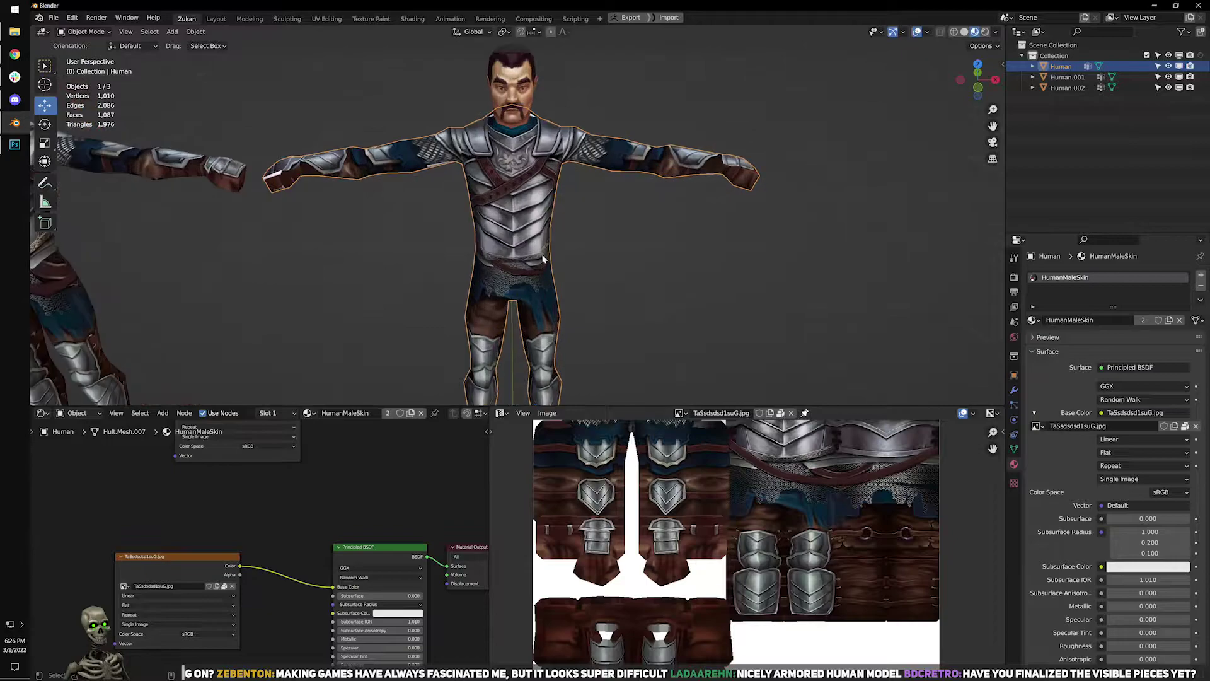
In Edit Mode, clear the selection on Human and select the linked torso faces, delimited by seam.
key(Tab)
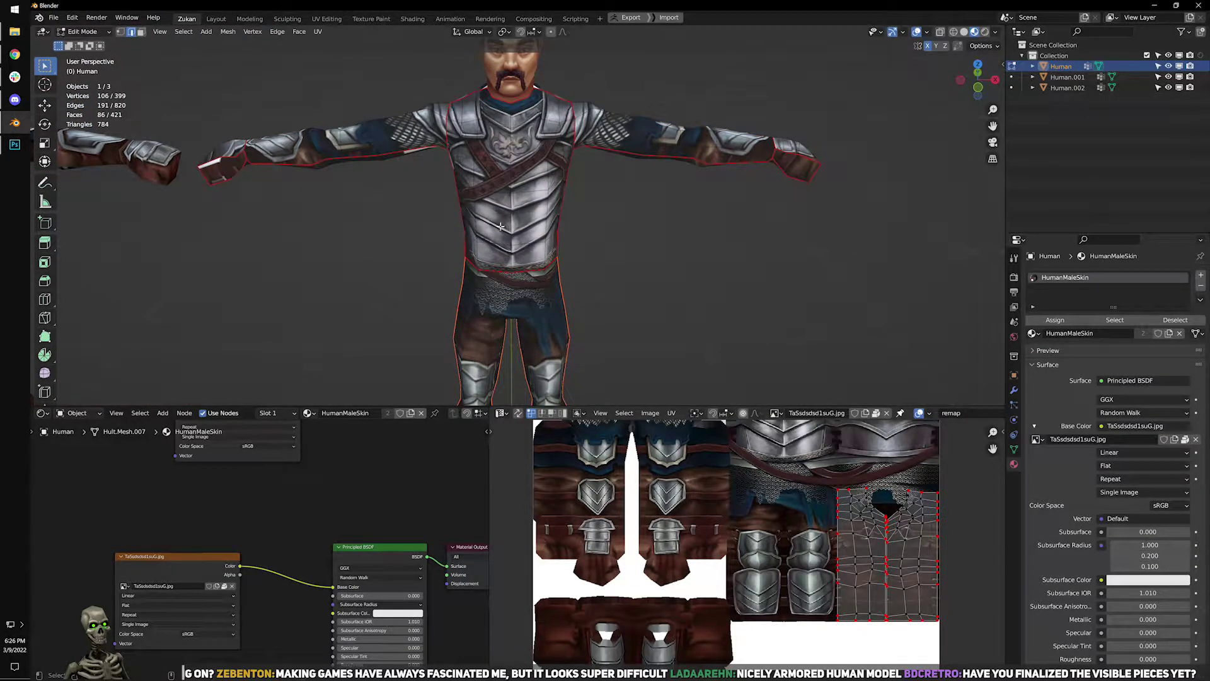
scroll(582, 240, down, 3)
scroll(582, 241, up, 2)
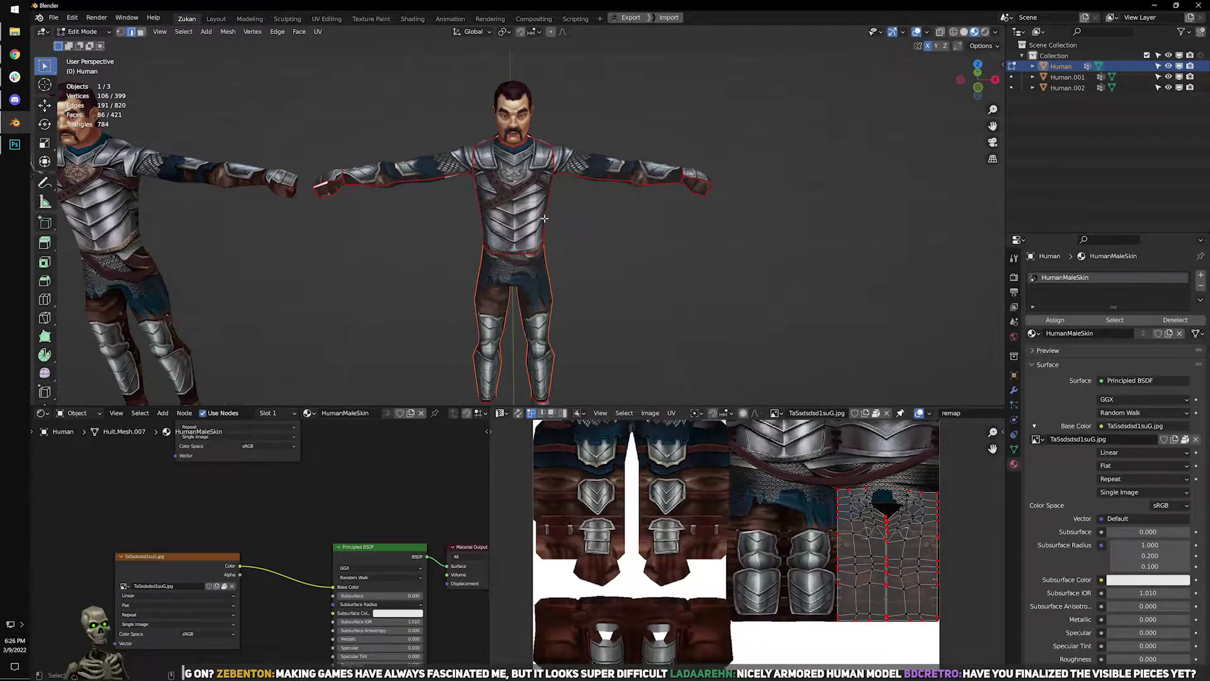
key(alt+a)
key(l)
key(KP_Decimal)
middle_drag(669, 229, 566, 216)
key(l)
scroll(580, 226, down, 3)
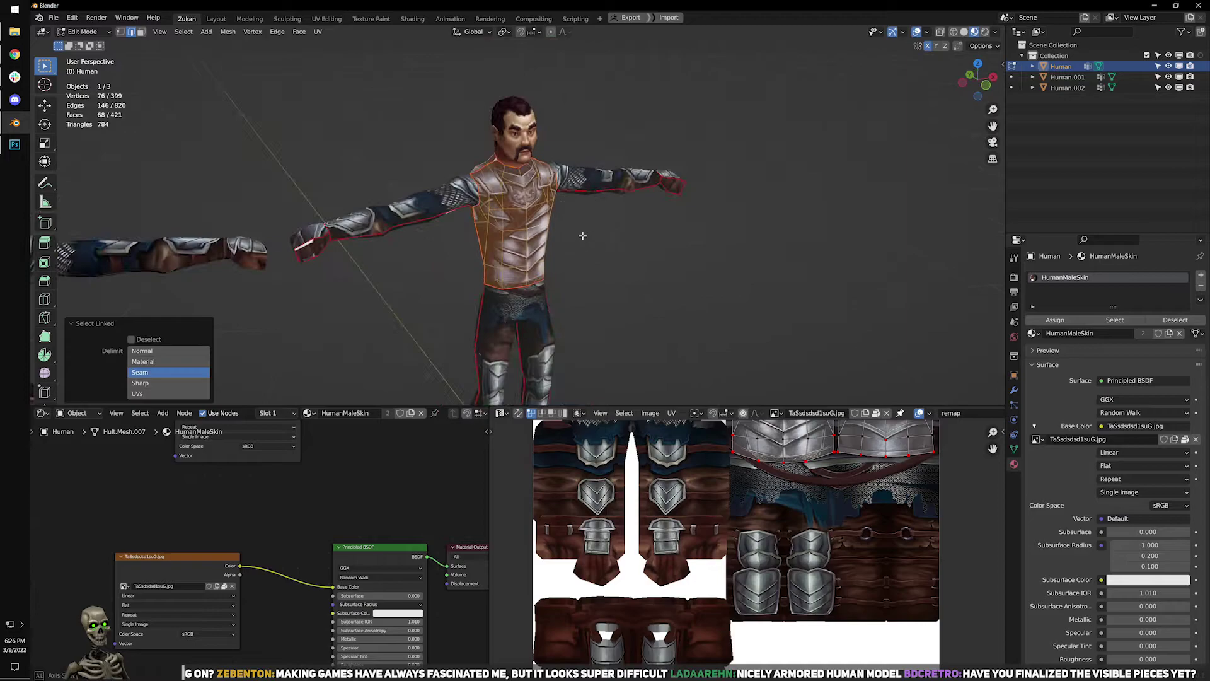
Inspect the selected torso section from several angles and return to Object Mode.
scroll(678, 230, up, 3)
middle_drag(680, 235, 611, 230)
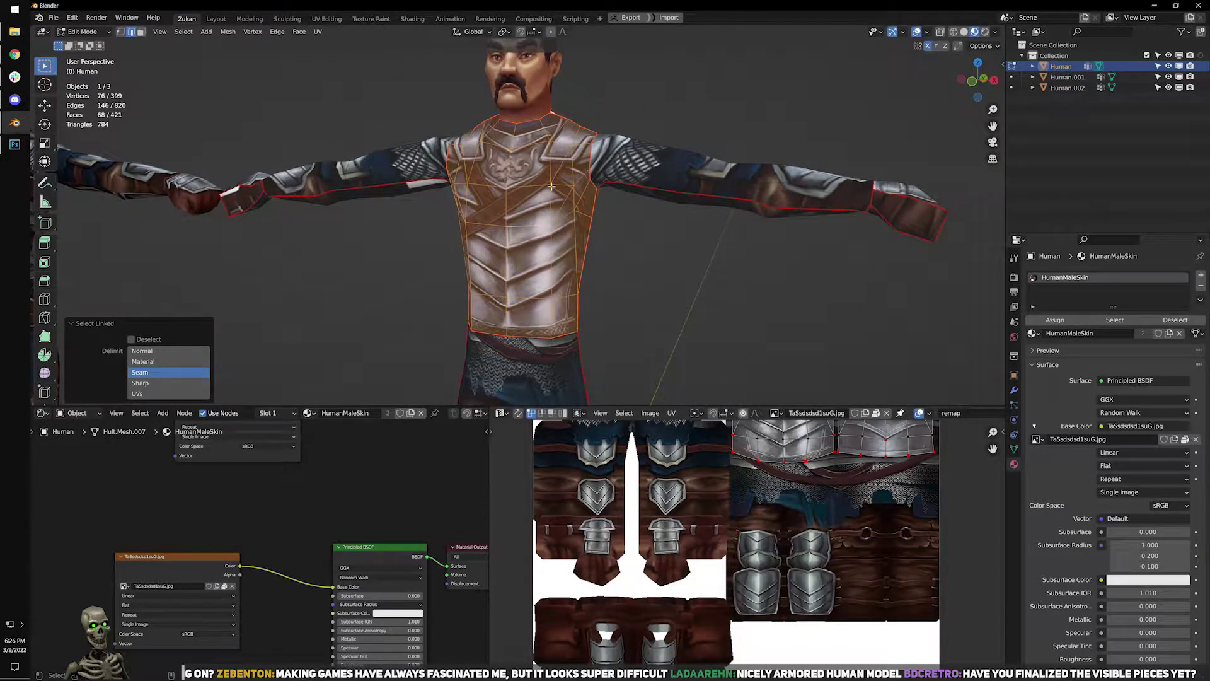
middle_drag(620, 251, 636, 280)
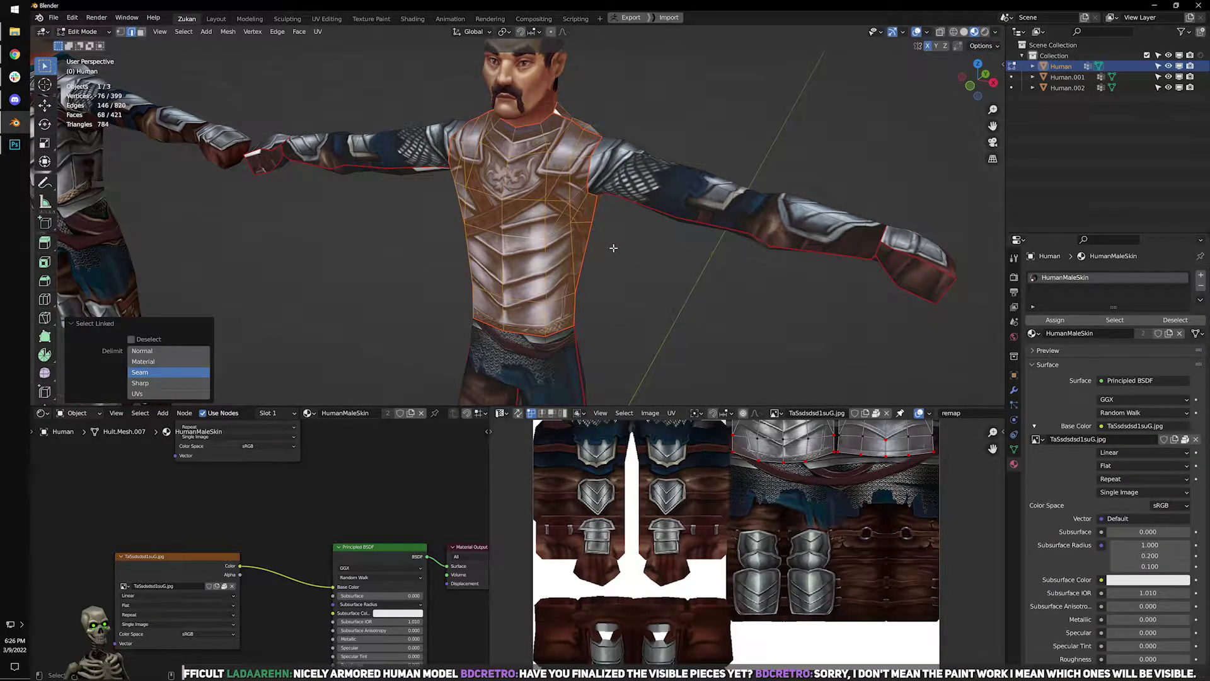
mouse_move(619, 222)
middle_down()
mouse_move(600, 217)
mouse_move(634, 218)
middle_up()
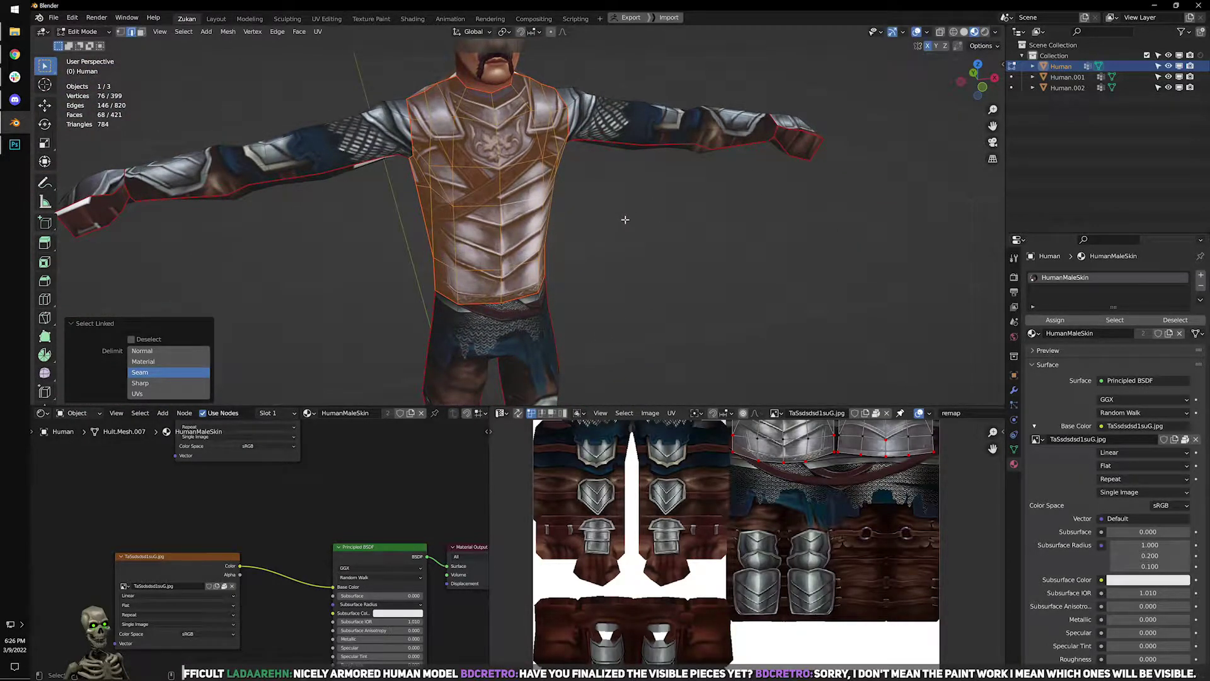
scroll(620, 218, down, 1)
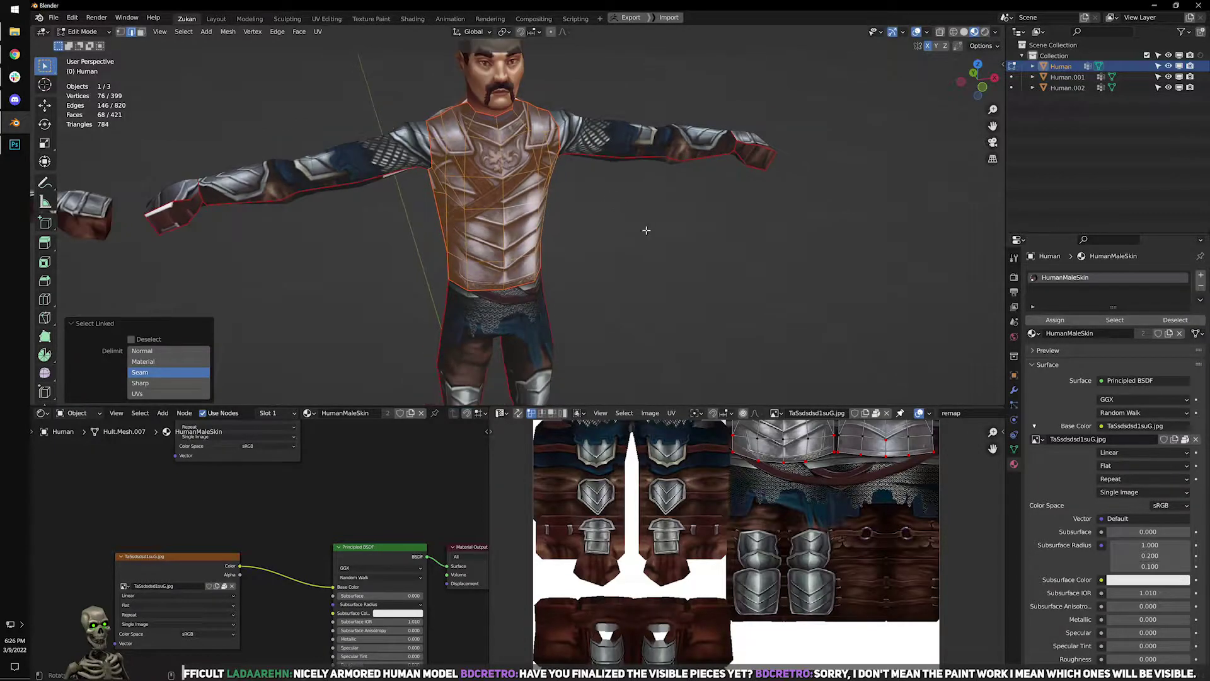
middle_drag(635, 216, 601, 245)
key(Tab)
scroll(654, 236, down, 4)
scroll(697, 257, up, 2)
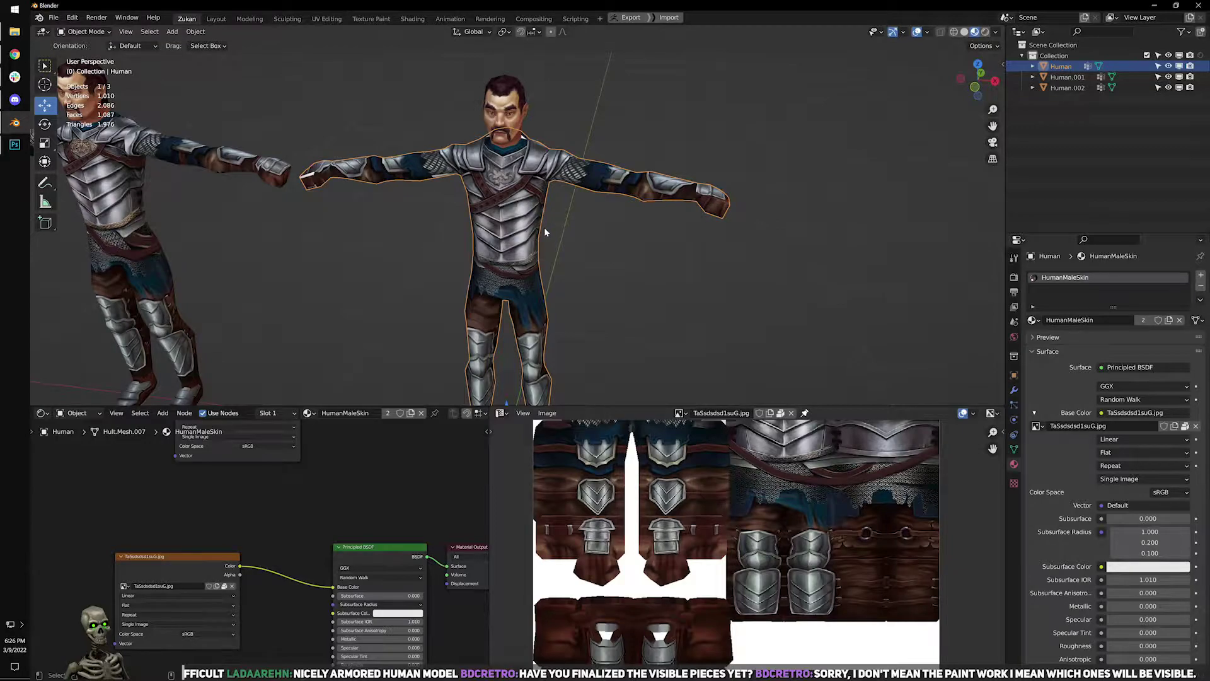
Review the armour on the Human model from head to boots alongside the neighbouring original model.
scroll(543, 227, down, 1)
scroll(554, 222, up, 1)
scroll(534, 235, down, 1)
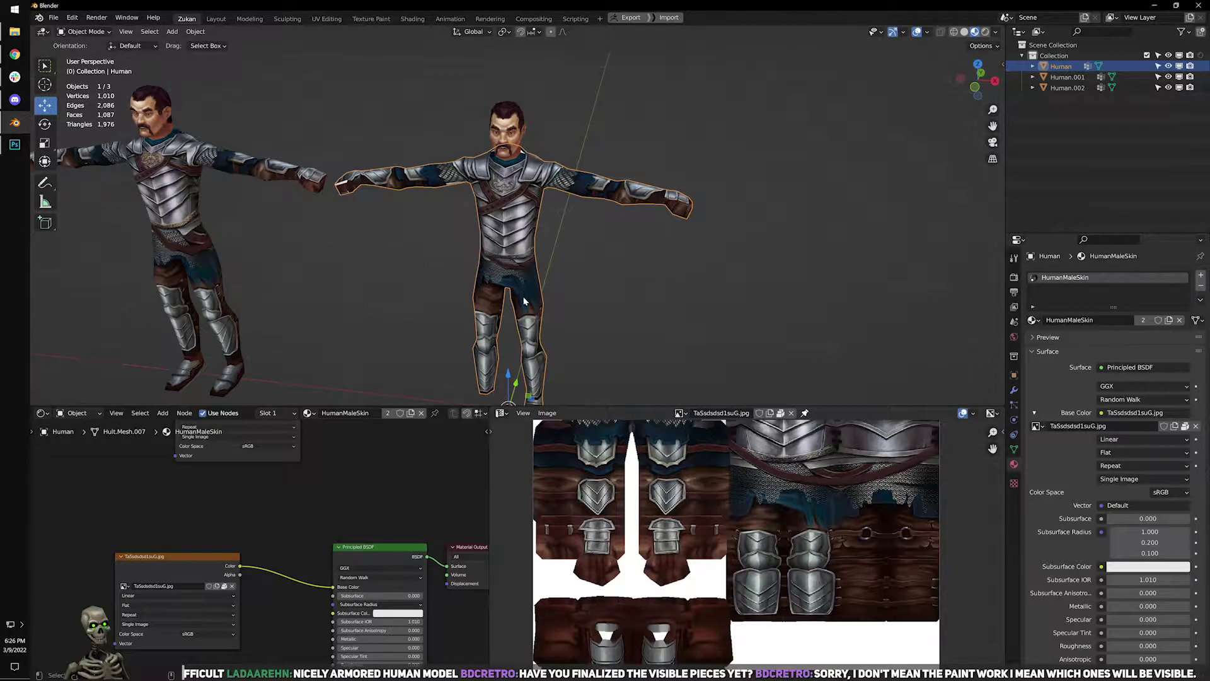
scroll(538, 391, down, 1)
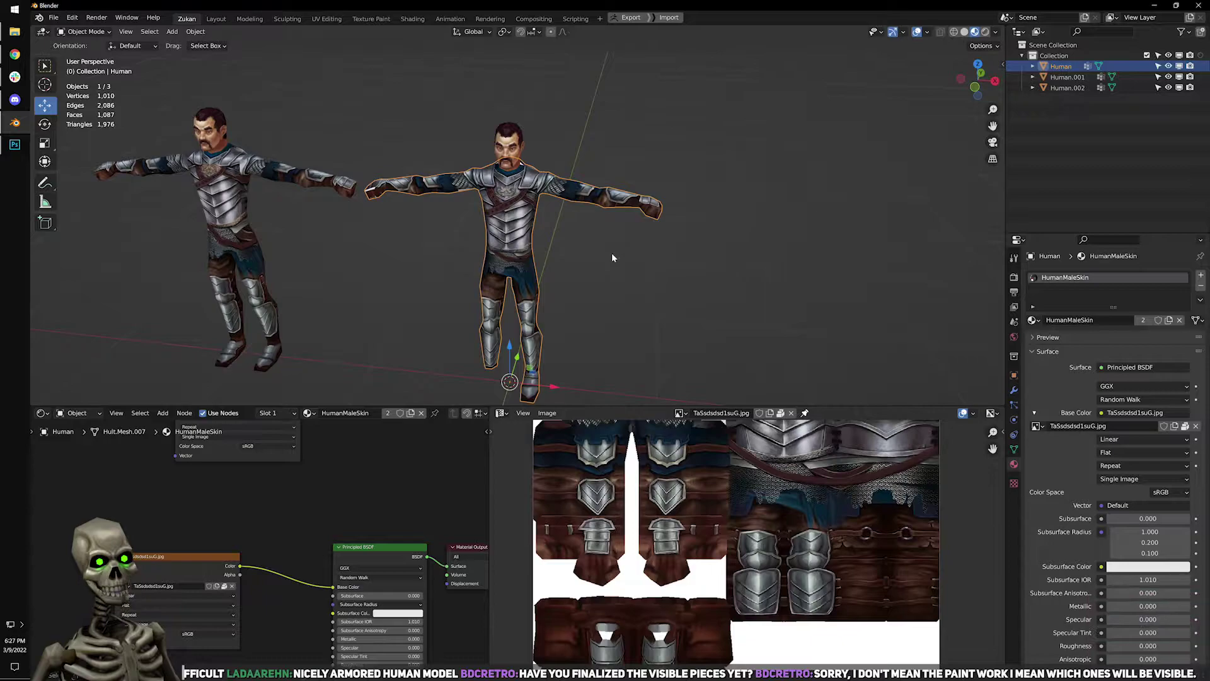
scroll(640, 249, up, 1)
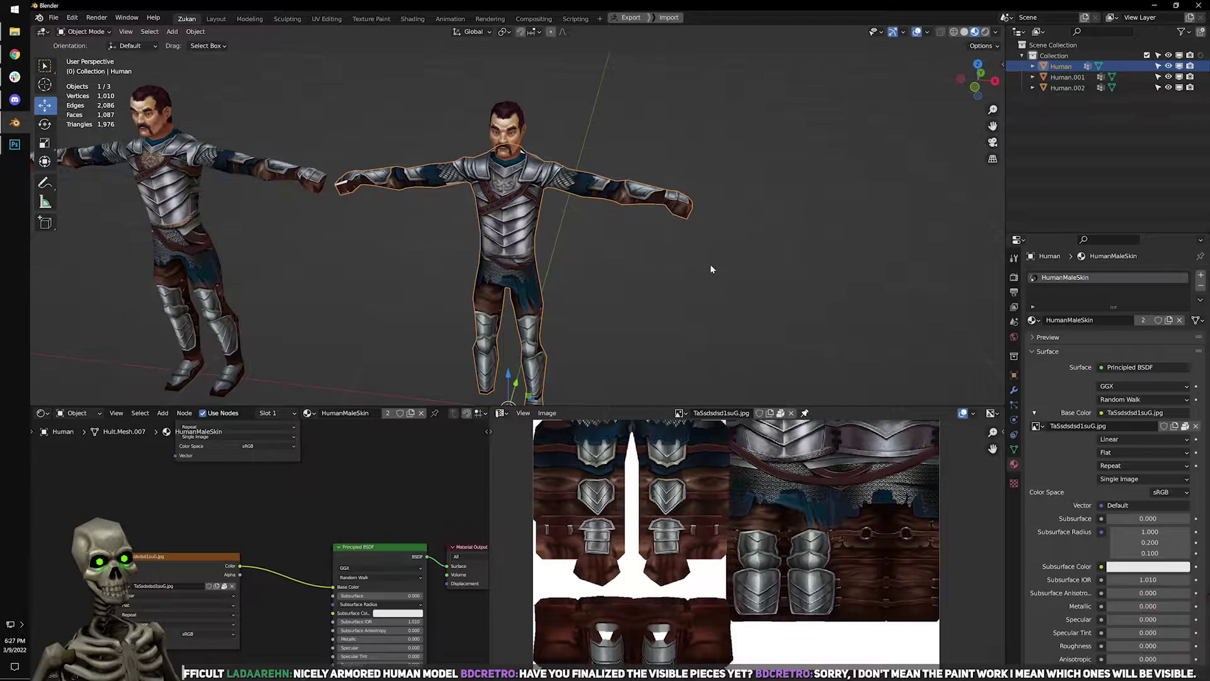
scroll(711, 265, up, 2)
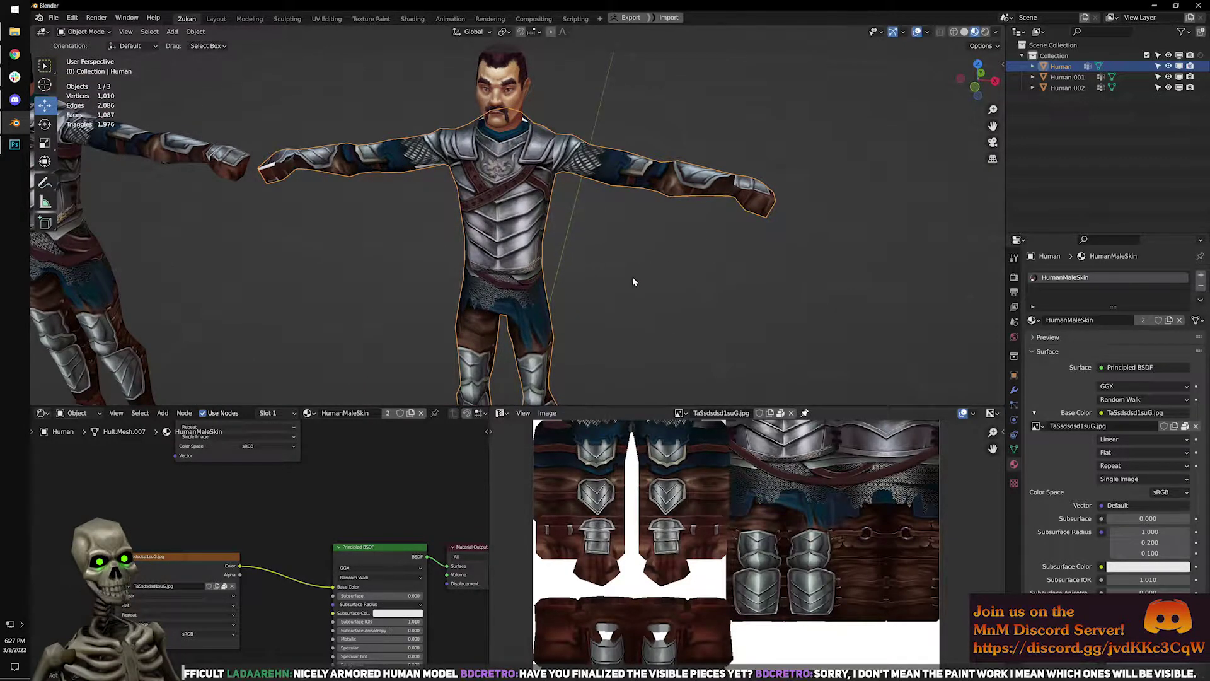
shift+middle_drag(633, 282, 629, 213)
scroll(633, 215, up, 1)
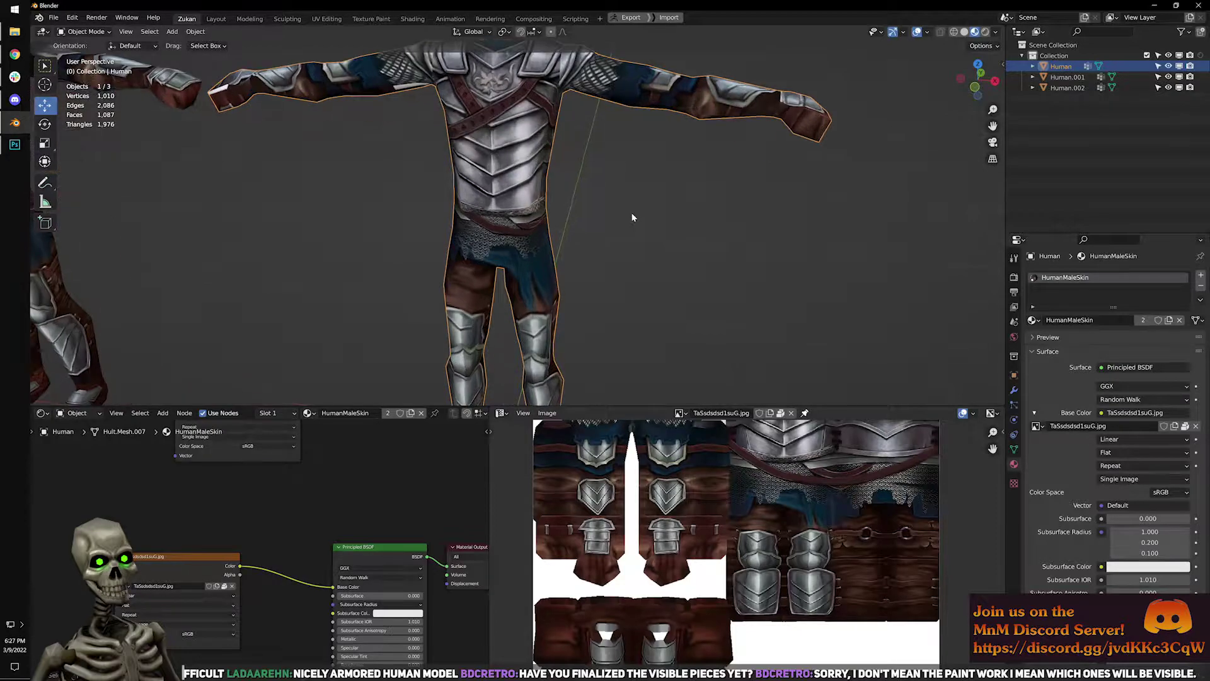
scroll(605, 221, down, 2)
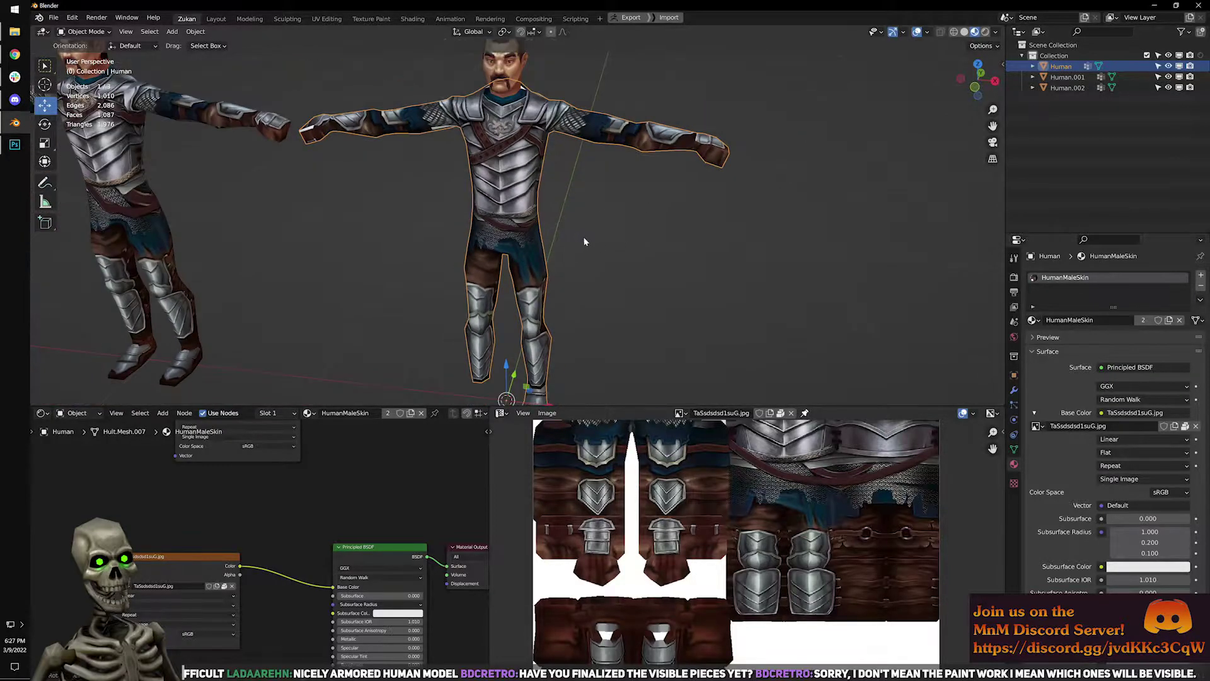
scroll(593, 287, down, 1)
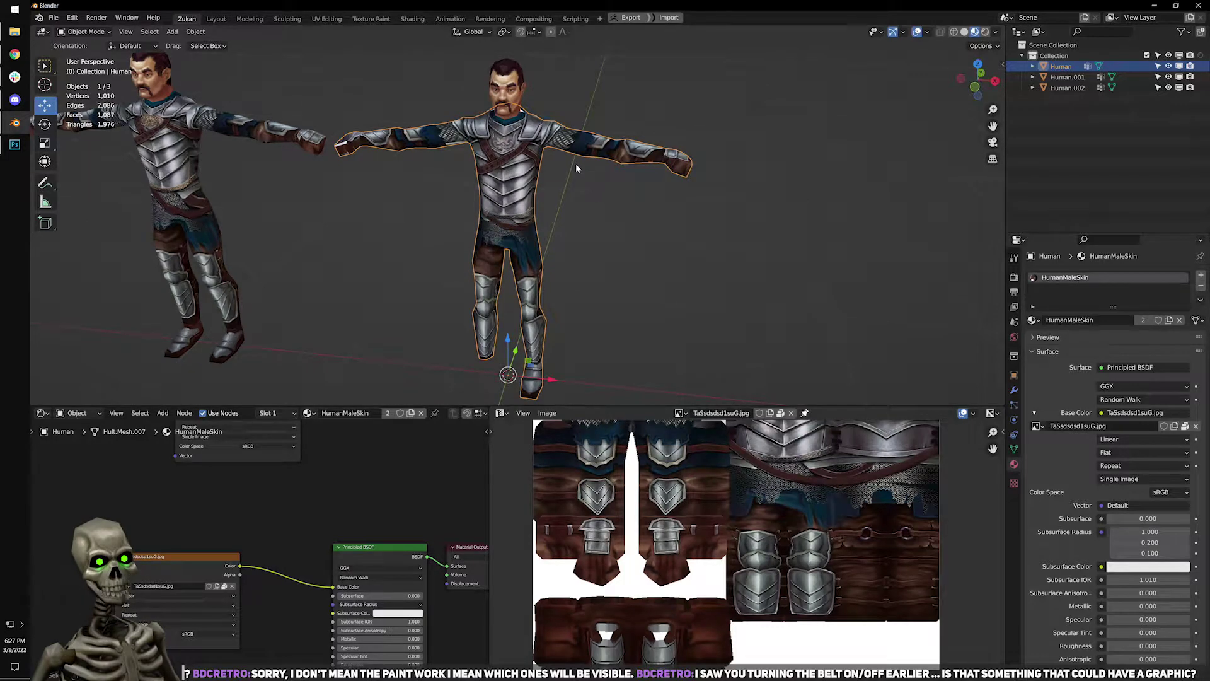
shift+middle_drag(509, 130, 514, 207)
scroll(515, 207, up, 1)
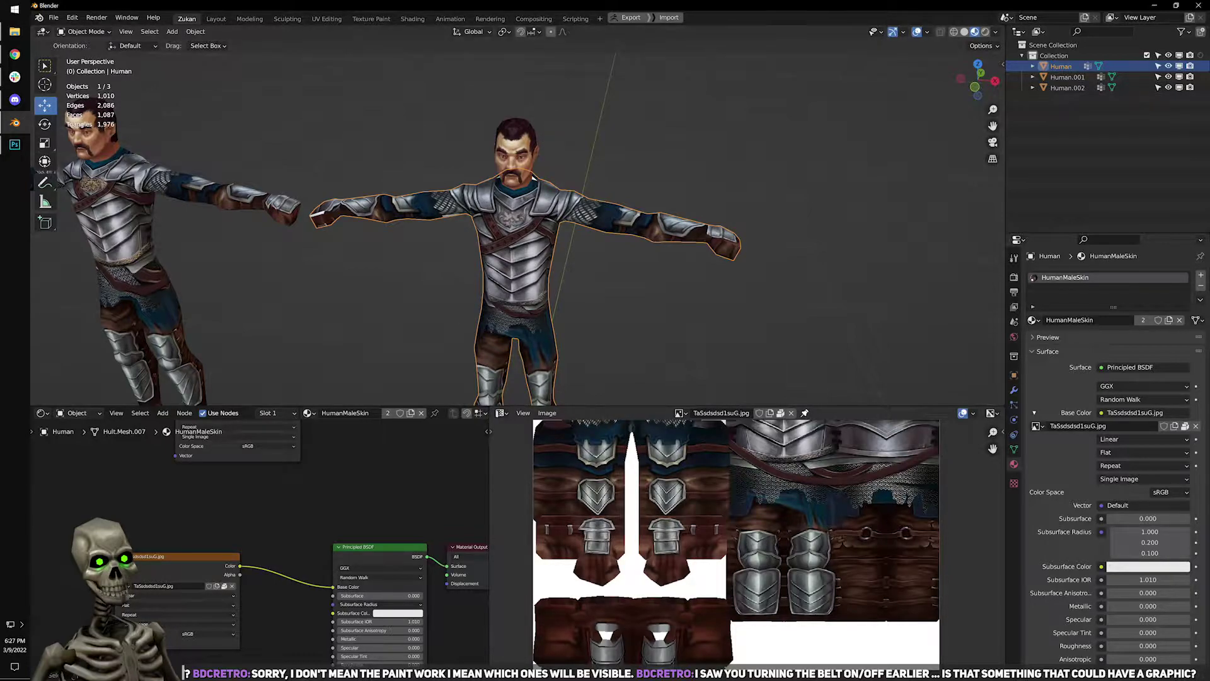
Switch to IrfanView, maximise image (2).png and zoom in on the warrior's horned helmet.
key(alt+Tab)
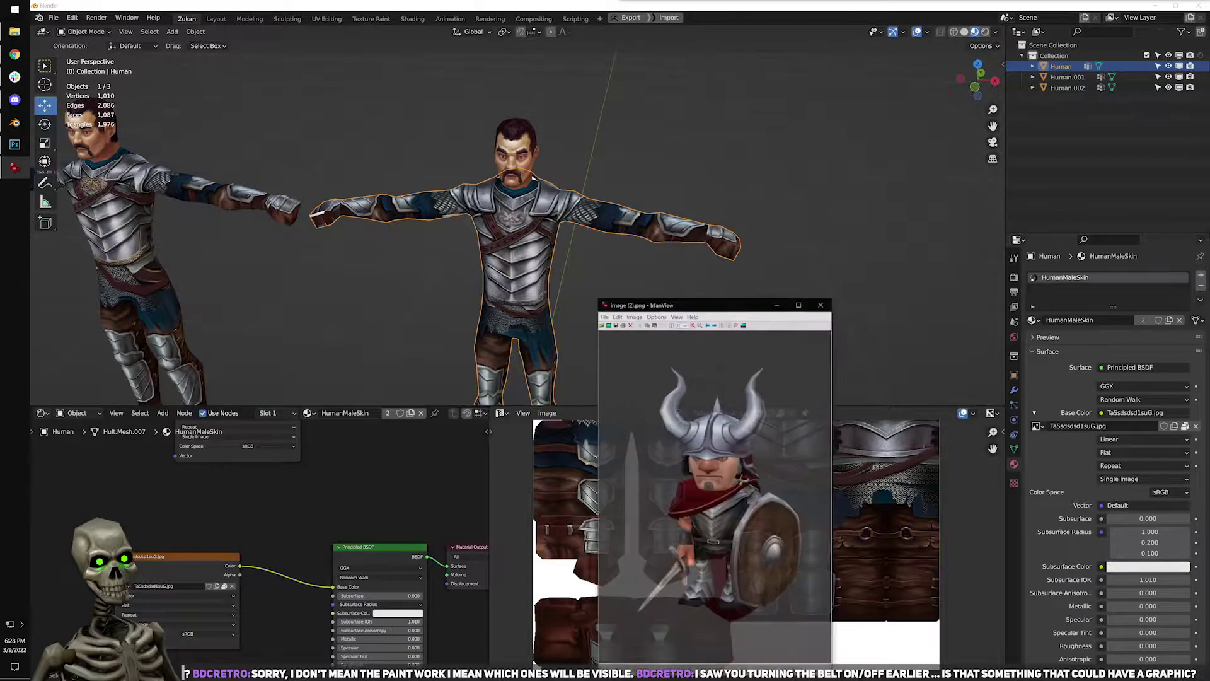
click(802, 301)
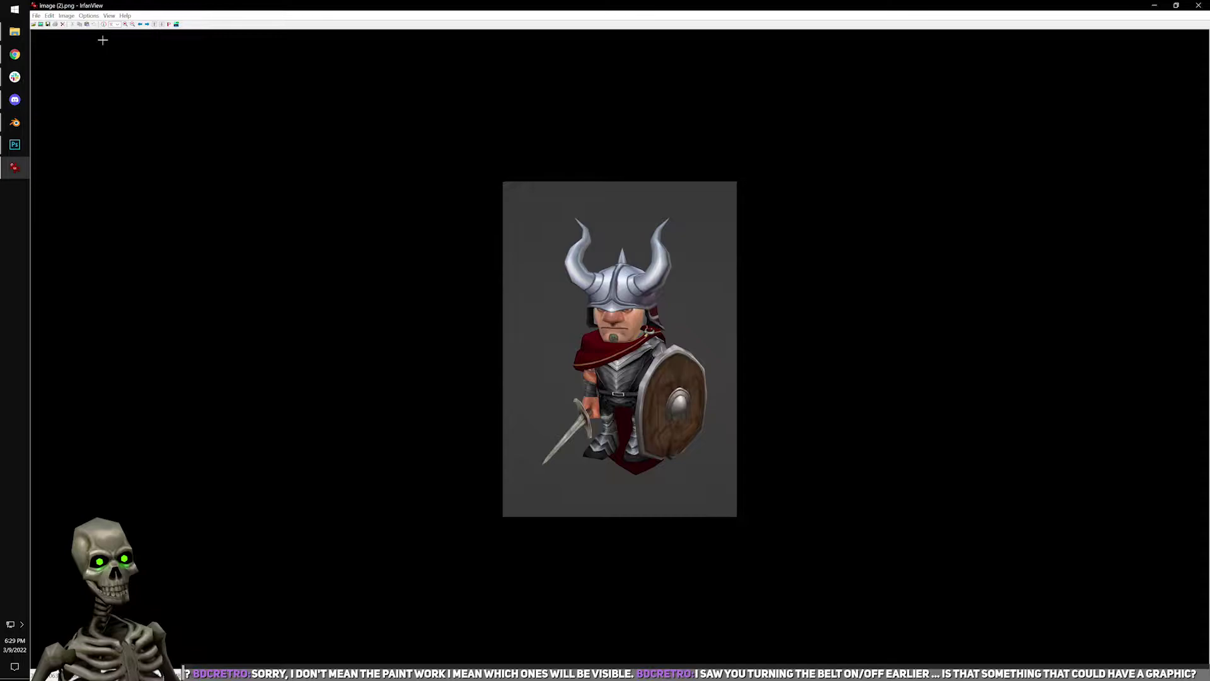
drag(184, 10, 238, 53)
click(313, 51)
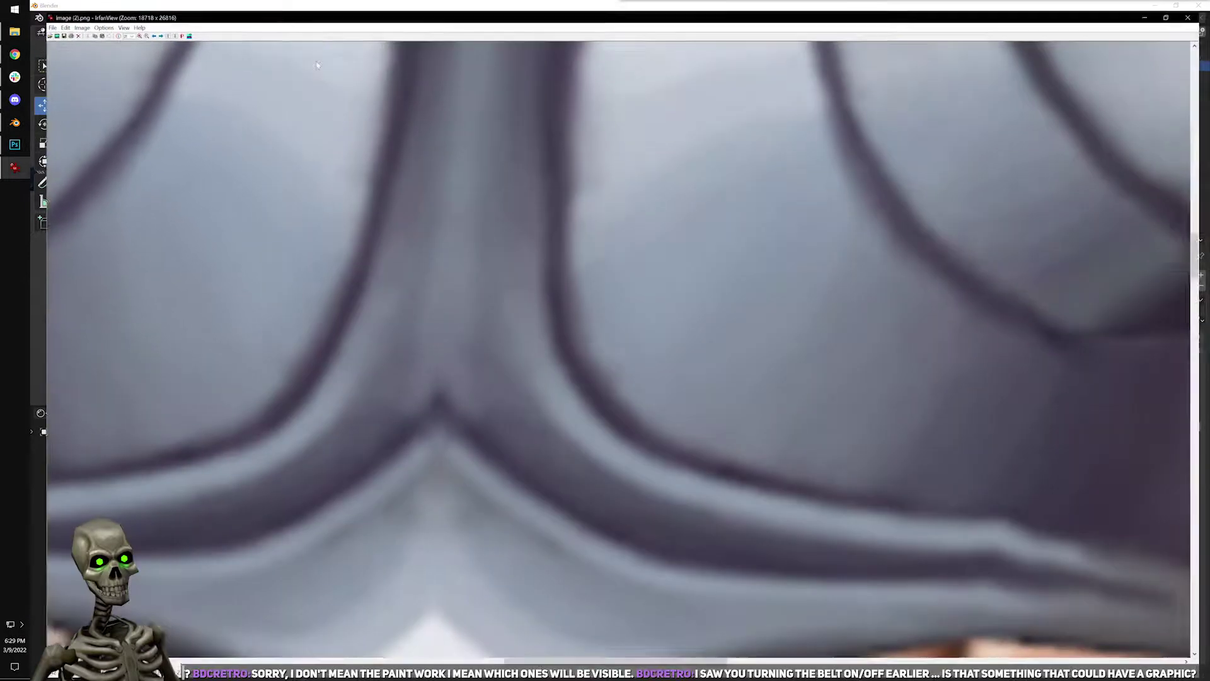
Zoom the warrior image back out to examine the whole figure with sword and shield, and leave the viewer.
click(131, 24)
click(132, 24)
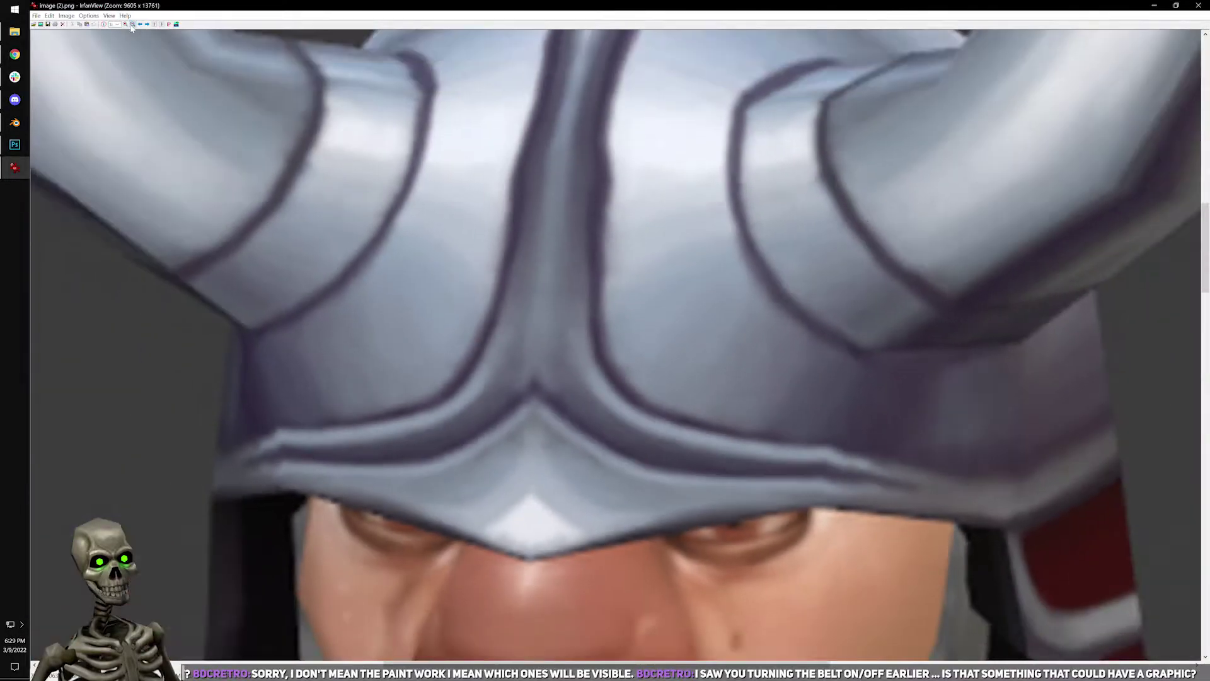
click(132, 24)
click(132, 24)
click(132, 24)
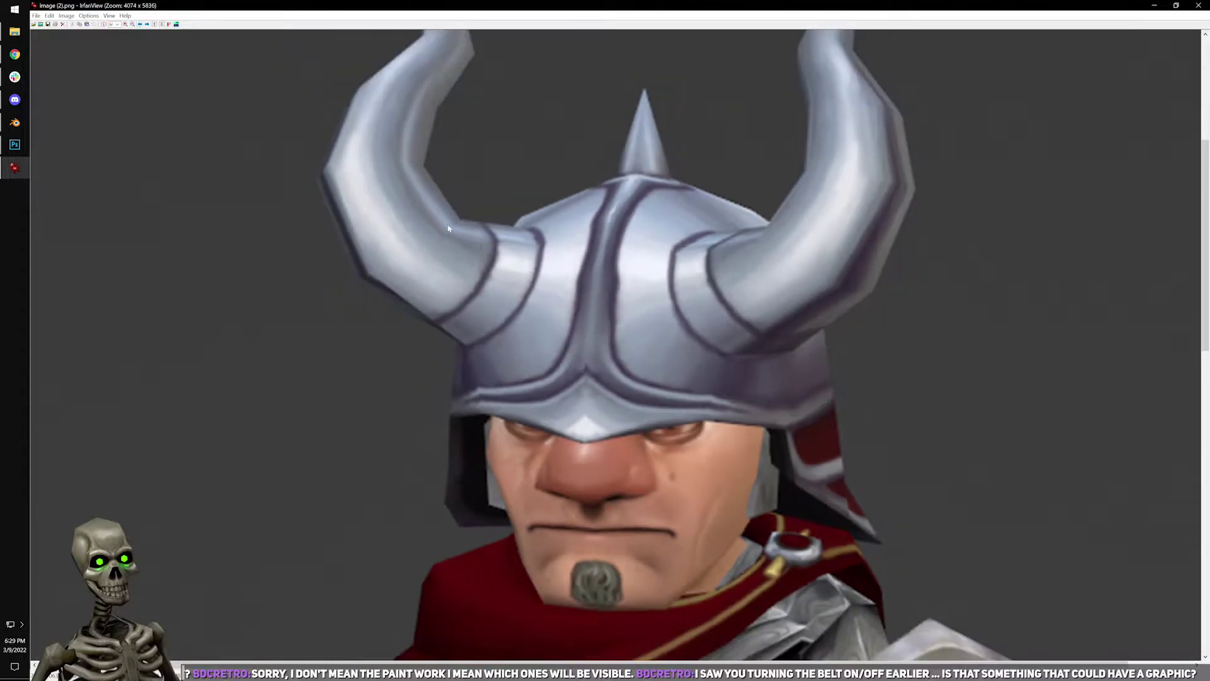
click(132, 24)
click(117, 24)
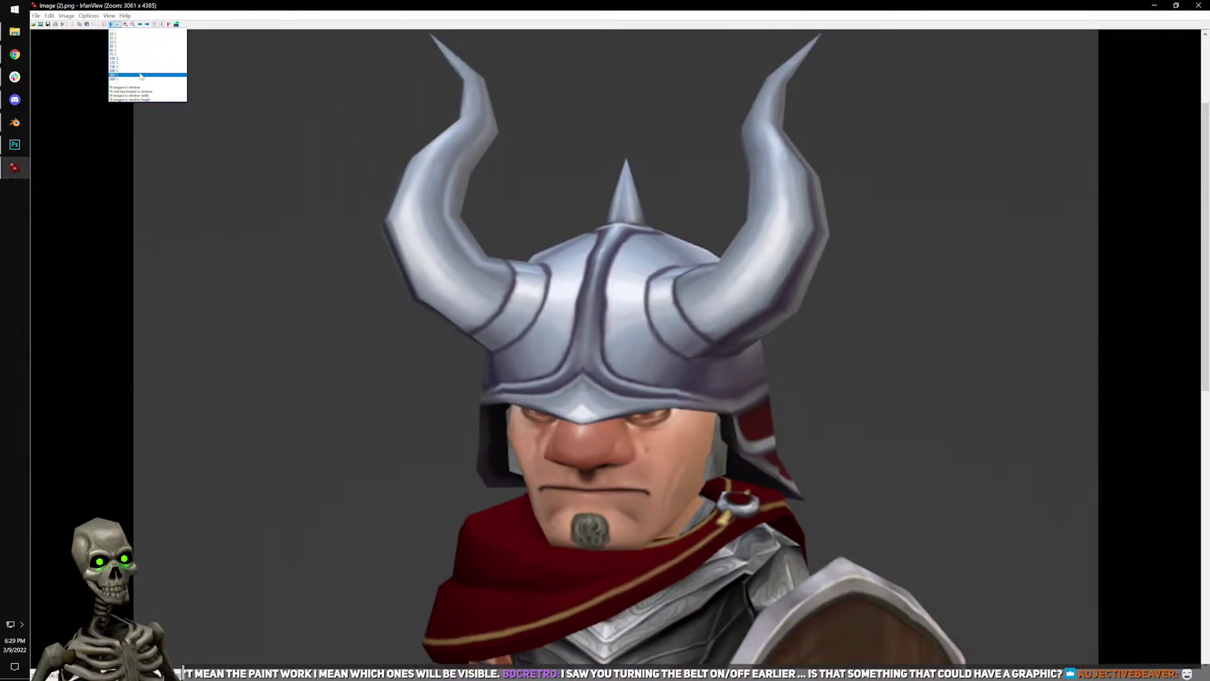
click(125, 72)
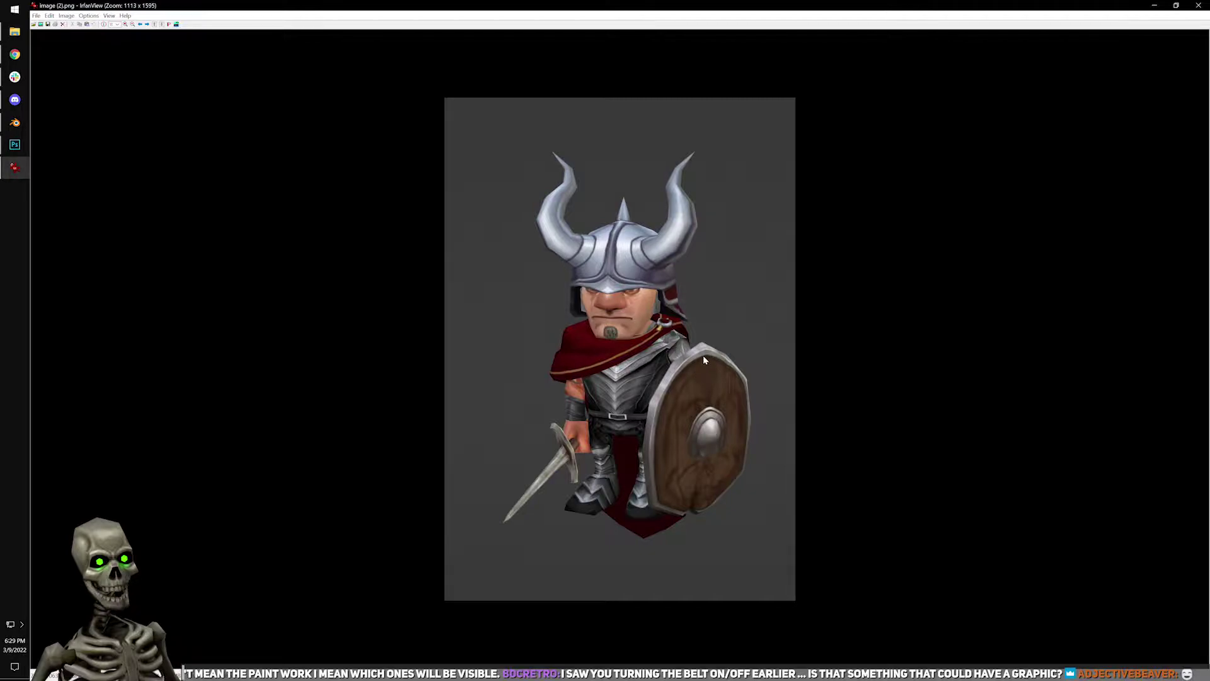
key(alt+Tab)
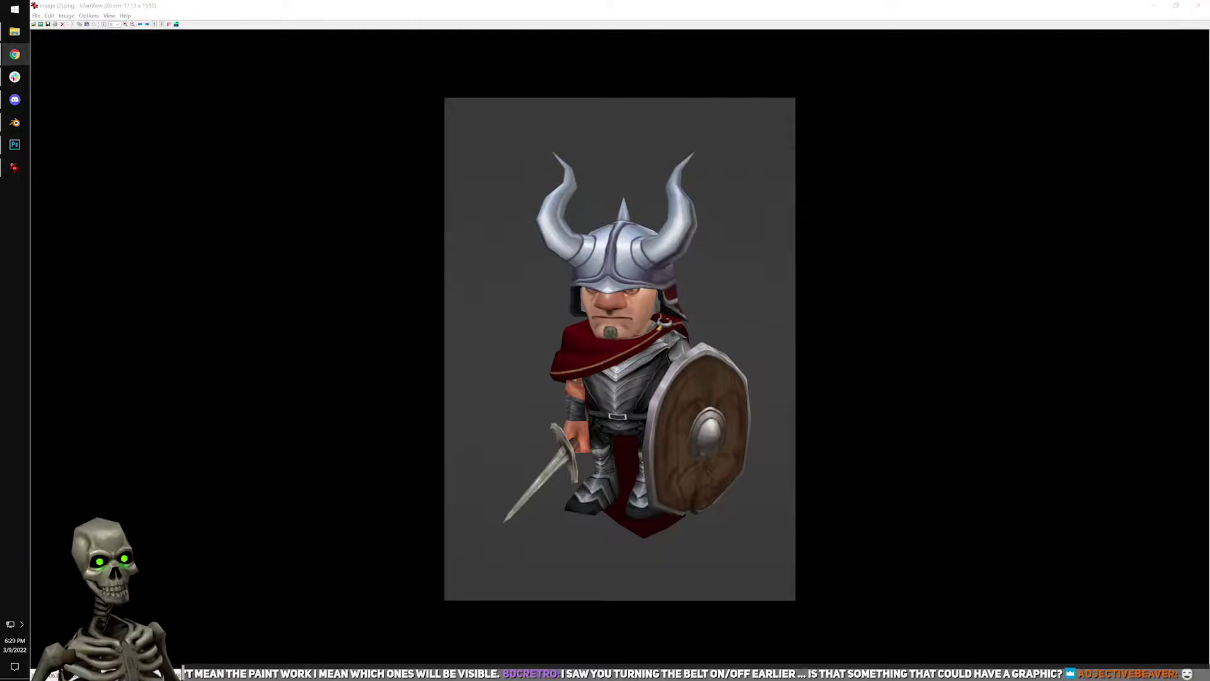
Restore down and close the warrior image viewer, and clear the Human model's selection in Blender.
click(1176, 6)
drag(983, 63, 760, 93)
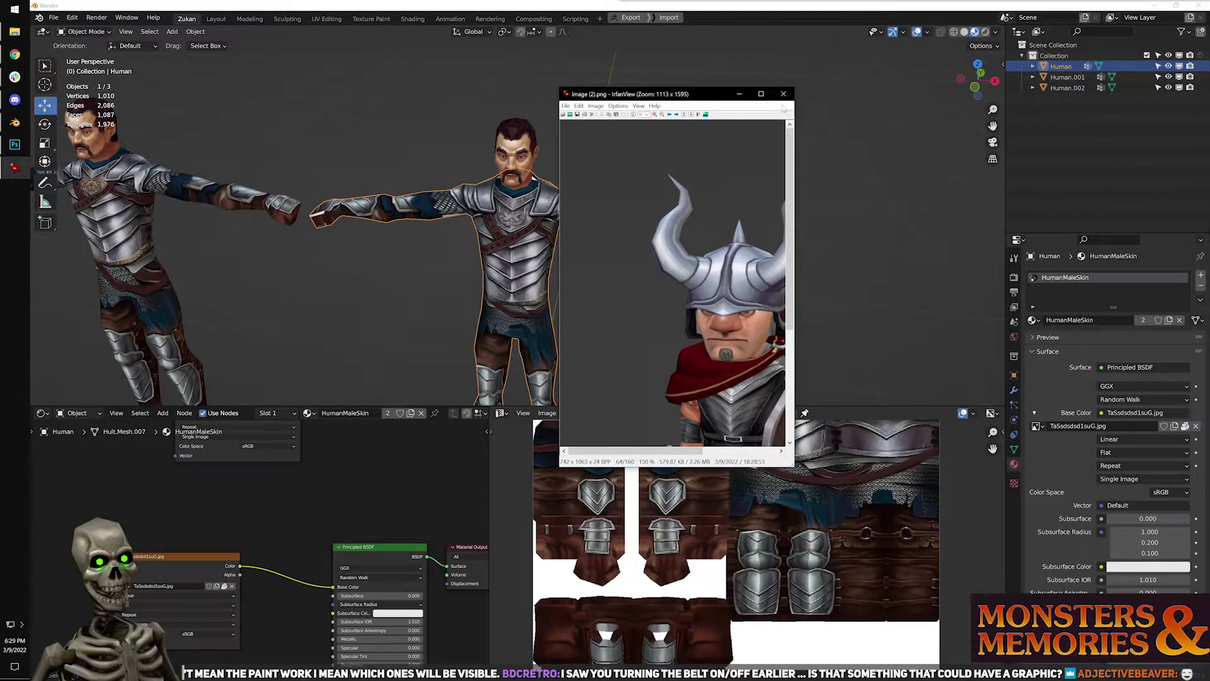
click(791, 93)
click(763, 191)
scroll(693, 155, down, 2)
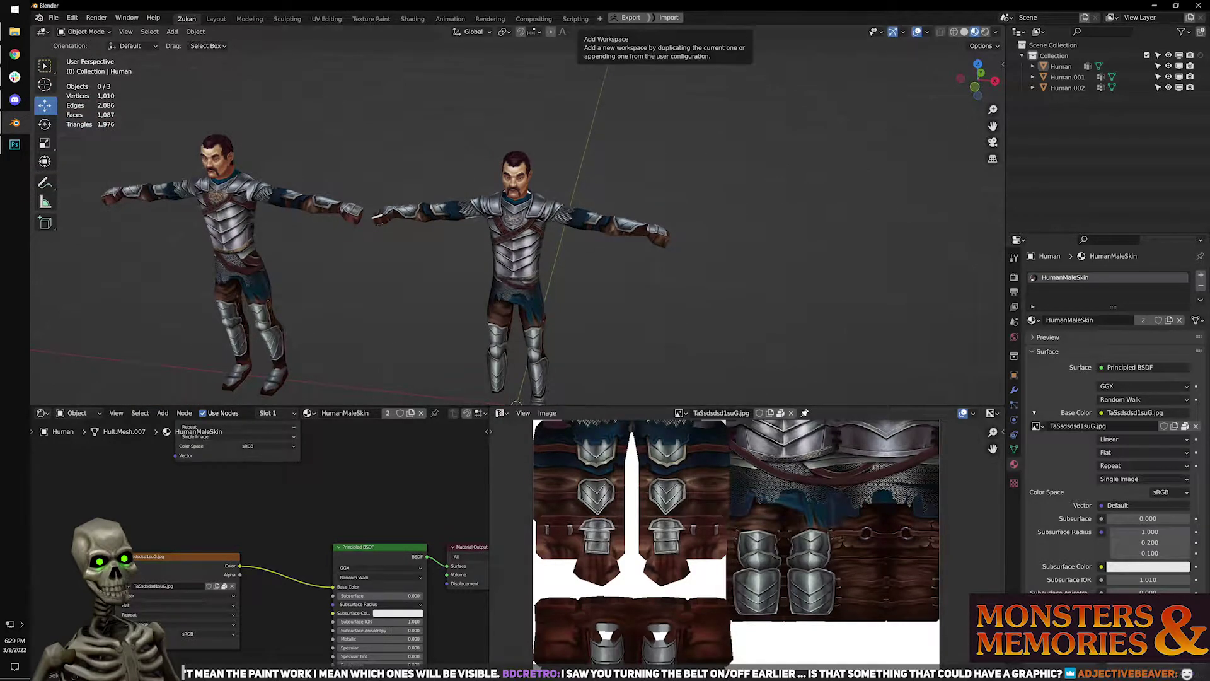
Switch to Photoshop and toggle the Leather (WIP) group off and on repeatedly to compare the breastplate with and without straps, leaving it visible.
key(alt+Tab)
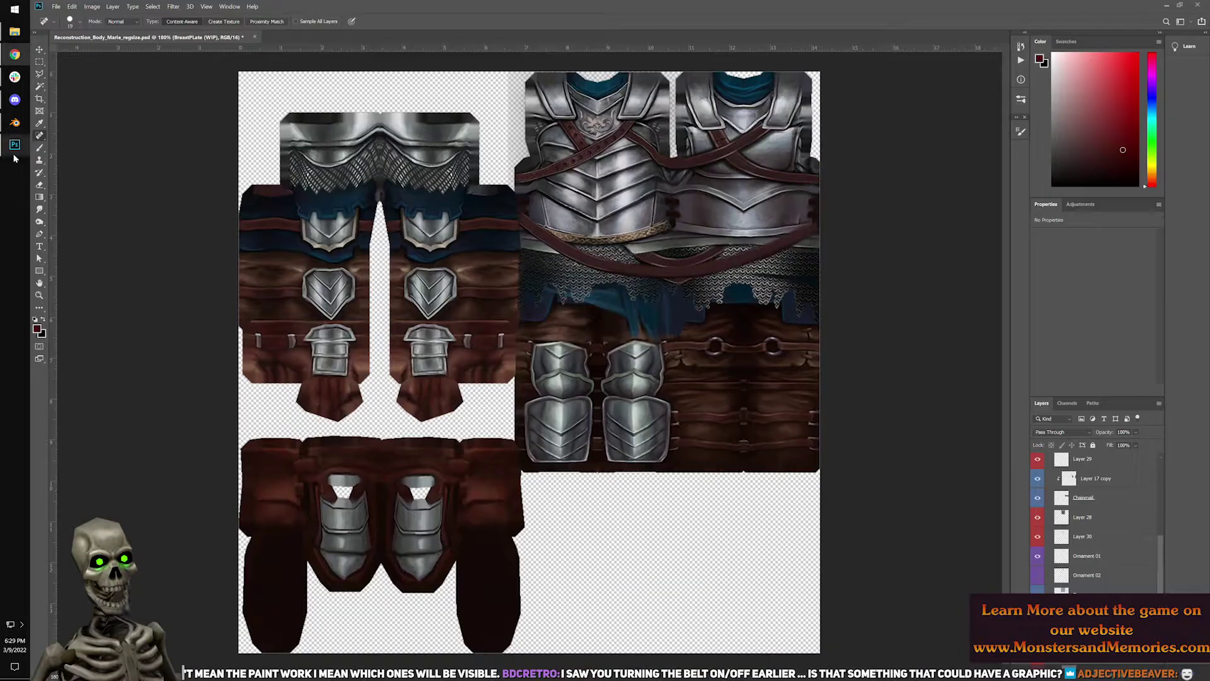
click(14, 145)
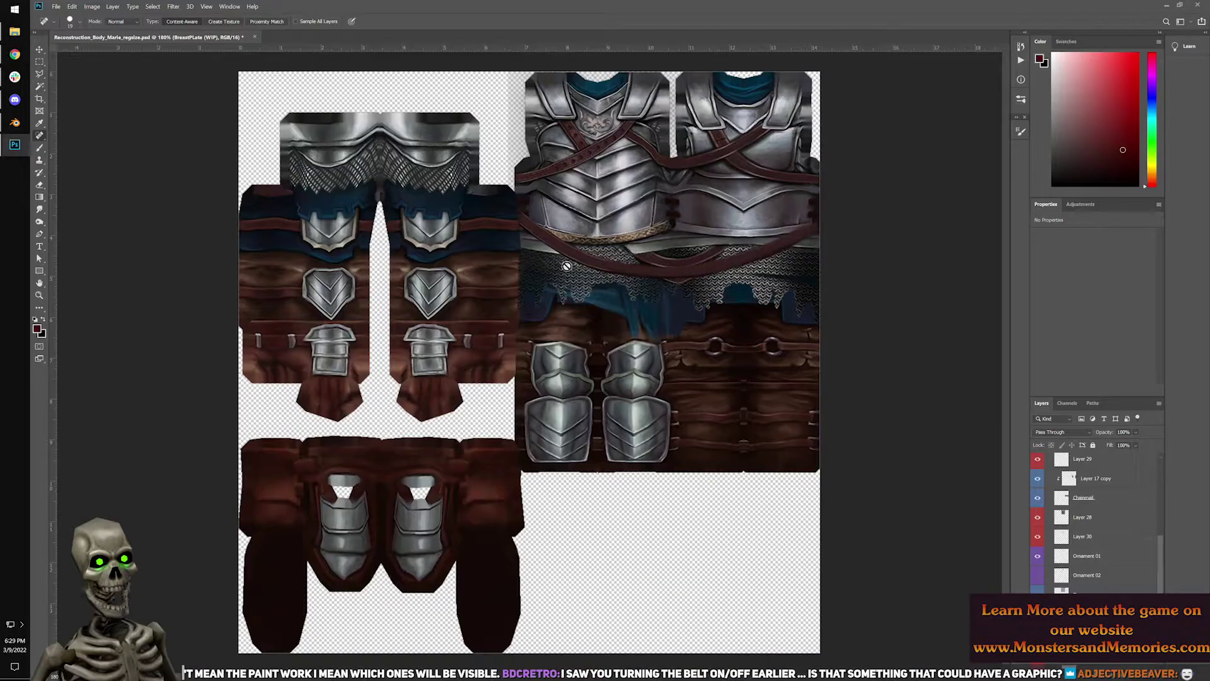
alt+scroll(765, 210, up, 5)
drag(765, 210, 768, 422)
scroll(1072, 495, up, 1)
scroll(1059, 482, up, 5)
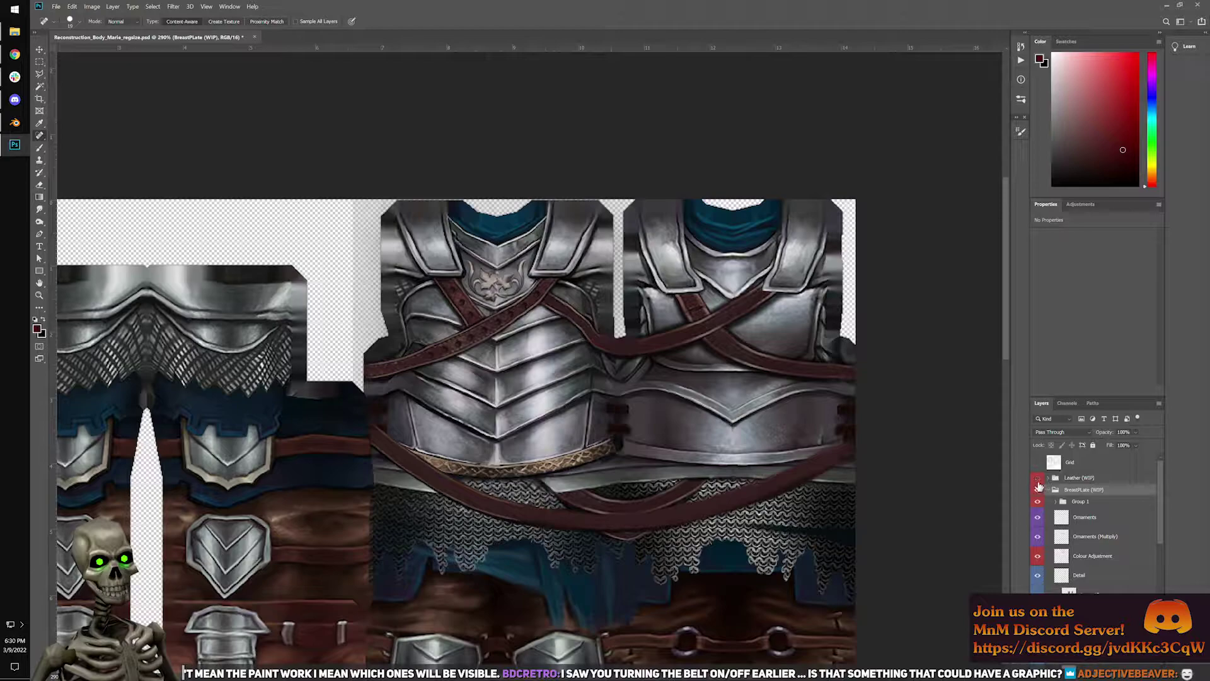
click(1038, 479)
click(1037, 479)
click(1038, 480)
click(1038, 479)
click(1038, 479)
click(1038, 479)
click(1038, 479)
click(1038, 479)
alt+scroll(549, 377, down, 2)
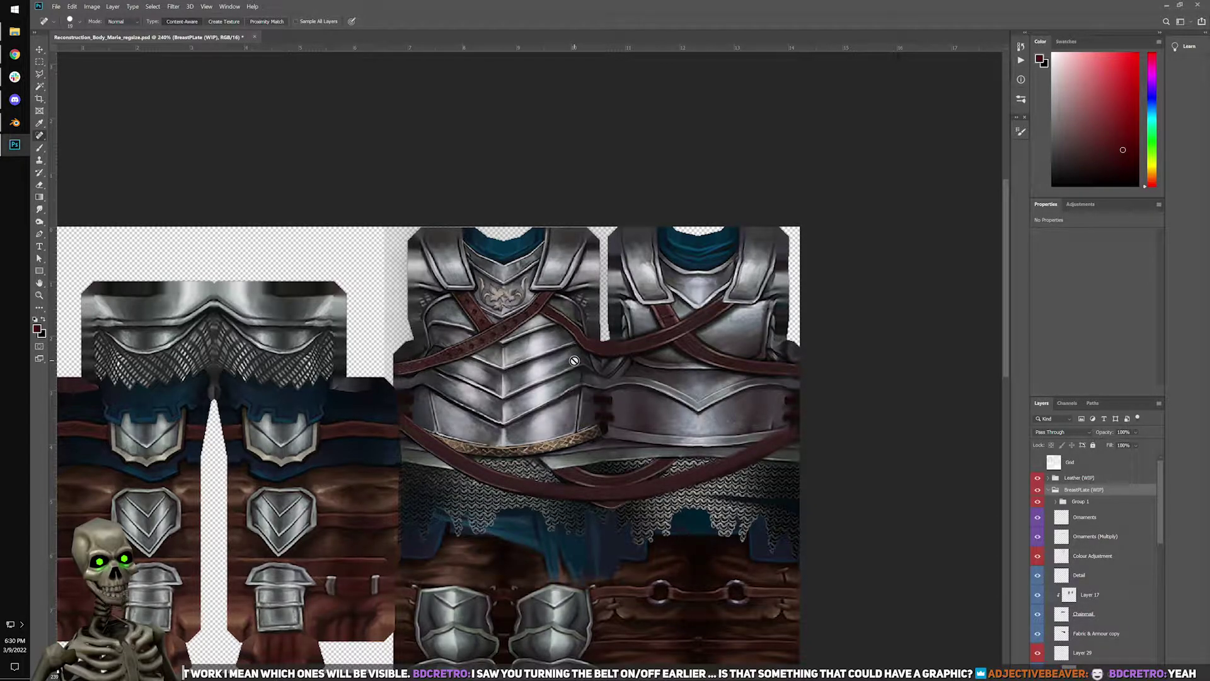
Switch back to Blender and examine the Human model's breastplate, straps and arms up close and from several angles.
key(alt+Tab)
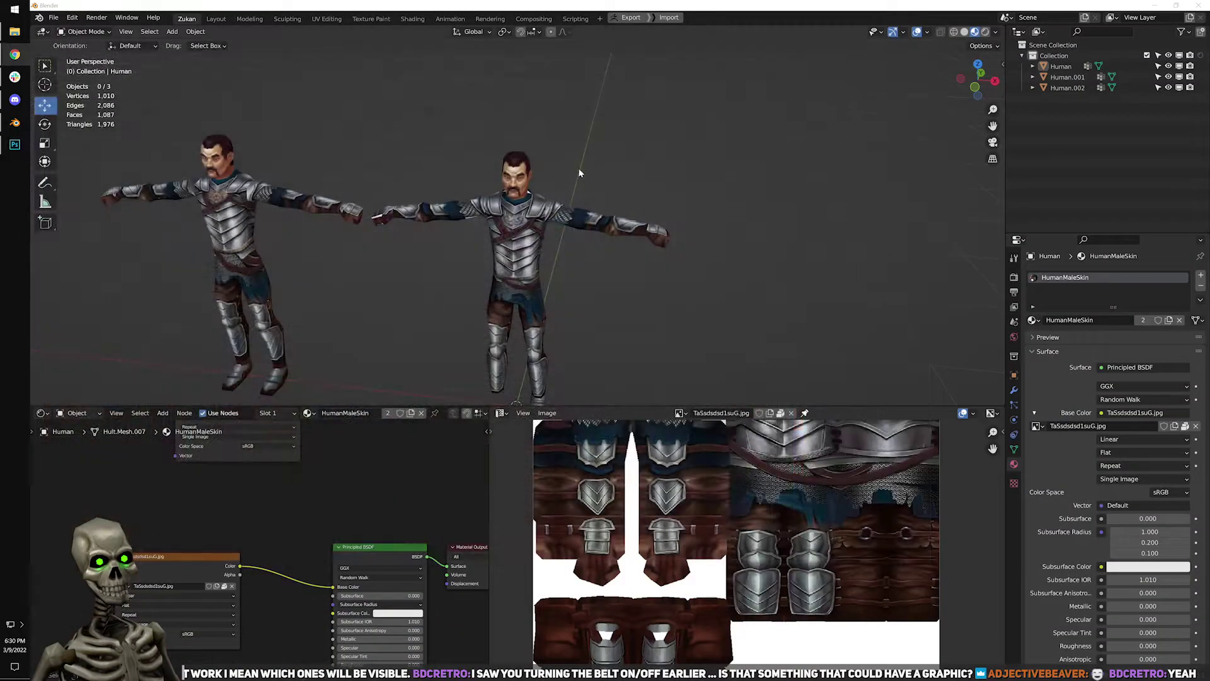
scroll(577, 182, up, 8)
scroll(590, 231, down, 5)
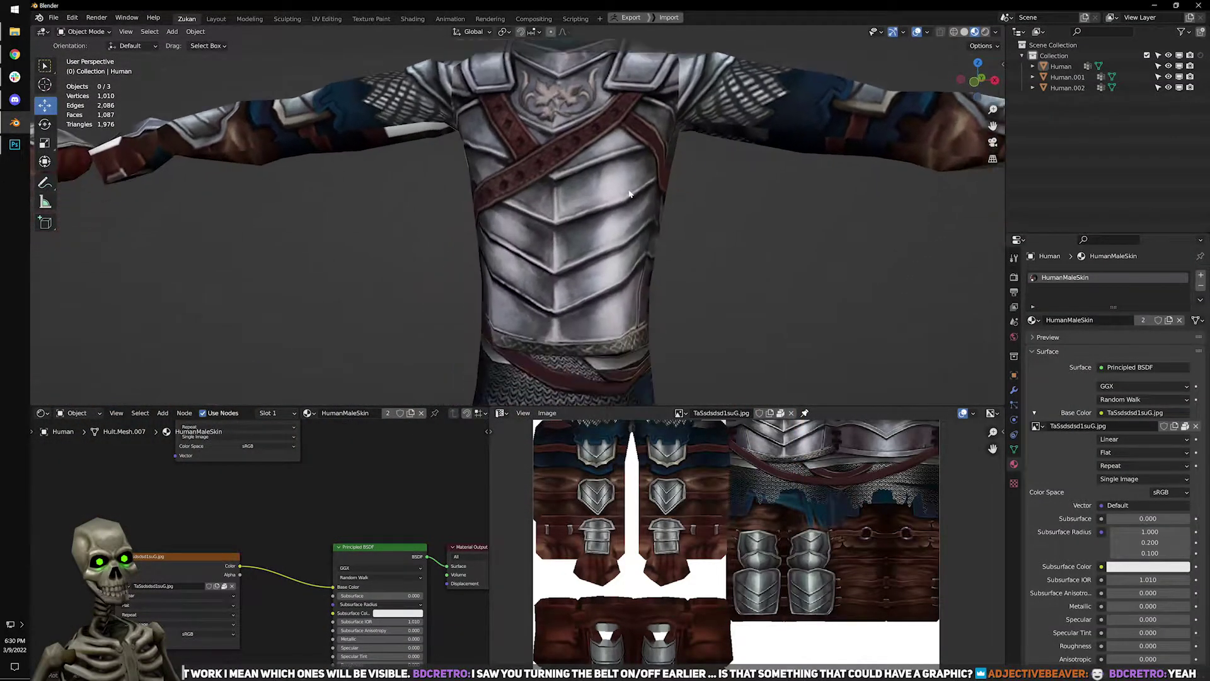
middle_drag(607, 211, 576, 176)
middle_drag(467, 243, 552, 206)
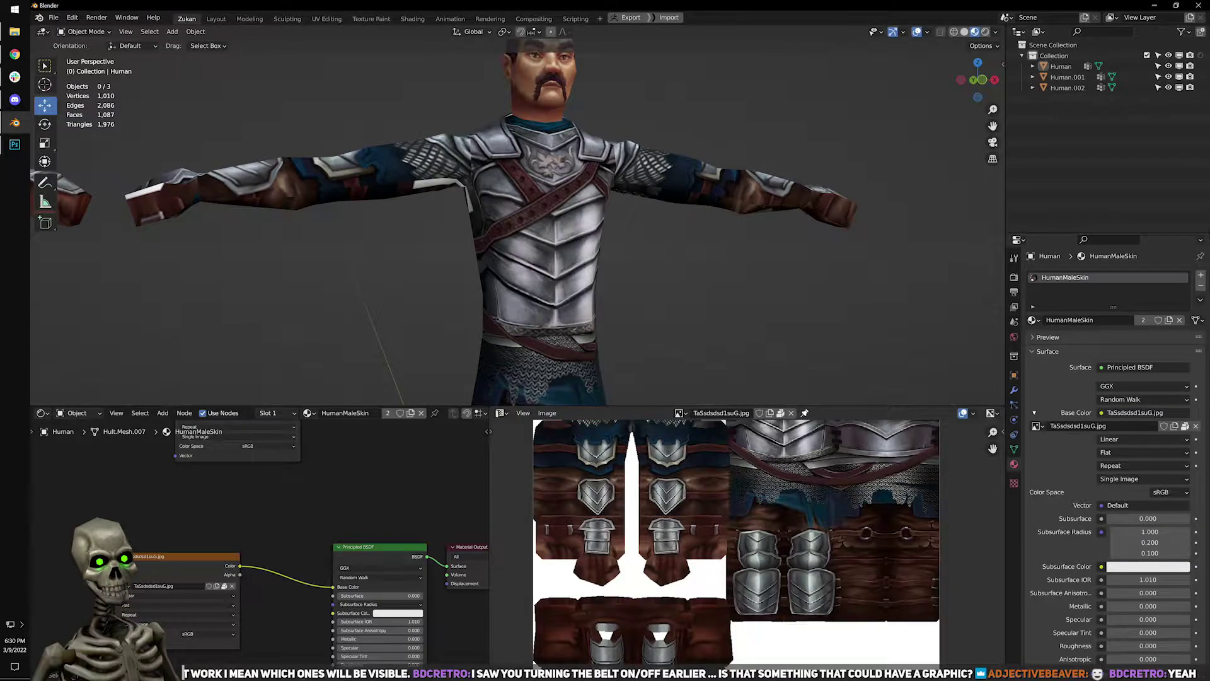
key(alt+Tab)
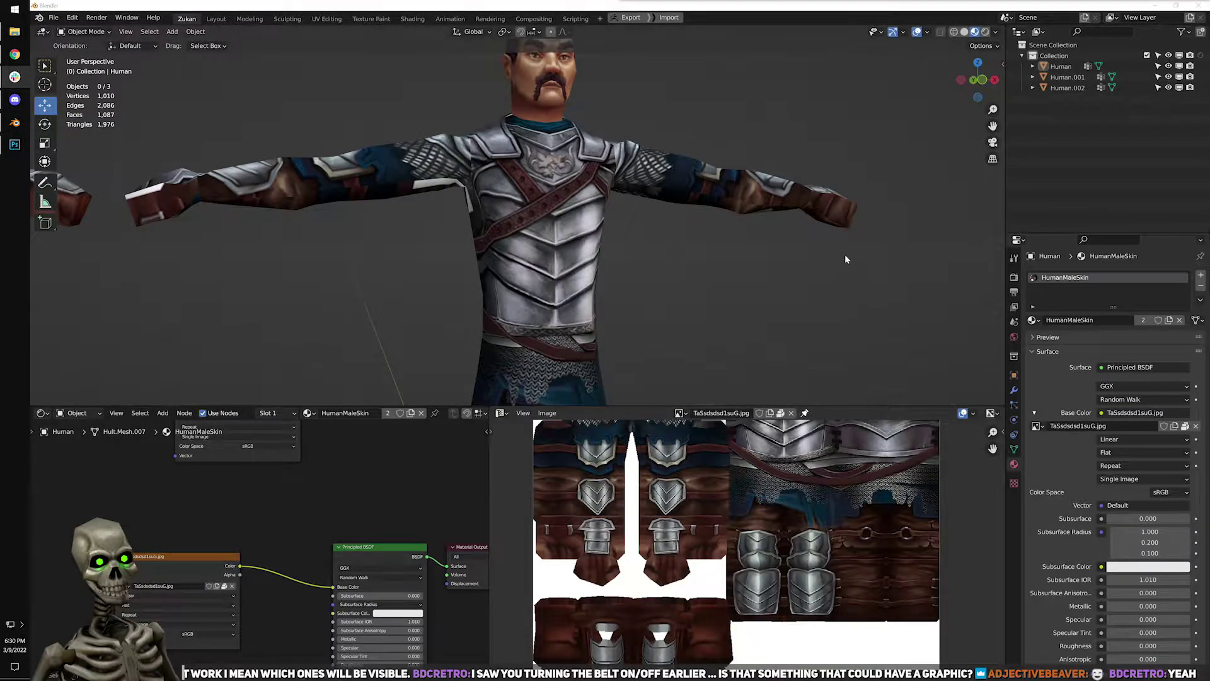
scroll(787, 256, up, 3)
middle_drag(715, 255, 660, 283)
scroll(672, 241, down, 2)
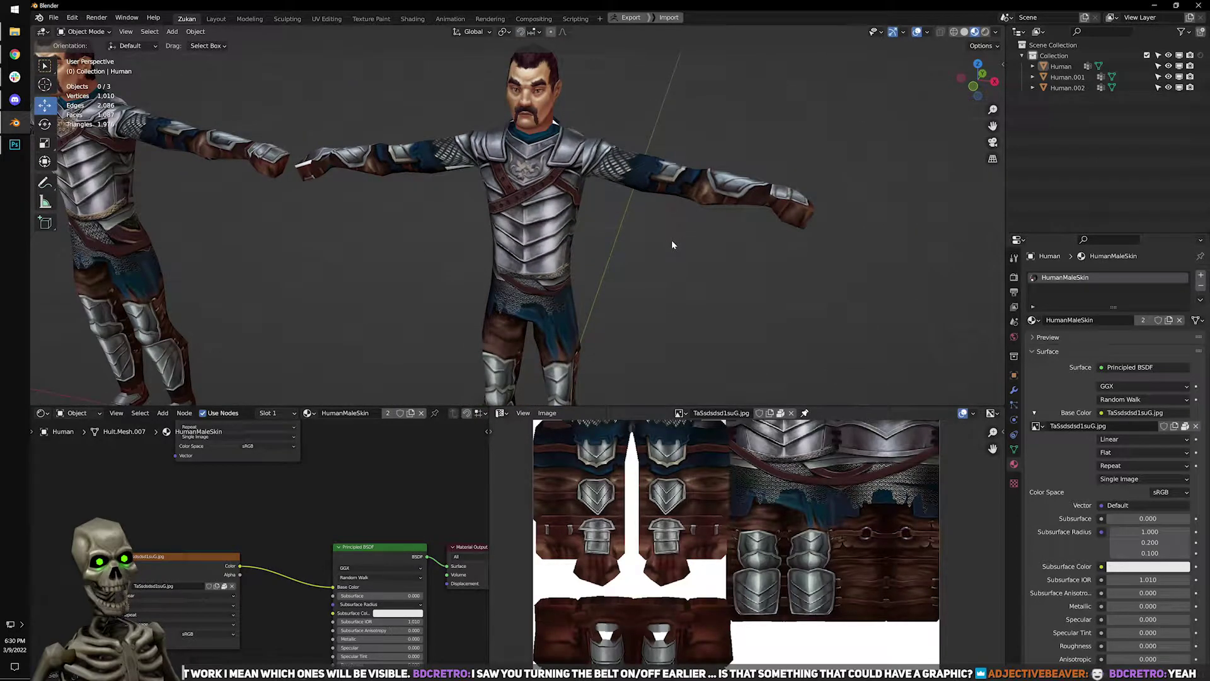
middle_drag(579, 240, 572, 236)
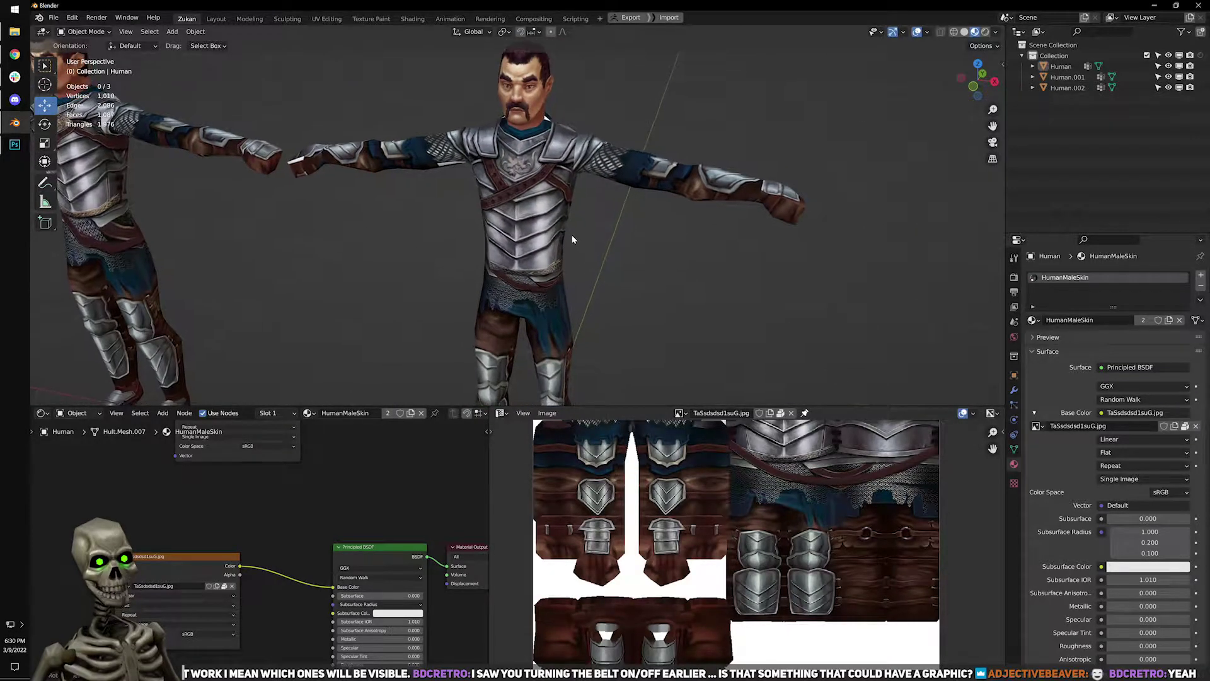
Select the Human mesh, enter Edit Mode and focus on its hips and legs and the matching texture area.
click(548, 240)
key(Tab)
scroll(567, 252, up, 4)
shift+middle_drag(587, 353, 591, 159)
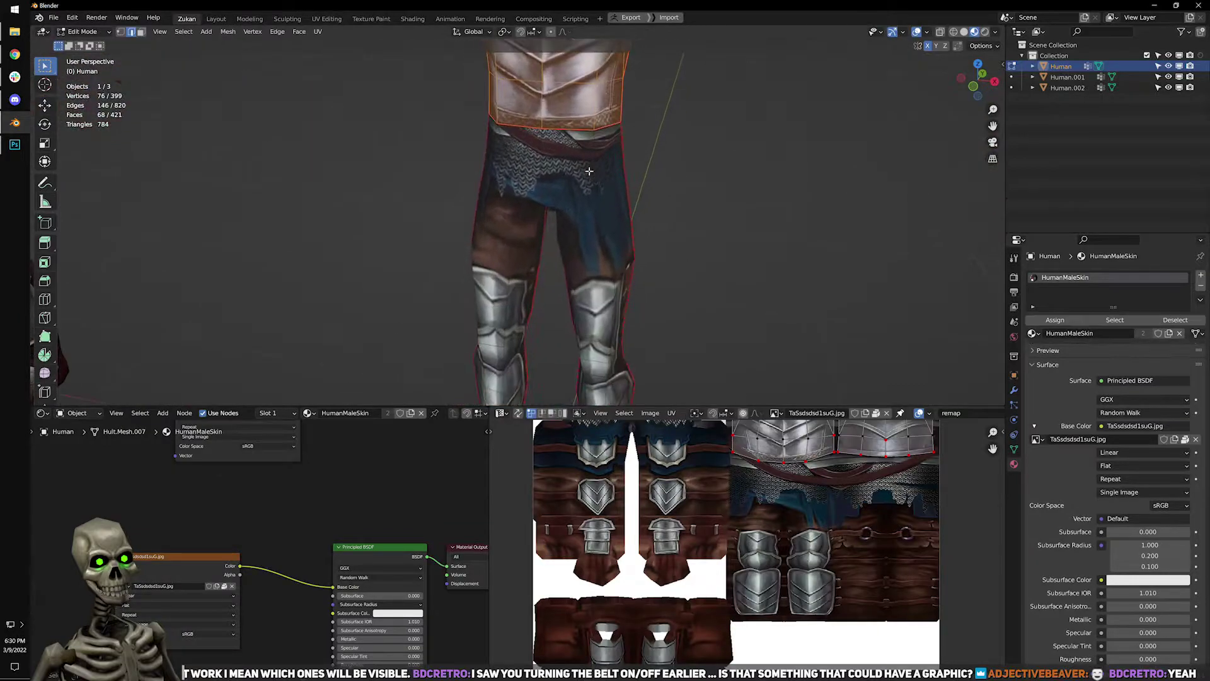
scroll(619, 269, down, 3)
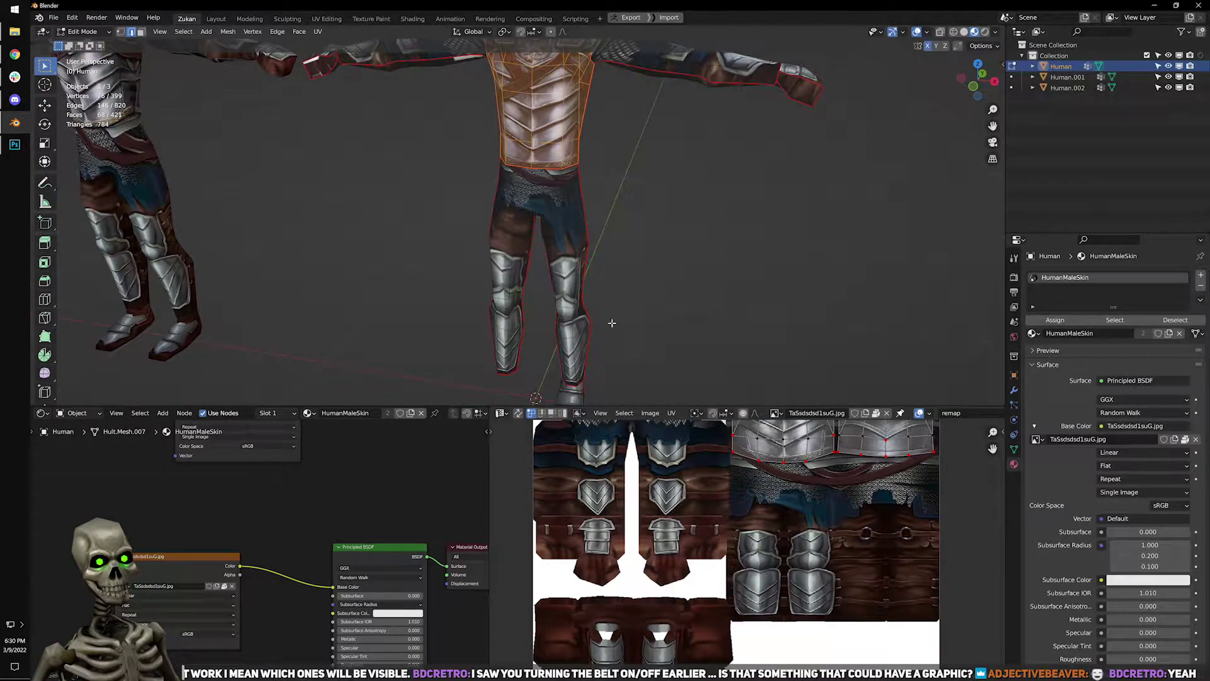
scroll(777, 588, up, 3)
scroll(523, 193, up, 5)
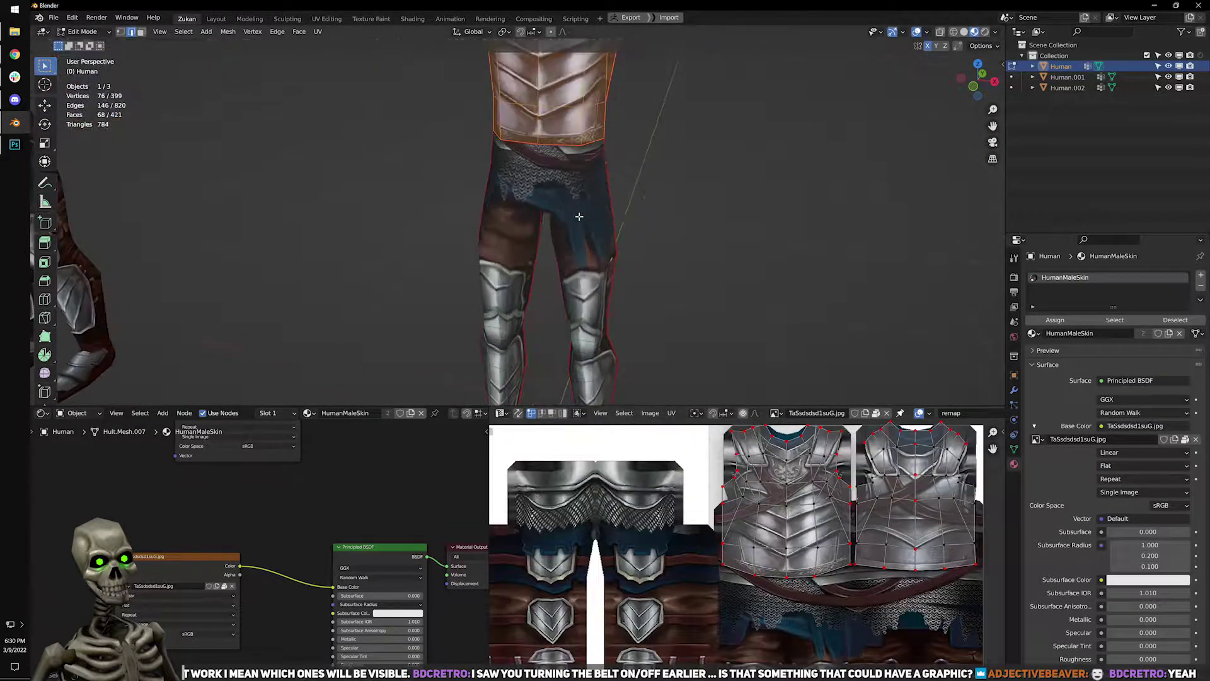
Select the back sections of both legs up to their seams and examine their UV islands below the chainmail.
middle_drag(523, 192, 570, 198)
click(546, 215)
key(l)
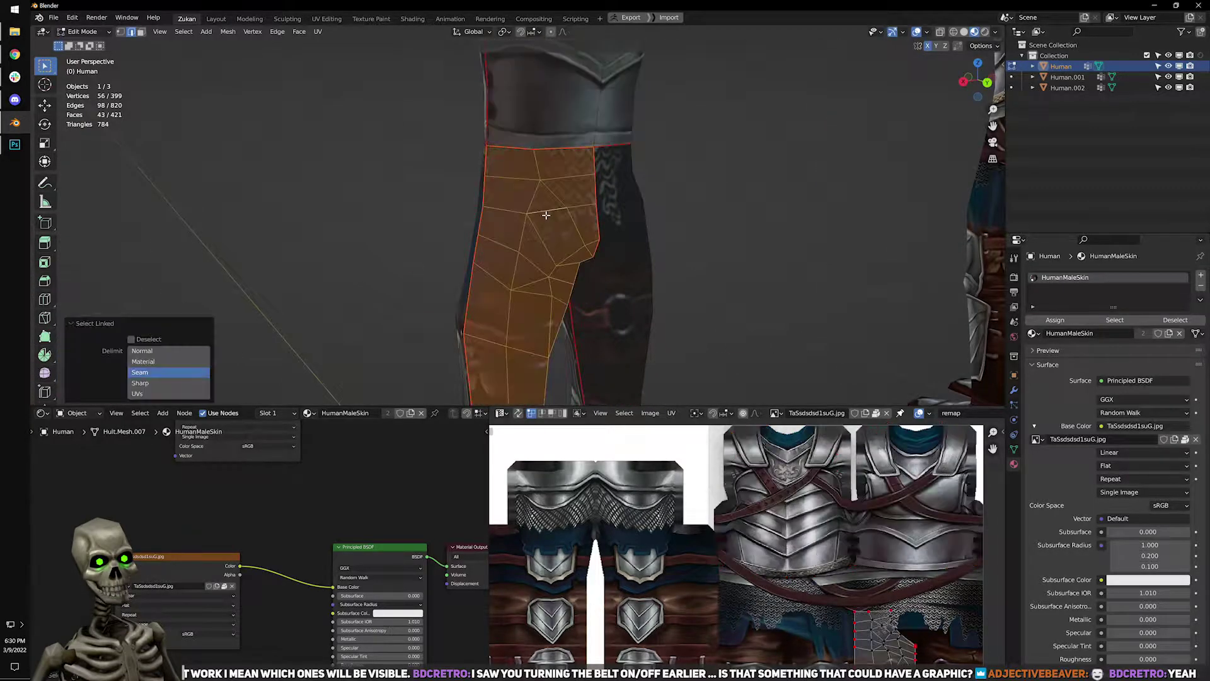
scroll(596, 235, down, 3)
middle_drag(621, 289, 547, 276)
key(ctrl+space)
scroll(814, 533, up, 3)
middle_drag(720, 397, 599, 343)
key(ctrl+space)
key(l)
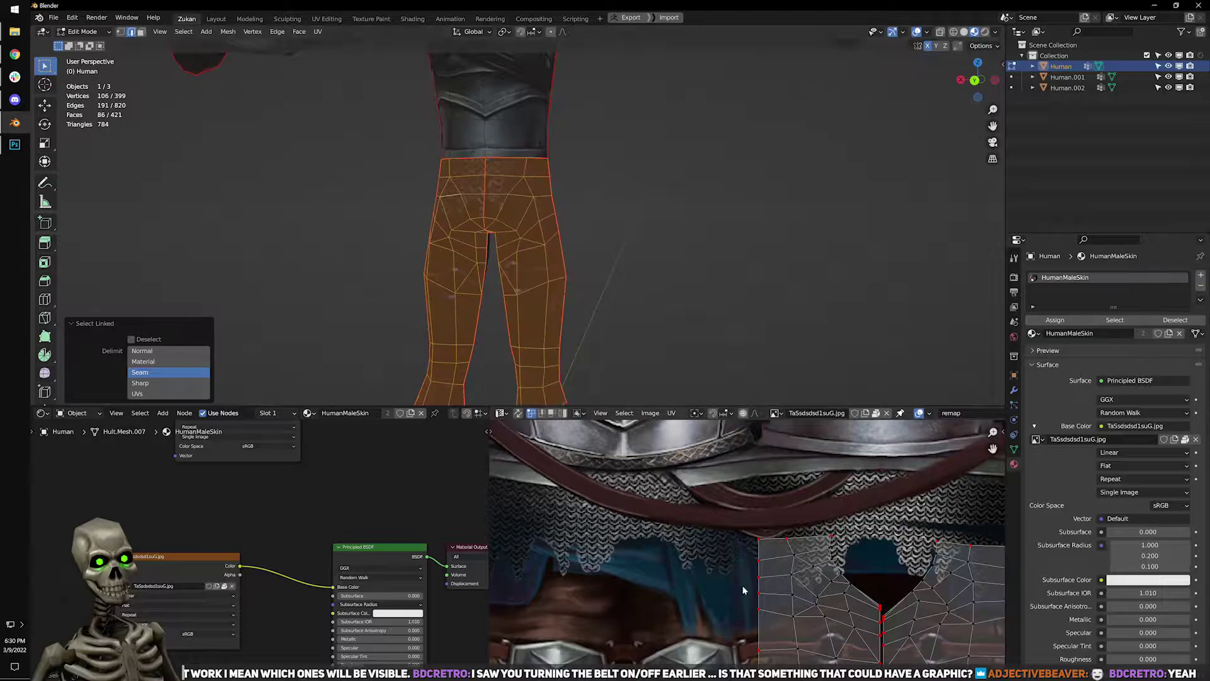
key(ctrl+space)
scroll(608, 351, up, 4)
scroll(608, 351, down, 4)
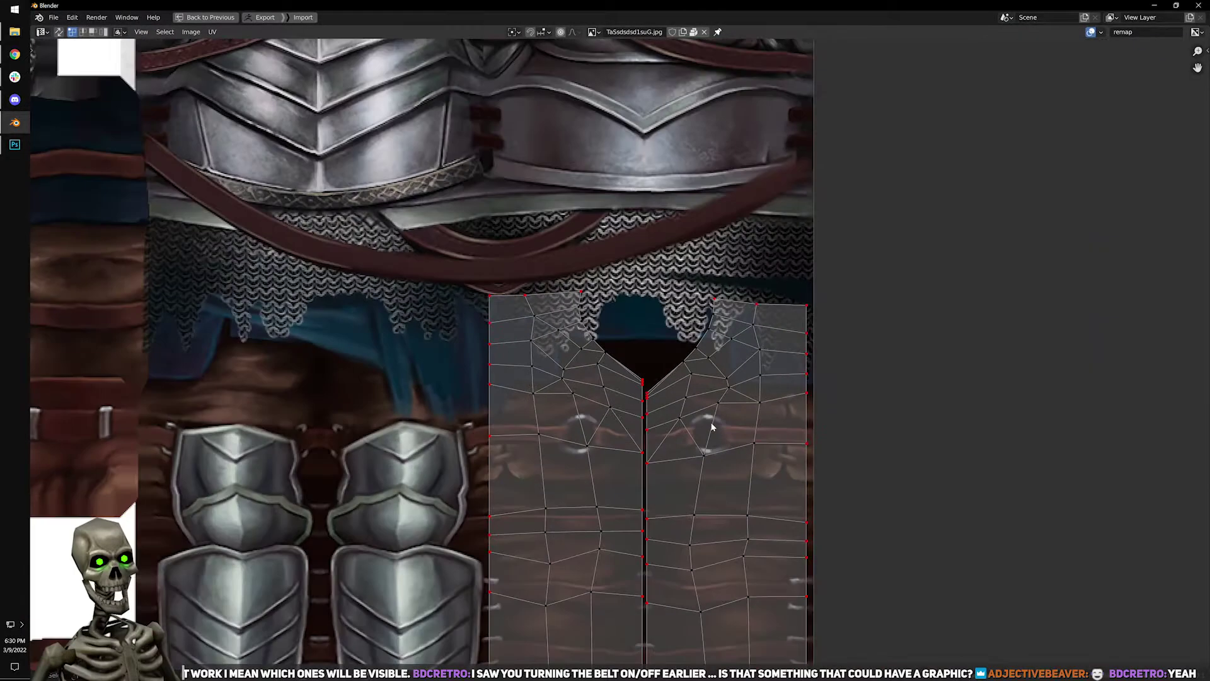
Pick the centre seam at the back of the pelvis, reselect both back leg sections and join their UV islands along that seam.
key(ctrl+space)
scroll(448, 137, up, 5)
key(ctrl+Tab)
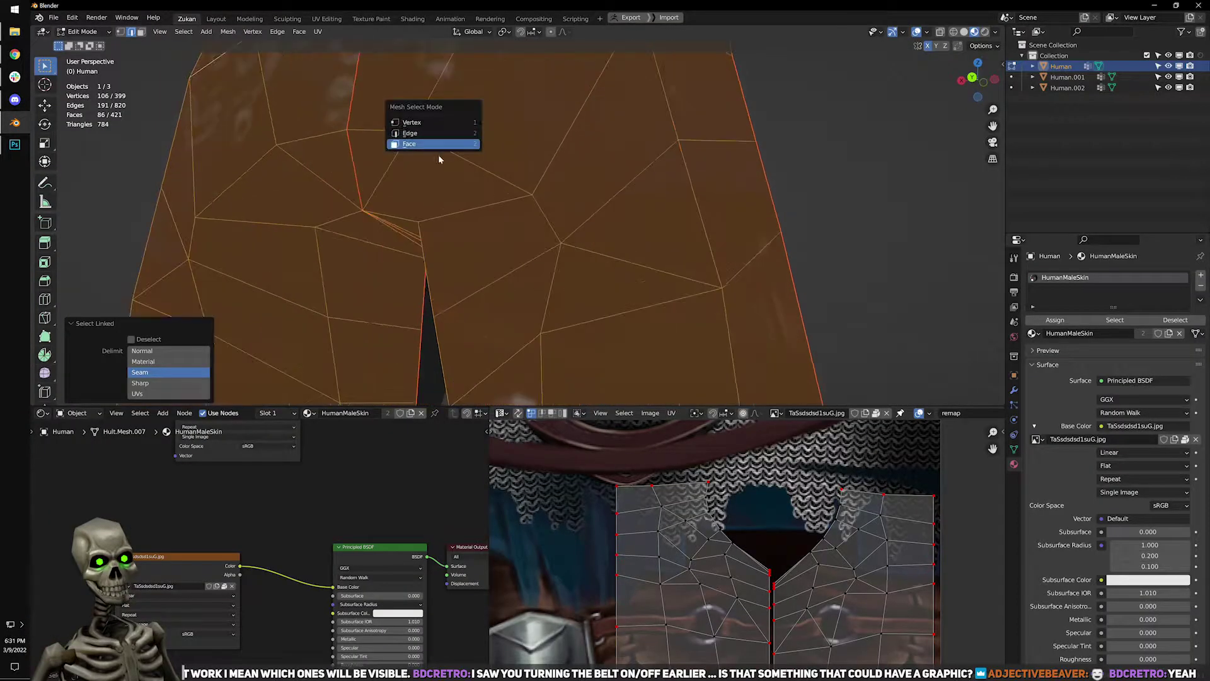
click(447, 133)
scroll(530, 211, down, 4)
click(534, 153)
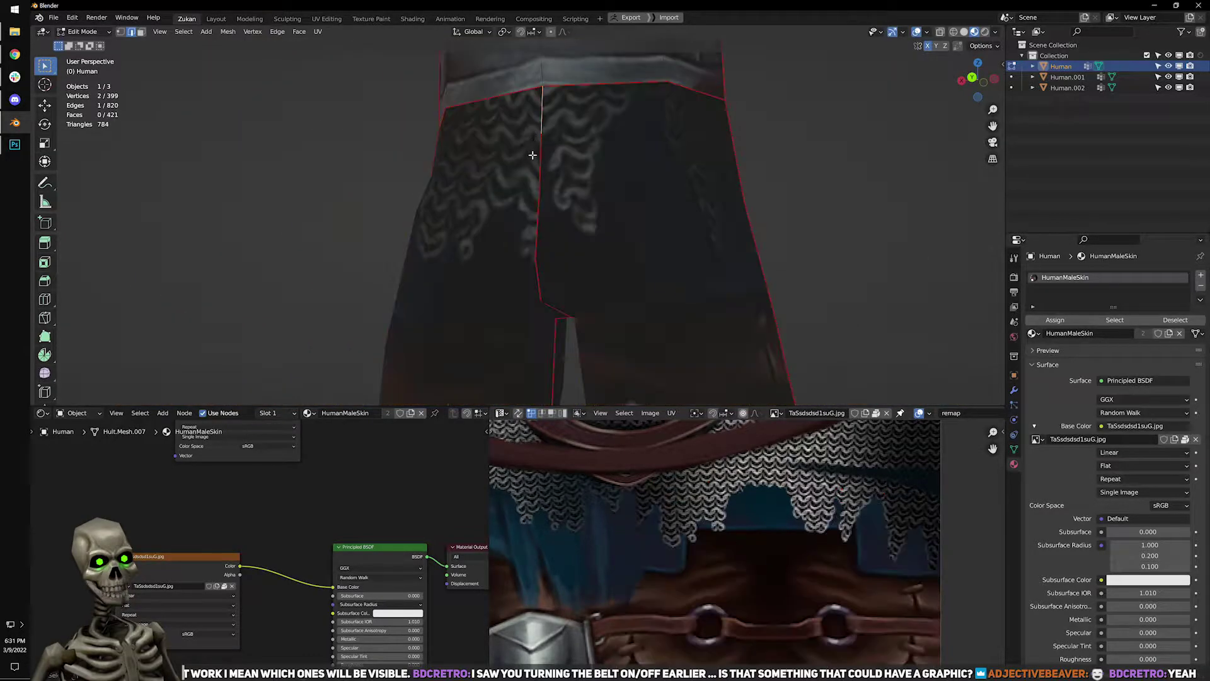
middle_drag(625, 354, 646, 318)
key(l)
key(ctrl+space)
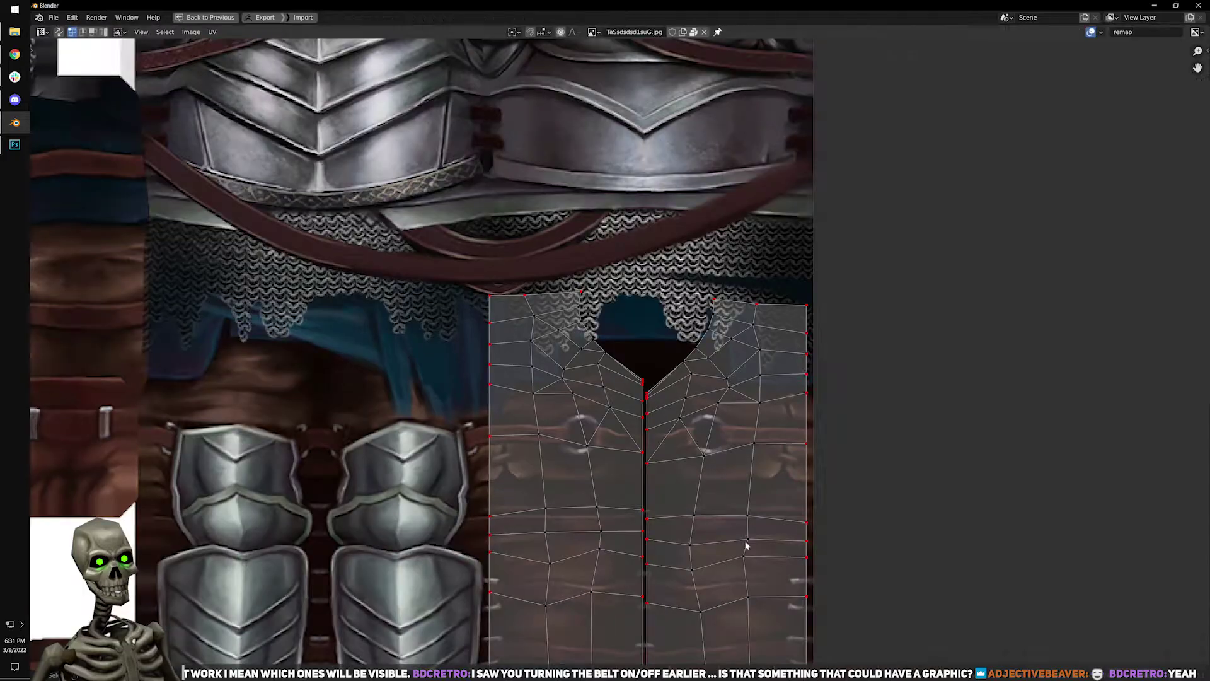
scroll(724, 517, down, 1)
scroll(700, 489, up, 3)
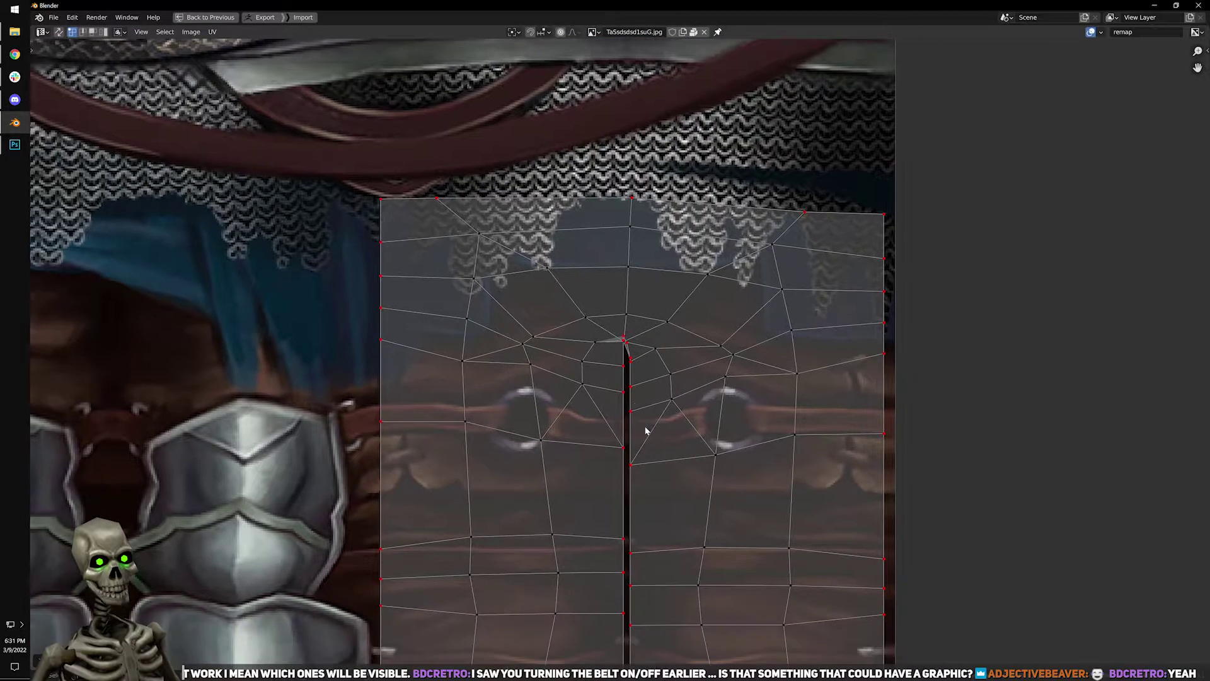
middle_drag(673, 571, 630, 342)
middle_drag(607, 280, 590, 474)
Select the vertices around the tip of the joined island's crotch gap and unwrap them to reduce the overlap.
scroll(589, 337, up, 3)
drag(506, 218, 554, 339)
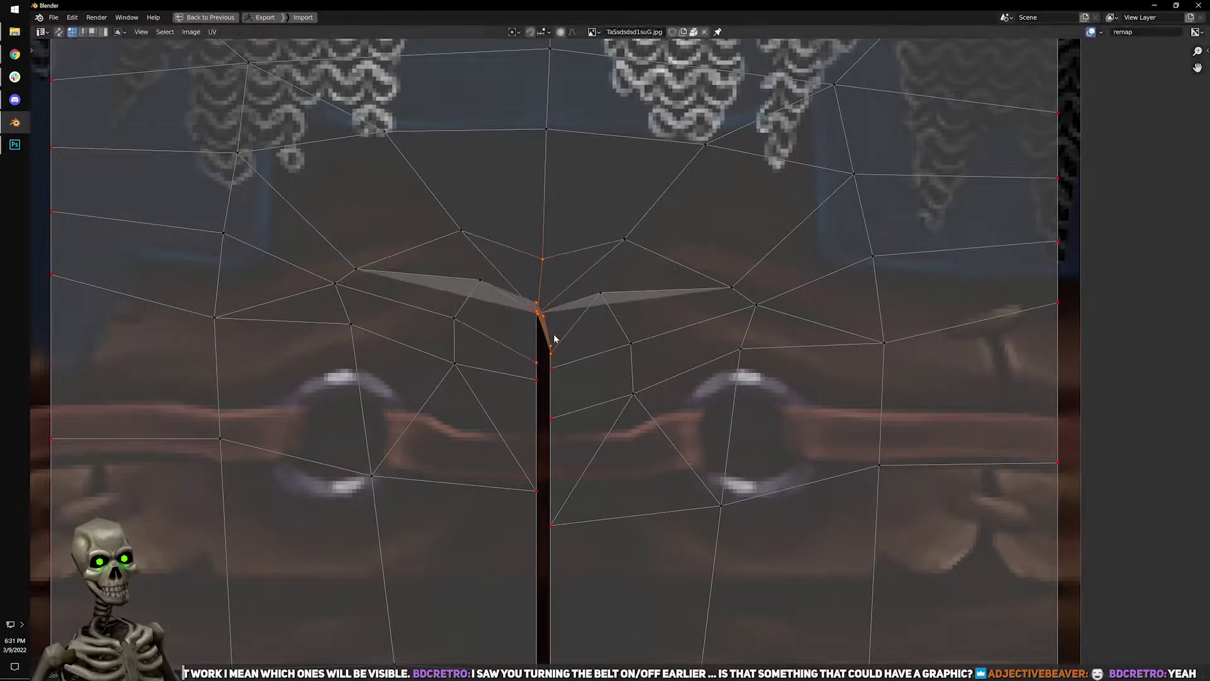
scroll(534, 298, up, 2)
middle_drag(468, 315, 550, 362)
key(u)
scroll(578, 347, up, 2)
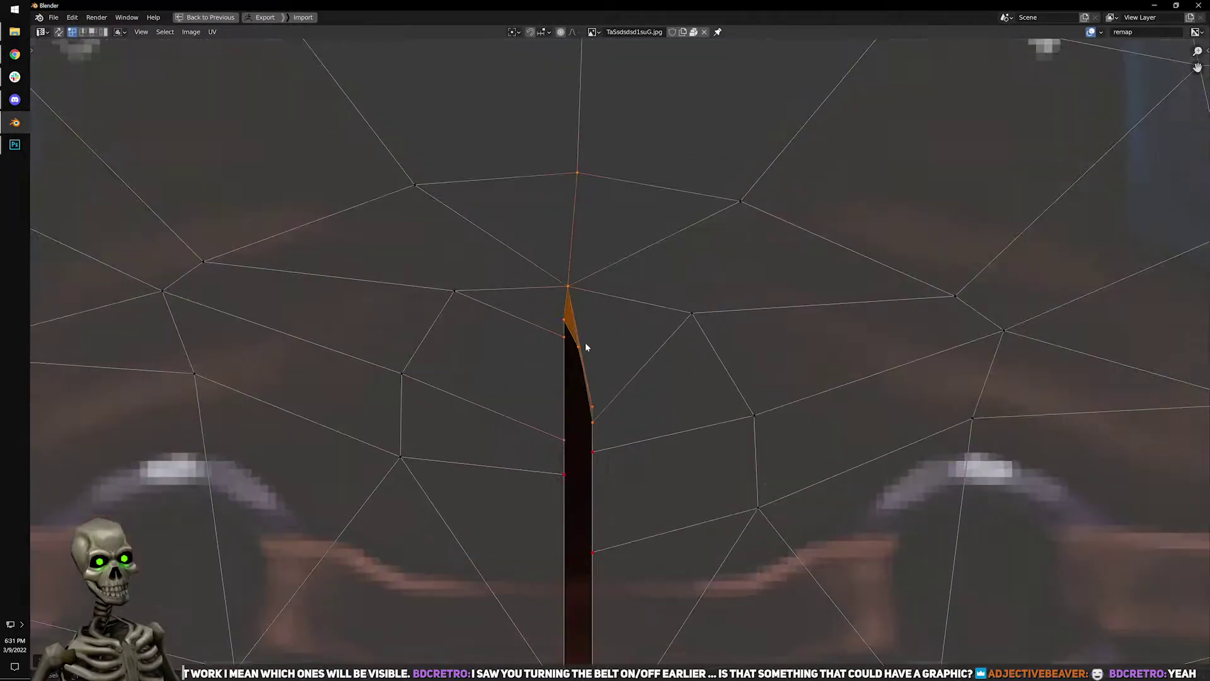
Adjust the overlapping UV vertices at the tip of the crotch gap, unpin them and unwrap again.
click(576, 321)
drag(562, 363, 596, 303)
key(g)
right_click(556, 320)
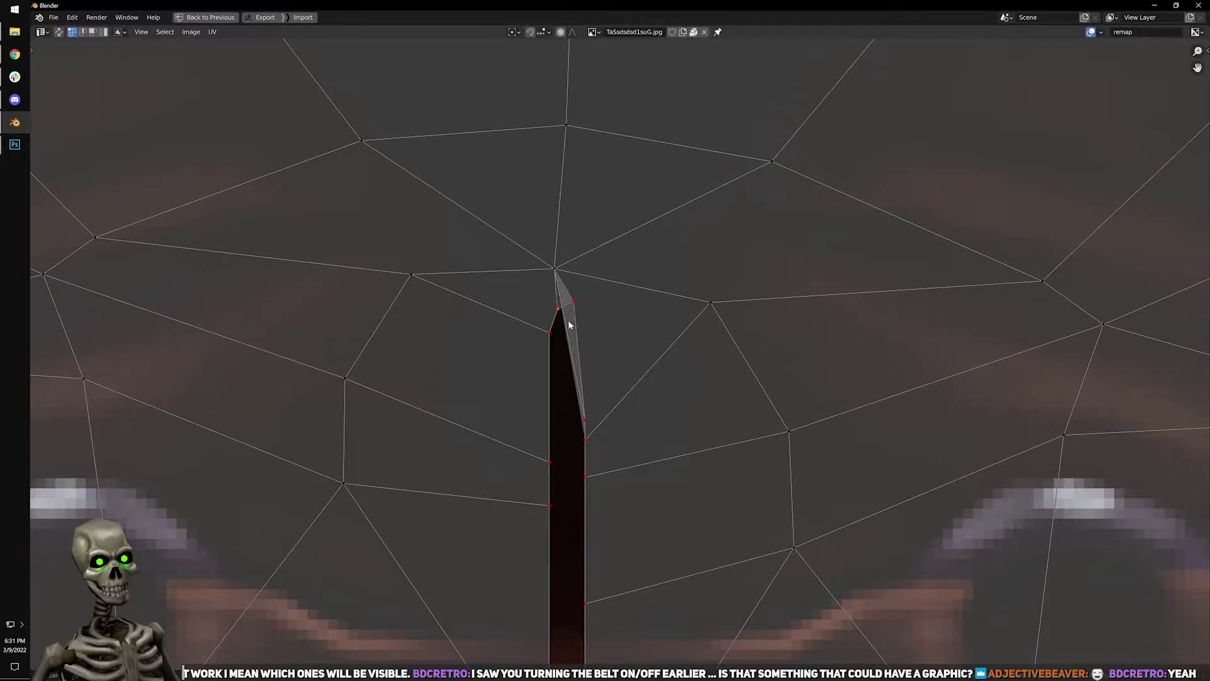
drag(609, 291, 537, 328)
key(alt+p)
key(u)
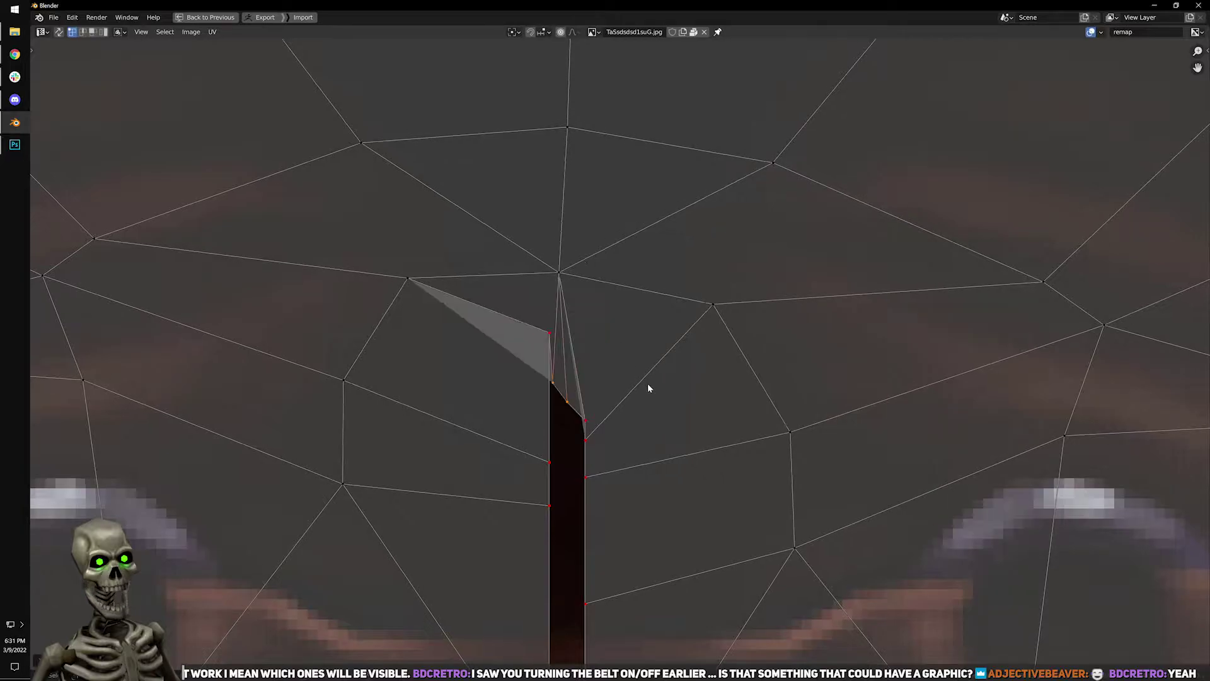
middle_drag(560, 384, 601, 346)
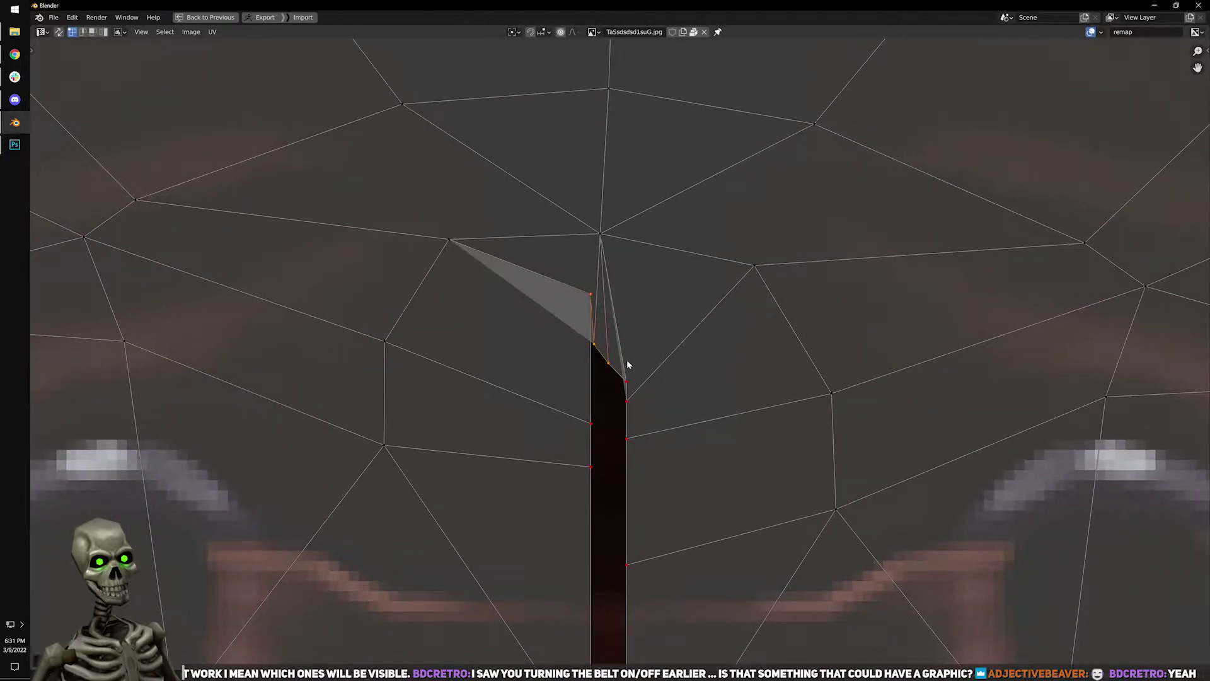
key(u)
Move the crotch gap's middle UV vertex up into a peak and place the left corner vertex below it.
scroll(626, 363, down, 1)
scroll(621, 384, up, 3)
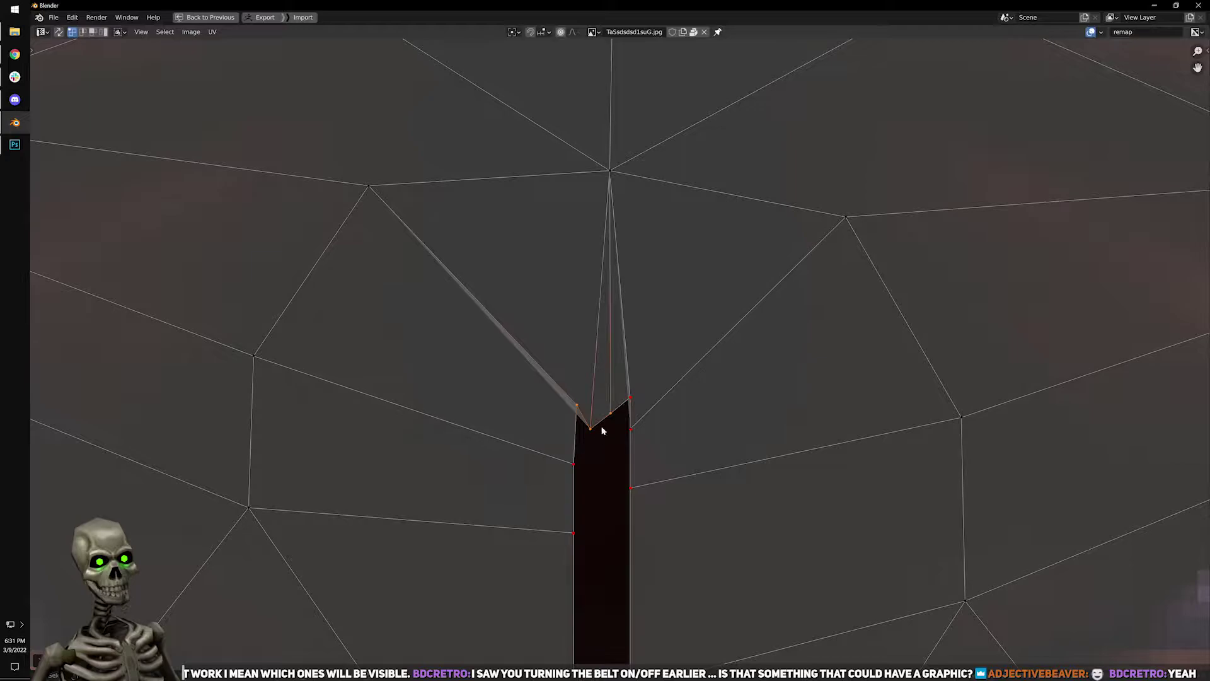
key(g)
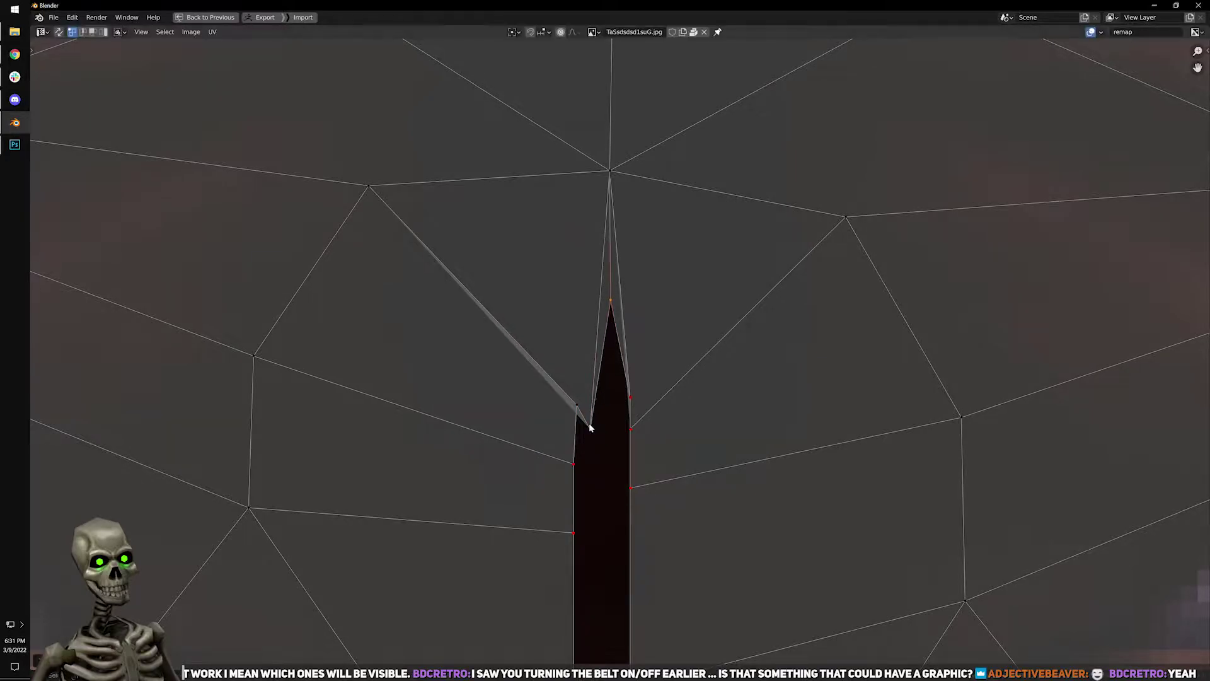
click(595, 387)
Align the two topmost pairs of UV vertices on opposite sides of the crotch gap to matching heights.
drag(565, 360, 658, 401)
key(q)
mouse_move(658, 388)
click(747, 446)
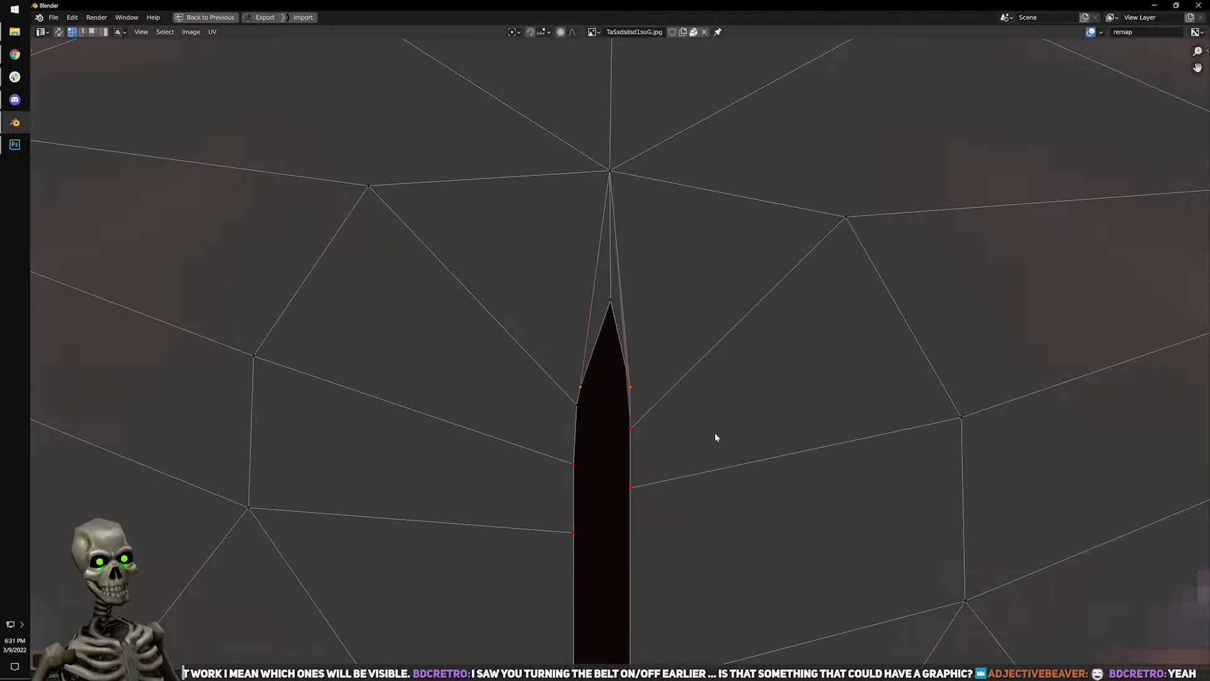
drag(562, 397, 650, 445)
key(q)
mouse_move(670, 440)
click(722, 497)
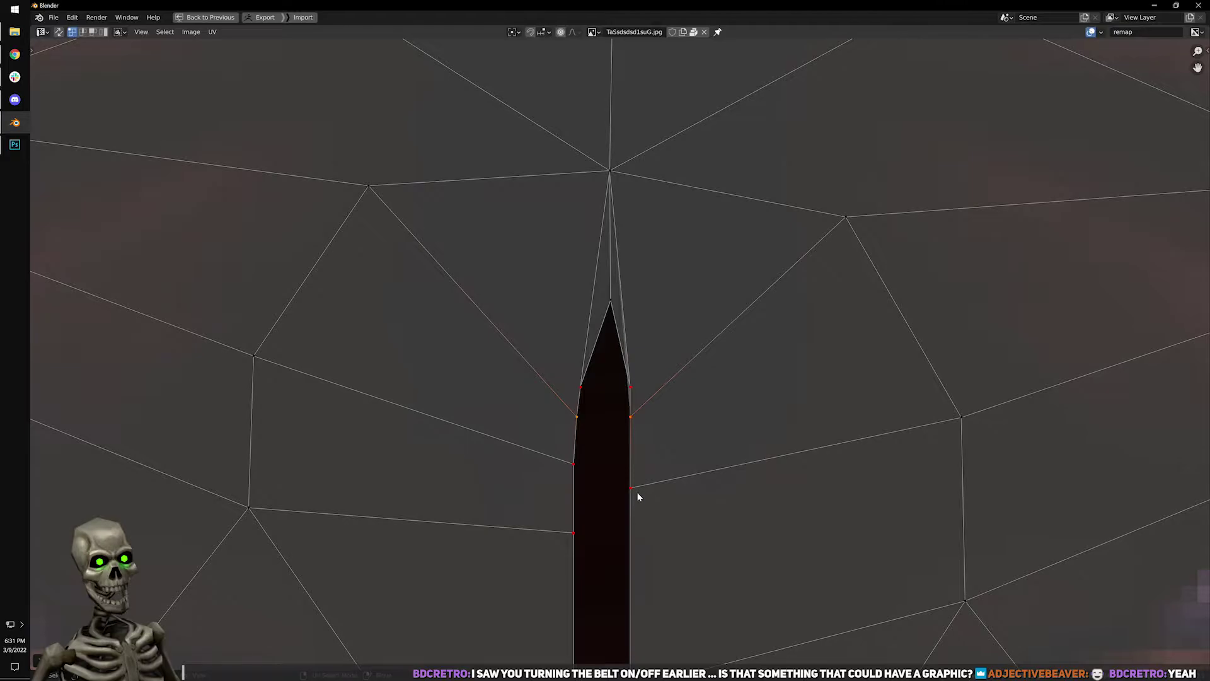
Align the inner and outer border vertices of both legs beside the belt rings to one height, and level the crotch gap's tip vertices.
scroll(638, 492, down, 10)
scroll(588, 309, up, 1)
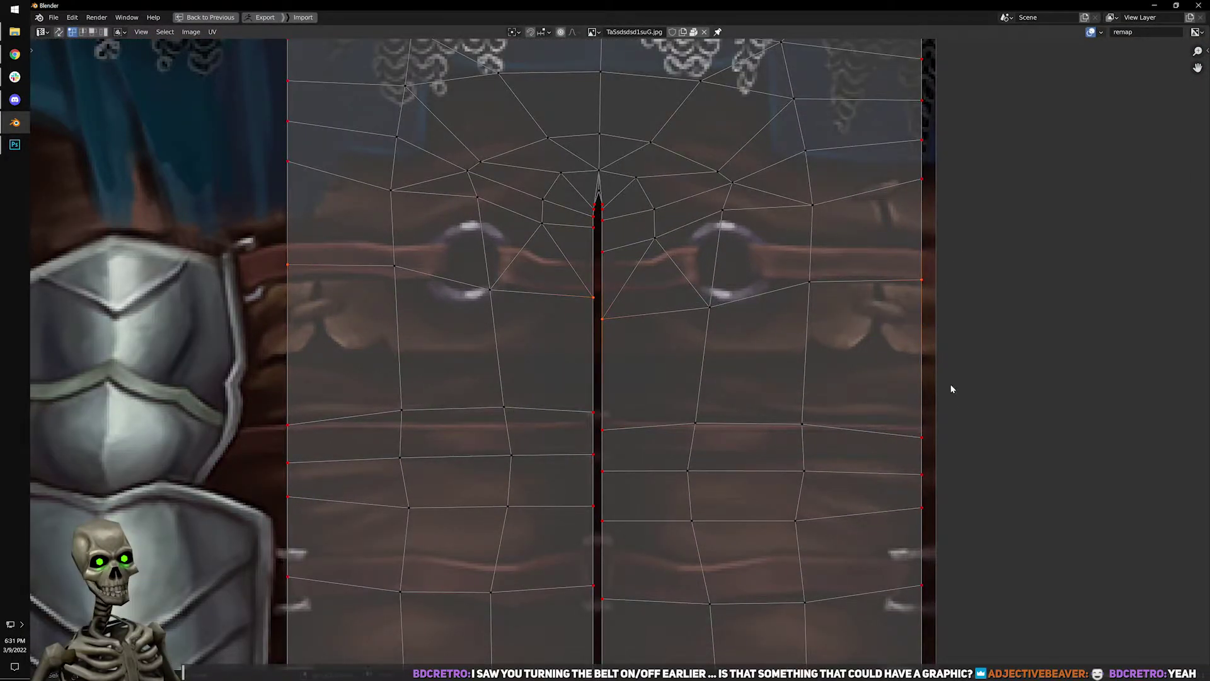
key(q)
click(945, 411)
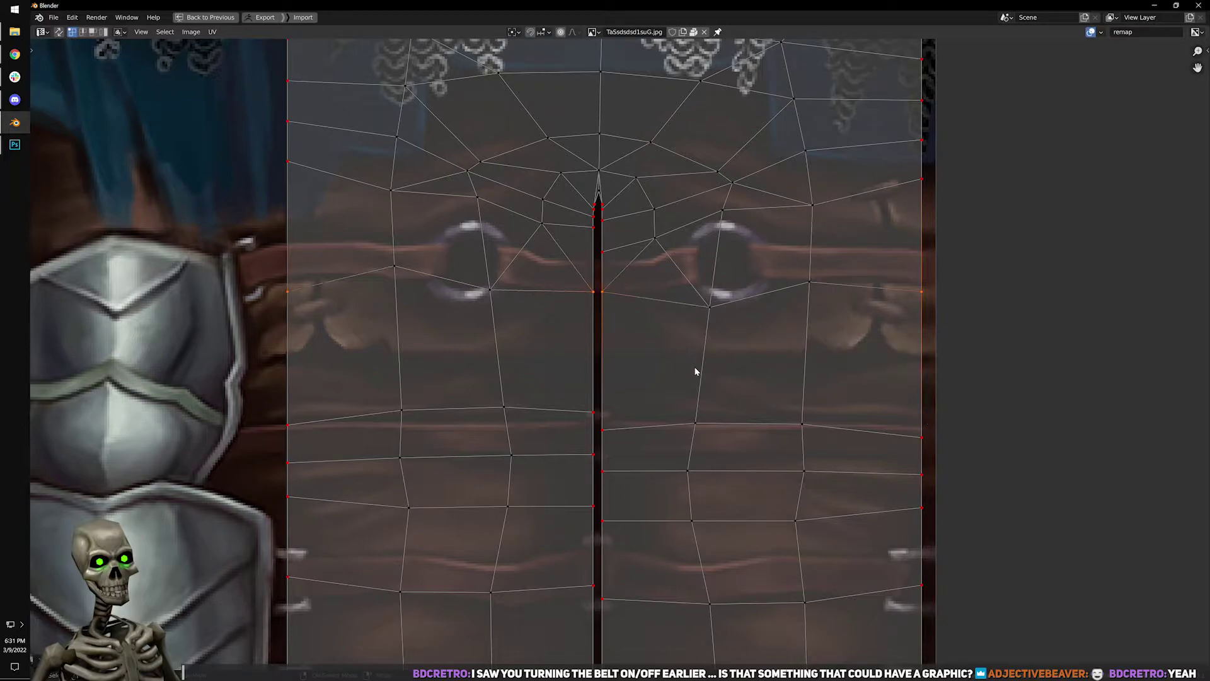
scroll(595, 315, up, 6)
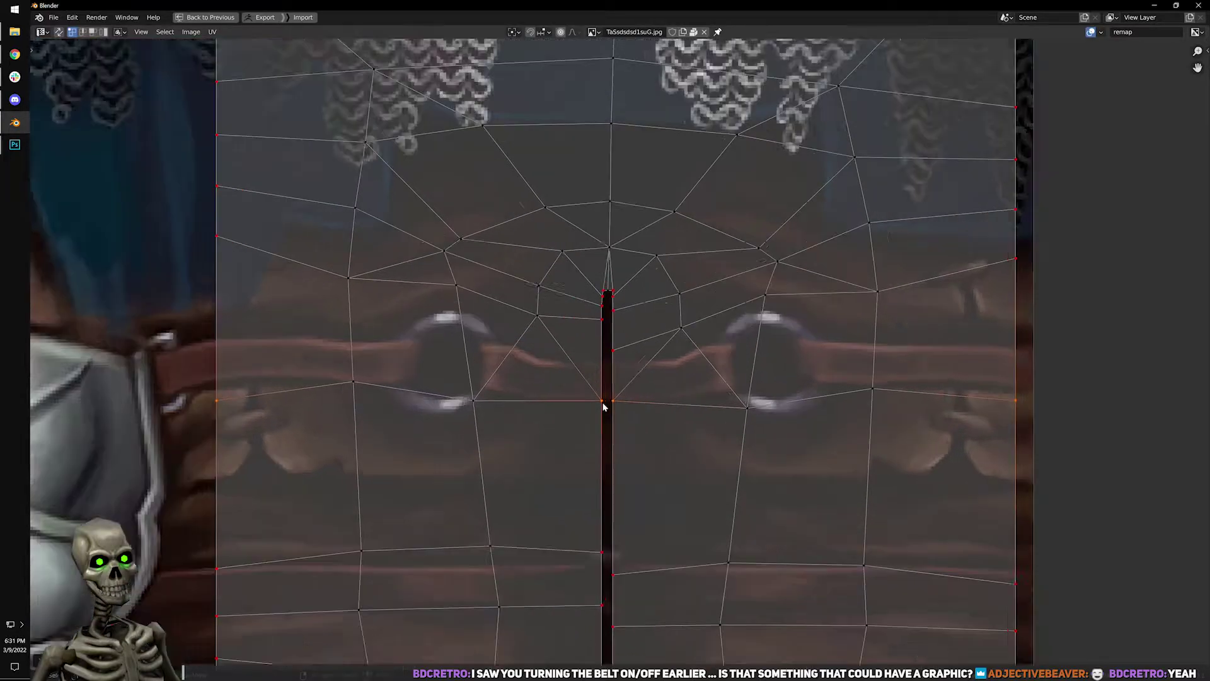
scroll(594, 309, down, 6)
scroll(670, 500, up, 5)
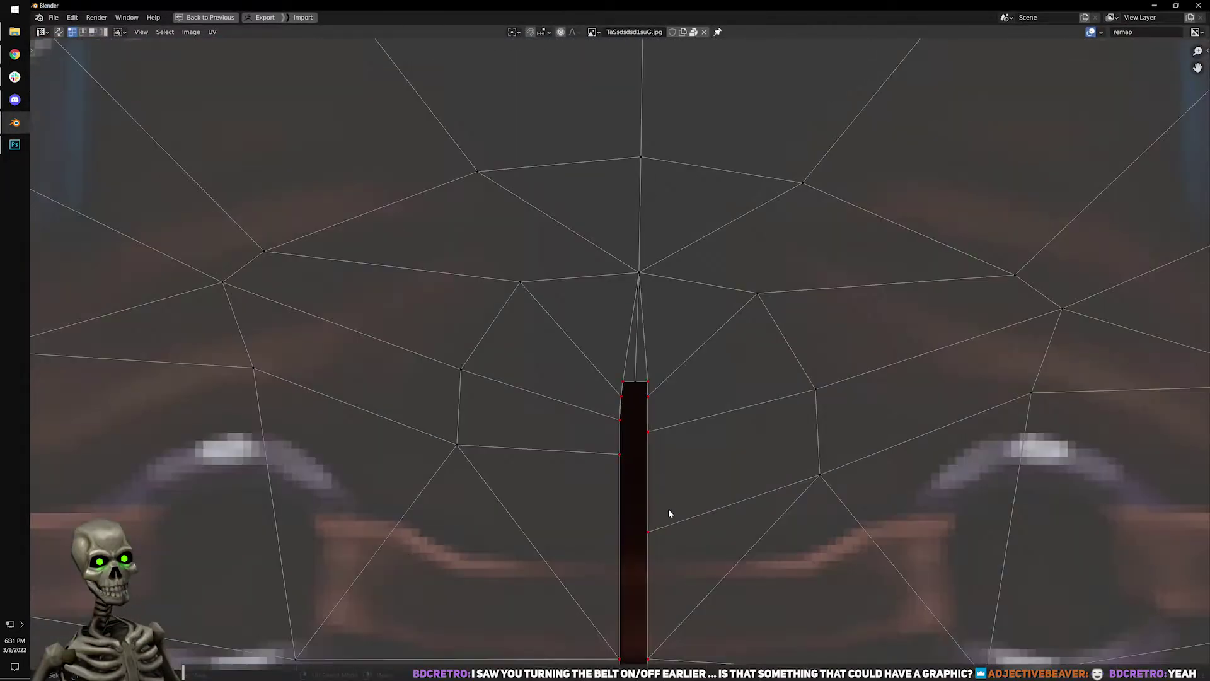
Align the red border UV vertices along each side of the crotch gap, using Align X for the right-hand side.
drag(595, 213, 616, 344)
key(q)
click(668, 389)
drag(652, 208, 629, 384)
key(q)
mouse_move(631, 378)
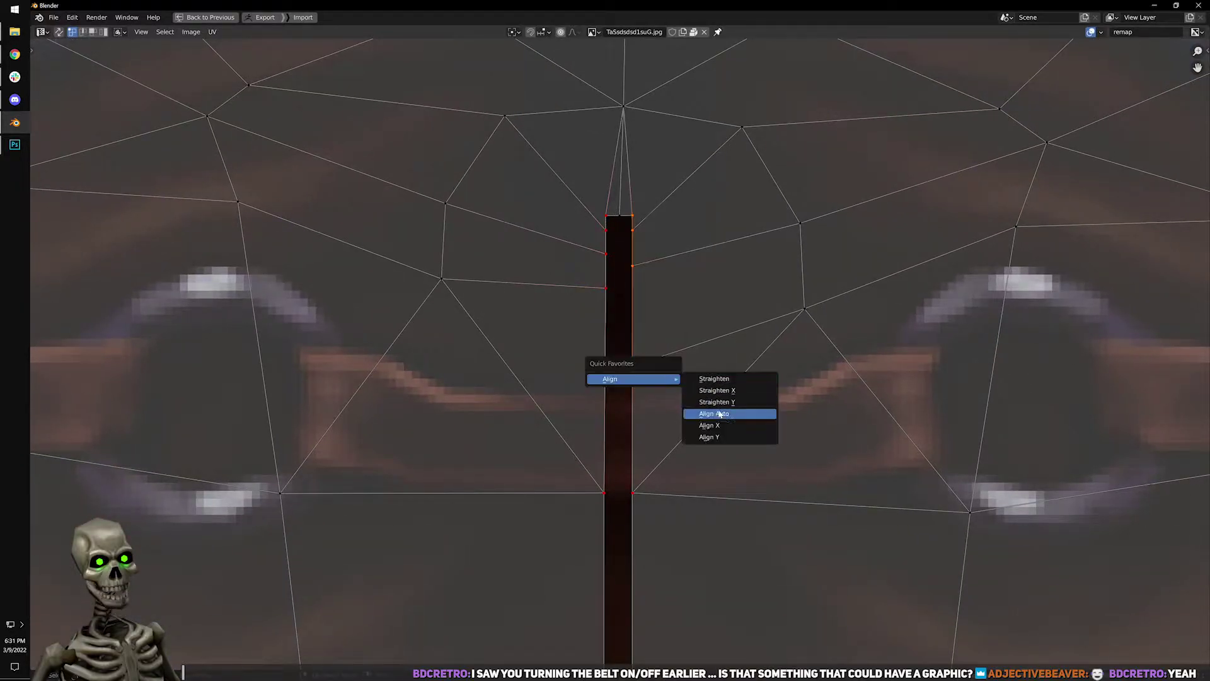
click(724, 428)
scroll(599, 465, down, 6)
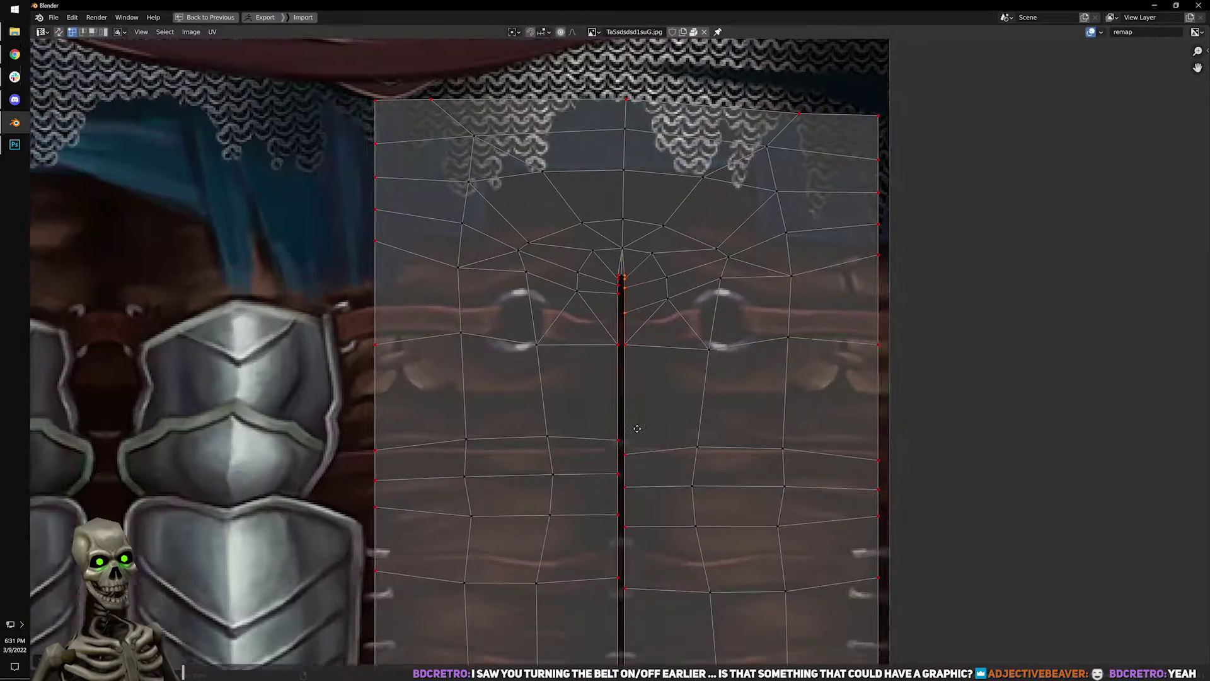
Leave mesh editing and examine the refitted leather trousers and belt rings on the back of the Human model.
scroll(636, 401, up, 1)
key(ctrl+space)
key(Tab)
scroll(574, 265, down, 6)
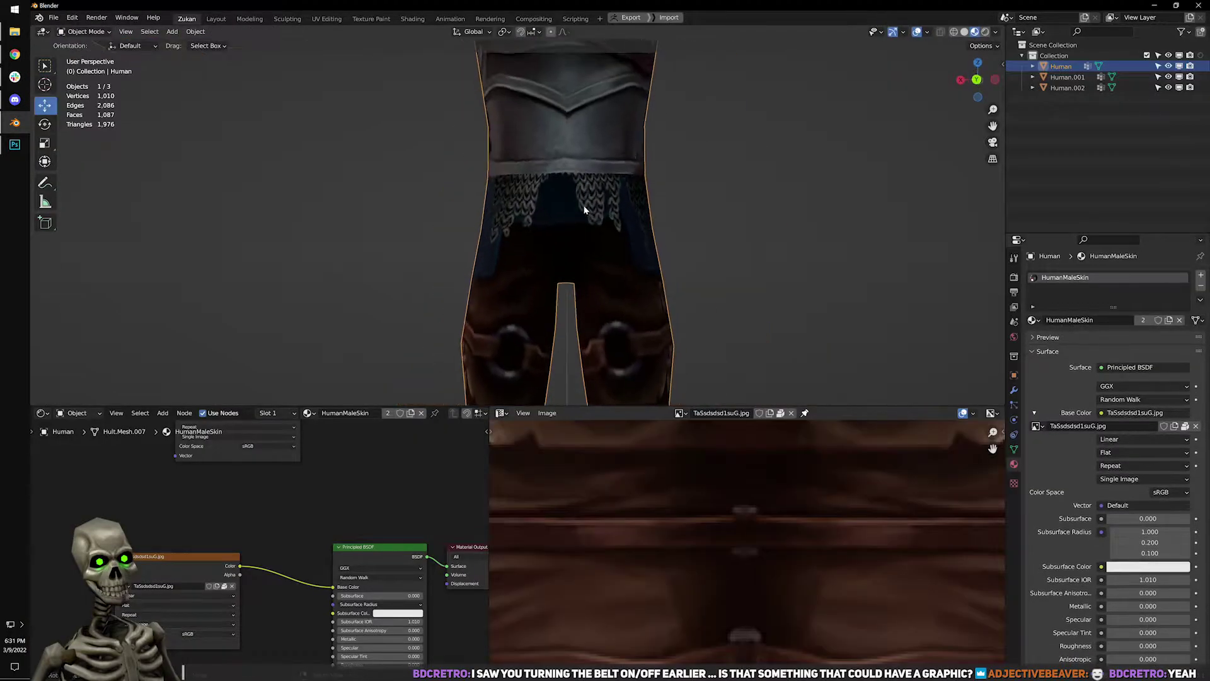
scroll(585, 165, down, 2)
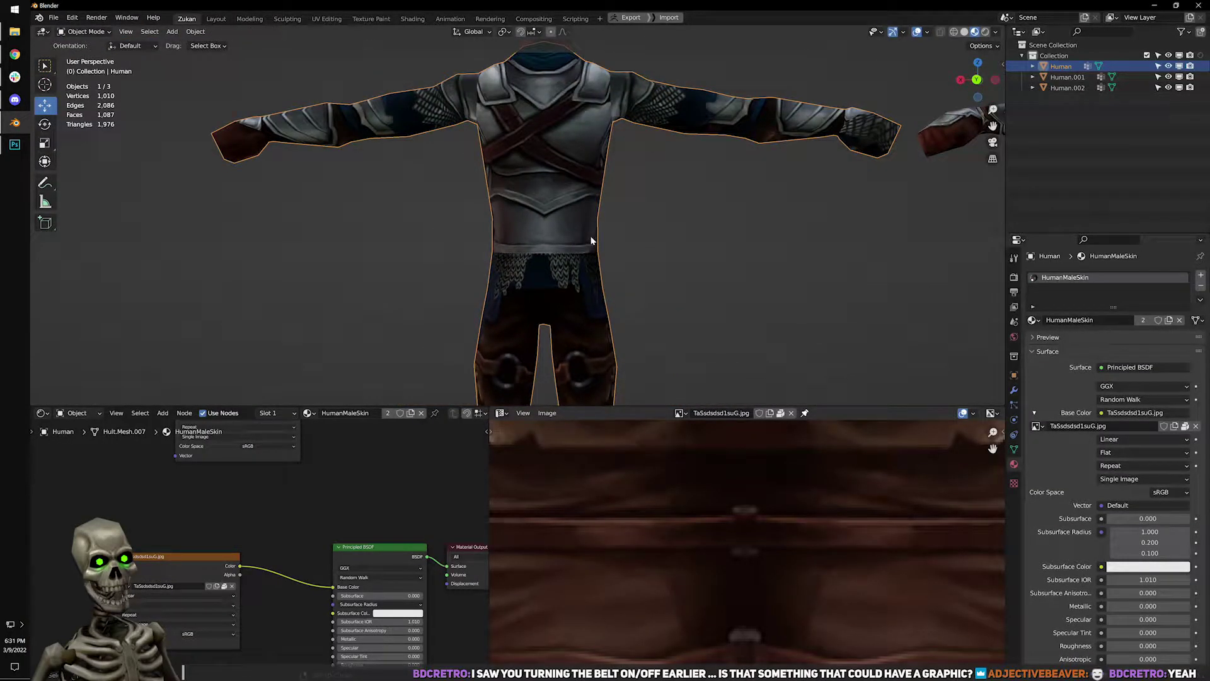
key(alt+Tab)
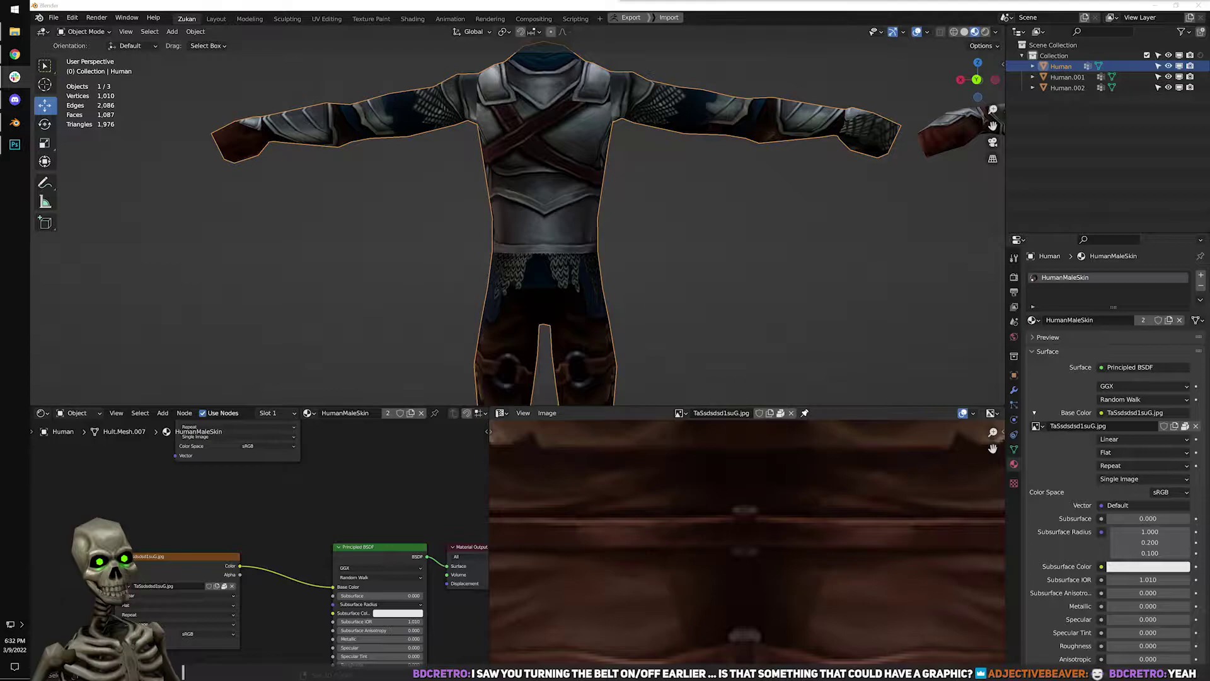
click(724, 225)
shift+middle_drag(754, 250, 741, 167)
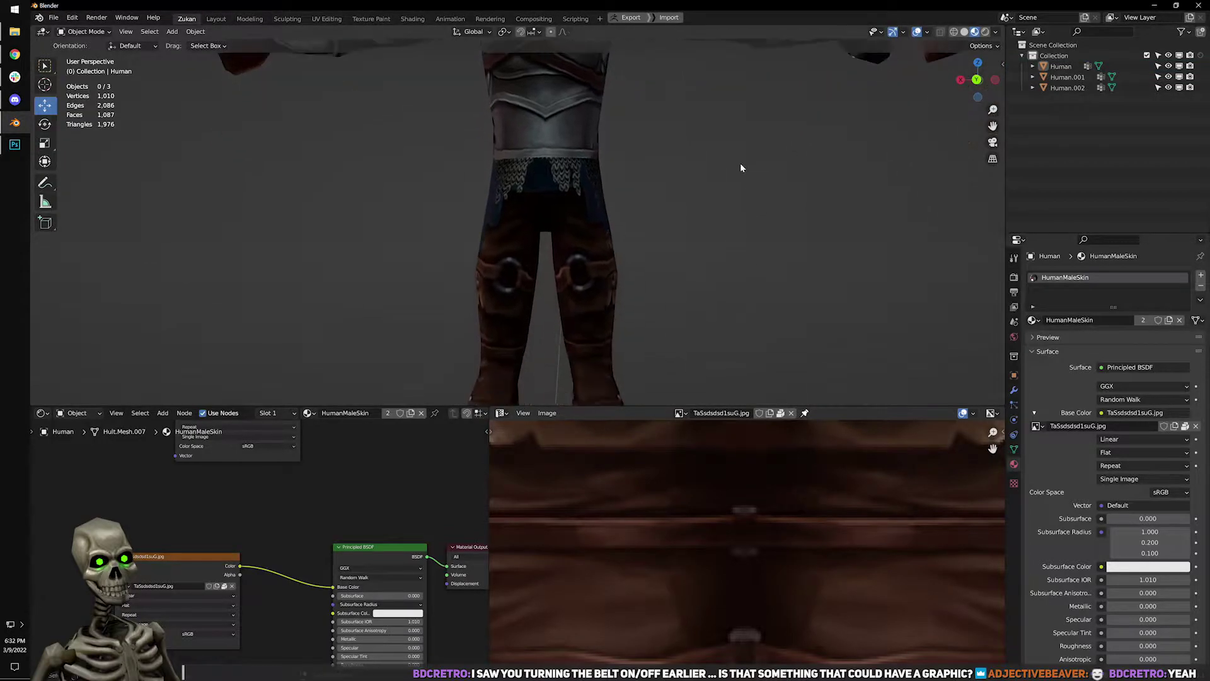
scroll(742, 167, down, 2)
key(alt+Tab)
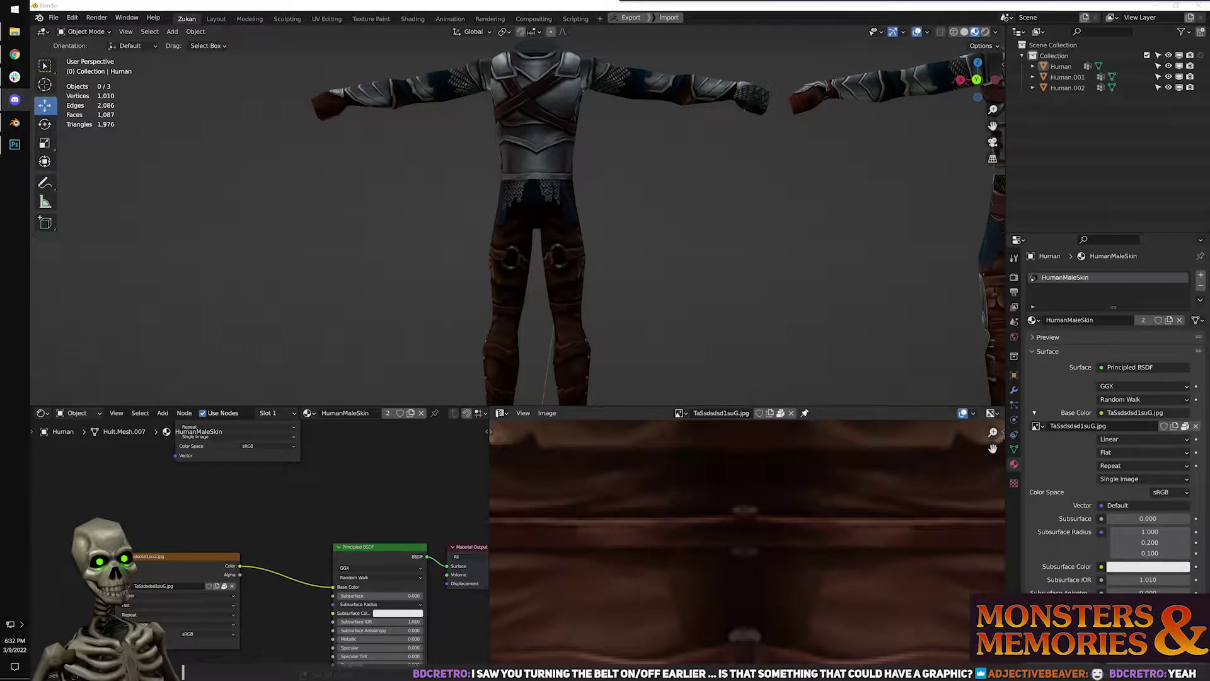
Open the Human mesh for editing, select one arm's linked faces delimited by seams, and examine them against the texture.
middle_drag(818, 170, 578, 190)
scroll(533, 151, up, 5)
click(611, 99)
shift+middle_drag(713, 185, 567, 220)
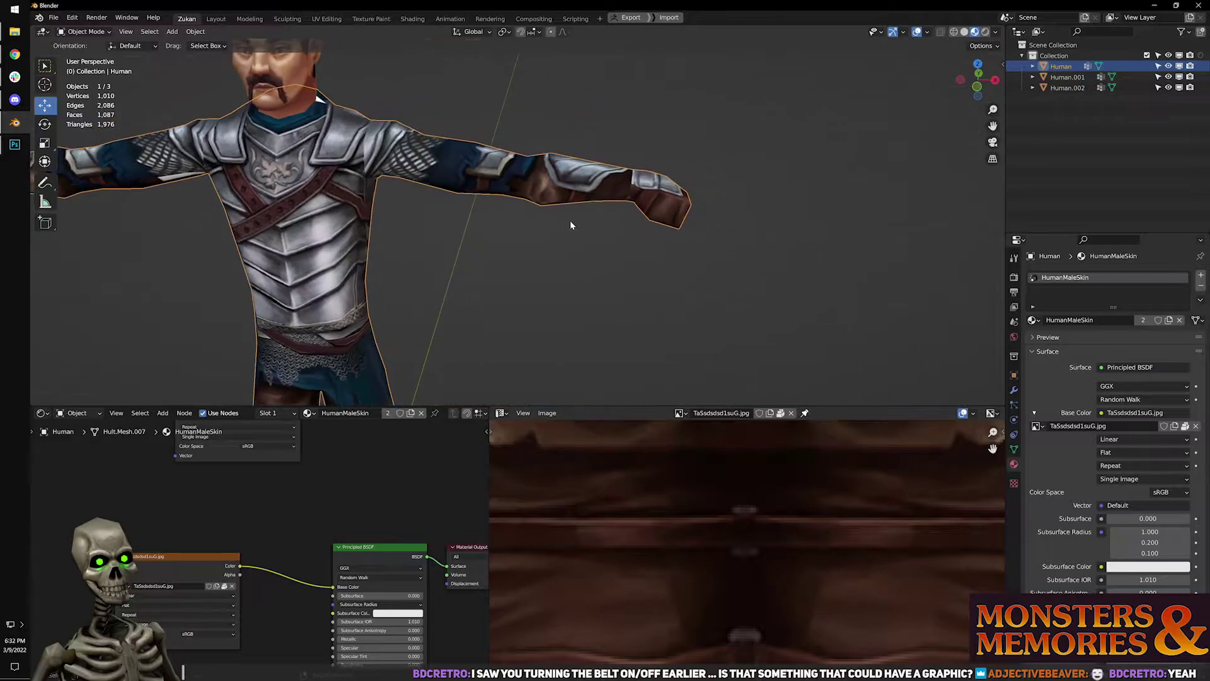
scroll(567, 220, up, 2)
key(Tab)
key(l)
middle_drag(573, 161, 505, 279)
scroll(642, 535, down, 10)
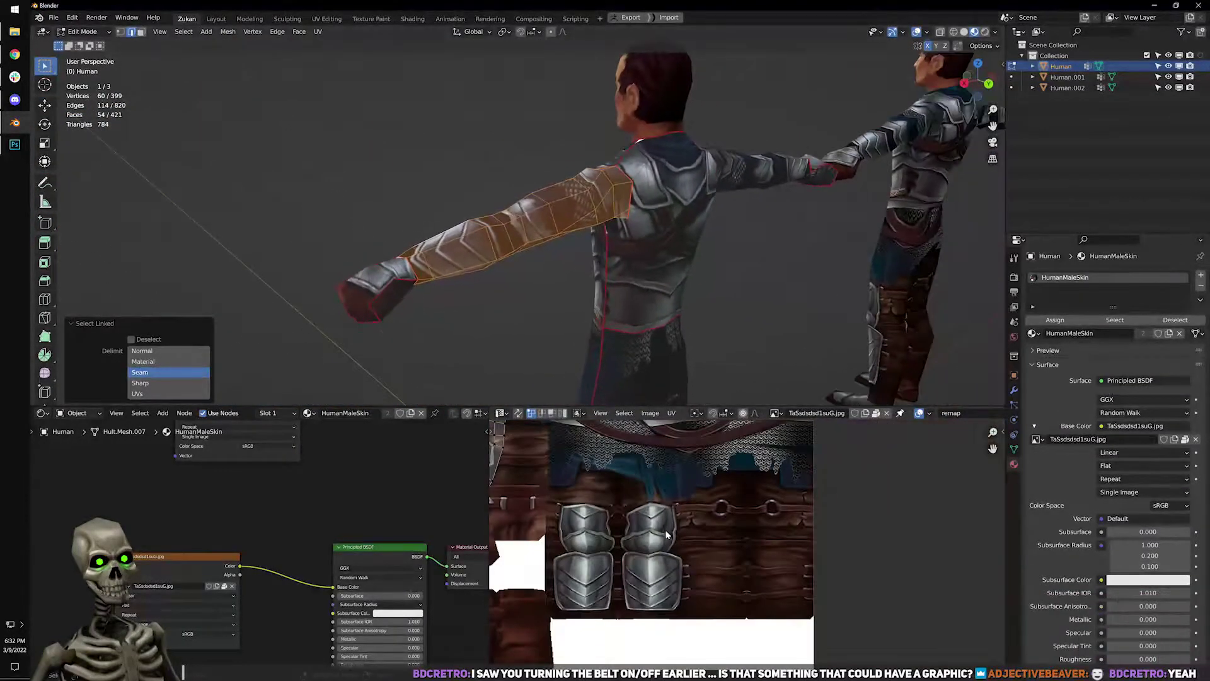
middle_drag(550, 549, 804, 522)
scroll(659, 256, down, 3)
middle_drag(660, 257, 574, 244)
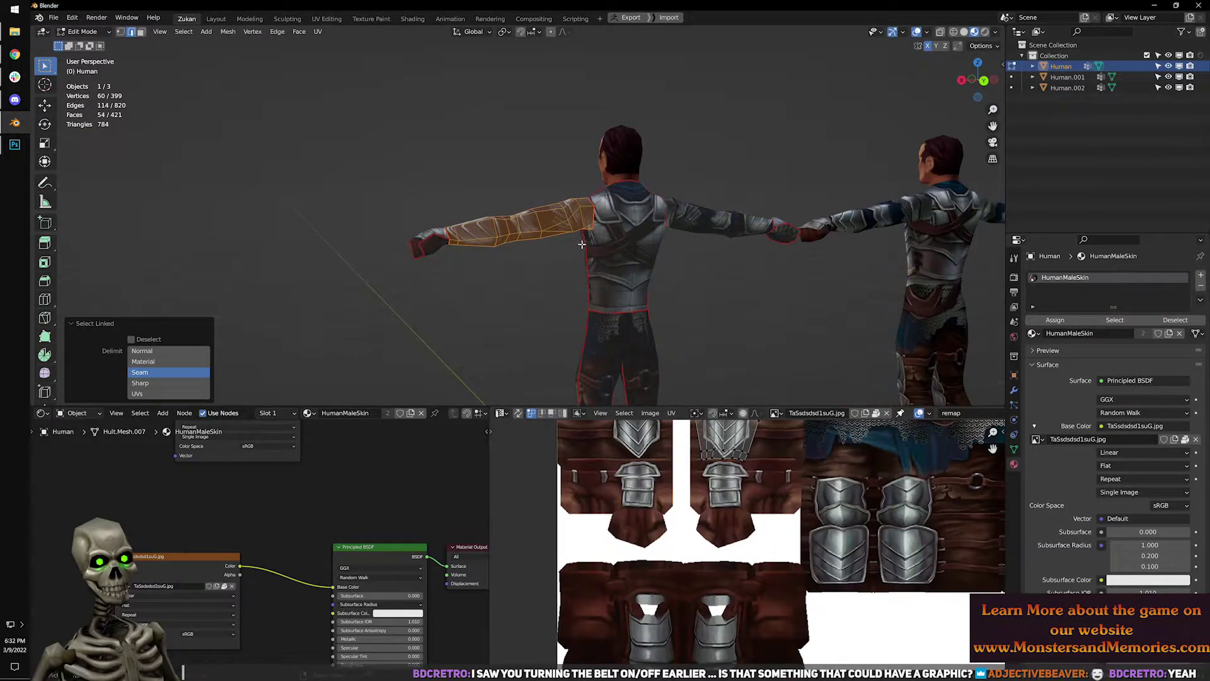
Select the whole mesh and review the layout of all UV islands over the armour texture.
key(alt+a)
key(a)
key(ctrl+space)
scroll(725, 518, up, 3)
scroll(685, 470, down, 3)
middle_drag(567, 331, 583, 388)
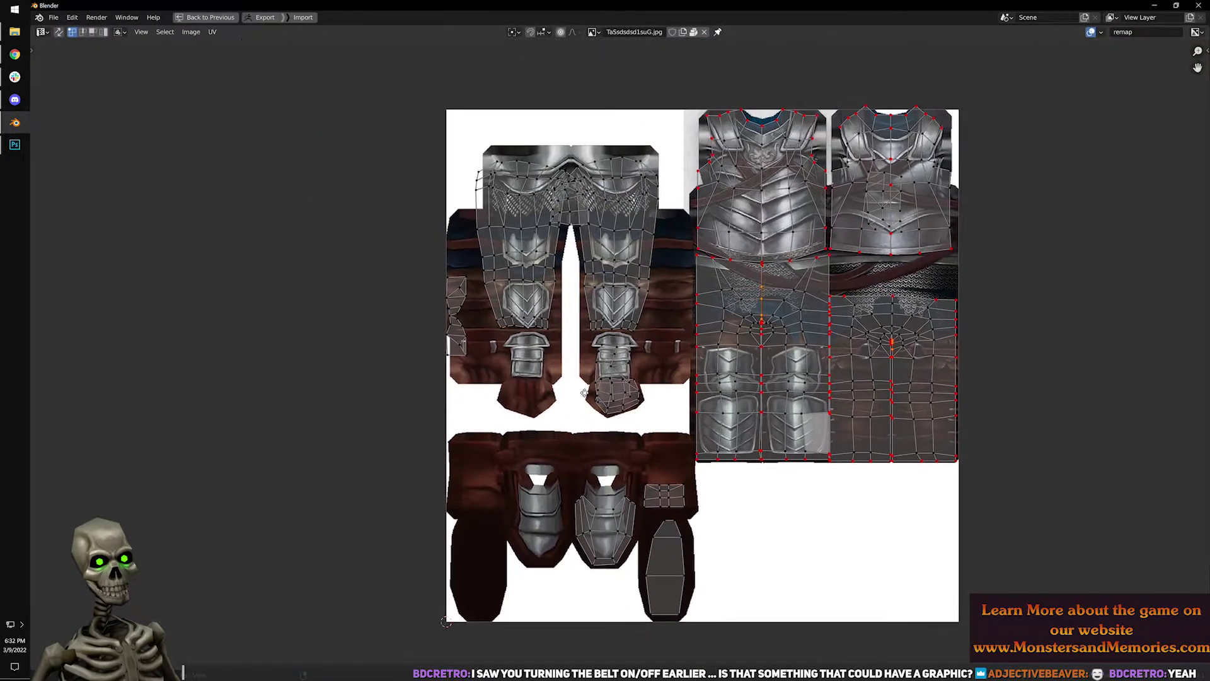
scroll(583, 387, up, 2)
Select only the back-of-hand faces up to the seam and move their UV island onto the left gauntlet plate in the texture.
key(ctrl+space)
middle_drag(754, 286, 604, 270)
scroll(529, 217, up, 3)
key(alt+a)
key(l)
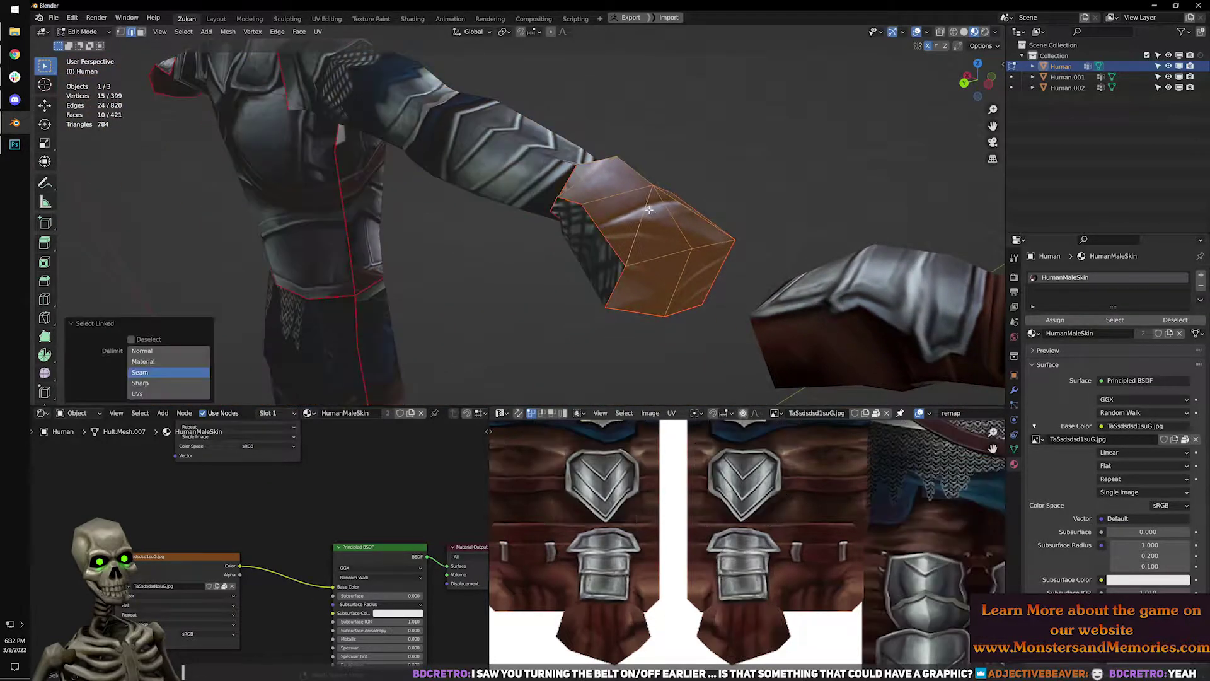
key(ctrl+space)
scroll(456, 404, down, 6)
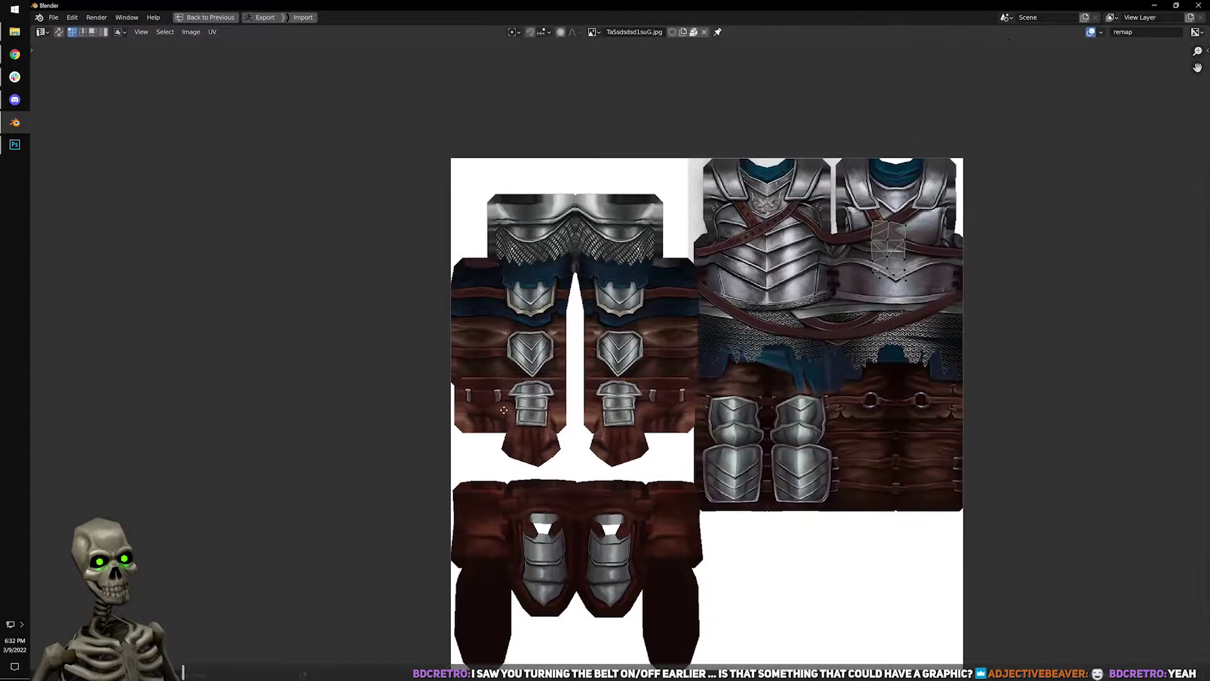
scroll(832, 513, up, 4)
key(g)
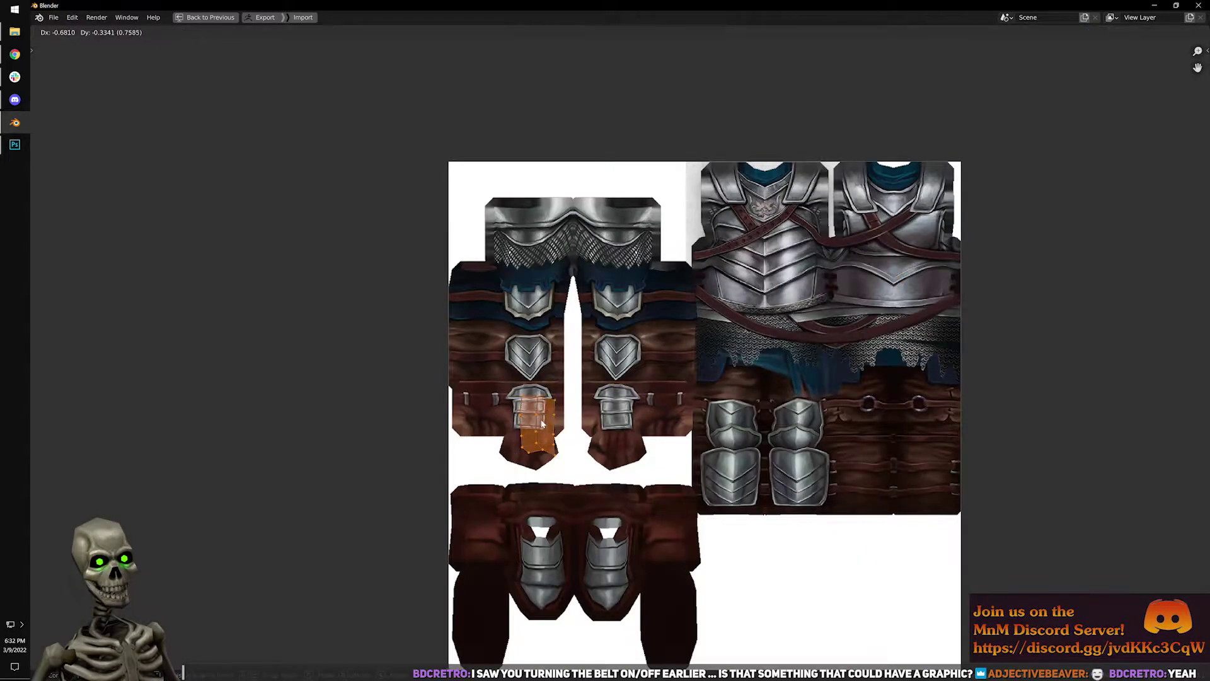
click(539, 435)
scroll(539, 435, up, 4)
middle_drag(572, 400, 769, 290)
key(ctrl+space)
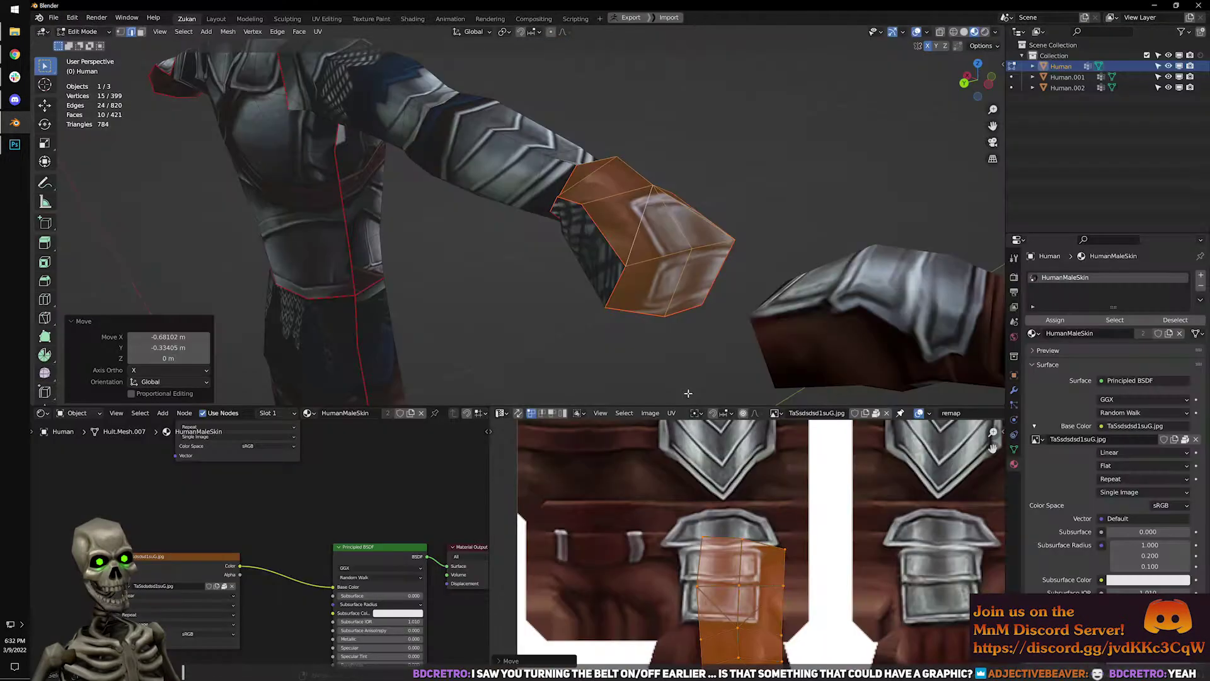
Examine how the gauntlet plate maps onto the back of the hand compared with its UV island.
key(ctrl+space)
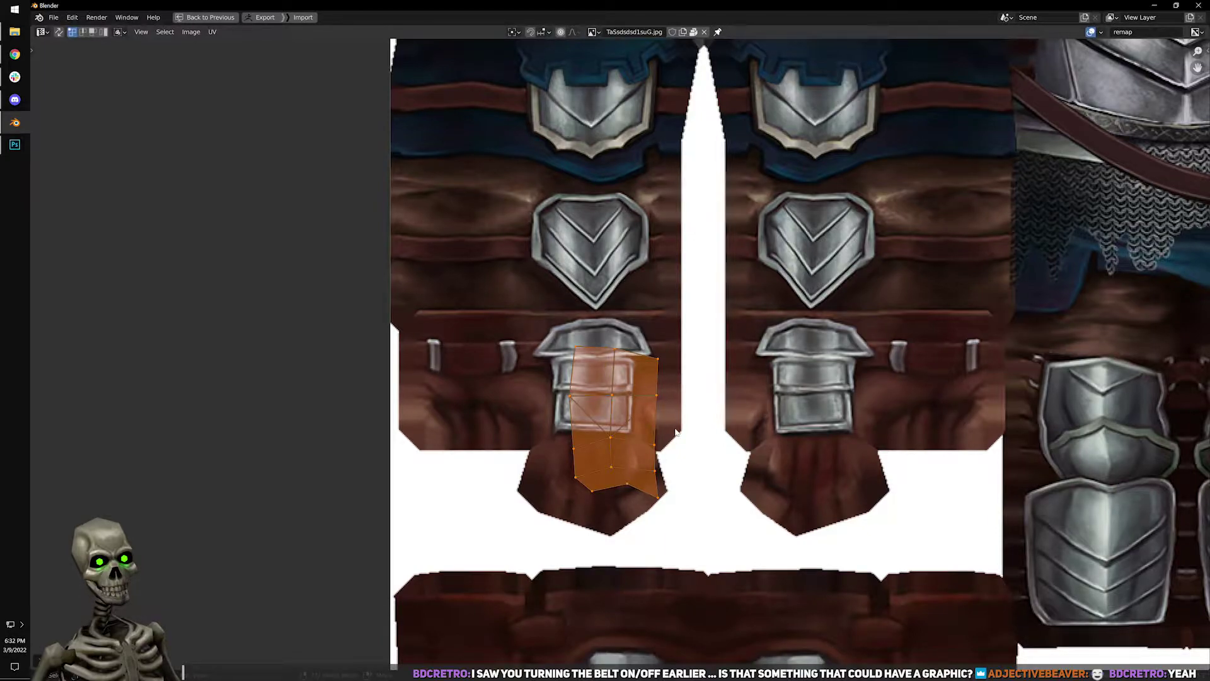
scroll(663, 336, up, 2)
middle_drag(701, 422, 767, 390)
key(ctrl+space)
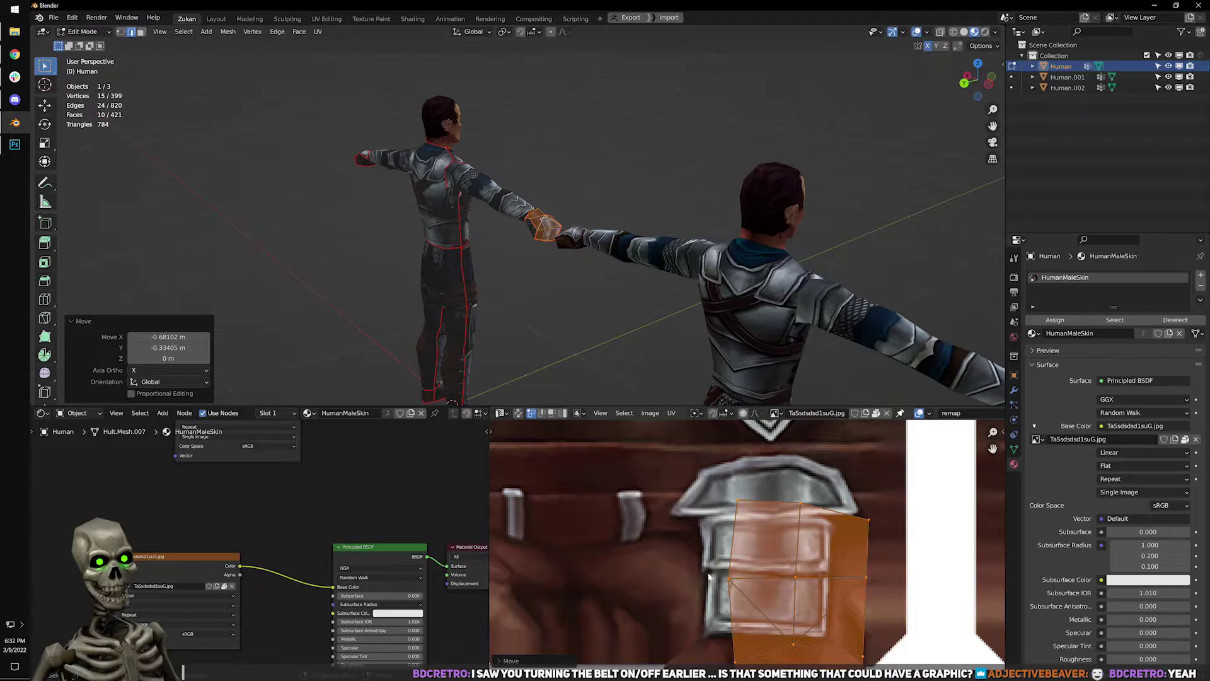
scroll(705, 576, down, 2)
scroll(528, 231, up, 6)
middle_drag(630, 235, 443, 299)
key(KP_Decimal)
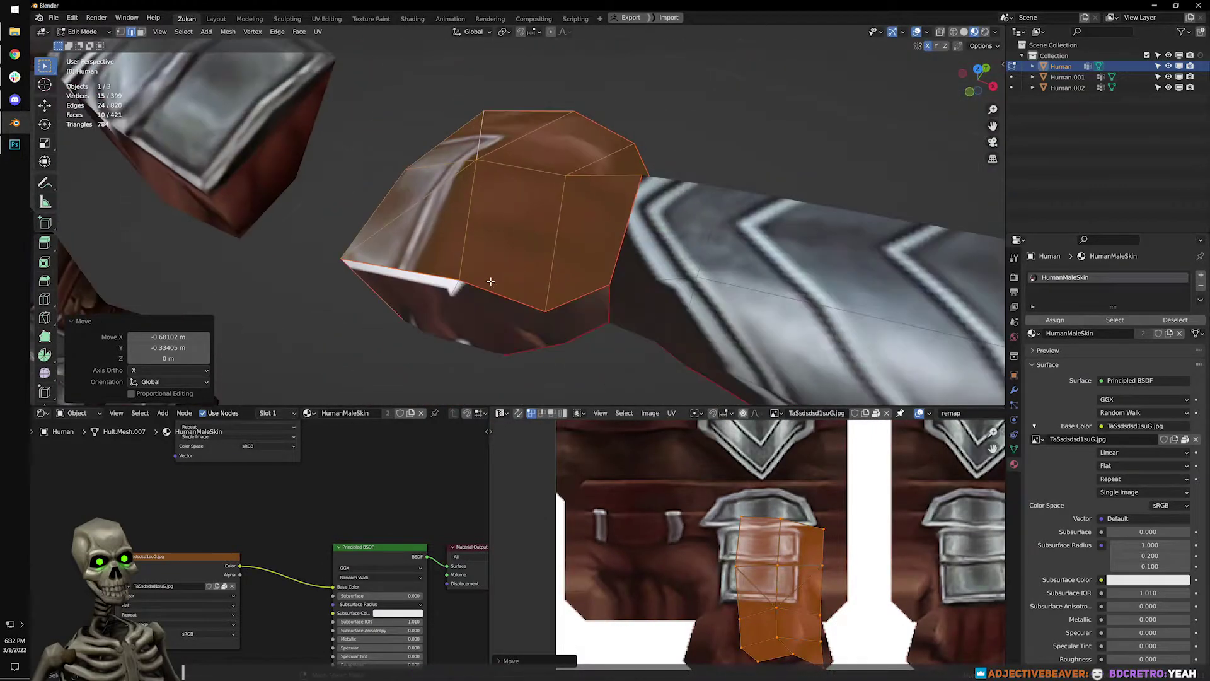
scroll(750, 546, down, 6)
scroll(755, 545, down, 1)
middle_drag(755, 545, 736, 589)
scroll(771, 623, up, 3)
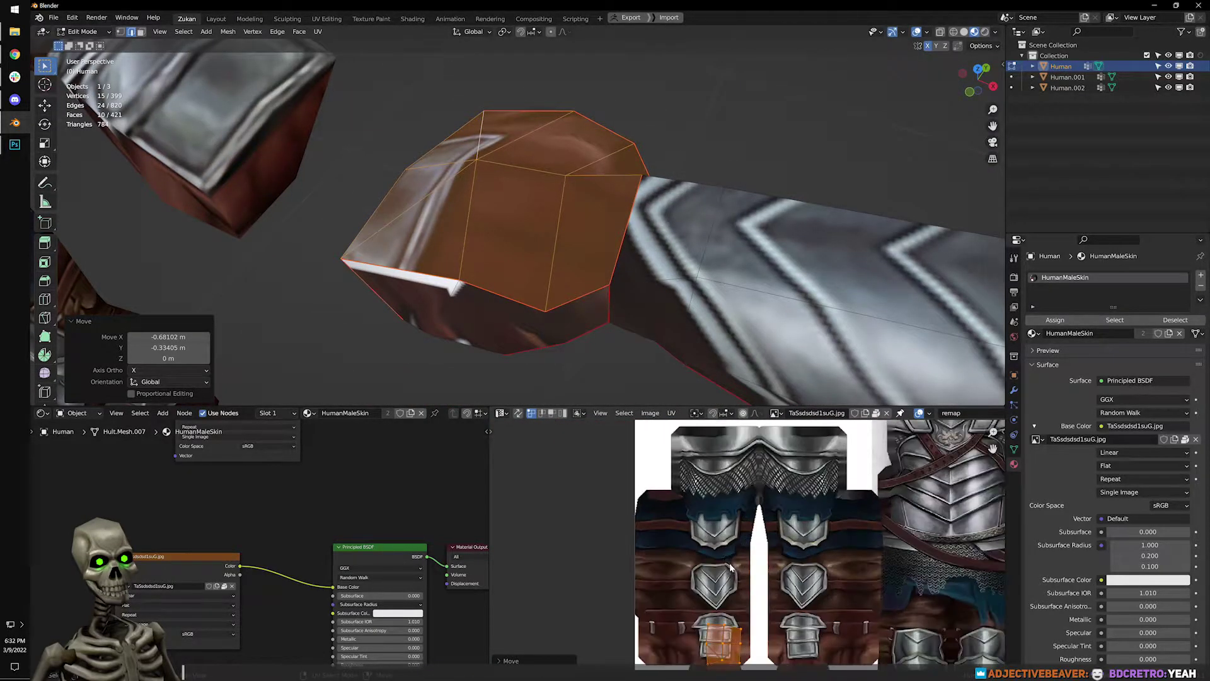
Leave mesh editing and select the Human.001 model to compare its hands.
scroll(723, 515, down, 2)
key(Tab)
scroll(402, 233, down, 7)
middle_drag(402, 233, 870, 165)
scroll(391, 154, down, 3)
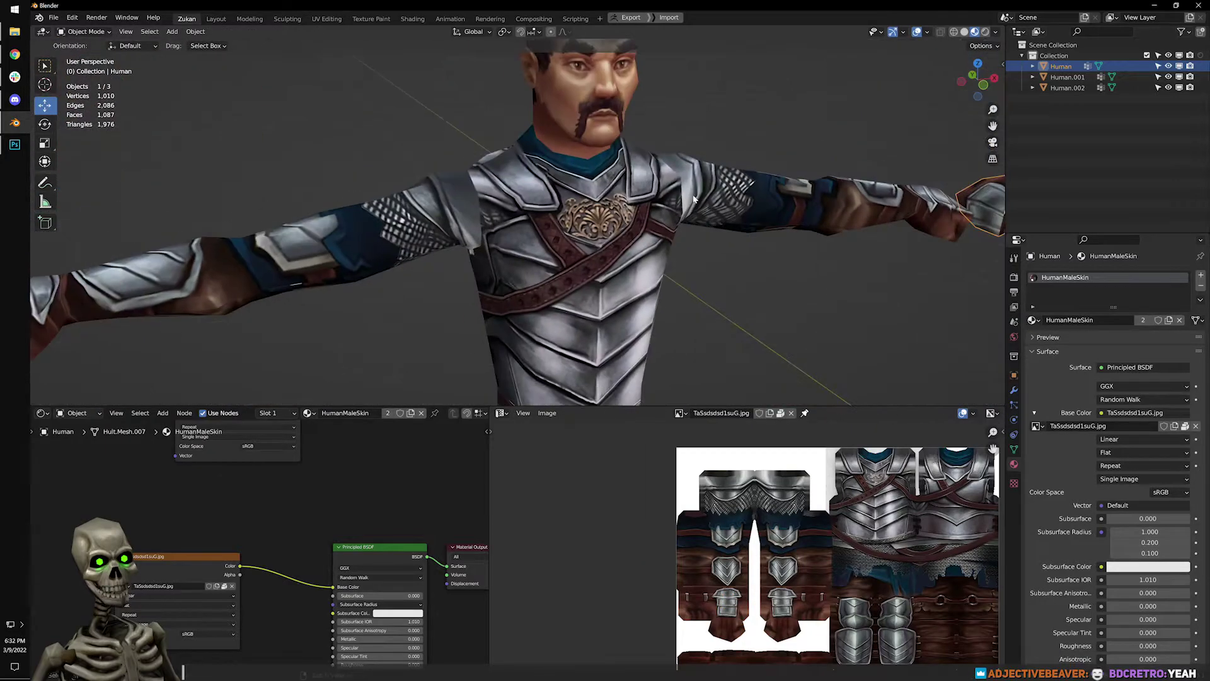
scroll(569, 270, down, 3)
click(569, 271)
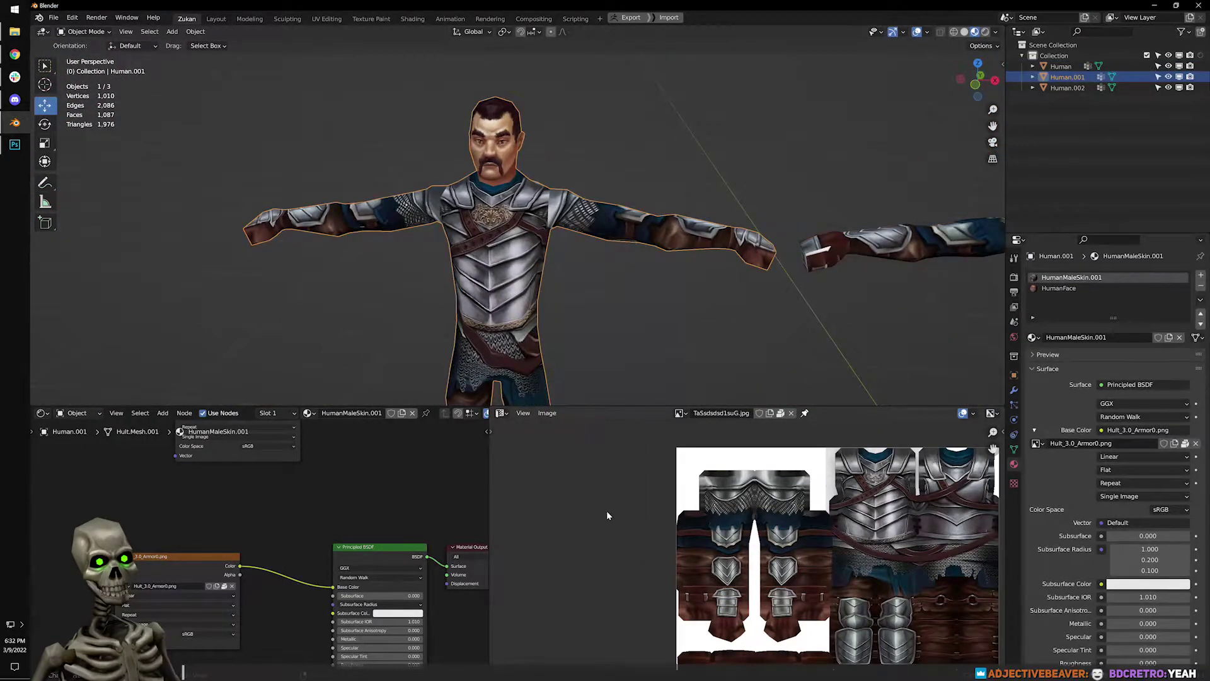
Replace the spare HumanMaleSkin.png.001 texture with Hult_3.0_Armor1.png and connect its Color output to the Principled BSDF's Base Color.
key(ctrl+space)
scroll(527, 275, down, 2)
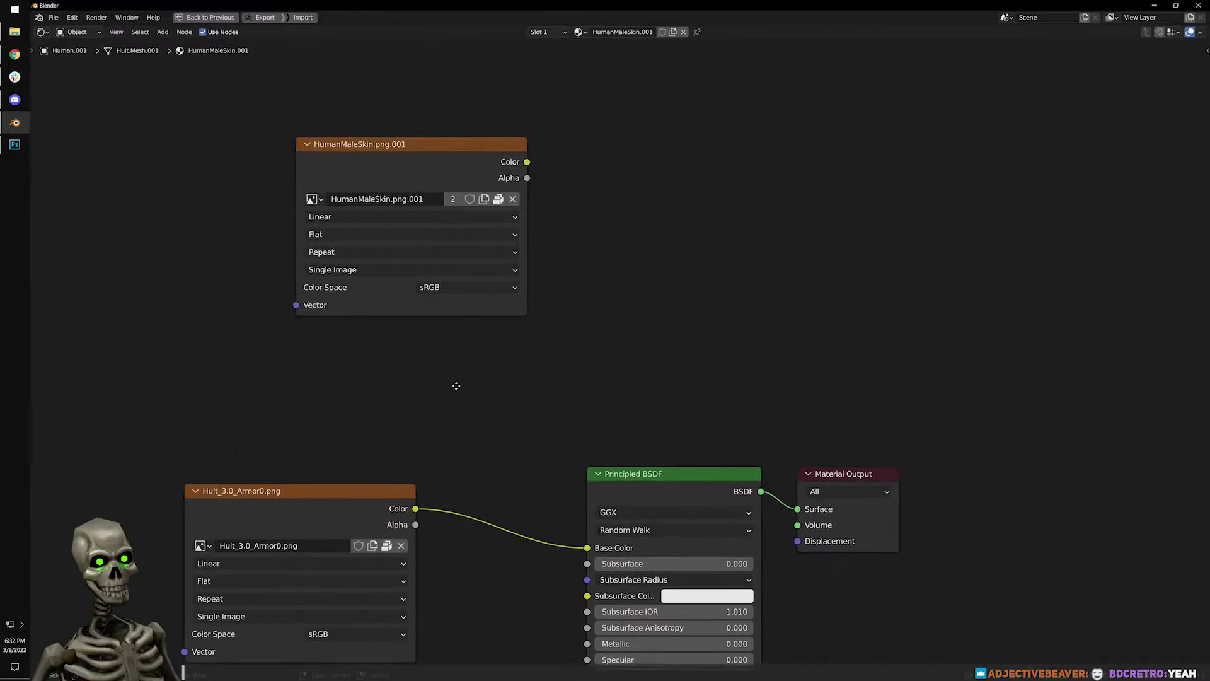
click(512, 199)
click(502, 199)
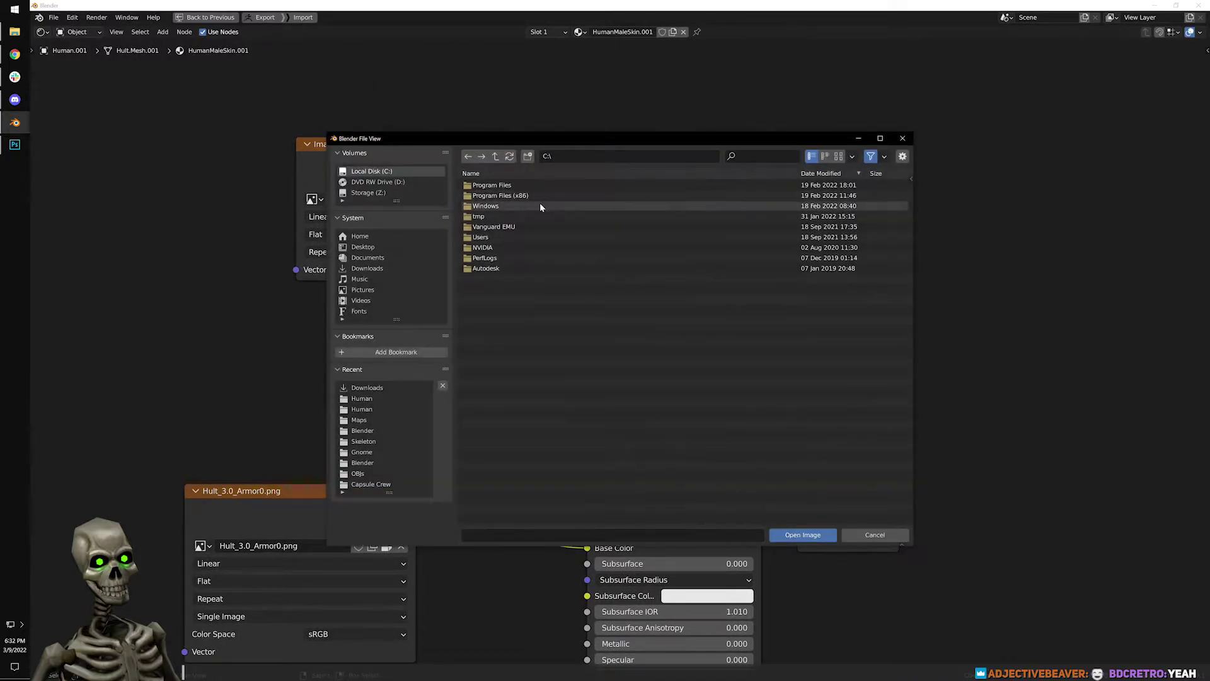
key(Escape)
click(319, 199)
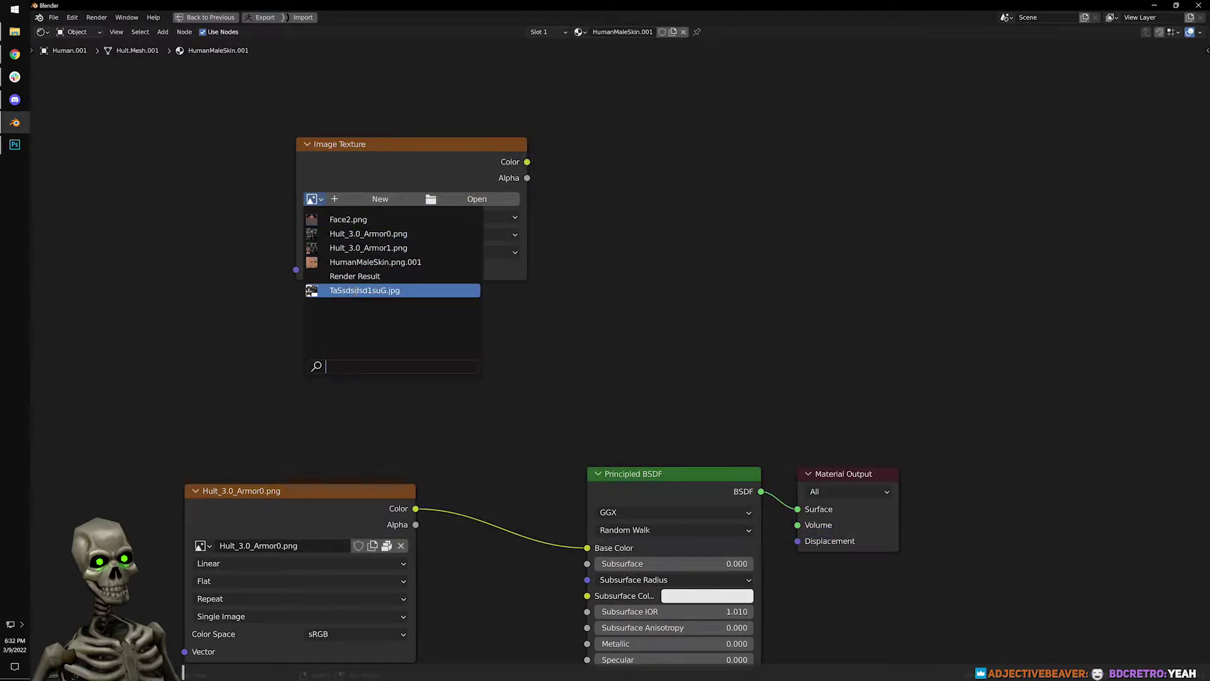
click(392, 249)
drag(522, 169, 587, 548)
key(ctrl+space)
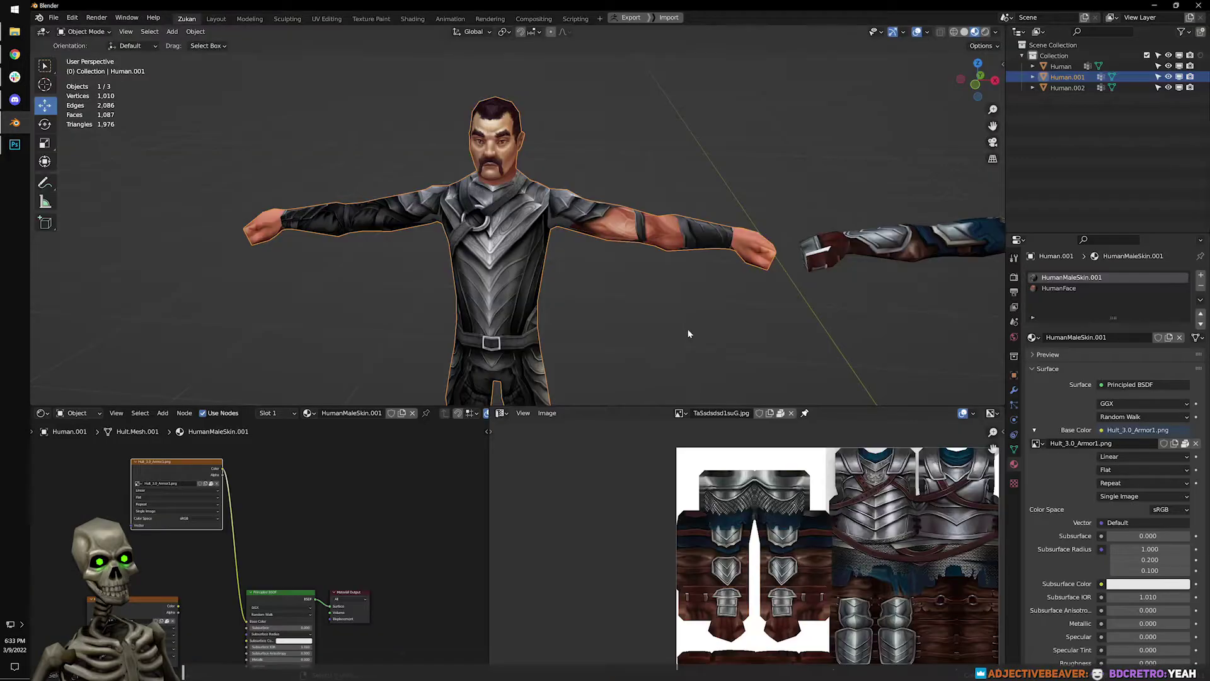
Examine the dark armour on the Human.001 model's arms, torso and legs from the front and back.
scroll(590, 248, down, 4)
scroll(726, 303, up, 5)
middle_drag(726, 303, 459, 264)
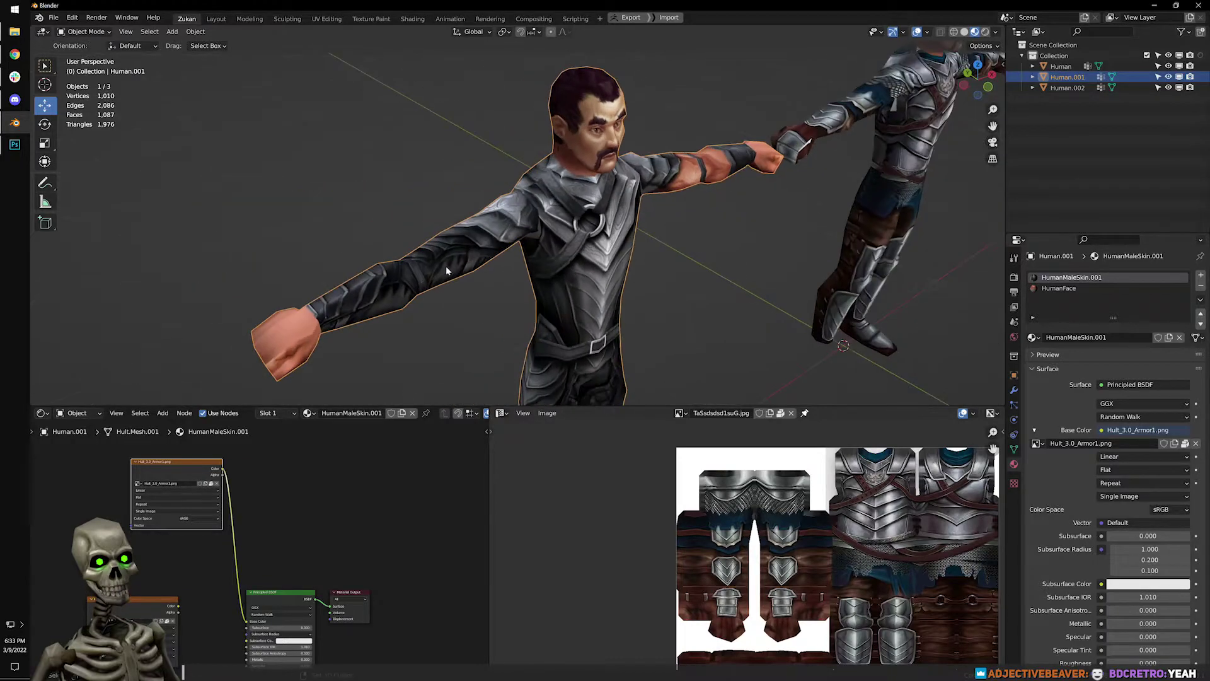
middle_drag(589, 290, 550, 300)
middle_drag(387, 232, 563, 228)
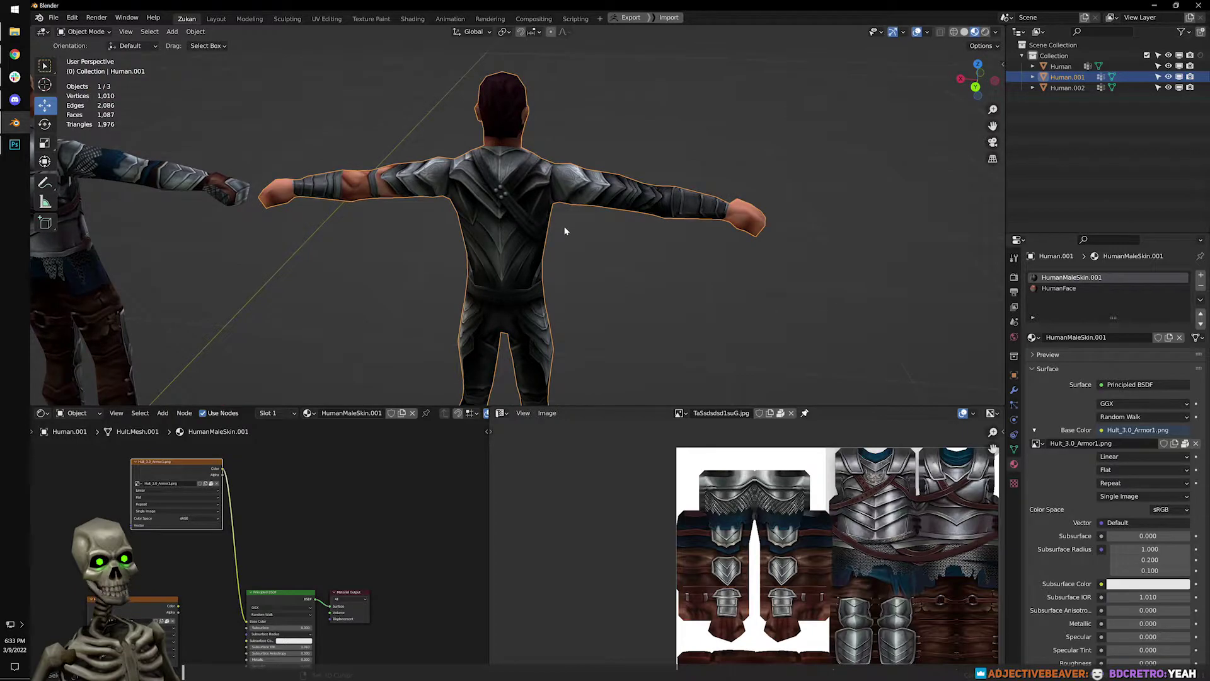
scroll(562, 229, up, 3)
scroll(603, 216, down, 5)
scroll(495, 197, up, 2)
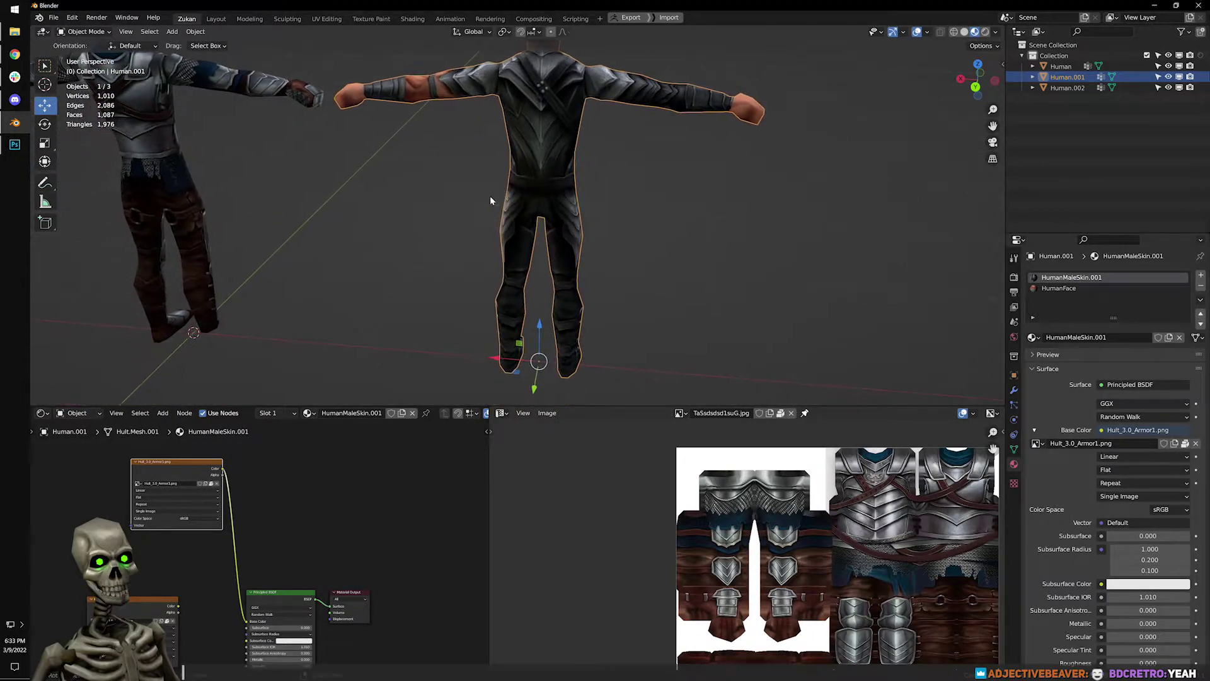
middle_drag(513, 251, 616, 245)
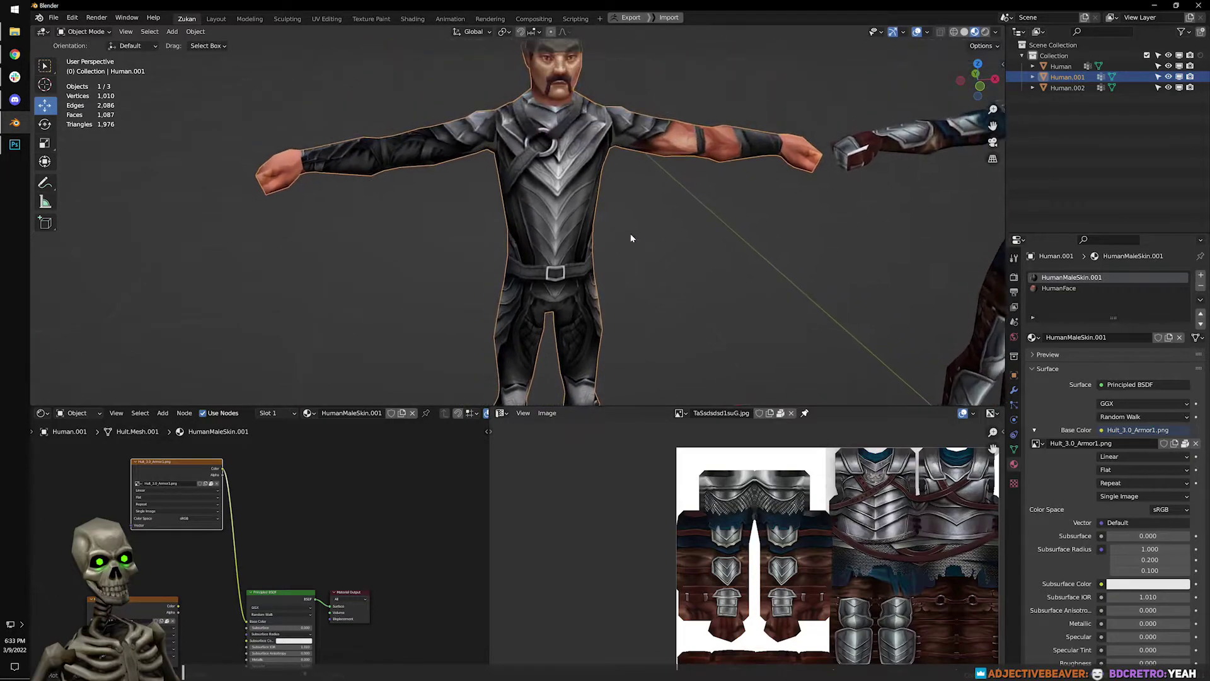
Select the Human model and reopen its mesh for editing with the back-of-hand faces still selected.
scroll(681, 203, down, 4)
shift+middle_drag(580, 265, 399, 206)
scroll(399, 205, up, 4)
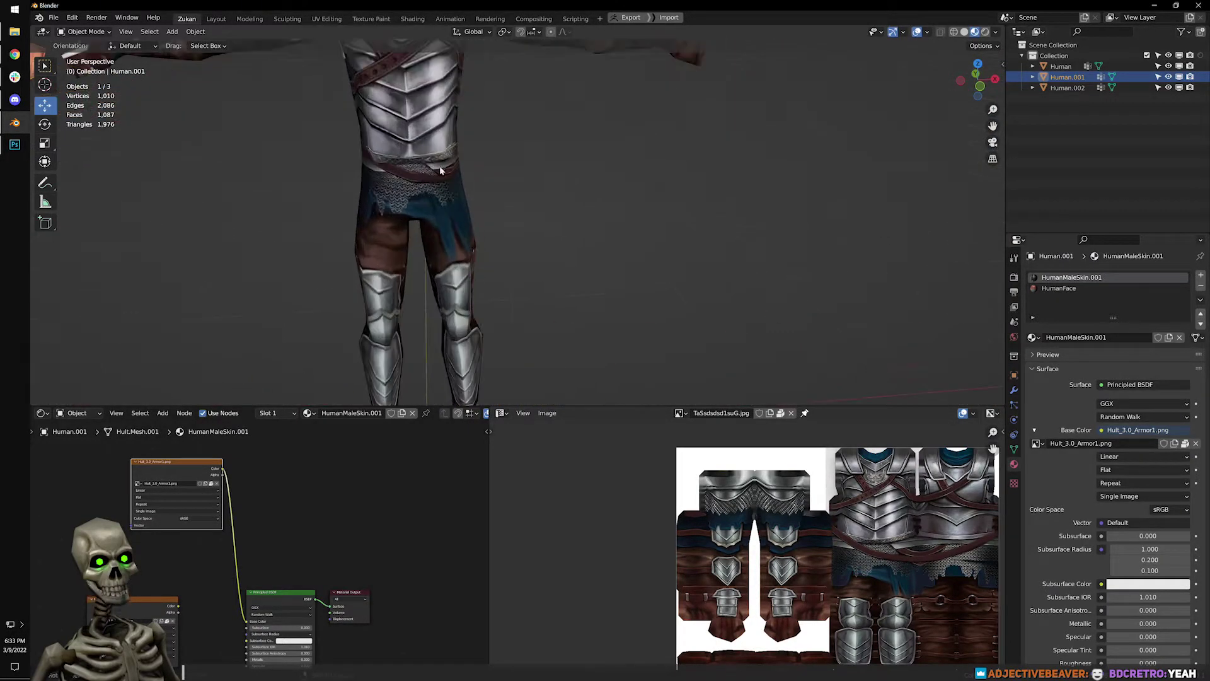
shift+middle_drag(433, 167, 601, 214)
click(600, 214)
key(Tab)
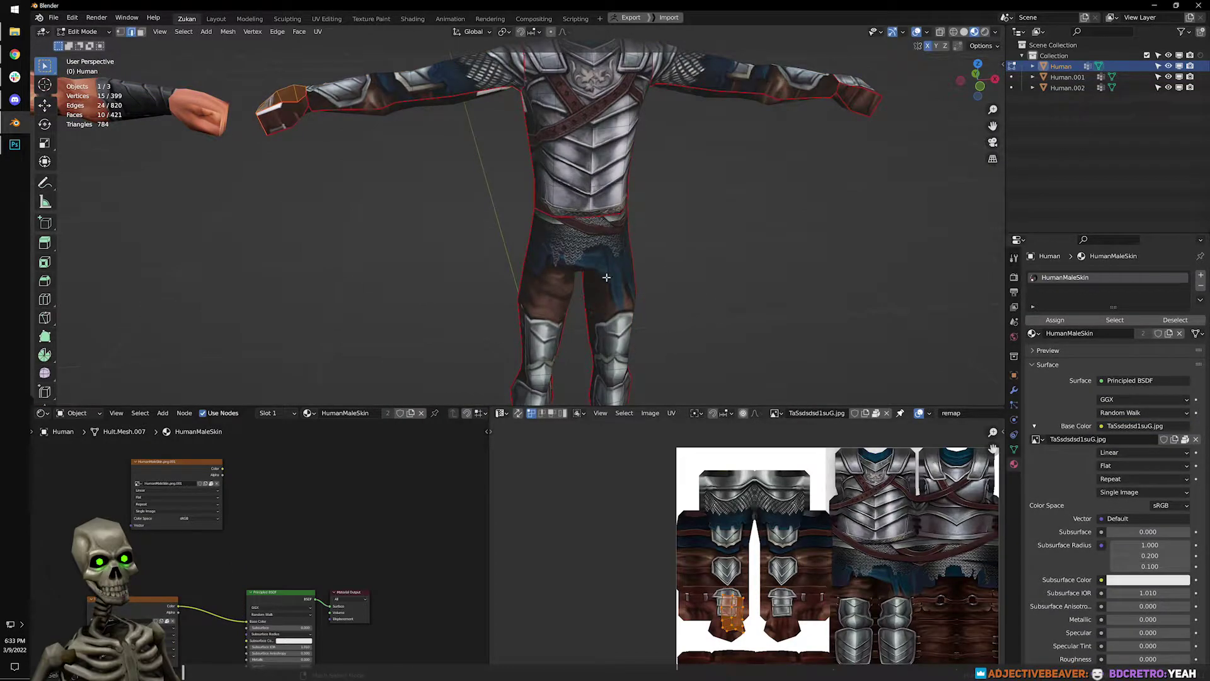
shift+middle_drag(388, 157, 666, 276)
Select the whole back-of-hand UV island and move it down over the leather glove below the gauntlet plate.
key(ctrl+space)
scroll(620, 504, up, 3)
middle_drag(515, 519, 561, 436)
scroll(561, 435, up, 2)
drag(548, 287, 767, 600)
scroll(620, 351, up, 3)
key(g)
click(656, 548)
key(ctrl+space)
scroll(583, 271, up, 2)
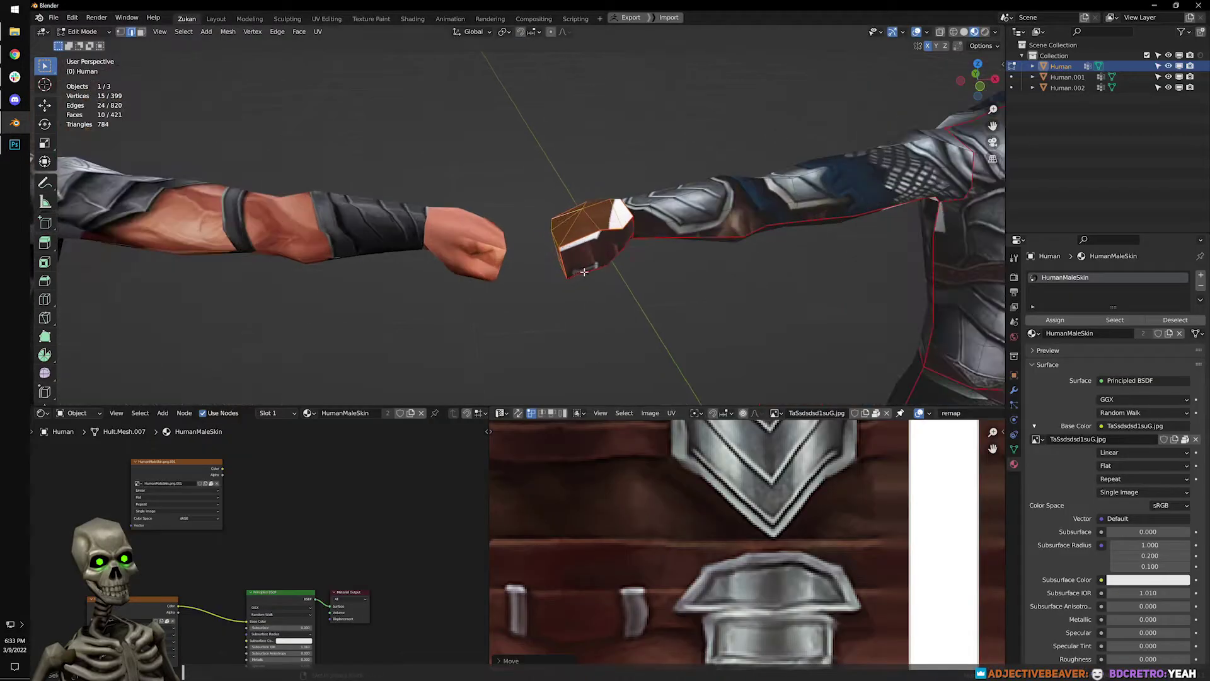
Examine the moved island's texture on the back of the hand and compare it with the painted glove's outline.
key(KP_Decimal)
scroll(449, 265, down, 4)
middle_drag(372, 246, 578, 297)
scroll(578, 297, up, 2)
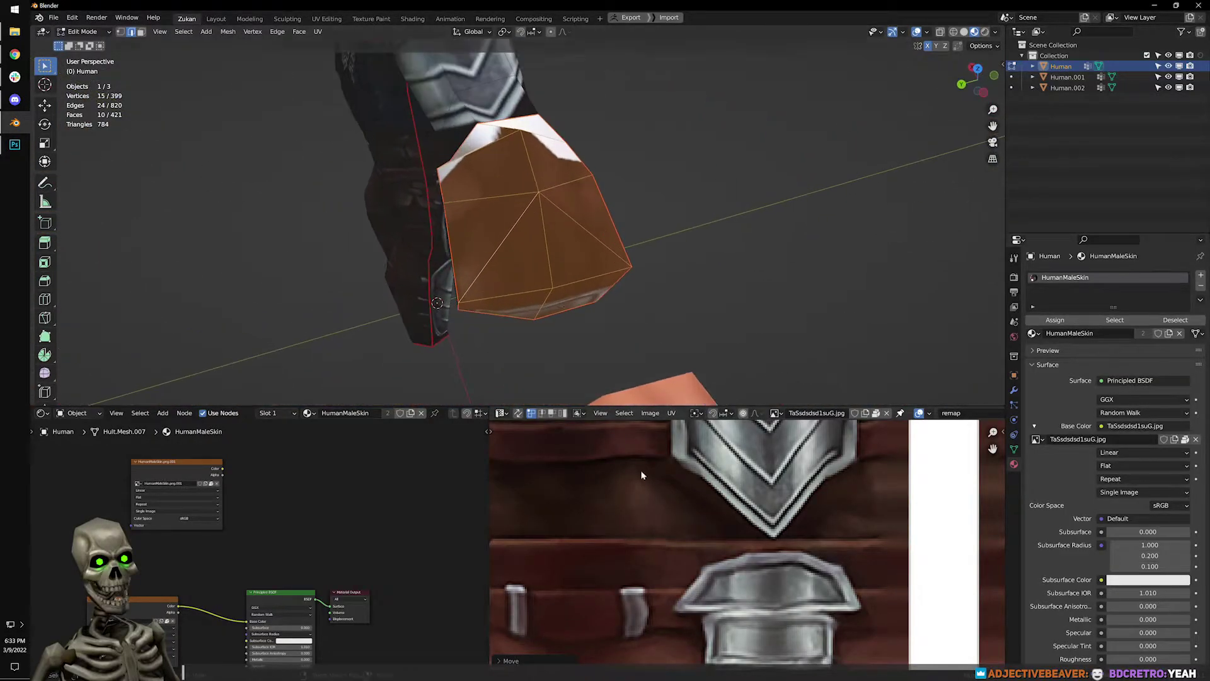
scroll(753, 547, down, 3)
middle_drag(750, 662, 740, 566)
scroll(740, 566, up, 2)
middle_drag(819, 555, 745, 571)
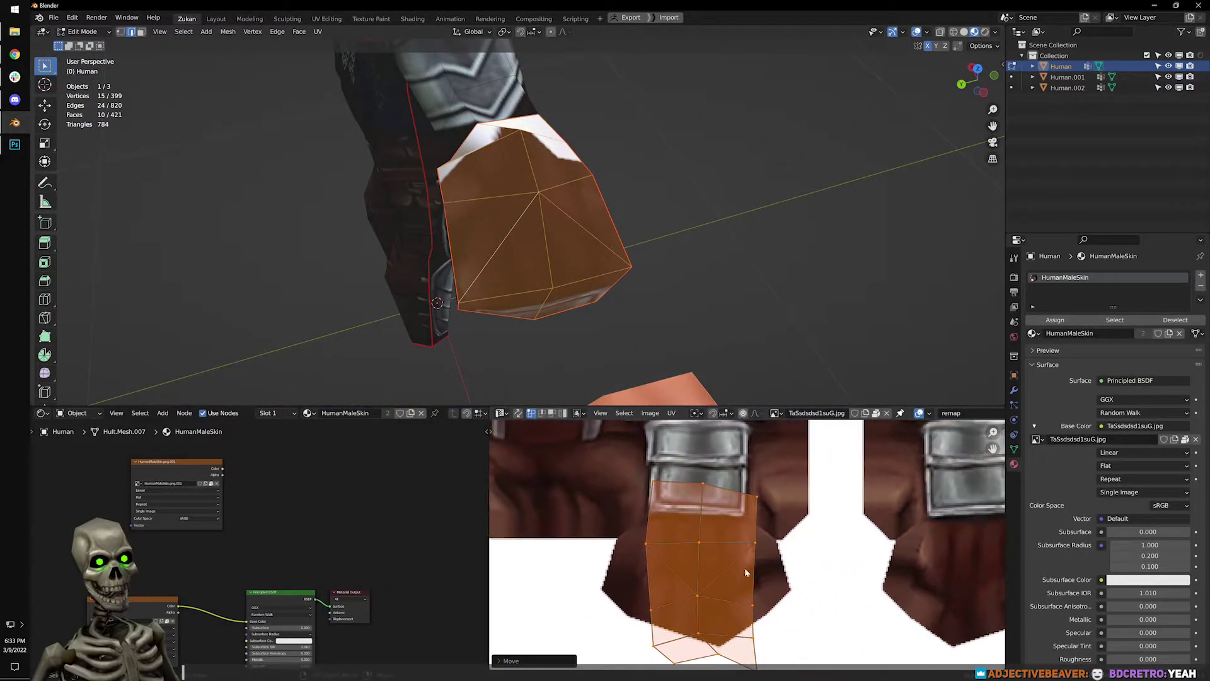
Rotate the back-of-hand UV island by 90 degrees, turning it further until it stands upright over the glove texture.
text(r90)
key(Return)
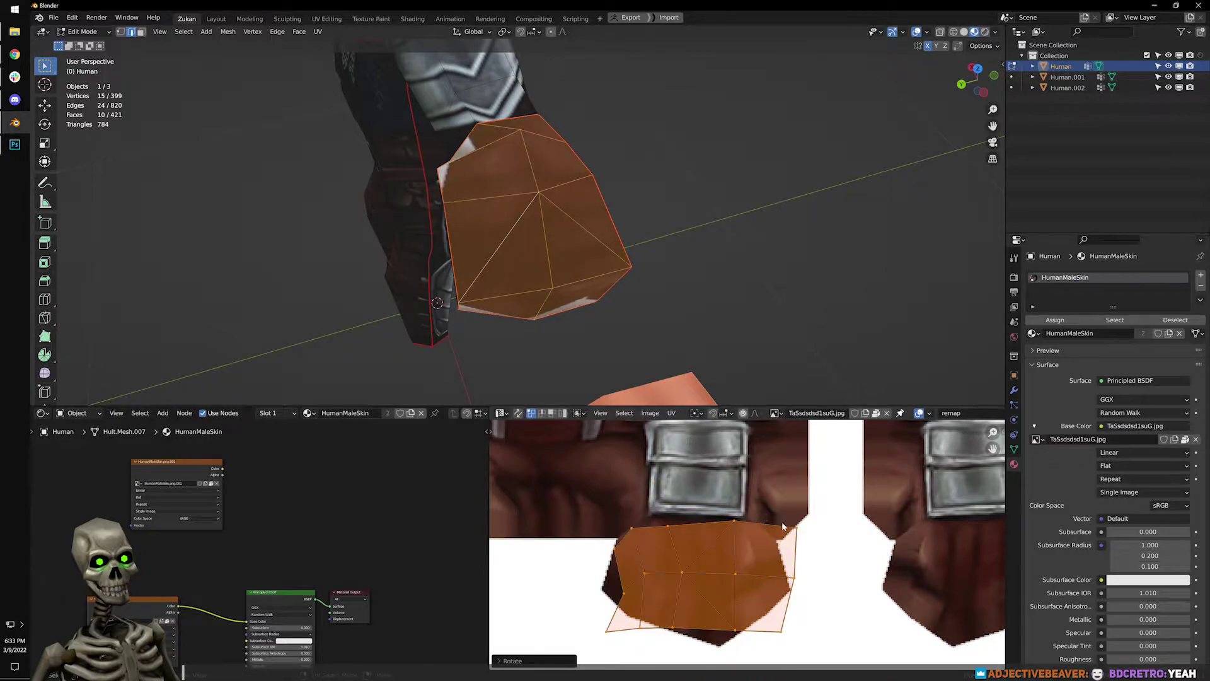
key(r)
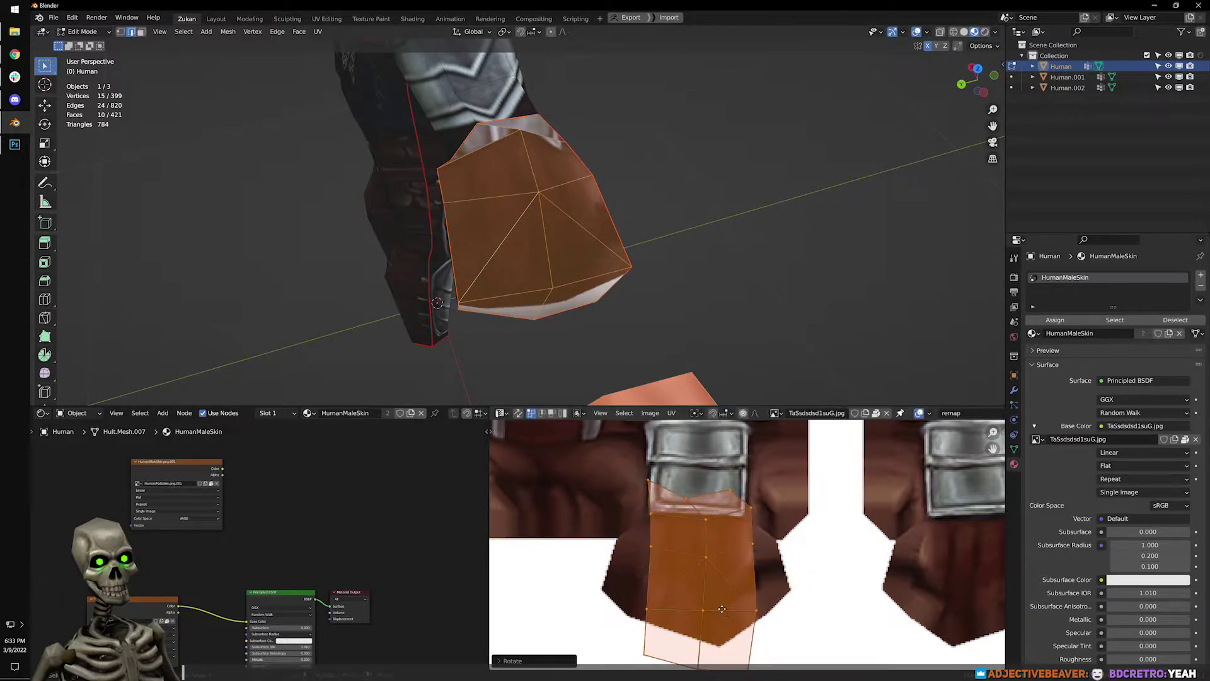
click(721, 609)
Move the back-of-hand UV island so its upper part covers the metal plate, and straighten it with a slight rotation of about -1.67 degrees.
key(g)
click(746, 577)
scroll(747, 578, up, 1)
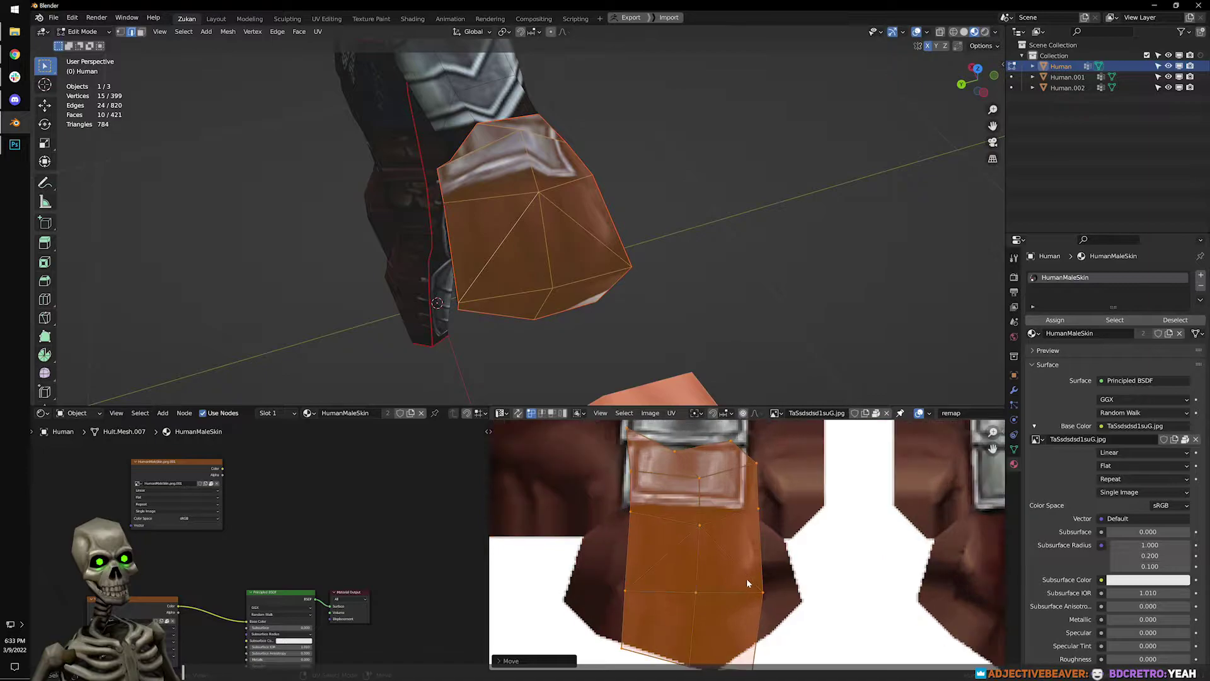
click(770, 560)
key(r)
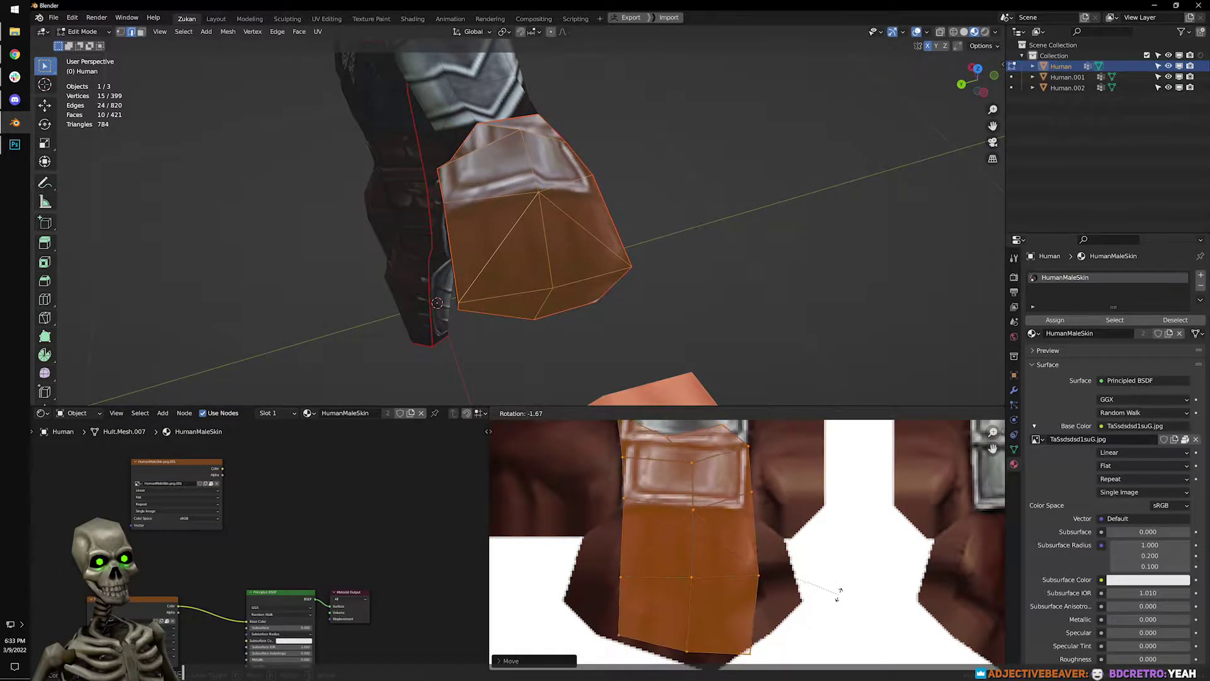
click(839, 595)
Select the central UV vertices below the metal plate and align them with Align X.
scroll(731, 575, down, 1)
drag(694, 512, 727, 573)
mouse_move(734, 566)
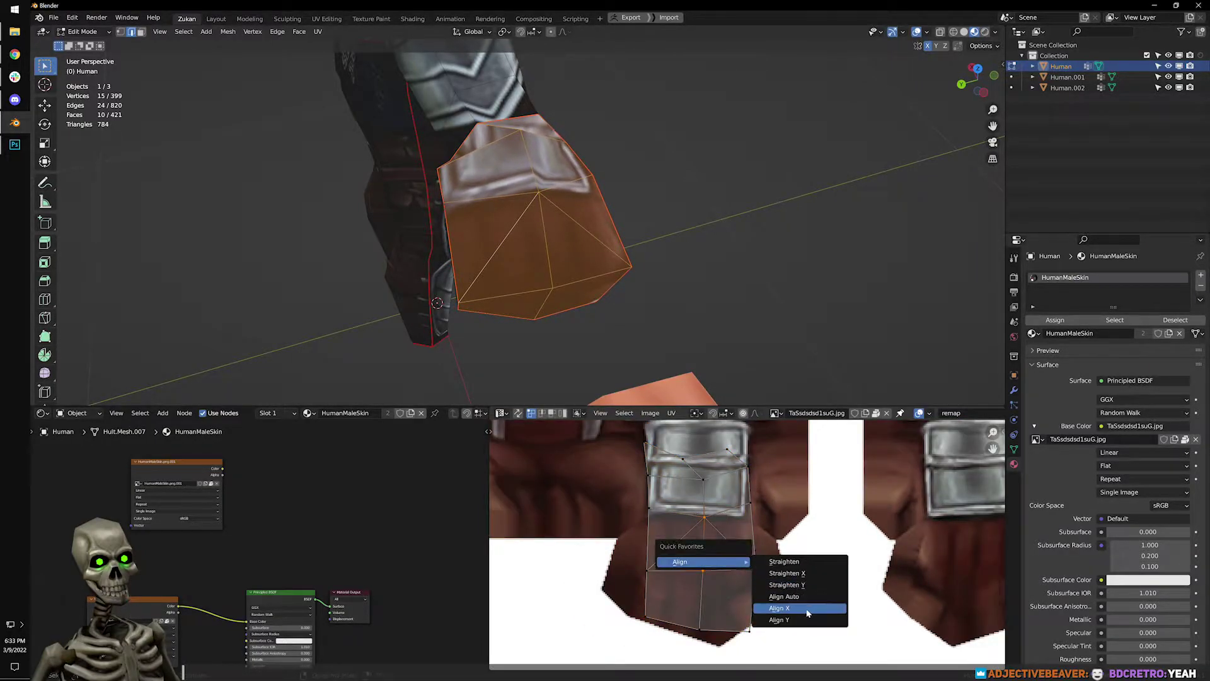
click(802, 611)
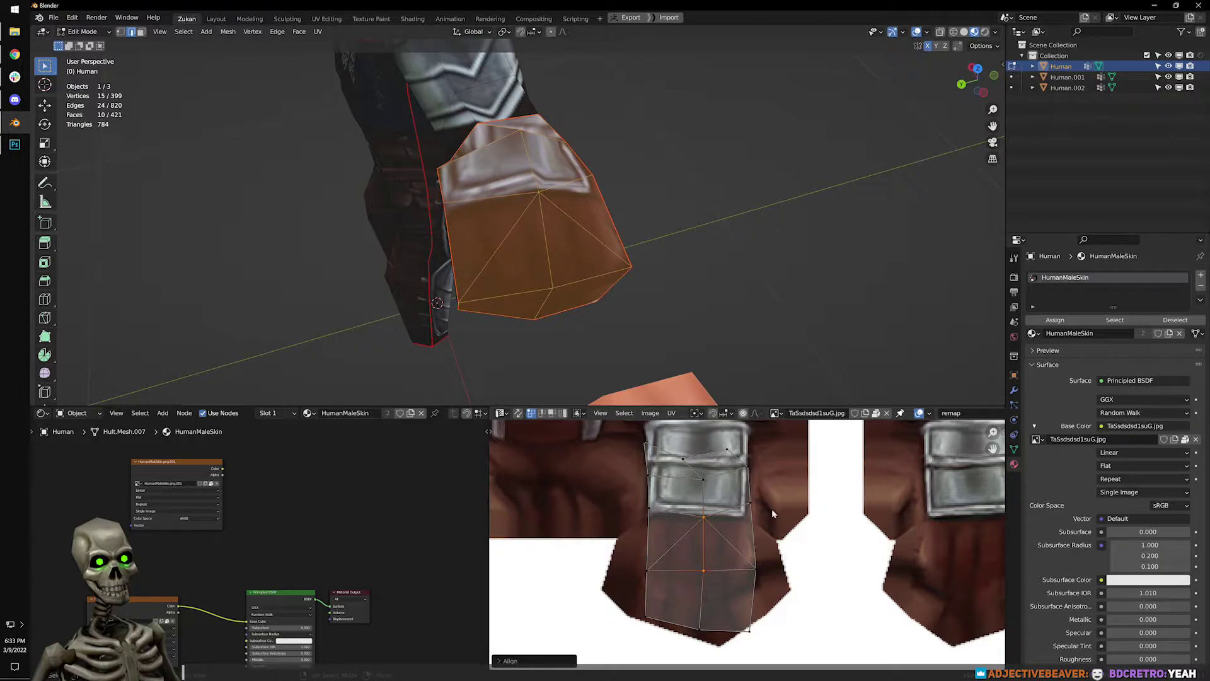
Select the linked palm-side faces of the hand and move their UV island up to the leather glove area of the texture.
scroll(644, 509, down, 4)
middle_drag(700, 299, 513, 227)
key(alt+a)
key(l)
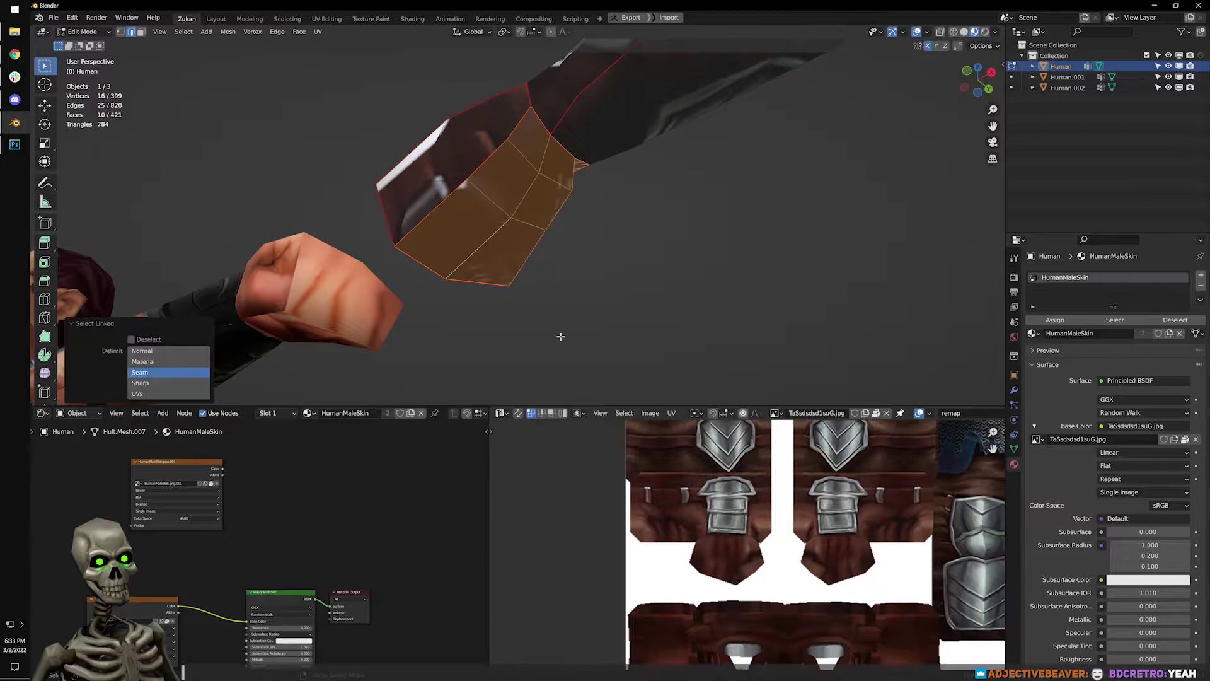
key(ctrl+space)
scroll(748, 592, down, 4)
drag(511, 539, 808, 251)
scroll(808, 251, up, 5)
key(g)
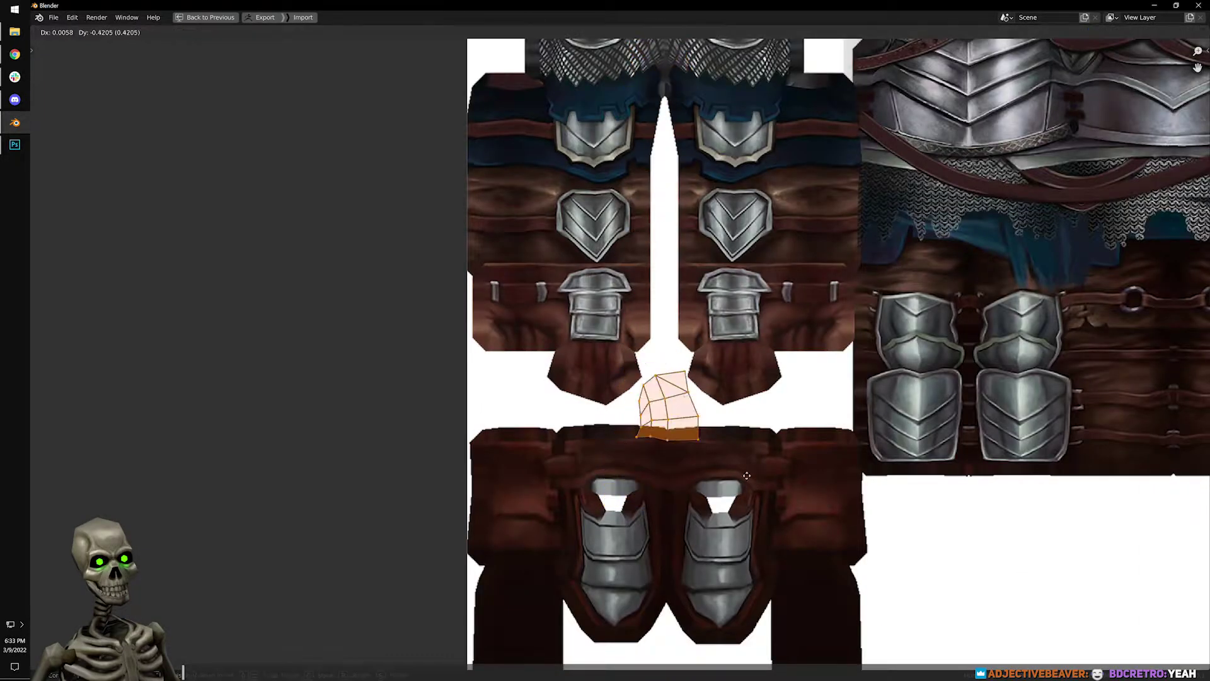
click(615, 424)
scroll(620, 423, up, 2)
key(ctrl+space)
Show the UVs of the whole mesh, switch UV selection to islands, and select the palm island.
key(a)
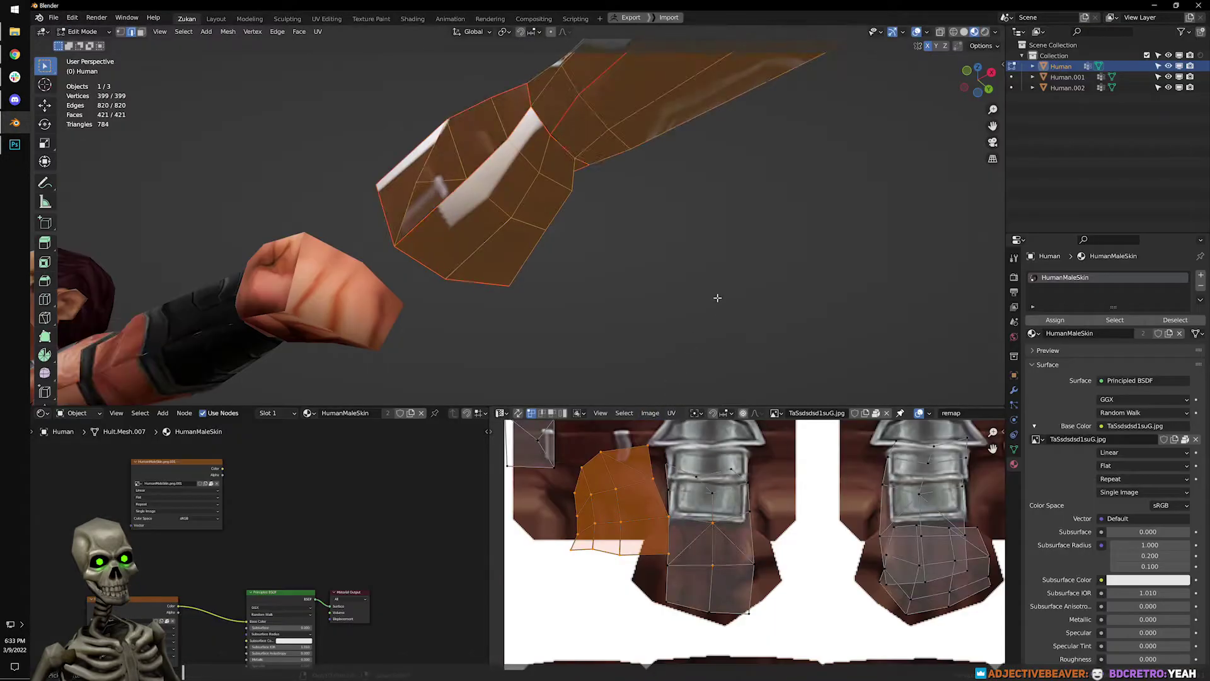
key(ctrl+space)
scroll(809, 523, up, 3)
middle_drag(837, 442, 753, 477)
key(alt+a)
key(ctrl+Tab)
click(249, 325)
click(271, 325)
Rotate the palm UV island by about -65 degrees and place it on the glove texture below the metal plates.
key(g)
key(r)
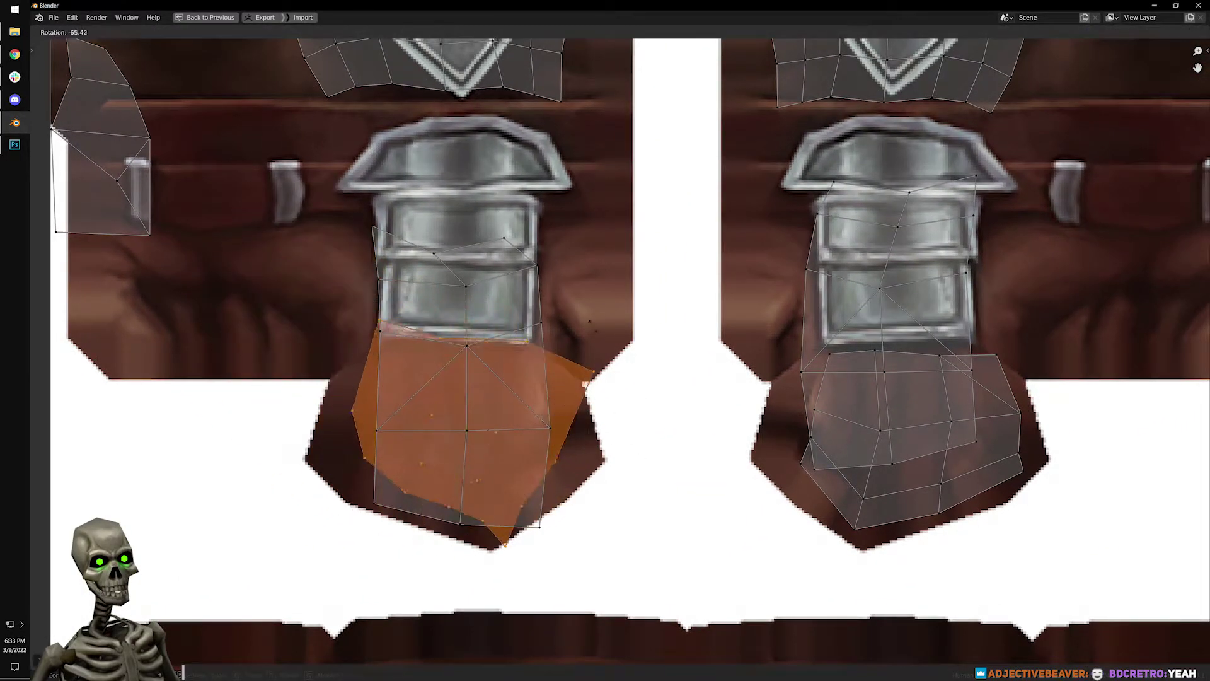
click(543, 351)
key(g)
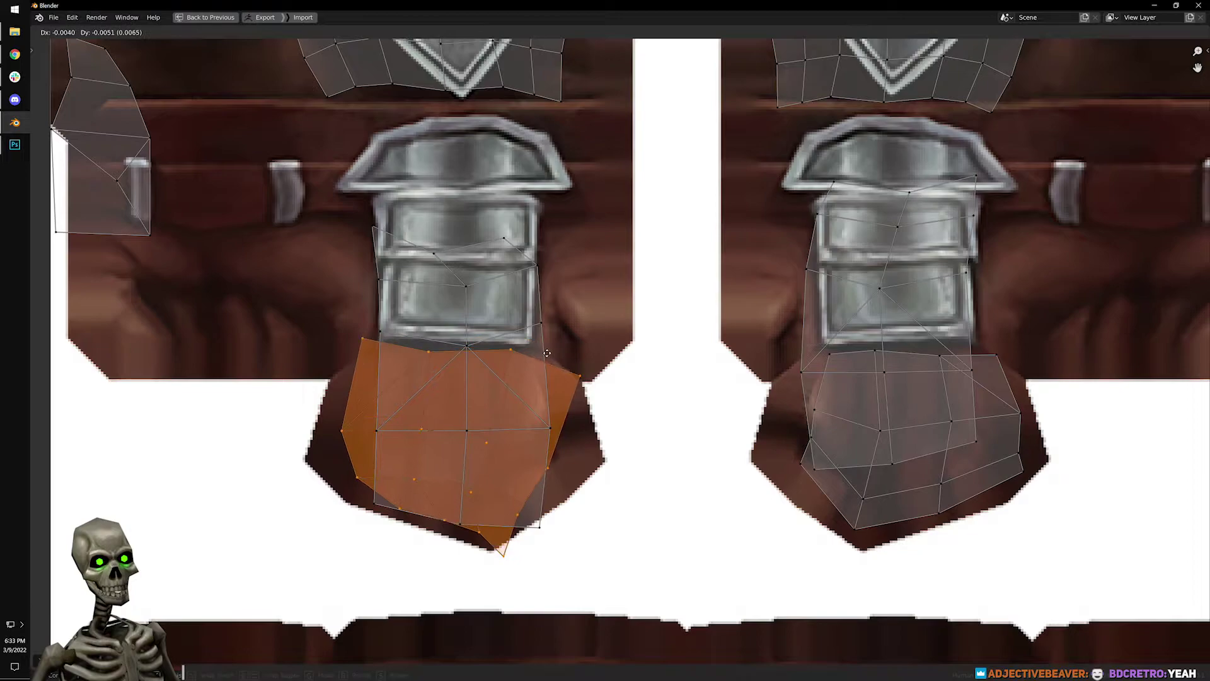
click(561, 364)
key(ctrl+space)
Examine the remapped glove and arm armour on the model in Object Mode from several angles.
mouse_move(627, 272)
middle_down()
mouse_move(559, 271)
mouse_move(472, 231)
mouse_move(554, 271)
mouse_move(627, 262)
middle_up()
key(Tab)
scroll(578, 251, down, 2)
scroll(578, 272, up, 2)
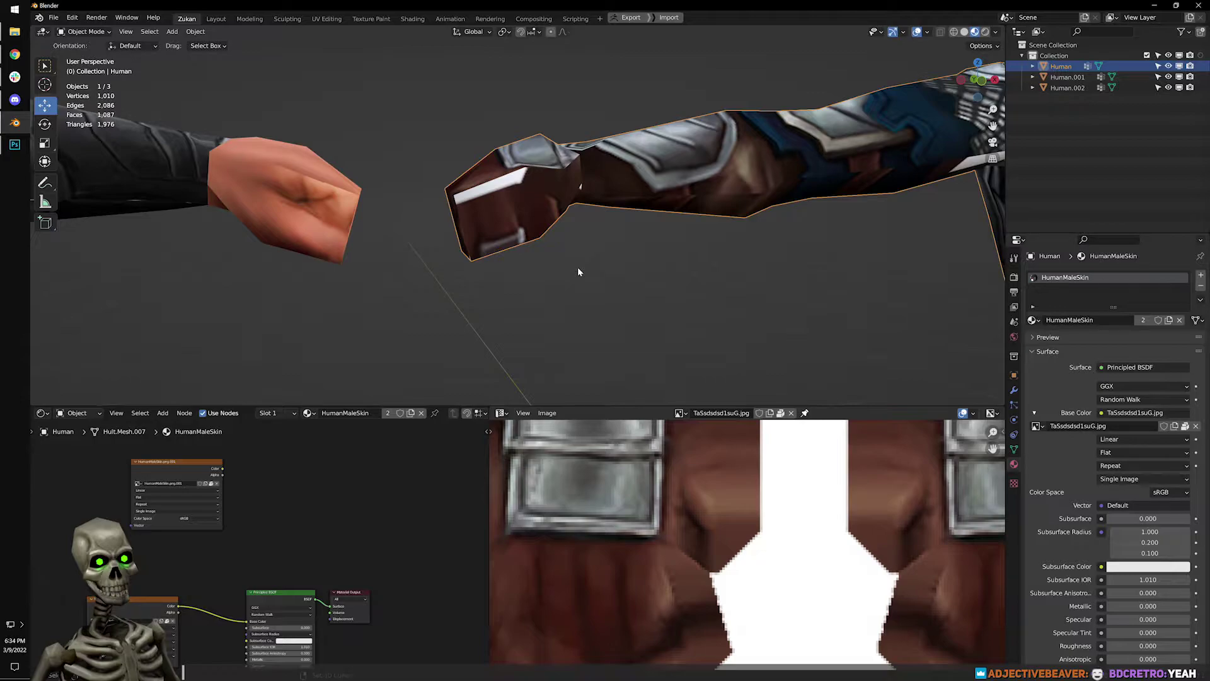
middle_drag(600, 262, 643, 111)
scroll(435, 195, down, 4)
middle_drag(435, 195, 595, 184)
shift+middle_drag(522, 96, 555, 192)
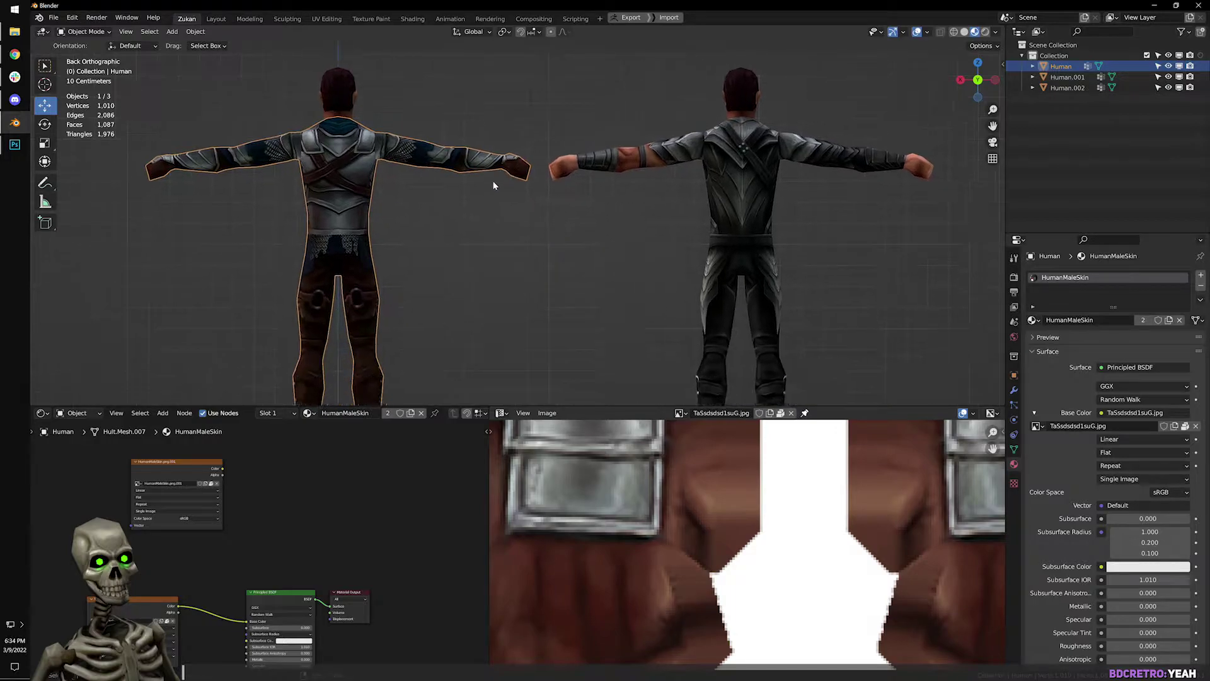
Examine the arms, seams and torso of the armour mesh in Edit Mode, from the back and the front.
scroll(494, 183, up, 4)
scroll(475, 262, up, 2)
key(Tab)
shift+middle_drag(554, 208, 556, 295)
scroll(555, 295, up, 2)
key(ctrl+Tab)
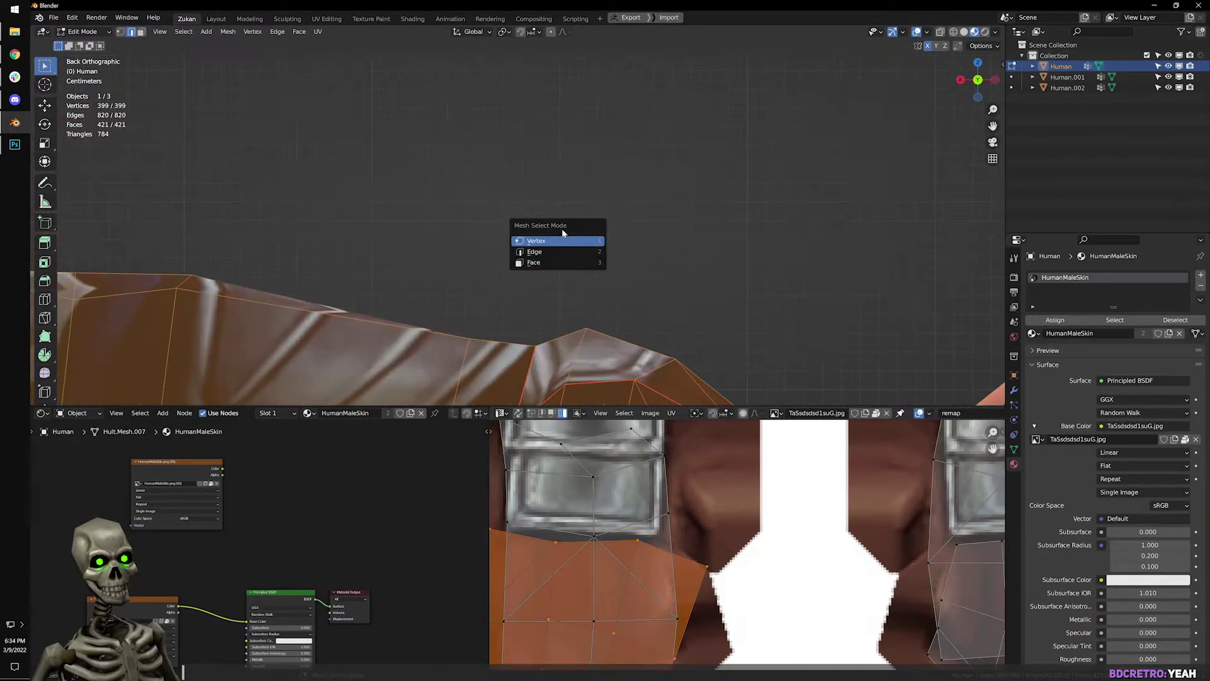
scroll(727, 267, down, 6)
shift+middle_drag(424, 257, 692, 193)
key(KP_1)
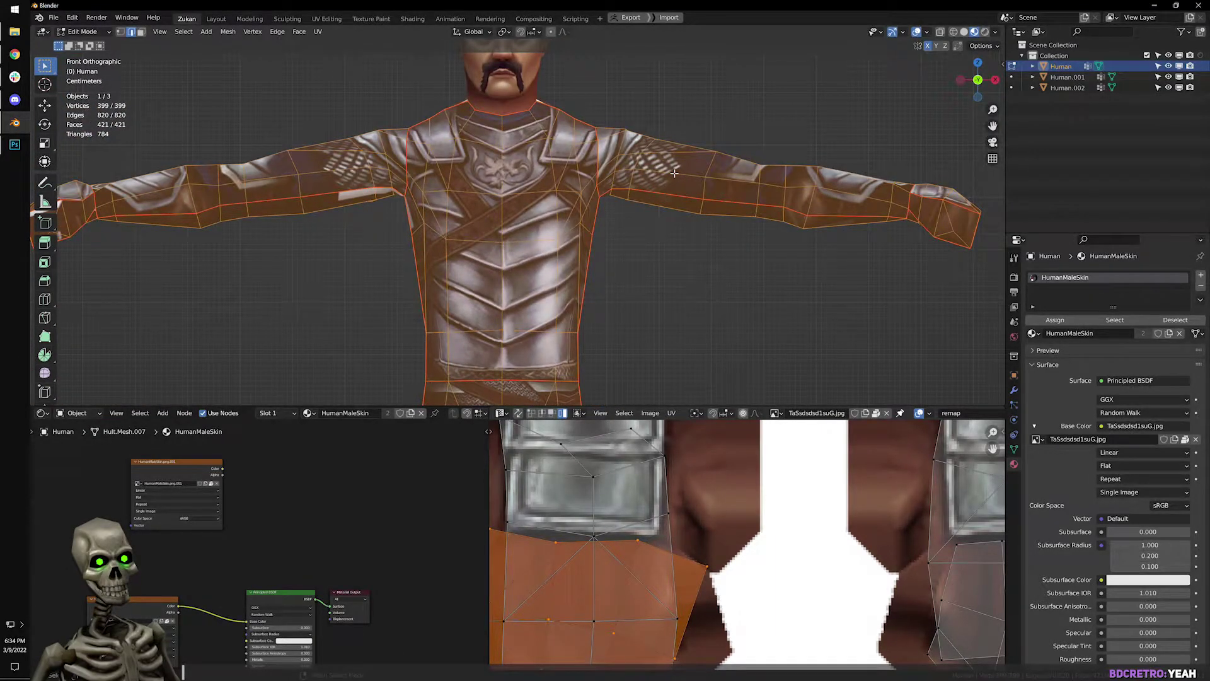
scroll(702, 220, down, 2)
shift+middle_drag(624, 290, 644, 158)
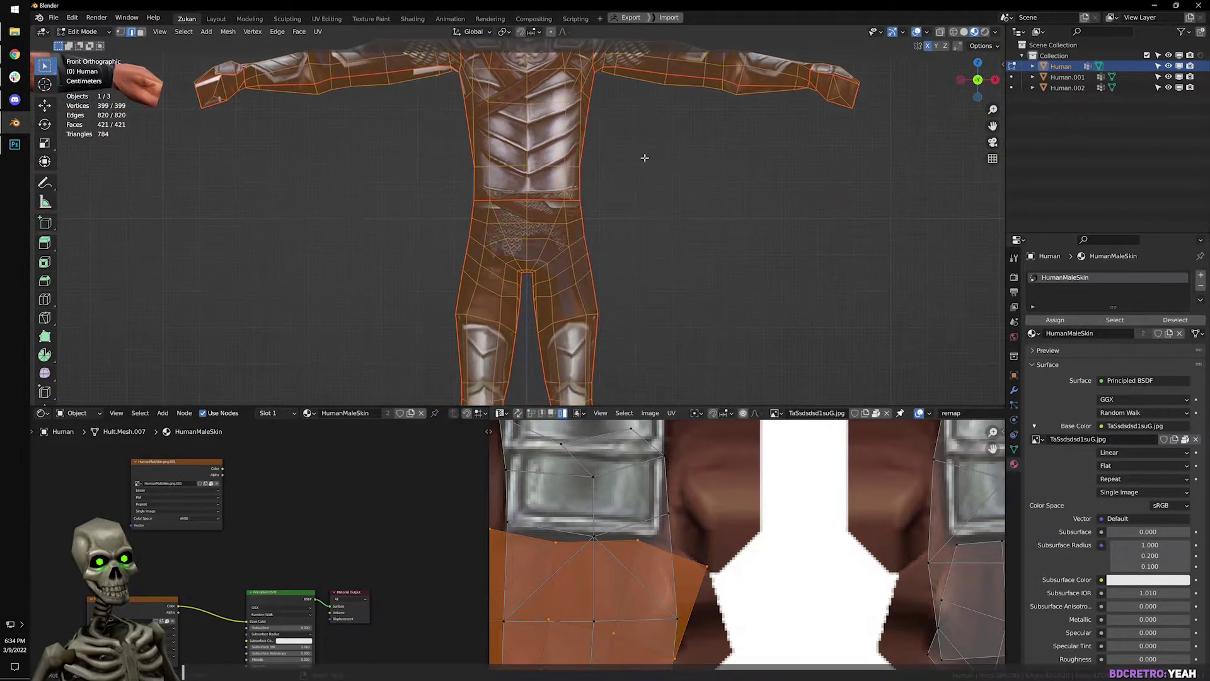
shift+middle_drag(464, 149, 533, 226)
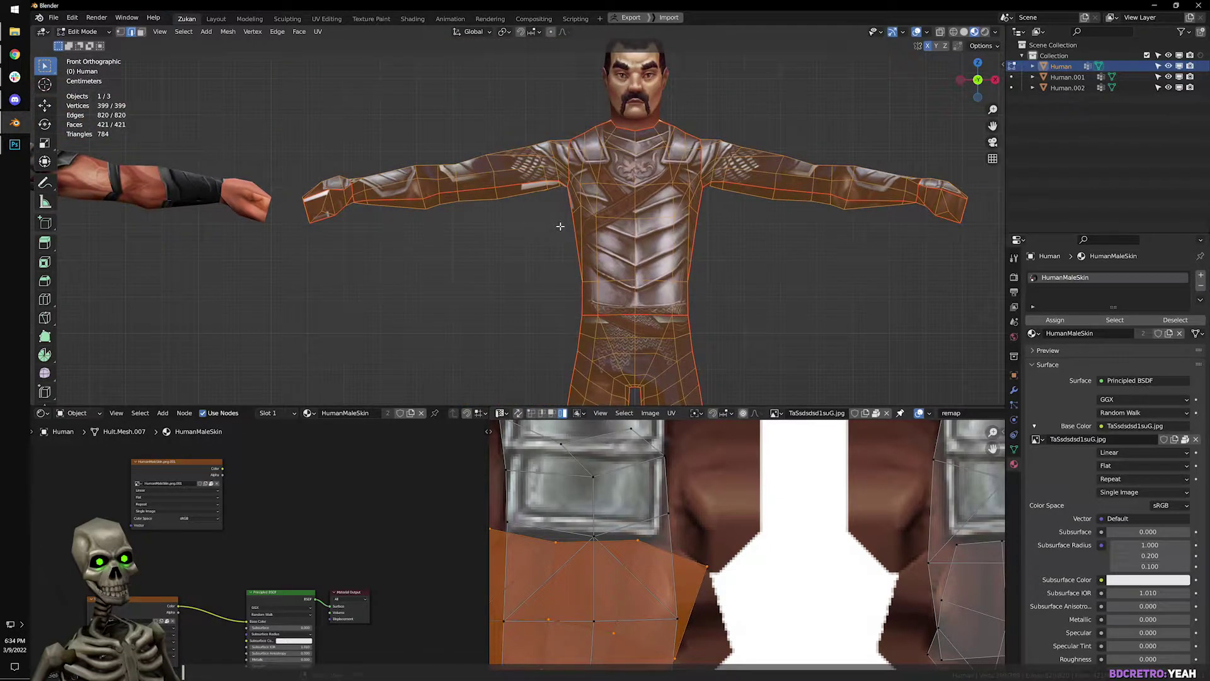
Select the linked front faces of the arm and examine how their UV island lies on the sleeve texture.
click(503, 160)
key(k)
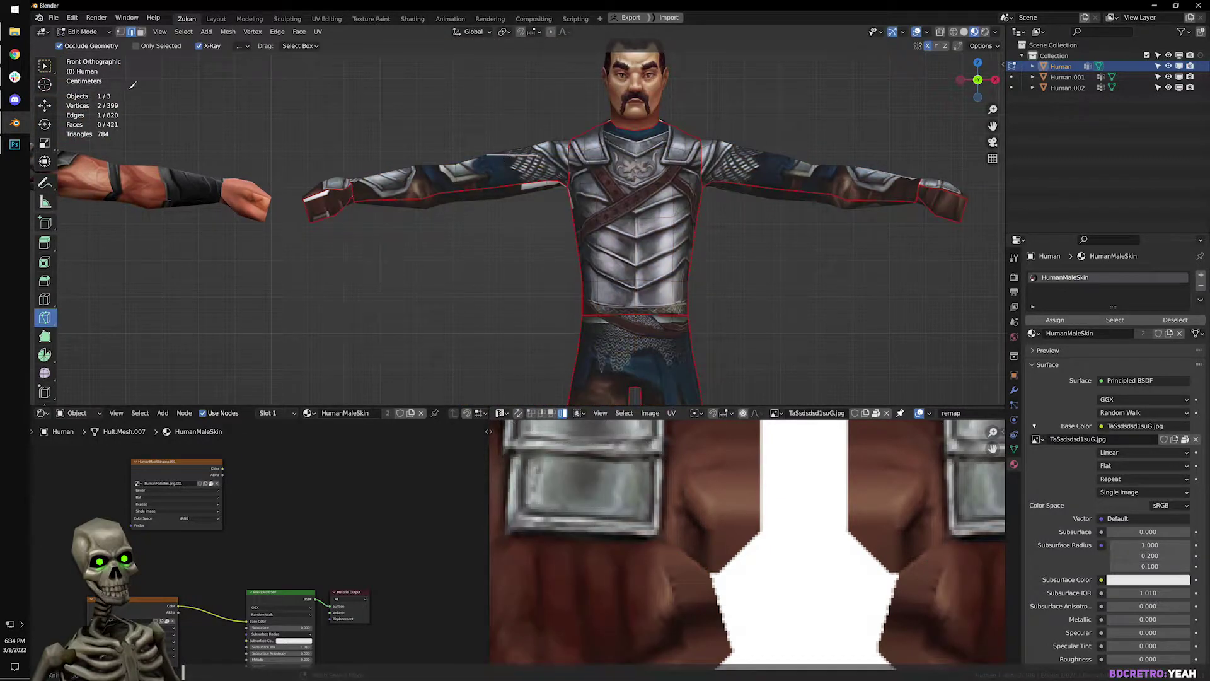
click(45, 65)
key(l)
key(ctrl+space)
scroll(689, 465, down, 2)
scroll(690, 466, down, 3)
scroll(668, 460, up, 4)
drag(477, 509, 664, 454)
key(q)
scroll(668, 366, down, 4)
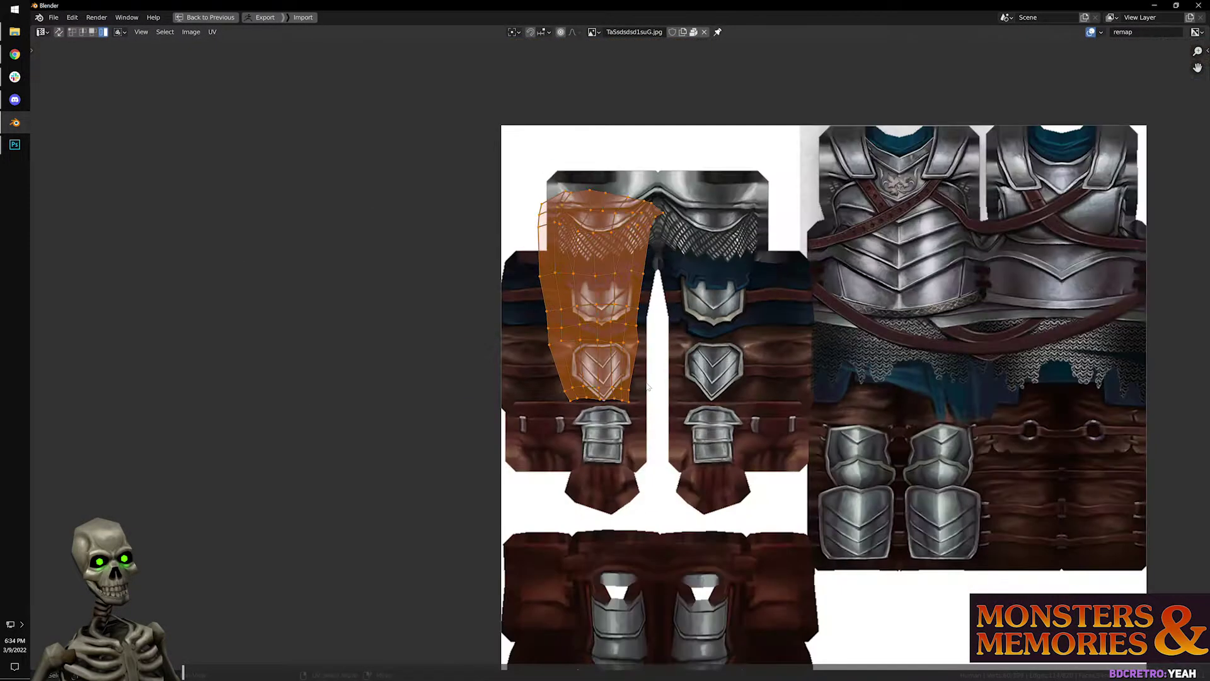
key(ctrl+space)
key(Tab)
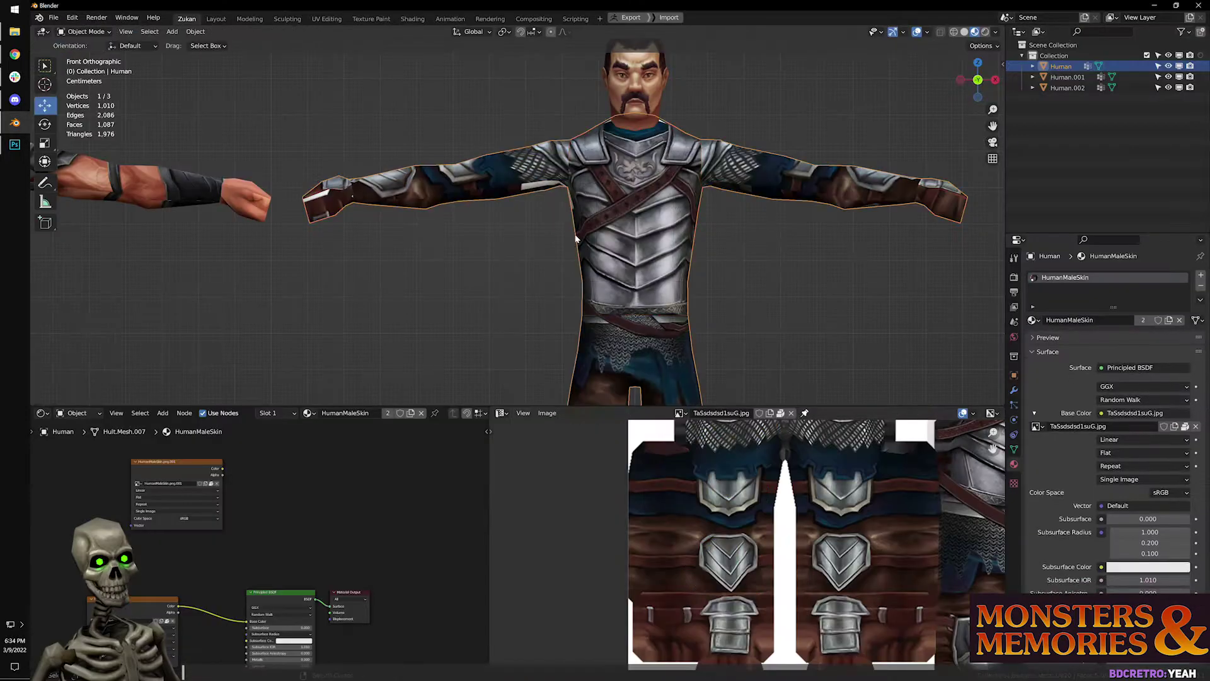
Switch to Photoshop and toggle the Leather (WIP) group's visibility to see which armour parts it contains.
scroll(578, 238, down, 4)
click(9, 141)
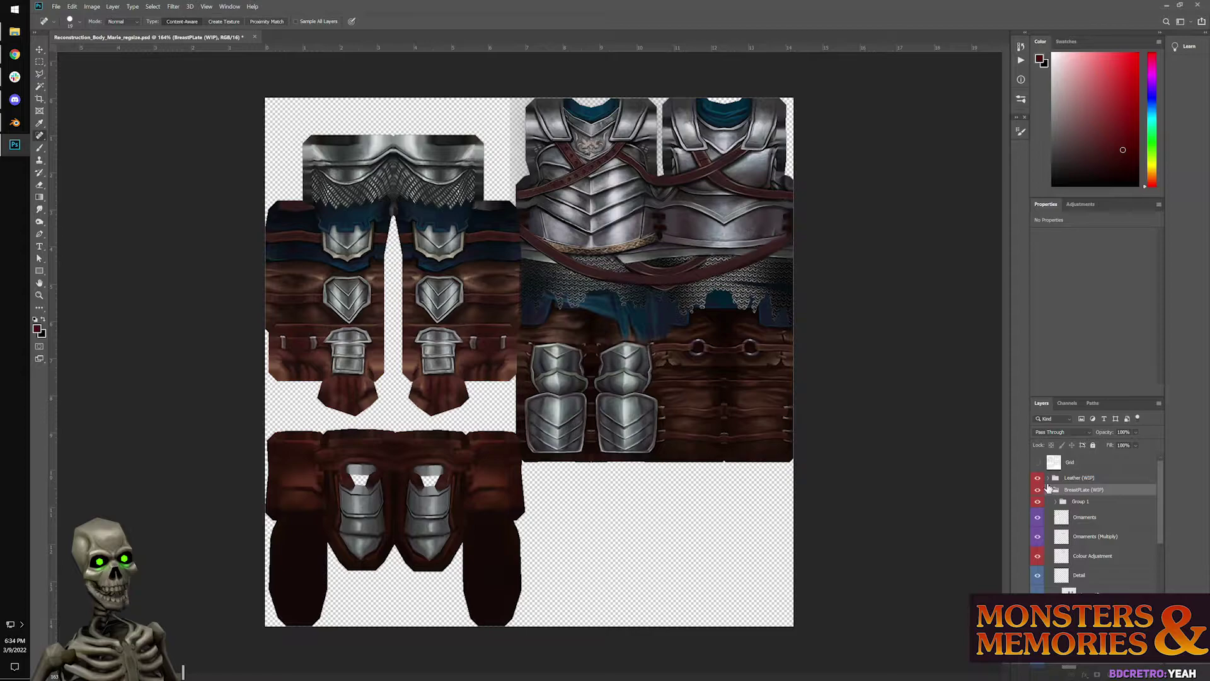
click(1038, 478)
click(1038, 478)
click(1038, 479)
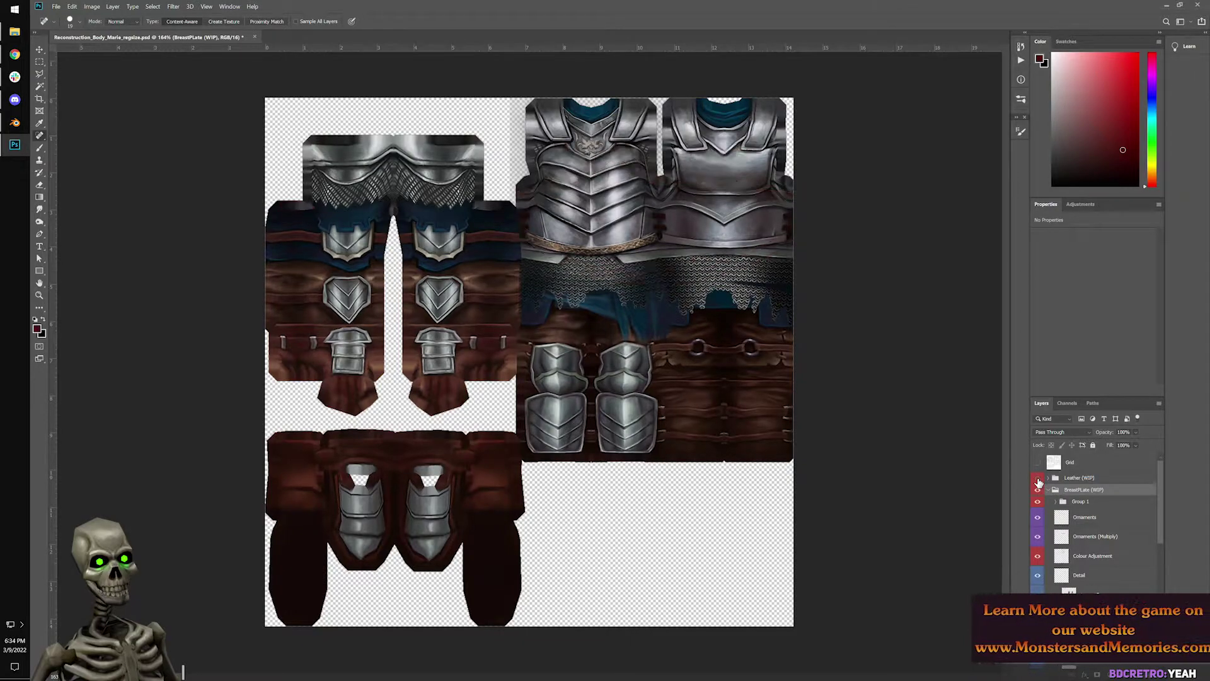
click(1039, 479)
click(1038, 479)
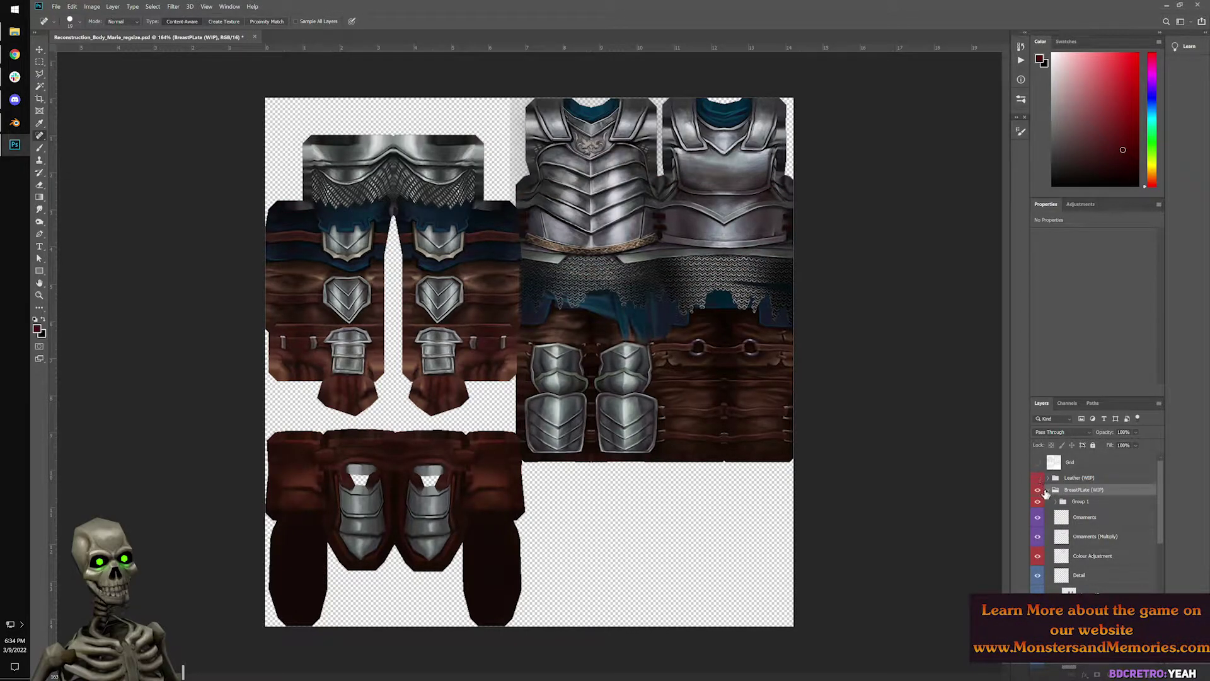
Toggle the BreastPlate (WIP) group's visibility to check its contents, and collapse the group.
click(1039, 490)
click(1038, 490)
click(1049, 491)
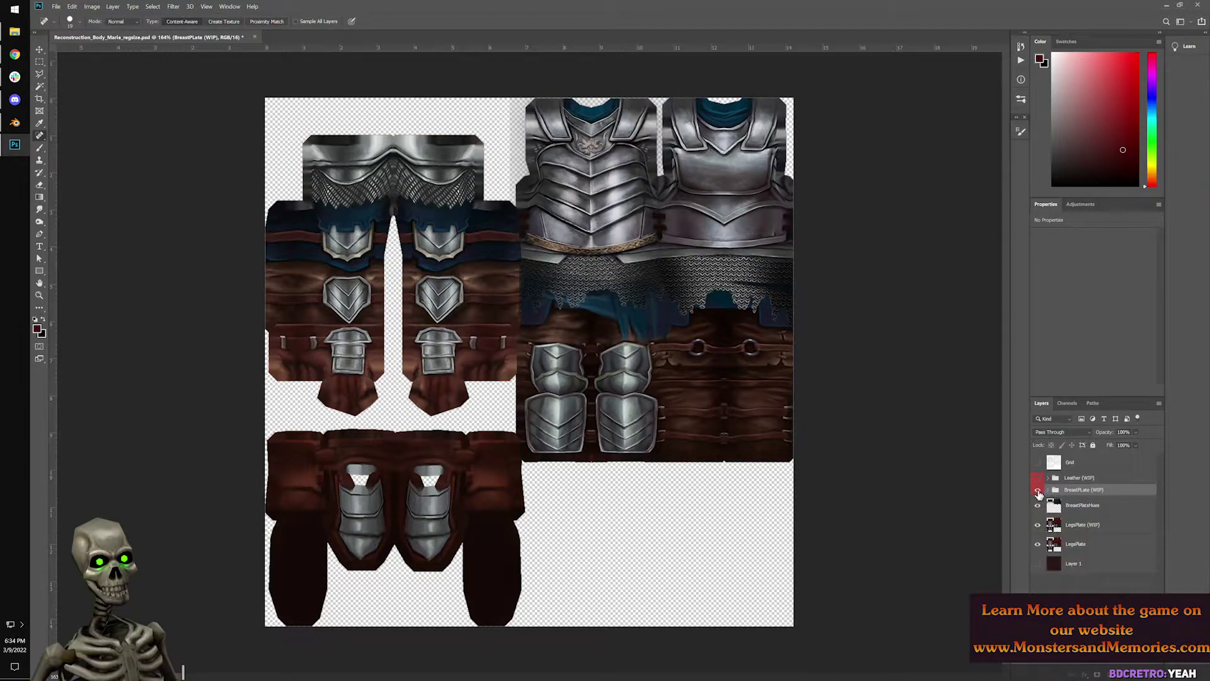
click(1039, 490)
click(1038, 490)
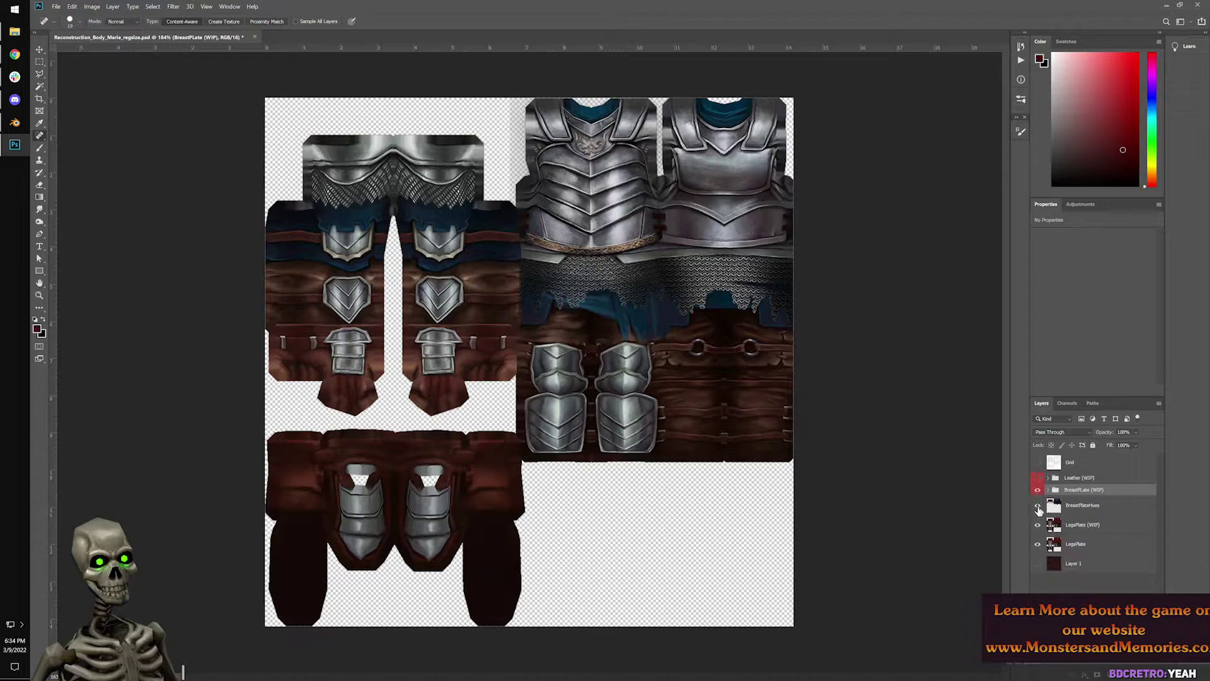
Toggle the BreastPlateHues, LegsPlate (WIP) and LegsPlate layers to check what each one contributes to the texture.
click(1037, 506)
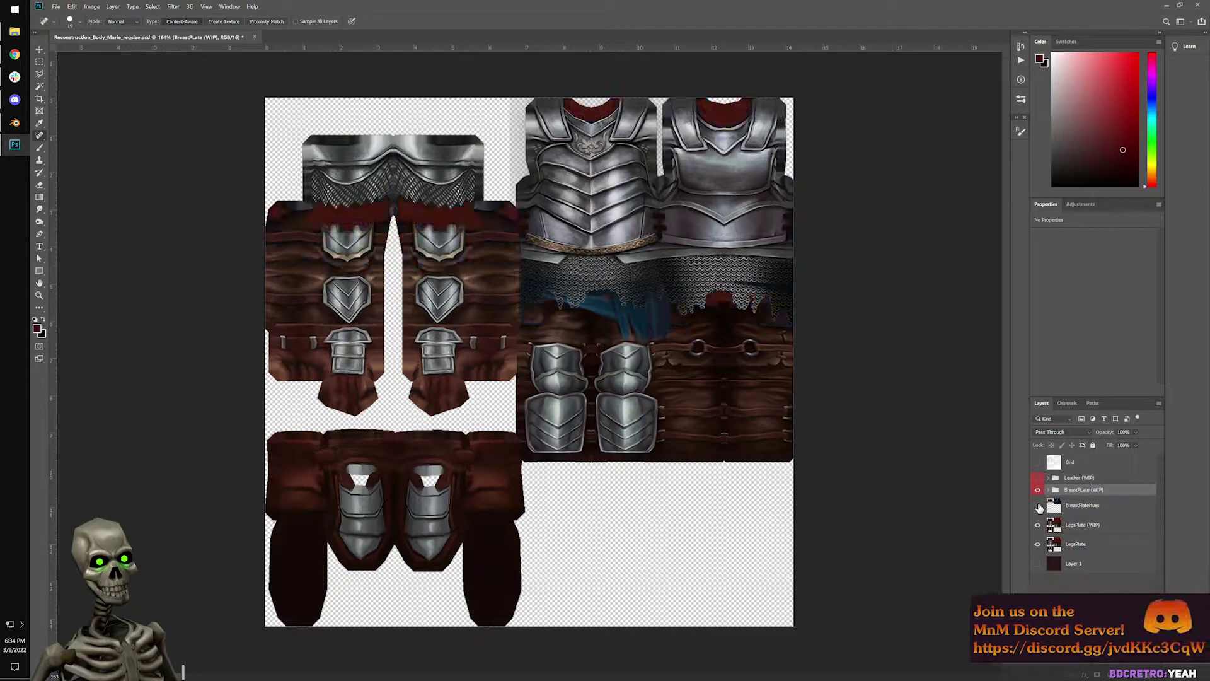
click(1038, 506)
click(1038, 526)
click(1038, 526)
click(1038, 526)
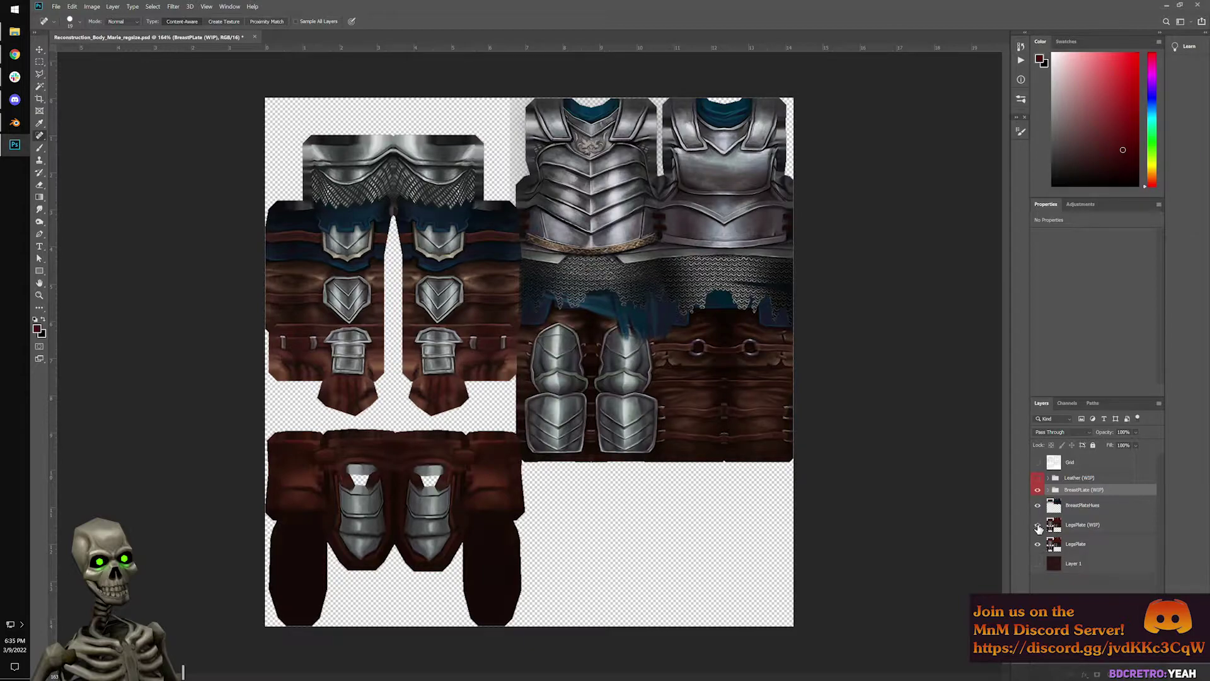
click(1039, 525)
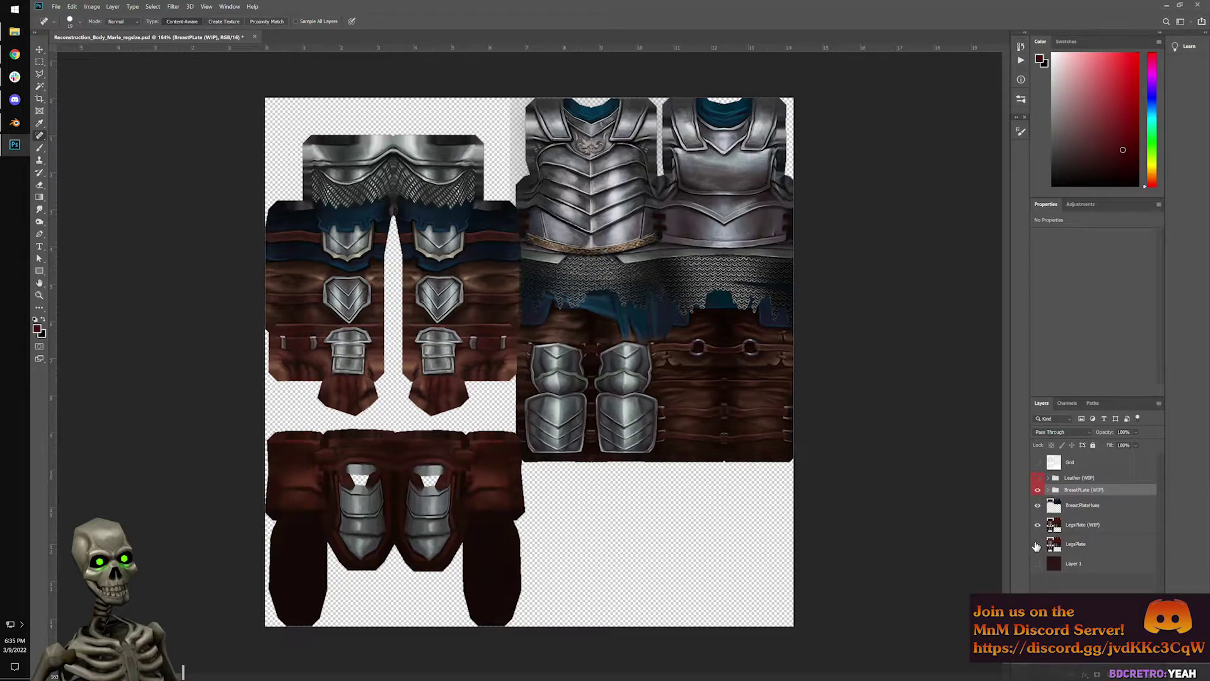
click(1035, 526)
click(1035, 525)
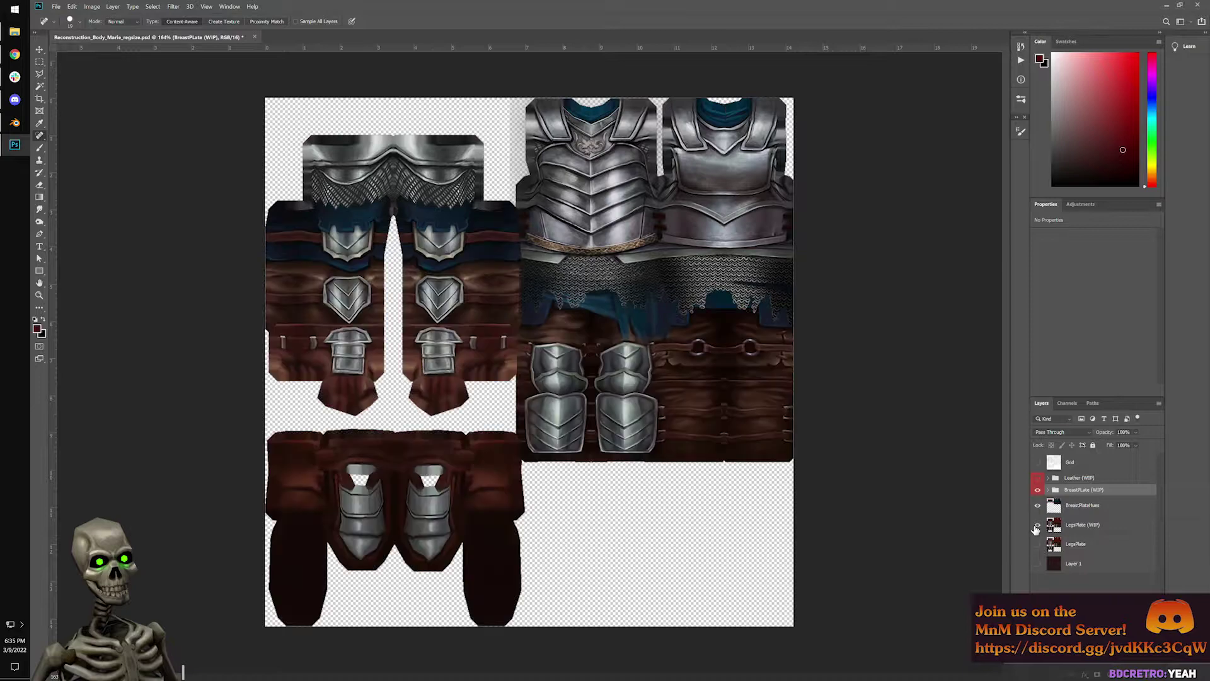
Show the dark Layer 1 background, and expand and show the Leather (WIP) group.
click(1039, 564)
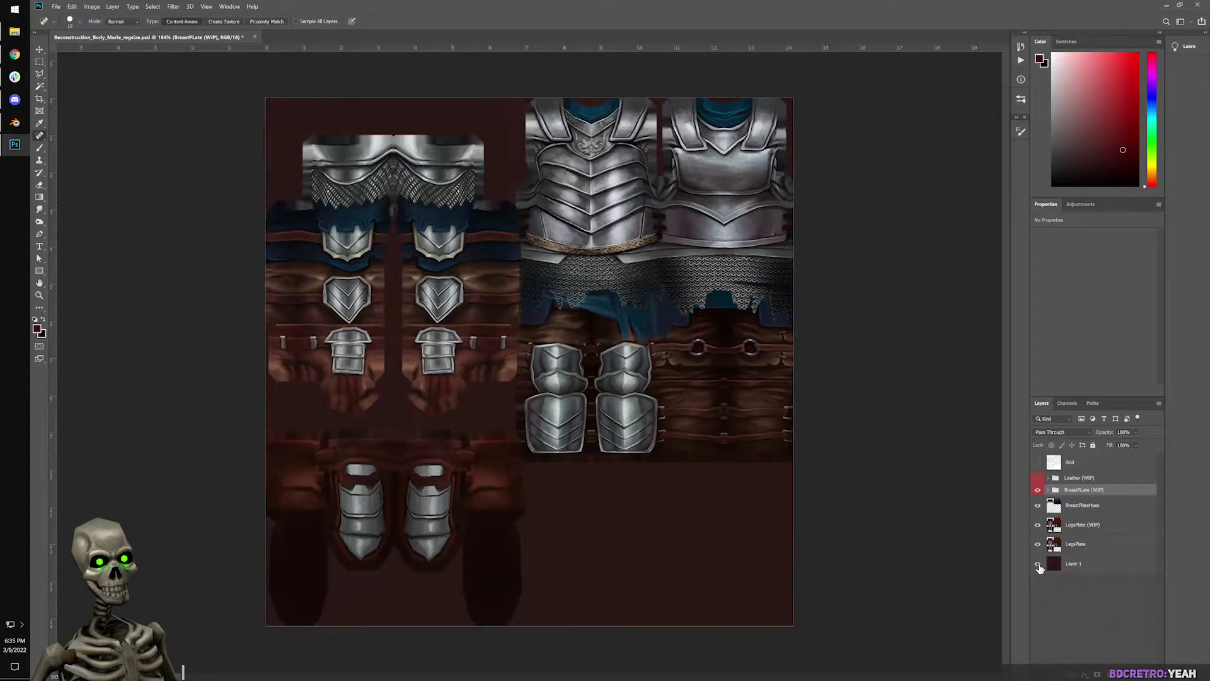
click(1048, 478)
click(1038, 477)
Toggle the lowest BodyStraps layer in the Leather (WIP) group to examine its effect on the straps.
scroll(1072, 549, down, 4)
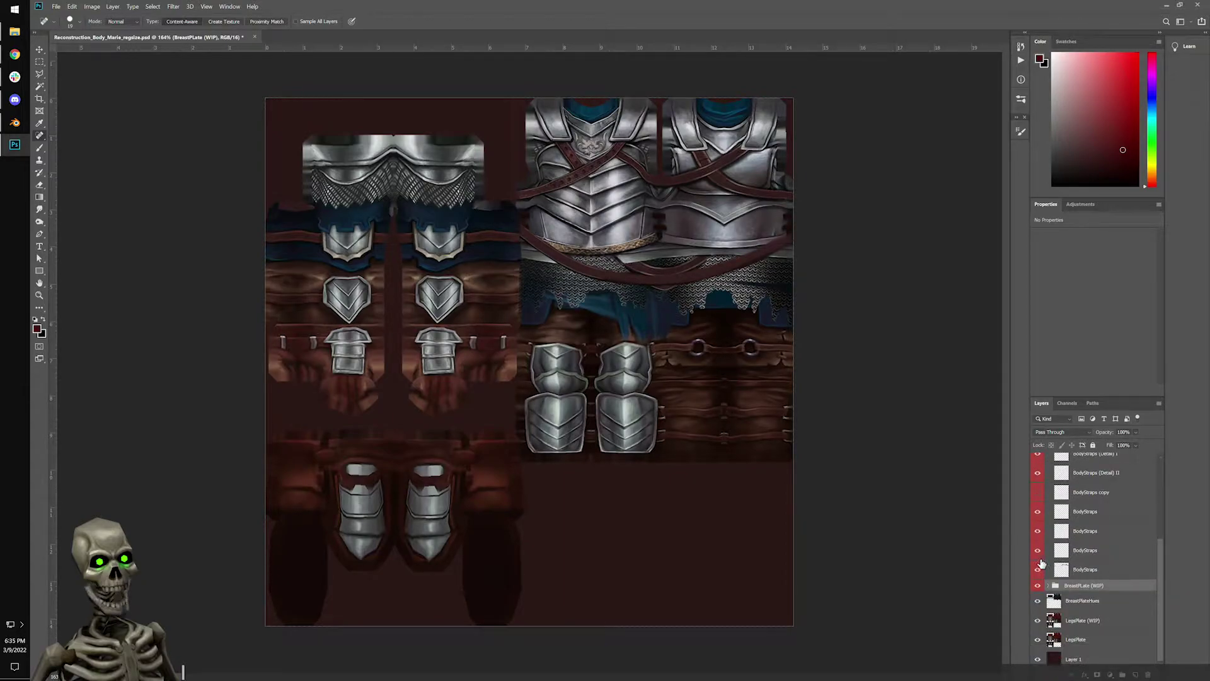
click(1038, 569)
click(1037, 569)
click(1038, 569)
click(1037, 569)
Make the BodyStraps copy layer visible and collapse the Leather (WIP) group.
scroll(1041, 544, up, 3)
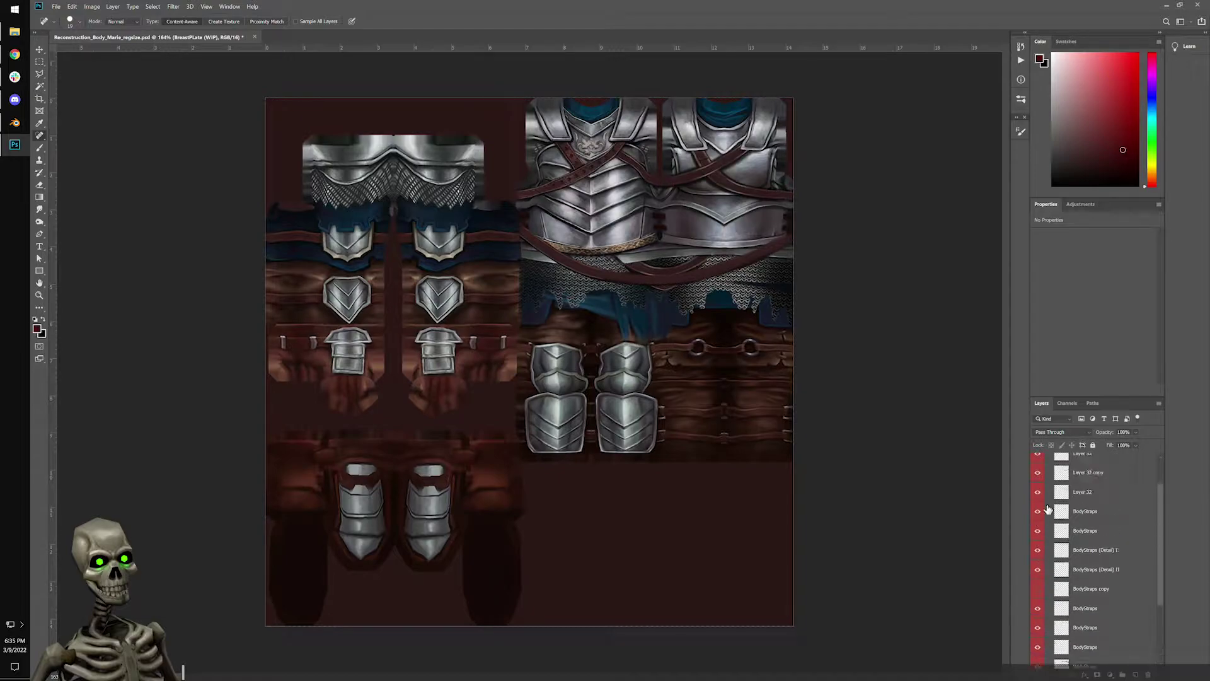
right_click(1050, 507)
click(1034, 625)
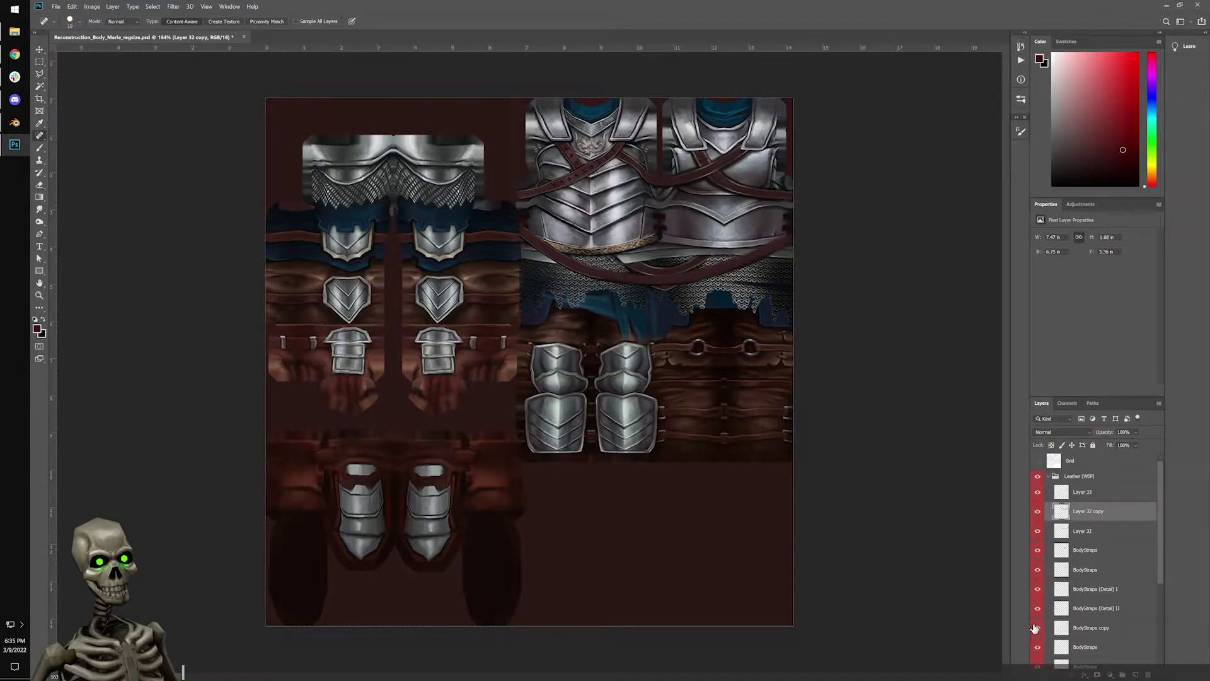
click(1049, 477)
Toggle the BreastPlateHues layer to compare the colours, and select the Chainmail layer on the back skirt with the Move tool.
click(1038, 506)
click(1038, 507)
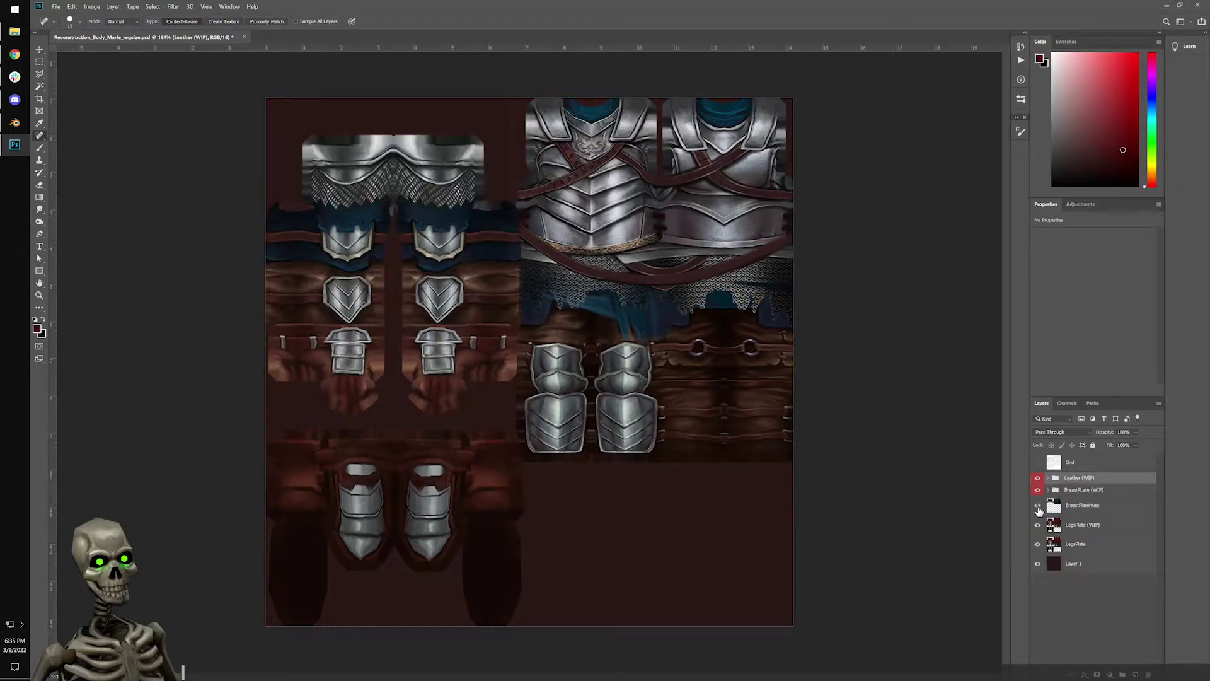
click(1039, 508)
click(1038, 508)
key(v)
click(744, 300)
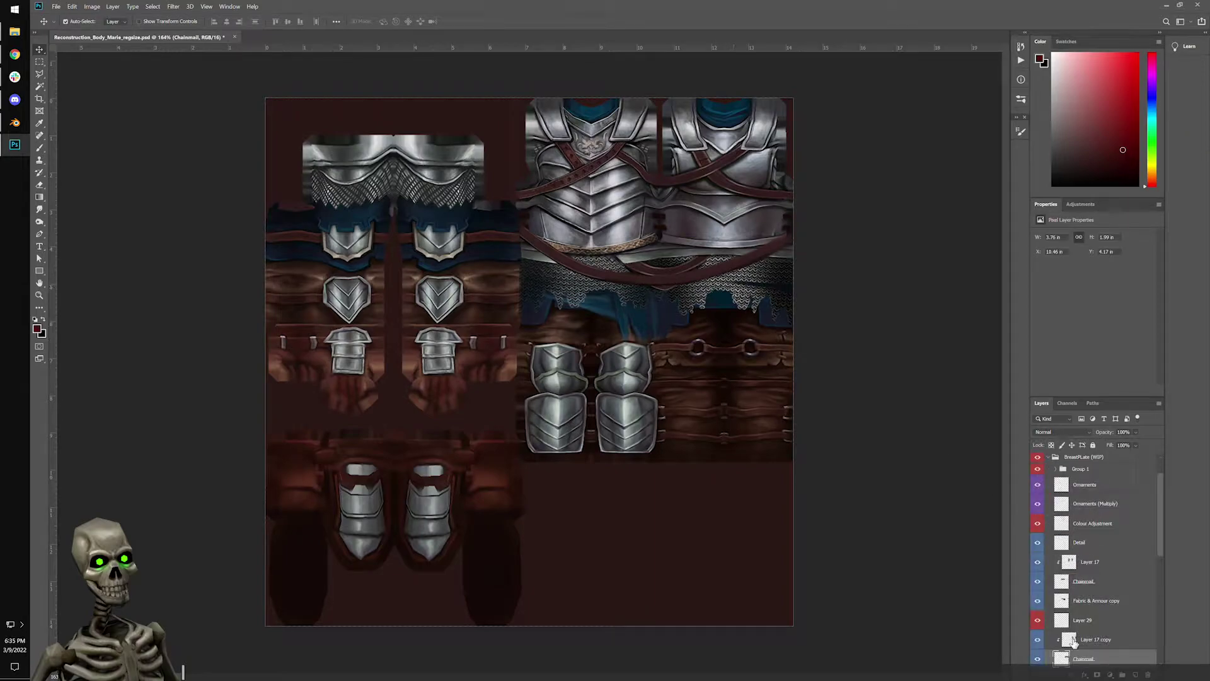
Hide the back skirt's Chainmail layer and the Leather (WIP) group.
scroll(1051, 630, down, 1)
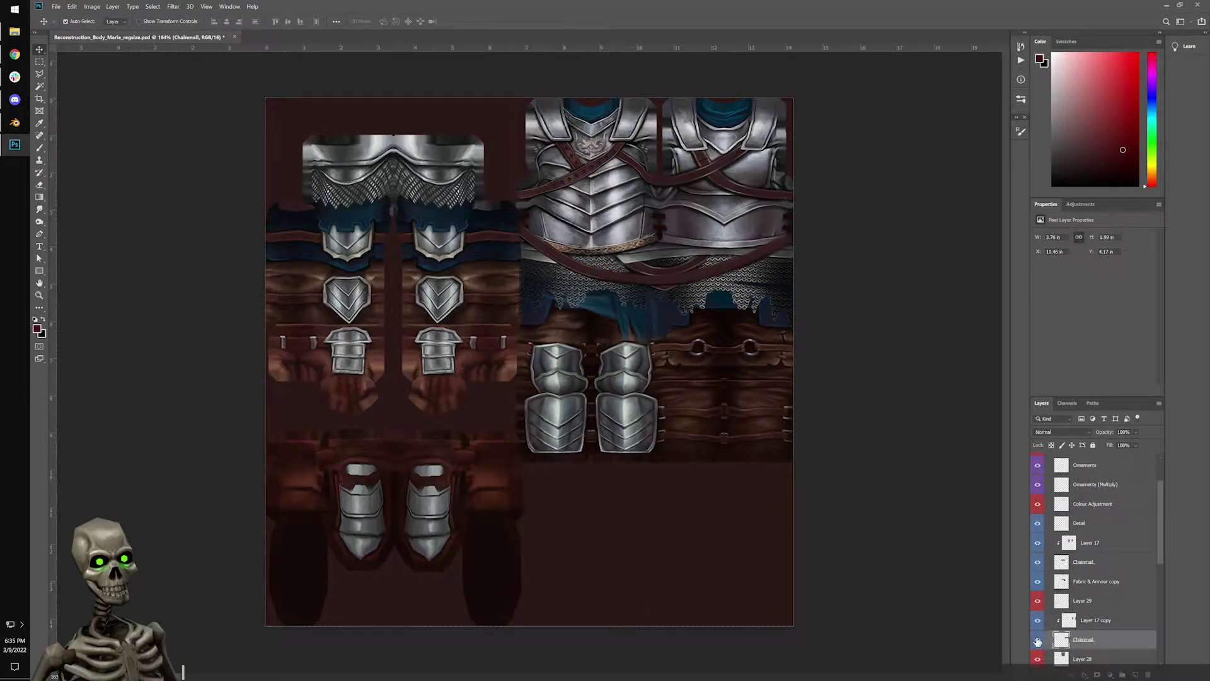
click(1038, 640)
click(1037, 640)
click(1038, 640)
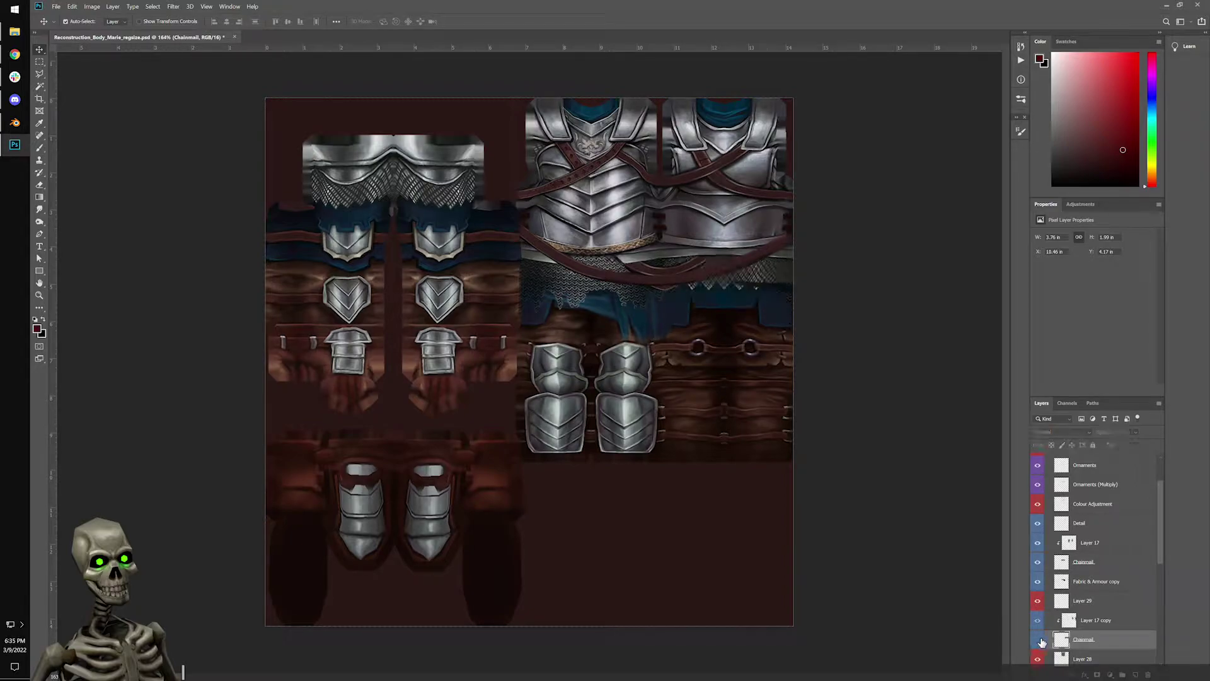
scroll(1040, 498, up, 3)
click(1038, 478)
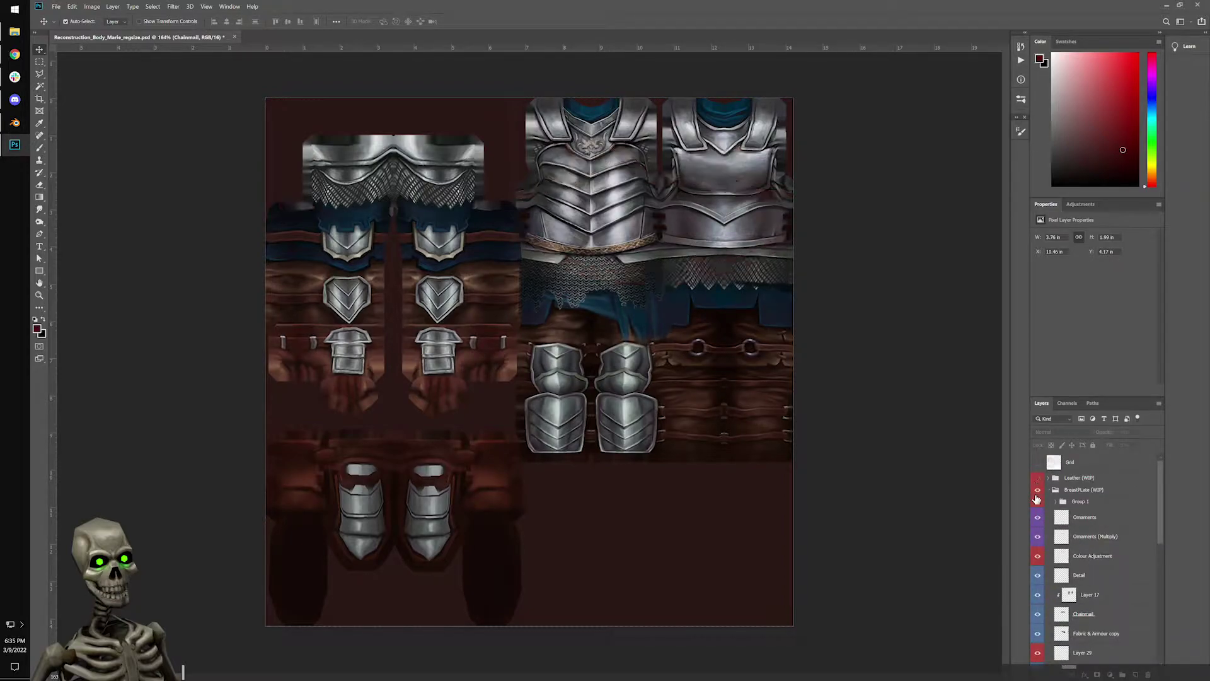
Hide the Ornament 01 and Ornament 02 layers in the BreastPlate (WIP) group.
scroll(1085, 602, down, 3)
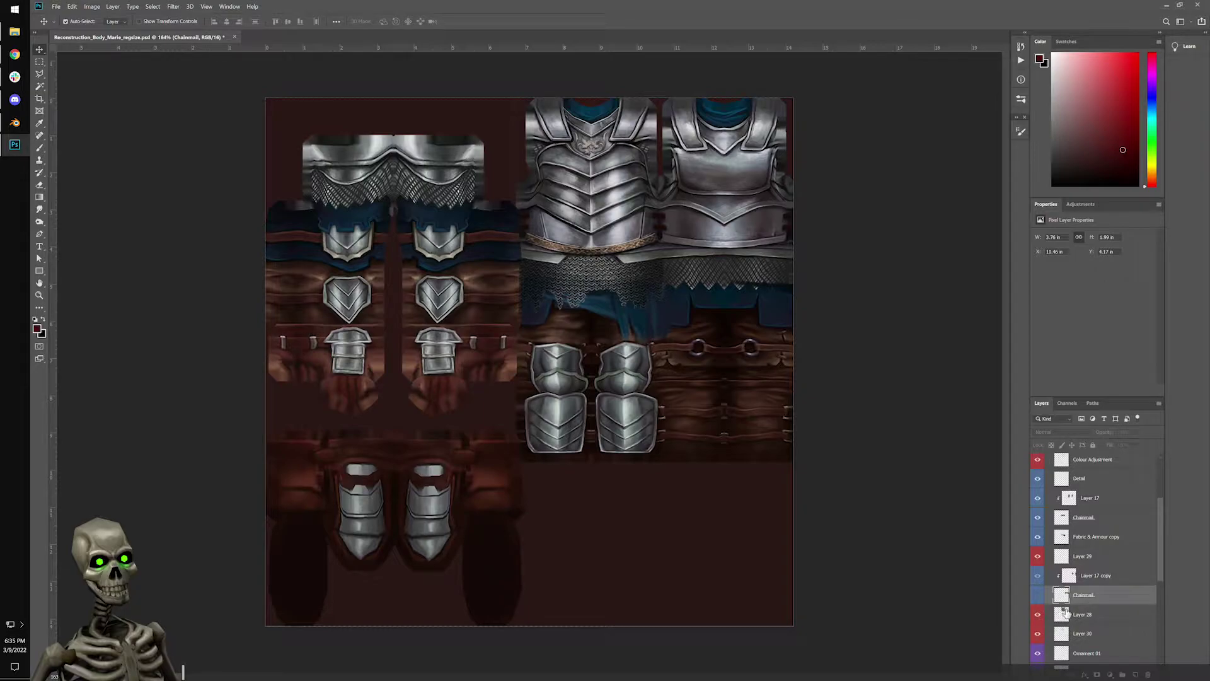
scroll(1062, 602, down, 3)
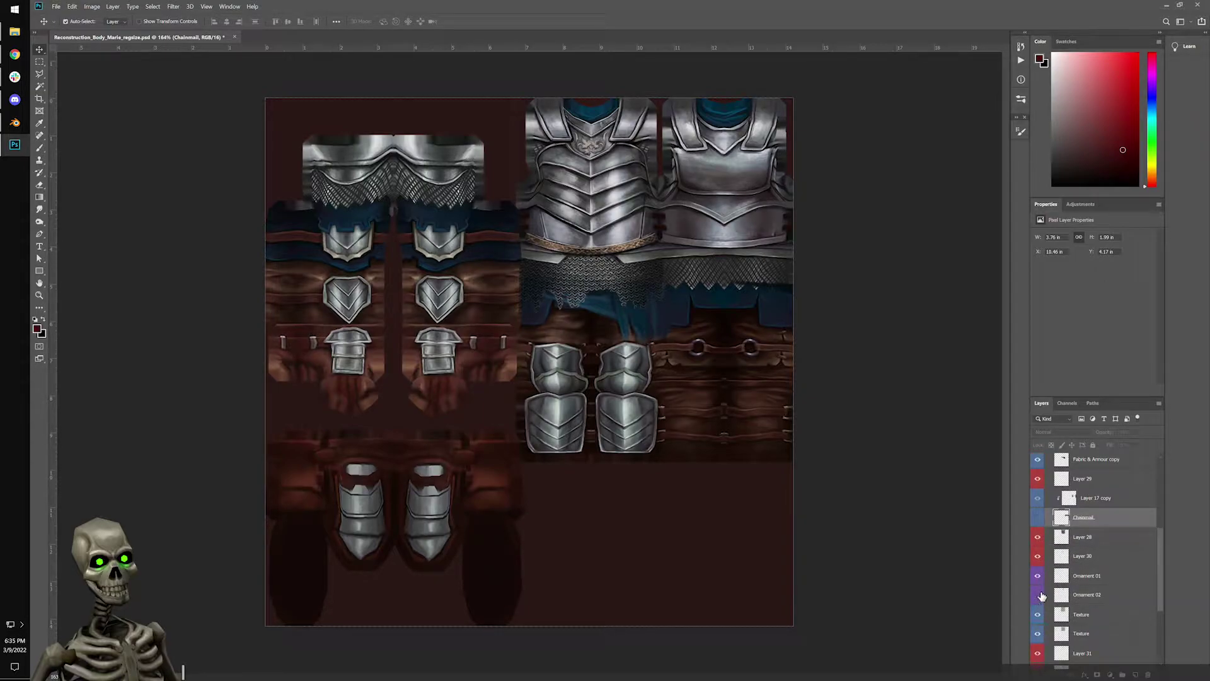
click(1038, 595)
click(1039, 595)
click(1039, 583)
scroll(1063, 594, down, 2)
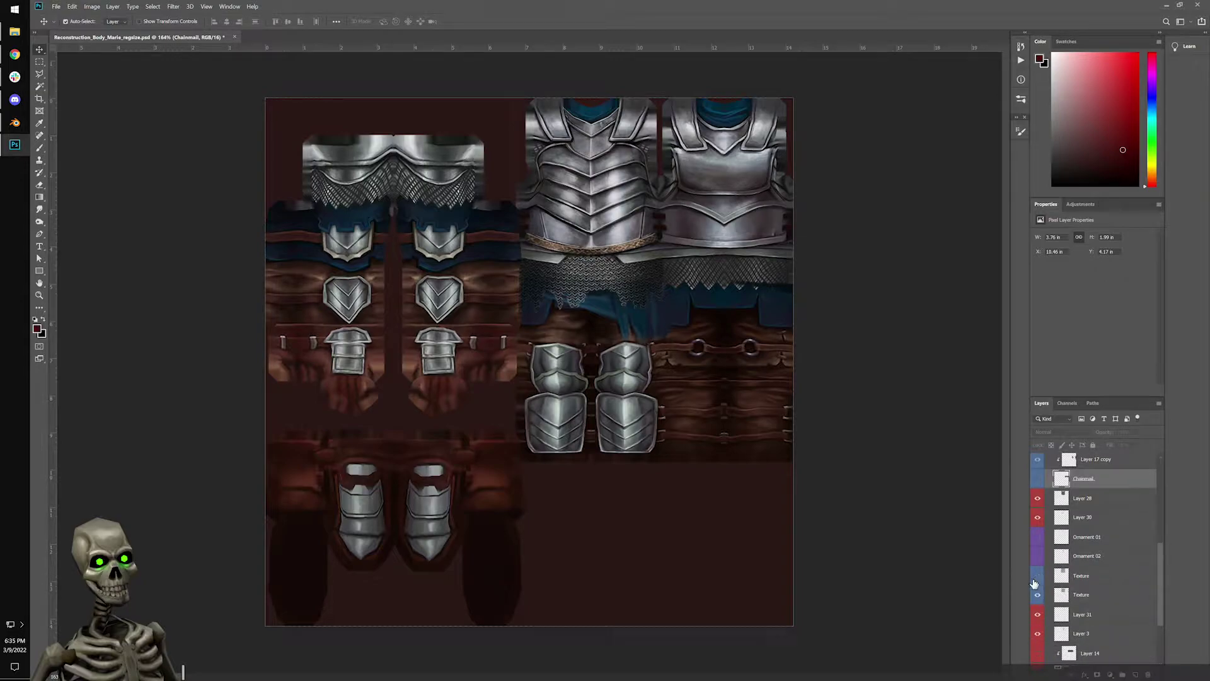
Toggle Layer 31 and Layer 3 in the BreastPlate (WIP) group to examine their effect on the armour.
click(1037, 615)
click(1037, 615)
click(1037, 633)
click(1037, 633)
scroll(1047, 618, up, 3)
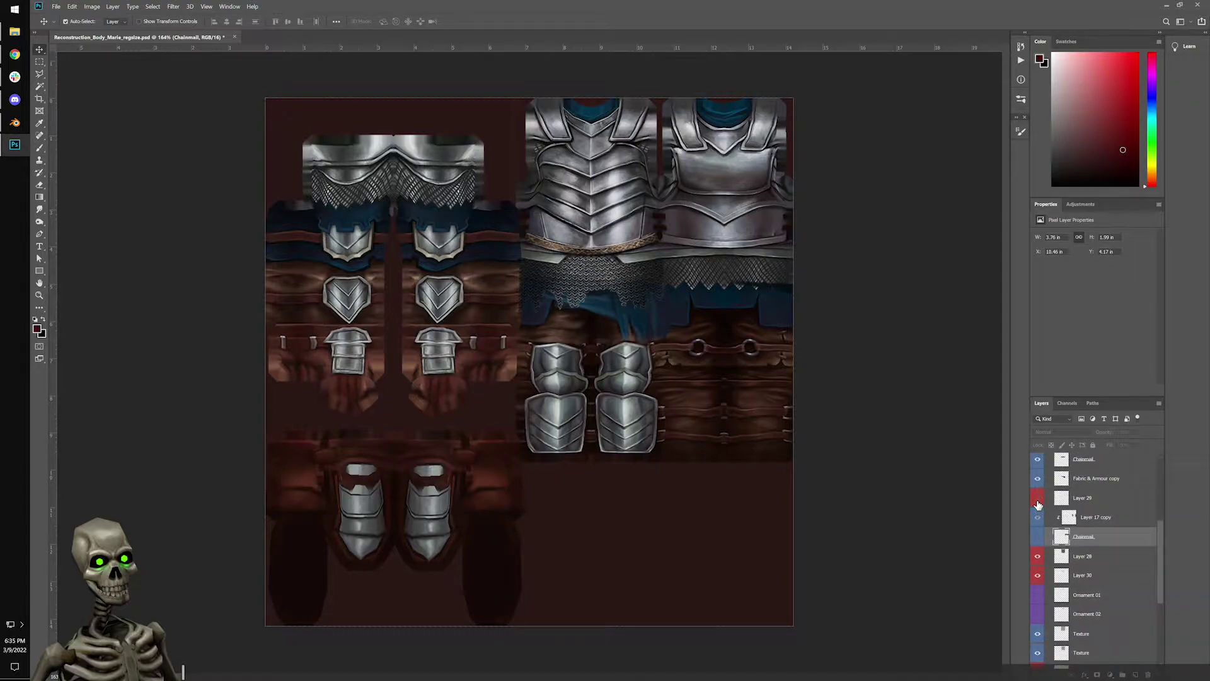
scroll(1072, 564, up, 4)
scroll(1043, 567, up, 4)
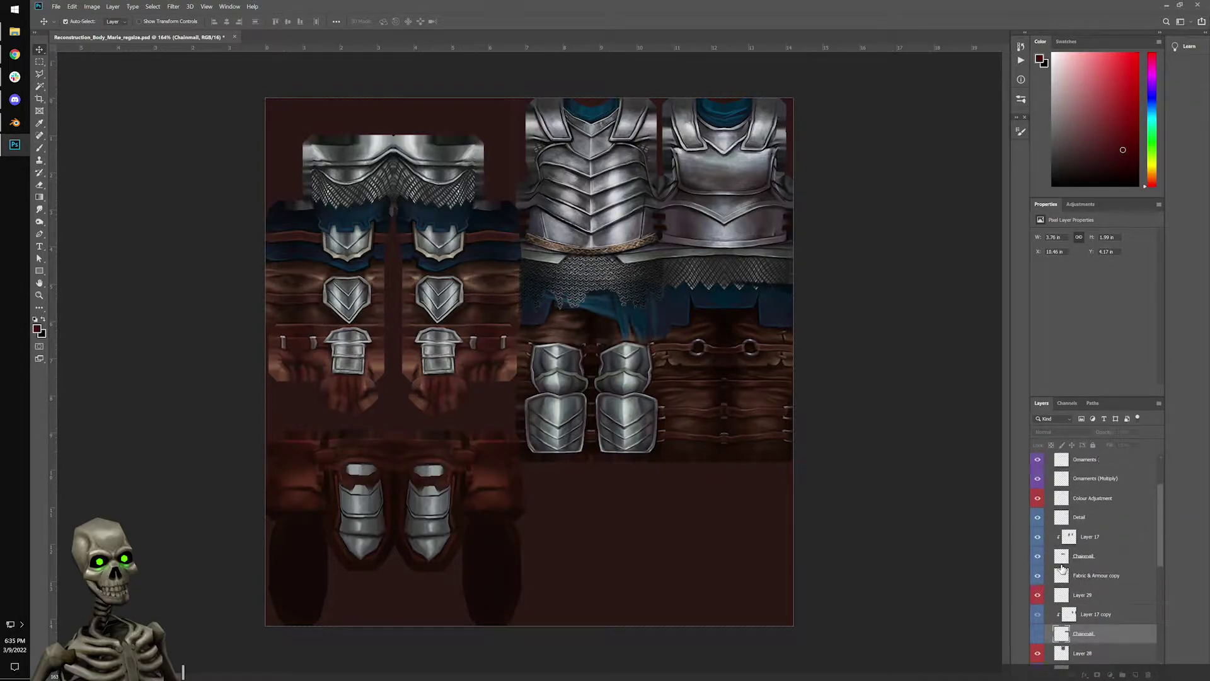
Toggle the Layer 17, Ornaments and Detail layers to examine what each adds to the breastplate.
click(1038, 537)
click(1039, 536)
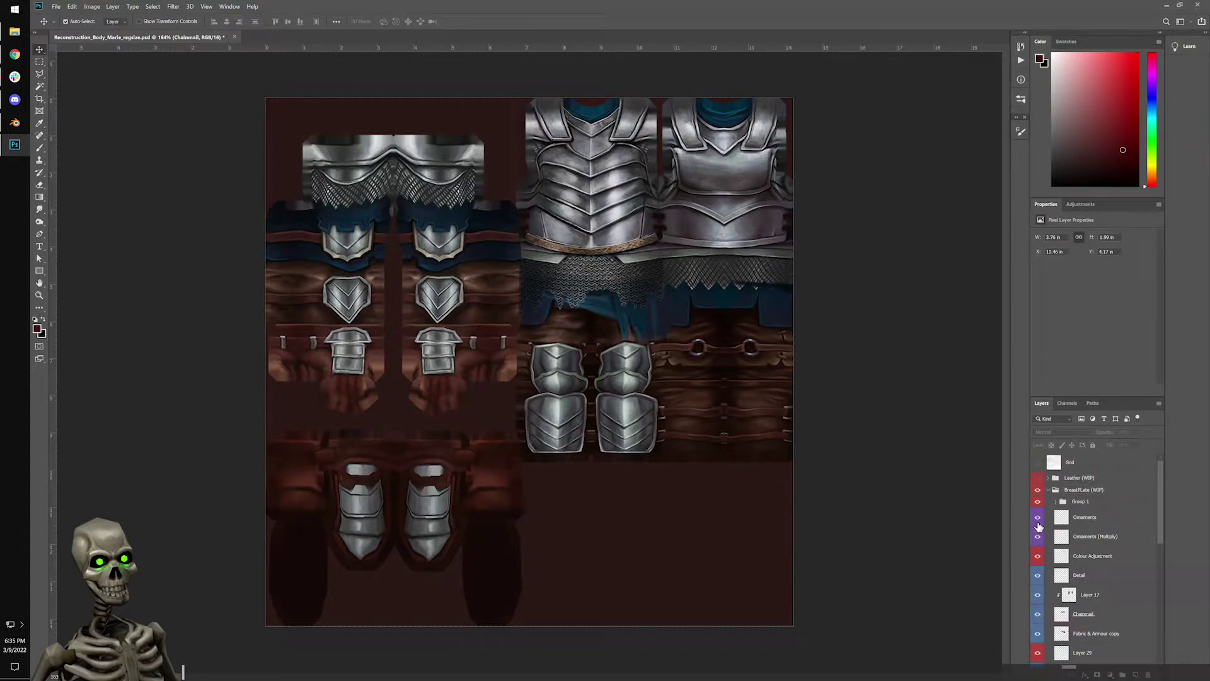
click(1038, 522)
click(1037, 577)
click(1037, 576)
click(1037, 576)
click(1036, 577)
Hide the Chainmail layer below Layer 17 to remove the chainmail from the front skirt.
scroll(1040, 586, down, 1)
click(1038, 592)
click(1038, 594)
click(1038, 594)
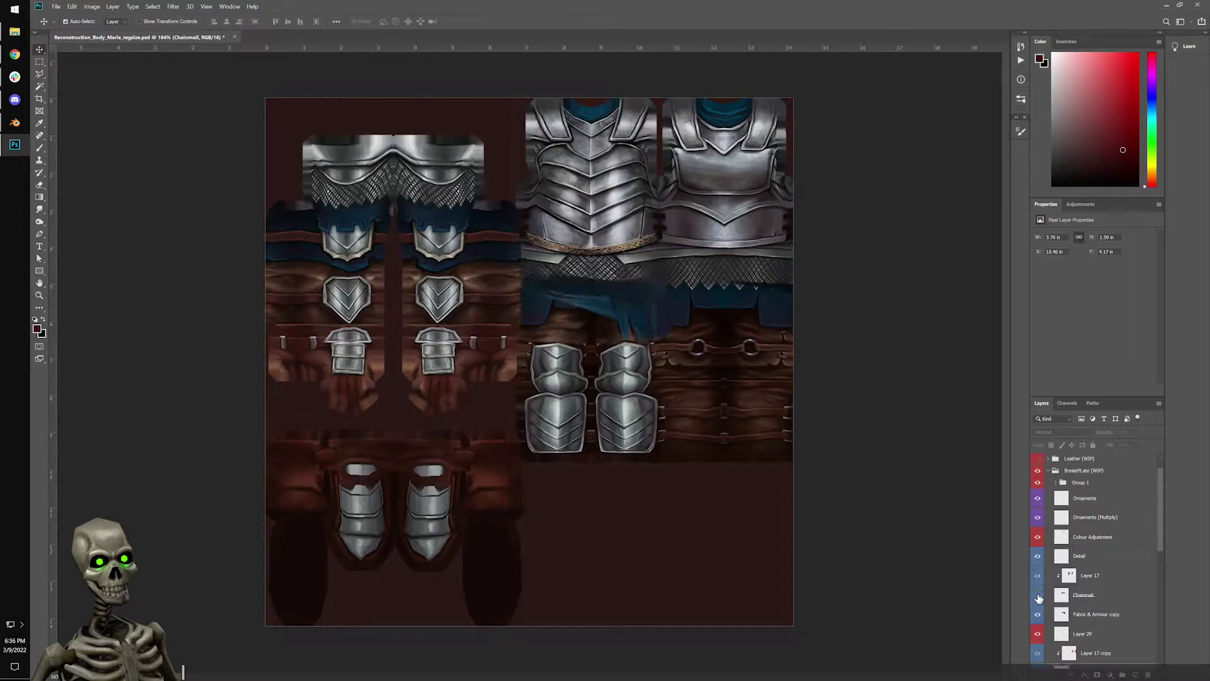
scroll(1047, 594, down, 2)
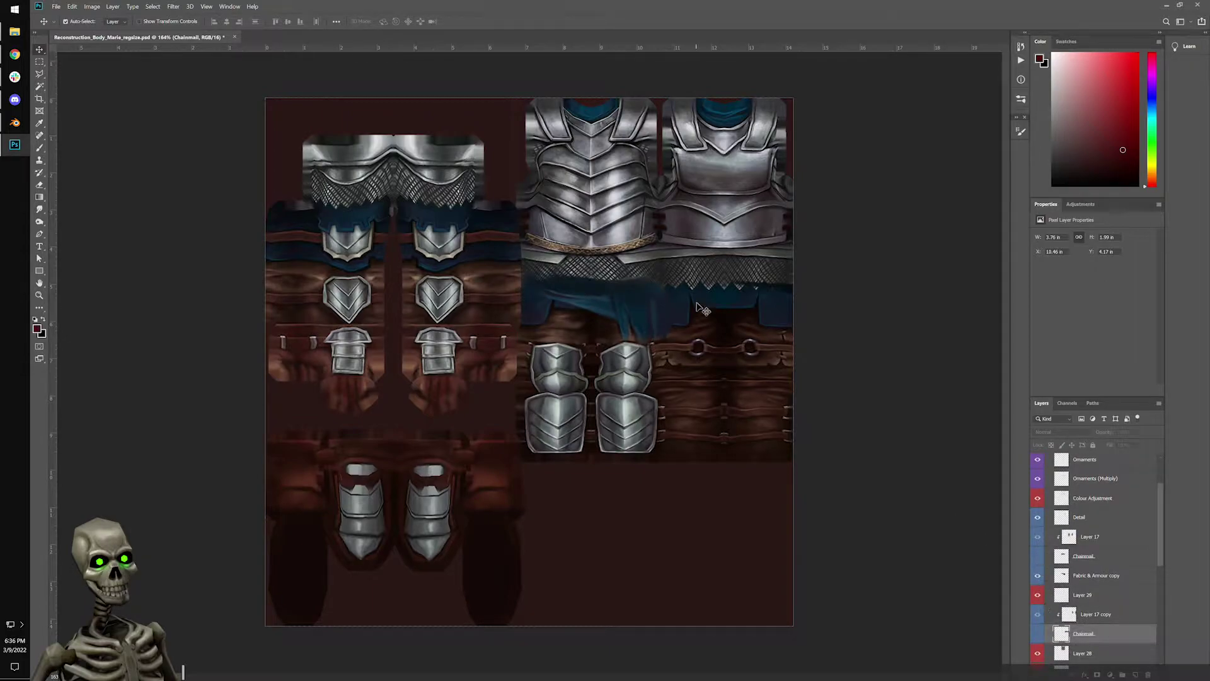
Select the BreastPlate layer from the back skirt and toggle it and the clipped Layer 14 to examine them.
click(723, 270)
scroll(1119, 613, down, 2)
click(1037, 621)
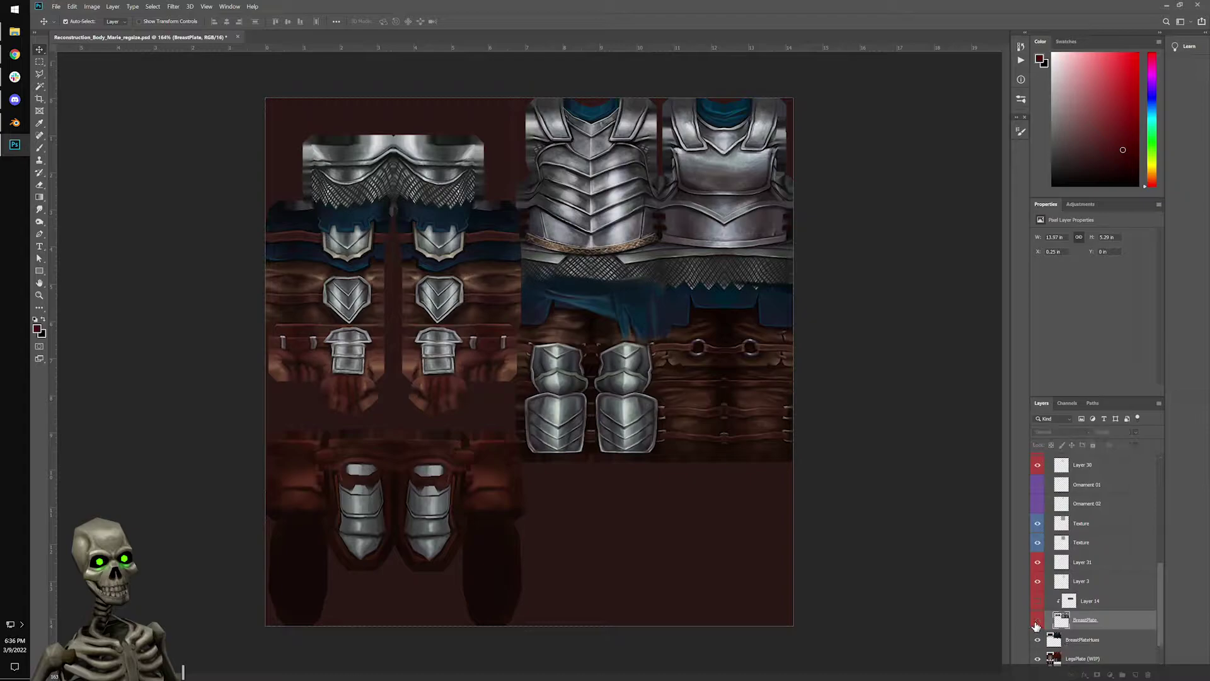
click(1037, 621)
click(1038, 602)
click(1037, 602)
Toggle the BreastPlateHues layer to examine its effect on the armour.
scroll(1052, 622, down, 1)
click(1038, 623)
click(1038, 622)
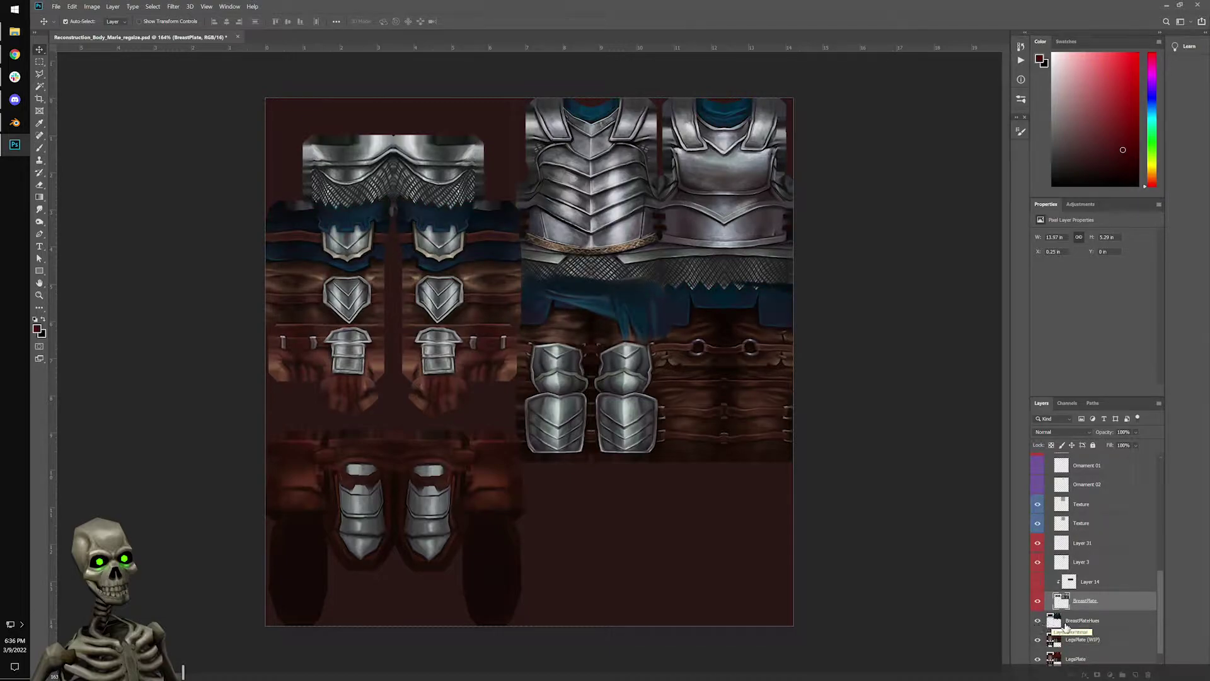
scroll(1052, 621, down, 1)
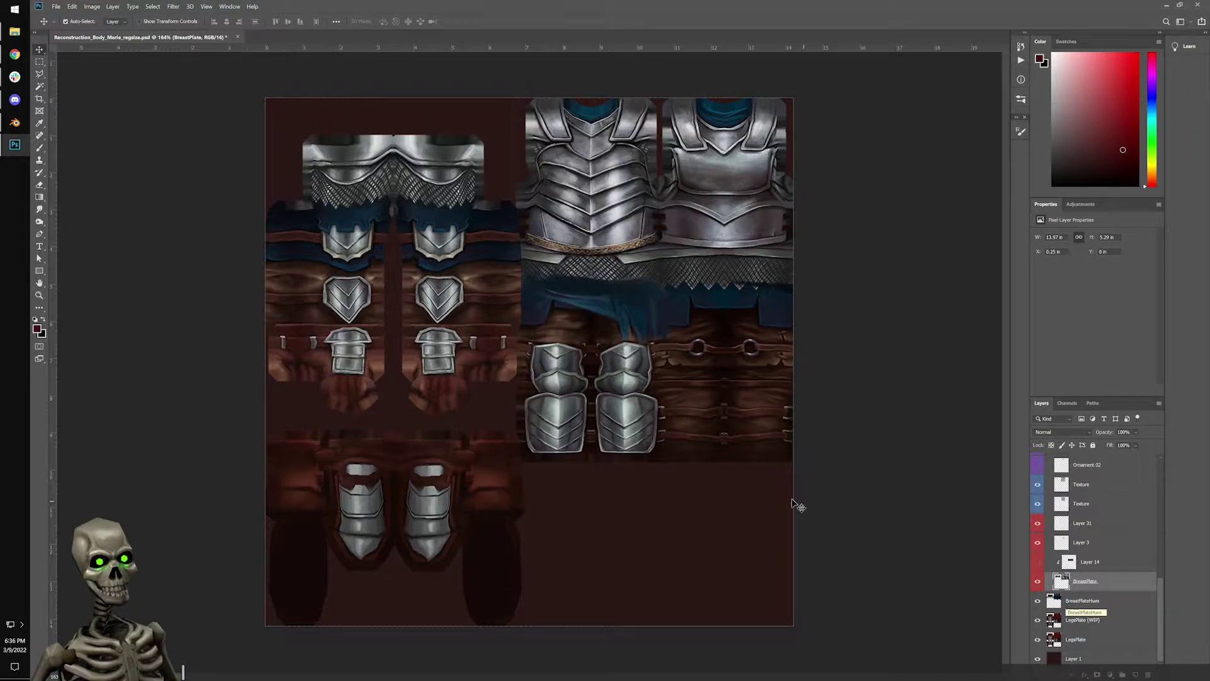
Select the LegsPlate (WIP) layer and toggle it to compare the two versions of the knee plates.
alt+scroll(690, 372, up, 2)
click(1053, 621)
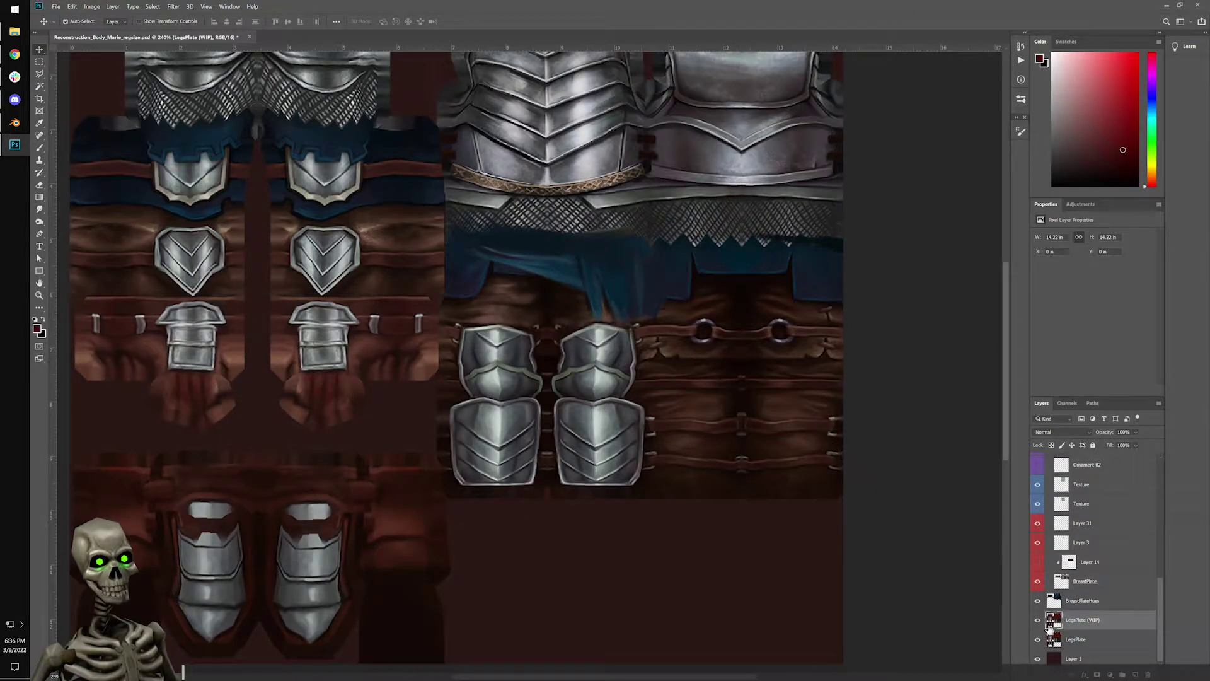
click(1038, 620)
click(1038, 620)
click(1037, 620)
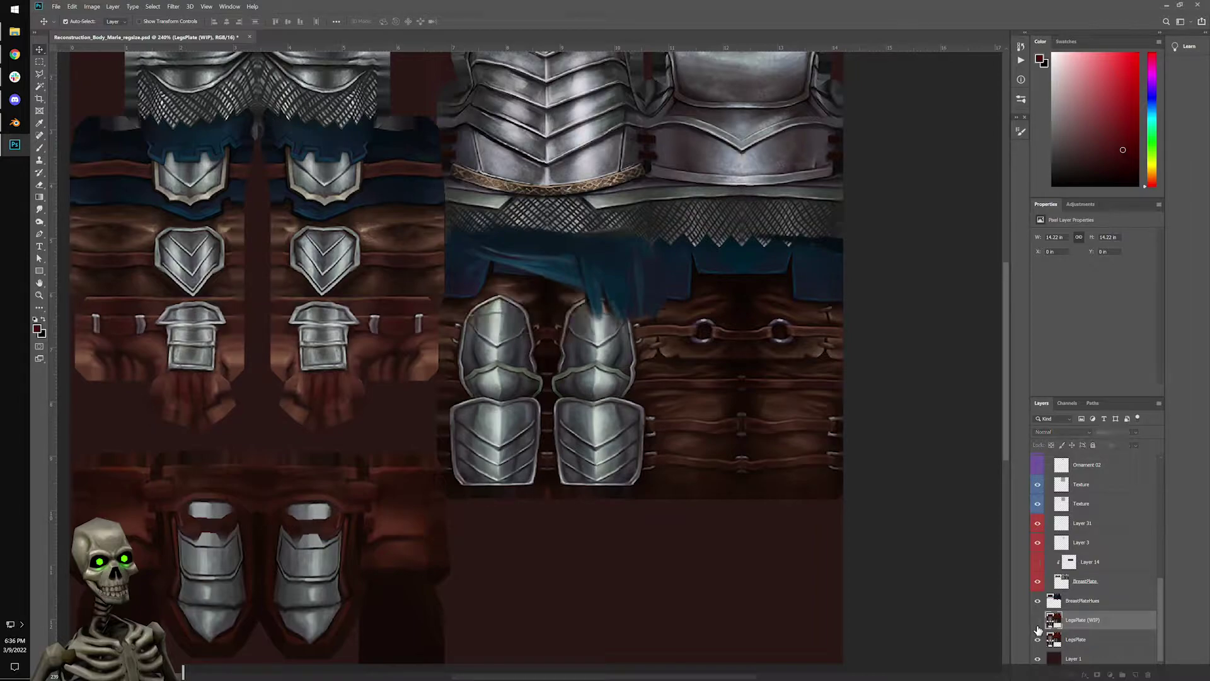
click(1037, 623)
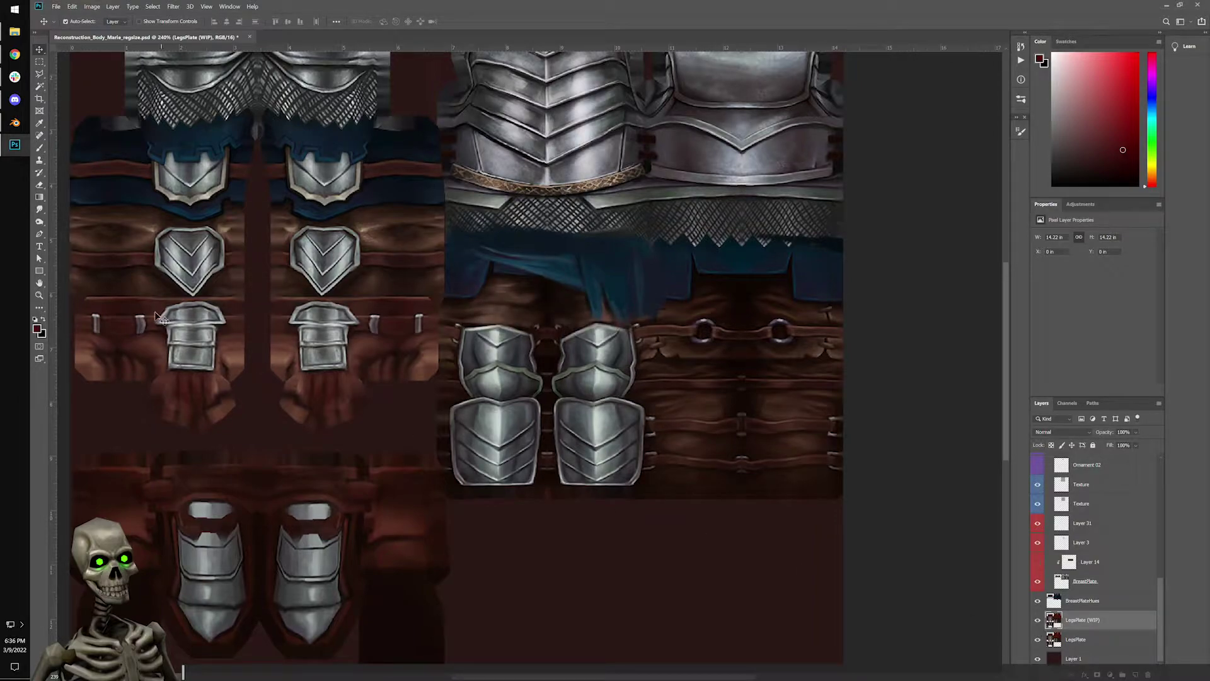
Check the leg armour on the human model in Blender, and toggle the LegsPlate layer back in Photoshop.
click(15, 122)
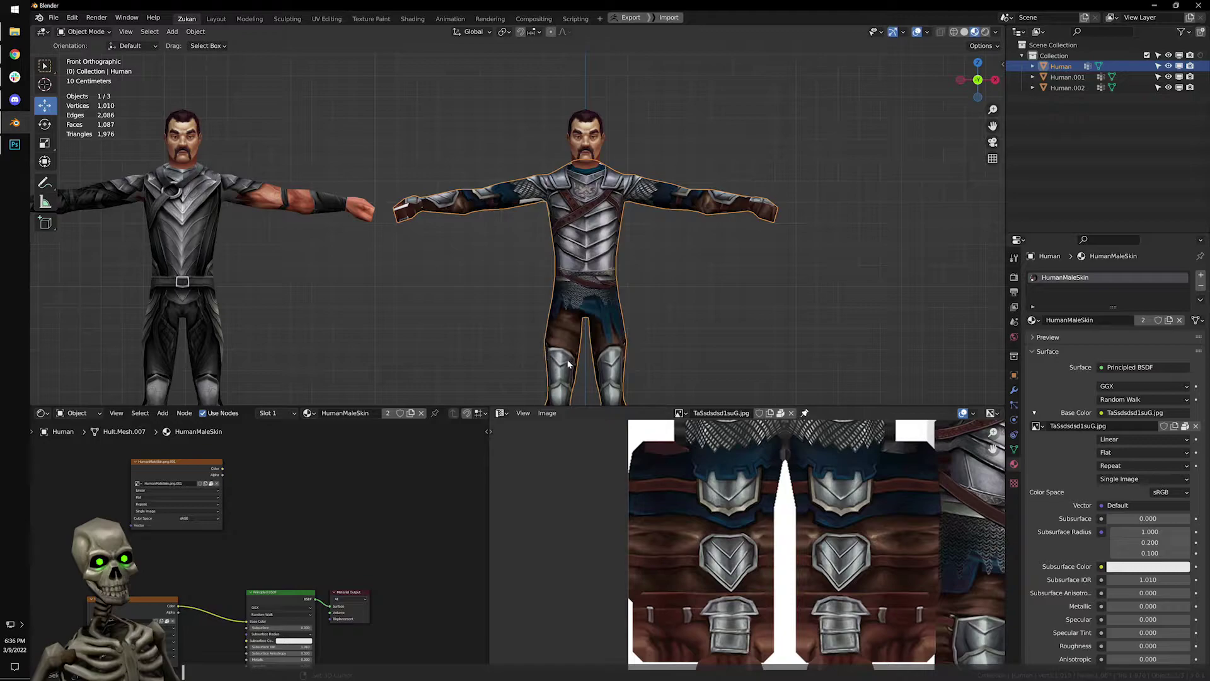
click(15, 144)
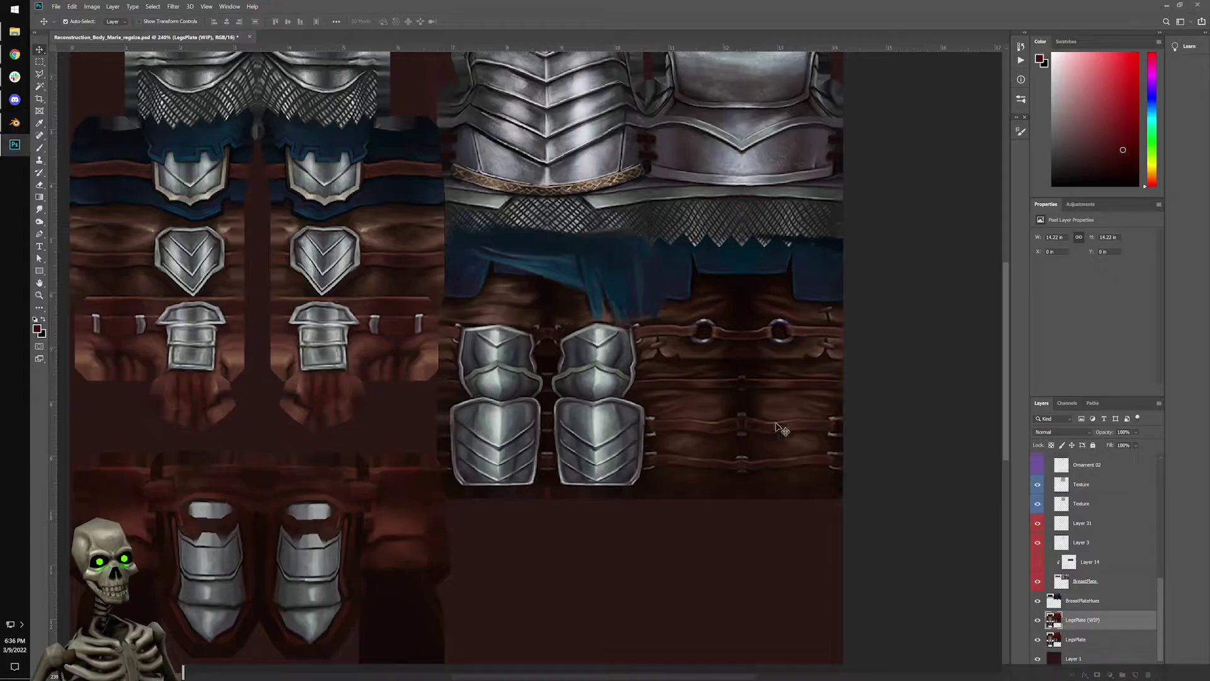
click(1038, 639)
Examine the leg plates, breastplate, skirt and arm armour up close, and view the whole texture again.
scroll(1072, 599, up, 10)
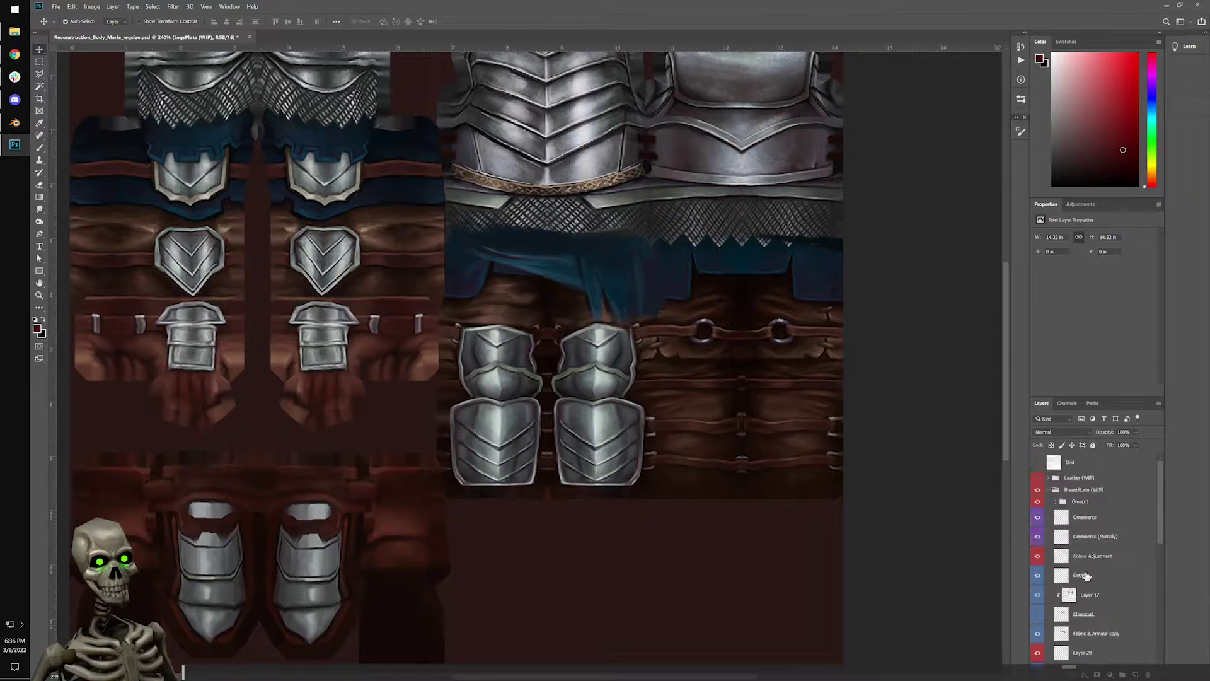
alt+scroll(760, 369, down, 5)
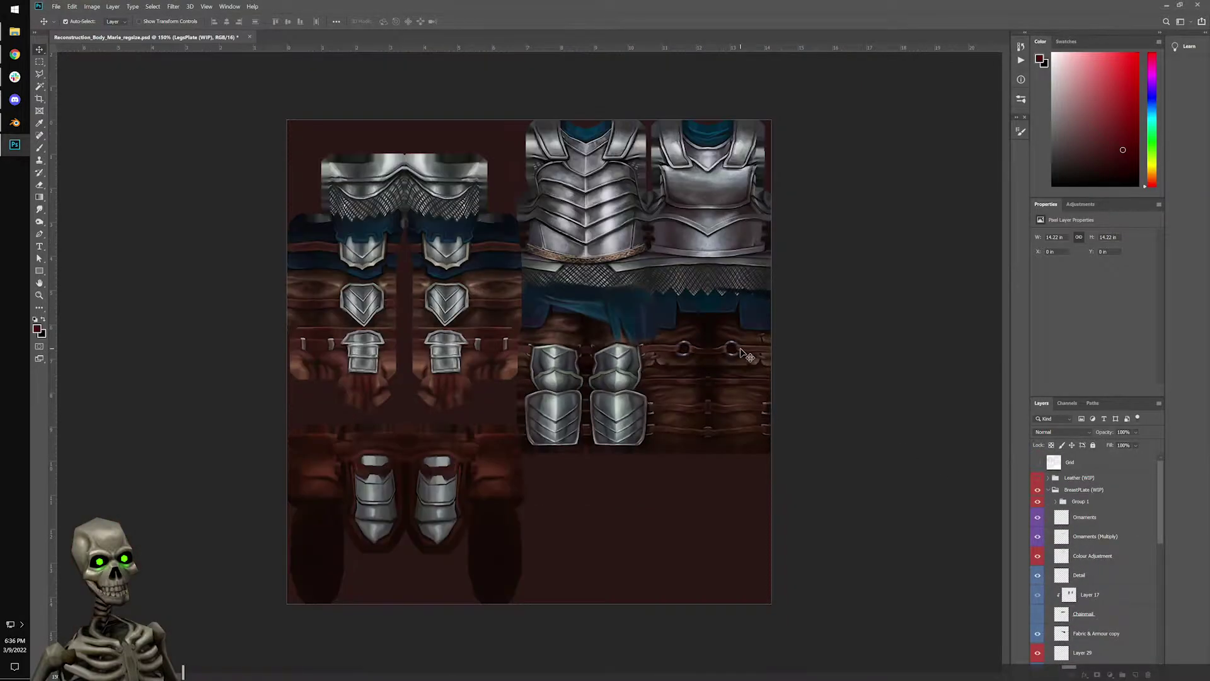
alt+scroll(739, 350, up, 2)
alt+scroll(716, 339, up, 2)
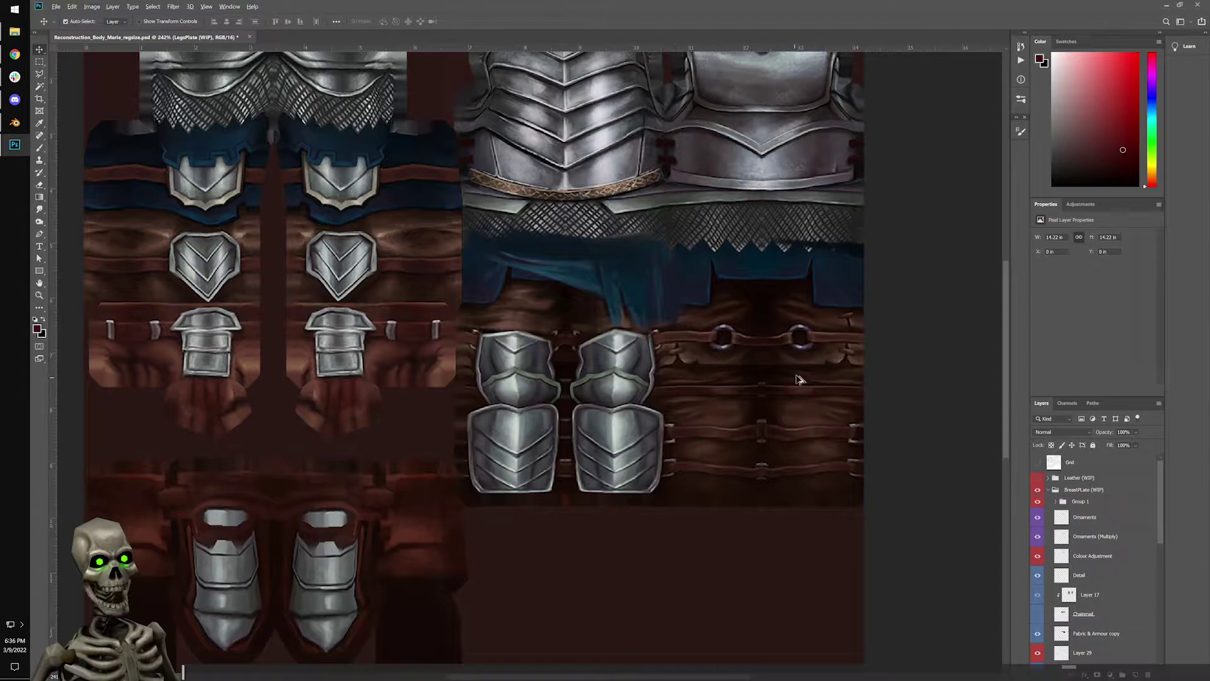
scroll(716, 373, up, 4)
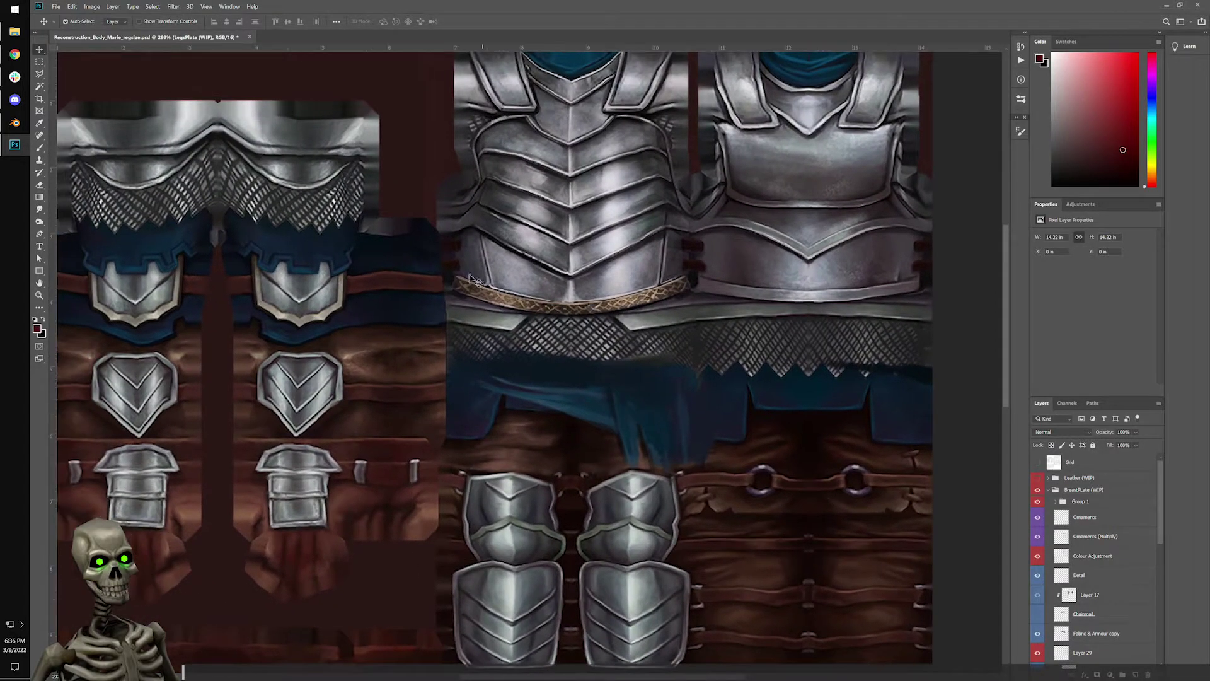
scroll(568, 281, up, 3)
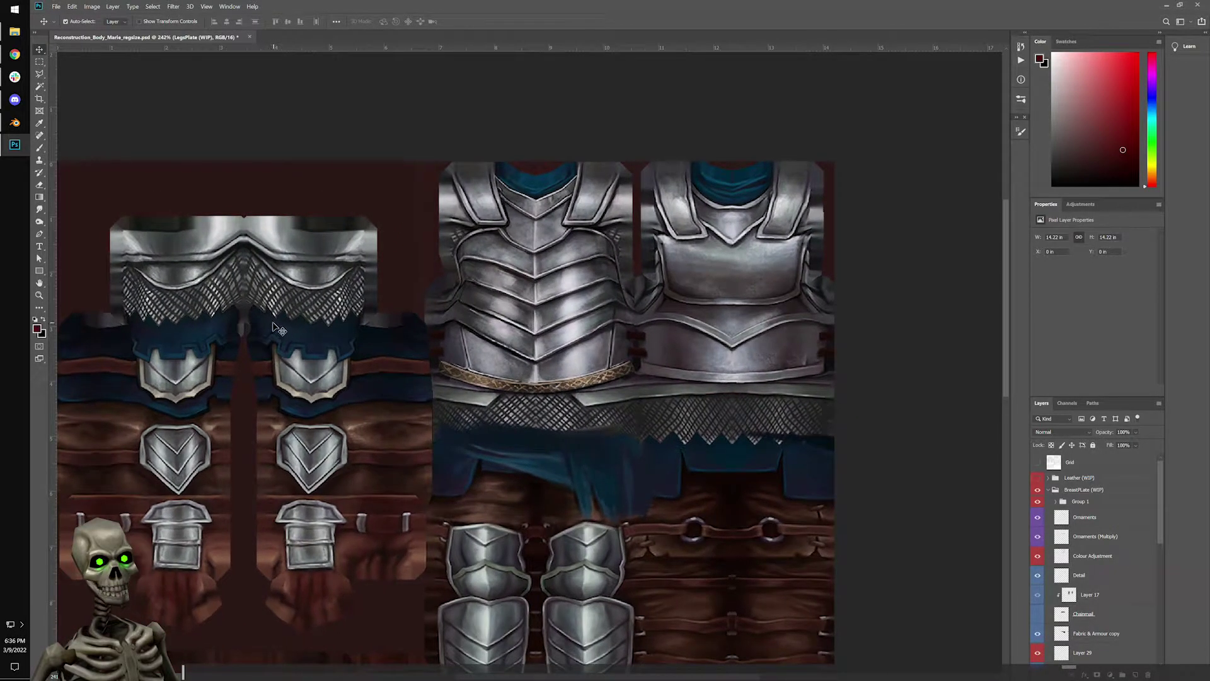
drag(334, 507, 448, 384)
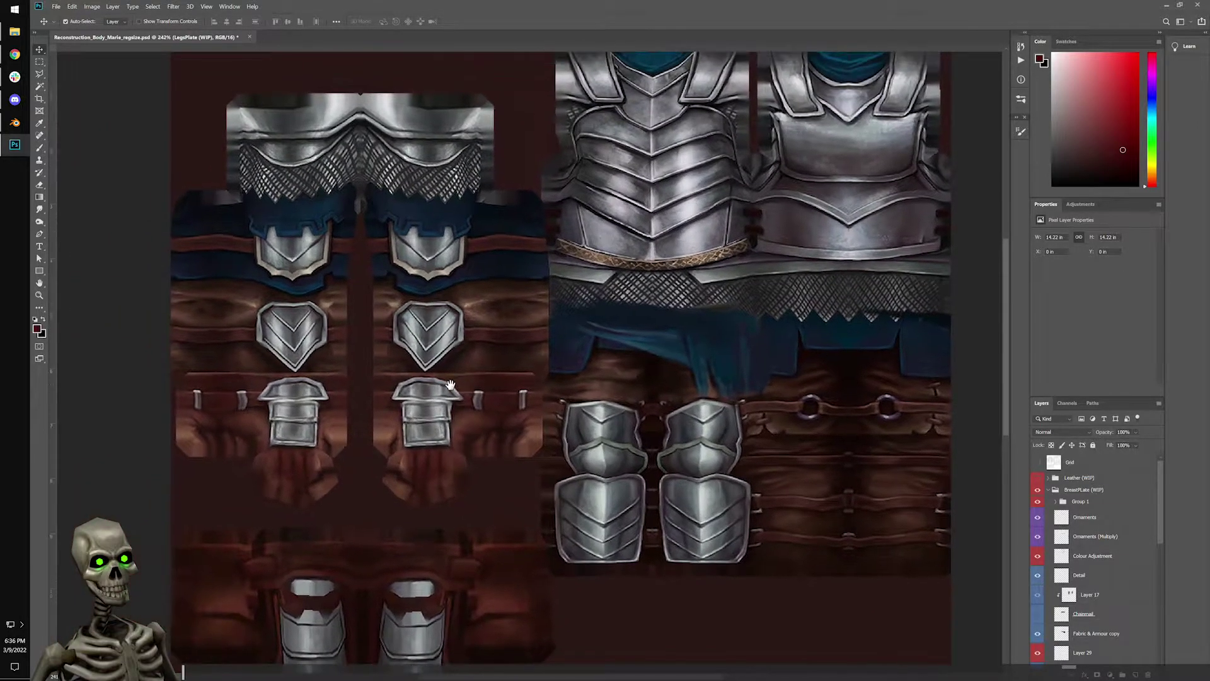
alt+scroll(595, 427, down, 1)
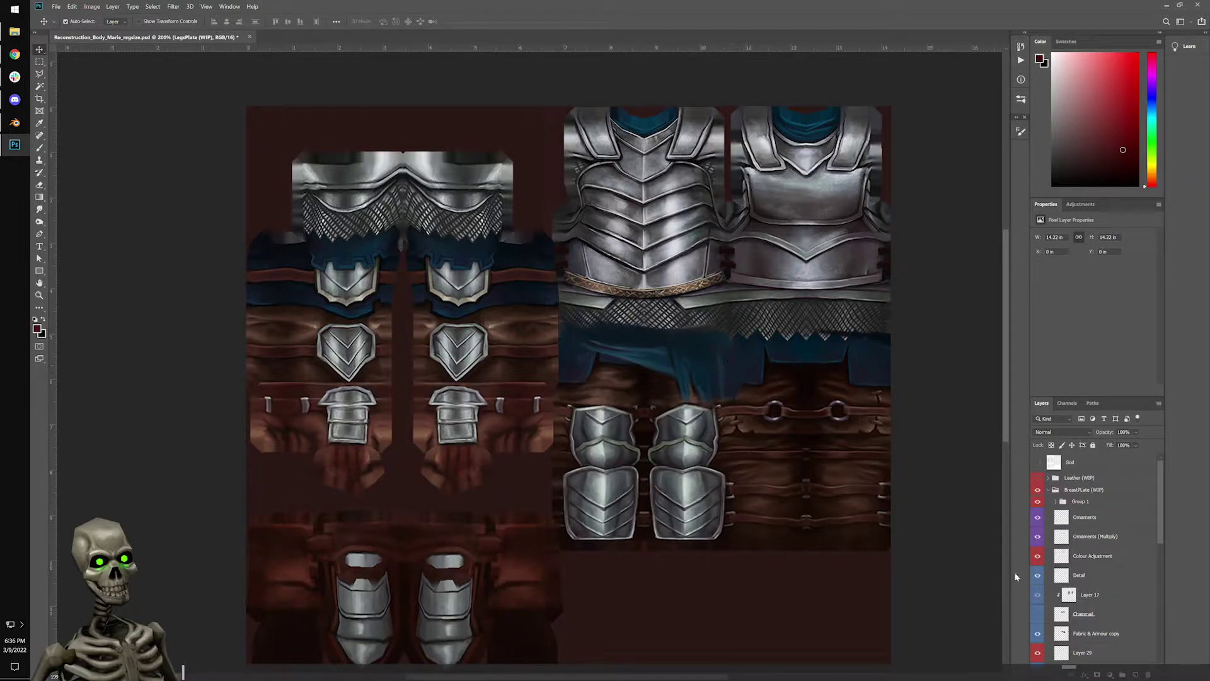
alt+scroll(732, 420, down, 1)
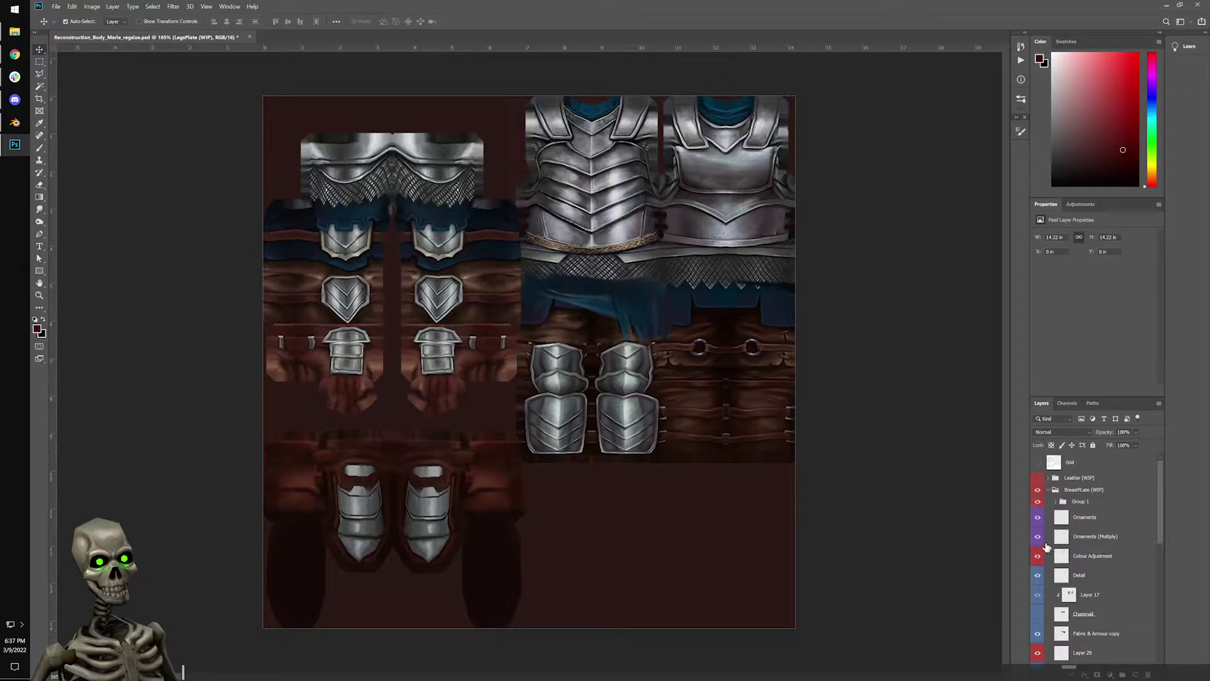
Toggle the Ornaments (Multiply) layer and show the Ornament 01 layer with the chest emblem.
scroll(1038, 619, down, 2)
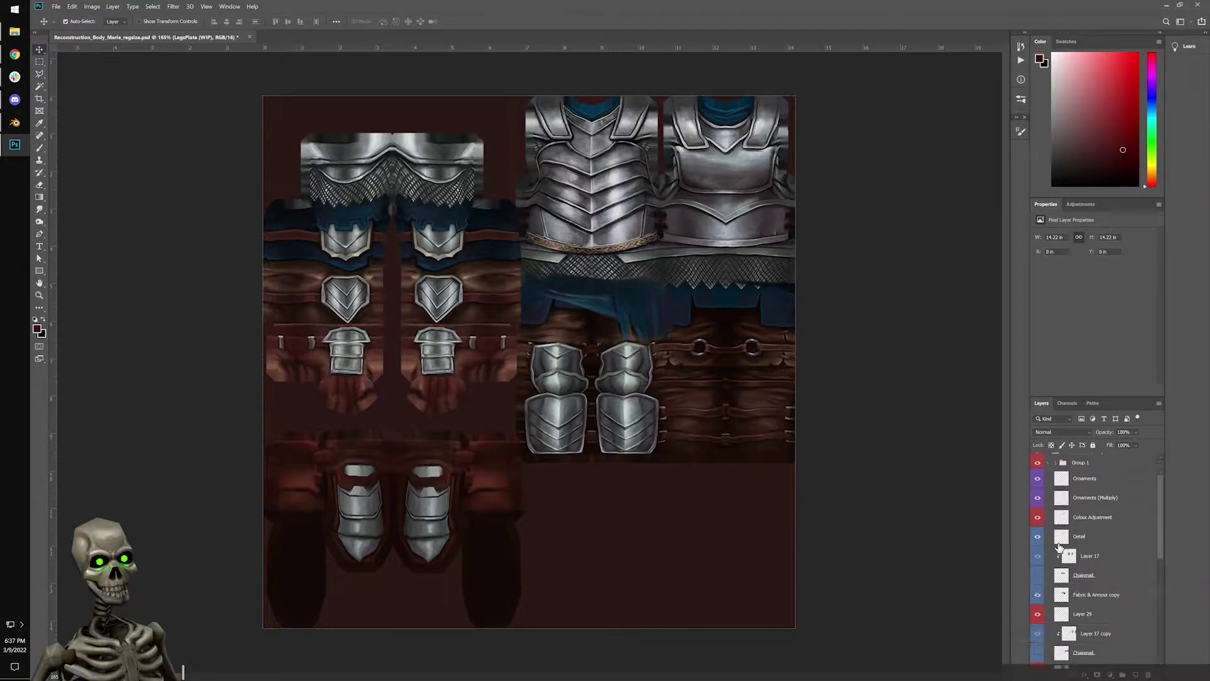
click(1037, 498)
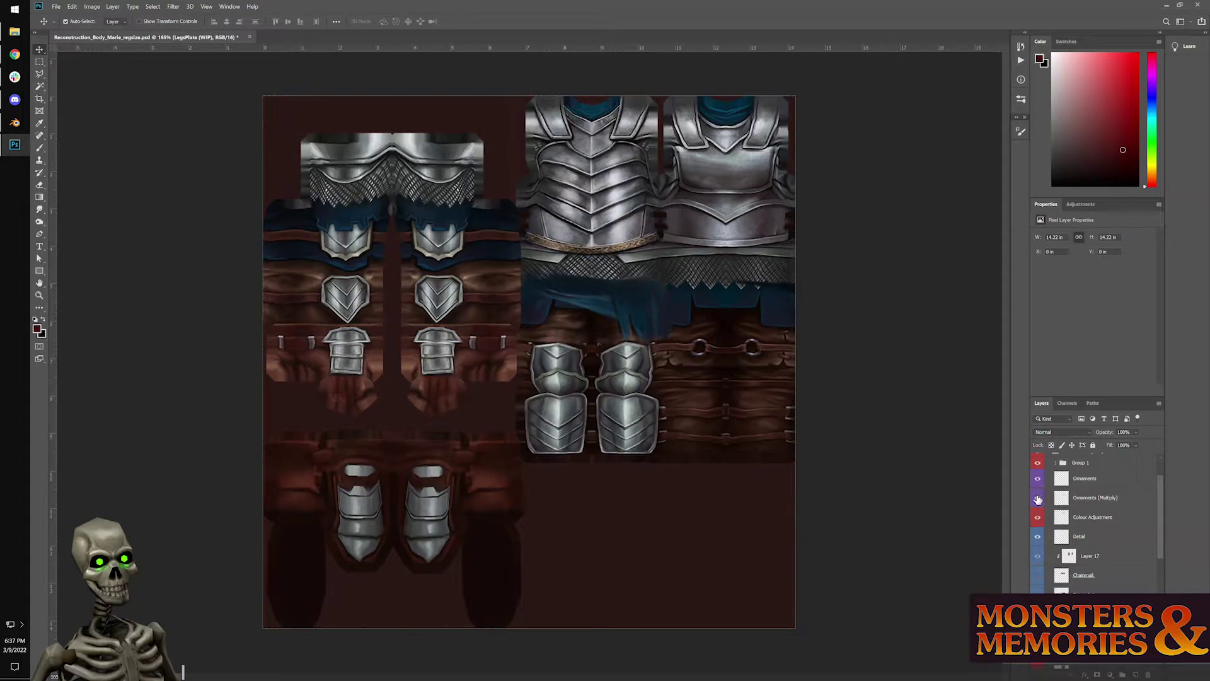
scroll(1038, 499, down, 6)
key(ctrl+comma)
key(ctrl+comma)
key(ctrl+comma)
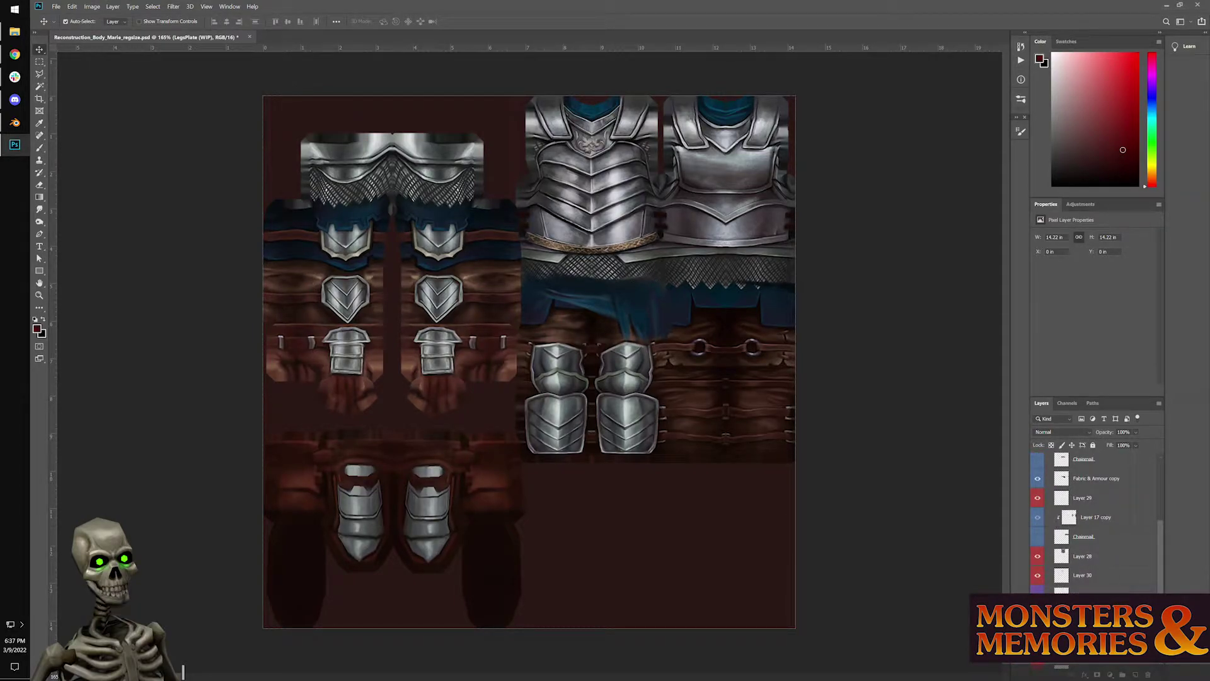
scroll(1042, 591, down, 3)
scroll(1042, 586, down, 4)
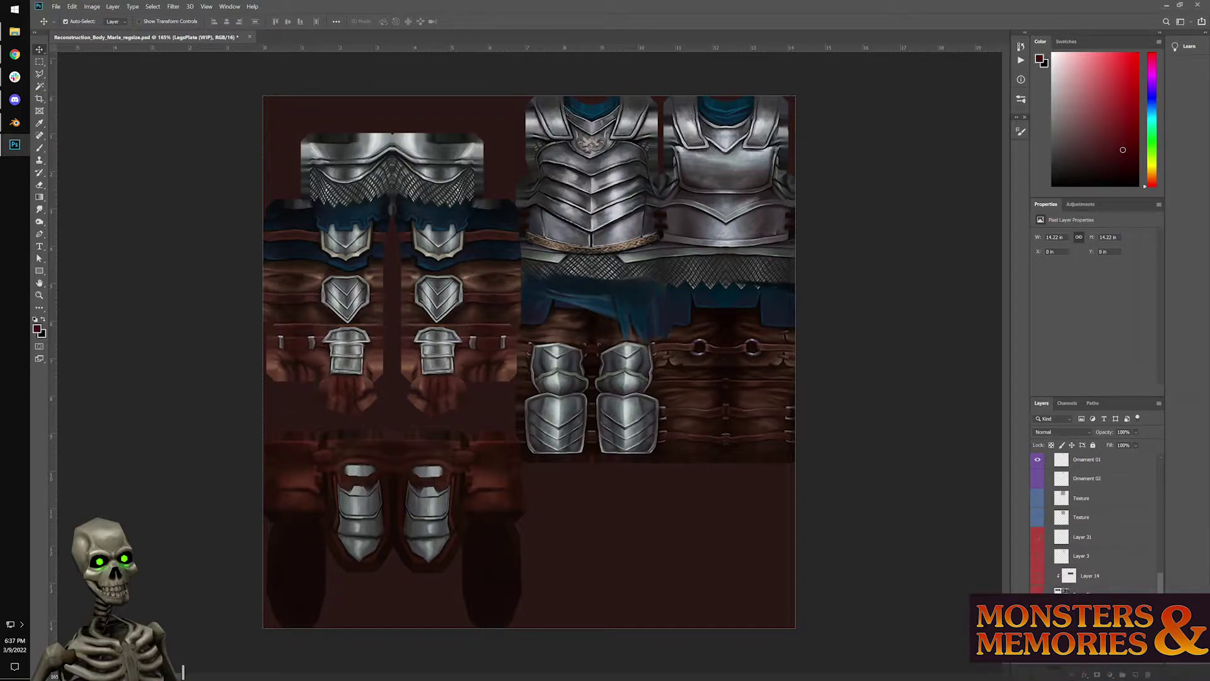
Hide the layers from Texture down through the breastplate and leg plate layers to the dark Layer 1 background.
click(1037, 633)
scroll(1037, 649, down, 1)
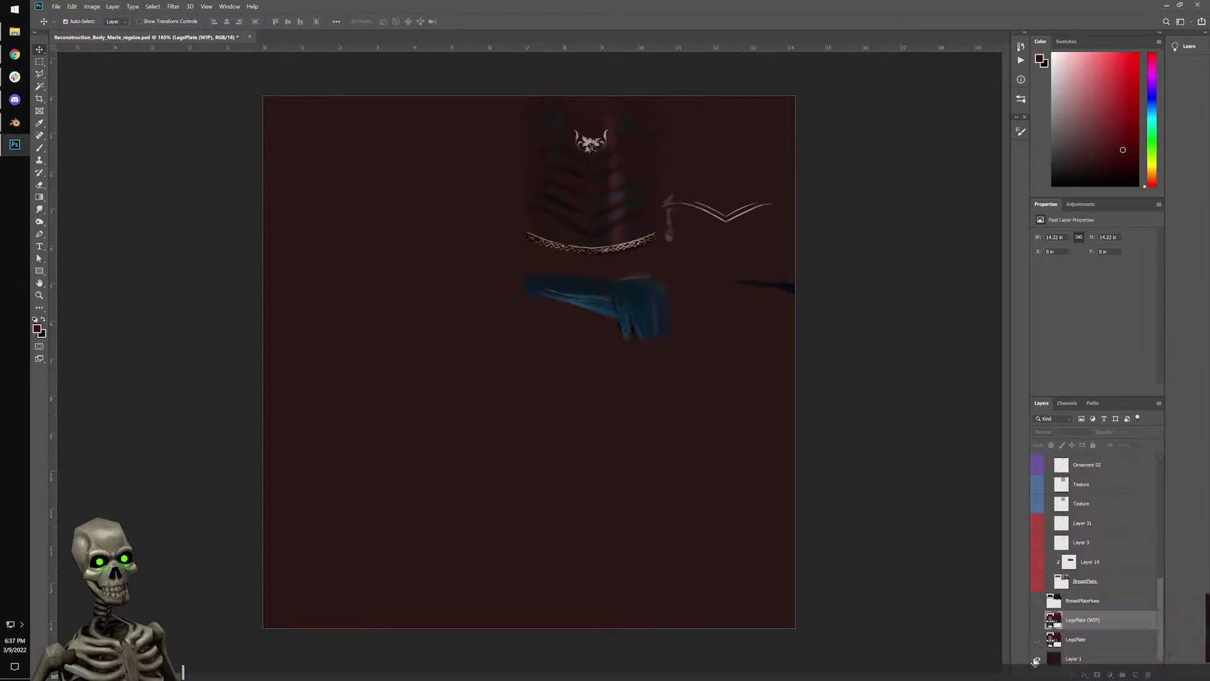
click(1036, 660)
Hide Layer 1 and the BreastPlate (WIP) group's remaining layers from the chainmail and fabric up through Ornaments.
scroll(1037, 586, up, 5)
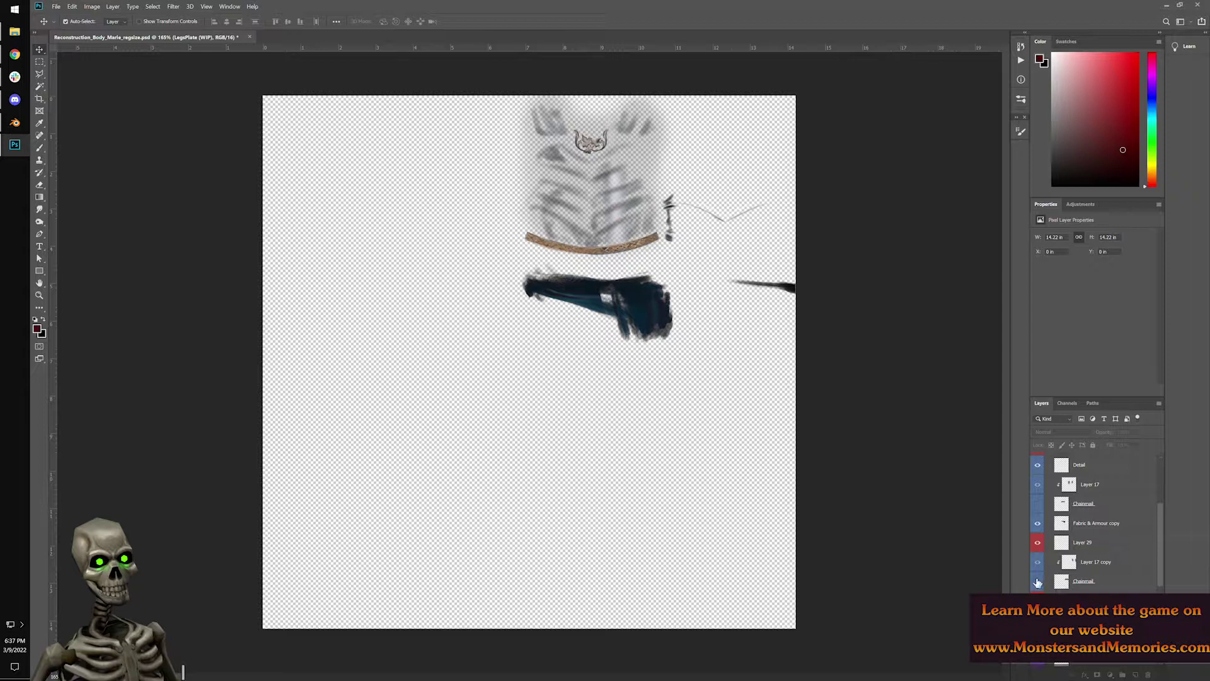
click(1038, 483)
scroll(1046, 483, up, 5)
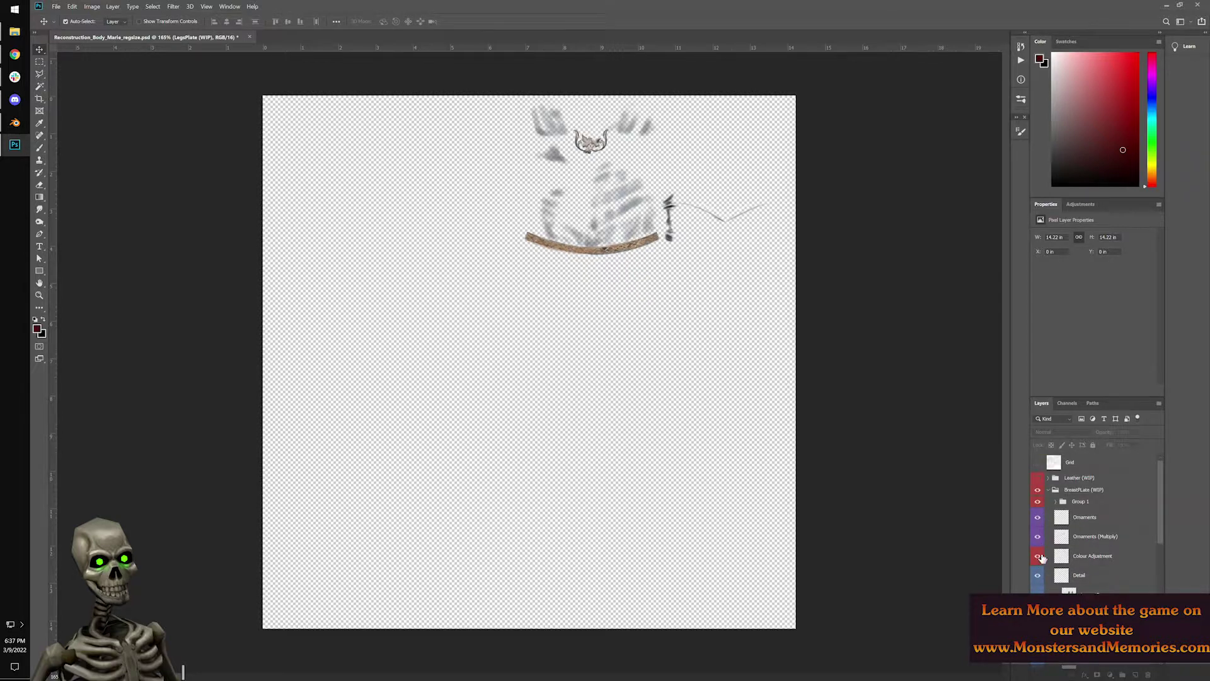
click(1039, 556)
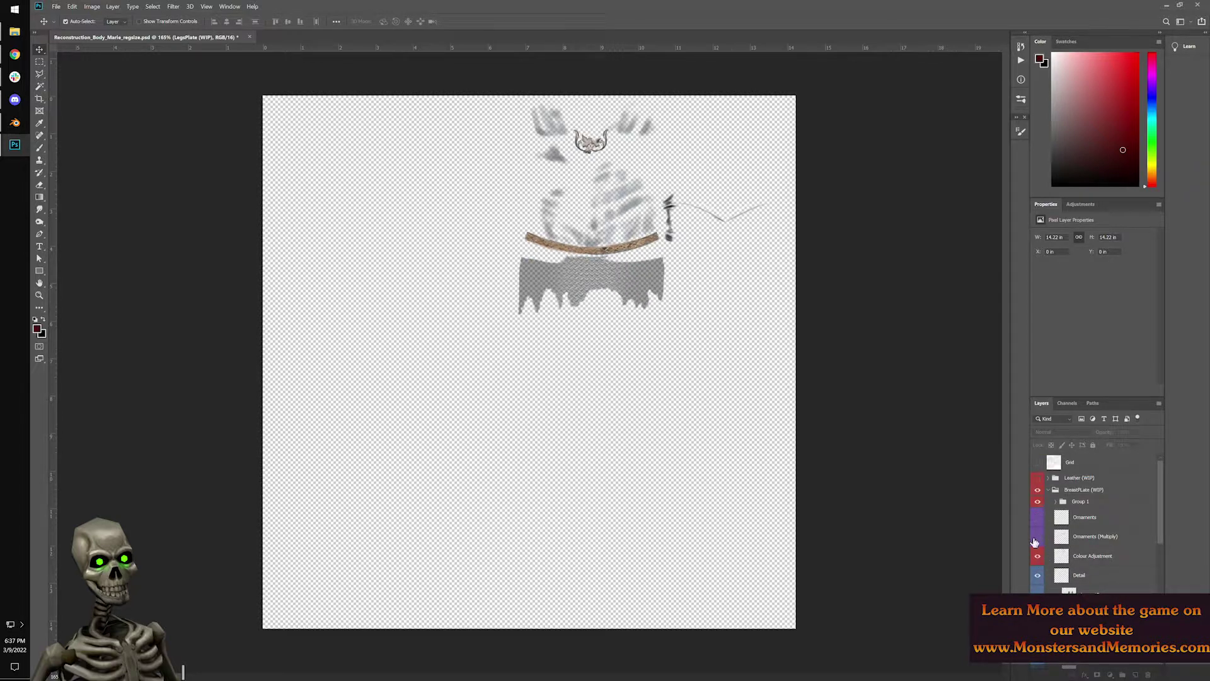
drag(1035, 580, 1037, 506)
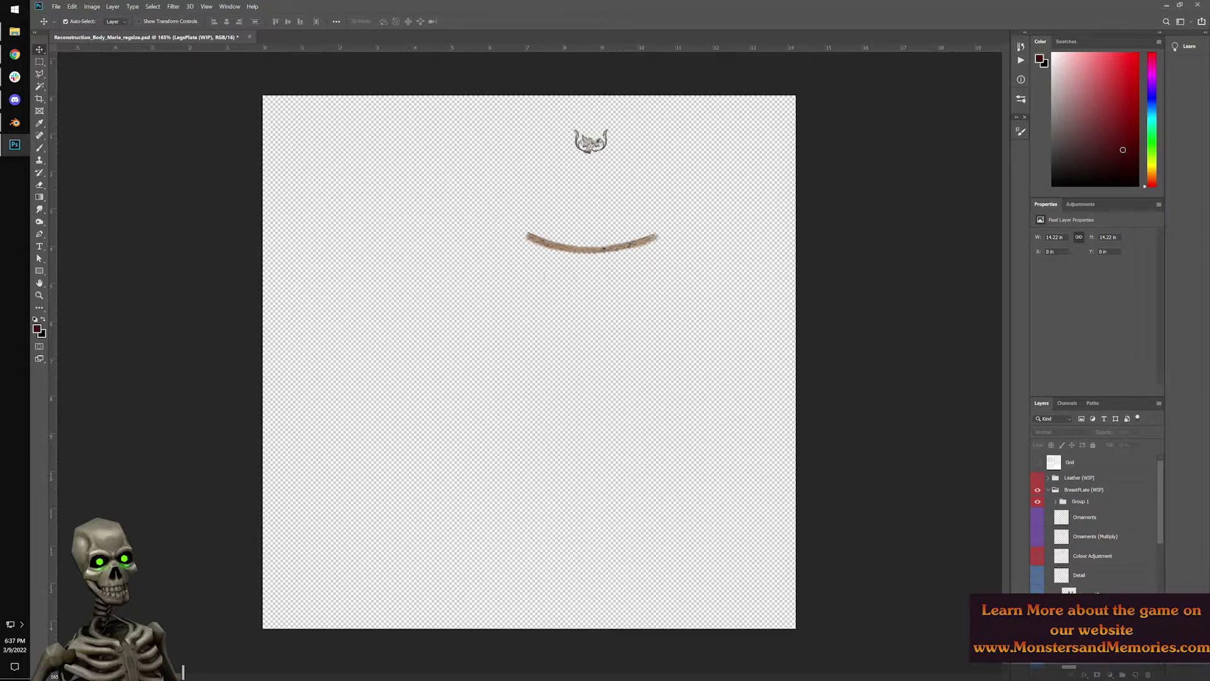
click(1039, 613)
scroll(1039, 581, down, 2)
click(1039, 578)
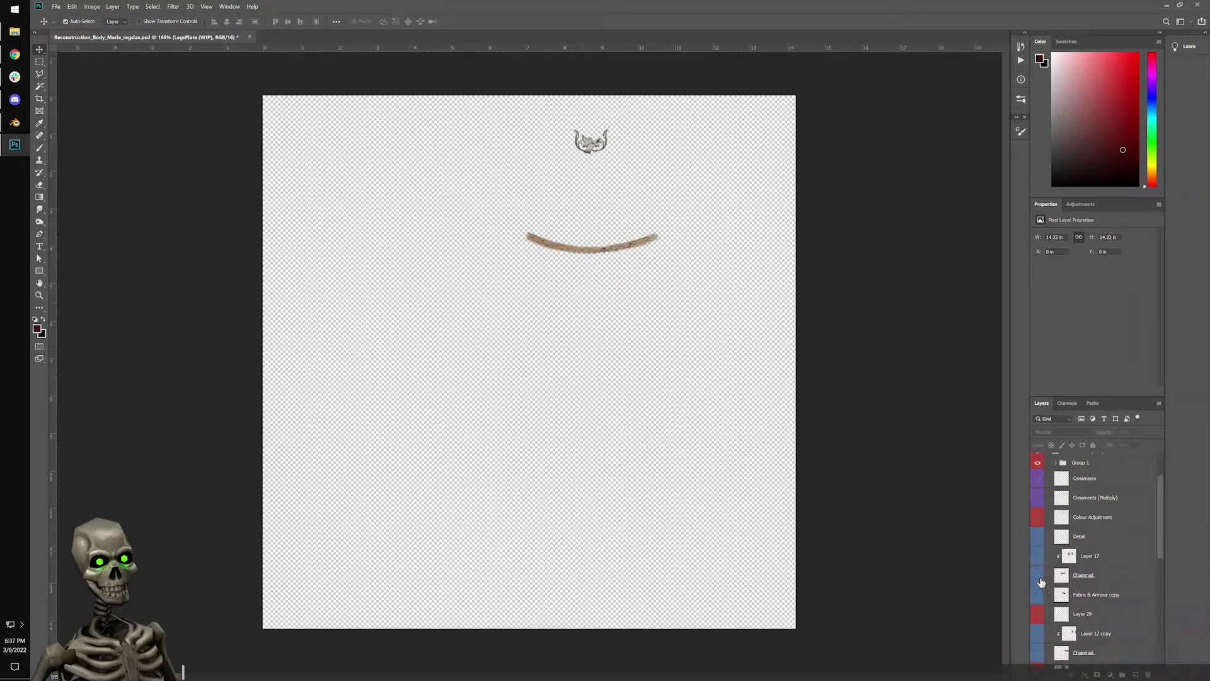
Locate the belt trim's layer on the canvas and hide Ornaments copy and Layer 34 in Group 1.
click(638, 242)
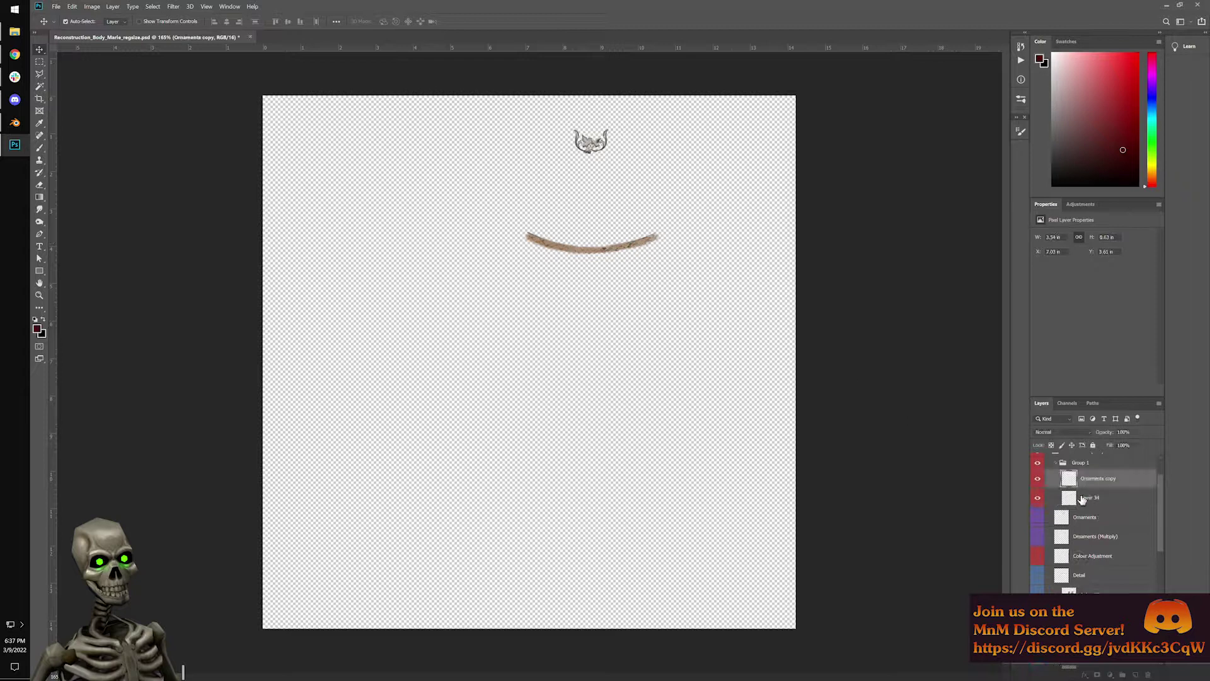
click(1036, 481)
click(1037, 498)
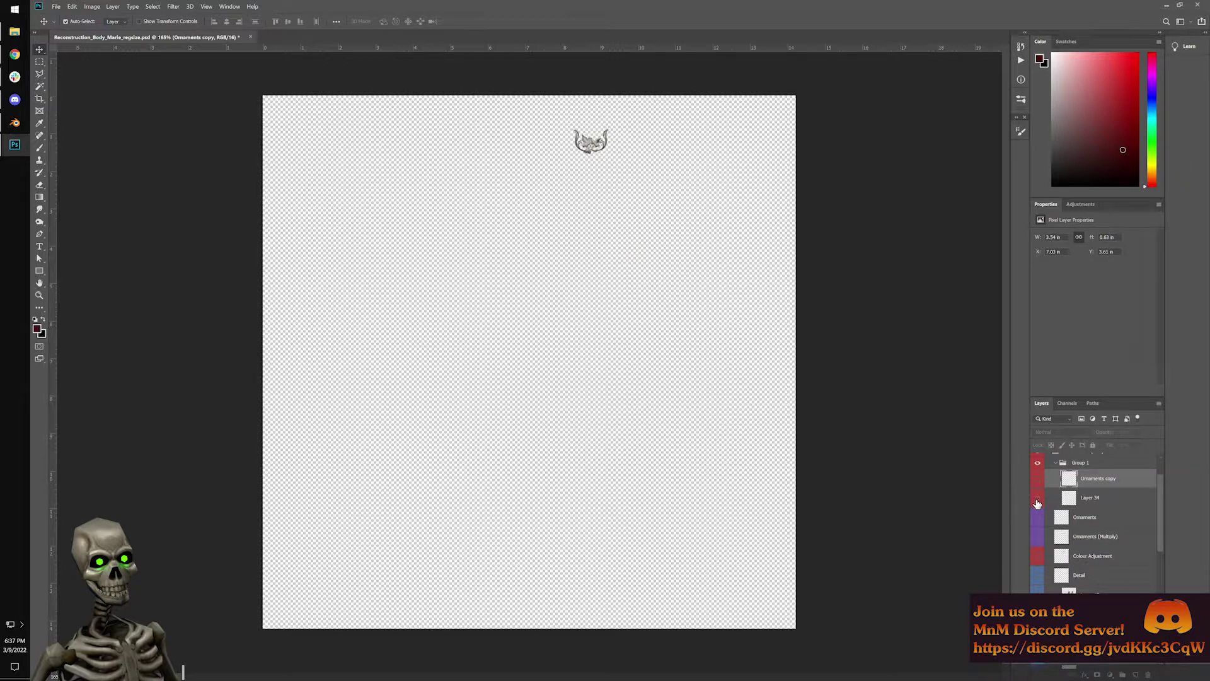
scroll(1072, 522, up, 1)
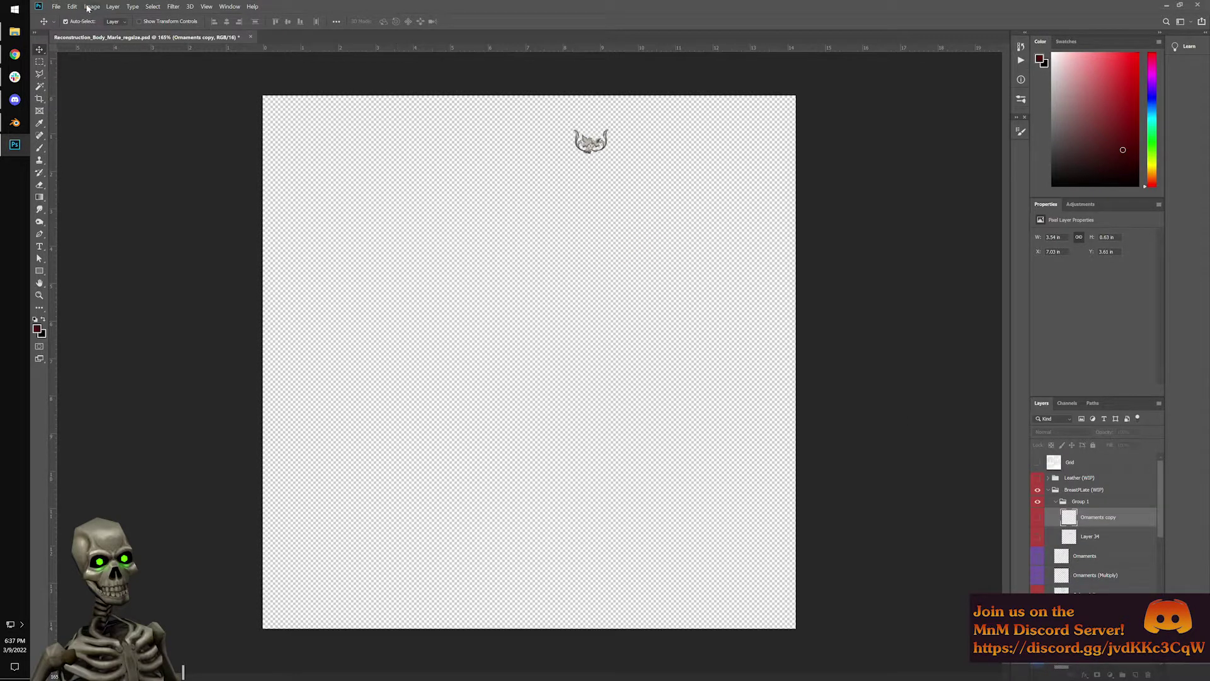
click(56, 6)
click(95, 108)
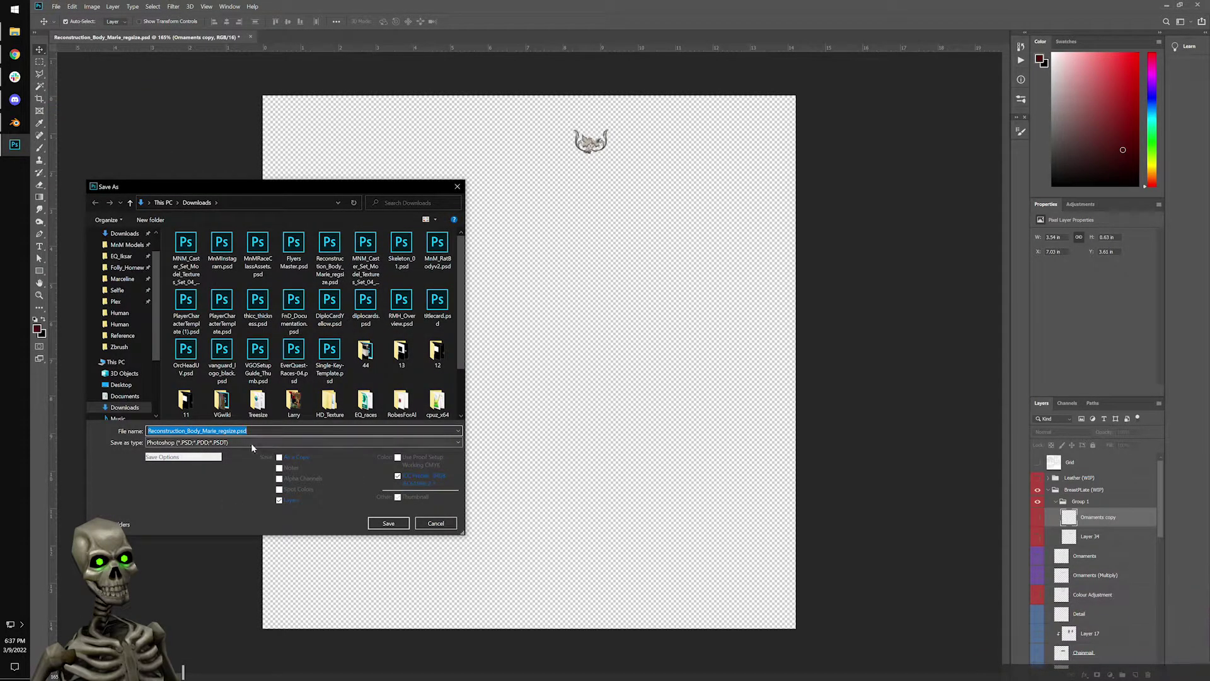
click(436, 523)
click(50, 6)
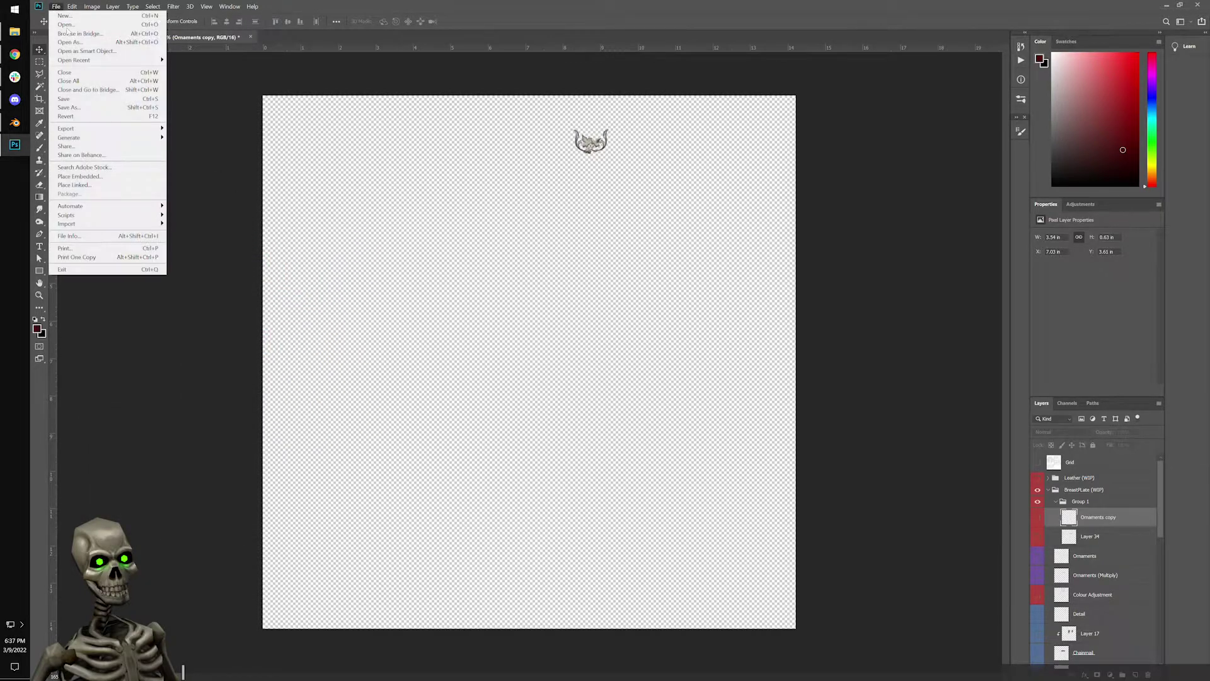
click(113, 6)
key(Escape)
click(376, 71)
Switch to IrfanView to view the Hult_3.0_Armor0.png reference texture, and close it.
key(alt+Tab)
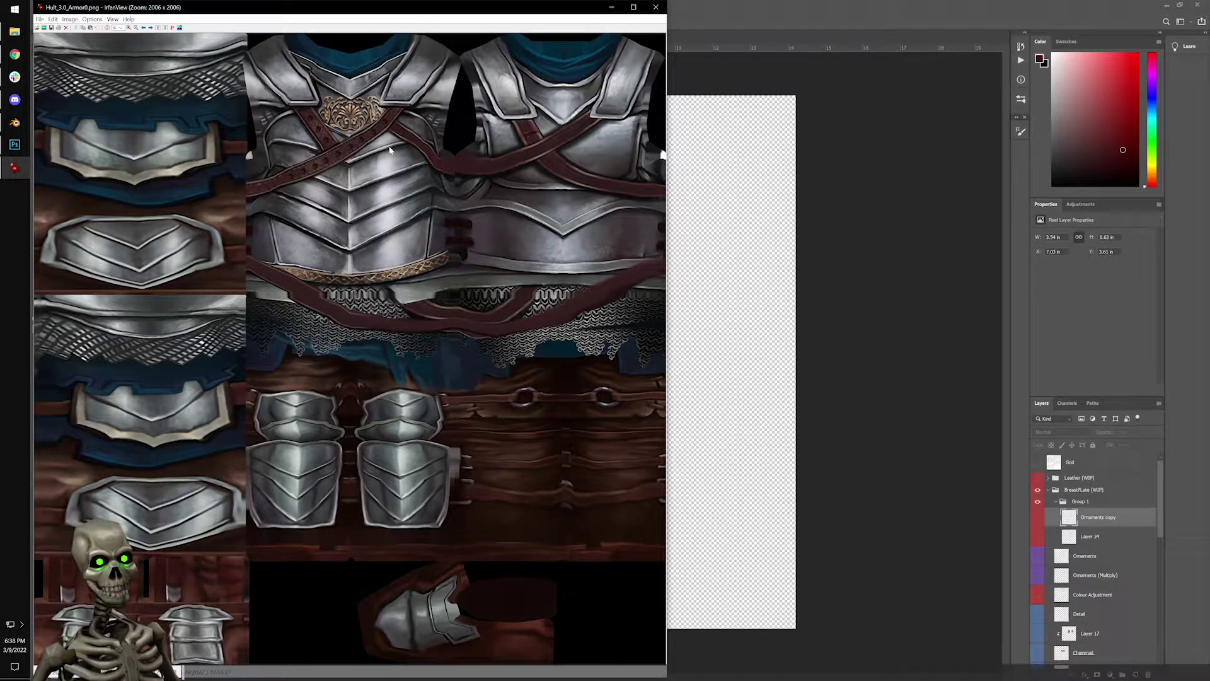
drag(454, 13, 668, 27)
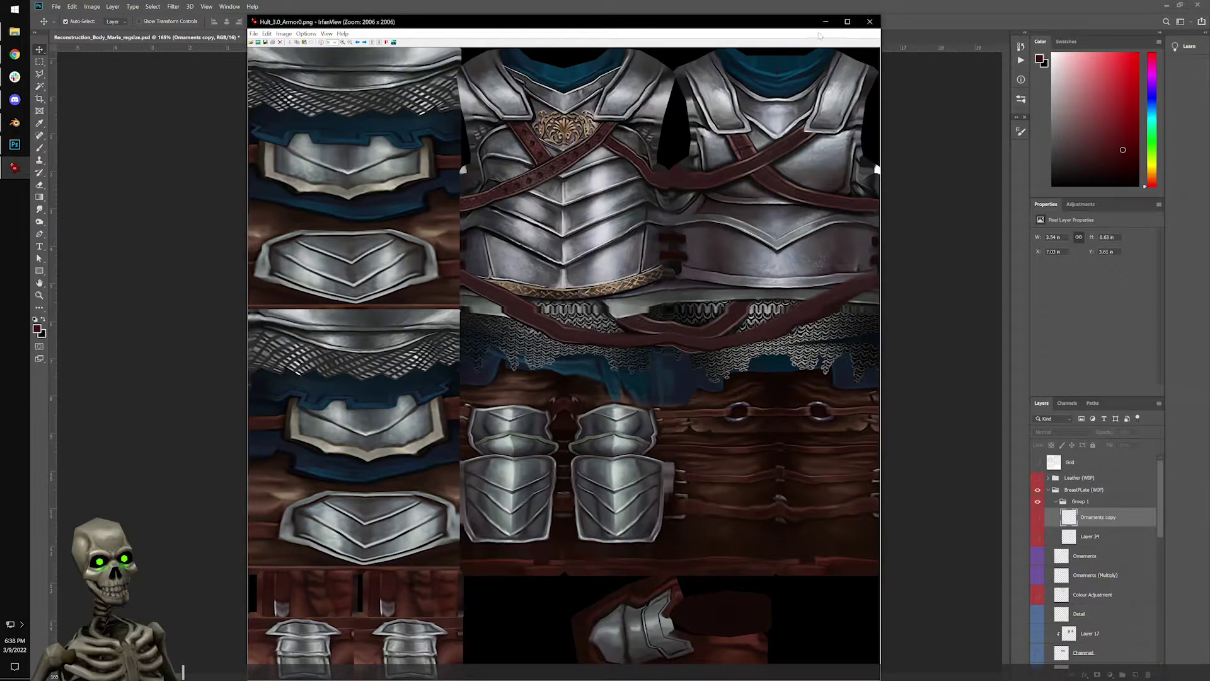
click(870, 21)
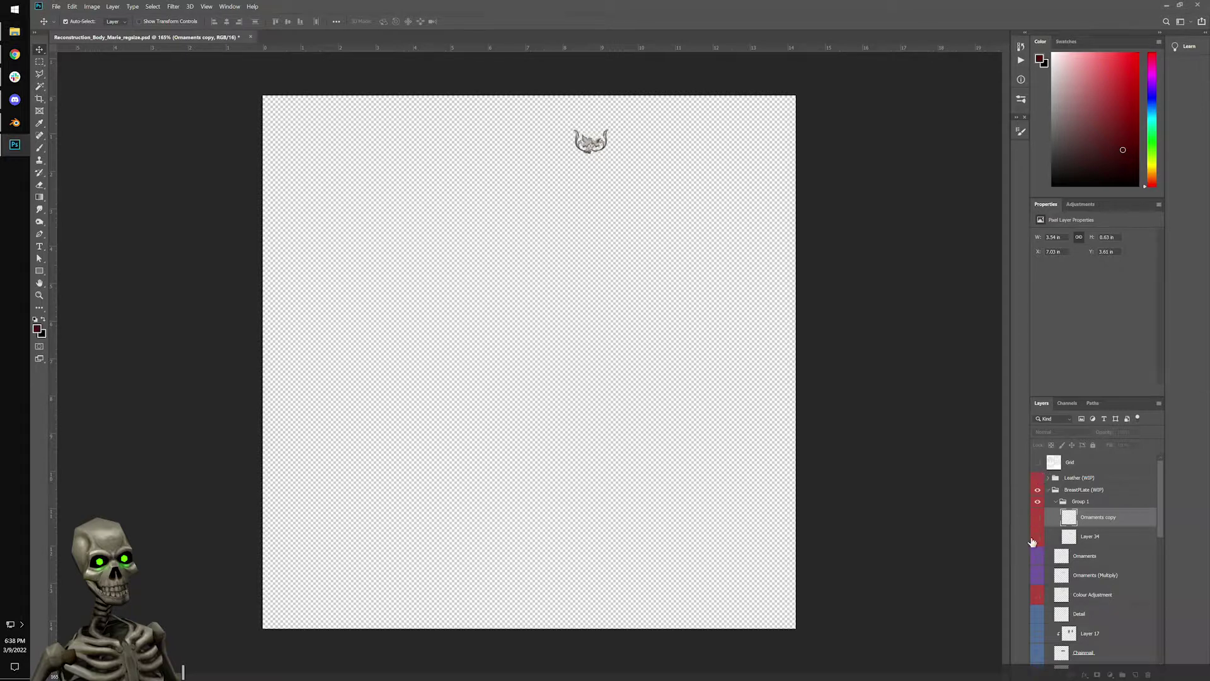
Show the Ornaments copy layer, and toggle the BreastPlate (WIP) group and Group 1 off and on to compare.
click(1038, 517)
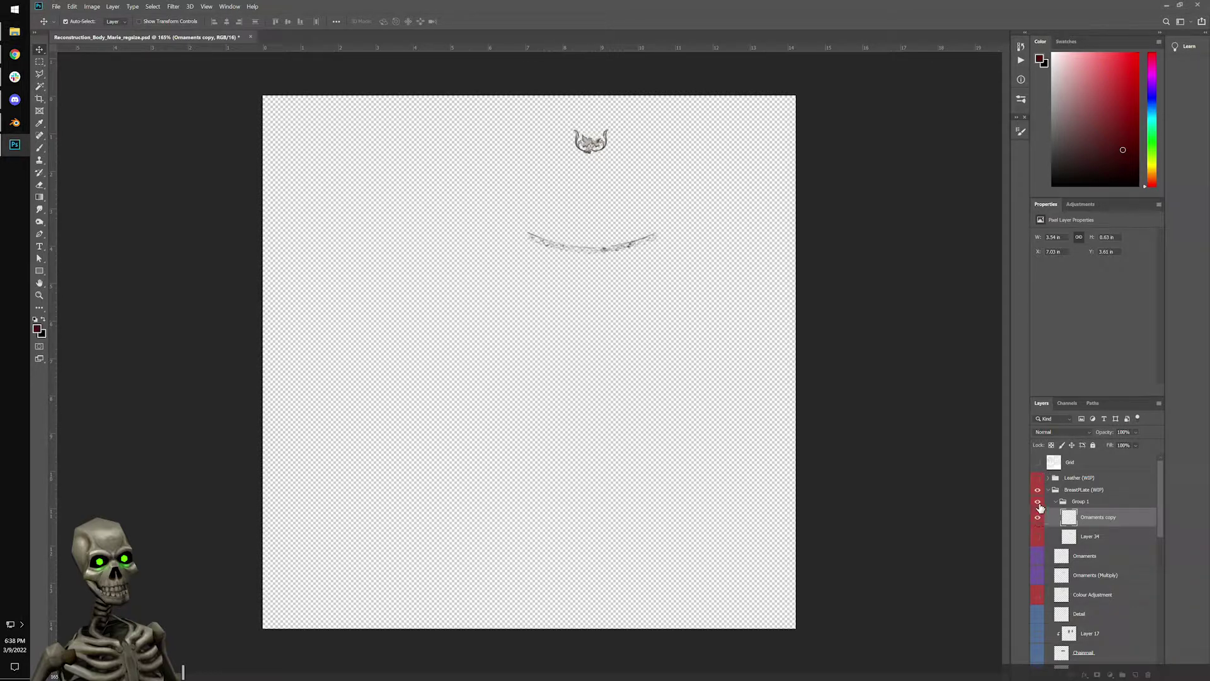
click(1038, 491)
click(1038, 490)
click(1038, 491)
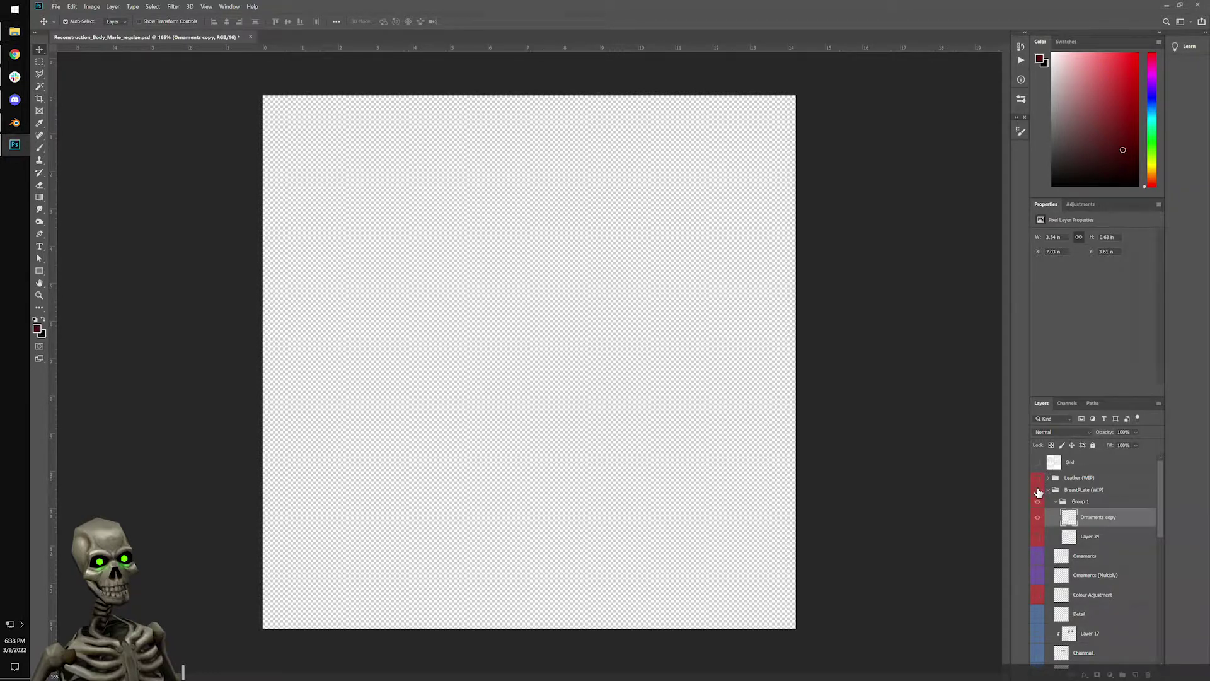
click(1038, 491)
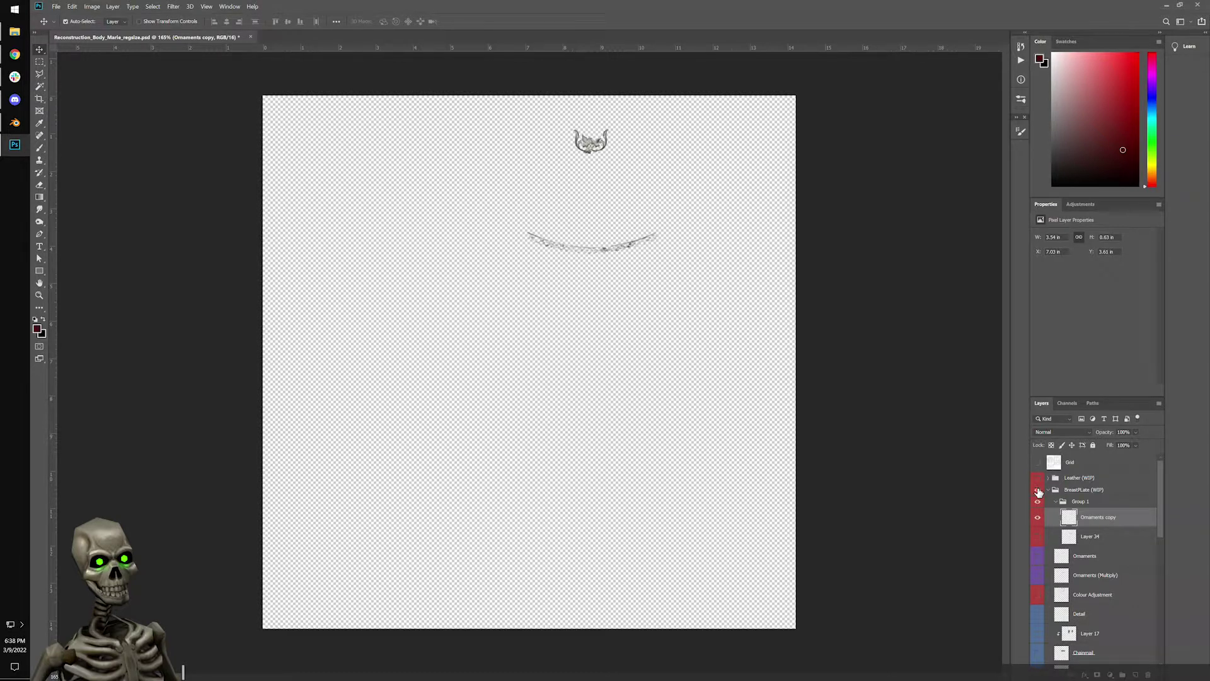
alt+click(1039, 503)
alt+click(1038, 503)
click(1038, 503)
click(1038, 502)
click(1039, 502)
click(1039, 503)
click(1038, 503)
click(1038, 503)
Show the layers from Layer 34 through the ornaments, chainmail and fabric down to the Texture layers and Layer 31.
drag(1038, 543, 1038, 653)
scroll(1040, 568, down, 3)
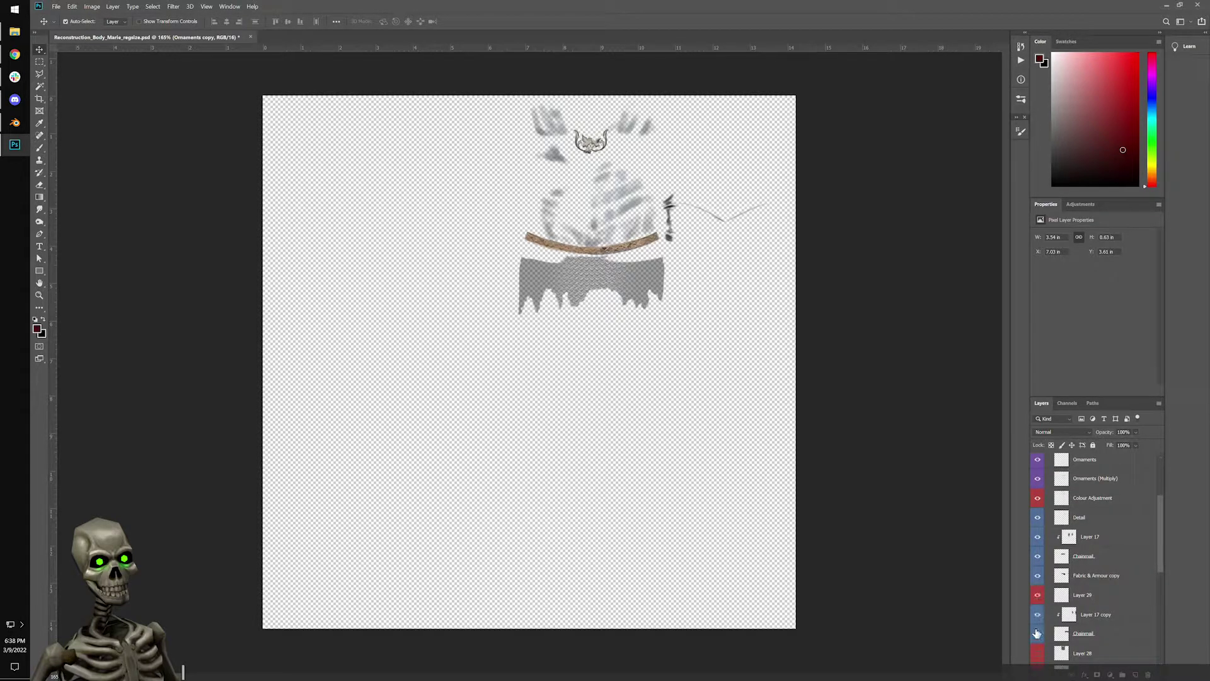
click(1037, 634)
scroll(1046, 599, down, 3)
scroll(1042, 641, down, 3)
click(1038, 556)
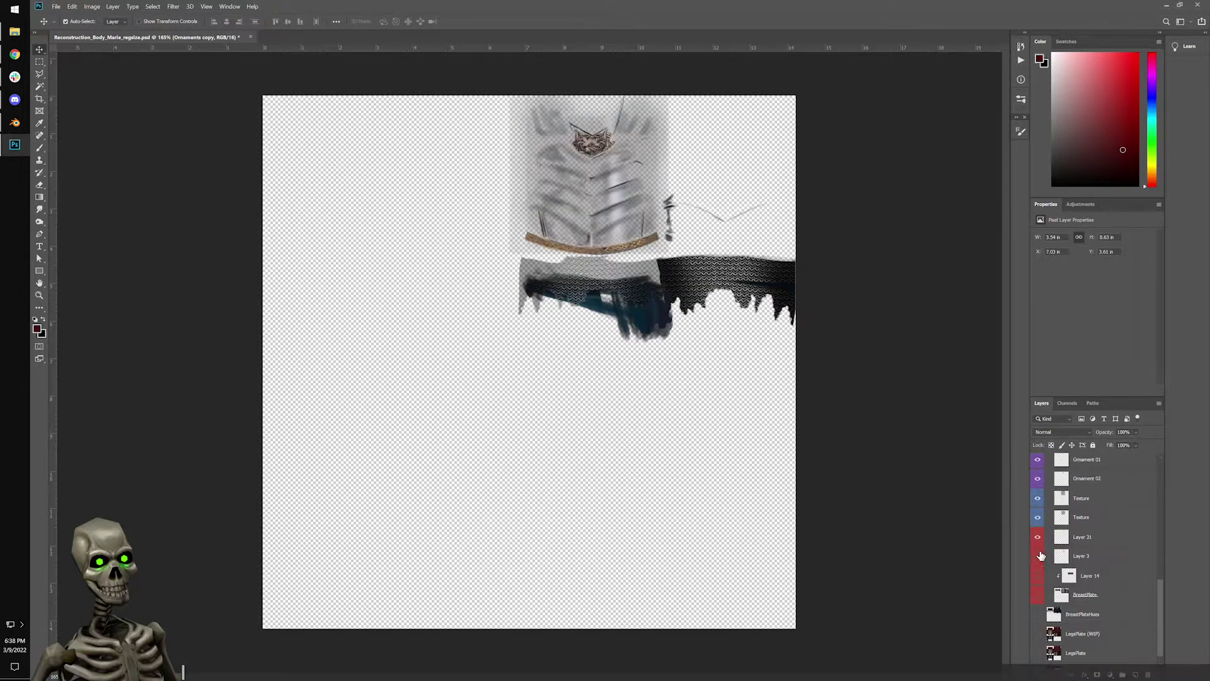
Show Layer 3, Layer 14, BreastPlate, BreastPlateHues and both LegsPlate layers, leaving Layer 1 hidden.
drag(1037, 594, 1038, 537)
scroll(1038, 588, down, 1)
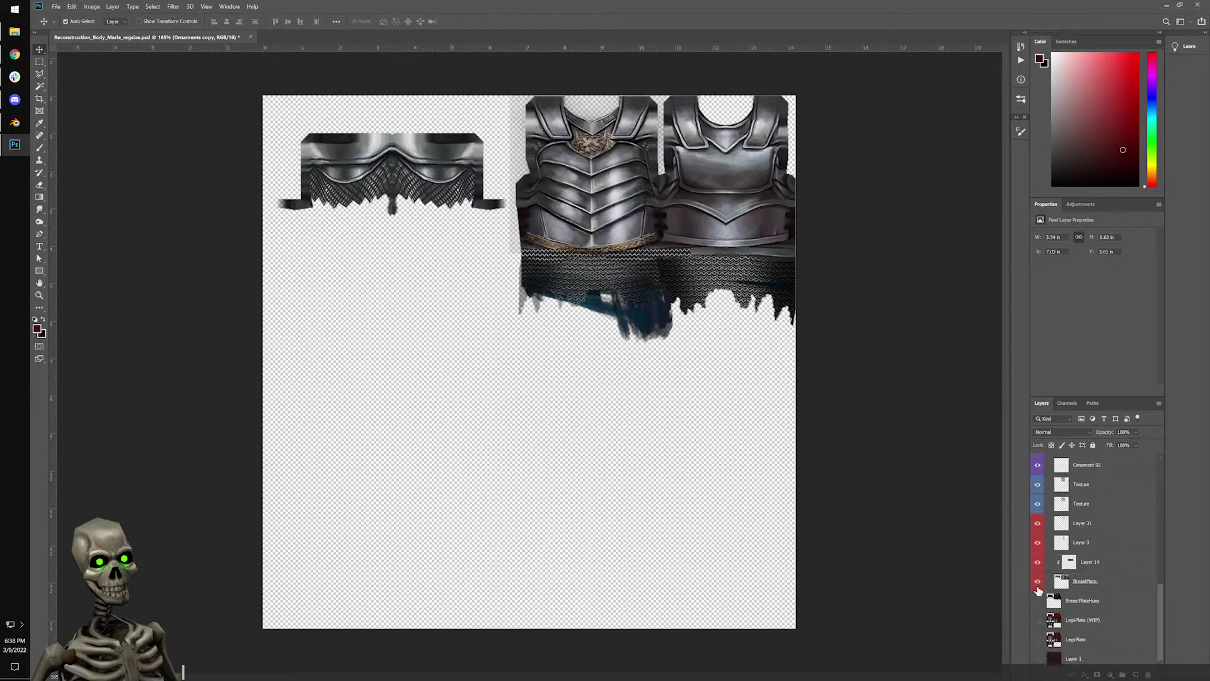
drag(1039, 623, 1038, 639)
click(1038, 601)
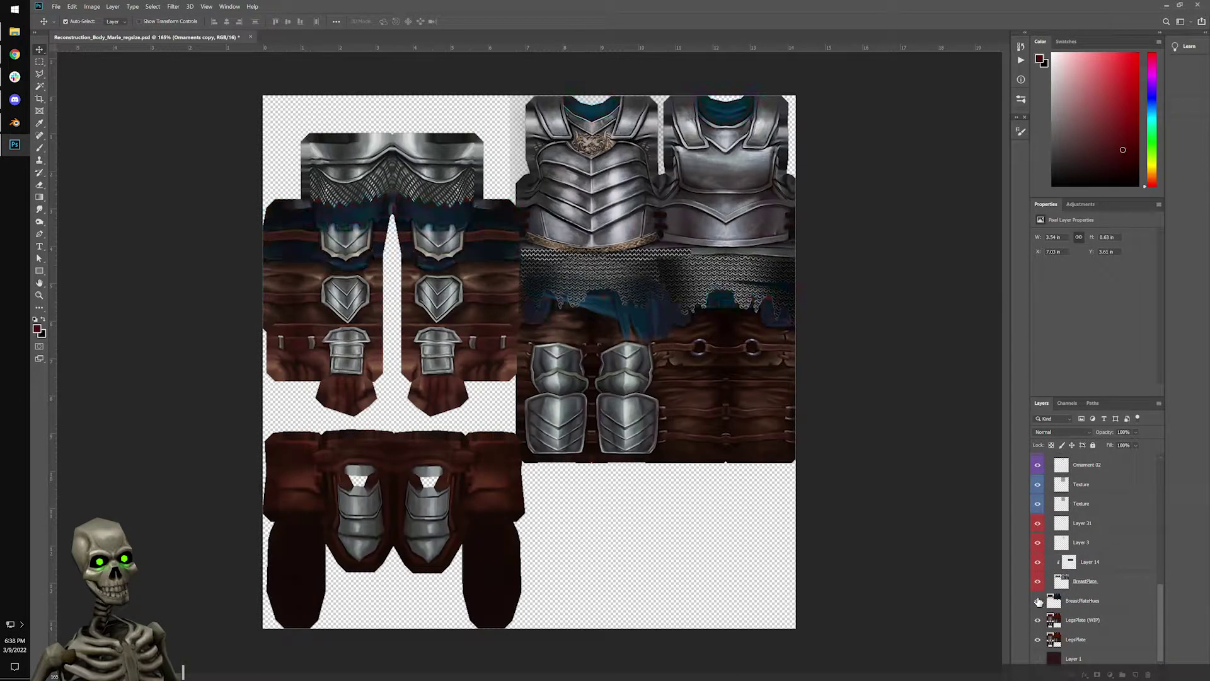
Hide the Ornament 01 and Ornament 02 layers, and toggle Layer 28 and the Texture layers to compare the breastplate.
click(628, 190)
click(1037, 464)
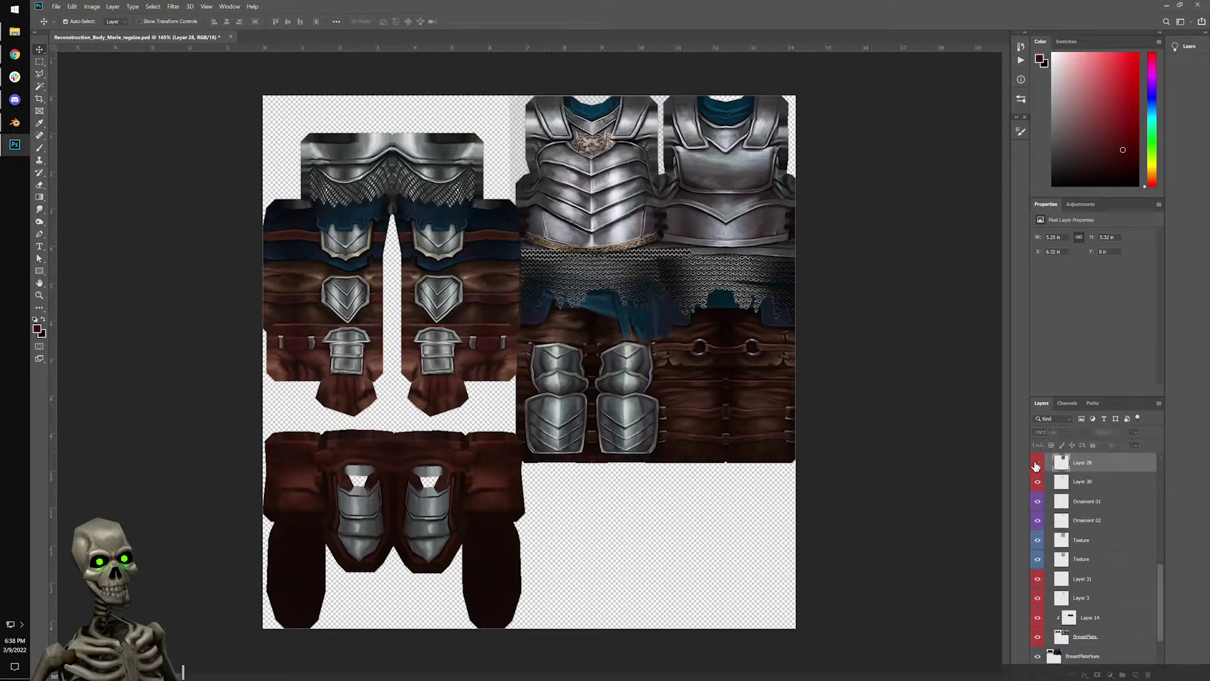
click(1037, 470)
click(1038, 521)
click(1037, 541)
click(1037, 540)
click(1037, 542)
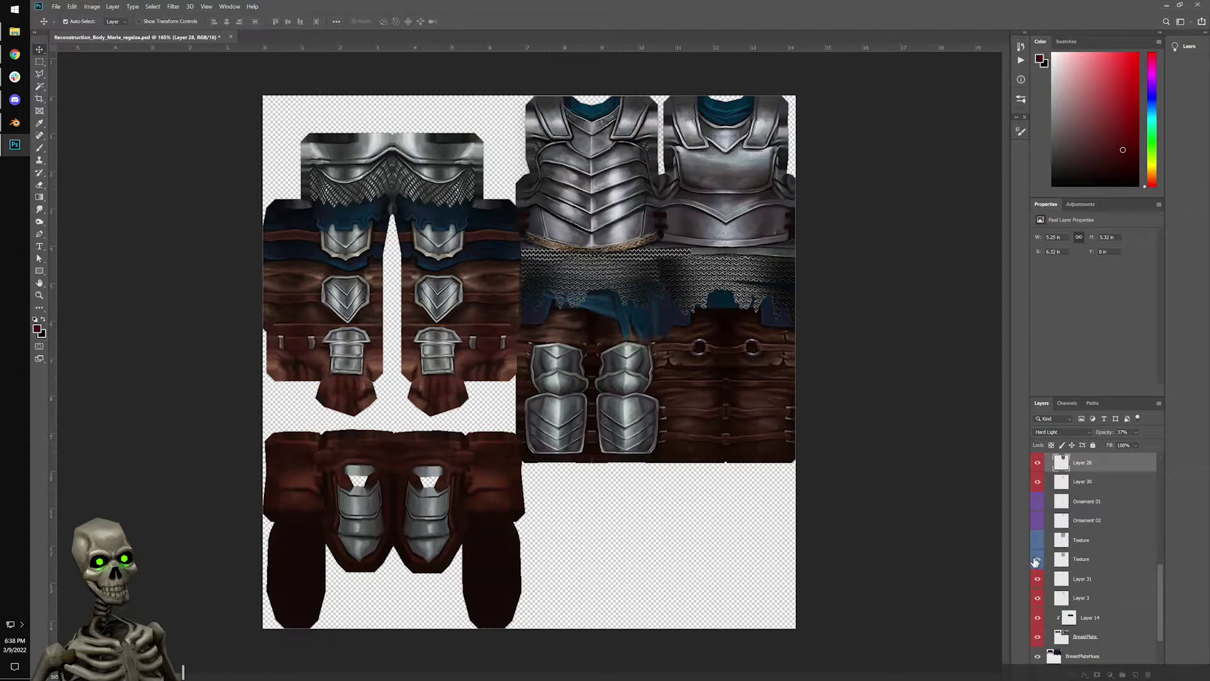
click(1039, 542)
click(1038, 542)
click(1038, 542)
scroll(1041, 589, down, 2)
click(1037, 583)
click(1037, 582)
Hide the front Chainmail and Fabric & Armour copy layers, and toggle the Detail layer.
scroll(1065, 580, up, 4)
scroll(1065, 579, up, 2)
click(1039, 567)
click(1038, 566)
click(1037, 544)
click(1037, 543)
click(1039, 504)
click(1039, 504)
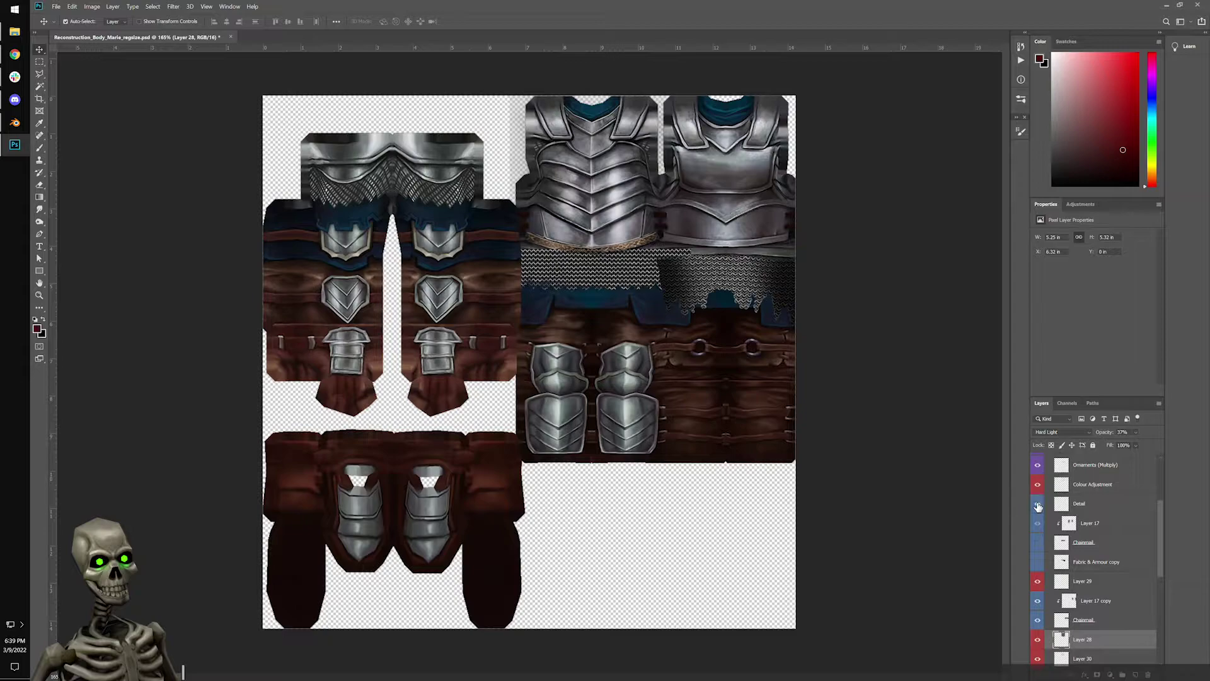
Hide Layer 14 and the back Chainmail layer beneath Layer 17 copy.
click(624, 274)
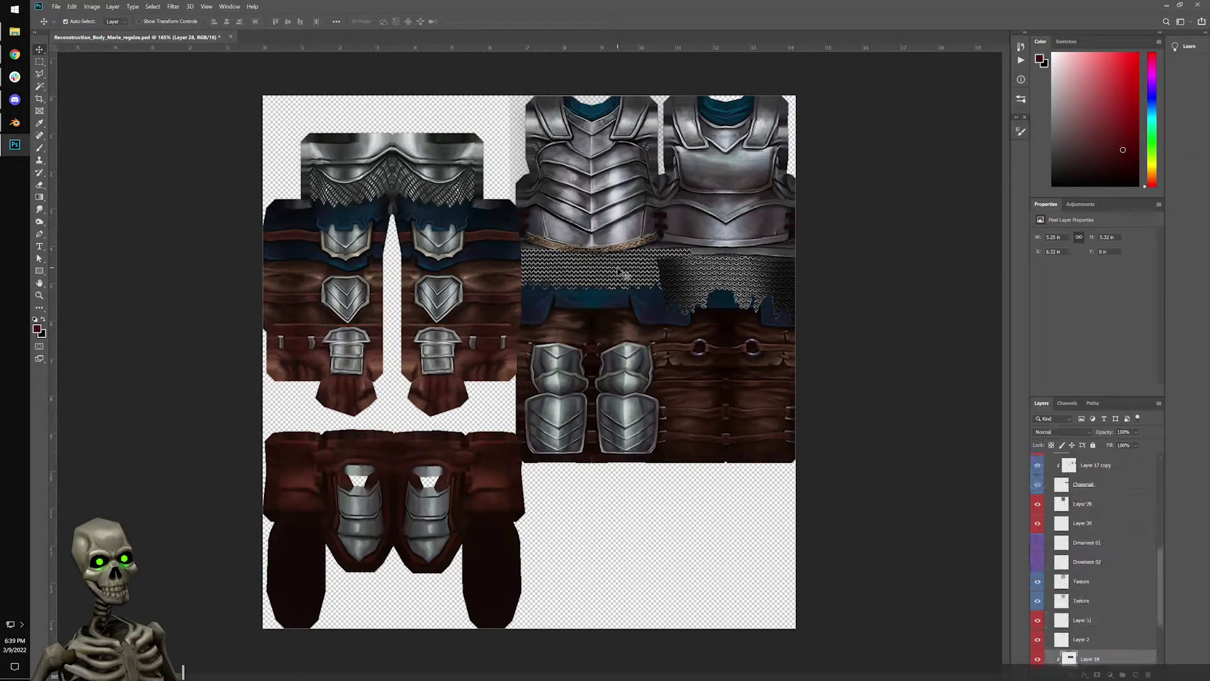
click(1038, 659)
click(792, 308)
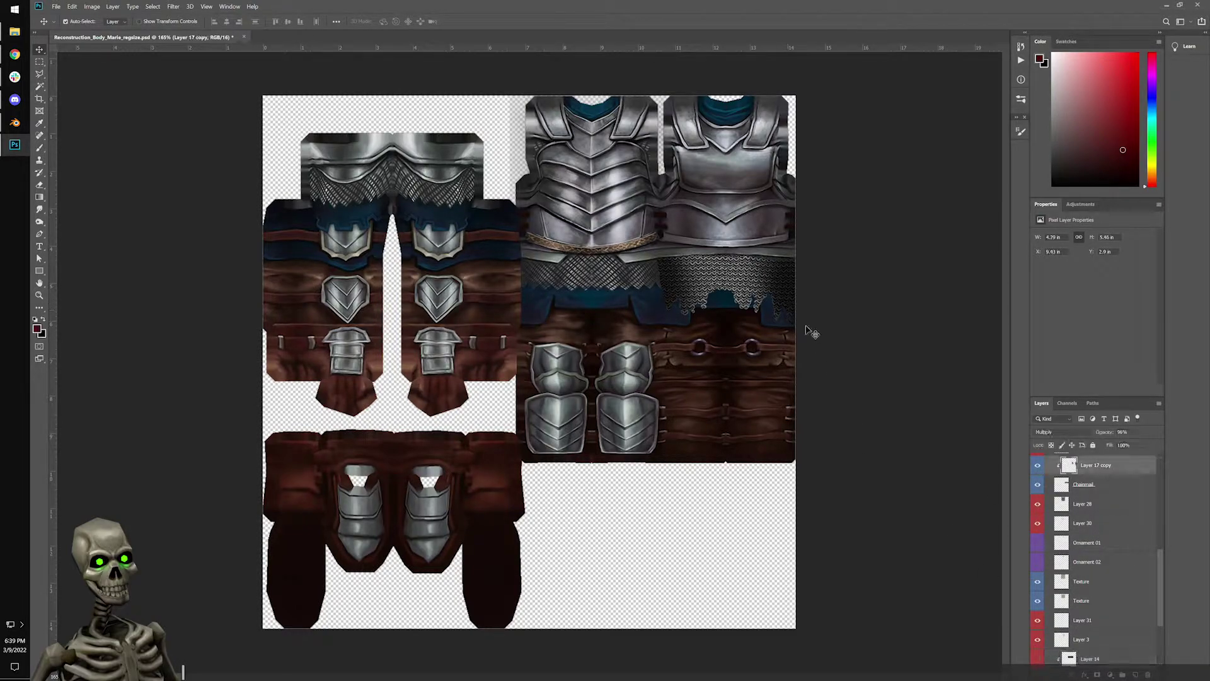
click(1039, 465)
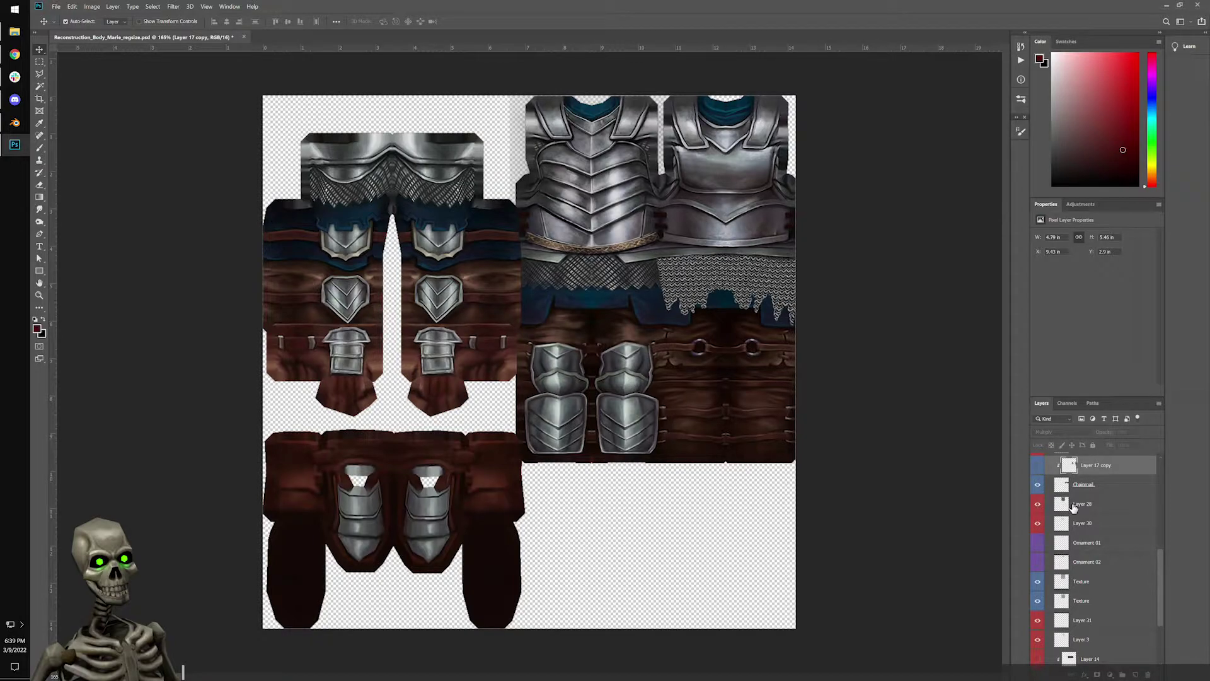
click(1038, 464)
click(1038, 485)
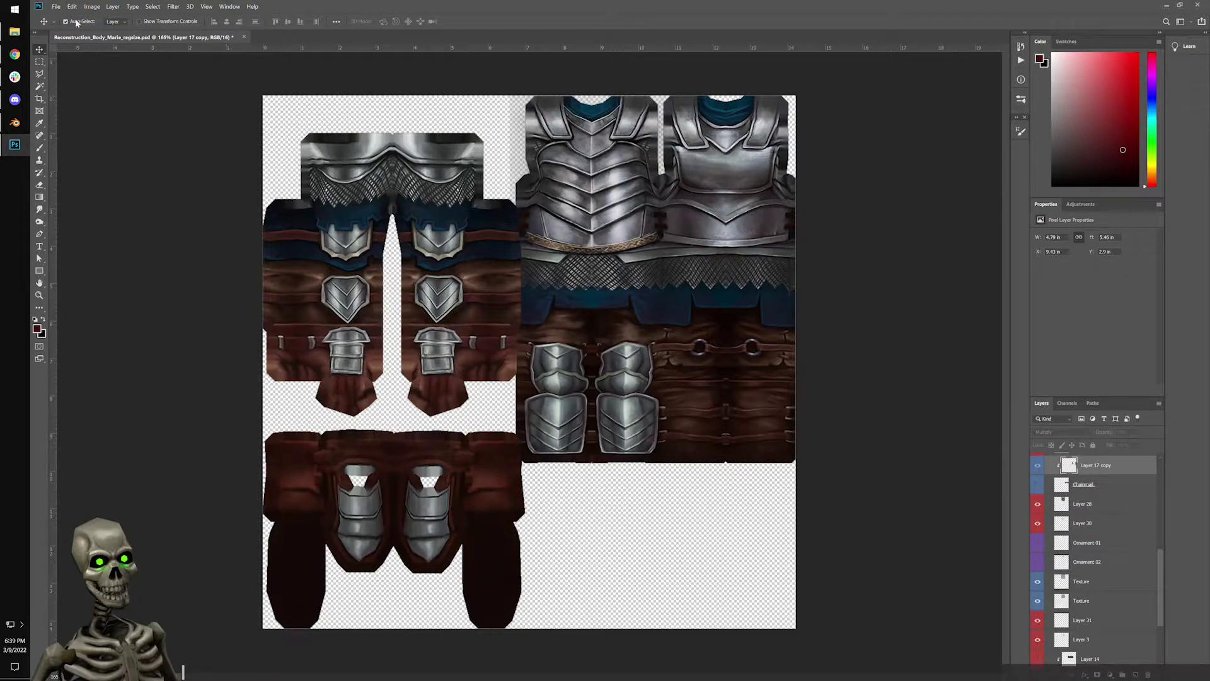
Save the texture in JPEG format to Downloads, replacing the existing JPEG and accepting the JPEG options.
click(56, 7)
click(95, 107)
click(236, 442)
click(232, 538)
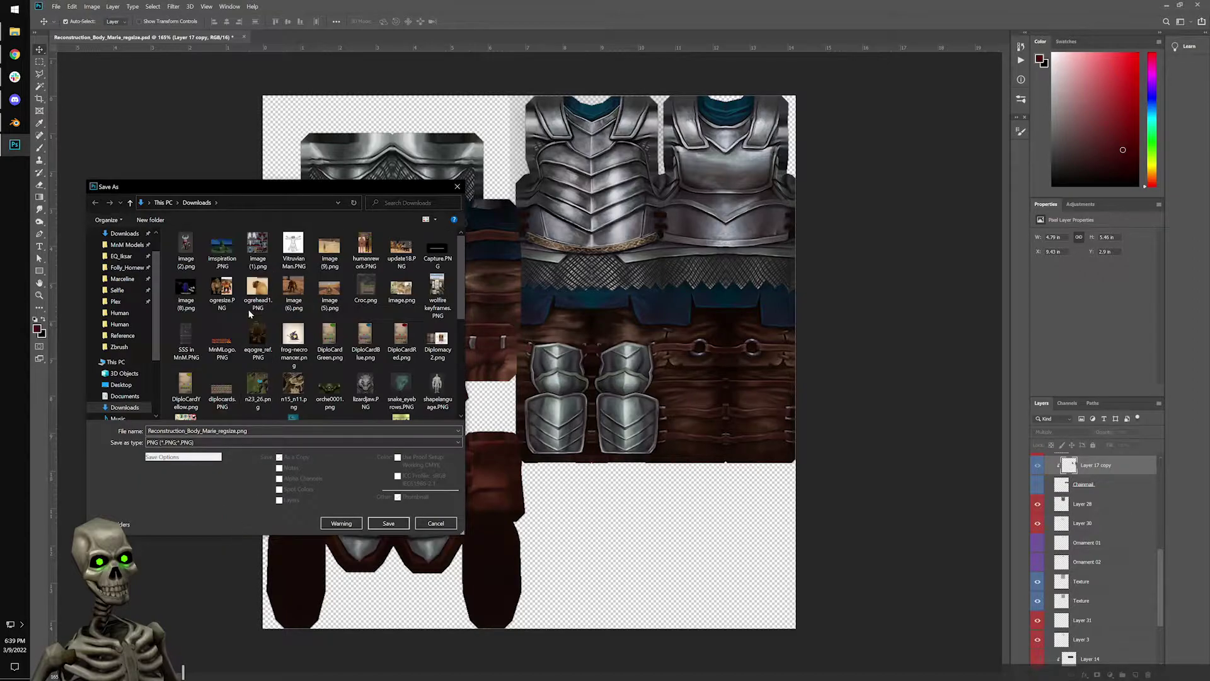
click(232, 442)
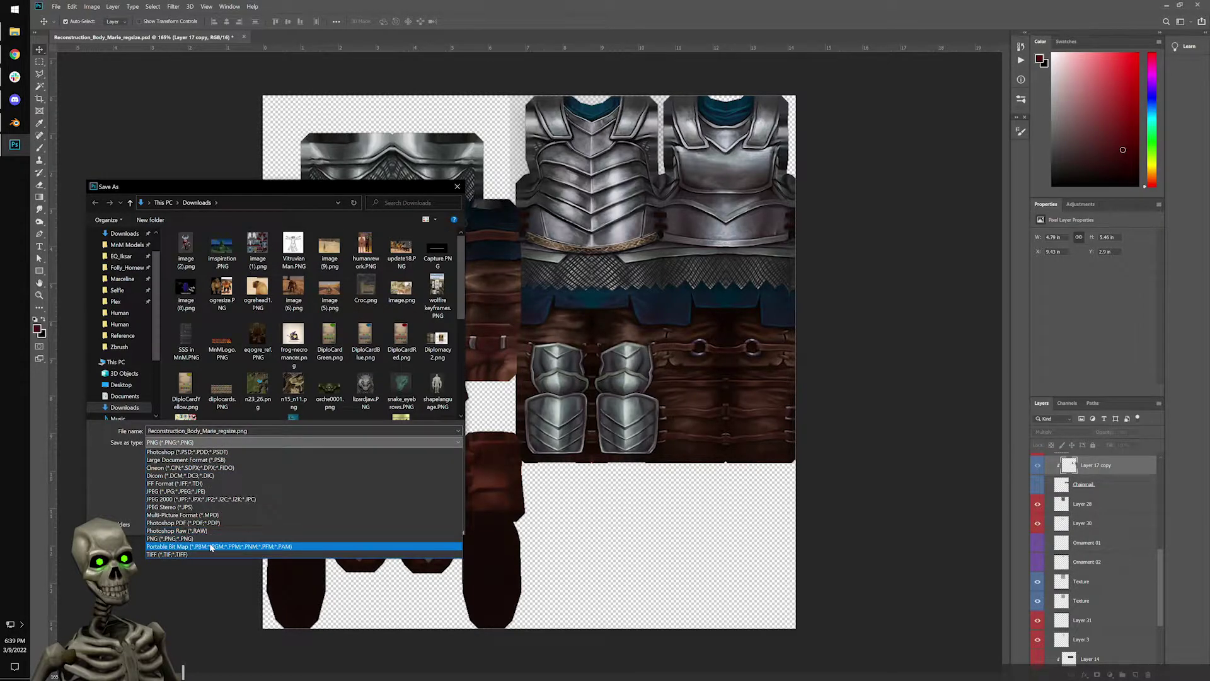
click(222, 491)
click(186, 249)
click(387, 524)
click(634, 347)
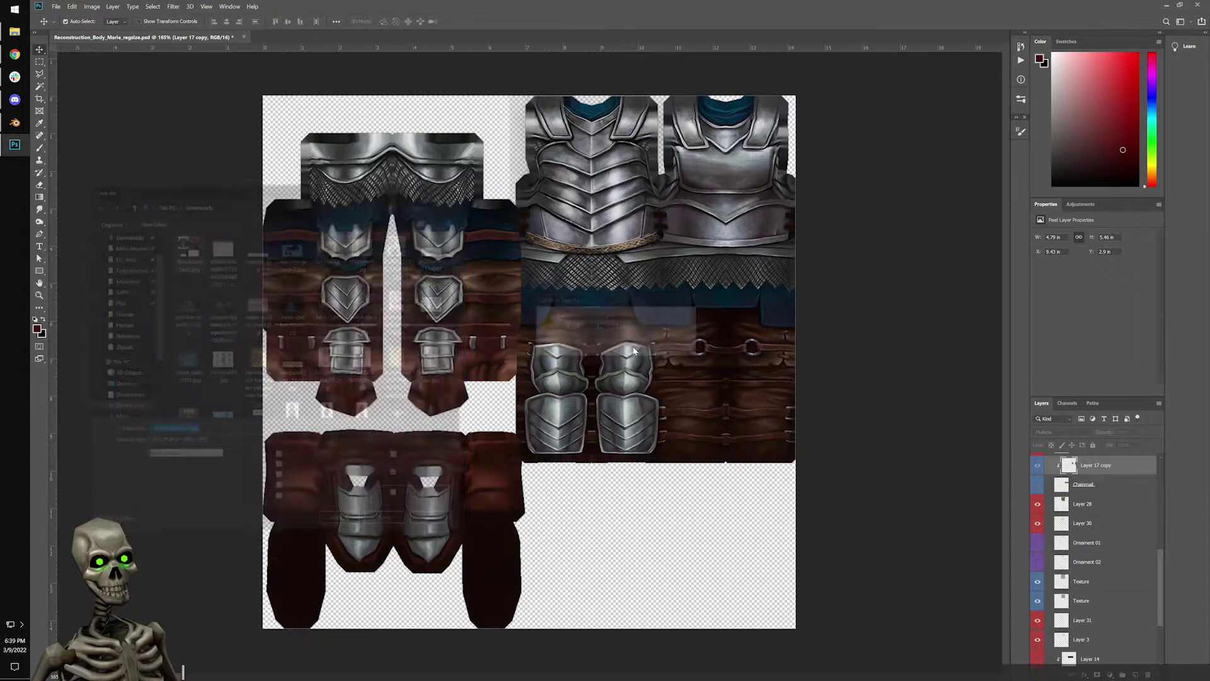
click(670, 188)
Switch to Blender and link the other armour image texture to the Human.001 material's Base Color.
key(alt+Tab)
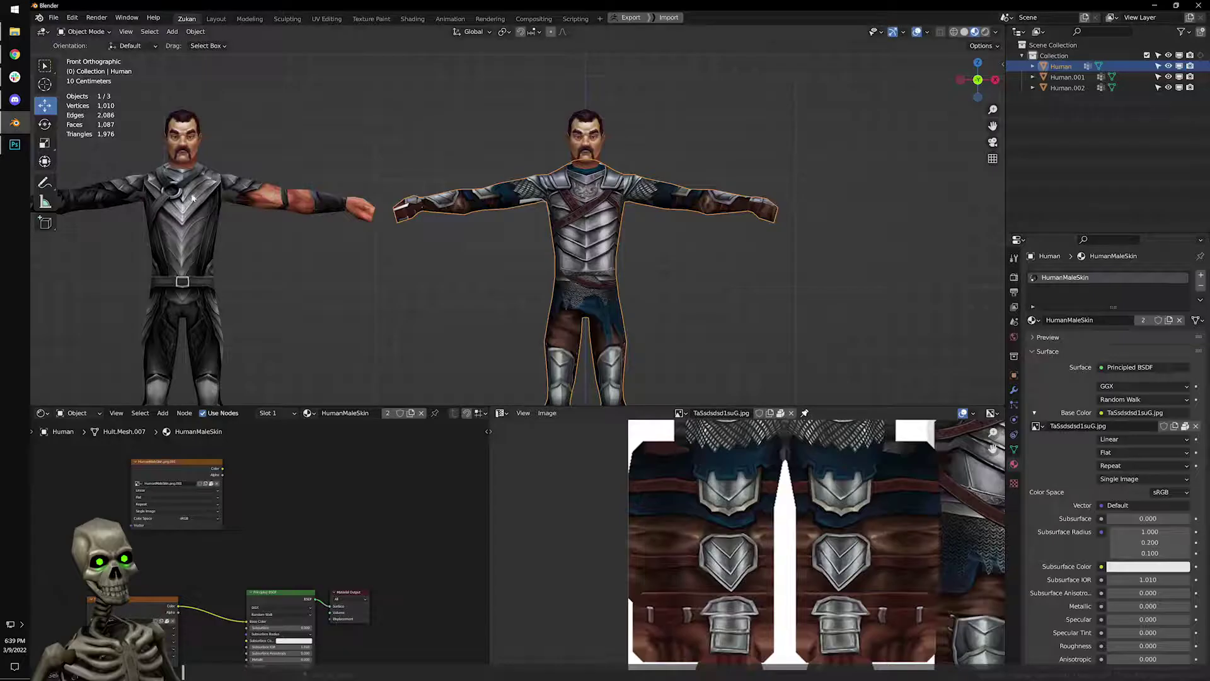
shift+middle_drag(401, 320, 451, 282)
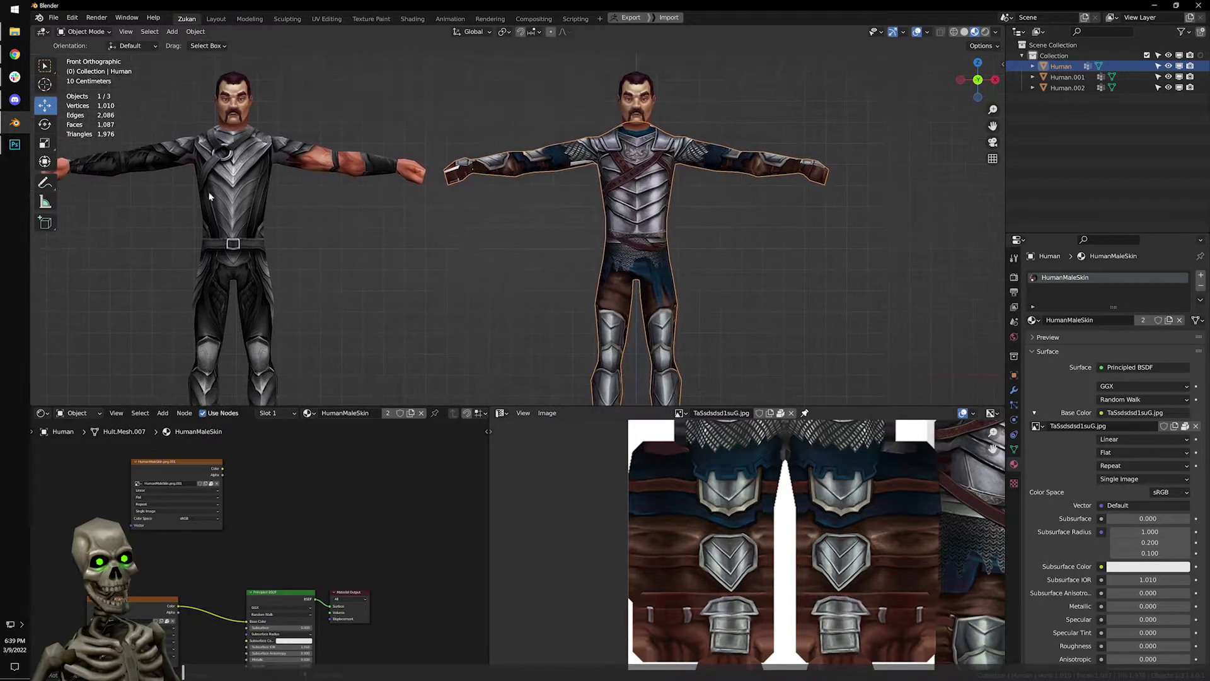
click(252, 218)
middle_drag(211, 575, 232, 513)
scroll(203, 551, up, 1)
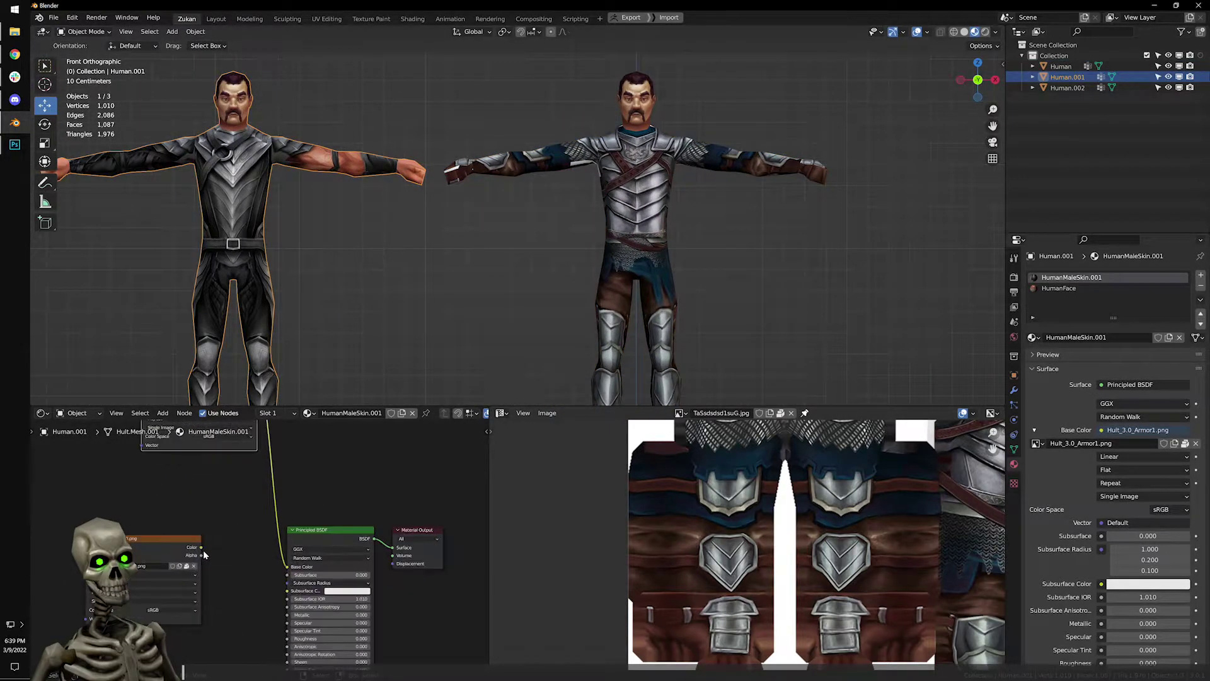
drag(226, 566, 287, 567)
scroll(361, 259, down, 1)
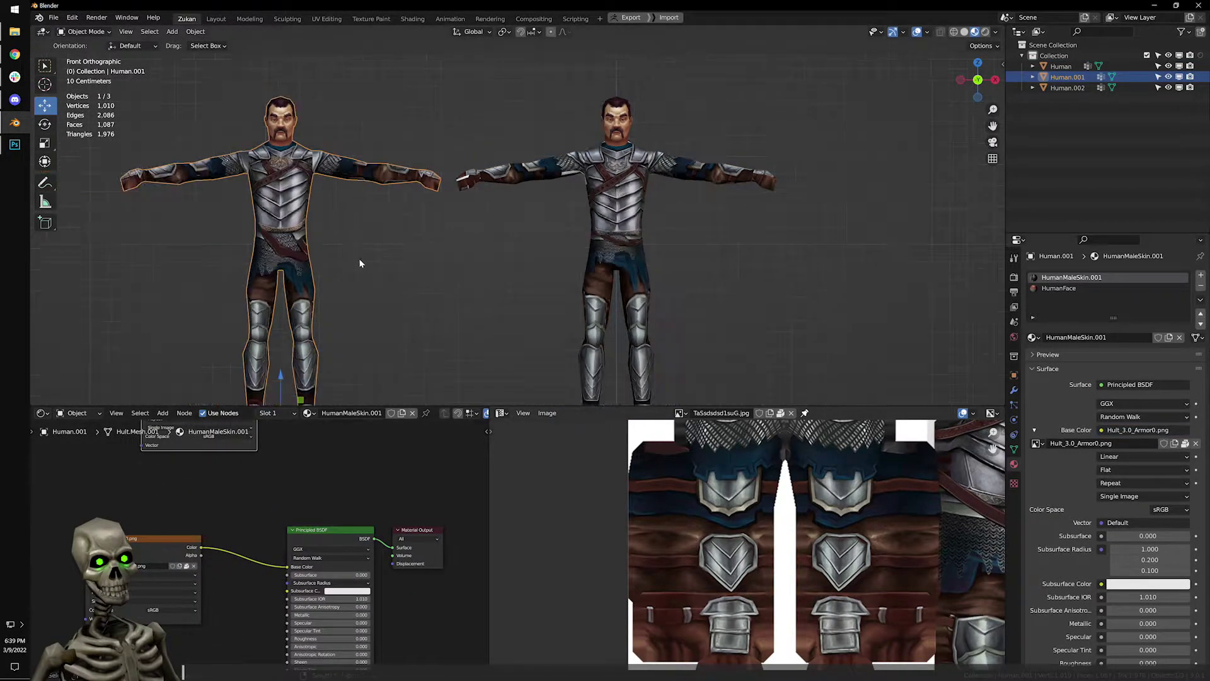
Examine the armour on the Human.001 and Human models up close from several angles to compare their textures.
click(369, 259)
middle_drag(340, 203, 277, 215)
click(276, 215)
key(KP_Decimal)
scroll(357, 281, up, 4)
middle_drag(357, 281, 551, 250)
scroll(535, 293, up, 2)
scroll(629, 234, down, 5)
click(621, 233)
scroll(626, 263, up, 2)
scroll(597, 267, up, 4)
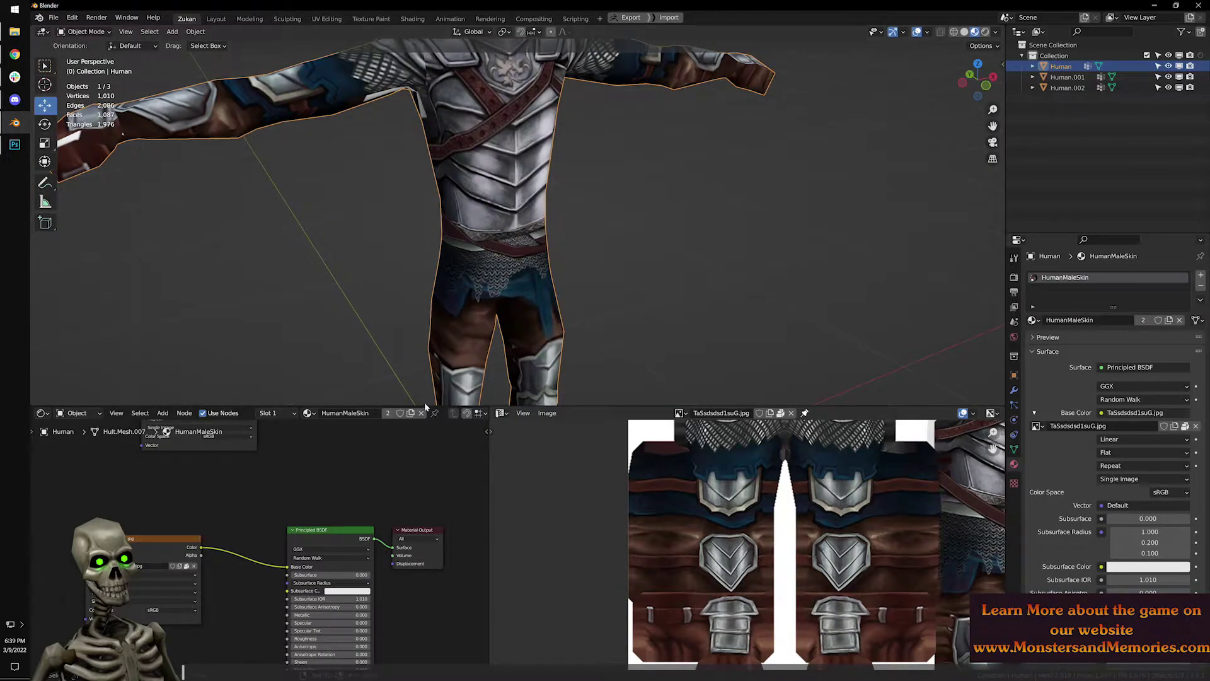
Reload TaSsdsdsd1suG.jpg as the Base Color image texture of the Human model's HumanMaleSkin material.
shift+middle_drag(764, 281, 775, 291)
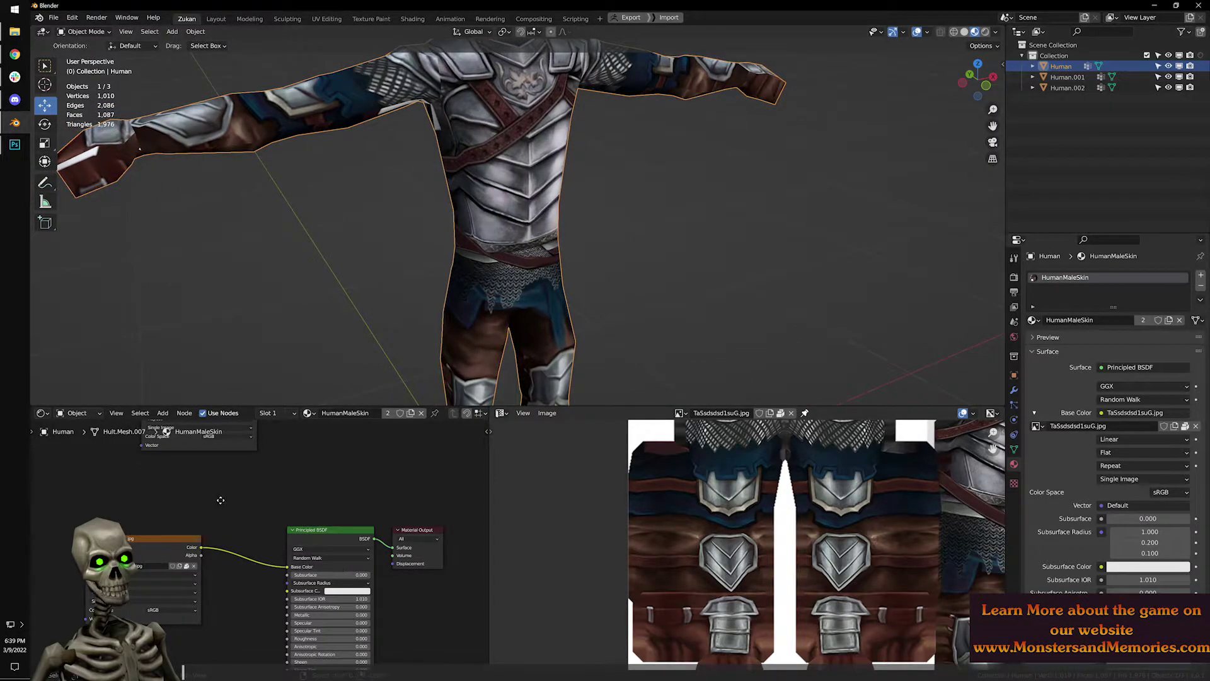
middle_drag(195, 571, 272, 563)
click(272, 560)
click(271, 560)
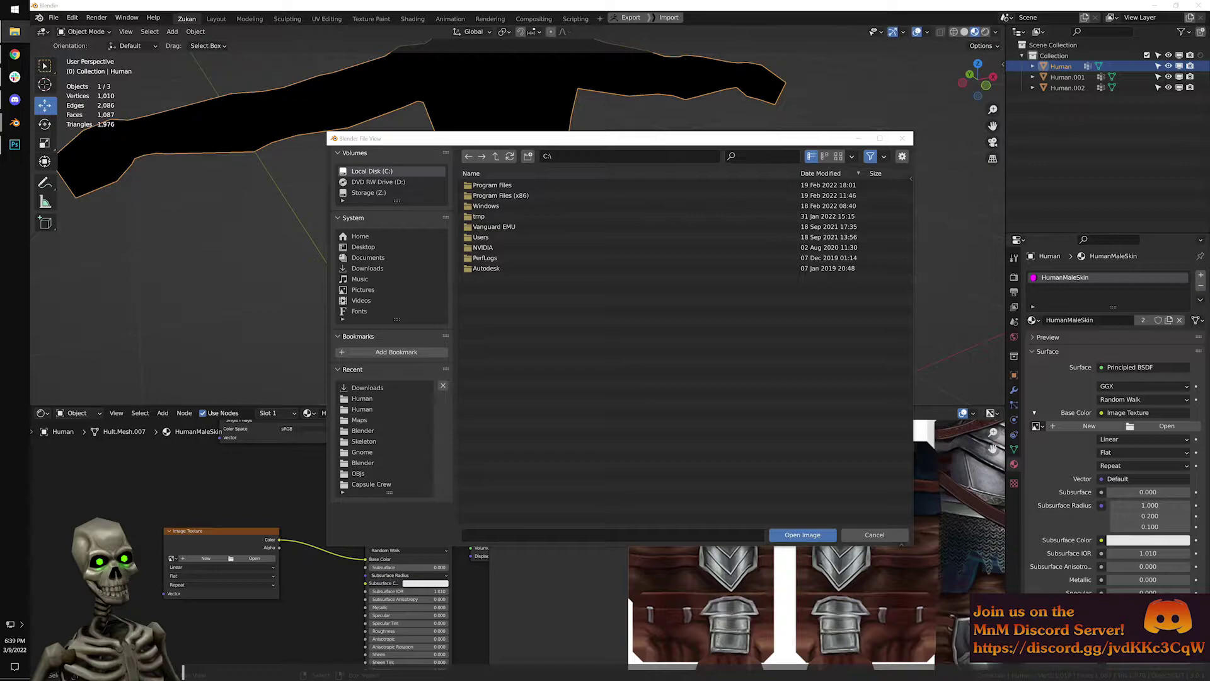
drag(576, 323, 711, 419)
click(796, 535)
Put the Human model in Edit Mode, select the linked faces of the textured arm, and maximize the UV editor.
click(664, 250)
scroll(602, 189, down, 3)
shift+middle_drag(602, 177, 593, 237)
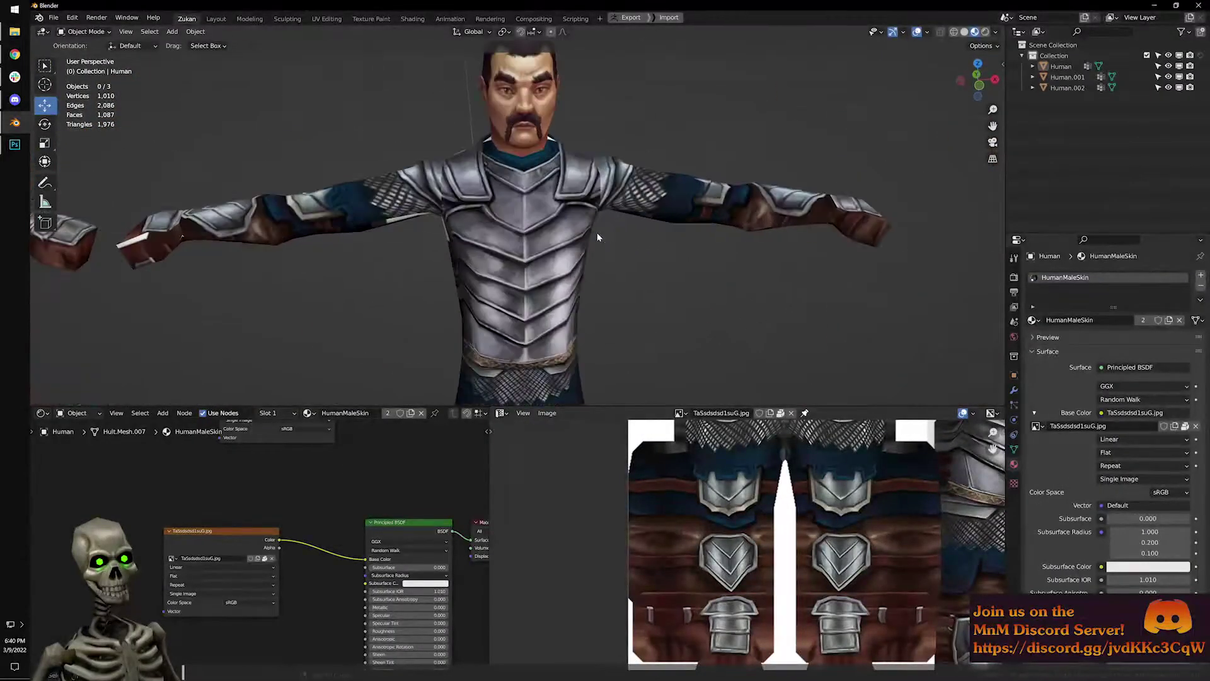
scroll(593, 238, up, 1)
shift+middle_drag(694, 278, 580, 276)
click(667, 189)
scroll(765, 273, up, 1)
middle_drag(766, 274, 725, 238)
key(Tab)
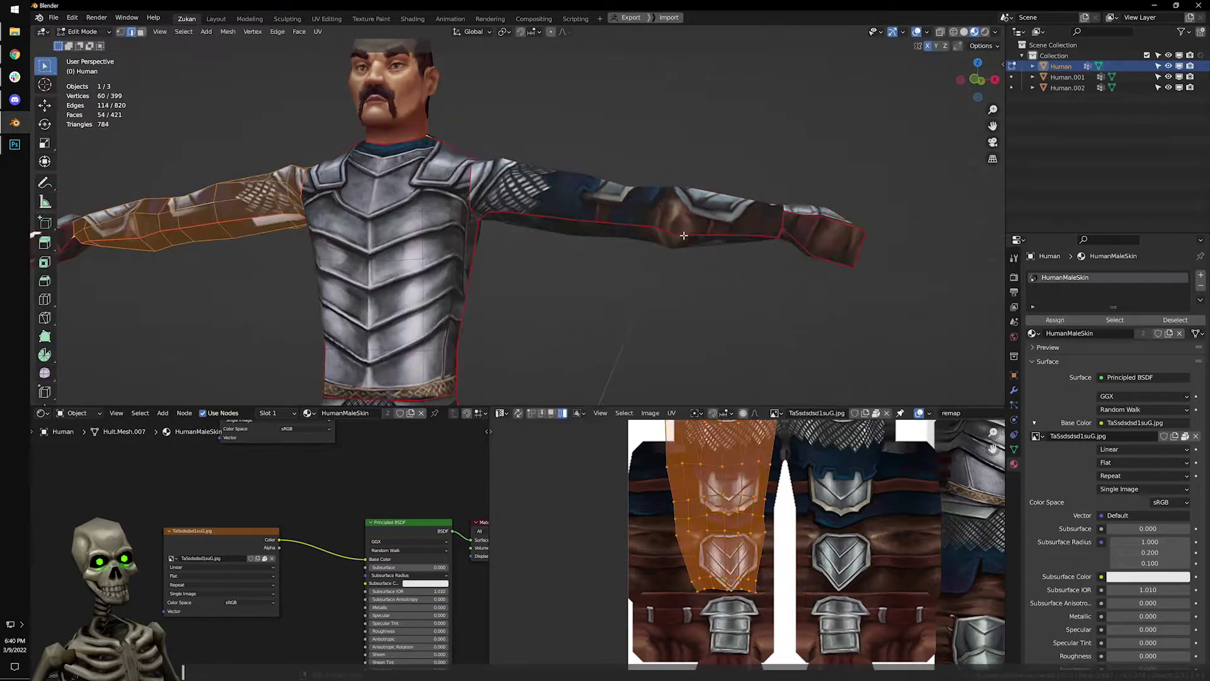
click(694, 214)
key(l)
key(ctrl+space)
scroll(708, 443, up, 3)
middle_drag(660, 334, 496, 439)
scroll(561, 400, up, 2)
scroll(572, 344, down, 1)
alt+click(572, 345)
middle_drag(584, 297, 565, 347)
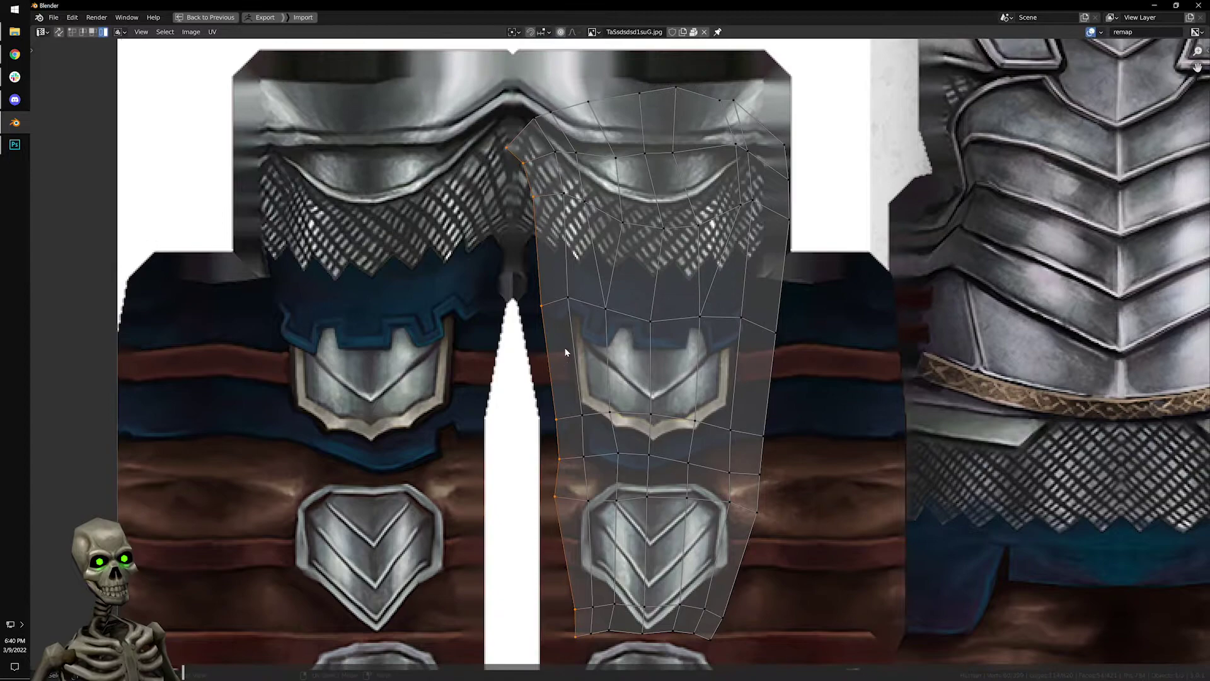
key(alt+Tab)
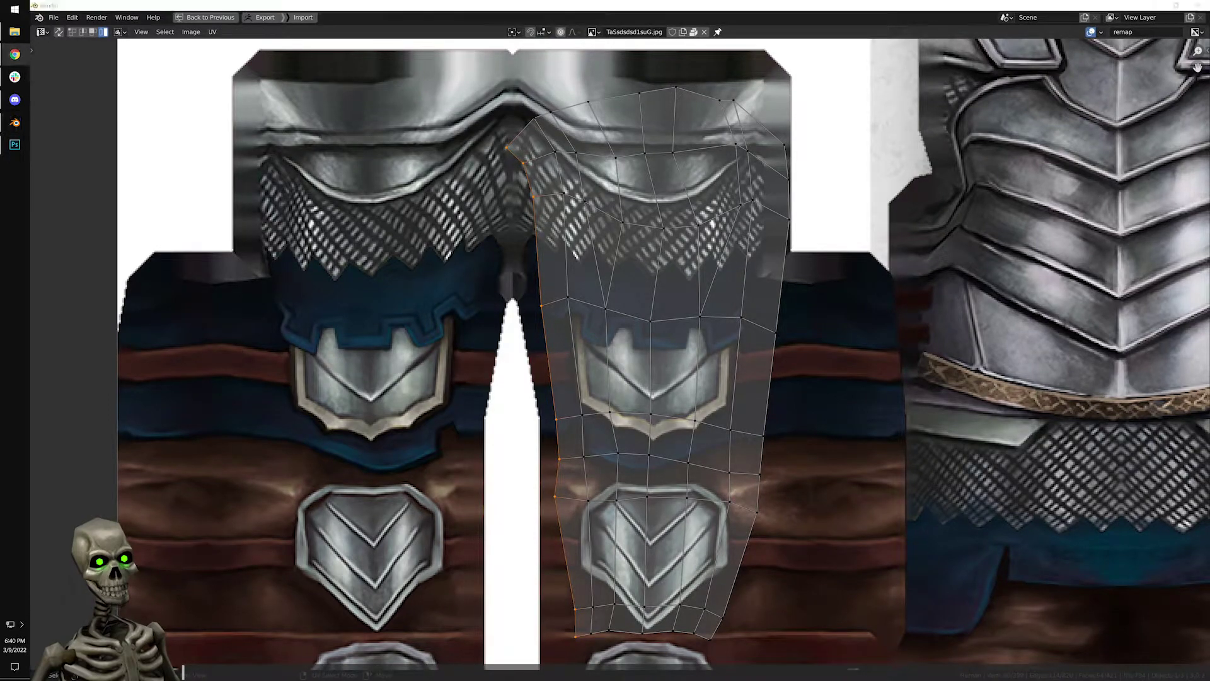
click(551, 298)
scroll(549, 277, up, 1)
middle_drag(548, 365, 547, 278)
alt+click(547, 281)
scroll(605, 366, down, 2)
middle_drag(590, 388, 532, 298)
scroll(504, 290, up, 3)
click(564, 398)
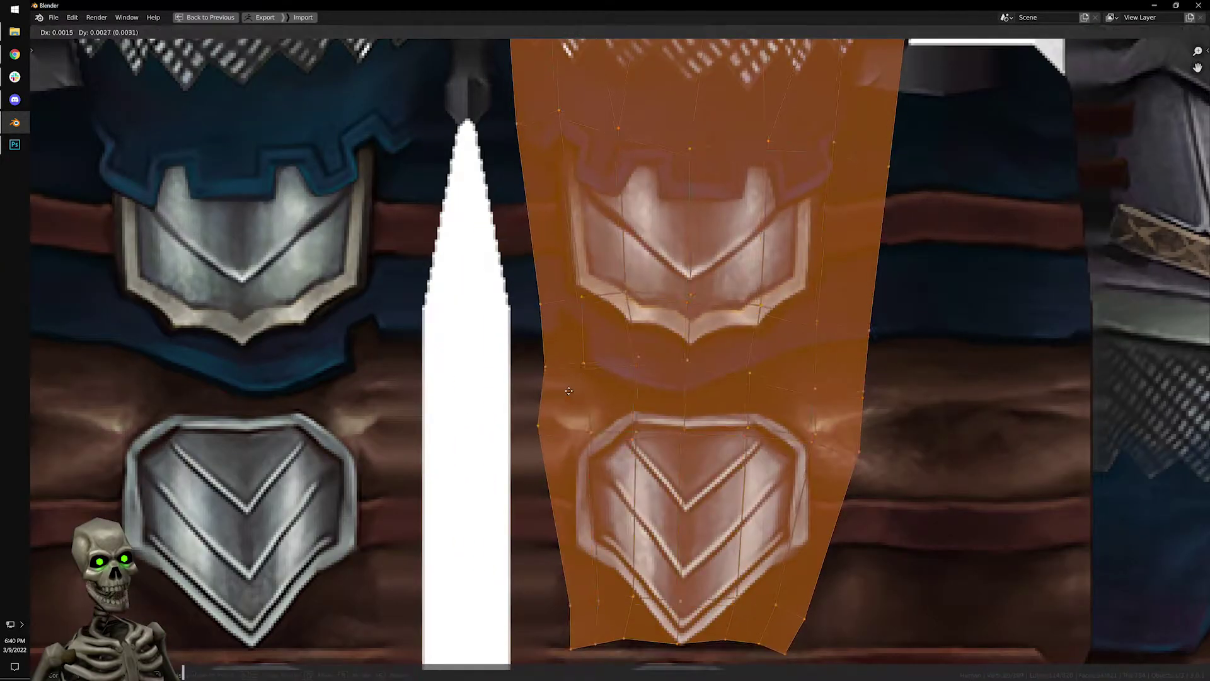
Switch to UV vertex selection and move the arm island's inner border vertices at the elbow along X.
key(ctrl+Tab)
click(539, 362)
drag(504, 268, 547, 395)
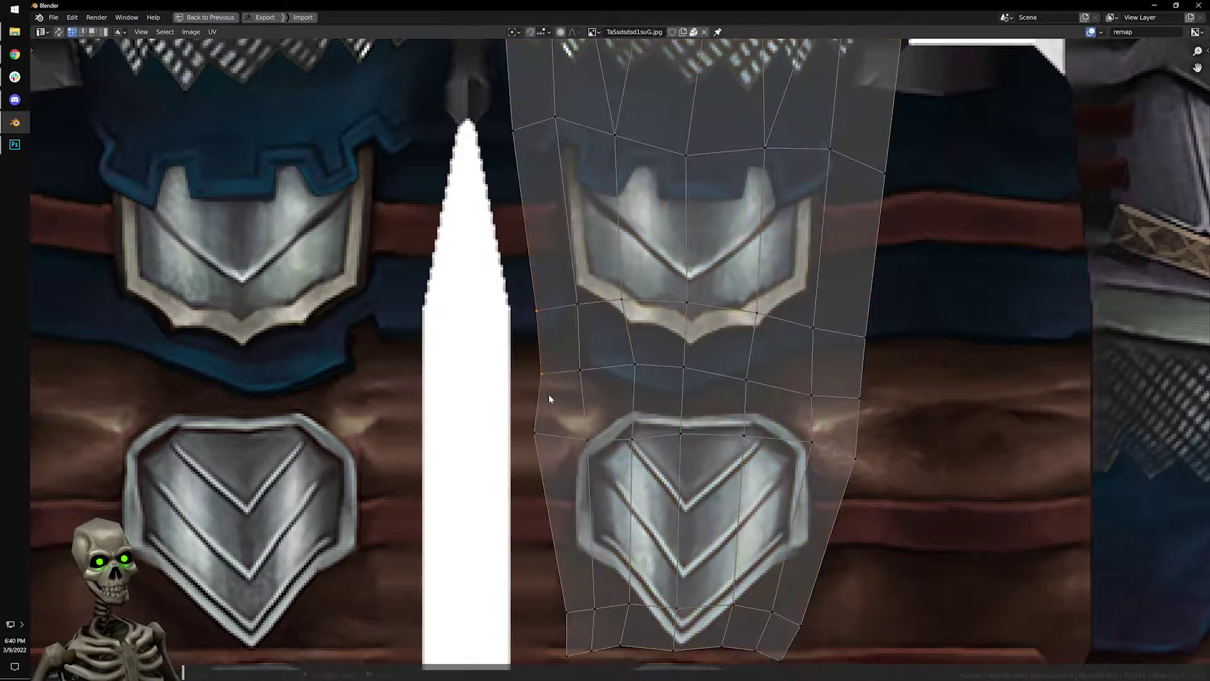
key(g)
key(x)
click(536, 392)
Straighten the arm island's wrist-end row of vertices into a horizontal line along the sleeve's cuff.
middle_drag(784, 439, 688, 338)
scroll(660, 354, down, 2)
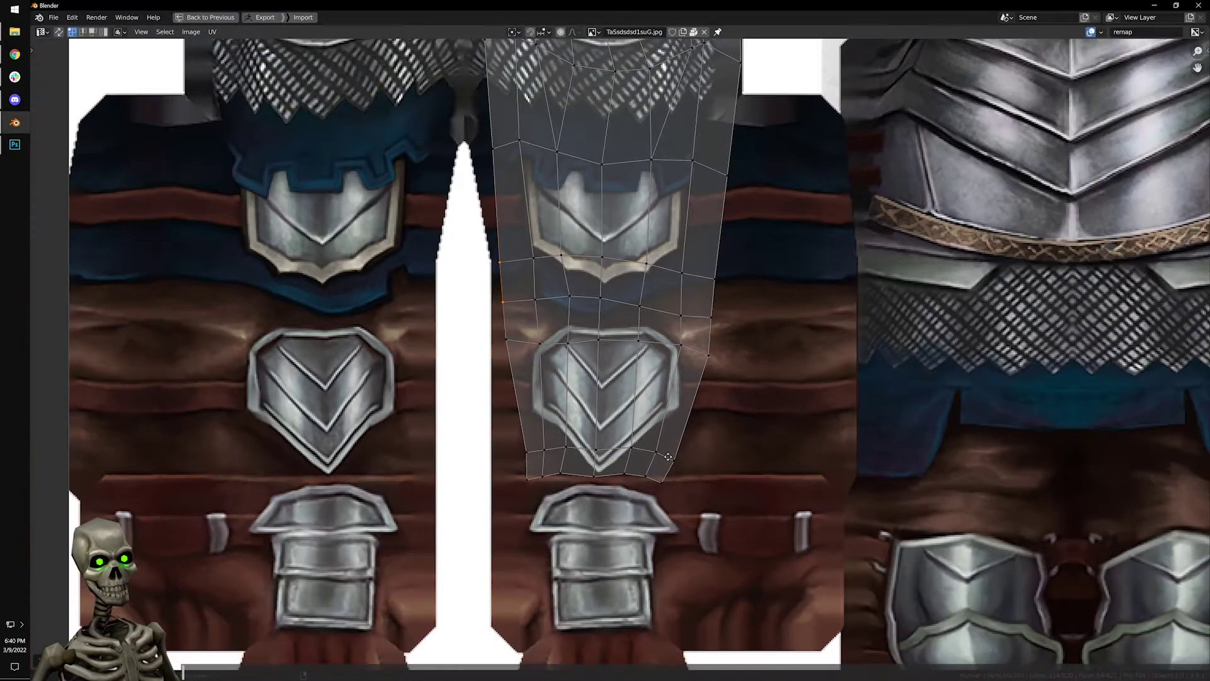
scroll(650, 394, up, 3)
drag(387, 563, 704, 625)
drag(418, 527, 751, 648)
right_click(632, 554)
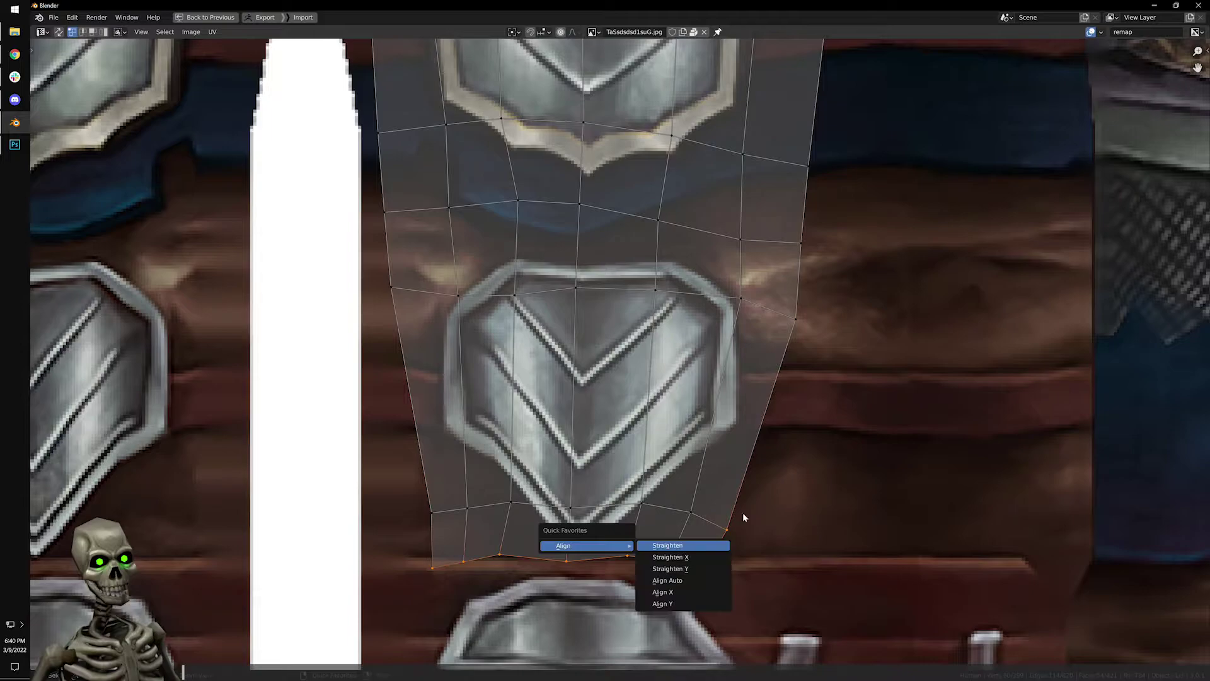
right_click(717, 634)
click(785, 636)
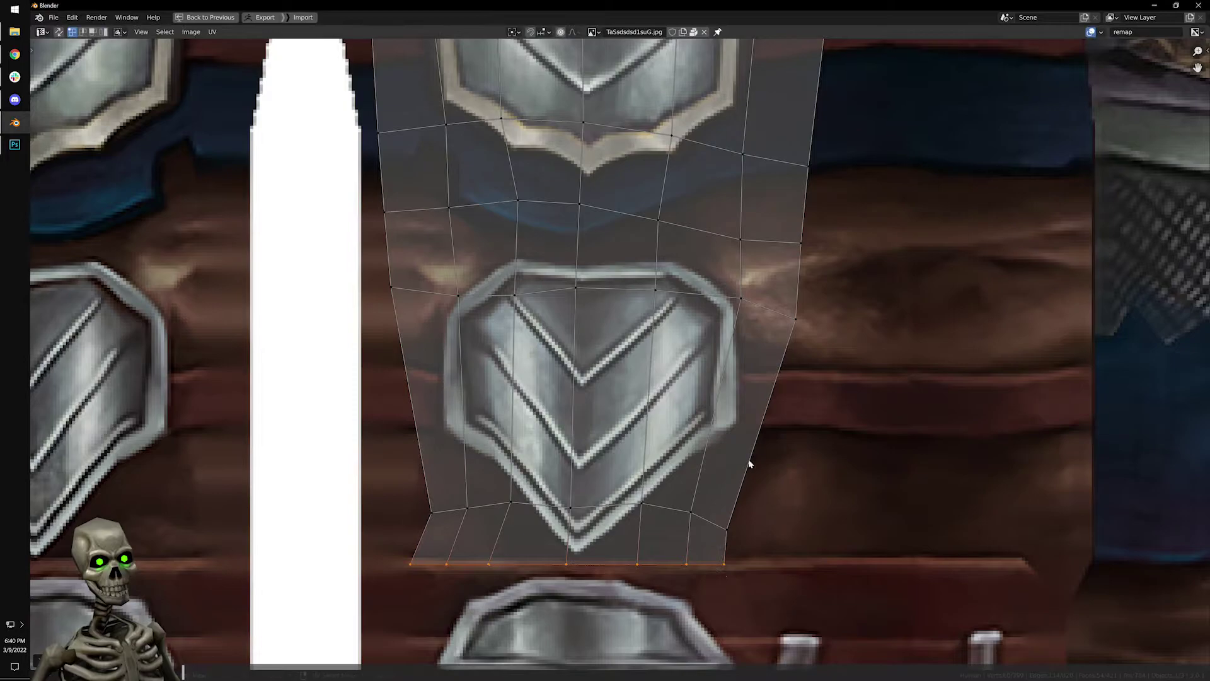
Shift the wrist-end row along X, then align its inner corner vertices and move them along X.
scroll(701, 493, down, 3)
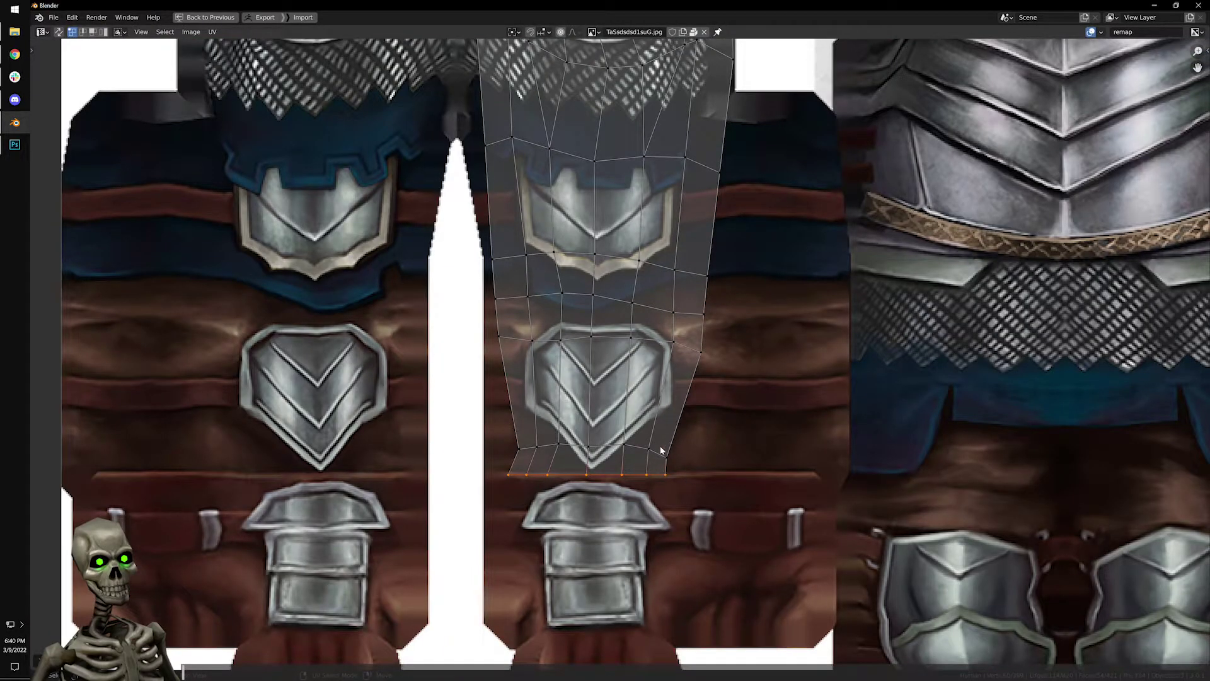
key(g)
key(x)
click(700, 483)
drag(479, 432, 521, 493)
key(q)
mouse_move(531, 498)
click(576, 545)
key(g)
key(x)
click(523, 459)
Restore the full layout and try to shift the outer forearm vertices of the UV island slightly along X.
key(ctrl+space)
middle_drag(628, 278, 591, 268)
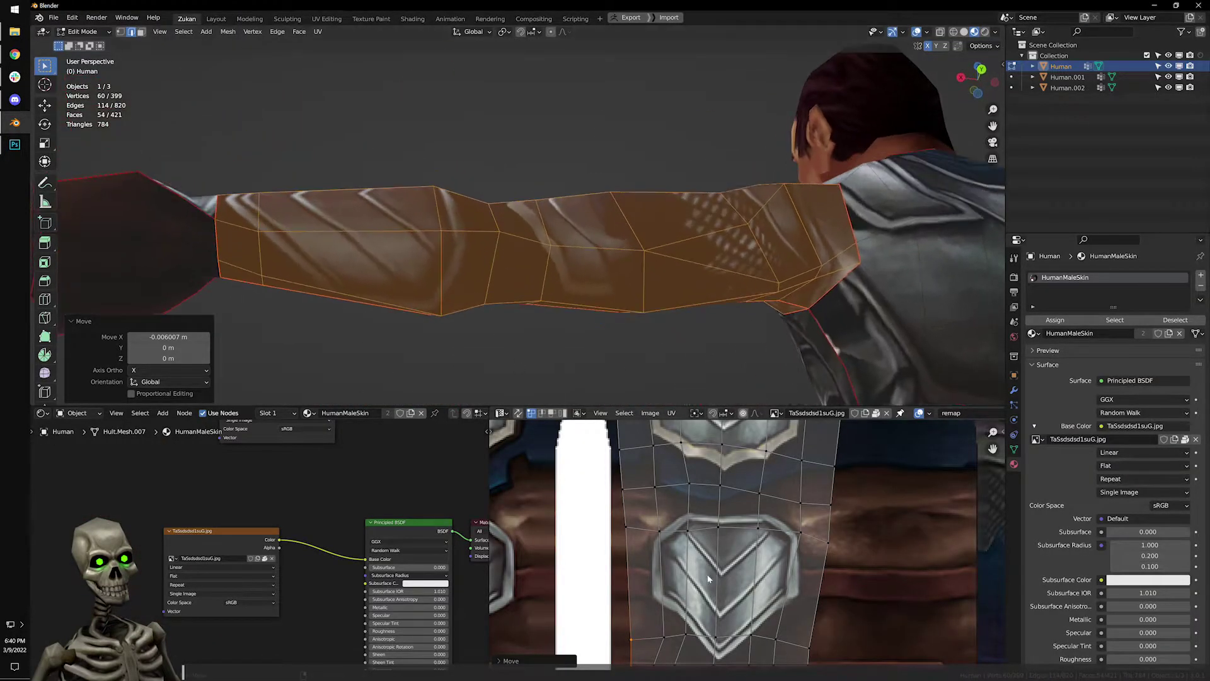
scroll(714, 486, down, 2)
drag(754, 510, 811, 604)
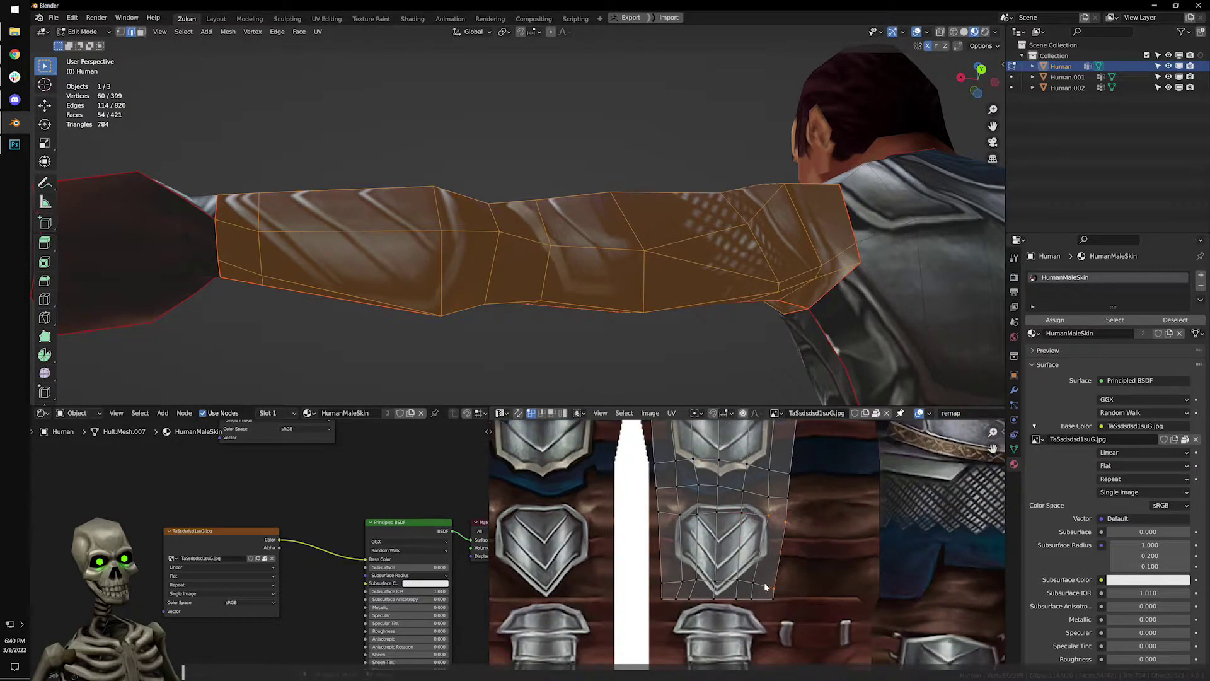
key(g)
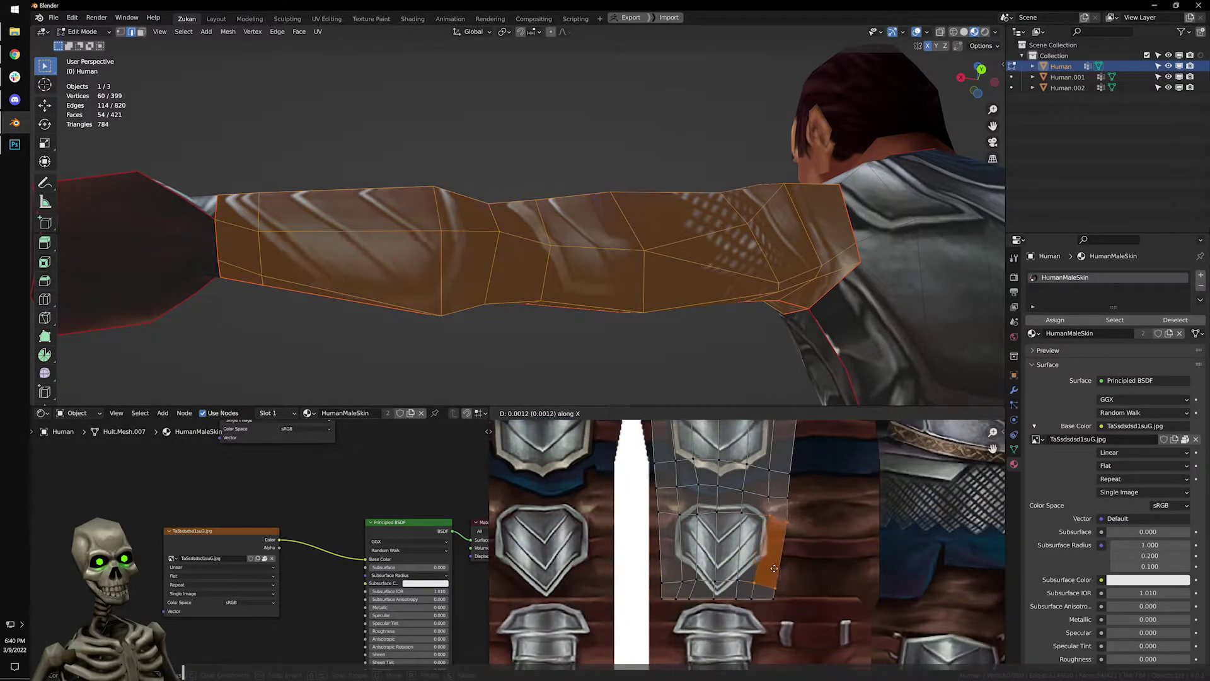
click(775, 571)
Try to move the selected outer border vertices between the elbow and wrist outward along X.
scroll(785, 533, down, 1)
middle_drag(790, 486, 770, 523)
alt+click(772, 521)
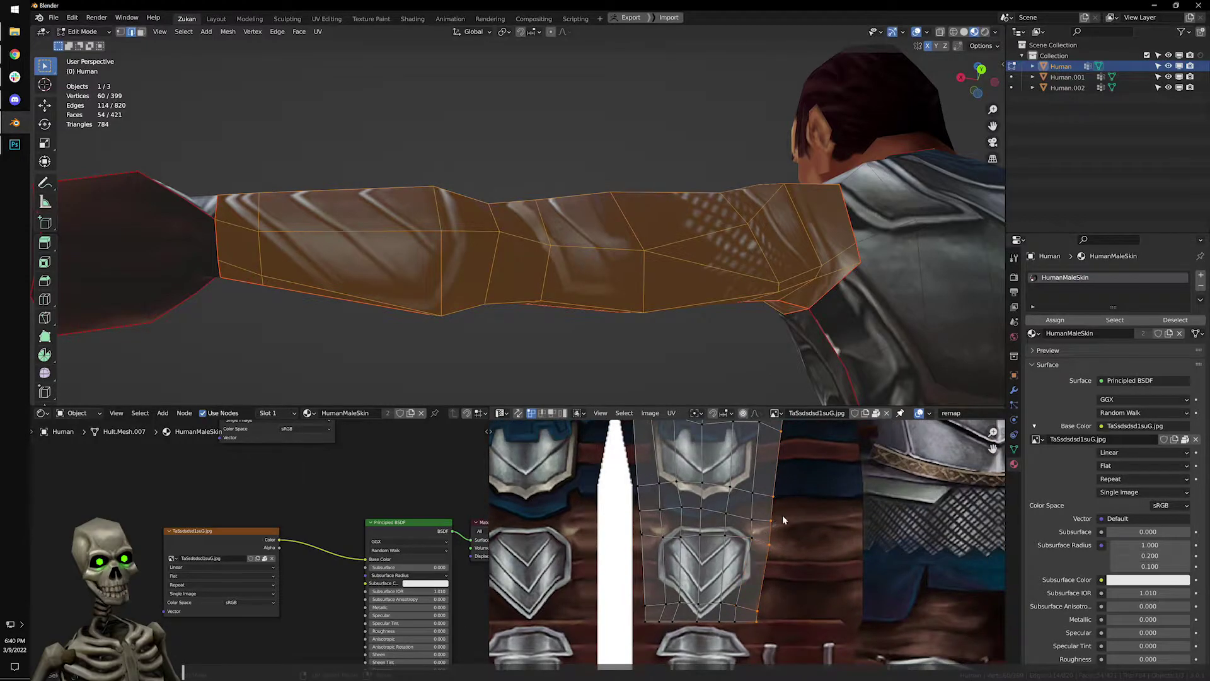
scroll(776, 521, down, 3)
scroll(775, 511, up, 3)
middle_drag(782, 482, 782, 536)
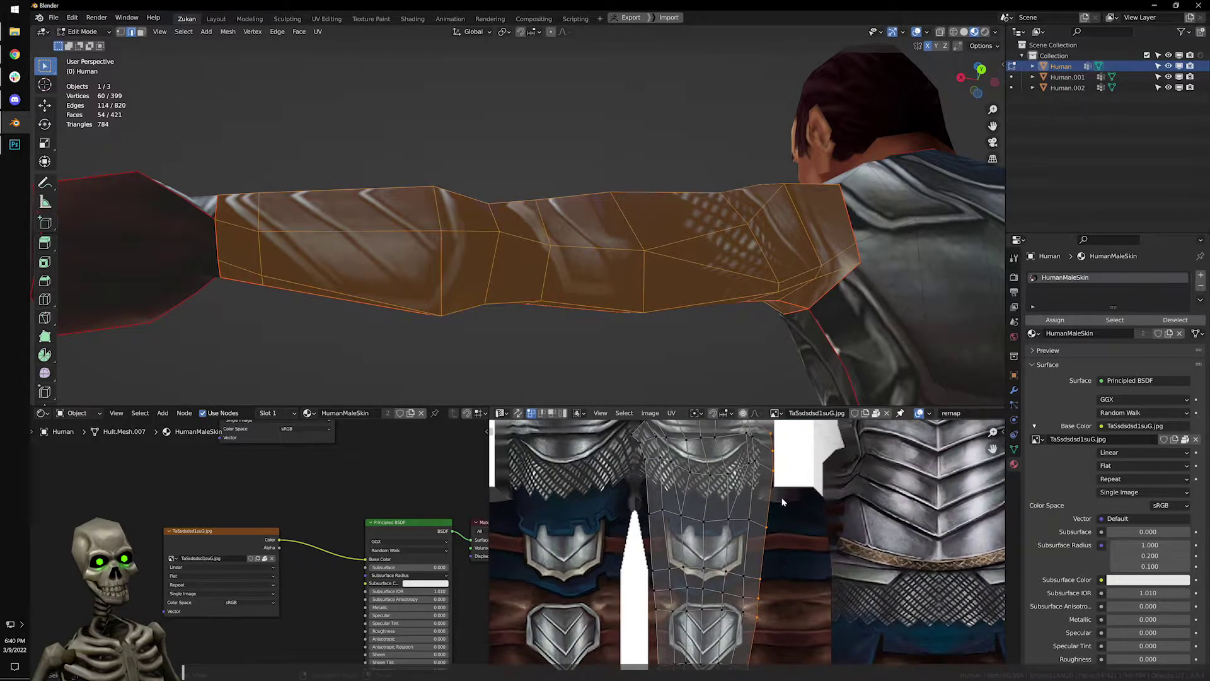
scroll(780, 495, down, 3)
scroll(800, 550, up, 4)
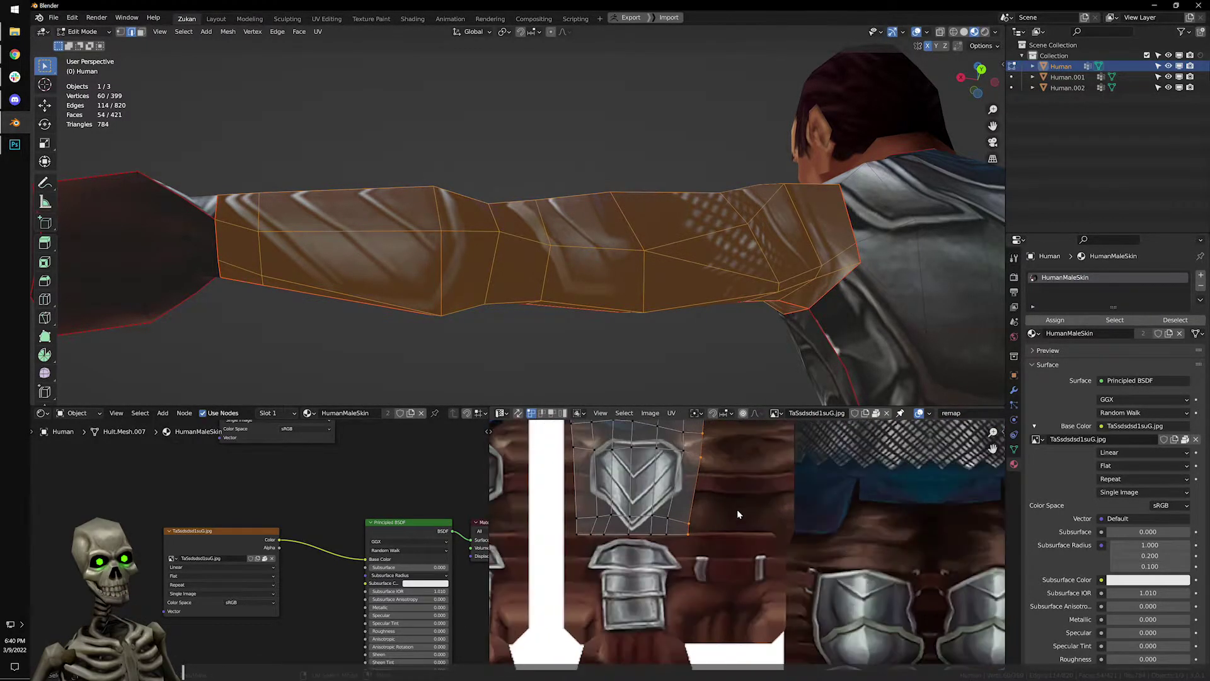
key(g)
key(x)
click(822, 491)
Maximize the UV editor, align the outer forearm border vertices with Align X, and move them out to the sleeve texture's edge.
key(ctrl+space)
middle_drag(677, 444, 686, 455)
key(q)
mouse_move(669, 386)
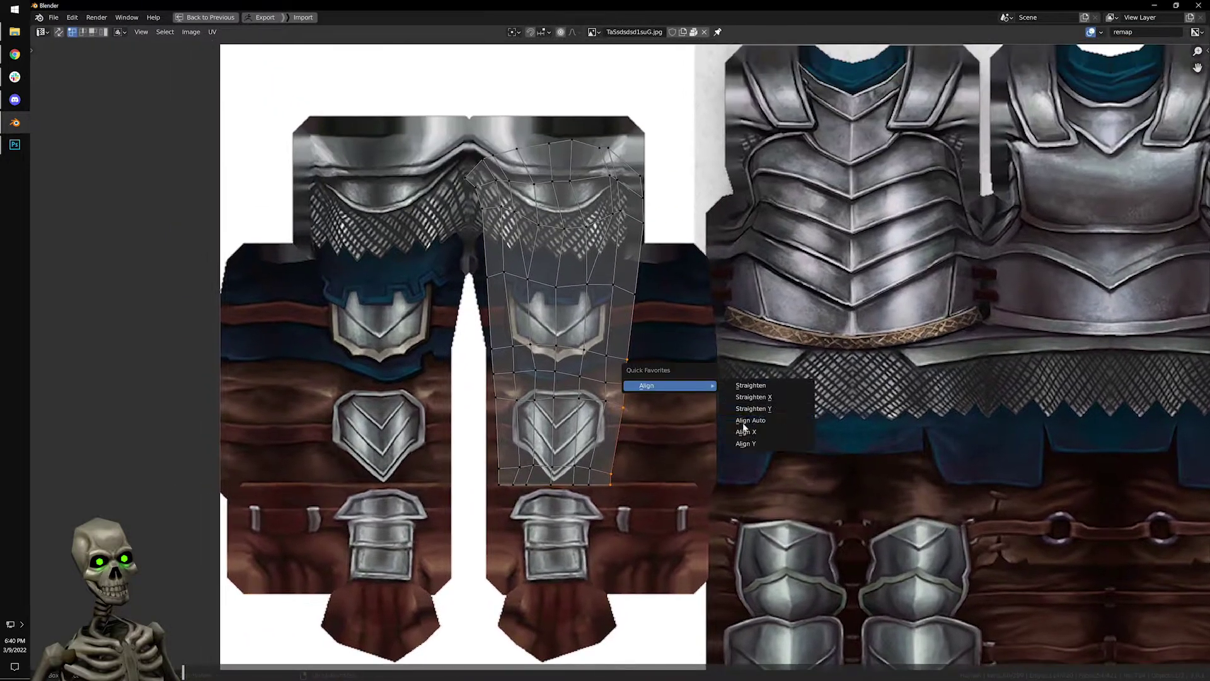
click(762, 435)
key(g)
key(x)
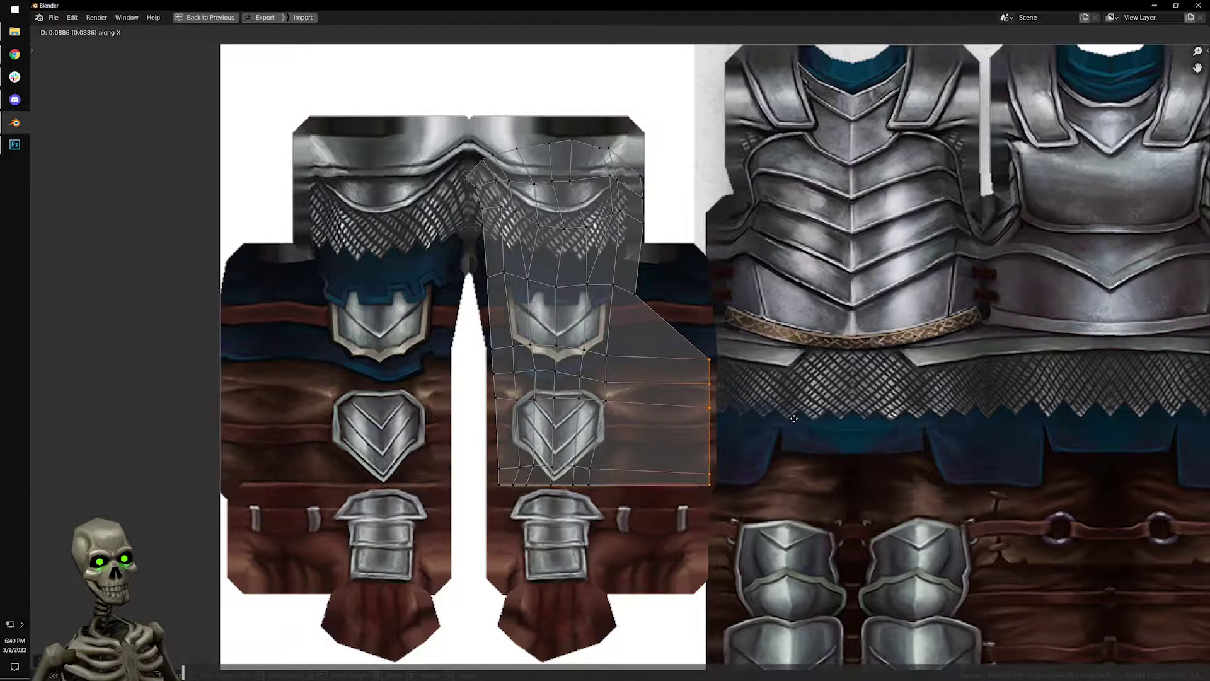
click(795, 419)
Pin the arm island's border vertices with the outer corner raised to the sleeve notch, and unwrap the island around them.
key(p)
alt+click(596, 493)
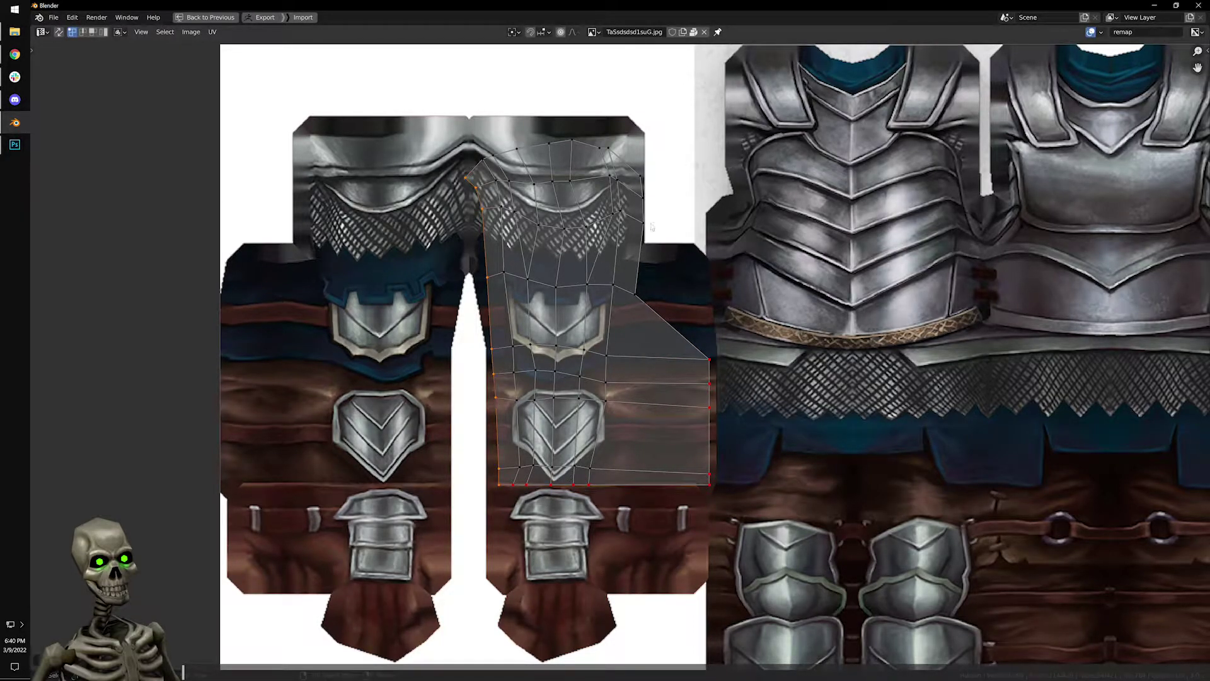
key(g)
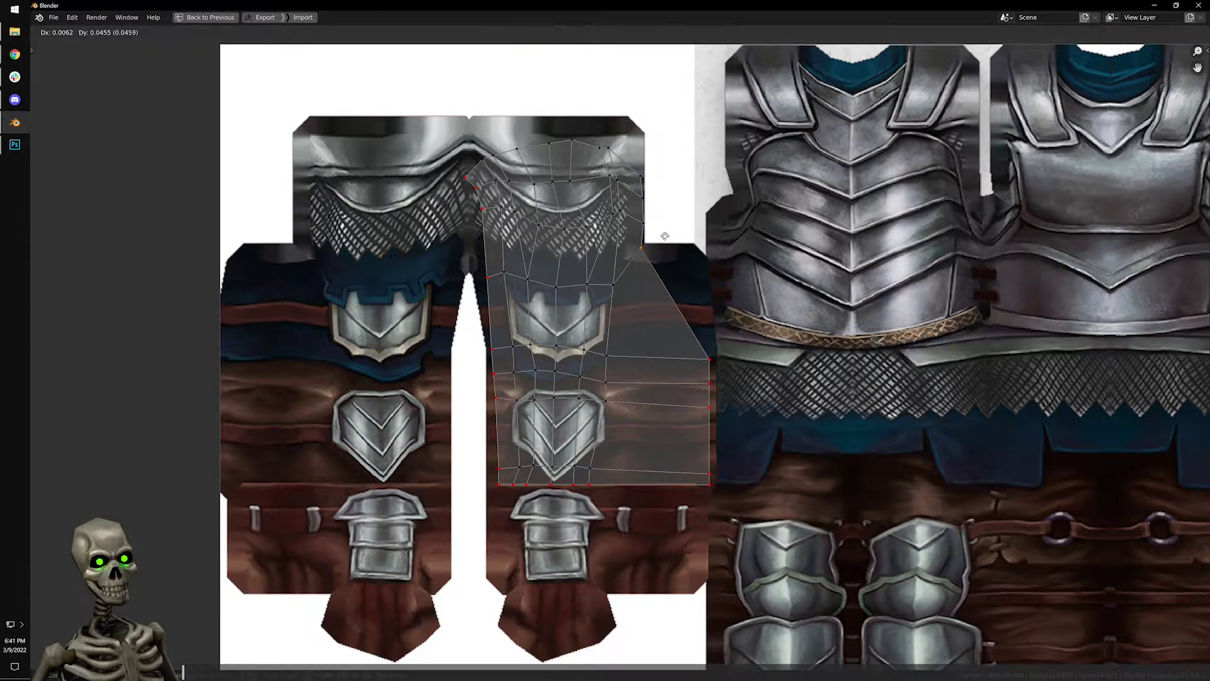
click(662, 245)
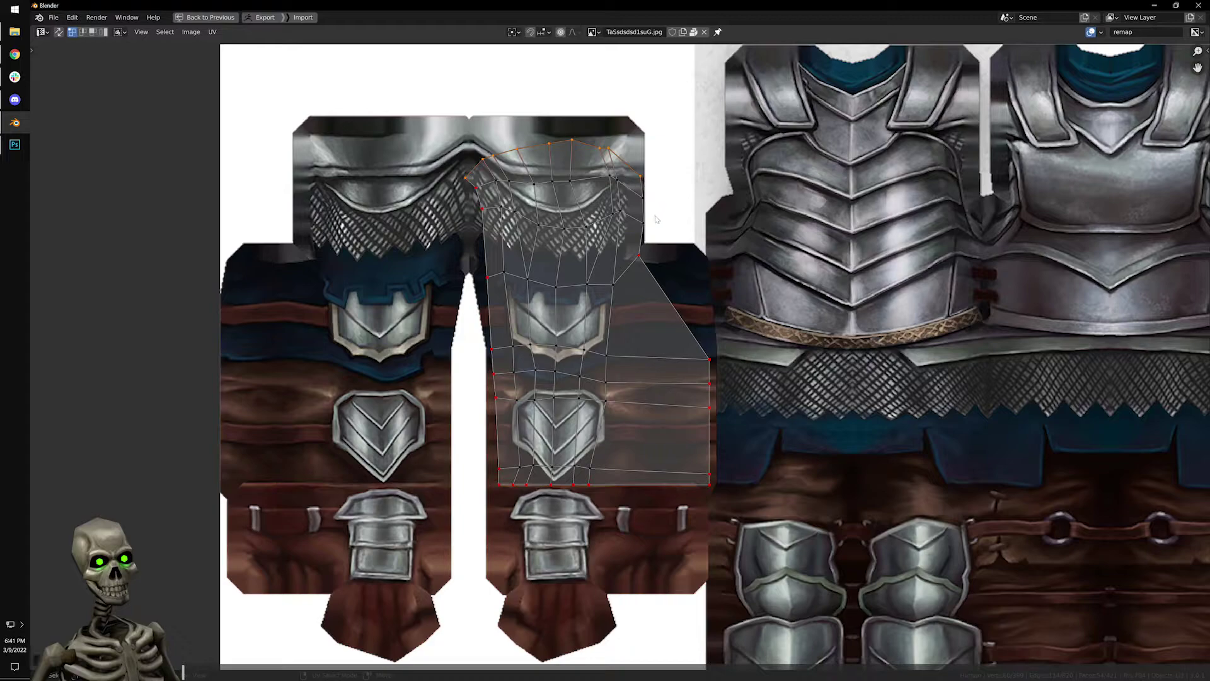
key(e)
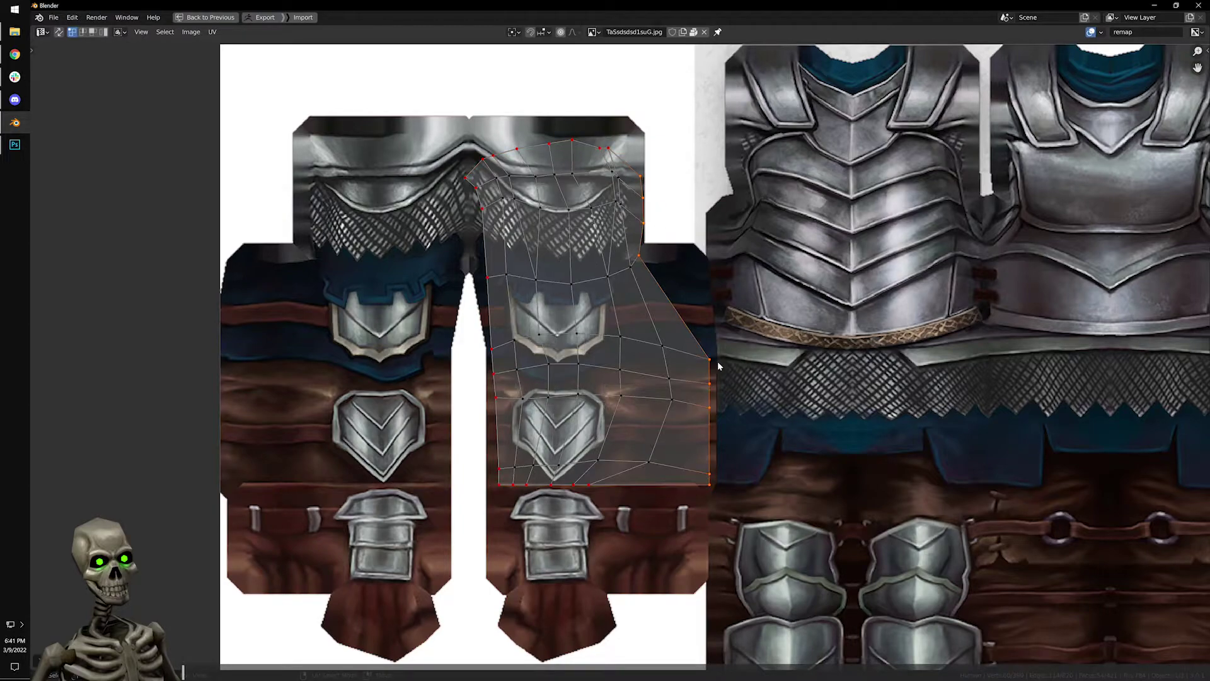
Spread the inner vertices of the wrist-end border outward along X one at a time.
scroll(584, 527, up, 1)
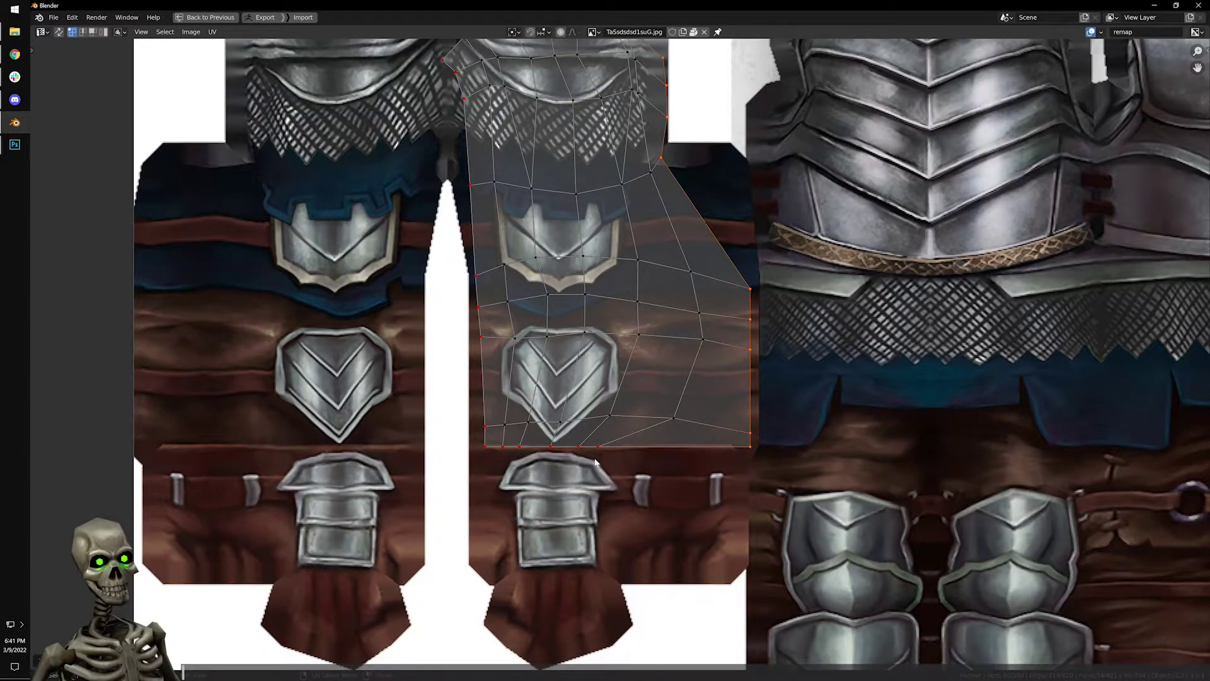
key(g)
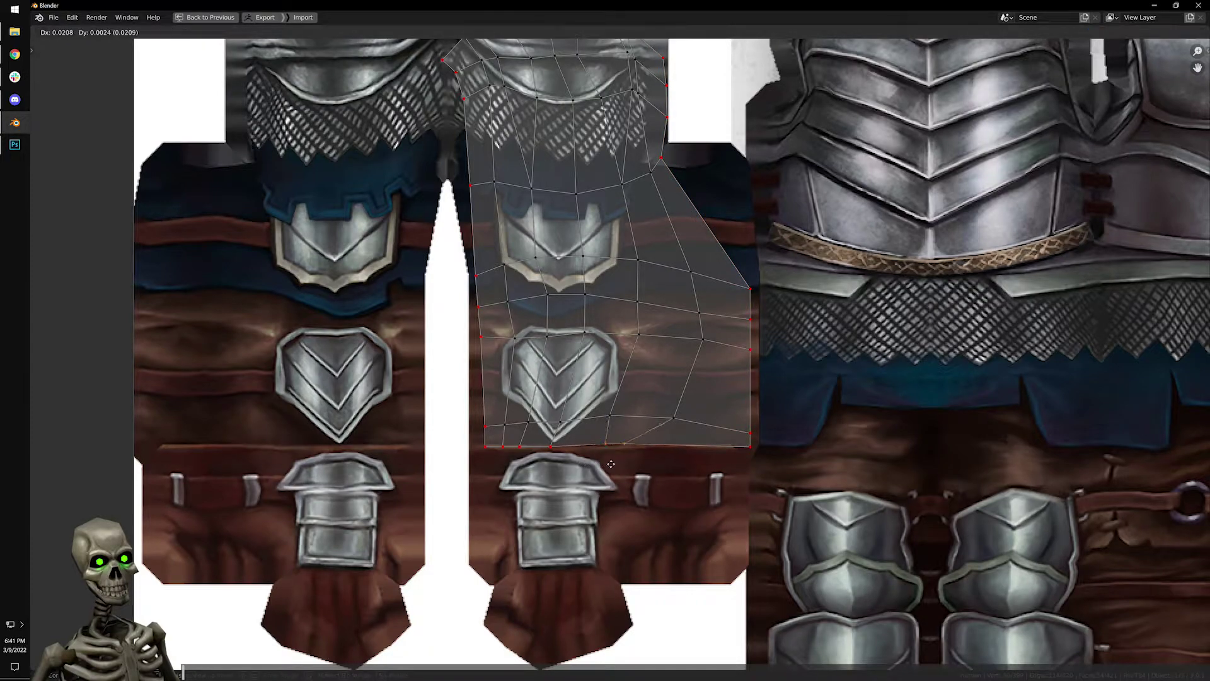
key(x)
click(616, 445)
click(549, 448)
key(g)
key(x)
click(588, 445)
click(519, 447)
key(g)
key(x)
click(541, 441)
Slide the outer wrist-end border vertices farther outward along X and unwrap the arm island again.
drag(633, 439, 634, 439)
key(r)
right_click(659, 443)
key(g)
key(x)
click(683, 443)
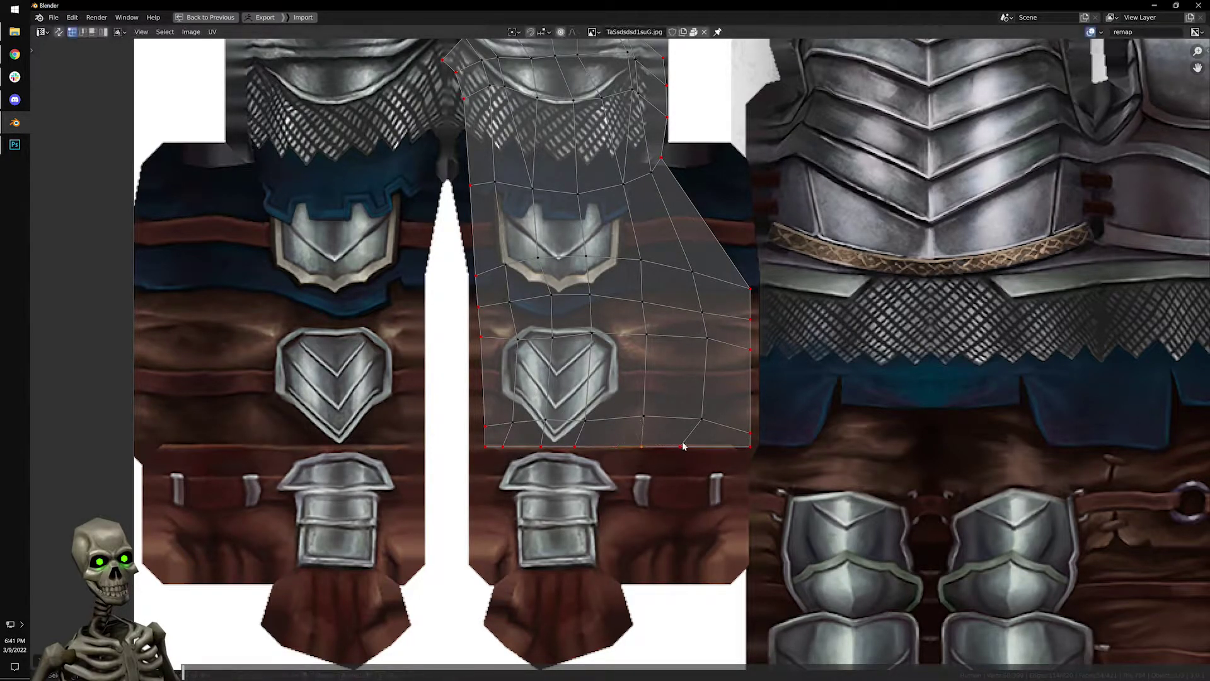
key(g)
key(x)
click(721, 437)
key(u)
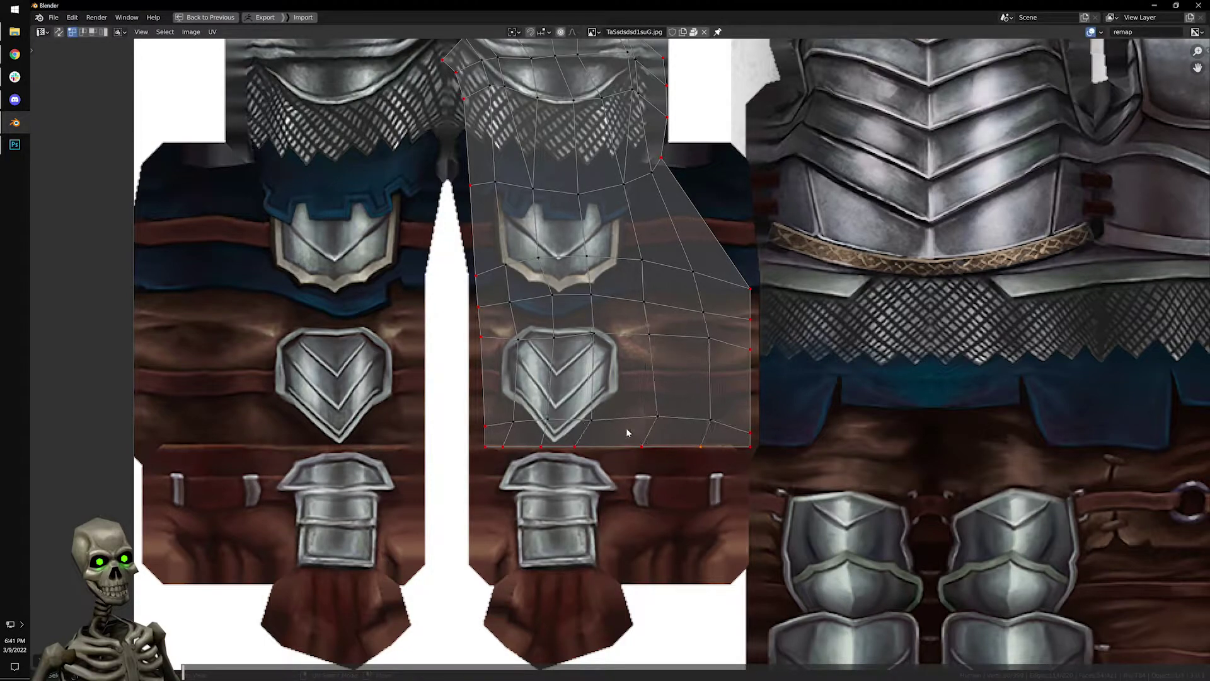
Even out the spacing of the remaining wrist-end vertices along X and unwrap the arm island to match.
middle_drag(596, 394, 625, 441)
drag(639, 484, 656, 480)
key(g)
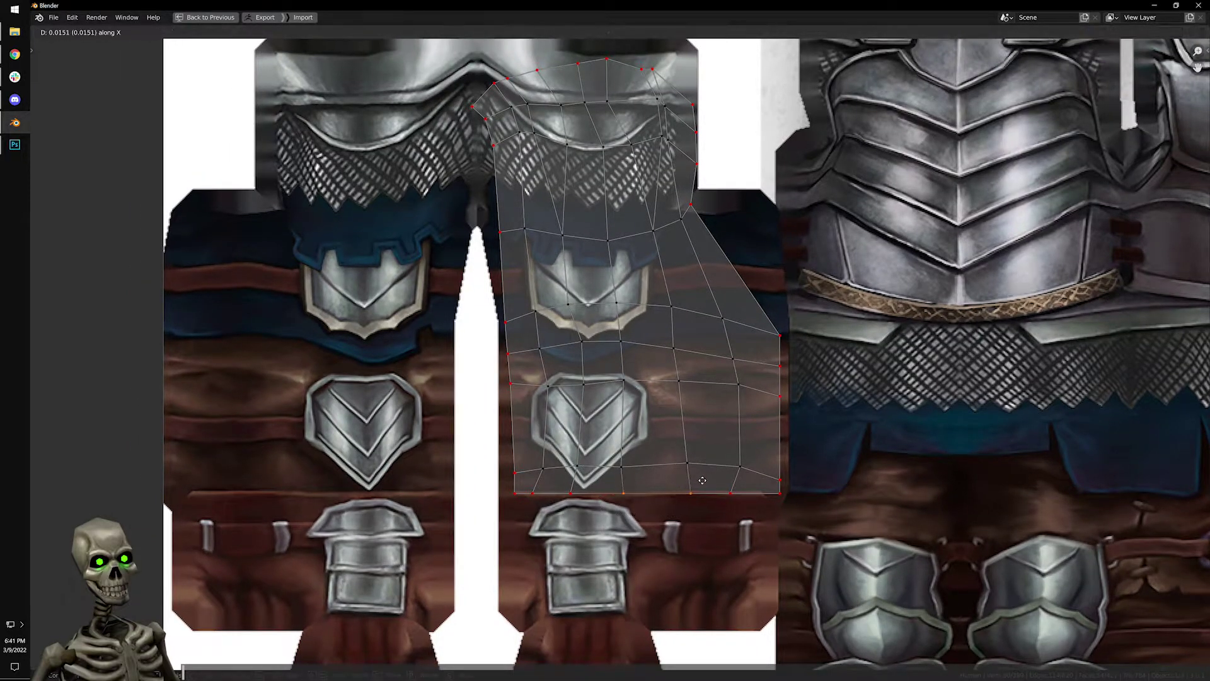
click(703, 481)
key(g)
key(x)
click(555, 496)
key(u)
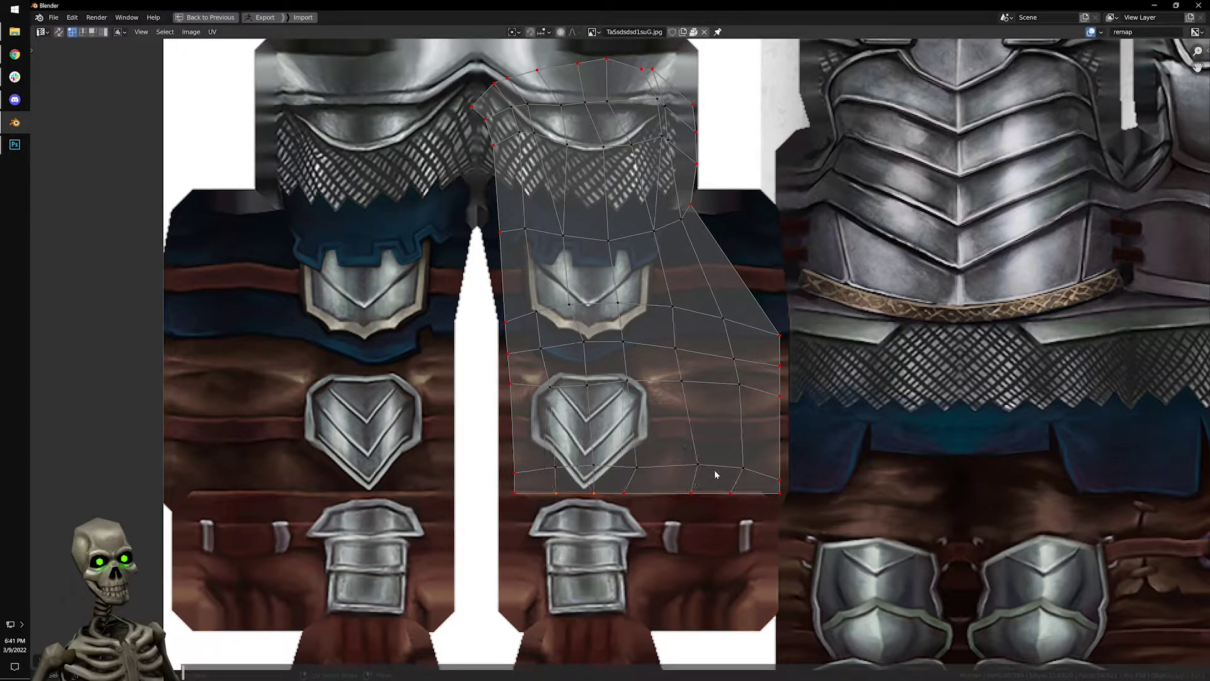
key(g)
click(663, 490)
key(u)
Restore the full layout and examine the remapped sleeve on the underside of the Human model's arm.
key(ctrl+space)
key(Tab)
scroll(608, 336, down, 3)
middle_drag(473, 275, 649, 214)
key(Tab)
middle_drag(734, 534, 674, 430)
scroll(733, 513, down, 1)
middle_drag(734, 513, 732, 555)
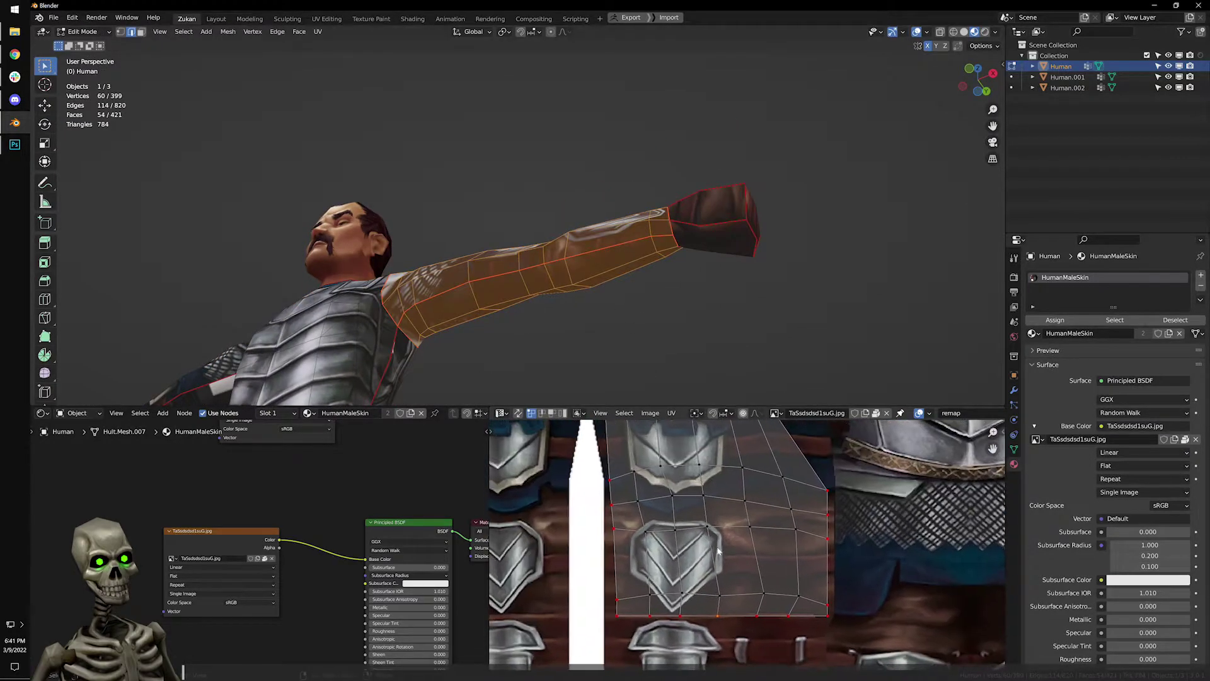
Level the two pairs of opposite border vertices around the elbow guard using Align Y.
shift+click(836, 537)
key(q)
mouse_move(846, 540)
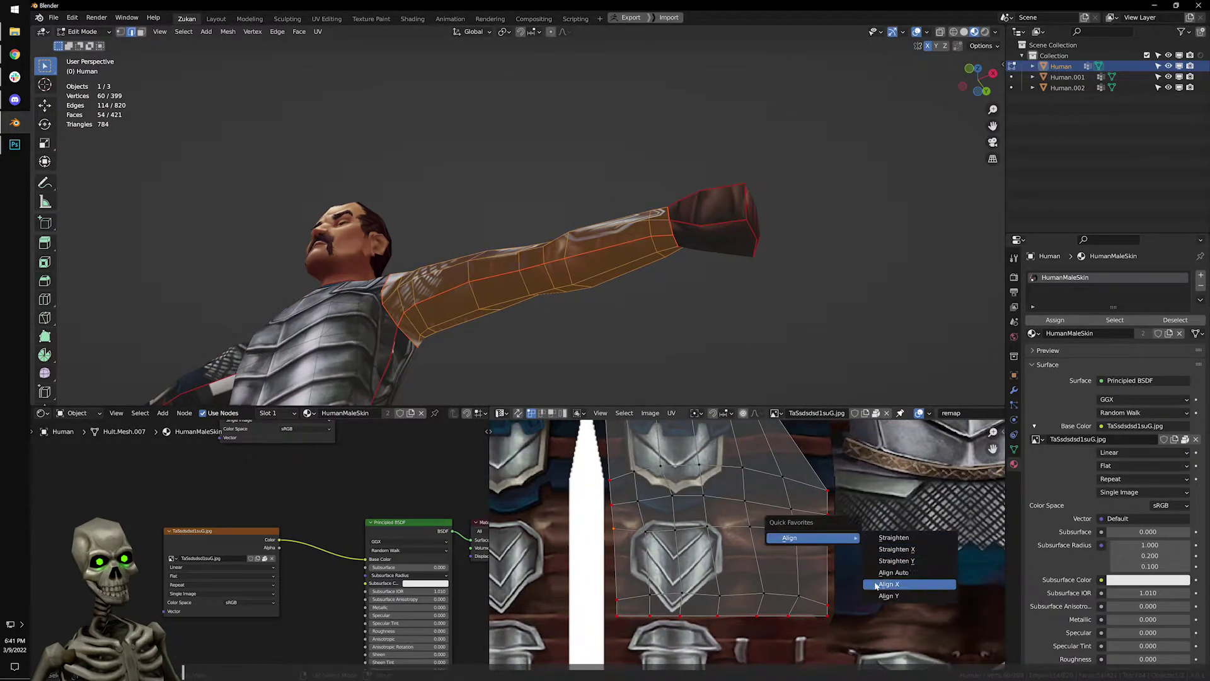
click(883, 598)
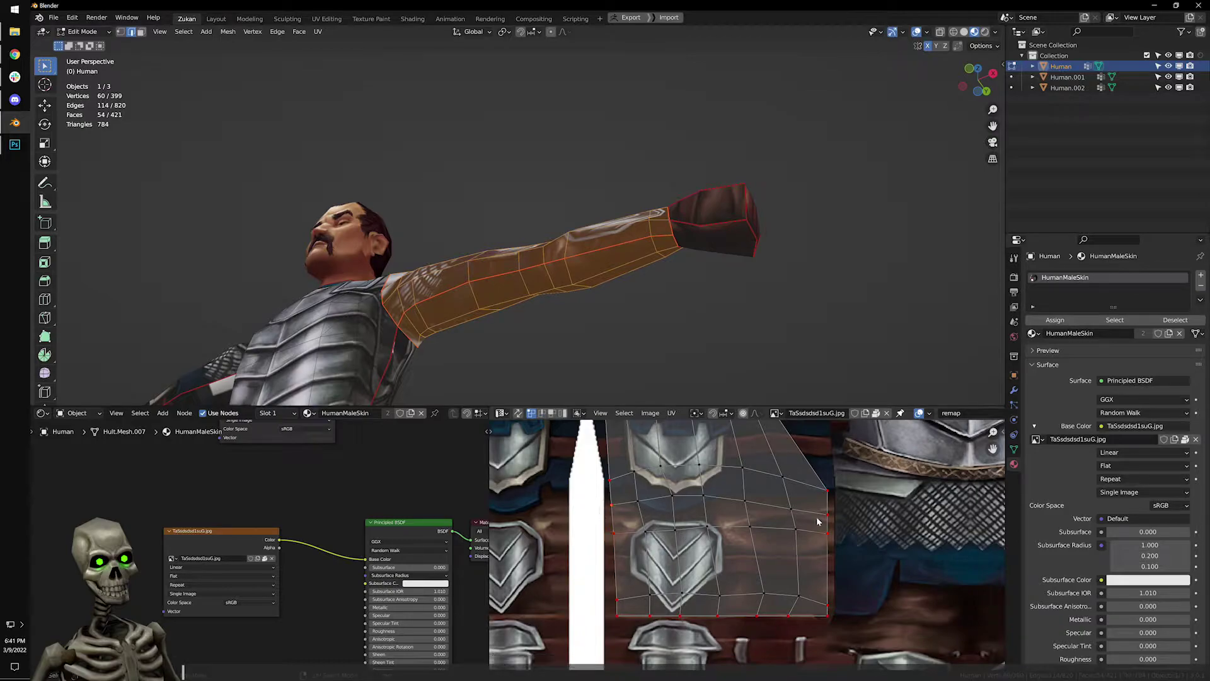
shift+click(841, 507)
key(q)
key(q)
mouse_move(789, 508)
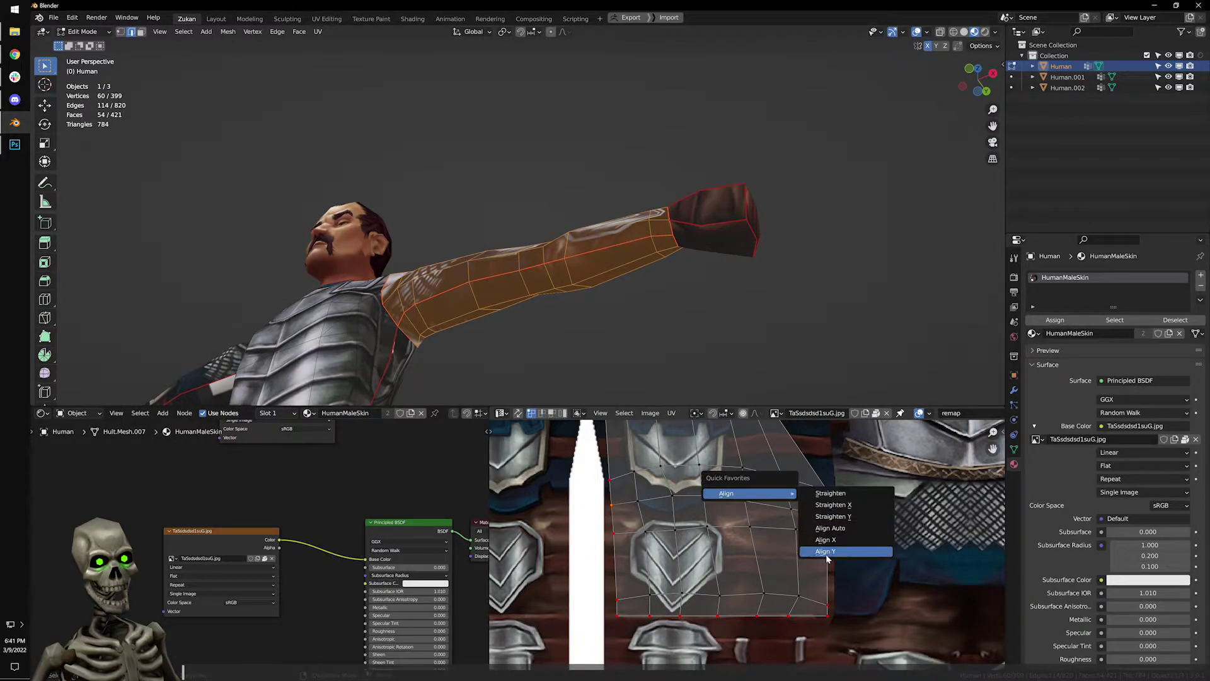
click(827, 559)
scroll(748, 545, up, 1)
scroll(548, 506, up, 1)
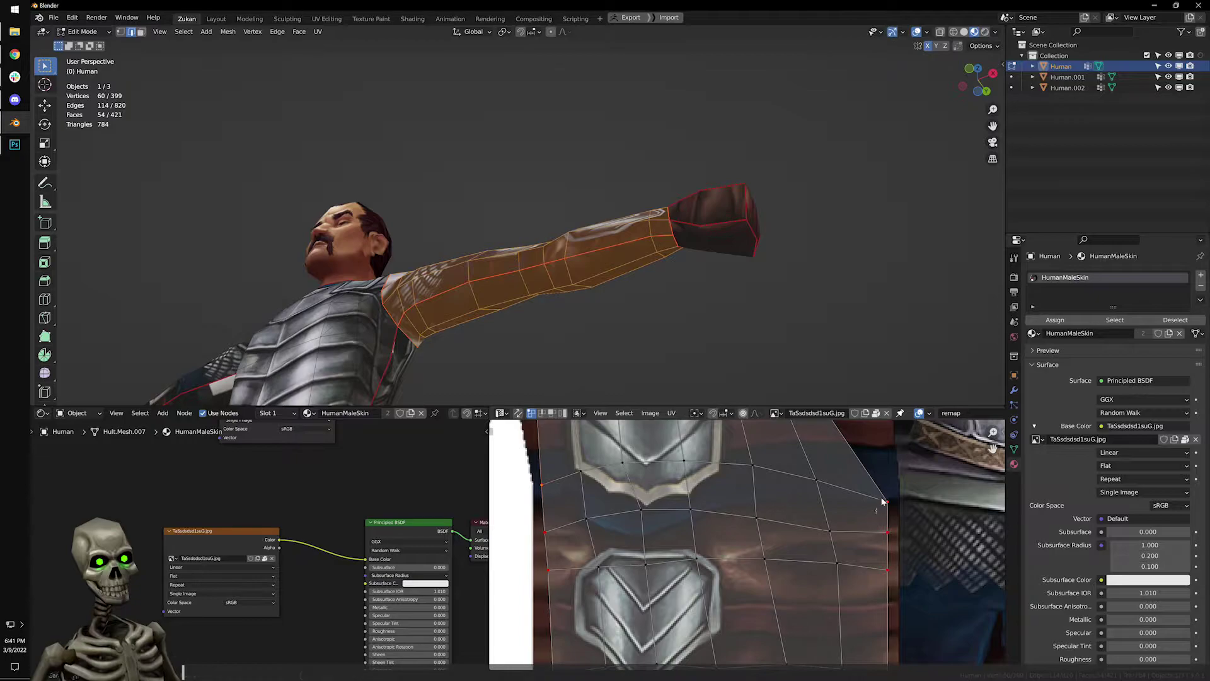
Level the next pair of opposite border vertices on the forearm and the pair just above the wrist edge using Align Y.
key(q)
click(911, 550)
scroll(682, 551, down, 2)
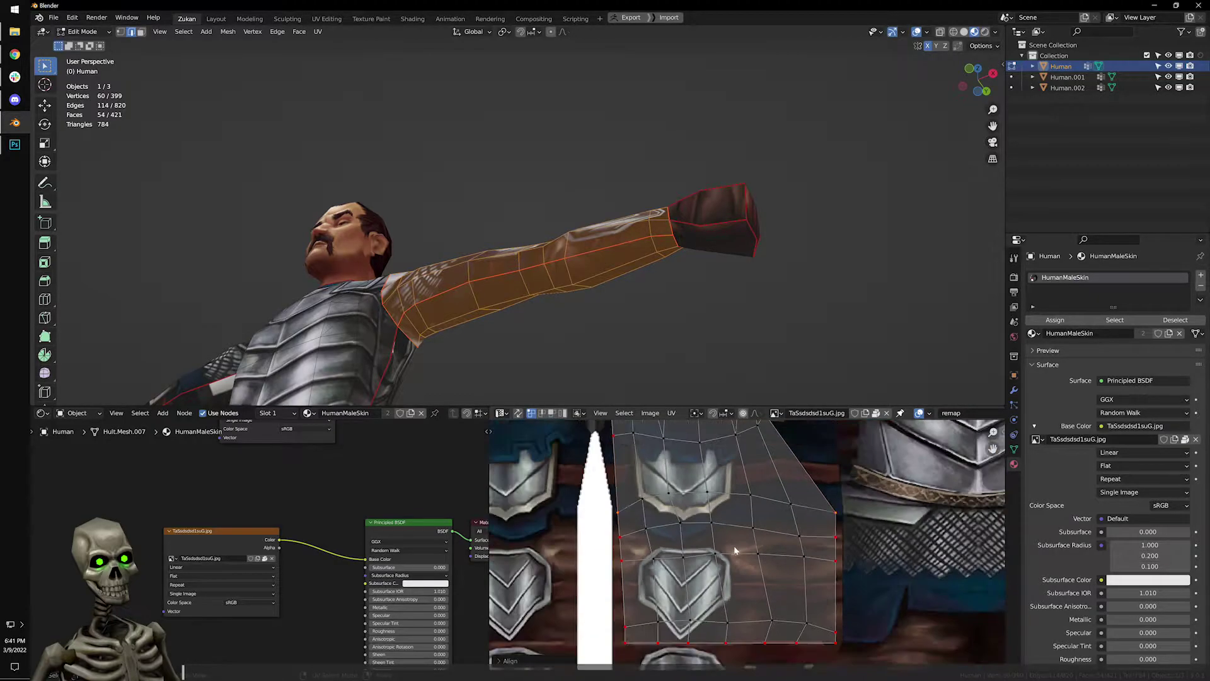
click(633, 564)
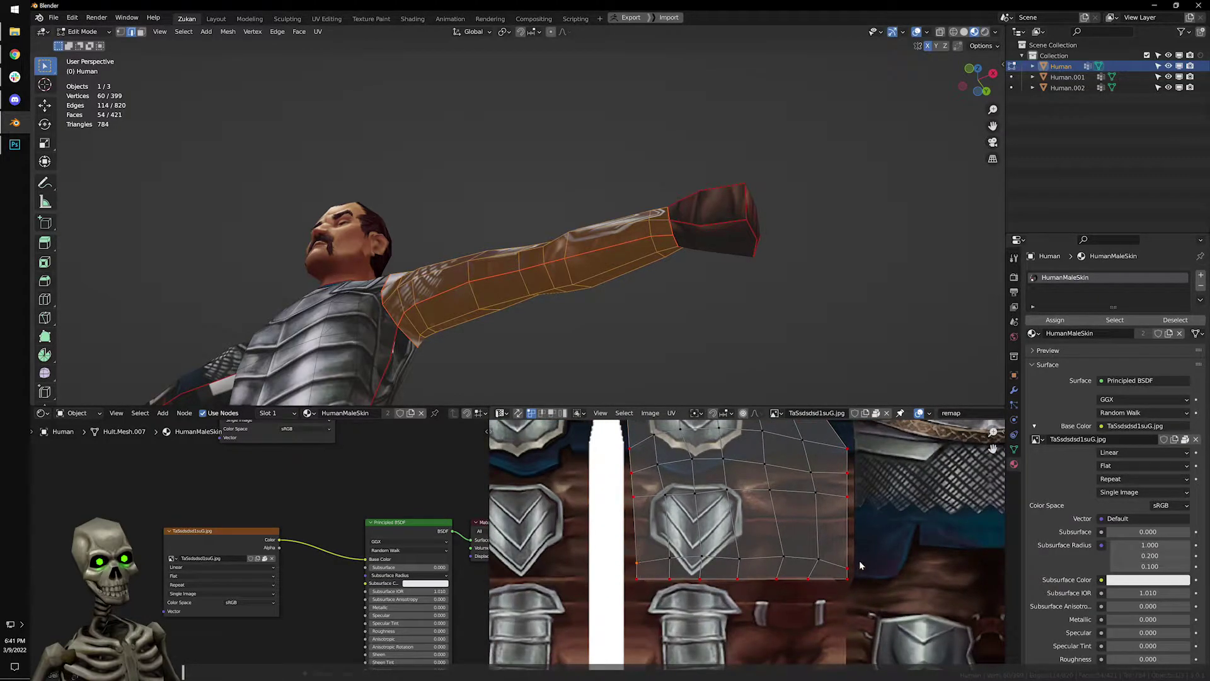
key(q)
click(927, 597)
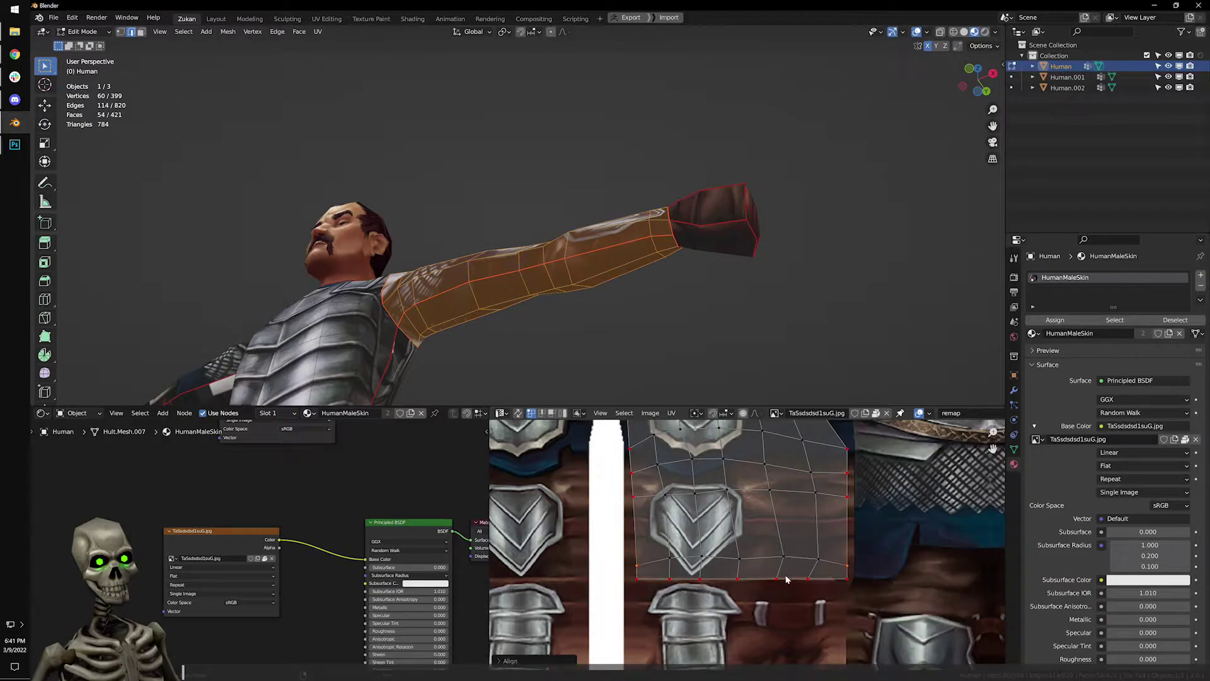
Unwrap the arm island again and check the remapped sleeve along the arm in Object Mode.
scroll(729, 576, up, 2)
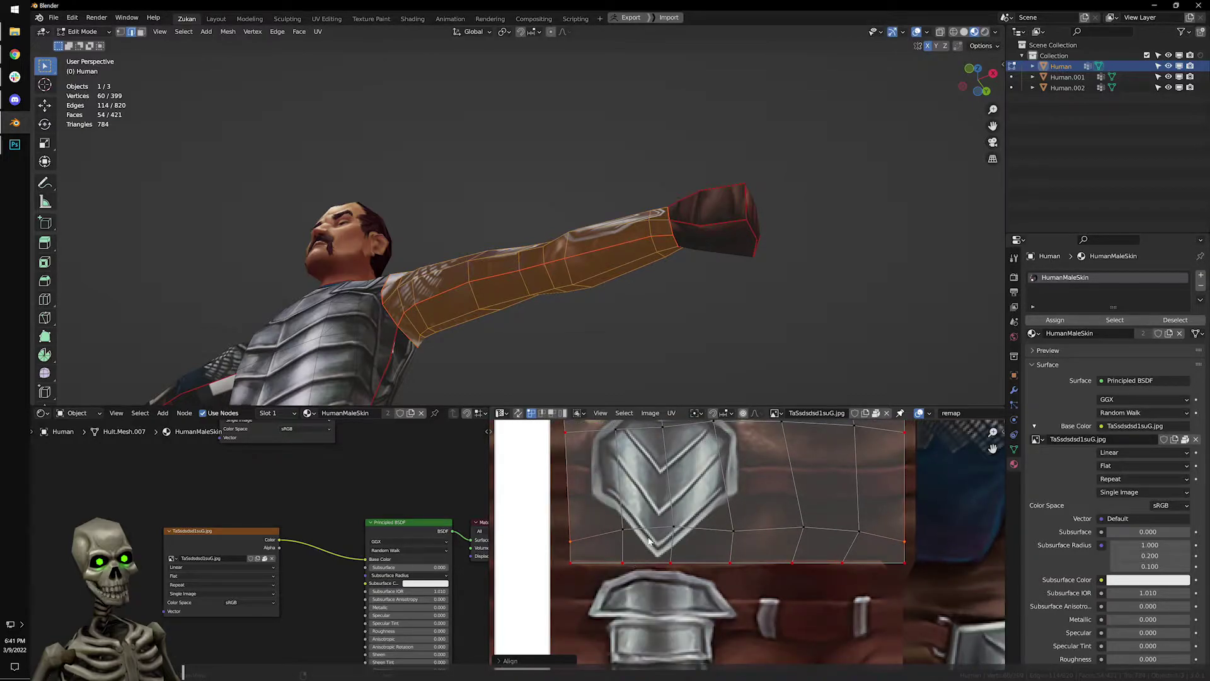
middle_drag(671, 518, 653, 543)
key(u)
scroll(637, 552, down, 2)
middle_drag(670, 483, 697, 599)
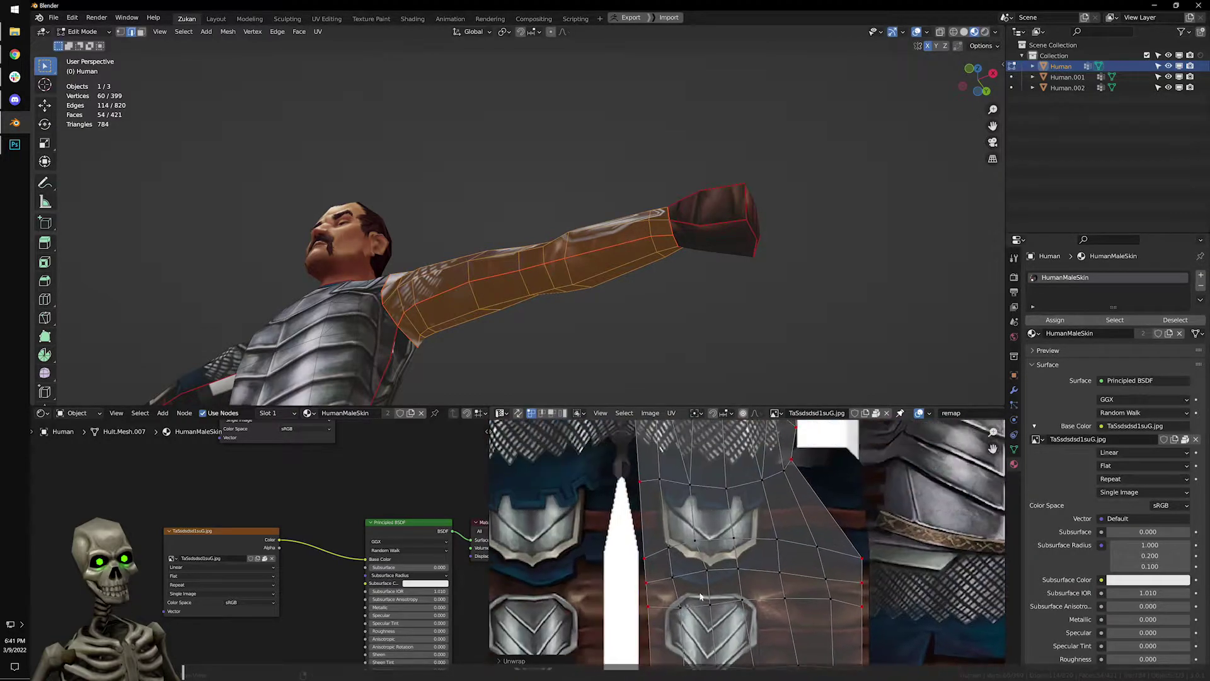
scroll(712, 481, up, 1)
key(Tab)
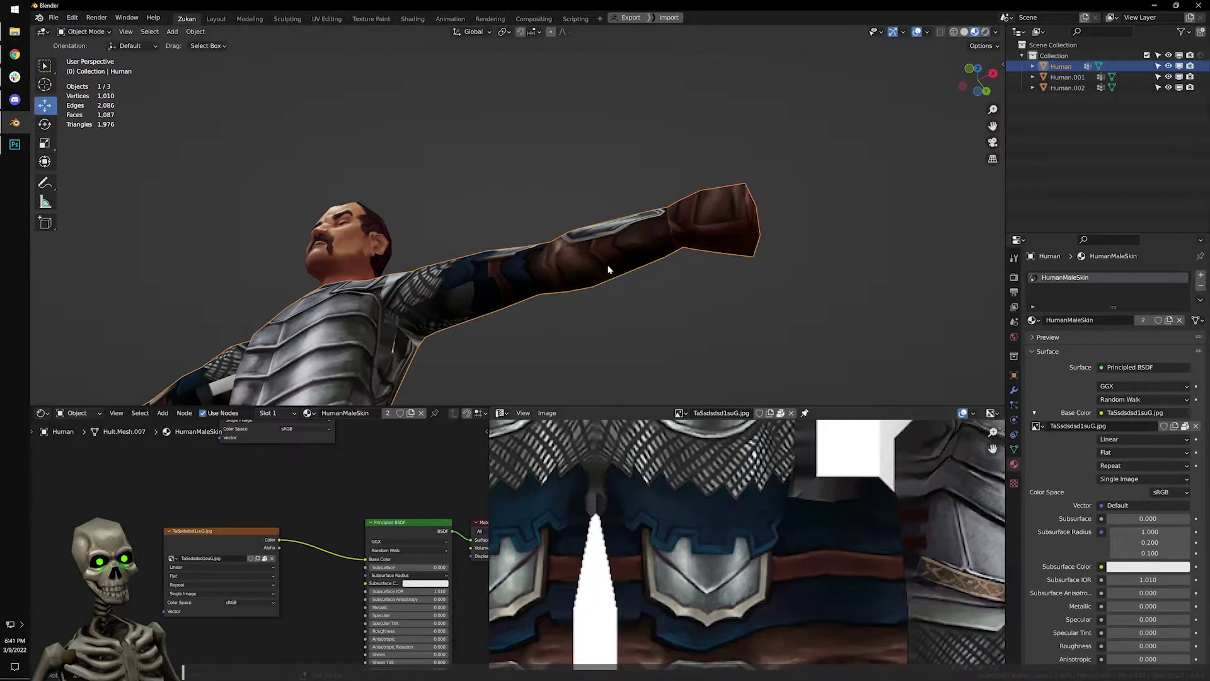
middle_drag(611, 270, 632, 295)
scroll(636, 296, up, 2)
Move the arm island's border vertex just below the white square slightly outward and down.
key(Tab)
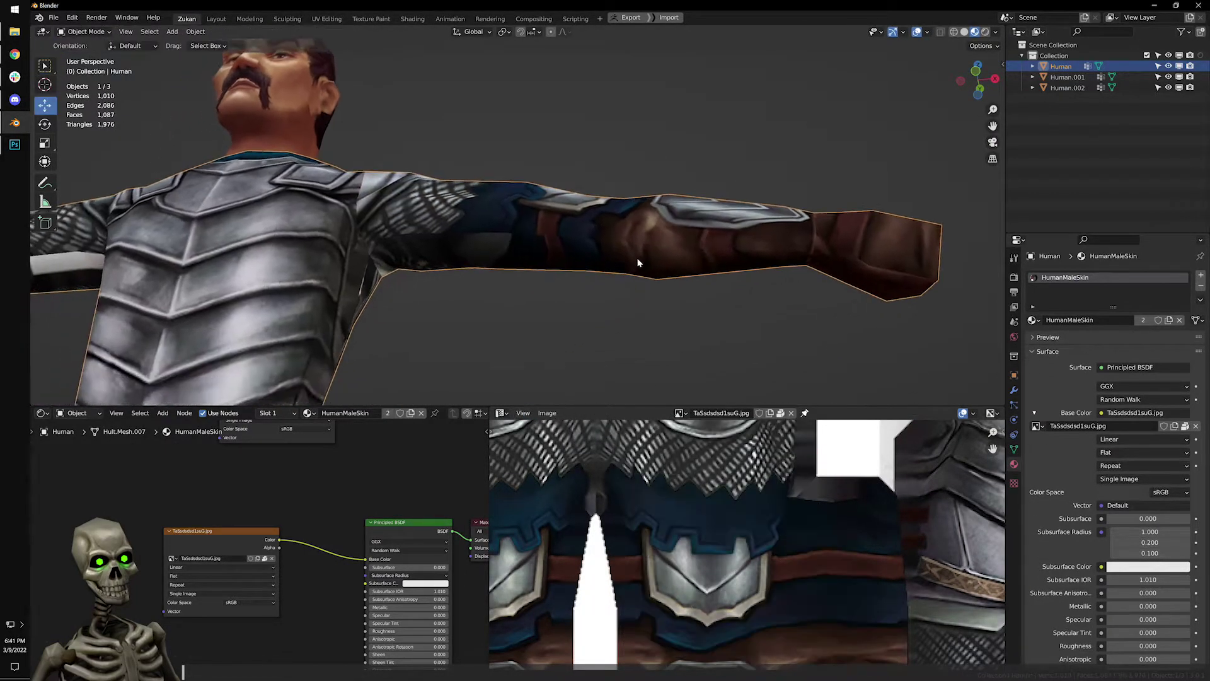
scroll(634, 262, up, 2)
scroll(767, 489, up, 3)
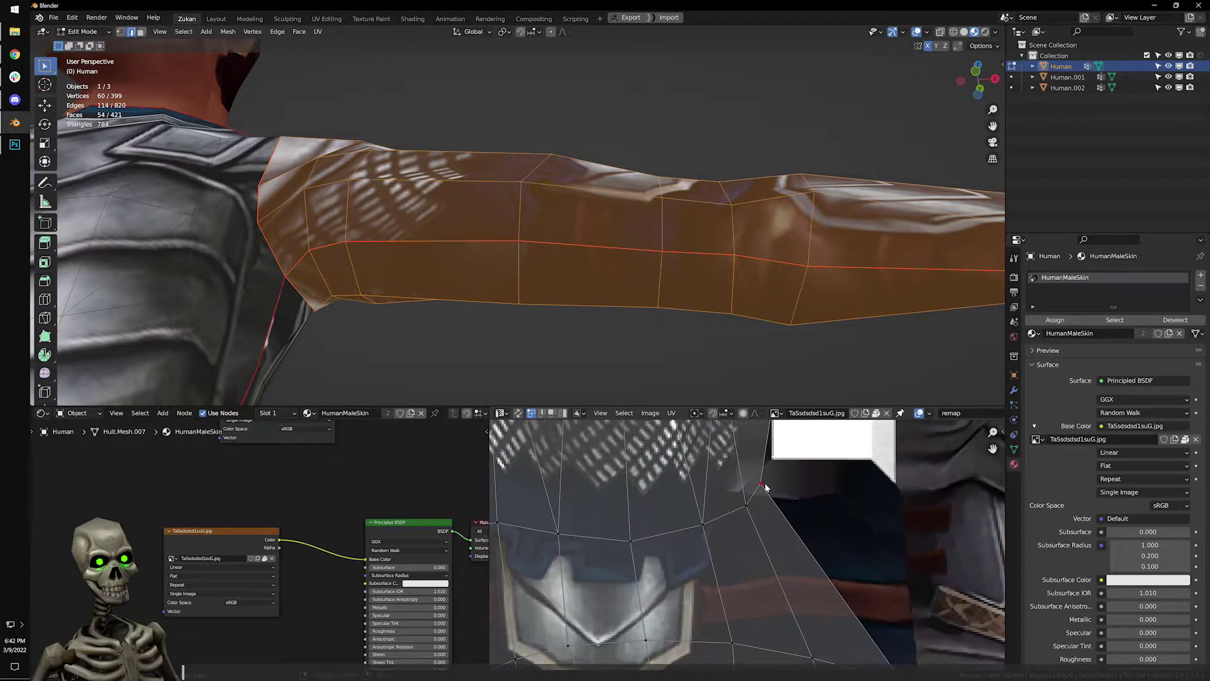
key(g)
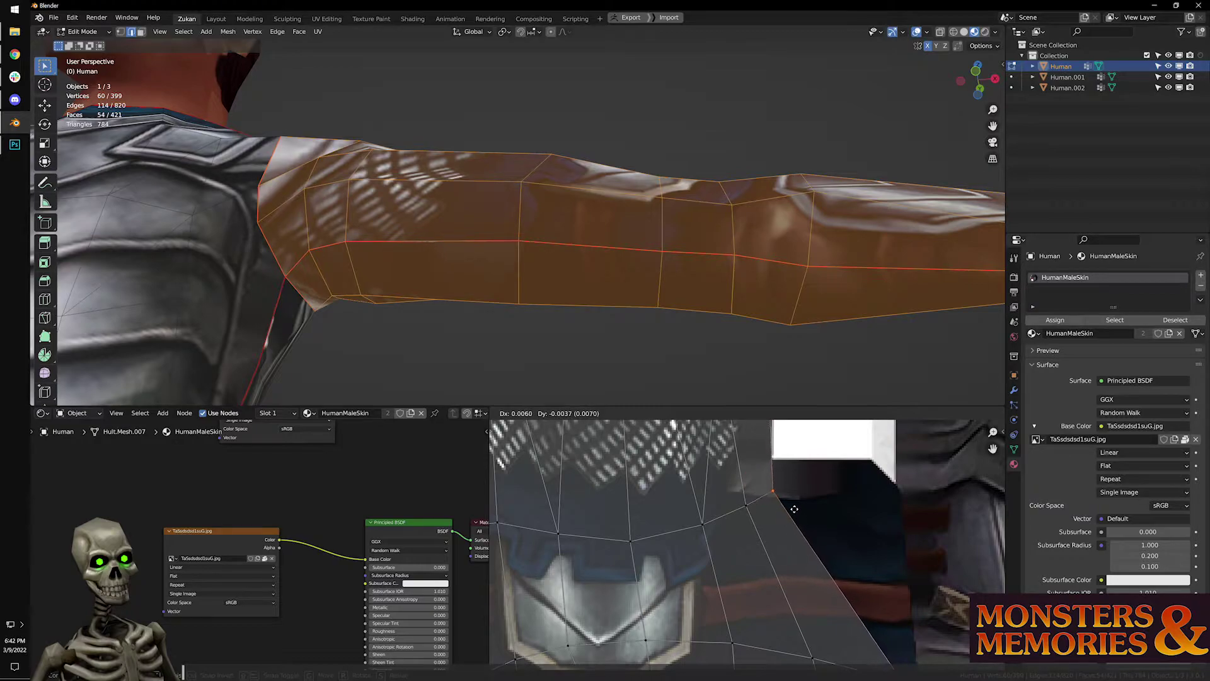
click(793, 513)
Slide the opposite upper-arm border vertex outward along X toward the white gap in the texture.
scroll(684, 540, down, 3)
middle_drag(615, 557, 689, 557)
scroll(653, 564, up, 3)
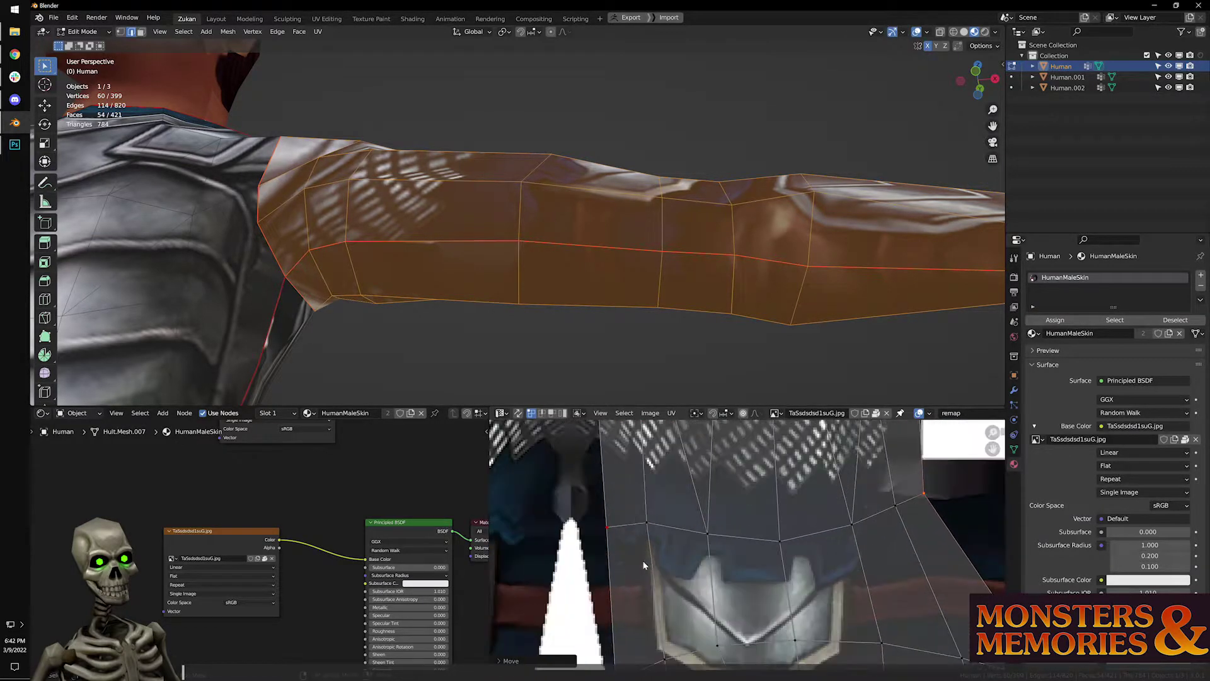
key(g)
key(x)
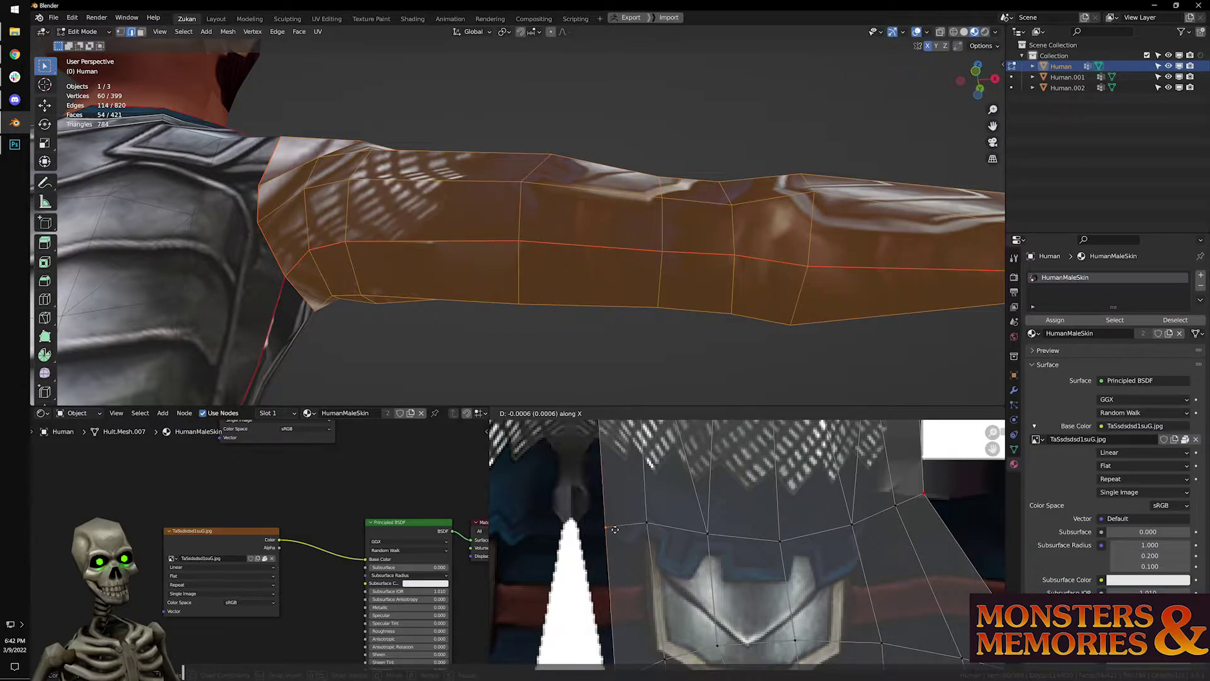
click(606, 528)
key(g)
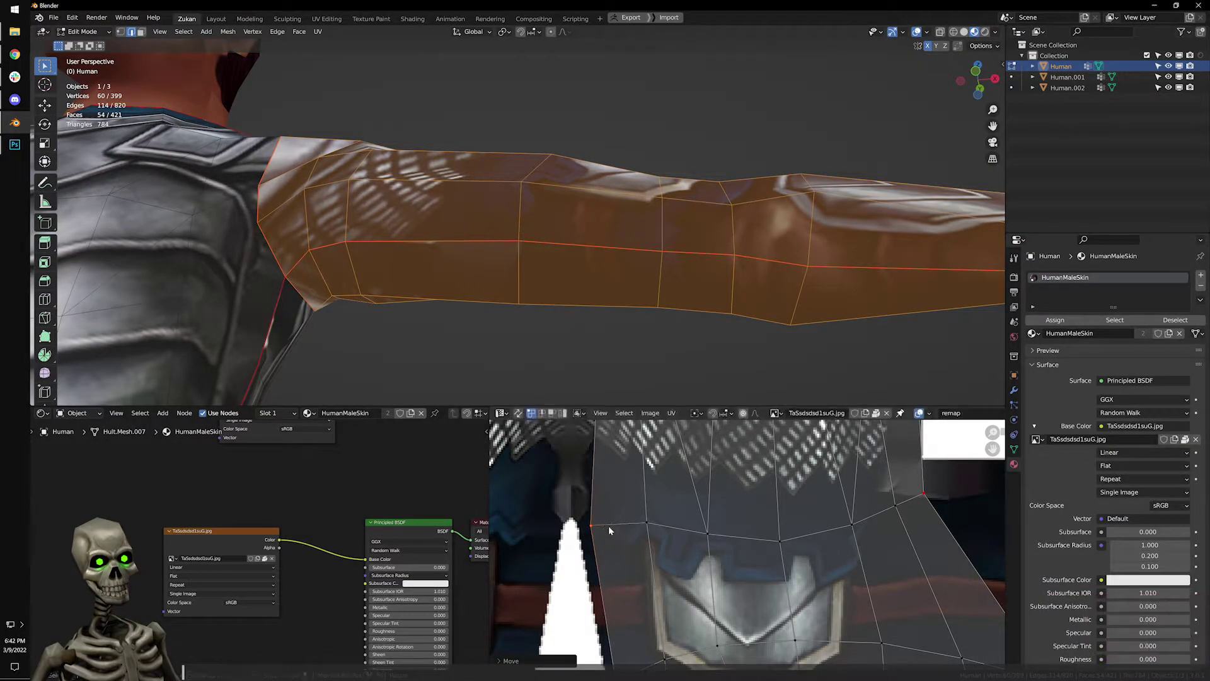
click(609, 527)
Reposition the arm island's border vertices that run beside the white gap, level with the upper-arm guard.
scroll(627, 555, down, 2)
middle_drag(629, 560, 627, 555)
key(g)
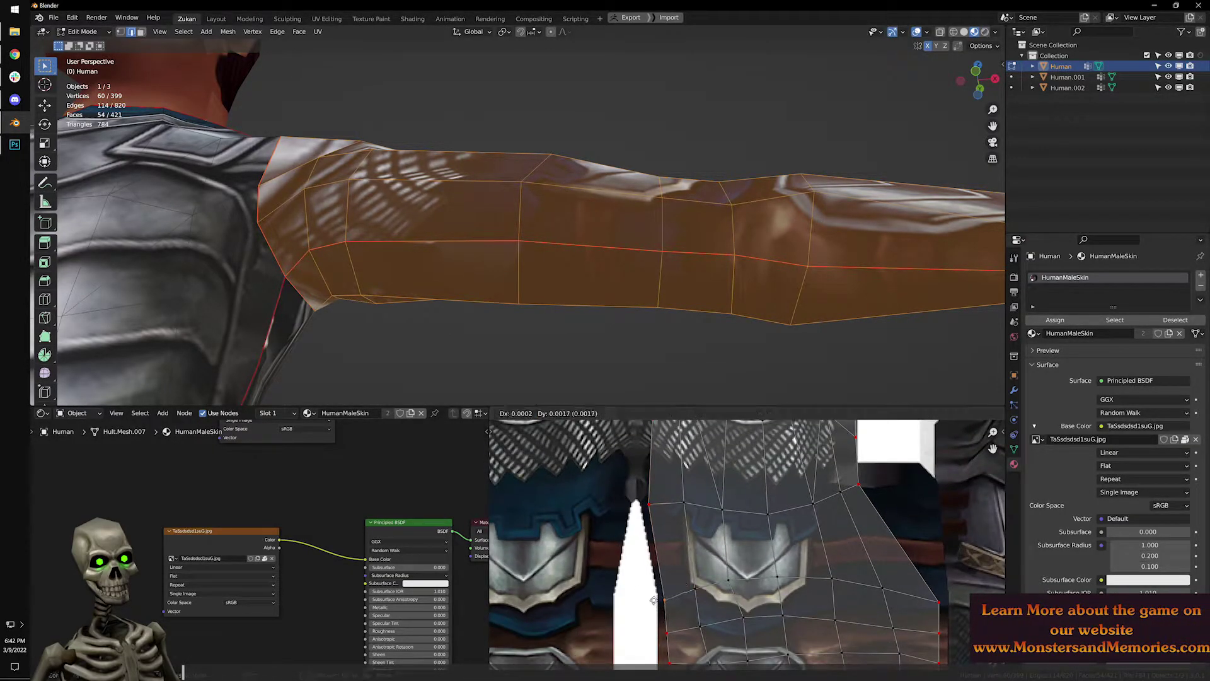
click(644, 578)
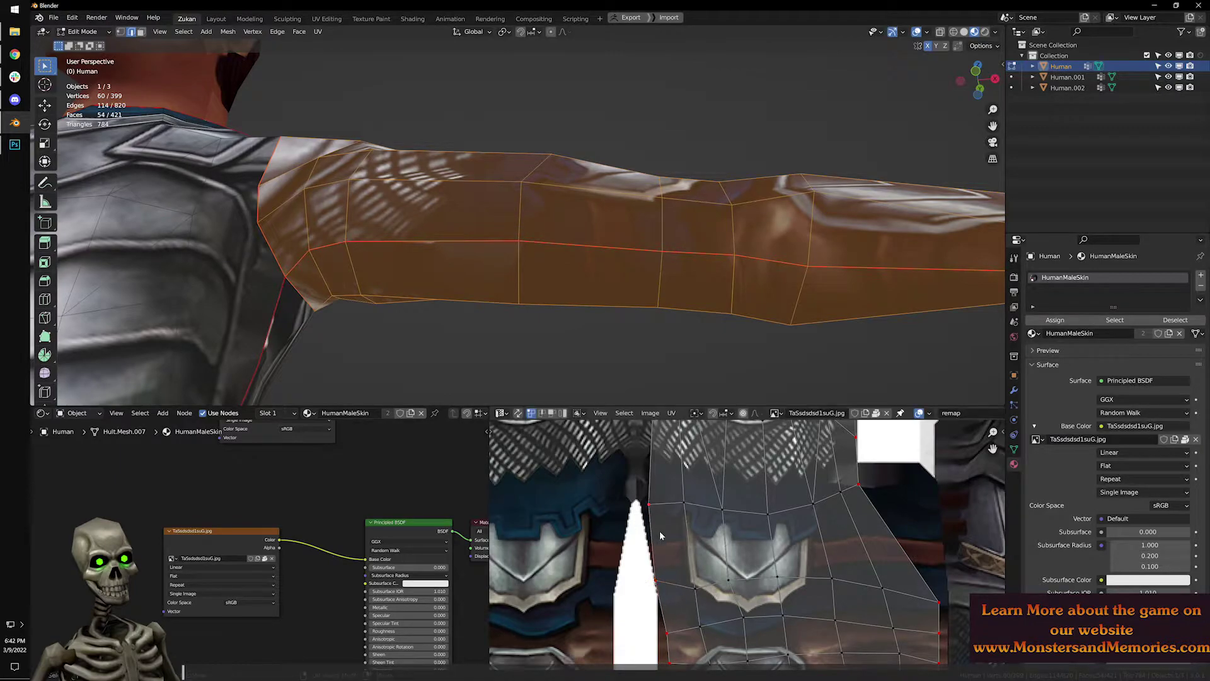
key(g)
click(657, 568)
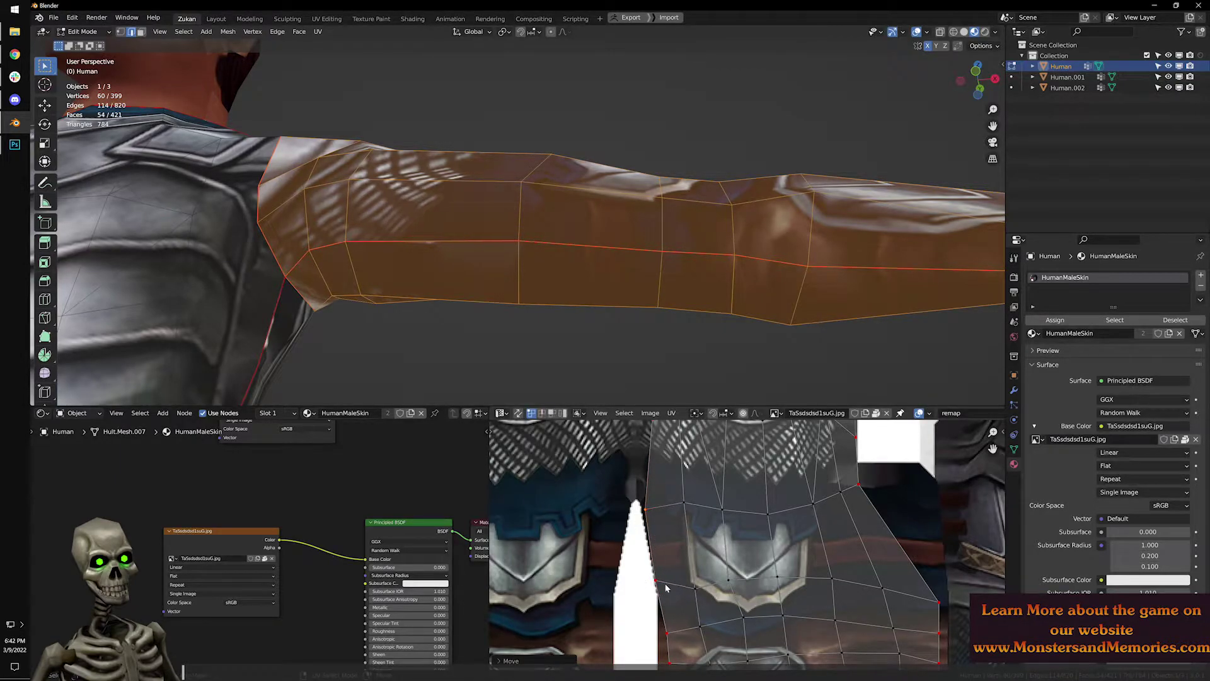
key(g)
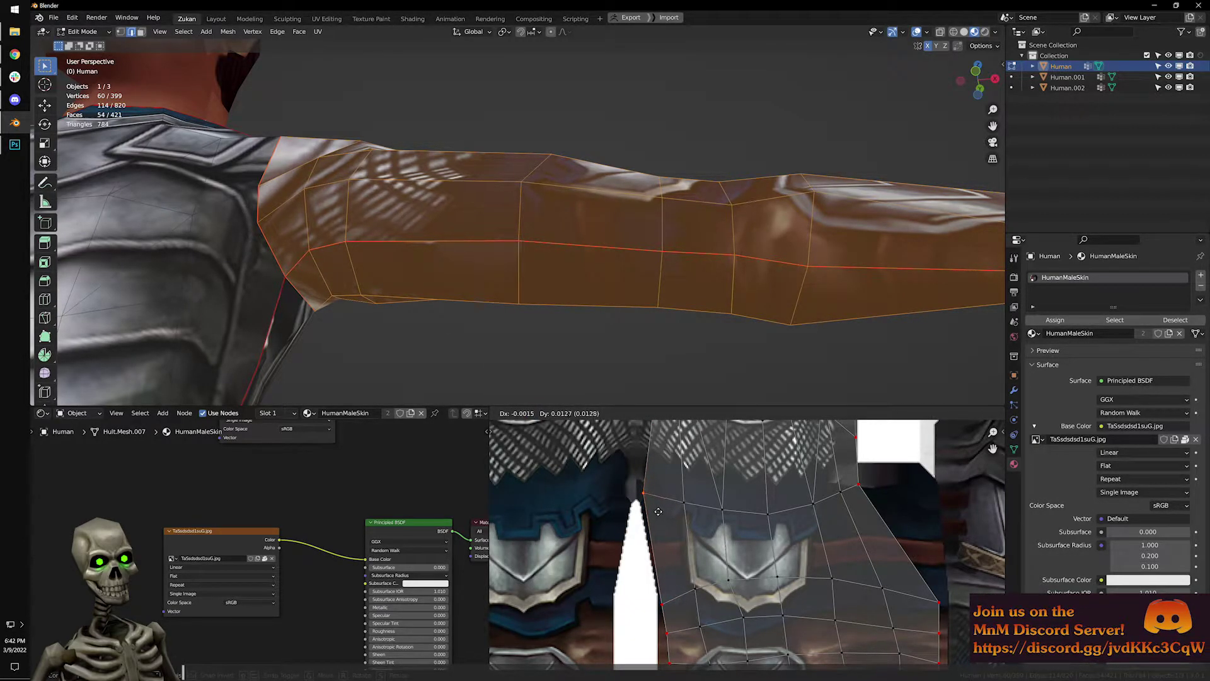
click(658, 511)
Unwrap the arm island again and examine the sleeve from the underside and from above in Object Mode.
key(u)
click(682, 507)
key(Tab)
scroll(688, 240, down, 3)
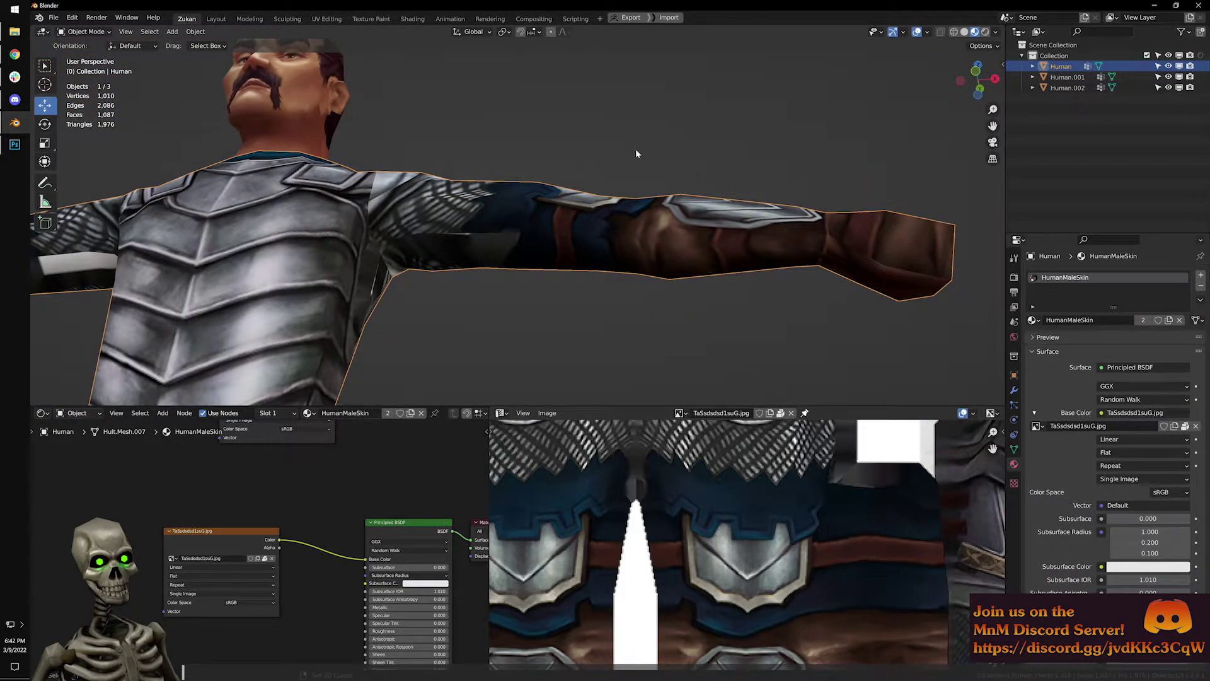
middle_drag(586, 176, 504, 254)
middle_drag(452, 286, 565, 250)
Lower the UV vertex rows just below and just above the upper-arm guard along Y.
key(Tab)
scroll(744, 555, down, 3)
scroll(742, 576, up, 3)
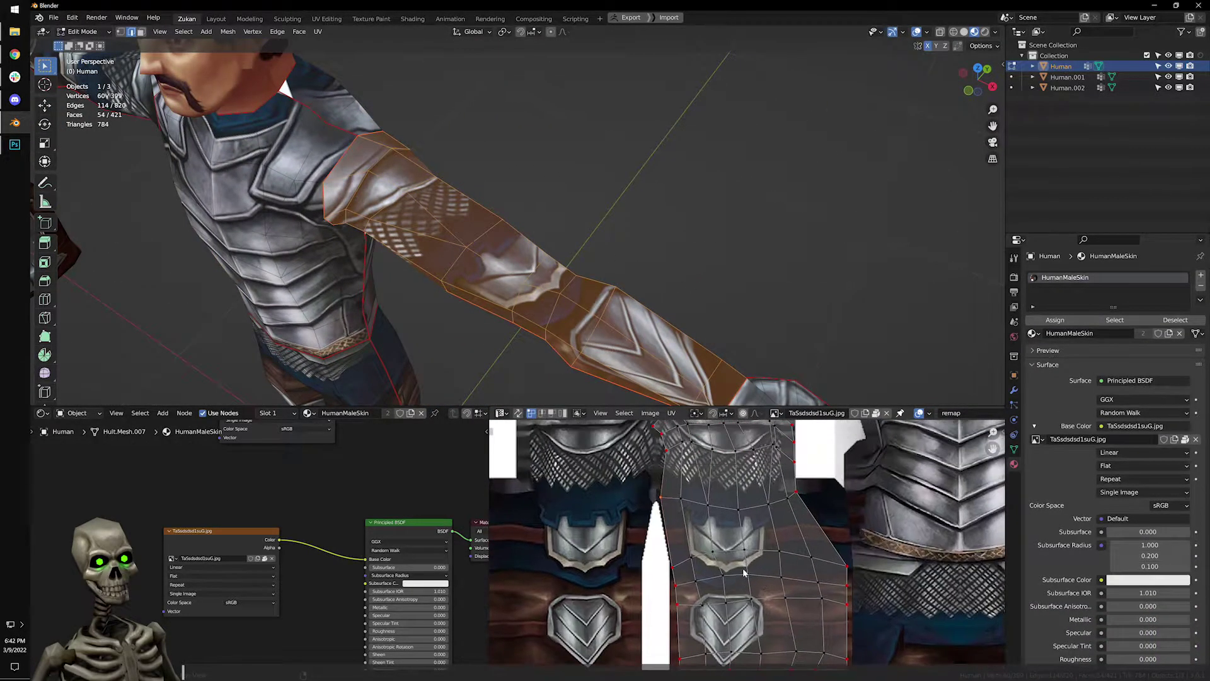
key(s)
key(y)
key(0)
key(Return)
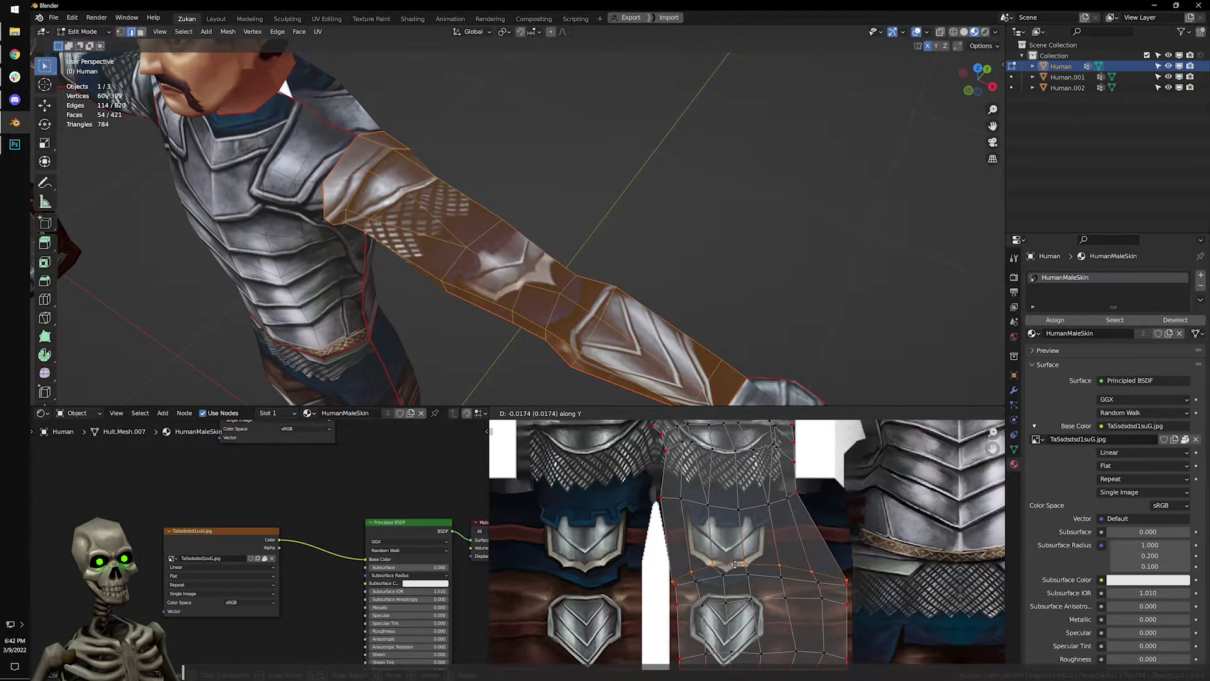
click(739, 563)
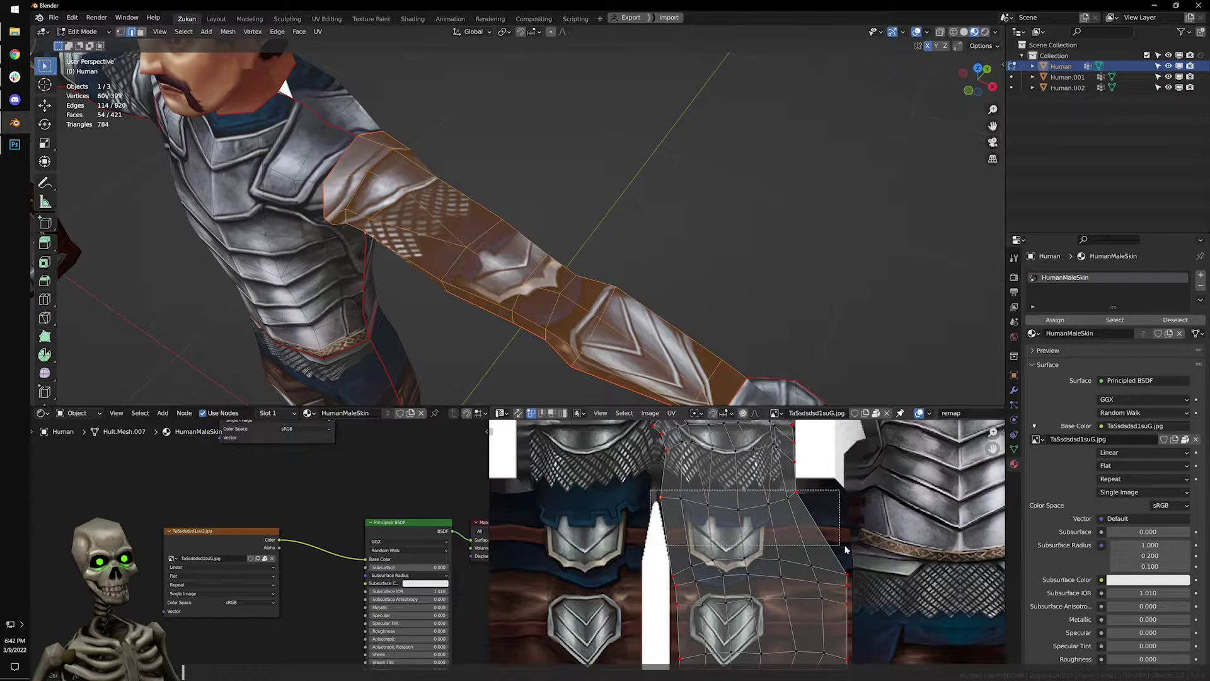
key(g)
key(y)
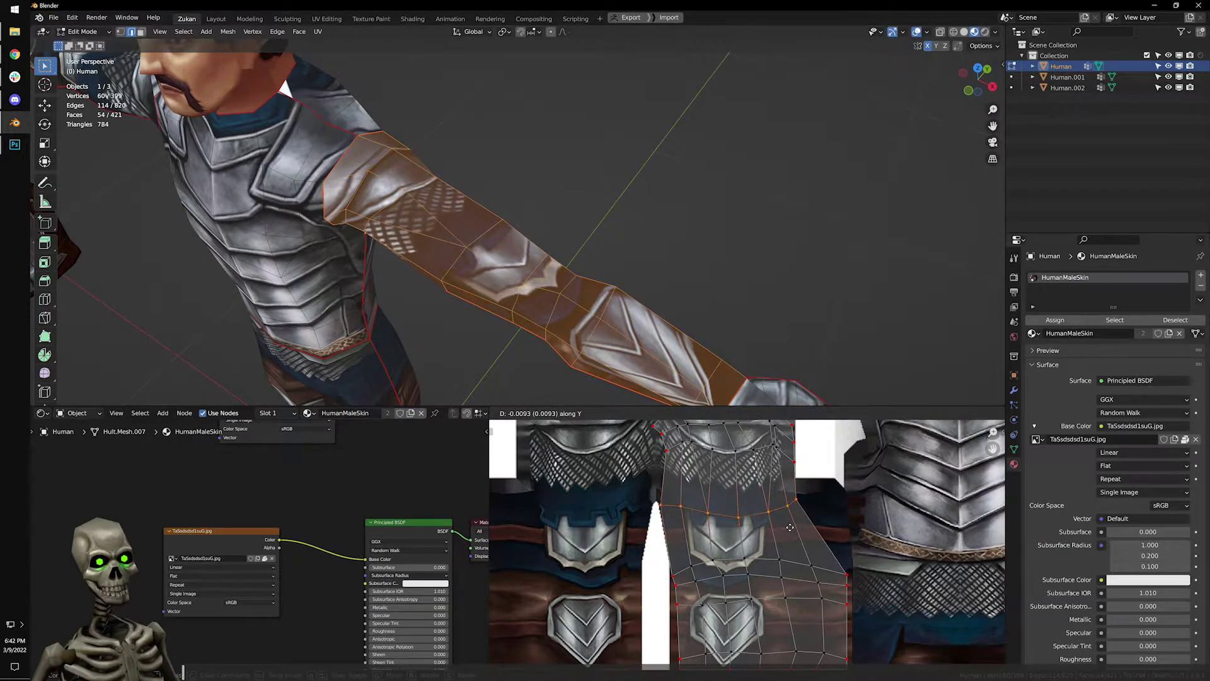
click(793, 536)
Examine the sleeve and the full plate armour on the Human model from the front in Object Mode.
middle_drag(536, 302, 614, 248)
key(Tab)
scroll(614, 248, down, 4)
shift+middle_drag(587, 292, 662, 286)
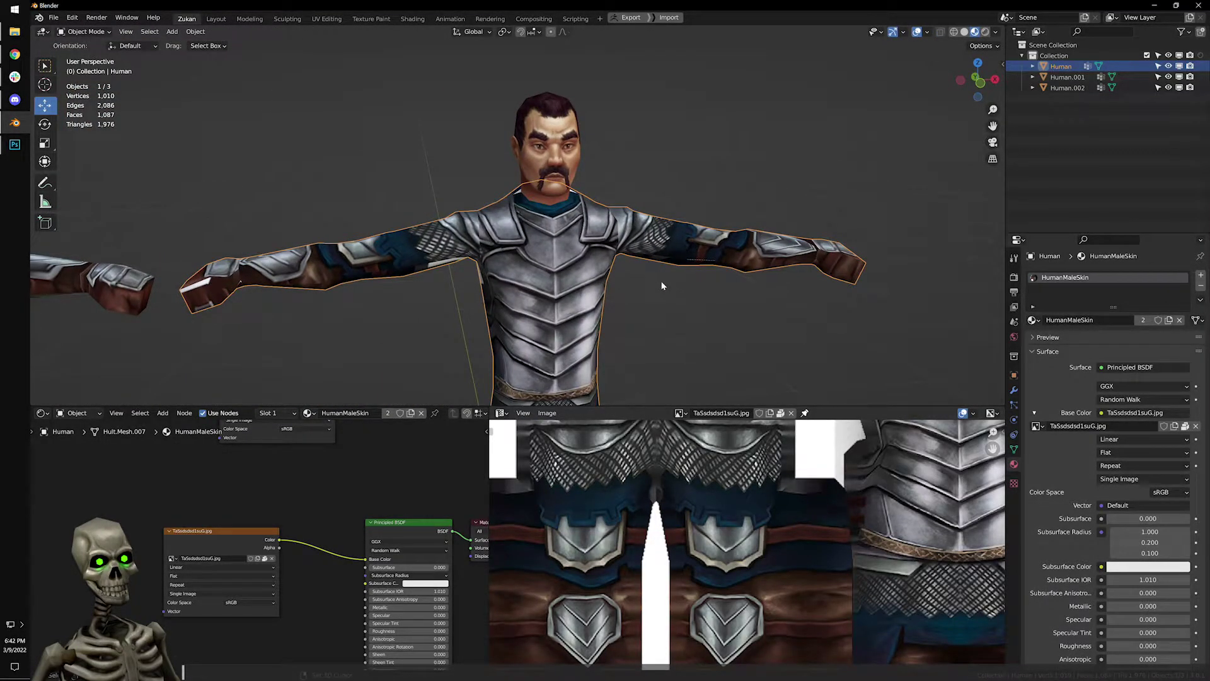
scroll(662, 286, down, 3)
shift+middle_drag(599, 322, 592, 198)
middle_drag(665, 243, 653, 244)
shift+middle_drag(596, 134, 579, 179)
scroll(579, 179, up, 2)
scroll(486, 194, up, 4)
shift+middle_drag(592, 115, 630, 166)
scroll(630, 169, down, 3)
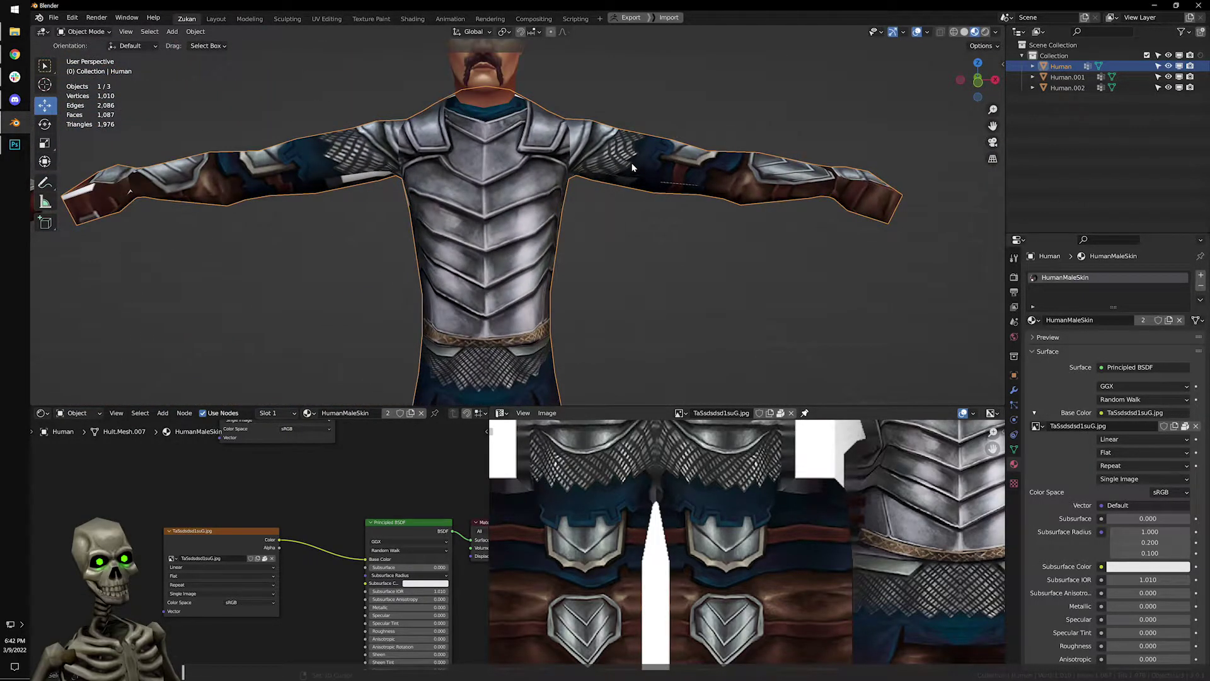
scroll(614, 180, down, 2)
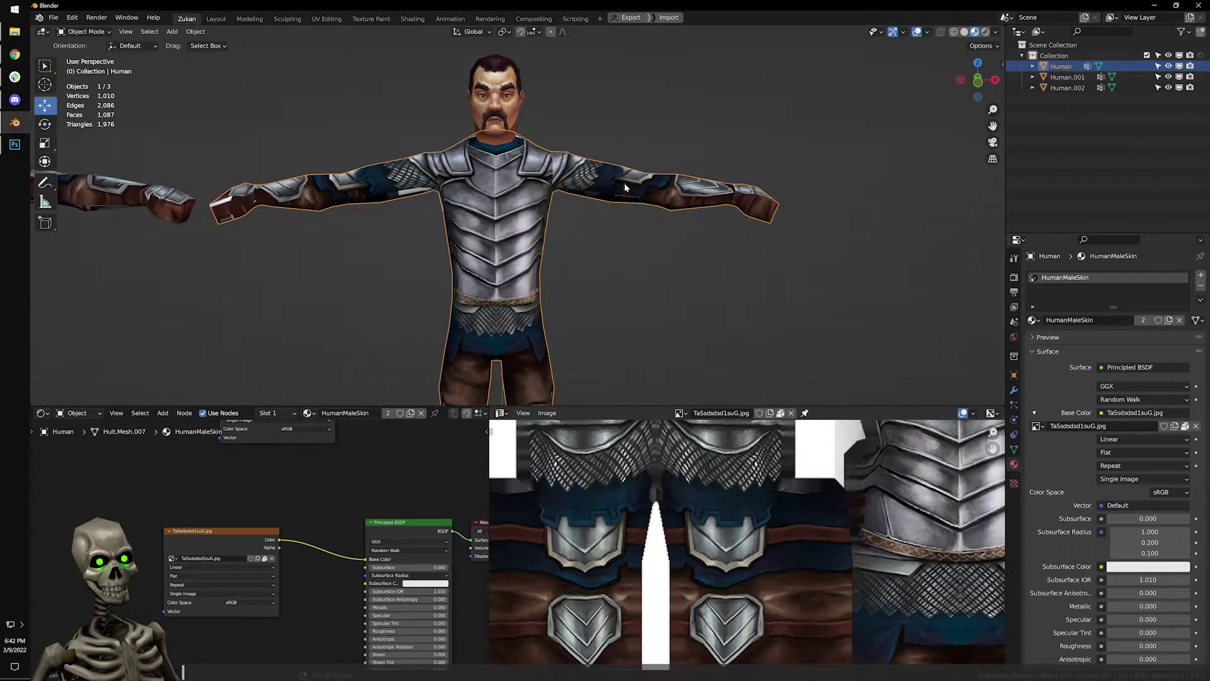
Delete all faces on the negative X half of the Human mesh, using face selection in front wireframe view.
key(Tab)
key(KP_1)
key(ctrl+Tab)
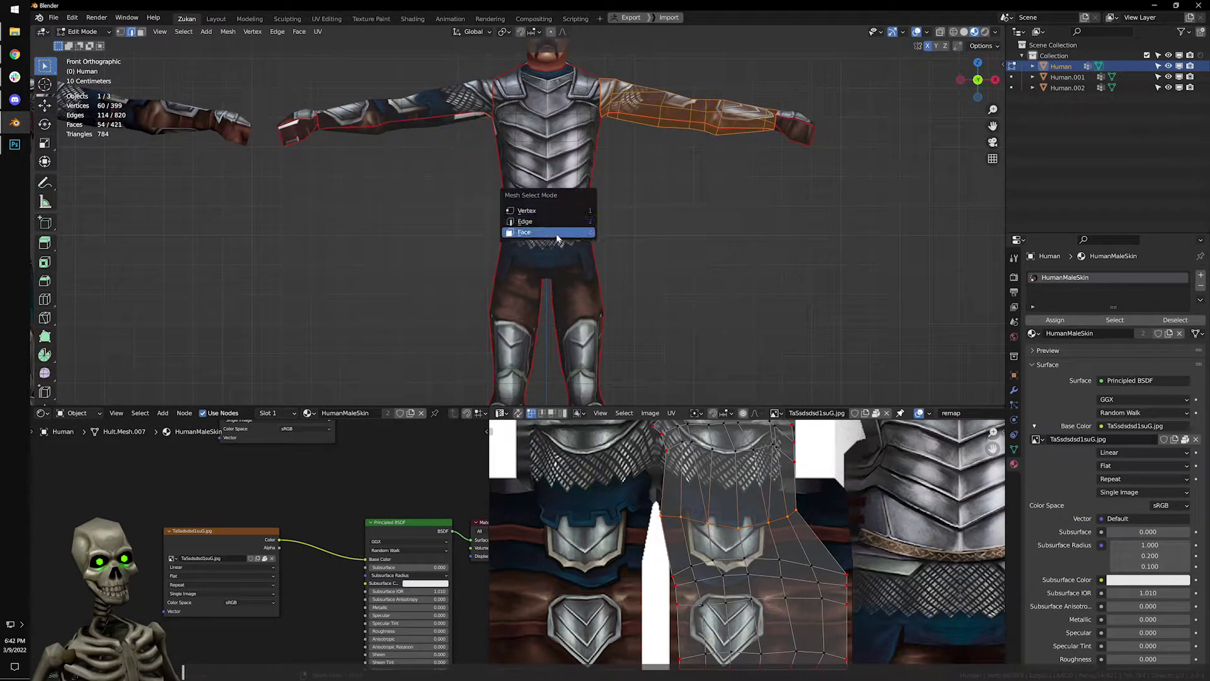
click(556, 237)
scroll(542, 284, down, 3)
key(shift+z)
drag(360, 382, 530, 128)
scroll(539, 283, up, 6)
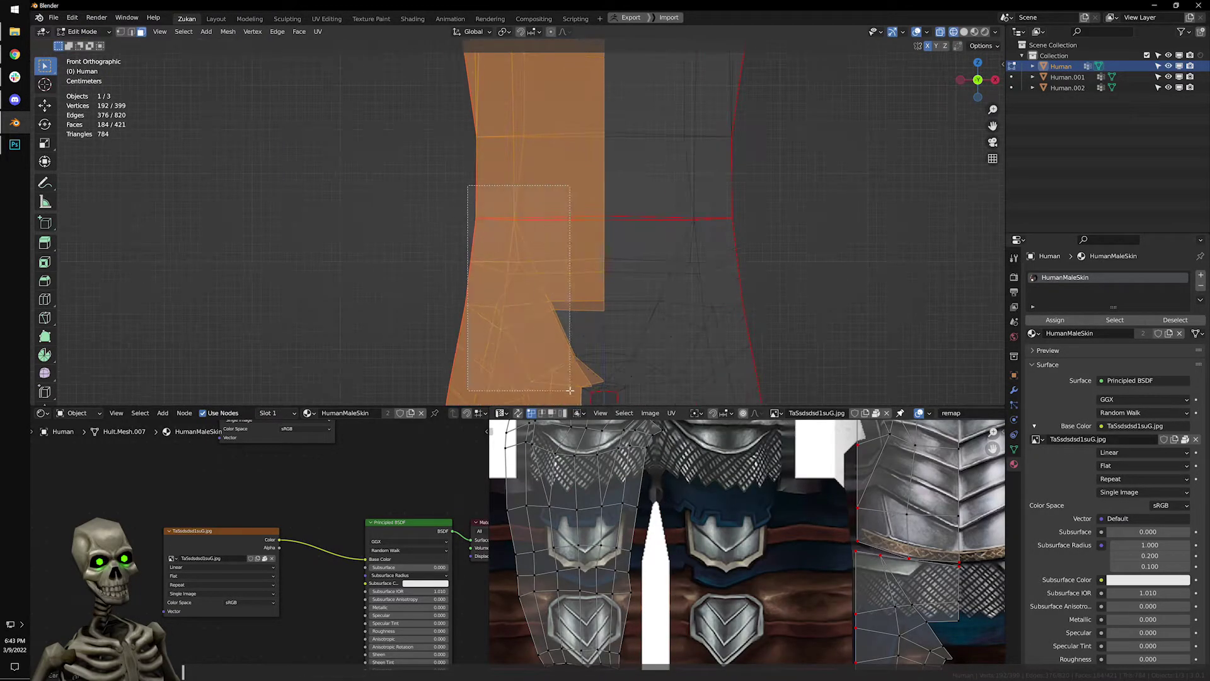
shift+drag(570, 391, 570, 391)
shift+middle_drag(559, 354, 505, 168)
scroll(505, 168, down, 2)
shift+drag(397, 81, 540, 299)
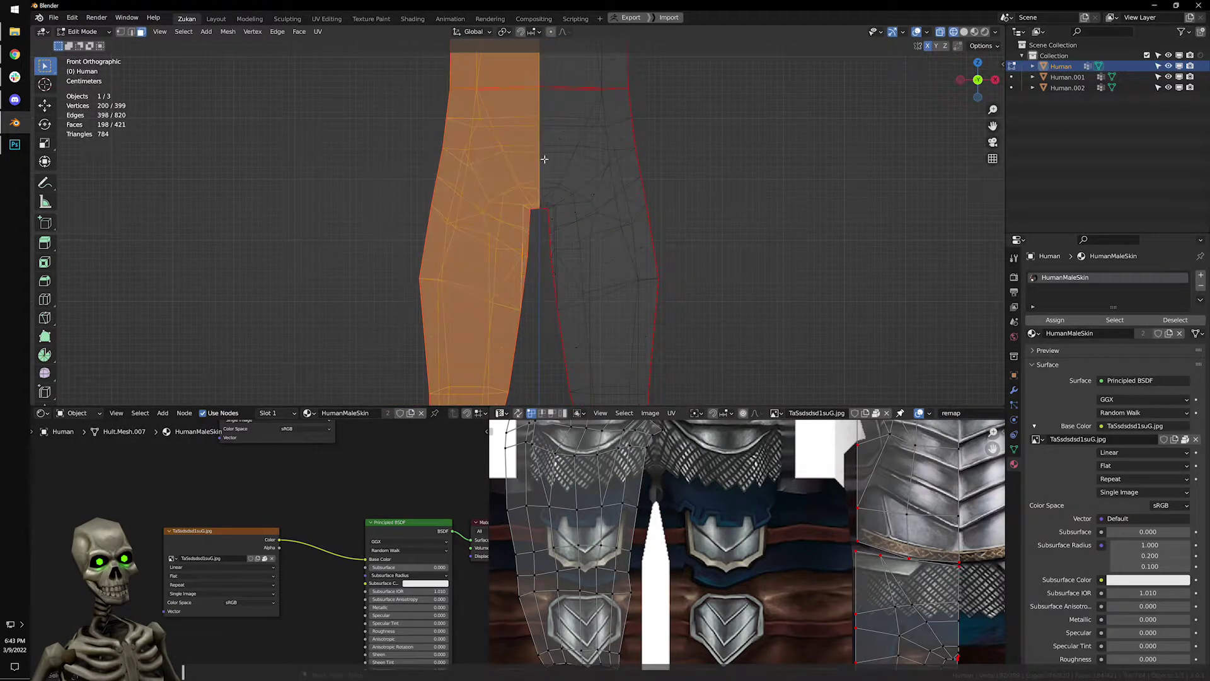
scroll(541, 180, down, 5)
key(x)
click(530, 203)
Check the halved mesh down to the foot and return to Object Mode with textured viewport shading.
shift+middle_drag(564, 316, 553, 140)
mouse_move(586, 372)
shift+middle_down()
mouse_move(576, 186)
mouse_move(589, 250)
shift+middle_up()
scroll(595, 179, up, 4)
key(shift+z)
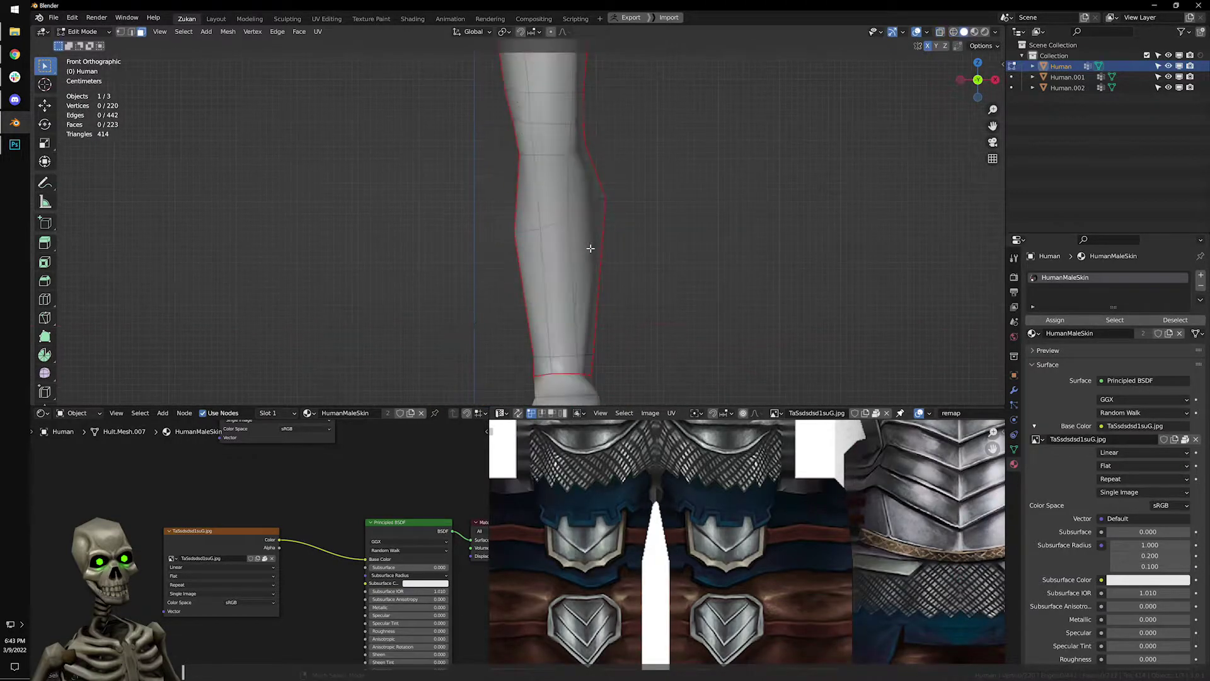
scroll(589, 249, down, 4)
key(Tab)
mouse_move(600, 141)
middle_down()
mouse_move(571, 189)
mouse_move(600, 233)
middle_up()
key(z)
click(579, 165)
Add a Mirror modifier on the X axis to the Human object.
click(1015, 420)
click(1014, 390)
click(1059, 275)
click(982, 398)
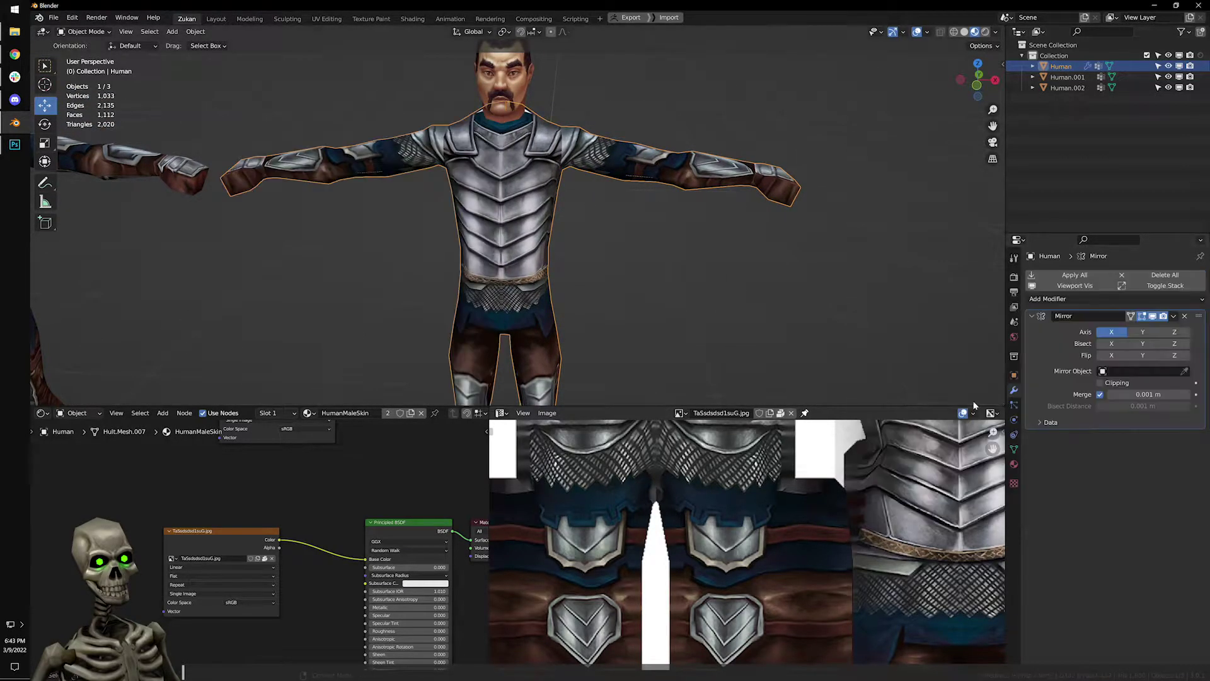
Deselect the Human and examine its mirrored armour from the front and side, comparing it with the neighbouring model.
scroll(616, 238, up, 3)
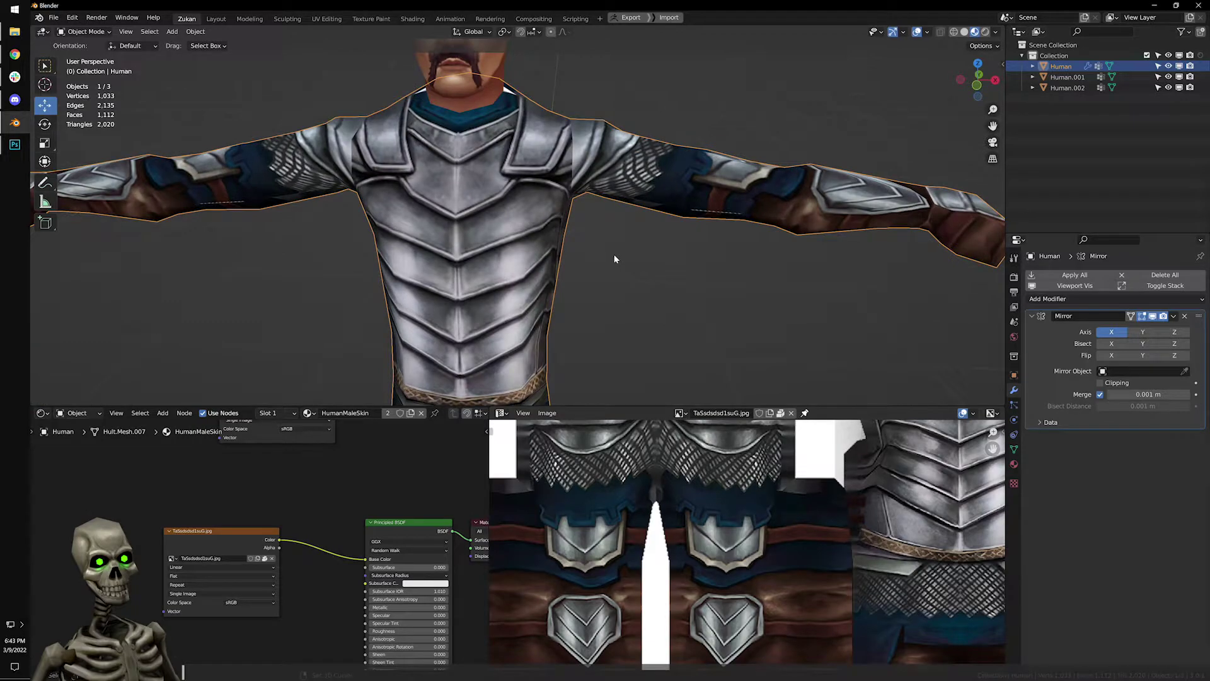
scroll(614, 258, down, 3)
middle_drag(614, 258, 552, 247)
click(600, 245)
scroll(552, 247, up, 3)
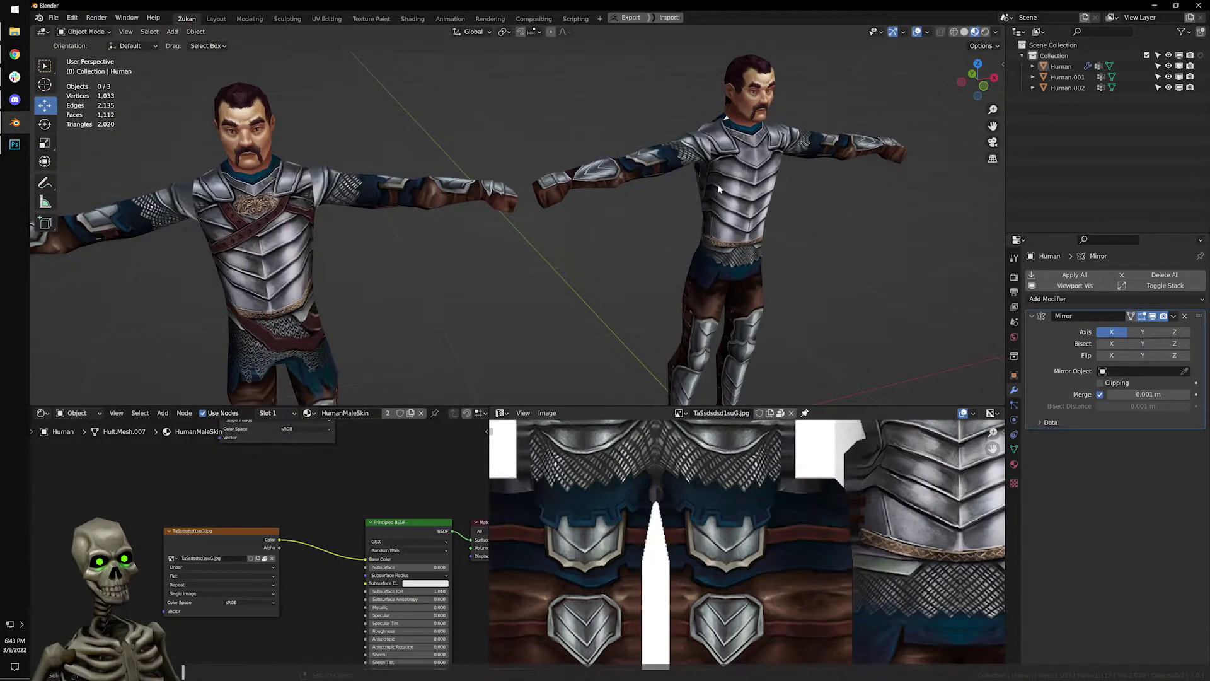
scroll(518, 302, down, 6)
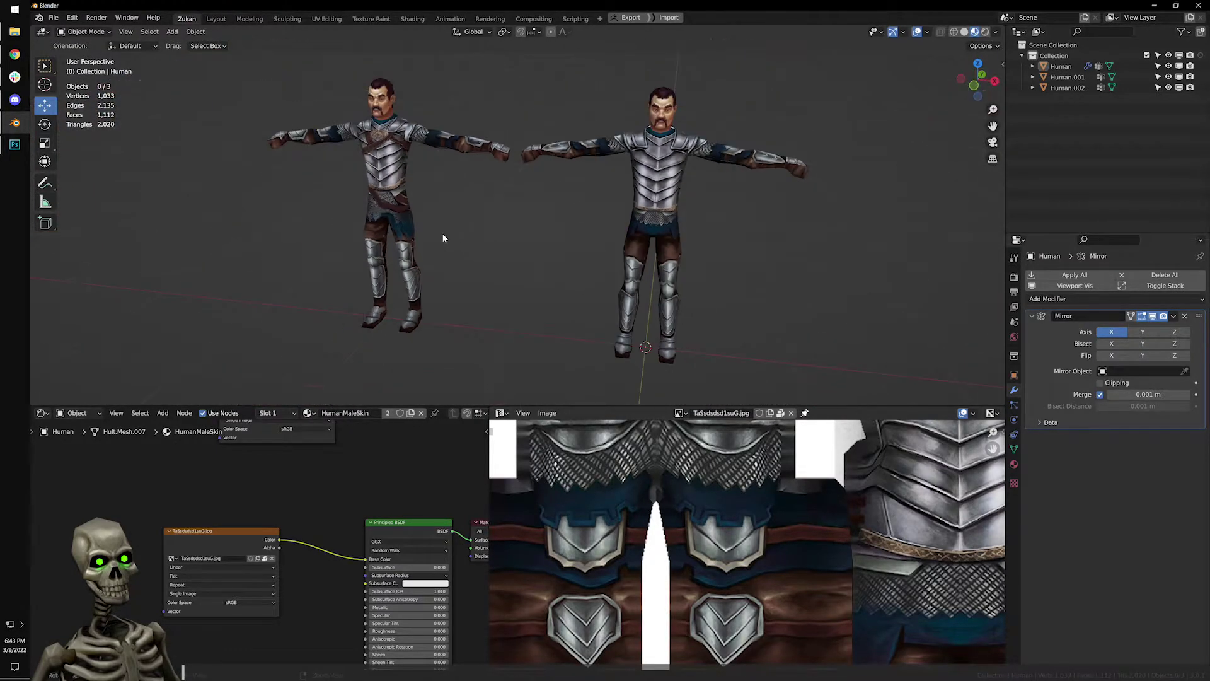
middle_drag(444, 233, 474, 222)
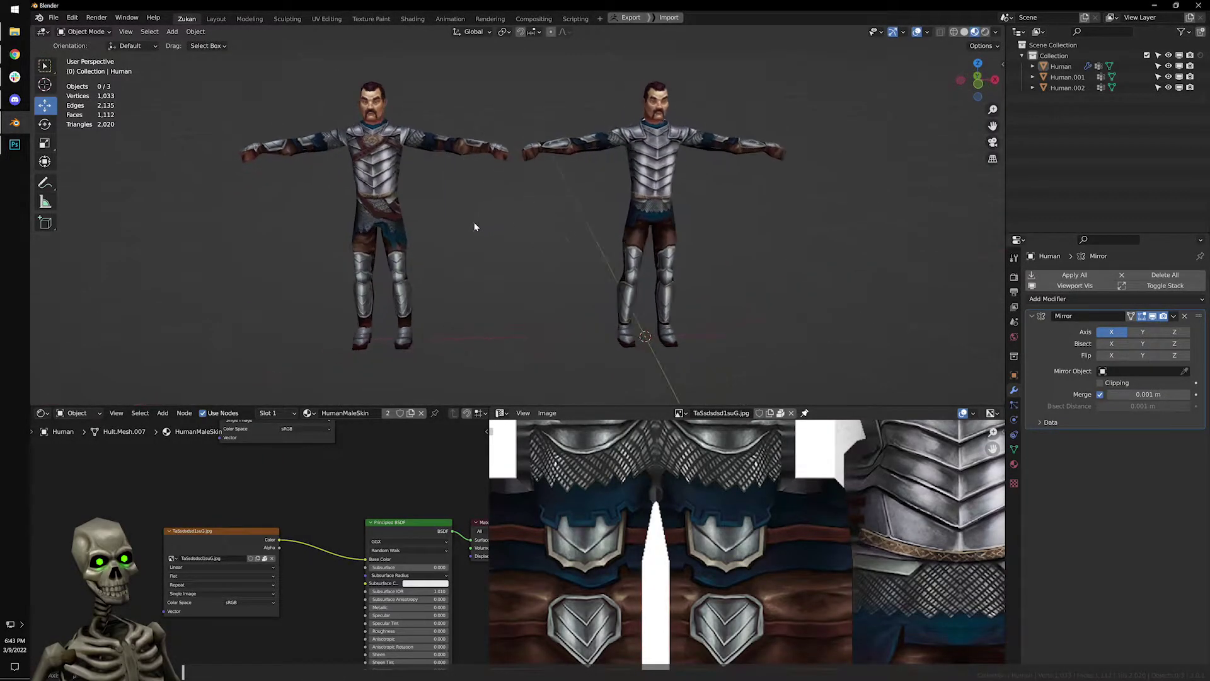
scroll(633, 238, up, 5)
middle_drag(632, 239, 591, 229)
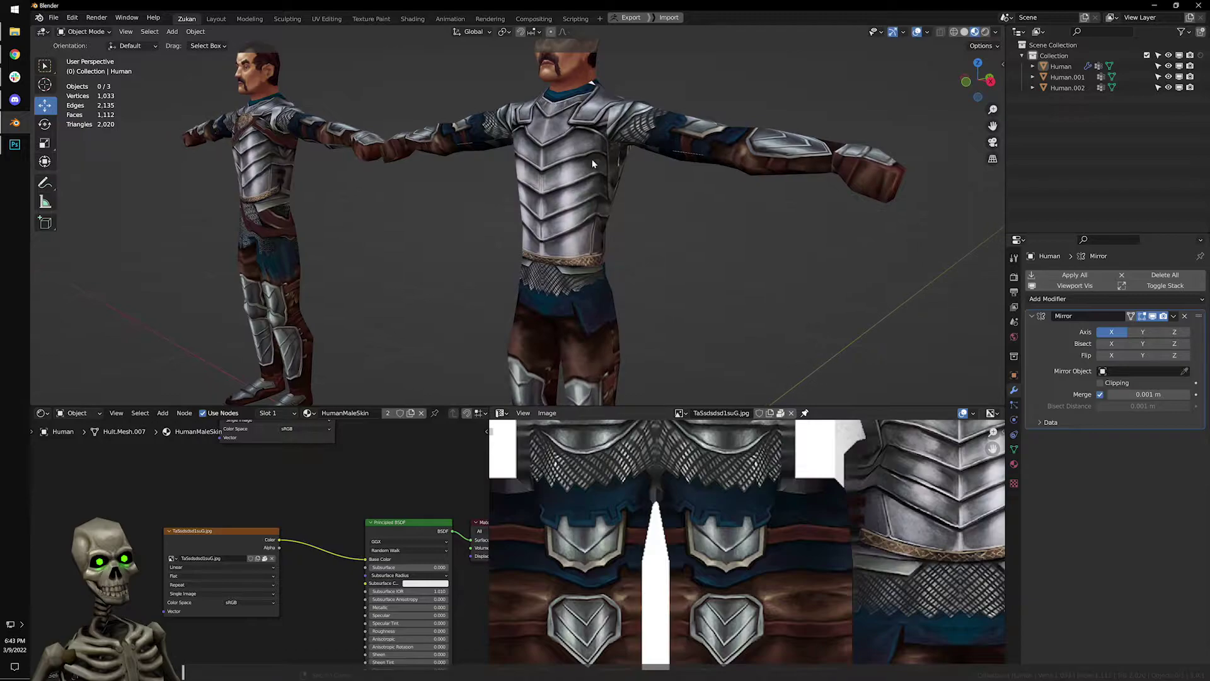
scroll(582, 212, up, 3)
middle_drag(589, 261, 507, 203)
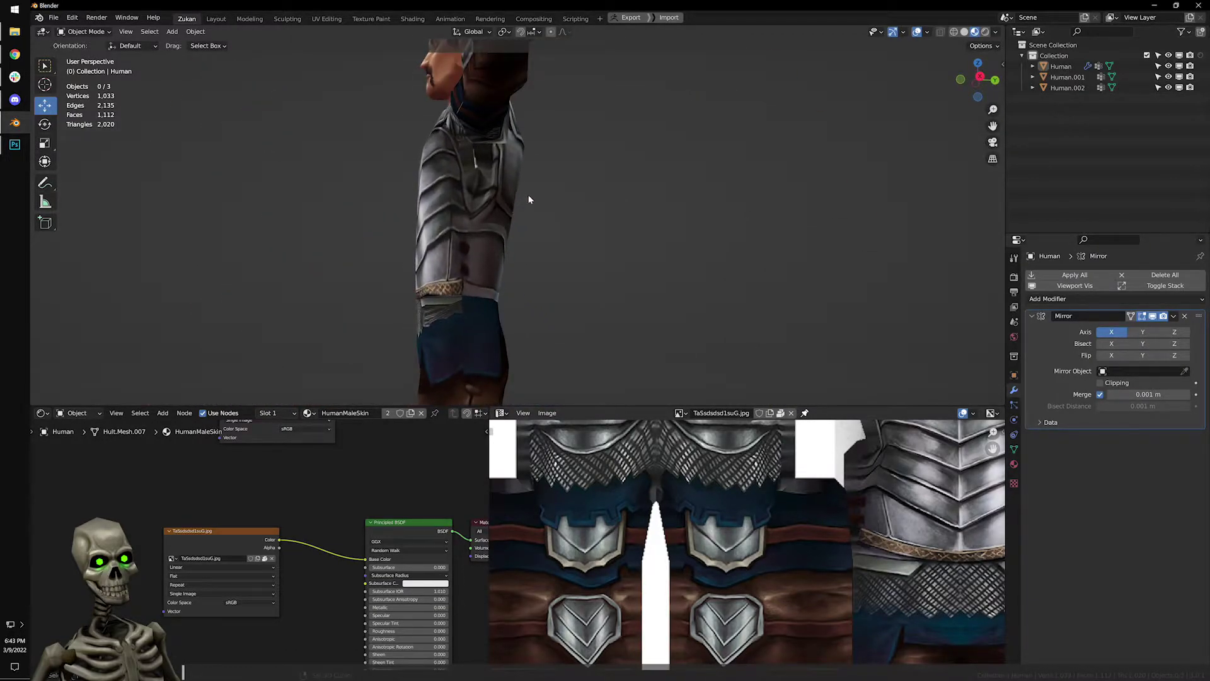
Examine the Human's mirrored armour from the side and front, including the chest plate and underarm seam.
middle_drag(656, 195, 548, 217)
middle_drag(495, 244, 496, 293)
middle_drag(412, 284, 649, 287)
scroll(649, 287, down, 3)
shift+middle_drag(543, 344, 488, 201)
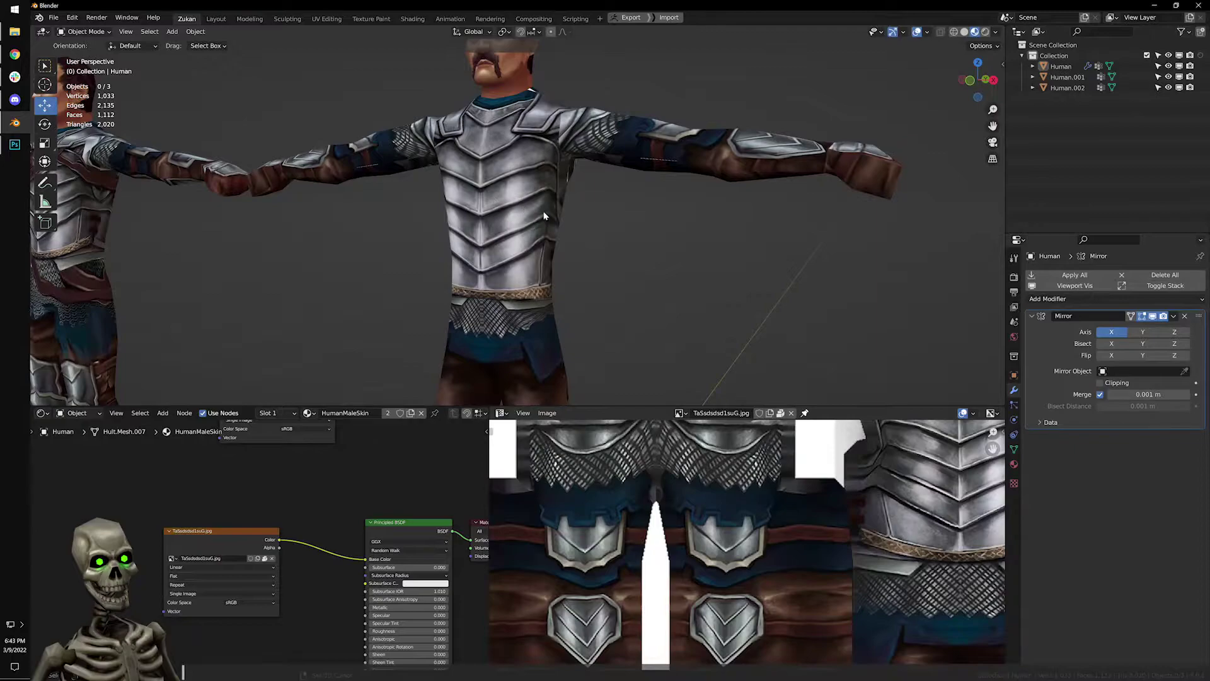
scroll(542, 233, up, 3)
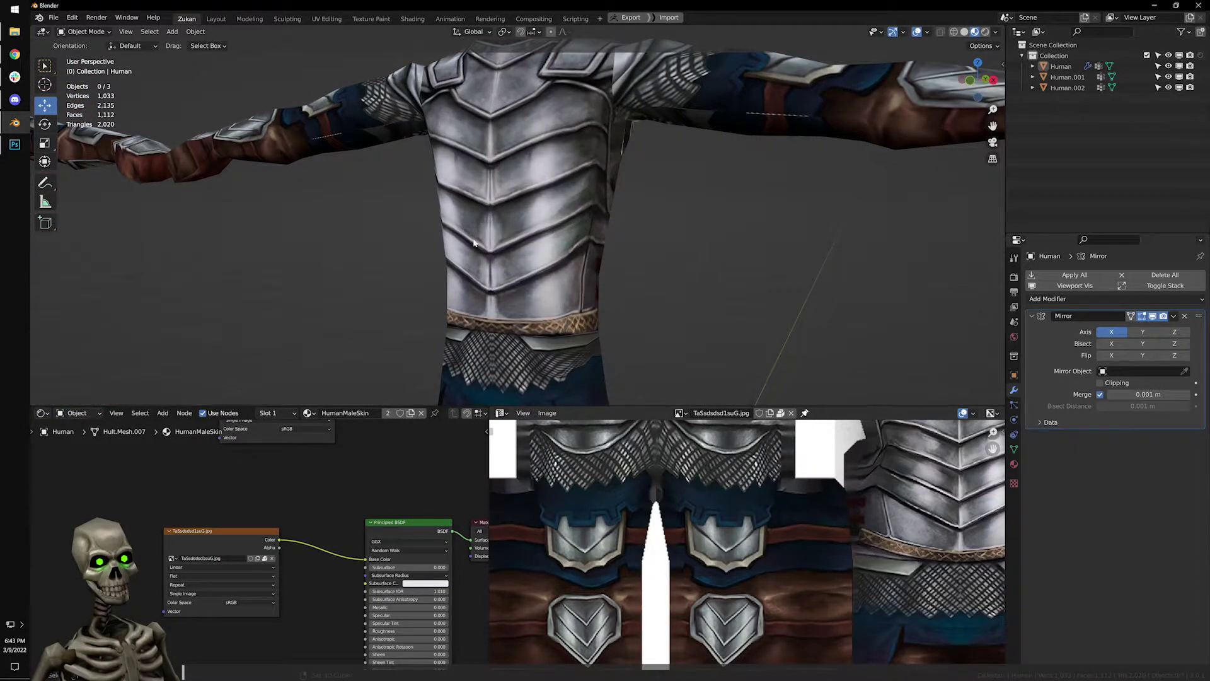
middle_drag(478, 248, 520, 224)
Enter Edit Mode on the Human, select the linked front and back torso faces, and maximize their UV layout.
key(Tab)
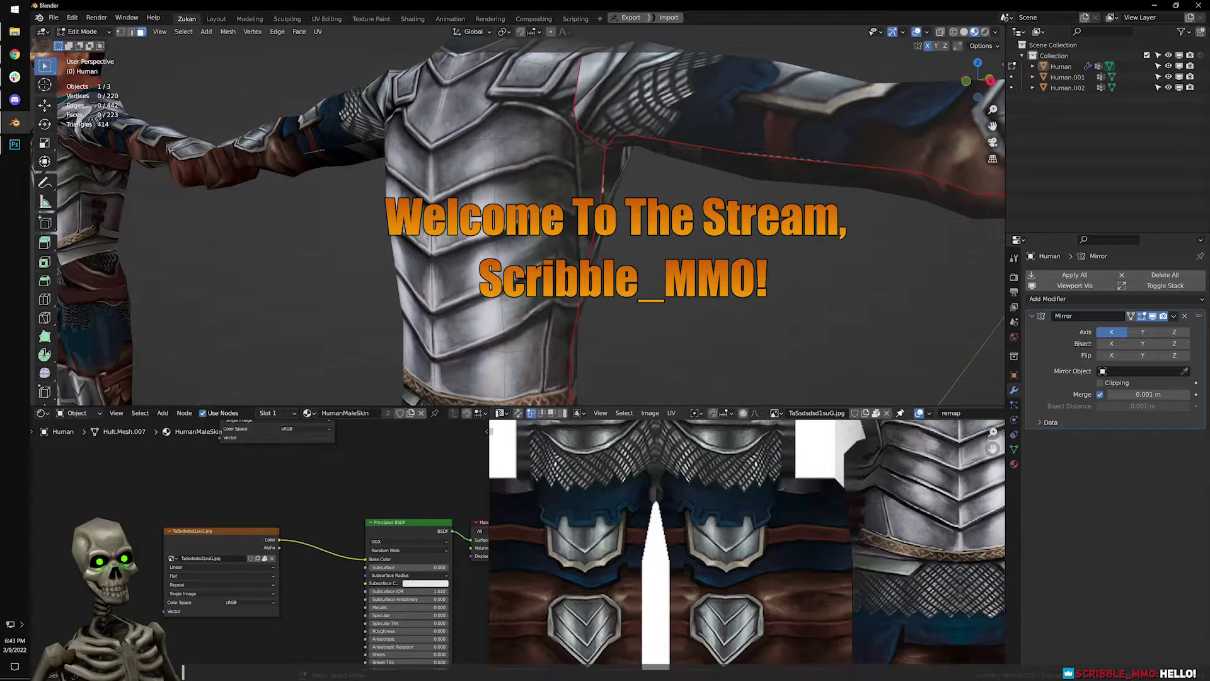
shift+middle_drag(563, 199, 609, 173)
click(543, 211)
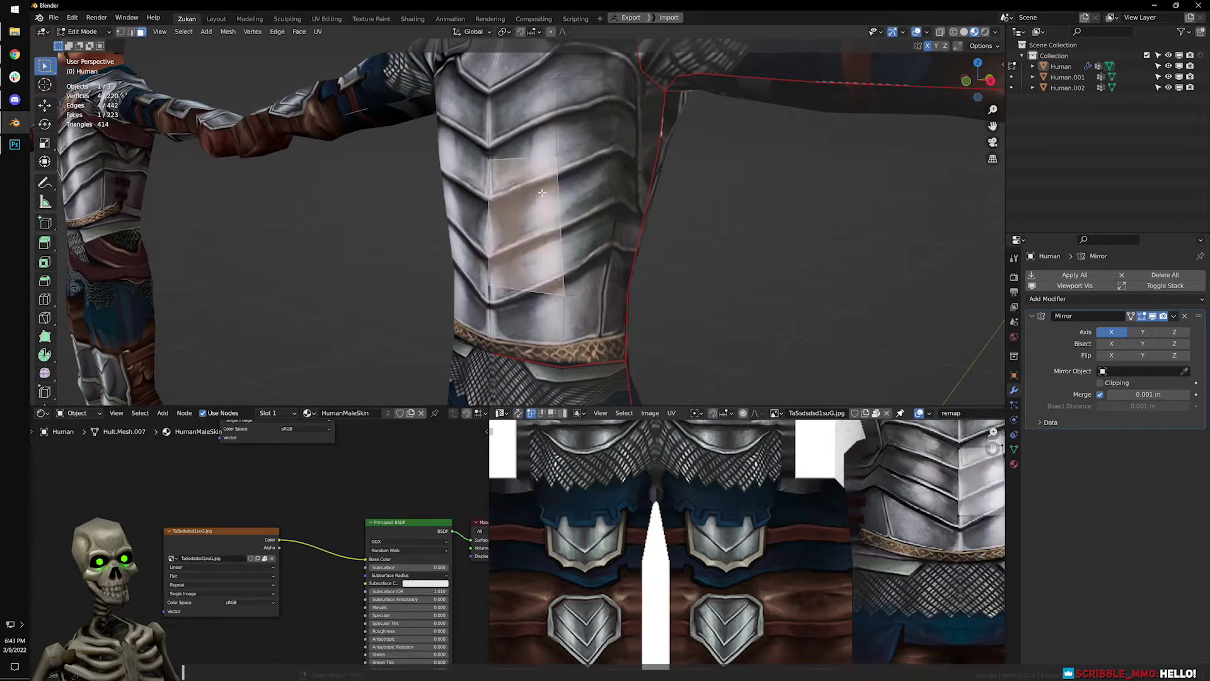
key(l)
scroll(654, 230, down, 5)
middle_drag(654, 230, 491, 205)
key(l)
key(ctrl+space)
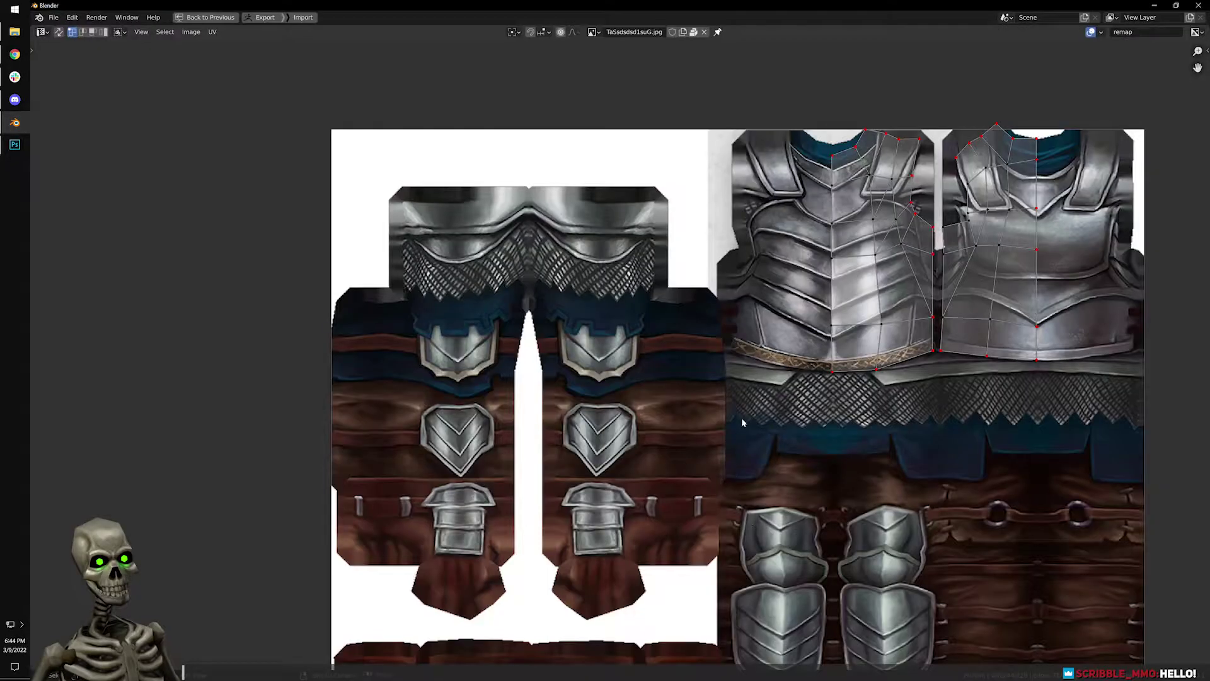
Align the facing side-seam UV vertices of the front and back torso near the waist on Y, then restore the split workspace.
scroll(601, 396, up, 5)
middle_drag(602, 397, 603, 404)
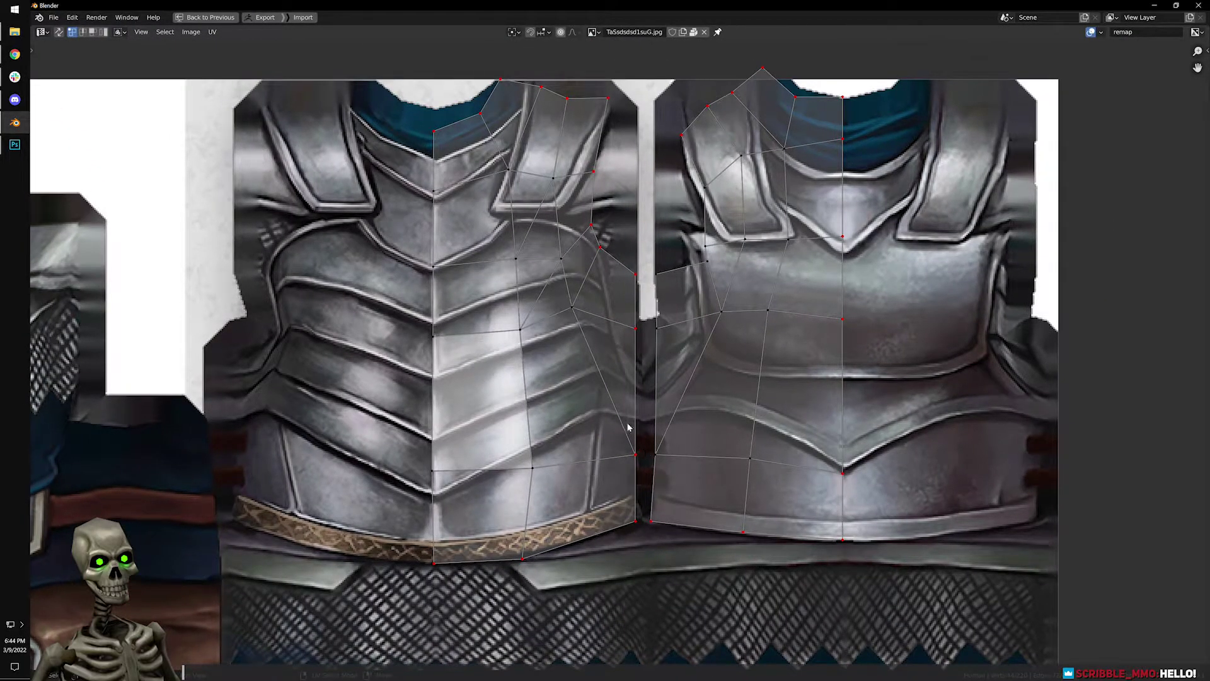
click(697, 453)
key(q)
mouse_move(689, 433)
click(749, 495)
middle_drag(604, 355, 658, 425)
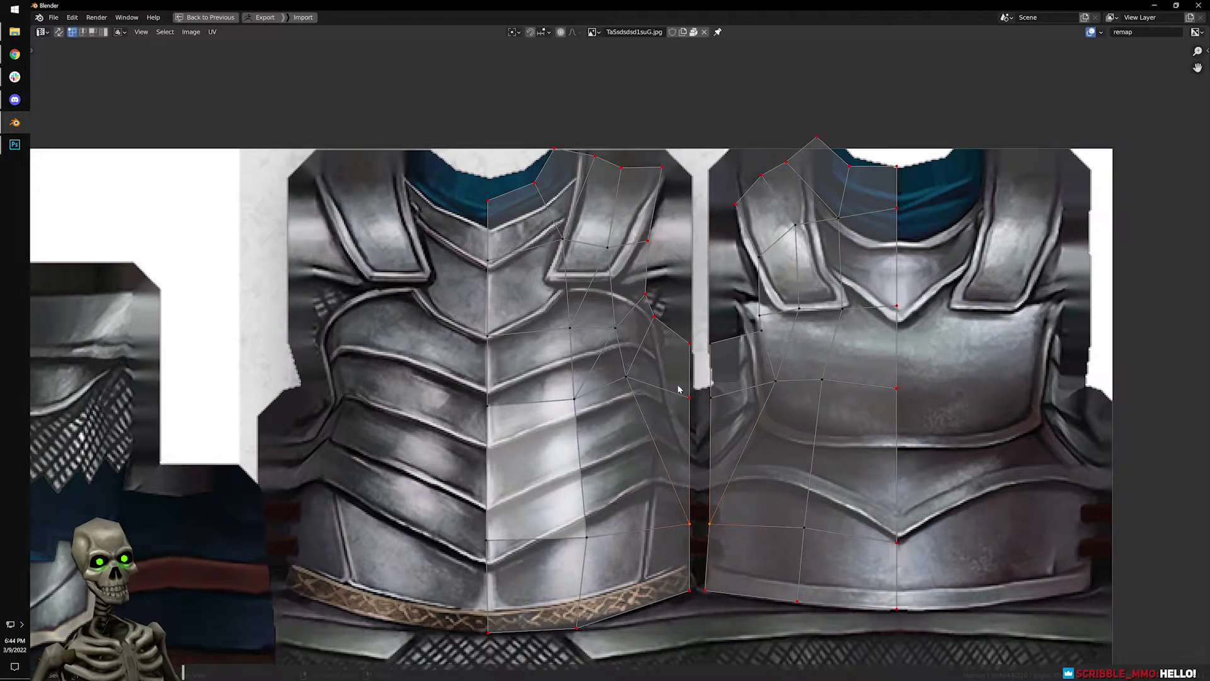
middle_drag(727, 175, 725, 274)
scroll(725, 274, up, 2)
key(ctrl+space)
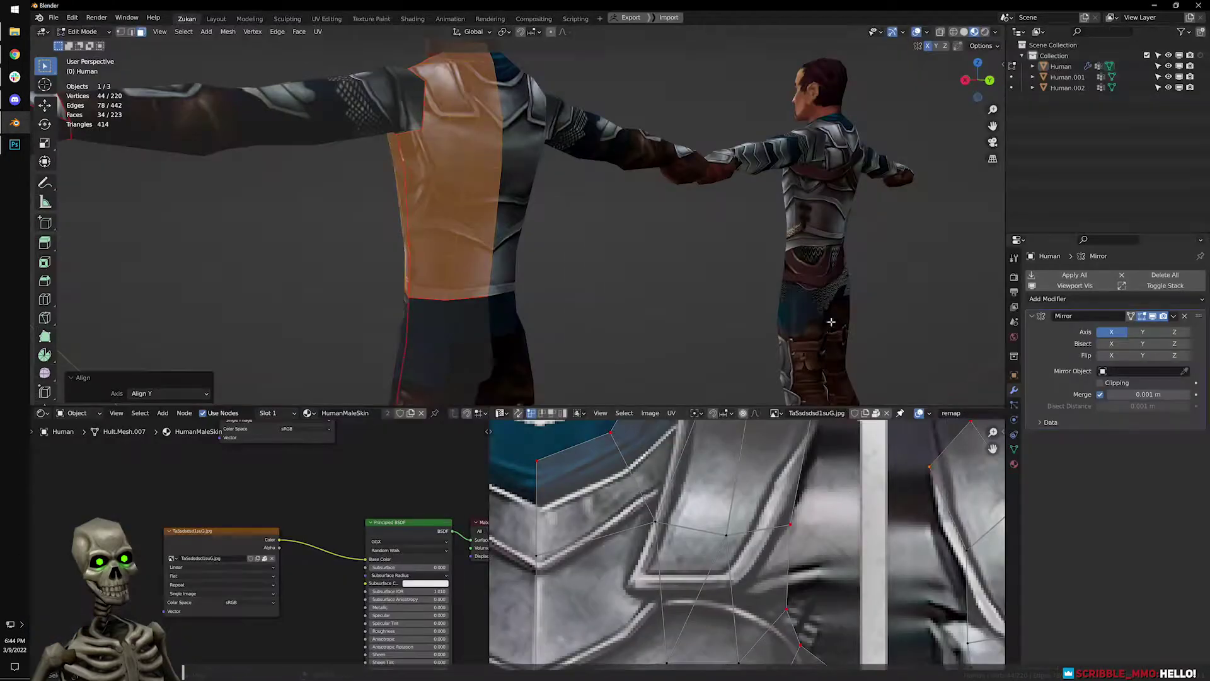
Reposition the two outer UV vertices of the back shoulder strap to follow the painted strap's outer edge.
middle_drag(535, 169, 557, 287)
scroll(480, 232, up, 2)
middle_drag(971, 453, 762, 578)
key(g)
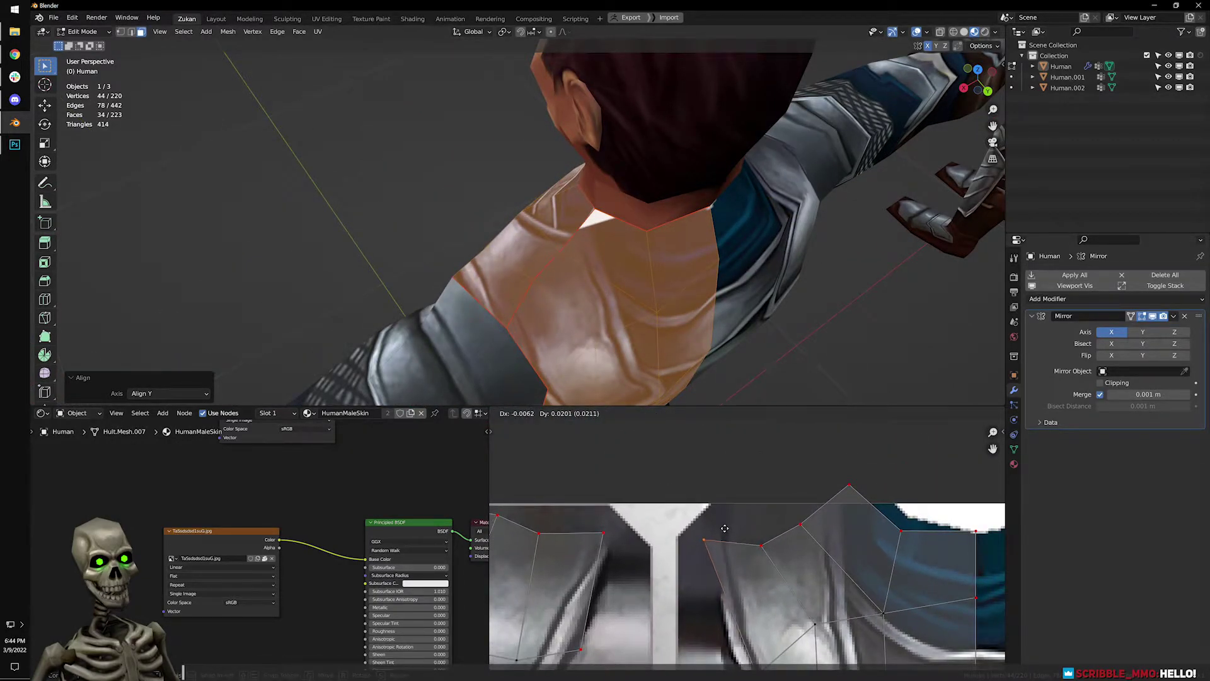
click(737, 562)
scroll(731, 564, up, 2)
key(g)
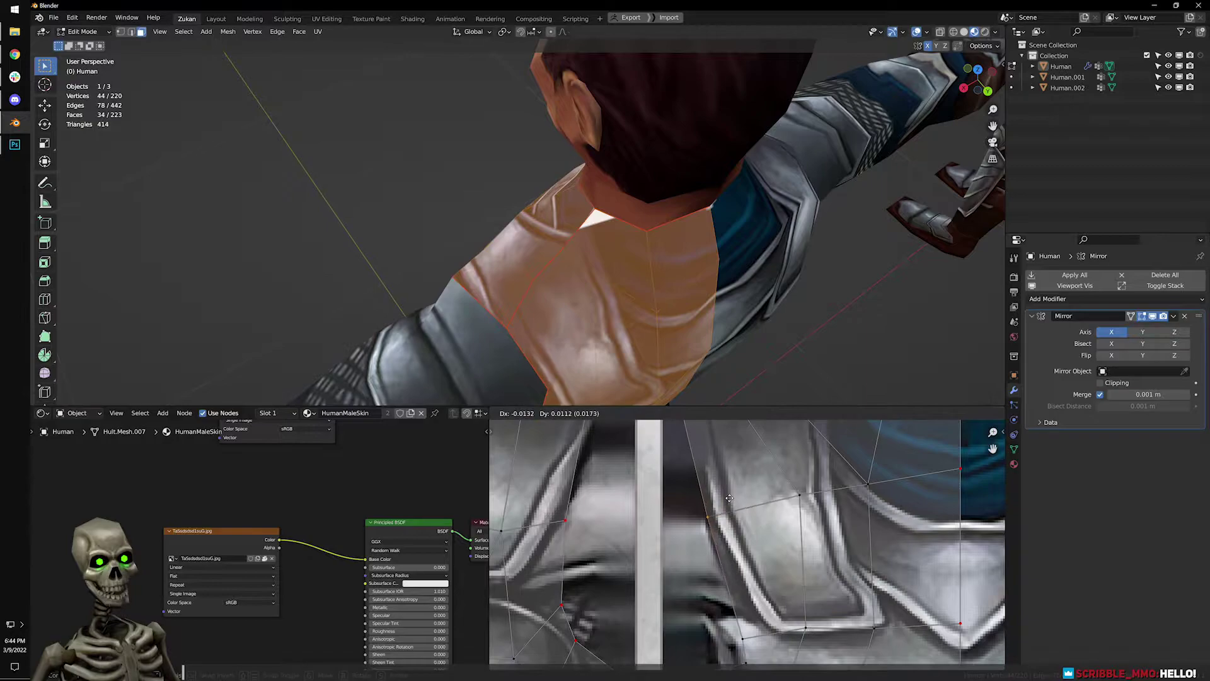
click(731, 517)
Move the back torso's armpit UV vertices to fit the strap's lower corner and the back plate's edge.
scroll(732, 516, down, 3)
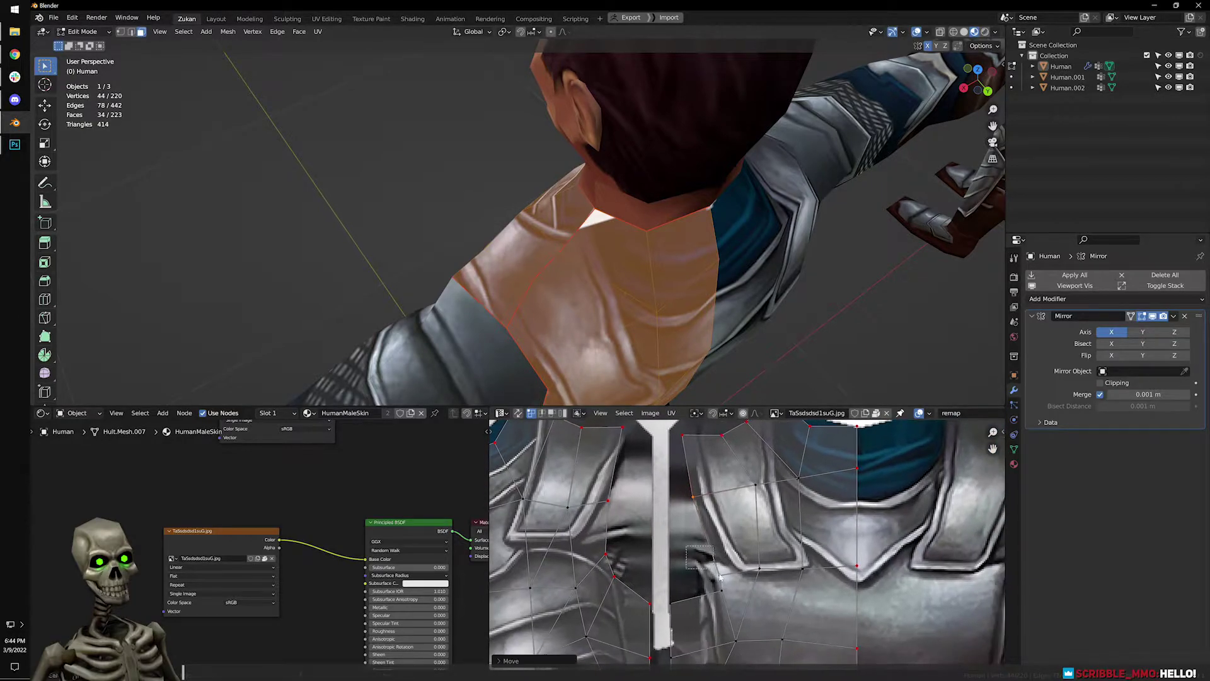
key(g)
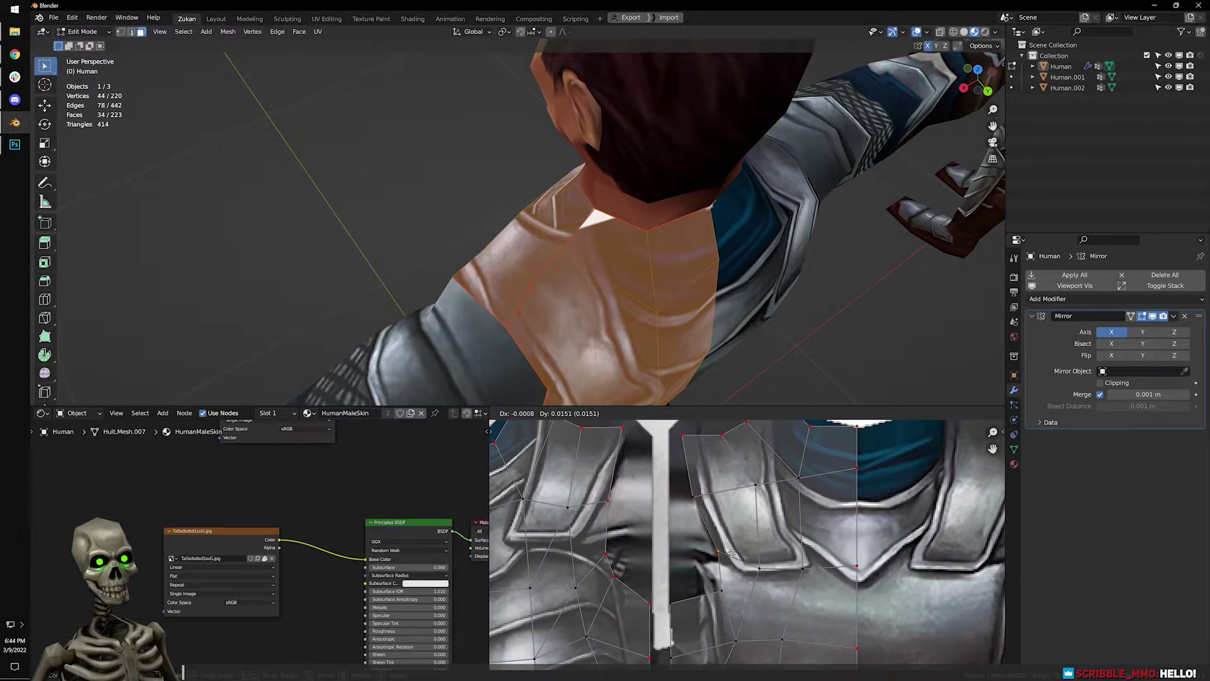
click(733, 554)
scroll(746, 554, up, 2)
key(g)
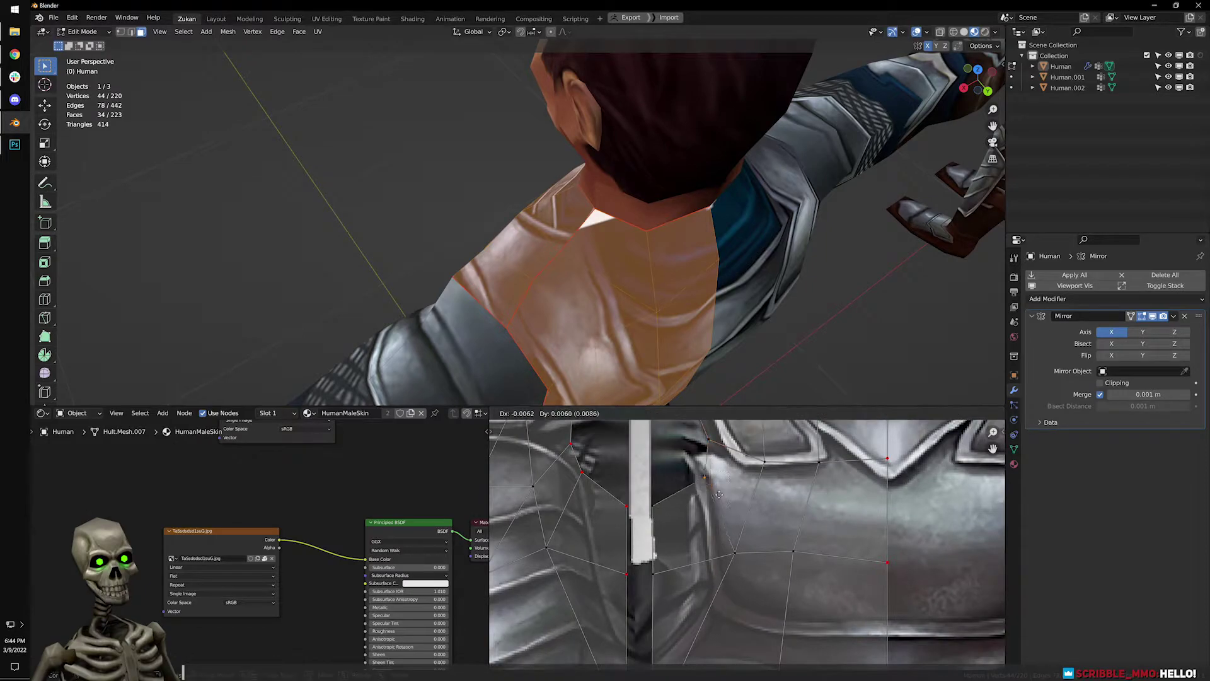
click(718, 502)
scroll(746, 498, down, 2)
scroll(746, 503, up, 3)
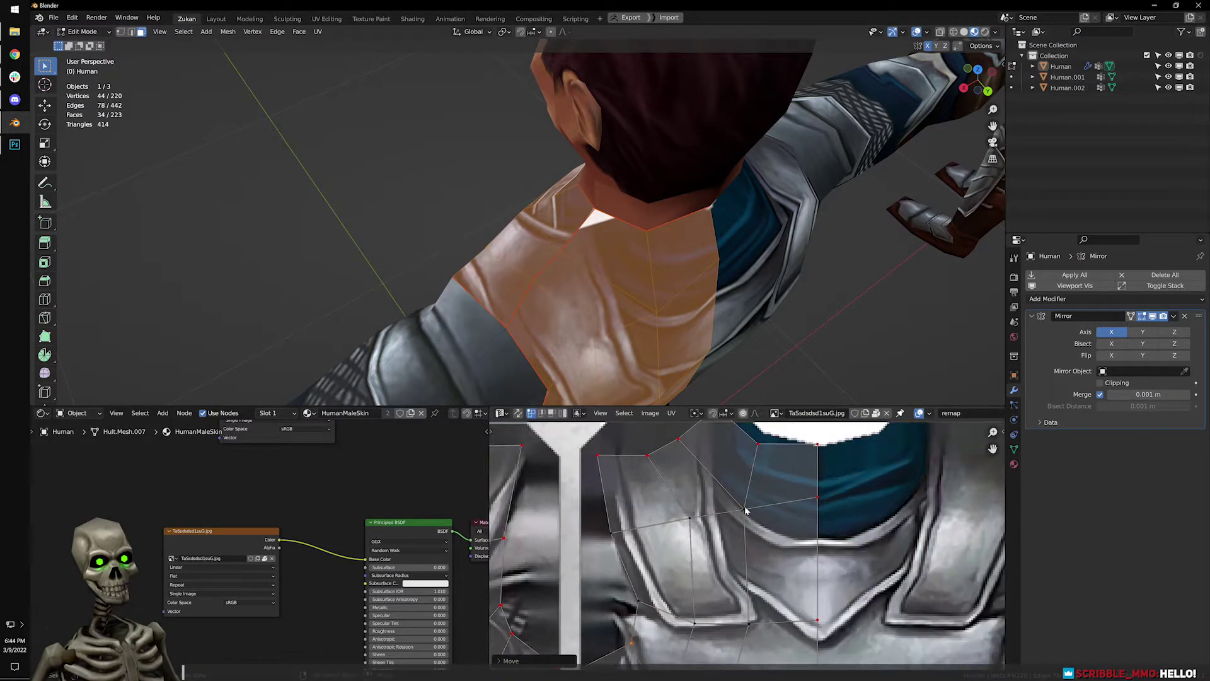
Reposition the UV vertices along the back shoulder's top edge and neckline to keep them on the armour and blue collar.
middle_drag(766, 524, 843, 562)
click(751, 495)
key(g)
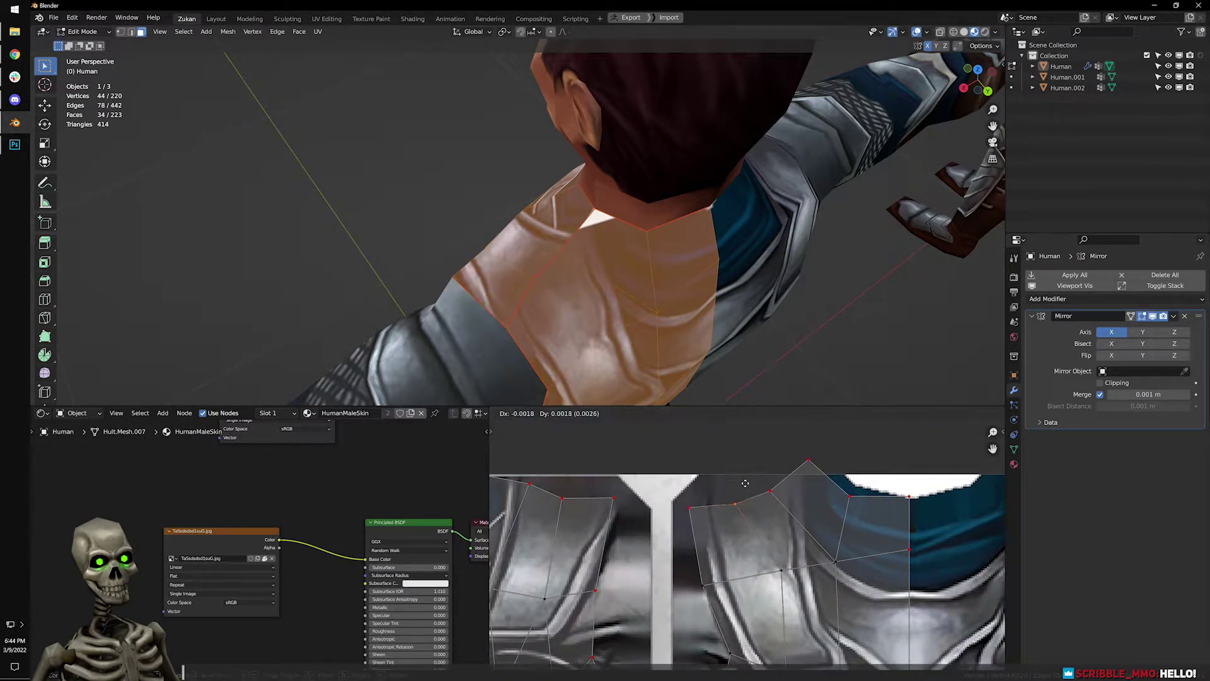
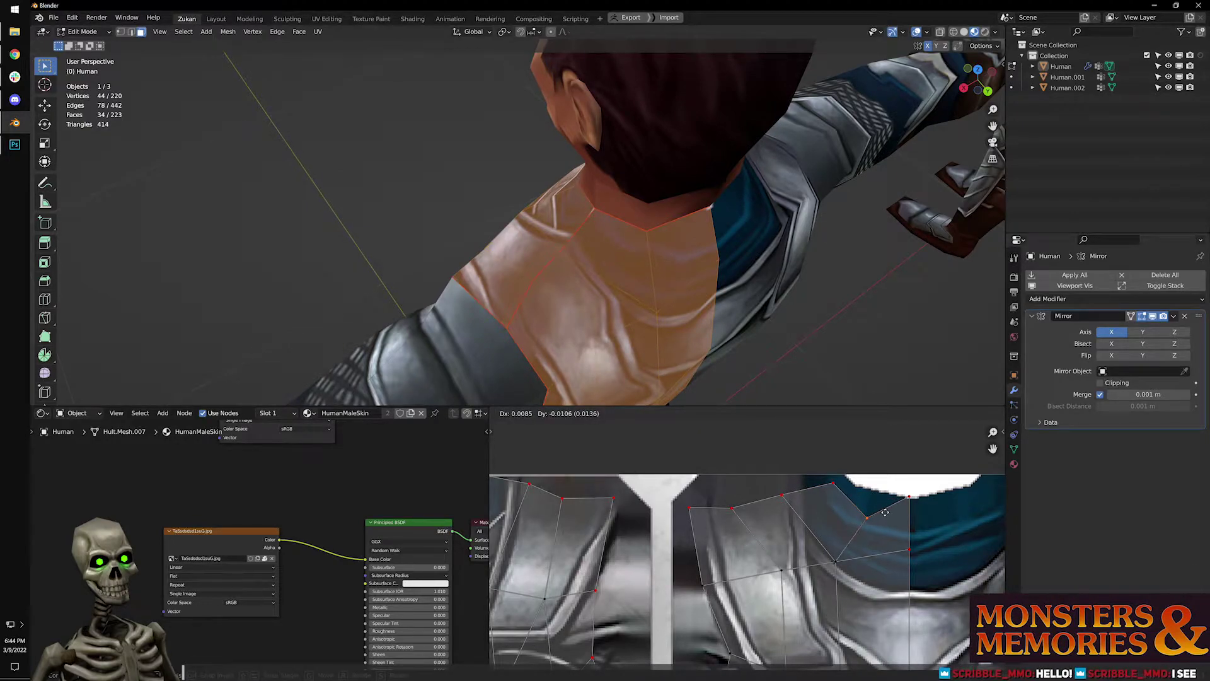
click(881, 504)
Lower the two centre-line UV vertices of the back collar along the Y axis.
middle_drag(883, 514, 815, 505)
key(g)
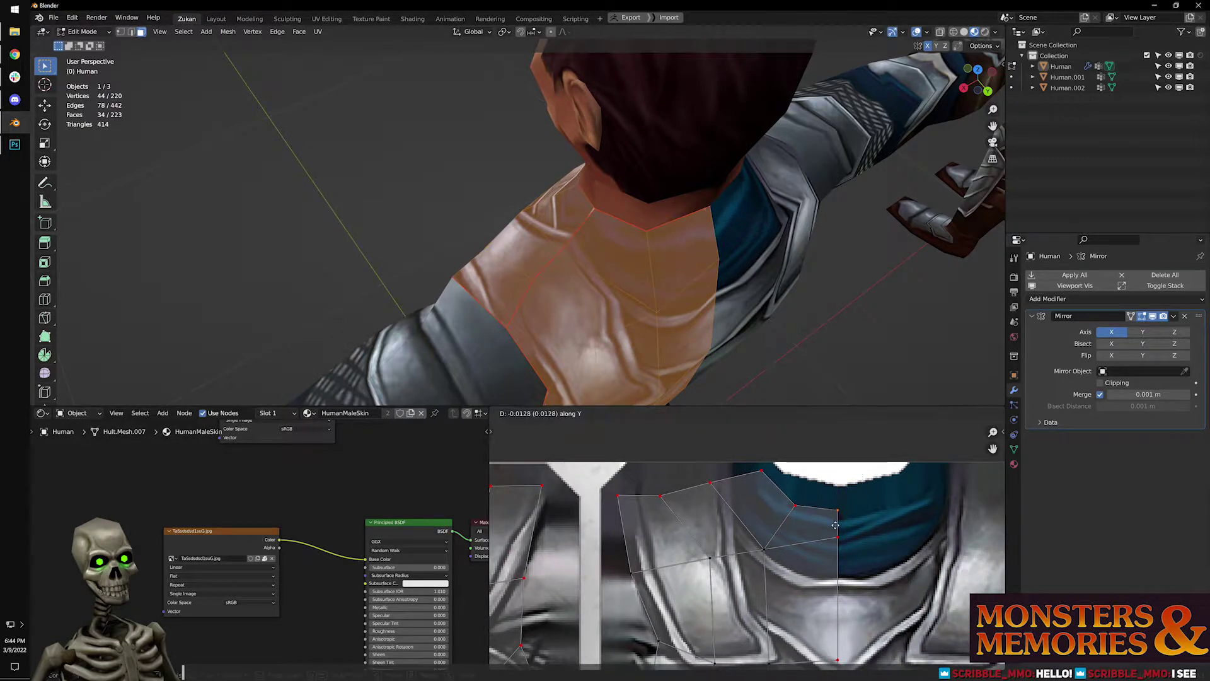
click(844, 555)
scroll(844, 554, up, 3)
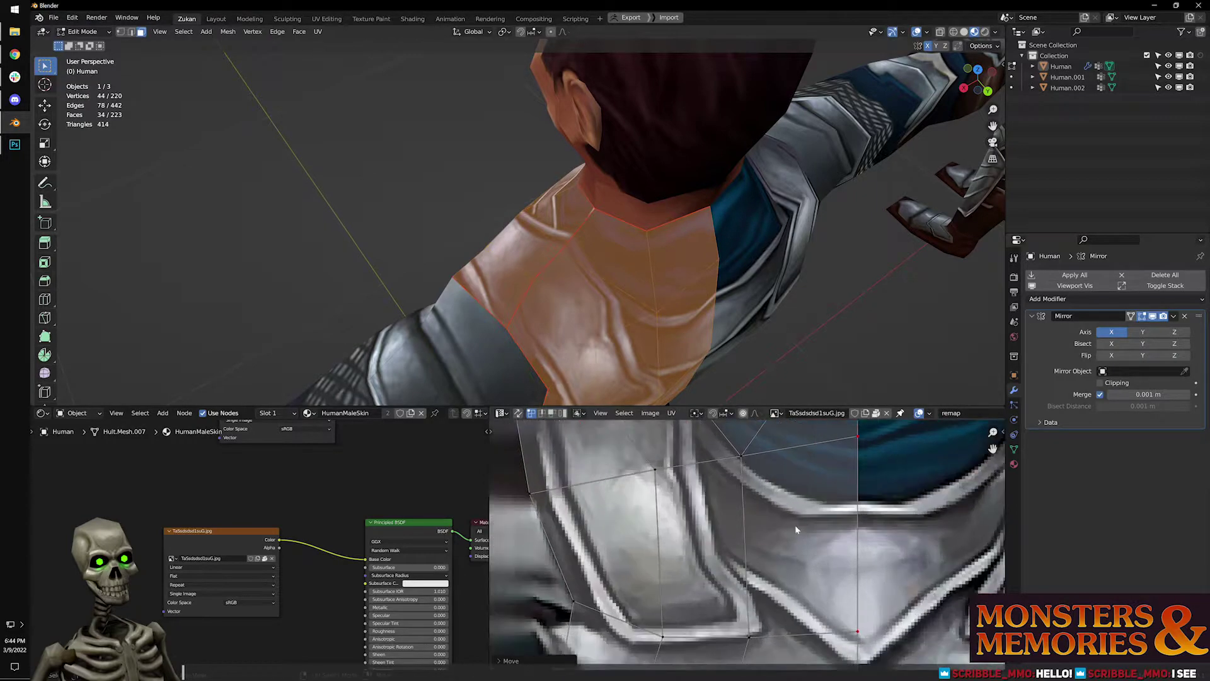
key(g)
key(y)
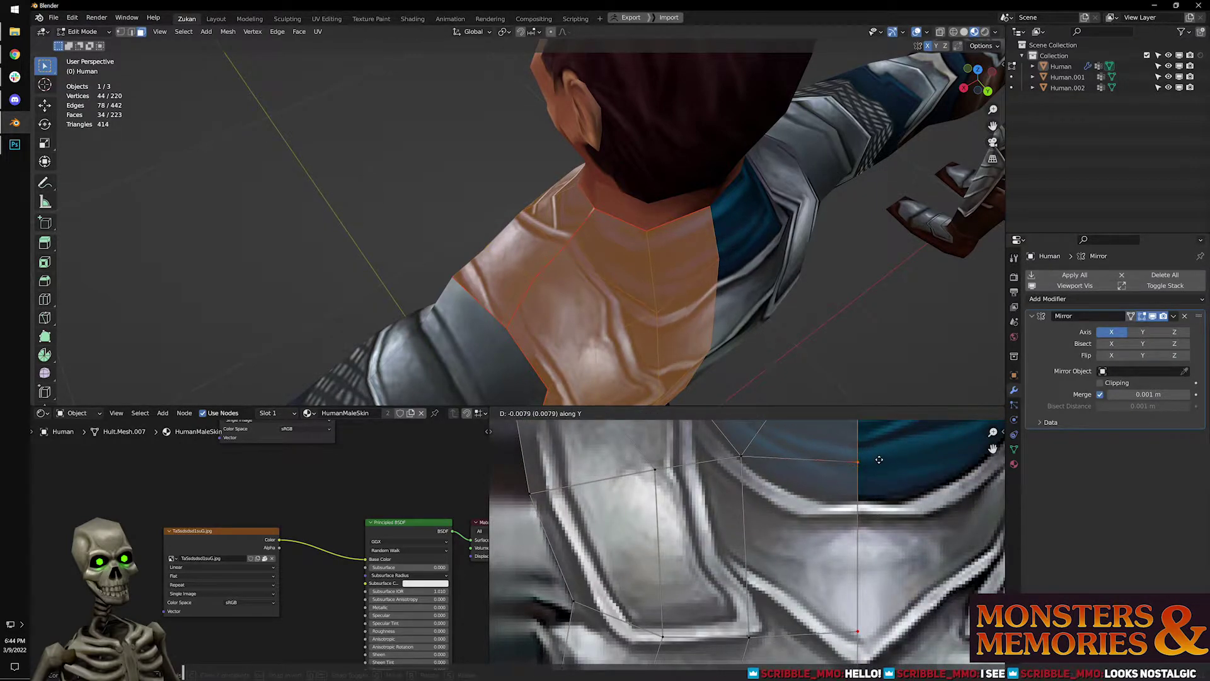
click(879, 467)
Adjust the back collar's inner UV vertices to follow the painted neckline and collar rim.
scroll(753, 532, down, 4)
key(g)
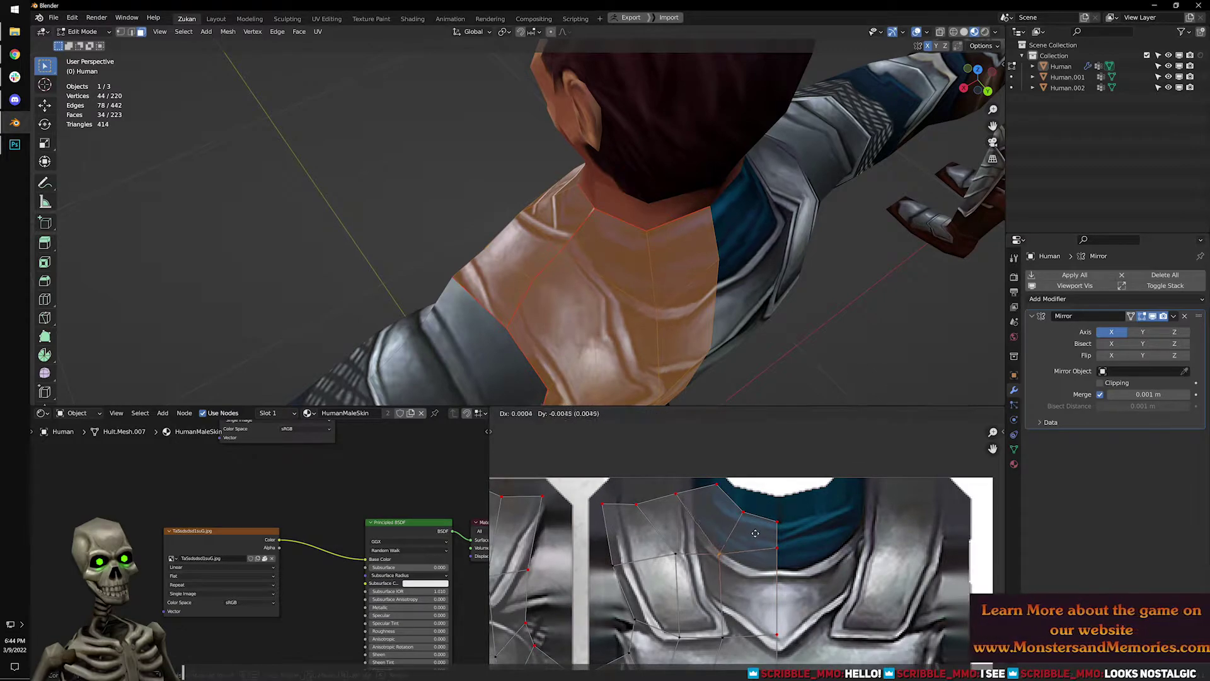
click(764, 541)
key(g)
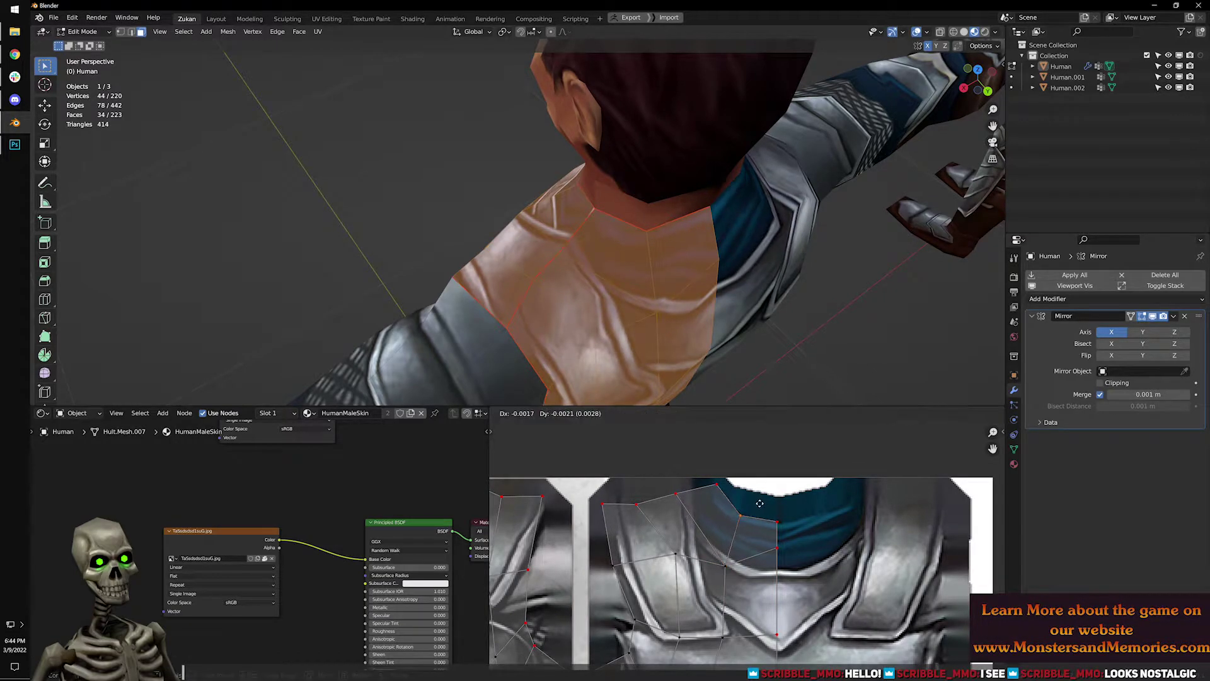
click(762, 510)
key(g)
click(793, 518)
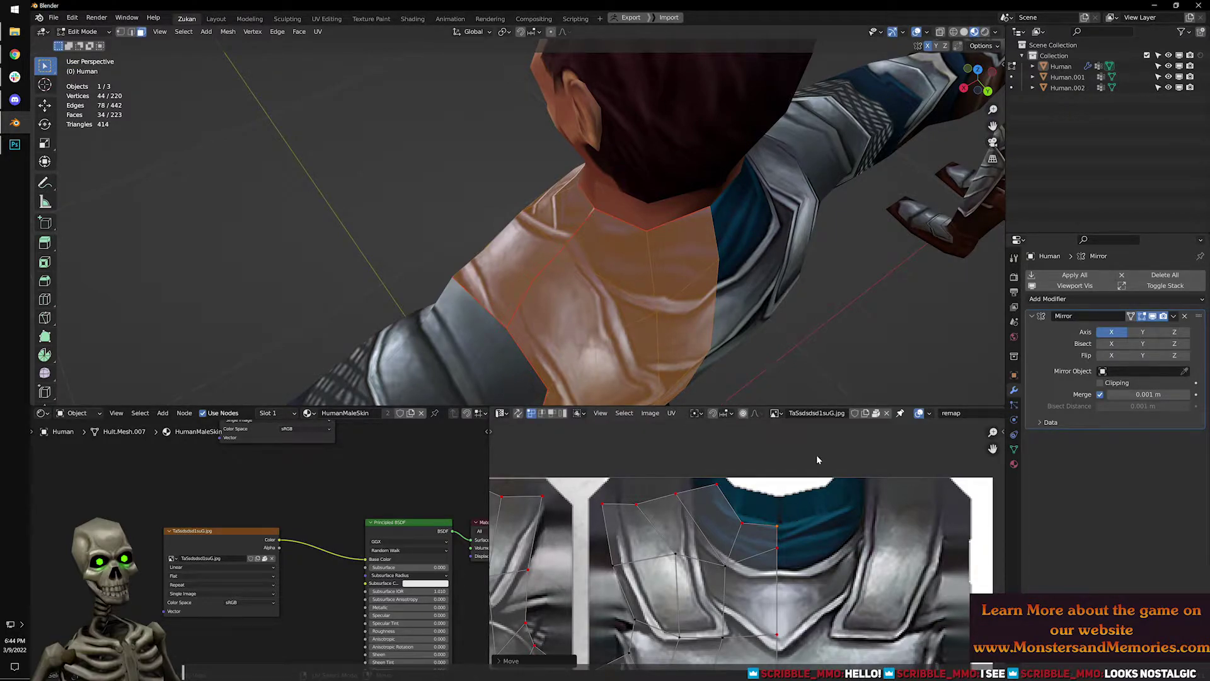
Adjust the middle UV vertex on the back shoulder strap's top edge along the Y axis.
middle_drag(734, 491, 688, 506)
scroll(732, 519, up, 2)
middle_drag(556, 554, 672, 547)
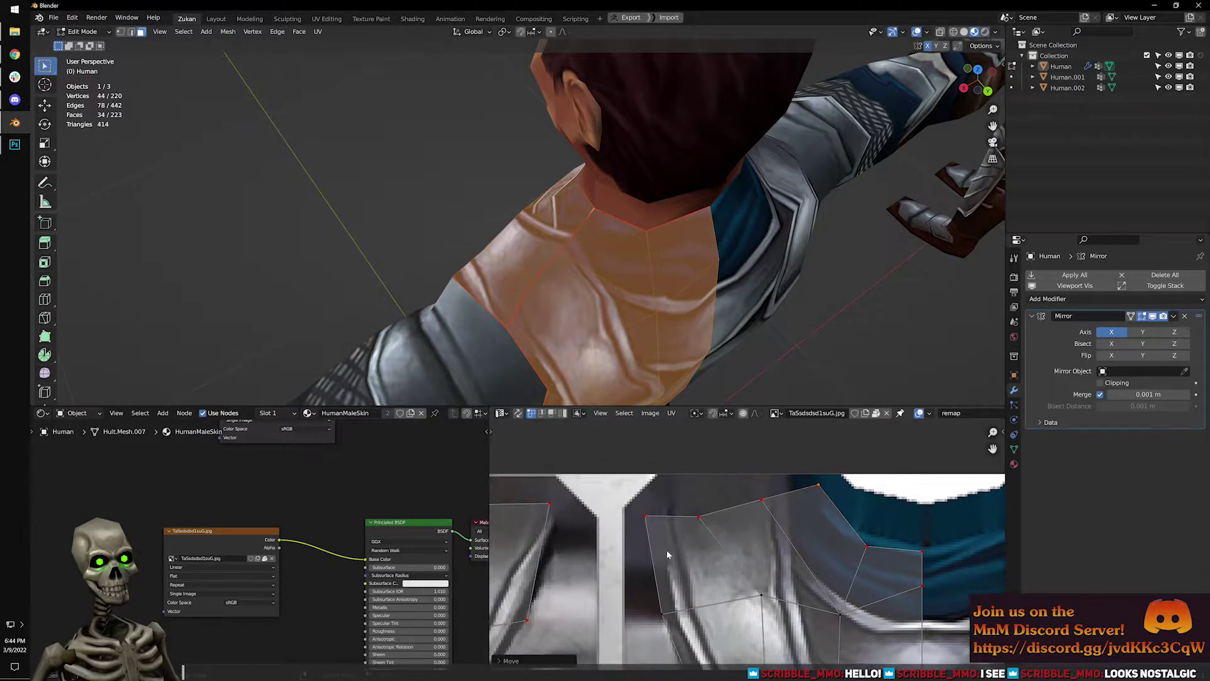
click(698, 516)
key(g)
key(y)
click(725, 499)
Reposition the back shoulder's top-edge UV vertex where the strap meets the blue collar.
click(761, 499)
key(g)
key(y)
click(779, 515)
key(g)
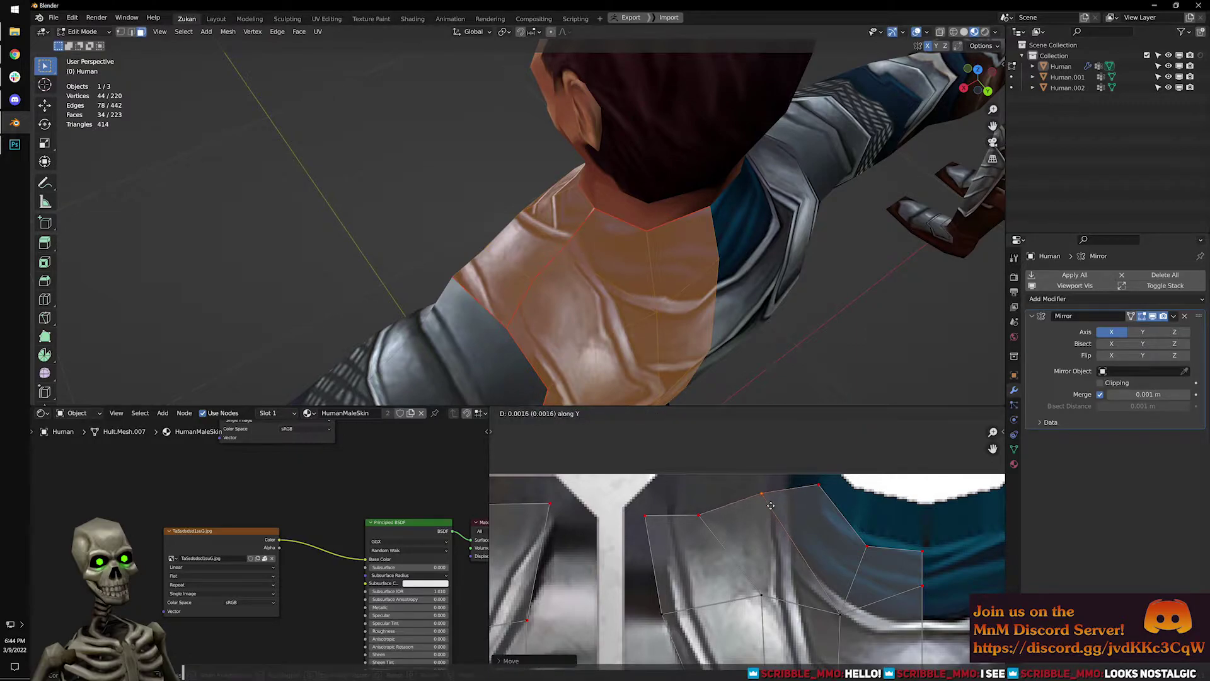
key(y)
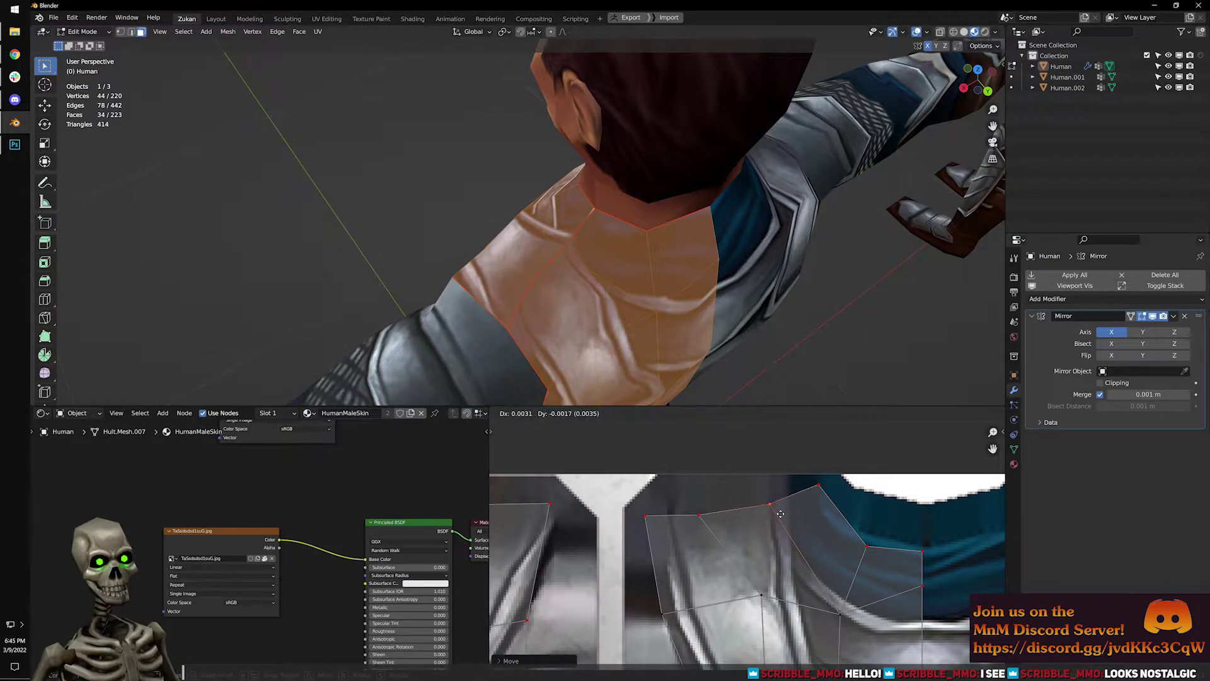
click(780, 514)
Return to Object Mode, deselect everything, and inspect the collar and shoulders from the front.
key(Tab)
key(alt+a)
middle_drag(454, 265, 665, 238)
scroll(633, 256, down, 1)
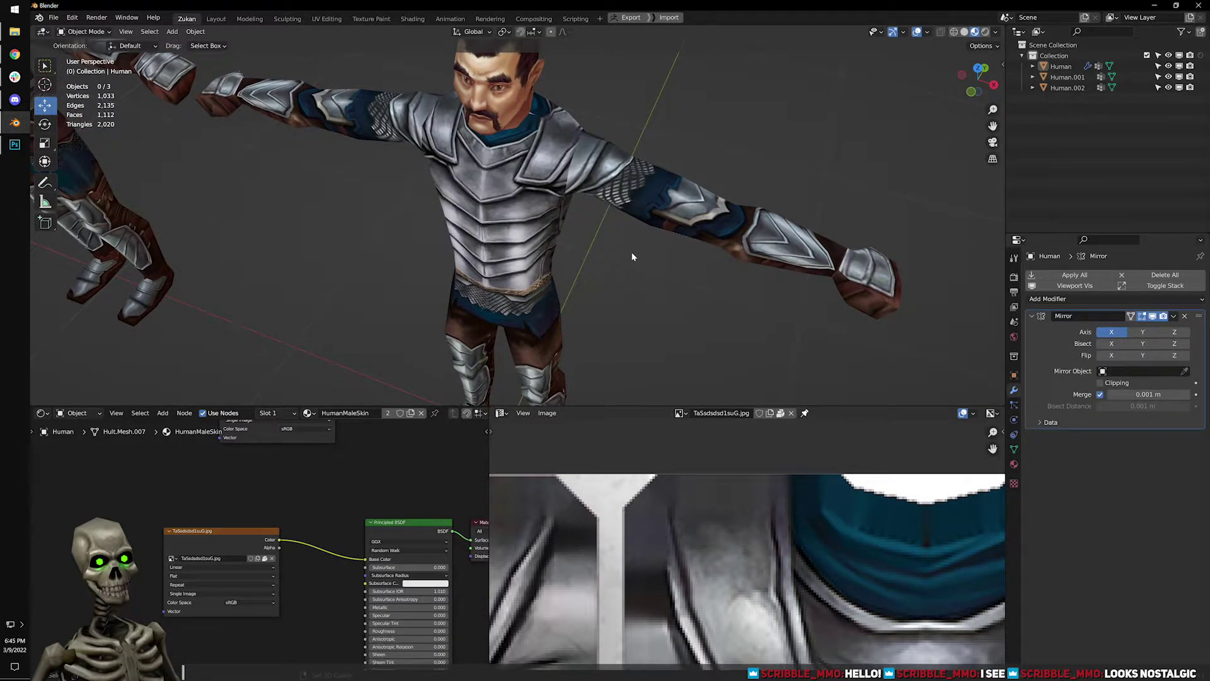
shift+middle_drag(687, 278, 689, 315)
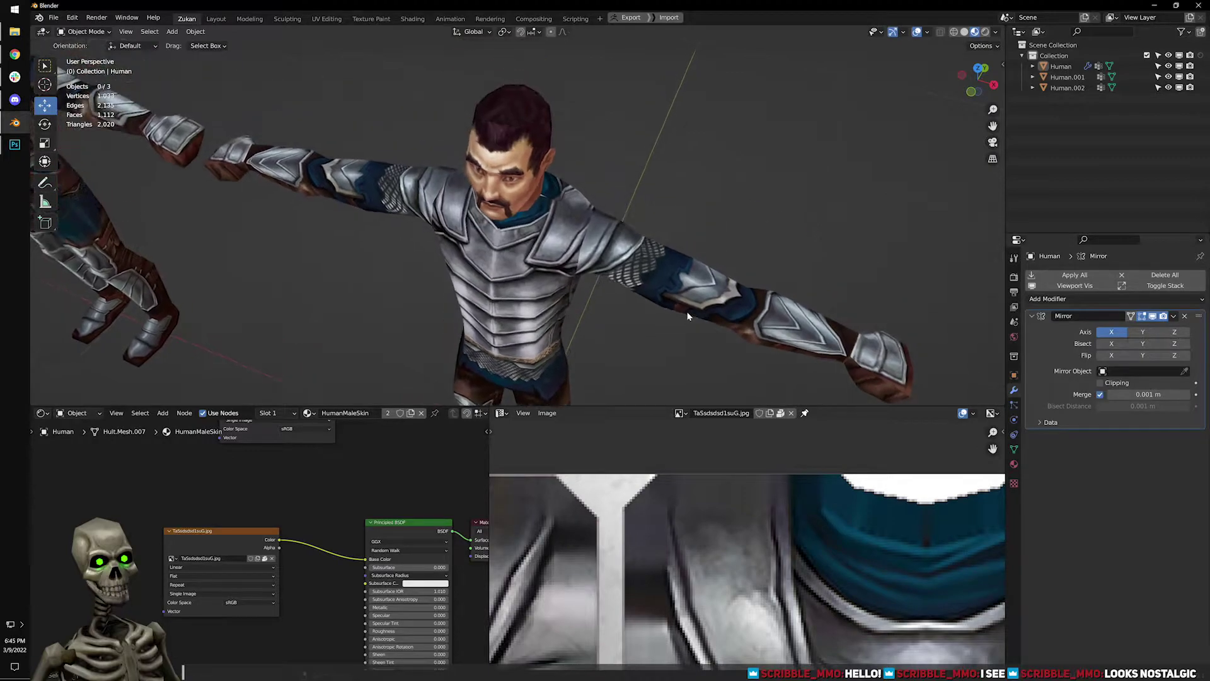
scroll(693, 306, up, 2)
Reopen the Human mesh for editing and adjust the UV vertex at the upper tip of the front collar.
key(Tab)
drag(691, 529, 713, 508)
middle_drag(492, 517, 648, 502)
middle_drag(511, 466, 611, 497)
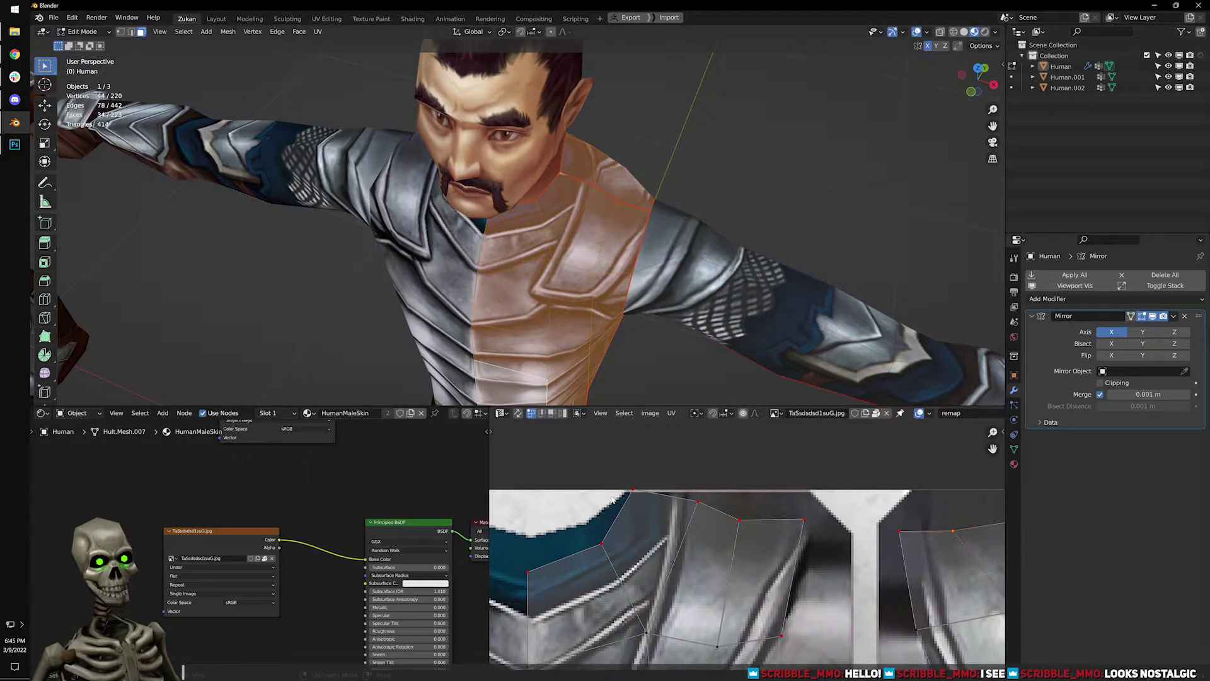
key(g)
click(666, 491)
middle_drag(606, 553, 703, 503)
Adjust the front neckline's top UV vertices, raising the one beside the shoulder strap along the Y axis.
drag(689, 512, 719, 478)
key(g)
key(y)
click(719, 490)
key(g)
key(y)
drag(600, 558, 729, 527)
click(642, 516)
key(g)
click(729, 527)
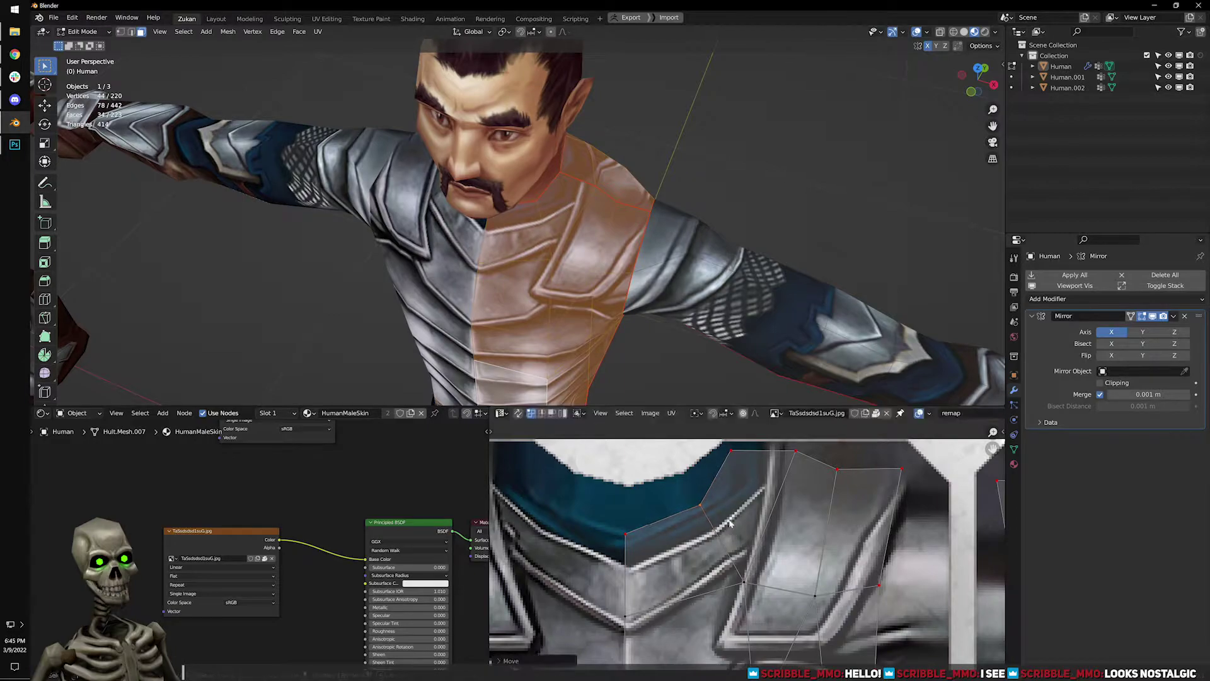
Lower the inner and middle UV vertices on the front shoulder strap's top edge onto the painted plate.
click(796, 452)
key(g)
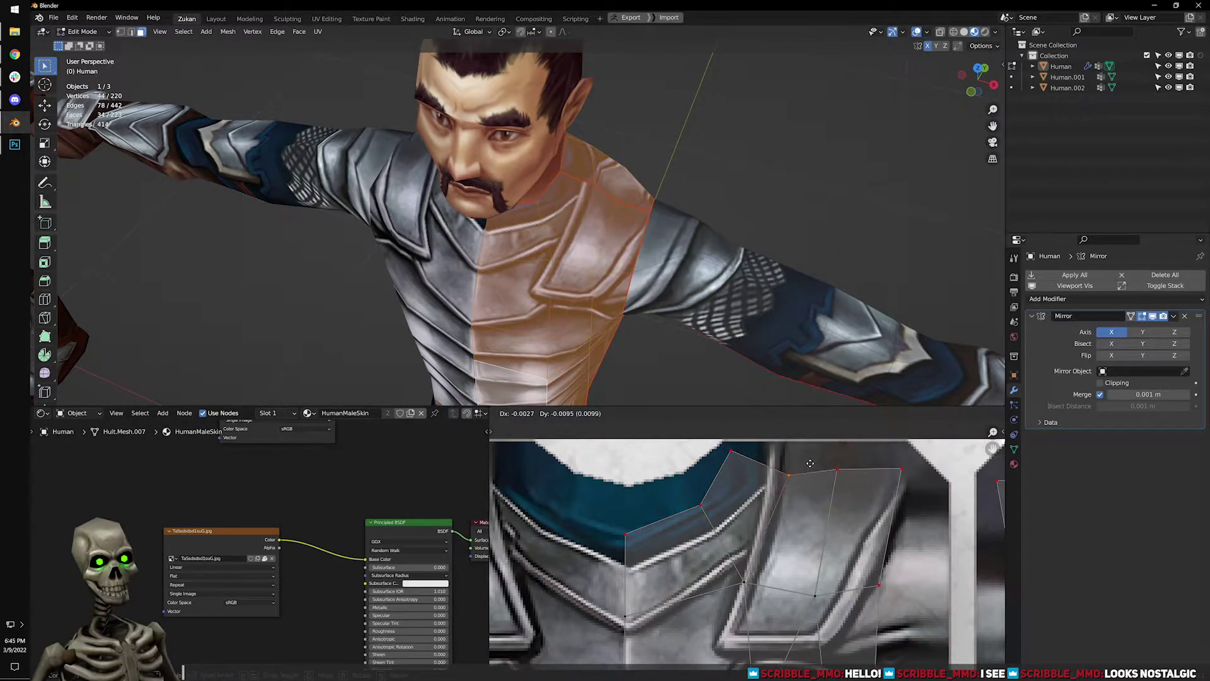
click(796, 473)
middle_drag(831, 464, 754, 450)
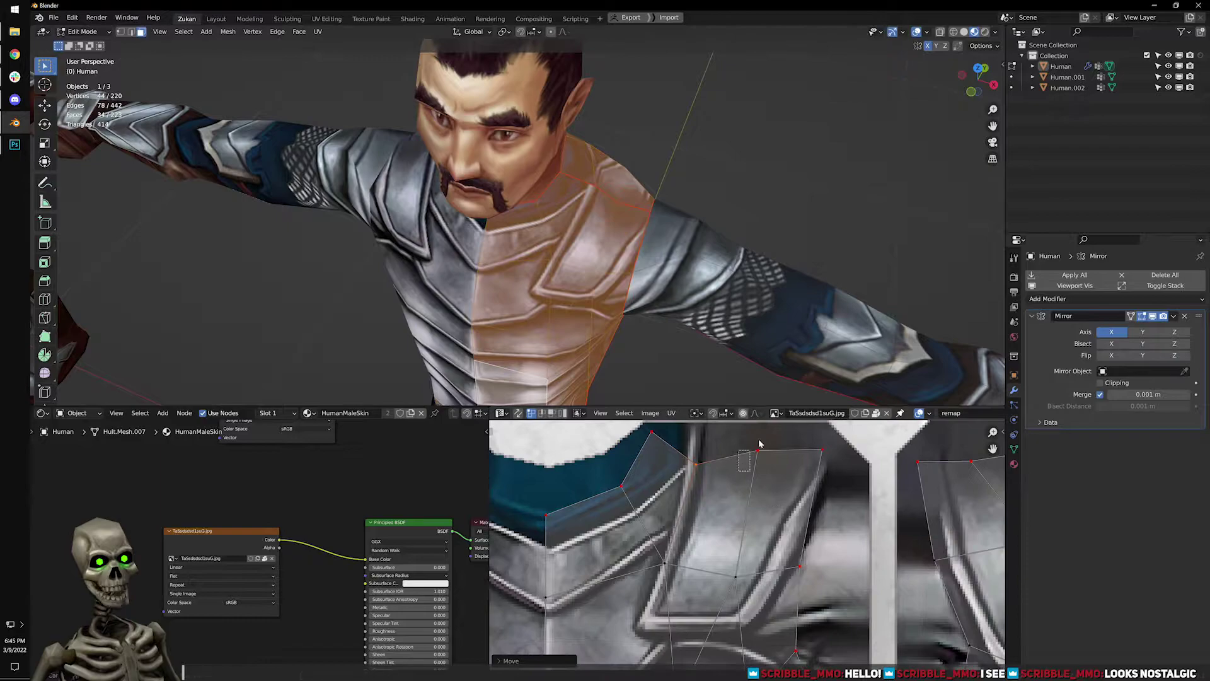
click(754, 450)
key(g)
click(807, 476)
Lower the outer top UV vertex of the front shoulder strap and refine the middle vertex's position.
click(823, 451)
key(g)
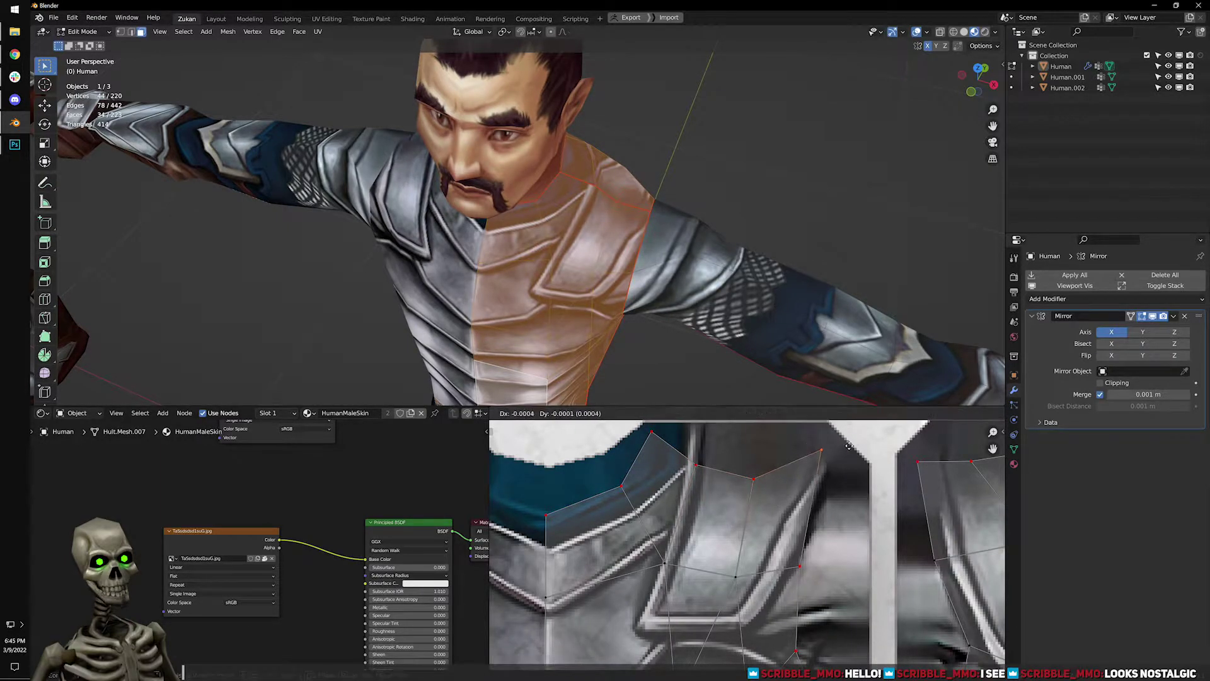
click(848, 518)
middle_drag(726, 493, 764, 485)
click(723, 472)
key(g)
click(748, 475)
scroll(763, 485, down, 2)
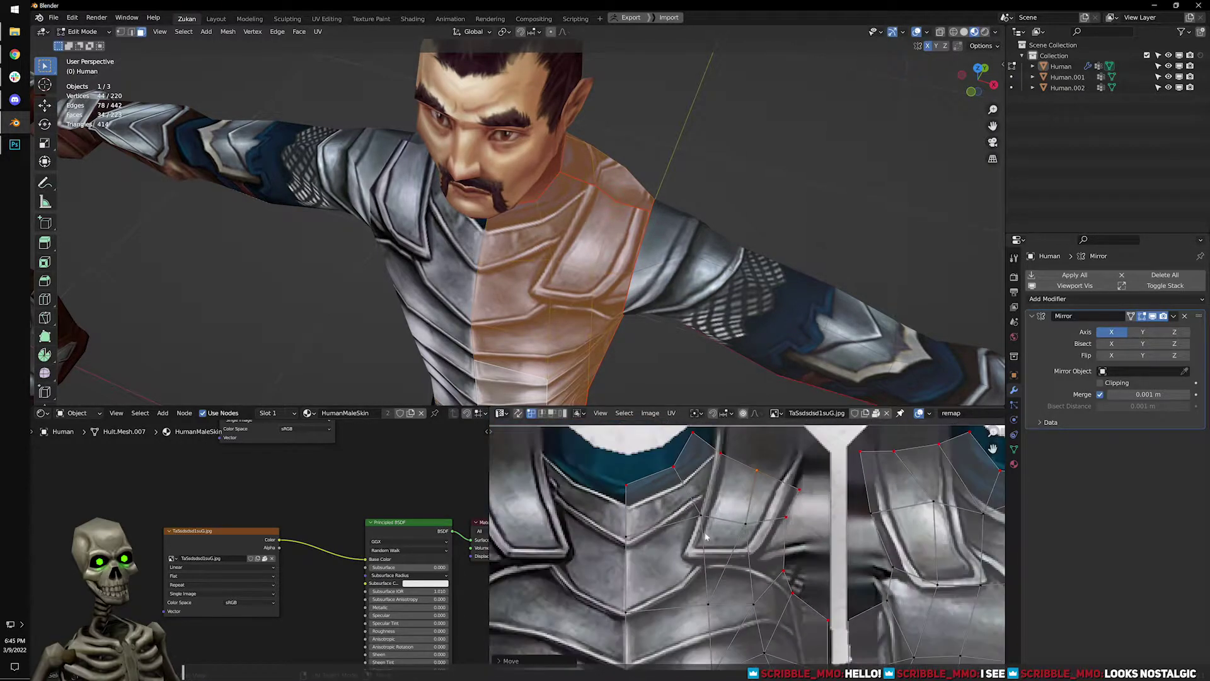
Move the inner and middle UV vertices across the front shoulder strap down toward the strap's lower rim.
drag(692, 533, 766, 492)
key(g)
key(y)
key(y)
click(763, 513)
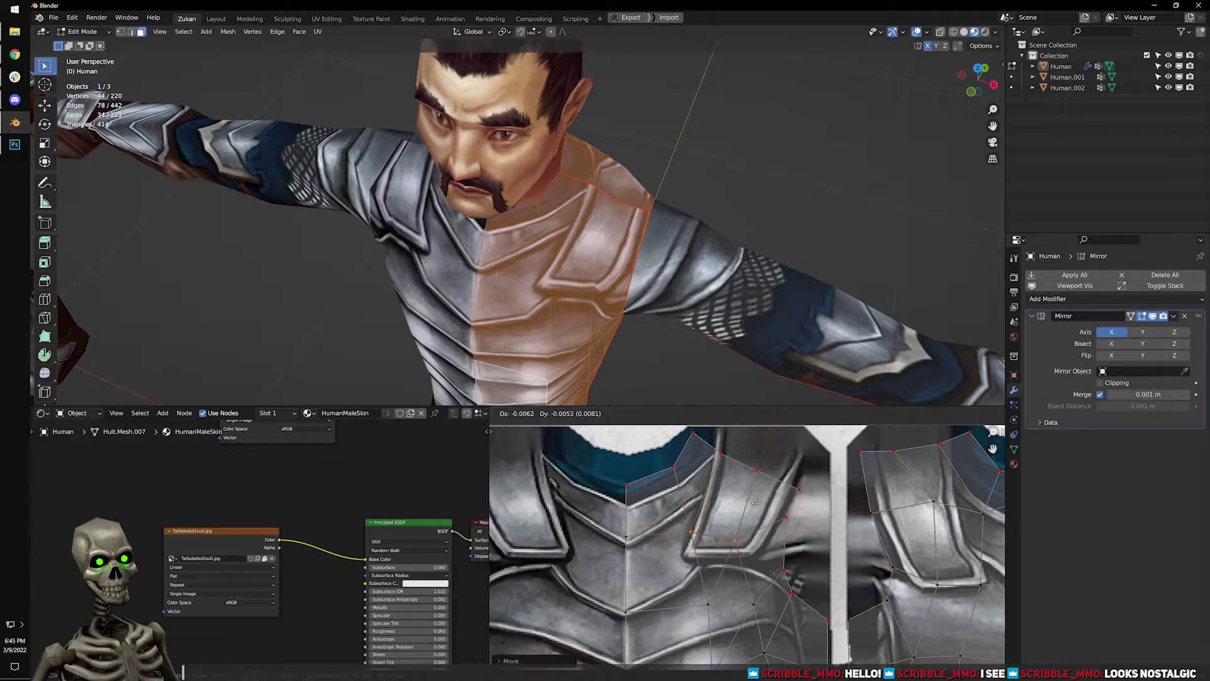
Shift the front centreline UV vertex at the lower collar point along the Y axis to fit the painted rim.
click(628, 538)
key(g)
key(y)
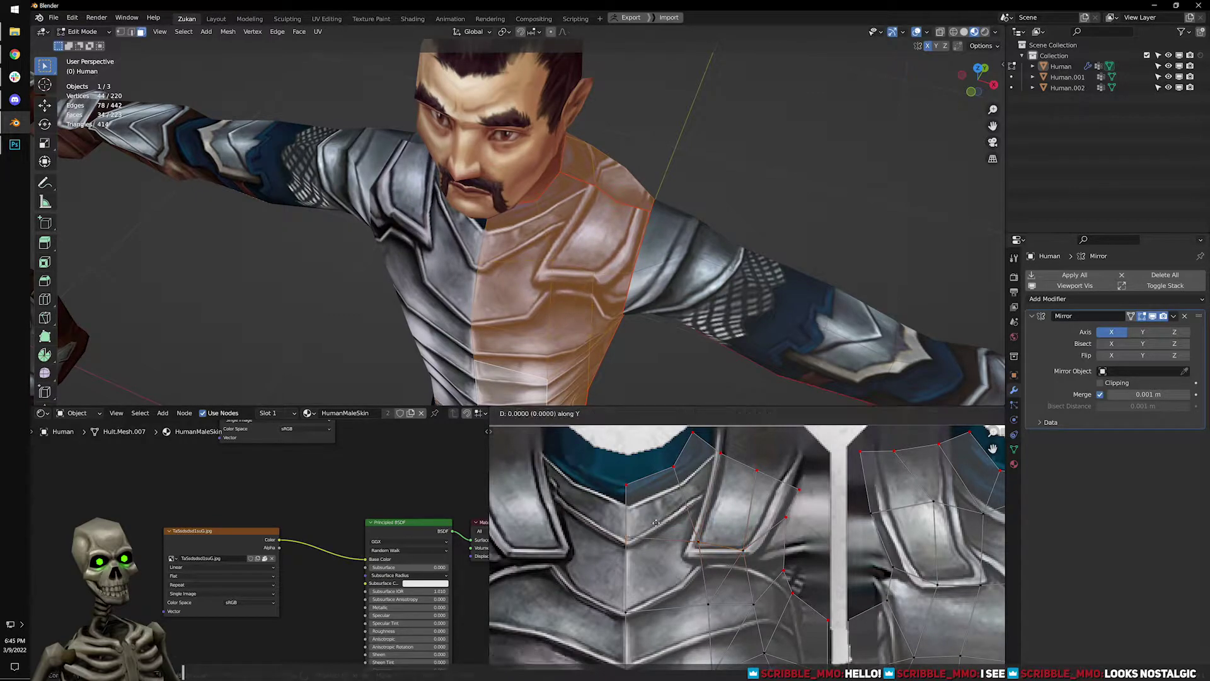
click(651, 544)
middle_drag(669, 483, 731, 493)
mouse_move(650, 372)
middle_down()
mouse_move(684, 325)
mouse_move(633, 360)
middle_up()
scroll(610, 517, up, 4)
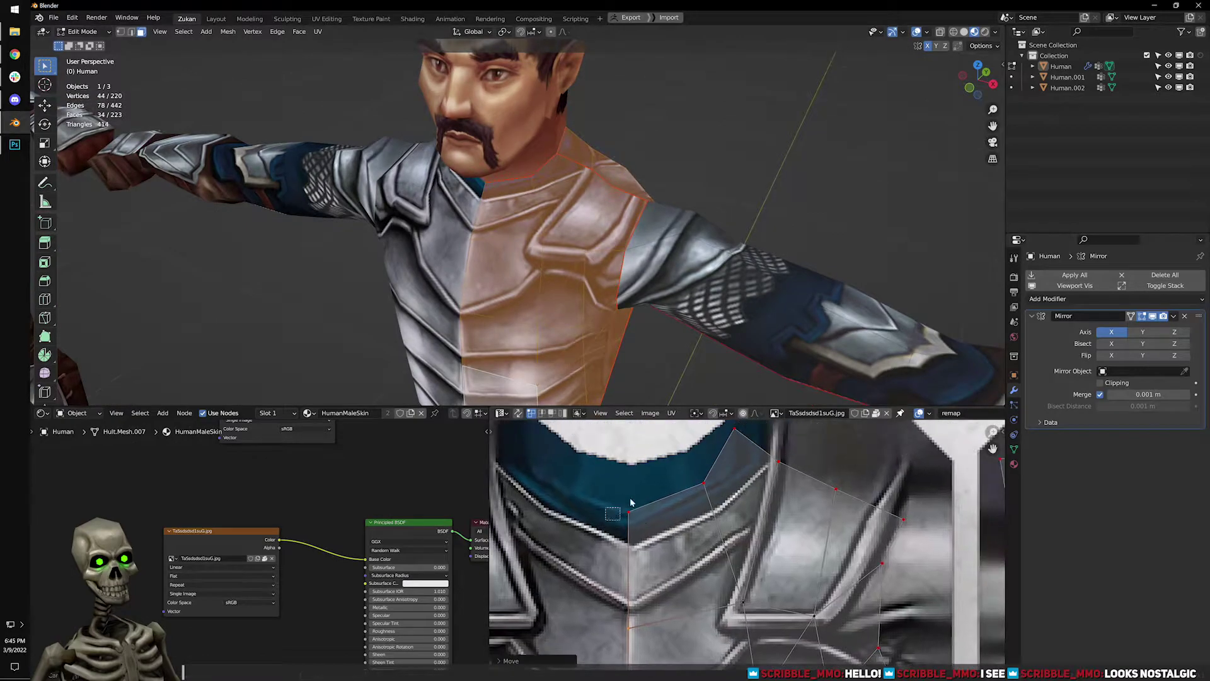
Align the front torso's centreline UV vertices into a straight vertical line.
middle_drag(757, 559, 734, 512)
scroll(733, 512, down, 4)
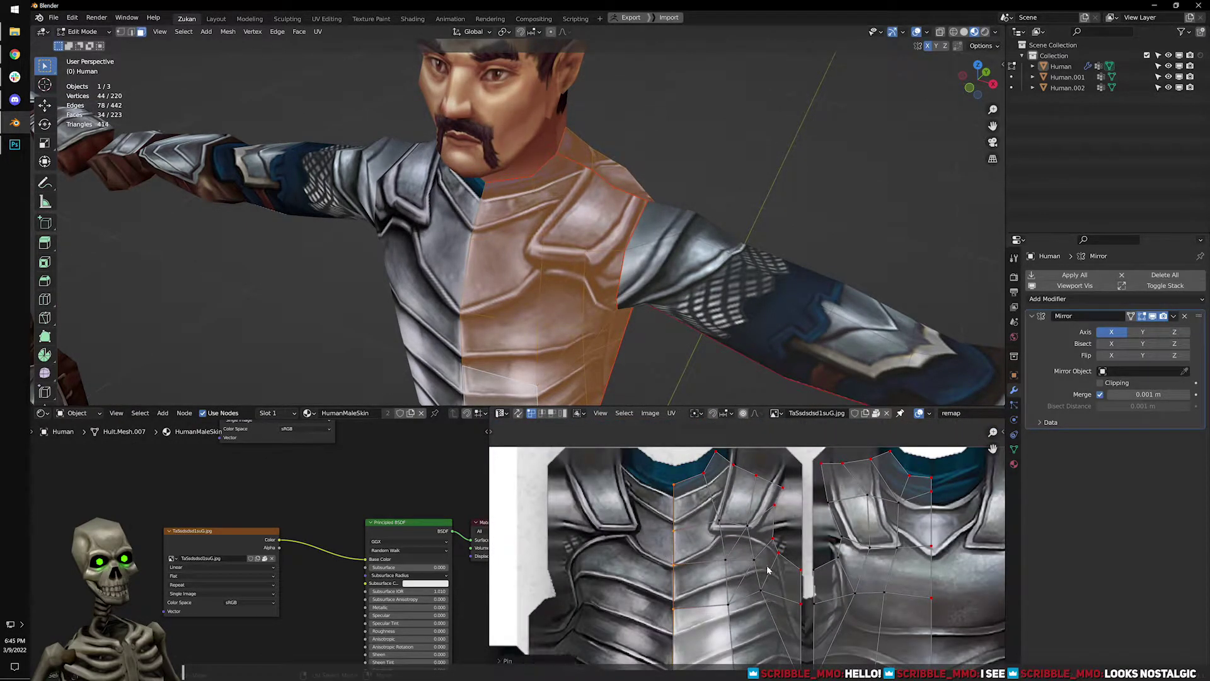
key(q)
mouse_move(700, 529)
click(773, 573)
Align the back torso's centreline UV vertices into a straight vertical line.
middle_drag(813, 555, 665, 529)
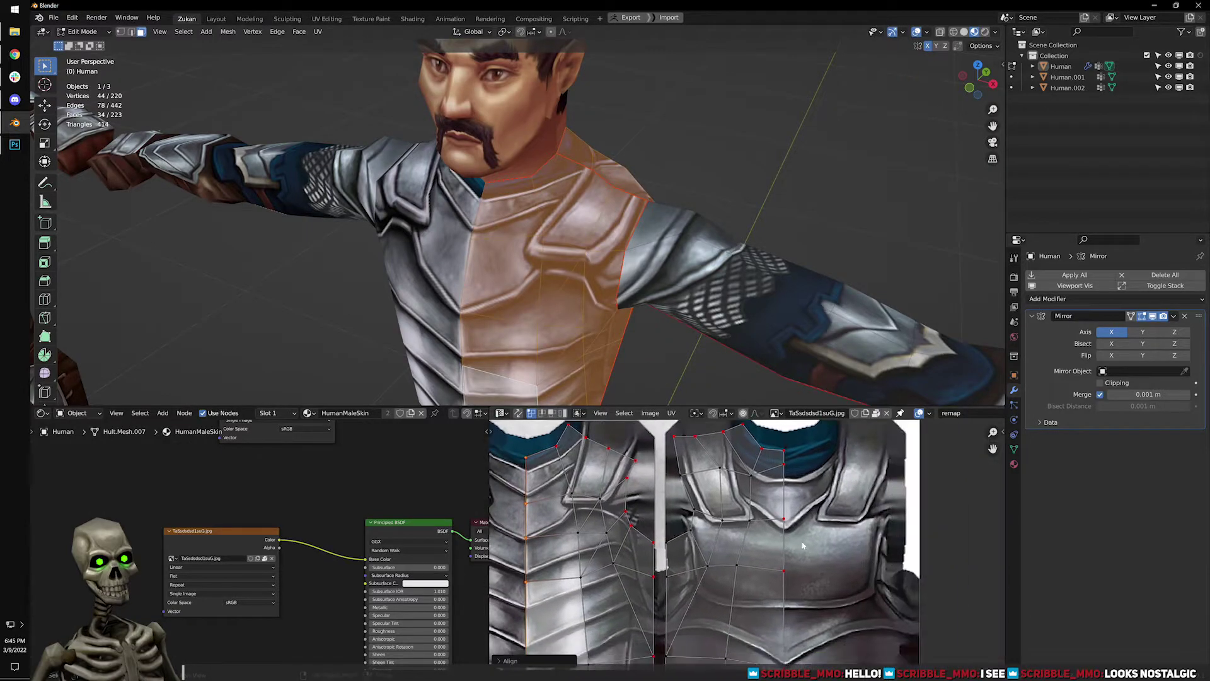
alt+click(784, 542)
key(q)
mouse_move(821, 543)
click(854, 599)
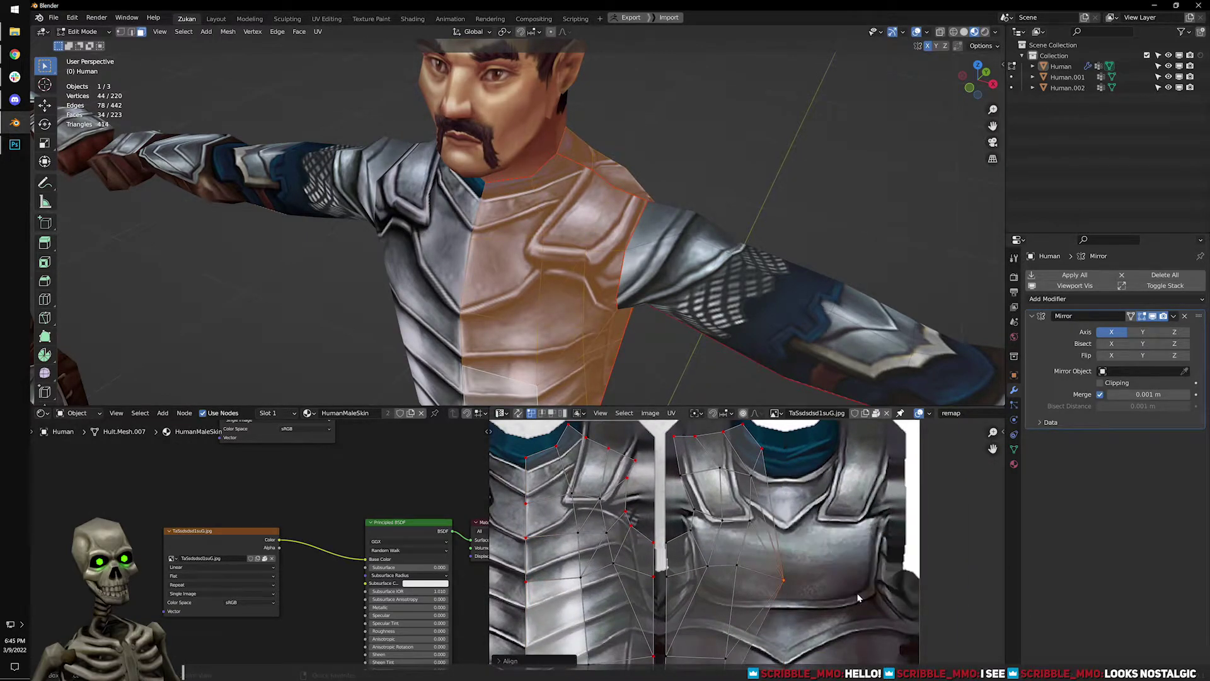
right_click(858, 596)
mouse_move(876, 593)
click(915, 637)
Examine the front and back torso UV layout at full size, comparing it with the bare armour texture.
middle_drag(726, 521, 768, 531)
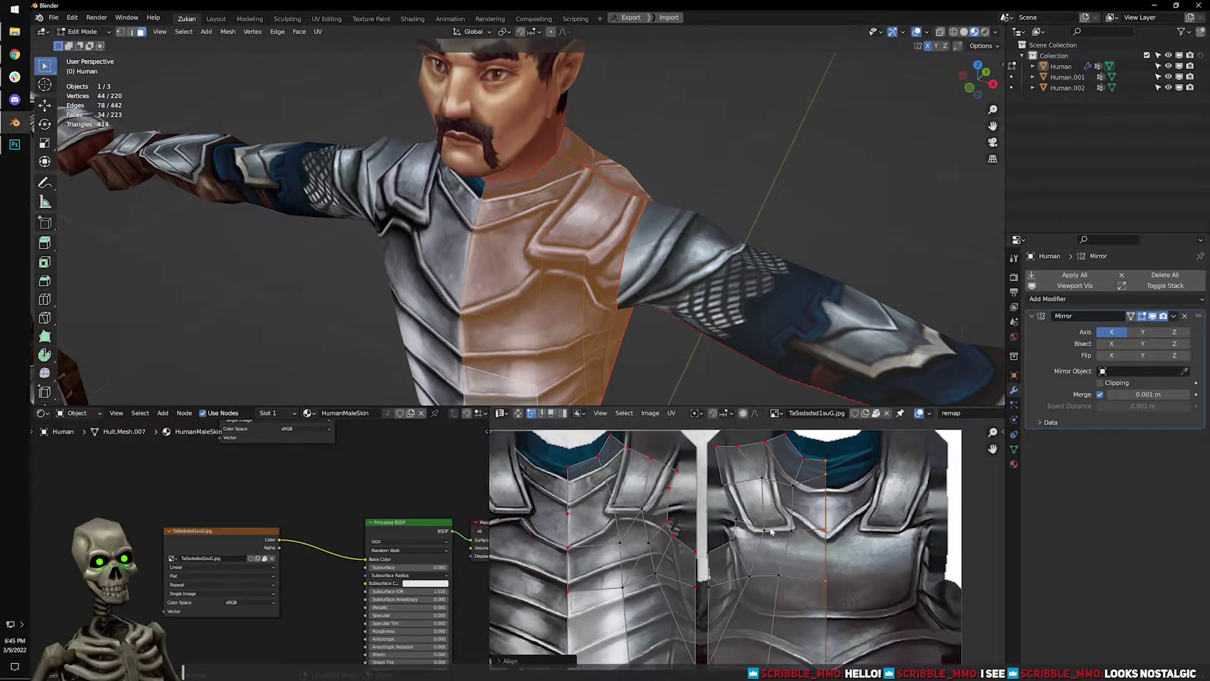
key(ctrl+space)
scroll(619, 407, up, 3)
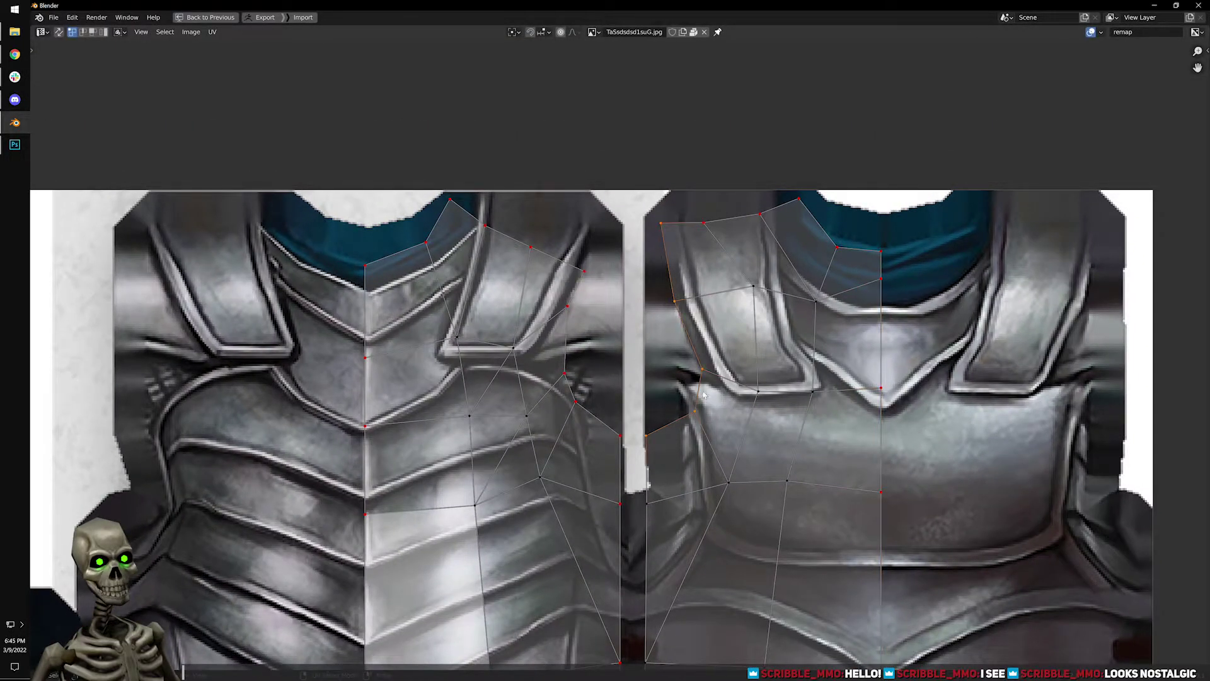
scroll(654, 518, down, 5)
middle_drag(655, 518, 659, 504)
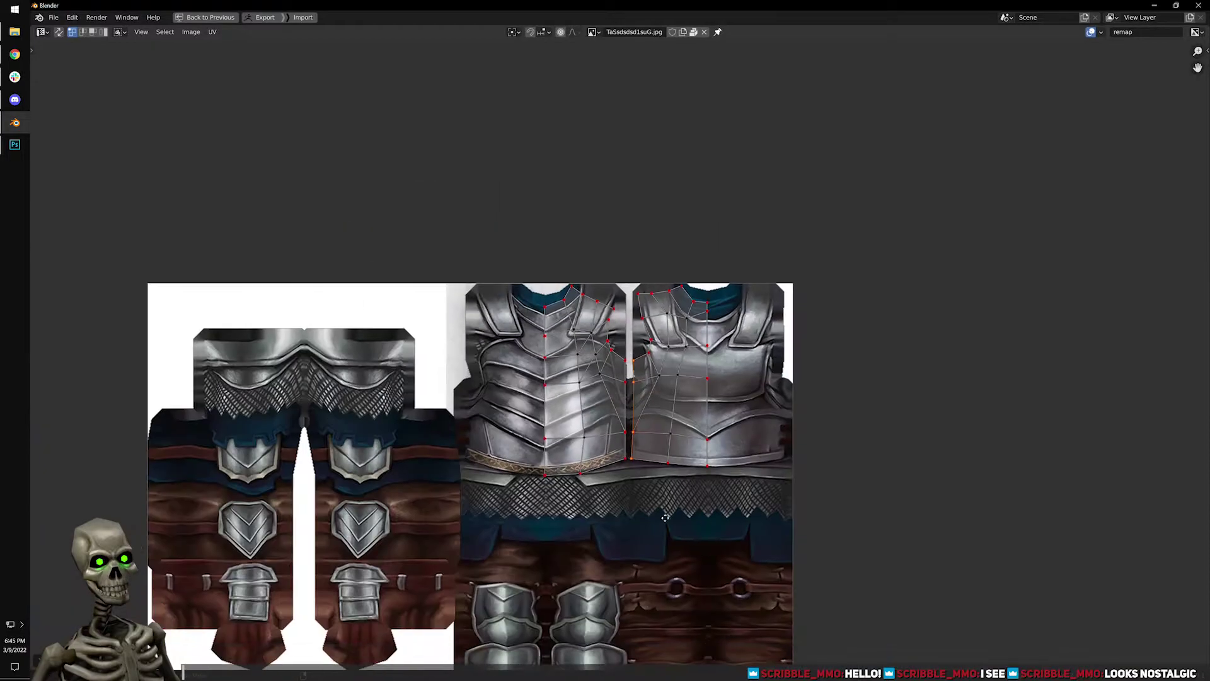
scroll(672, 504, up, 4)
key(u)
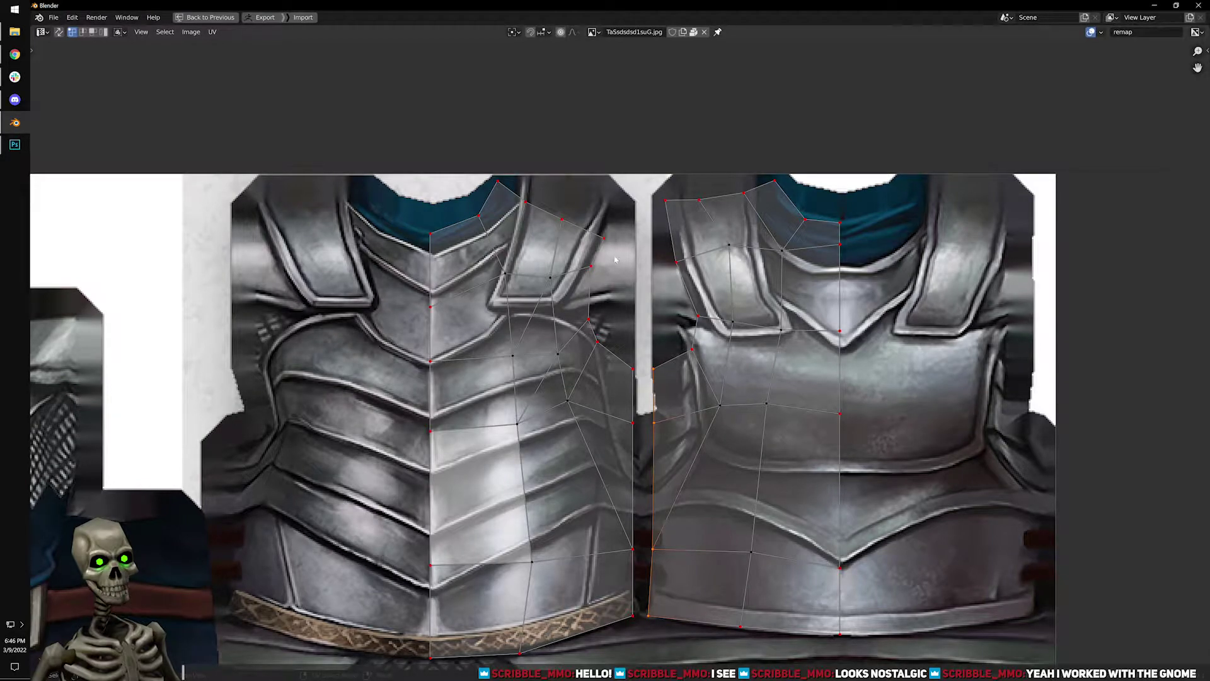
scroll(615, 260, down, 1)
key(Tab)
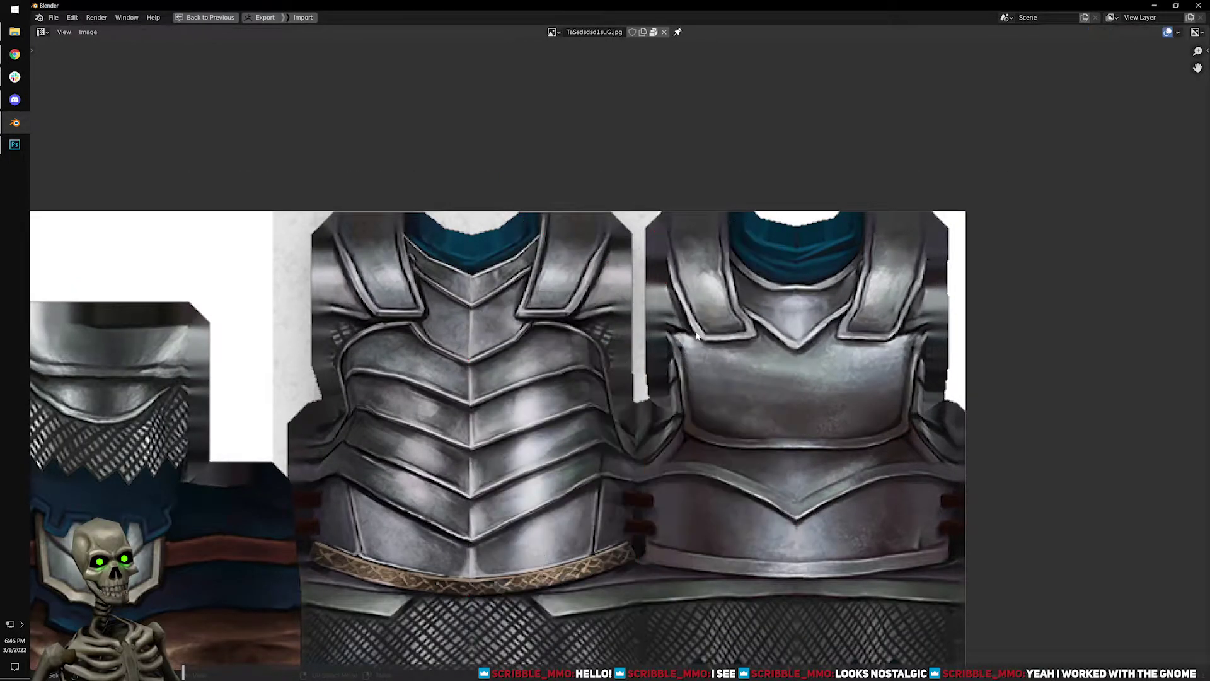
key(Tab)
scroll(697, 336, down, 1)
key(ctrl+space)
middle_drag(696, 332, 595, 224)
Open Troll_ForPrint.blend, frame the Troll_Base model and compare its material preview and solid shading.
key(alt+Tab)
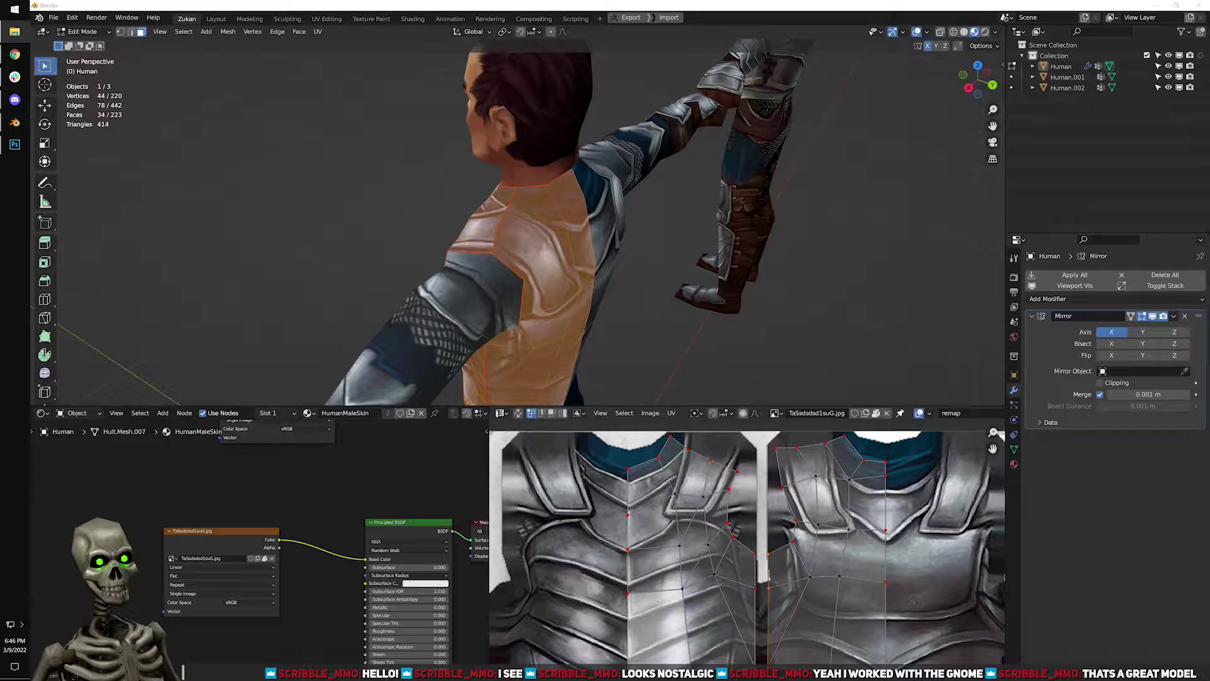
key(F12)
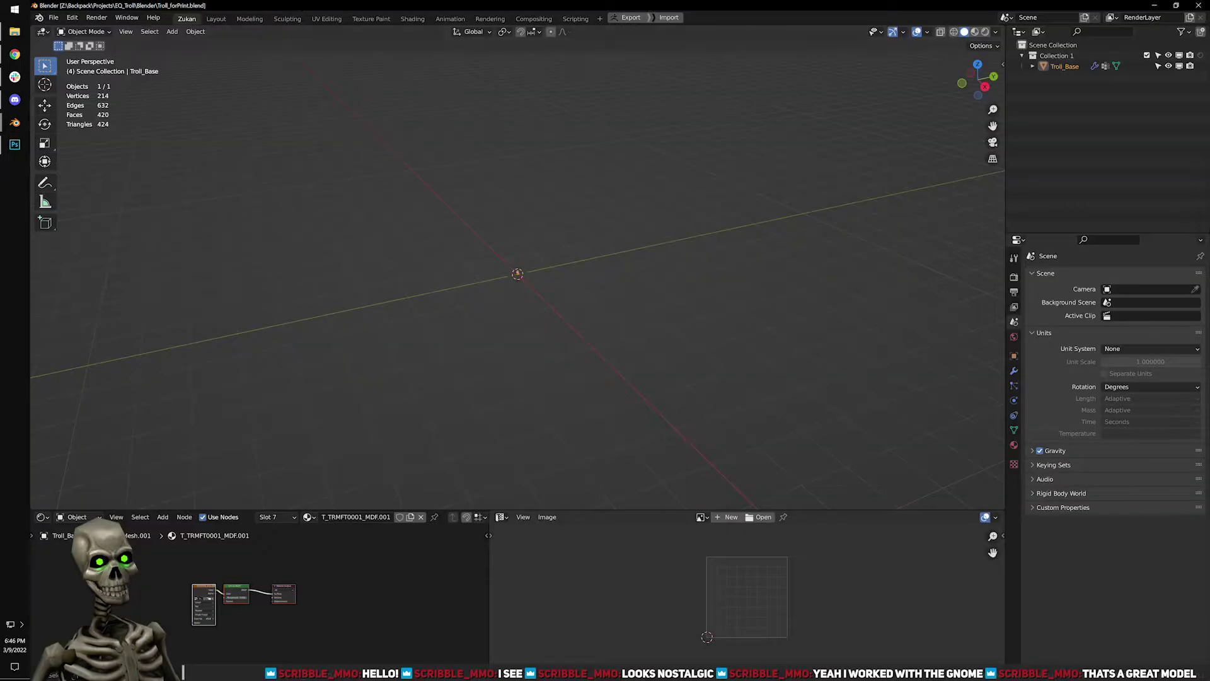
key(a)
key(KP_Decimal)
middle_drag(619, 305, 722, 302)
click(975, 32)
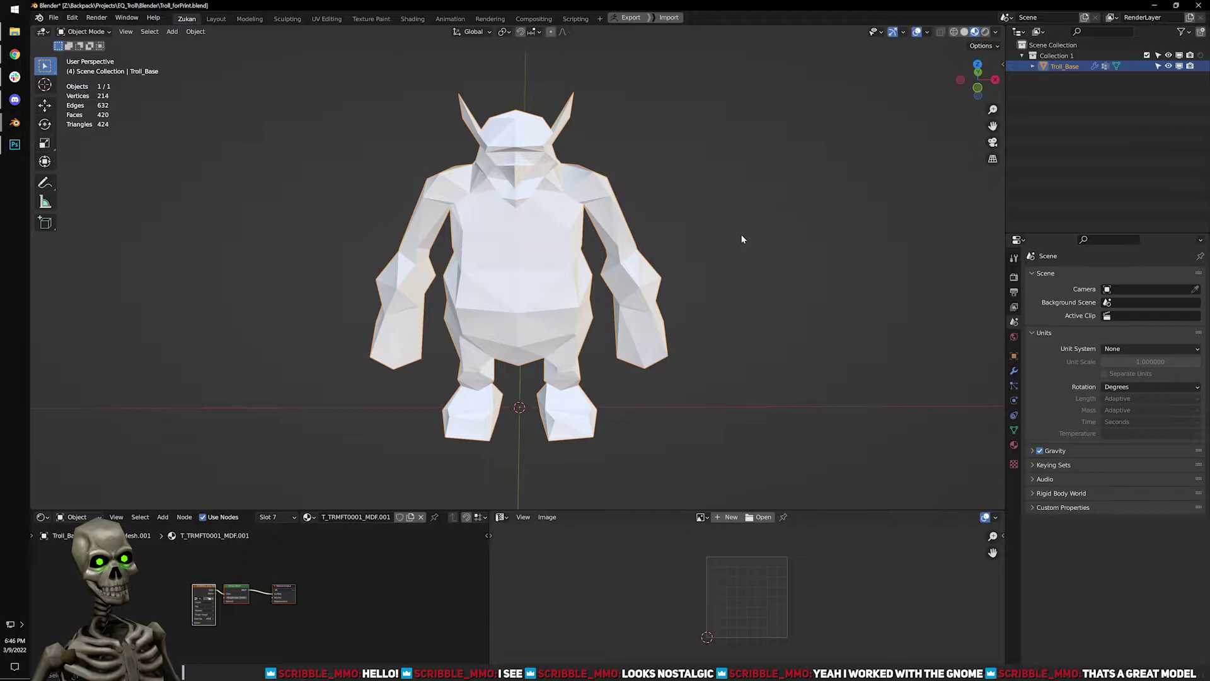
click(965, 32)
Inspect the Troll_Base mesh from several sides and bring up its material settings.
mouse_move(729, 215)
middle_down()
mouse_move(534, 229)
mouse_move(649, 247)
middle_up()
scroll(649, 247, up, 3)
scroll(649, 247, down, 3)
click(723, 278)
key(ctrl+s)
middle_drag(508, 251, 681, 296)
scroll(591, 383, up, 4)
scroll(591, 383, down, 3)
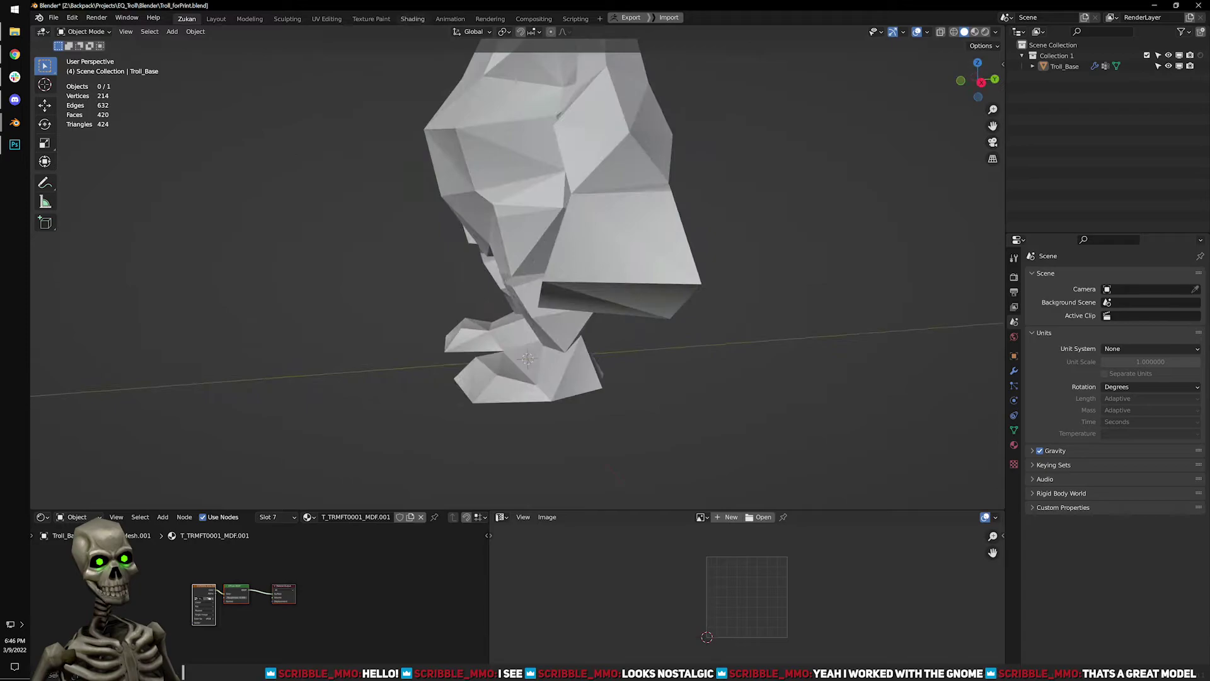
key(super+e)
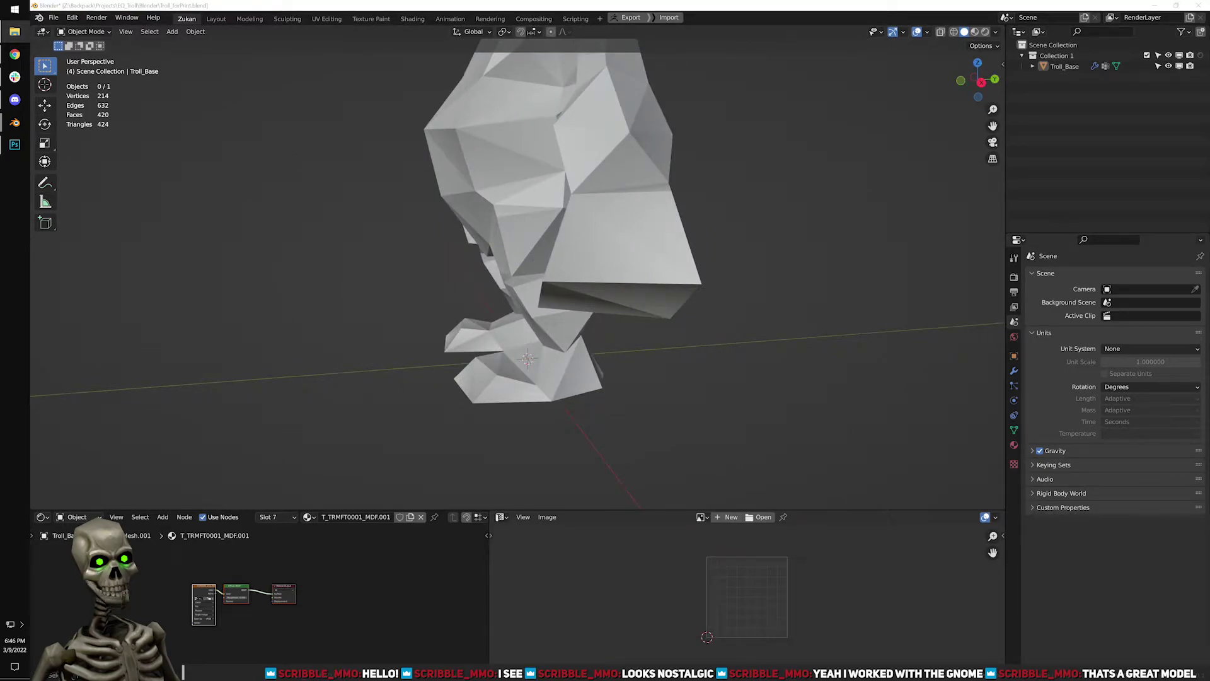
click(563, 167)
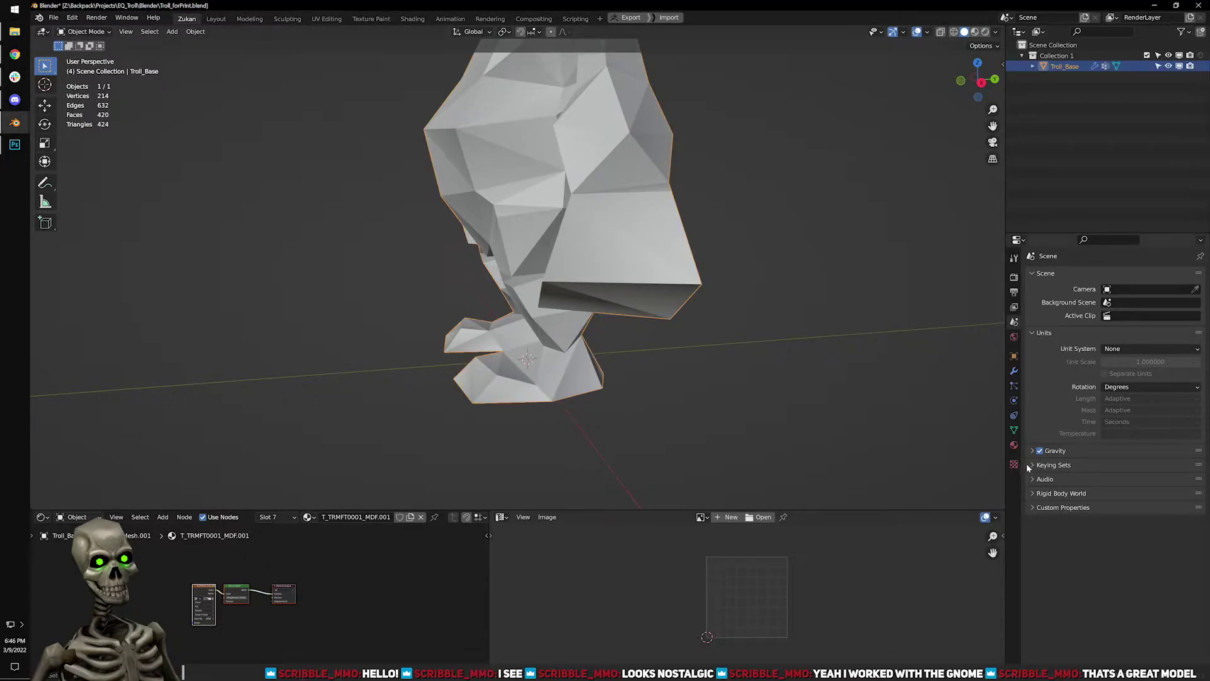
click(1014, 445)
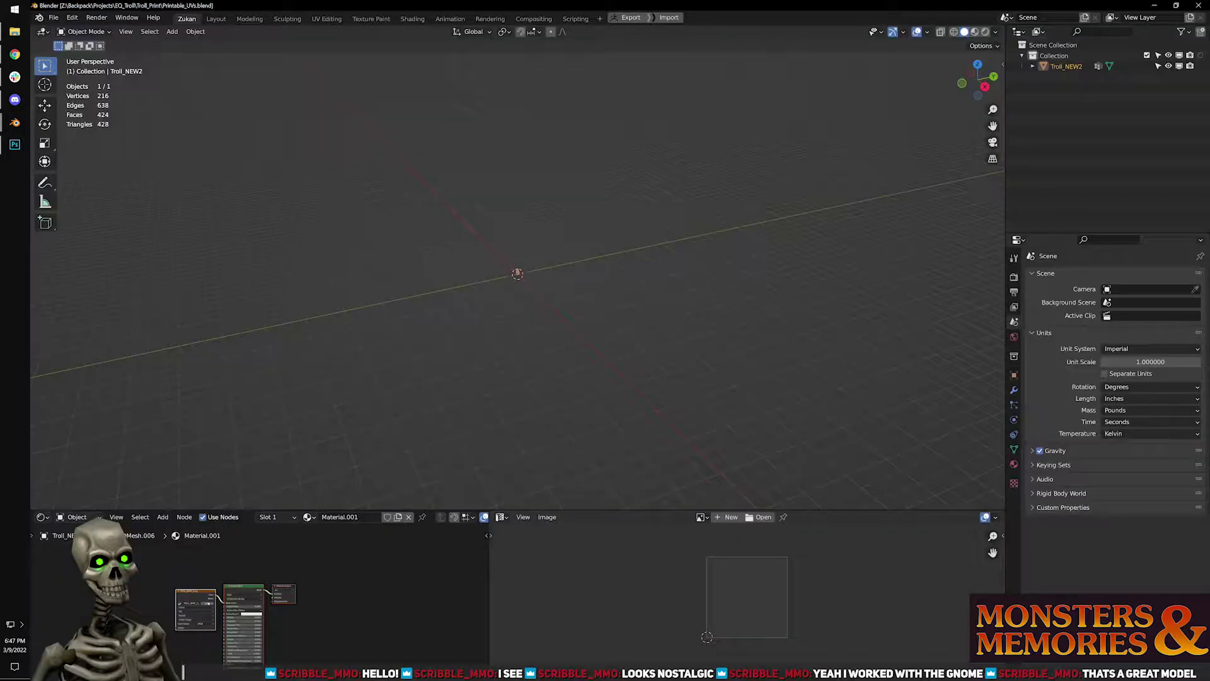
Frame the Troll_NEW2 model in Printable_UVs.blend and examine it with its texture displayed.
drag(444, 192, 566, 332)
key(KP_Decimal)
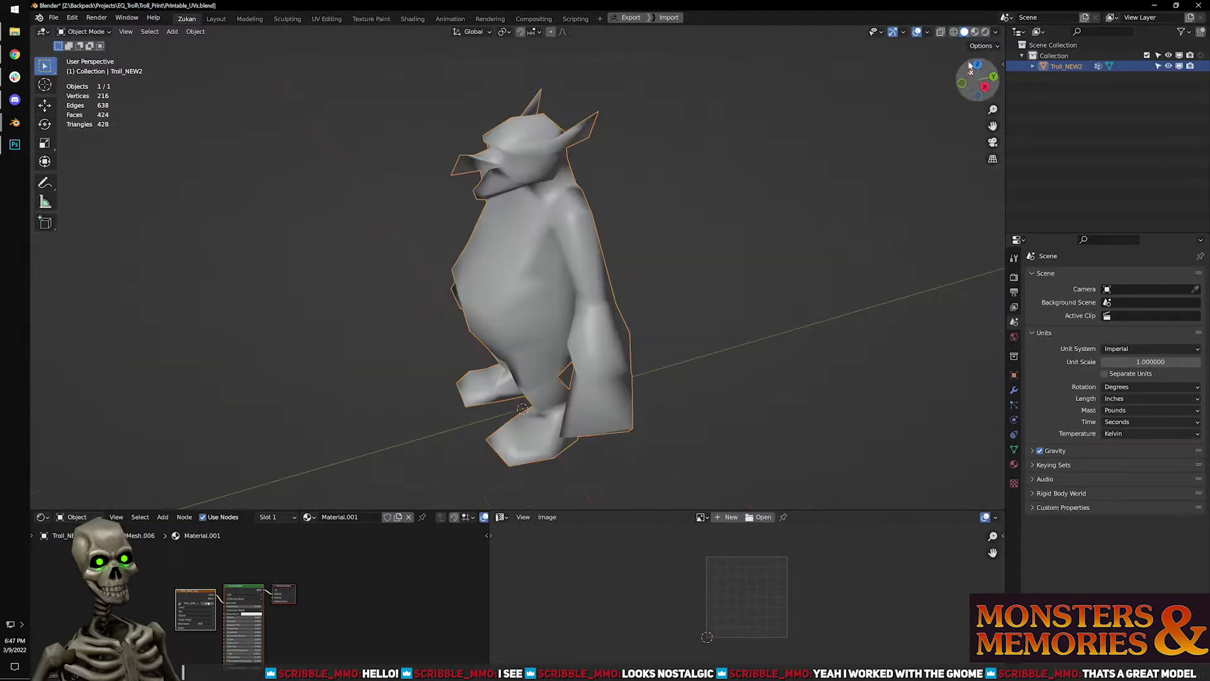
key(z)
middle_drag(618, 231, 752, 230)
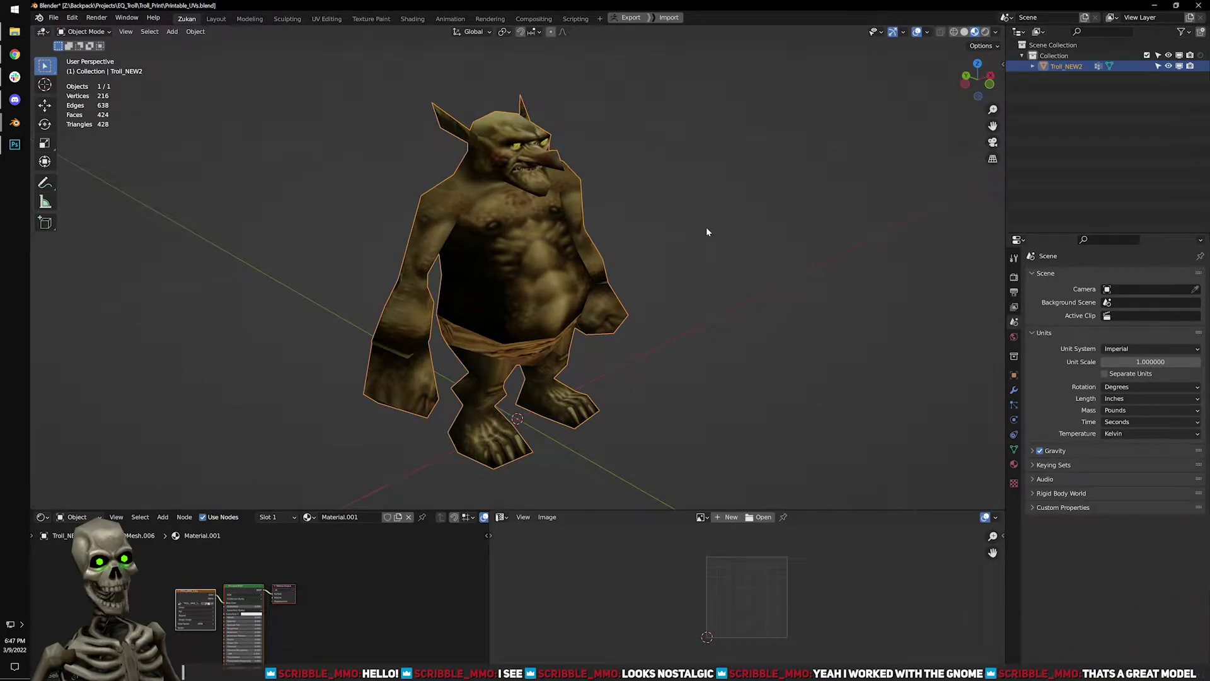
scroll(706, 226, up, 2)
scroll(596, 208, down, 3)
middle_drag(613, 338, 673, 317)
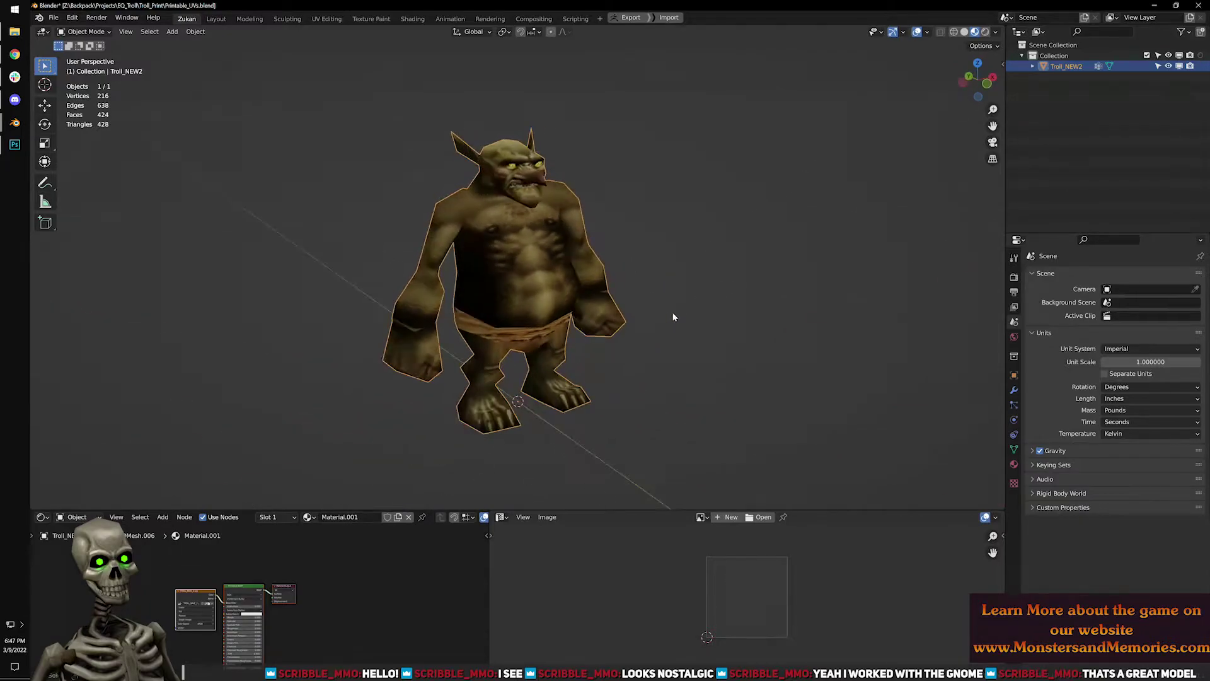
key(alt+Tab)
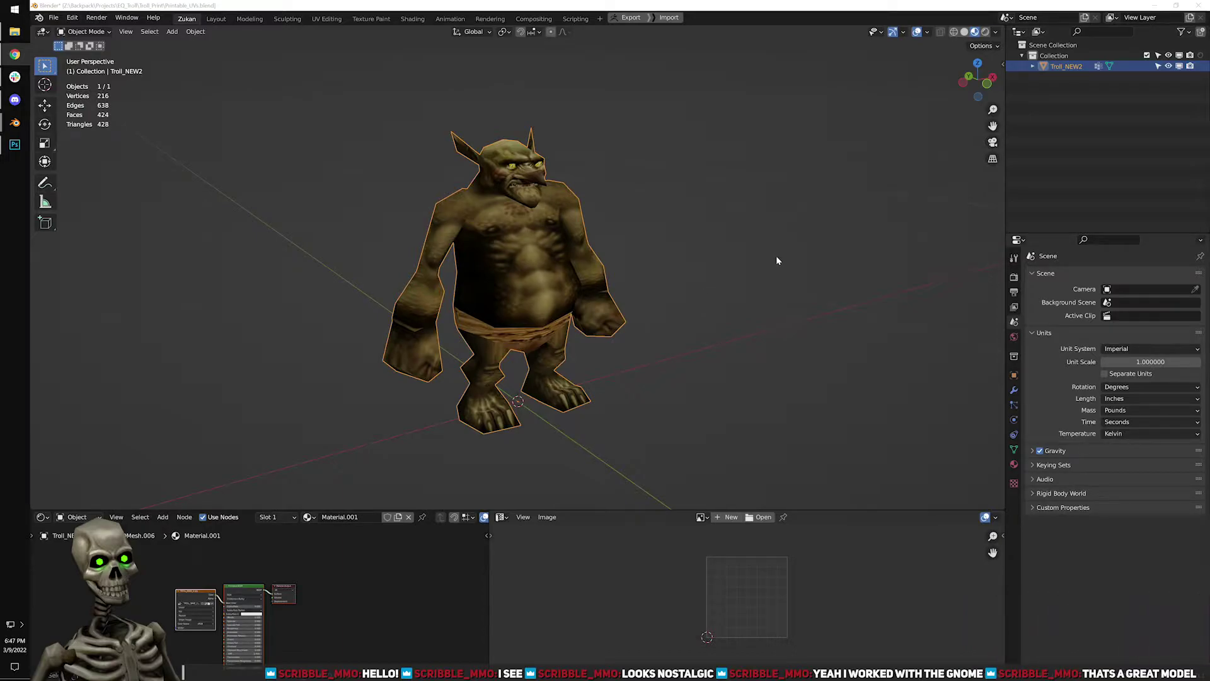
Select the entire Troll_NEW2 mesh in solid shading and set its normals from the faces.
click(536, 261)
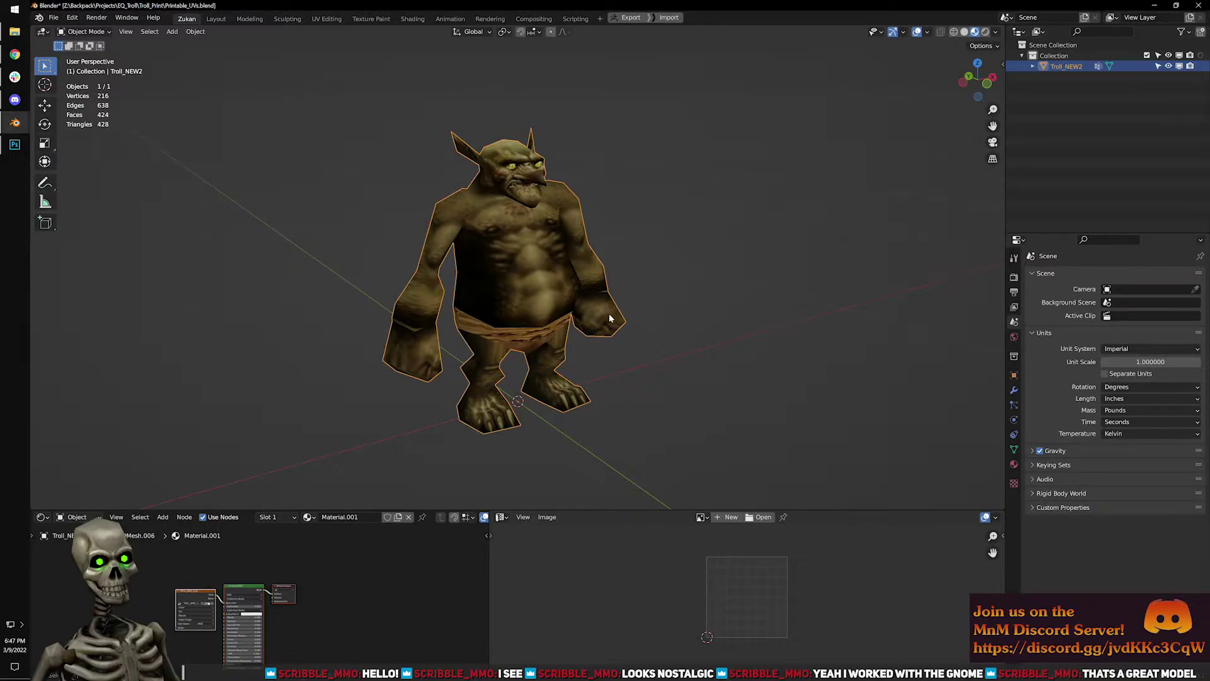
key(Tab)
scroll(602, 295, up, 3)
mouse_move(643, 298)
middle_down()
mouse_move(523, 278)
mouse_move(438, 240)
mouse_move(627, 263)
mouse_move(561, 258)
middle_up()
key(z)
key(ctrl+Tab)
click(566, 291)
key(a)
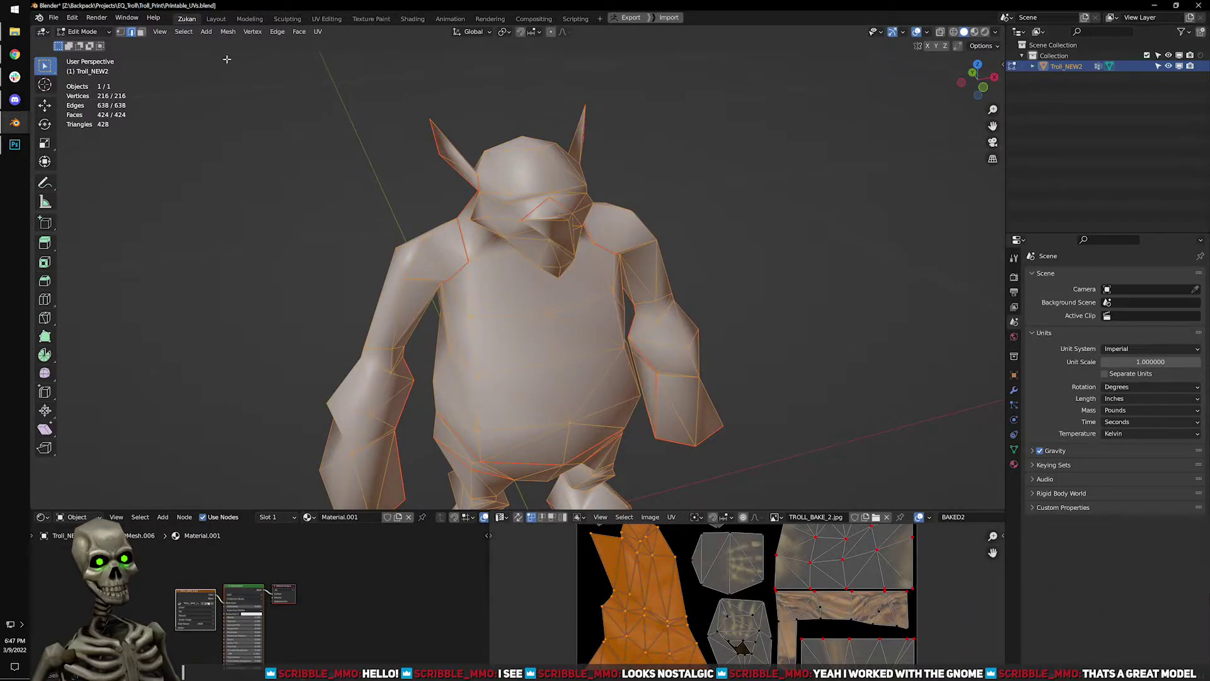
click(228, 31)
mouse_move(267, 223)
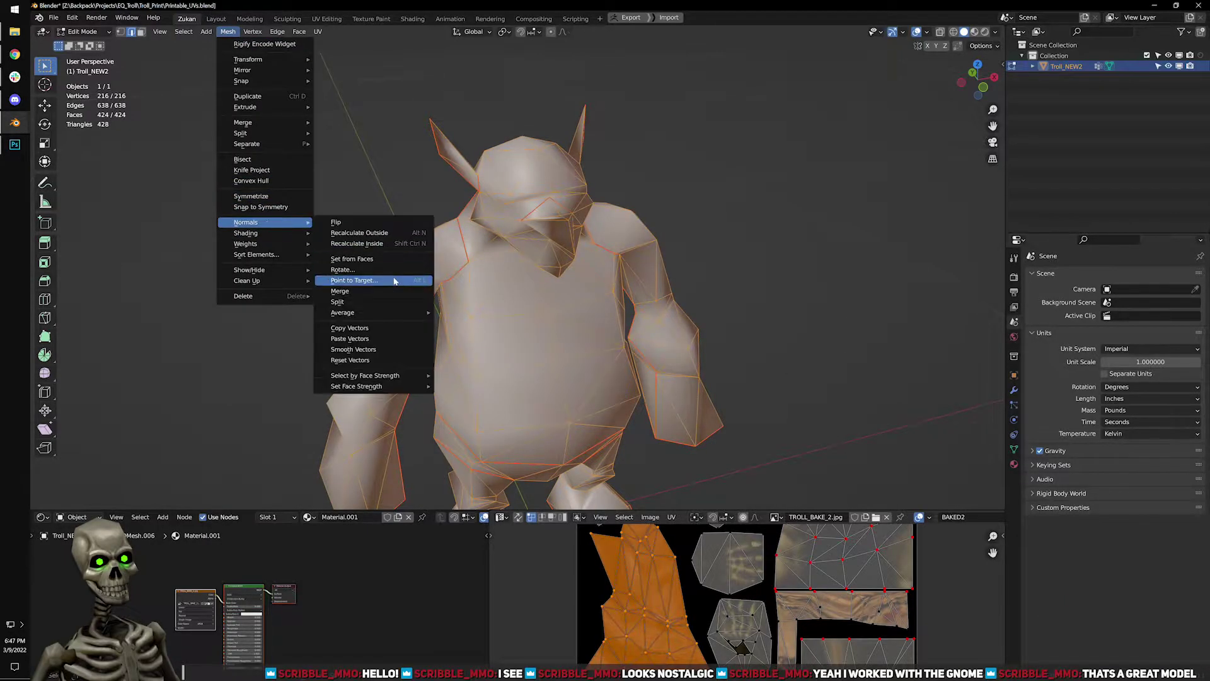
click(394, 259)
Leave mesh editing and examine the textured troll from the front and side.
key(Tab)
click(763, 295)
middle_drag(762, 295, 979, 22)
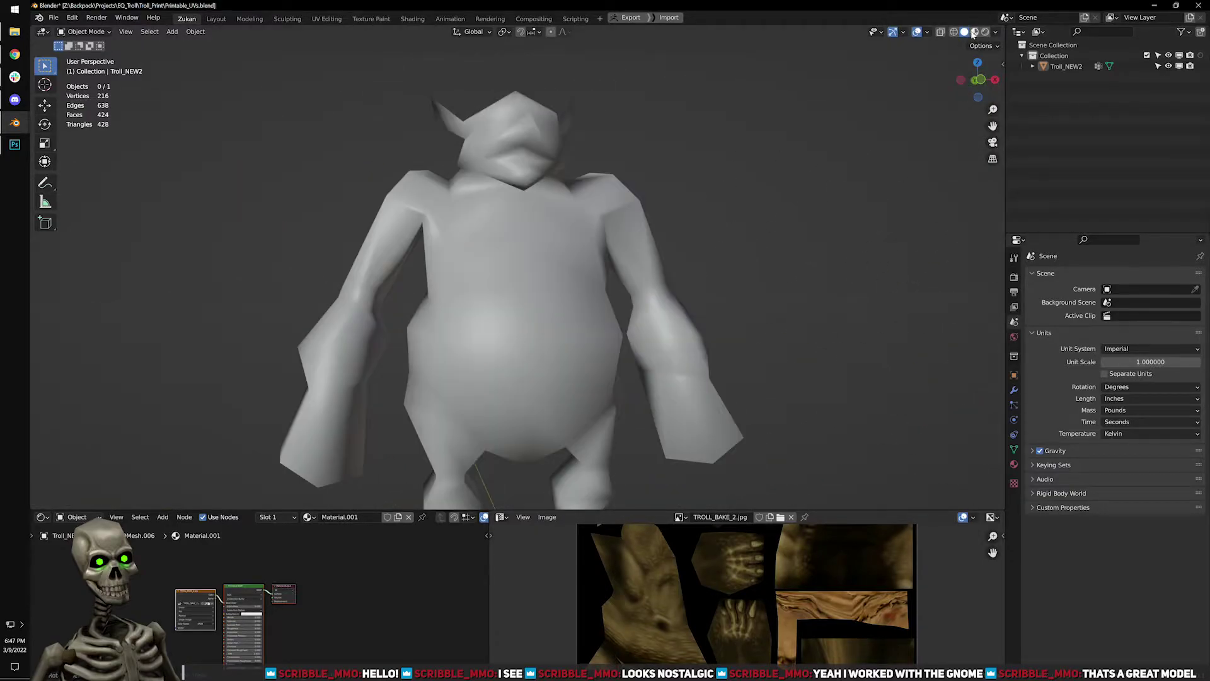
click(974, 32)
middle_drag(693, 208, 542, 233)
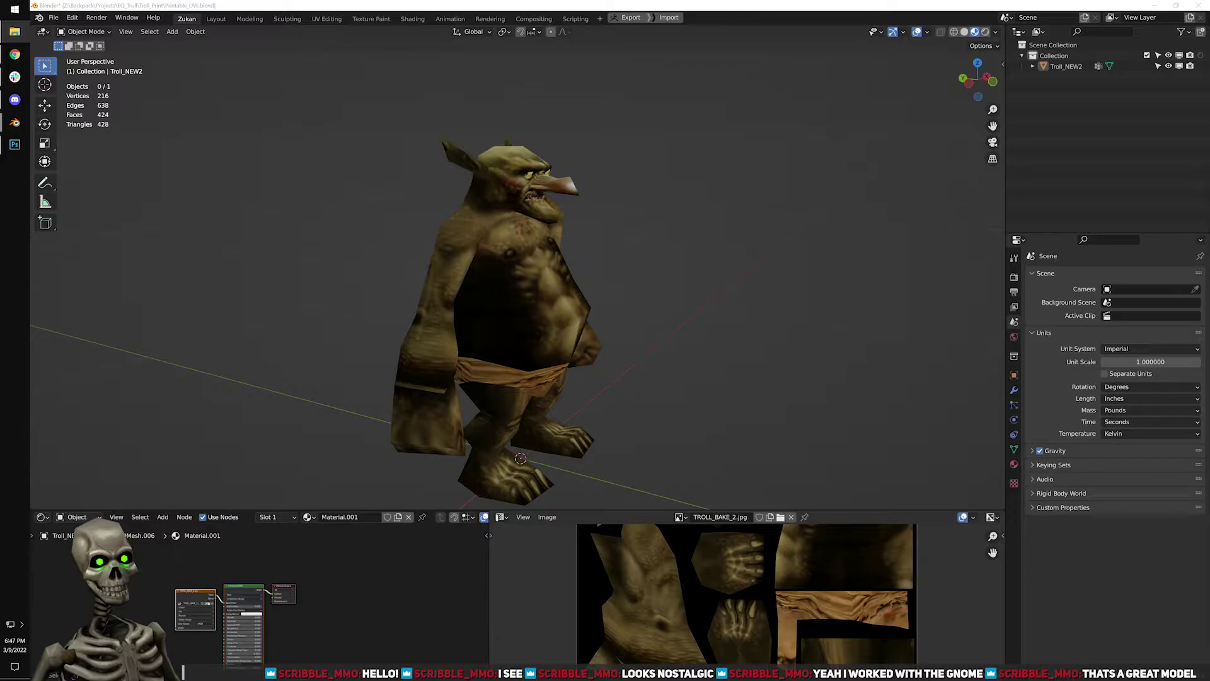
Close both troll files and return to the armoured human model.
click(1198, 5)
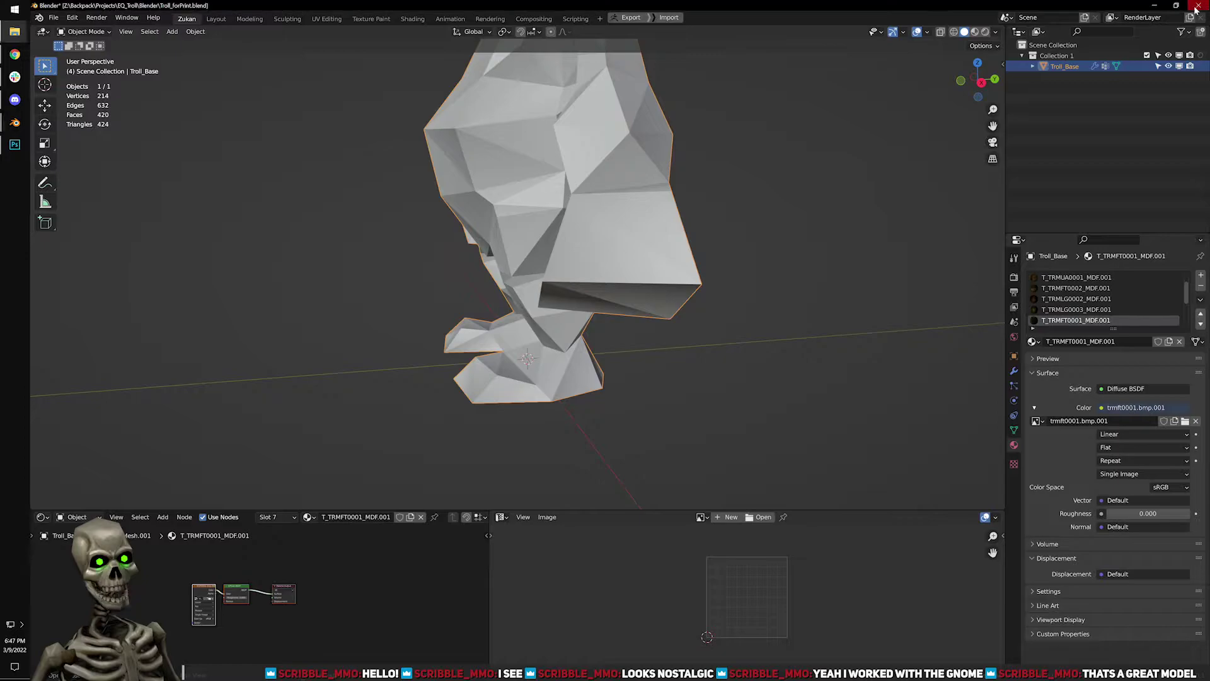
click(1198, 5)
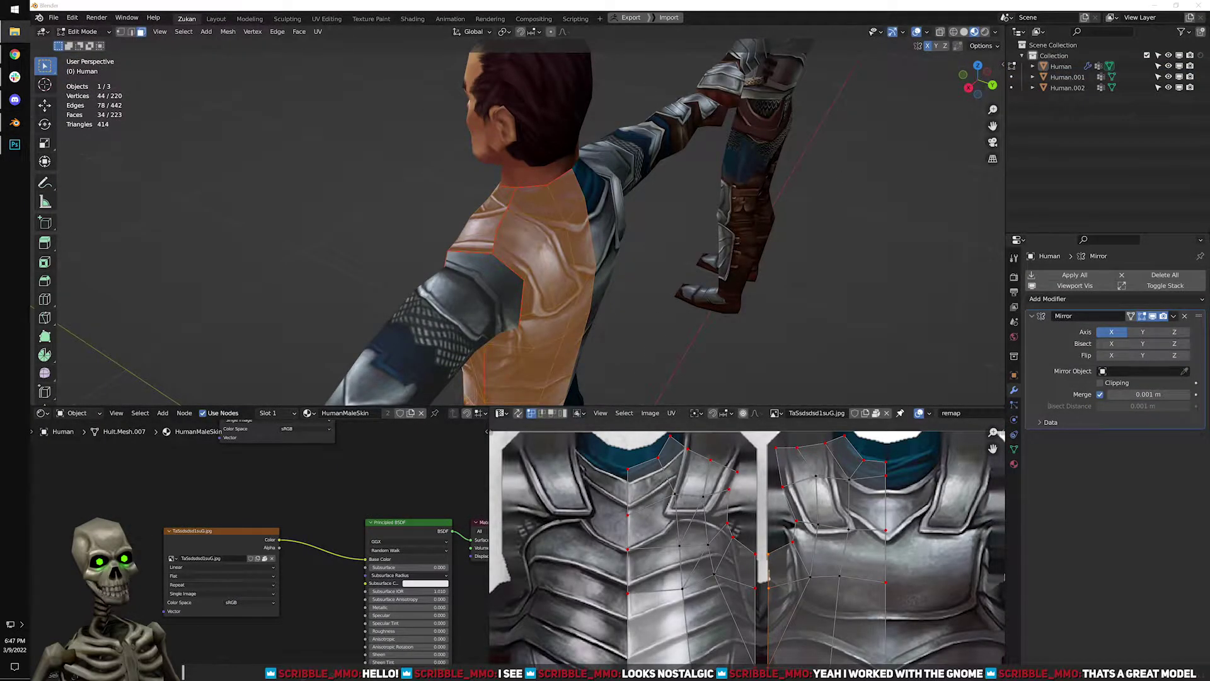
click(606, 286)
Select the seam-bounded back torso and examine its UV island against the armour texture.
middle_drag(284, 254, 449, 257)
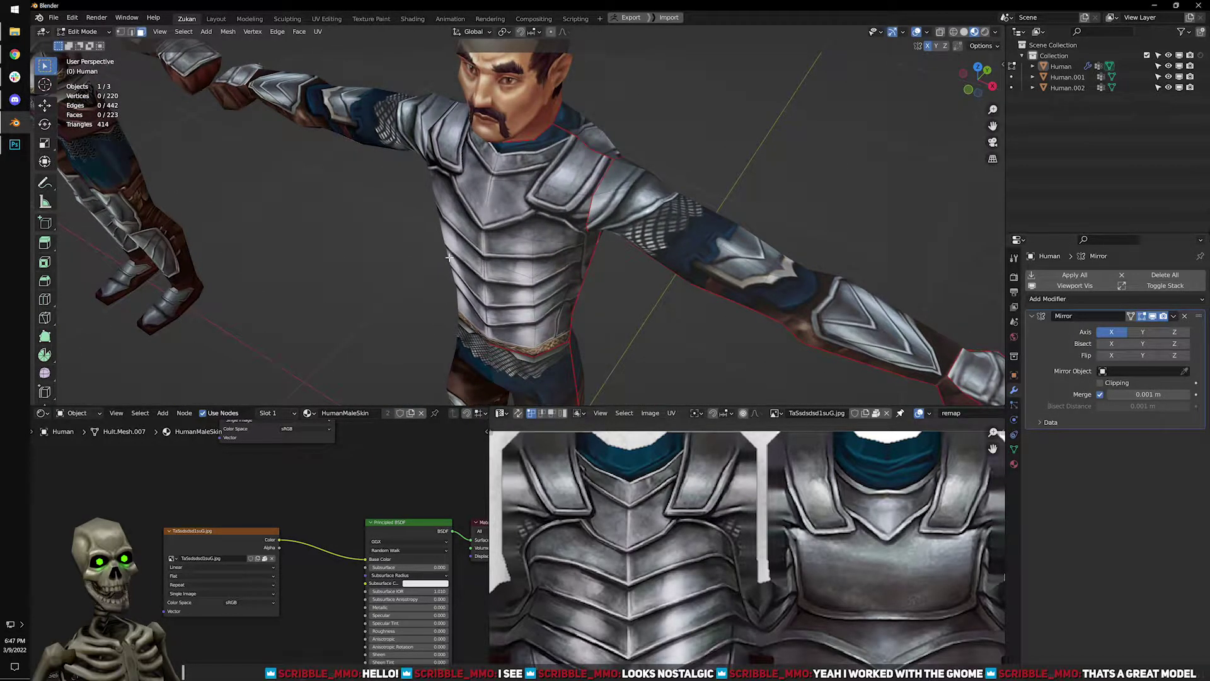
middle_drag(617, 231, 451, 195)
scroll(534, 212, up, 2)
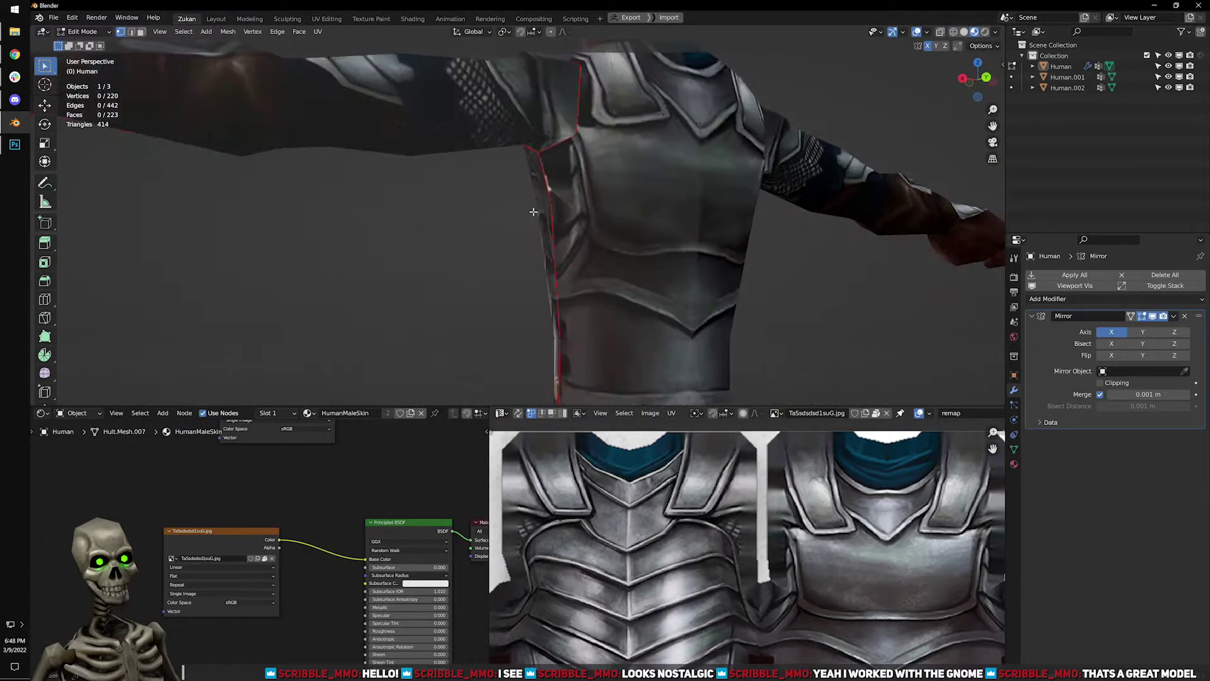
key(l)
key(ctrl+space)
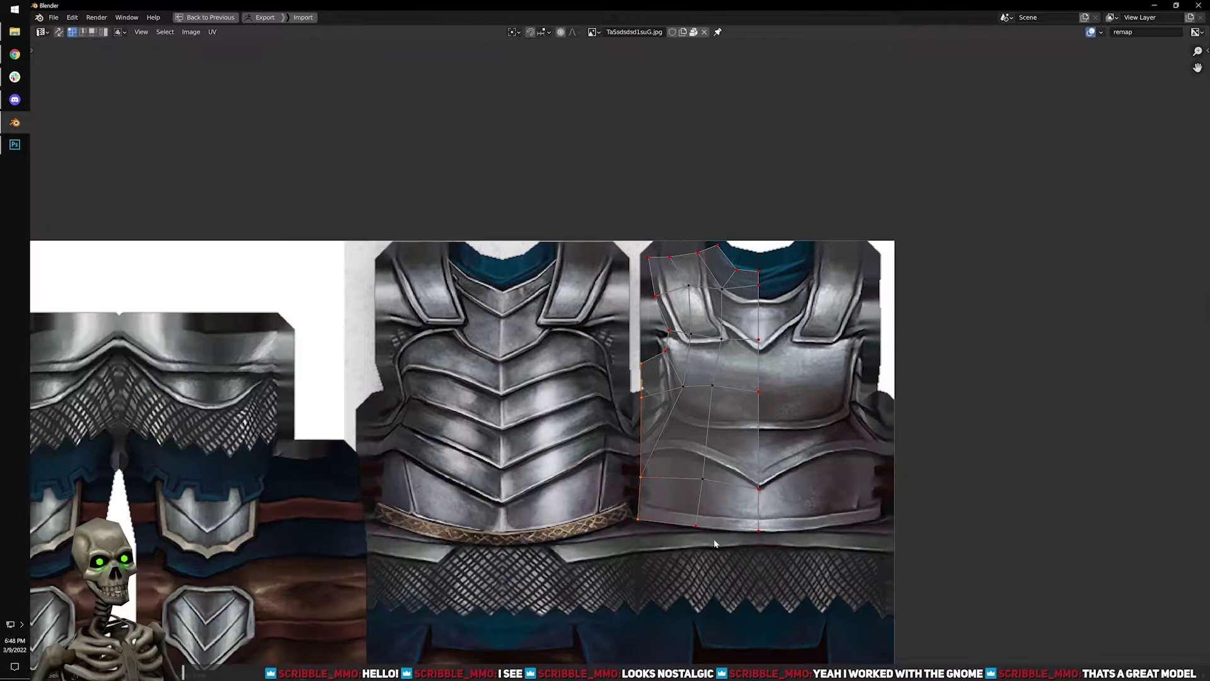
scroll(601, 369, up, 4)
key(ctrl+space)
middle_drag(638, 359, 603, 226)
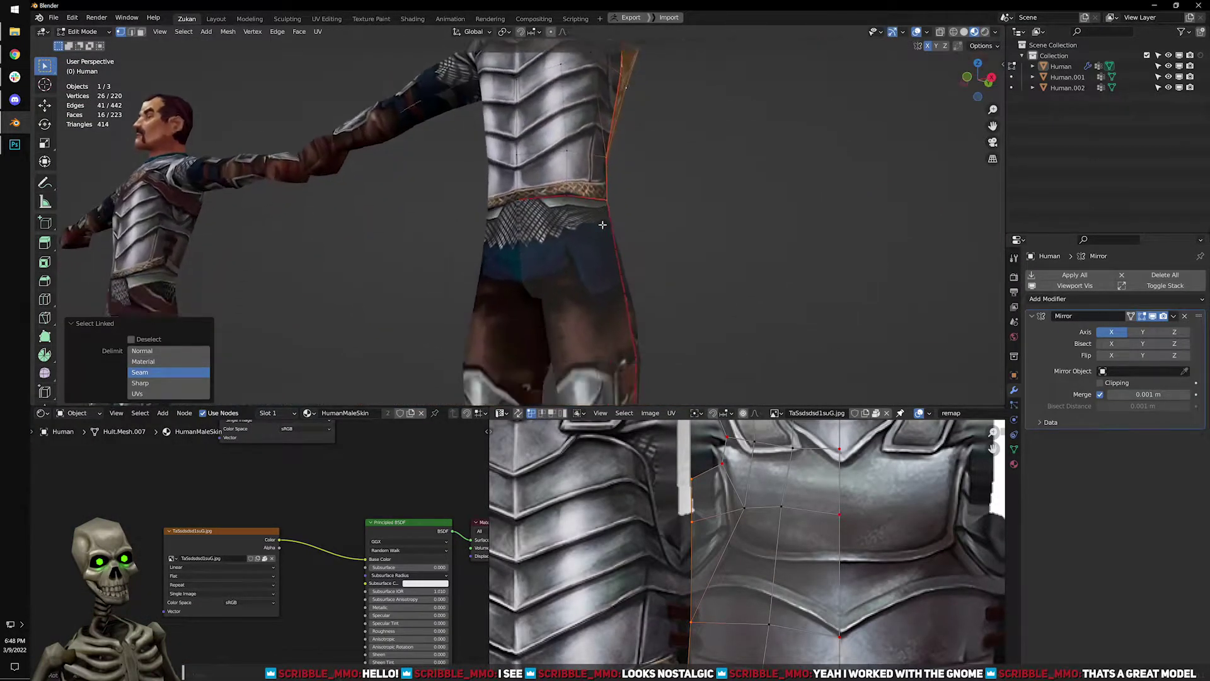
Select the seam-bounded front leg area and align its inner-edge UV vertices into a straight vertical line.
key(l)
key(ctrl+space)
scroll(724, 522, down, 4)
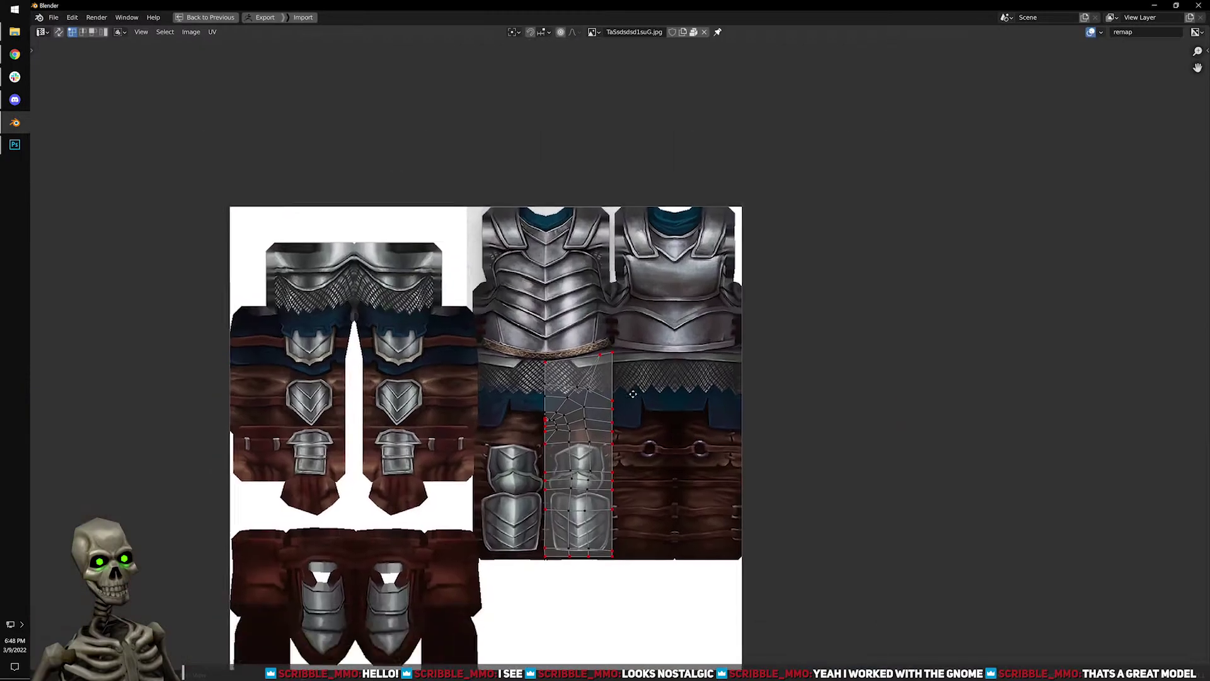
scroll(660, 353, up, 3)
scroll(660, 353, up, 8)
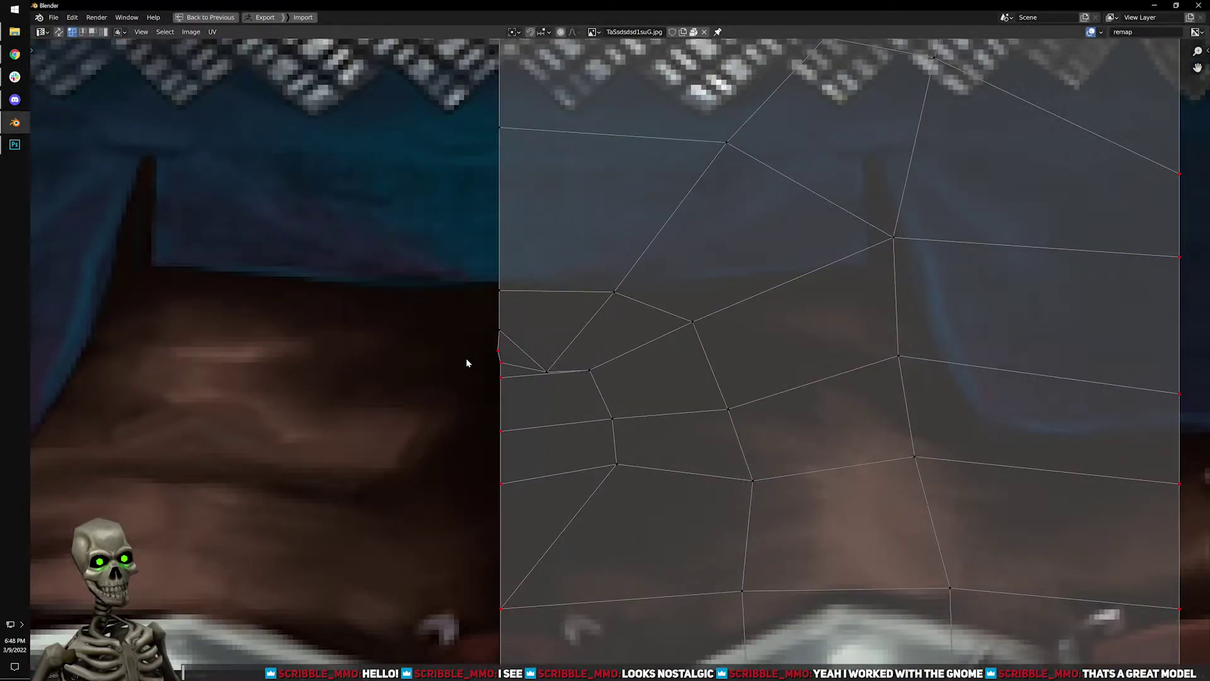
scroll(482, 377, down, 4)
drag(491, 120, 579, 376)
key(q)
mouse_move(579, 376)
click(638, 417)
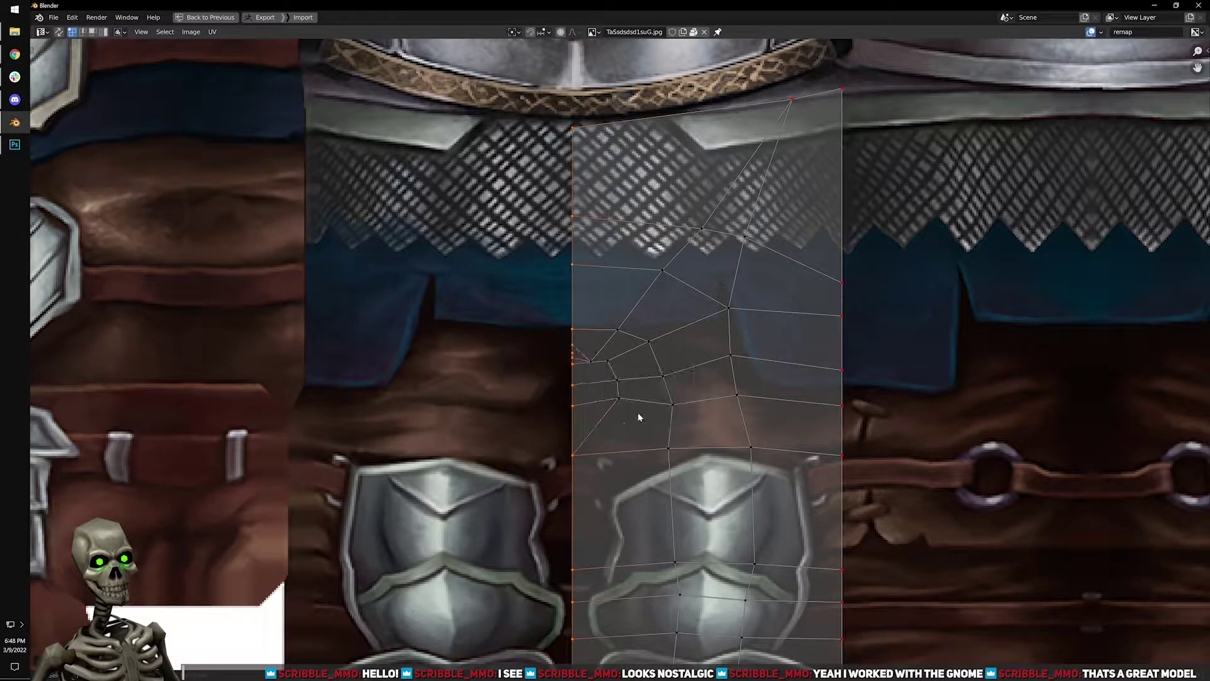
Shift the front leg island's inner-edge UV vertices around the blue cloth upward along the straight inner edge.
middle_drag(616, 487, 645, 264)
scroll(643, 286, down, 3)
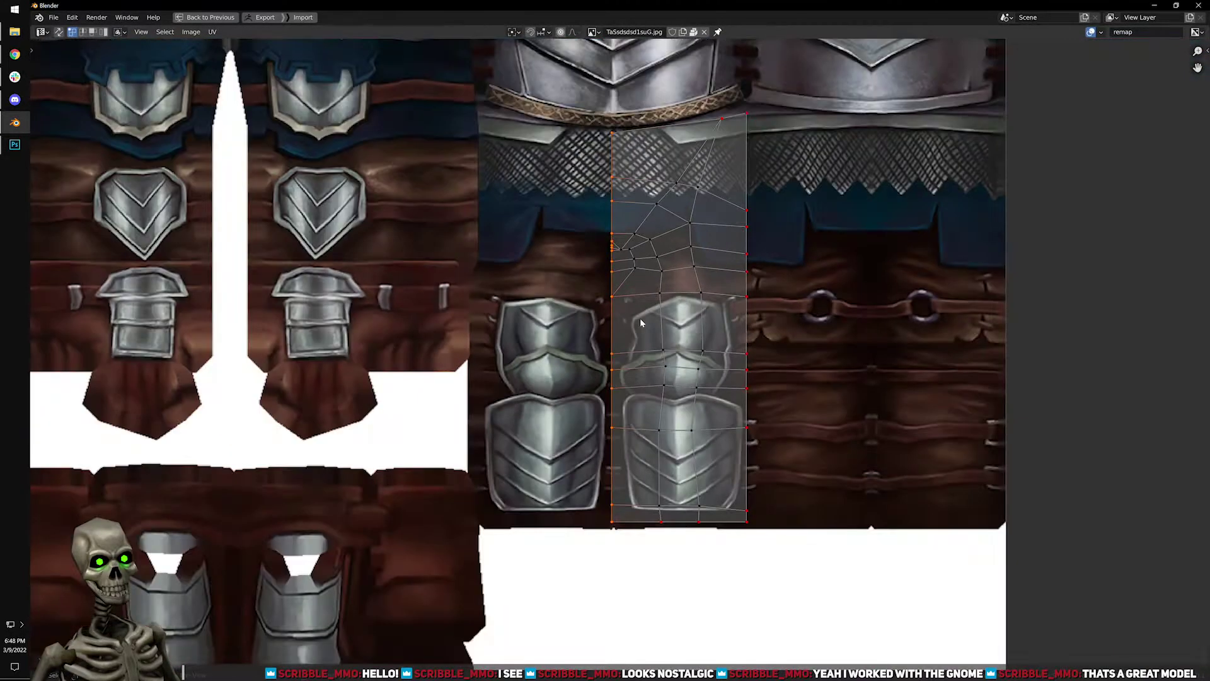
scroll(645, 327, up, 3)
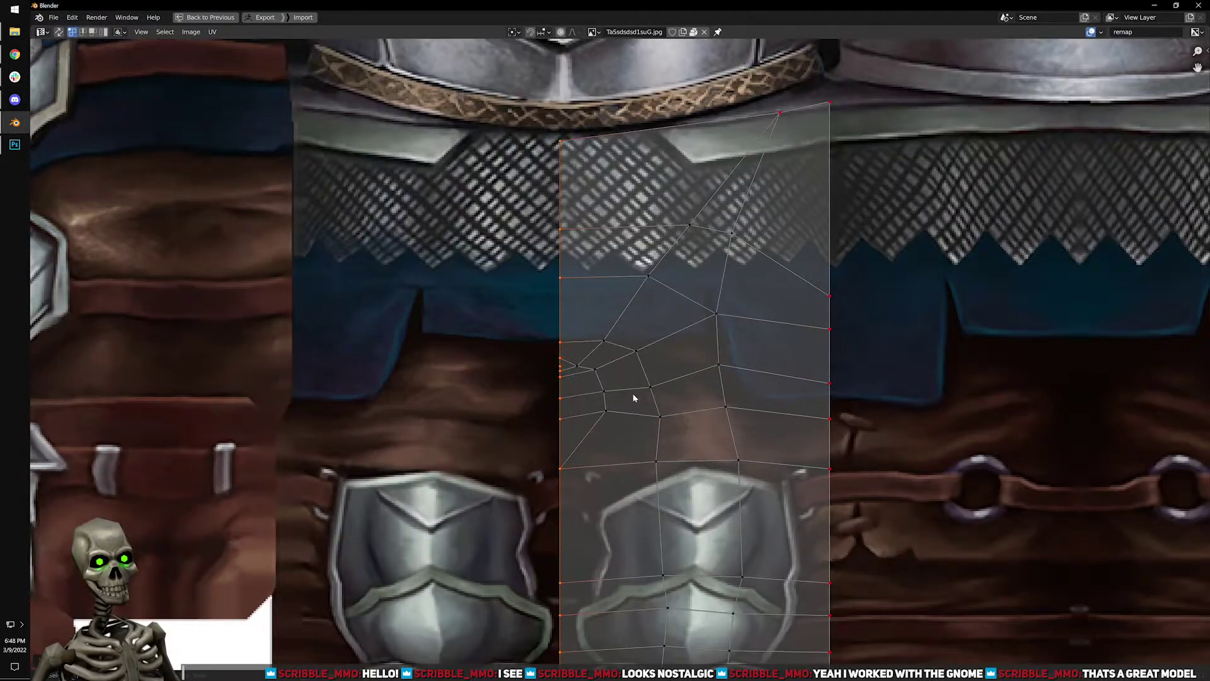
drag(552, 213, 580, 301)
key(g)
click(580, 278)
key(e)
scroll(620, 379, up, 4)
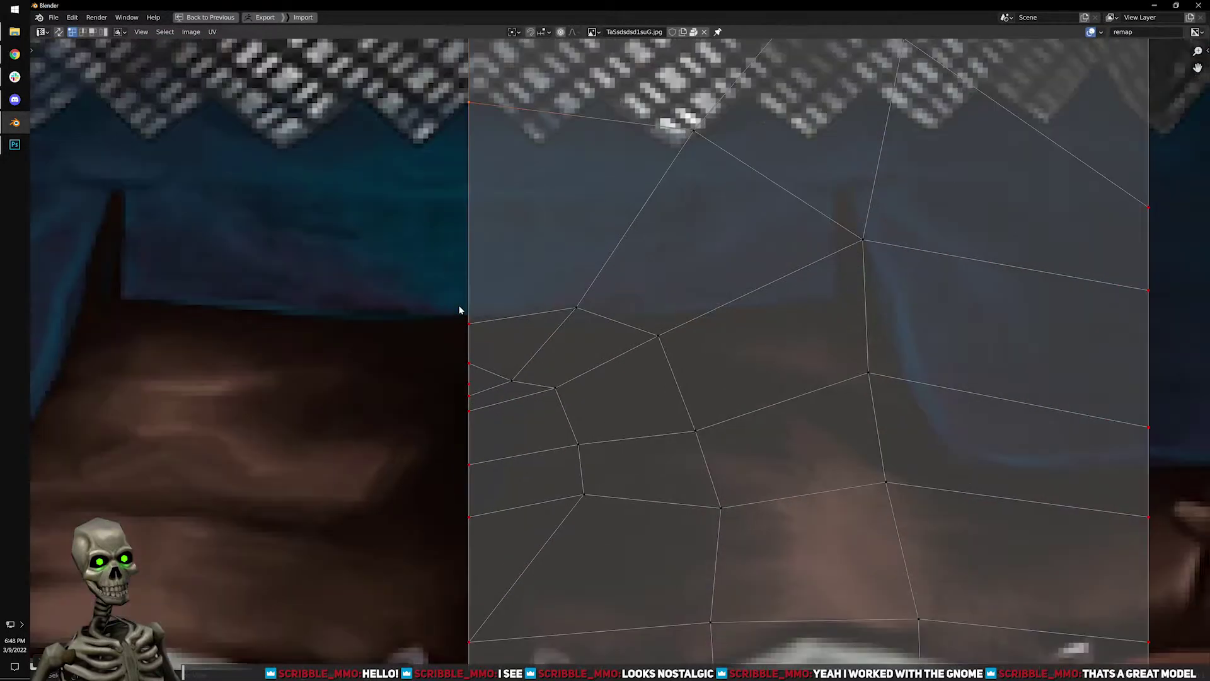
scroll(512, 332, down, 2)
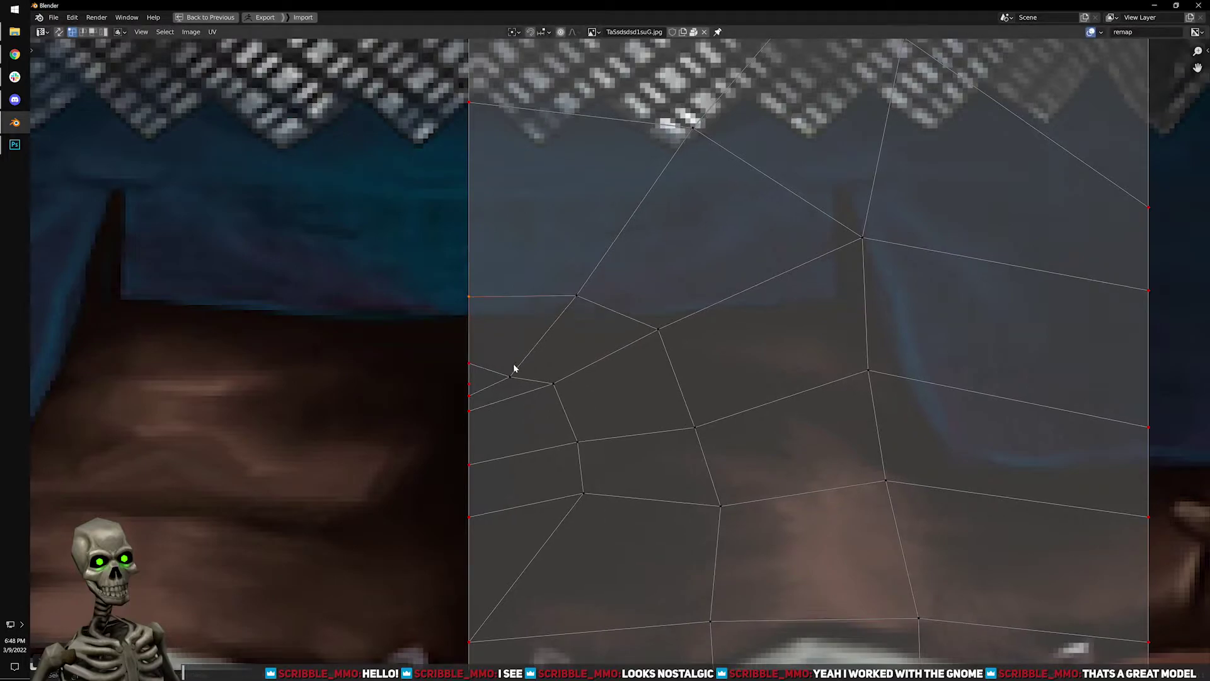
Examine the armoured human model from the front and the back, closing in on the arm.
key(ctrl+alt+space)
key(KP_1)
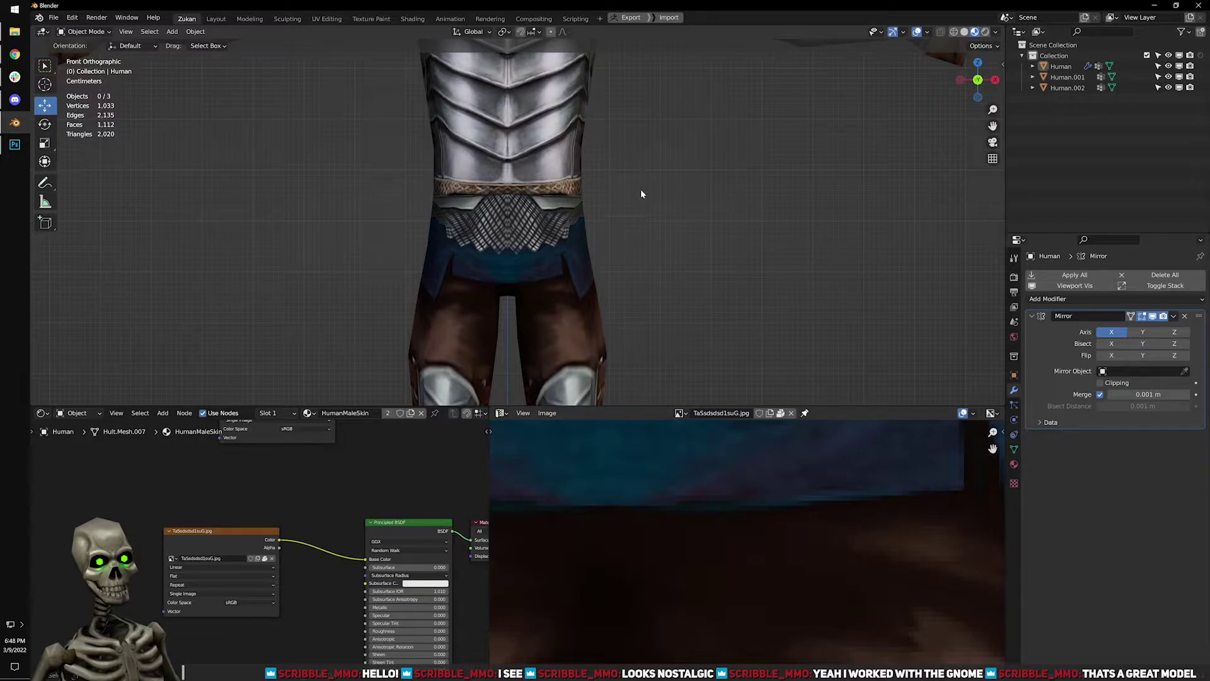
scroll(640, 189, down, 4)
middle_drag(572, 191, 388, 245)
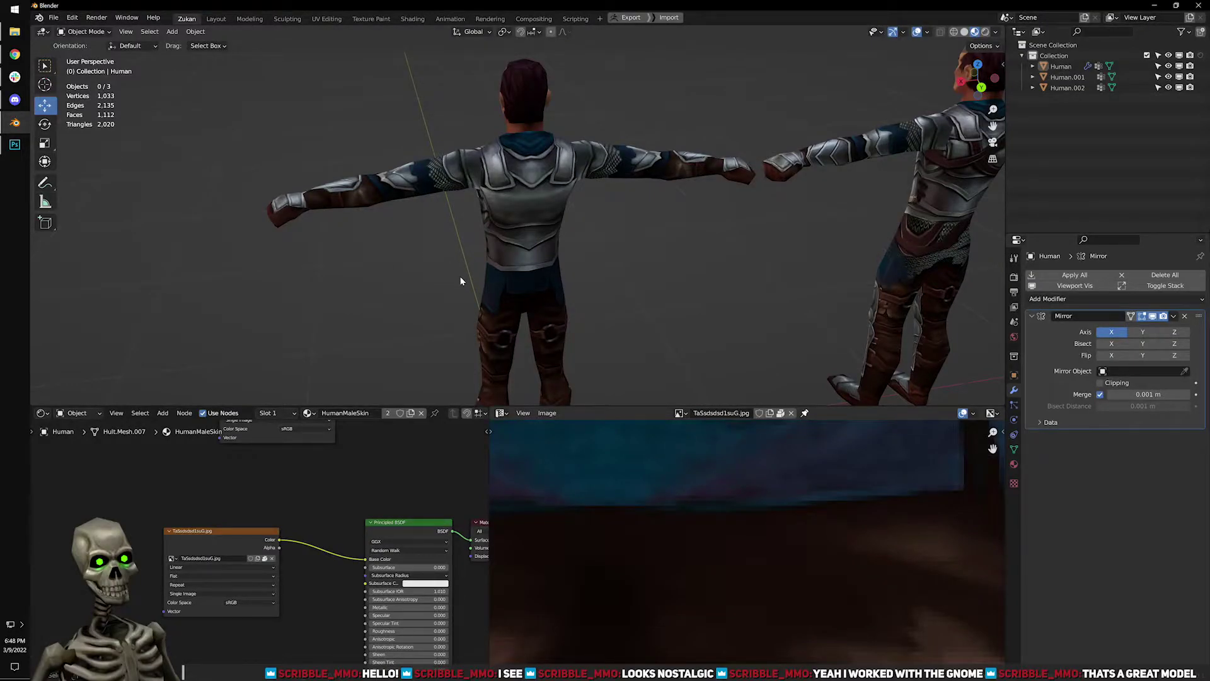
scroll(460, 277, up, 4)
middle_drag(302, 220, 496, 225)
scroll(496, 226, up, 3)
Select the seam-bounded armoured side of the arm and move its outer-edge UV vertex inward, clear of the white texture gap.
click(492, 217)
key(Tab)
key(ctrl+Tab)
click(406, 198)
key(ctrl+Tab)
click(373, 200)
click(384, 196)
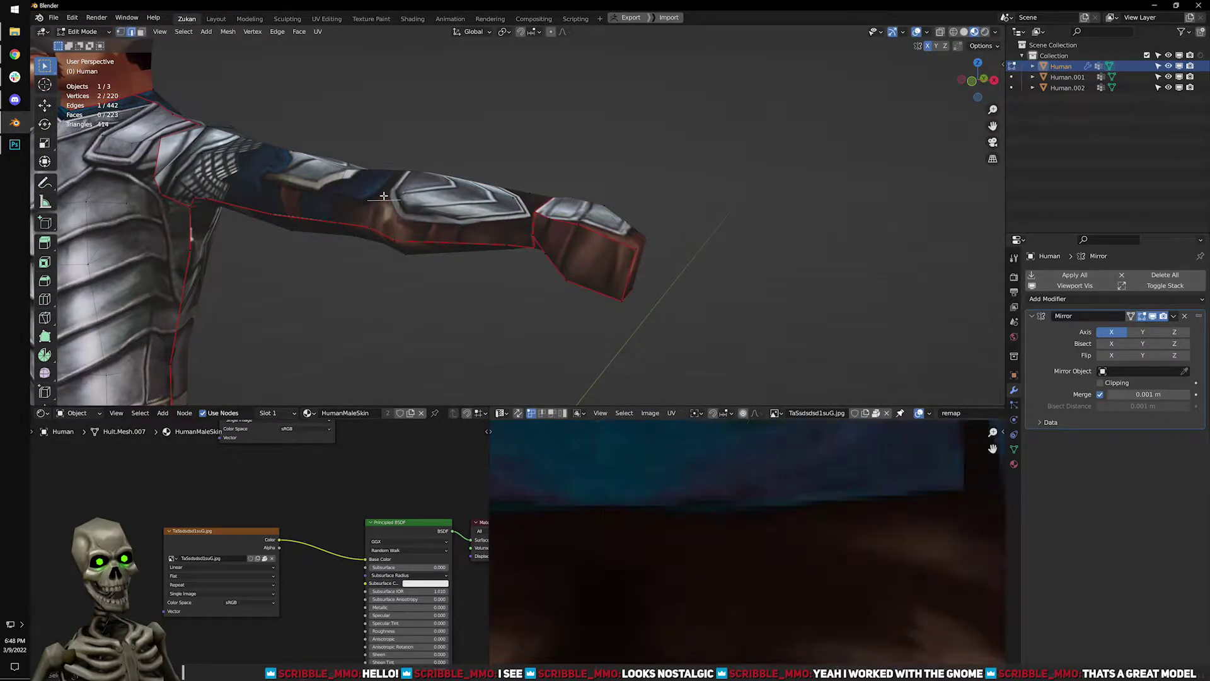
key(l)
key(ctrl+space)
scroll(691, 587, down, 6)
middle_drag(280, 299, 705, 547)
scroll(495, 395, up, 5)
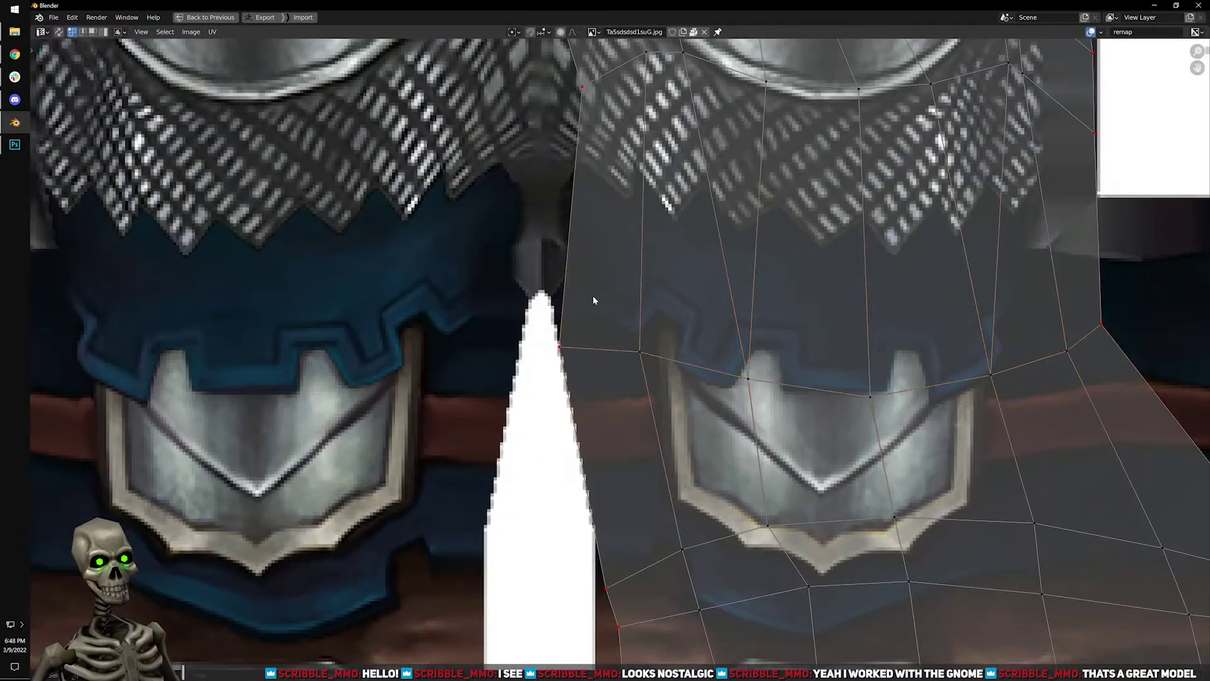
key(g)
click(555, 363)
middle_drag(642, 555, 597, 429)
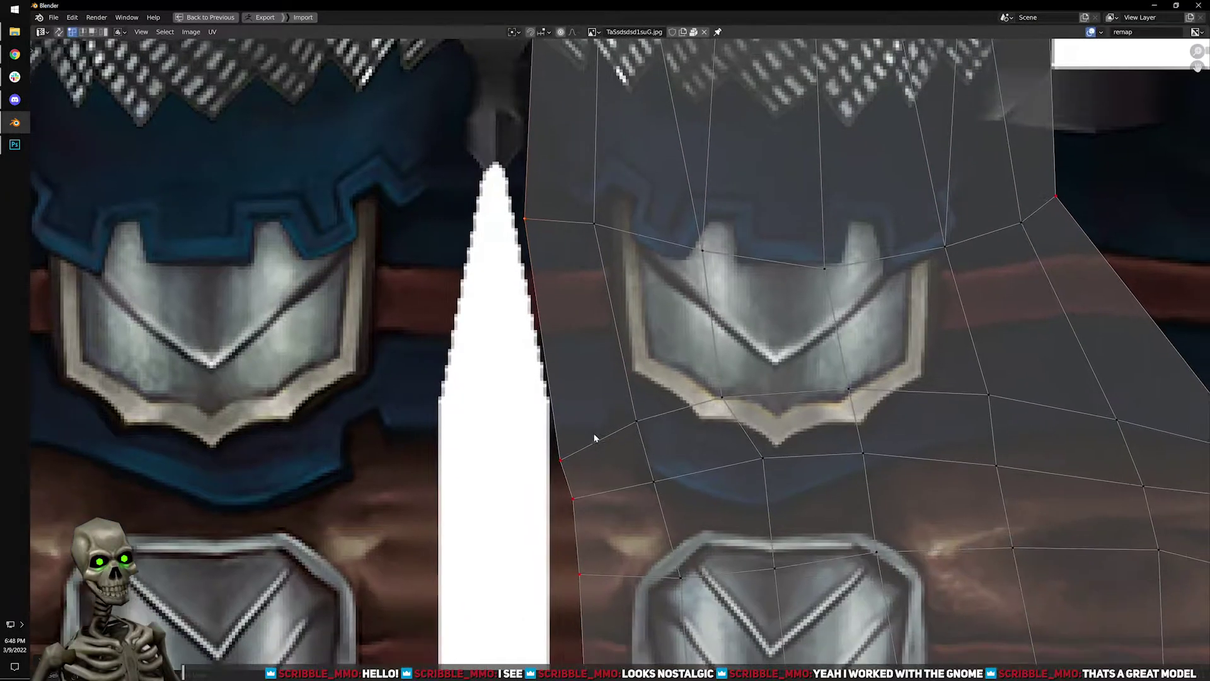
Select the seam-bounded palm area of the hand and all UVs of its island on the glove texture.
key(ctrl+space)
key(Tab)
middle_drag(624, 341, 567, 275)
key(Tab)
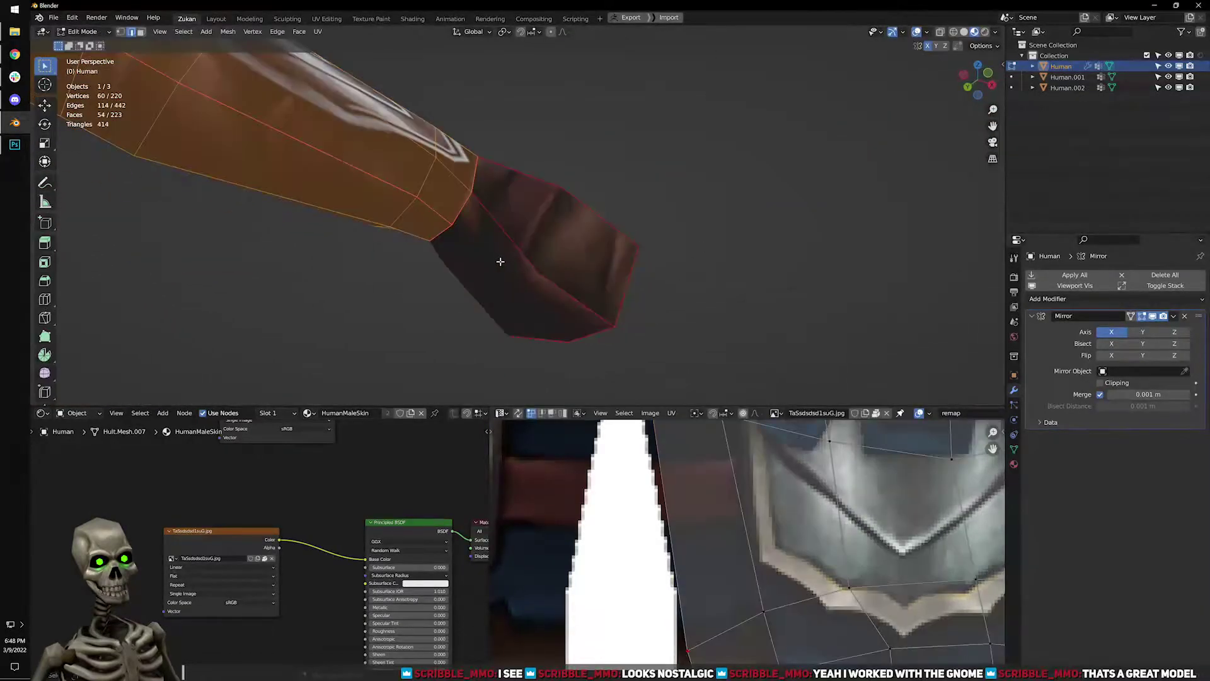
key(alt+a)
key(l)
key(ctrl+space)
scroll(689, 574, down, 5)
middle_drag(689, 573, 674, 334)
scroll(636, 406, up, 4)
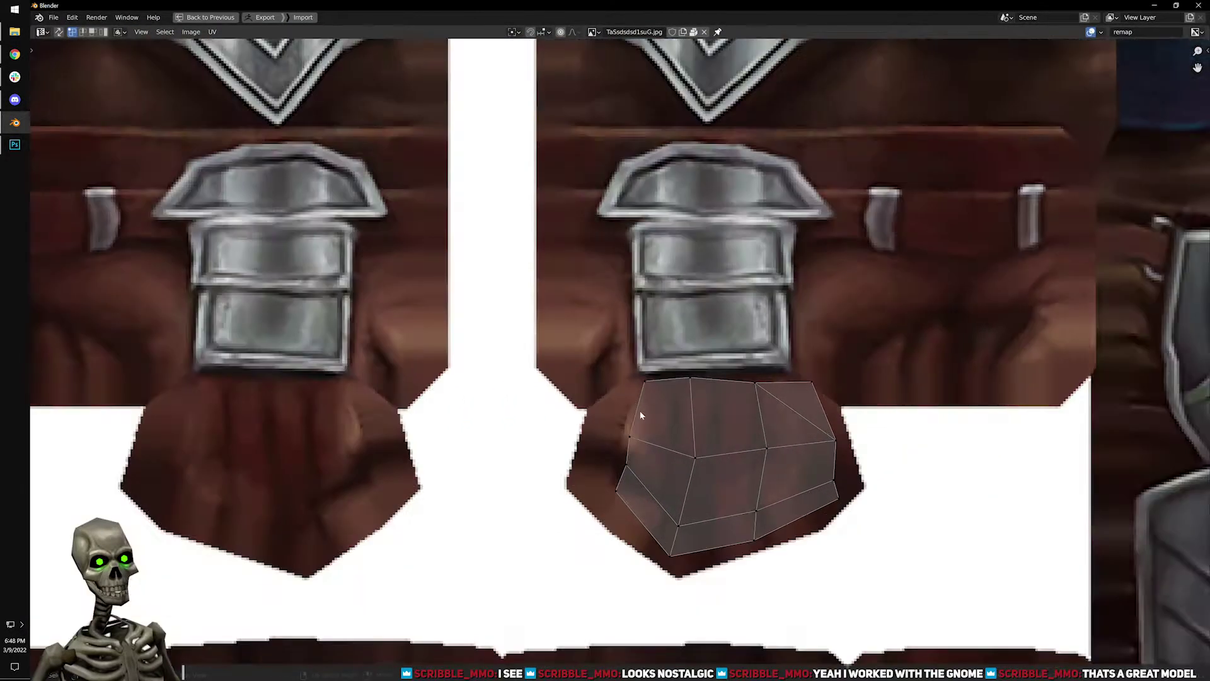
scroll(637, 406, up, 1)
key(a)
Scale the palm UV island up to about 1.4 times its size and rotate it slightly.
key(ctrl+space)
key(Tab)
middle_drag(549, 267, 625, 229)
key(Tab)
scroll(840, 598, down, 2)
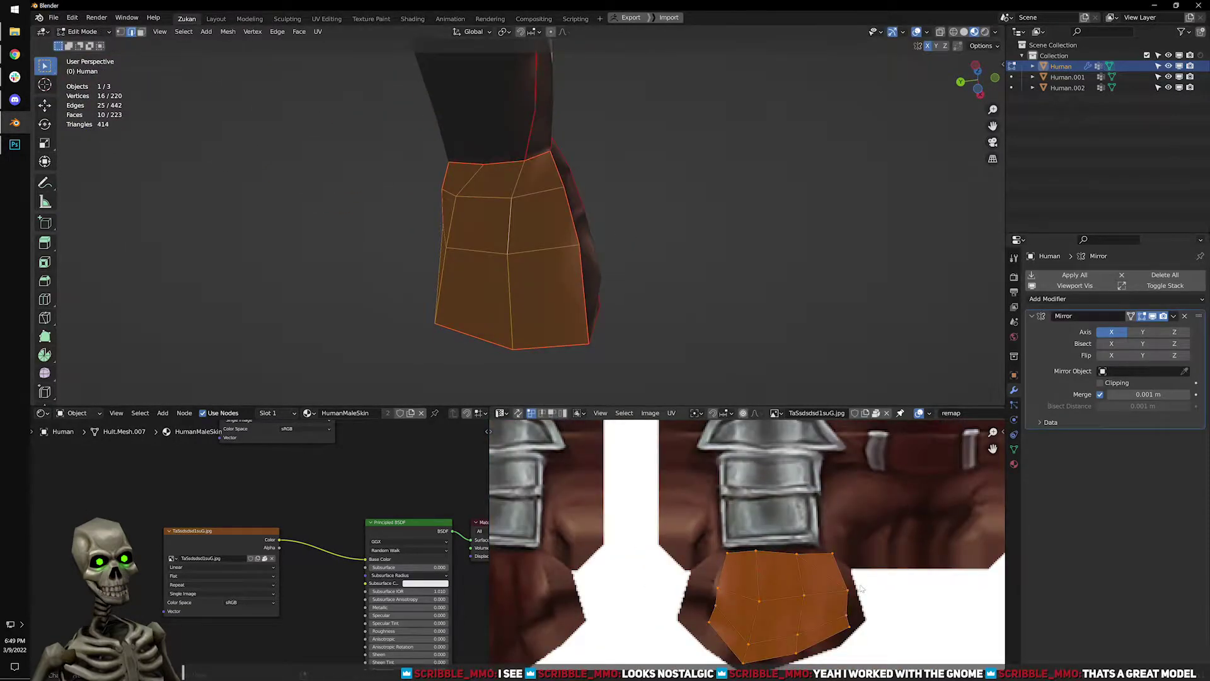
key(s)
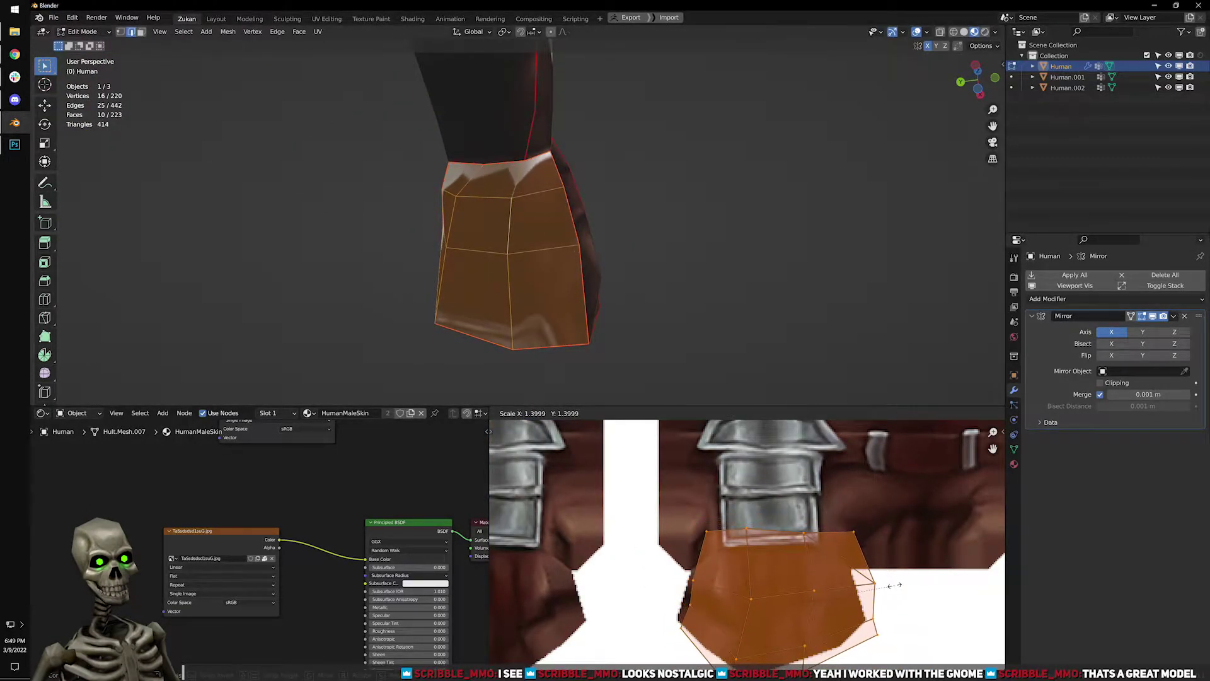
click(895, 585)
key(r)
click(868, 592)
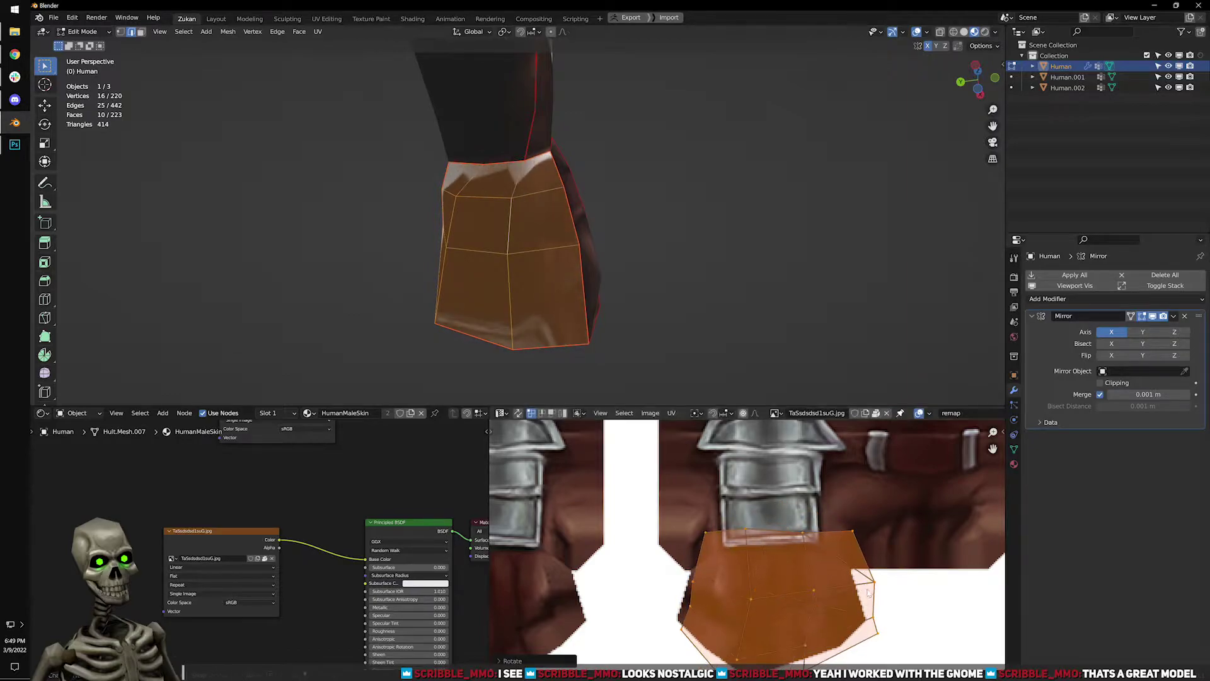
Shift the palm island's wrist-edge vertices vertically, then move and scale the whole island onto the brown leather beside the hand plates.
drag(671, 478, 895, 552)
key(g)
key(y)
click(876, 532)
scroll(875, 536, down, 2)
key(a)
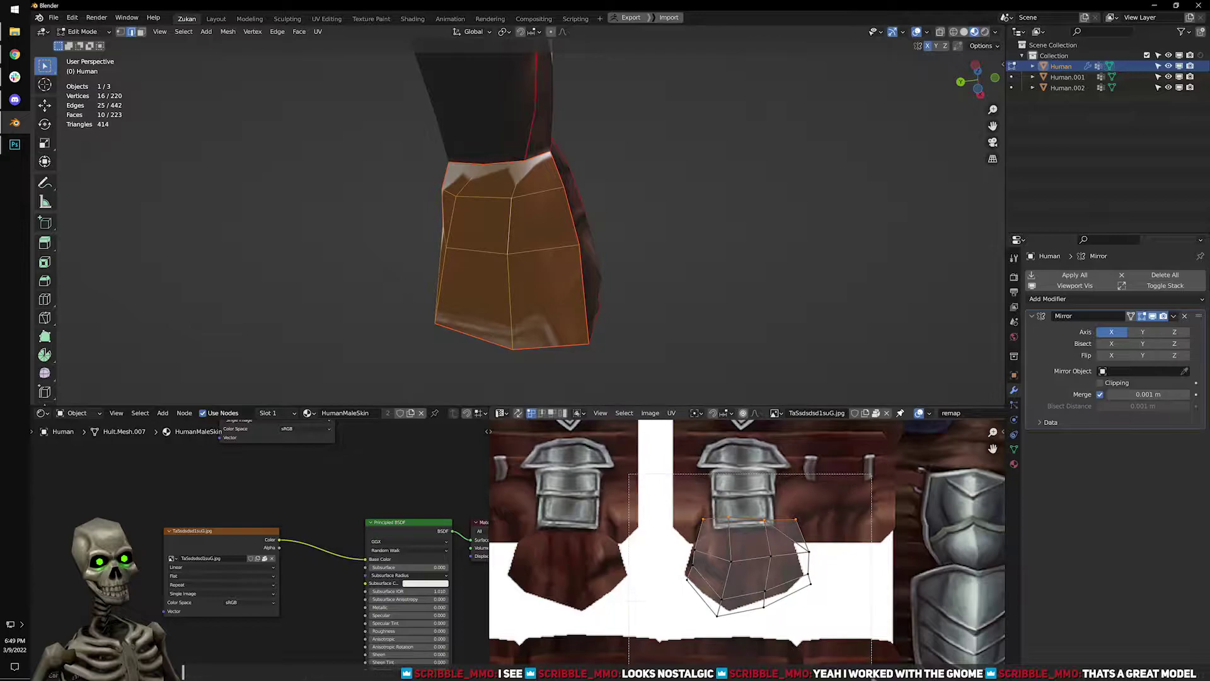
key(g)
click(933, 575)
scroll(838, 573, up, 3)
key(s)
click(851, 559)
Spread the palm island's corner and side UV vertices outward to cover more of the leather area.
drag(790, 566, 790, 566)
key(g)
click(805, 563)
key(g)
click(811, 553)
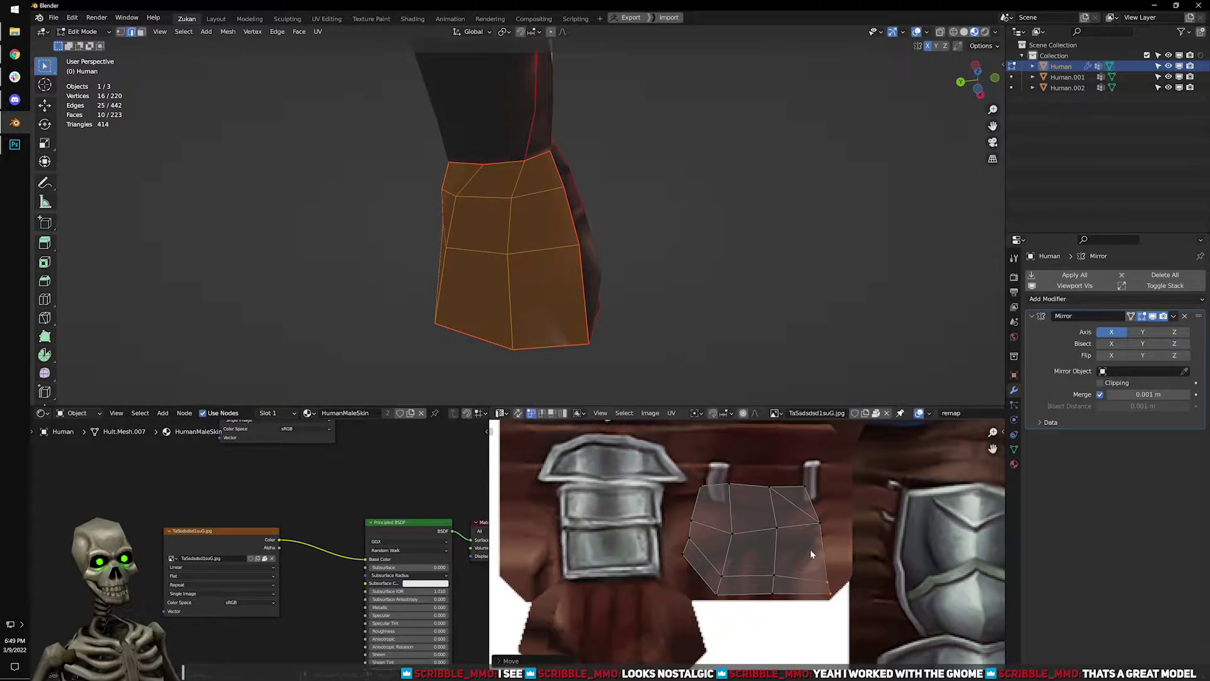
key(g)
click(844, 534)
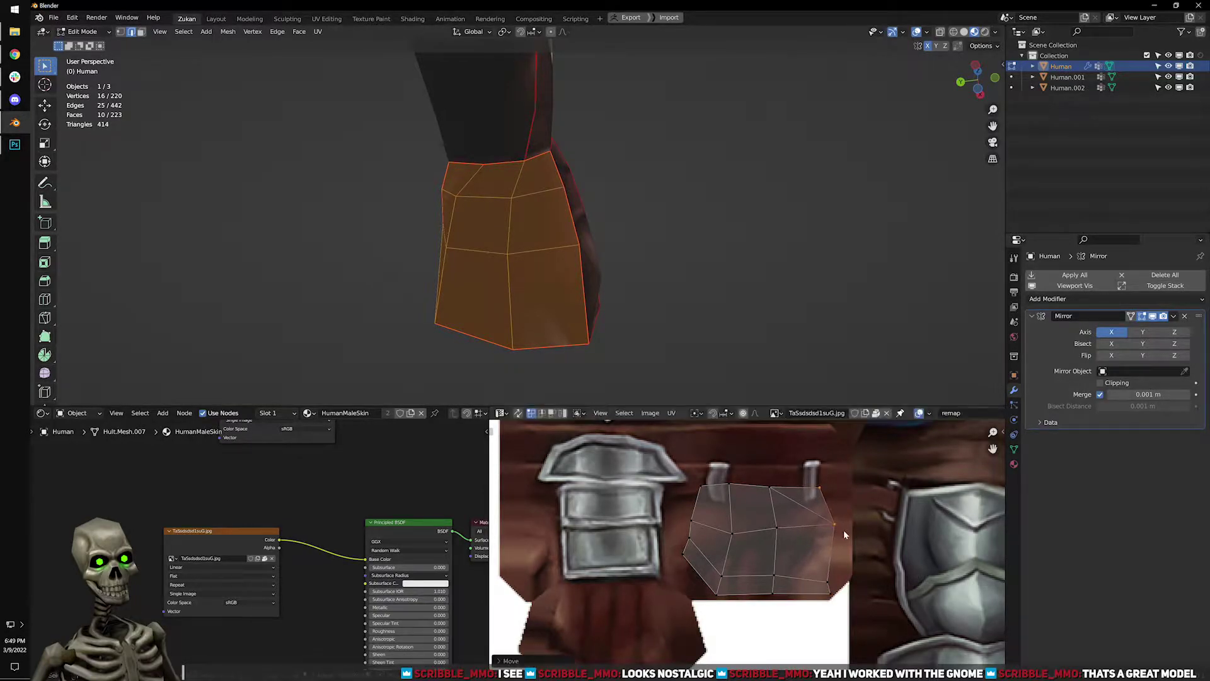
drag(656, 444, 711, 571)
key(g)
click(702, 565)
click(731, 486)
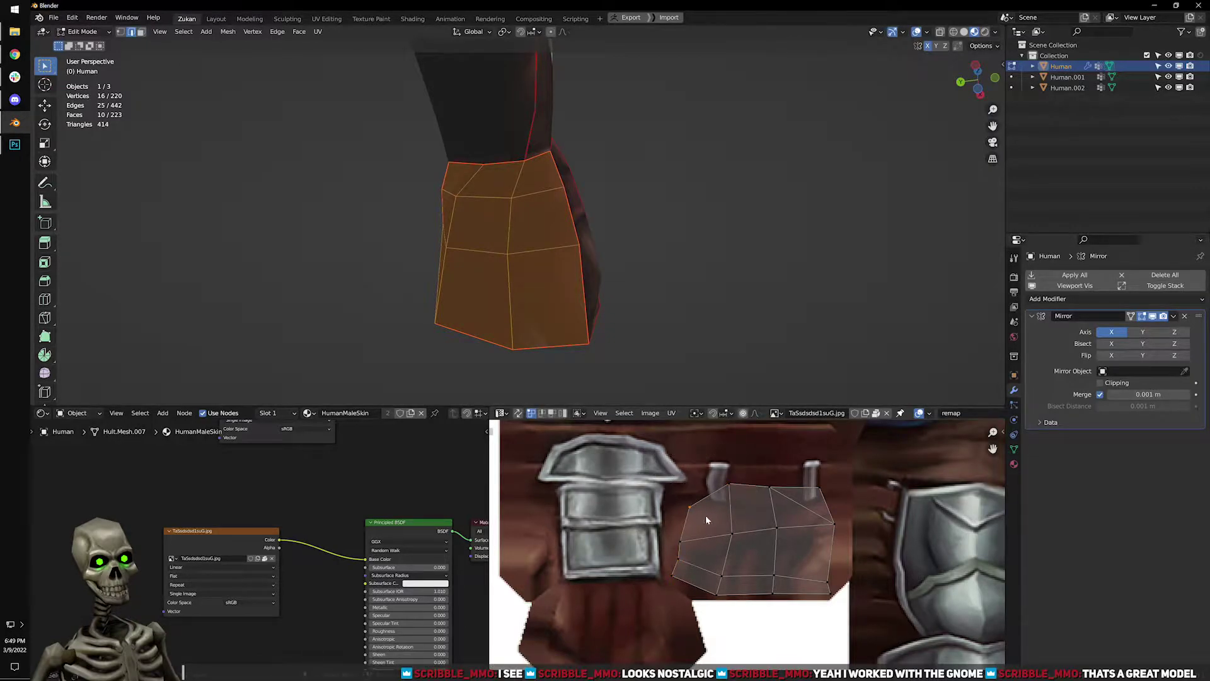
Select the seam-bounded front side of the hand and move its UV island to the leather strip on the other side of the plates.
key(Tab)
middle_drag(609, 234, 543, 265)
key(Tab)
key(ctrl+Tab)
click(521, 255)
key(ctrl+l)
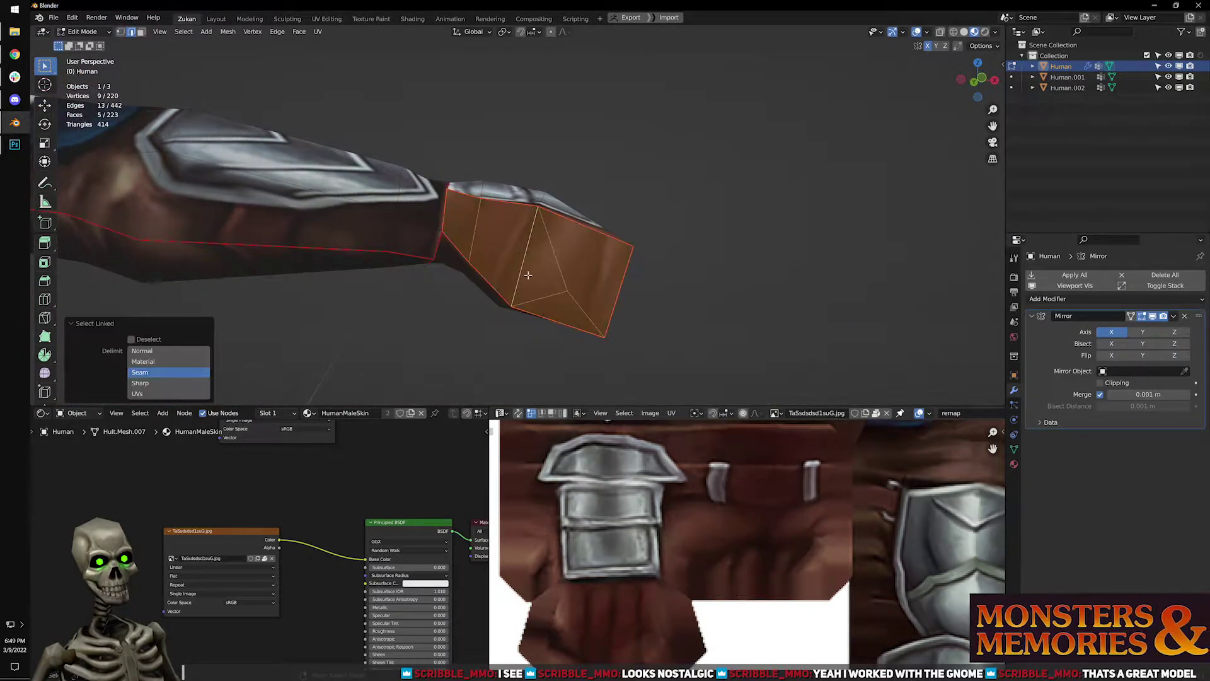
scroll(656, 588, down, 7)
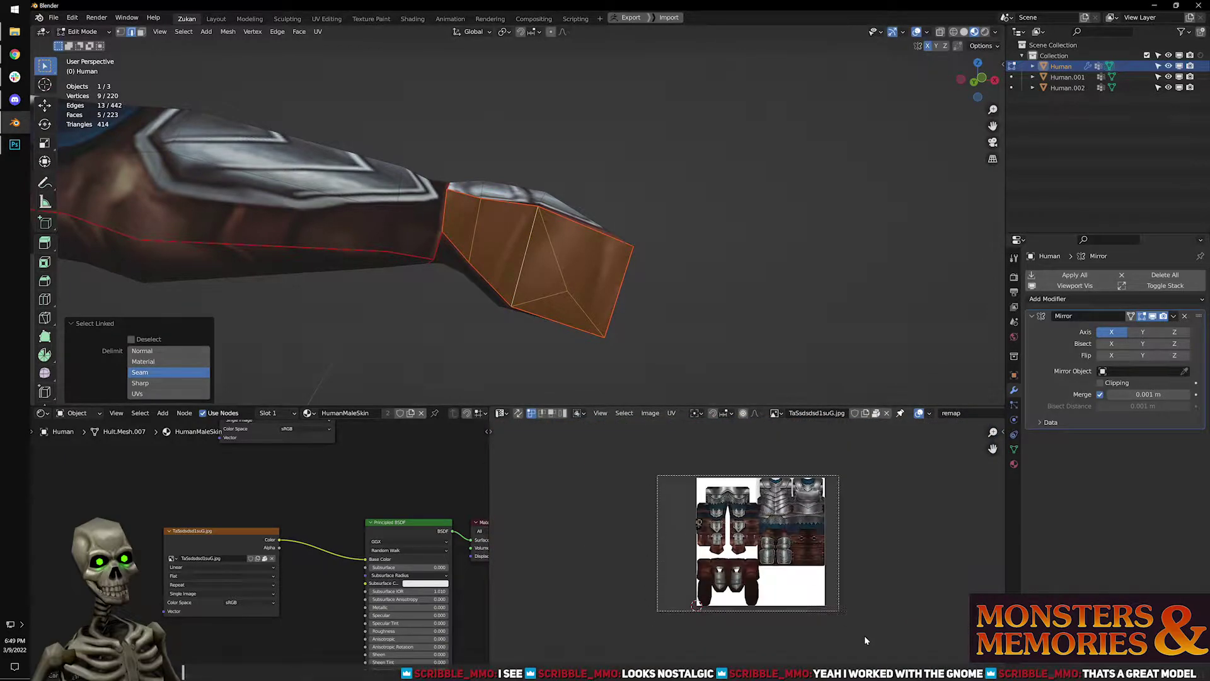
drag(843, 619, 851, 627)
scroll(747, 540, up, 5)
key(g)
click(732, 546)
scroll(732, 543, up, 6)
key(g)
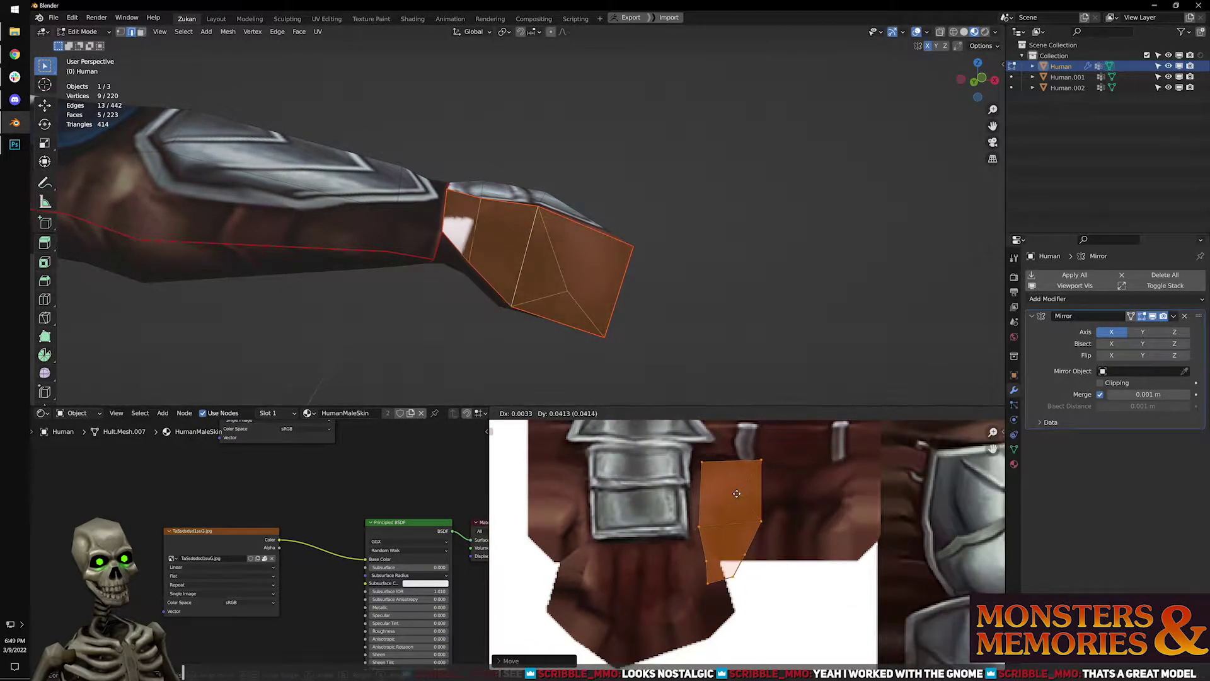
click(563, 508)
Resize the hand-side UV island, rotate it 180 degrees, and position it on the leather strip next to the plates.
scroll(659, 517, up, 2)
middle_drag(659, 517, 747, 517)
key(s)
click(745, 527)
key(g)
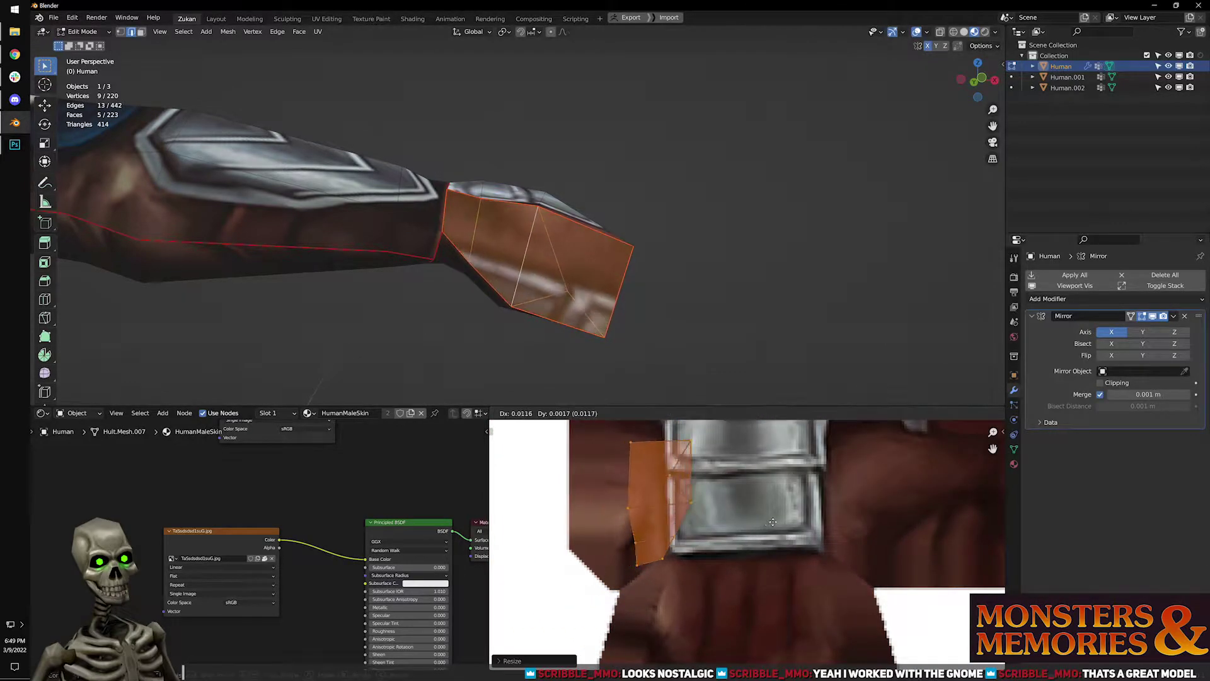
click(766, 523)
text(r180)
key(Return)
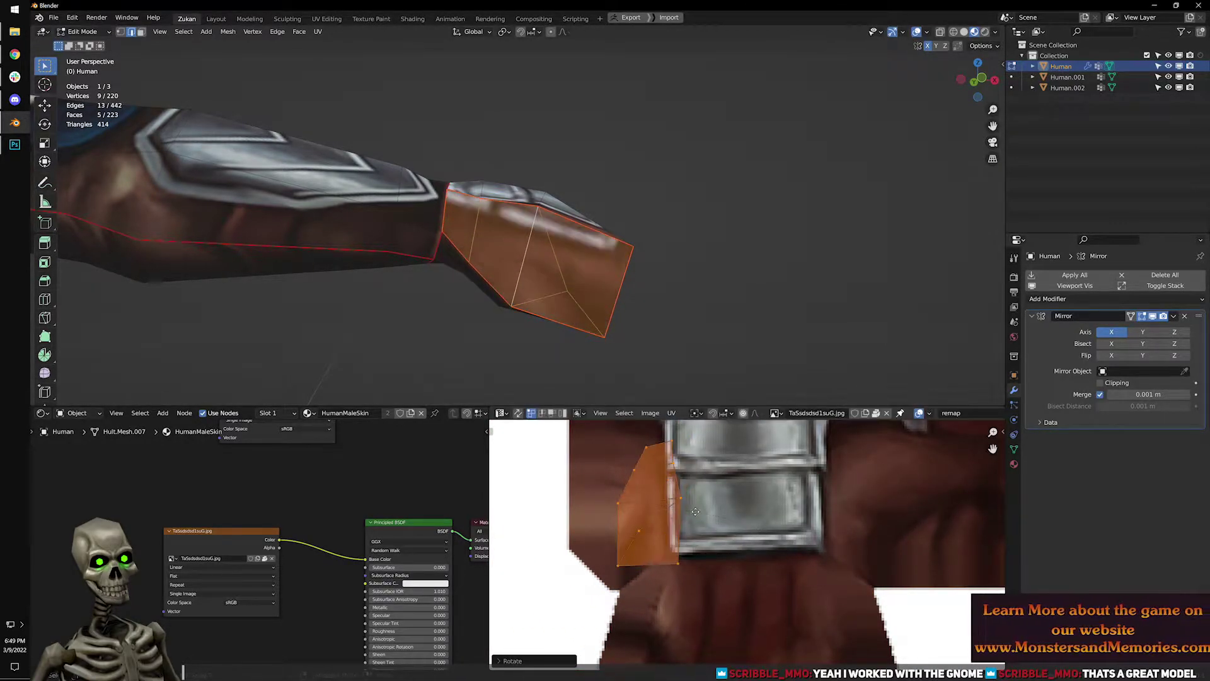
key(g)
click(686, 506)
Move the fingertip-end and plate-side UV vertices of the hand-side island to follow the leather strip.
middle_drag(548, 271, 572, 264)
scroll(703, 521, up, 2)
middle_drag(689, 508, 838, 531)
scroll(773, 546, down, 2)
drag(702, 572, 680, 575)
drag(779, 560, 769, 565)
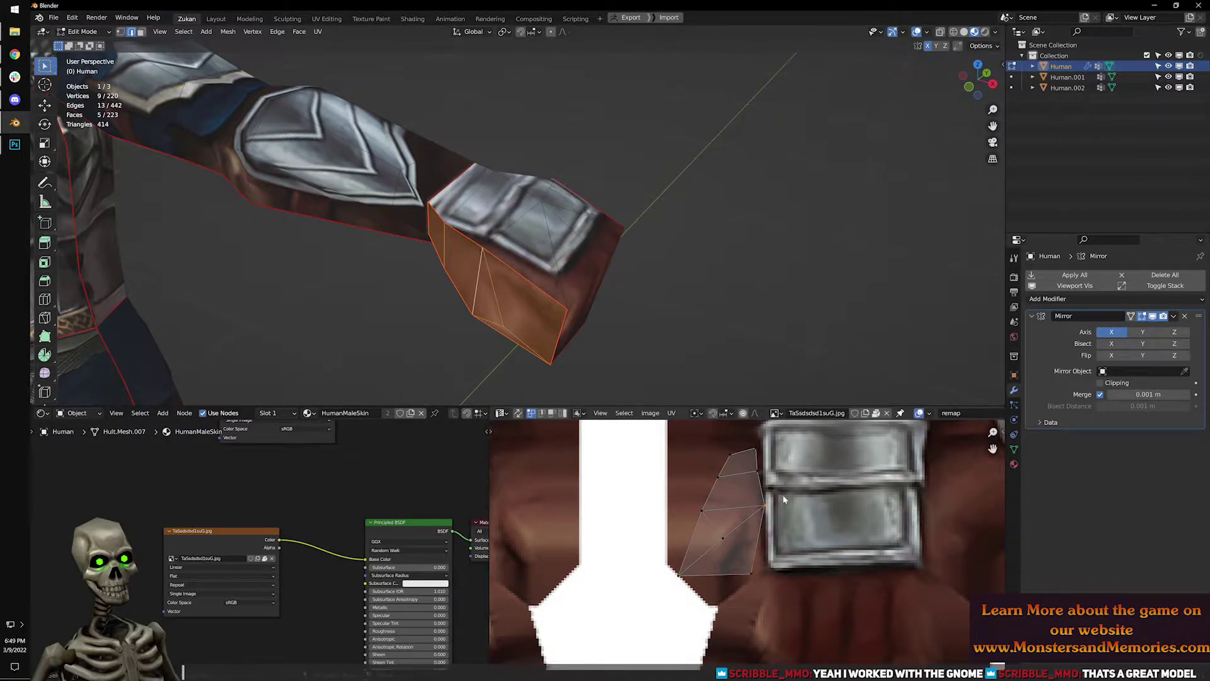
Widen the wrist end of the hand-side island by moving its outer UV vertices outward, and adjust its plate-side edge.
scroll(744, 505, up, 2)
drag(643, 460, 711, 530)
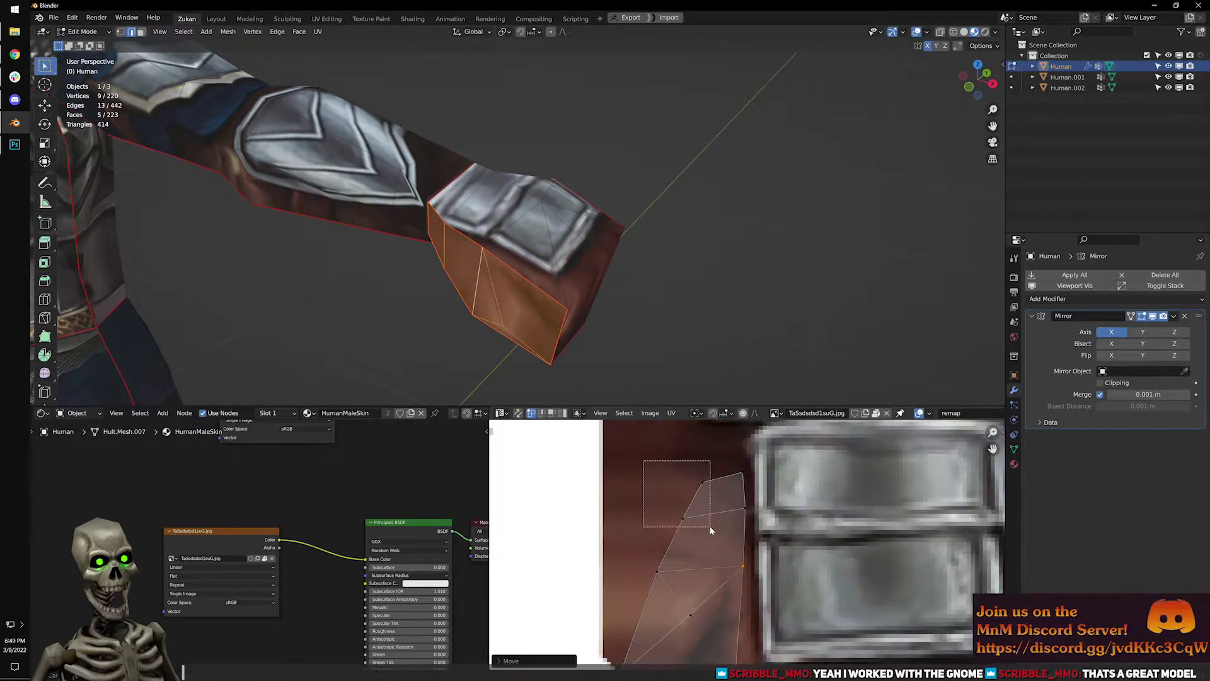
key(g)
click(698, 522)
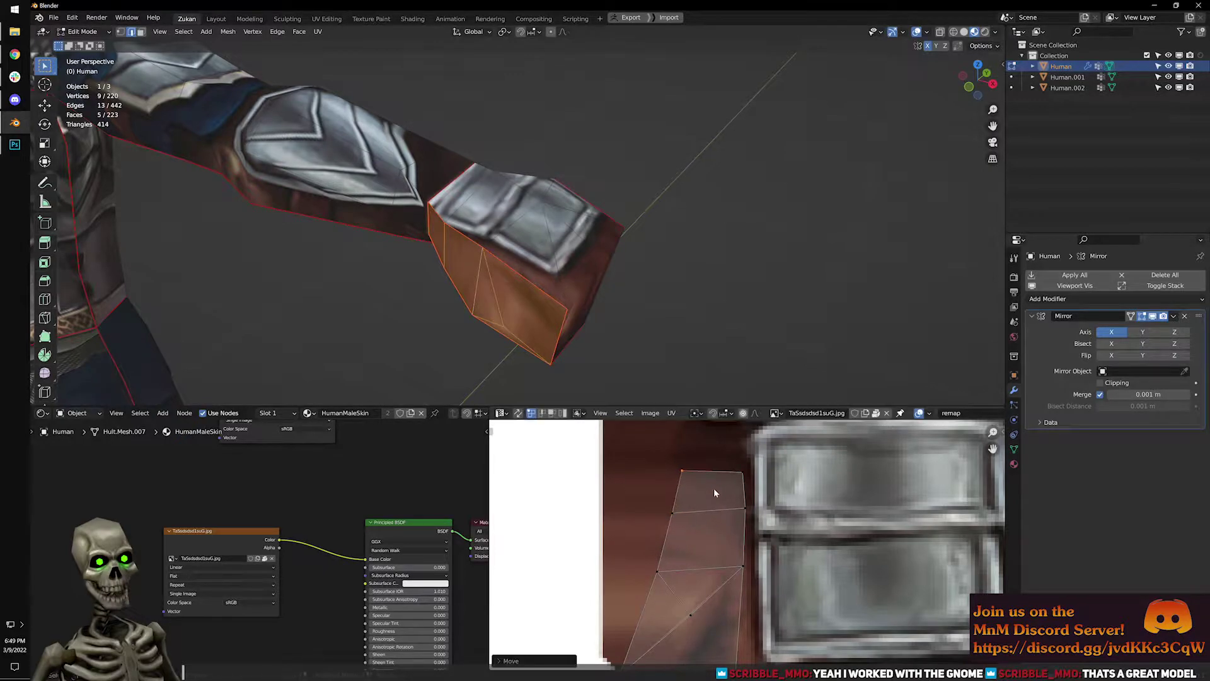
drag(761, 497, 759, 490)
key(g)
click(747, 489)
Reposition the hand-side island's middle outer vertex and its outer fingertip corner to even out the edge.
middle_drag(683, 571, 700, 505)
click(674, 505)
key(g)
click(671, 501)
drag(623, 590, 657, 624)
key(g)
click(679, 621)
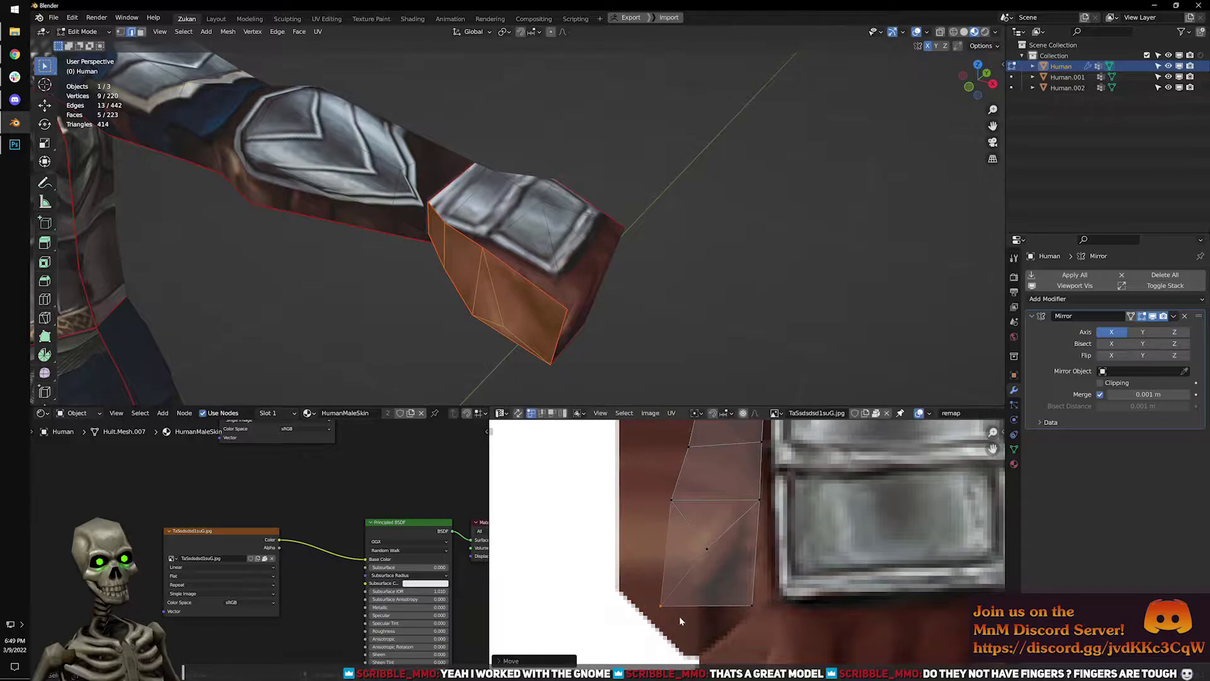
Examine the palm's UV island and the remapped glove texture on the hand from below and from the front.
key(Tab)
middle_drag(600, 227, 510, 254)
key(Tab)
key(l)
scroll(662, 523, down, 4)
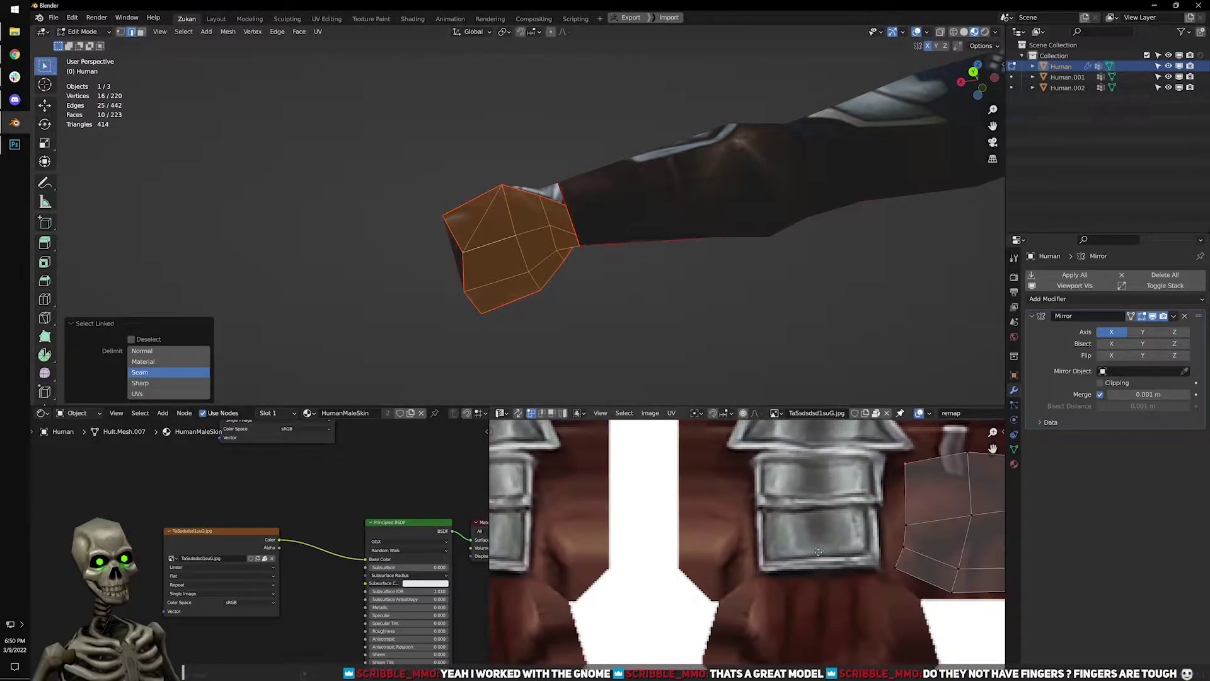
middle_drag(883, 523, 650, 571)
scroll(725, 539, up, 2)
middle_drag(731, 538, 710, 524)
key(Tab)
middle_drag(543, 206, 647, 266)
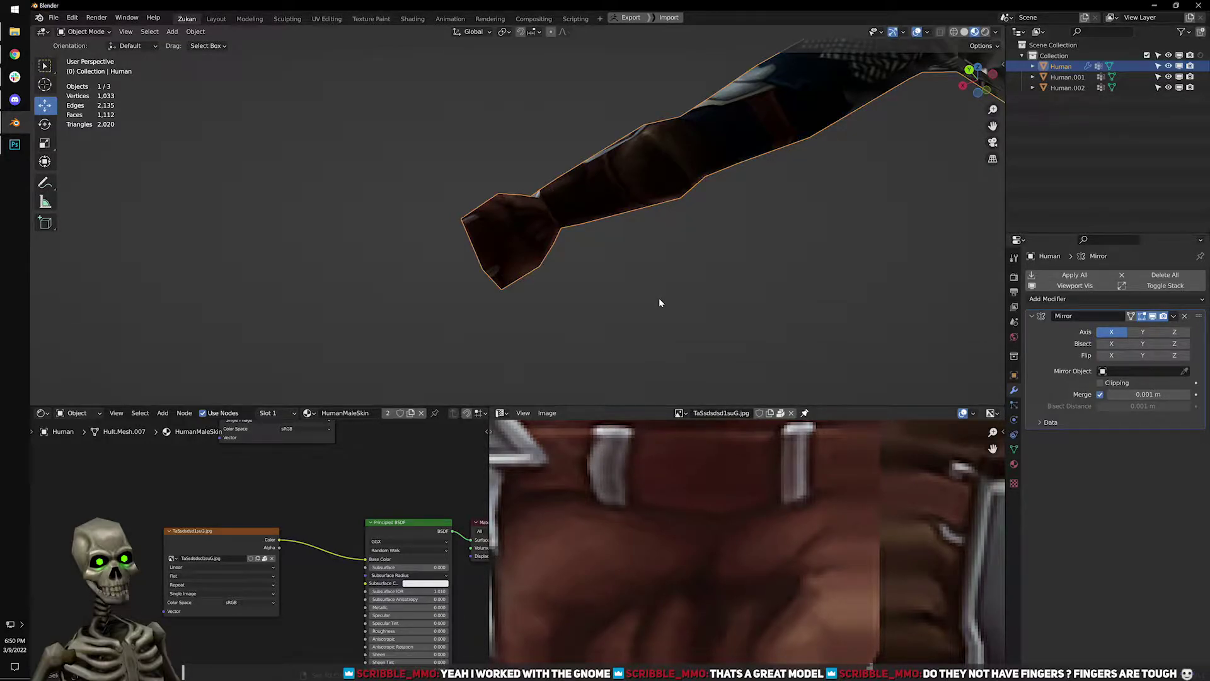
middle_drag(543, 244, 621, 271)
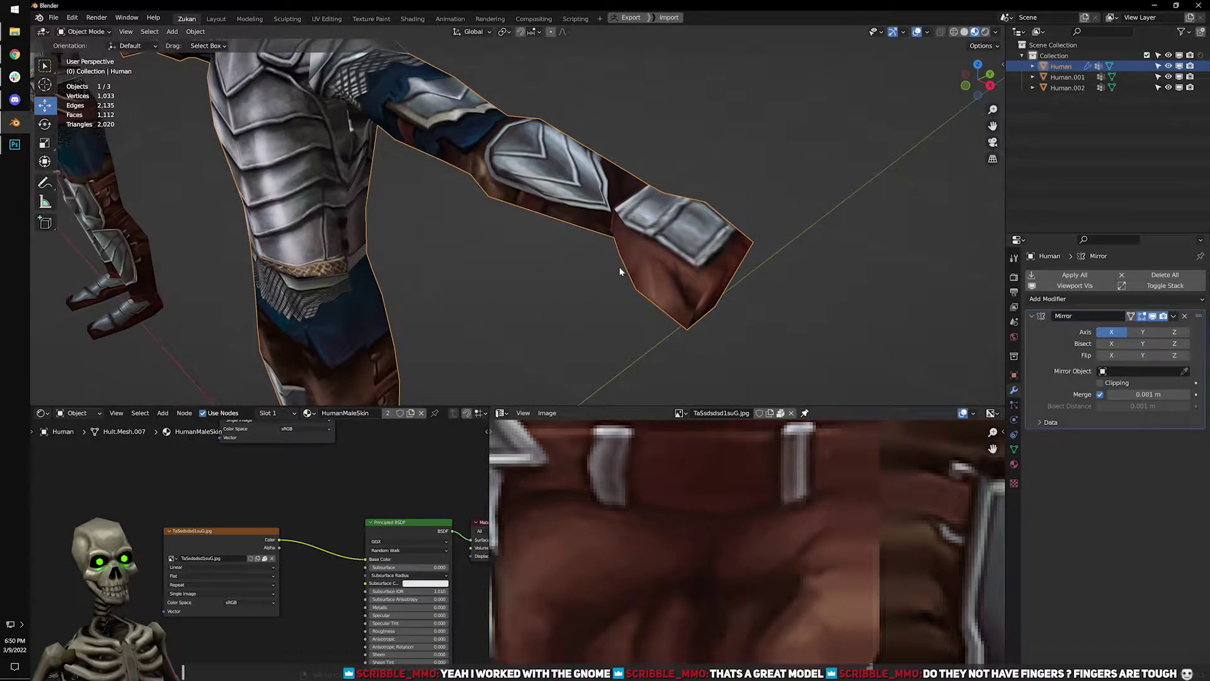
Select the linked faces on the side of the hand and move their UV island's middle outer vertex slightly outward.
key(Tab)
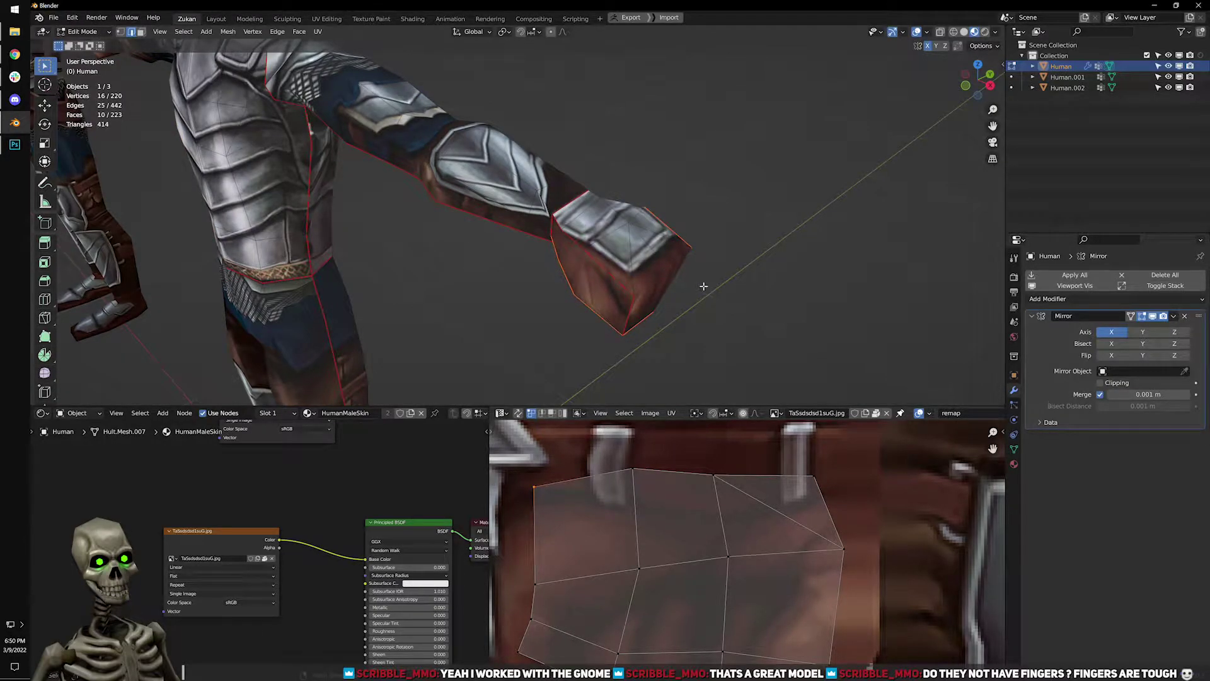
middle_drag(555, 311, 679, 292)
middle_drag(701, 248, 662, 240)
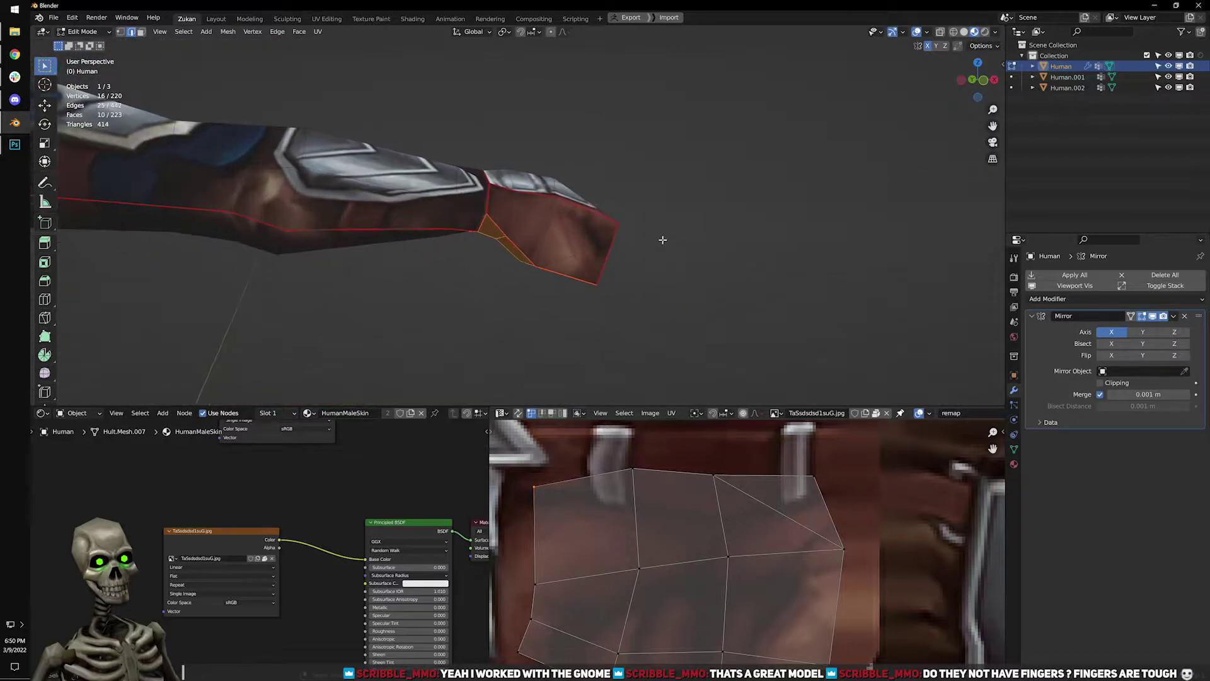
click(583, 257)
key(l)
scroll(737, 545, down, 4)
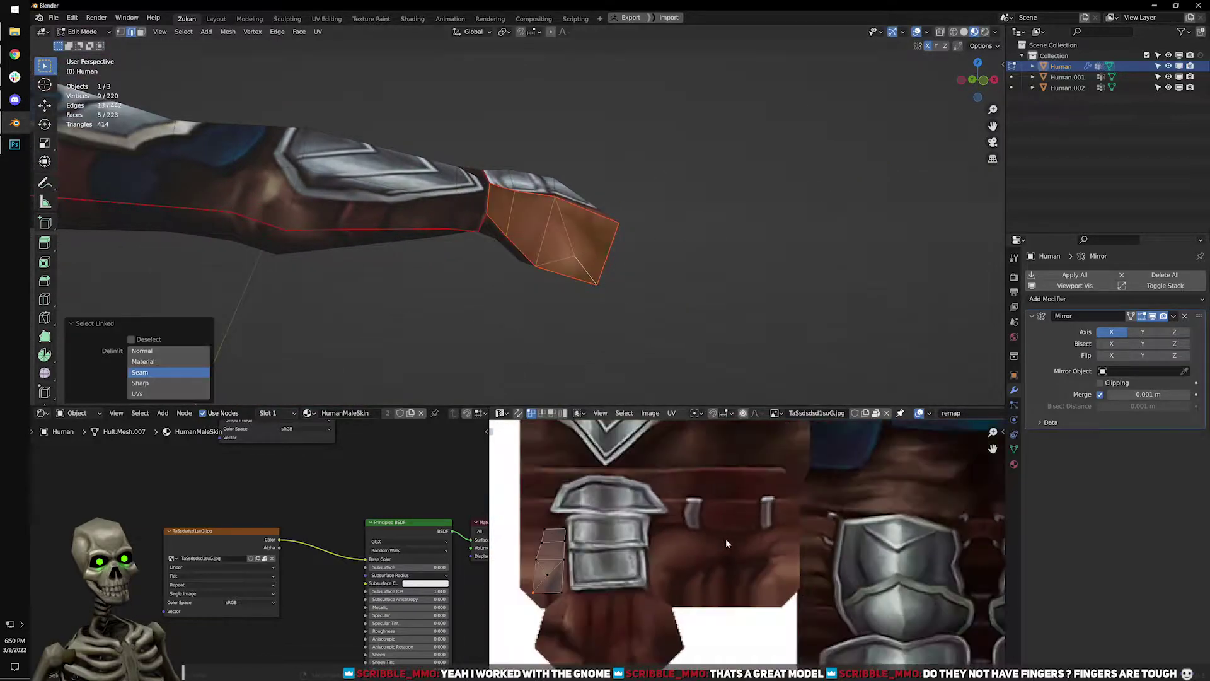
middle_drag(707, 556, 848, 521)
scroll(690, 532, up, 3)
middle_drag(684, 529, 752, 555)
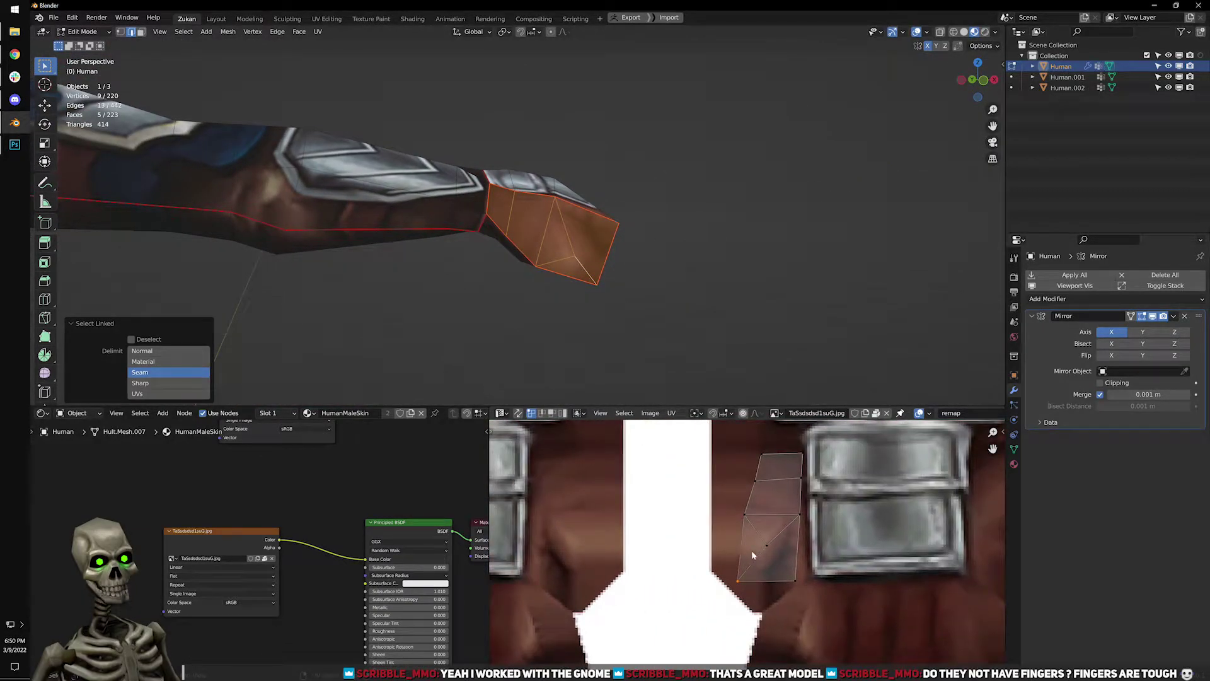
click(741, 514)
key(g)
key(x)
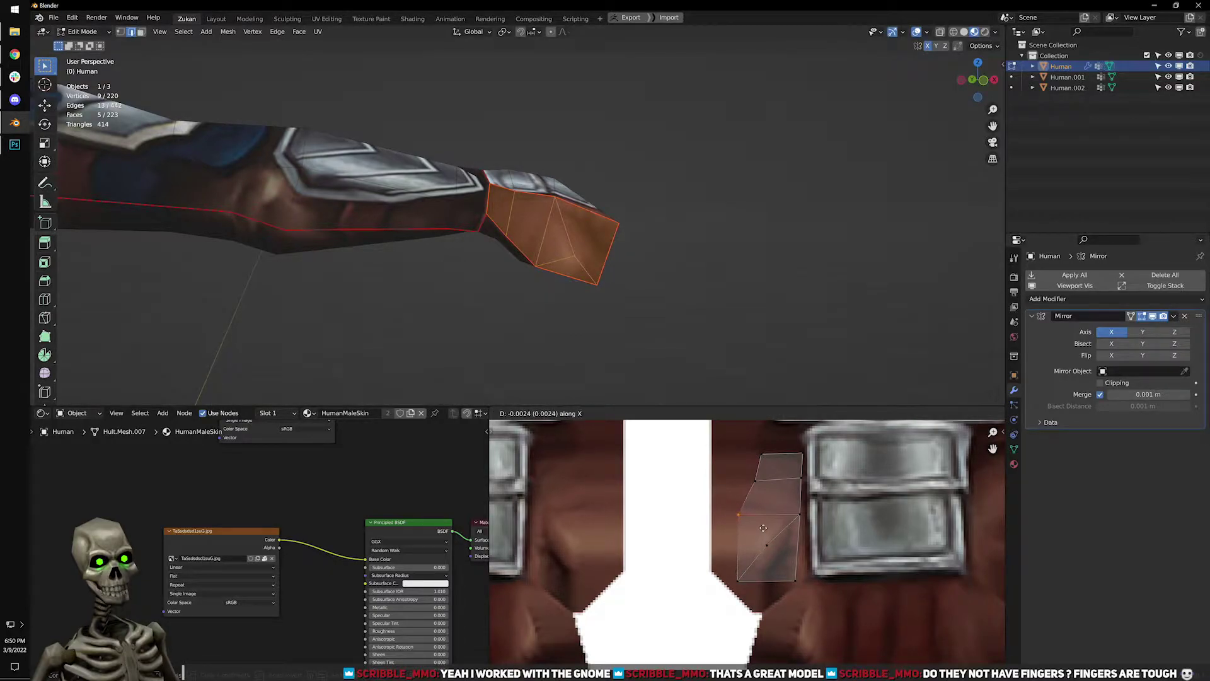
key(x)
Move the hand-side island's interior vertex, and shift its fingertip corner beside the plate toward the plate edge.
scroll(763, 527, up, 3)
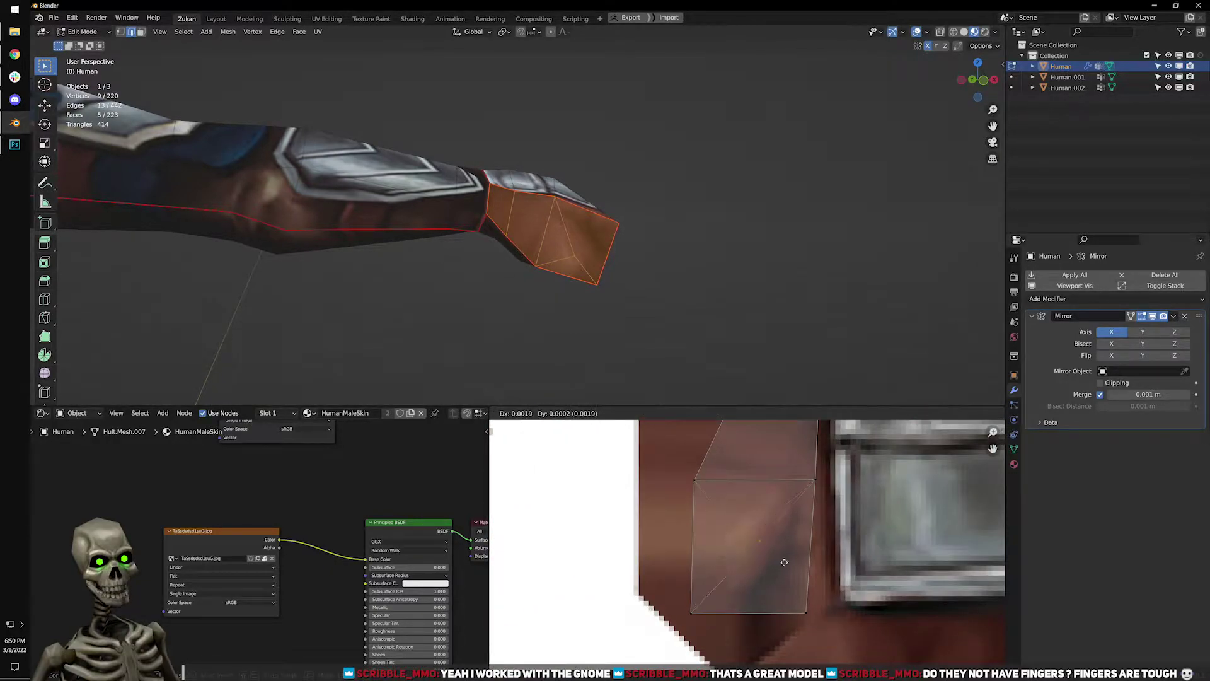
click(774, 553)
middle_drag(811, 509, 761, 534)
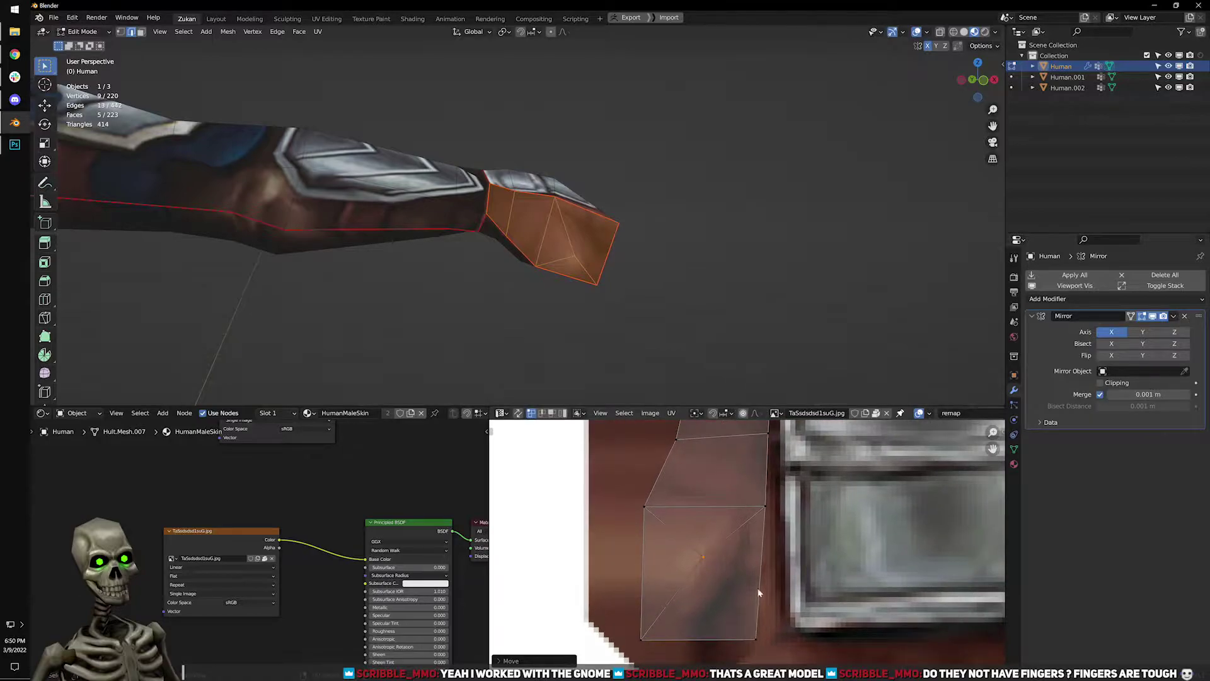
click(764, 645)
key(g)
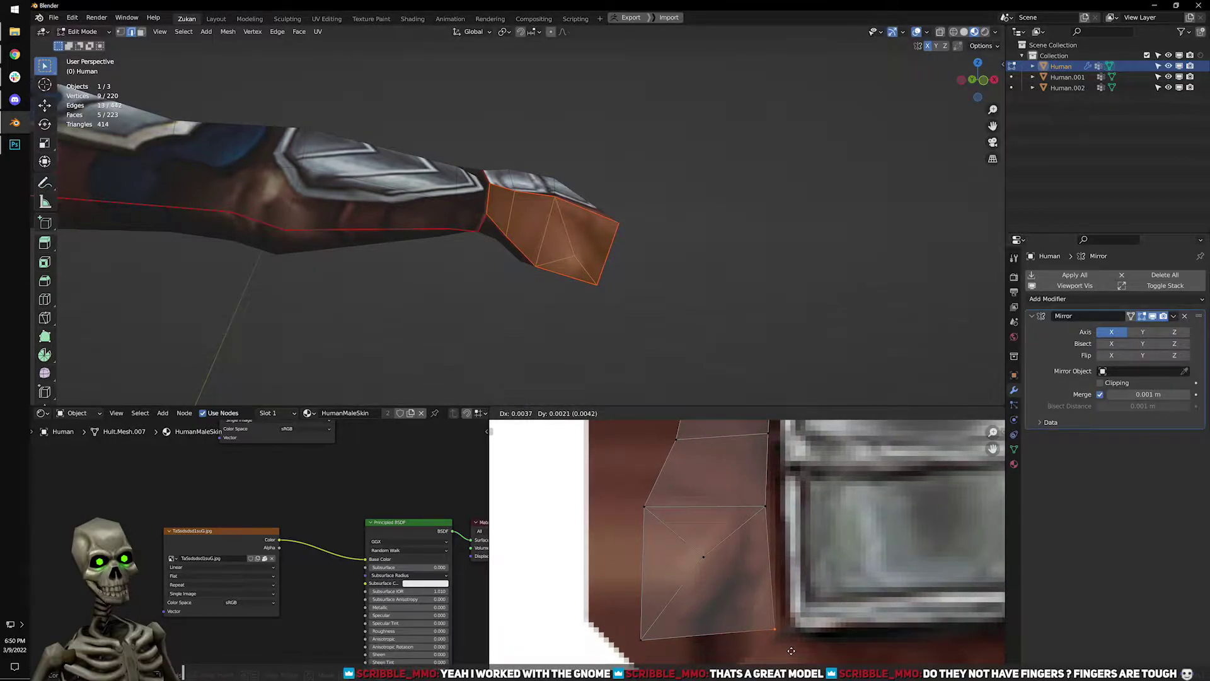
click(792, 652)
Move the hand-side island's middle plate-side vertex closer to the plate and adjust the opposite outer vertex.
click(779, 523)
key(g)
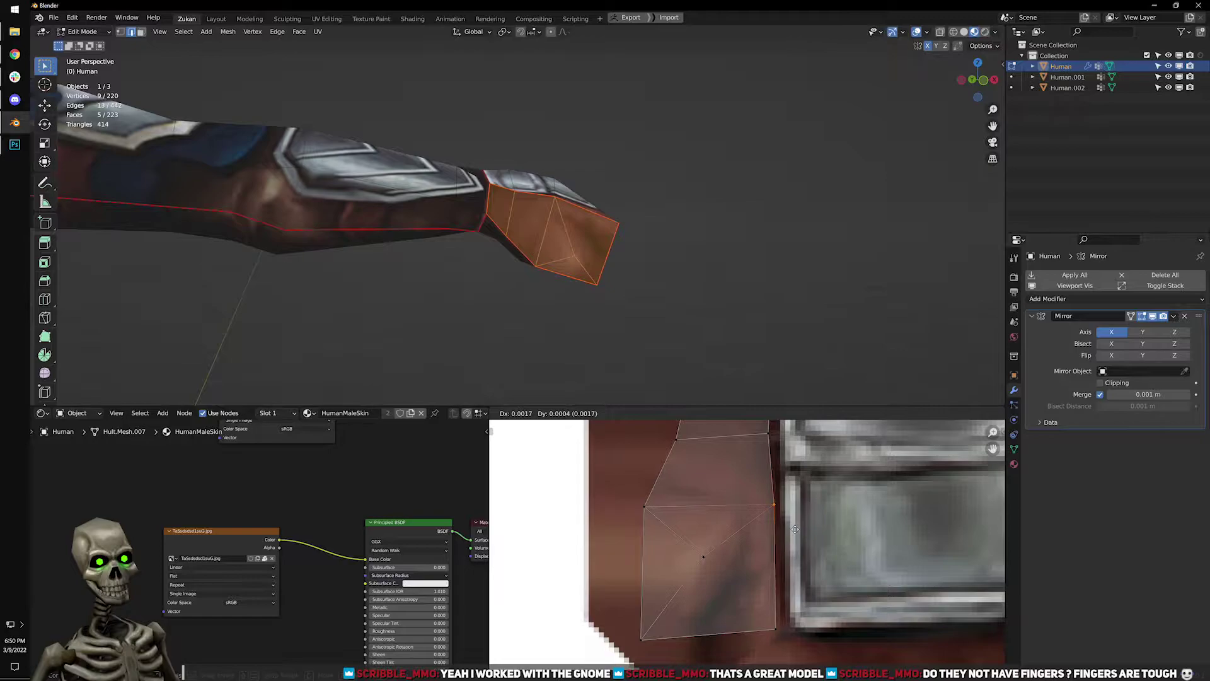
click(795, 529)
middle_drag(730, 508, 704, 561)
click(622, 564)
key(g)
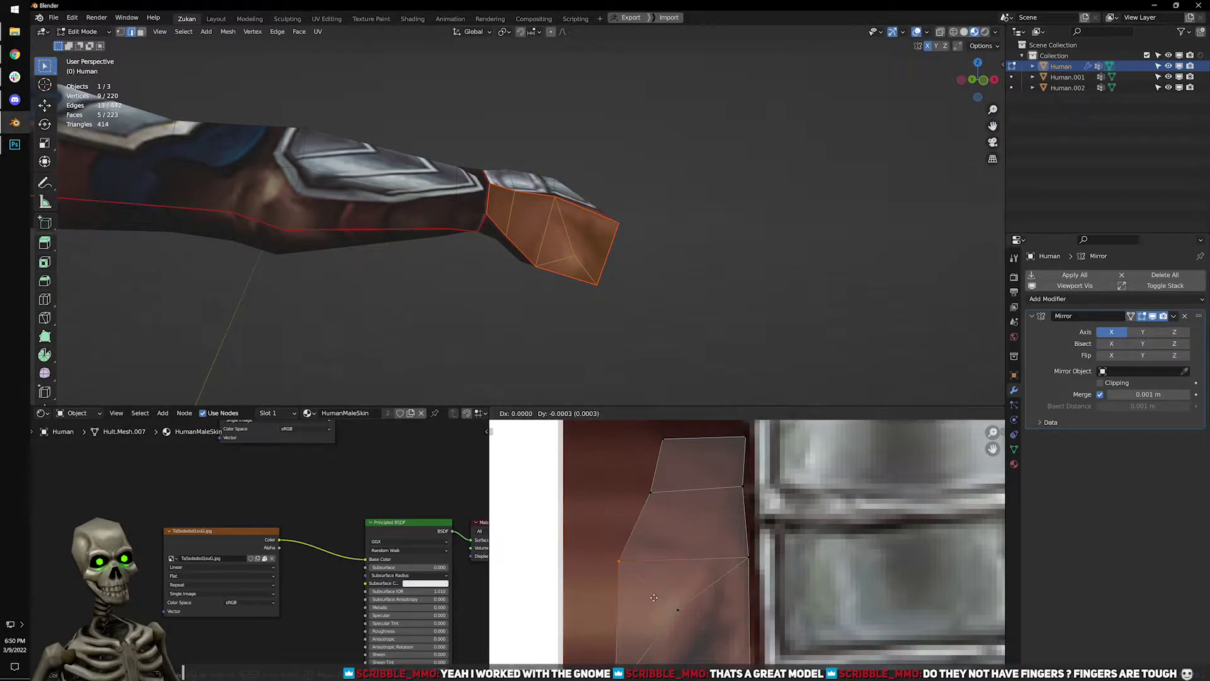
click(700, 624)
Select the palm's seam-bounded linked faces to show their UV island over the glove texture.
scroll(700, 624, down, 3)
middle_drag(631, 271, 500, 236)
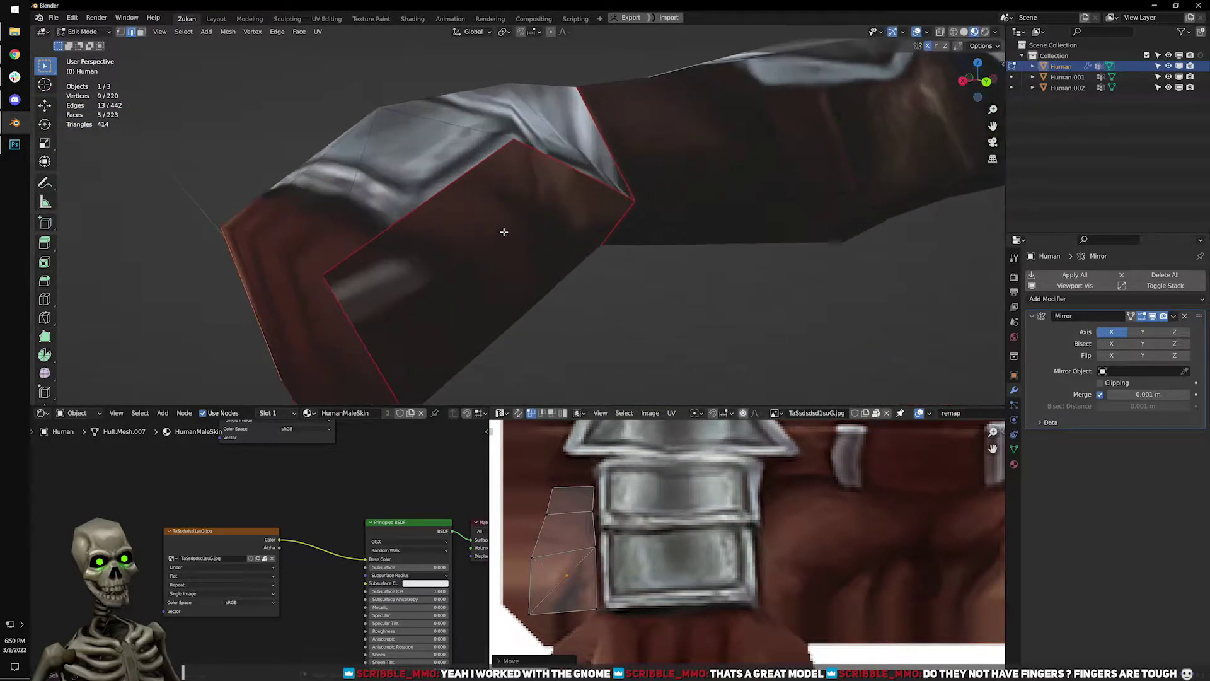
click(513, 224)
key(ctrl+l)
scroll(716, 513, down, 2)
scroll(673, 538, up, 2)
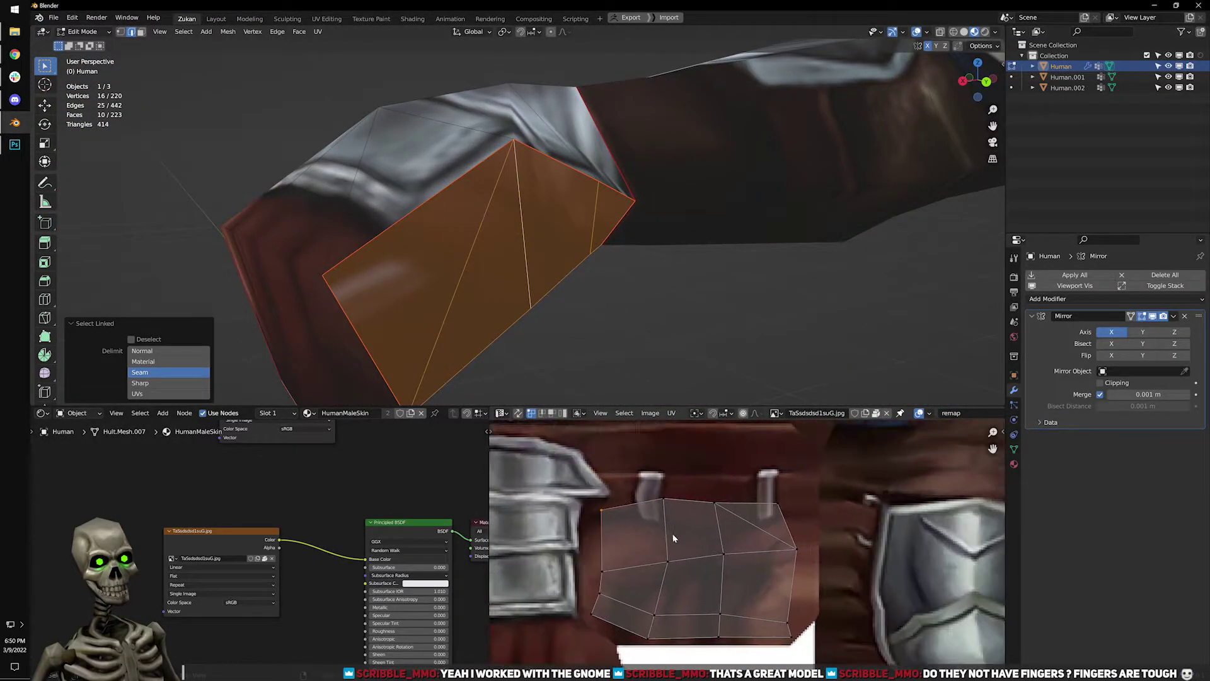
scroll(585, 296, down, 5)
Try to move the upper row of the palm island's UV vertices upward.
drag(576, 470, 838, 538)
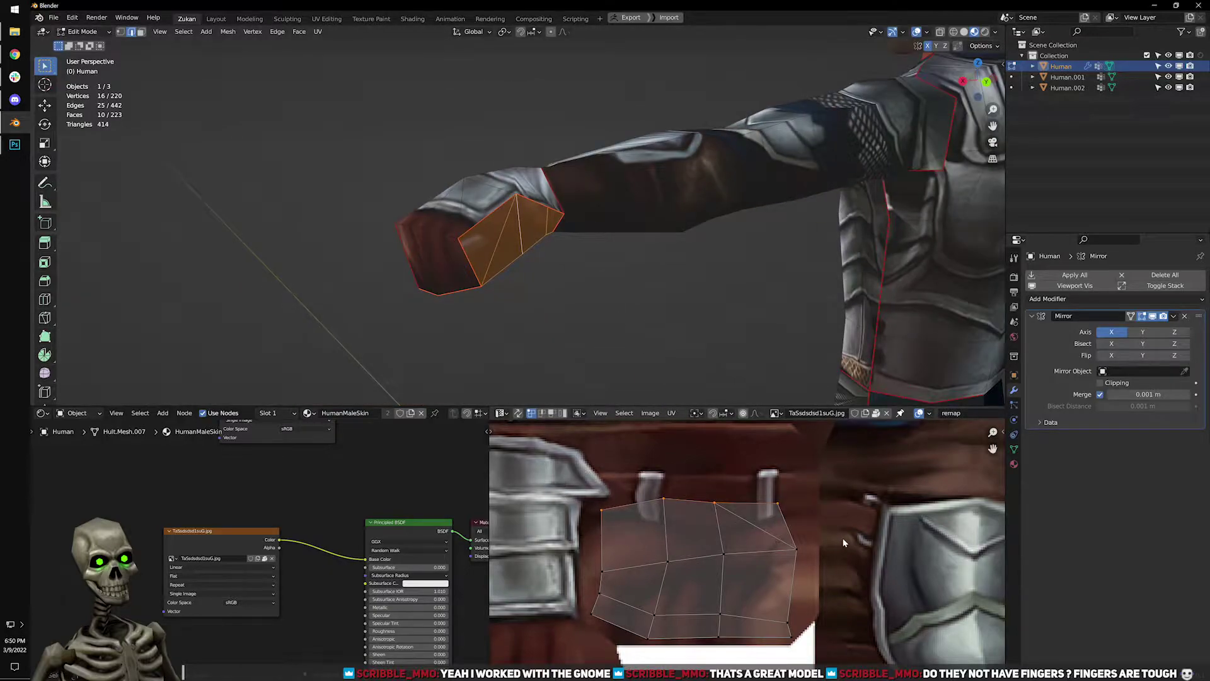
key(g)
click(840, 513)
key(ctrl+z)
Rotate the palm's whole UV island by 180 degrees and check the glove texture on the palm from below.
middle_drag(608, 278, 651, 341)
key(Tab)
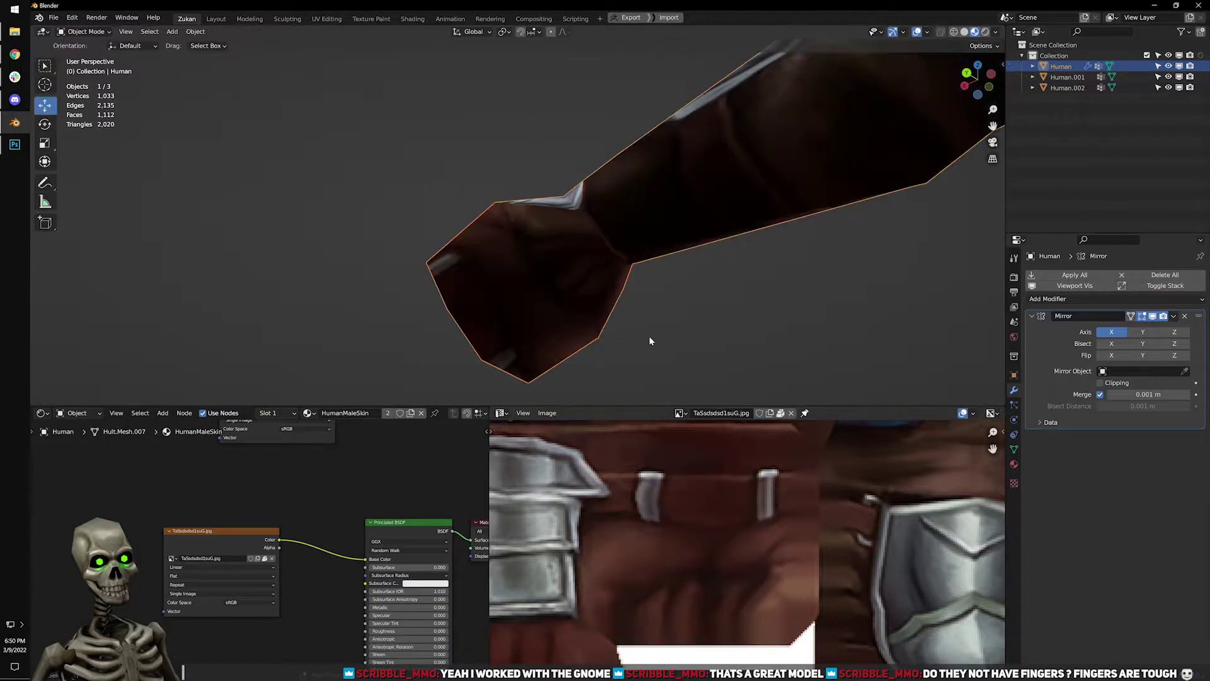
key(Tab)
scroll(747, 546, down, 6)
drag(588, 475, 872, 668)
text(r180)
key(Return)
scroll(747, 546, up, 5)
key(Tab)
middle_drag(680, 291, 648, 258)
key(Tab)
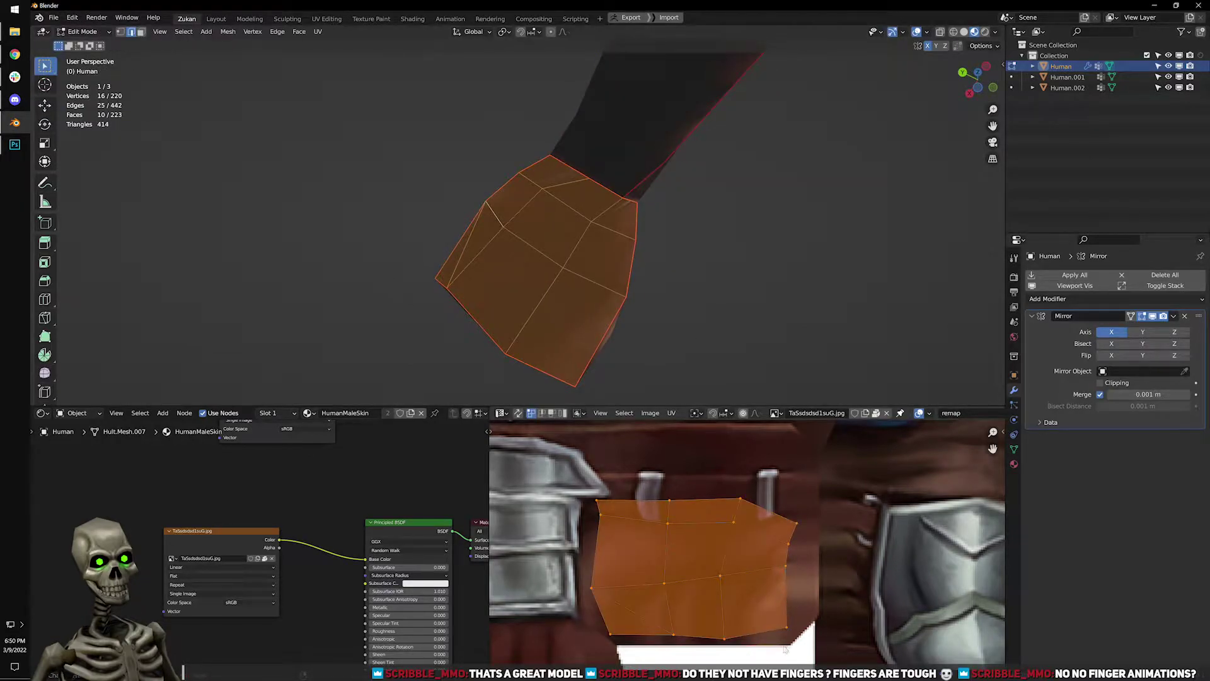
Examine the hand's texture from the side and front, together with the armoured arm and torso.
middle_drag(807, 586, 792, 572)
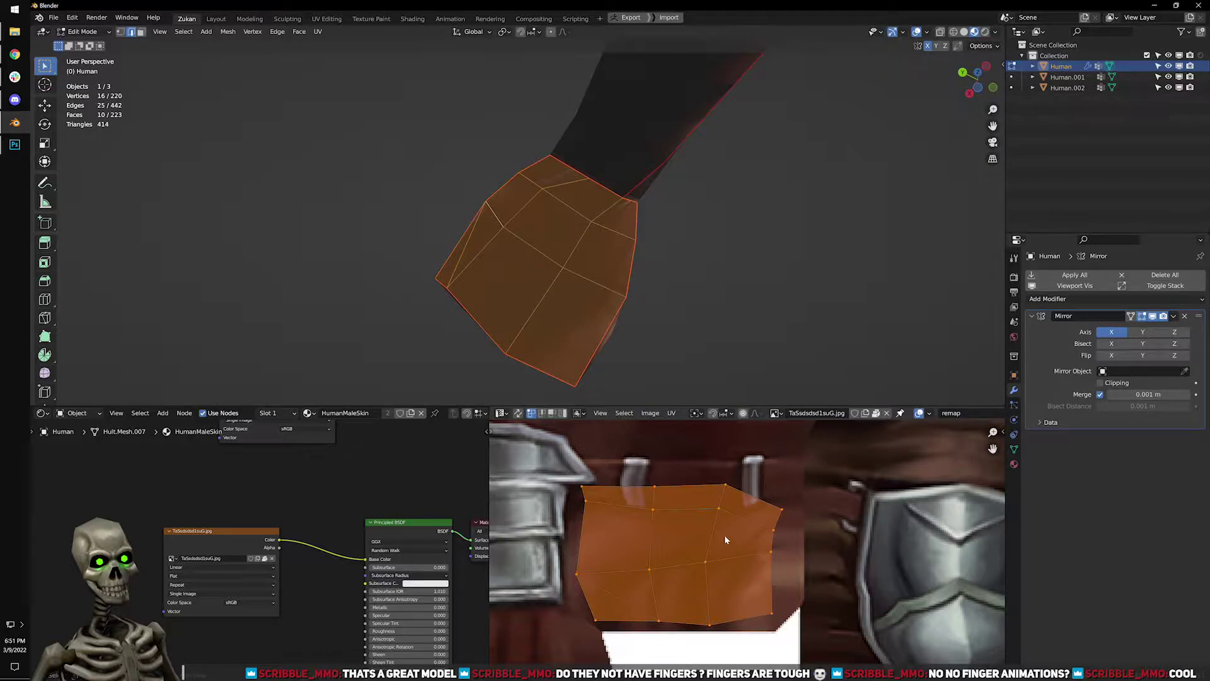
middle_drag(645, 248, 585, 304)
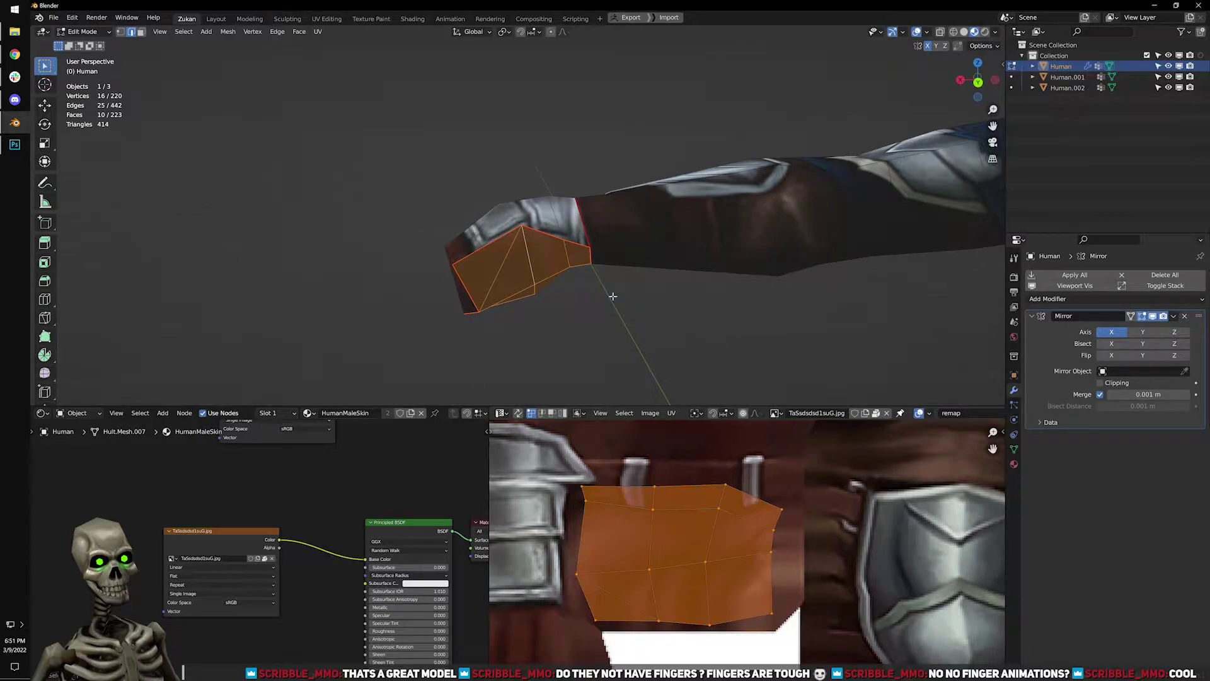
middle_drag(636, 305, 727, 273)
shift+middle_drag(505, 271, 642, 269)
scroll(652, 249, down, 4)
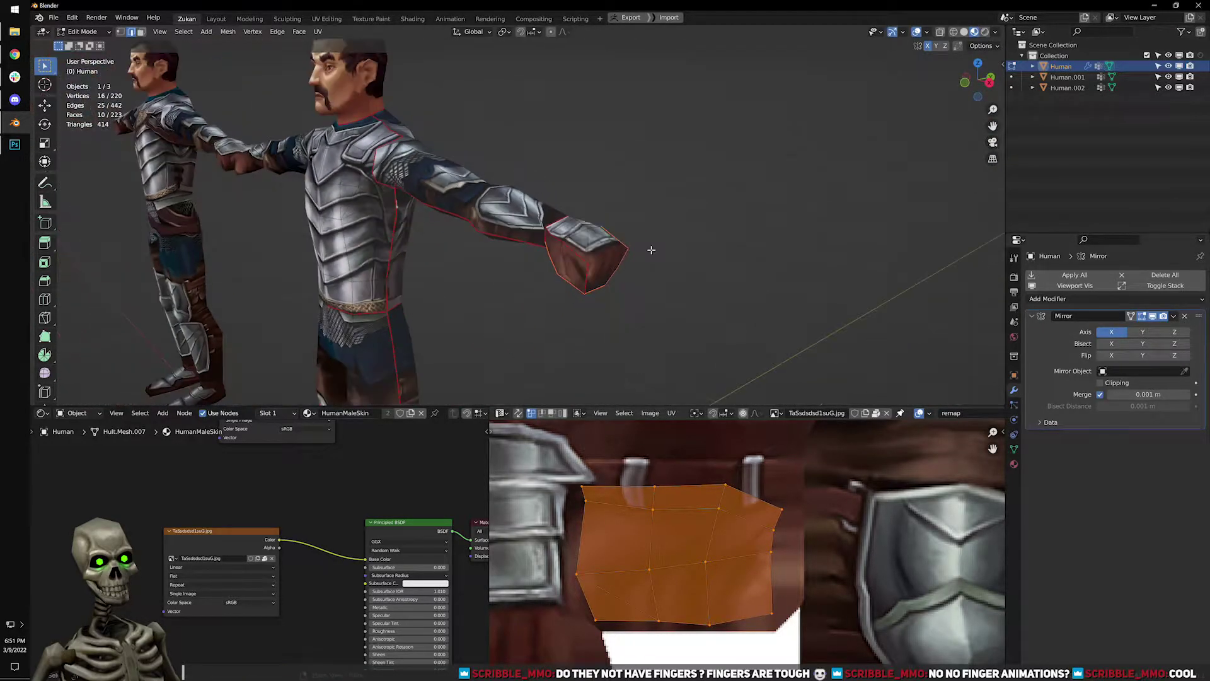
scroll(651, 250, up, 2)
key(Tab)
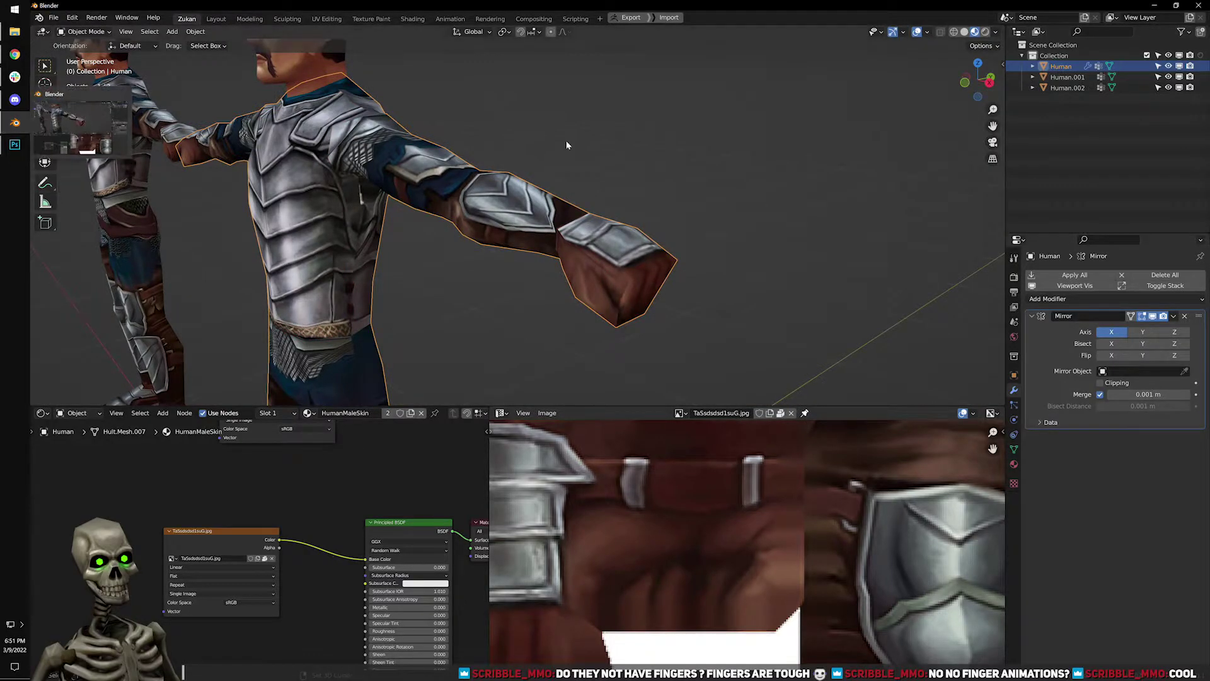
Switch to the Human_Anim.blend window, select and frame the seated character with its armature, and show it in Material Preview shading.
key(alt+Tab)
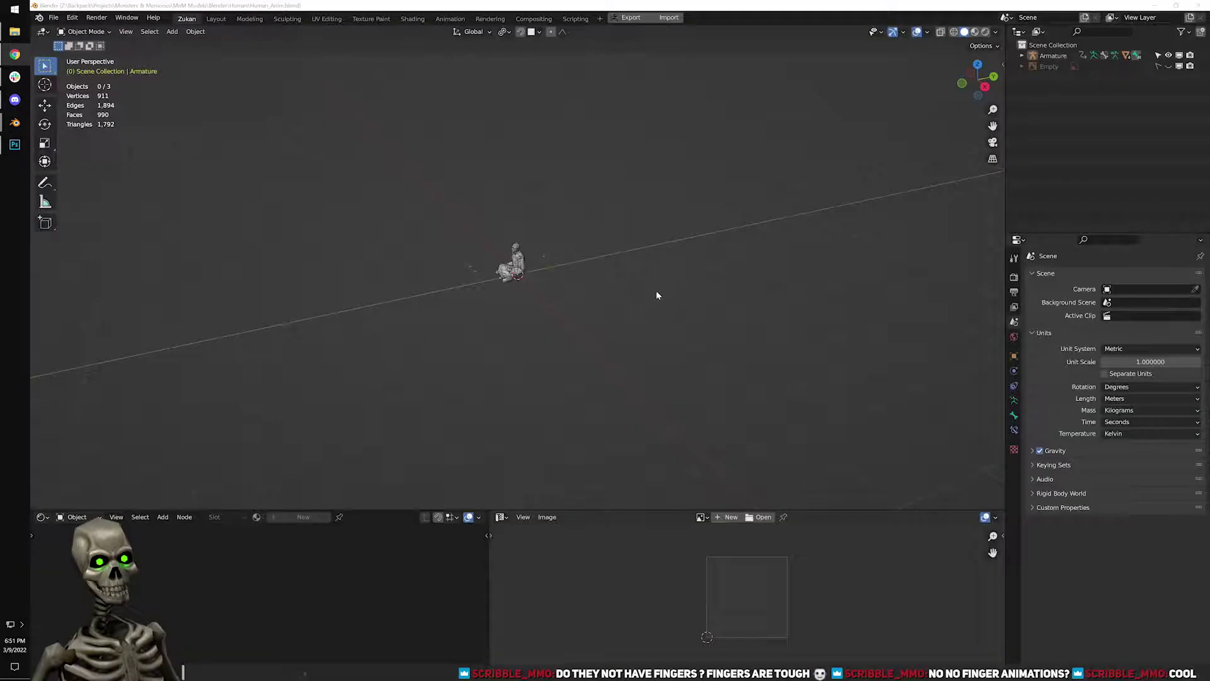
click(644, 247)
scroll(335, 119, up, 3)
drag(335, 119, 664, 359)
key(KP_Decimal)
middle_drag(624, 200, 706, 272)
click(974, 32)
click(544, 124)
middle_drag(544, 124, 670, 343)
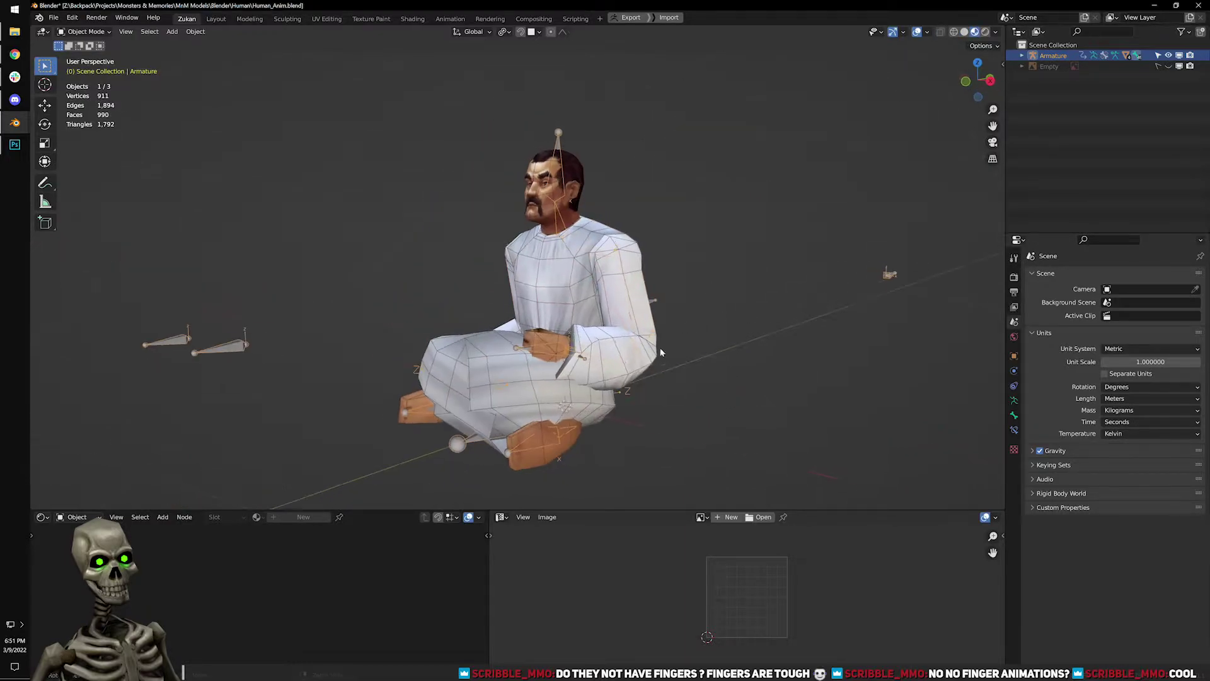
Change the image editor area to the Dope Sheet's Action Editor and assign the Run.1 action to the armature.
click(500, 517)
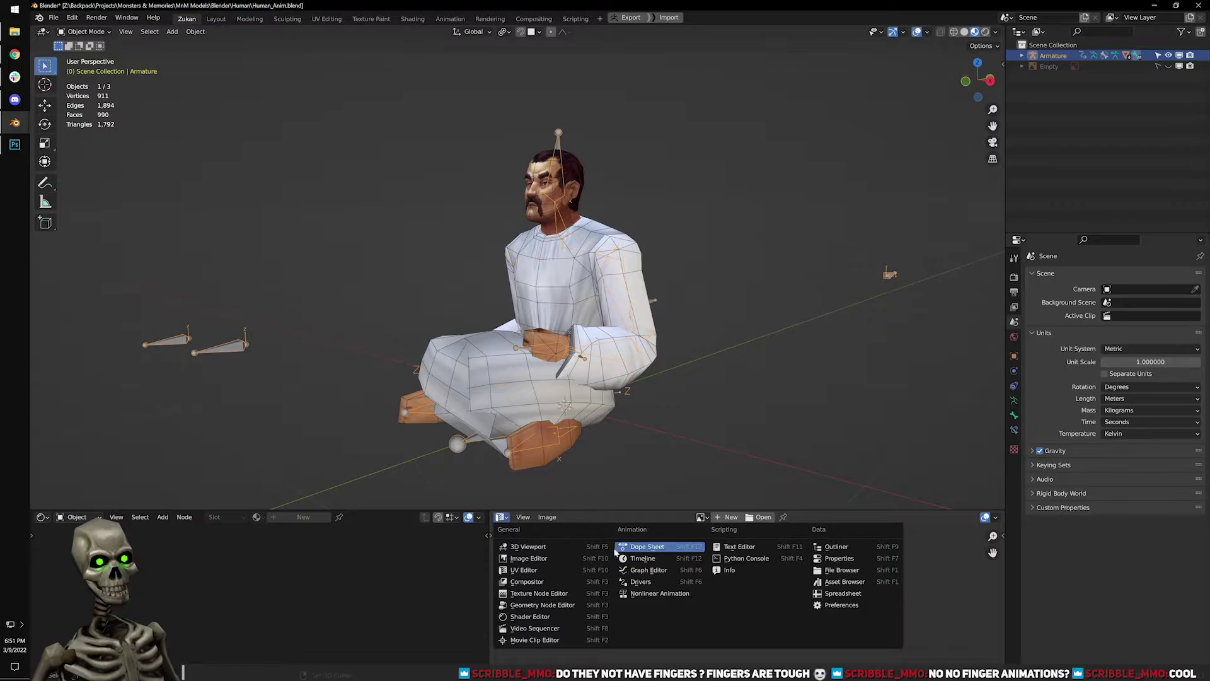
click(646, 542)
click(546, 517)
click(546, 540)
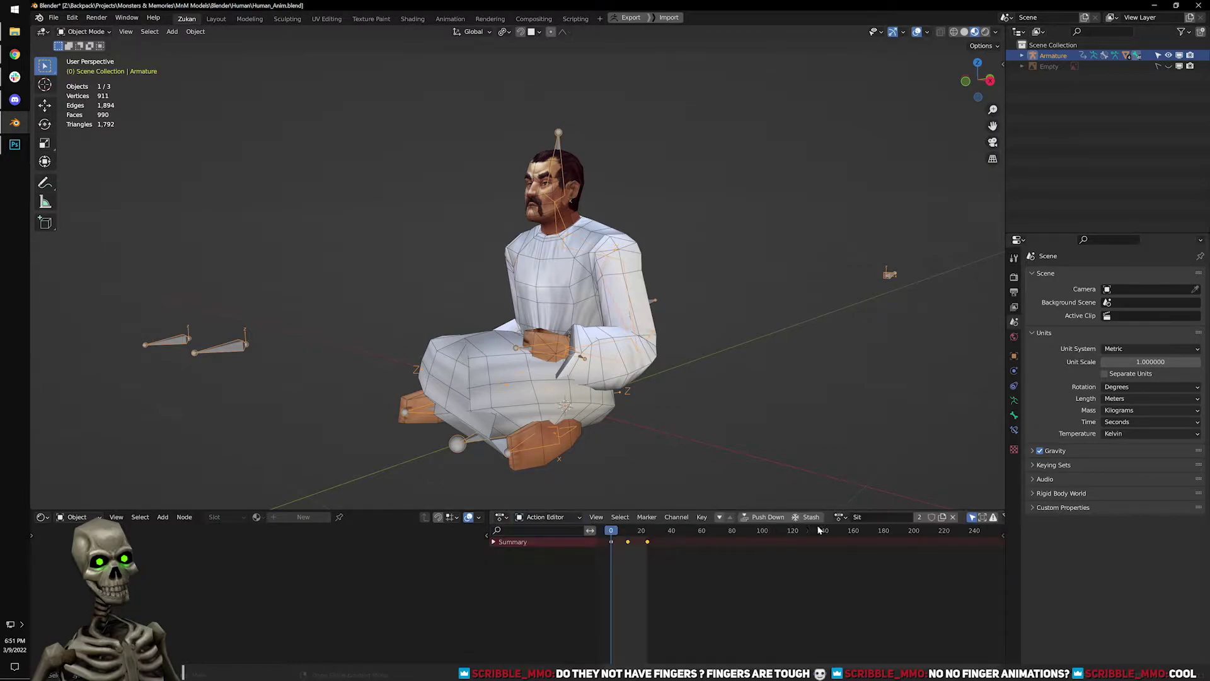
click(840, 517)
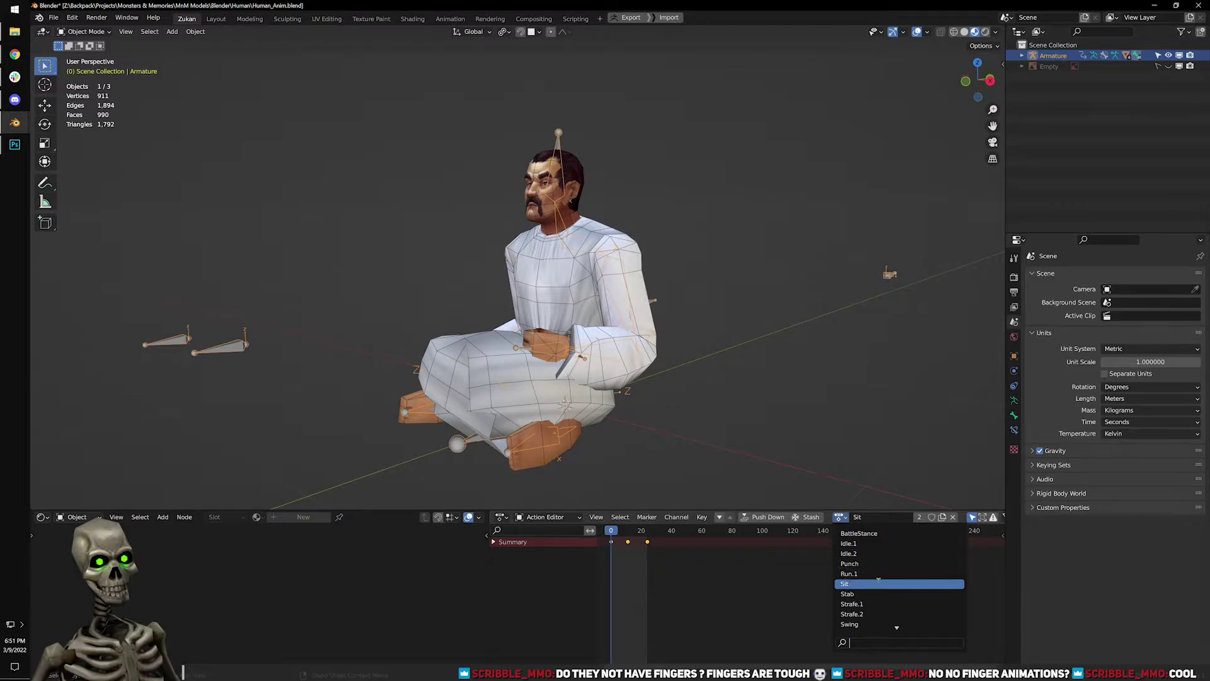
click(877, 573)
Change the shader editor area to a Timeline and fit the run's frame range in it.
shift+middle_drag(520, 303, 517, 399)
scroll(516, 409, up, 5)
click(76, 517)
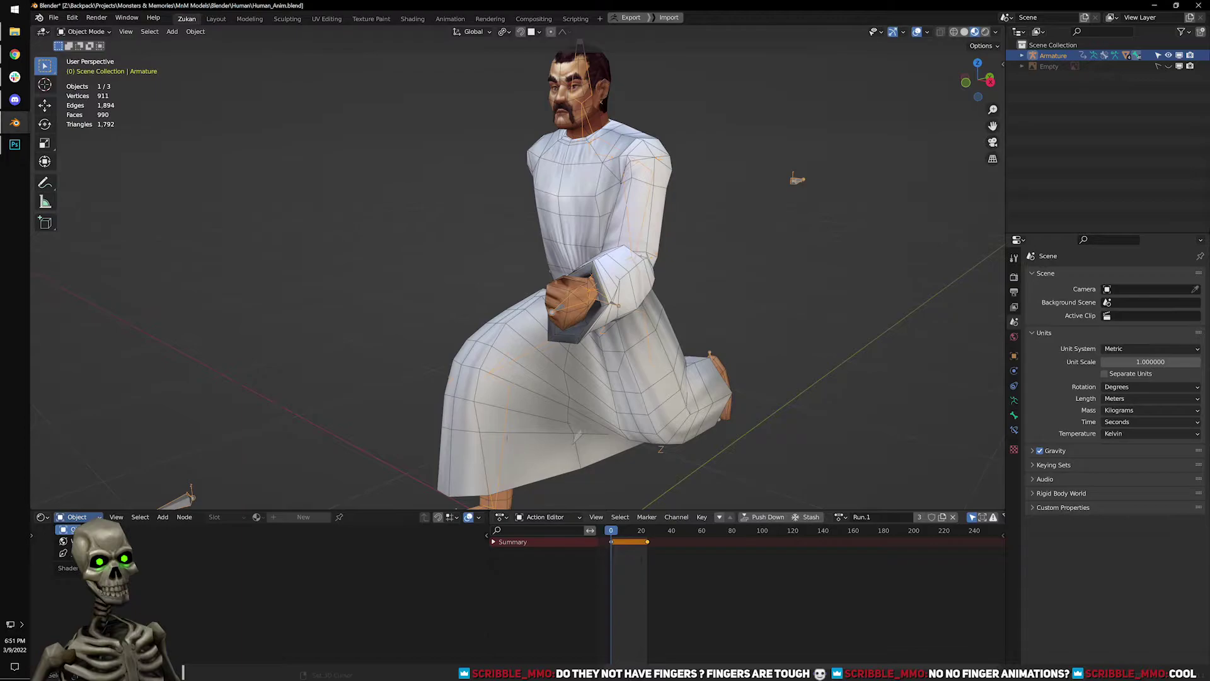
click(41, 517)
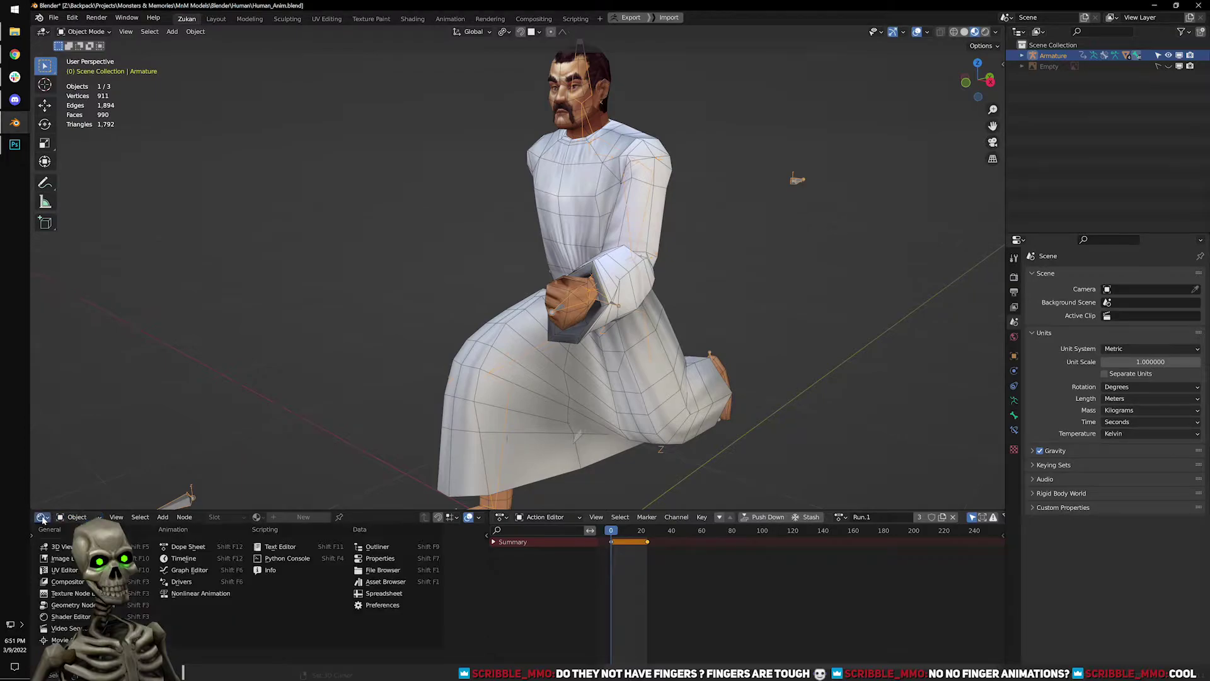
click(188, 561)
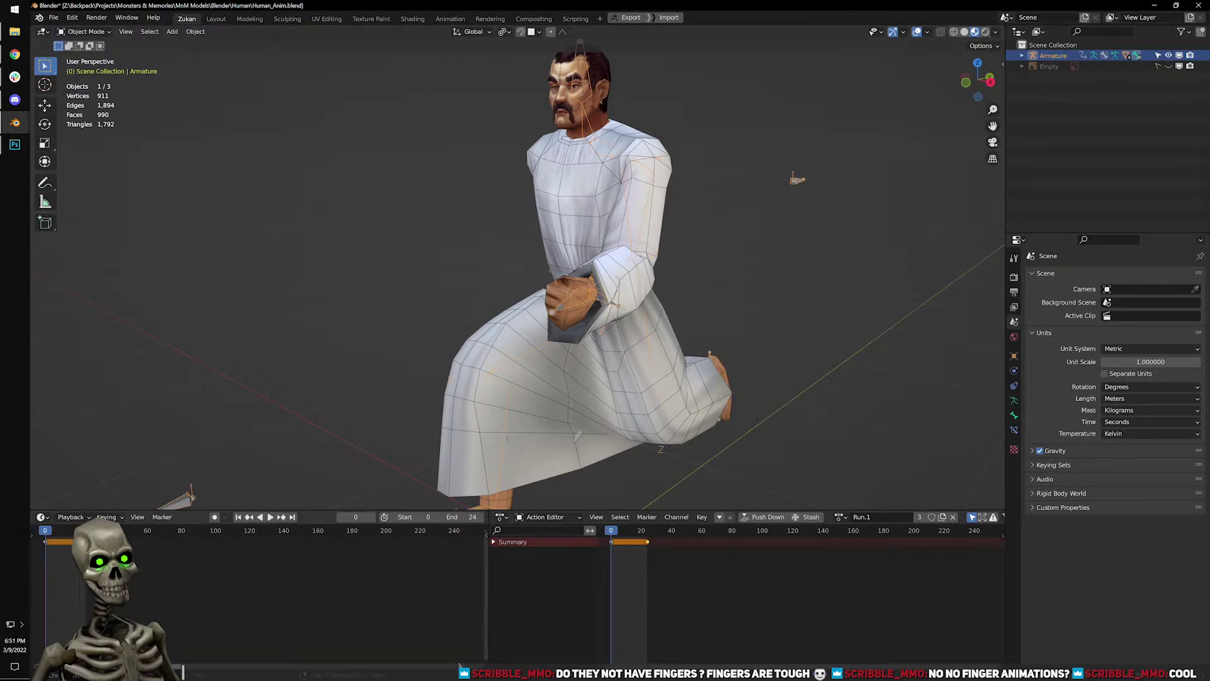
scroll(193, 649, up, 5)
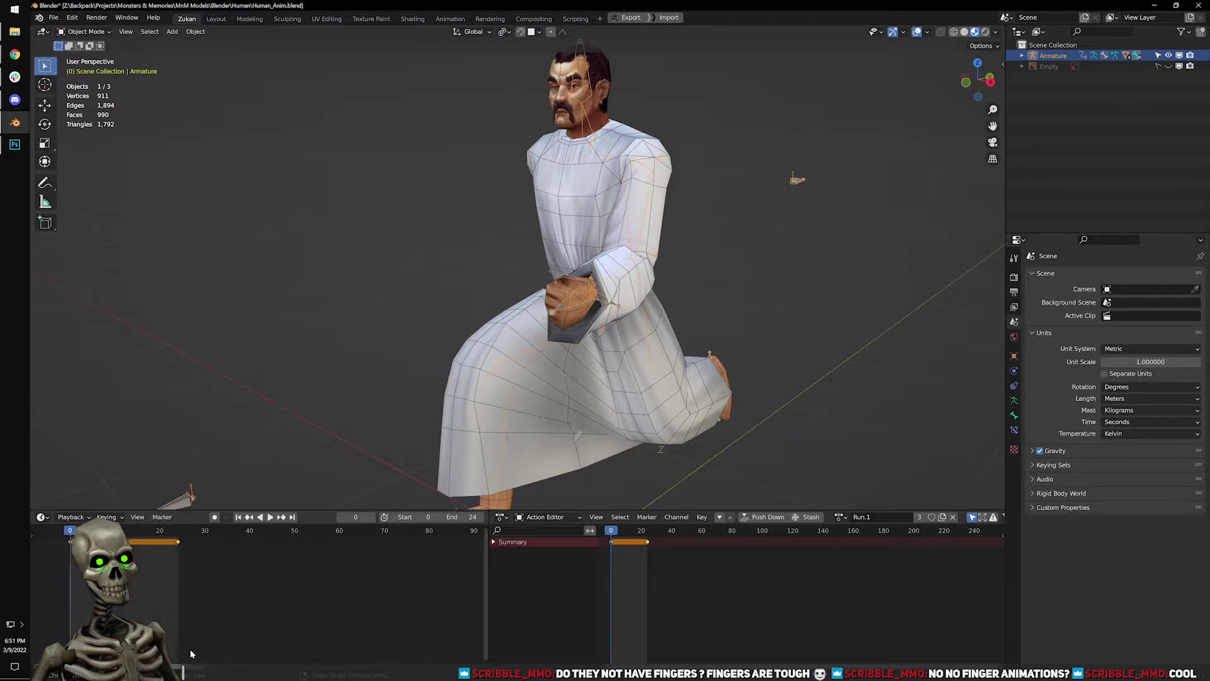
Scrub the run animation to frame 2 and examine the robed character's pose and hands from several sides.
click(734, 258)
middle_drag(728, 252, 582, 291)
drag(125, 530, 83, 531)
middle_drag(403, 375, 752, 389)
shift+middle_drag(583, 277, 507, 282)
scroll(507, 283, up, 4)
shift+middle_drag(681, 170, 558, 328)
scroll(457, 320, down, 5)
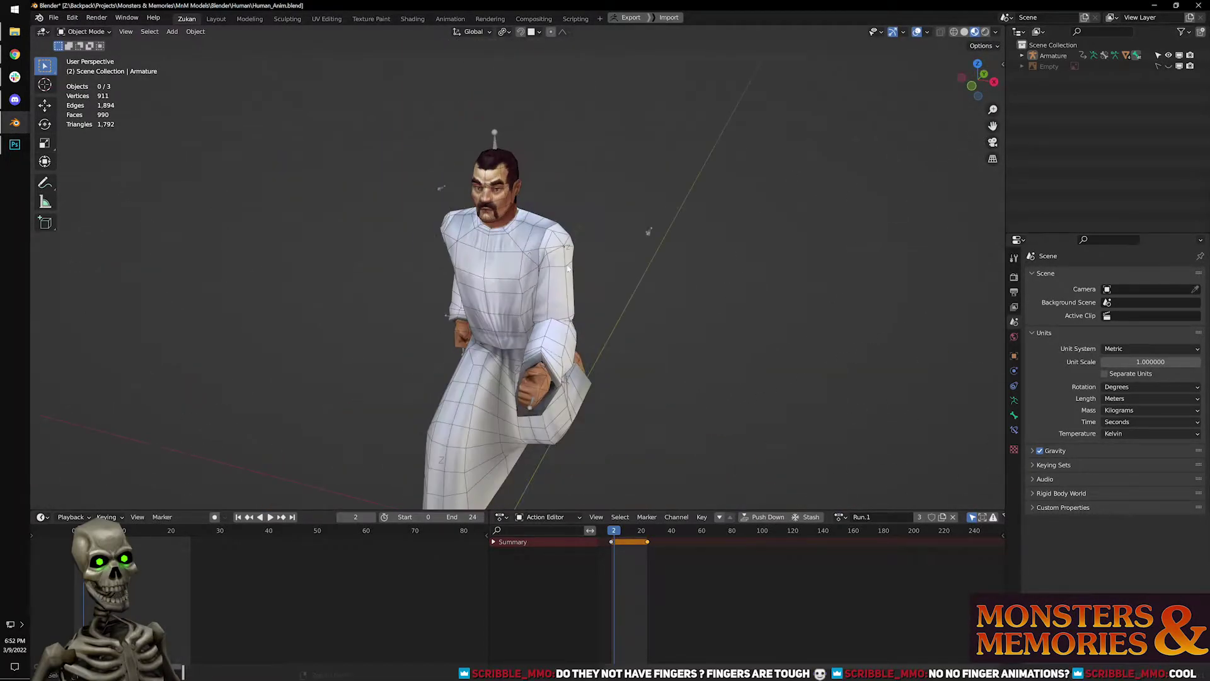
Turn off the wireframe display for the Gear_Robe and Human meshes.
click(564, 283)
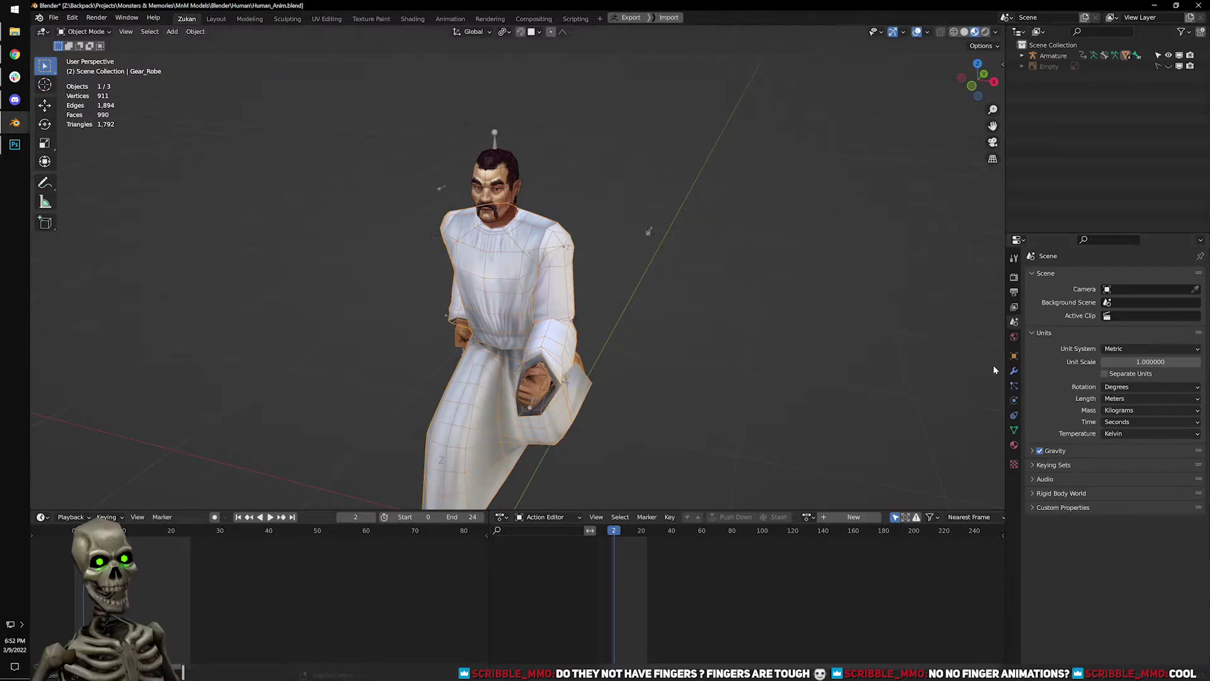
click(1015, 356)
click(1054, 539)
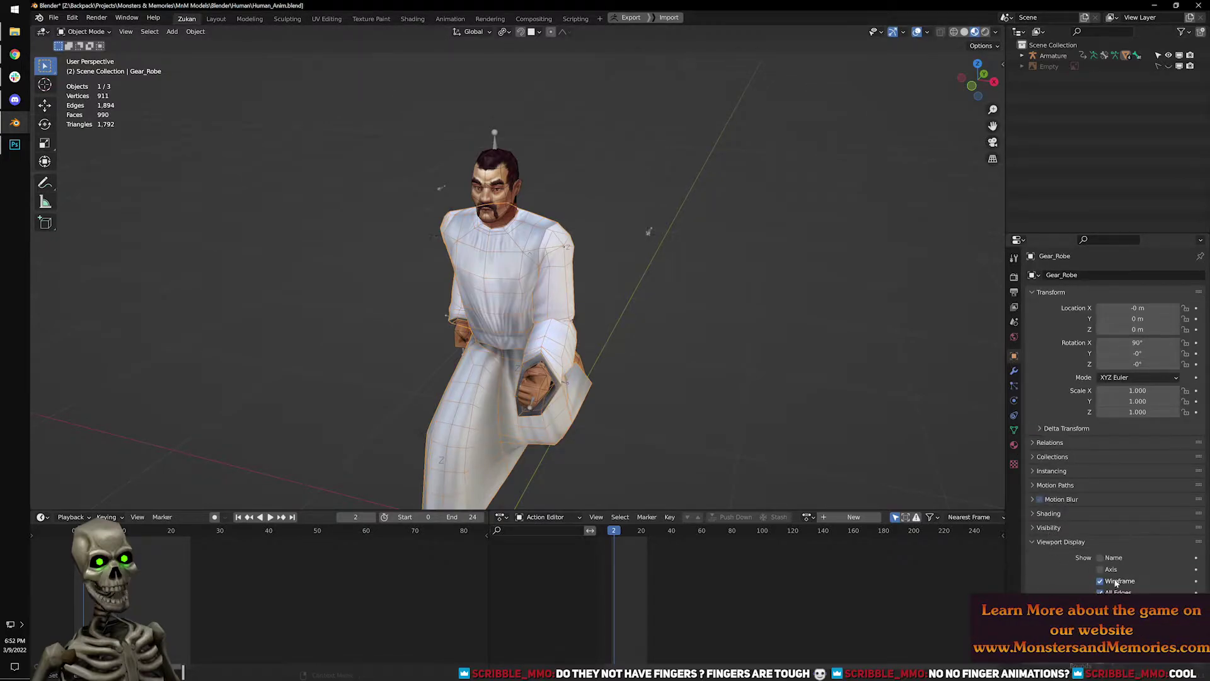
click(1108, 582)
scroll(548, 270, up, 3)
shift+middle_drag(548, 270, 613, 346)
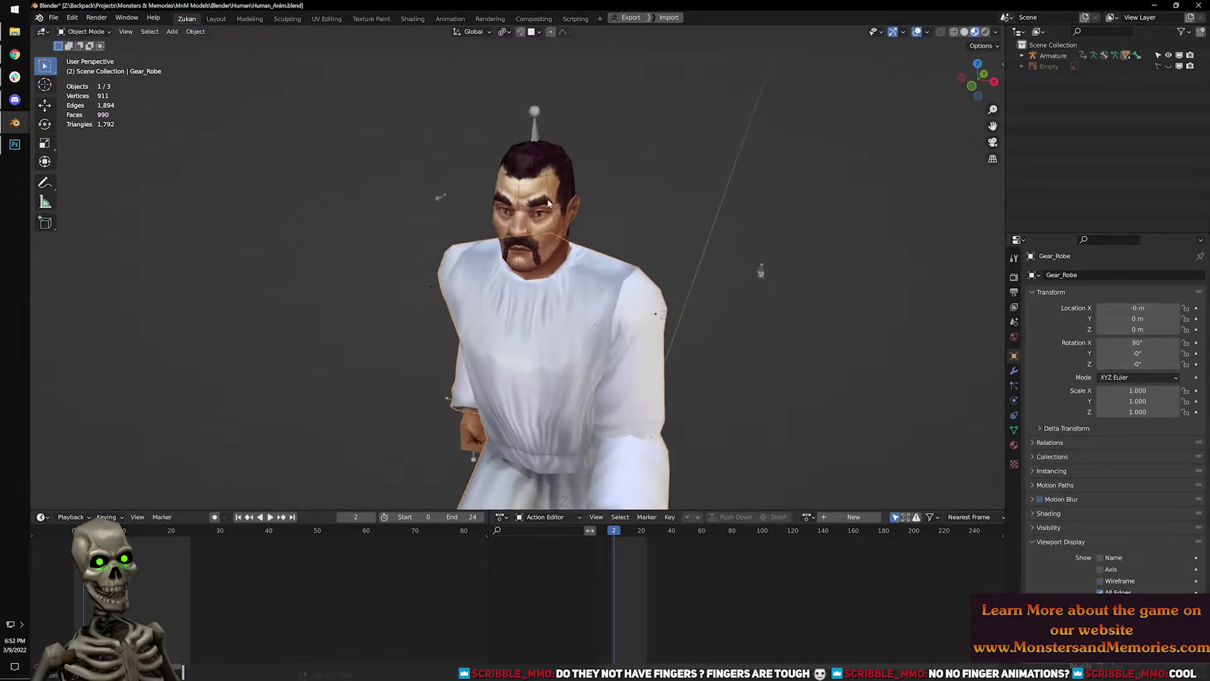
click(560, 203)
click(1115, 583)
click(713, 311)
scroll(712, 311, down, 3)
shift+middle_drag(699, 341, 709, 266)
Play the Run.1 animation and watch the robed character from the side and the front.
middle_drag(525, 209, 721, 195)
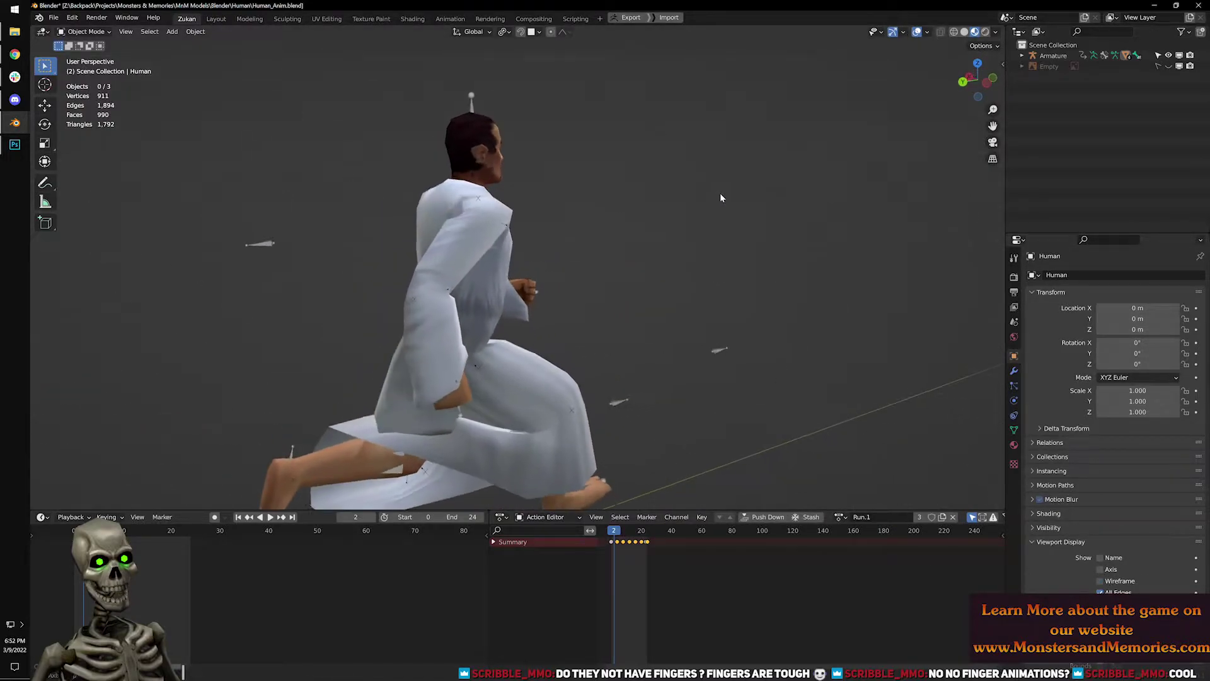
click(278, 520)
click(270, 520)
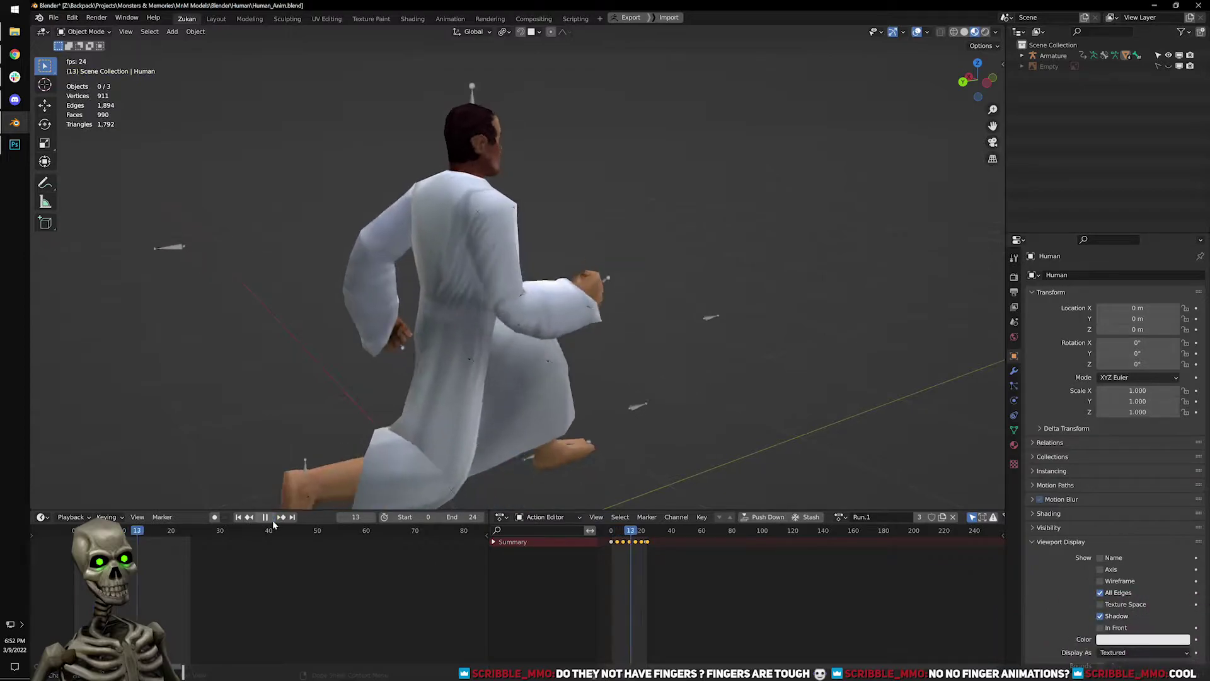
middle_drag(662, 391, 636, 328)
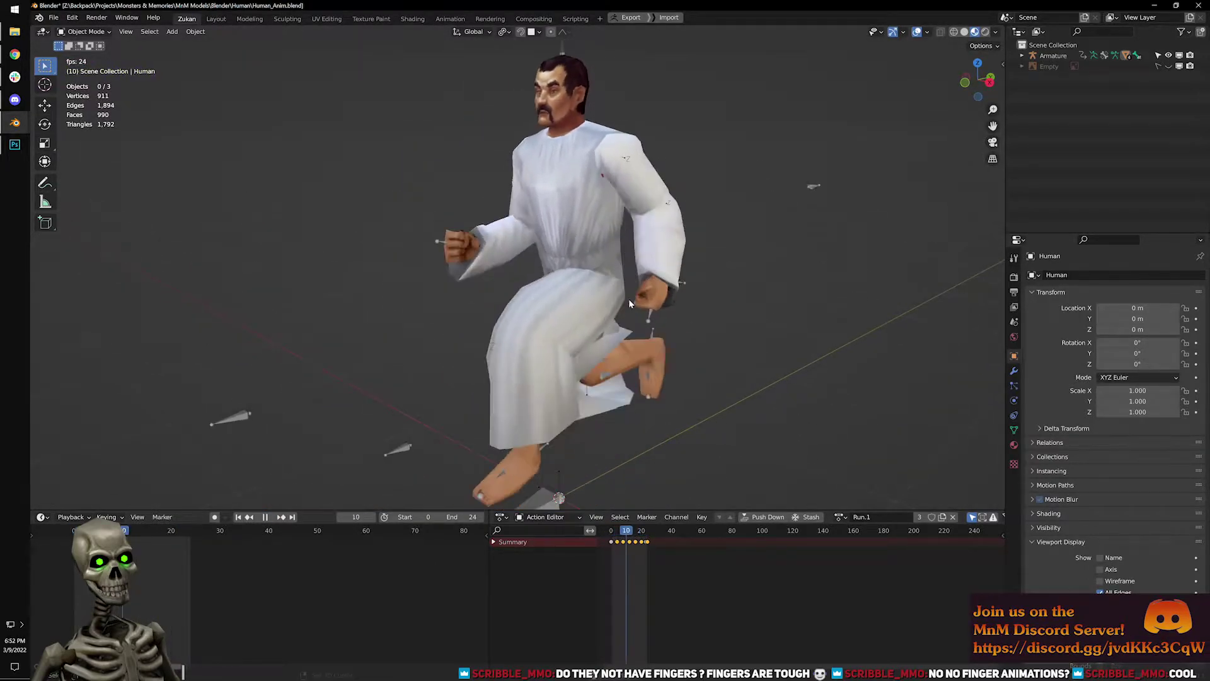
Stop the run animation, select the armature and switch it to Pose Mode.
middle_drag(614, 271, 883, 274)
click(266, 516)
middle_drag(712, 265, 587, 289)
click(609, 225)
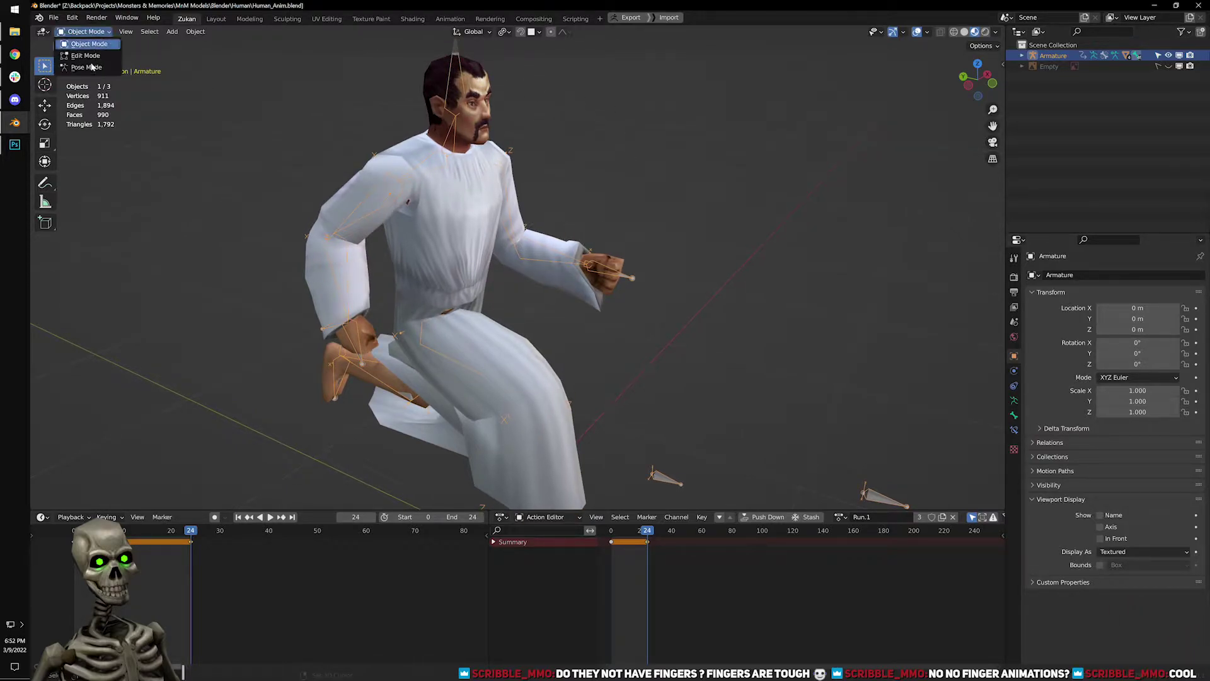
click(87, 67)
Select the IK.Wrist.L control bone at the character's left hand and move it.
middle_drag(668, 284, 637, 305)
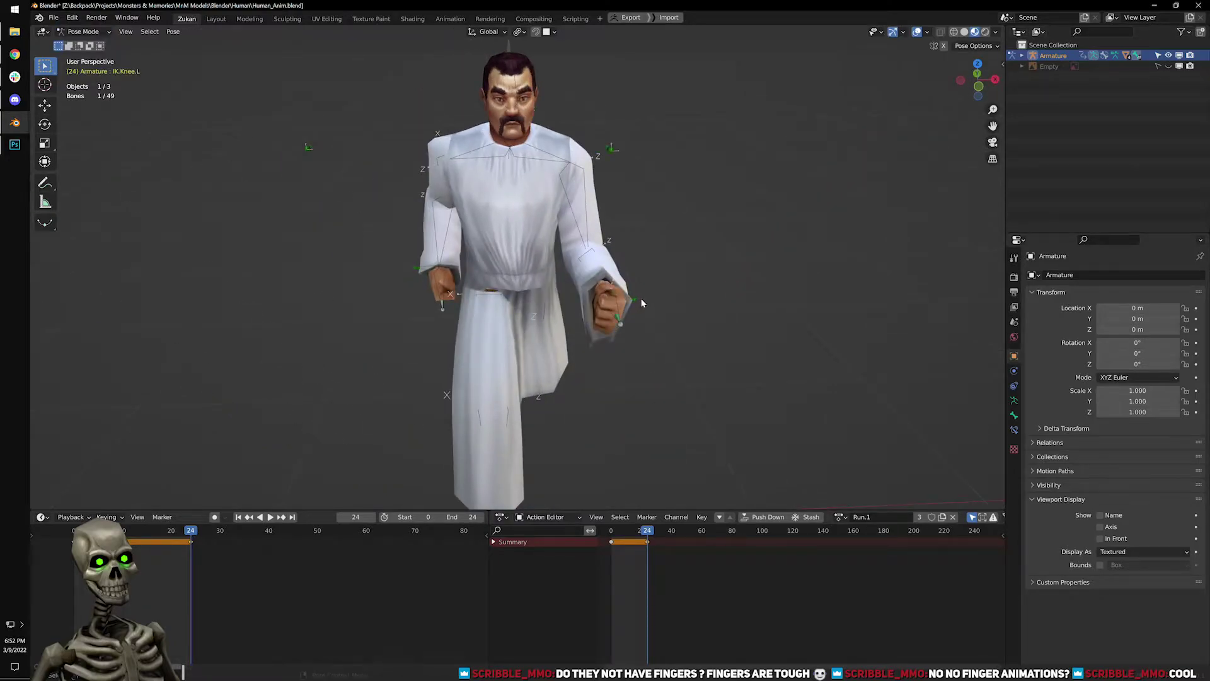
click(694, 356)
middle_drag(701, 356, 694, 390)
scroll(550, 299, up, 3)
click(625, 270)
key(w)
key(g)
click(621, 296)
Rotate the IK.Wrist.L bone freely to turn the character's left fist inside the sleeve.
key(e)
scroll(618, 323, up, 2)
middle_drag(617, 323, 619, 357)
drag(622, 247, 716, 311)
middle_drag(715, 310, 817, 215)
mouse_move(599, 256)
mouse_down()
mouse_move(524, 256)
mouse_move(630, 241)
mouse_move(639, 219)
mouse_move(616, 251)
mouse_up()
scroll(621, 256, up, 3)
middle_drag(662, 277, 613, 288)
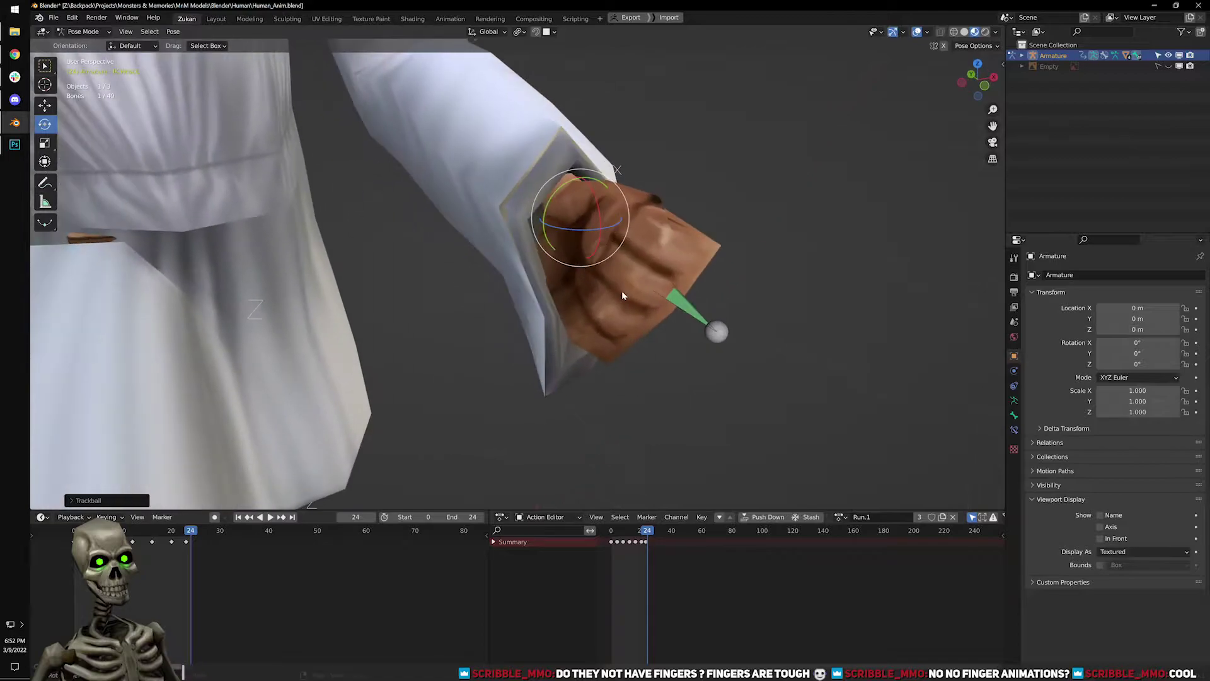
Select the IK.Heel.R control bone and move the foot to repose the leg under the robe.
middle_drag(694, 283, 509, 354)
scroll(508, 354, down, 4)
scroll(702, 195, down, 3)
middle_drag(703, 195, 674, 183)
middle_drag(444, 442, 575, 358)
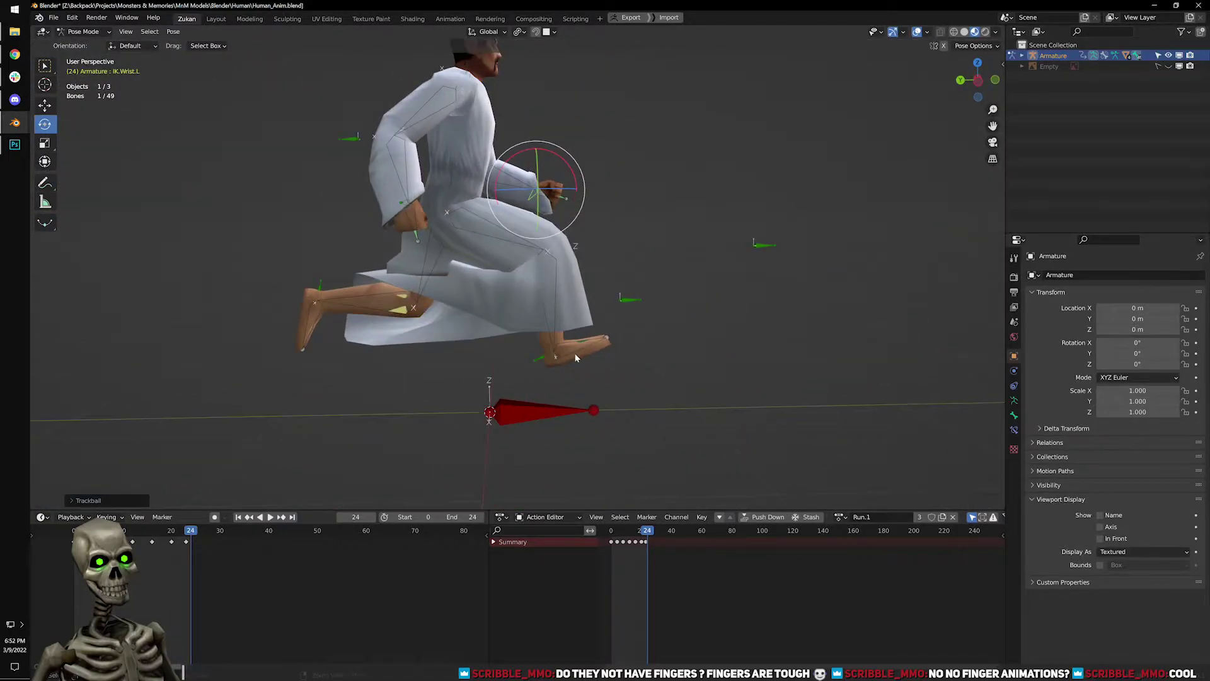
click(544, 362)
key(w)
drag(553, 357, 428, 394)
Select the Head bone and rotate it freely to turn the character's head.
middle_drag(599, 372, 493, 474)
middle_drag(523, 435, 489, 430)
scroll(490, 429, down, 3)
scroll(562, 324, up, 5)
shift+middle_drag(597, 263, 426, 283)
shift+middle_drag(441, 341, 595, 310)
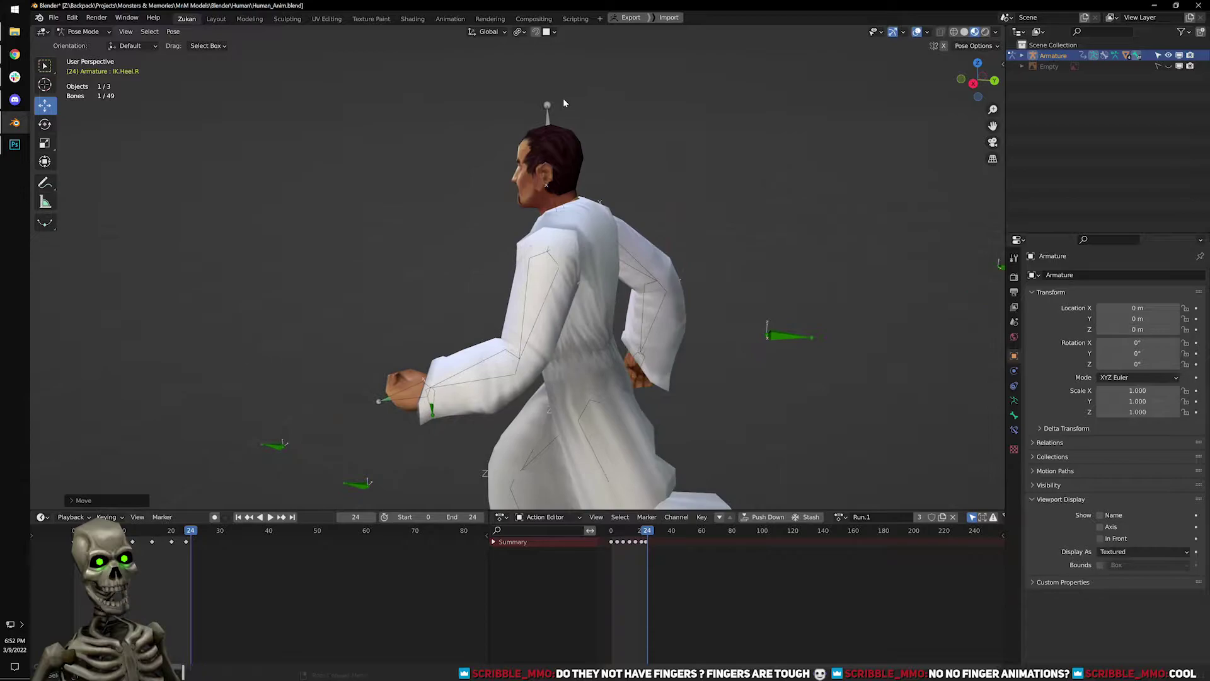
click(548, 115)
key(e)
middle_drag(467, 150, 576, 205)
mouse_move(362, 160)
mouse_down()
mouse_move(343, 208)
mouse_move(362, 155)
mouse_up()
shift+middle_drag(363, 163, 555, 235)
middle_drag(555, 234, 527, 170)
View the armature's rest pose in Edit Mode, and switch back to Object Mode.
key(Tab)
scroll(433, 206, down, 2)
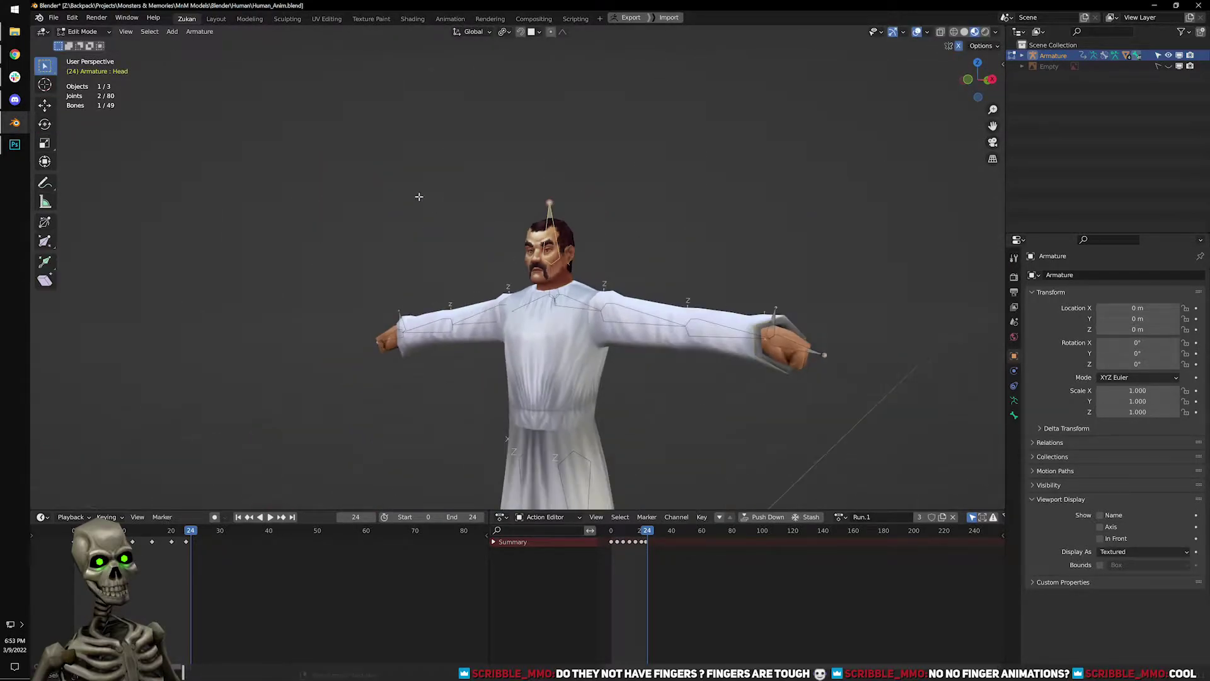
key(Tab)
click(84, 32)
click(86, 46)
shift+middle_drag(519, 428, 575, 331)
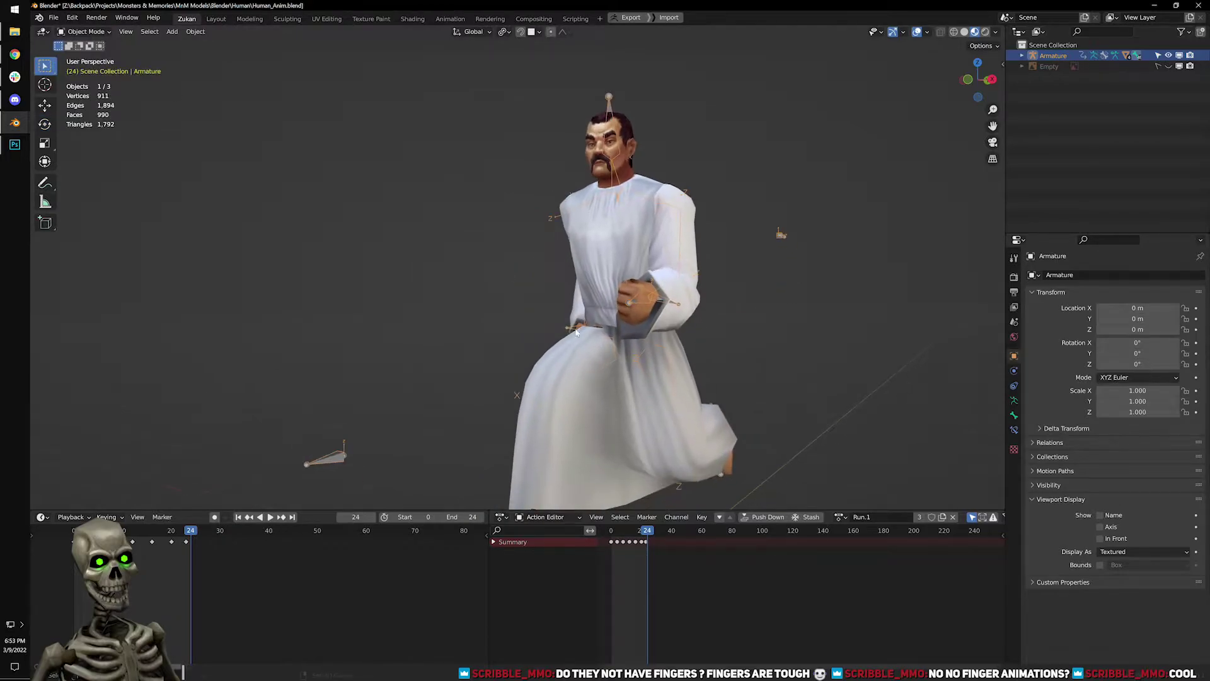
Delete the Gear_Robe mesh to view the running body beneath it, and undo the deletion.
click(591, 289)
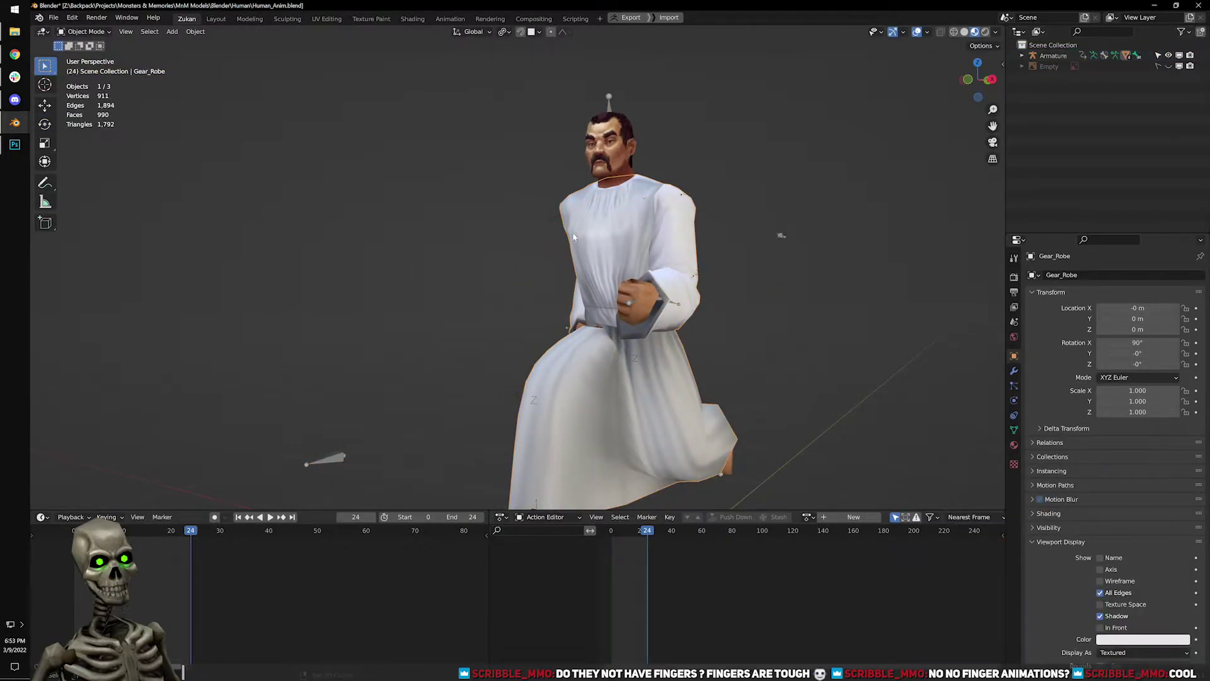
key(Delete)
middle_drag(573, 237, 862, 210)
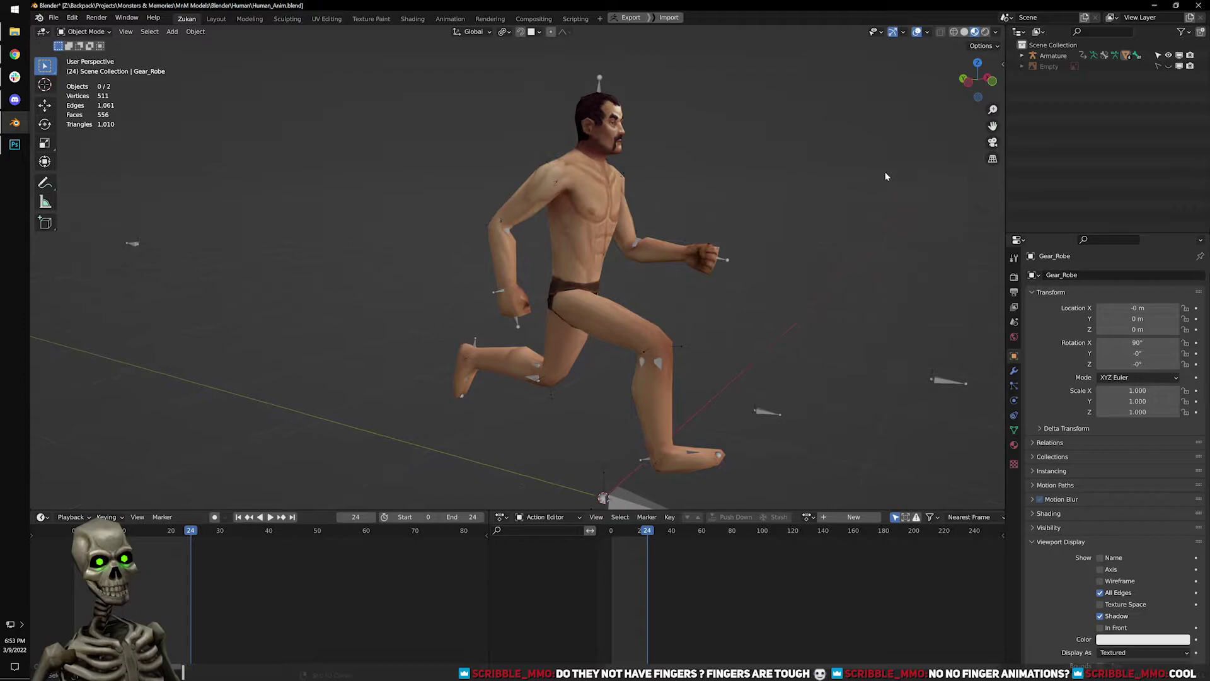
key(ctrl+z)
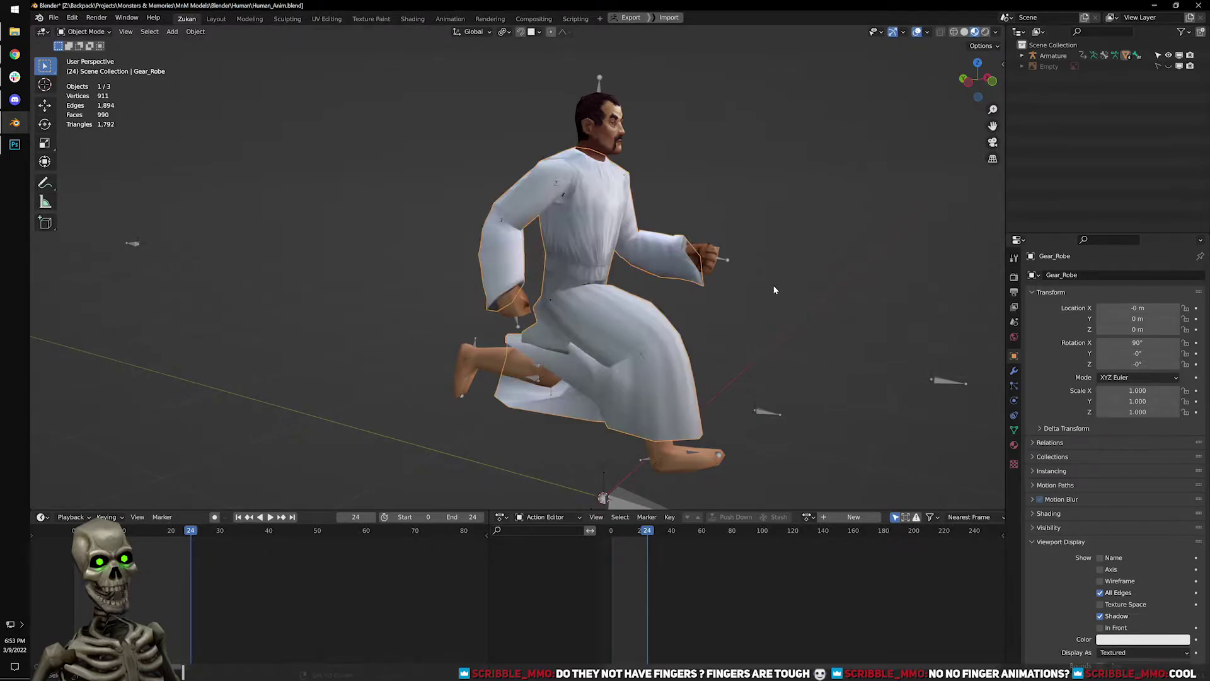
Scrub the run animation to frame 18 and examine the robe's lower back and raised leg from several sides.
shift+middle_drag(748, 344, 747, 252)
click(747, 252)
scroll(588, 228, up, 2)
middle_drag(543, 211, 487, 441)
drag(195, 550, 161, 542)
middle_drag(411, 266, 577, 259)
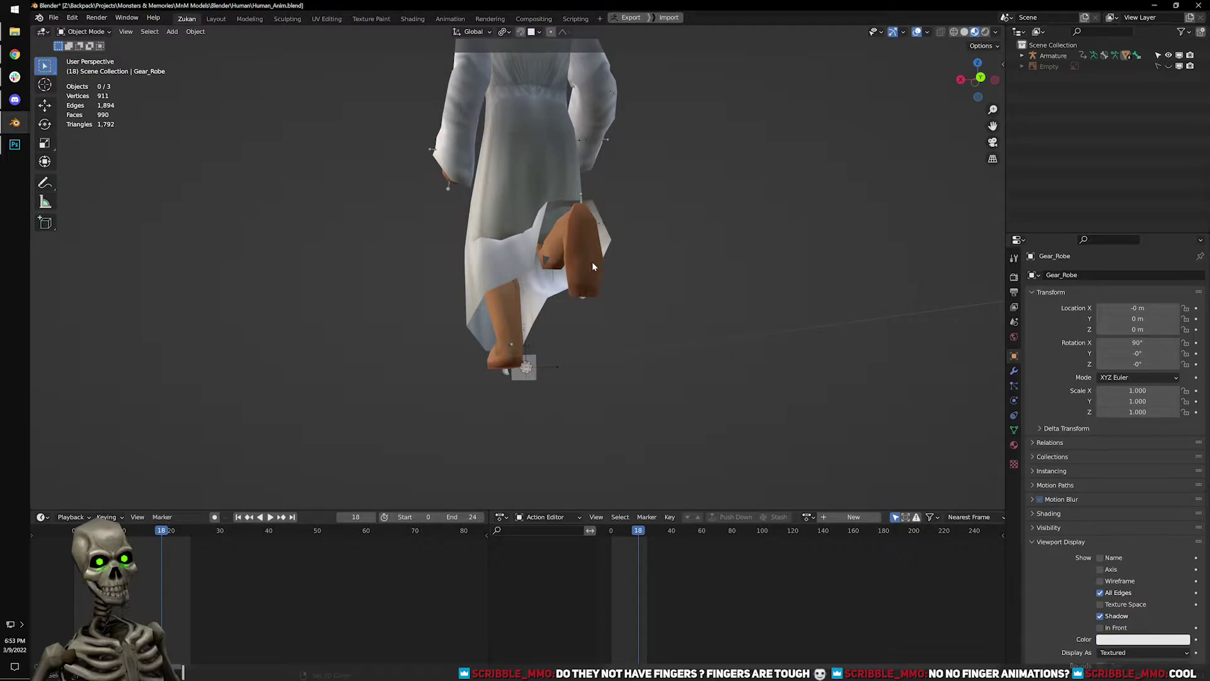
scroll(592, 262, up, 1)
scroll(546, 374, up, 1)
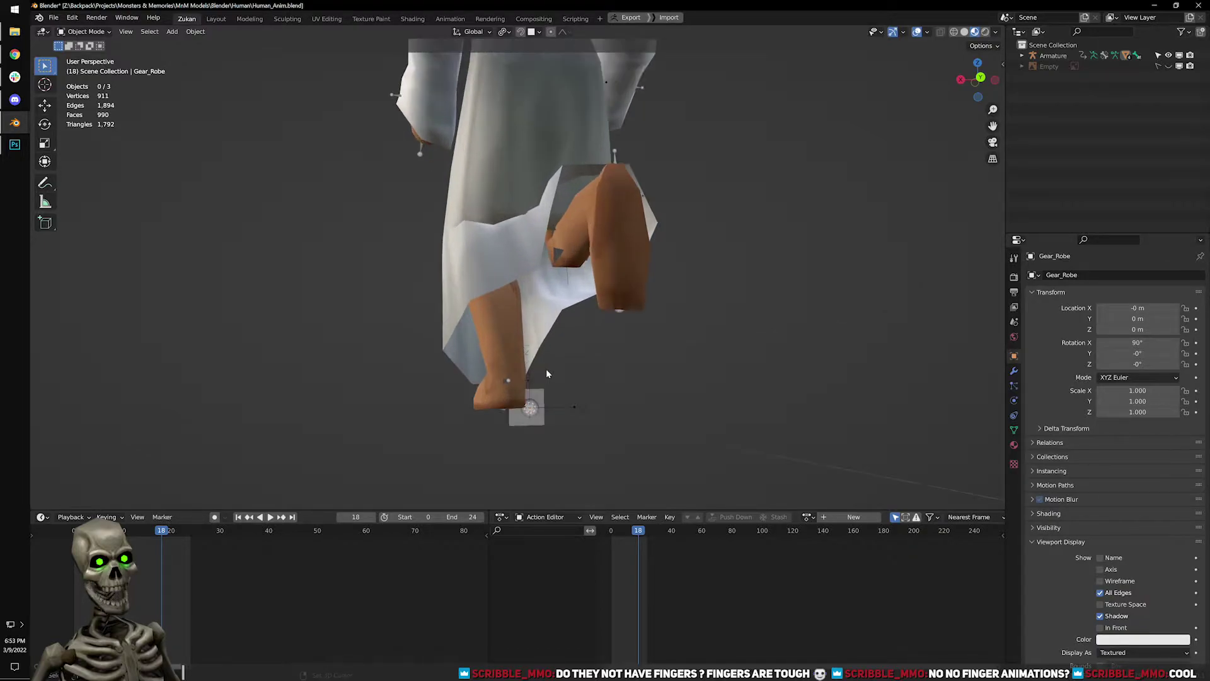
middle_drag(605, 328, 645, 331)
drag(158, 535, 162, 537)
middle_drag(465, 405, 546, 316)
middle_drag(477, 145, 687, 208)
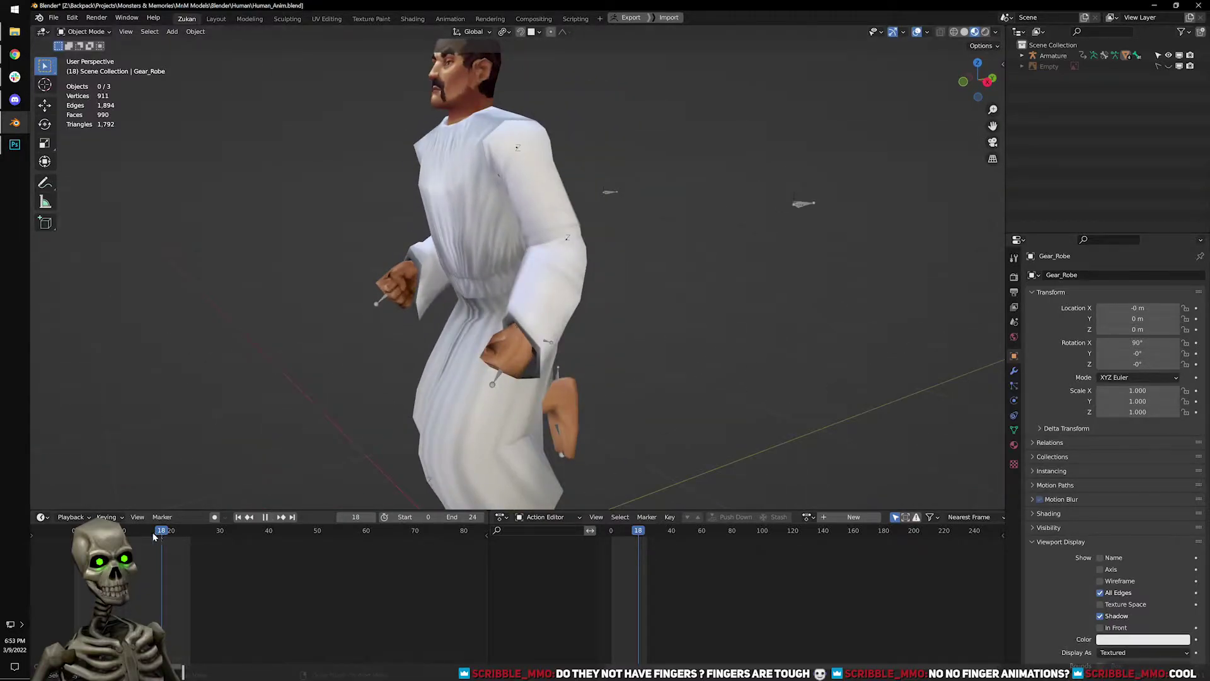
Move the run animation to frame 14 and examine the robe closely at the waist and raised thigh.
key(space)
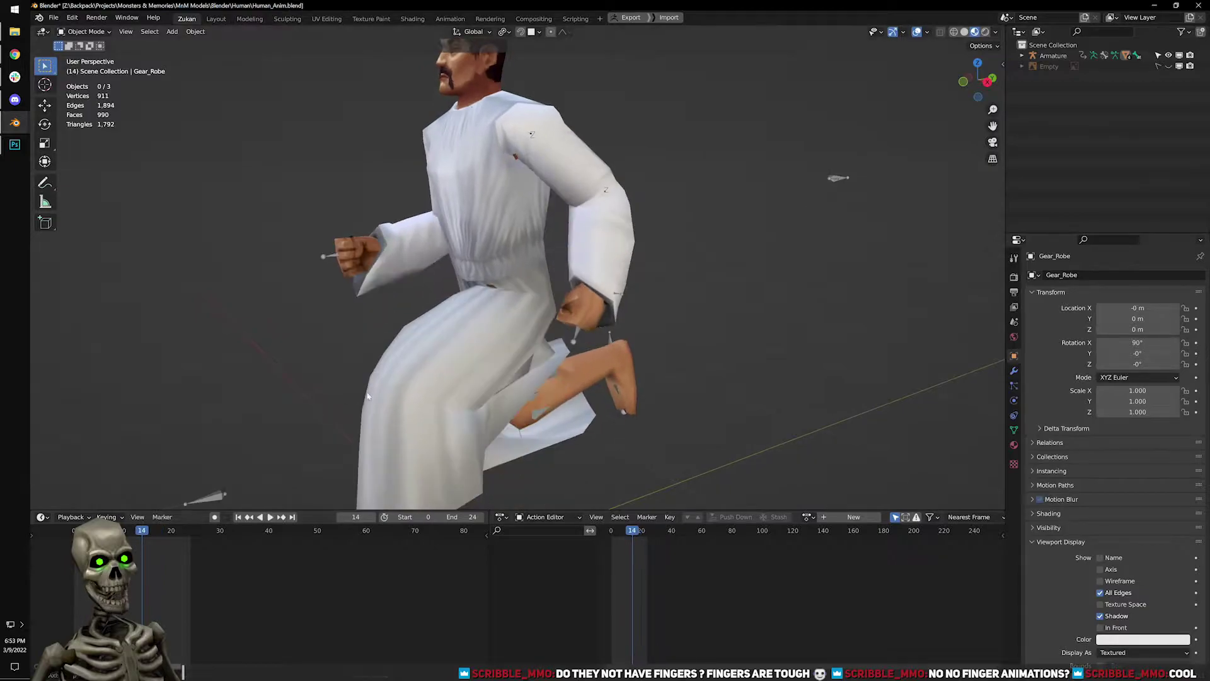
middle_drag(357, 395, 531, 364)
scroll(549, 324, up, 2)
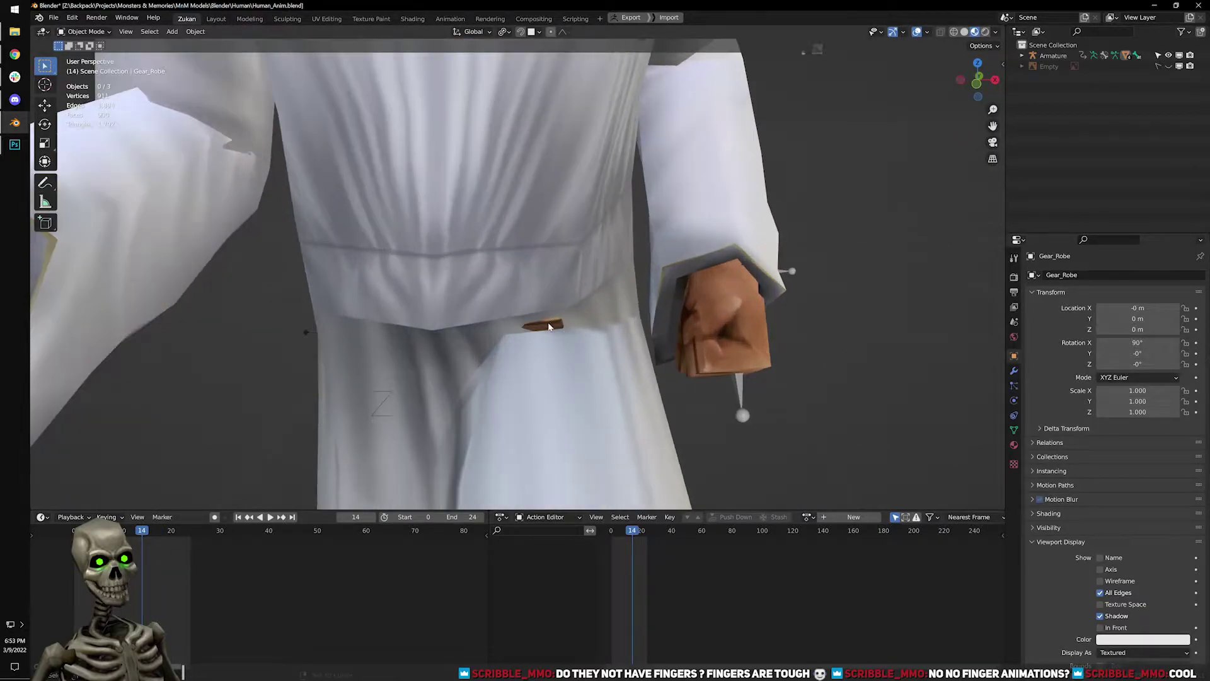
middle_drag(700, 395, 497, 292)
middle_drag(471, 346, 285, 531)
Play the run animation, watch the robe from the front, and stop at frame 1 to view the pose.
click(270, 517)
middle_drag(391, 416, 636, 305)
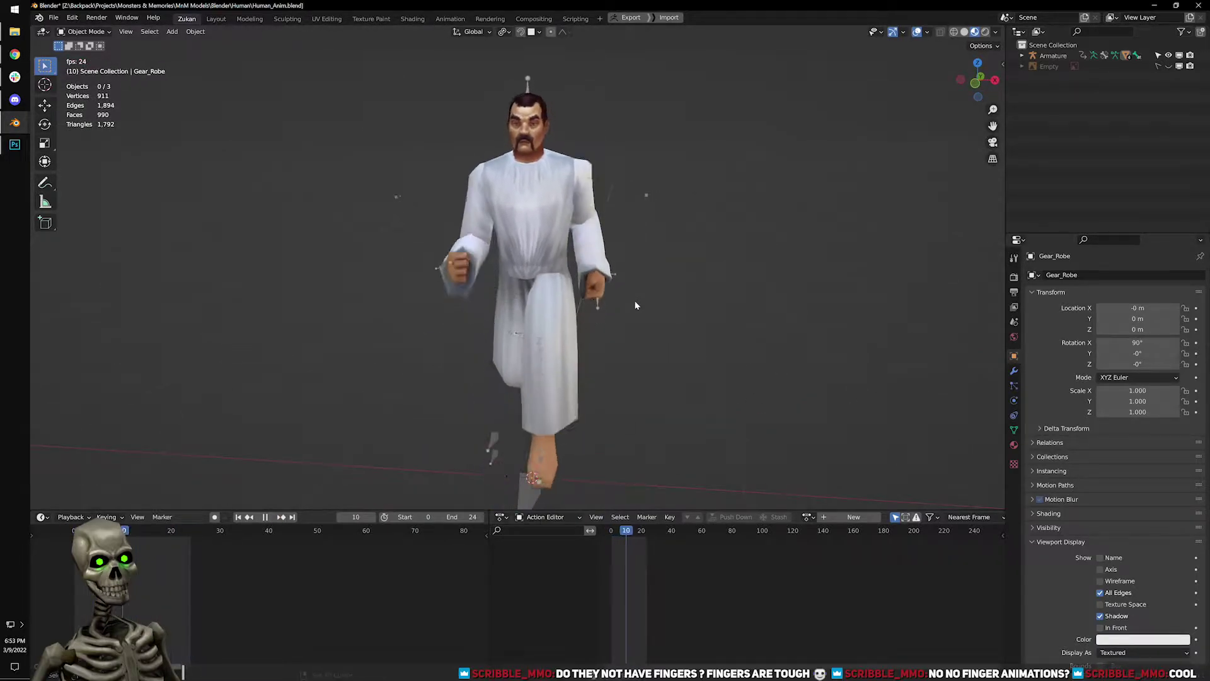
click(265, 517)
middle_drag(435, 350, 520, 181)
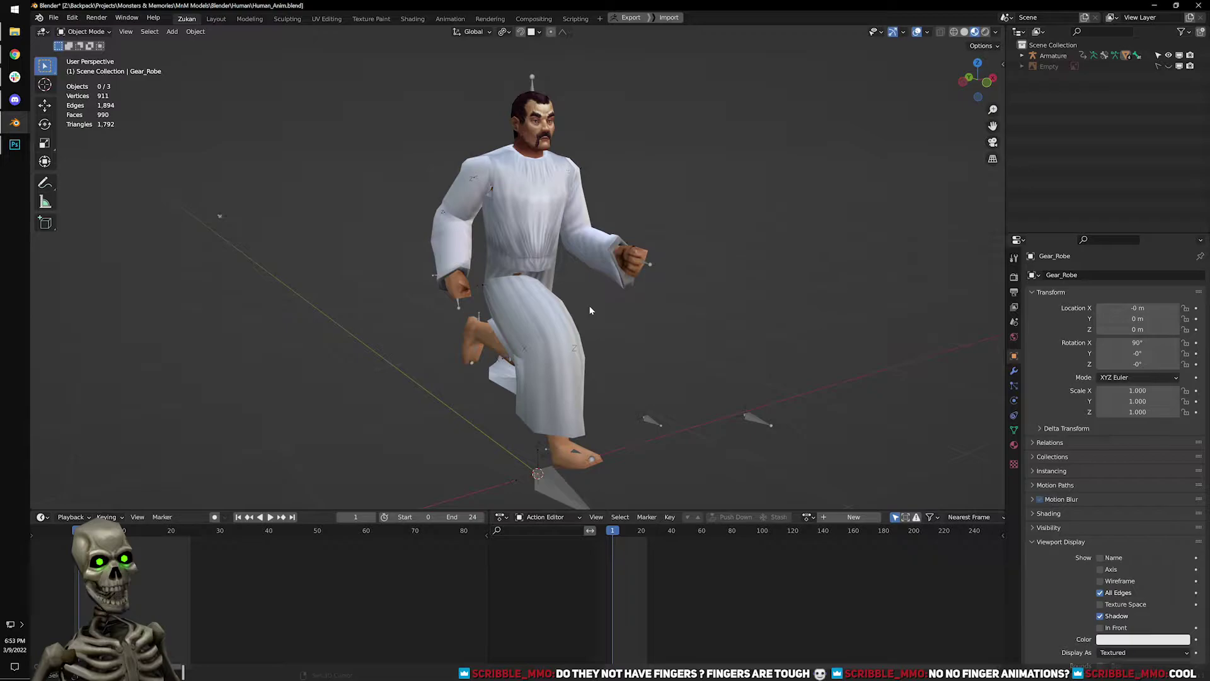
middle_drag(591, 310, 651, 275)
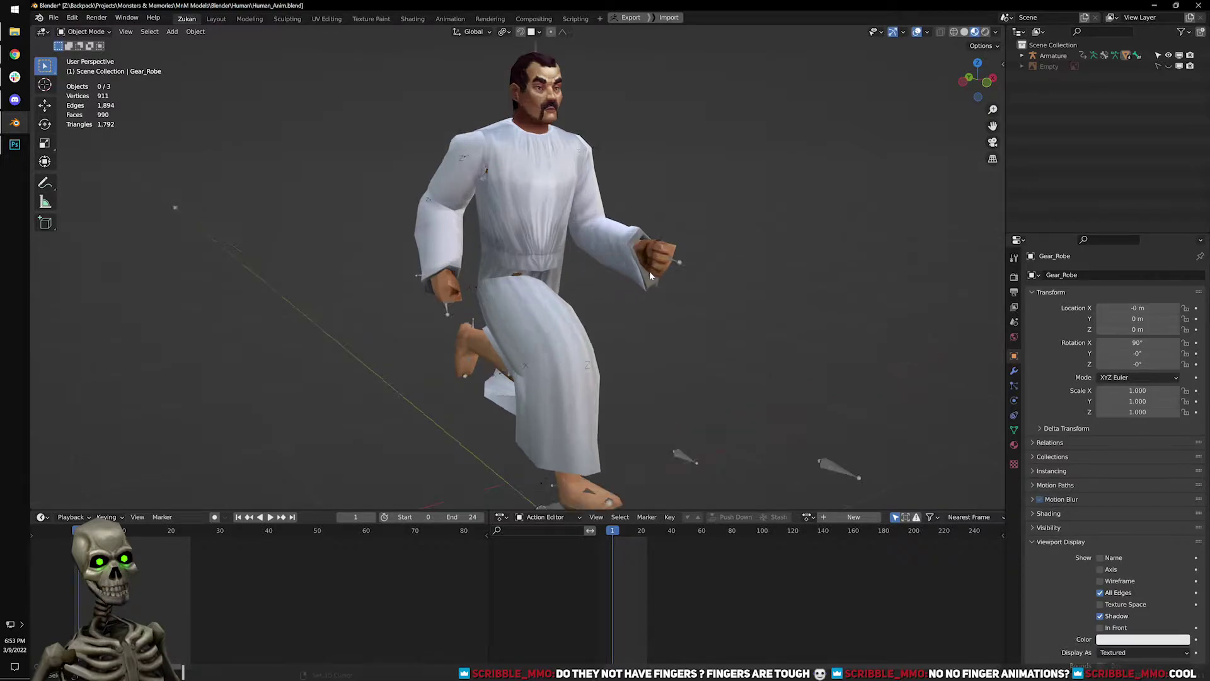
Switch briefly to Photoshop and back to Human_Anim.blend, and examine the robe's waist at frame 1.
click(15, 144)
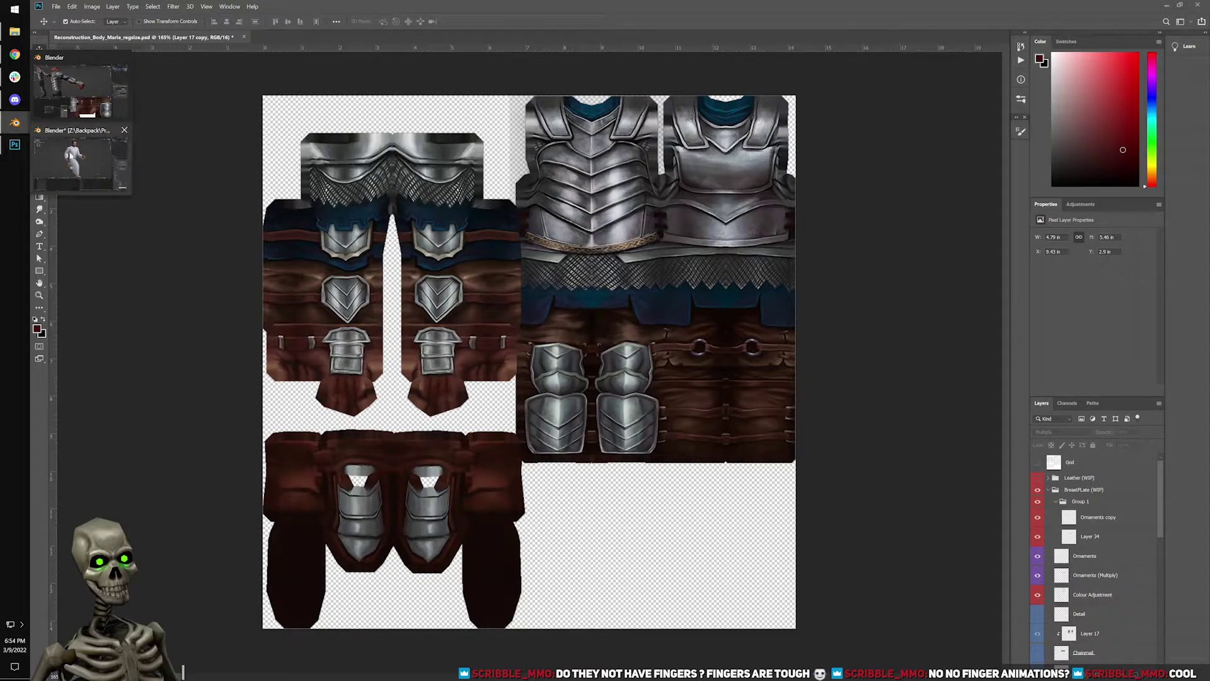
click(15, 122)
middle_drag(673, 272, 534, 212)
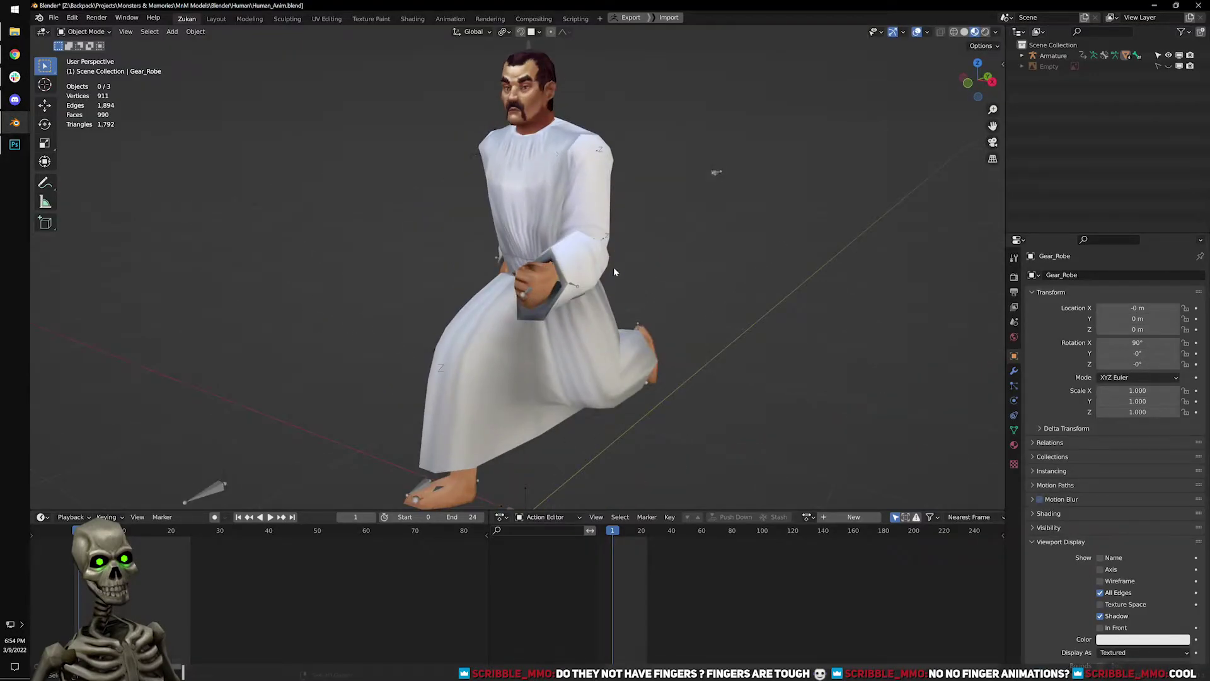
middle_drag(587, 256, 580, 195)
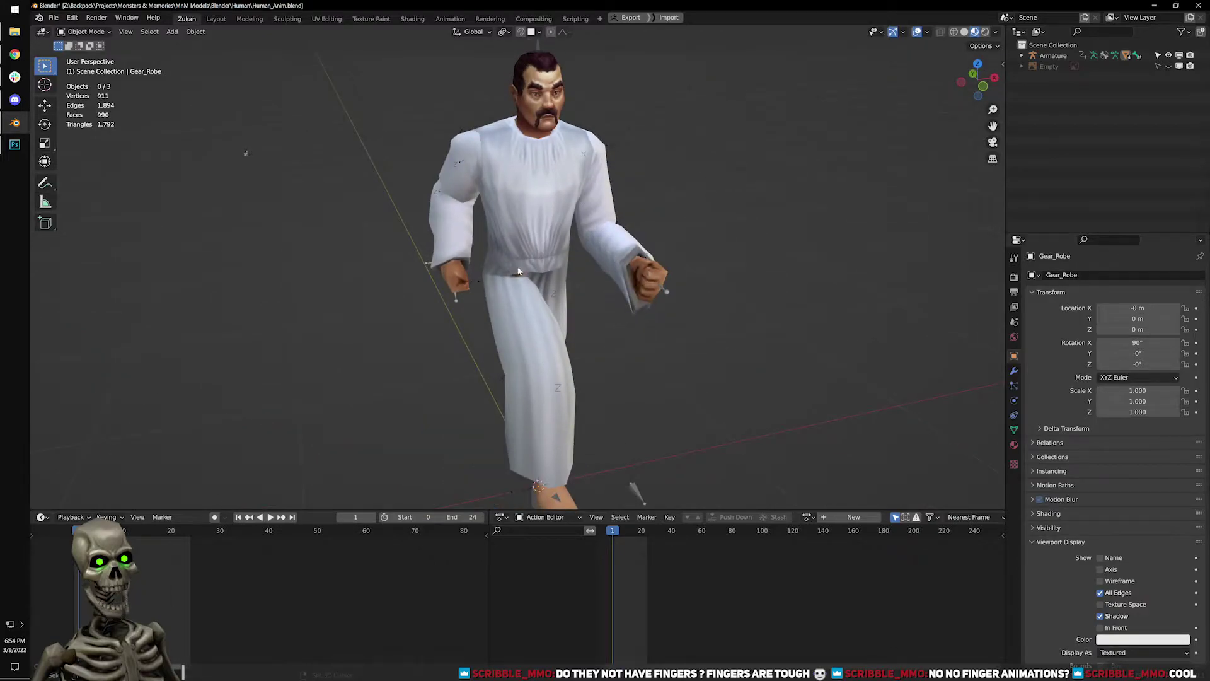
scroll(512, 272, up, 3)
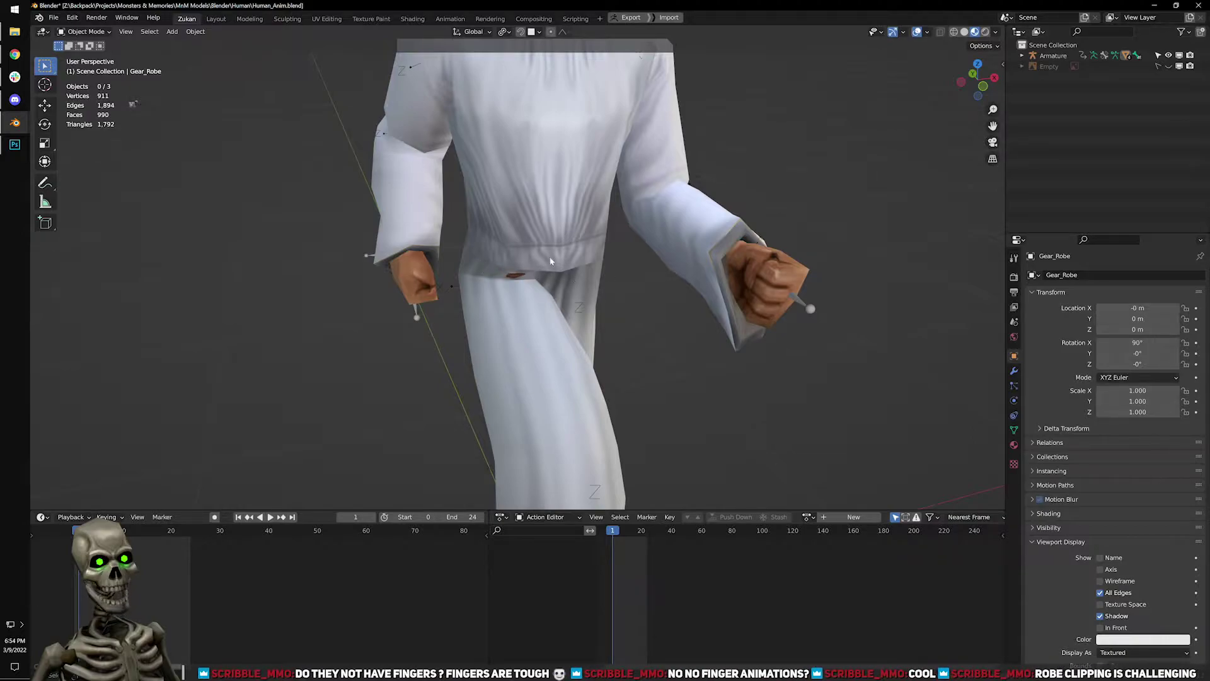
scroll(558, 269, down, 3)
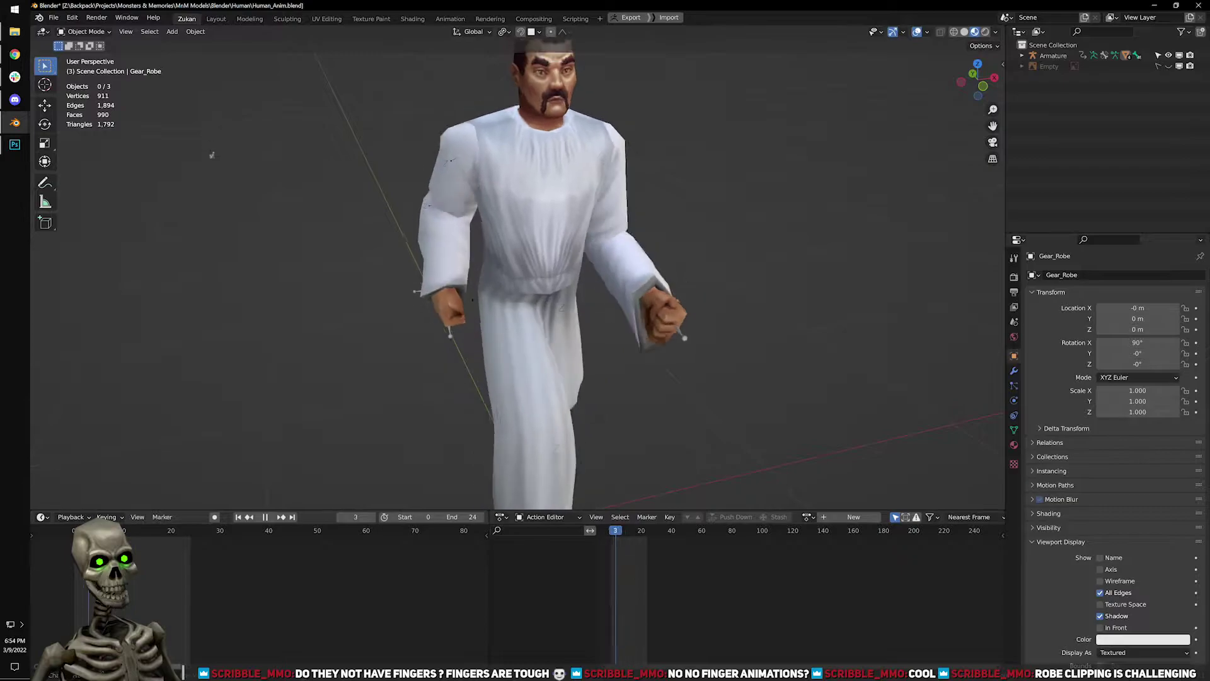
Play the run animation, stop it at frame 13 and examine the robe from the side and behind.
scroll(355, 366, down, 4)
key(space)
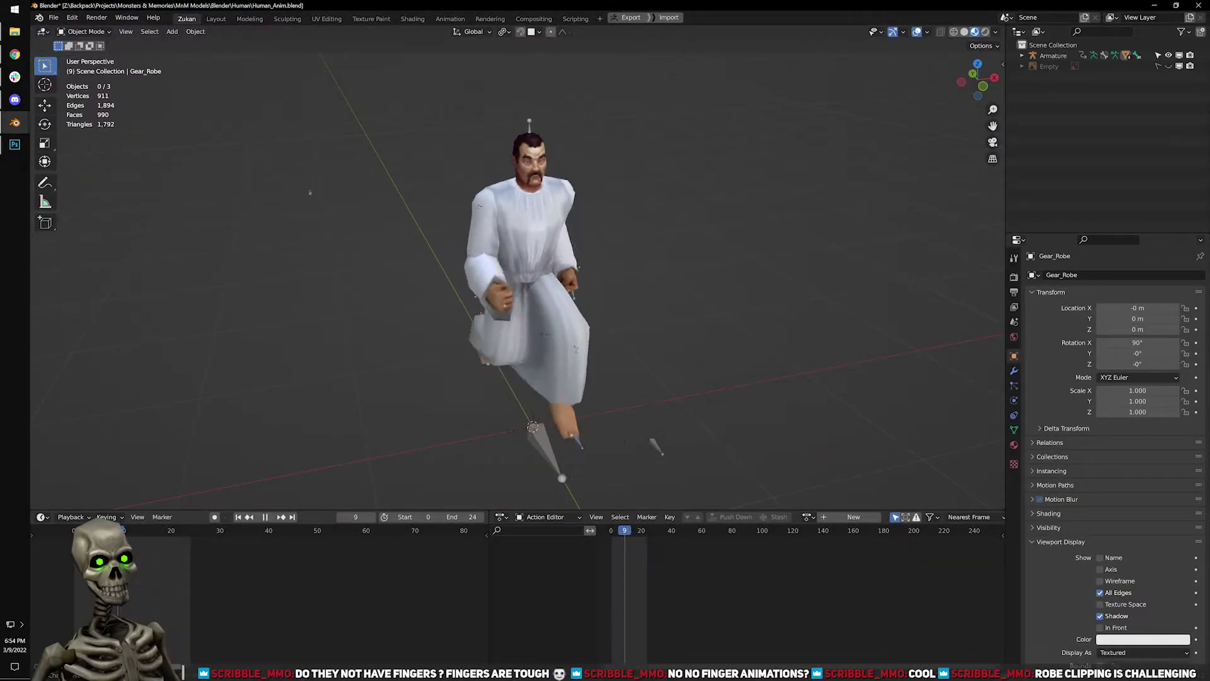
key(Escape)
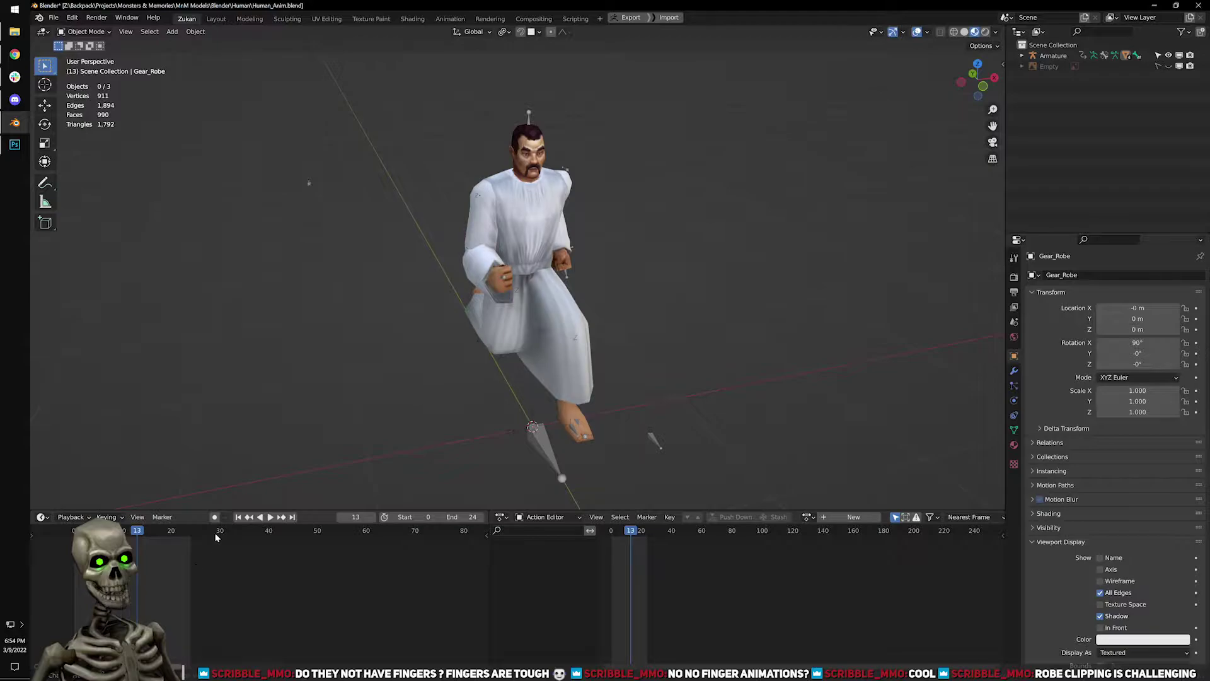
middle_drag(619, 285, 571, 251)
scroll(557, 263, up, 1)
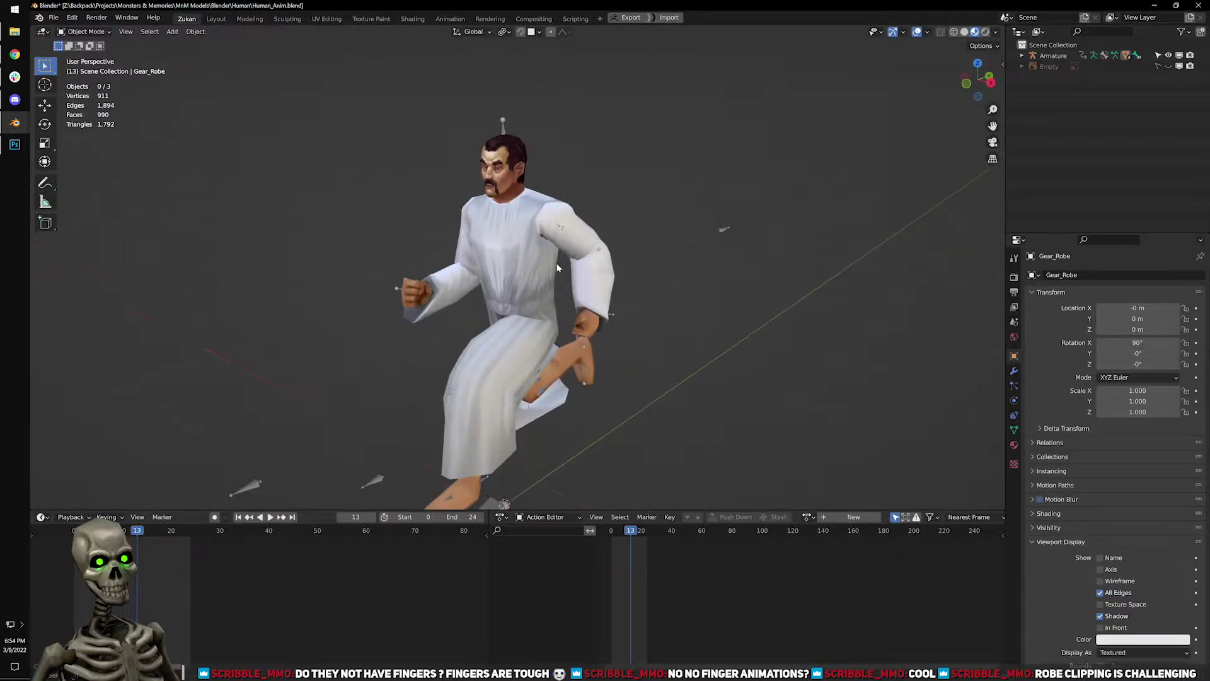
mouse_move(552, 327)
shift+middle_down()
mouse_move(574, 266)
mouse_move(549, 339)
shift+middle_up()
scroll(491, 408, up, 3)
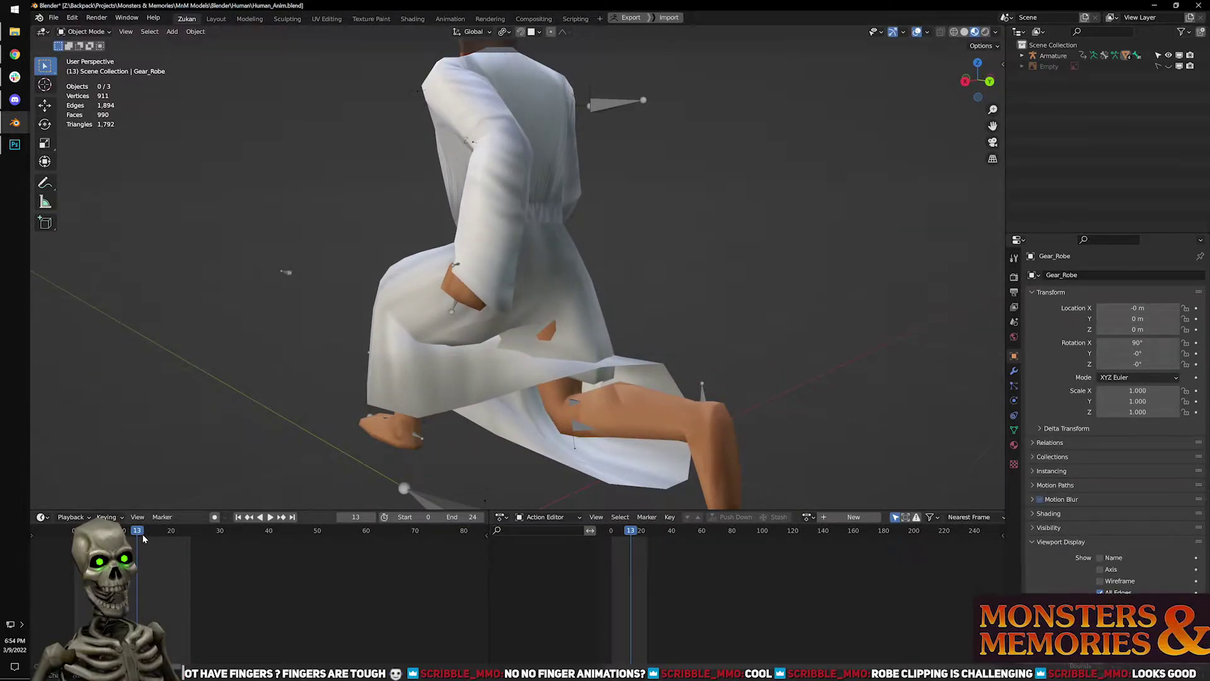
Play and pause the run animation repeatedly while examining the back of the robe and the legs from behind.
key(space)
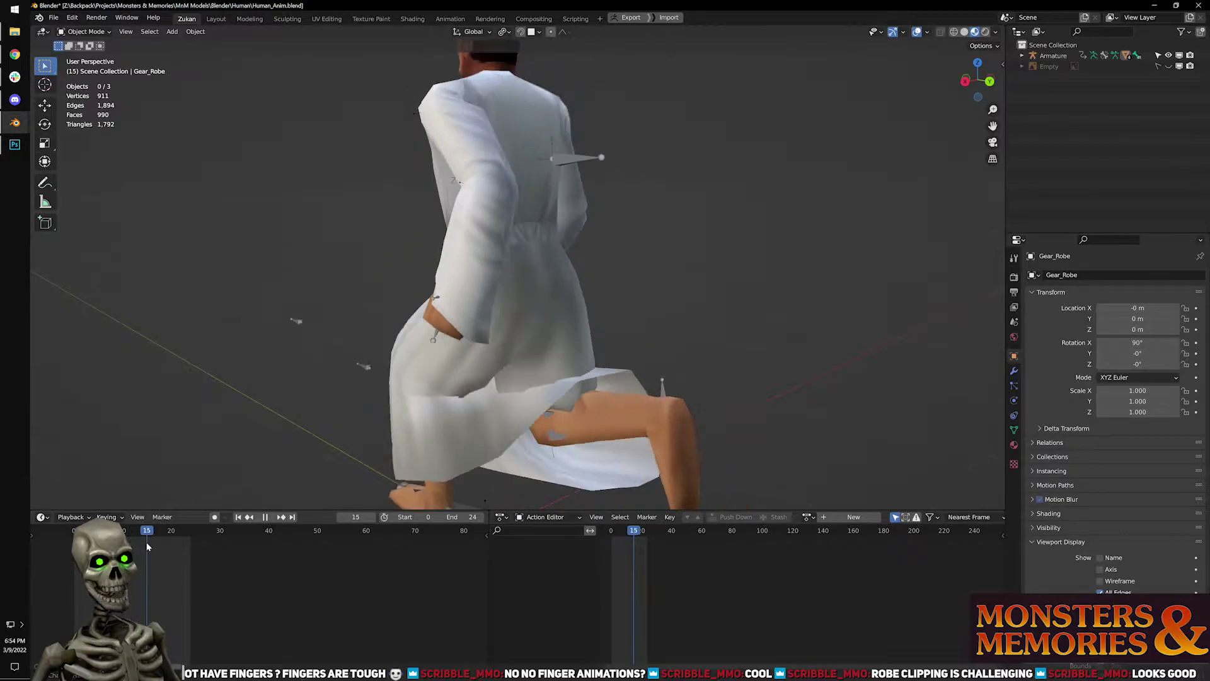
middle_drag(366, 435, 274, 448)
key(space)
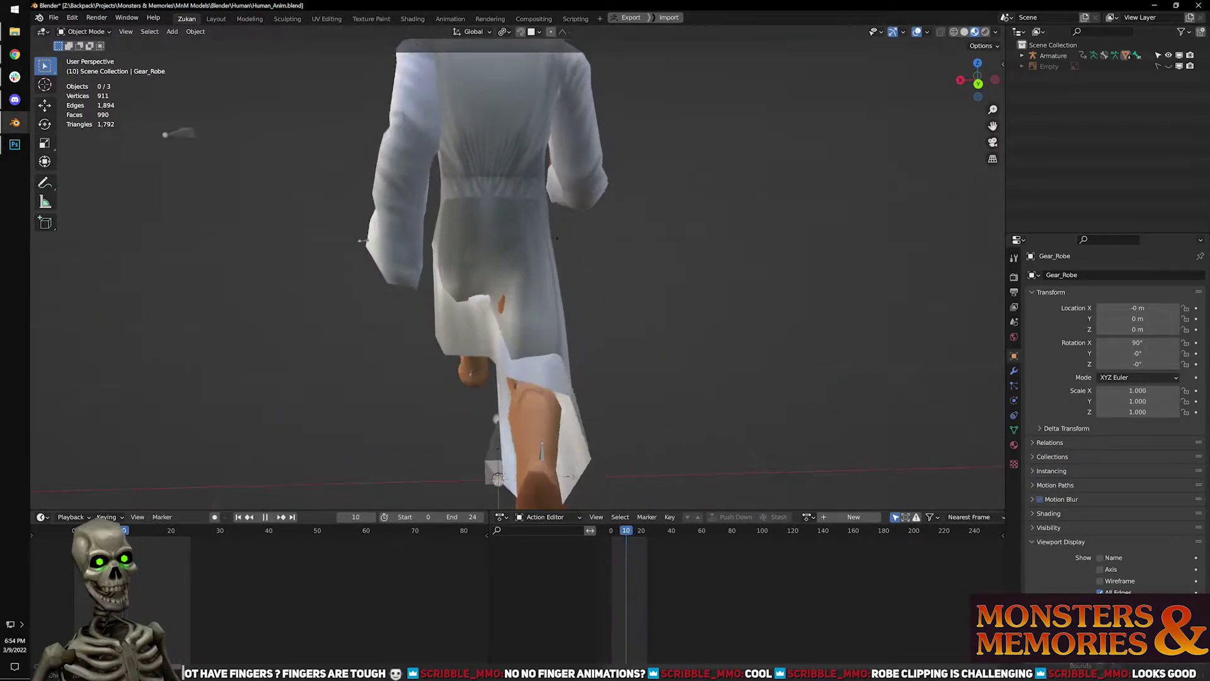
key(space)
middle_drag(350, 395, 320, 395)
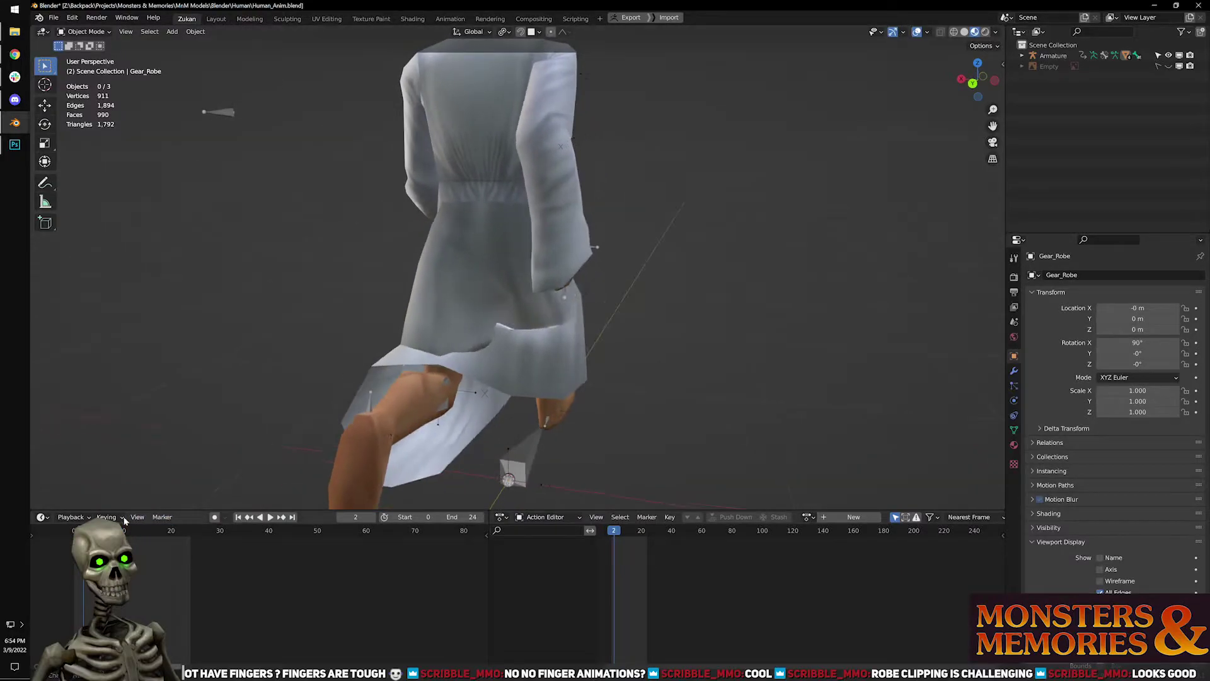
key(space)
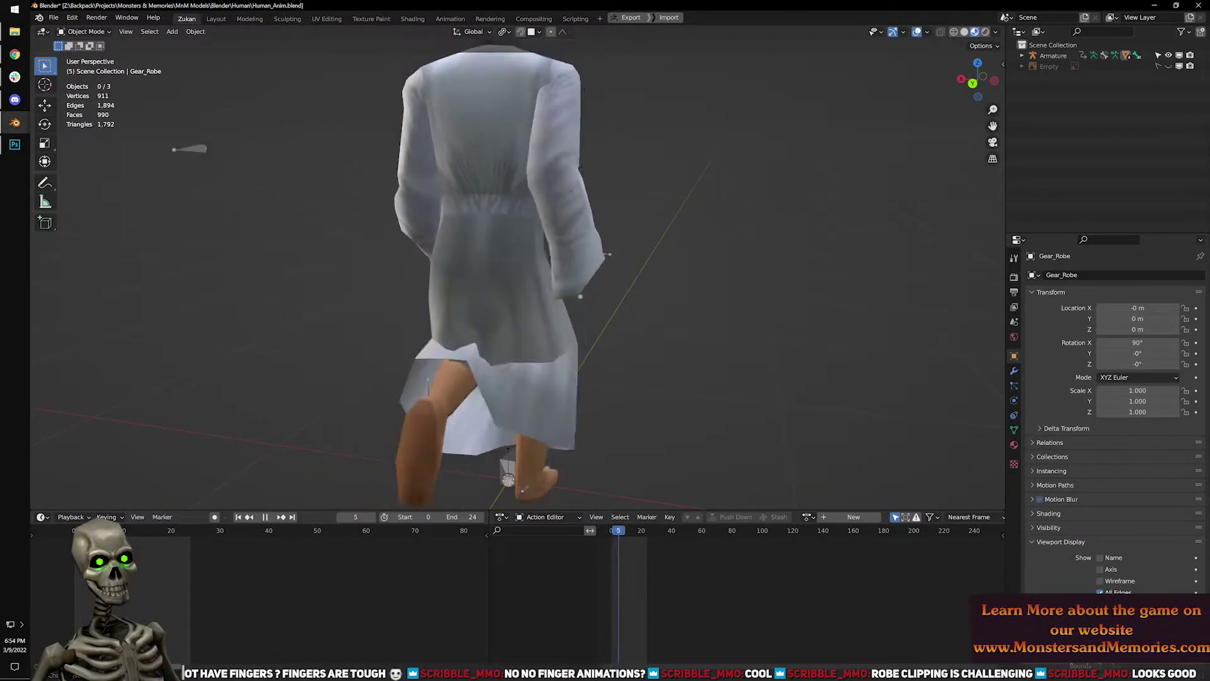
key(space)
middle_drag(296, 392, 344, 391)
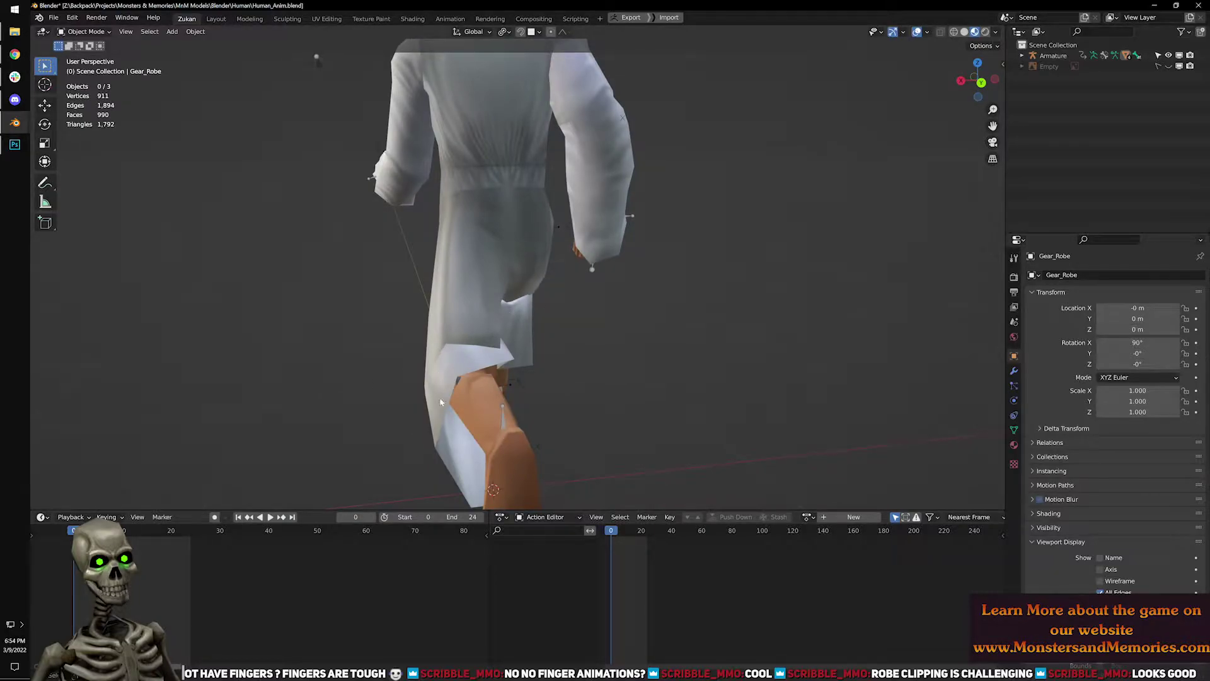
scroll(533, 174, down, 5)
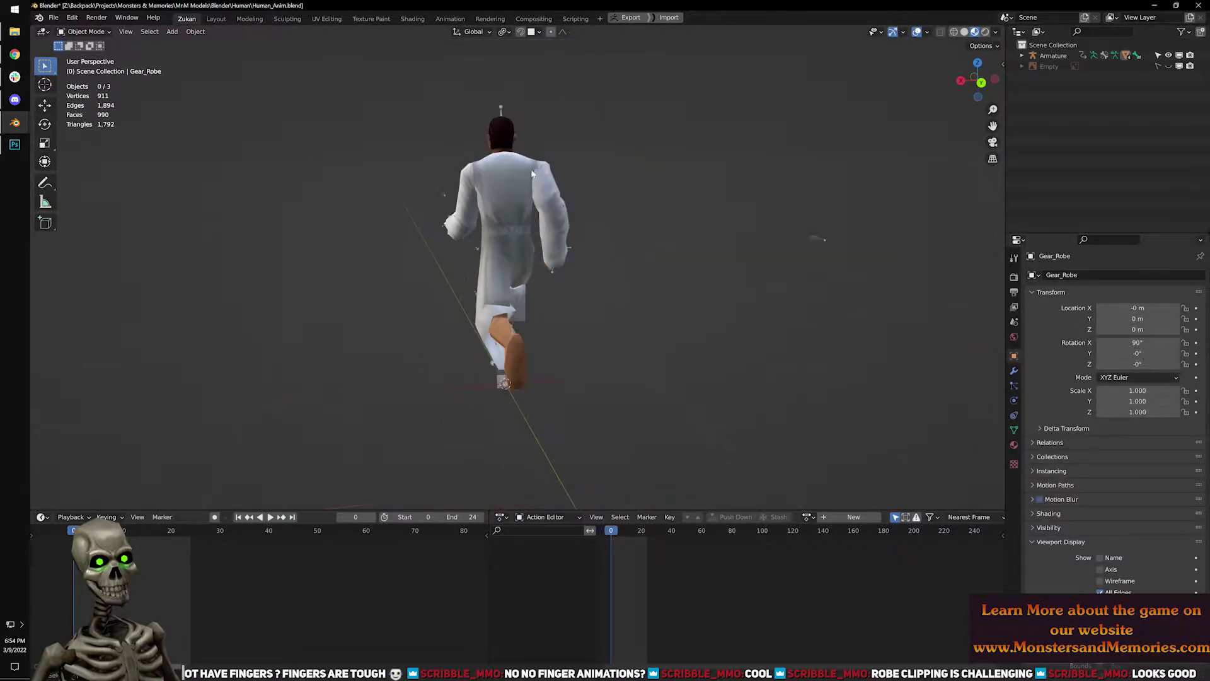
Close Human_Anim.blend without saving and return to the Blender window with the plate-armoured human models.
click(1199, 8)
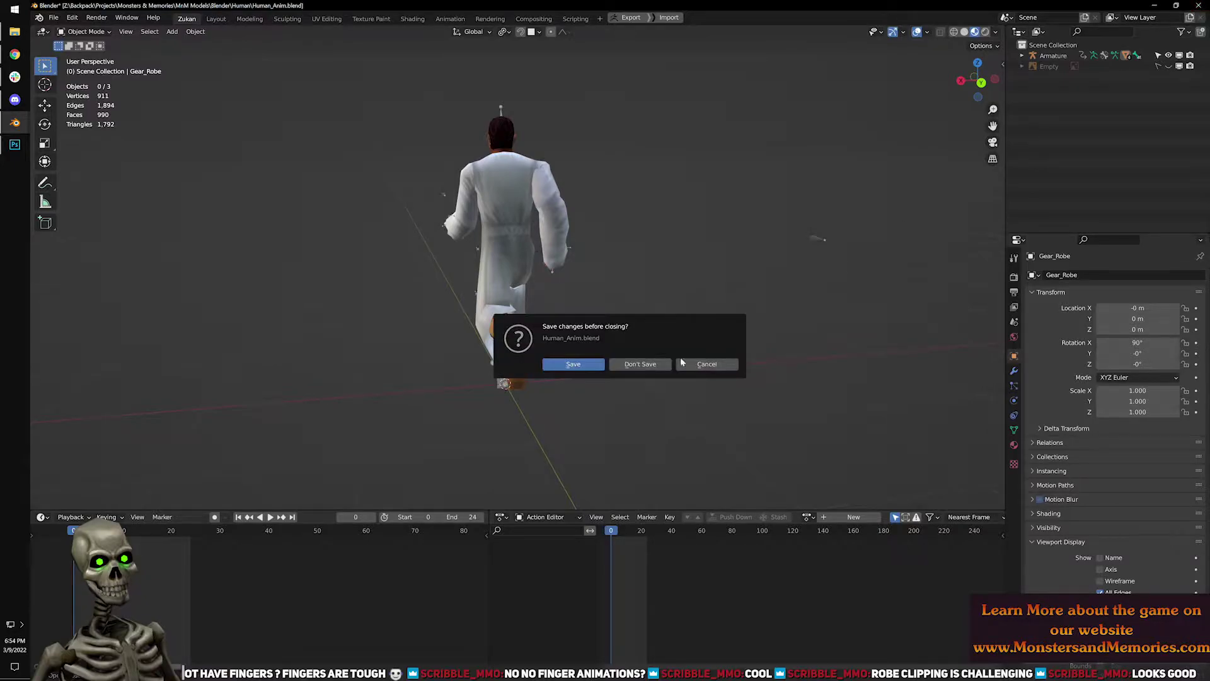
click(648, 365)
click(15, 122)
middle_drag(627, 329, 611, 190)
scroll(521, 282, down, 2)
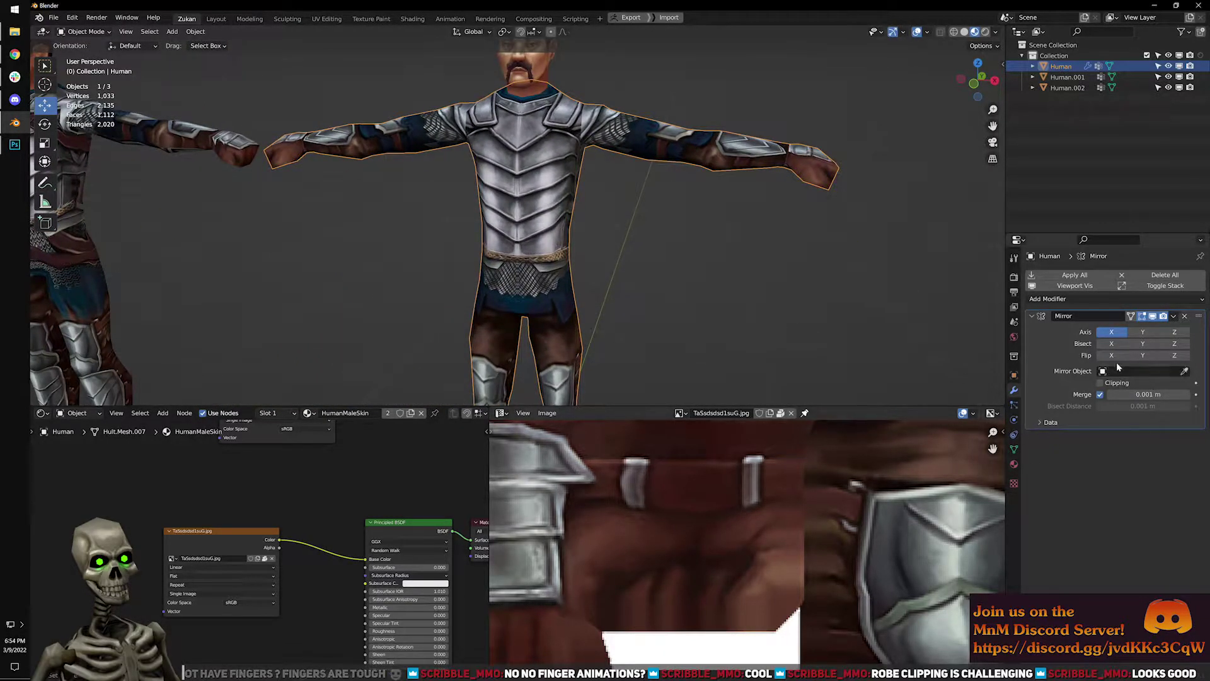
key(ctrl+x)
key(ctrl+z)
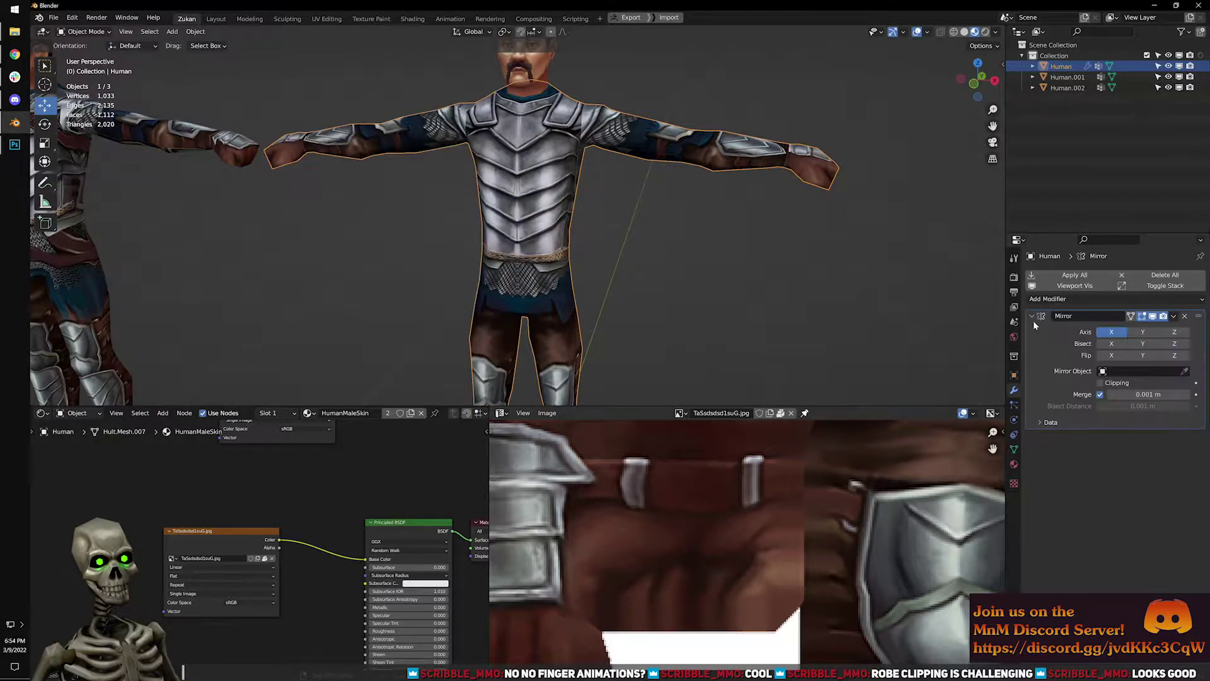
click(1175, 318)
click(1141, 331)
scroll(697, 270, up, 4)
shift+middle_drag(824, 238, 482, 270)
scroll(456, 190, down, 2)
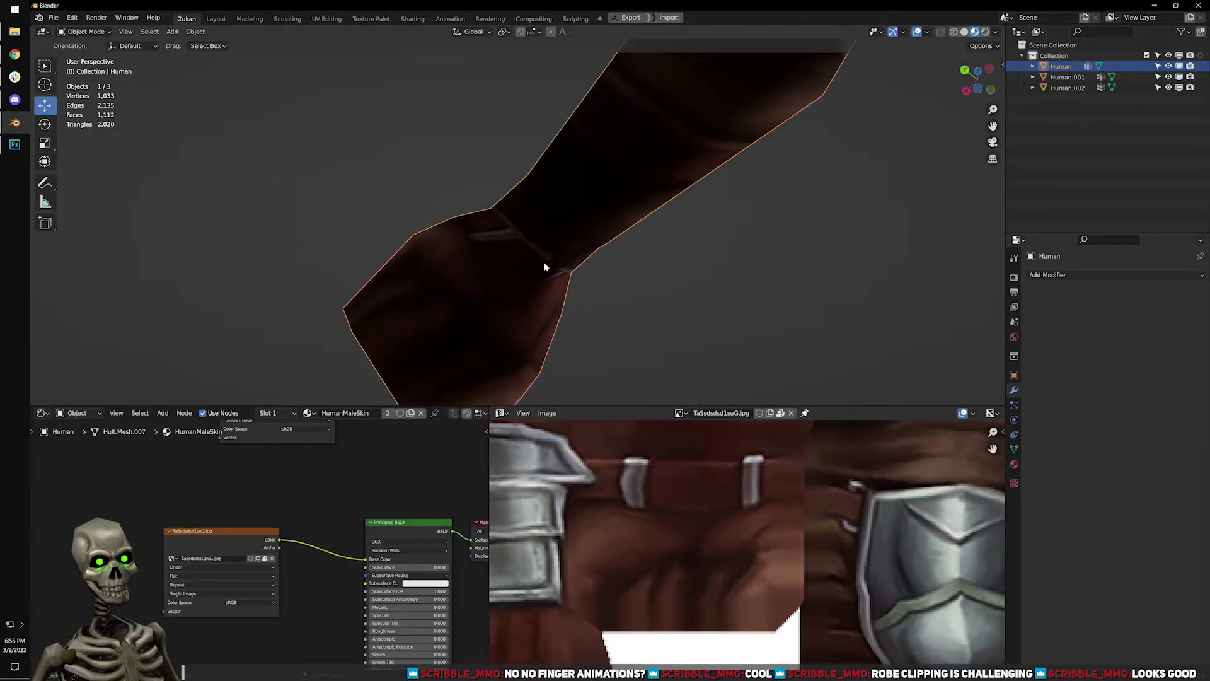
key(ctrl+z)
In the Human mesh, straighten the top edge of the palm UV island with Align Y and move it up past the straps.
key(Tab)
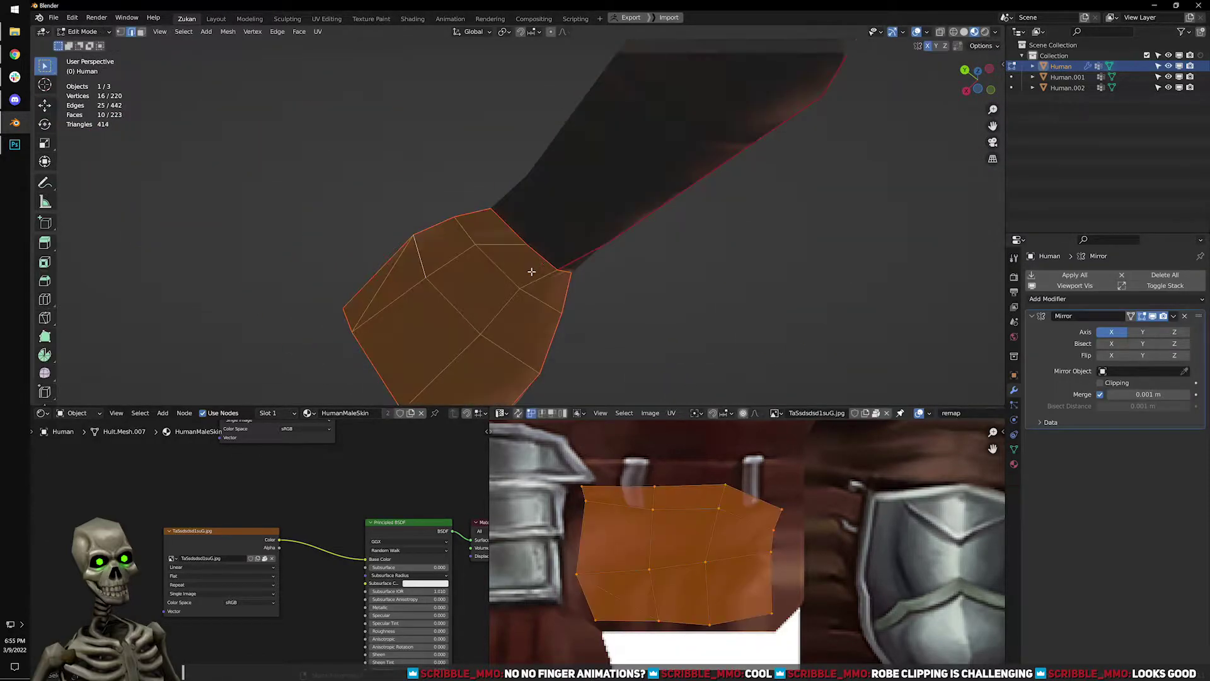
key(ctrl+space)
scroll(532, 338, up, 1)
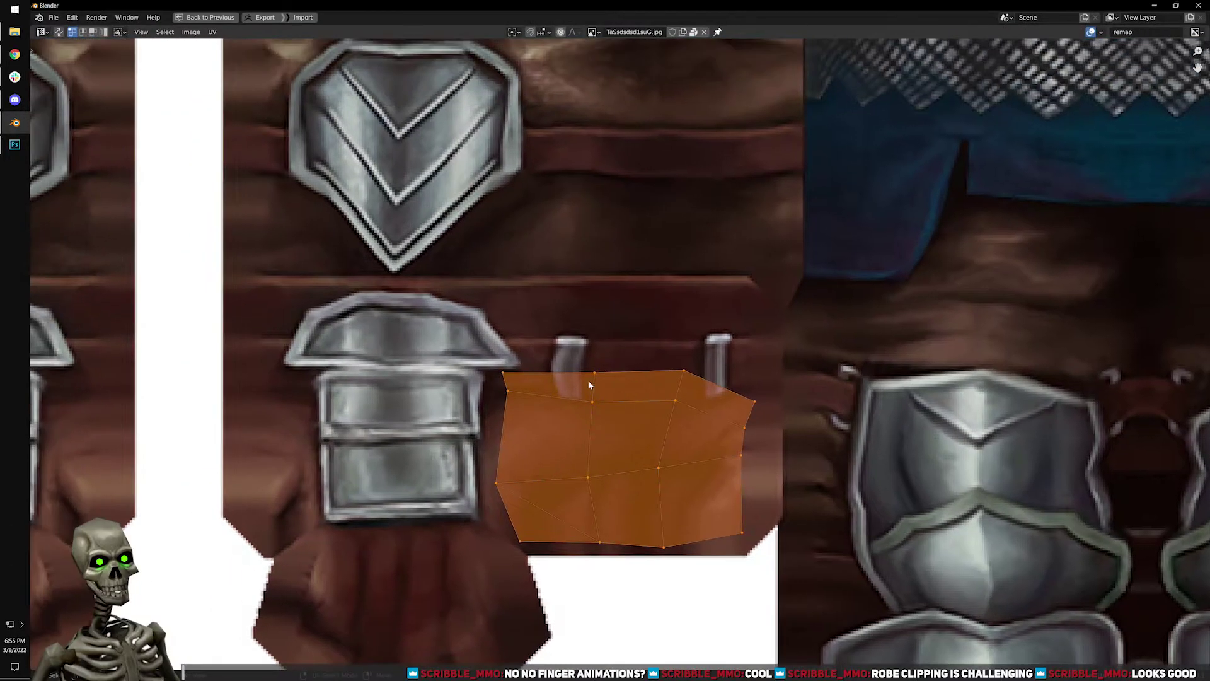
drag(460, 305, 782, 397)
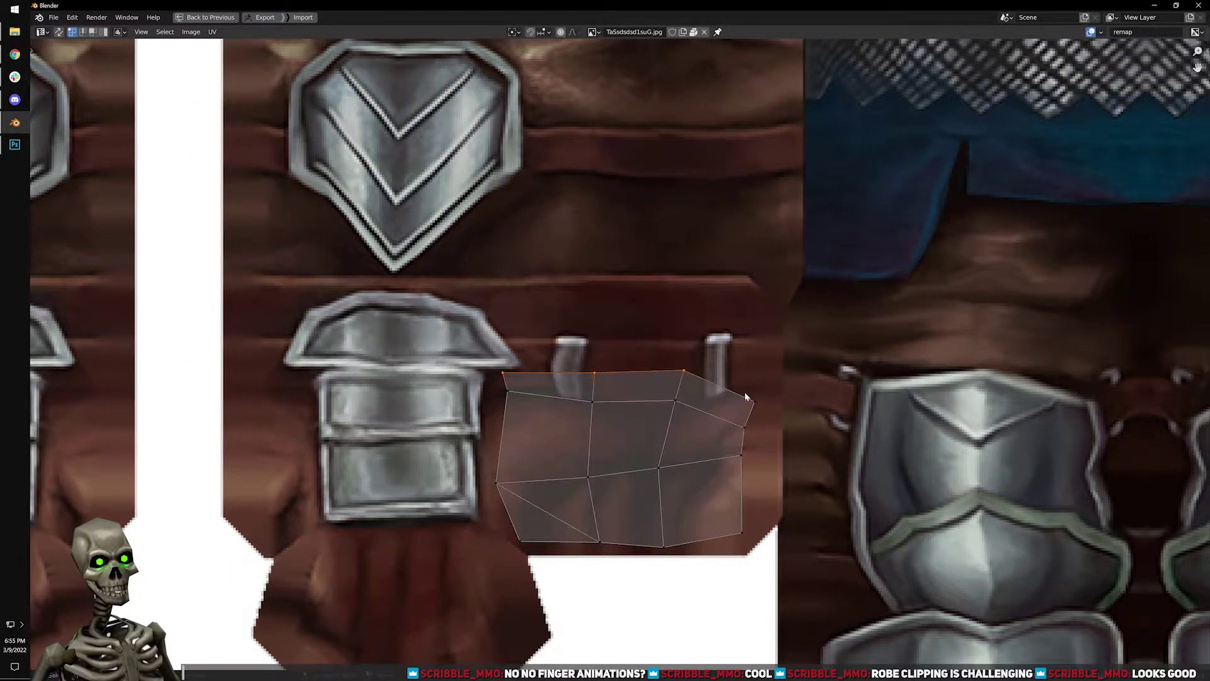
key(q)
mouse_move(741, 405)
click(800, 463)
key(g)
key(y)
click(781, 387)
key(ctrl+space)
key(Tab)
middle_drag(584, 316, 602, 287)
scroll(653, 525, down, 4)
key(Tab)
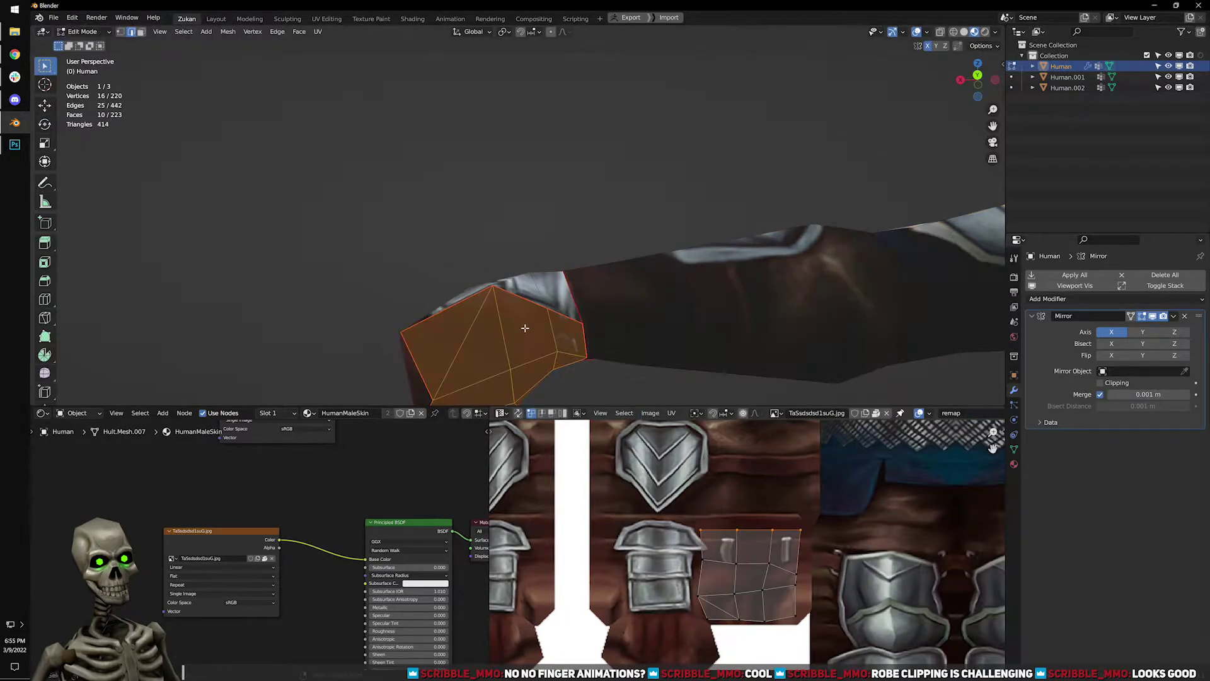
Extend the selection to the whole hand, align the back-of-hand island's top edge in Y and raise it above the armour plate.
key(ctrl+l)
scroll(673, 506, up, 1)
middle_drag(678, 564, 697, 516)
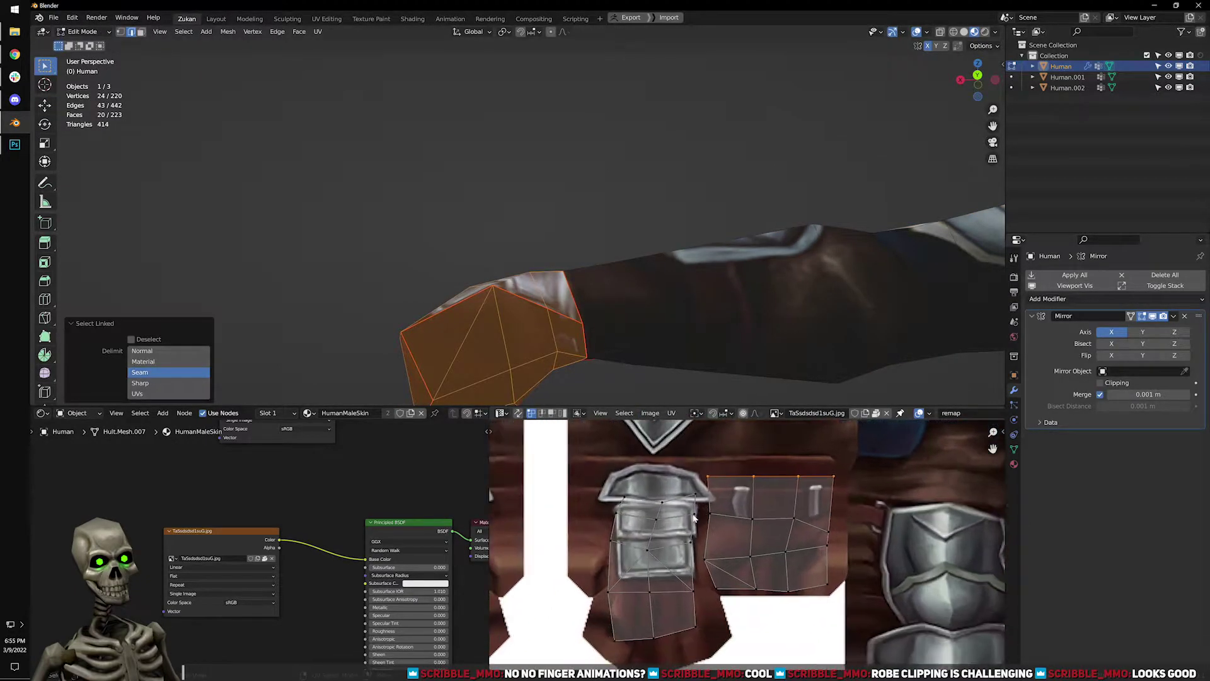
alt+click(681, 494)
key(q)
mouse_move(681, 489)
click(725, 545)
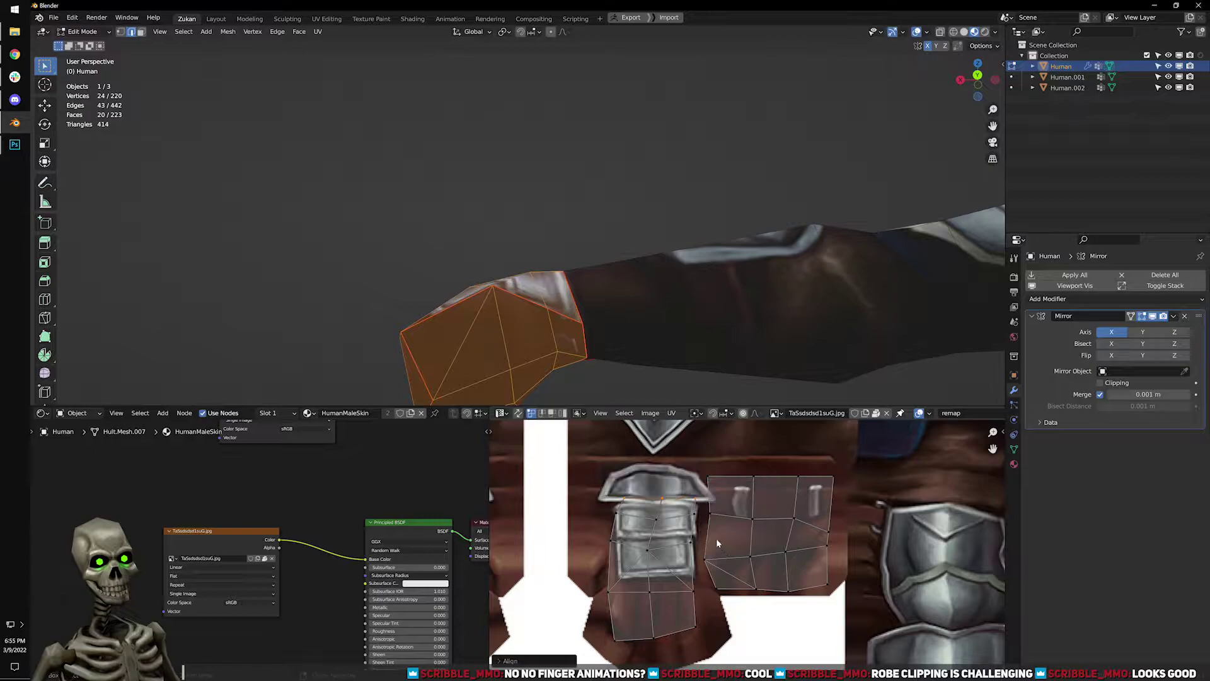
key(g)
key(y)
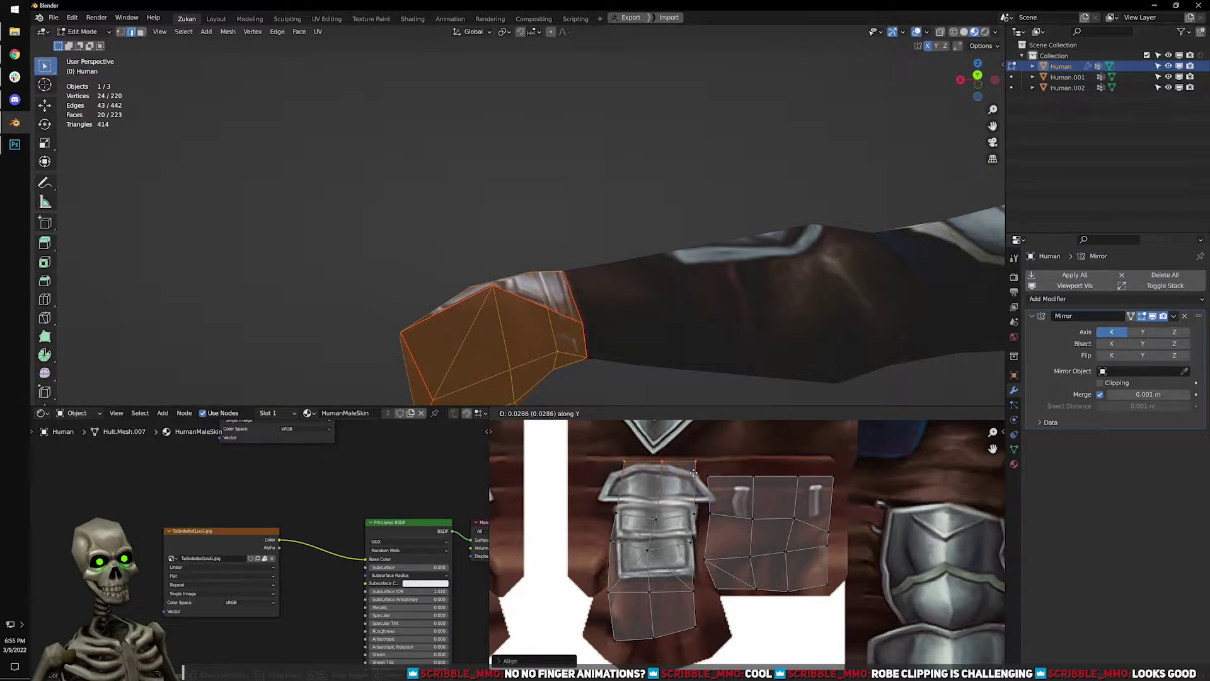
click(693, 472)
Raise the palm island's top edge to the back-of-hand island's height and align their top edges.
alt+click(736, 482)
key(g)
key(y)
click(739, 462)
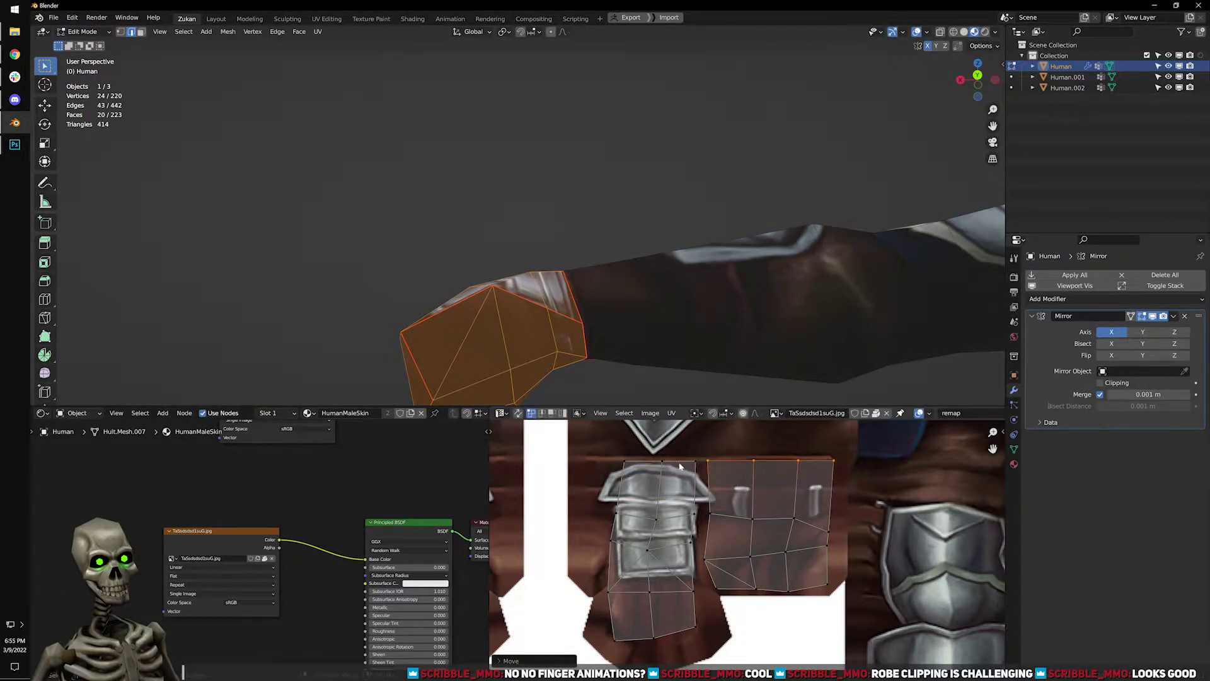
key(q)
click(922, 545)
Move the back-of-hand island's bottom vertices up to the lower edge of the armour plates and straighten them with Align Y.
middle_drag(626, 305, 642, 328)
middle_drag(679, 628, 661, 584)
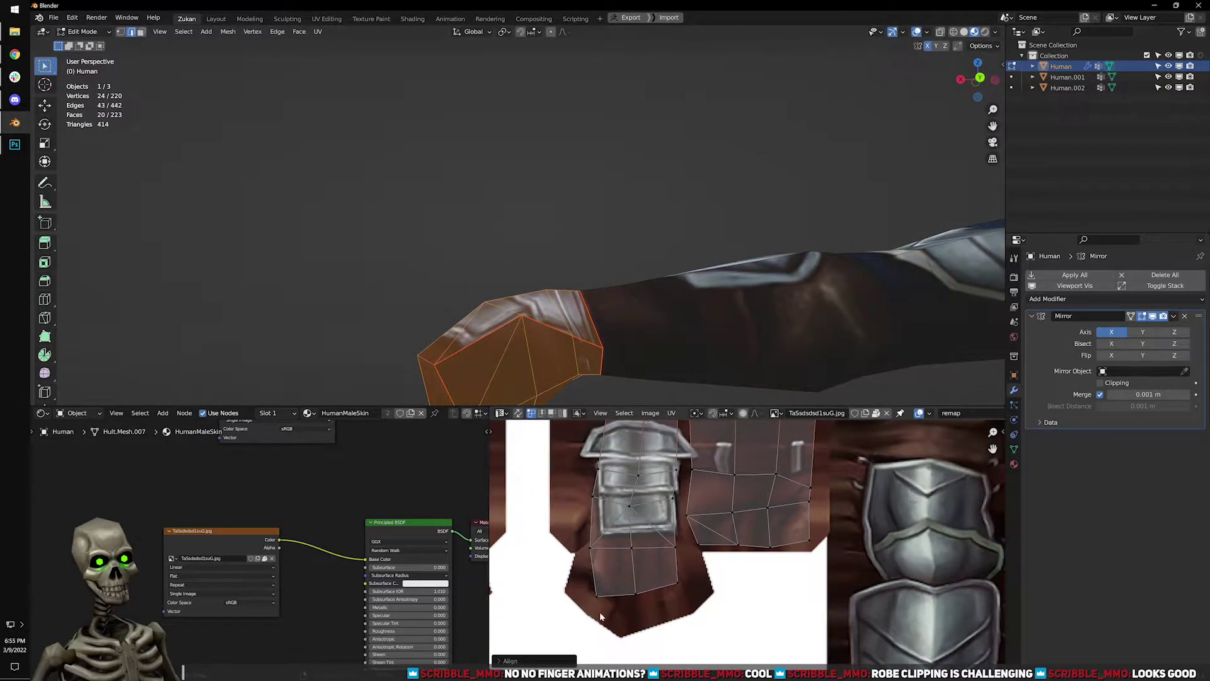
middle_drag(597, 624, 599, 640)
drag(592, 638, 711, 589)
key(g)
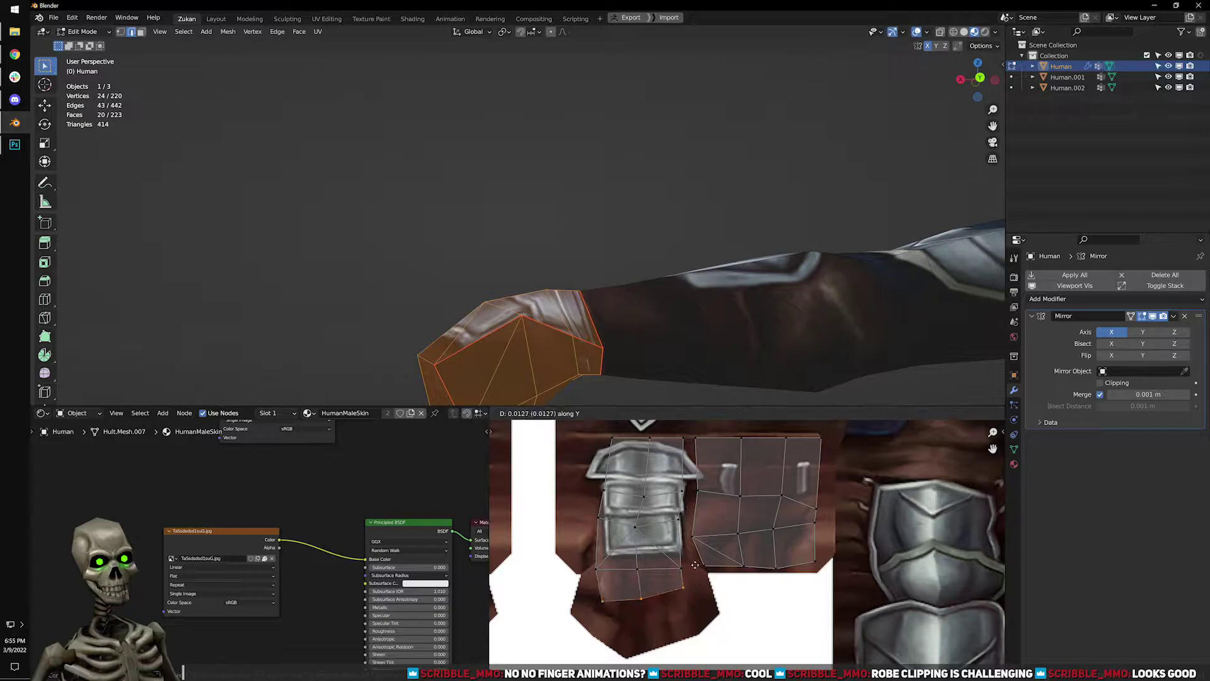
click(700, 536)
key(q)
key(q)
mouse_move(749, 567)
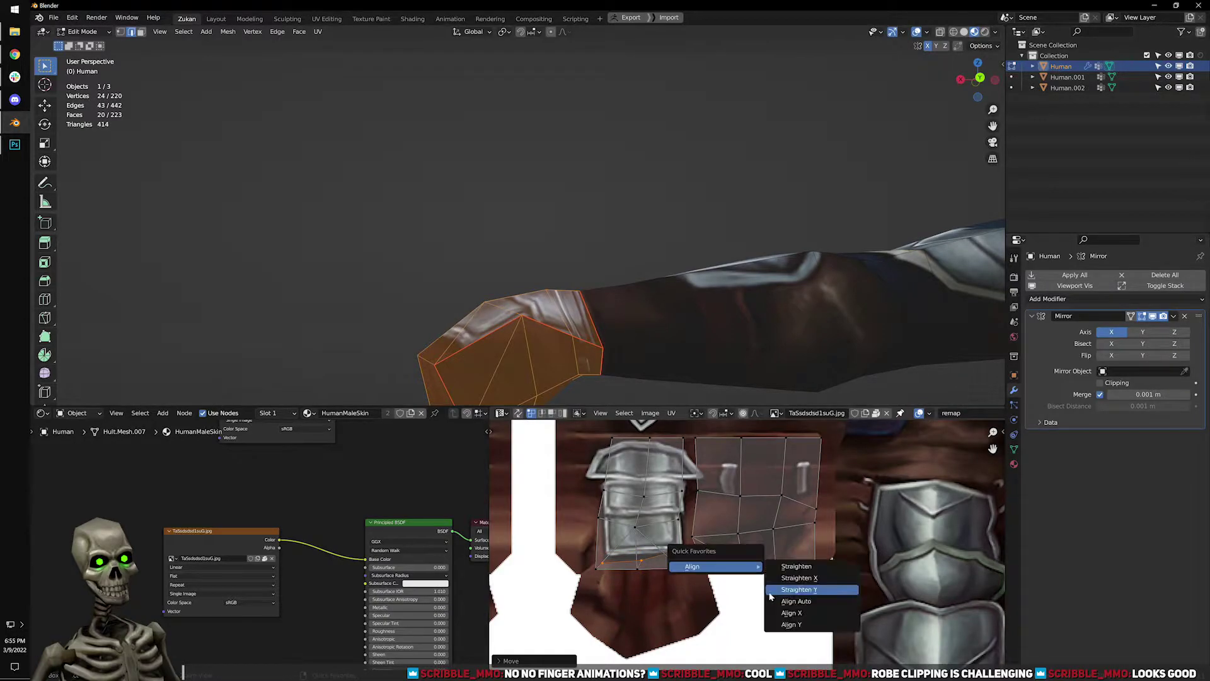
click(786, 623)
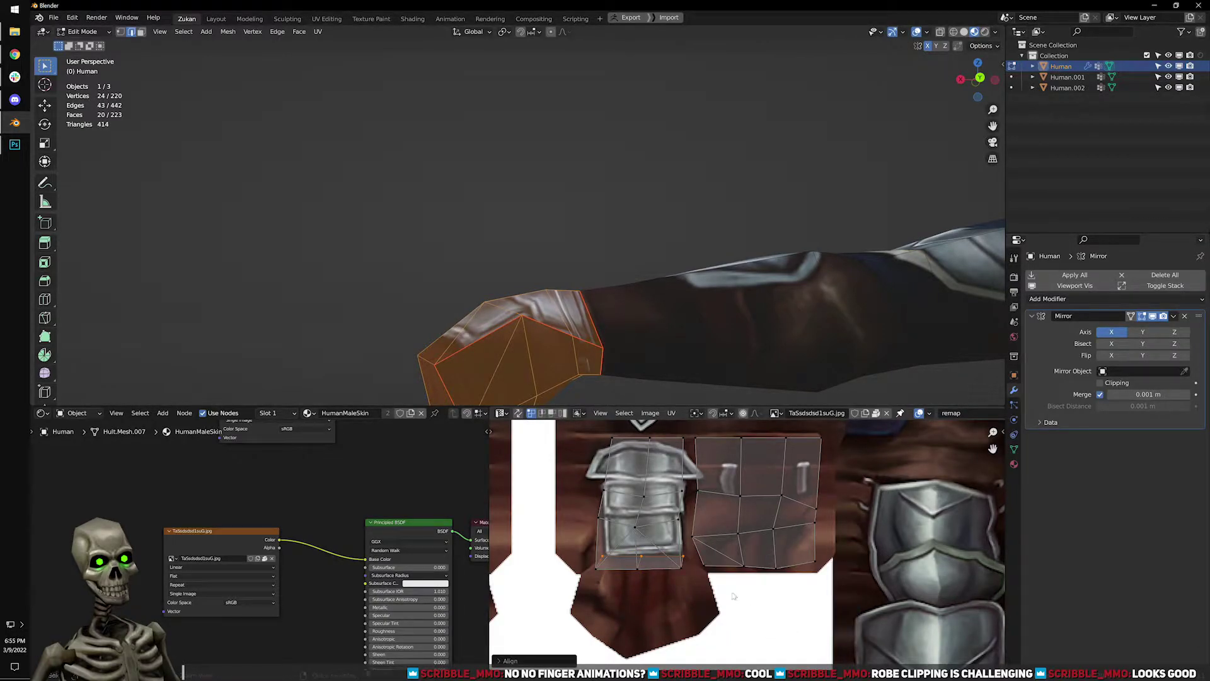
key(u)
click(757, 561)
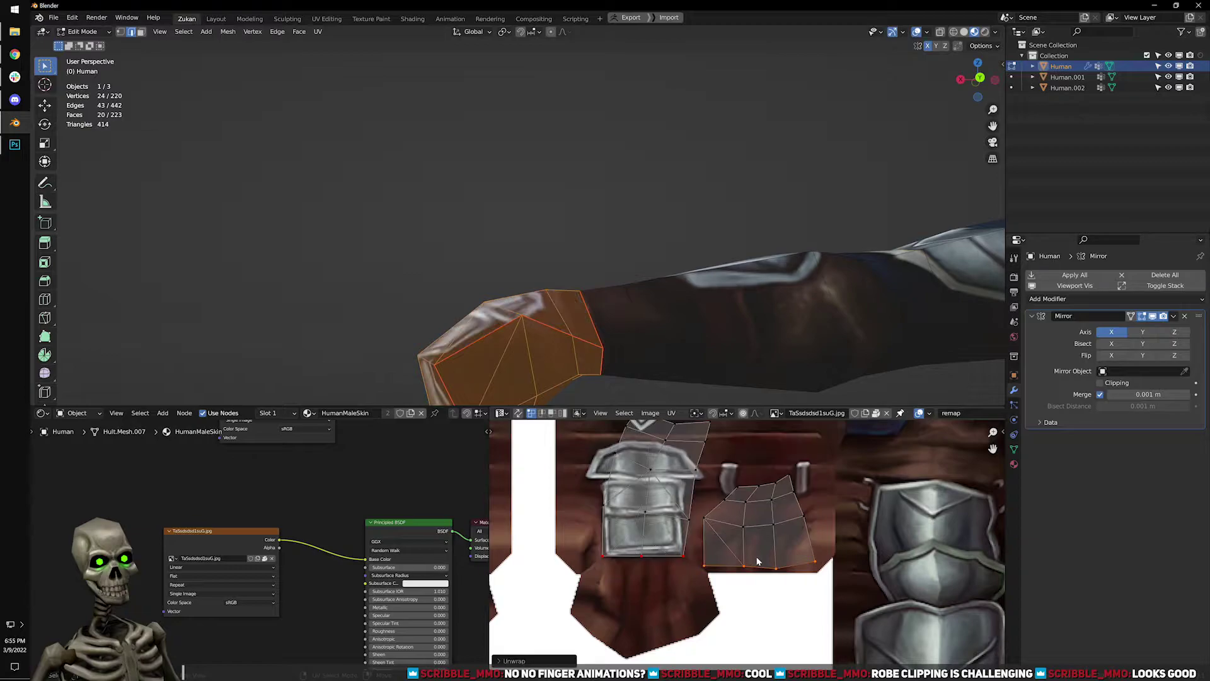
middle_drag(723, 508, 742, 556)
key(ctrl+z)
Pin the upper vertices of both hand islands, unwrap them again, nudge a side vertex and check the fist on the model.
drag(599, 474, 884, 515)
key(u)
scroll(739, 541, up, 1)
middle_drag(664, 588, 663, 532)
key(g)
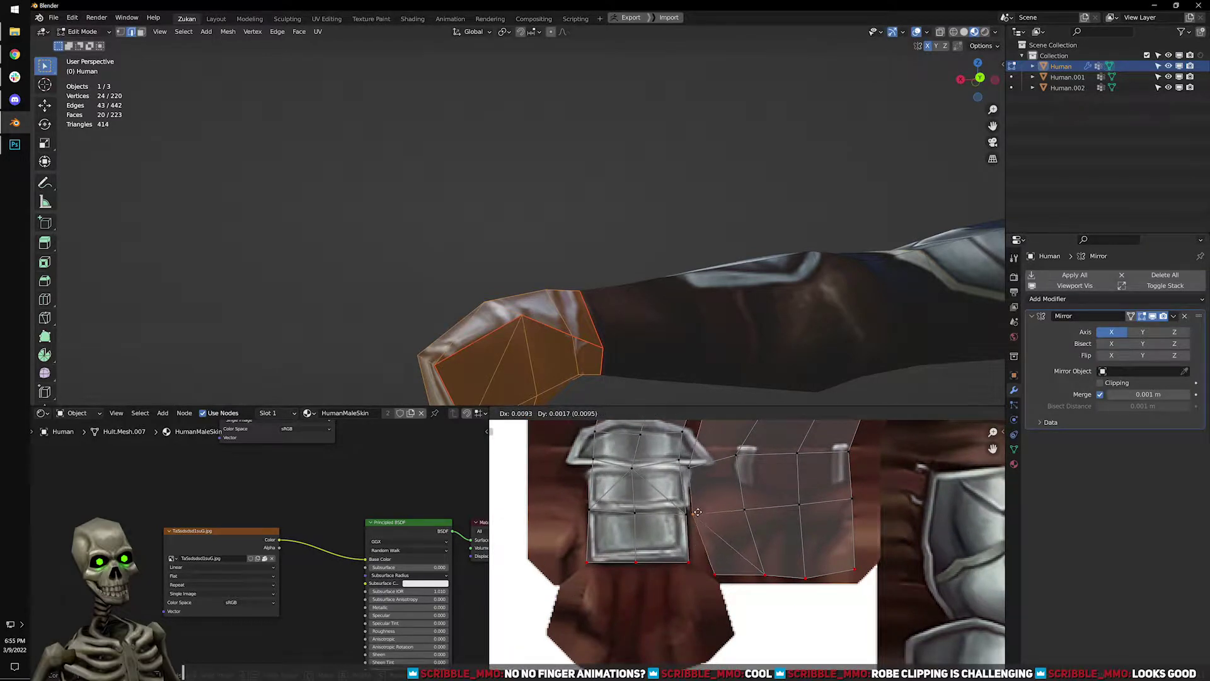
click(698, 512)
key(Tab)
scroll(621, 310, down, 2)
shift+middle_drag(557, 335, 682, 293)
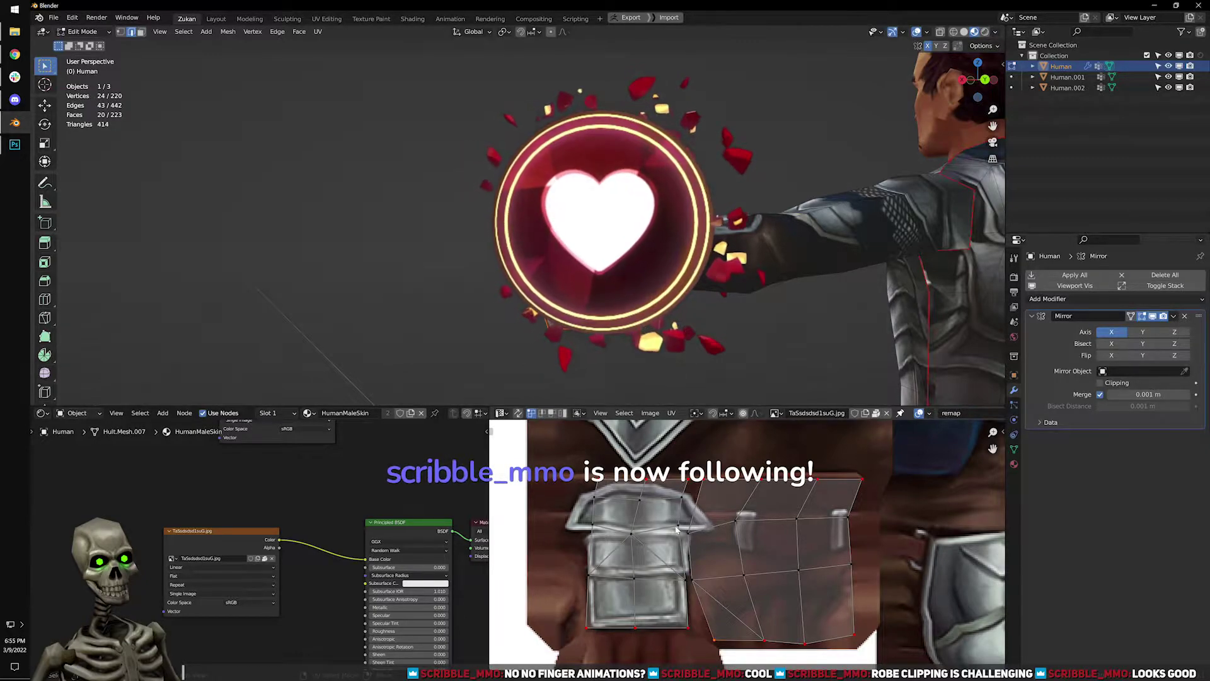
mouse_move(682, 565)
middle_down()
mouse_move(680, 545)
mouse_move(674, 561)
middle_up()
middle_drag(507, 300, 552, 278)
scroll(647, 649, down, 1)
scroll(648, 649, down, 1)
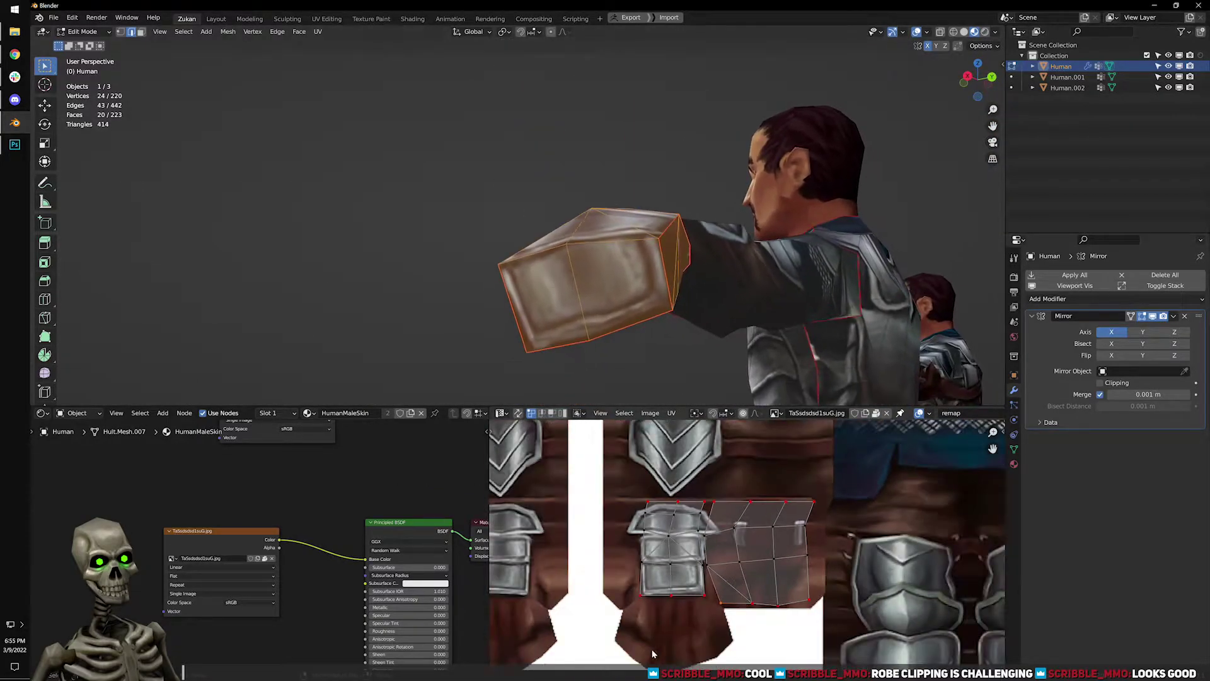
Move the back-of-hand island's bottom edge down along Y onto the leather finger area and unwrap the hand again.
key(g)
key(y)
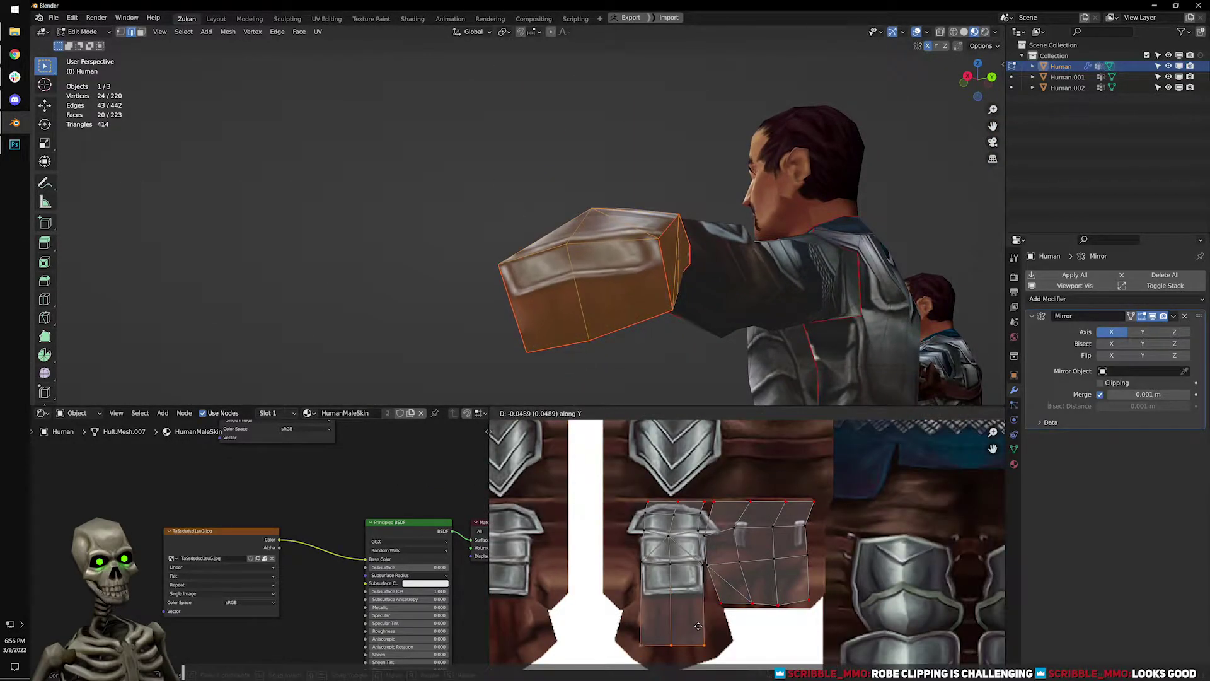
click(690, 616)
scroll(689, 617, up, 2)
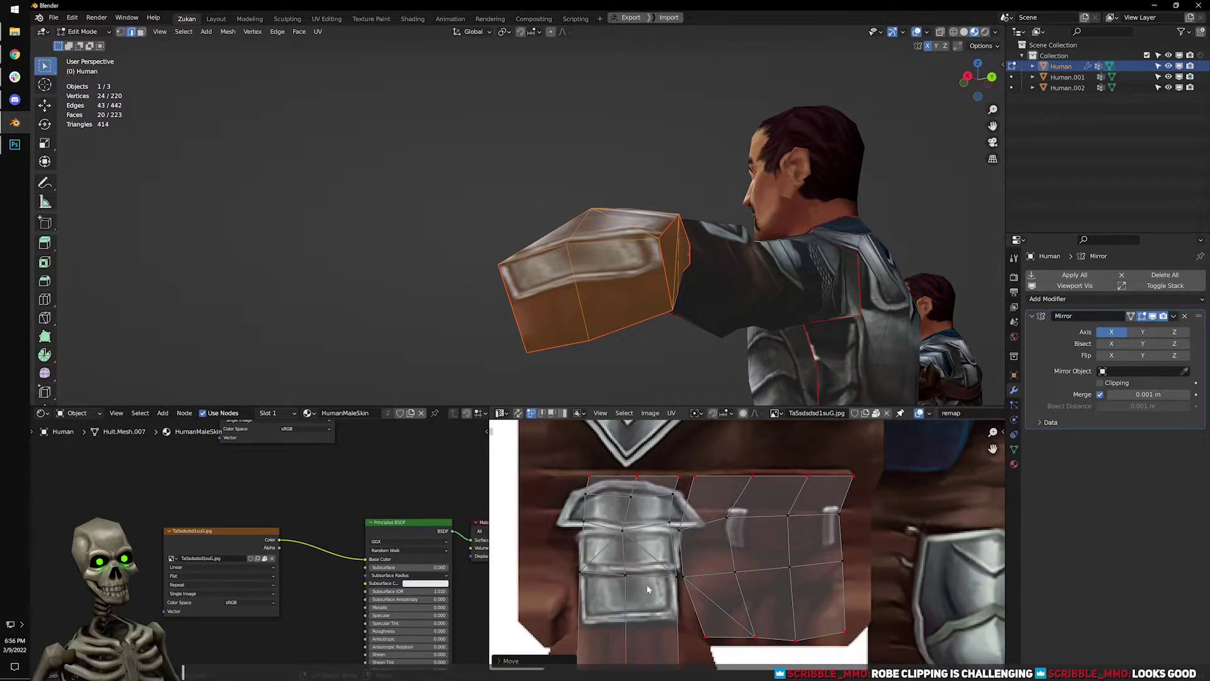
key(u)
middle_drag(688, 636, 713, 570)
middle_drag(651, 259, 618, 386)
key(Tab)
key(Tab)
middle_drag(701, 553, 671, 549)
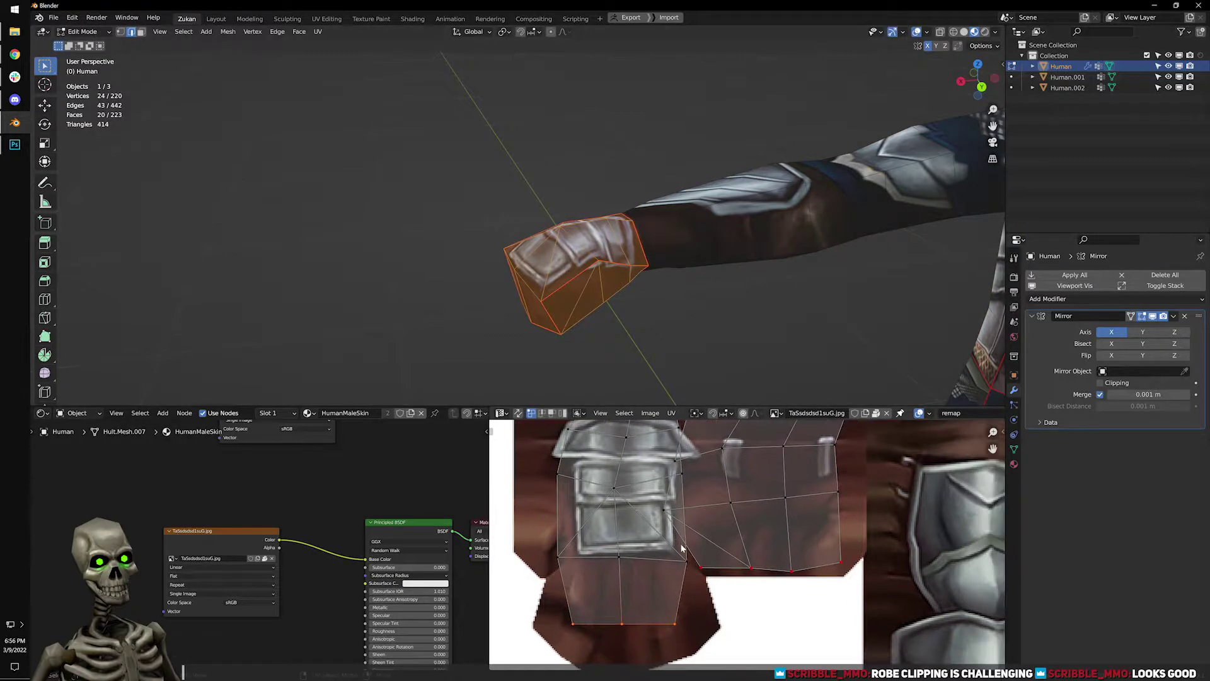
Move the knuckle row of the back-of-hand island down along Y to just below the lowest armour plate.
scroll(684, 589, up, 1)
middle_drag(592, 561, 631, 558)
alt+click(630, 558)
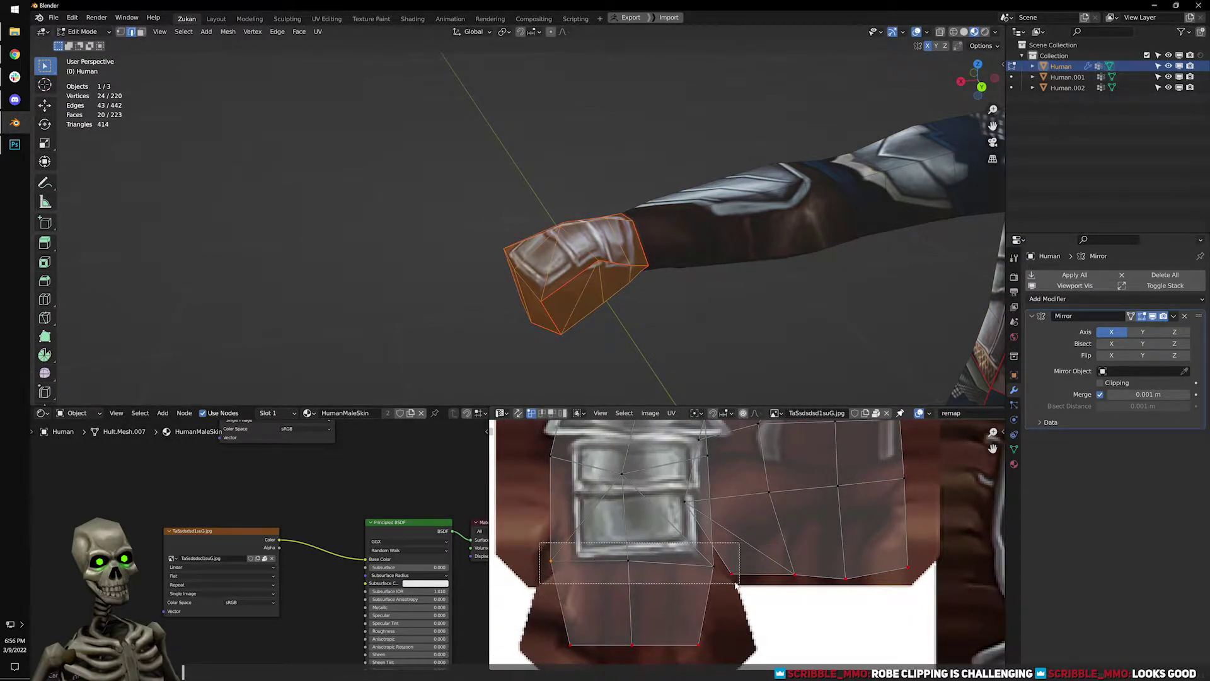
key(g)
key(y)
click(717, 588)
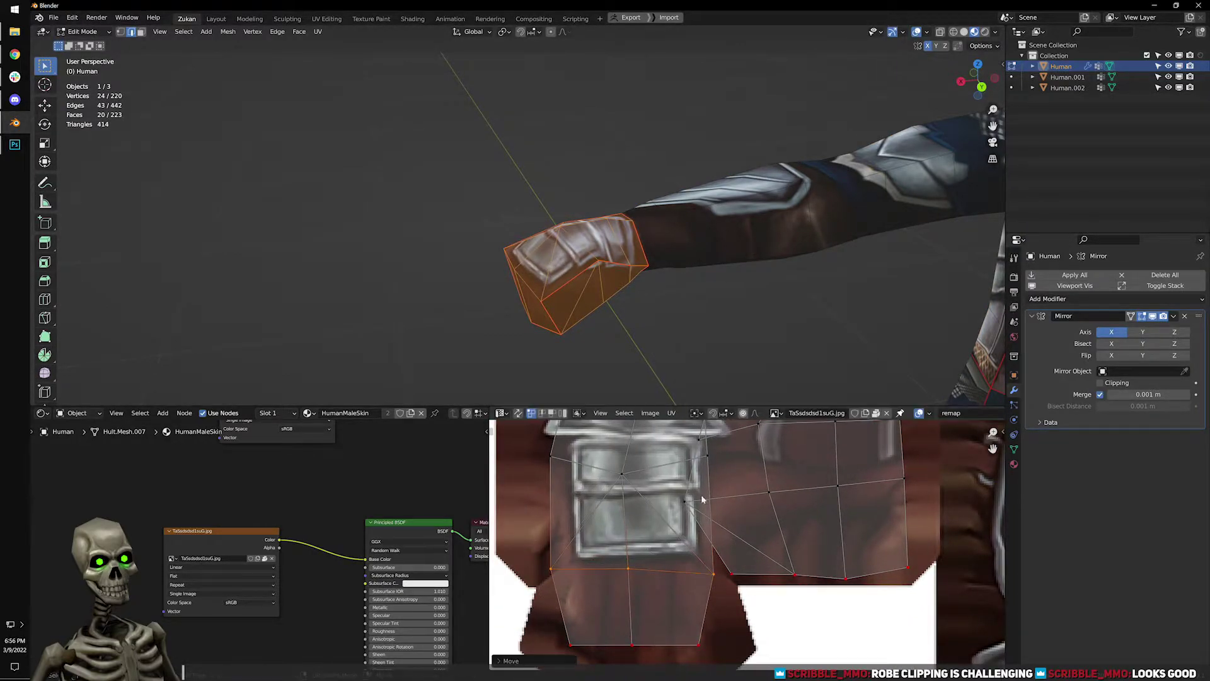
Reposition the side vertices of the back-of-hand island around the upper armour plate.
scroll(703, 500, up, 2)
click(700, 527)
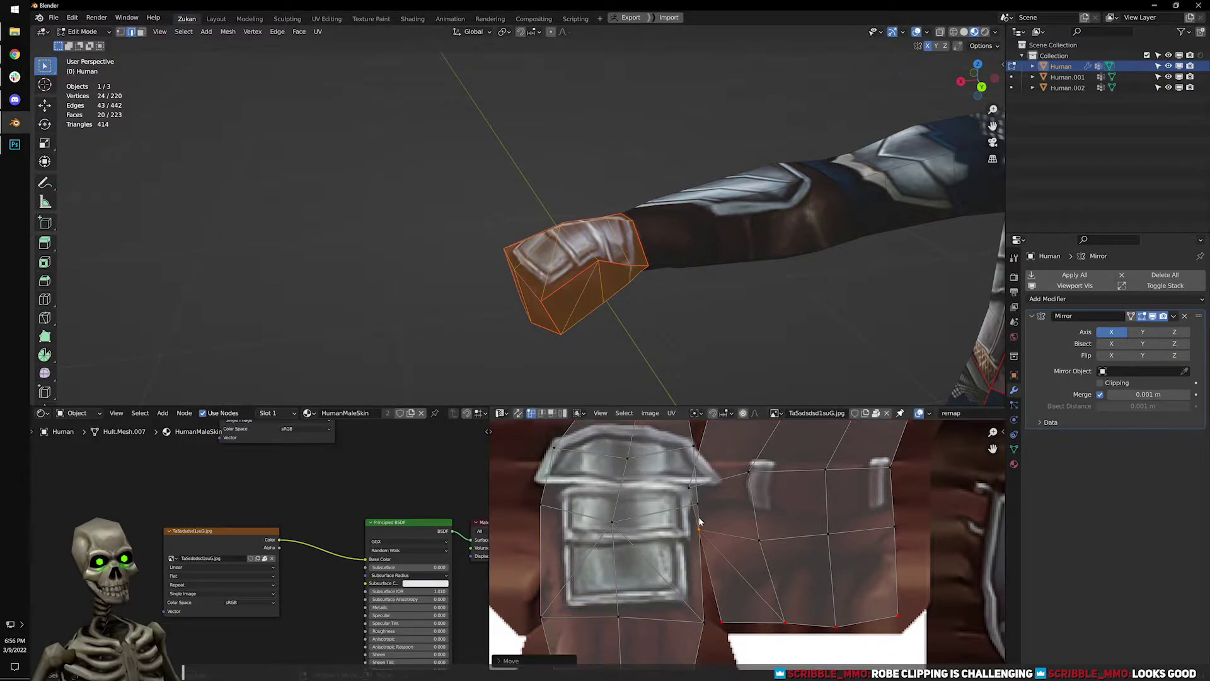
middle_drag(700, 524, 713, 574)
click(697, 539)
key(g)
click(701, 518)
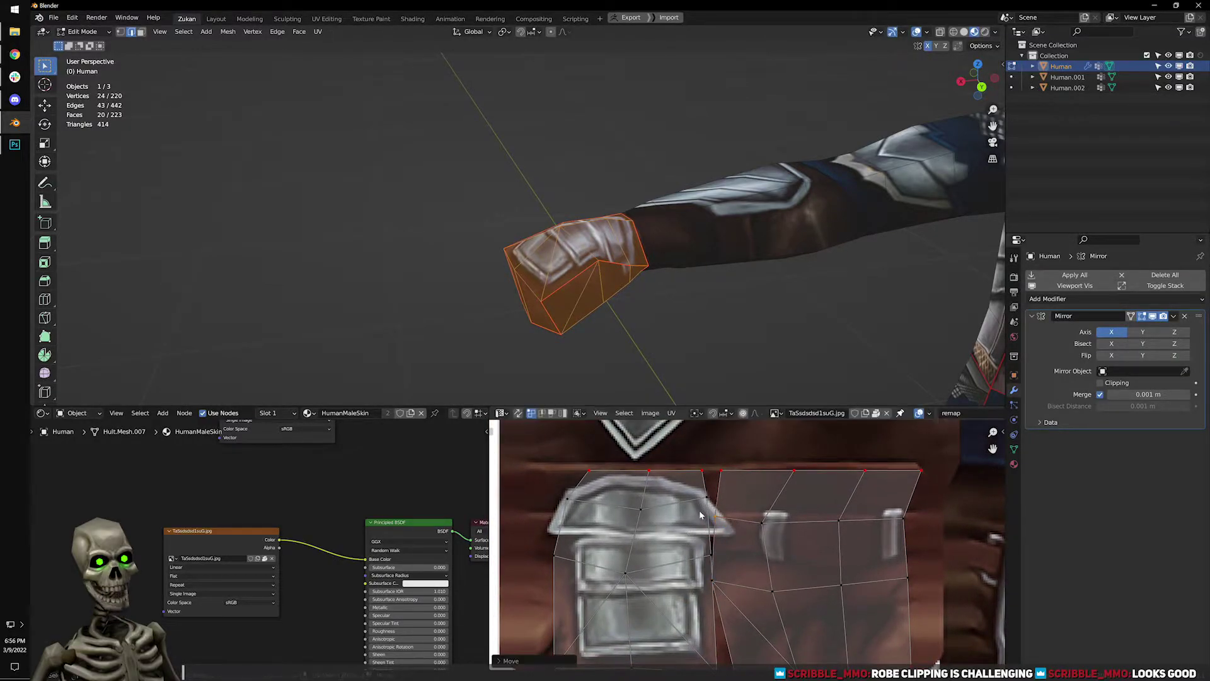
drag(715, 510, 714, 508)
key(g)
click(716, 520)
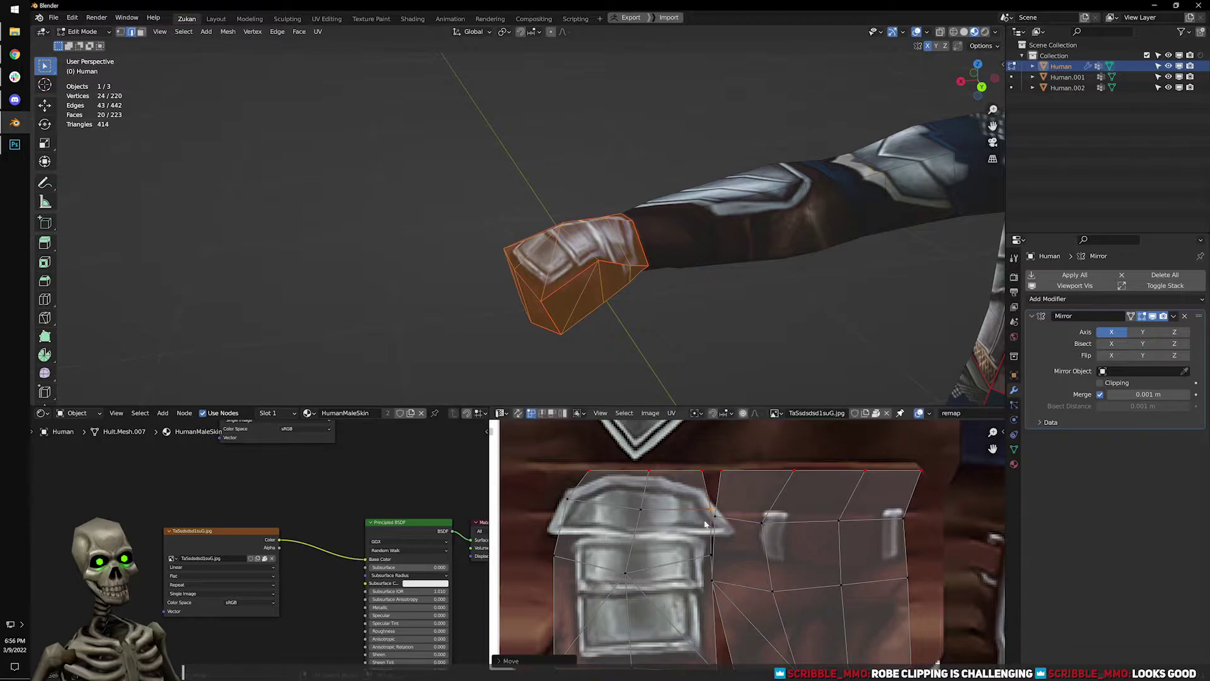
drag(588, 519, 588, 520)
key(g)
click(584, 529)
Slide the top corner vertices of the back-of-hand island along X to line up with its sides.
drag(566, 453, 615, 483)
key(g)
key(x)
click(593, 485)
middle_drag(593, 485, 583, 515)
drag(676, 489, 712, 521)
key(g)
key(x)
key(x)
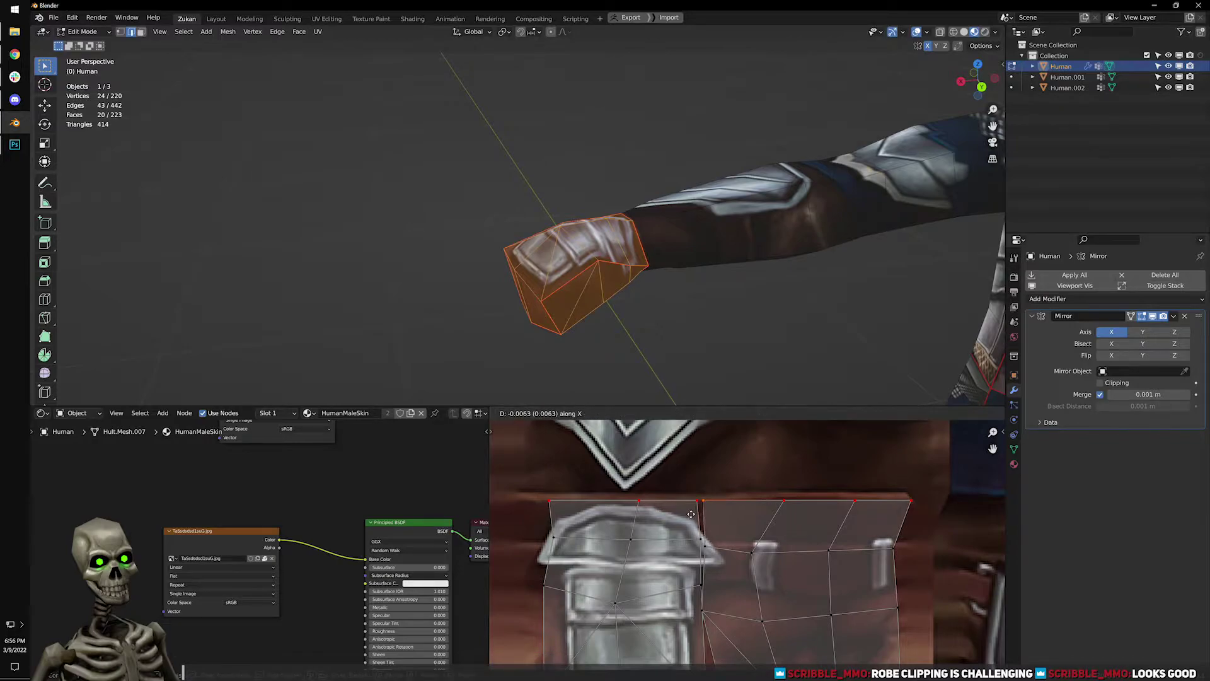
click(691, 514)
Move the outer vertices of the back-of-hand island's middle row down toward the gap between the two lower plates.
scroll(694, 510, up, 3)
drag(683, 543, 705, 497)
scroll(750, 542, down, 4)
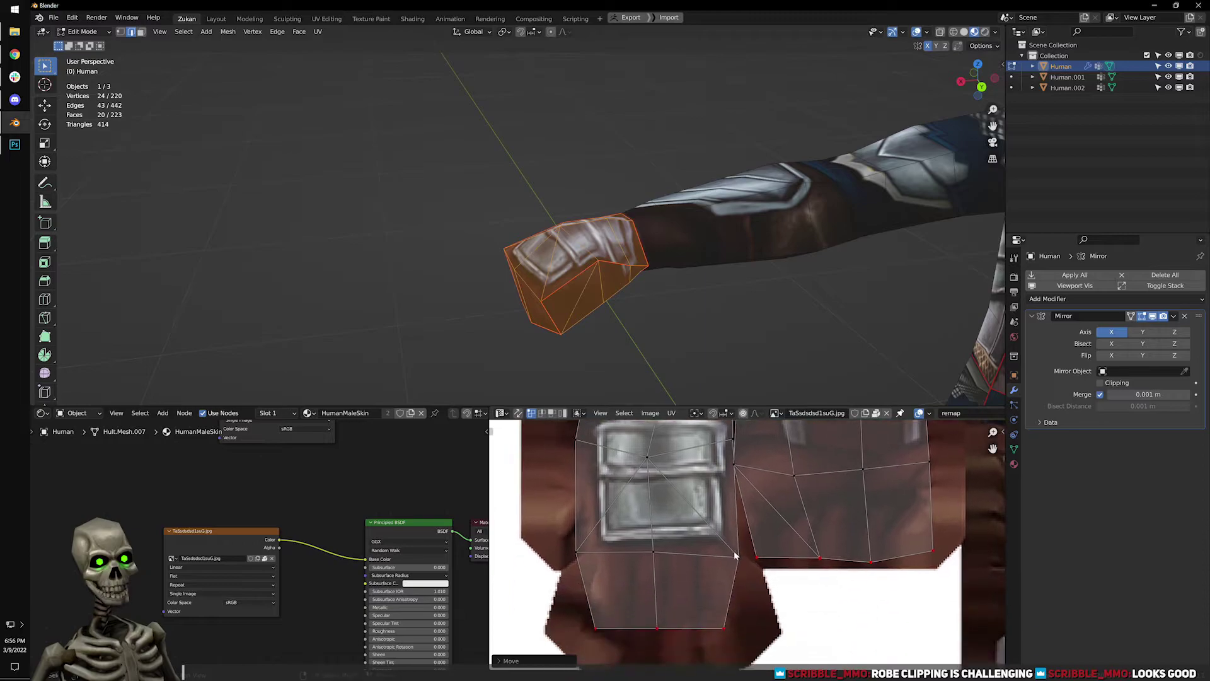
middle_drag(767, 559, 743, 583)
middle_drag(681, 481, 692, 504)
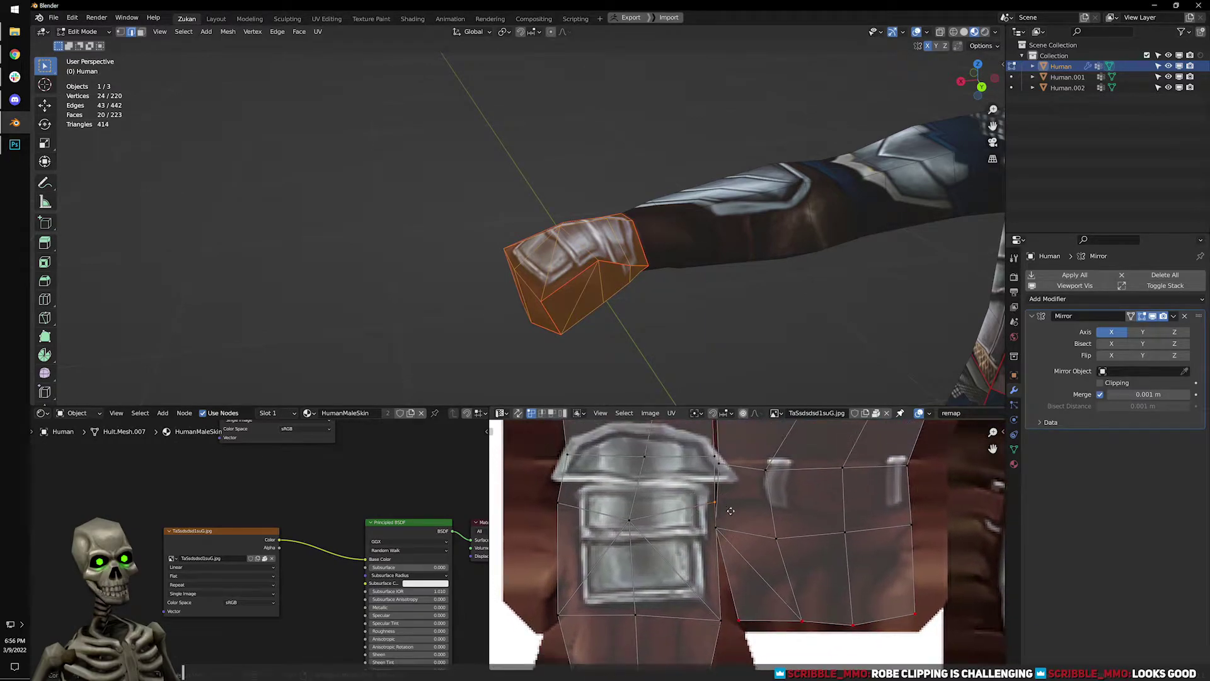
click(724, 535)
click(554, 503)
key(g)
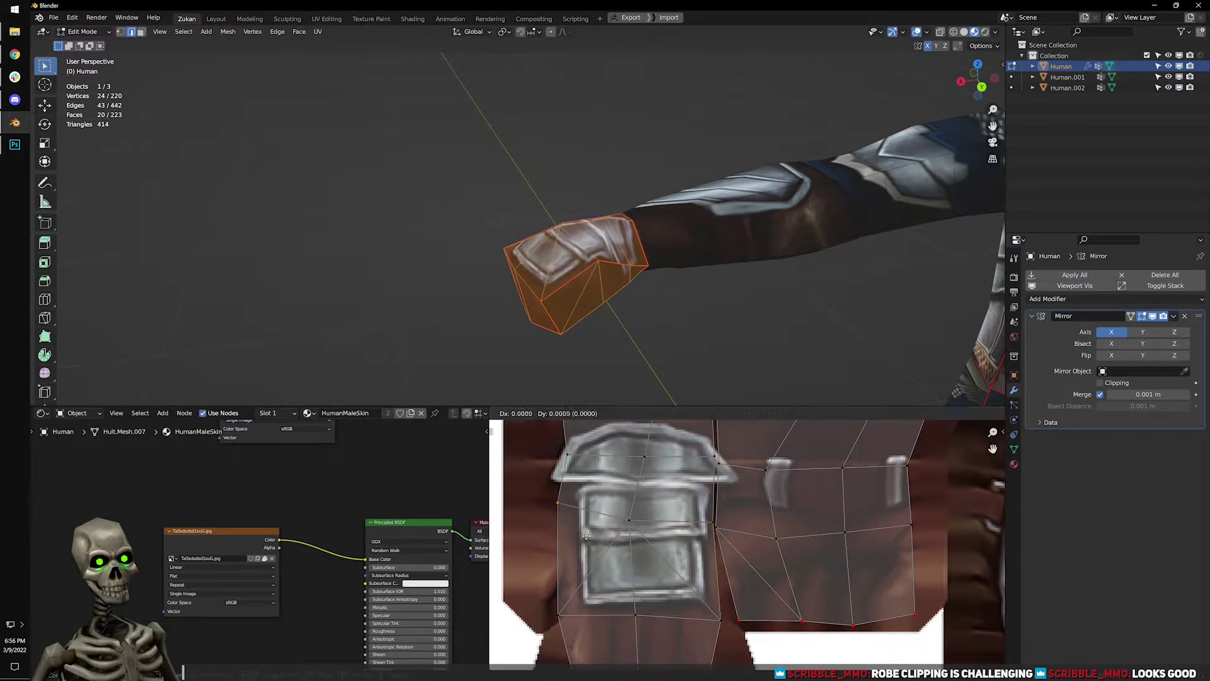
click(586, 557)
middle_drag(590, 497, 627, 559)
key(g)
click(610, 517)
middle_drag(788, 552, 742, 537)
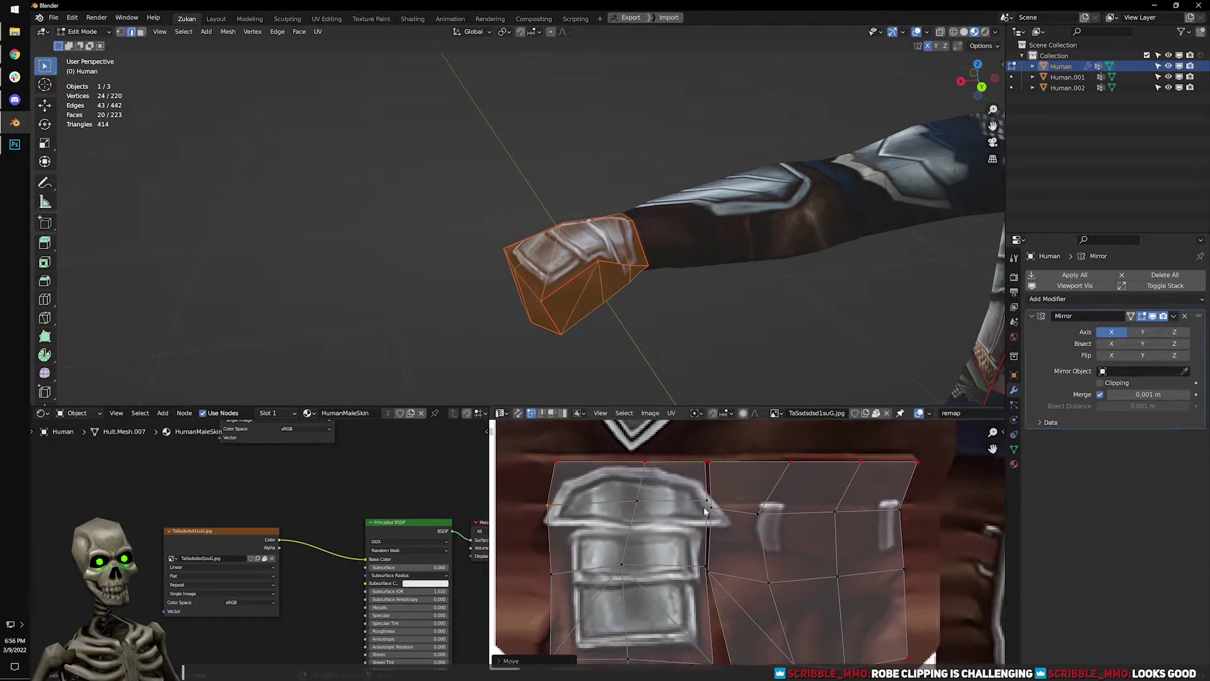
Reposition the upper inner UV vertices of the palm section beside the glove's metal plates to even out its grid.
key(g)
click(813, 522)
click(767, 527)
key(g)
click(810, 519)
click(834, 511)
key(g)
click(845, 503)
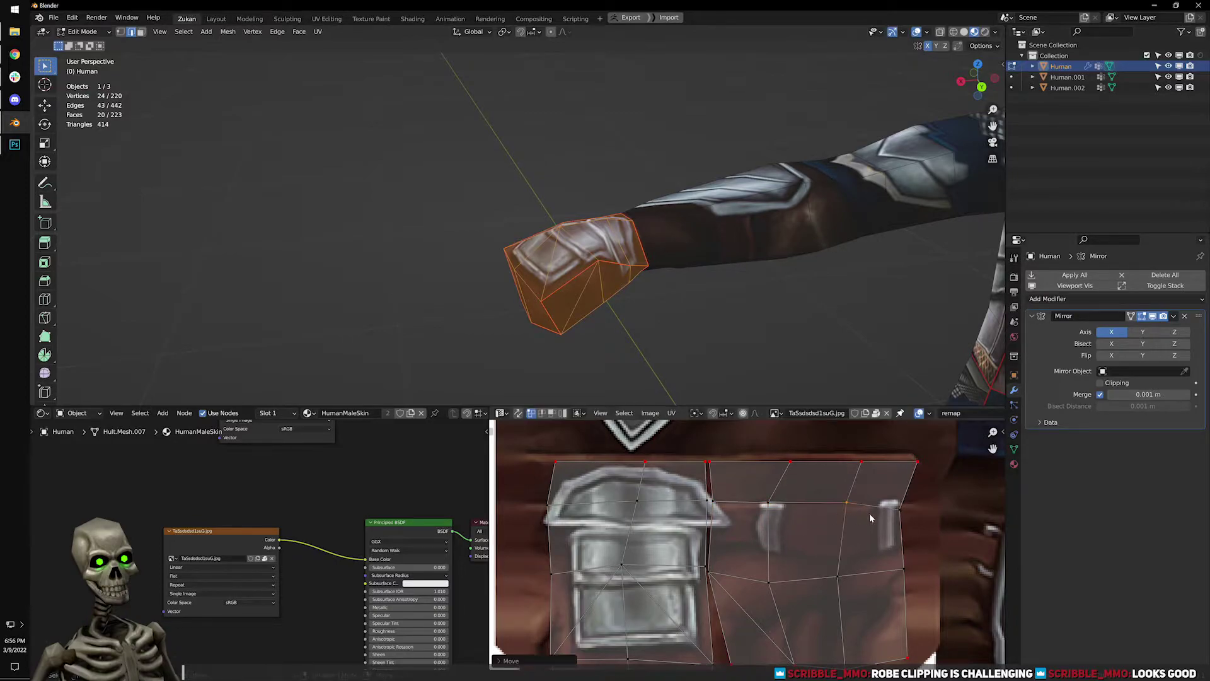
Move the UV vertices on the palm section's outer edge to straighten that edge.
middle_drag(868, 513, 804, 505)
drag(828, 479, 868, 565)
key(g)
click(876, 562)
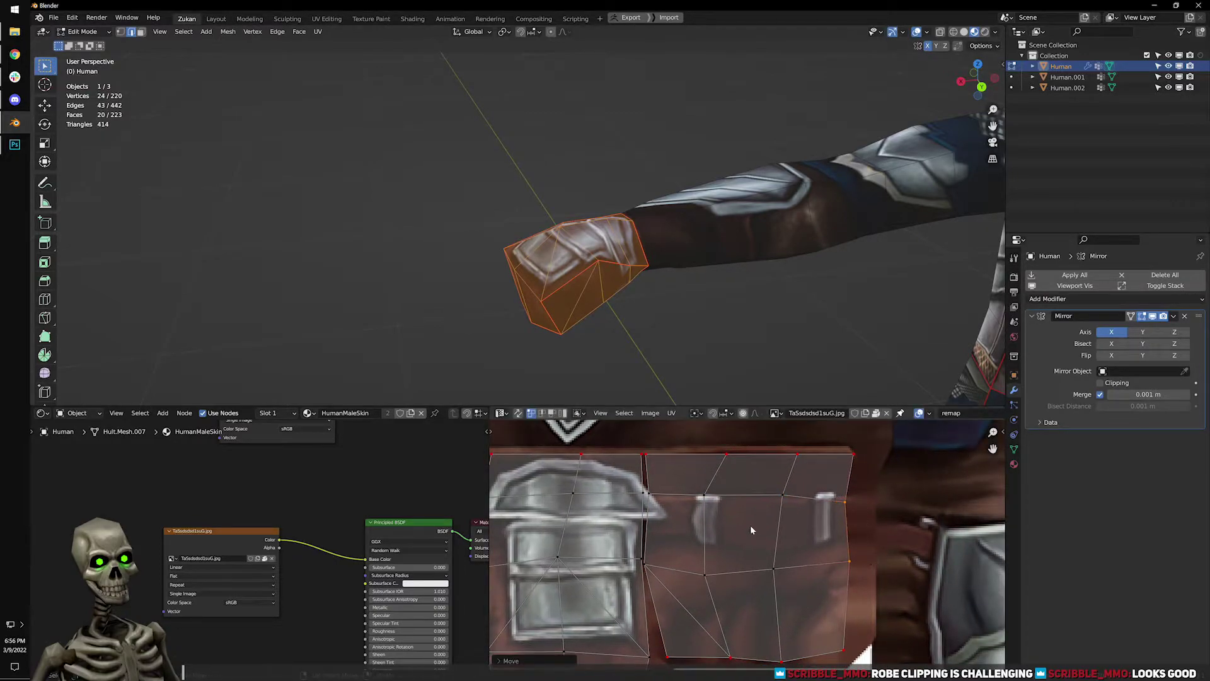
Examine the glove texture on the hand's palm and side, comparing it with the UV layout.
key(Tab)
middle_drag(678, 322, 675, 296)
key(Tab)
scroll(756, 568, down, 4)
scroll(720, 574, up, 3)
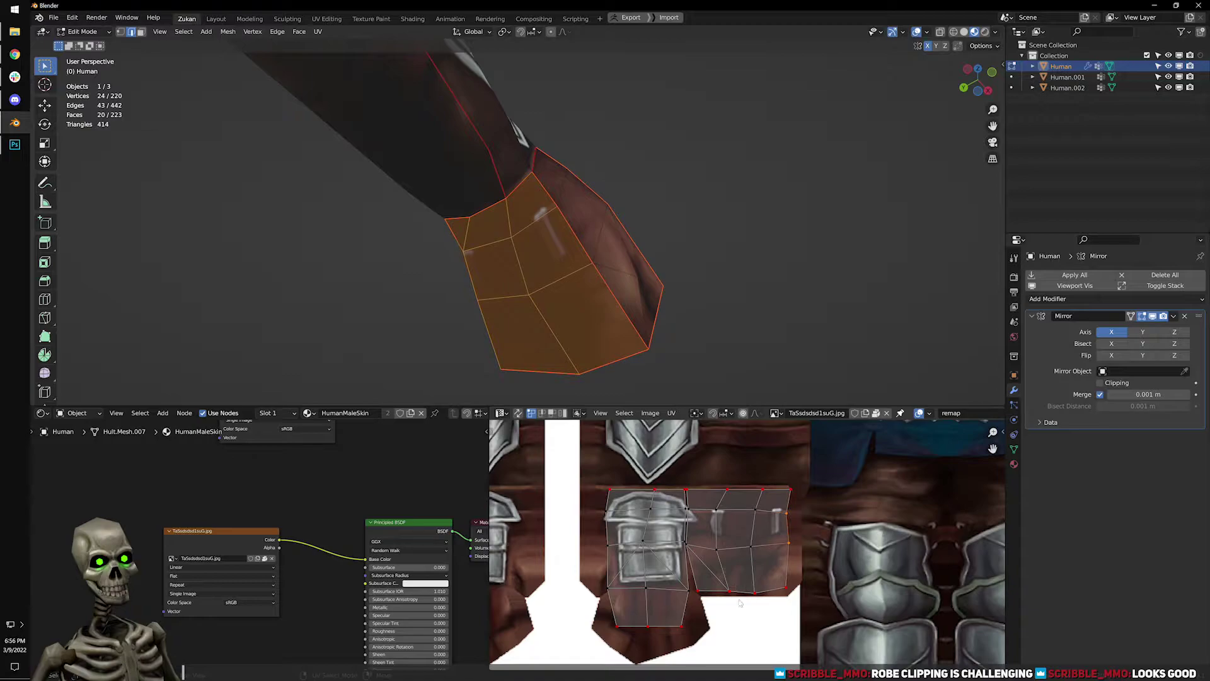
scroll(649, 348, down, 3)
middle_drag(648, 349, 778, 215)
scroll(713, 479, down, 2)
scroll(709, 549, up, 2)
middle_drag(707, 561, 737, 550)
scroll(805, 554, up, 2)
Move the UV vertices at the inner corner where the plate section meets the finger section.
click(735, 550)
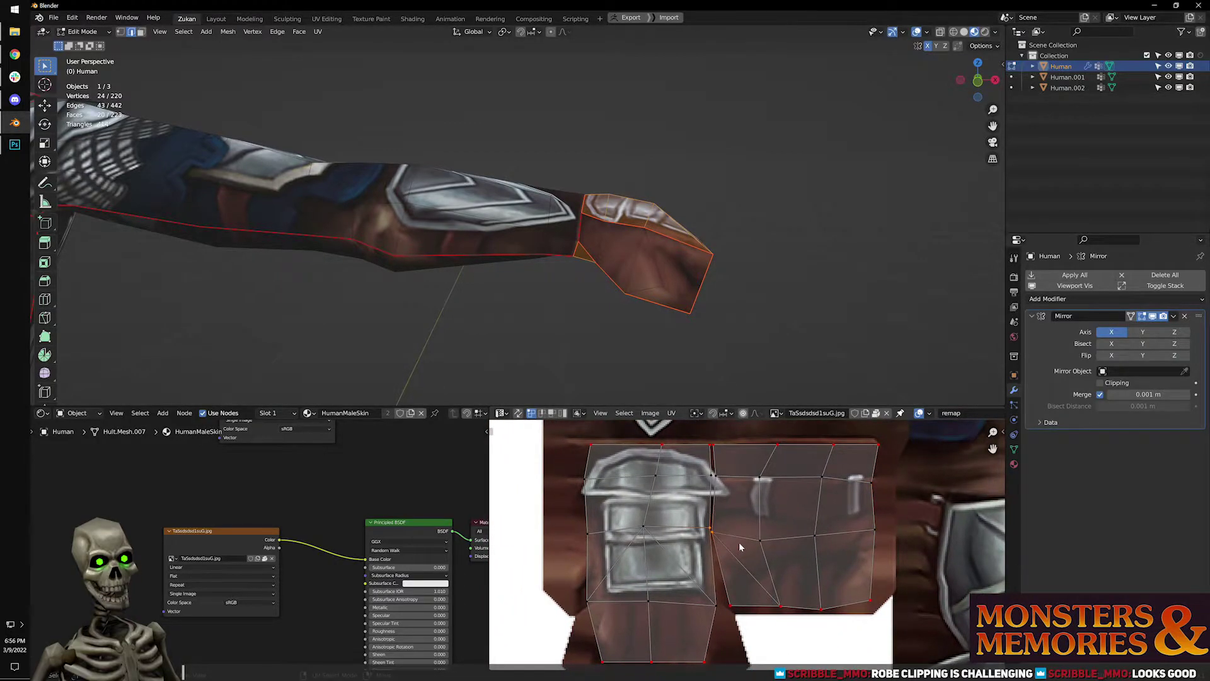
scroll(731, 578, up, 4)
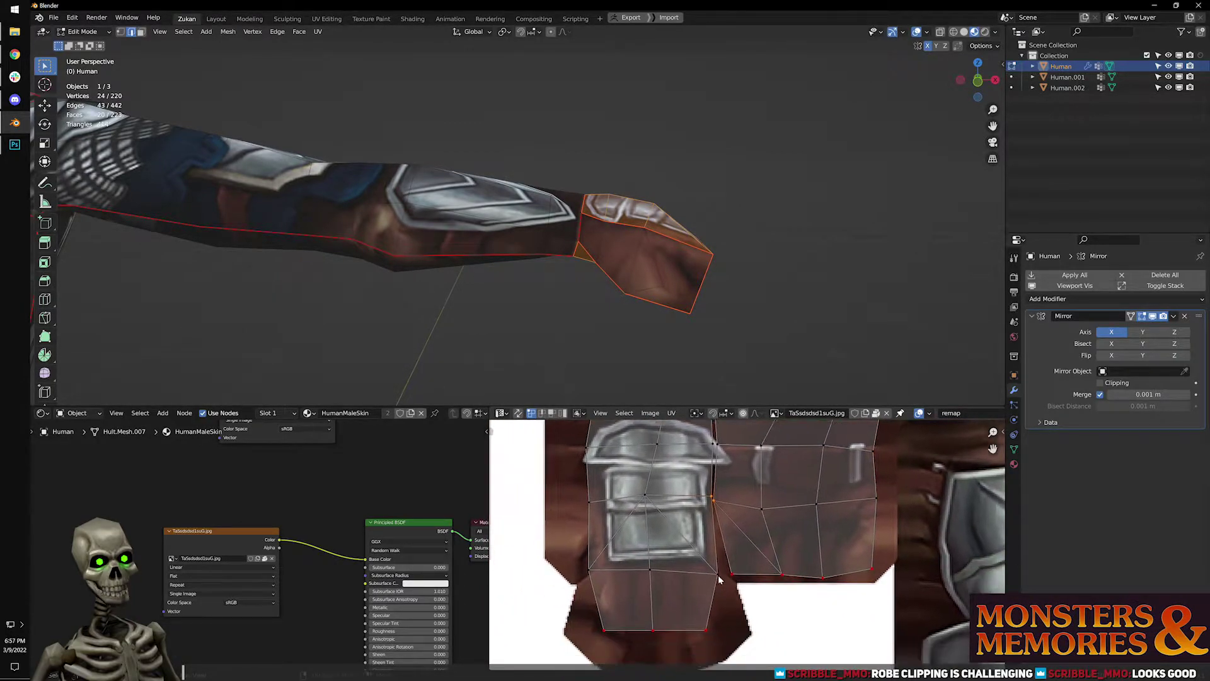
middle_drag(706, 599, 739, 595)
drag(739, 559, 800, 620)
middle_drag(756, 618, 761, 590)
drag(716, 633, 788, 596)
key(g)
click(788, 589)
key(g)
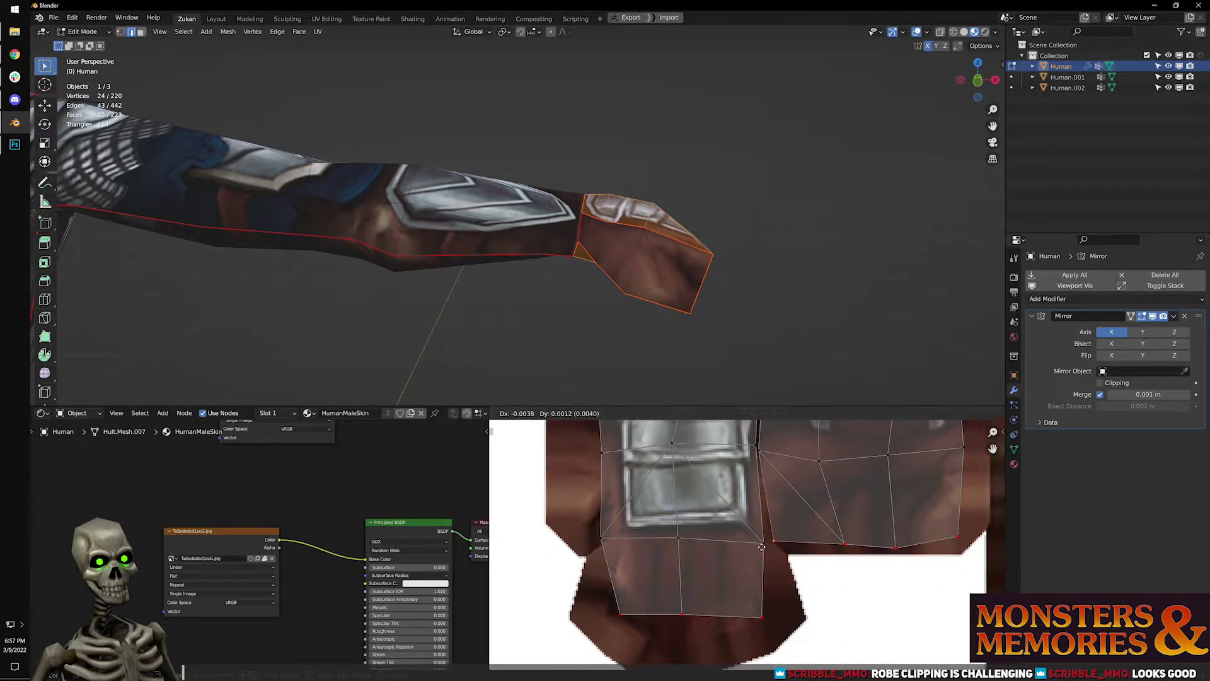
click(759, 549)
Move the outer-edge UV vertex of the plate section and check the back of the hand in the model.
scroll(621, 498, down, 2)
middle_drag(611, 495, 632, 590)
scroll(670, 534, up, 1)
key(g)
click(686, 544)
key(Tab)
scroll(691, 203, down, 2)
middle_drag(691, 203, 663, 267)
key(Tab)
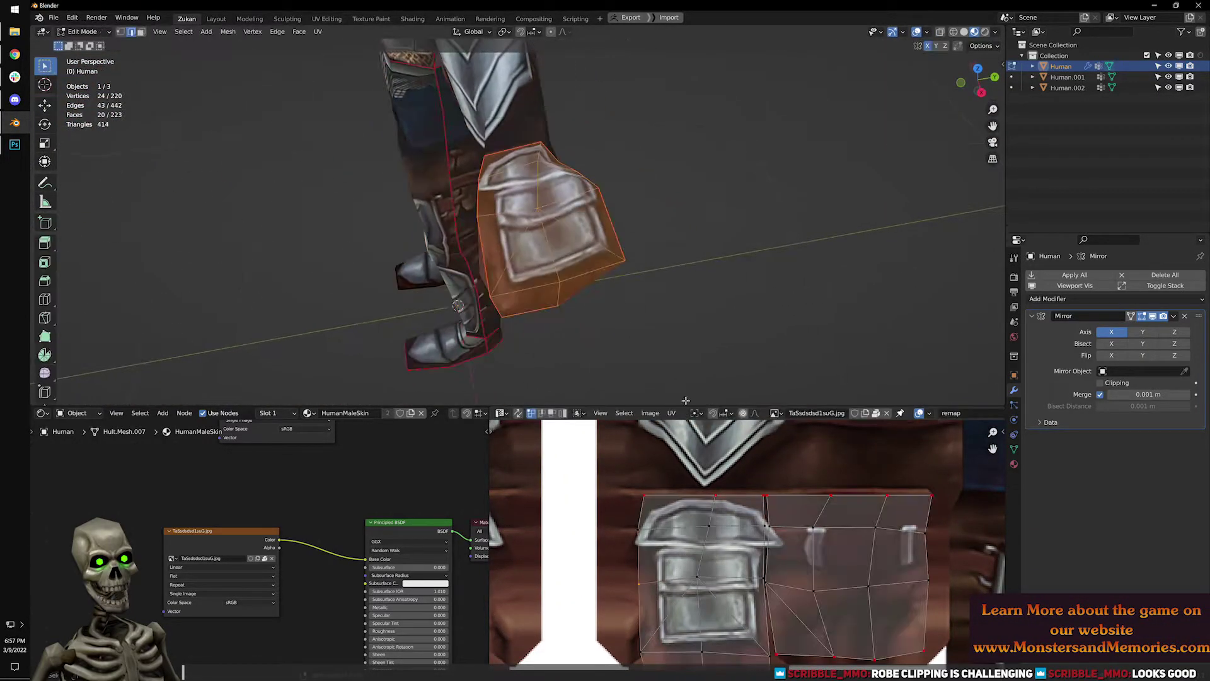
Shift the top middle UV vertex of the plate section along X to centre it over the metal plate.
scroll(796, 556, down, 3)
scroll(796, 556, up, 4)
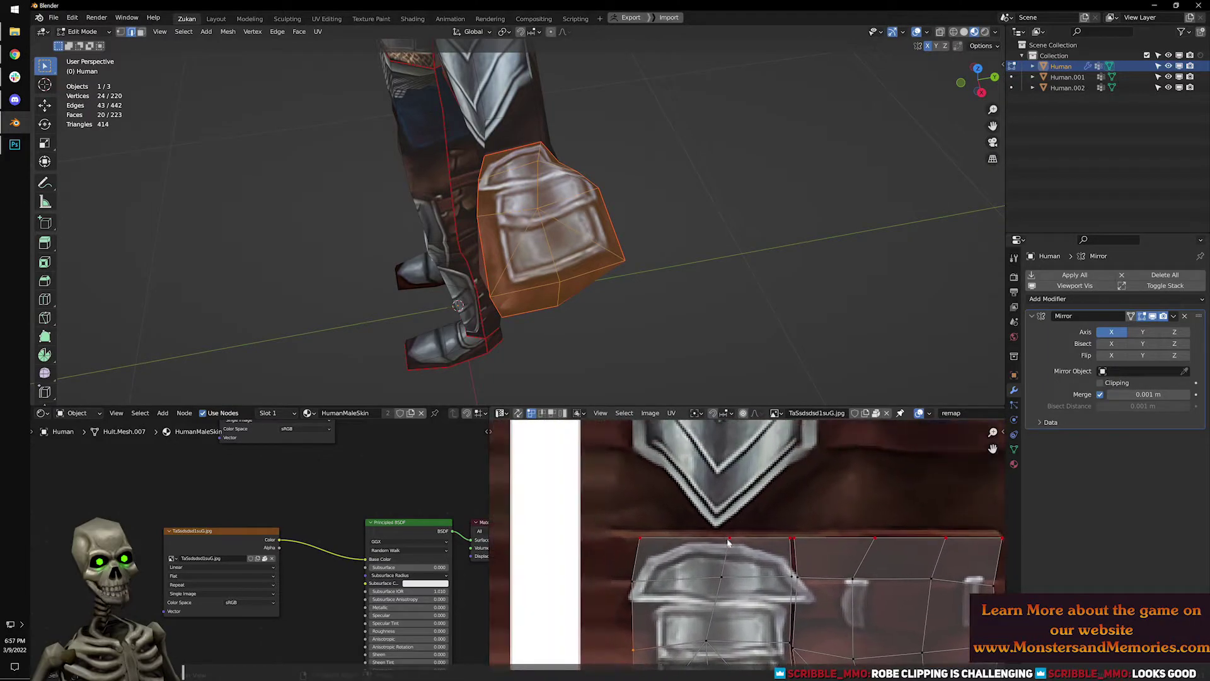
key(g)
key(x)
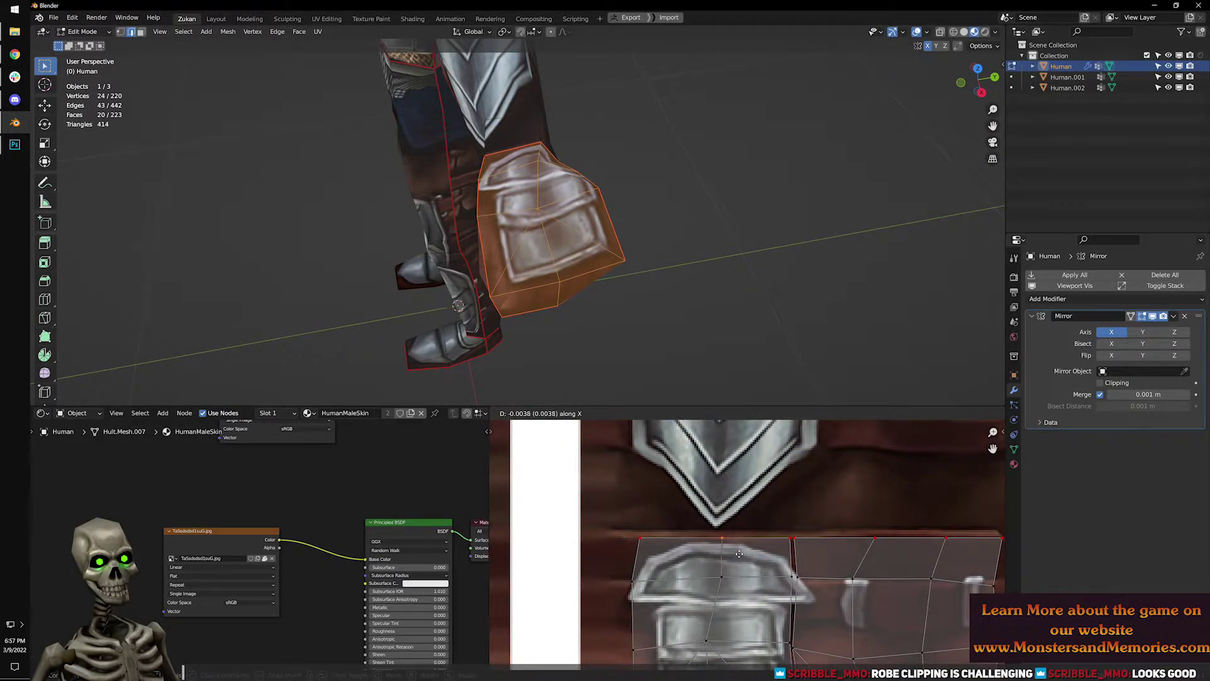
click(740, 553)
Shift the UV vertices between the plate and palm sections along X, then check the plates on the hand.
middle_drag(771, 541, 678, 524)
key(g)
key(x)
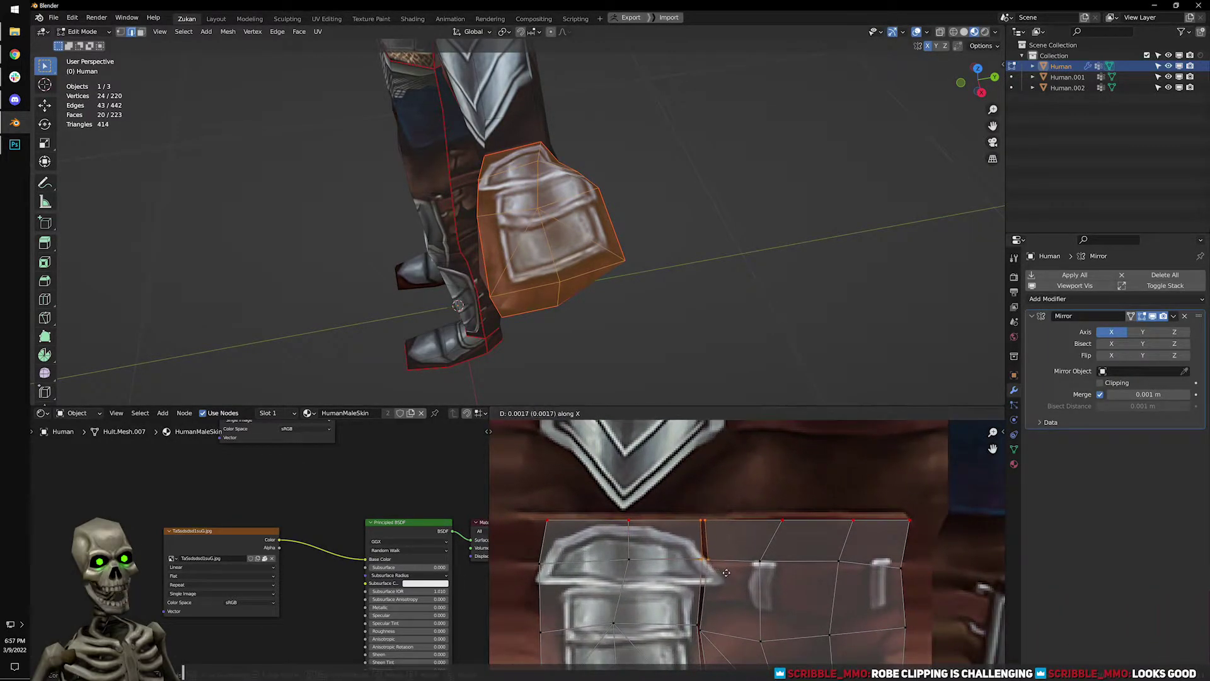
click(732, 569)
middle_drag(731, 573, 714, 540)
drag(671, 577, 706, 618)
key(g)
key(x)
click(720, 614)
middle_drag(744, 290, 599, 277)
middle_drag(732, 546, 681, 534)
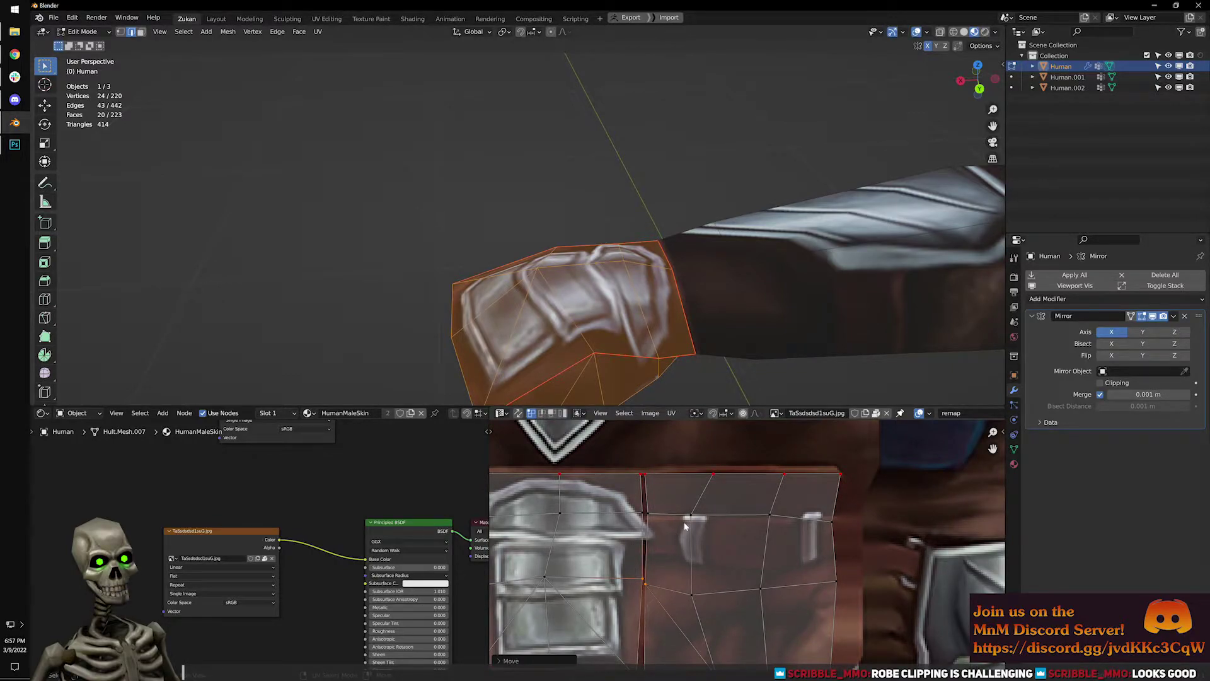
middle_drag(774, 353, 575, 247)
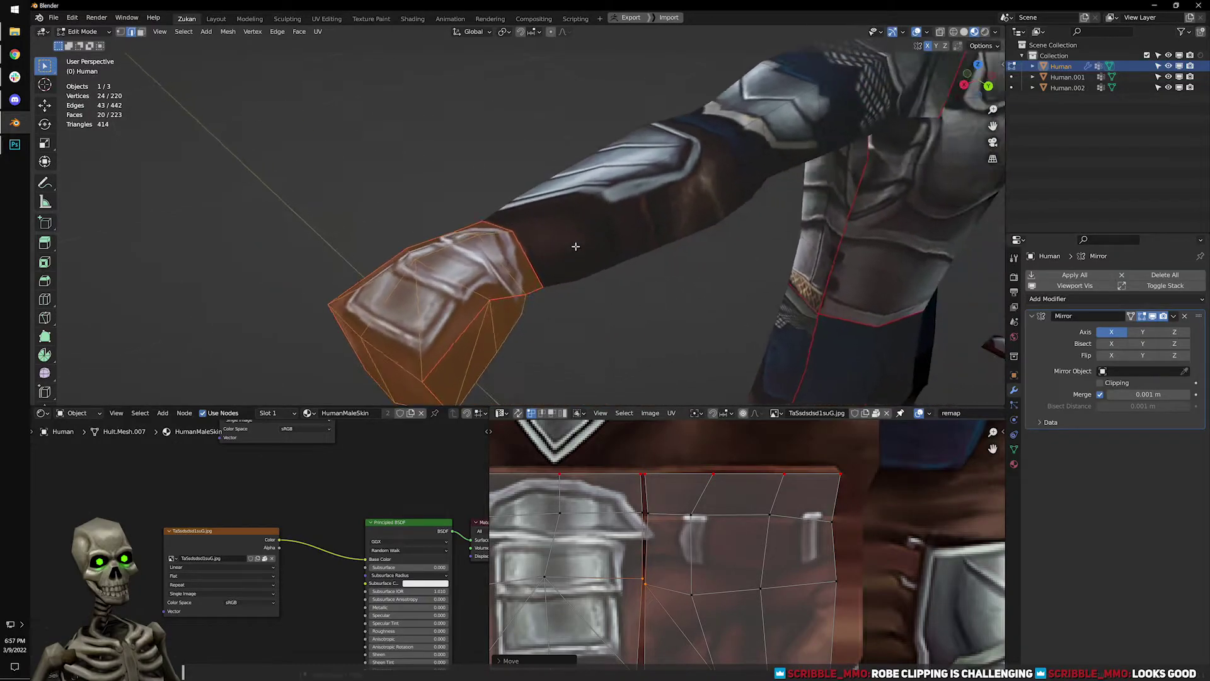
scroll(725, 527, down, 3)
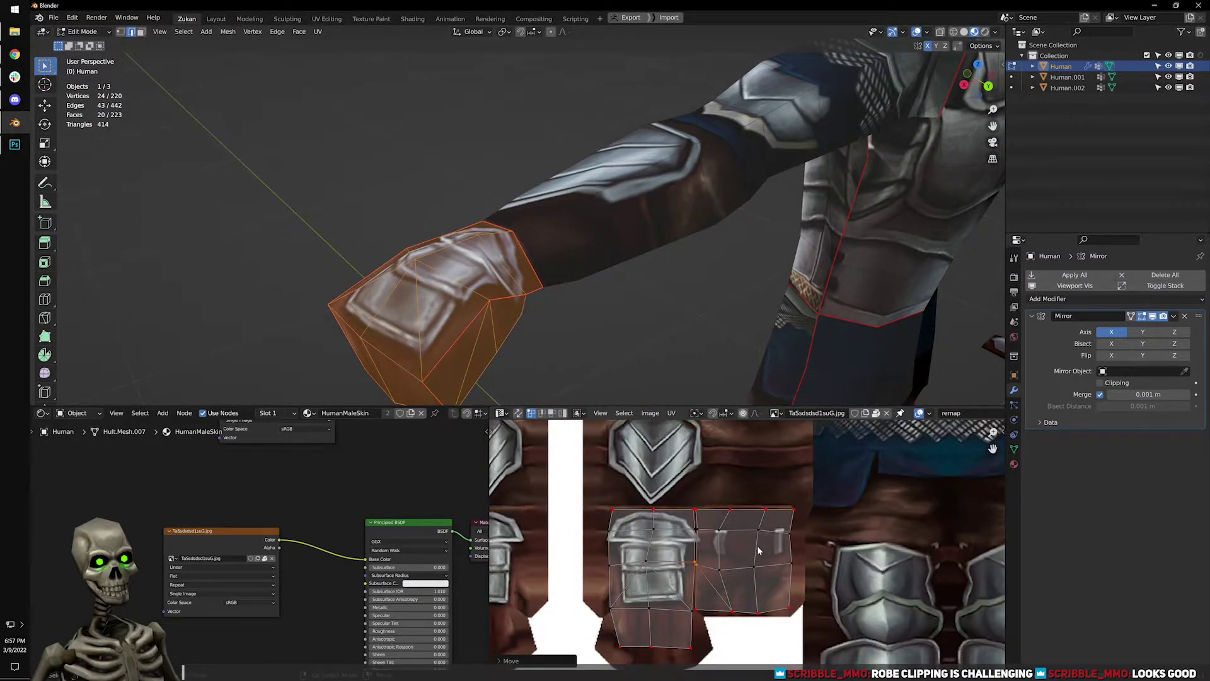
key(u)
click(736, 564)
scroll(743, 574, up, 1)
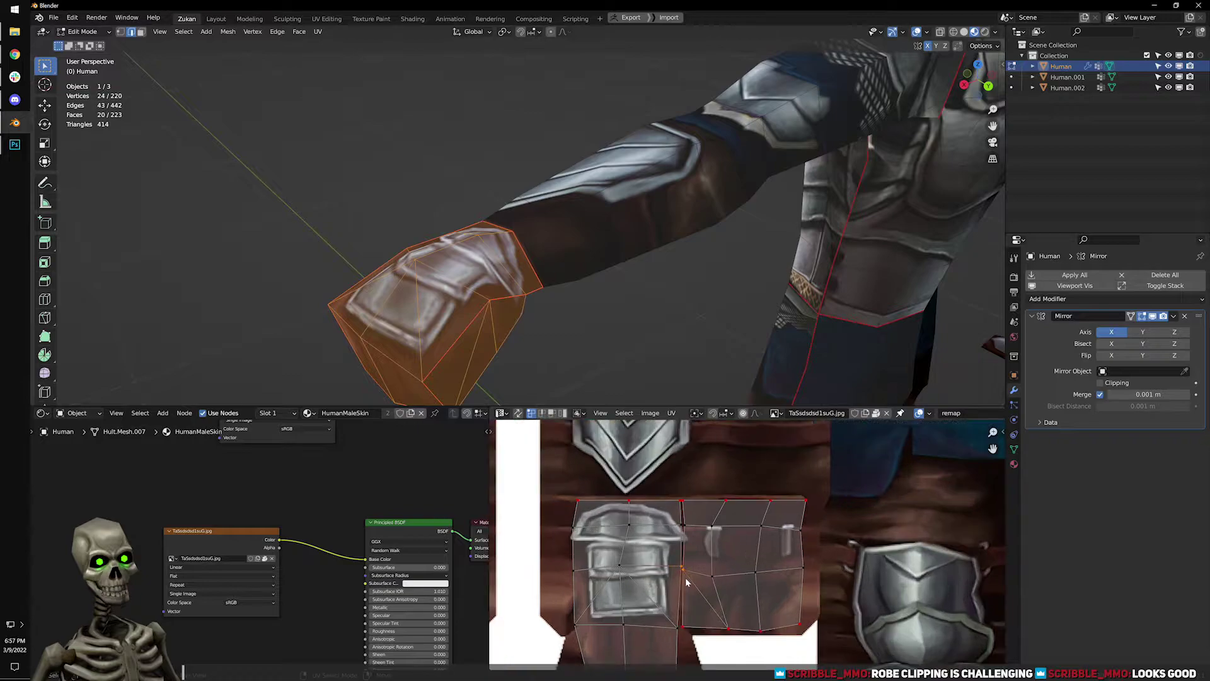
key(u)
click(691, 579)
key(ctrl+z)
Add the linked thumb-side faces of the hand to the selection so their UVs appear beside the plate section.
middle_drag(810, 585, 923, 566)
middle_drag(480, 277, 615, 255)
key(l)
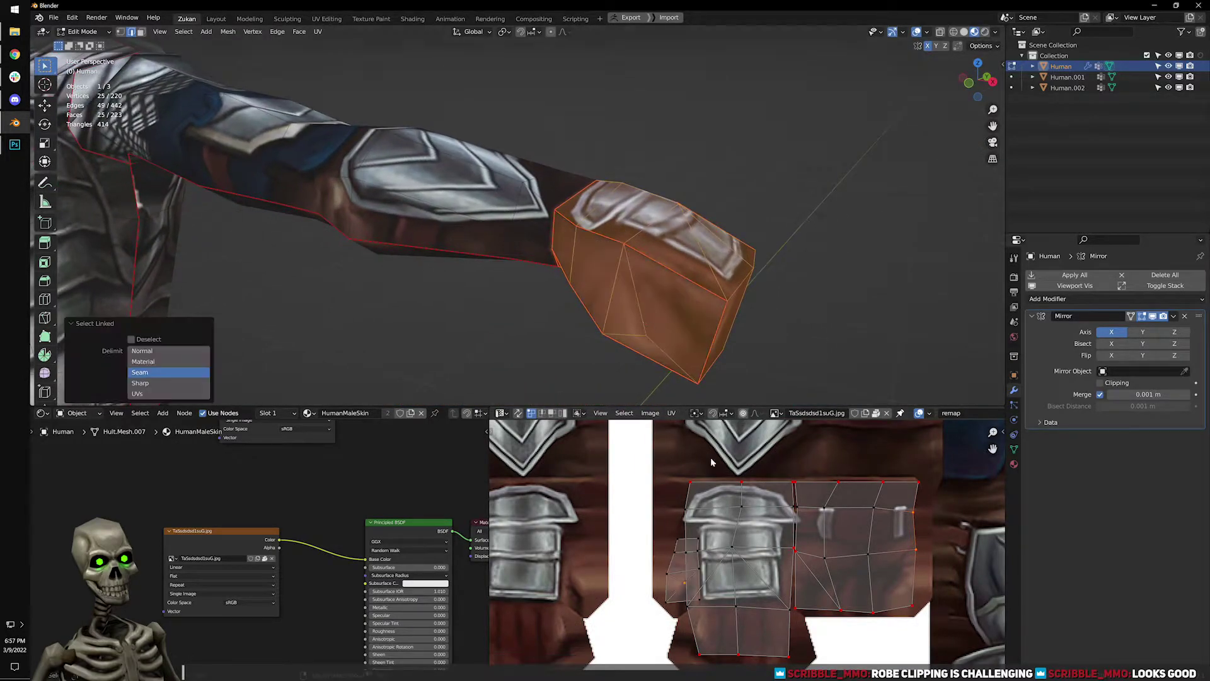
scroll(668, 536, up, 3)
key(ctrl+Tab)
click(670, 537)
scroll(670, 537, down, 4)
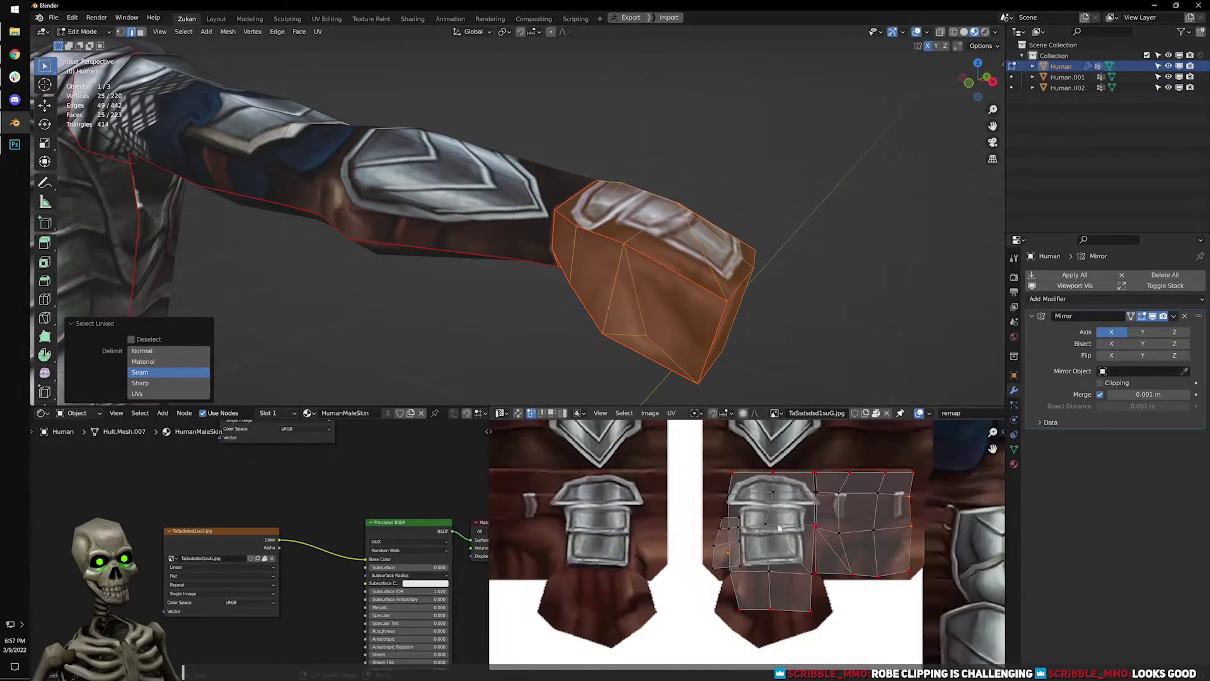
key(Tab)
key(Tab)
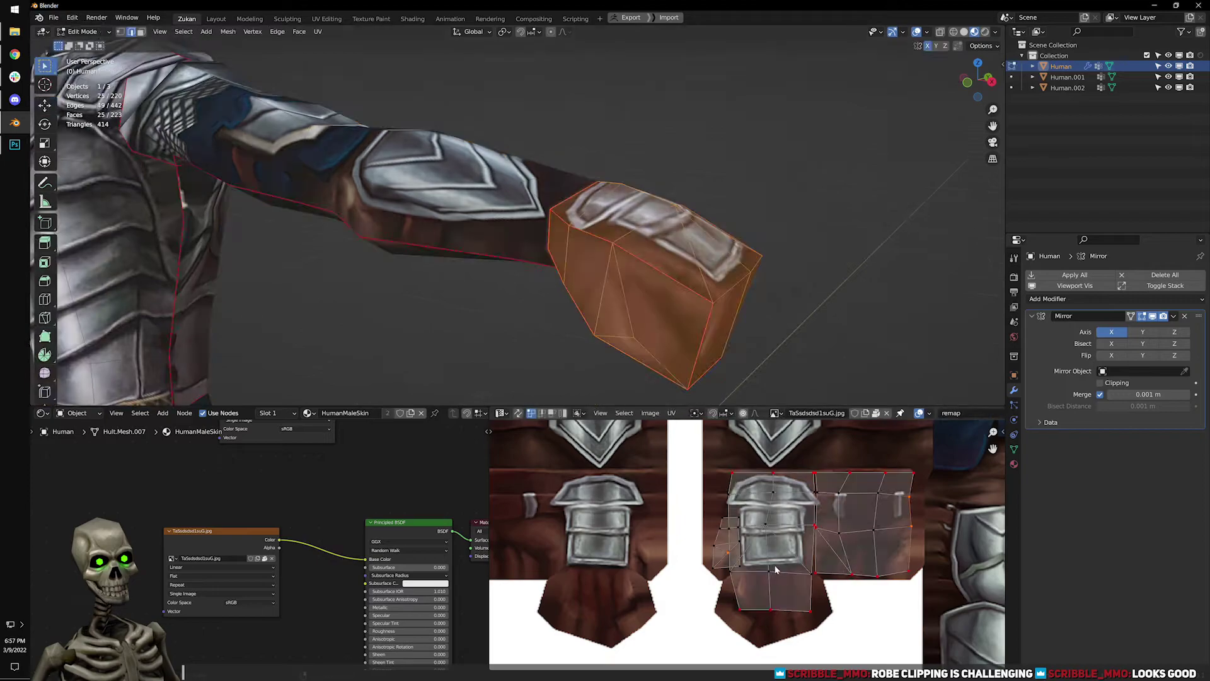
Select the small thumb-side UV island by faces, move and enlarge it beside the plates, and undo its last move.
scroll(659, 504, up, 5)
key(ctrl+Tab)
click(635, 544)
click(702, 561)
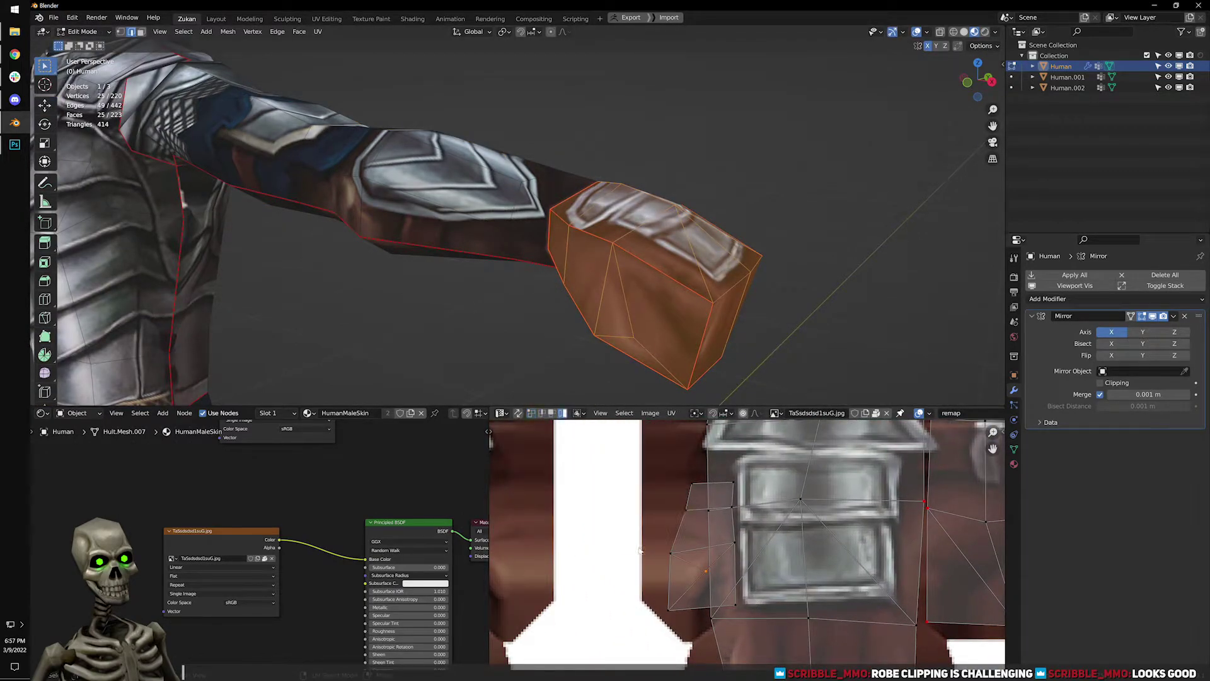
key(g)
click(674, 557)
key(s)
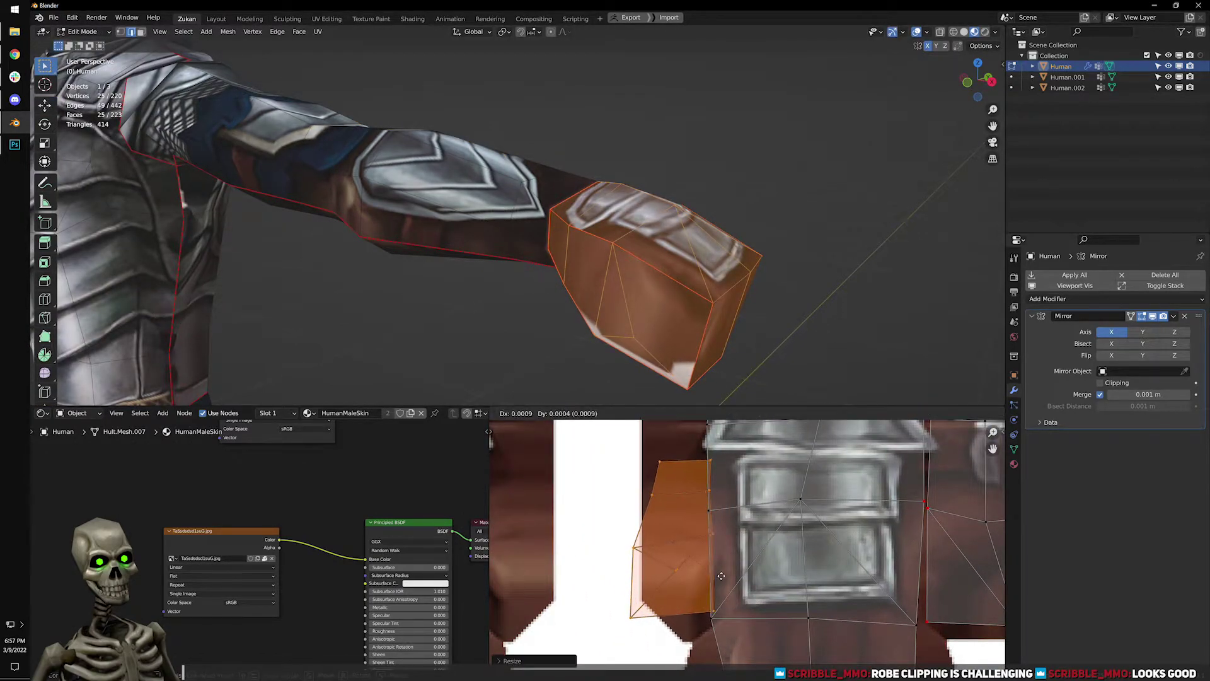
click(669, 608)
key(g)
click(661, 616)
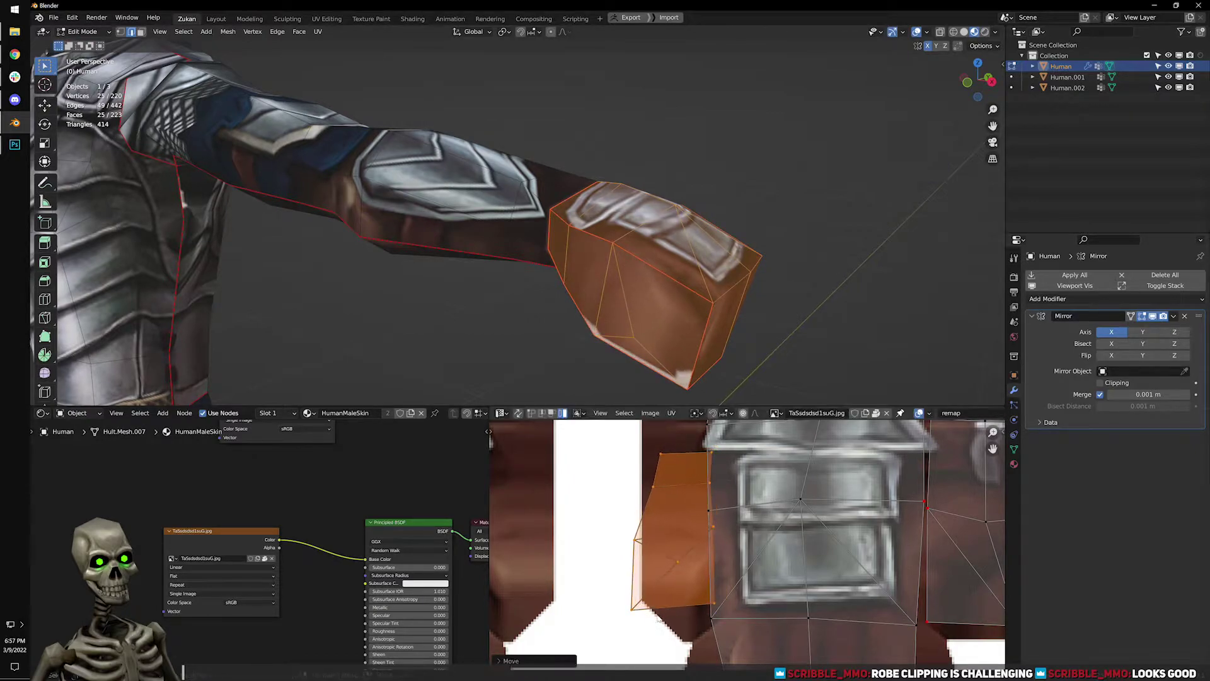
key(ctrl+z)
Move the thumb-side island's lower outer UV vertices inward, off the white background.
key(ctrl+Tab)
click(633, 547)
drag(612, 529, 659, 628)
key(g)
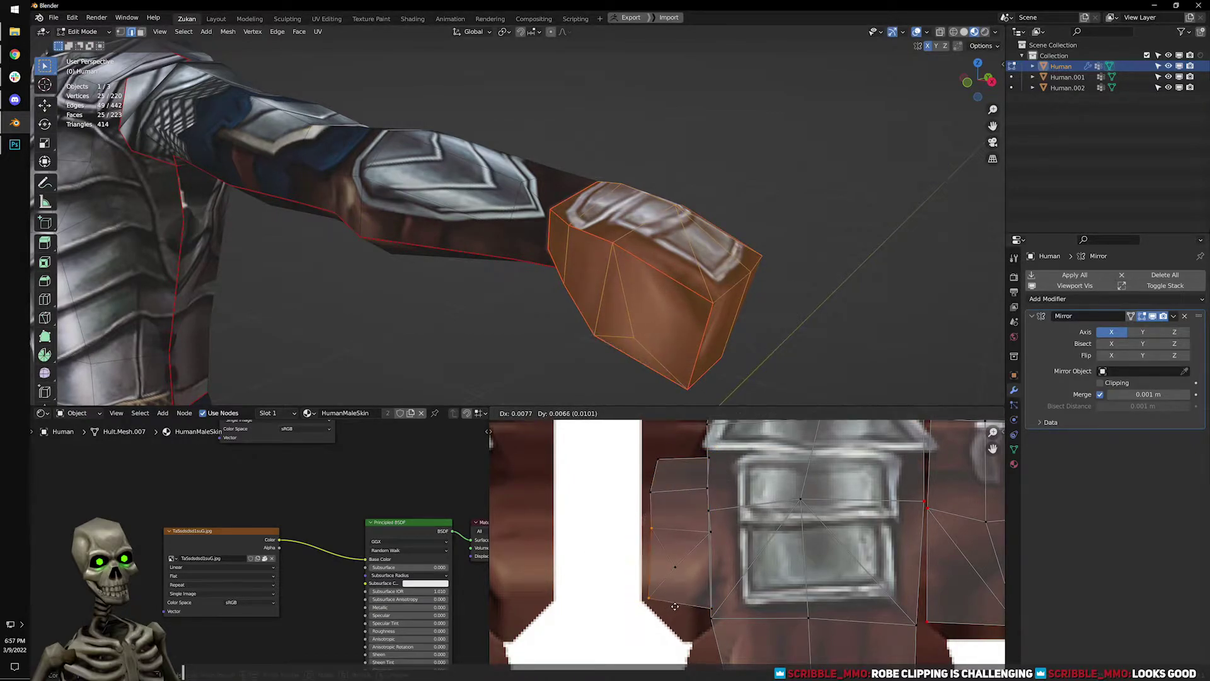
click(669, 607)
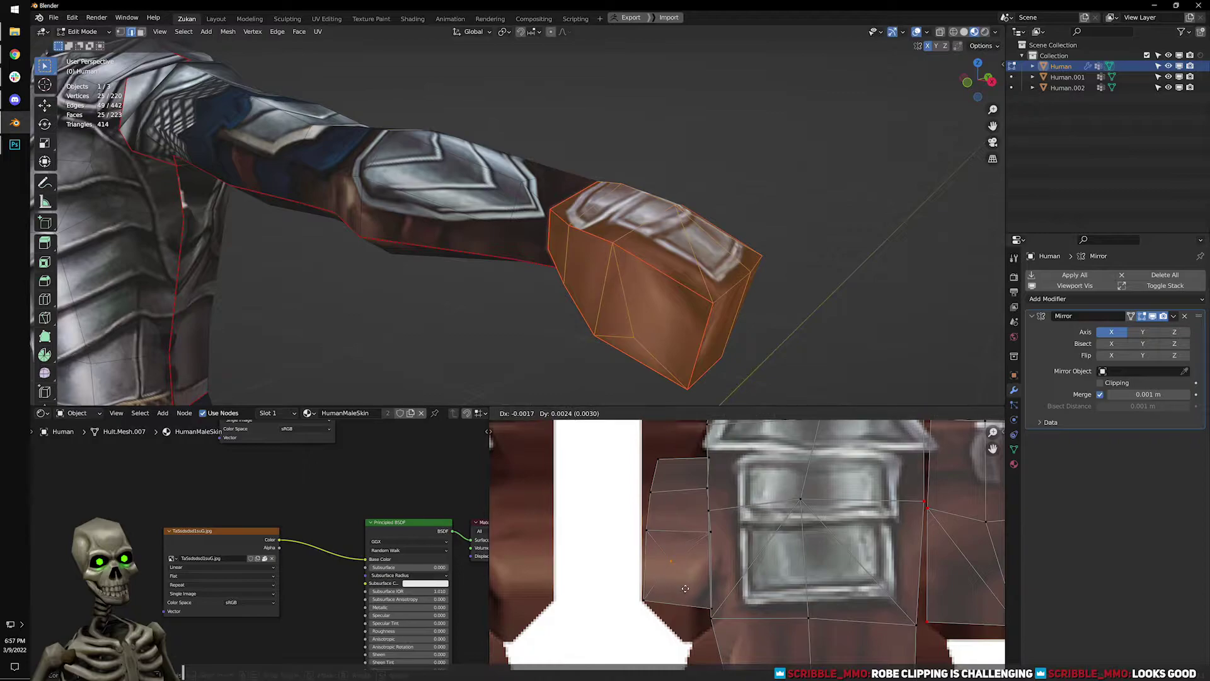
Reposition the thumb-side island's interior vertex and lower inner corner near the finger section.
middle_drag(670, 607, 662, 566)
drag(699, 550, 701, 548)
key(g)
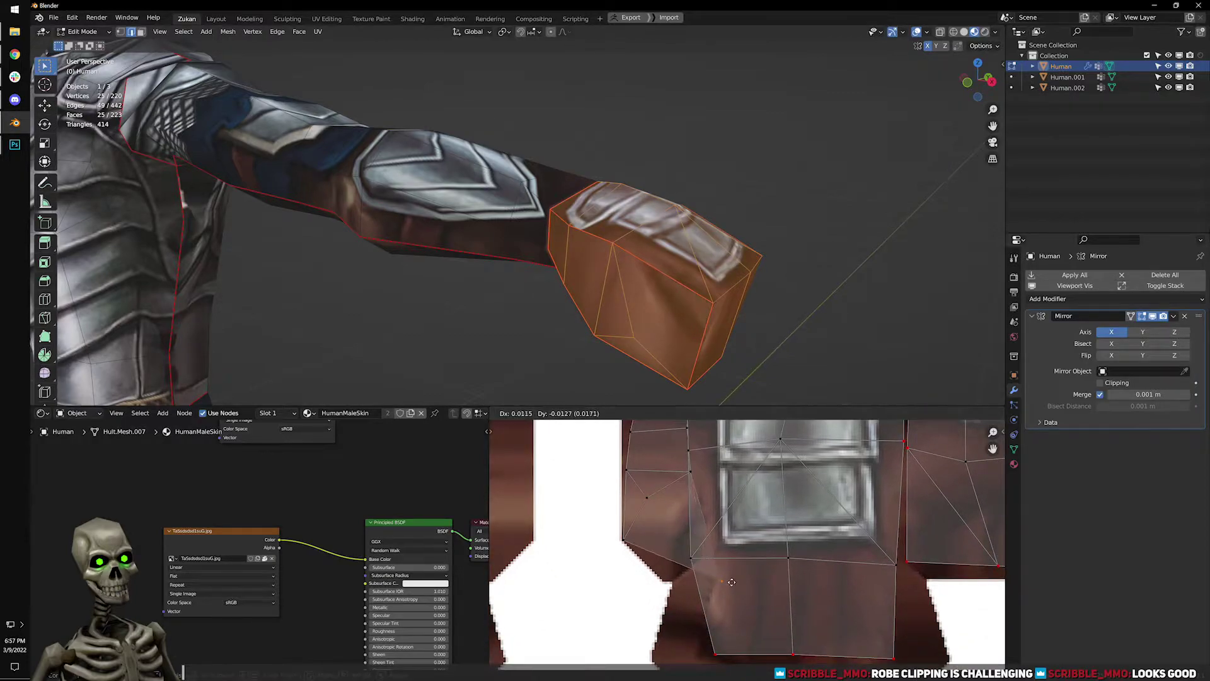
click(728, 553)
middle_drag(691, 494, 683, 554)
drag(669, 551, 686, 527)
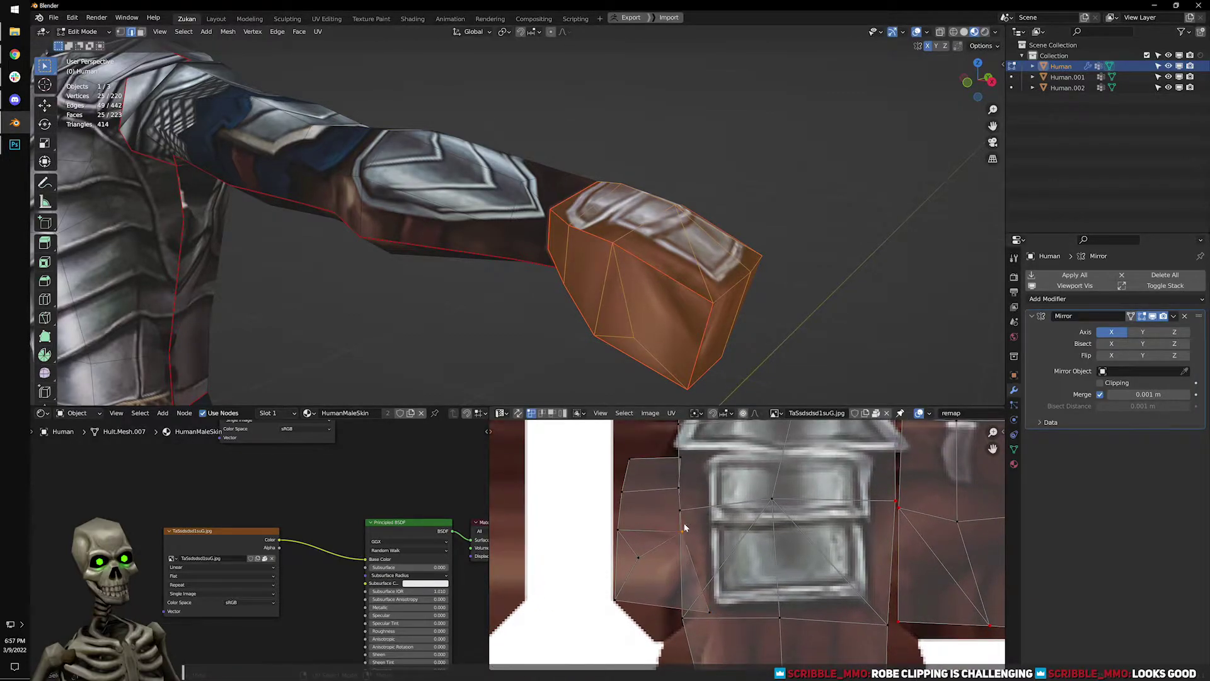
scroll(684, 527, down, 2)
Undo the thumb-side island's vertex moves, scaling and move.
key(ctrl+z)
key(ctrl+z)
key(ctrl+z)
key(ctrl+z)
key(ctrl+z)
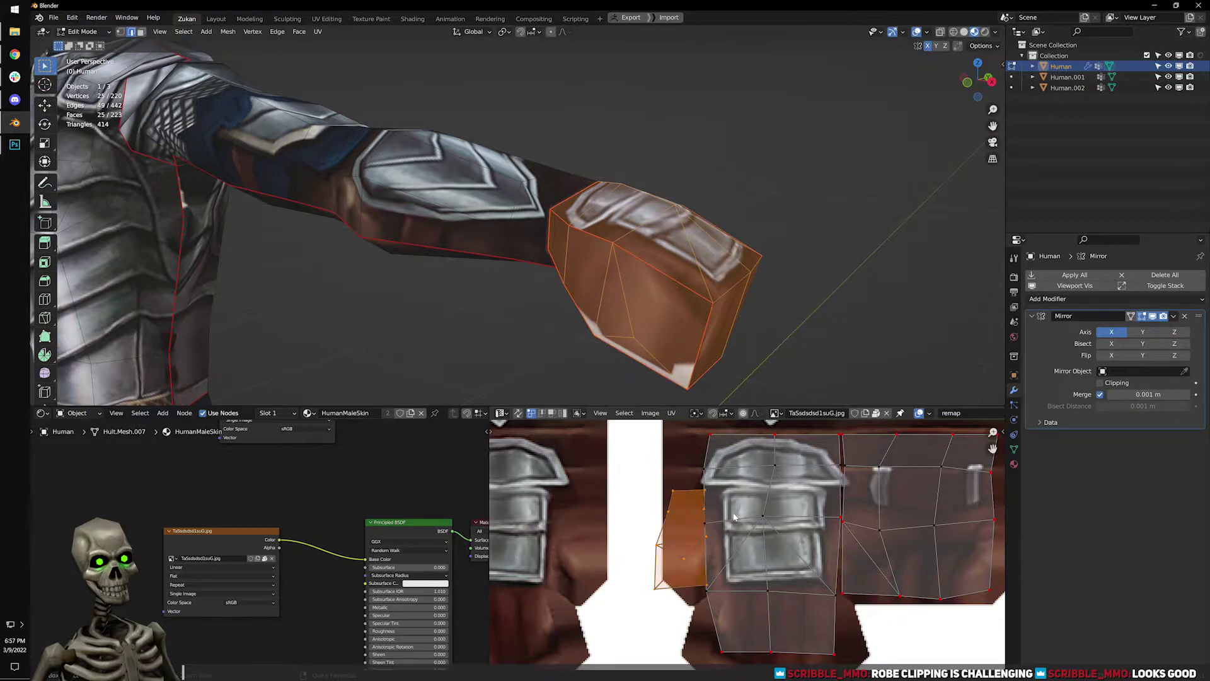
key(ctrl+z)
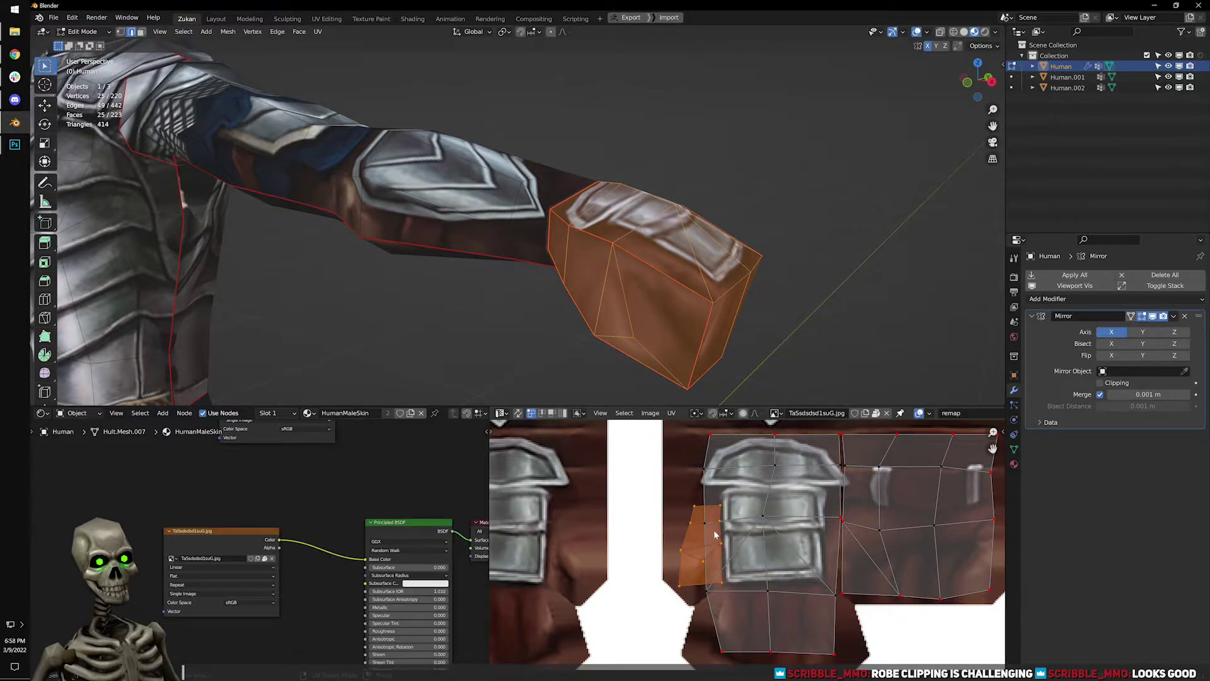
Select the edge loop on the plate section's thumb side and shift it about 0.004 along X toward the plates.
alt+click(709, 497)
key(g)
key(x)
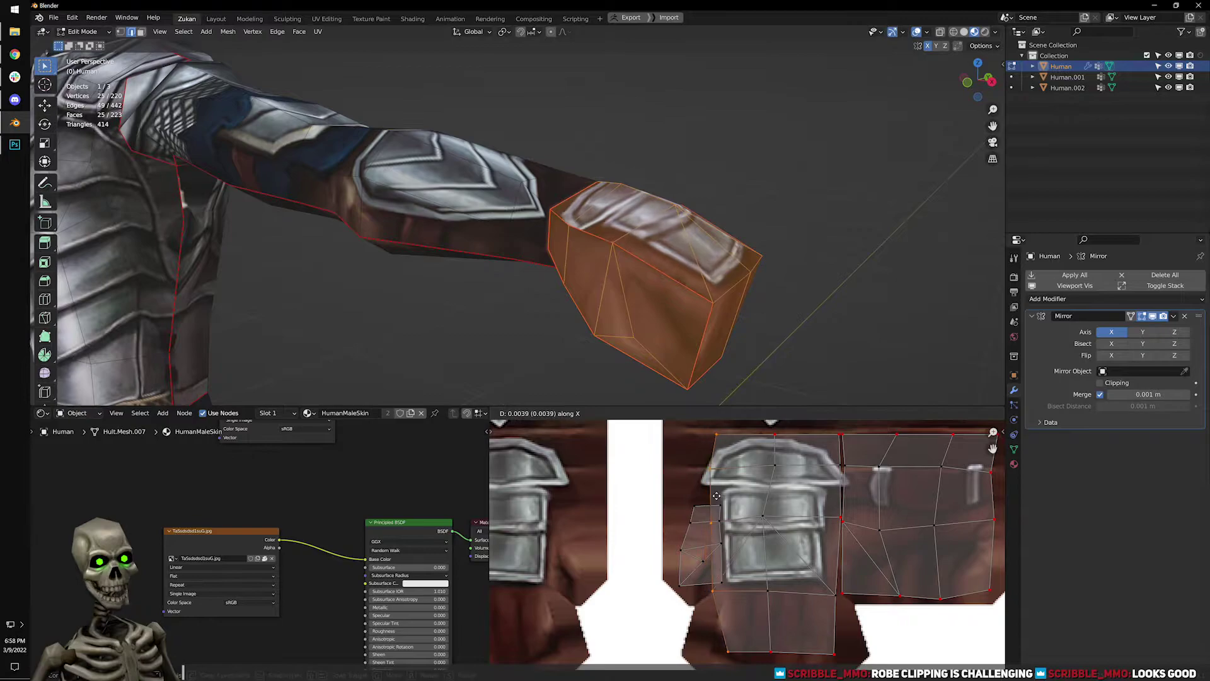
click(715, 499)
scroll(731, 572, down, 2)
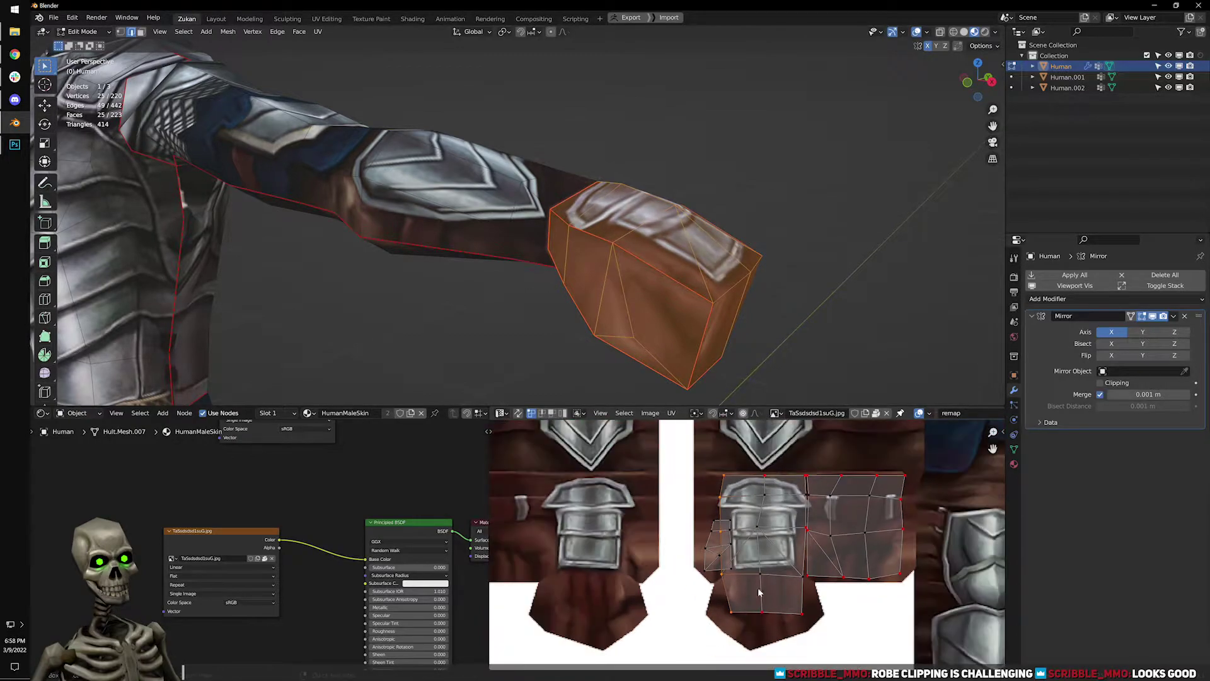
Deselect the loop's top vertex and shift the remaining thumb-side edge vertices of the plate section further along X in stages.
ctrl+drag(703, 471, 736, 508)
scroll(746, 544, up, 2)
key(g)
key(x)
click(735, 529)
scroll(735, 528, up, 2)
middle_drag(735, 528, 760, 545)
drag(692, 497, 745, 521)
key(g)
key(x)
click(755, 521)
Move the adjacent edge vertices of the plate and thumb-side islands, then align them with each other, finishing with Align Y.
scroll(754, 530, up, 2)
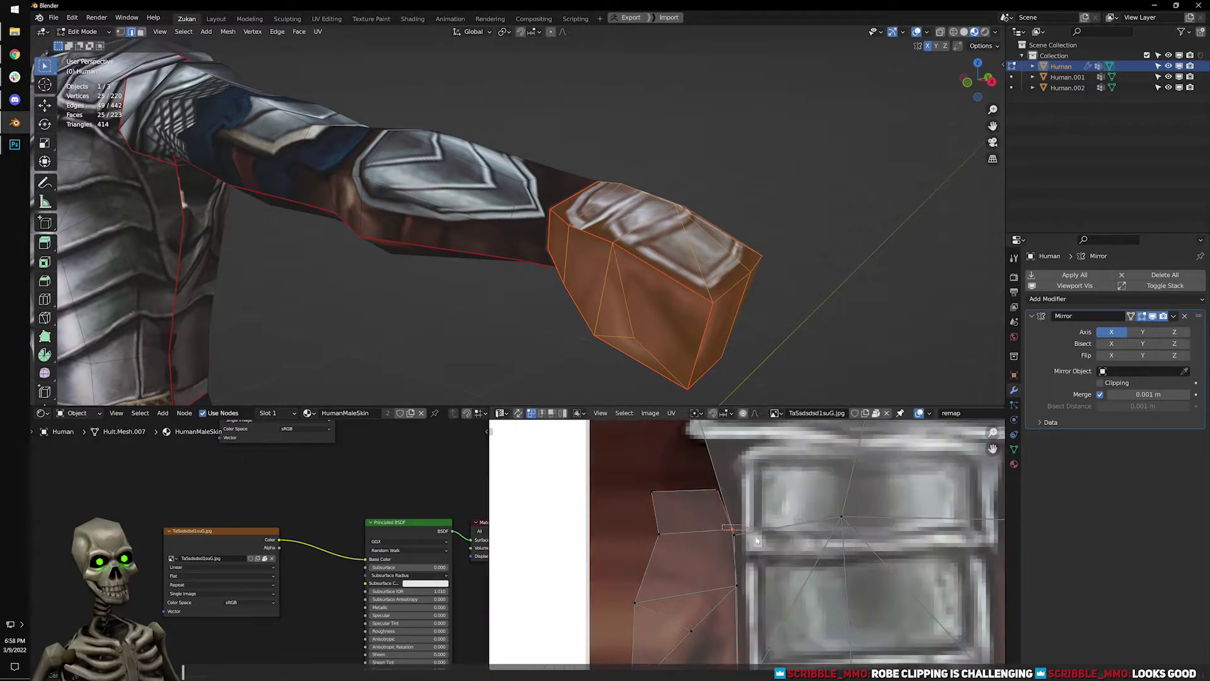
key(g)
click(751, 543)
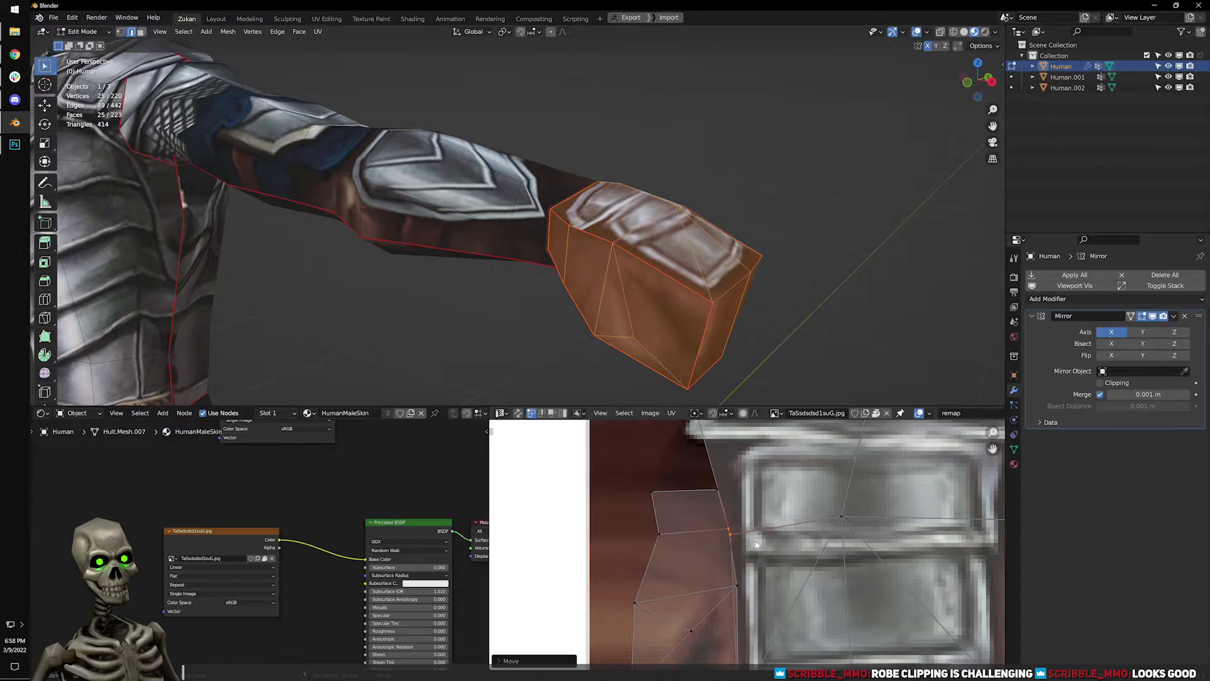
key(shift+w)
click(811, 585)
key(q)
mouse_move(759, 562)
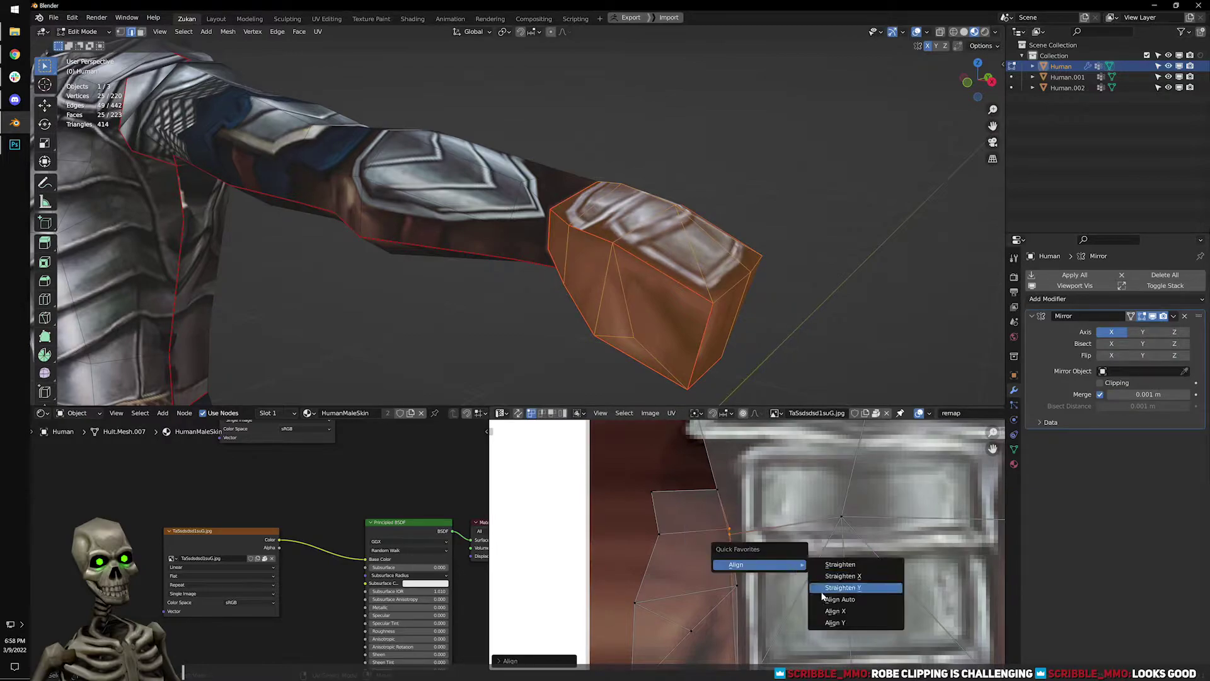
click(829, 623)
Line up the lower corner vertices of the plate and thumb-side islands with Align X and Align Y.
middle_drag(714, 562, 723, 519)
middle_drag(767, 575, 774, 518)
key(q)
mouse_move(814, 602)
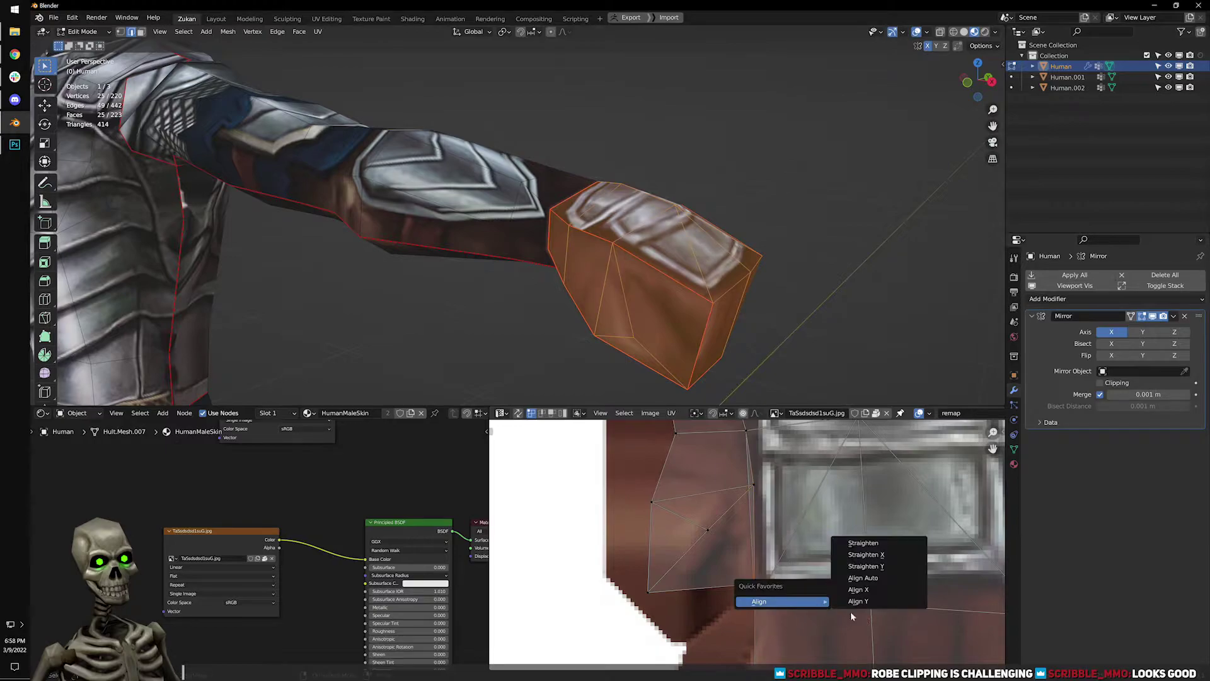
click(879, 590)
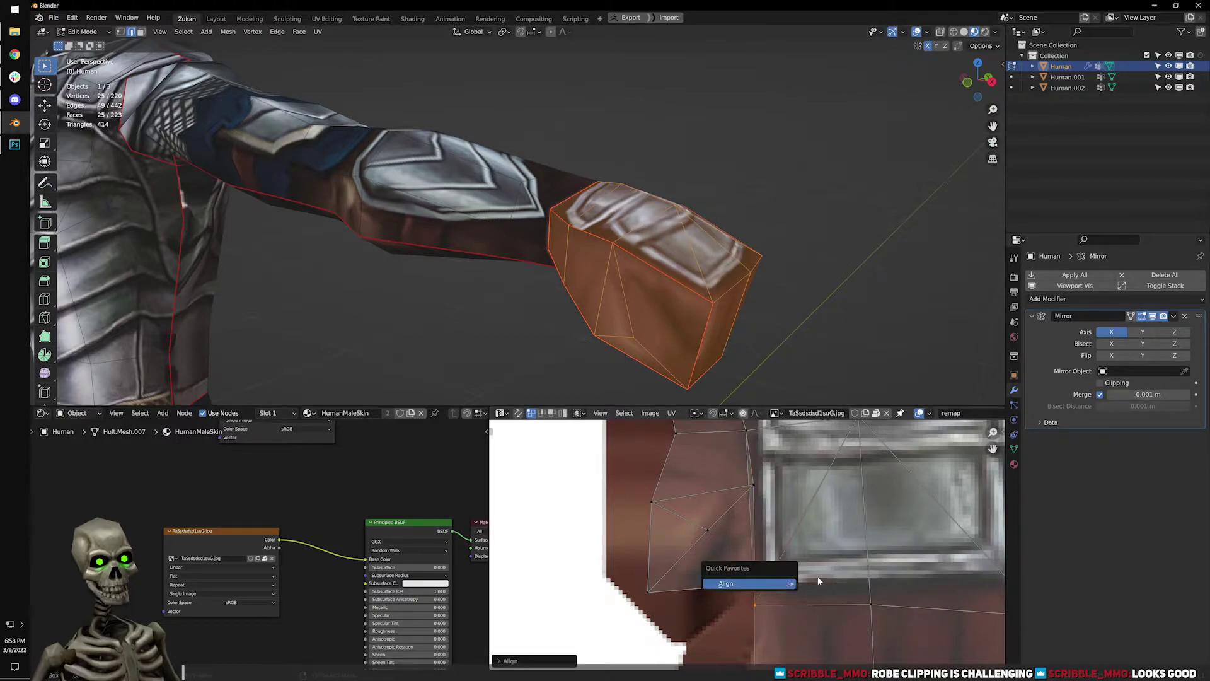
mouse_move(814, 581)
click(878, 637)
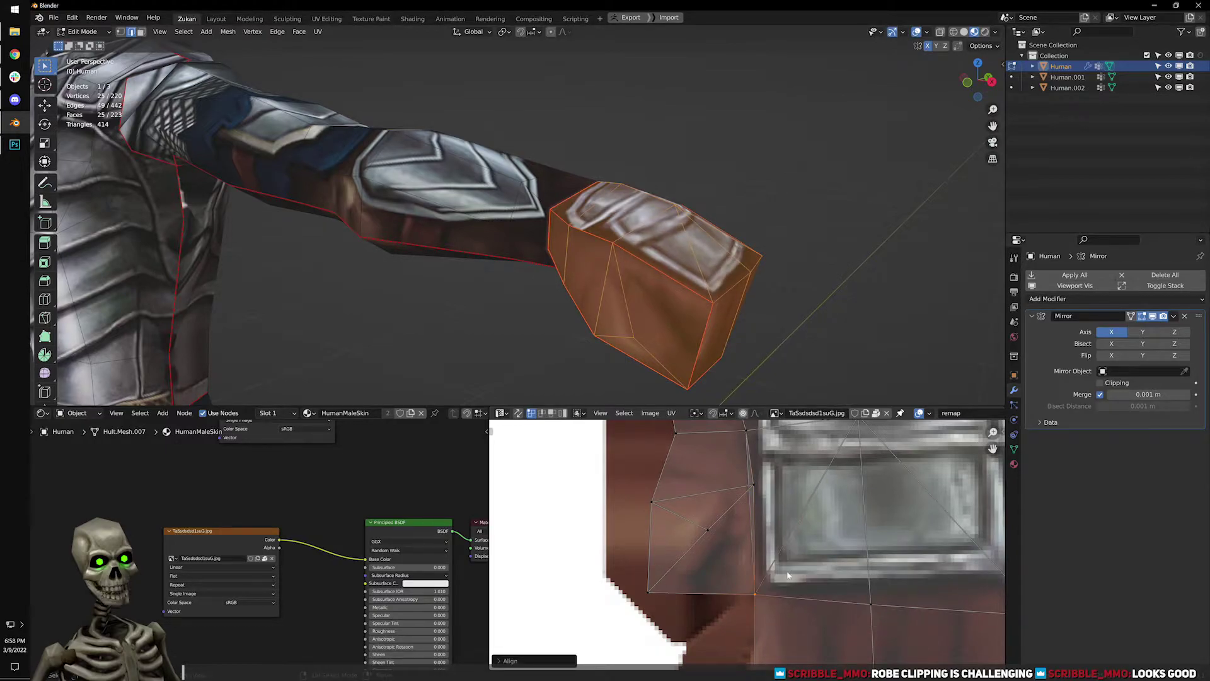
Move the aligned lower corner vertices slightly and adjust the edge vertex above them.
key(g)
click(772, 598)
middle_drag(728, 464, 740, 508)
click(762, 527)
key(g)
click(757, 528)
Reposition the thumb-side island's outer-edge and interior UV vertices to even out its shape over the brown leather.
middle_drag(672, 475, 684, 536)
click(698, 539)
key(g)
click(714, 530)
scroll(724, 580, down, 3)
key(g)
click(734, 587)
click(746, 585)
key(g)
click(750, 586)
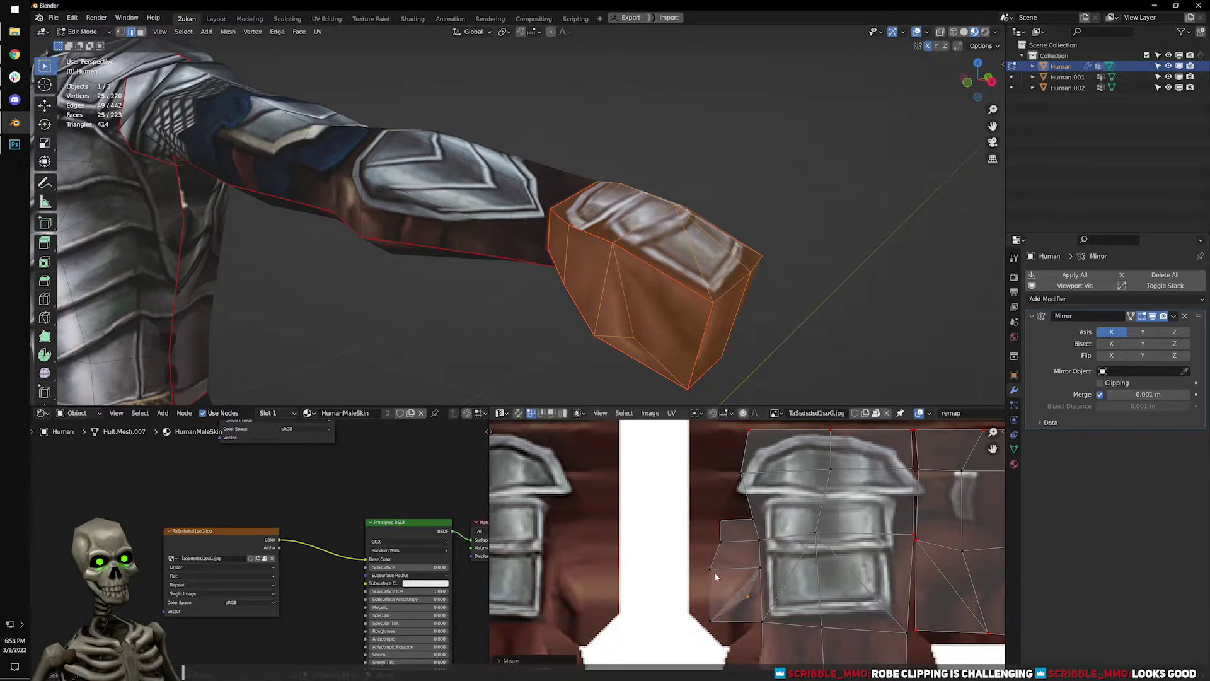
Move the thumb-side island's outer-edge vertex and lower interior vertex, and check the arm and glove in Object Mode.
key(g)
click(747, 604)
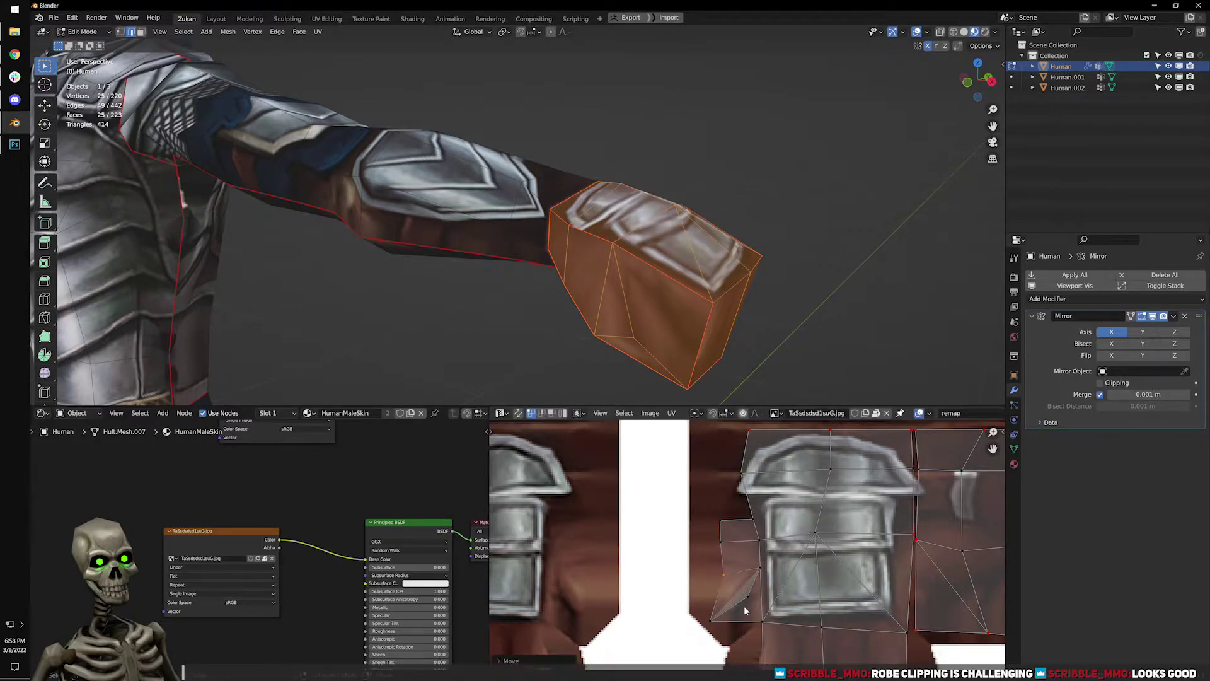
key(g)
click(747, 580)
scroll(738, 562, down, 4)
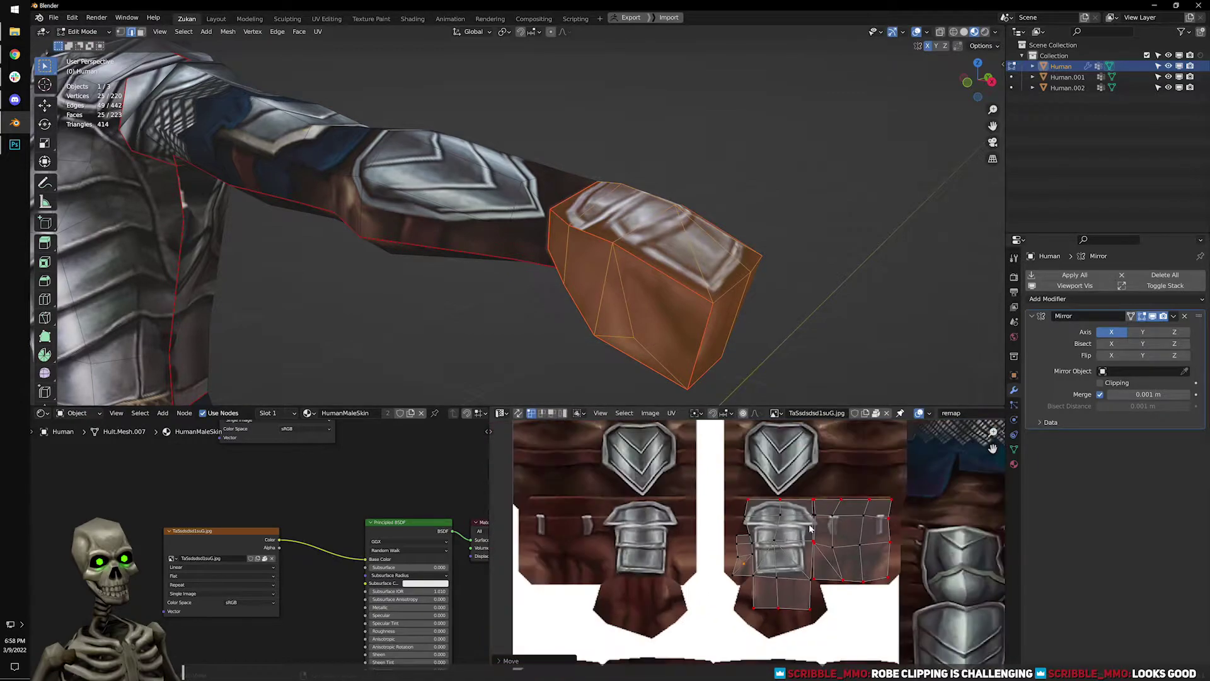
middle_drag(737, 561, 658, 569)
key(Tab)
scroll(656, 344, down, 4)
middle_drag(629, 252, 667, 255)
key(Tab)
Readjust the thumb-side island's interior vertex and outer-edge vertex to spread the distorted triangles over the brown leather.
scroll(770, 543, up, 3)
middle_drag(652, 585, 843, 558)
scroll(807, 549, up, 3)
key(g)
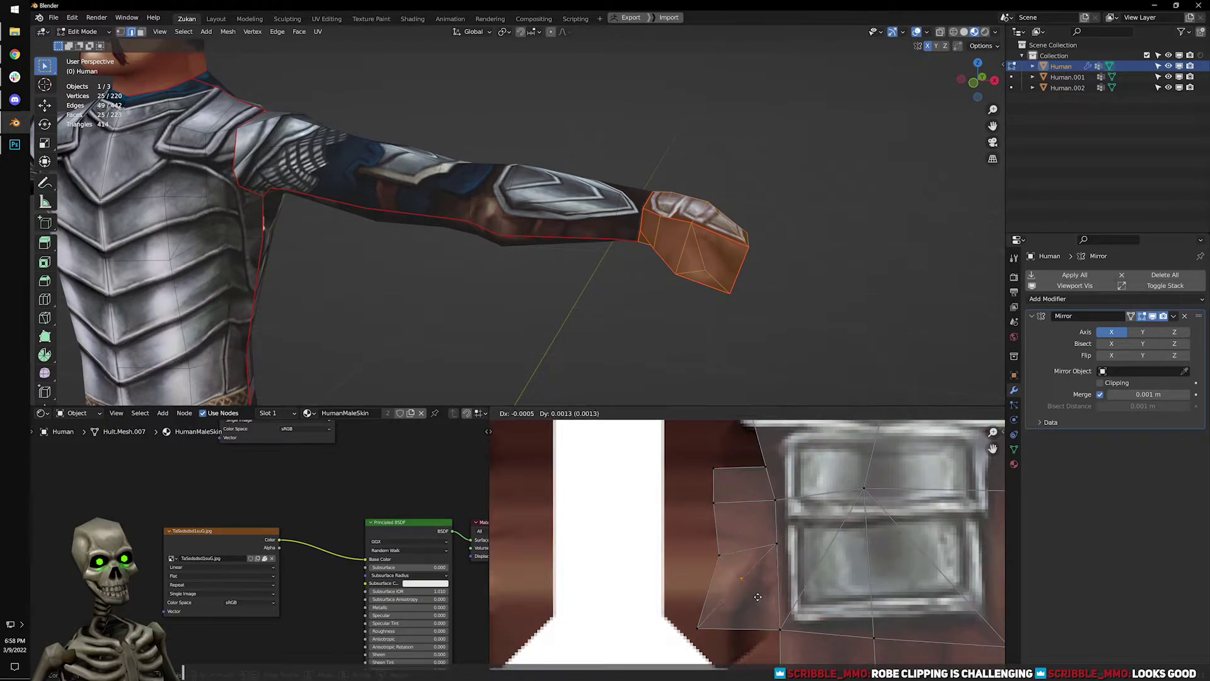
click(735, 578)
key(g)
click(734, 583)
Pull the thumb-side island's lower corner inward toward the plate island, and lower its outer-edge and interior vertices.
key(g)
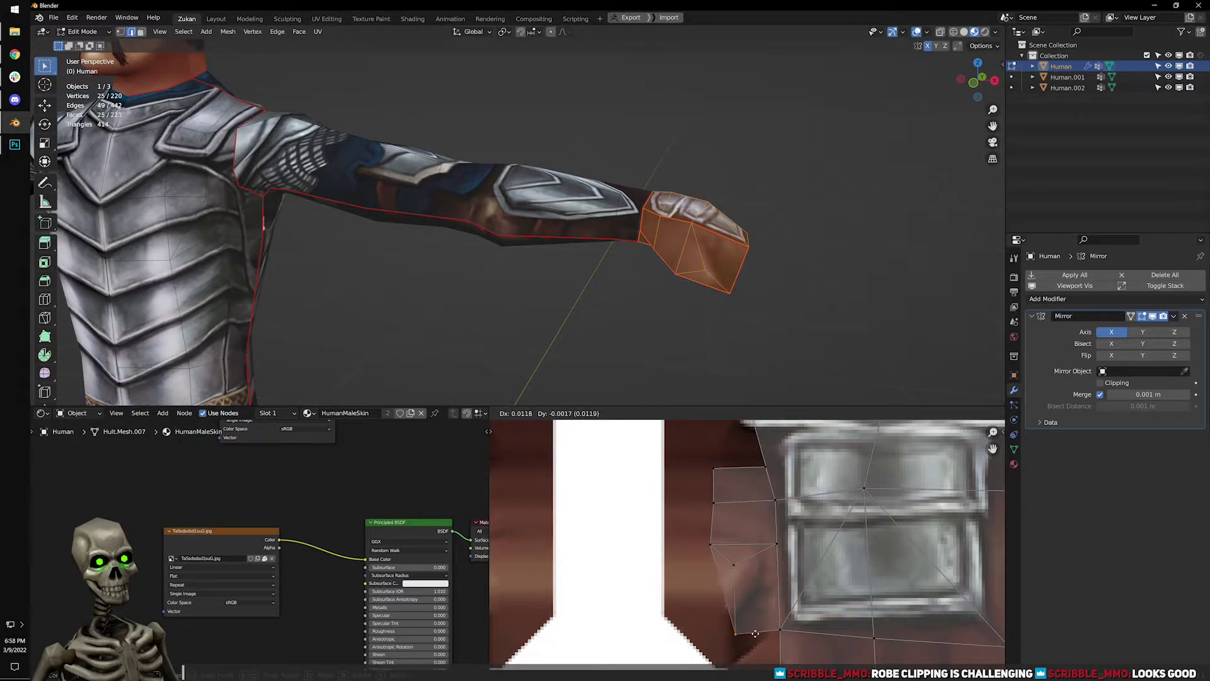
click(745, 650)
middle_drag(743, 652, 734, 578)
scroll(733, 578, down, 1)
key(g)
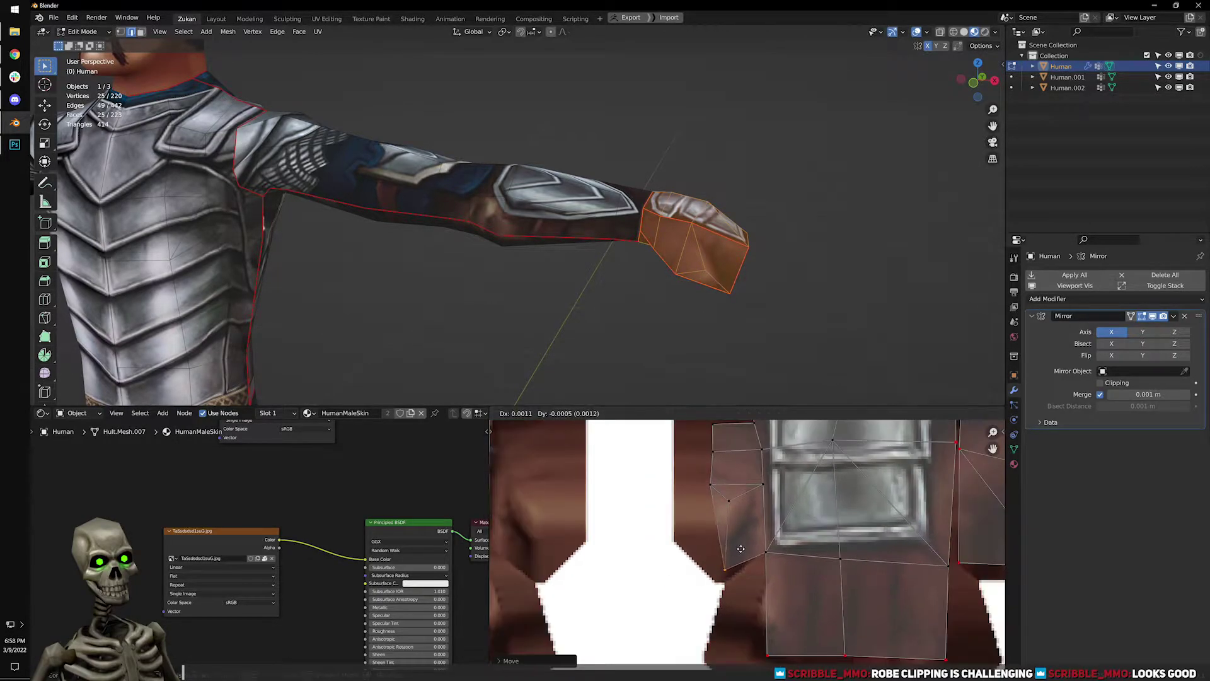
click(742, 554)
key(g)
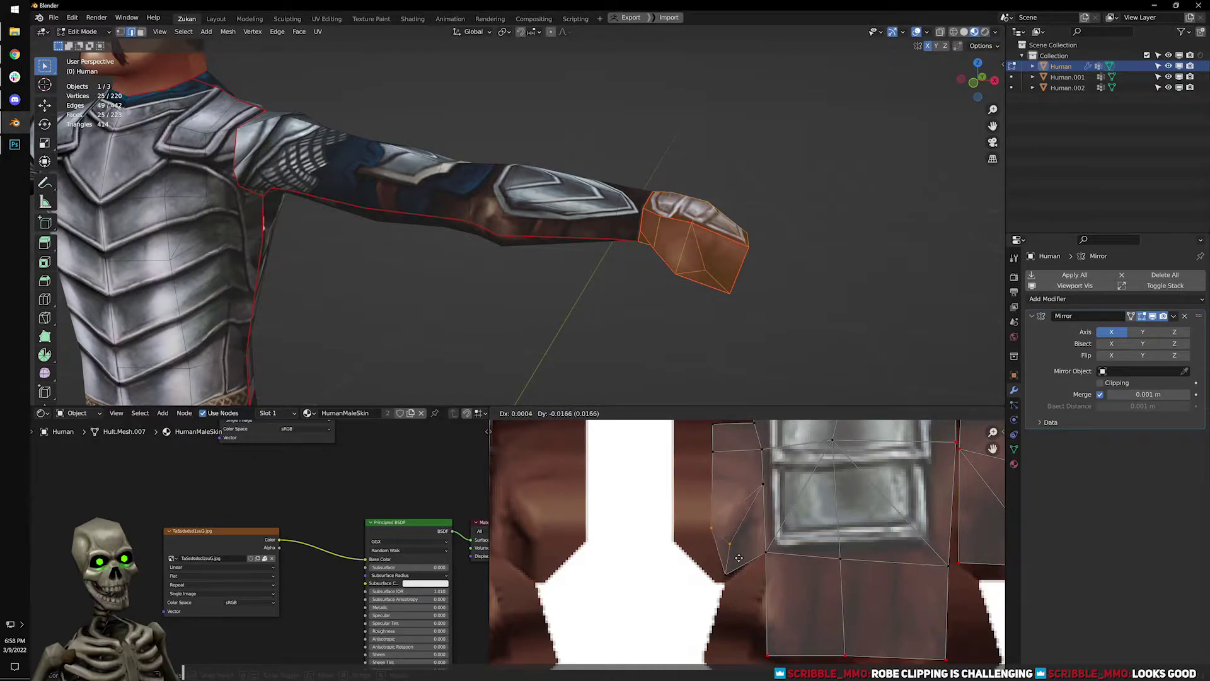
click(736, 554)
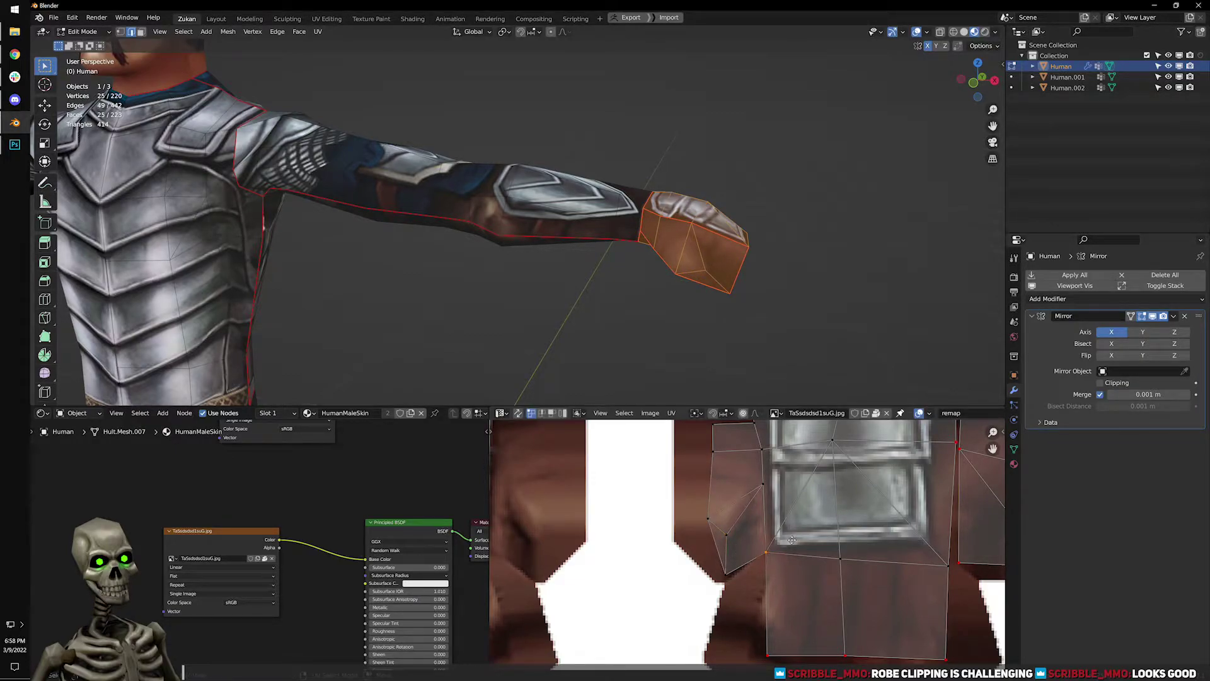
Move the plate island's thumb-side lower corner and the edge vertices above it inward to the metal plate's border.
key(g)
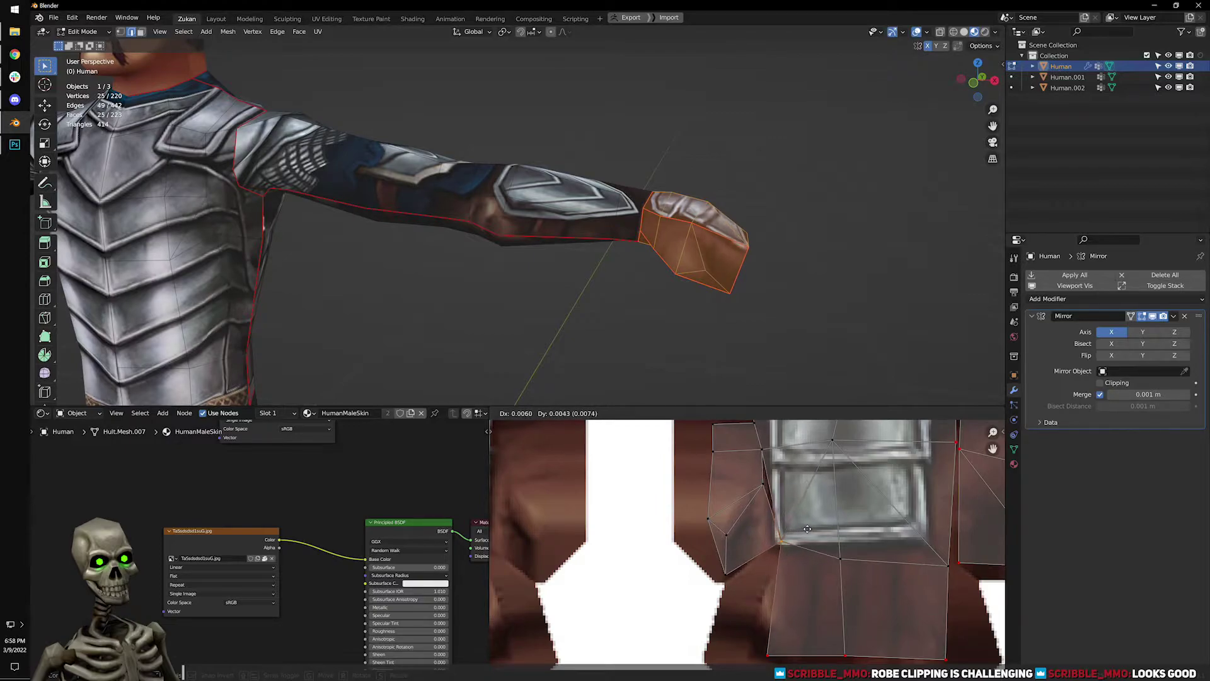
click(804, 529)
middle_drag(804, 529, 785, 571)
drag(726, 471, 766, 542)
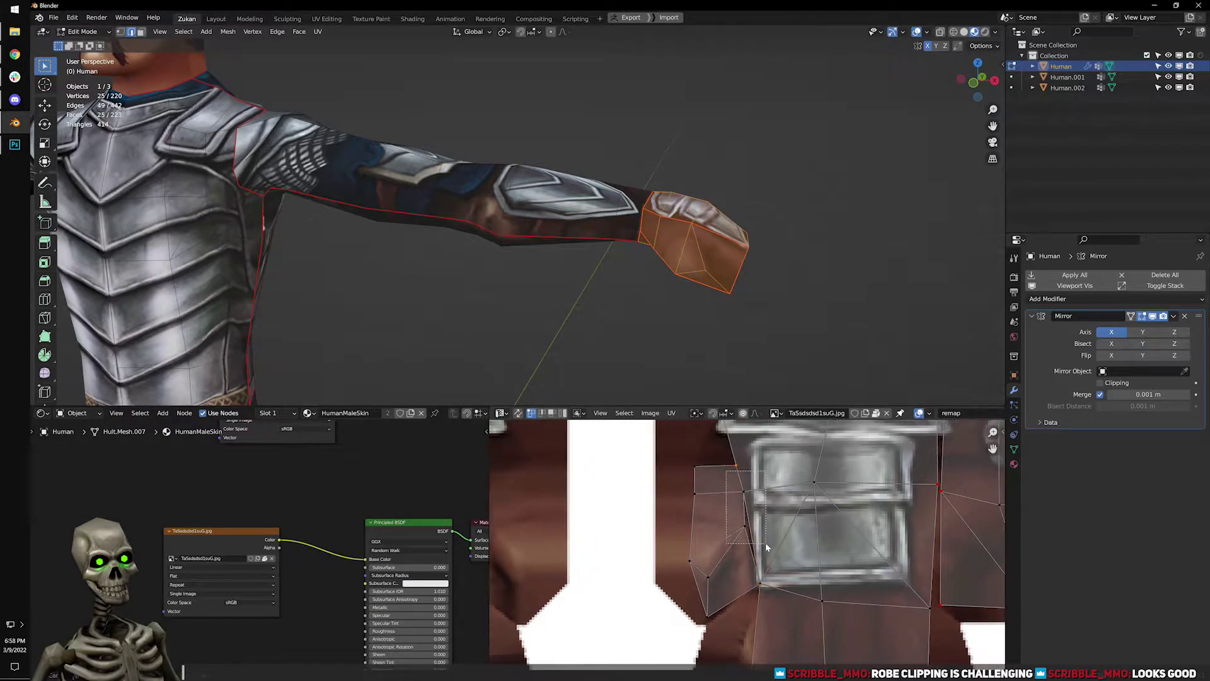
key(g)
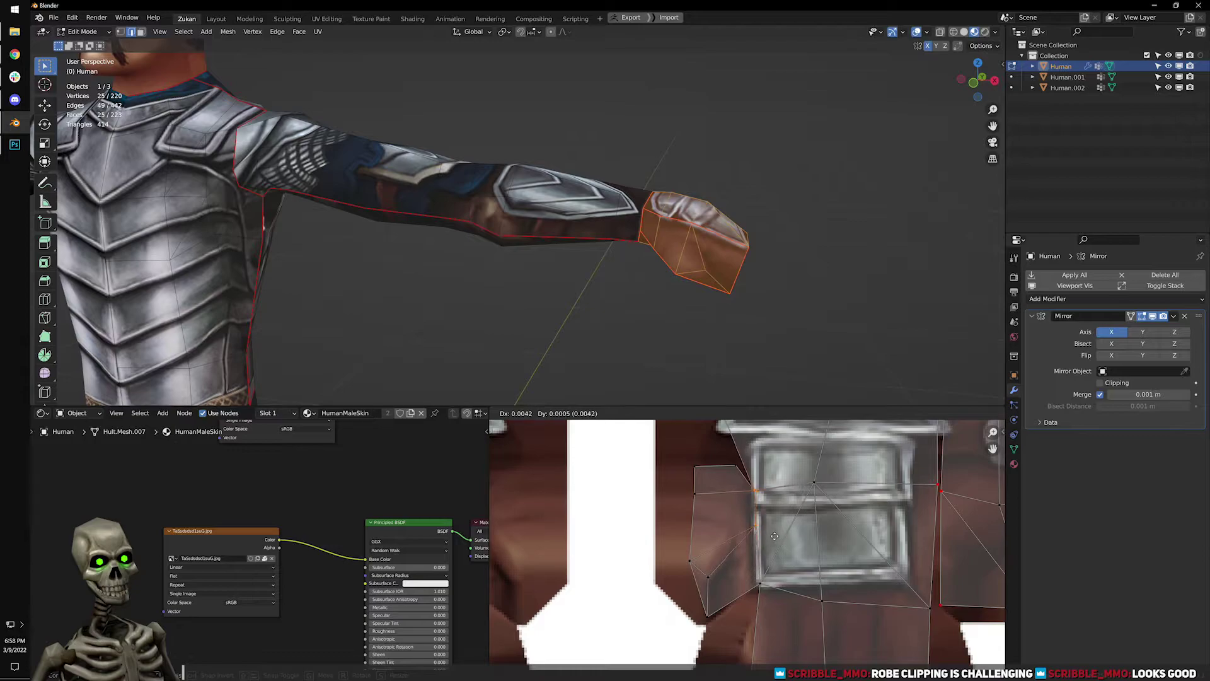
click(774, 536)
Fine-tune the thumb-side island's lower interior and outer-edge vertices.
drag(716, 578, 715, 576)
key(g)
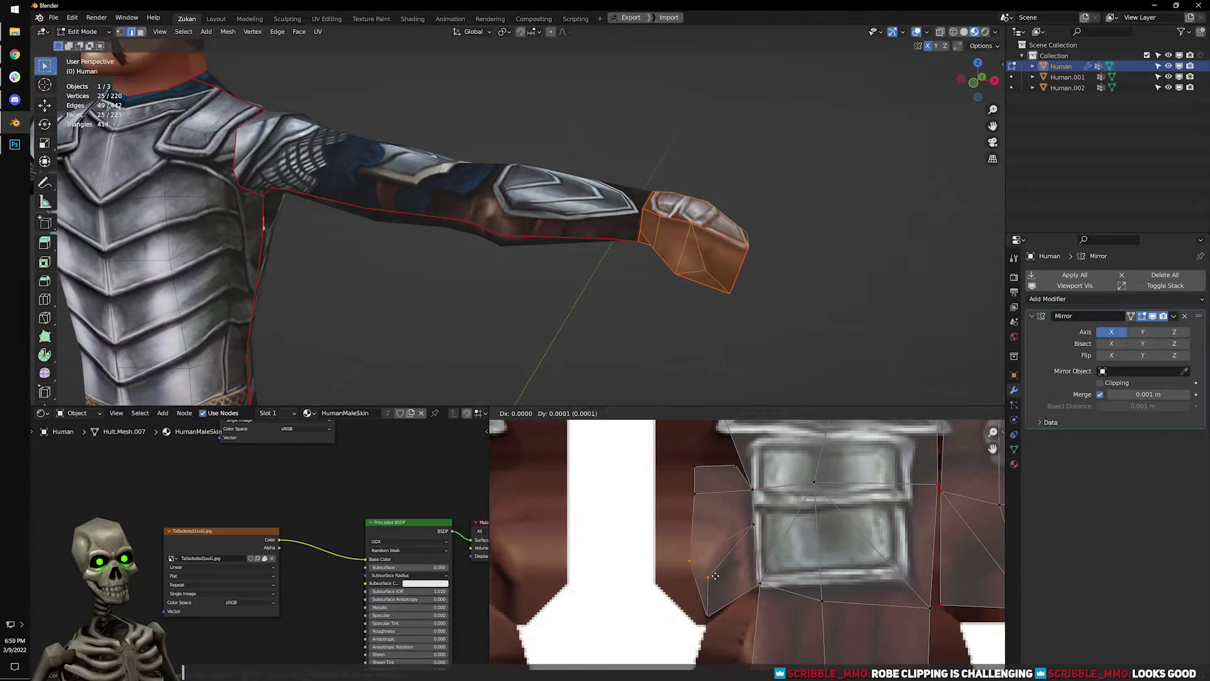
click(715, 575)
key(g)
click(709, 533)
scroll(710, 523, up, 2)
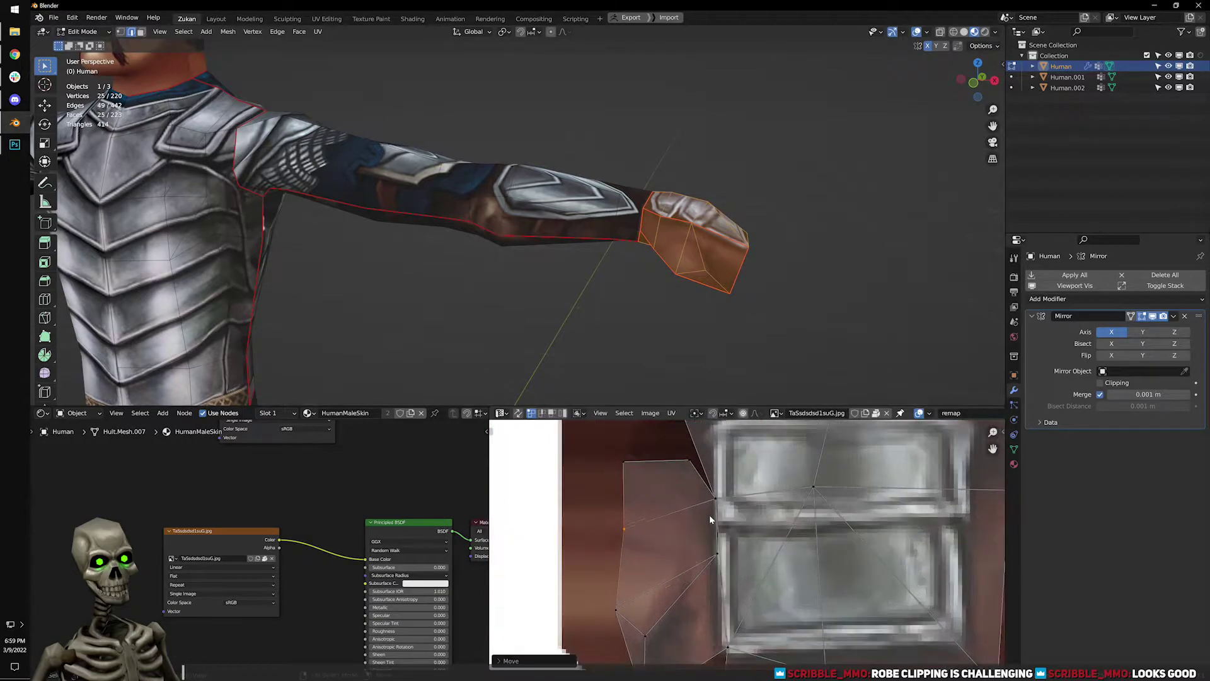
Adjust the shared edge vertex beside the middle plate, and move the thumb-side island's two upper vertices up.
key(g)
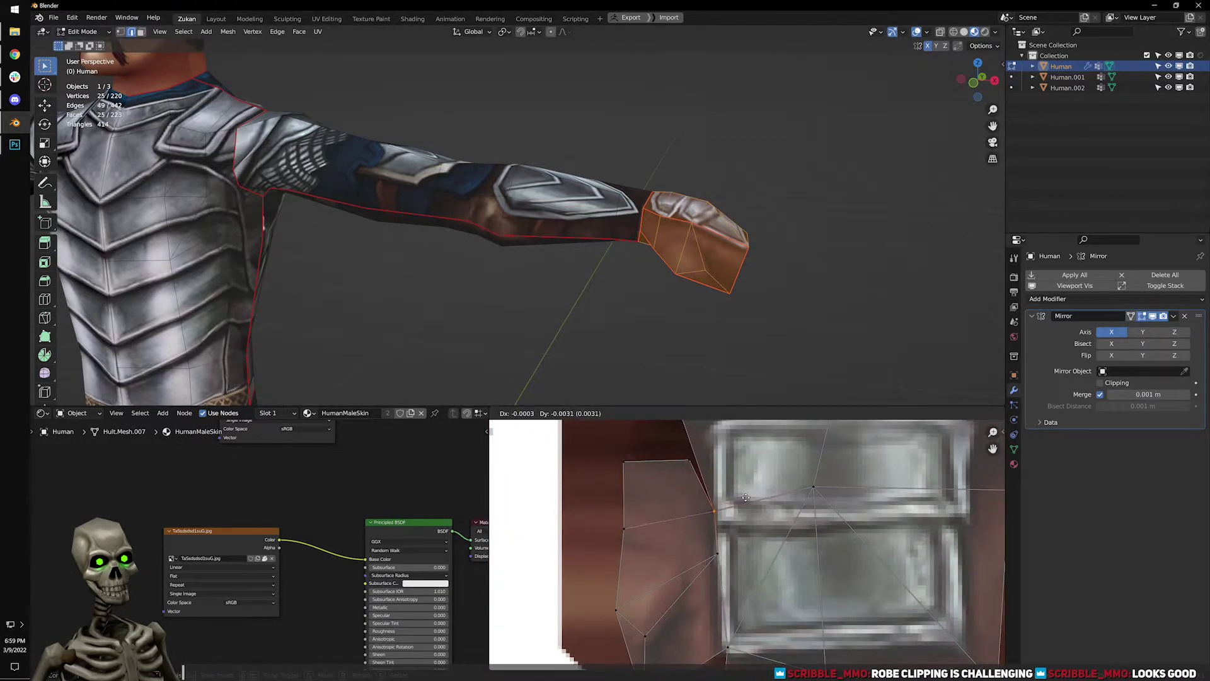
click(739, 485)
middle_drag(713, 470, 707, 516)
drag(587, 468, 689, 526)
key(g)
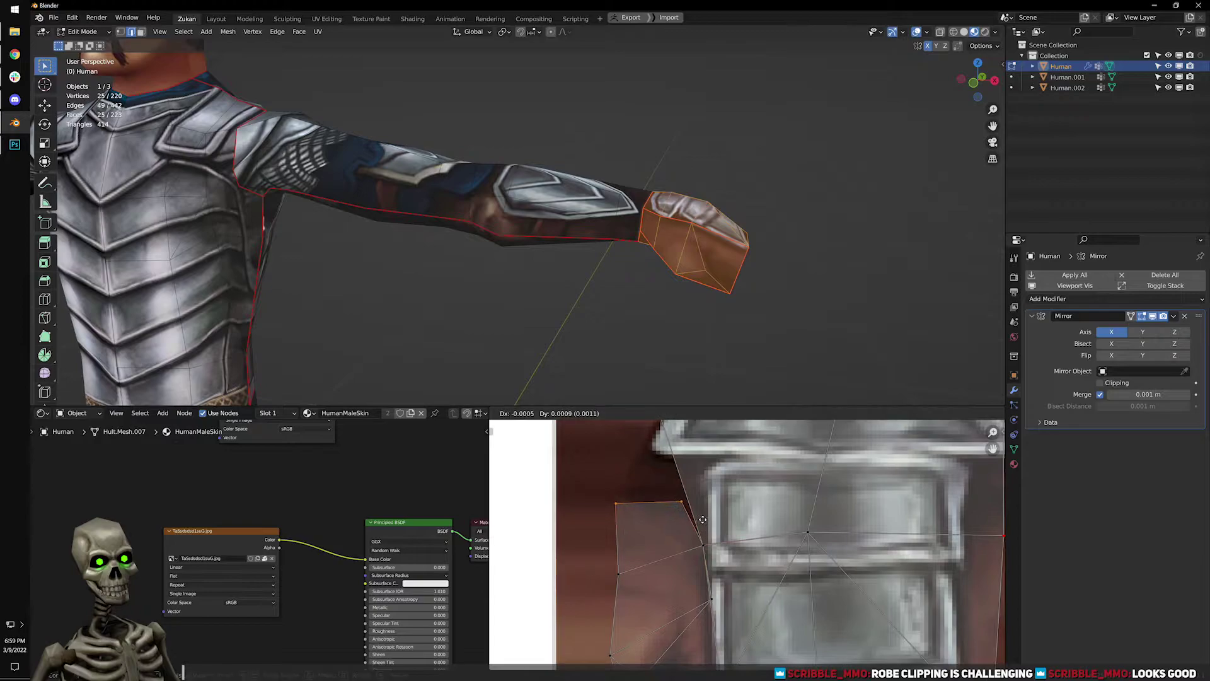
click(698, 467)
Examine the glove texture on the hand's back, palm and thumb from several angles, with and without the mesh overlay.
scroll(730, 516, down, 3)
scroll(697, 480, up, 3)
scroll(784, 305, down, 1)
middle_drag(784, 306, 498, 233)
scroll(695, 264, up, 3)
key(Tab)
scroll(695, 263, down, 3)
scroll(456, 263, up, 2)
key(Tab)
scroll(706, 536, down, 3)
middle_drag(933, 591, 709, 537)
key(Tab)
mouse_move(502, 192)
middle_down()
mouse_move(624, 267)
mouse_move(573, 225)
mouse_move(543, 246)
mouse_move(500, 234)
mouse_move(542, 279)
mouse_move(460, 250)
mouse_move(426, 198)
mouse_move(509, 194)
middle_up()
key(Tab)
scroll(751, 483, down, 3)
middle_drag(751, 483, 745, 535)
scroll(697, 530, up, 2)
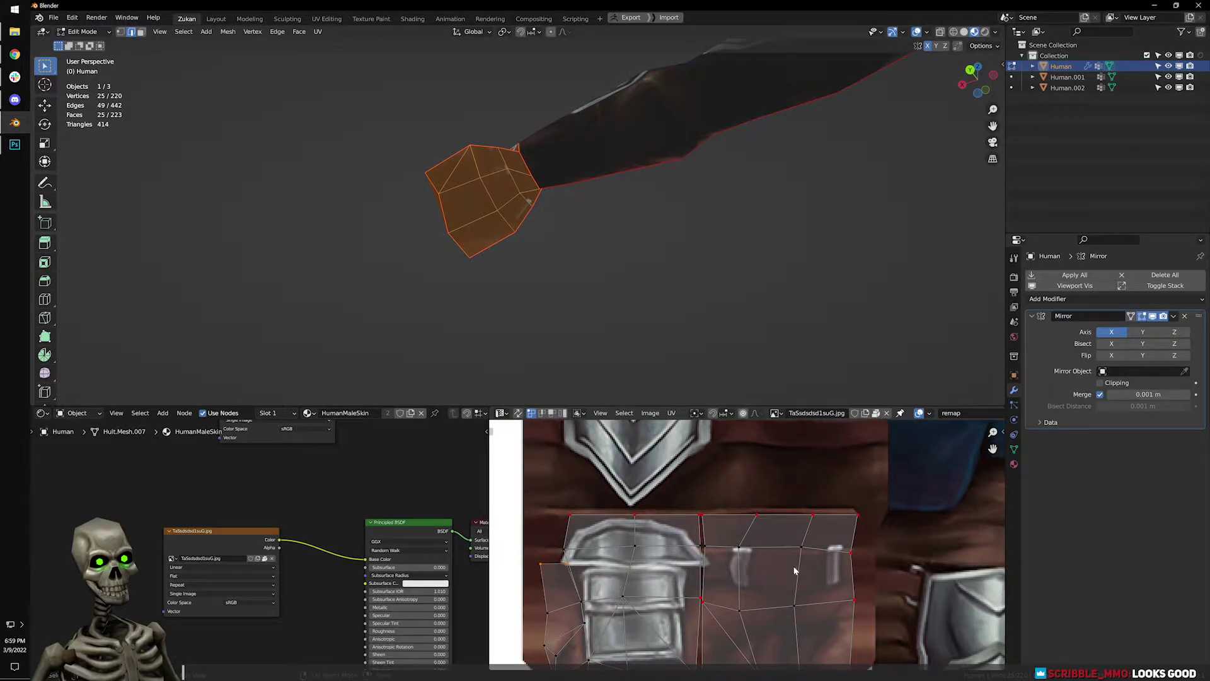
scroll(546, 210, down, 4)
key(Tab)
scroll(546, 211, up, 4)
middle_drag(546, 211, 595, 265)
key(Tab)
middle_drag(722, 567, 703, 524)
Change the UV selection mode and move the uppermost row of vertices of the plate and palm islands slightly down along Y.
key(ctrl+Tab)
click(735, 533)
key(ctrl+Tab)
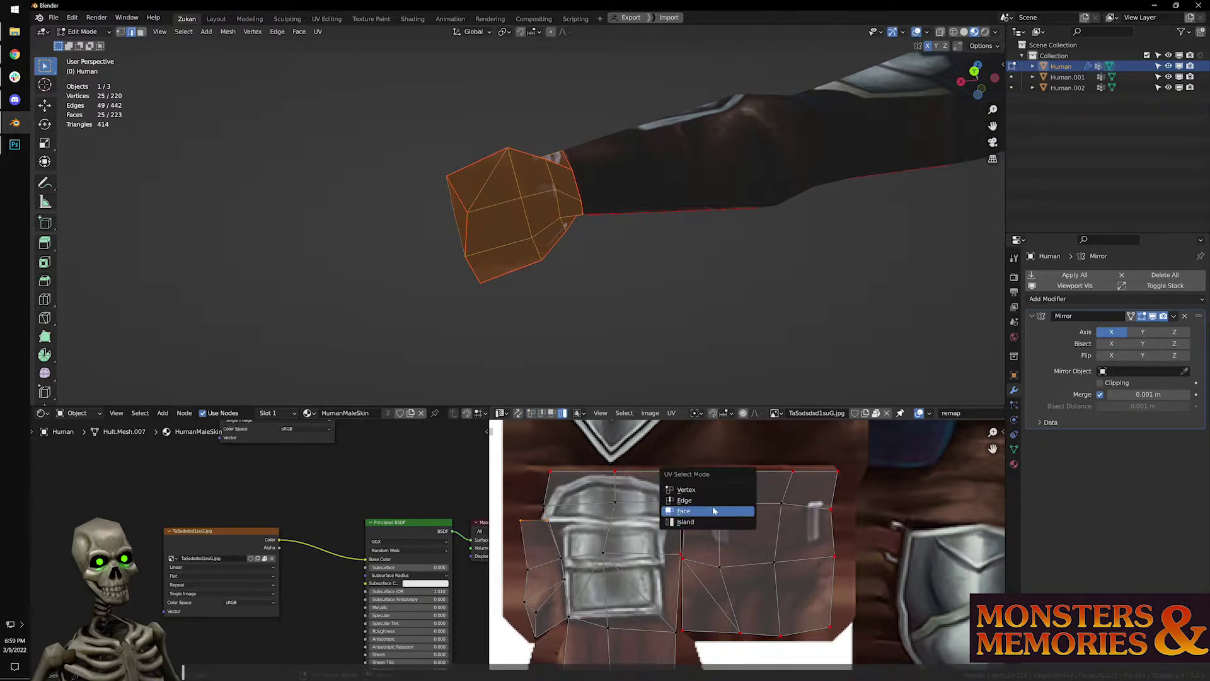
click(706, 505)
middle_drag(619, 265, 735, 518)
scroll(676, 506, down, 2)
drag(595, 461, 851, 538)
key(ctrl+Tab)
click(732, 459)
drag(545, 451, 846, 537)
key(g)
key(y)
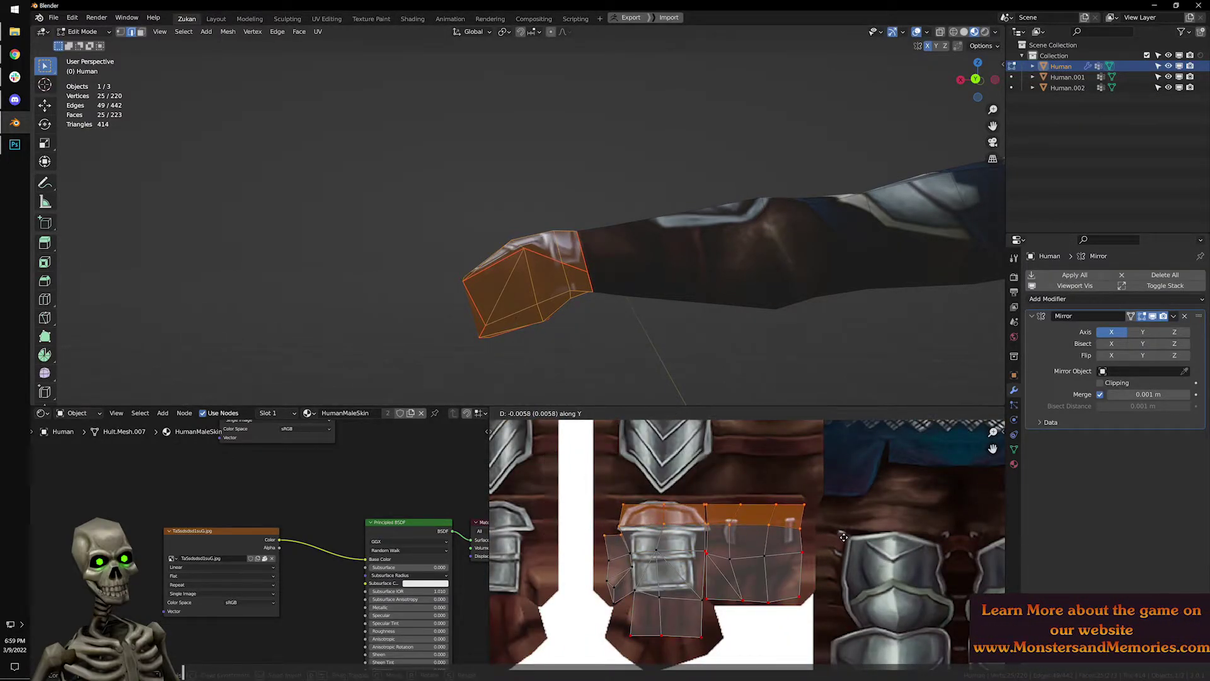
click(796, 558)
middle_drag(796, 558, 791, 527)
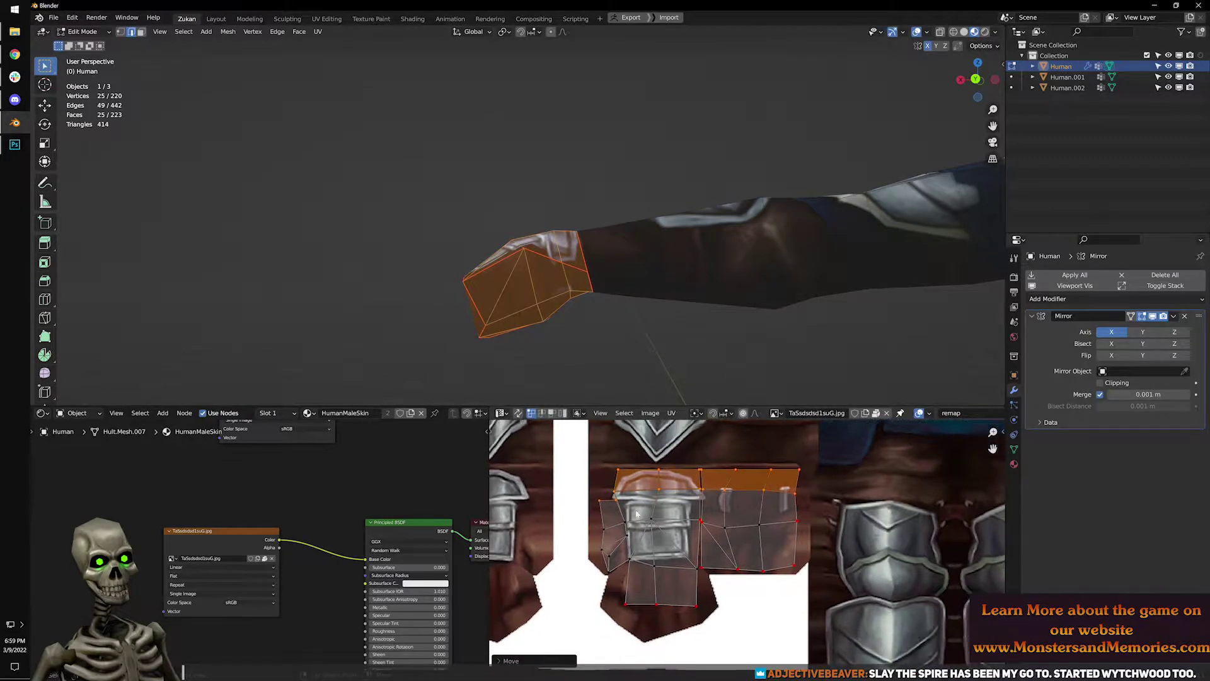
Add the next UV rows to the selection, move them down about 0.0049 along Y, and check the hand in Object Mode.
shift+drag(661, 518, 836, 533)
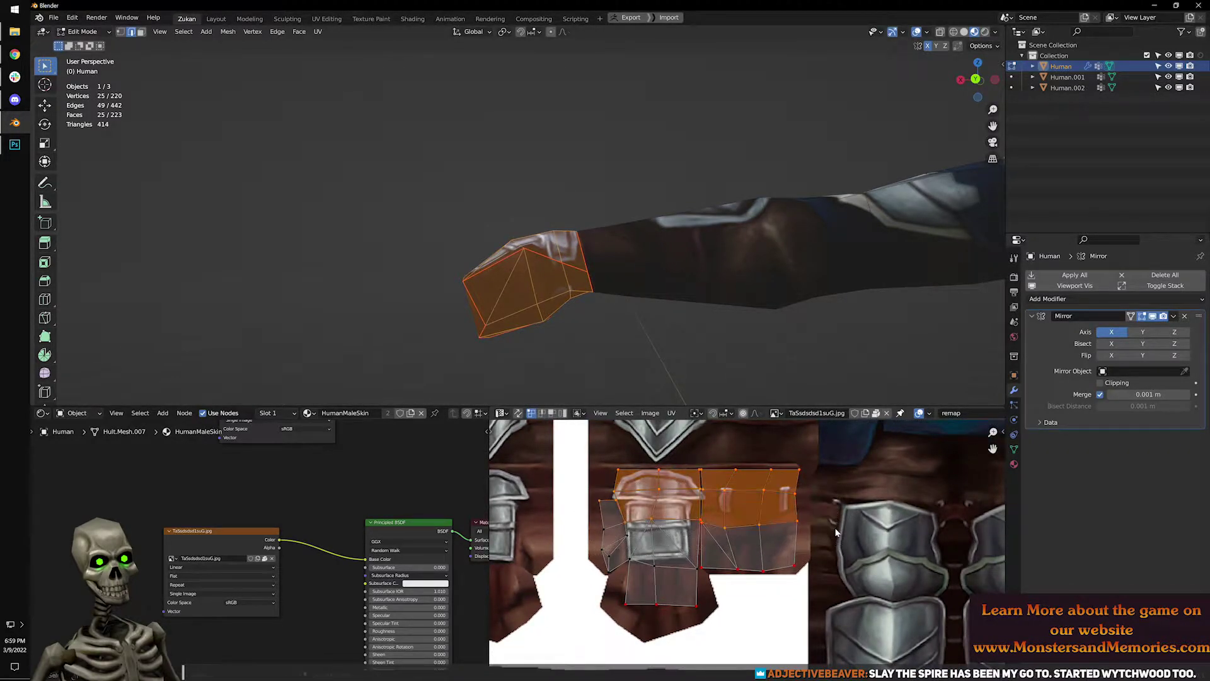
key(g)
key(y)
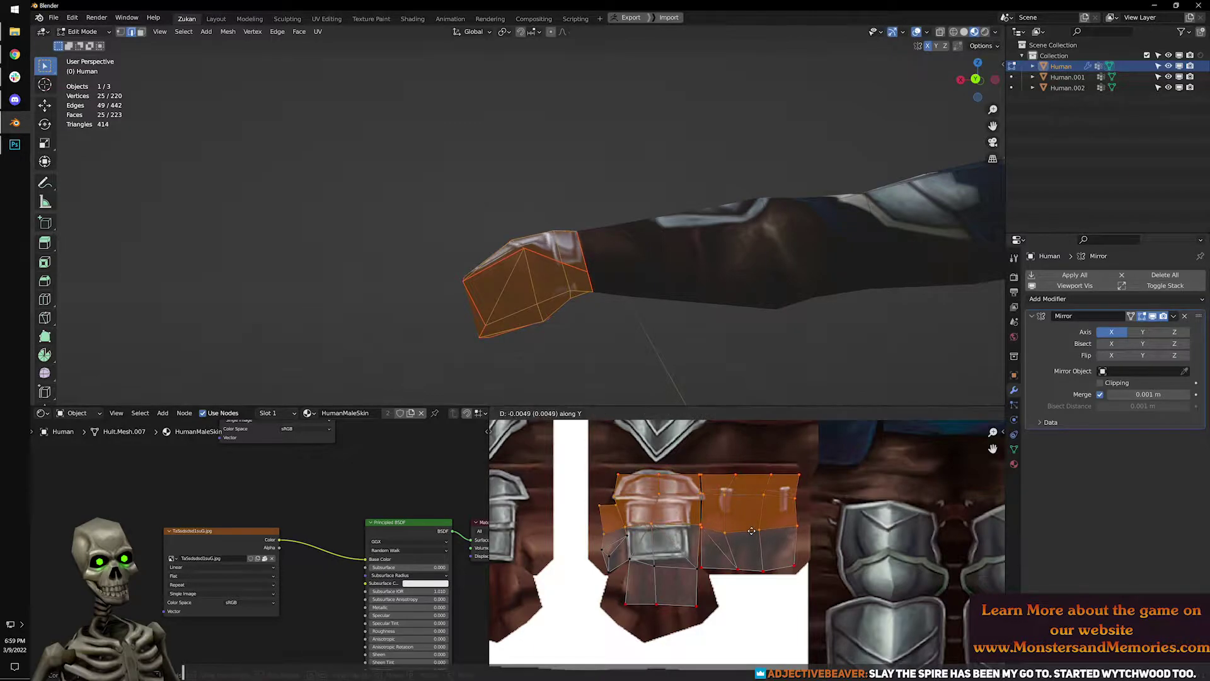
click(751, 529)
key(Tab)
middle_drag(610, 270, 661, 316)
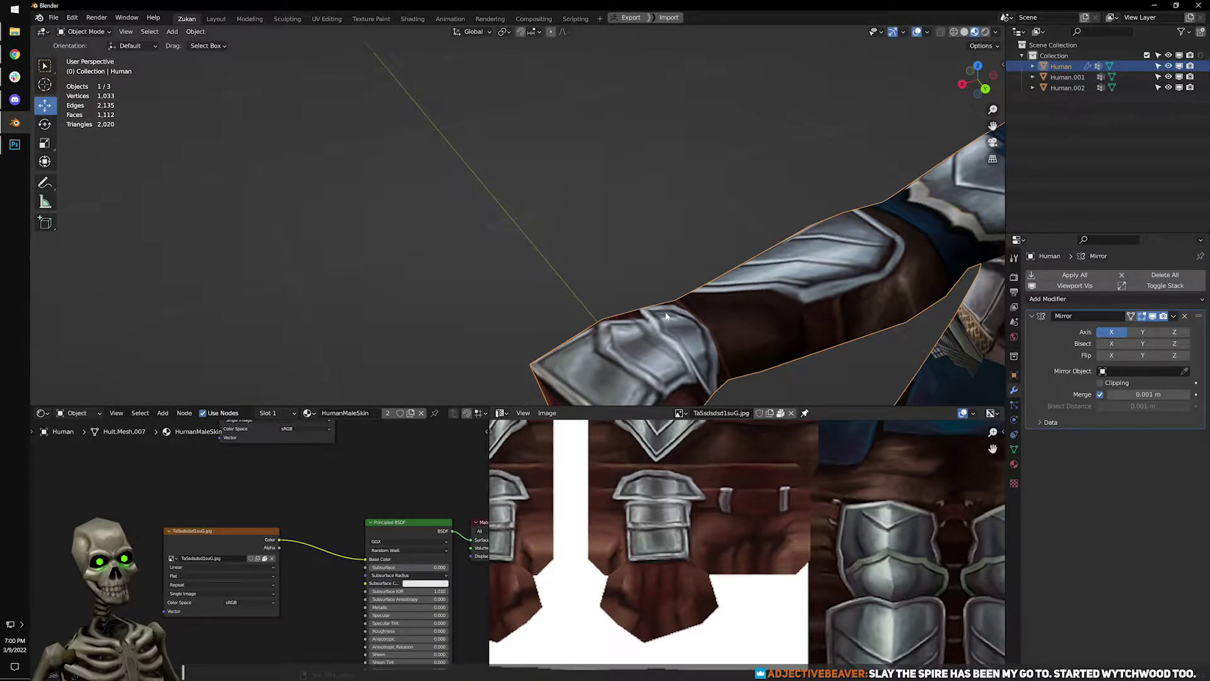
middle_drag(686, 158, 614, 263)
scroll(597, 248, up, 2)
scroll(697, 542, up, 1)
scroll(698, 543, down, 2)
Move the plate island's central interior vertex down into the lowest metal plate while viewing the hand from above.
key(Tab)
middle_drag(678, 530, 767, 529)
scroll(766, 528, up, 4)
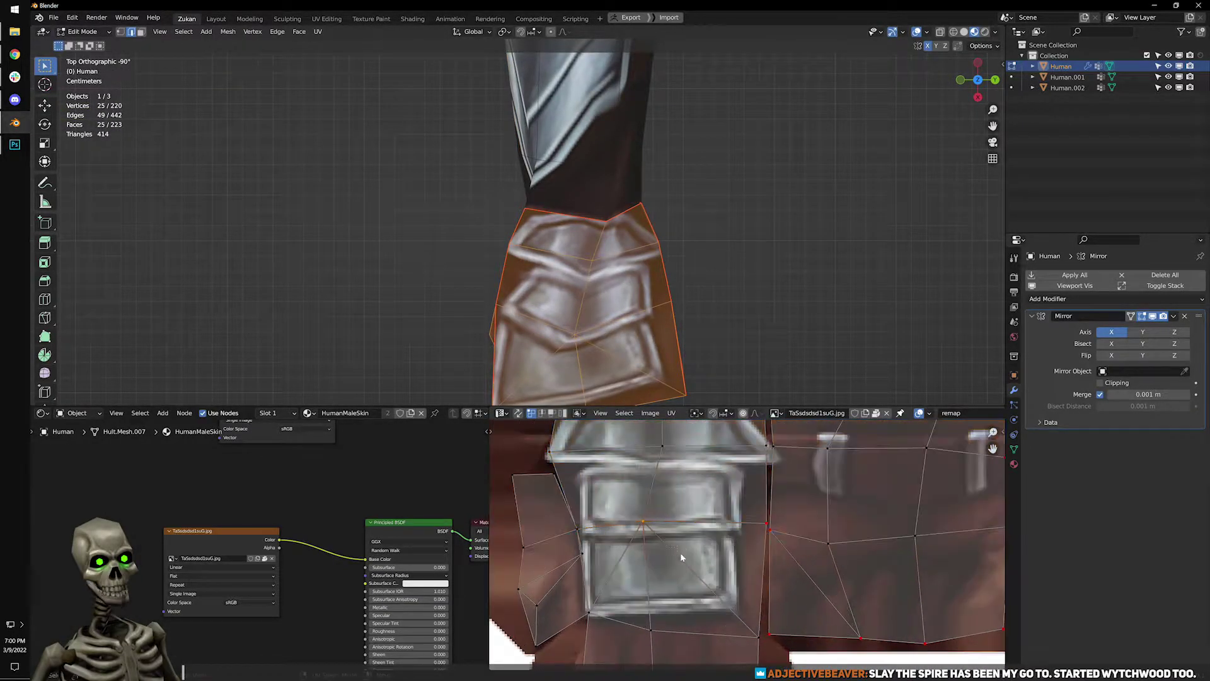
scroll(684, 565, up, 4)
key(g)
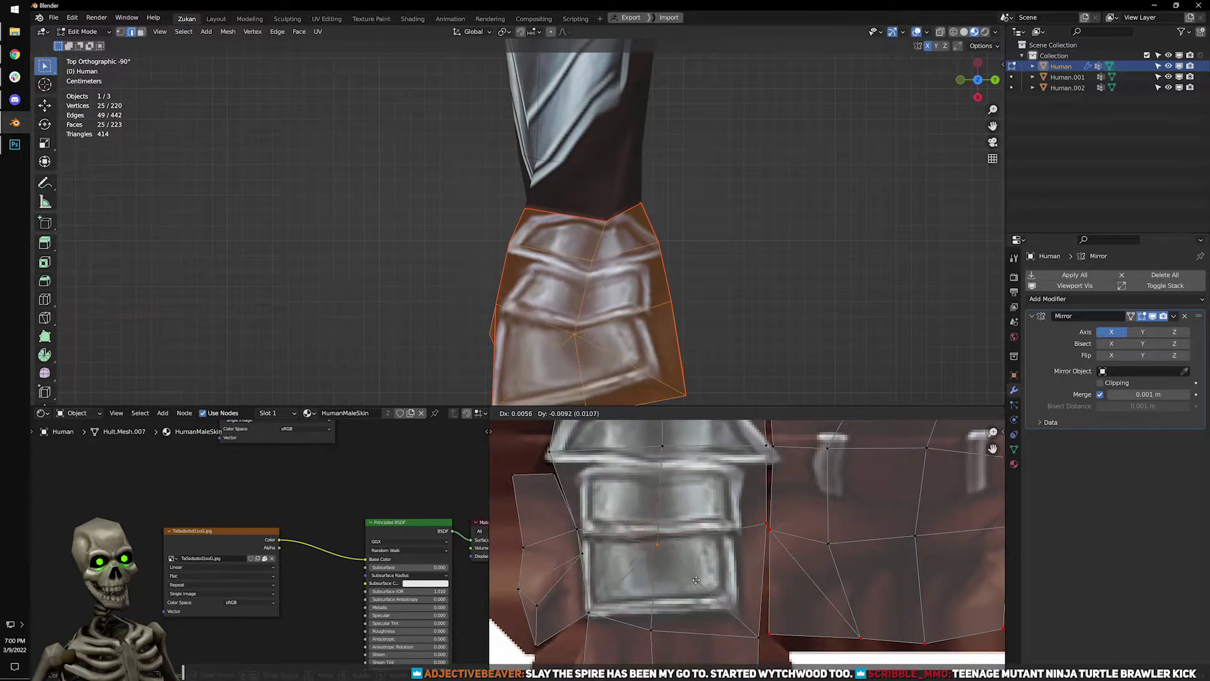
click(680, 595)
Reposition the plate island's upper interior vertex near the lower rim of the uppermost metal plate.
middle_drag(676, 536, 707, 575)
scroll(708, 576, up, 2)
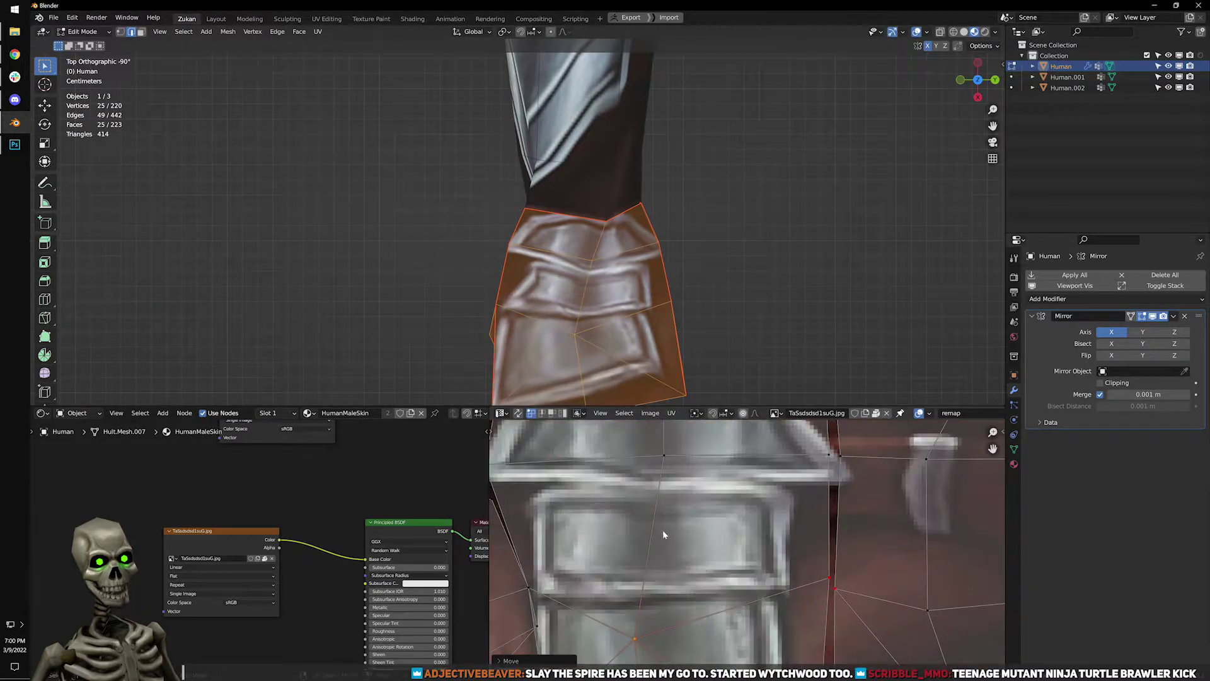
scroll(664, 530, down, 2)
middle_drag(663, 529, 700, 571)
scroll(700, 570, down, 1)
key(g)
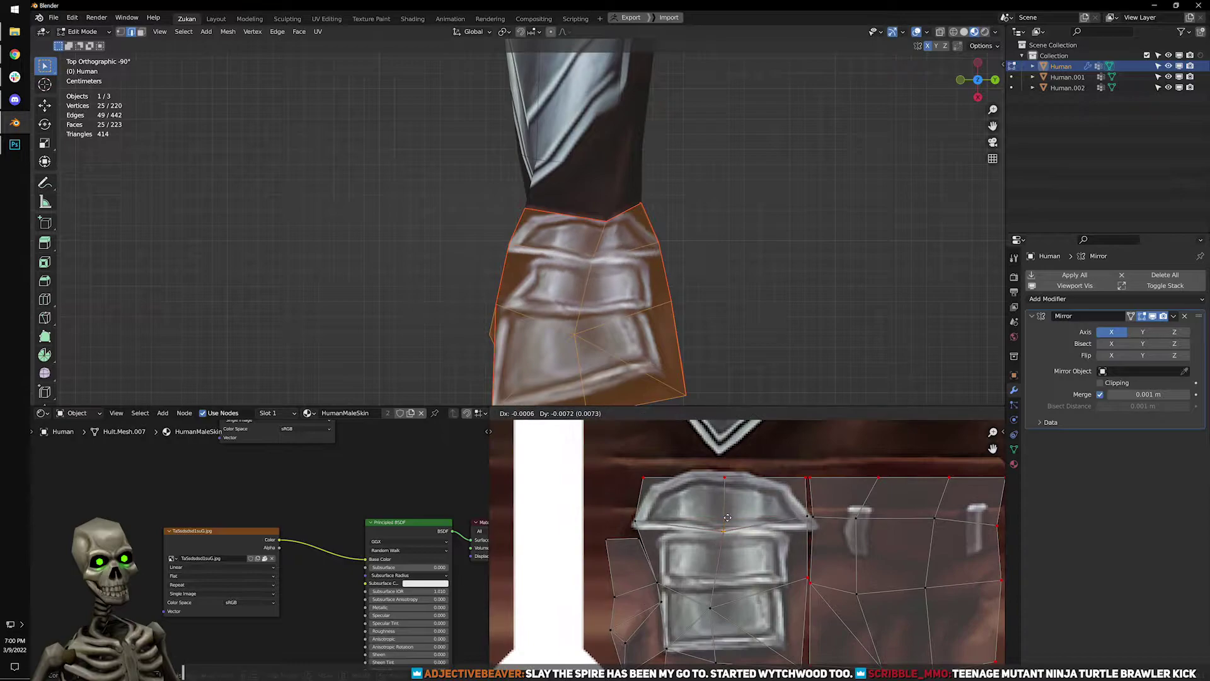
click(711, 504)
Adjust the plate island's two side vertices at the ends of the uppermost metal plate.
drag(628, 517, 649, 545)
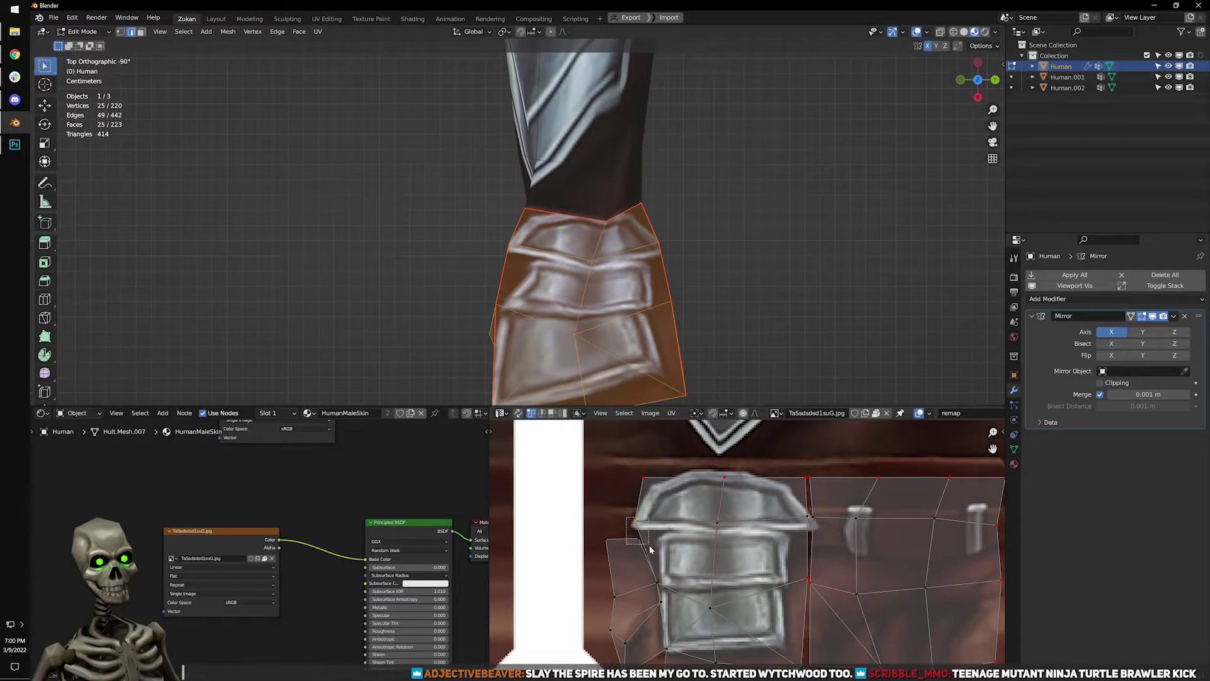
key(g)
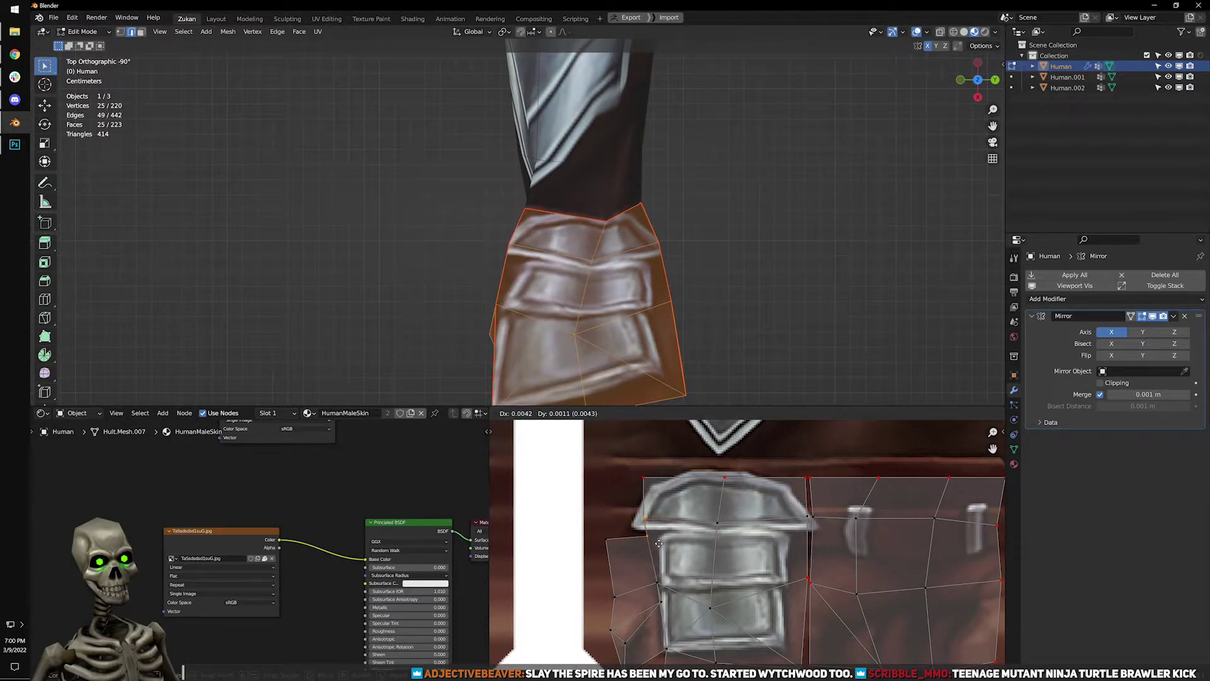
click(666, 543)
drag(814, 517, 830, 506)
key(g)
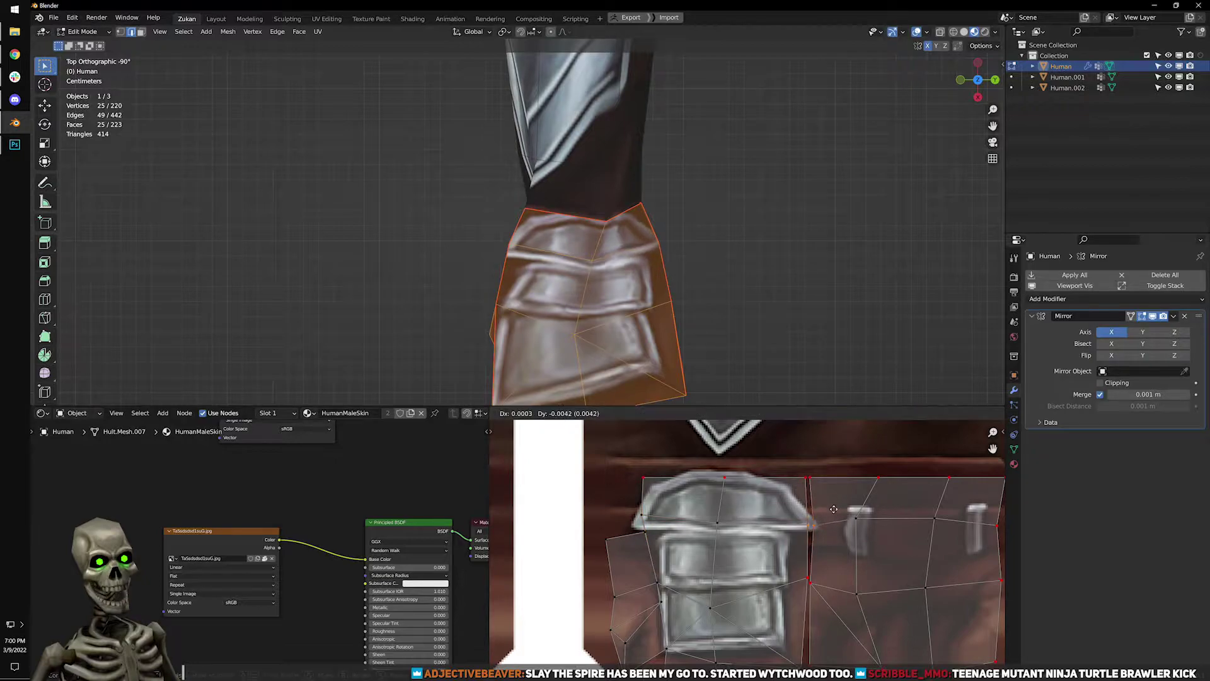
click(833, 505)
Readjust the plate island's upper and lower central vertices to straighten the metal plates on the back of the hand.
key(g)
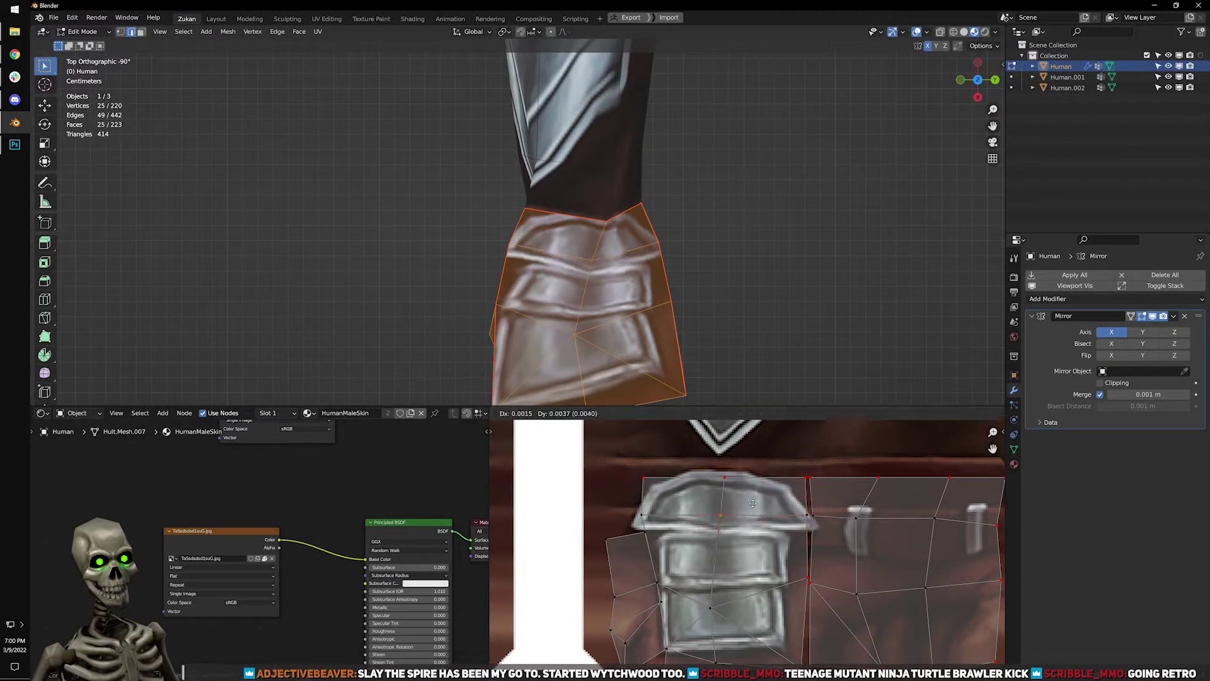
click(761, 528)
drag(707, 580, 744, 628)
key(g)
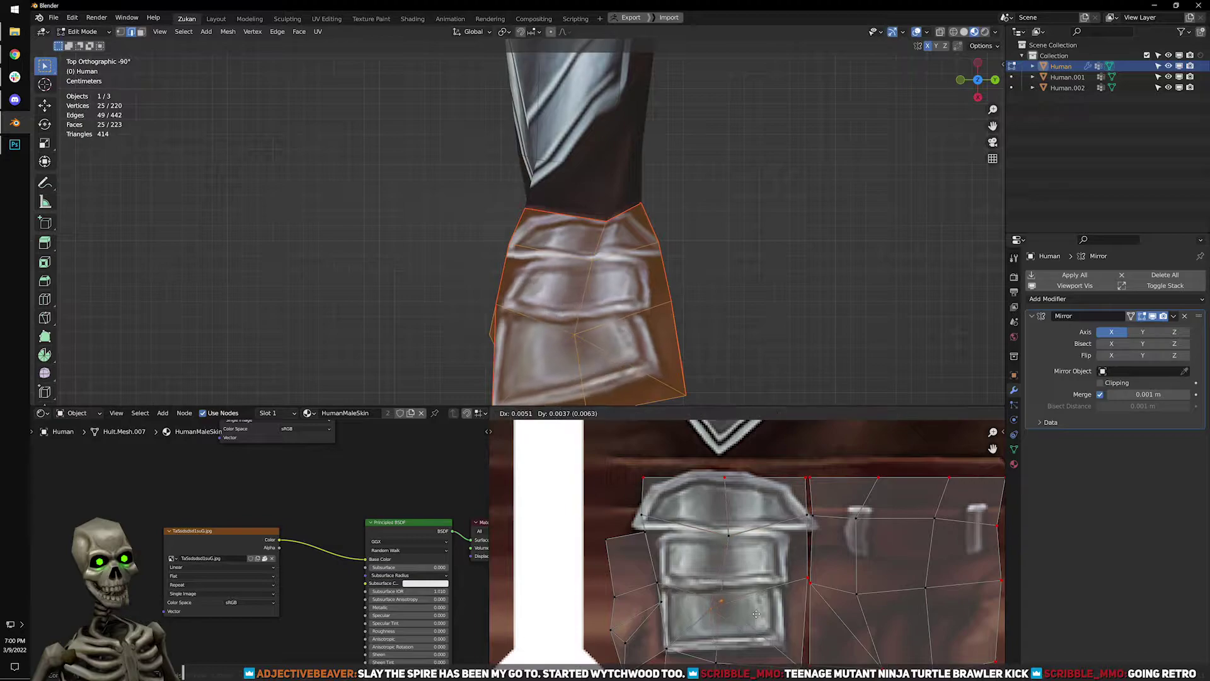
click(783, 614)
Move the plate island's palm-side edge vertex and lower corner inward to the metal border, and check the result in Object Mode.
scroll(784, 619, down, 1)
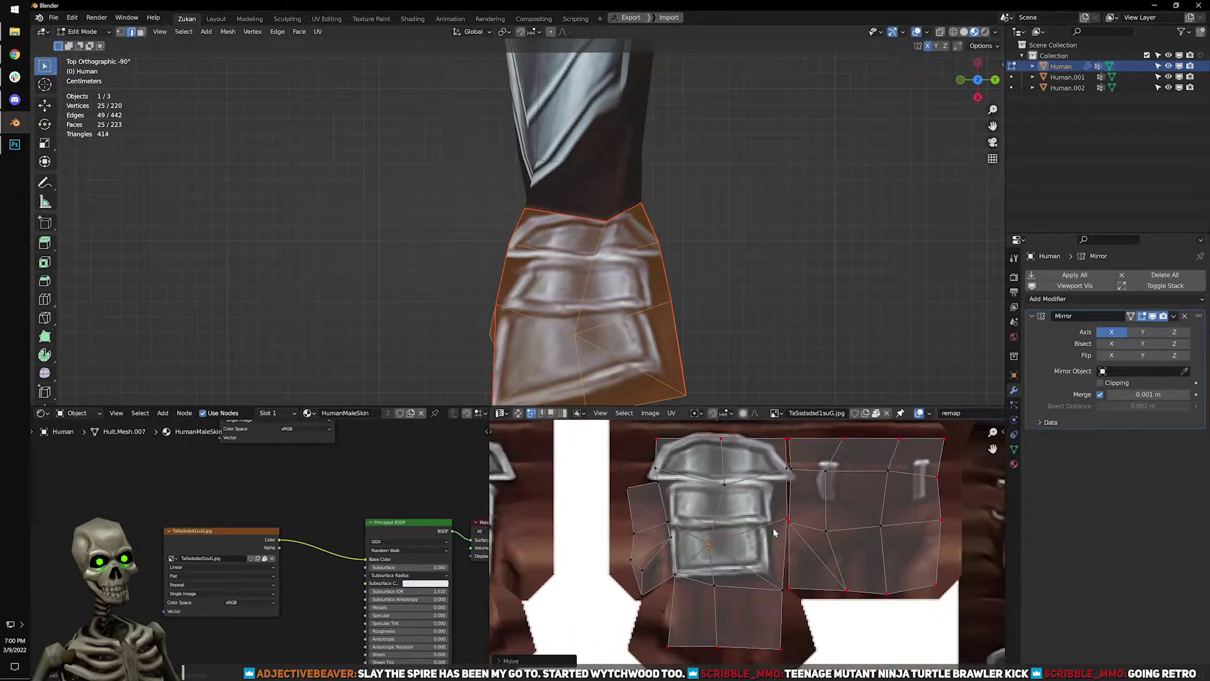
key(g)
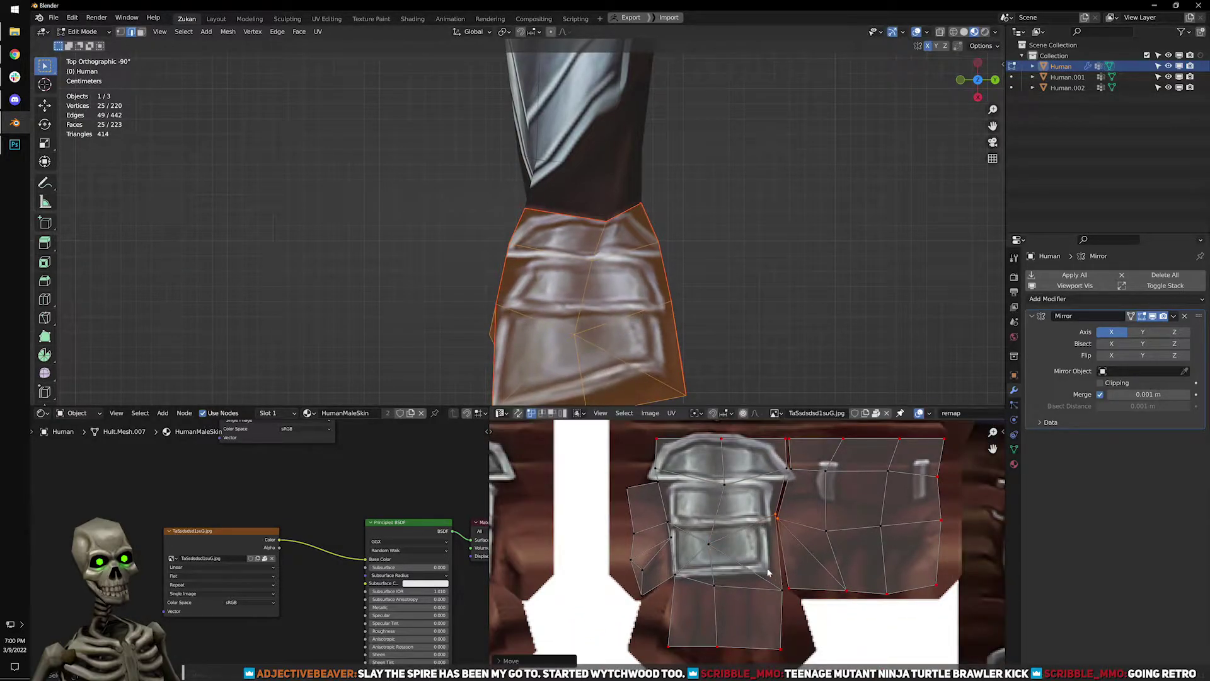
click(790, 593)
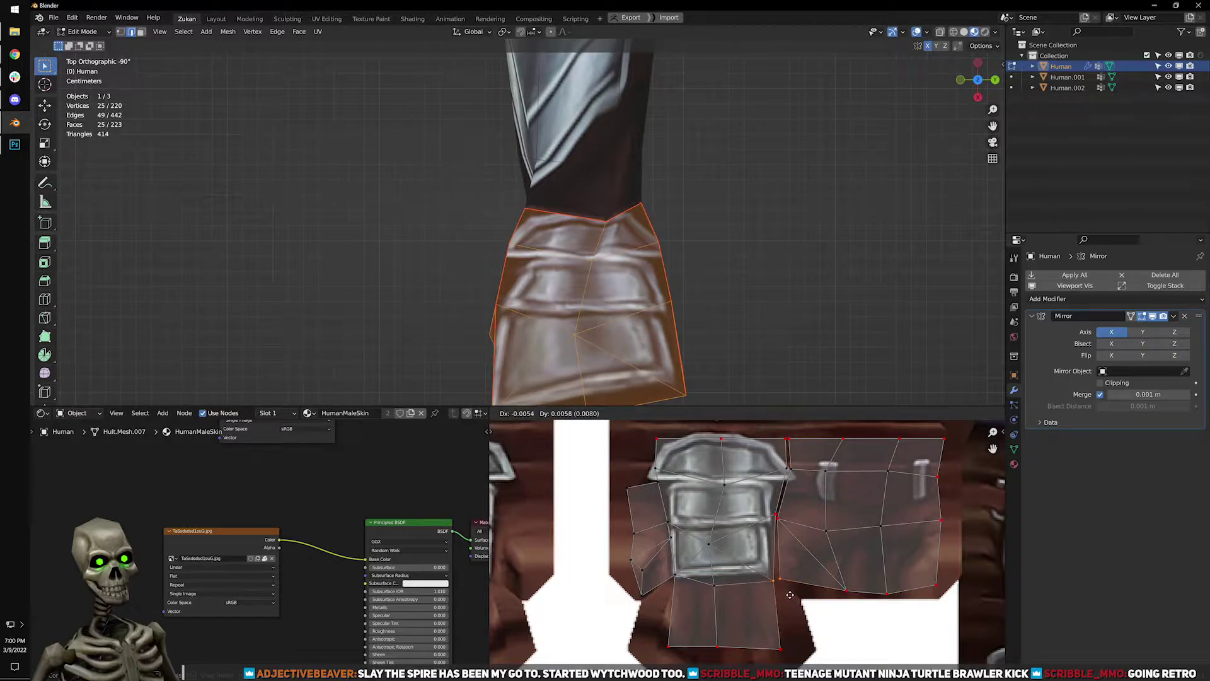
key(Tab)
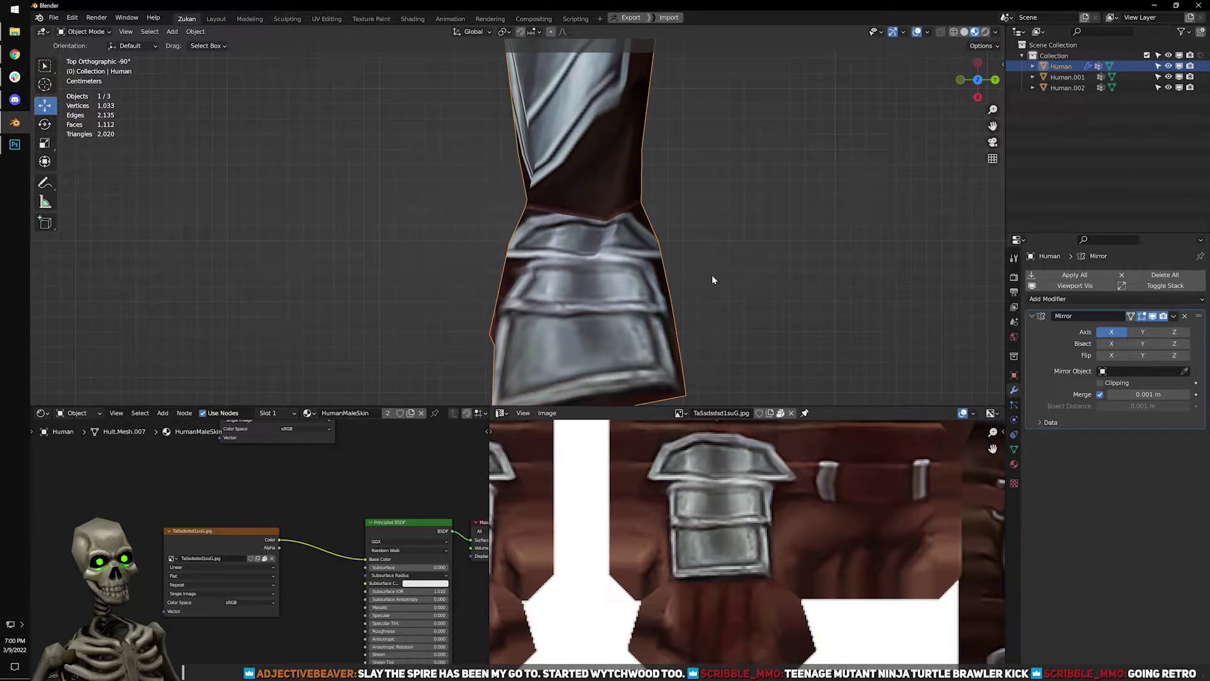
key(Tab)
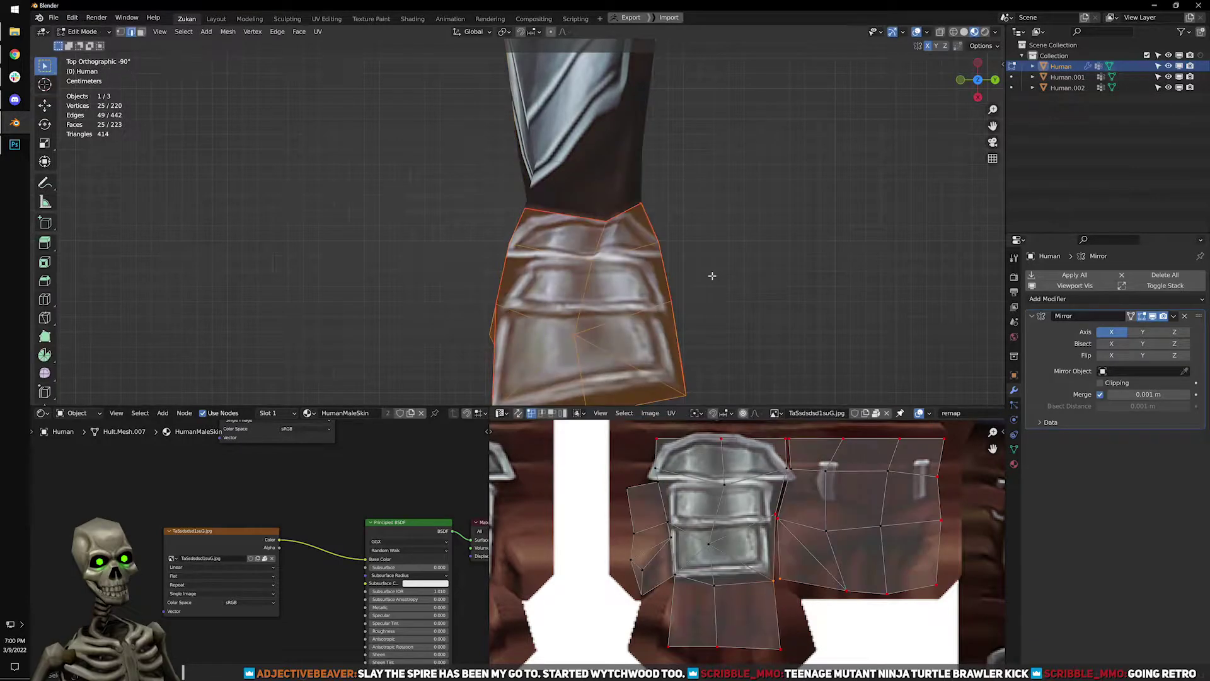
Shift the palm island's upper edge vertex away from the metal plate and move the neighbouring interior vertex along X, checking the palm.
scroll(751, 255, down, 1)
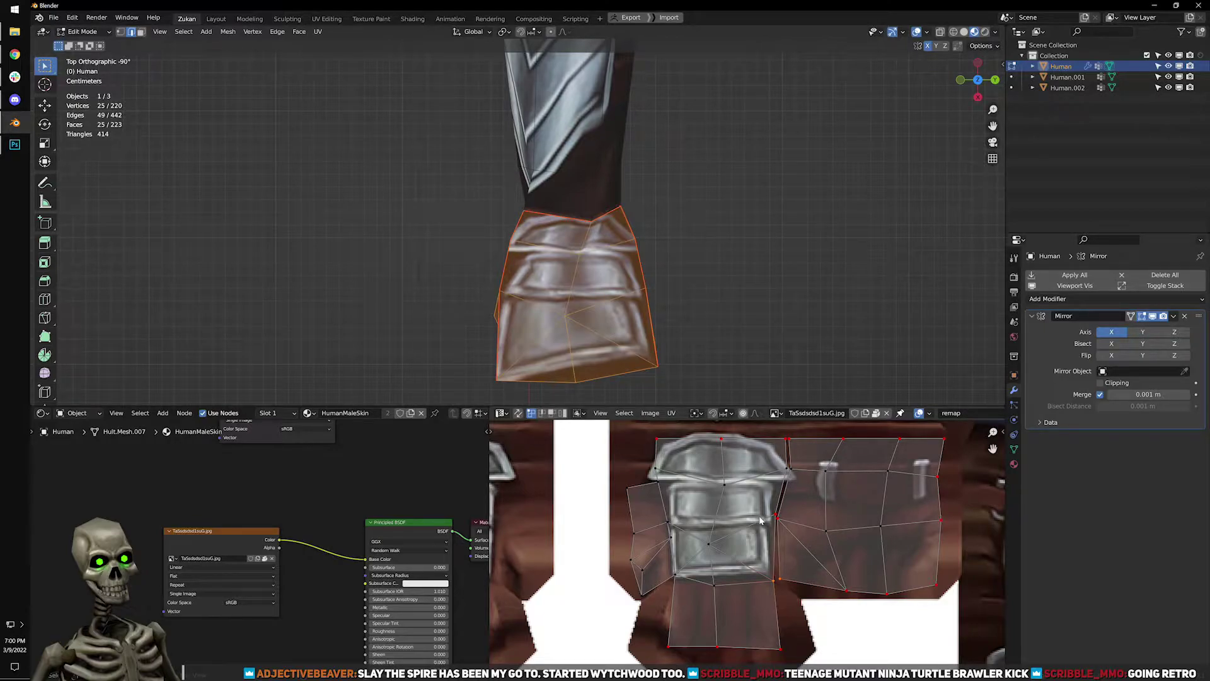
middle_drag(749, 250, 583, 189)
scroll(714, 530, up, 5)
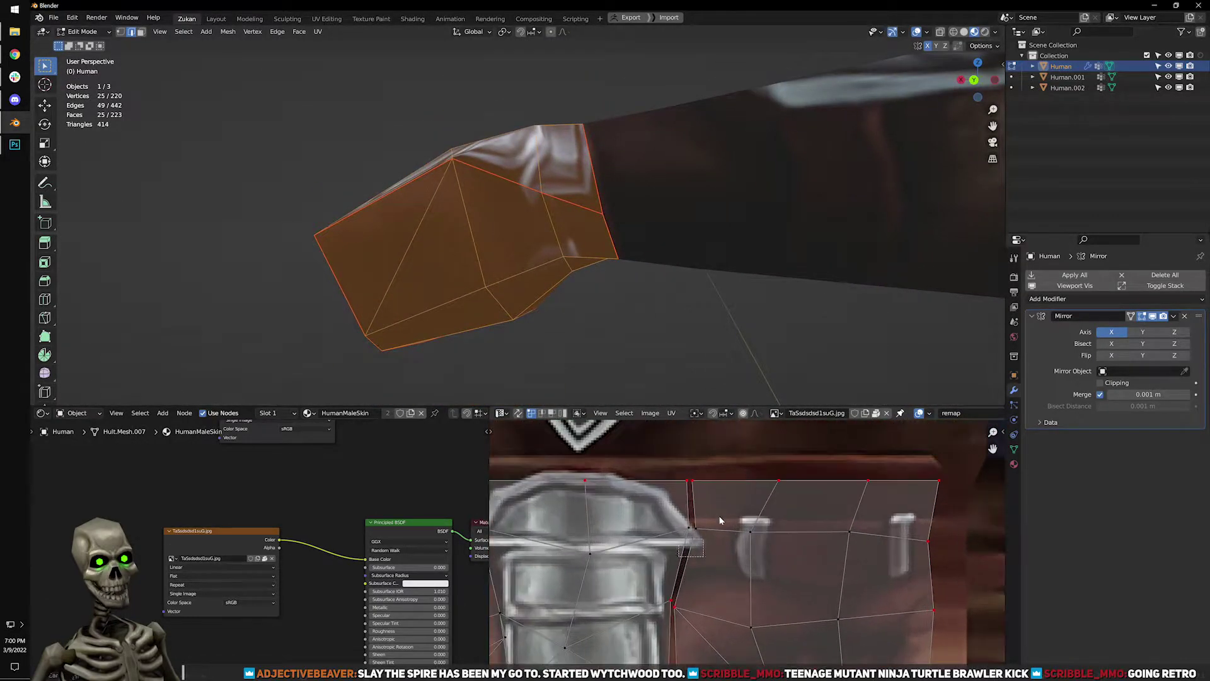
drag(679, 557, 715, 523)
key(g)
click(728, 526)
key(g)
key(x)
click(796, 517)
middle_drag(748, 365, 657, 292)
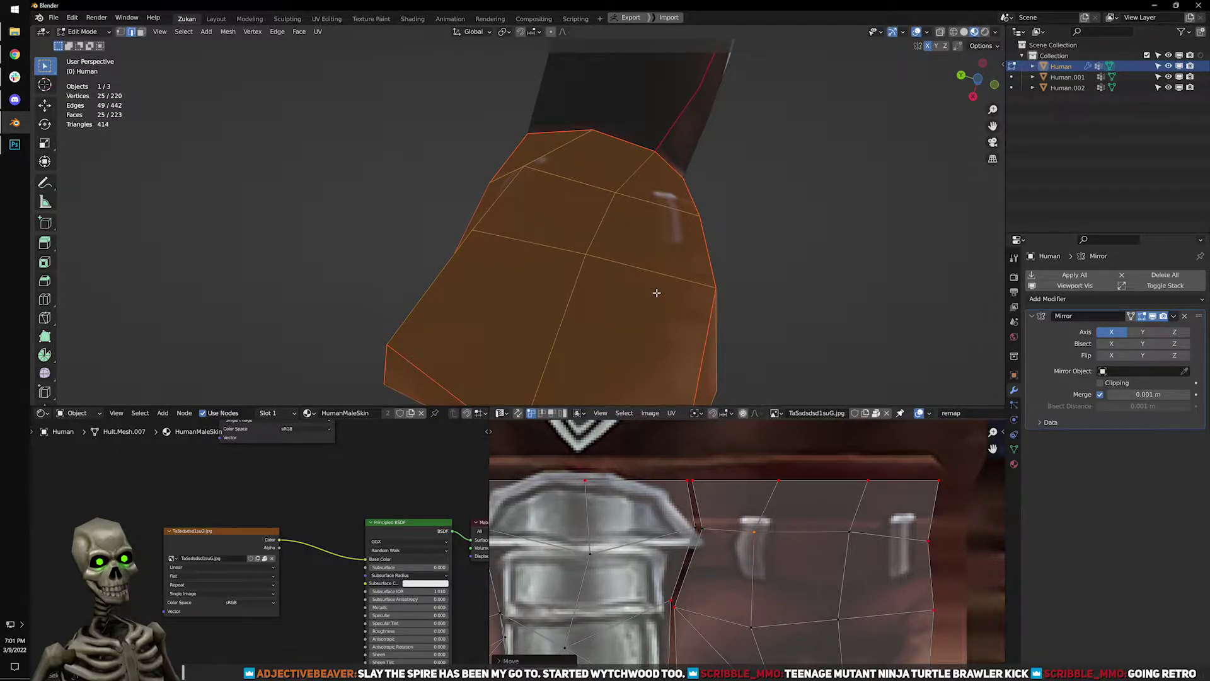
middle_drag(691, 273, 456, 230)
scroll(512, 192, up, 3)
middle_drag(511, 191, 638, 278)
Reposition the plate island's lower central vertex and palm-side lower corner along the rim of the lowest metal plate.
scroll(709, 491, down, 3)
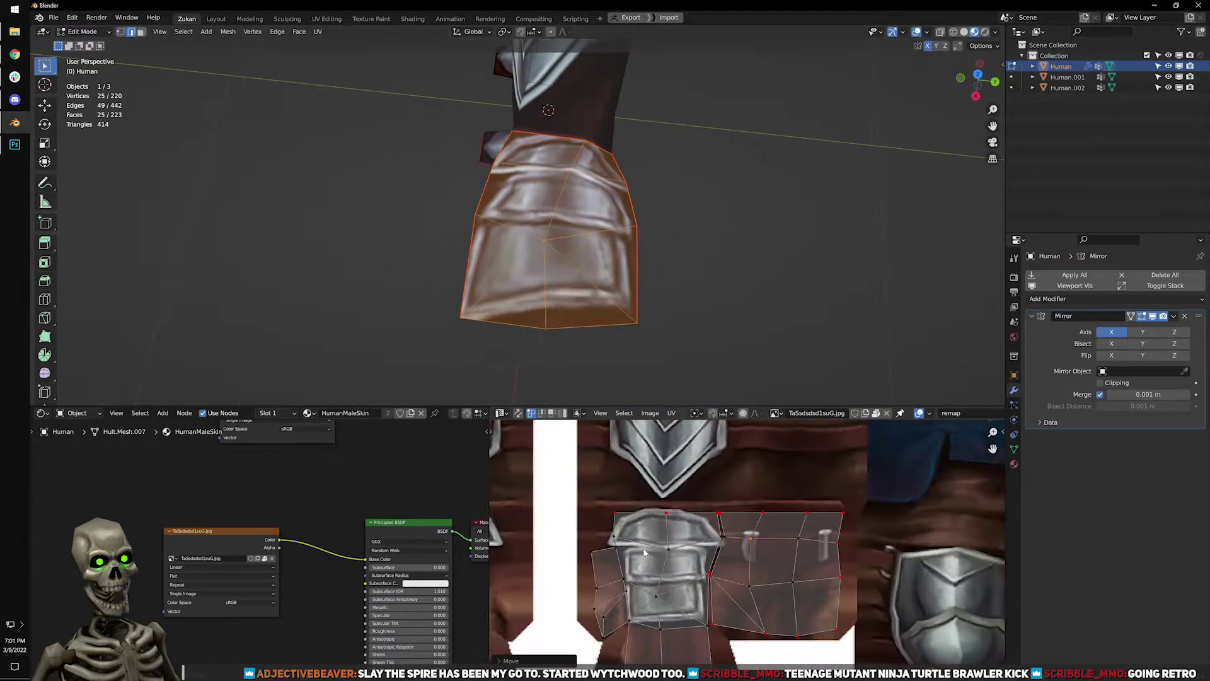
scroll(640, 612, up, 2)
click(641, 606)
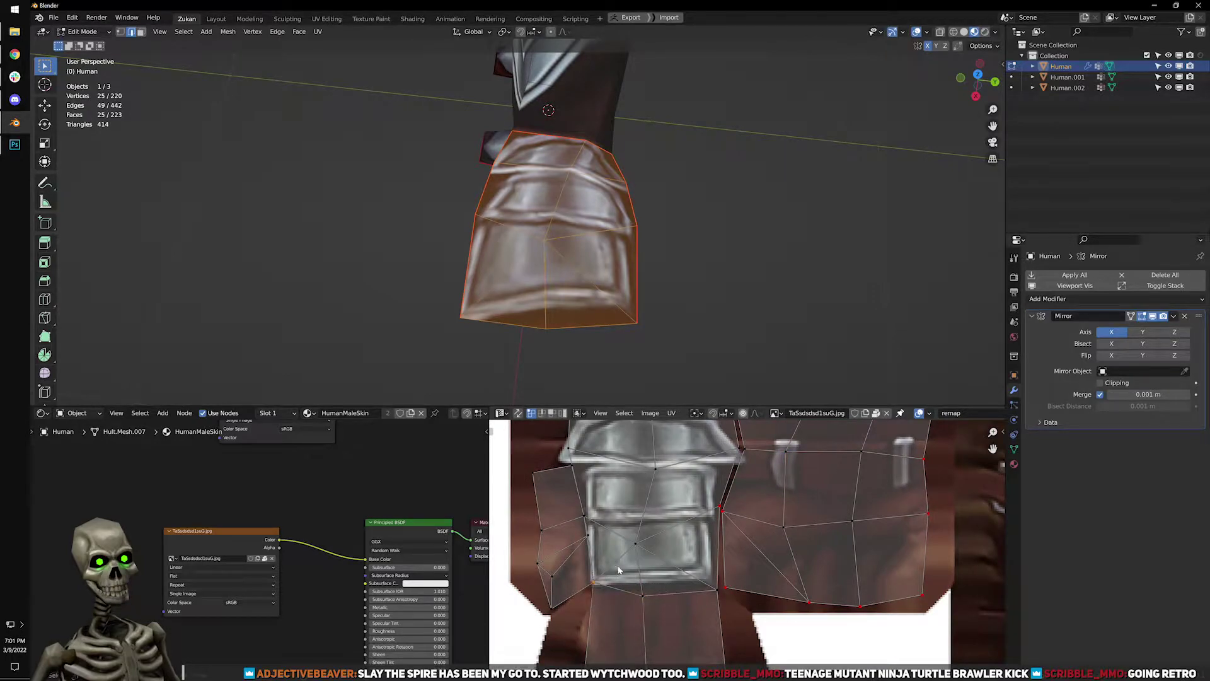
key(g)
drag(653, 604, 732, 597)
click(664, 578)
key(g)
click(730, 593)
Fine-tune the plate island's lower central vertex and its opposite lower corner, and check the hand and arm in Object Mode.
click(654, 605)
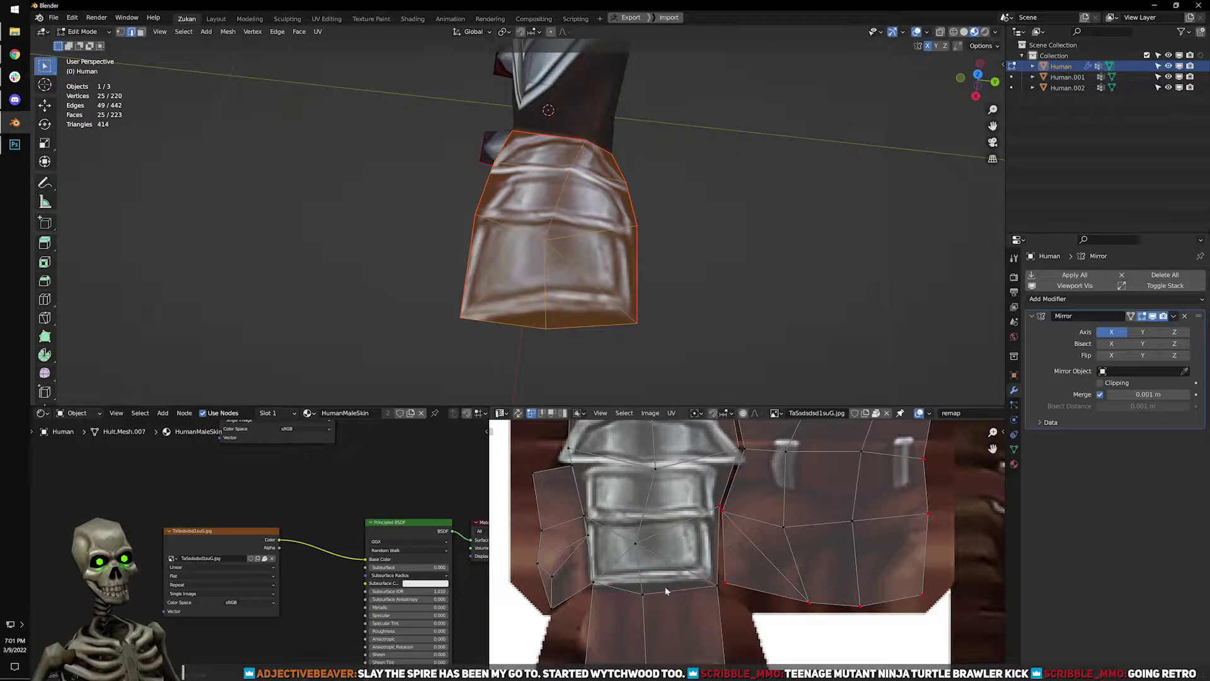
key(g)
click(642, 597)
drag(571, 601, 621, 574)
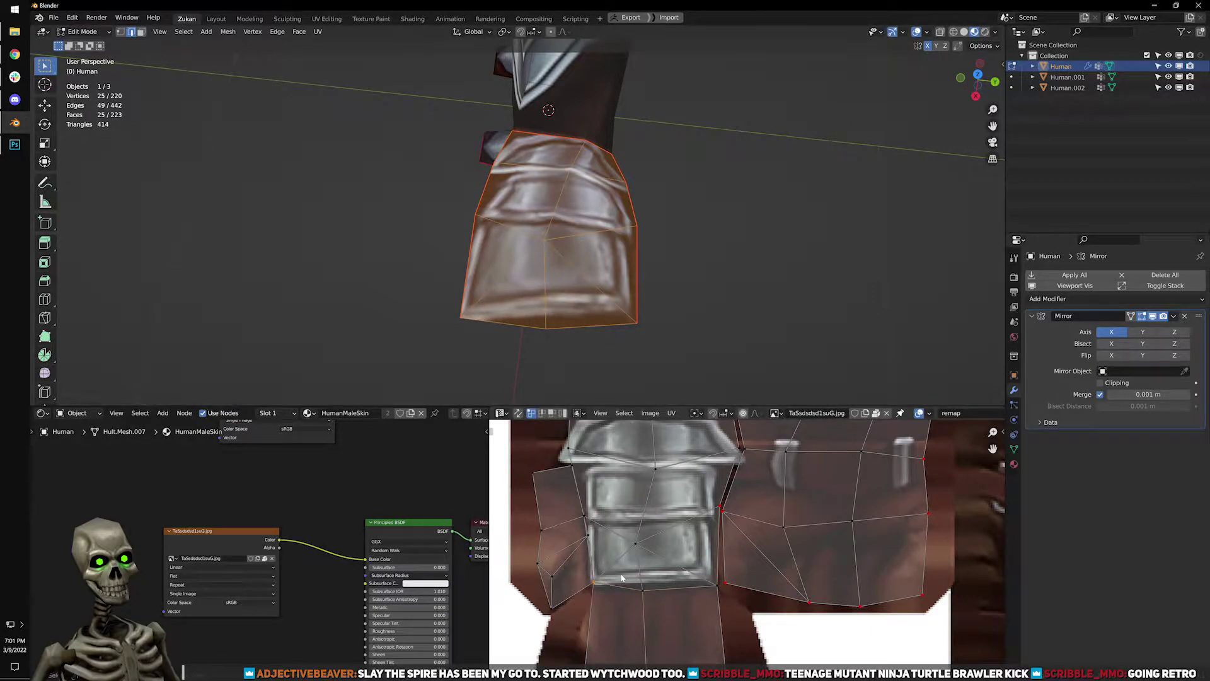
key(g)
click(621, 578)
key(Tab)
scroll(549, 296, down, 2)
middle_drag(549, 296, 637, 268)
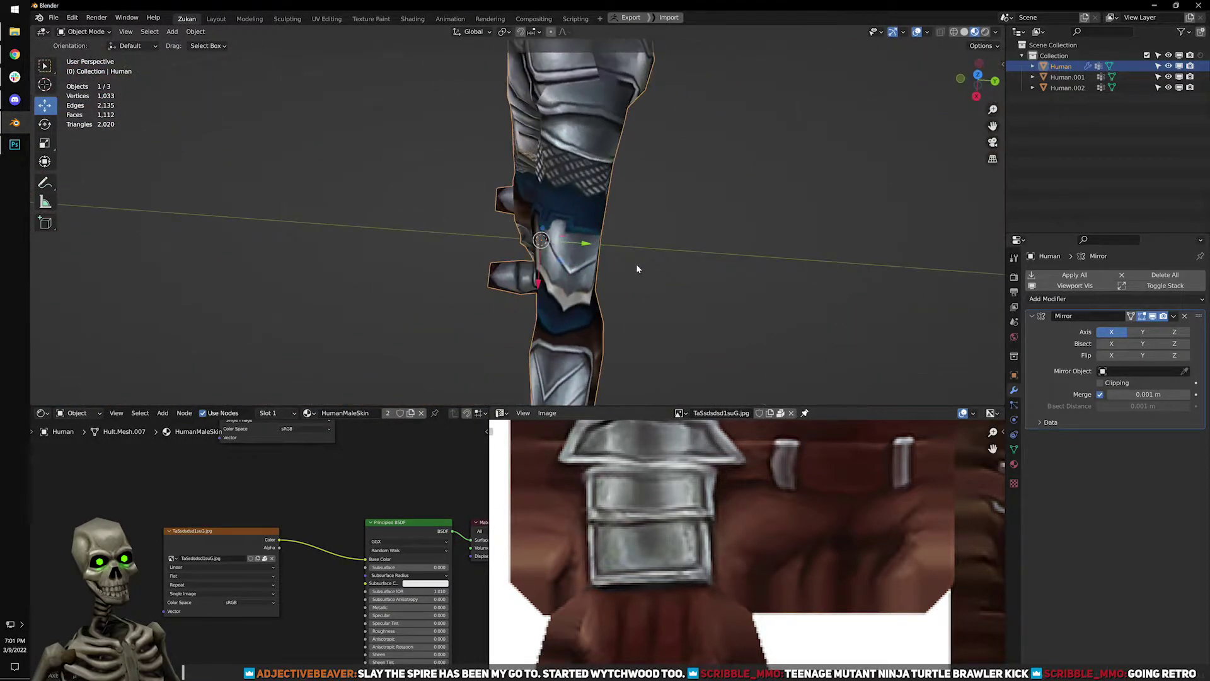
scroll(676, 466, down, 3)
Select all linked faces of the arm up to its seams to display the arm's UV island.
key(Tab)
click(584, 281)
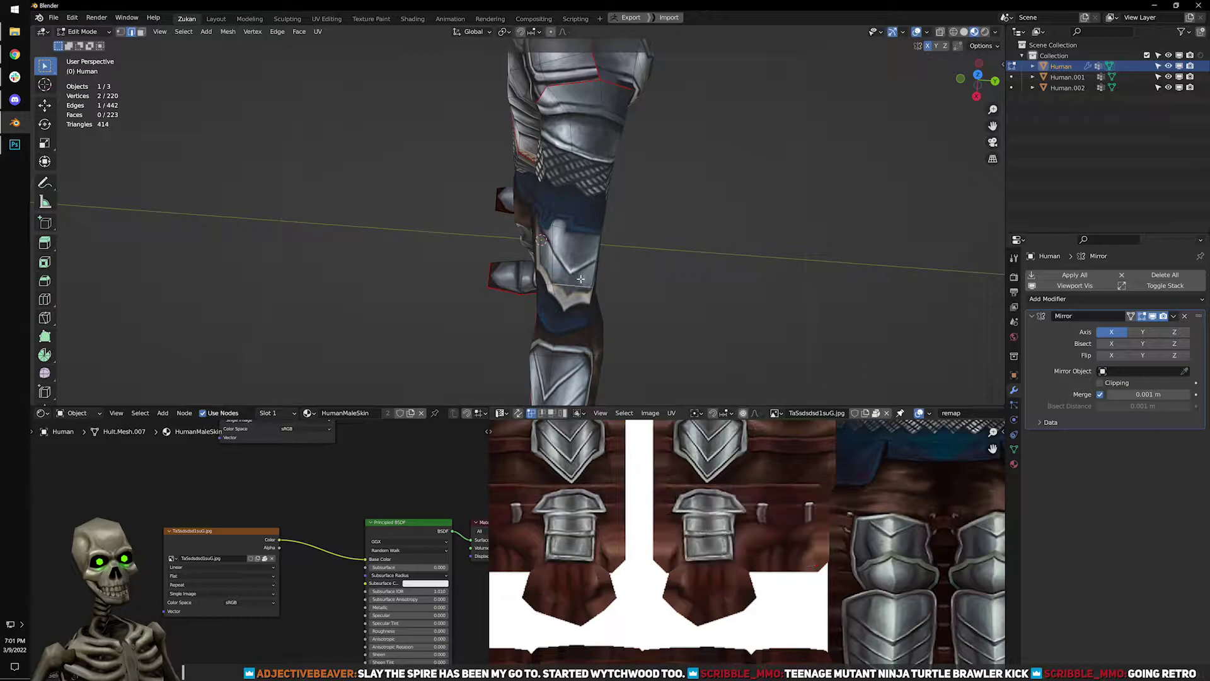
key(l)
scroll(713, 508, down, 3)
middle_drag(713, 504, 687, 532)
scroll(689, 527, up, 3)
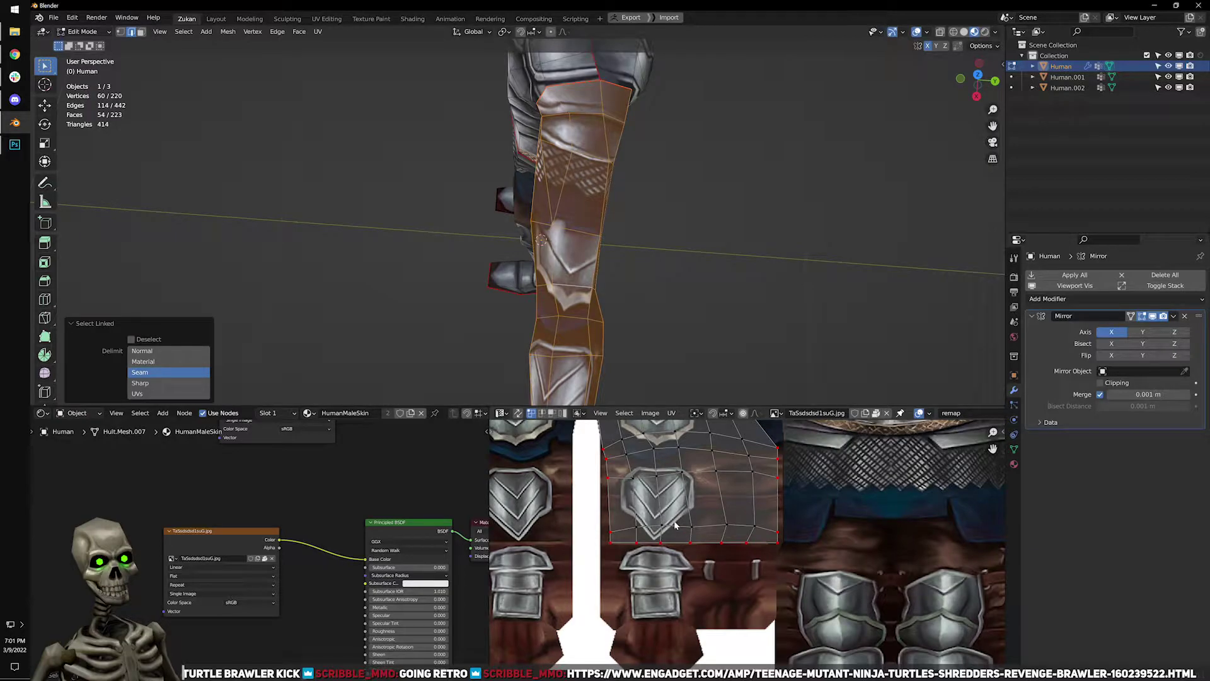
Reposition the UV vertices framing the centre of the elbow guard, constraining the final move to Y.
middle_drag(684, 491, 708, 592)
scroll(683, 489, up, 1)
middle_drag(684, 489, 675, 543)
drag(643, 539, 728, 579)
key(g)
click(677, 575)
click(678, 579)
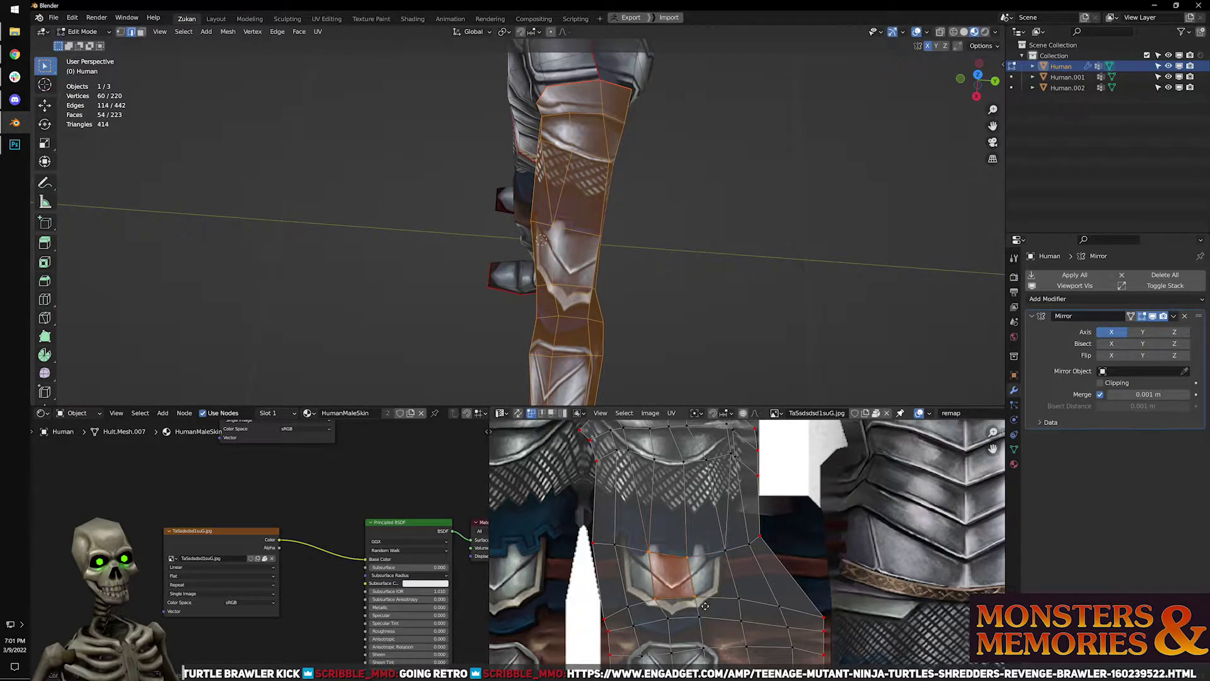
key(g)
key(y)
click(702, 612)
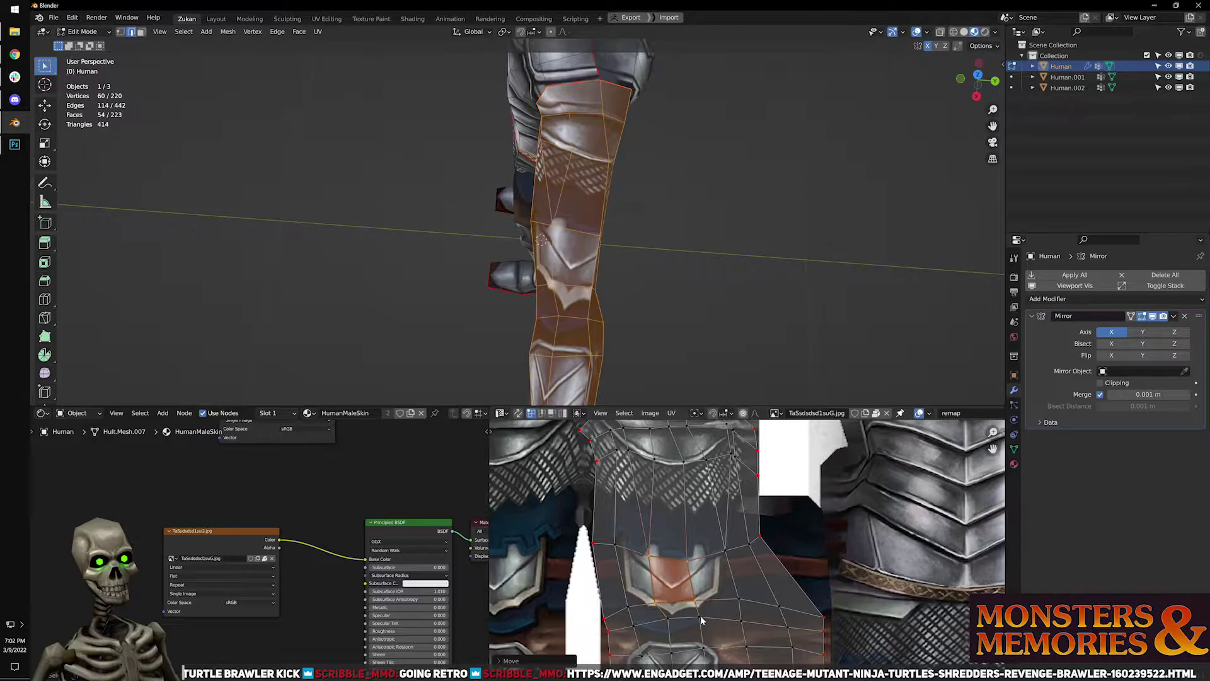
Extend the selection to the vertices below the elbow guard, shift them downward along Y, and check the arm from the side.
middle_drag(690, 638, 689, 561)
click(662, 543)
key(g)
key(y)
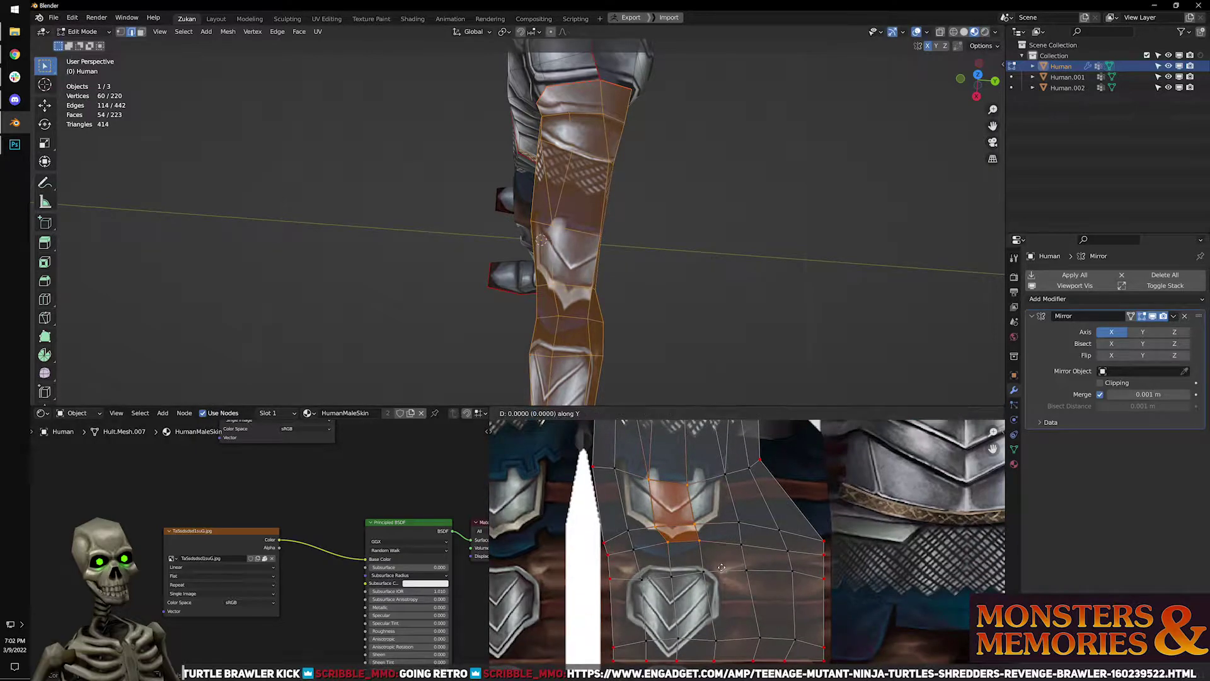
click(714, 578)
middle_drag(713, 577, 742, 518)
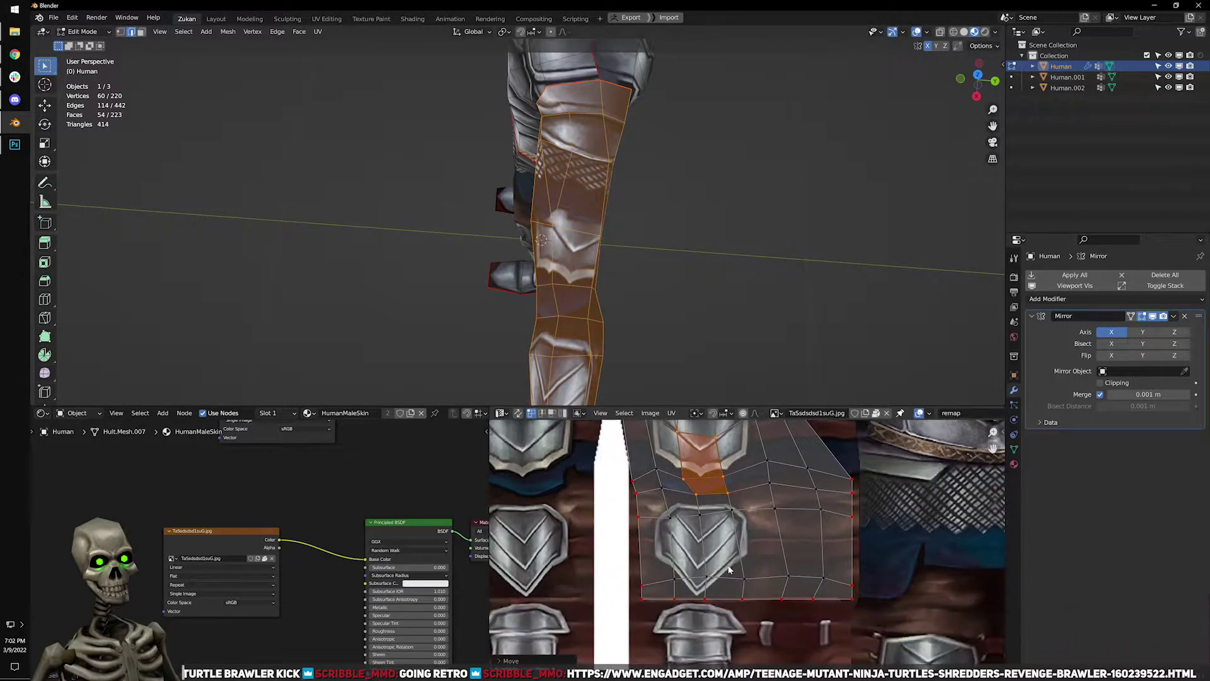
middle_drag(605, 265, 577, 284)
Shift the row of UV vertices near the forearm guard's pointed tip along X to centre the tip on the arm.
middle_drag(697, 554, 721, 530)
scroll(721, 530, up, 2)
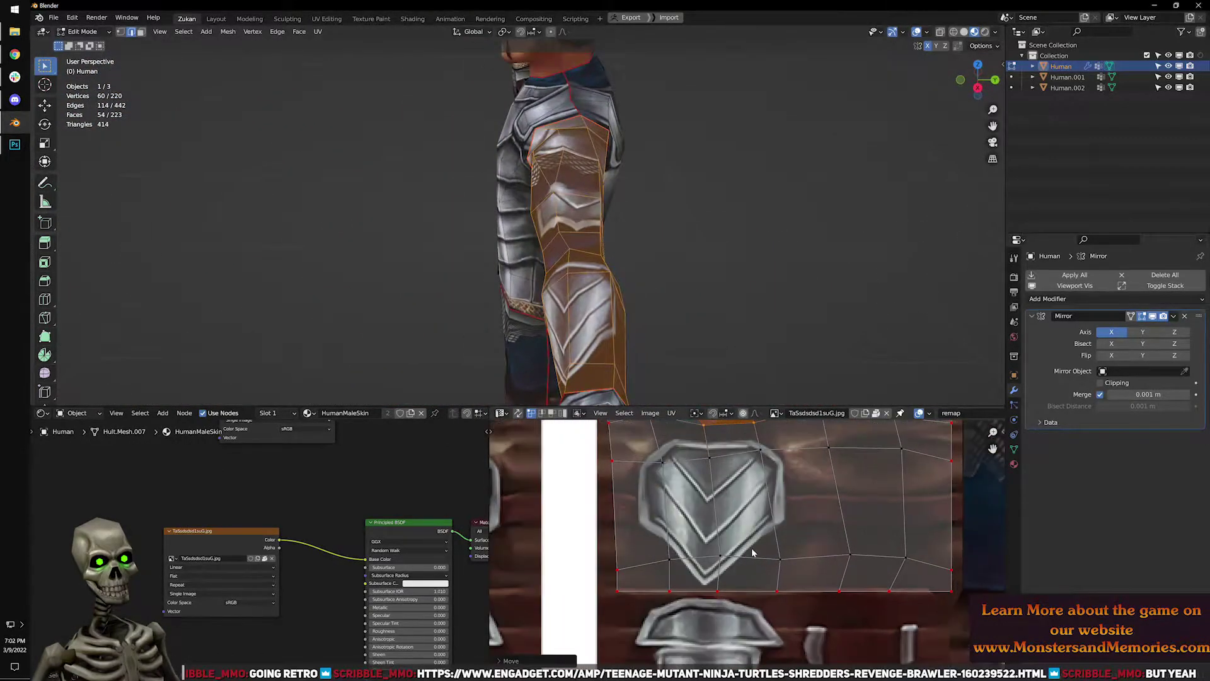
scroll(731, 539, down, 1)
click(766, 559)
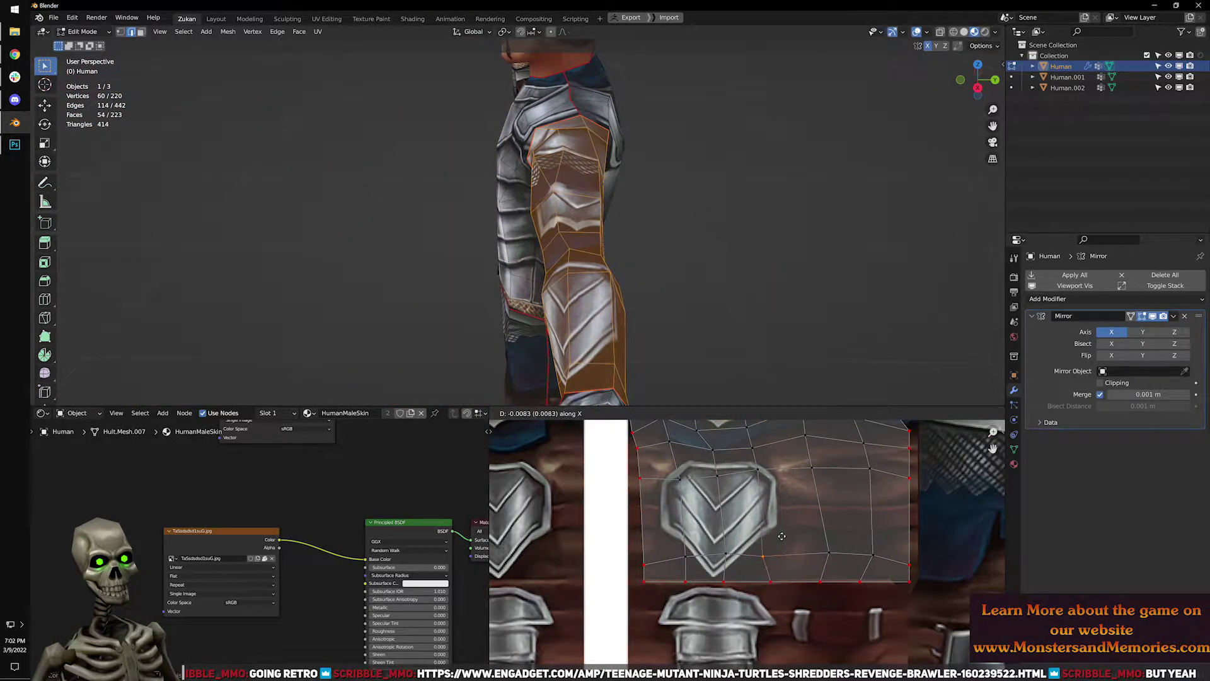
drag(791, 540, 715, 560)
key(g)
key(x)
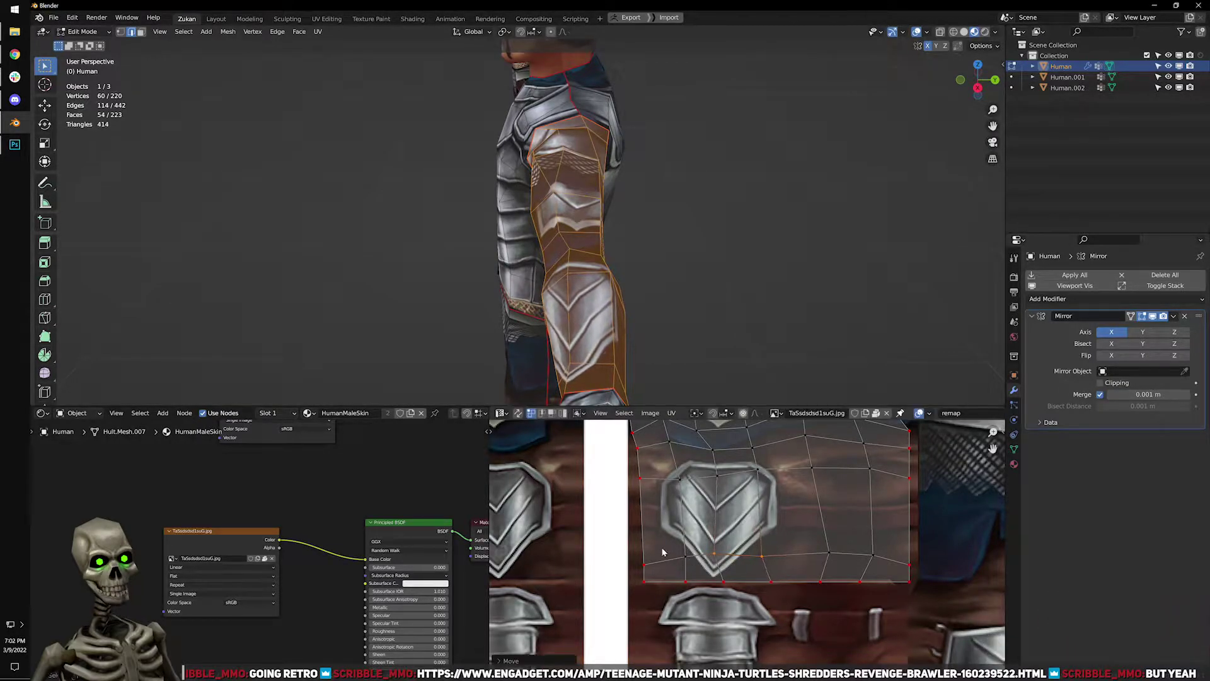
click(688, 556)
Shift the wrist border vertices beneath the forearm guard along X toward the island's near side edge.
middle_drag(734, 586, 737, 559)
drag(674, 569, 780, 543)
key(g)
key(g)
key(x)
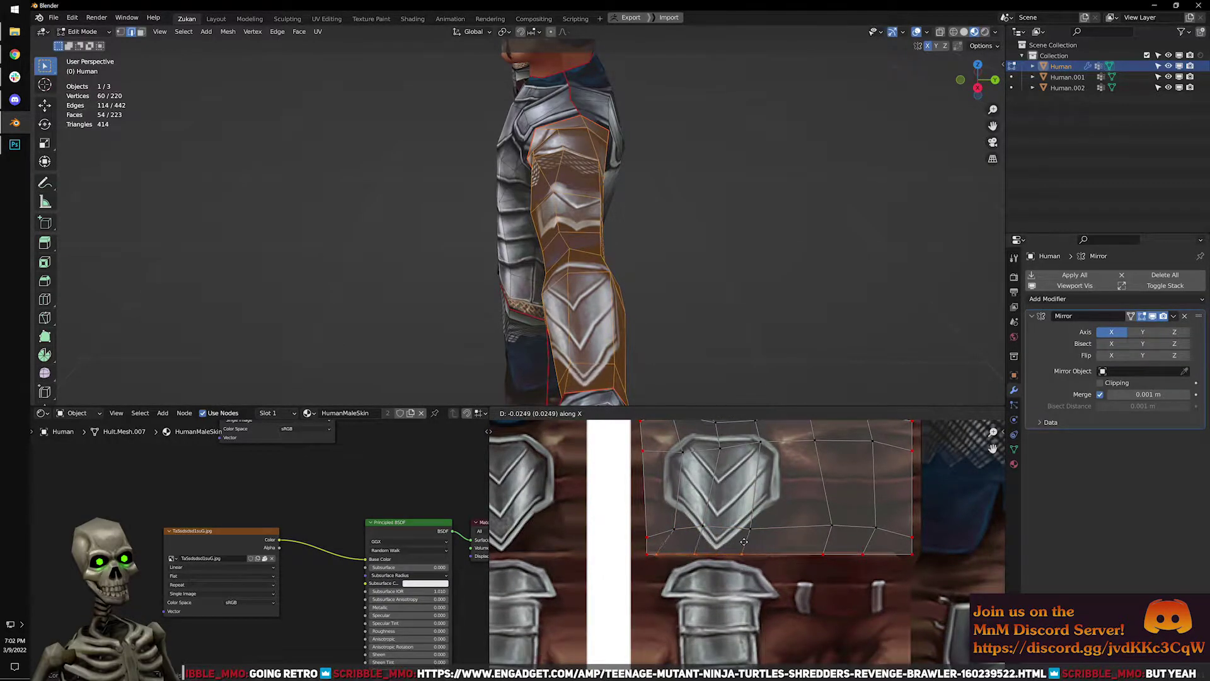
click(749, 524)
middle_drag(749, 525, 768, 566)
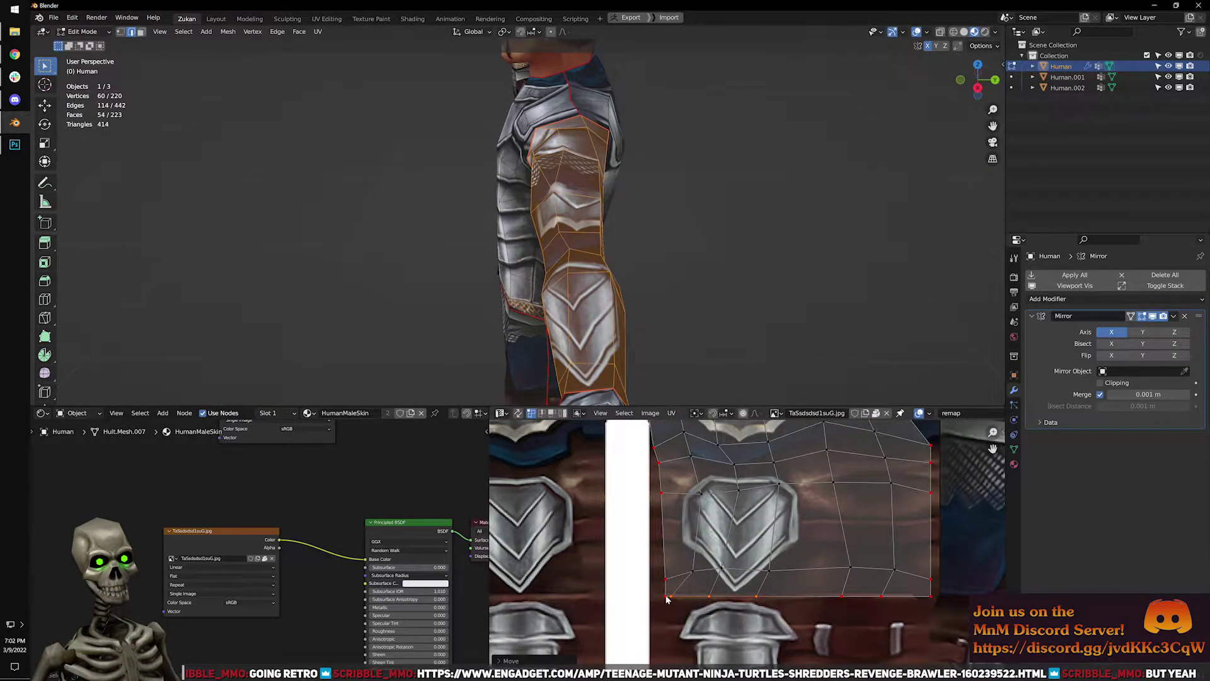
Shift the row of vertices along the forearm guard's upper edge along X and unwrap the arm again.
scroll(661, 580, up, 3)
middle_drag(692, 535, 681, 611)
scroll(681, 611, down, 1)
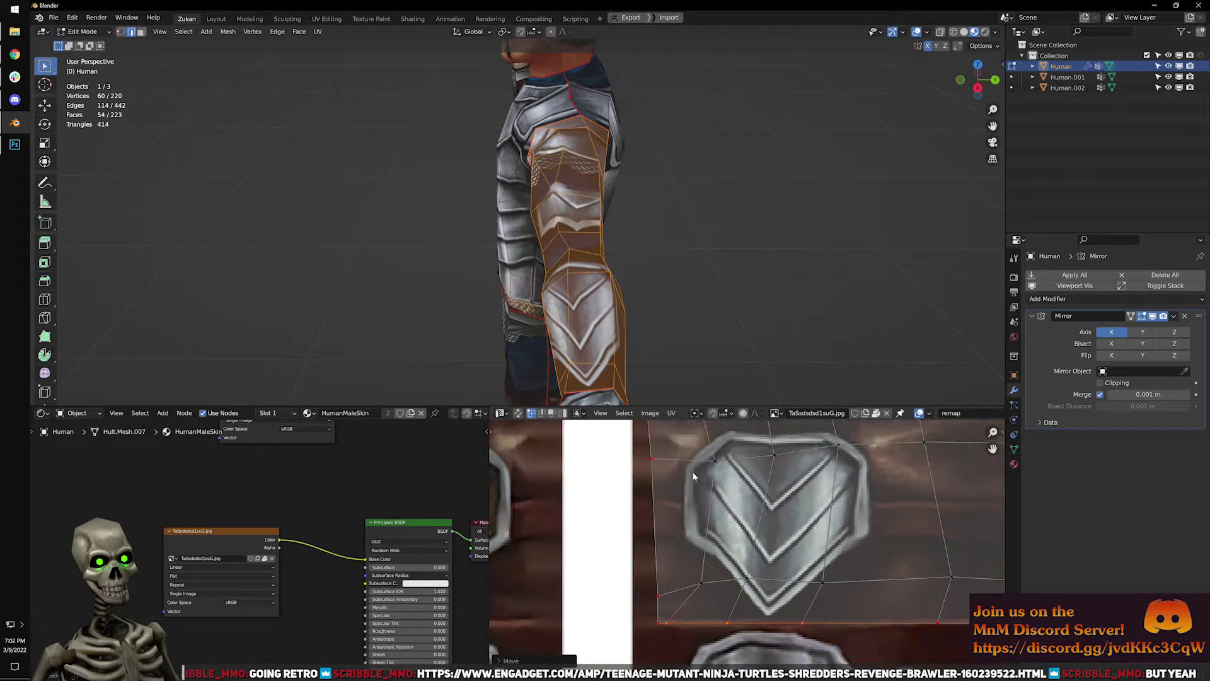
middle_drag(729, 464, 707, 536)
drag(684, 543, 829, 505)
key(g)
key(x)
click(823, 506)
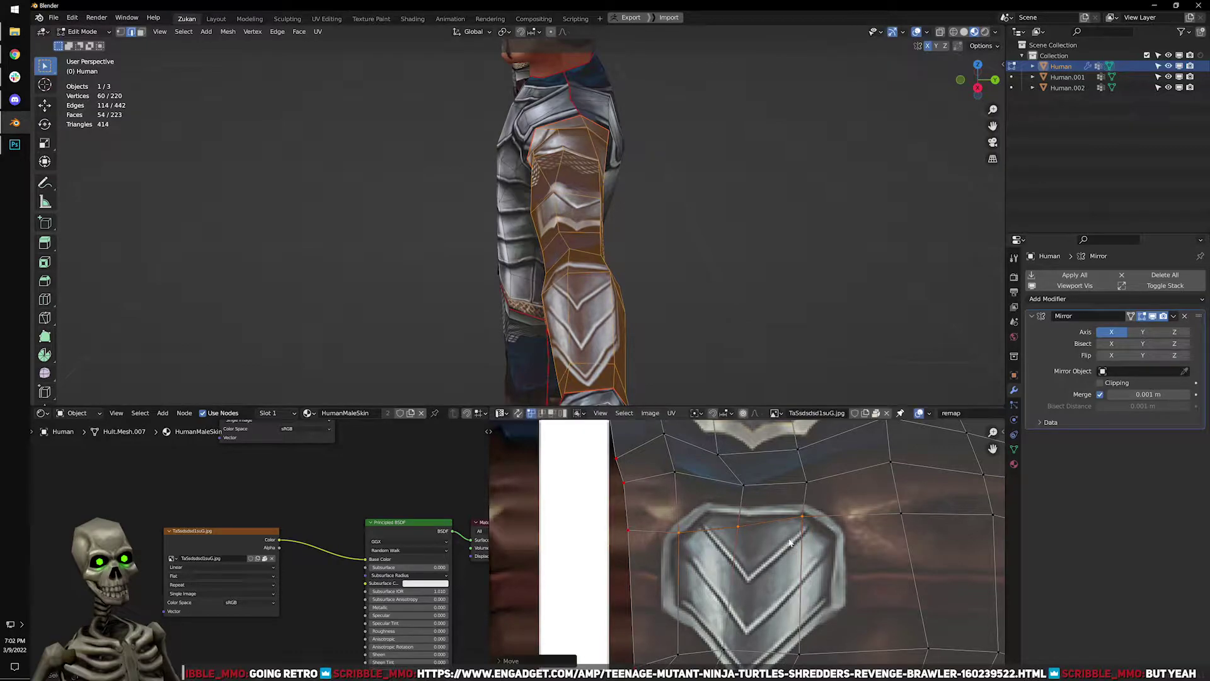
scroll(775, 511, down, 3)
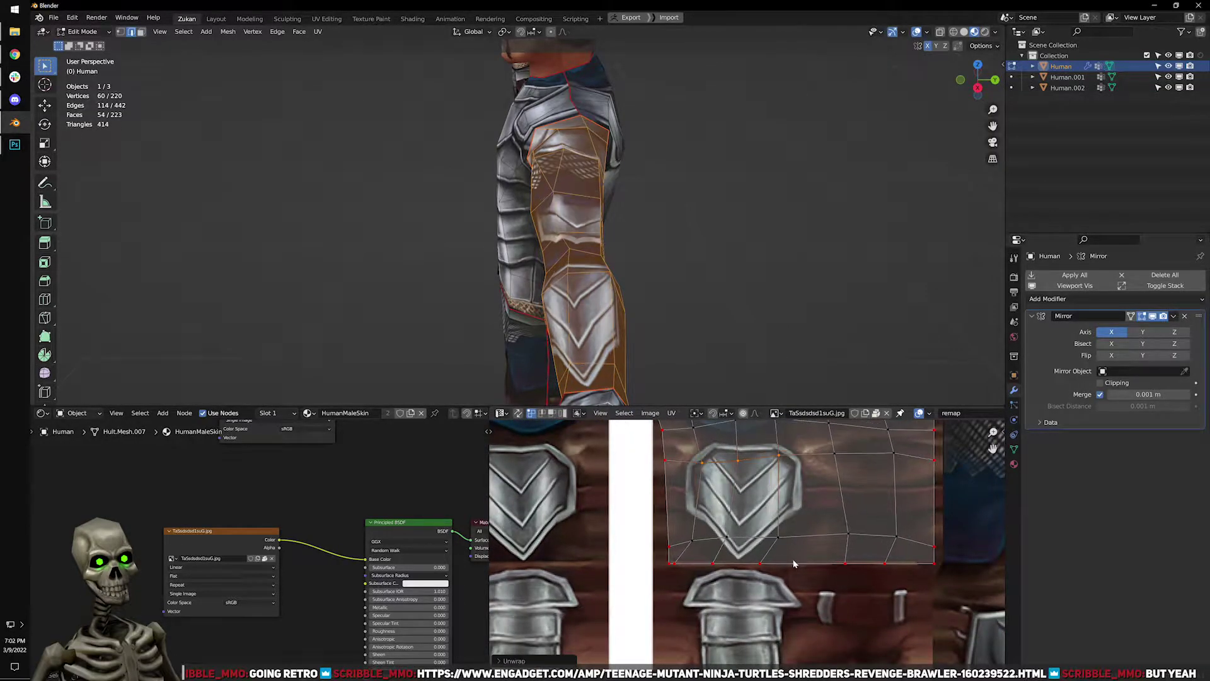
Move the wrist border vertex nearest the arm island's corner along X toward the forearm guard's tip.
scroll(716, 523, up, 3)
key(g)
key(x)
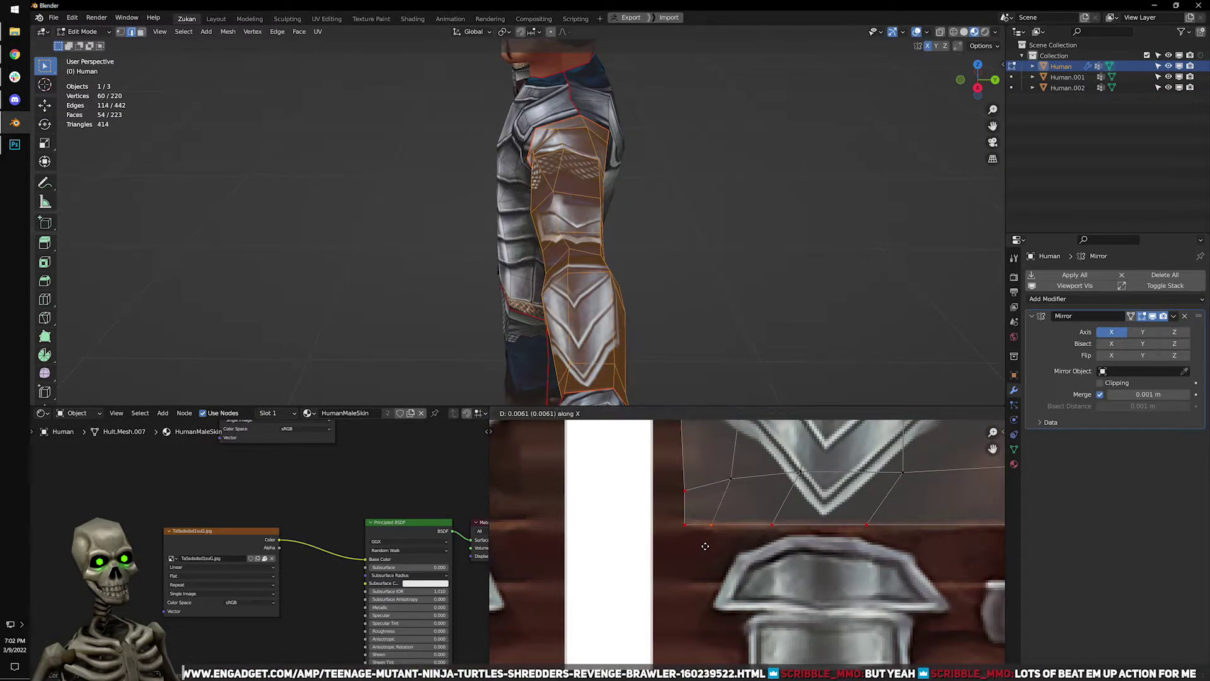
click(717, 548)
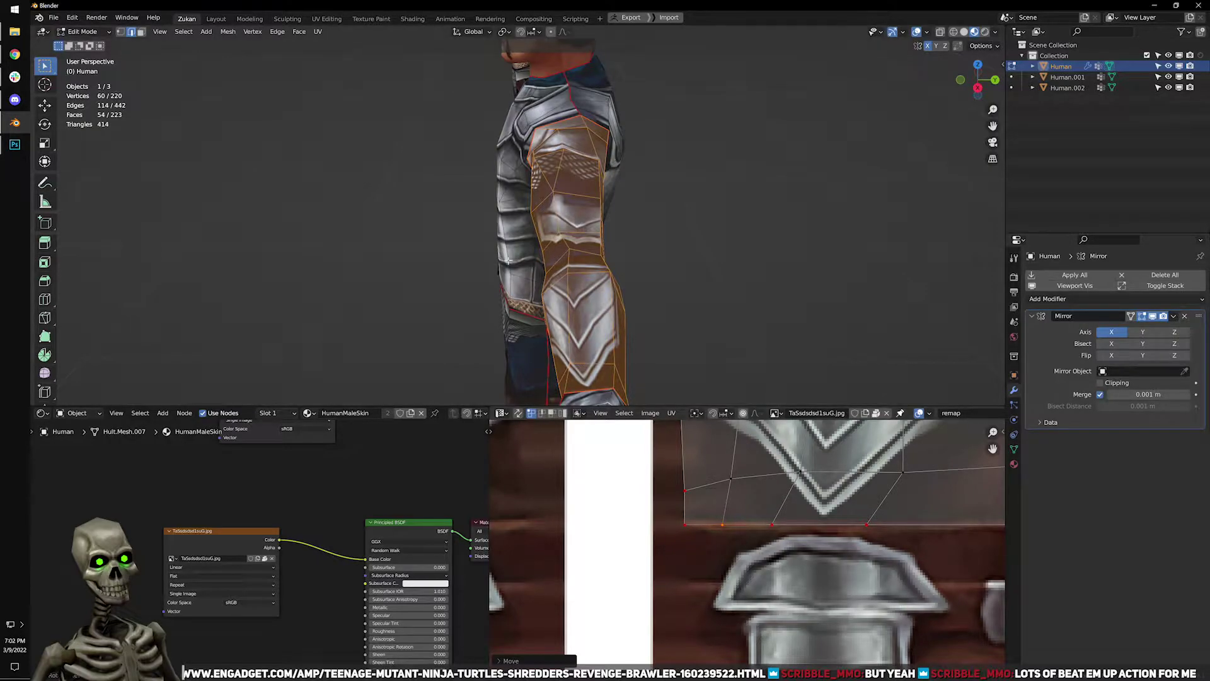
Check the arm's underside in Object Mode and move the seam-edge UVs just above the wrist border along Y.
middle_drag(519, 263, 586, 232)
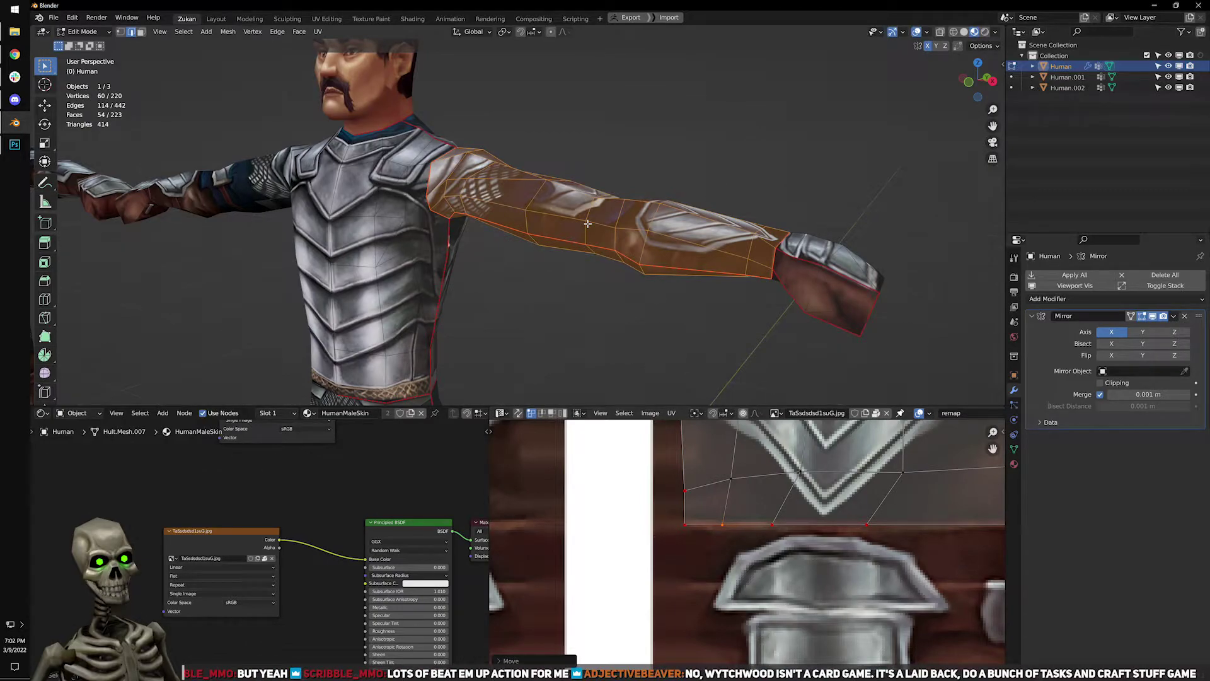
scroll(857, 527, down, 2)
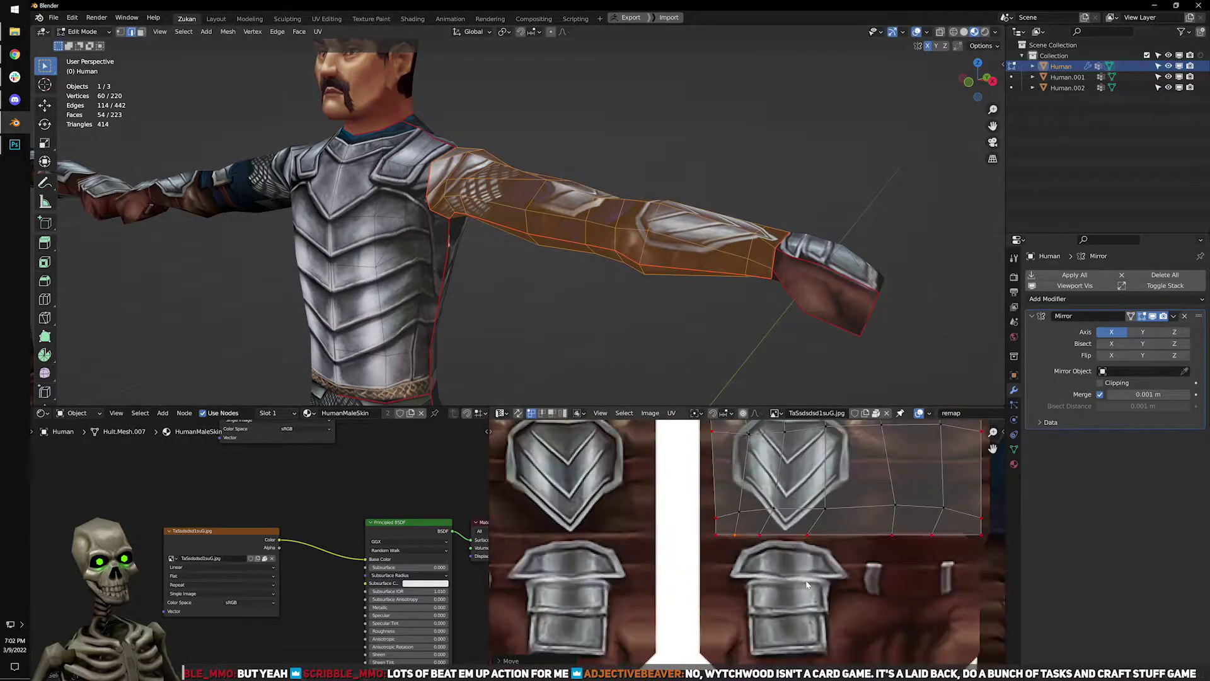
scroll(857, 527, up, 5)
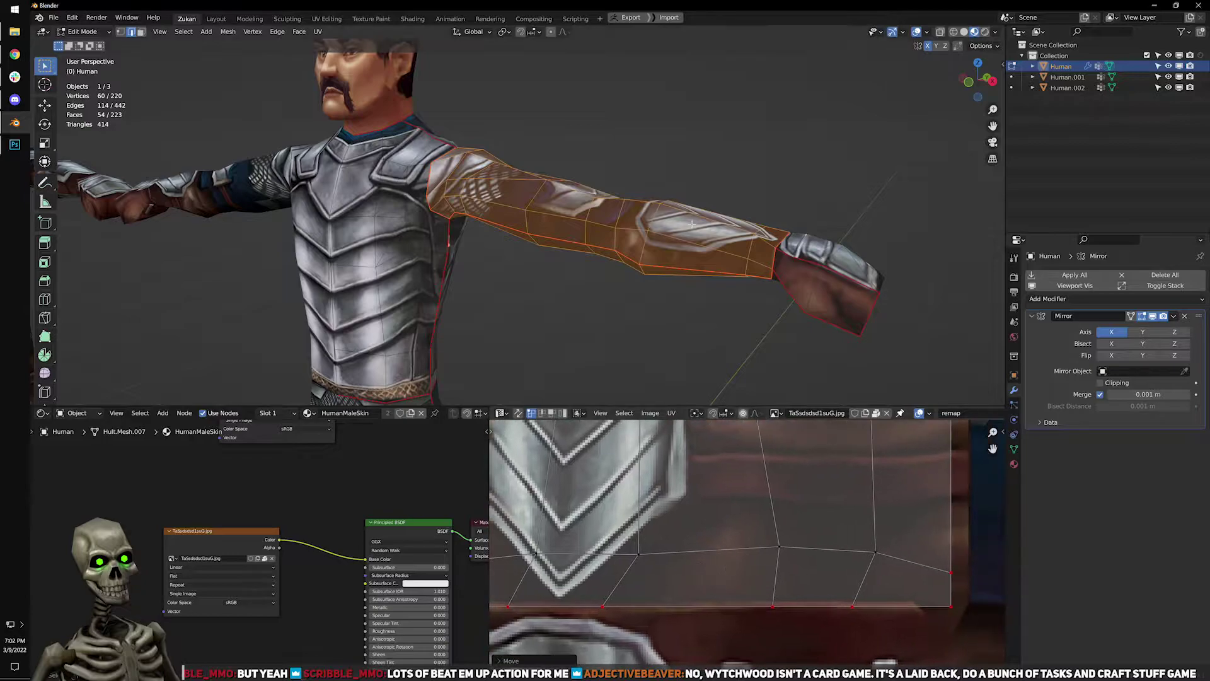
key(Tab)
middle_drag(725, 232, 594, 238)
key(Tab)
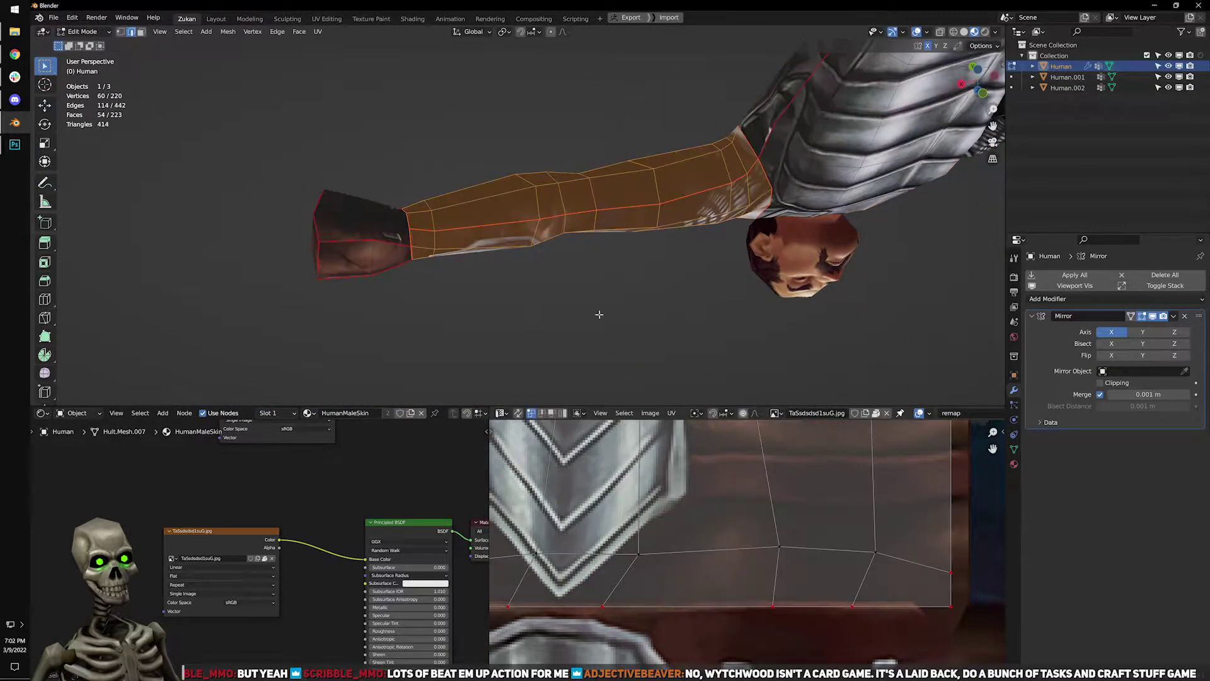
scroll(754, 543, down, 2)
middle_drag(754, 540, 763, 587)
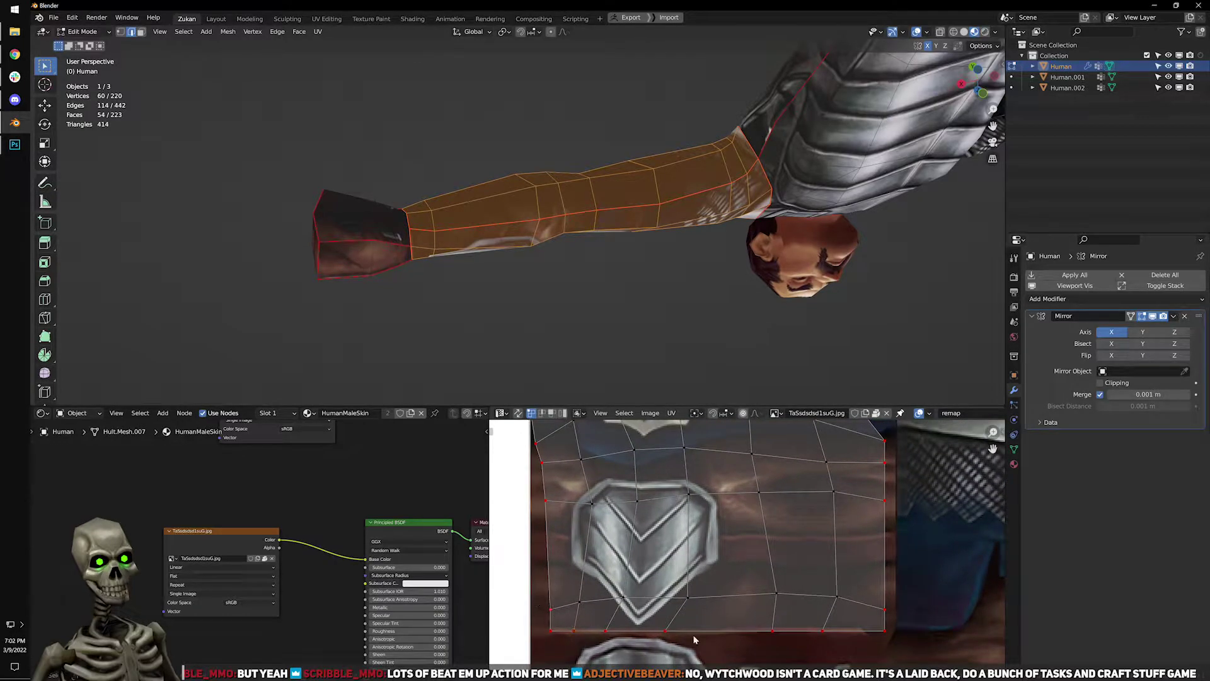
key(g)
key(y)
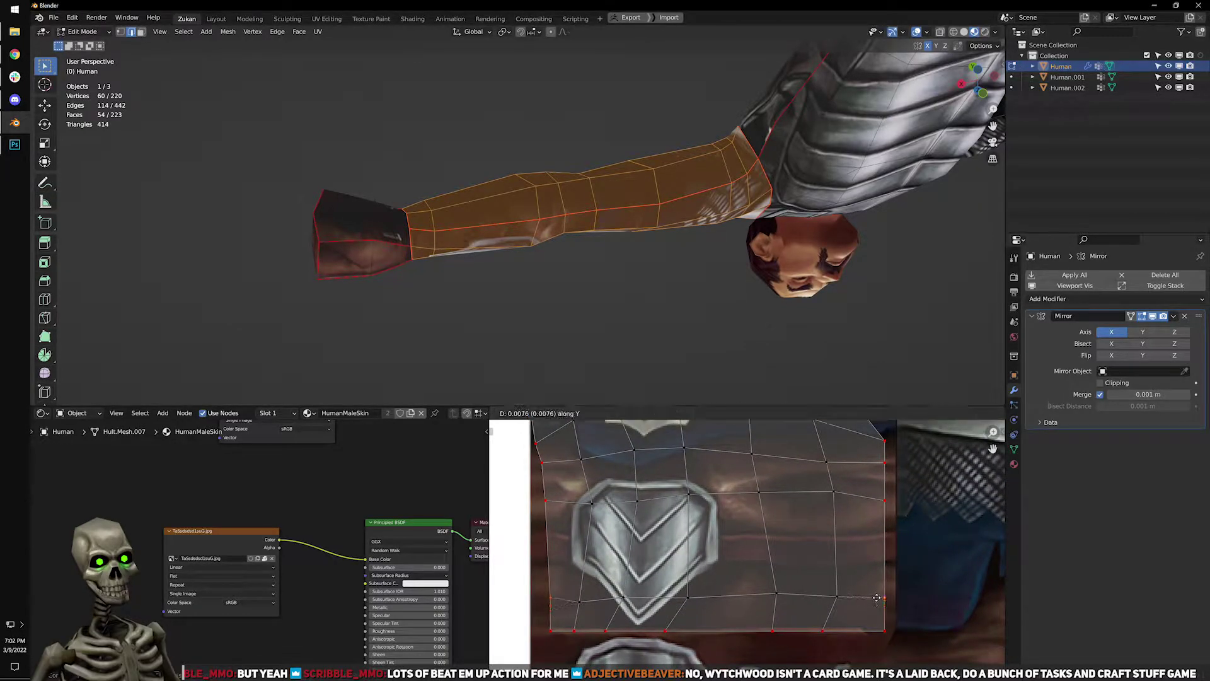
click(879, 592)
Inspect the arm seam in Object Mode and move the seam-edge UV vertices level with the forearm guard along Y.
key(Tab)
scroll(664, 277, down, 3)
middle_drag(665, 277, 630, 343)
scroll(606, 321, up, 3)
middle_drag(582, 302, 635, 283)
scroll(635, 284, up, 2)
key(Tab)
scroll(698, 525, down, 1)
middle_drag(698, 527, 684, 546)
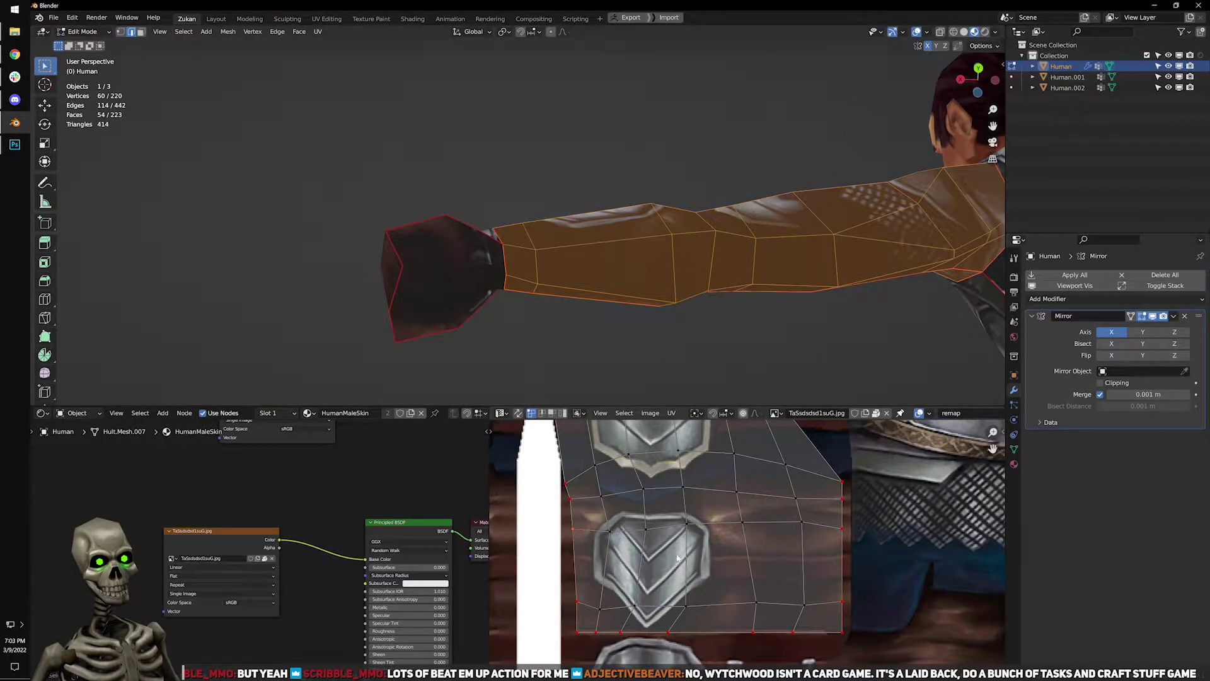
key(g)
key(y)
click(845, 550)
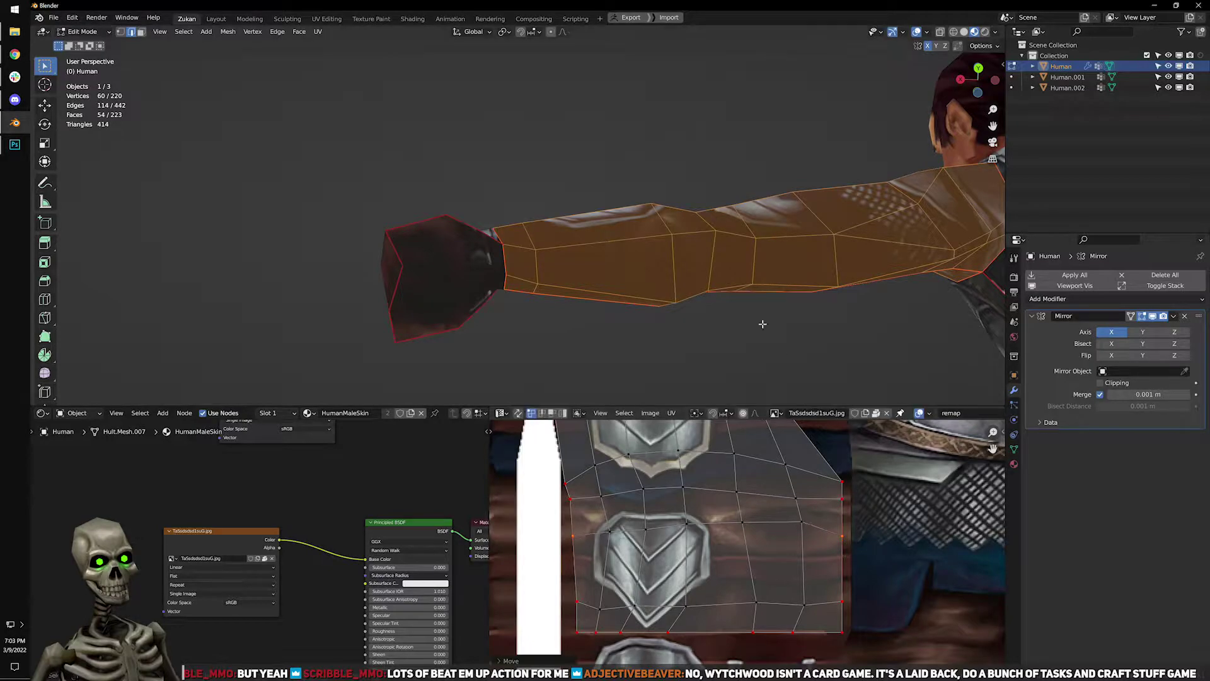
Readjust the forearm-level seam-edge vertices upward along Y to line up the texture across the seam.
middle_drag(781, 354, 724, 189)
middle_drag(752, 326, 716, 283)
key(g)
key(y)
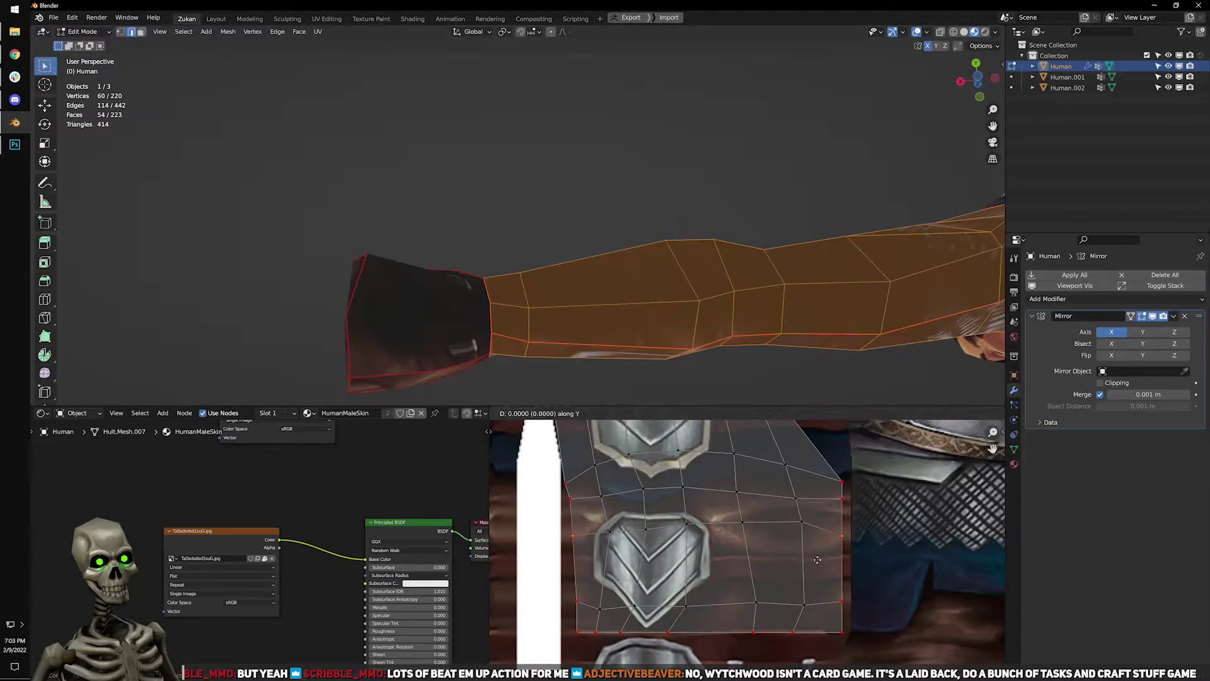
click(813, 539)
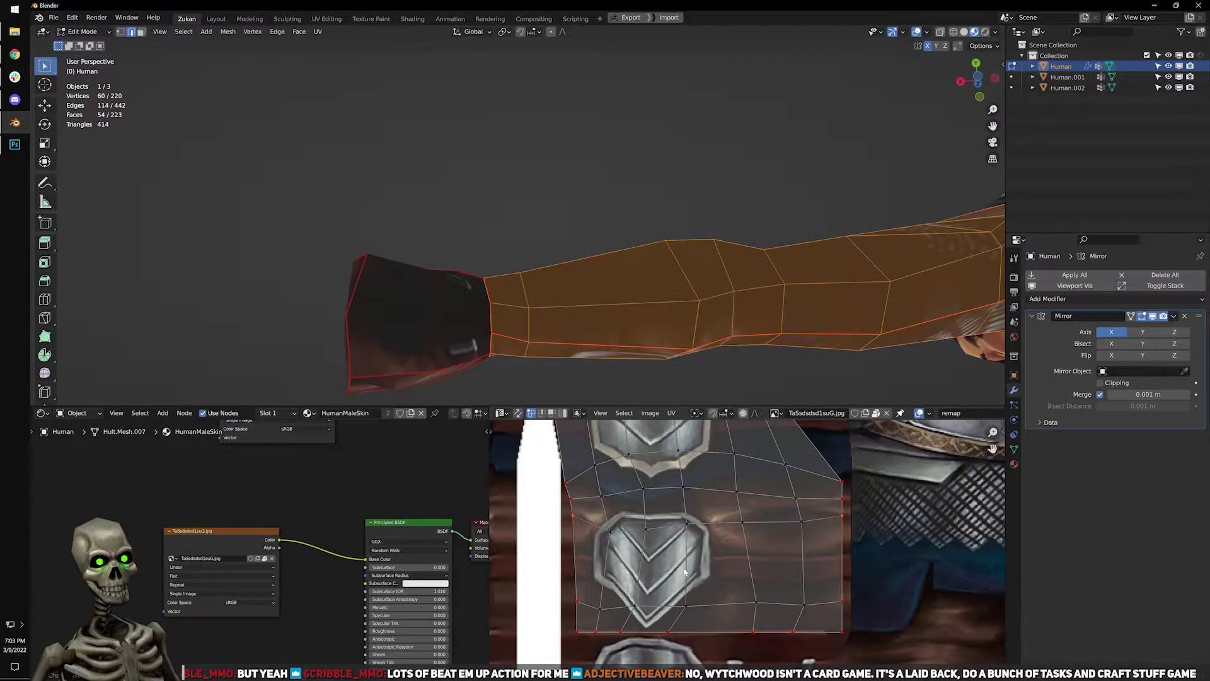
Check the arm in Object Mode and move the seam-edge UV vertex just above the wrist border.
key(Tab)
middle_drag(673, 293, 700, 249)
key(Tab)
scroll(687, 577, up, 5)
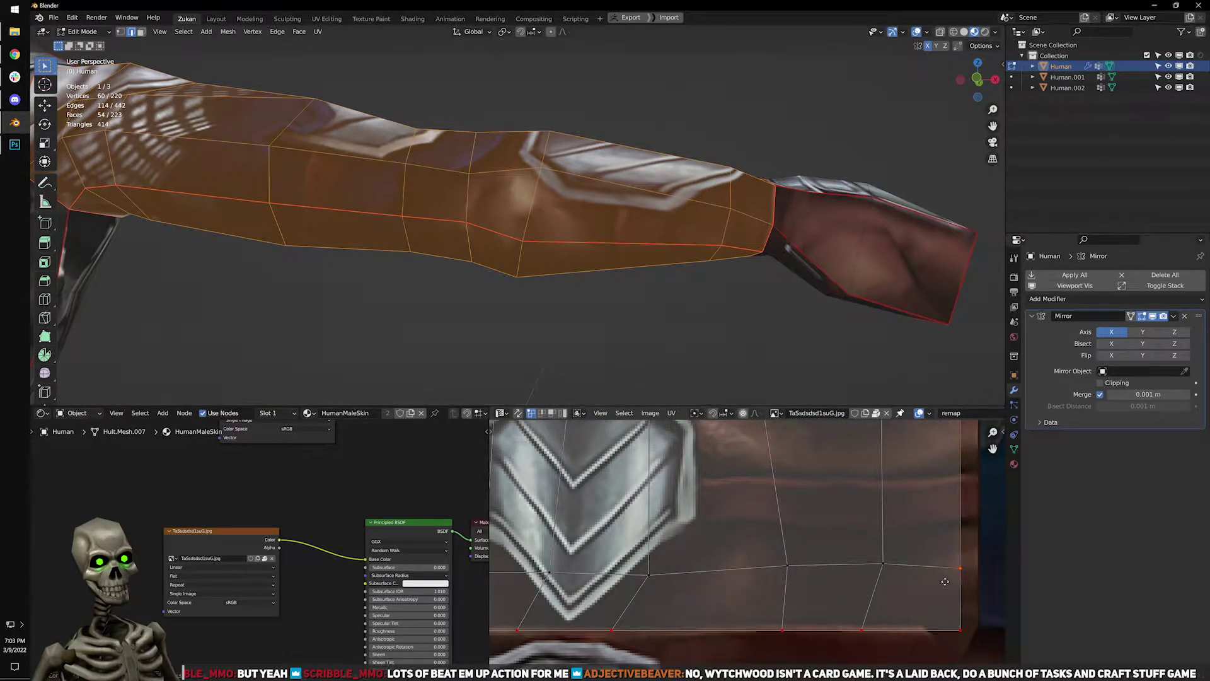
key(g)
click(945, 577)
Move the seam-edge UV vertices just above the wrist border on the arm island's opposite side, and check the forearm guard in Object Mode.
scroll(748, 546, down, 2)
middle_drag(553, 546, 656, 539)
drag(656, 536, 704, 562)
key(g)
click(700, 561)
drag(641, 543, 663, 560)
key(g)
click(665, 560)
key(Tab)
middle_drag(700, 375, 644, 275)
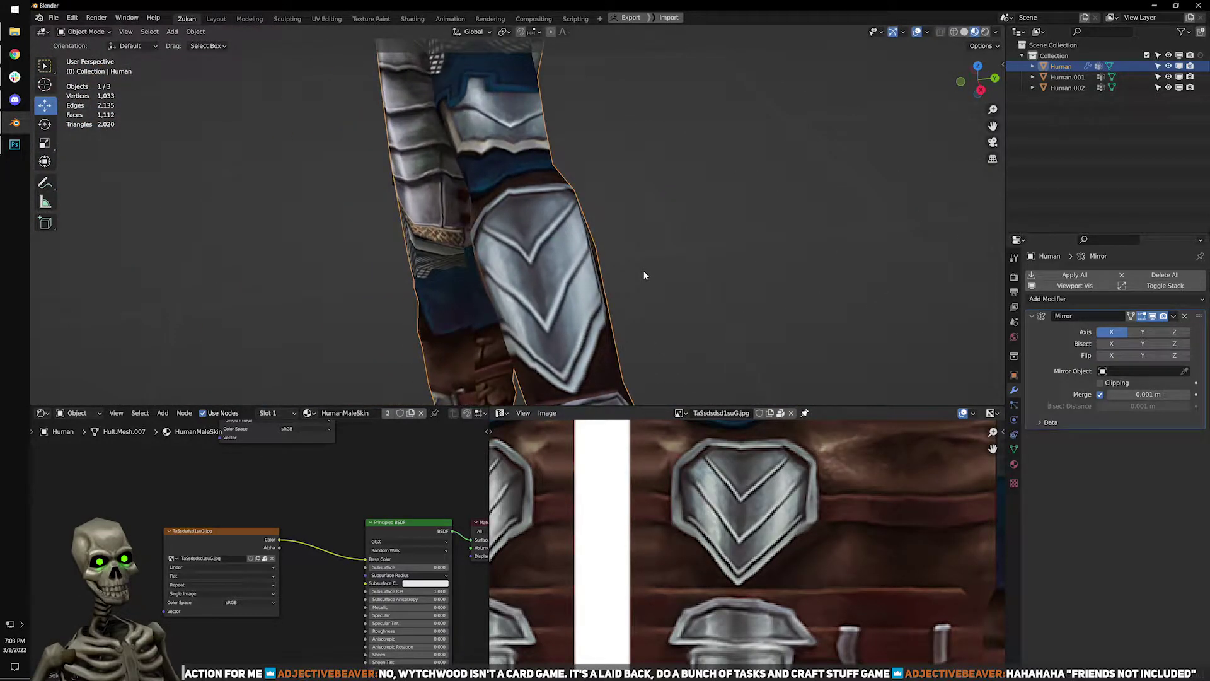
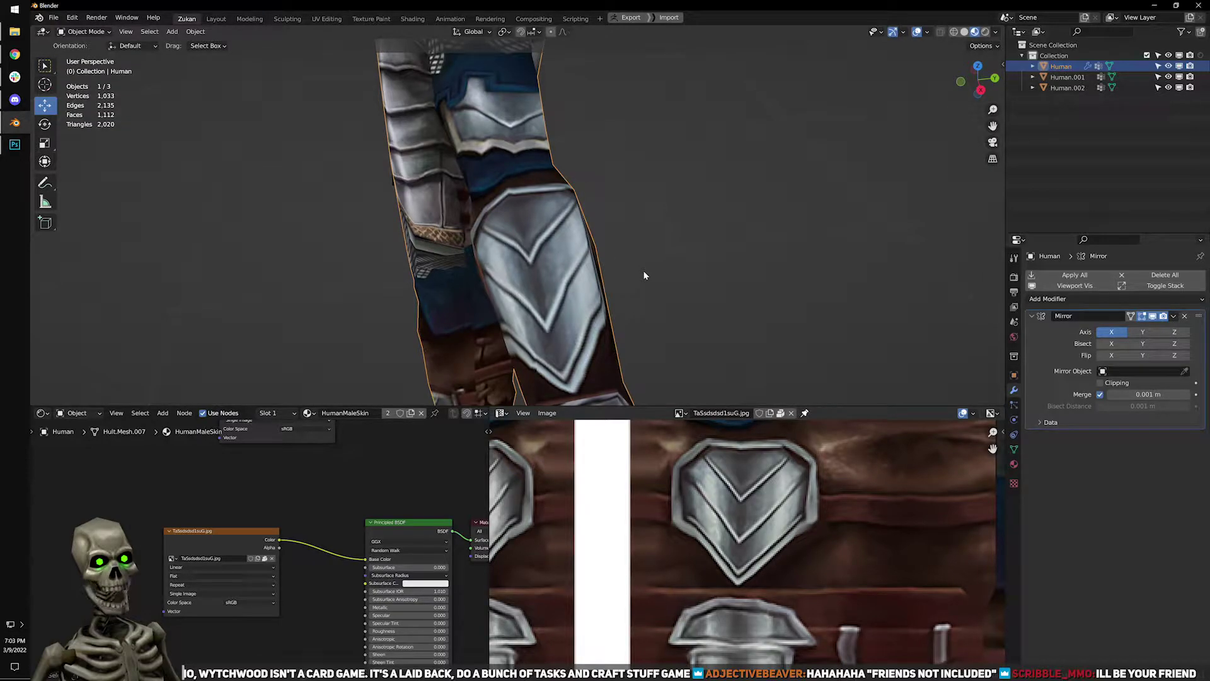
Move the inner UV vertex beside the forearm guard's lower edge up and outward, away from the plate.
middle_drag(674, 289, 637, 246)
key(Tab)
scroll(786, 586, down, 2)
scroll(761, 576, up, 3)
middle_drag(624, 547, 651, 568)
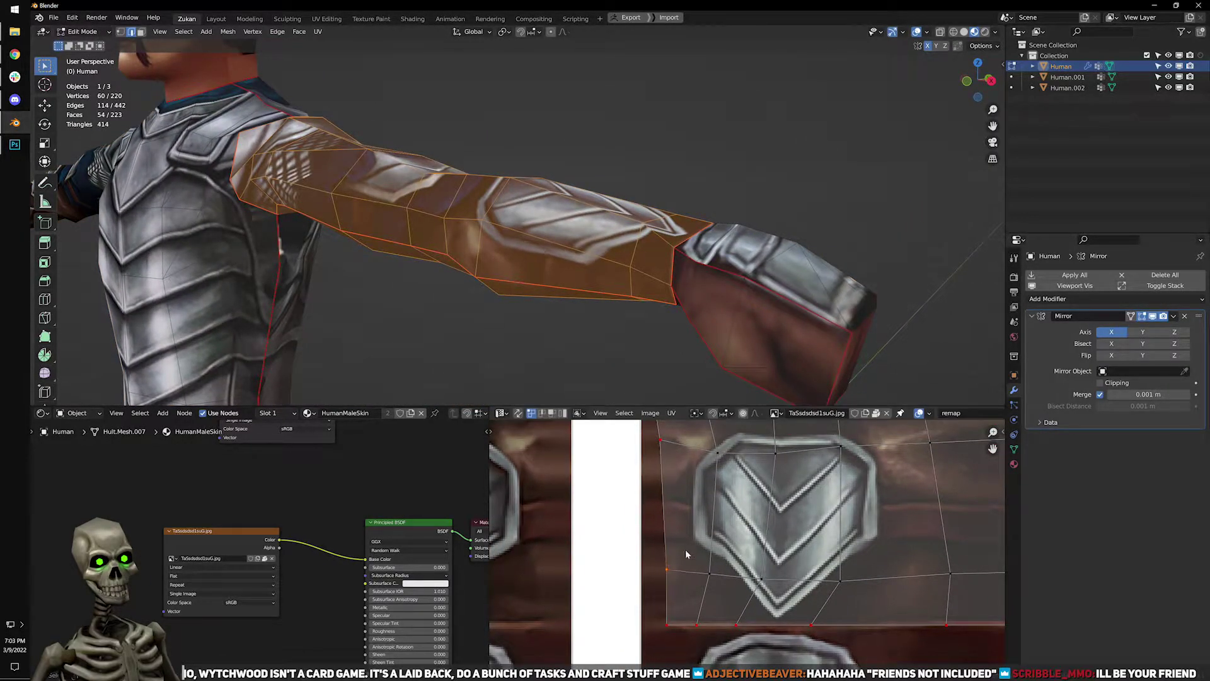
key(g)
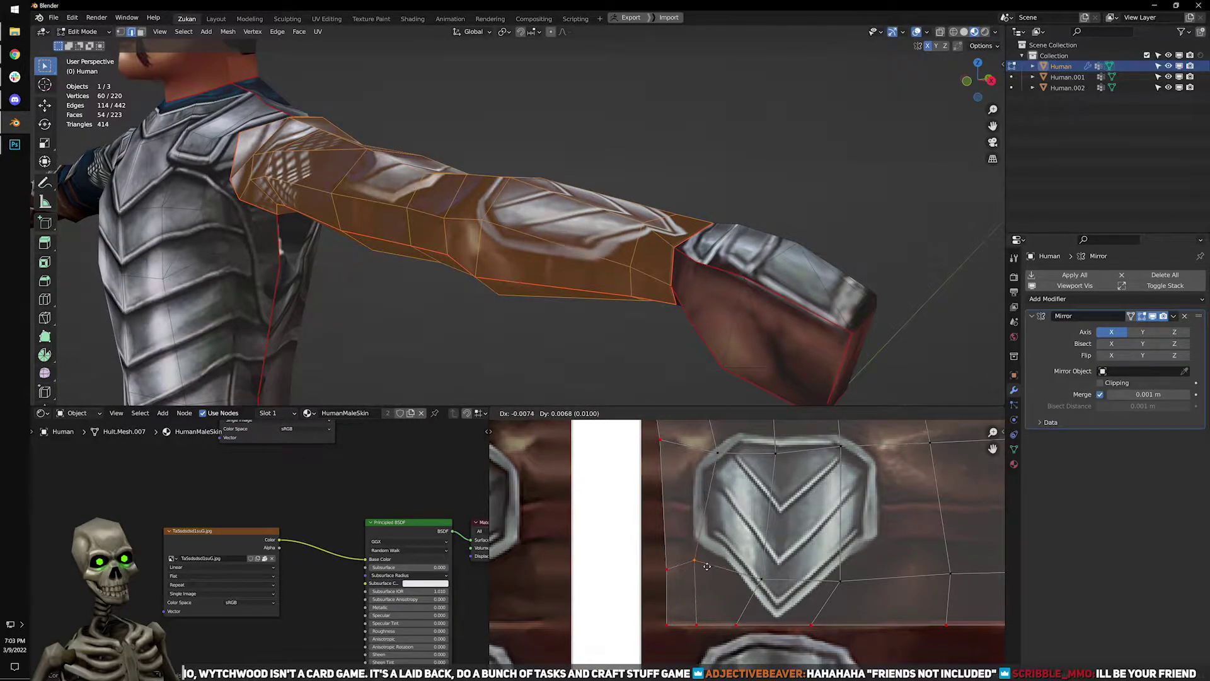
click(703, 566)
Move the UV vertex at the forearm guard's upper corner and check the plate's shape in Object Mode.
middle_drag(713, 428, 718, 519)
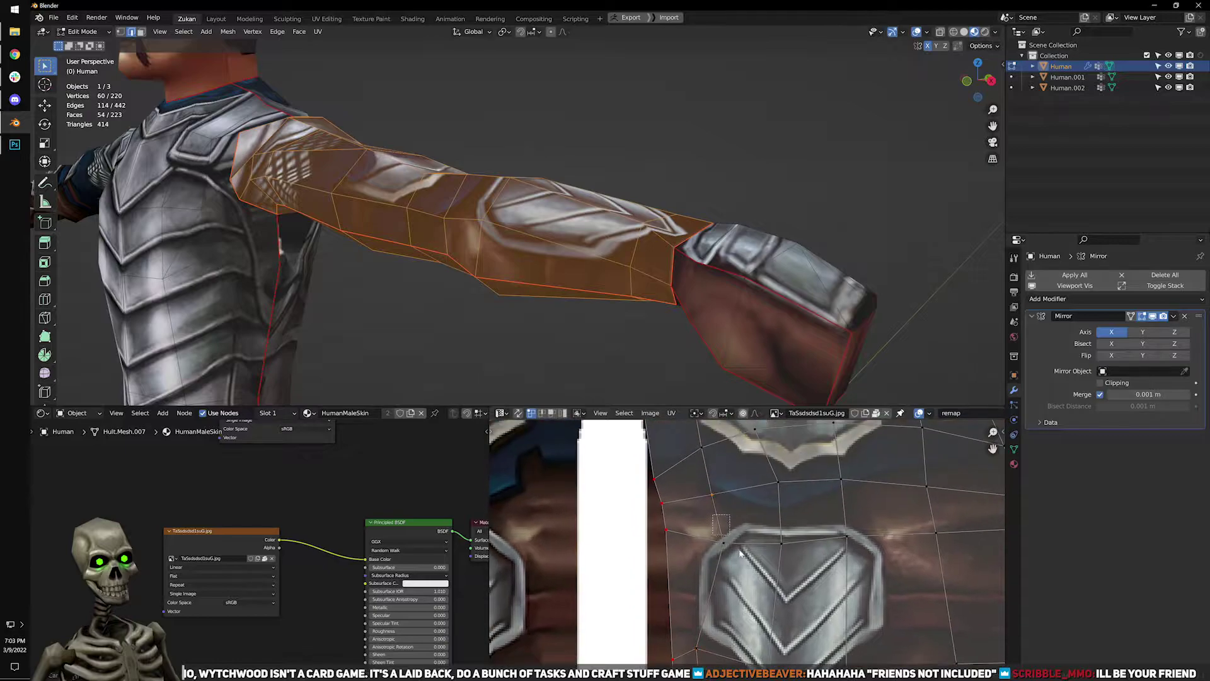
click(739, 552)
key(g)
click(729, 544)
key(Tab)
scroll(605, 284, down, 2)
middle_drag(630, 265, 563, 313)
key(Tab)
scroll(766, 567, down, 3)
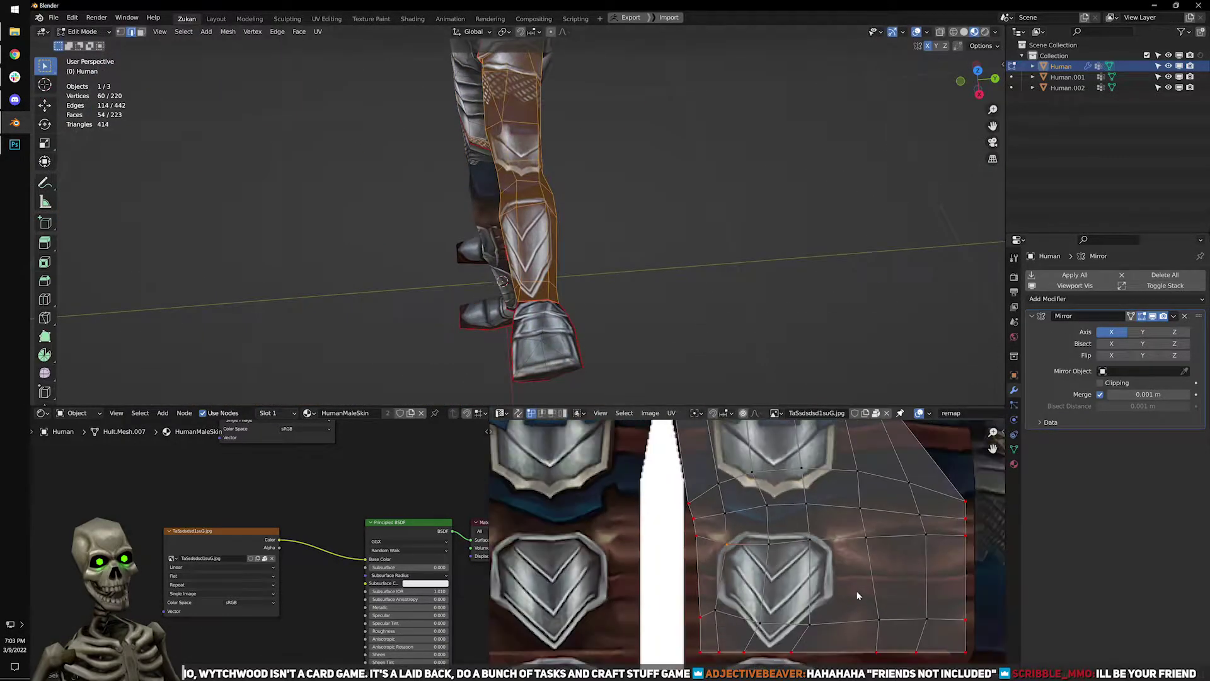
Shift the UV columns through the forearm guard's centre and along its edge in X to centre the plate.
drag(718, 509, 765, 603)
key(g)
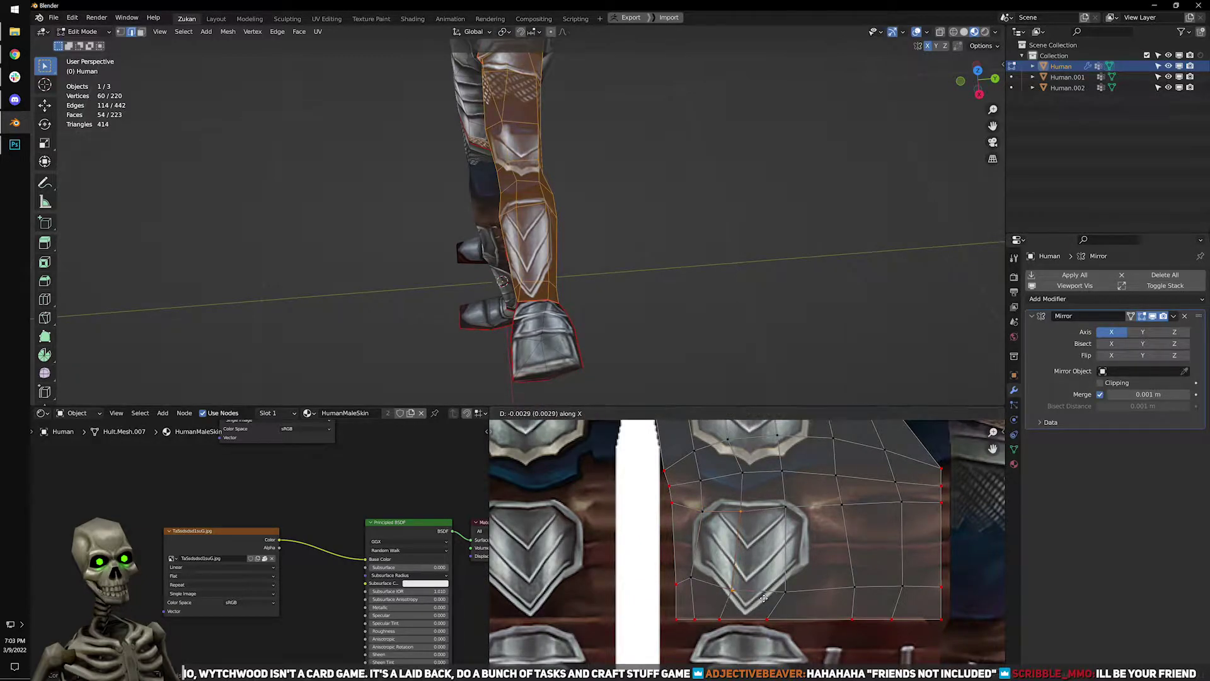
click(762, 602)
drag(774, 511, 804, 599)
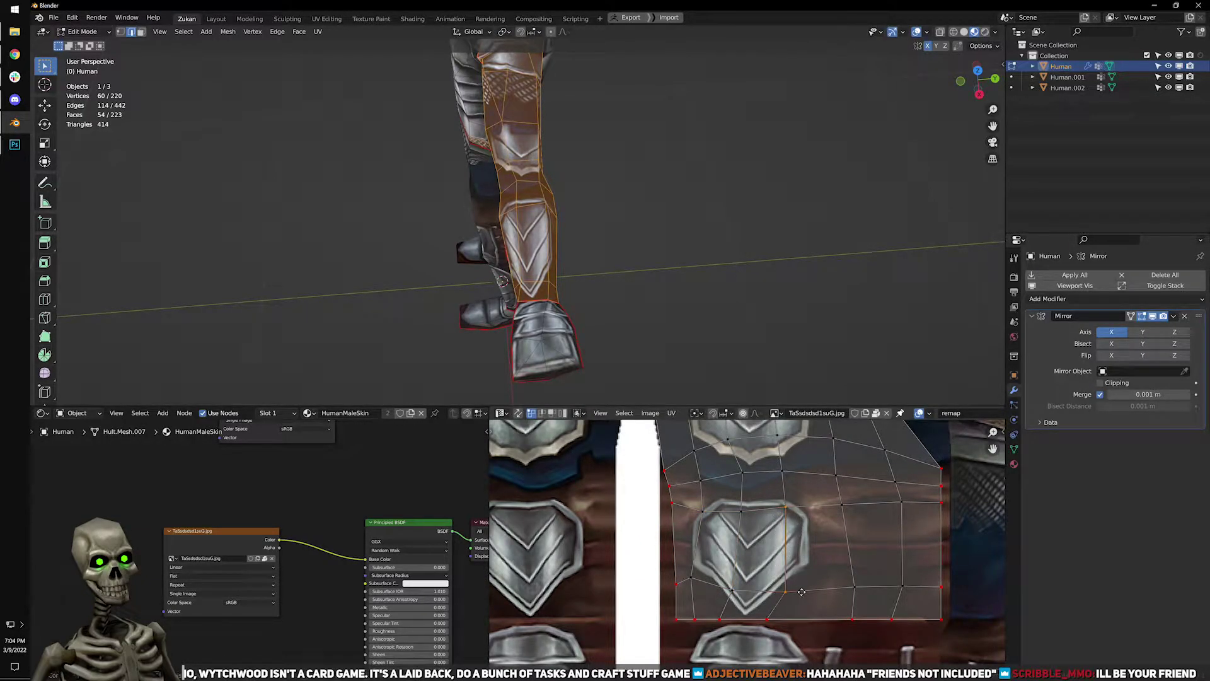
key(g)
key(x)
click(796, 587)
Move the next UV column beyond the forearm guard and its neighbouring wrist-border vertex along X.
drag(831, 499, 862, 605)
key(g)
key(x)
click(837, 591)
click(852, 618)
key(g)
key(x)
click(836, 619)
Inspect the arm texture from several angles in Object Mode.
key(Tab)
middle_drag(787, 281, 706, 265)
key(Tab)
scroll(844, 571, down, 2)
scroll(842, 567, down, 3)
scroll(792, 527, up, 4)
middle_drag(793, 527, 760, 541)
drag(833, 509, 825, 525)
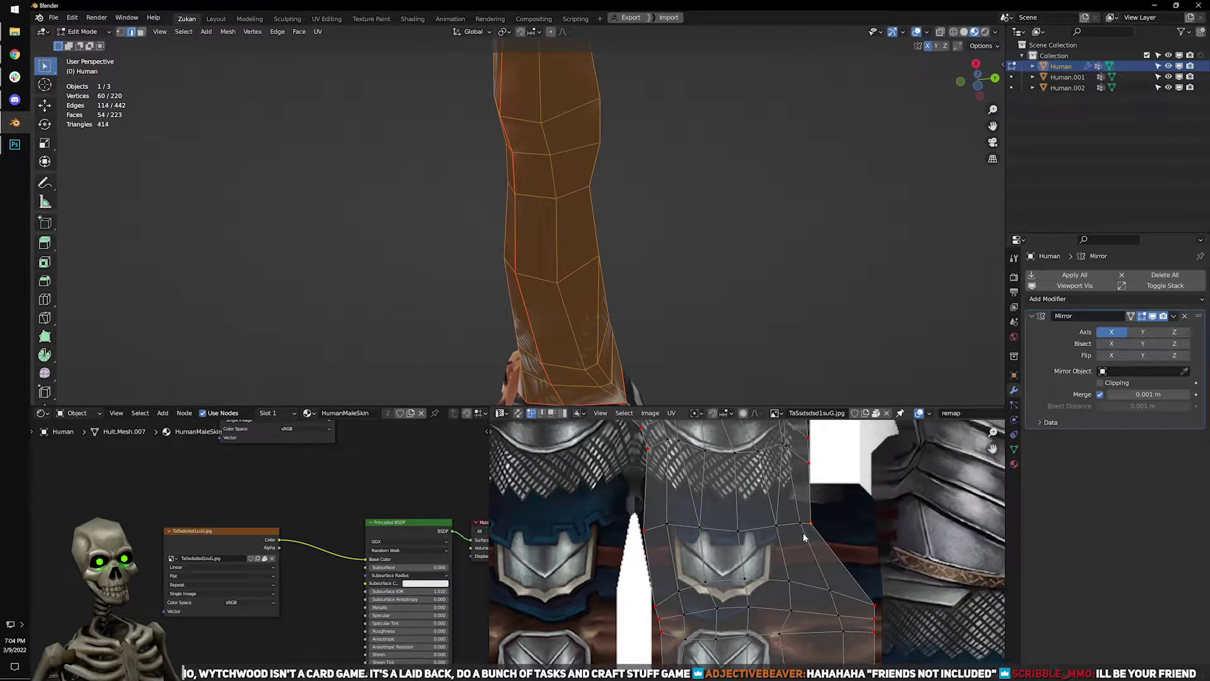
key(Tab)
middle_drag(682, 254, 531, 259)
Select the back-of-leg faces as linked geometry delimited by seams and view the leg from the back.
key(Tab)
key(alt+a)
key(l)
scroll(792, 616, down, 3)
middle_drag(873, 608, 751, 529)
scroll(754, 583, up, 3)
middle_drag(856, 584, 754, 541)
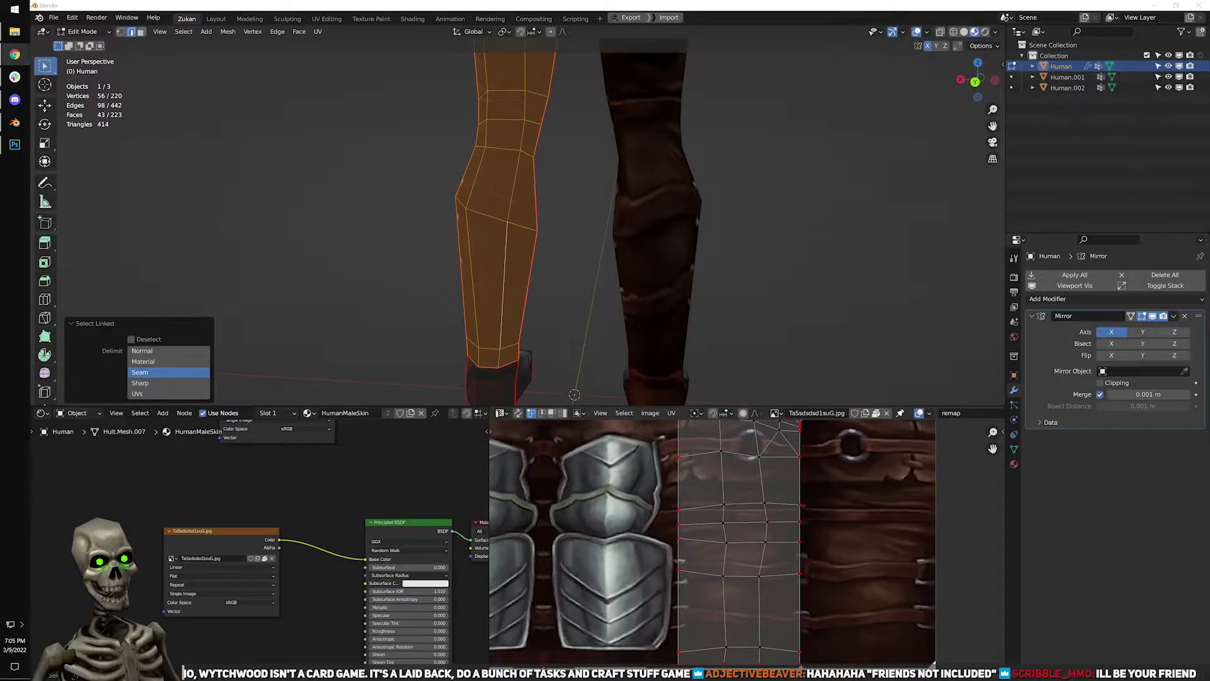
click(759, 139)
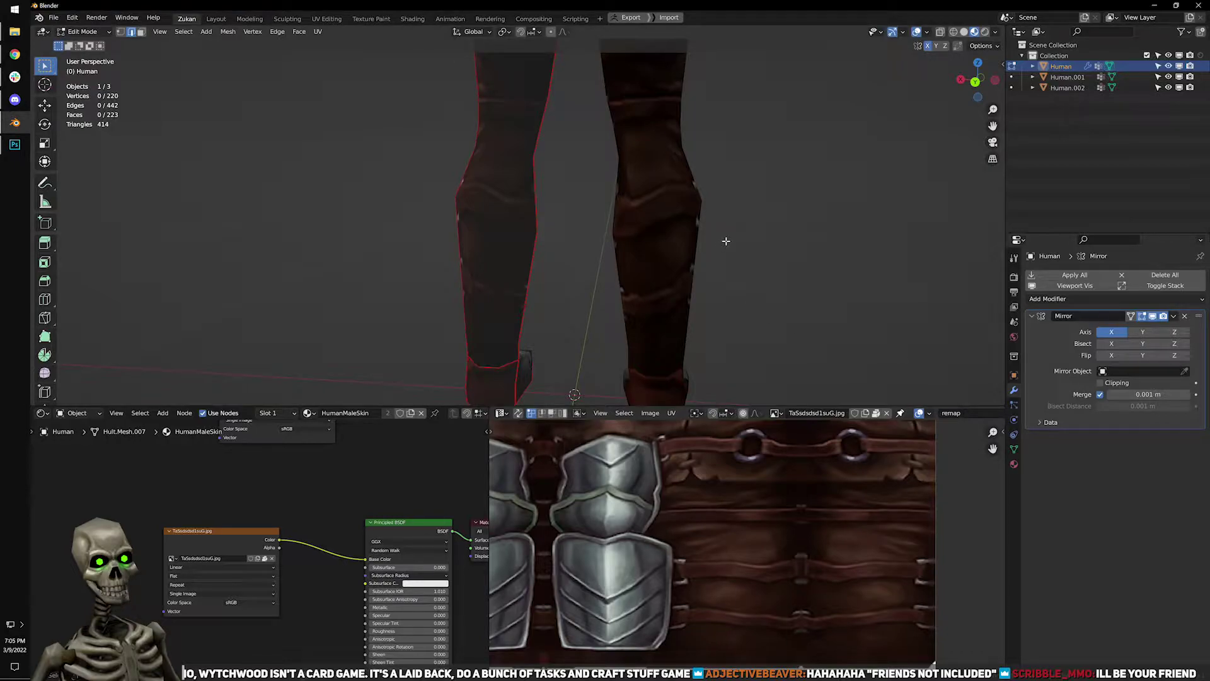
scroll(693, 230, down, 2)
scroll(600, 243, up, 3)
middle_drag(599, 244, 523, 200)
click(523, 187)
key(ctrl+l)
scroll(725, 532, down, 2)
key(ctrl+KP_1)
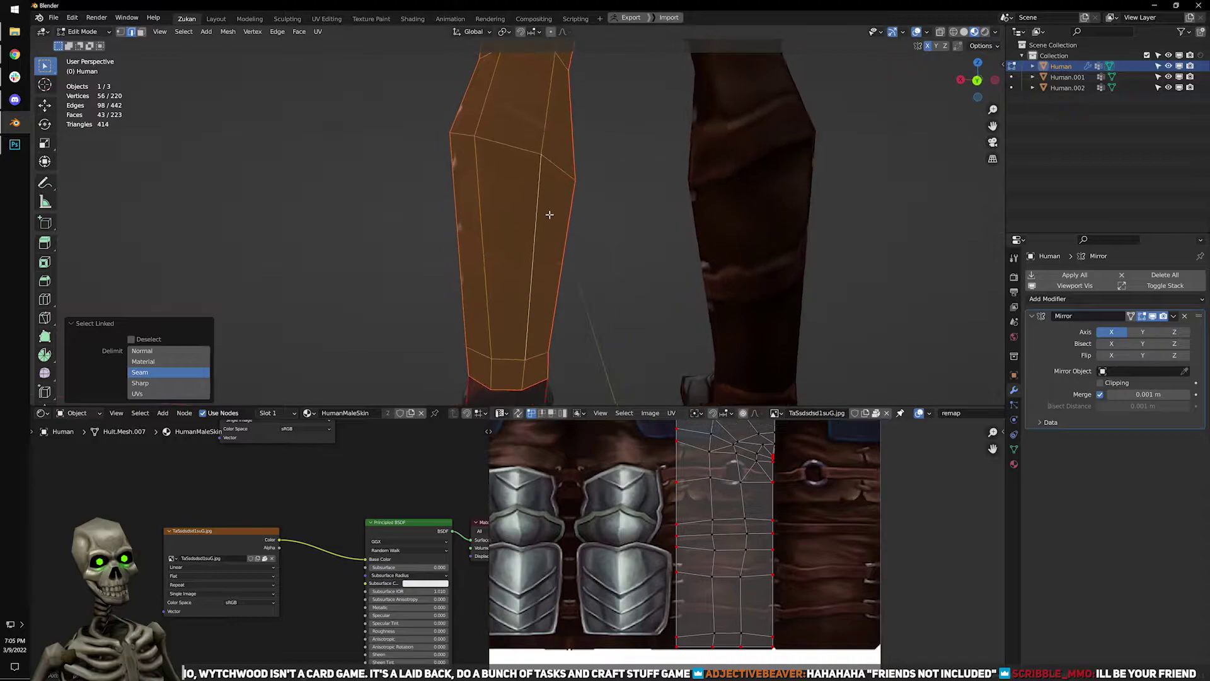
Move the four calf and knee vertices of the leg island's right inner UV column down along Y.
scroll(757, 504, up, 3)
drag(713, 445, 742, 611)
key(g)
key(y)
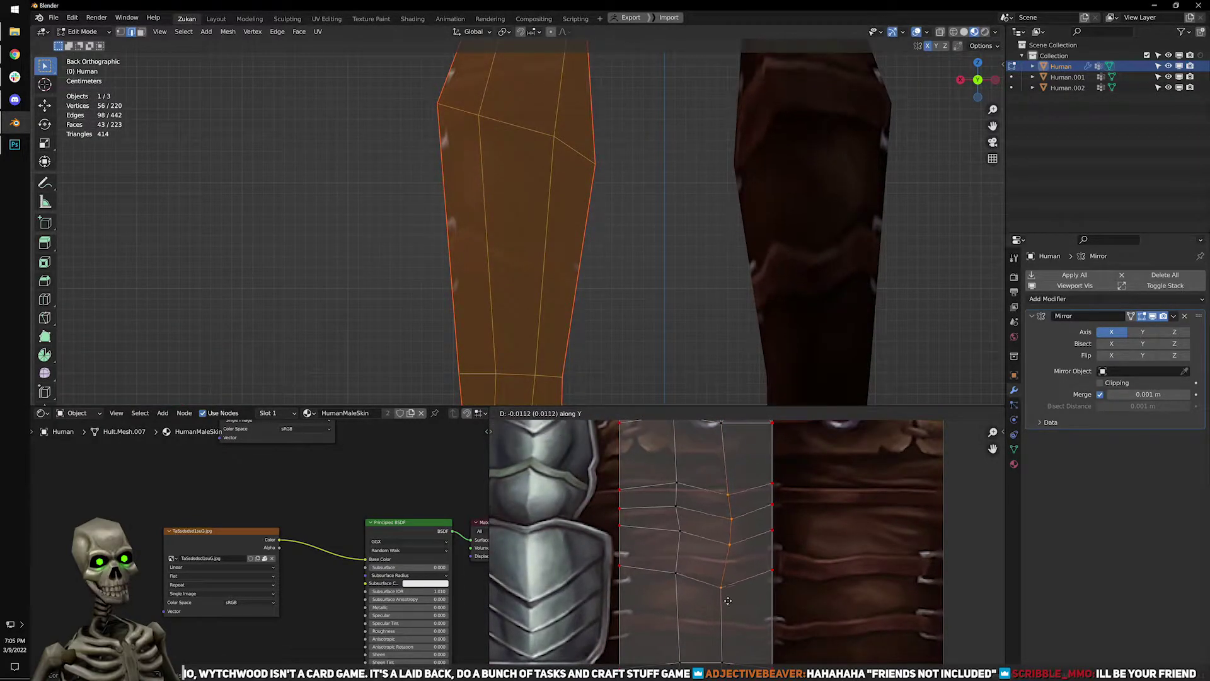
click(730, 596)
scroll(722, 554, down, 1)
Move the matching four vertices of the leg island's left inner UV column up along Y.
drag(768, 485, 784, 602)
drag(684, 487, 702, 581)
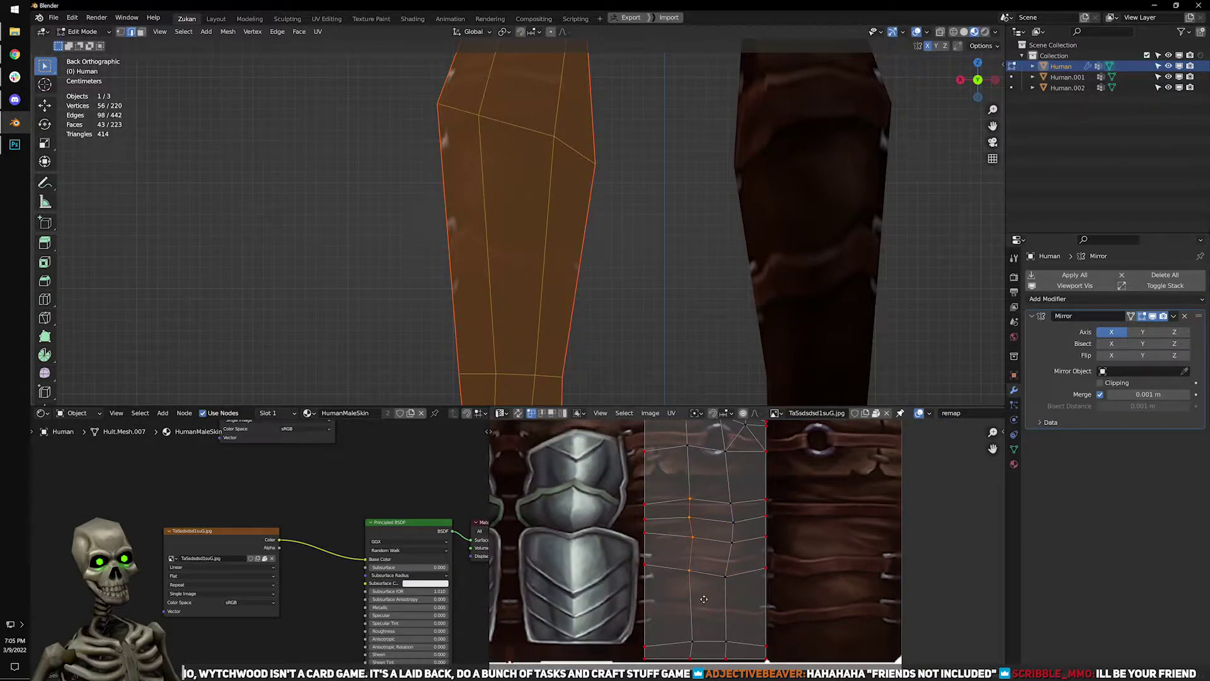
key(g)
key(y)
click(693, 586)
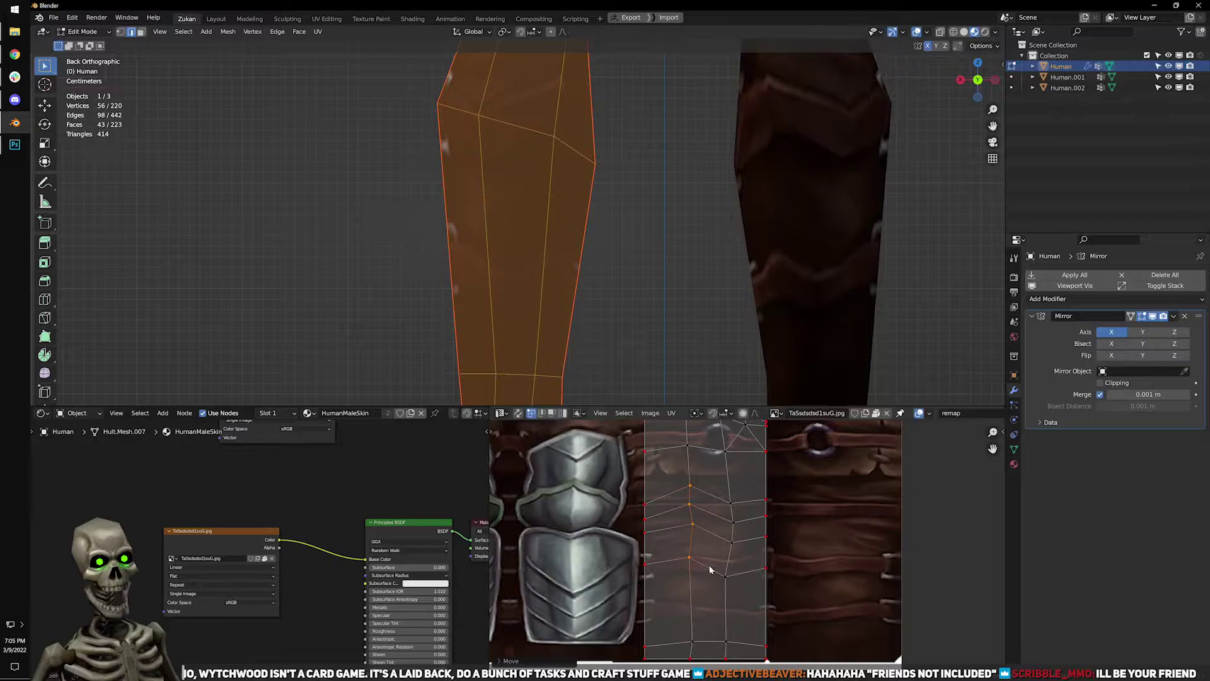
Try to move a UV vertex near the leg island's left seam edge along Y.
middle_drag(678, 500, 685, 525)
click(659, 541)
key(g)
key(y)
click(660, 531)
key(ctrl+z)
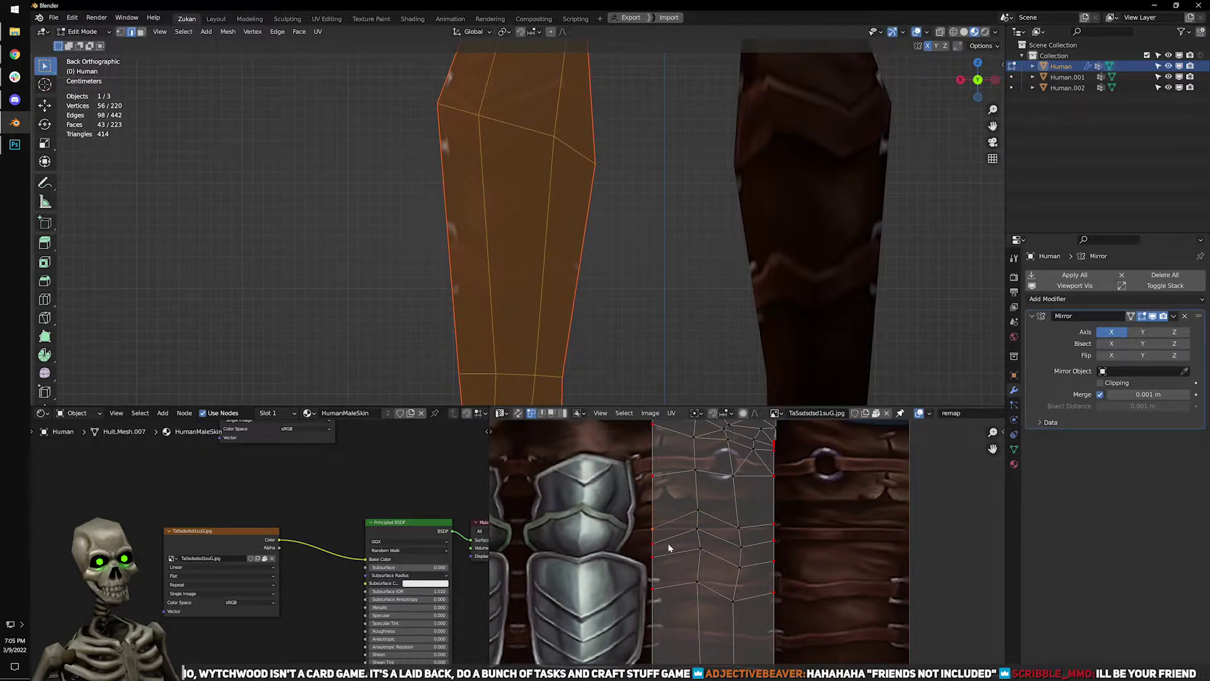
Try to level the two inner UV vertices of the calf row at the leather strap along Y.
scroll(715, 559, up, 1)
middle_drag(671, 520, 691, 467)
click(718, 560)
key(g)
key(y)
click(711, 566)
click(752, 583)
key(g)
key(y)
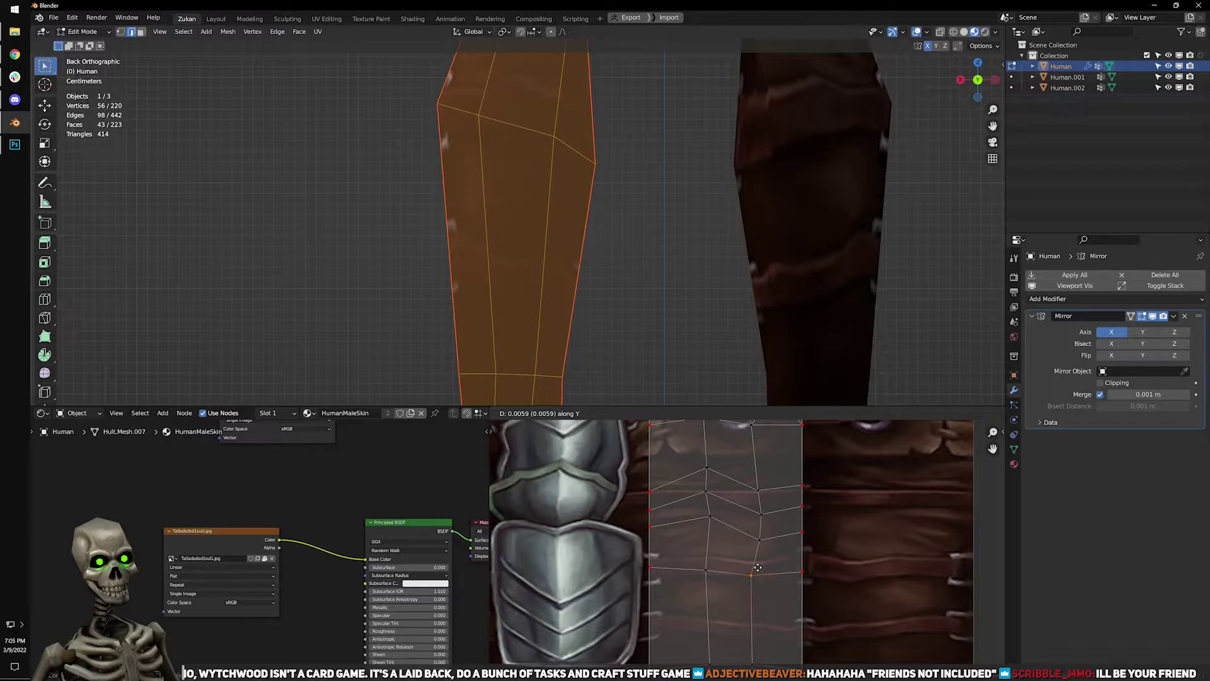
click(752, 574)
Raise the left inner vertex of the calf strap row and lower the left inner vertex one row above along Y.
click(710, 566)
key(g)
key(y)
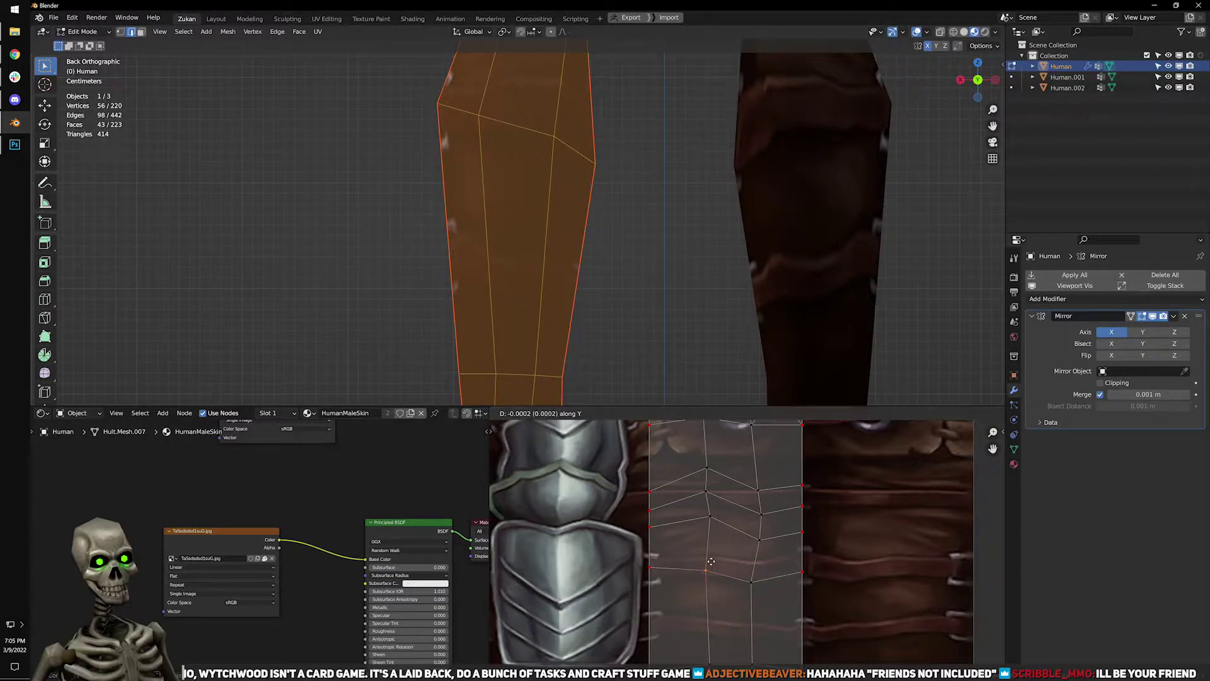
click(709, 548)
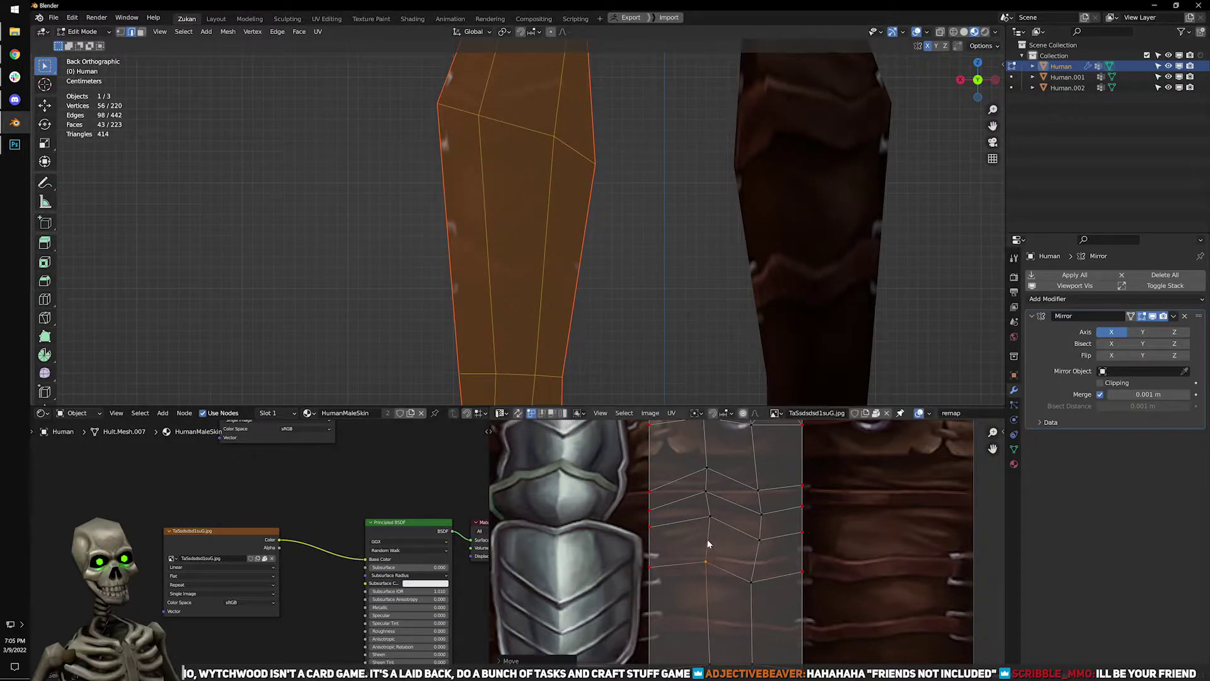
click(710, 516)
key(g)
key(y)
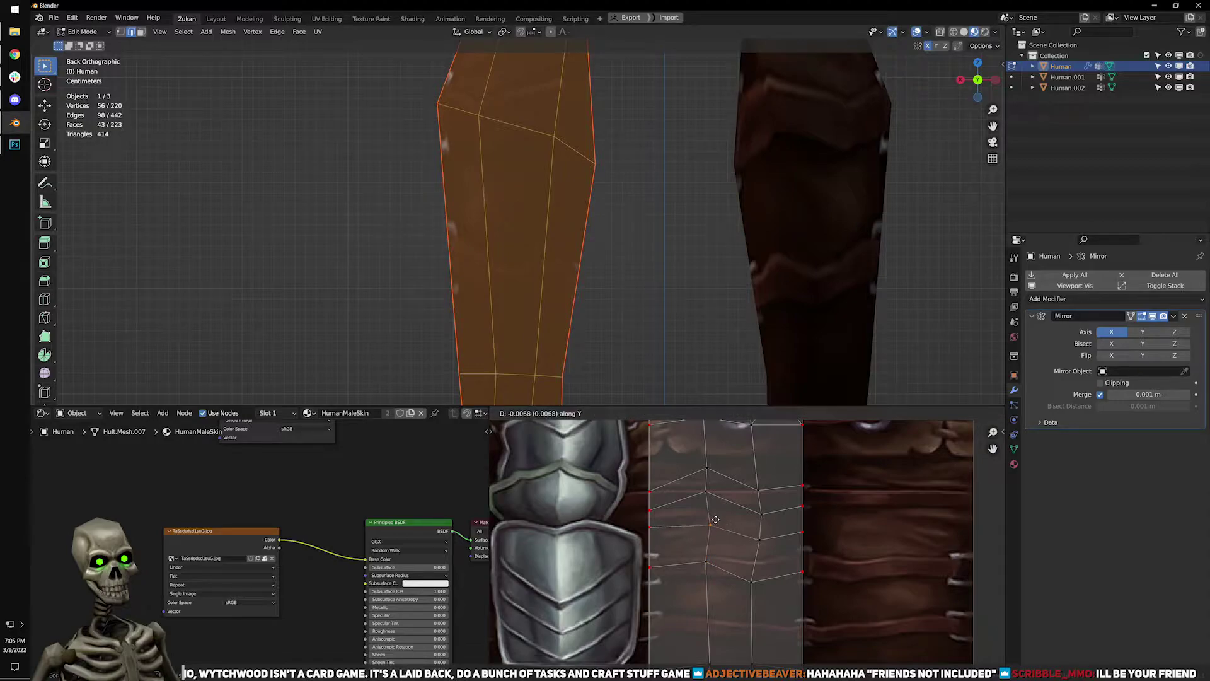
click(715, 528)
Raise the right inner UV vertices in the rows above the calf strap along Y.
click(765, 527)
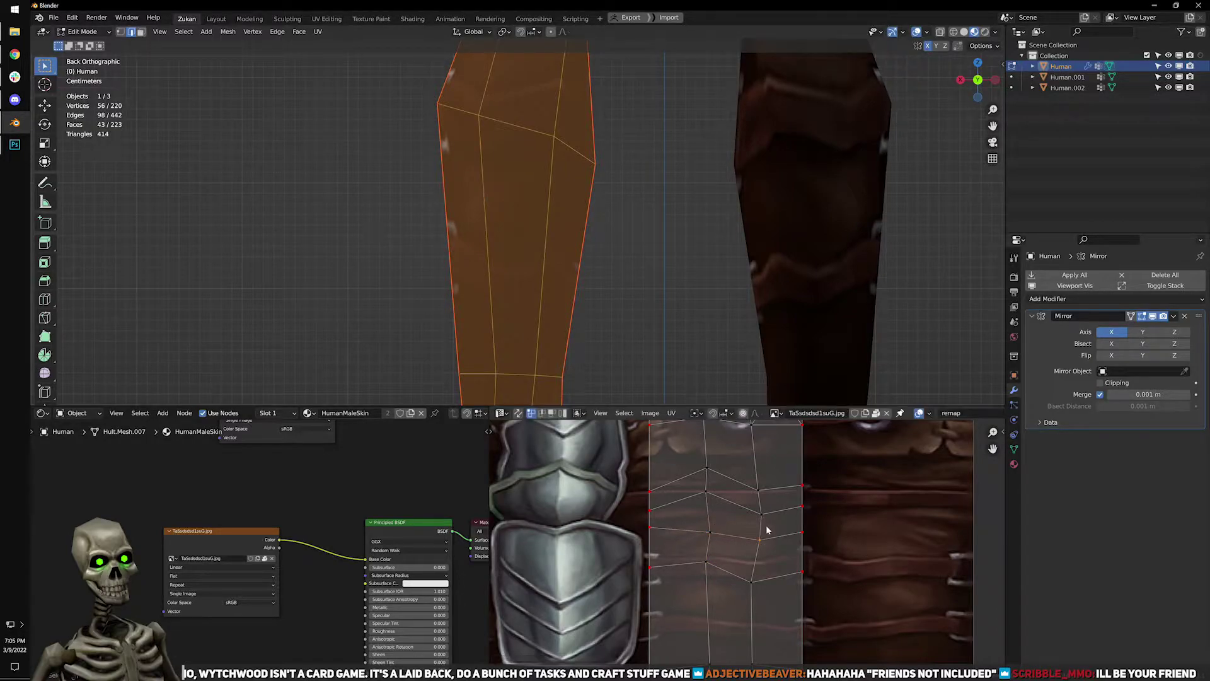
key(g)
key(y)
click(765, 521)
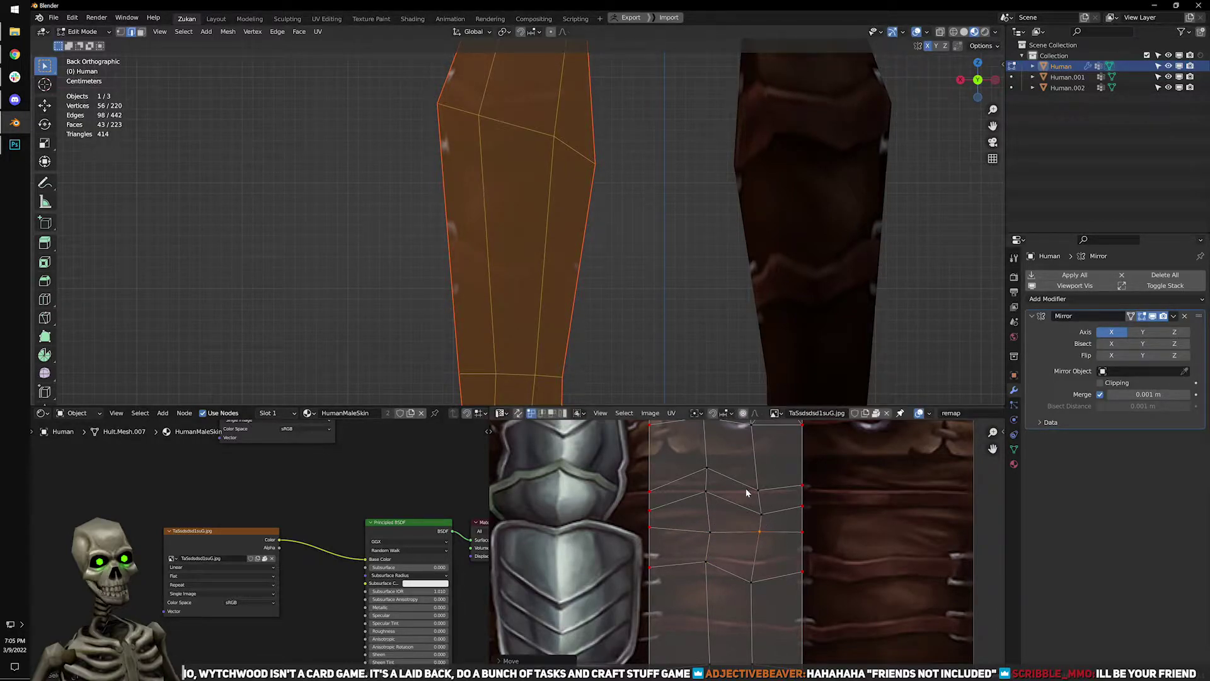
click(753, 487)
key(g)
key(y)
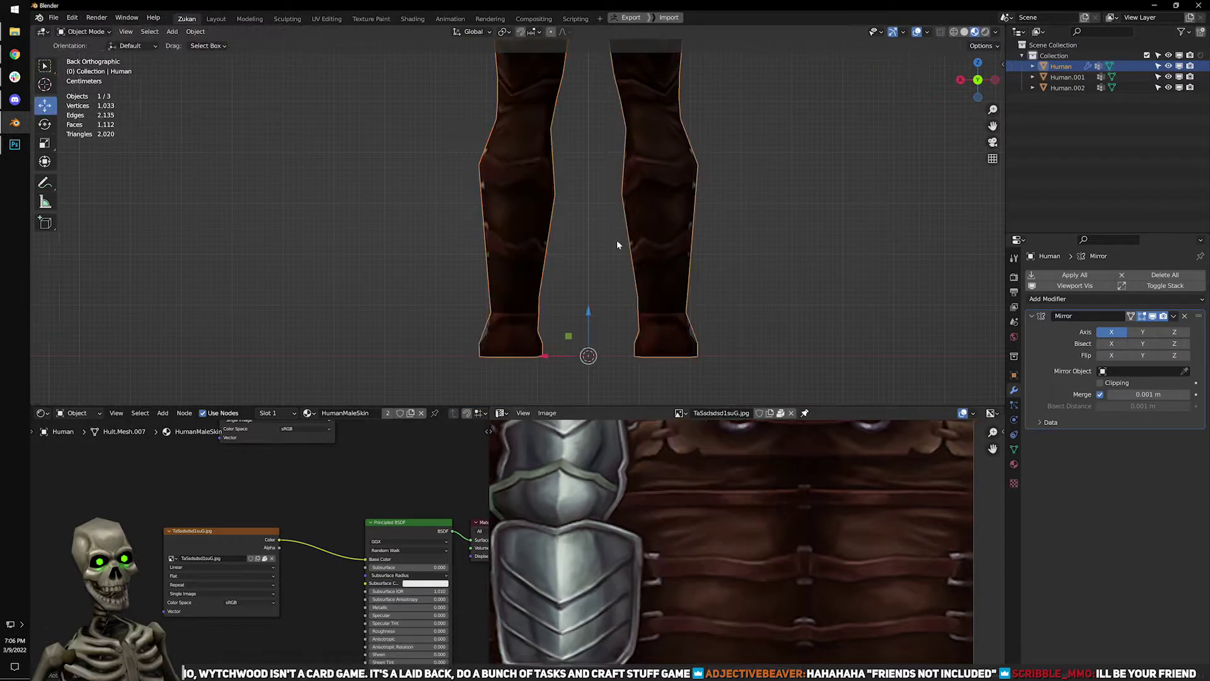
Inspect the calf from the side and move the right seam-edge UV vertex of the calf strap row along Y.
middle_drag(616, 244, 557, 251)
scroll(557, 251, up, 1)
key(Tab)
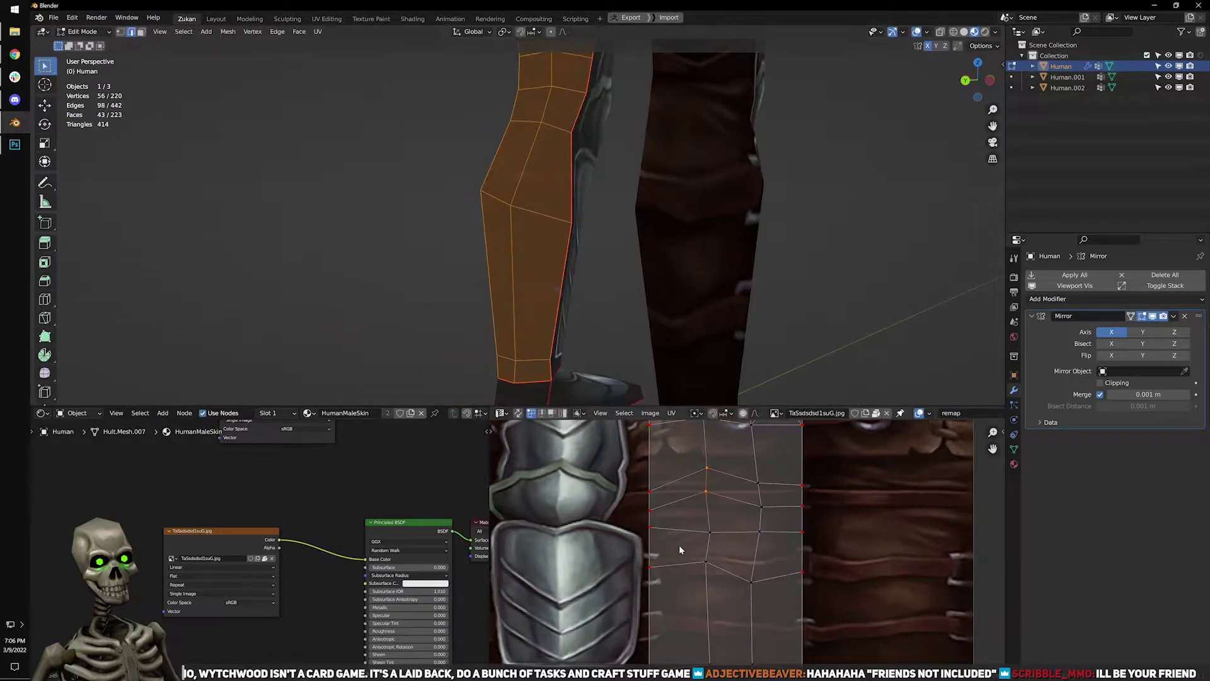
middle_drag(696, 532, 740, 524)
click(748, 581)
key(g)
key(y)
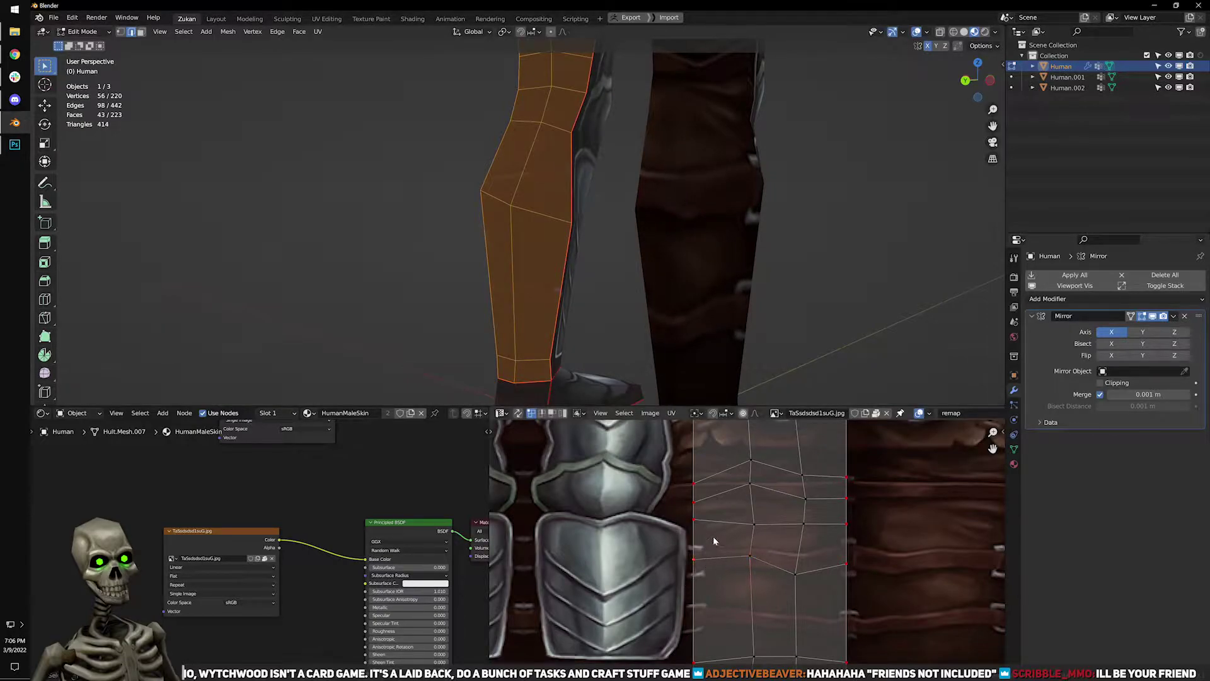
click(716, 549)
middle_drag(576, 347, 690, 335)
key(g)
key(y)
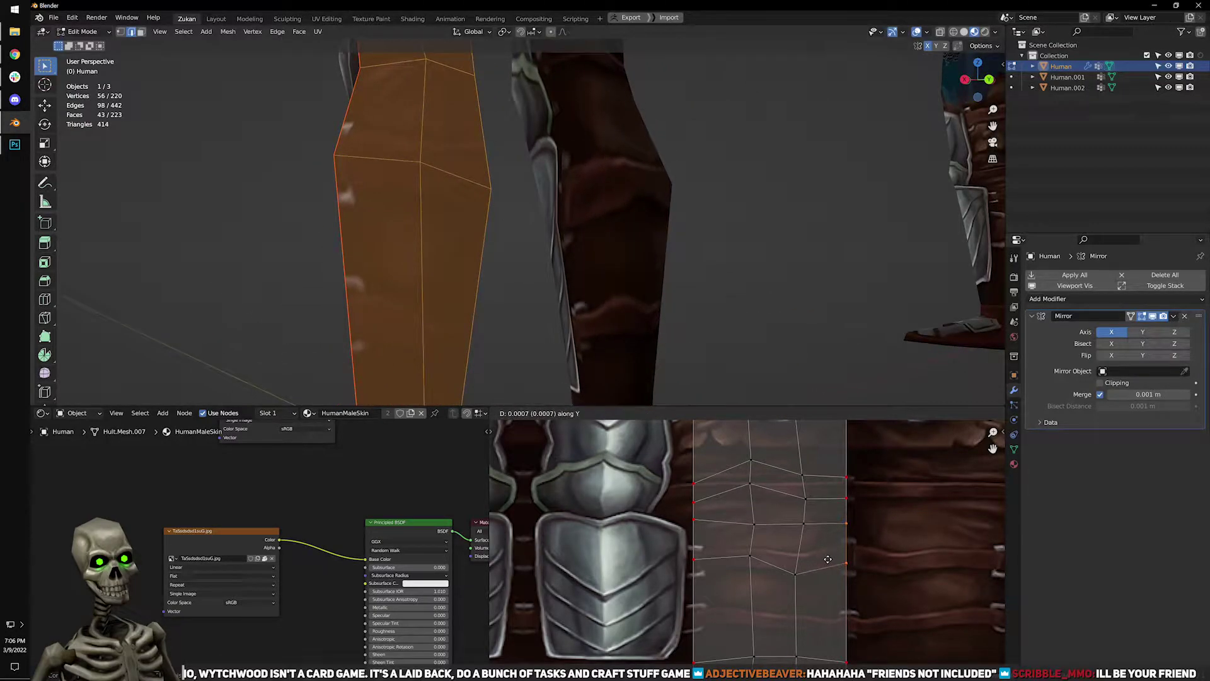
click(829, 562)
Raise the right seam-edge and inner vertices of the calf strap row along Y, and check both legs in Object Mode.
drag(833, 585, 855, 553)
key(g)
key(y)
click(824, 571)
drag(784, 584, 807, 569)
key(y)
click(813, 550)
middle_drag(716, 265, 657, 281)
key(Tab)
scroll(656, 282, down, 4)
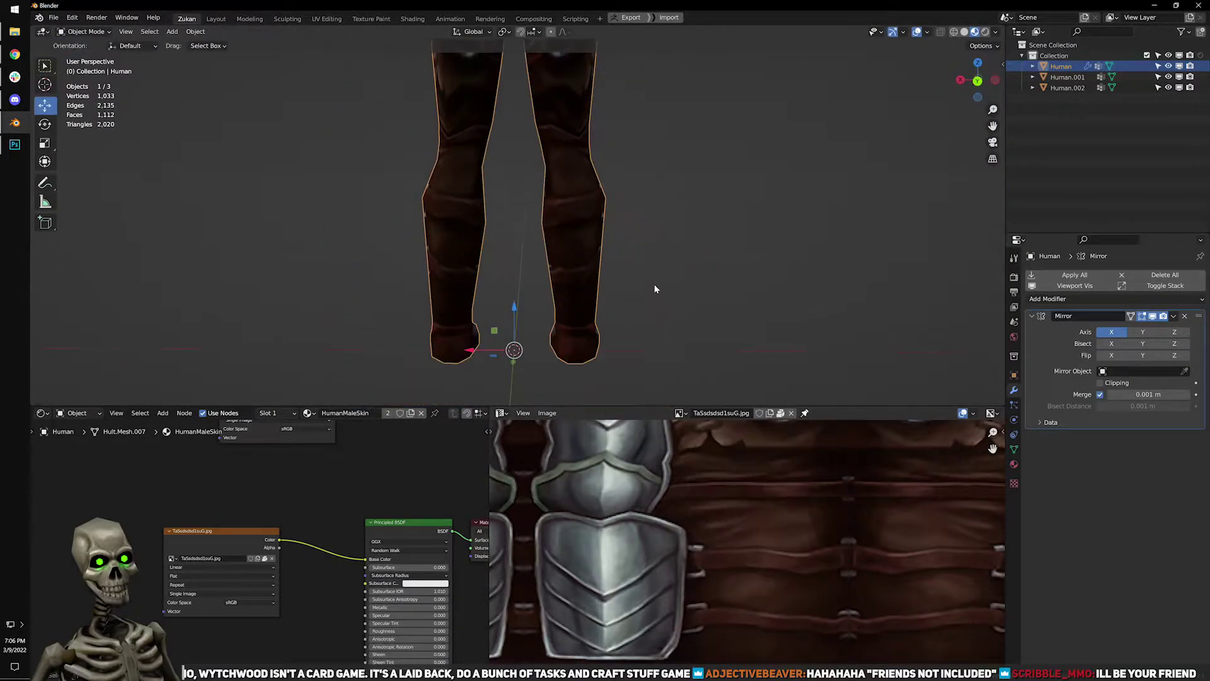
Inspect the calf's outer side and readjust the strap row's seam-edge UV vertex along Y.
scroll(648, 317, up, 2)
key(Tab)
middle_drag(813, 567, 799, 519)
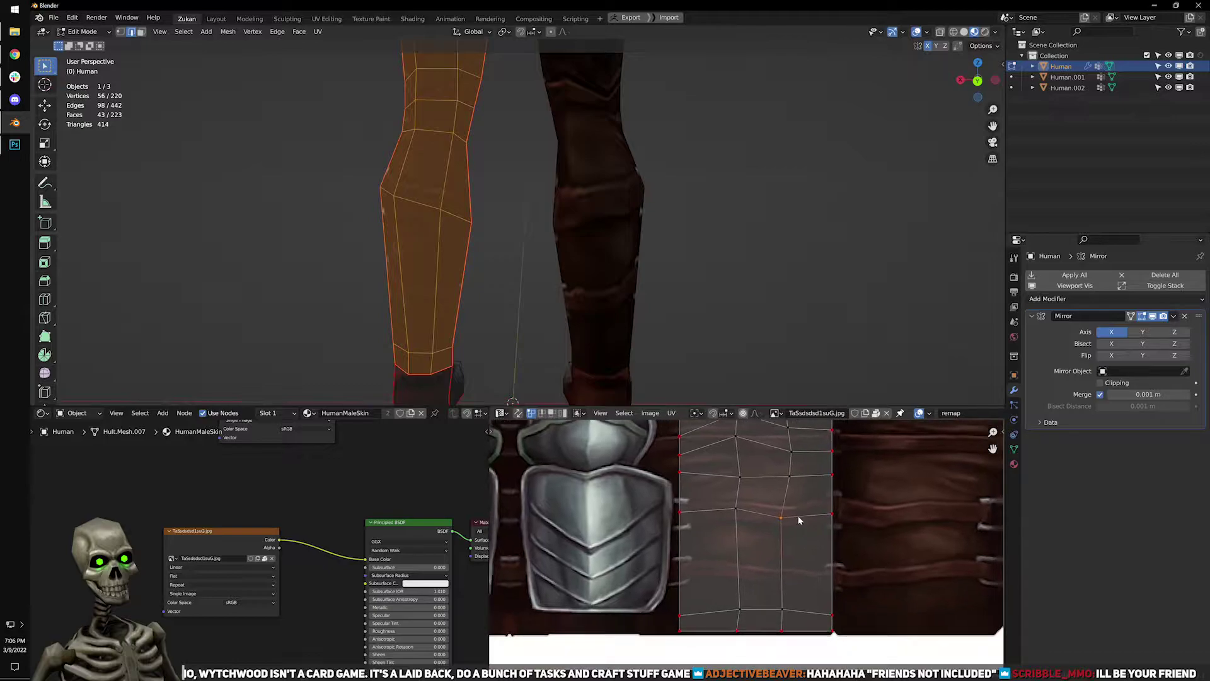
middle_drag(391, 283, 624, 388)
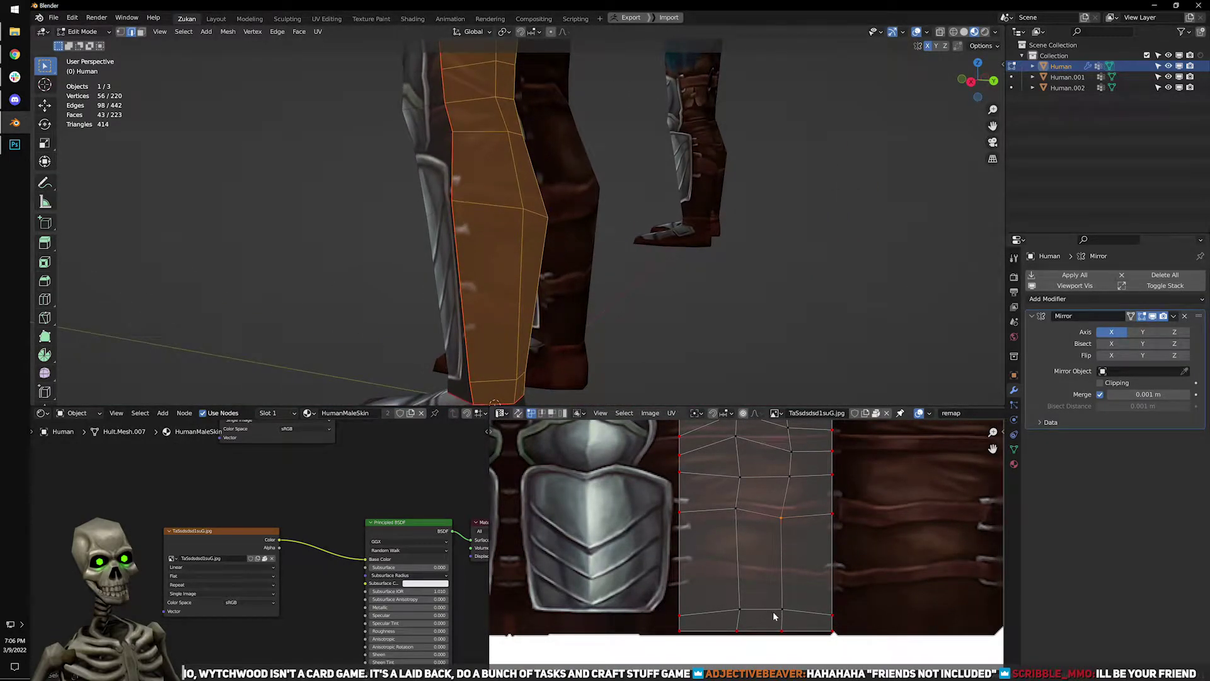
middle_drag(669, 327, 632, 340)
key(g)
key(y)
click(822, 574)
Move the seam-edge UV vertex of the leg island's ankle row along Y and check the legs in Object Mode.
drag(846, 626, 845, 623)
key(g)
key(y)
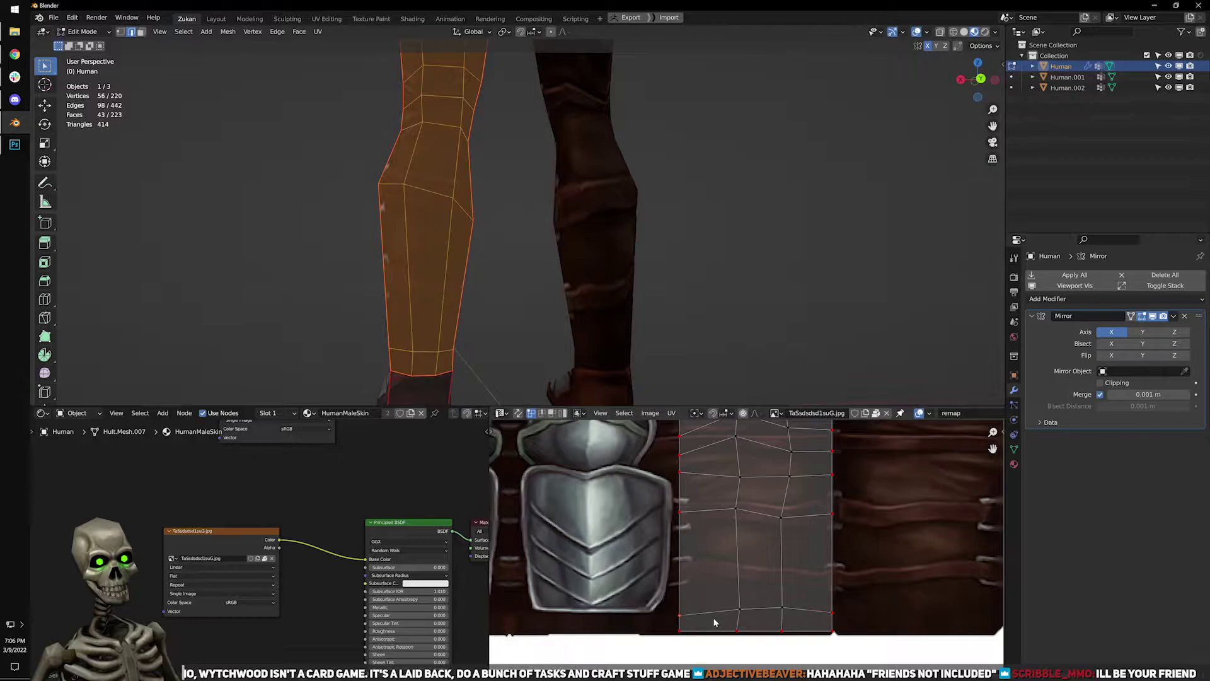
click(746, 607)
middle_drag(700, 282, 642, 294)
key(Tab)
scroll(666, 301, down, 4)
scroll(642, 294, up, 1)
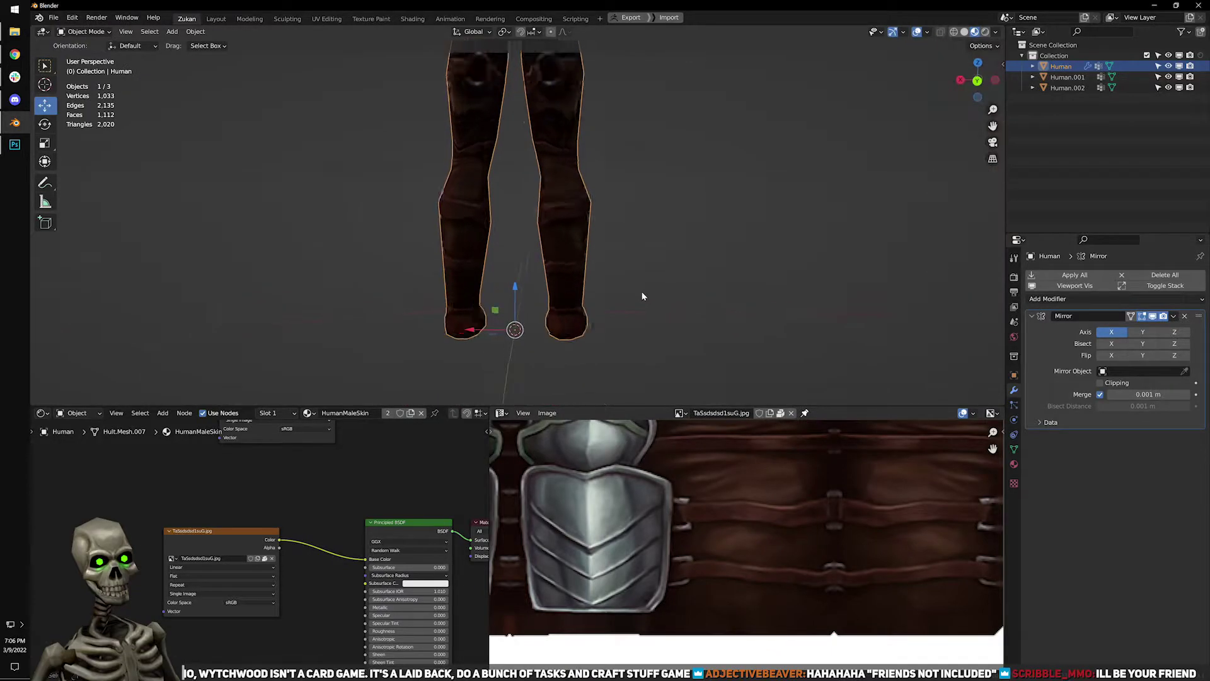
Select the calf strap row of UV vertices across the leg island and move it along Y.
key(Tab)
scroll(749, 505, up, 1)
middle_drag(783, 506, 782, 571)
scroll(781, 577, down, 1)
drag(652, 547, 864, 604)
key(g)
key(y)
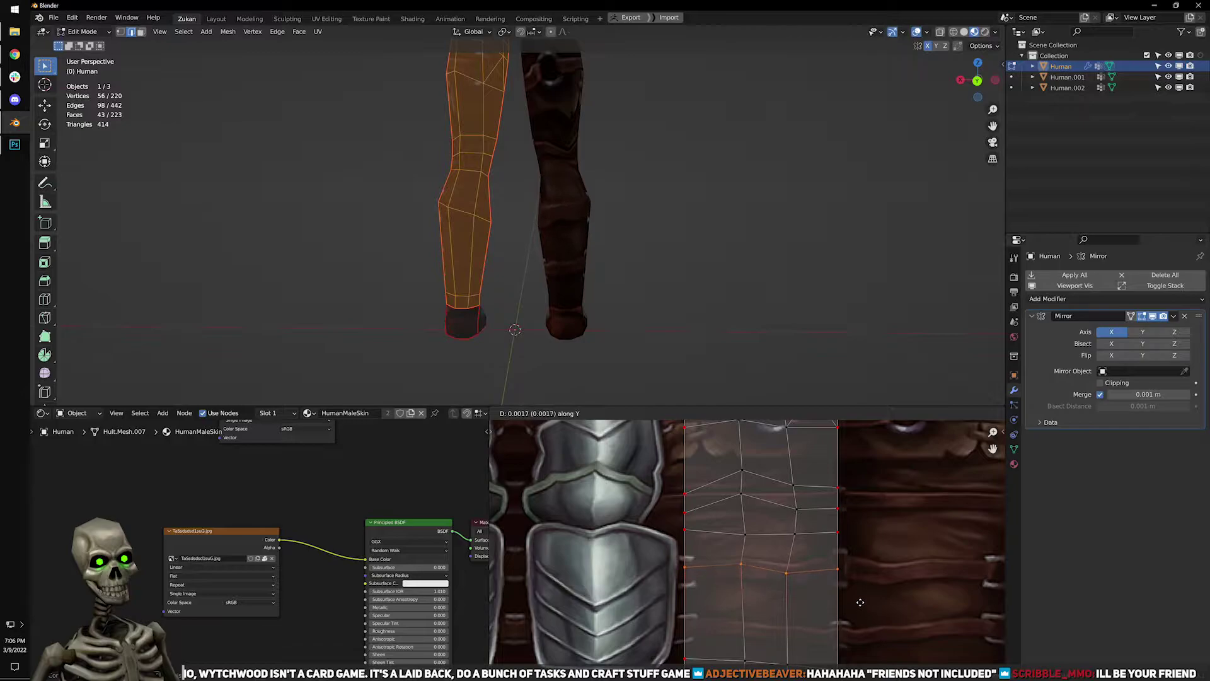
click(859, 602)
Inspect the leg plates from the front and shift the same calf row's UVs along Y again.
middle_drag(533, 271, 768, 341)
key(g)
key(y)
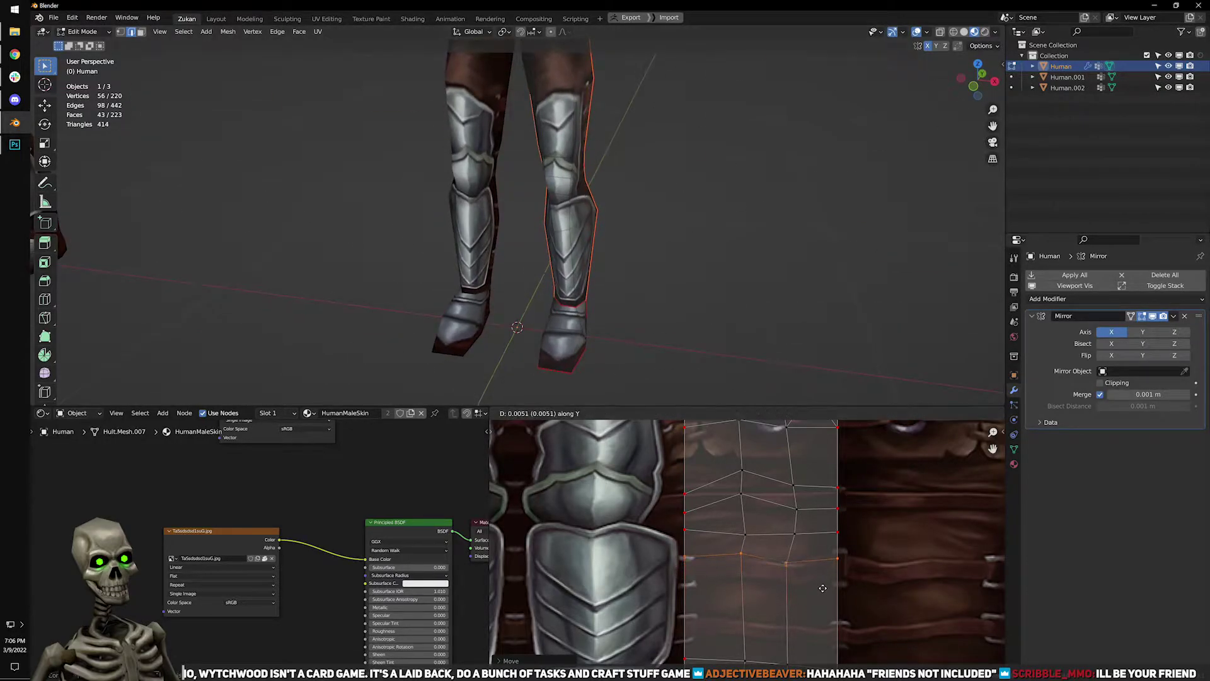
click(818, 600)
Rotate the calf row's UV vertices slightly, readjust them along Y, and check both legs from behind in Object Mode.
middle_drag(492, 296, 532, 308)
key(r)
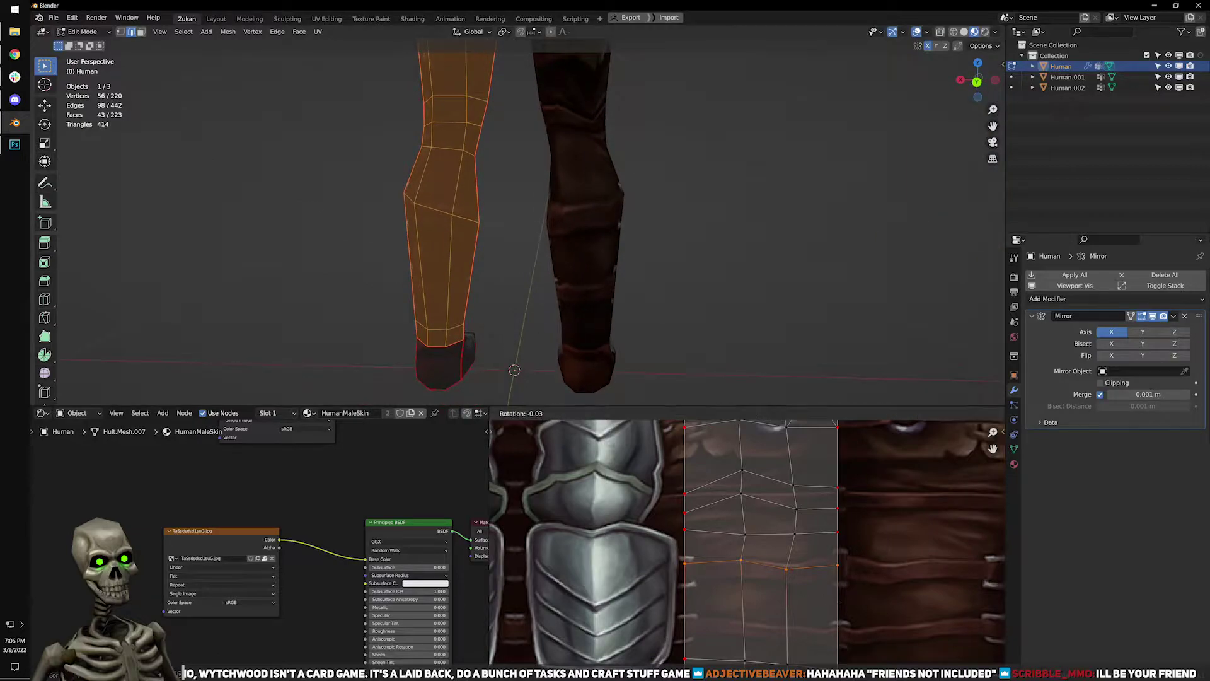
click(884, 620)
key(g)
key(y)
click(832, 542)
middle_drag(756, 319, 614, 324)
key(Tab)
middle_drag(524, 318, 617, 209)
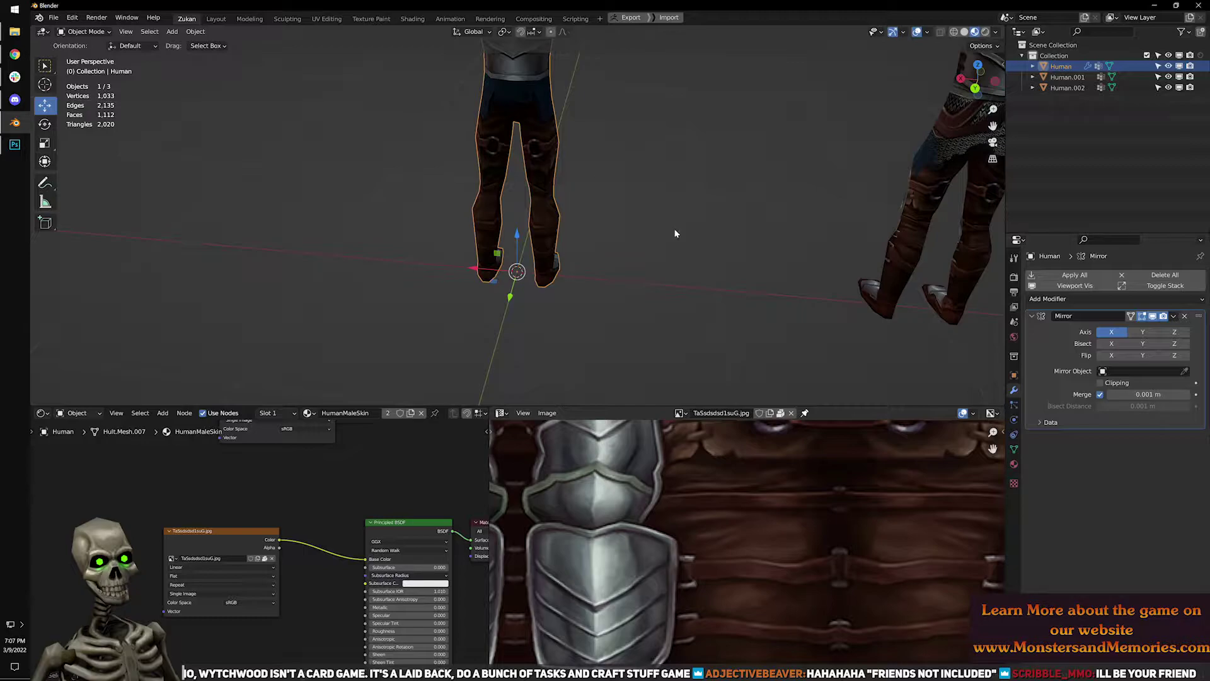
Review the whole armored character and apply the Mirror modifier on the Human mesh.
key(KP_Decimal)
scroll(593, 215, up, 2)
key(Tab)
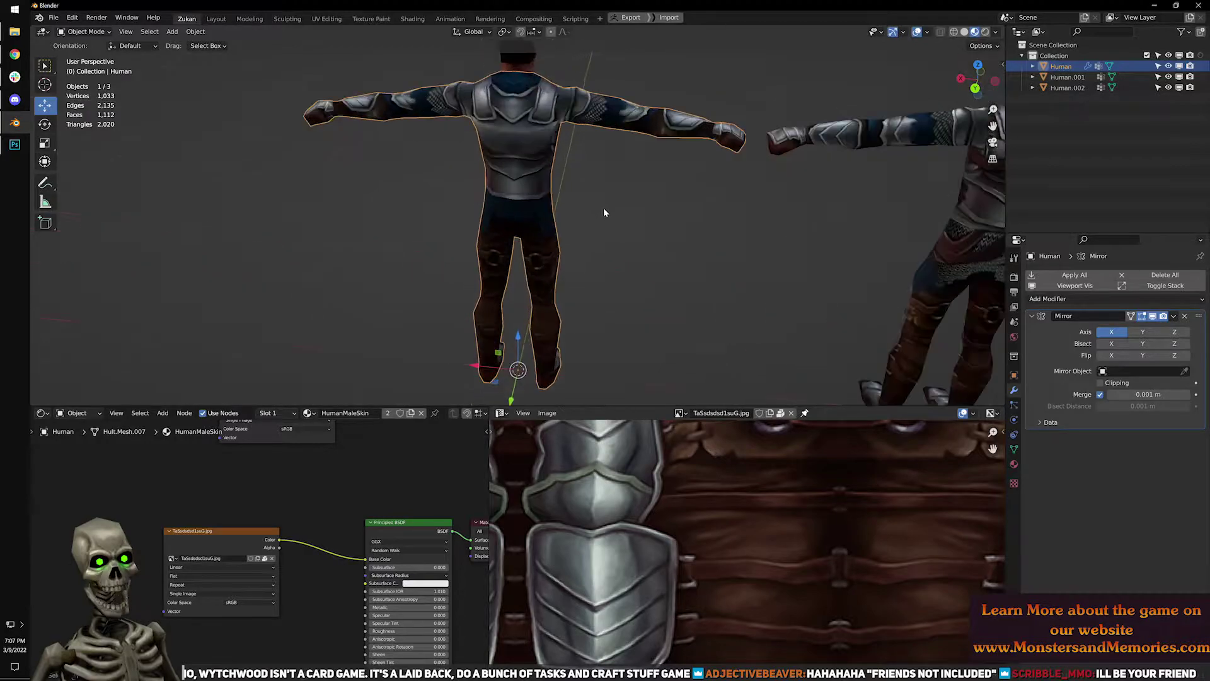
key(Tab)
middle_drag(311, 149, 523, 239)
scroll(525, 239, up, 3)
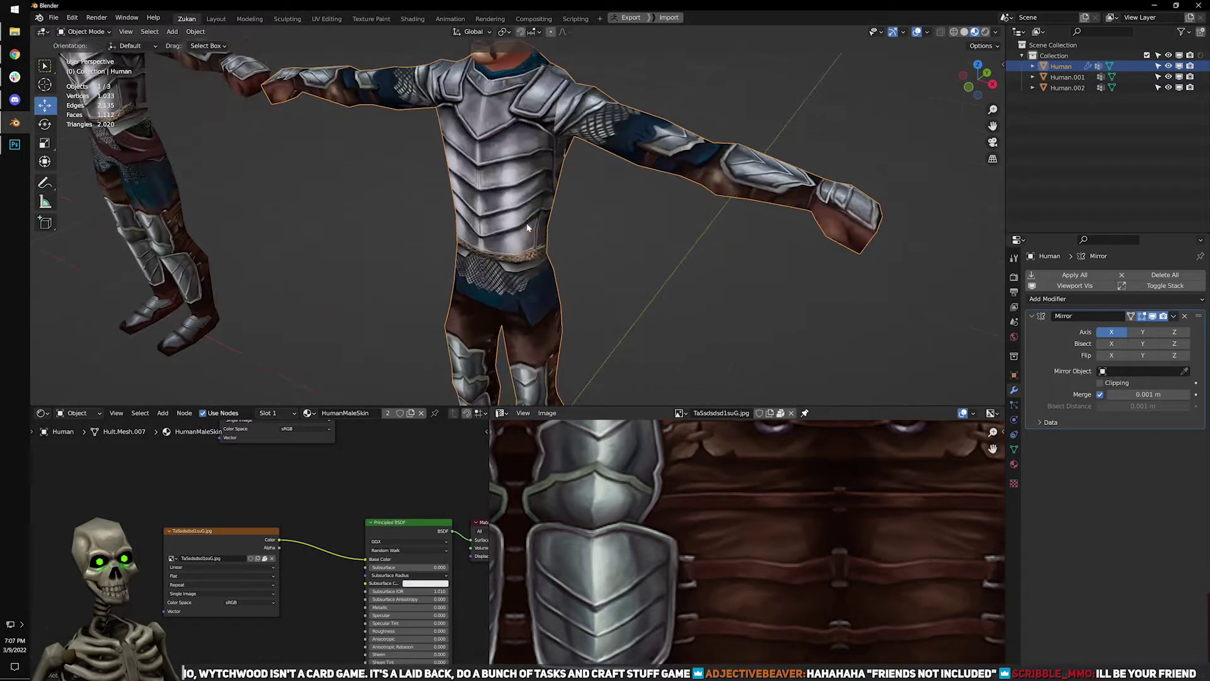
click(1174, 316)
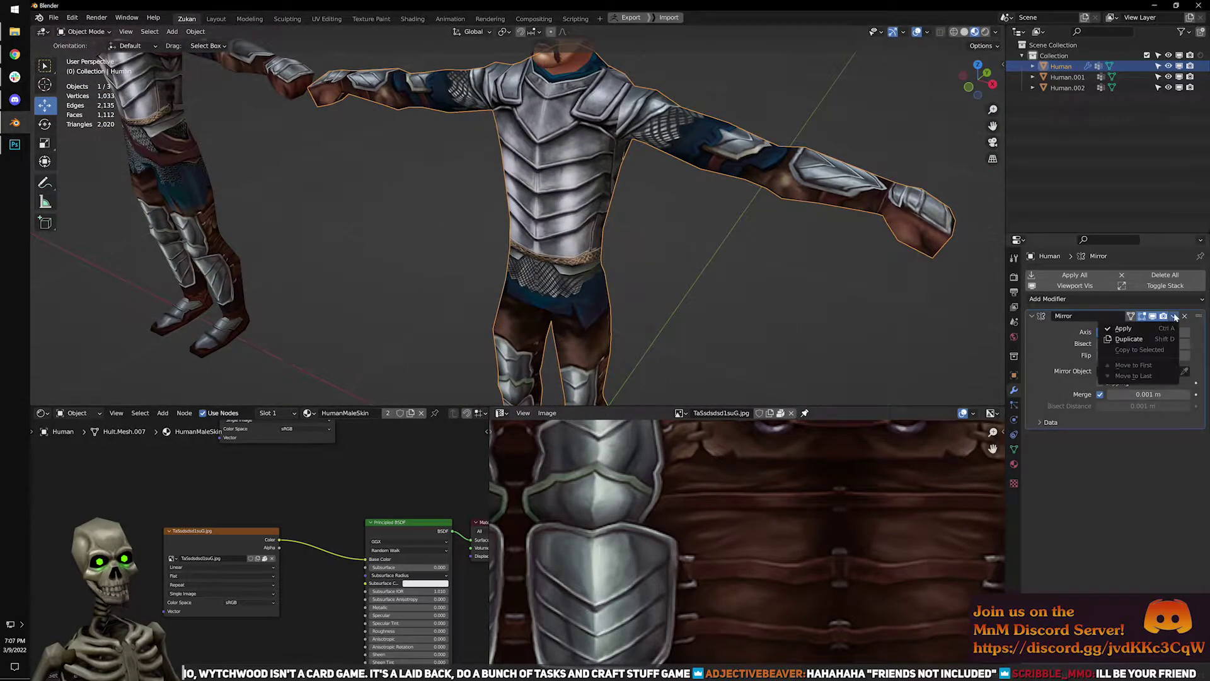
click(1142, 329)
Select the linked front torso faces, inspect their UV island, and view the character from the front in Object Mode.
middle_drag(647, 227, 532, 213)
key(Tab)
scroll(658, 225, down, 2)
scroll(532, 214, up, 4)
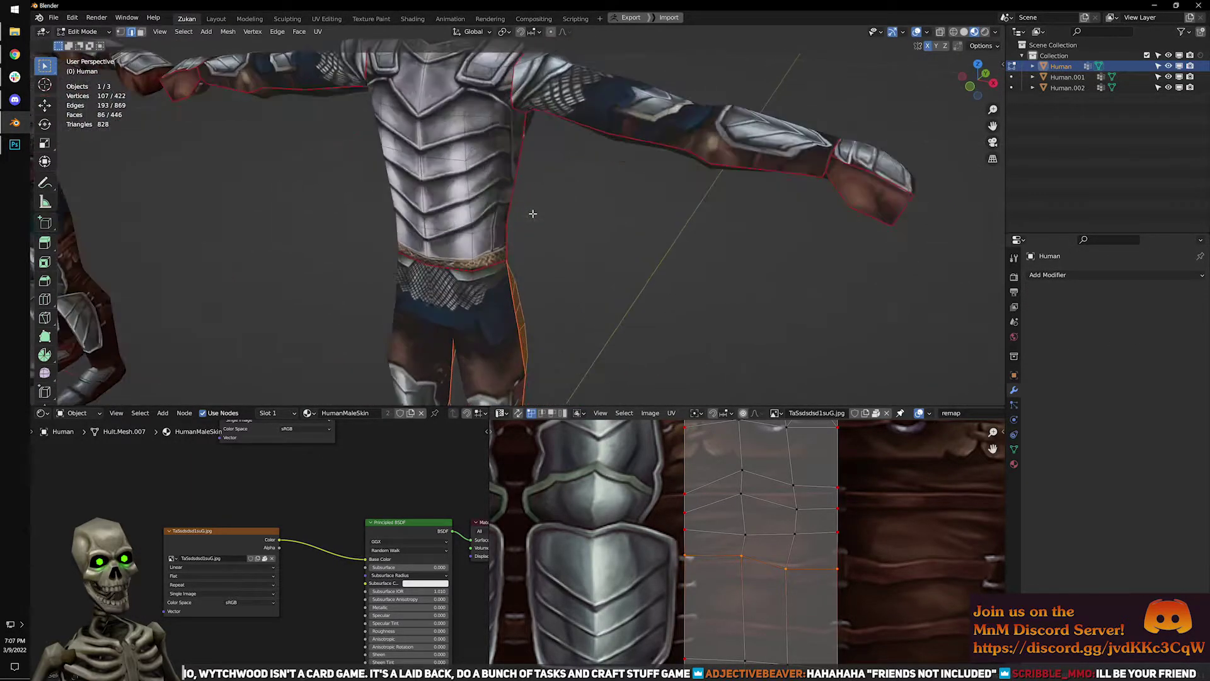
key(l)
key(ctrl+space)
scroll(626, 374, up, 4)
key(ctrl+space)
alt+middle_drag(513, 228, 613, 313)
scroll(562, 241, up, 3)
key(ctrl+Tab)
click(561, 238)
scroll(563, 240, down, 4)
shift+middle_drag(561, 242, 574, 230)
key(Tab)
scroll(680, 270, down, 4)
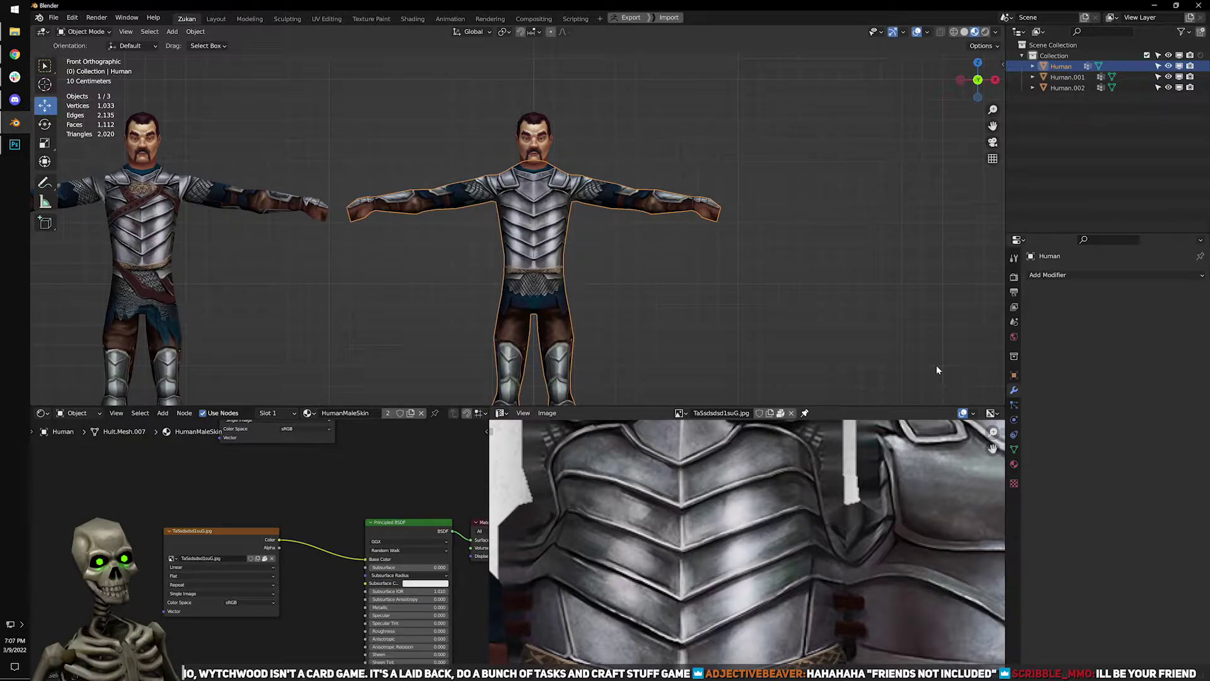
In front wireframe view, deselect one half of the front torso faces and select all UVs of the remaining half.
scroll(659, 224, up, 1)
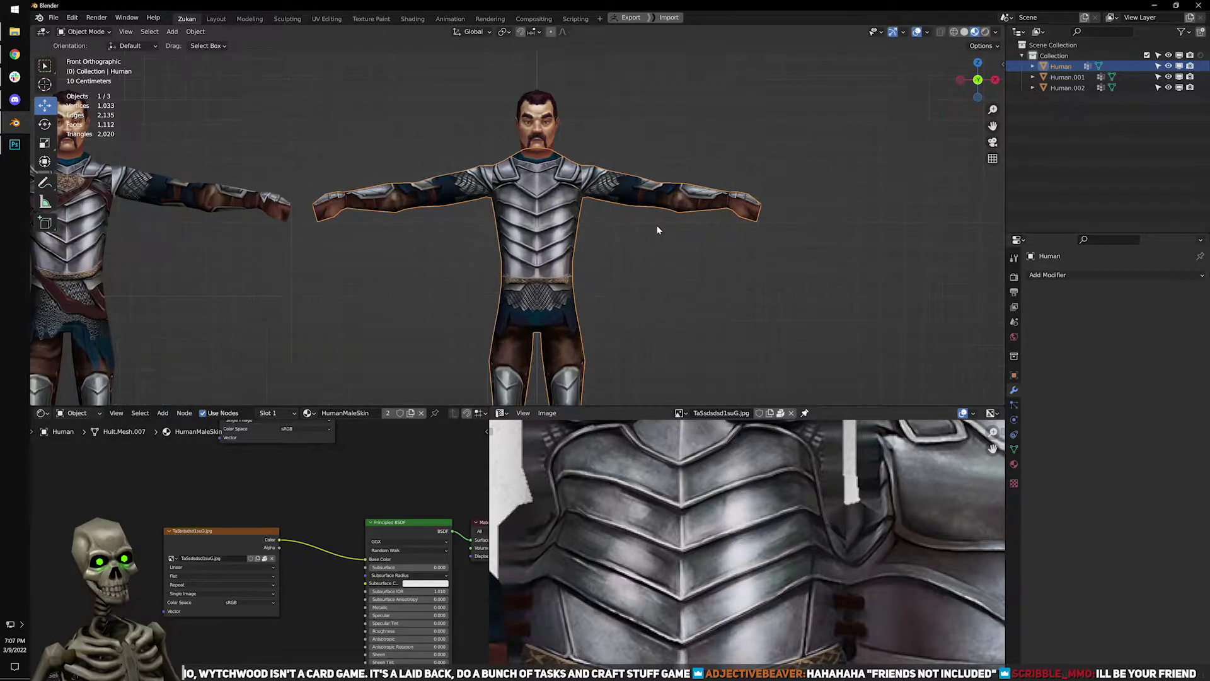
key(Tab)
scroll(659, 224, up, 3)
scroll(795, 578, down, 2)
key(z)
key(ctrl+Tab)
click(656, 220)
scroll(657, 220, down, 1)
scroll(657, 220, down, 2)
ctrl+drag(680, 74, 541, 329)
scroll(730, 585, down, 2)
scroll(729, 585, down, 2)
drag(673, 625, 852, 464)
Mirror the selected front torso half's UVs along X and move them toward the opposite side of the breastplate texture.
scroll(738, 567, up, 5)
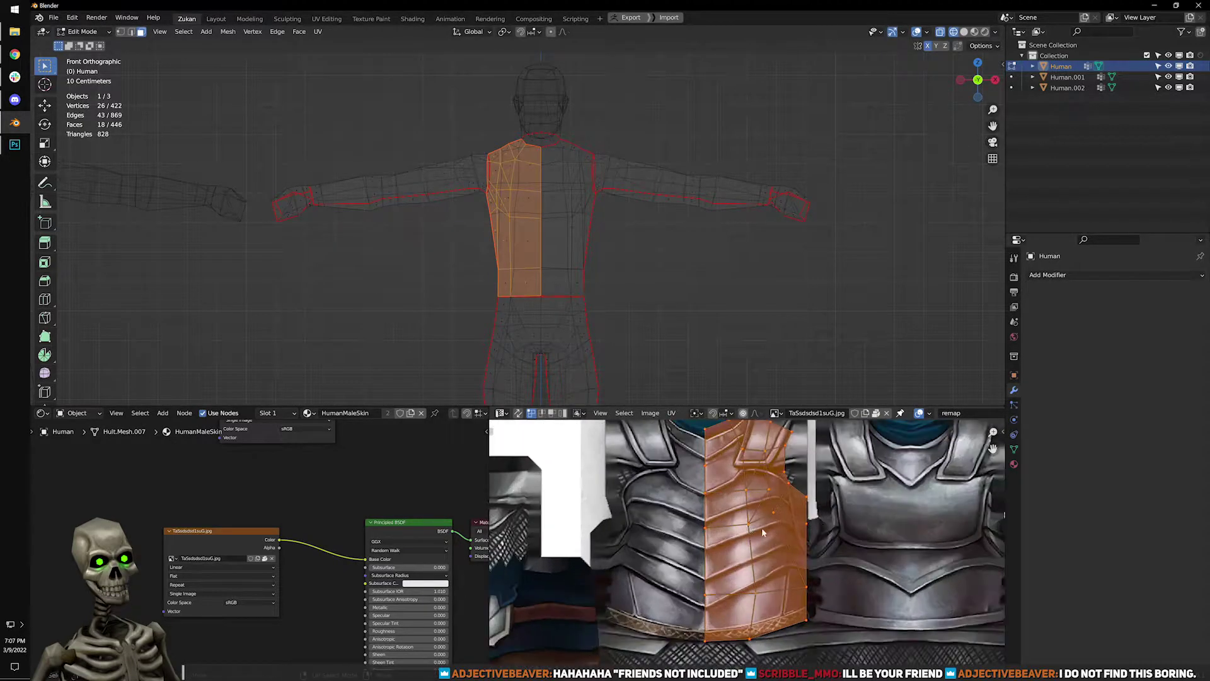
click(671, 413)
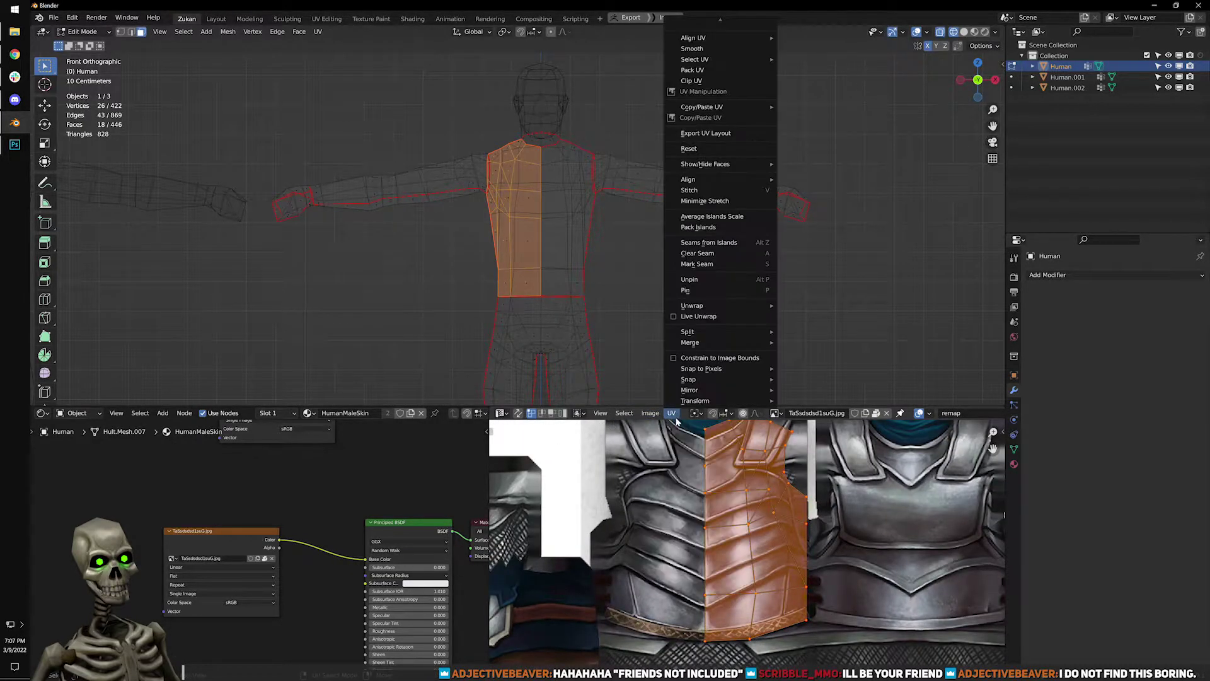
mouse_move(719, 389)
click(835, 409)
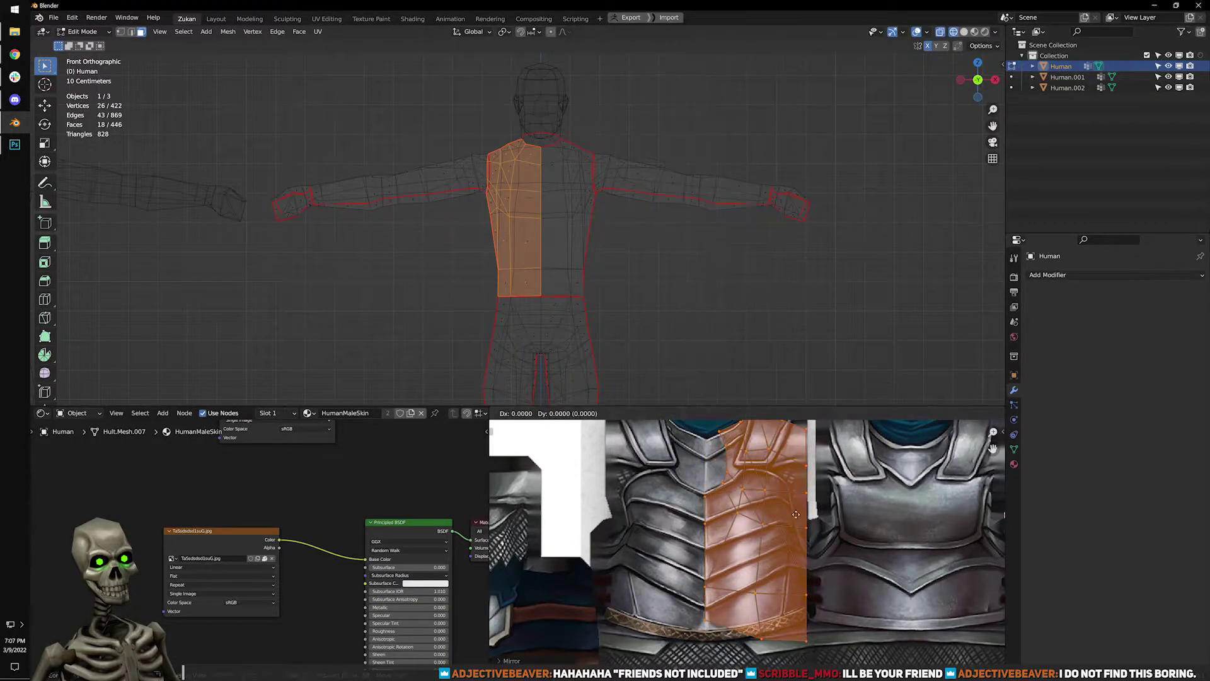
key(ctrl+space)
key(ctrl+space)
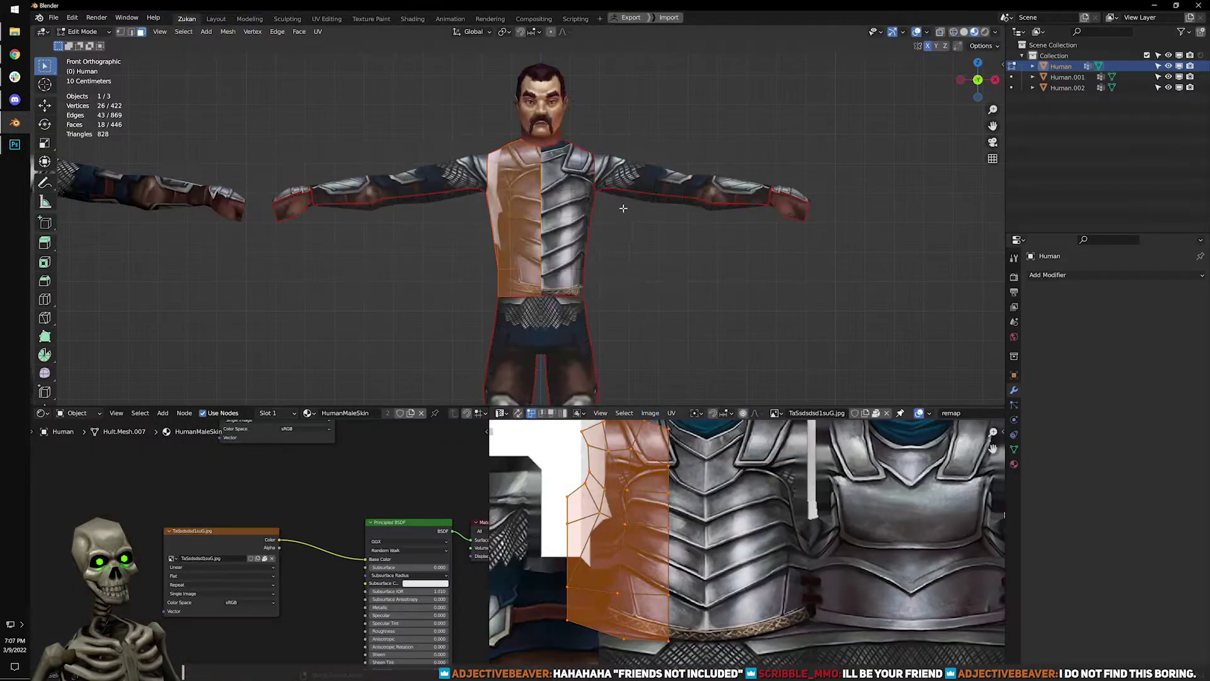
Line up the two front torso UV halves along their centre edge and check the breastplate in Object Mode.
key(l)
key(ctrl+space)
alt+click(567, 326)
key(Tab)
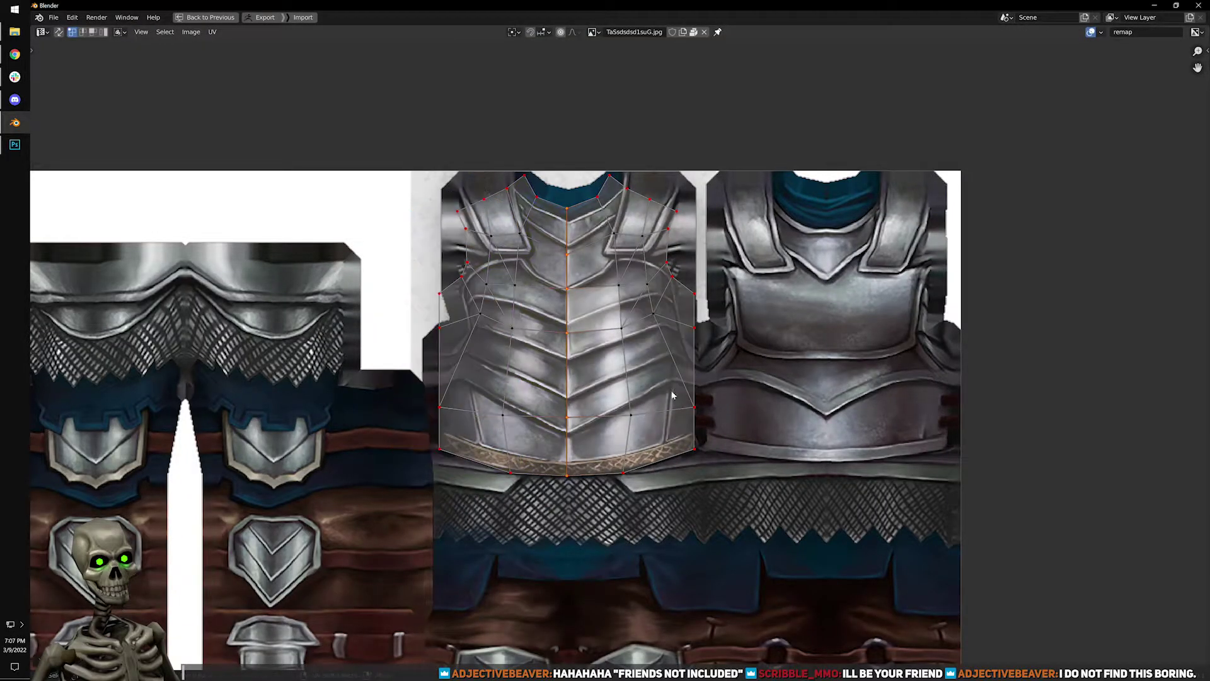
key(ctrl+space)
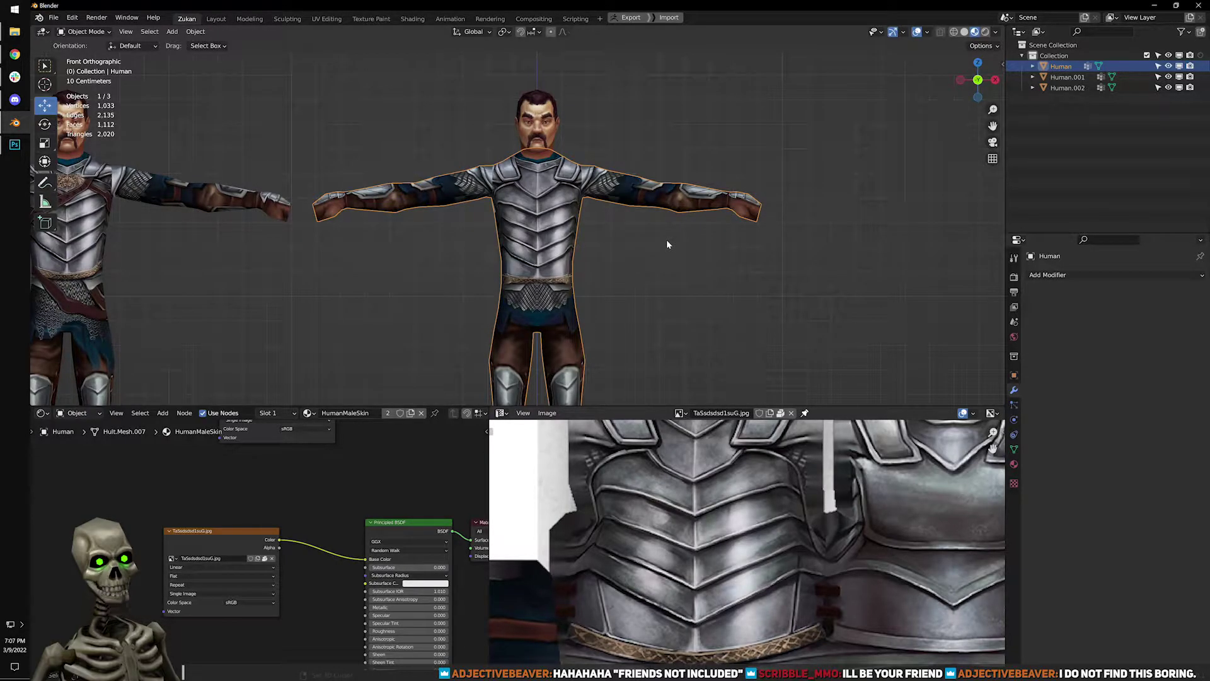
Select the linked back torso faces and frame their UV island over the backplate texture.
middle_drag(667, 242, 441, 235)
key(Tab)
scroll(559, 233, up, 3)
middle_drag(559, 233, 597, 218)
click(597, 219)
key(l)
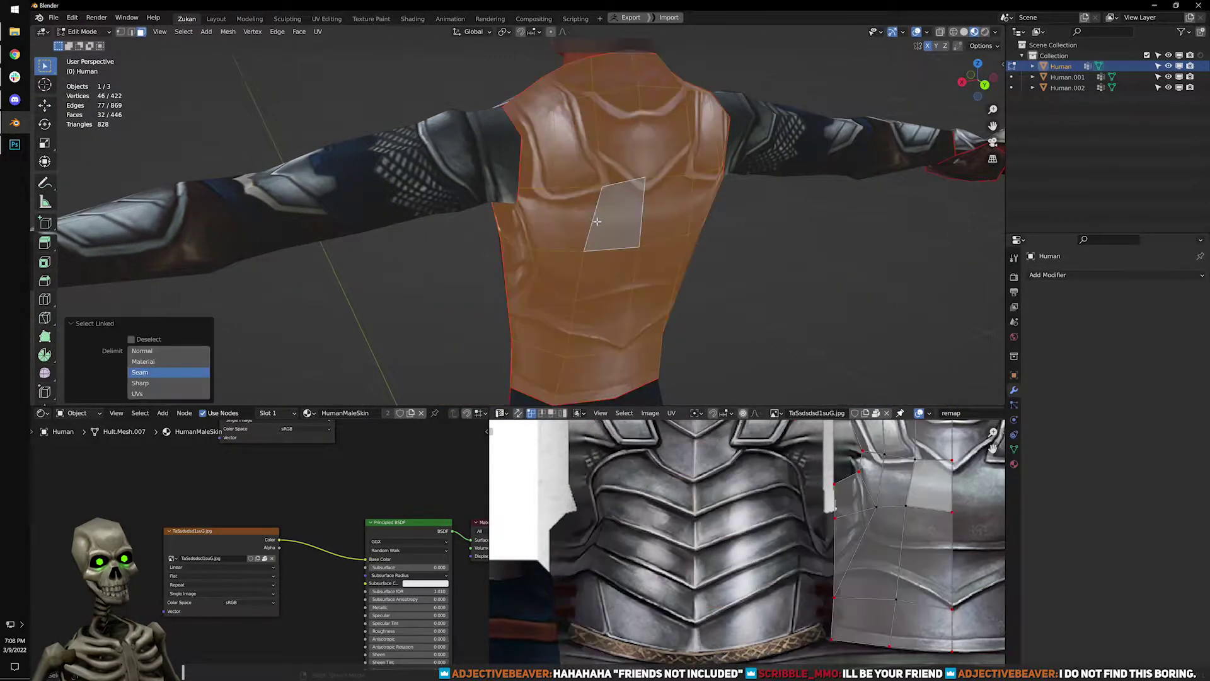
scroll(741, 567, down, 4)
middle_drag(844, 571, 757, 564)
scroll(759, 555, up, 3)
middle_drag(699, 285, 599, 265)
key(ctrl+Tab)
click(600, 259)
scroll(589, 264, down, 4)
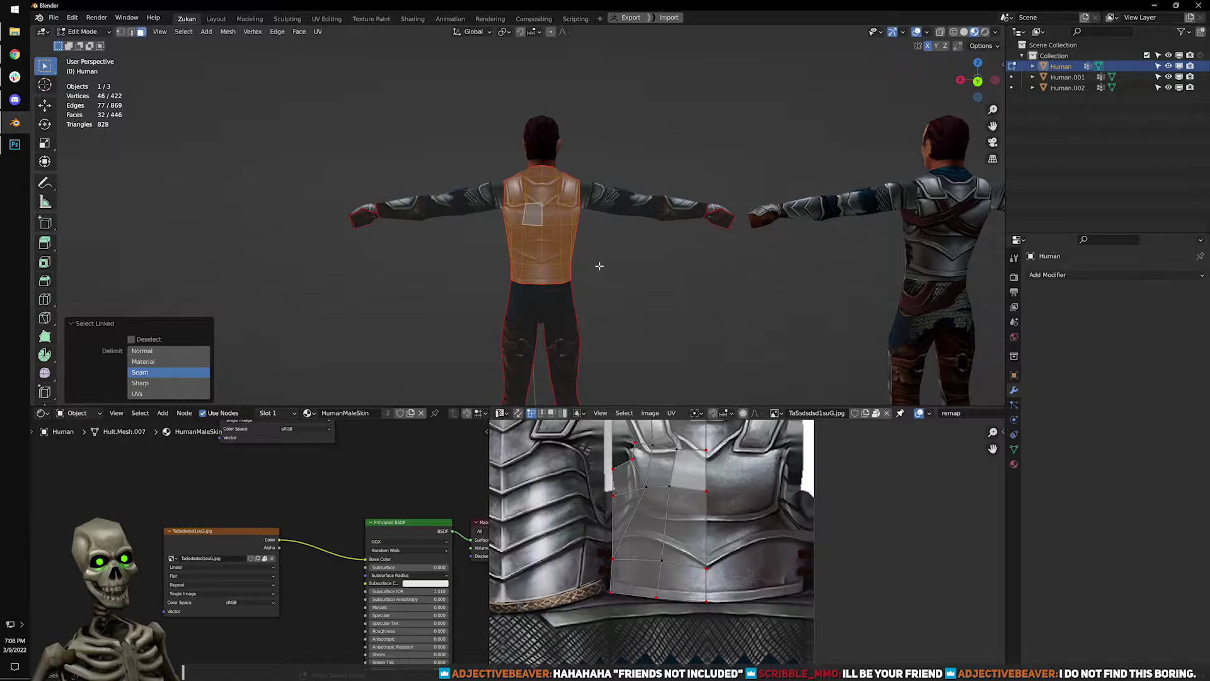
In back wireframe view, deselect one half of the back torso faces.
key(ctrl+KP_1)
key(shift+z)
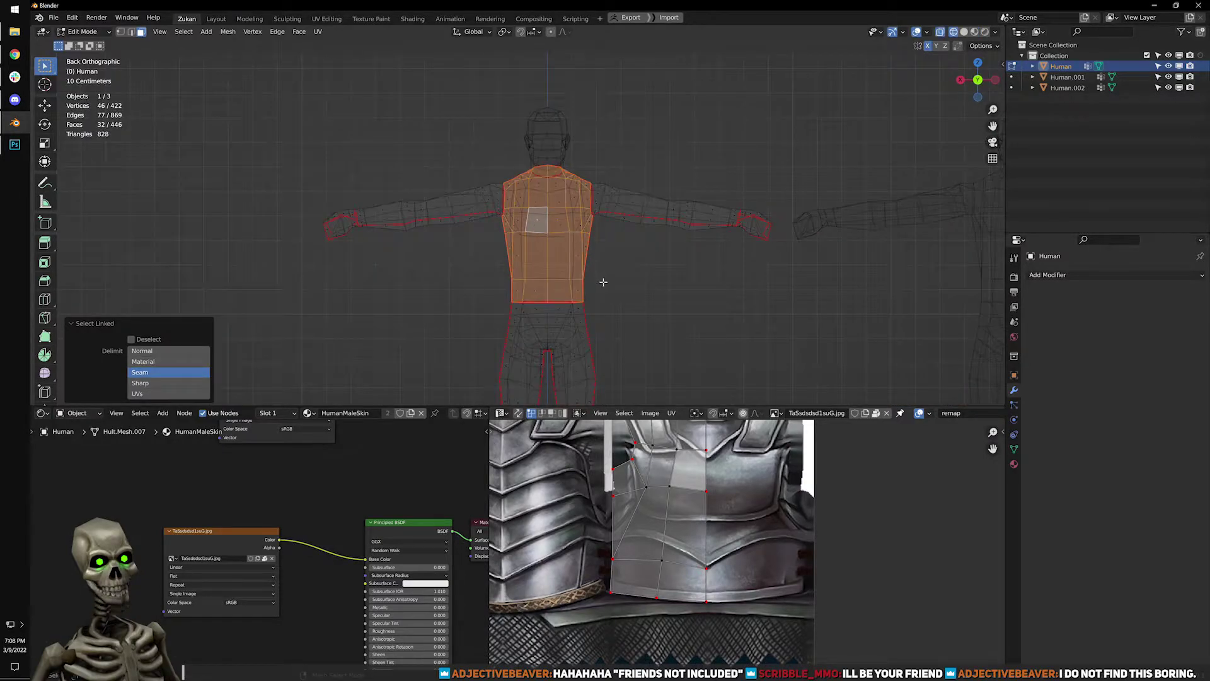
scroll(602, 280, up, 1)
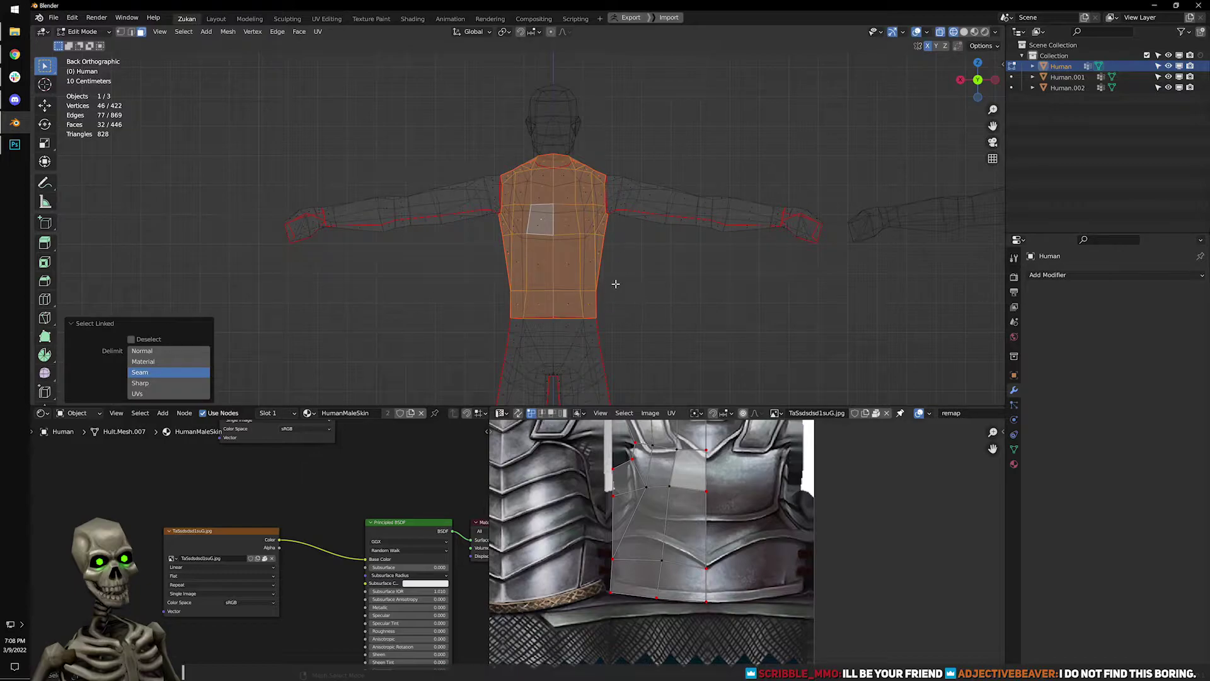
ctrl+drag(440, 83, 555, 362)
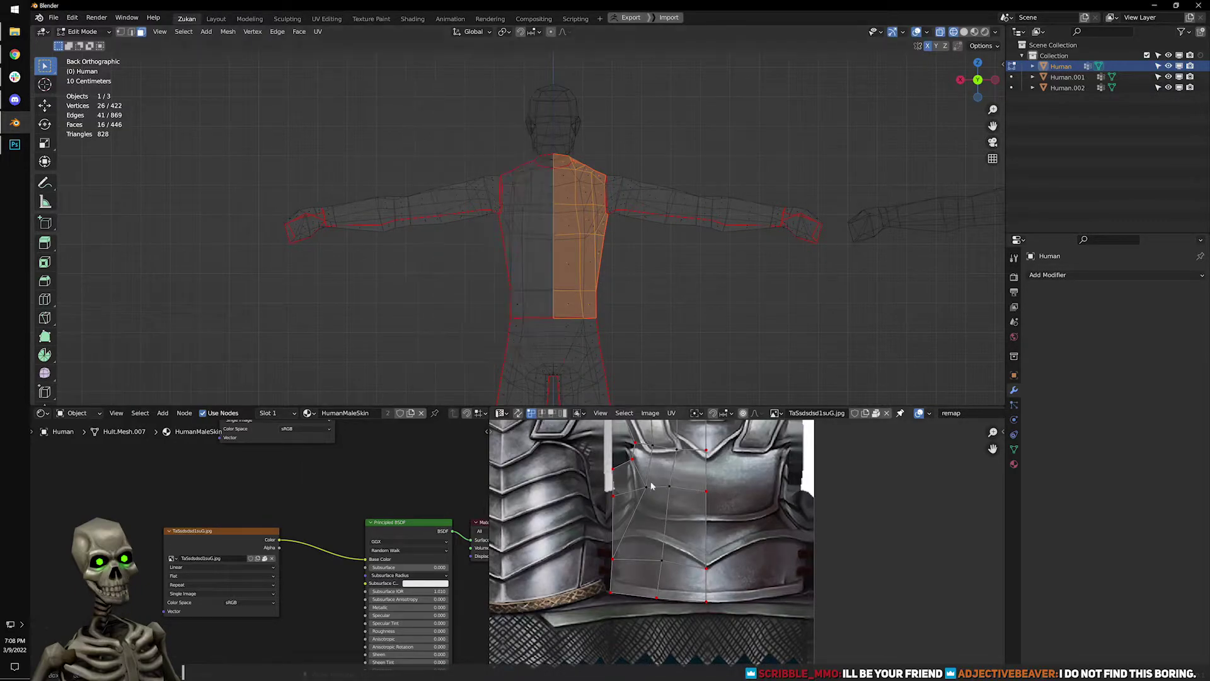
Mirror the selected back torso half's UVs along X and move them outside the texture.
key(ctrl+space)
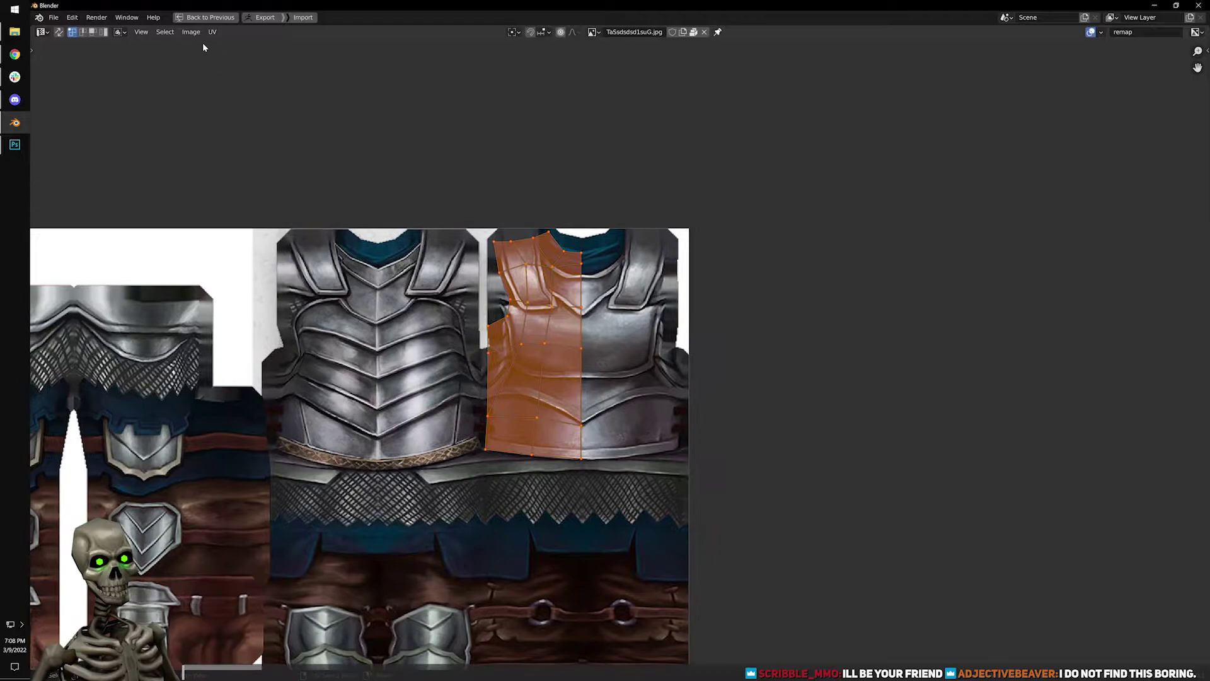
click(212, 32)
mouse_move(286, 56)
click(359, 74)
key(g)
click(759, 303)
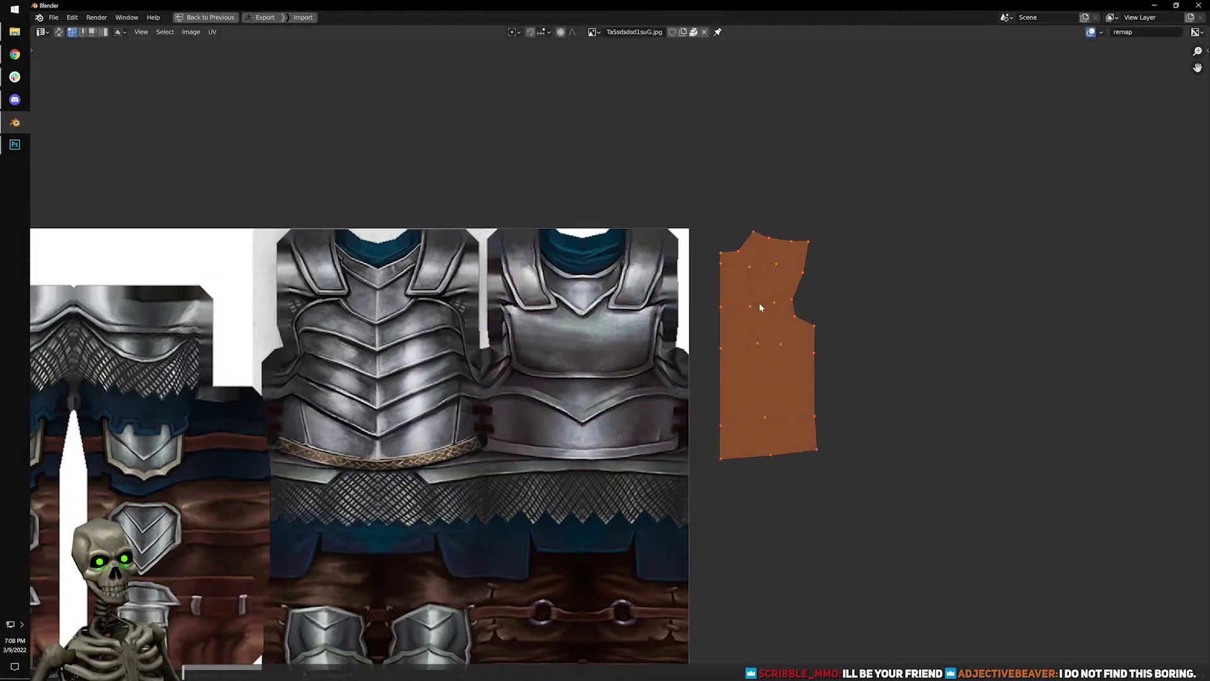
Compare the mirrored back torso half's UVs with the original half and check the character in Object Mode.
key(ctrl+space)
key(shift+z)
scroll(558, 250, up, 3)
key(z)
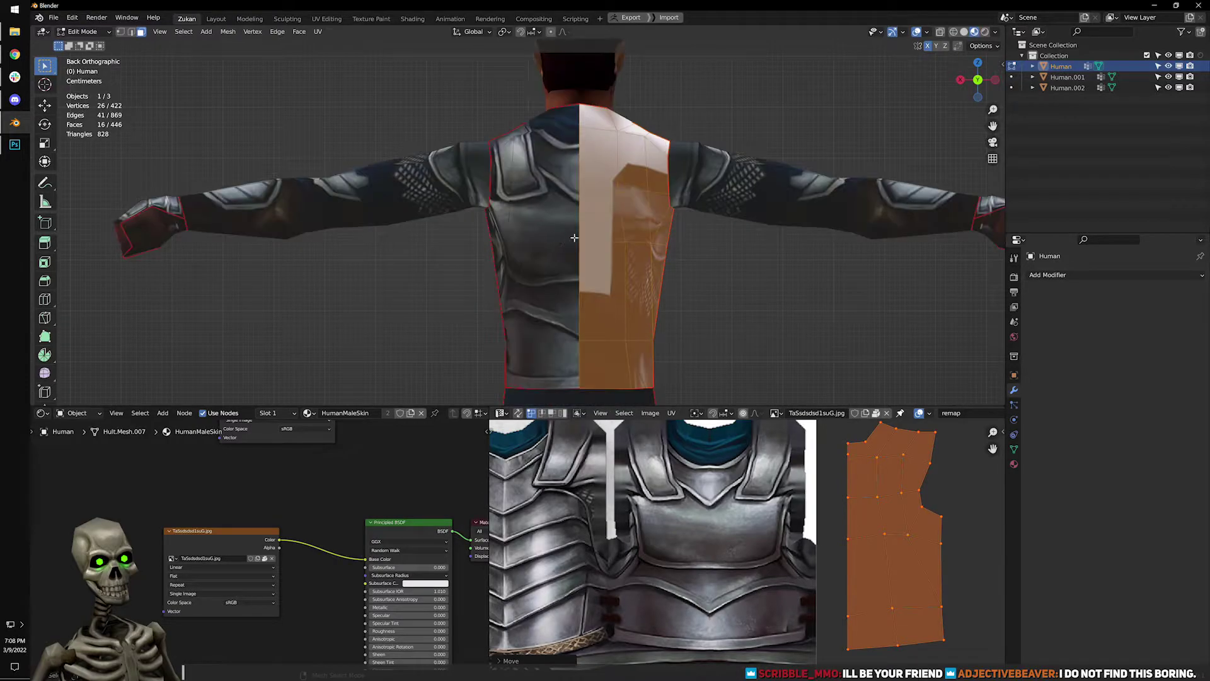
click(575, 238)
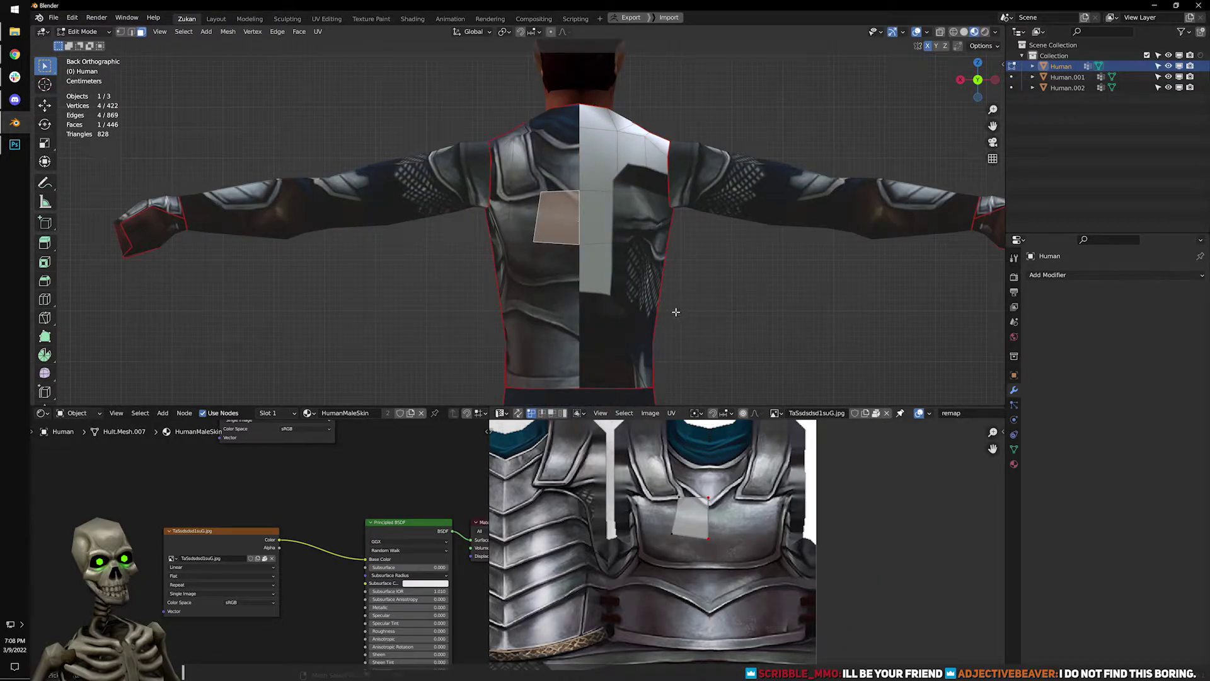
key(a)
key(ctrl+space)
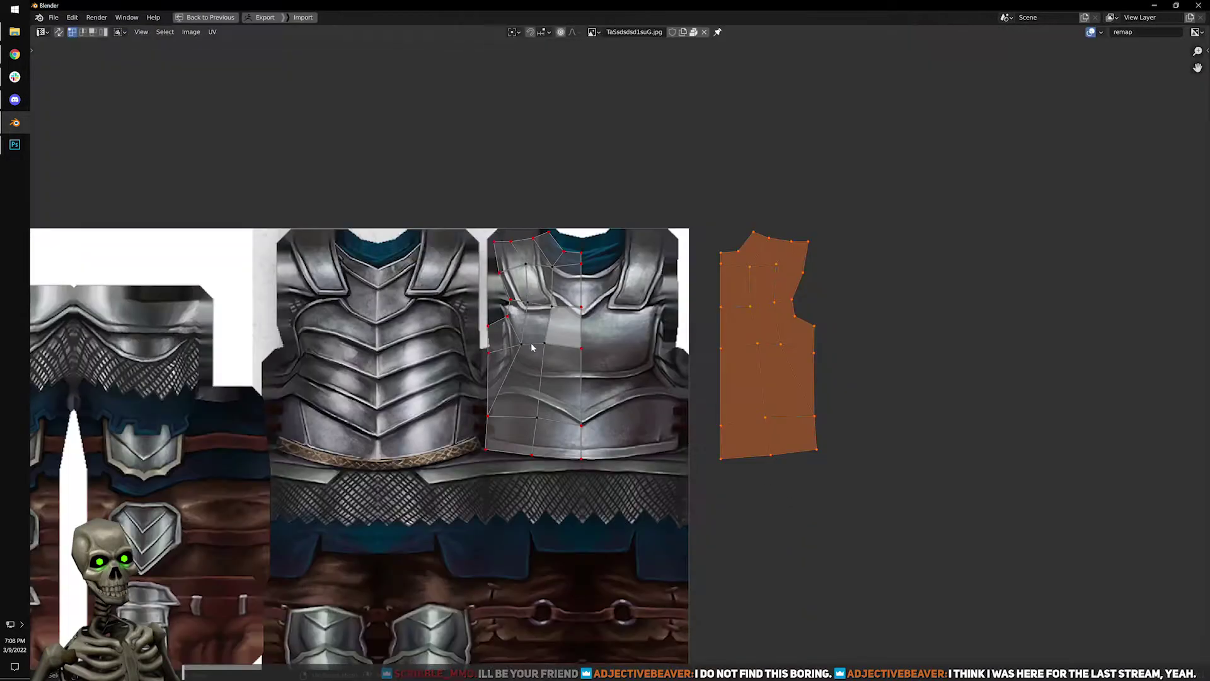
key(Tab)
key(ctrl+space)
middle_drag(558, 195, 635, 203)
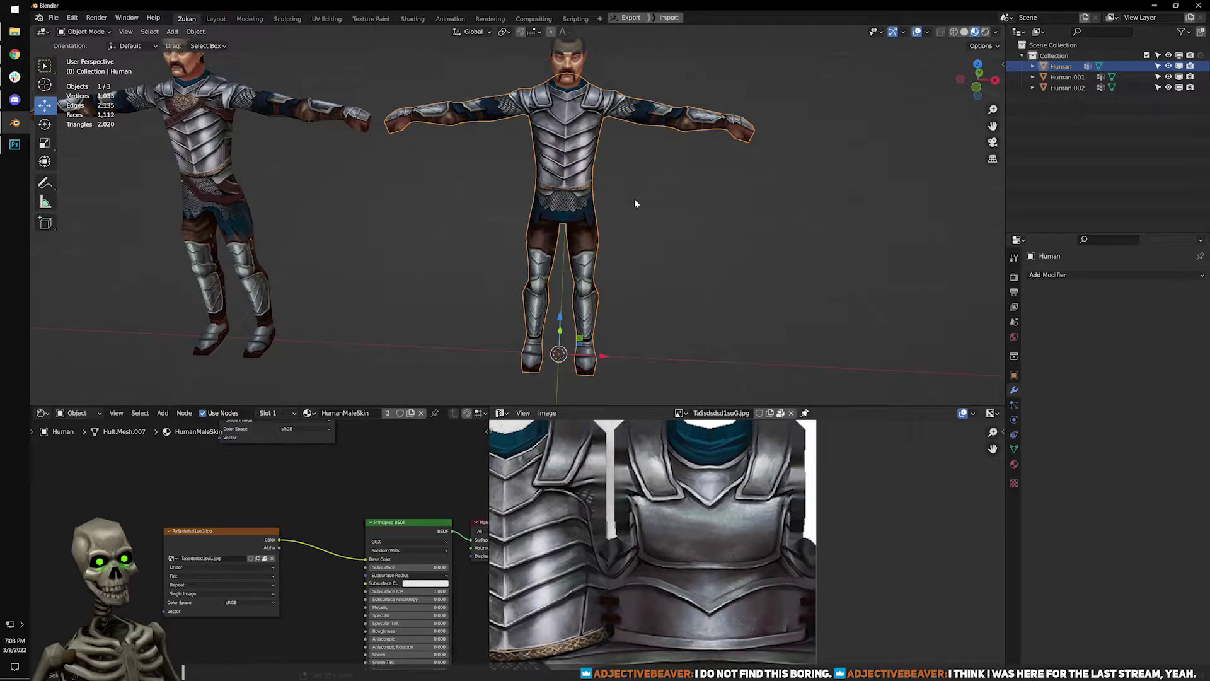
Select the linked front hip and leg faces and bring the whole texture into view in the UV editor.
scroll(635, 203, up, 4)
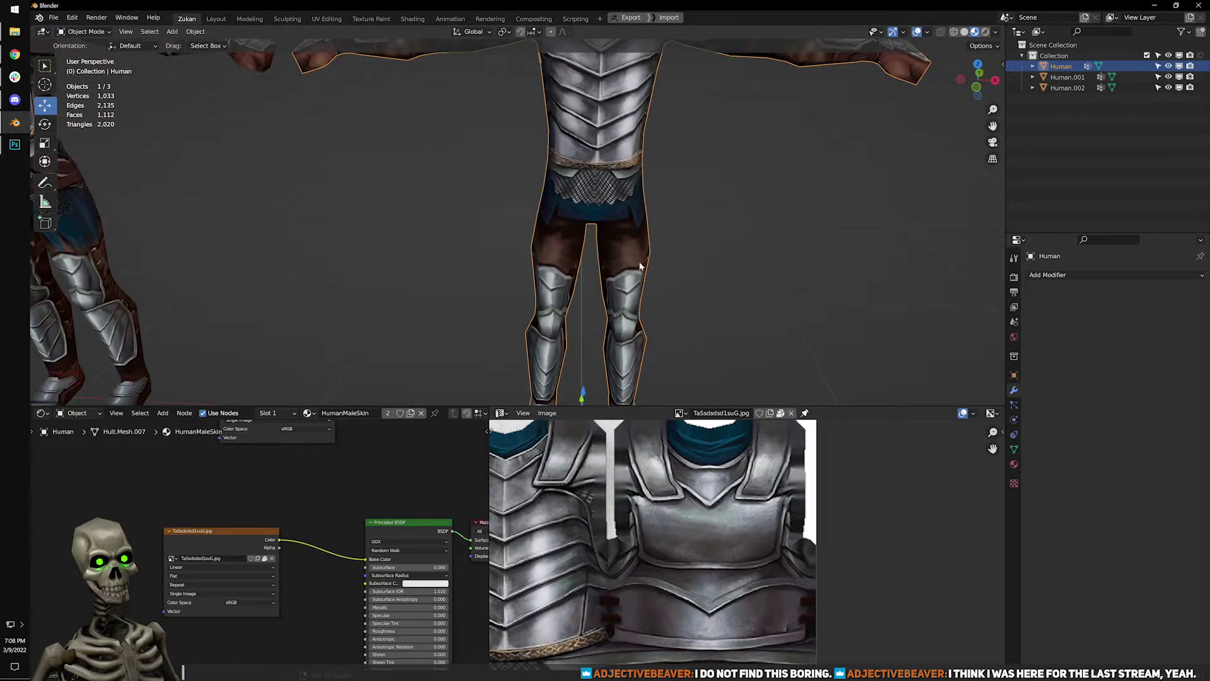
scroll(596, 246, up, 4)
key(Tab)
click(543, 215)
key(l)
scroll(655, 577, down, 3)
middle_drag(656, 577, 698, 543)
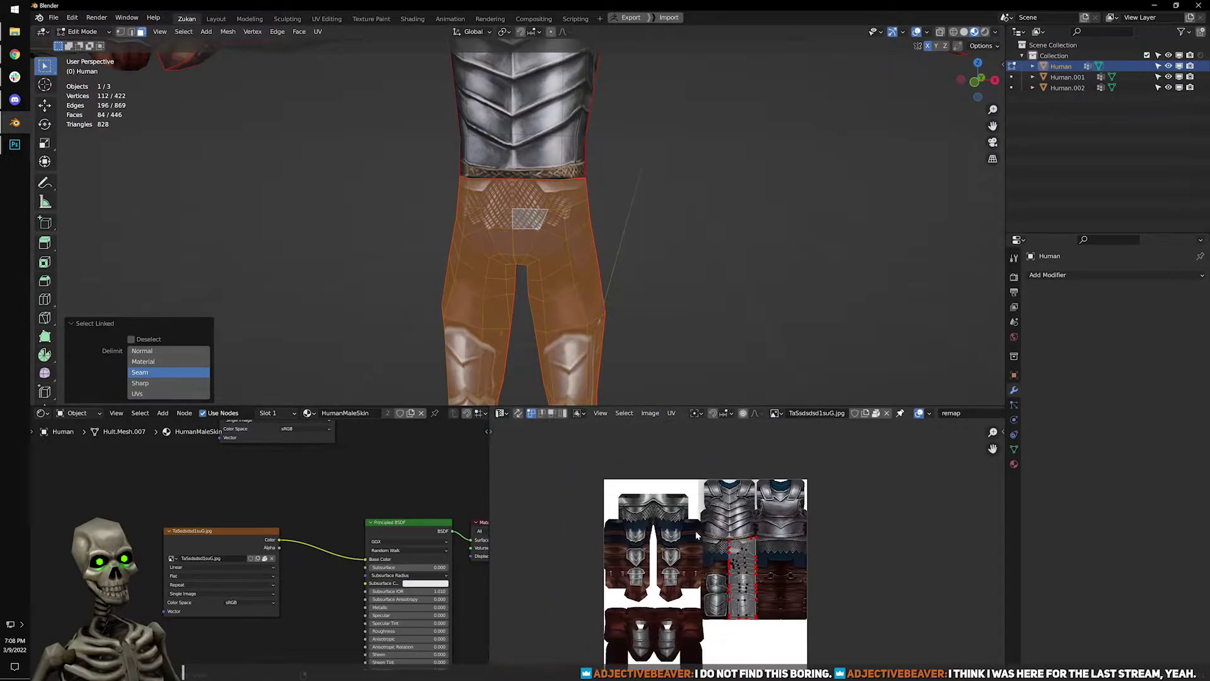
In front wireframe view, deselect one leg and its half of the hips.
scroll(568, 289, down, 5)
key(KP_1)
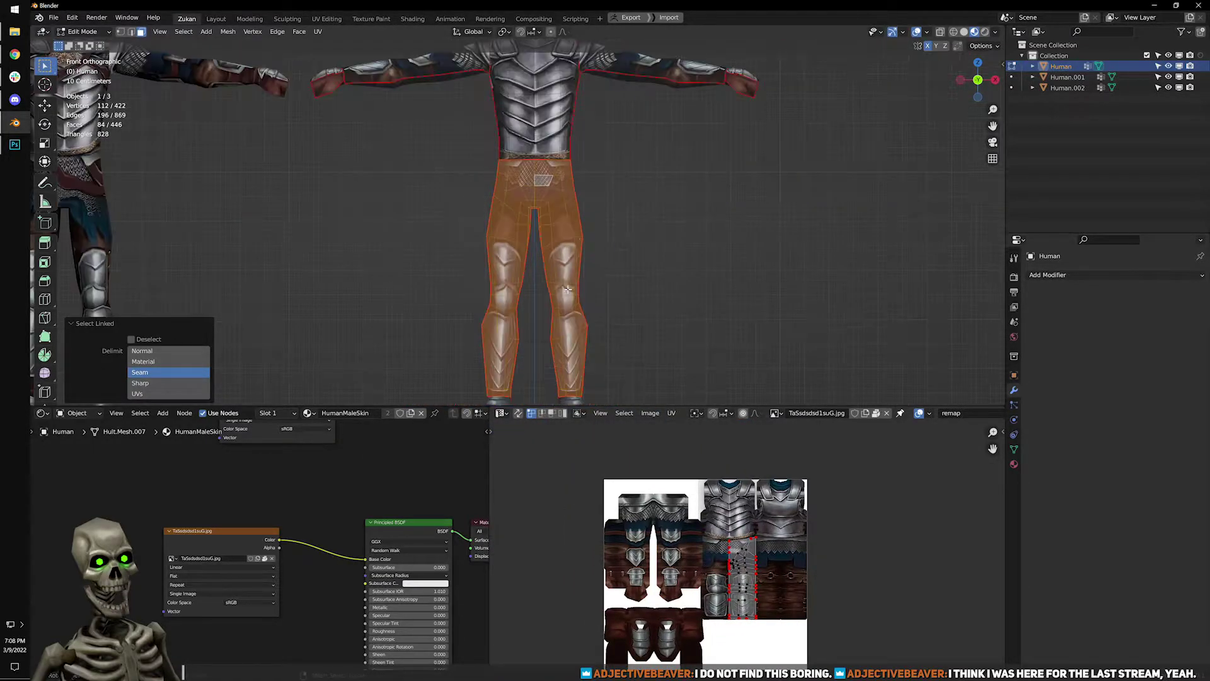
shift+middle_drag(568, 289, 583, 259)
key(shift+z)
scroll(447, 383, down, 1)
scroll(503, 371, up, 1)
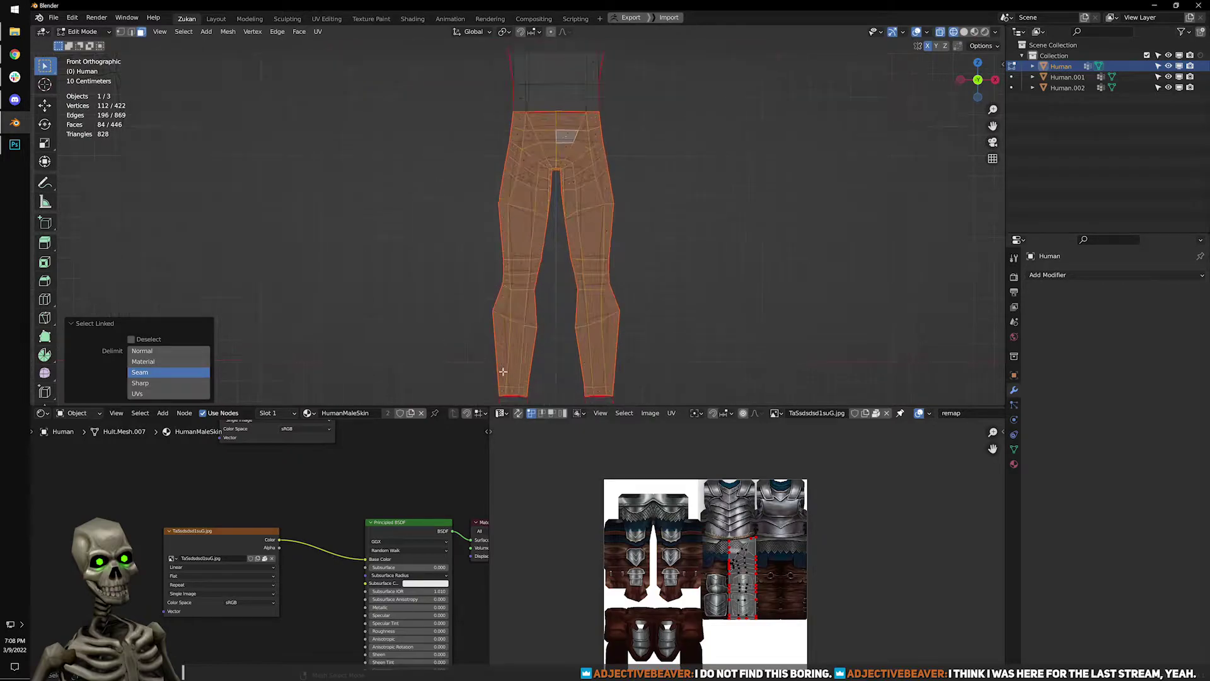
ctrl+drag(452, 388, 552, 120)
Move the selected front leg half's UVs off the overlapping half and mirror them along X.
scroll(529, 222, up, 3)
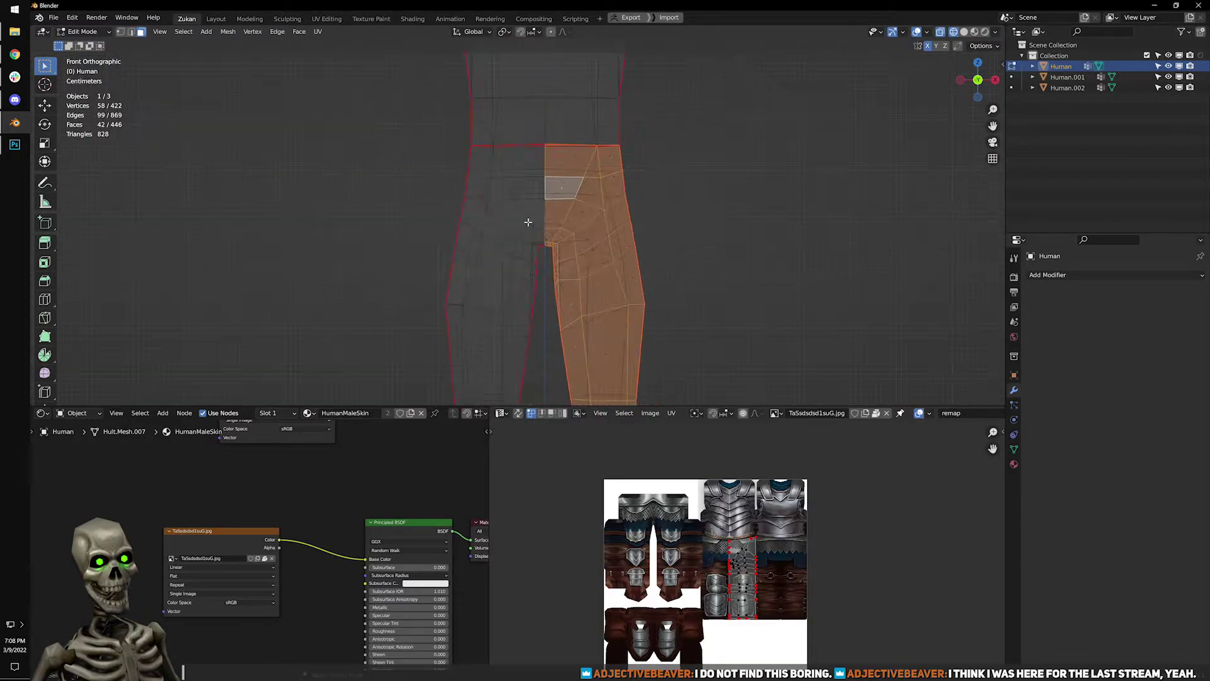
scroll(528, 222, up, 6)
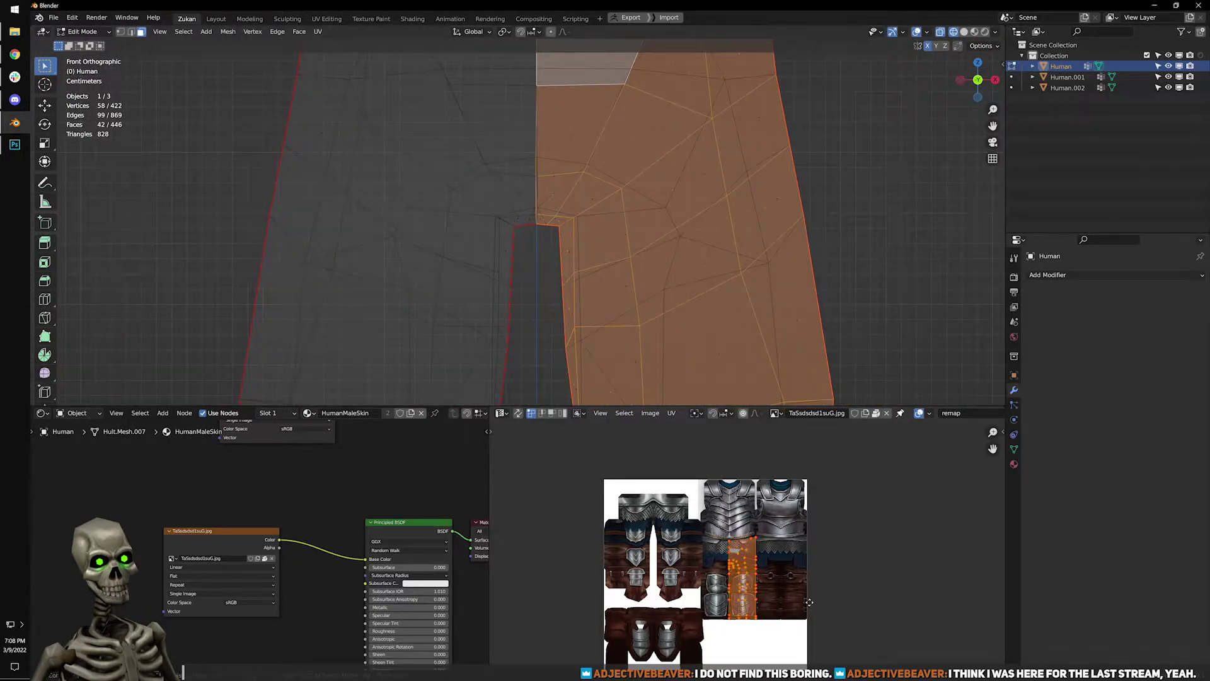
click(757, 598)
click(670, 413)
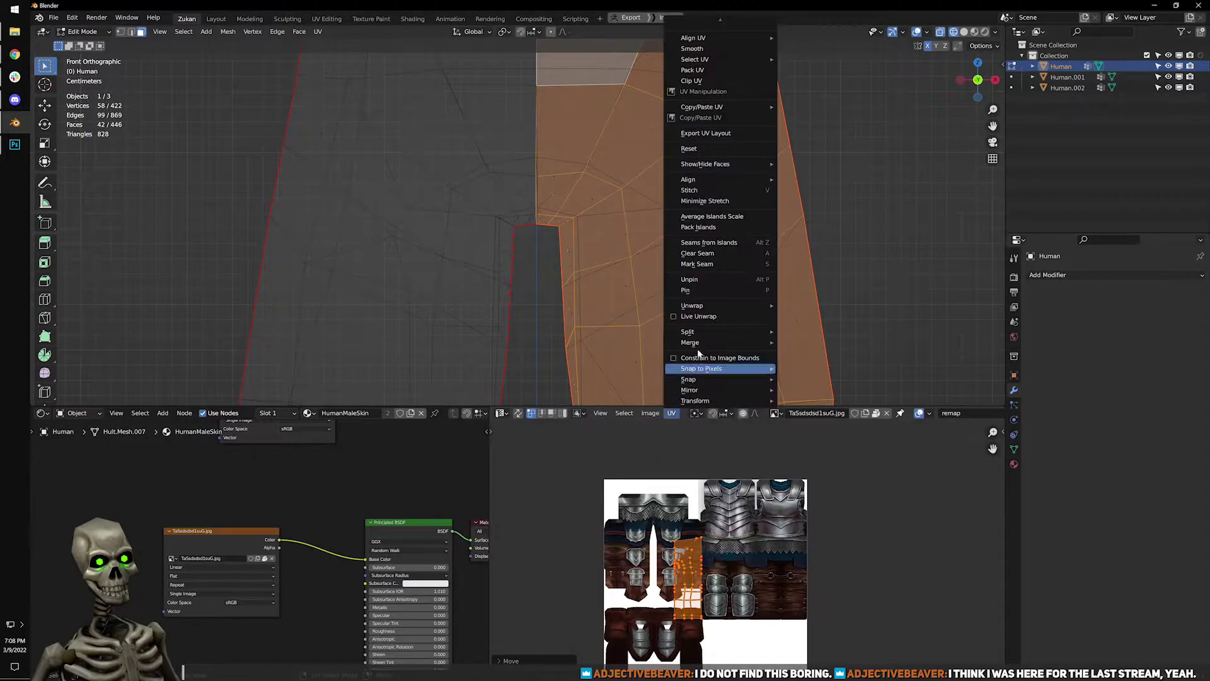
mouse_move(725, 391)
click(839, 407)
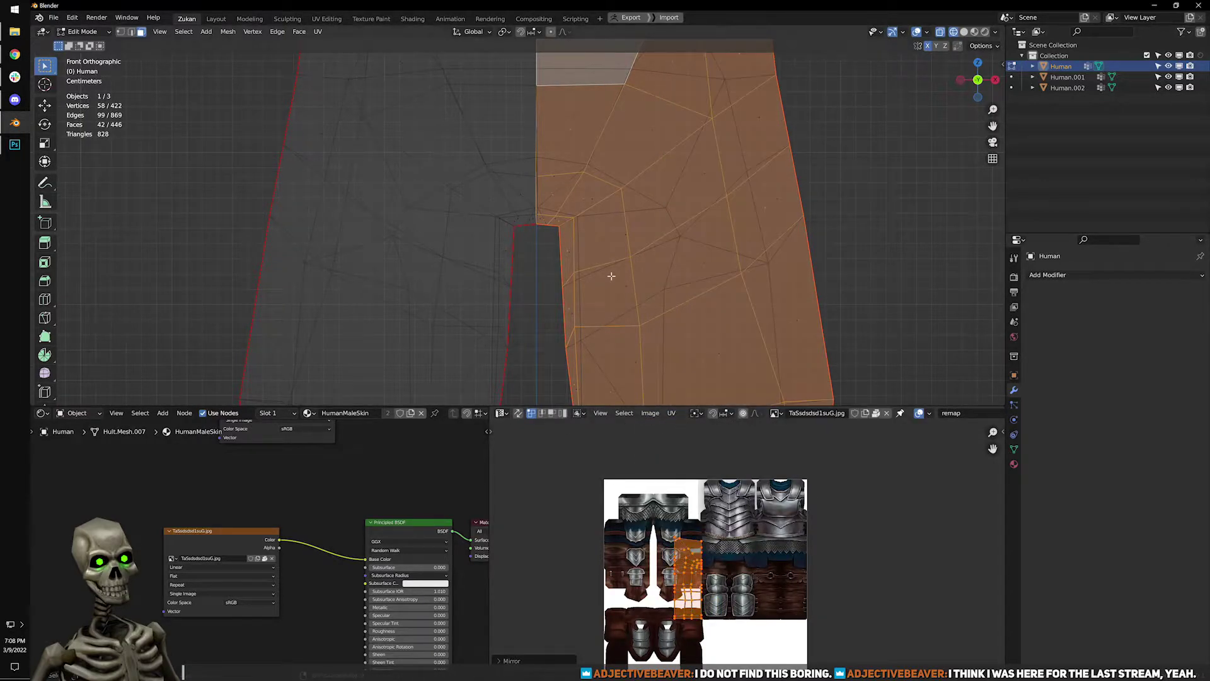
Stitch the mirrored front leg half's UVs to the other half along the center seam.
scroll(611, 275, down, 5)
key(ctrl+space)
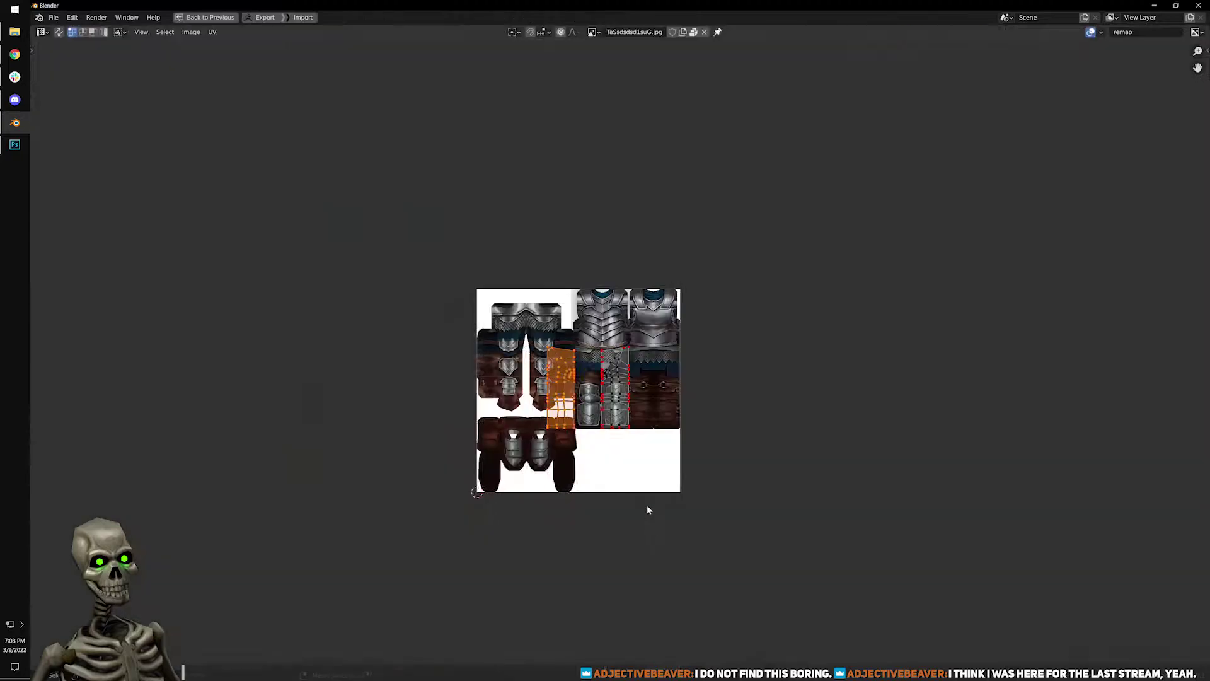
scroll(650, 517, up, 8)
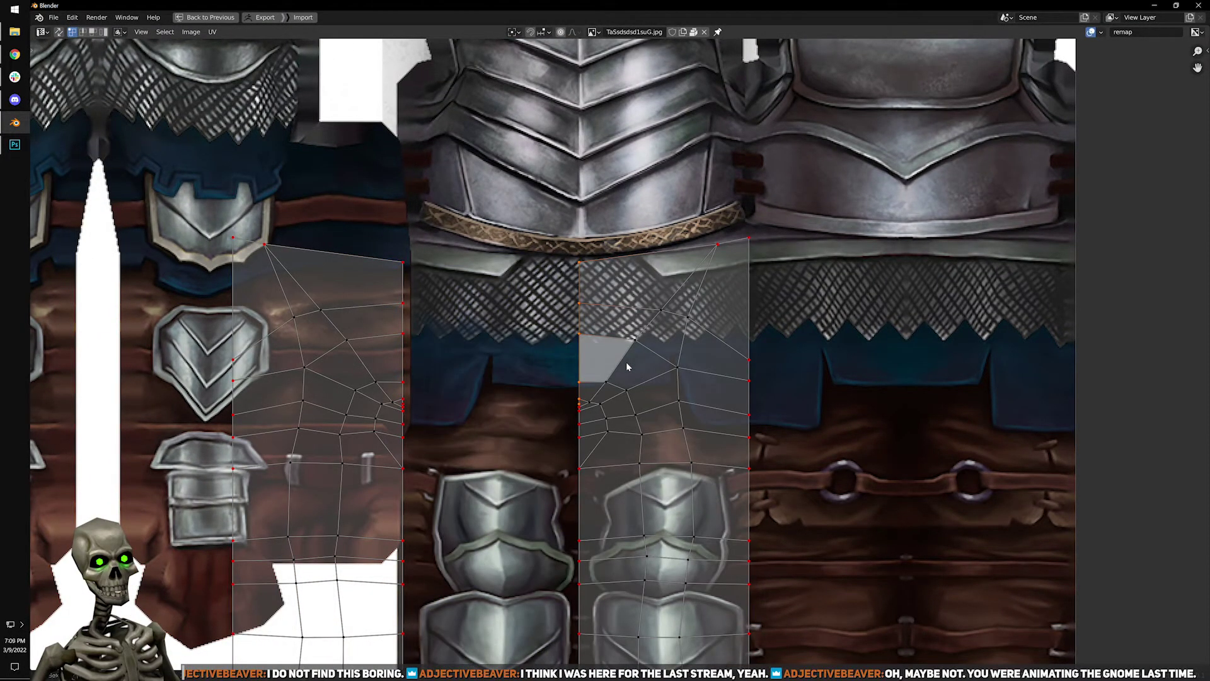
key(alt+v)
key(i)
click(627, 363)
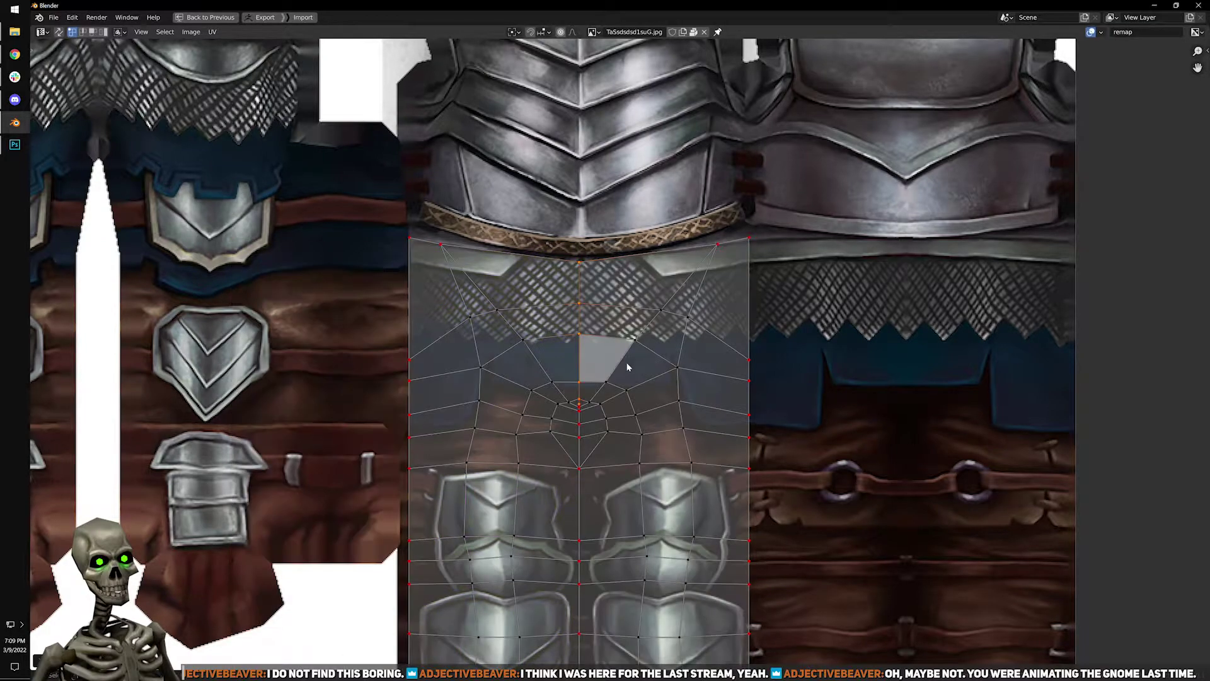
Check the front hips and legs on the textured character in Object Mode.
key(ctrl+space)
key(Tab)
scroll(597, 237, down, 5)
middle_drag(596, 237, 608, 263)
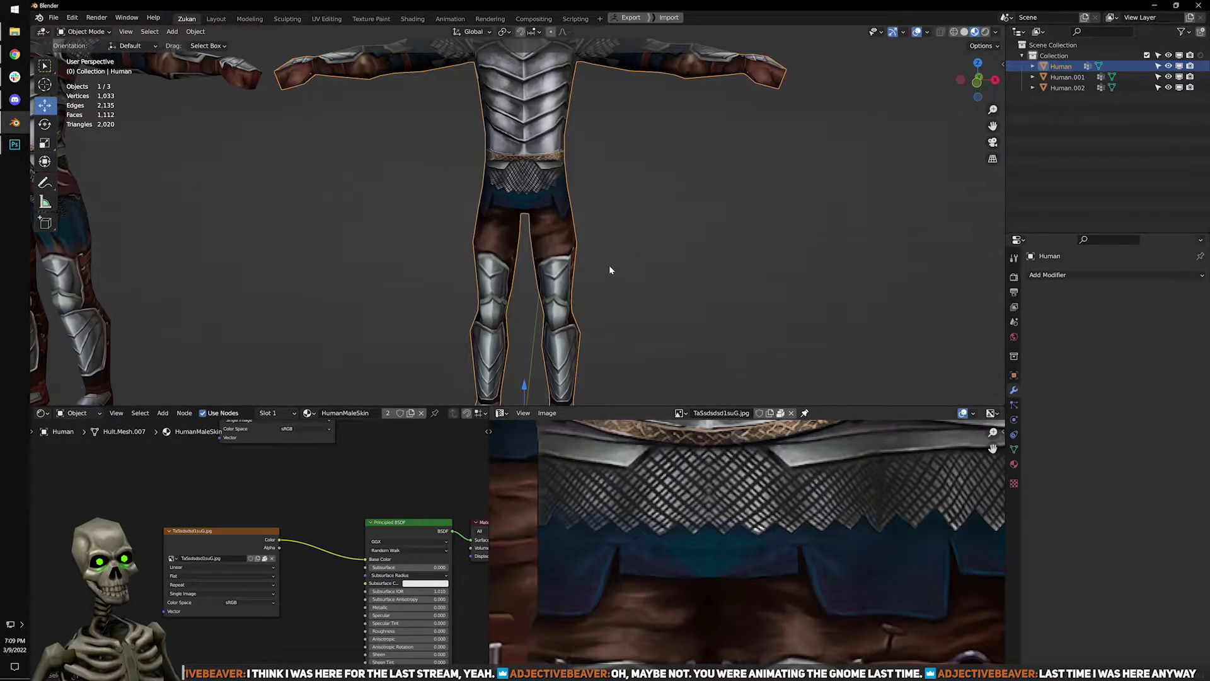
scroll(609, 268, up, 4)
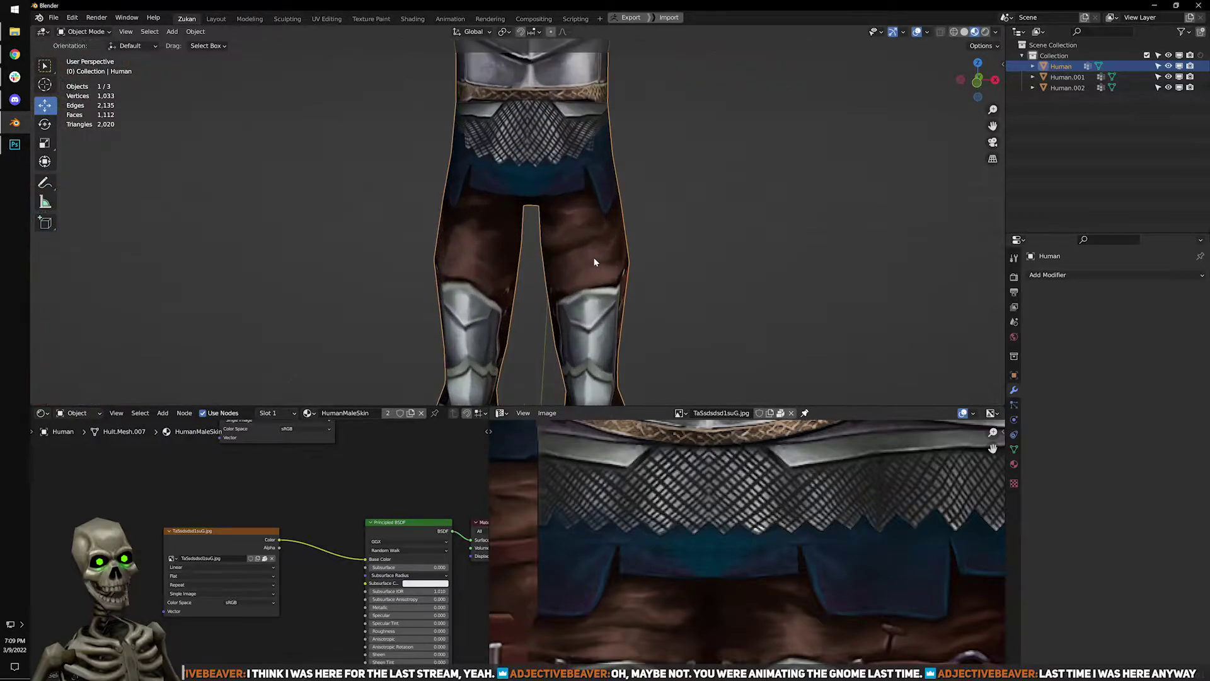
Box-select the crotch UVs where the two front leg halves meet.
key(Tab)
scroll(594, 208, down, 3)
key(ctrl+space)
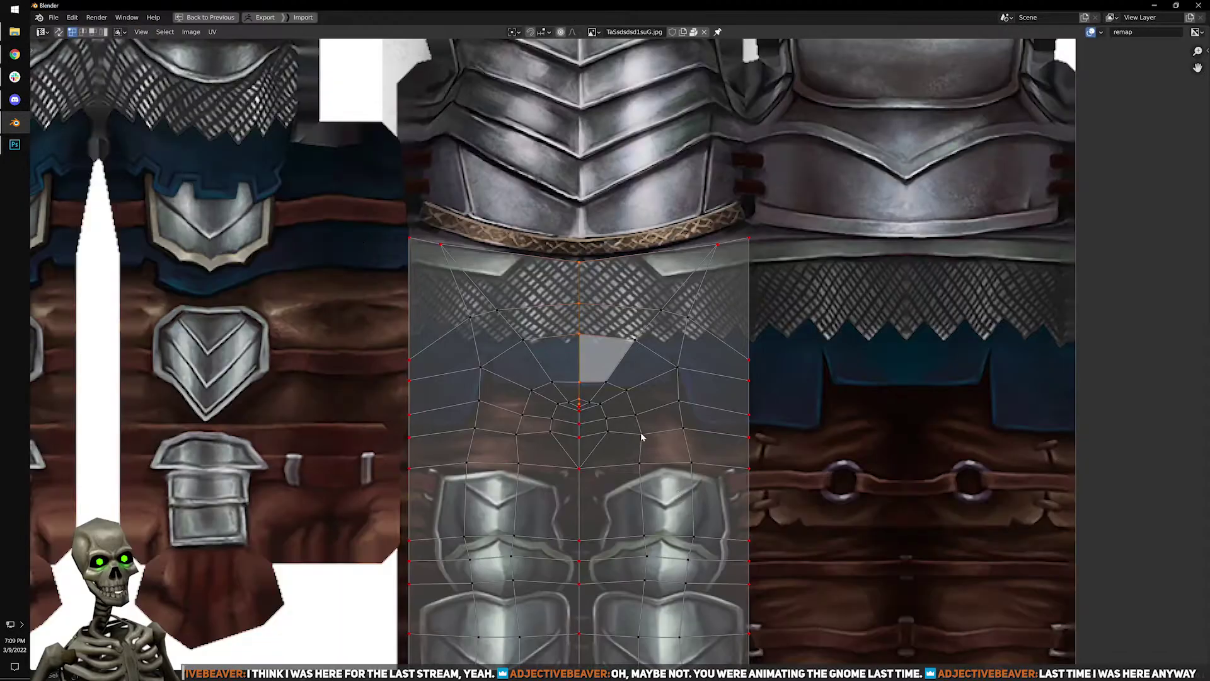
scroll(541, 354, up, 1)
drag(543, 294, 639, 449)
scroll(639, 446, up, 3)
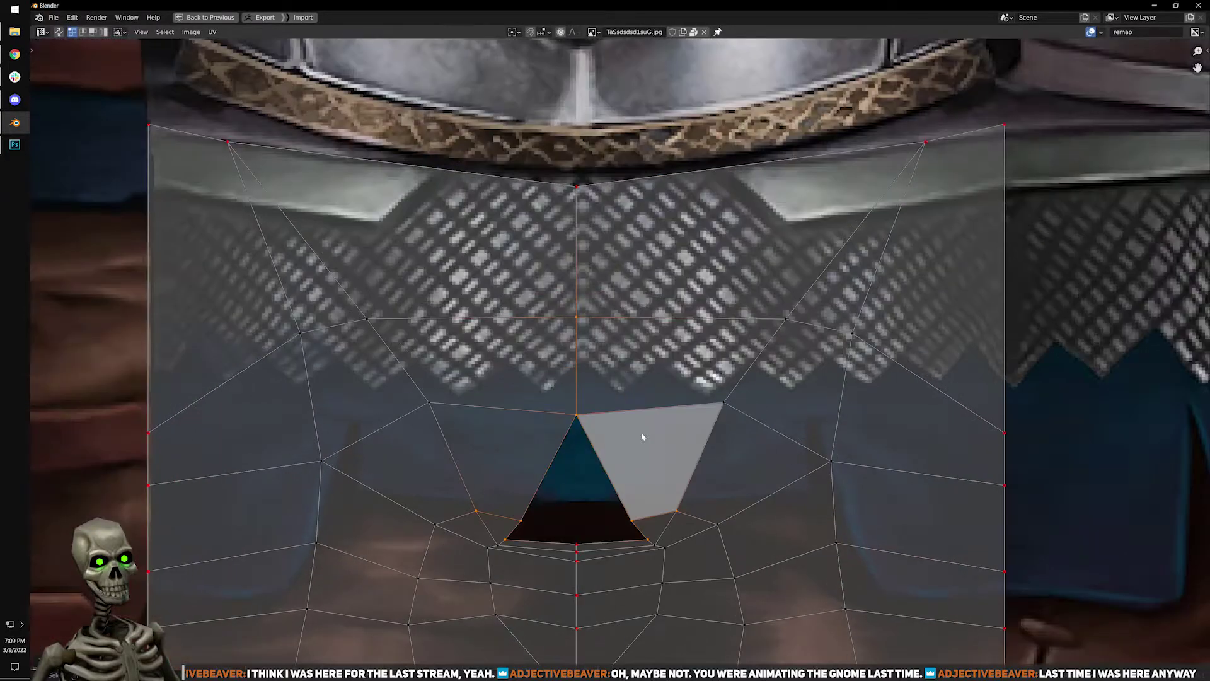
Locate the crotch on the model and select the small diamond of UVs at the center of the front leg layout.
key(ctrl+space)
middle_drag(509, 290, 529, 214)
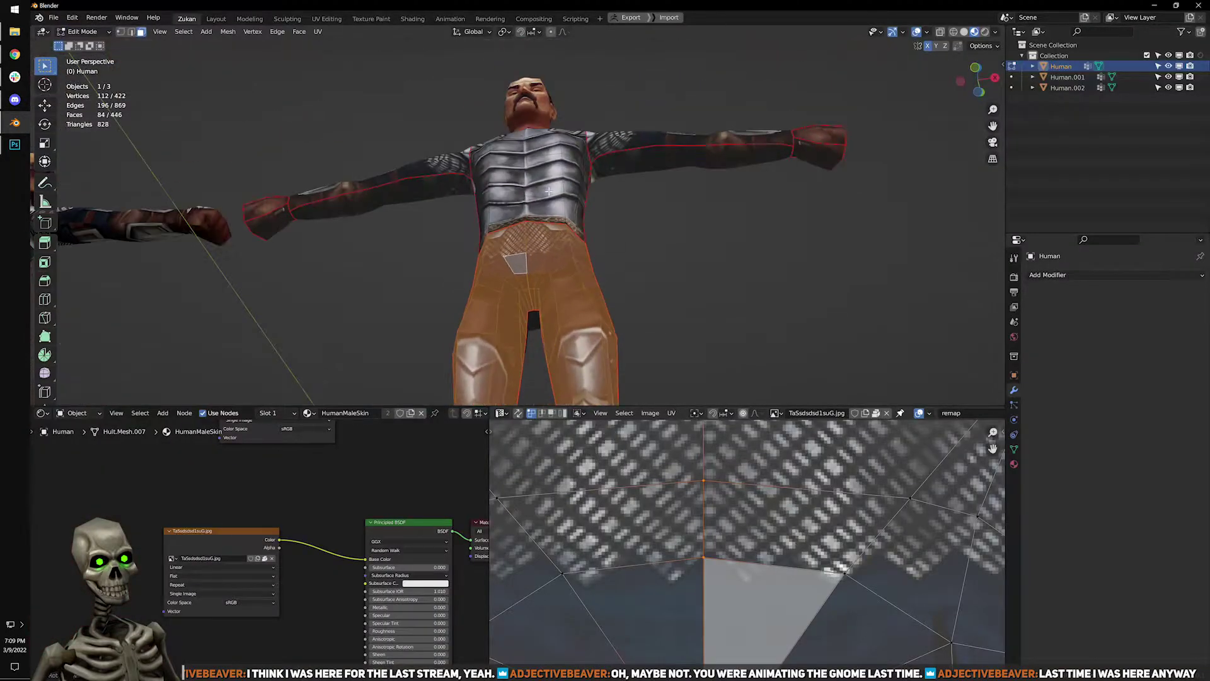
scroll(536, 277, up, 6)
shift+middle_drag(586, 334, 560, 174)
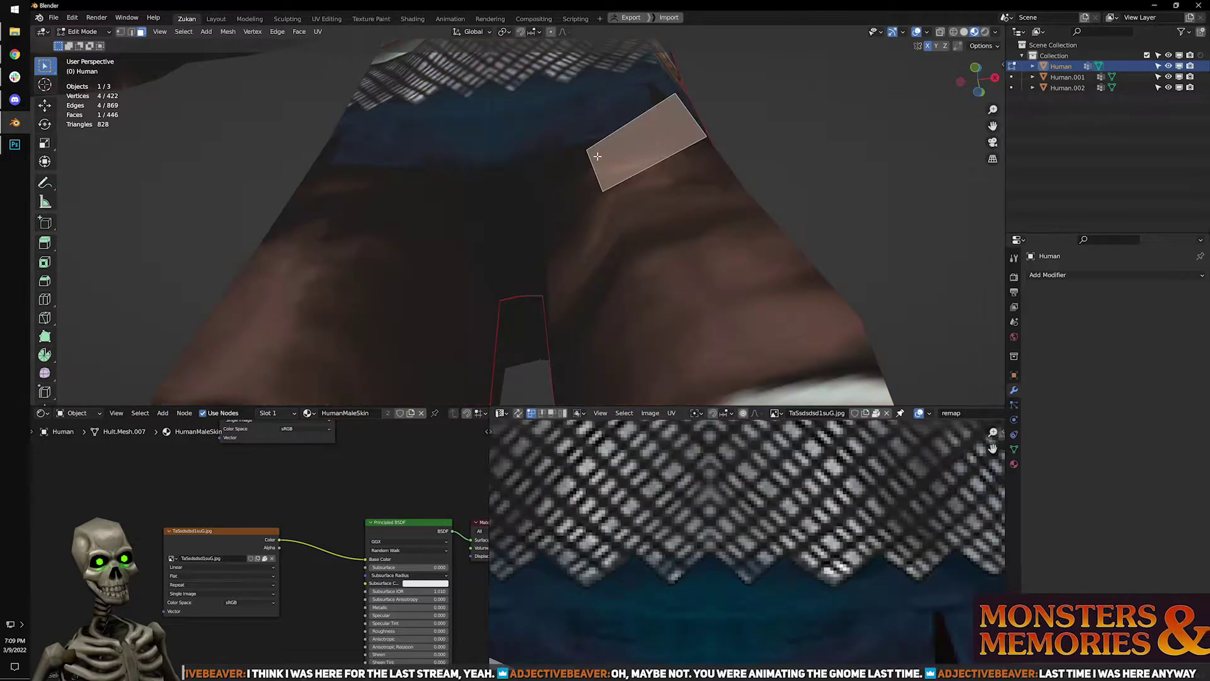
key(ctrl+space)
scroll(595, 516, up, 2)
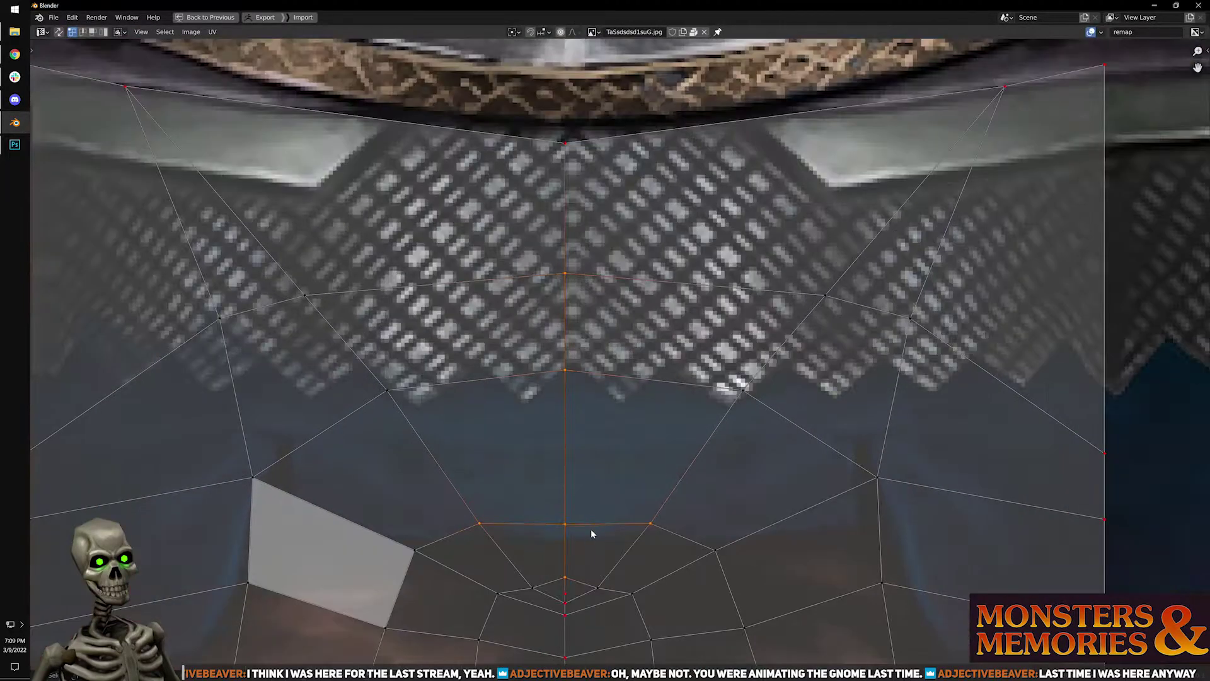
middle_drag(608, 529, 608, 363)
key(u)
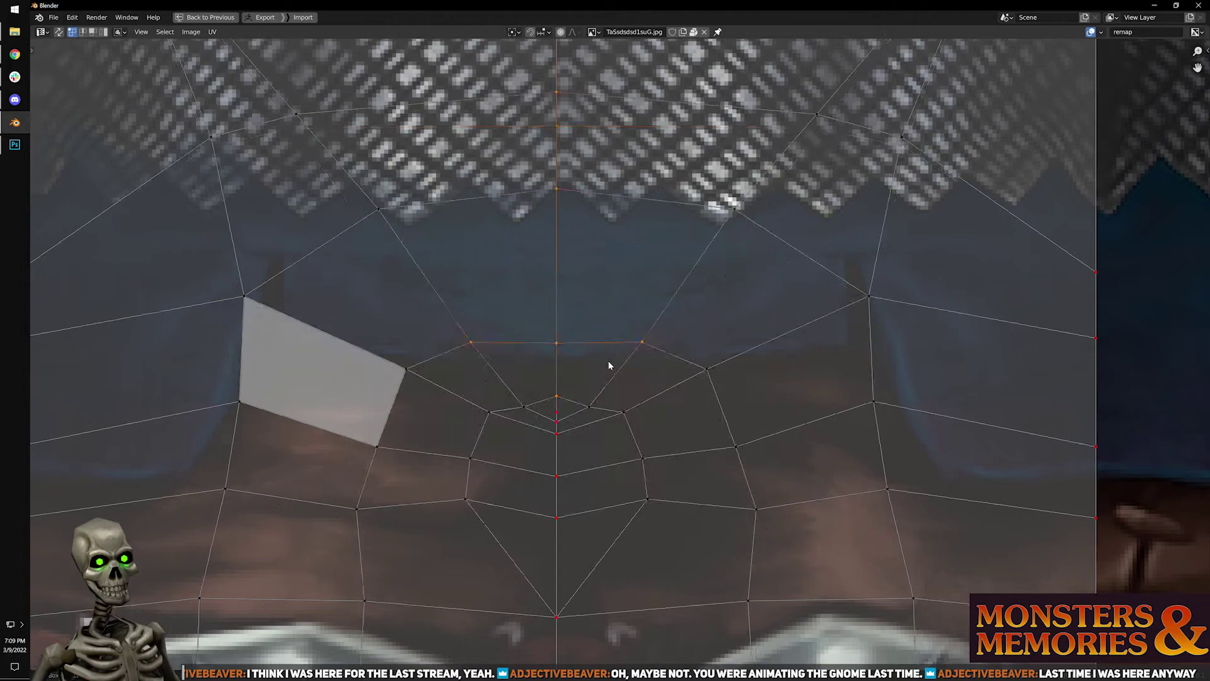
click(556, 408)
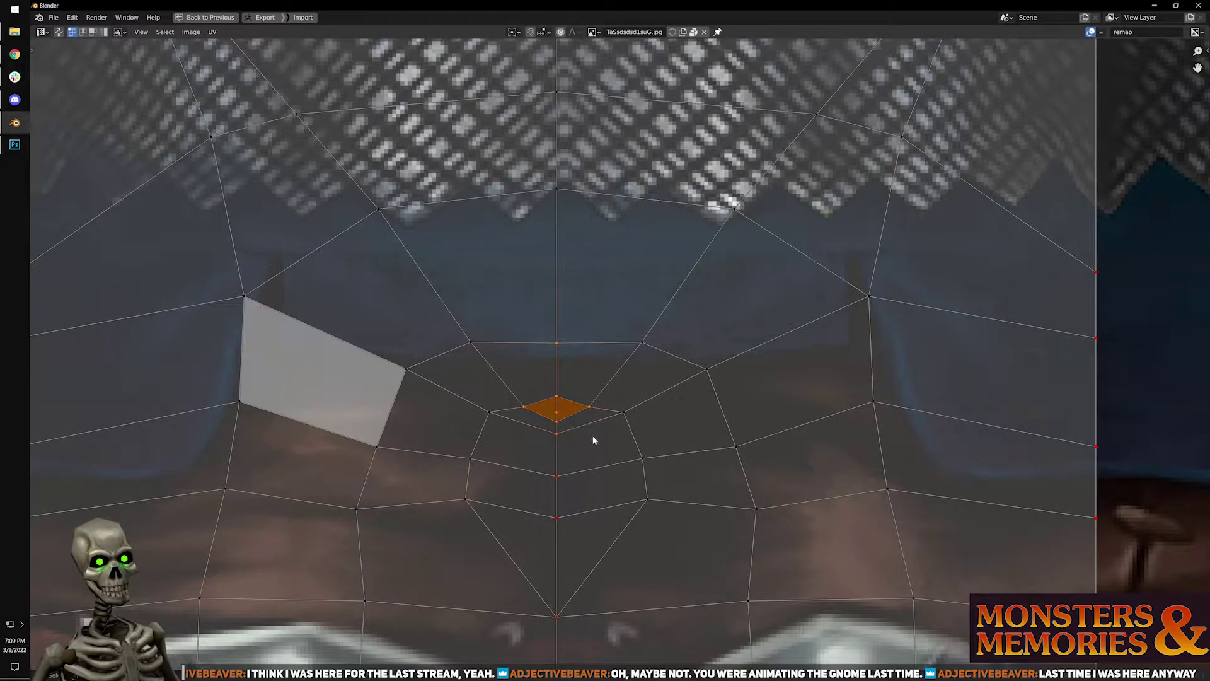
Try to unpin the center vertex above the crotch diamond and unwrap the UVs again.
scroll(596, 431, down, 4)
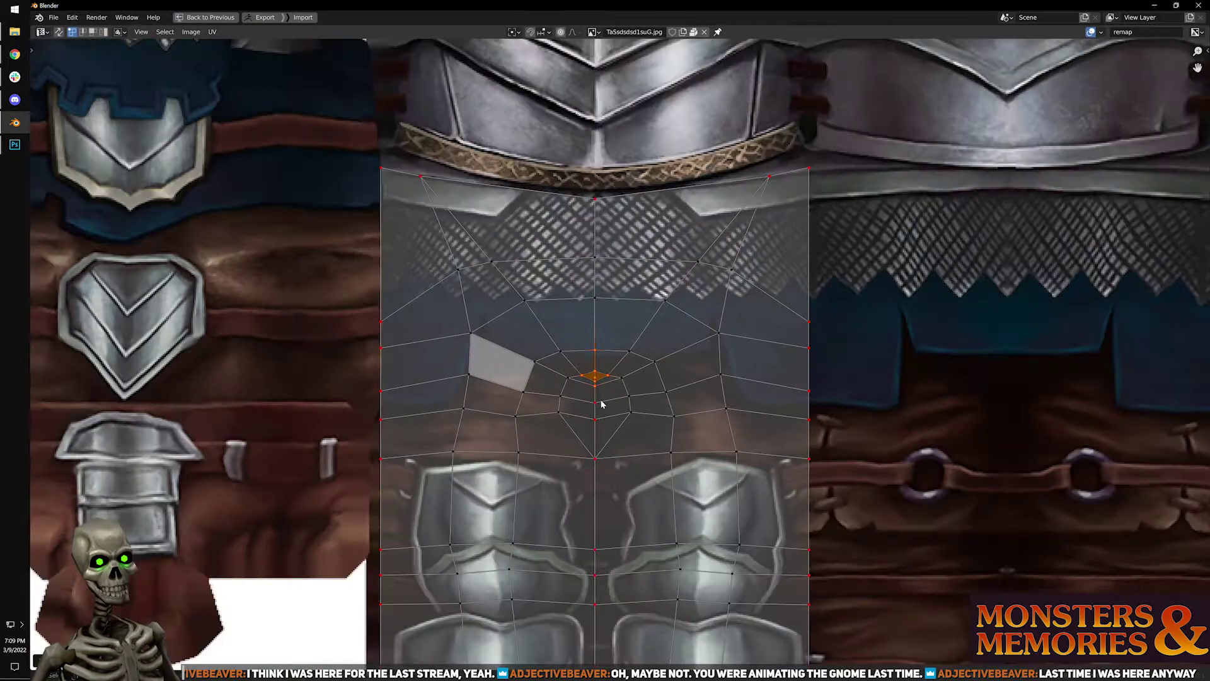
scroll(586, 404, up, 2)
scroll(568, 372, up, 1)
click(566, 342)
key(alt+p)
key(u)
key(ctrl+z)
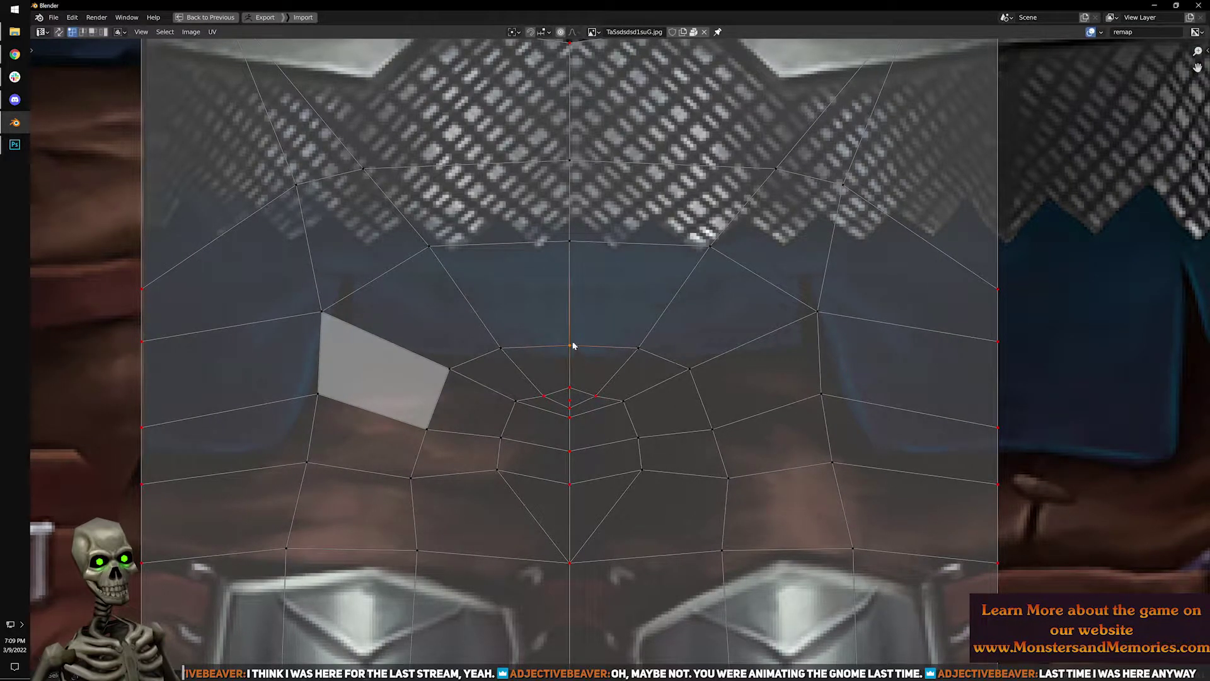
Compare the whole remapped character with the neighboring armored figure in Object Mode.
key(ctrl+space)
key(Tab)
scroll(589, 289, down, 7)
middle_drag(530, 208, 526, 246)
scroll(526, 245, down, 6)
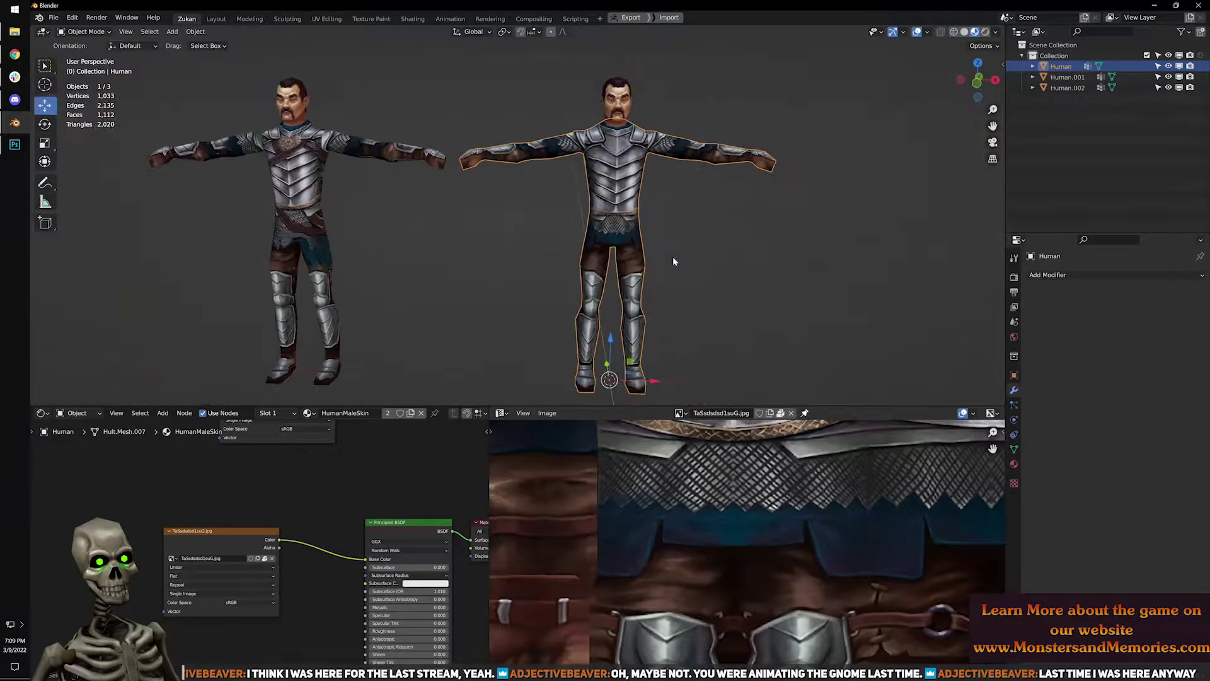
Display the UV1 map on the mesh with all faces selected and examine its layout against the texture.
click(1015, 450)
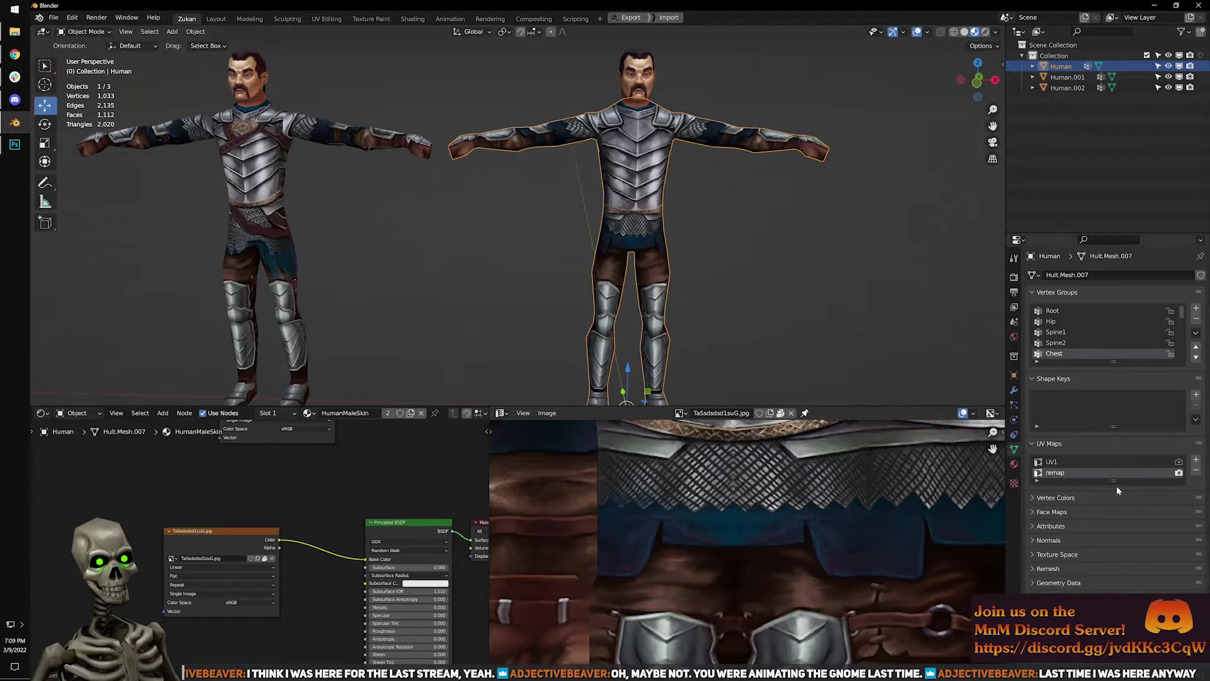
click(1179, 462)
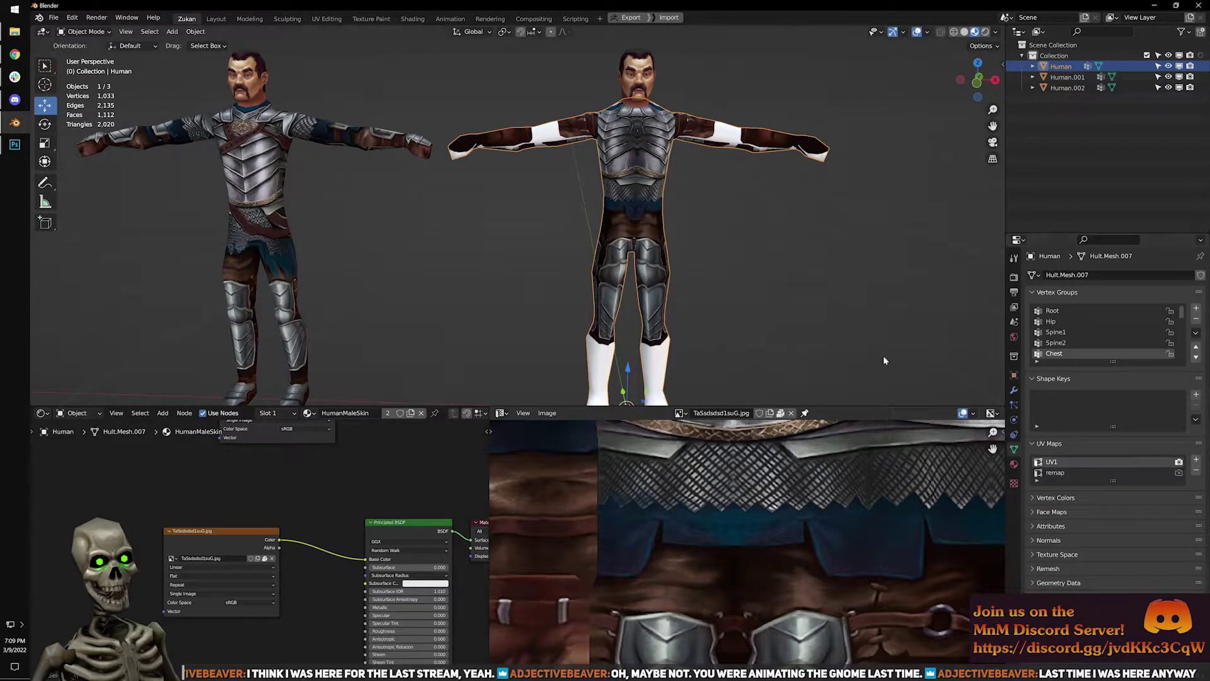
scroll(750, 517, down, 4)
key(Tab)
shift+middle_drag(749, 238, 704, 241)
key(a)
key(a)
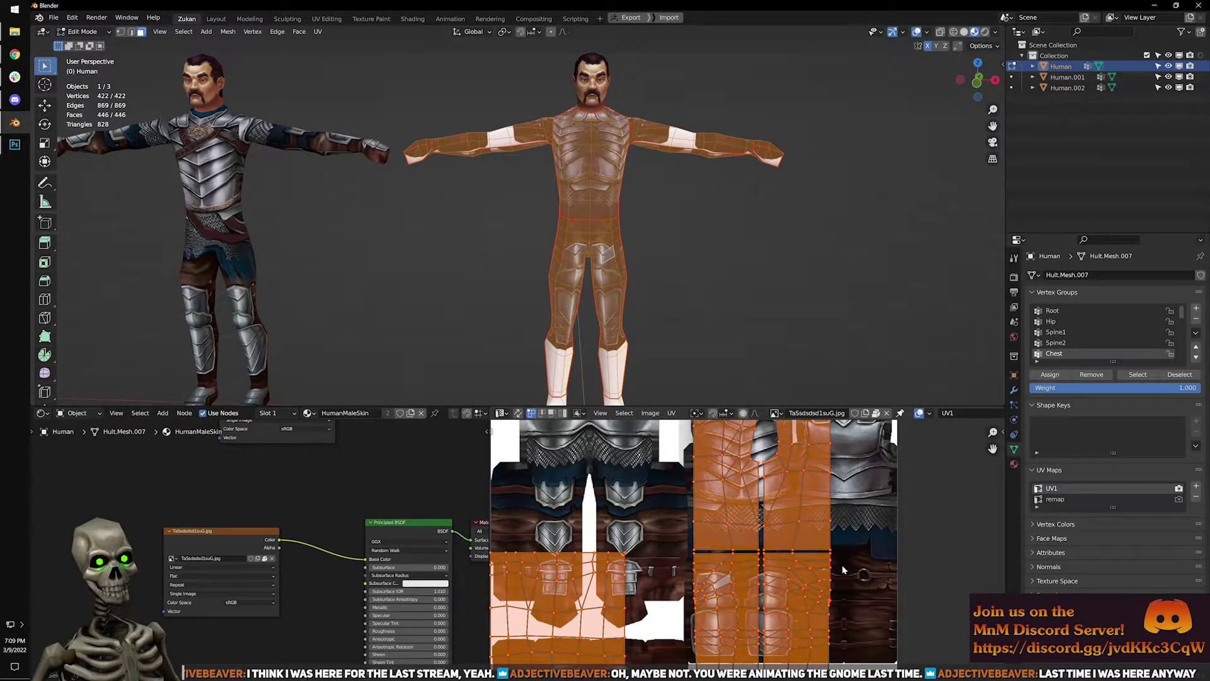
scroll(707, 460, down, 1)
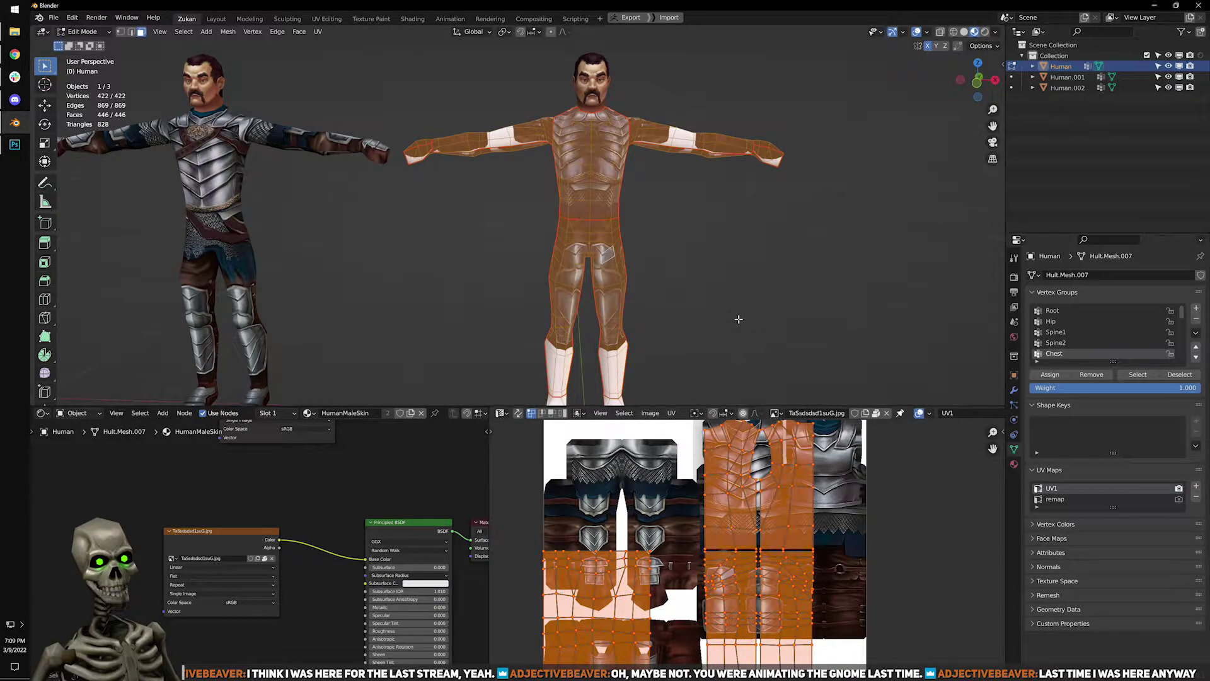
scroll(739, 319, down, 3)
scroll(701, 544, down, 3)
scroll(701, 544, up, 3)
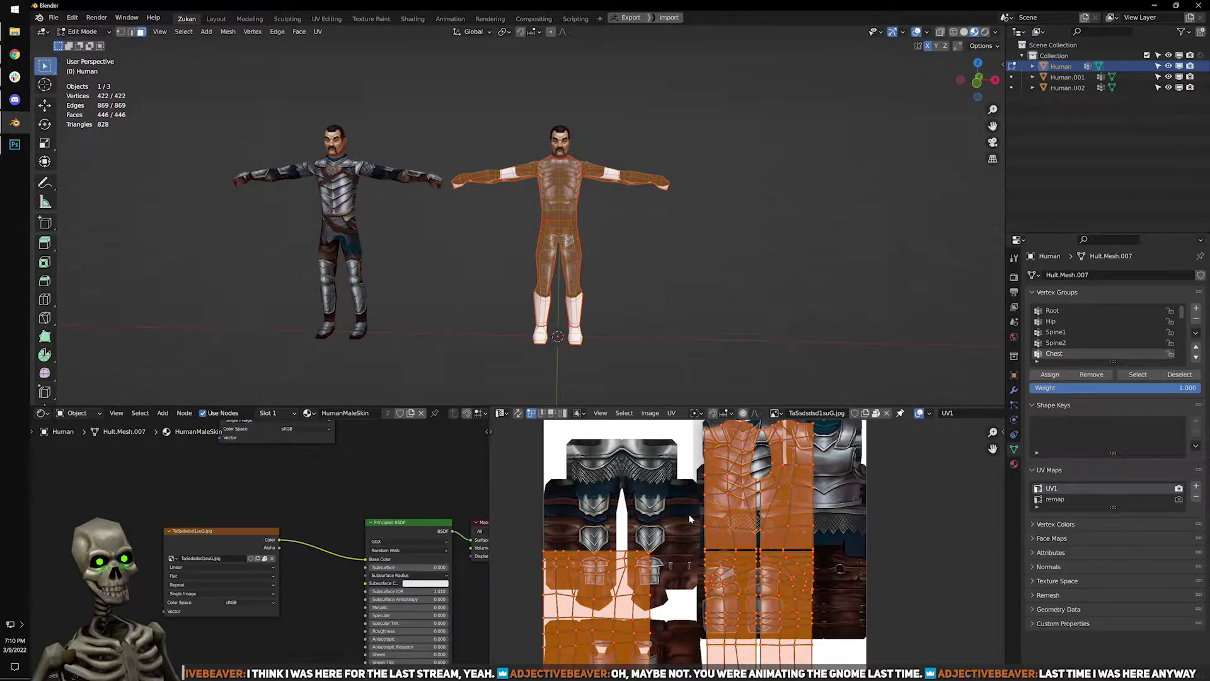
scroll(610, 229, up, 5)
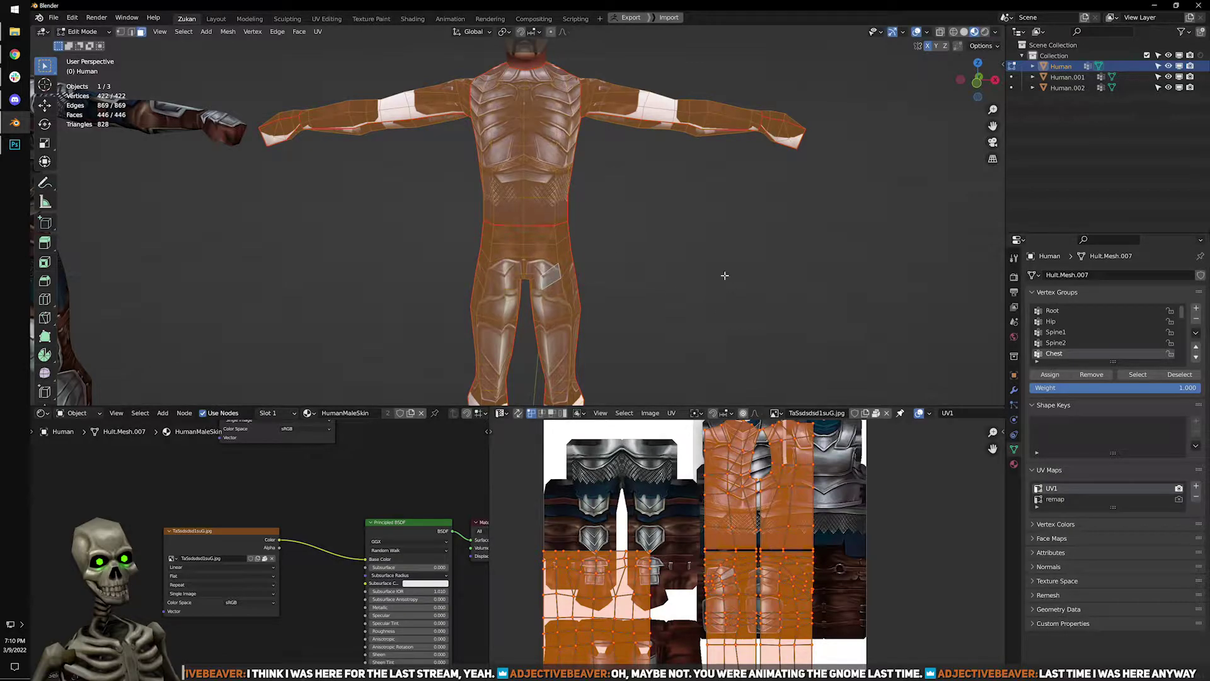
scroll(838, 520, up, 1)
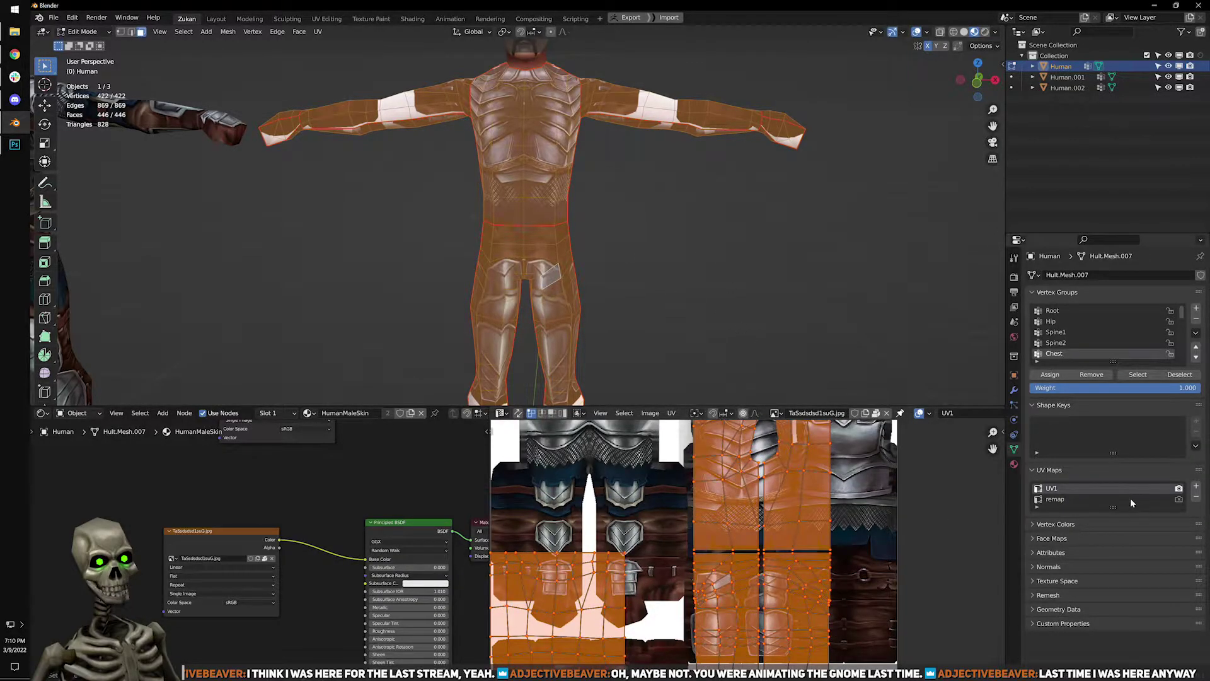
Make the remap UV map active again and review its full layout over the texture.
click(1057, 498)
scroll(717, 461, up, 2)
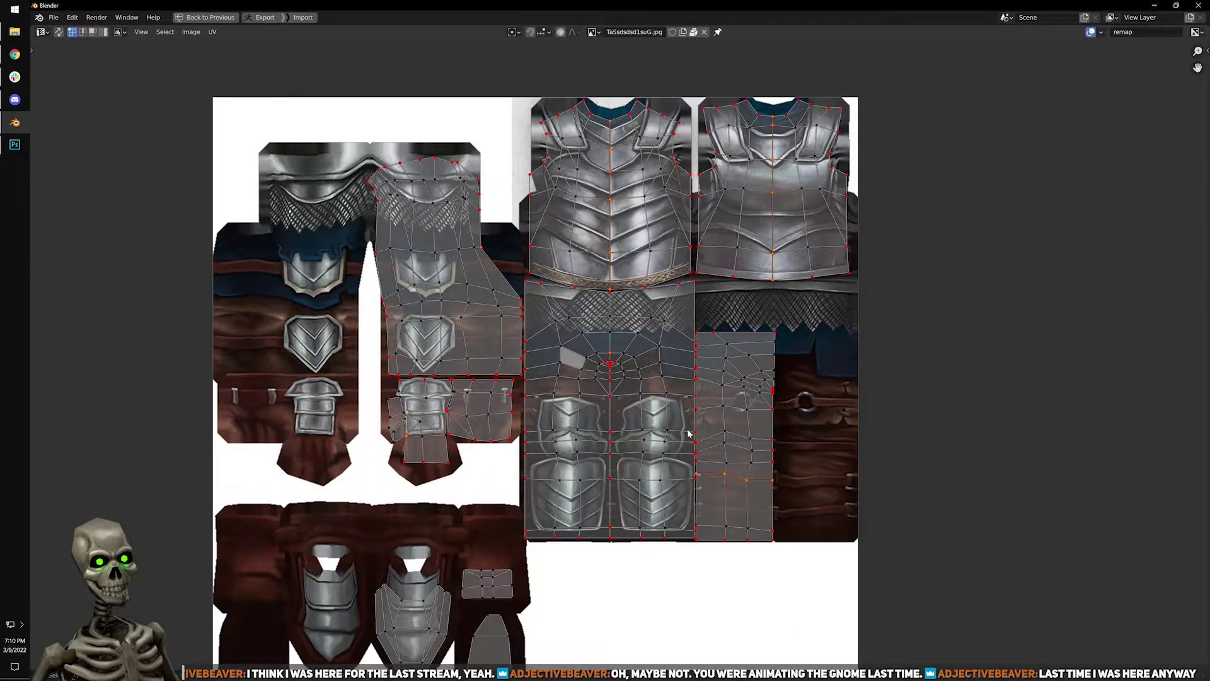
scroll(687, 435, up, 2)
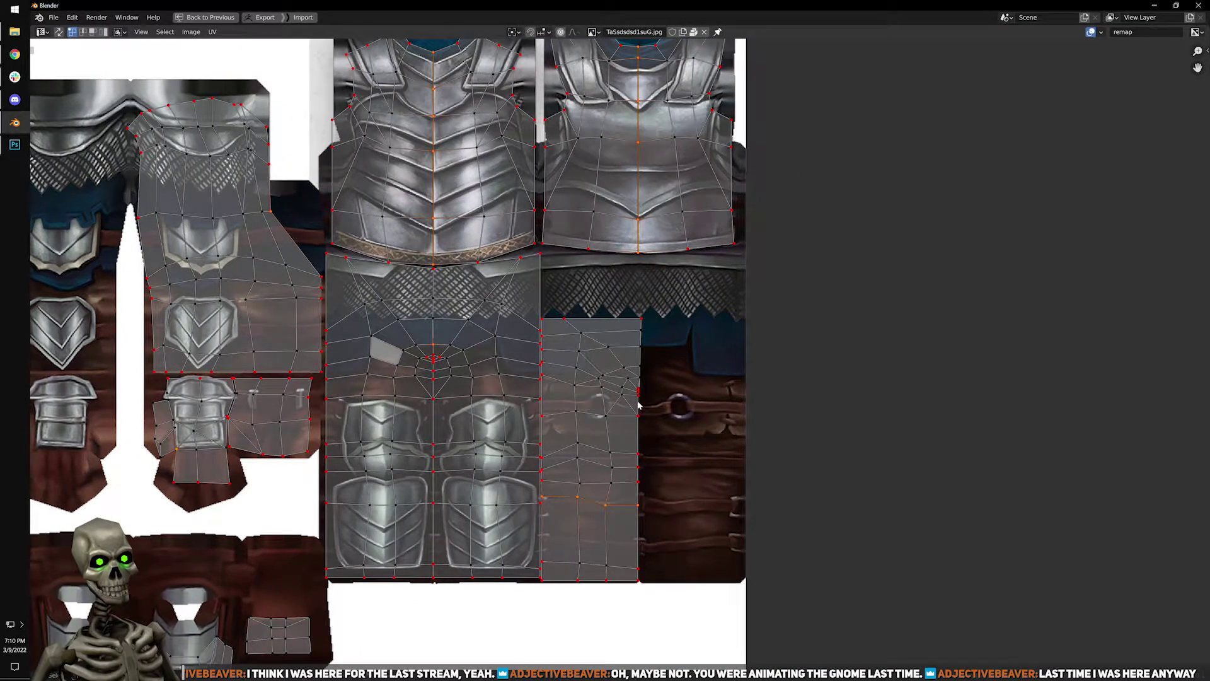
scroll(641, 404, down, 3)
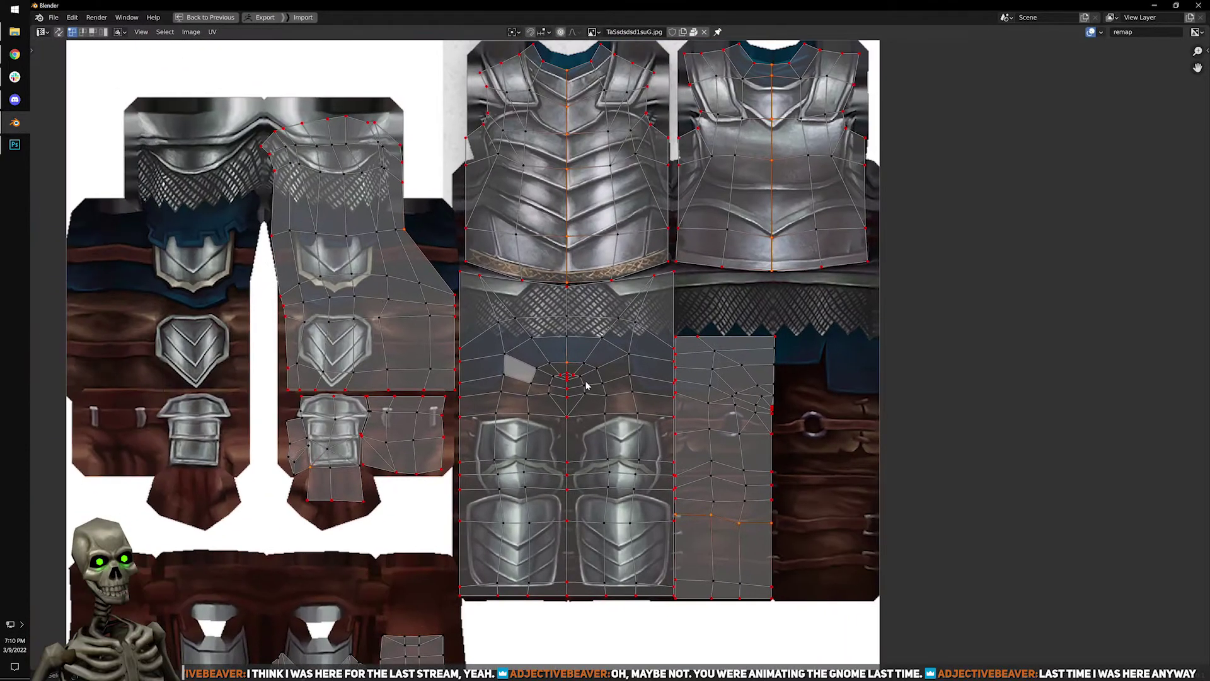
key(ctrl+space)
key(ctrl+space)
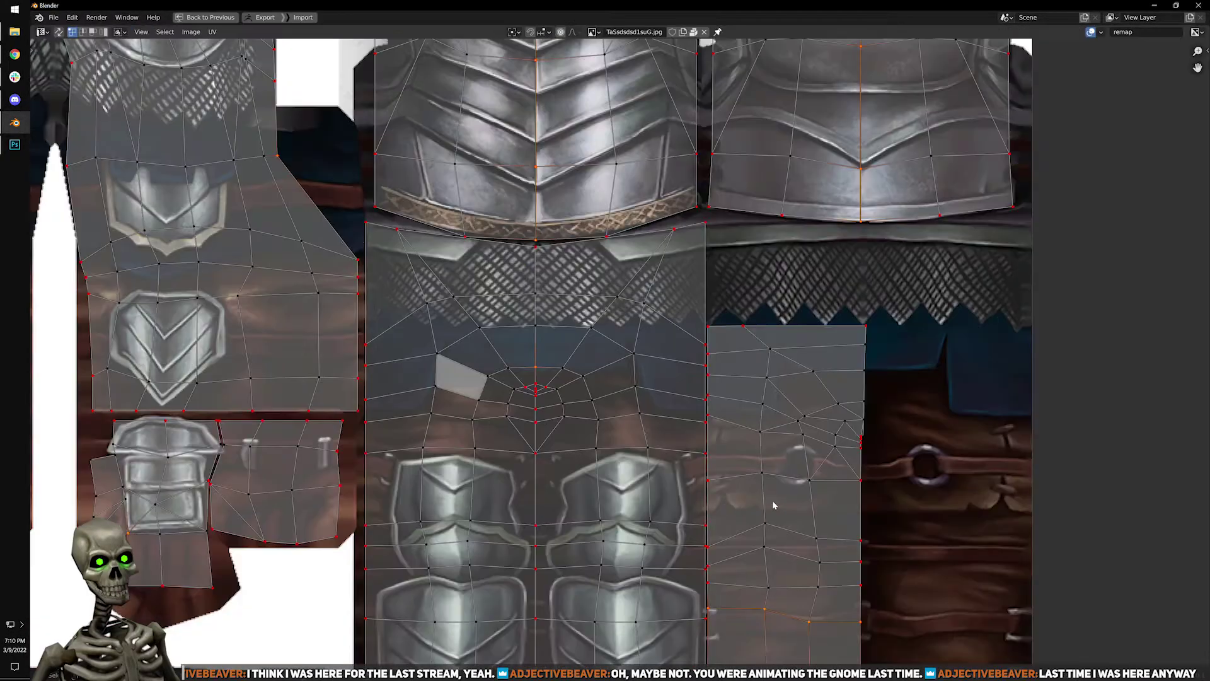
scroll(805, 494, down, 2)
Inspect the back of the character's hips and legs in Object Mode.
key(ctrl+space)
key(Tab)
scroll(651, 344, up, 4)
middle_drag(651, 344, 559, 290)
scroll(782, 549, down, 3)
key(Tab)
key(Tab)
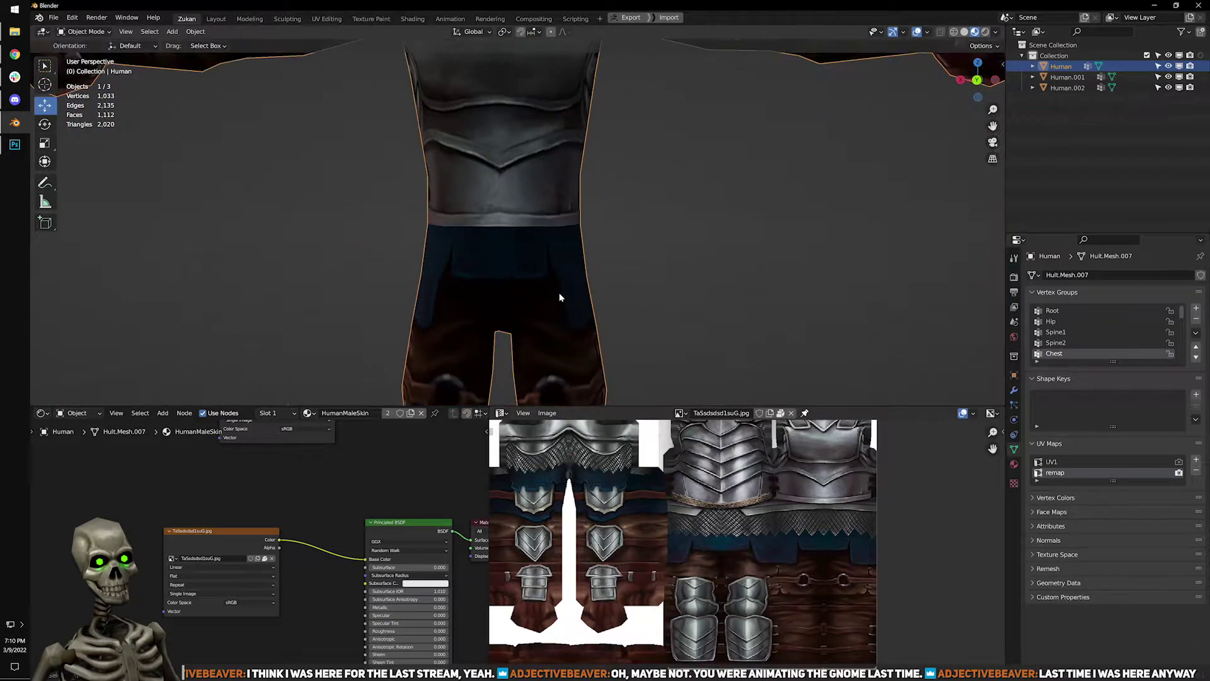
scroll(567, 300, down, 5)
middle_drag(595, 326, 623, 324)
mouse_move(479, 277)
middle_down()
mouse_move(477, 292)
mouse_move(749, 301)
mouse_move(639, 272)
mouse_move(536, 284)
mouse_move(500, 270)
middle_up()
scroll(716, 330, up, 4)
Select all linked back hip and leg faces up to the seams and show their UVs.
key(Tab)
scroll(804, 576, up, 5)
click(513, 243)
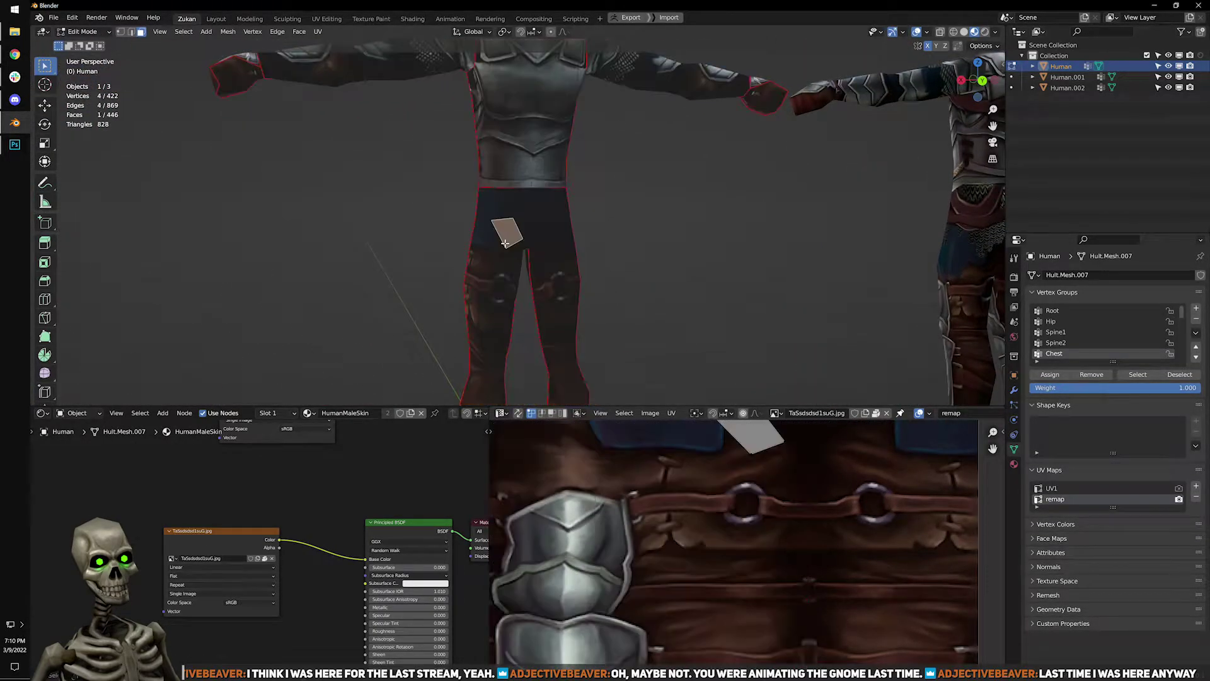
key(l)
key(ctrl+space)
scroll(750, 540, down, 1)
key(ctrl+space)
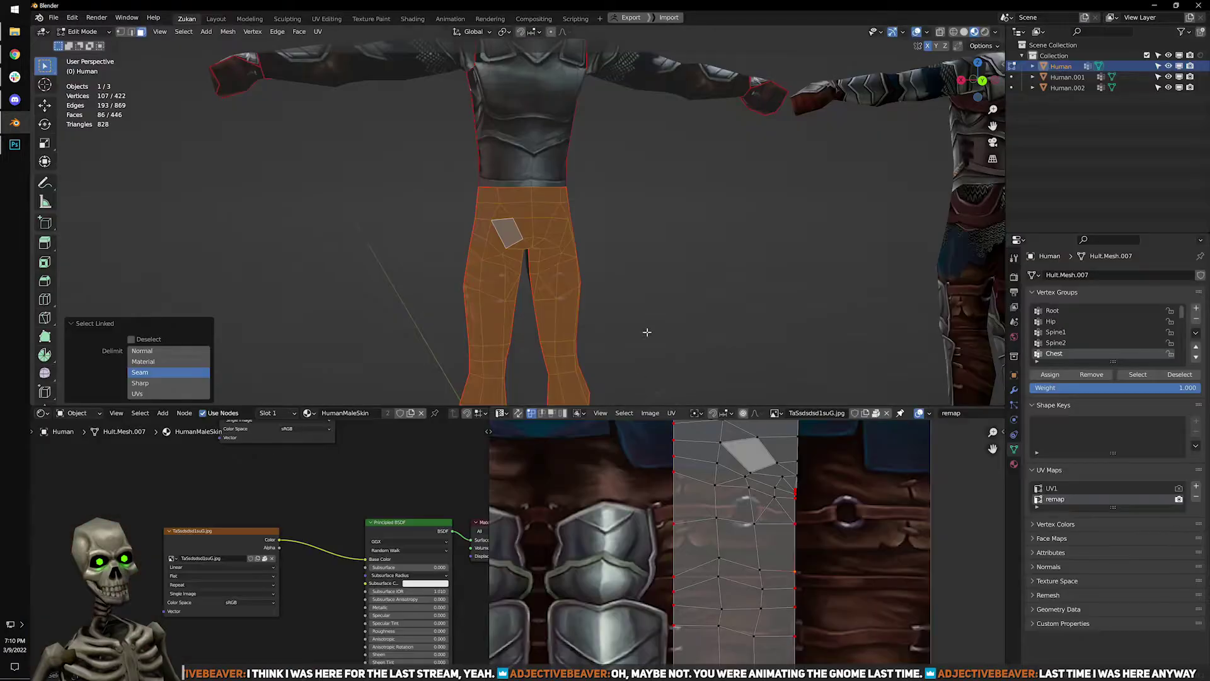
Try to deselect one leg and its half of the back hips in back view.
key(ctrl+KP_1)
scroll(565, 278, down, 4)
ctrl+drag(426, 400, 514, 168)
scroll(517, 201, up, 10)
scroll(508, 243, up, 6)
mouse_move(507, 300)
shift+middle_down()
mouse_move(522, 220)
mouse_move(518, 292)
mouse_move(567, 292)
mouse_move(573, 249)
mouse_move(574, 273)
mouse_move(552, 268)
mouse_move(582, 253)
mouse_move(573, 243)
mouse_move(567, 259)
shift+middle_up()
key(ctrl+z)
In vertex mode, select the vertical center edge loop running through the back hips and crotch.
scroll(517, 292, up, 3)
key(ctrl+Tab)
click(560, 237)
scroll(550, 231, down, 4)
key(z)
key(alt+z)
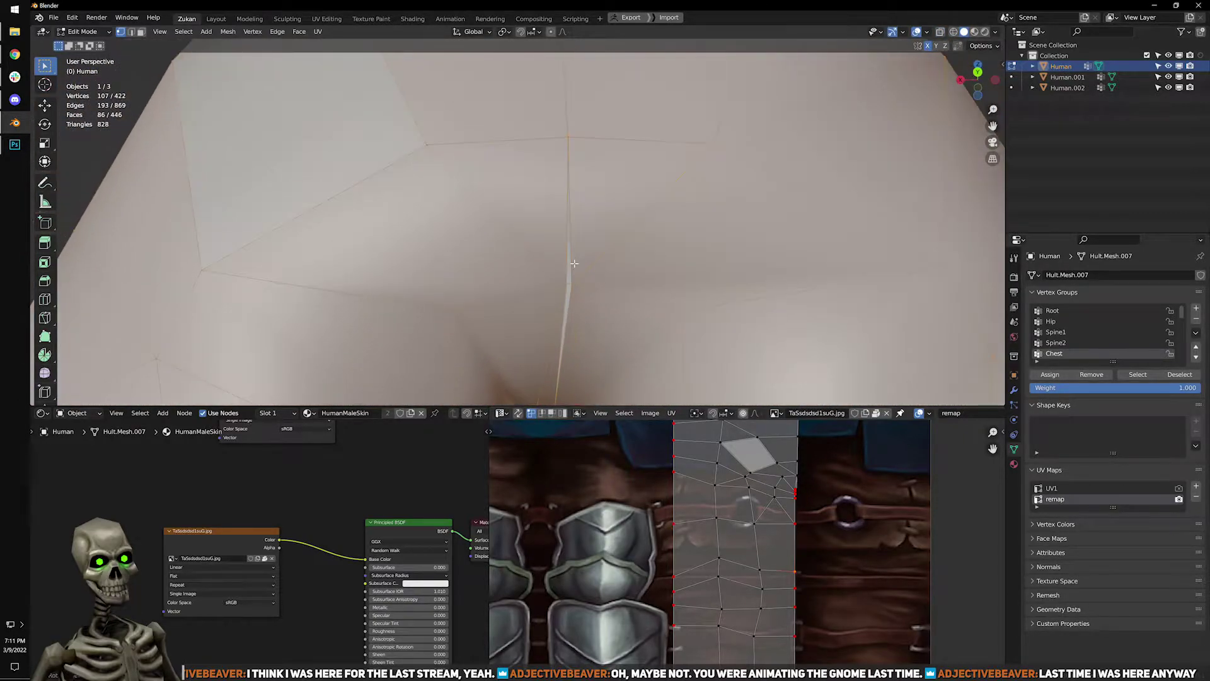
alt+click(563, 227)
key(alt+z)
middle_drag(574, 304, 638, 281)
Straighten the selected center edge loop by scaling it to 0 along the global X axis.
key(s)
key(n)
key(n)
key(n)
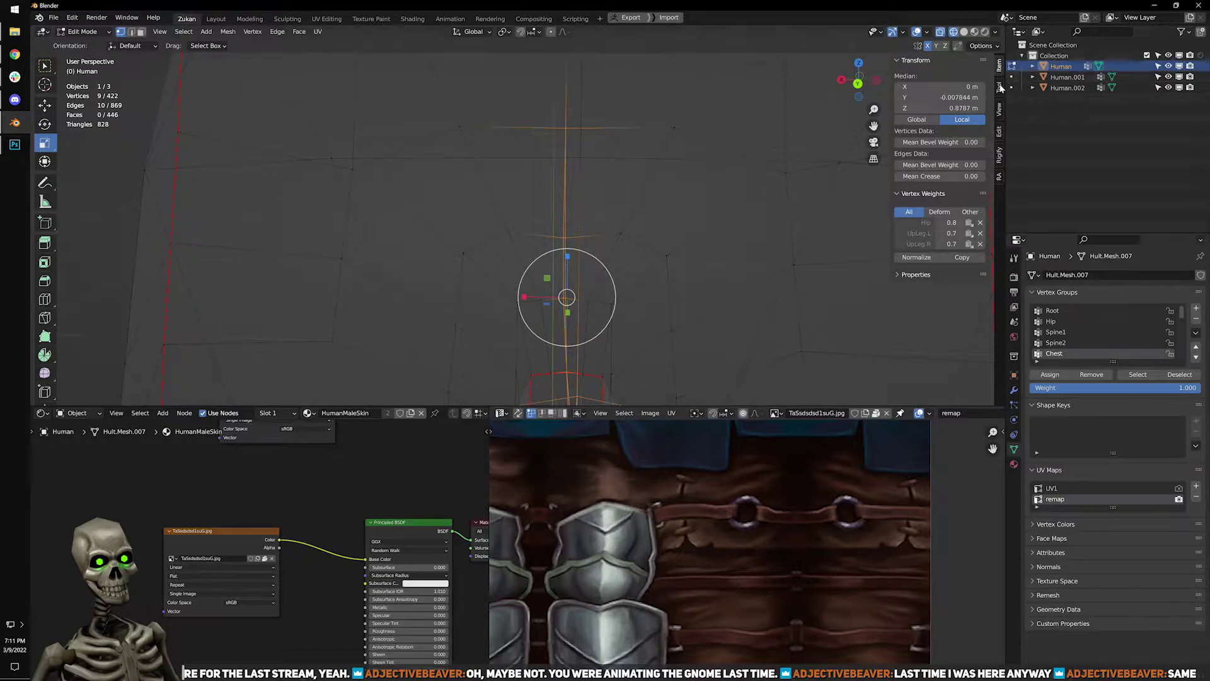
click(999, 88)
click(999, 65)
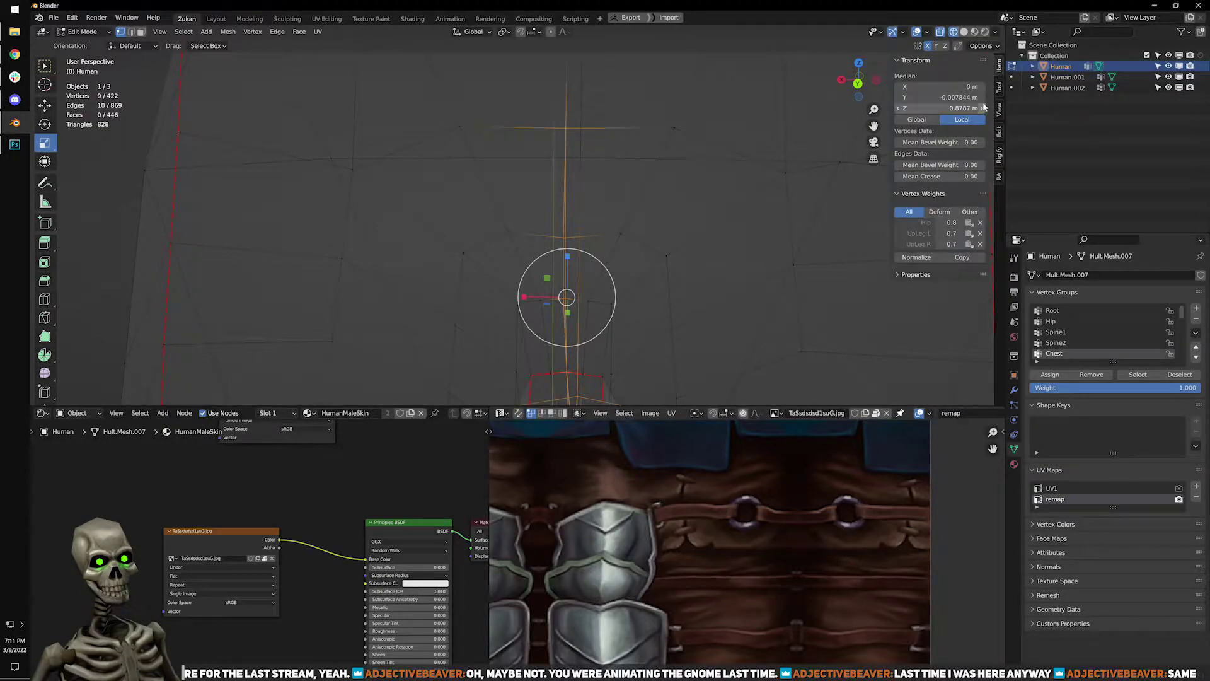
drag(525, 297, 529, 299)
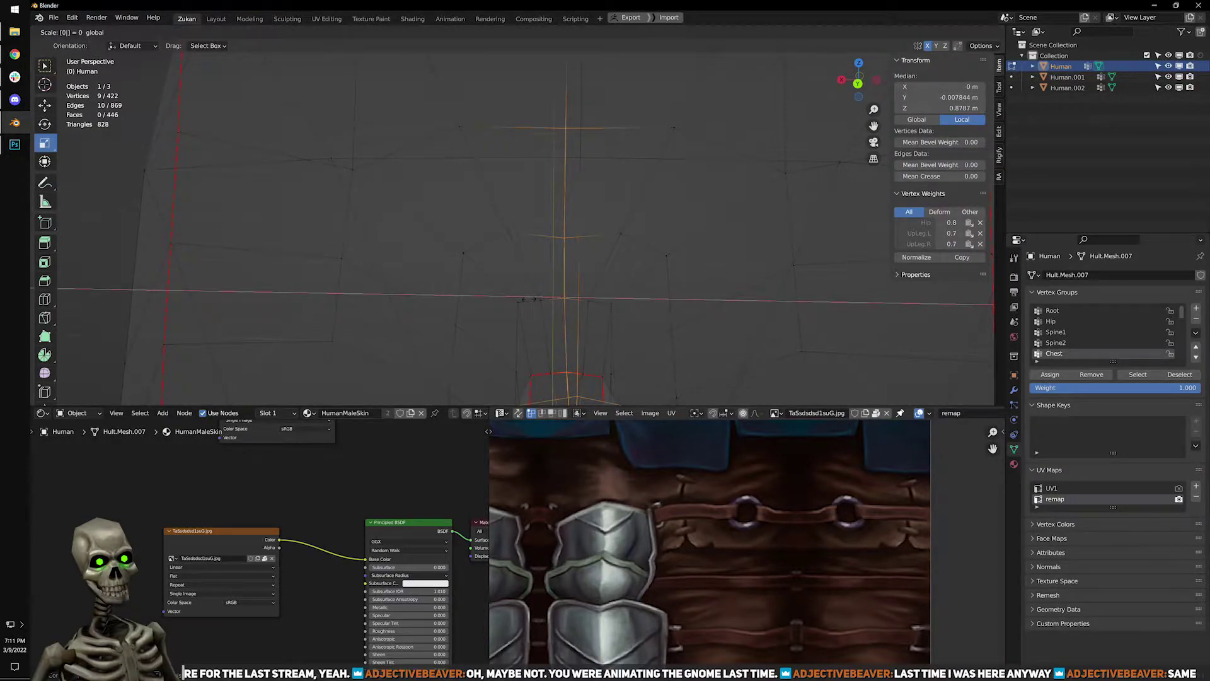
key(Return)
key(ctrl+KP_1)
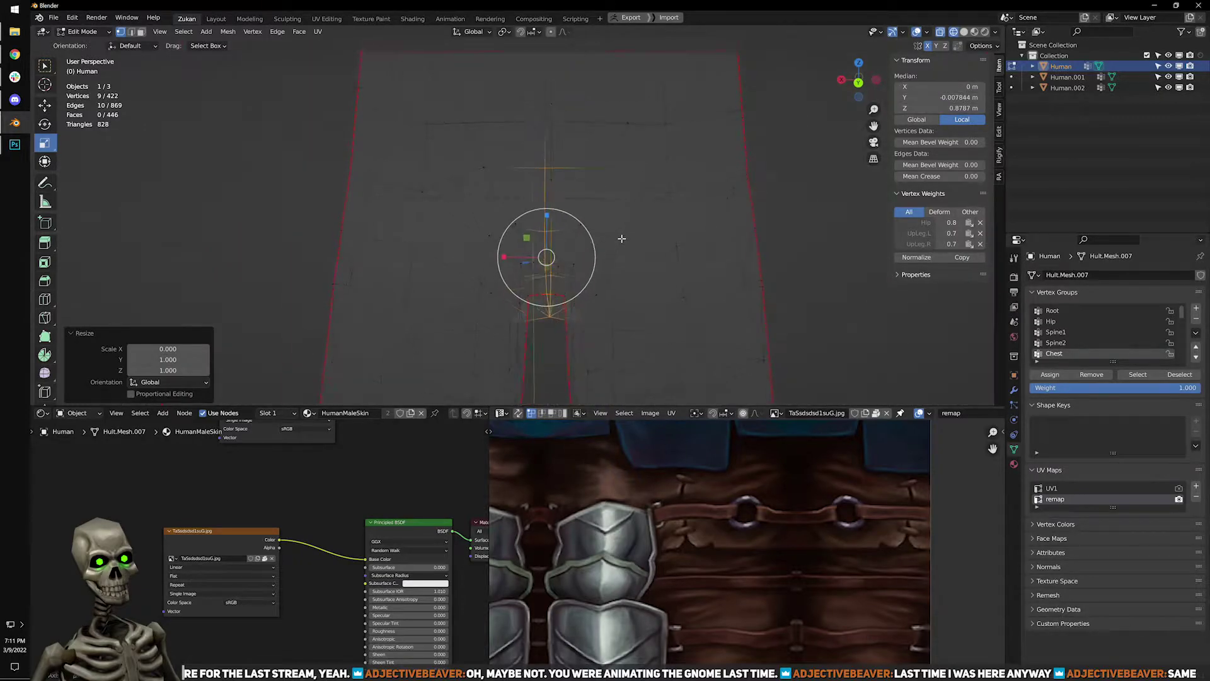
shift+middle_drag(715, 282, 682, 187)
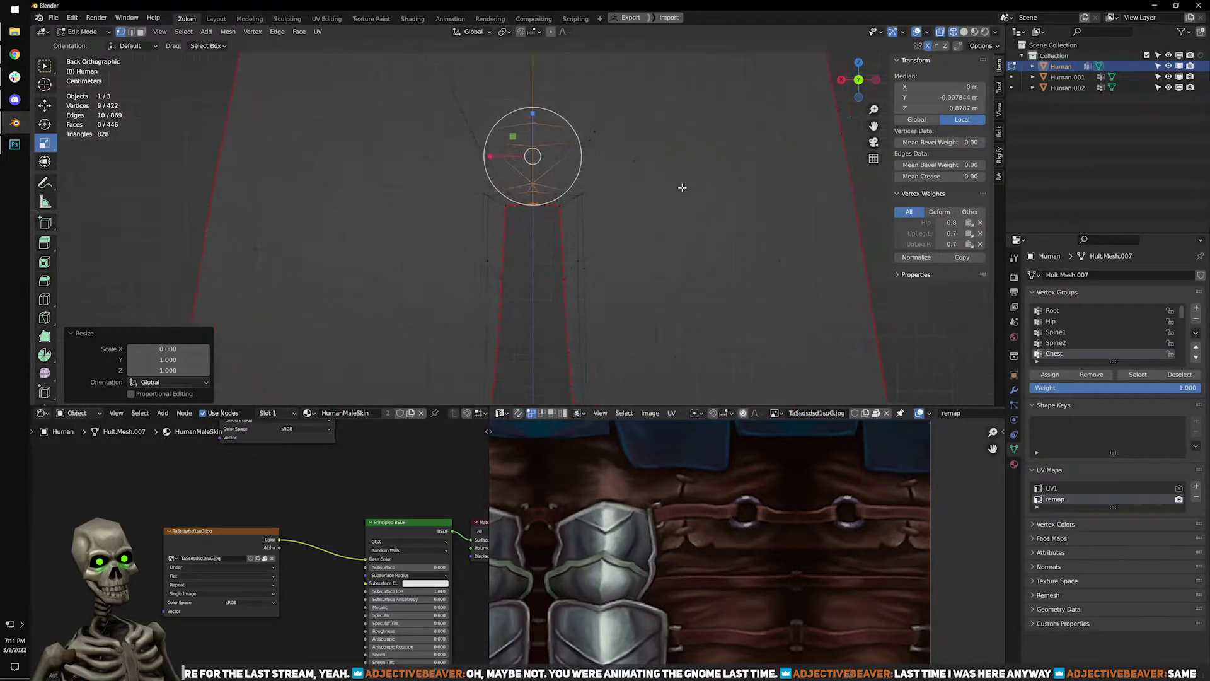
Merge the selected center vertices running through the back hips and crotch by distance.
key(shift+z)
scroll(682, 189, up, 3)
mouse_move(656, 257)
middle_down()
mouse_move(622, 184)
mouse_move(628, 126)
mouse_move(618, 164)
mouse_move(643, 195)
mouse_move(642, 185)
middle_up()
middle_drag(600, 148, 616, 111)
scroll(616, 126, down, 5)
middle_drag(629, 248, 621, 232)
scroll(624, 227, up, 3)
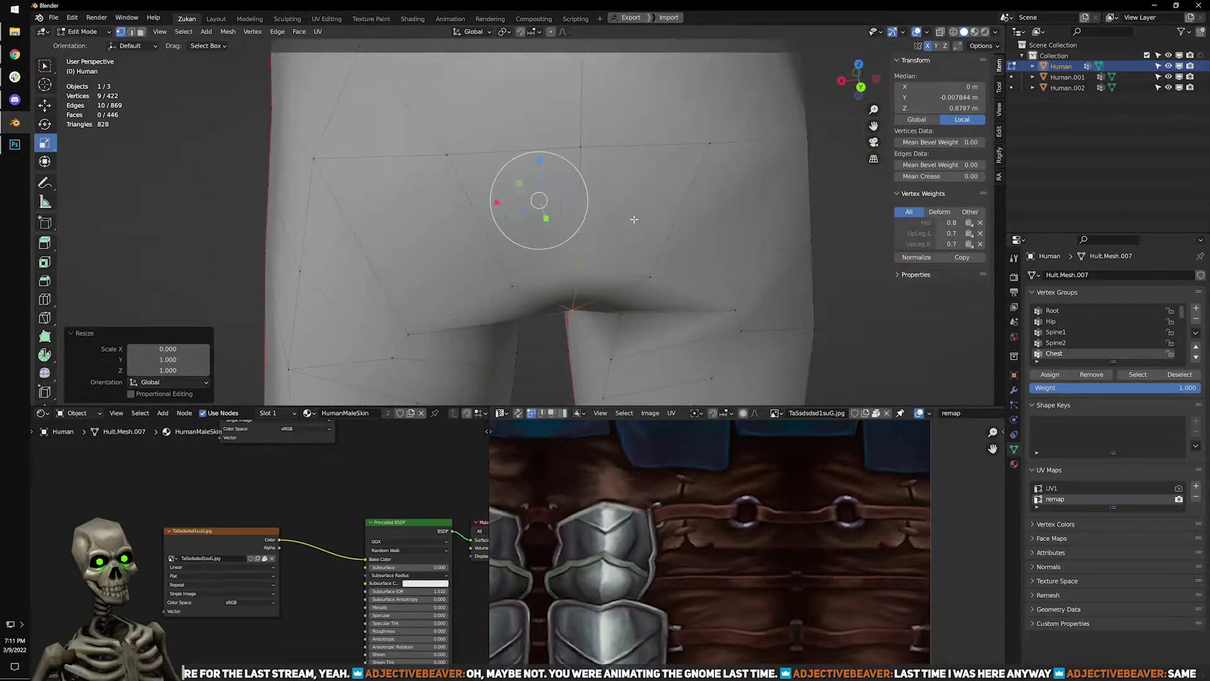
key(ctrl+e)
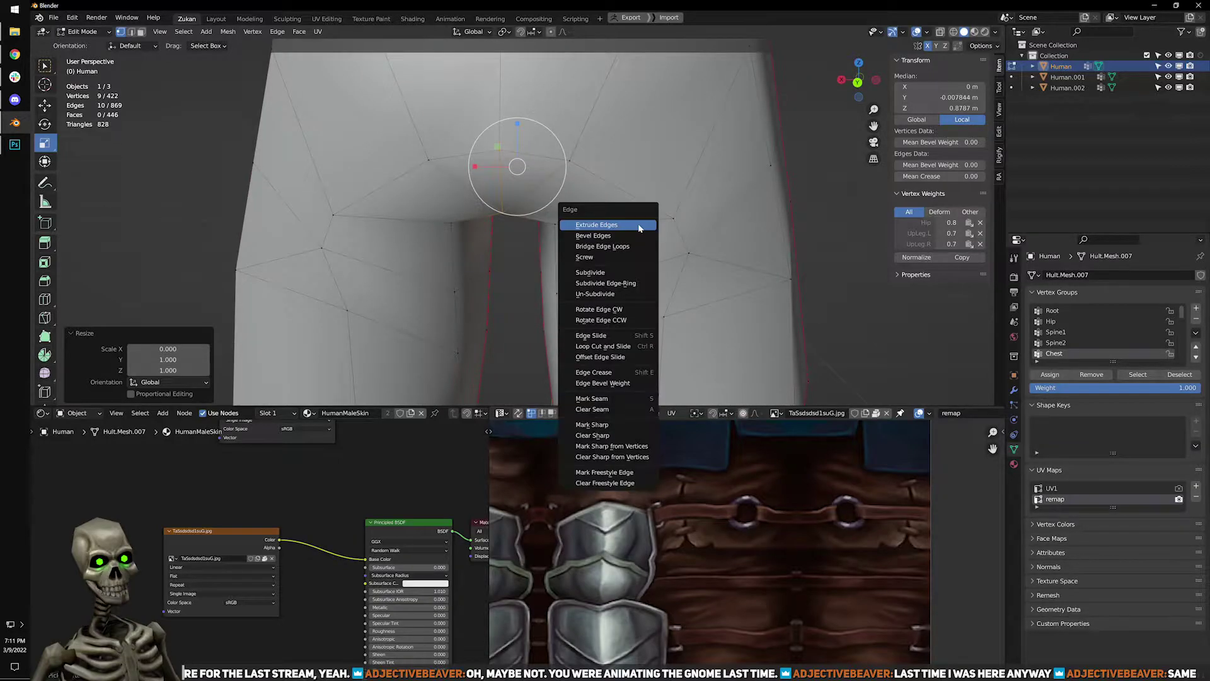
click(225, 33)
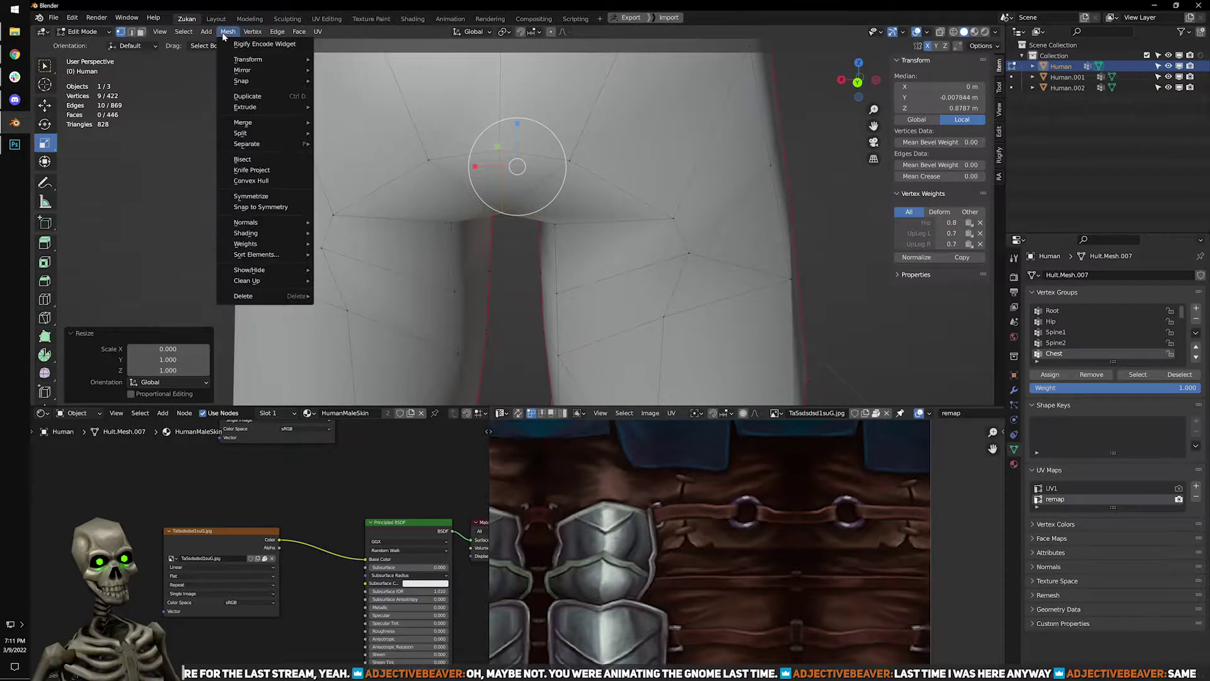
mouse_move(262, 124)
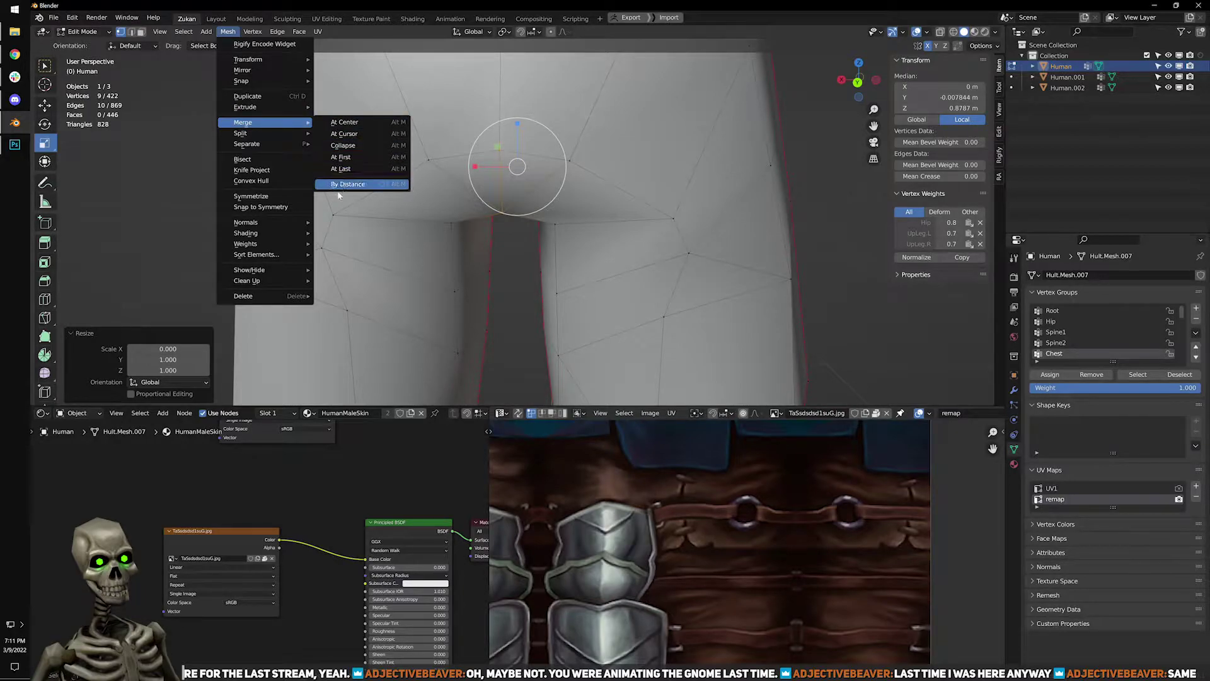
click(364, 185)
In edge mode with the texture displayed, select the linked back hip and leg geometry up to the seams.
middle_drag(587, 276, 605, 217)
scroll(571, 199, down, 5)
key(ctrl+Tab)
click(611, 175)
key(shift+z)
key(z)
scroll(606, 193, up, 2)
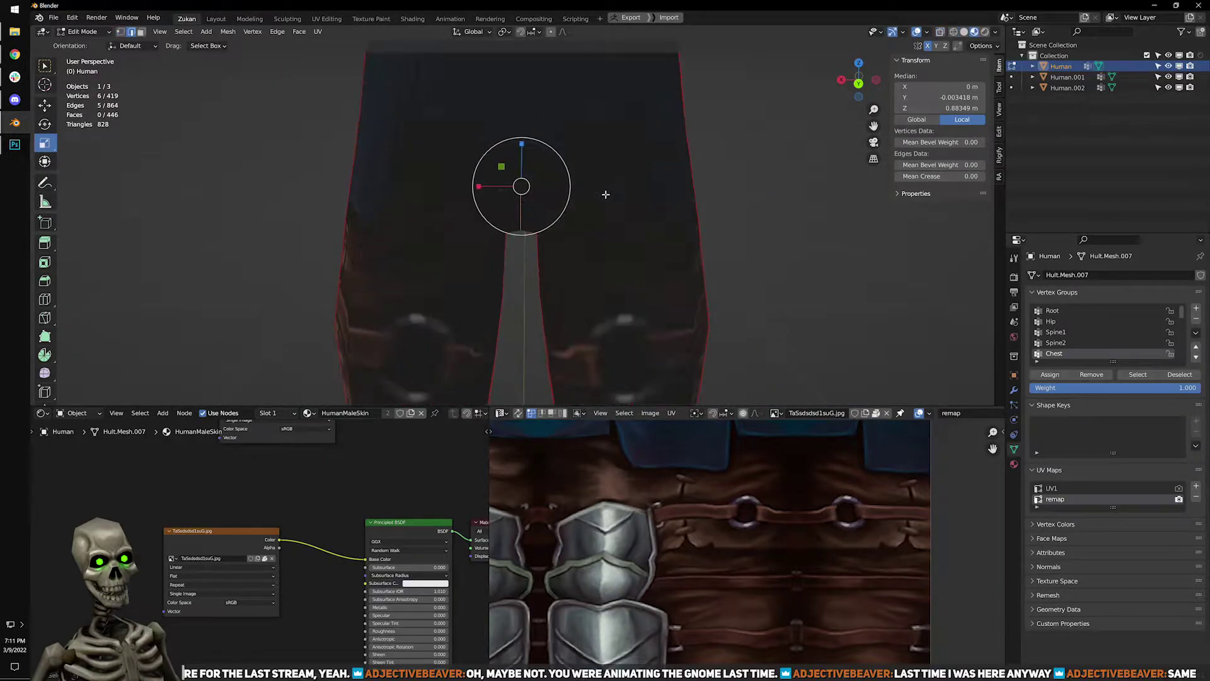
key(l)
scroll(467, 228, down, 5)
middle_drag(467, 228, 646, 120)
scroll(617, 188, up, 3)
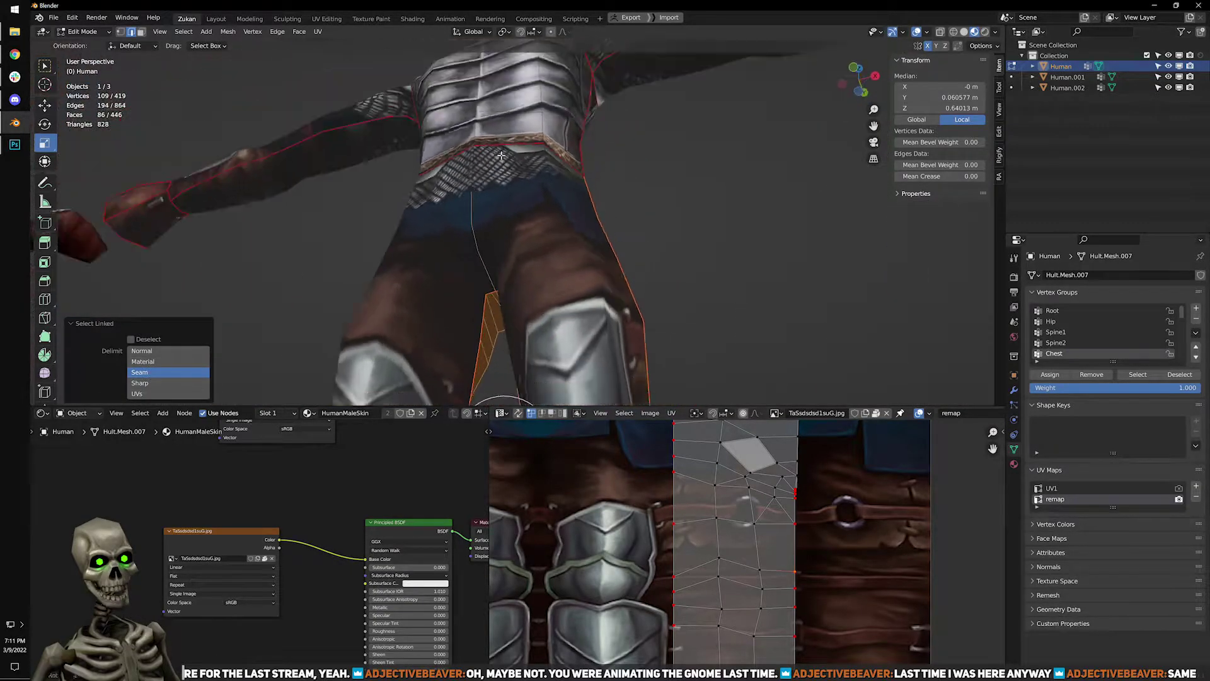
Inspect the crotch from the front and below, selecting and framing one edge of the seam there.
scroll(516, 259, up, 5)
shift+middle_drag(516, 259, 567, 173)
key(ctrl+Tab)
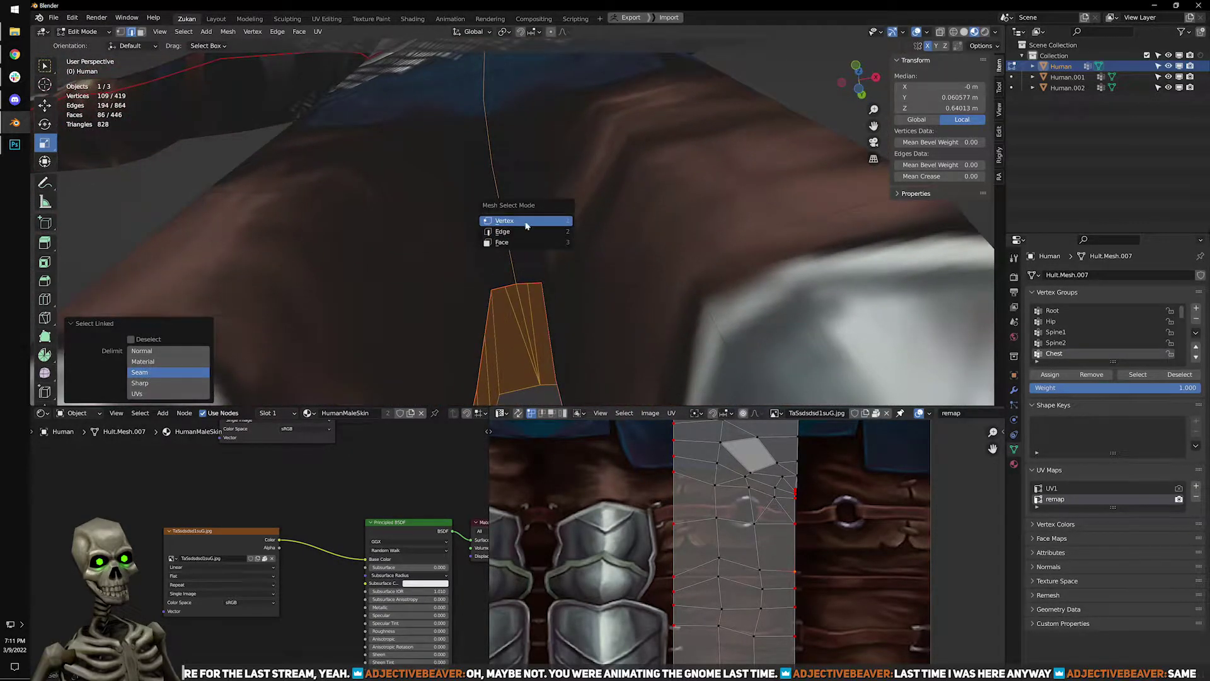
click(655, 307)
middle_drag(685, 248, 513, 265)
scroll(611, 235, down, 4)
scroll(559, 255, up, 4)
middle_drag(540, 222, 580, 183)
scroll(580, 184, up, 4)
click(470, 217)
key(KP_Decimal)
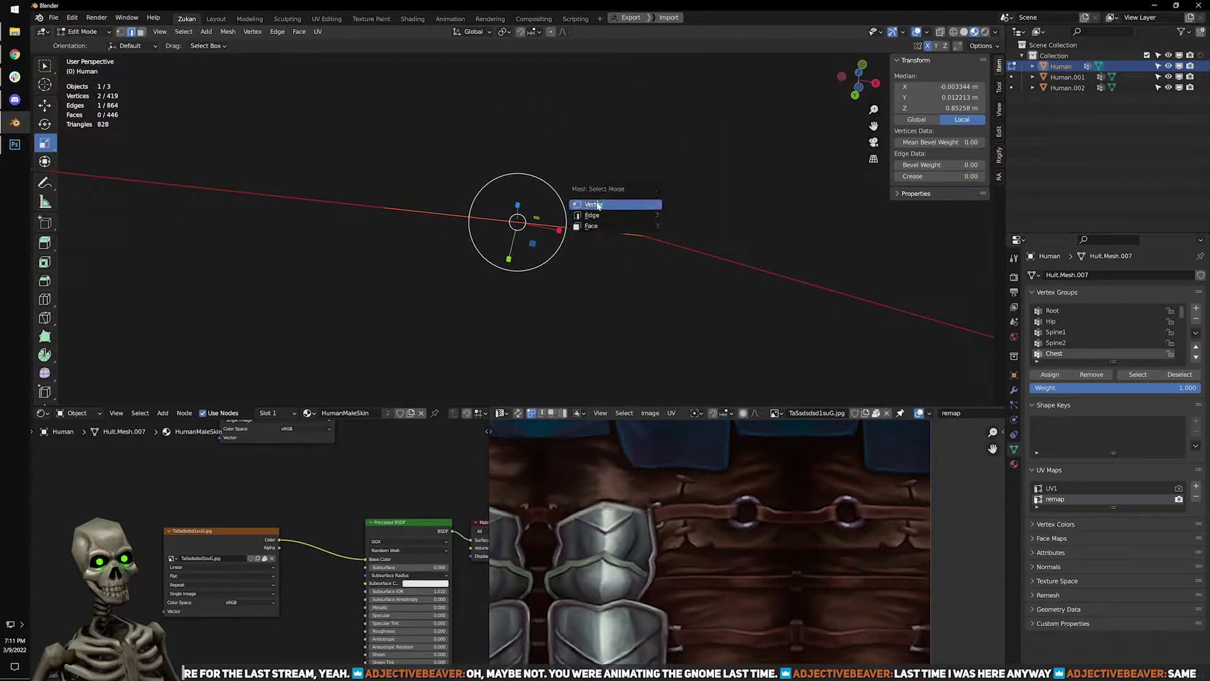
Check the individual seam vertices under the crotch in vertex mode with wireframe shading.
click(596, 205)
middle_drag(635, 237, 614, 262)
click(557, 243)
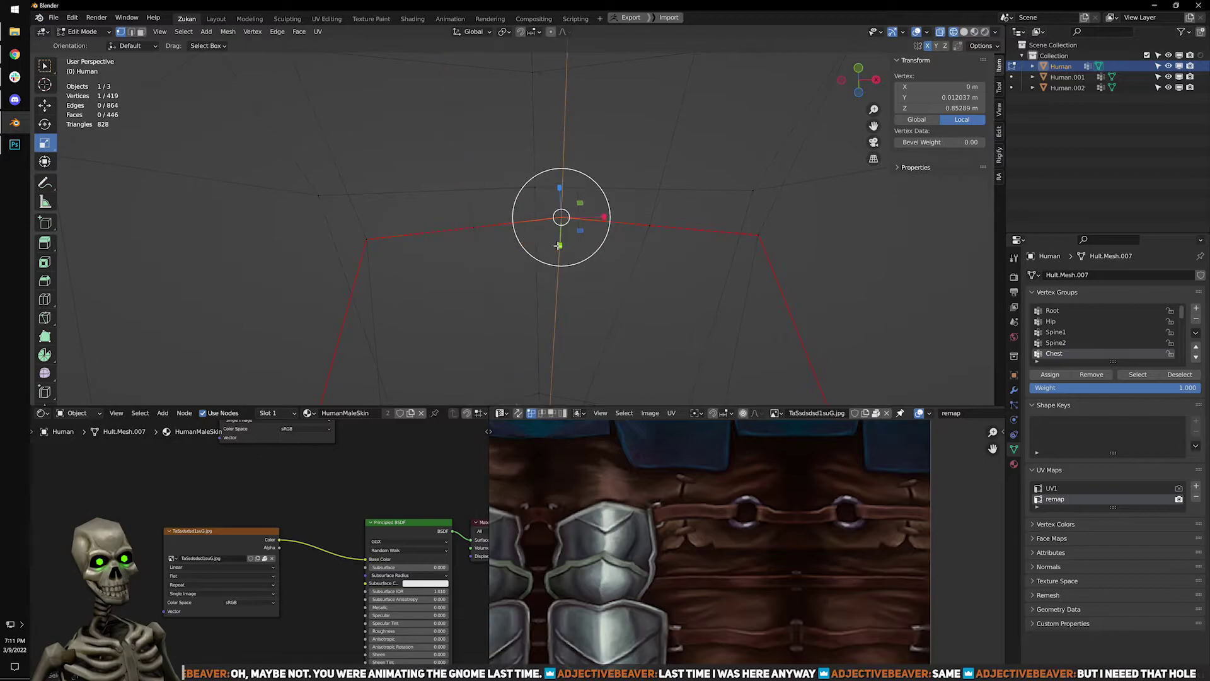
click(597, 255)
mouse_move(553, 280)
middle_down()
mouse_move(543, 294)
mouse_move(540, 281)
middle_up()
click(493, 225)
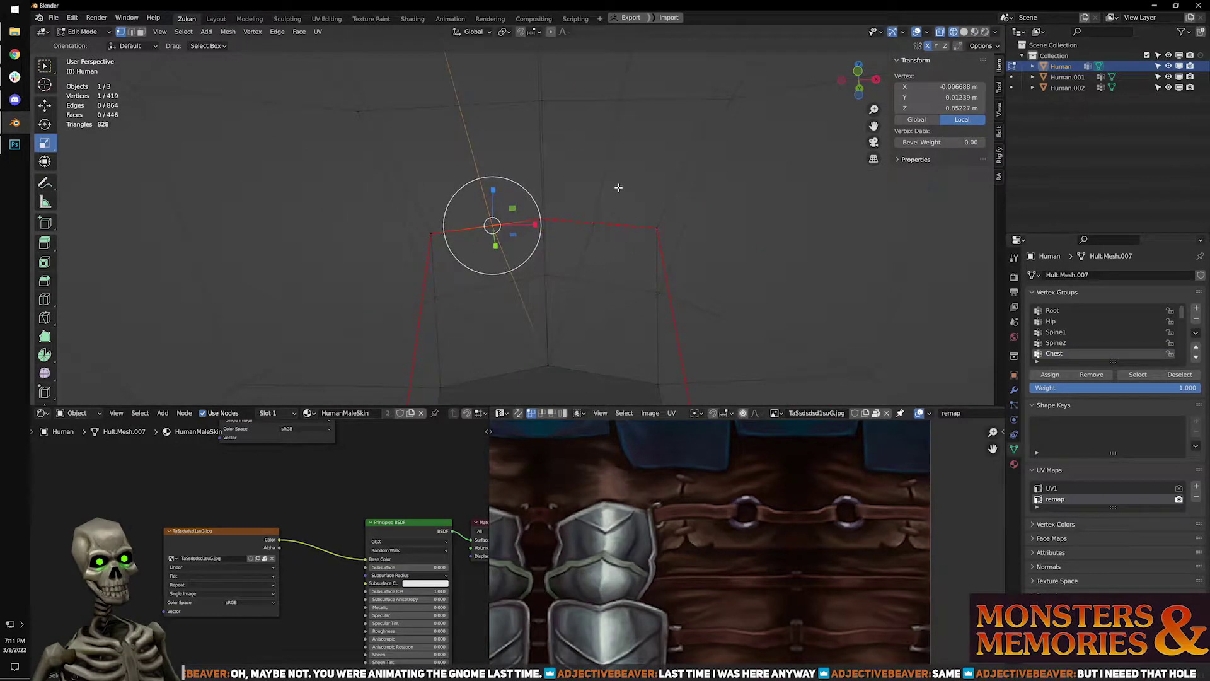
click(425, 237)
middle_drag(481, 264, 621, 221)
scroll(621, 221, up, 1)
Select all linked back hip and leg faces up to the seams again on the textured model.
key(shift+z)
key(ctrl+Tab)
click(593, 174)
key(alt+z)
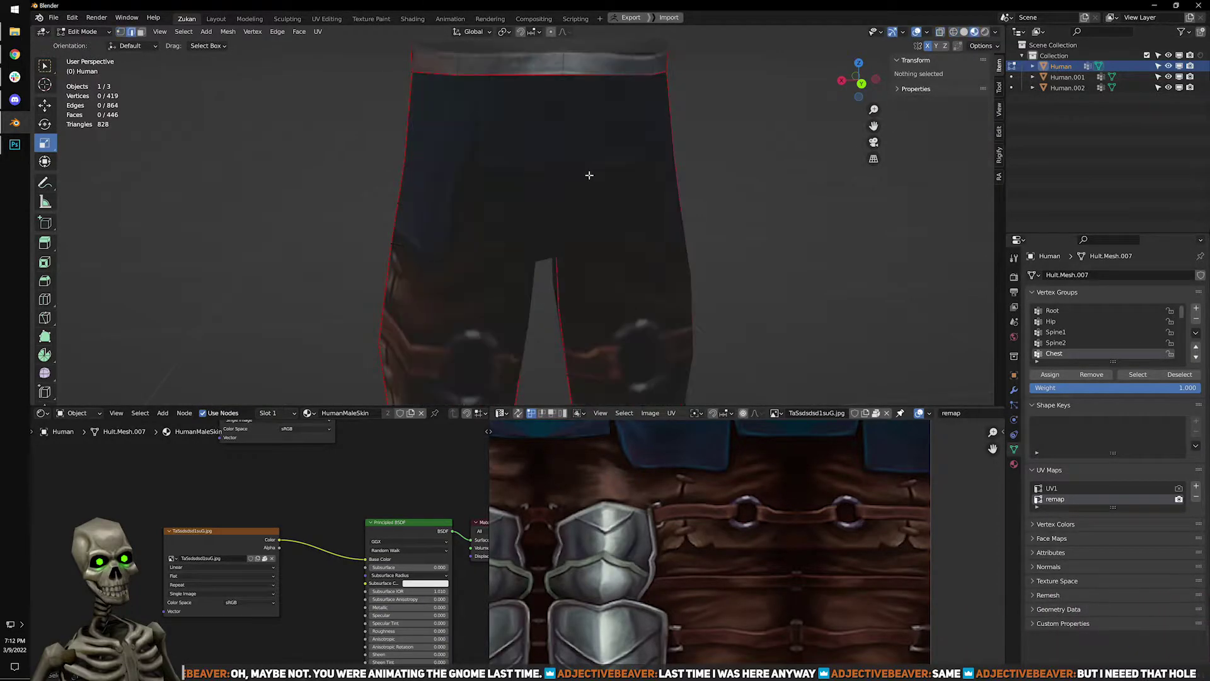
key(ctrl+l)
middle_drag(607, 211, 567, 239)
scroll(708, 559, down, 1)
key(ctrl+space)
scroll(710, 460, up, 1)
key(ctrl+space)
middle_drag(719, 359, 608, 278)
In wireframe back view, deselect the left-hand leg, its half of the hips and the stray crotch faces.
key(shift+z)
scroll(599, 192, down, 3)
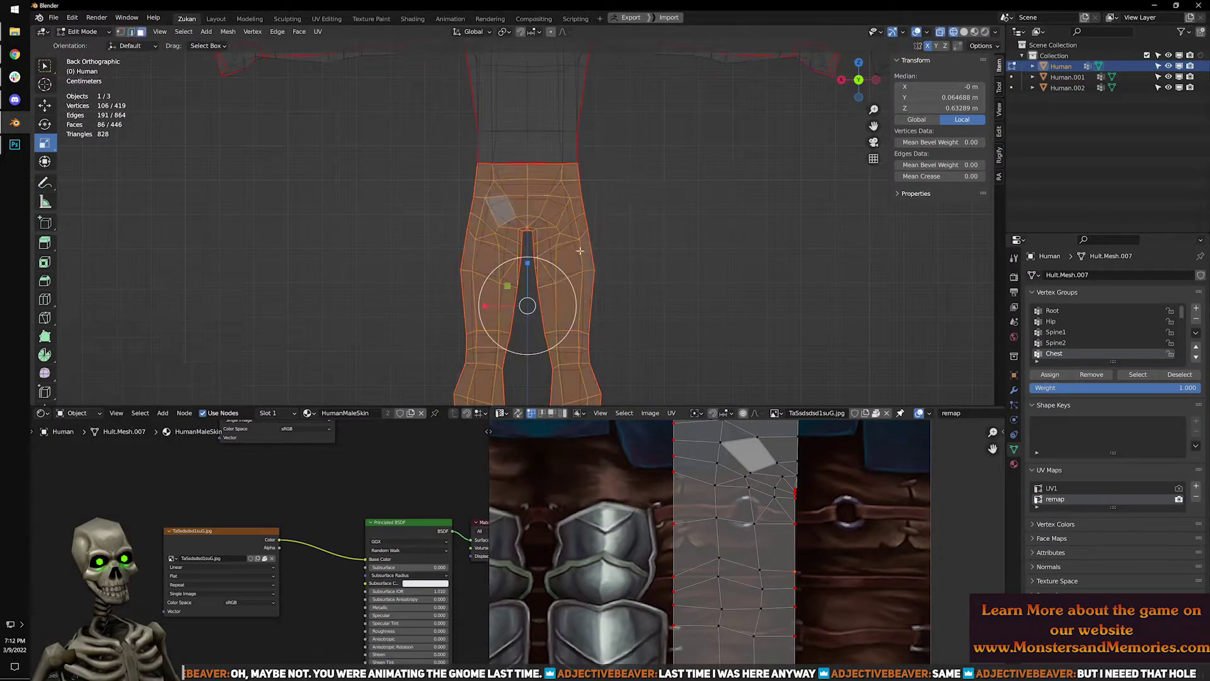
drag(439, 404, 542, 130)
scroll(391, 263, up, 8)
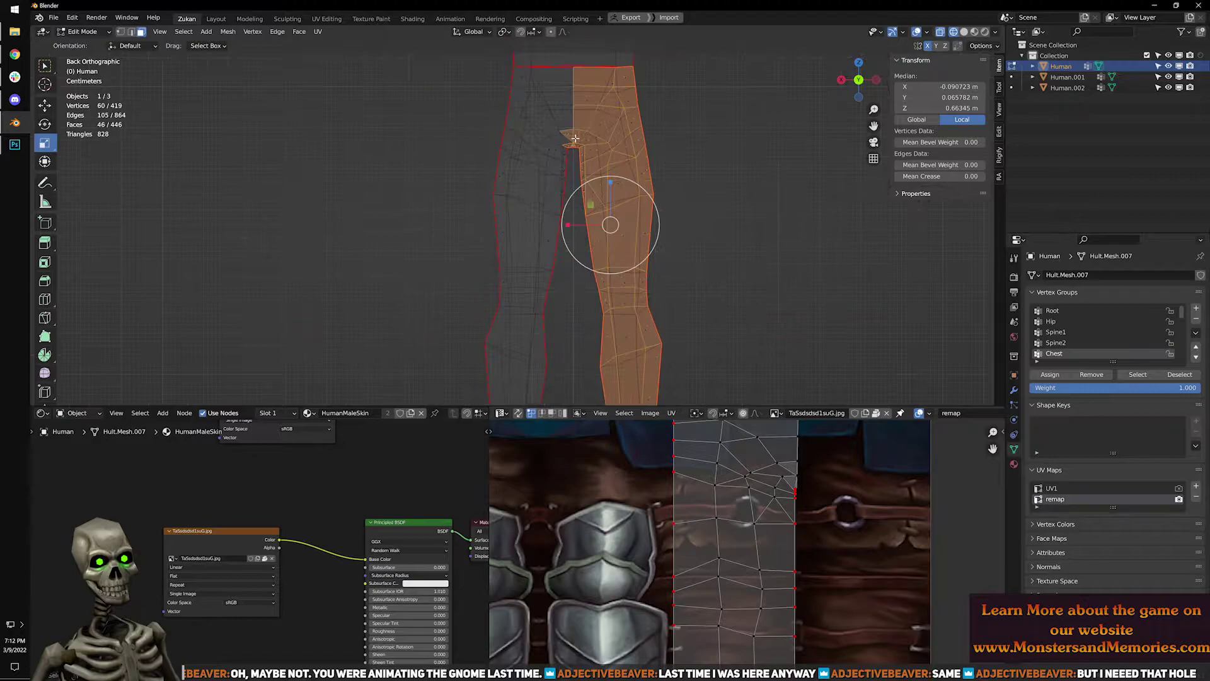
ctrl+drag(384, 178, 507, 346)
Mirror the selected leg half's UVs horizontally and move them to the right beside the other half.
key(ctrl+space)
scroll(640, 470, down, 5)
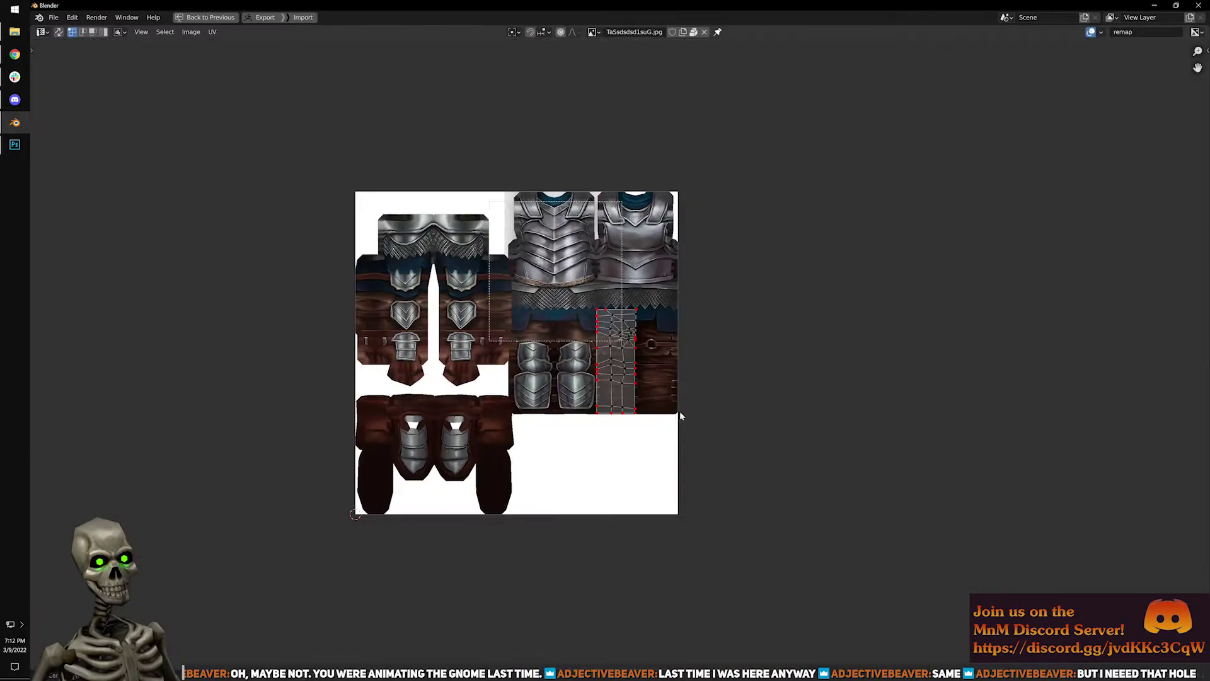
key(a)
scroll(661, 374, up, 4)
middle_drag(660, 375, 585, 355)
click(210, 33)
mouse_move(236, 44)
click(353, 51)
click(660, 317)
key(ctrl+space)
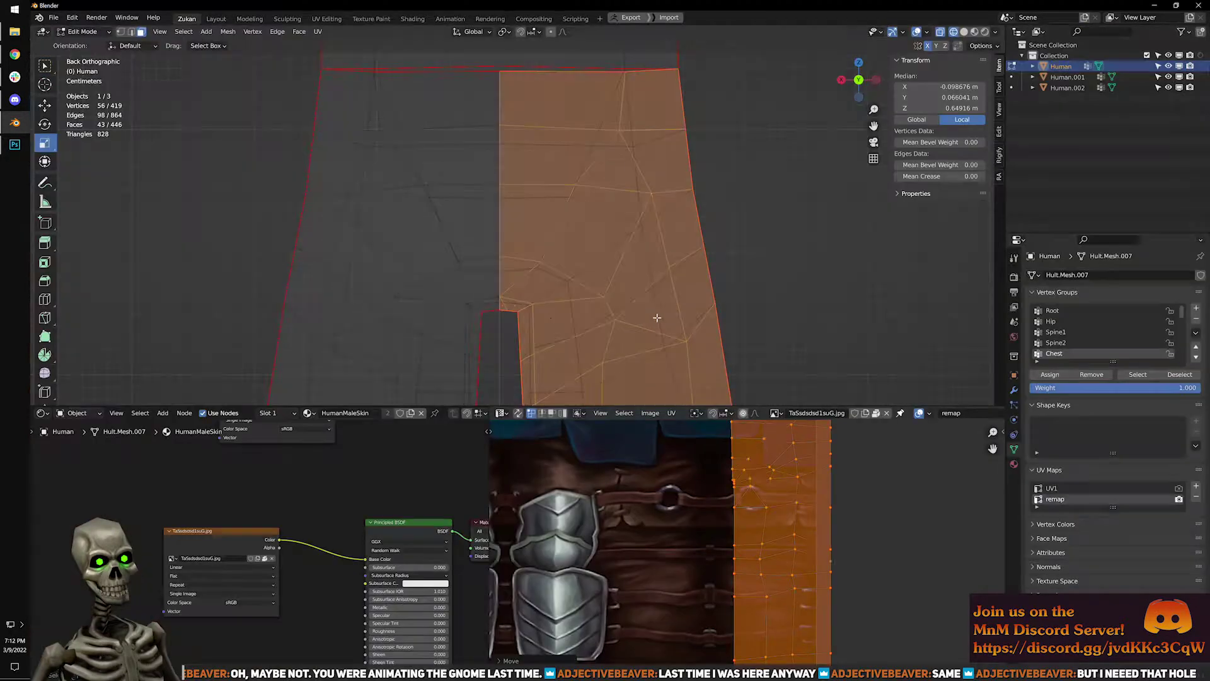
Reselect both back leg halves up to the seams and select the left UV island's center edge above the crotch.
key(shift+z)
click(494, 197)
key(l)
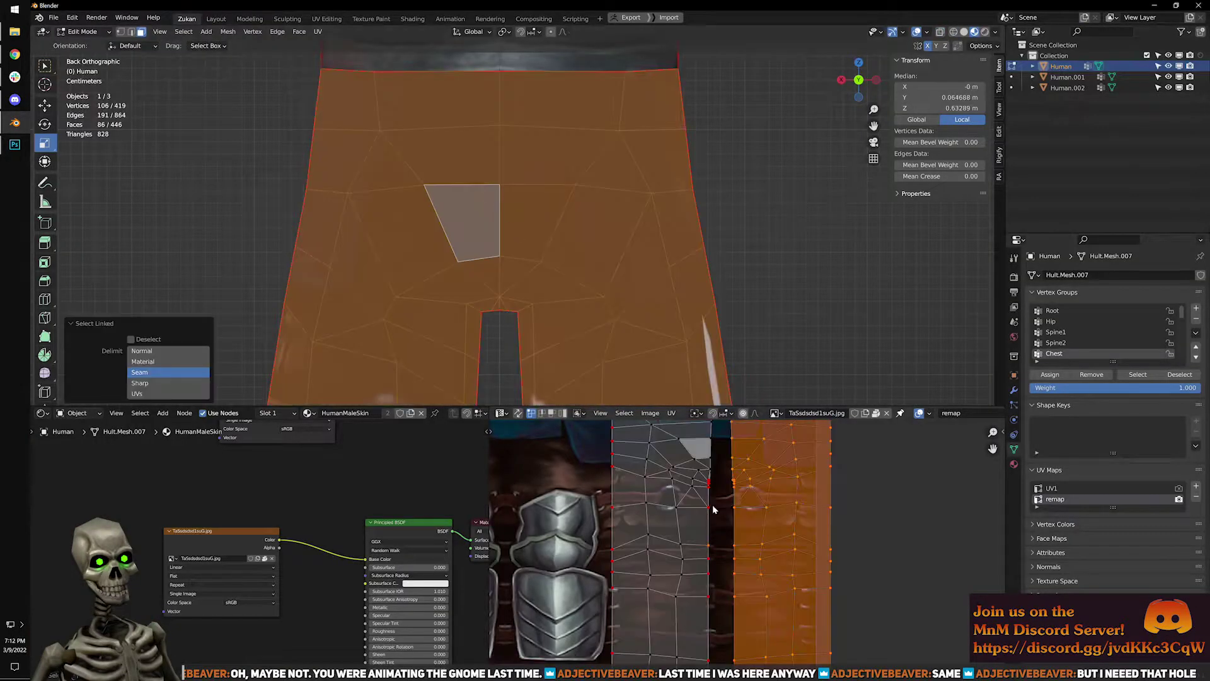
key(ctrl+space)
scroll(540, 287, up, 2)
middle_drag(541, 287, 586, 351)
scroll(606, 270, up, 3)
alt+click(610, 273)
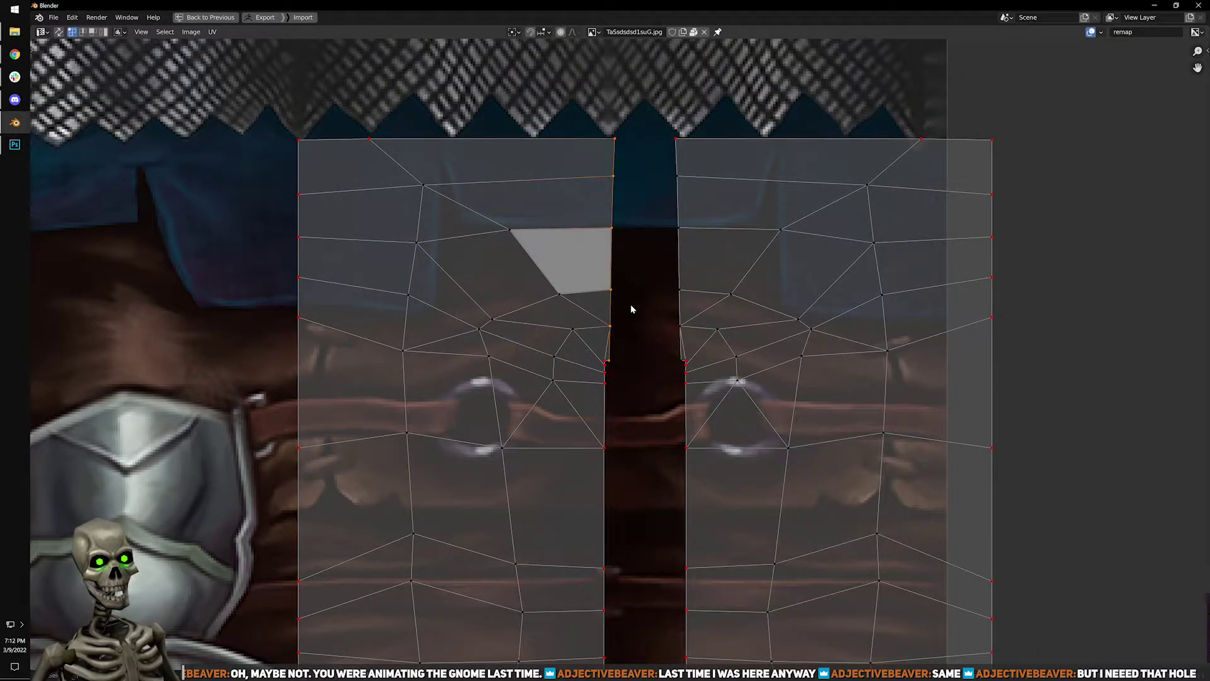
Try to stitch the two back leg UV halves along the unstraightened center edge, and undo it.
key(alt+v)
key(i)
click(632, 308)
scroll(655, 315, down, 5)
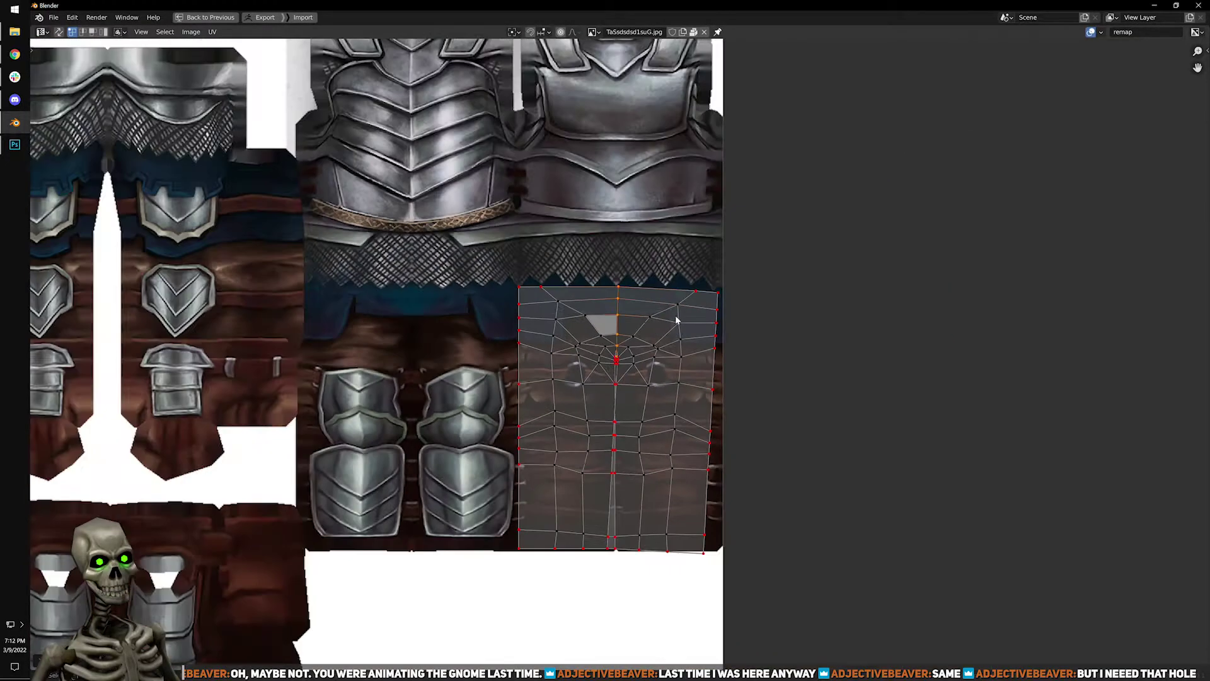
key(ctrl+z)
Align the left UV half's selected center edge into a straight vertical line.
scroll(709, 340, up, 3)
scroll(633, 342, up, 4)
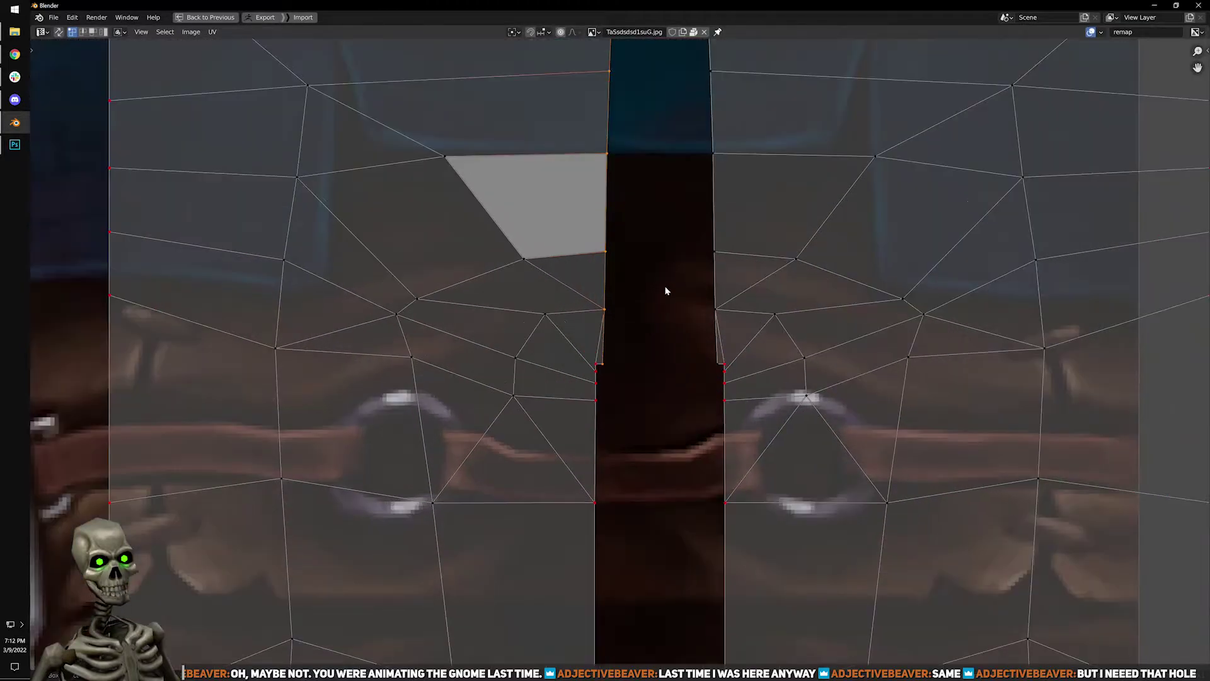
key(q)
mouse_move(665, 289)
click(740, 330)
scroll(672, 313, down, 2)
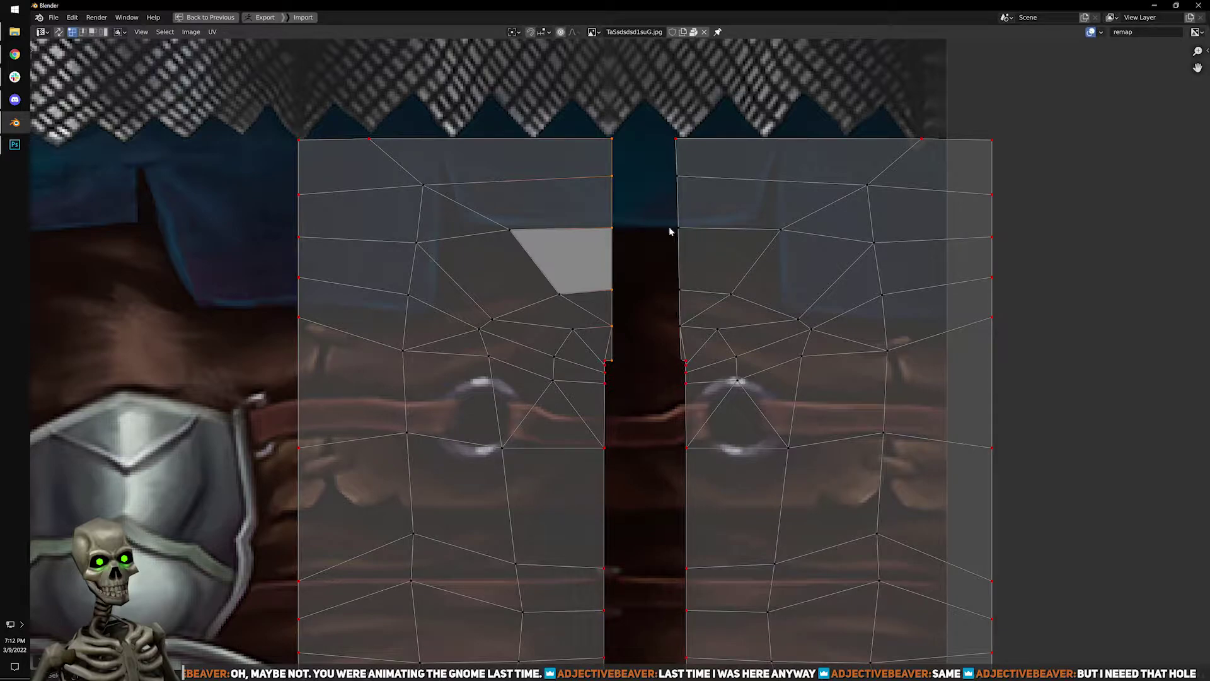
Try stitching the straightened left center edge to the still uneven right UV half, and undo it.
scroll(670, 231, up, 3)
key(v)
click(645, 286)
scroll(645, 285, down, 5)
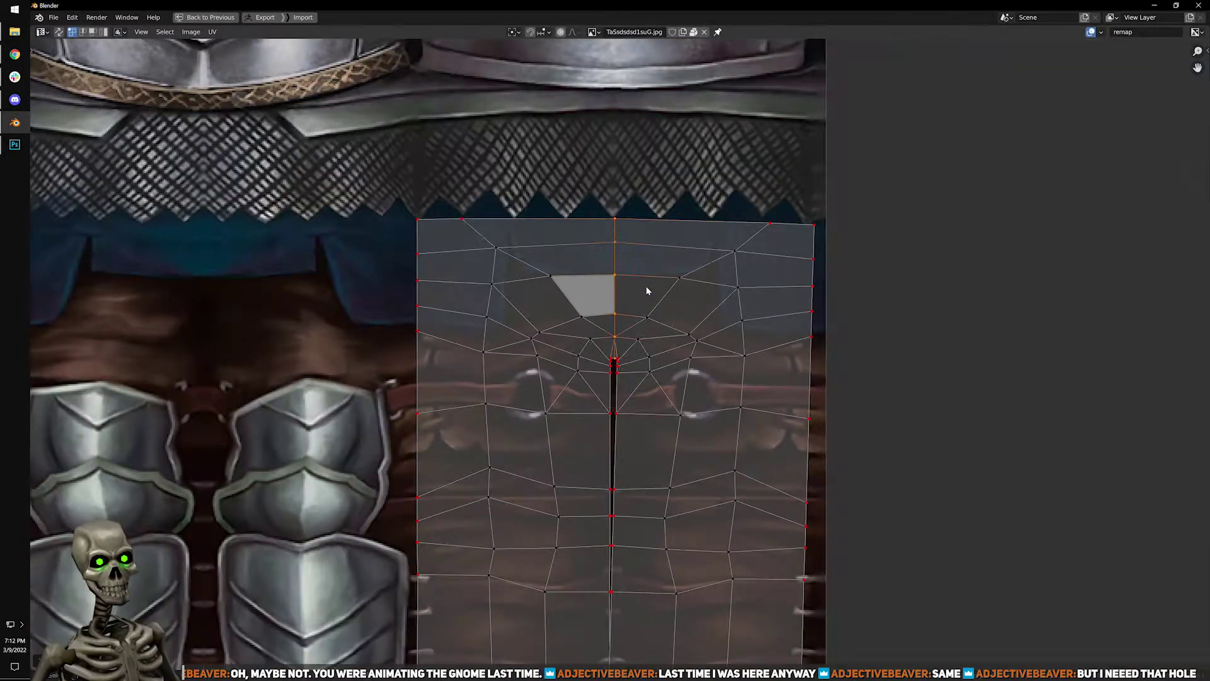
scroll(647, 291, down, 4)
scroll(648, 286, up, 4)
key(ctrl+z)
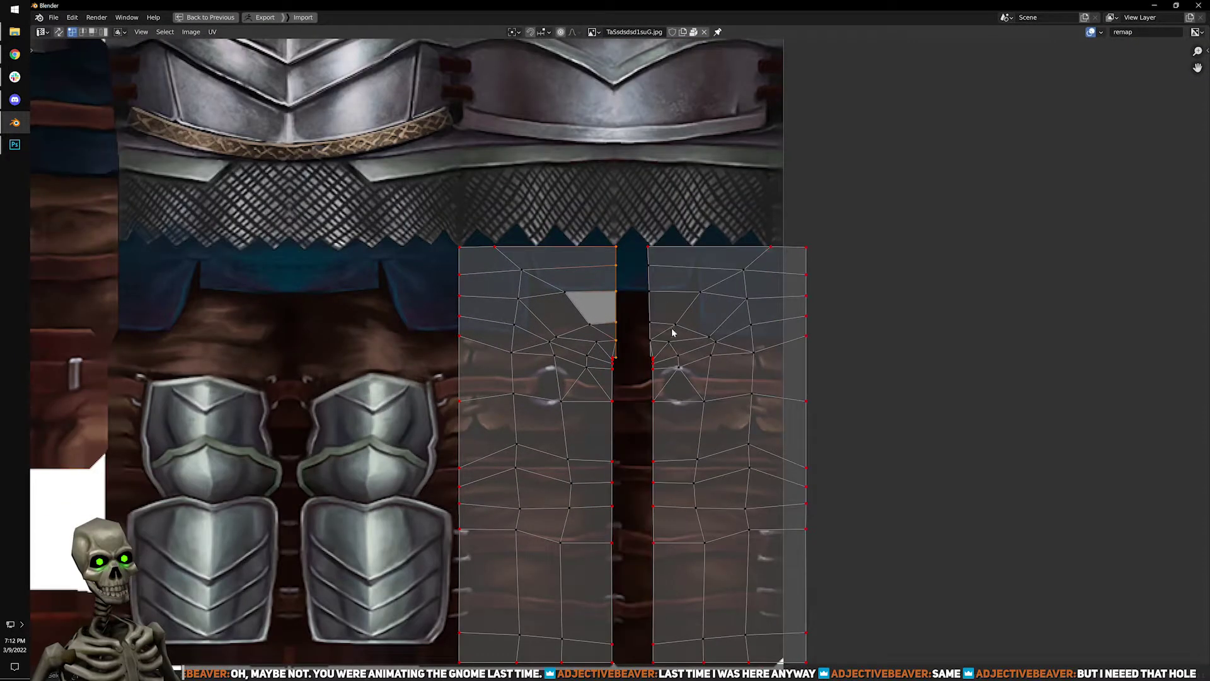
Select the right UV island, and align its center edge above the crotch into a straight vertical line.
scroll(671, 331, up, 2)
key(ctrl+Tab)
click(732, 375)
click(799, 346)
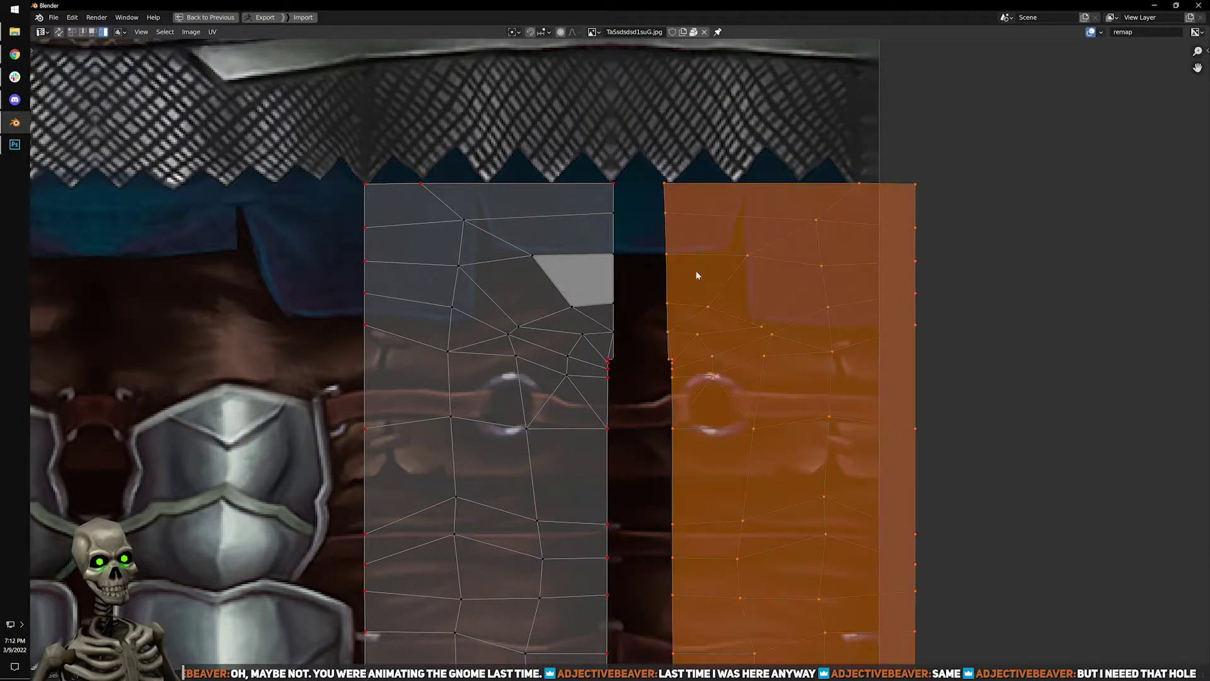
alt+click(666, 258)
key(q)
mouse_move(666, 258)
click(767, 307)
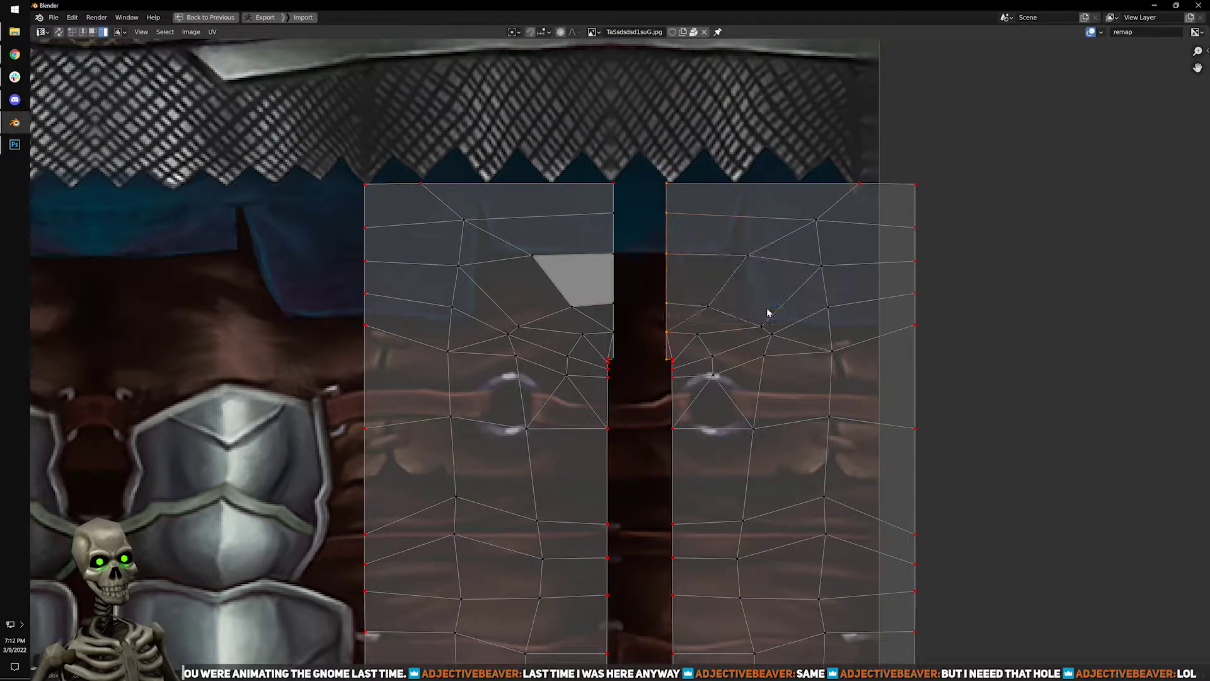
Realign the left UV half's center edge vertically and stitch both back leg halves together along it.
alt+click(623, 291)
key(q)
mouse_move(624, 290)
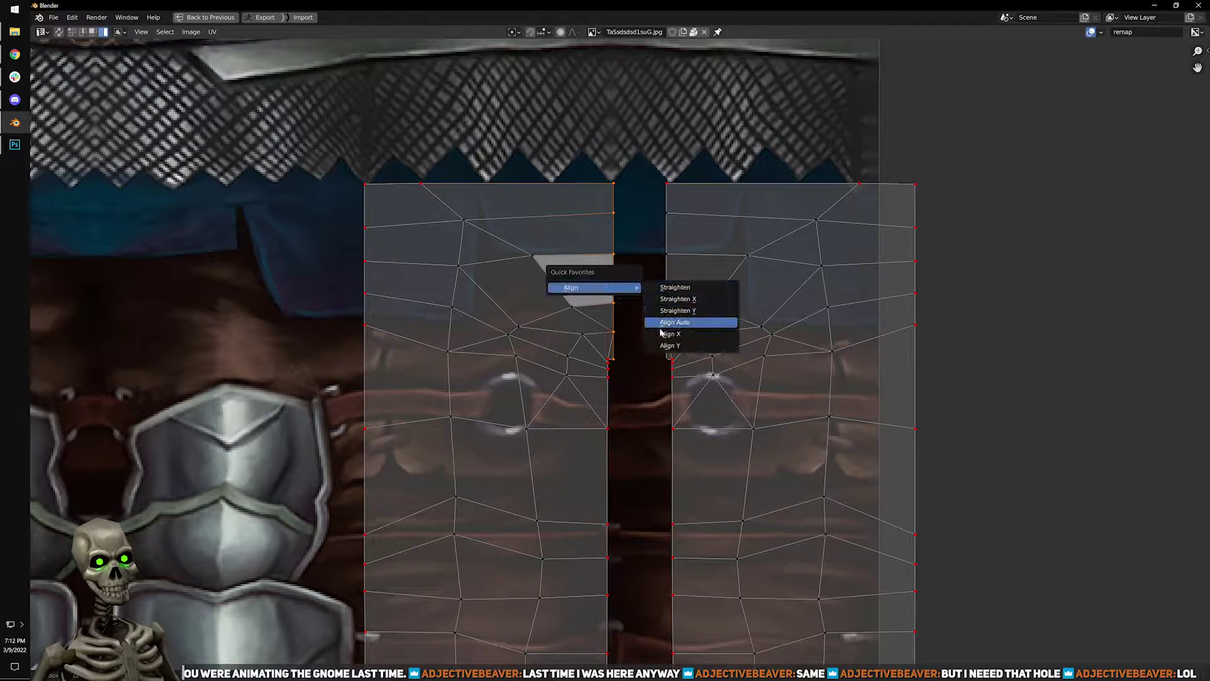
click(662, 330)
key(v)
click(639, 302)
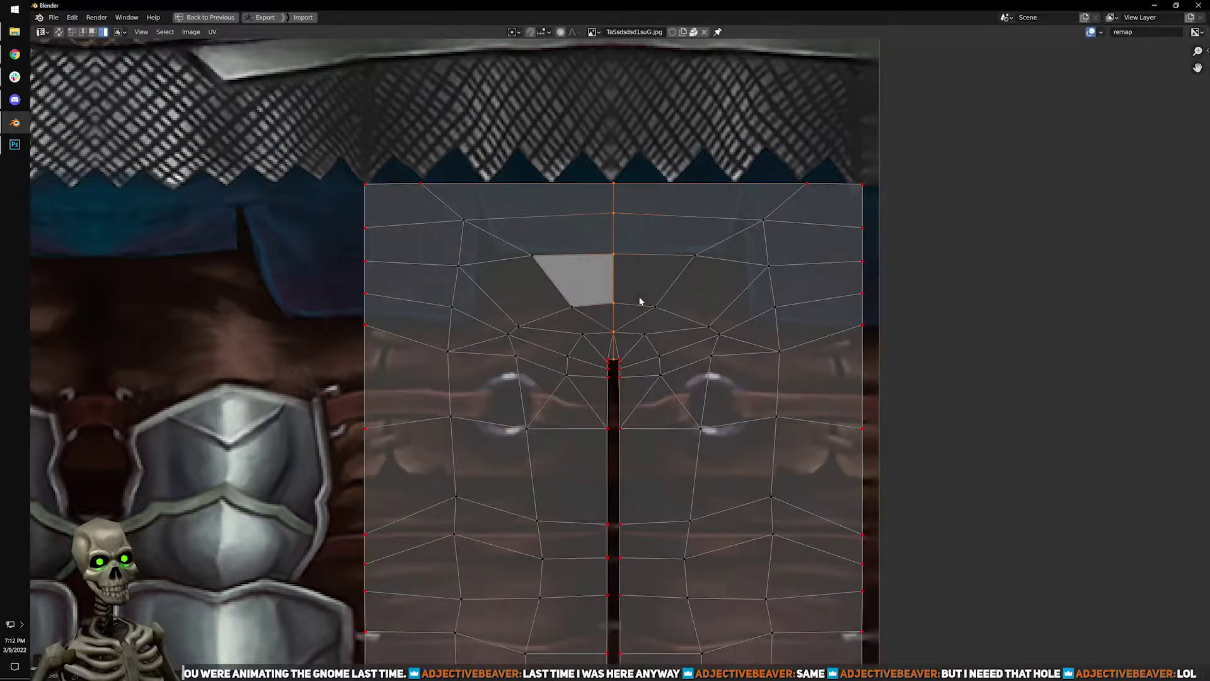
scroll(695, 395, down, 4)
scroll(697, 347, up, 2)
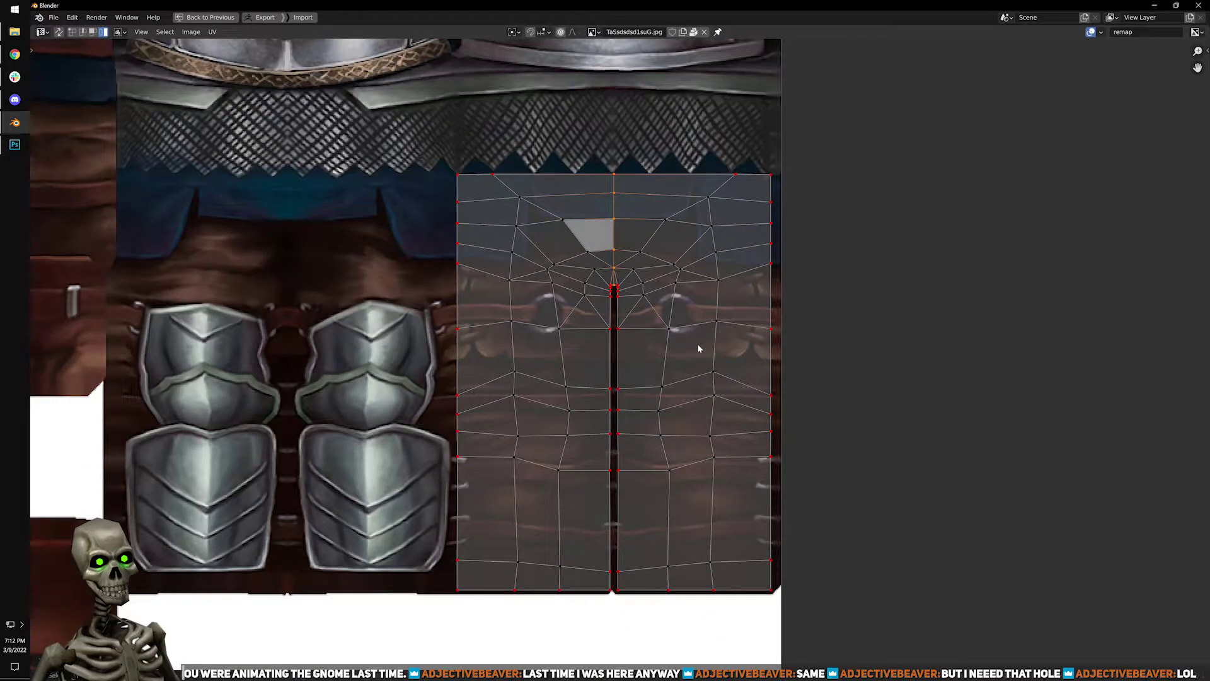
Examine the stitched back leg UVs against the textured model.
scroll(697, 346, up, 2)
key(ctrl+space)
scroll(619, 246, down, 2)
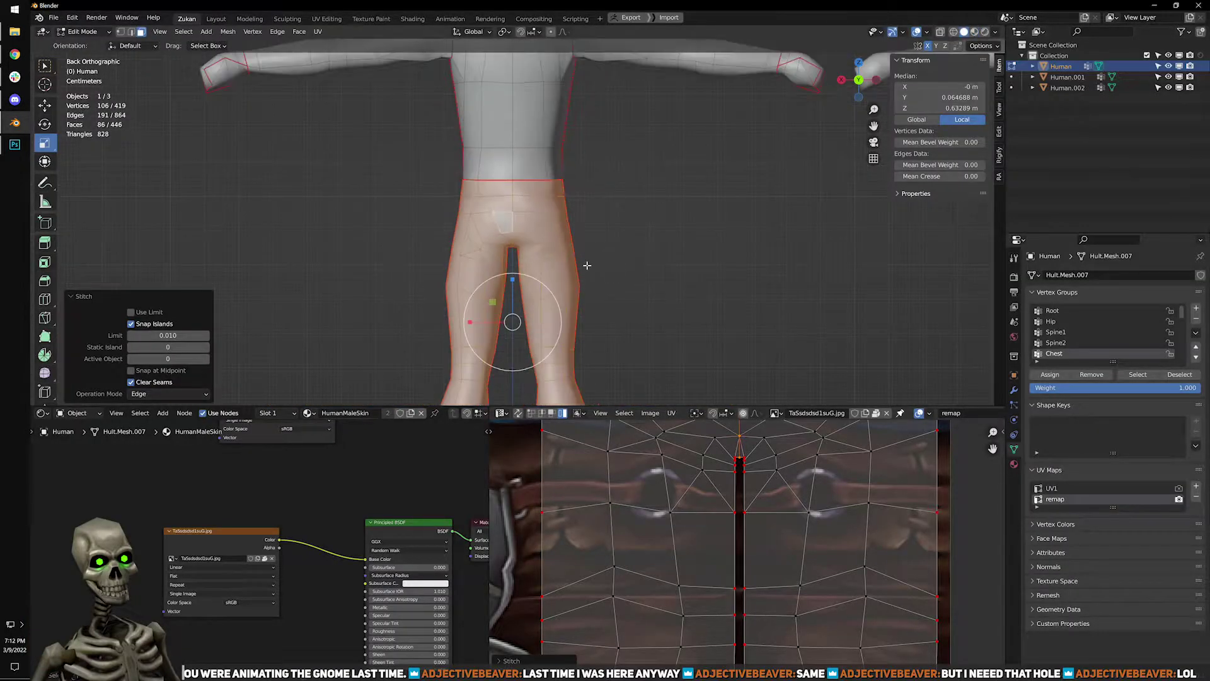
key(z)
scroll(584, 256, up, 2)
middle_drag(583, 257, 629, 273)
scroll(749, 543, down, 2)
middle_drag(751, 453, 733, 552)
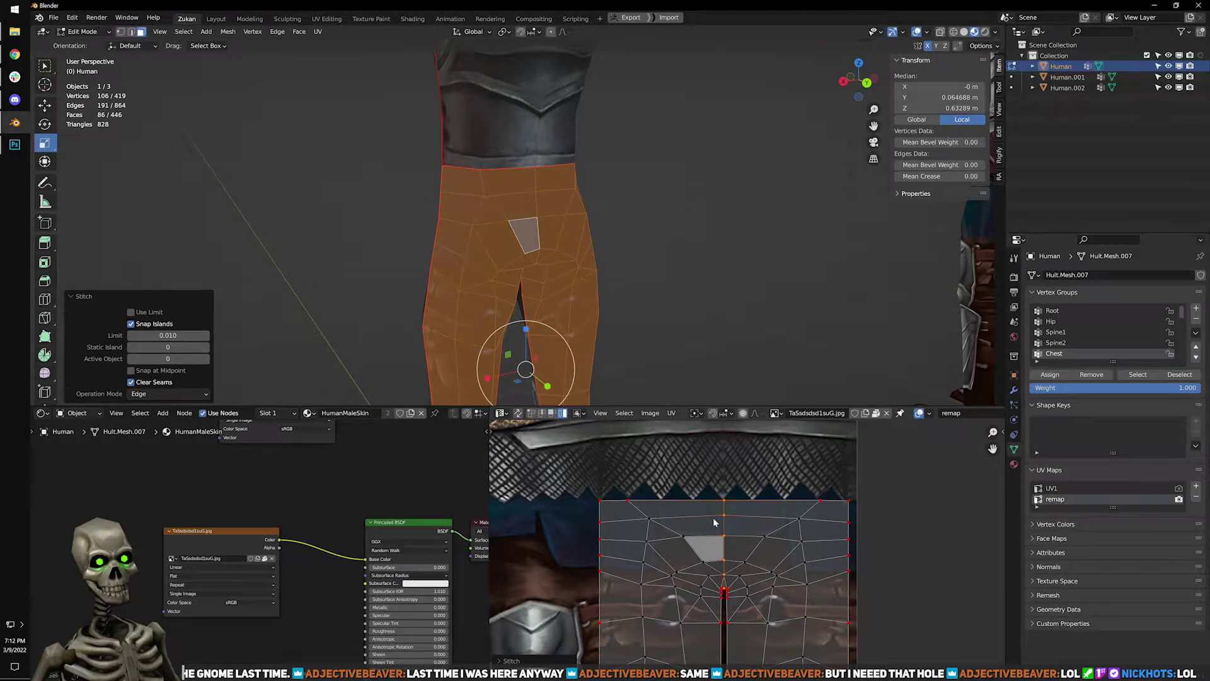
Move the top edge row of the back hip UVs up about 0.07 along Y over the chainmail.
scroll(716, 590, down, 4)
scroll(687, 501, up, 3)
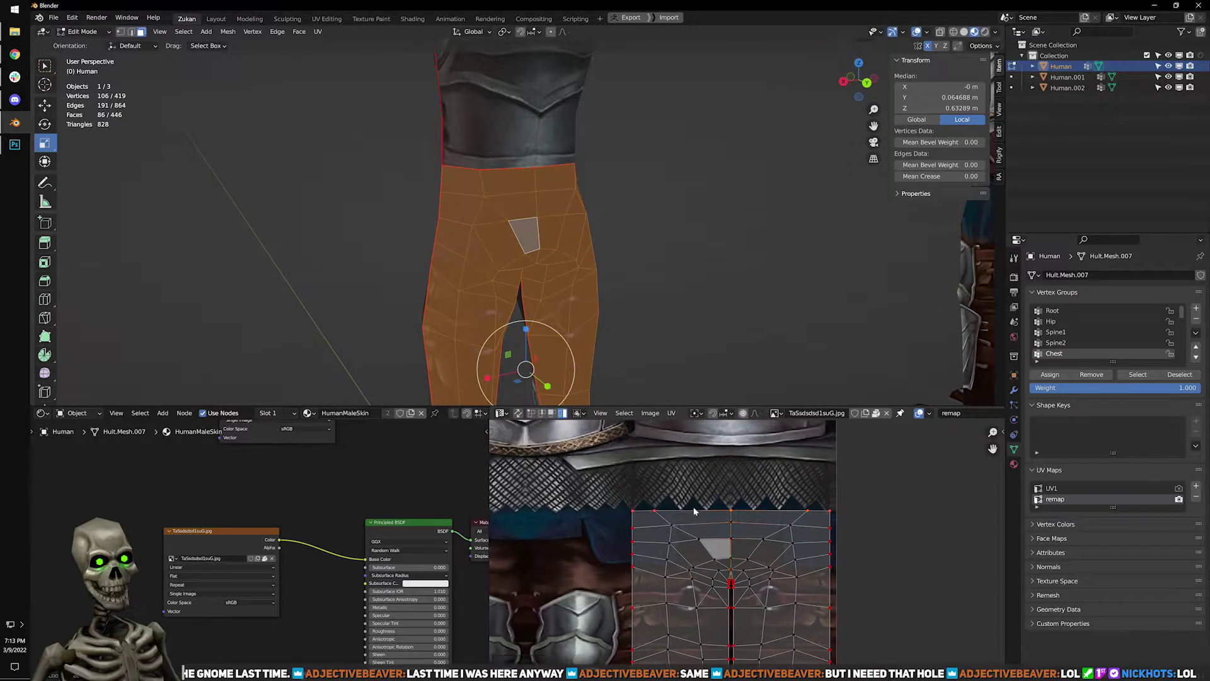
key(g)
key(y)
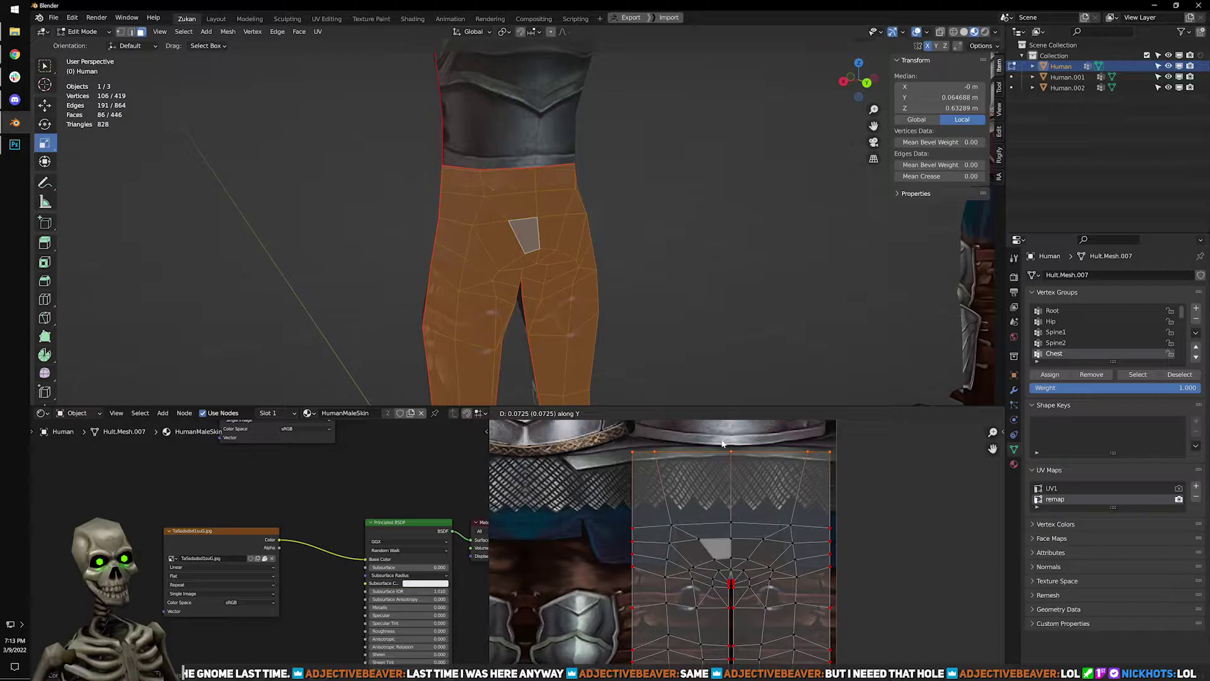
click(722, 439)
key(u)
click(758, 495)
Review the textured back of the hips and legs in object mode.
key(z)
key(KP_5)
key(KP_5)
scroll(644, 254, up, 2)
key(z)
scroll(664, 285, down, 2)
mouse_move(665, 285)
middle_down()
mouse_move(570, 253)
mouse_move(657, 259)
mouse_move(521, 249)
mouse_move(606, 243)
mouse_move(595, 253)
middle_up()
key(Tab)
scroll(625, 266, down, 2)
scroll(595, 253, down, 3)
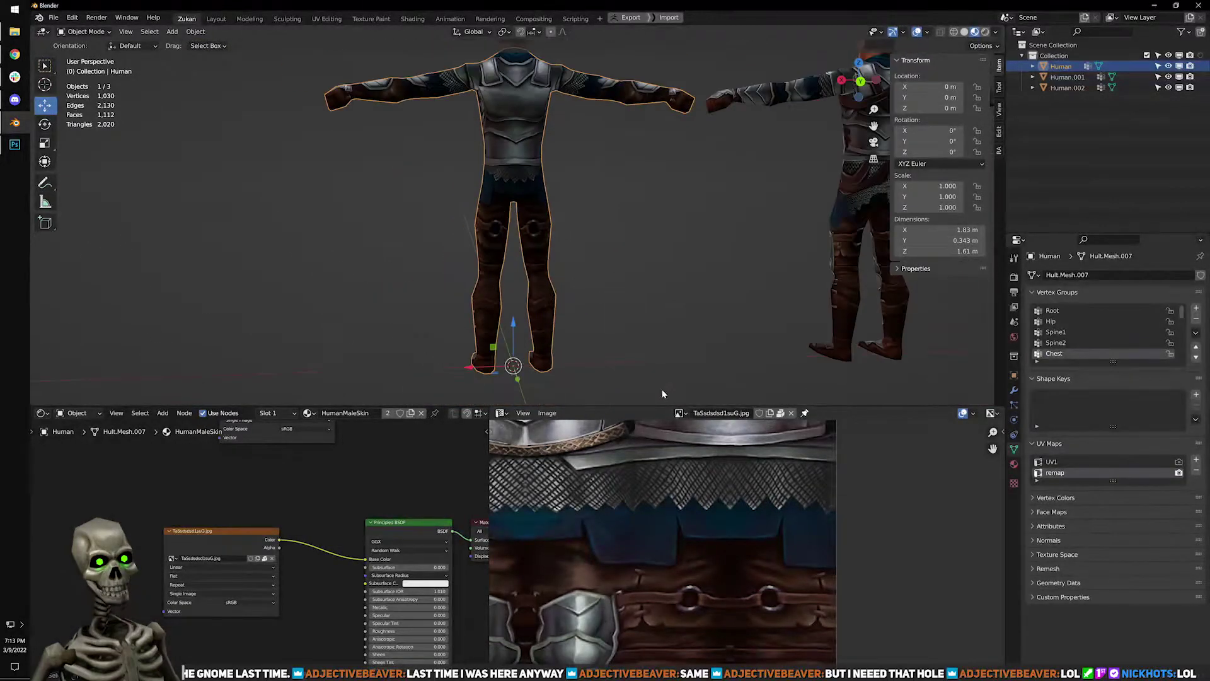
Check how the front and back textures meet along the side seam of the legs, and return to edit mode.
key(Tab)
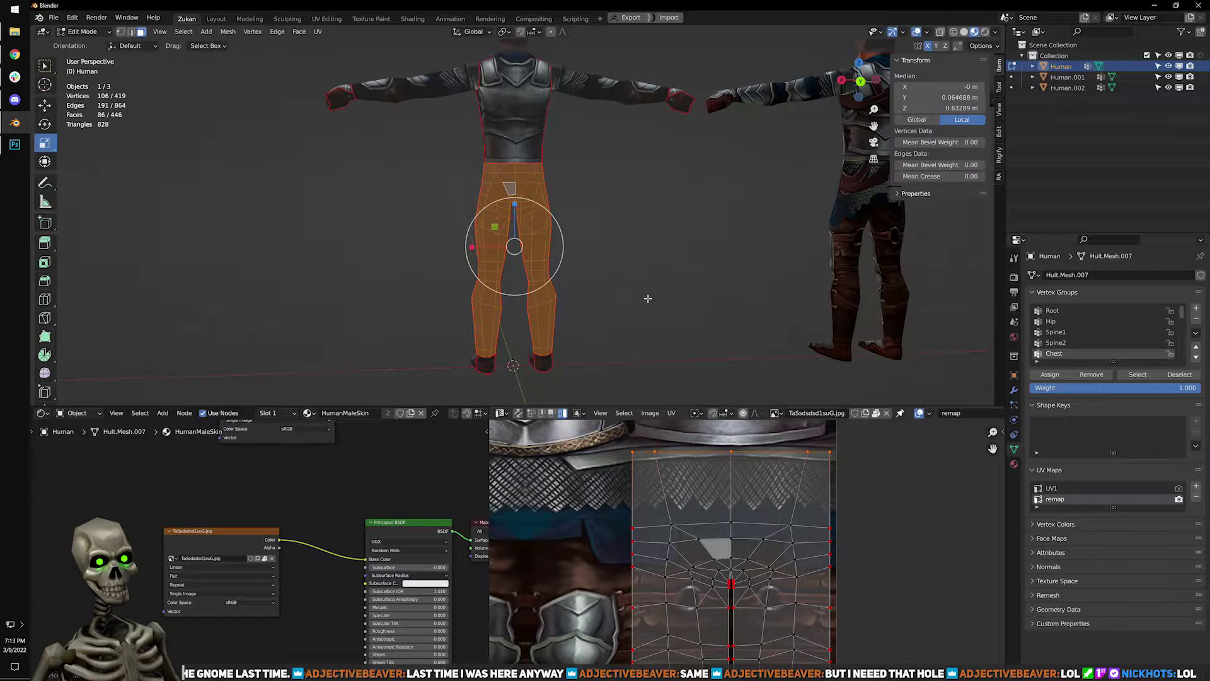
key(Tab)
scroll(622, 276, up, 3)
scroll(573, 278, down, 2)
middle_drag(573, 282, 649, 264)
scroll(470, 274, down, 2)
scroll(609, 247, up, 5)
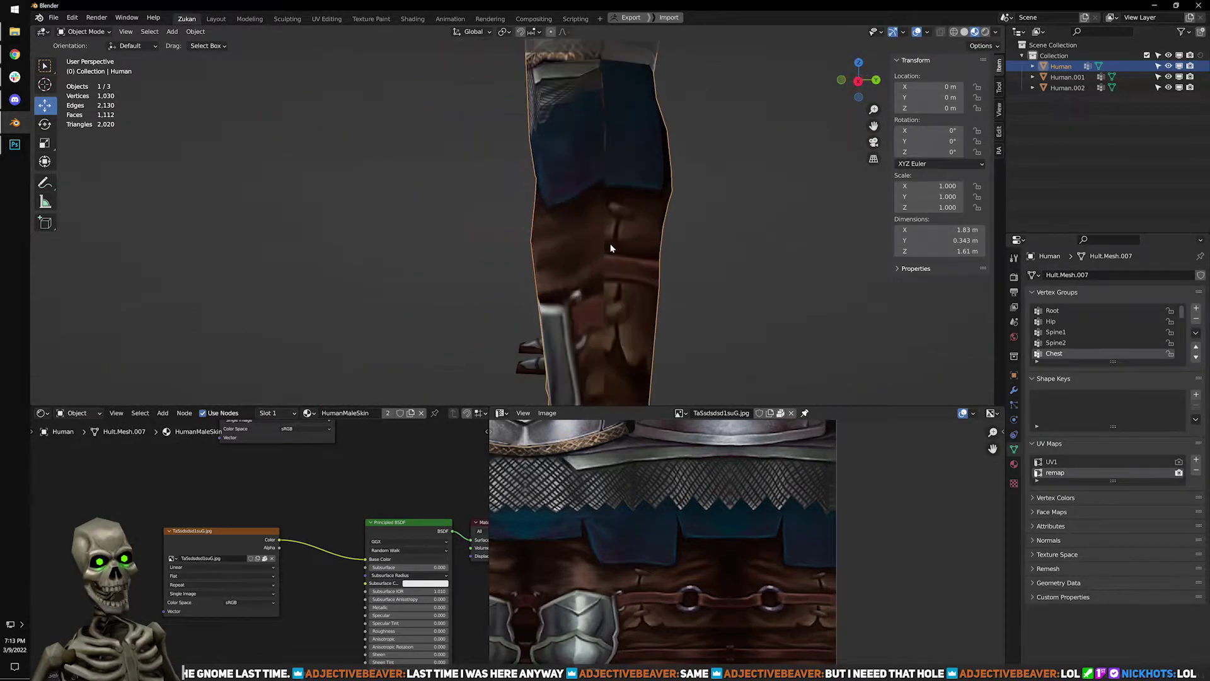
key(Tab)
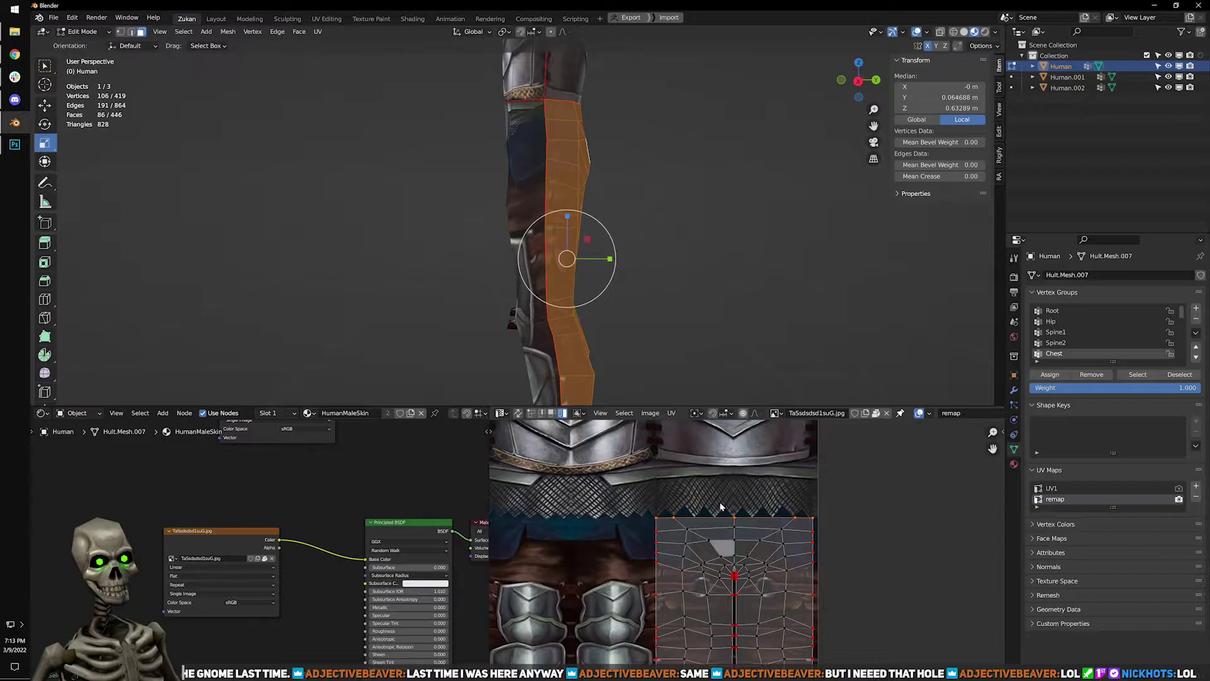
Move the top edge row of the back hip UVs up to the waistline above the chainmail and re-unwrap the island.
key(g)
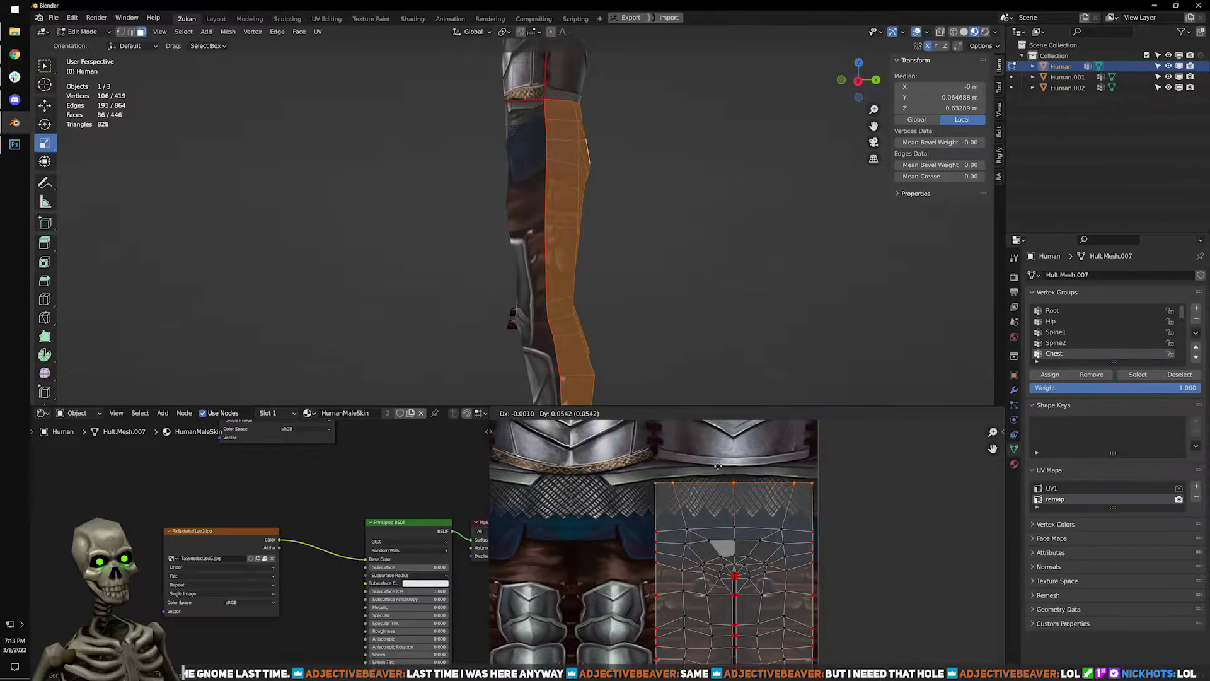
click(714, 456)
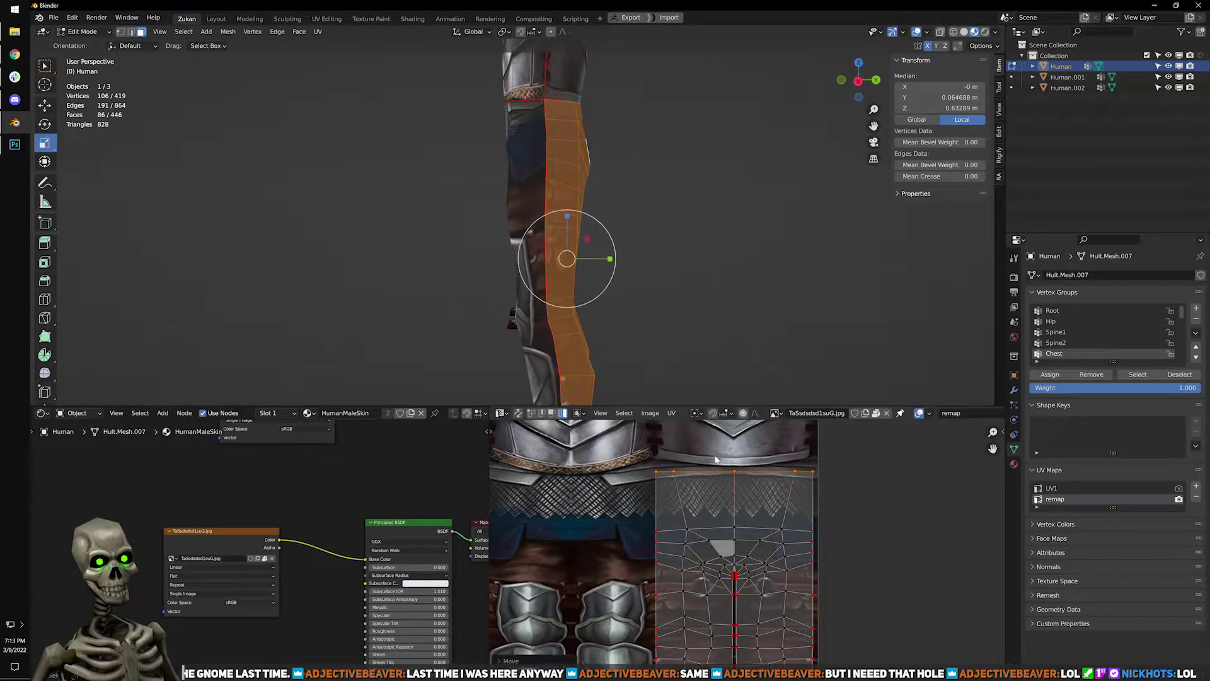
scroll(687, 518, up, 1)
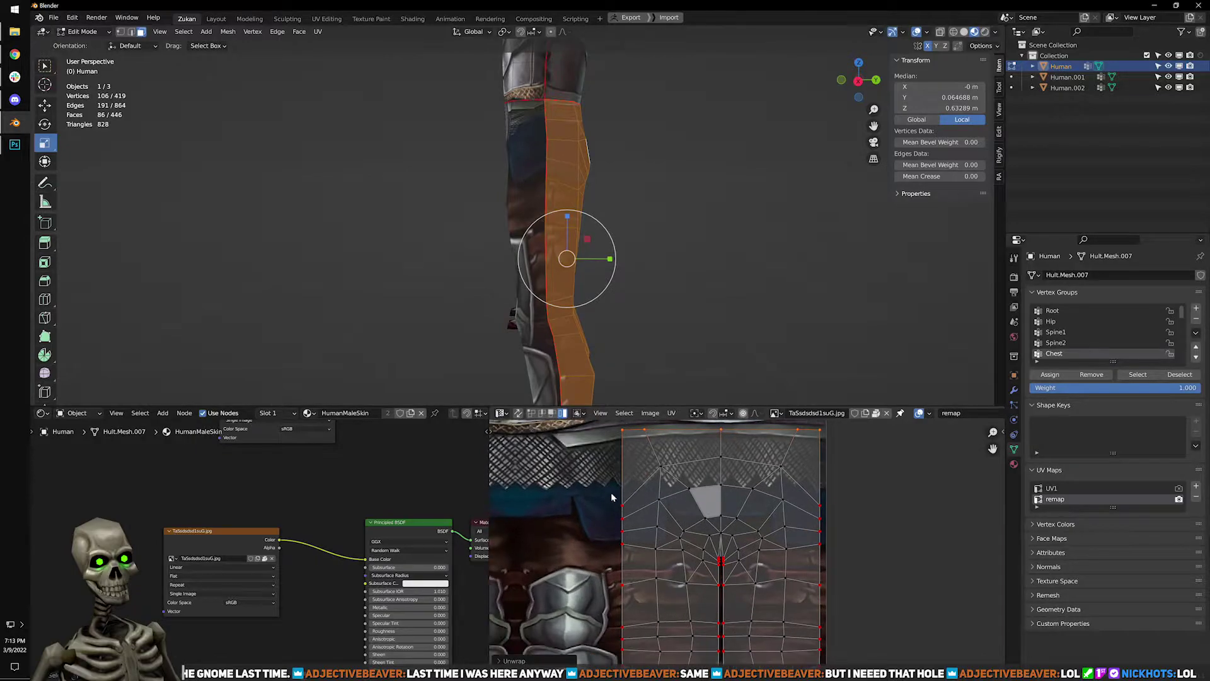
Move the upper outer side vertices of the back hip UVs up along Y, scale their spacing, and re-unwrap the island.
drag(607, 489, 633, 537)
key(ctrl+Tab)
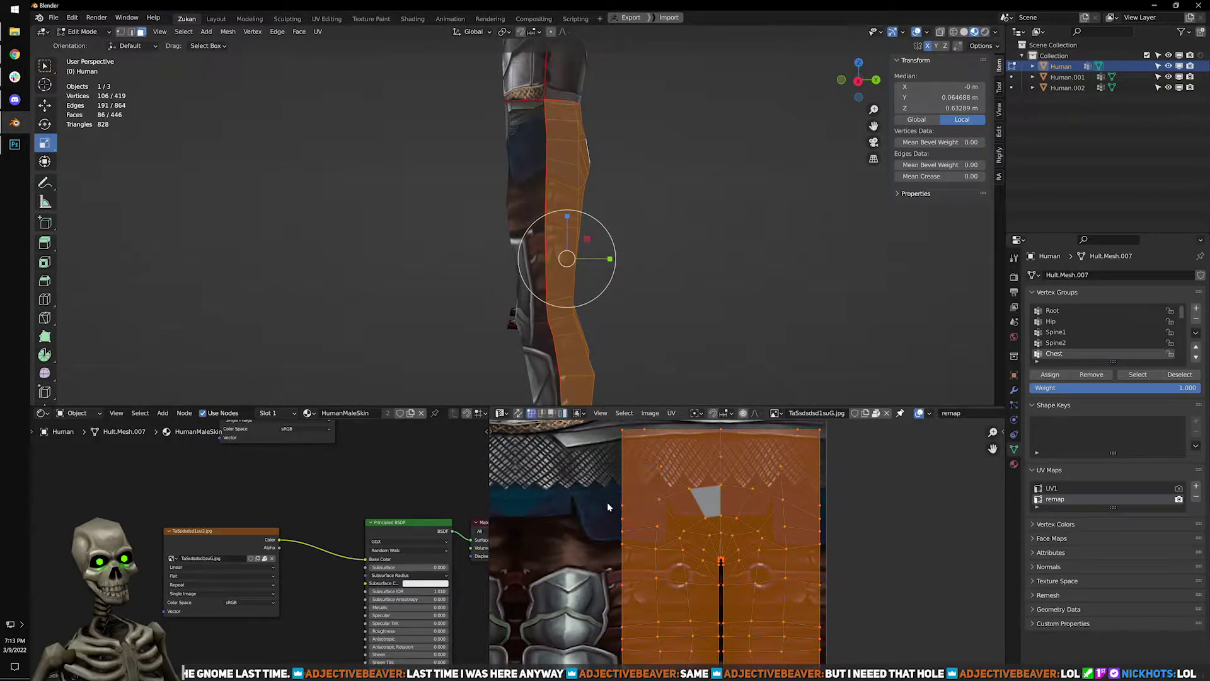
drag(603, 495, 635, 544)
drag(817, 543, 816, 540)
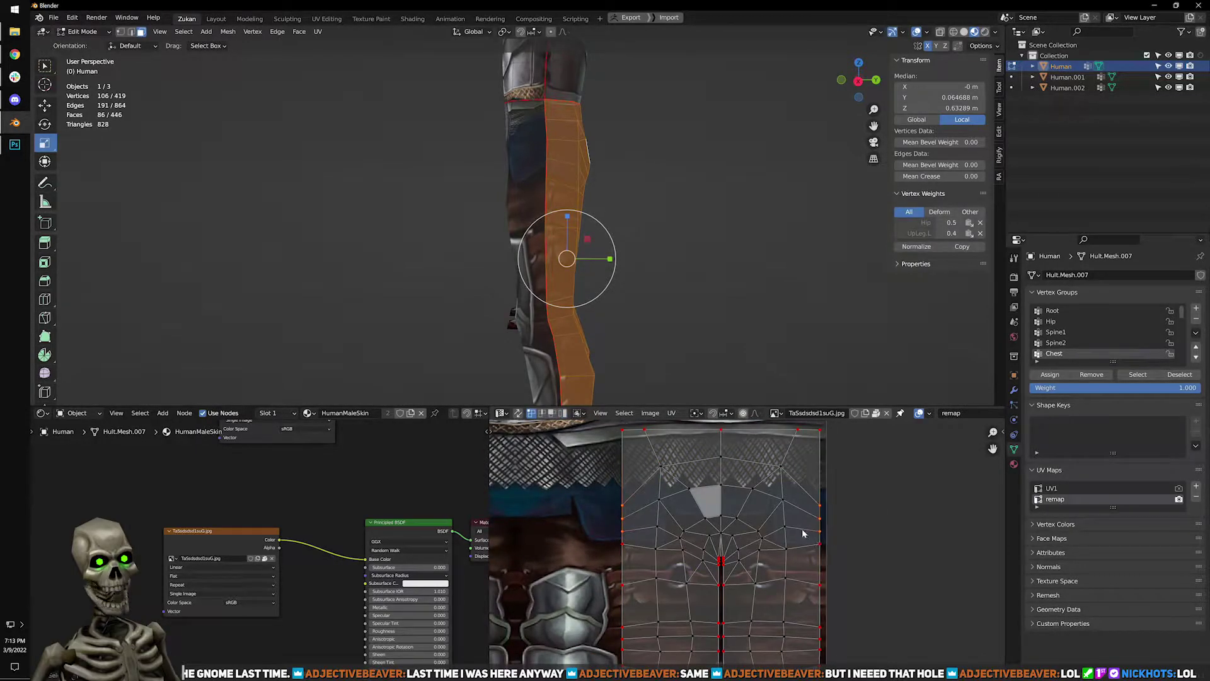
key(g)
key(y)
click(789, 495)
key(s)
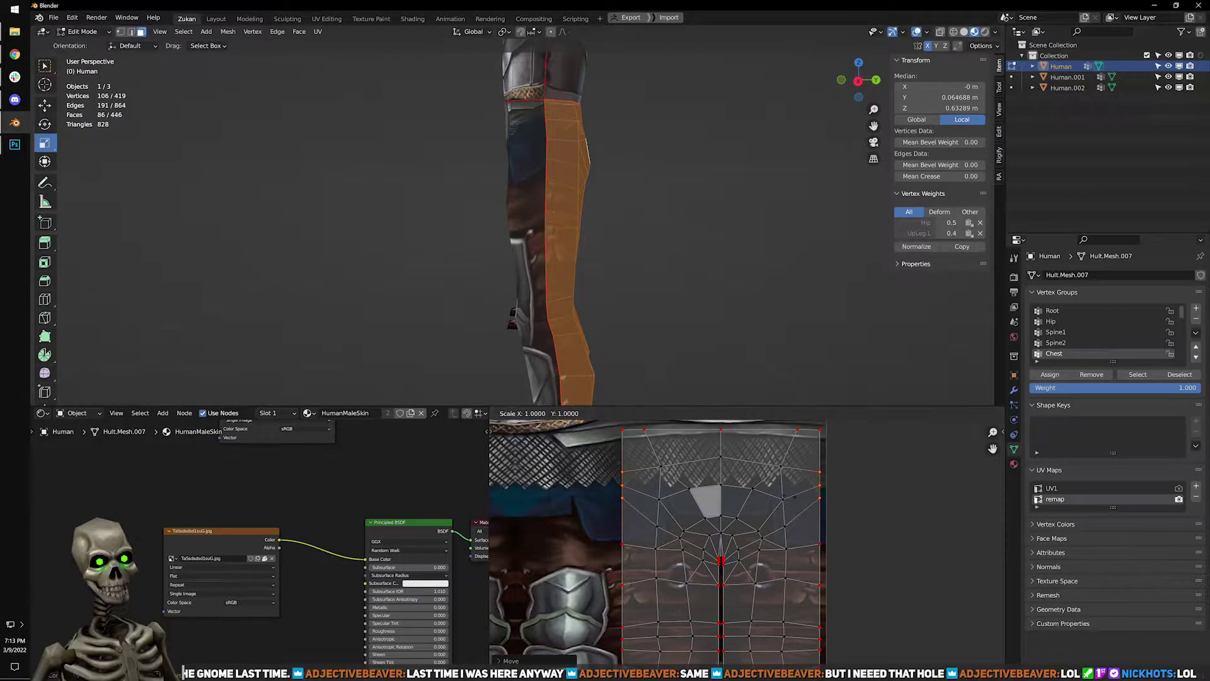
click(850, 470)
key(u)
Review the textured armor from the back and front in object mode and compare it with the neighbouring reference character.
key(Tab)
middle_drag(751, 291, 648, 287)
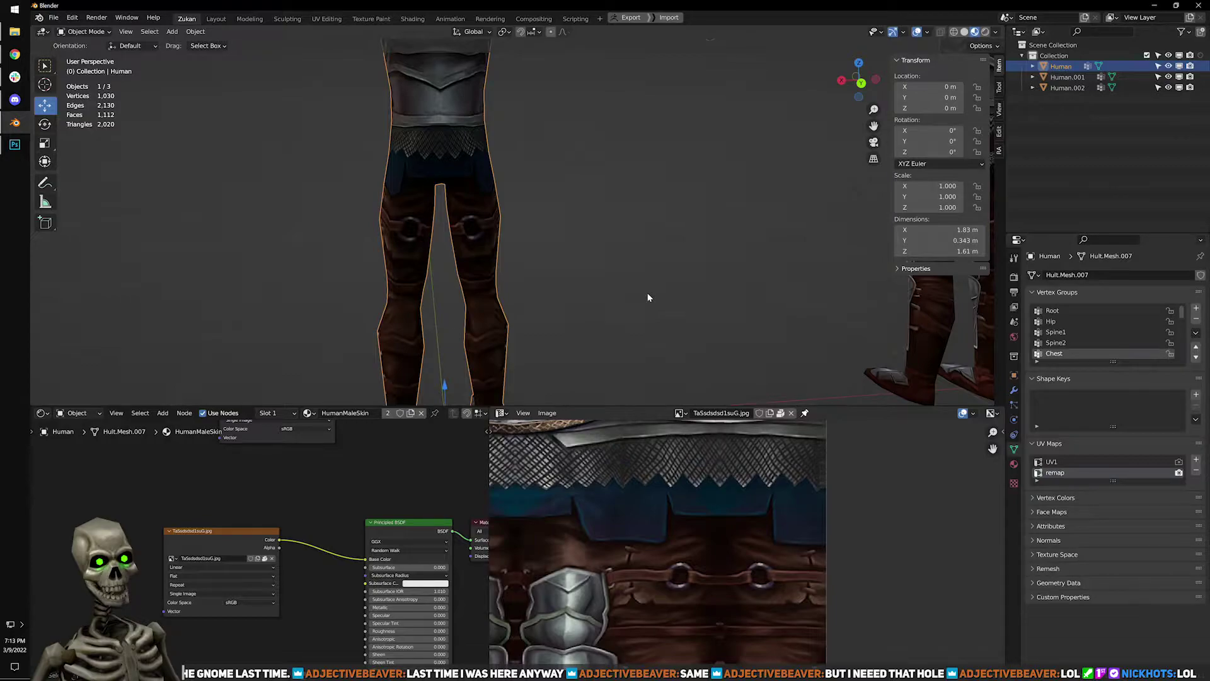
scroll(668, 179, down, 4)
middle_drag(667, 179, 761, 180)
scroll(613, 241, up, 4)
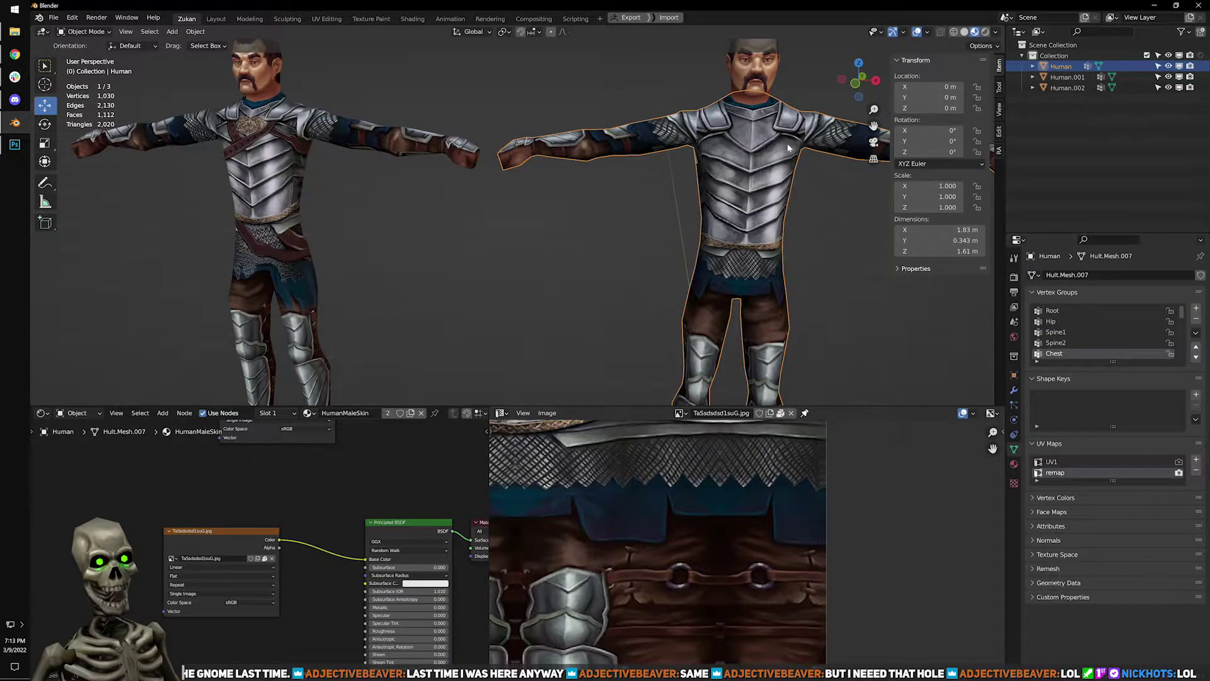
shift+middle_drag(750, 155, 529, 189)
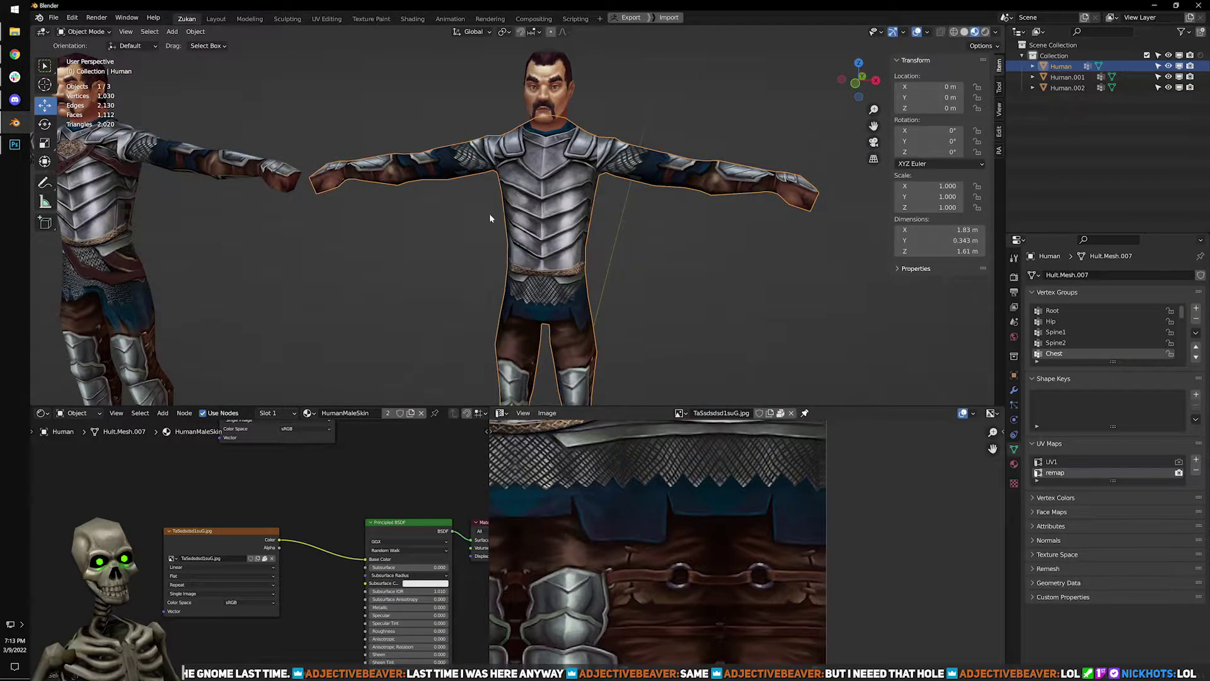
scroll(479, 214, up, 6)
shift+middle_drag(453, 212, 501, 232)
scroll(569, 253, up, 3)
shift+middle_drag(320, 165, 671, 160)
scroll(671, 160, down, 4)
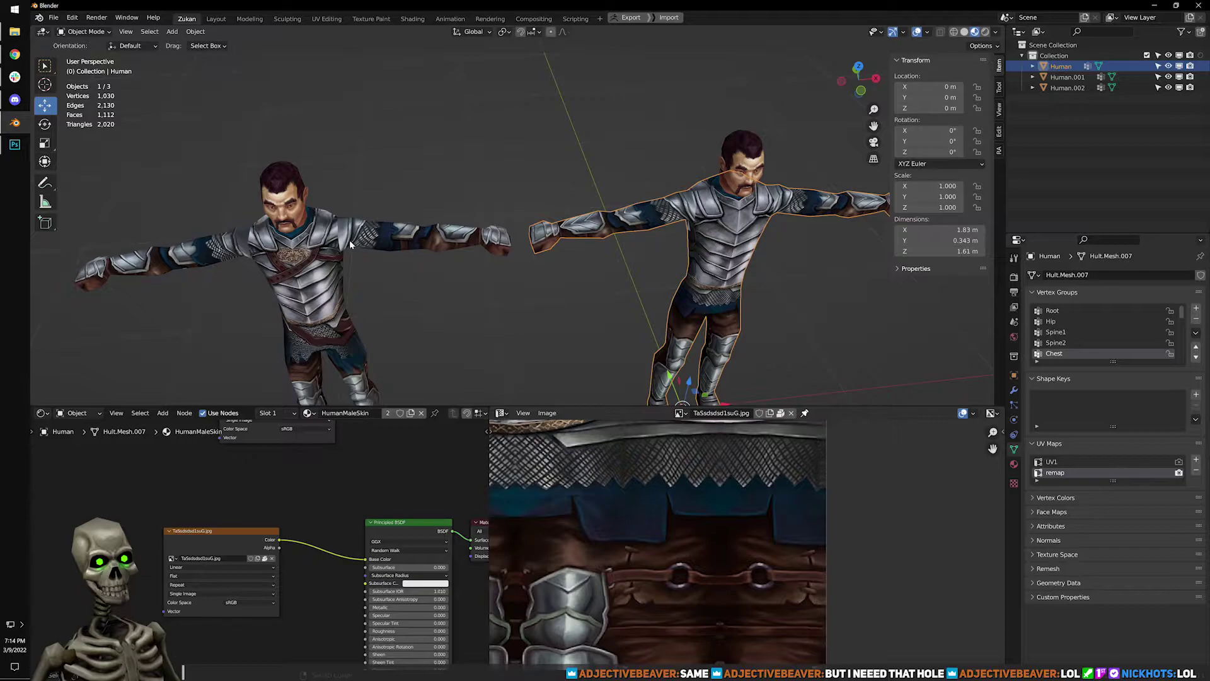
shift+middle_drag(678, 297, 547, 248)
scroll(554, 251, up, 3)
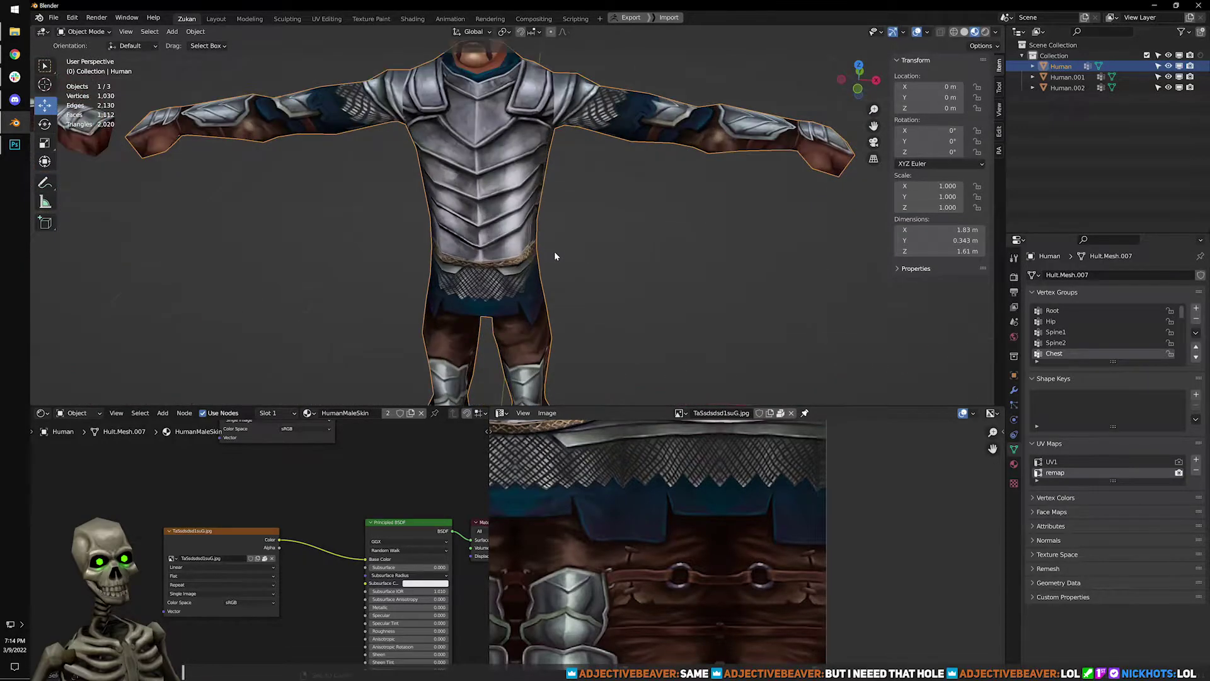
Inspect how the chainmail, blue cloth and leather line up across the hip's side seam.
middle_drag(629, 308, 486, 213)
scroll(593, 219, up, 1)
key(Tab)
scroll(490, 210, up, 3)
key(Tab)
scroll(492, 207, down, 2)
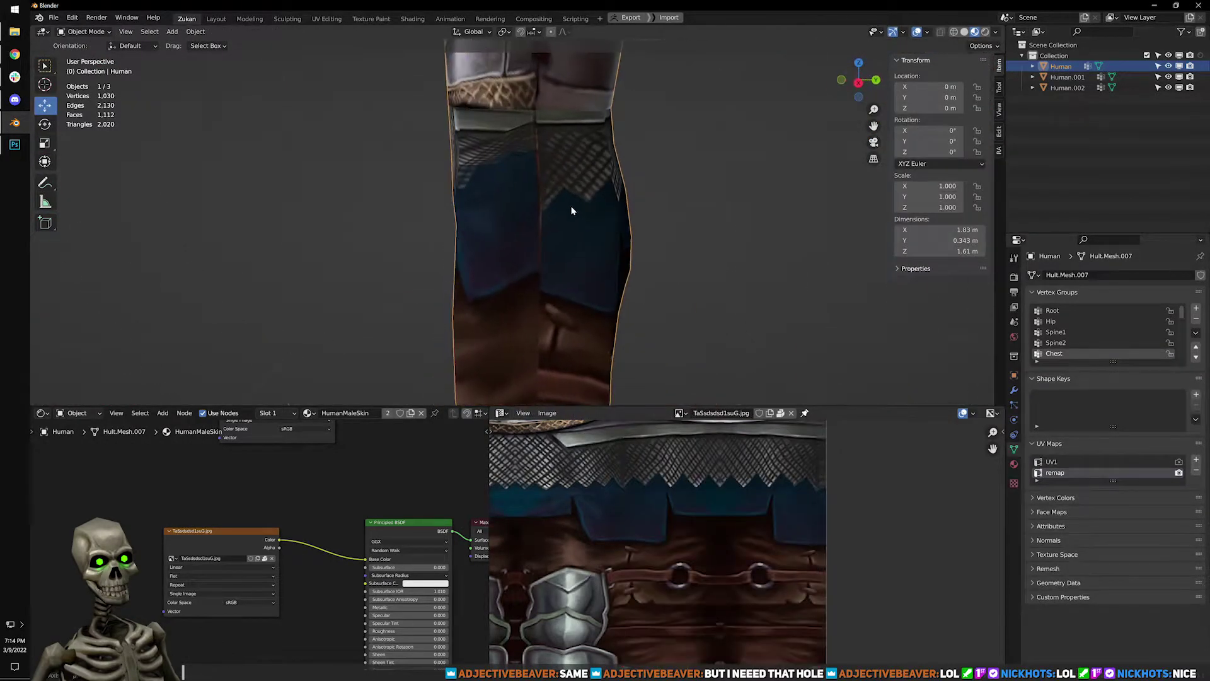
Select the linked front and back hip and leg islands in vertex mode and show their UVs in a maximized UV editor.
key(Tab)
key(l)
key(l)
key(ctrl+z)
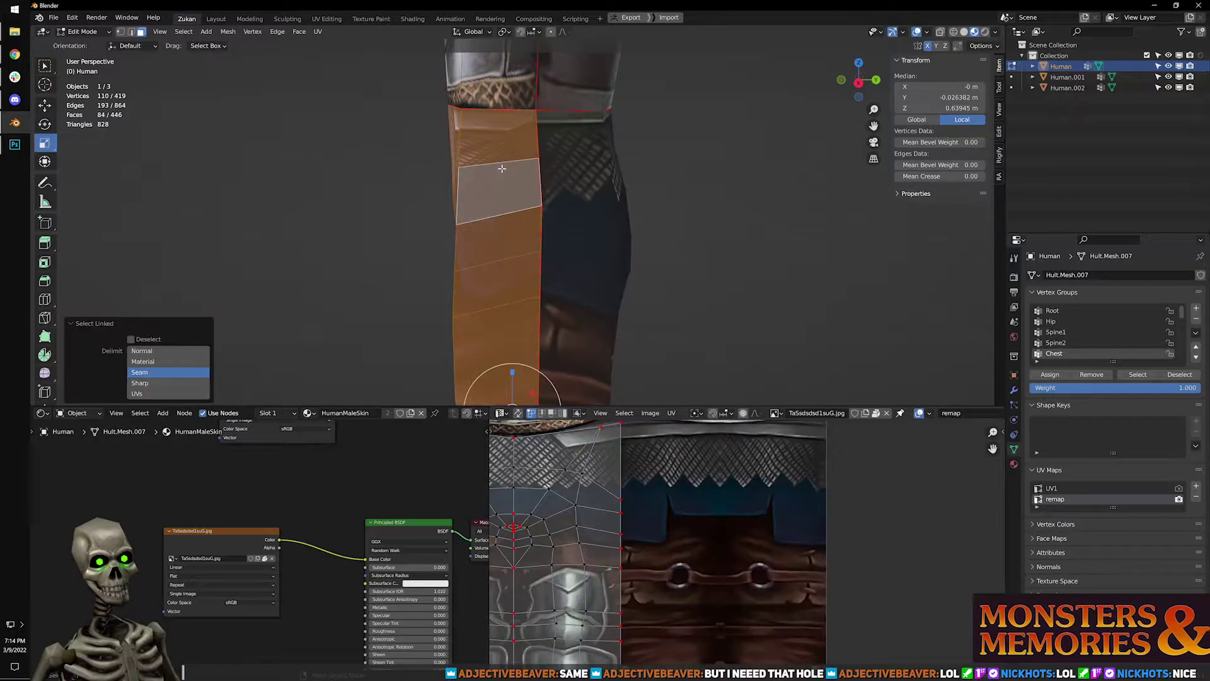
middle_drag(504, 171, 433, 209)
key(ctrl+Tab)
click(627, 196)
scroll(597, 222, up, 1)
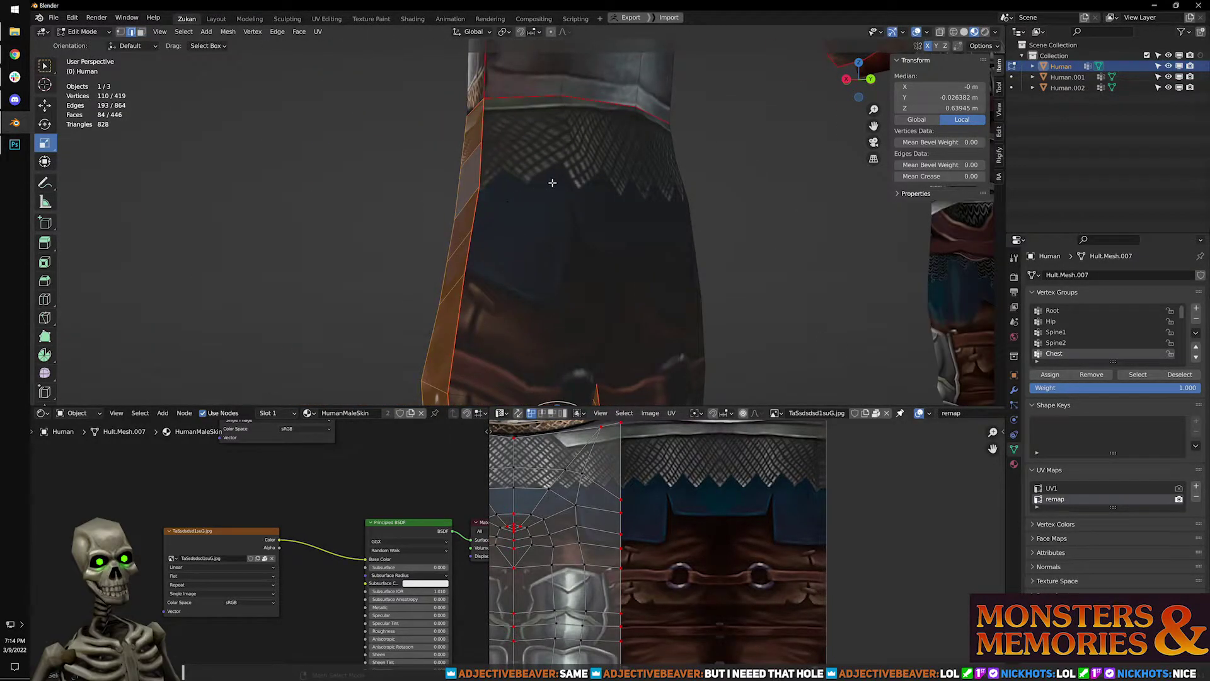
key(l)
key(ctrl+space)
scroll(719, 521, up, 3)
middle_drag(384, 286, 603, 419)
scroll(611, 387, down, 1)
middle_drag(544, 334, 560, 365)
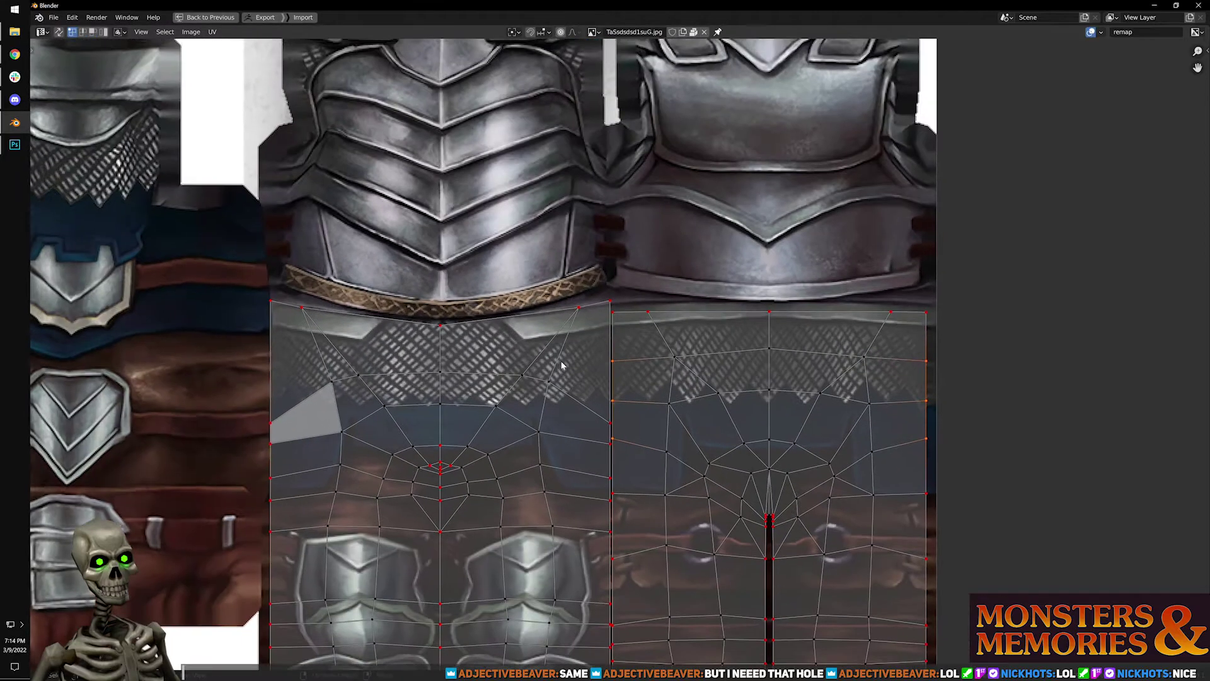
Snap the back hip UVs' top corners and their neighbouring top-edge vertices vertically to the heights of the matching front vertices.
scroll(560, 365, up, 1)
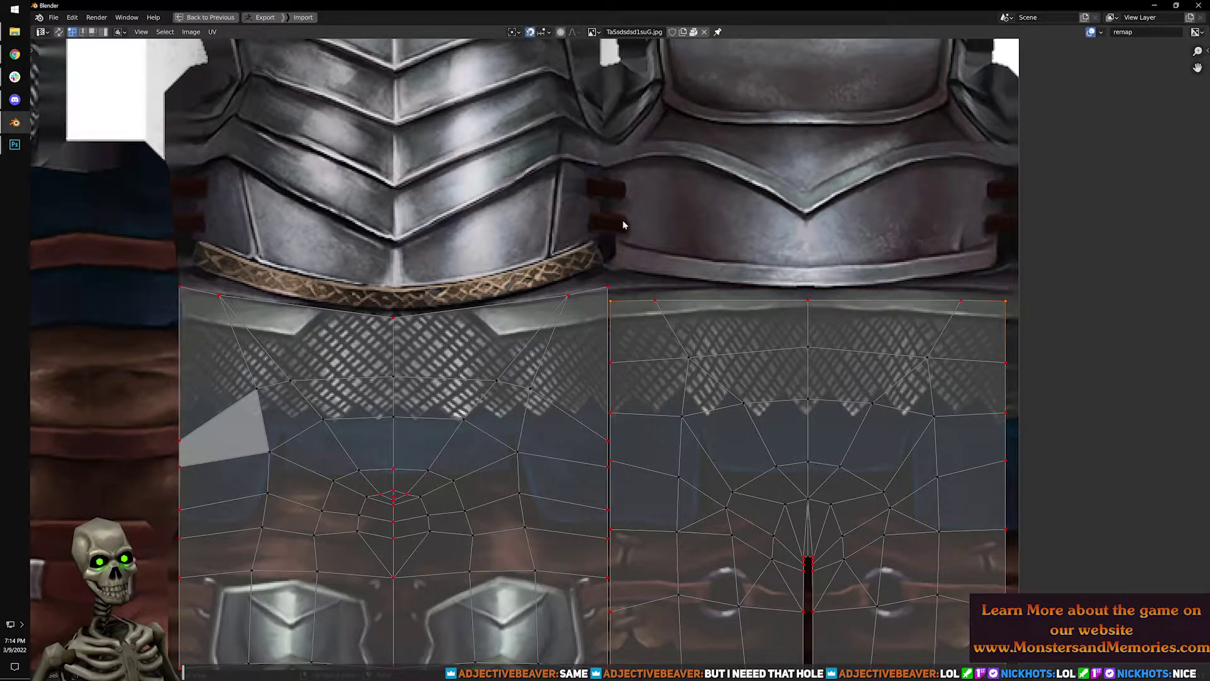
click(551, 33)
key(g)
key(y)
click(612, 284)
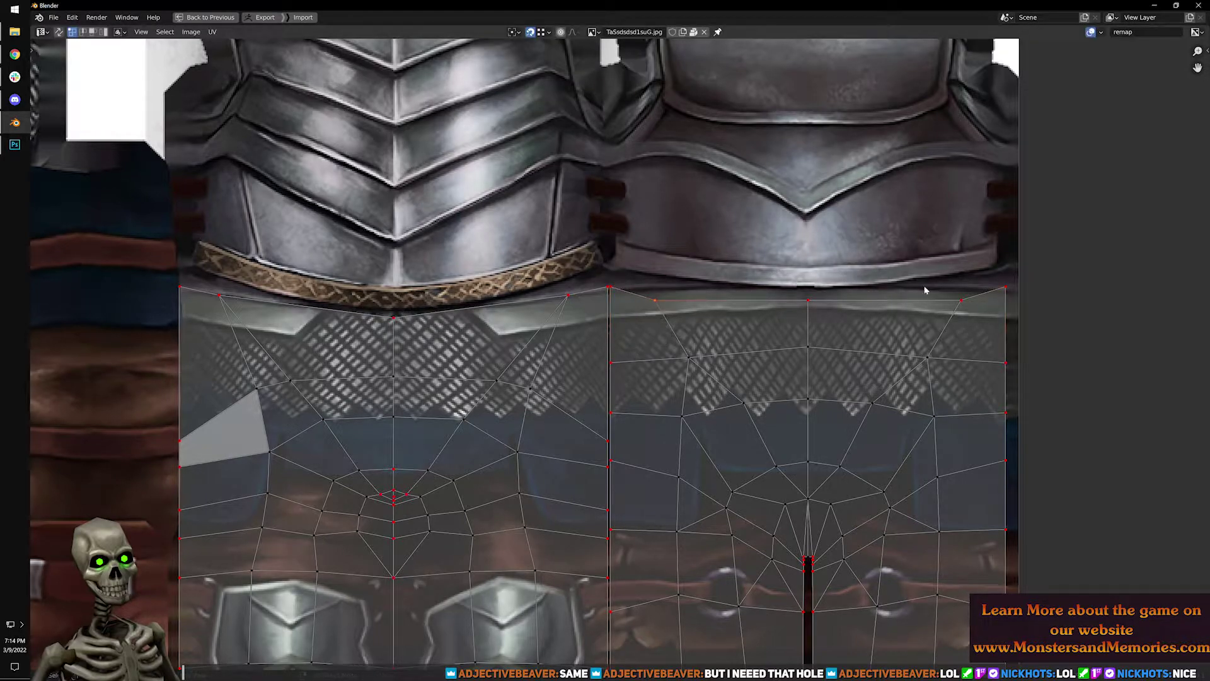
key(g)
key(y)
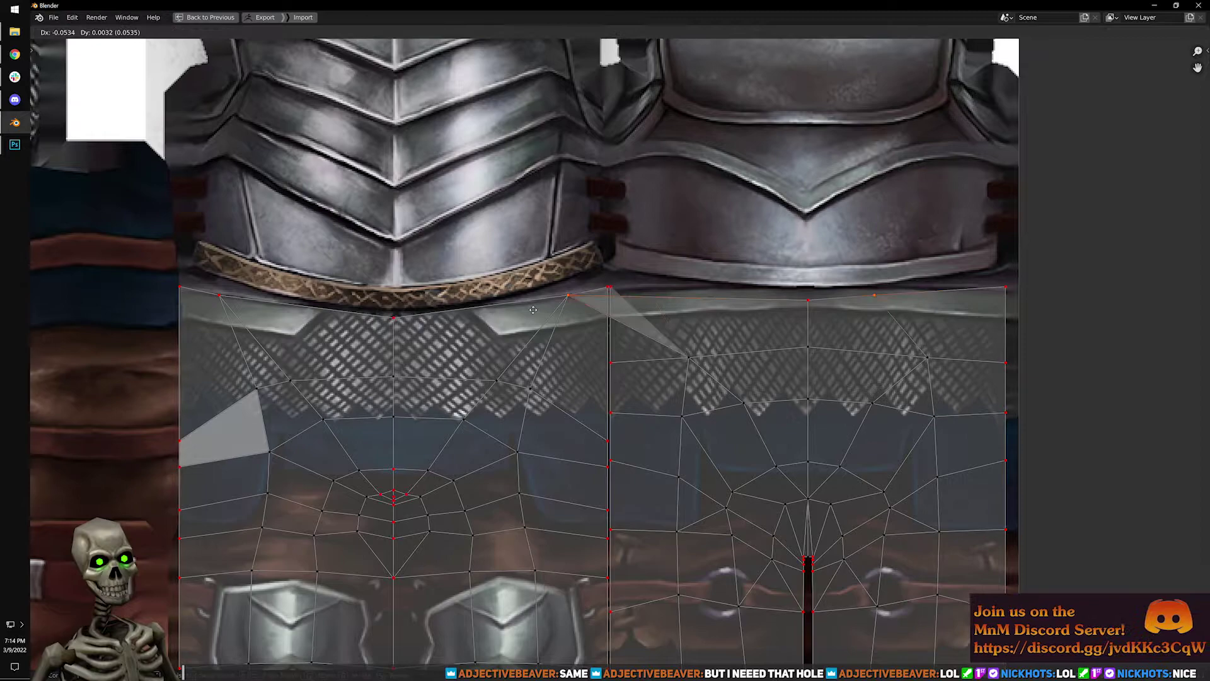
click(569, 295)
Align on Y the first row of side-seam vertices below the top corners across the front and back islands.
scroll(656, 329, down, 2)
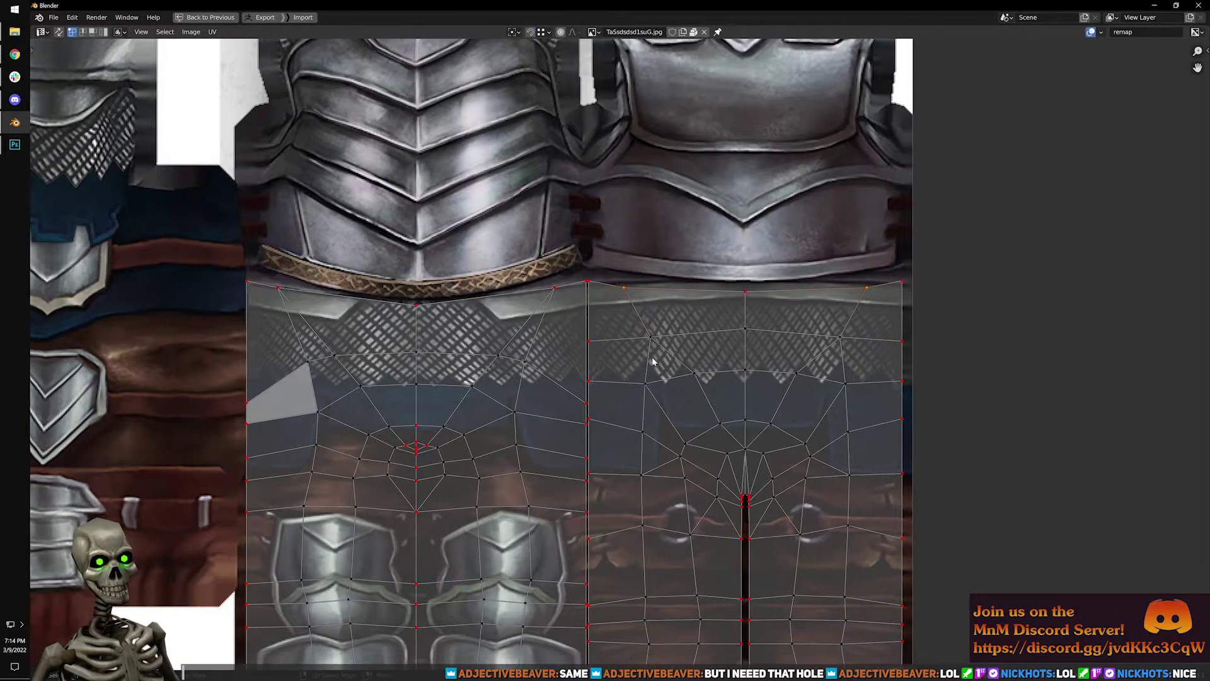
middle_drag(467, 414, 500, 377)
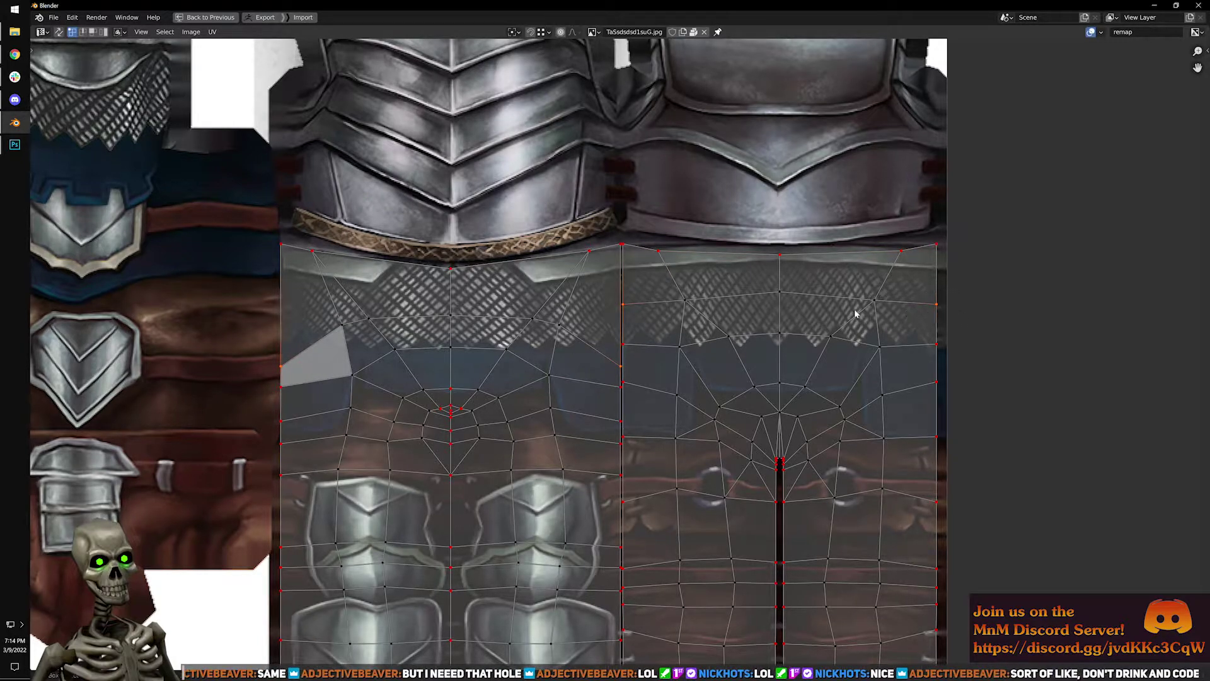
key(q)
mouse_move(769, 330)
click(848, 388)
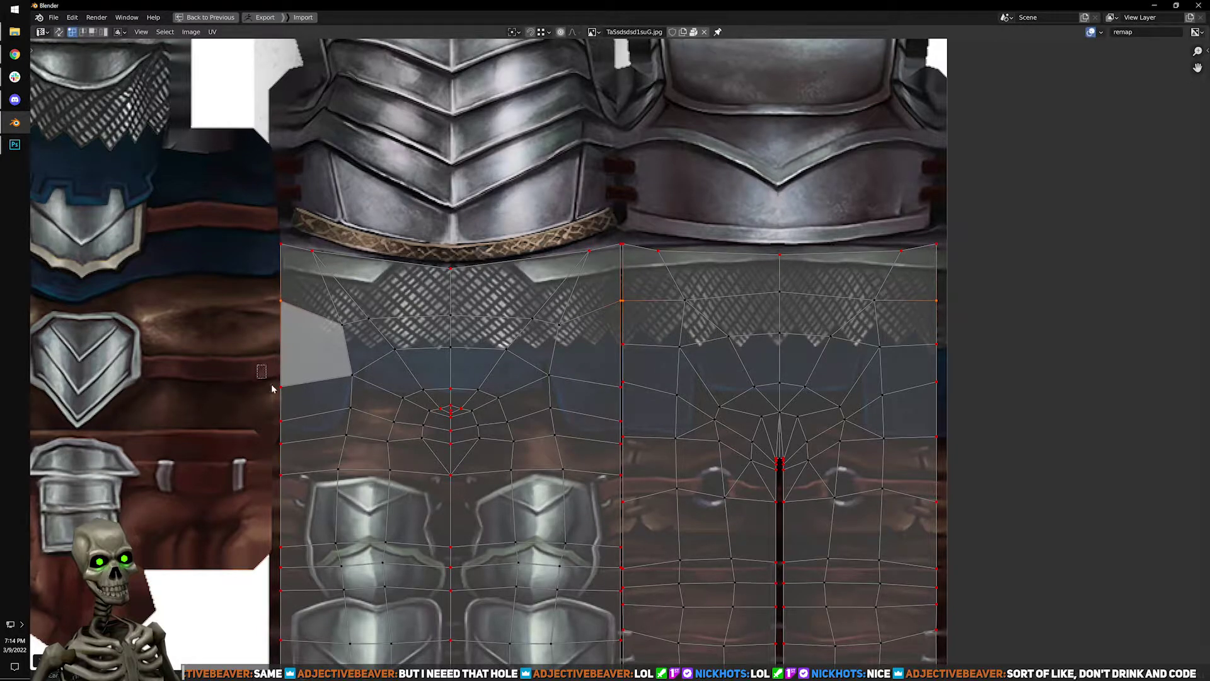
Align the second side-seam row of both islands on Y and move it up about 0.02 along Y.
click(620, 386)
key(q)
mouse_move(924, 347)
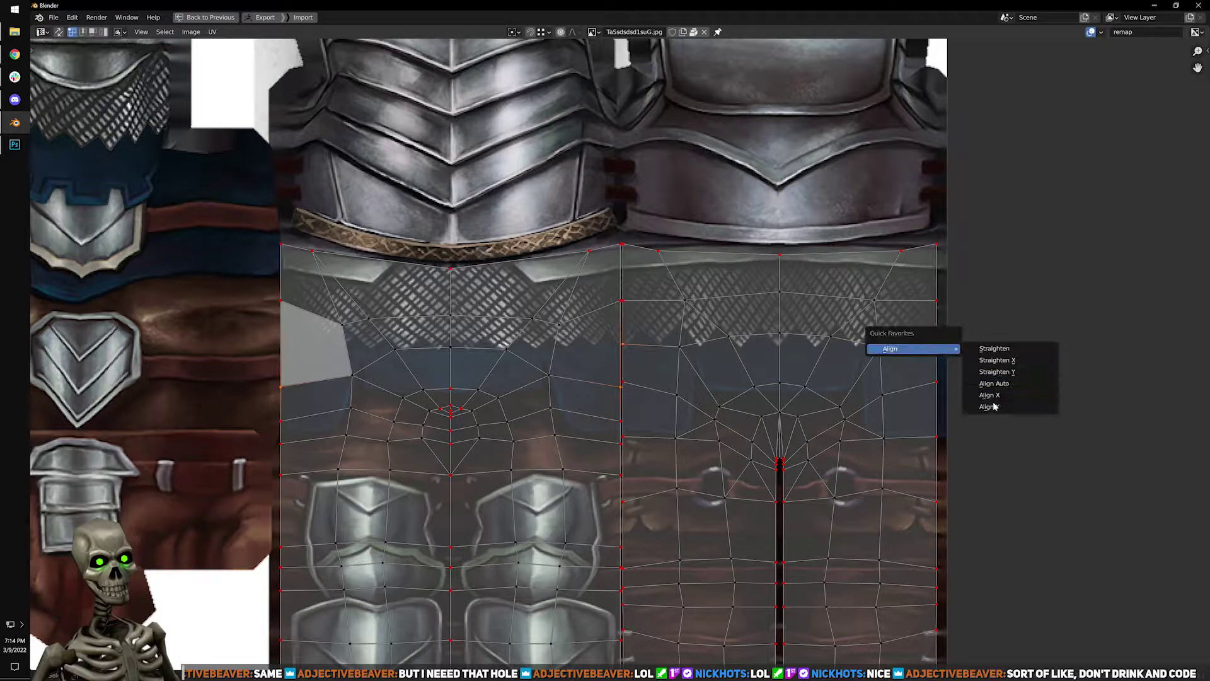
click(995, 398)
key(g)
key(y)
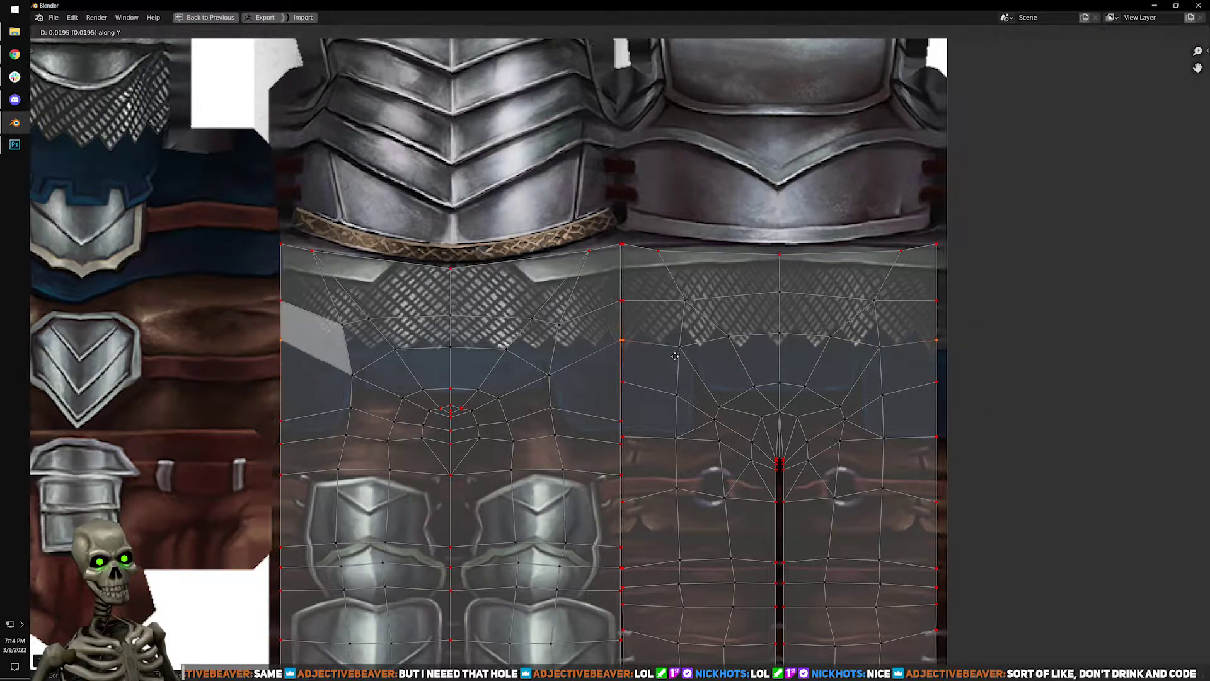
click(674, 363)
Align the third side-seam row of both islands on Y and move it up along Y within the blue cloth.
click(281, 420)
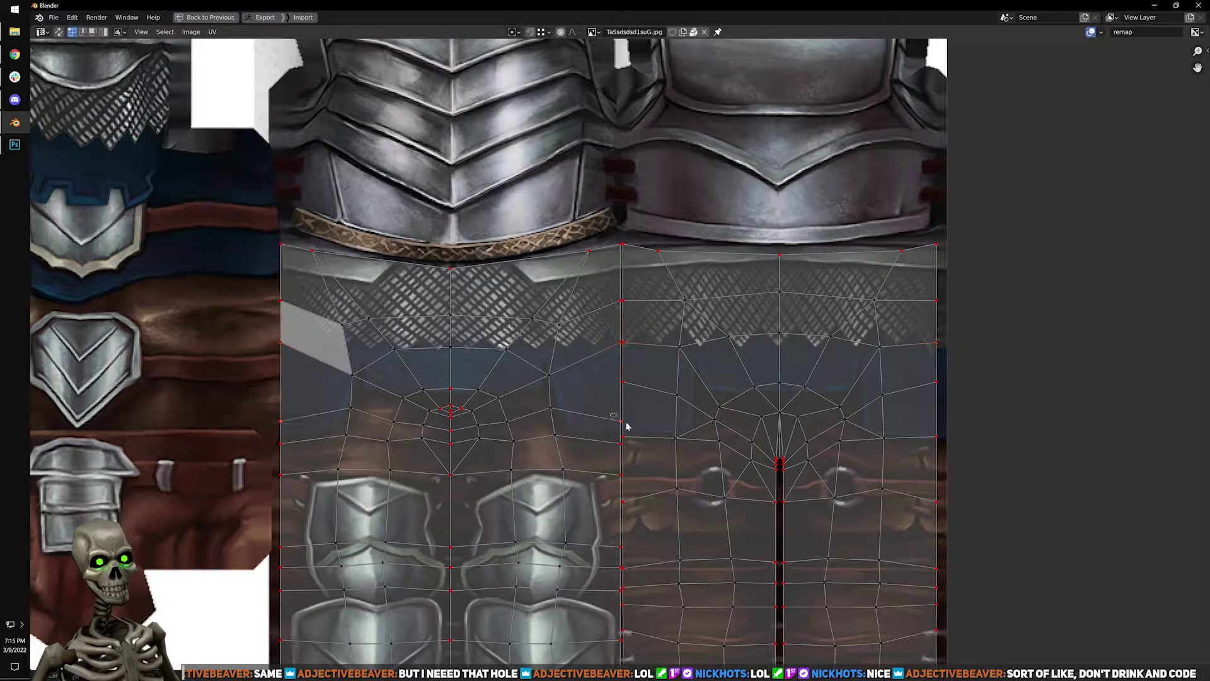
shift+click(936, 382)
key(q)
mouse_move(933, 394)
click(996, 449)
key(g)
key(y)
click(702, 391)
Align the fourth side-seam row at the lower edge of the blue cloth on Y and re-unwrap both islands.
drag(255, 428, 287, 450)
shift+drag(615, 424, 633, 449)
shift+drag(927, 426, 944, 442)
key(q)
mouse_move(945, 438)
click(1022, 498)
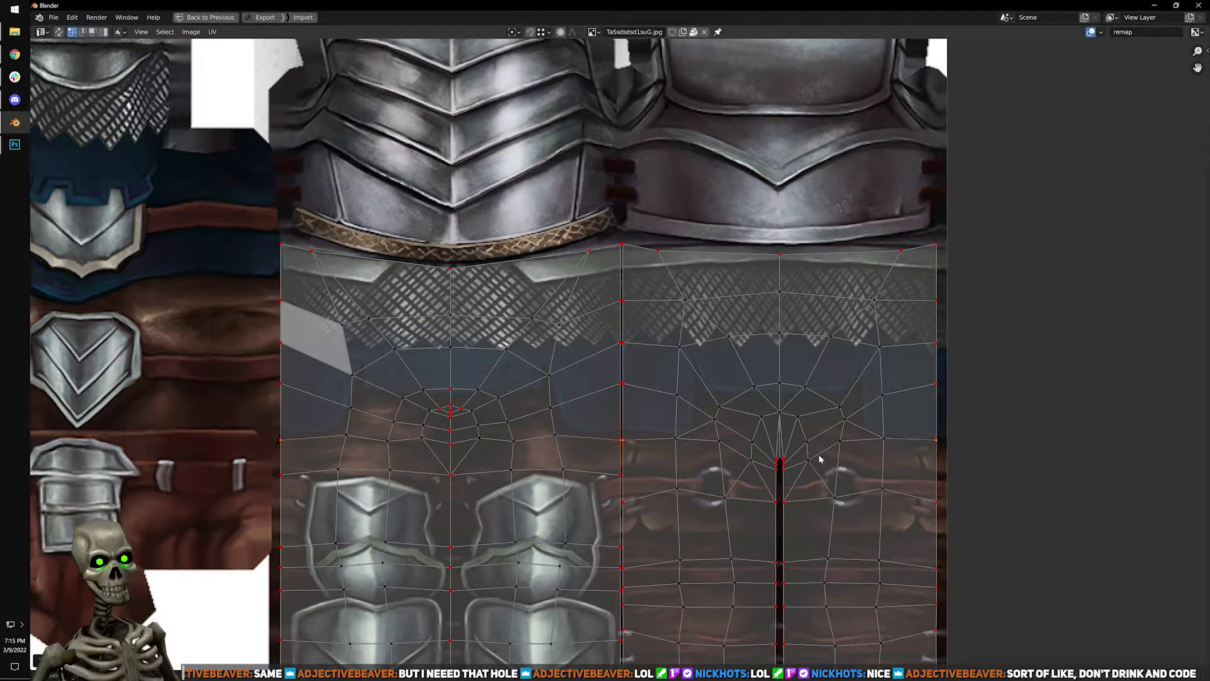
key(u)
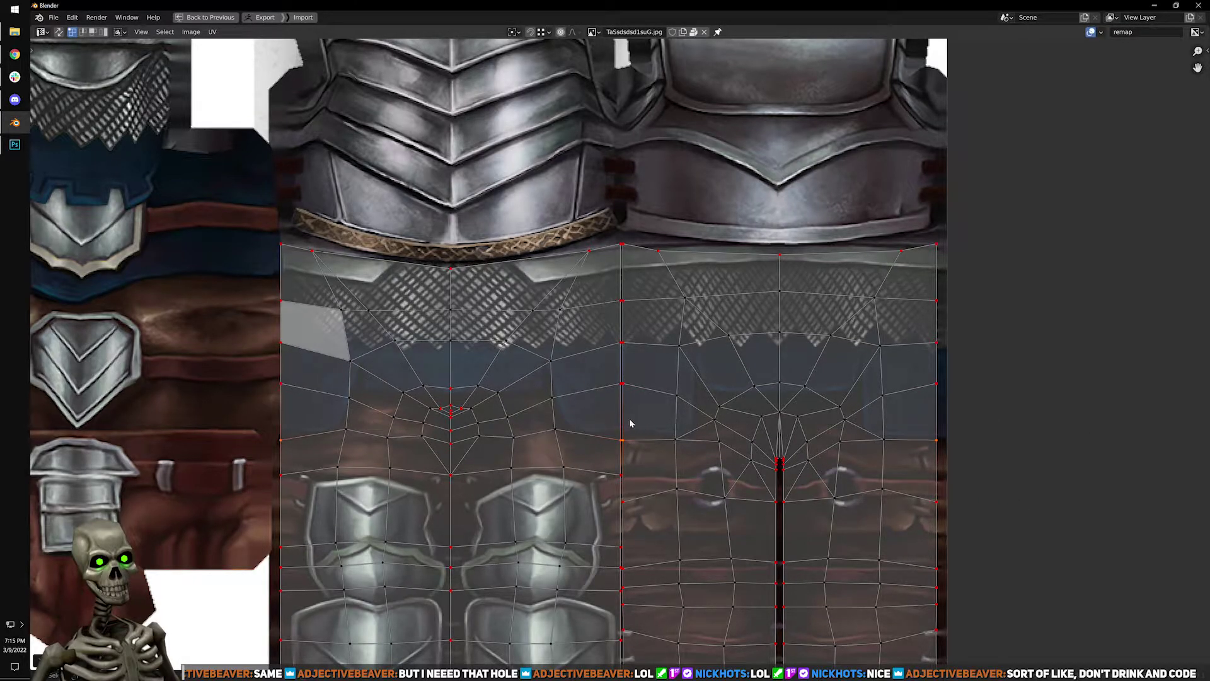
Align the bottom edge vertices of the front and back leg UVs on Y.
middle_drag(510, 520, 513, 486)
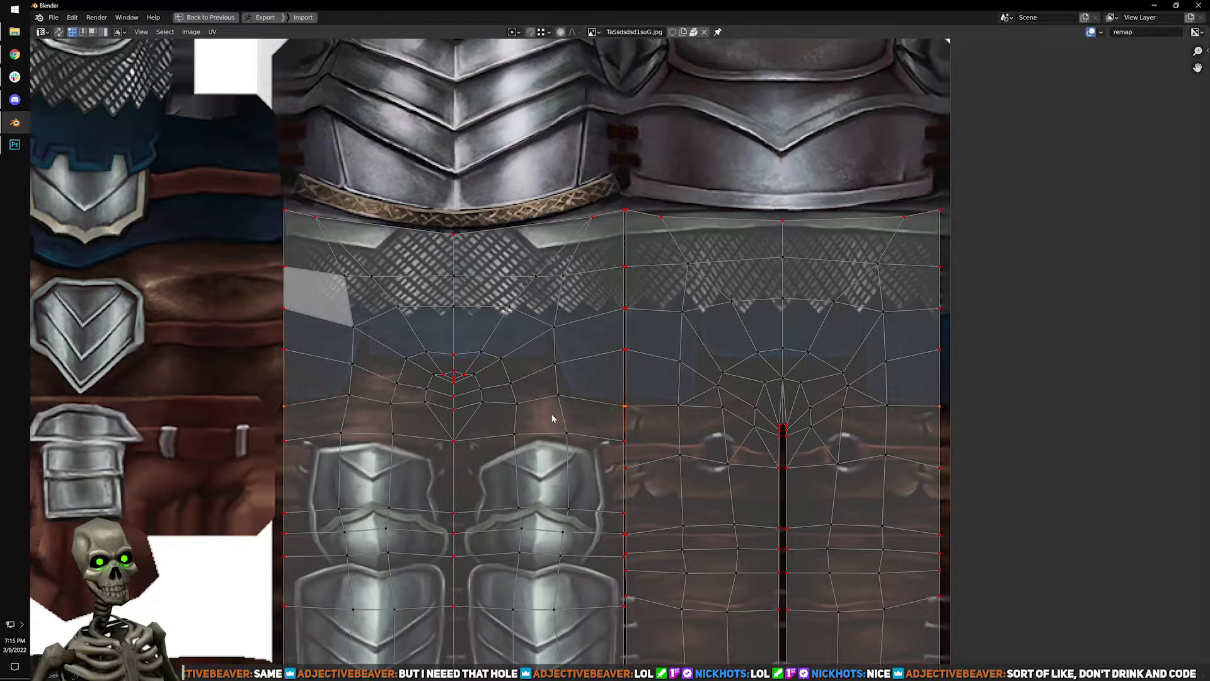
shift+scroll(800, 284, down, 5)
scroll(540, 380, up, 1)
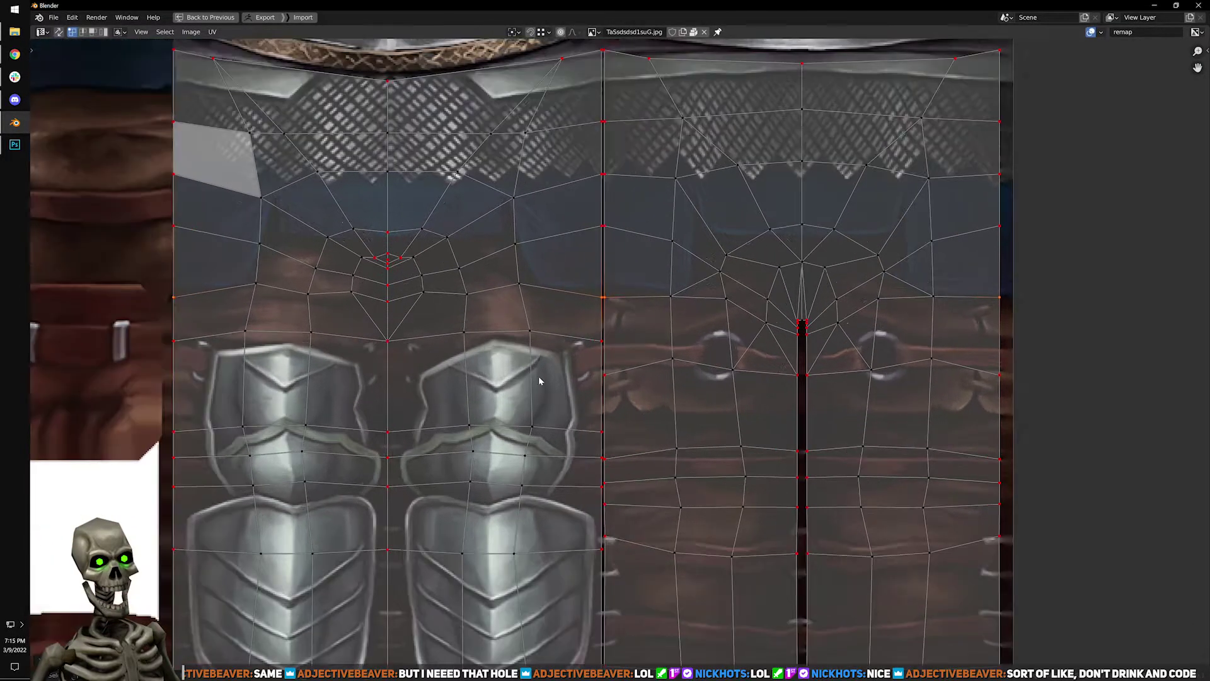
shift+scroll(540, 381, down, 8)
drag(151, 600, 1037, 541)
shift+drag(126, 531, 745, 543)
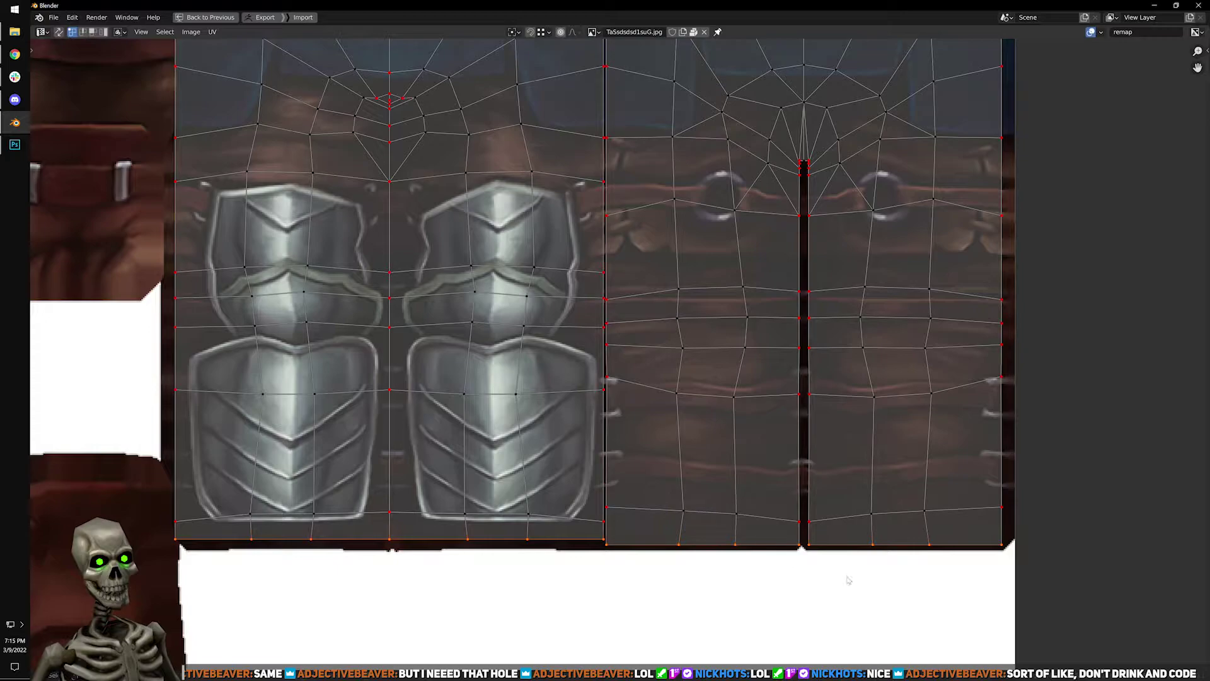
key(q)
mouse_move(826, 558)
click(879, 616)
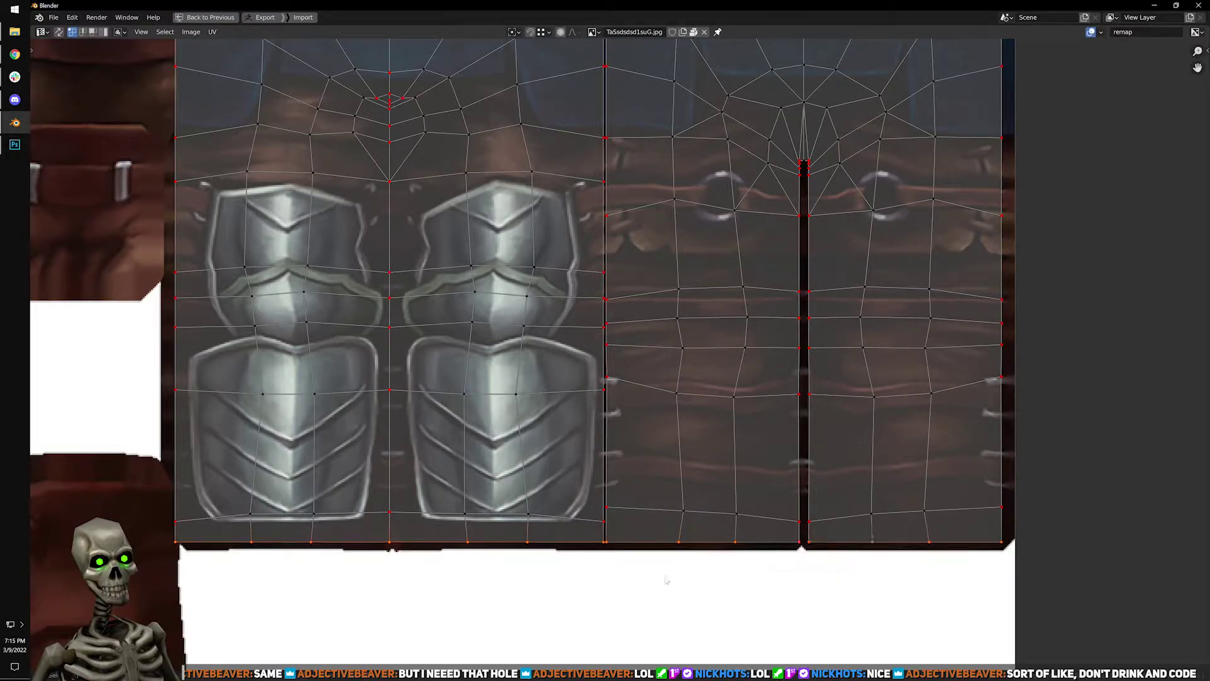
Align on Y the side and inner edge vertices just above the bottom edge of the leg UVs.
drag(164, 511, 194, 538)
shift+drag(587, 497, 631, 530)
shift+drag(780, 512, 832, 531)
key(q)
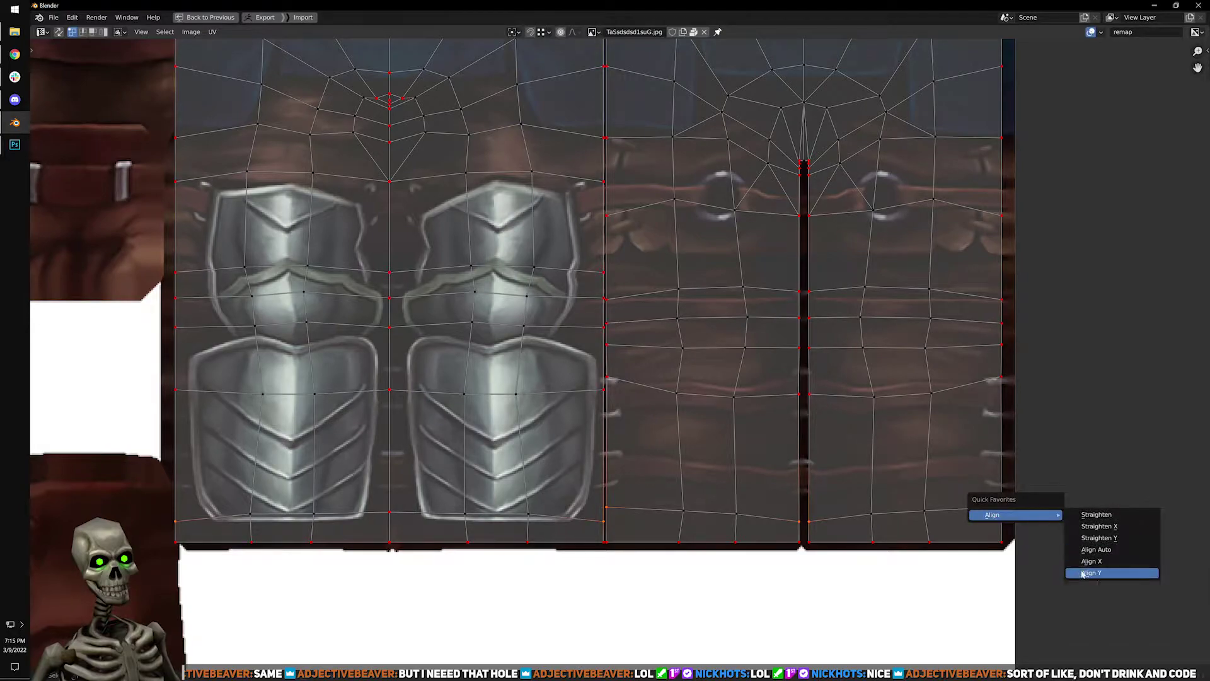
click(1062, 568)
Align the edge vertices across the upper shin plates and the matching back leg row on Y.
middle_drag(770, 471, 765, 504)
drag(134, 420, 189, 447)
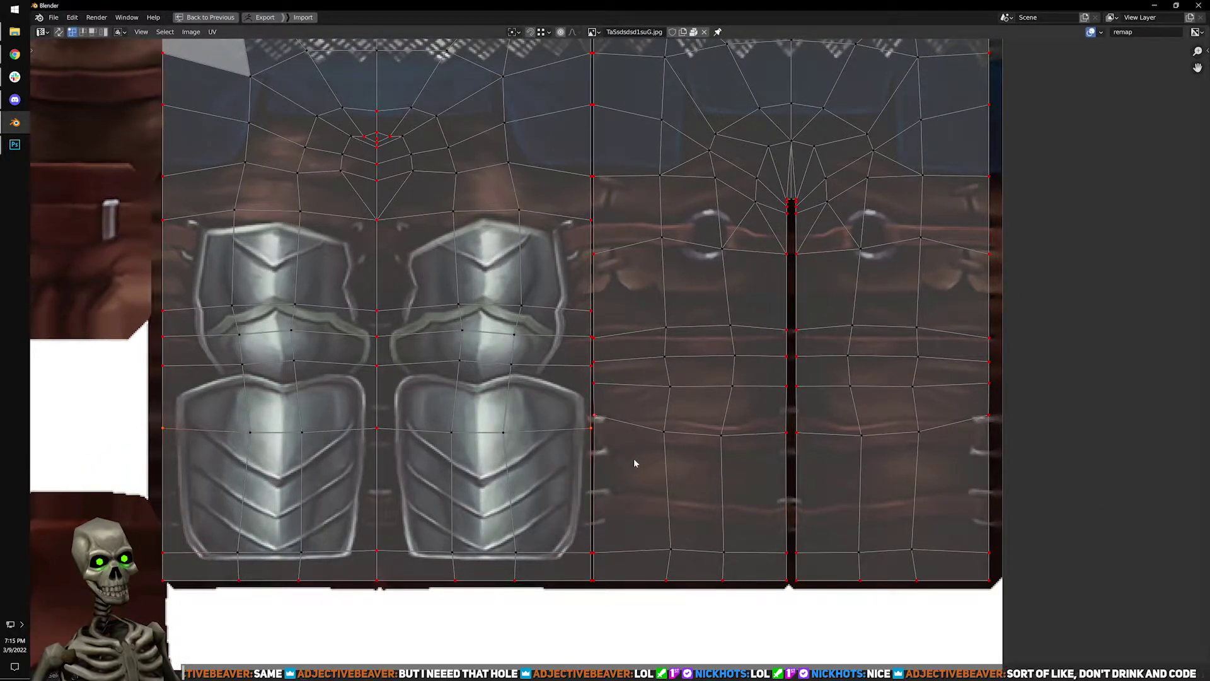
key(q)
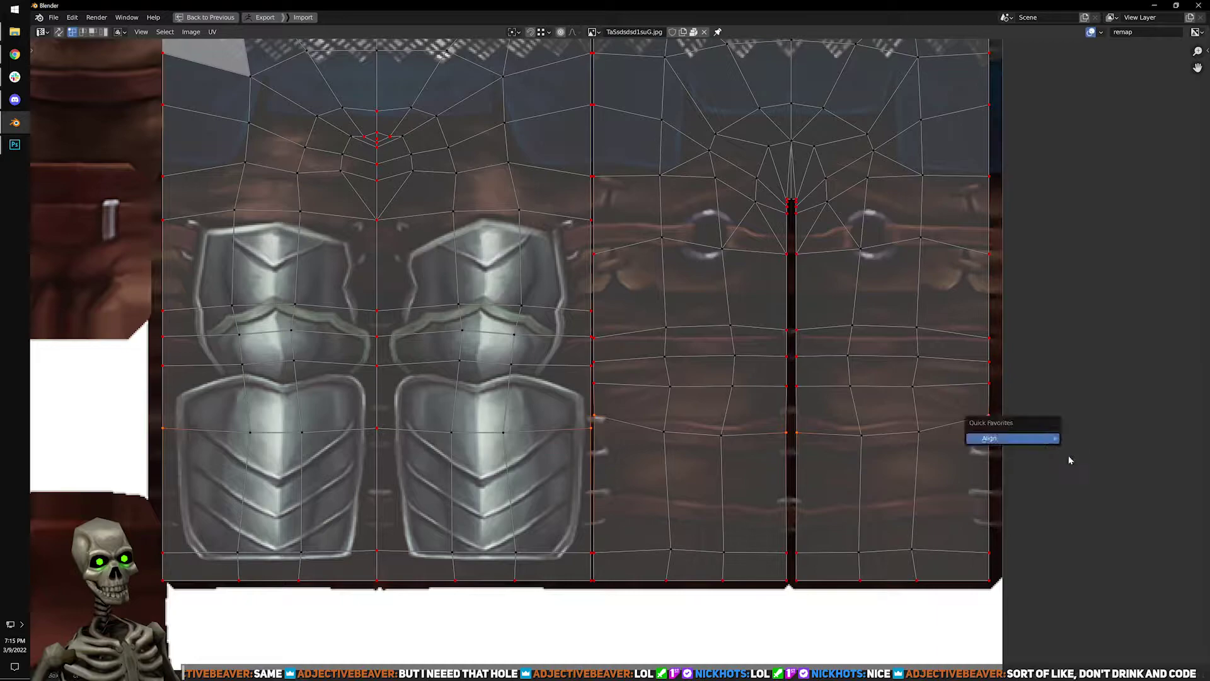
key(q)
mouse_move(1086, 542)
click(1122, 599)
Align on Y the edge vertices just below the kneecaps with the matching row of the back leg UVs.
middle_drag(155, 373, 161, 440)
click(162, 443)
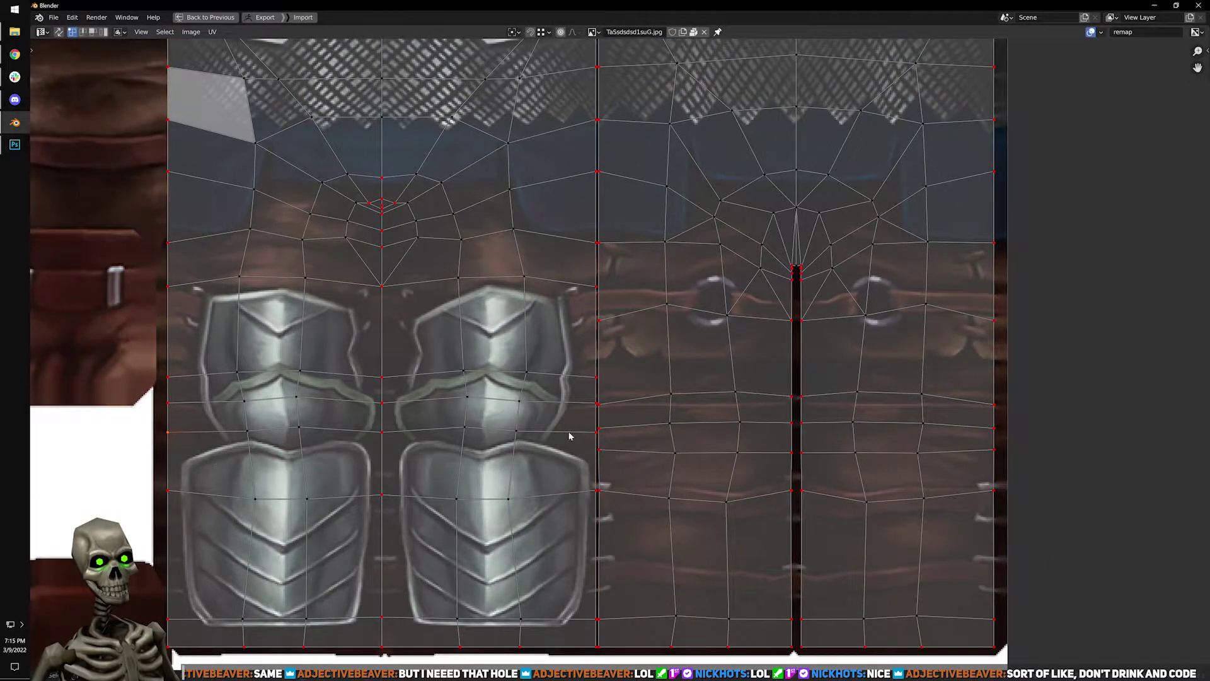
shift+click(795, 454)
key(q)
mouse_move(1009, 457)
click(1075, 517)
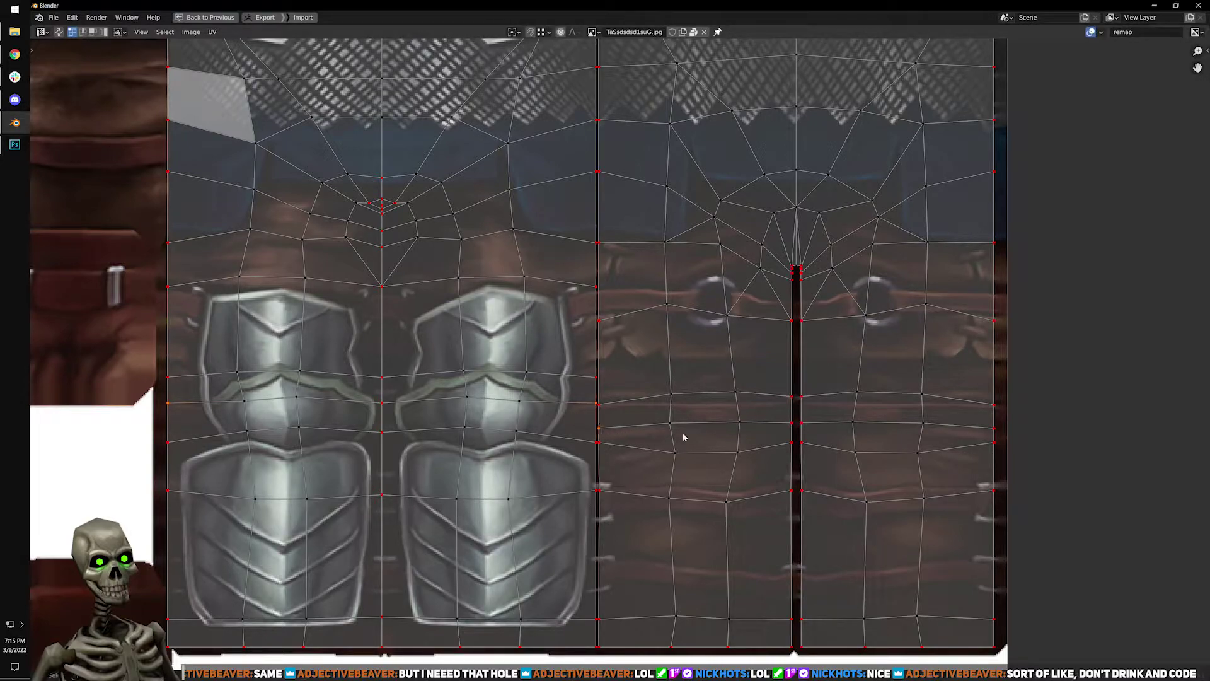
Align on Y the edge vertices across the middle of the kneecaps with the matching row of the back leg UVs.
click(787, 427)
key(m)
click(935, 510)
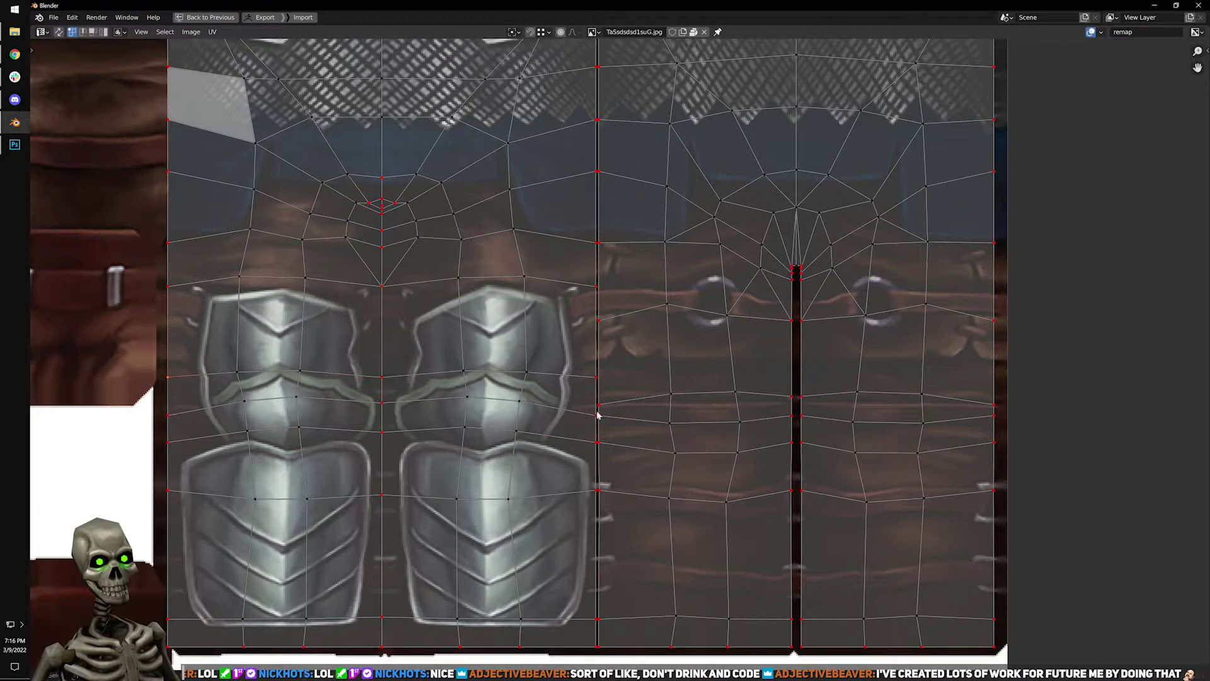
Align on Y the edge vertices along the kneecaps' upper edge with the matching back leg row, and raise them about 0.008 along Y.
click(792, 396)
shift+click(1018, 411)
key(q)
mouse_move(918, 397)
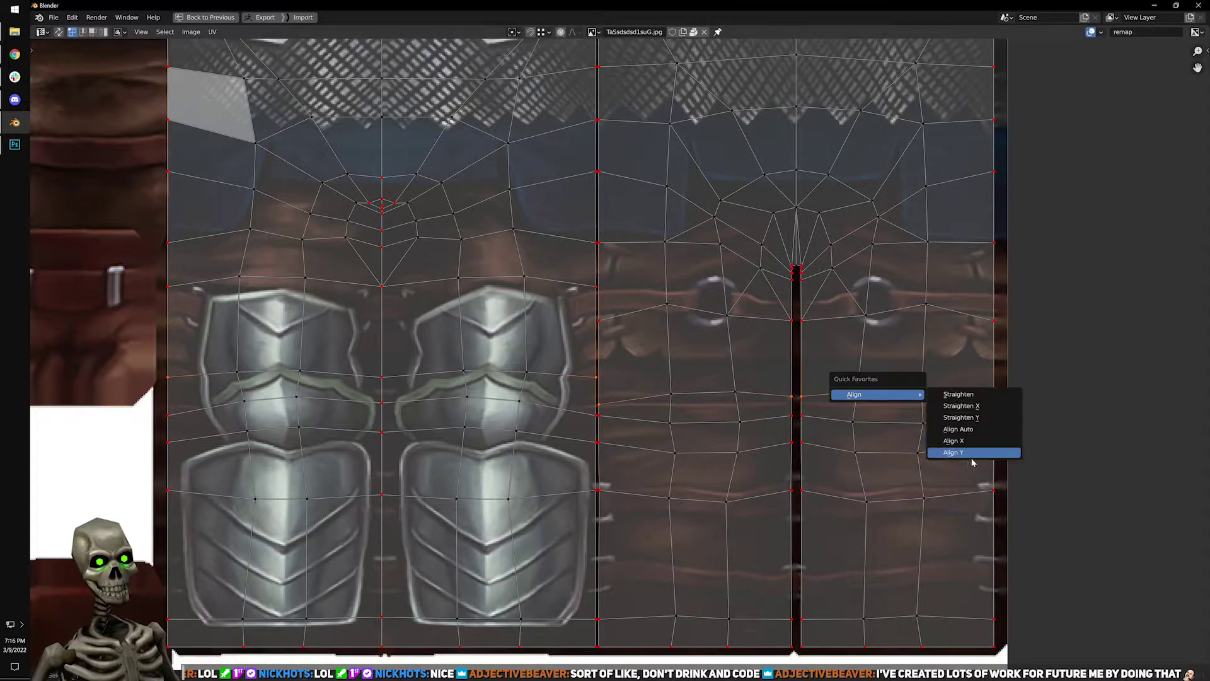
click(970, 461)
key(g)
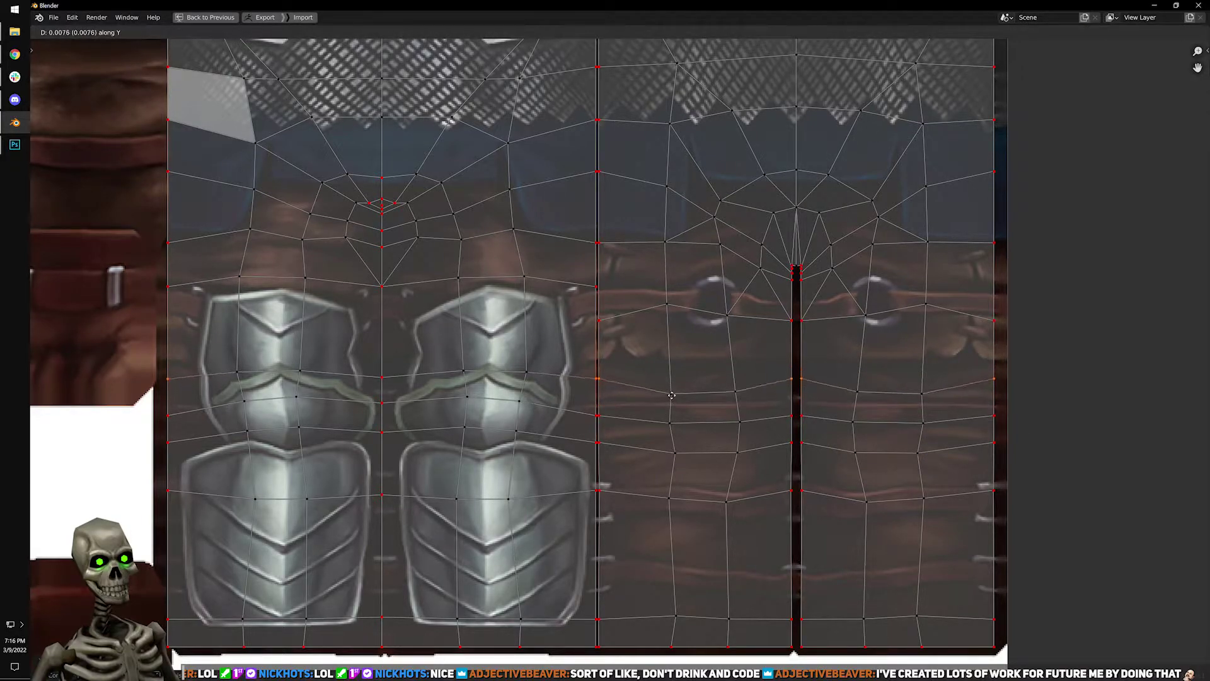
click(672, 399)
Scale the outer column of knee vertices on both front leg UVs slightly inward along X.
key(ctrl+space)
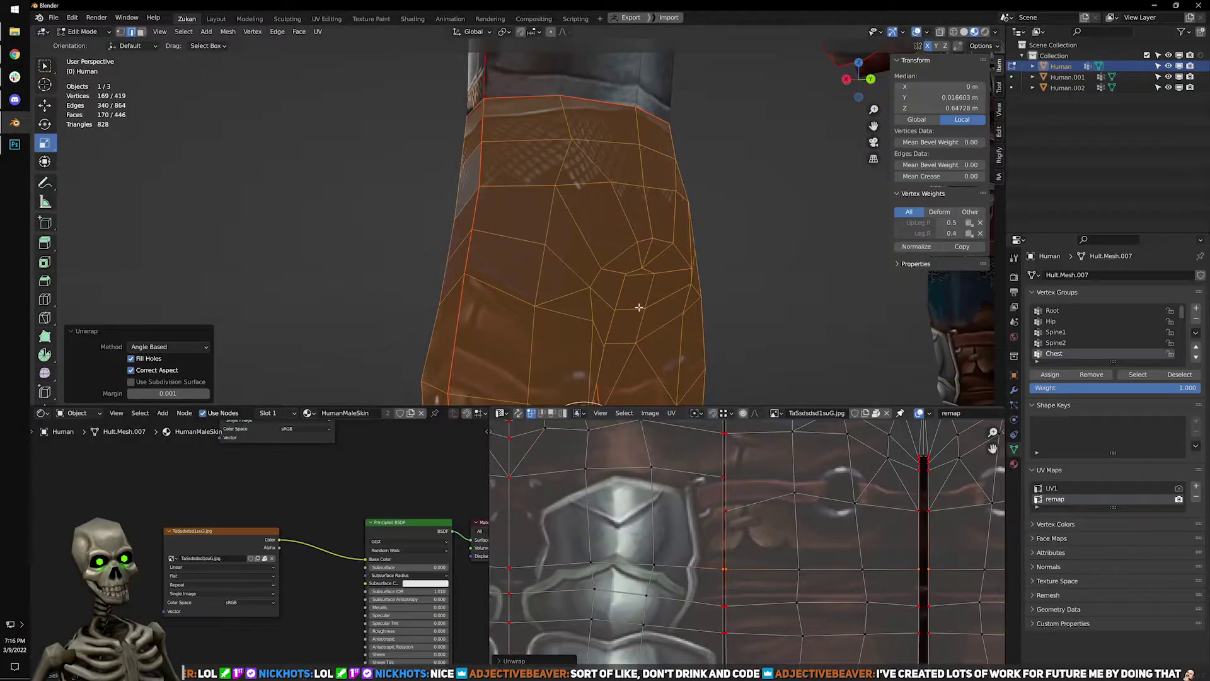
key(Tab)
middle_drag(656, 244, 663, 271)
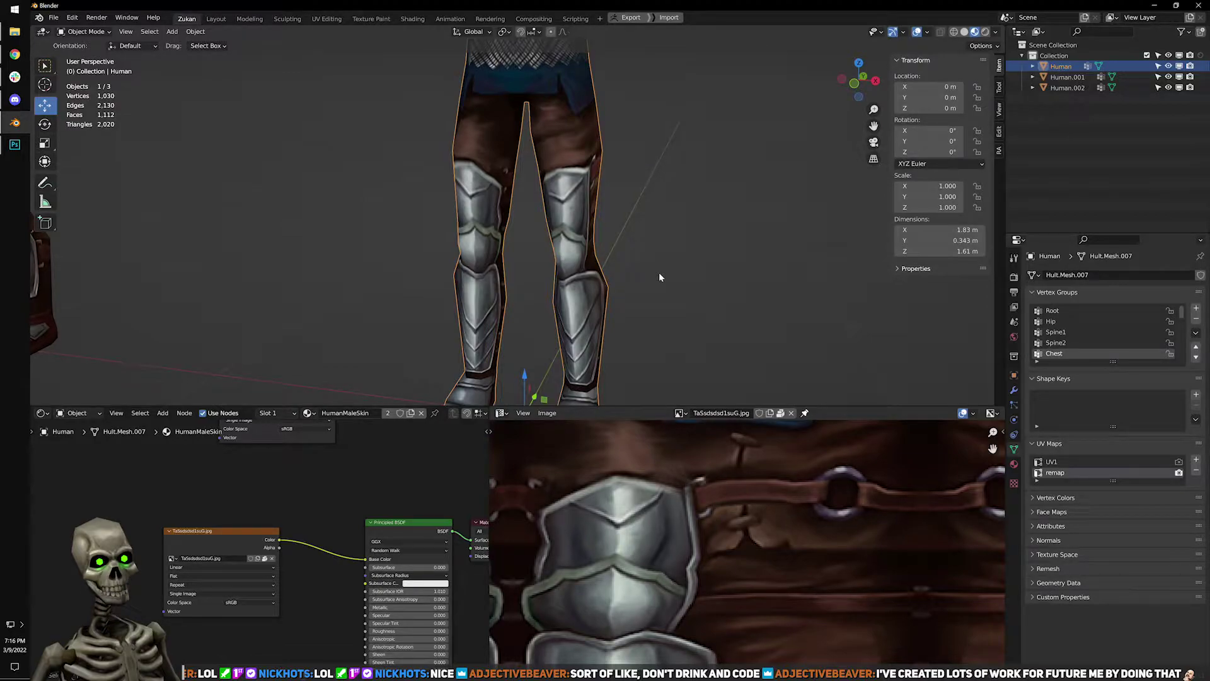
scroll(660, 275, up, 2)
key(Tab)
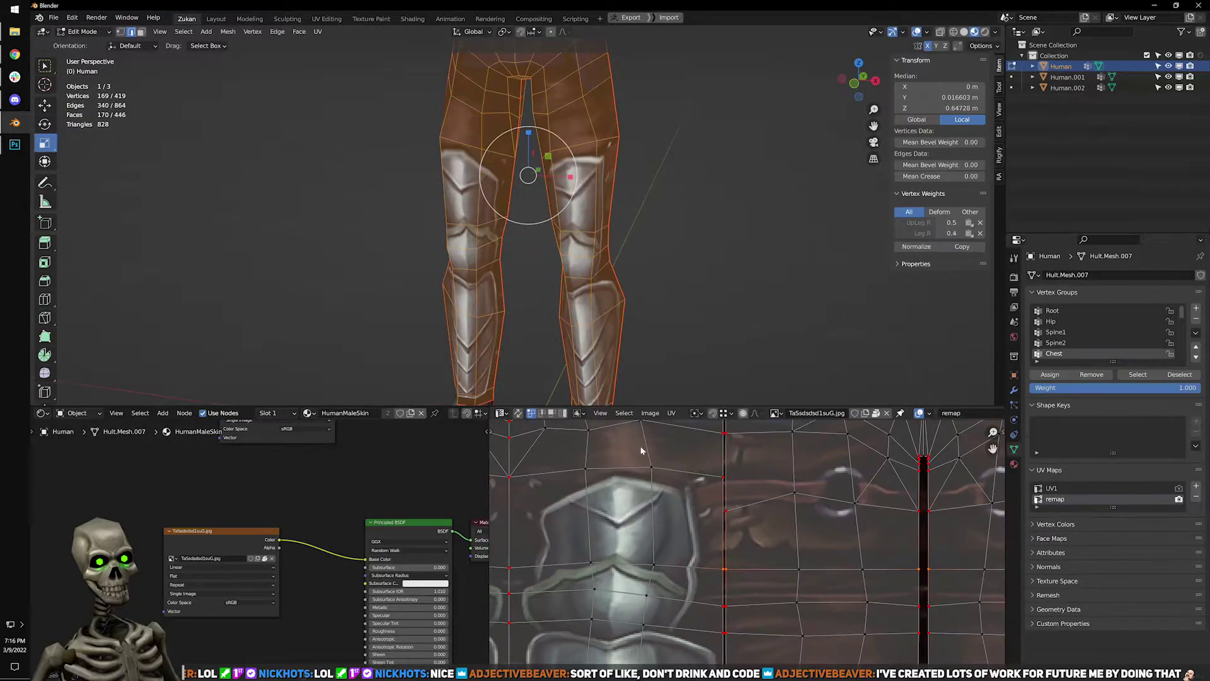
scroll(795, 534, down, 2)
click(572, 536)
shift+drag(745, 512, 755, 563)
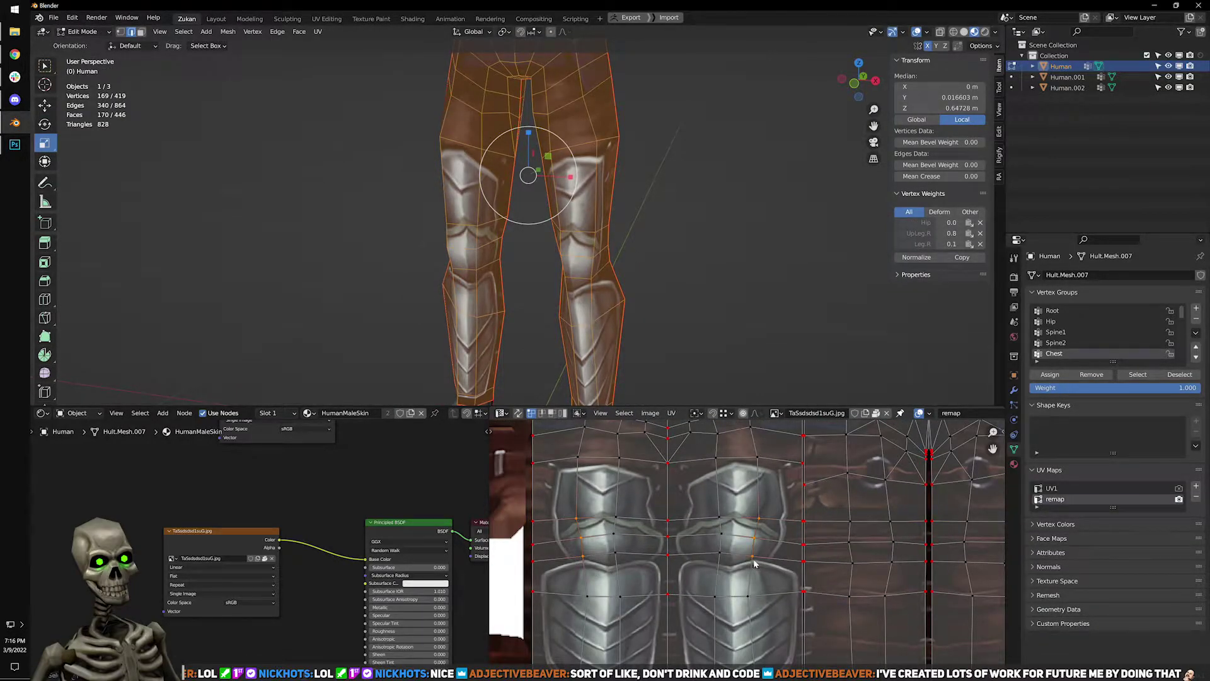
key(s)
key(x)
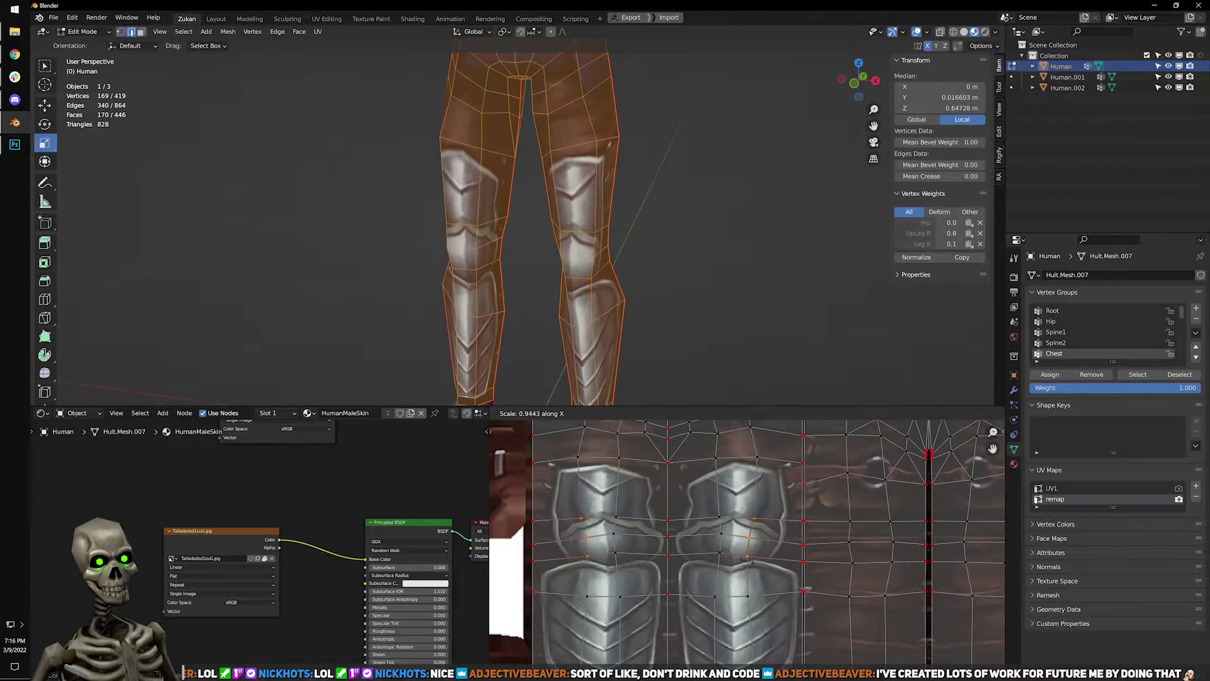
click(743, 564)
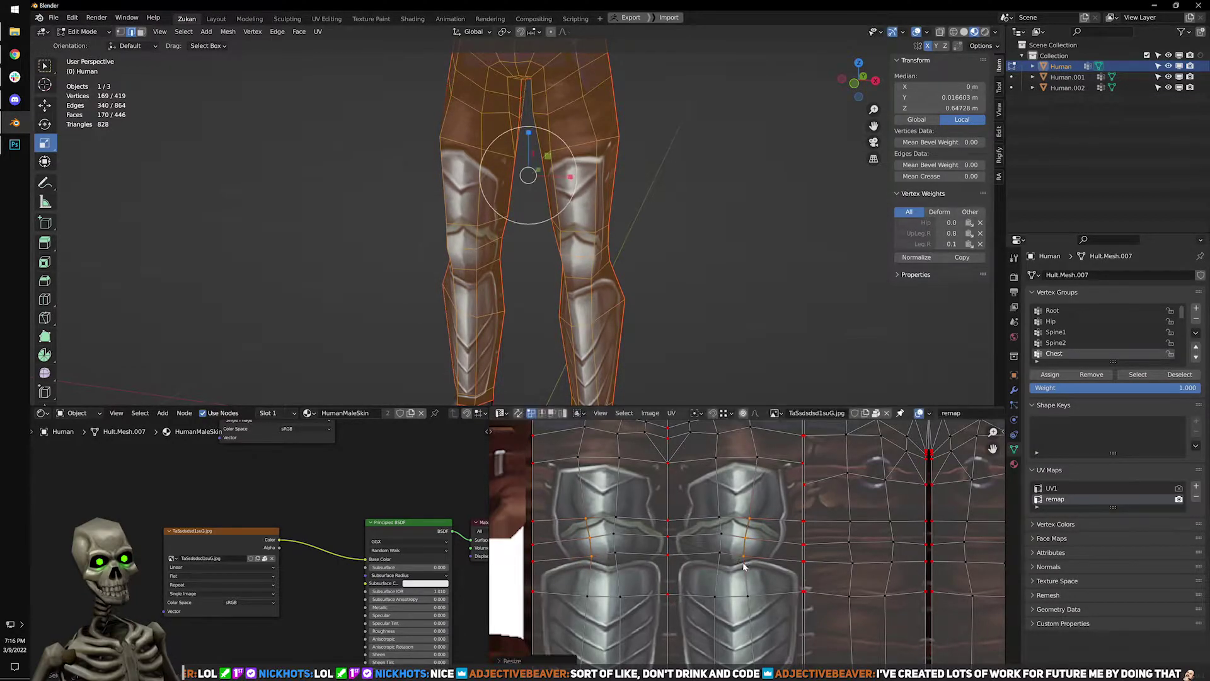
Scale the inner column of knee vertices on both front leg UVs toward the centre along X to about 0.64.
mouse_move(541, 258)
middle_down()
mouse_move(626, 236)
mouse_move(504, 246)
mouse_move(541, 243)
middle_up()
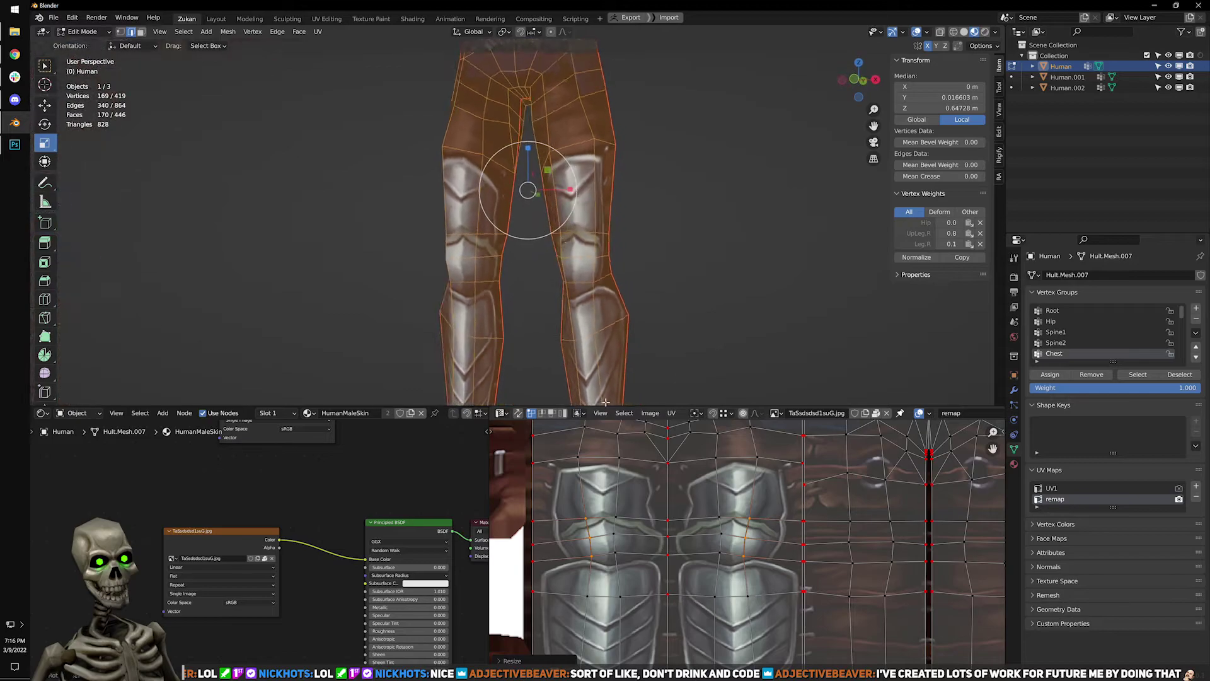
drag(606, 511, 635, 566)
shift+drag(706, 510, 728, 569)
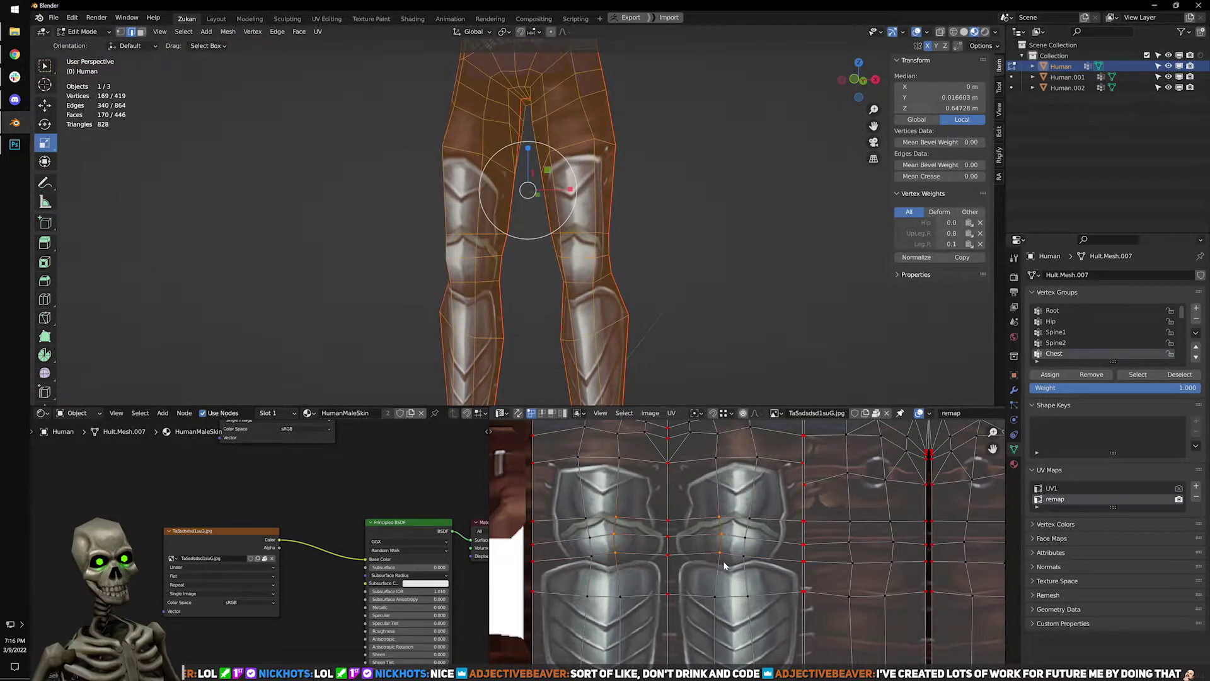
key(s)
key(x)
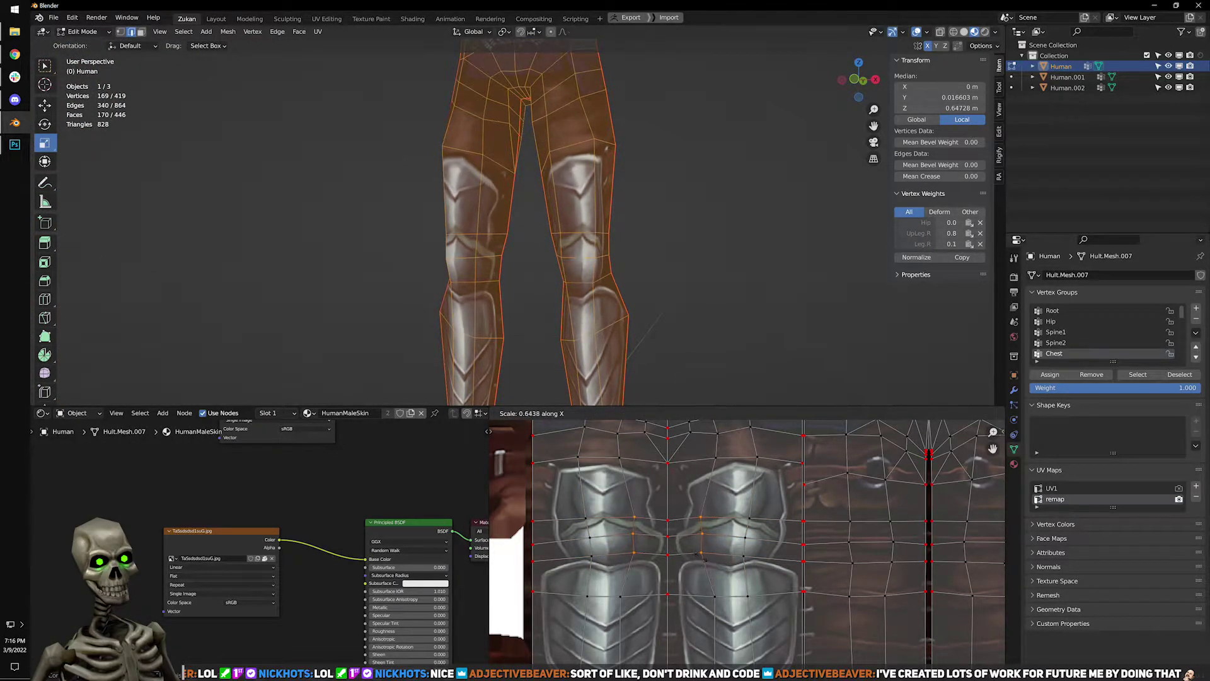
key(Return)
key(Tab)
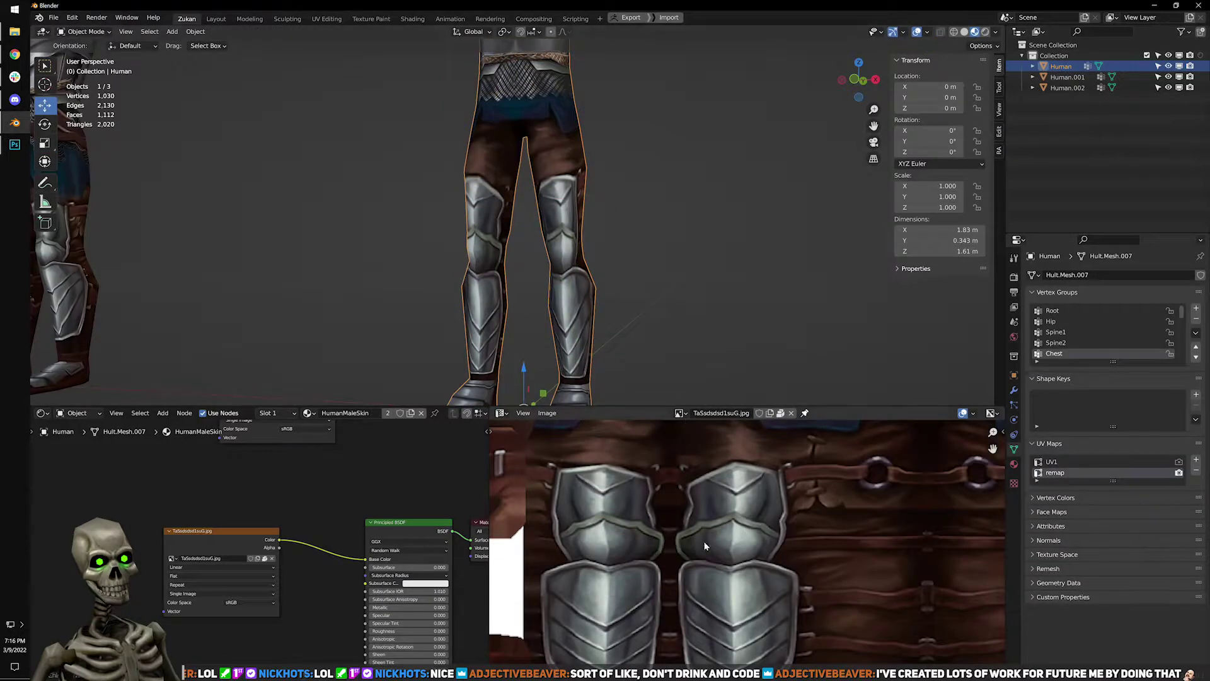
Unwrap the selected interior knee vertices across both front leg UVs to even out their spacing.
key(Tab)
drag(567, 497, 760, 575)
key(u)
click(761, 567)
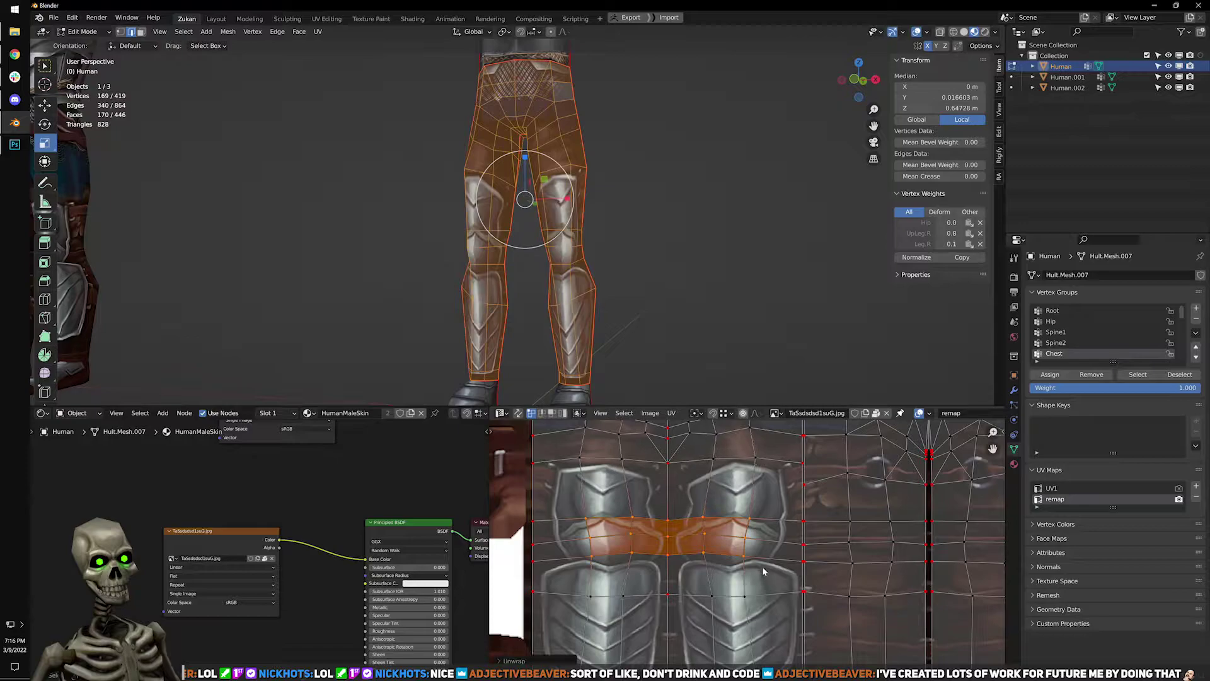
Examine the leg armor texture on the character from the side and the front, checking the knees and side seams.
middle_drag(643, 208, 484, 247)
key(Tab)
scroll(618, 252, up, 3)
scroll(606, 233, down, 3)
scroll(605, 237, down, 2)
scroll(384, 266, up, 5)
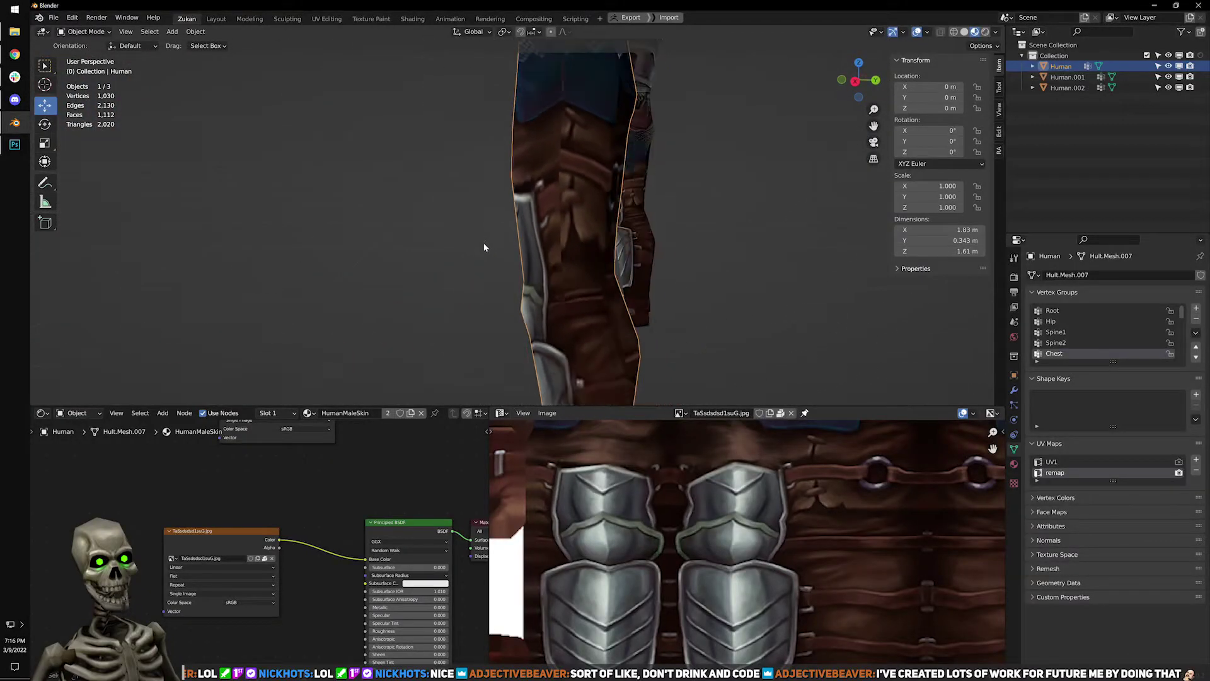
scroll(486, 243, down, 5)
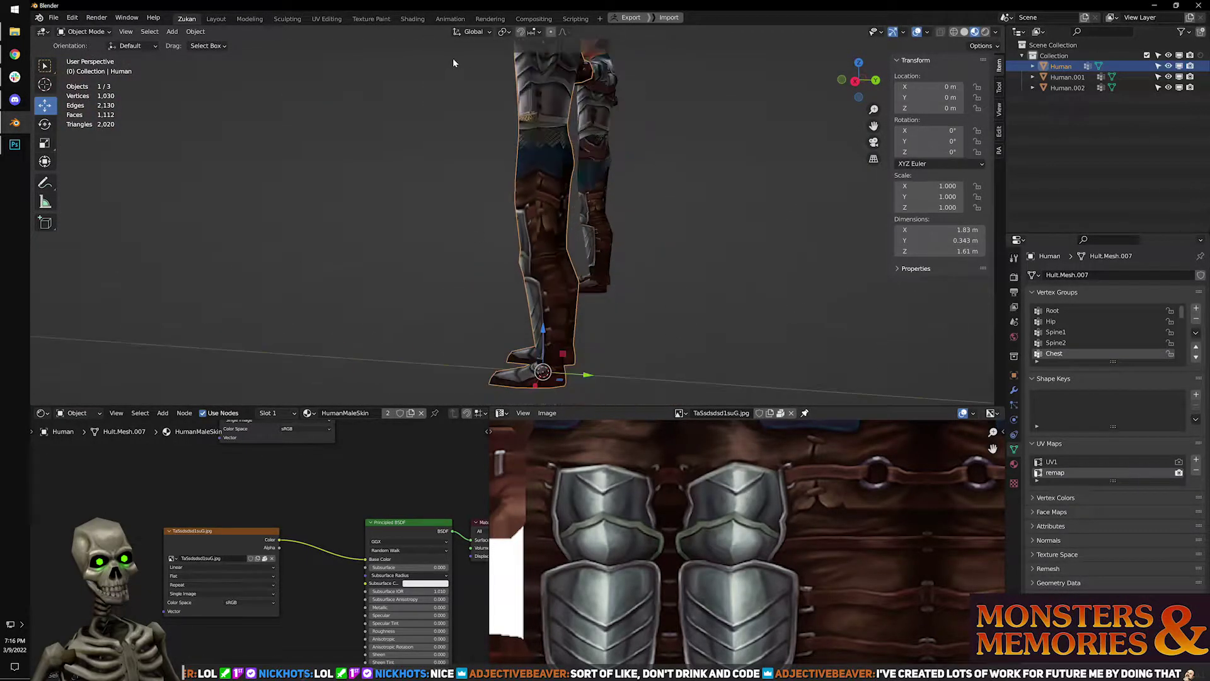
scroll(477, 299, up, 2)
middle_drag(478, 299, 577, 205)
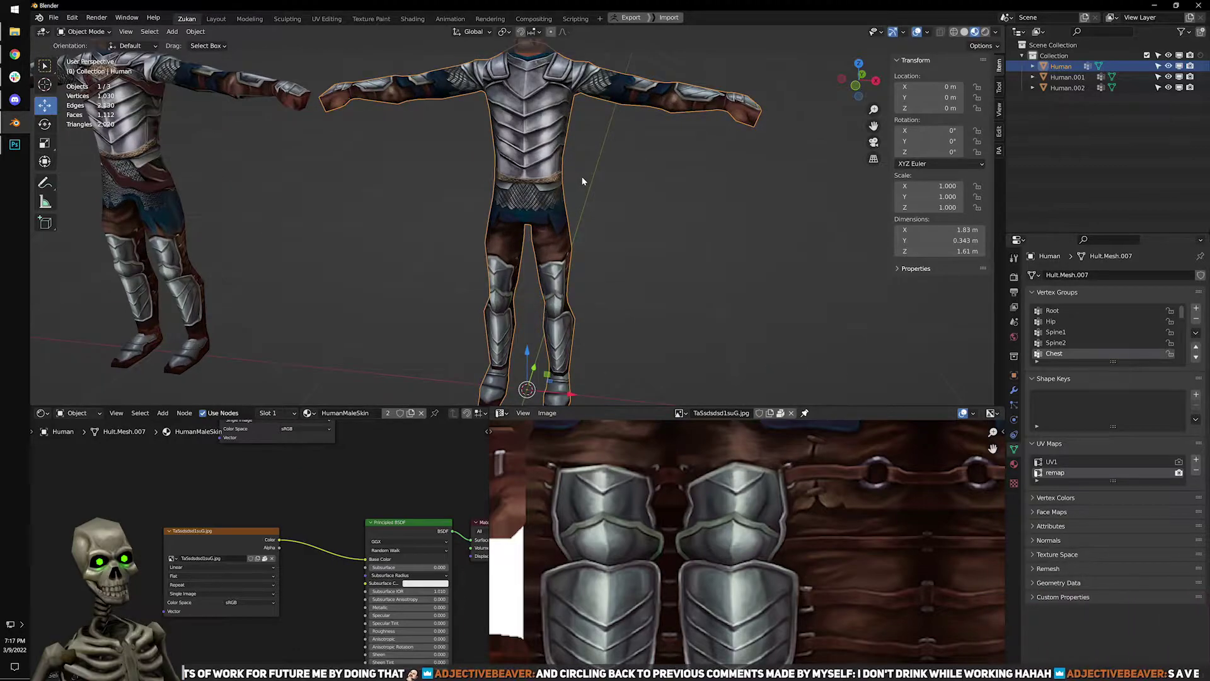
scroll(539, 163, up, 6)
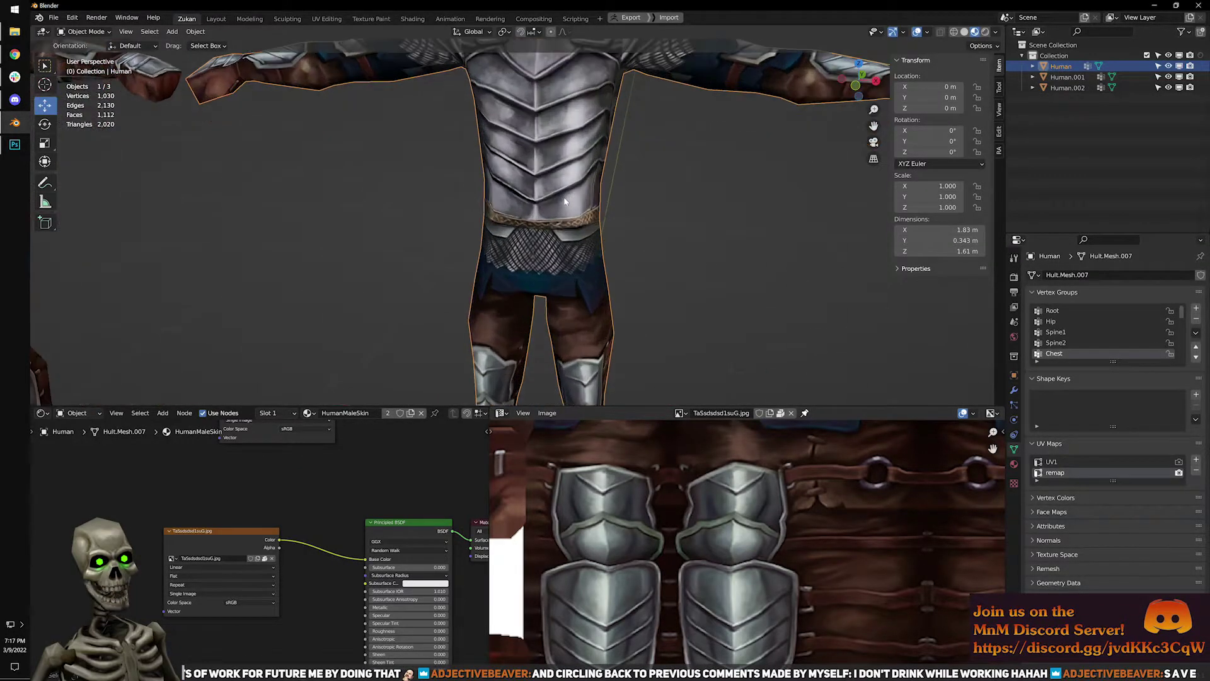
key(Tab)
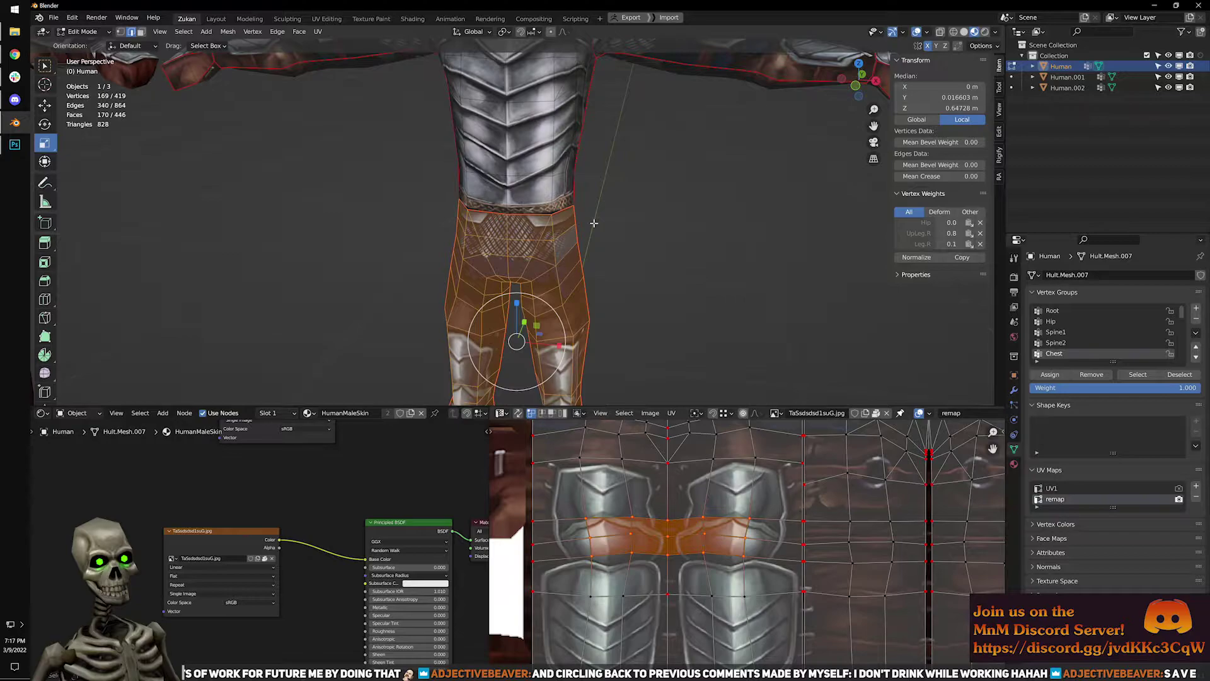
key(Tab)
scroll(592, 208, down, 5)
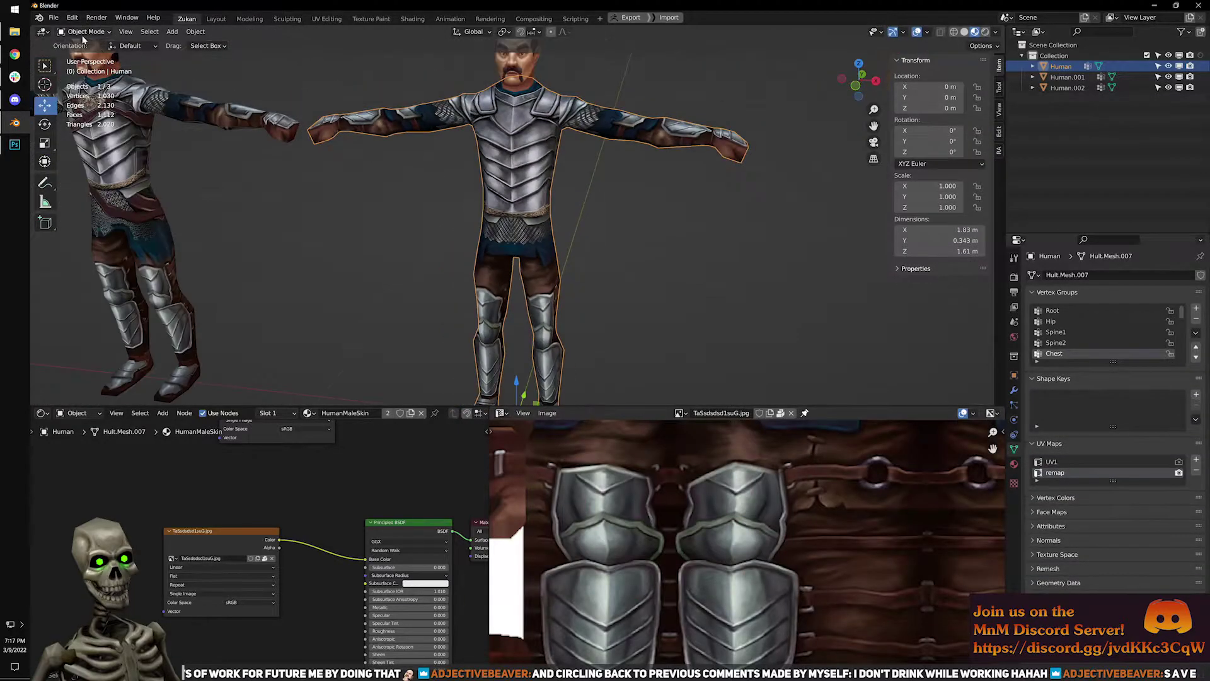
Save the scene as Hult_00_BAKE.blend in the Human folder.
click(54, 17)
click(74, 98)
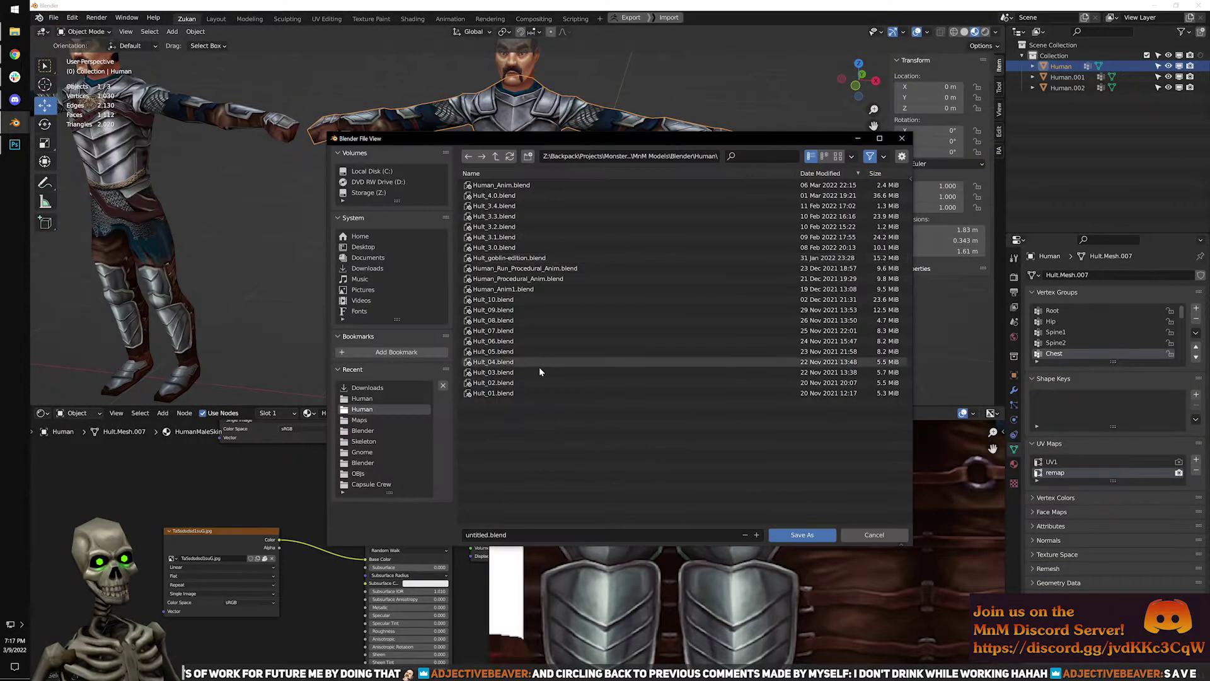
click(507, 395)
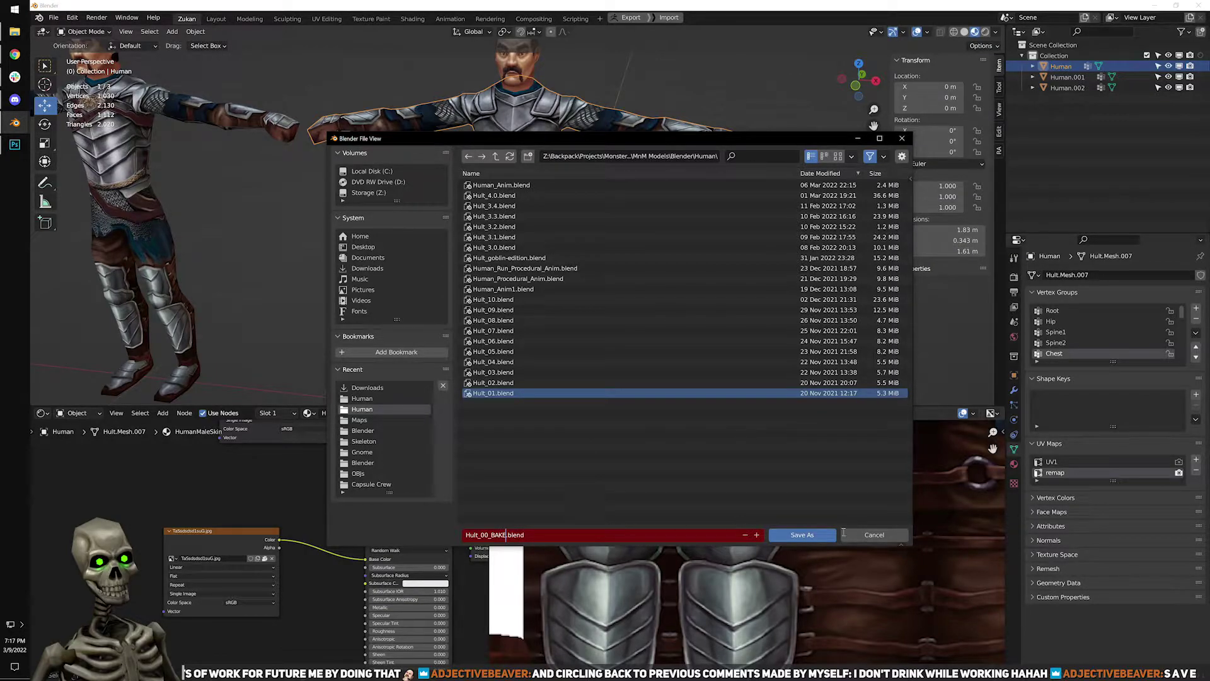
click(816, 535)
click(802, 535)
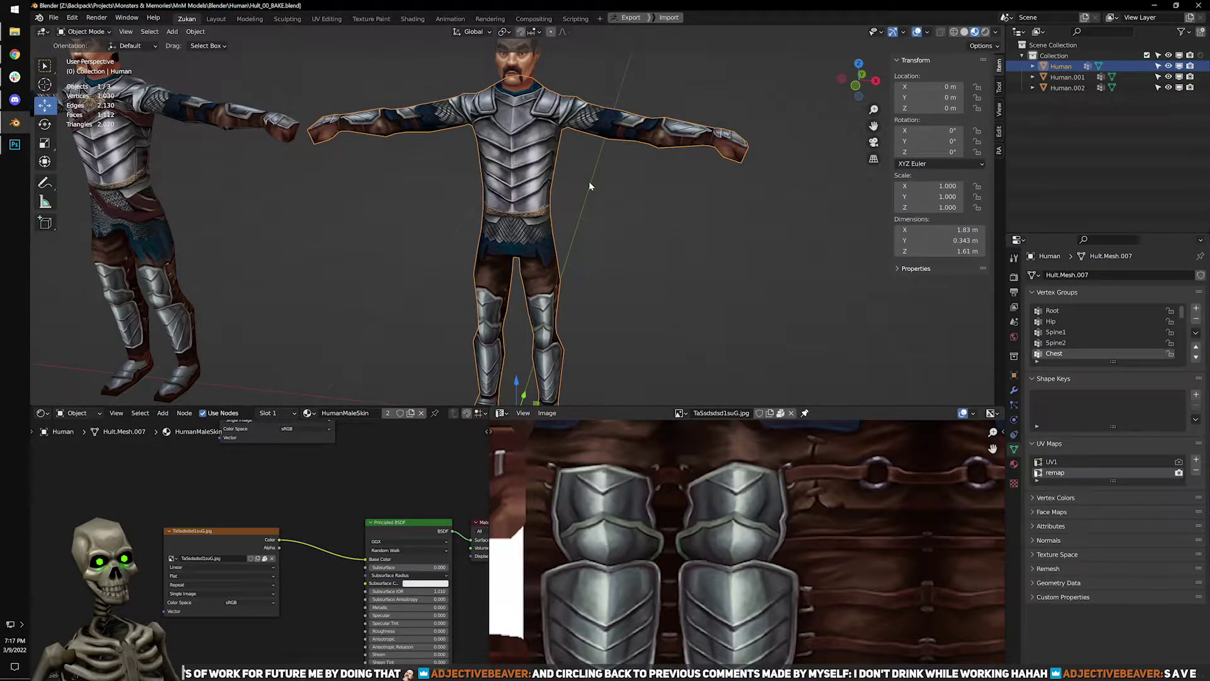
Inspect the remapped armor on the character beside the reference model, and view the whole texture sheet.
scroll(587, 182, up, 2)
scroll(600, 253, down, 3)
scroll(602, 254, up, 3)
middle_drag(602, 254, 725, 272)
key(Tab)
scroll(636, 225, down, 4)
scroll(379, 208, up, 4)
scroll(650, 226, down, 4)
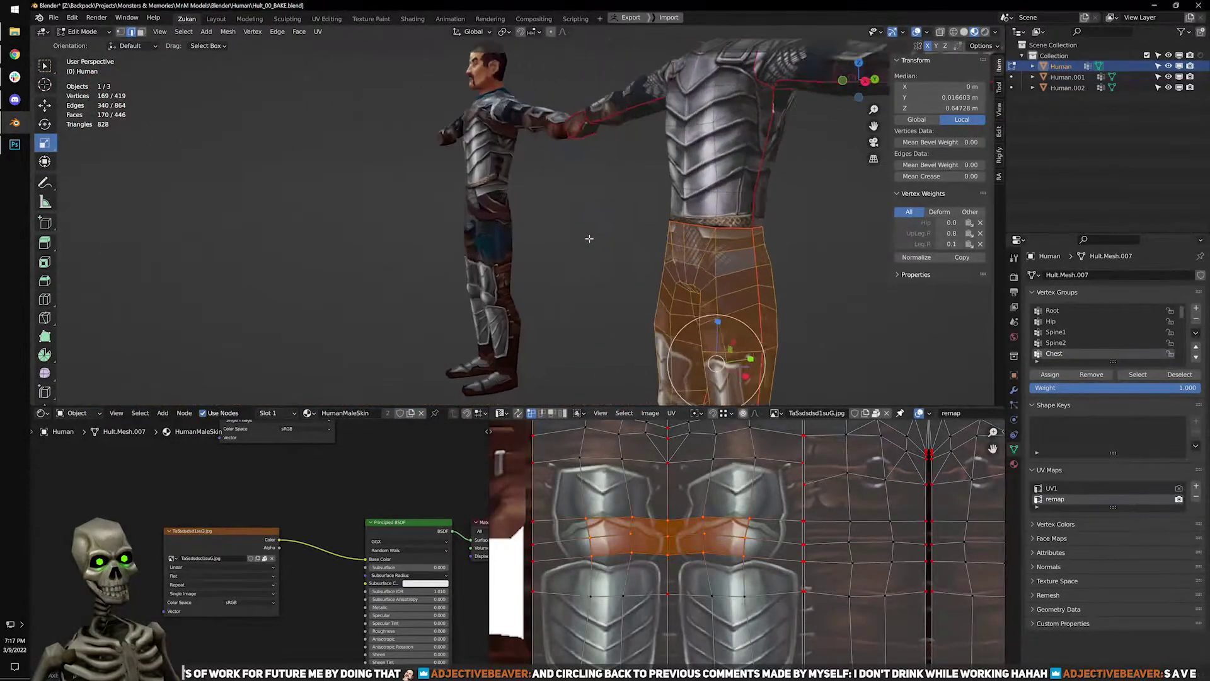
key(Tab)
middle_drag(823, 287, 782, 353)
scroll(737, 472, down, 5)
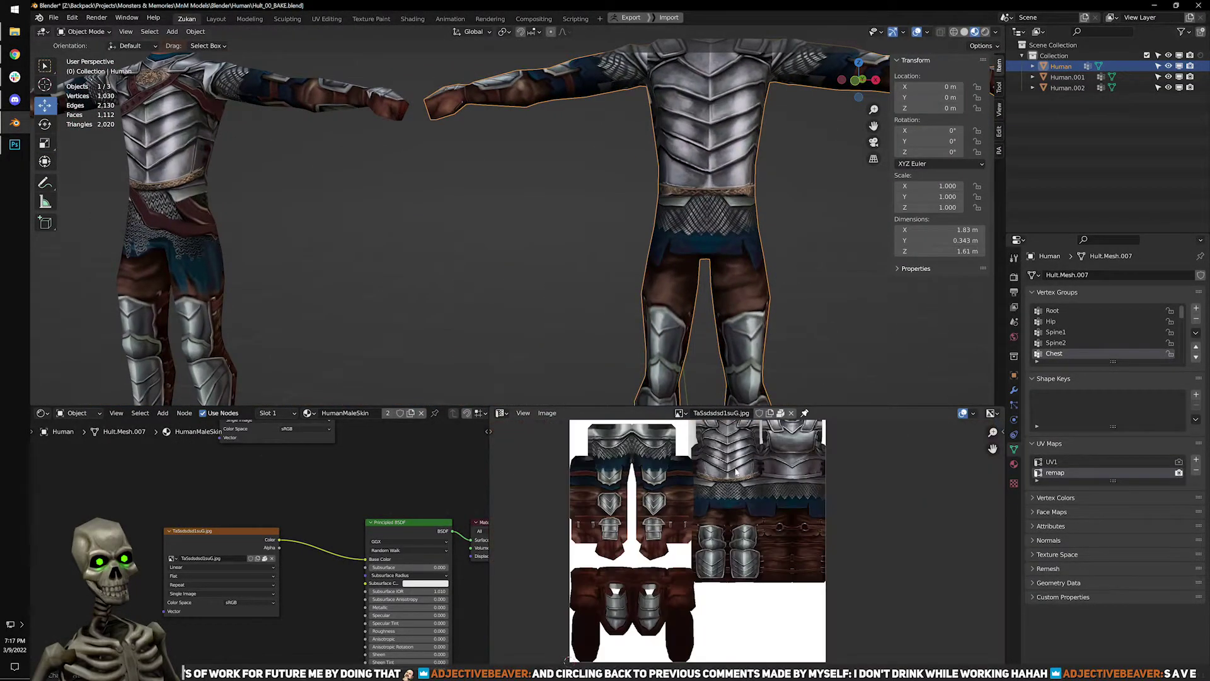
scroll(667, 330, up, 5)
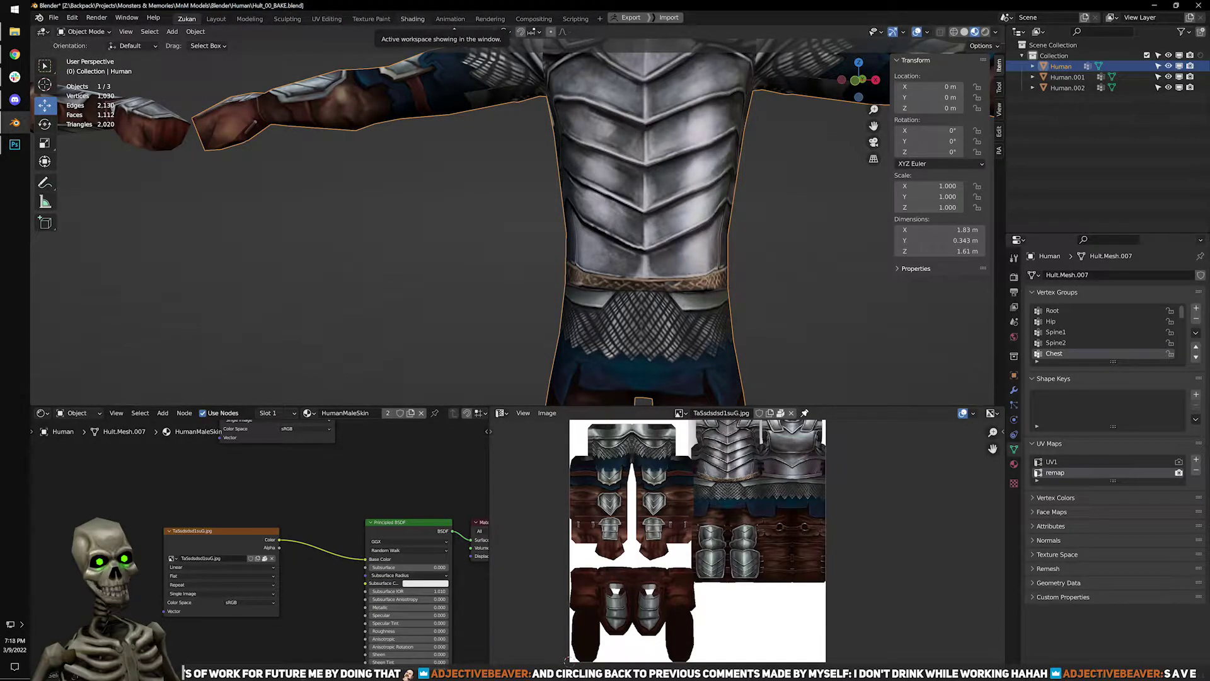
Switch to the Monsters & Memories website in the browser and open the render of three armored humans in the Work In Progress images.
key(alt+Tab)
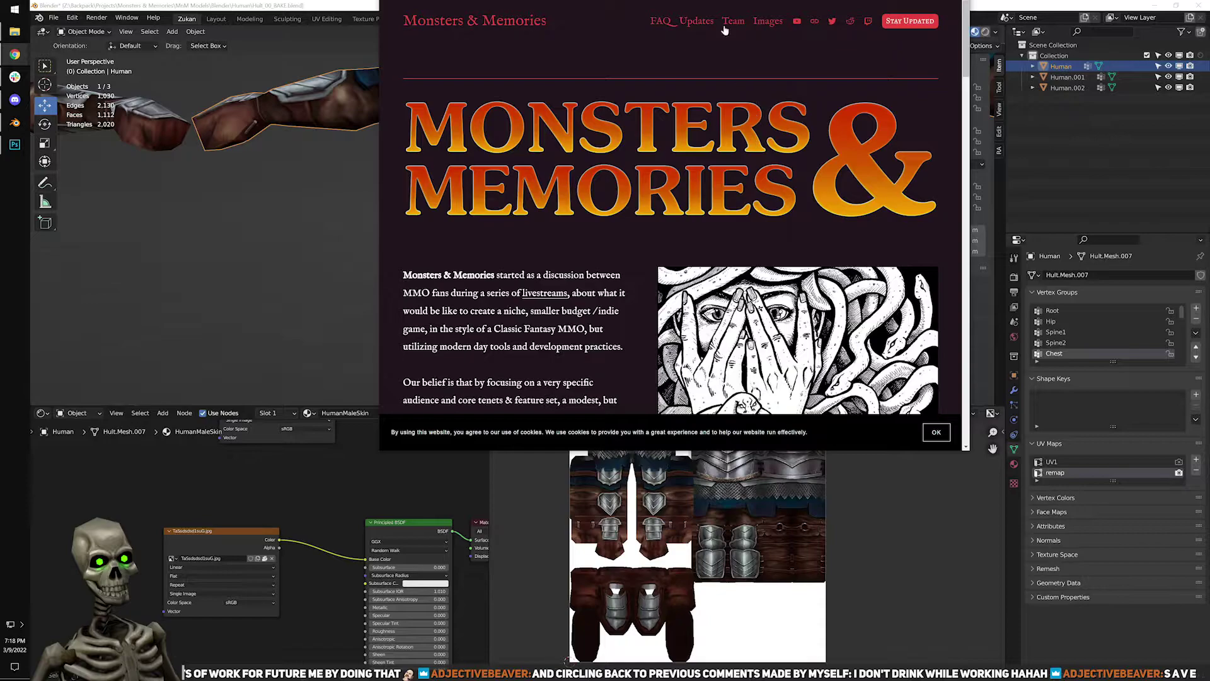
click(769, 22)
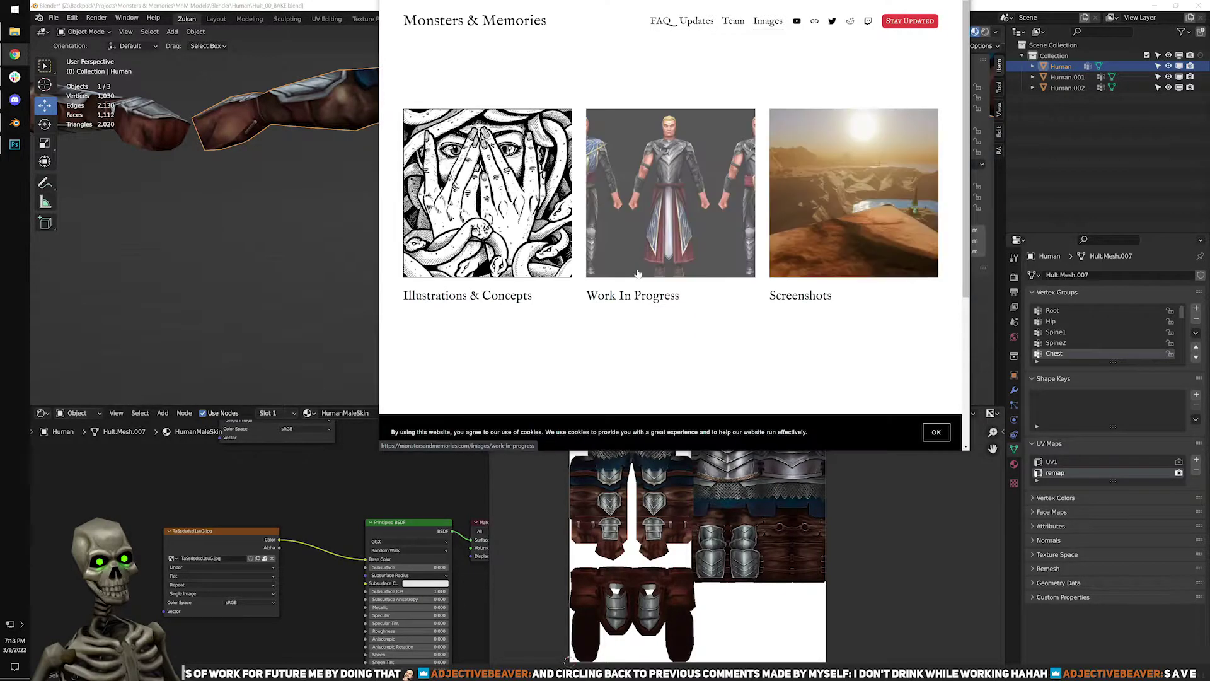
click(694, 247)
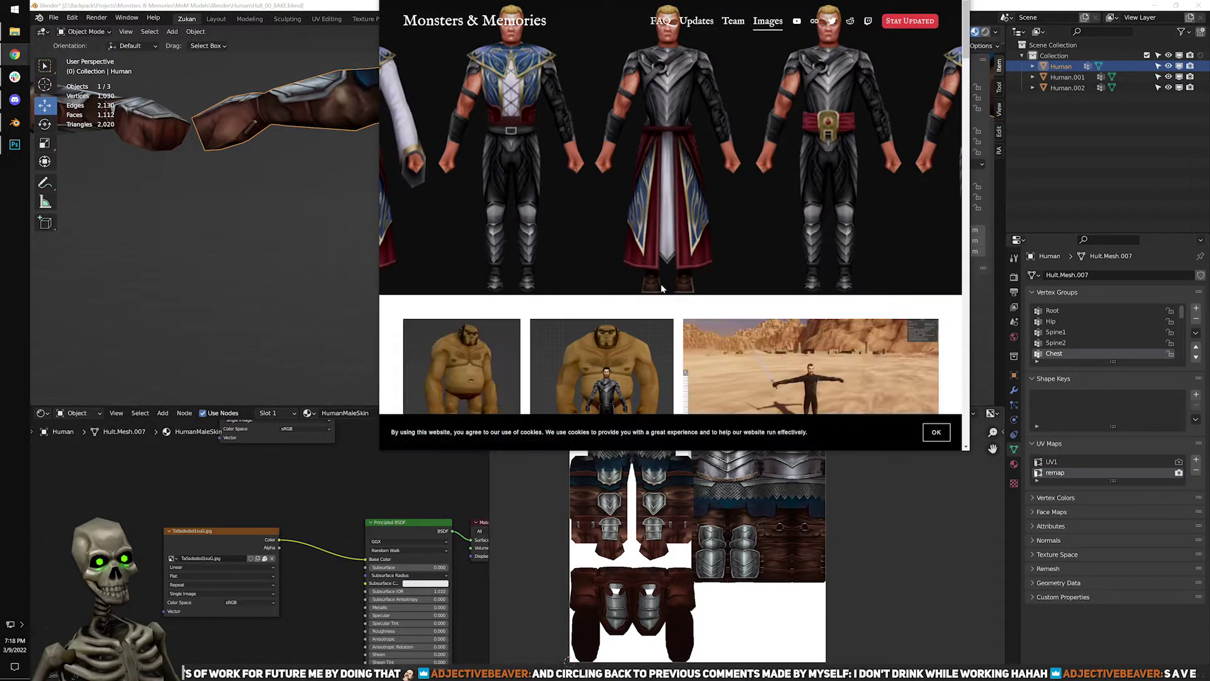
scroll(603, 252, down, 15)
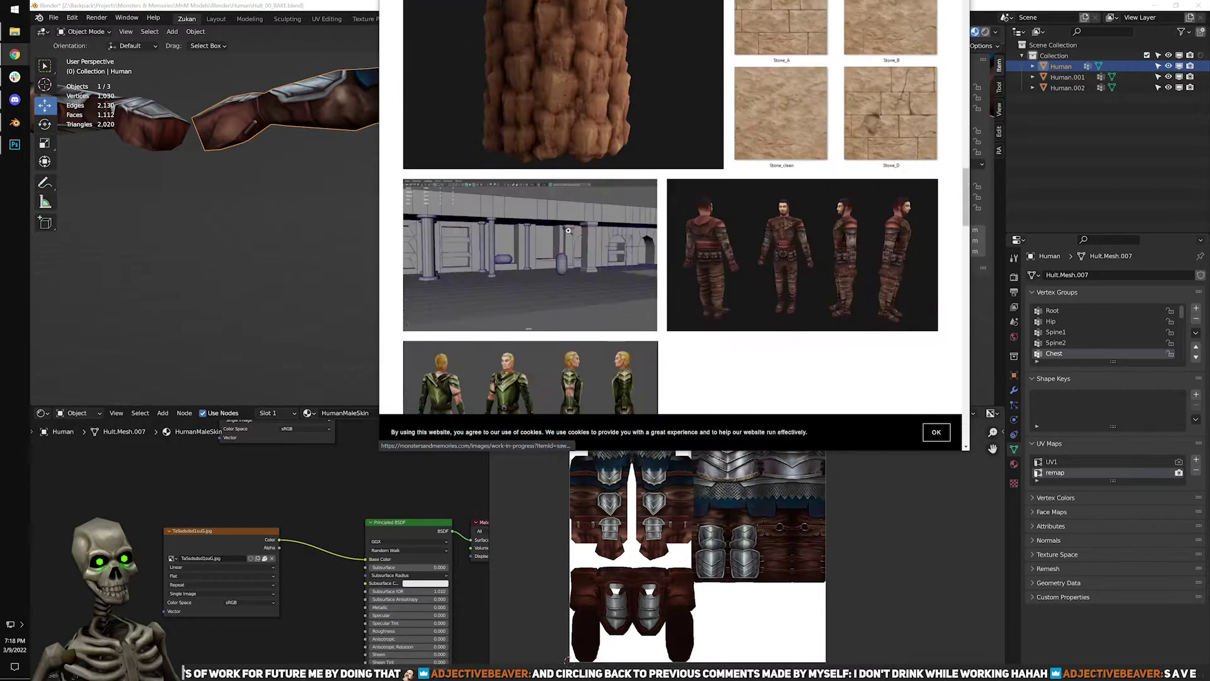
scroll(570, 233, down, 6)
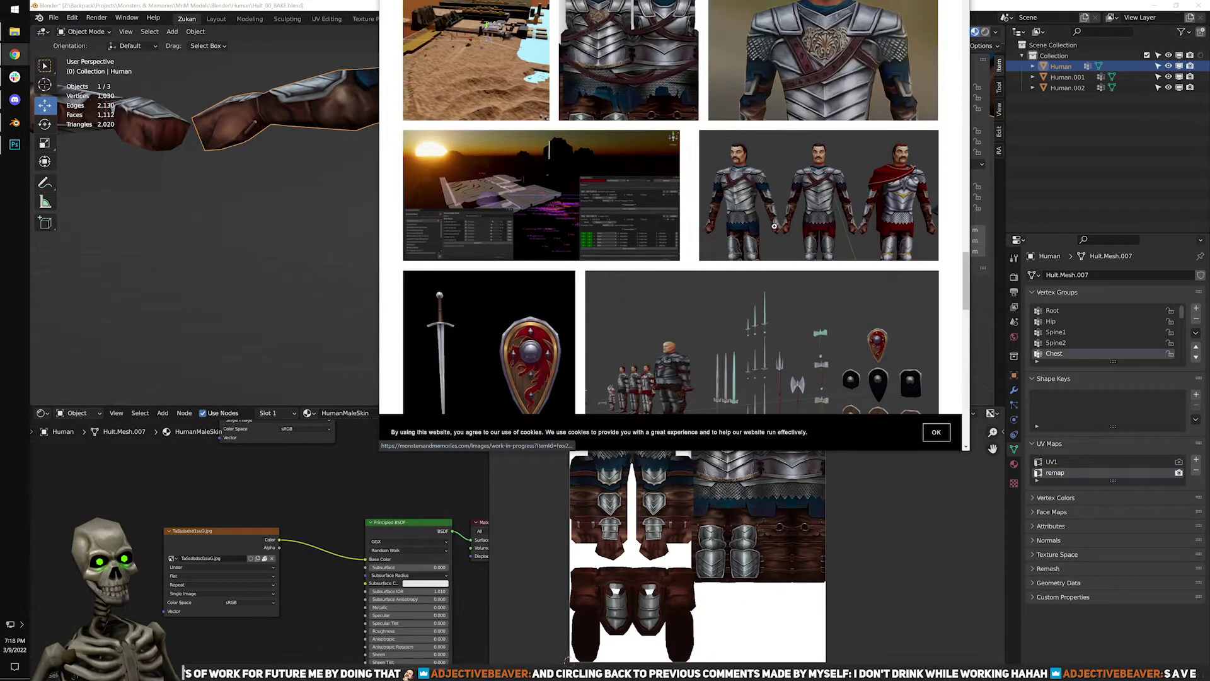
click(747, 232)
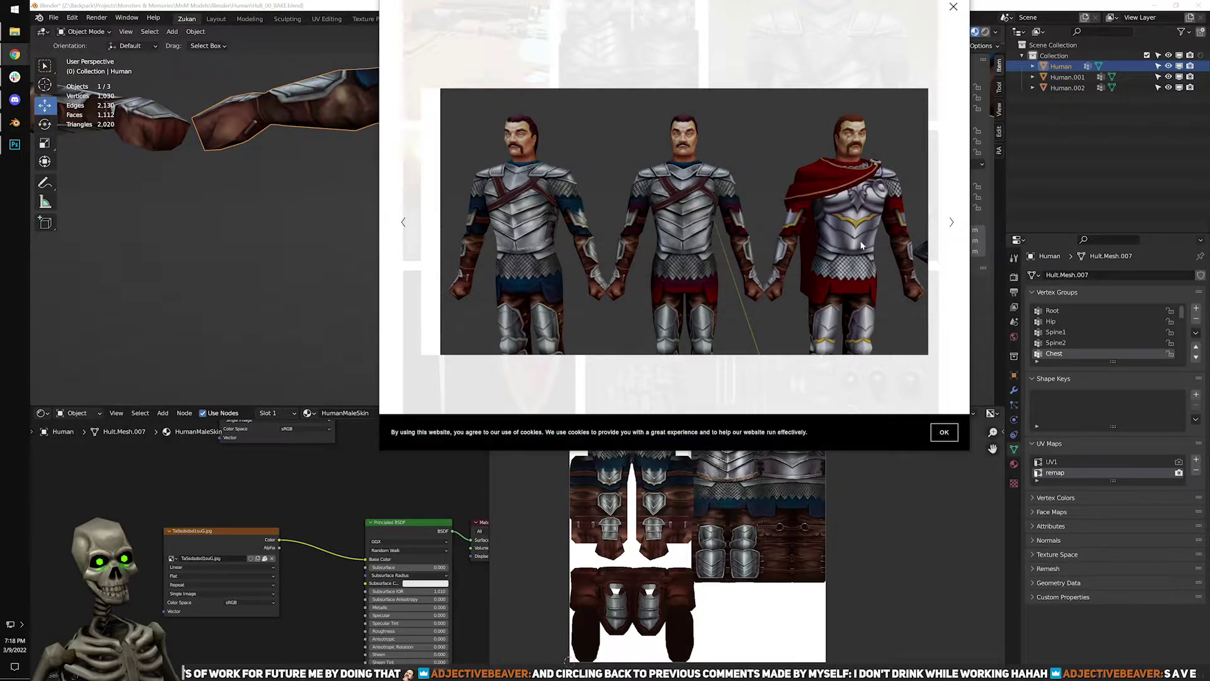
View the gallery's full-body armor lineup with the small horned-helmet character, and return to the character models in Blender.
click(953, 7)
scroll(691, 256, down, 4)
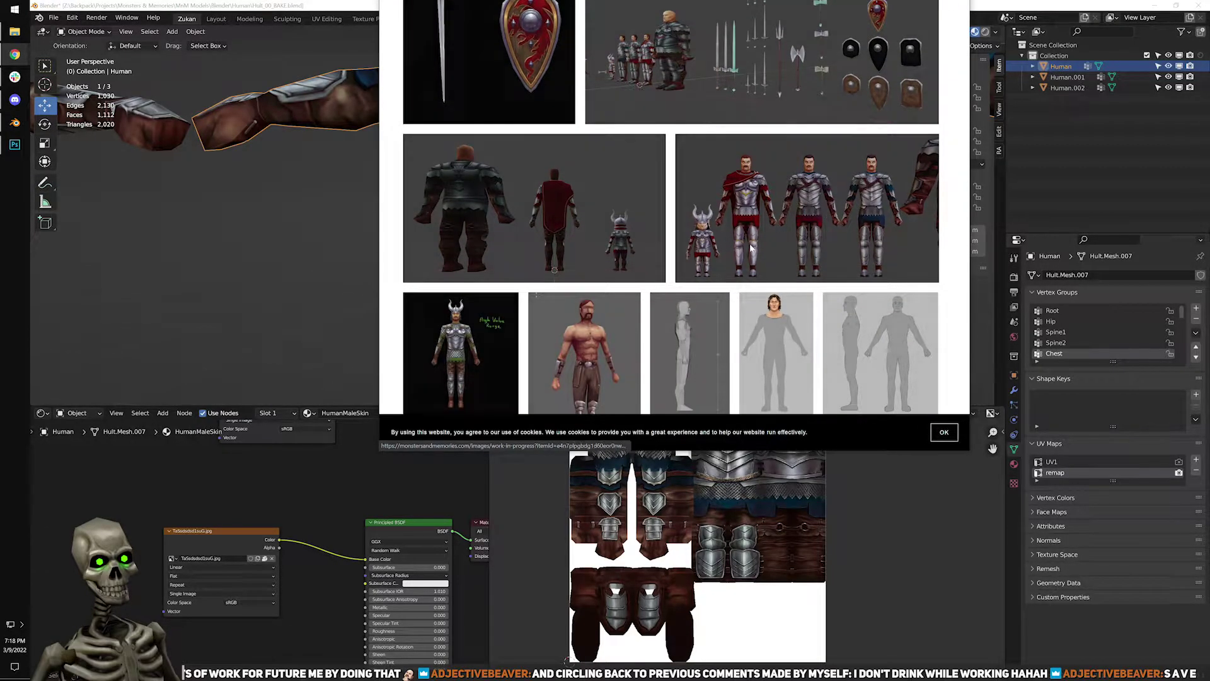
click(731, 251)
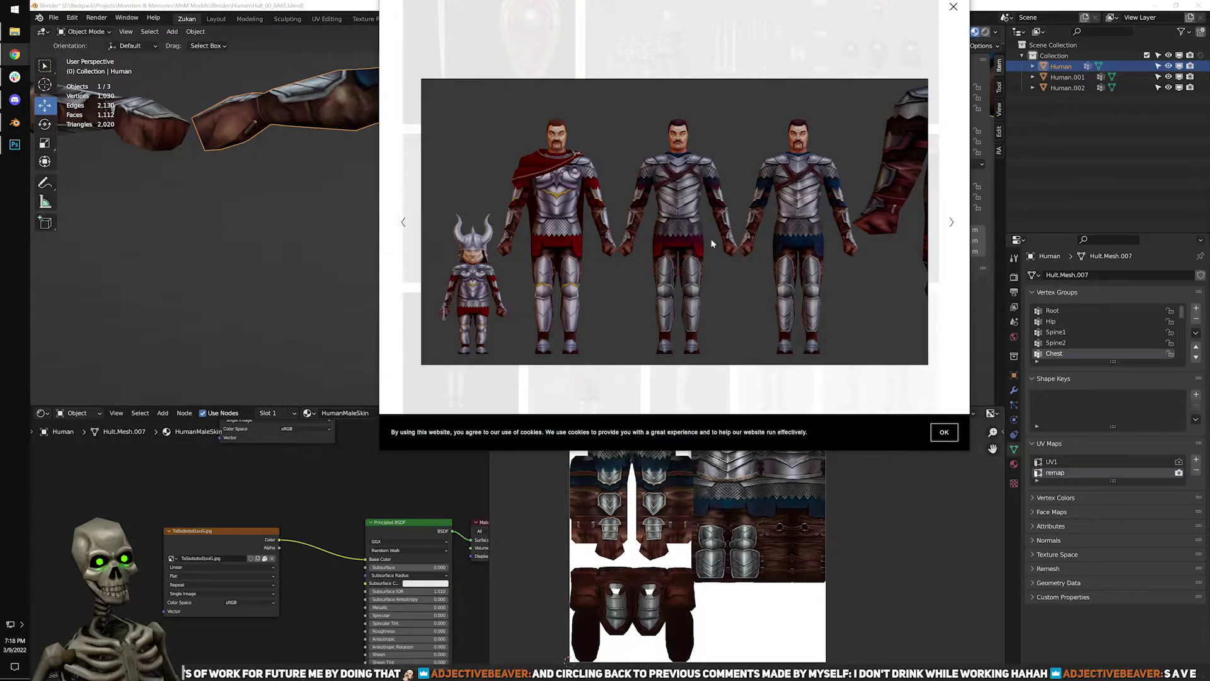
click(353, 255)
scroll(539, 259, down, 5)
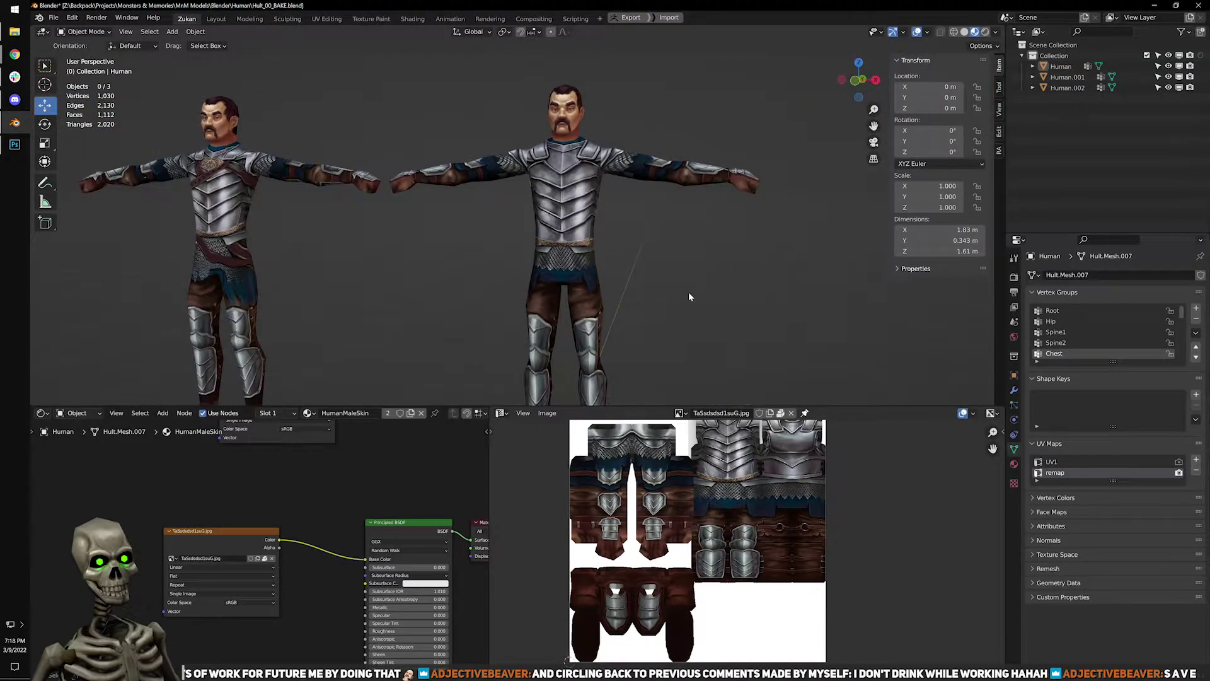
Switch to the website gallery in the browser and view the back-view render of the three armored characters, then the front-view armor lineup.
scroll(592, 256, up, 3)
key(alt+Tab)
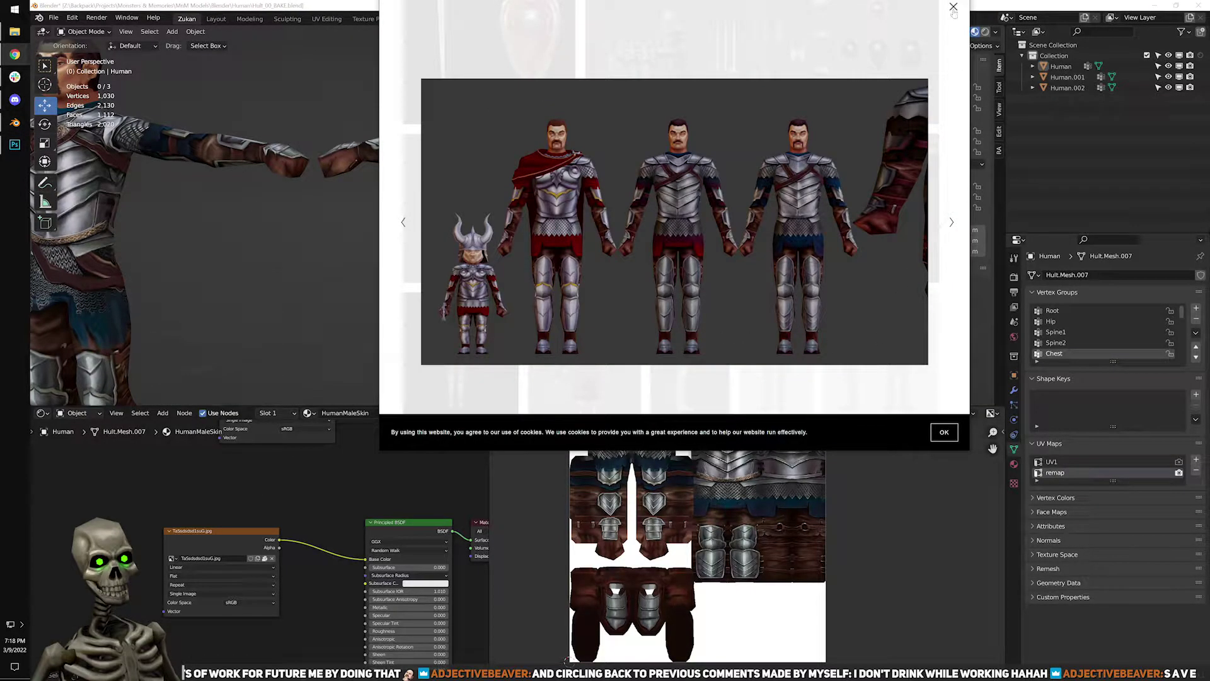
click(954, 9)
scroll(722, 254, down, 8)
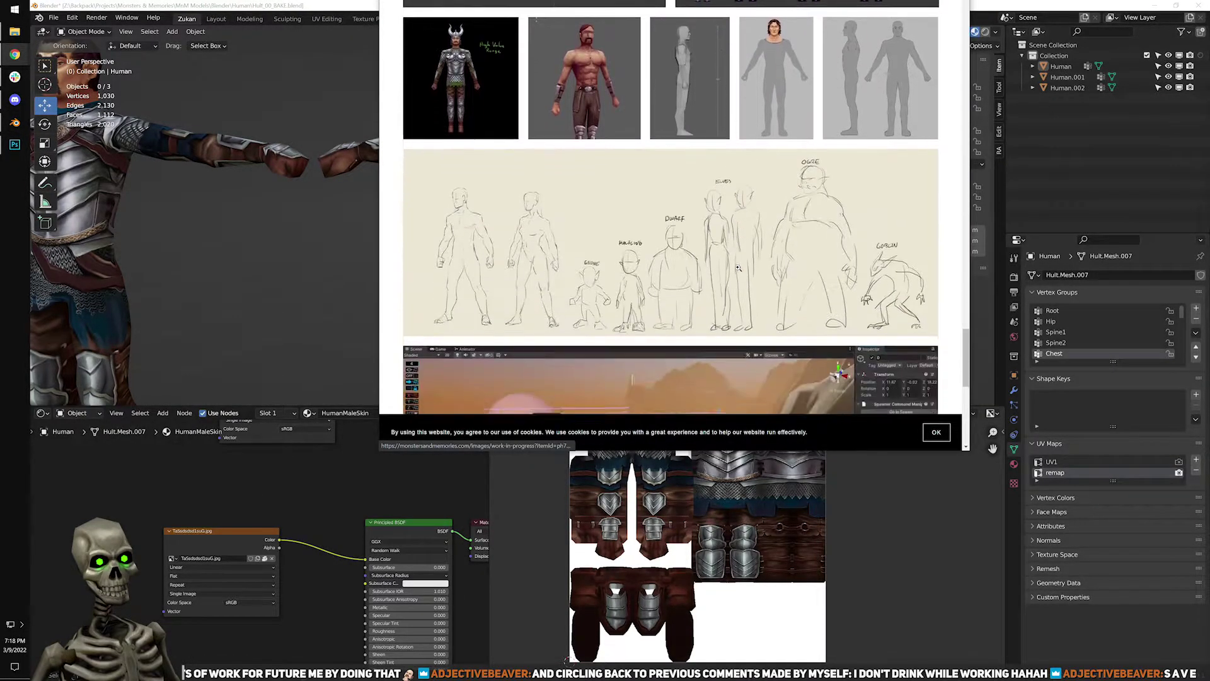
scroll(717, 278, up, 5)
scroll(717, 279, up, 3)
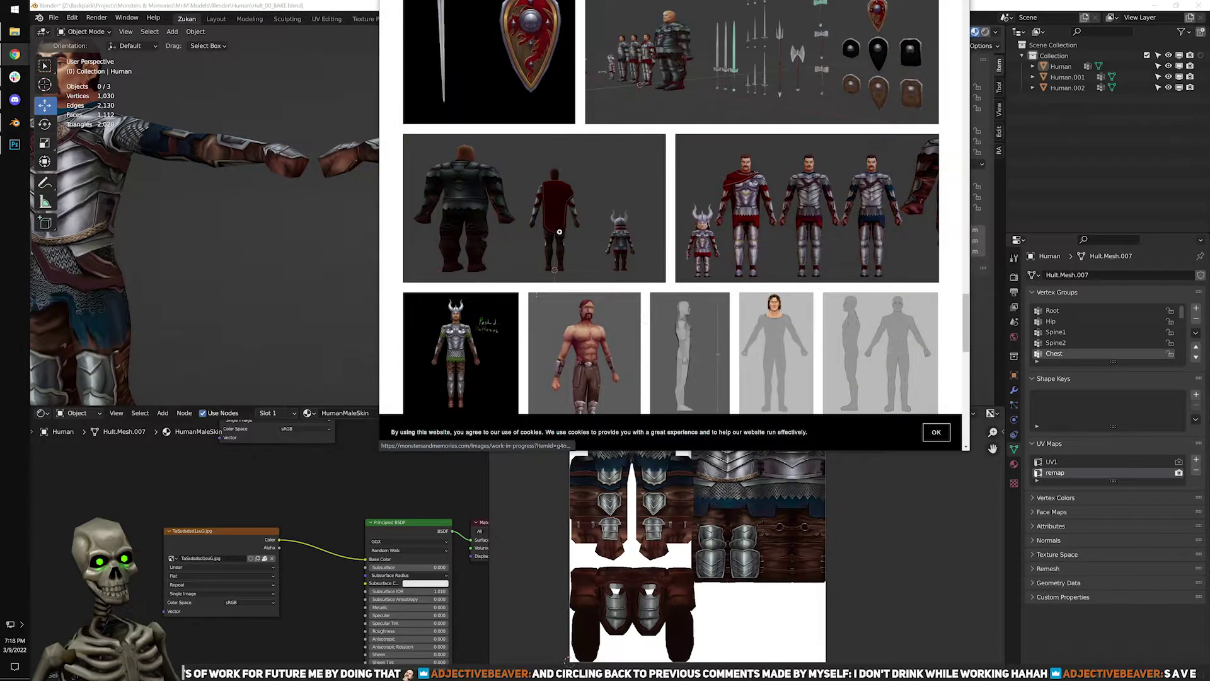
mouse_move(559, 231)
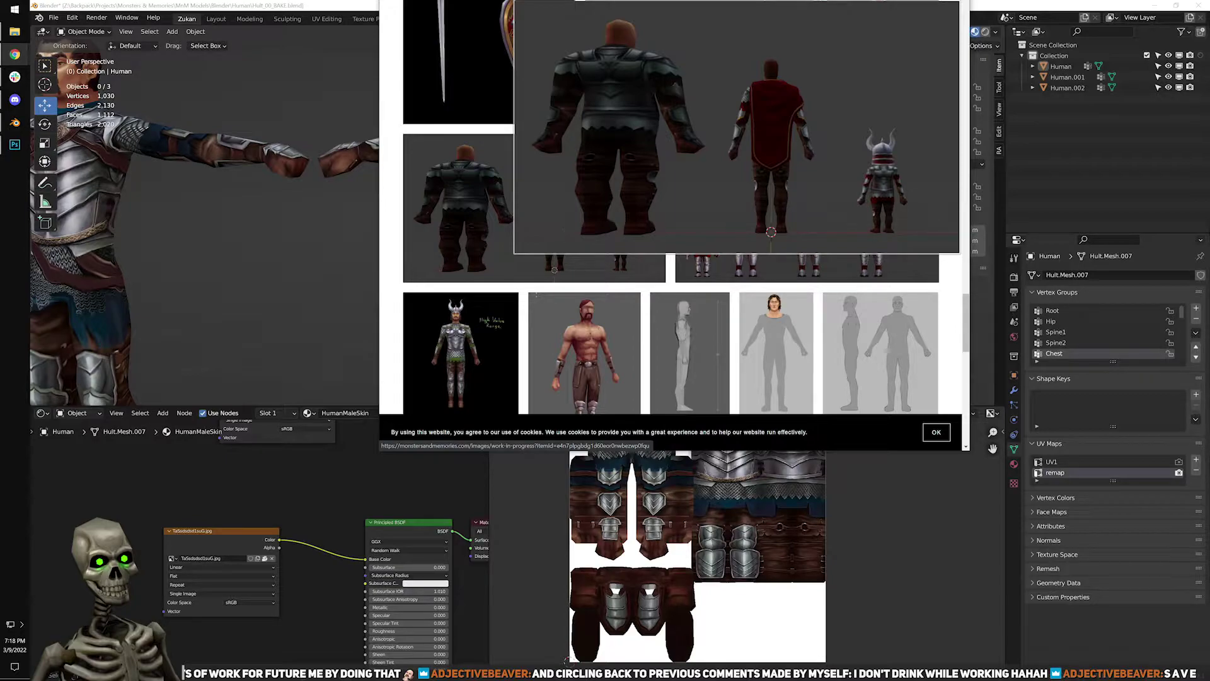
click(562, 230)
right_click(554, 231)
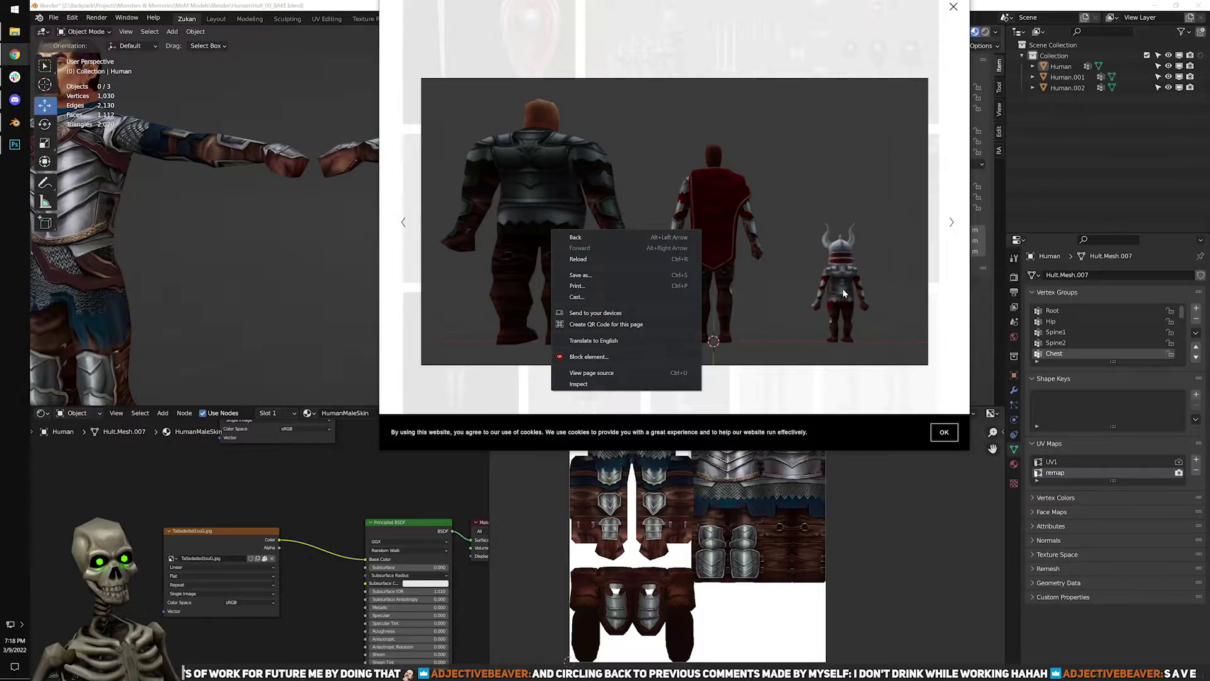
click(952, 225)
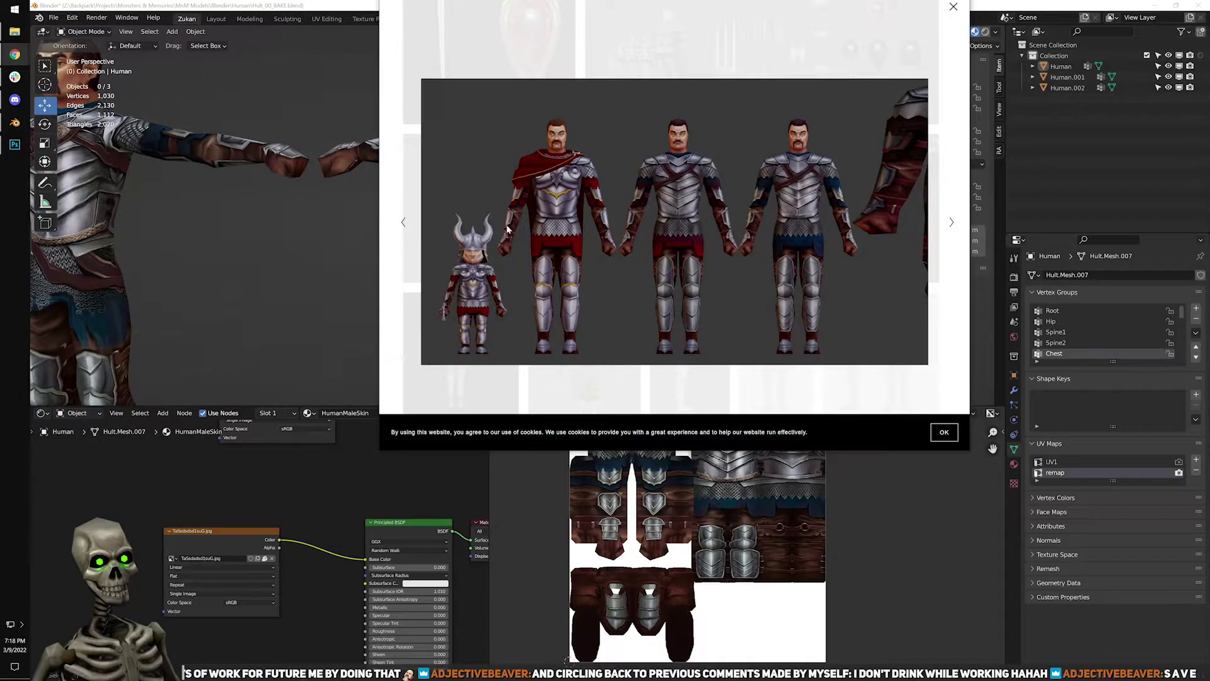
Switch to Photoshop and hide the breastplate's Ornaments copy, Layer 34, Ornaments and Ornaments (Multiply) layers, checking the belt against the Blender model.
key(alt+Tab)
key(alt+Tab)
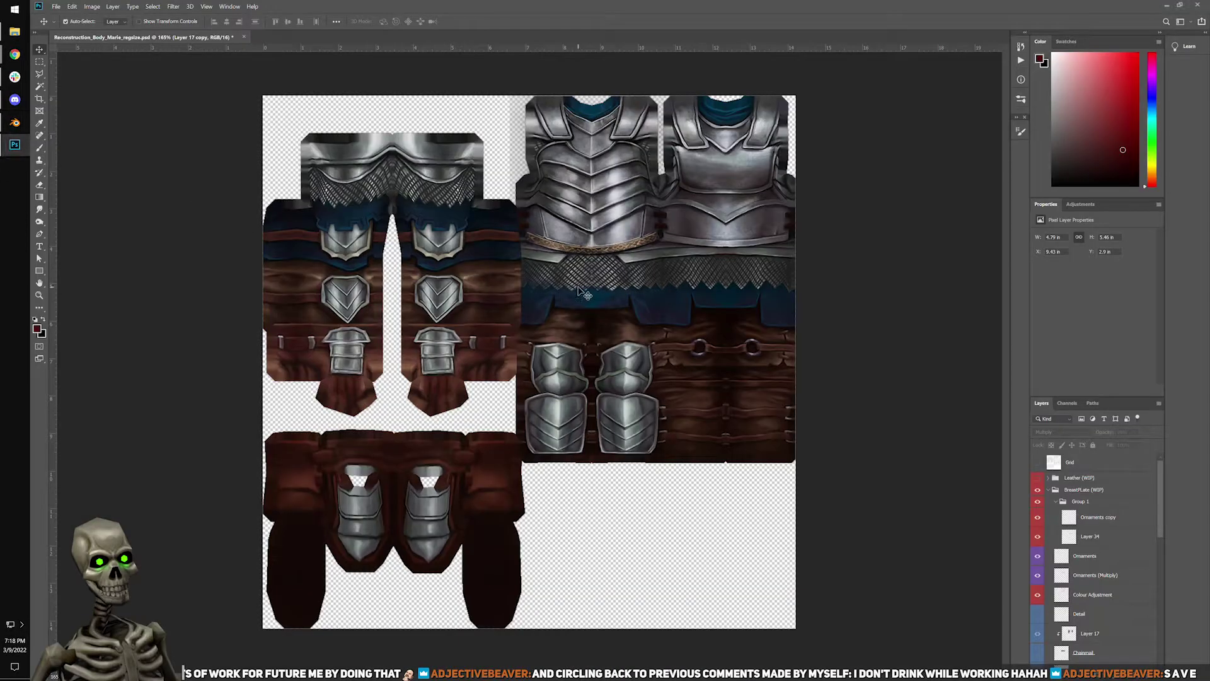
click(1126, 530)
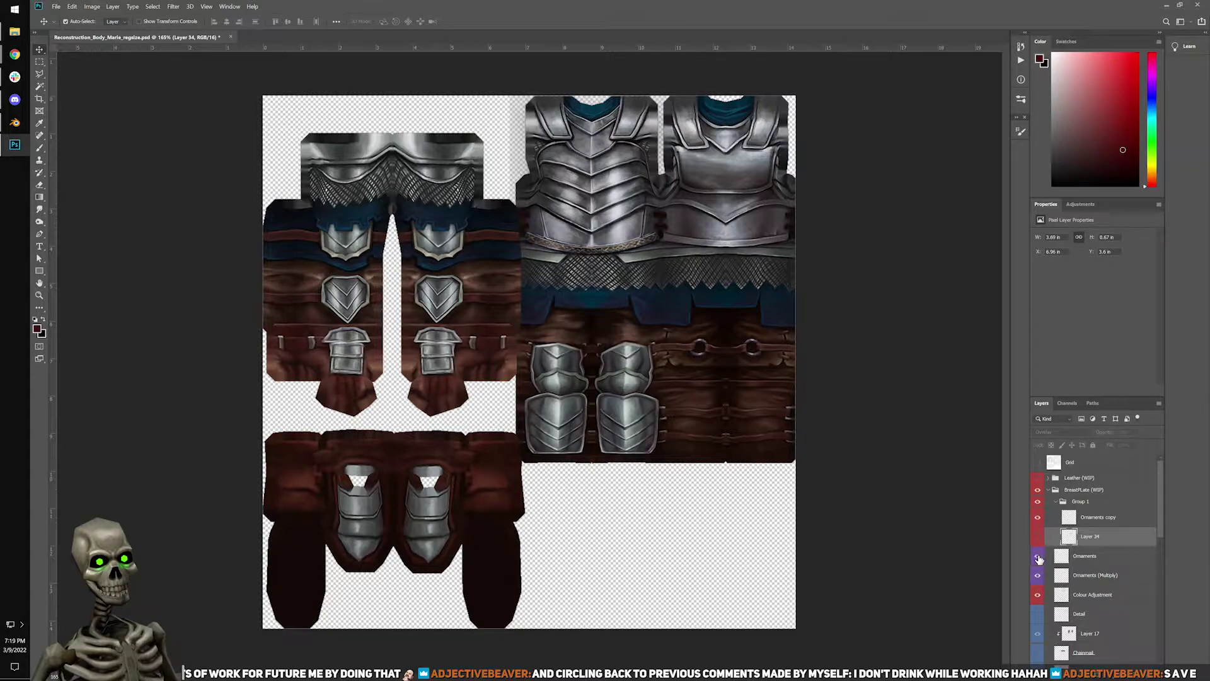
click(1037, 576)
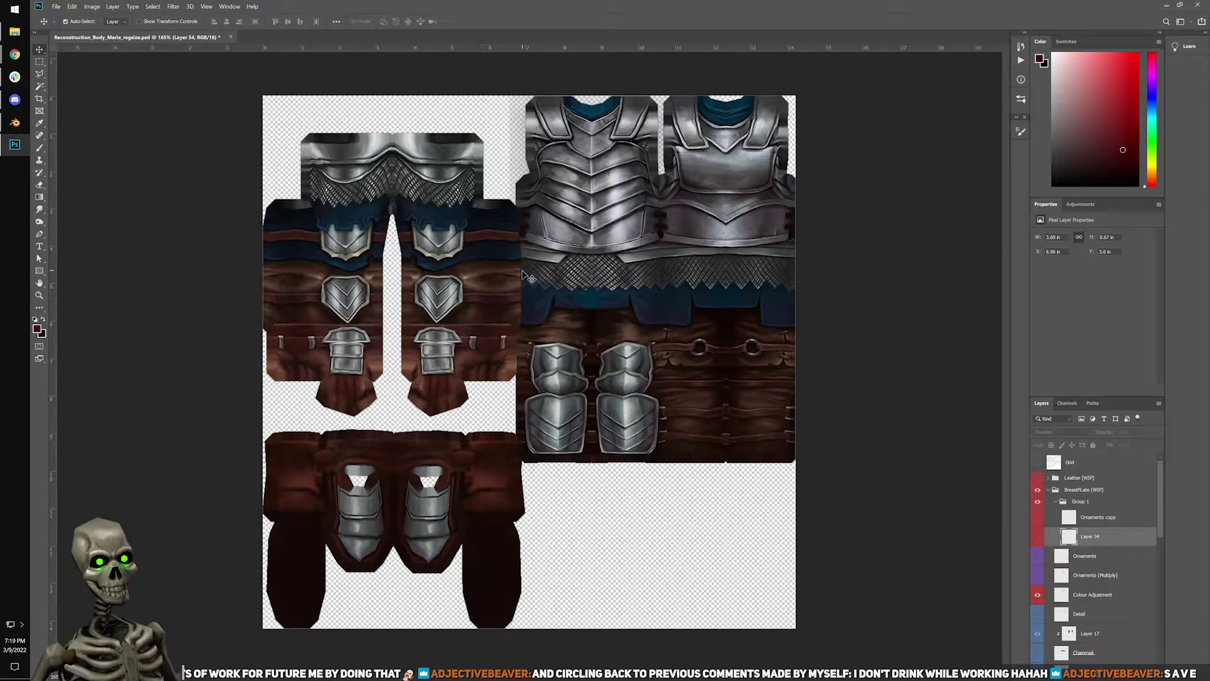
click(14, 122)
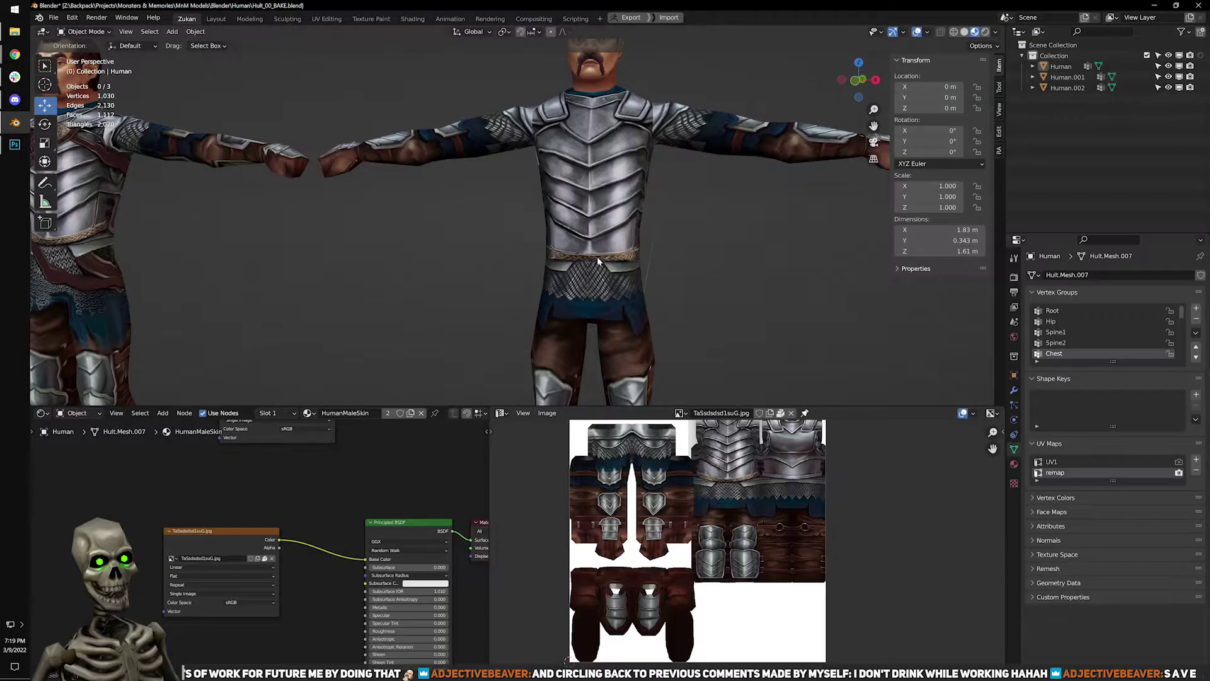
click(15, 145)
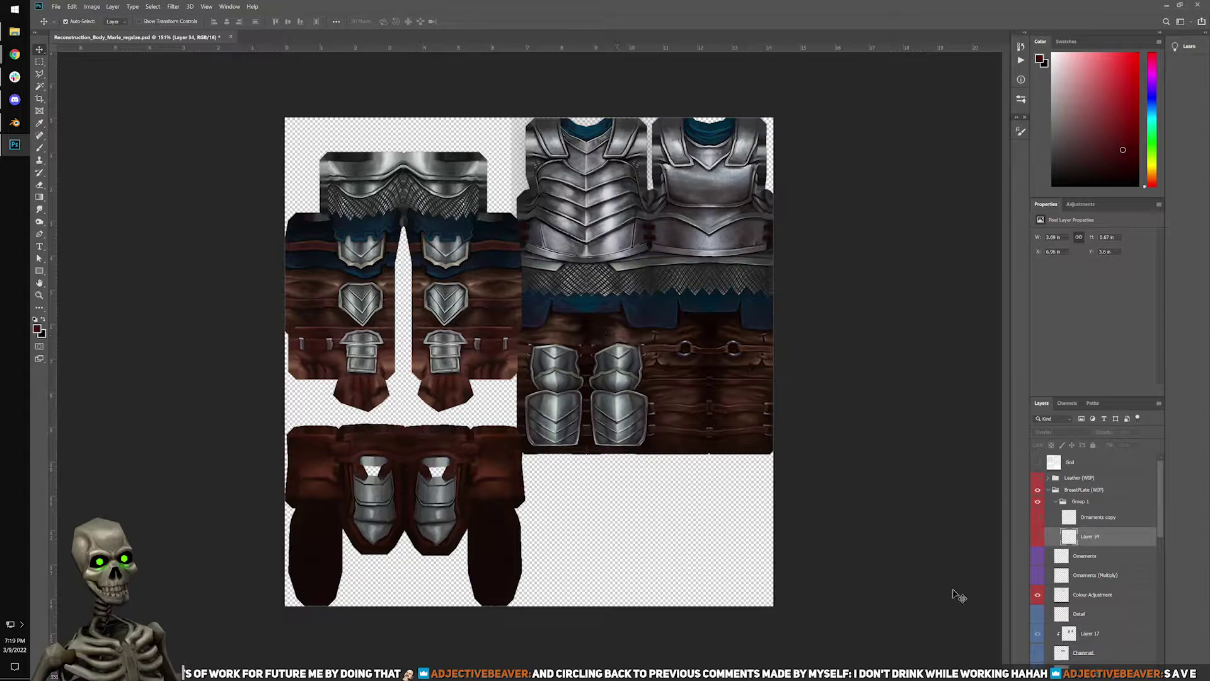
Save the armor texture as a JPEG in Downloads, overwriting TaSsdsdsd1suG.jpg with the default JPEG options.
click(71, 6)
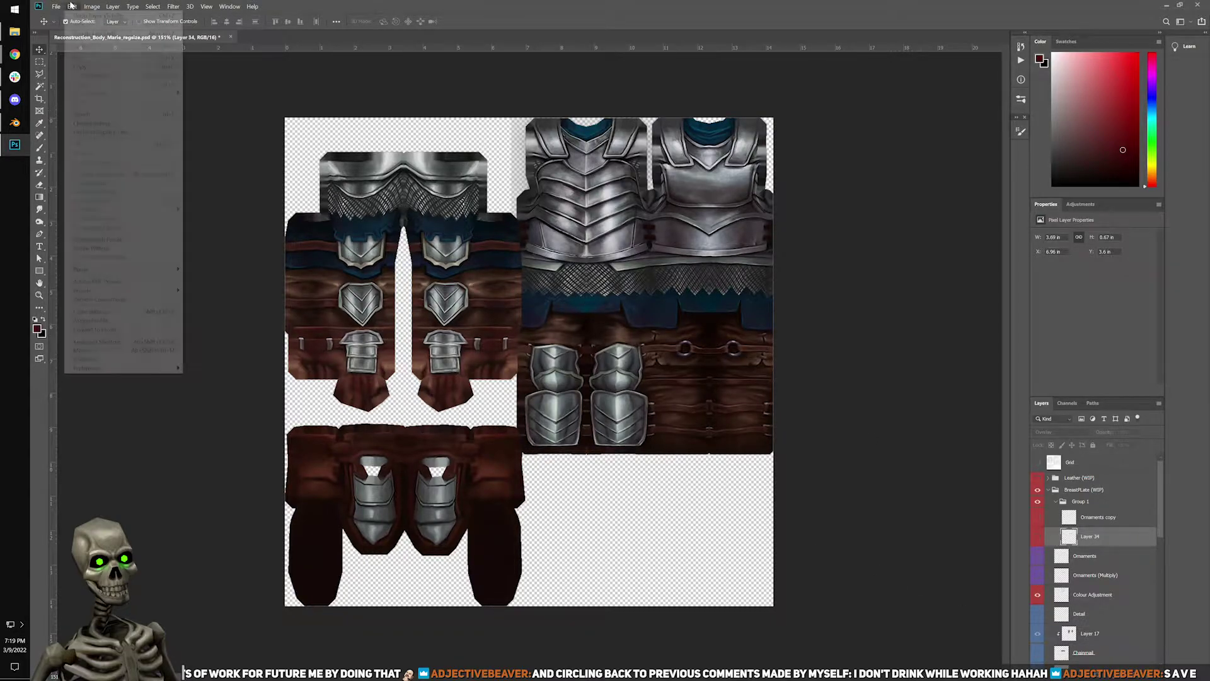
mouse_move(56, 7)
click(76, 107)
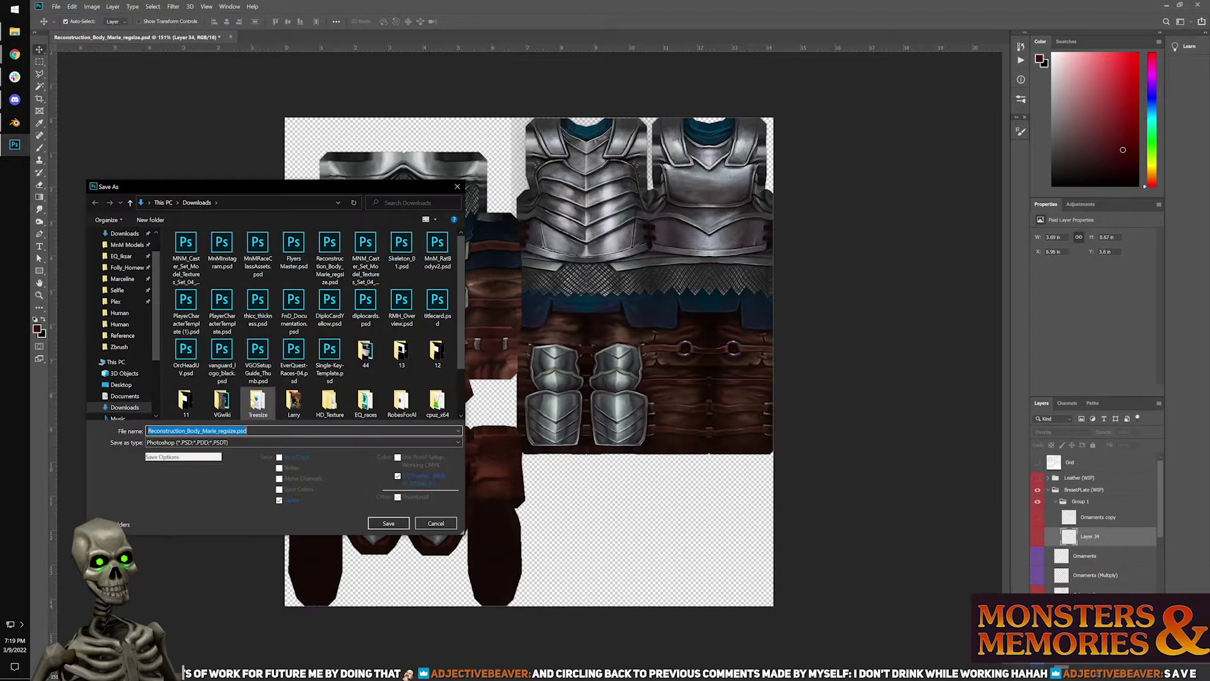
click(221, 442)
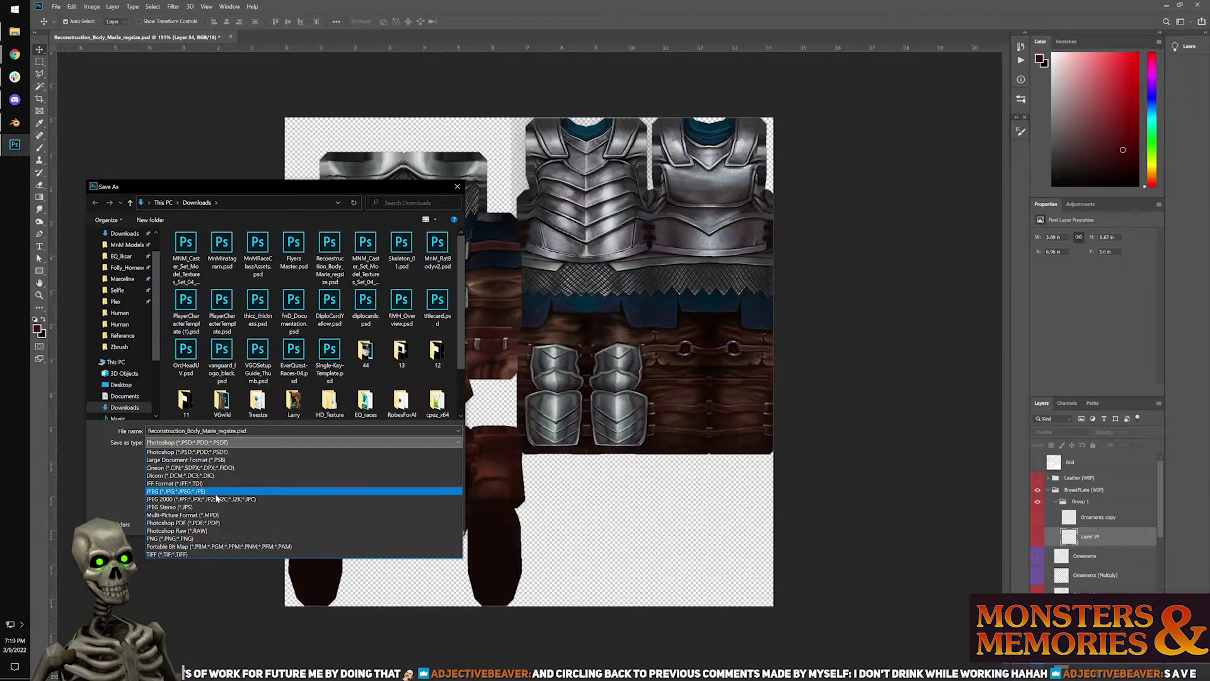
click(180, 491)
click(186, 264)
click(388, 523)
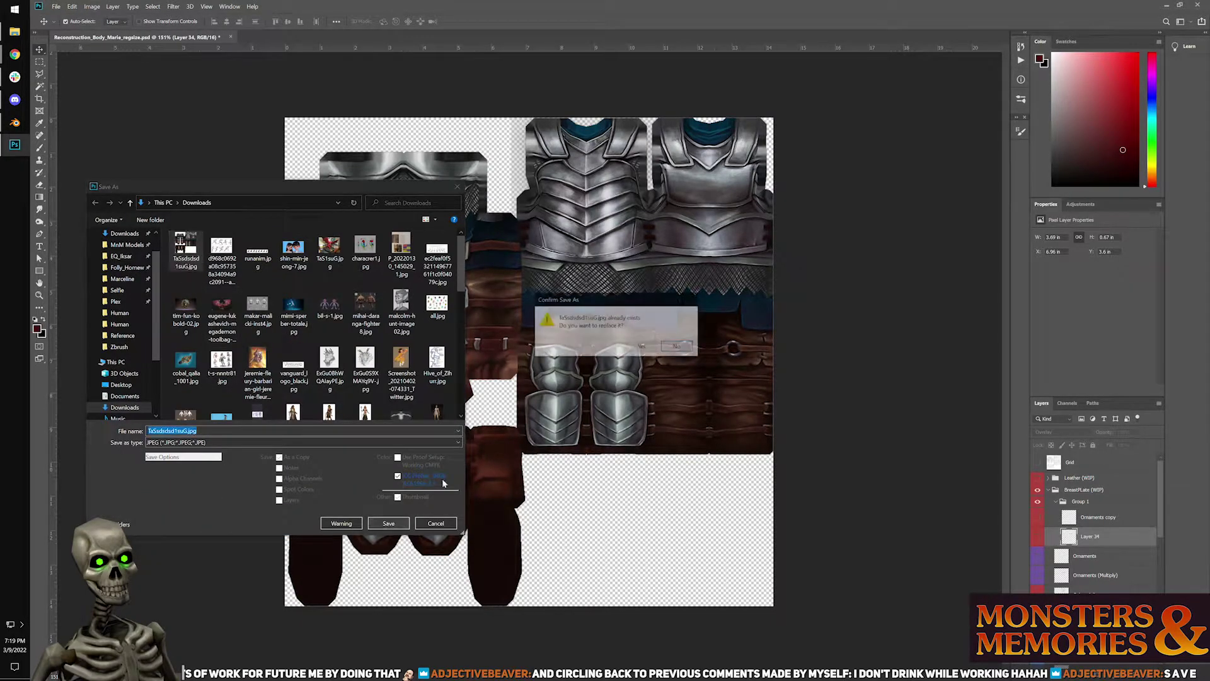
click(637, 354)
click(673, 190)
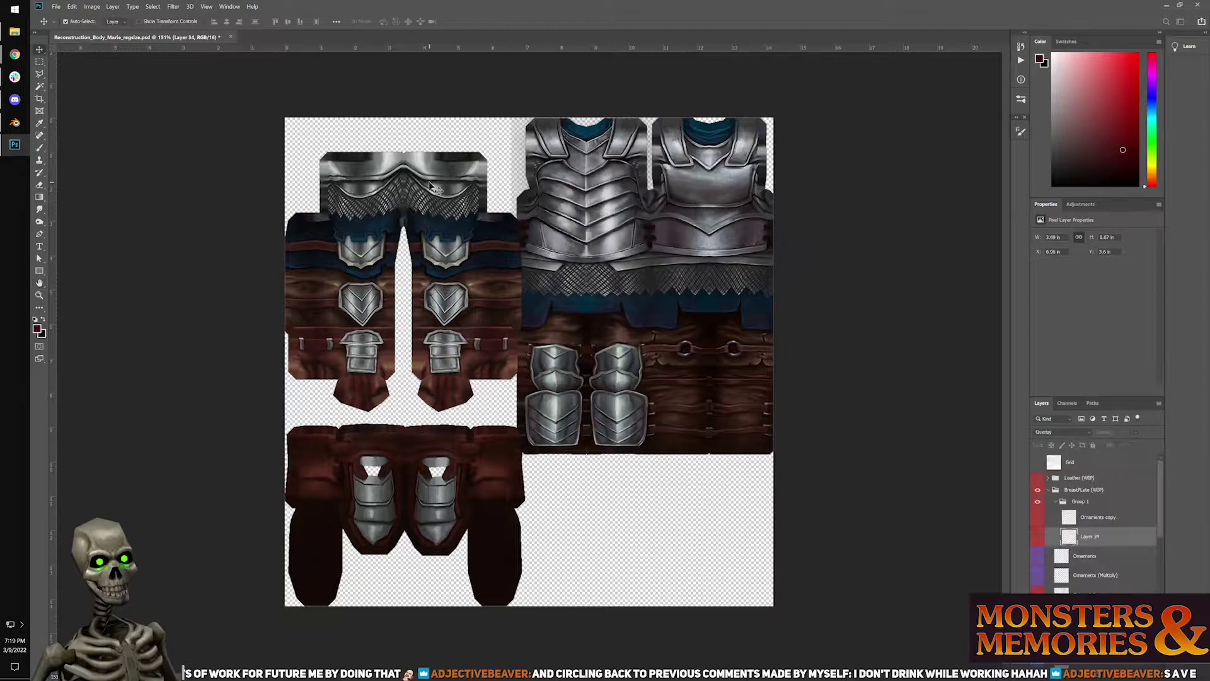
Switch to Blender and replace the Human material's image texture with the freshly saved TaSsdsdsd1suG.jpg.
click(15, 122)
click(592, 196)
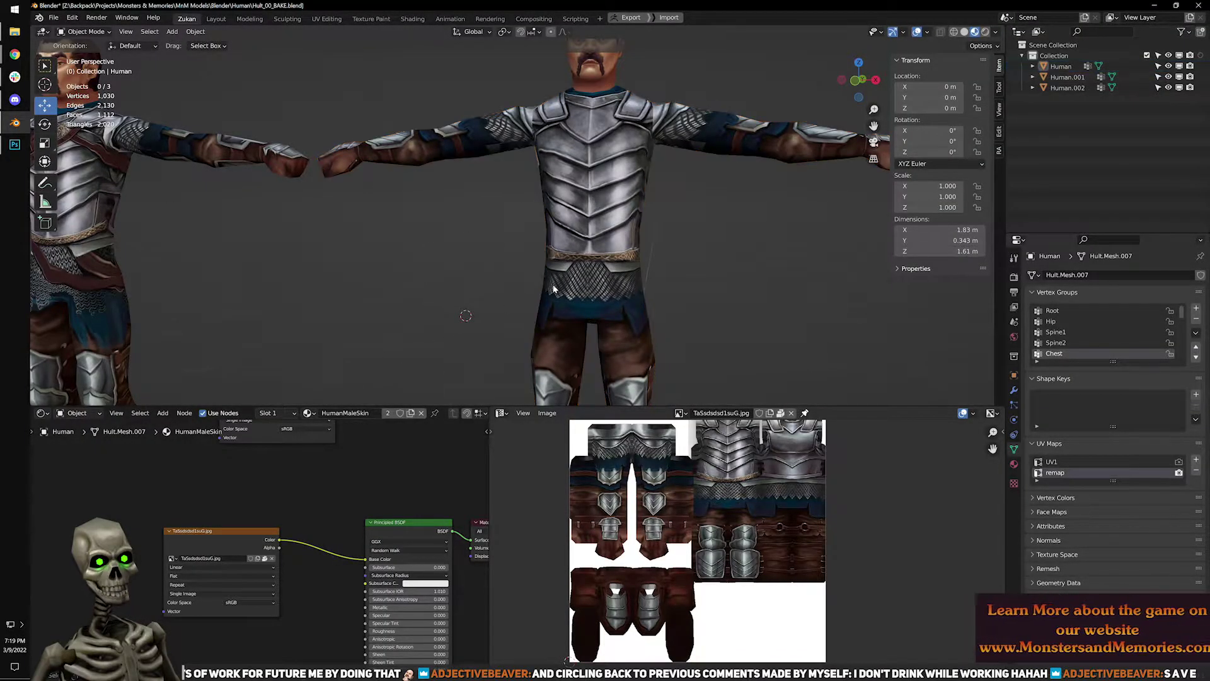
click(273, 558)
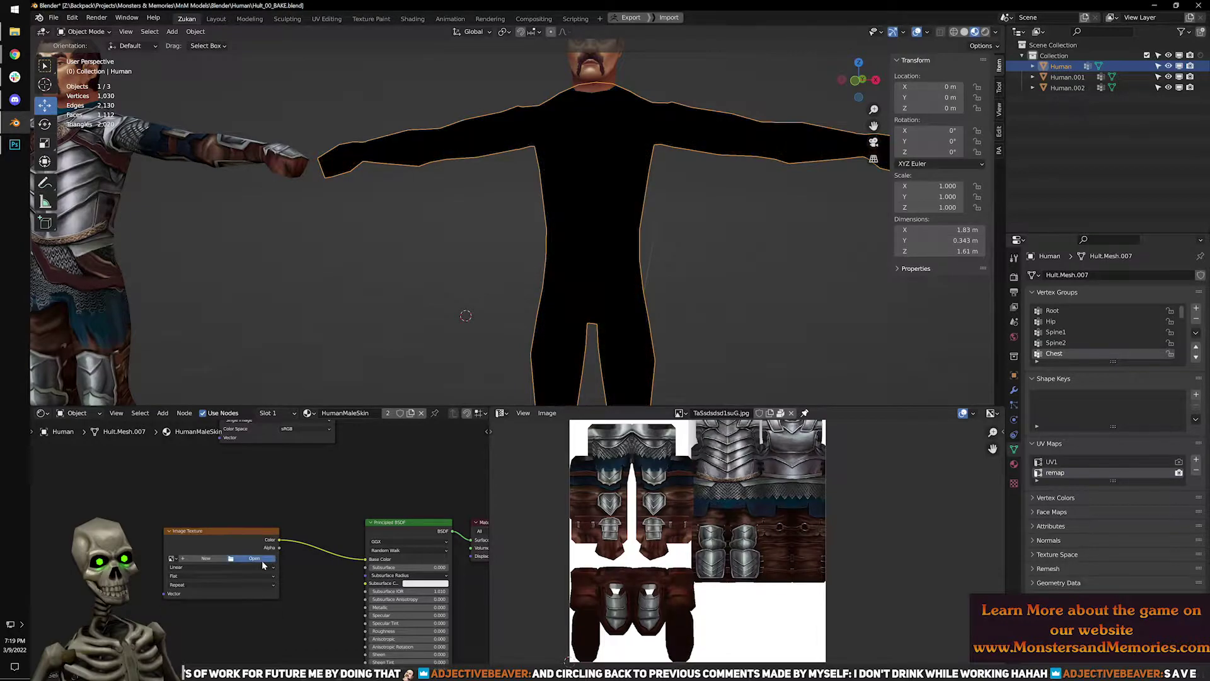
click(252, 558)
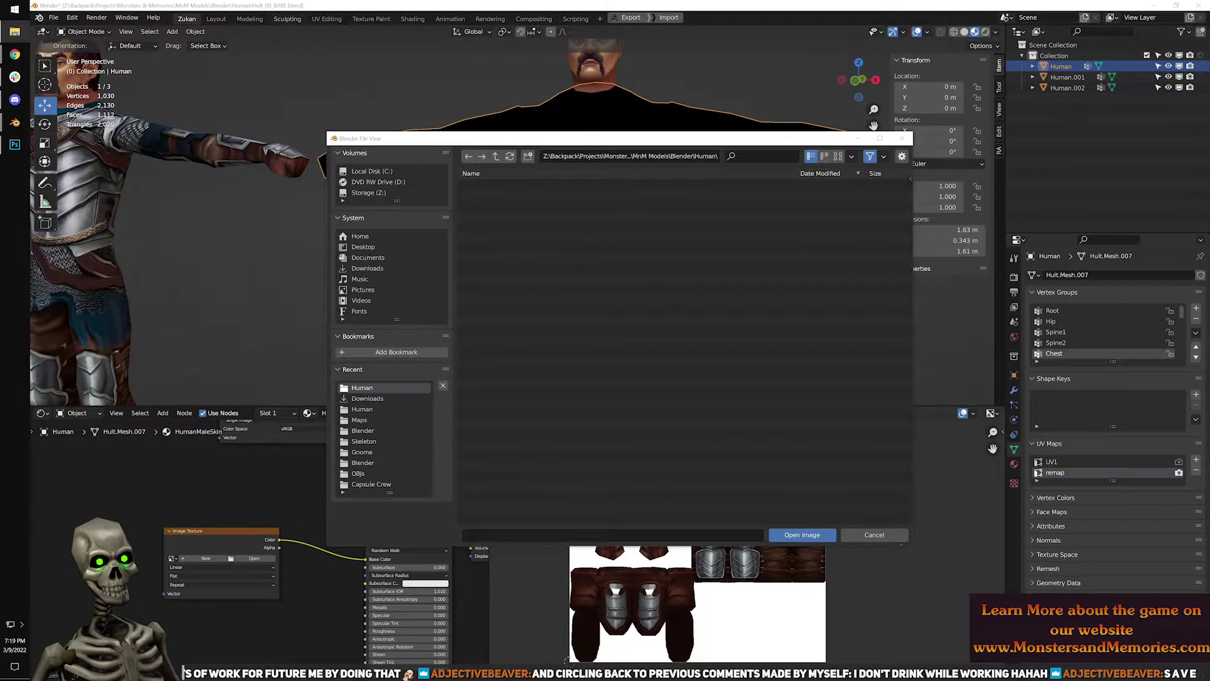
drag(543, 379, 544, 380)
click(792, 536)
click(730, 266)
Inspect the updated breastplate and the waist seam above the chainmail skirt on the character.
shift+middle_drag(646, 365, 697, 362)
scroll(489, 187, up, 4)
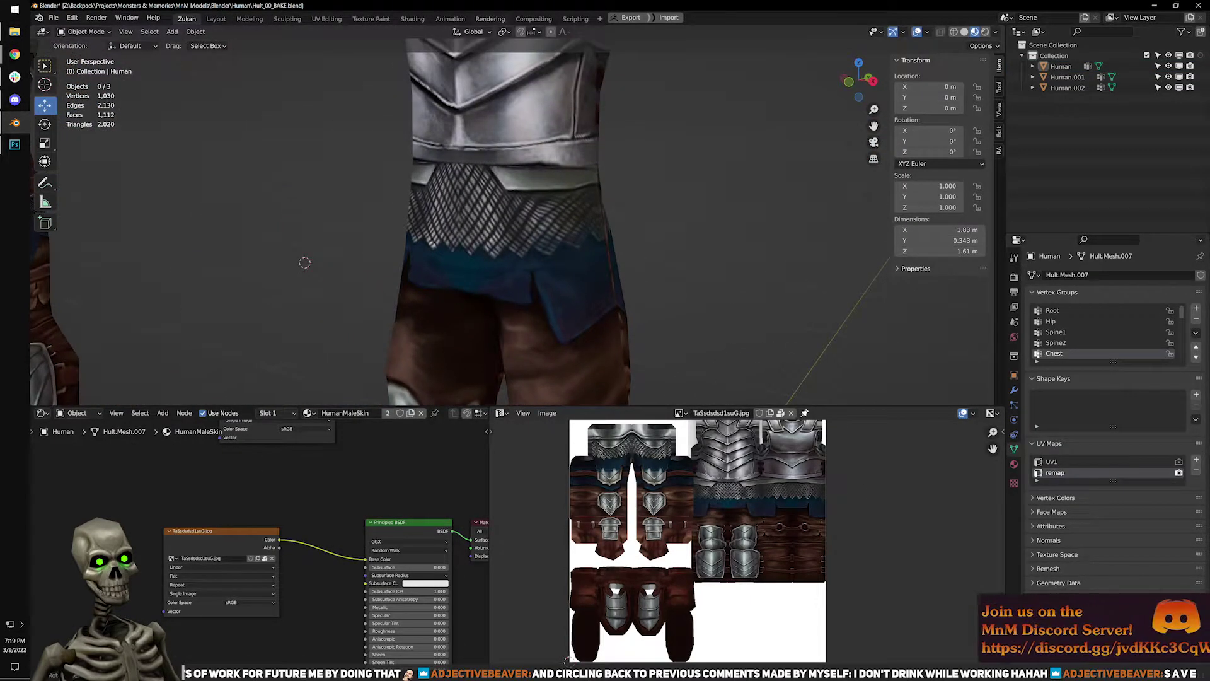
key(alt+Tab)
shift+middle_drag(579, 119, 602, 221)
click(578, 205)
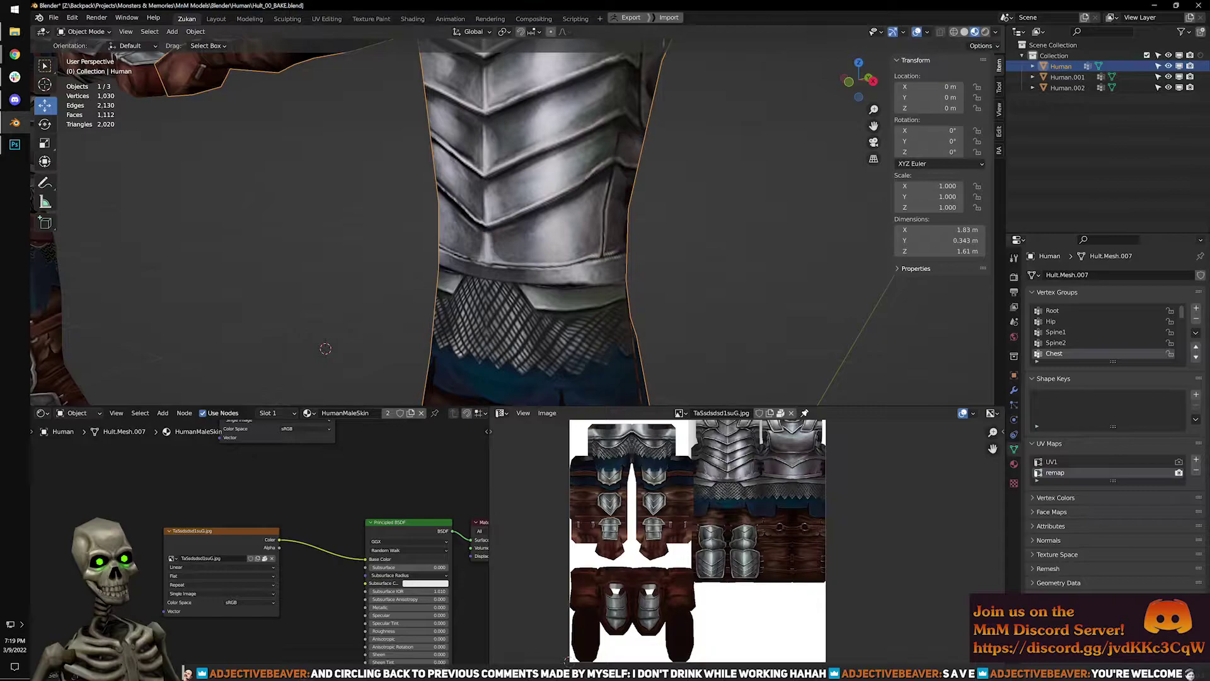
click(709, 227)
middle_drag(702, 222, 603, 231)
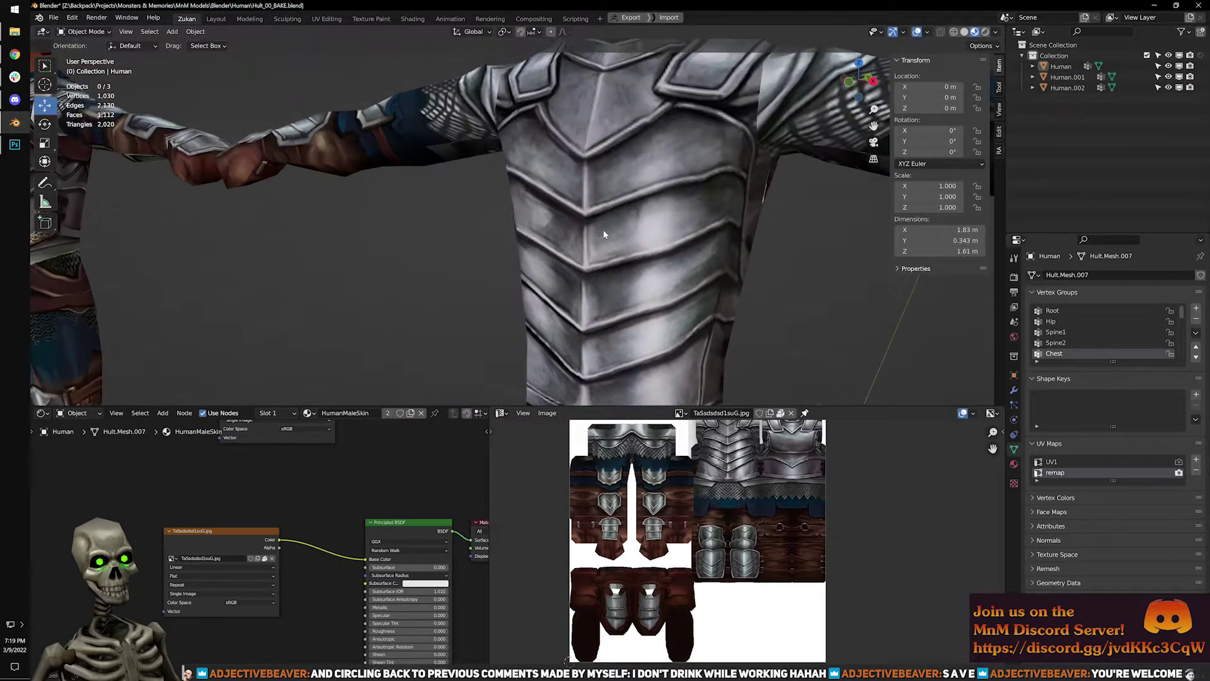
scroll(599, 277, down, 2)
Edit the Human mesh and select the linked front and back torso faces up to their seams, with their UVs in view.
click(624, 290)
shift+middle_drag(706, 327, 608, 238)
key(Tab)
scroll(542, 201, up, 1)
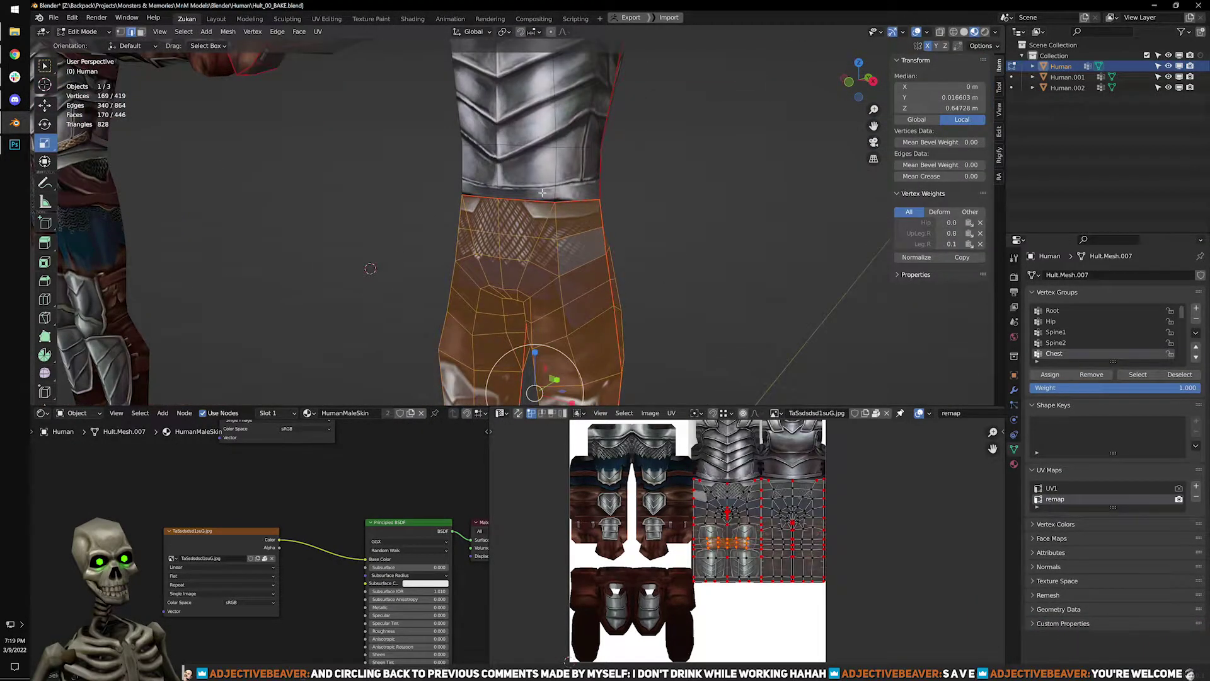
click(549, 144)
key(l)
scroll(728, 528, up, 6)
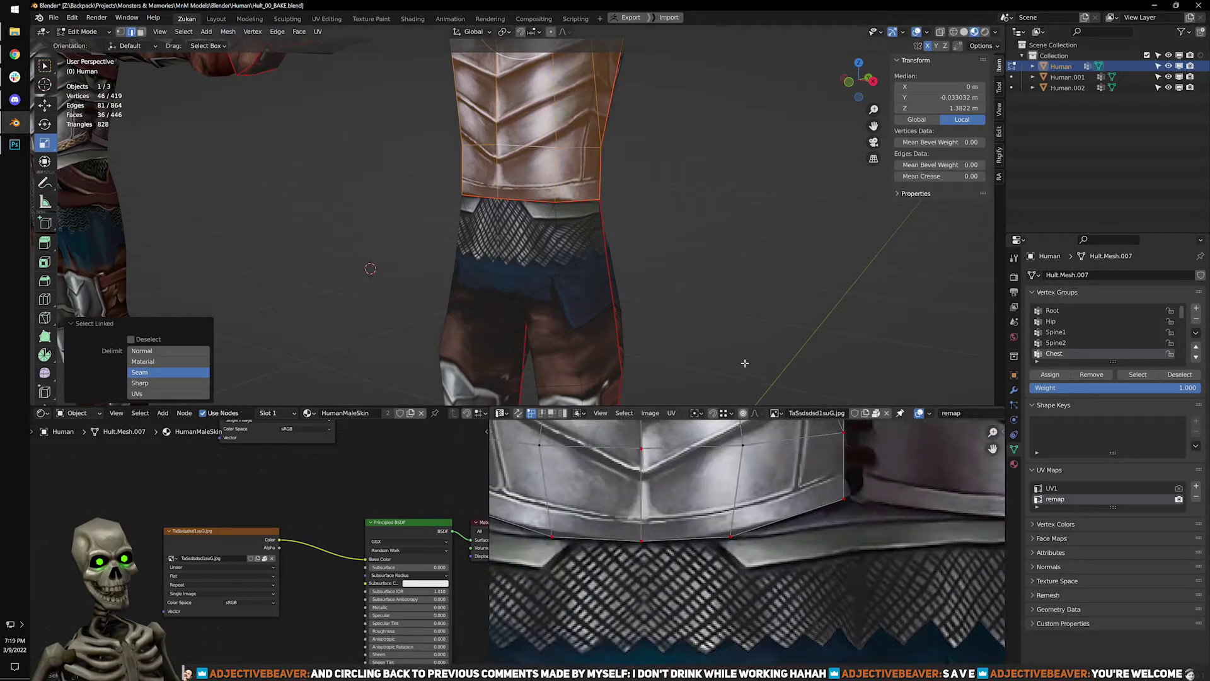
scroll(673, 527, down, 2)
middle_drag(673, 526, 704, 560)
click(576, 550)
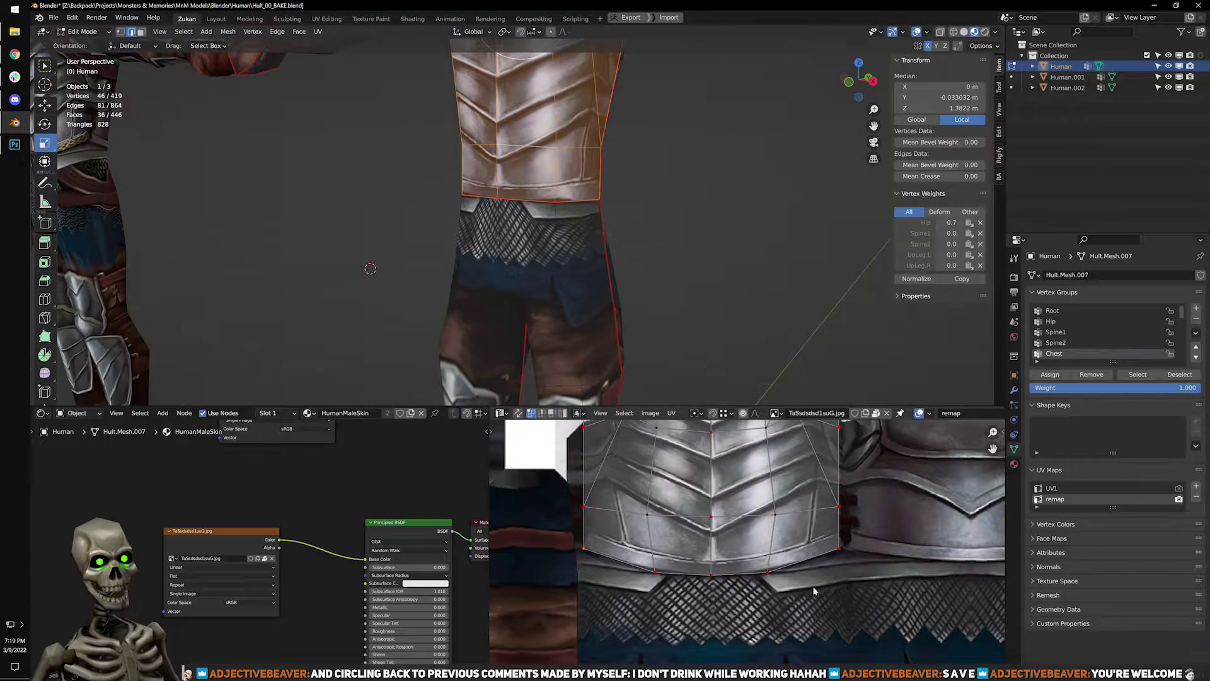
middle_drag(587, 161, 461, 132)
key(l)
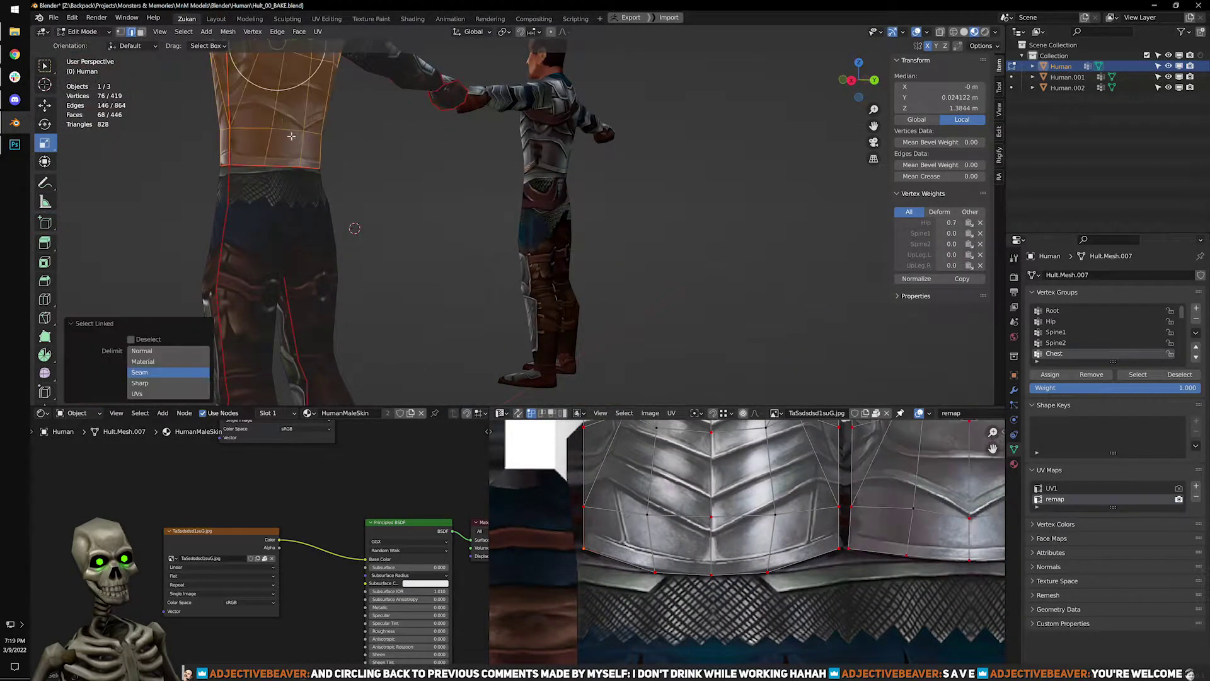
scroll(744, 586, down, 3)
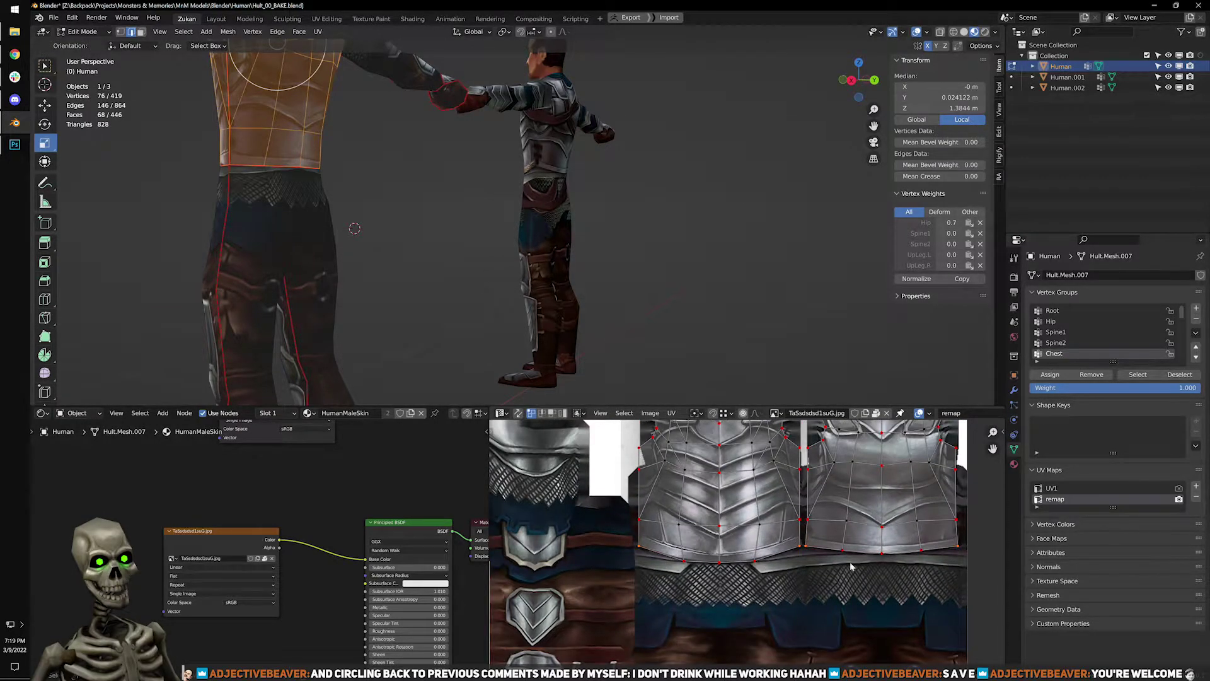
Align the lower corner UV points of both torso islands along Y and move them down about 0.0137.
shift+click(800, 544)
key(q)
mouse_move(802, 532)
click(848, 588)
key(g)
key(y)
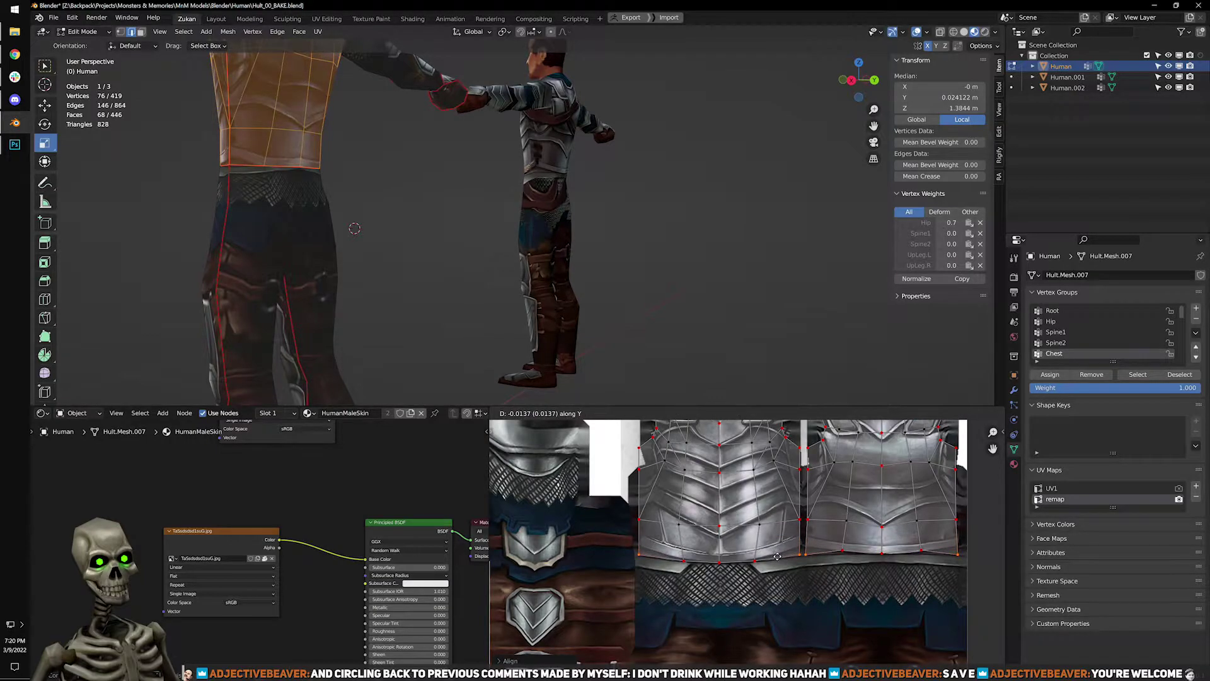
click(777, 557)
Align the whole bottom row of UV points on the front and back torso islands along Y and lower it about 0.0166.
middle_drag(439, 250, 578, 255)
scroll(655, 572, down, 1)
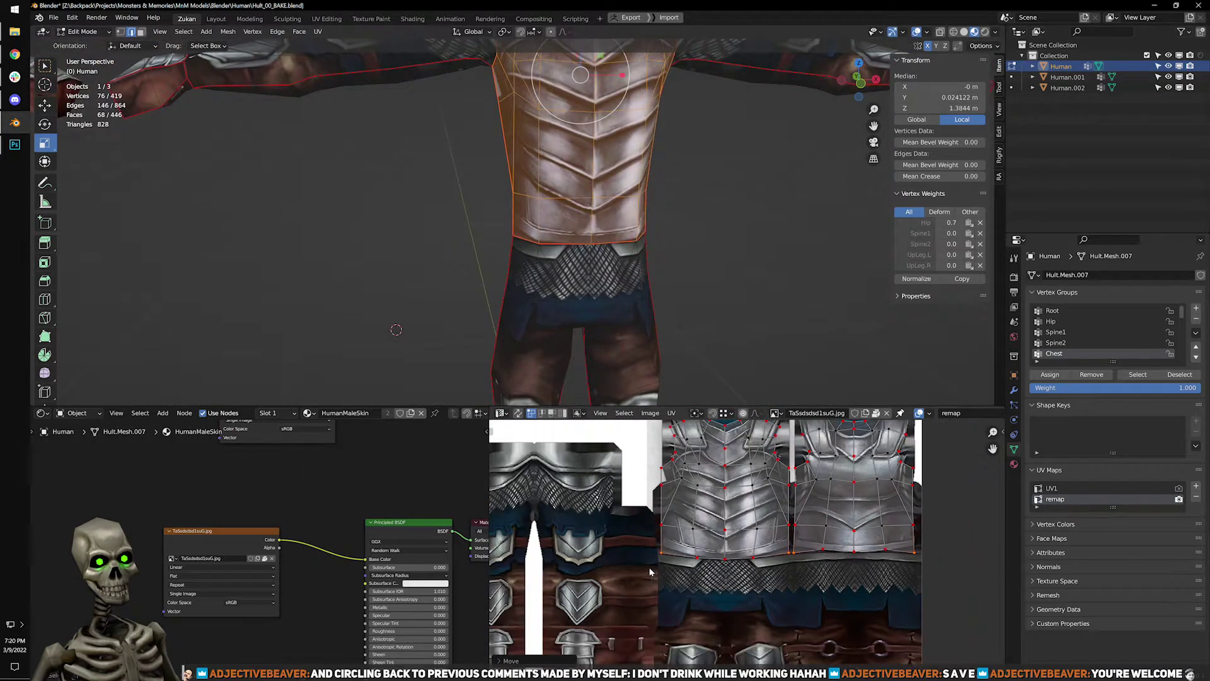
drag(645, 545, 944, 605)
key(q)
mouse_move(883, 560)
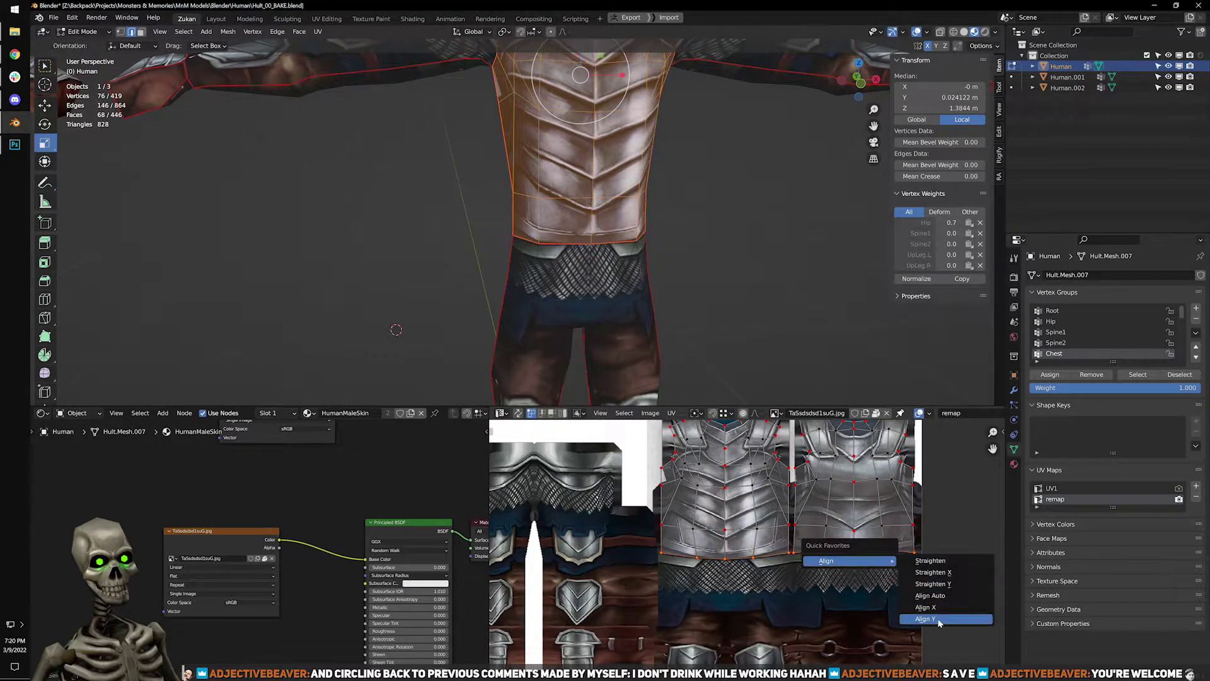
click(938, 620)
scroll(771, 538, up, 2)
key(g)
key(y)
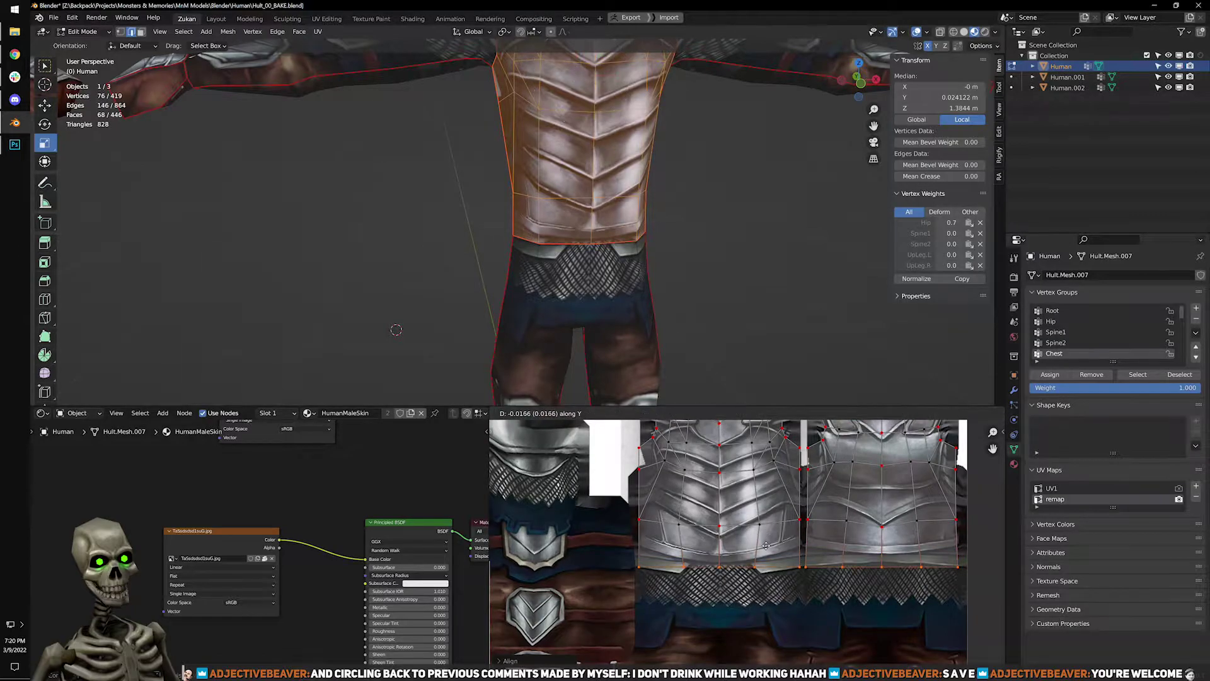
click(768, 543)
Examine the waist seam at the character's back in Object Mode against the breastplate's lower edge in the texture.
key(Tab)
middle_drag(699, 277, 701, 330)
key(Tab)
scroll(701, 330, up, 1)
scroll(936, 594, up, 3)
key(Tab)
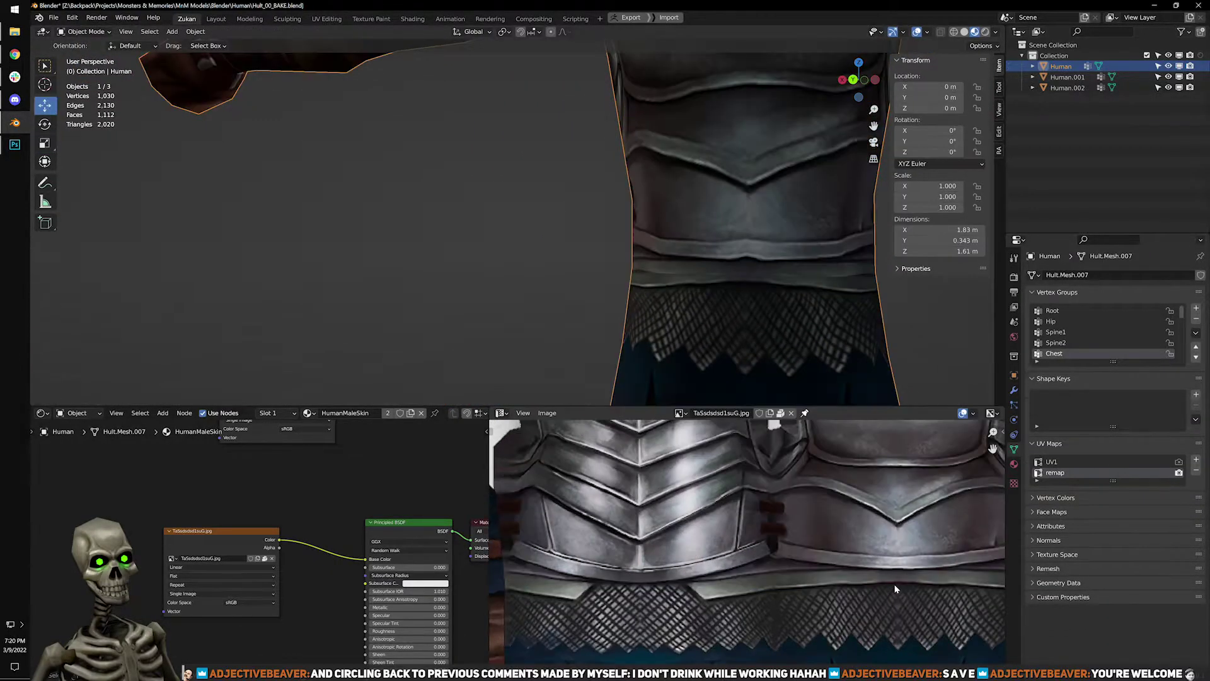
Return to Edit Mode and maximize the UV editor around the front and back torso islands.
key(Tab)
scroll(774, 538, down, 2)
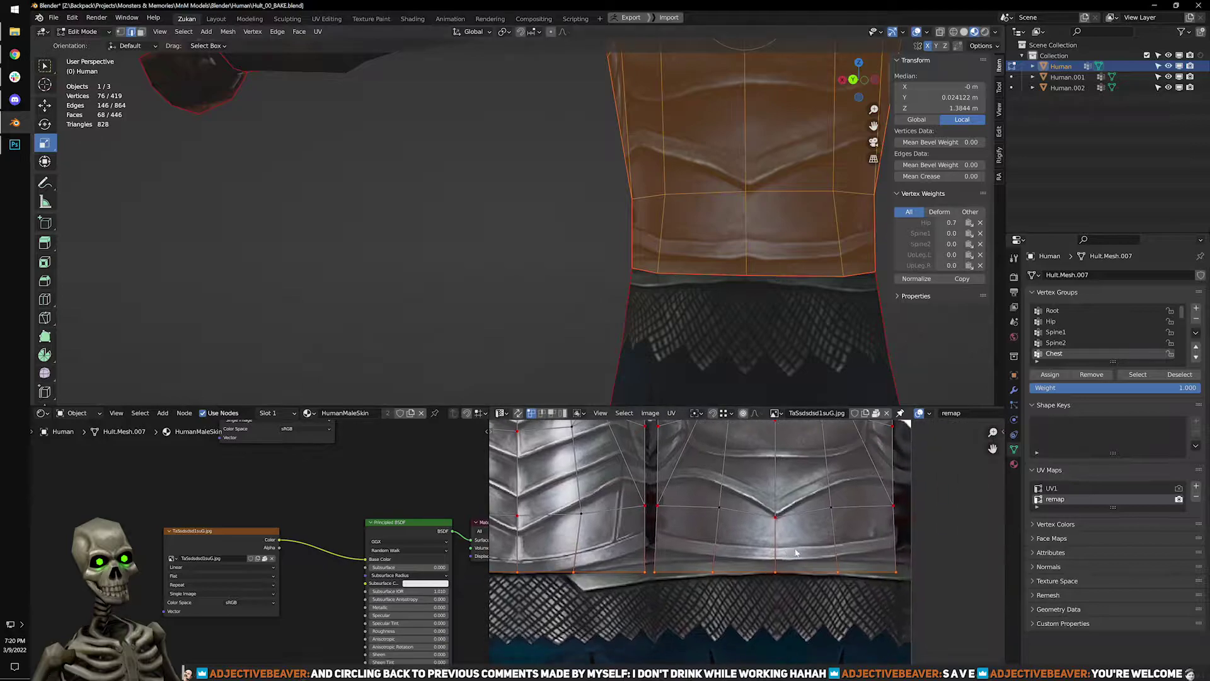
scroll(784, 500, down, 3)
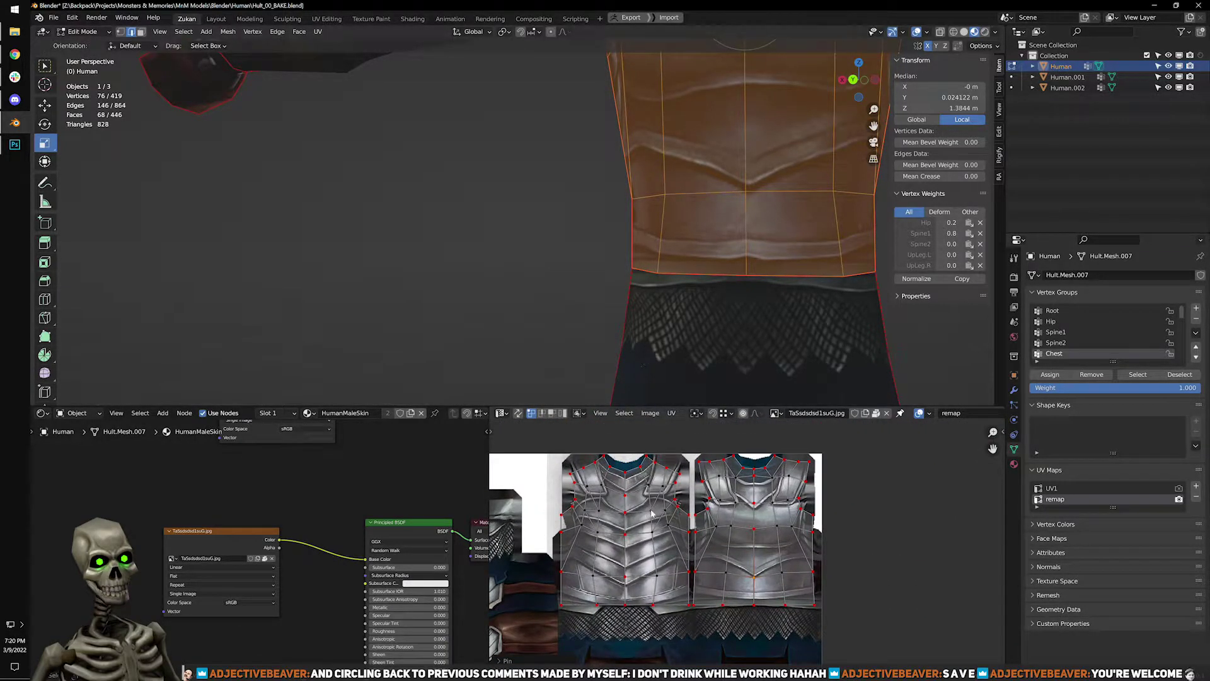
key(ctrl+space)
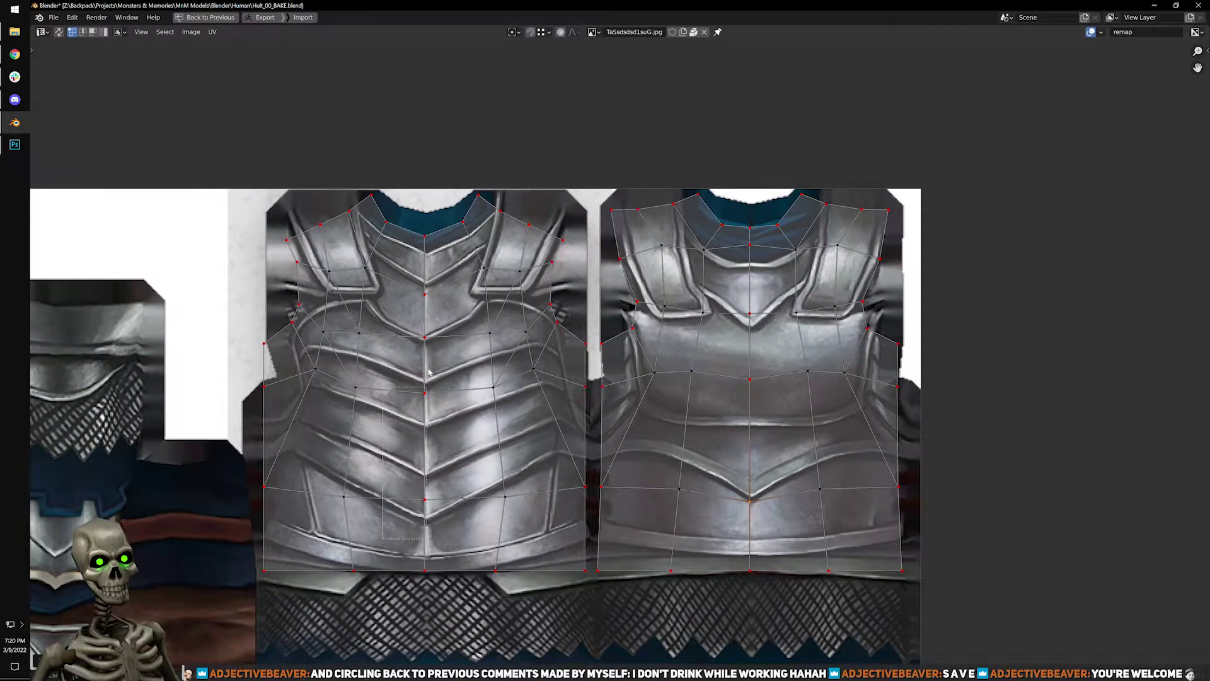
Unpin the centre-line UV points of the front and back torso islands and unwrap the islands again.
alt+click(444, 292)
alt+click(712, 250)
key(u)
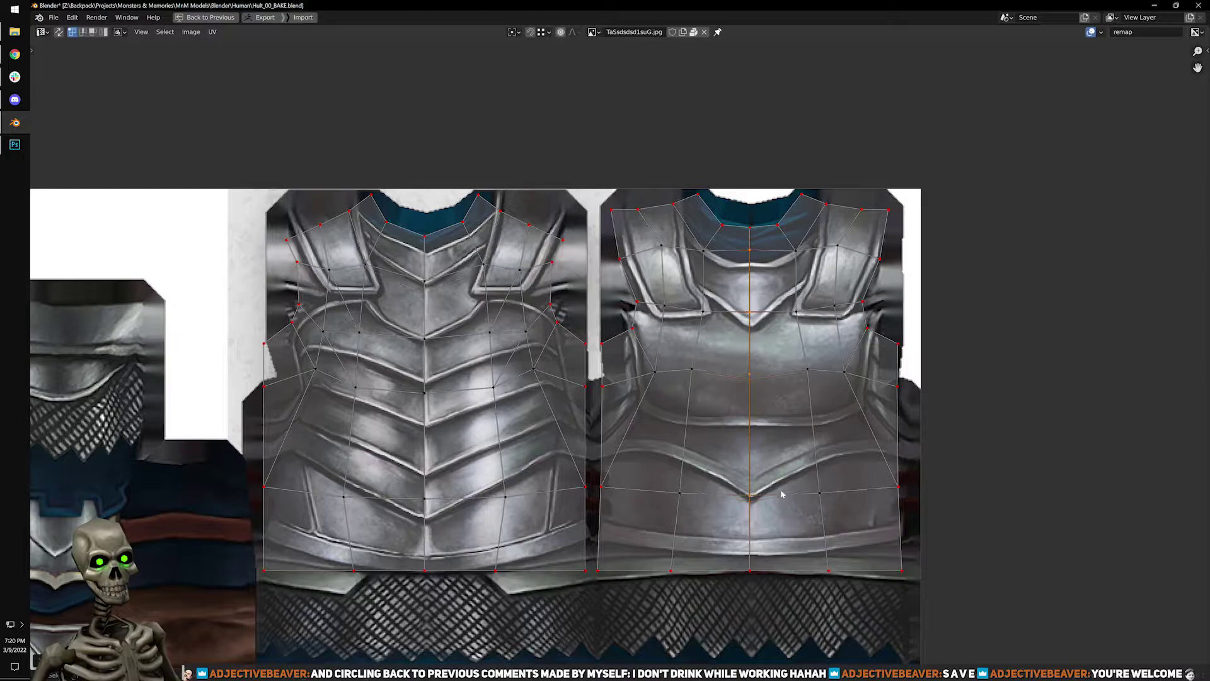
Examine the waist seam on the model from the back and front against the breastplate's lower edge in the texture.
key(ctrl+space)
key(Tab)
middle_drag(665, 304, 495, 243)
key(Tab)
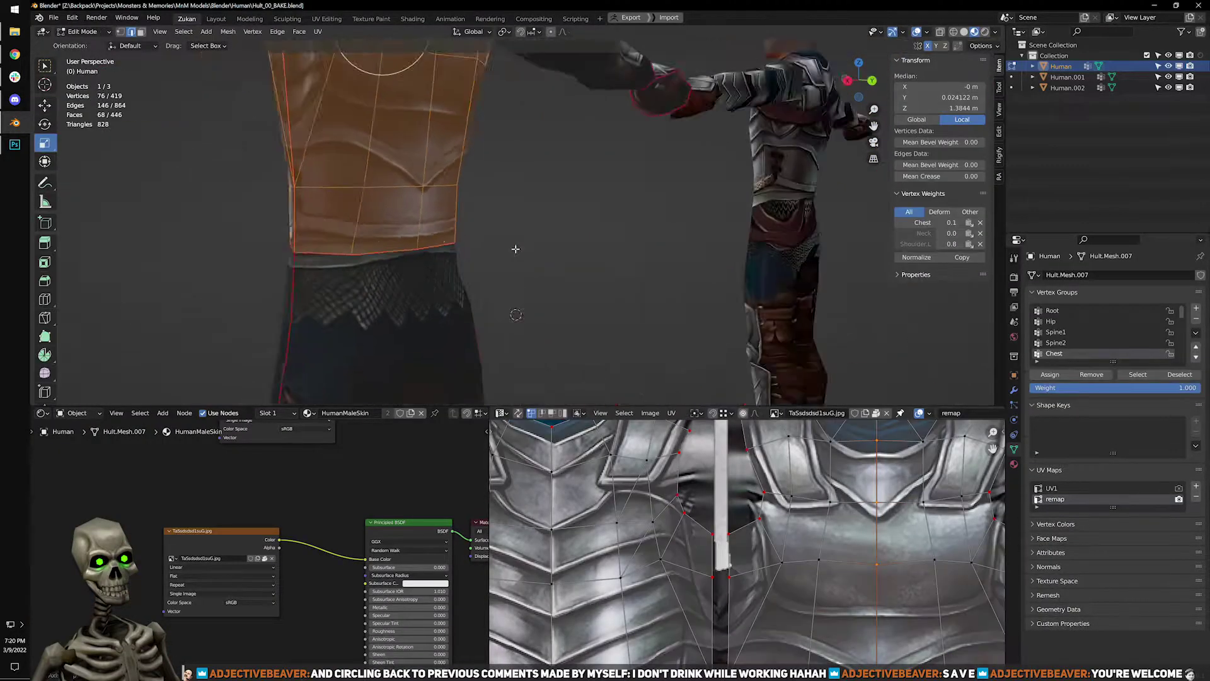
scroll(535, 286, up, 5)
scroll(535, 286, down, 5)
scroll(710, 505, down, 2)
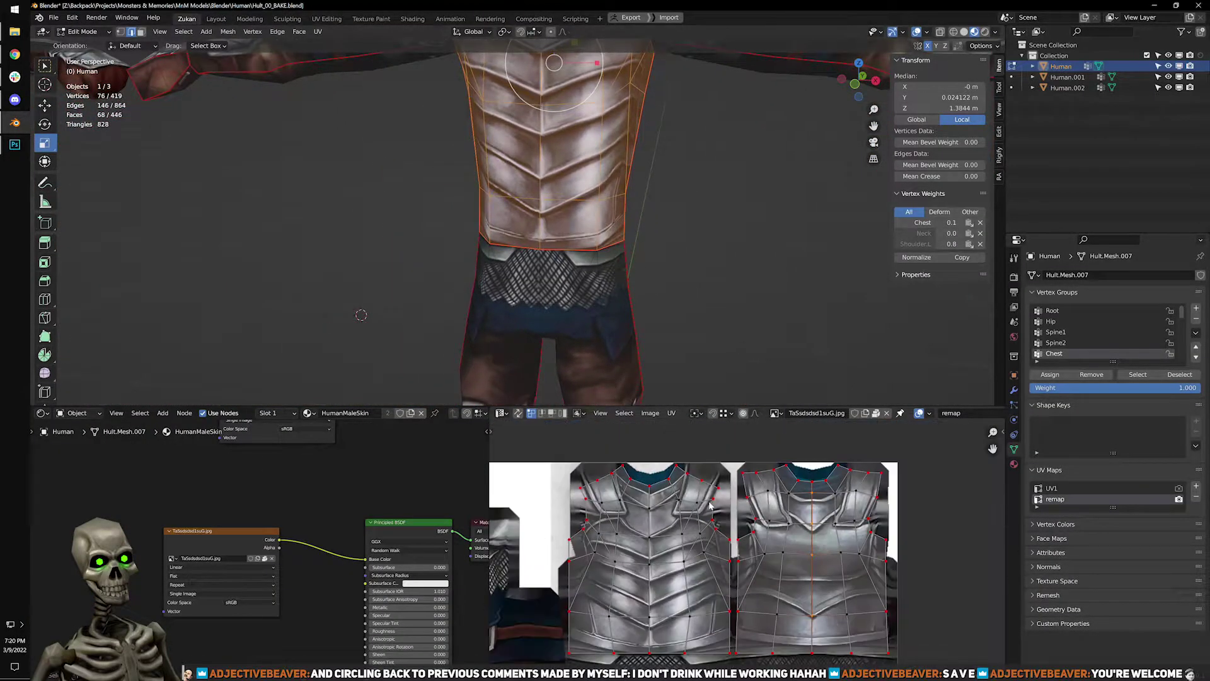
middle_drag(728, 542, 740, 498)
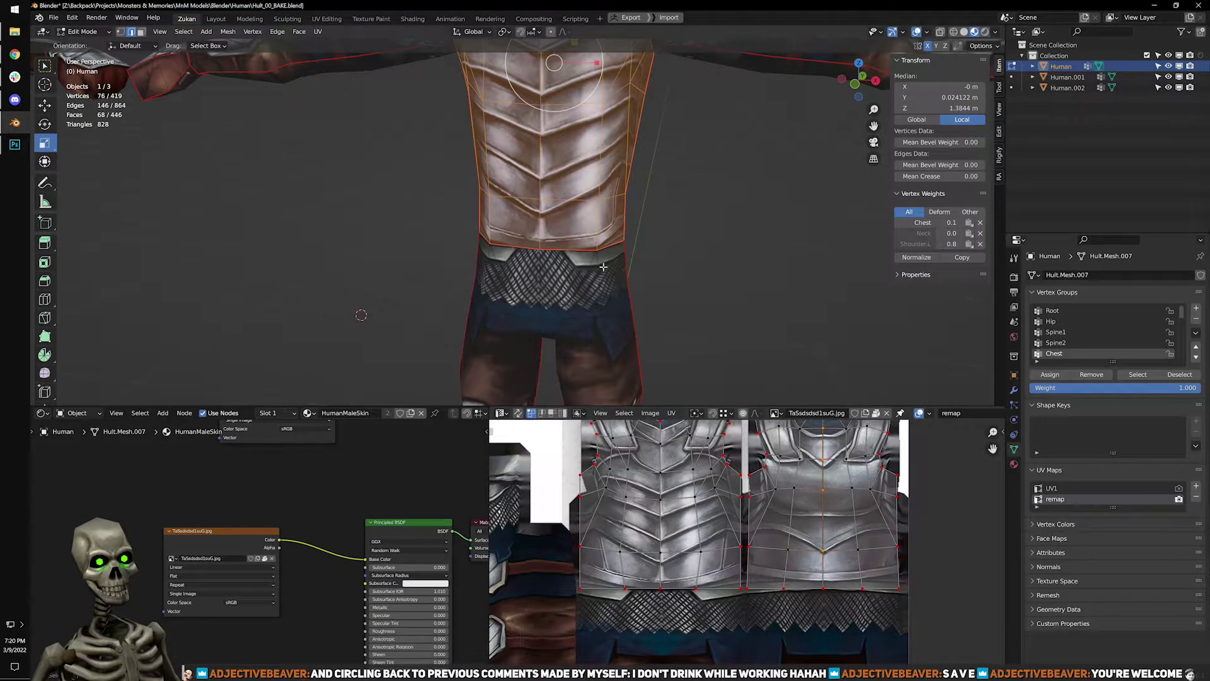
middle_drag(606, 269, 637, 280)
scroll(655, 289, up, 3)
scroll(655, 289, down, 4)
key(Tab)
scroll(332, 494, down, 1)
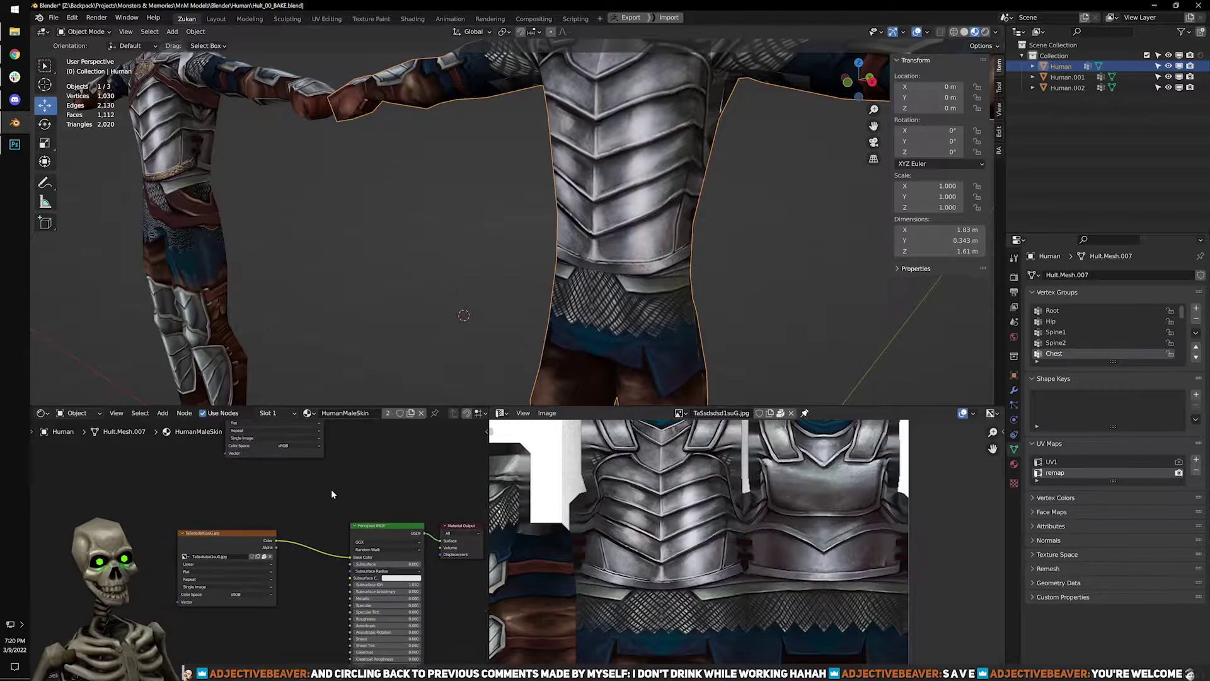
Connect the unlinked upper image texture of the Human.001 material to the shader's Base Color.
scroll(332, 494, down, 2)
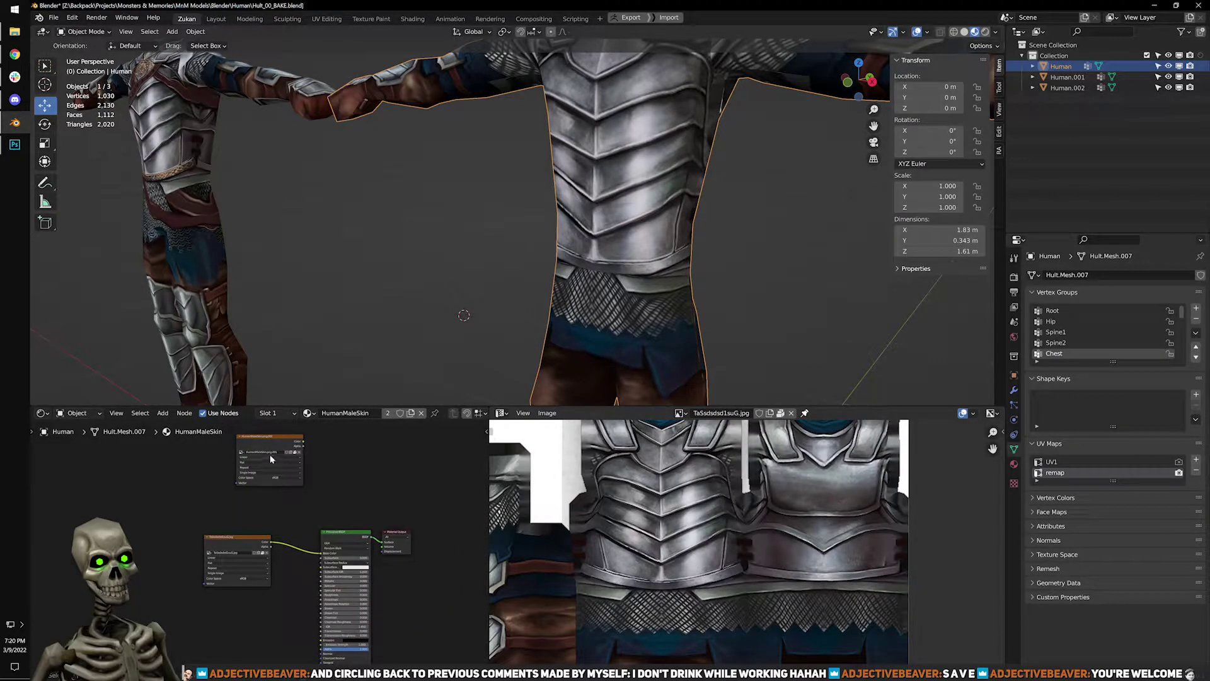
click(301, 456)
click(163, 230)
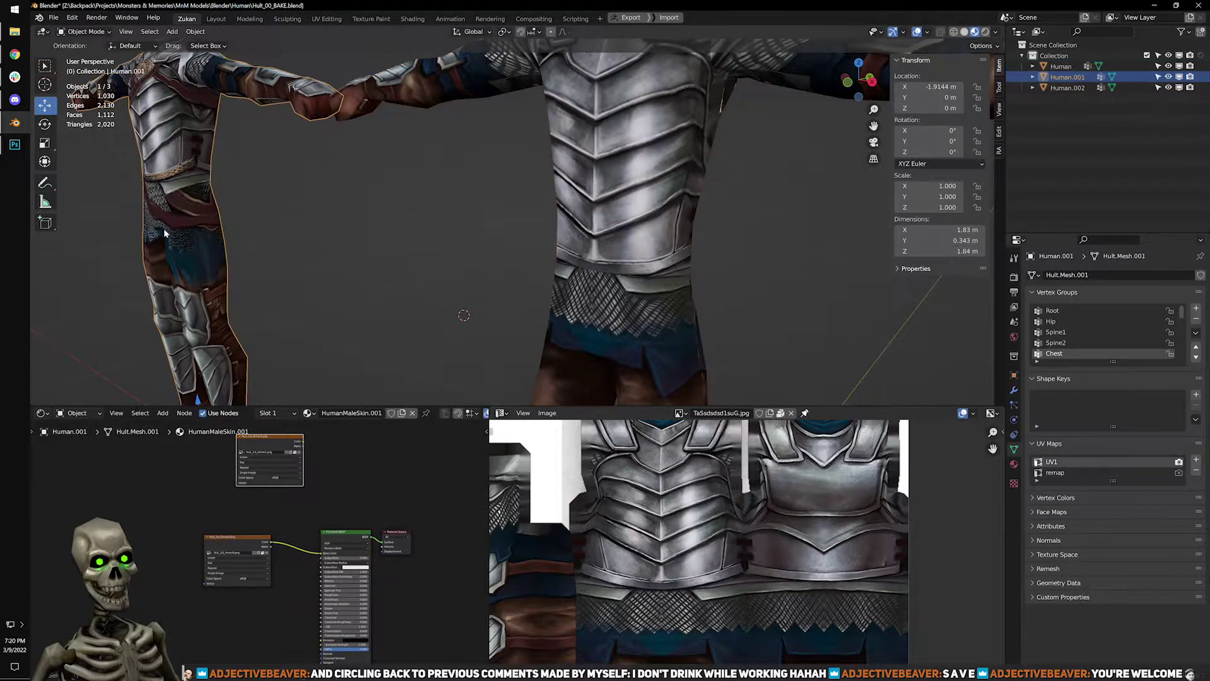
drag(306, 447, 324, 548)
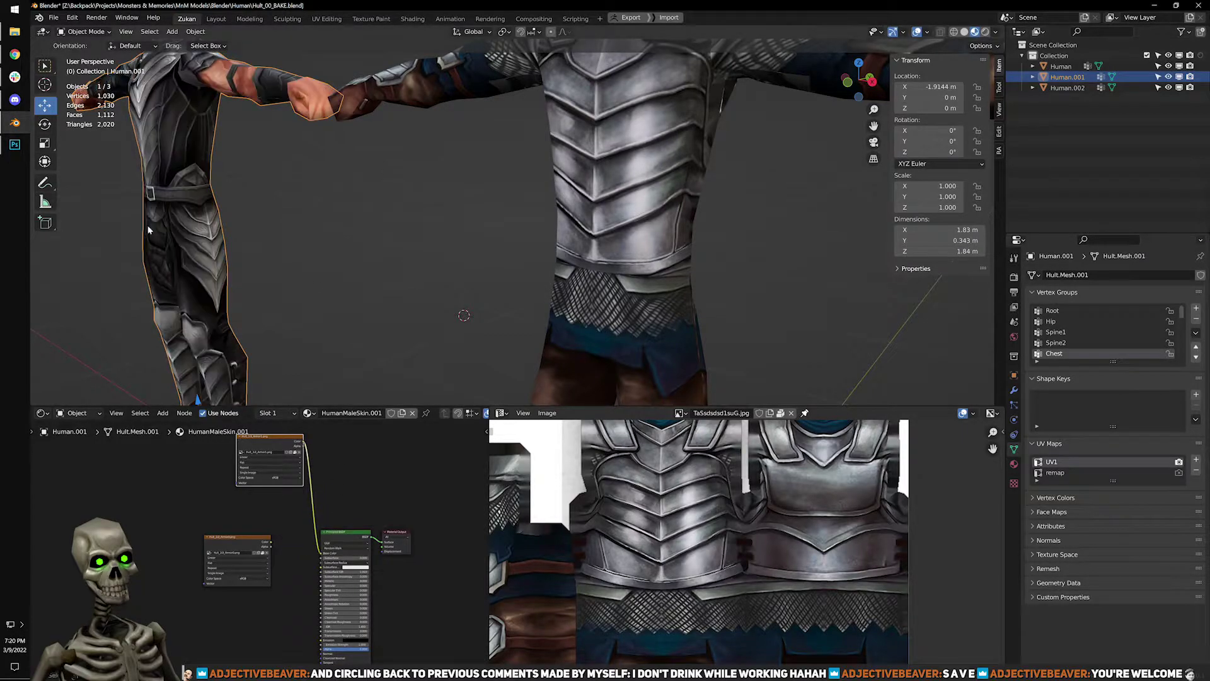
Connect the upper skin image texture of the Human object's HumanMaleSkin material to Base Color and reposition its node.
click(591, 268)
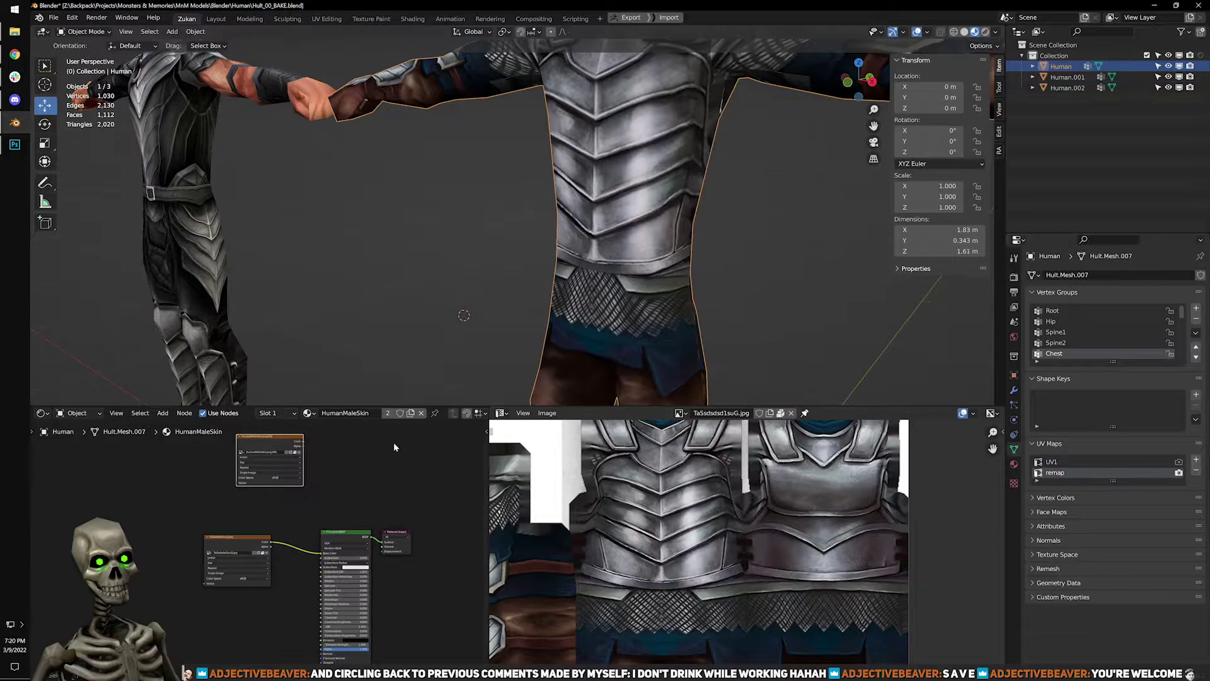
middle_drag(279, 461, 342, 491)
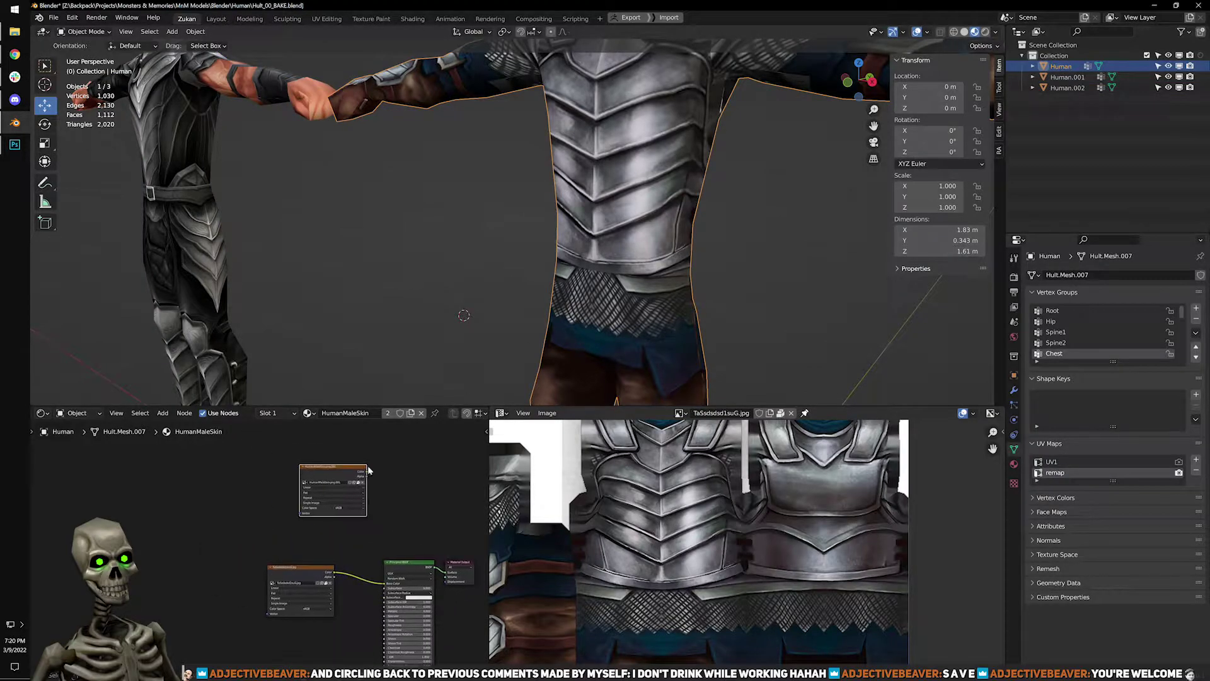
drag(375, 559, 384, 586)
drag(341, 475, 302, 486)
Inspect how the skin texture sits on the remapped body, viewing the torso and legs from front and back.
scroll(583, 324, down, 8)
scroll(592, 317, up, 3)
scroll(554, 314, up, 4)
scroll(542, 319, down, 4)
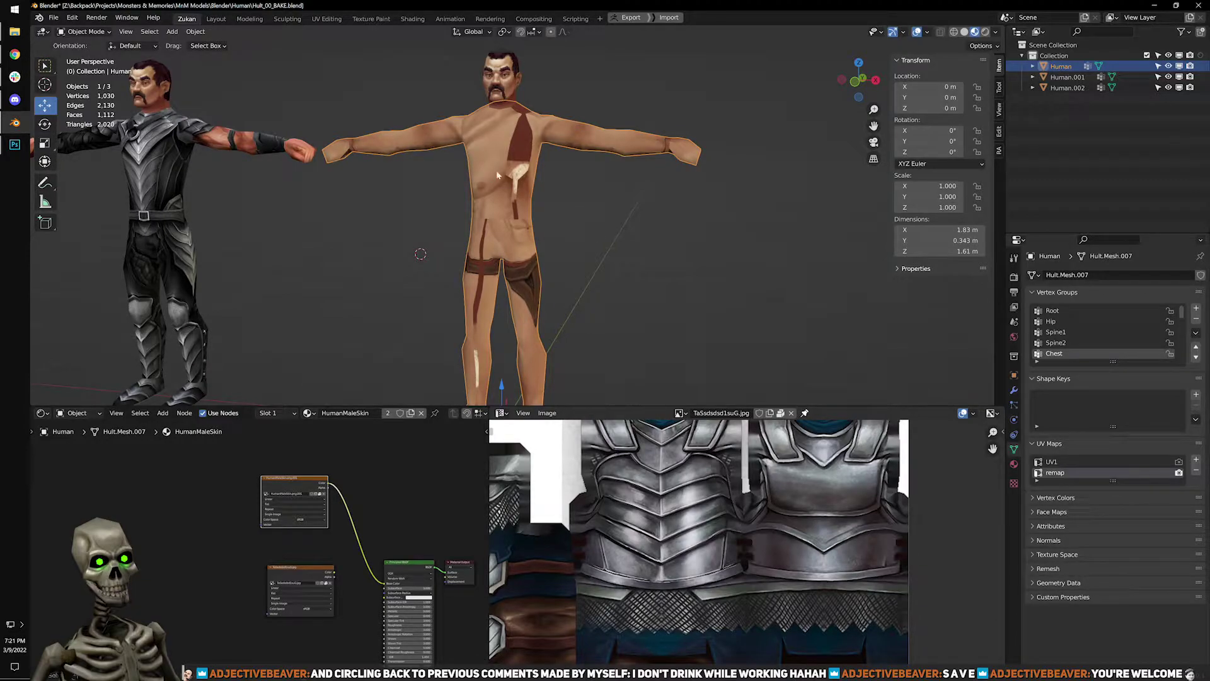
middle_drag(497, 175, 530, 180)
scroll(529, 180, down, 2)
scroll(510, 208, up, 4)
middle_drag(391, 205, 523, 252)
scroll(608, 245, down, 4)
scroll(491, 241, up, 5)
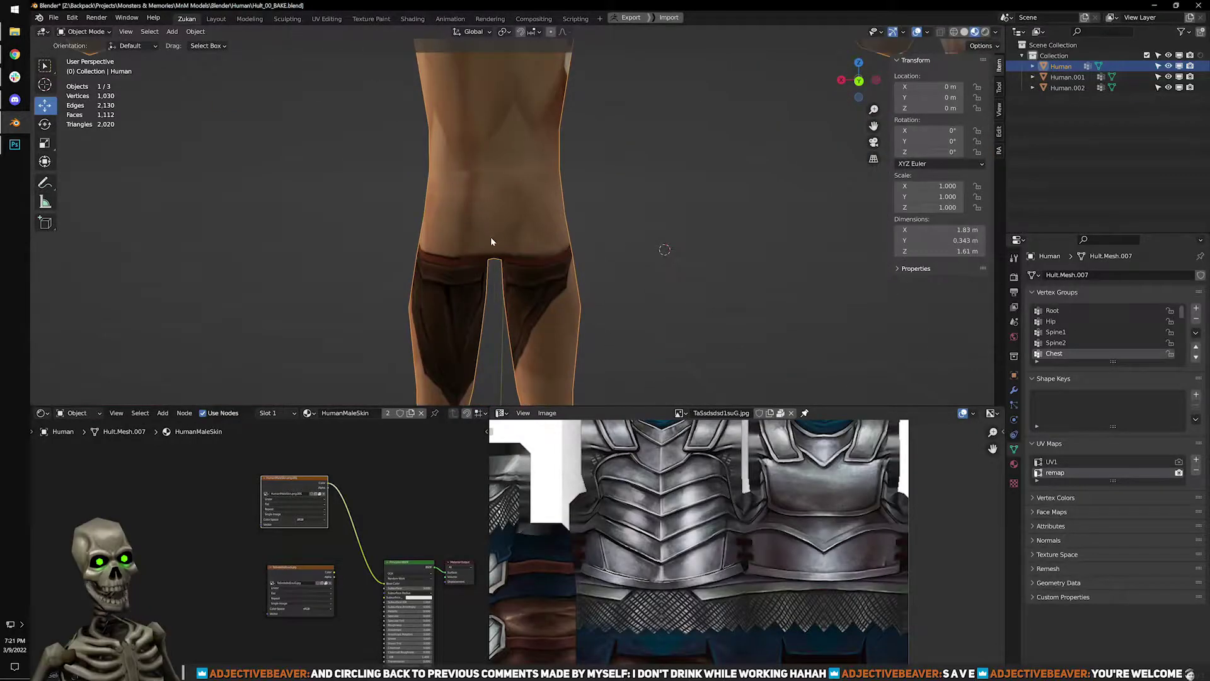
scroll(491, 240, up, 1)
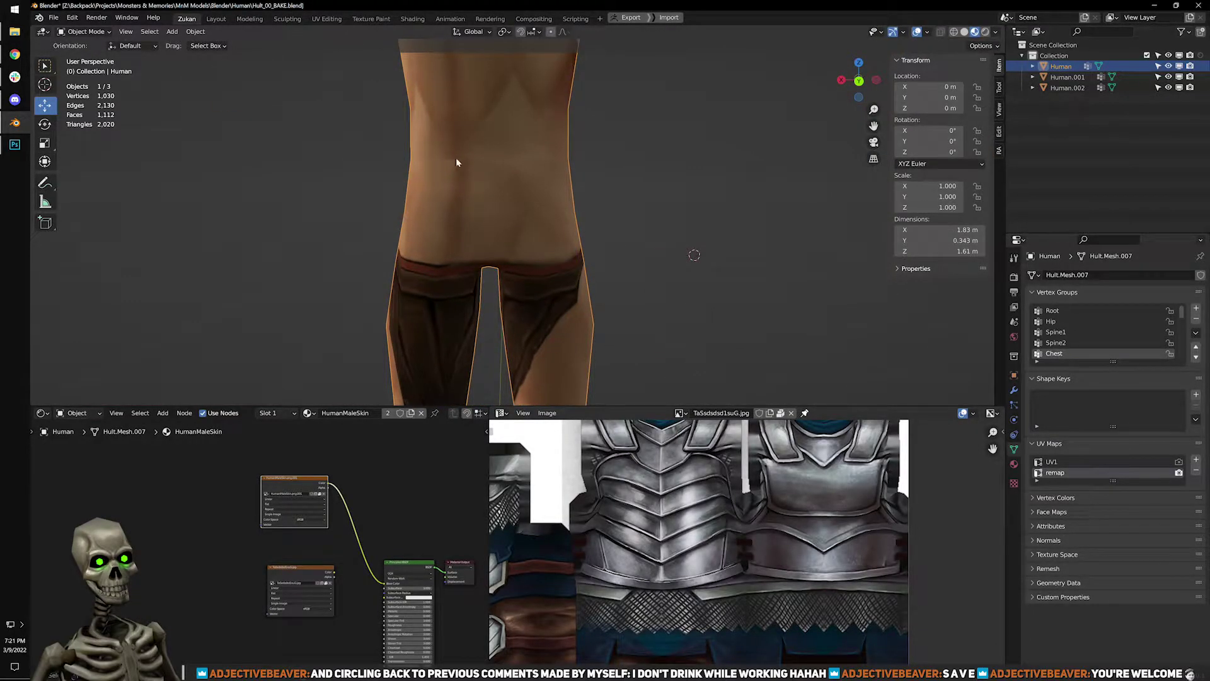
scroll(469, 207, down, 4)
middle_drag(498, 258, 338, 330)
Swap the image in HumanMaleSkin's upper texture node for the Hult Armor1 PNG and view it on the body.
scroll(365, 464, up, 3)
click(271, 464)
click(307, 485)
middle_drag(480, 265, 566, 319)
scroll(666, 501, down, 4)
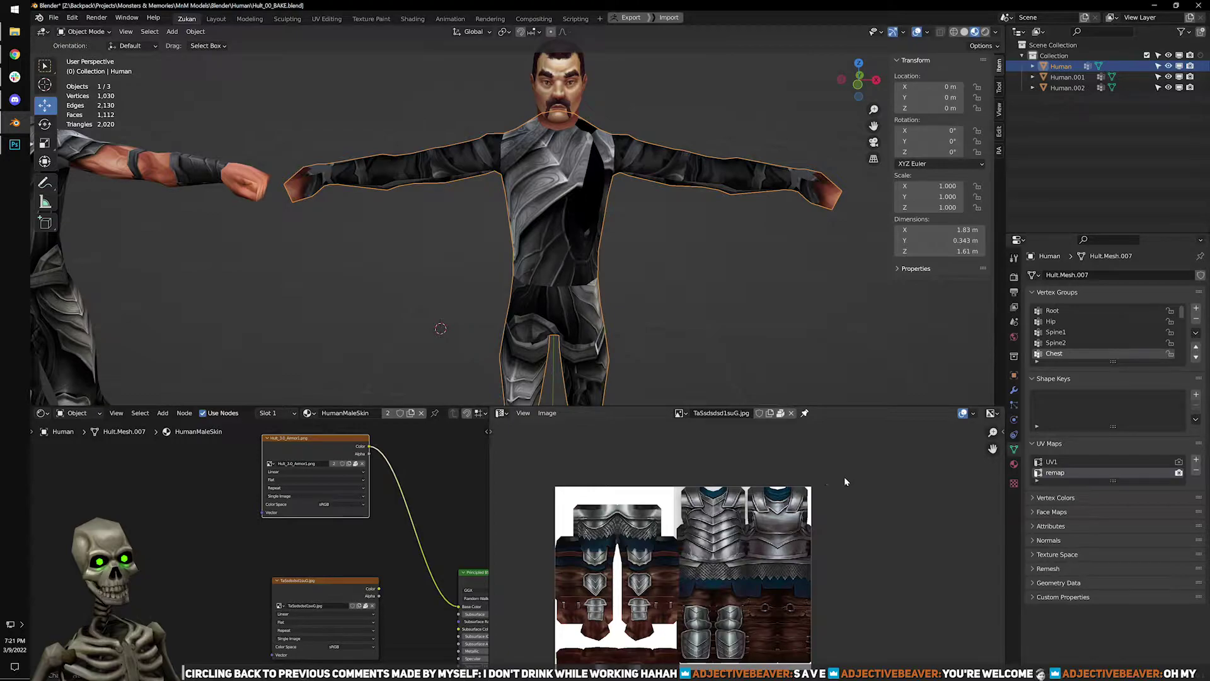
Compare the armor texture on the UV1 map with the remap map, ending with remap active for rendering.
click(1114, 462)
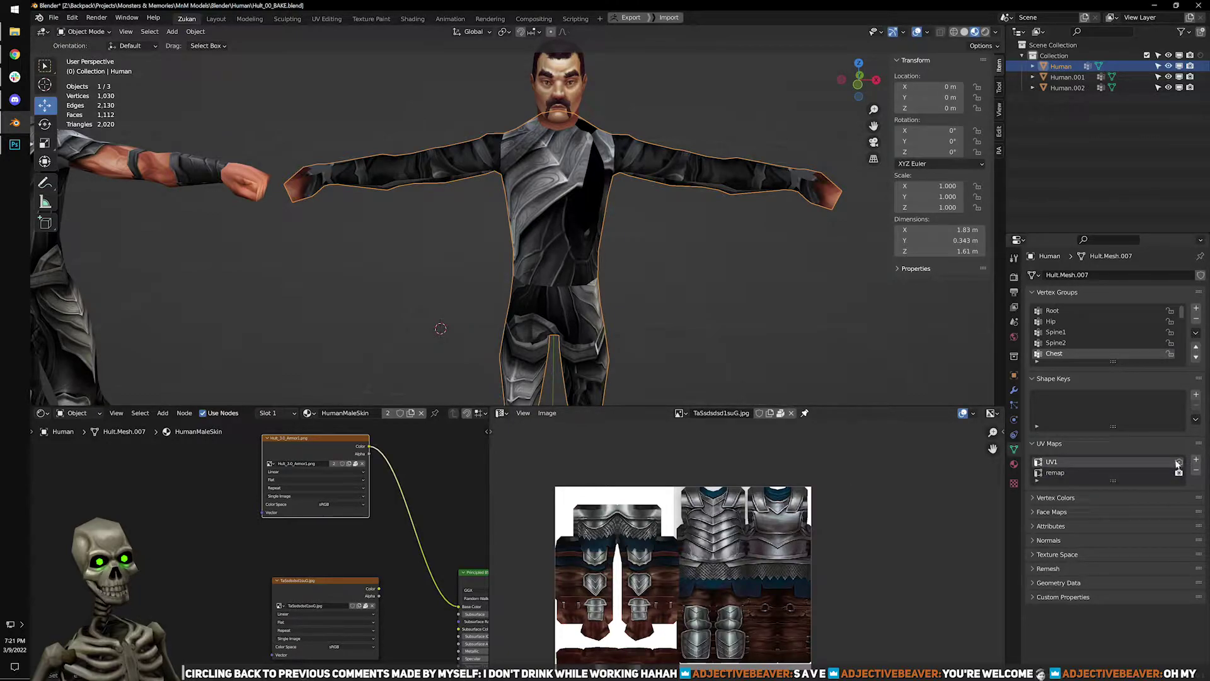
click(1179, 462)
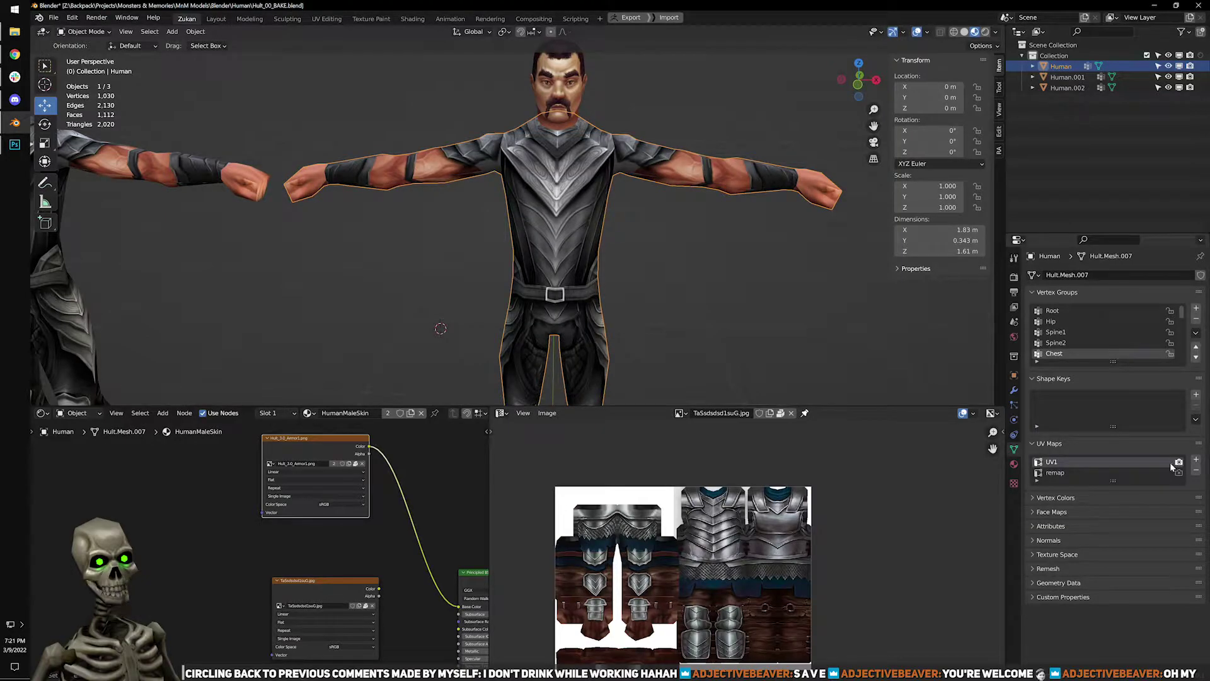
click(1161, 474)
click(1179, 473)
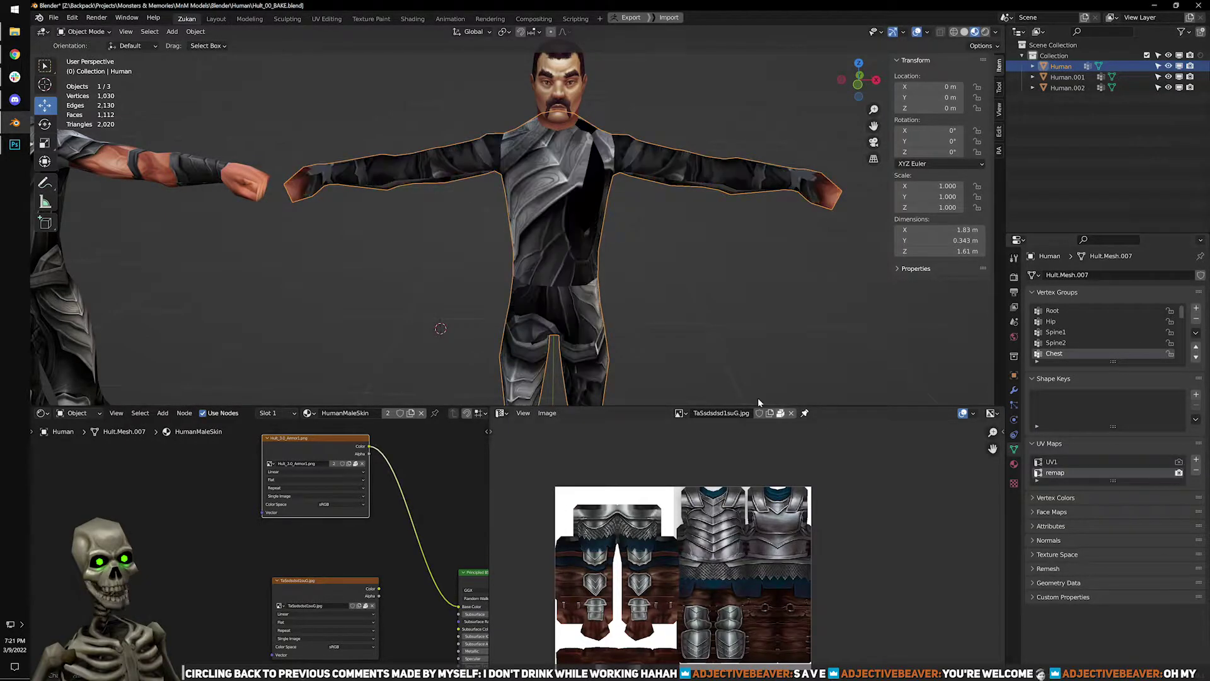
Reconnect the TaSsdsdsd1suG.jpg texture to the Base Color of the HumanMaleSkin shader.
scroll(696, 345, up, 2)
middle_drag(384, 590, 201, 531)
scroll(201, 531, up, 1)
drag(180, 526, 279, 548)
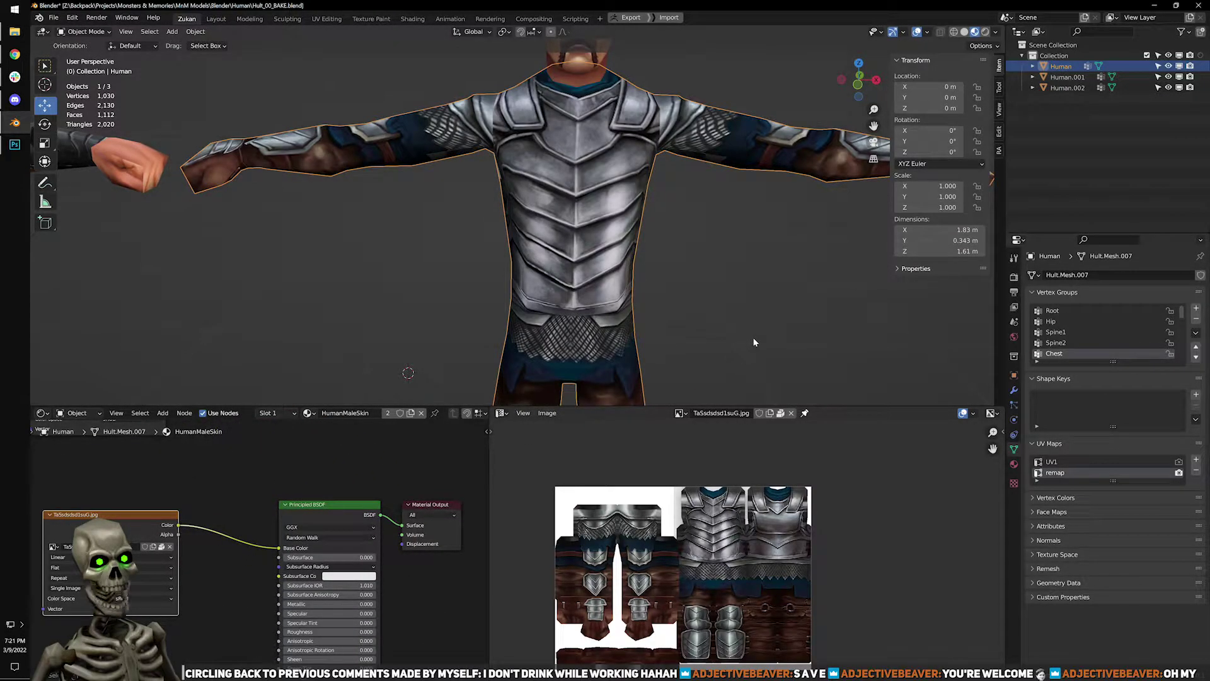
Return to Edit Mode on the torso and maximize the UV editor around the lower edge of both torso islands.
scroll(704, 561, up, 5)
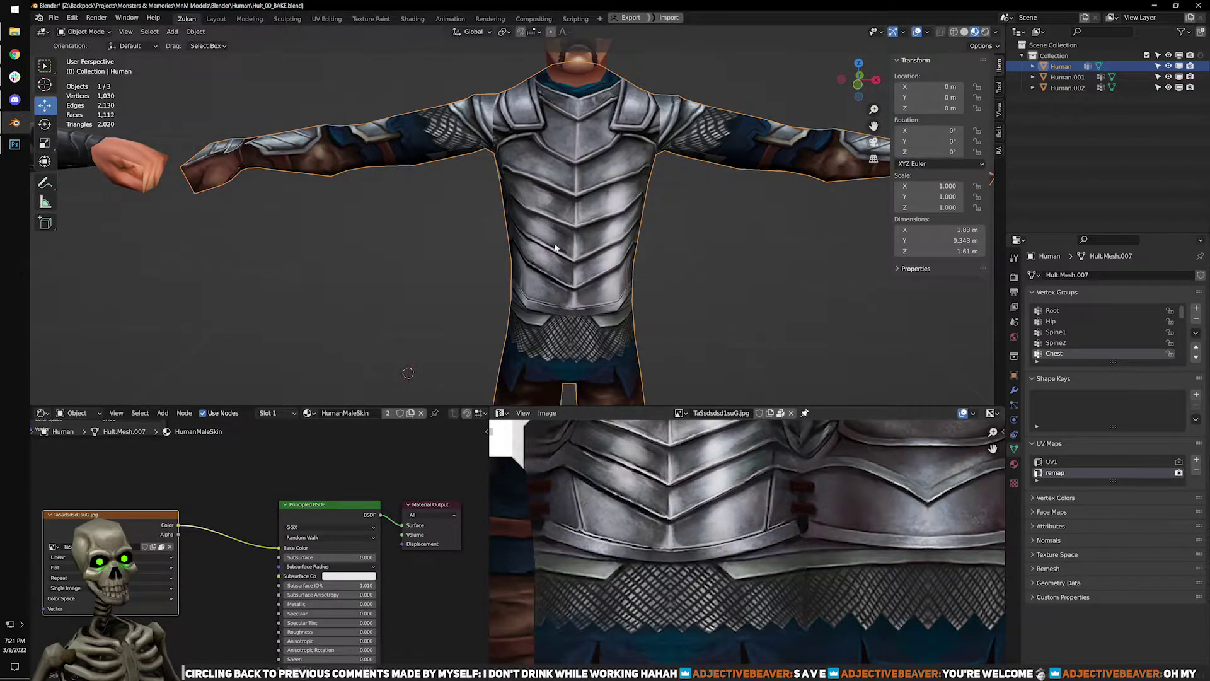
scroll(574, 167, down, 2)
shift+middle_drag(574, 167, 565, 147)
key(Tab)
scroll(670, 271, up, 2)
scroll(809, 553, down, 3)
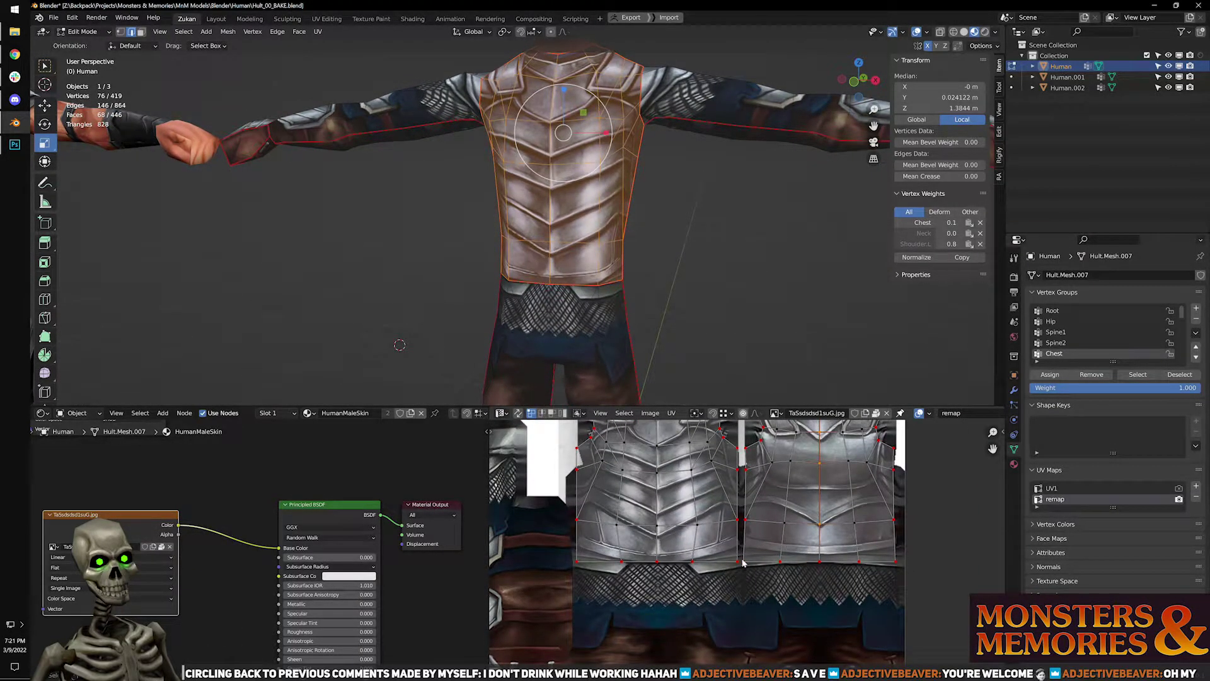
middle_drag(766, 517, 746, 556)
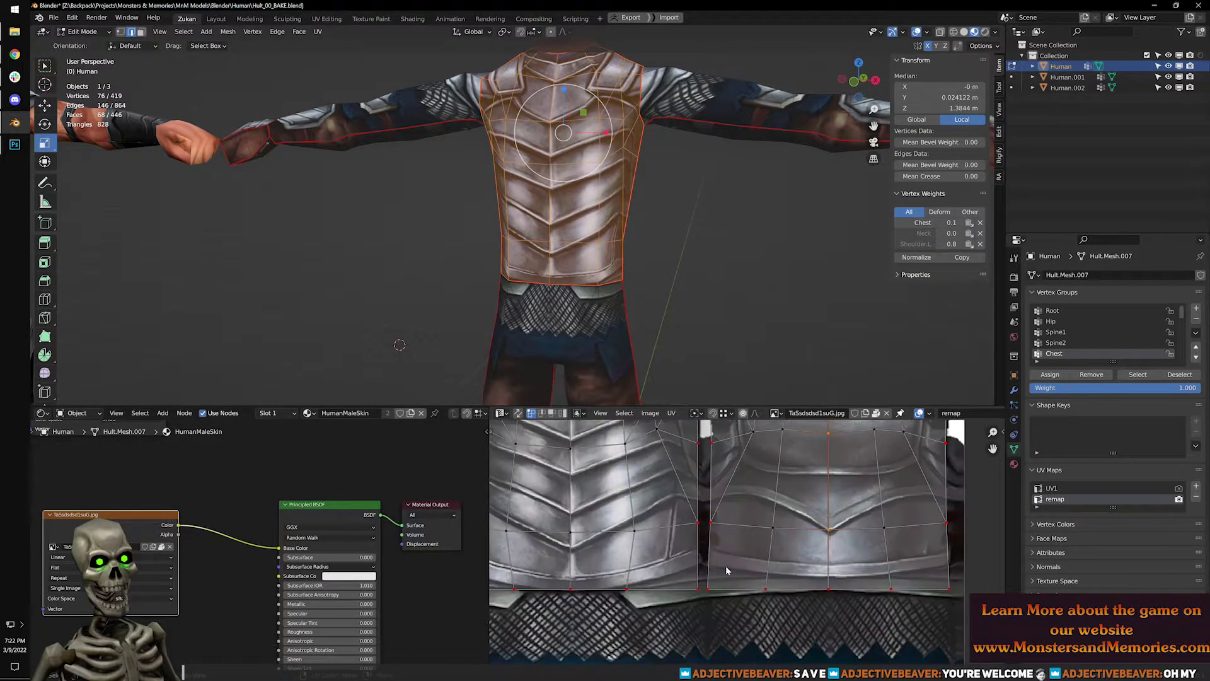
key(ctrl+space)
Move the bottom row of UV points on both torso islands down about 0.0054 along Y.
scroll(244, 506, up, 3)
scroll(245, 506, down, 2)
drag(202, 514, 864, 397)
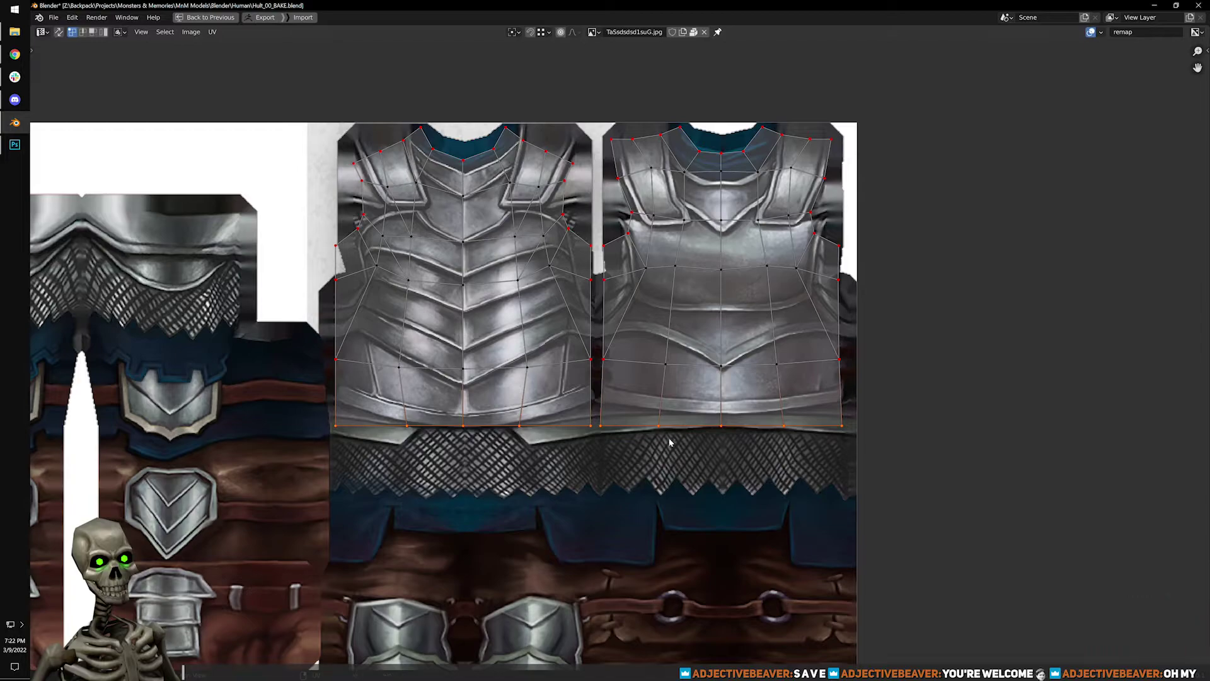
scroll(670, 459, up, 2)
key(g)
key(y)
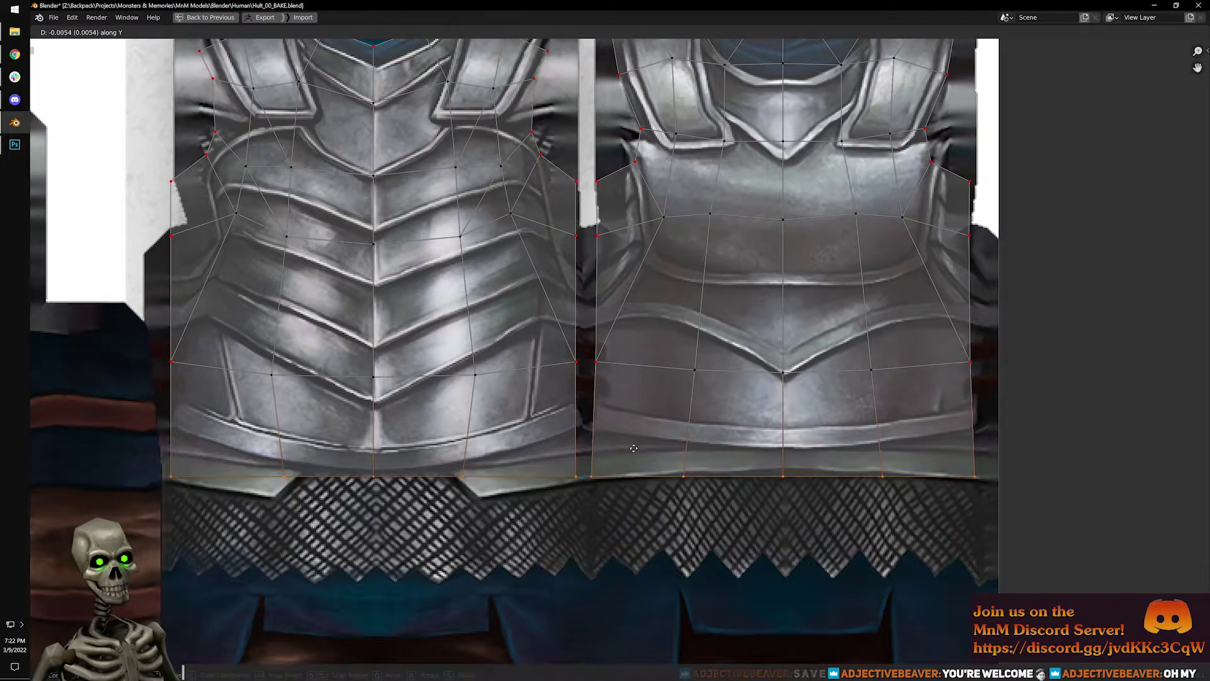
click(635, 450)
Move the UV row just above the bottom row on both torso islands down about 0.0039 along Y.
drag(135, 327, 990, 414)
key(g)
key(y)
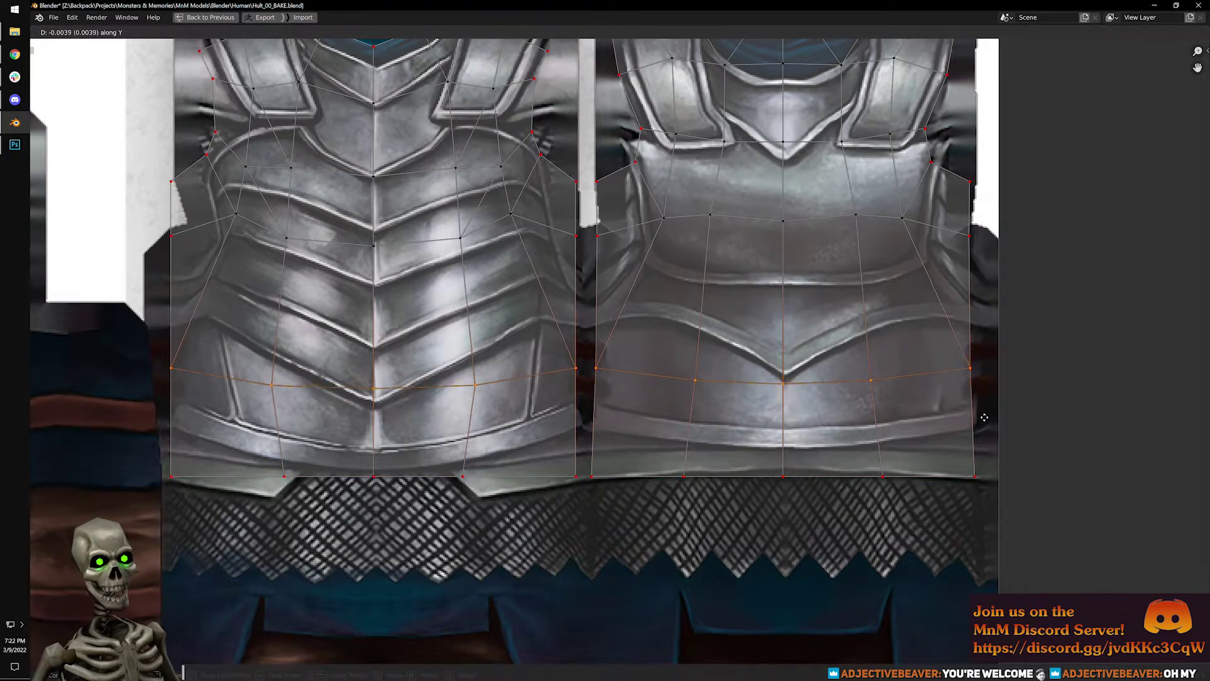
click(885, 434)
Restore the full layout and check the back waist seam on the model in Object Mode.
key(ctrl+space)
key(Tab)
middle_drag(715, 379, 529, 302)
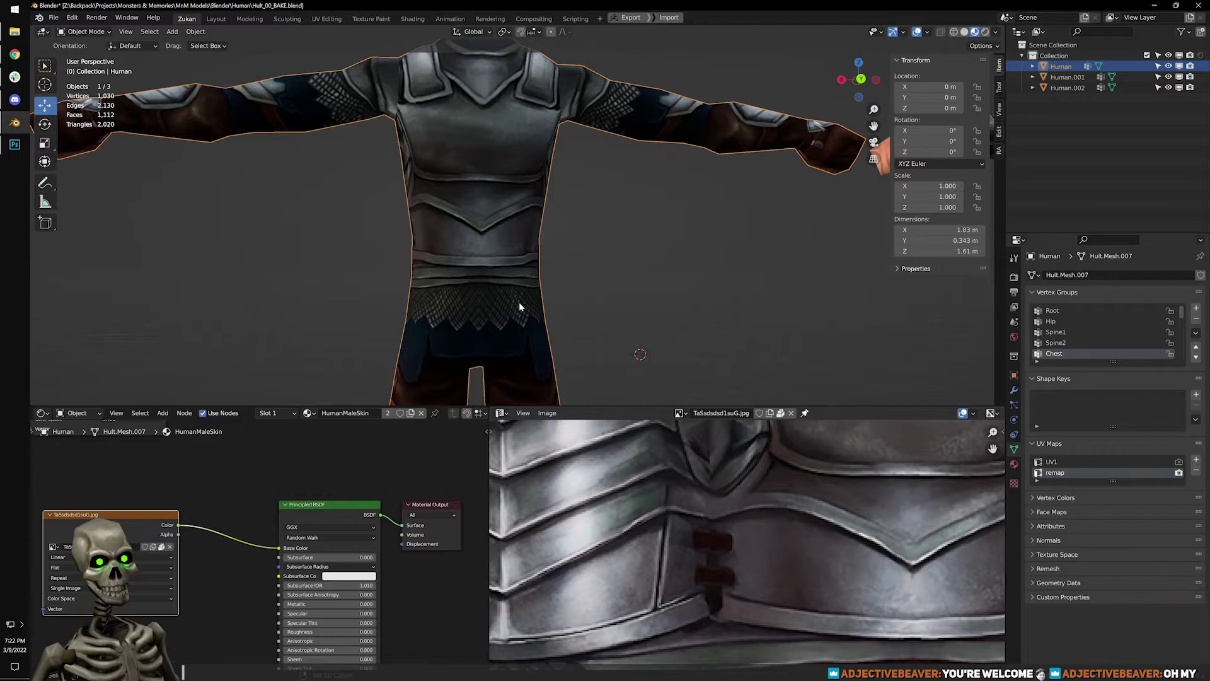
Return to Edit Mode and add the linked hip and leg region, bounded by seams, to the torso selection.
key(Tab)
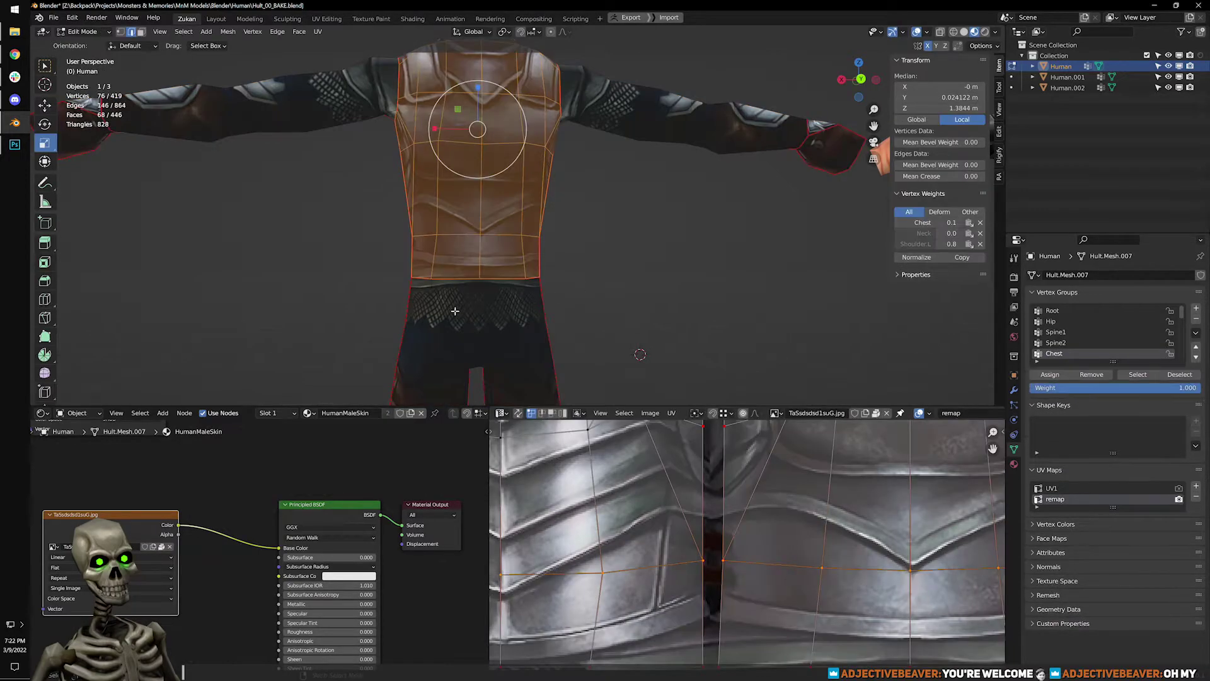
key(l)
middle_drag(343, 259, 648, 259)
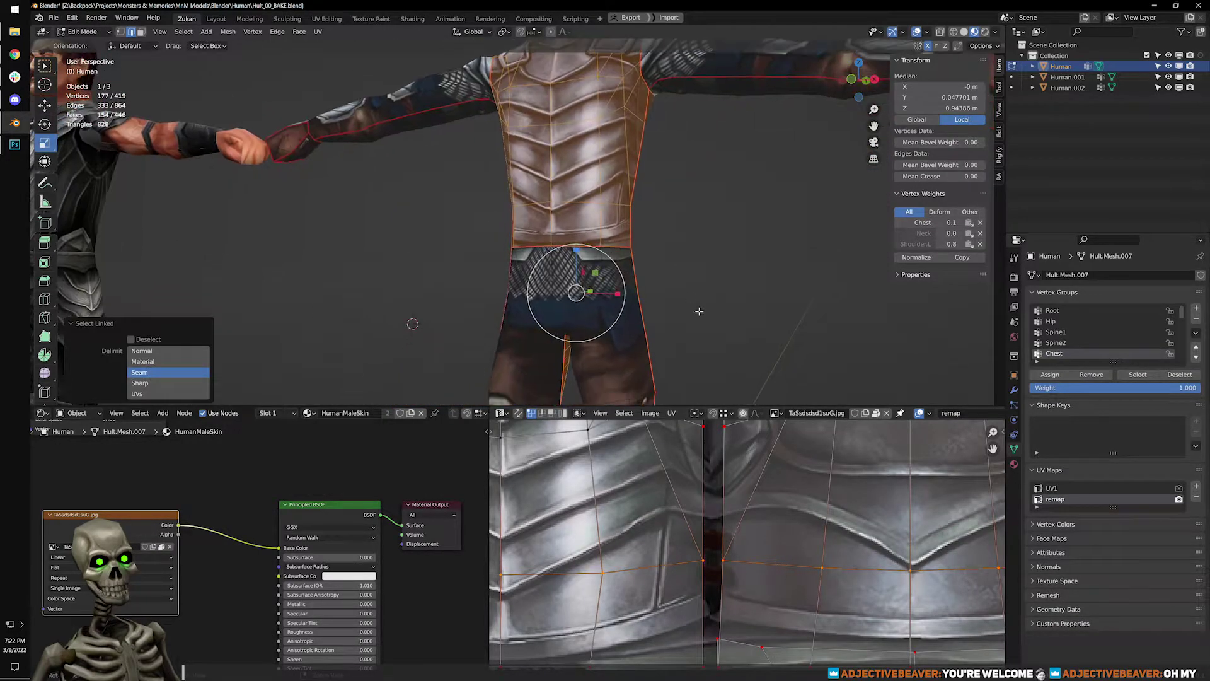
Add the linked hip and leg region to the selection, maximize the UV editor and switch it to island selection.
scroll(697, 309, up, 2)
shift+middle_drag(649, 322, 578, 204)
key(l)
key(ctrl+space)
scroll(510, 427, up, 5)
scroll(511, 427, down, 2)
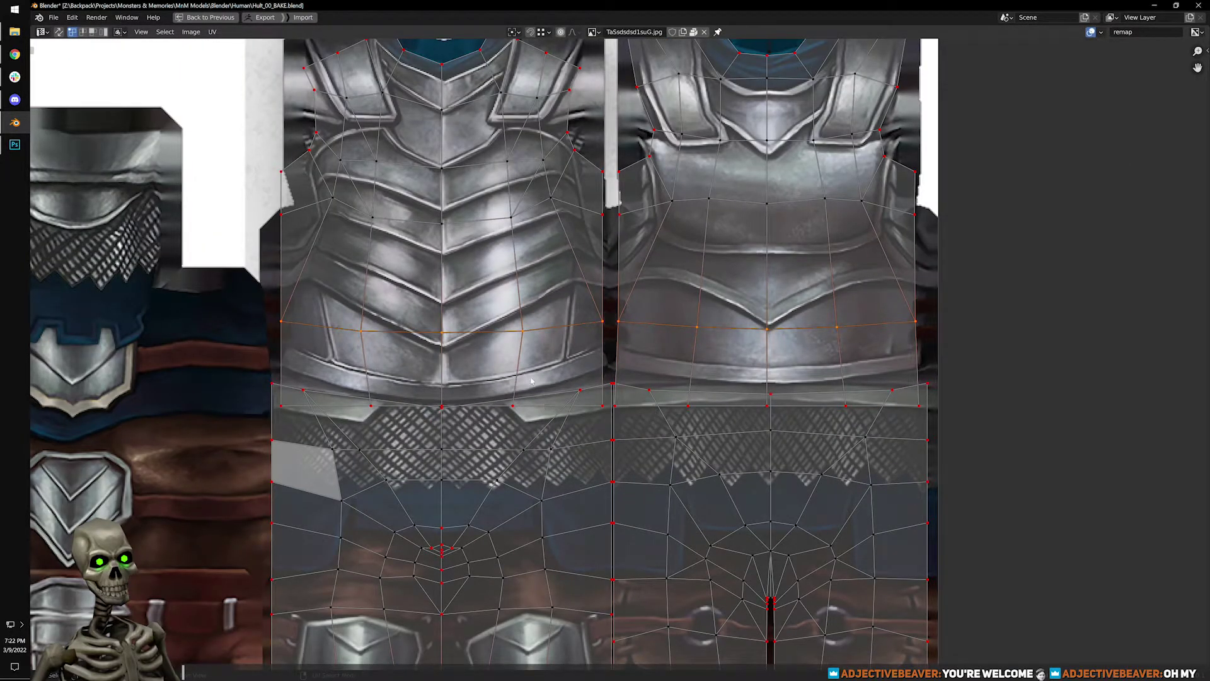
middle_drag(515, 241, 525, 315)
key(ctrl+Tab)
click(507, 284)
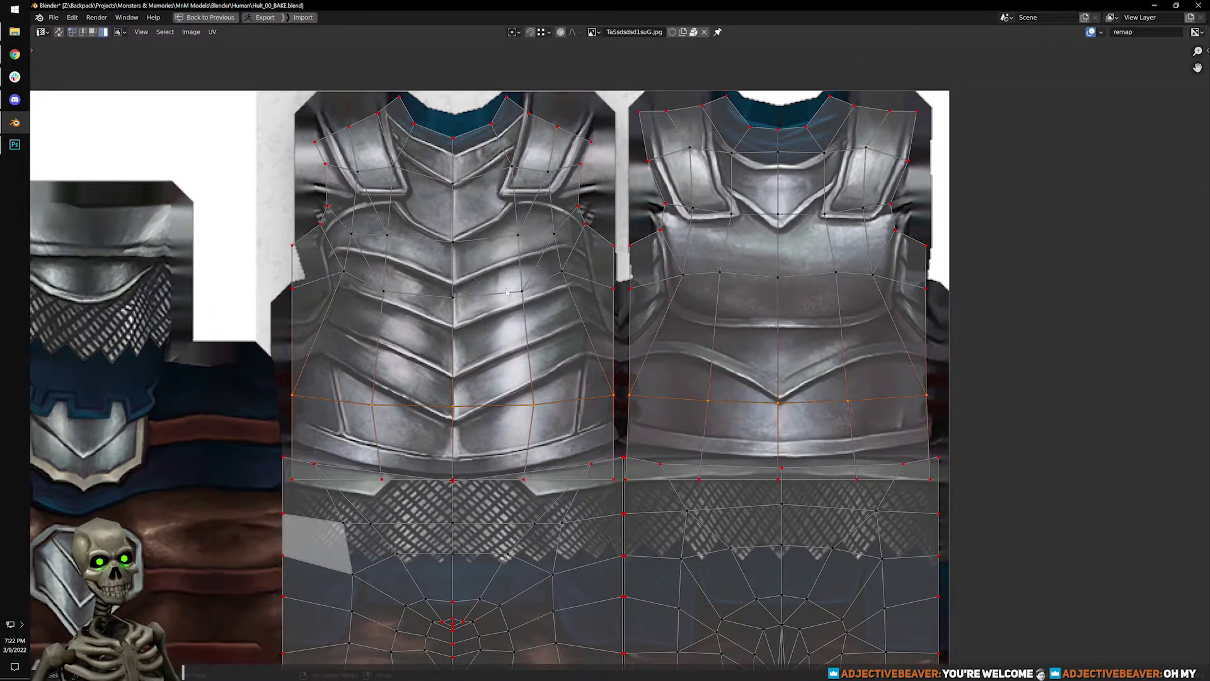
click(506, 288)
key(s)
key(x)
right_click(506, 288)
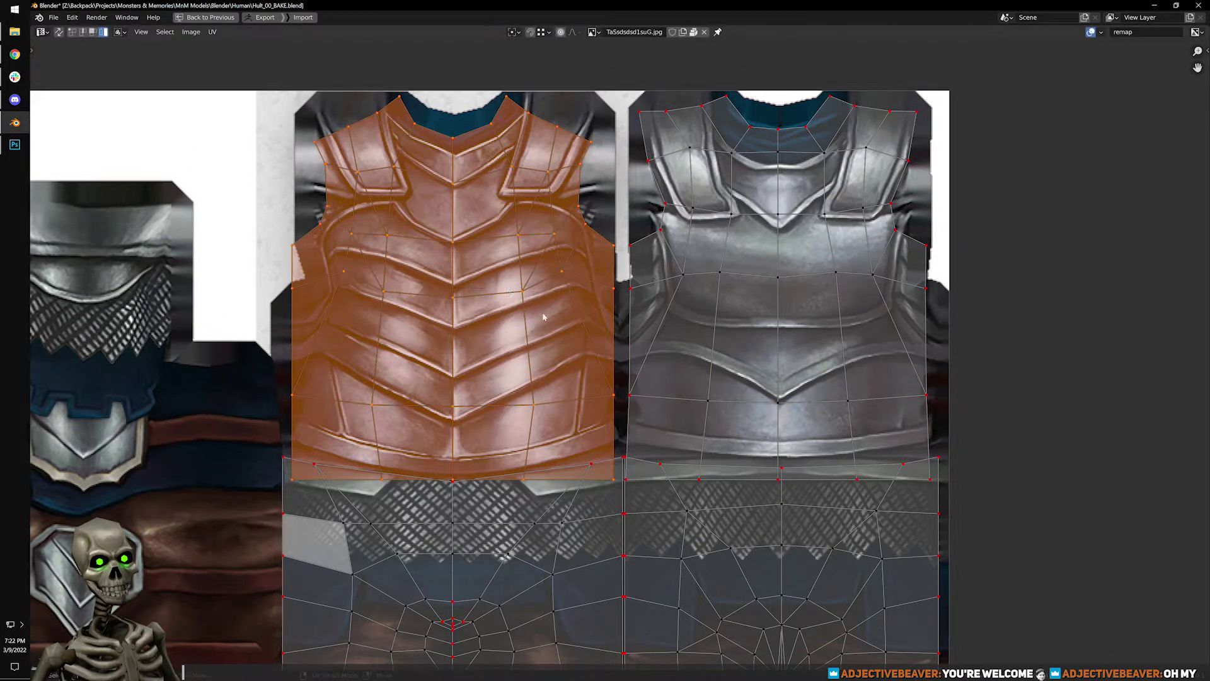
Scale the front hip-and-leg UV island along X to match the width of the front breastplate island.
click(739, 371)
middle_drag(677, 478, 687, 346)
click(621, 404)
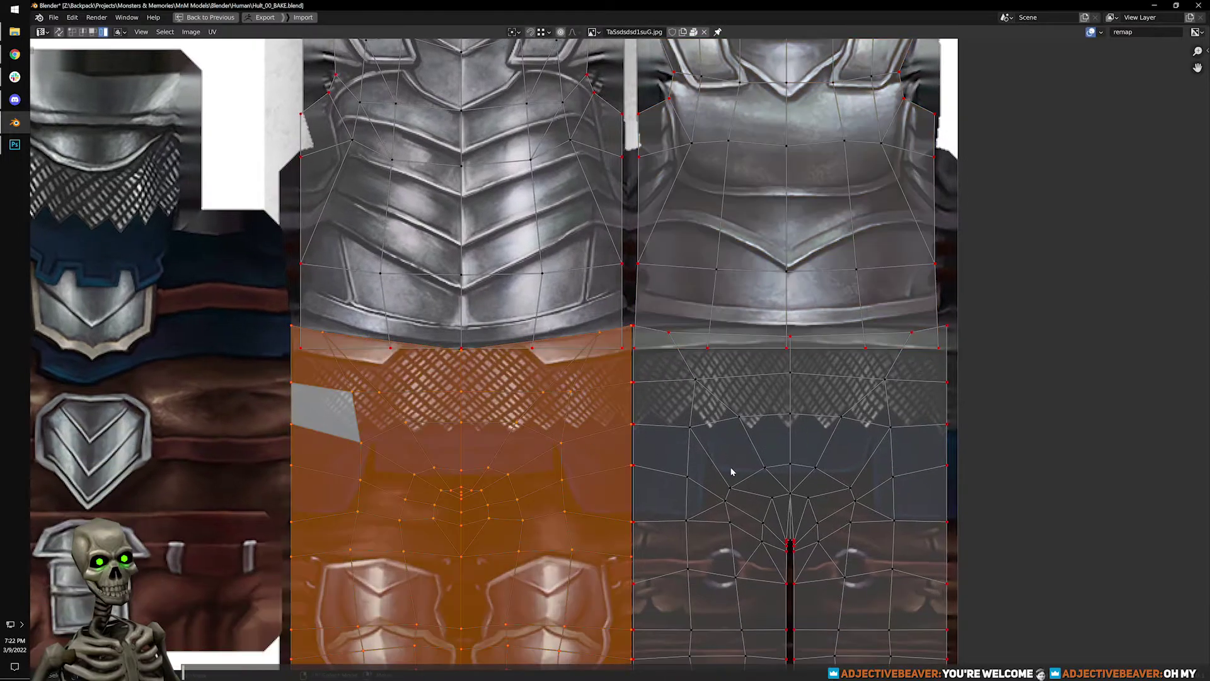
key(s)
key(x)
click(715, 461)
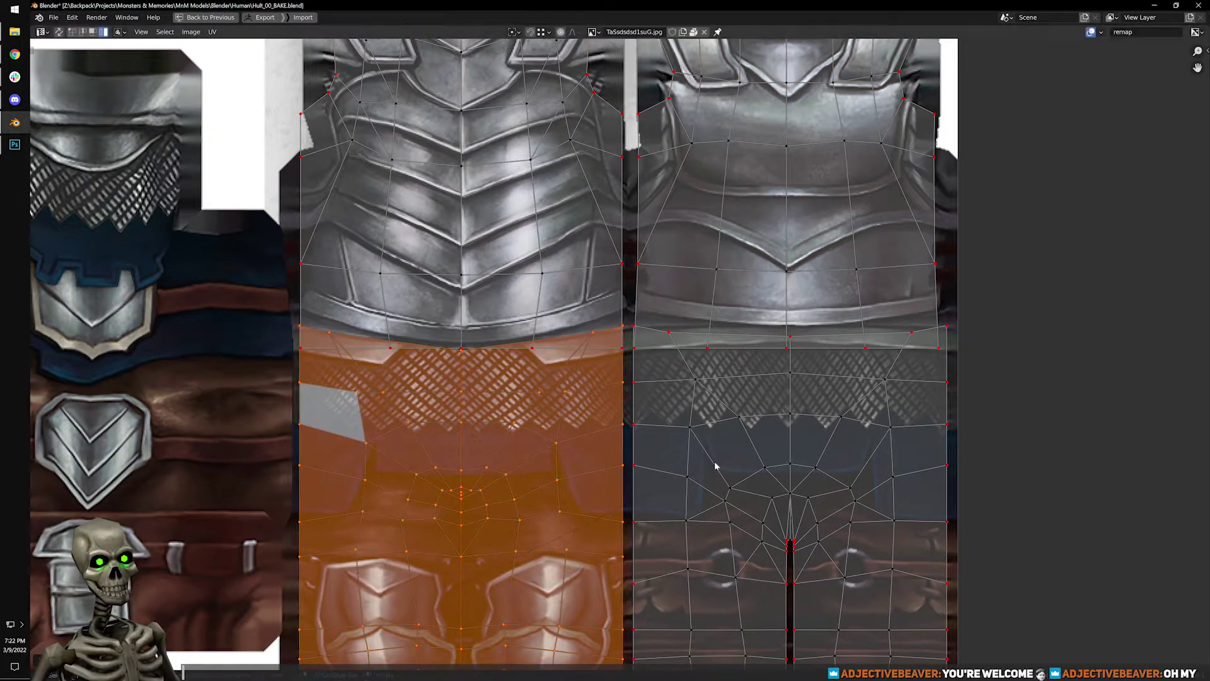
Scale the back hip-and-leg UV island along X to match the width of the back armor island.
click(962, 476)
key(s)
key(x)
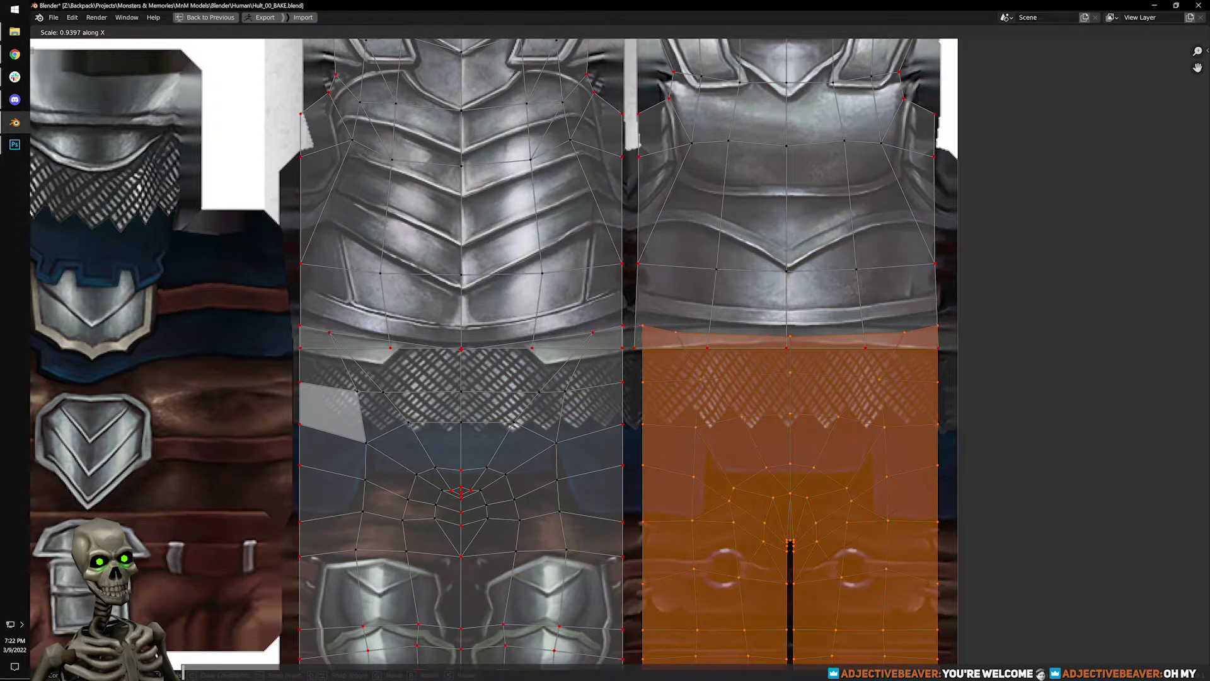
click(953, 478)
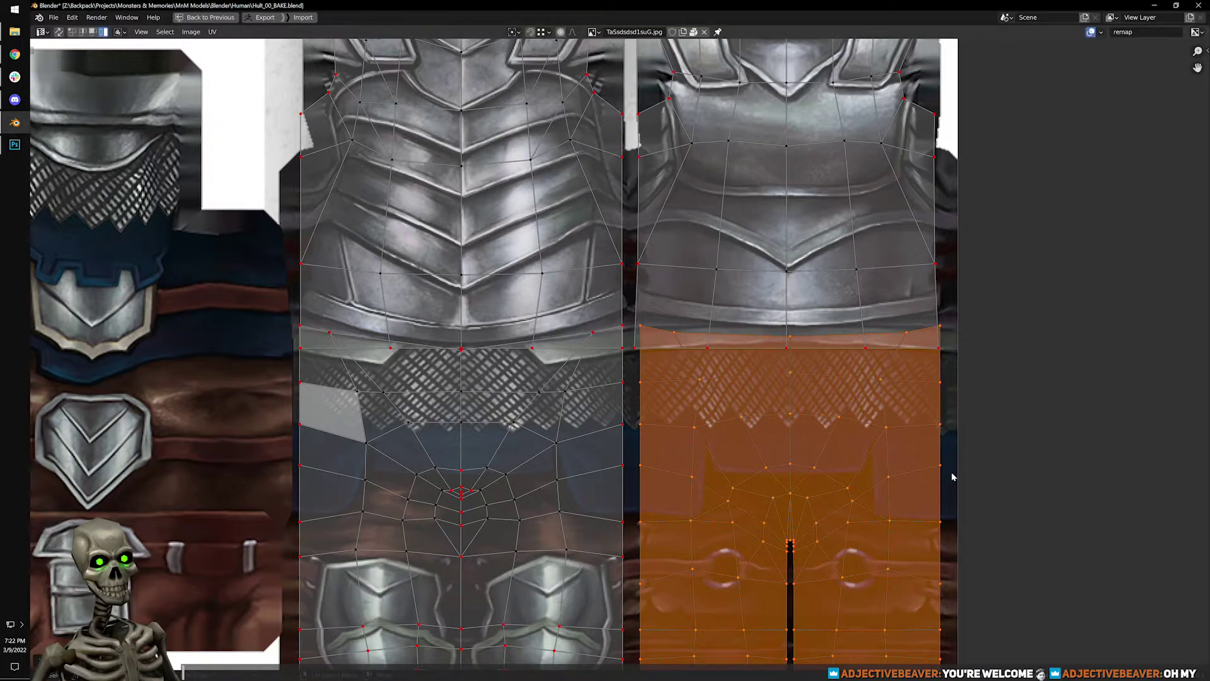
Restore the full editor layout and examine the waist seam and leg textures on the back and front of the model.
middle_drag(829, 291, 795, 310)
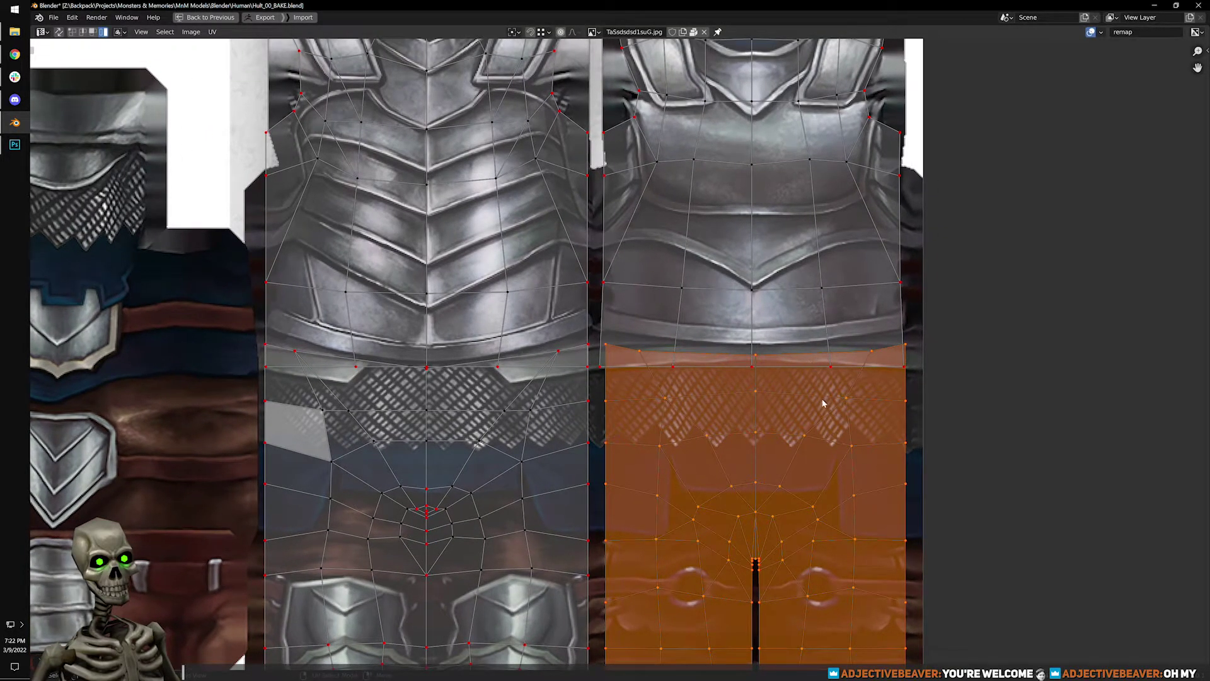
key(ctrl+space)
key(Tab)
scroll(627, 229, up, 2)
shift+middle_drag(626, 228, 362, 256)
key(Tab)
scroll(529, 550, down, 1)
middle_drag(530, 550, 589, 509)
click(656, 565)
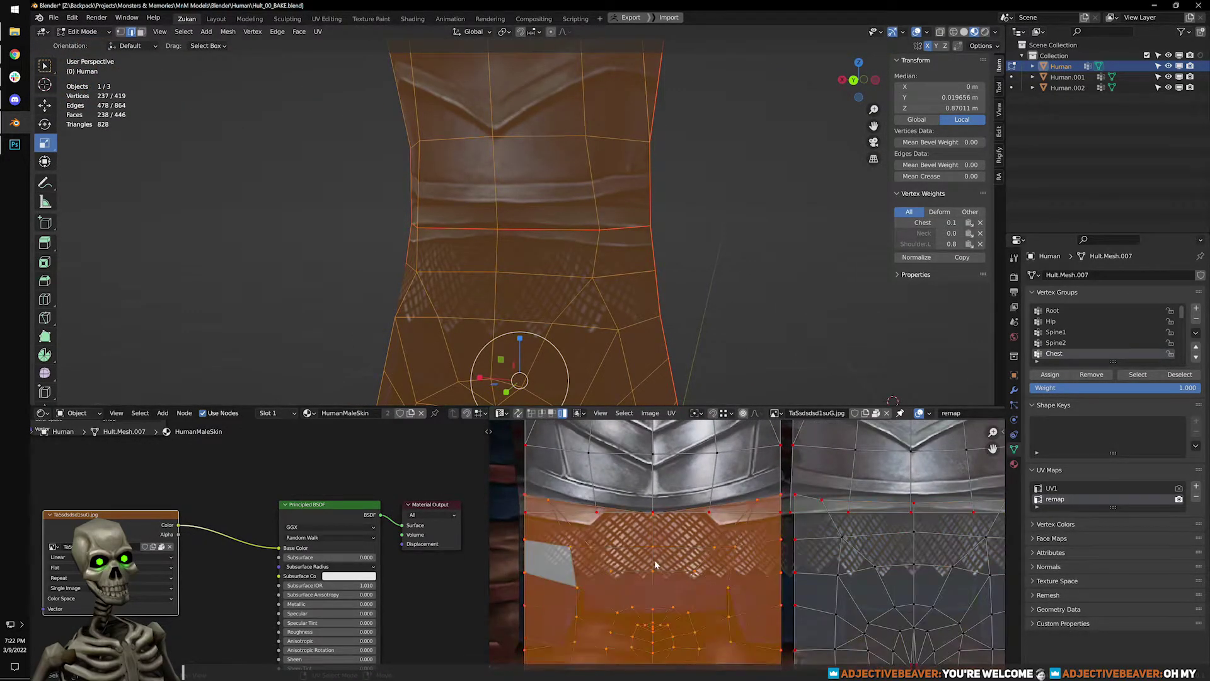
scroll(738, 570, down, 4)
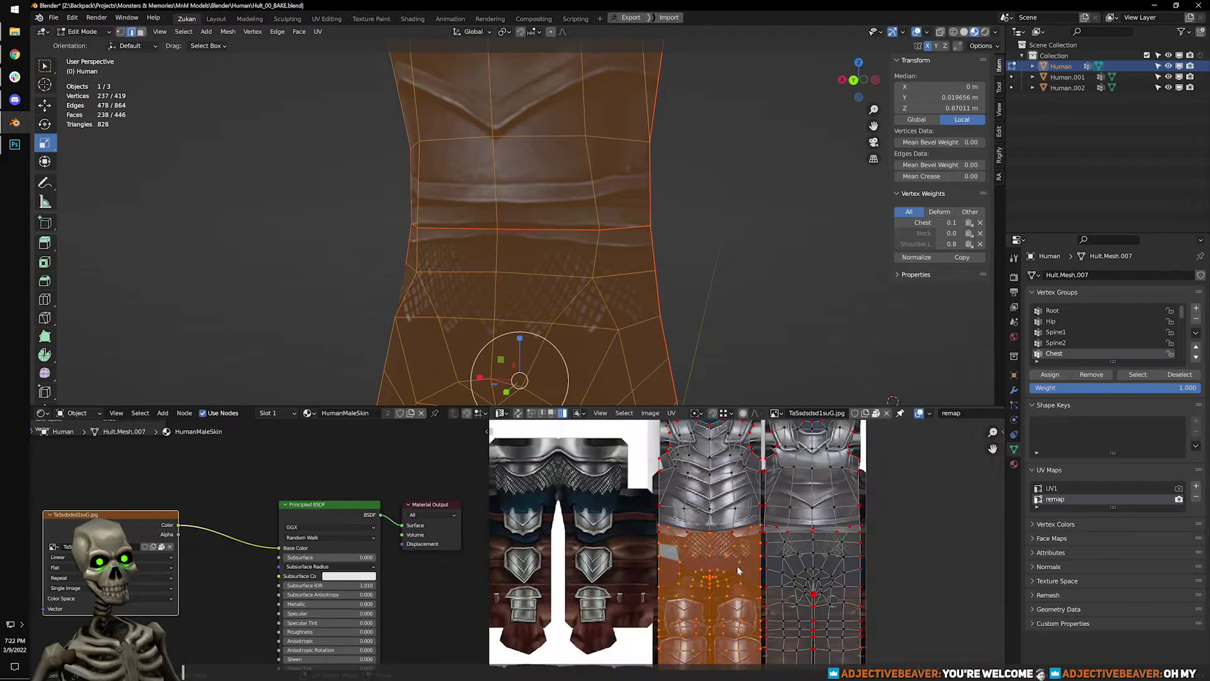
middle_drag(498, 311, 702, 206)
scroll(702, 206, down, 2)
middle_drag(687, 334, 624, 340)
shift+middle_drag(625, 340, 654, 191)
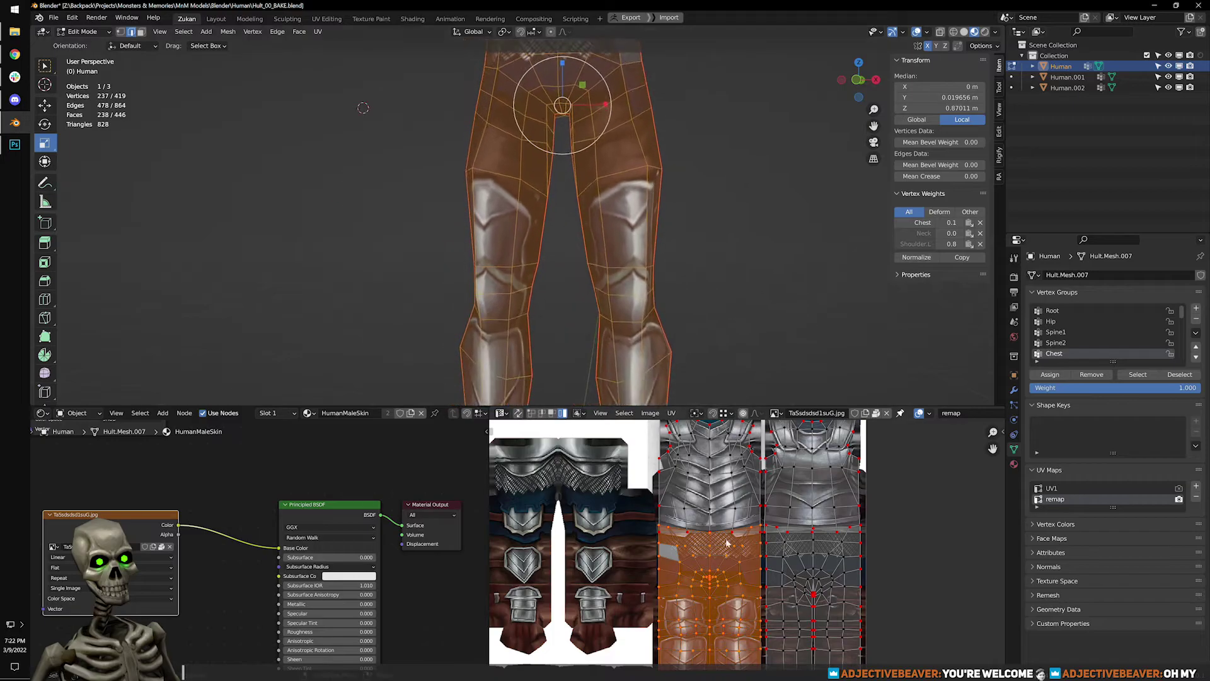
Undo the X scaling of the front and back hip-and-leg UV islands.
key(ctrl+z)
key(Tab)
key(Tab)
click(739, 563)
click(738, 564)
click(739, 564)
scroll(674, 250, up, 1)
shift+middle_drag(664, 158, 632, 343)
scroll(748, 545, up, 5)
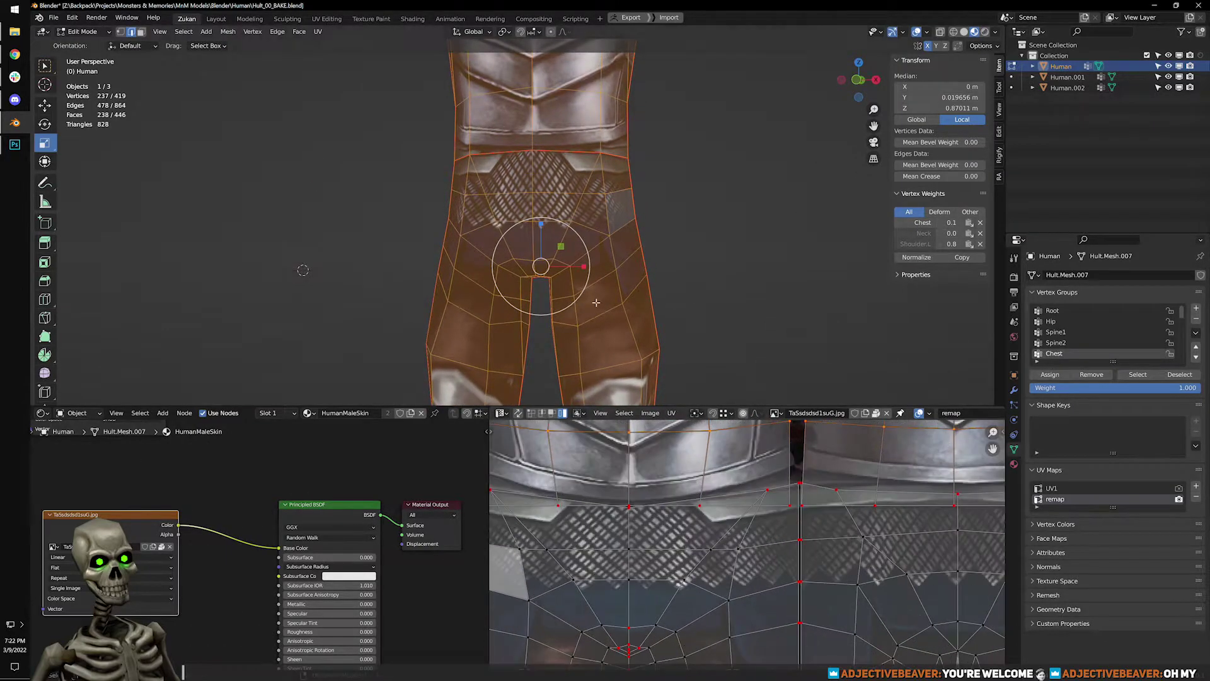
scroll(700, 537, up, 2)
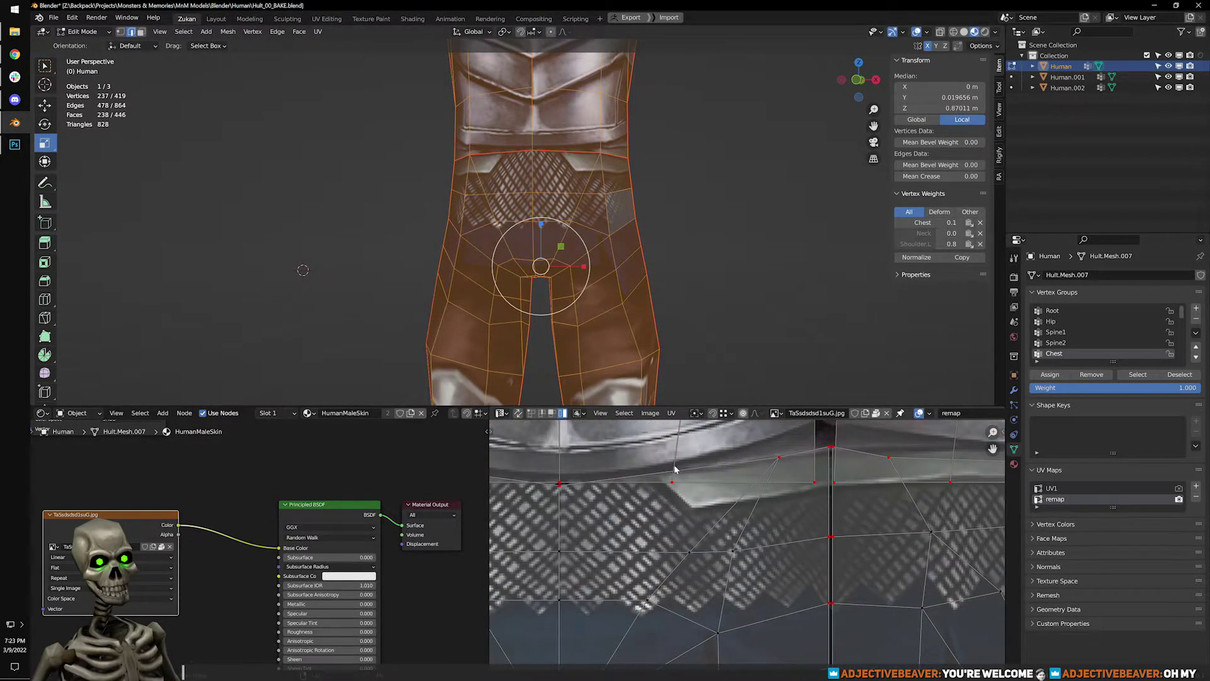
Apply Align Y to the front hip island's upper UV edge and move it along Y to just below the breastplate rim.
middle_drag(659, 476, 717, 501)
alt+click(748, 494)
key(q)
mouse_move(749, 482)
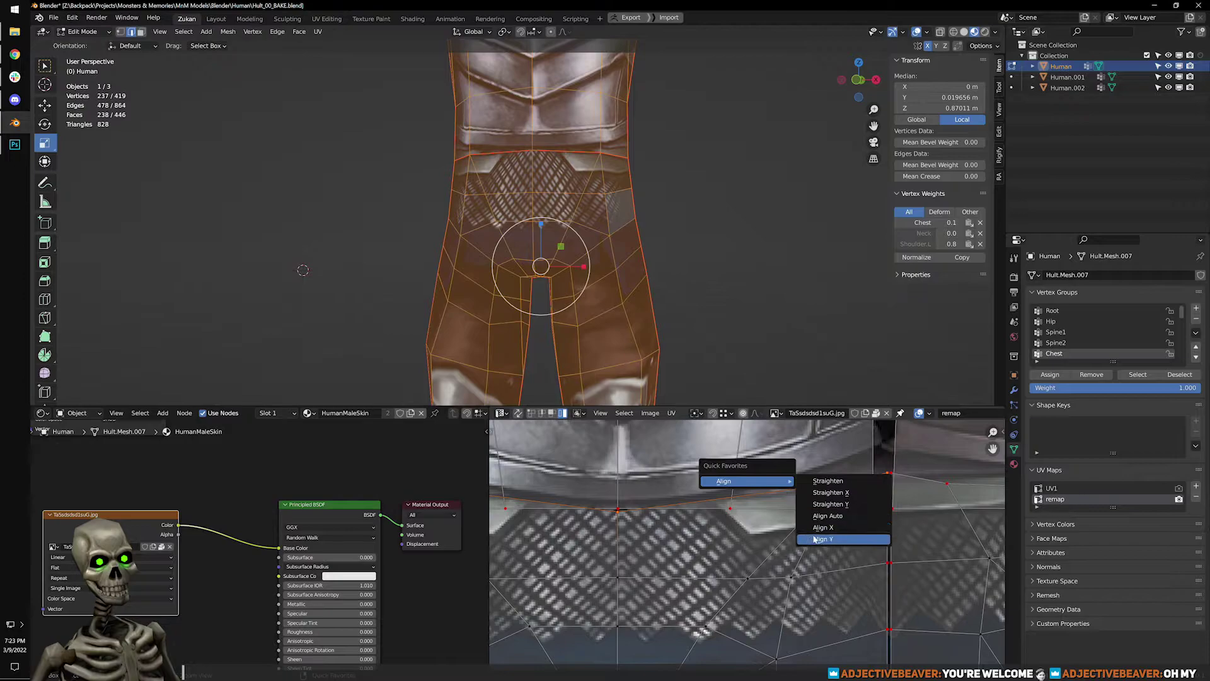
click(816, 538)
middle_drag(819, 514, 817, 542)
key(g)
key(y)
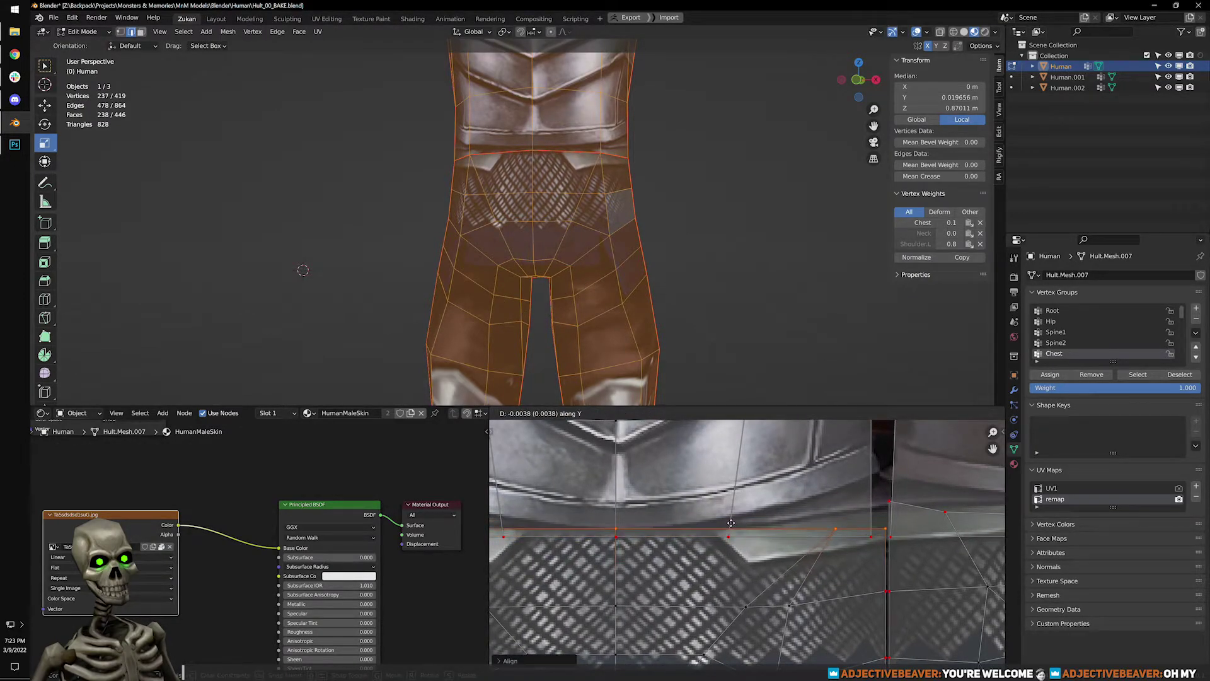
click(731, 527)
Scale the front hip island's upper edge along X to the breastplate's width and move it along Y onto the breastplate's lower edge.
scroll(731, 527, down, 3)
key(s)
key(x)
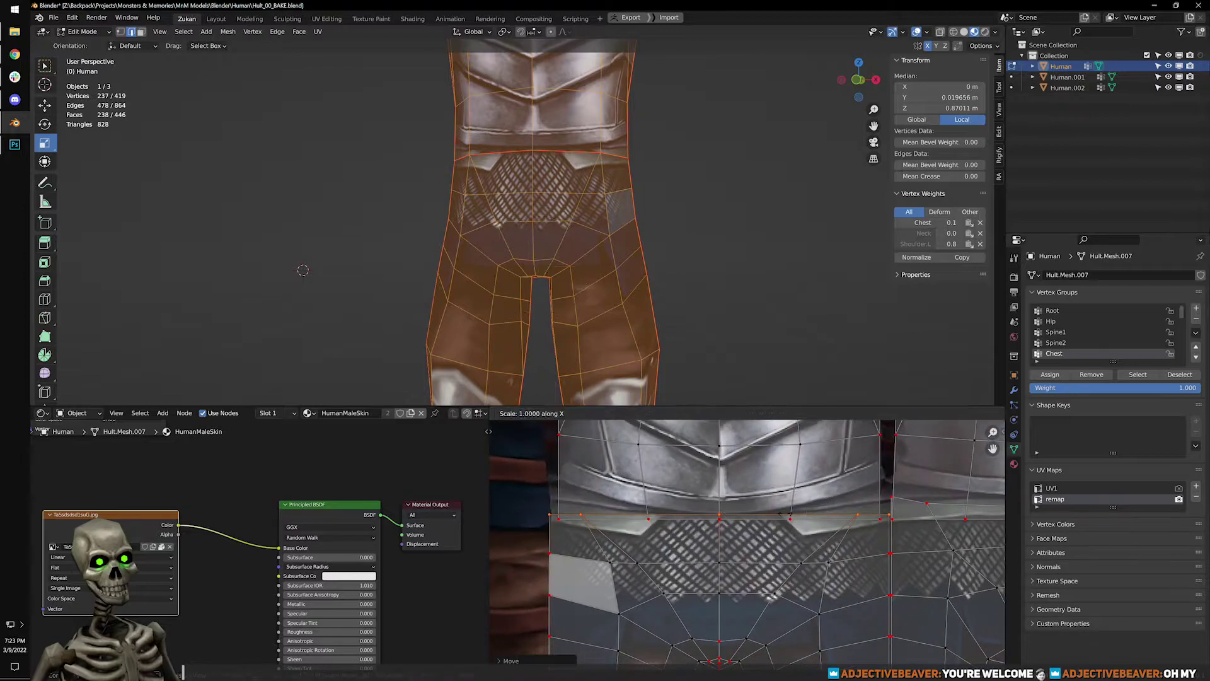
click(776, 514)
key(g)
key(y)
click(781, 518)
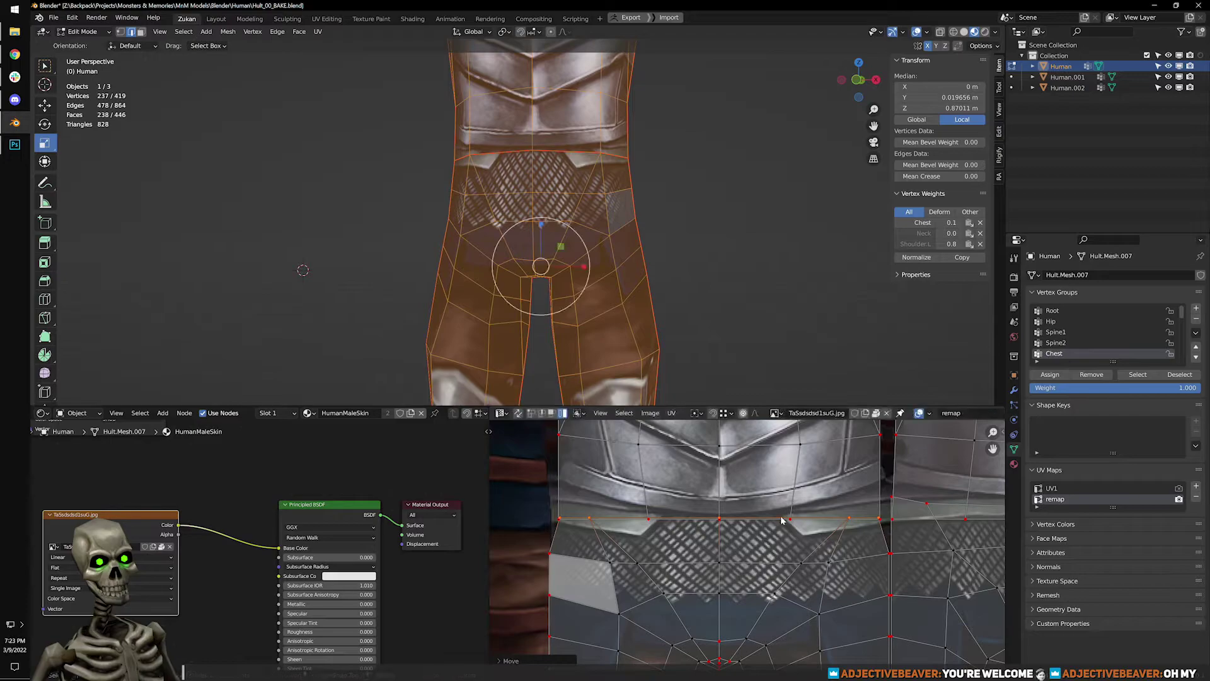
Switch to UV vertex selection, select the whole row of front waist vertices and apply Align Y.
drag(555, 506, 881, 530)
key(ctrl+Tab)
click(633, 489)
drag(534, 502, 890, 525)
key(q)
mouse_move(873, 524)
click(920, 583)
middle_drag(670, 542, 669, 524)
Pin the aligned front waist vertices and apply Straighten X to them.
middle_drag(542, 490, 566, 485)
key(p)
key(q)
mouse_move(578, 497)
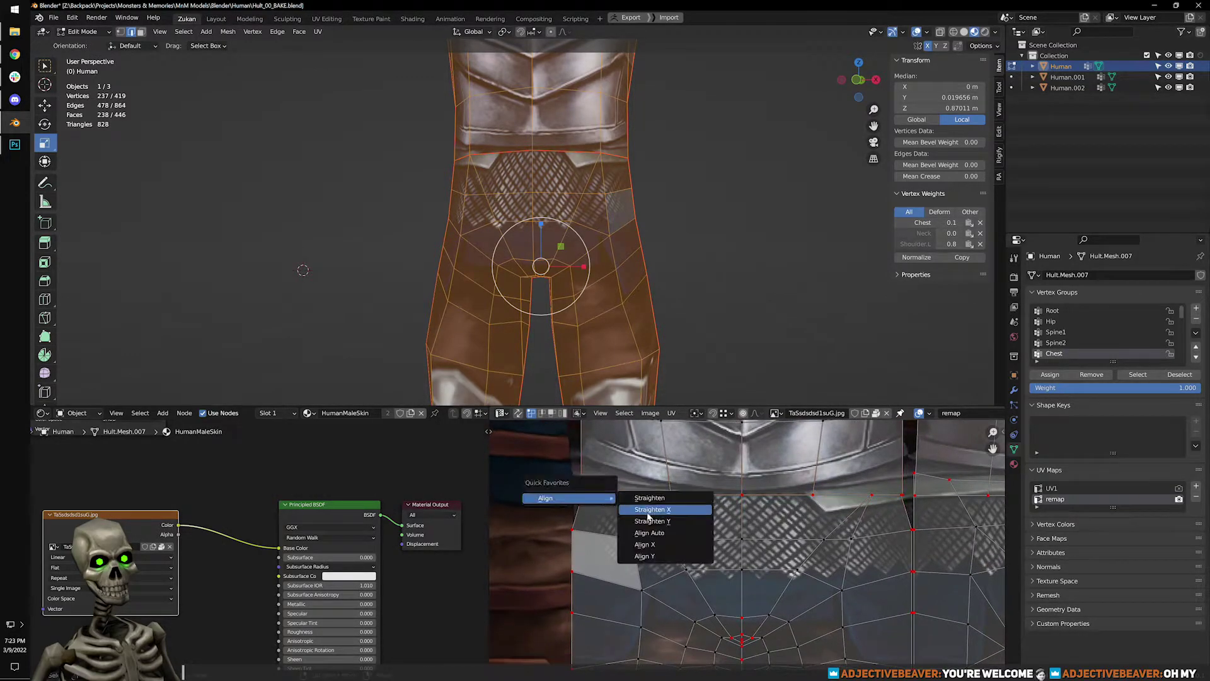
click(653, 510)
click(759, 490)
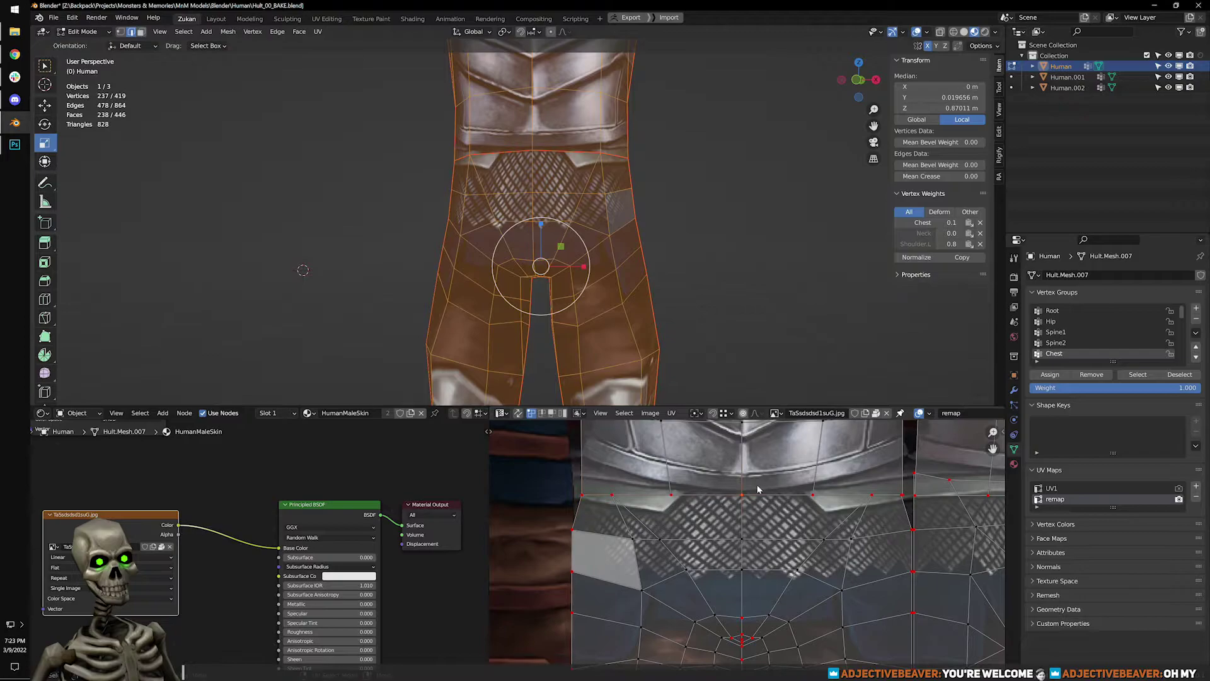
Merge the two neighboring front waist UV vertices on each side of the center at their midpoint.
click(909, 492)
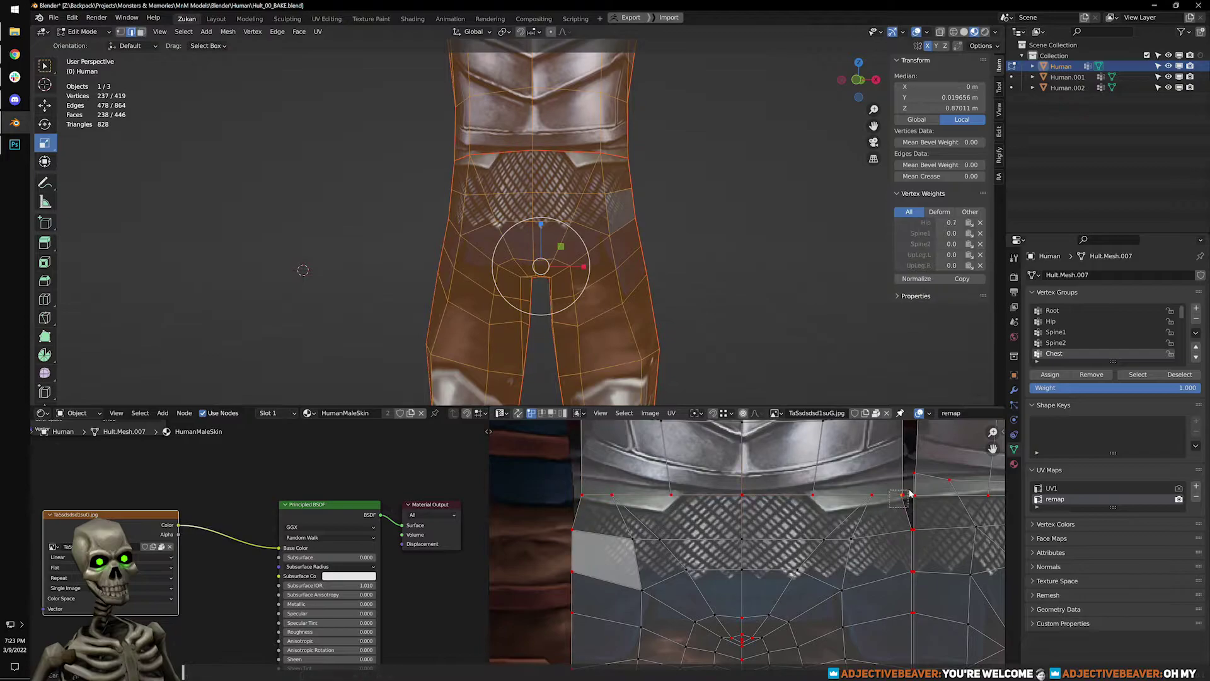
drag(804, 477, 863, 502)
key(m)
click(878, 504)
drag(602, 481, 704, 526)
key(shift+r)
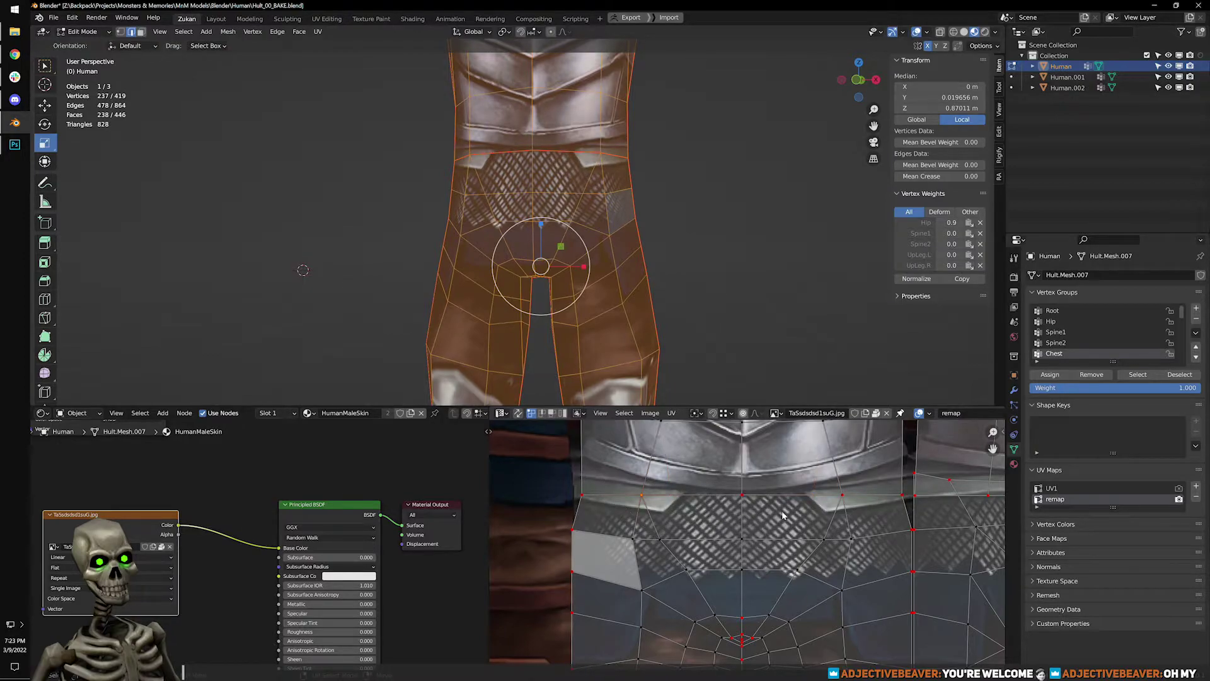
Check the front waist and chainmail texture on the model in Object Mode.
scroll(788, 513, down, 1)
middle_drag(840, 504, 735, 549)
scroll(691, 278, down, 2)
key(Tab)
middle_drag(654, 240, 616, 201)
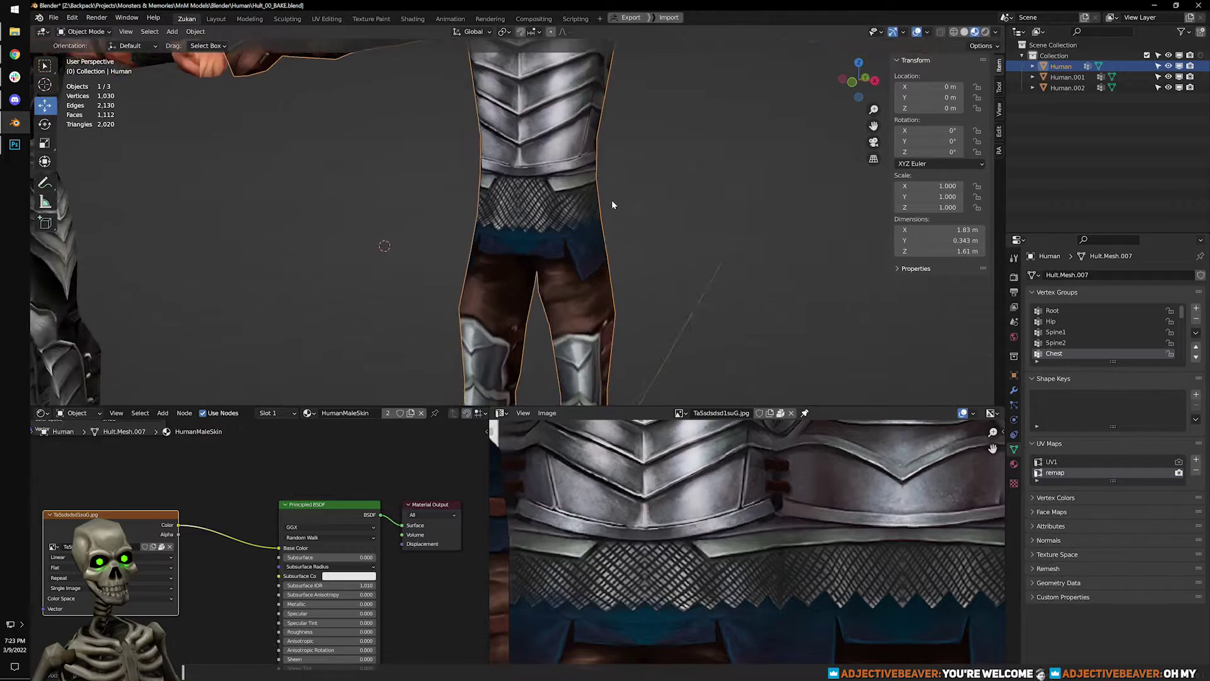
scroll(626, 199, up, 2)
scroll(625, 181, up, 5)
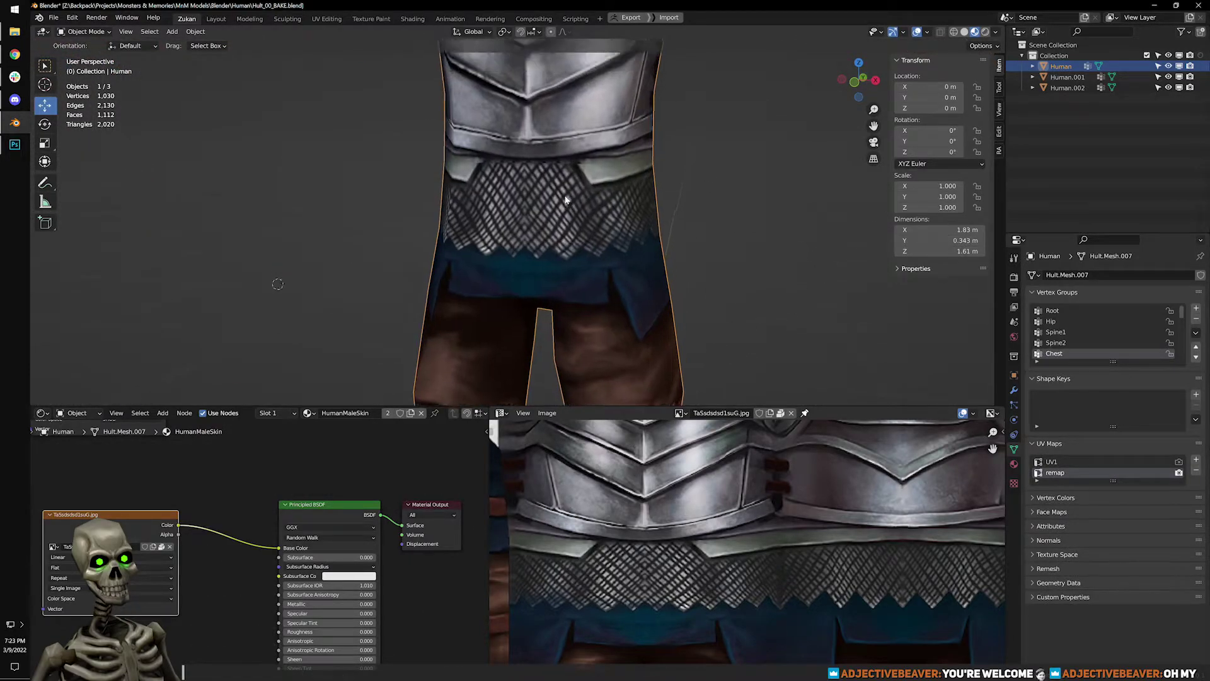
key(Tab)
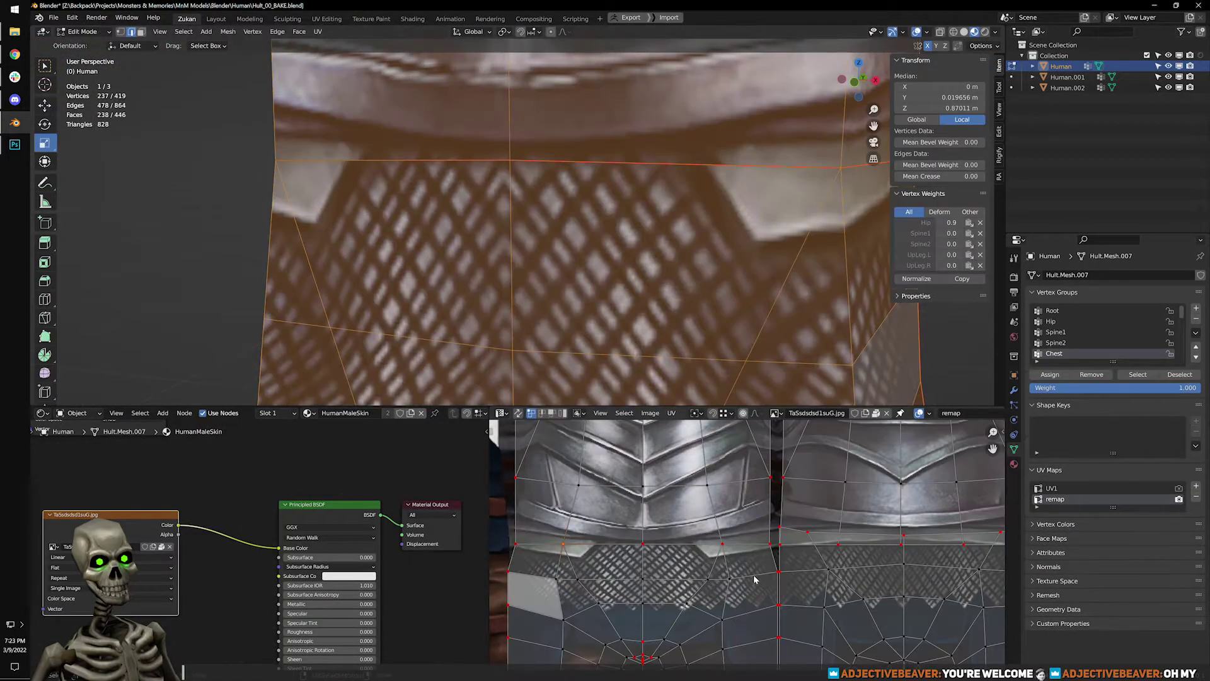
Limit the selection to the front torso and front hip-and-leg regions and unwrap them.
scroll(703, 554, down, 3)
scroll(620, 285, down, 3)
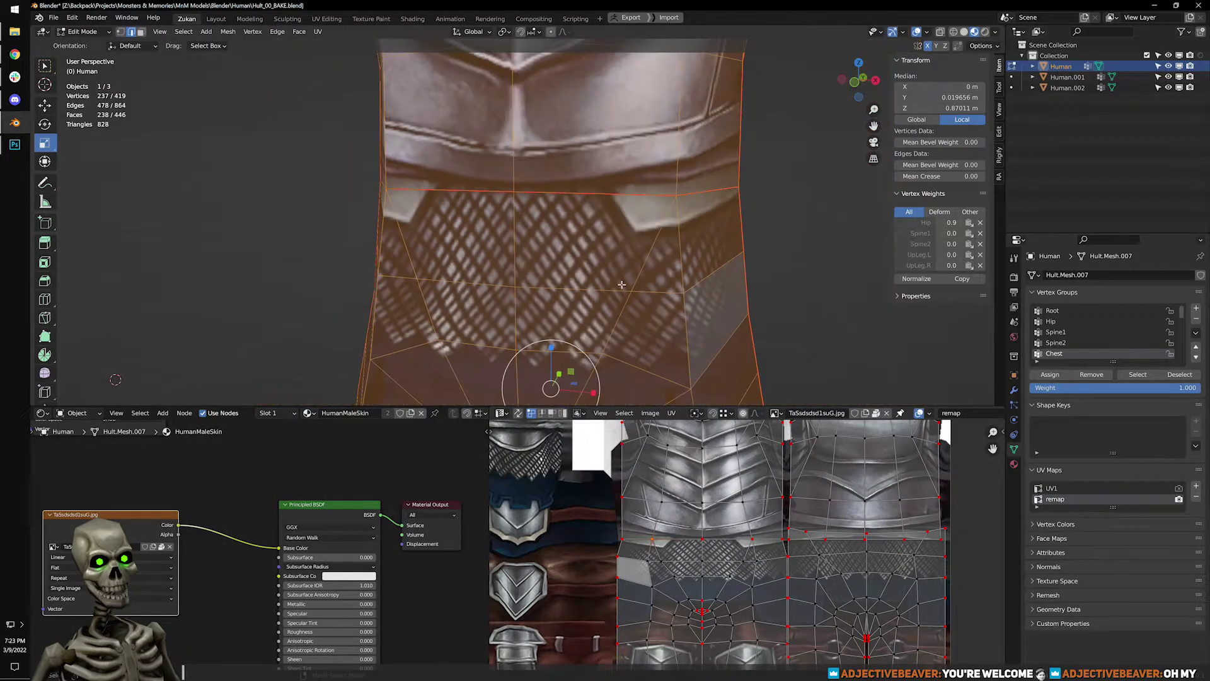
click(633, 195)
key(ctrl+l)
key(l)
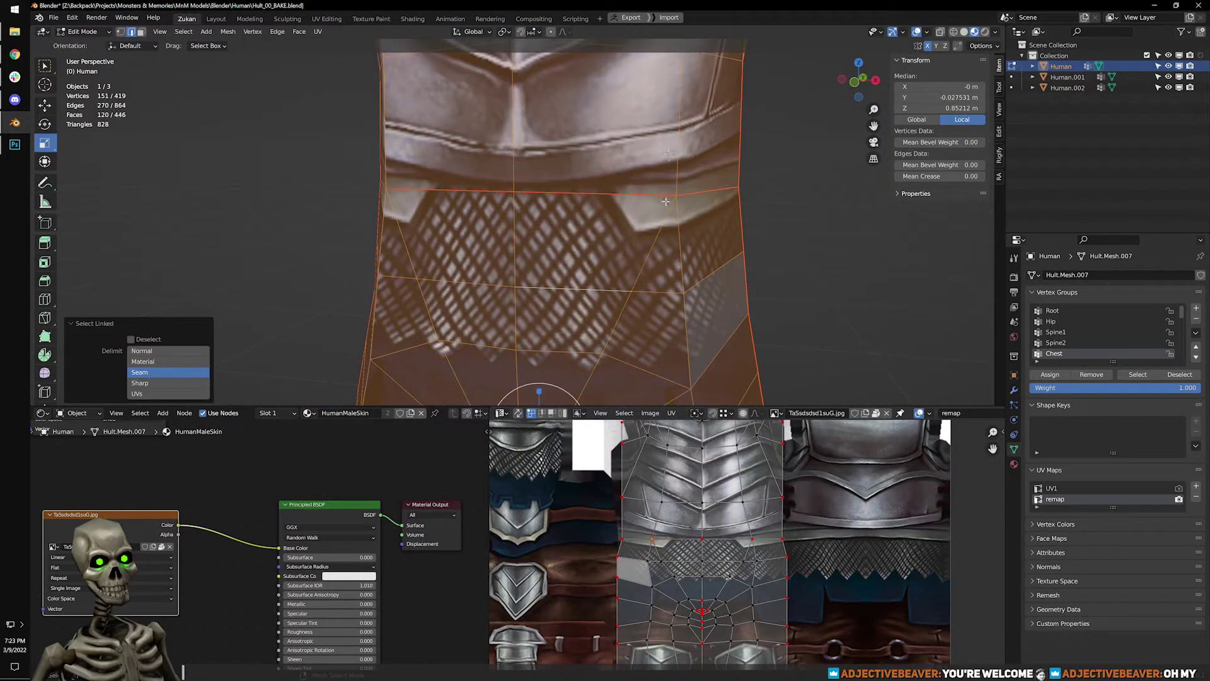
key(u)
click(728, 552)
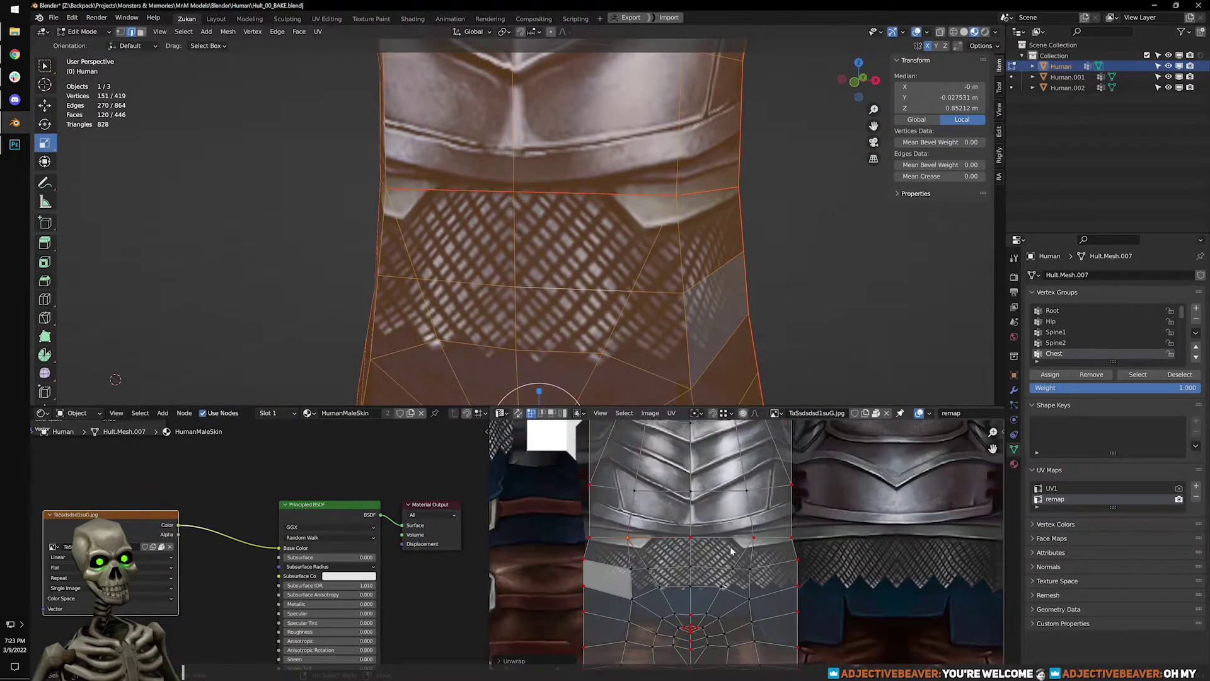
Inspect the chainmail texture and its UV layout around the front waist from a slightly turned view.
key(Tab)
middle_drag(667, 283, 637, 300)
scroll(637, 300, up, 1)
key(Tab)
scroll(745, 545, up, 3)
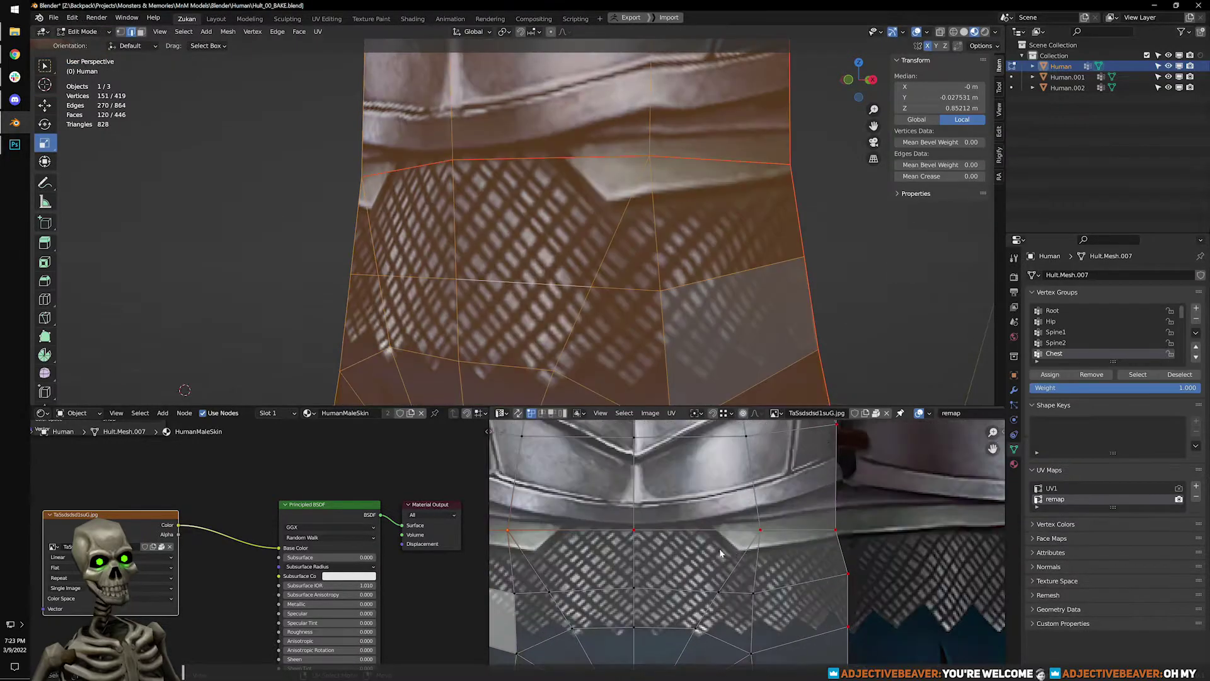
scroll(716, 536, up, 3)
middle_drag(649, 508, 746, 505)
scroll(746, 505, down, 4)
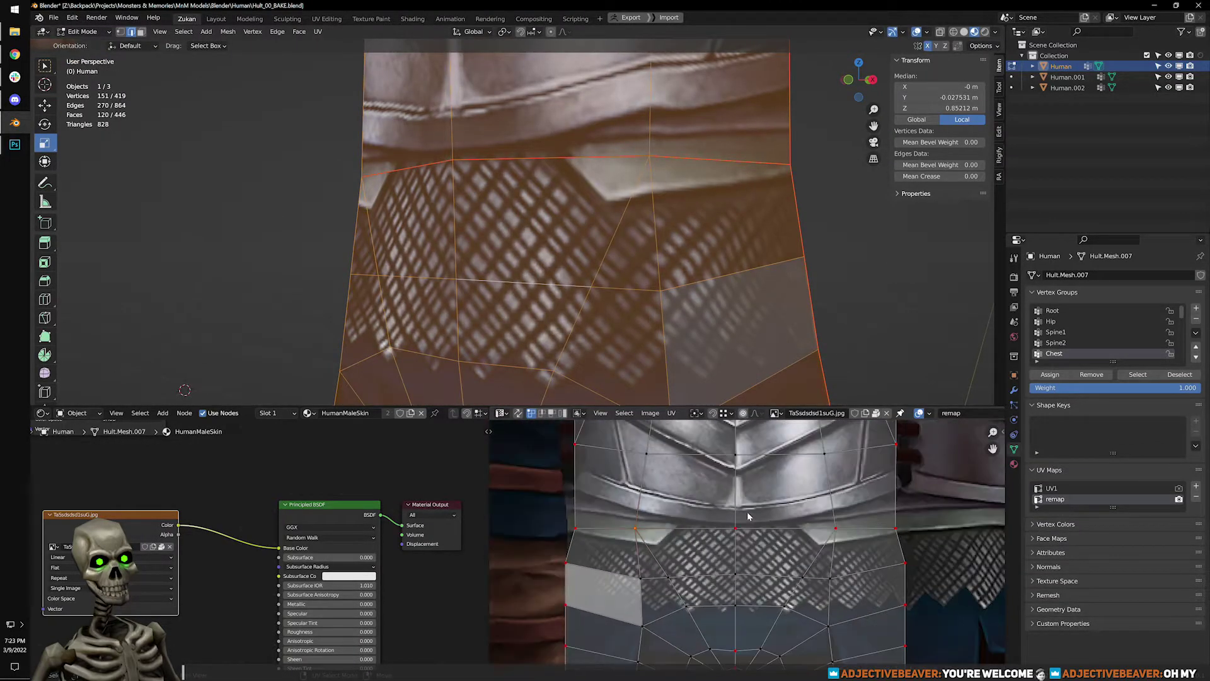
Narrow the row of UV vertices across the front chainmail slightly along X and unwrap again.
middle_drag(865, 562, 867, 550)
drag(538, 538, 945, 574)
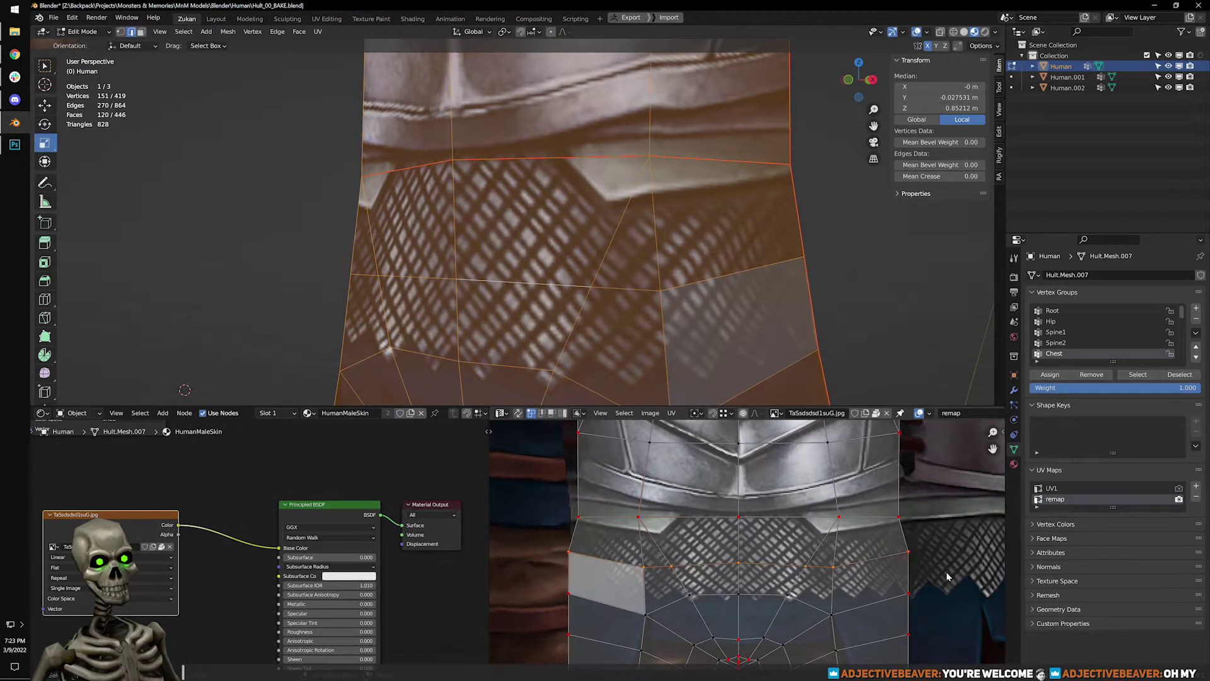
key(s)
key(x)
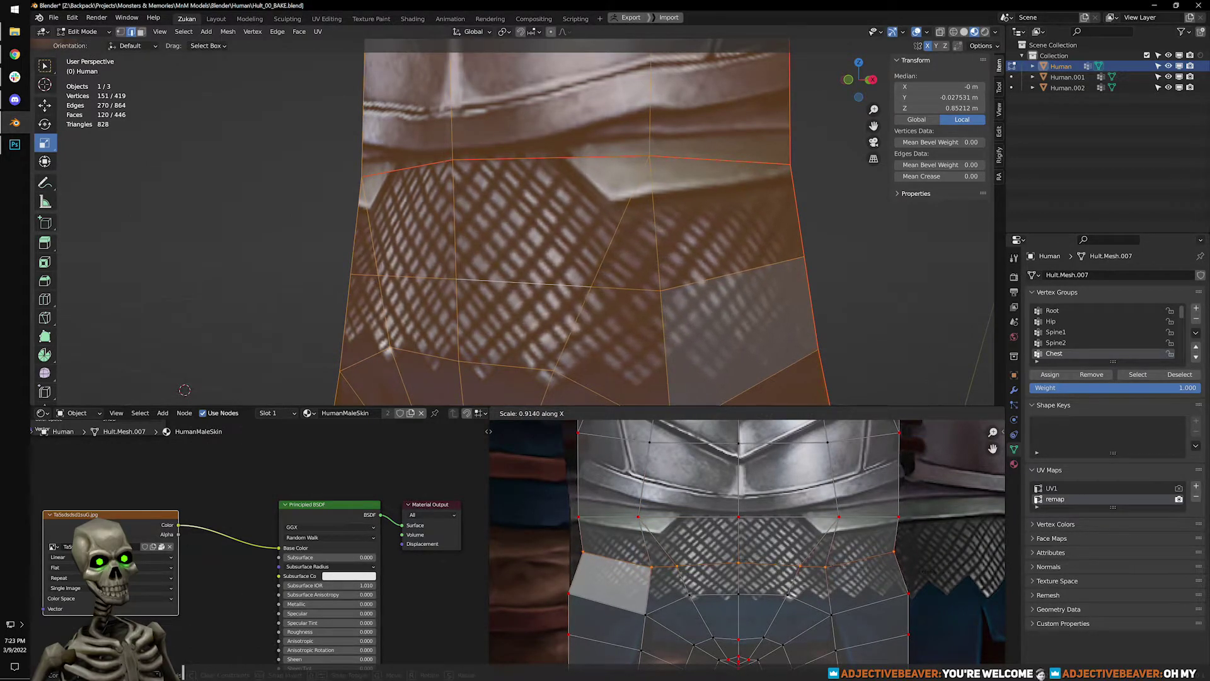
click(920, 573)
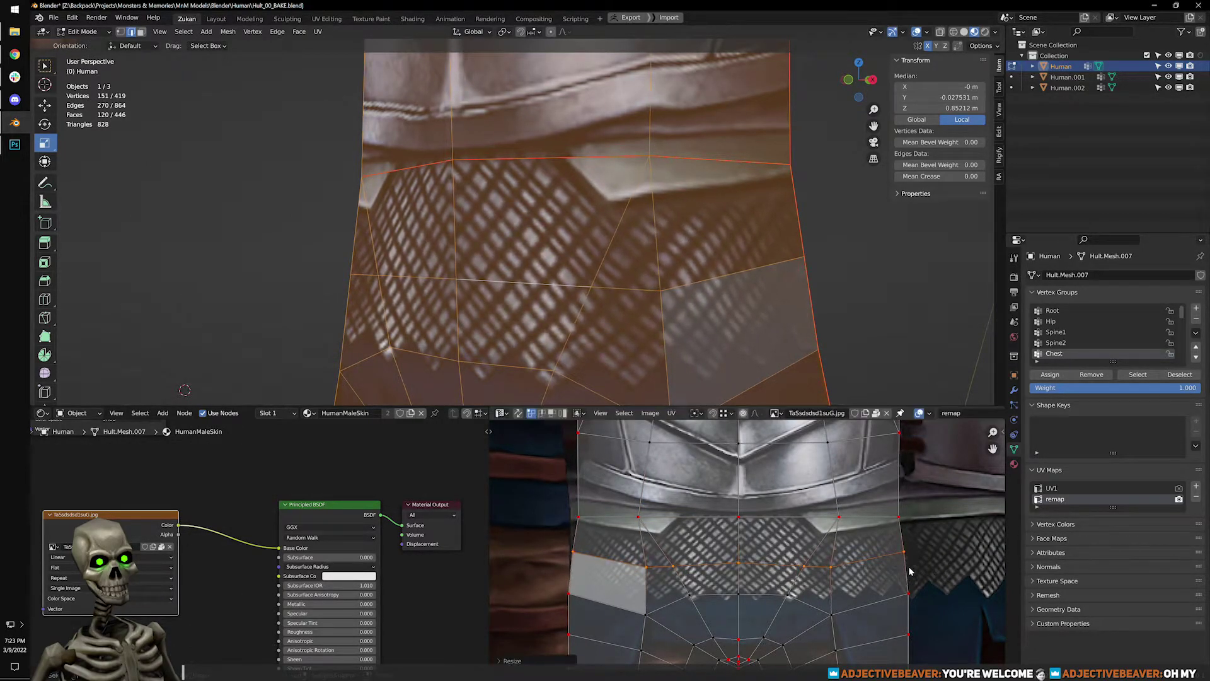
click(742, 562)
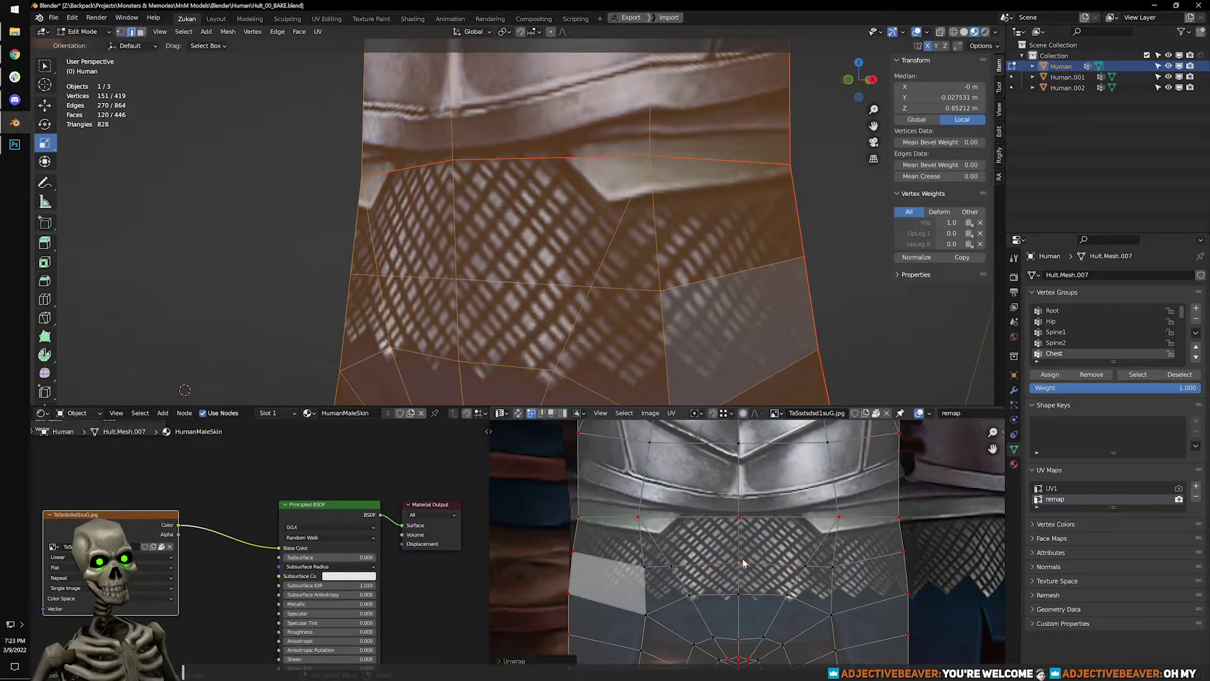
Limit the selection to the front hip-and-leg region and nudge its top row of UV vertices slightly up along Y.
key(Tab)
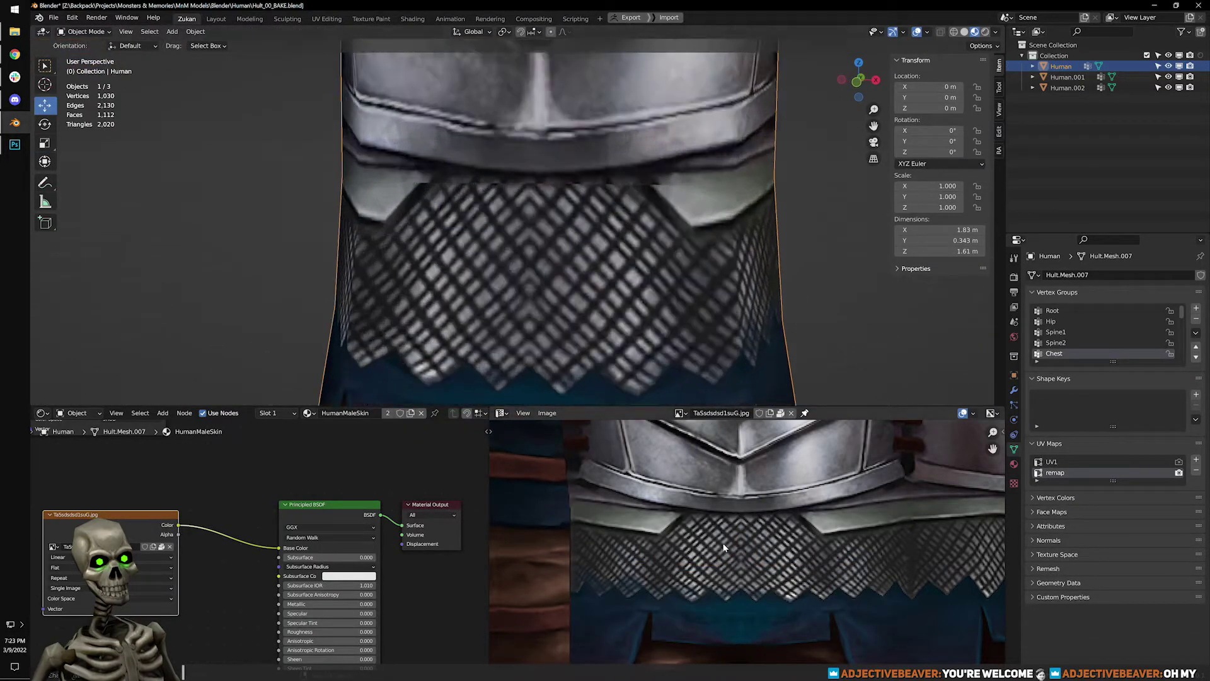
key(Tab)
key(alt+a)
key(l)
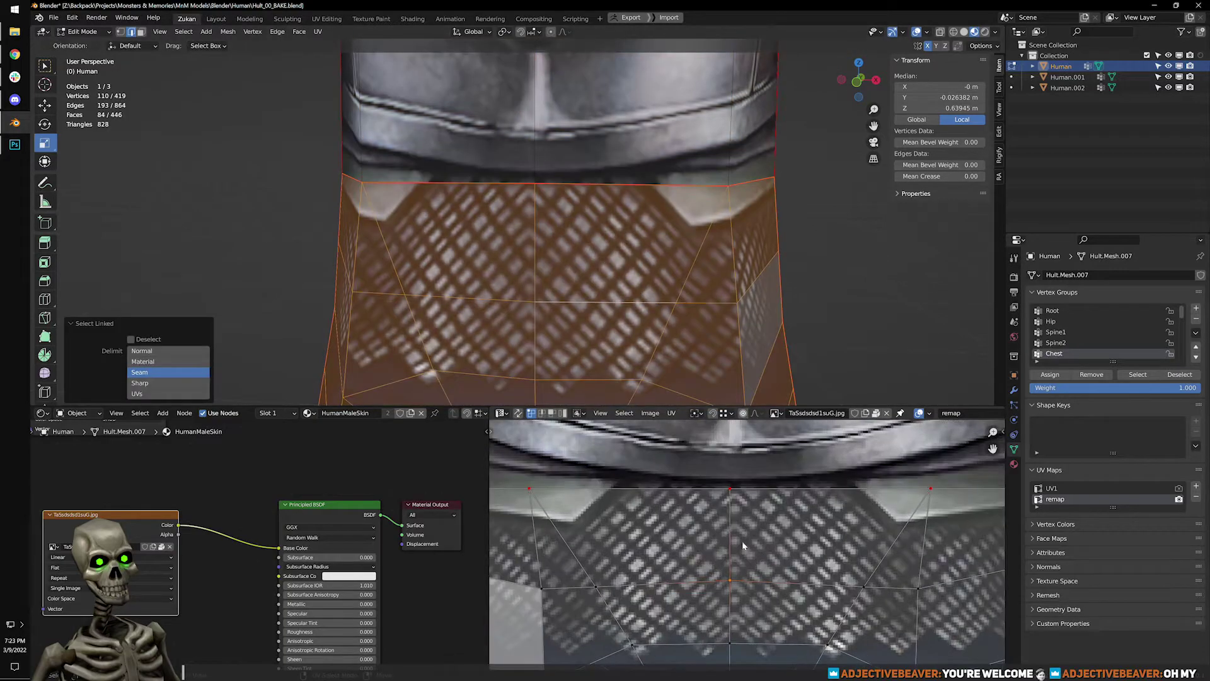
scroll(622, 496, down, 1)
drag(558, 472, 901, 543)
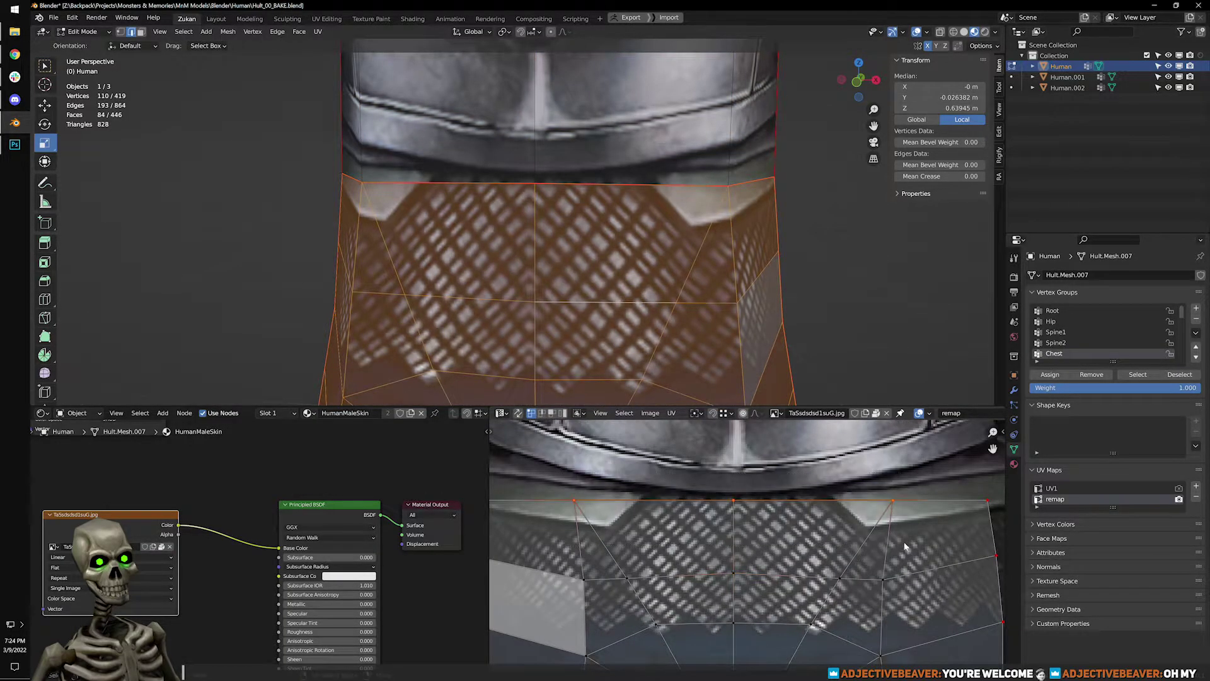
key(g)
key(y)
click(904, 542)
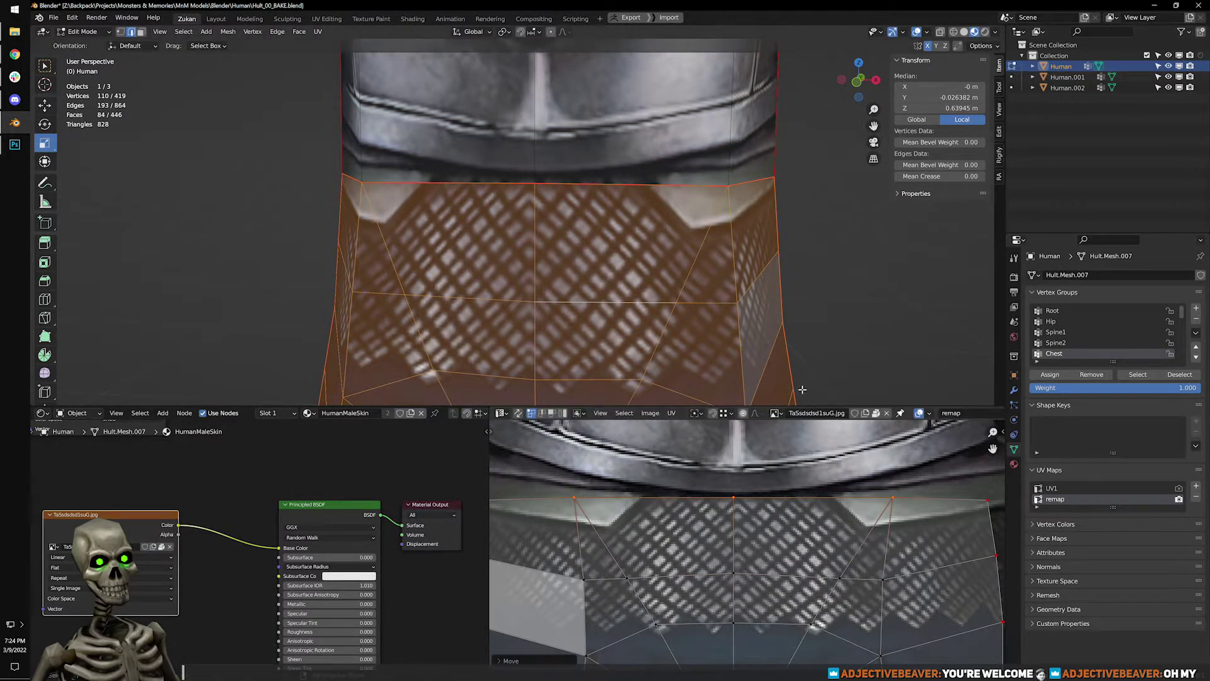
Lower the top row of the front chainmail UVs by about 0.005 along Y and check it in Object Mode.
key(g)
key(y)
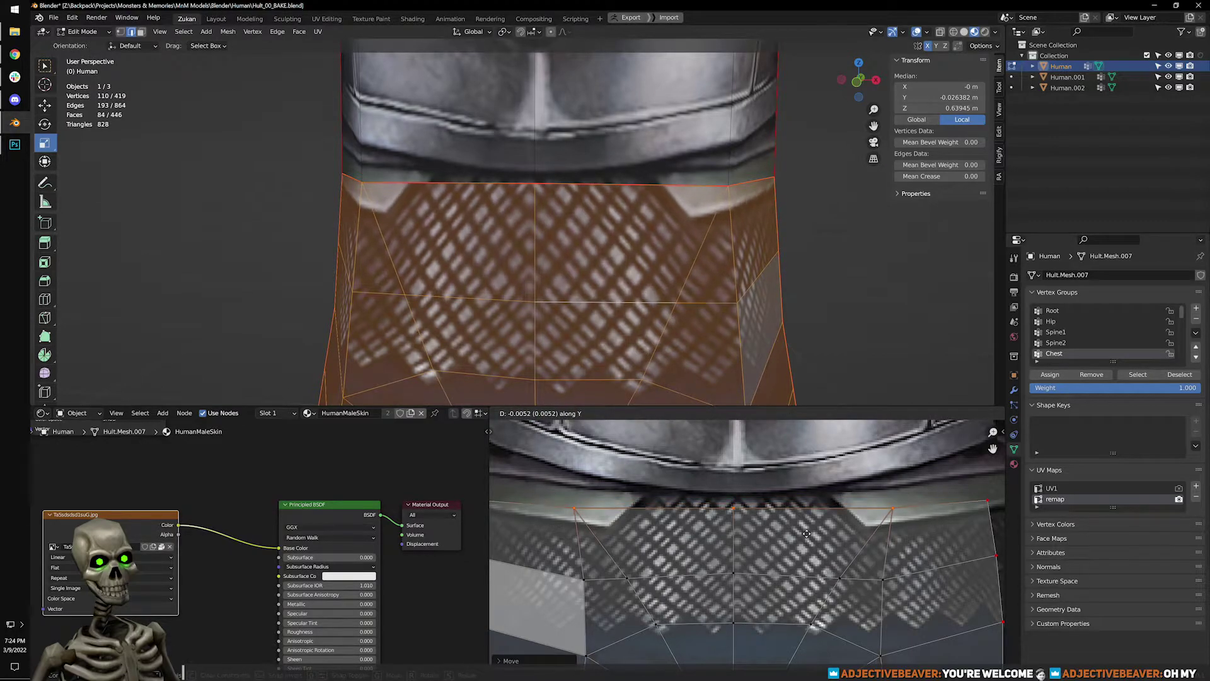
click(807, 528)
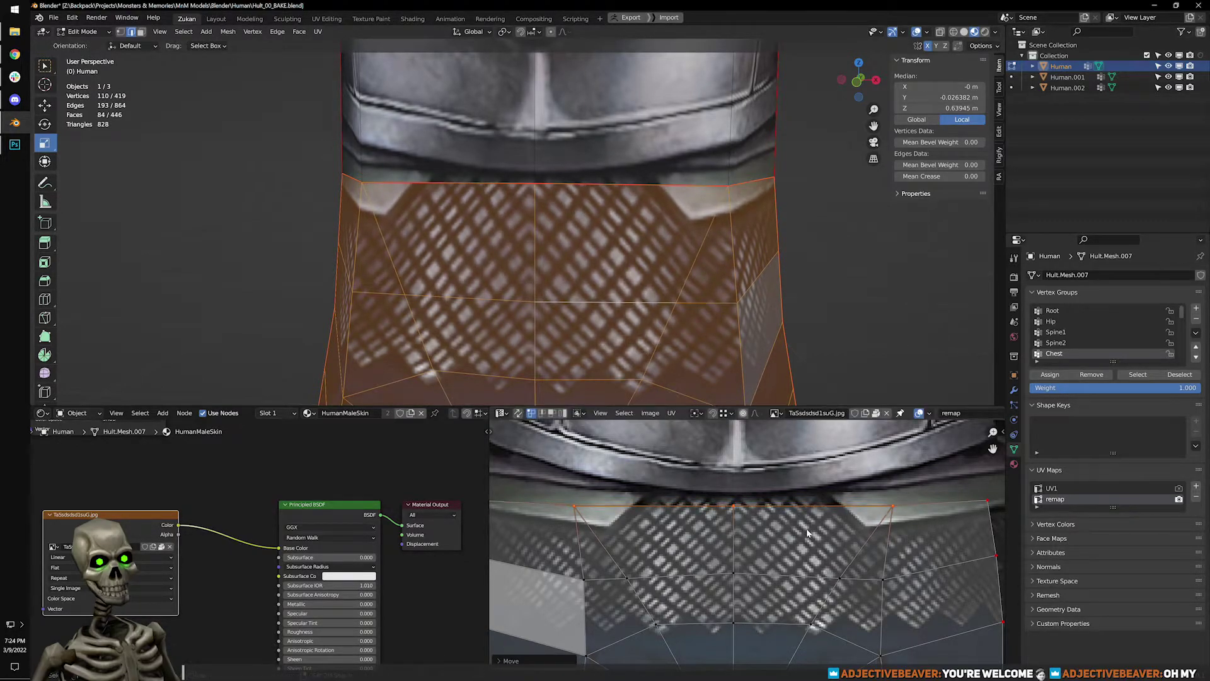
key(Tab)
key(Tab)
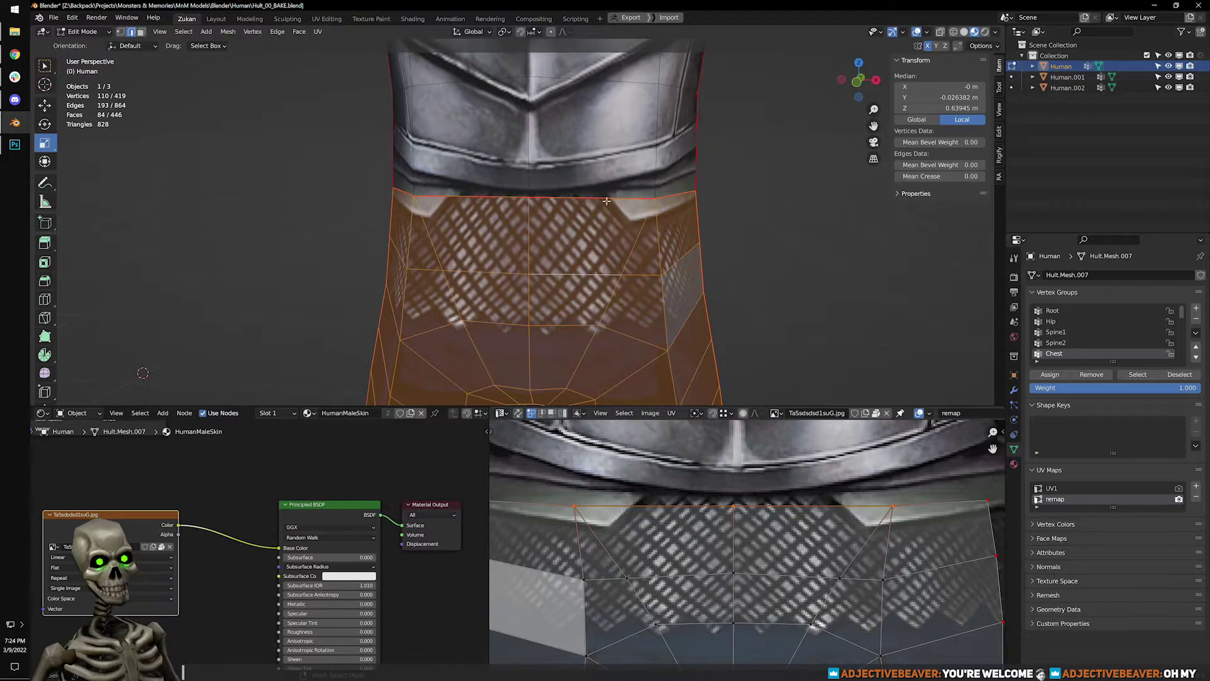
Limit the selection to the front torso, lower its bottom row of UV vertices slightly along Y and widen it slightly along X.
click(531, 97)
key(l)
scroll(758, 492, up, 2)
scroll(764, 509, down, 1)
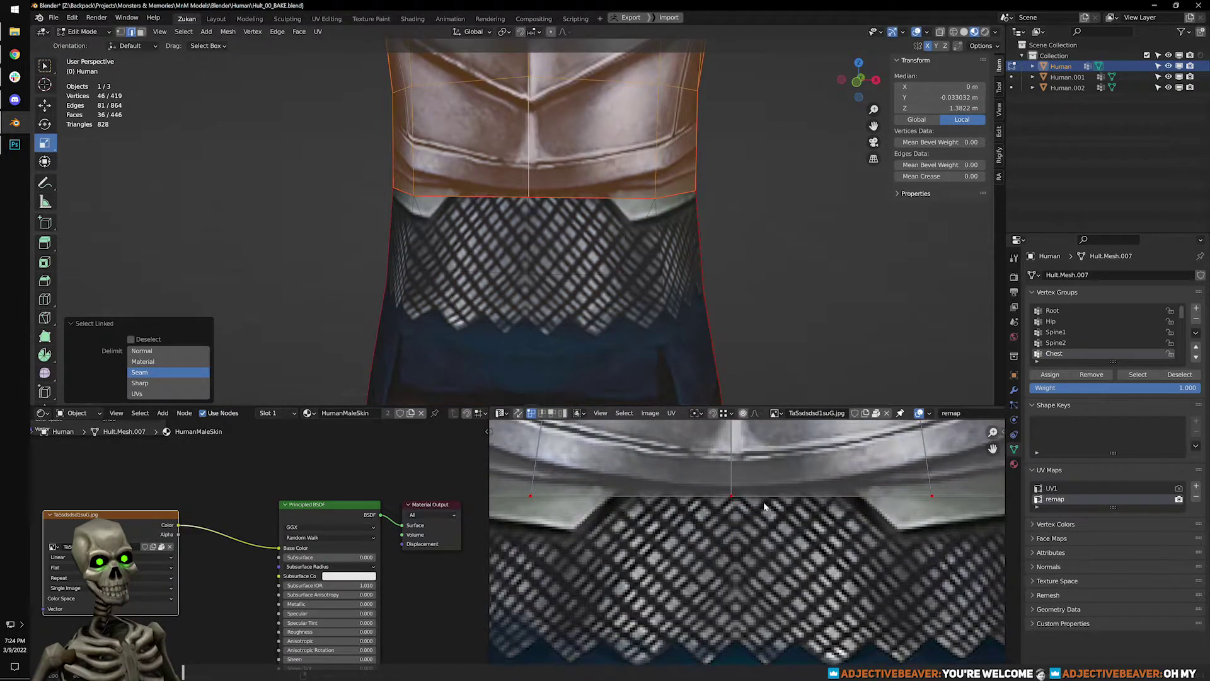
key(g)
key(y)
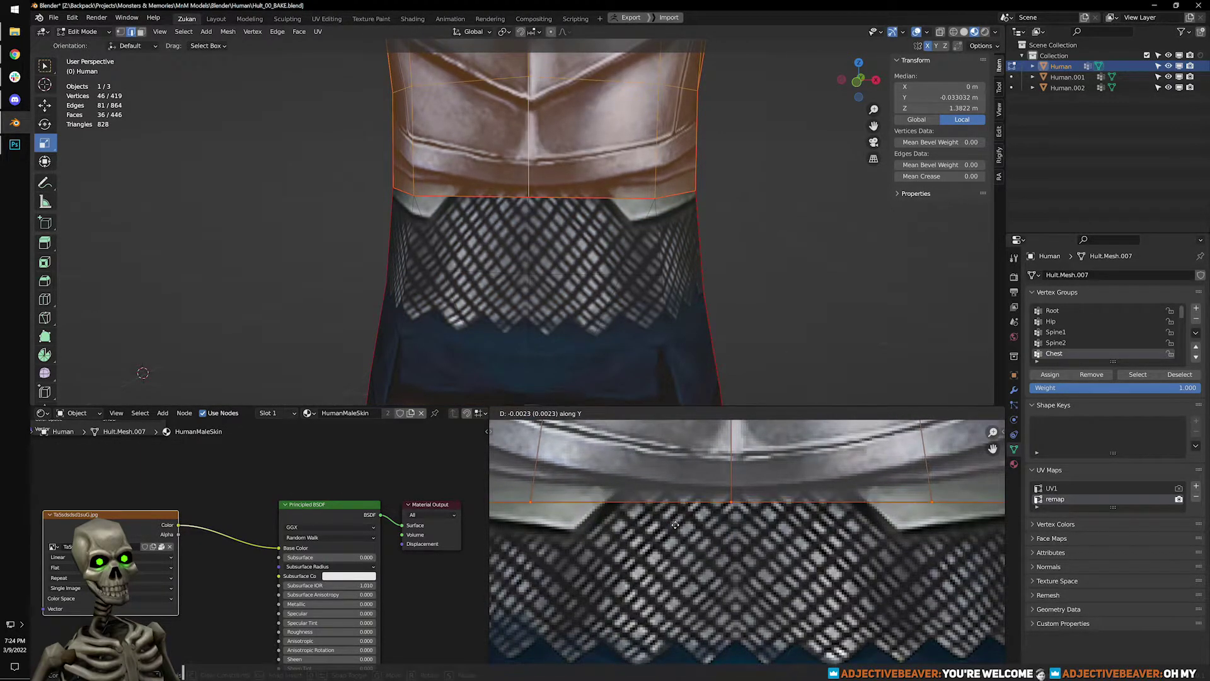
click(679, 522)
key(s)
key(x)
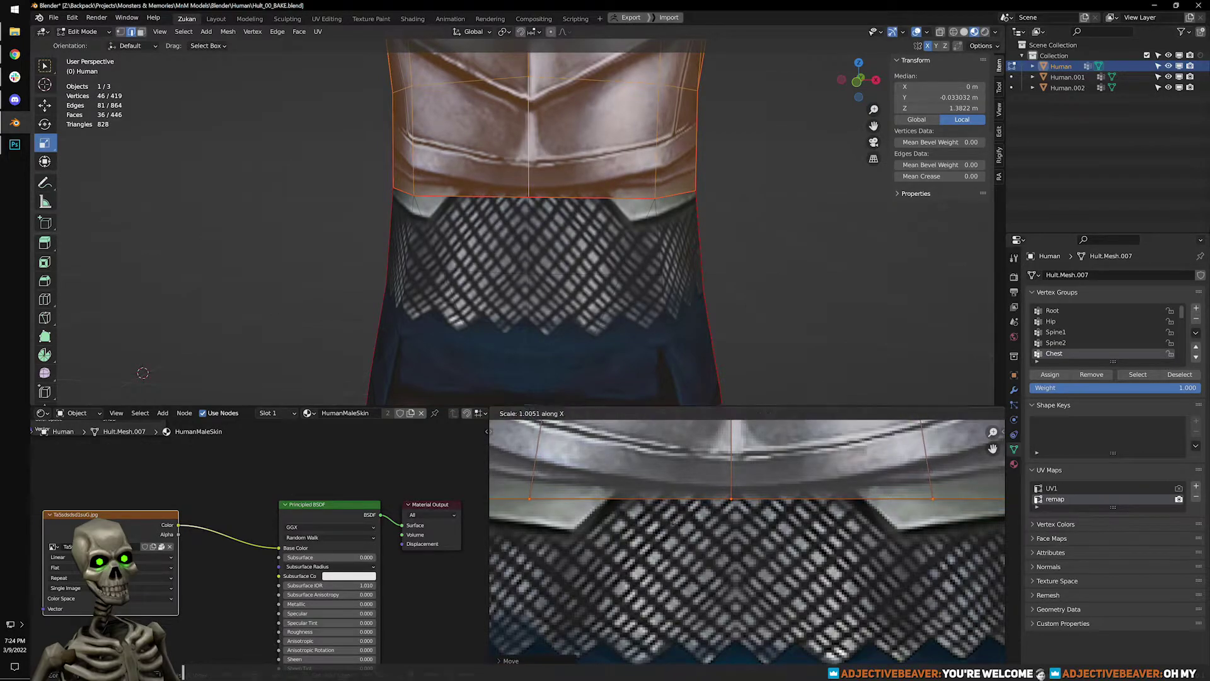
click(676, 525)
Inspect the seam between breastplate and chainmail at the front waist in Object Mode and turn to the back waist.
key(Tab)
scroll(646, 322, down, 2)
scroll(654, 353, up, 6)
scroll(631, 353, down, 5)
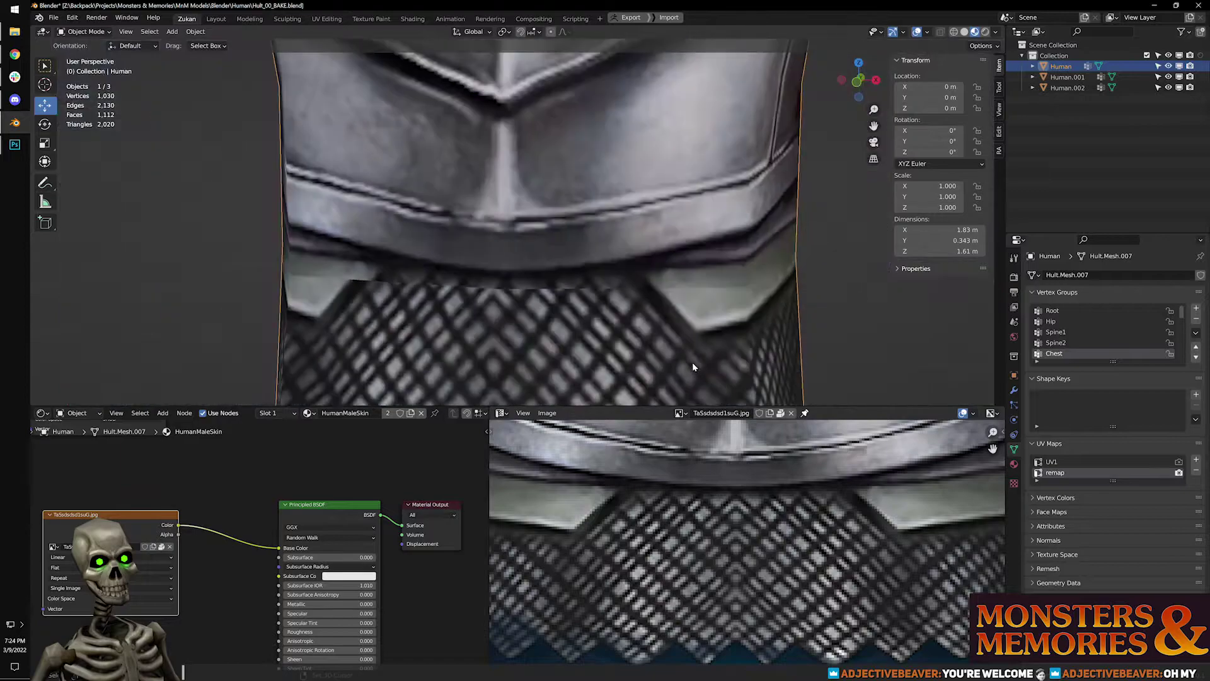
scroll(624, 317, down, 5)
middle_drag(618, 283, 611, 263)
scroll(485, 265, up, 5)
middle_drag(484, 266, 525, 285)
scroll(527, 286, up, 3)
Limit the selection to the back torso and back hip-and-leg regions and align their waist row of UV vertices with Align Y.
key(Tab)
click(513, 318)
key(l)
key(l)
scroll(879, 552, down, 5)
middle_drag(870, 540, 746, 522)
scroll(686, 524, up, 3)
alt+click(713, 468)
key(q)
mouse_move(713, 469)
click(759, 525)
Move the back waist row of UV vertices down about 0.0095 along Y and level it again with Align Y.
scroll(699, 504, down, 2)
key(g)
key(y)
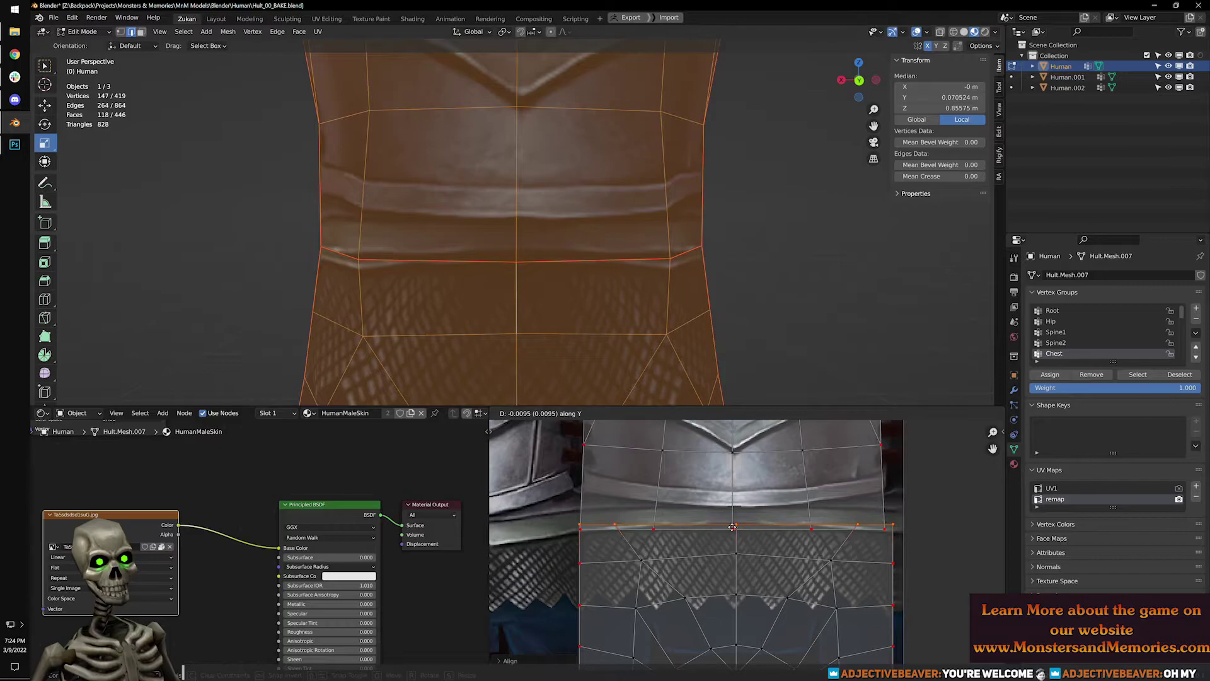
click(733, 527)
key(q)
mouse_move(933, 542)
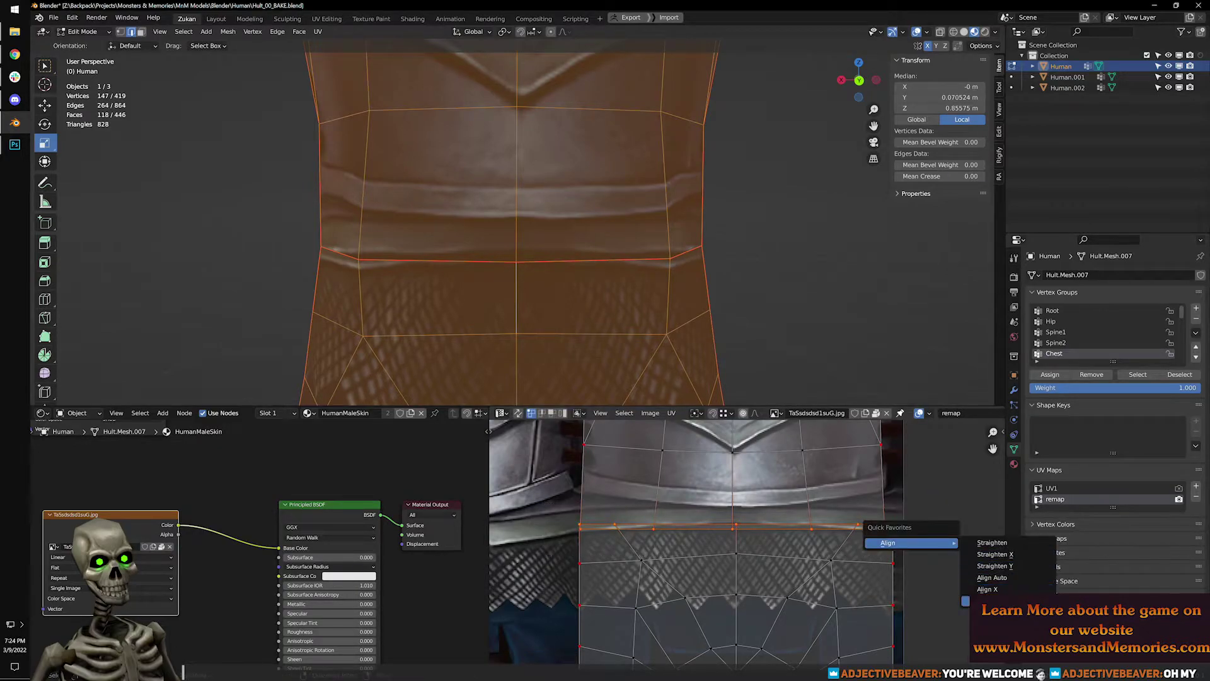
click(987, 600)
Line up the paired torso and hip UV vertices on both sides of the back waist row along X.
drag(588, 541, 613, 517)
key(q)
mouse_move(594, 535)
click(656, 579)
key(ctrl+z)
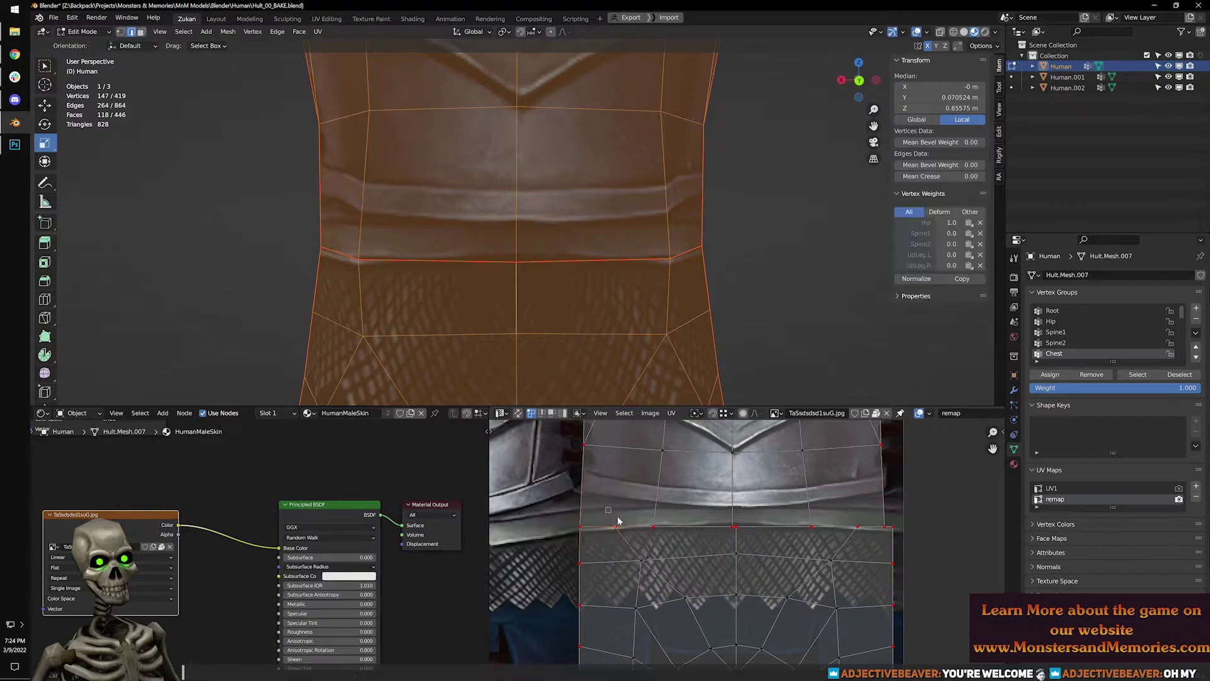
drag(800, 503, 863, 541)
key(w)
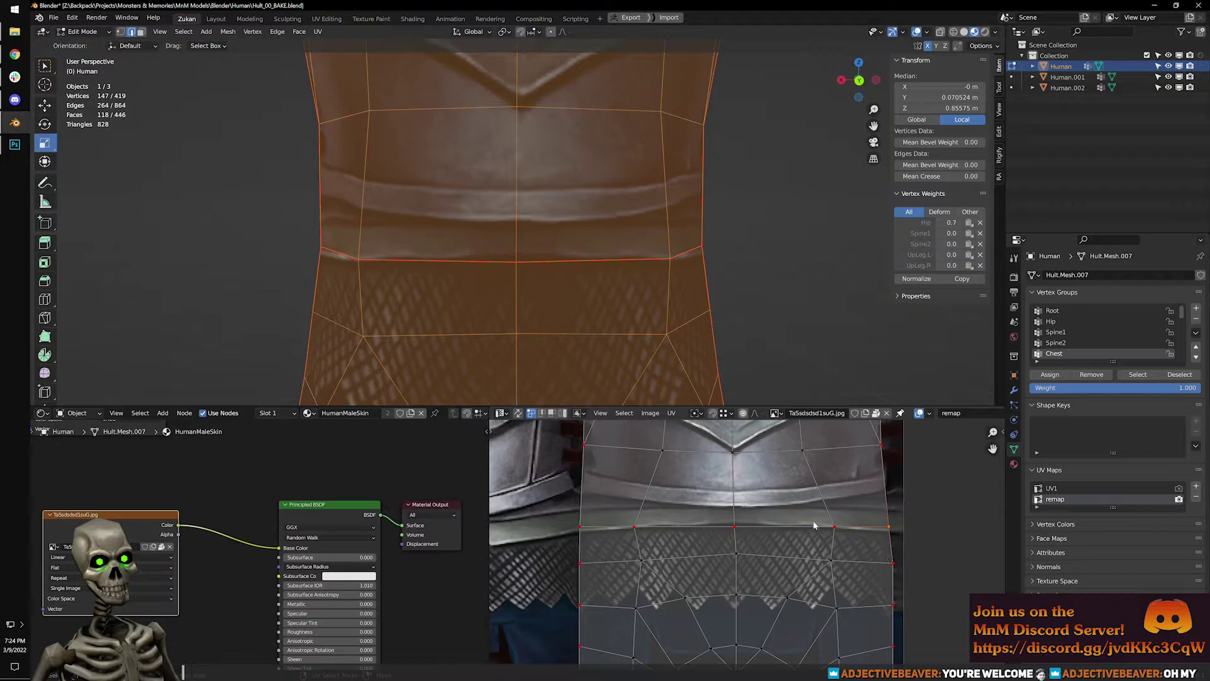
Check the waistband and chainmail texture around the back, side and front of the model in Object Mode.
key(Tab)
scroll(629, 252, down, 4)
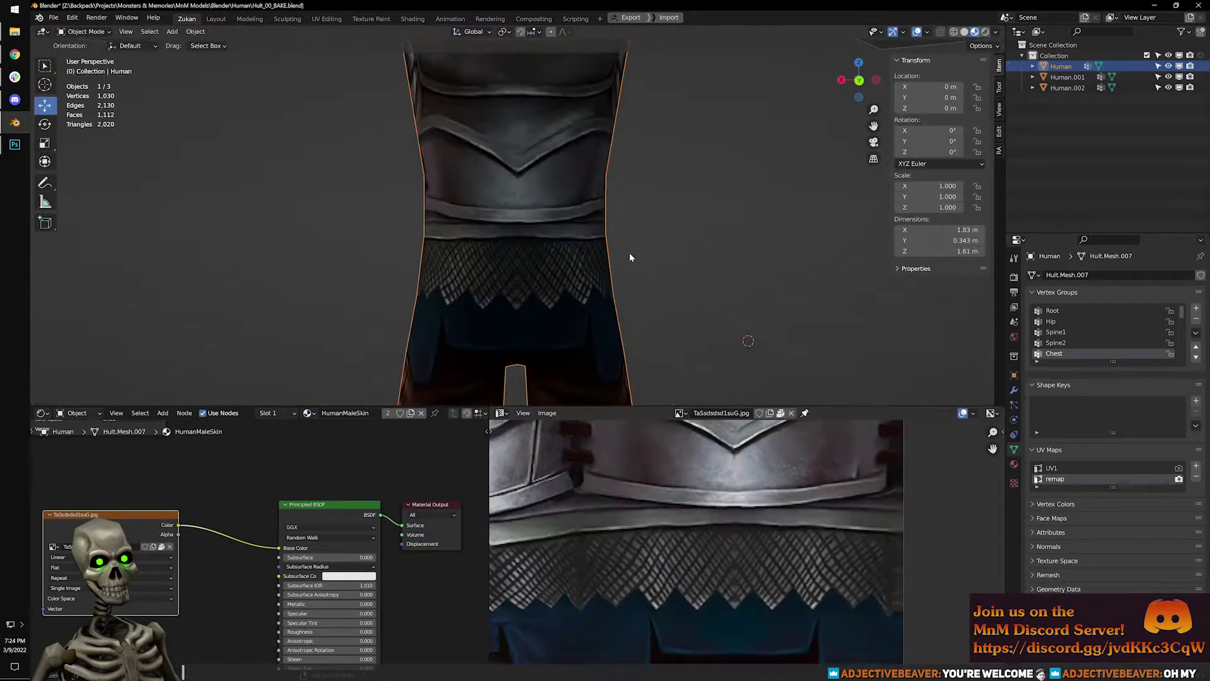
middle_drag(638, 267, 533, 257)
scroll(533, 261, up, 4)
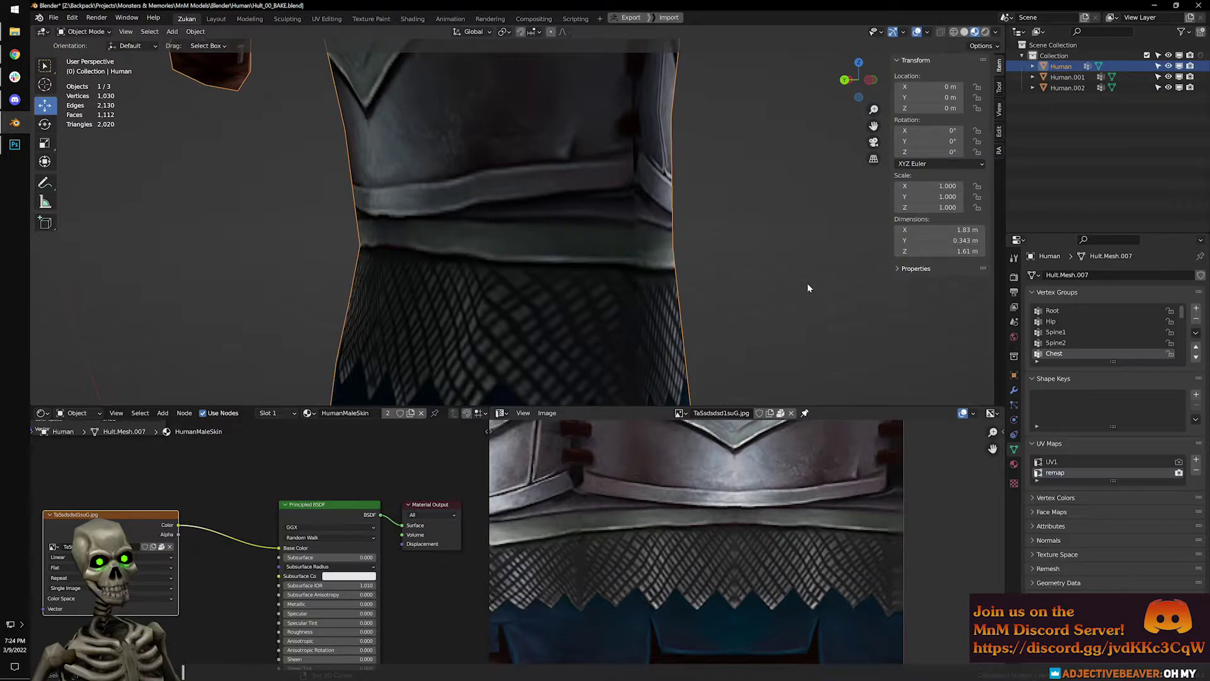
scroll(637, 232, down, 4)
middle_drag(613, 254, 677, 239)
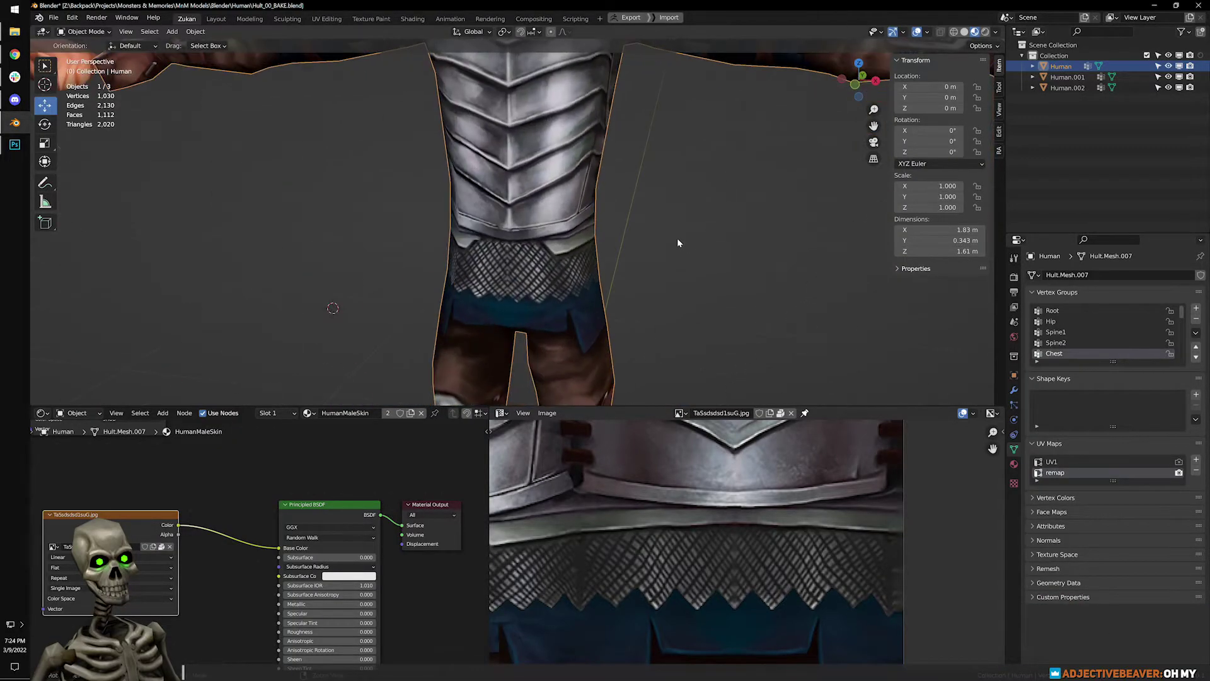
scroll(677, 238, down, 4)
shift+middle_drag(598, 179, 590, 218)
shift+middle_drag(675, 255, 675, 160)
Examine the complete remapped UV layout over the armor texture in a maximized UV editor, and the whole character in Object Mode.
key(Tab)
scroll(662, 243, down, 4)
key(a)
key(ctrl+space)
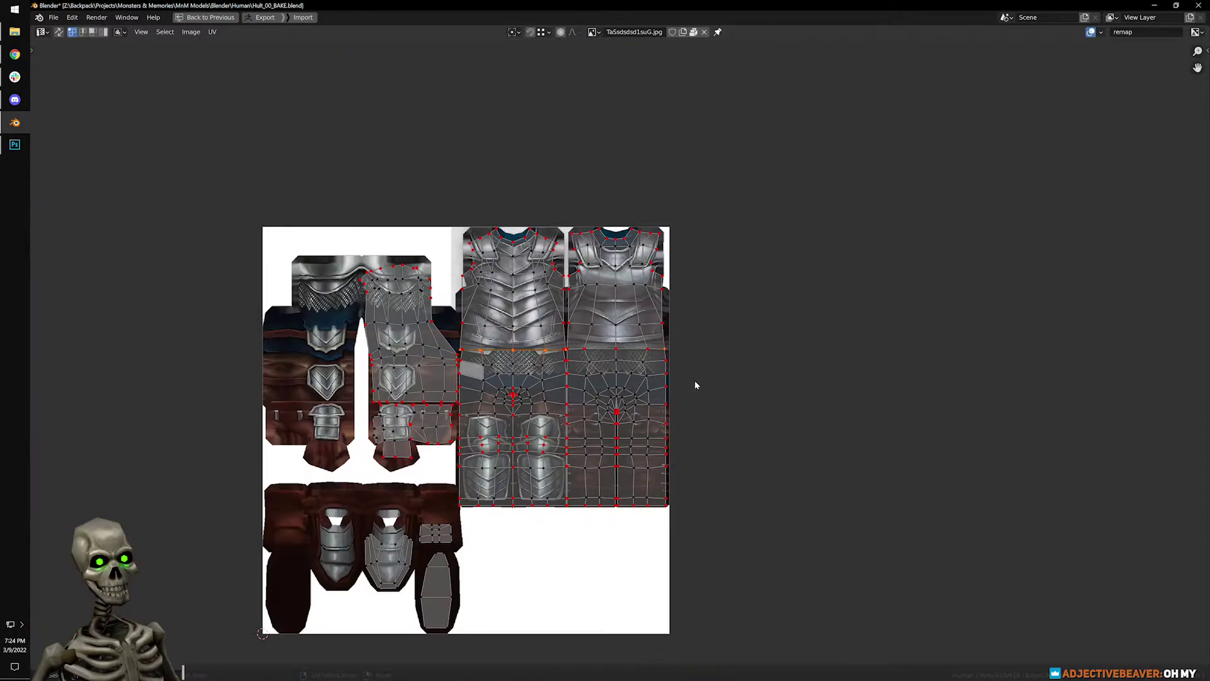
scroll(605, 361, up, 1)
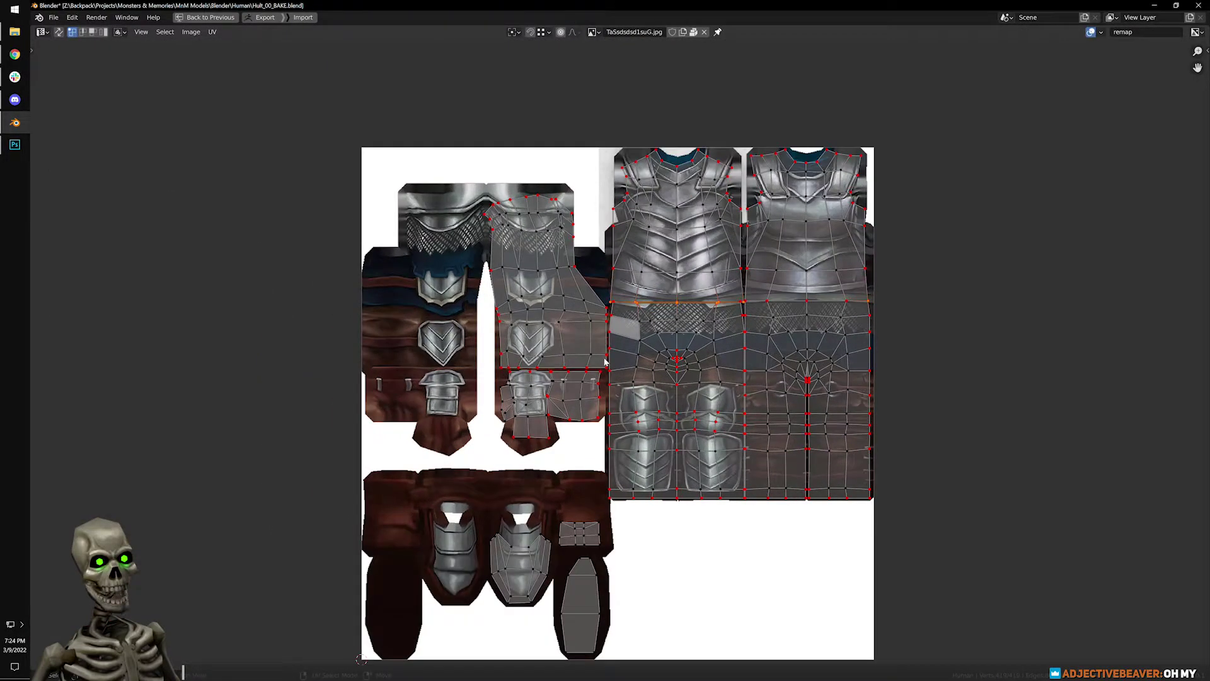
scroll(605, 361, up, 2)
key(ctrl+space)
key(Tab)
scroll(595, 278, up, 5)
scroll(708, 249, down, 5)
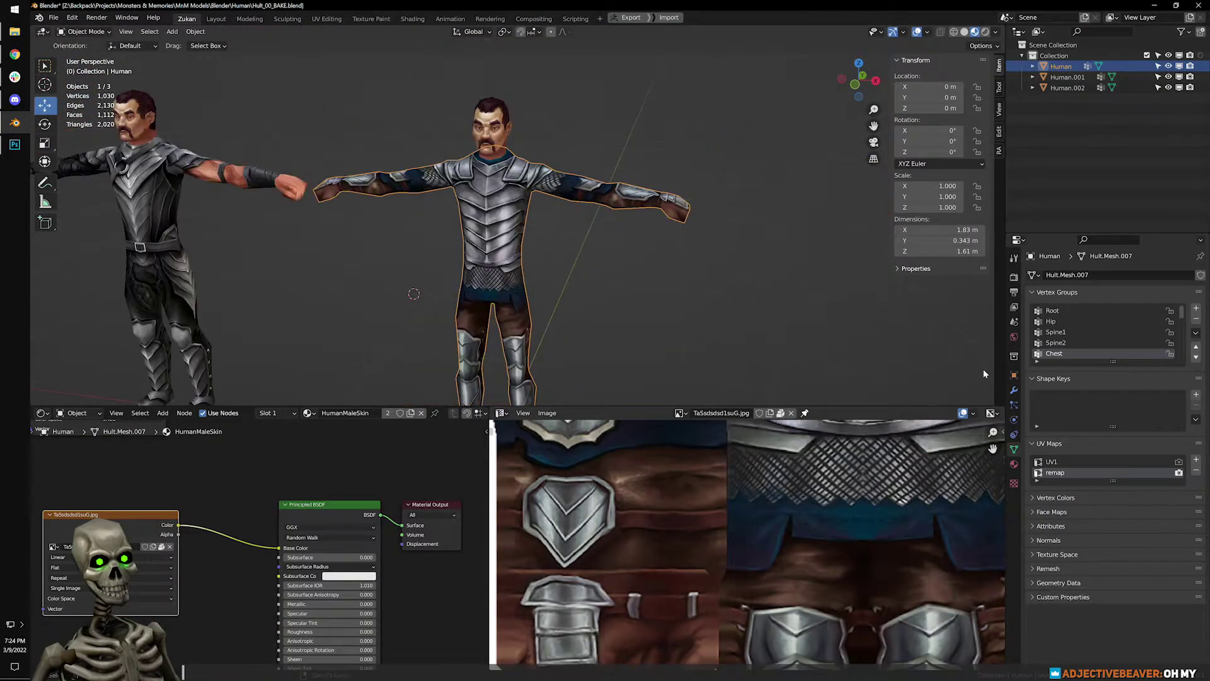
Make UV1 the active render UV map and examine how the armor texture sits on the character's upper body.
click(1084, 463)
click(1179, 462)
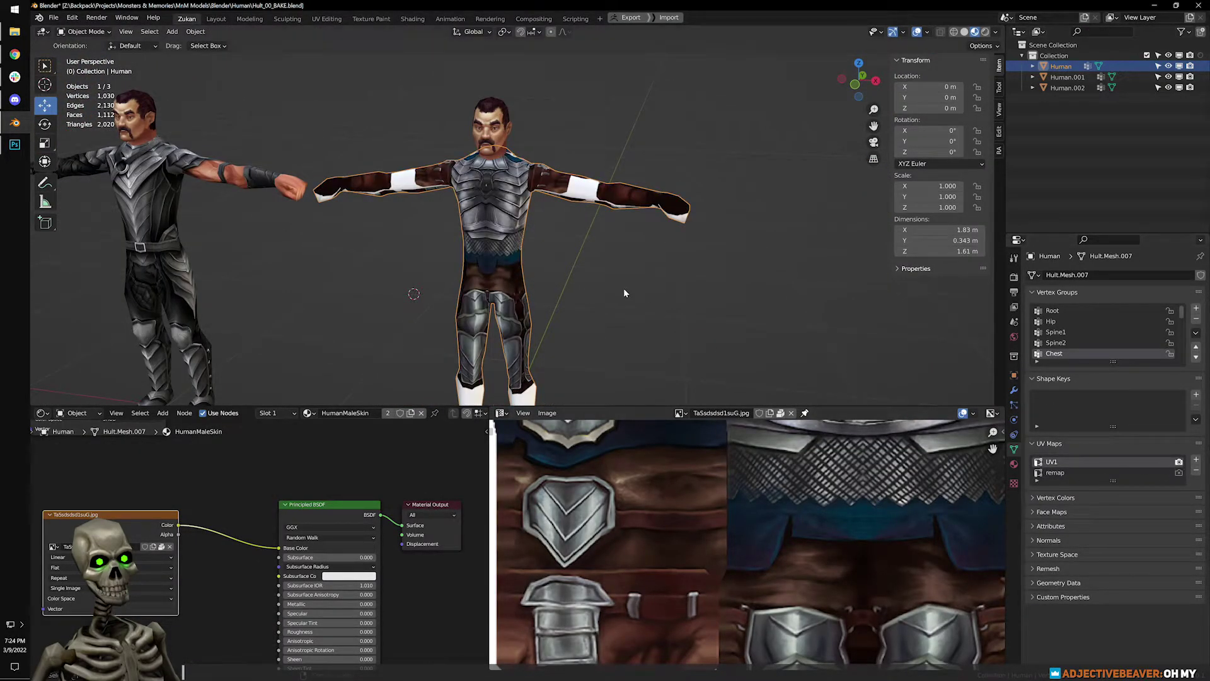
scroll(512, 214, up, 2)
scroll(615, 237, down, 3)
shift+middle_drag(615, 237, 495, 274)
scroll(714, 262, up, 3)
scroll(660, 255, up, 3)
scroll(611, 278, down, 2)
middle_drag(538, 231, 326, 156)
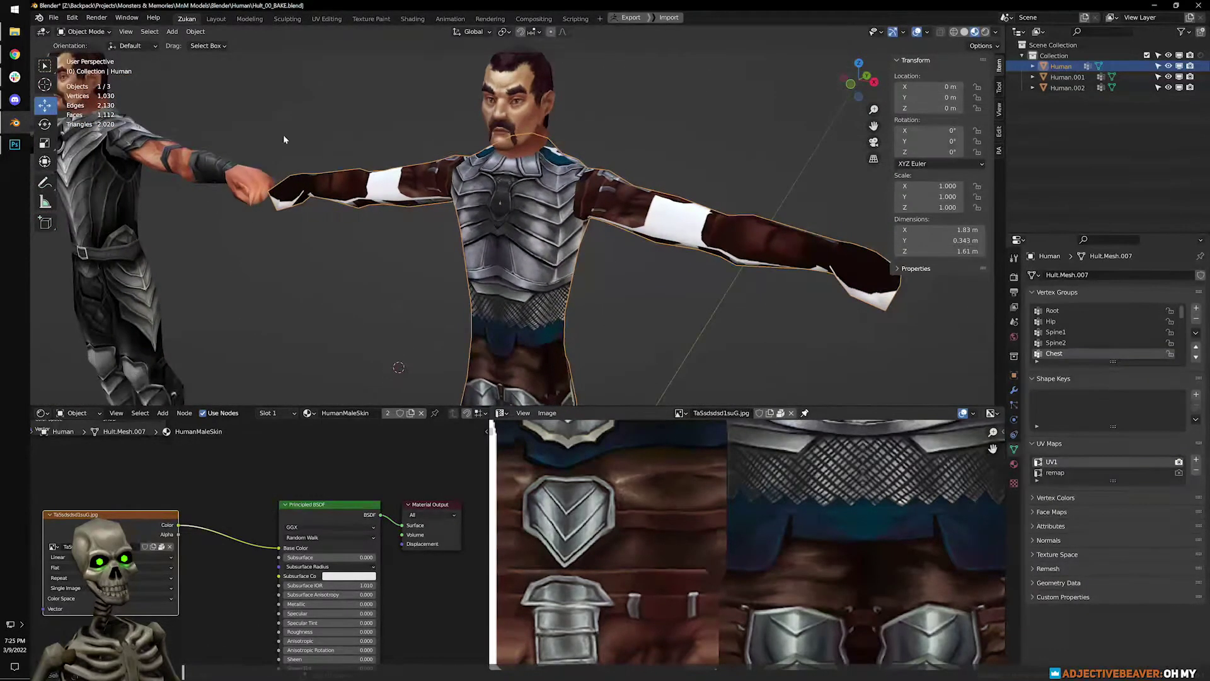
Capture a rectangular snip of the character's head and torso with Snipping Tool and return to Blender.
click(15, 8)
click(61, 176)
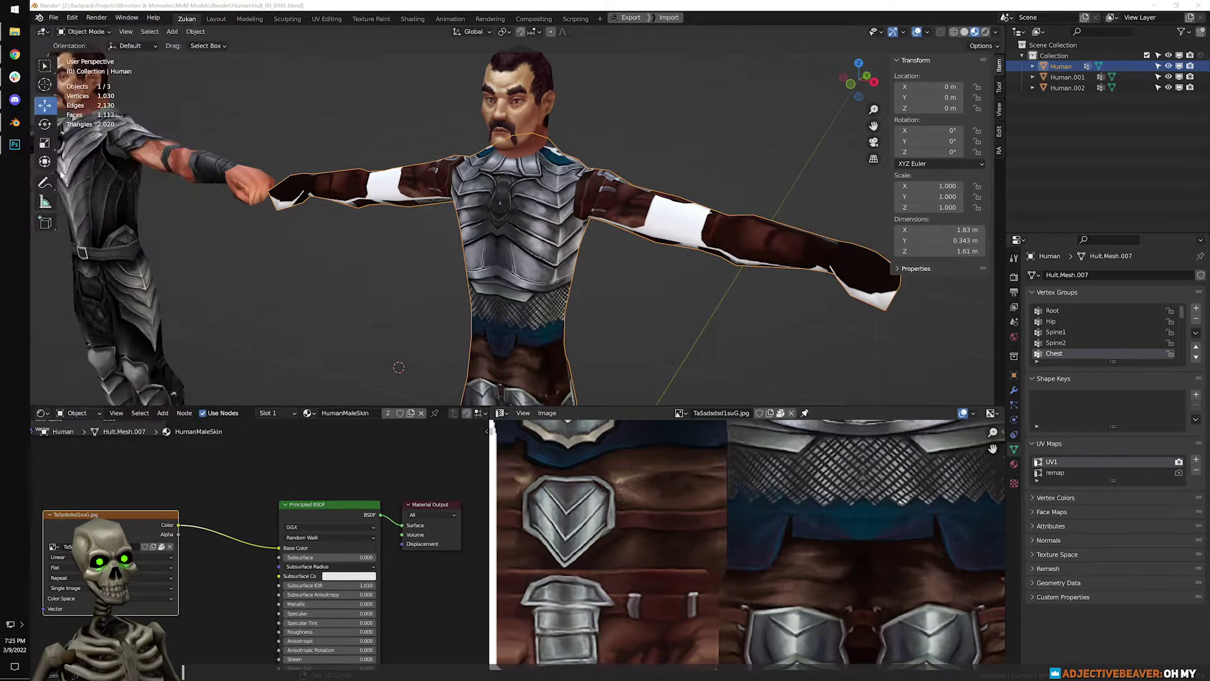
click(759, 204)
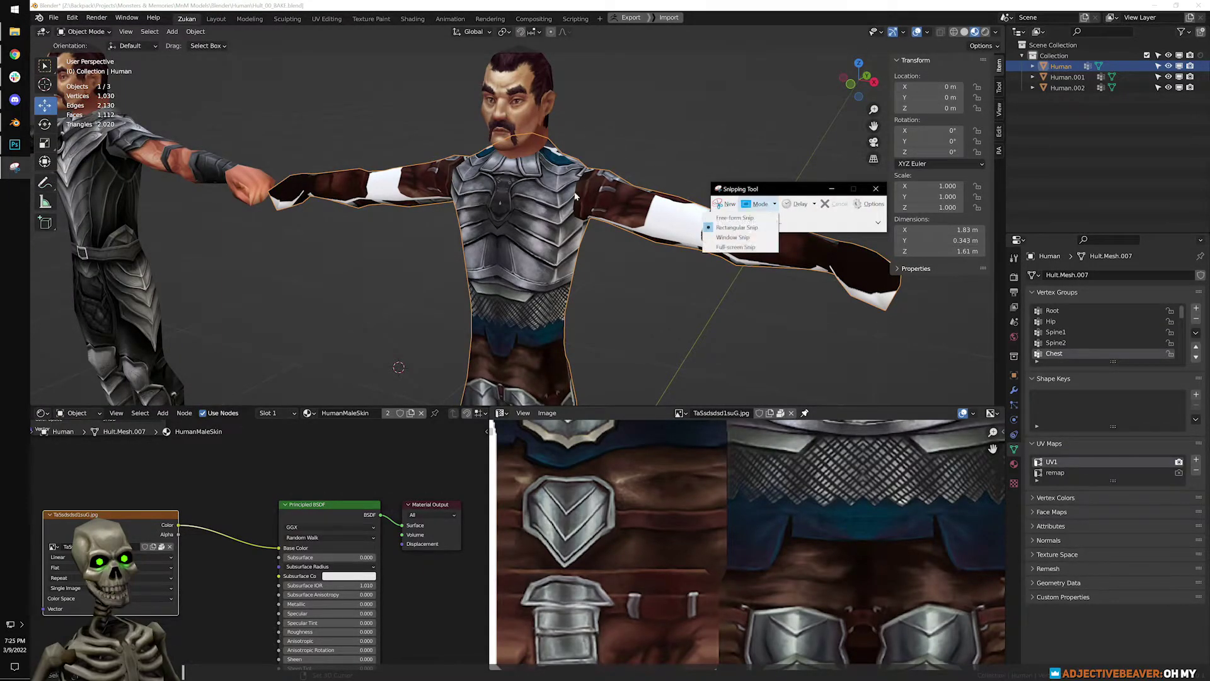
click(737, 227)
drag(381, 79, 652, 350)
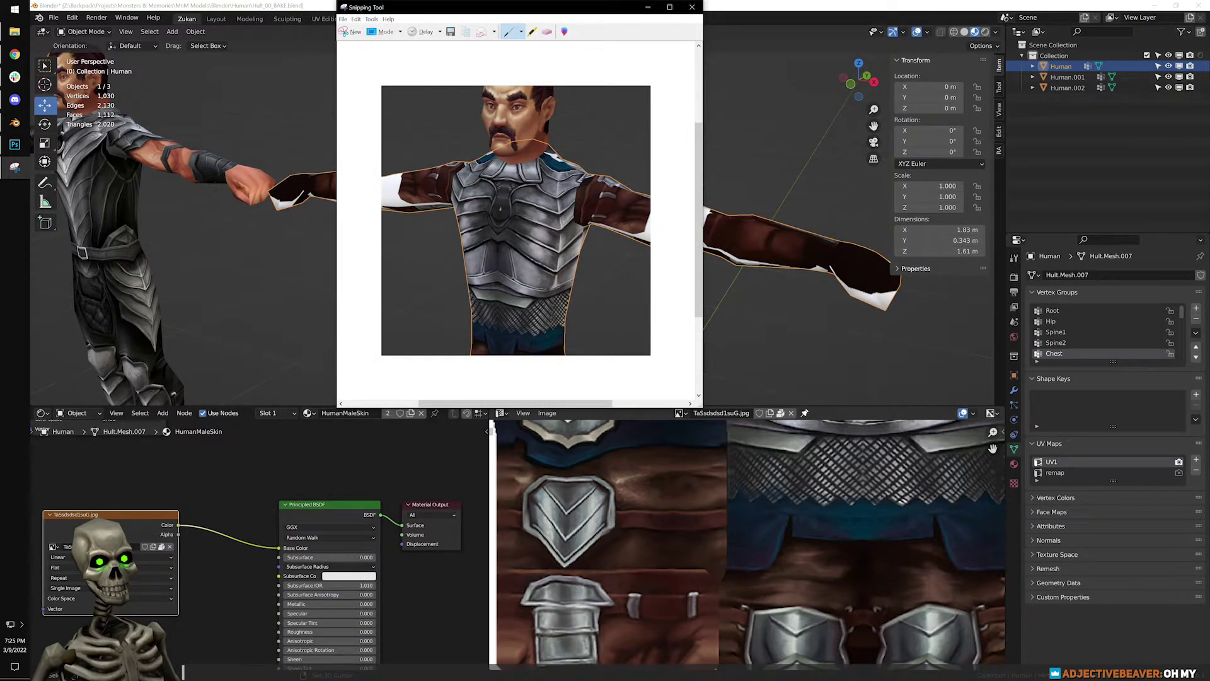
click(275, 59)
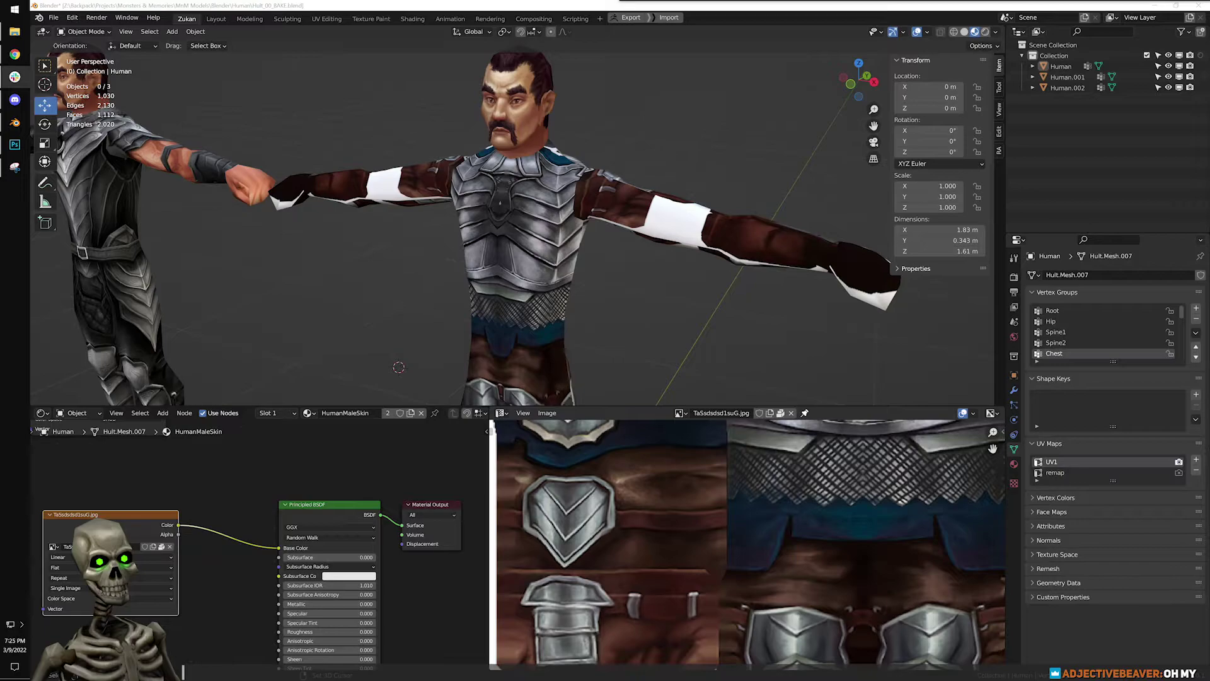
click(759, 24)
Make remap the active render UV map again and view the whole character from the front.
middle_drag(694, 166, 505, 177)
shift+middle_drag(681, 397, 635, 289)
shift+middle_drag(526, 330, 514, 254)
shift+middle_drag(554, 172, 558, 372)
scroll(547, 301, up, 2)
click(558, 373)
click(1166, 472)
click(1179, 472)
click(614, 235)
scroll(644, 251, down, 2)
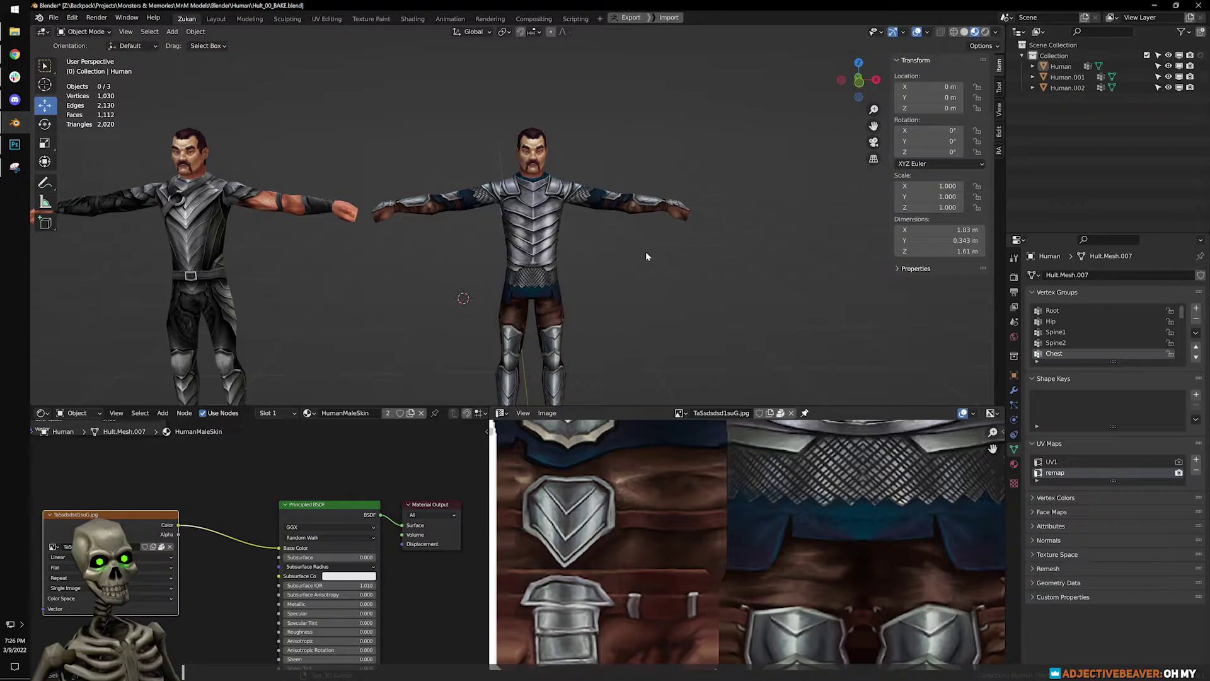
scroll(647, 251, up, 2)
scroll(637, 208, up, 2)
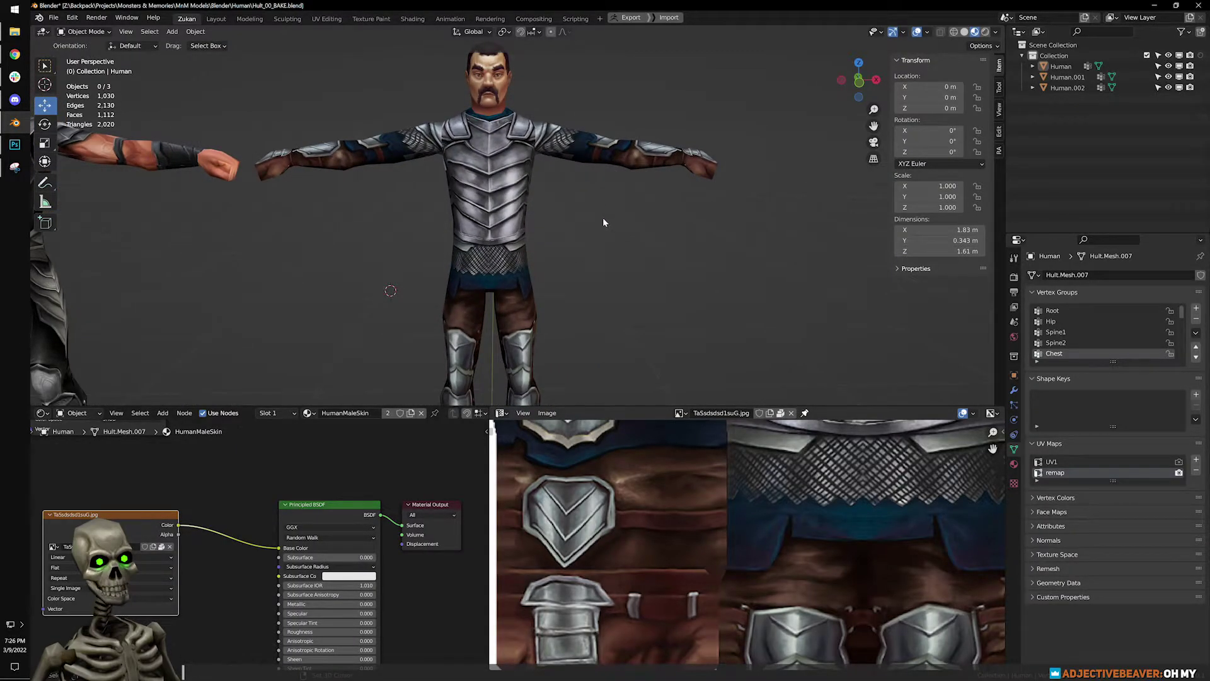
Save the Blender file, switch to Photoshop and save the armor texture document.
click(51, 17)
click(67, 105)
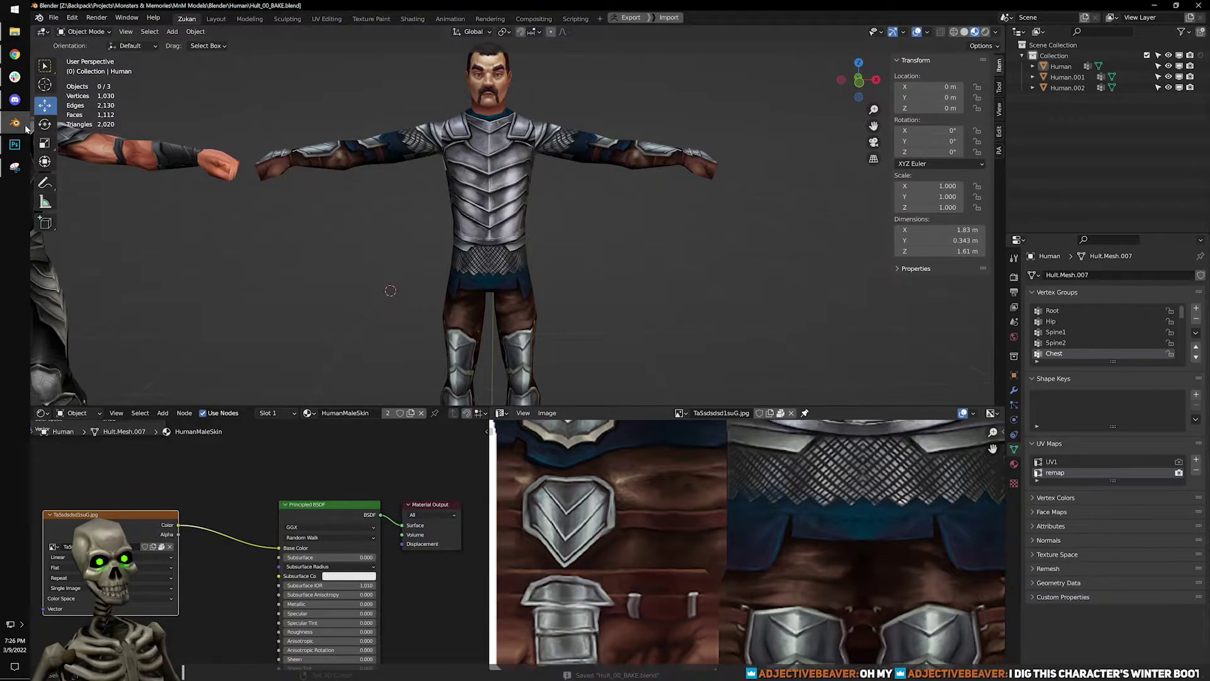
click(14, 145)
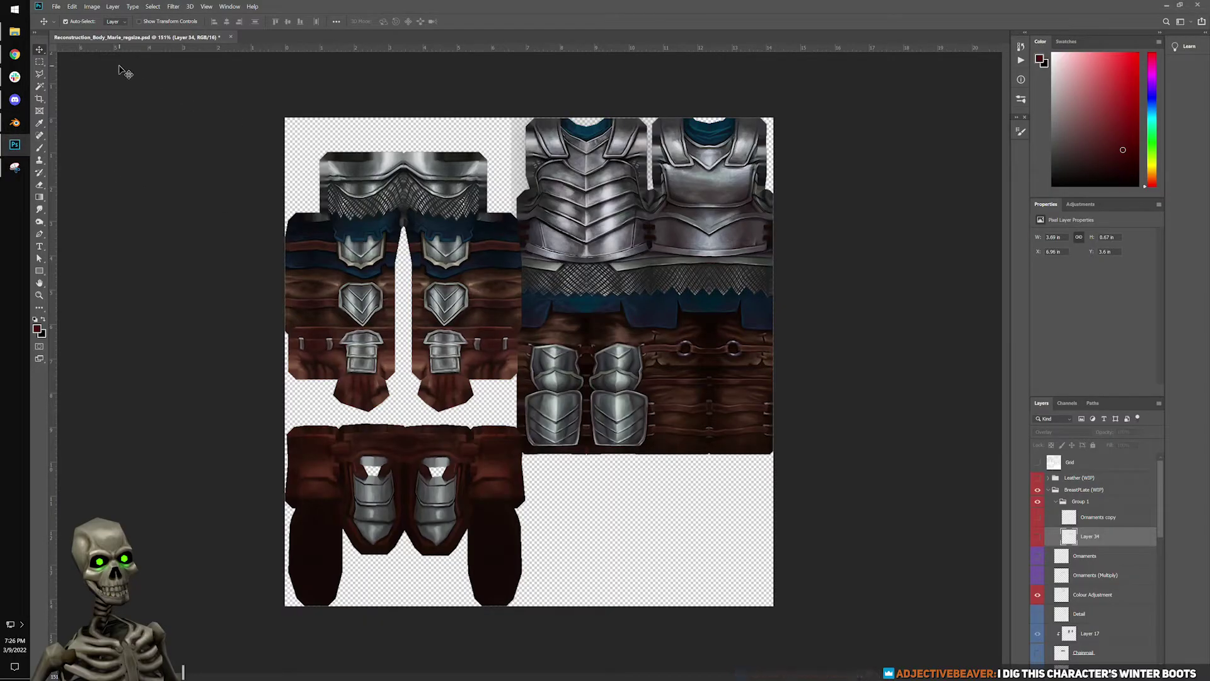
click(57, 7)
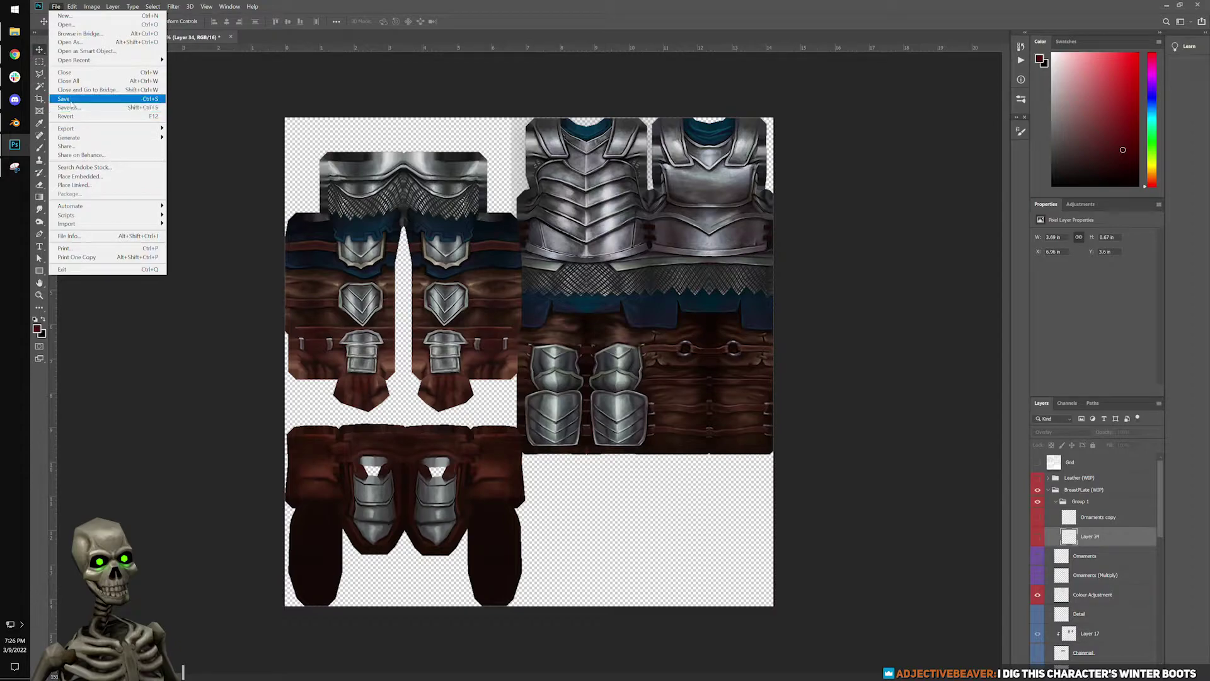
click(69, 100)
Switch from Photoshop back to Blender.
click(15, 31)
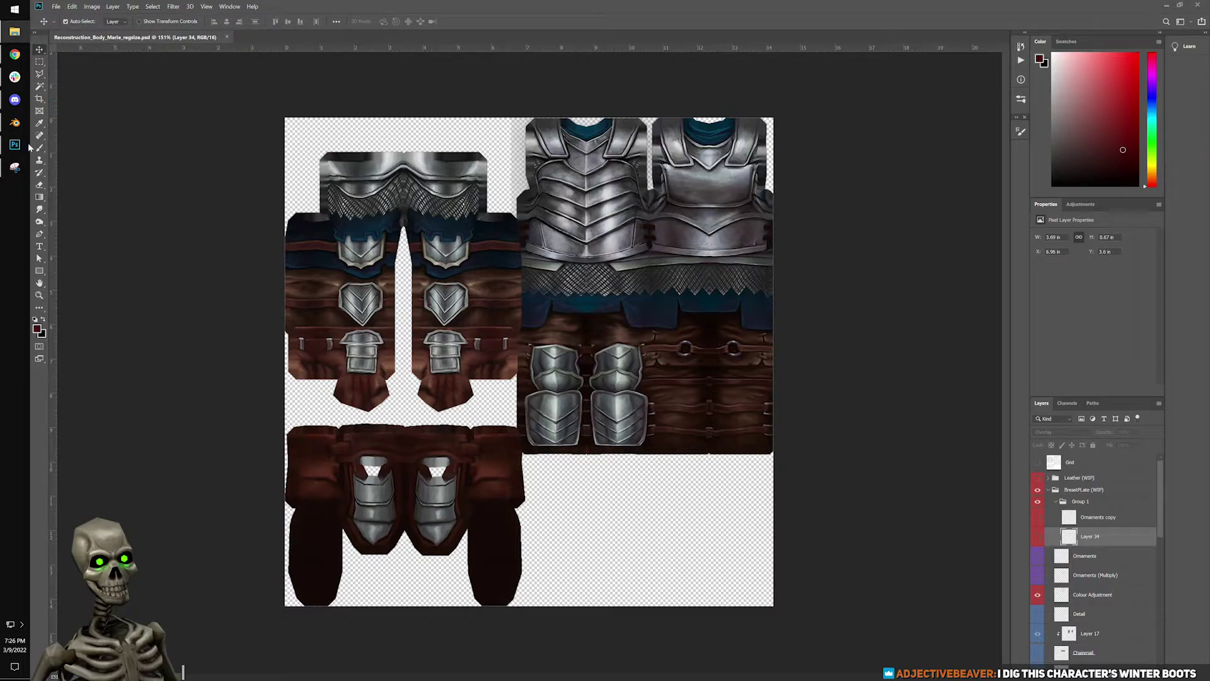
click(14, 123)
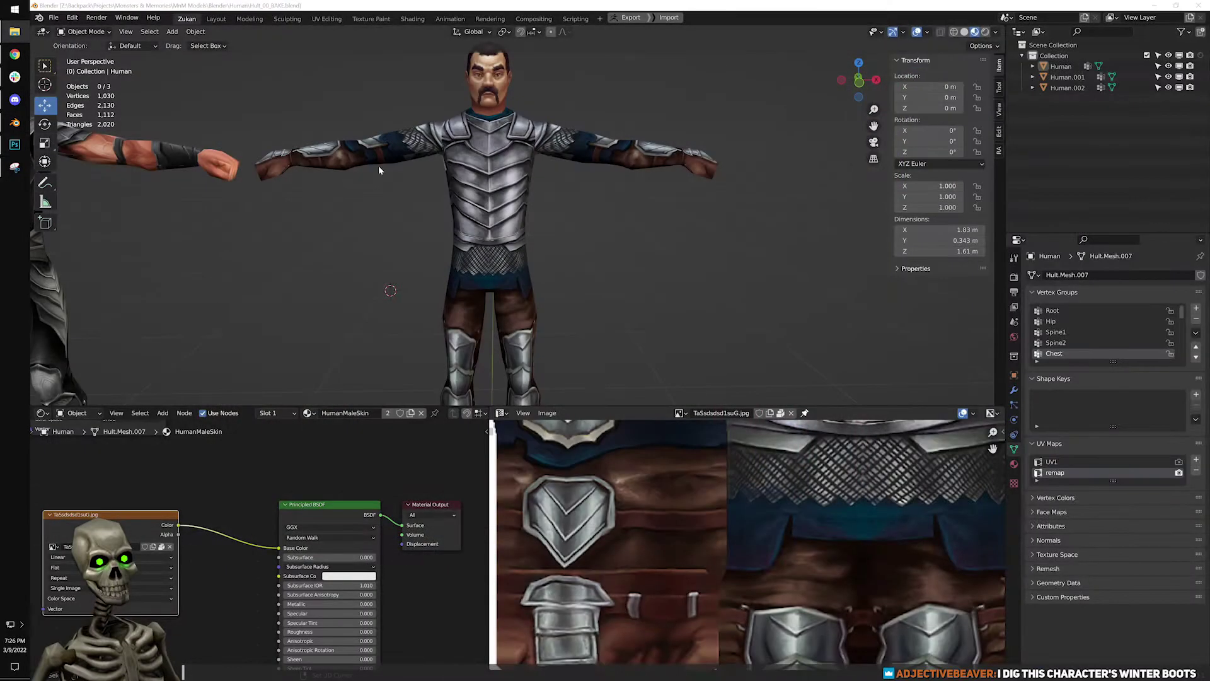
key(alt+Tab)
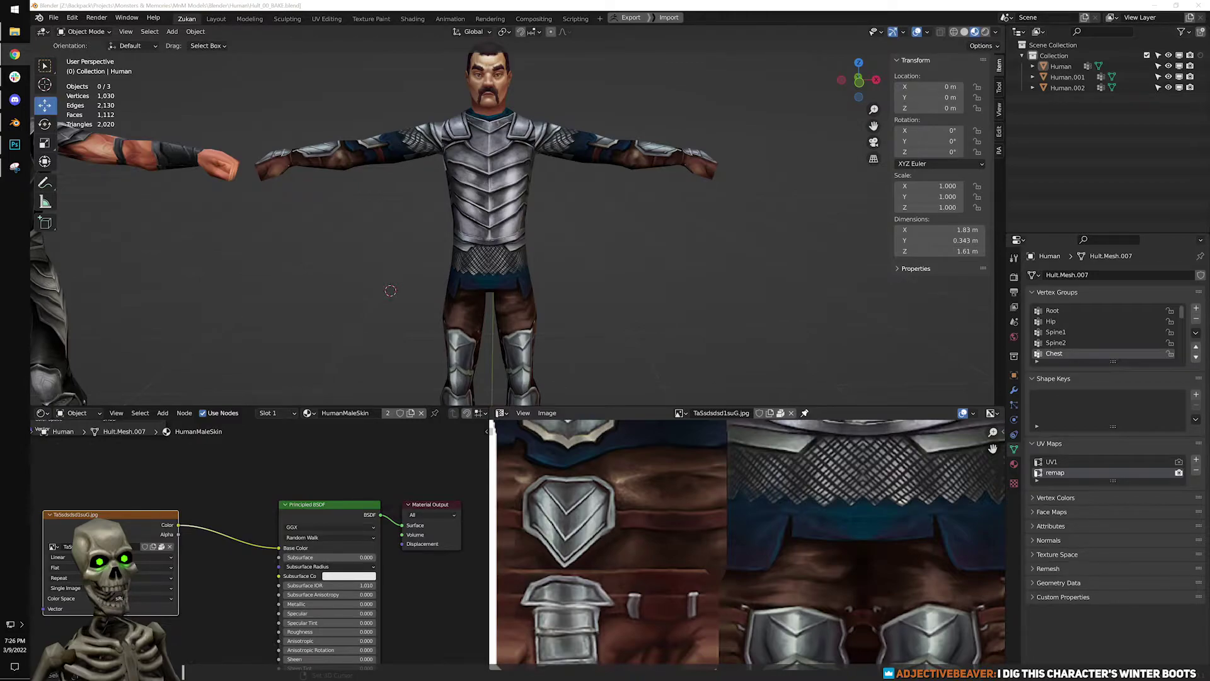
Frame both characters and make UV1 the active render UV map of the Human mesh.
click(637, 263)
scroll(635, 251, down, 3)
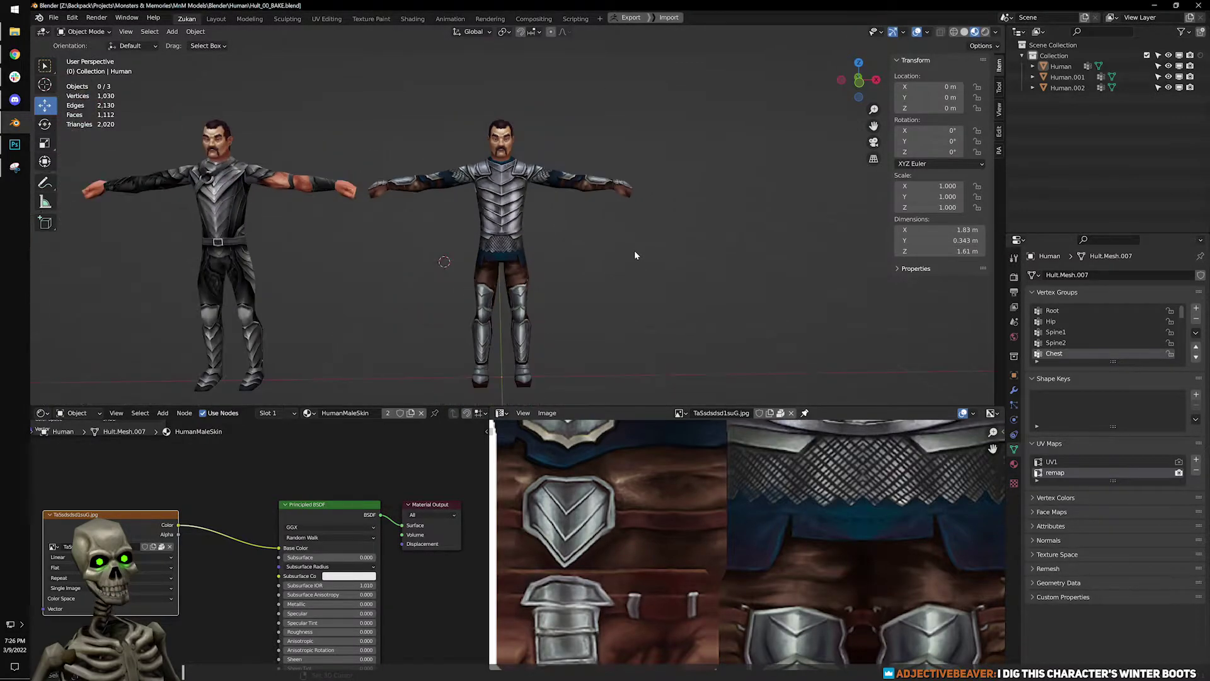
scroll(634, 251, up, 2)
click(488, 192)
click(1179, 461)
click(1151, 462)
Examine how the armor texture sits on the character's chest, arms, waist and legs with the UV1 mapping.
shift+middle_drag(698, 307, 697, 197)
click(697, 255)
middle_drag(697, 255, 673, 173)
scroll(540, 220, up, 3)
shift+middle_drag(540, 221, 561, 165)
scroll(604, 208, down, 1)
middle_drag(603, 221, 603, 201)
shift+middle_drag(604, 263, 595, 197)
scroll(555, 183, up, 2)
shift+middle_drag(542, 165, 505, 197)
scroll(523, 209, down, 3)
scroll(568, 252, down, 2)
shift+middle_drag(627, 330, 577, 319)
scroll(548, 186, up, 1)
middle_drag(549, 190, 470, 255)
scroll(623, 201, up, 2)
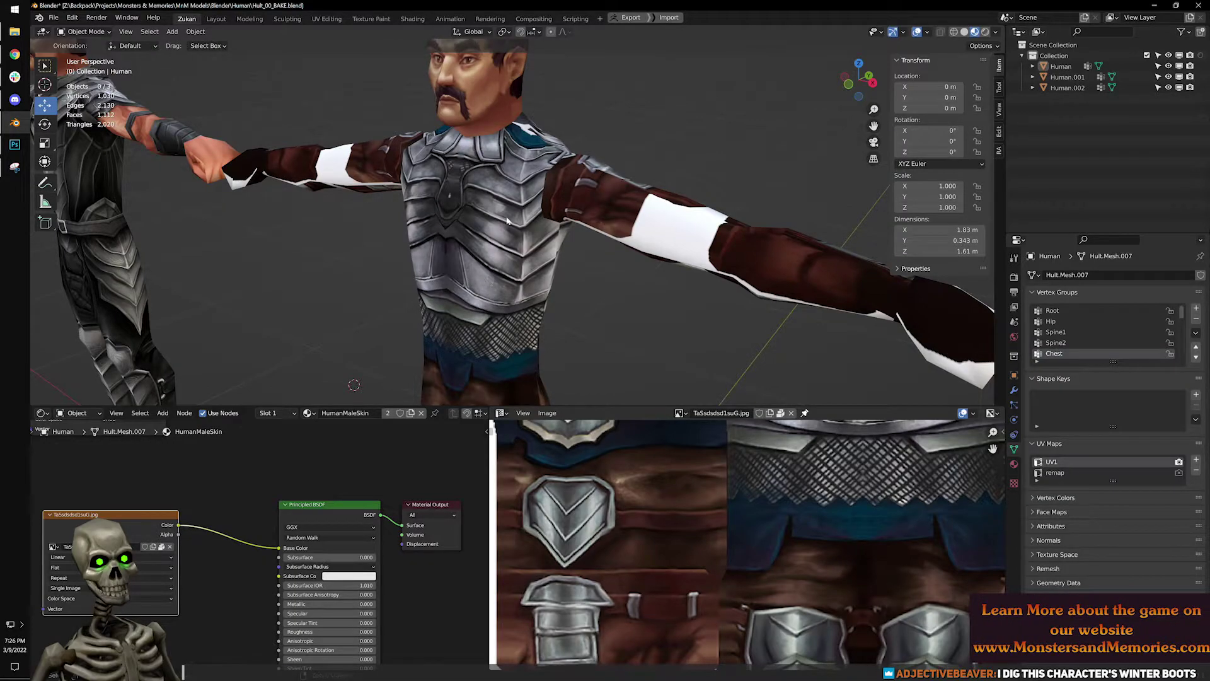
middle_drag(506, 215, 477, 244)
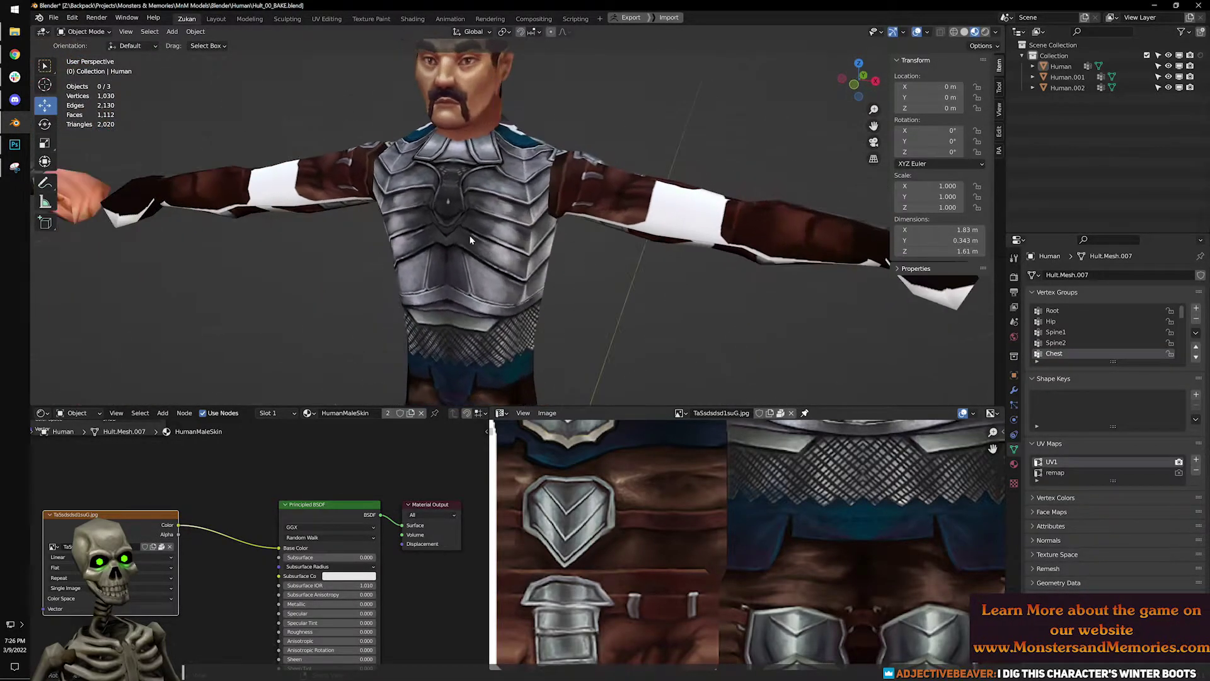
shift+middle_drag(486, 285, 573, 211)
scroll(558, 246, down, 3)
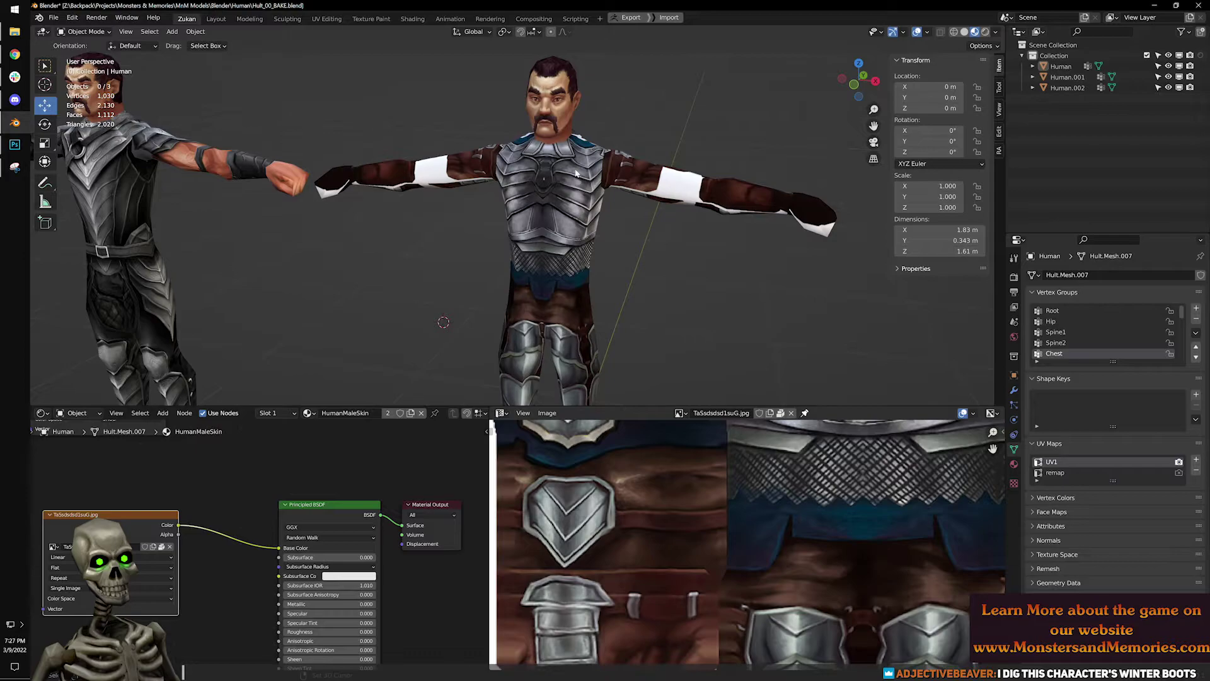
shift+middle_drag(536, 354, 538, 217)
scroll(521, 285, down, 3)
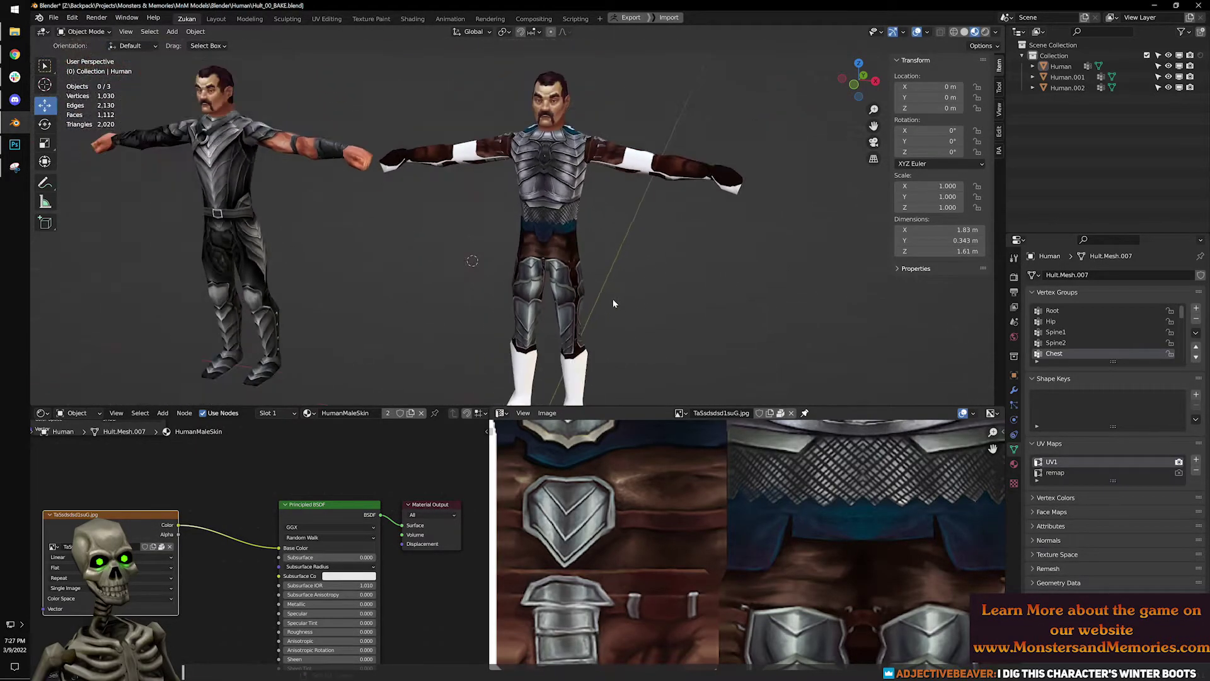
Make remap the active render UV map again and save the Blender file.
click(1178, 472)
middle_drag(691, 262, 623, 177)
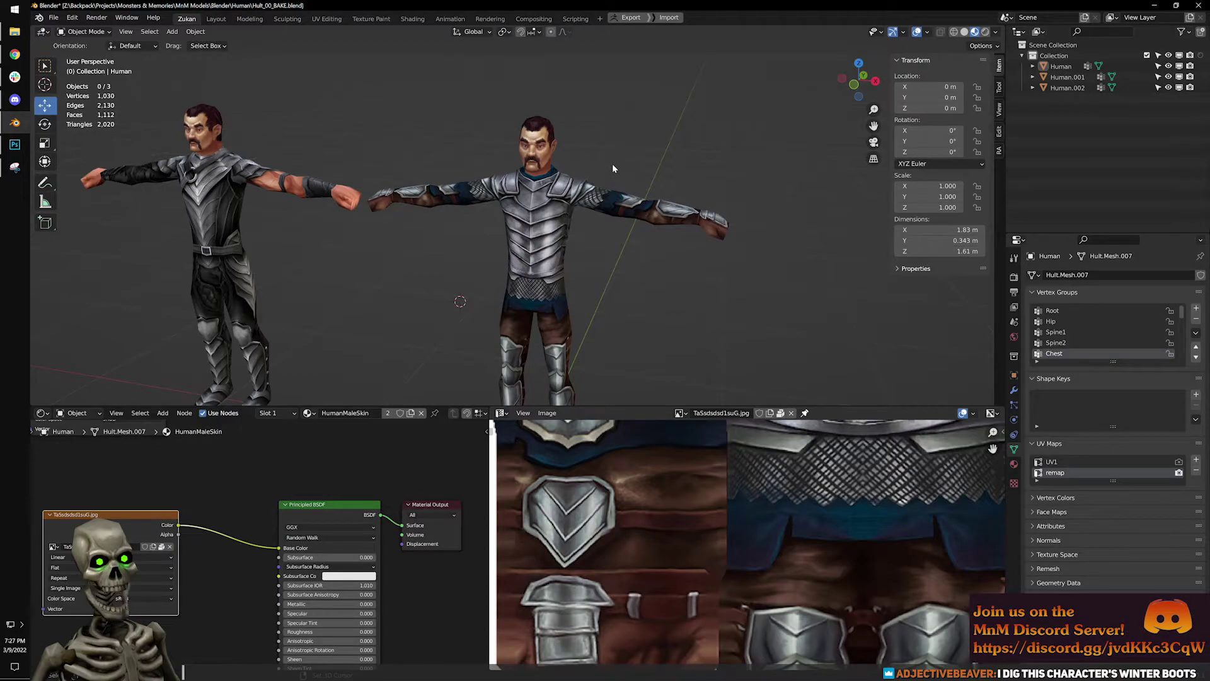
click(54, 18)
click(85, 96)
Open the file Human_Anim.blend from the Human models folder.
click(54, 18)
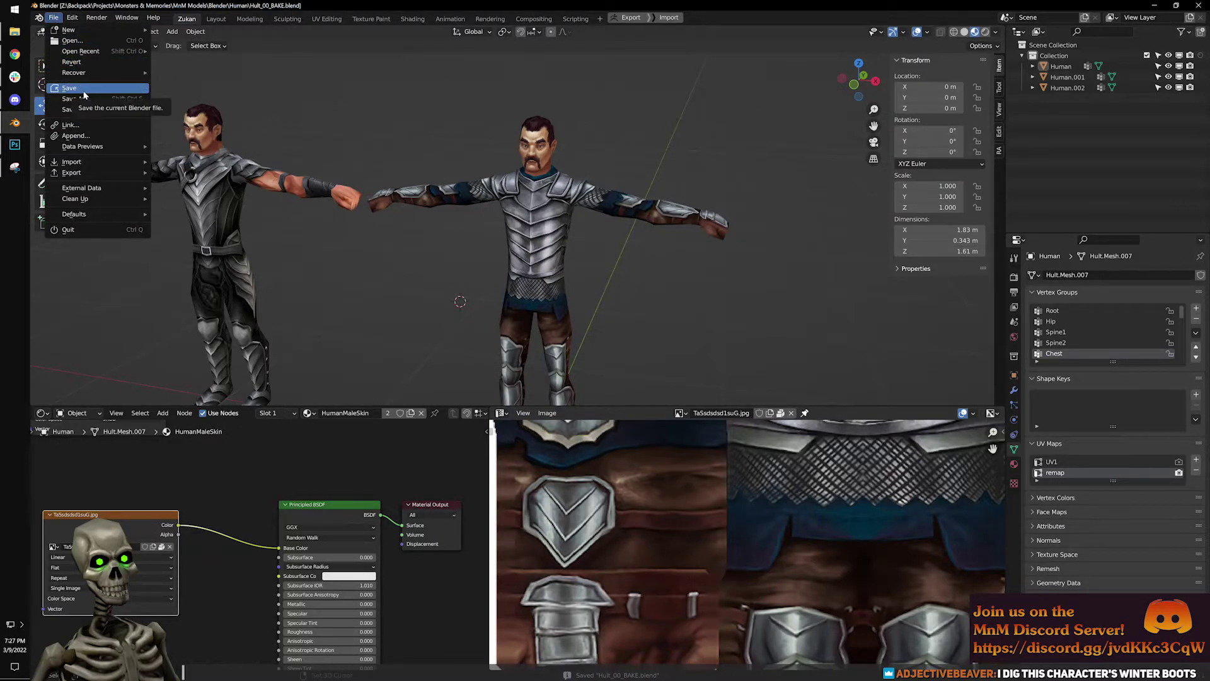
click(71, 40)
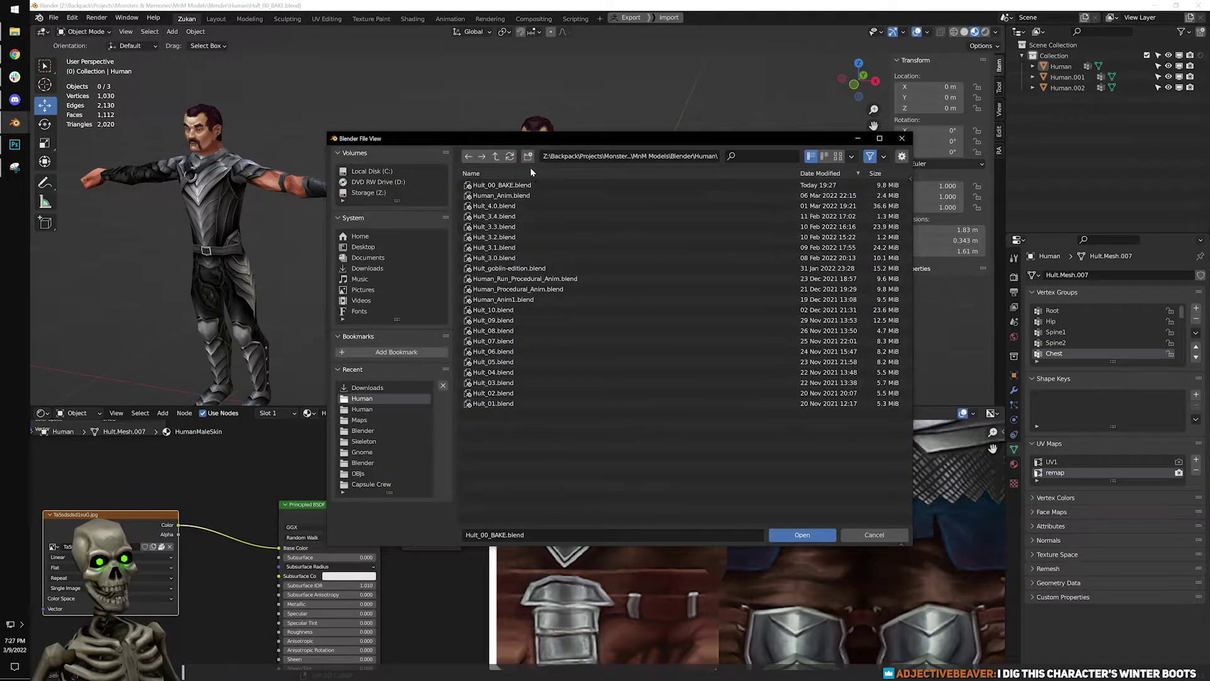
click(522, 196)
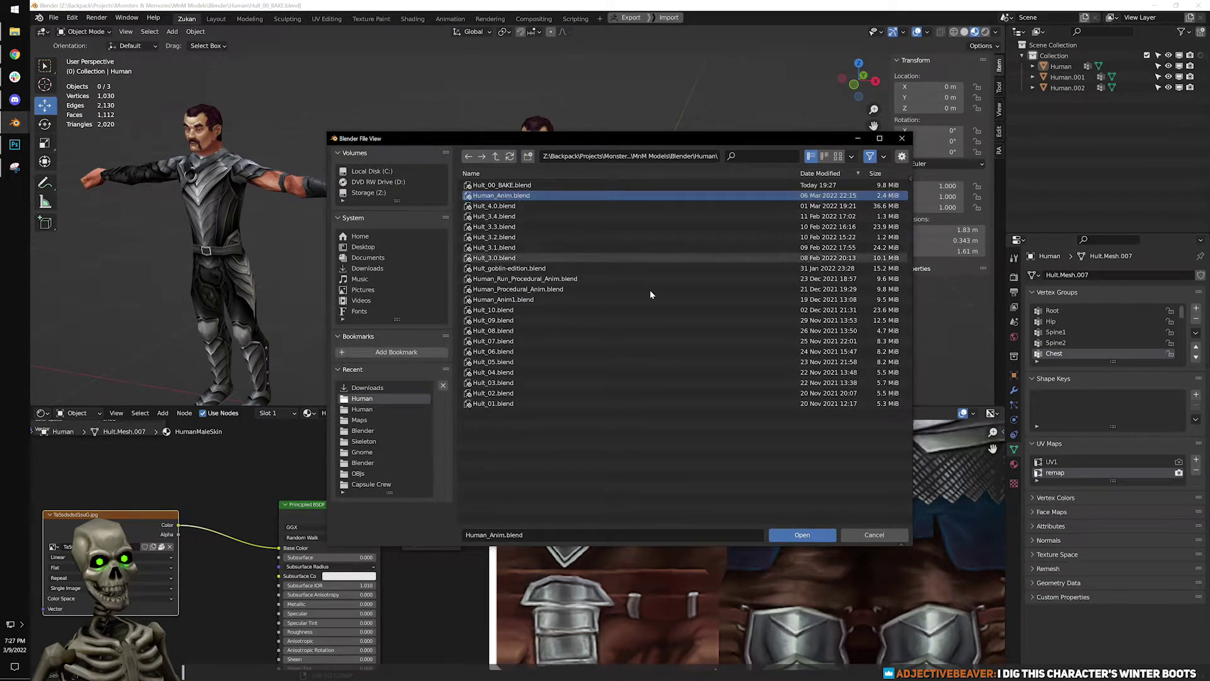
click(803, 535)
scroll(573, 312, up, 4)
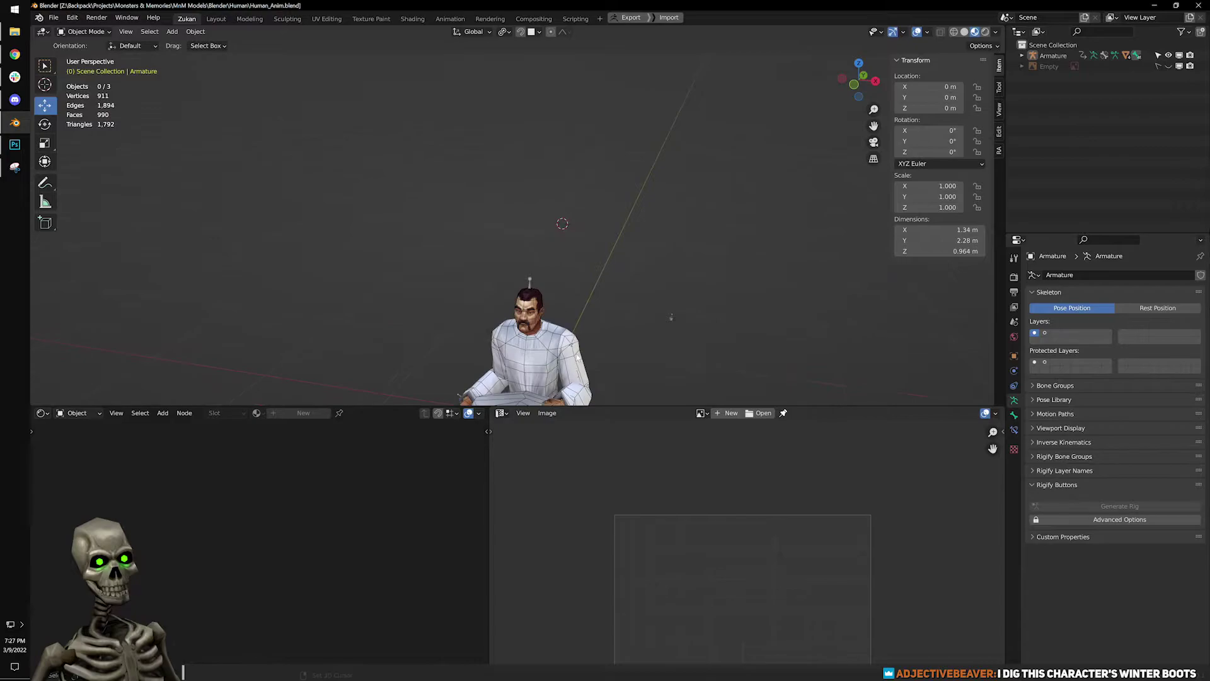
Delete the hidden Empty object from the scene.
click(533, 143)
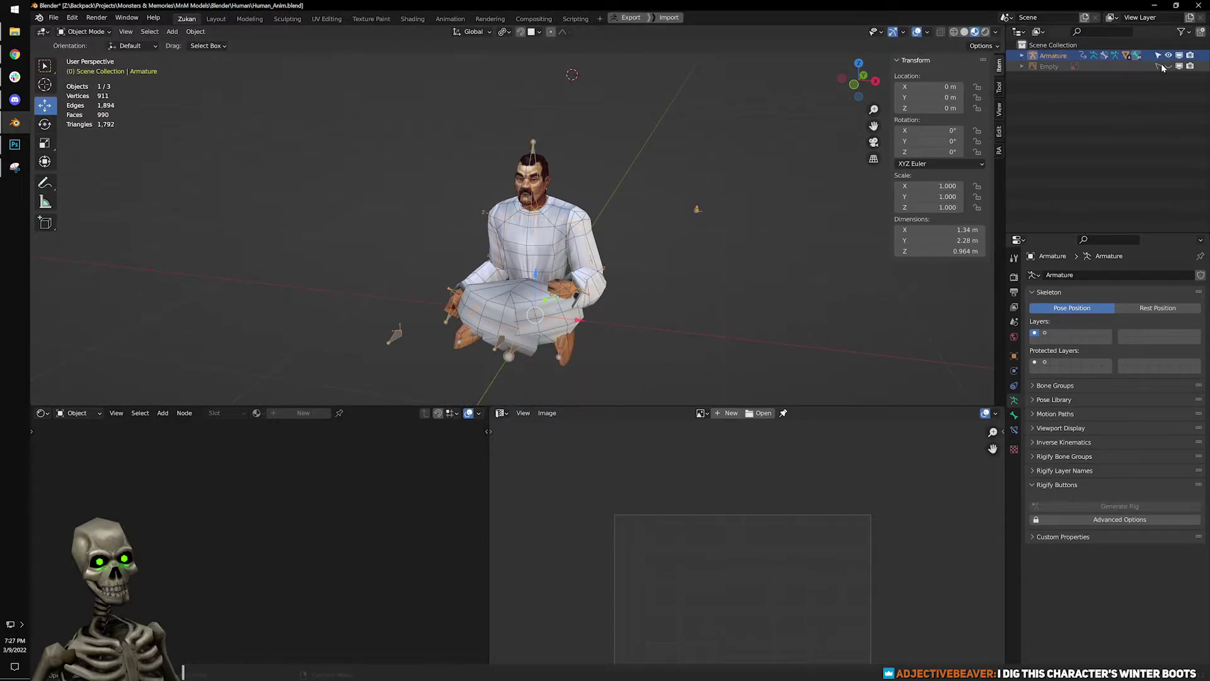
click(1068, 66)
key(Delete)
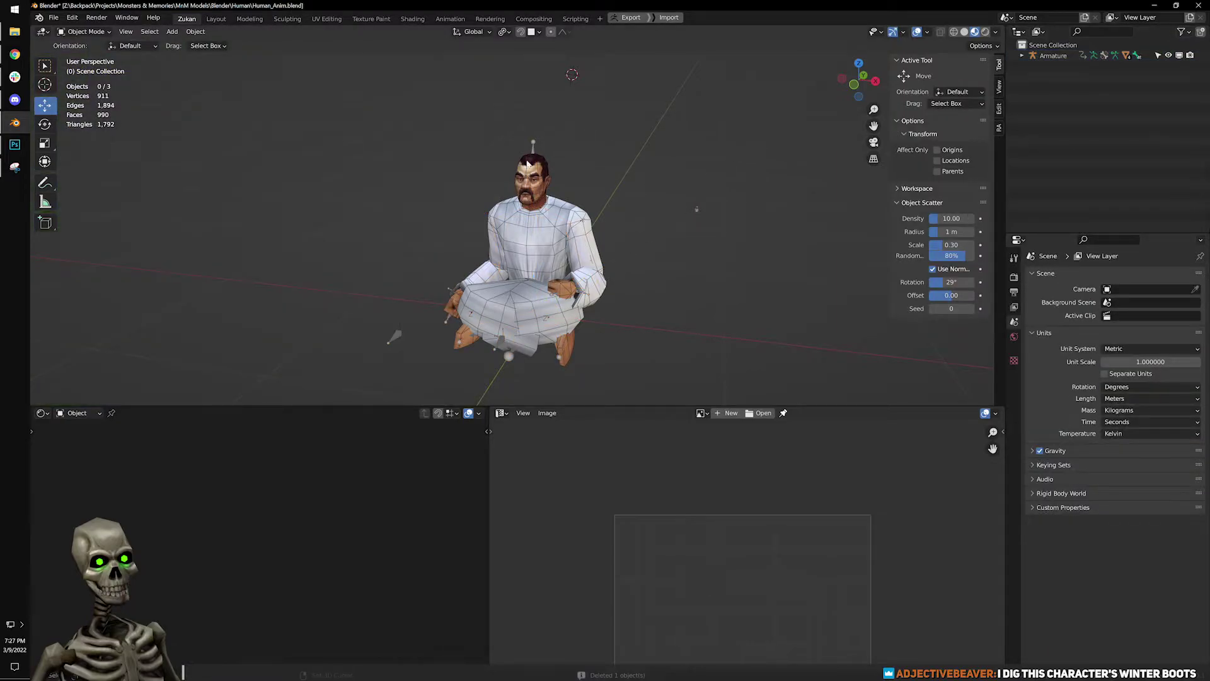
Select the armature and turn the image editor area into a Dope Sheet in Action Editor mode.
click(528, 163)
click(502, 413)
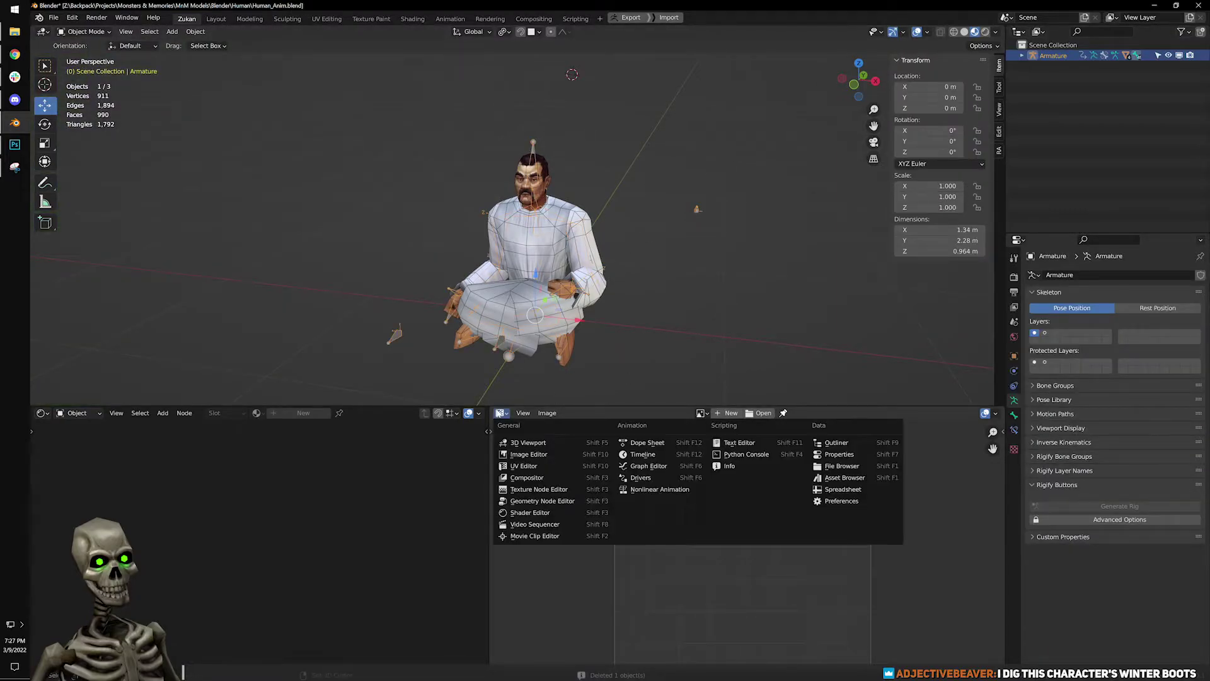
click(636, 443)
click(548, 414)
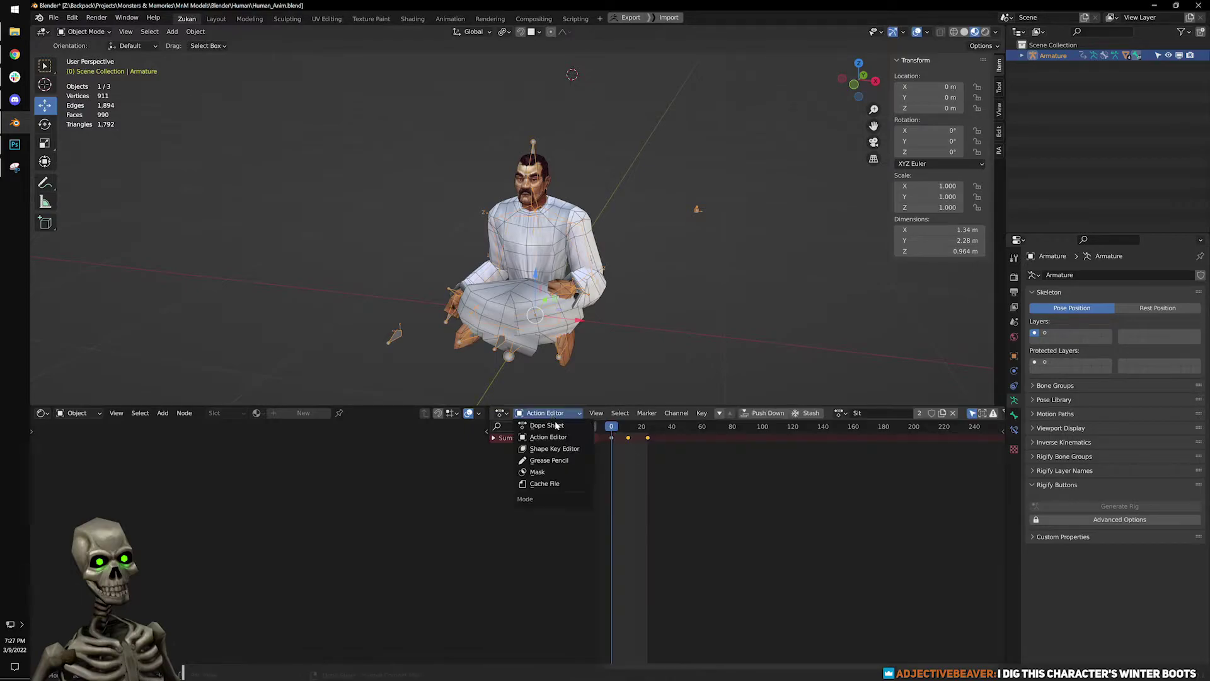
click(548, 437)
click(527, 418)
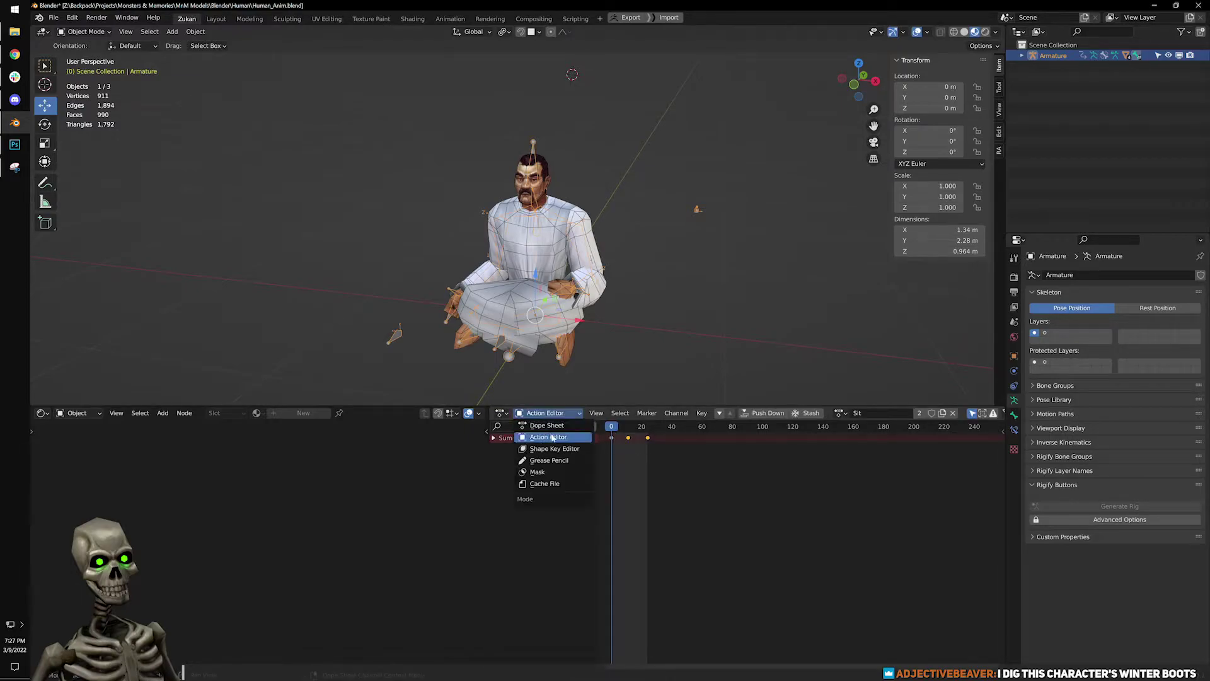
click(542, 424)
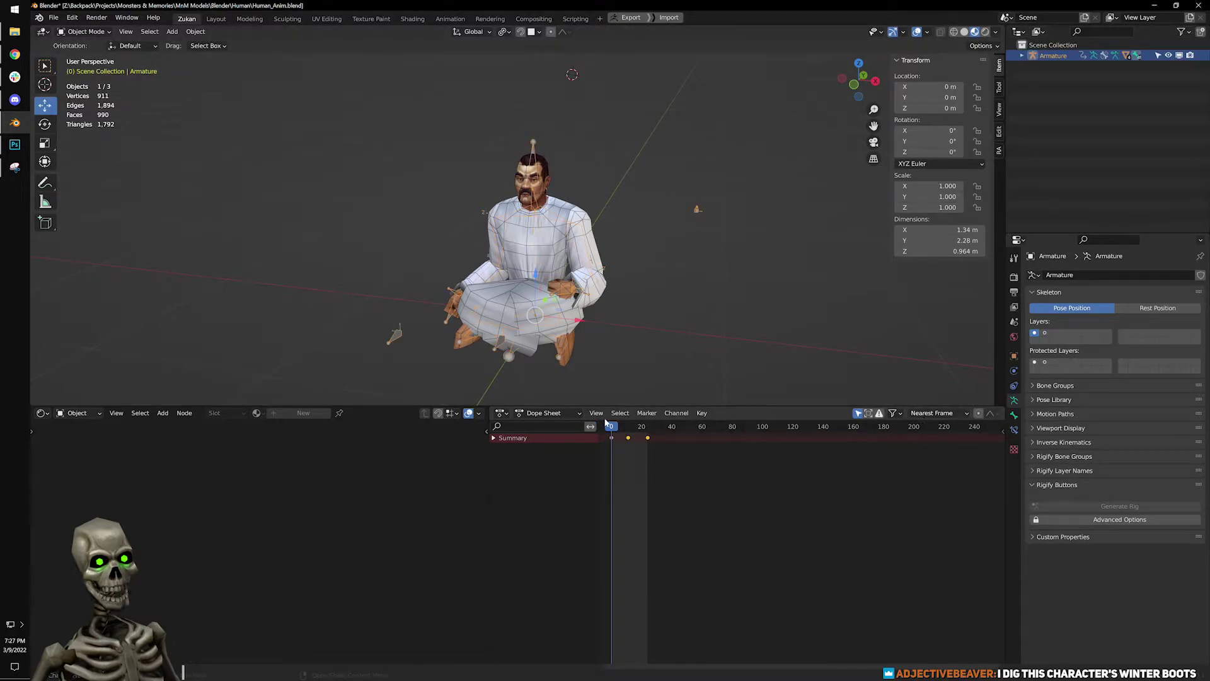
click(543, 413)
click(544, 431)
Assign the Run.1 action to the armature and view the running pose from the side.
click(840, 413)
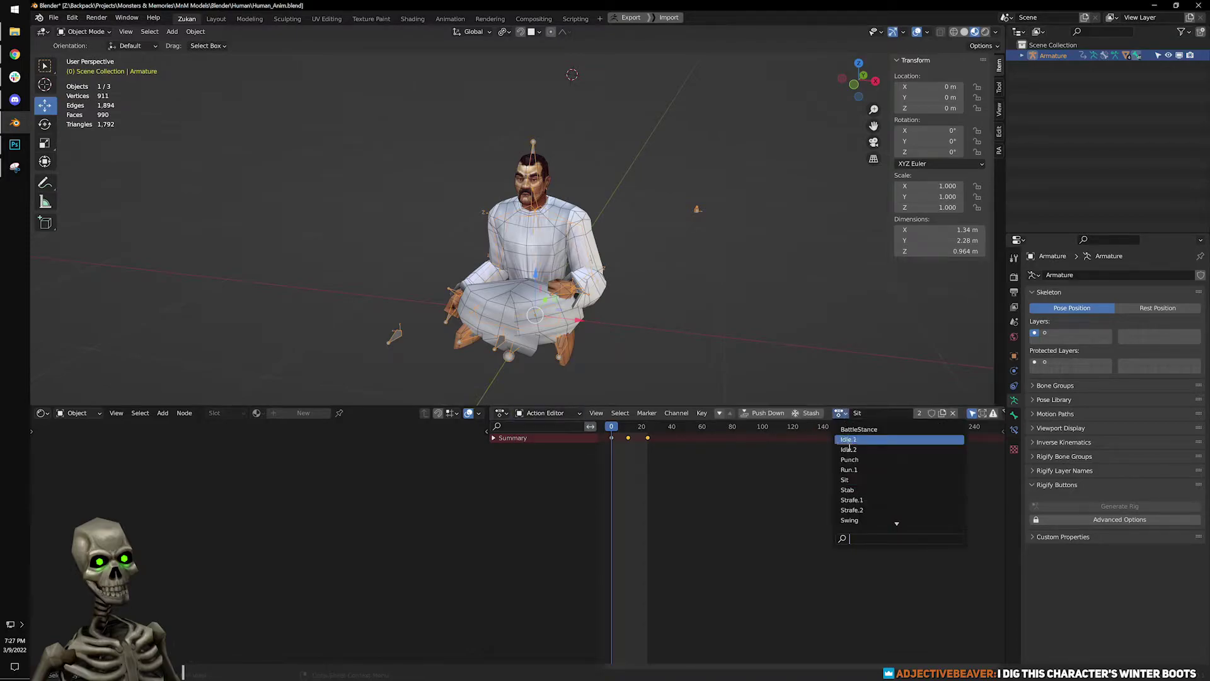
text(run)
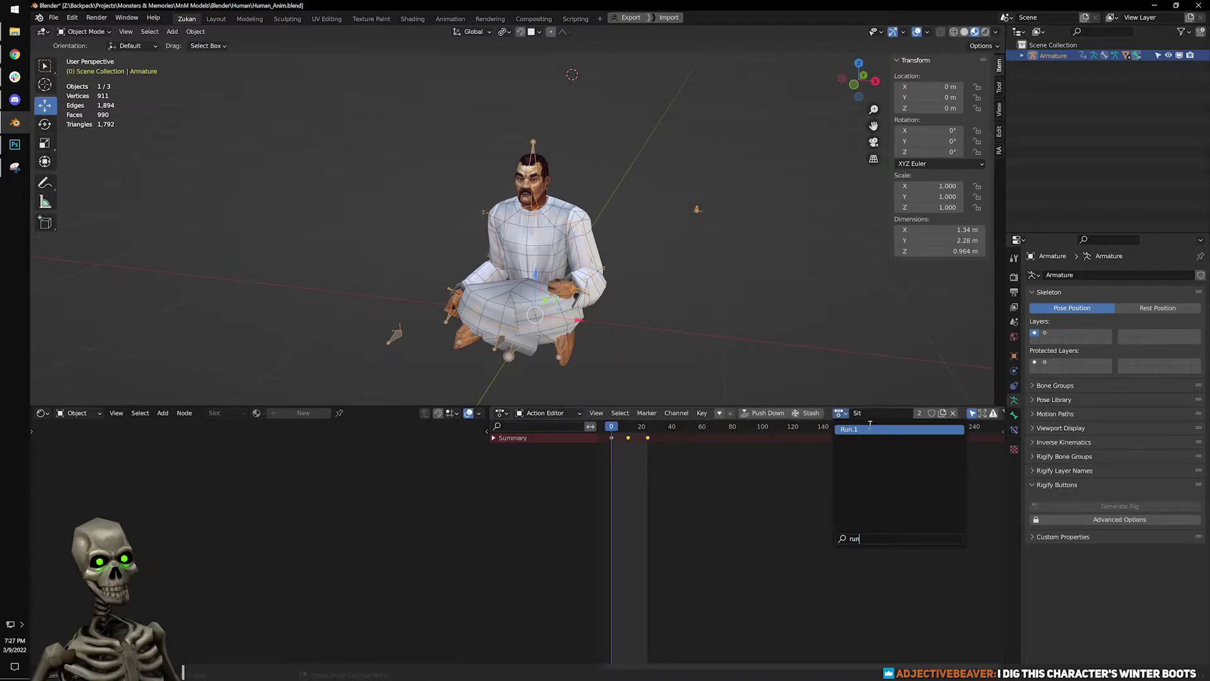
click(870, 429)
scroll(652, 240, down, 2)
shift+middle_drag(621, 230, 611, 297)
middle_drag(750, 334, 676, 339)
click(524, 386)
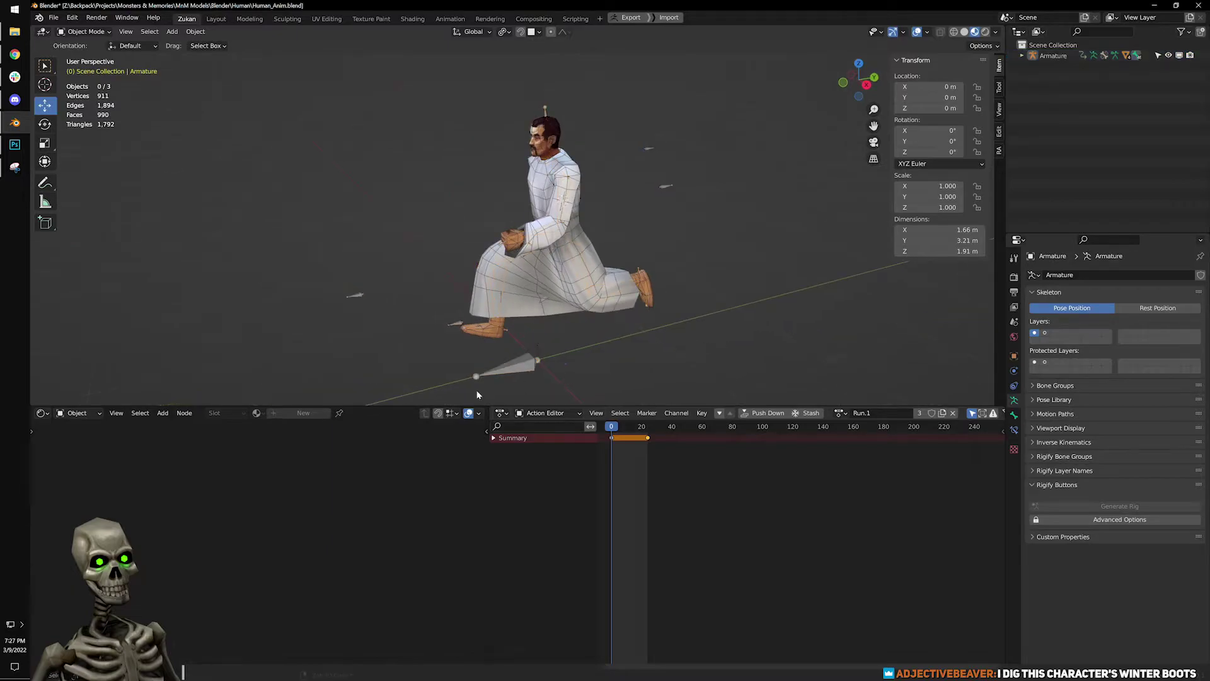
Replace the shader editor with a Timeline, enlarge the 3D viewport and preview the Run.1 animation.
click(42, 413)
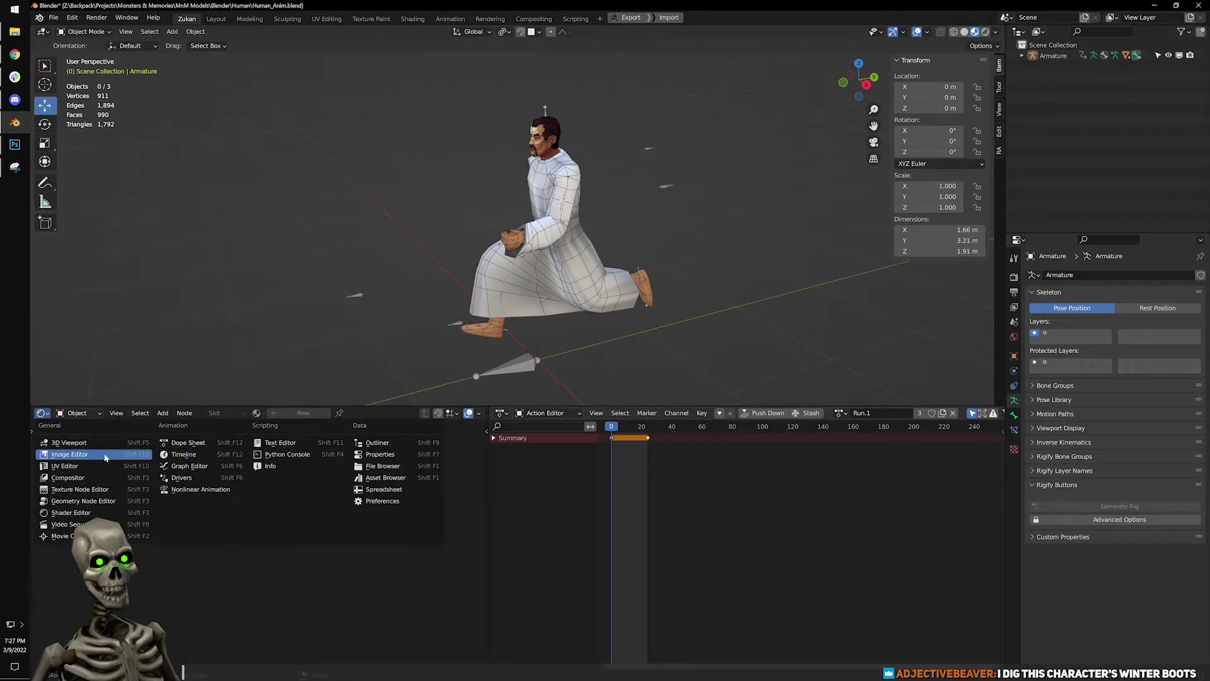
click(166, 457)
shift+middle_drag(675, 267, 613, 287)
drag(526, 406, 519, 514)
middle_drag(561, 442, 618, 387)
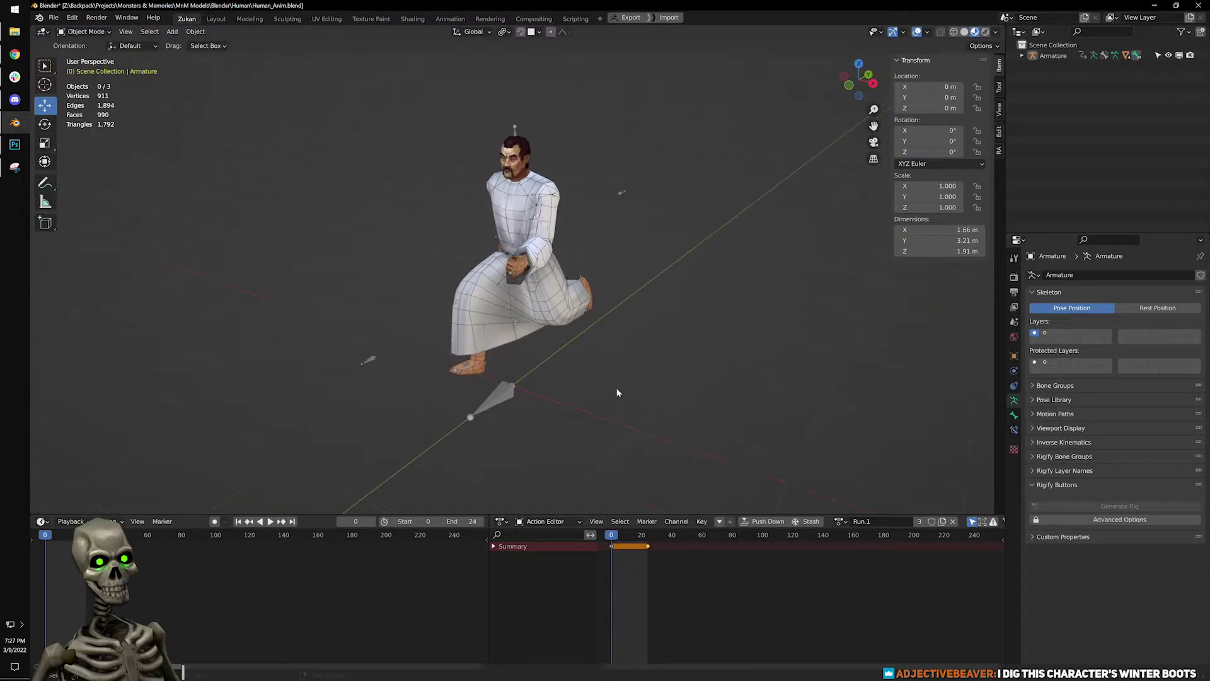
click(270, 521)
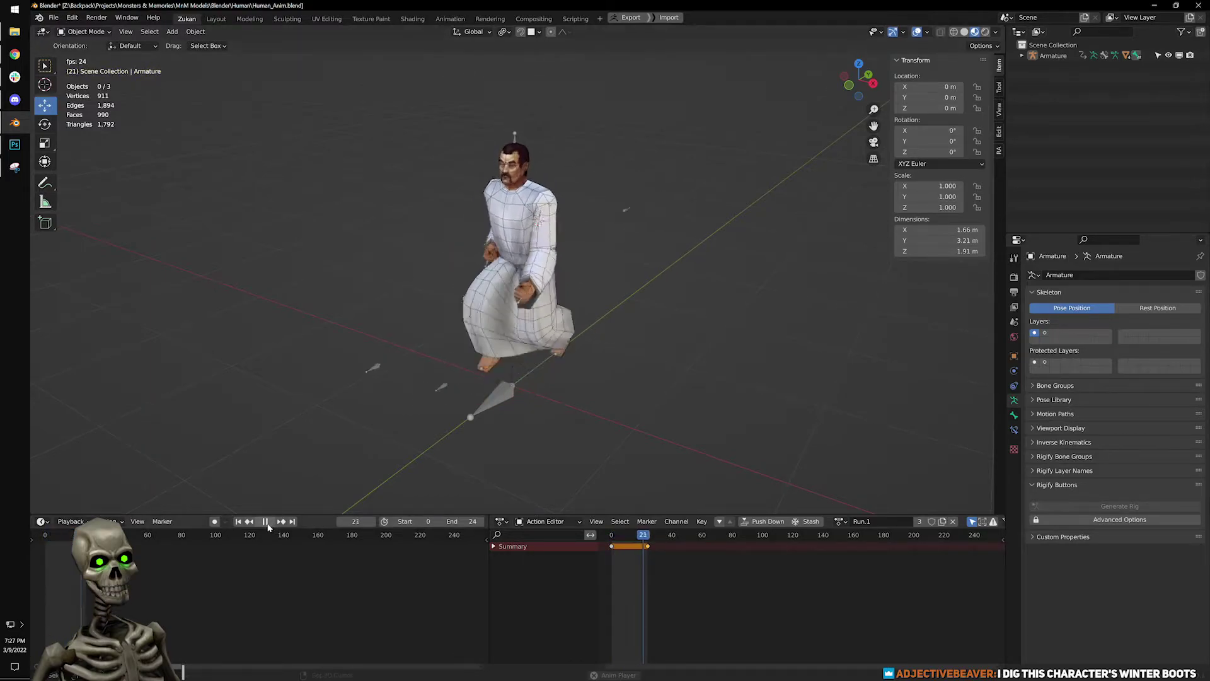
key(Escape)
Hide the Gear_Robe mesh and switch the armature's action to TPose.
click(1023, 55)
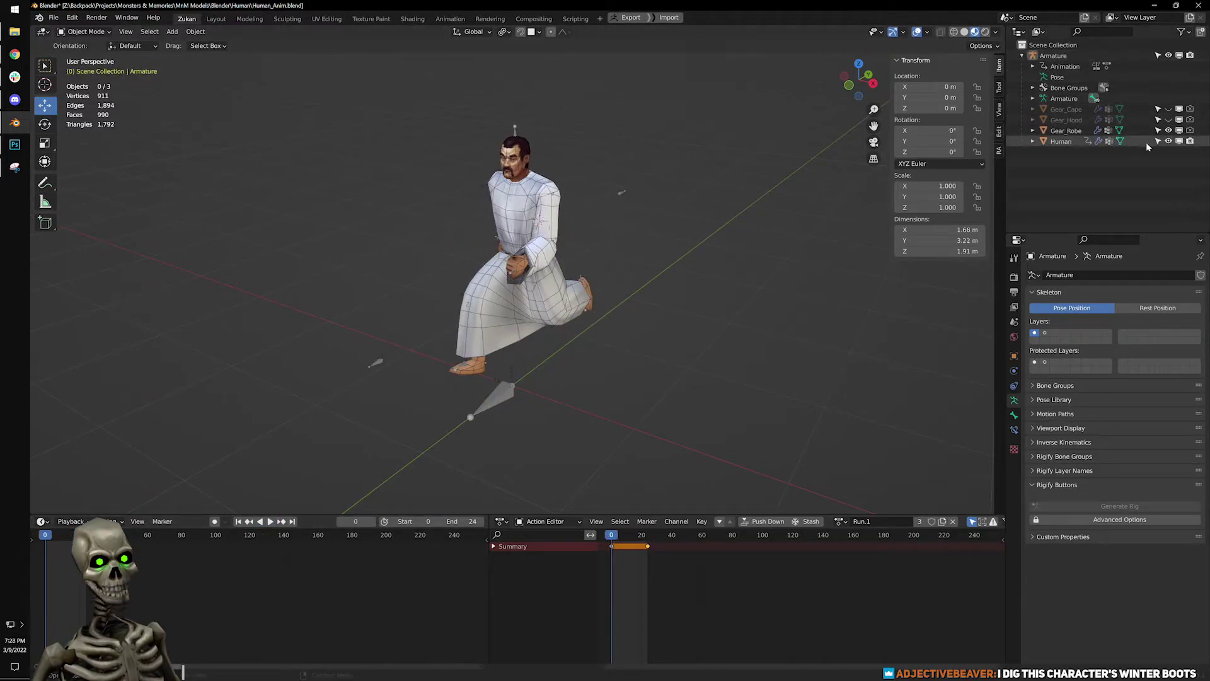
click(1168, 130)
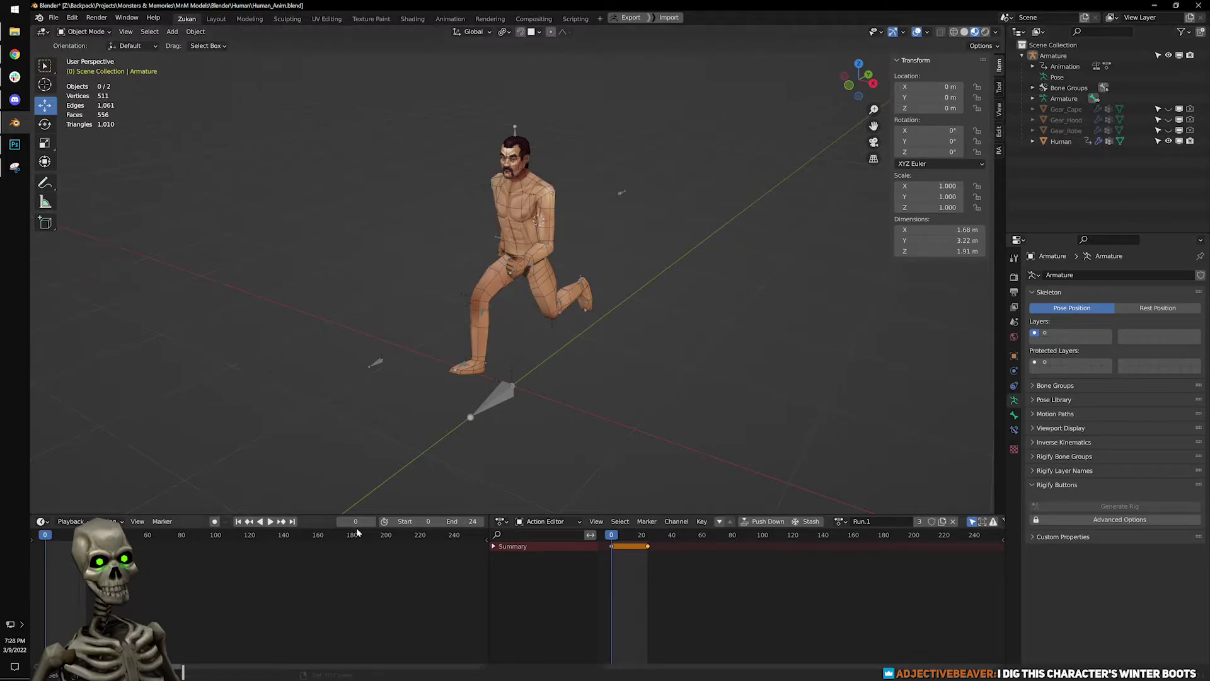
click(841, 521)
text(t)
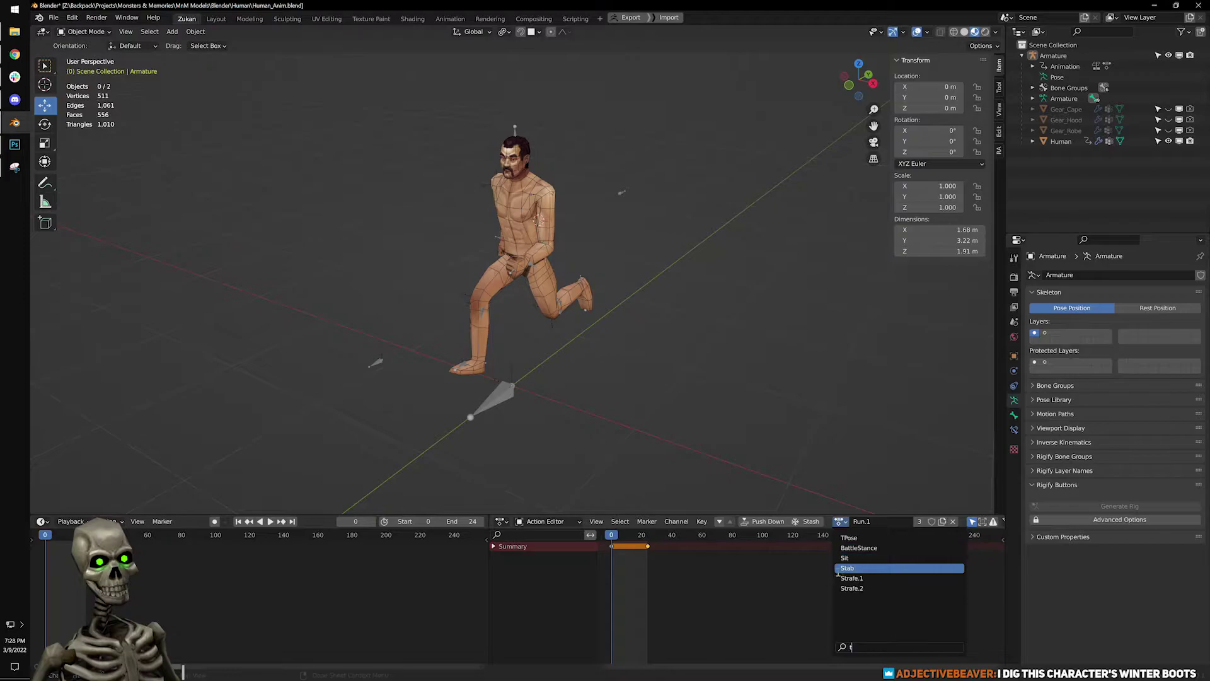
click(857, 538)
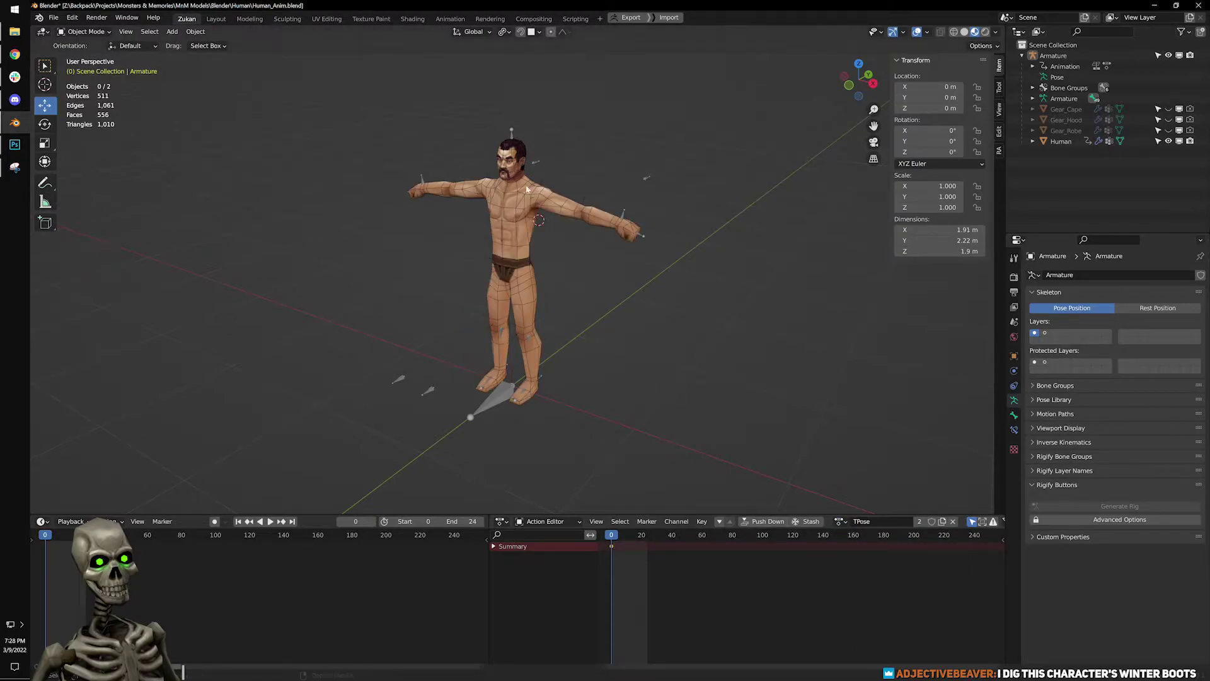
click(513, 133)
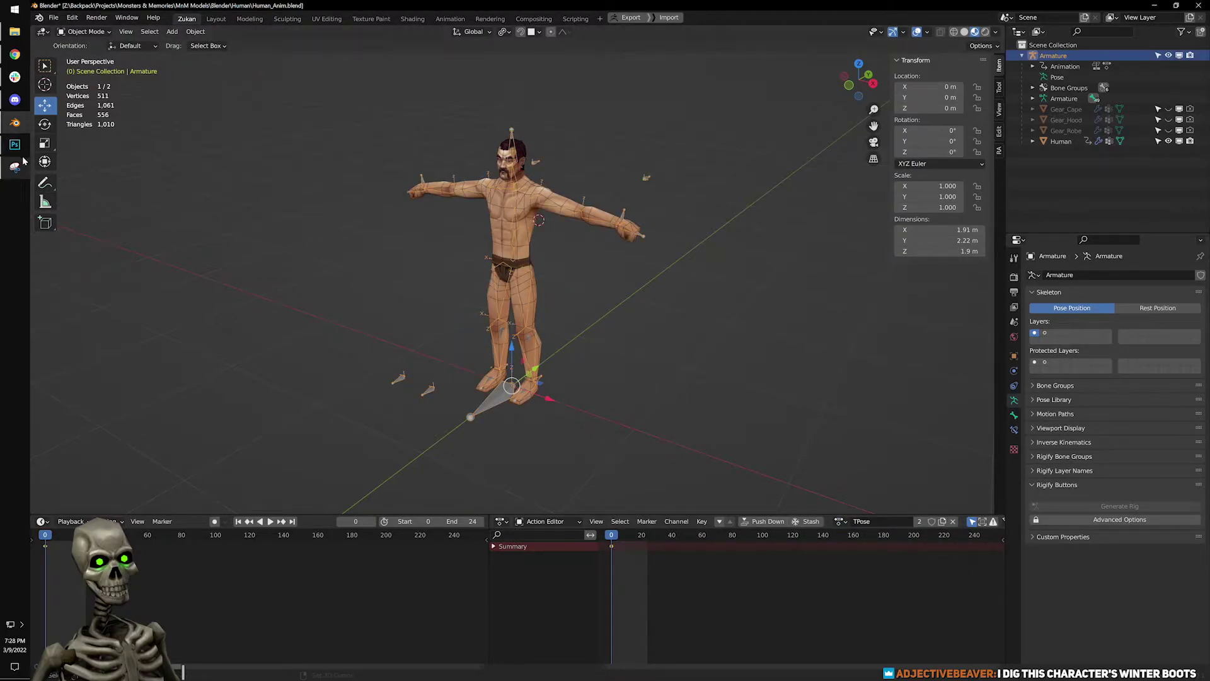
Switch to Photoshop, close it and return to Blender.
key(alt+Tab)
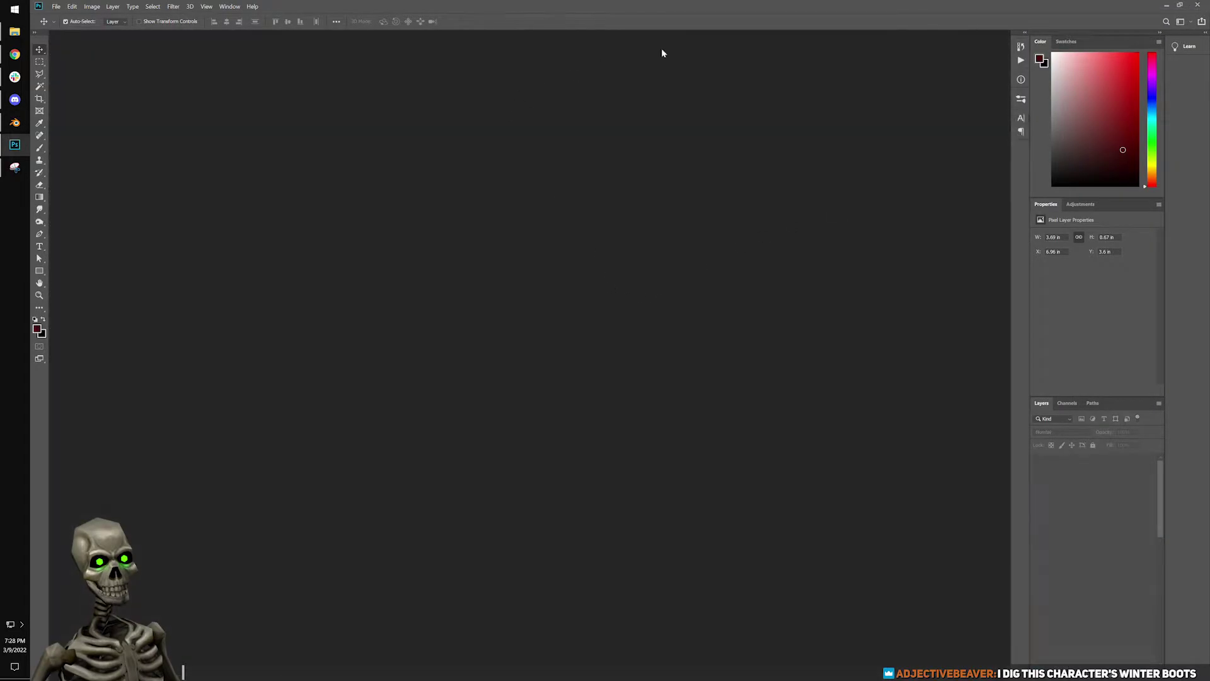
key(alt+Tab)
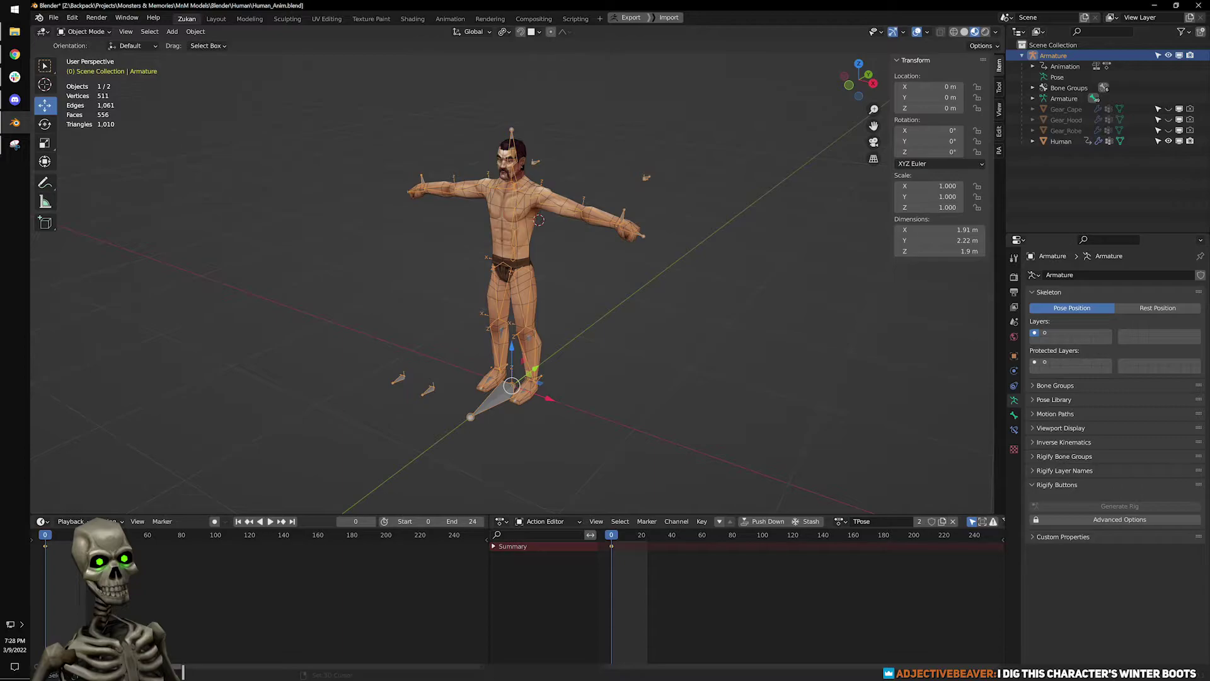
Launch the client project in Unity and switch to its editor window.
click(21, 624)
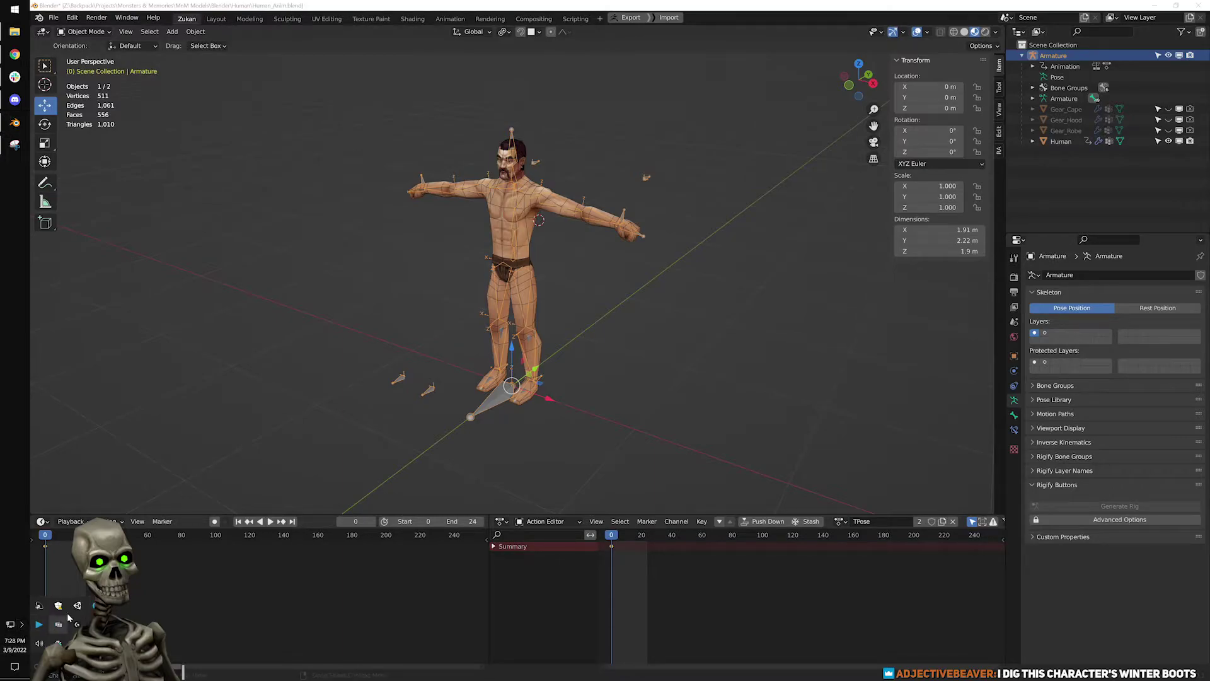
click(78, 607)
click(306, 292)
click(285, 429)
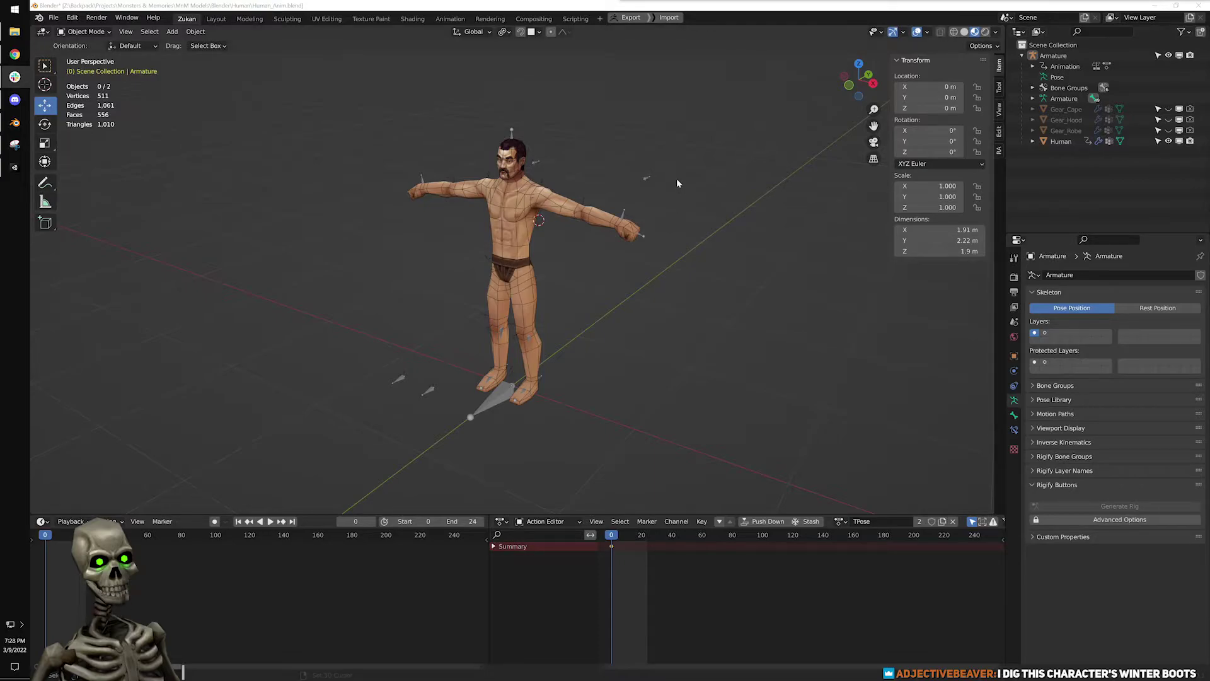
key(alt+Tab)
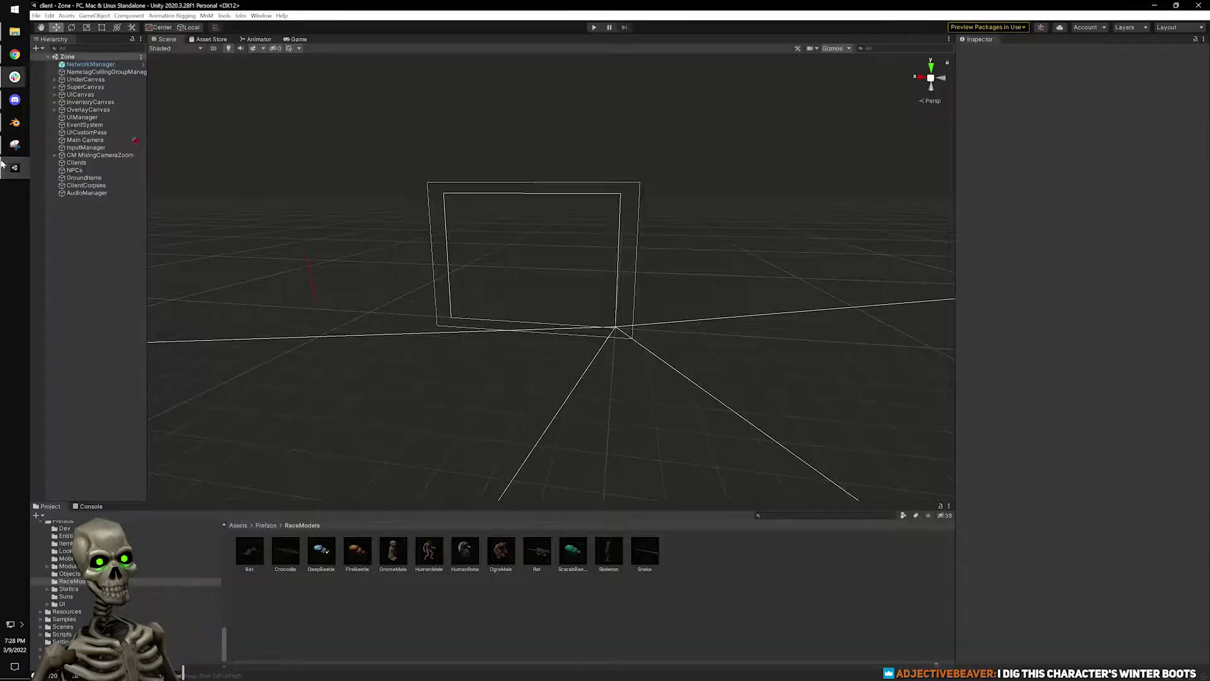
Open the HumanMale prefab from the RaceModels folder for editing and select its Model object.
click(429, 553)
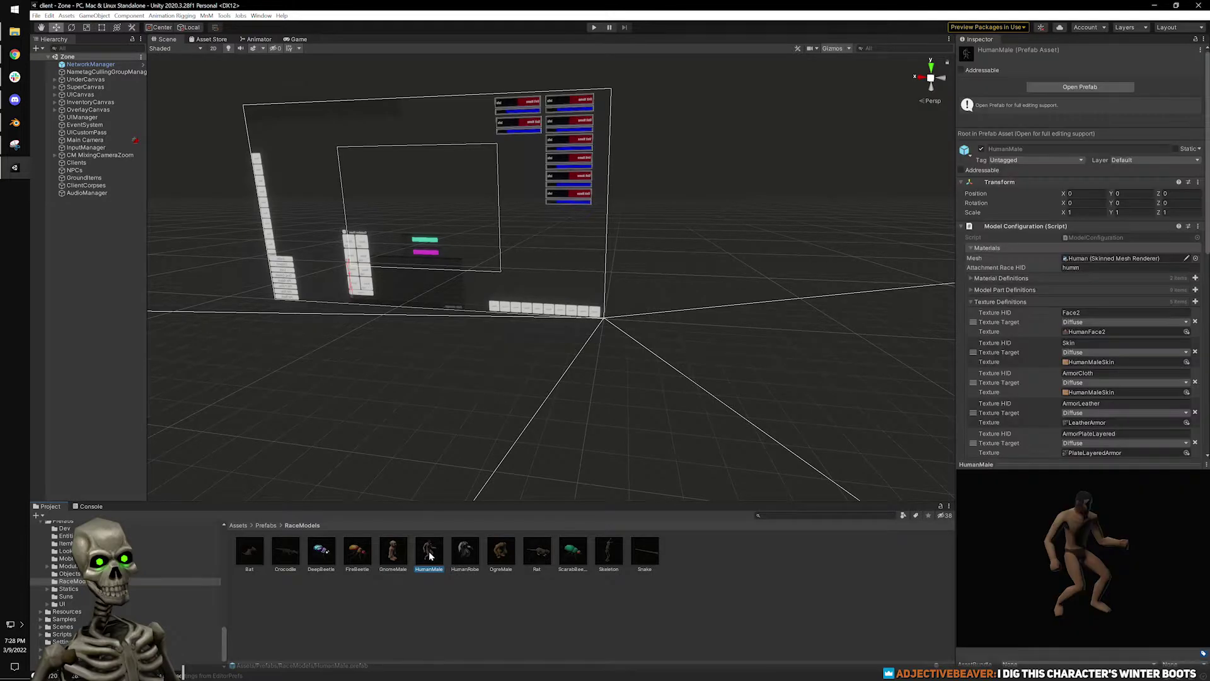
double_click(429, 553)
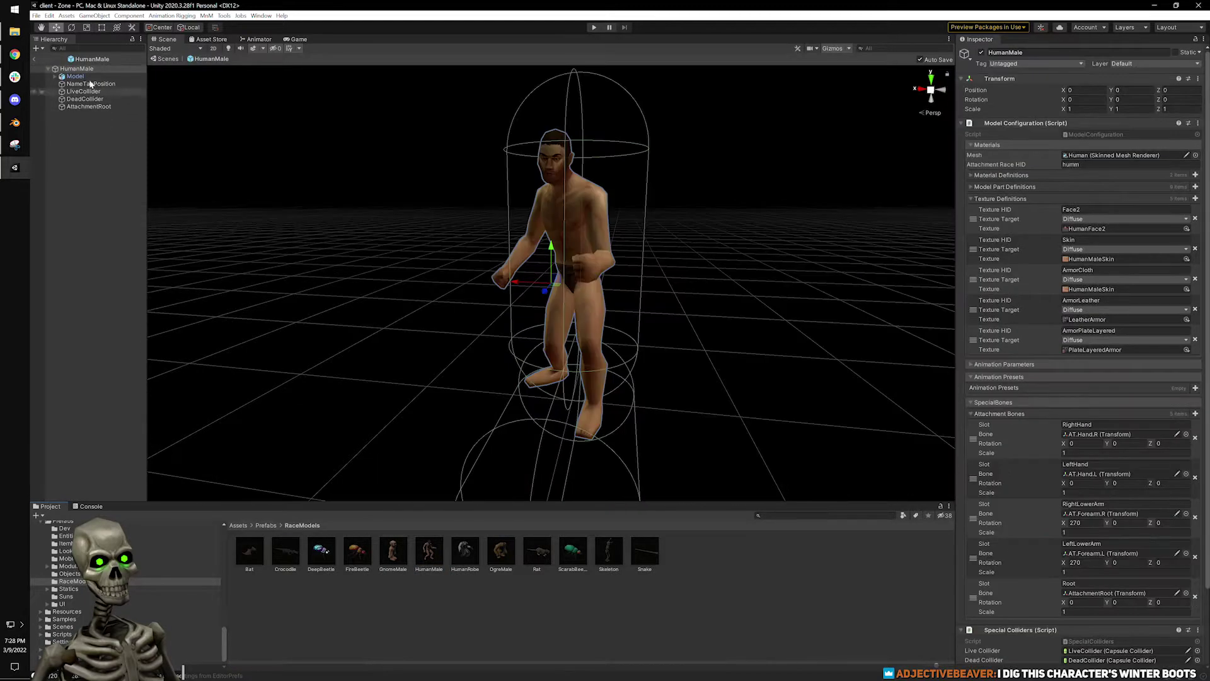
click(588, 200)
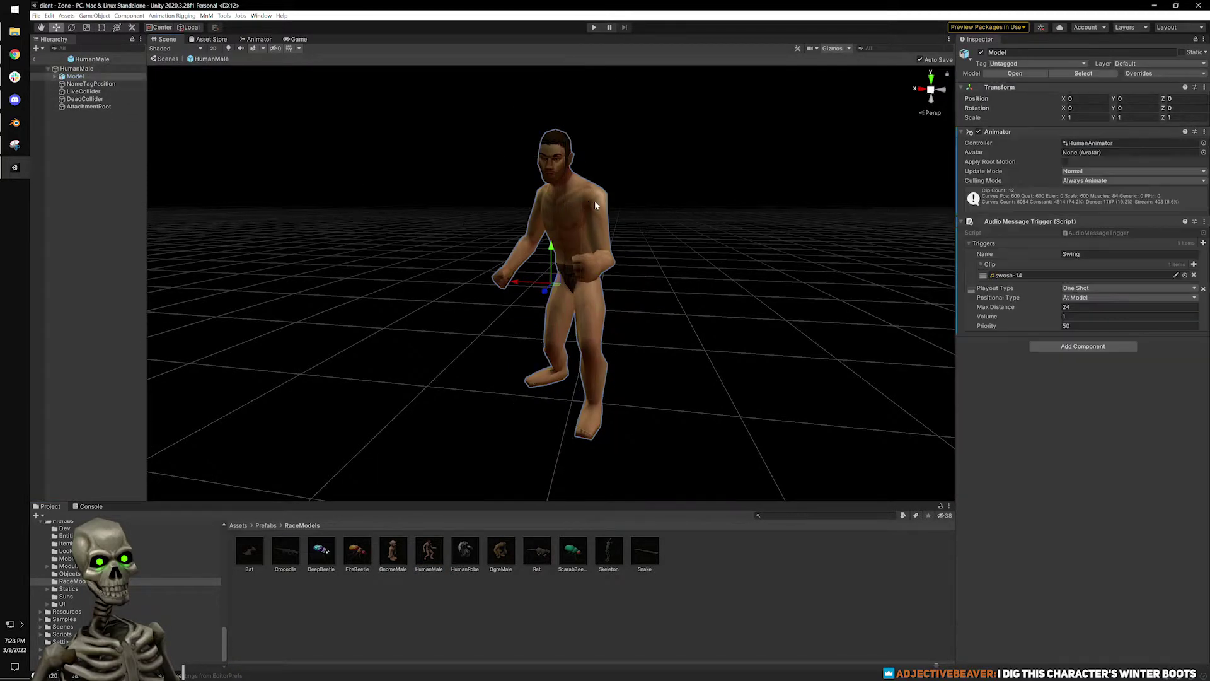
Locate the Human mesh's source model HumanMale in the project's Human folder and open its file location.
click(1089, 194)
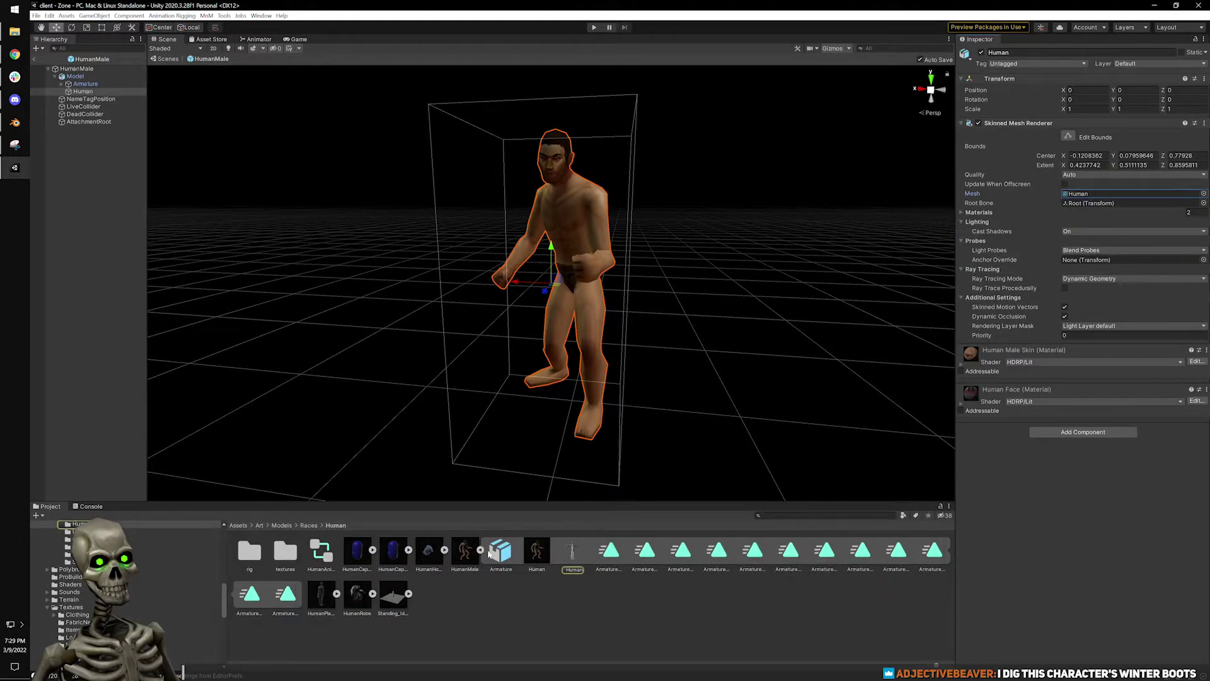
click(481, 550)
click(471, 549)
right_click(471, 548)
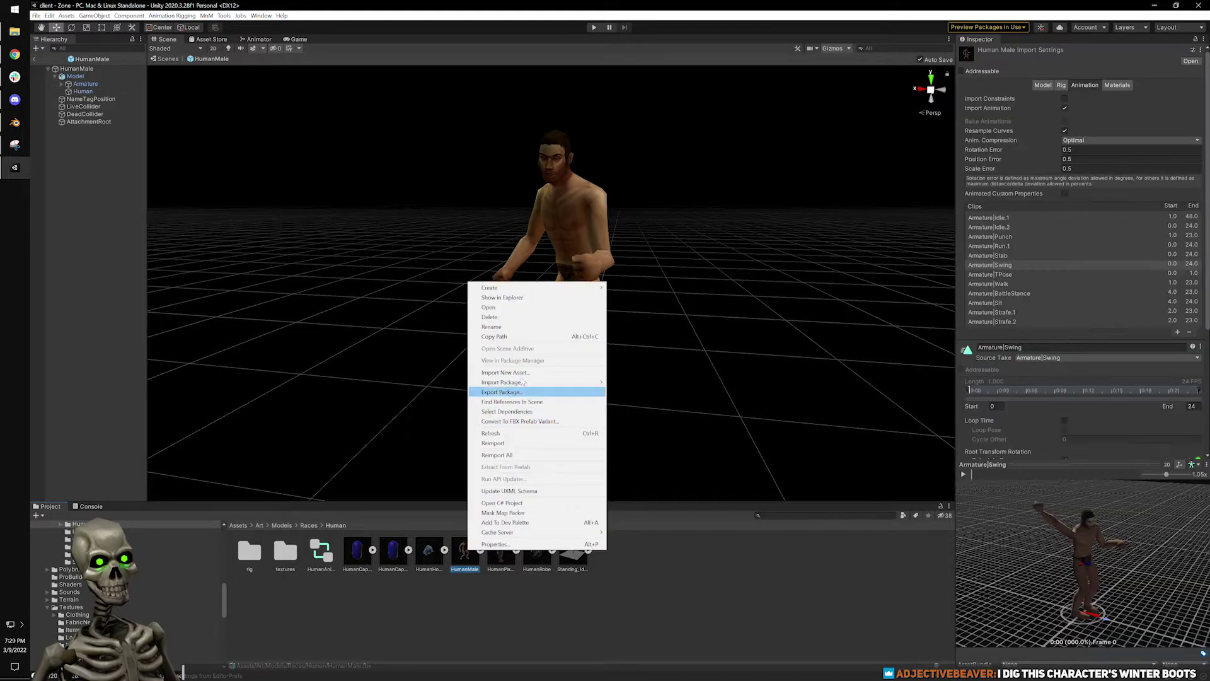
click(540, 306)
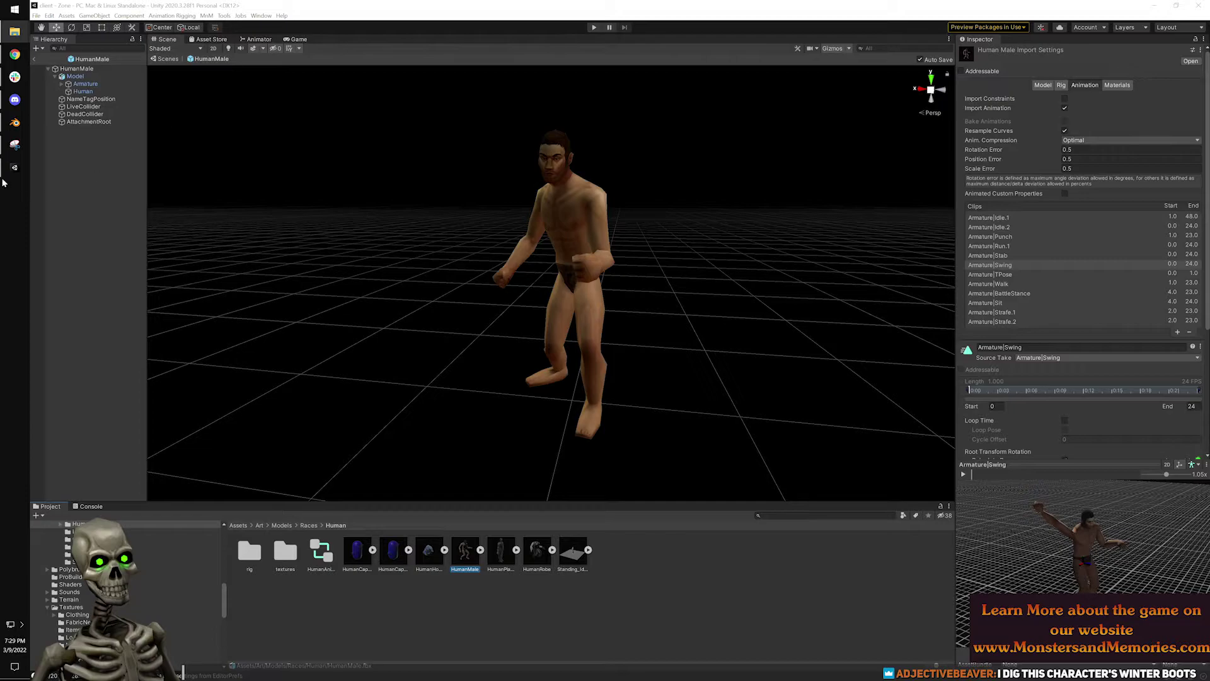
Switch to Blender and select the T-posed Human mesh together with its armature.
click(15, 122)
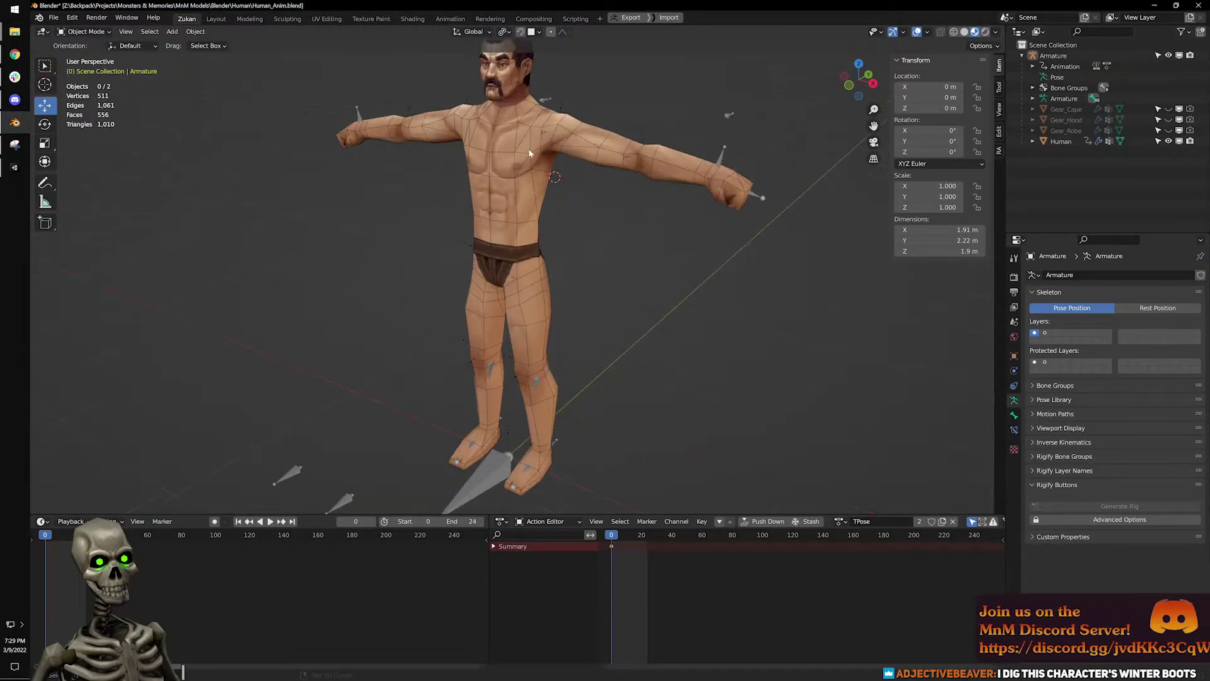
scroll(448, 111, down, 3)
drag(428, 73, 640, 296)
middle_drag(612, 232, 573, 228)
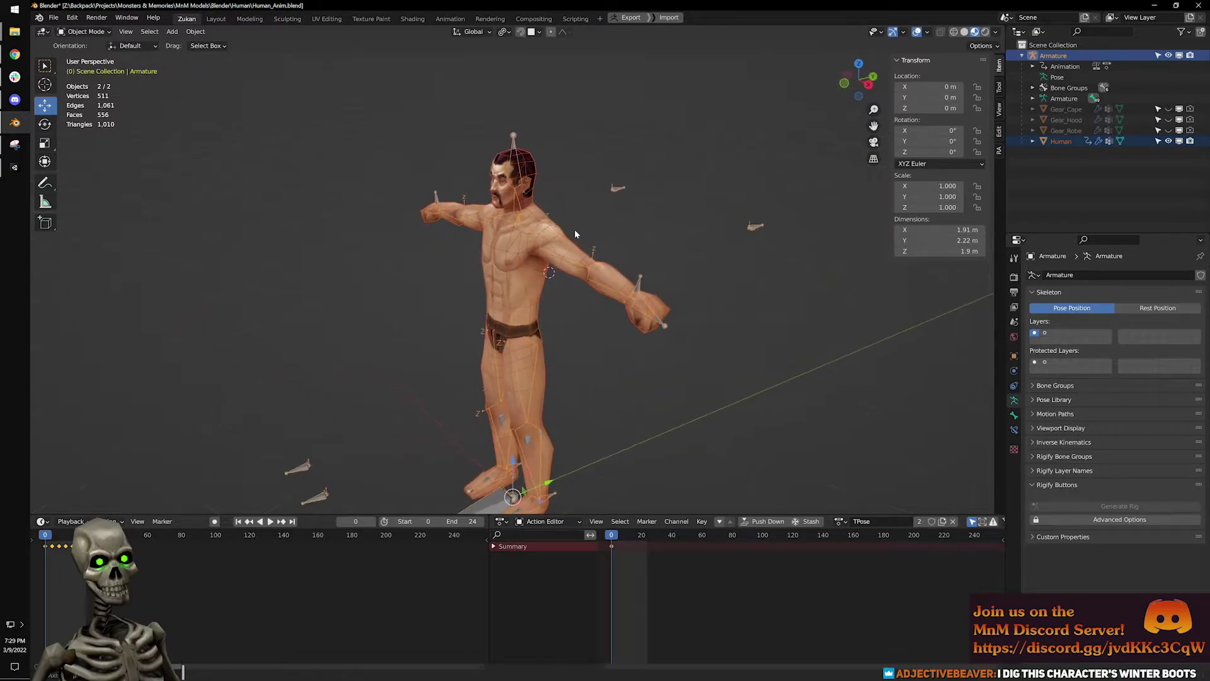
scroll(574, 229, down, 2)
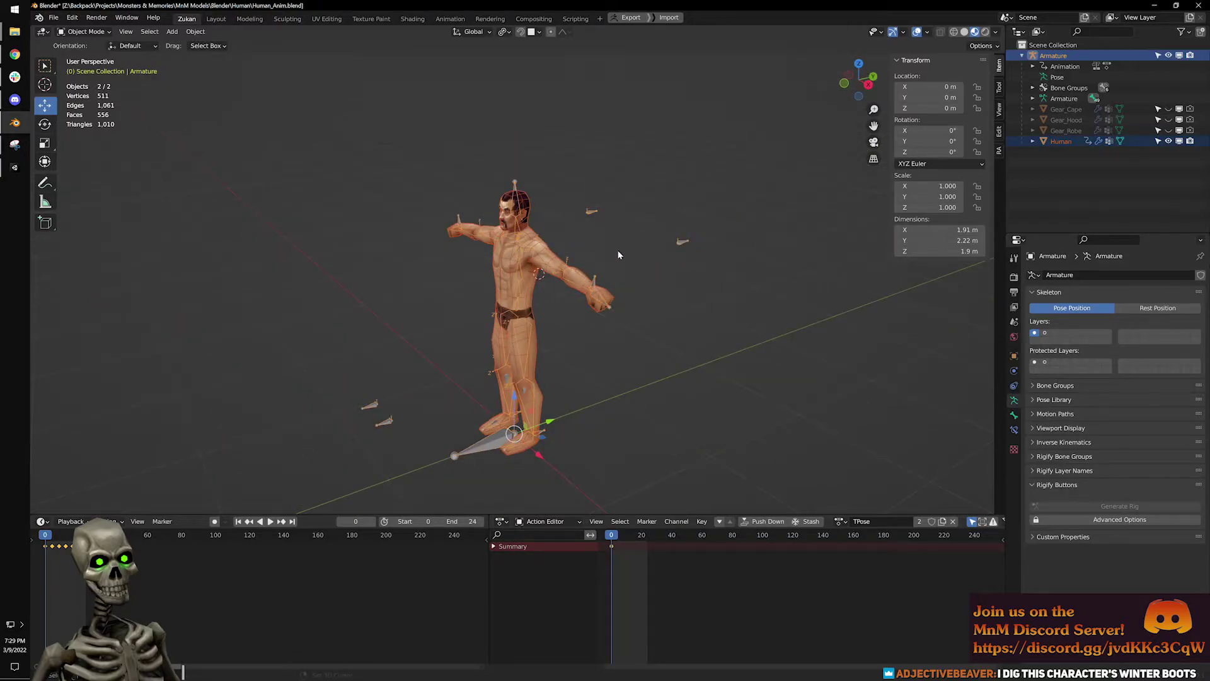
Start an FBX export and apply the saved preset with Selected Objects, FBX All scaling and Apply Transform.
click(54, 18)
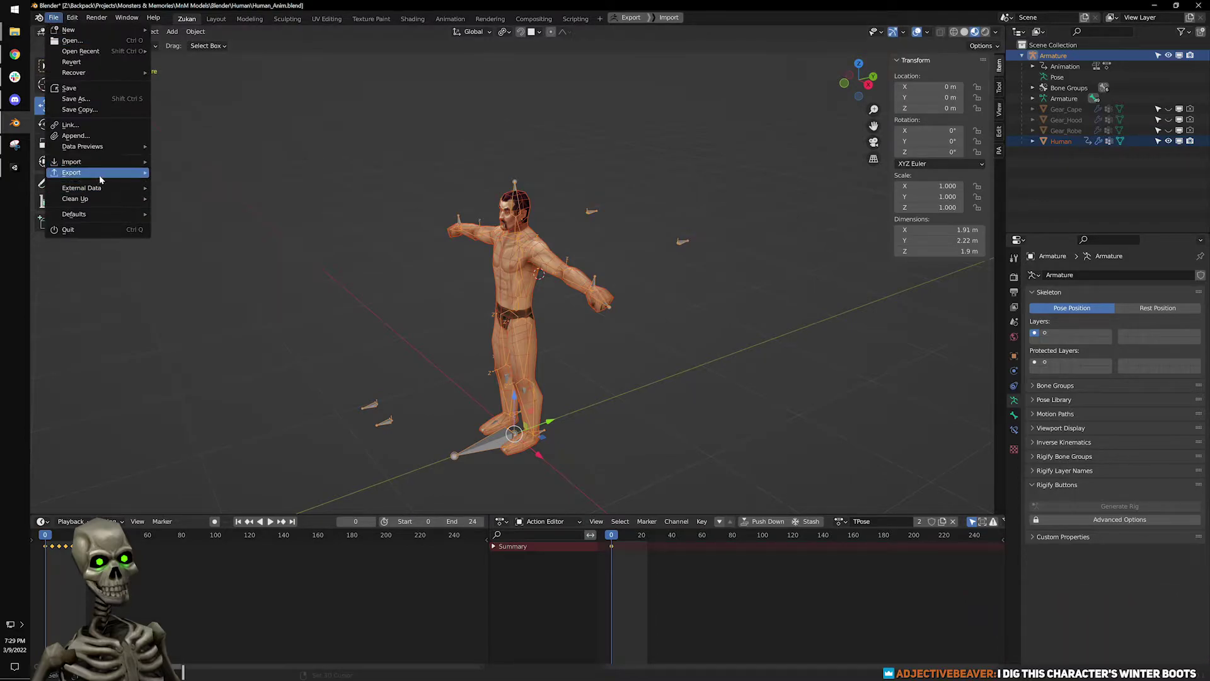
mouse_move(103, 174)
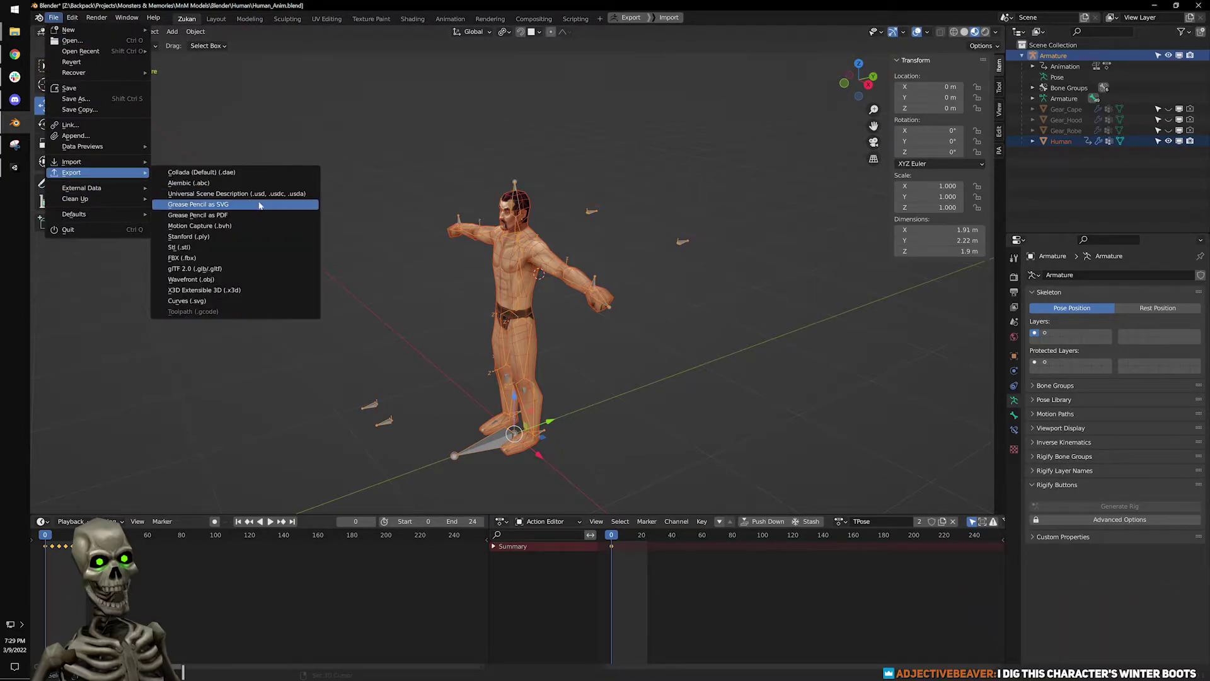
click(225, 257)
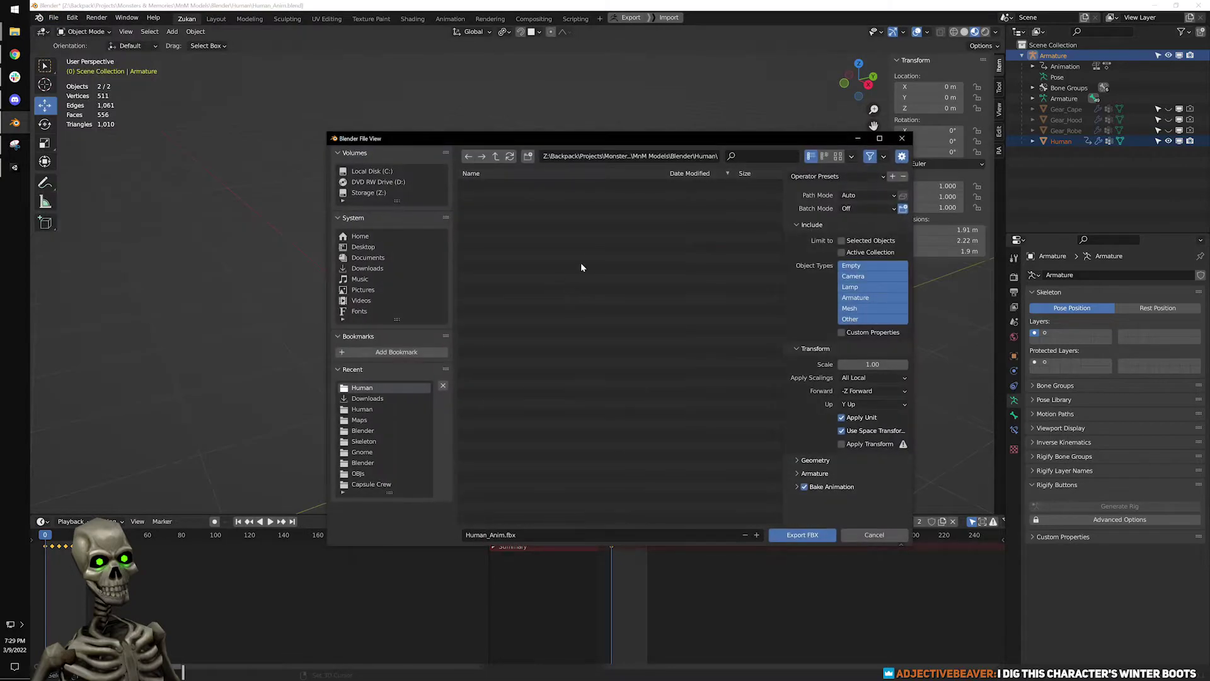
click(807, 178)
click(822, 177)
click(818, 215)
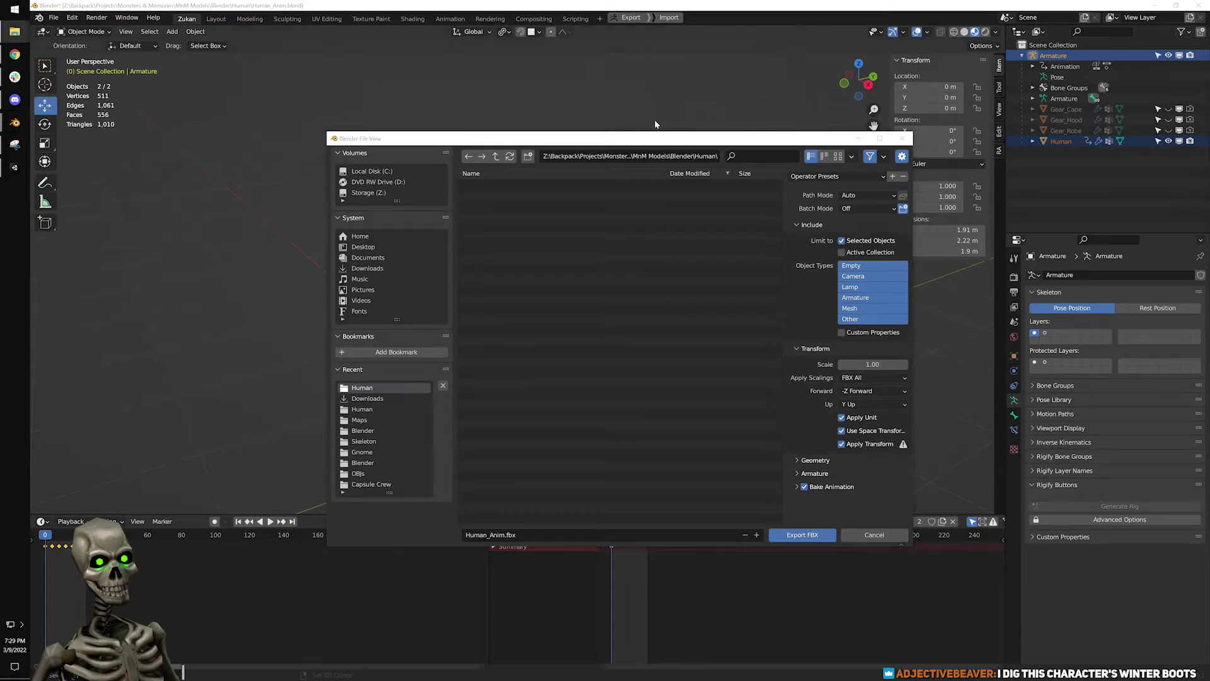
Export the selection to the MnM Models\OBJs\Human folder, overwriting HumanMale.fbx.
click(682, 155)
text(Z:\Backpack\Projects\Monsters & Memories\MnM Models\OBJs\Human)
key(Return)
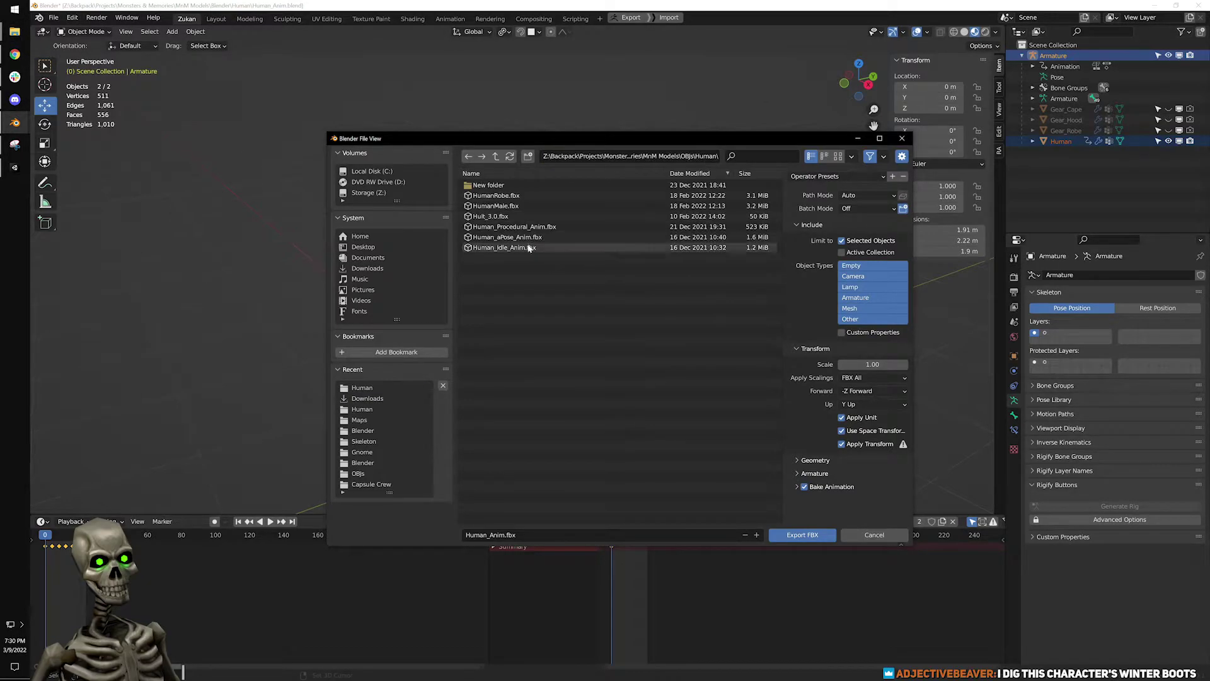
click(523, 204)
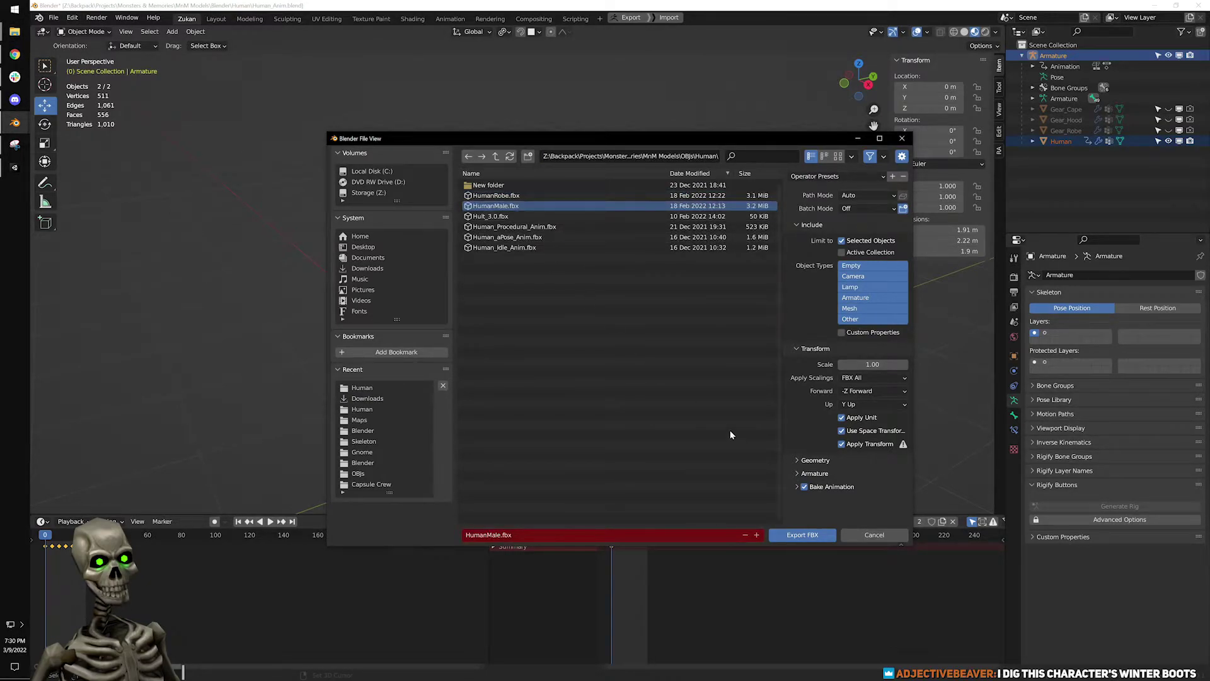
click(799, 536)
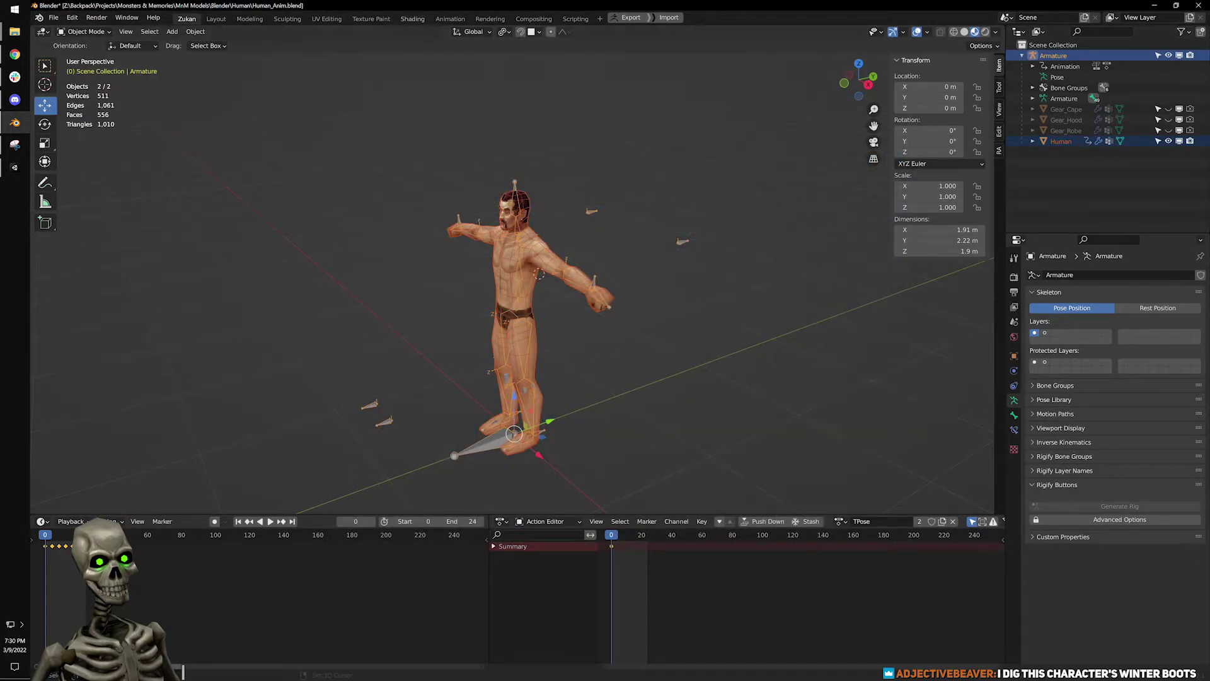
Switch back to Unity and preview the Armature|Run.1 clip of the HumanMale model.
key(alt+Tab)
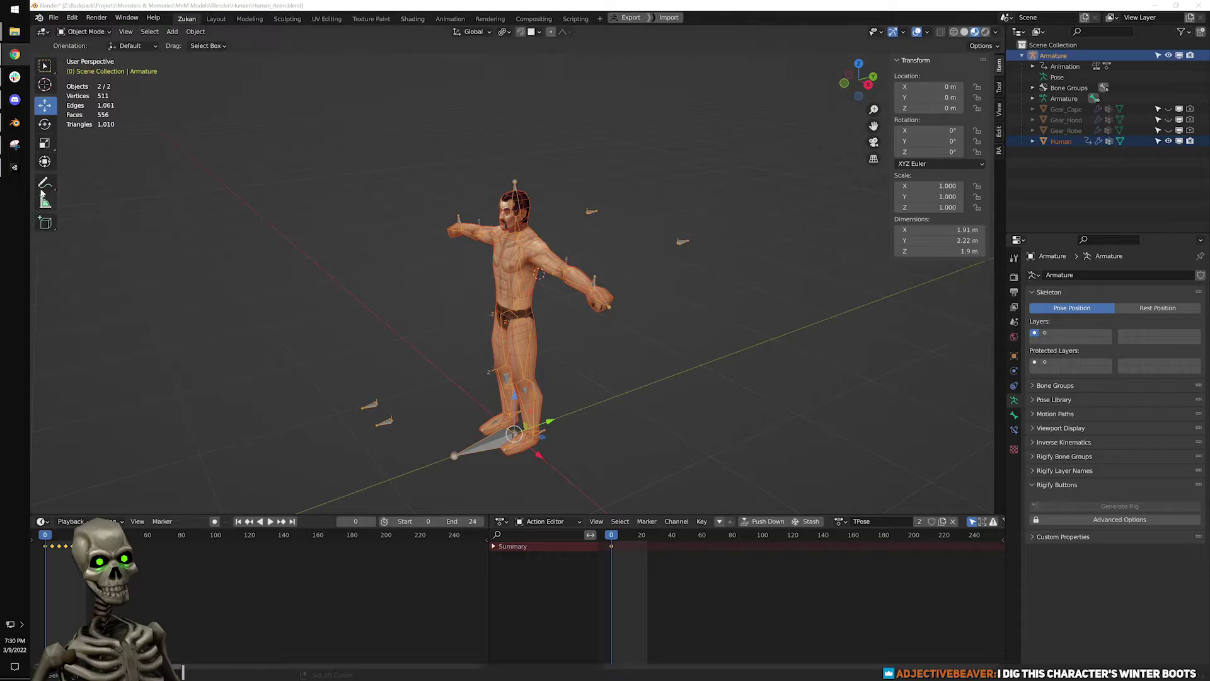
click(15, 168)
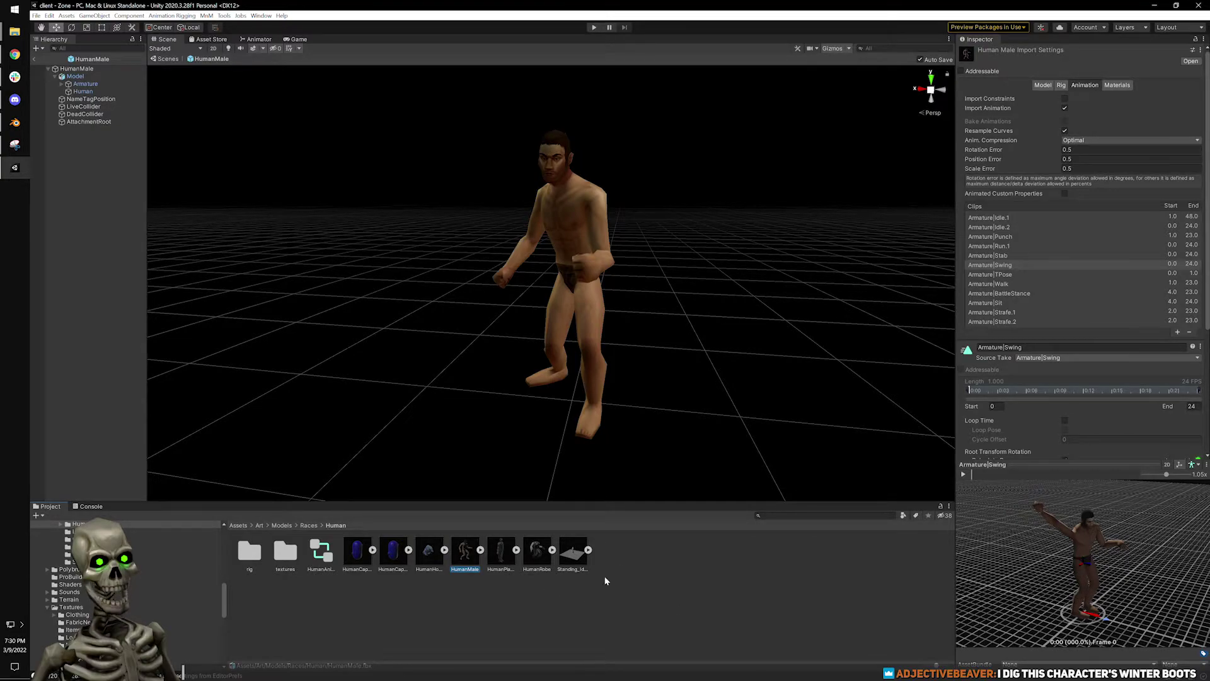
scroll(1013, 298, down, 5)
scroll(1012, 300, up, 5)
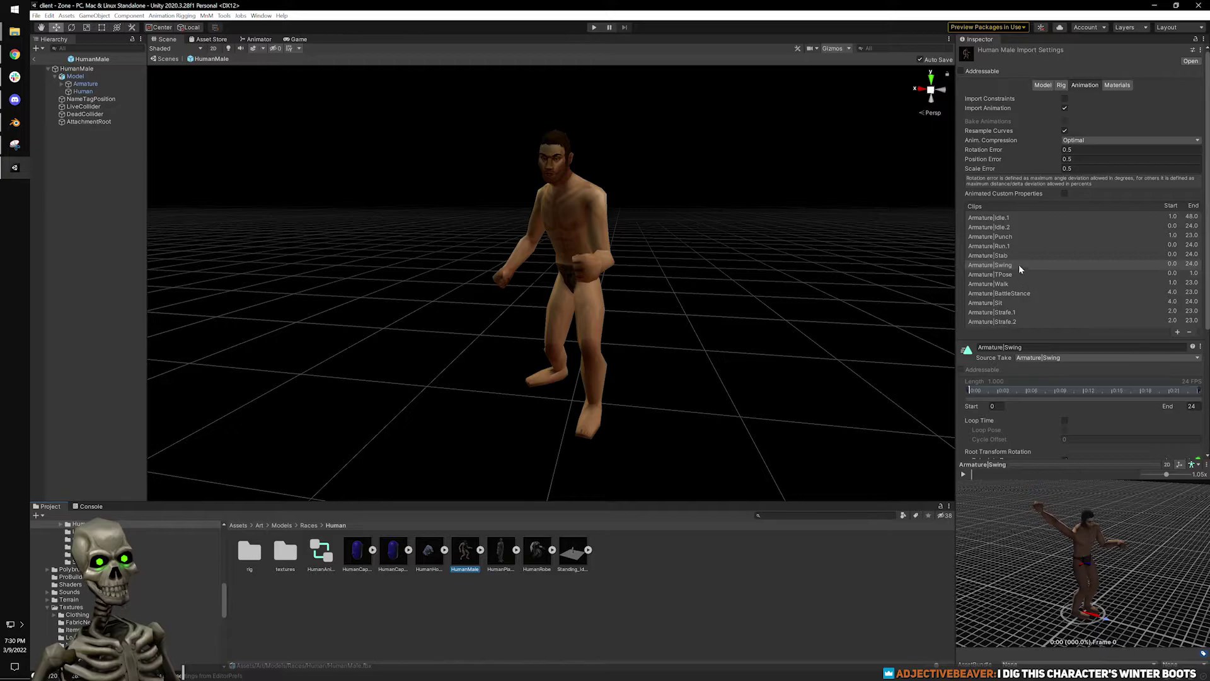
click(1016, 244)
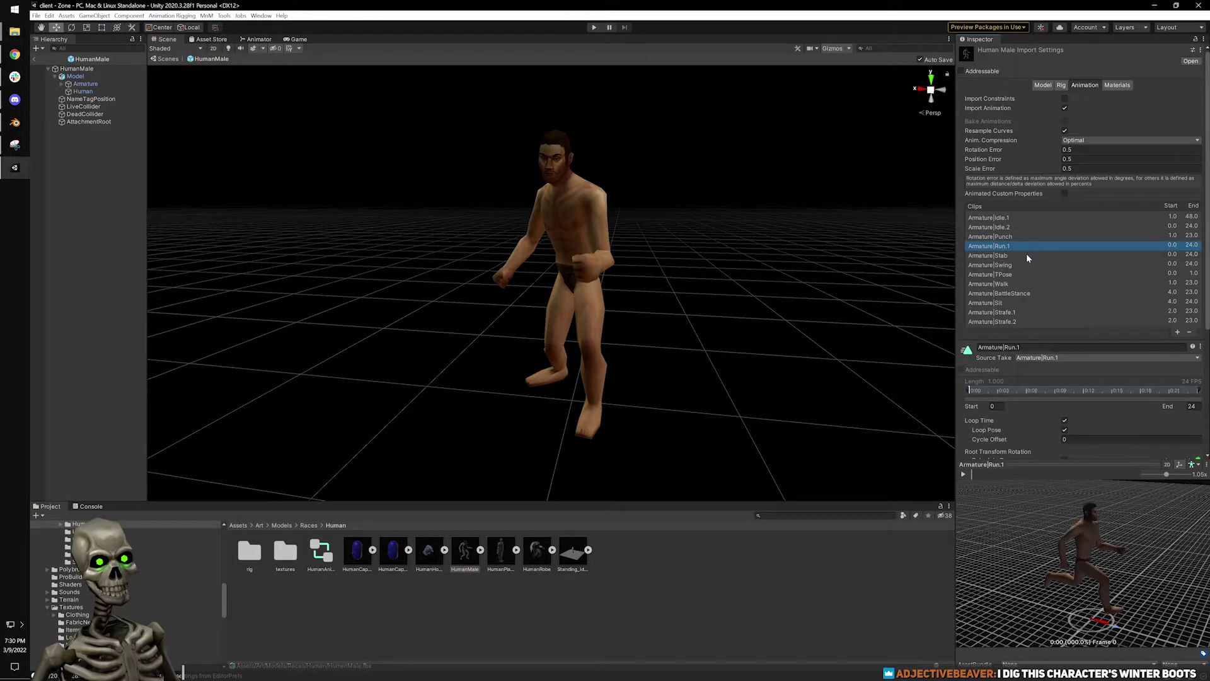
click(981, 469)
drag(983, 664, 962, 474)
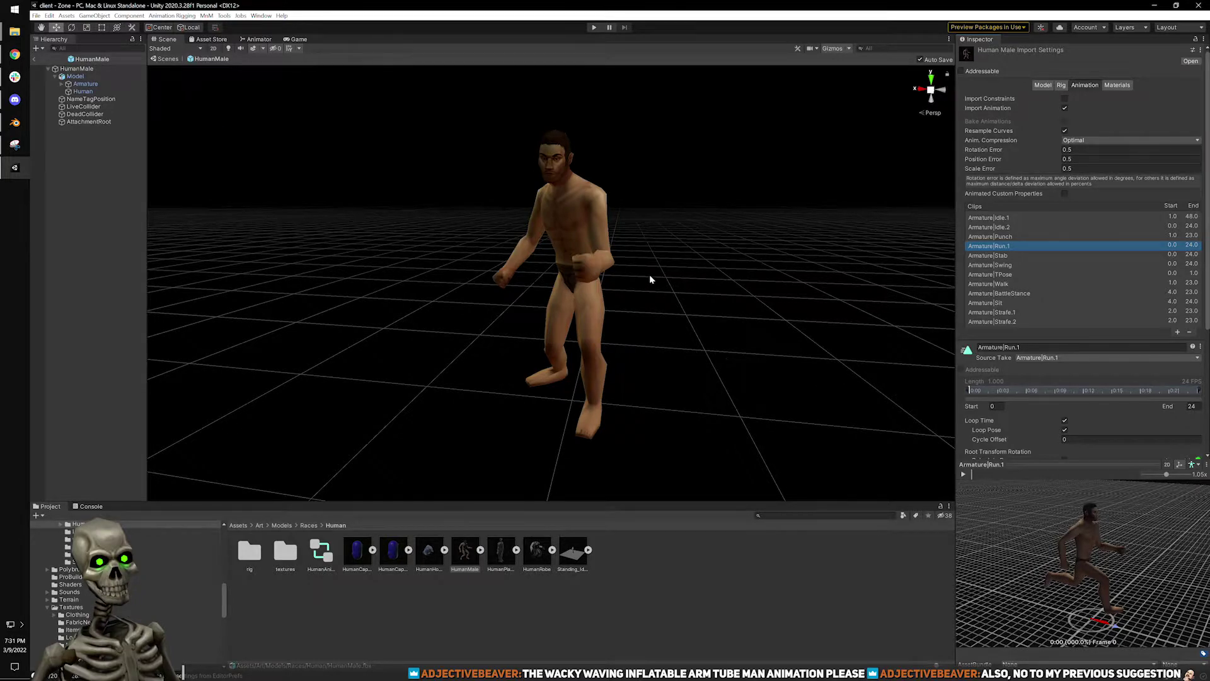
click(965, 474)
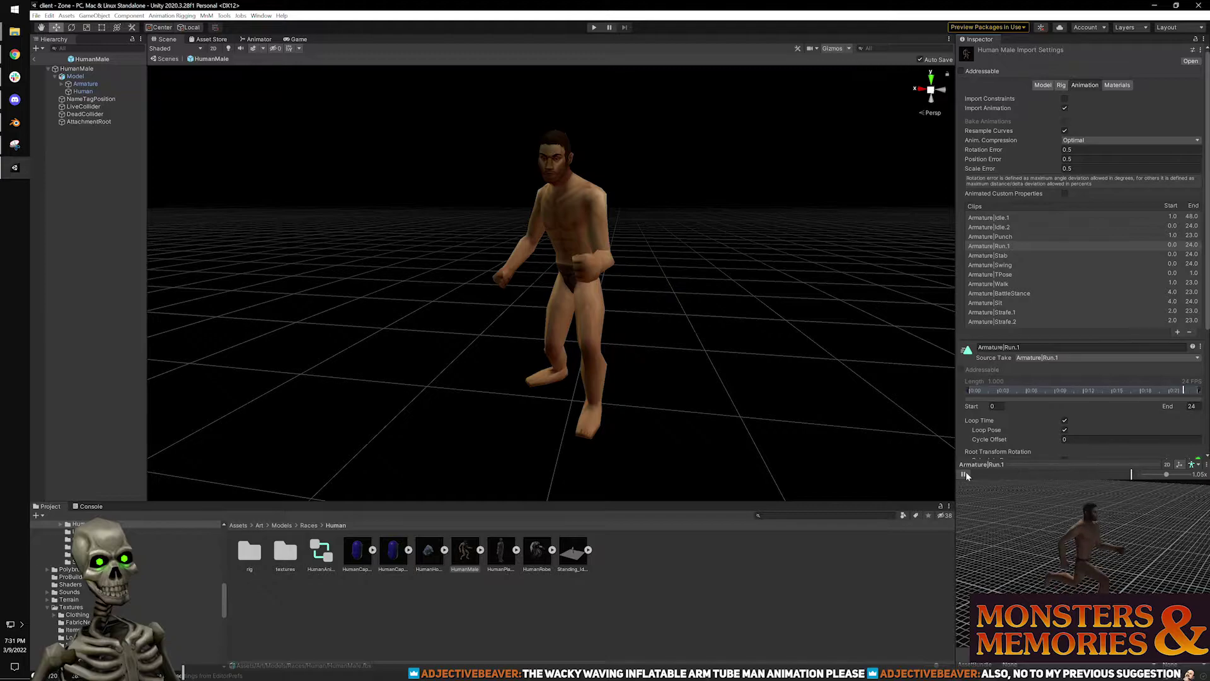
click(964, 474)
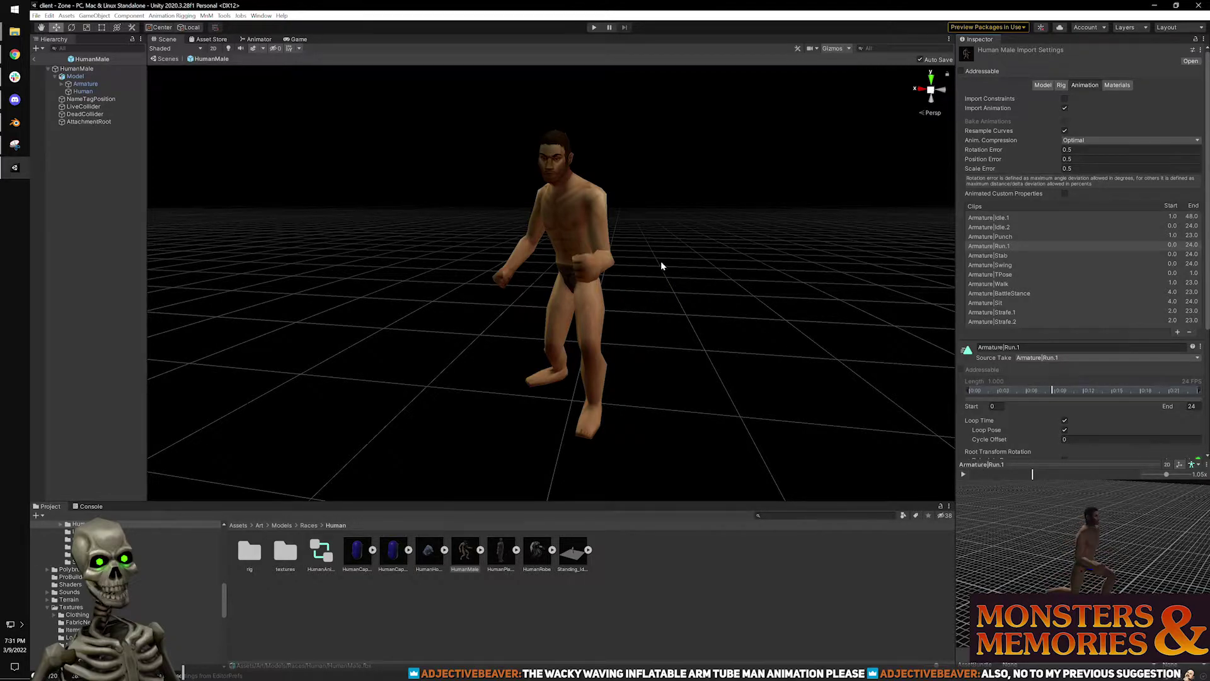
Leave the HumanMale prefab and start Play mode in the Zone scene.
click(143, 69)
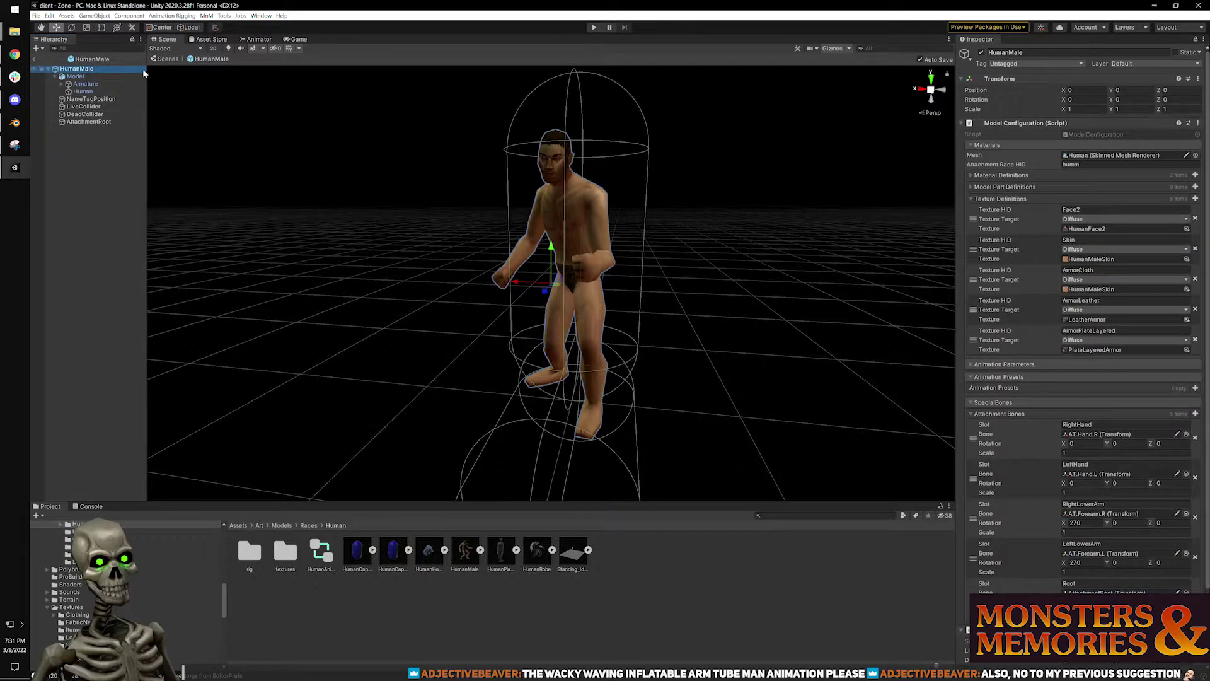
click(35, 60)
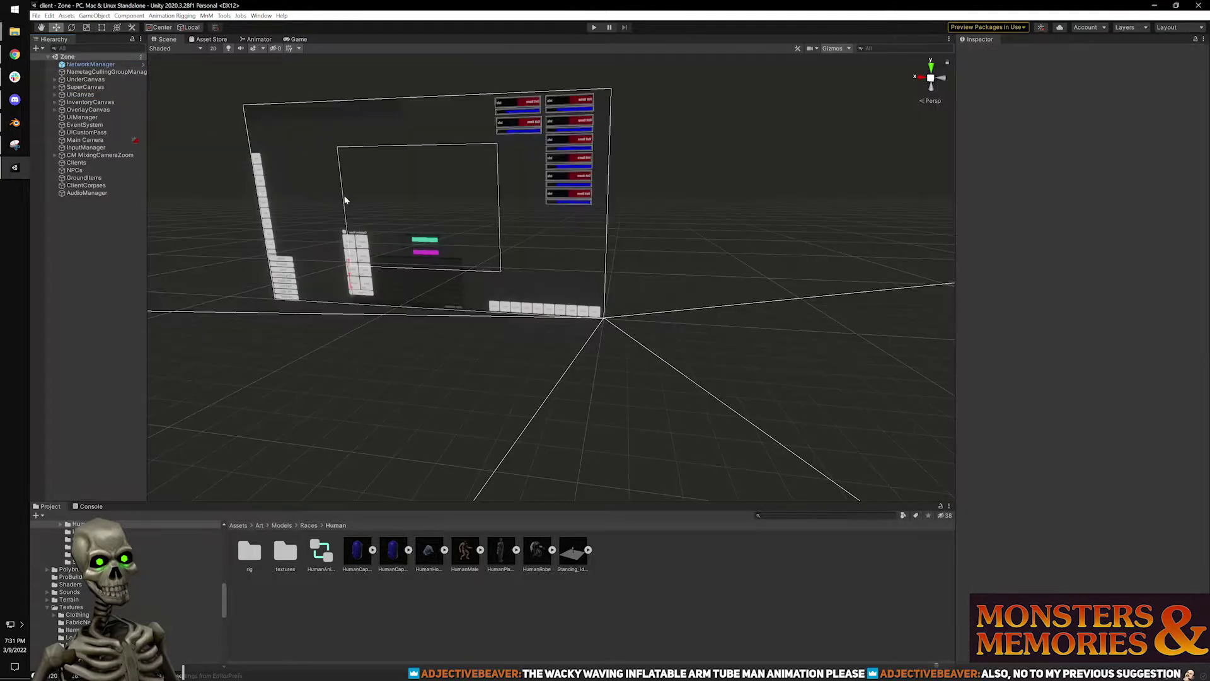
click(595, 28)
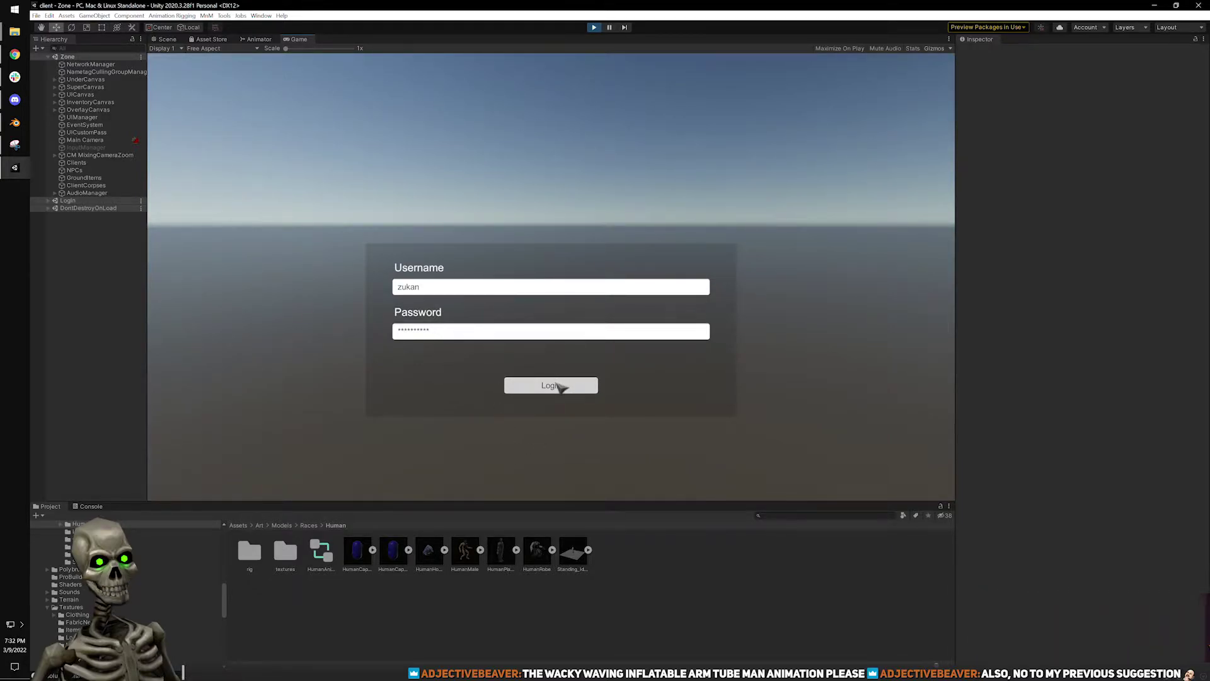
Log in with the prefilled credentials and enter the world as the level 1 Human Necromancer.
click(560, 387)
click(404, 478)
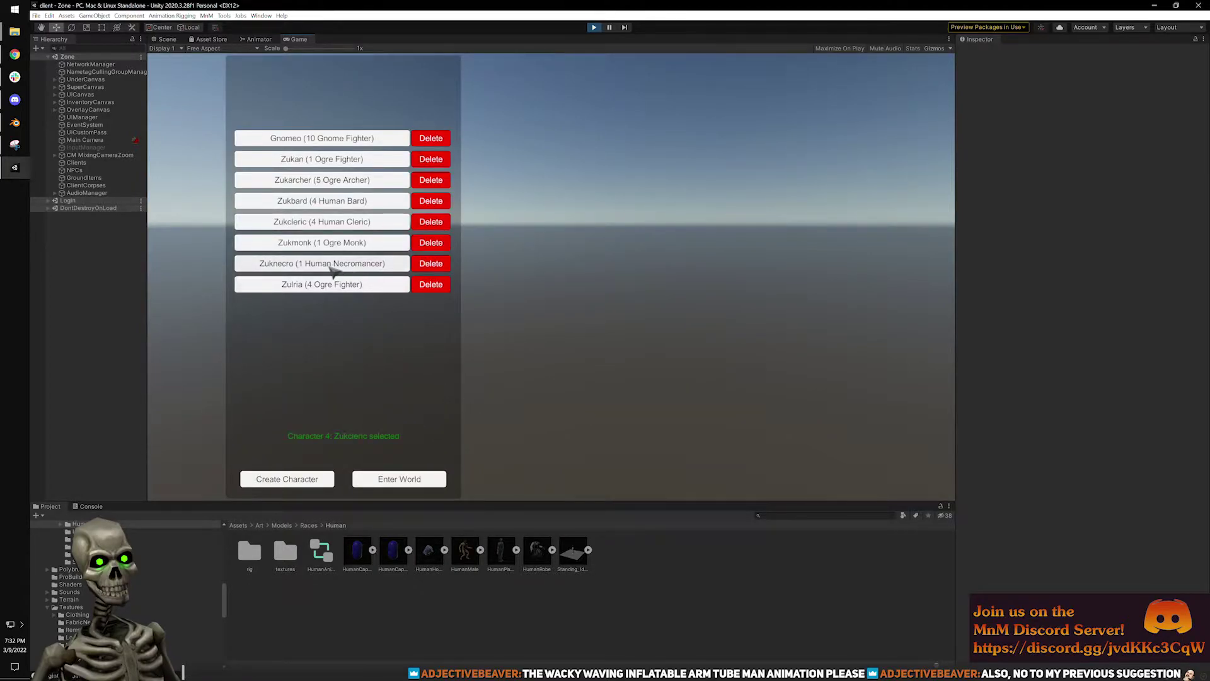
click(399, 479)
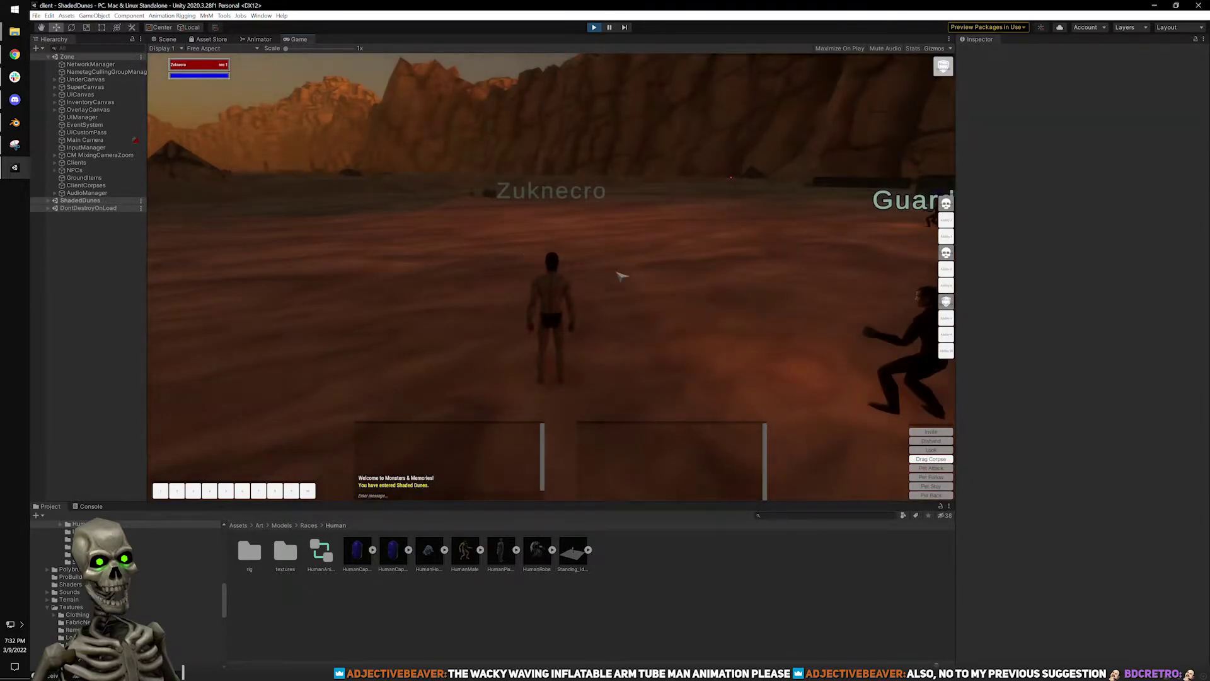
Run the human character across Shaded Dunes to check its running animation, and stop Play mode.
right_drag(611, 273, 633, 271)
key(w)
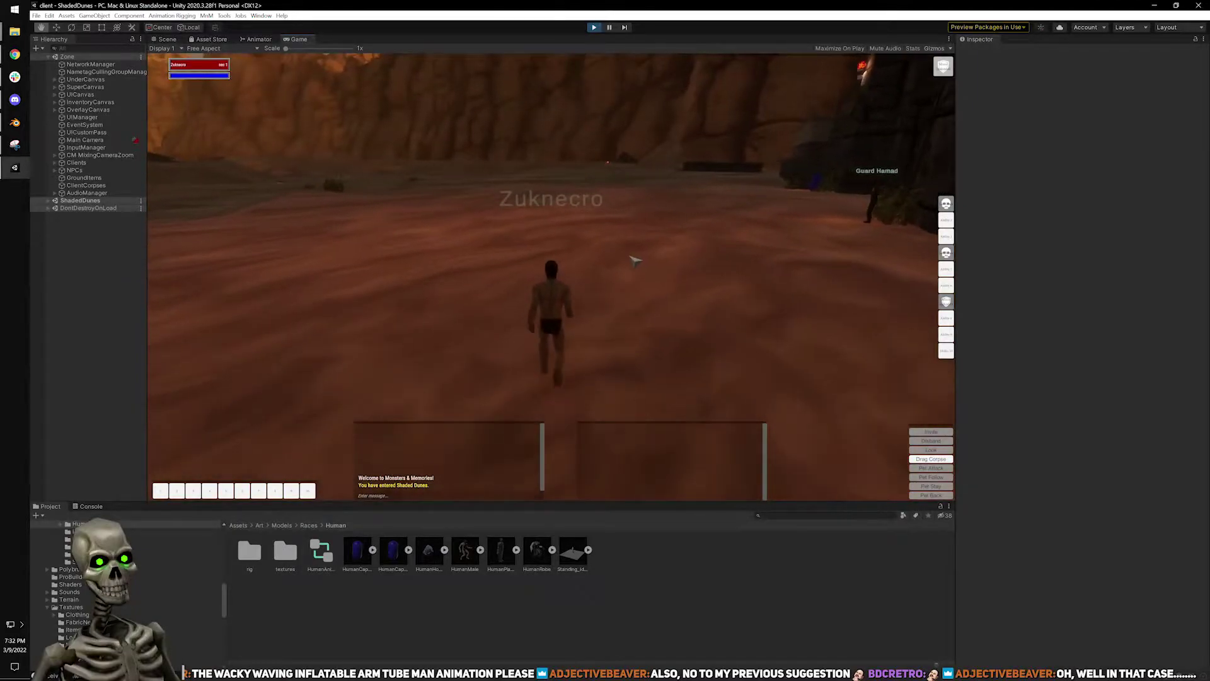
drag(633, 273, 725, 287)
key(w)
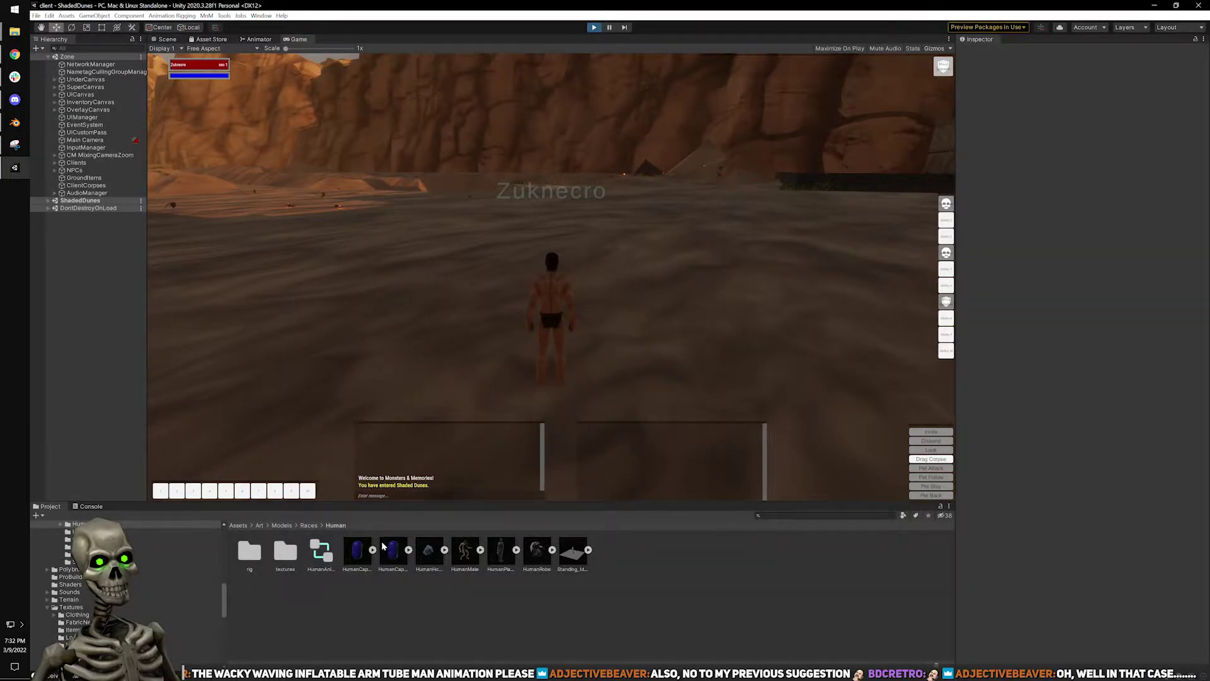
key(ctrl+p)
Reopen the HumanMale prefab from the Prefabs/RaceModels folder for editing.
scroll(92, 594, down, 5)
click(65, 554)
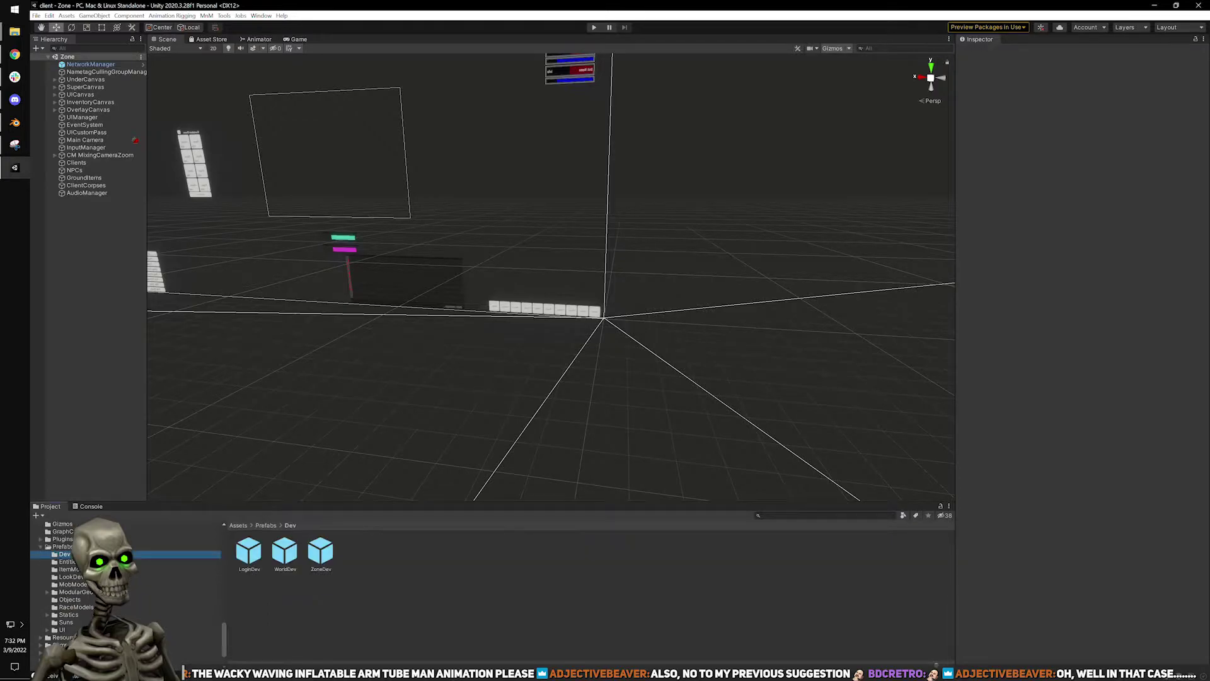
click(85, 585)
click(86, 592)
click(88, 600)
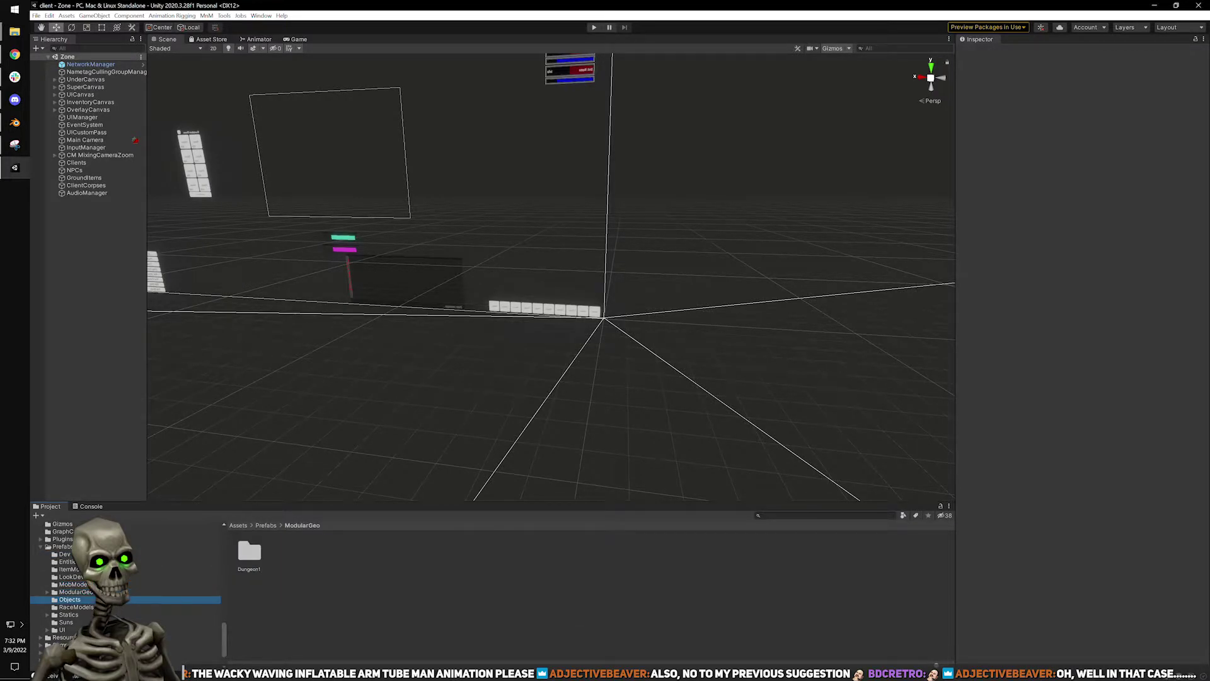
click(112, 607)
double_click(435, 552)
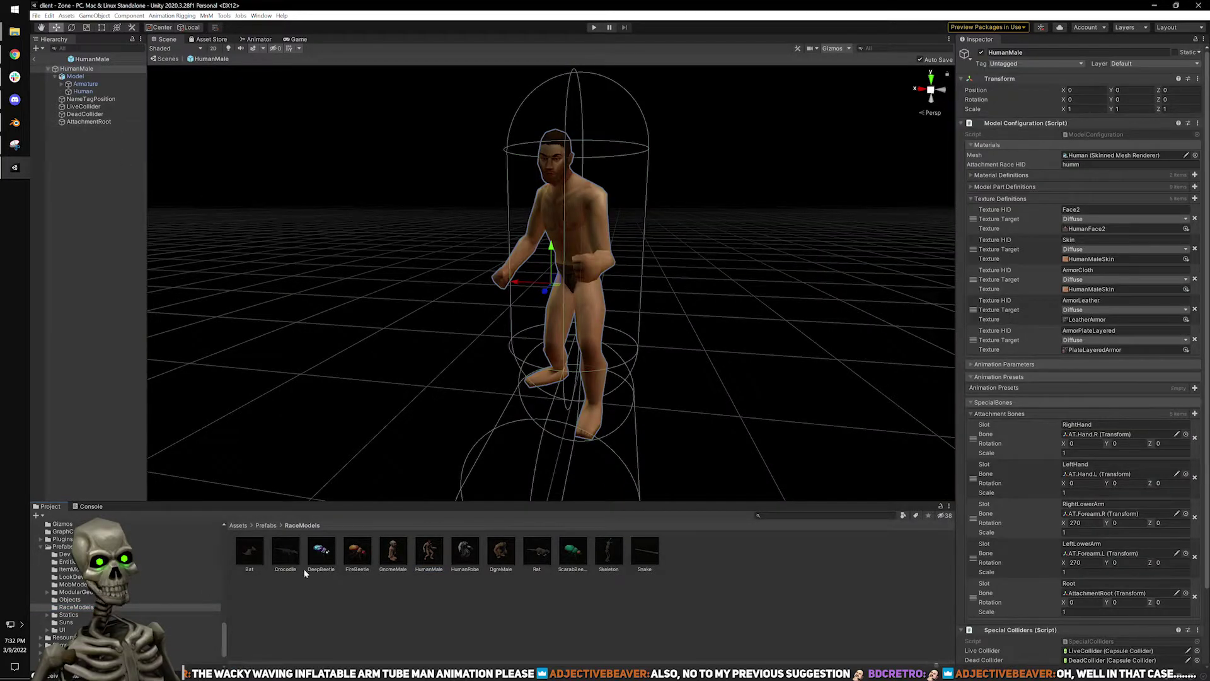
Select the prefab's Human mesh object and open its source mesh to reach the HumanMale import settings.
click(82, 77)
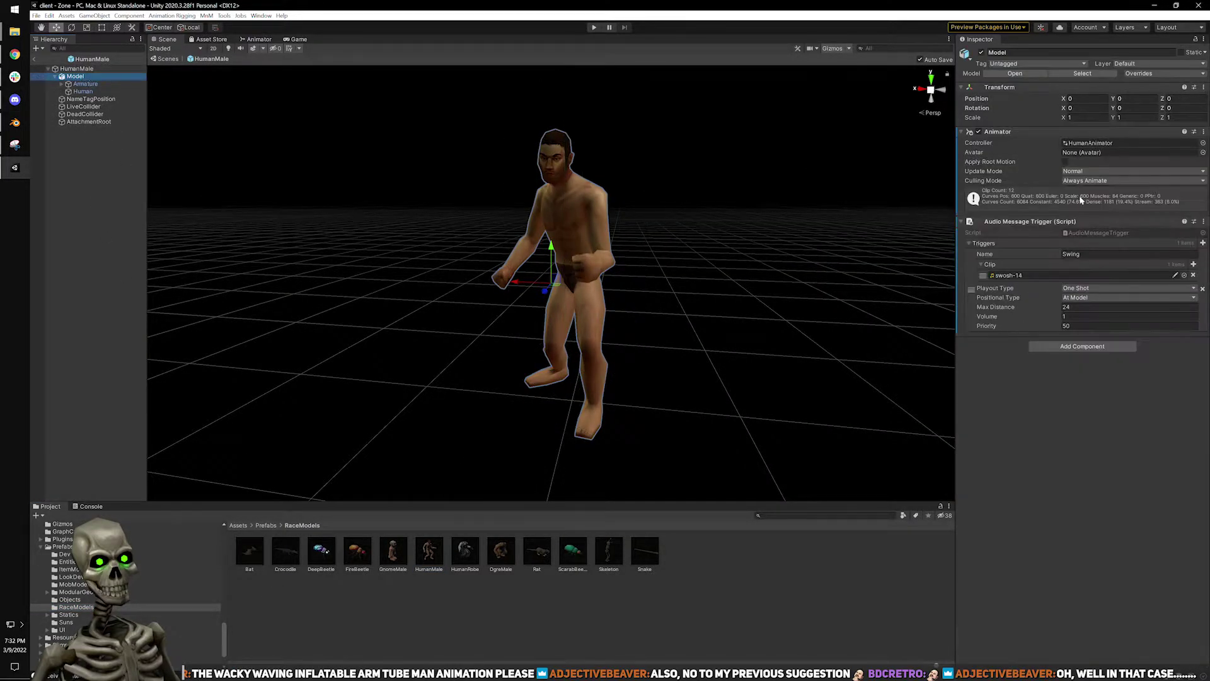
click(550, 210)
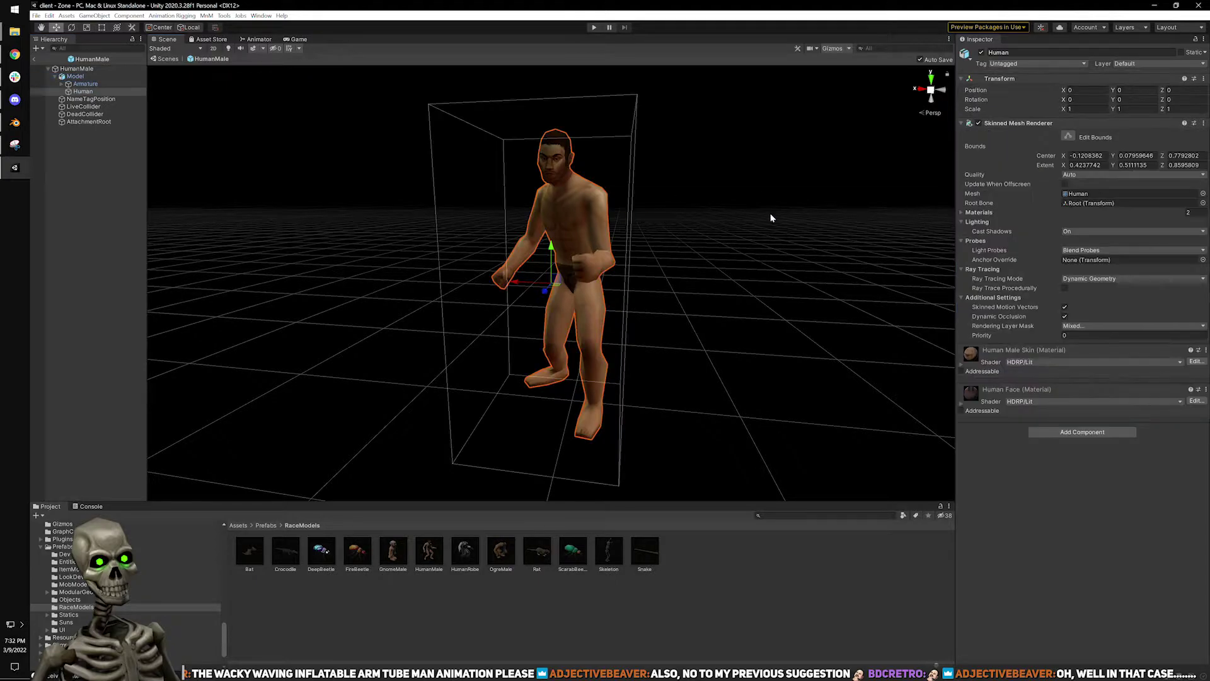
double_click(1078, 193)
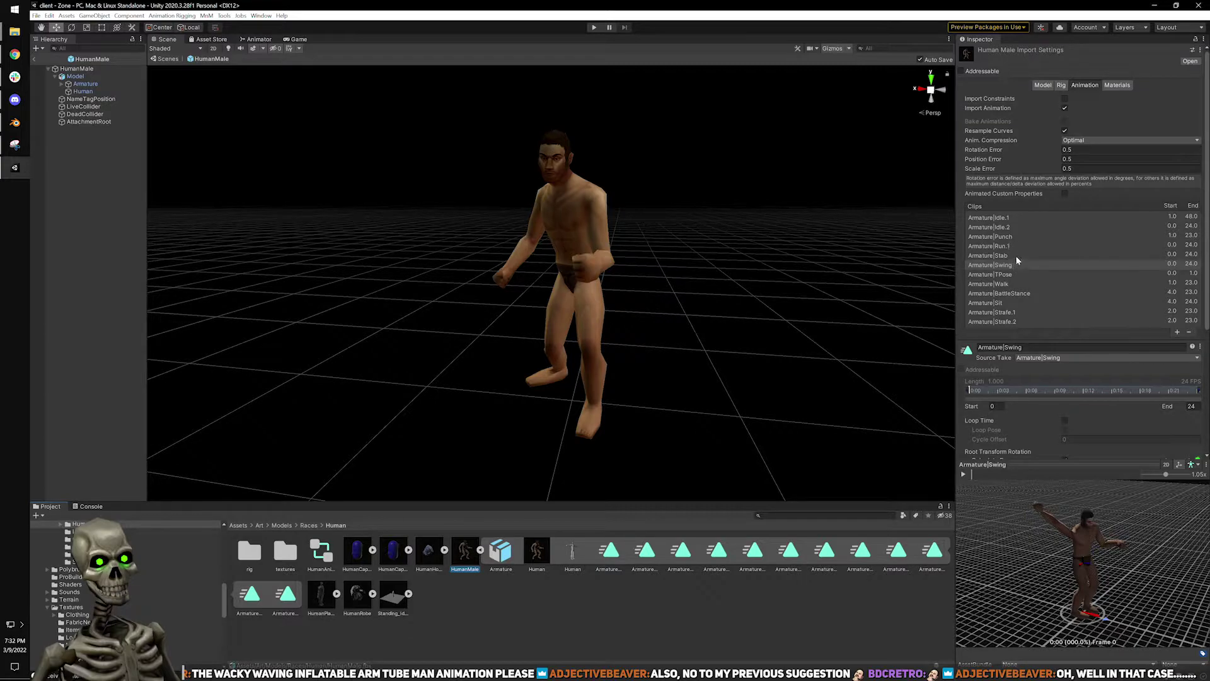
Play the Armature|Run.1 clip preview viewed from behind the character and scrub to frame 2.
click(1021, 246)
click(963, 474)
alt+drag(1056, 540, 1198, 523)
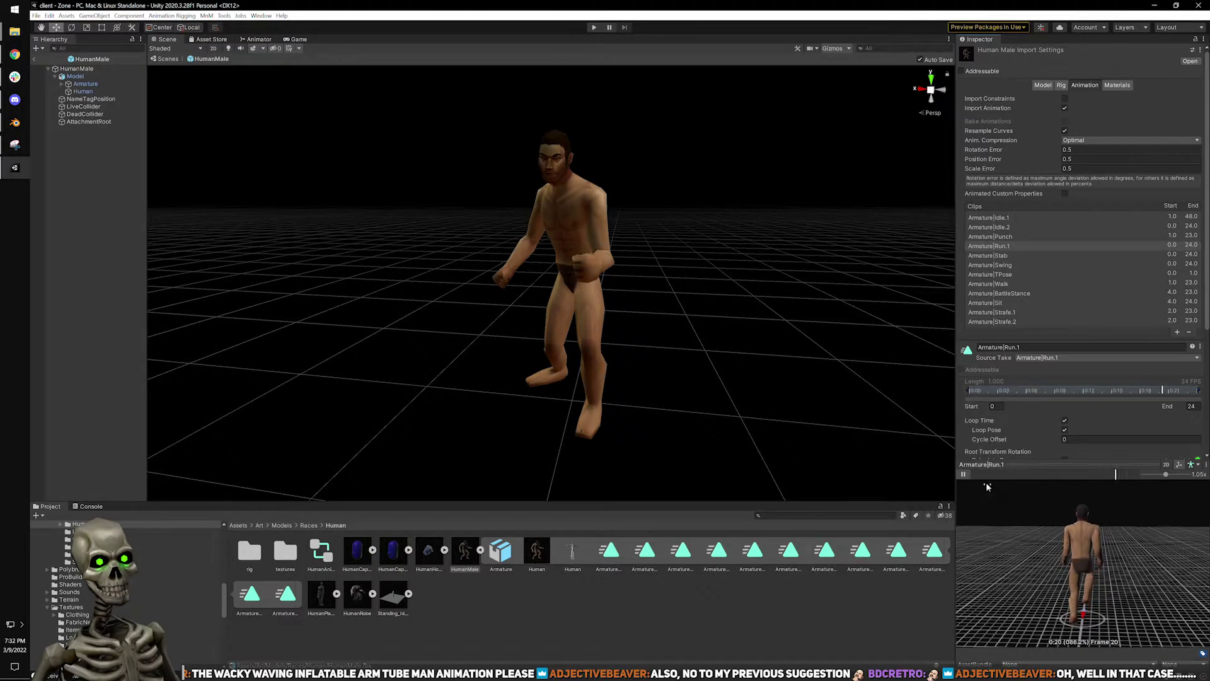
click(997, 391)
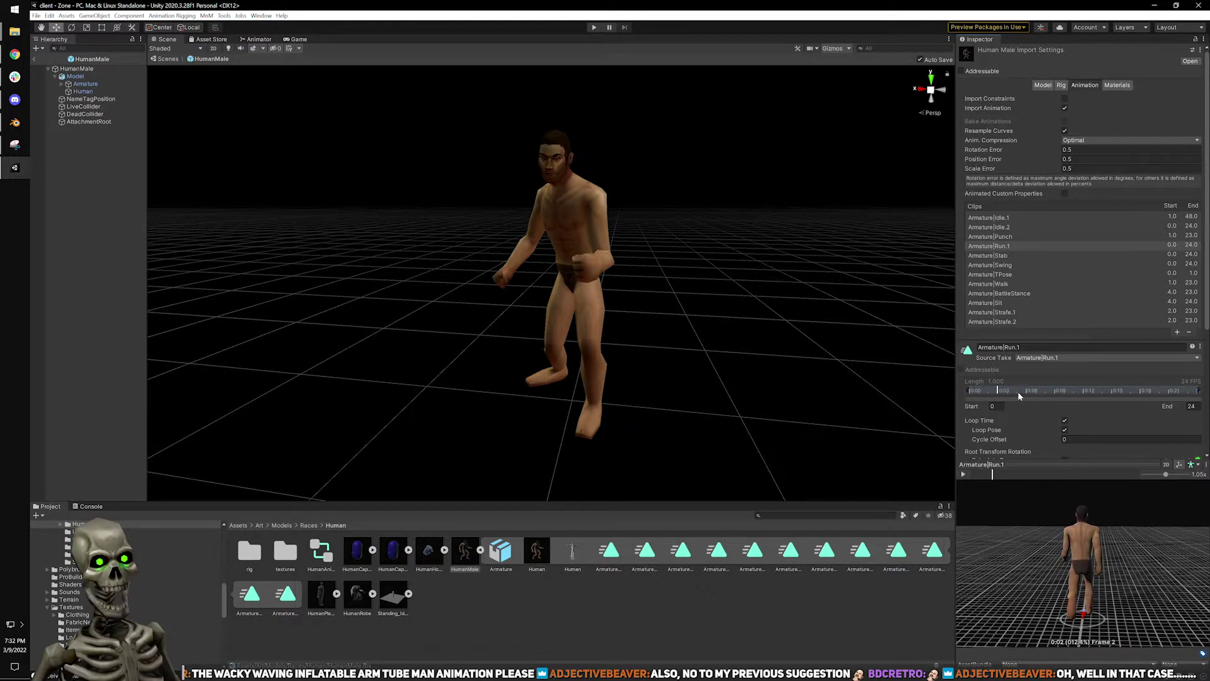
Set the start frame of the Armature|Run.1 clip to 1.
click(1195, 406)
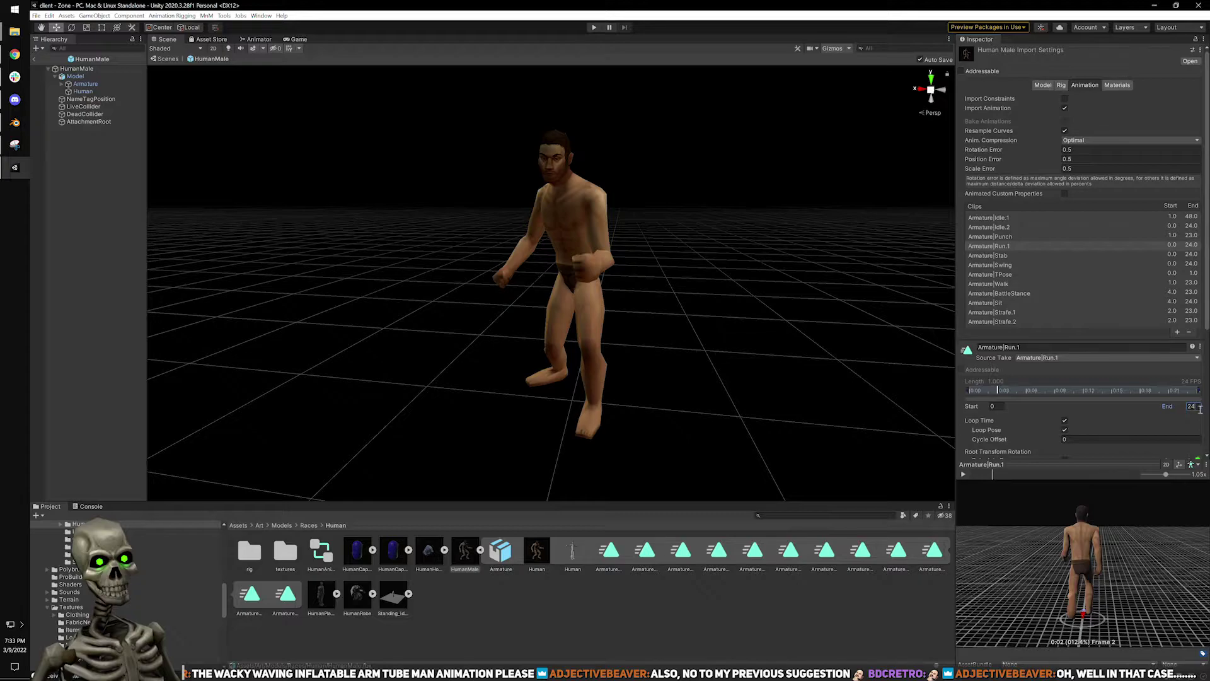
click(1002, 406)
text(1)
key(Return)
Preview the Run.1 clip from the side, pause it, and apply the changed HumanMale import settings.
click(963, 474)
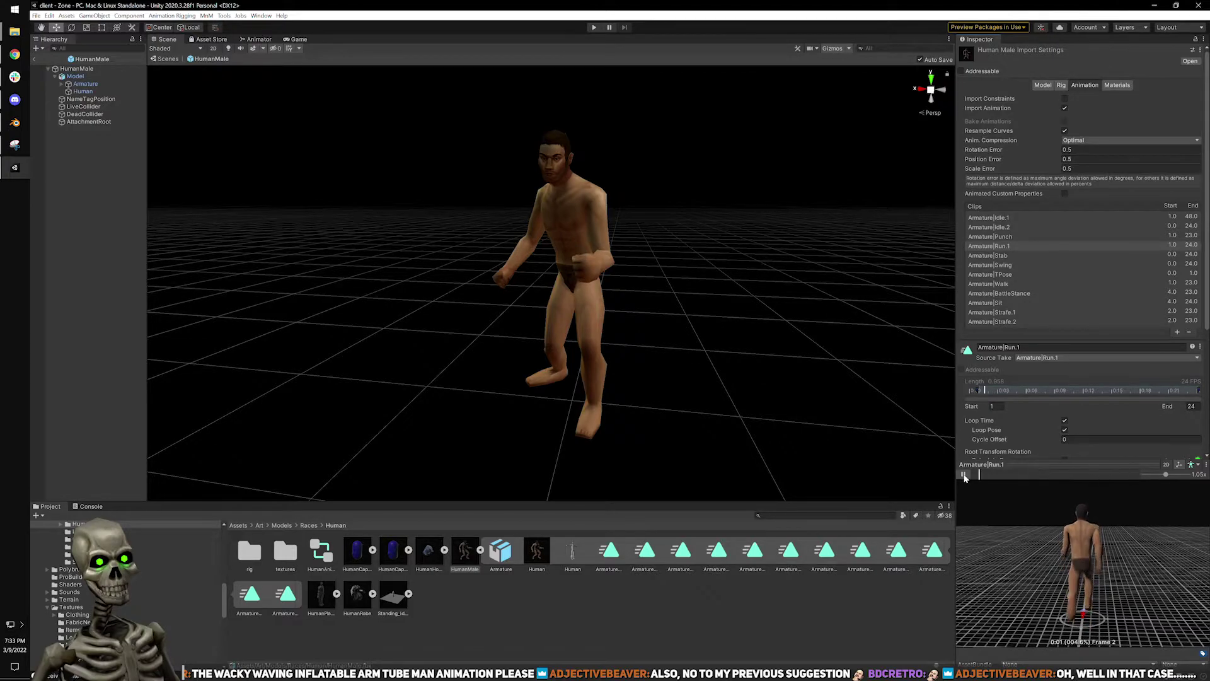
alt+drag(1046, 540, 1140, 533)
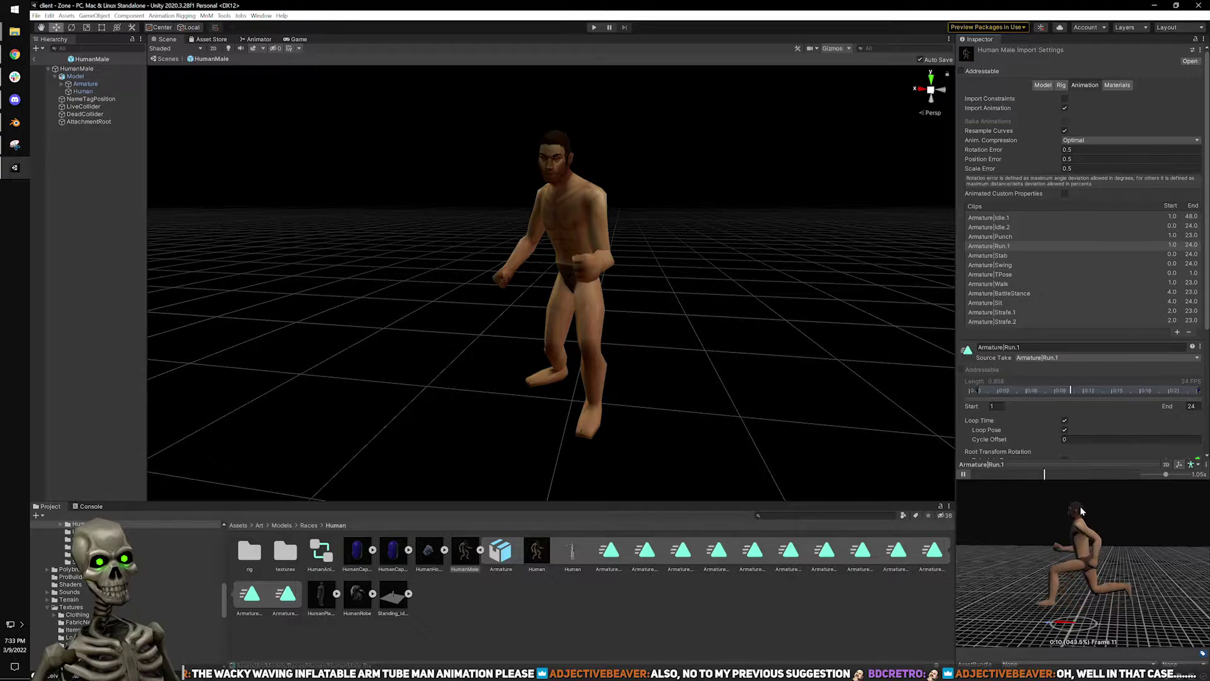
click(963, 474)
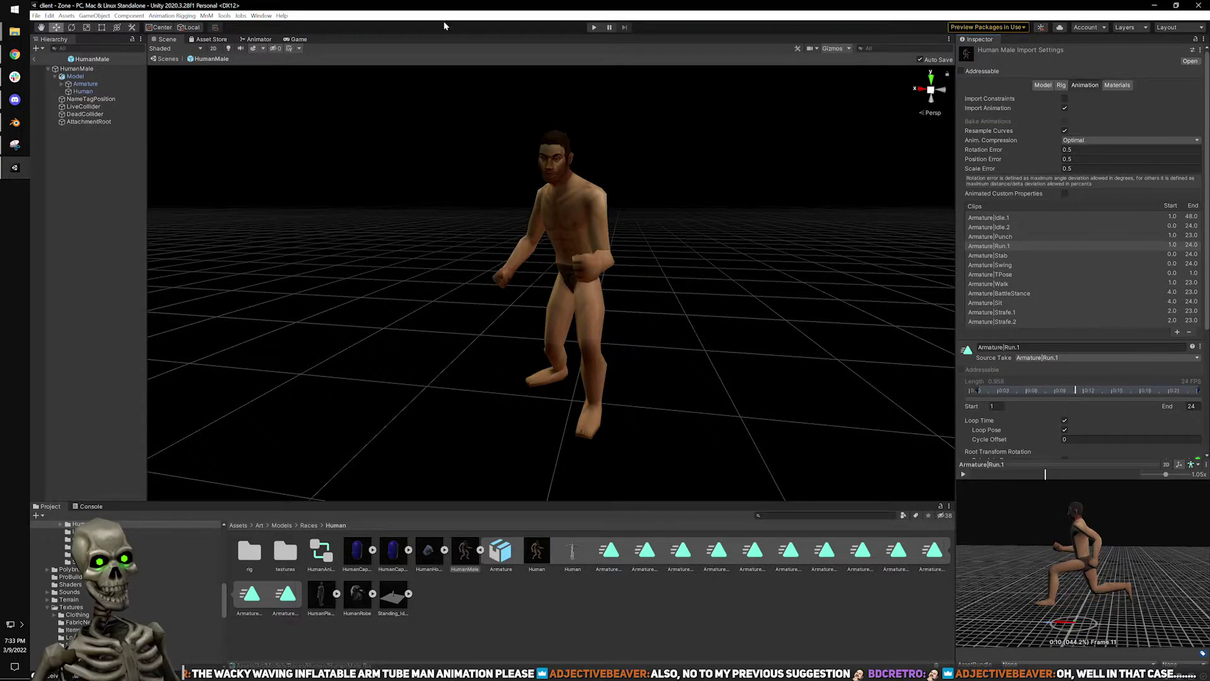
scroll(1163, 412, down, 5)
click(1189, 450)
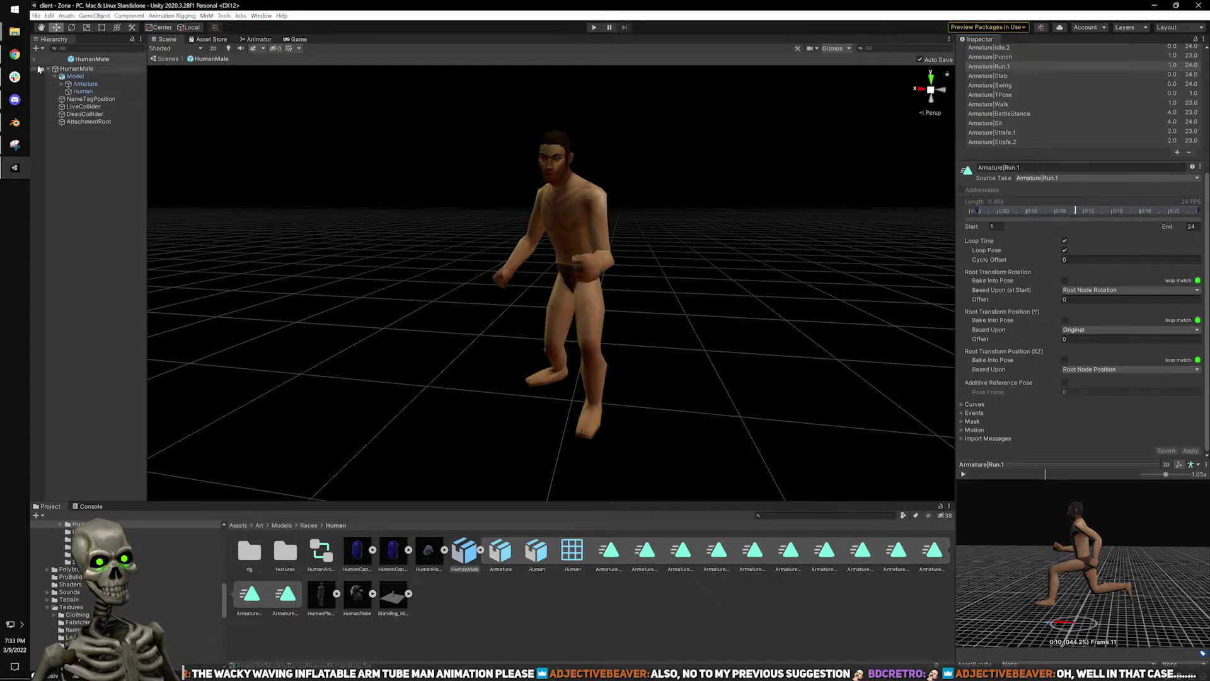
Leave the HumanMale prefab, start Play mode, connect to TestWorld and enter the world as the level 1 Human Necromancer.
click(36, 59)
click(594, 27)
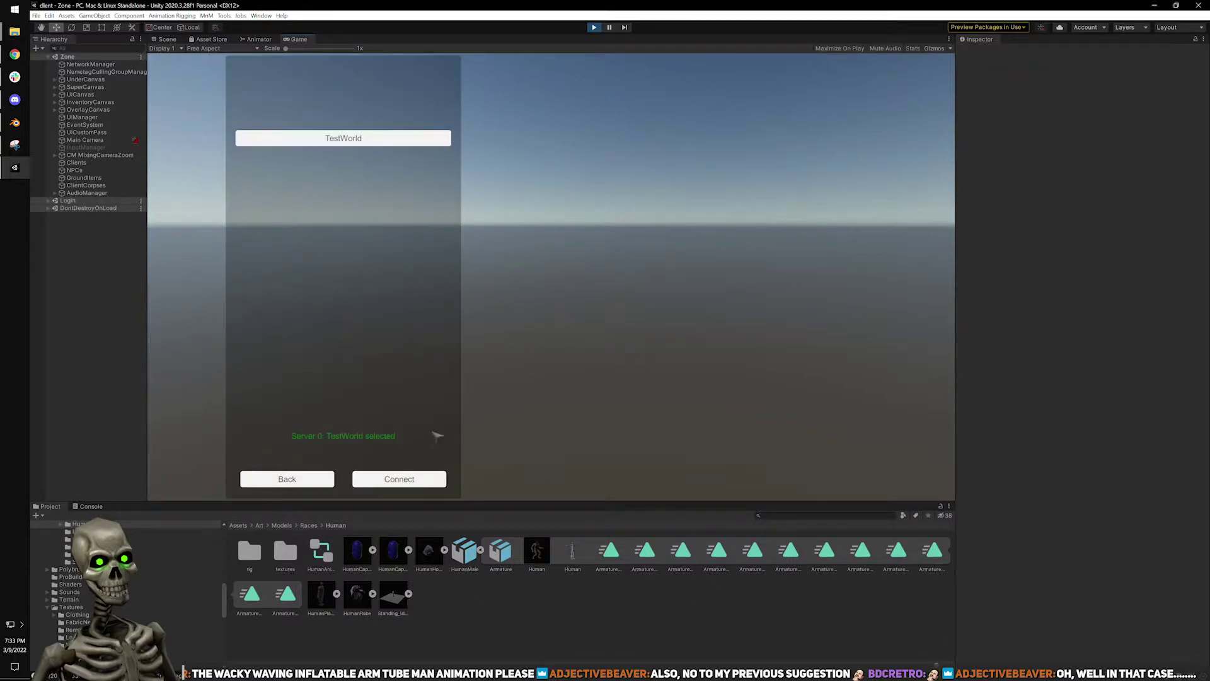
click(411, 481)
click(325, 285)
click(428, 482)
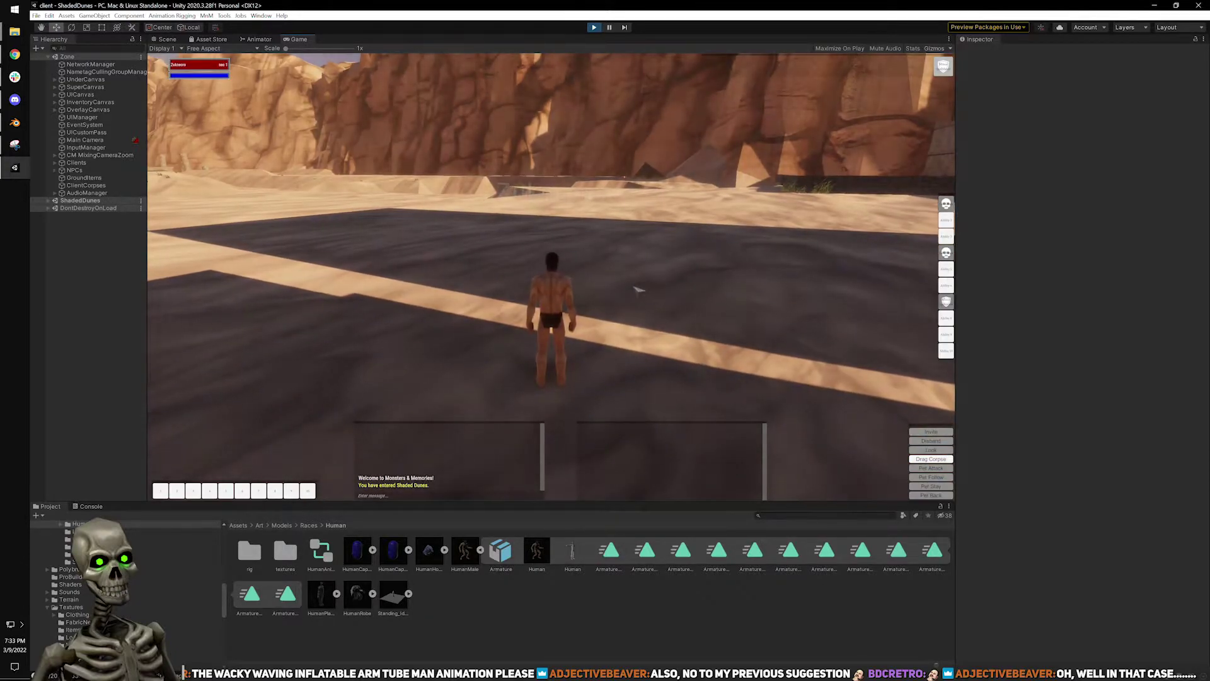
Run the human necromancer across Shaded Dunes, viewing the updated run animation from the side and from behind.
key(w)
key(w)
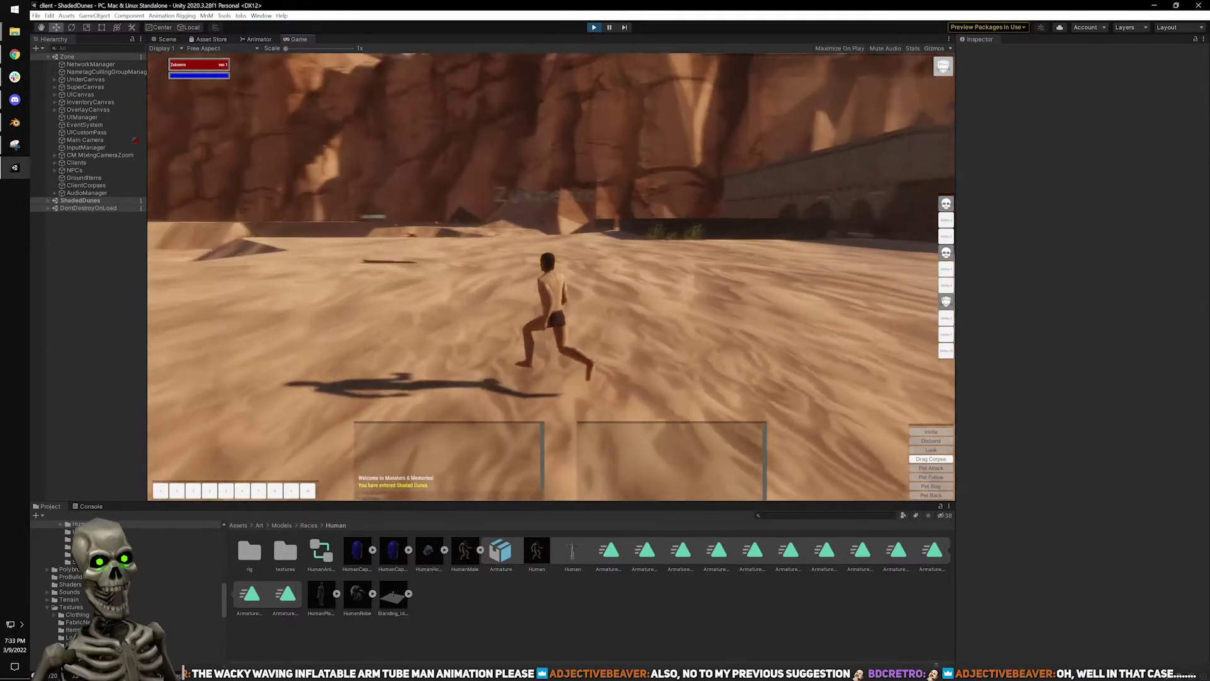
key(w)
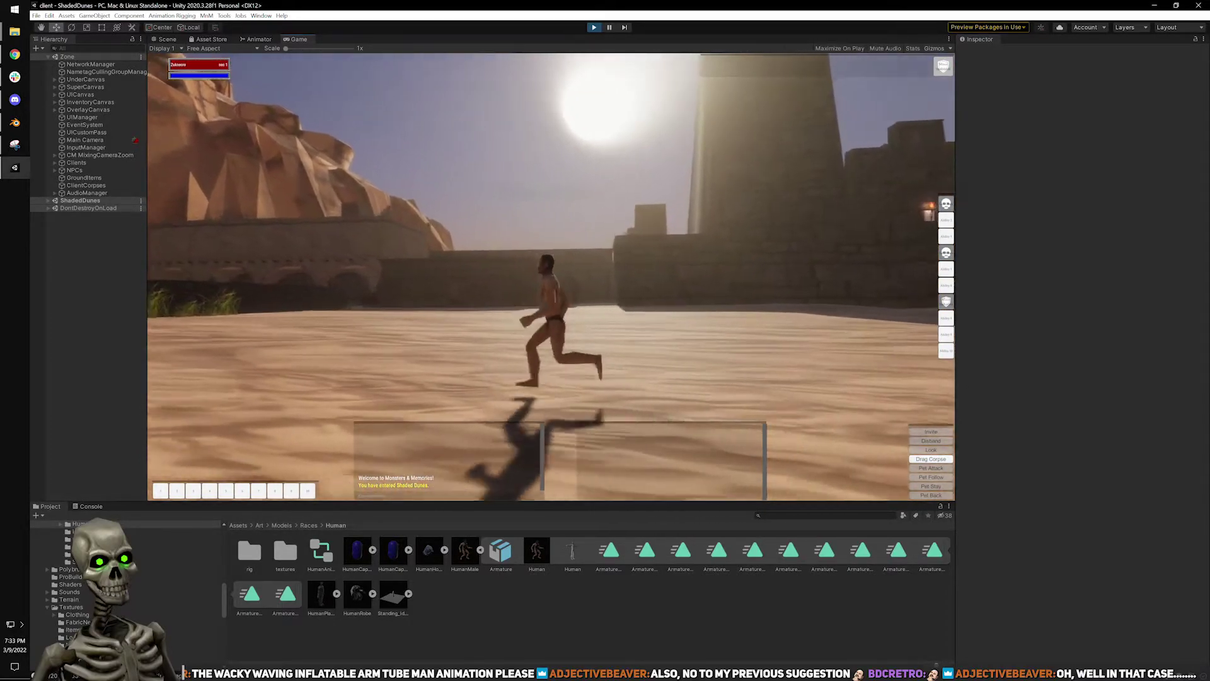
key(w)
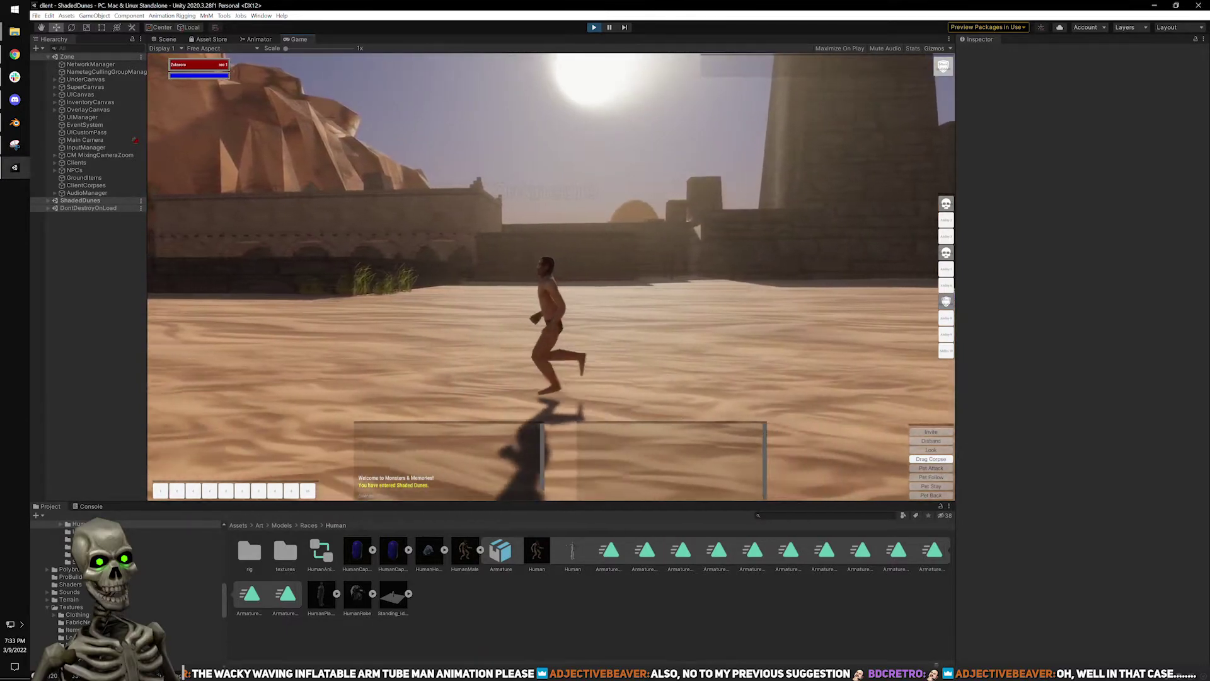
key(w)
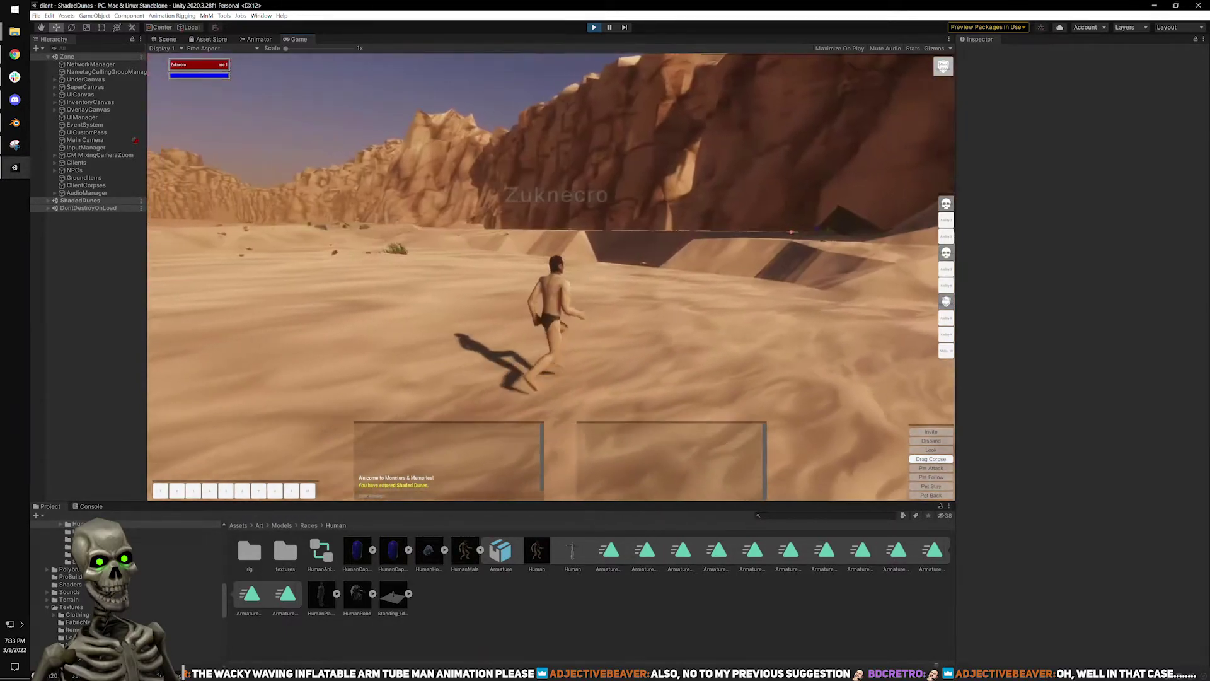
key(w)
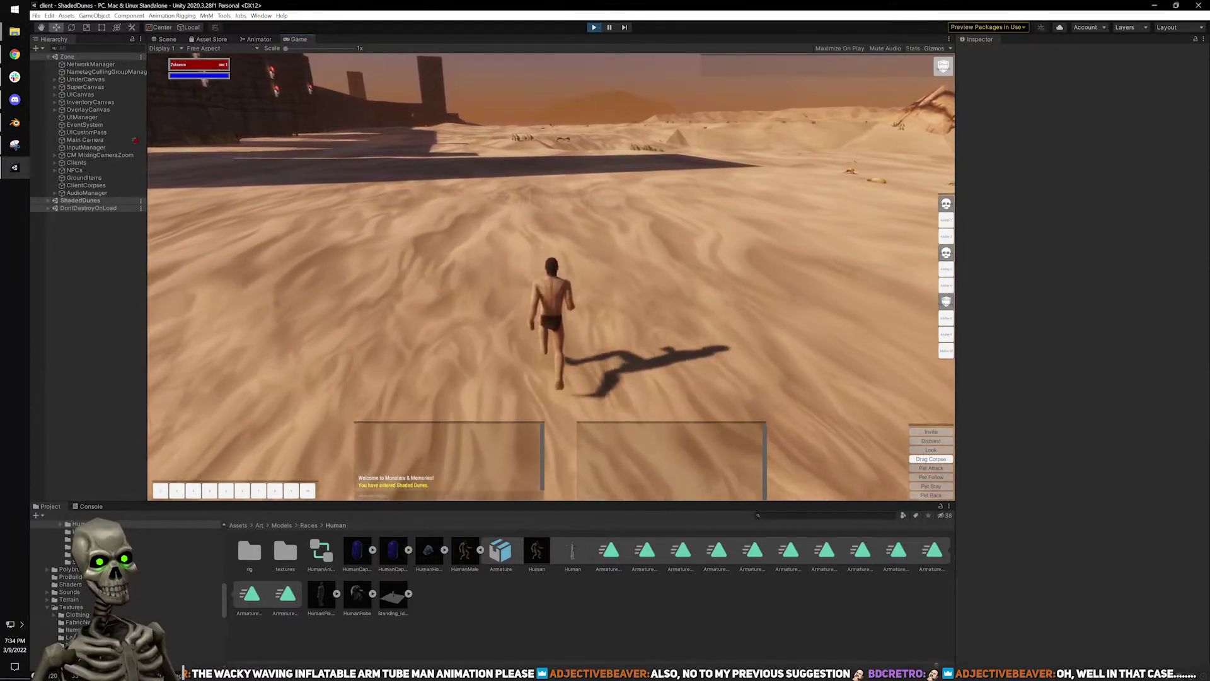
key(w)
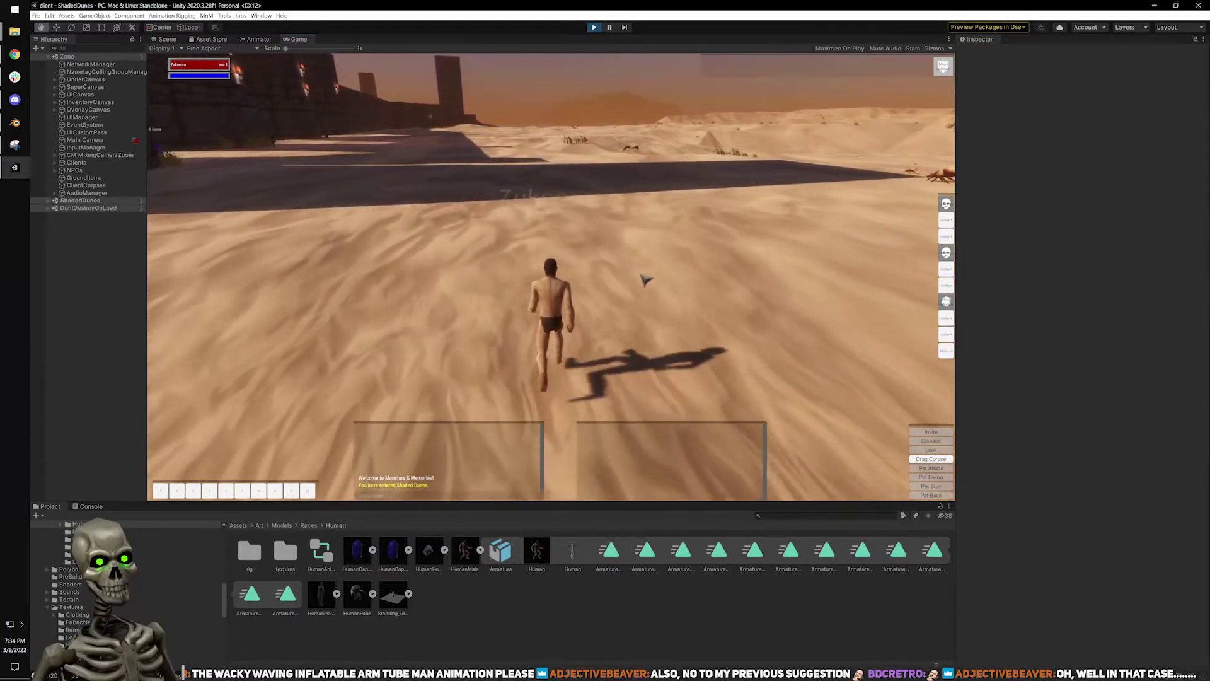
key(w)
key(a)
key(d)
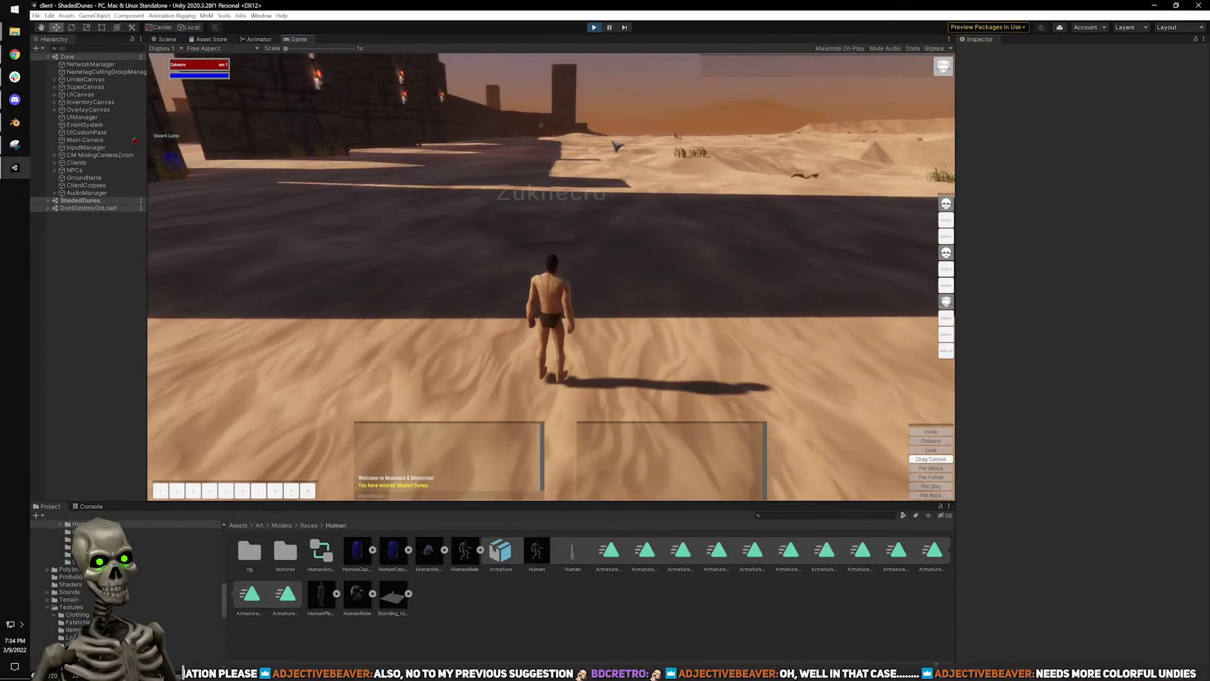
Run farther along the open dunes, target a fire beetle, and turn the character toward open sand.
right_drag(594, 247, 555, 214)
key(w)
key(w)
key(w)
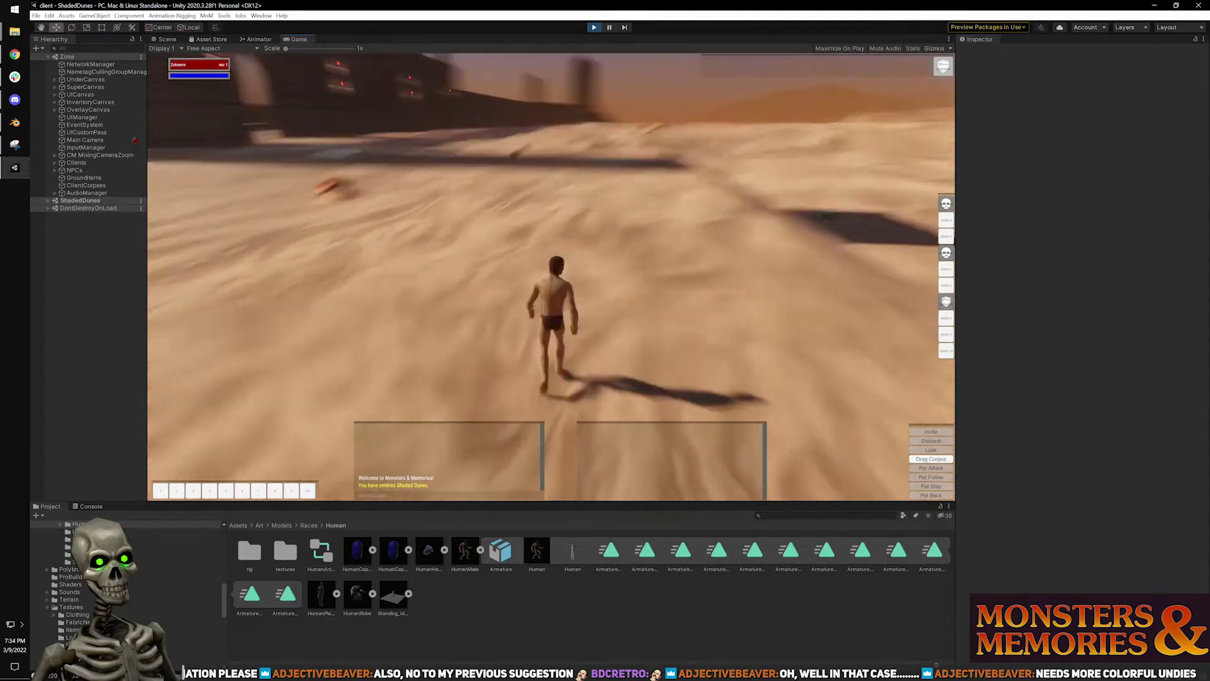
key(Tab)
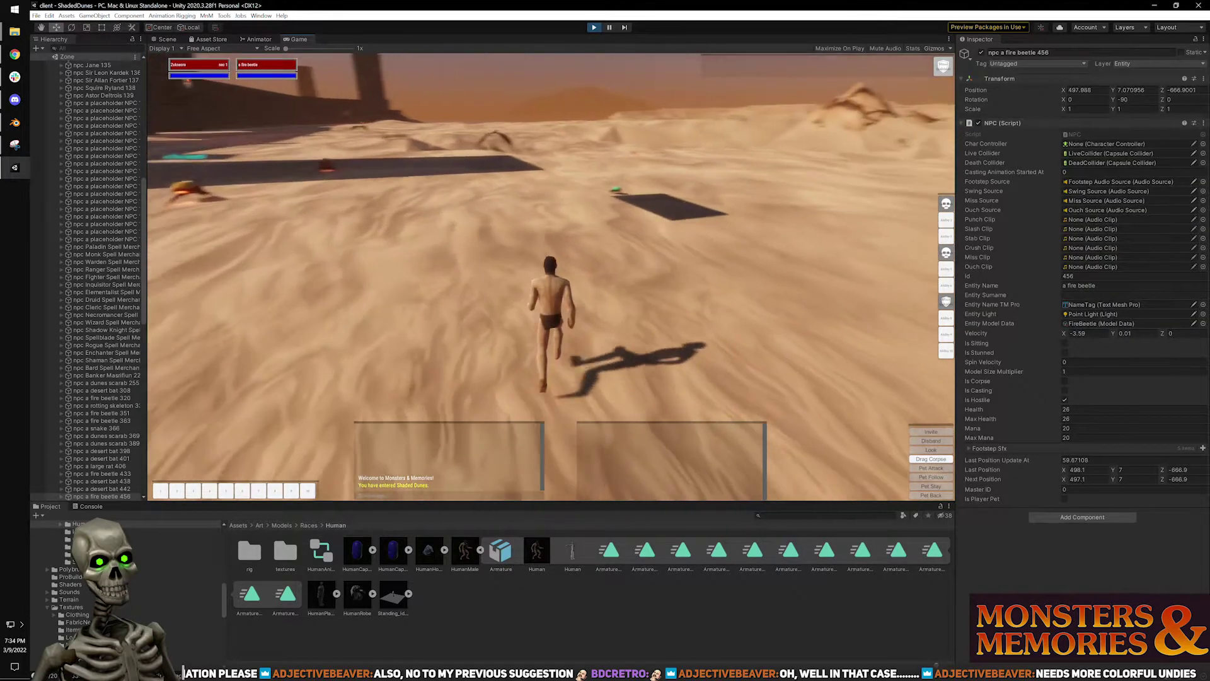
key(d)
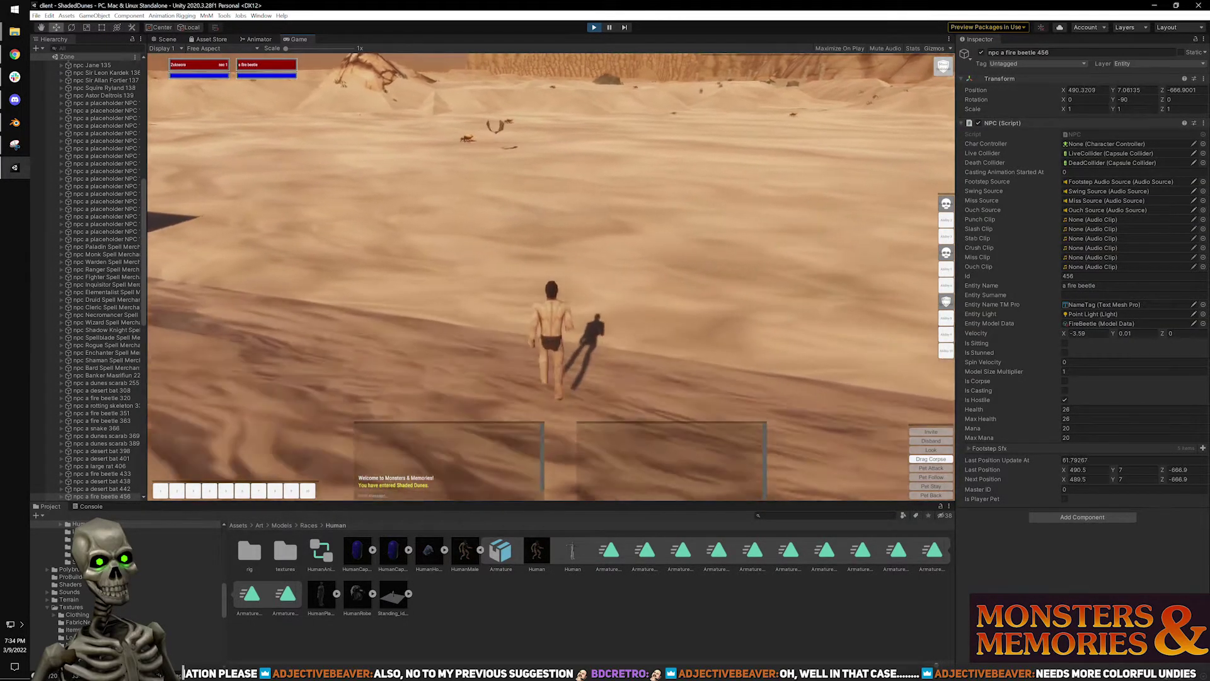
key(a)
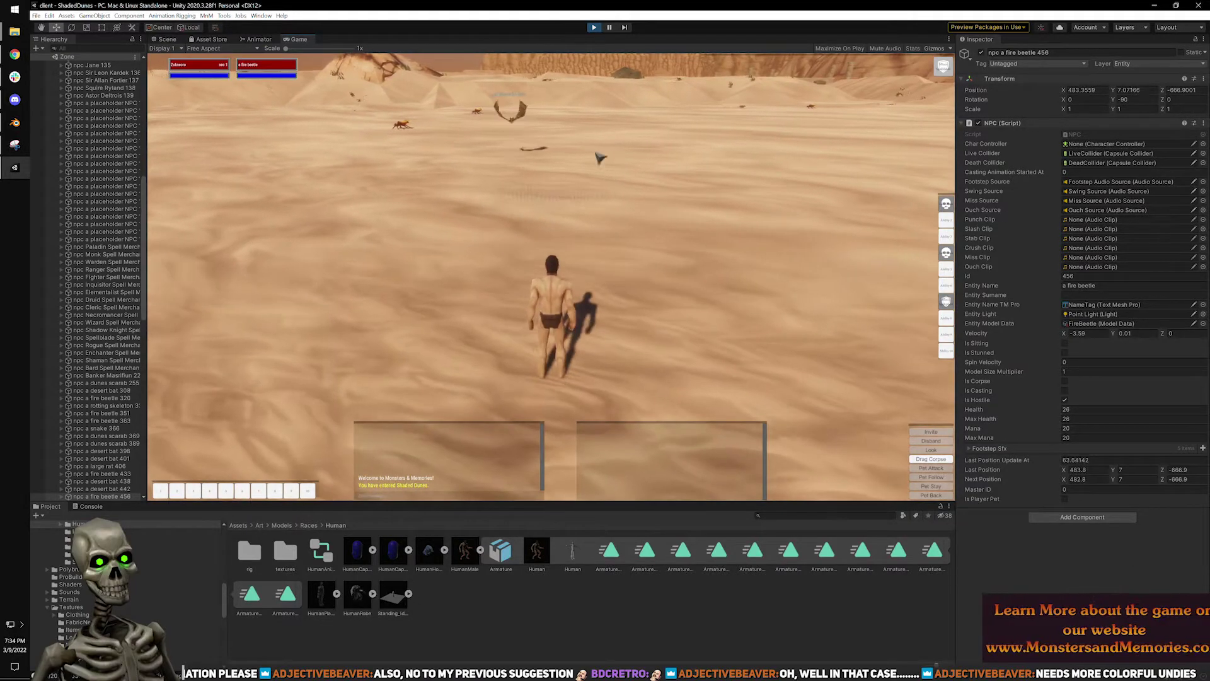
Target a desert bat, fight it with Life Drain and punches, and view the human's combat animations from several angles.
click(945, 204)
key(Tab)
click(945, 204)
drag(837, 298, 555, 298)
right_drag(555, 299, 595, 278)
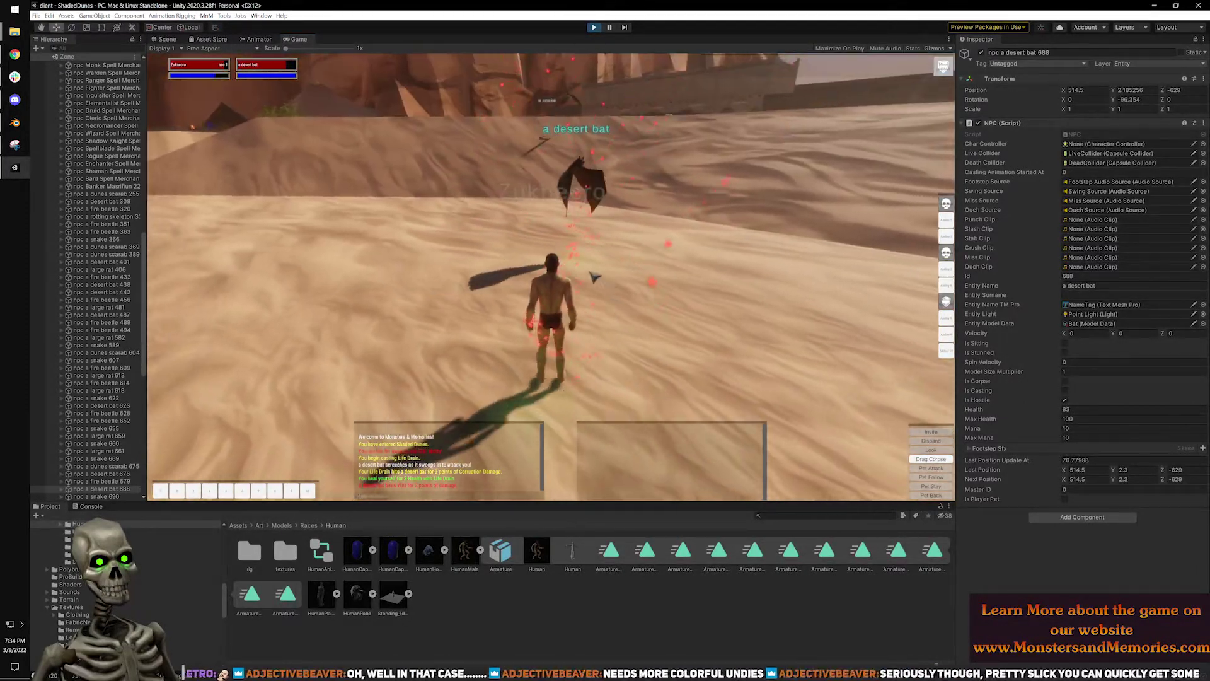
click(945, 204)
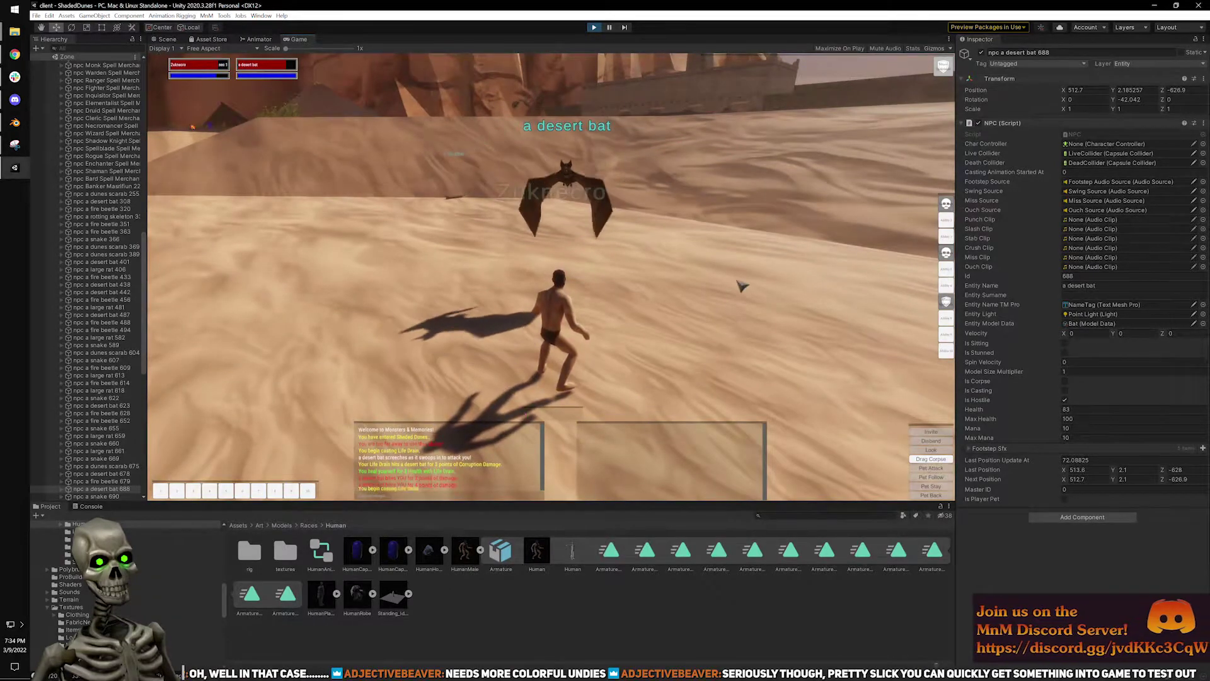
drag(724, 292, 895, 287)
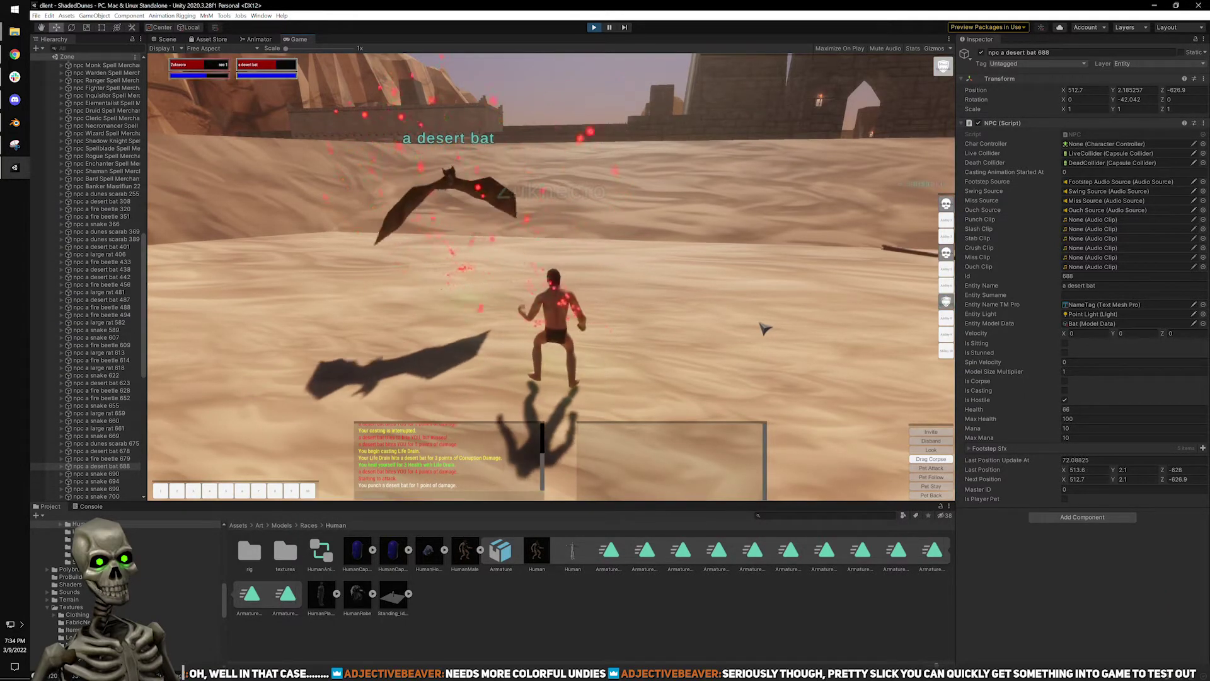
right_drag(551, 276, 757, 310)
key(q)
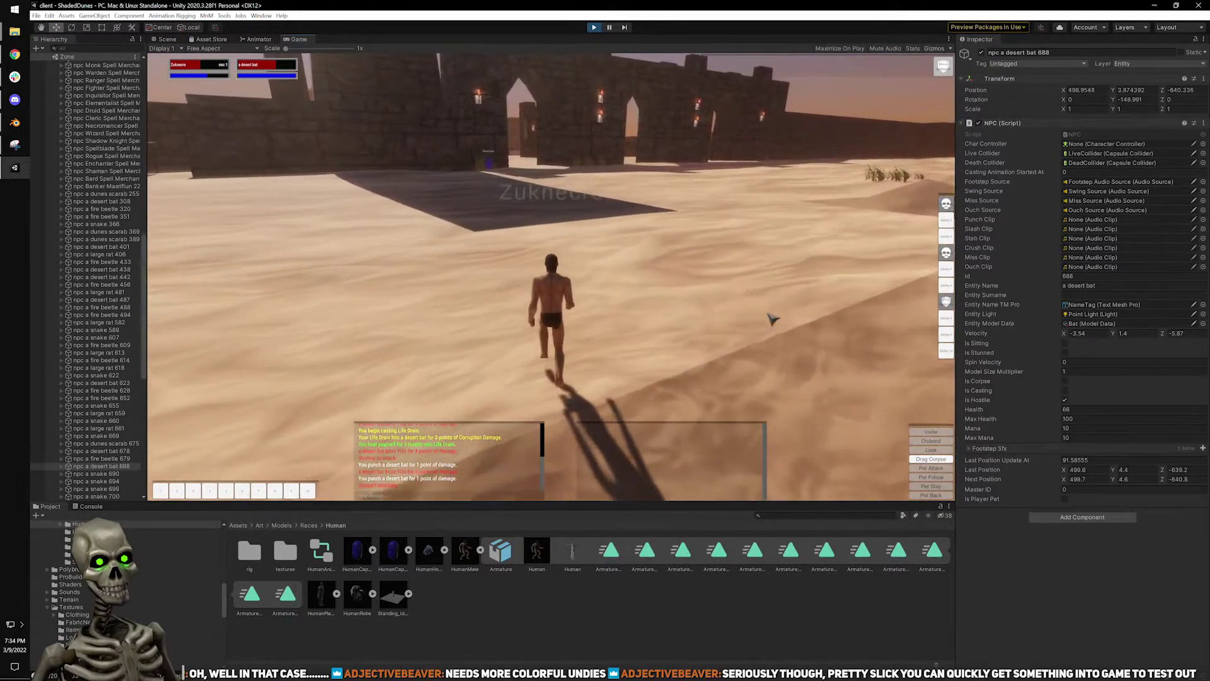
Run from the desert bat to Guard Hamad beside the fortress wall.
key(w)
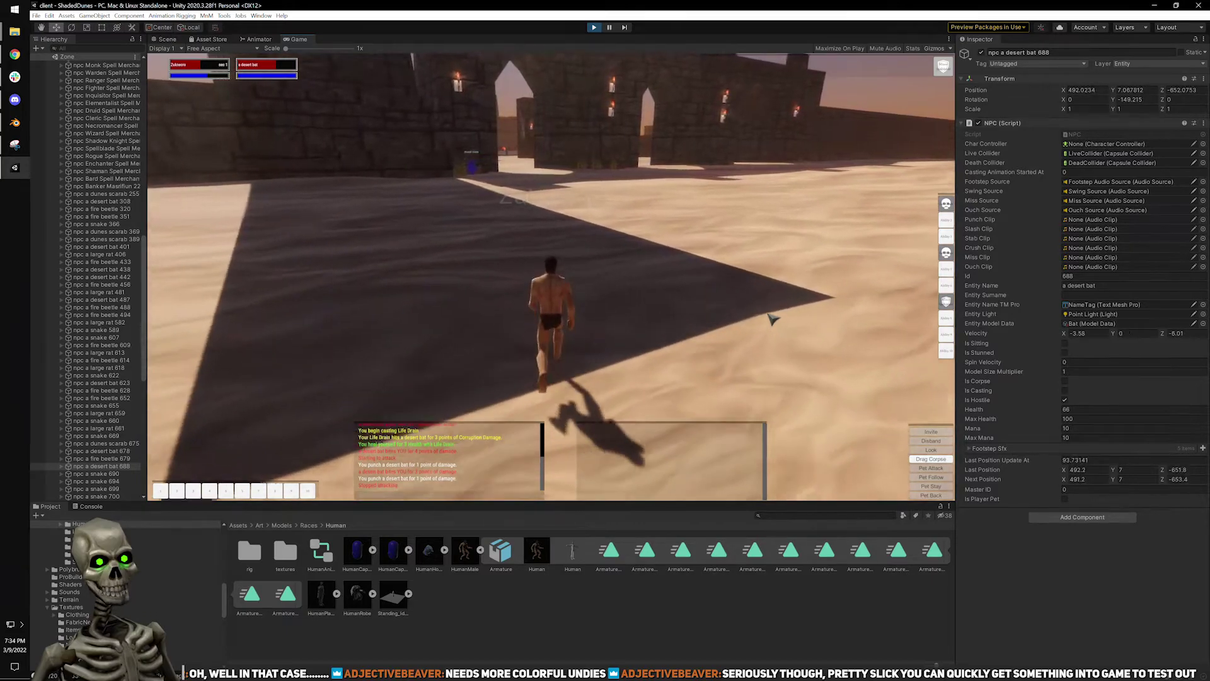
key(w)
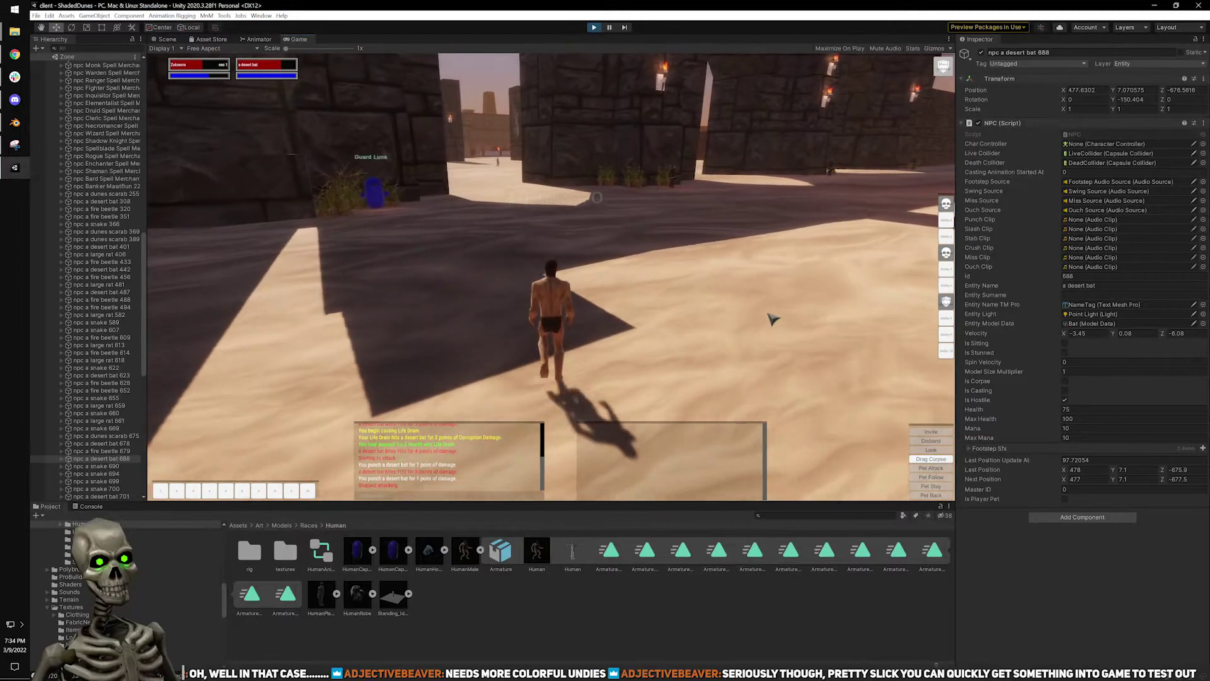
key(w)
key(d)
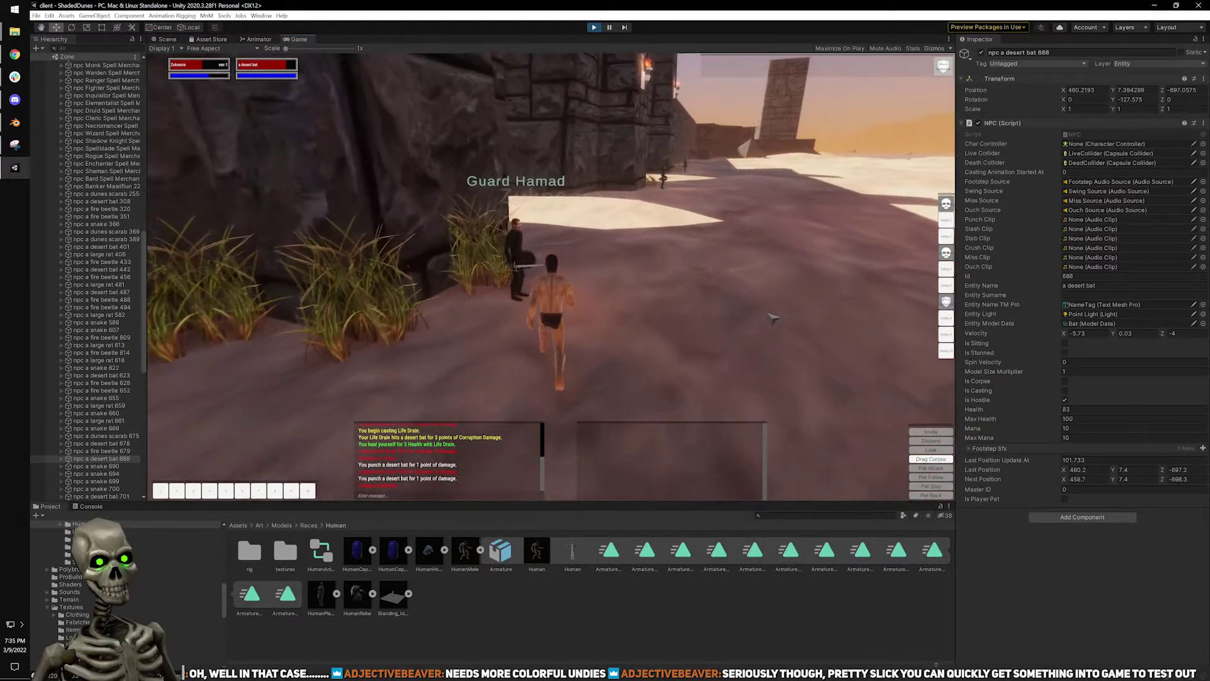
key(w)
drag(738, 303, 614, 302)
Run through the gate into the walled sand court and leave the world for the server selection.
key(w)
key(a)
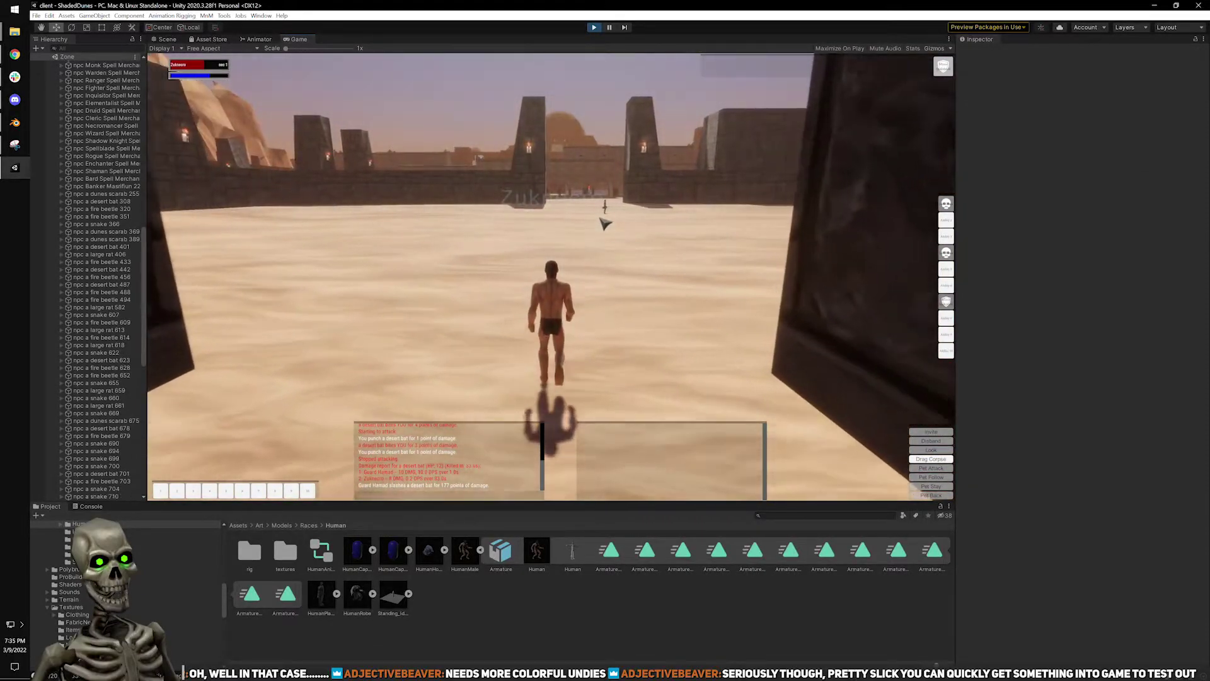
key(w)
key(w)
drag(662, 222, 655, 246)
key(Return)
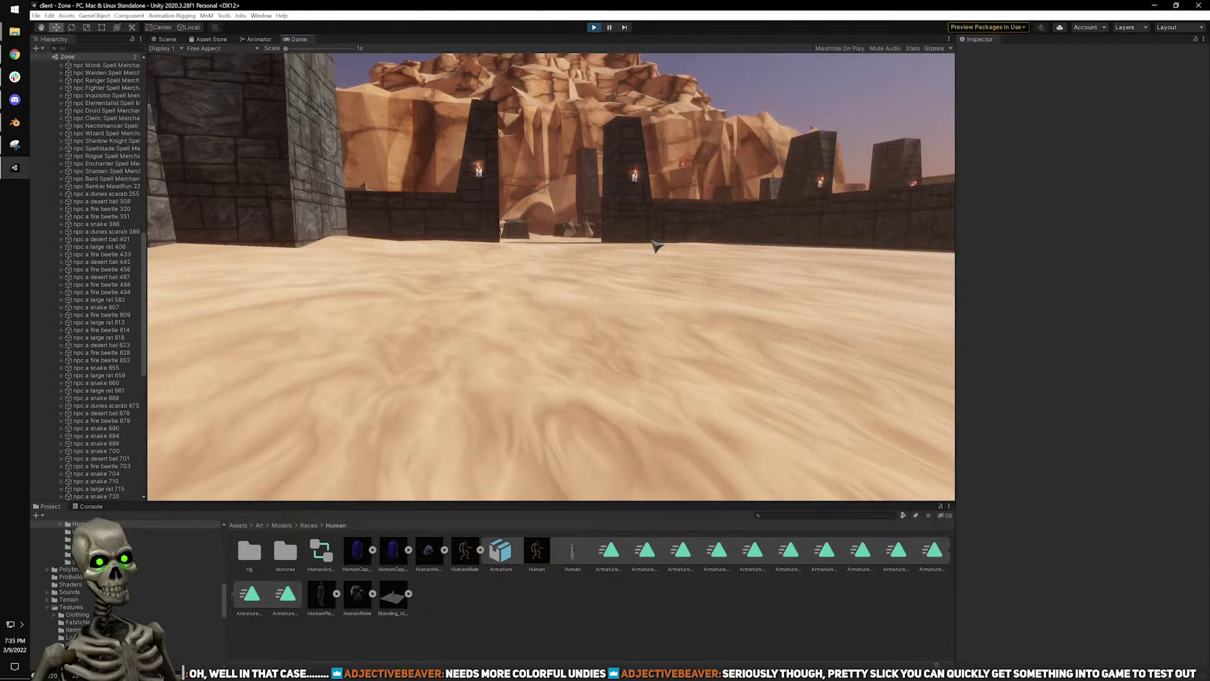
Reconnect to TestWorld and enter the world as the level 4 Human Cleric.
click(548, 386)
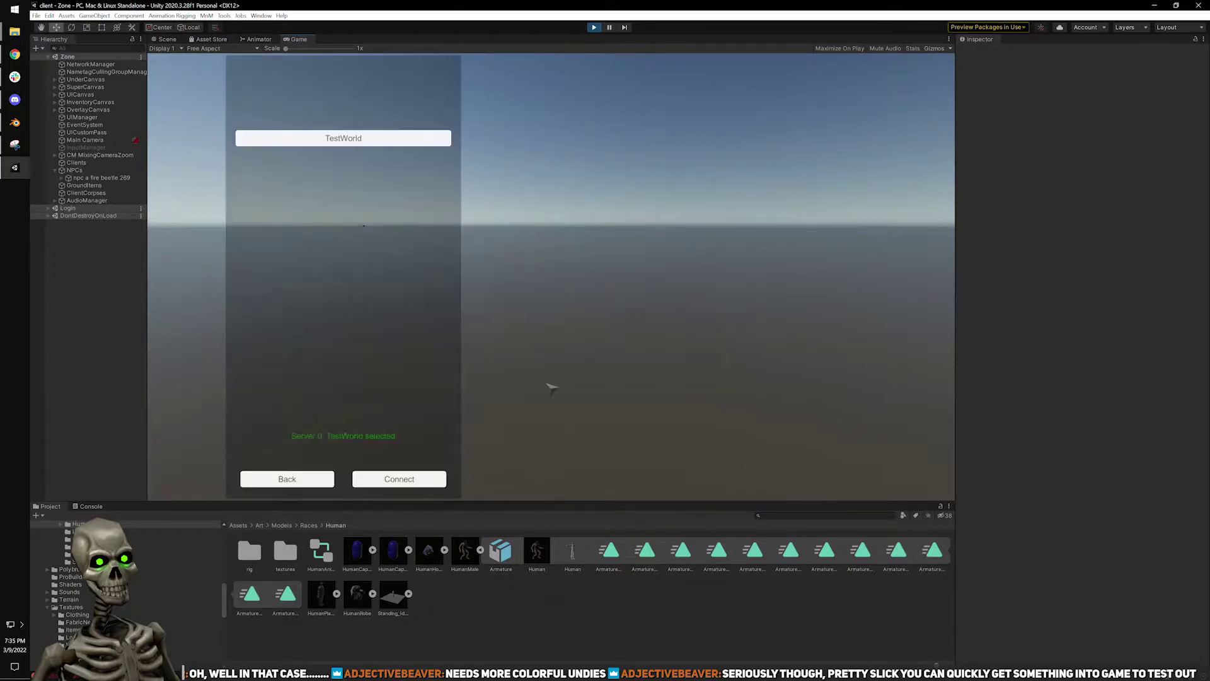
click(404, 477)
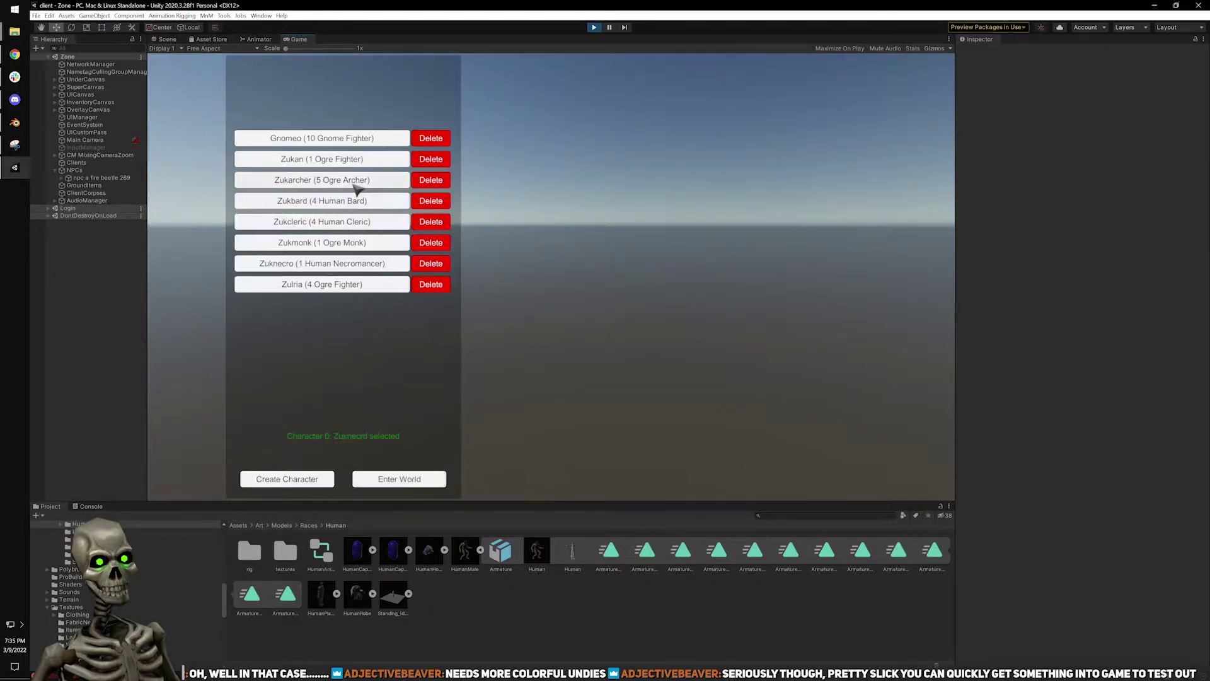
click(348, 222)
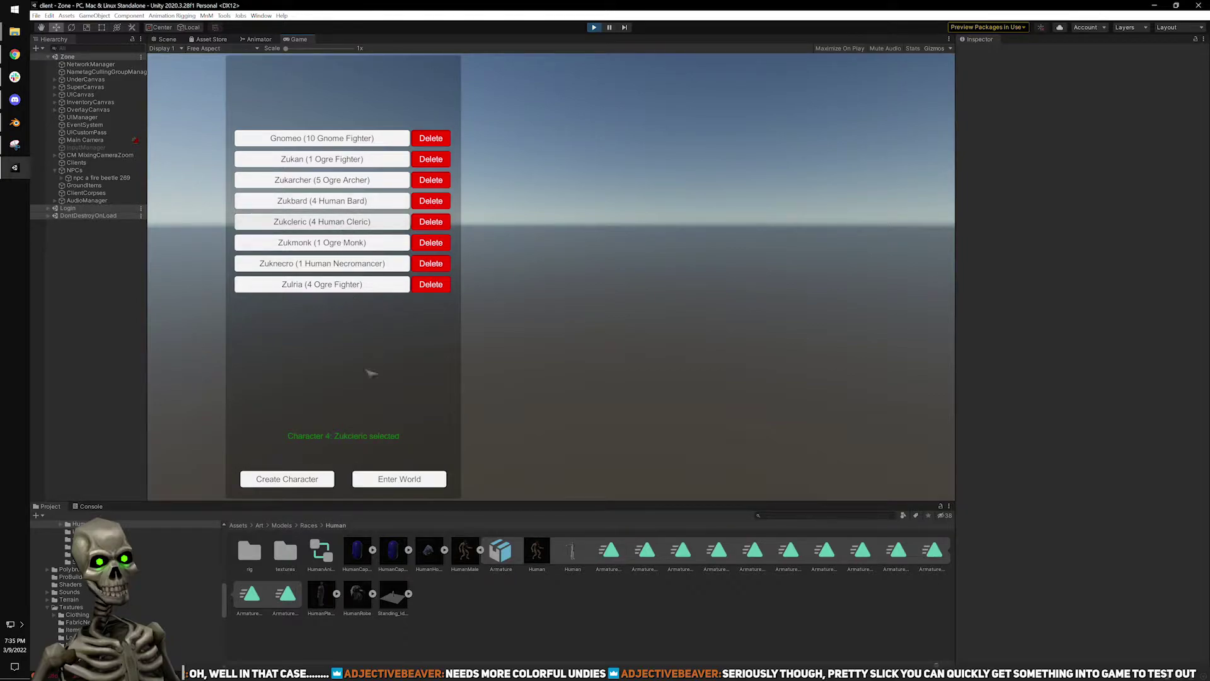
click(425, 486)
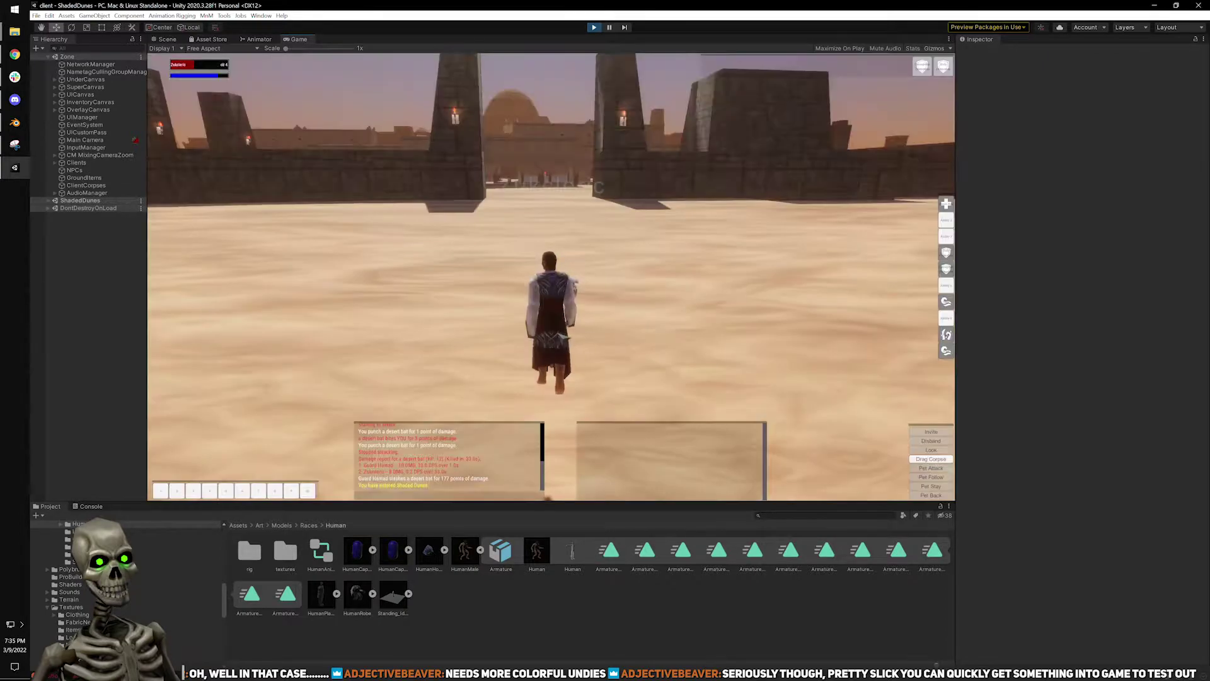
Run the robed human cleric around the walled court and view its run animation from both sides.
key(w)
mouse_move(654, 267)
mouse_down()
mouse_move(442, 328)
mouse_move(676, 259)
mouse_up()
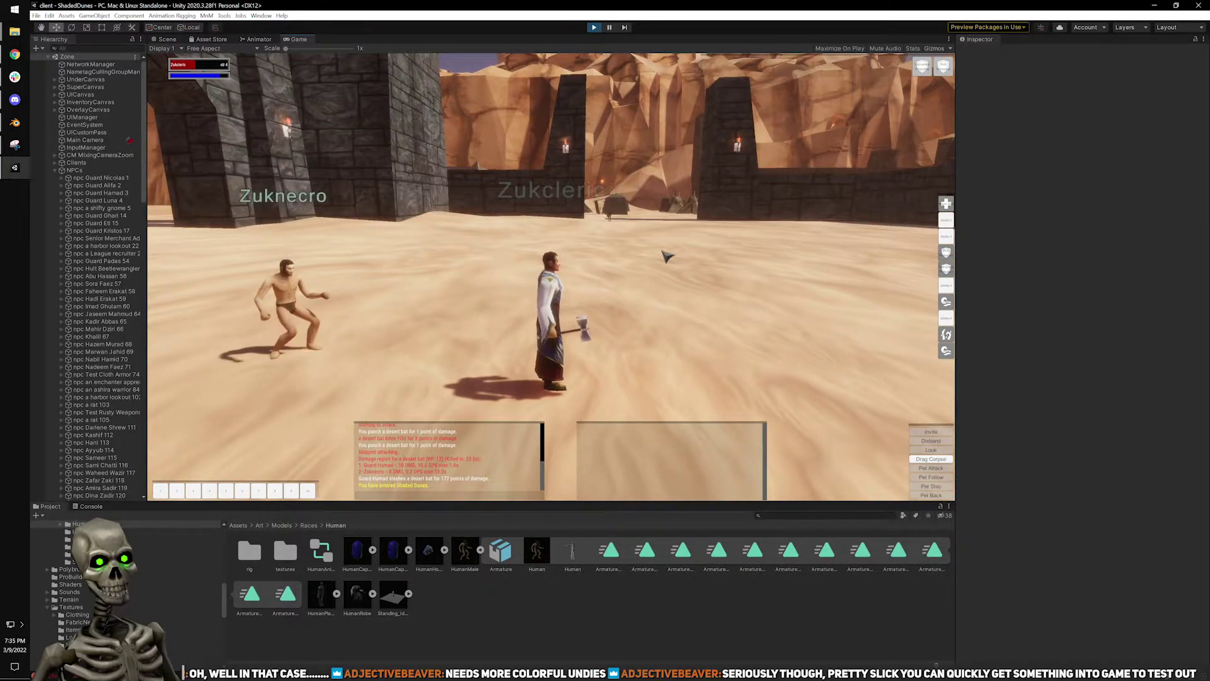
key(w)
right_drag(662, 252, 656, 252)
drag(656, 251, 535, 252)
key(a)
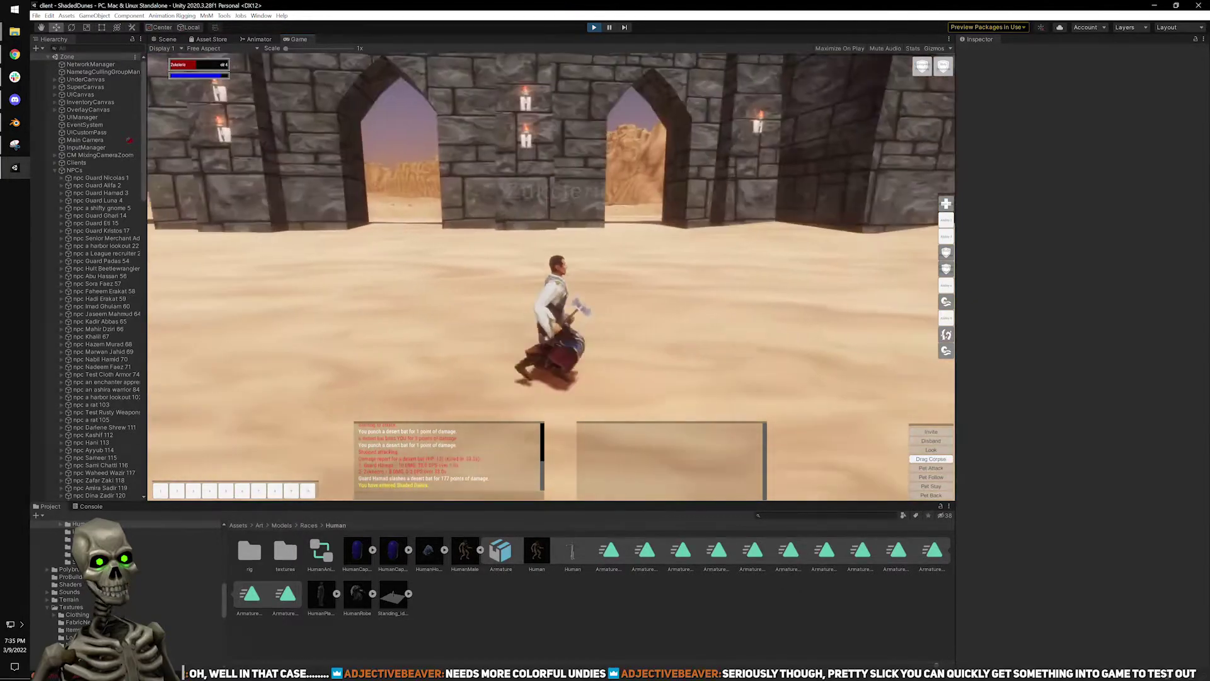
key(w)
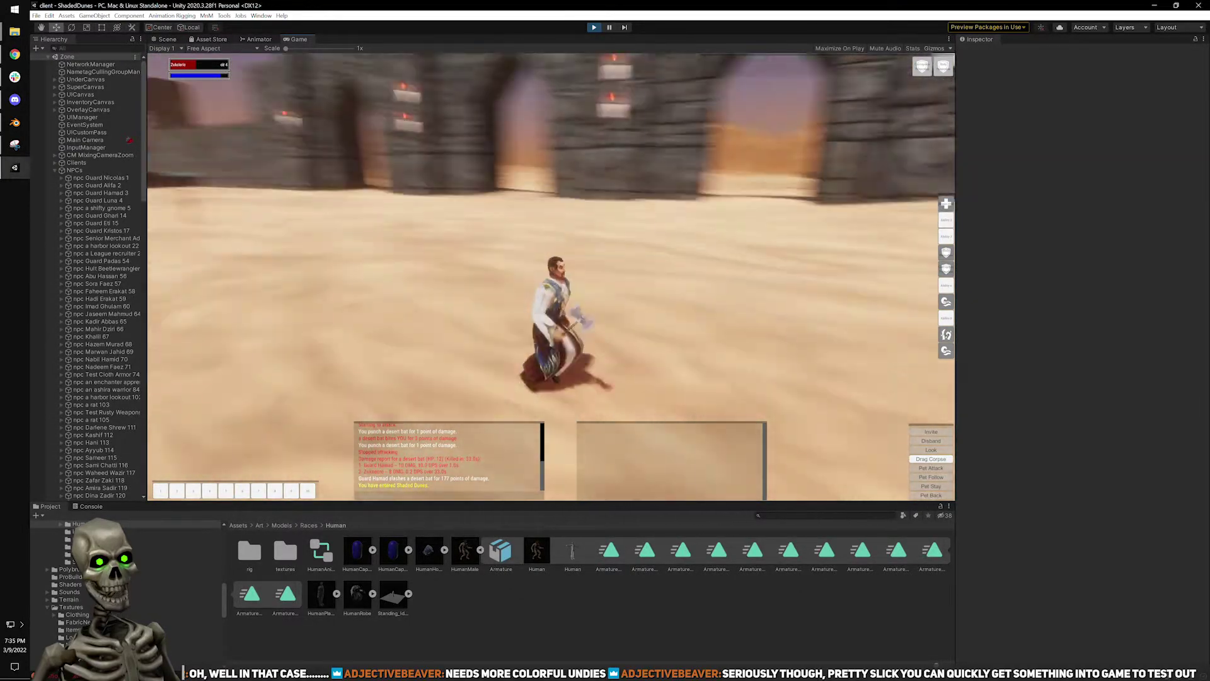
key(w)
right_drag(664, 269, 814, 255)
key(w)
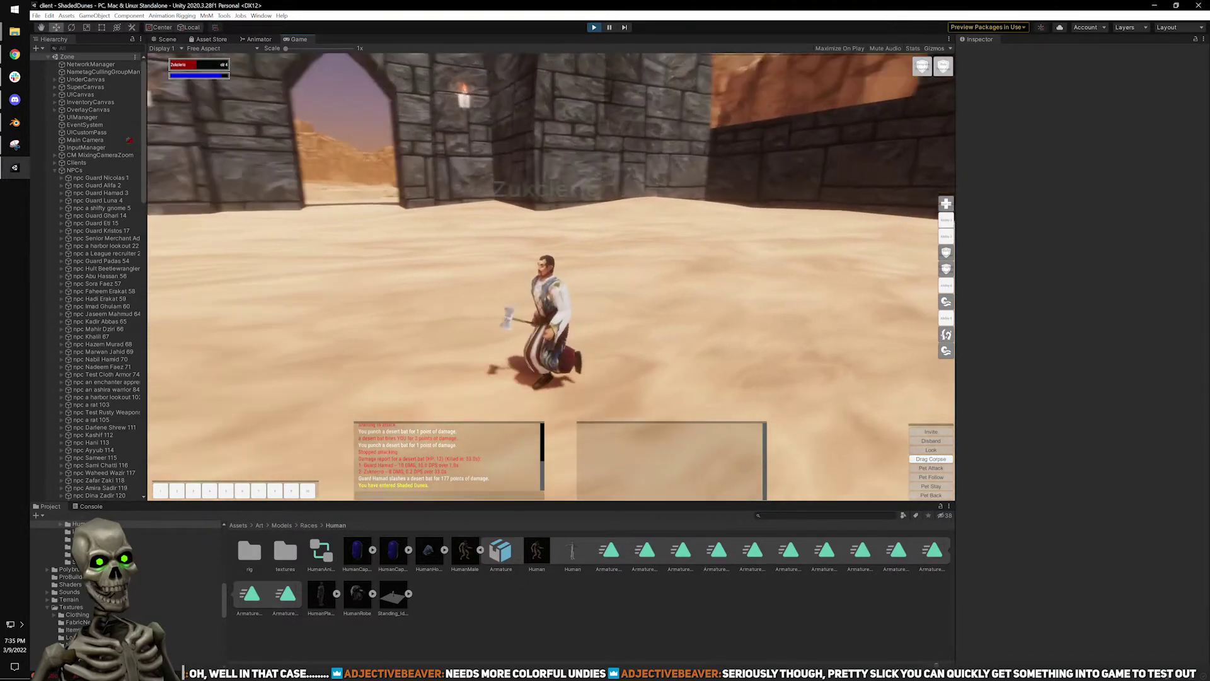
Finish running the robed cleric around the walled court and stop Play mode.
key(w)
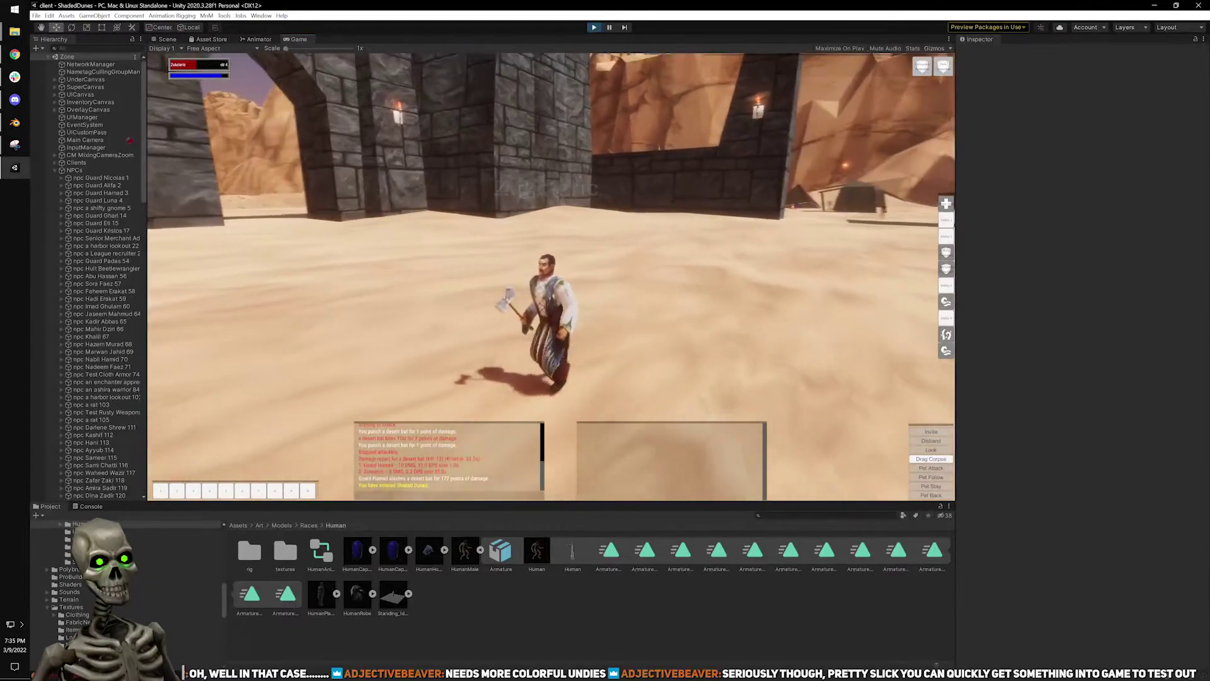
right_drag(716, 252, 681, 252)
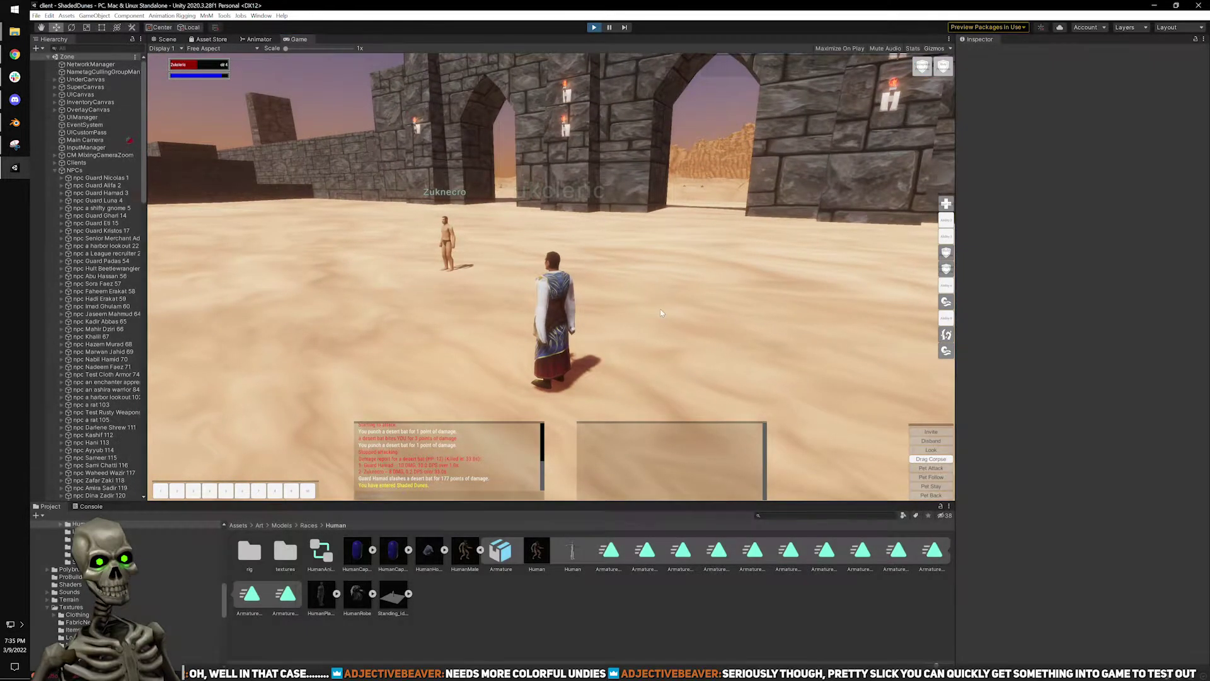
click(595, 27)
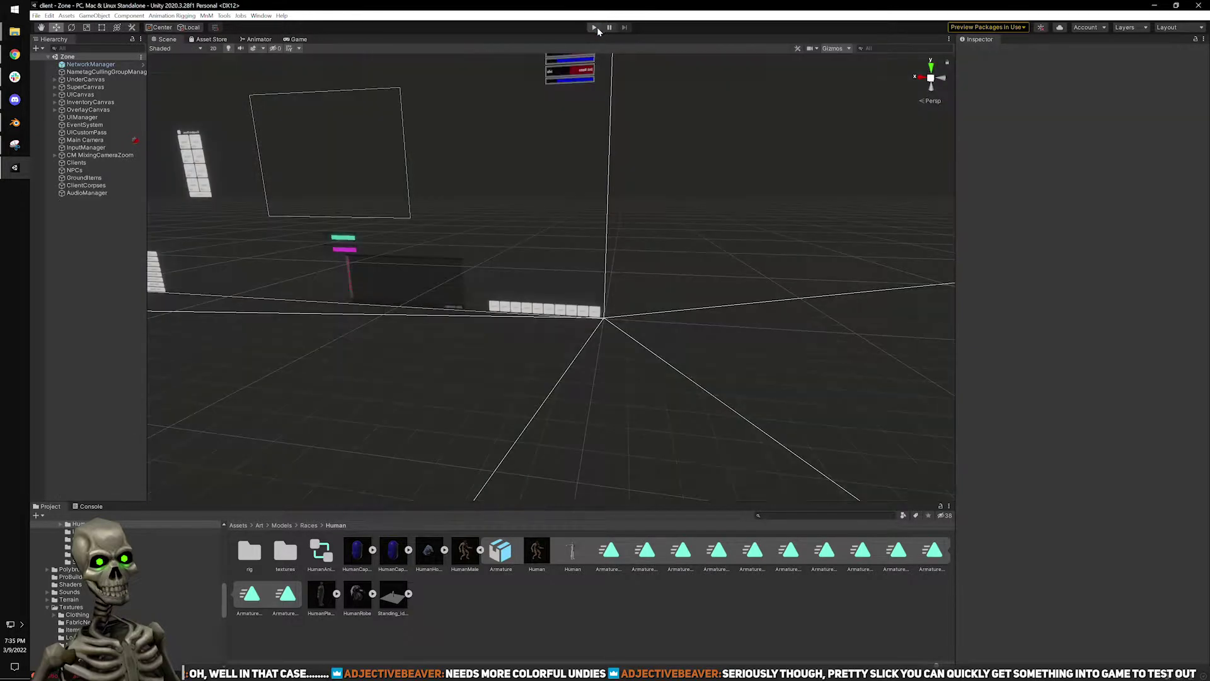
Switch to Blender, show Gear_Robe, hide the Human mesh, and select the robe together with its armature.
click(15, 122)
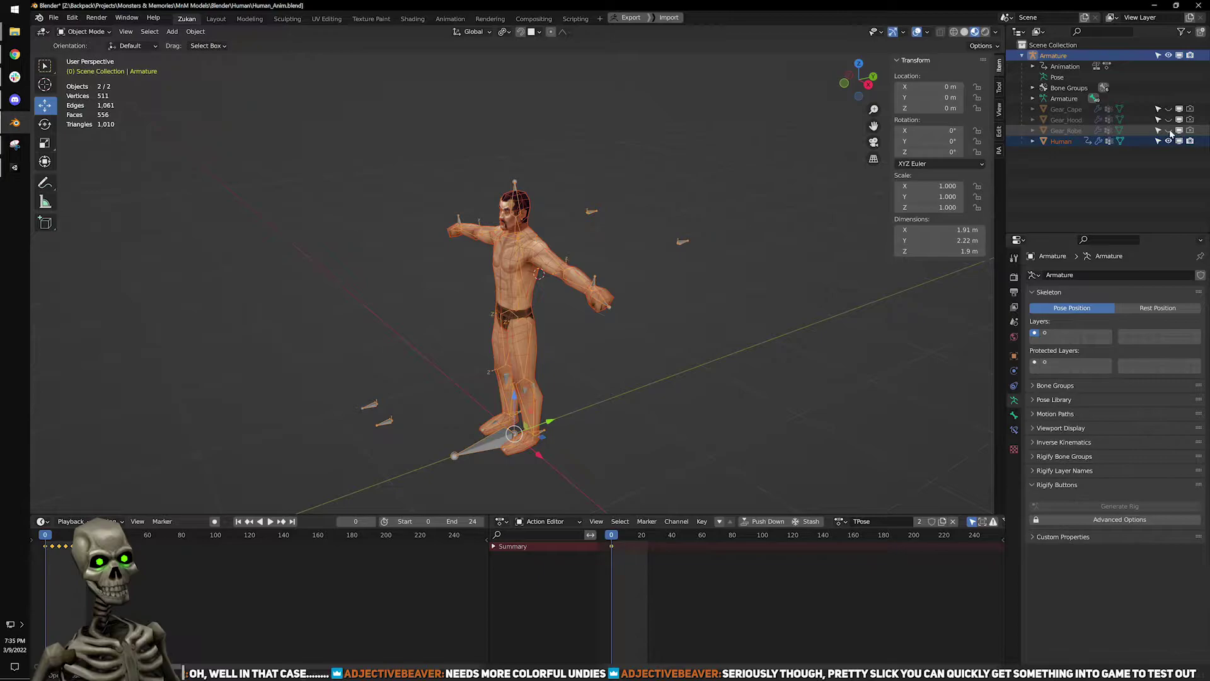
click(1168, 130)
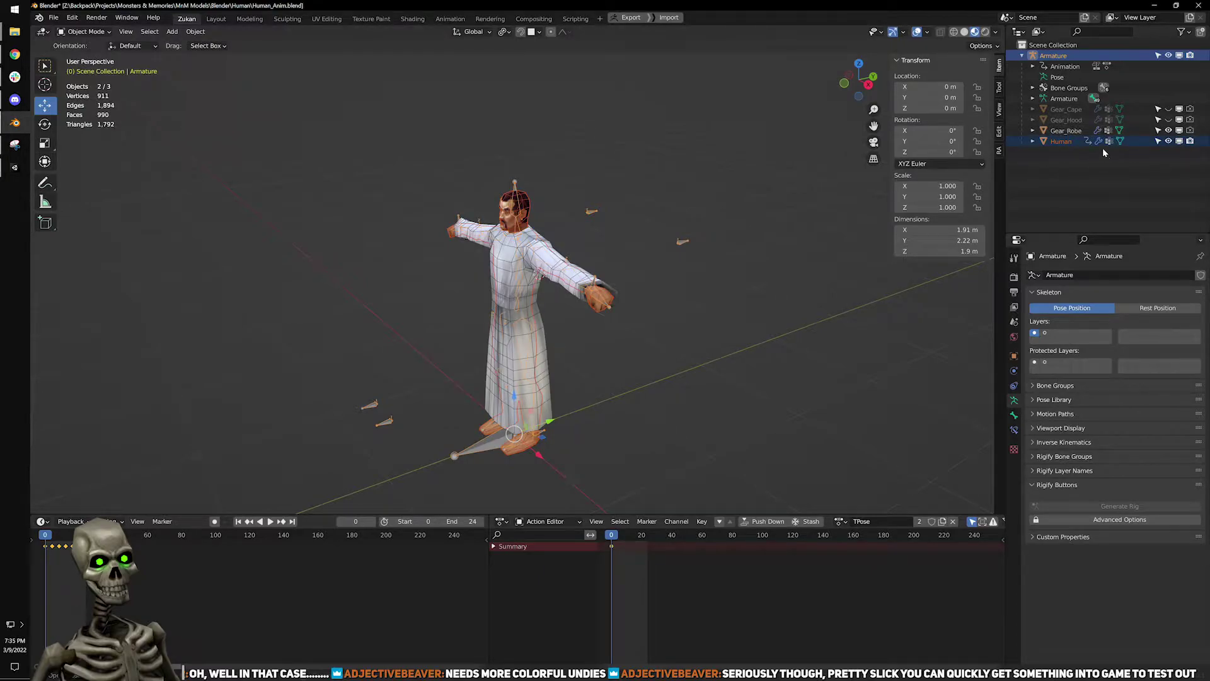
click(1169, 141)
click(656, 333)
key(a)
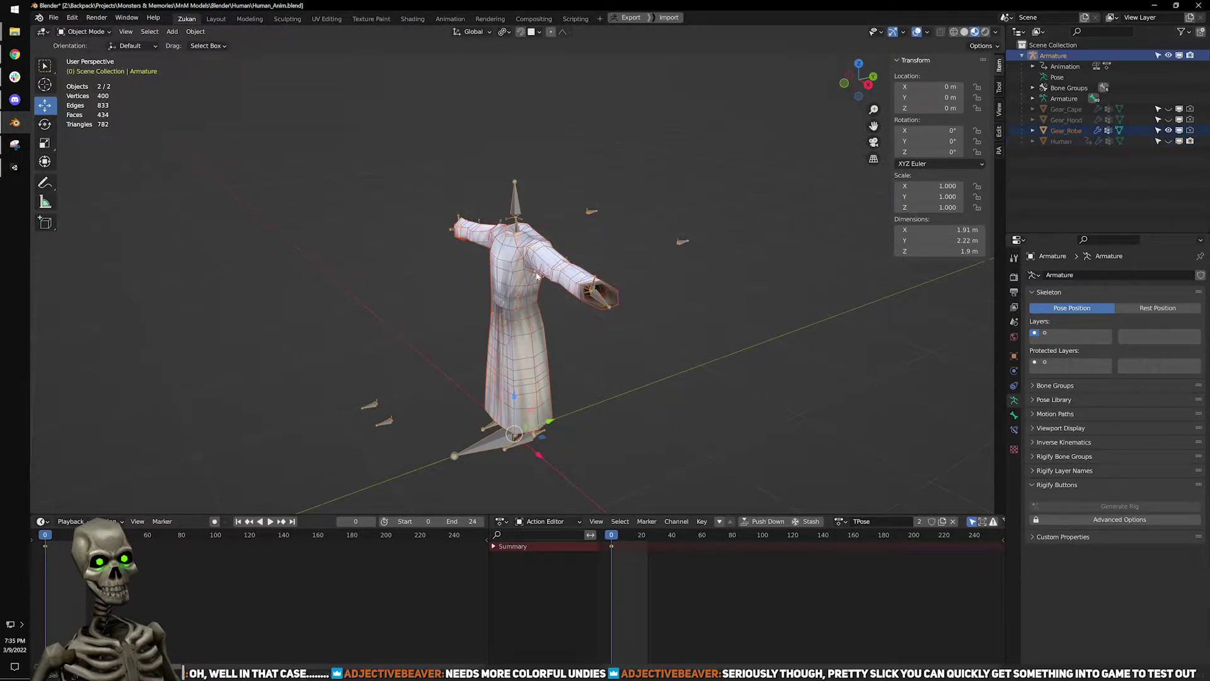
Export the selected robe and armature as FBX over HumanRobe.fbx and bring the updated file into the Unity project's Human folder.
click(55, 18)
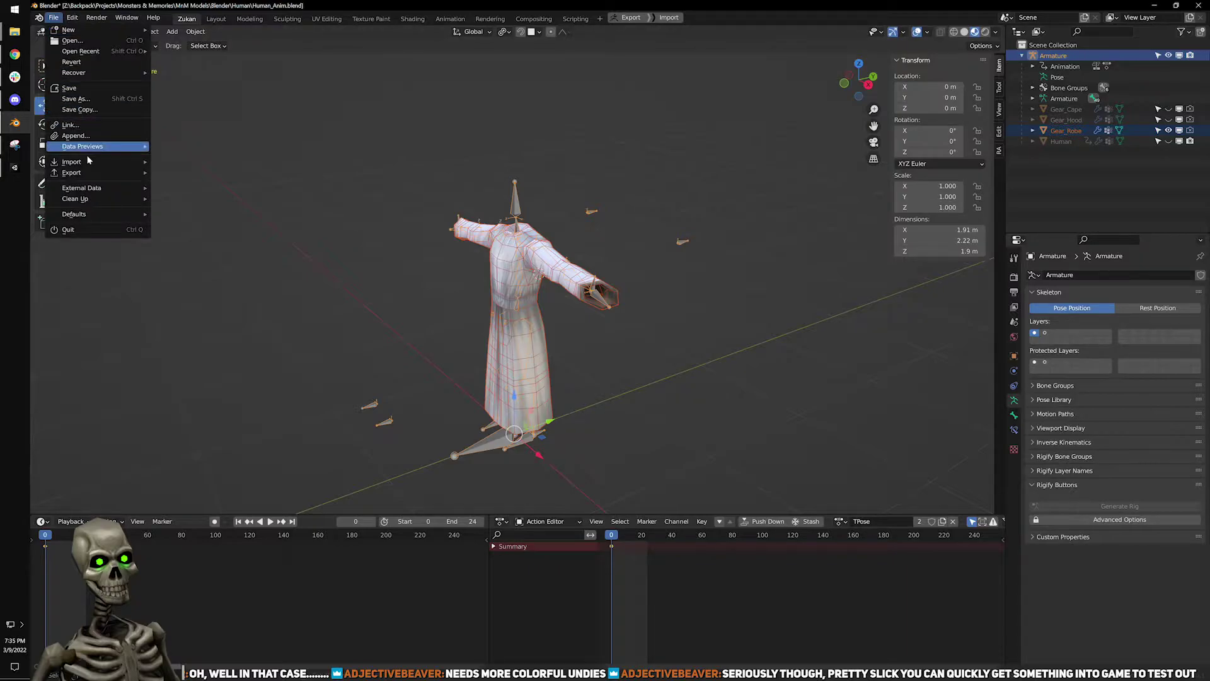
mouse_move(88, 172)
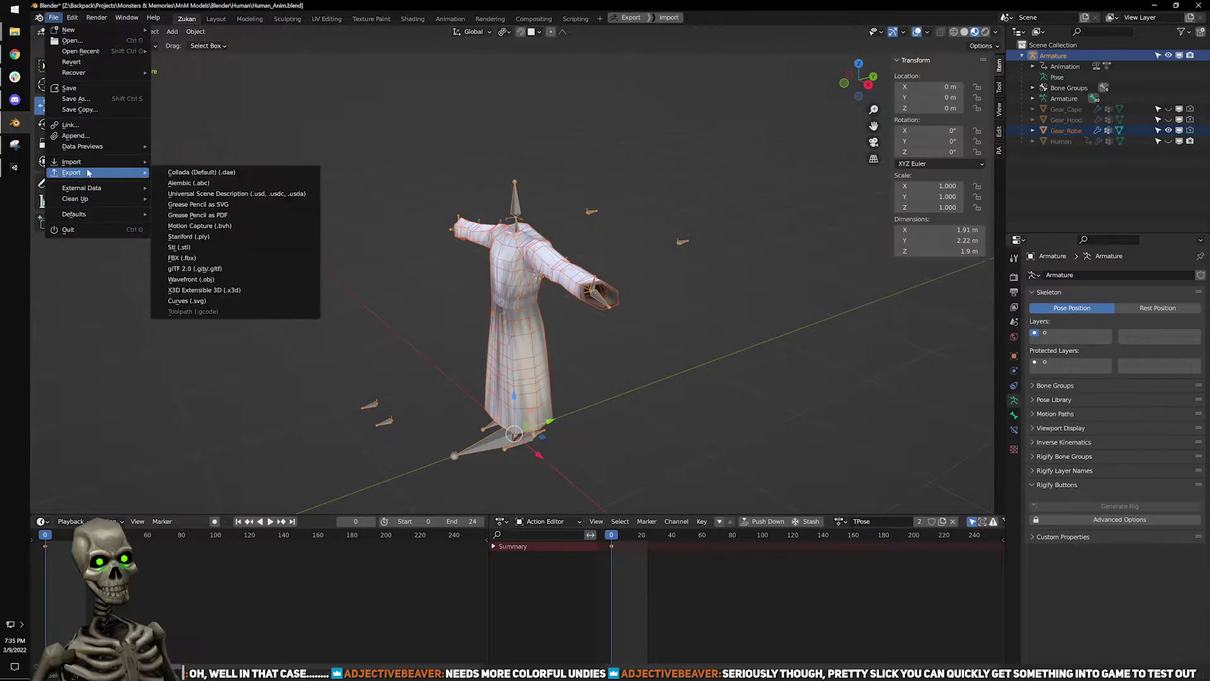
click(222, 262)
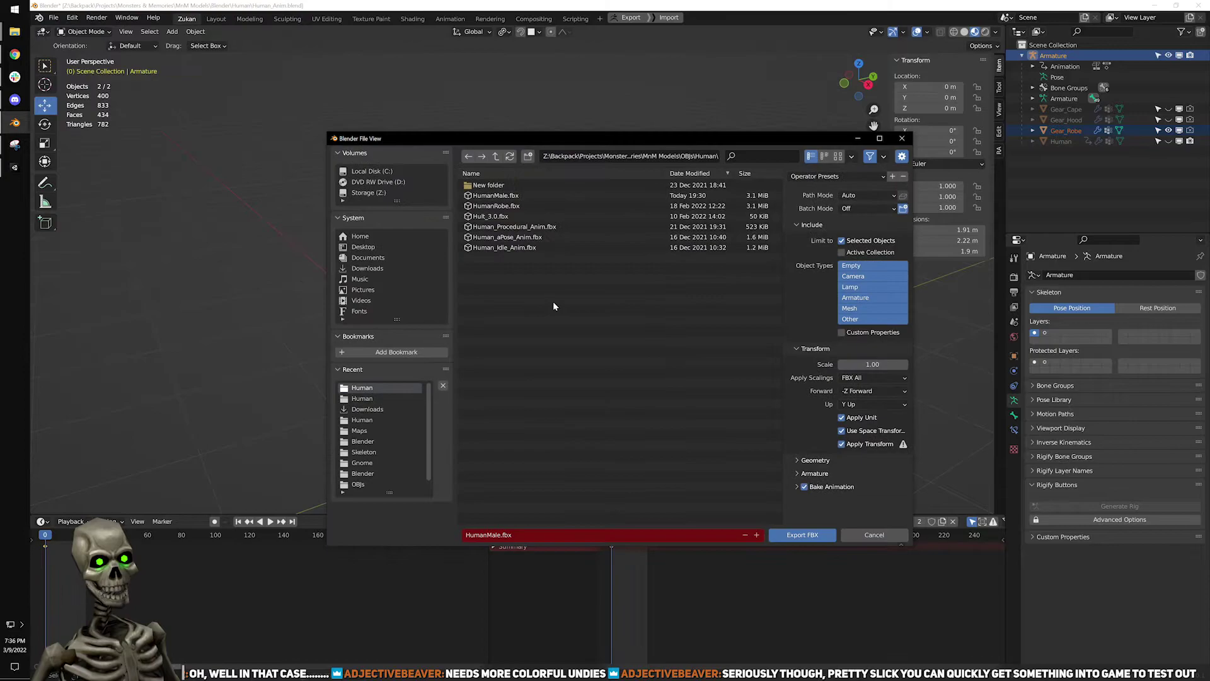
click(501, 206)
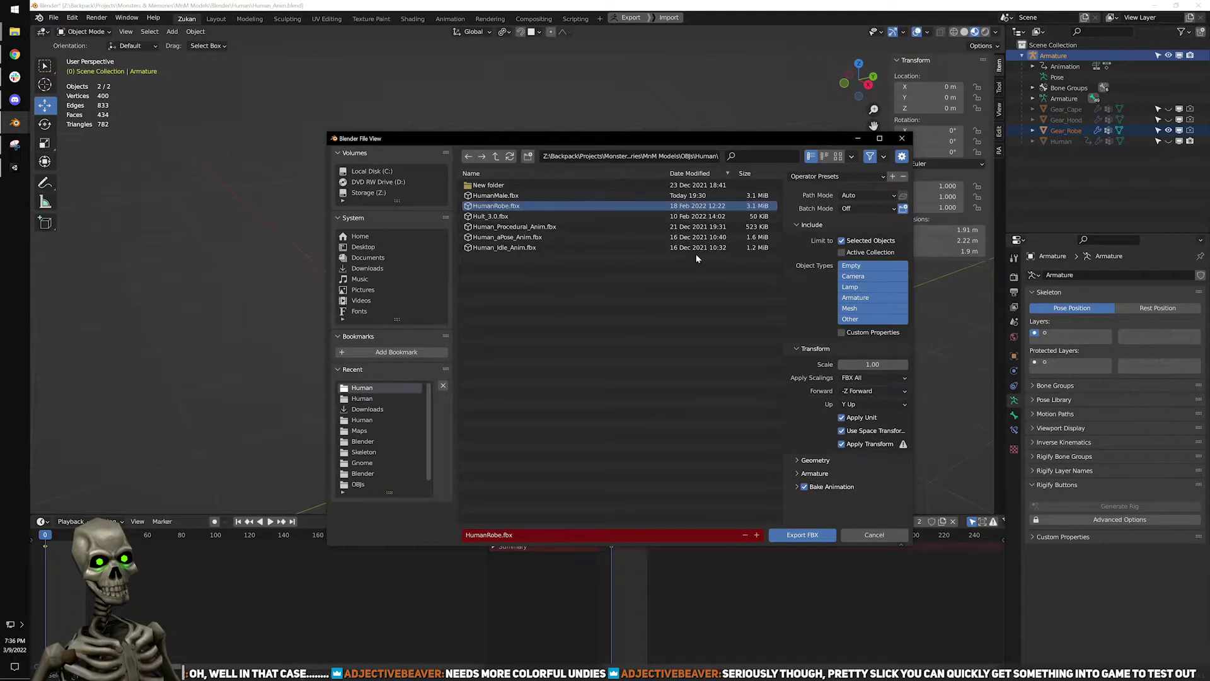
click(810, 533)
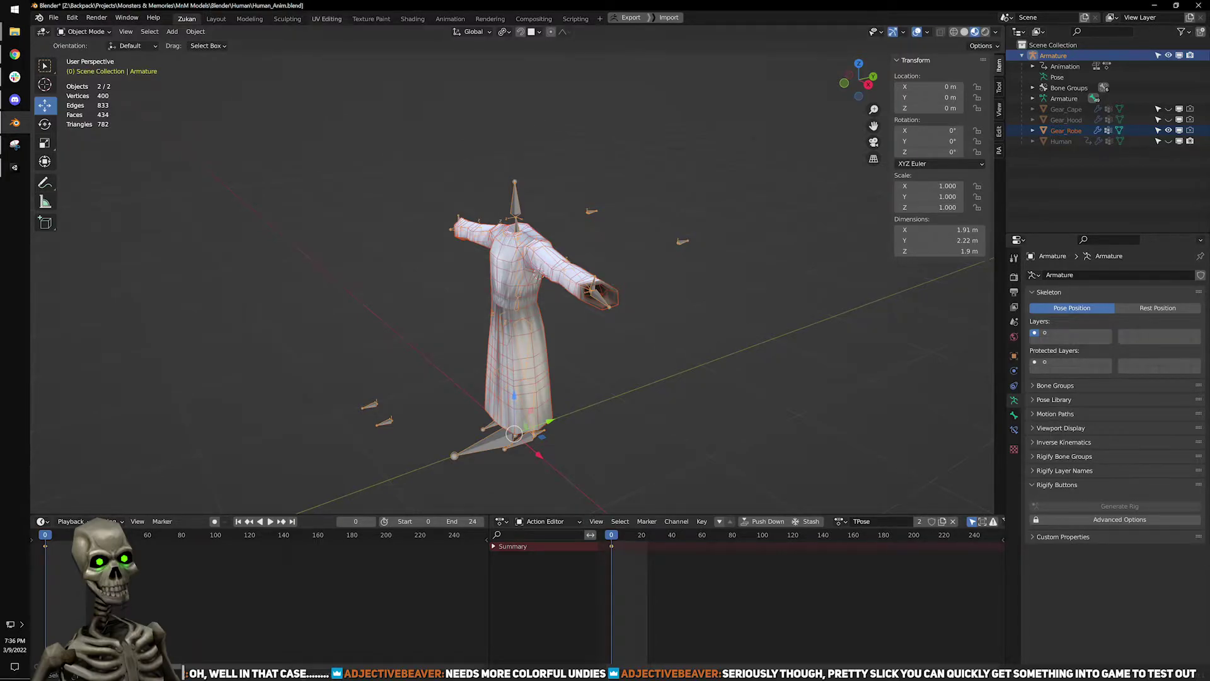
click(14, 32)
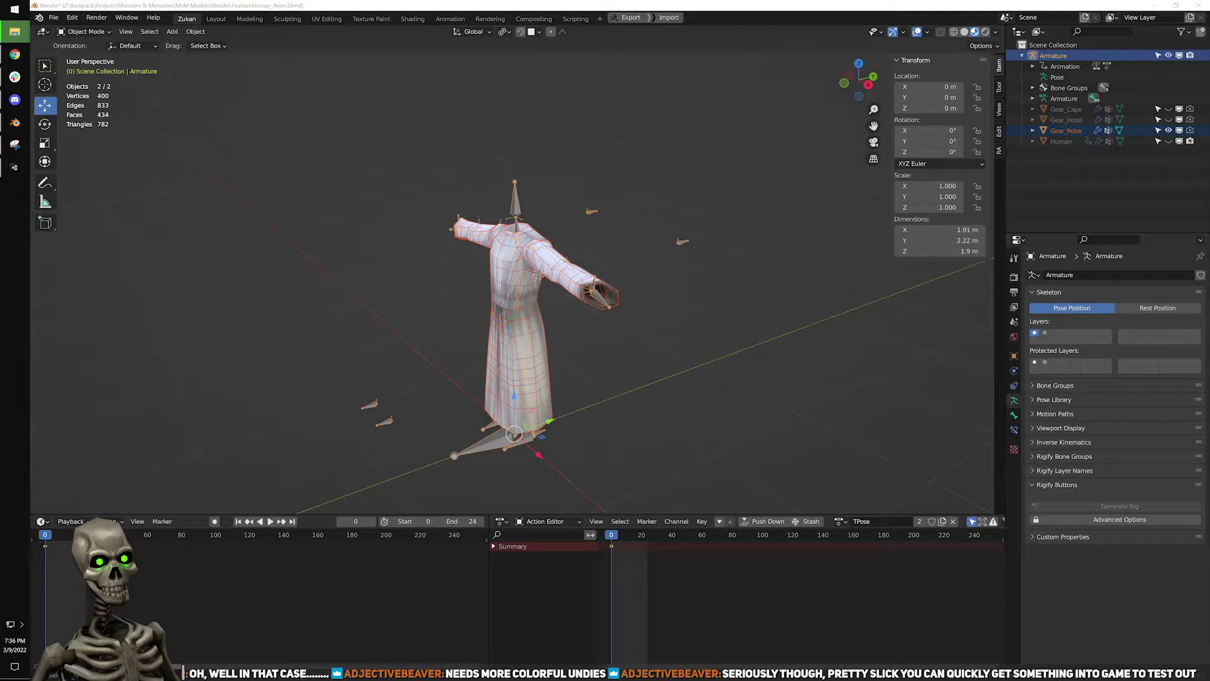
click(15, 167)
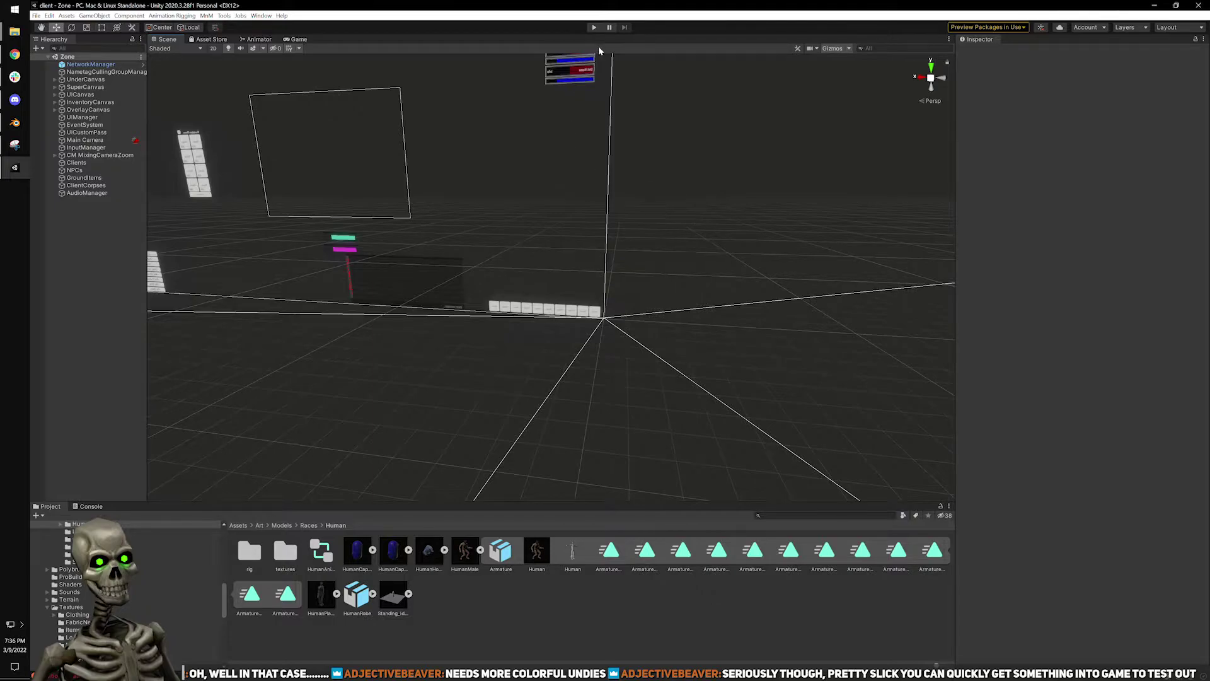
Start Play mode, log in with the saved account, and enter the world as the level 4 Human Cleric.
click(595, 27)
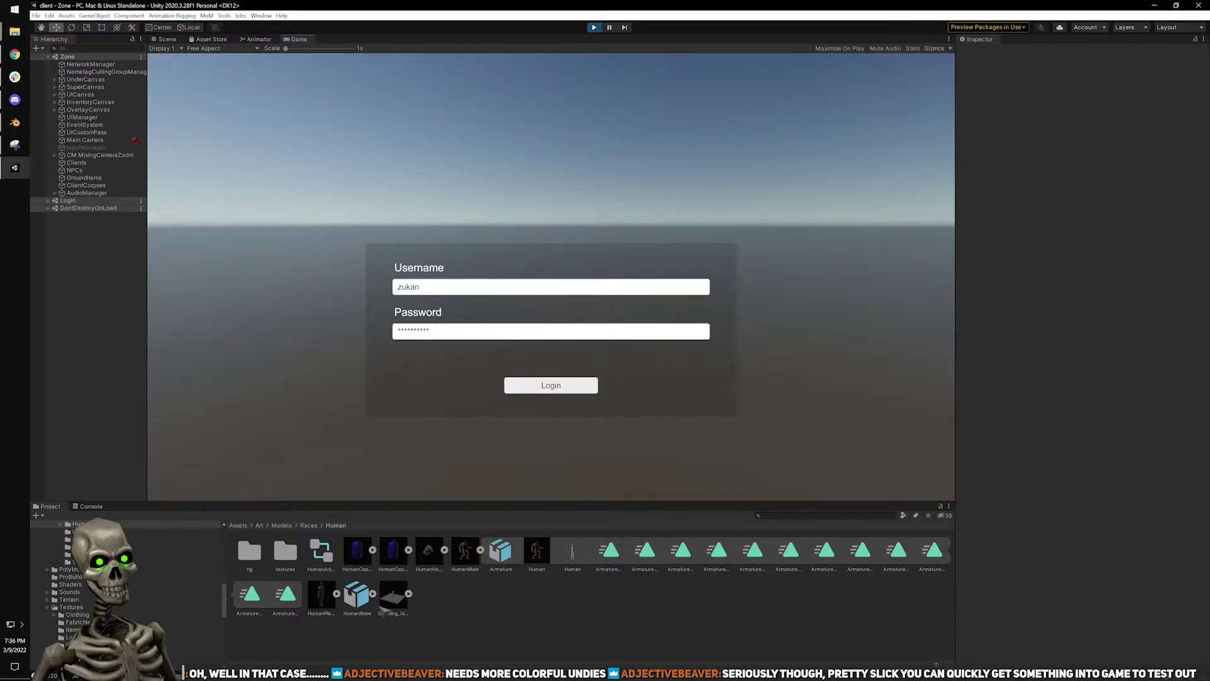
click(551, 387)
click(373, 481)
click(345, 263)
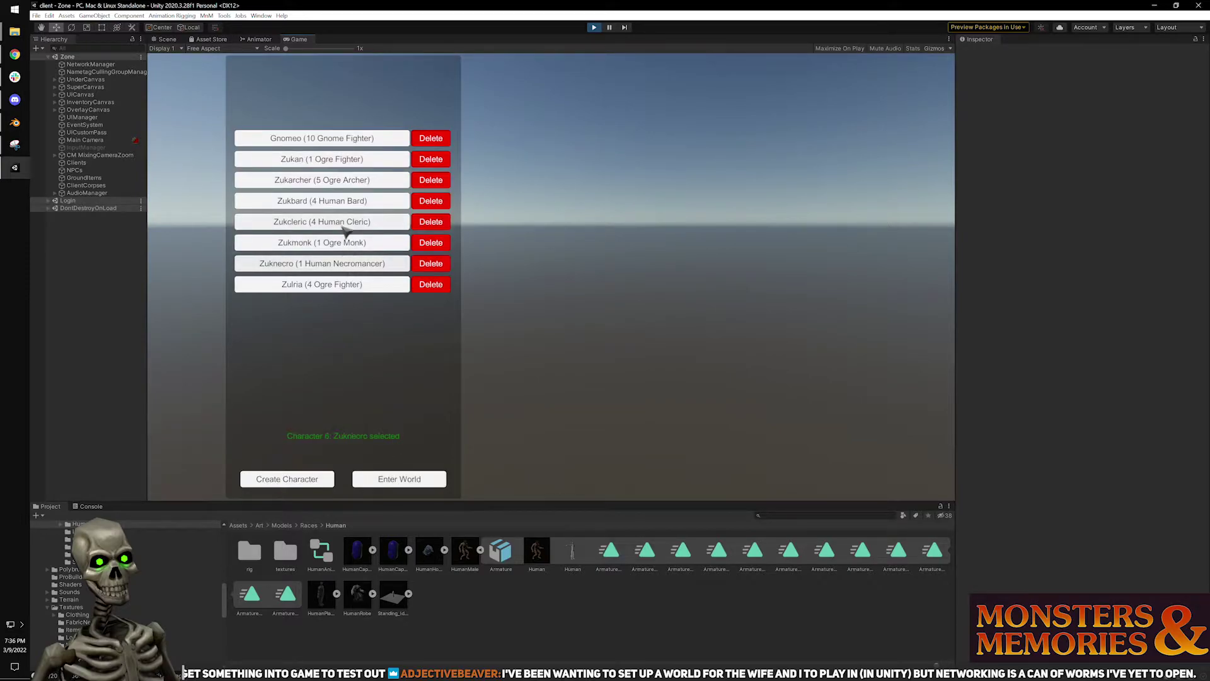
click(400, 480)
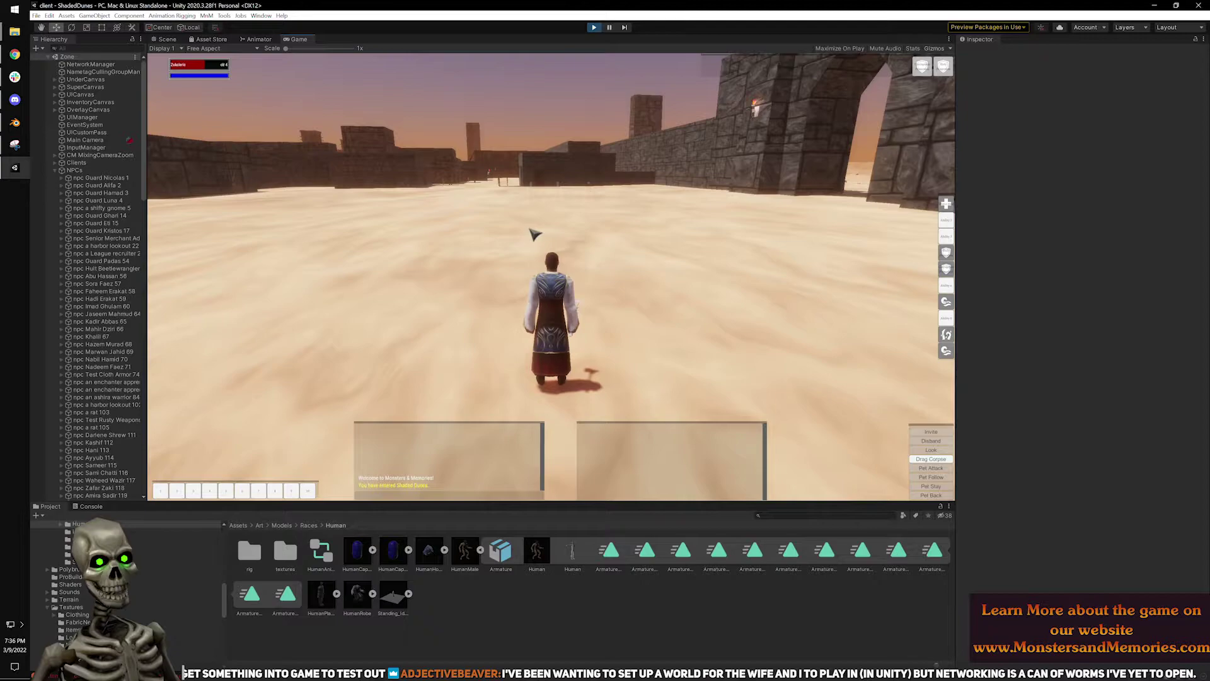
Run the cleric across the court to the gate and view the updated robe's run animation from the side and behind.
drag(553, 249, 838, 215)
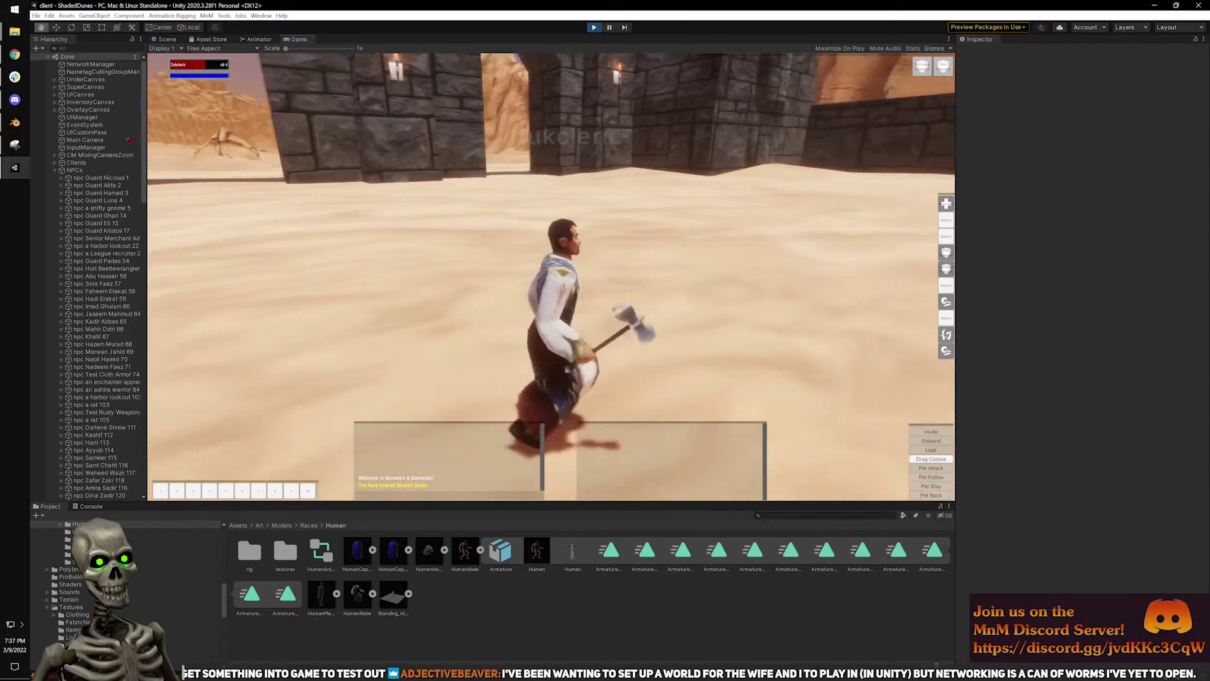
key(w)
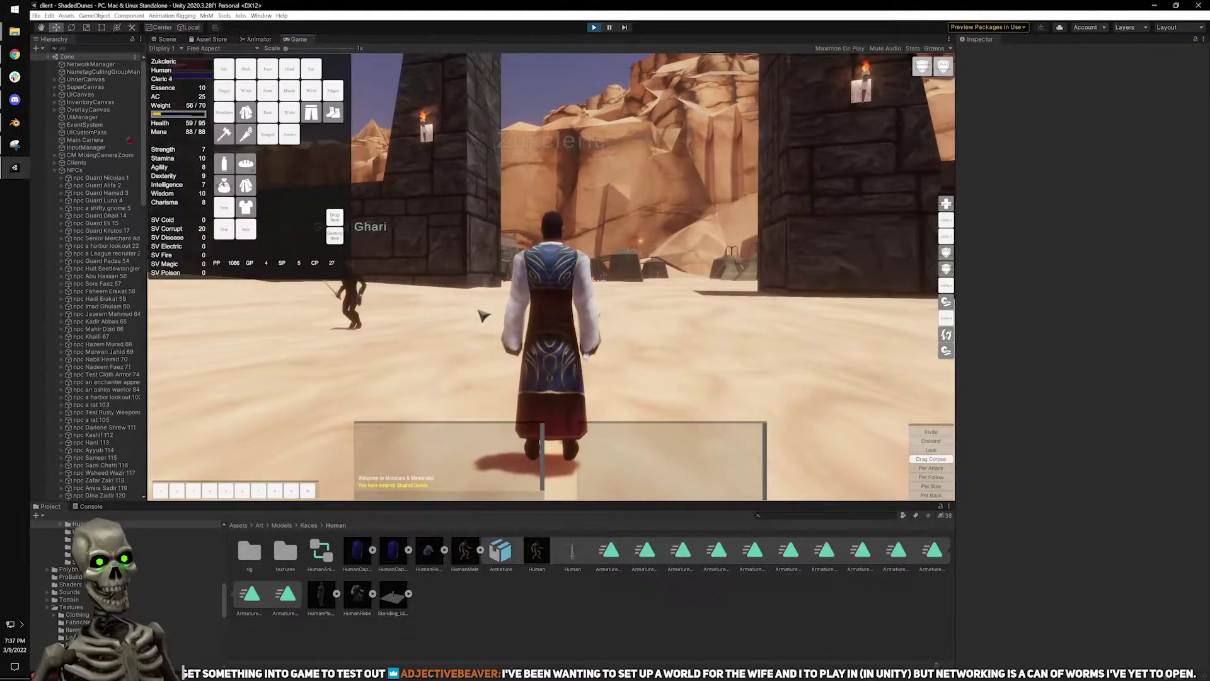
key(w)
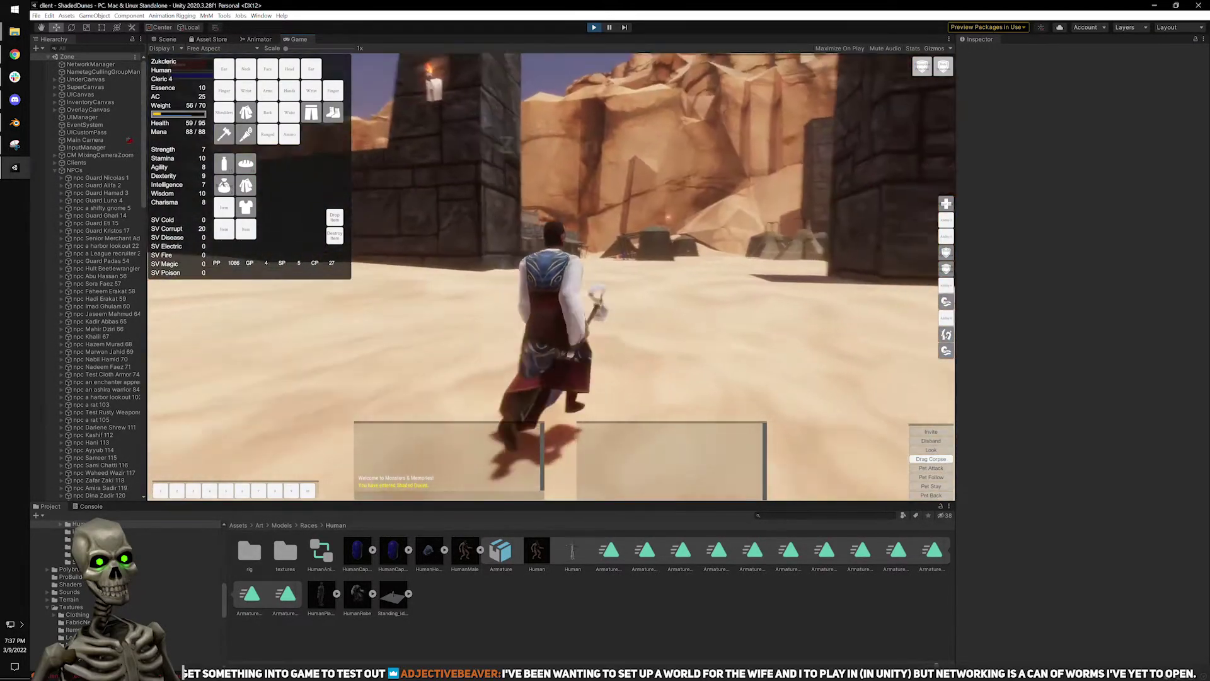
key(w)
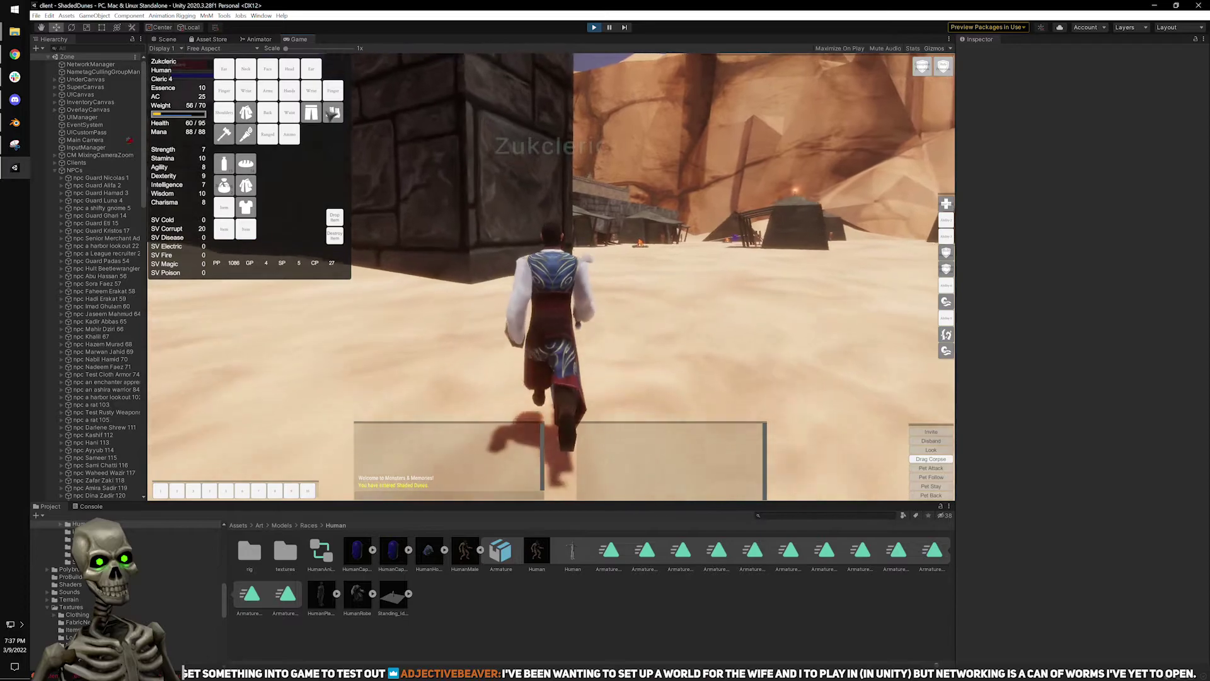
Move the cleric's equipped leg armor into an empty inventory slot and run past the tents to the stone ramp.
key(w)
click(311, 112)
click(246, 229)
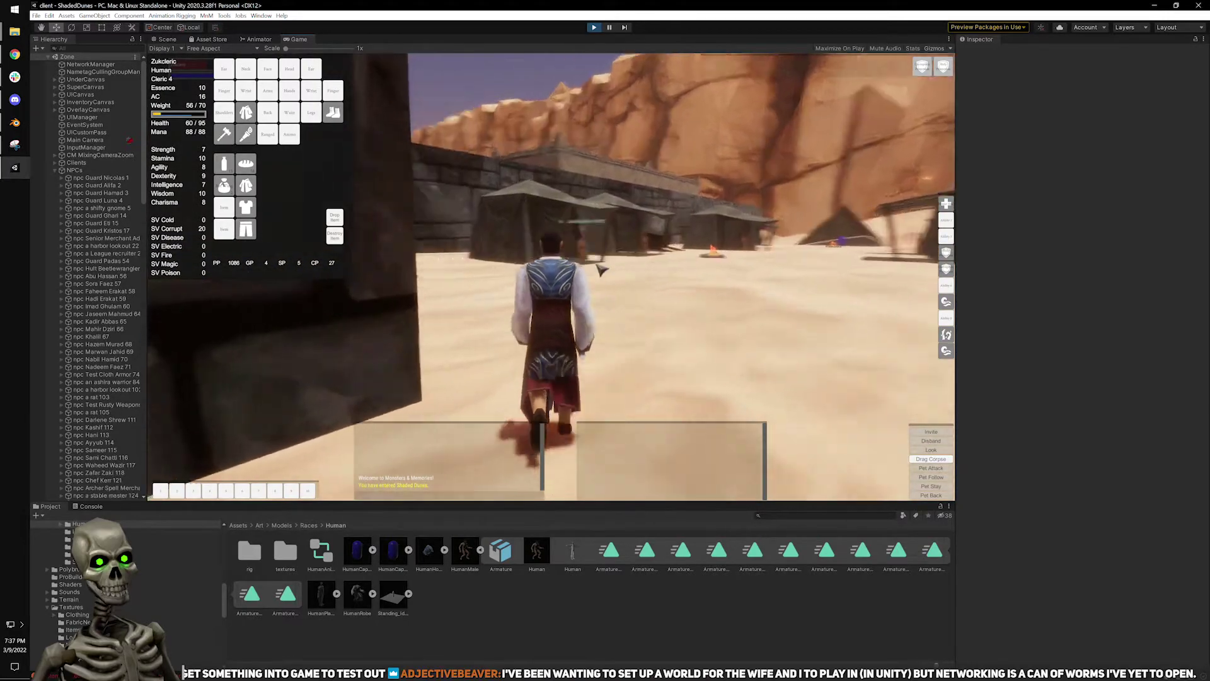
key(w)
key(a)
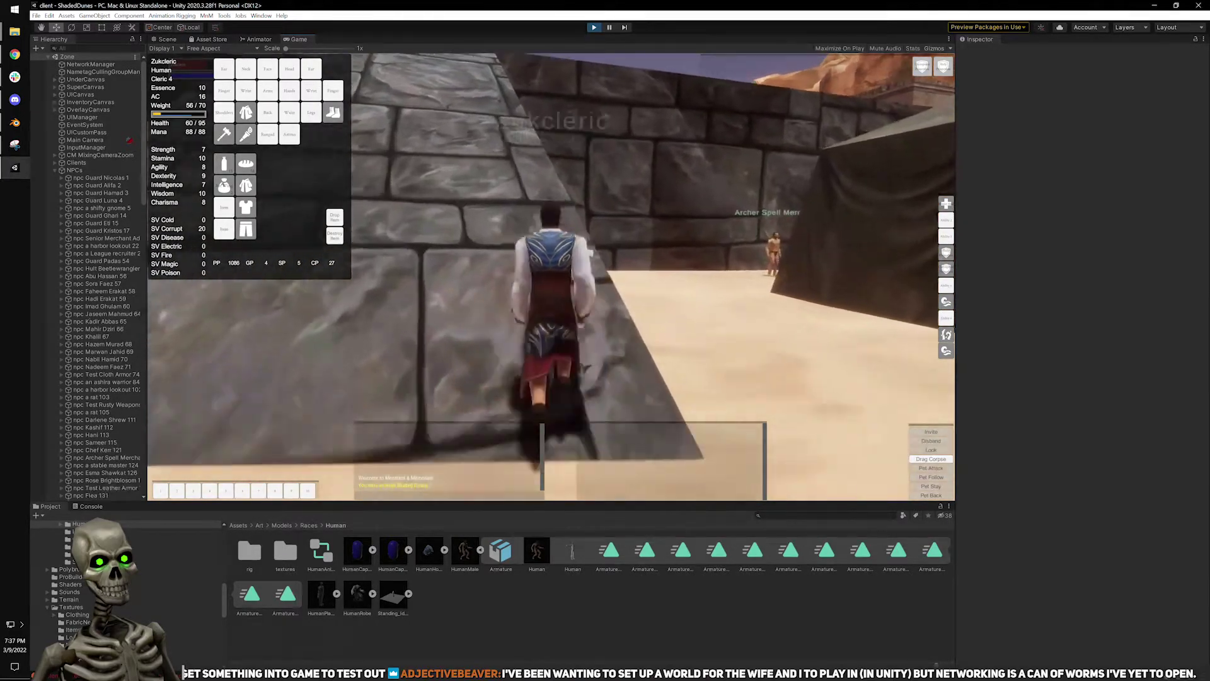
Run up onto the stone wall and inspect the robe and bare legs from below.
key(w)
right_drag(610, 280, 618, 101)
key(w)
right_drag(622, 361, 605, 384)
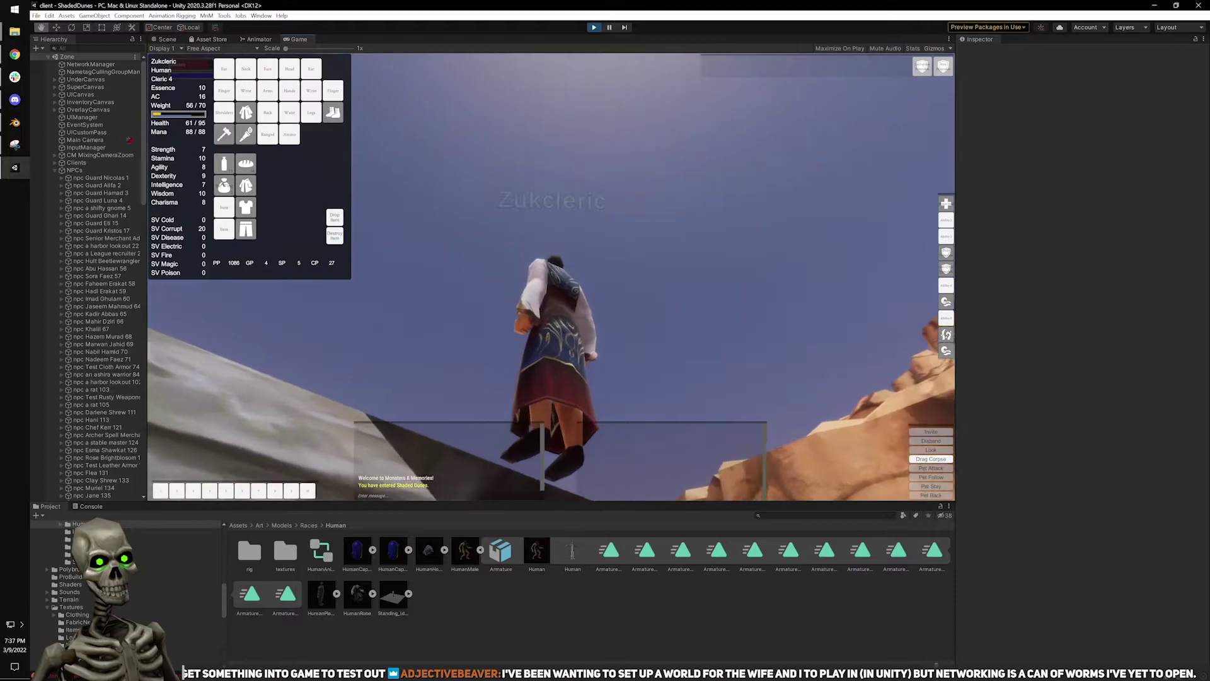
right_drag(605, 341, 757, 441)
key(b)
mouse_move(606, 378)
right_down()
mouse_move(694, 365)
mouse_move(555, 365)
mouse_move(608, 400)
mouse_move(610, 365)
right_up()
key(b)
Run along the top of the wall watching the robe from behind, and turn around at its end.
key(w)
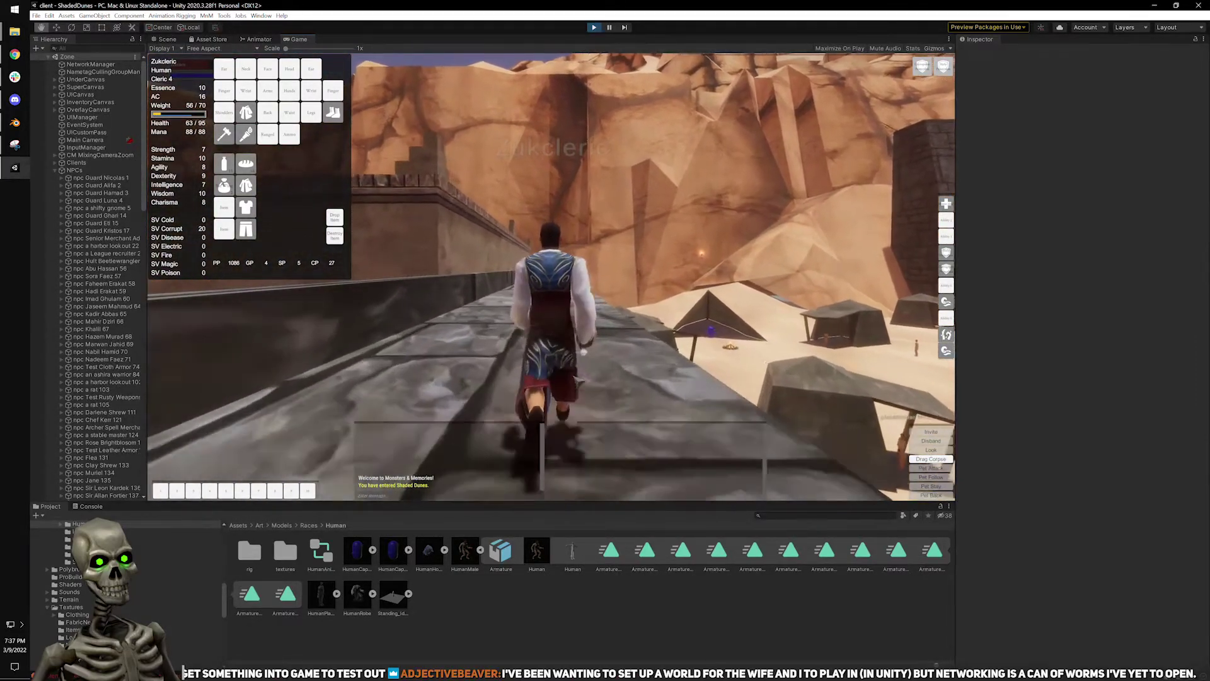
mouse_move(610, 365)
right_down()
mouse_move(397, 369)
mouse_move(602, 369)
right_up()
key(w)
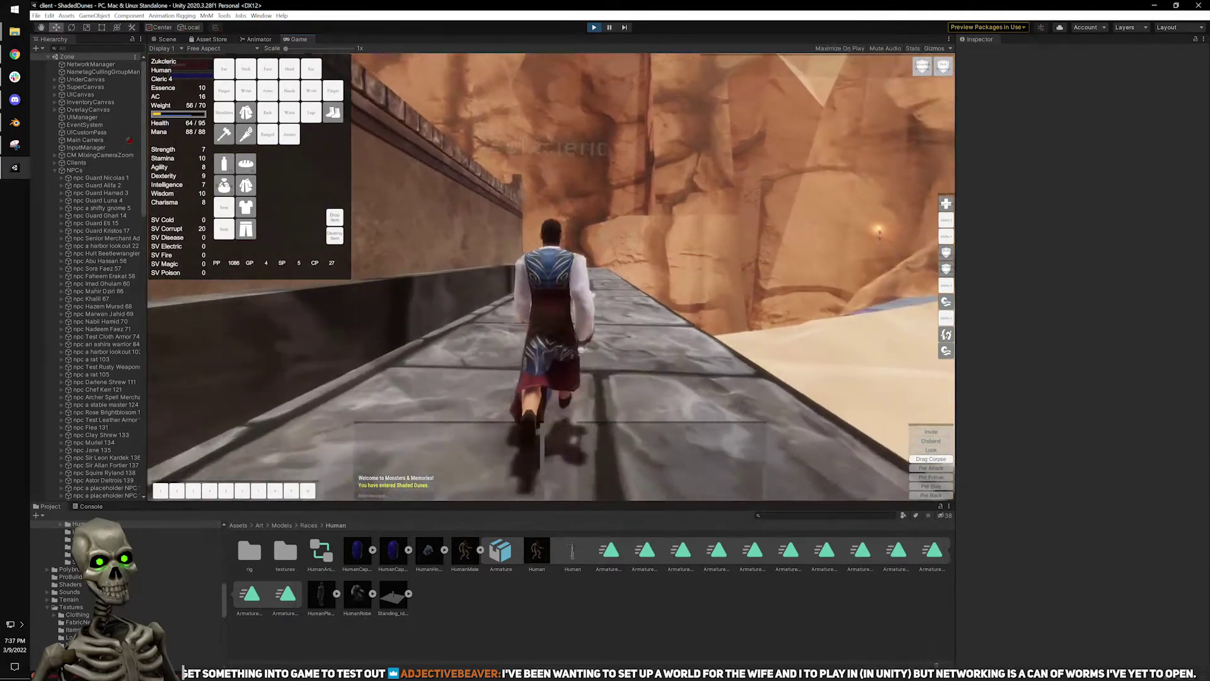
right_drag(602, 369, 498, 369)
key(q)
right_drag(637, 251, 580, 251)
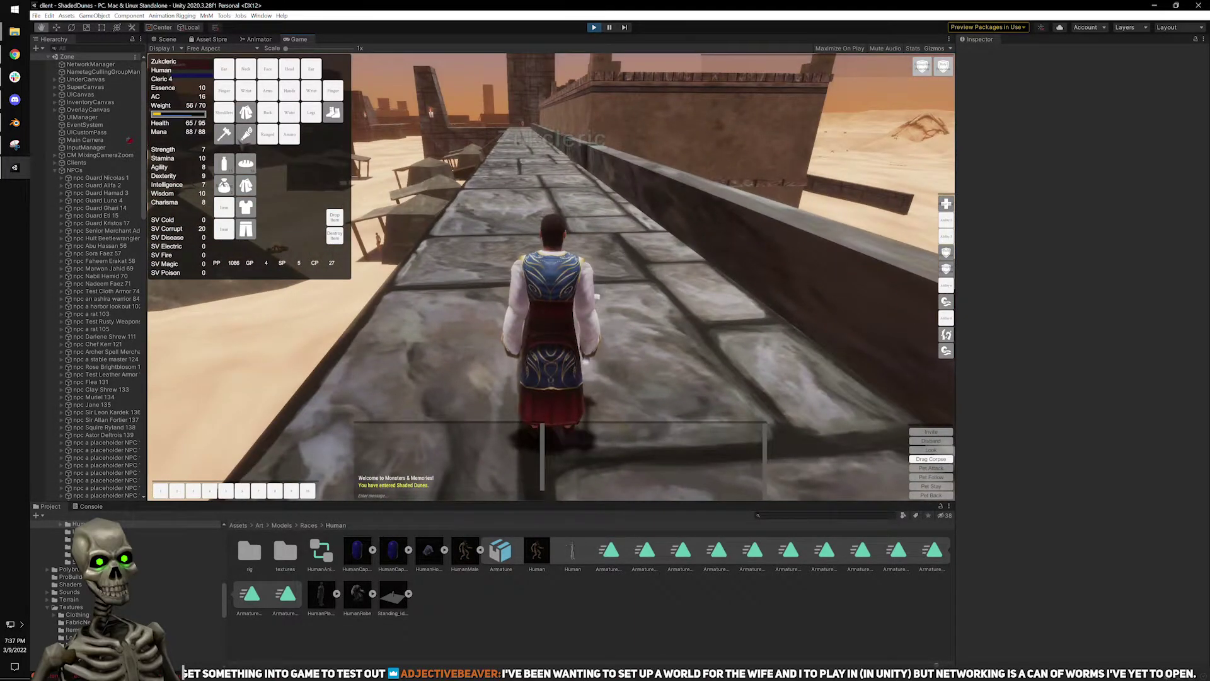
Look up items with a chat search command and swap the cleric's off-hand weapon for a shield.
key(w)
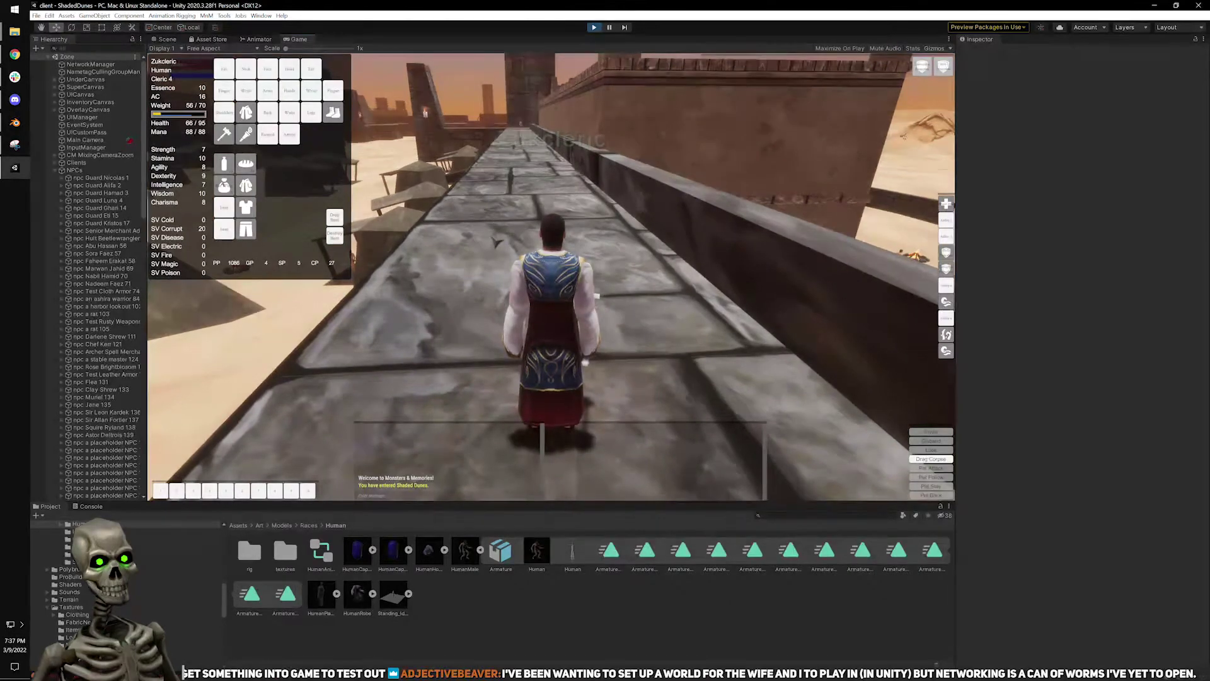
text(/sear)
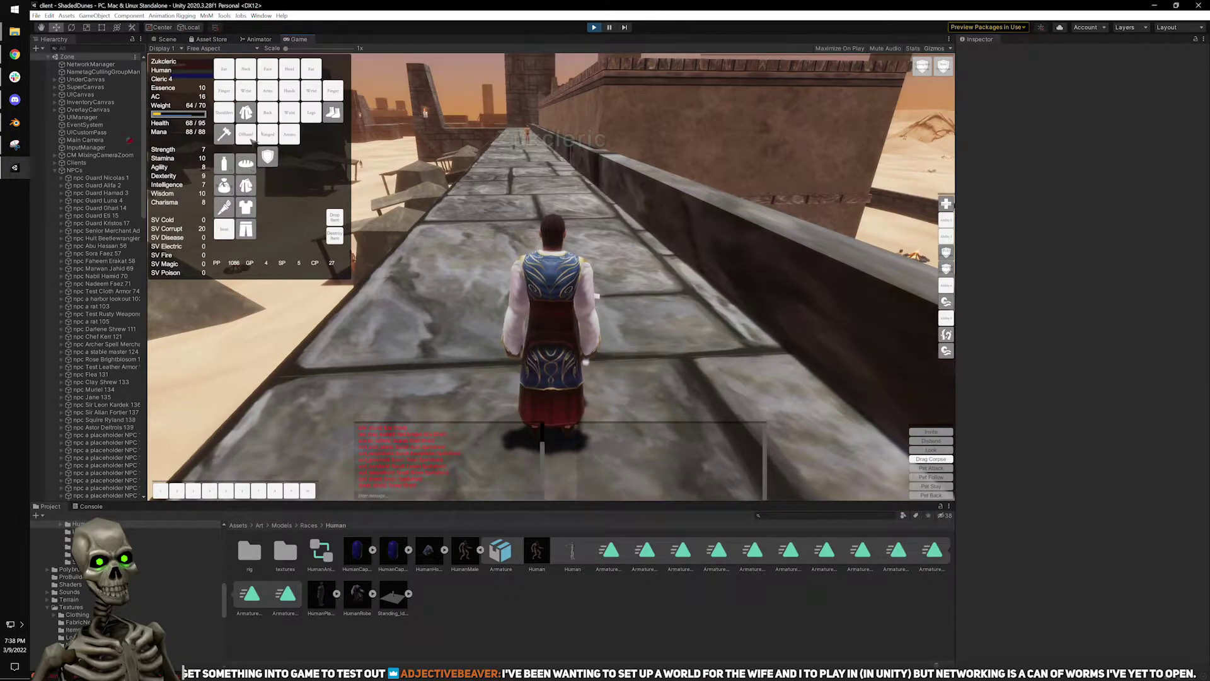
drag(692, 336, 895, 335)
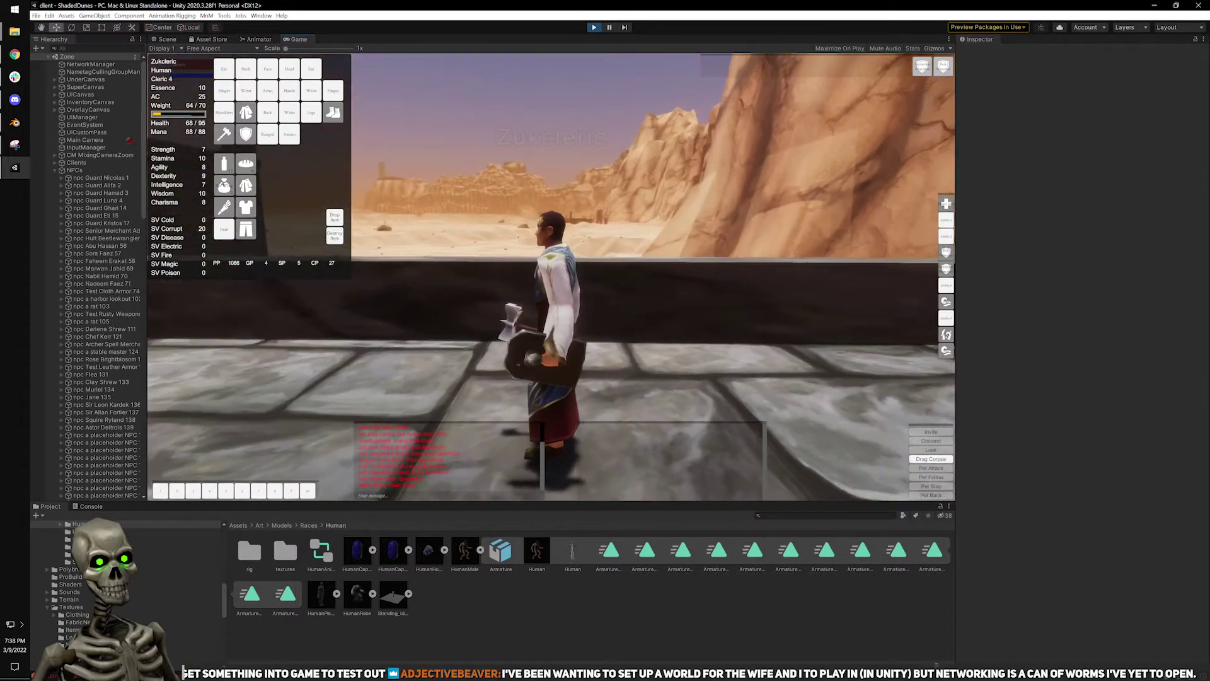
Run along the wall past the harbor lookout to the tower, viewing the robe and shield from several sides.
key(w)
drag(692, 335, 895, 336)
key(w)
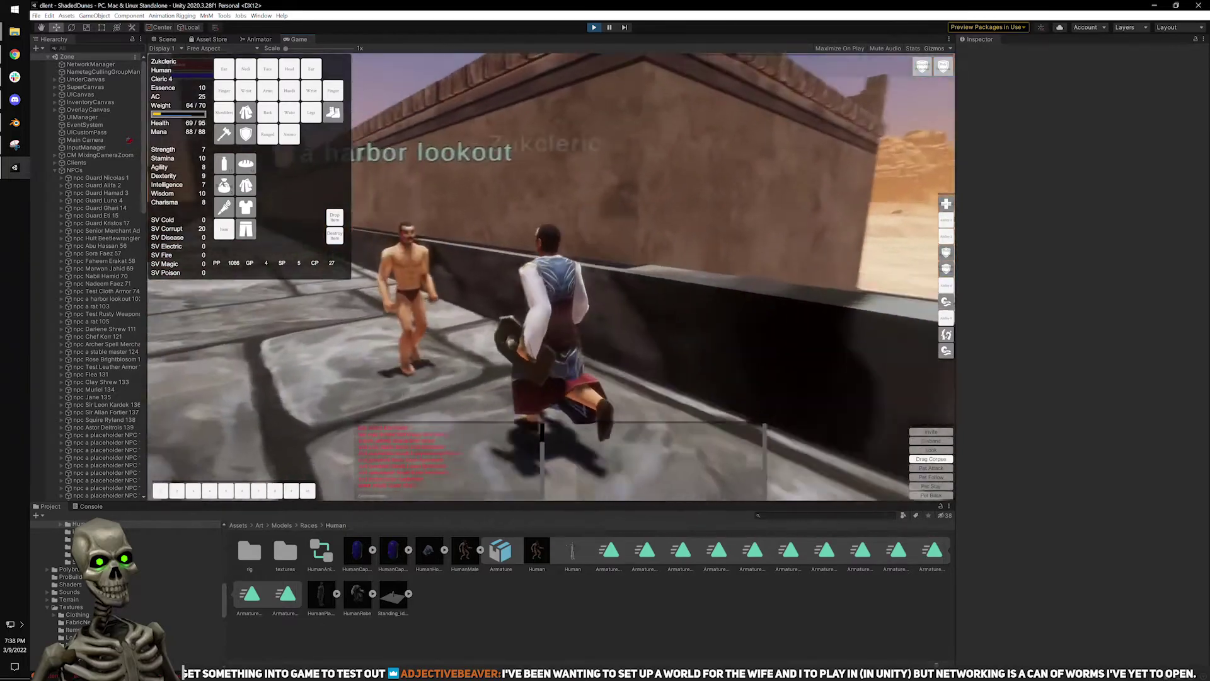
key(w)
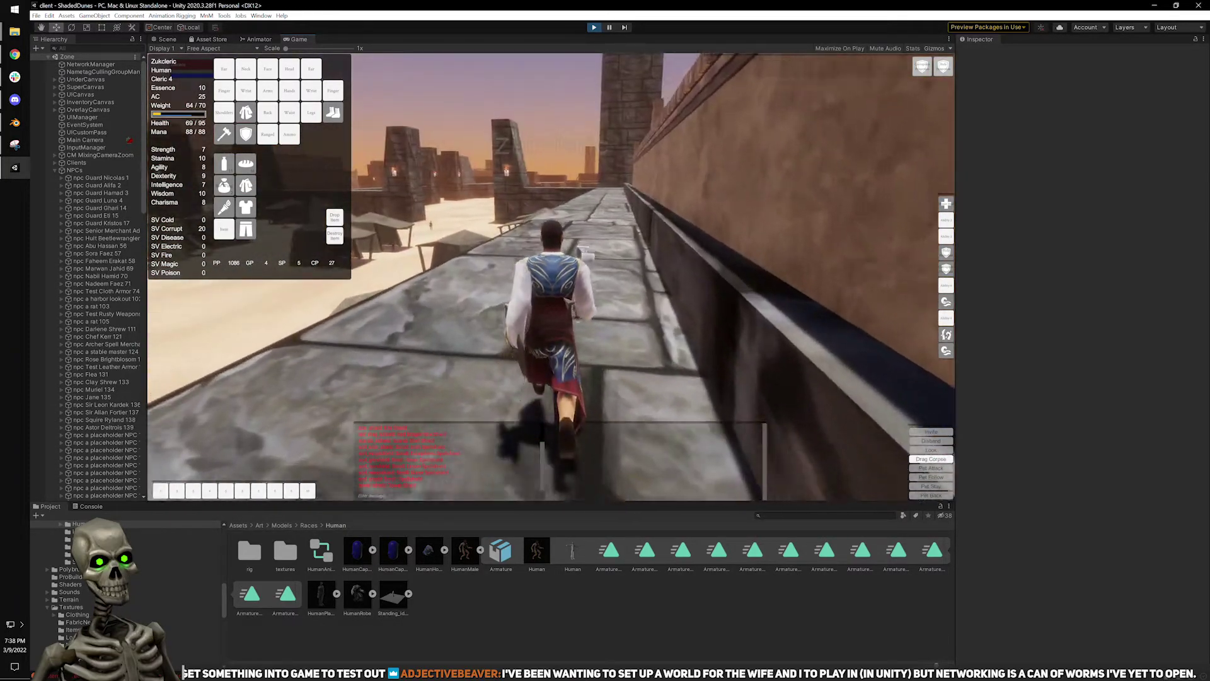
key(w)
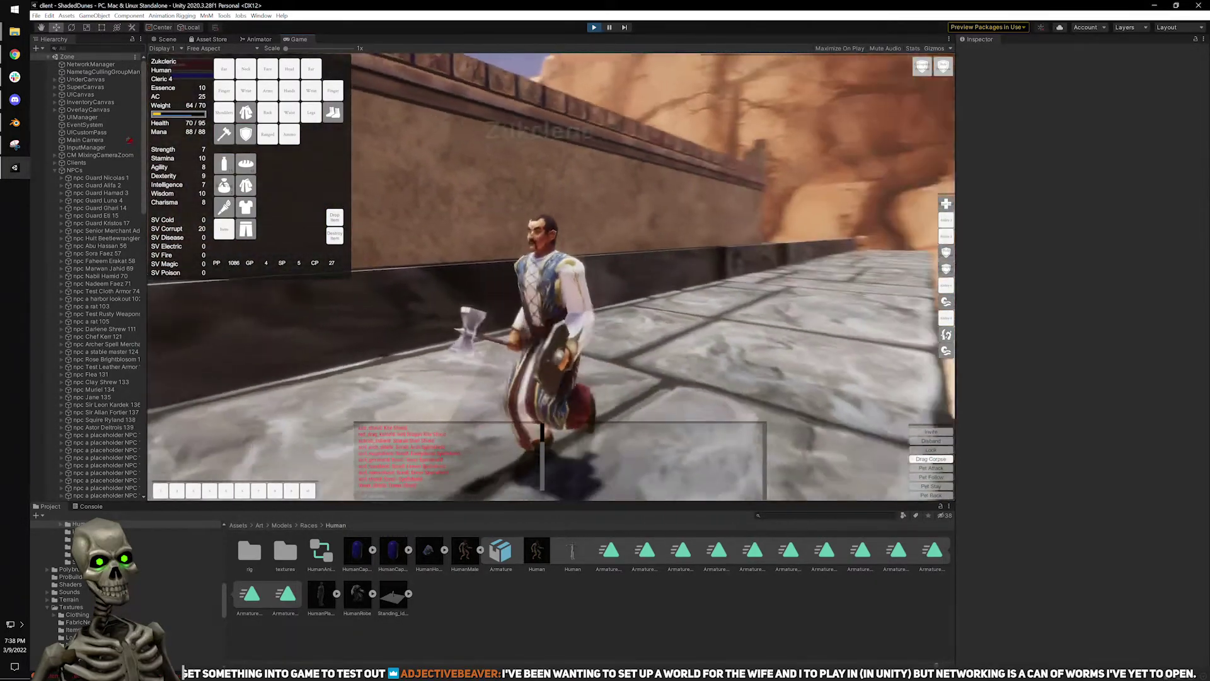
key(w)
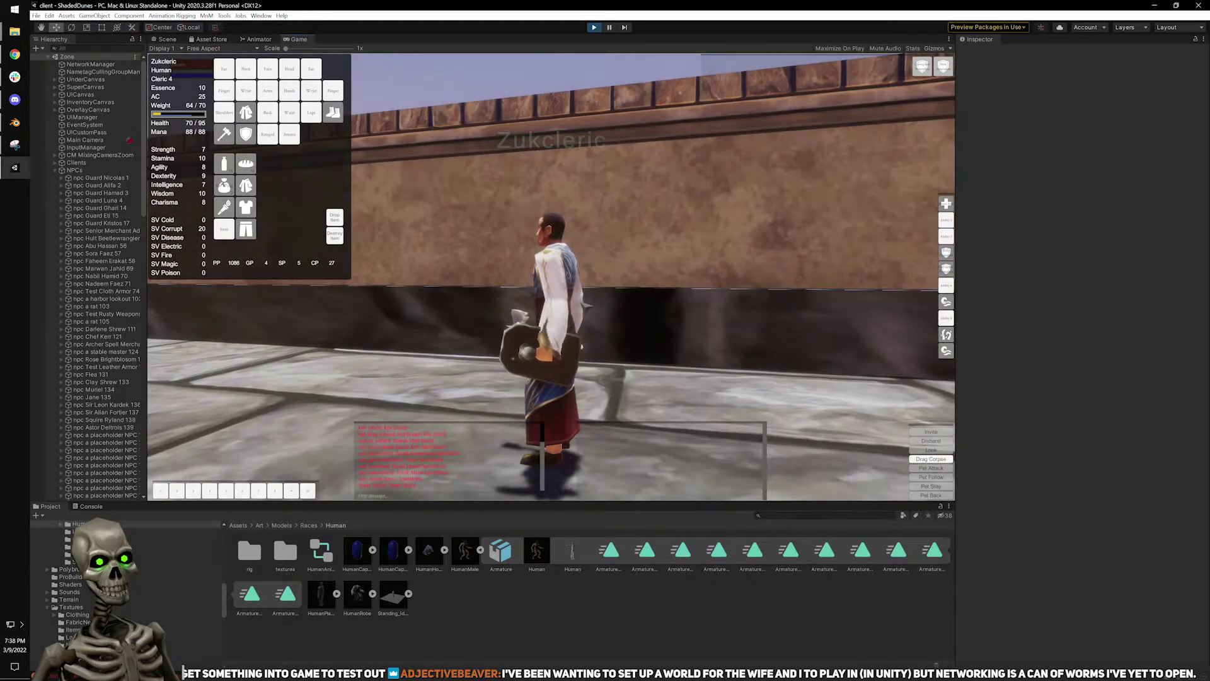
key(w)
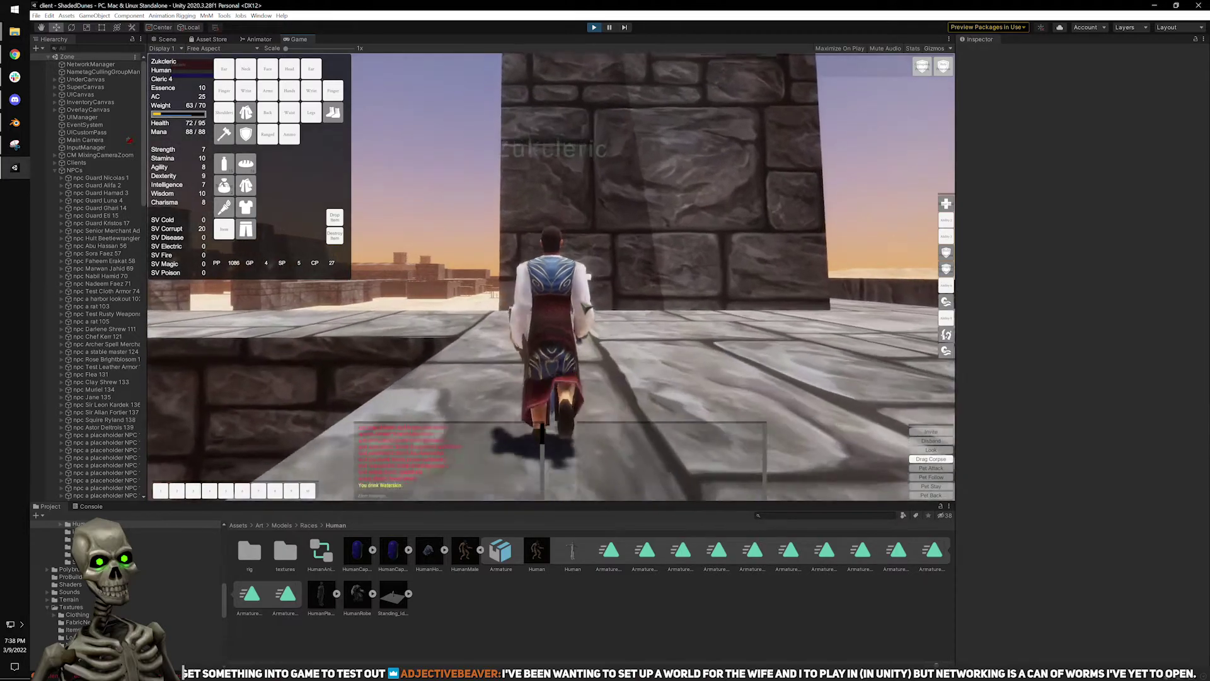
key(d)
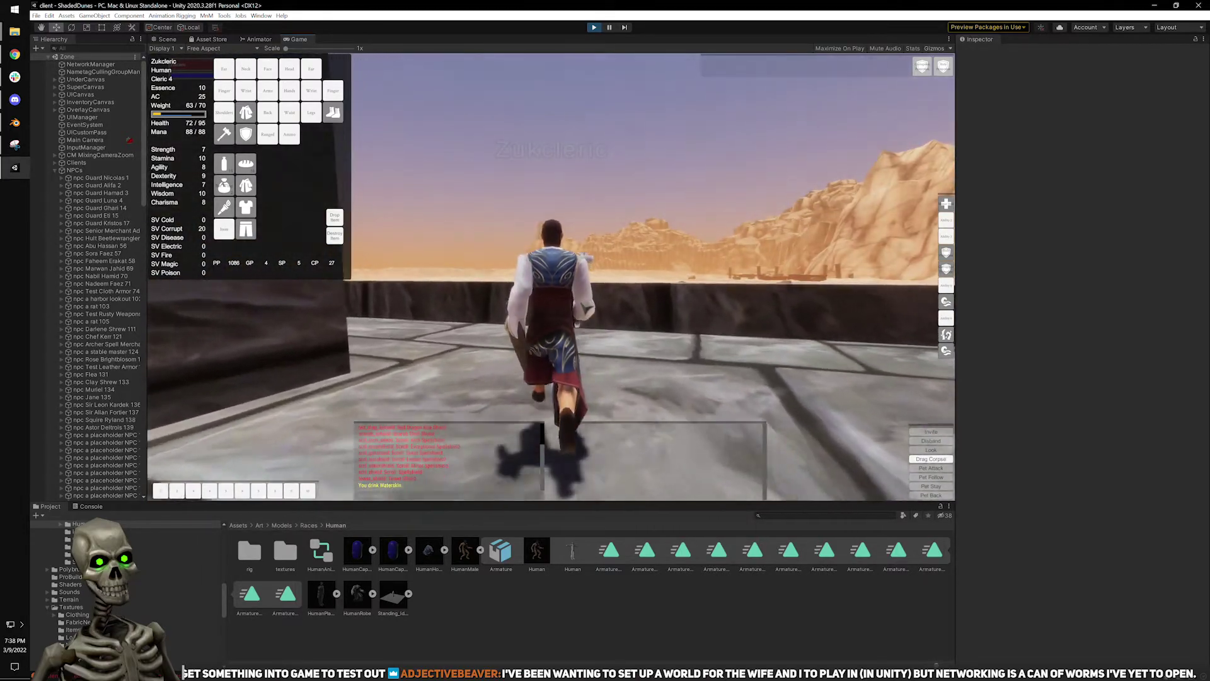
Run along the wall top around the stone tower, watching the robe from behind, and stop above the tents.
key(a)
key(d)
key(w)
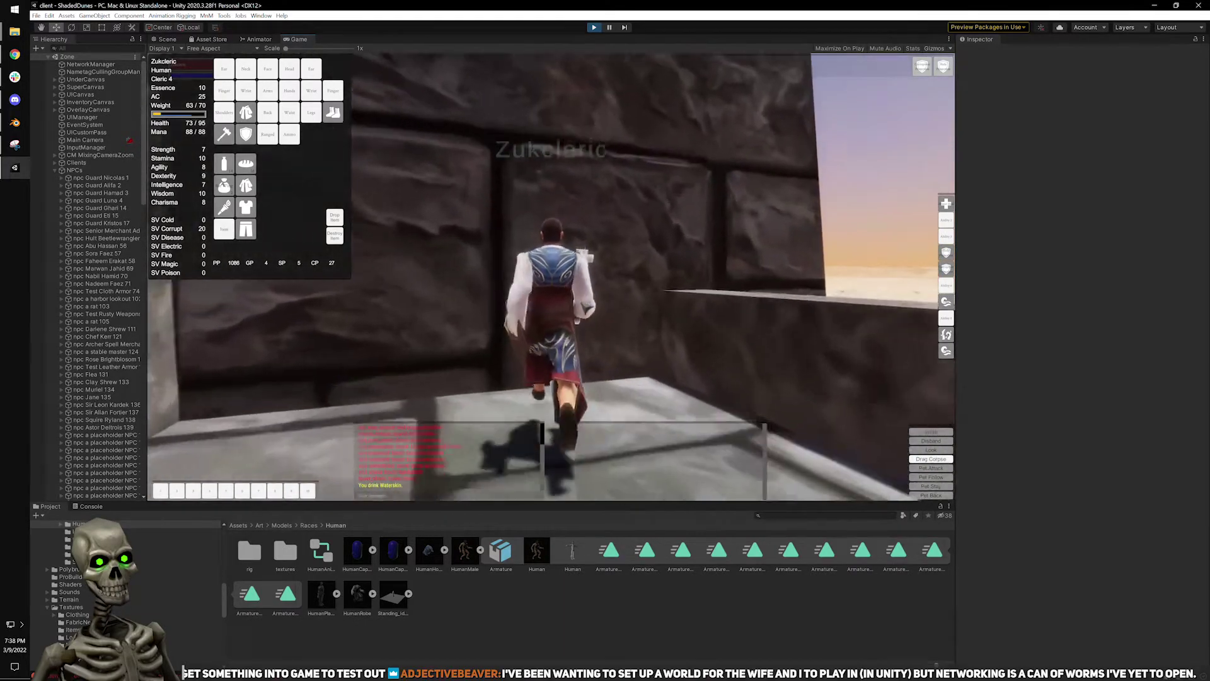
key(d)
key(w)
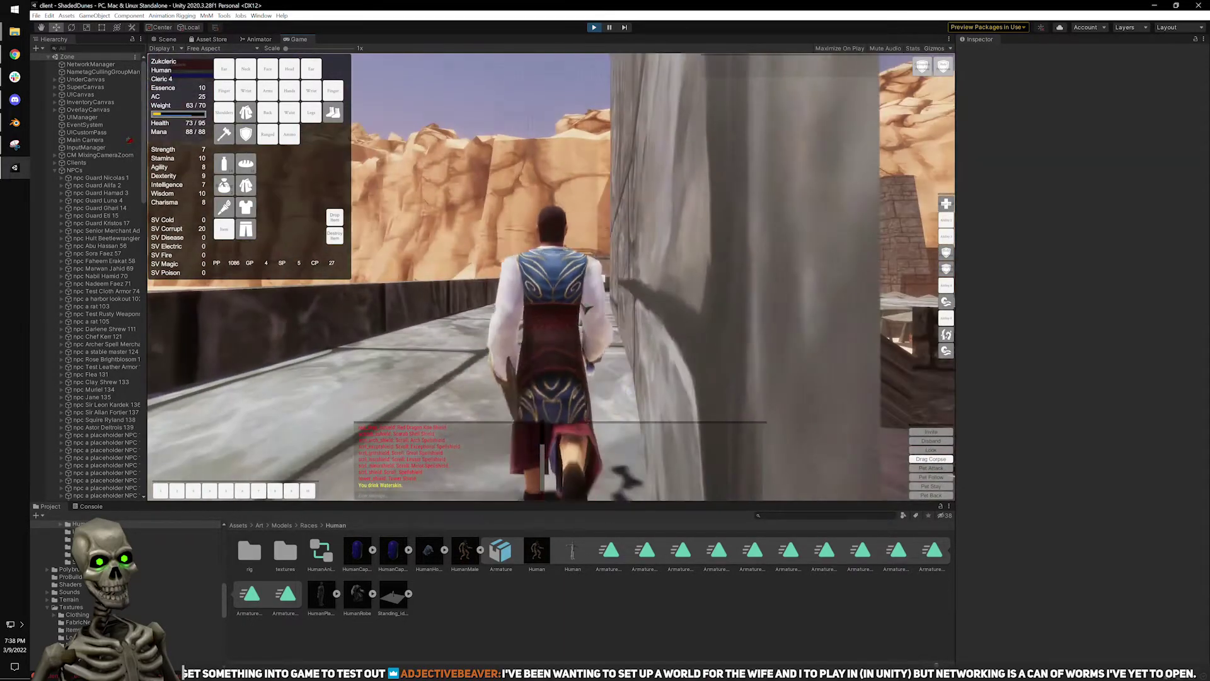
key(w)
key(d)
key(w)
key(d)
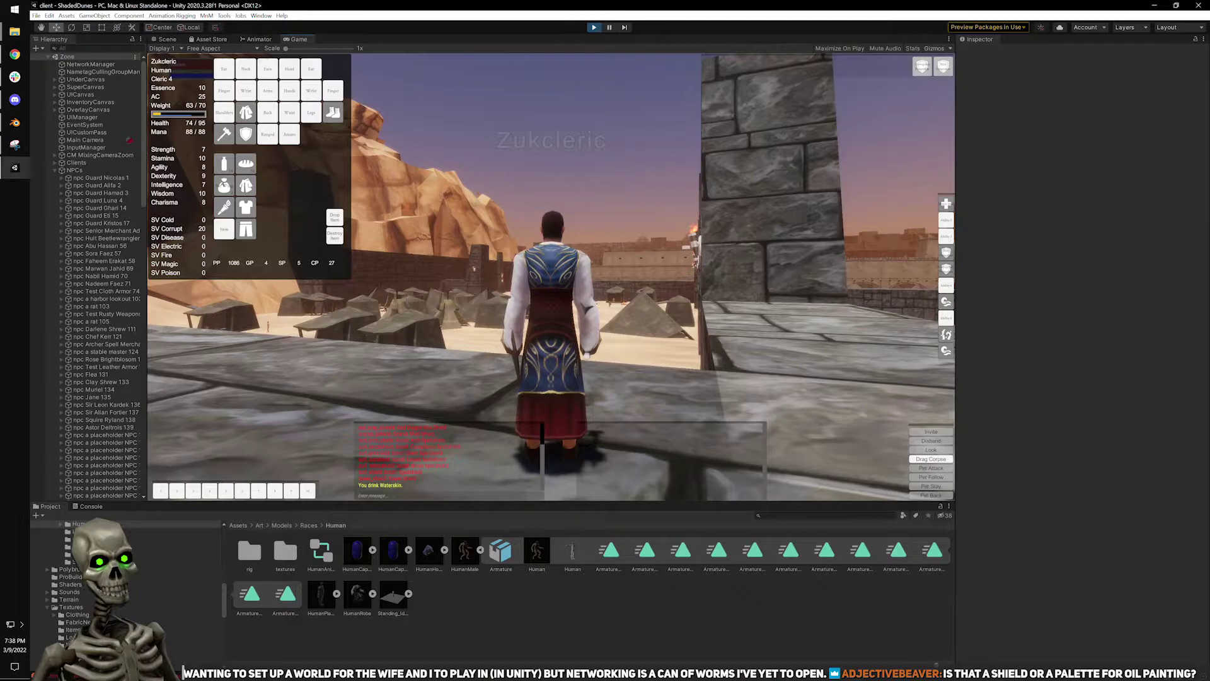
key(d)
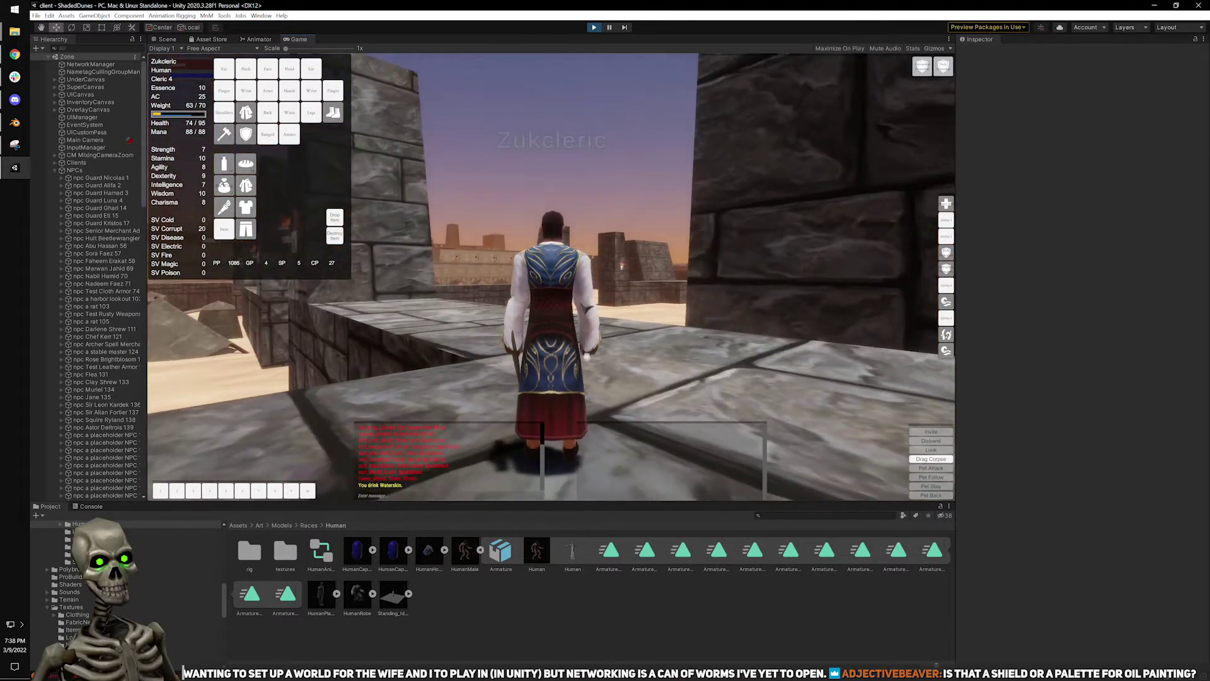
Run along the wall above the camp and turn the camera to inspect the robe and shield from the front.
right_drag(498, 245, 559, 521)
key(w)
key(w)
key(w)
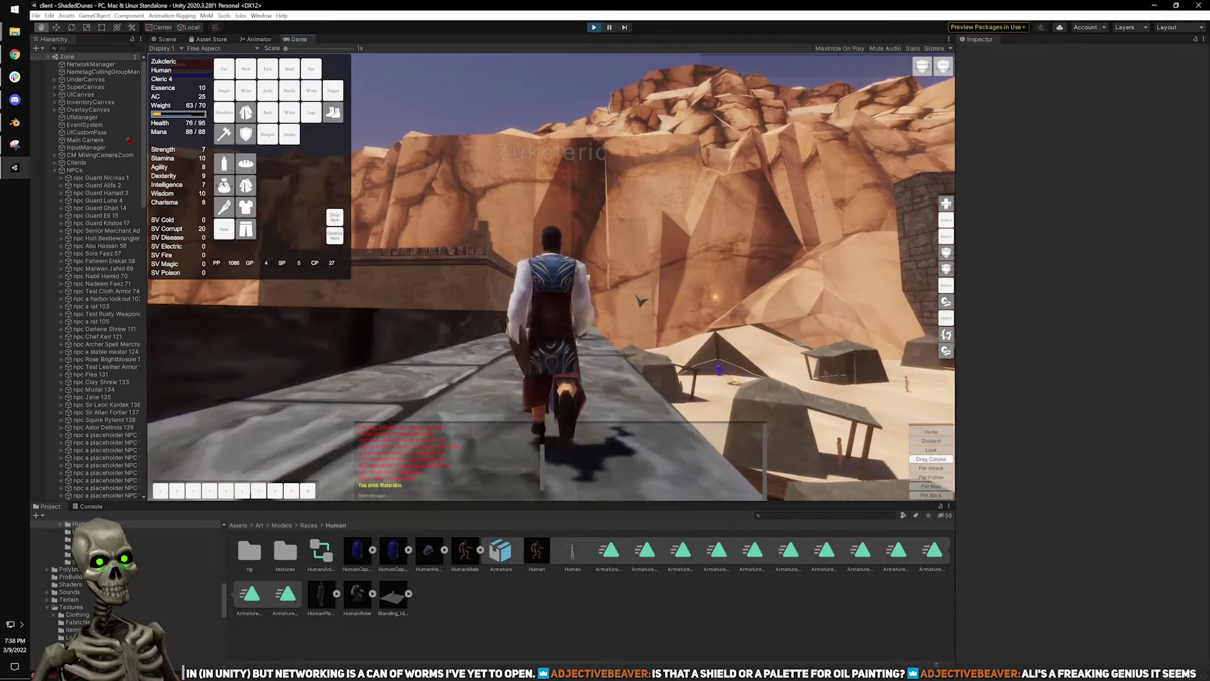
key(w)
right_drag(642, 301, 404, 300)
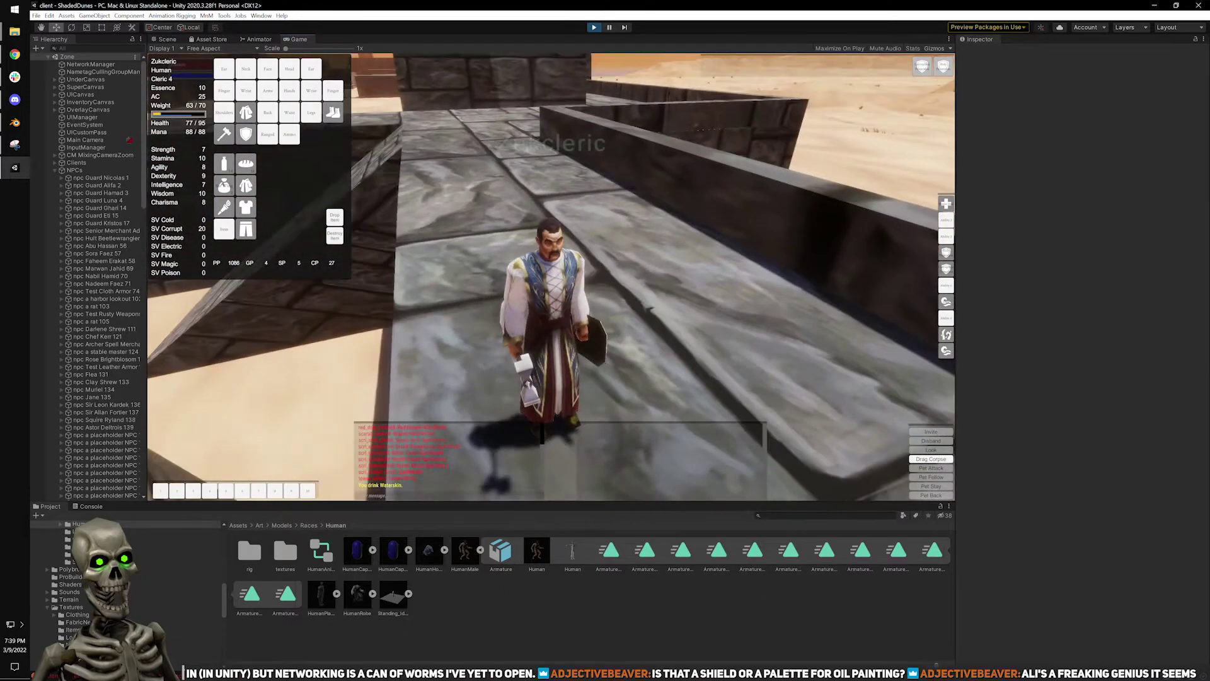
Take off the cleric's robe and equip the leg armor from the inventory.
key(b)
key(b)
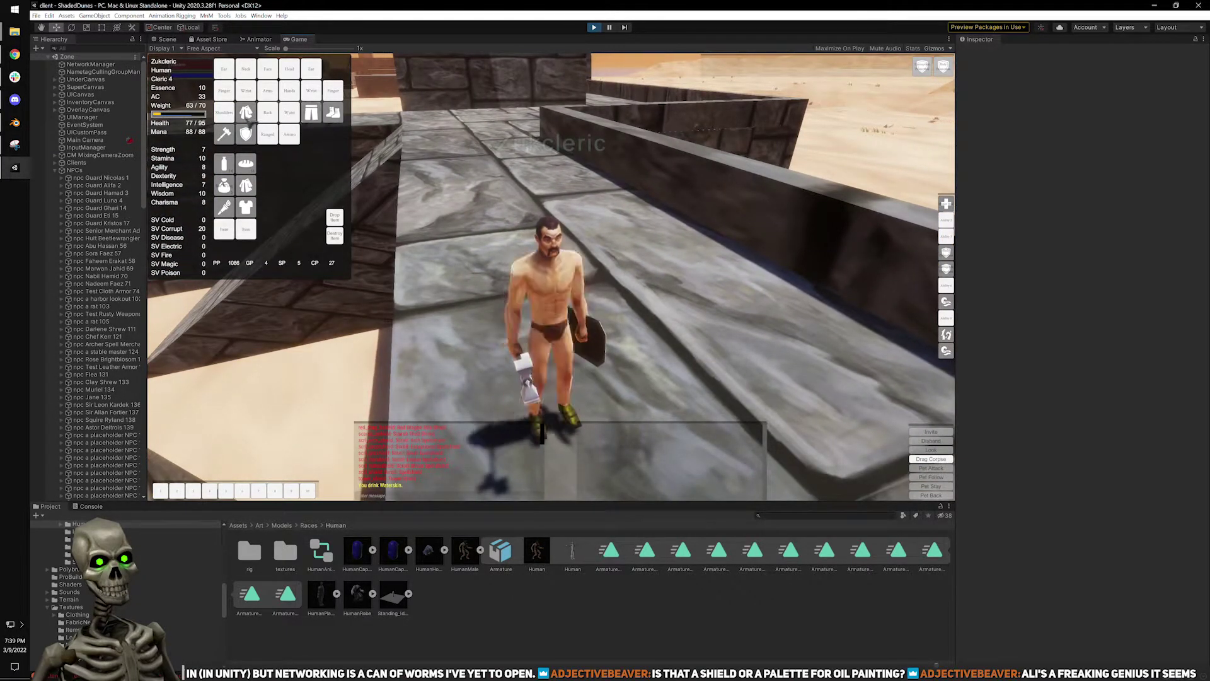
right_drag(723, 357, 660, 356)
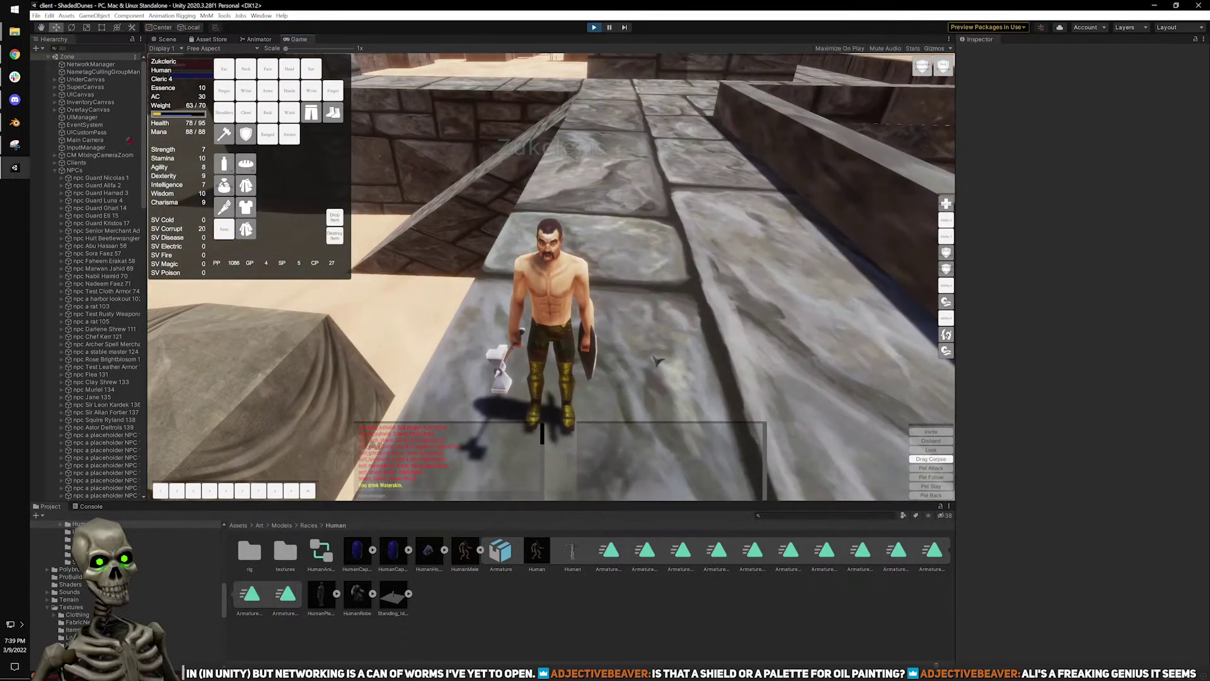
Run the bare-chested cleric along the wall in both directions, watching the leg armor from behind.
right_drag(575, 426, 756, 378)
key(w)
right_drag(693, 307, 634, 308)
key(w)
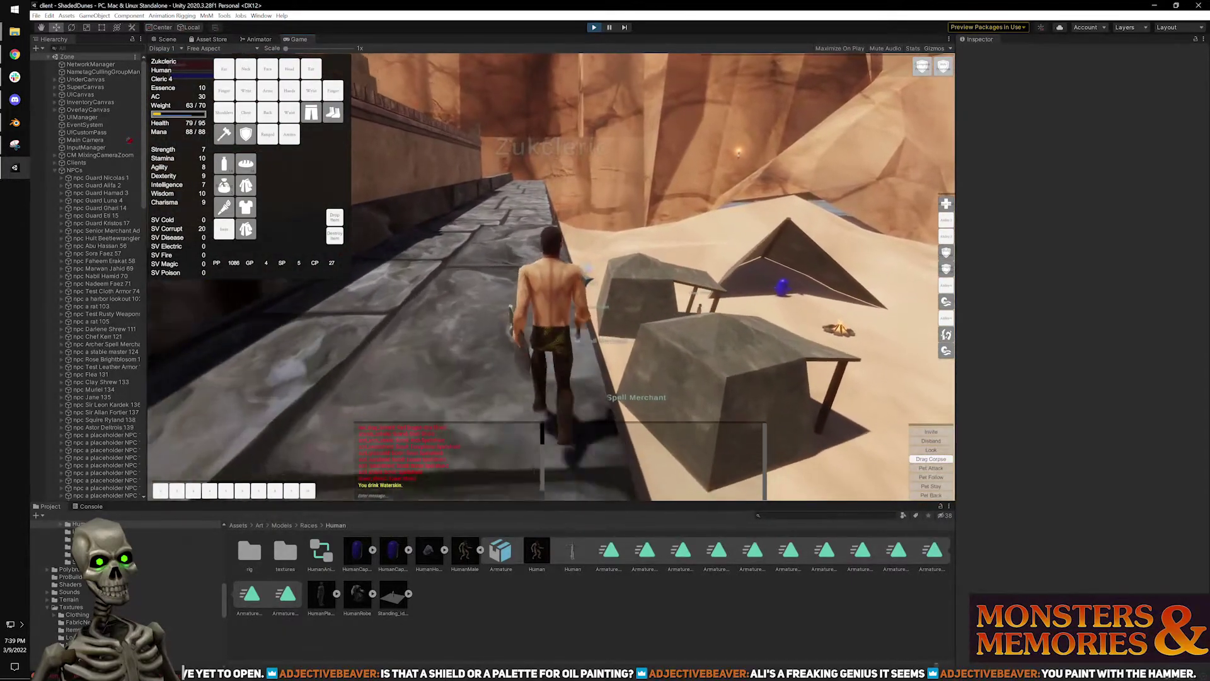
key(w)
right_drag(552, 277, 344, 277)
key(a)
key(w)
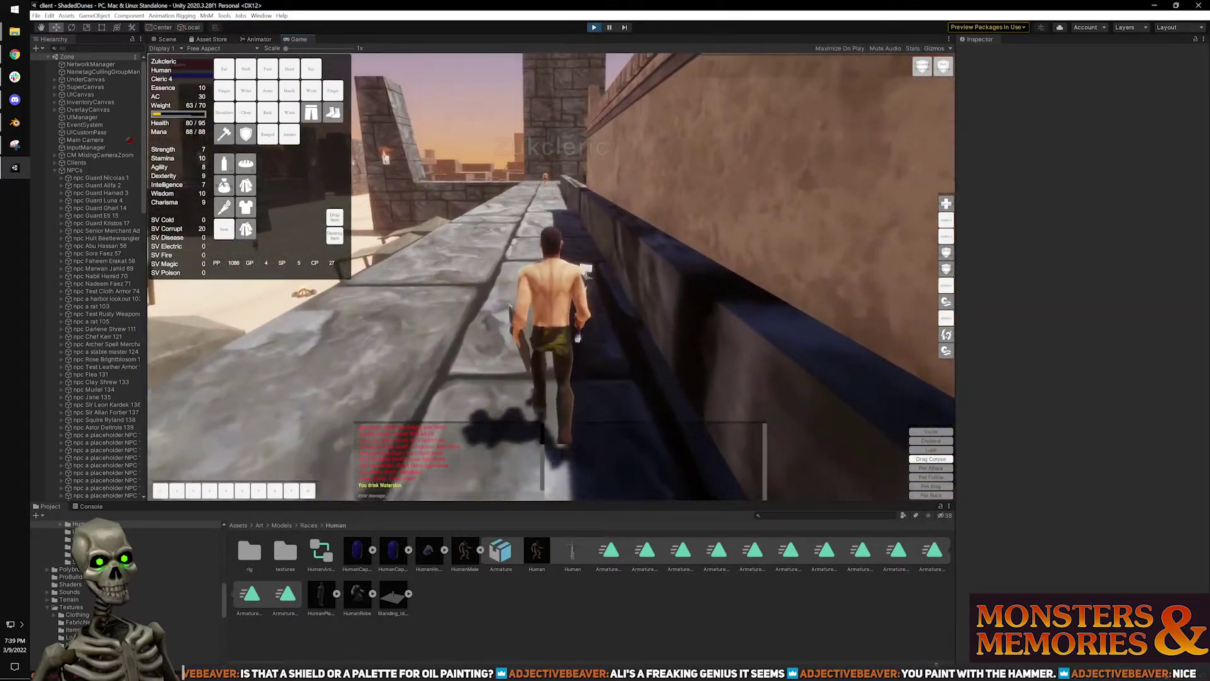
key(w)
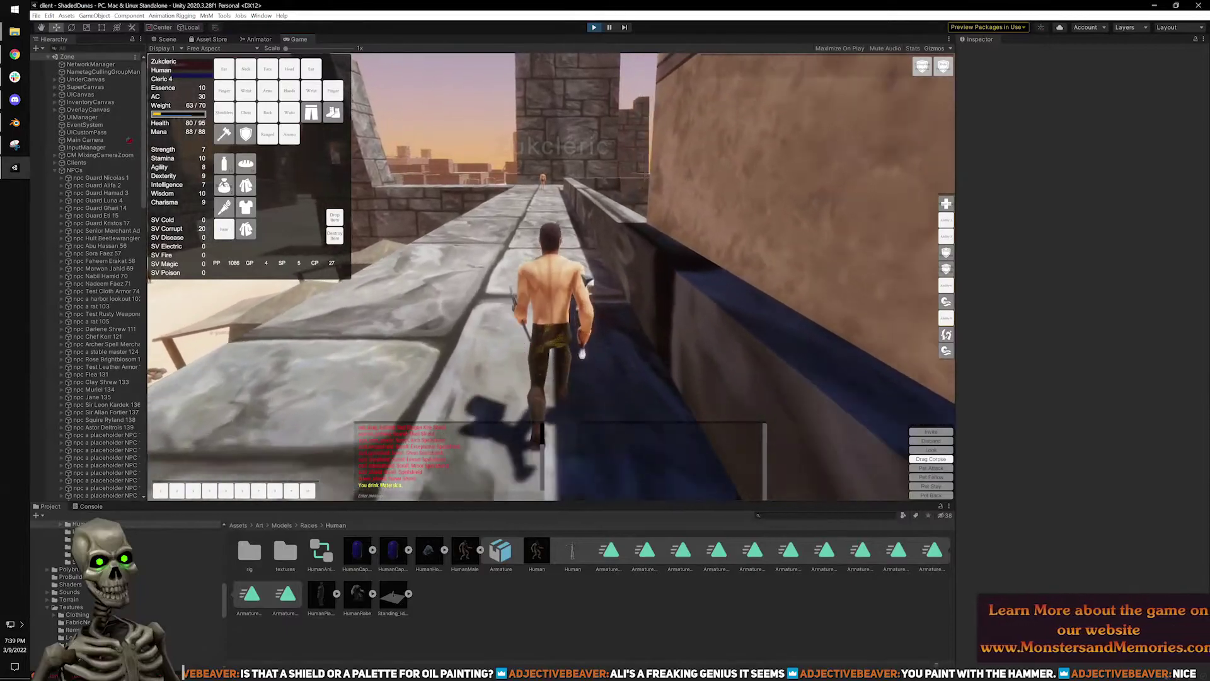
key(w)
Check the bare-chested cleric from above while running along the wall, and equip the chest armor.
right_drag(585, 276, 536, 353)
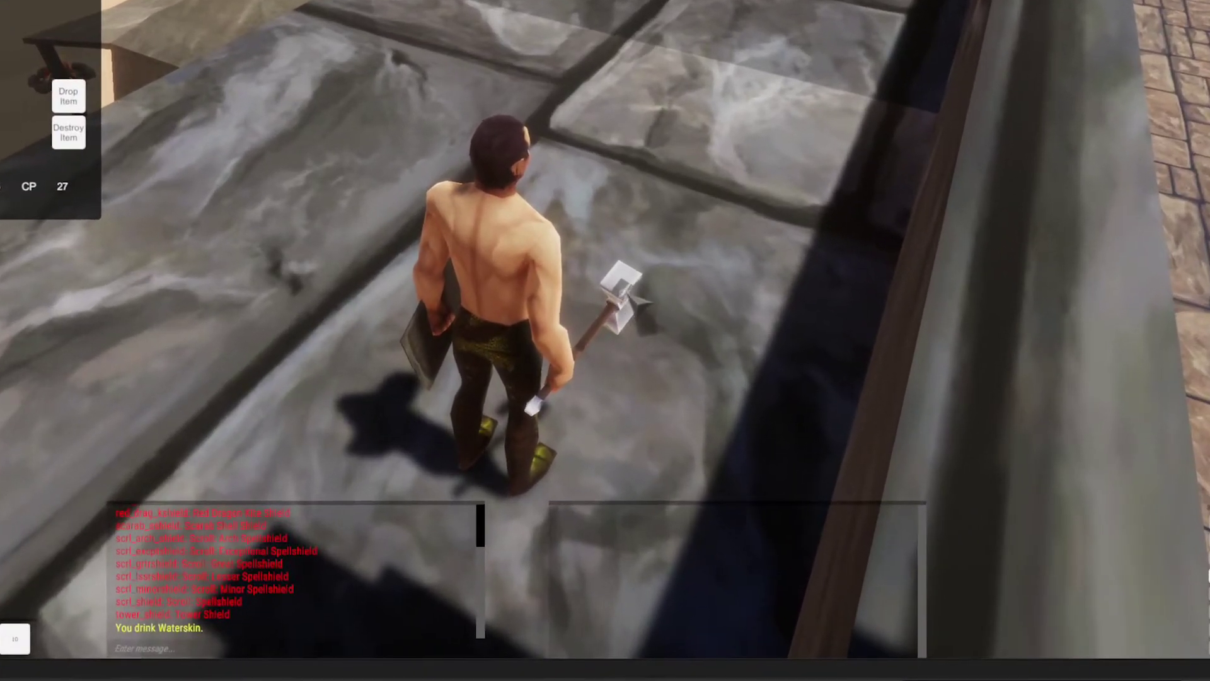
key(w)
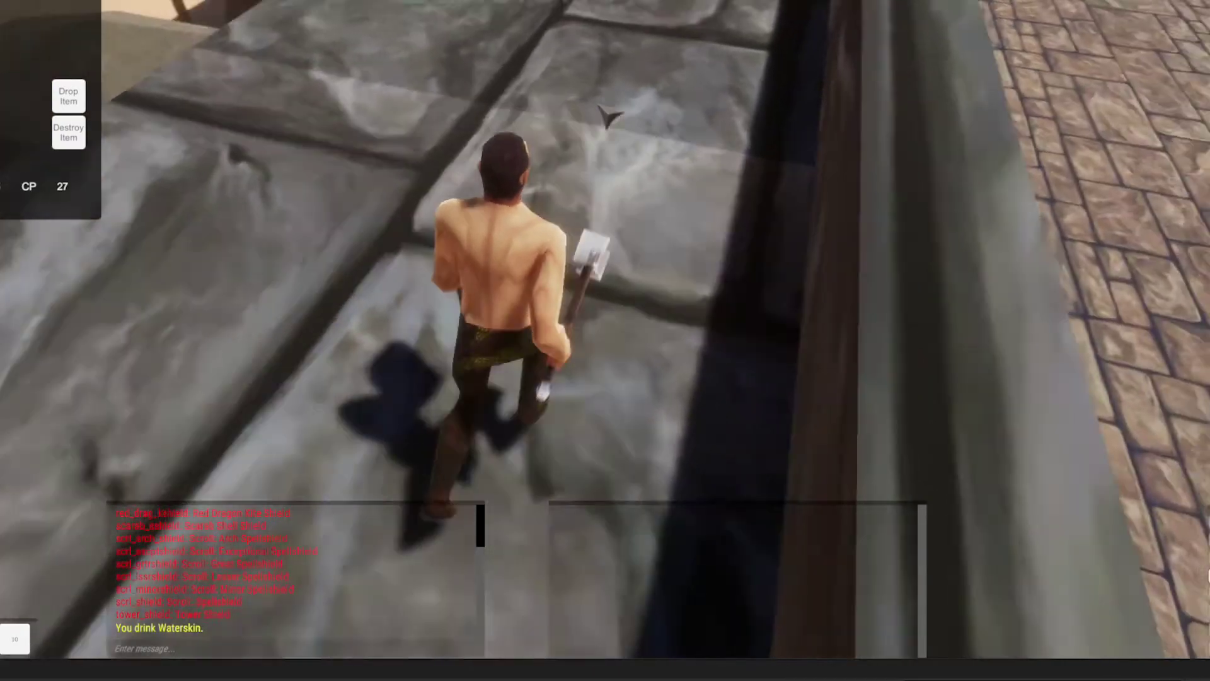
key(w)
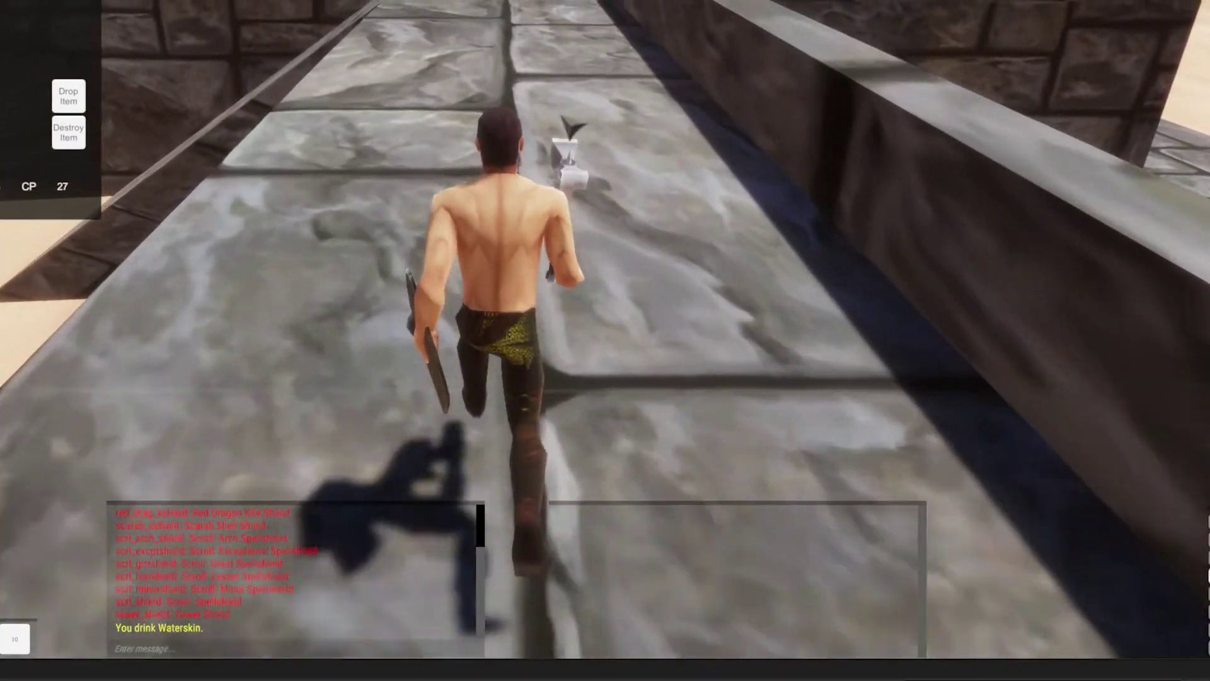
key(w)
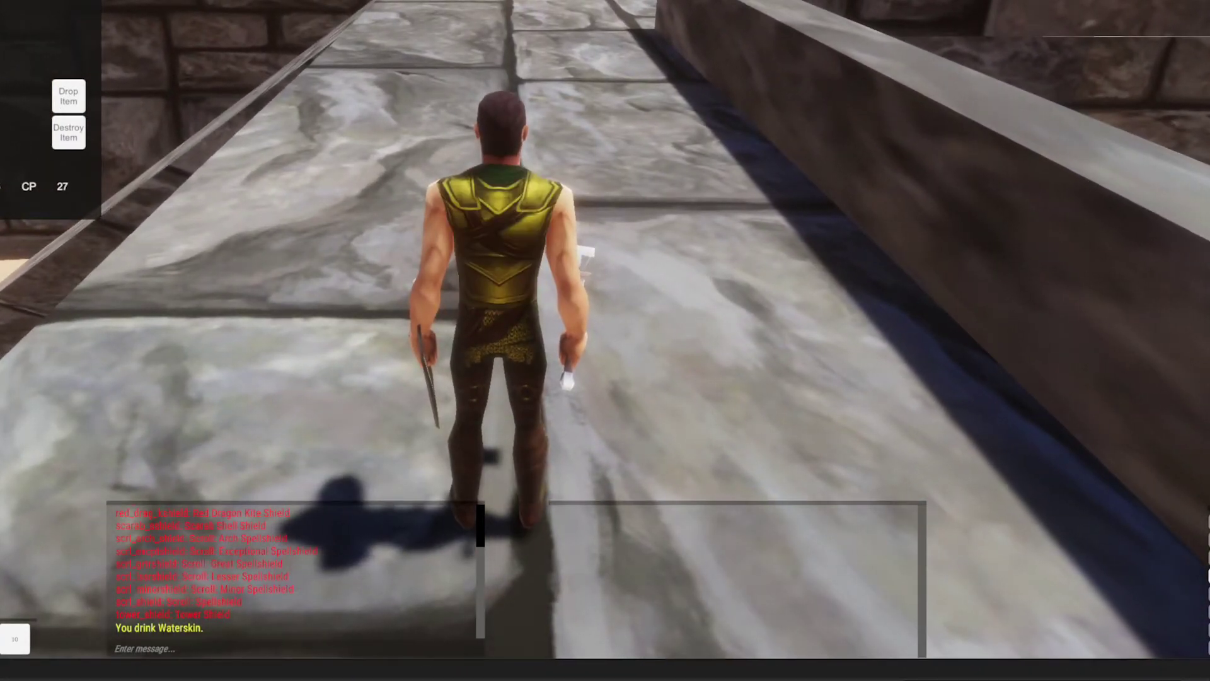
Run in the chest and leg armor, jump off the wall onto the sand, and view the armor from front and back.
right_drag(623, 224, 640, 198)
key(w)
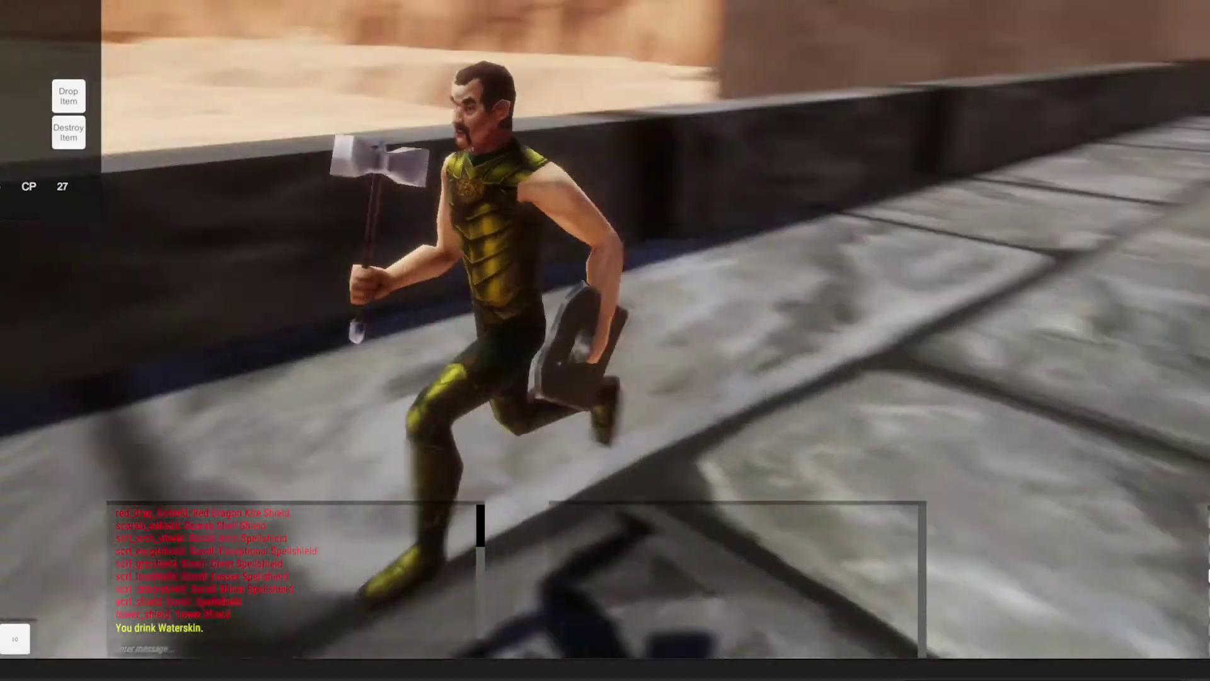
key(w)
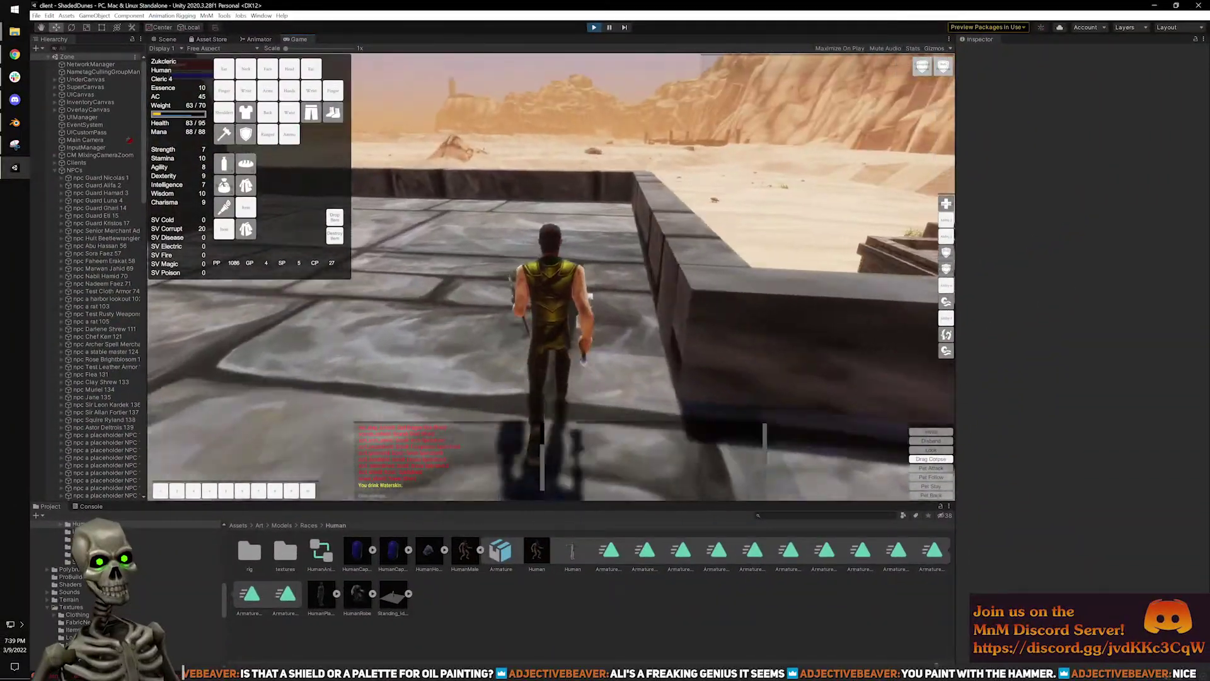
key(w)
key(space)
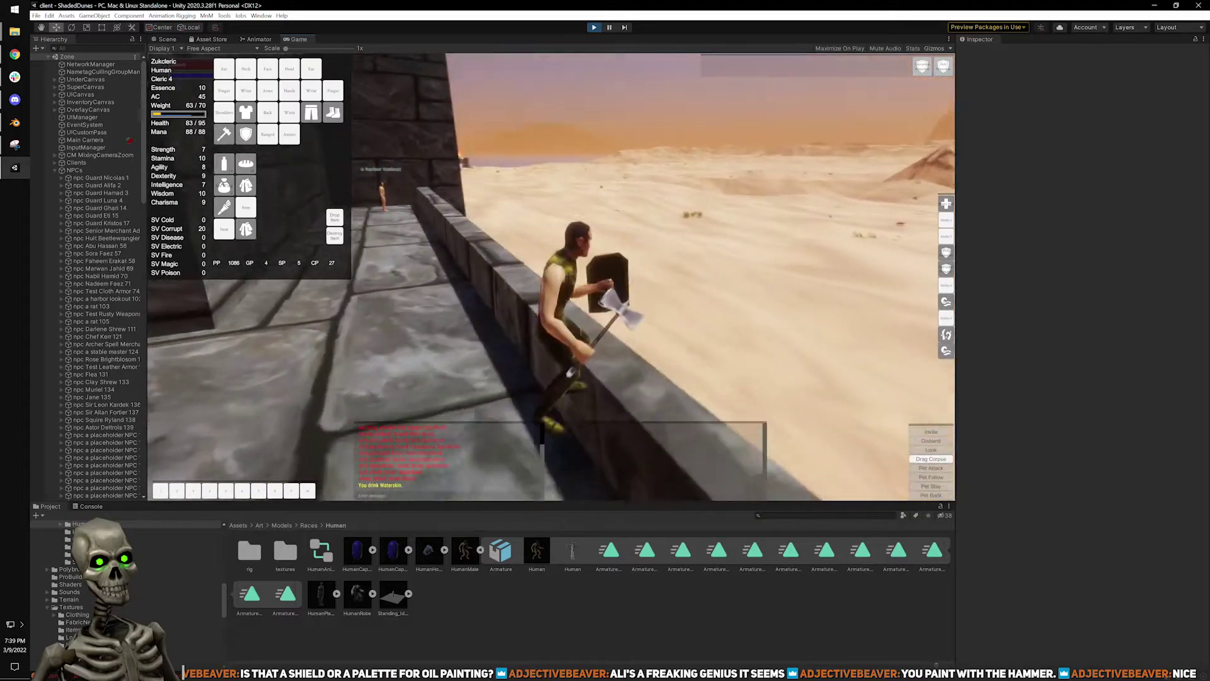
key(a)
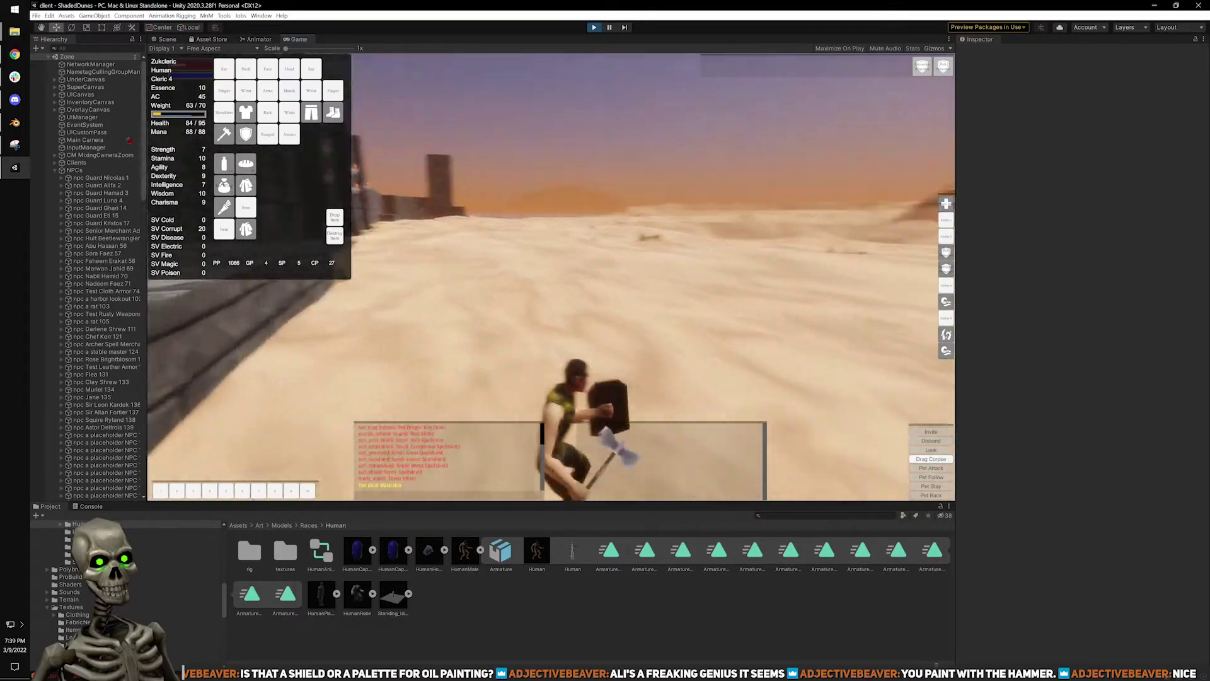
key(w)
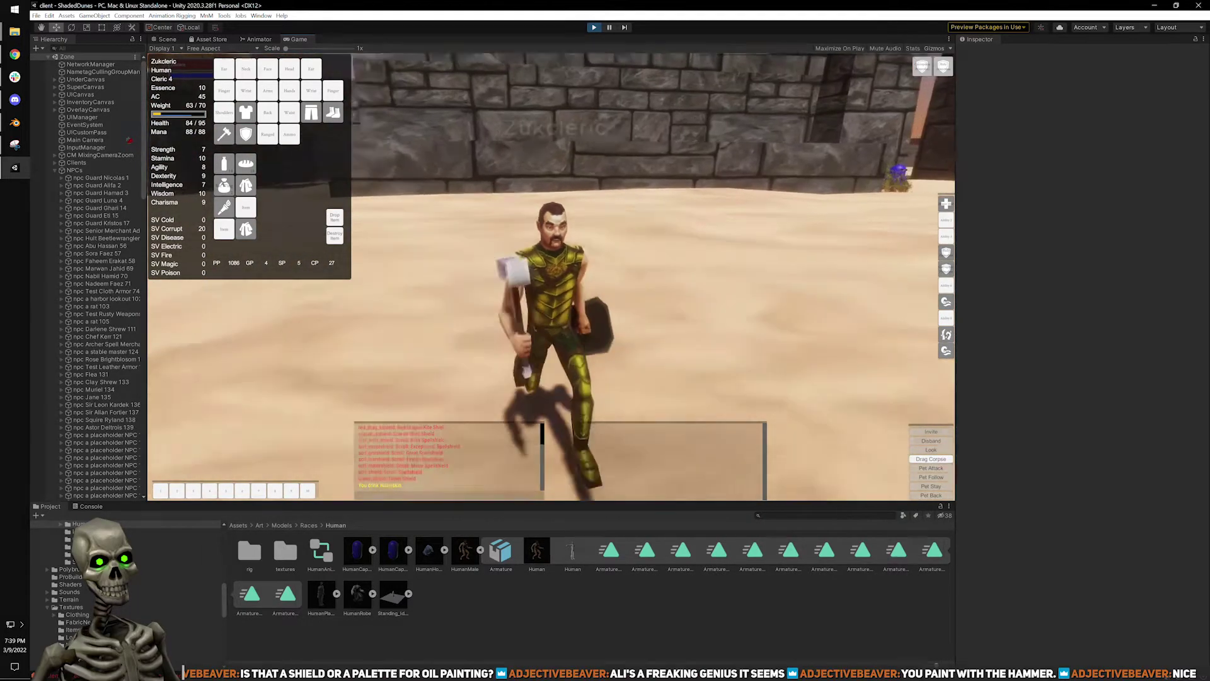
key(w)
key(w)
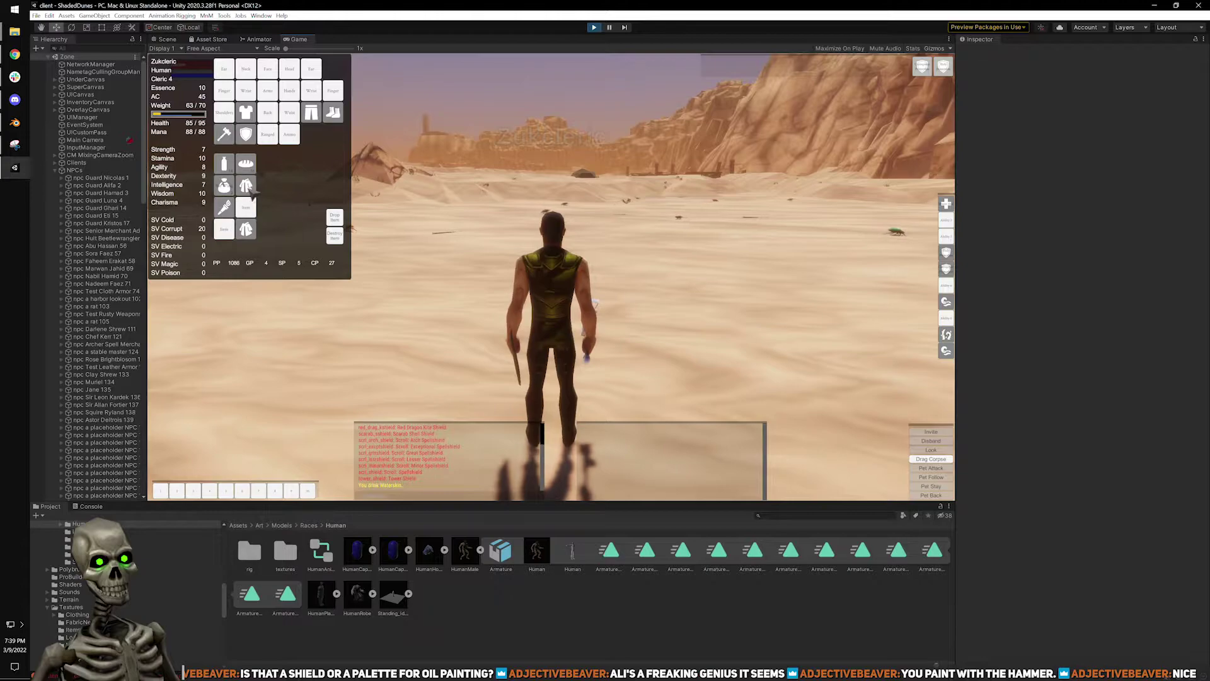
Replace the equipped chest armor with the robe and inspect it from the front.
click(246, 186)
click(246, 112)
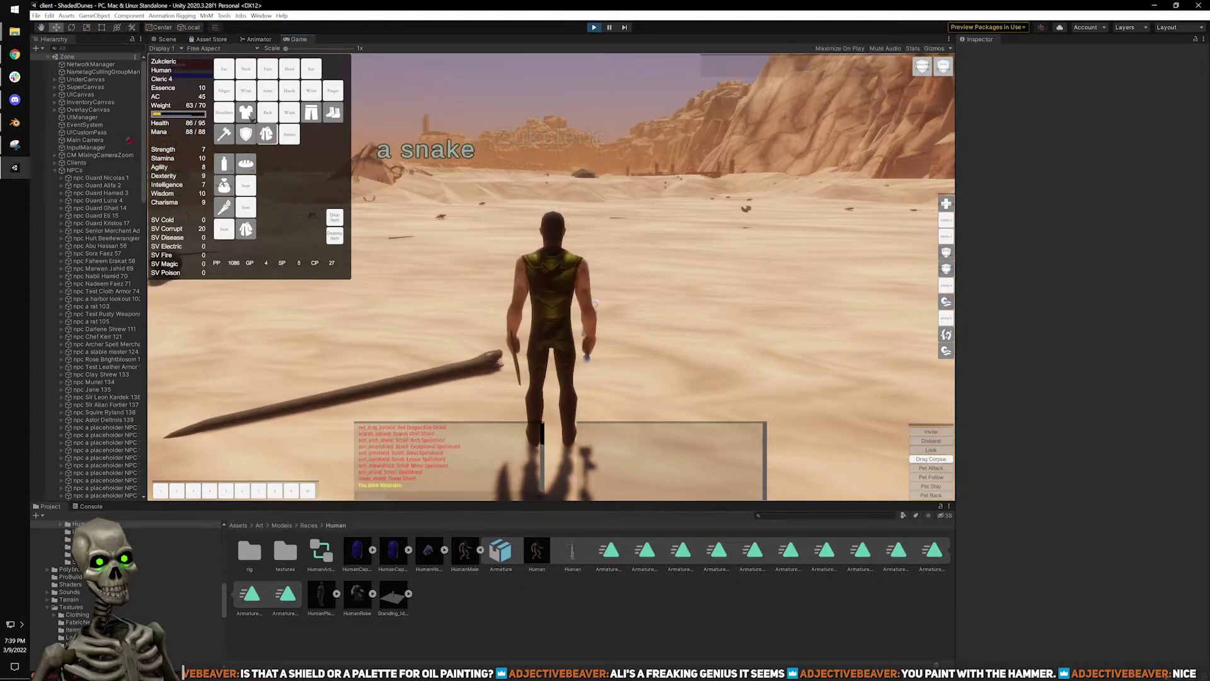
right_drag(328, 216, 189, 216)
key(w)
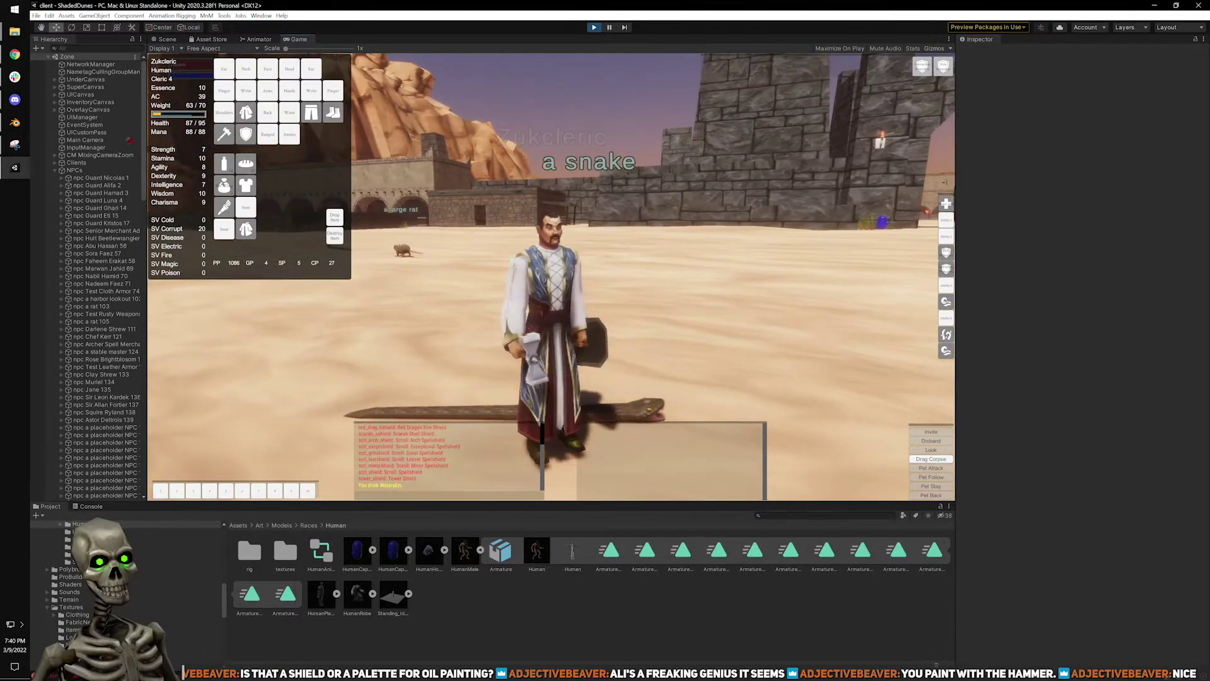
Run across the open desert with several turns, watching how the robe moves over the leg armor.
right_drag(547, 306, 673, 306)
right_drag(611, 274, 509, 267)
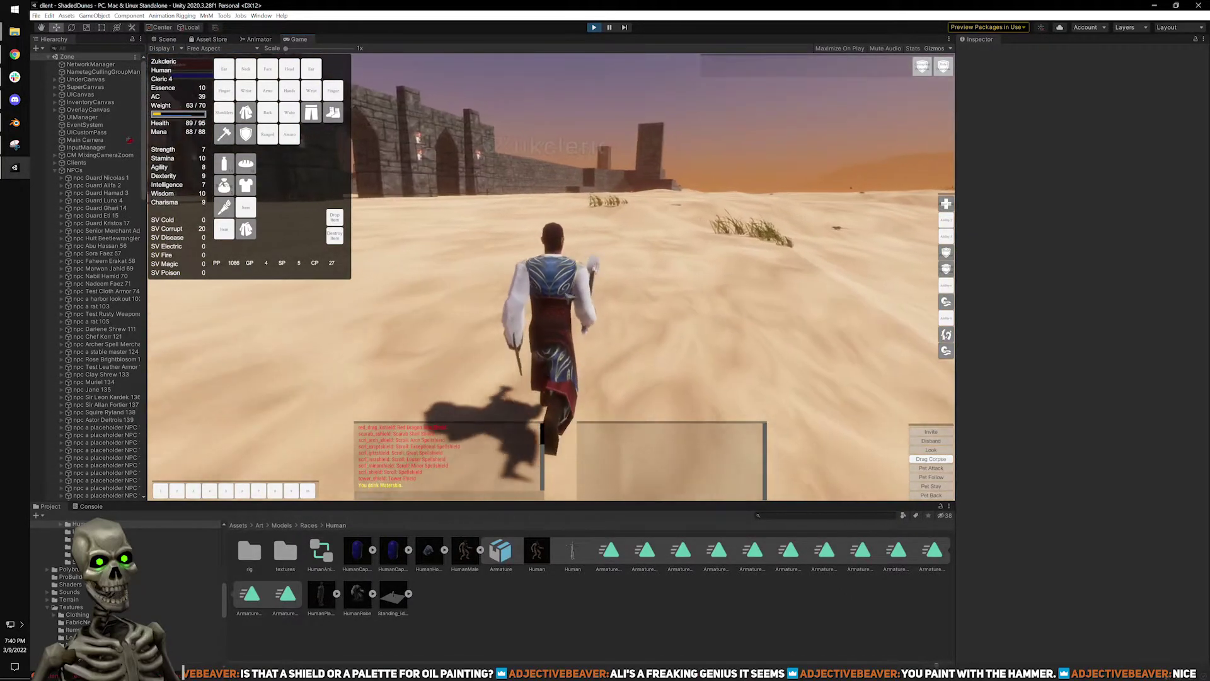
right_drag(551, 273, 450, 274)
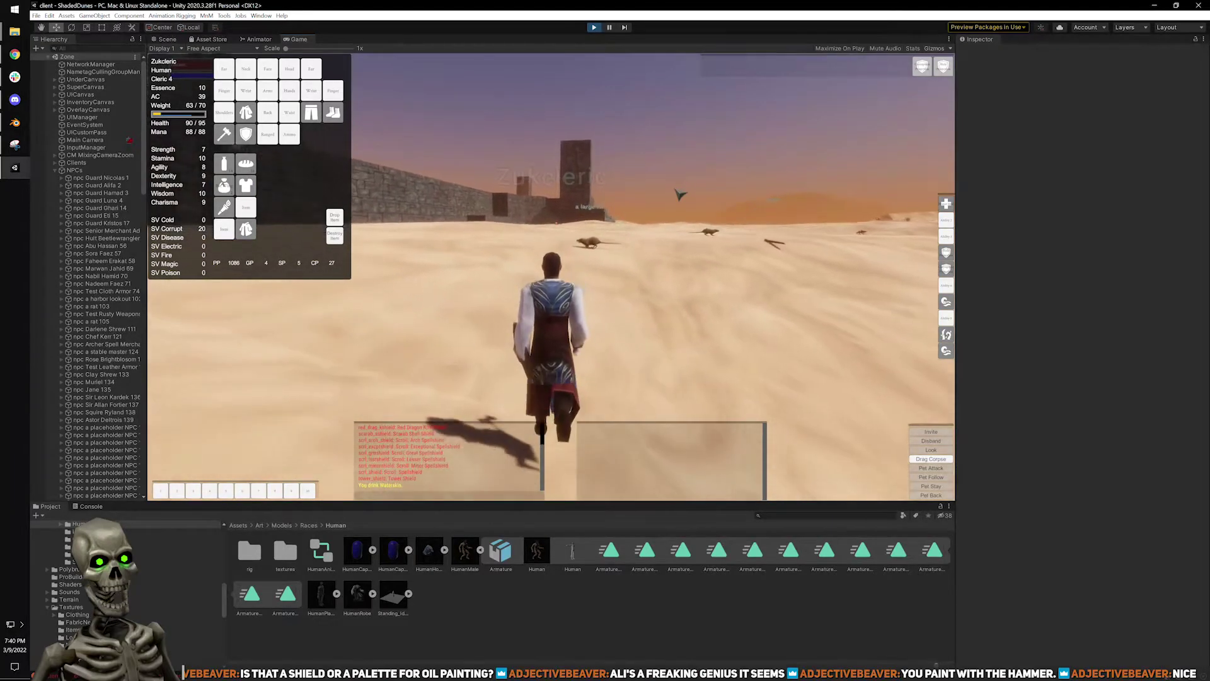
key(d)
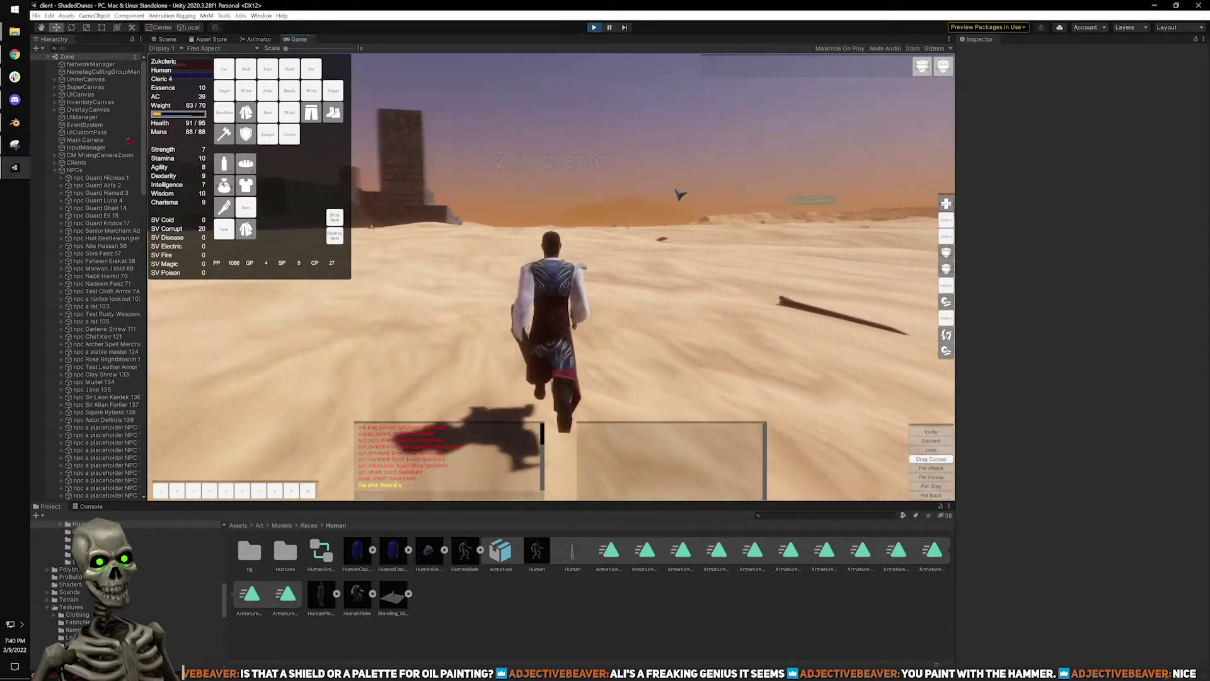
key(d)
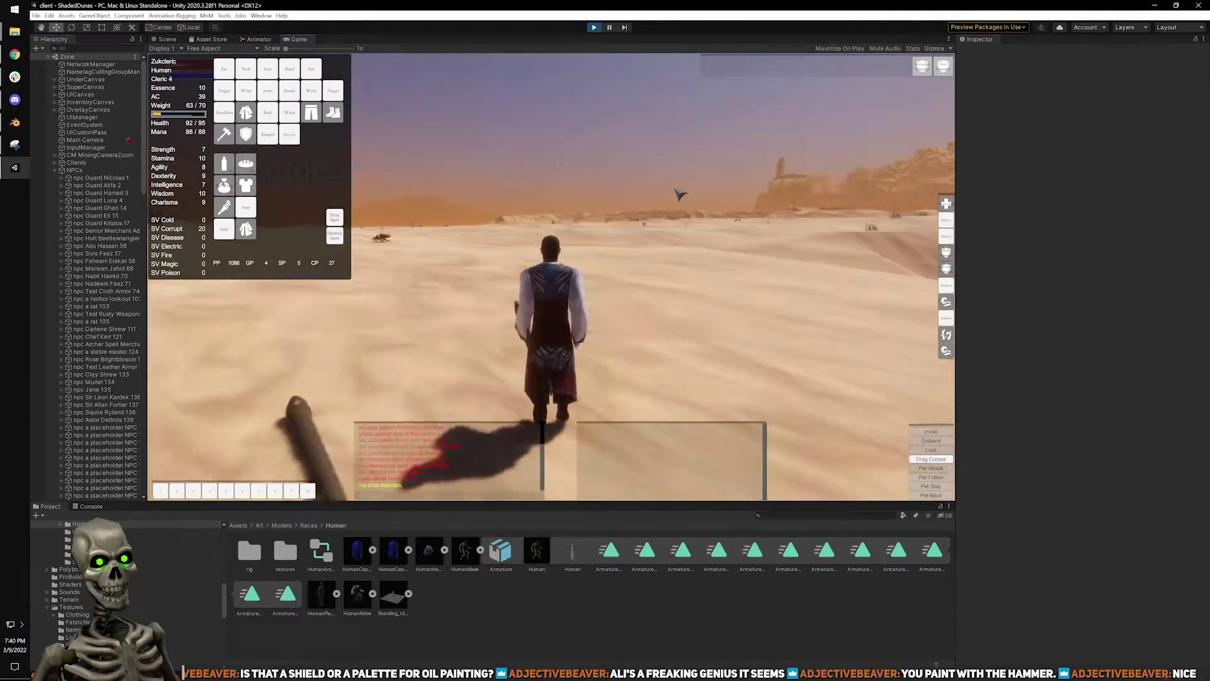
key(w)
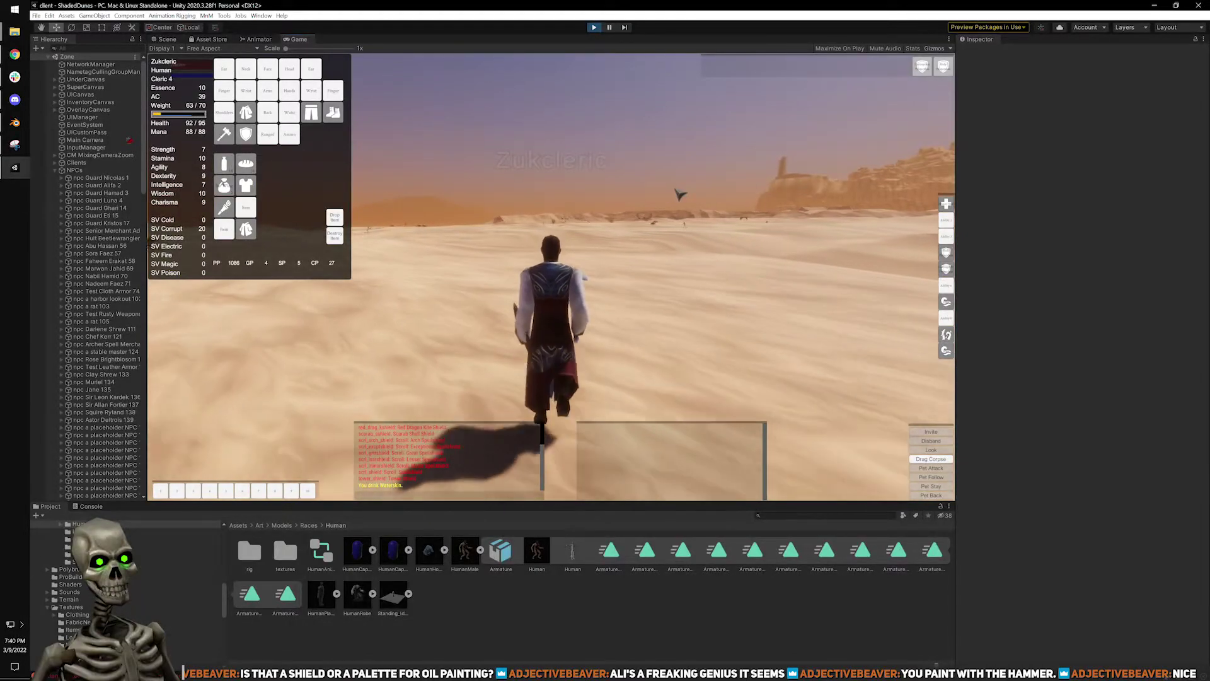
key(w)
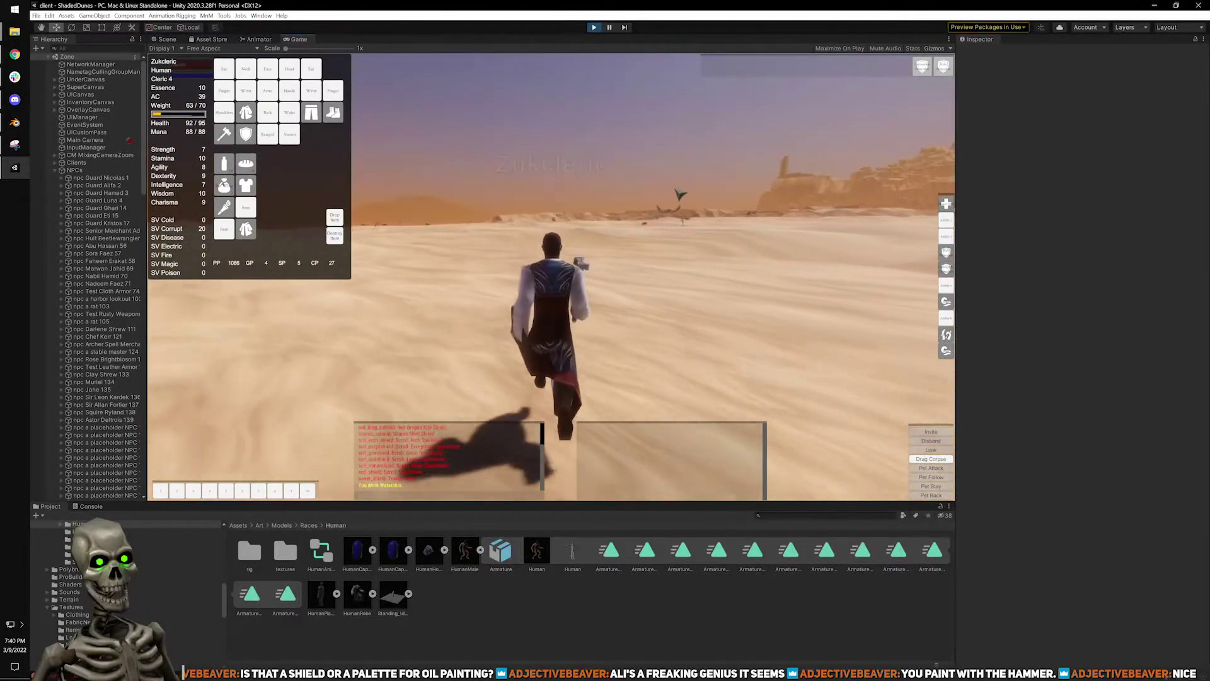
key(w)
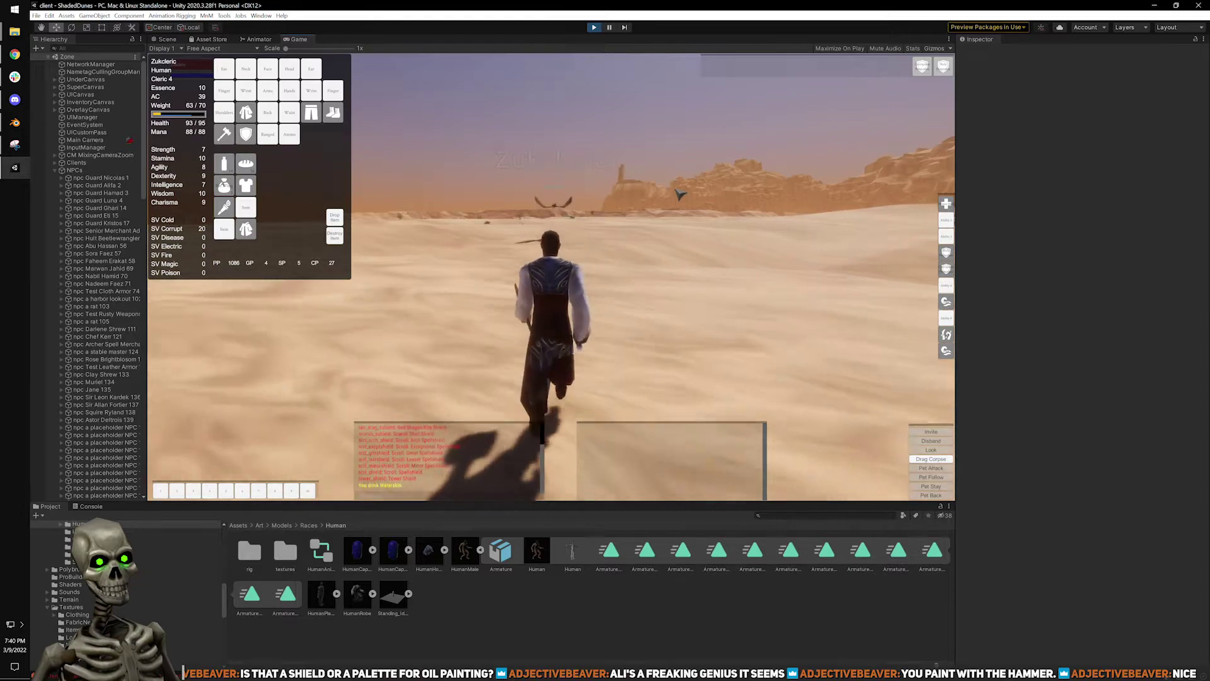
key(w)
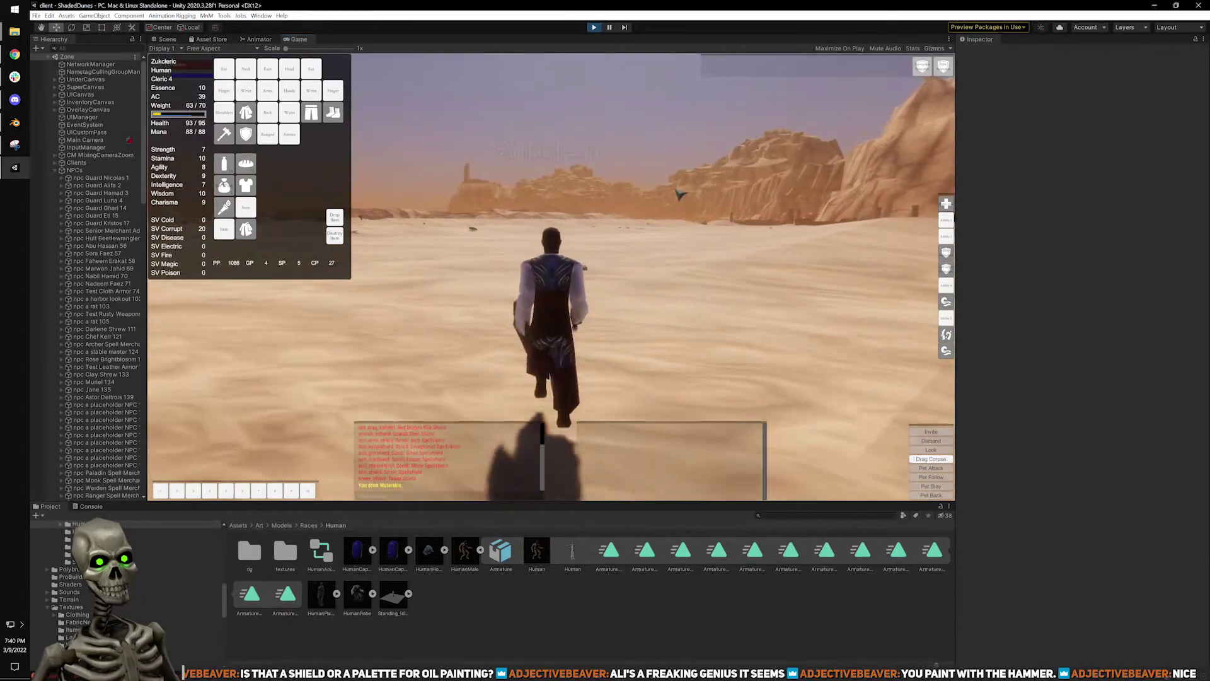
Hide the inventory and keep running across the sand while viewing the robe from different angles.
key(i)
key(a)
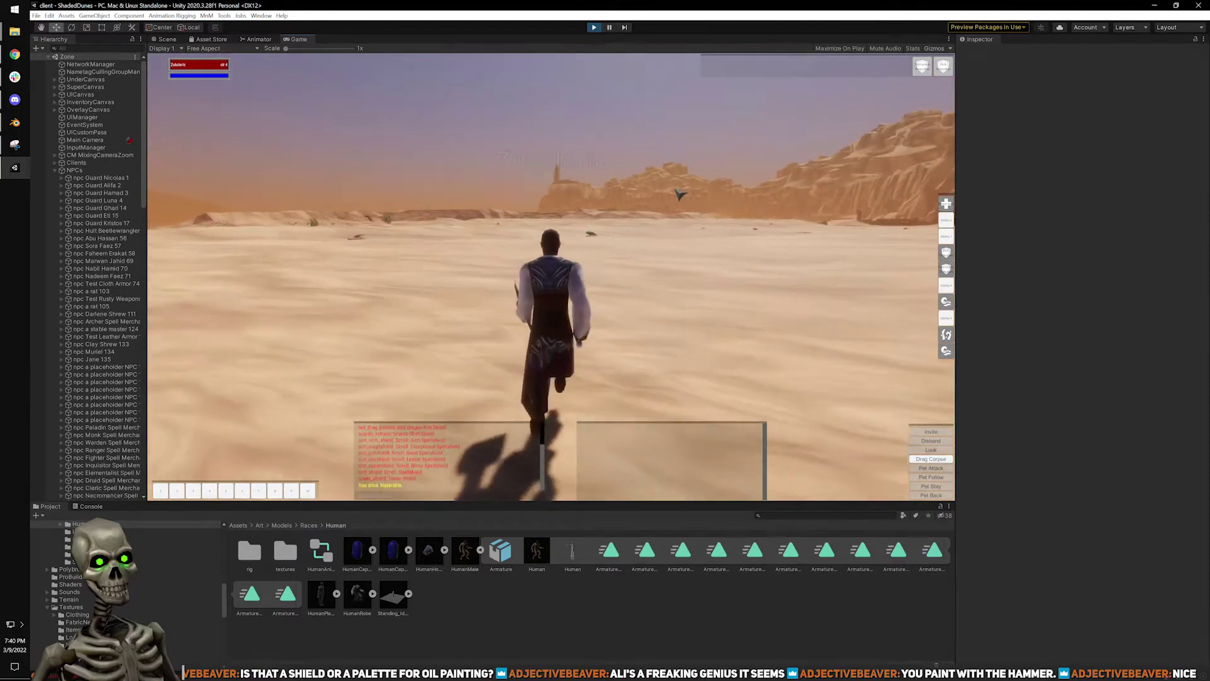
key(a)
key(w)
right_drag(616, 262, 514, 296)
right_drag(619, 286, 638, 254)
Inspect the standing cleric's robe and shield from the side, and run on toward the cliffs watching from behind.
key(w)
key(w)
drag(632, 250, 776, 217)
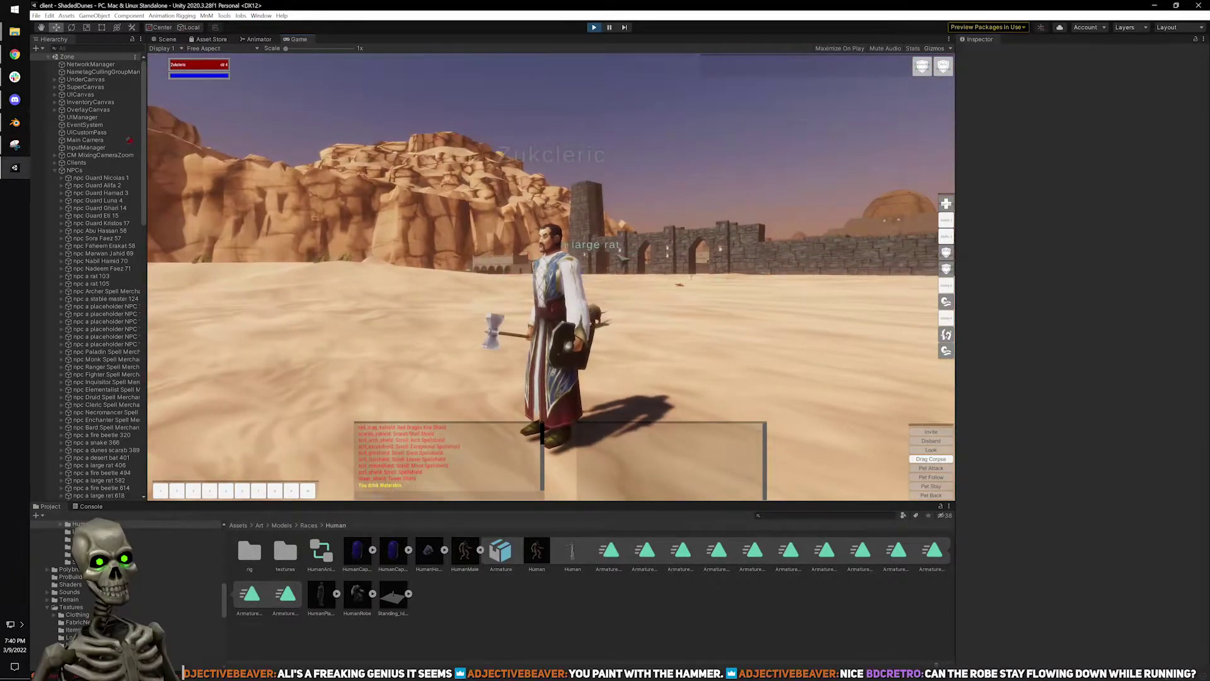
key(w)
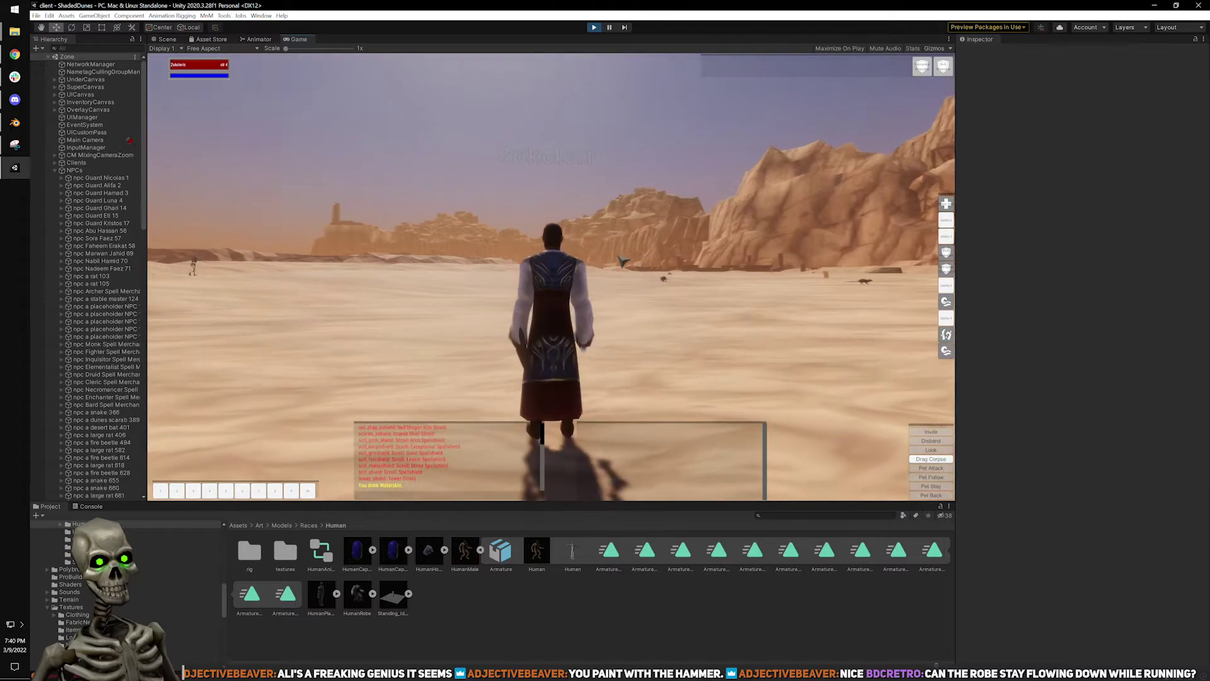
key(w)
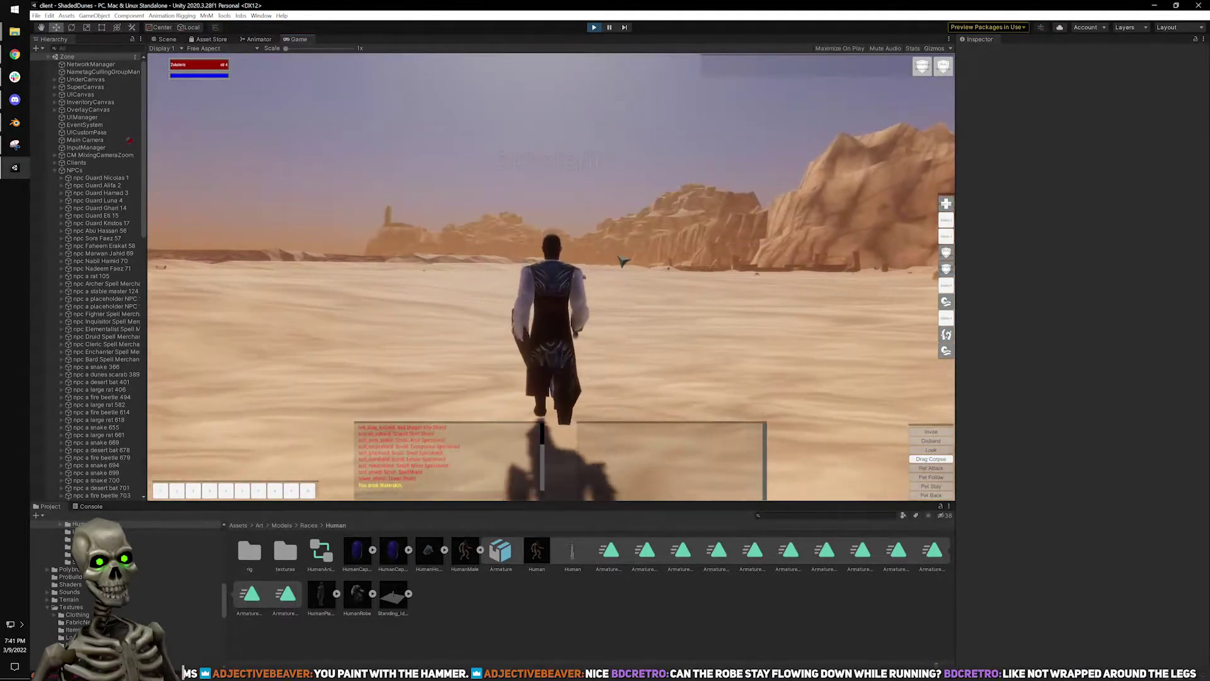
Run the cleric across the open sand away from the cliffs, viewing the robe's back while turning.
right_drag(622, 261, 622, 261)
key(w)
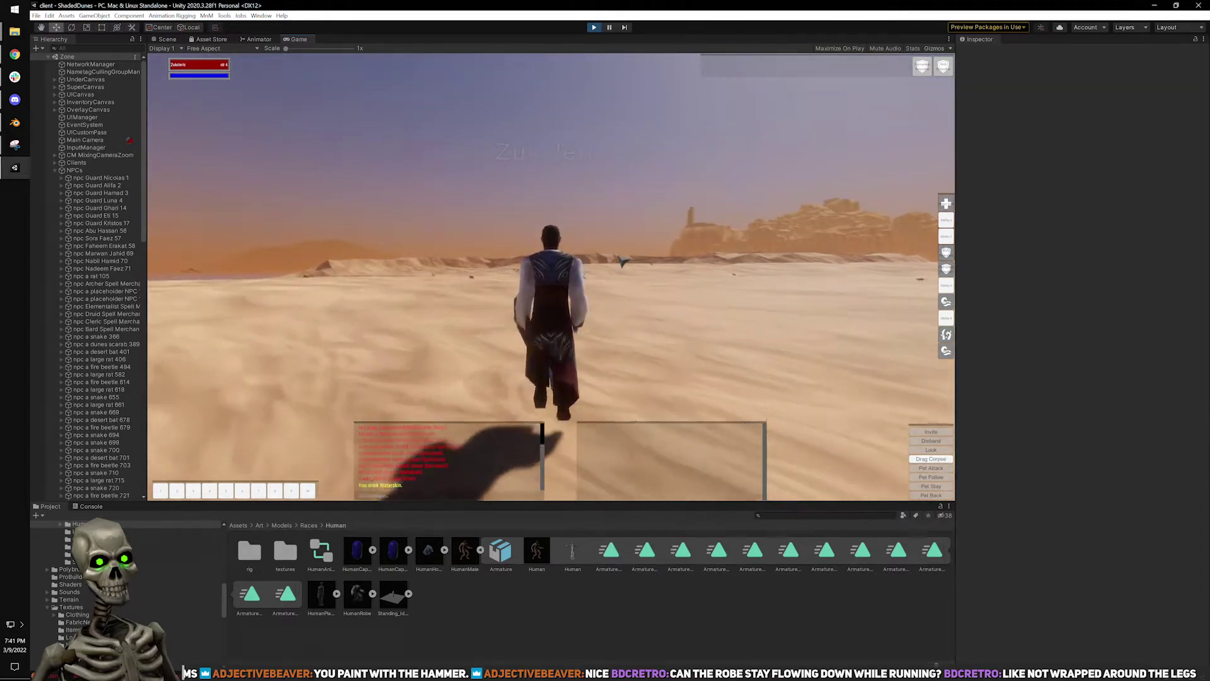
key(w)
right_drag(622, 261, 479, 261)
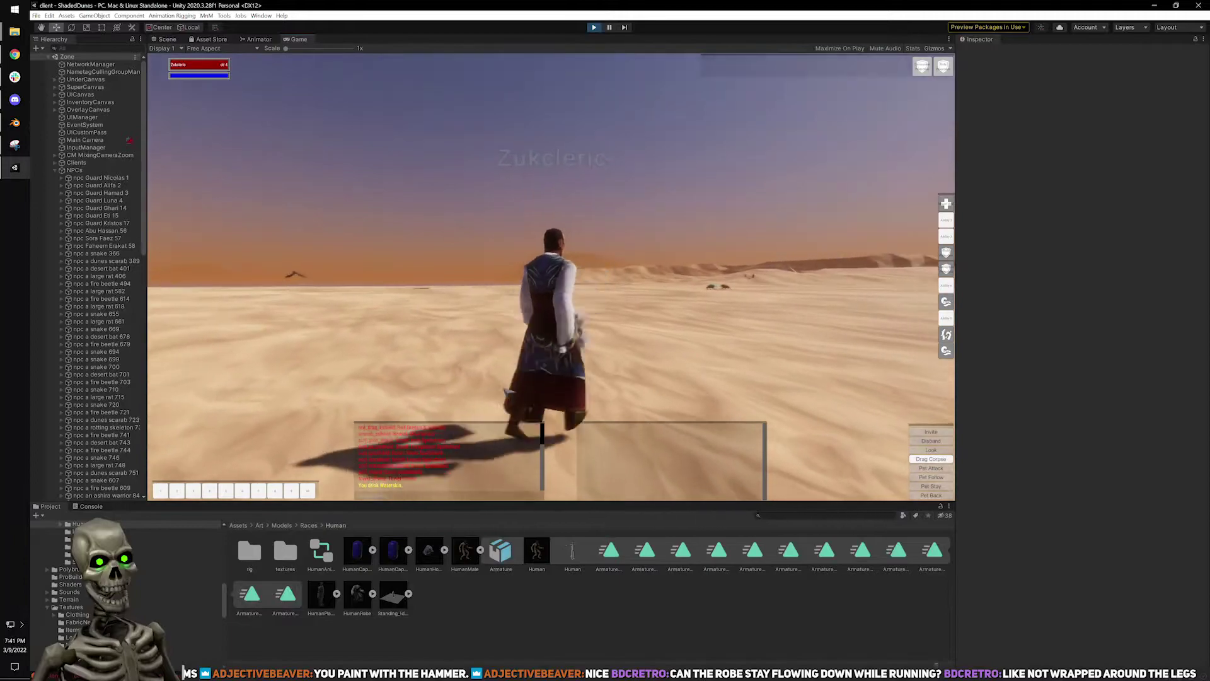
Keep running with turns across the desert and orbit around the cleric to check the robe from the side and behind.
key(w)
key(d)
key(w)
right_drag(539, 391, 668, 391)
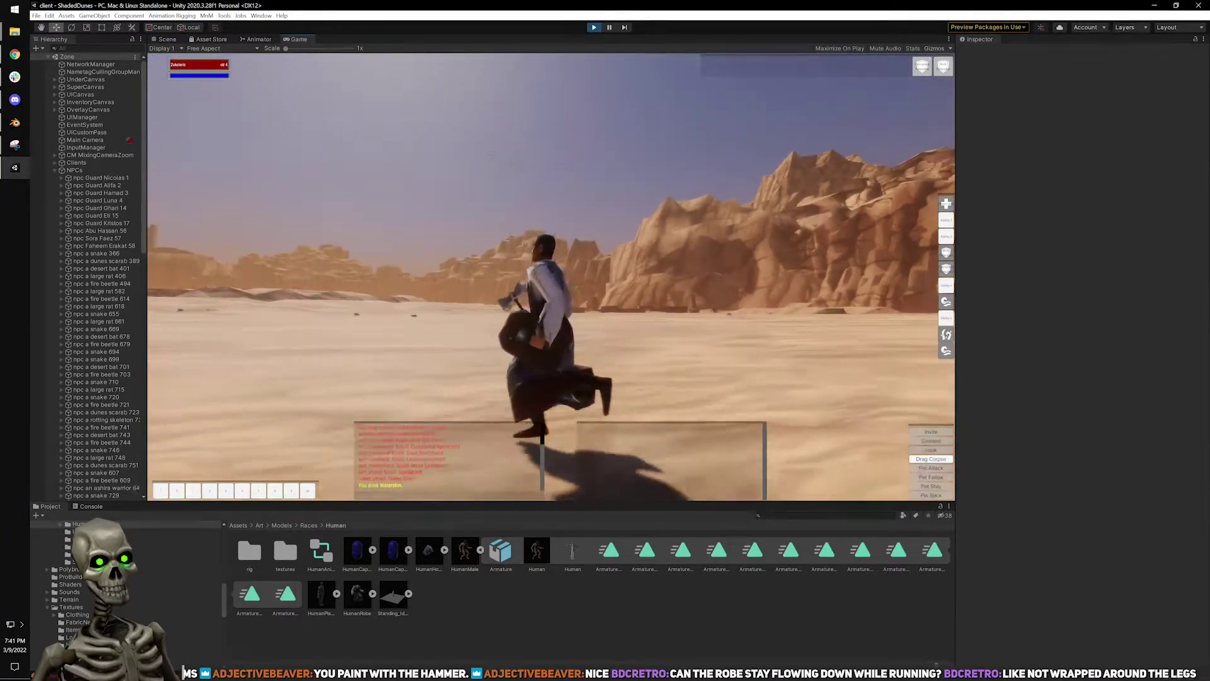
key(w)
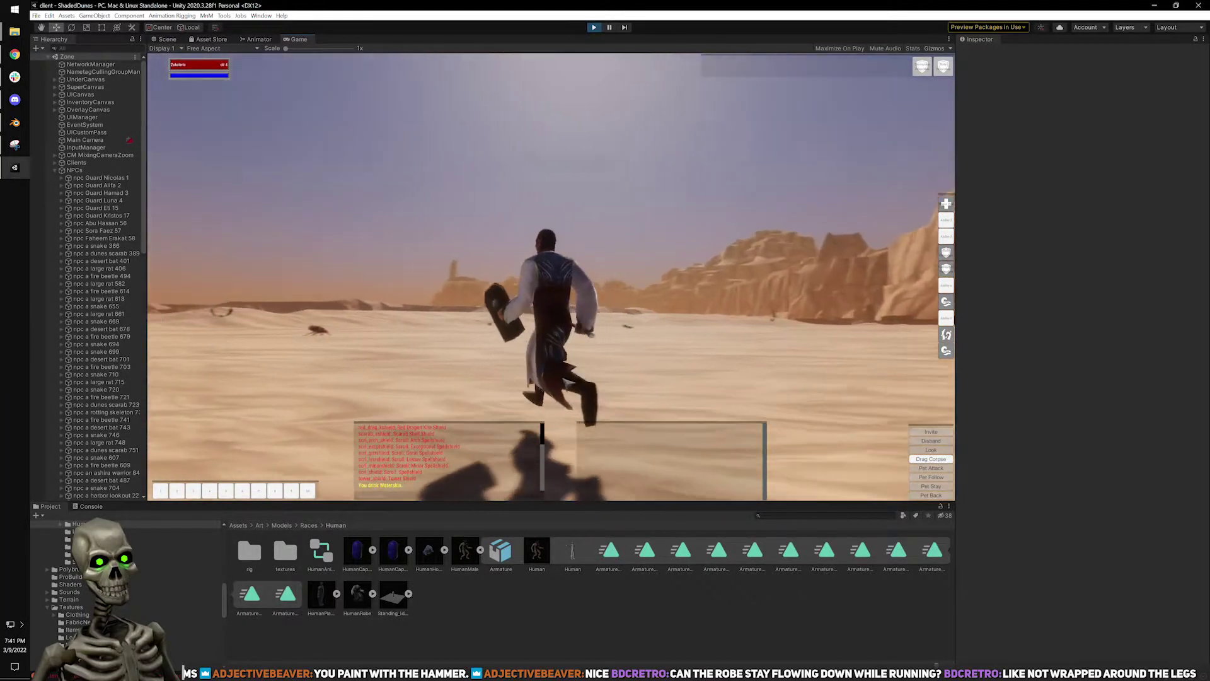
key(w)
right_drag(554, 350, 479, 372)
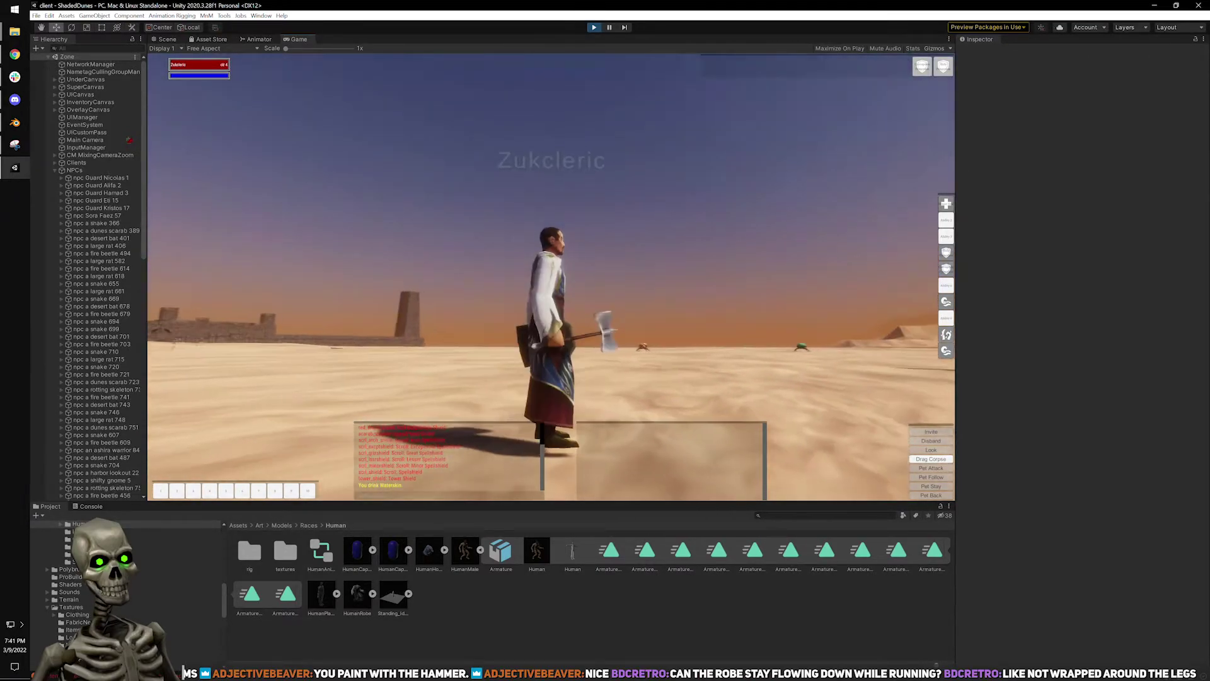
Switch to Blender, select only the armature and assign it the Run.1 action.
click(14, 122)
scroll(641, 368, up, 6)
shift+middle_drag(641, 368, 572, 463)
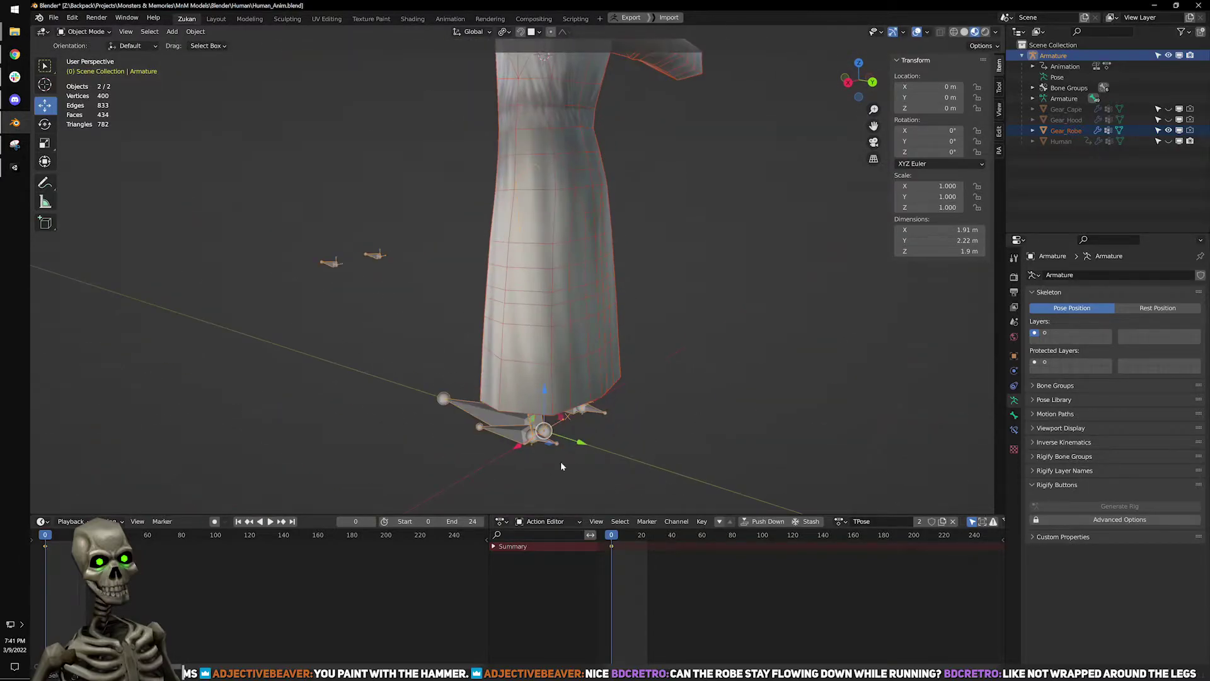
key(alt+a)
click(460, 408)
click(840, 523)
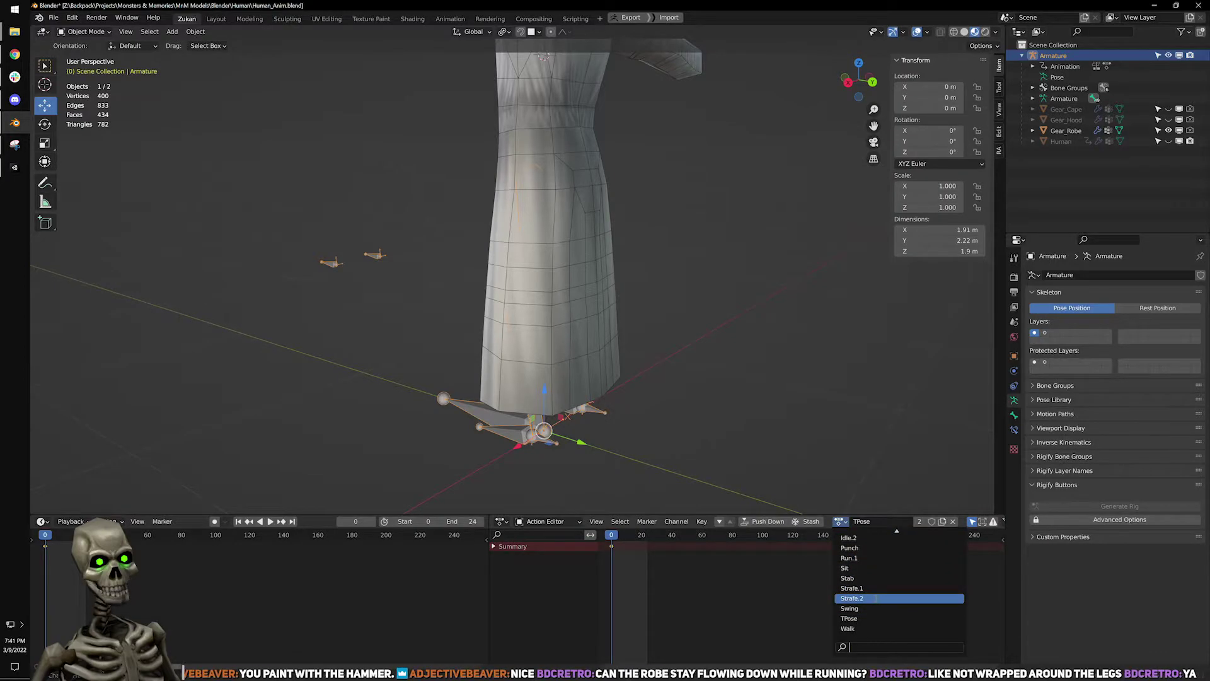
scroll(882, 575, up, 2)
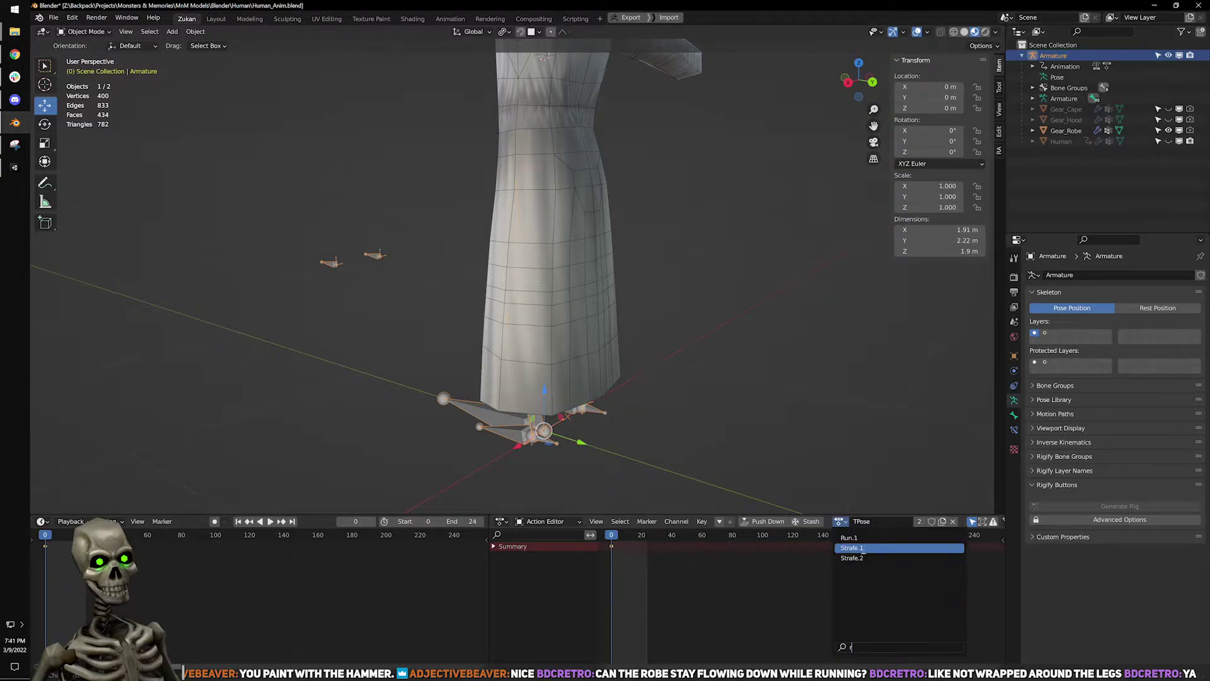
click(855, 549)
Examine the robe's deformation around the bent legs and move the run animation to frame 10.
middle_drag(444, 491, 603, 300)
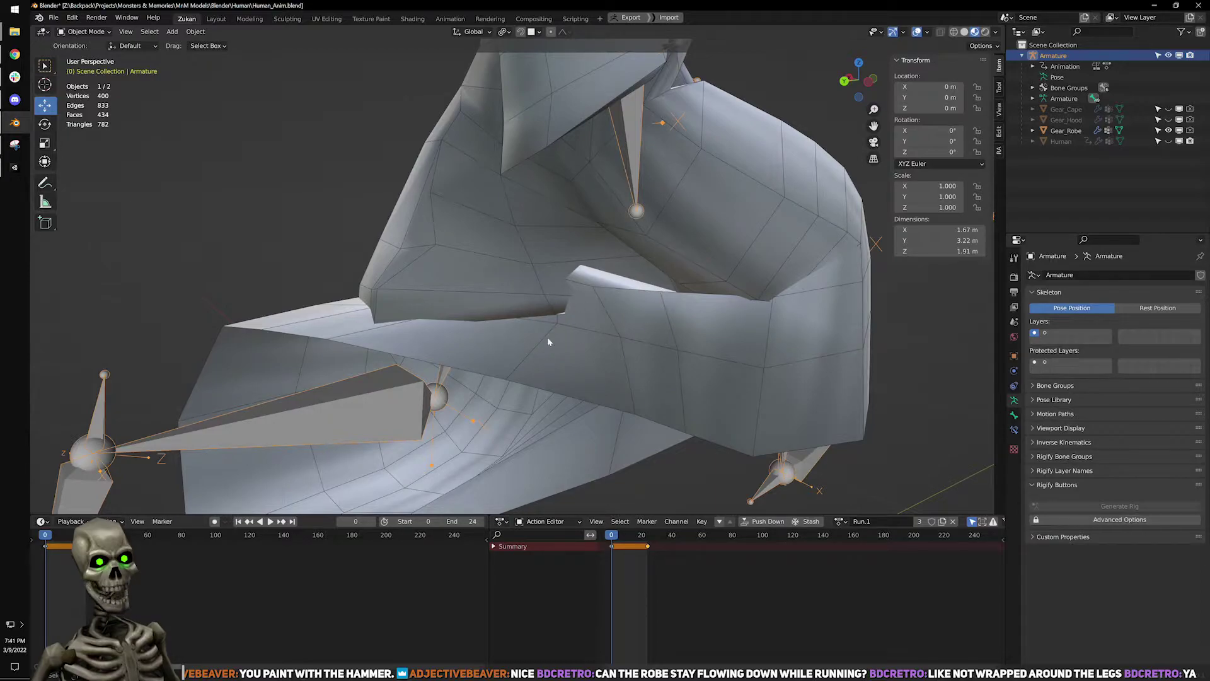
middle_drag(600, 337, 278, 504)
scroll(568, 341, down, 2)
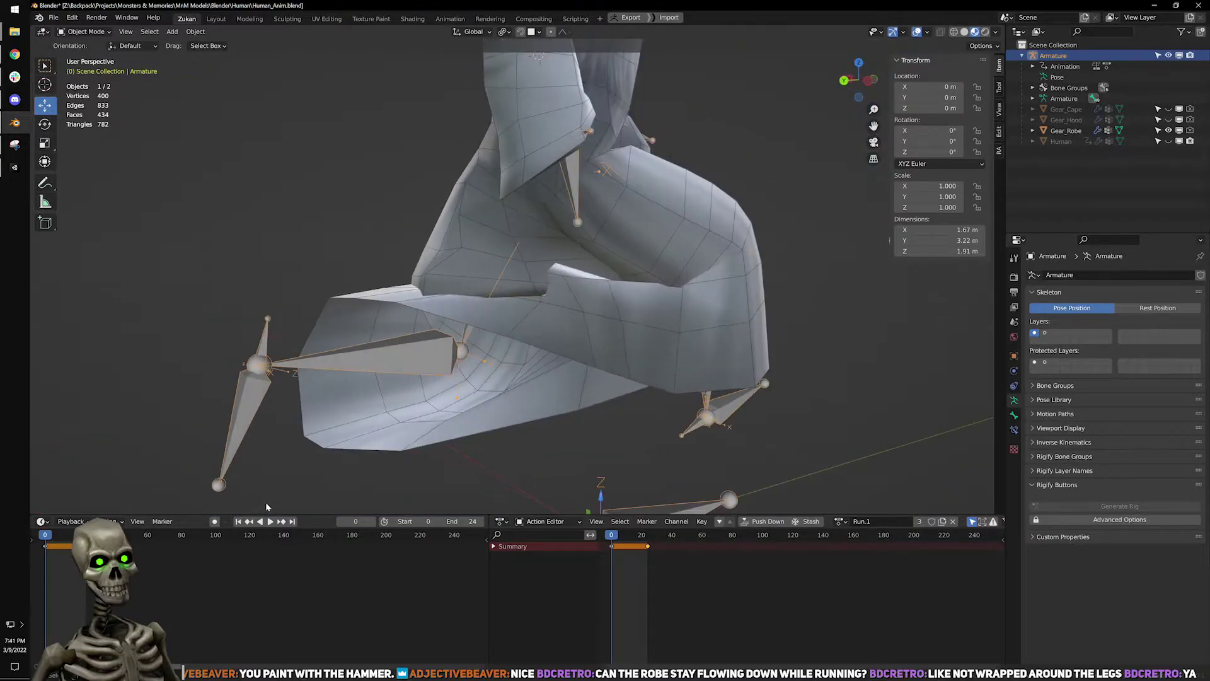
drag(45, 535, 62, 535)
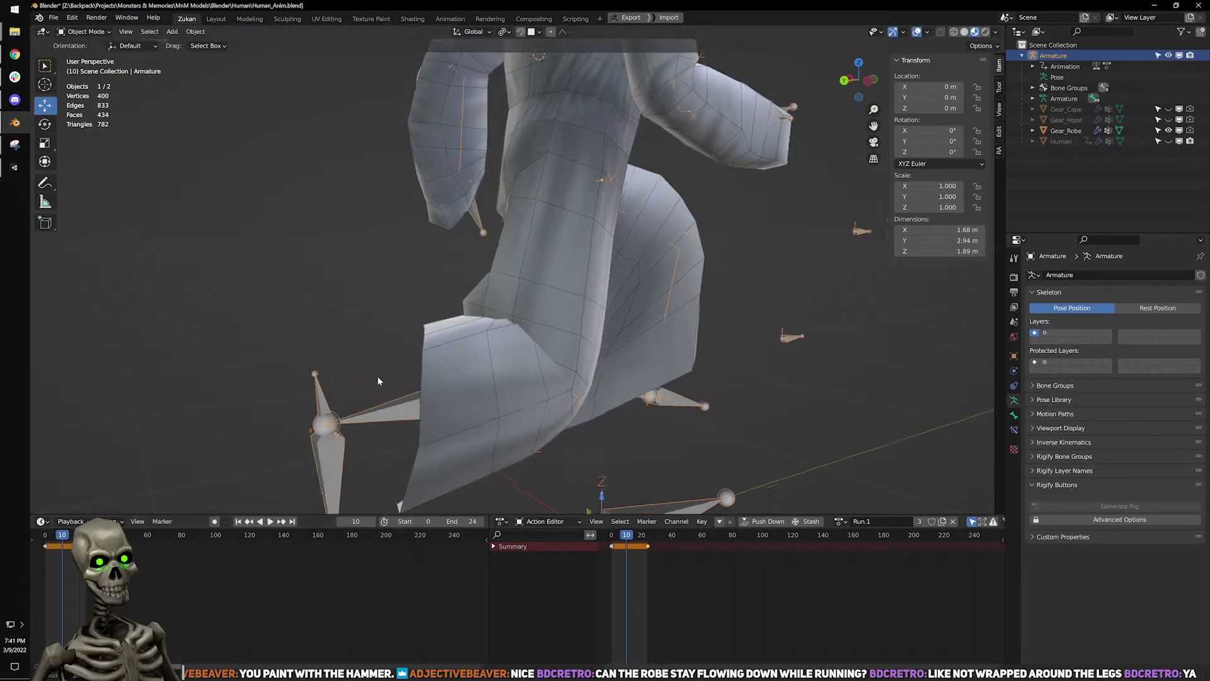
Inspect the lower robe mesh in the frame 10 run pose from behind, up close and from the opposite side.
middle_drag(369, 379, 451, 391)
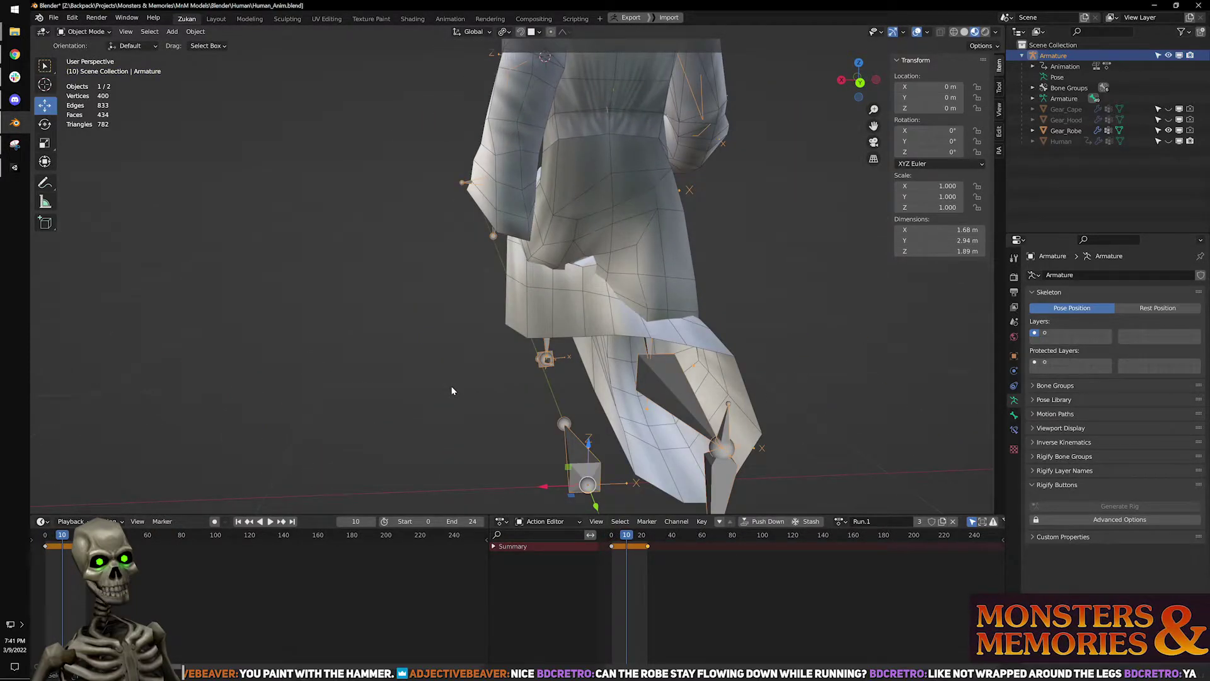
scroll(474, 340, up, 1)
scroll(475, 340, up, 3)
scroll(743, 373, up, 1)
shift+middle_drag(744, 373, 602, 306)
scroll(597, 278, down, 3)
scroll(663, 320, up, 4)
shift+middle_drag(744, 312, 594, 276)
scroll(580, 254, down, 3)
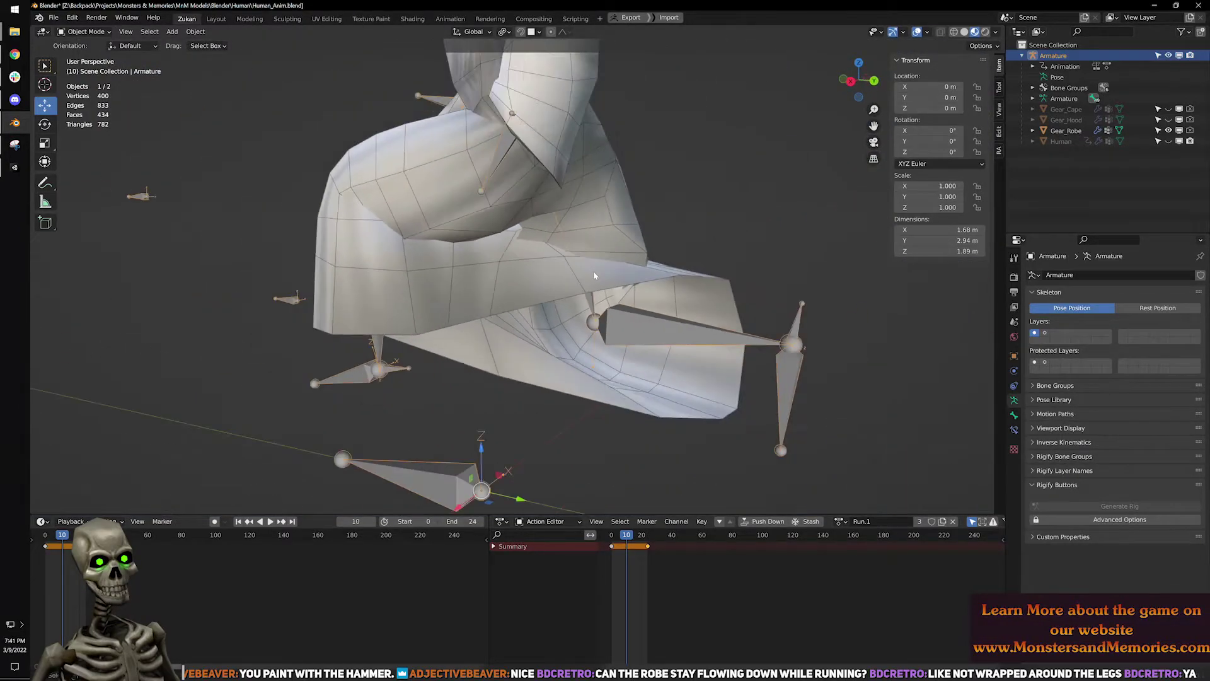
middle_drag(515, 378, 468, 289)
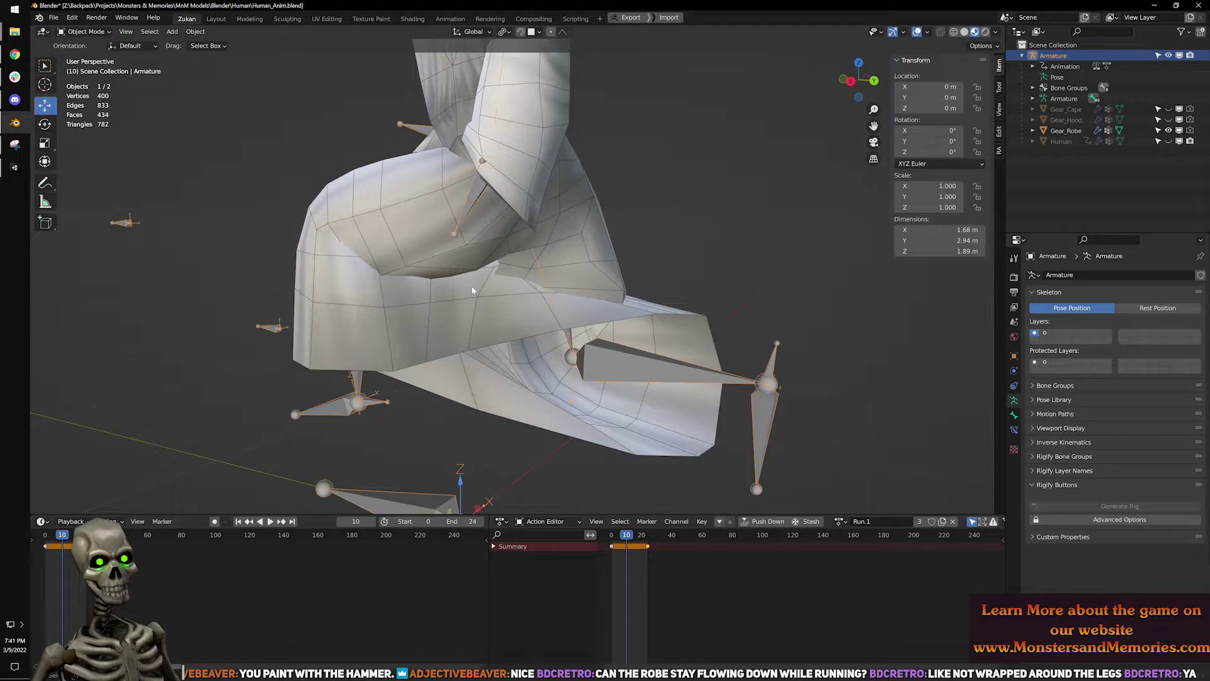
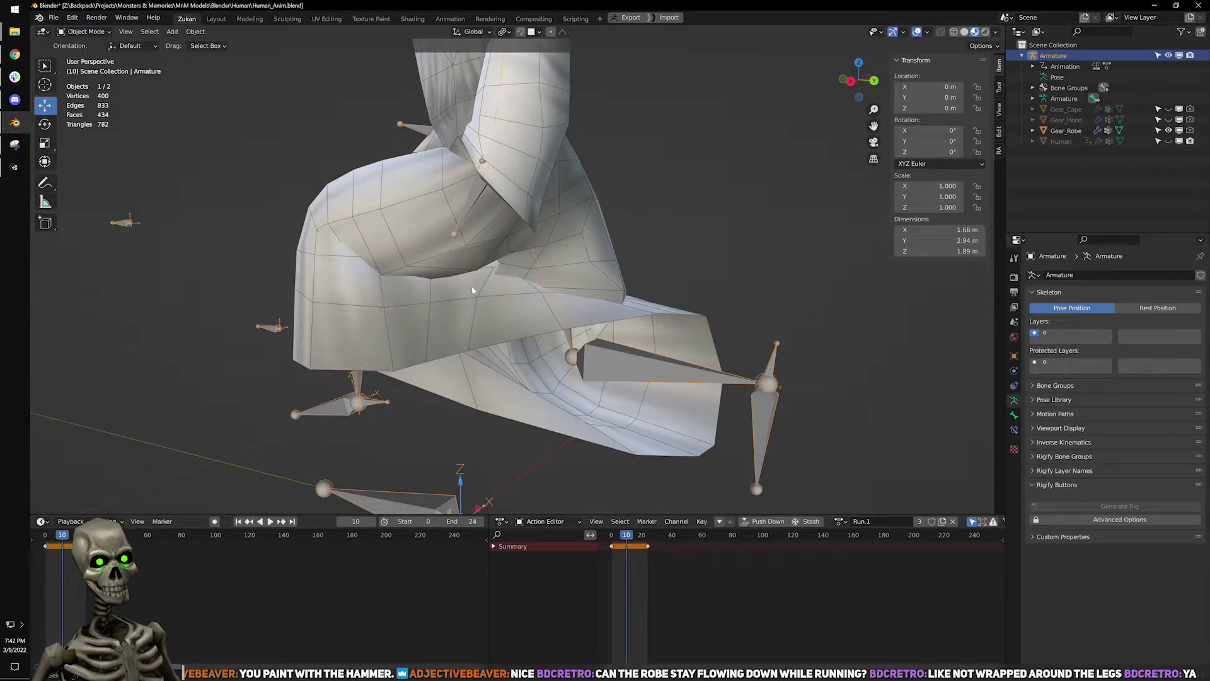
Switch back to Unity, run the cleric over the dunes and view the standing robe from the side.
click(14, 167)
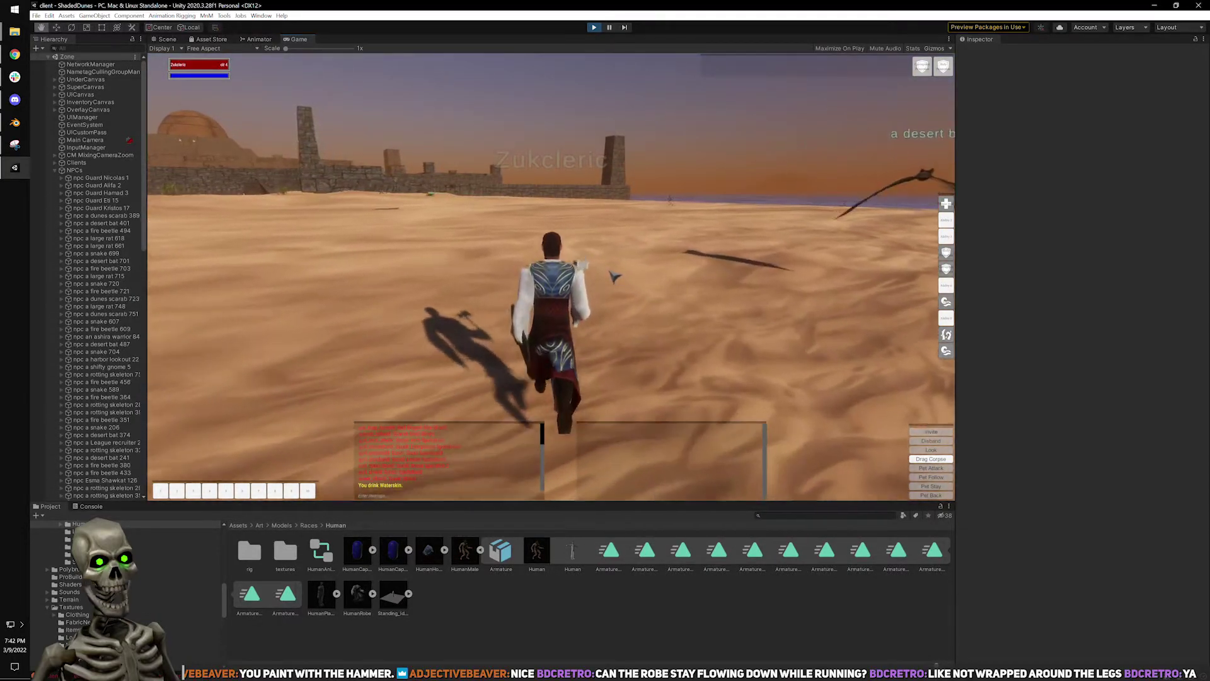
key(w)
key(a)
drag(784, 178, 416, 356)
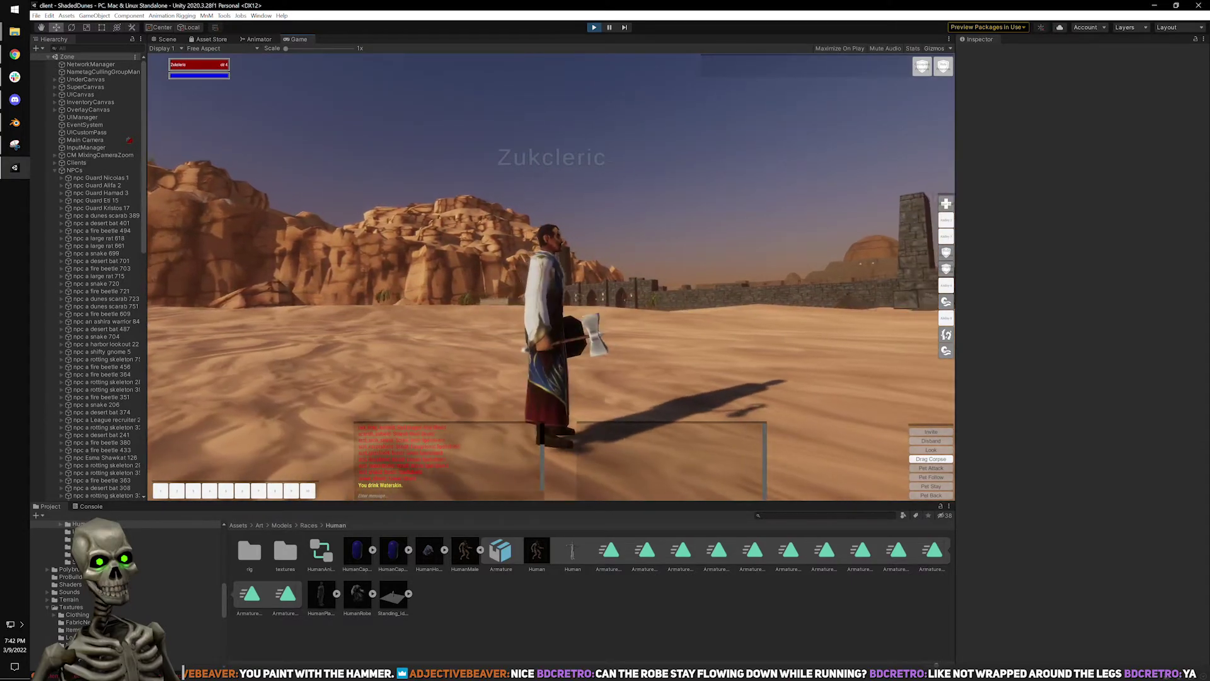
Run toward the stone fortress with several turns, watching the robe's movement from behind.
key(w)
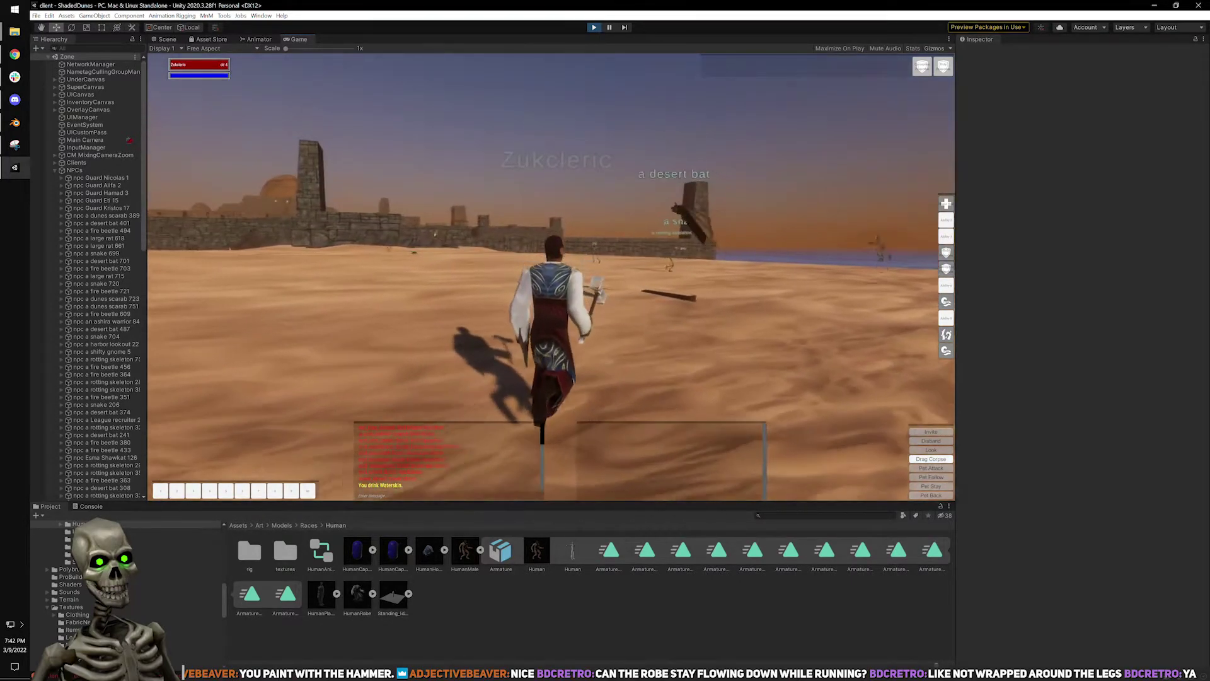
key(d)
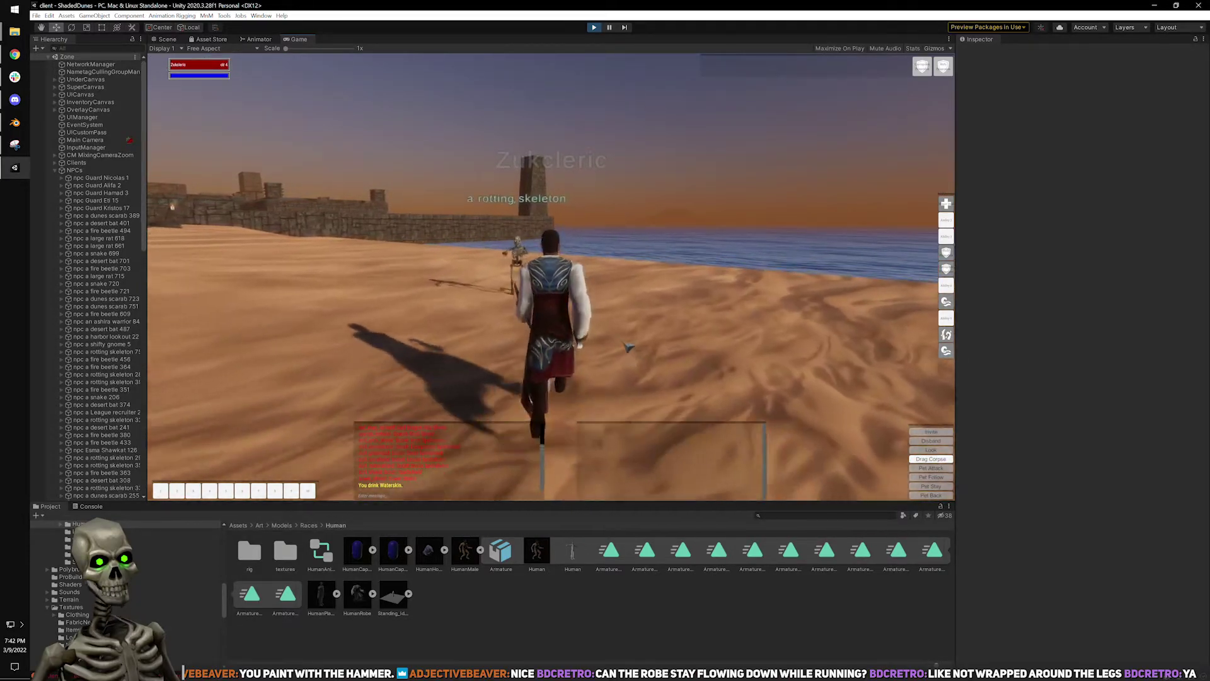
key(a)
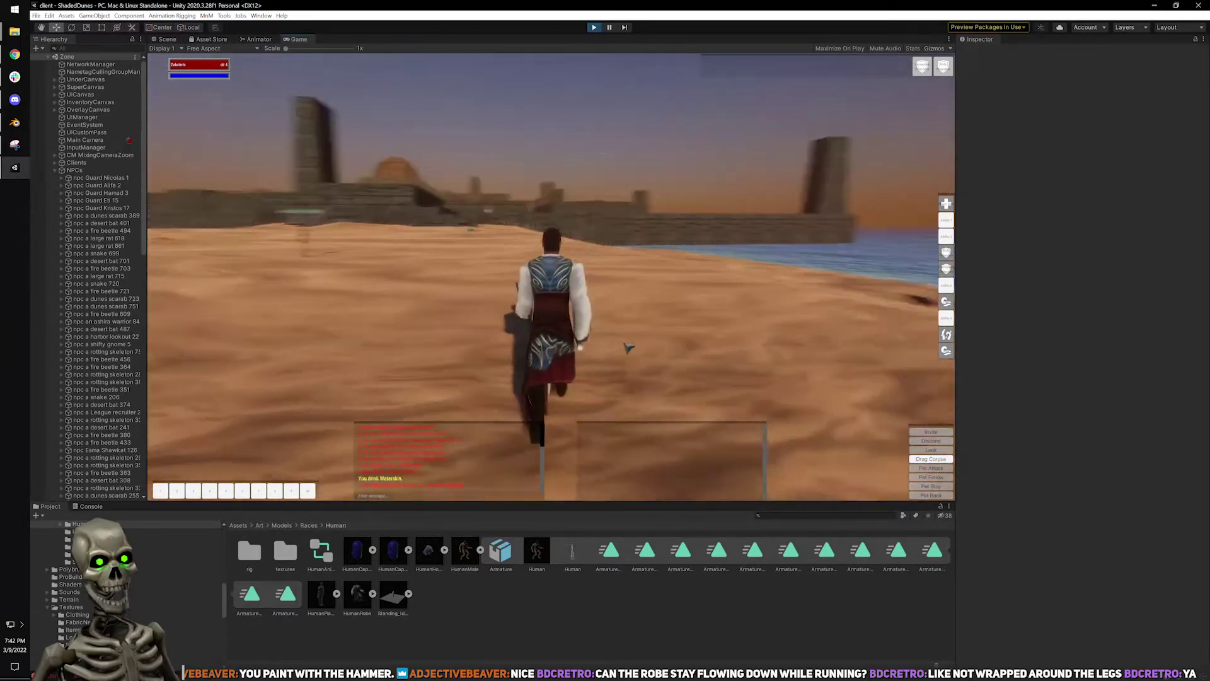
key(a)
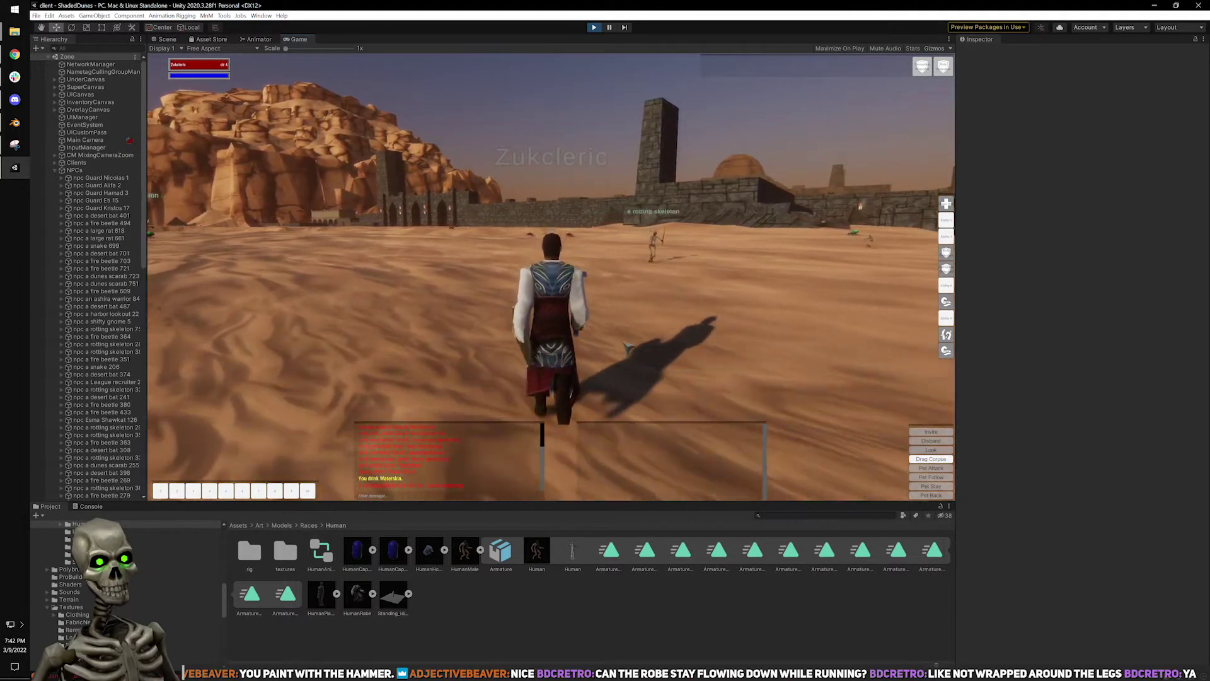
key(a)
key(a)
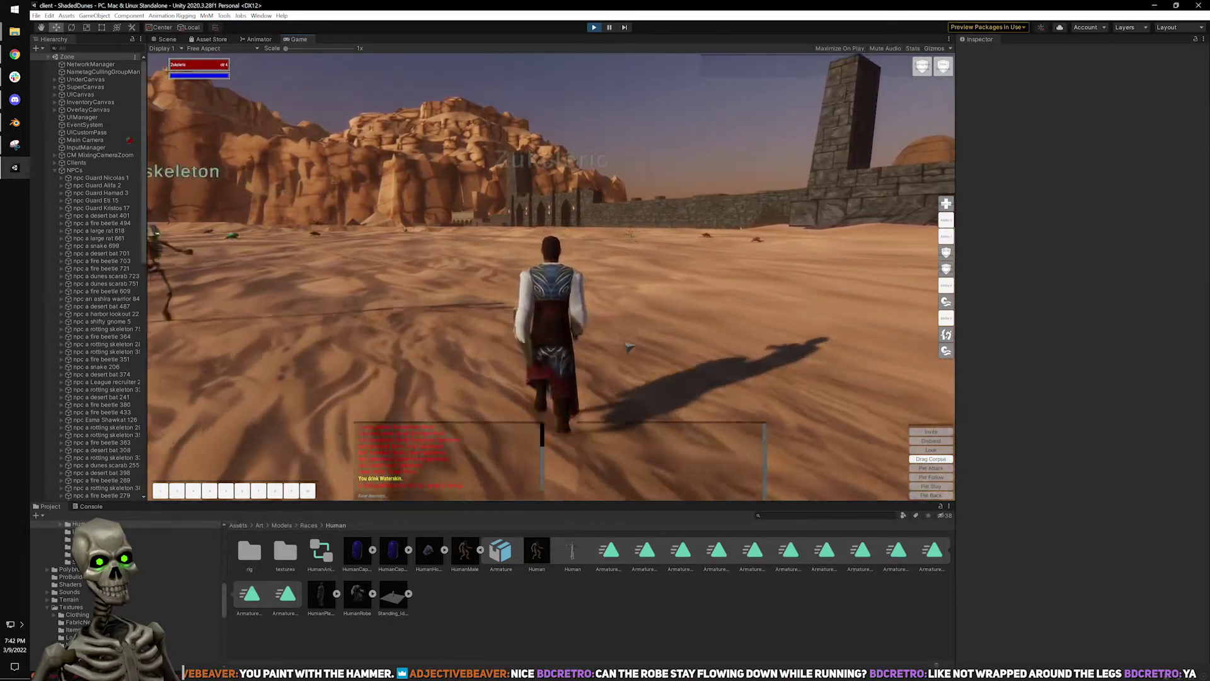
key(a)
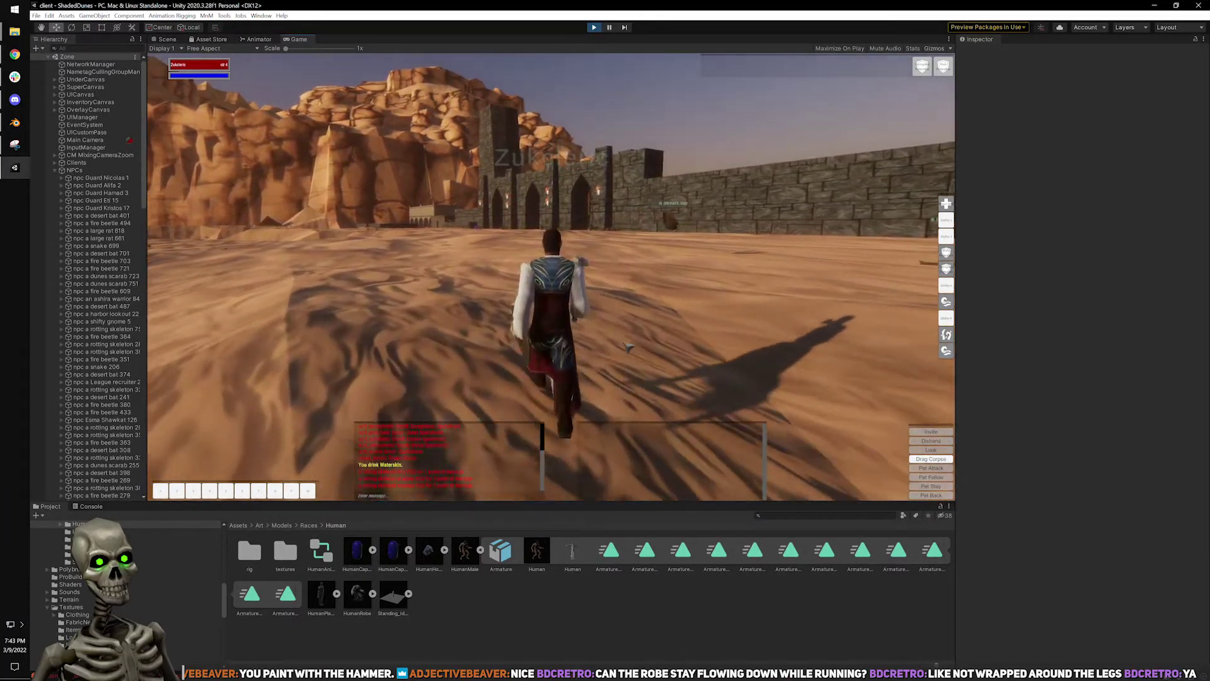
drag(623, 348, 642, 292)
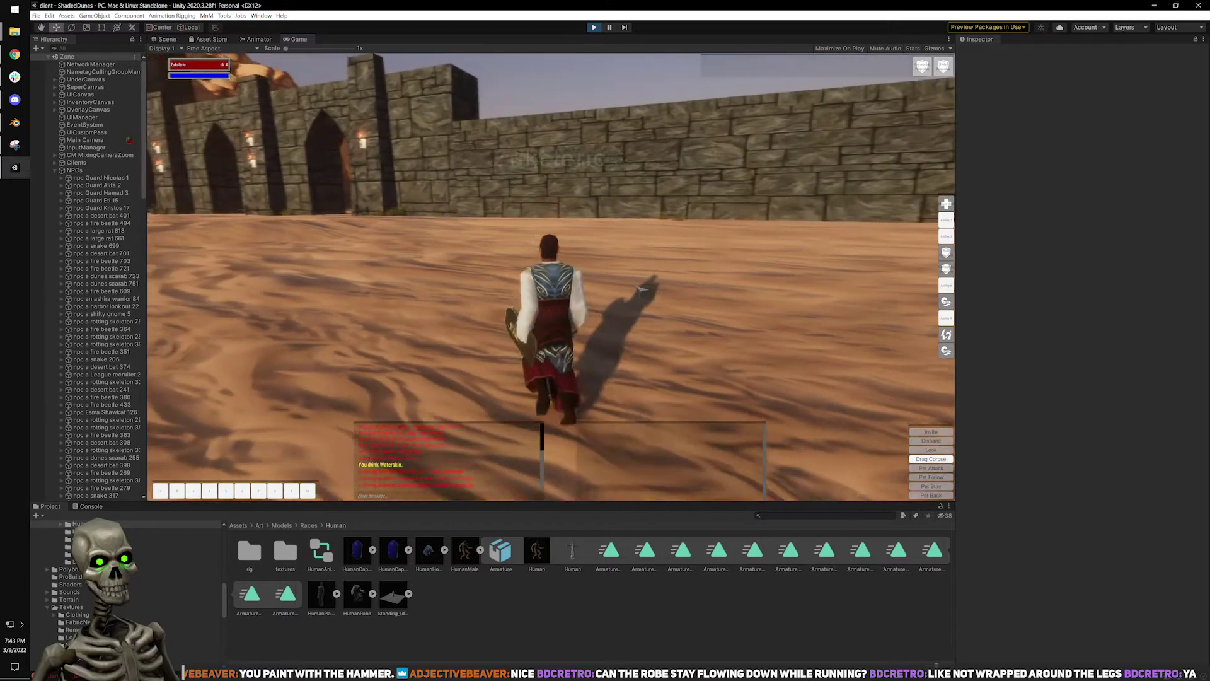
Run along the fortress wall and through its arched gate into the courtyard, watching the robe from behind.
key(w)
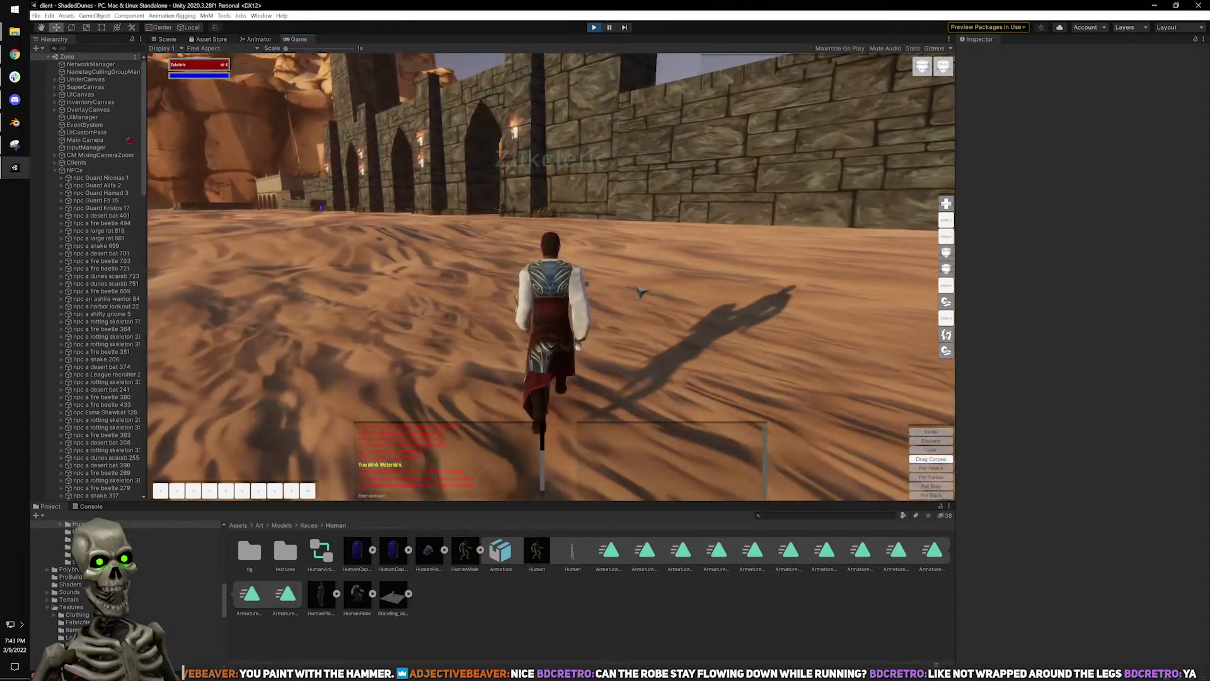
key(w)
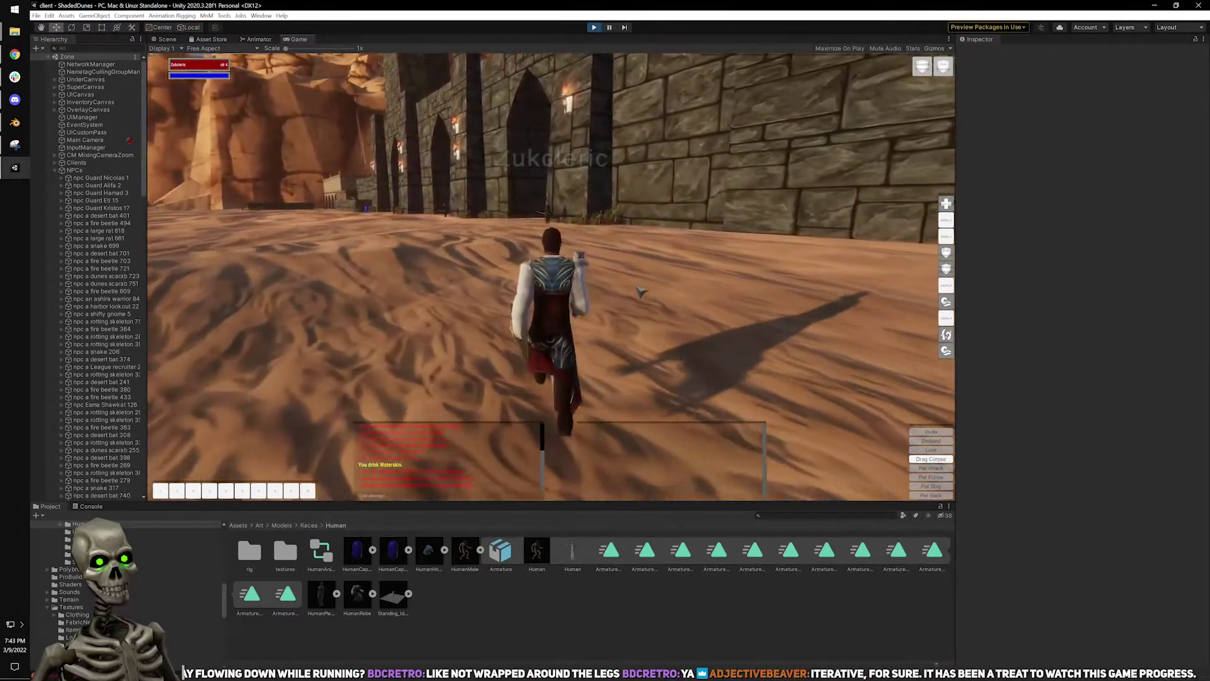
key(w)
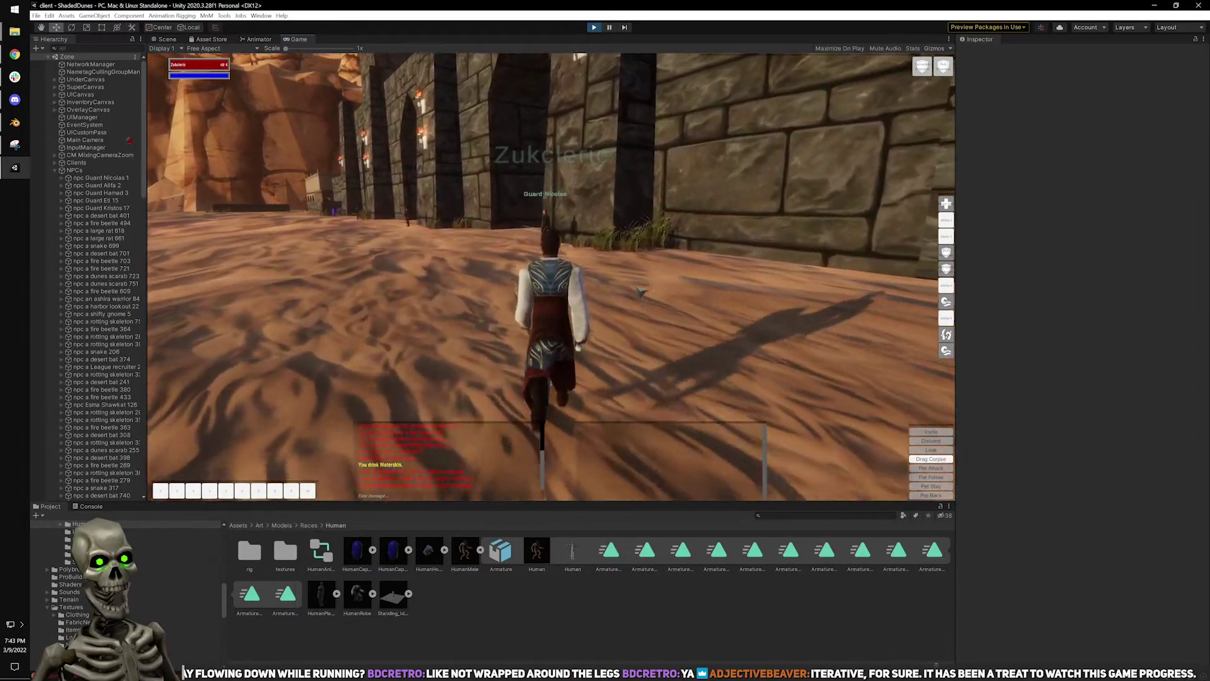
key(w)
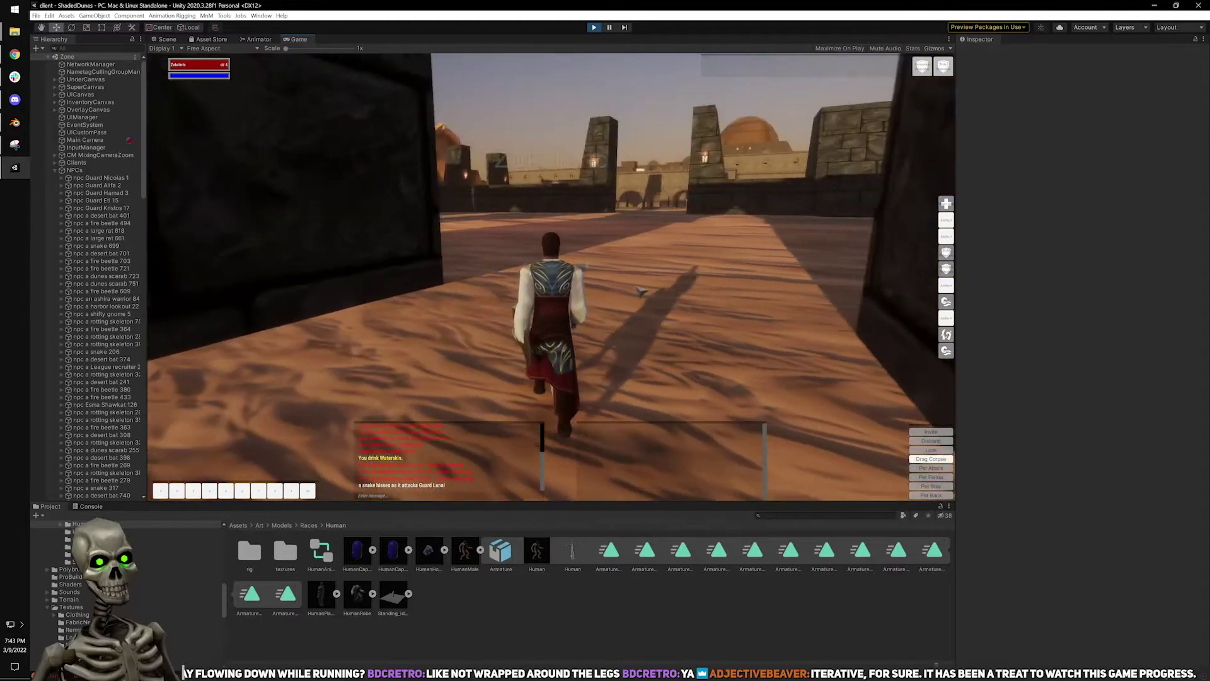
key(w)
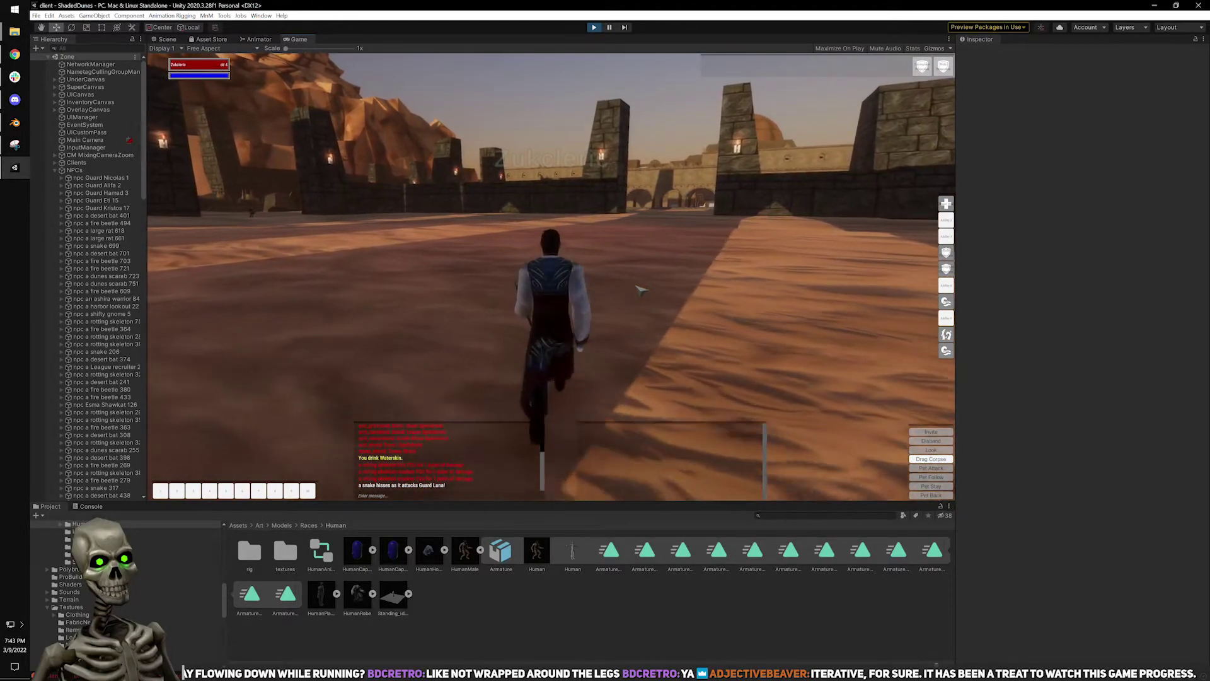
Cross the courtyard and turn the cleric to face the guard and the rotting skeleton near the arches.
key(w)
key(a)
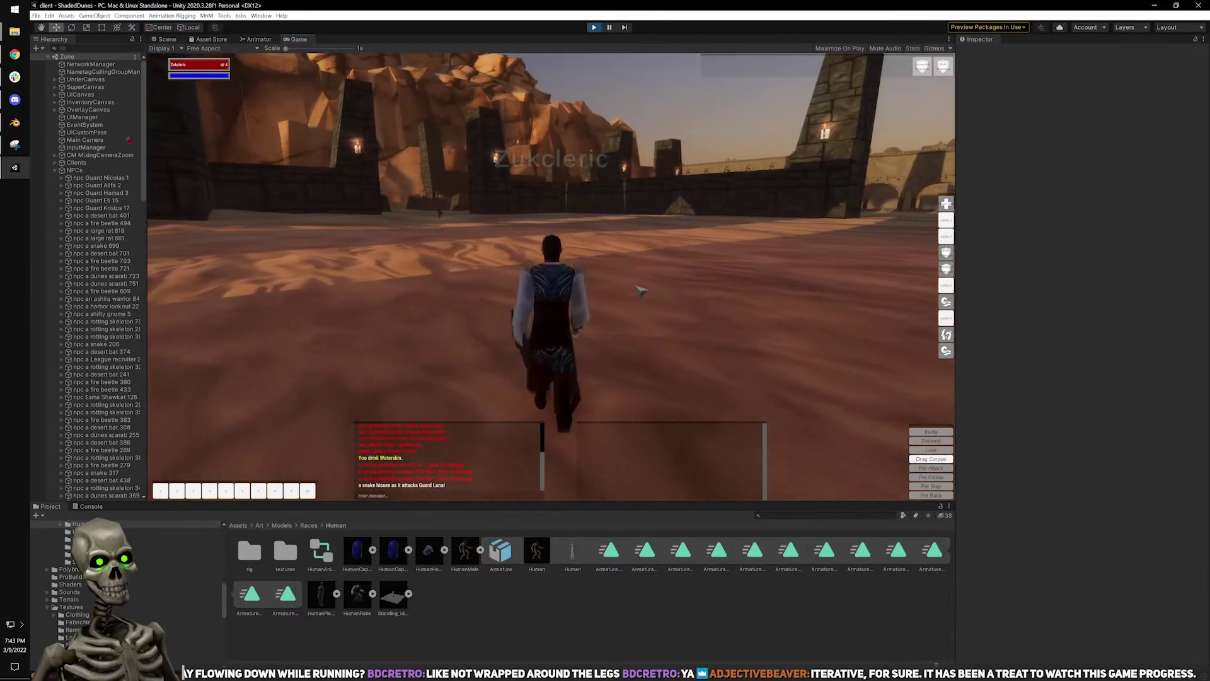
key(w)
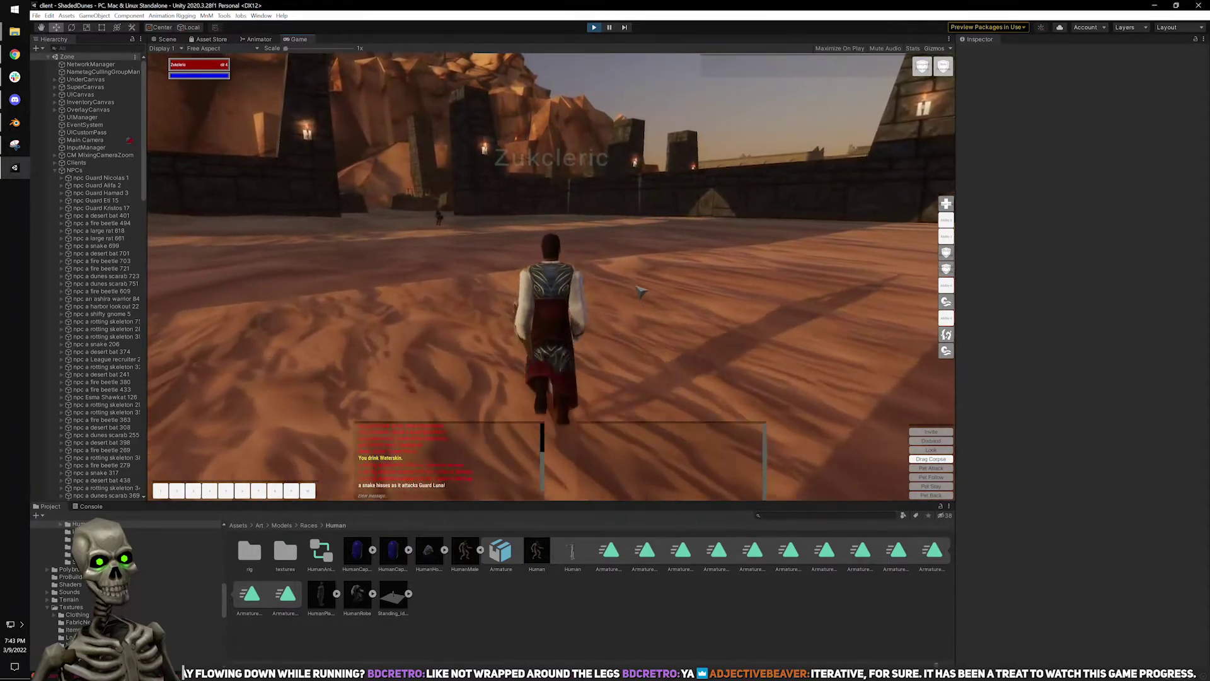
key(a)
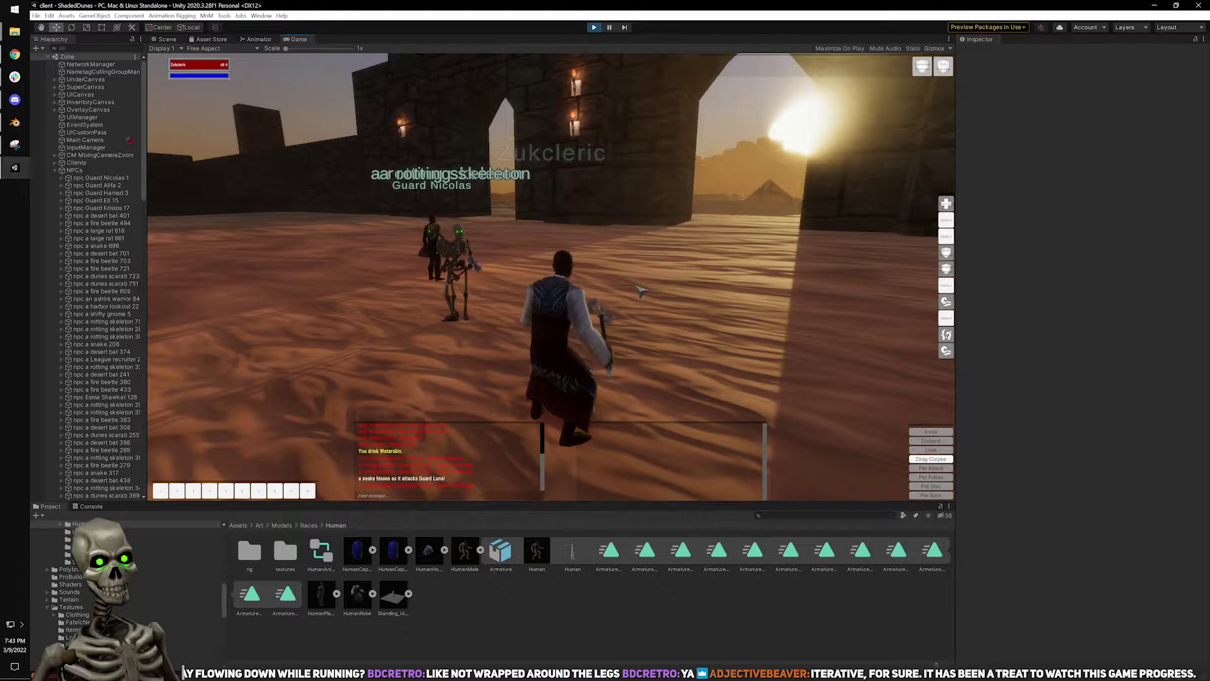
Turn away from the rotting skeleton and run across the courtyard toward the torch-lit inner gateway.
key(w)
key(a)
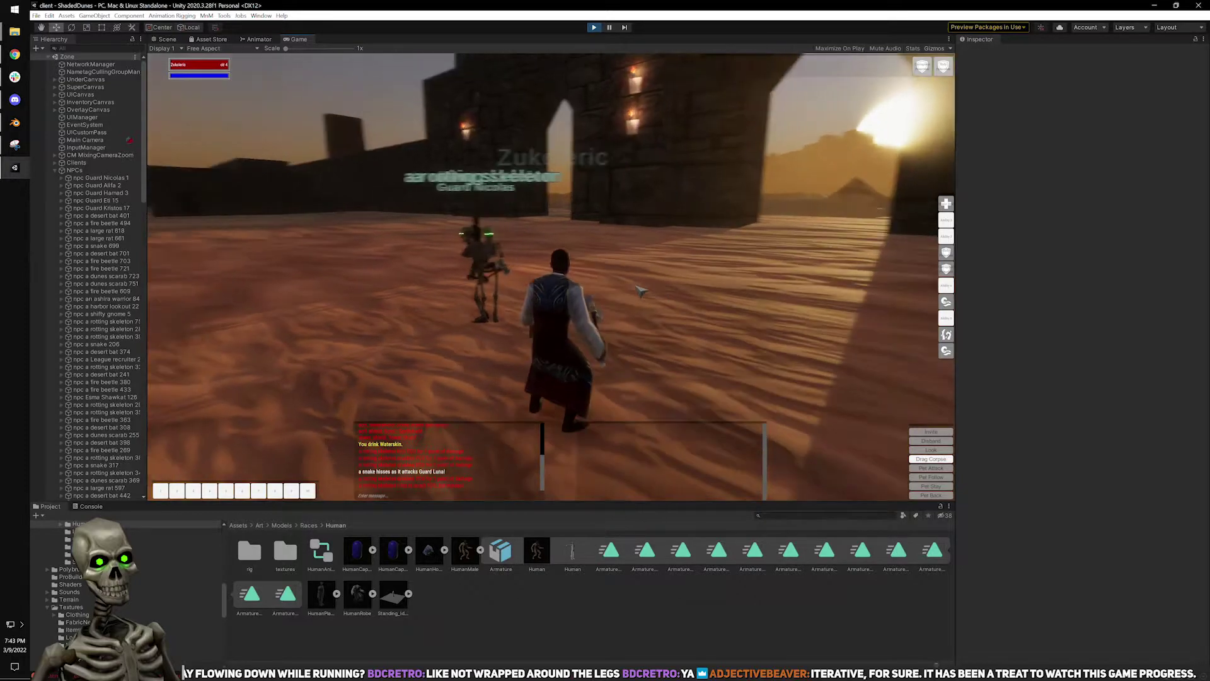
key(a)
key(w)
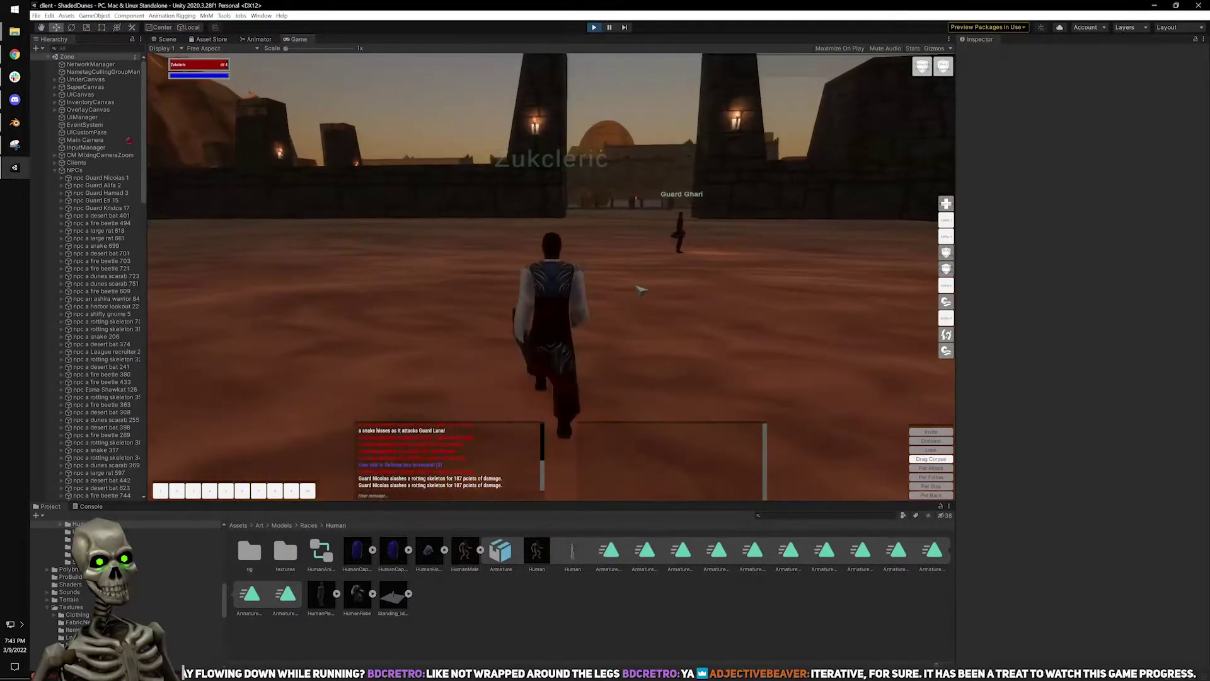
key(w)
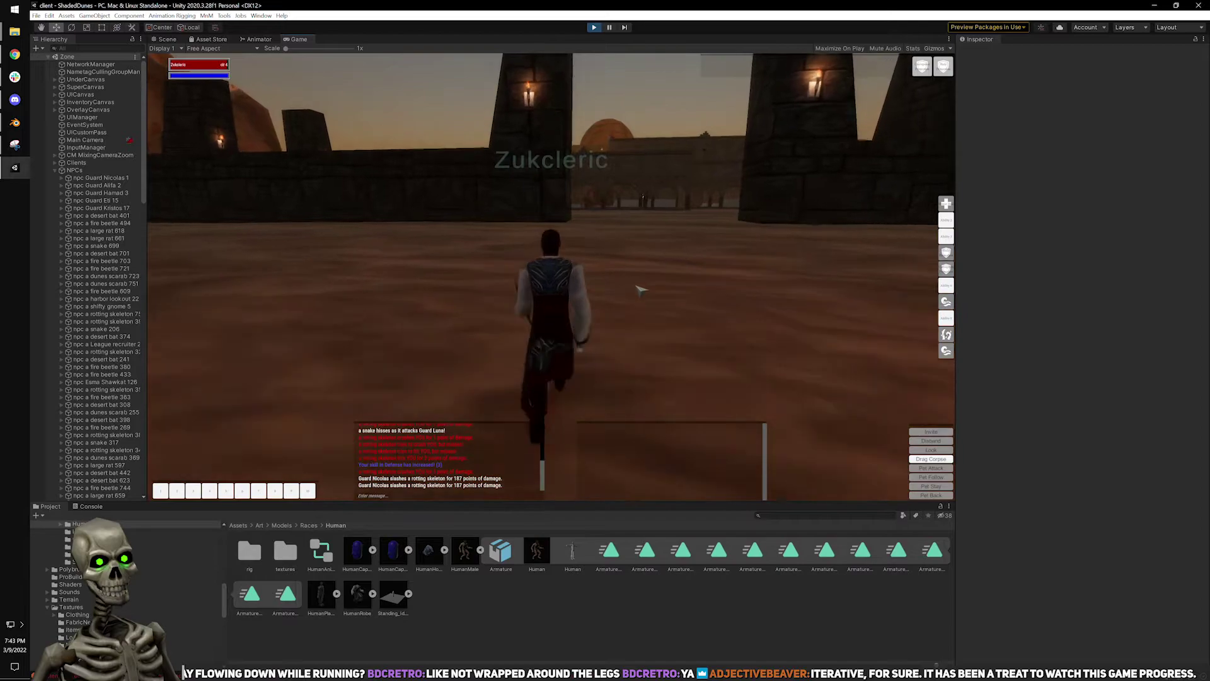
Run across the courtyard toward the sunlit arches and turn toward the opening to the rocky camp, watching the robe from behind.
key(w)
key(w)
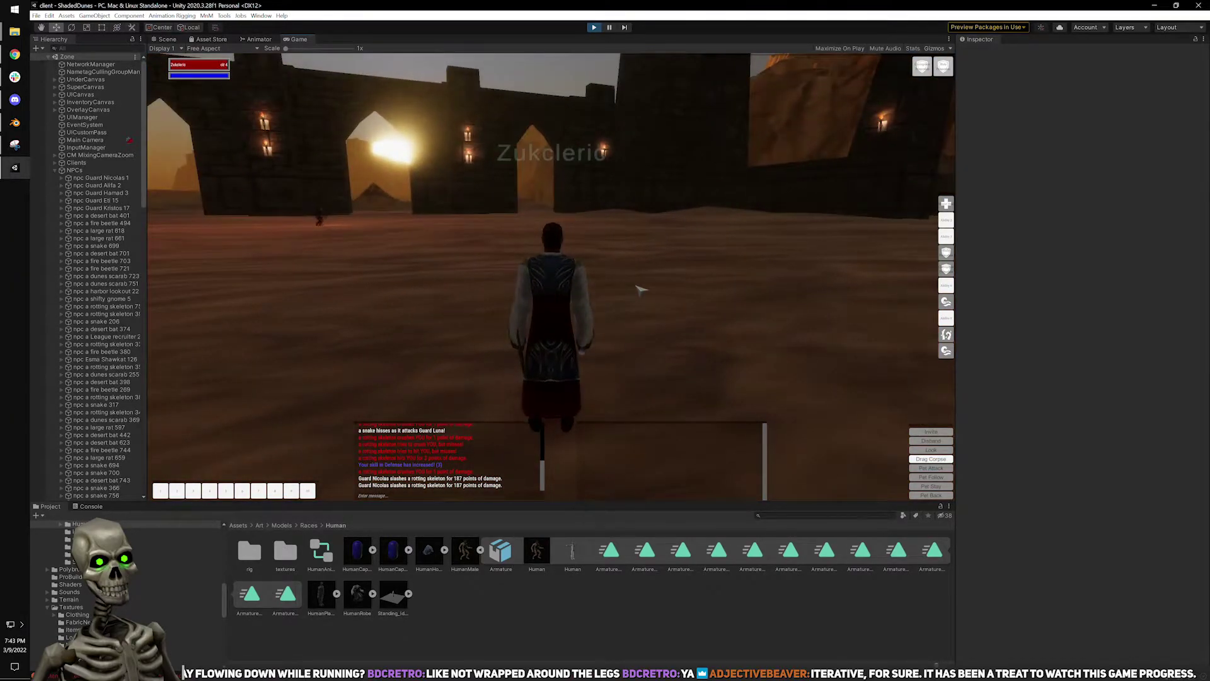
key(w)
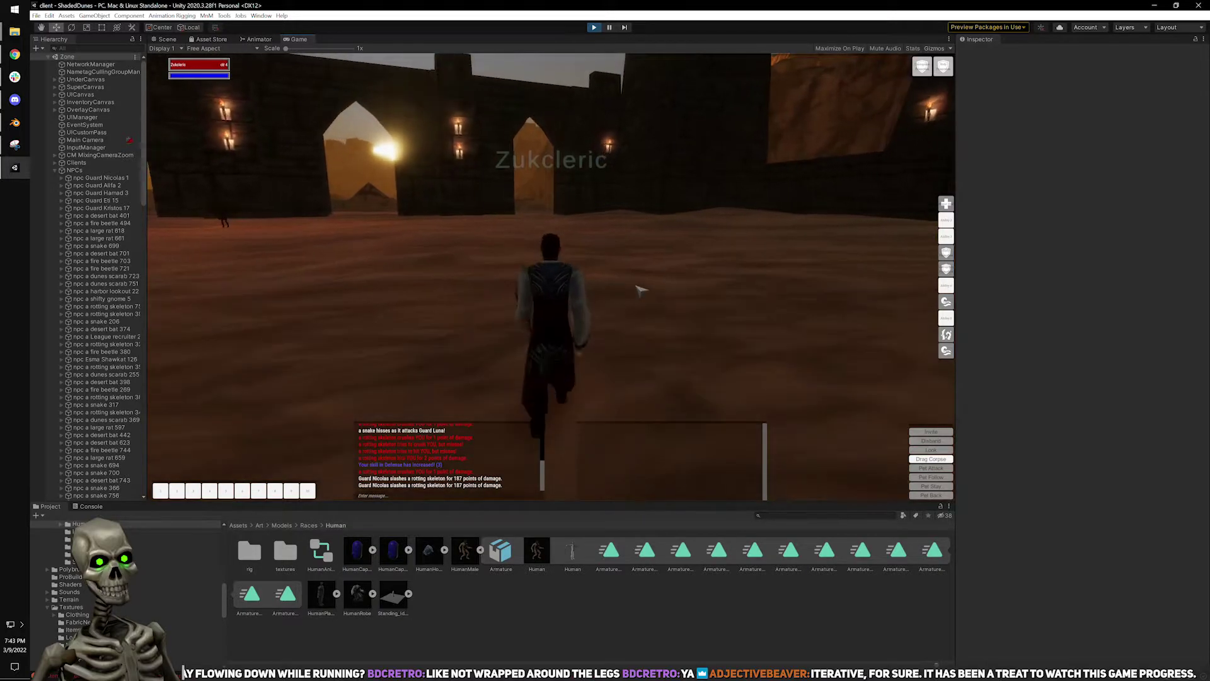
key(a)
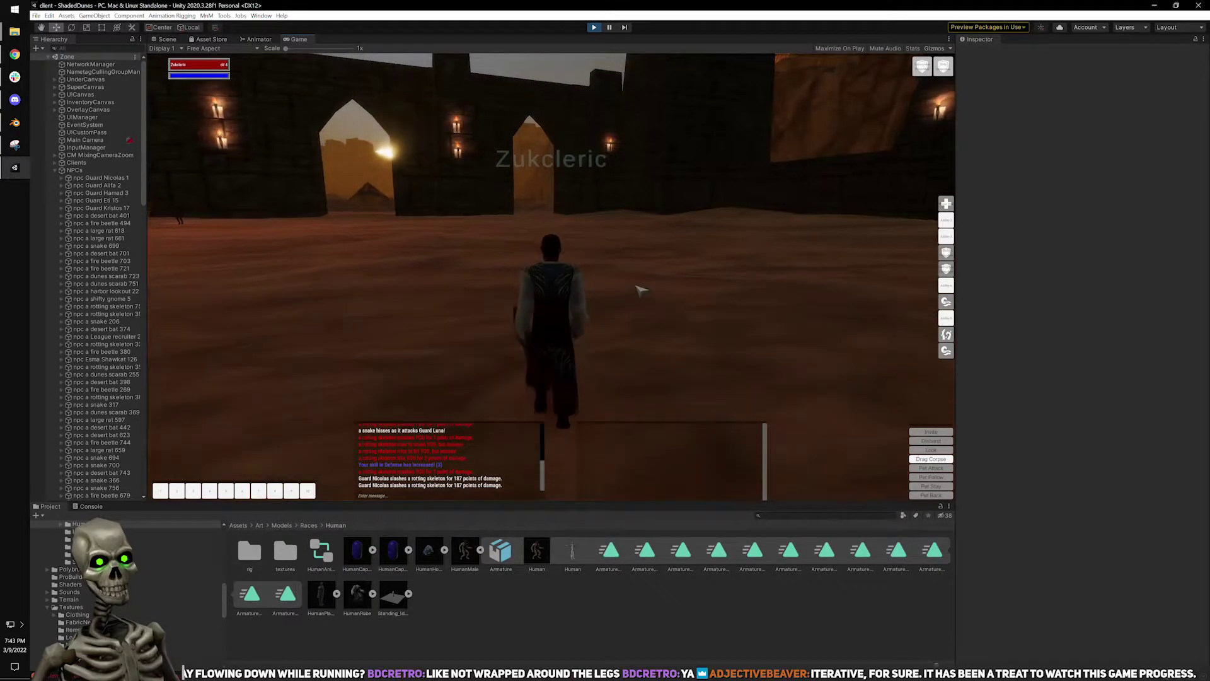
key(d)
key(w)
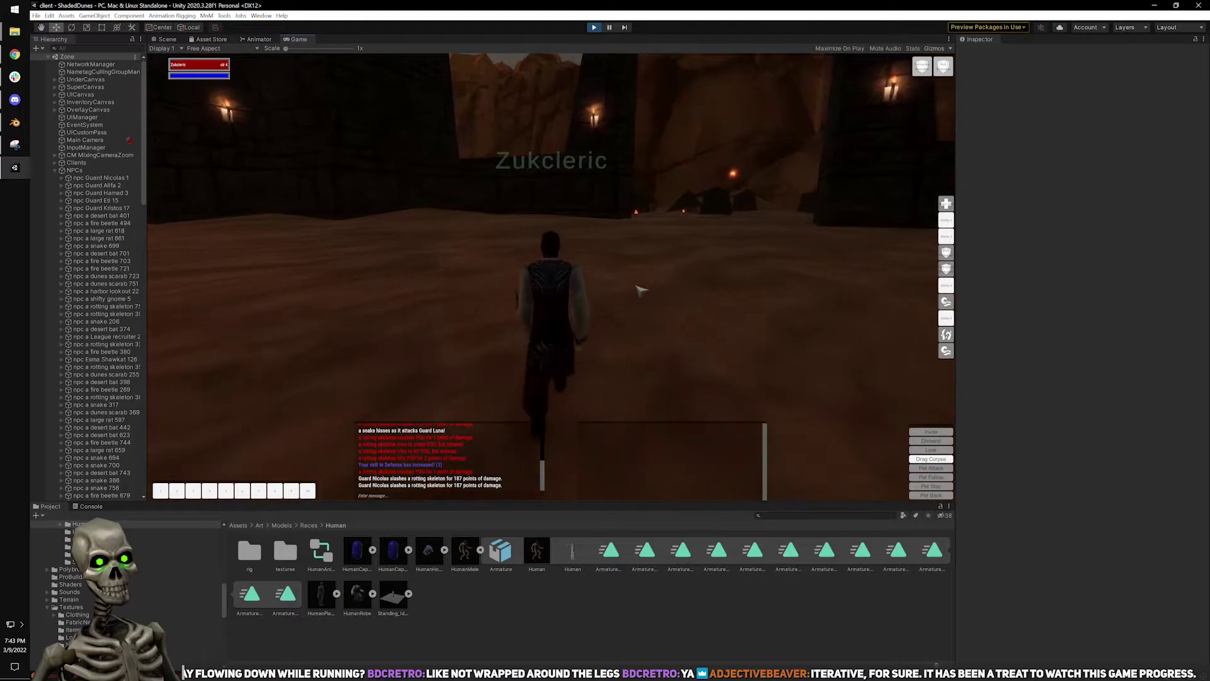
key(d)
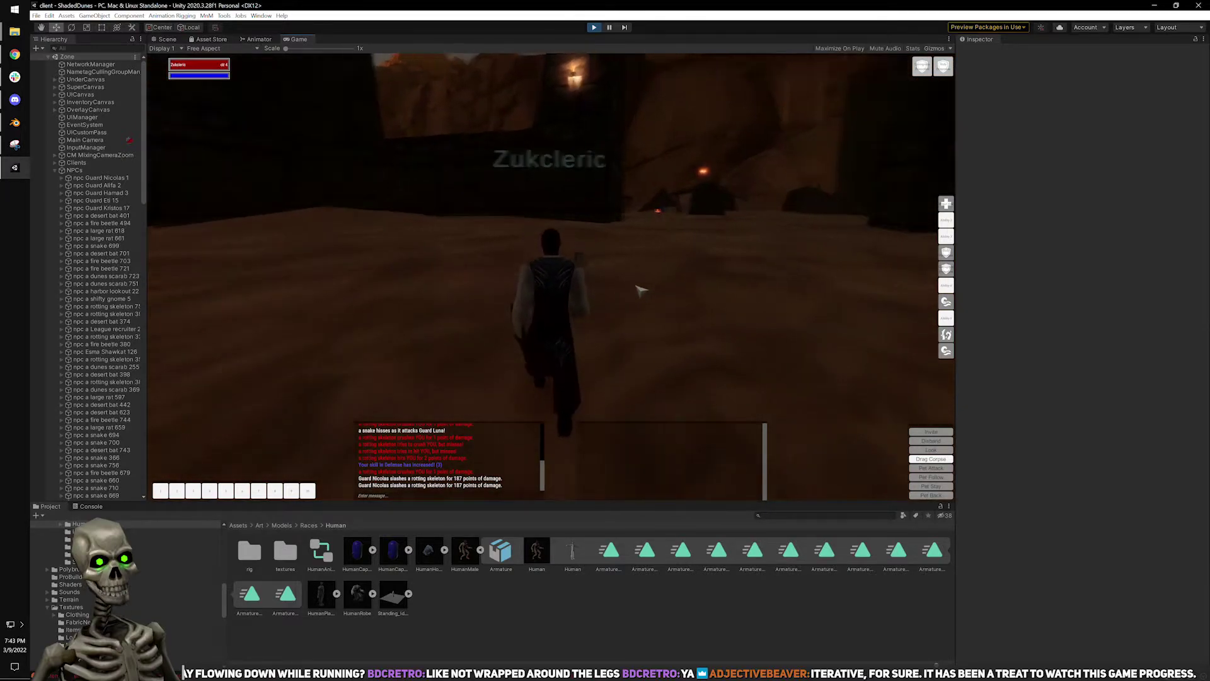
Run out through the dark opening and along the wall past the harbor lookout, checking the robe's movement in low light.
key(a)
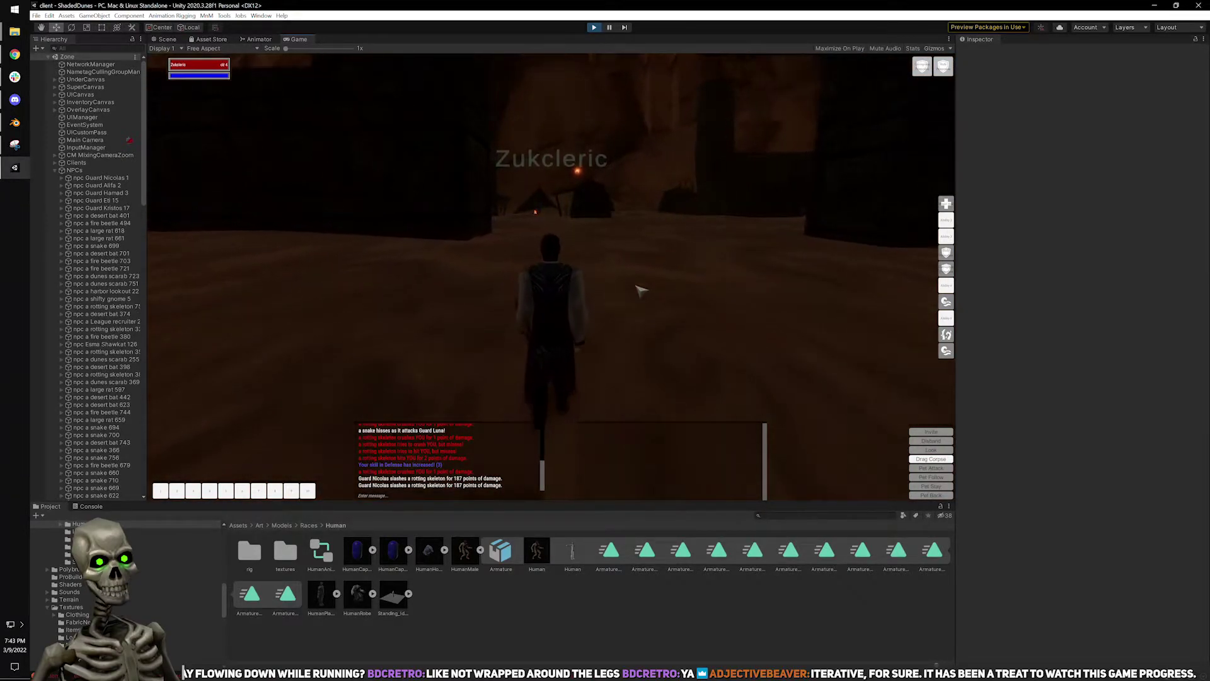
key(a)
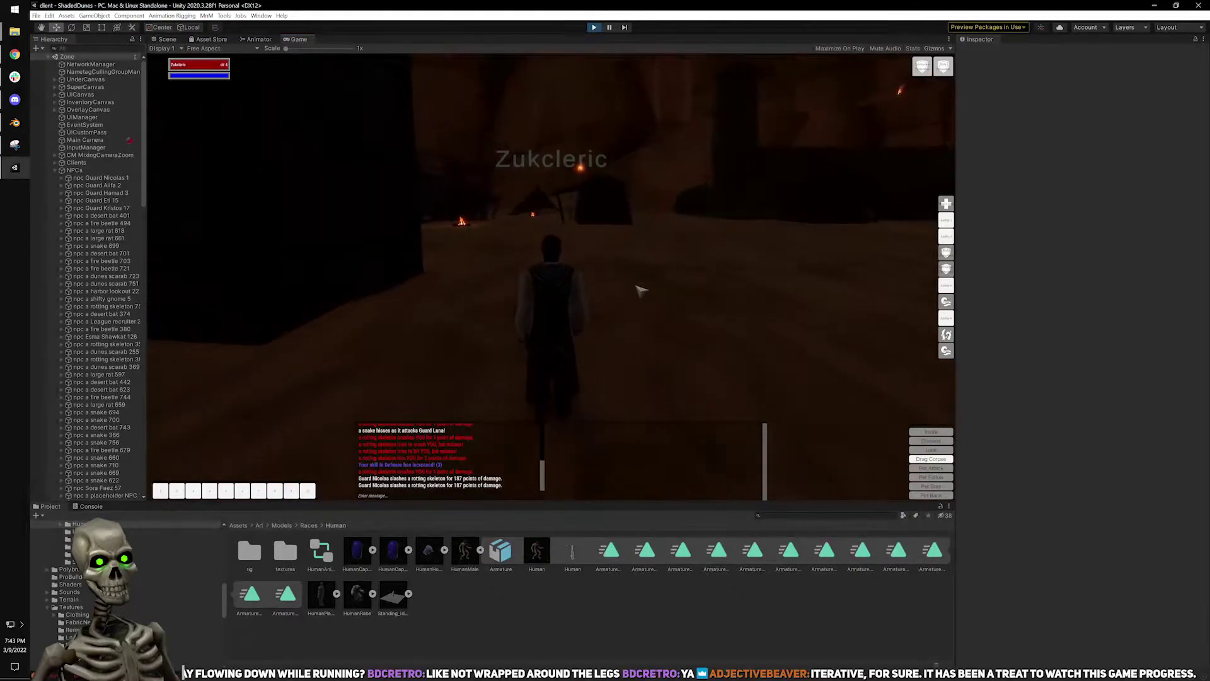
key(a)
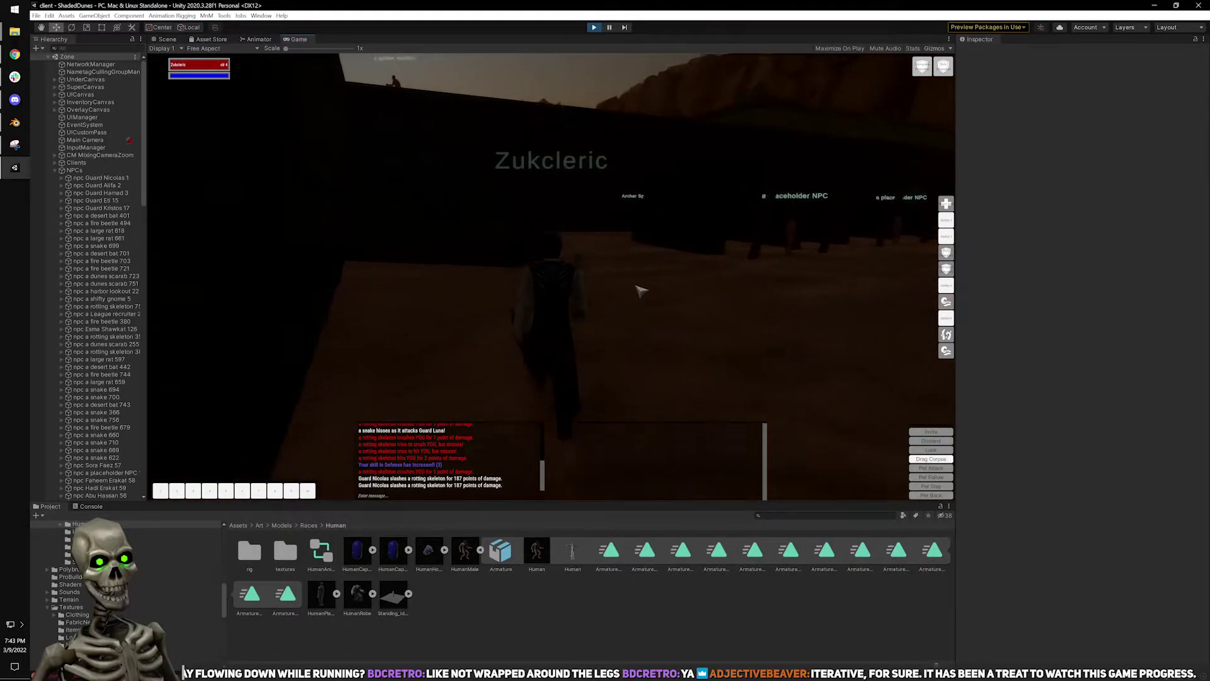
key(w)
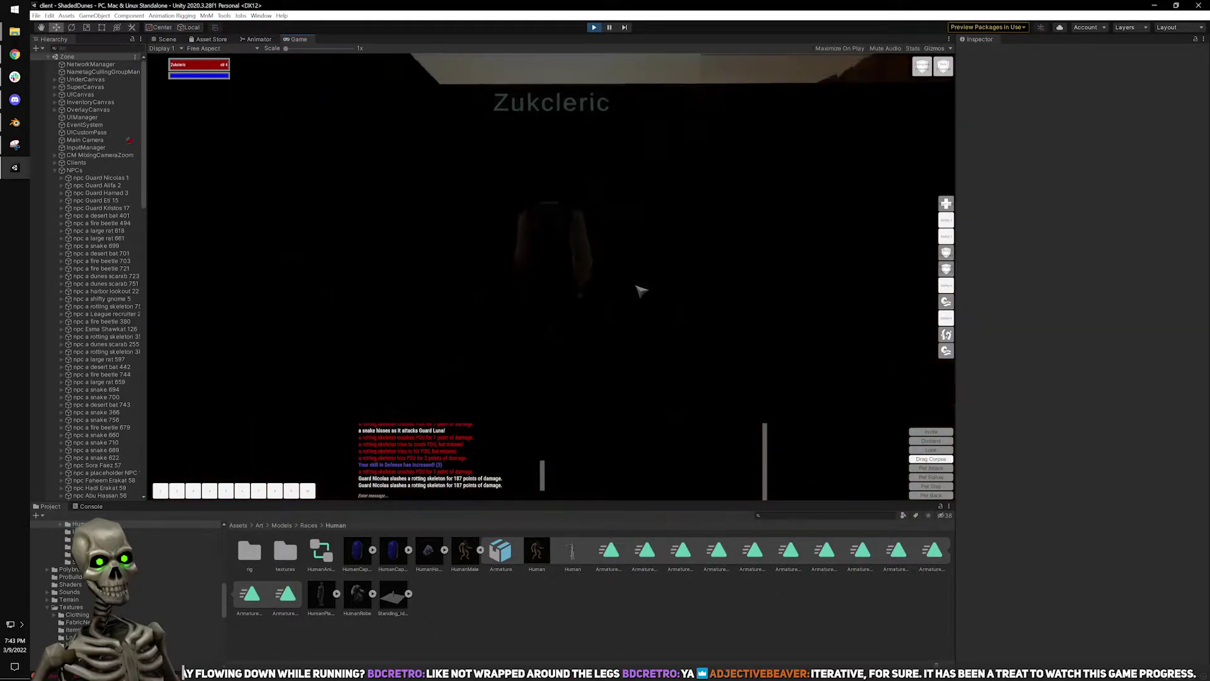
key(w)
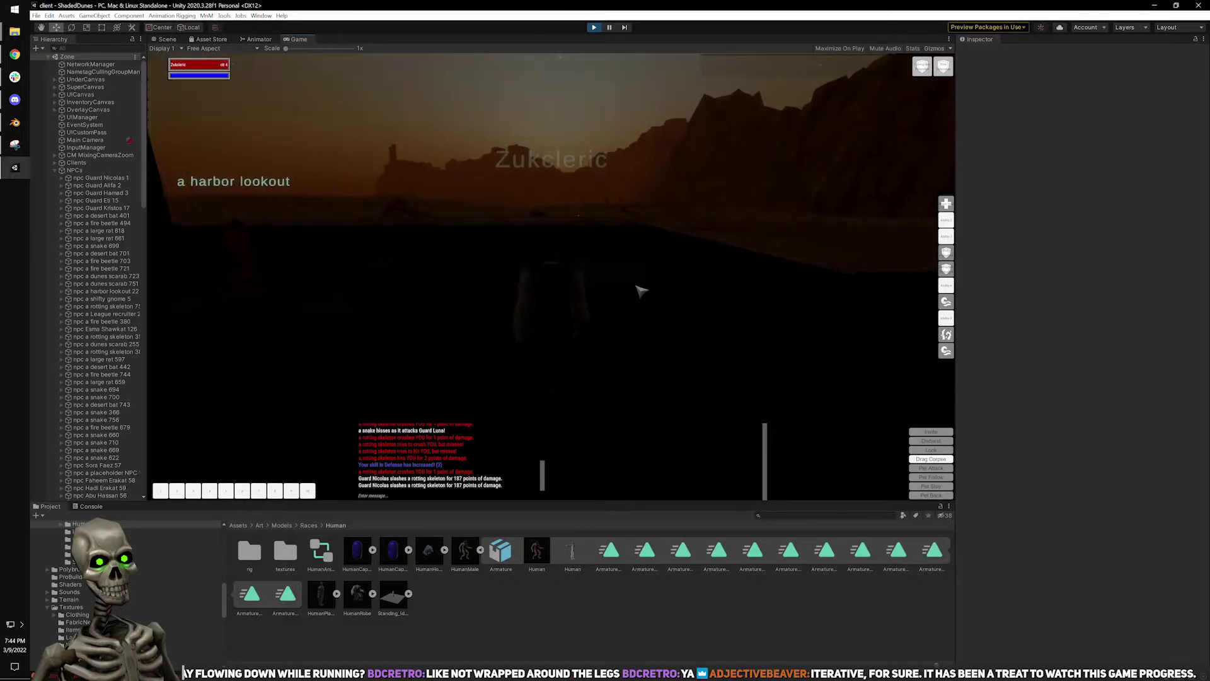
key(w)
key(a)
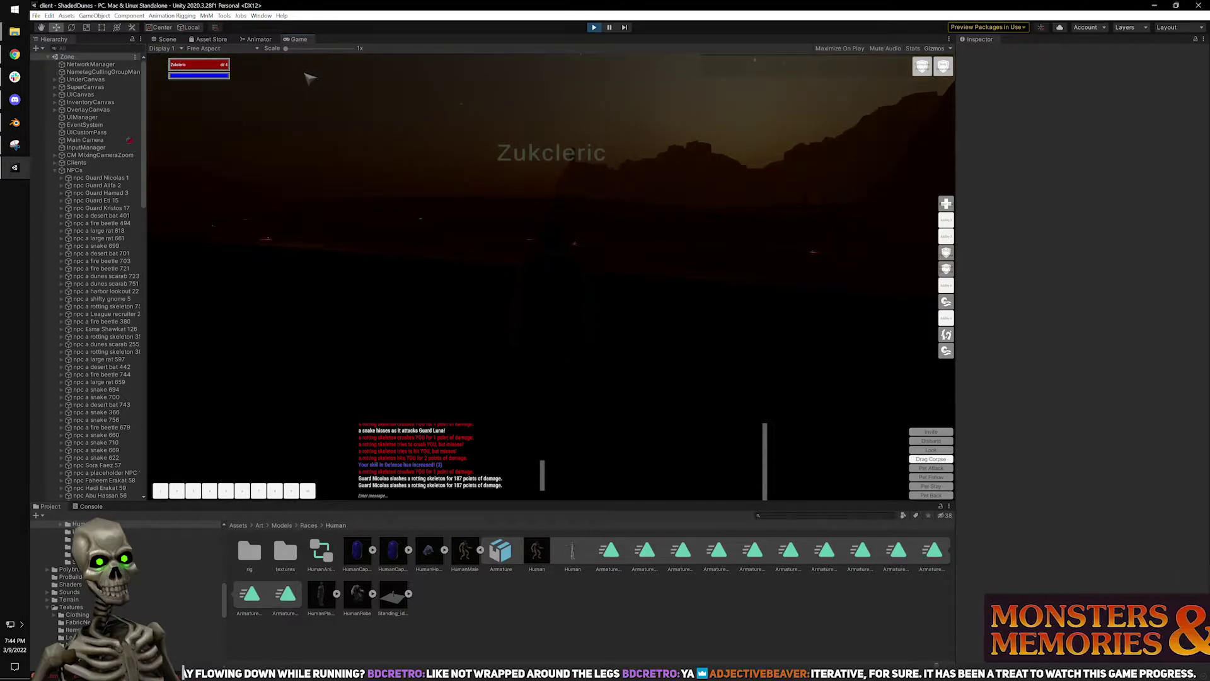
Enlarge the Game view by shrinking the Project, Inspector and Hierarchy panels around it.
drag(880, 504, 875, 603)
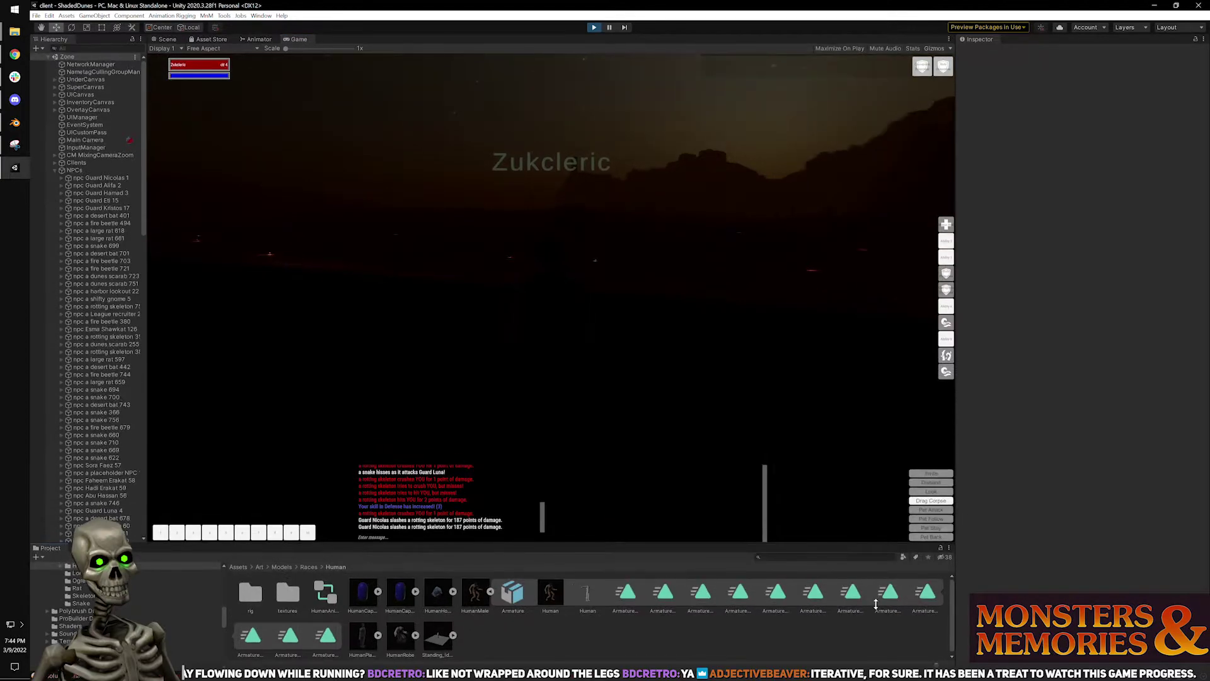
drag(956, 458, 1146, 457)
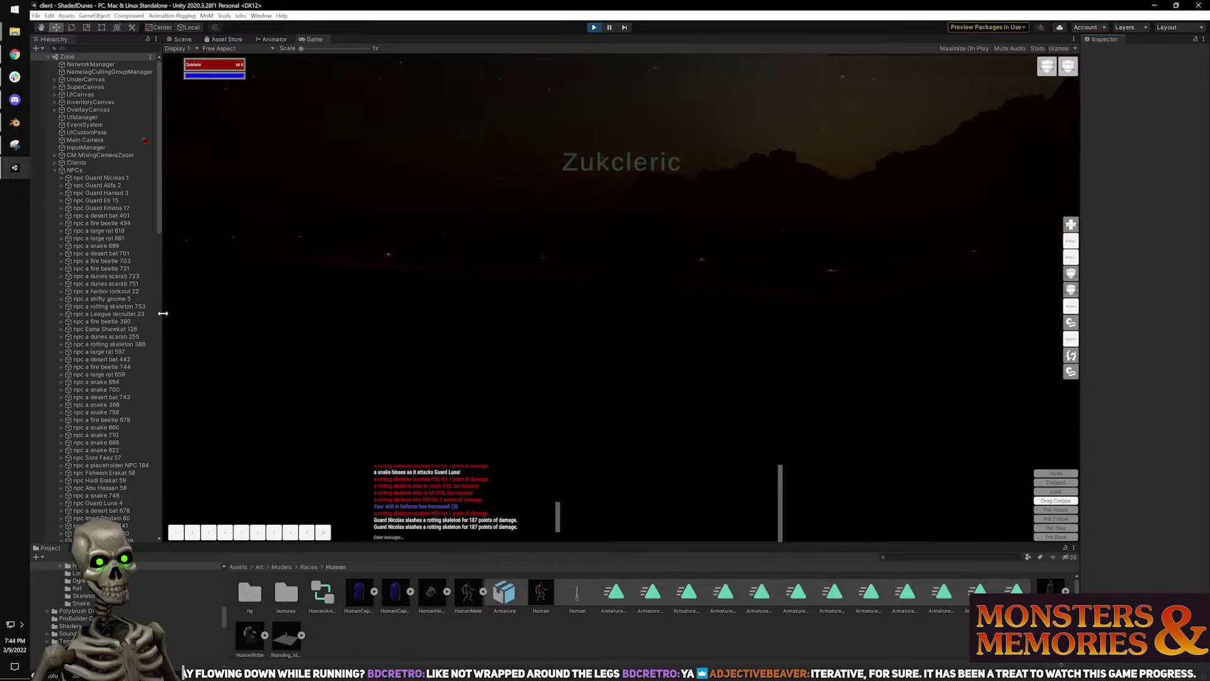
drag(163, 312, 138, 312)
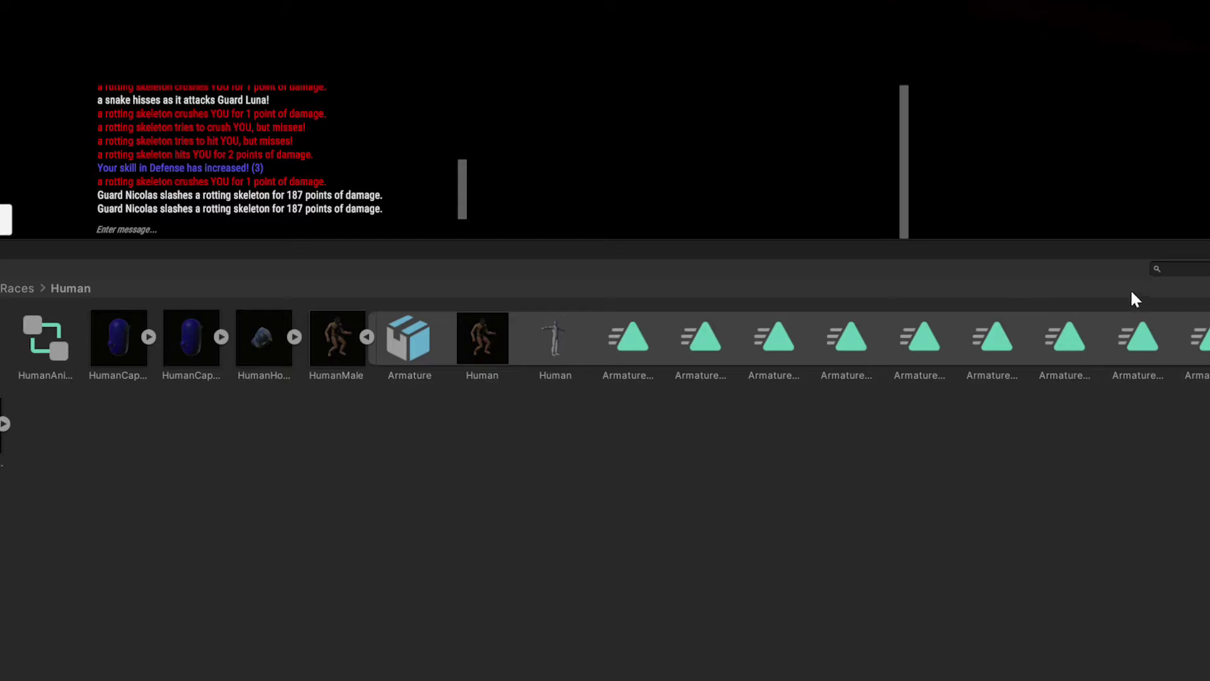
drag(1067, 237, 951, 680)
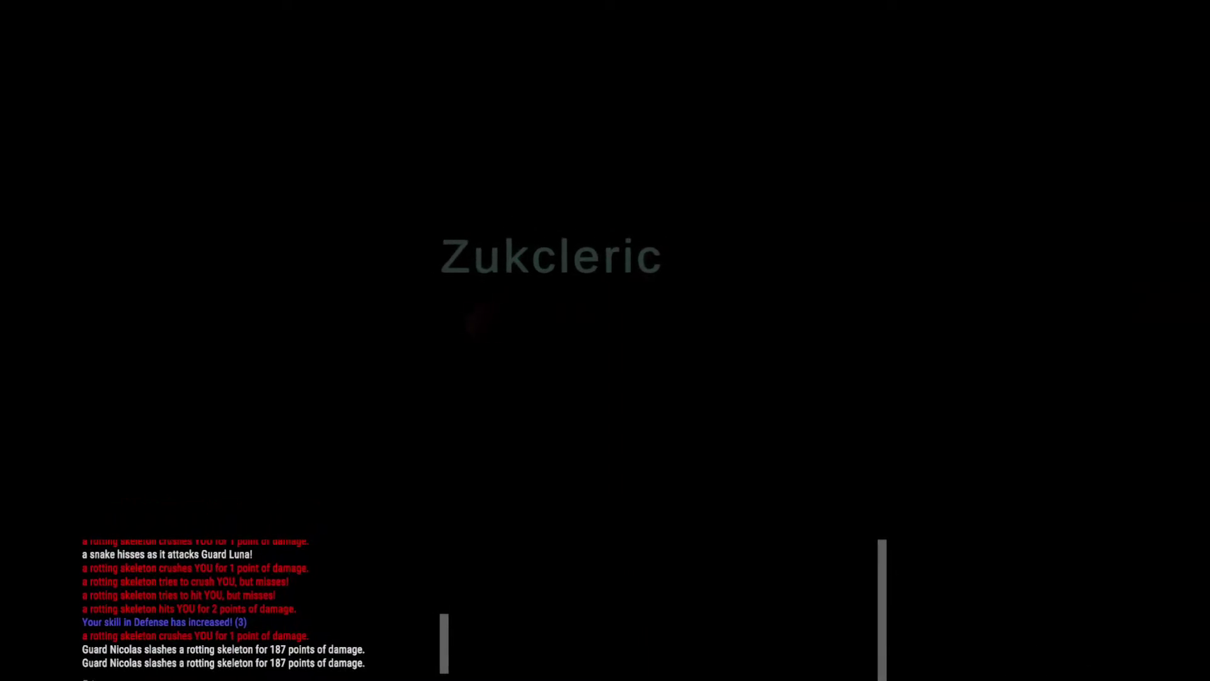
mouse_move(1209, 422)
mouse_down()
mouse_move(1181, 421)
mouse_move(1208, 425)
mouse_up()
mouse_move(0, 267)
mouse_down()
mouse_move(99, 267)
mouse_move(4, 272)
mouse_up()
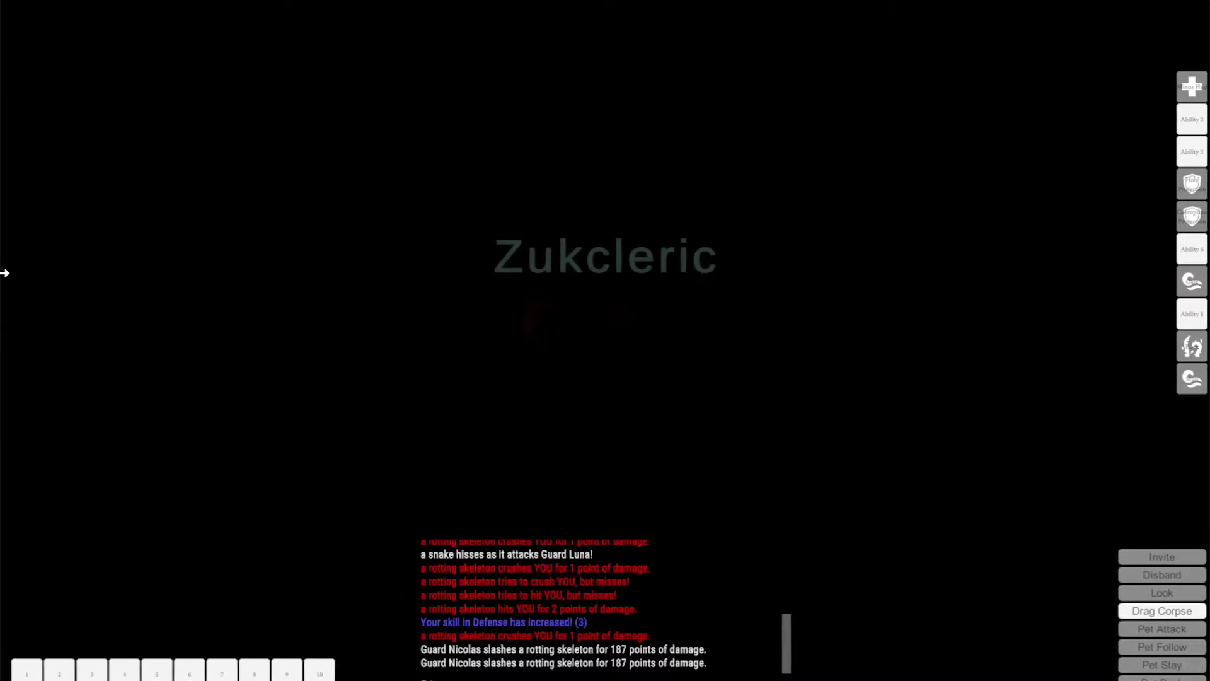
Equip the torch from the cleric's inventory and store the displaced shield in the emptied slot.
right_drag(411, 384, 424, 311)
mouse_move(495, 328)
right_down()
mouse_move(491, 201)
mouse_move(490, 315)
right_up()
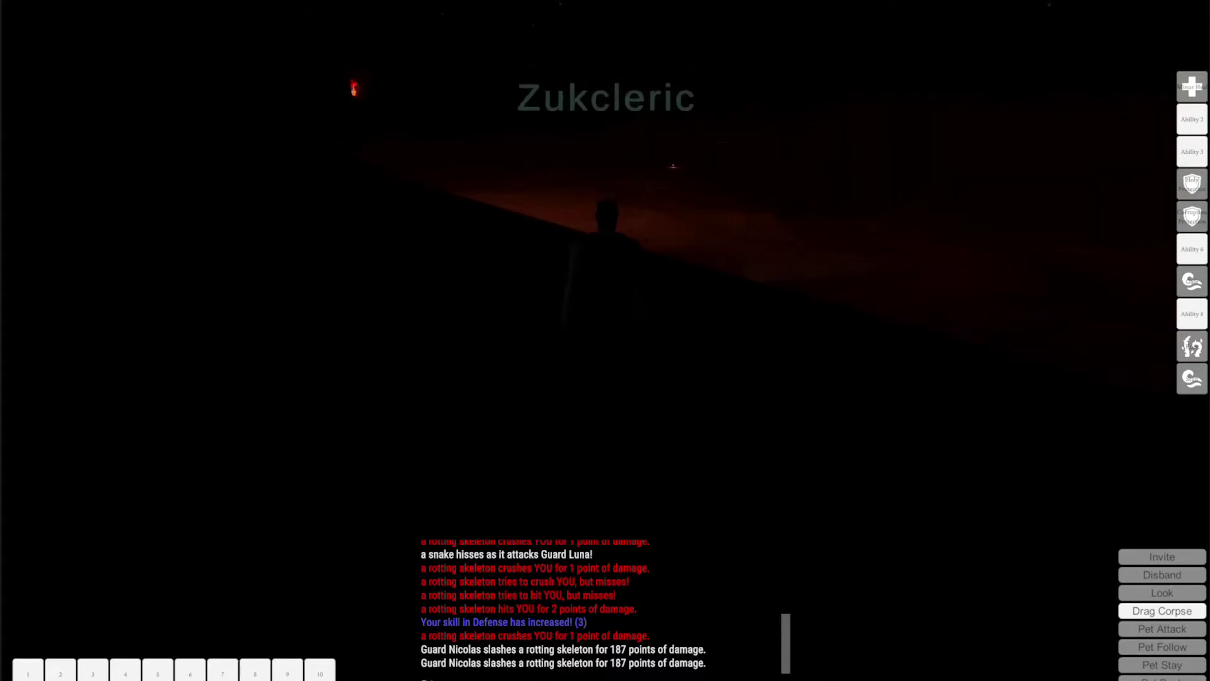
right_drag(743, 241, 910, 231)
key(i)
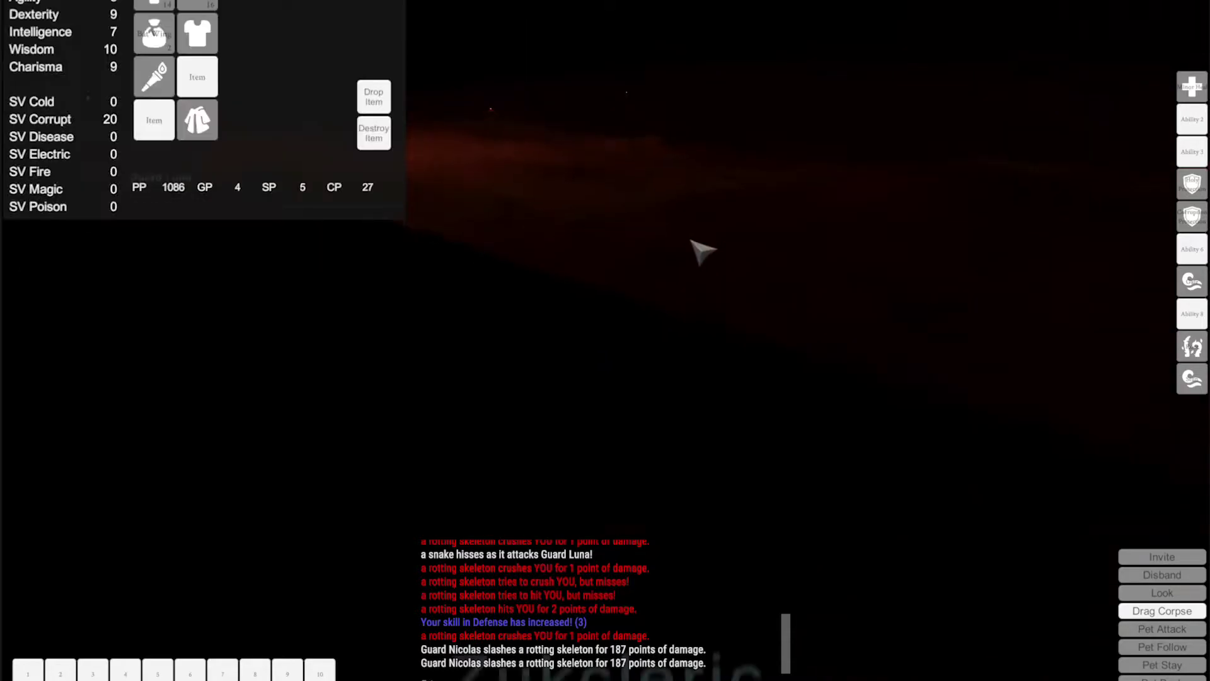
right_click(154, 75)
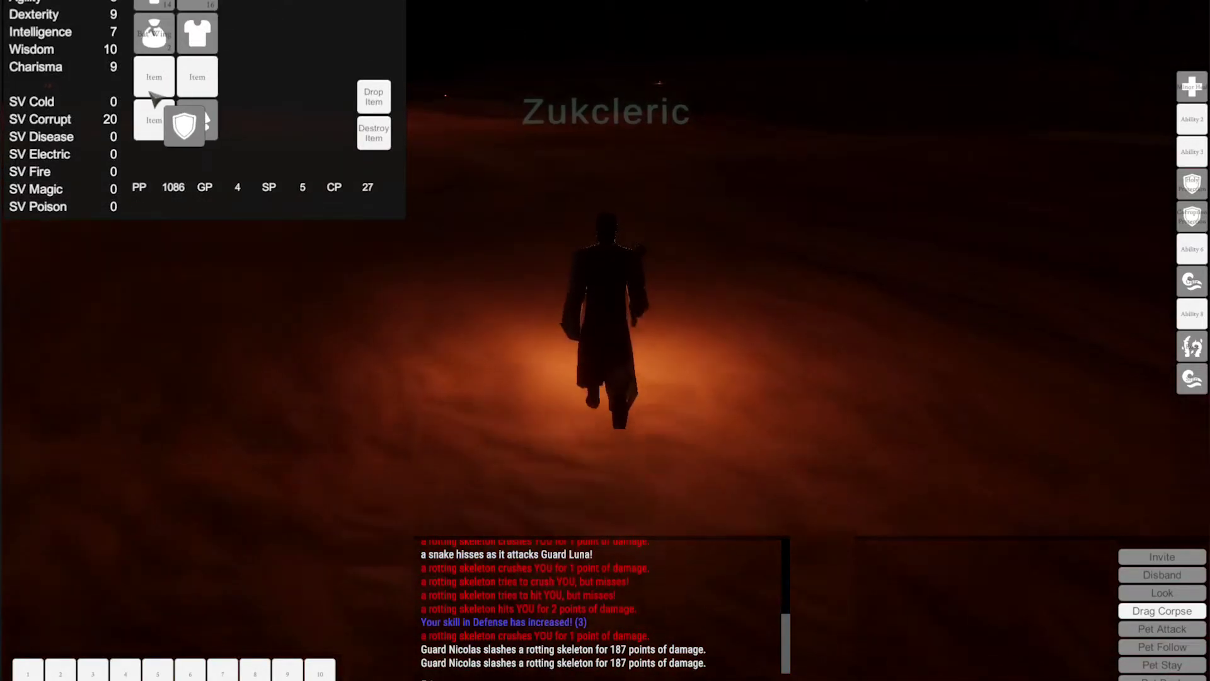
click(155, 85)
key(i)
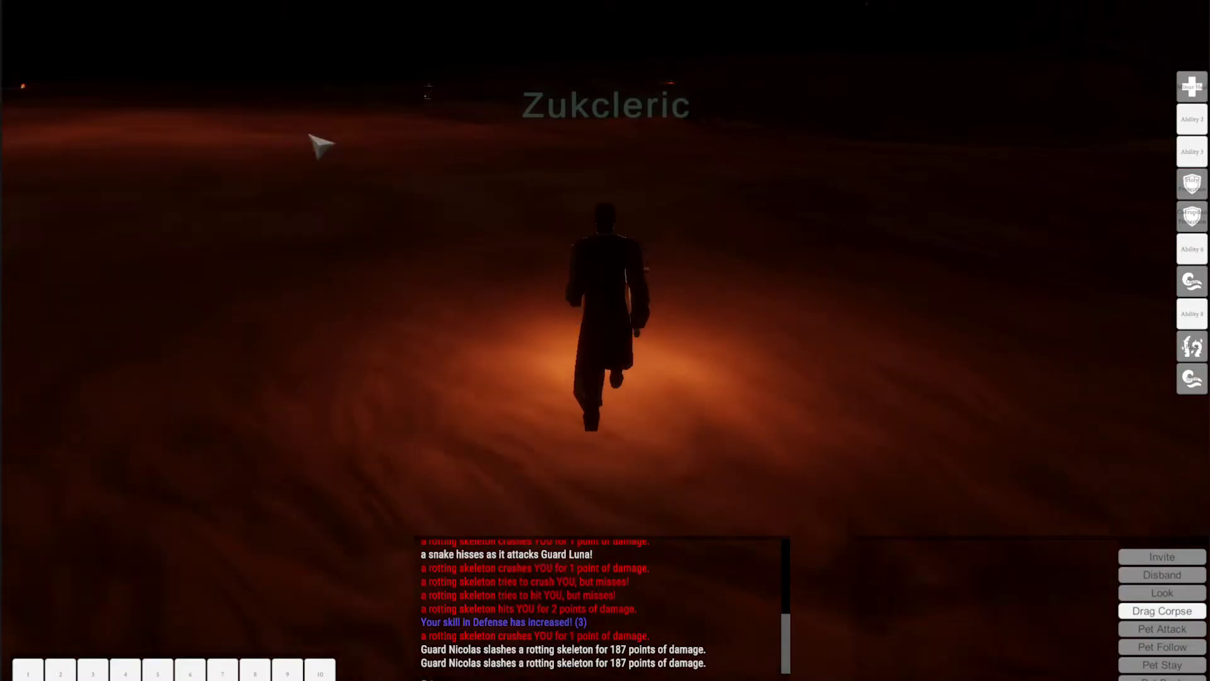
Run across the dark sand by torchlight, watching the robe's deformation from behind and above.
right_drag(754, 191, 733, 208)
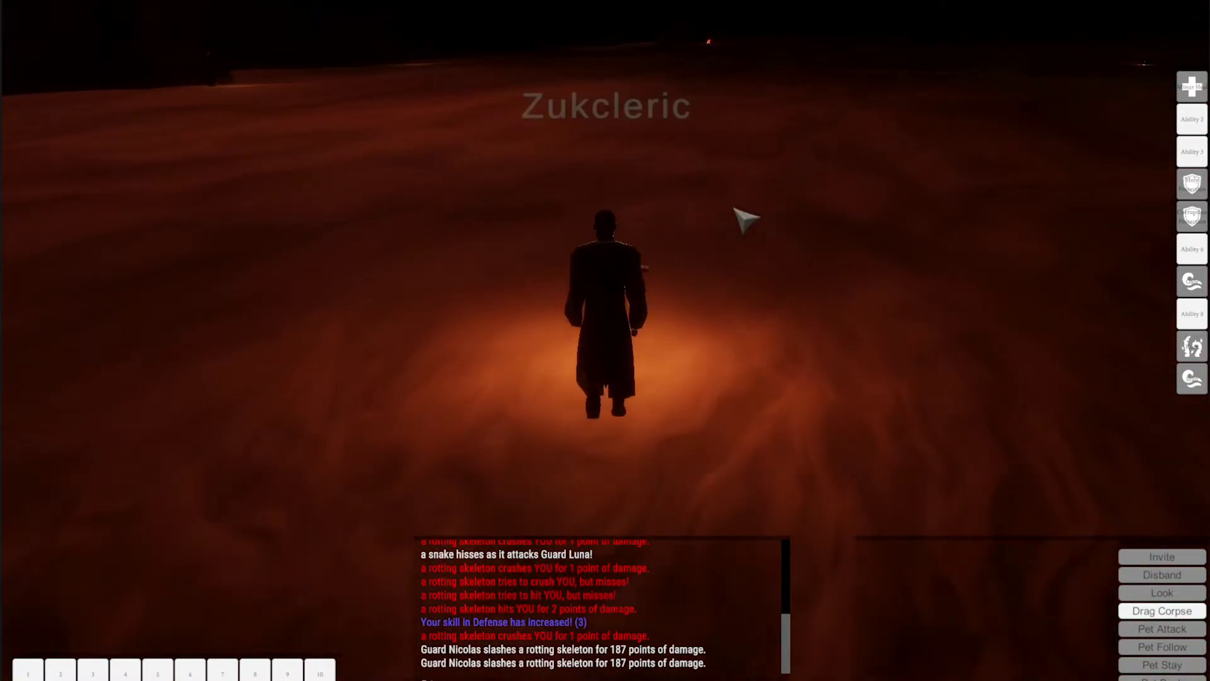
key(w)
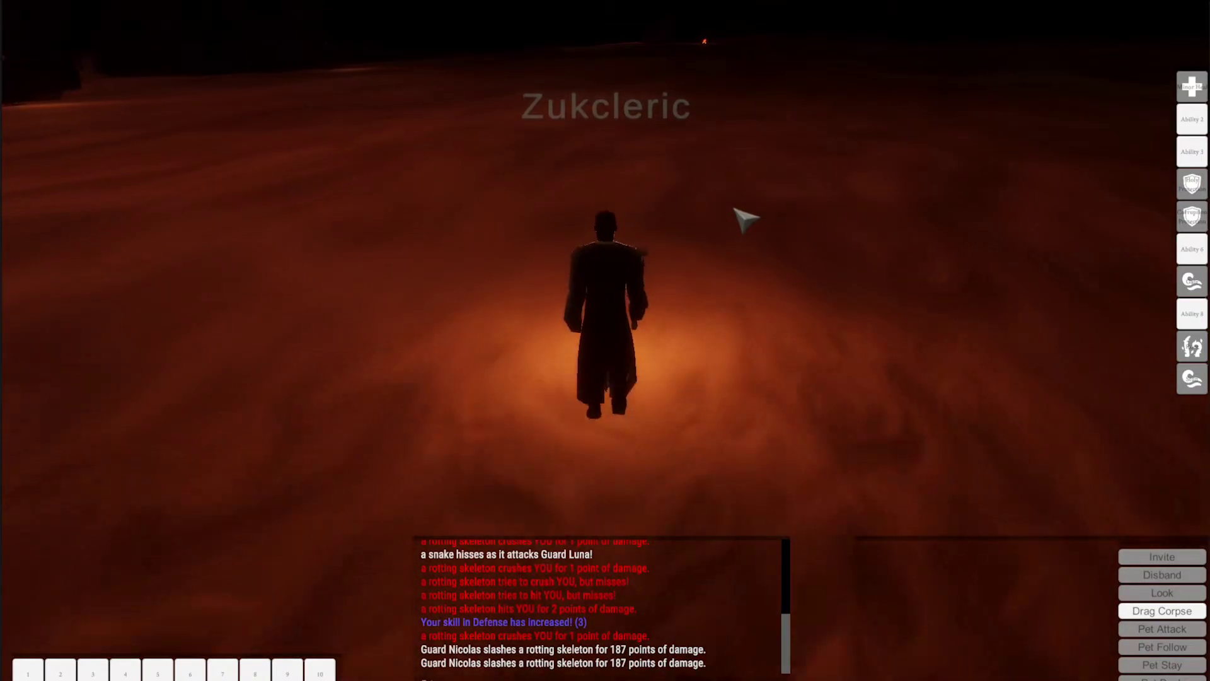
key(w)
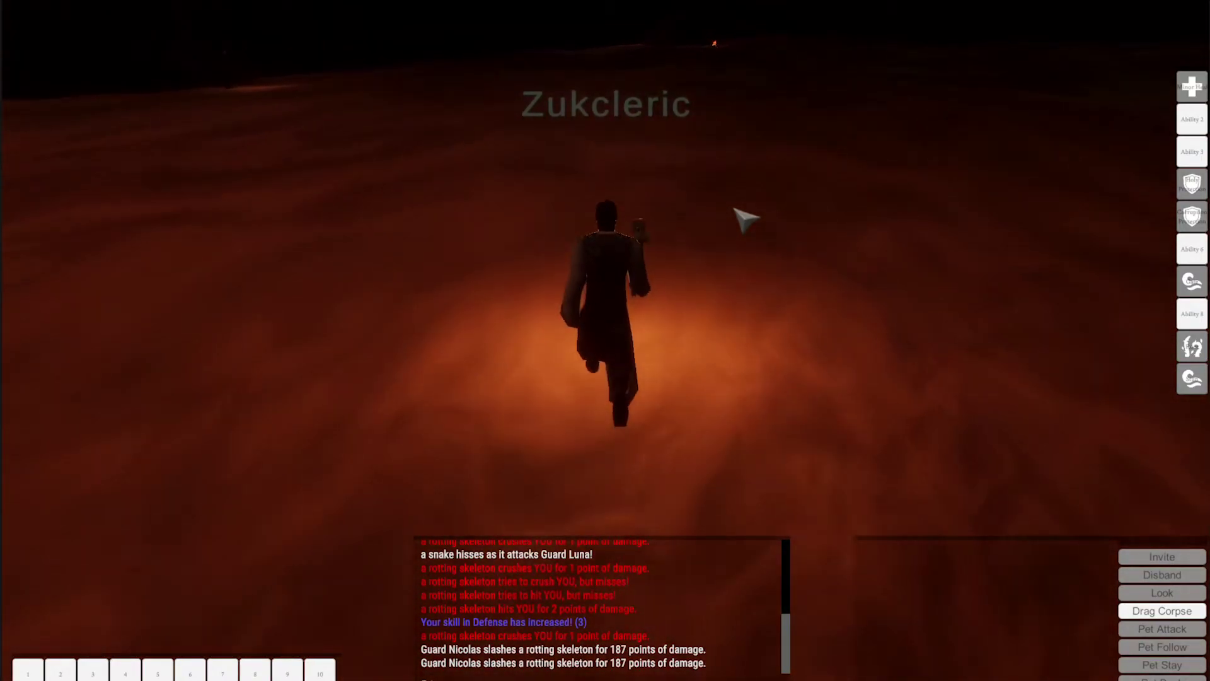
key(w)
key(a)
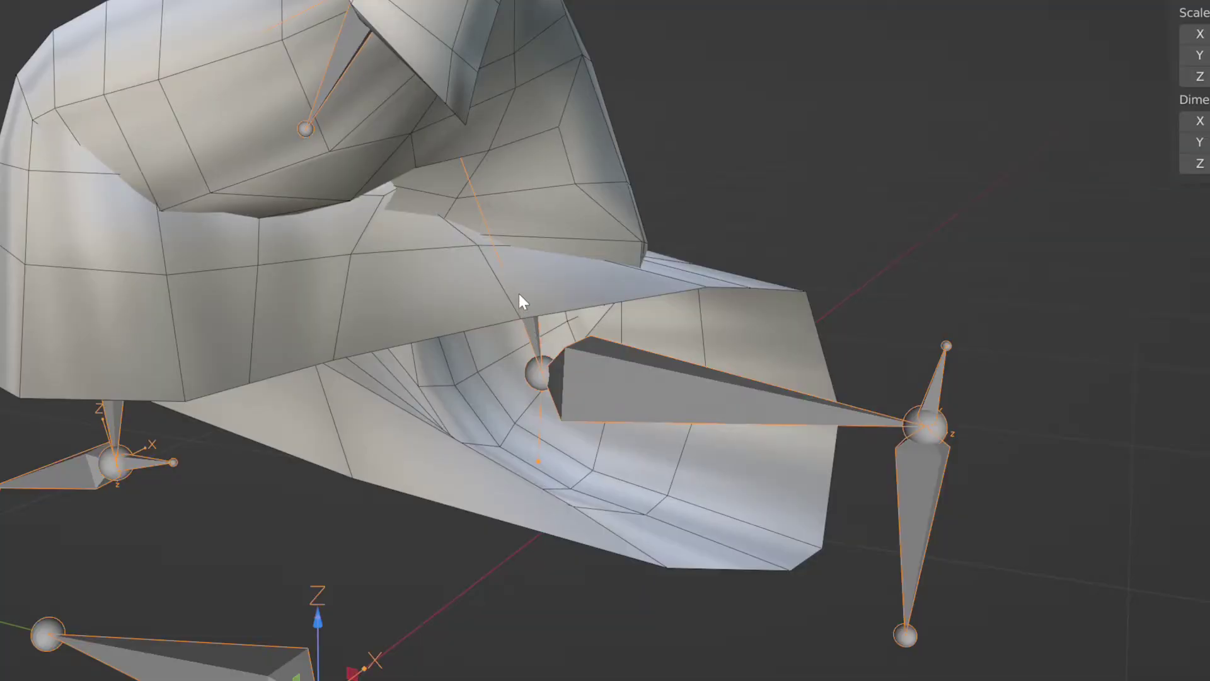
Examine the robe mesh around the bent legs in the run pose from the front, back and side.
scroll(519, 294, down, 5)
scroll(540, 278, up, 3)
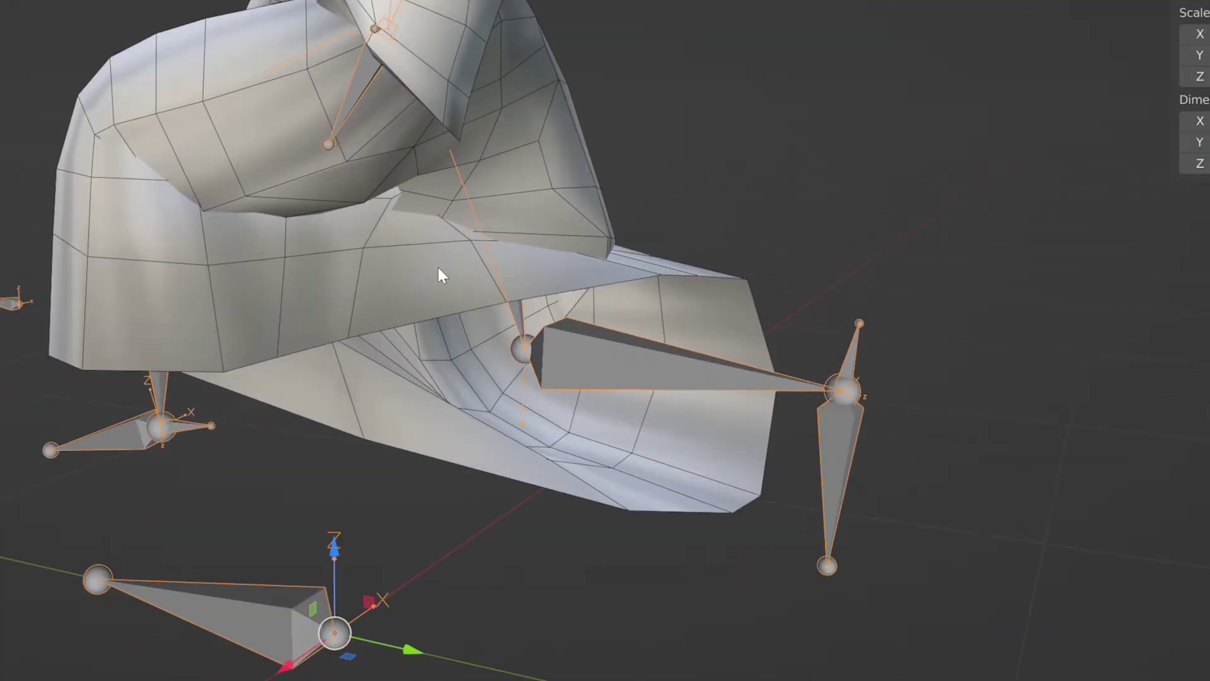
middle_drag(440, 271, 414, 287)
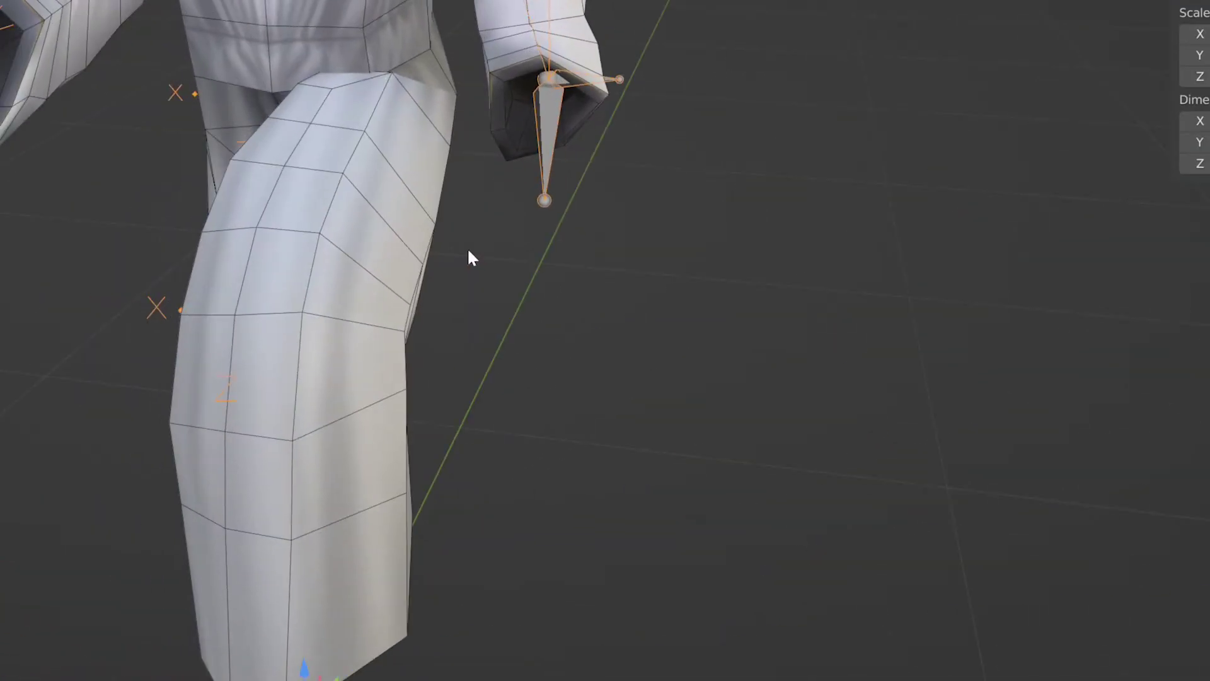
scroll(469, 250, down, 5)
scroll(348, 252, up, 6)
middle_drag(347, 252, 122, 222)
scroll(404, 201, up, 3)
scroll(382, 288, down, 3)
middle_drag(382, 289, 445, 267)
scroll(457, 299, down, 3)
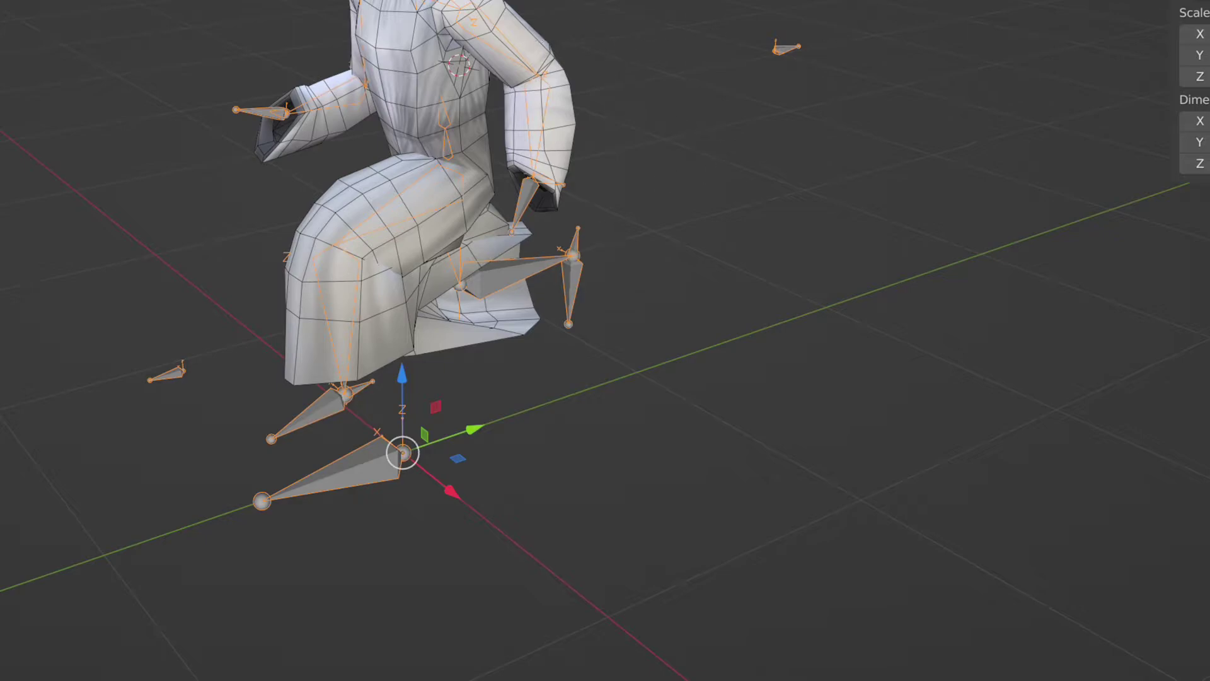
Hide the robe and show the bare human's run pose in right orthographic view, framing the legs.
key(h)
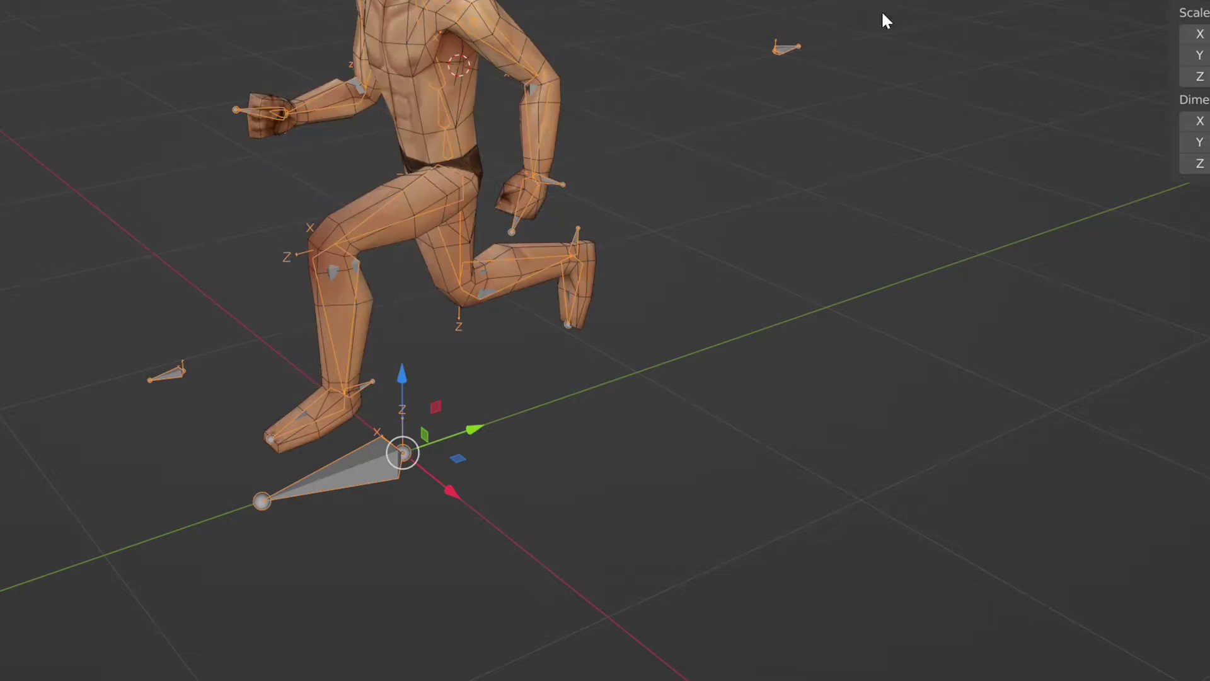
middle_drag(504, 44, 467, 84)
key(KP_3)
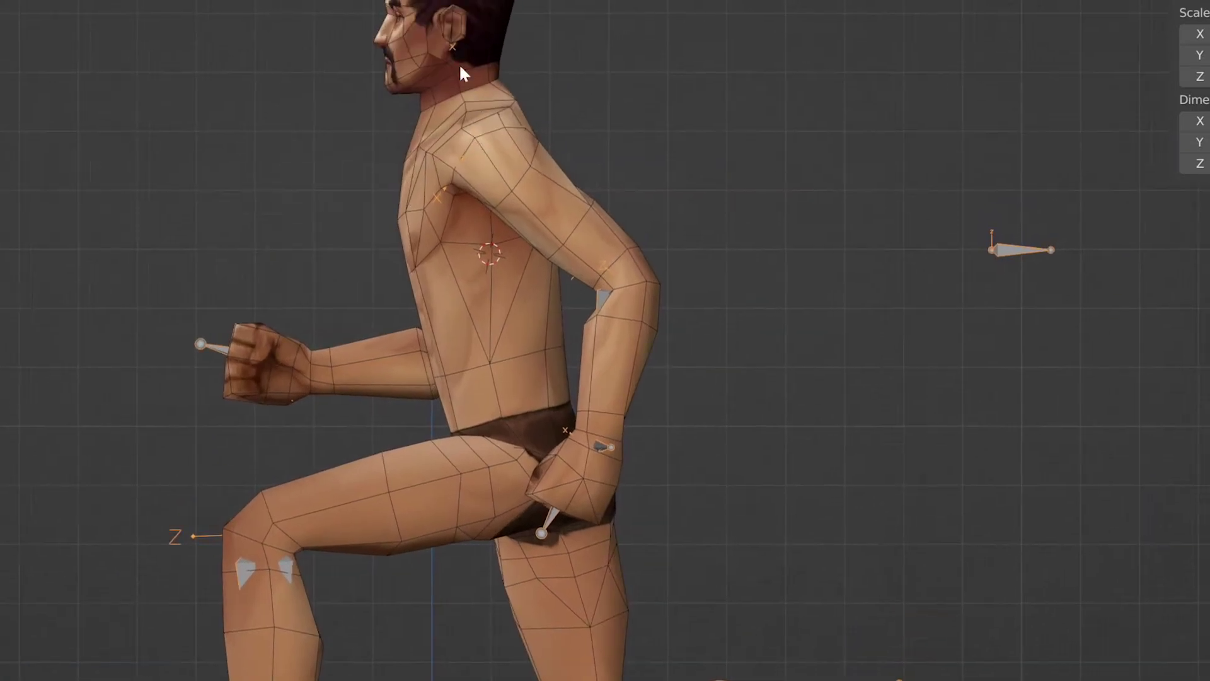
shift+middle_drag(593, 288, 629, 113)
shift+middle_drag(462, 433, 435, 295)
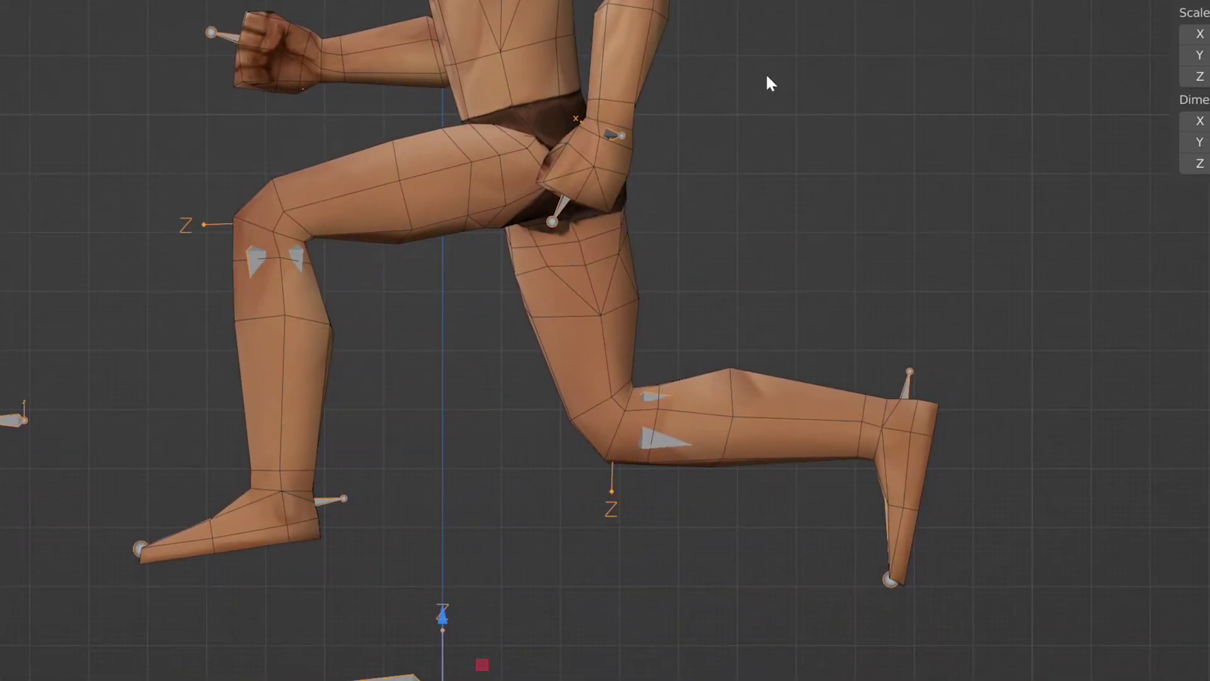
scroll(818, 124, down, 2)
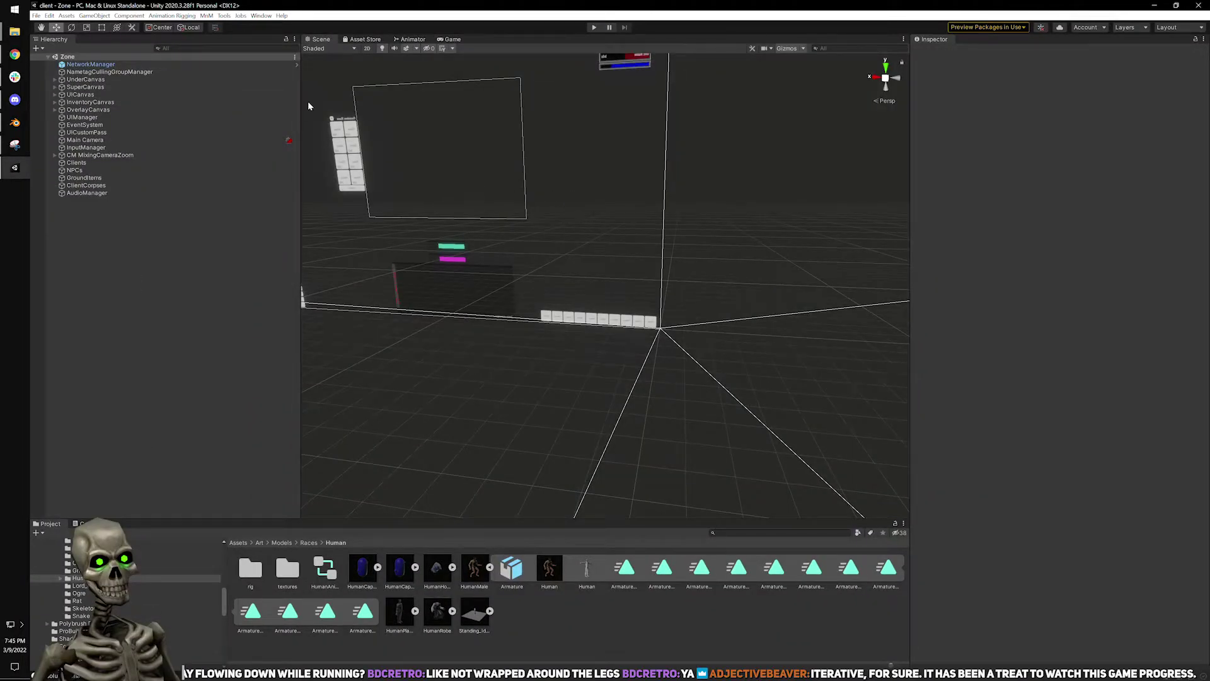
Narrow the Hierarchy and Inspector panels to widen the Scene view.
drag(301, 102, 159, 125)
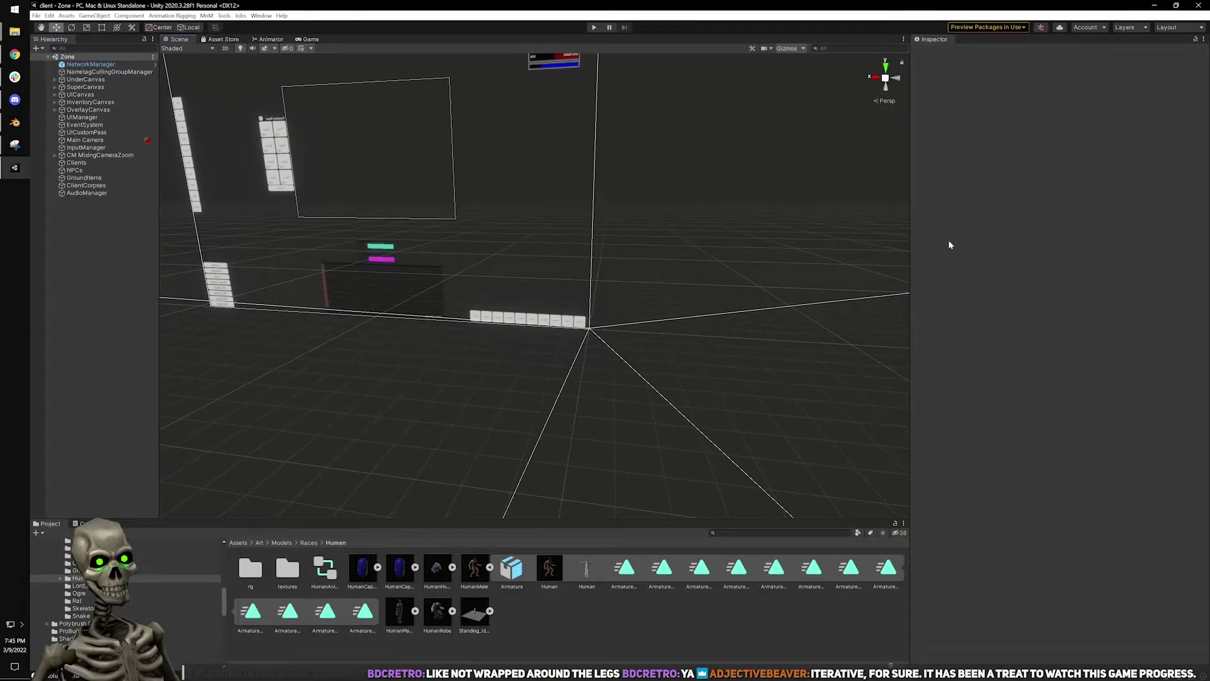
drag(909, 234, 1031, 249)
Switch to Blender and put the human's armature with the Run.1 action into Pose Mode.
click(14, 122)
scroll(579, 262, down, 2)
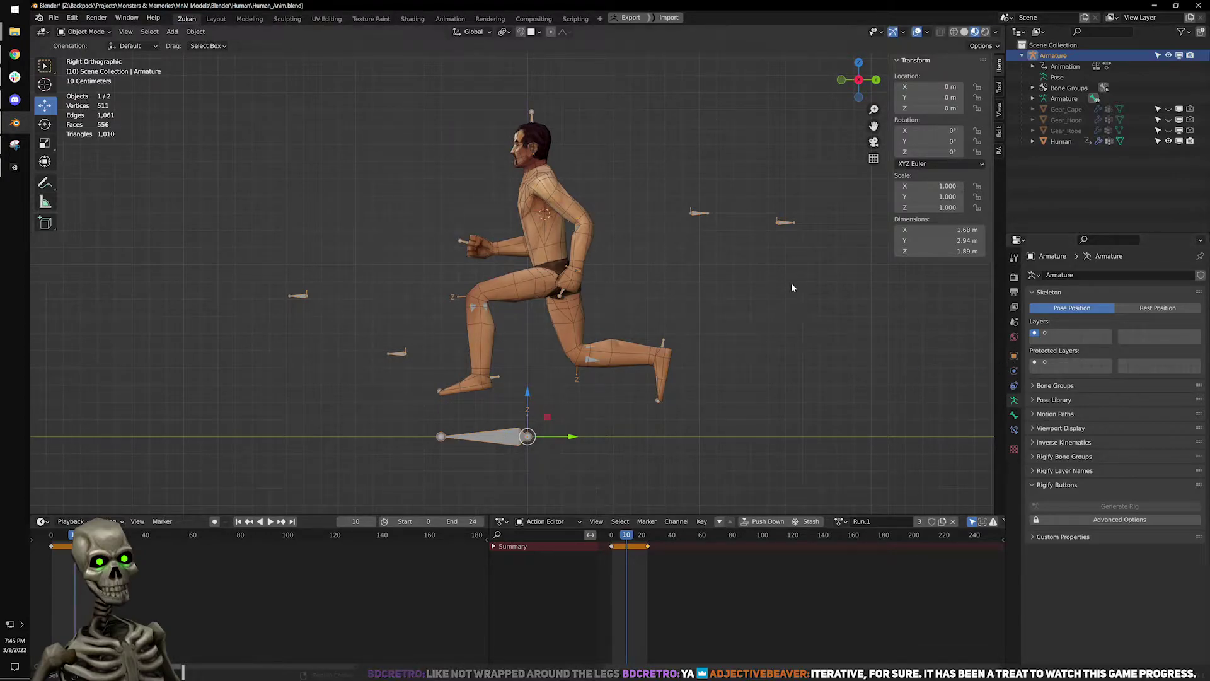
click(841, 522)
scroll(547, 158, up, 3)
scroll(547, 157, down, 3)
shift+middle_drag(548, 158, 392, 164)
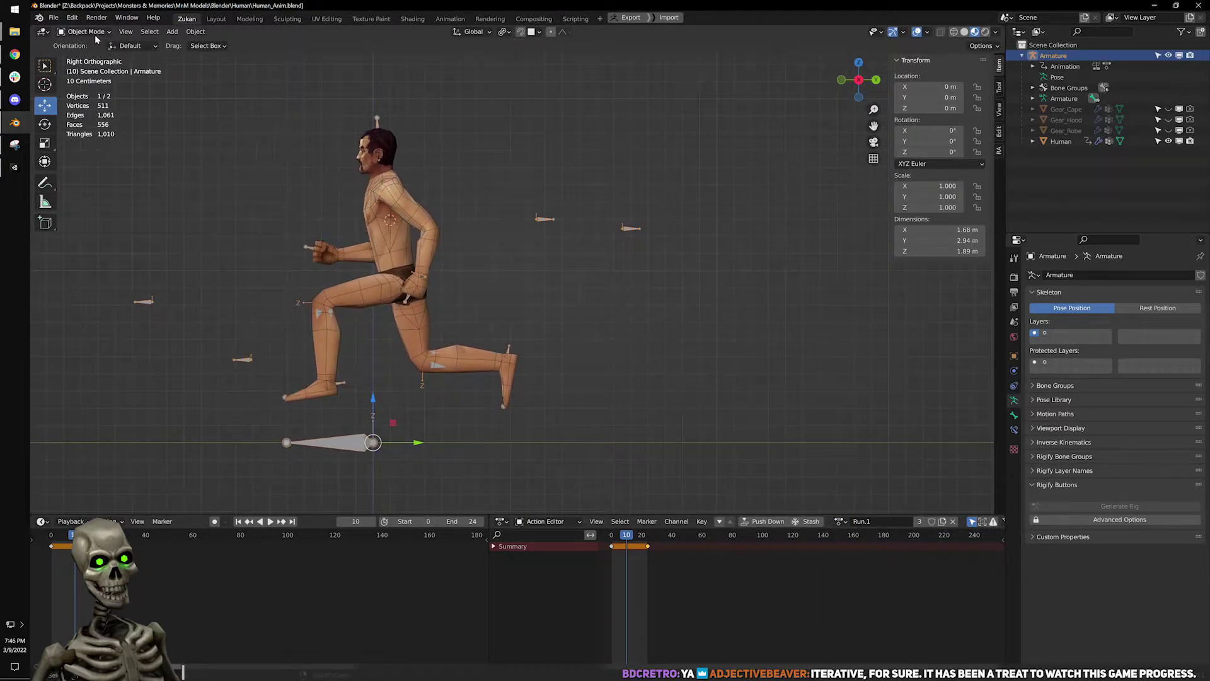
click(75, 32)
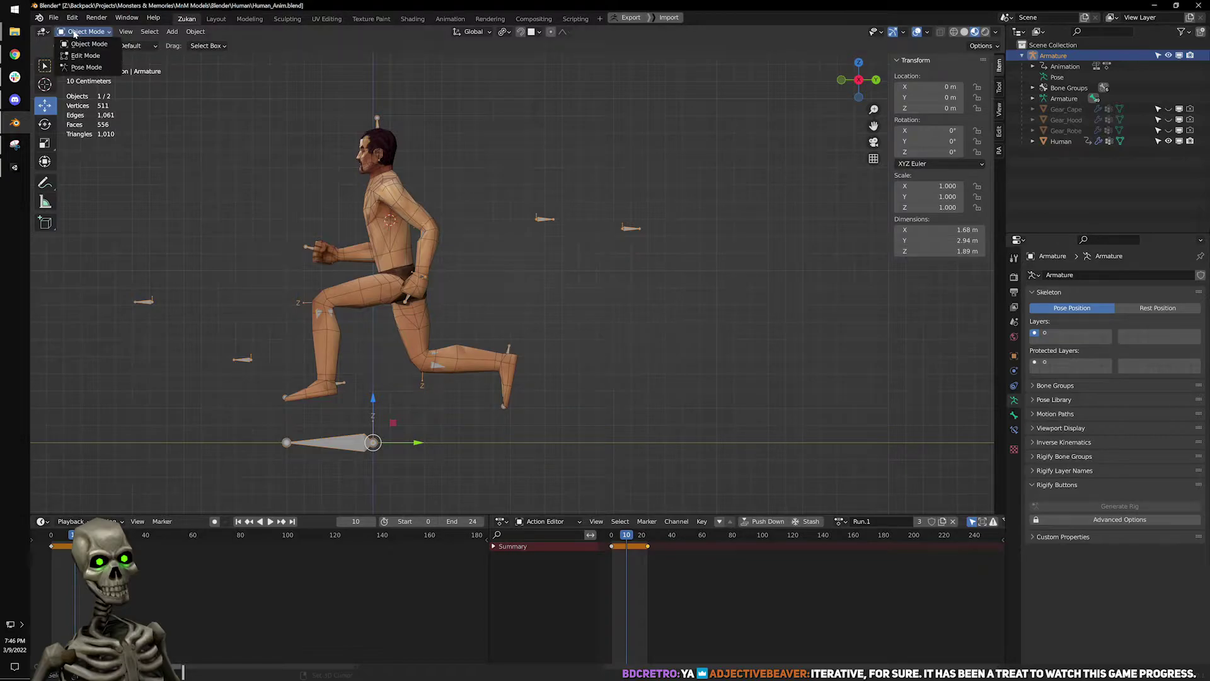
click(85, 69)
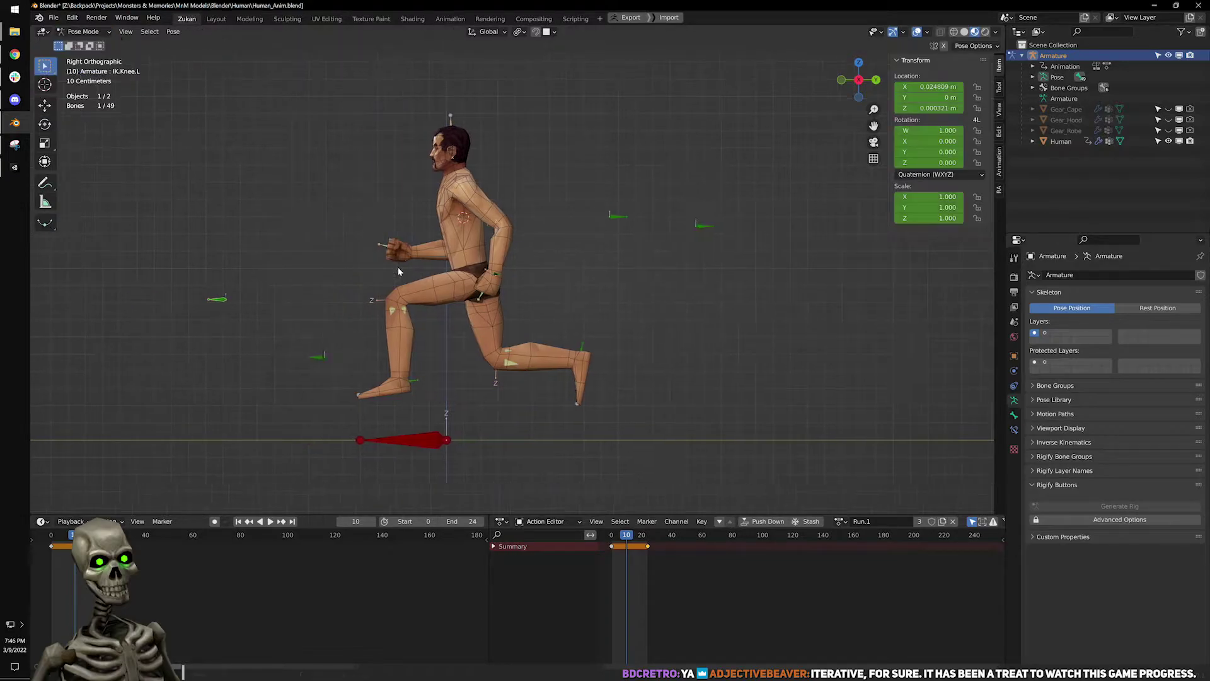
In wireframe display, rotate the Hip bone about 3.87° around X at frame 0.
click(954, 32)
scroll(365, 387, up, 1)
shift+middle_drag(508, 336, 486, 355)
scroll(487, 355, up, 6)
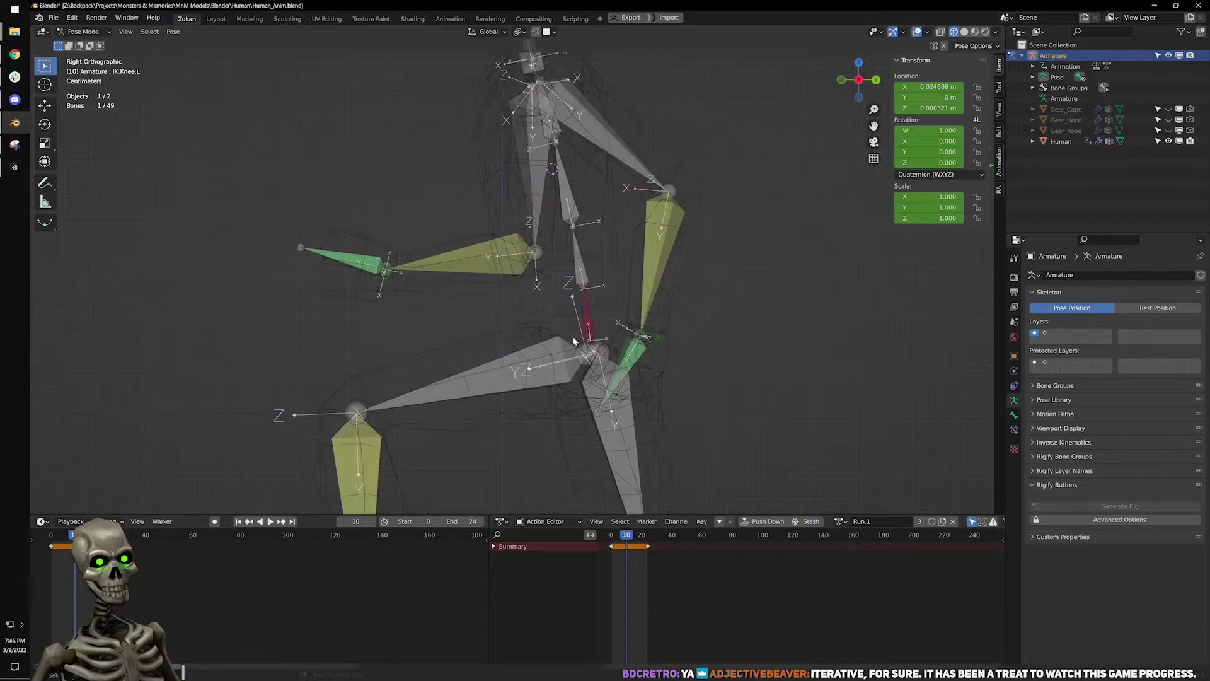
click(615, 323)
scroll(615, 324, down, 7)
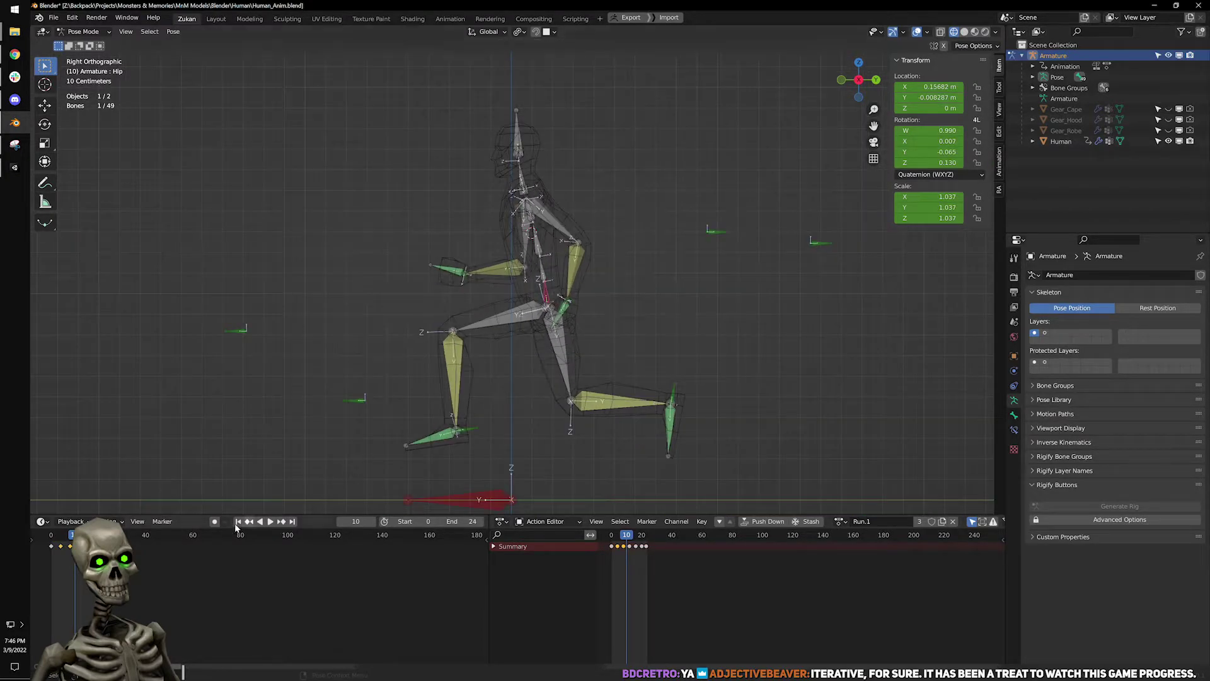
drag(75, 534, 51, 534)
scroll(561, 398, up, 3)
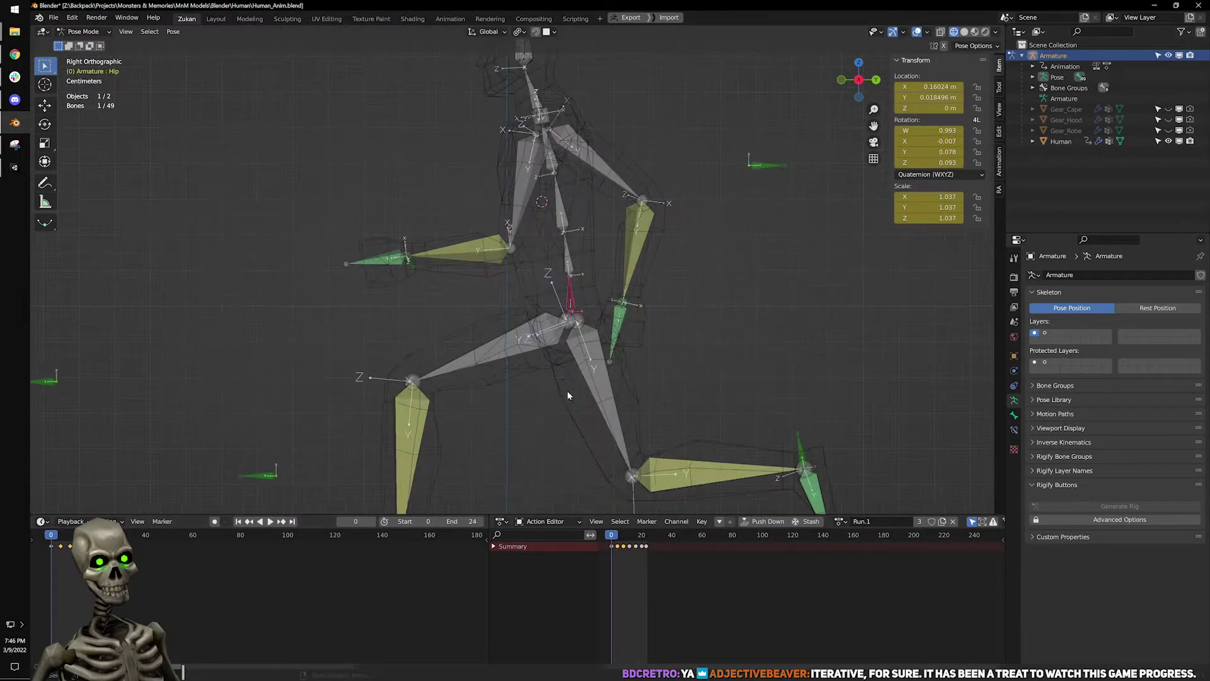
key(r)
scroll(613, 347, up, 1)
drag(614, 347, 619, 347)
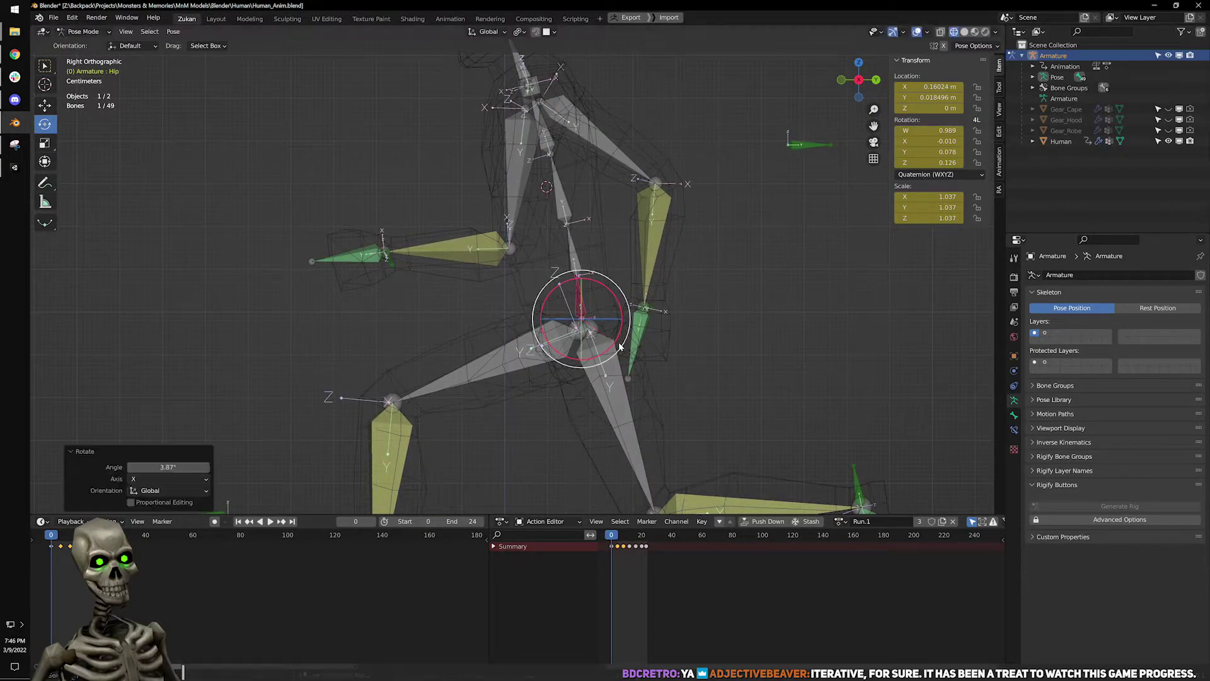
Rotate the Hip bone about 3.35° around X at the frame 4 keyframe.
click(281, 521)
scroll(618, 407, down, 3)
scroll(618, 407, down, 2)
scroll(618, 407, up, 2)
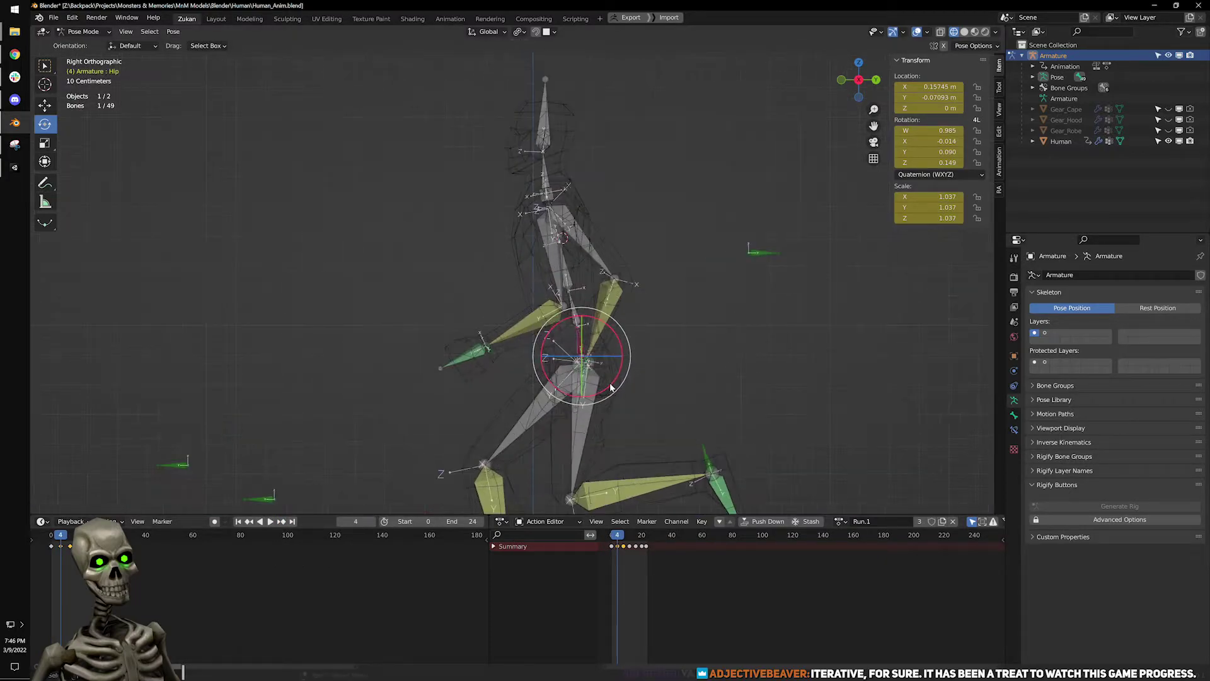
drag(614, 386, 616, 381)
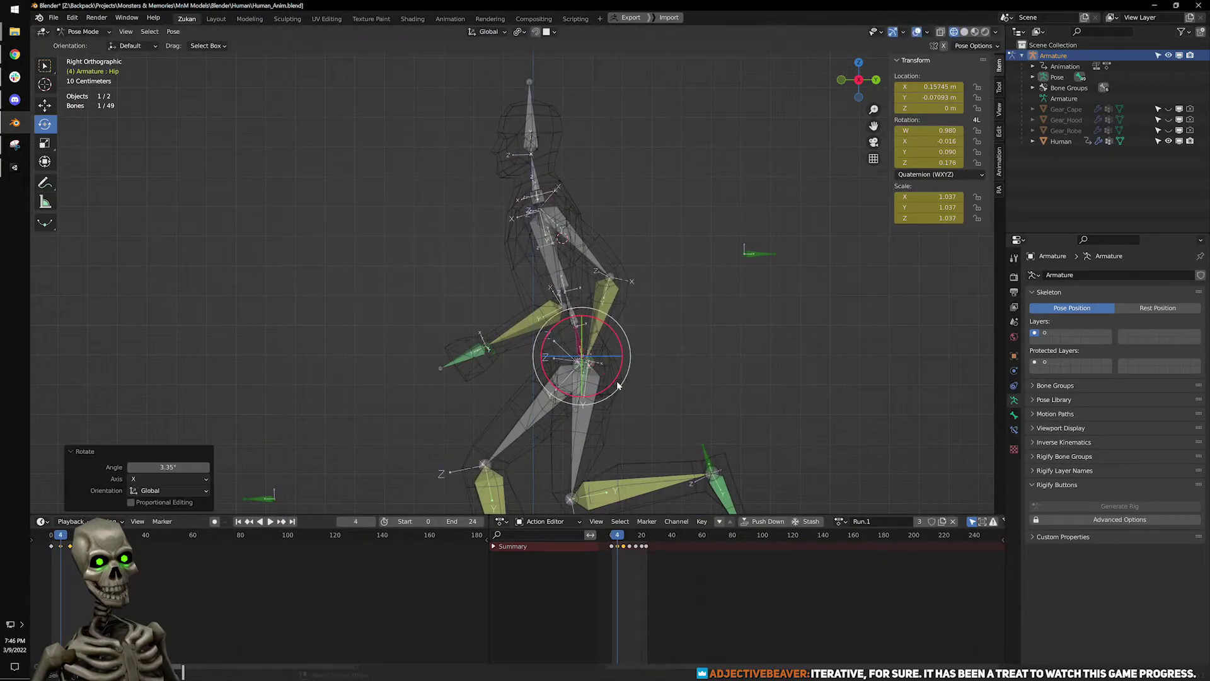
Compare the Spine2 and Hip bones at frames 8 and 10, and undo the Hip edits.
click(282, 521)
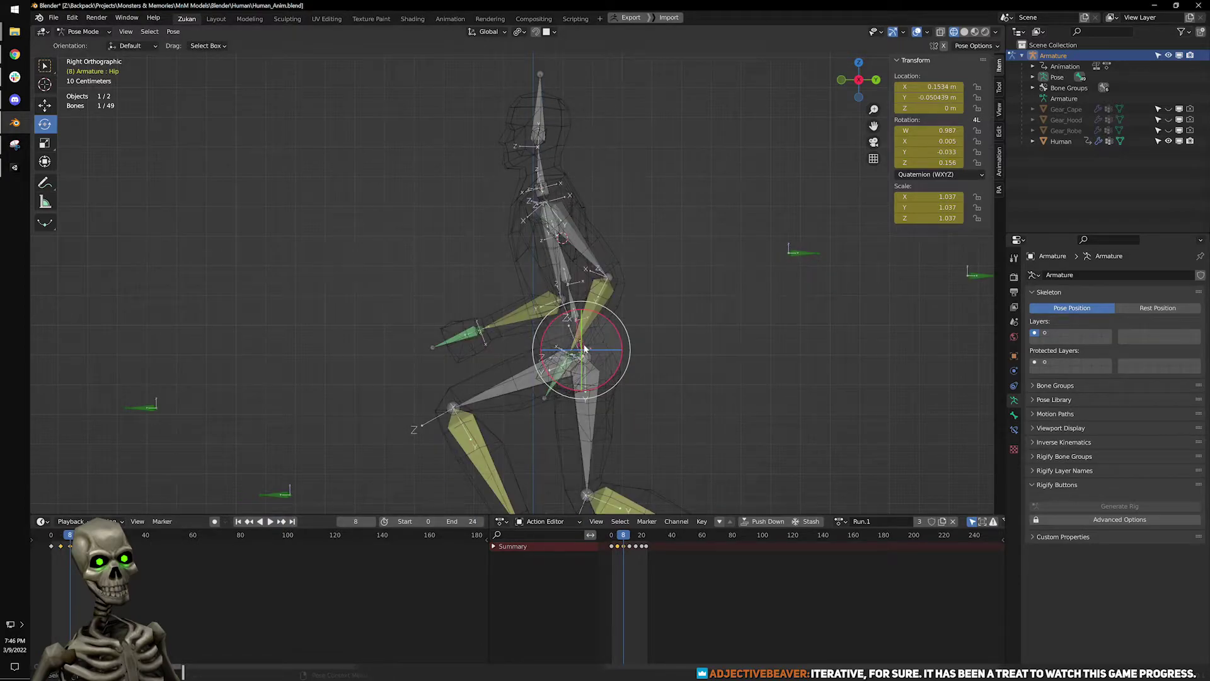
scroll(601, 276, up, 2)
click(603, 275)
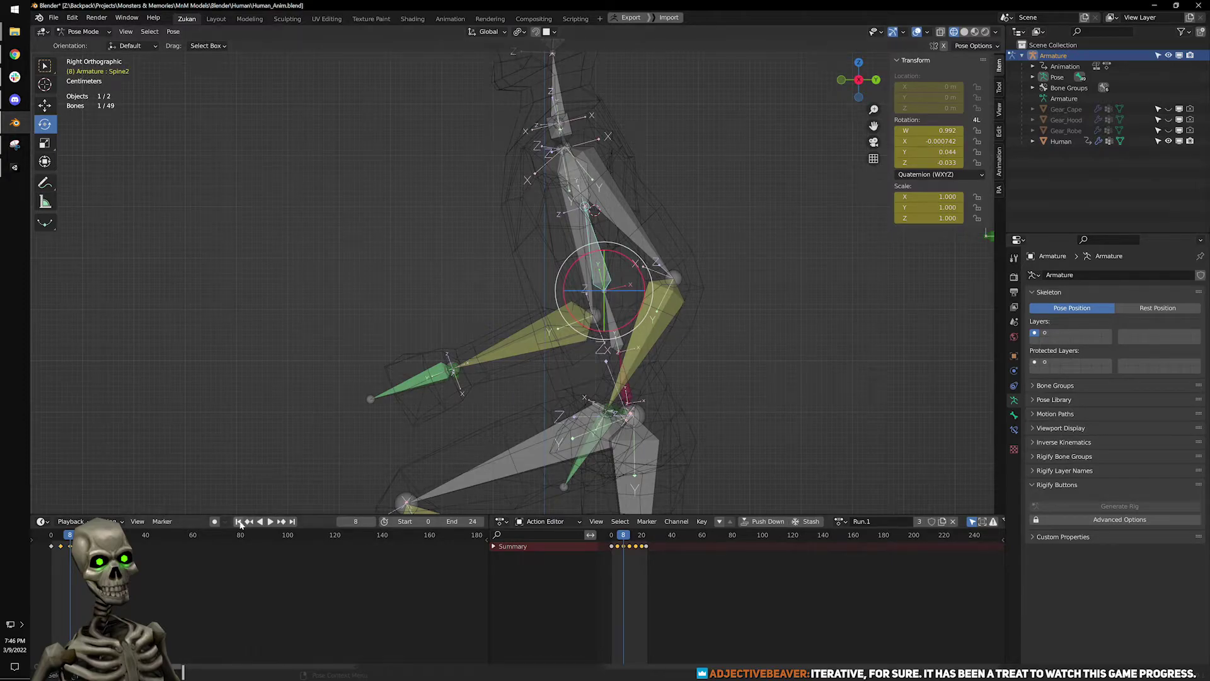
scroll(622, 347, down, 4)
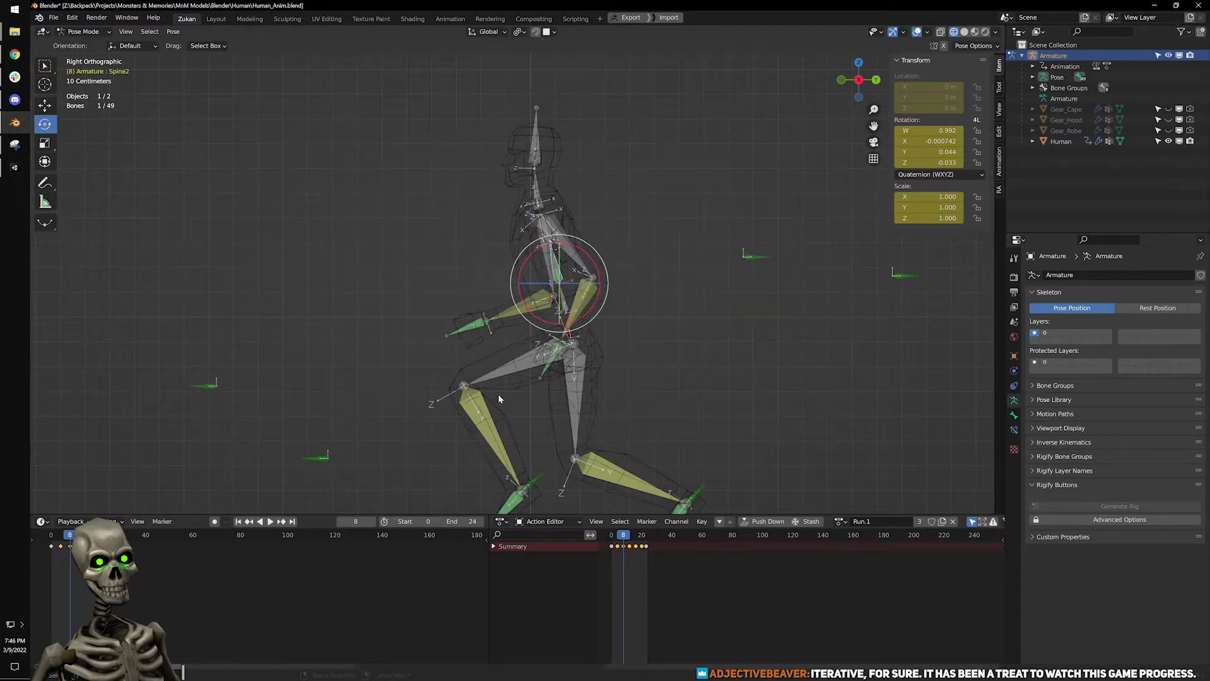
click(569, 336)
key(Down)
key(Down)
key(ctrl+z)
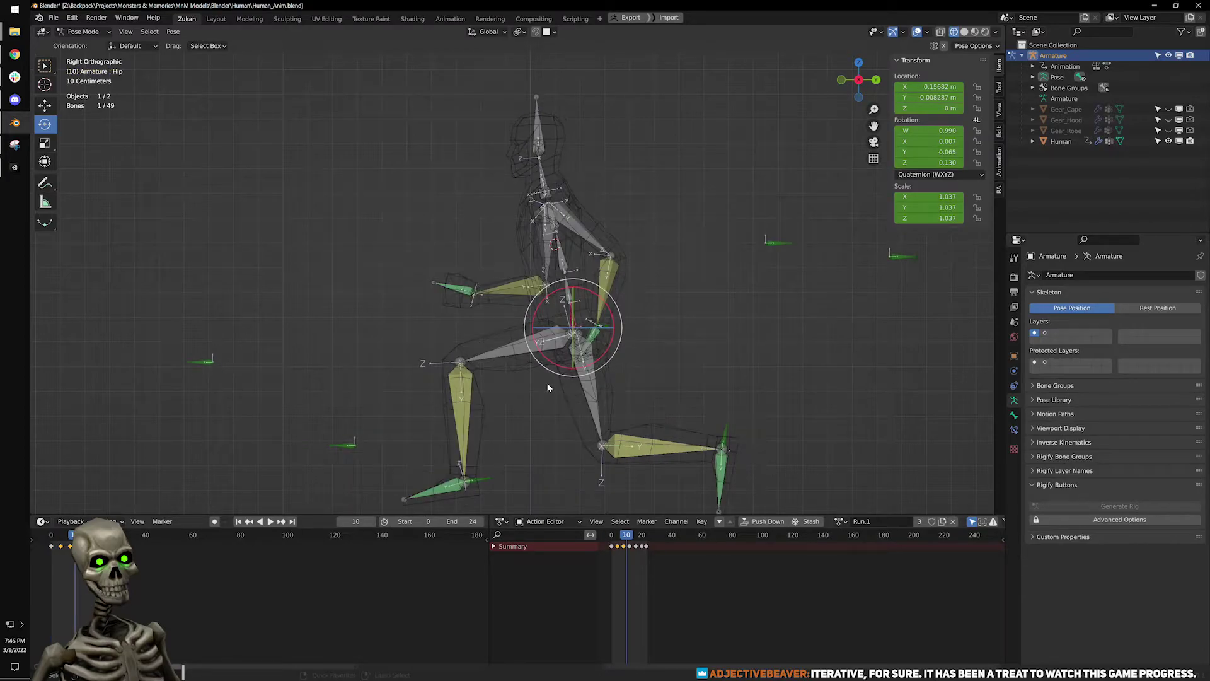
Try tilting the torso forward at frame 10 by rotating the Spine2 bone about 10.8° around X.
scroll(558, 358, up, 3)
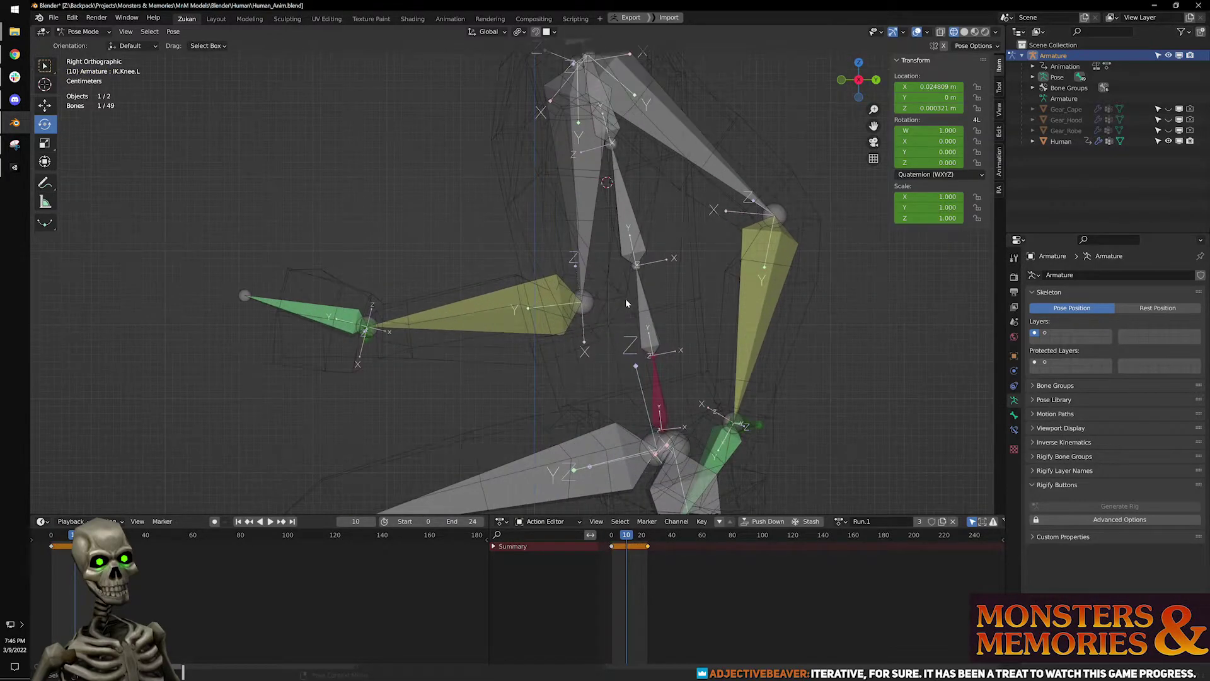
click(603, 282)
drag(631, 299, 645, 298)
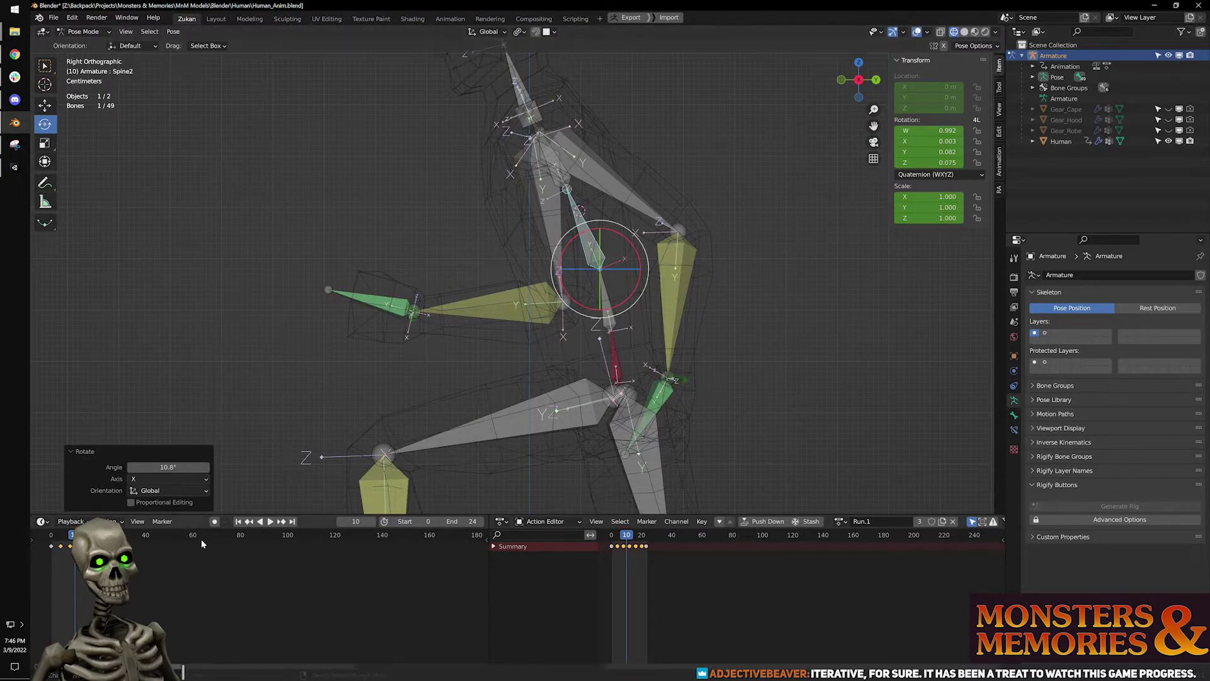
Show the body in solid shading and enable auto keying with the timeline at frame 0.
drag(74, 534, 58, 535)
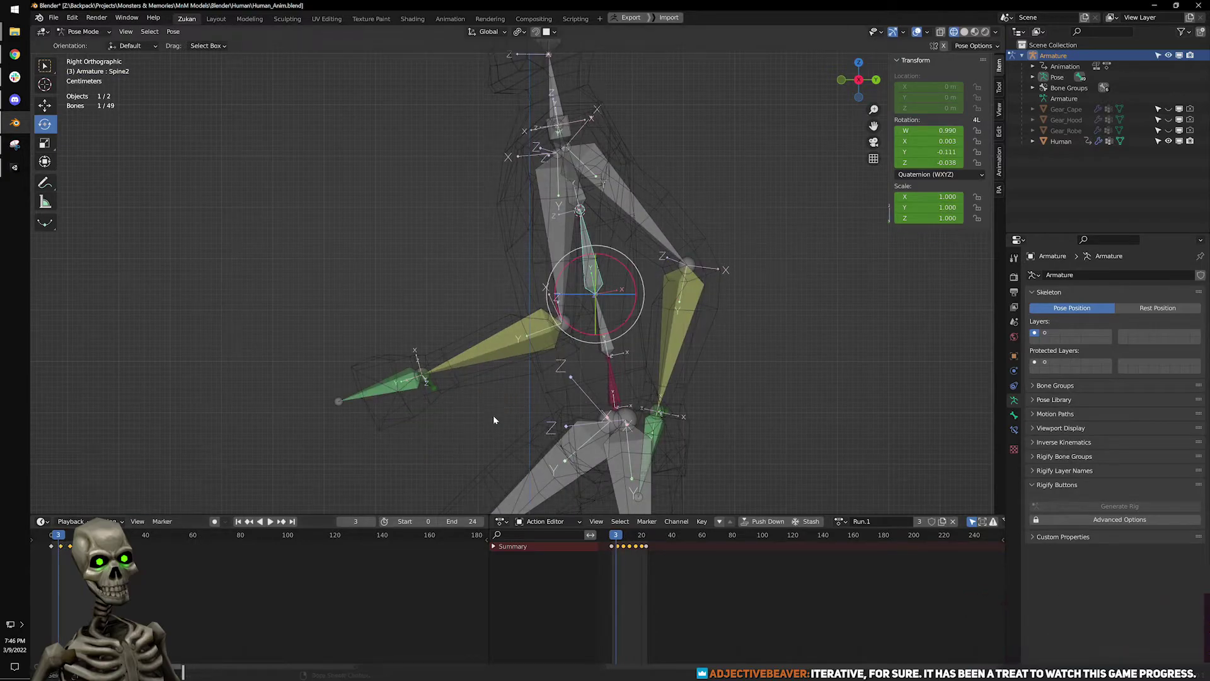
key(shift+z)
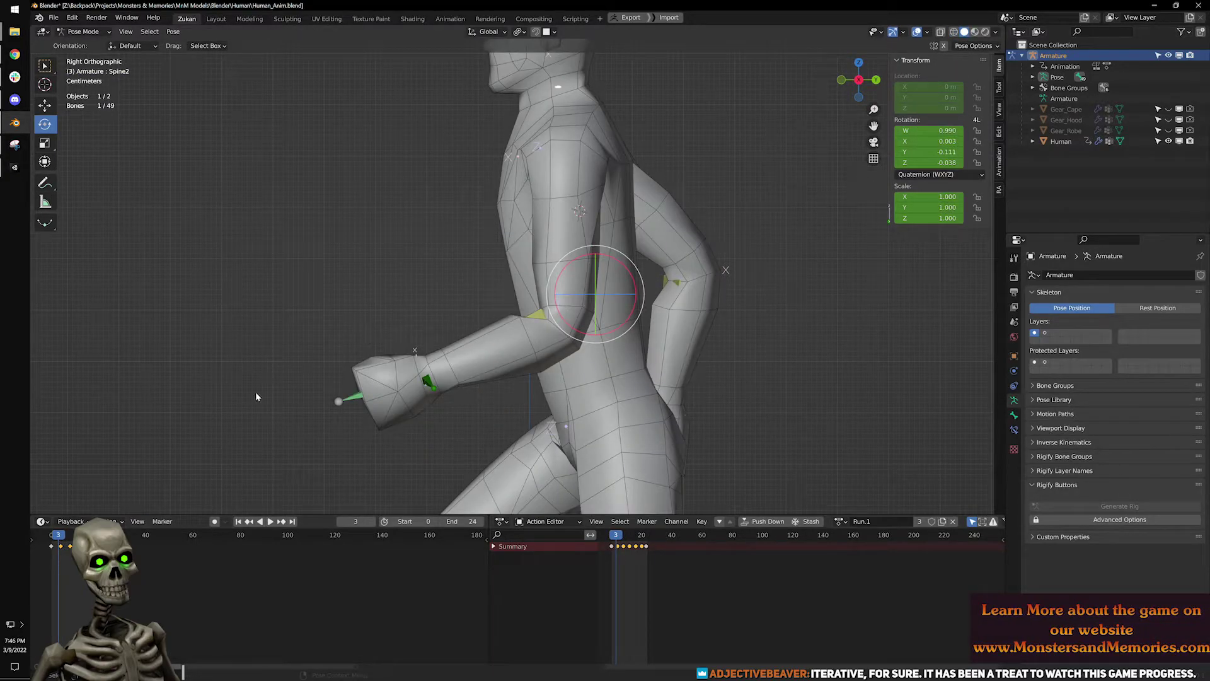
click(250, 522)
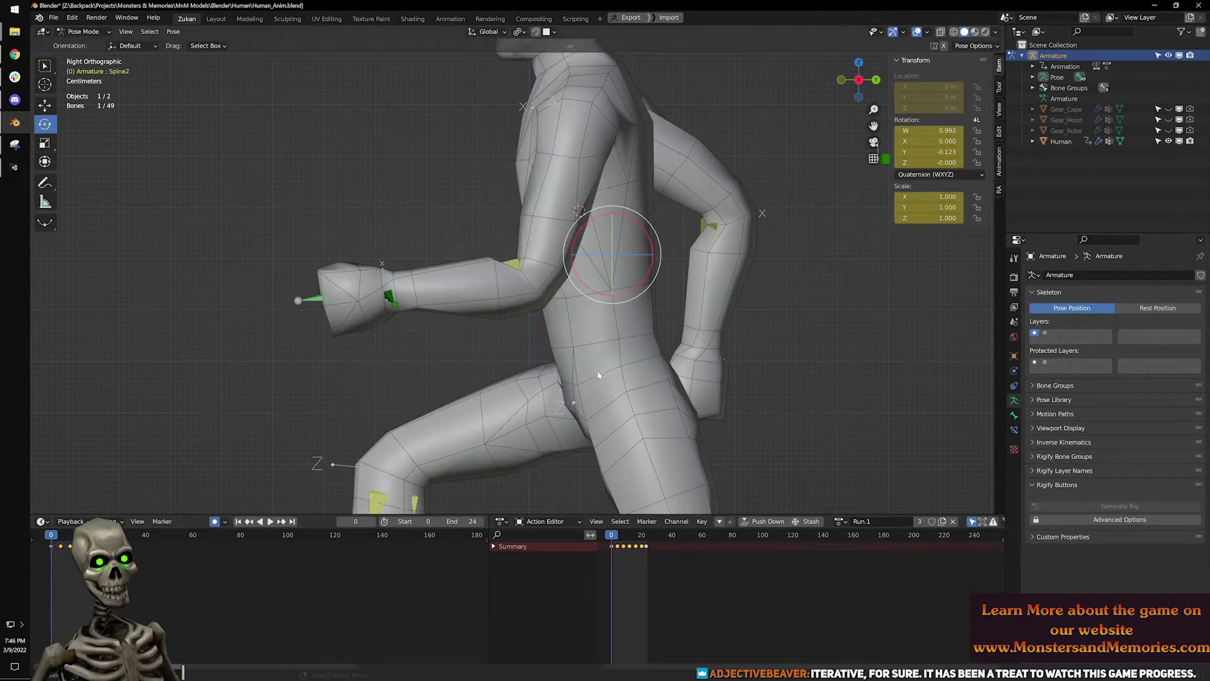
Rotate Spine2 about 8.51° around X at frame 0 and mark the head bone's tip with a pink on-screen dot.
scroll(597, 377, down, 4)
drag(607, 312, 617, 300)
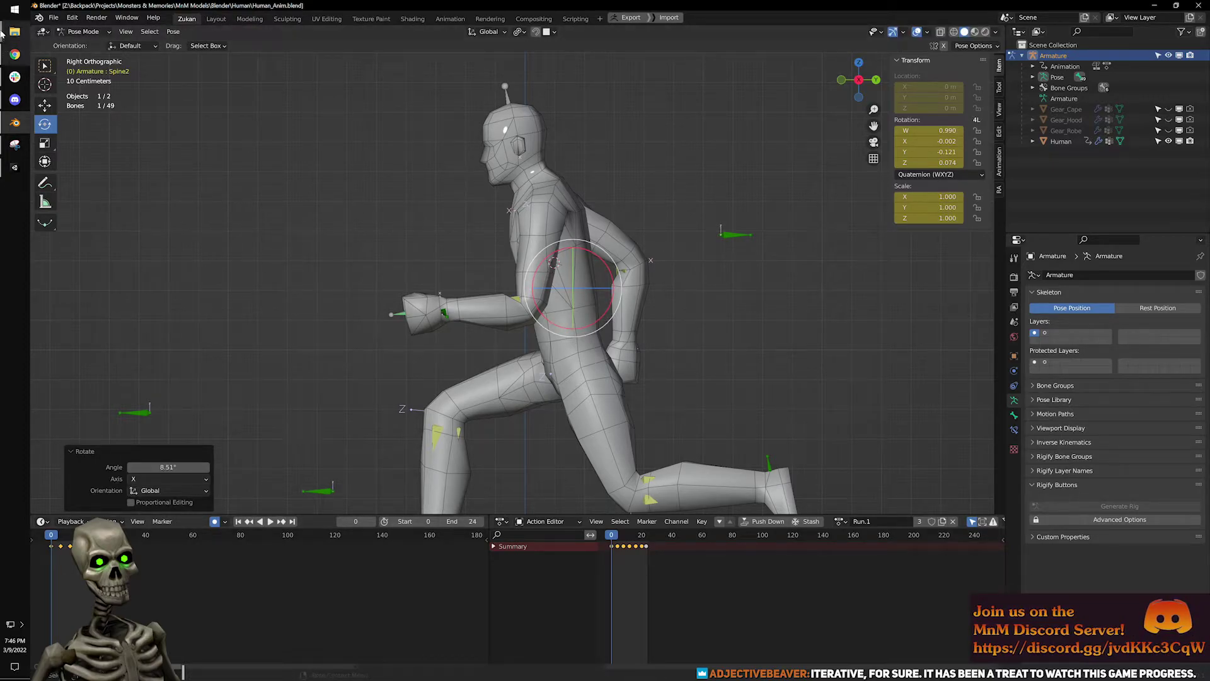
click(14, 9)
click(39, 158)
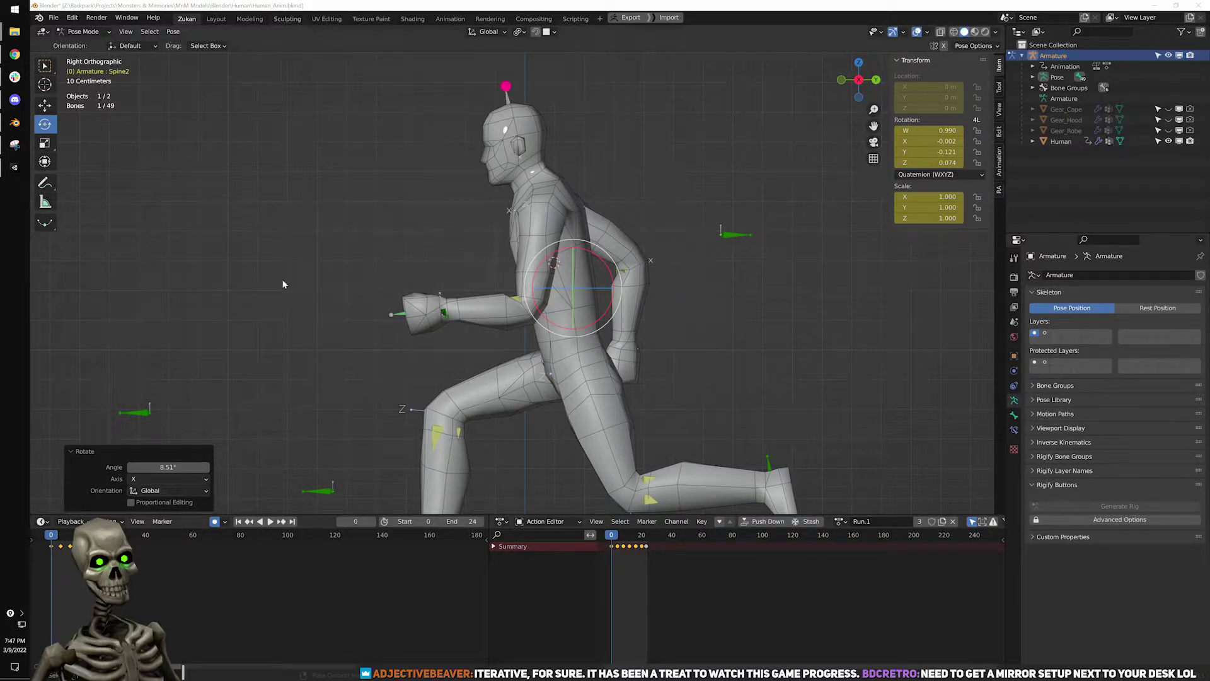
Lean the torso forward at the frame 4 keyframe by rotating Spine2 toward the pink dot's head position.
click(282, 521)
drag(585, 353, 607, 339)
click(281, 521)
key(ctrl+z)
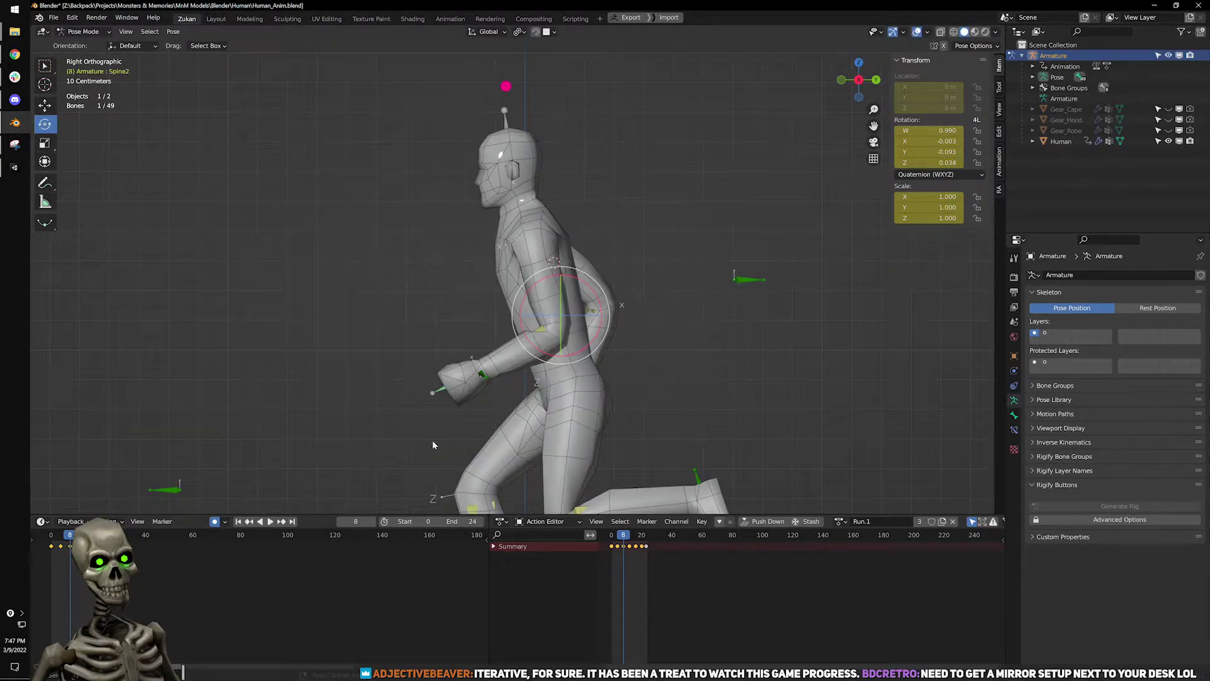
click(249, 521)
click(281, 522)
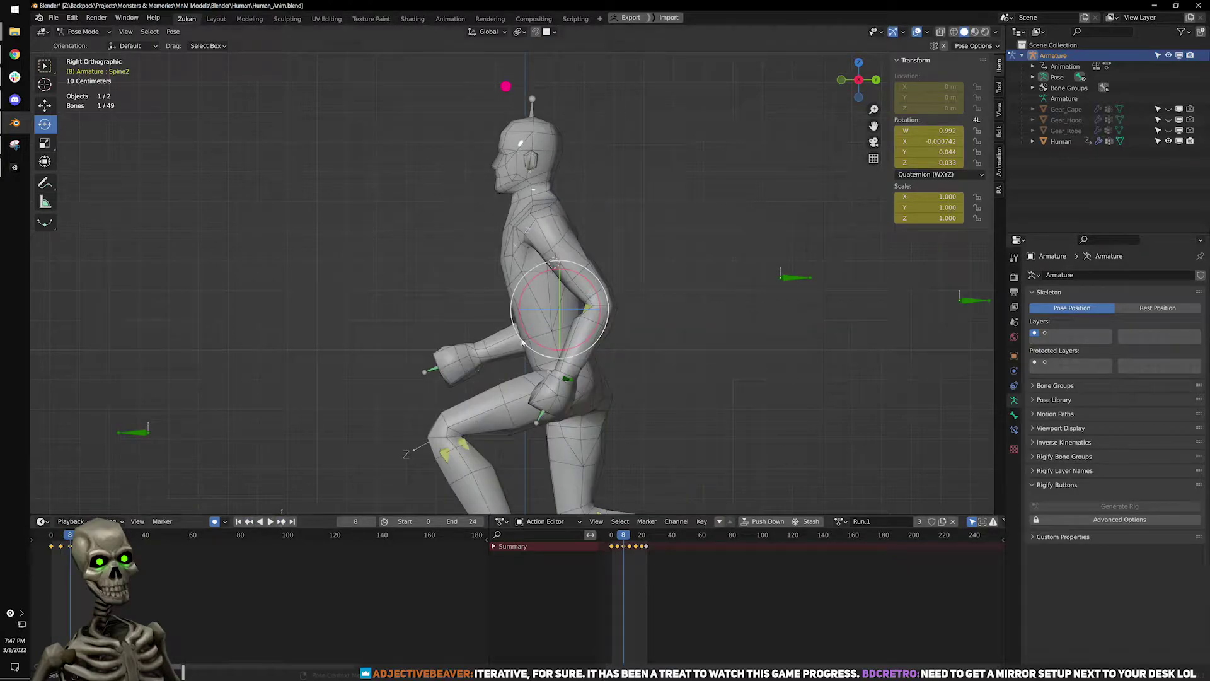
Rotate Spine2 forward around X at the frame 8 keyframe and by about 7.2° at frame 12.
mouse_move(592, 338)
mouse_down()
mouse_move(624, 353)
mouse_move(615, 339)
mouse_up()
click(283, 522)
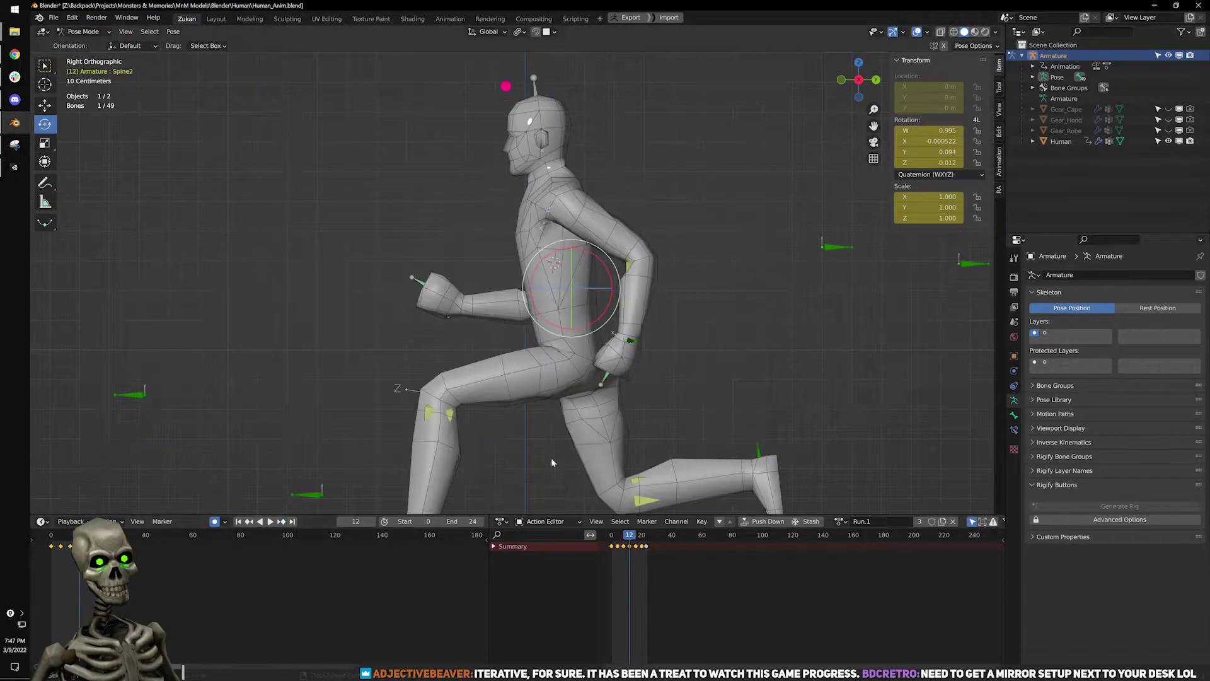
drag(600, 319, 612, 317)
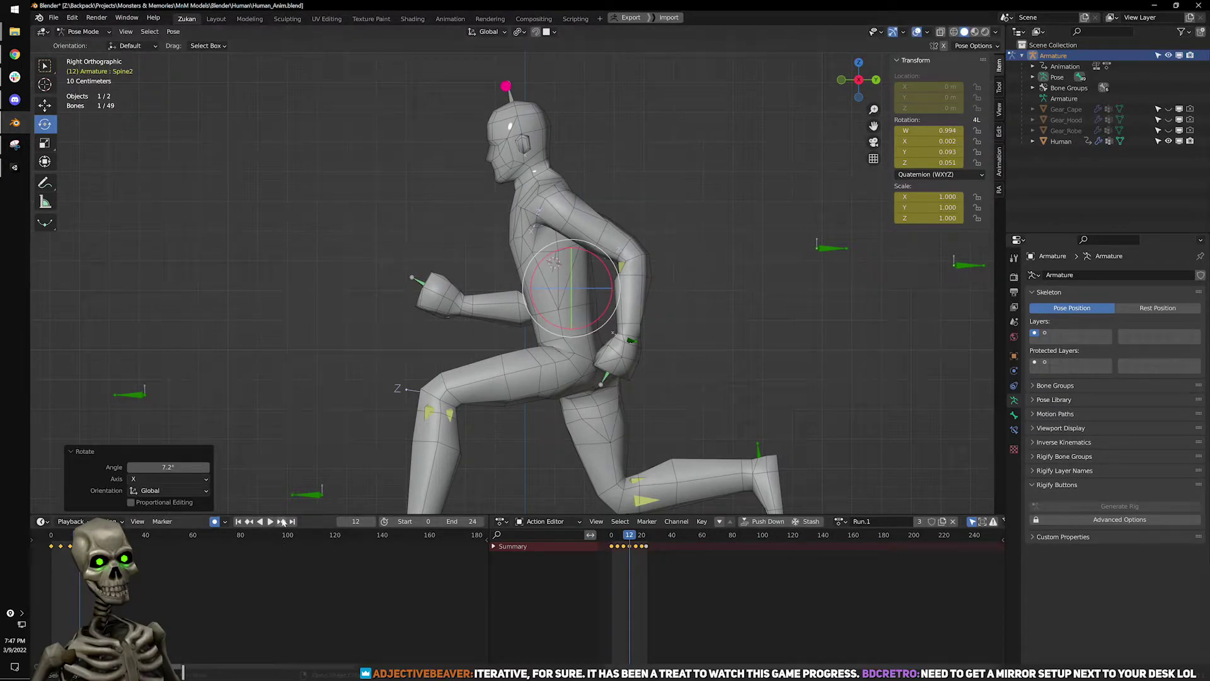
Rotate Spine2 forward around X by about 12.2° at frame 16 and about 8.42° at frame 20.
click(282, 522)
drag(590, 348, 598, 344)
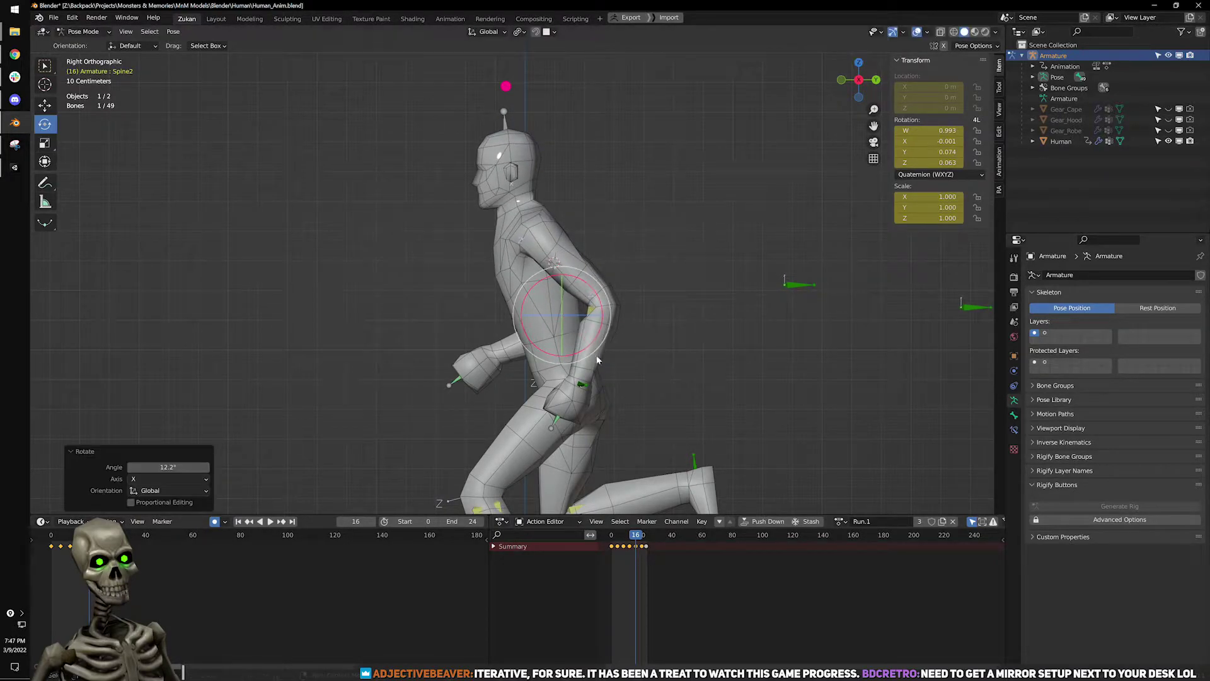
click(281, 521)
drag(590, 341, 596, 337)
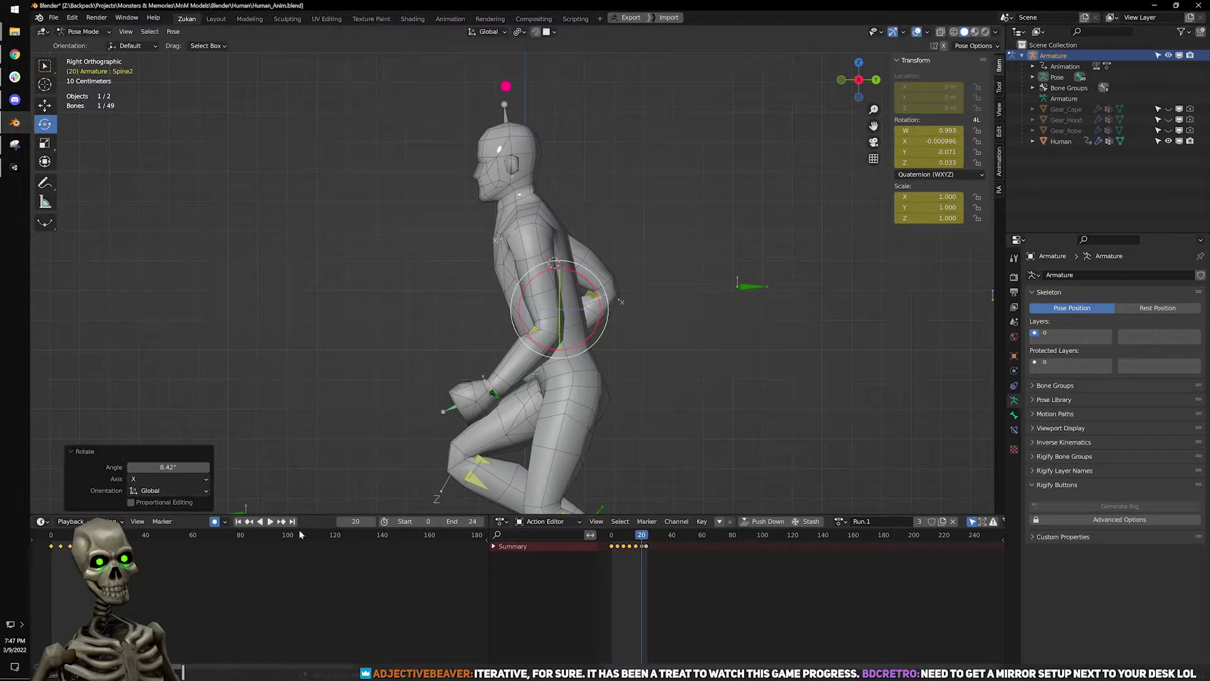
Select the keyframe at frame 0 in the timeline and copy it.
click(237, 522)
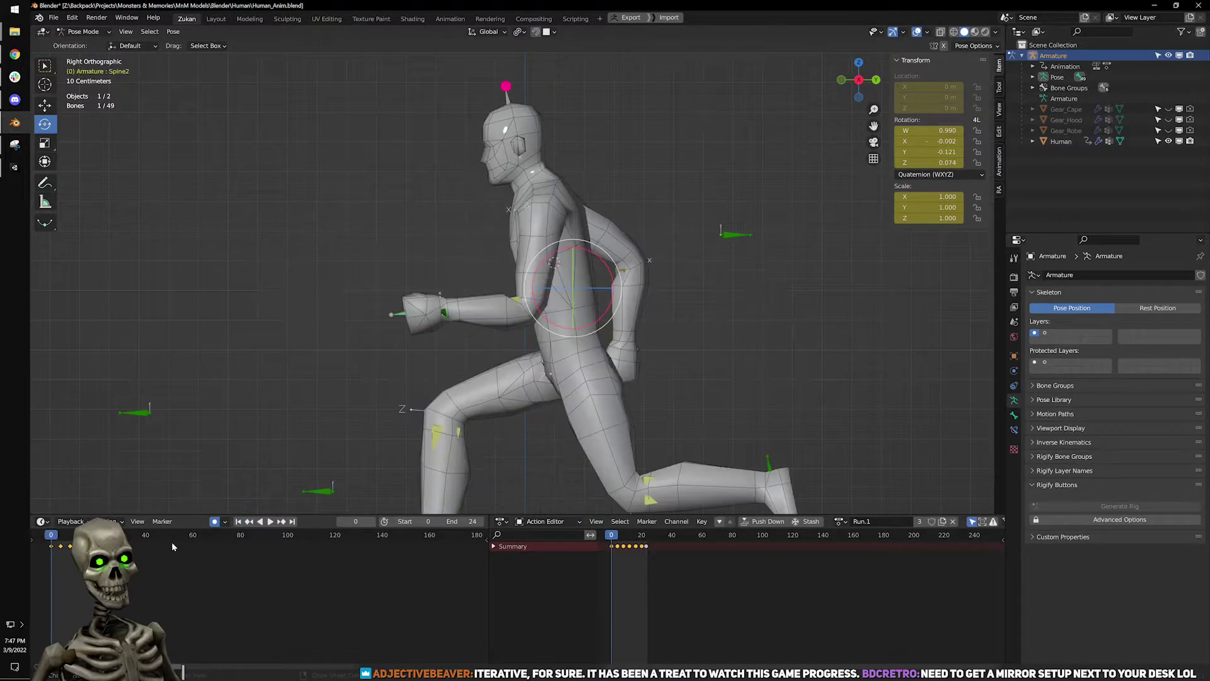
drag(52, 542, 55, 541)
right_click(55, 541)
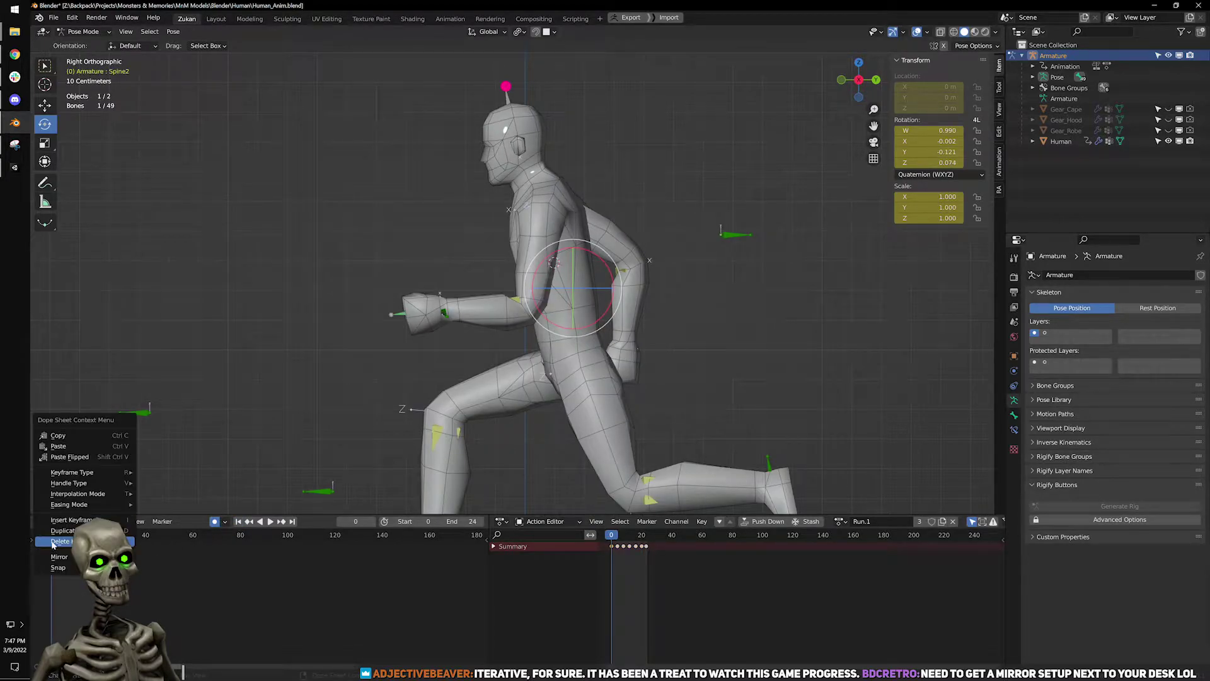
click(84, 438)
Move the run action's last keyframe to frame 24 in the enlarged timeline.
click(293, 521)
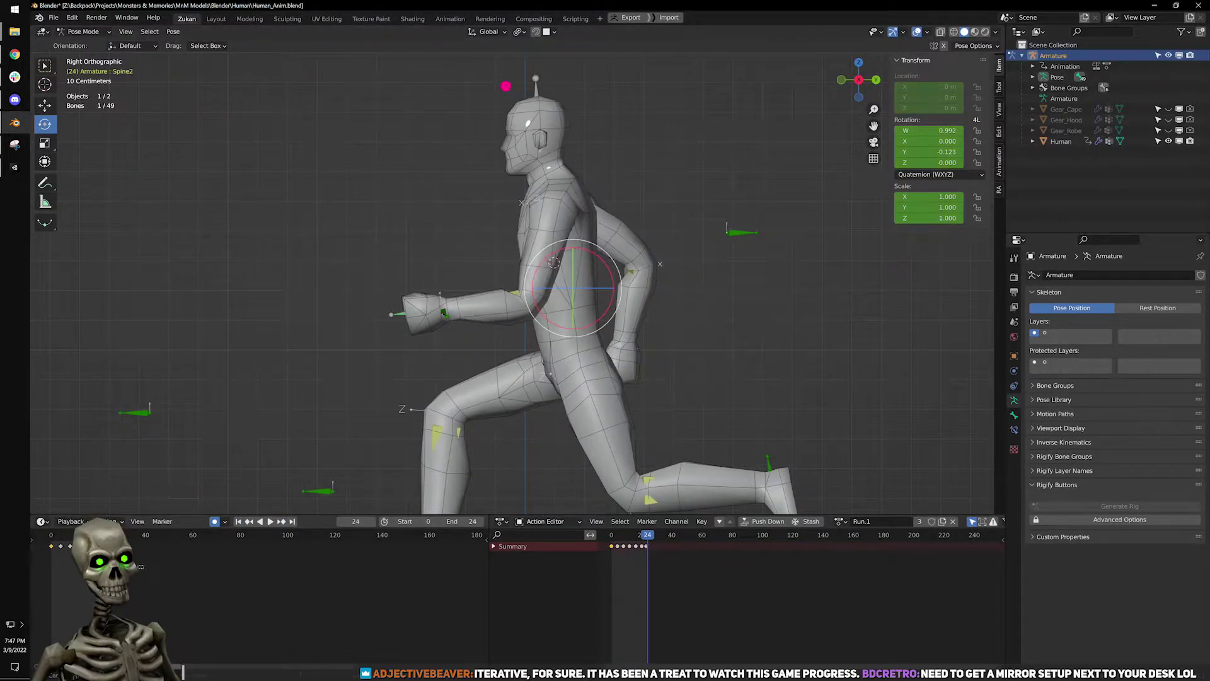
drag(357, 666, 106, 667)
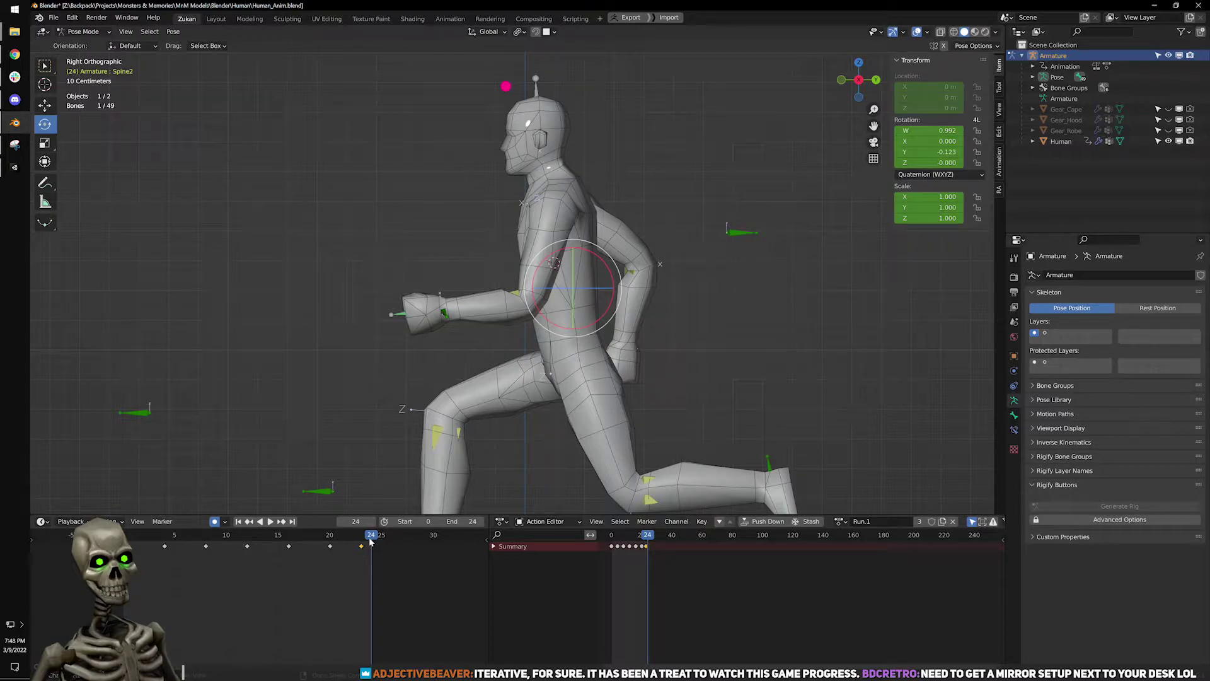
click(359, 550)
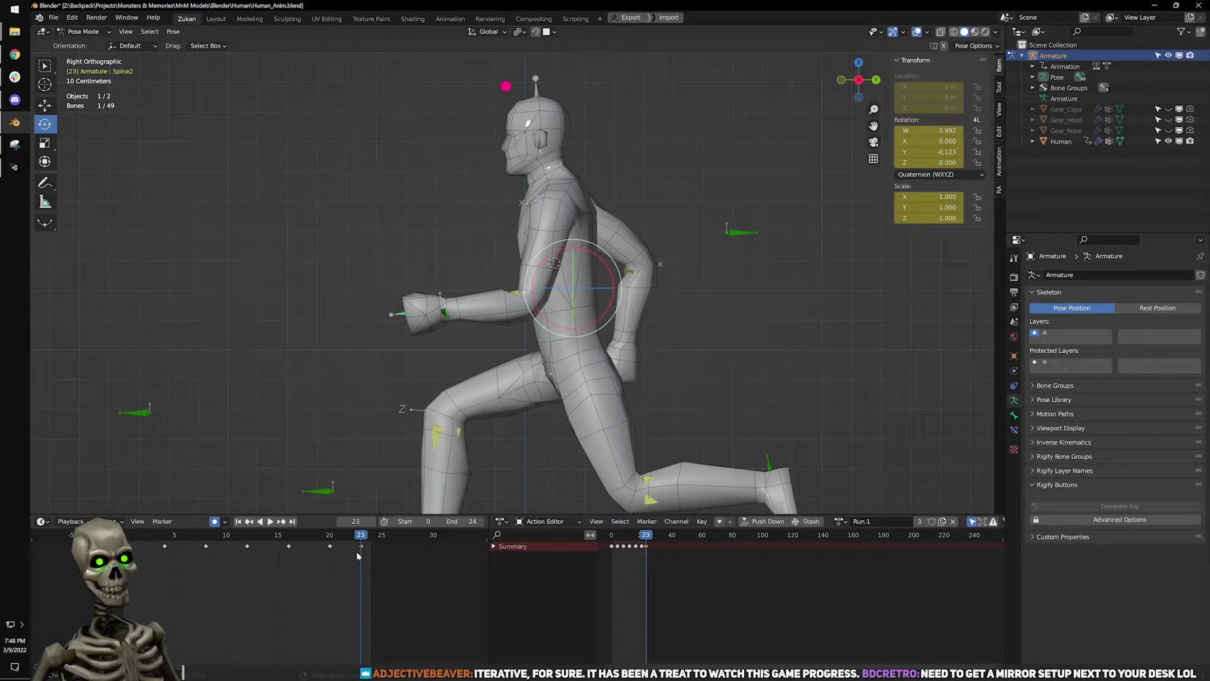
drag(362, 546, 371, 543)
key(space)
key(space)
Copy the run action's keyframe at frame 0 and paste it at frame 24 to close the loop.
right_click(385, 565)
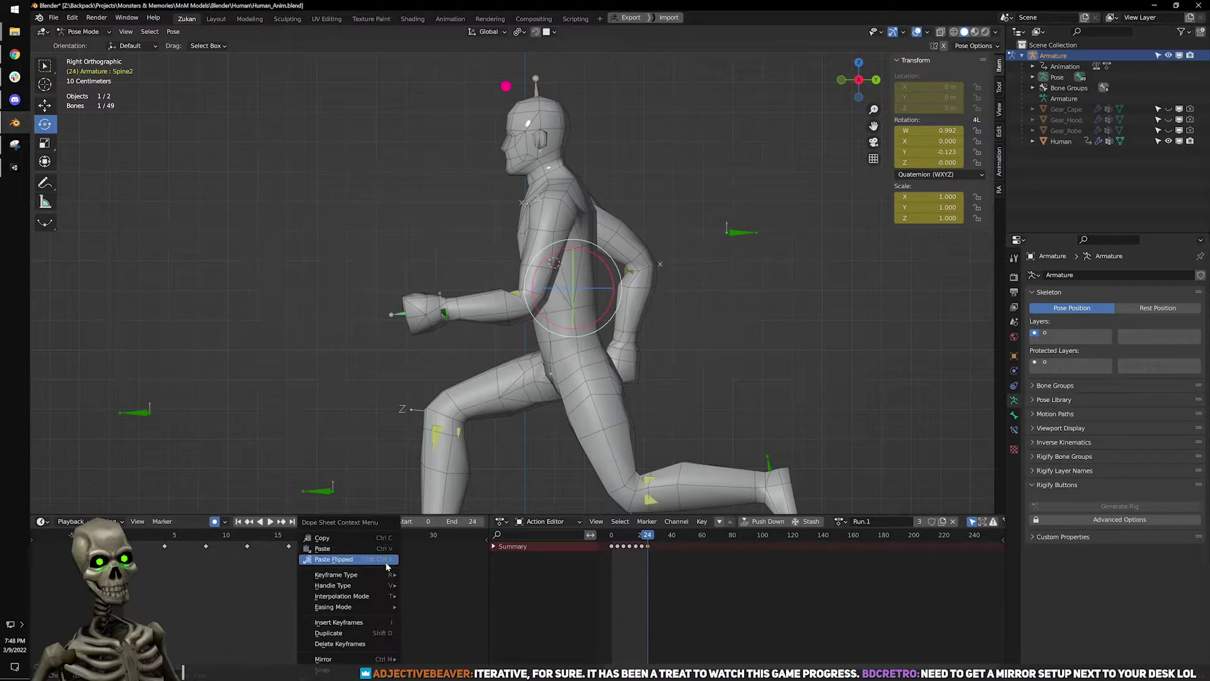
mouse_move(353, 589)
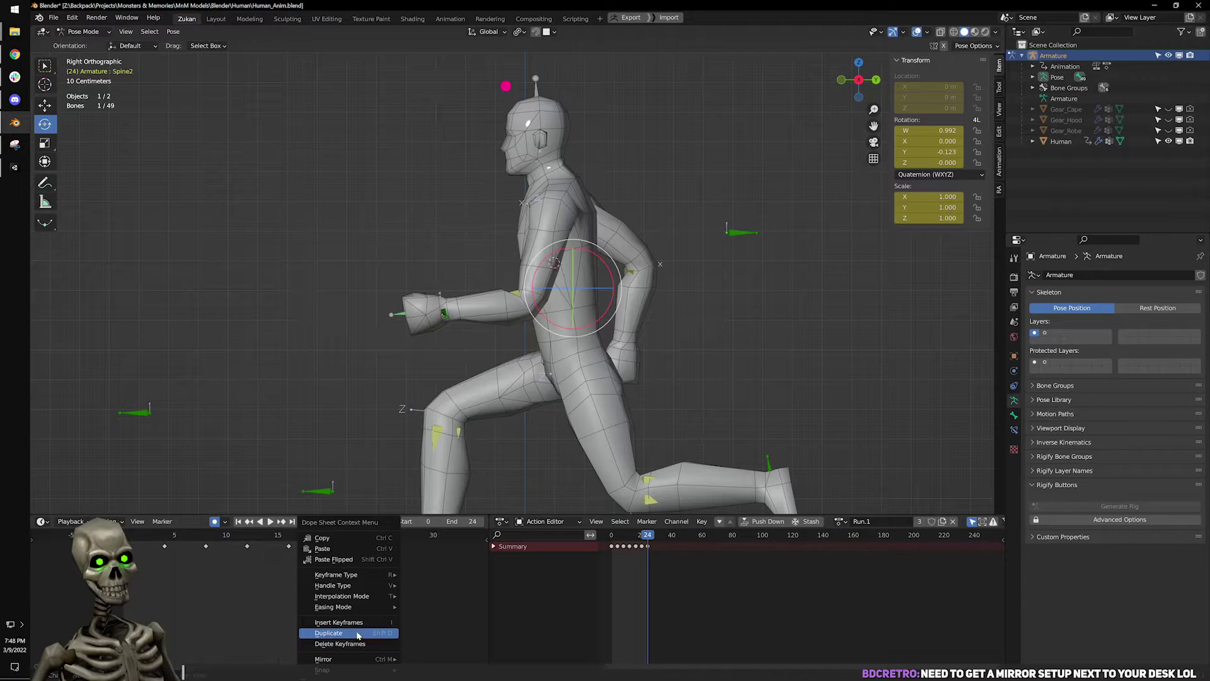
click(238, 522)
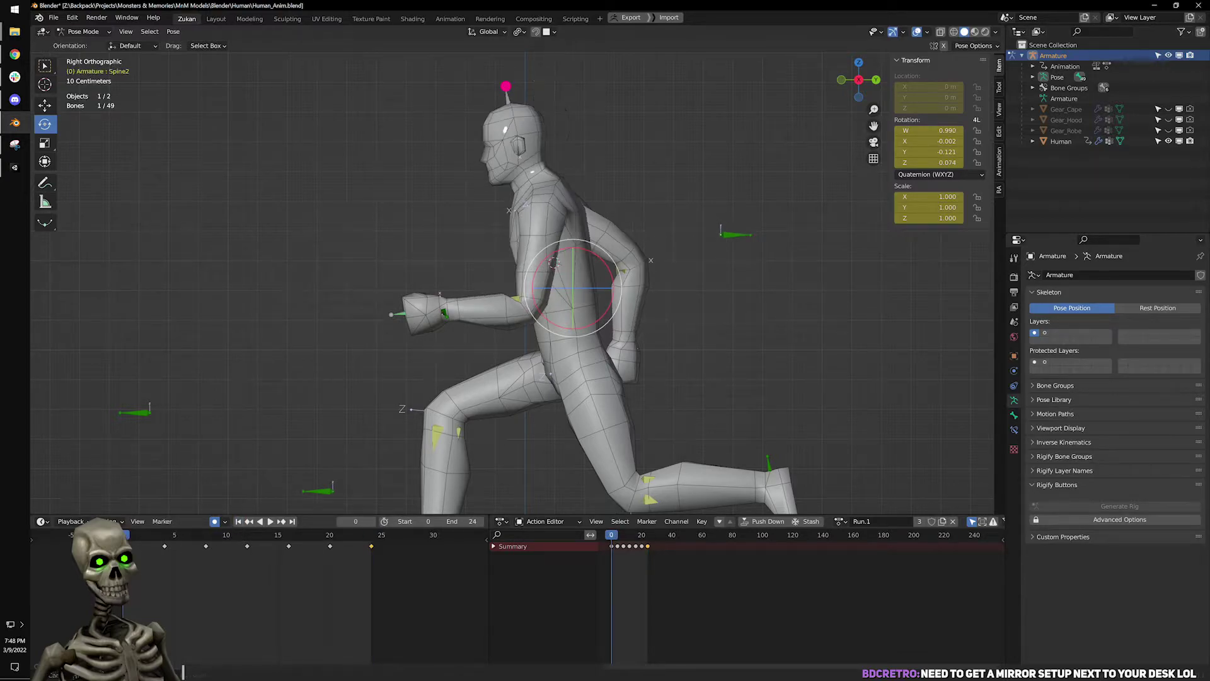
right_click(134, 542)
click(292, 522)
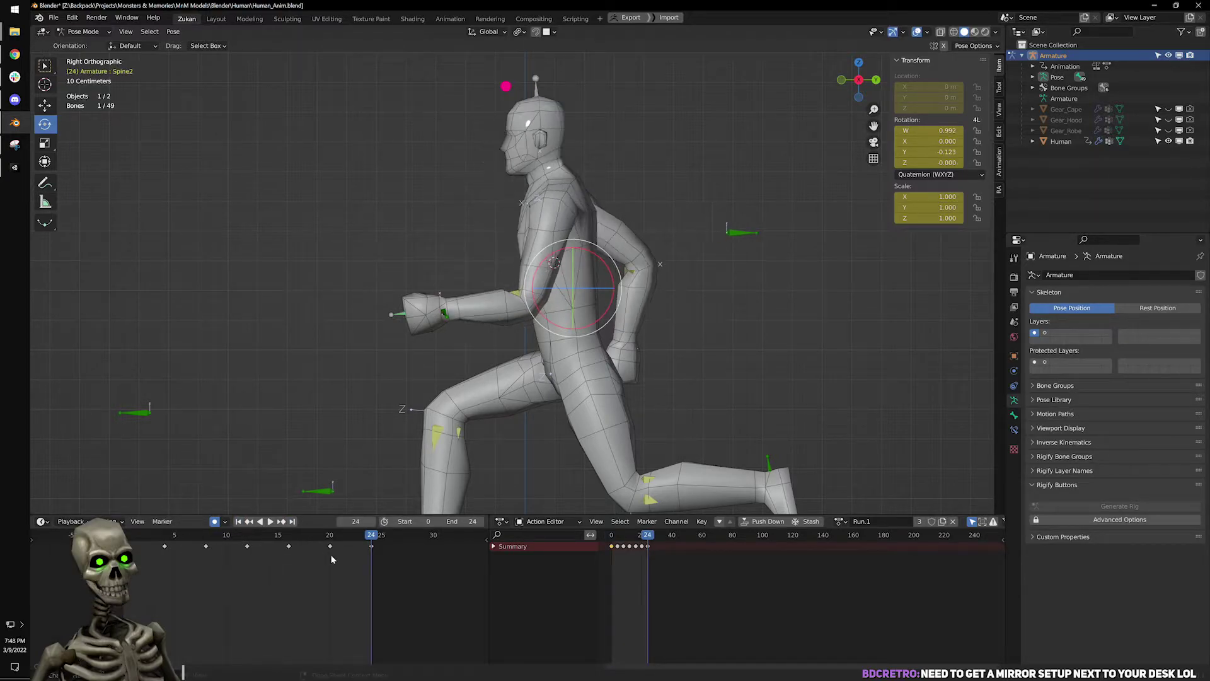
right_click(387, 544)
click(370, 560)
Play back the run action and check the torso lean from the side and from behind.
click(270, 521)
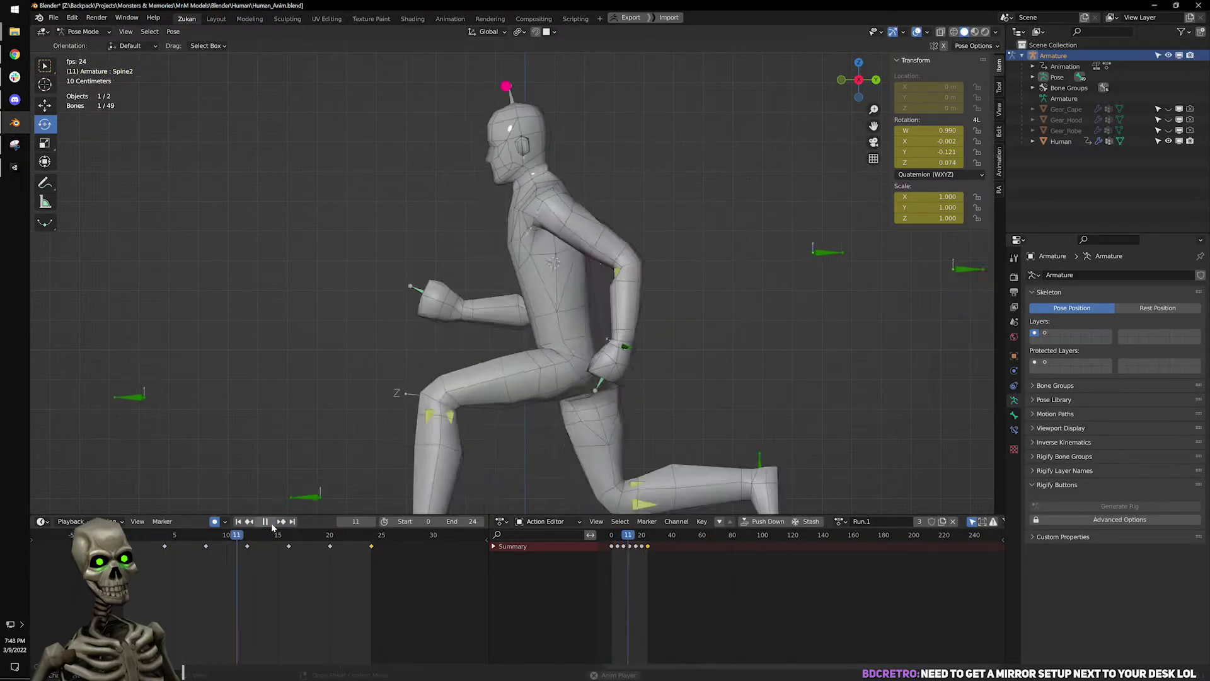
click(271, 522)
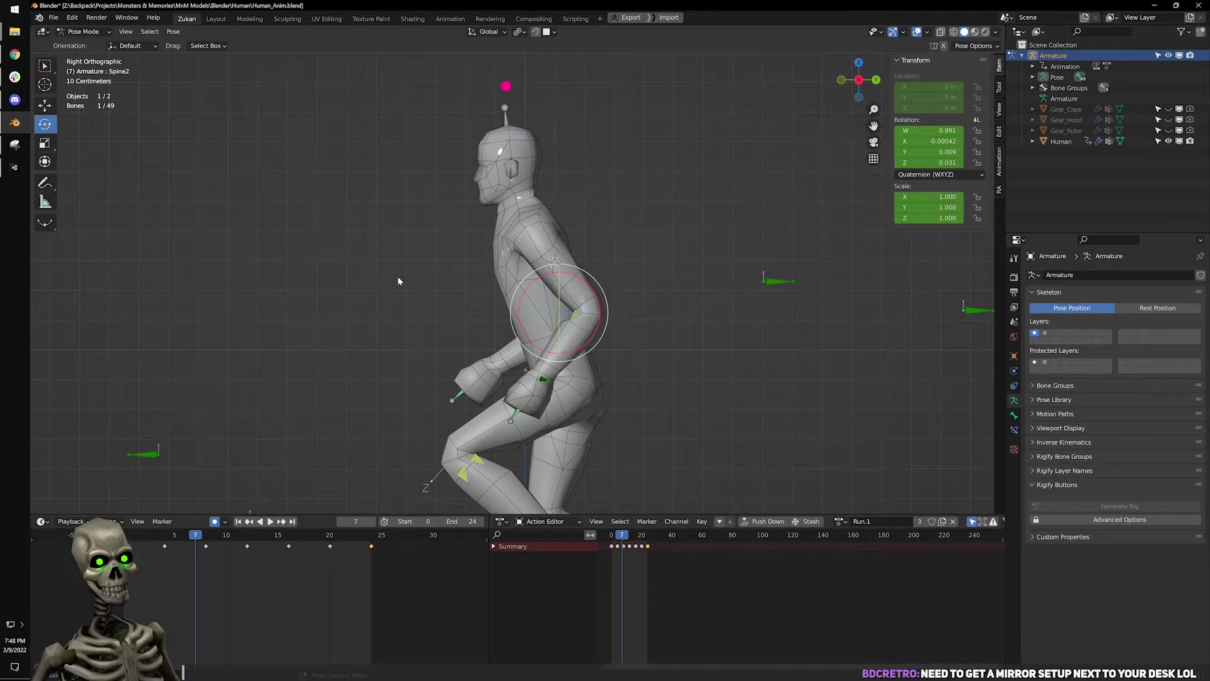
click(270, 522)
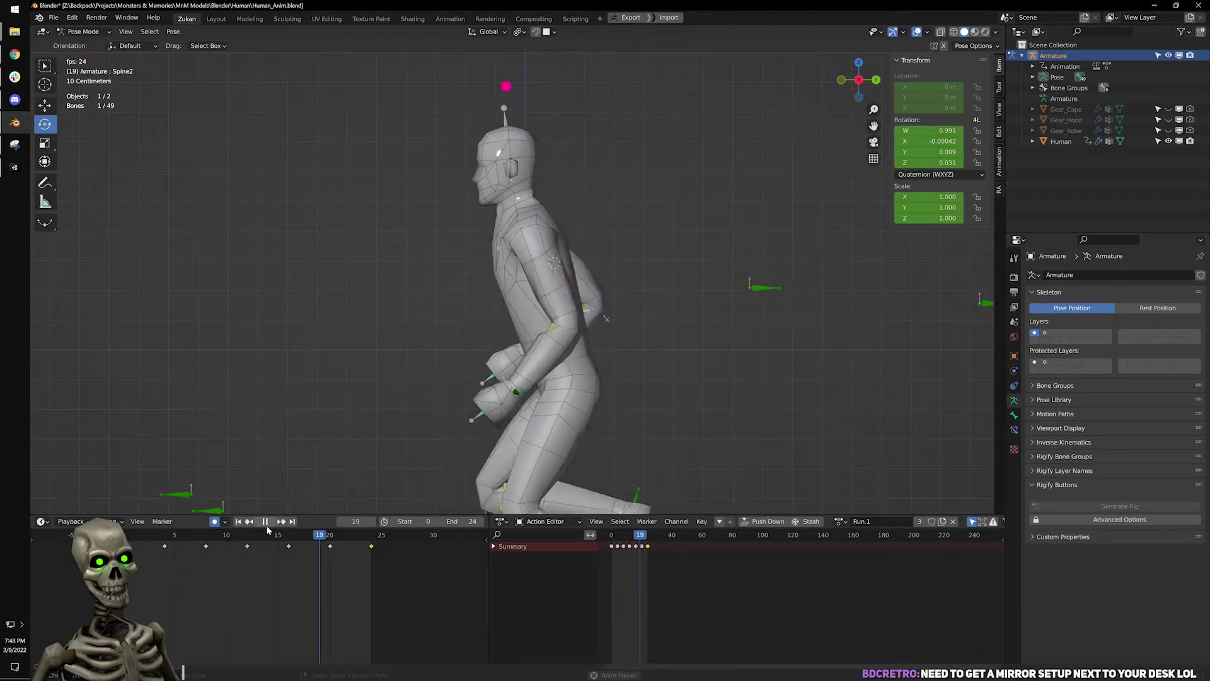
scroll(585, 360, down, 3)
middle_drag(659, 301, 540, 311)
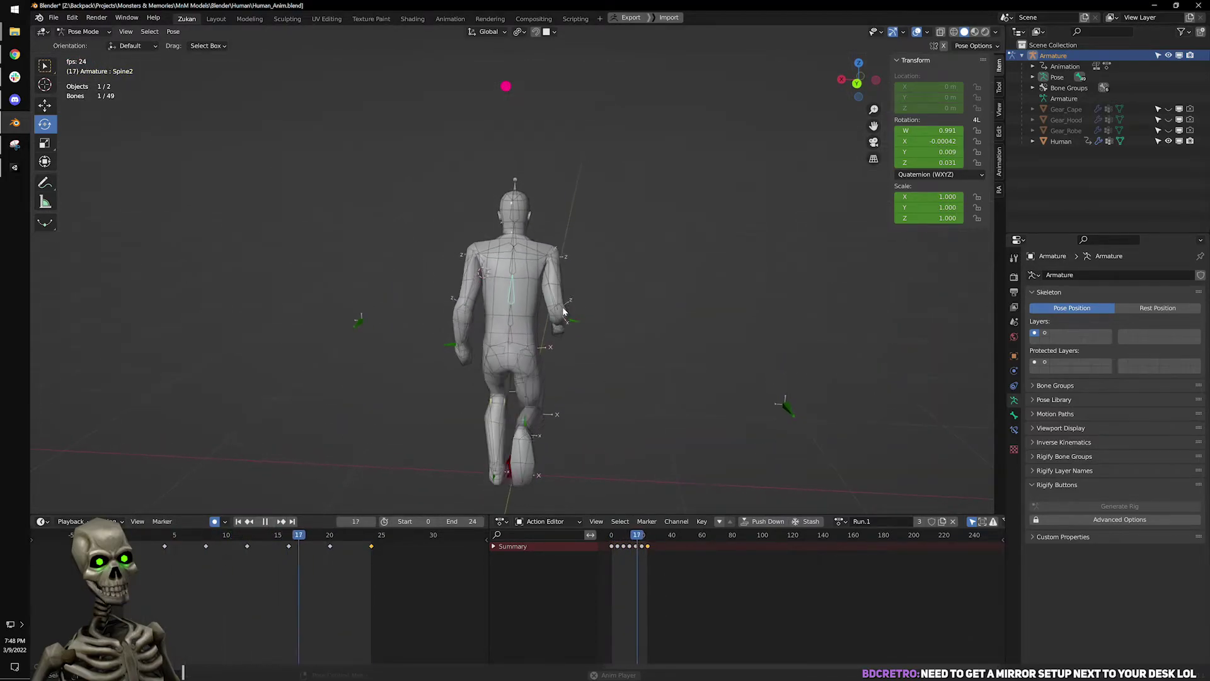
middle_drag(403, 316, 467, 484)
key(space)
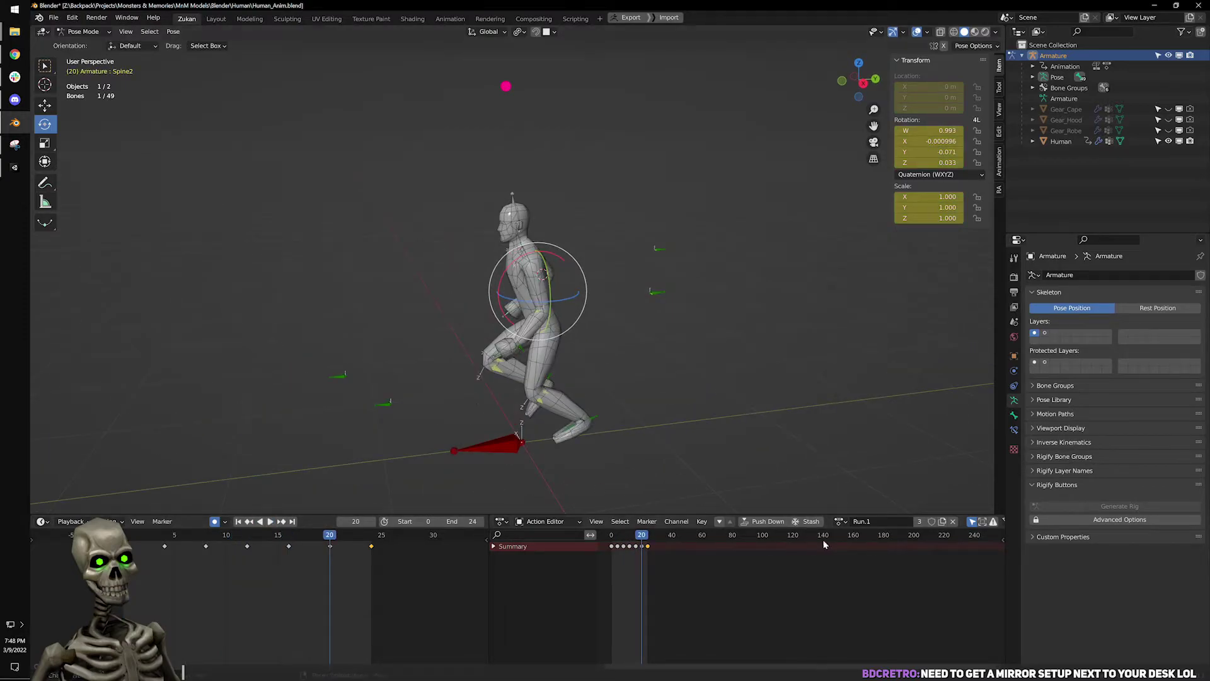
Assign the TPose action to the armature, return to Object Mode and select both the armature and the human mesh.
click(839, 522)
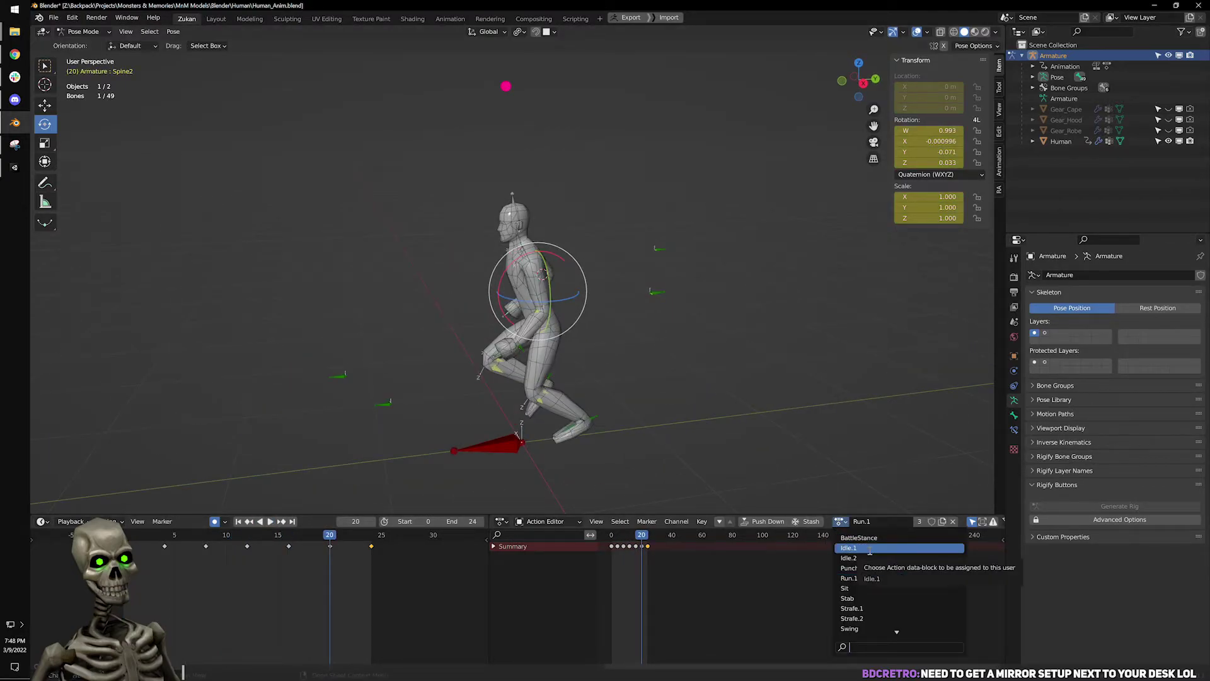
text(t)
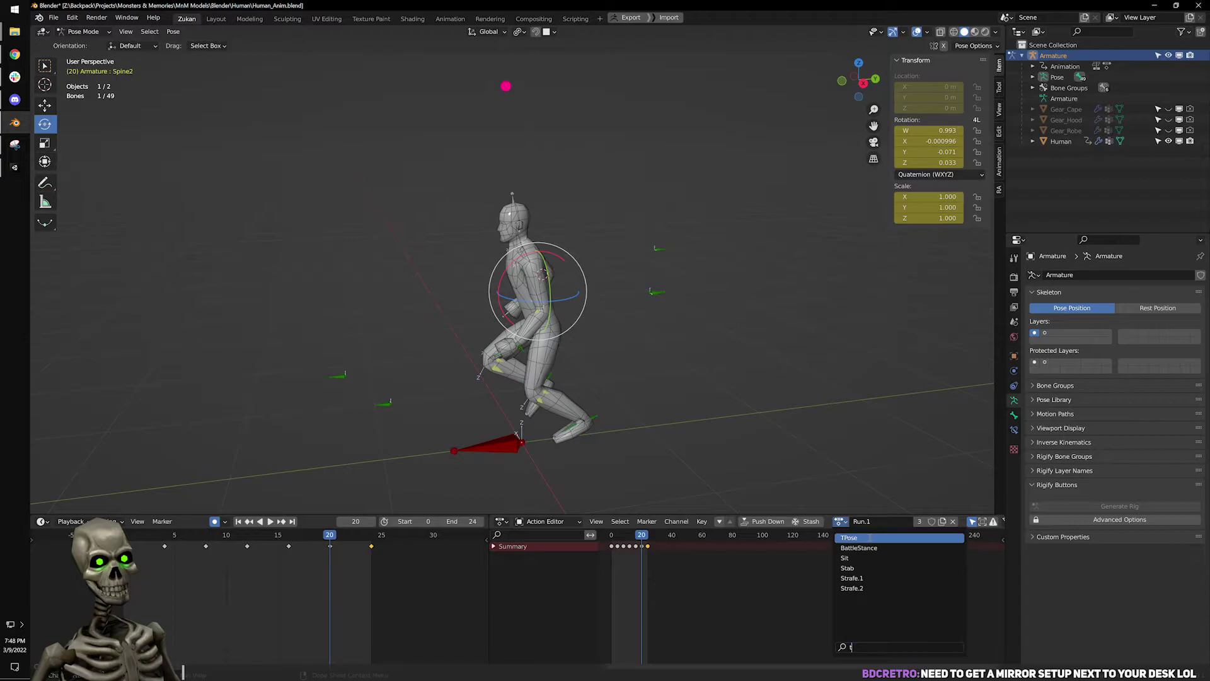
click(870, 538)
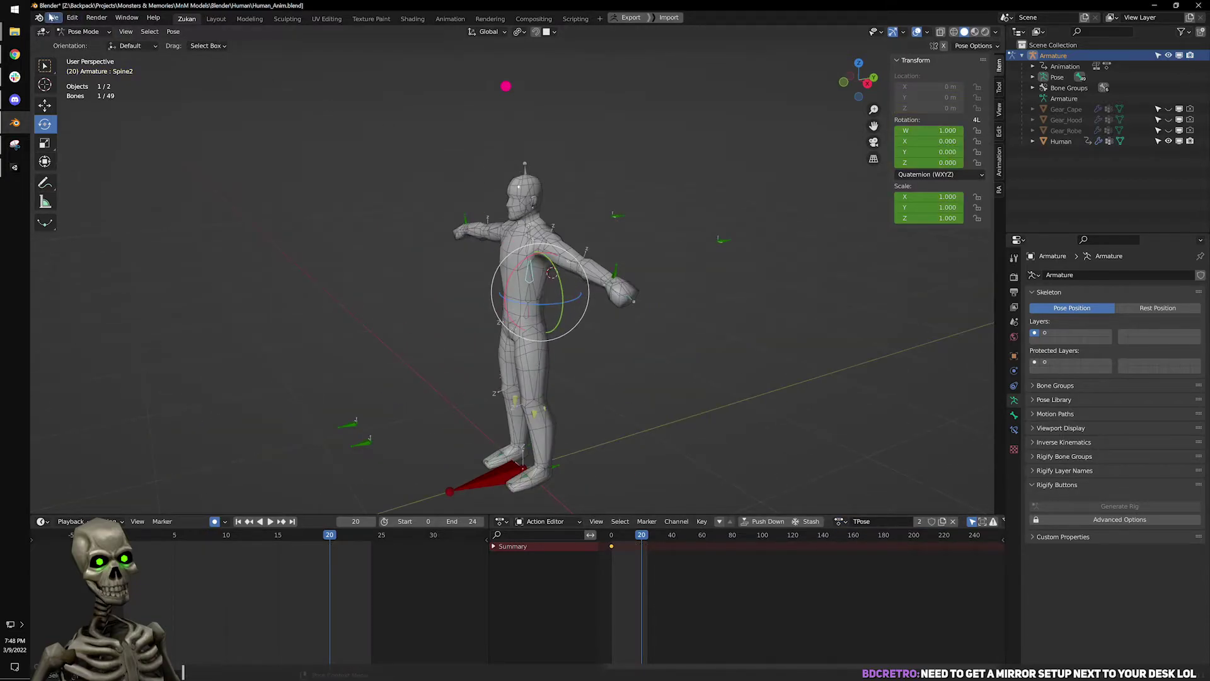
click(82, 31)
click(83, 45)
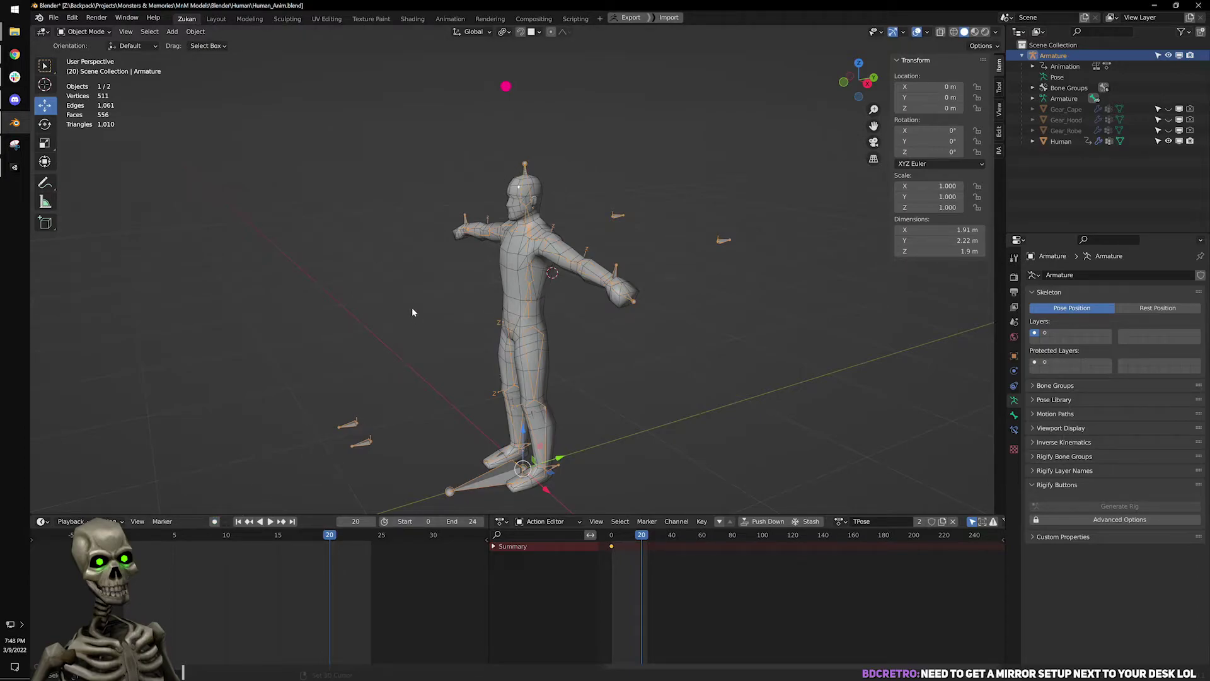
key(a)
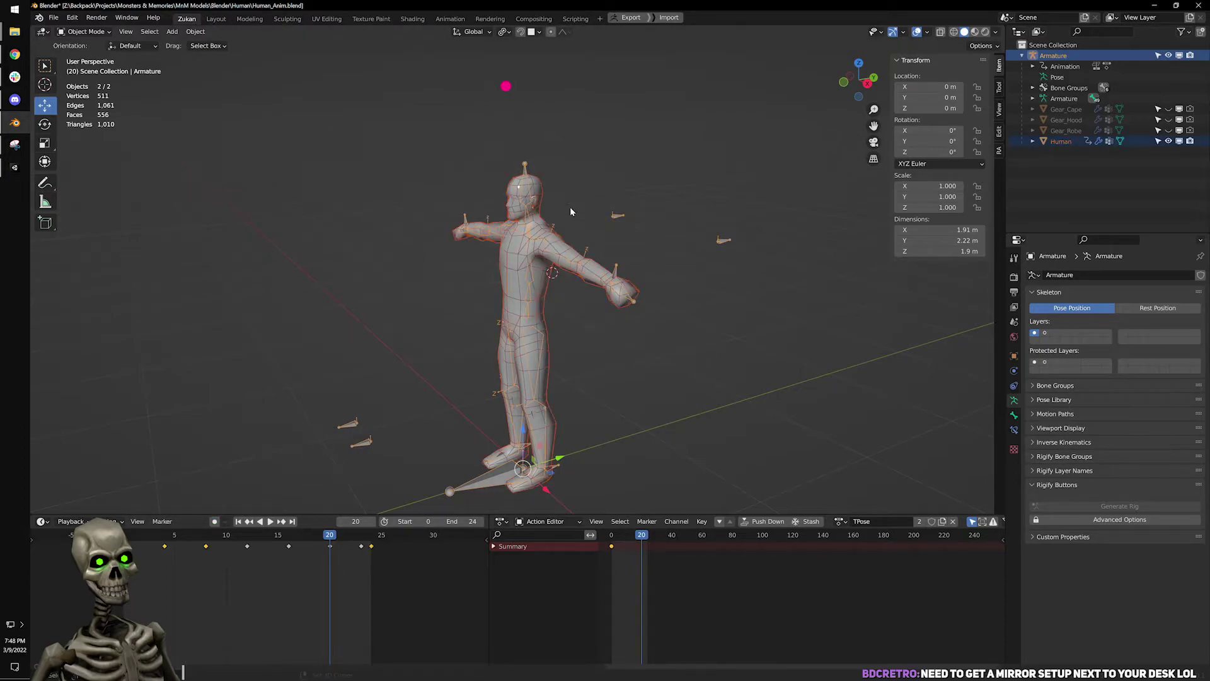
Export the selected objects as FBX, overwriting HumanMale.fbx in the Human folder.
click(54, 17)
mouse_move(95, 172)
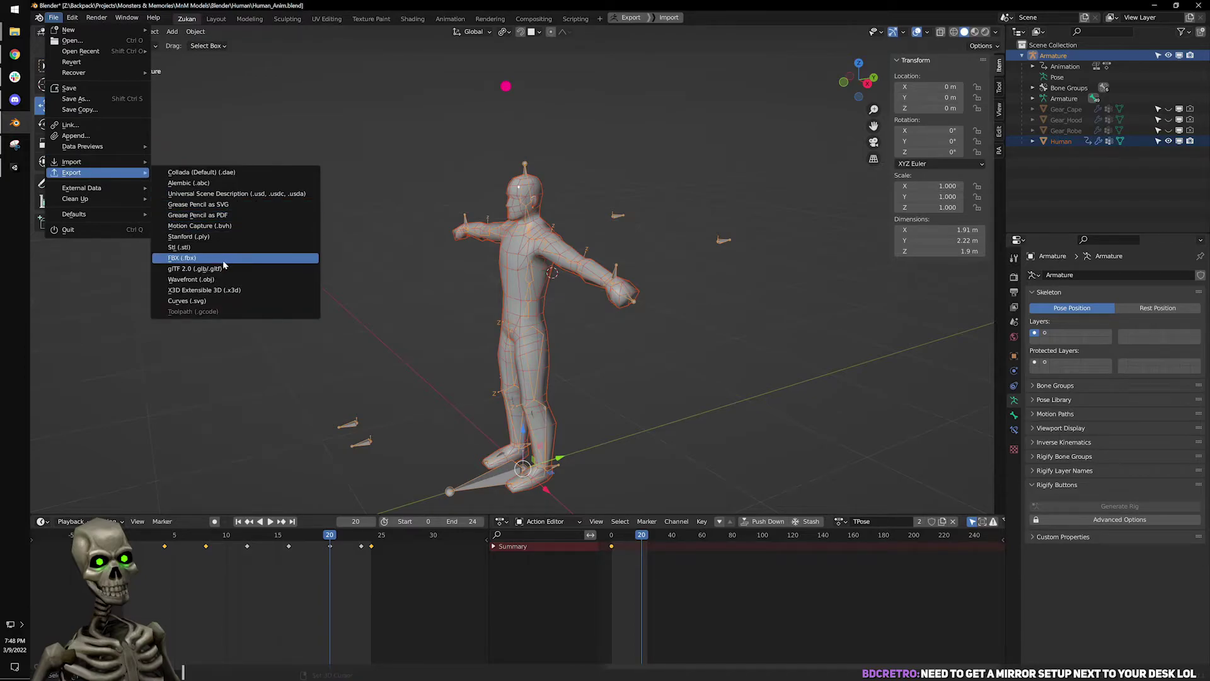
click(224, 258)
click(533, 206)
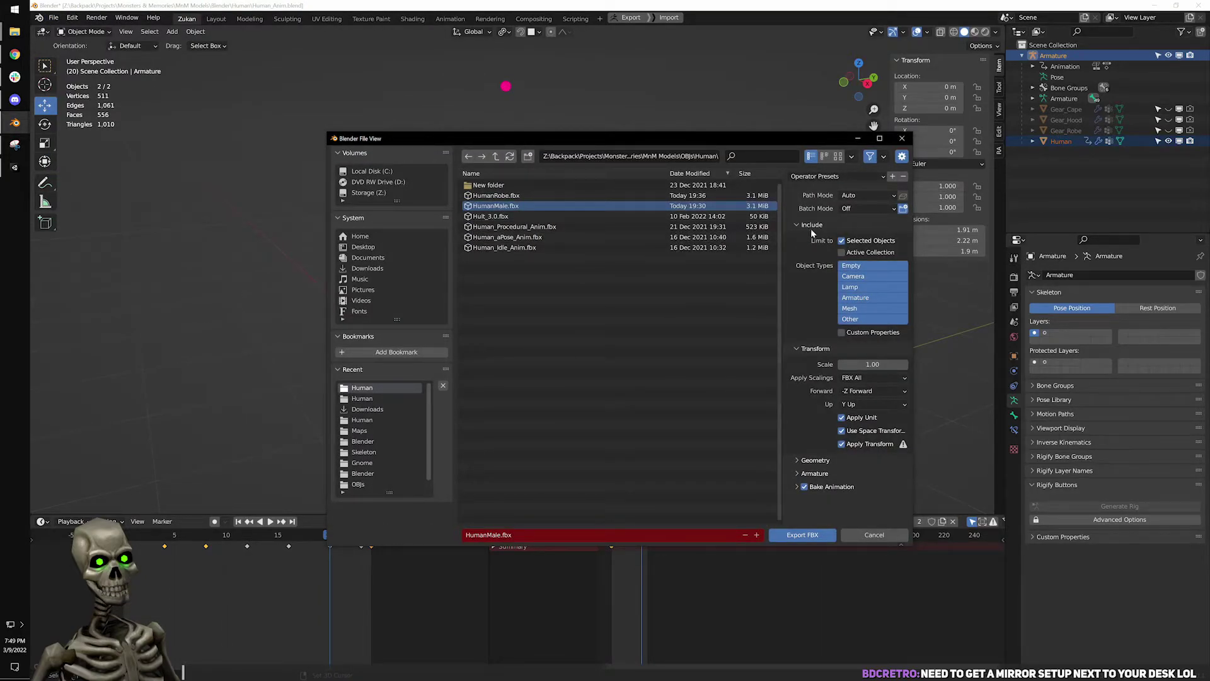
click(819, 537)
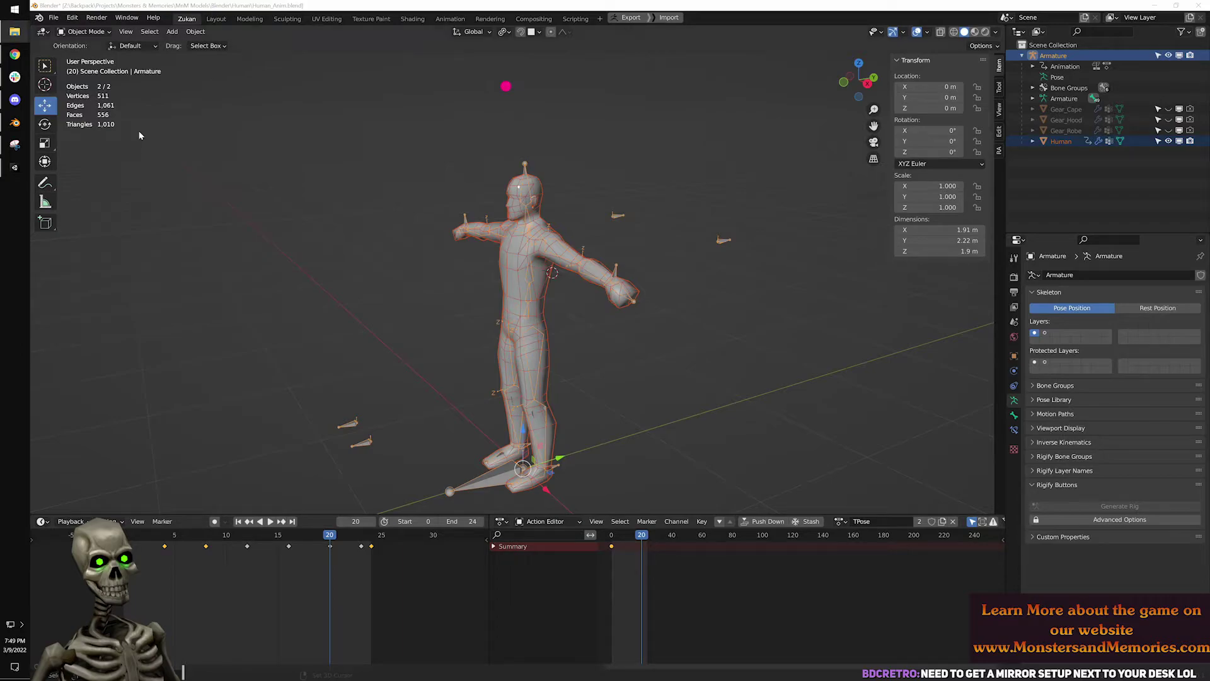
Switch to Unity and preview the HumanMale model's Armature|Run.1 clip from several angles.
click(14, 167)
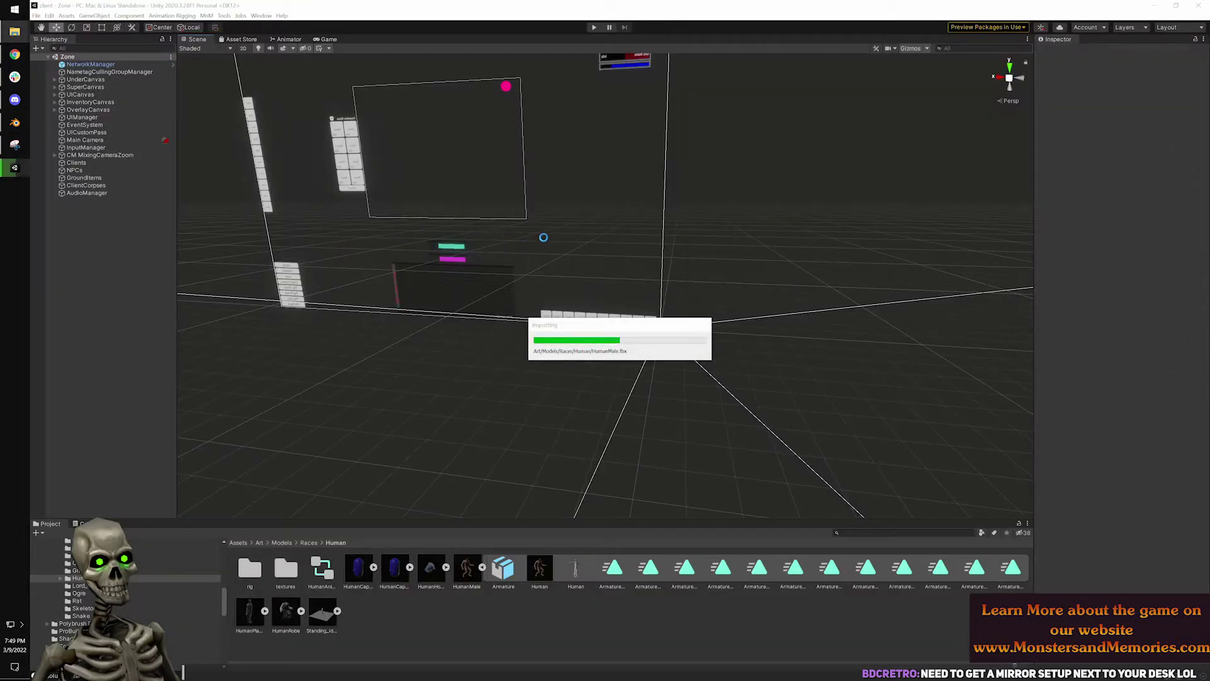
click(472, 568)
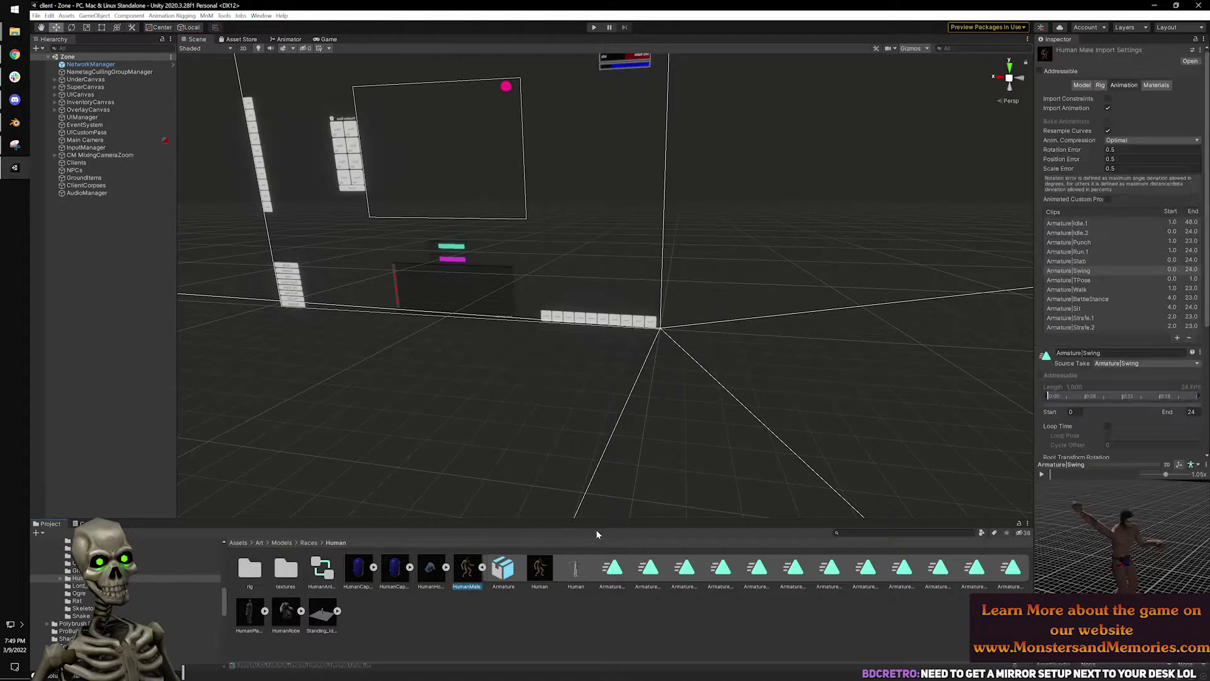
click(1098, 251)
click(1046, 473)
drag(1107, 531, 1163, 528)
right_drag(1164, 529, 1102, 562)
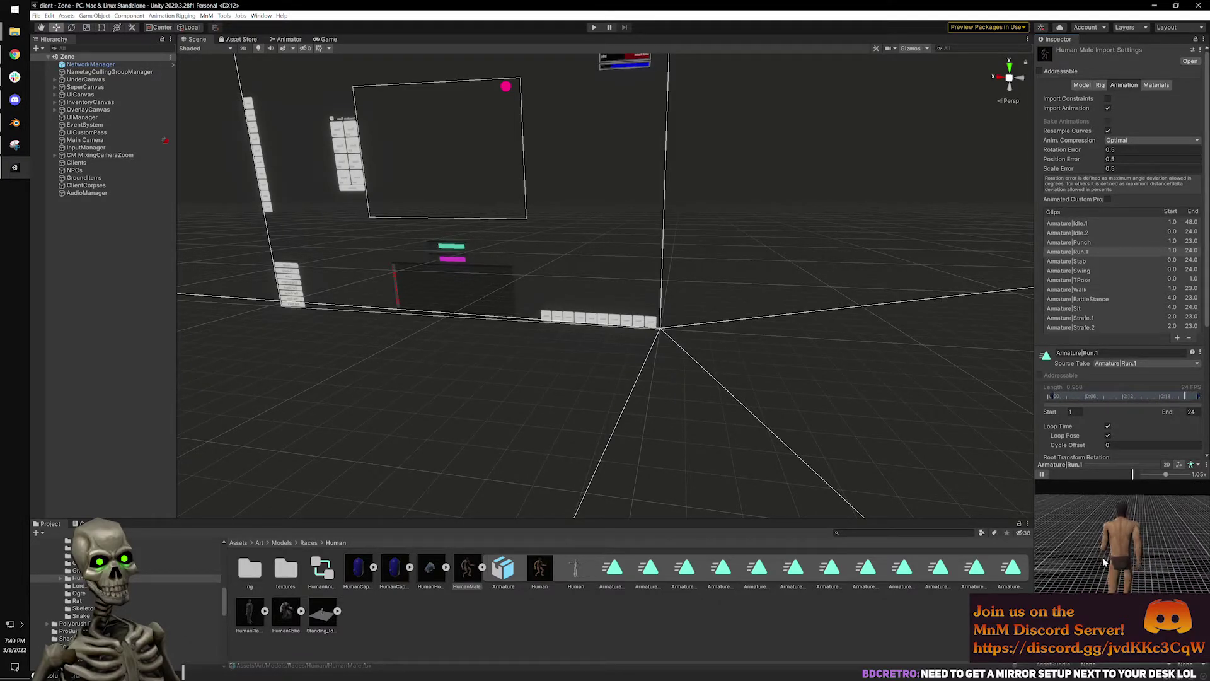
click(1042, 476)
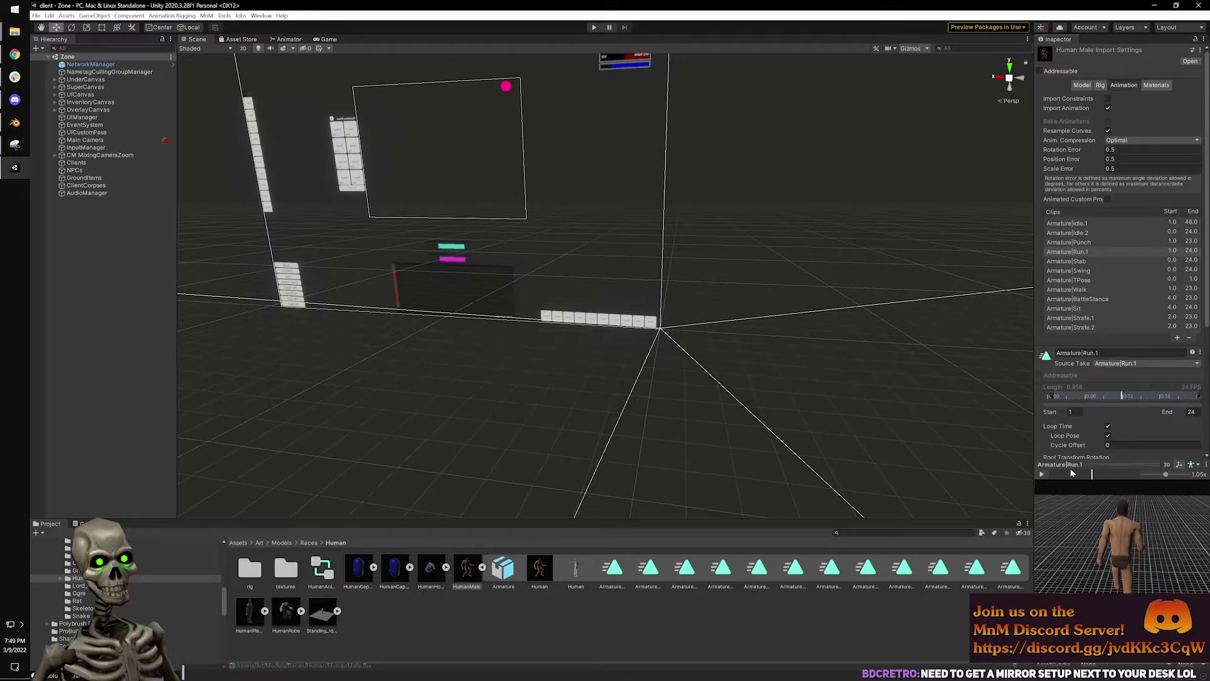
Review the Run.1 clip's end frame and the rest of its animation import settings.
click(1200, 412)
scroll(1108, 427, down, 5)
scroll(1108, 426, up, 5)
click(1049, 358)
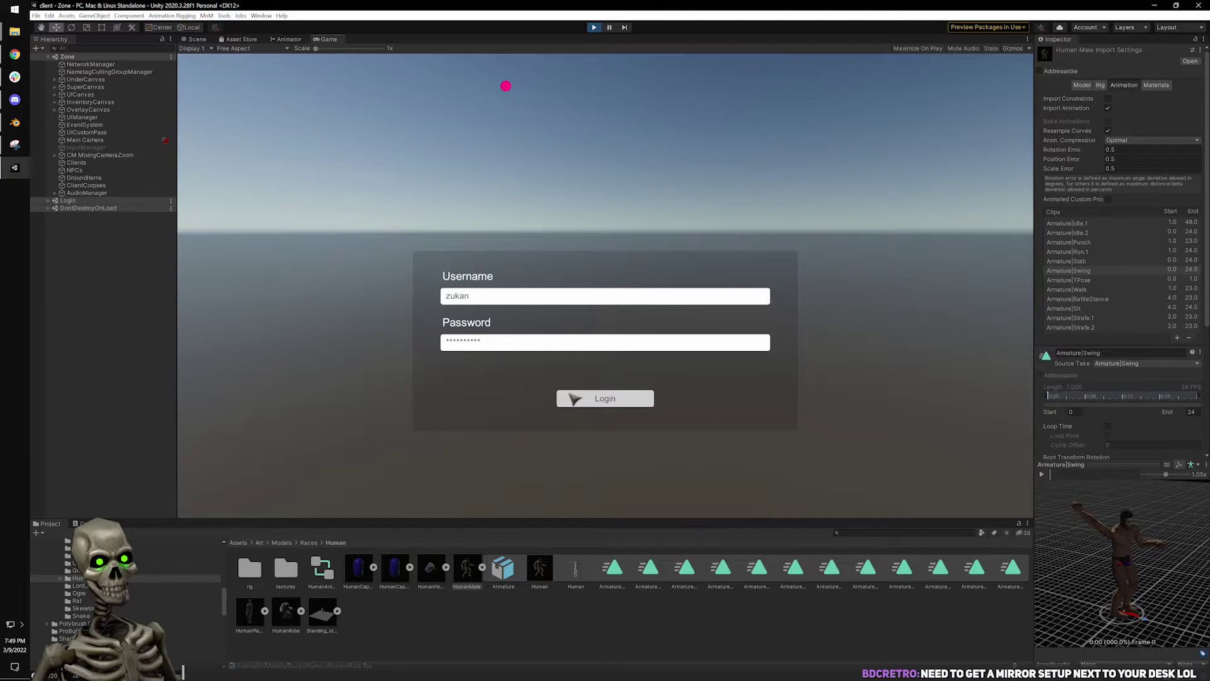
Log in to the running game, connect to the server and enter the world as the level 1 Human Necromancer.
click(570, 395)
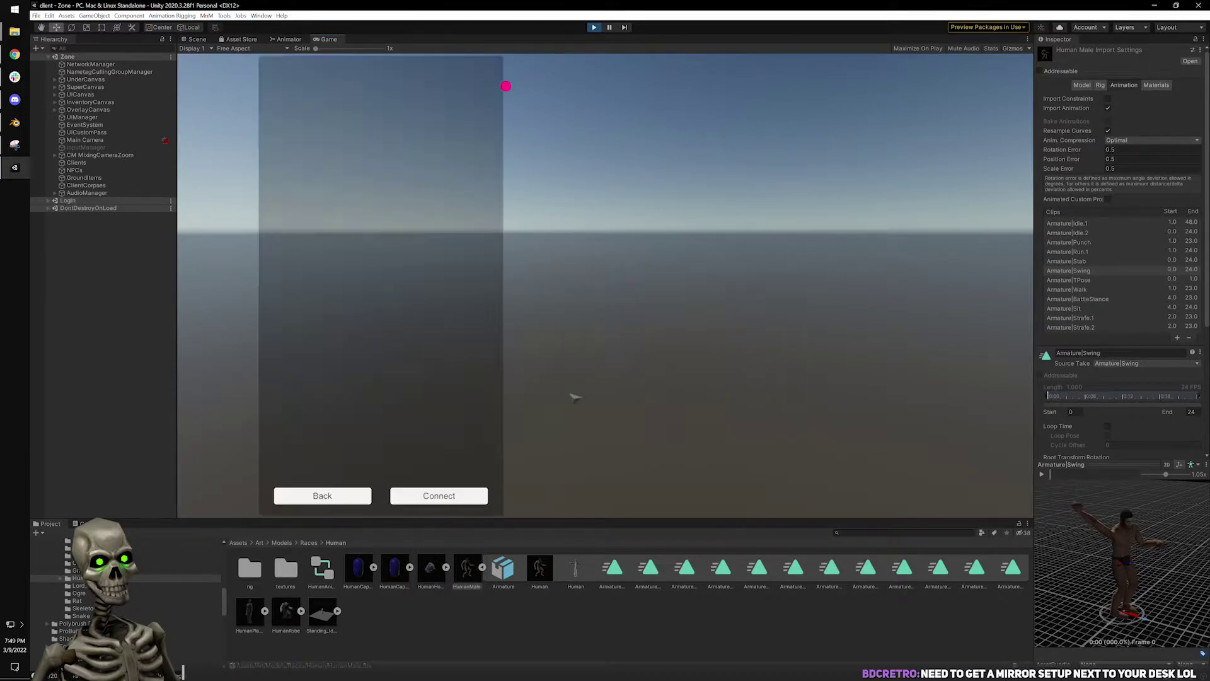
click(435, 493)
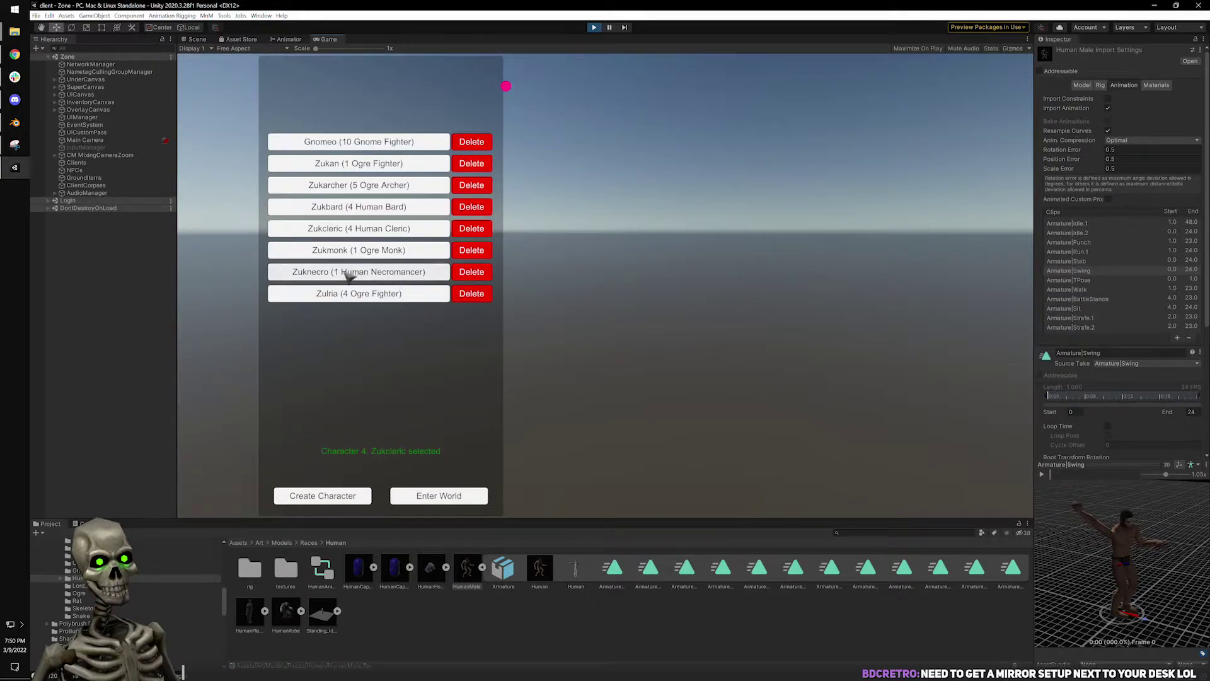
click(461, 504)
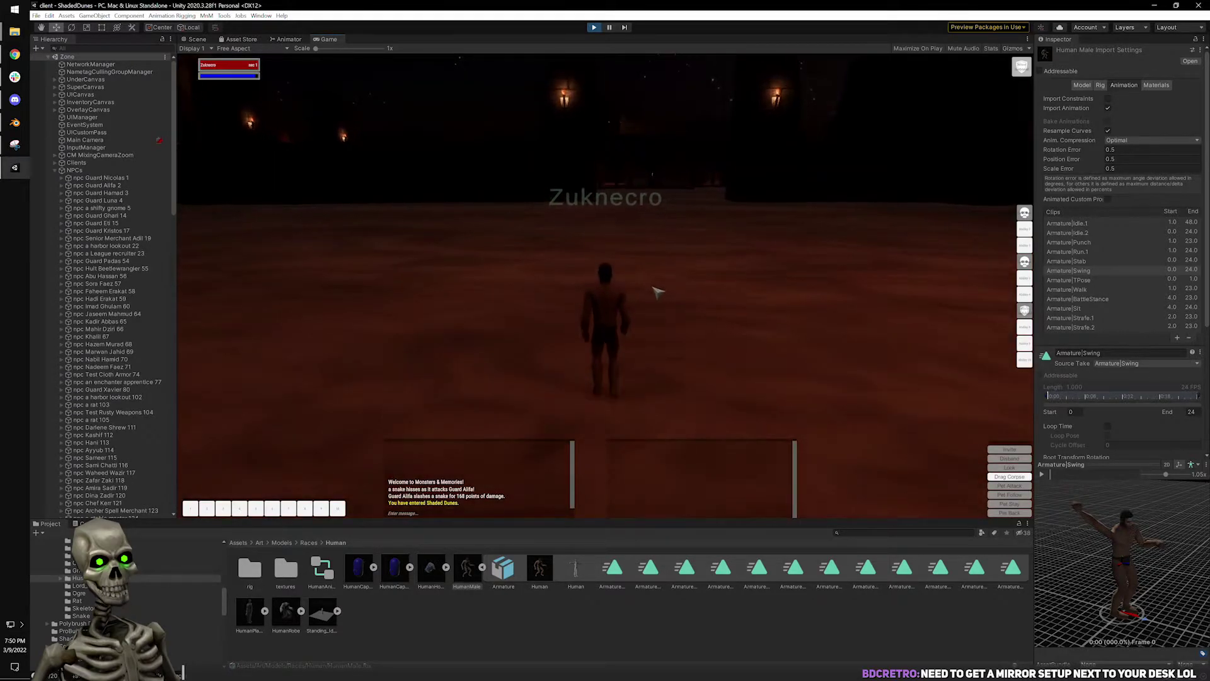
Run the necromancer around the dark desert to check the run animation in game.
key(w)
key(q)
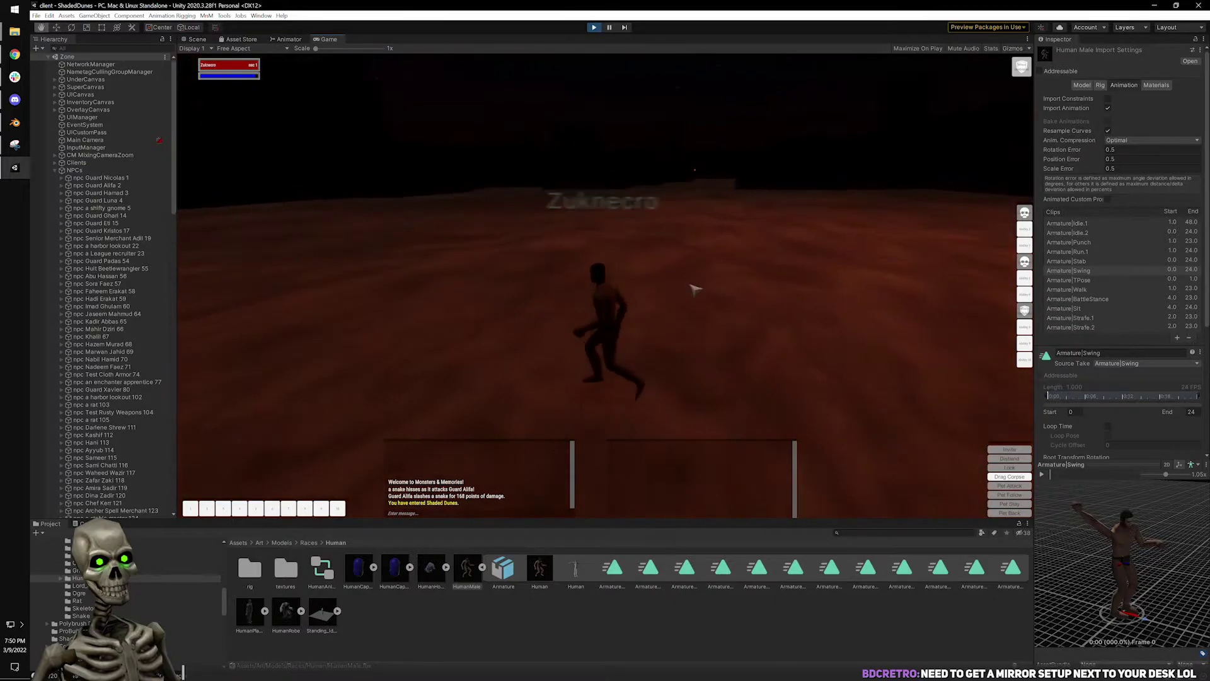
text(w)
Set the game world's time to 10 am with the /timeset chat command.
text(/ttimeset)
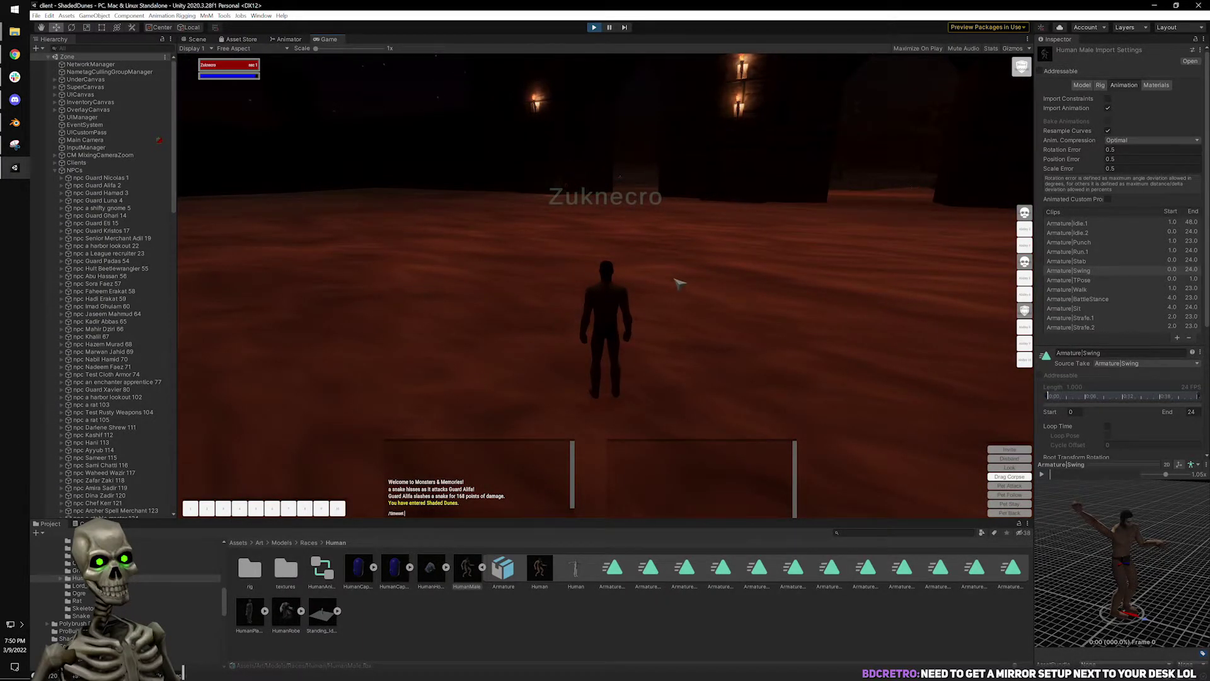
text( 10 am)
key(Return)
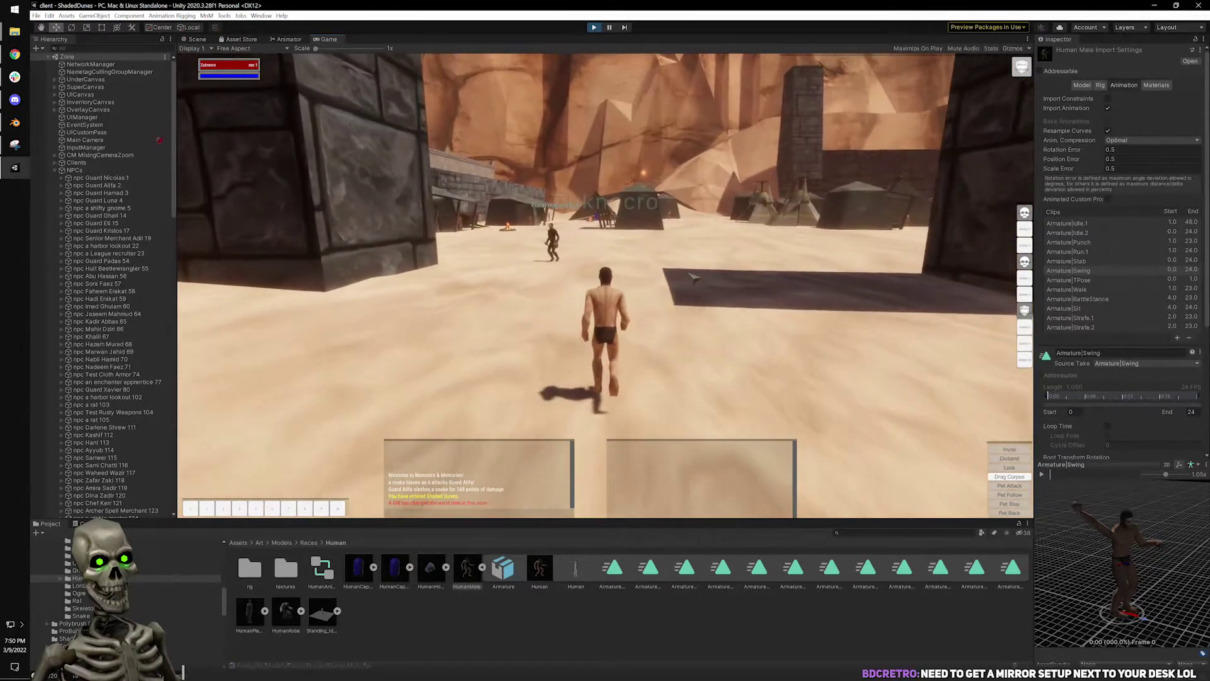
Run the character alongside the stone walls in daylight to examine the forward-leaning run animation.
key(w)
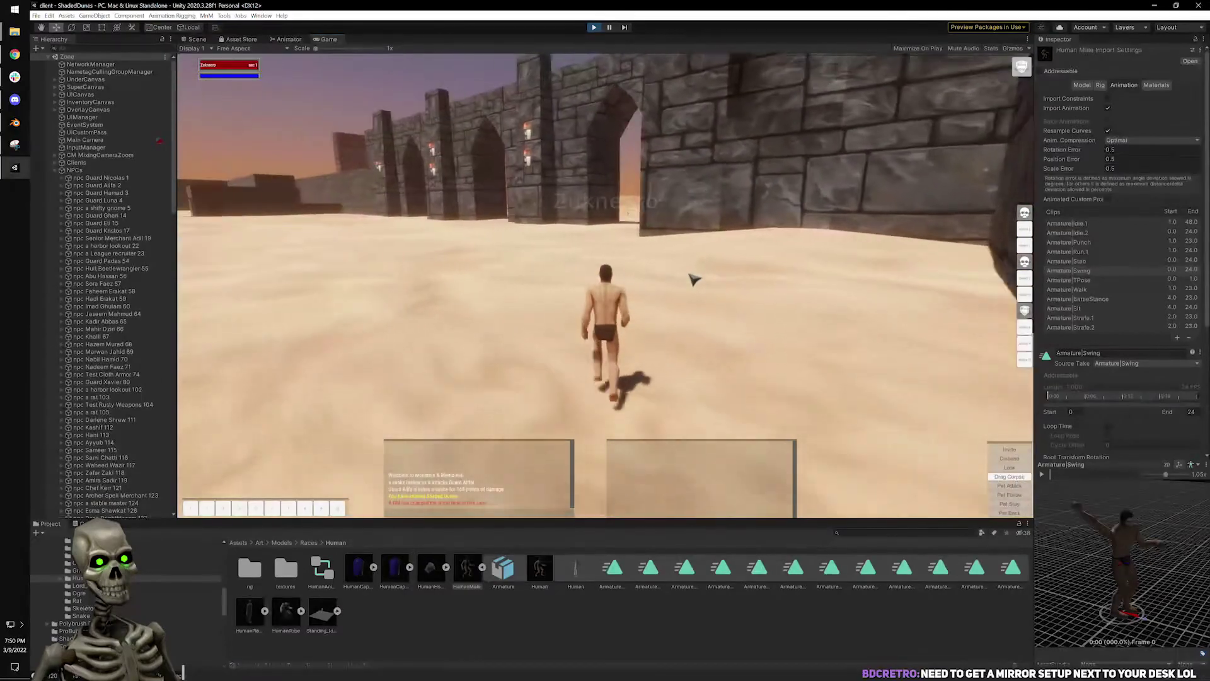
key(w)
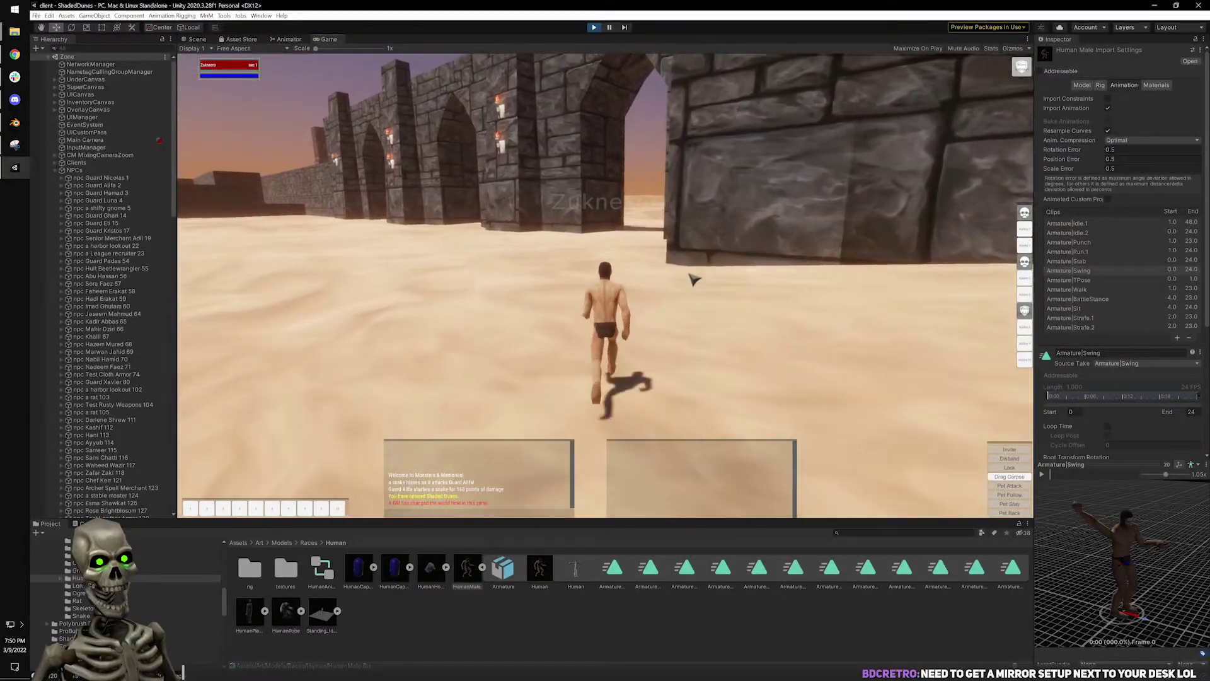
key(w)
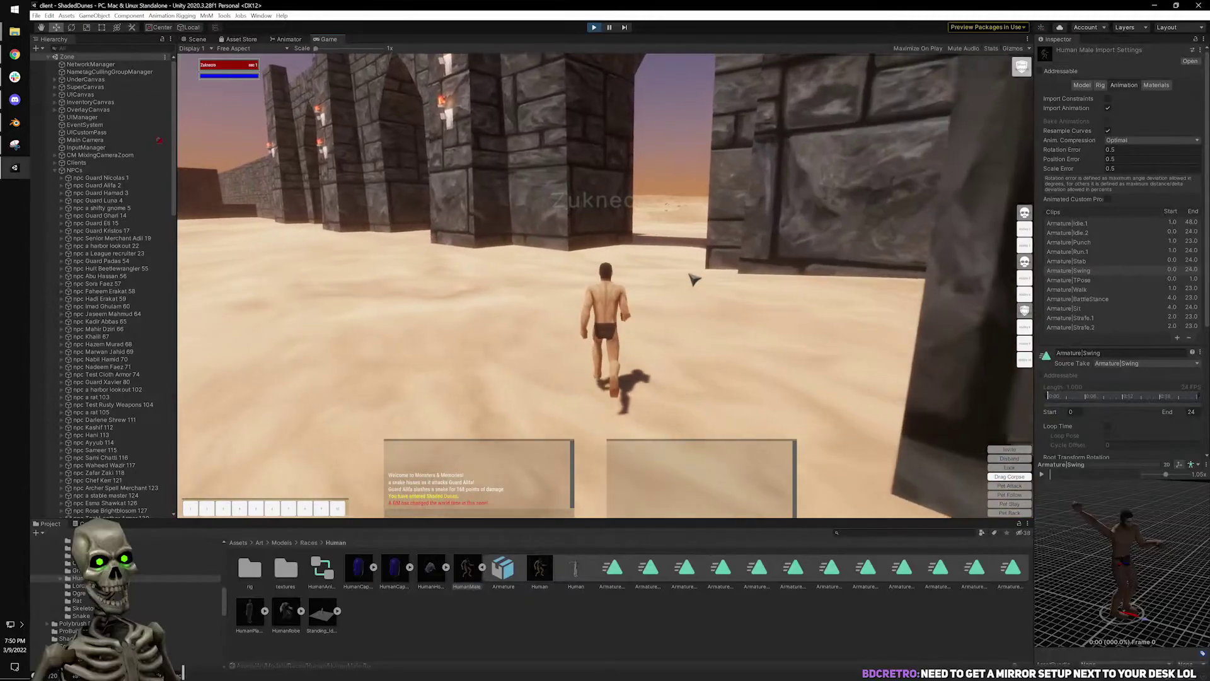
Run the game character out through the fortress gate onto the open sand and examine the run animation from behind.
key(w)
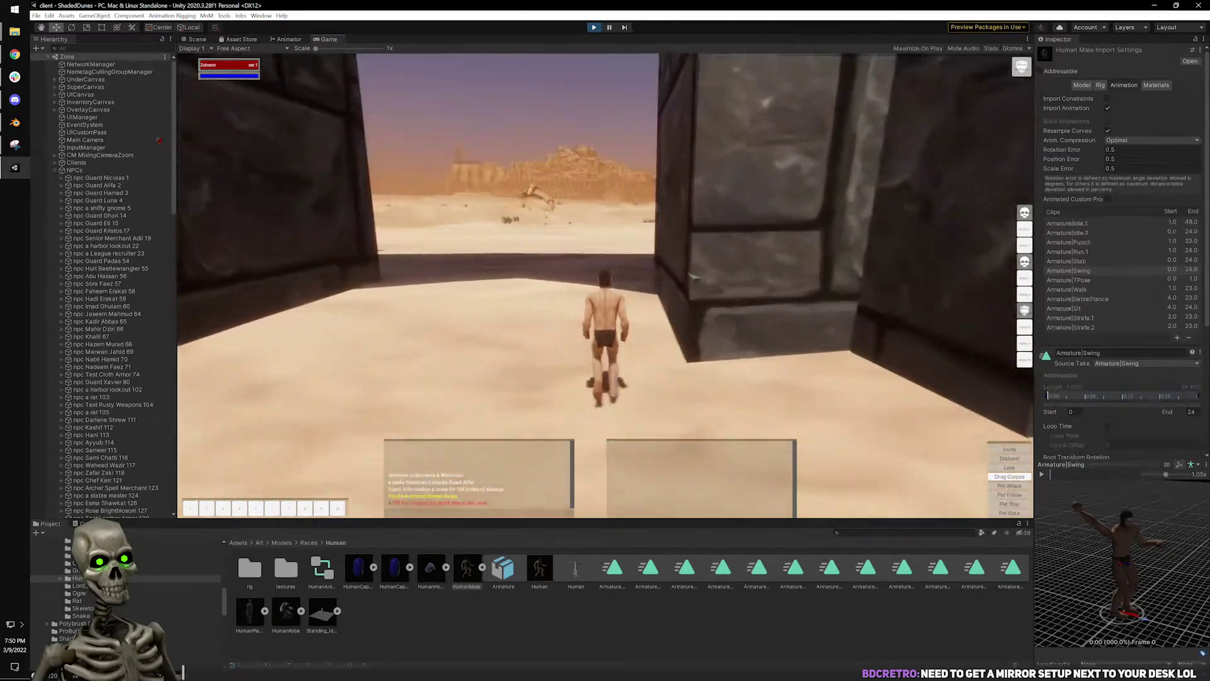
key(w)
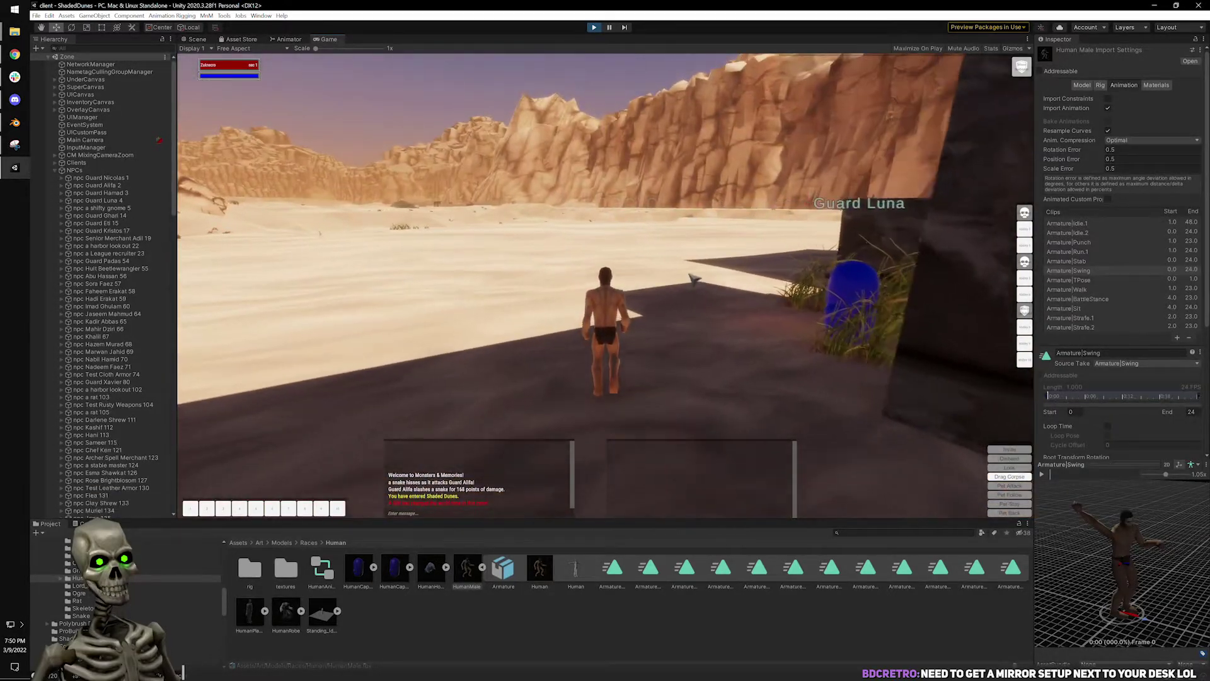
key(w)
key(w)
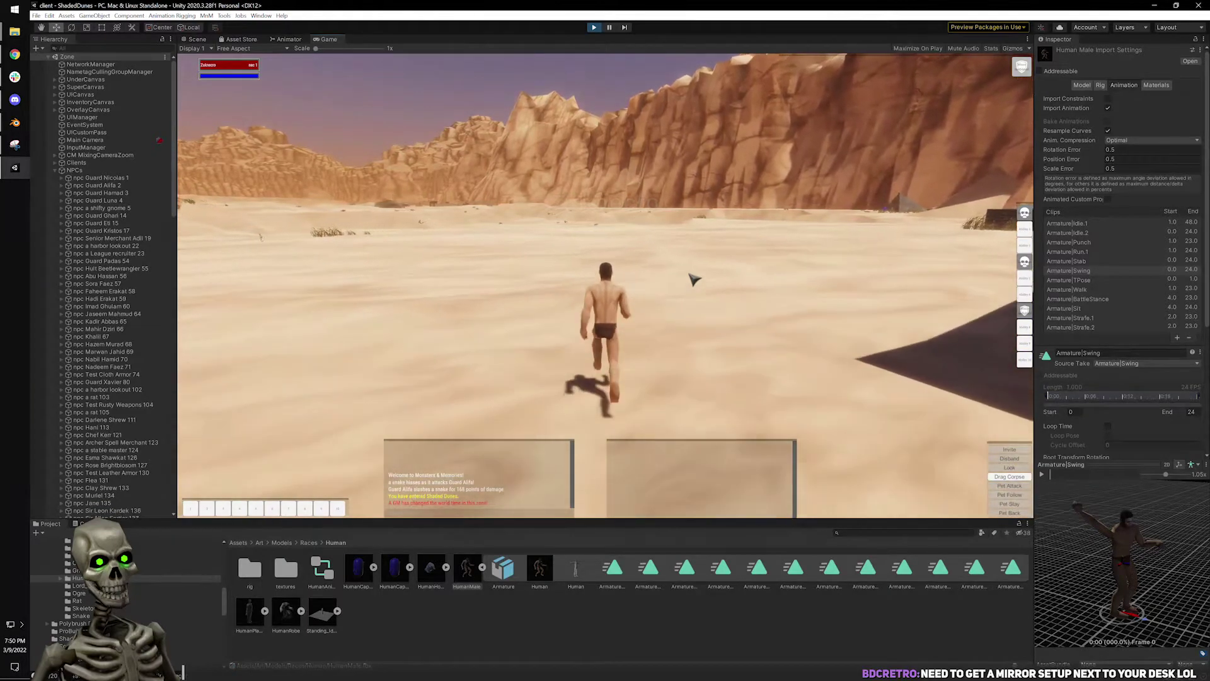
key(w)
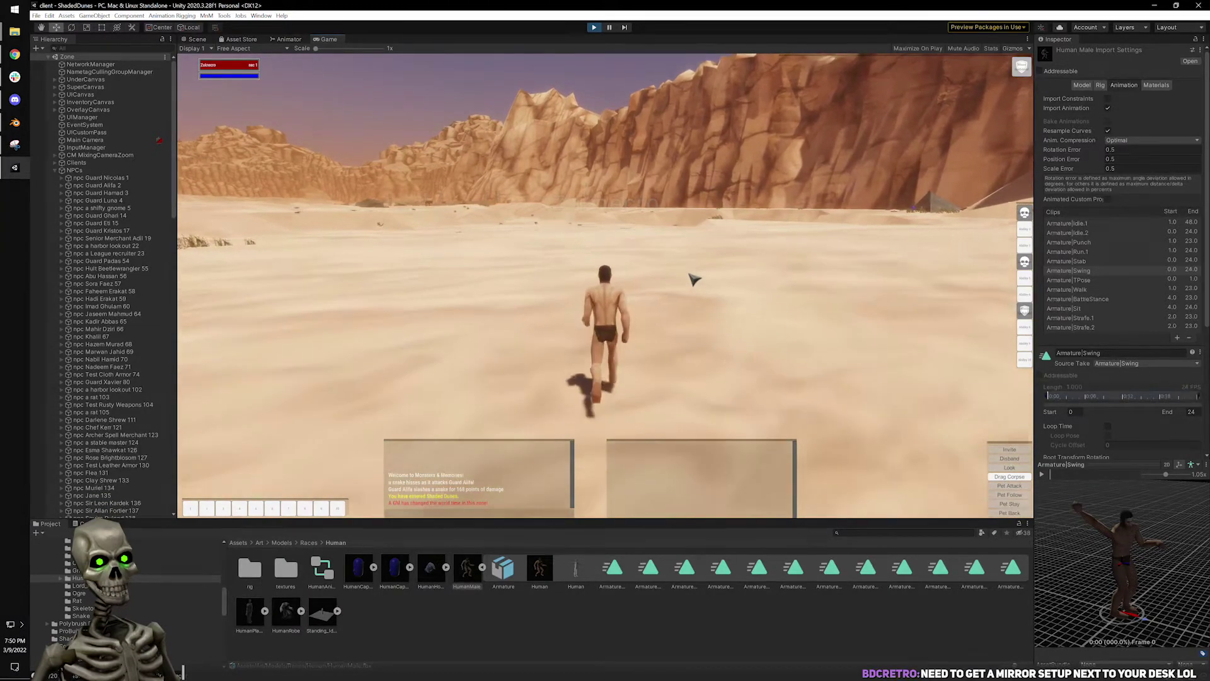
key(a)
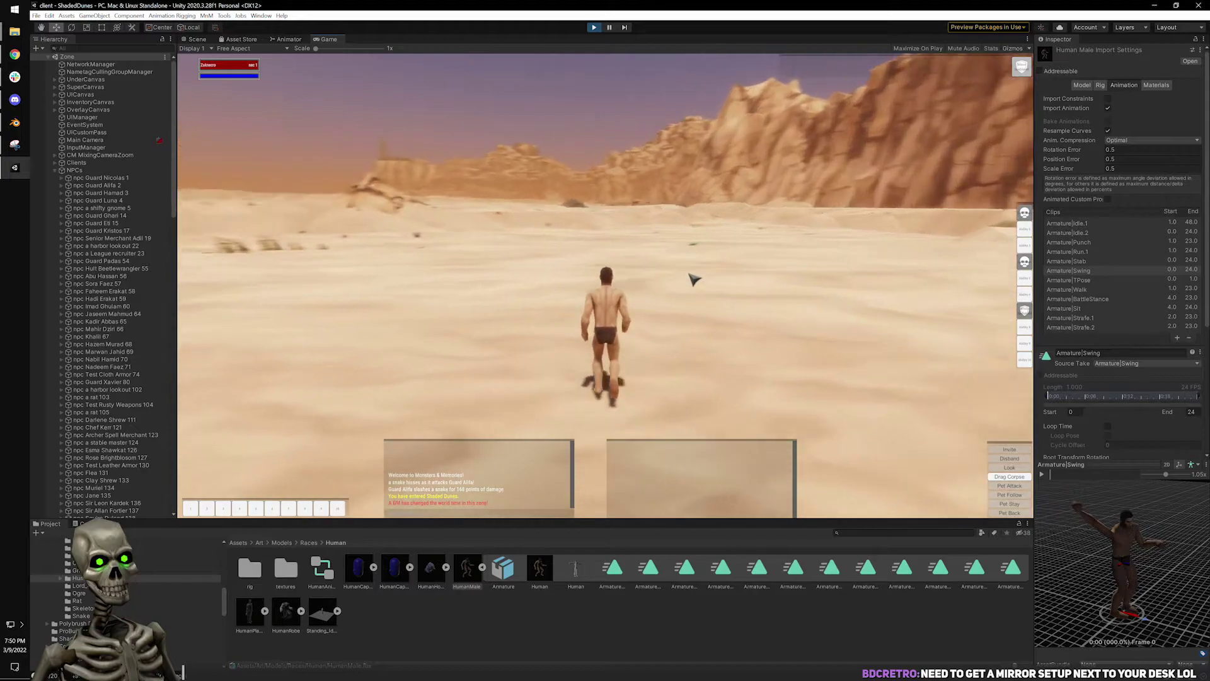
key(a)
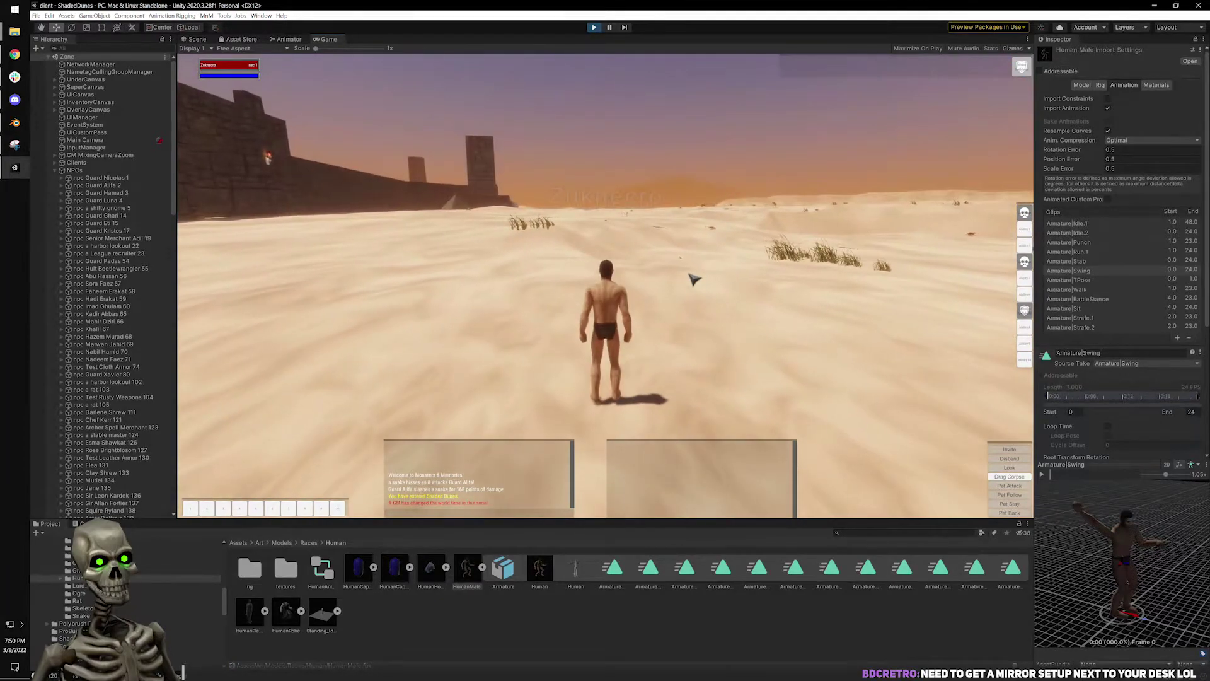
Run the character across the dunes towards the beetles, circling the camera to examine the movement.
text(speed)
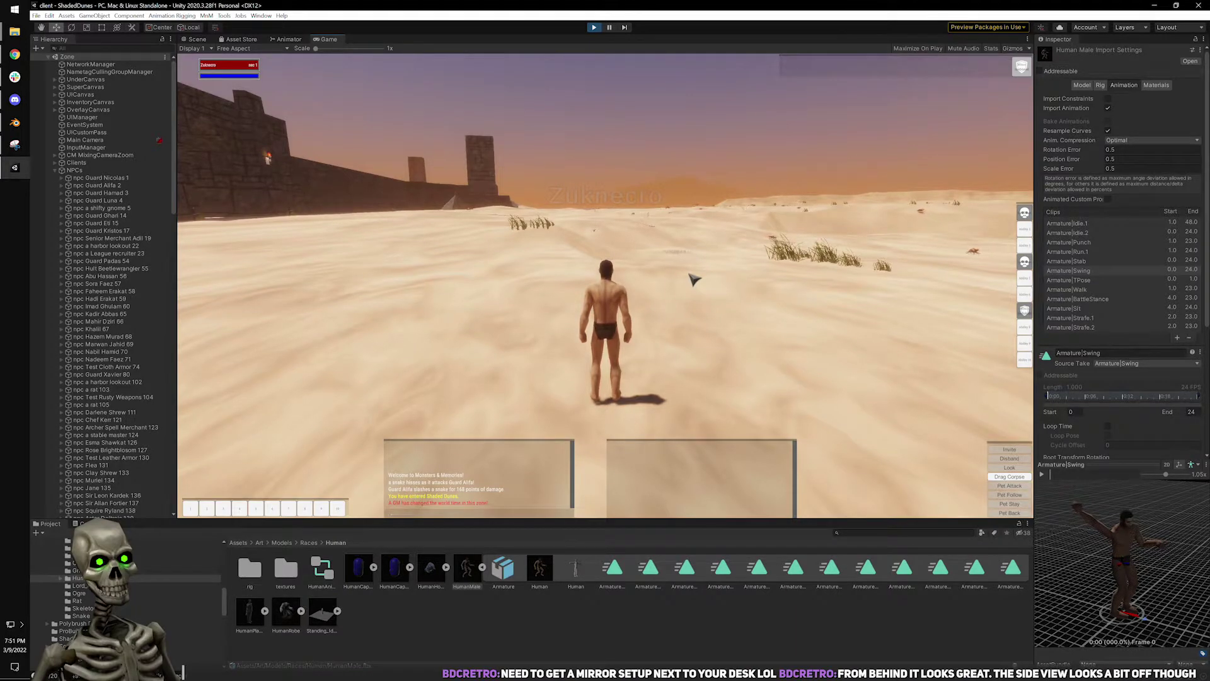
text(ii)
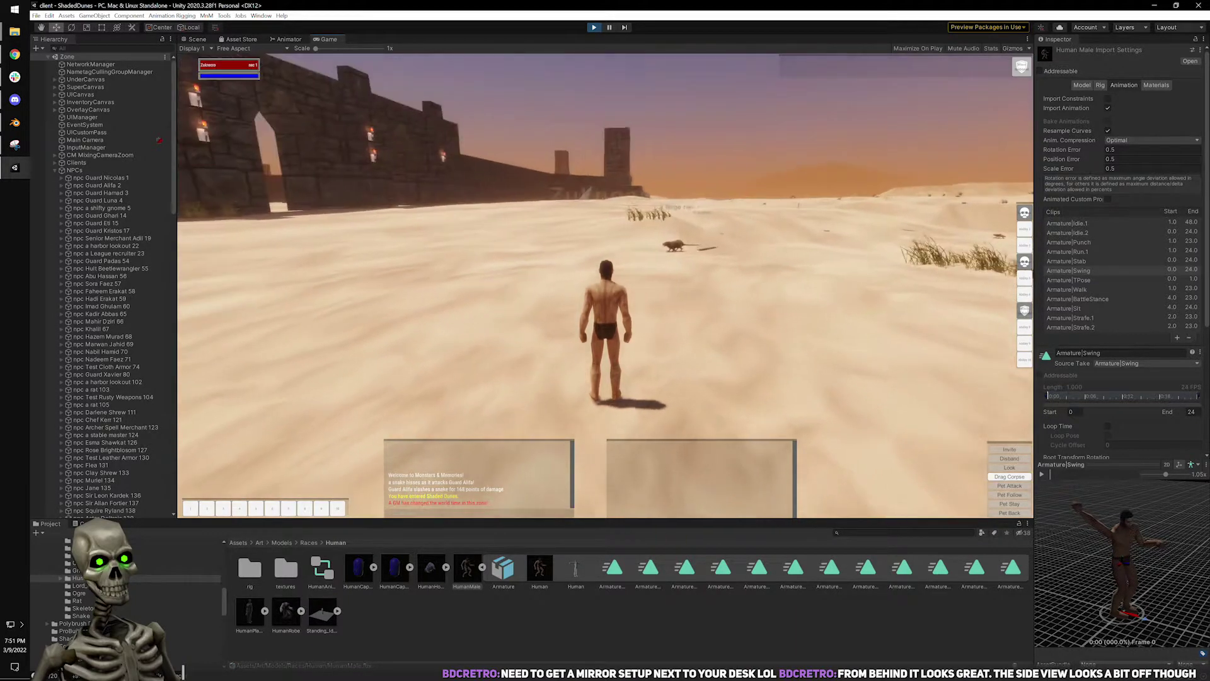
text(w)
right_drag(641, 273, 605, 273)
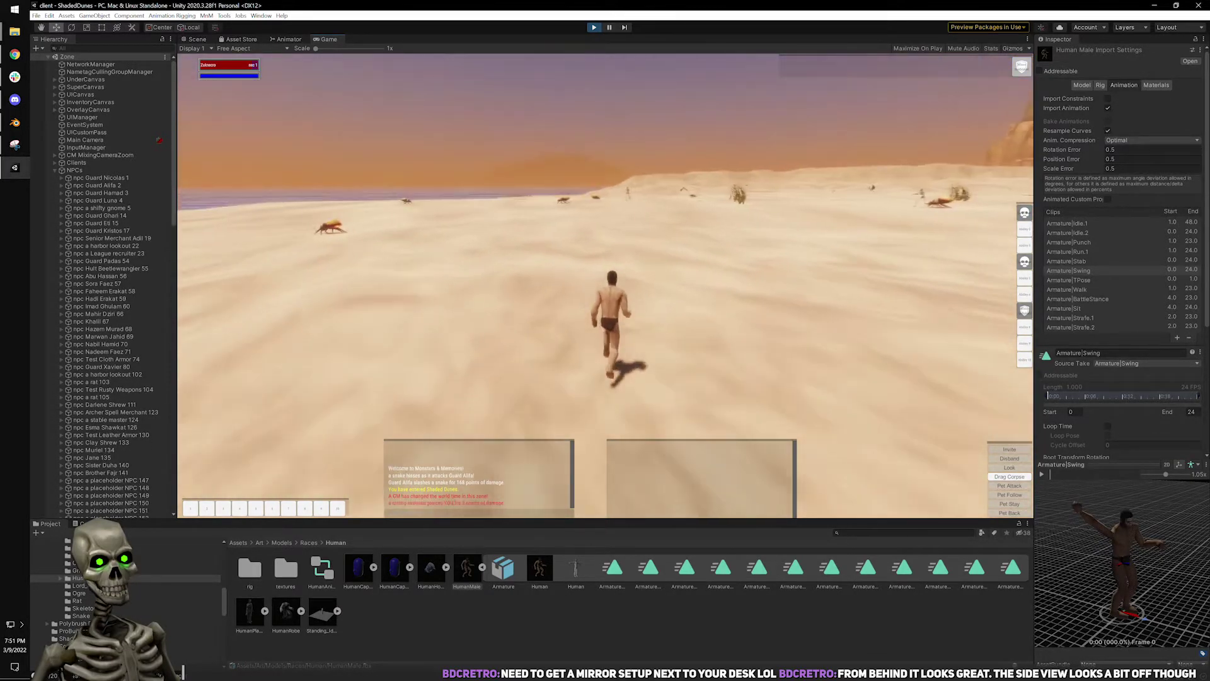
key(q)
key(space)
right_drag(643, 278, 555, 278)
Run the character back to the guard at the fortress wall and check the character's inventory and stats.
key(w)
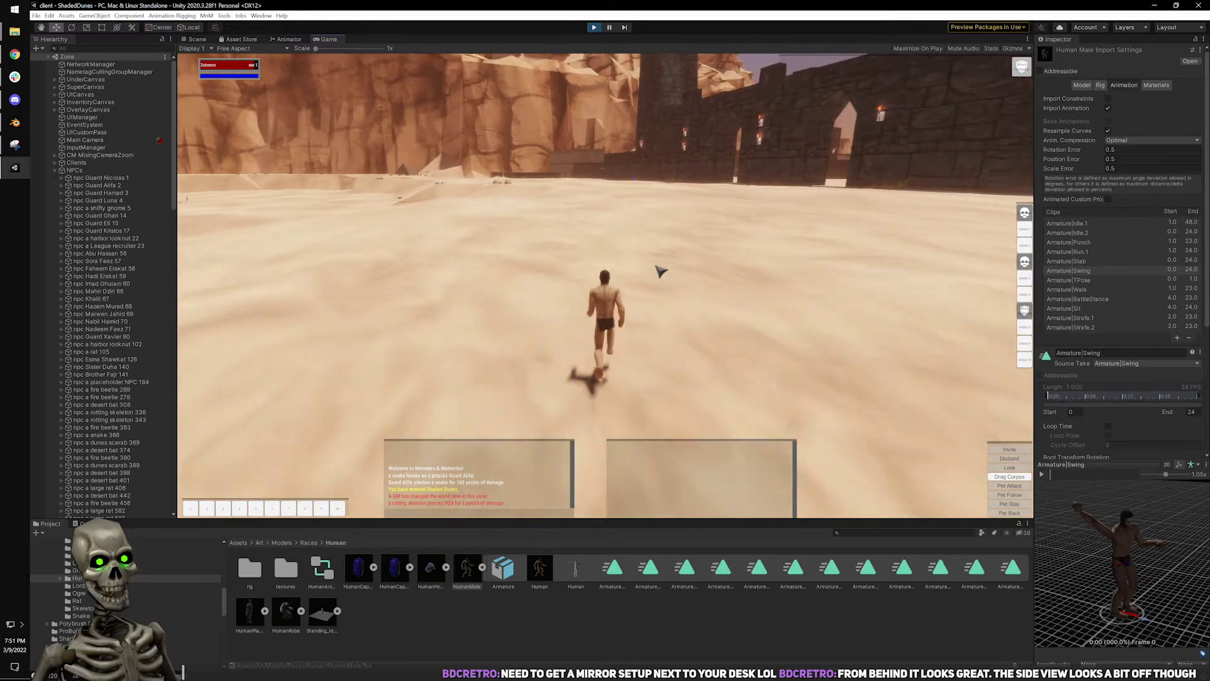
key(d)
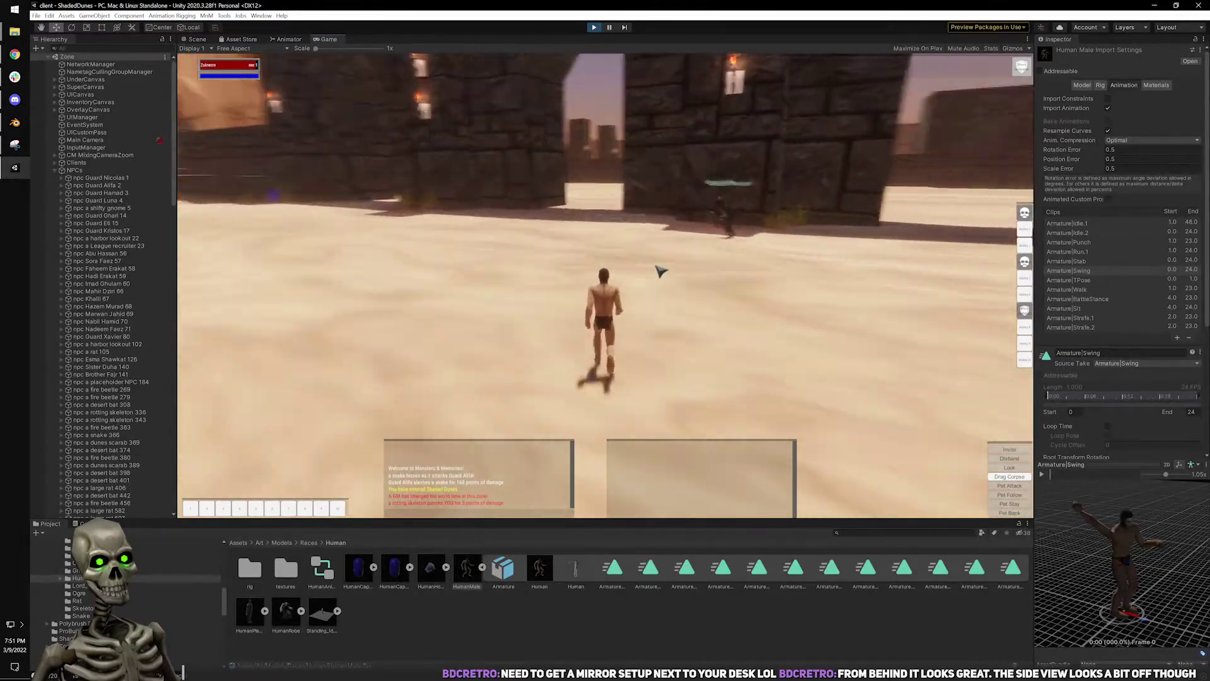
key(i)
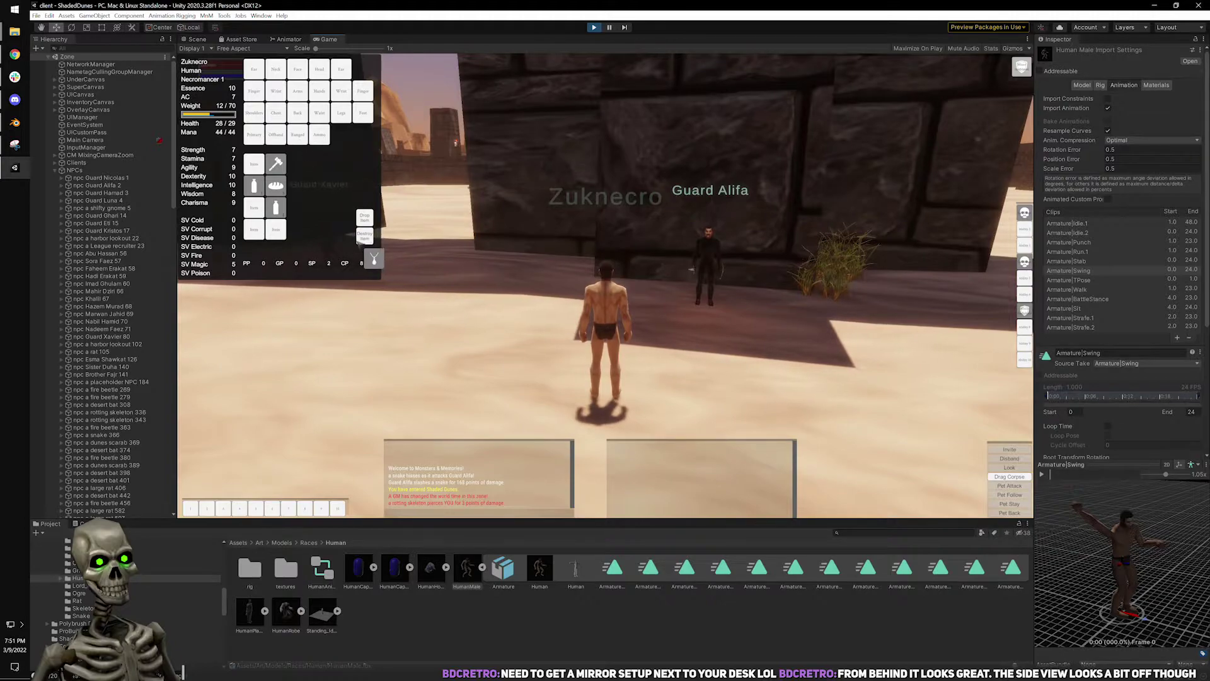
key(i)
Run the character through the gate and across the courtyard, examining the run animation close up from the side.
key(w)
key(a)
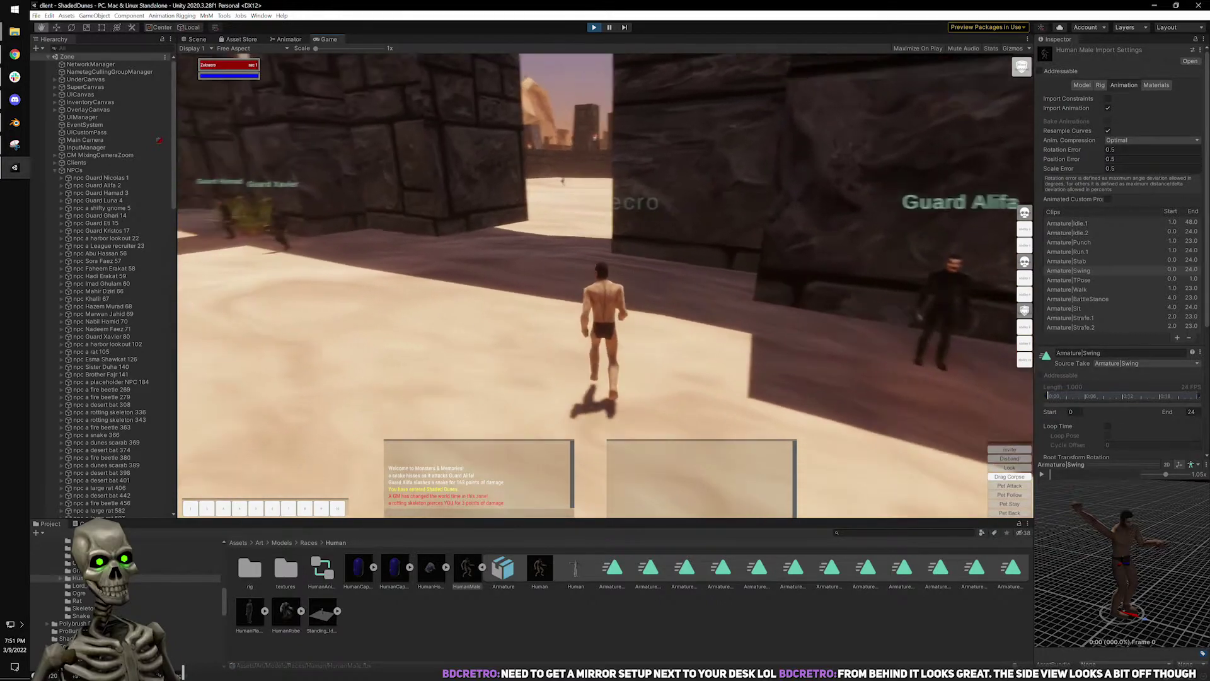
key(w)
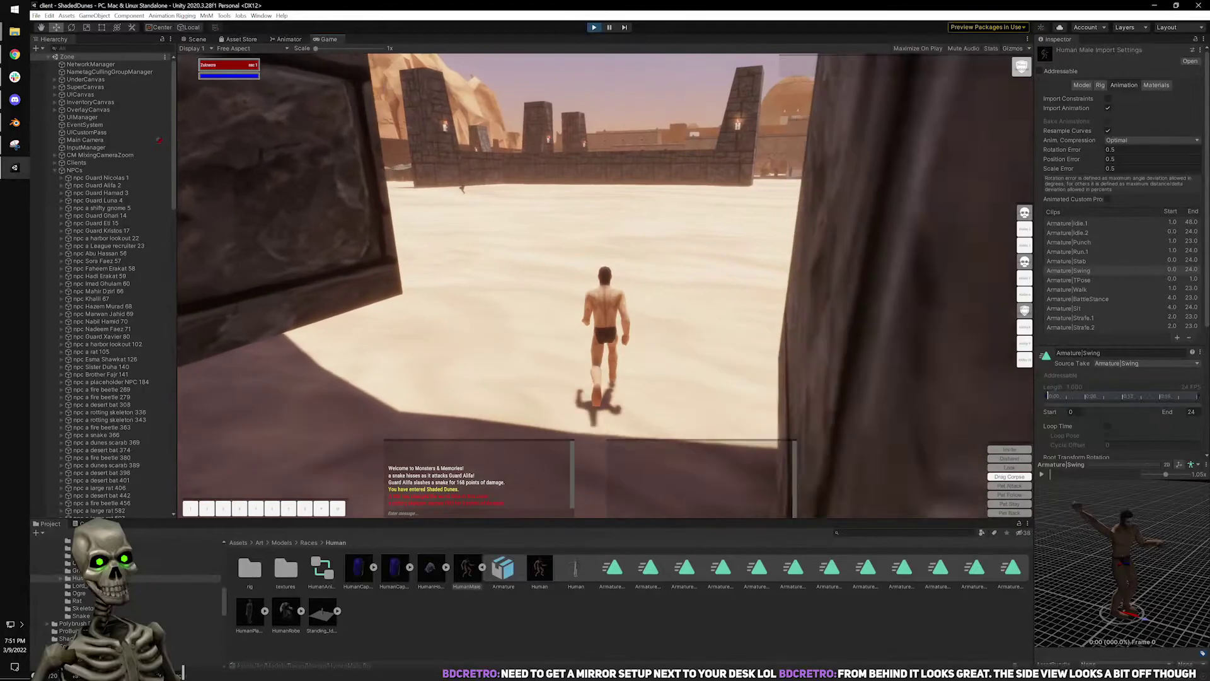
key(w)
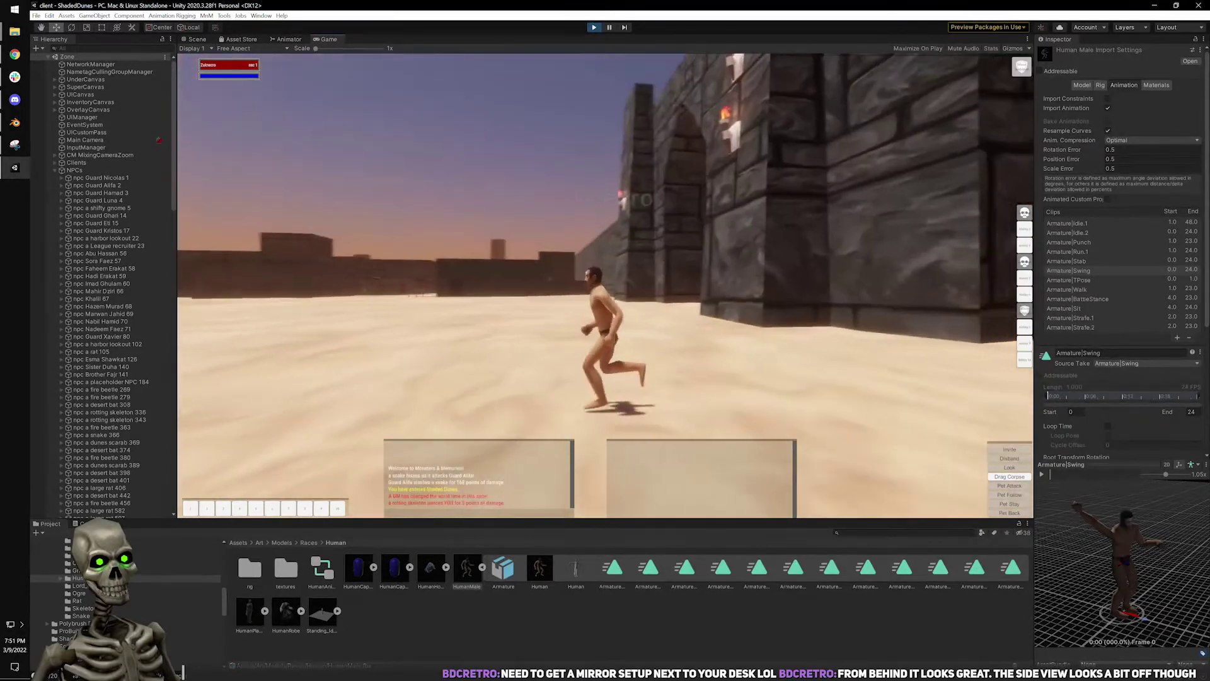
key(w)
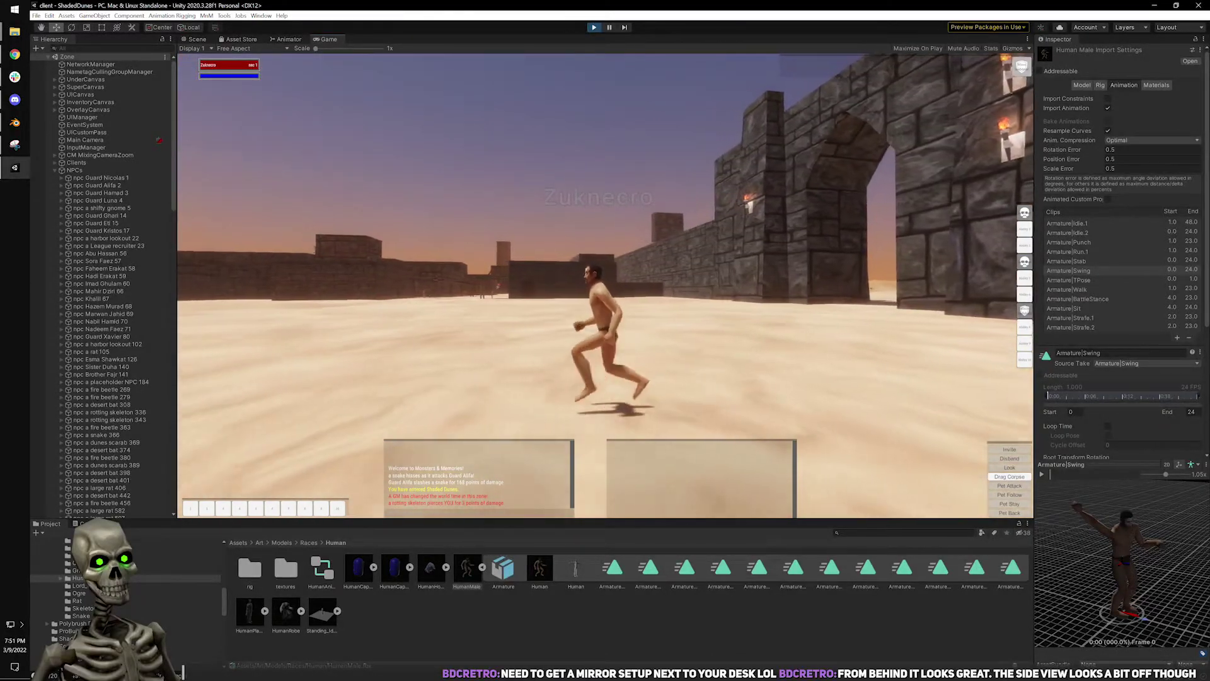
key(w)
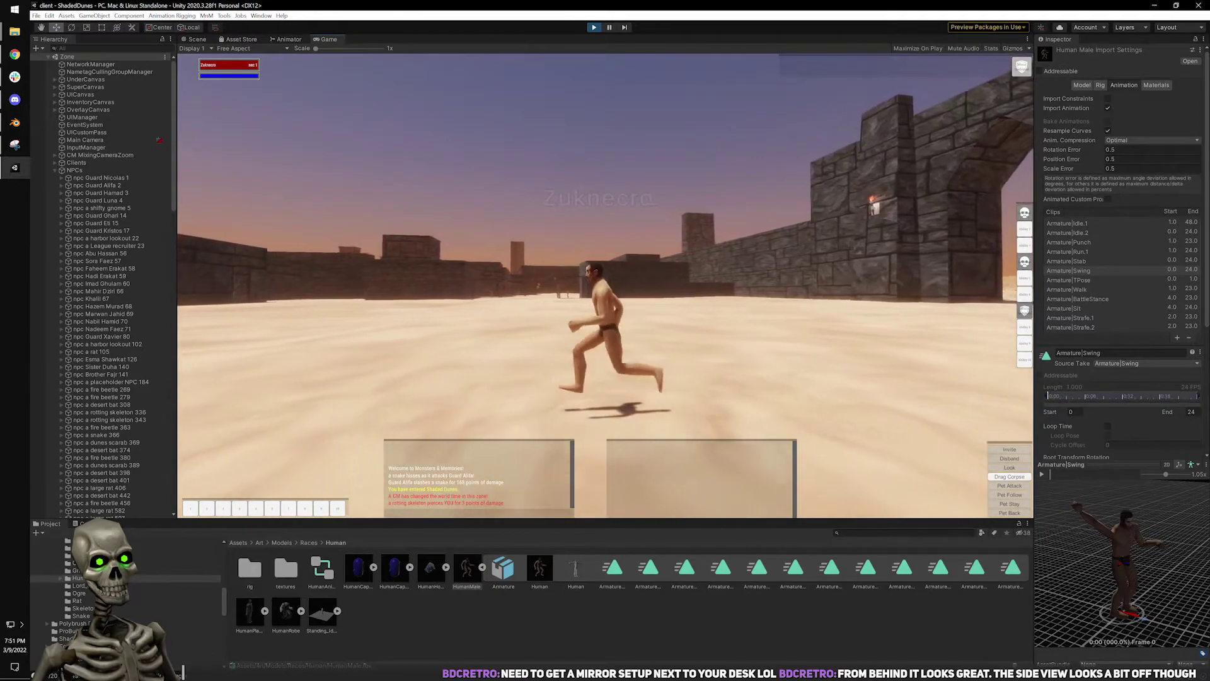
key(w)
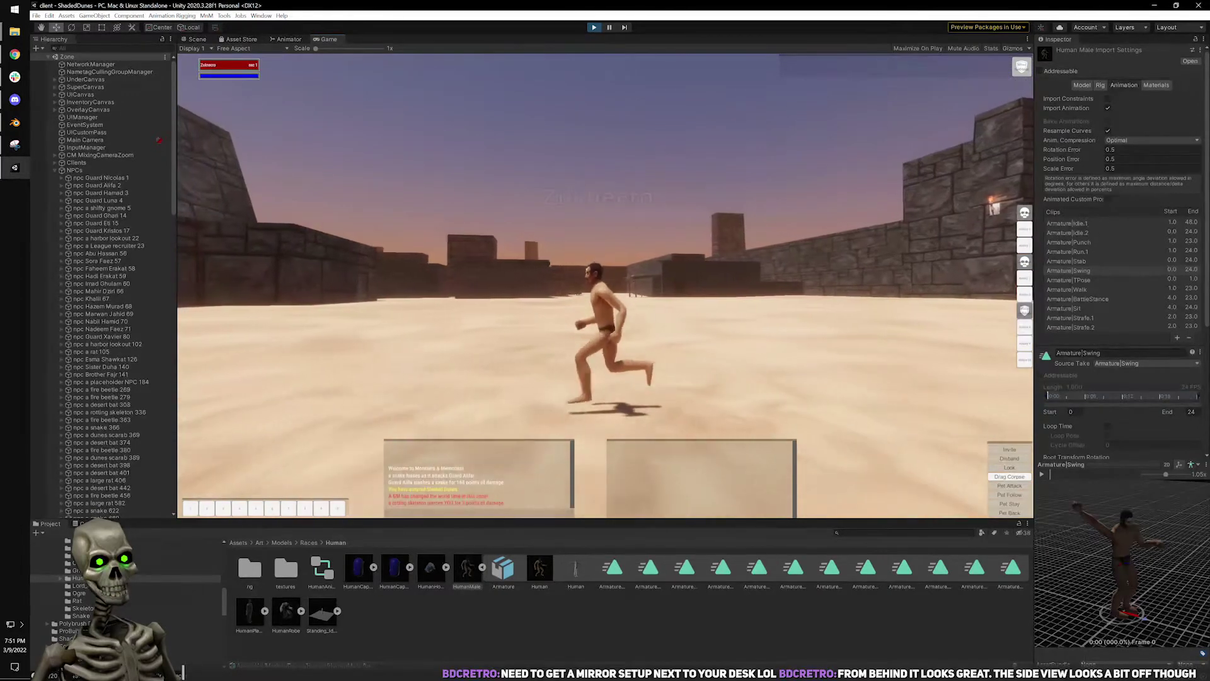
scroll(702, 305, up, 3)
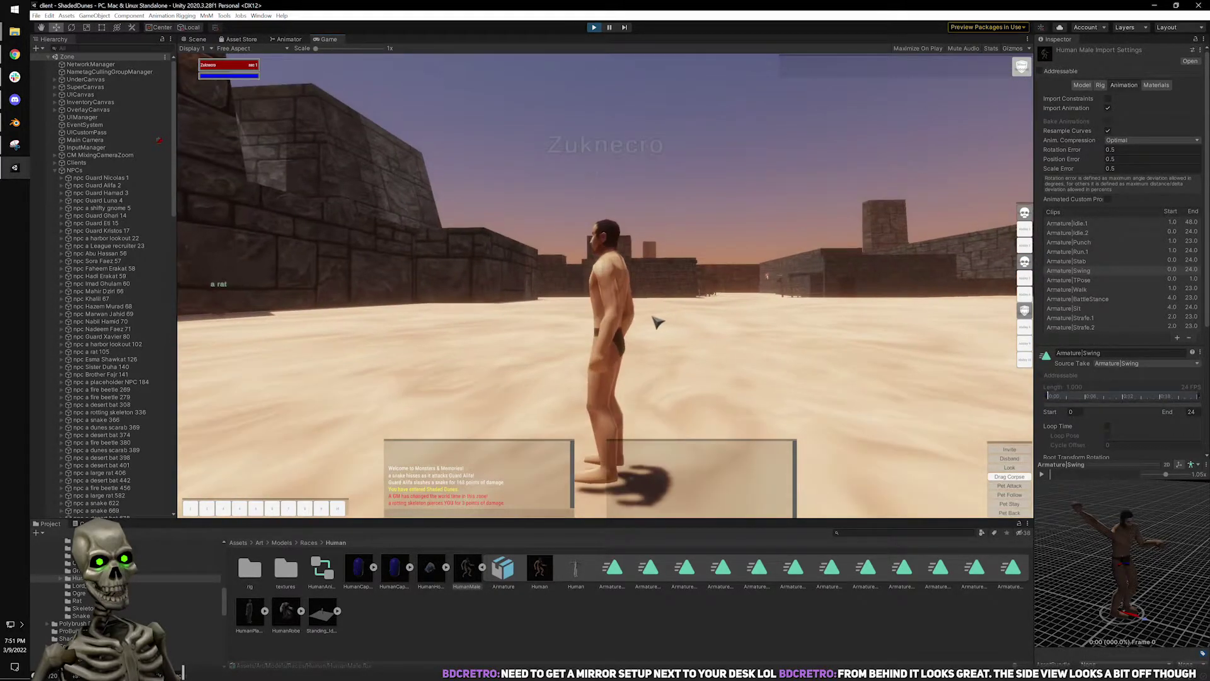
right_drag(653, 318, 634, 318)
key(w)
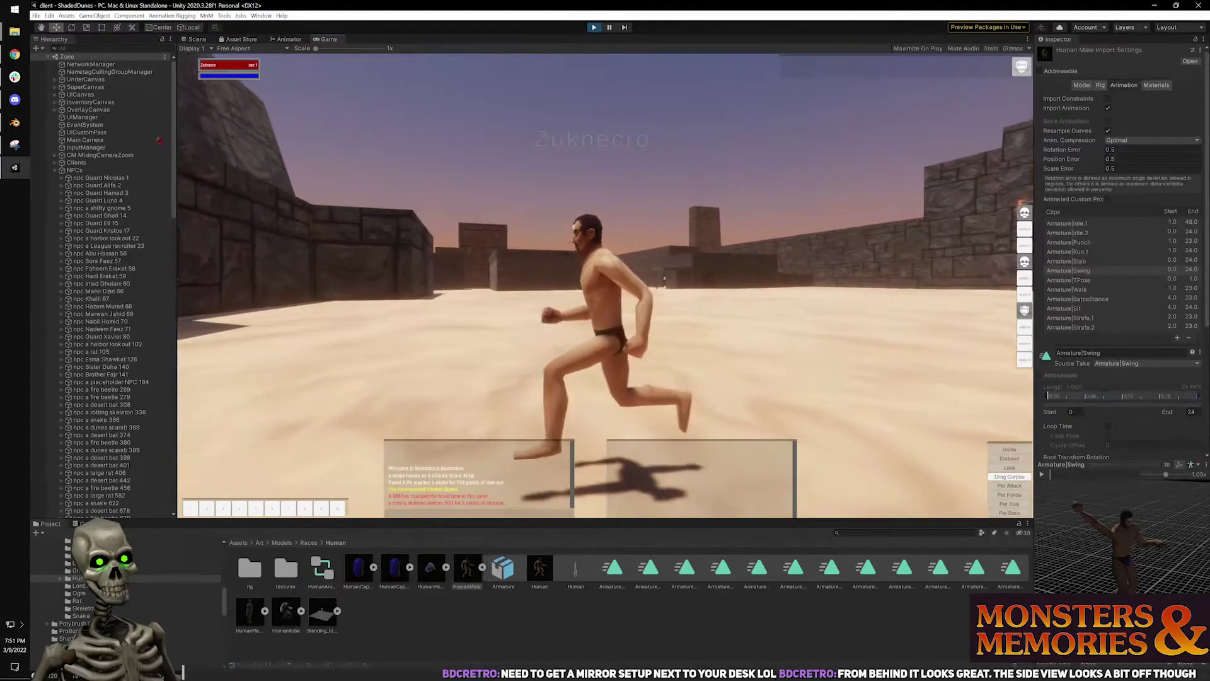
Switch to Blender and load the Run.1 action on the human armature.
key(alt+Tab)
scroll(642, 341, up, 2)
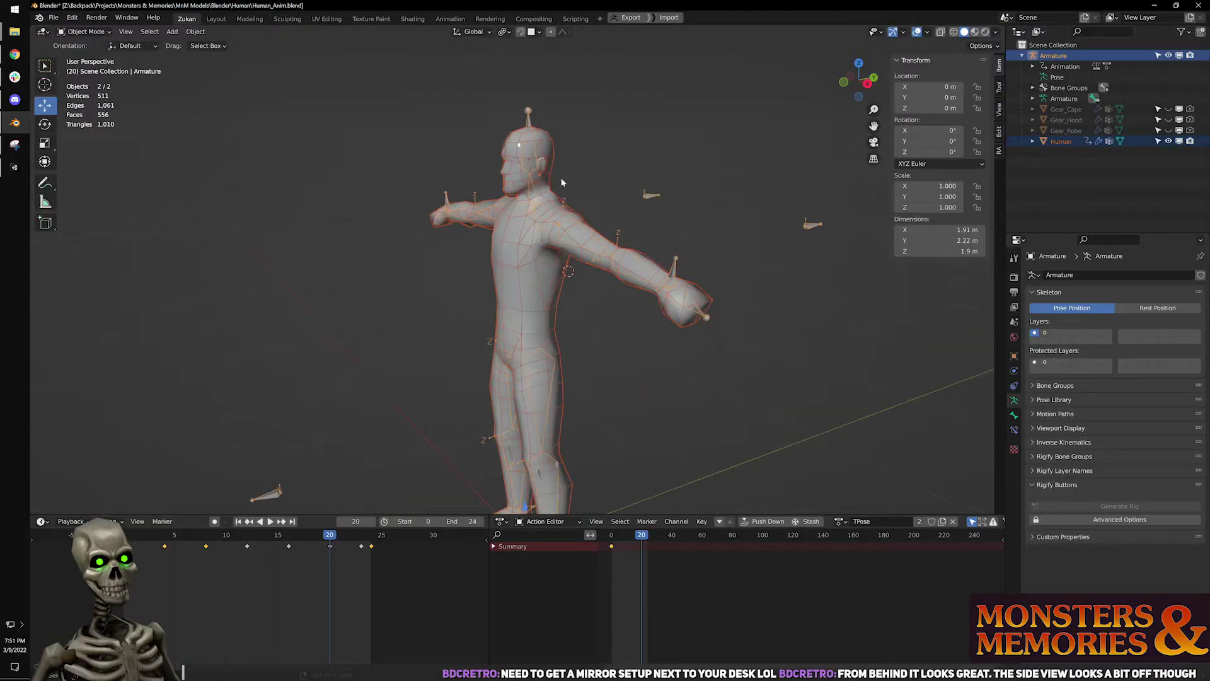
key(alt+a)
click(529, 113)
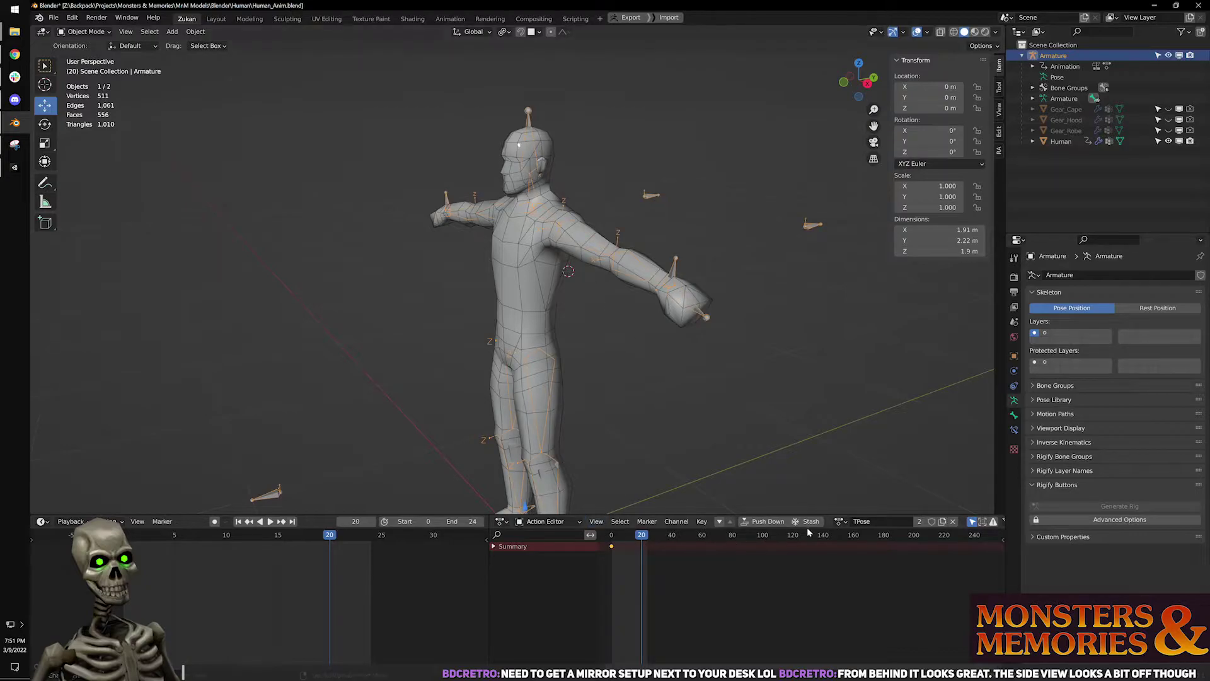
click(840, 523)
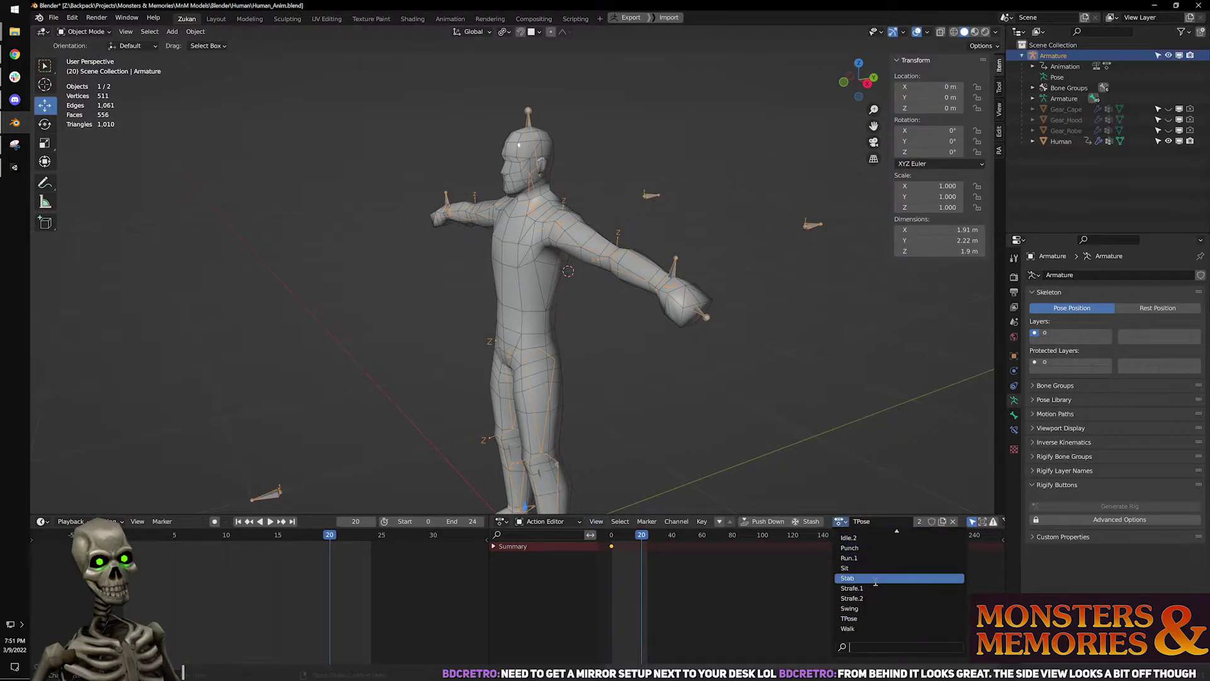
text(r)
click(873, 539)
Show the running pose from the side with Material Preview shading at frame 24.
middle_drag(694, 417, 652, 391)
key(alt+a)
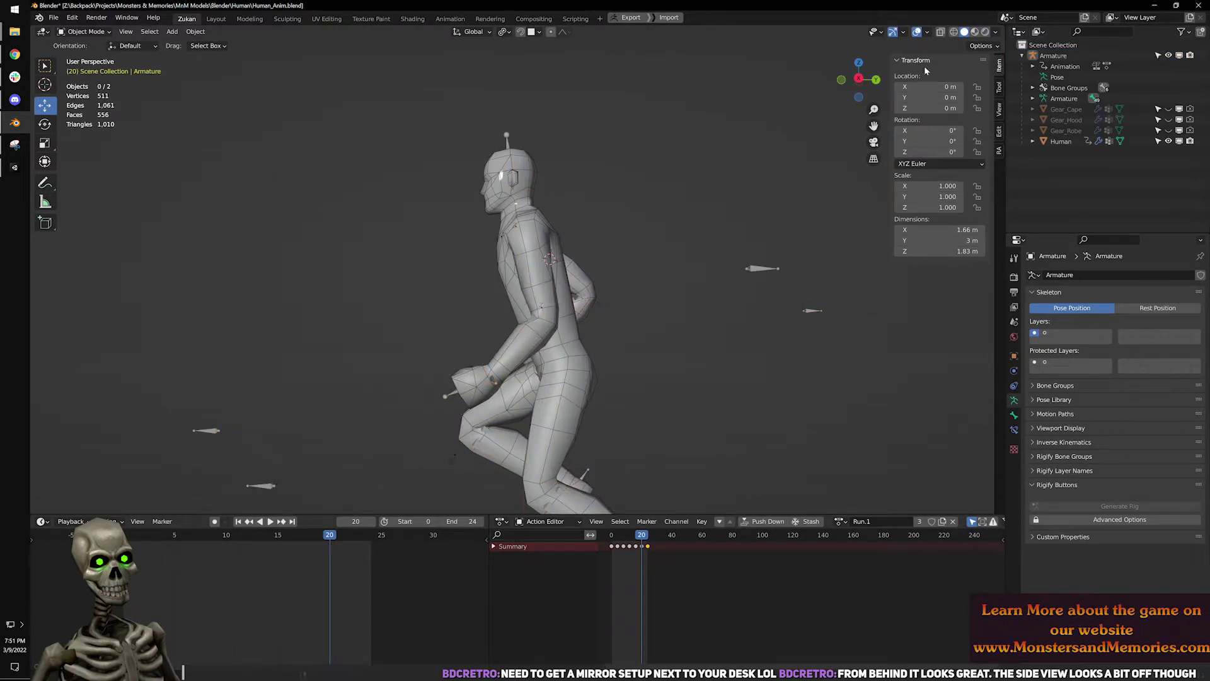
click(975, 31)
middle_drag(750, 250, 760, 259)
drag(332, 543, 368, 538)
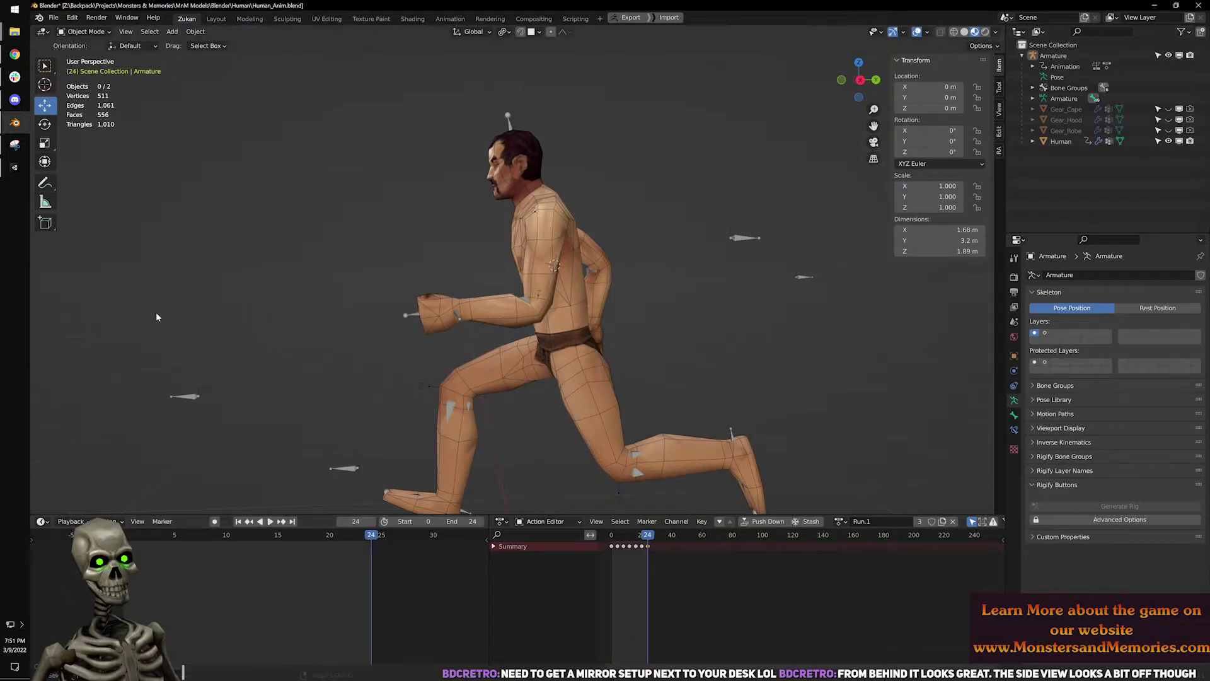
Examine the bent elbow and forearm of the Human mesh in right orthographic view, in wireframe and textured shading.
scroll(556, 354, up, 9)
scroll(580, 360, down, 2)
middle_drag(603, 365, 580, 361)
click(860, 80)
key(shift+z)
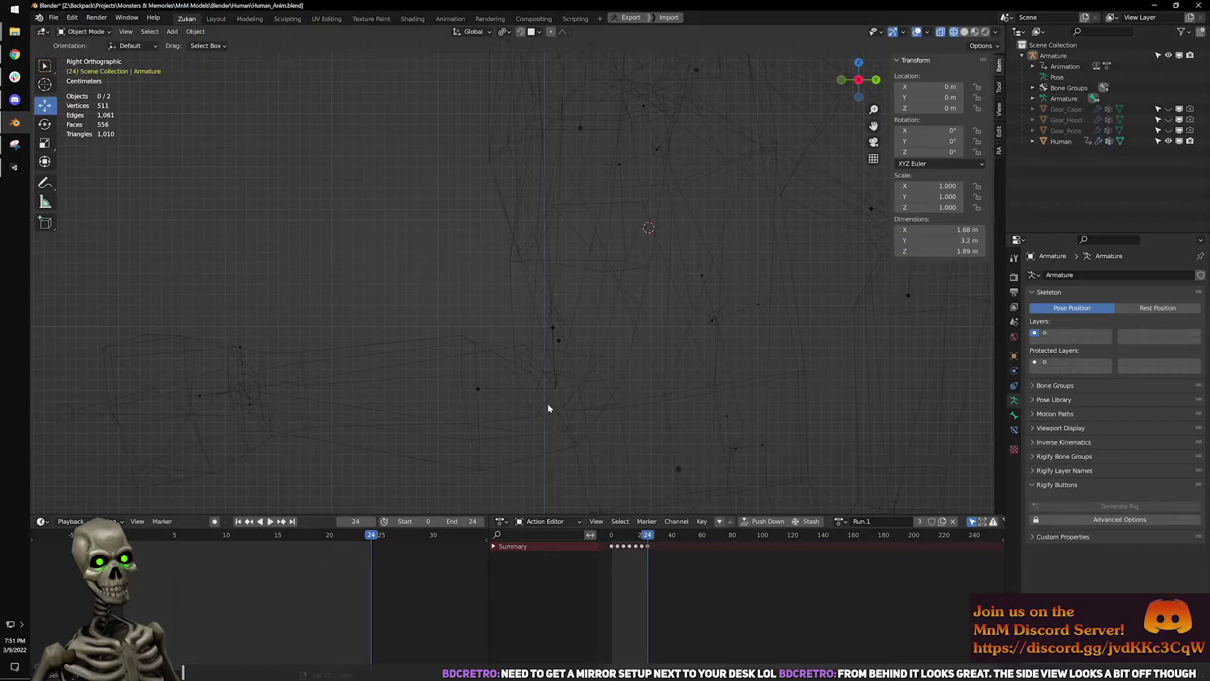
click(469, 347)
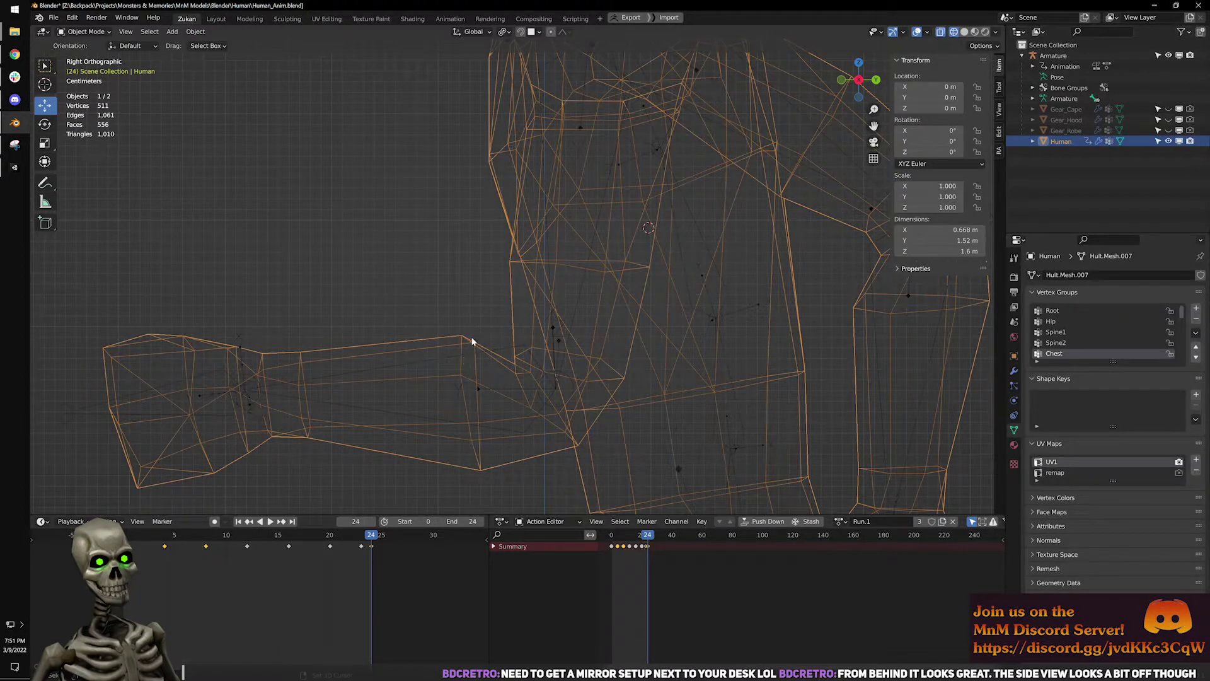
key(shift+z)
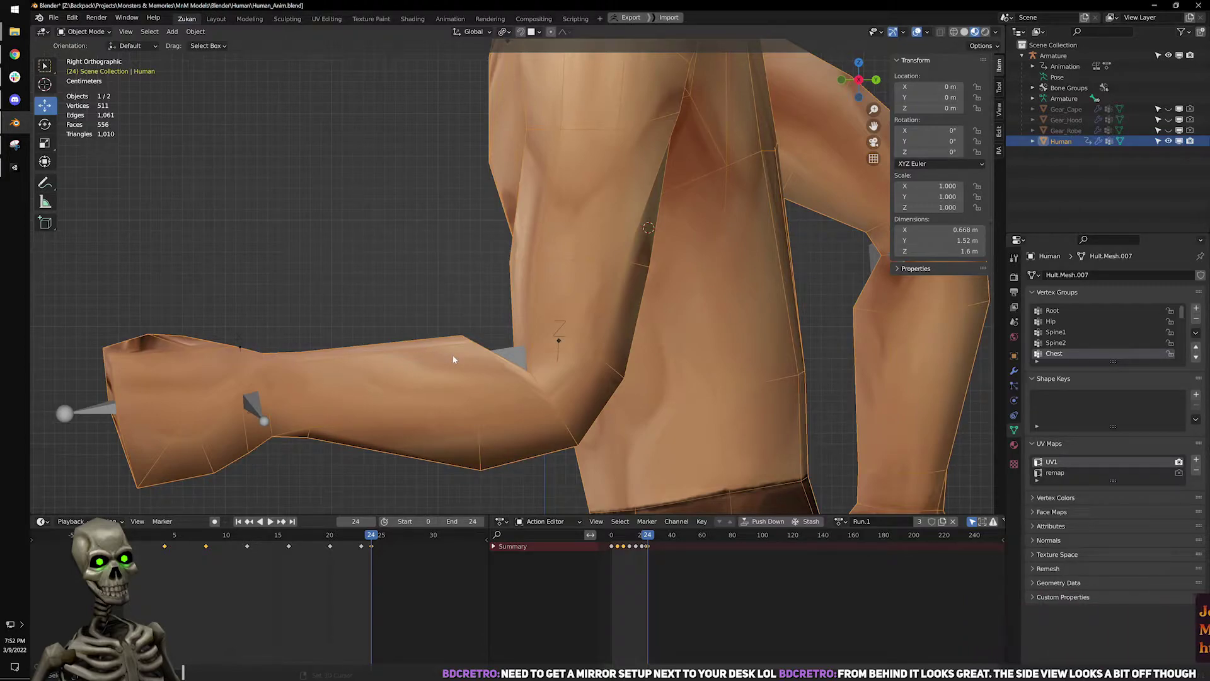
scroll(536, 363, down, 4)
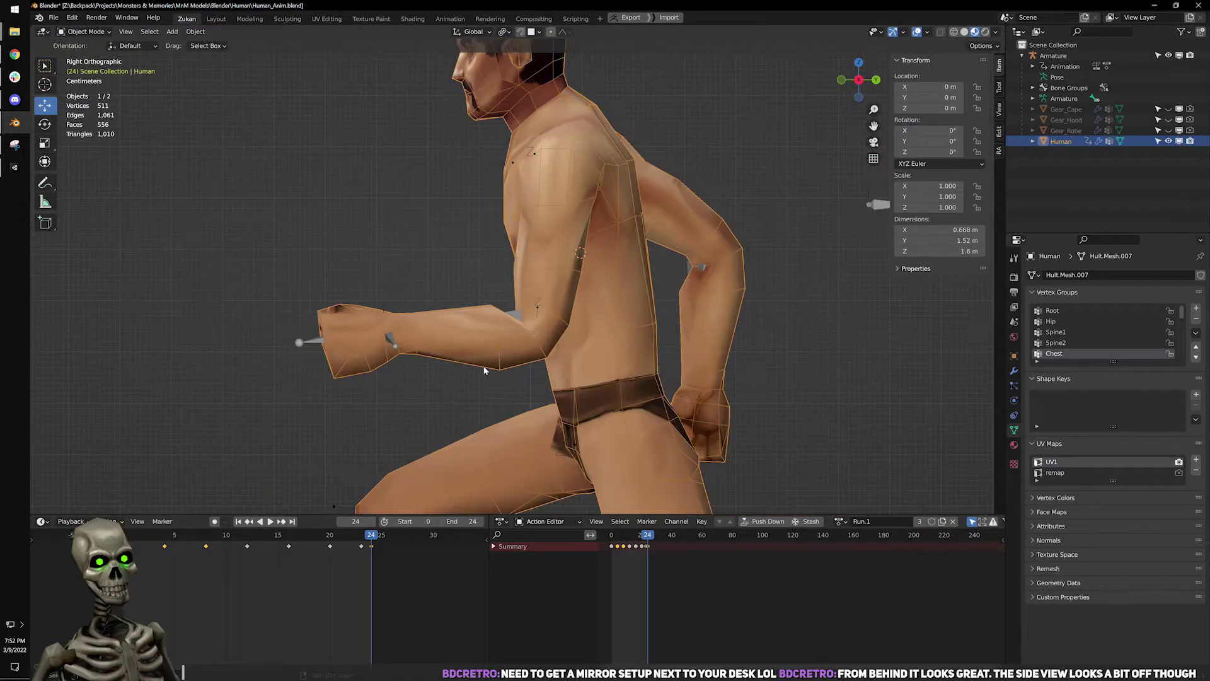
Put the Human mesh in Weight Paint mode with its armature selected and display the Forearm.L bone's weights.
key(a)
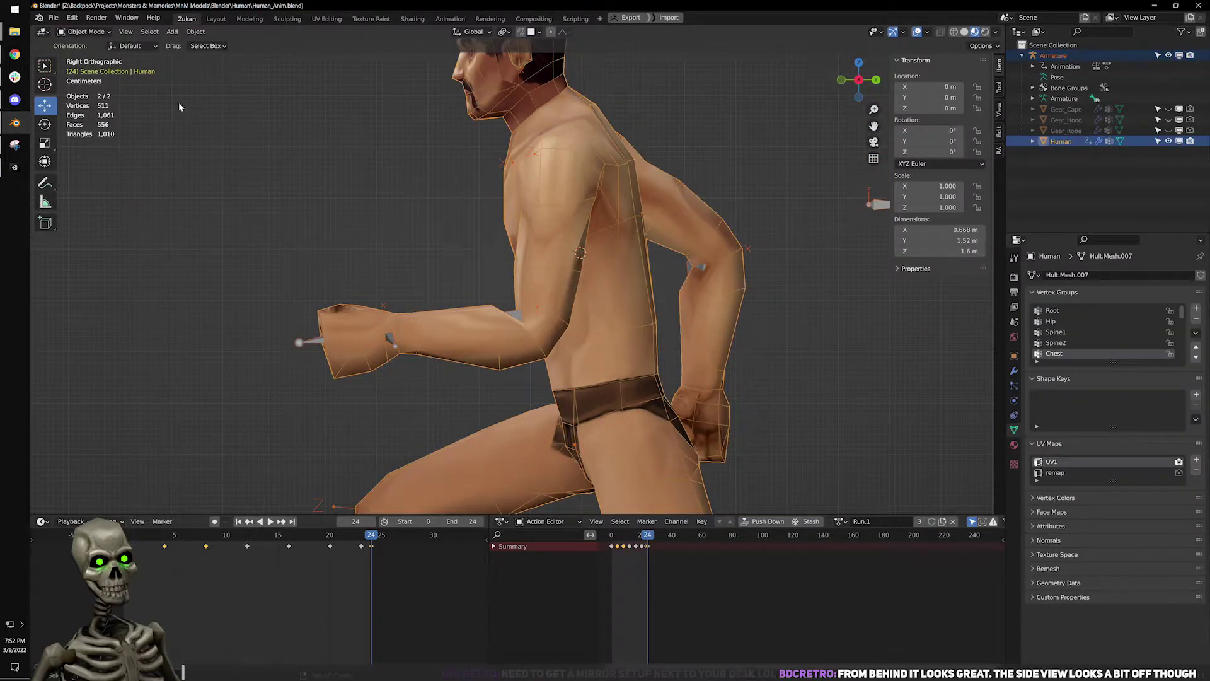
click(84, 32)
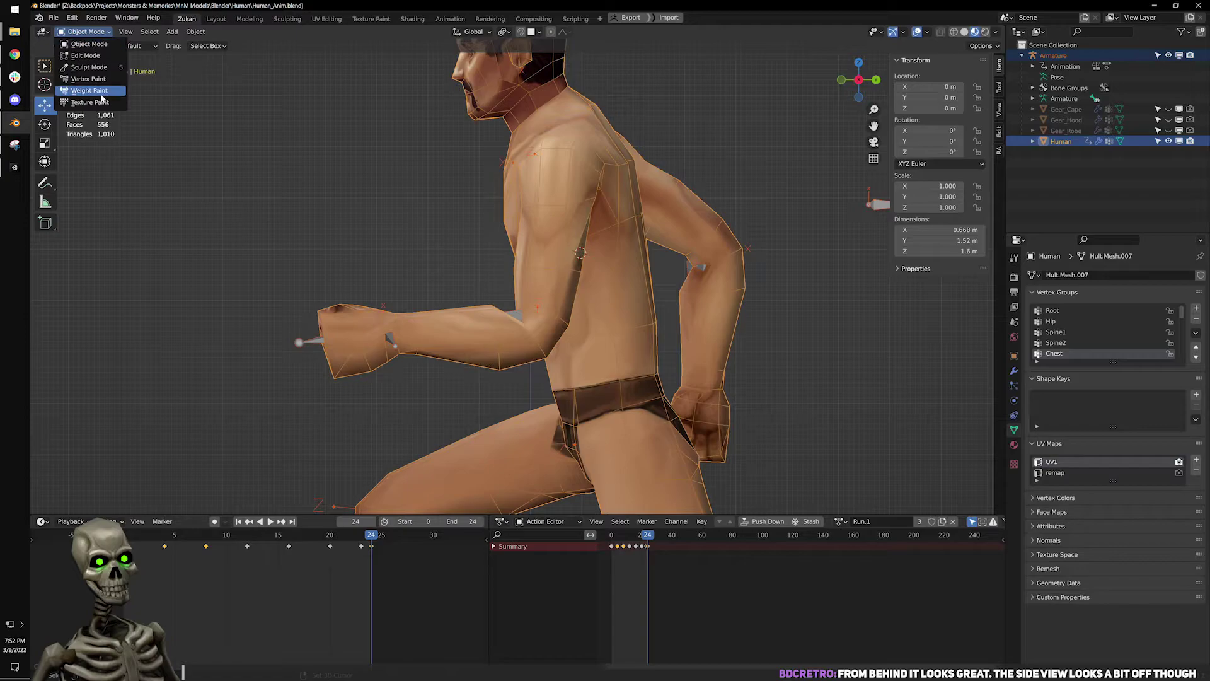
click(88, 88)
middle_drag(212, 148, 427, 350)
ctrl+click(426, 349)
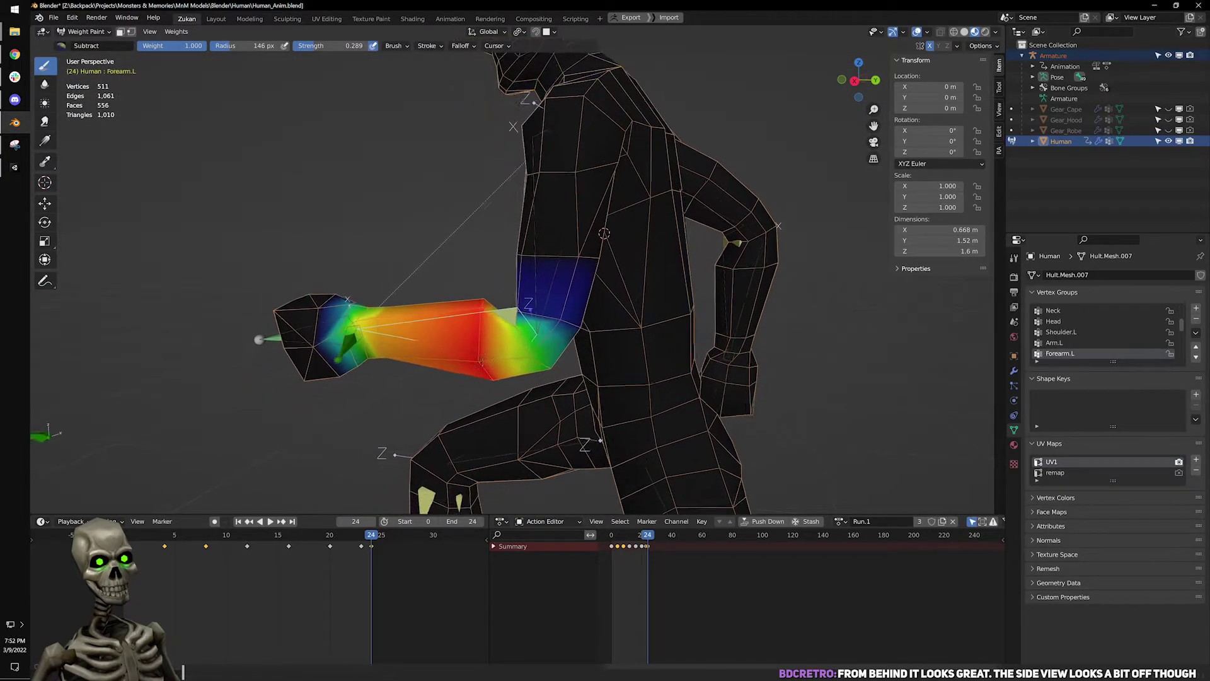
scroll(441, 347, up, 2)
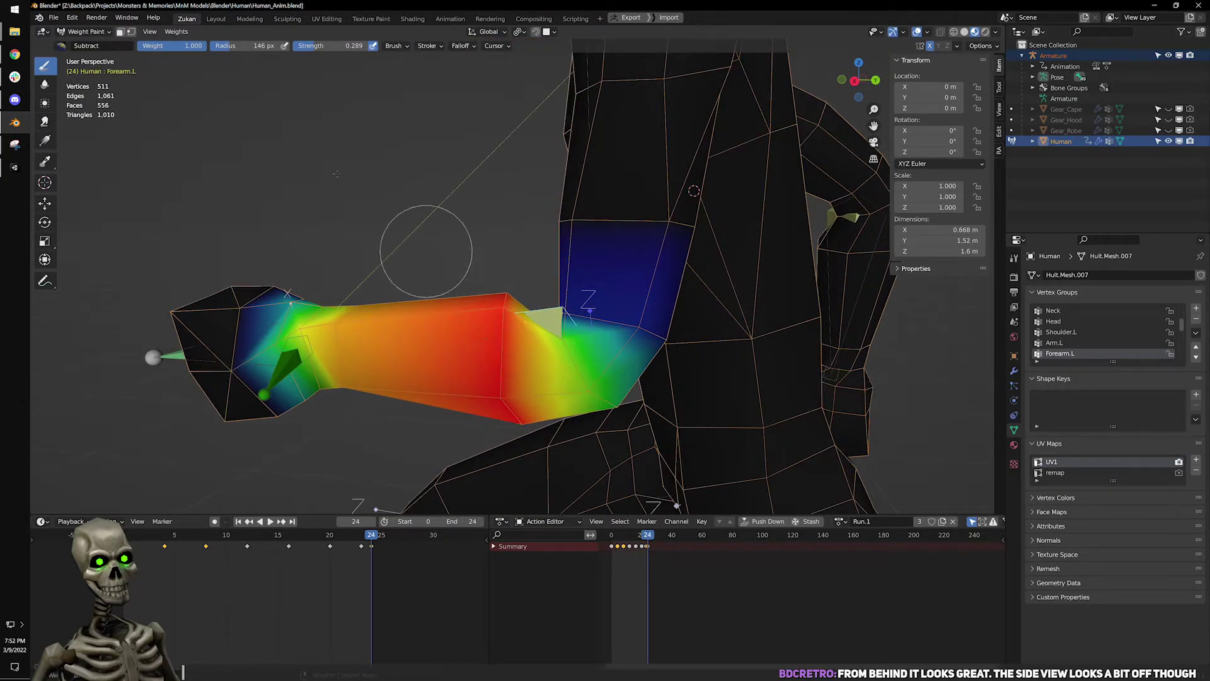
click(61, 46)
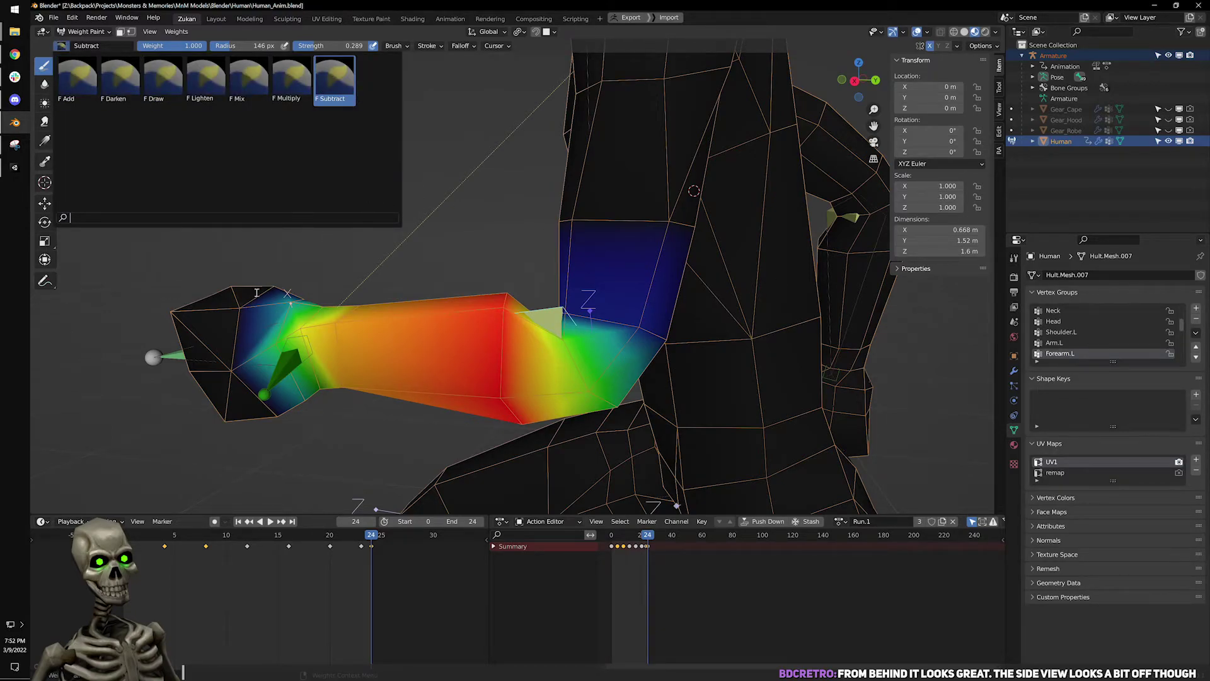
click(61, 50)
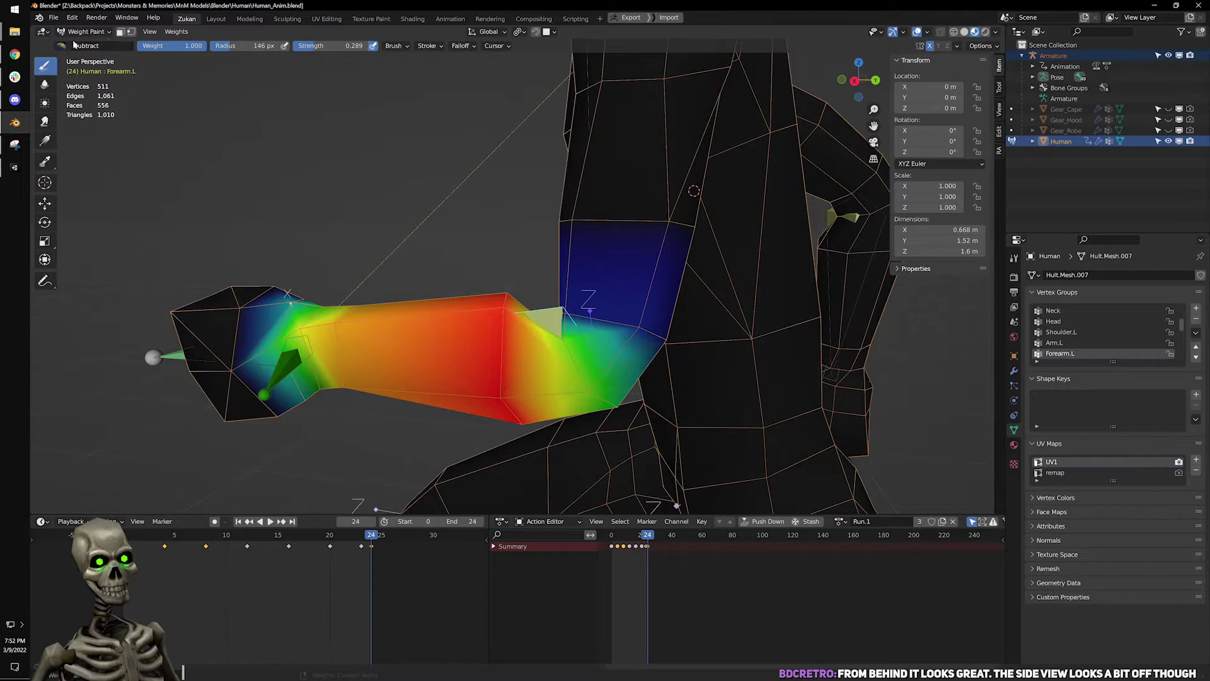
click(62, 46)
click(163, 81)
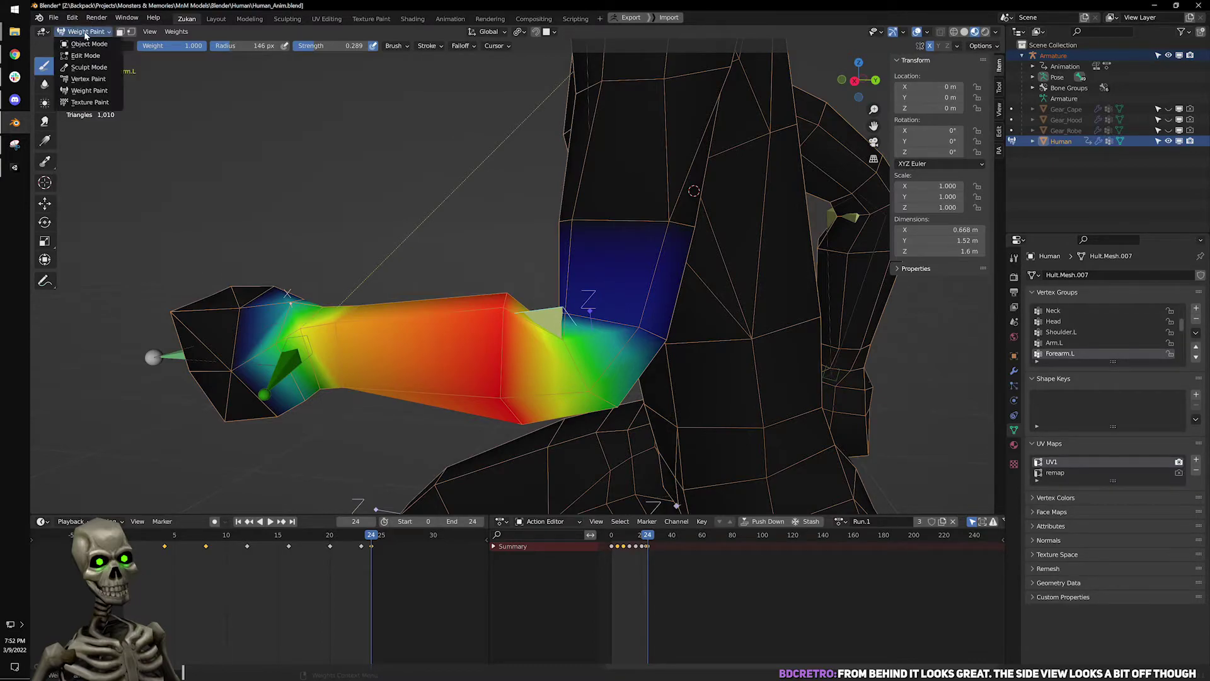
Return to Object Mode and load the TPose action on the human armature.
click(85, 31)
click(89, 46)
scroll(403, 209, down, 6)
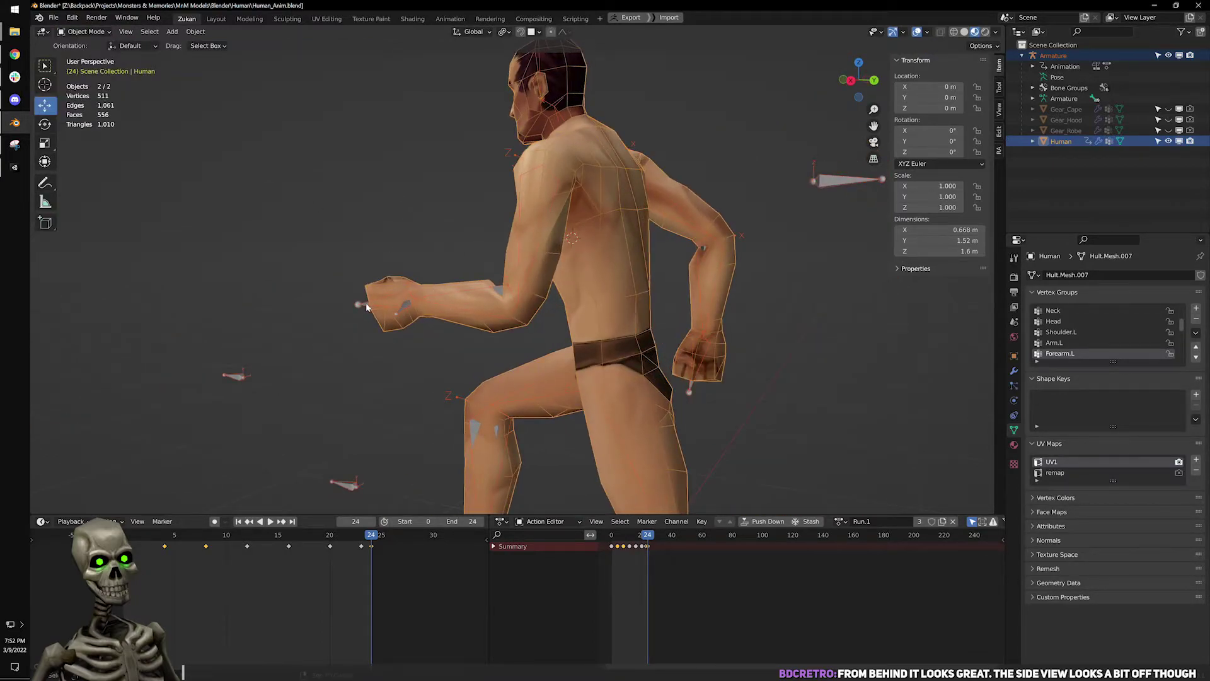
click(364, 306)
click(841, 522)
text(t)
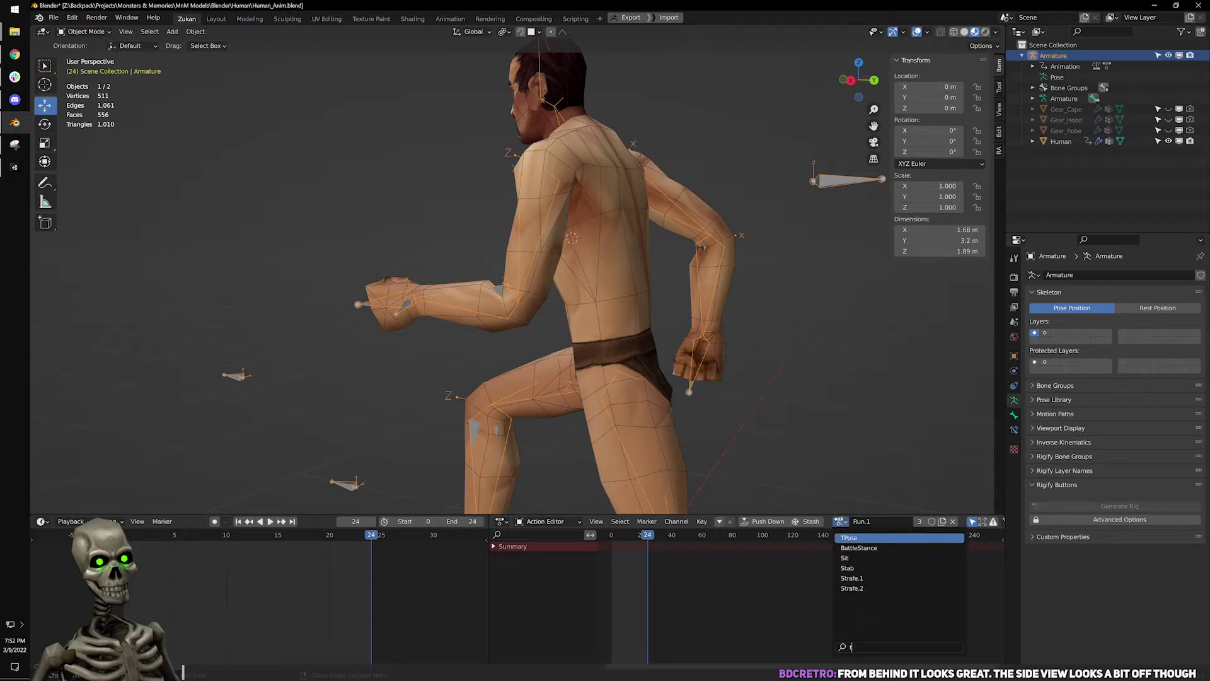
click(849, 537)
key(ctrl+KP_1)
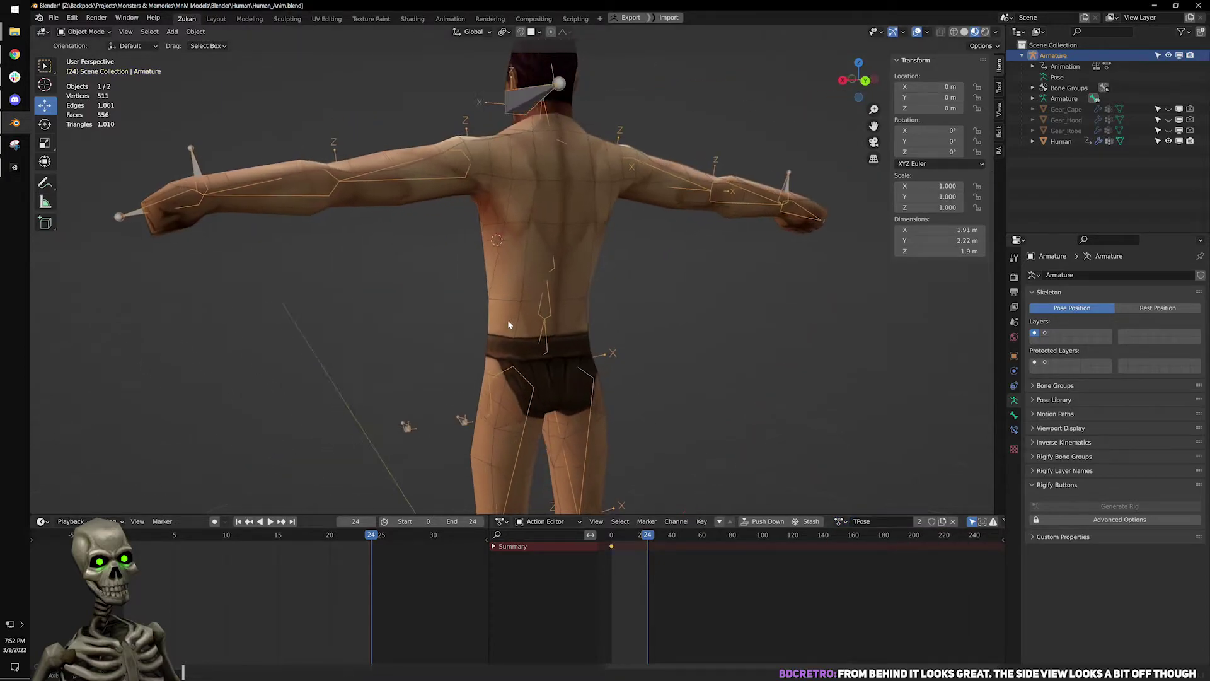
Add the Human mesh to the armature selection and put it in Weight Paint mode, focused on the left elbow.
scroll(520, 351, up, 2)
mouse_move(444, 297)
middle_down()
mouse_move(427, 328)
mouse_move(441, 320)
middle_up()
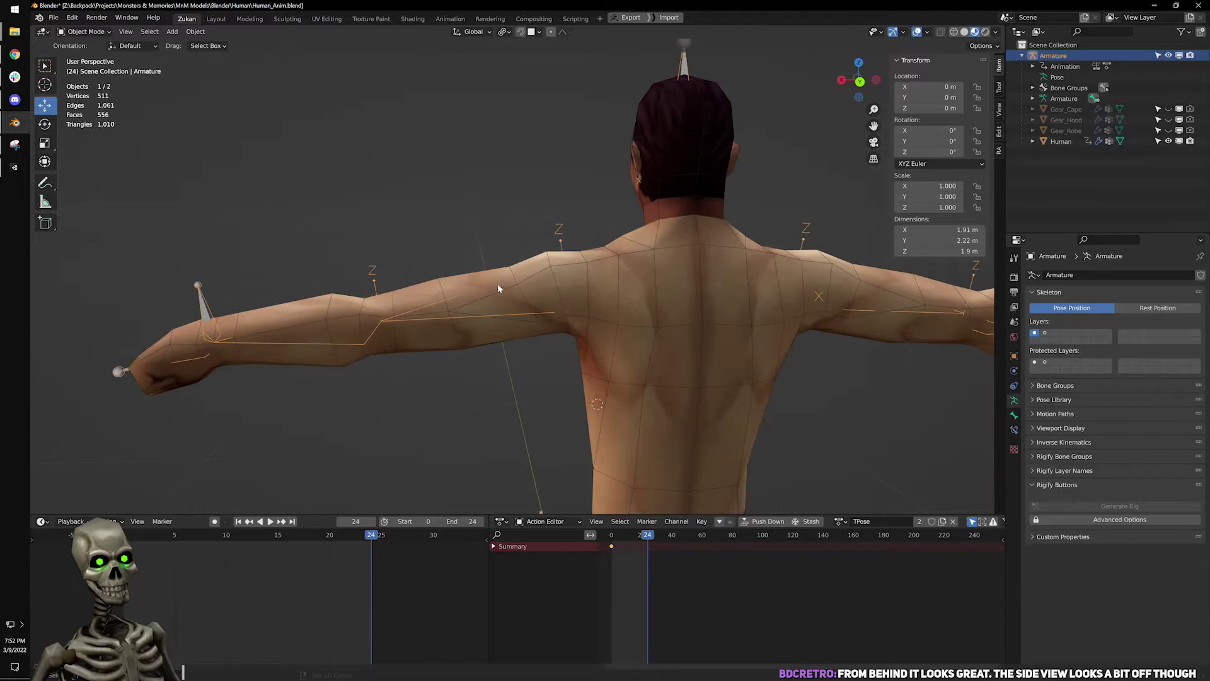
scroll(429, 308, up, 2)
shift+middle_drag(249, 332, 387, 318)
shift+click(387, 318)
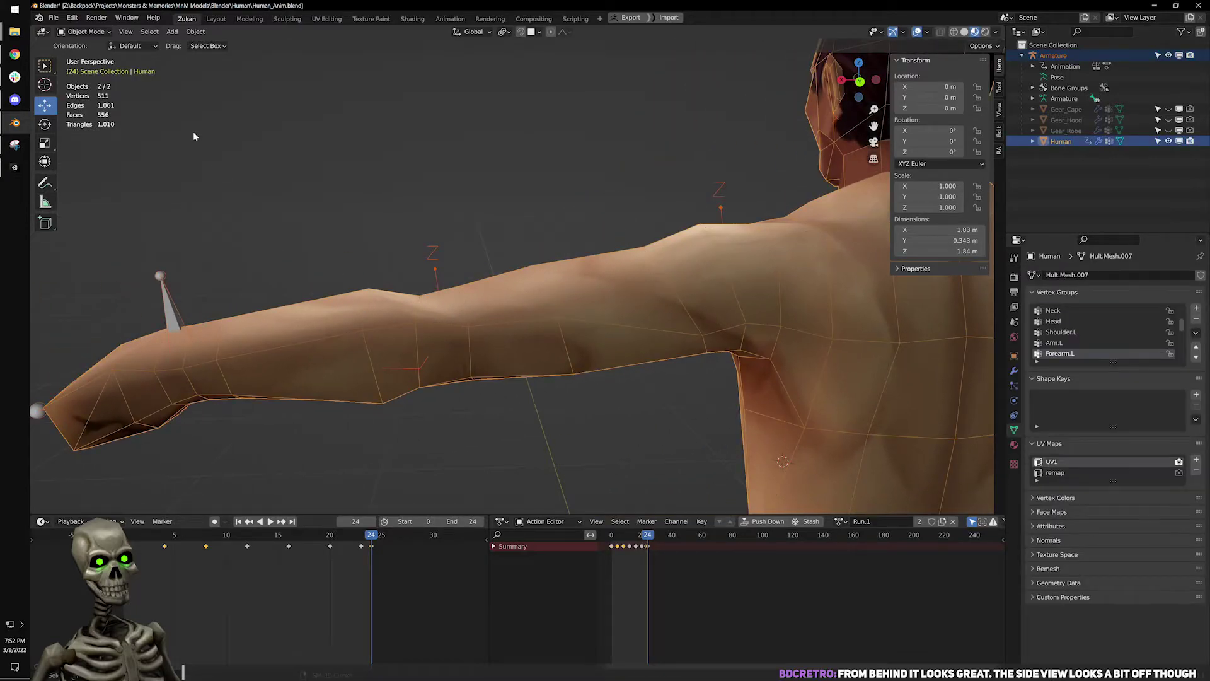
click(86, 31)
click(89, 88)
scroll(498, 364, up, 3)
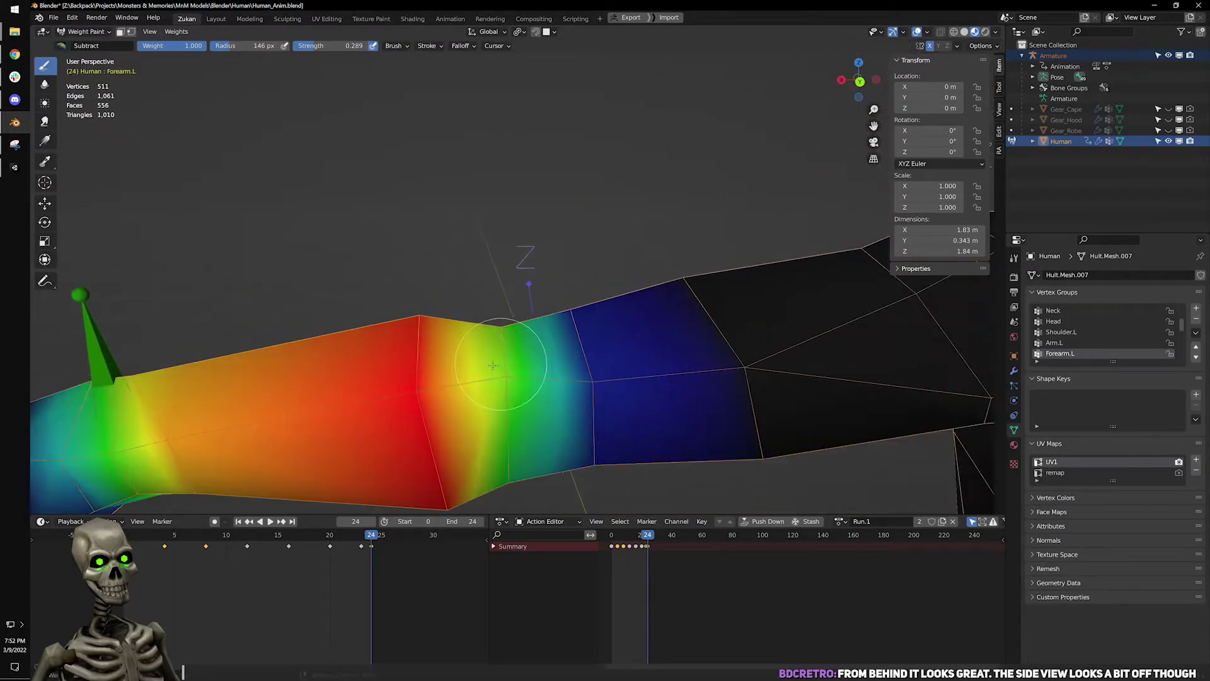
Add Forearm.L weight around the left elbow from several sides with the Add brush at strength 0.423.
click(63, 45)
click(77, 82)
mouse_move(474, 392)
middle_down()
mouse_move(547, 357)
mouse_move(432, 337)
mouse_move(552, 388)
mouse_move(558, 449)
middle_up()
scroll(432, 337, up, 2)
click(554, 391)
click(565, 239)
shift+middle_drag(539, 324, 608, 308)
scroll(611, 296, up, 1)
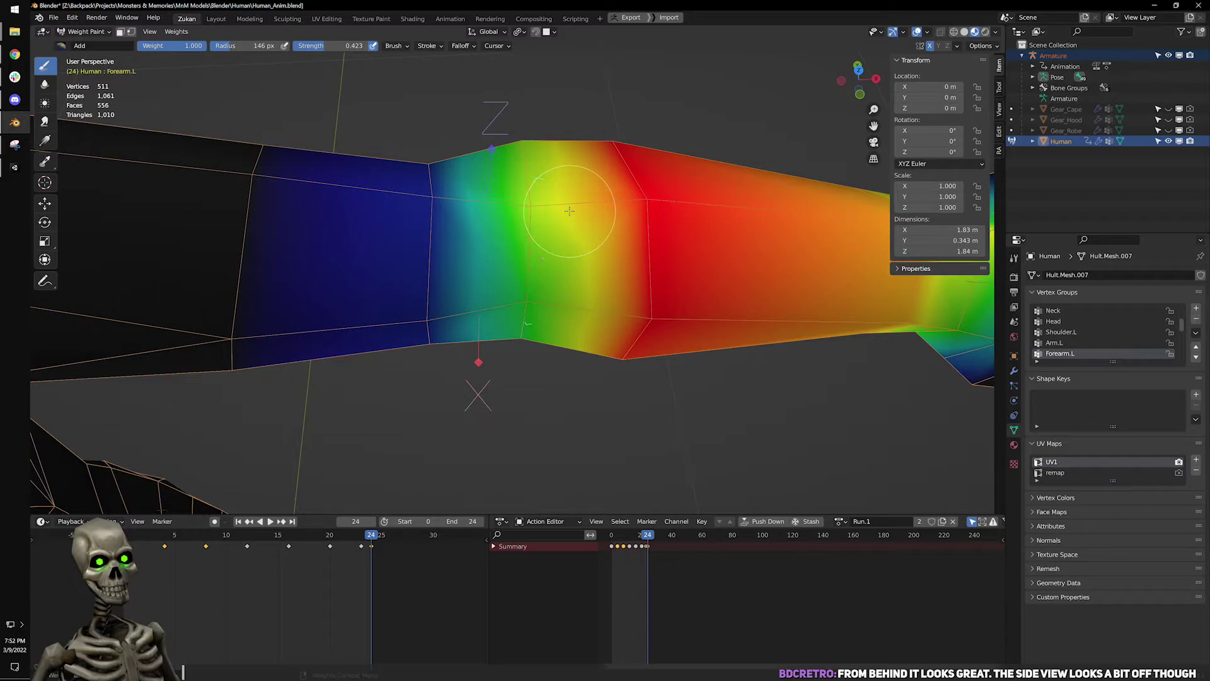
middle_drag(569, 211, 557, 359)
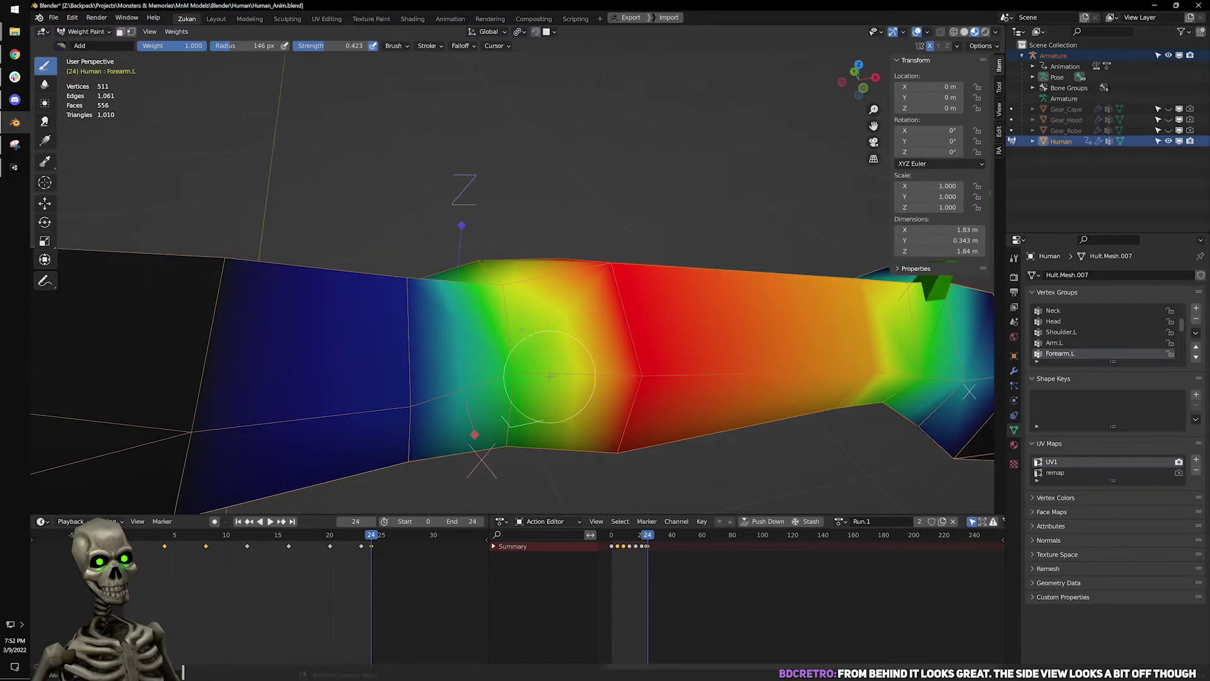
mouse_move(555, 377)
middle_down()
mouse_move(581, 405)
mouse_move(548, 369)
mouse_move(599, 382)
middle_up()
drag(494, 428, 531, 373)
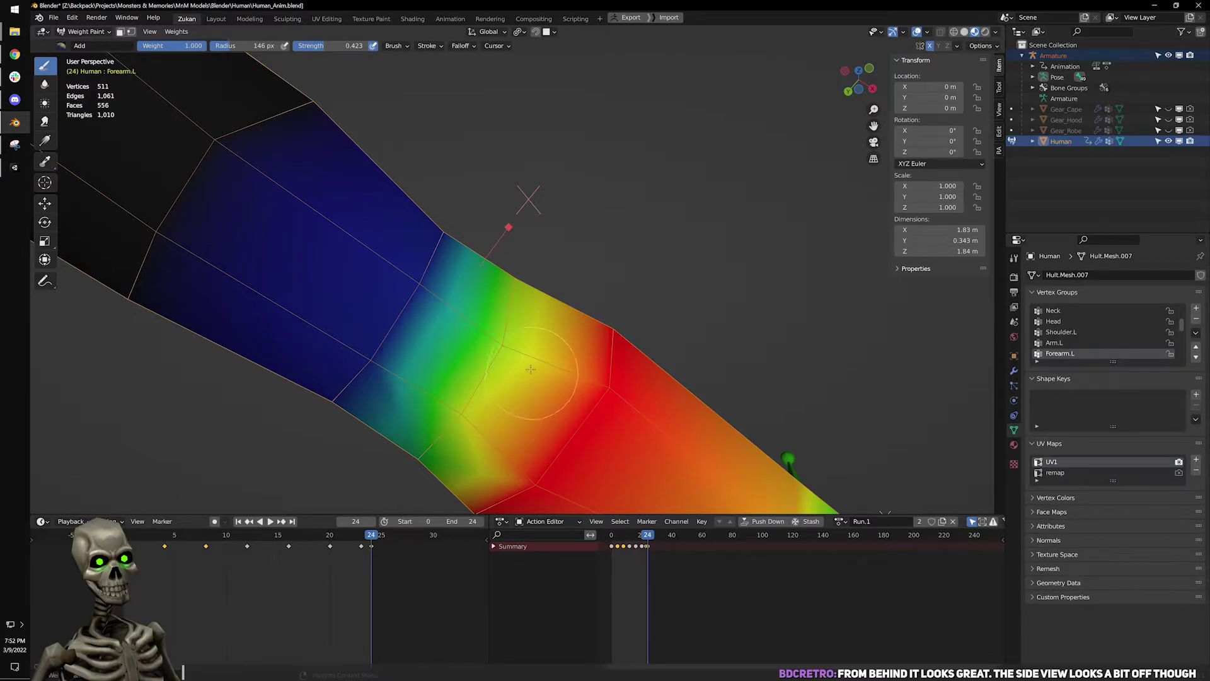
middle_drag(530, 369, 549, 288)
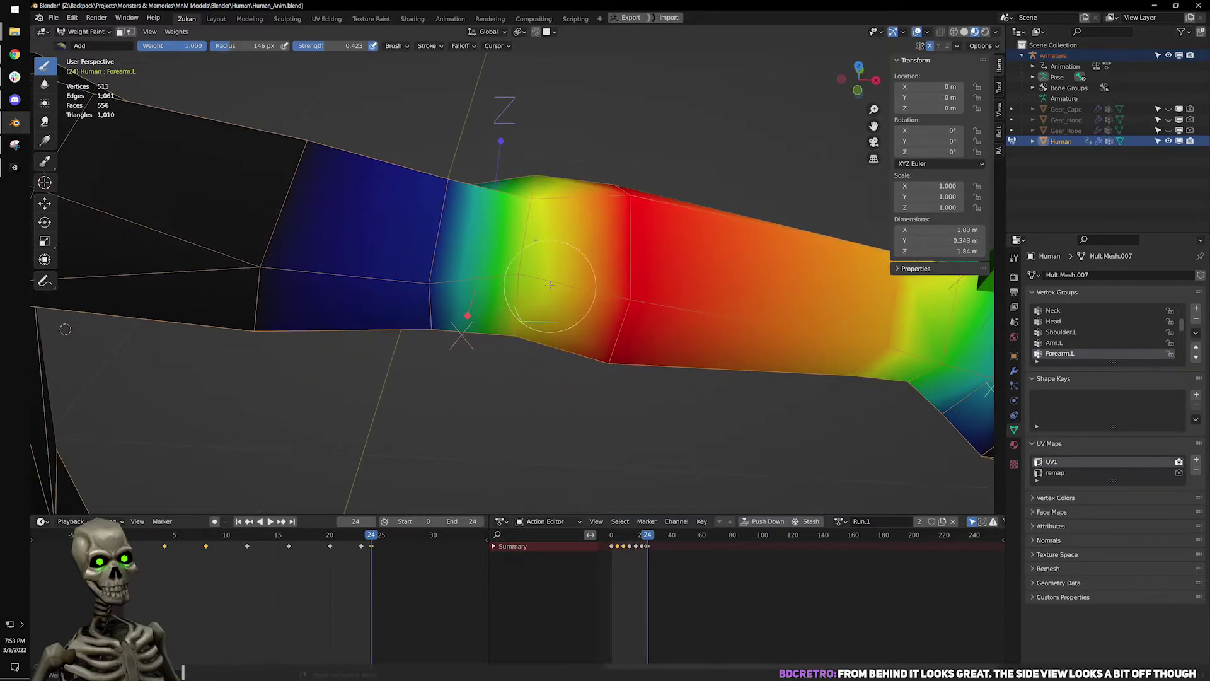
scroll(554, 284, down, 3)
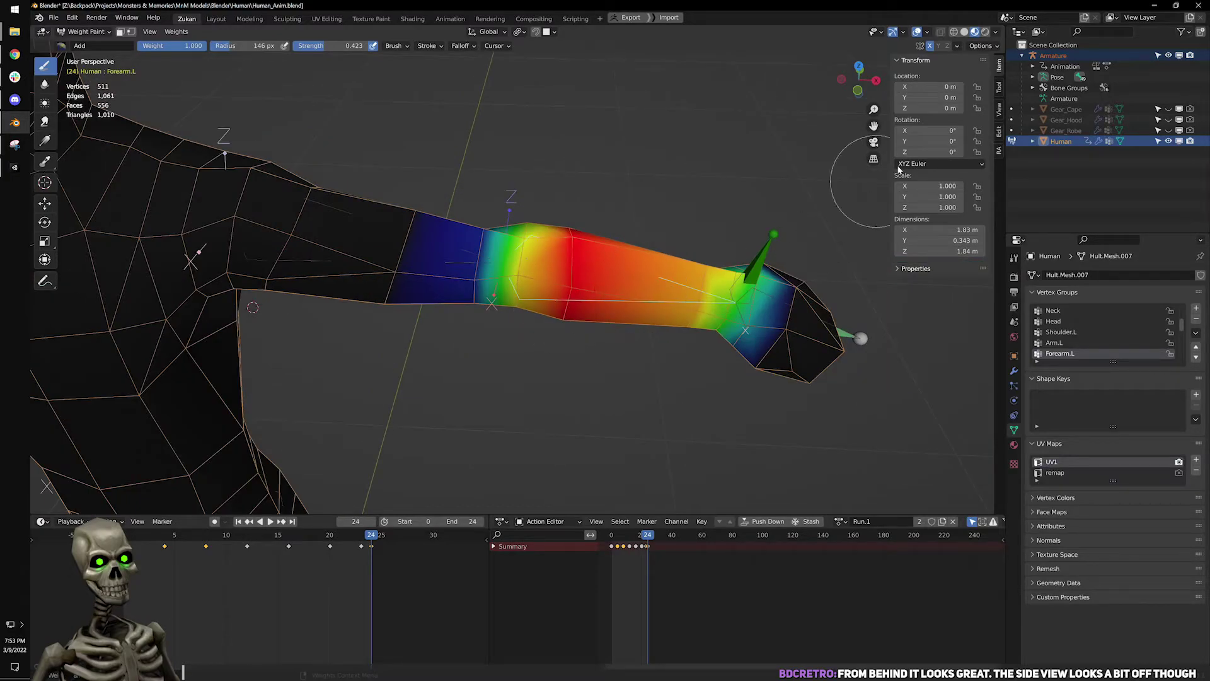
Check the weight paint symmetry settings for vertex group mirroring and the mirror axis.
click(999, 87)
shift+middle_drag(592, 278, 933, 258)
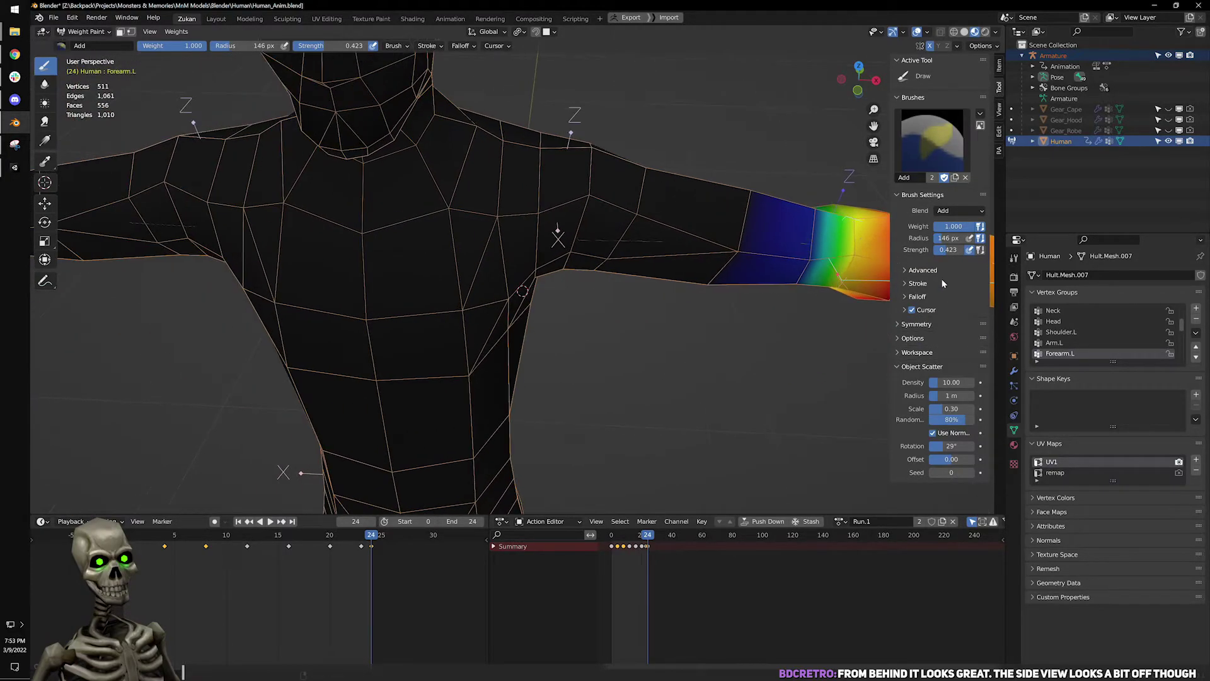
click(913, 284)
click(915, 287)
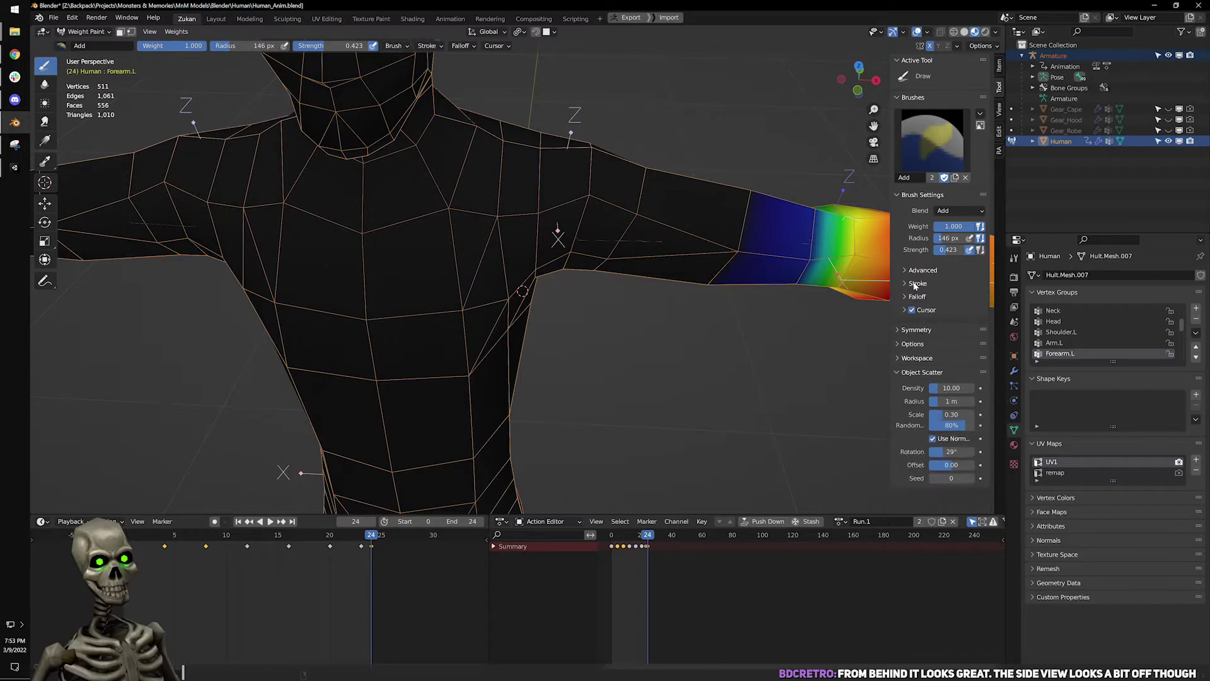
click(907, 324)
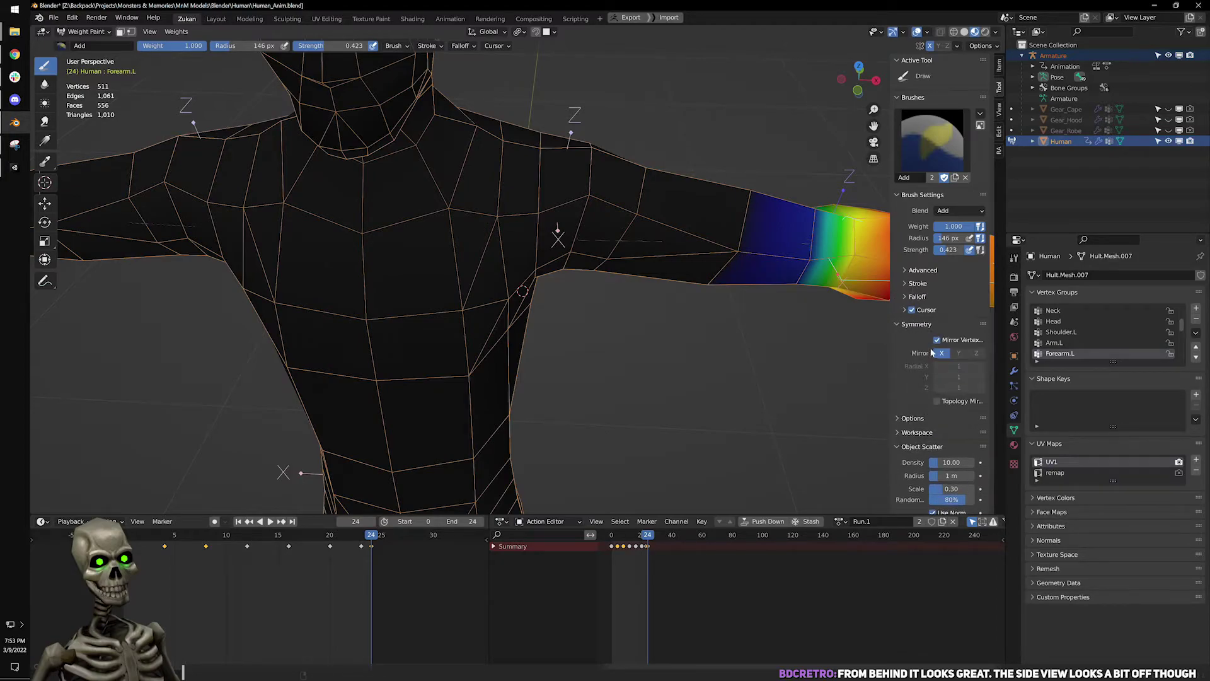
Compare the bone weights on the left and right arms, finishing with the Arm.R bone displayed.
scroll(442, 284, down, 3)
shift+middle_drag(290, 265, 435, 299)
ctrl+click(311, 294)
middle_drag(311, 293, 859, 275)
ctrl+click(859, 275)
middle_drag(621, 365, 189, 270)
ctrl+click(265, 282)
middle_drag(265, 281, 414, 292)
ctrl+click(407, 284)
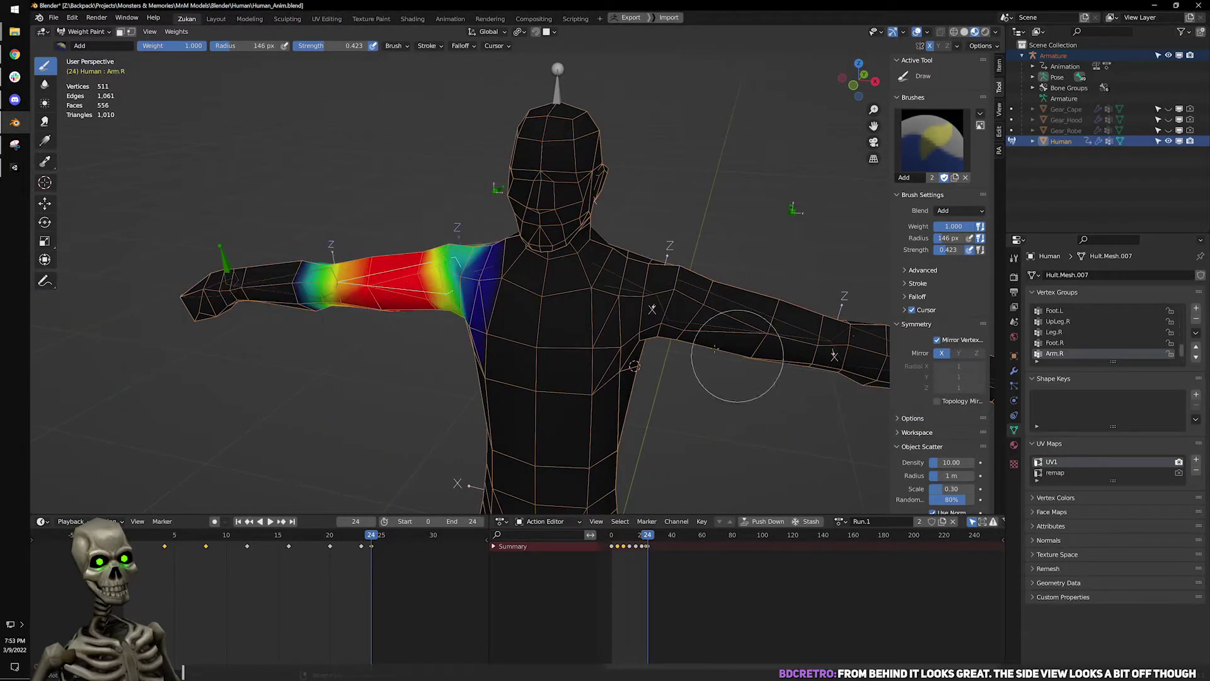
Display the Arm.L bone's weights and examine their falloff around the left elbow.
shift+middle_drag(745, 358, 651, 329)
scroll(651, 329, up, 2)
ctrl+click(438, 287)
shift+middle_drag(413, 304, 500, 307)
shift+middle_drag(700, 372, 567, 351)
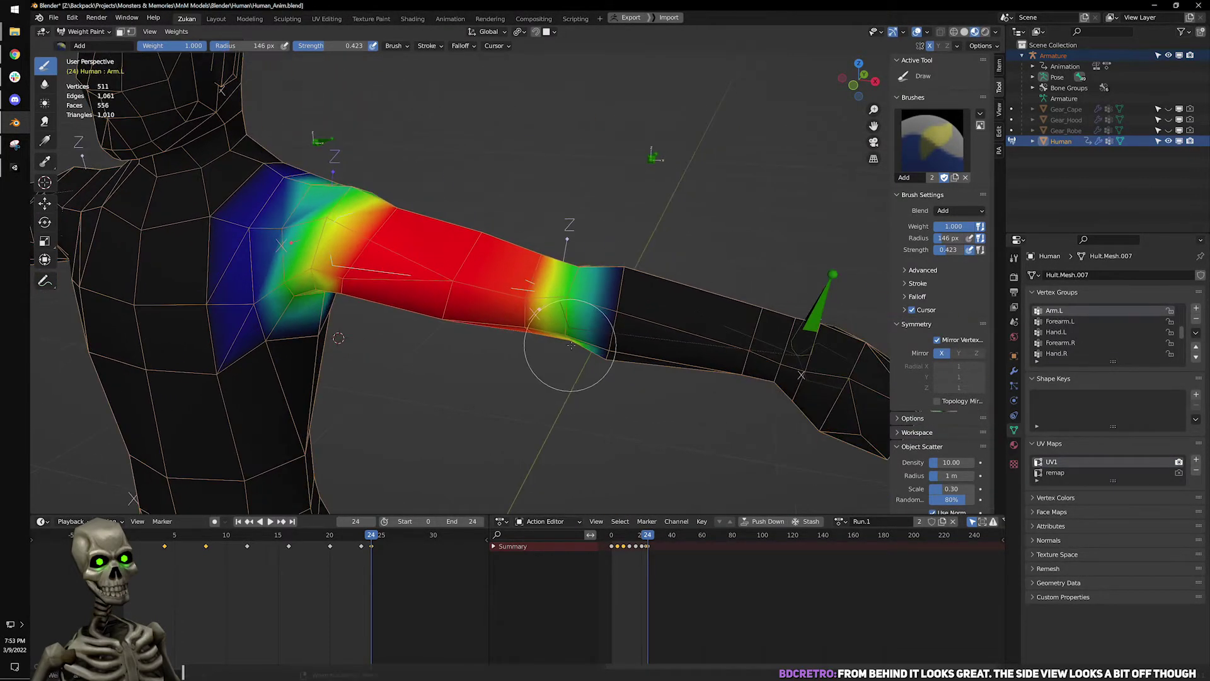
scroll(567, 351, up, 3)
mouse_move(508, 286)
middle_down()
mouse_move(519, 283)
mouse_move(487, 283)
middle_up()
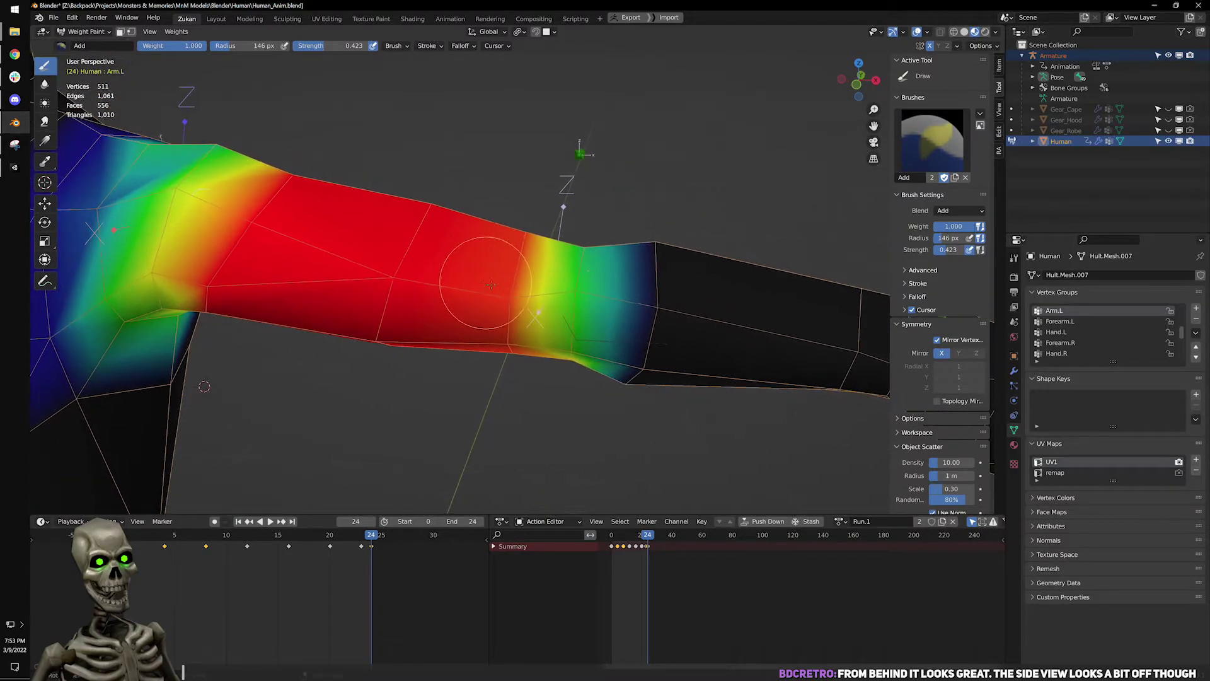
middle_drag(499, 332, 519, 311)
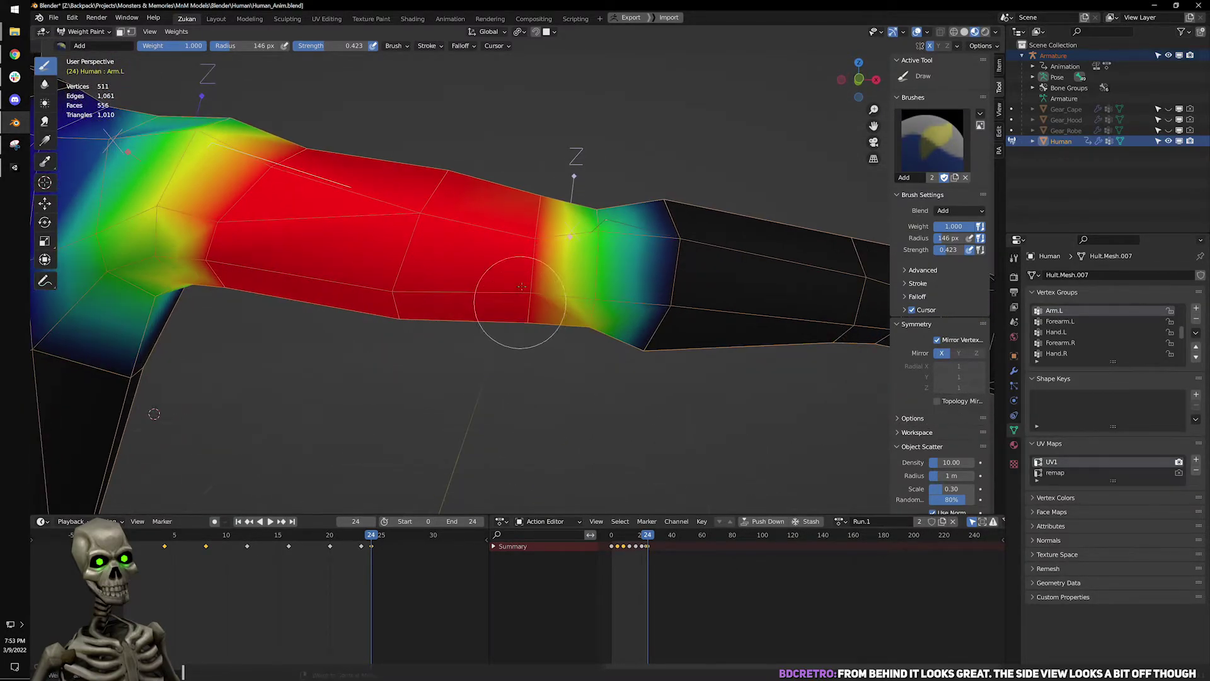
mouse_move(540, 230)
middle_down()
mouse_move(520, 321)
mouse_move(281, 123)
middle_up()
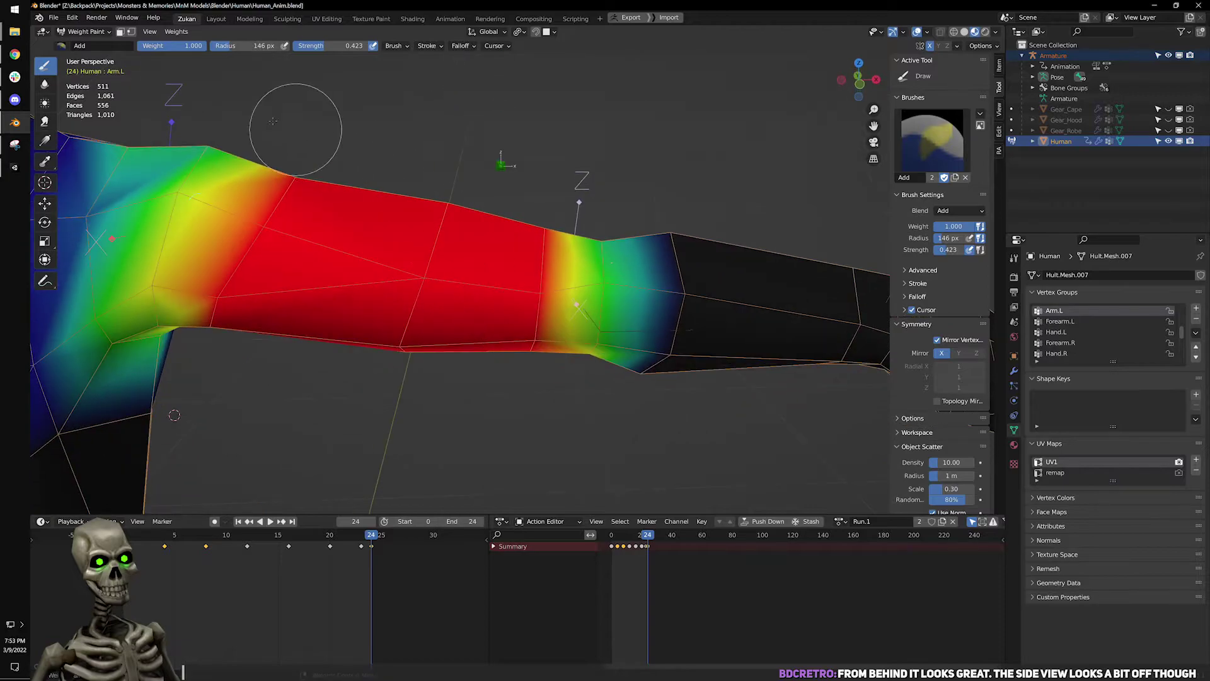
Reduce the Arm.L weight on the forearm side of the elbow with the Subtract brush at strength 0.289.
click(62, 46)
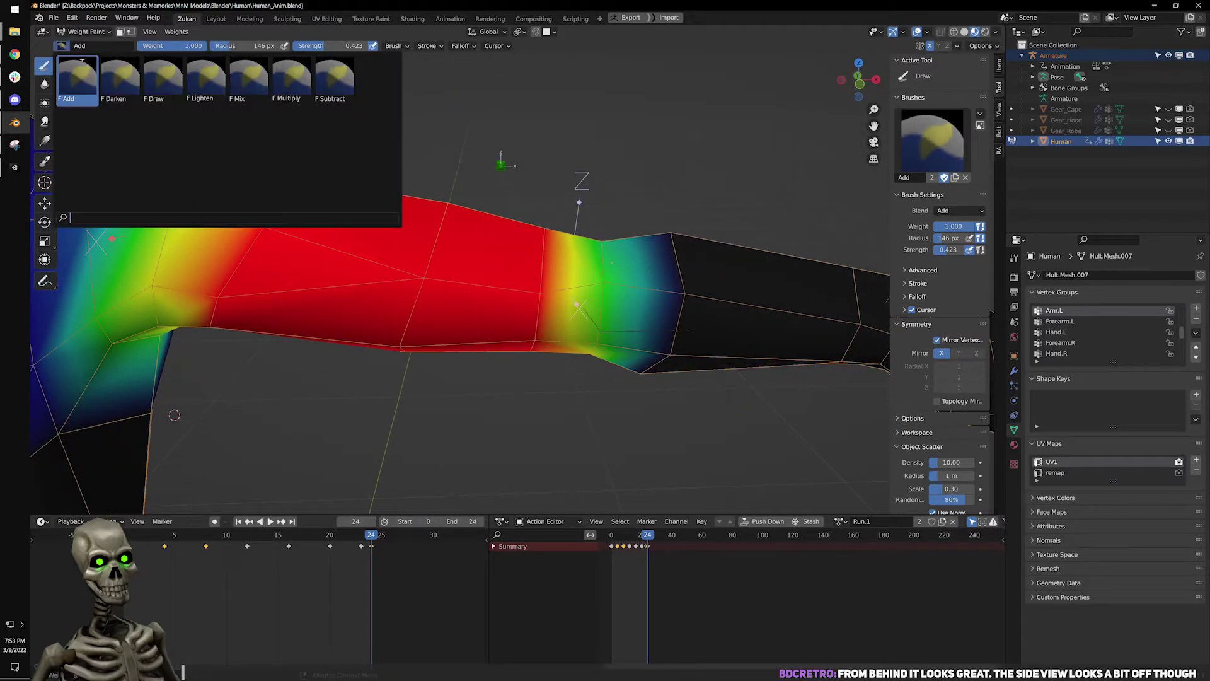
click(330, 82)
middle_drag(568, 265, 665, 320)
drag(665, 319, 681, 289)
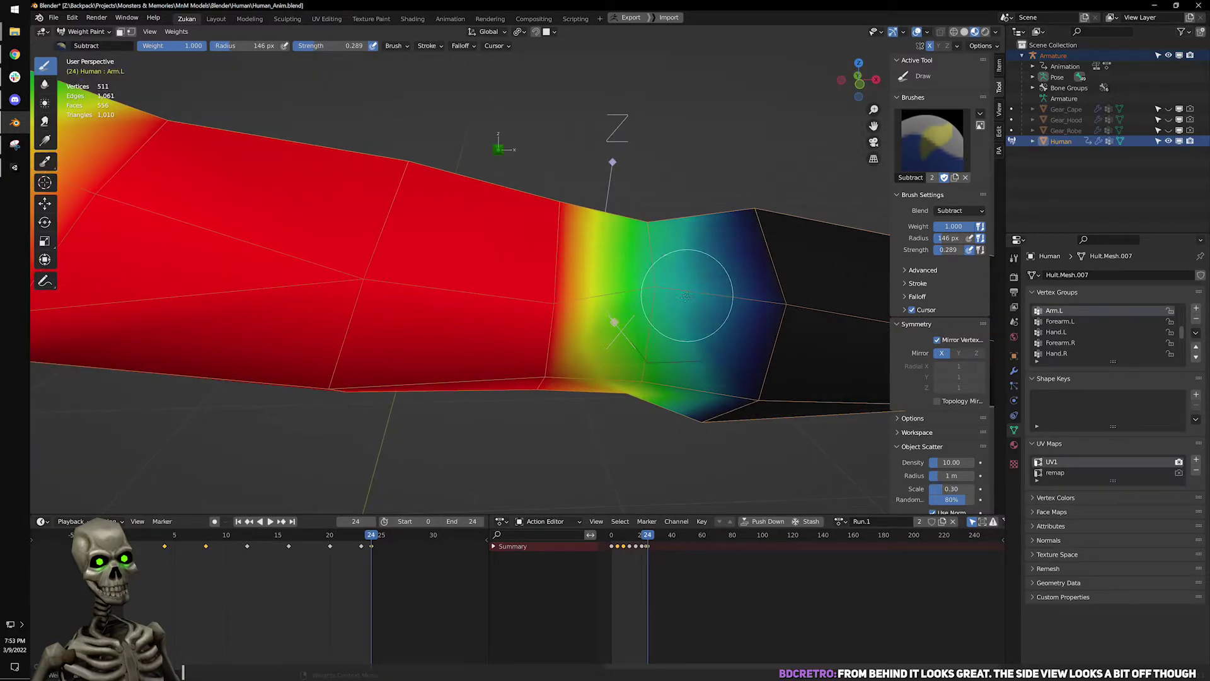
middle_drag(690, 346, 706, 311)
drag(693, 317, 687, 327)
middle_drag(687, 326, 689, 283)
drag(690, 283, 685, 286)
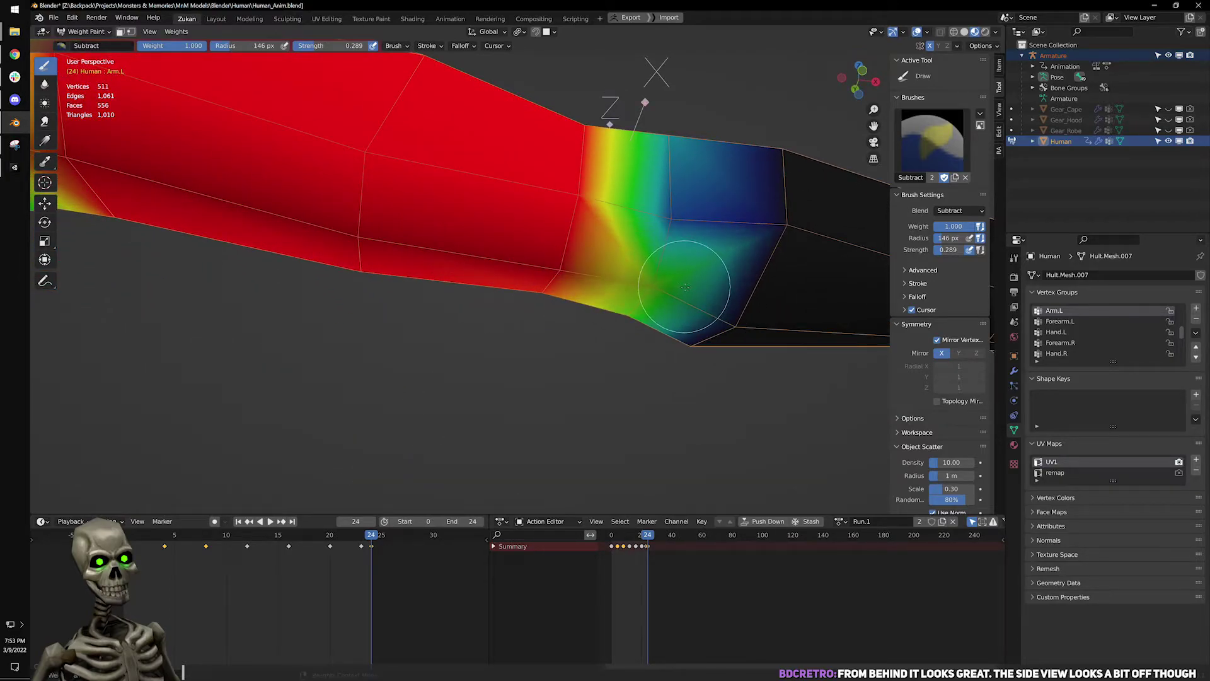
middle_drag(689, 278, 656, 391)
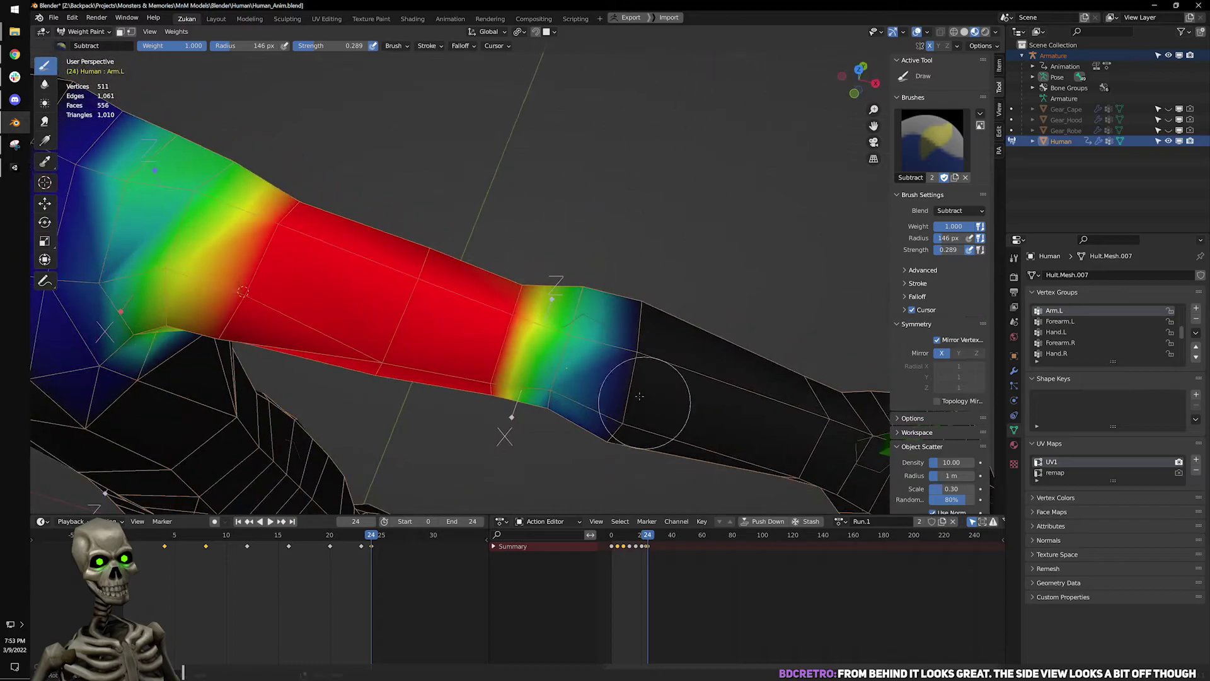
middle_drag(576, 351, 535, 357)
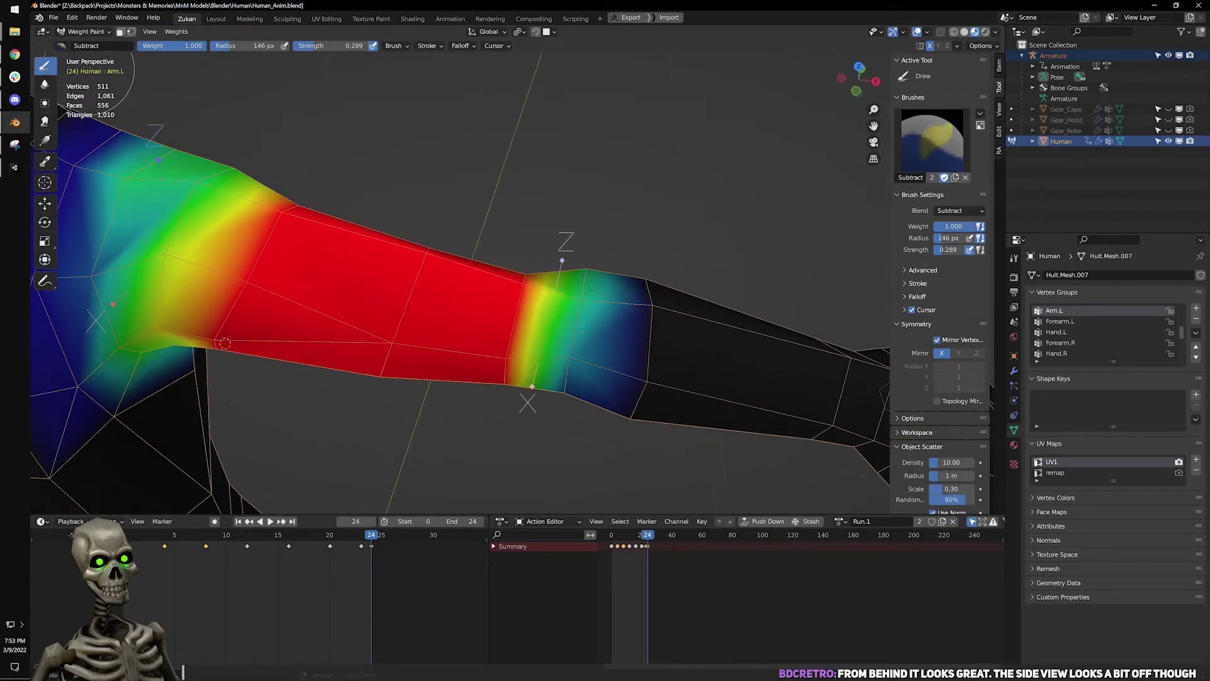
Return to Object Mode and load the Run.1 action on the human armature.
click(61, 45)
click(82, 31)
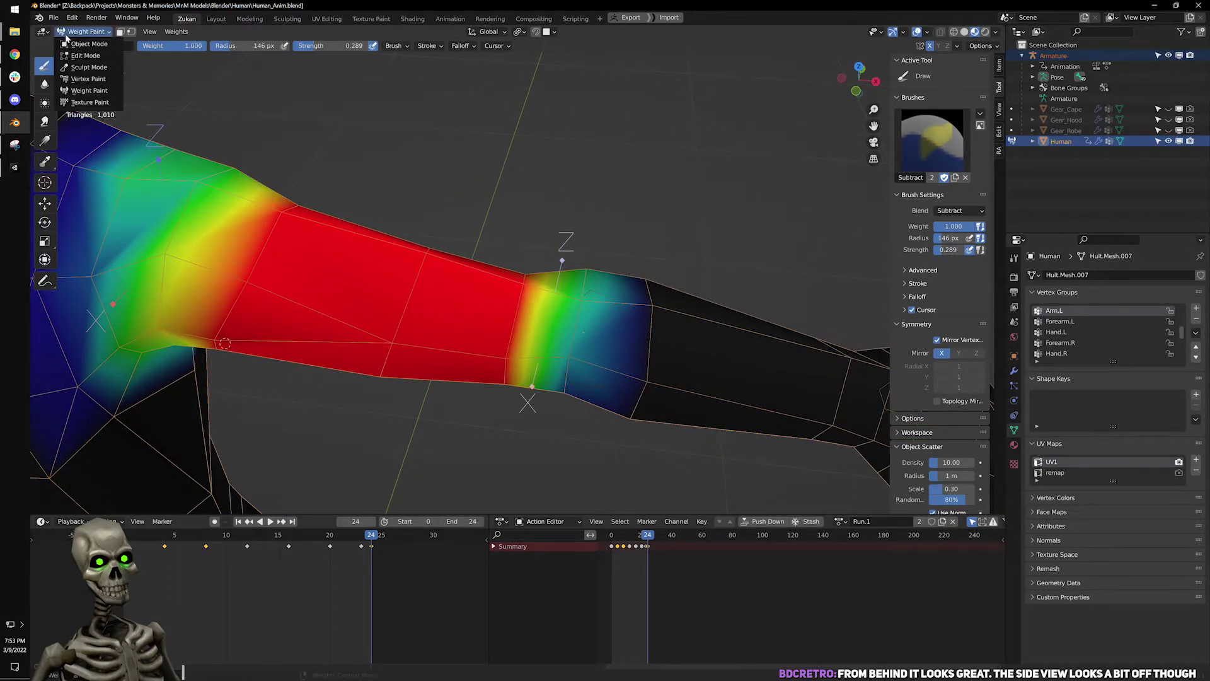
click(79, 36)
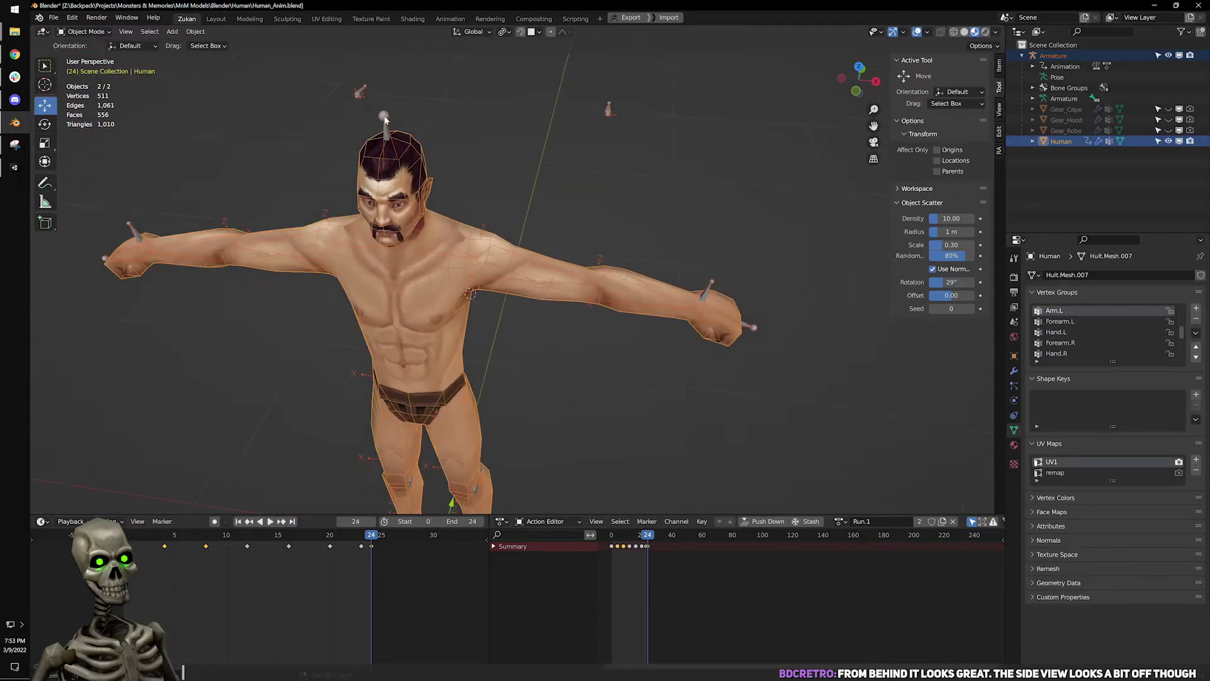
click(385, 117)
click(840, 522)
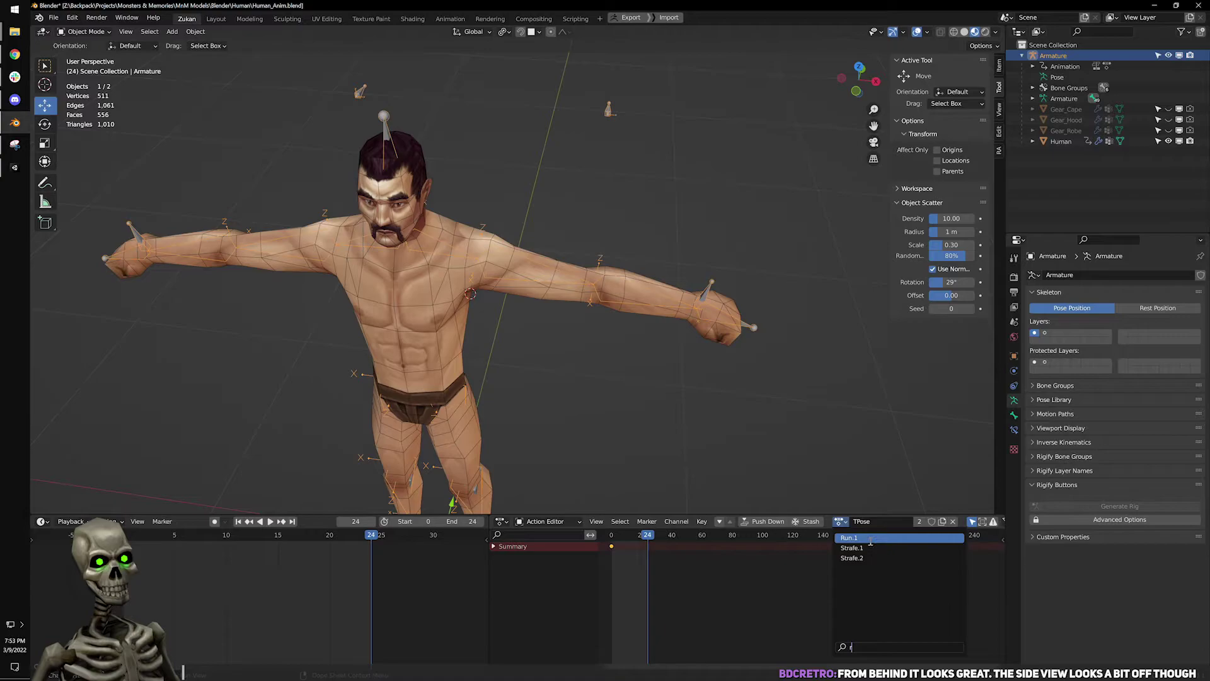
click(870, 539)
Examine the bent left elbow from the side at frame 24, with a brief look at the character in Unity.
middle_drag(662, 414, 486, 402)
drag(342, 533, 374, 561)
scroll(539, 292, up, 4)
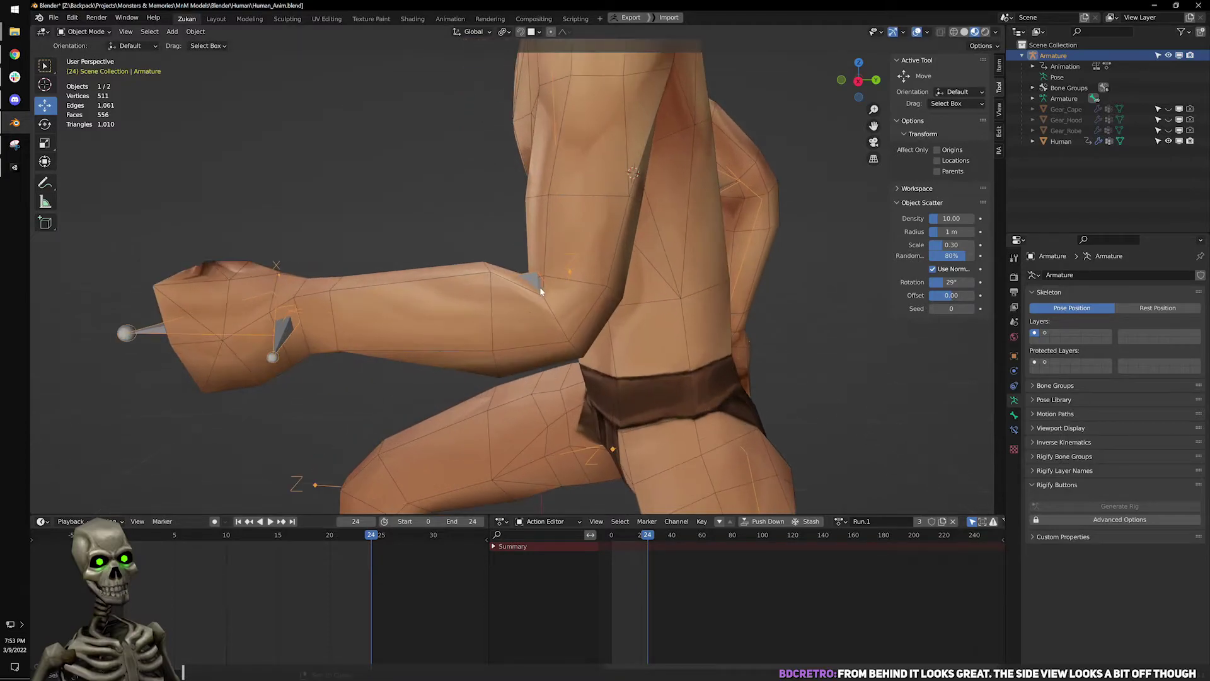
click(26, 167)
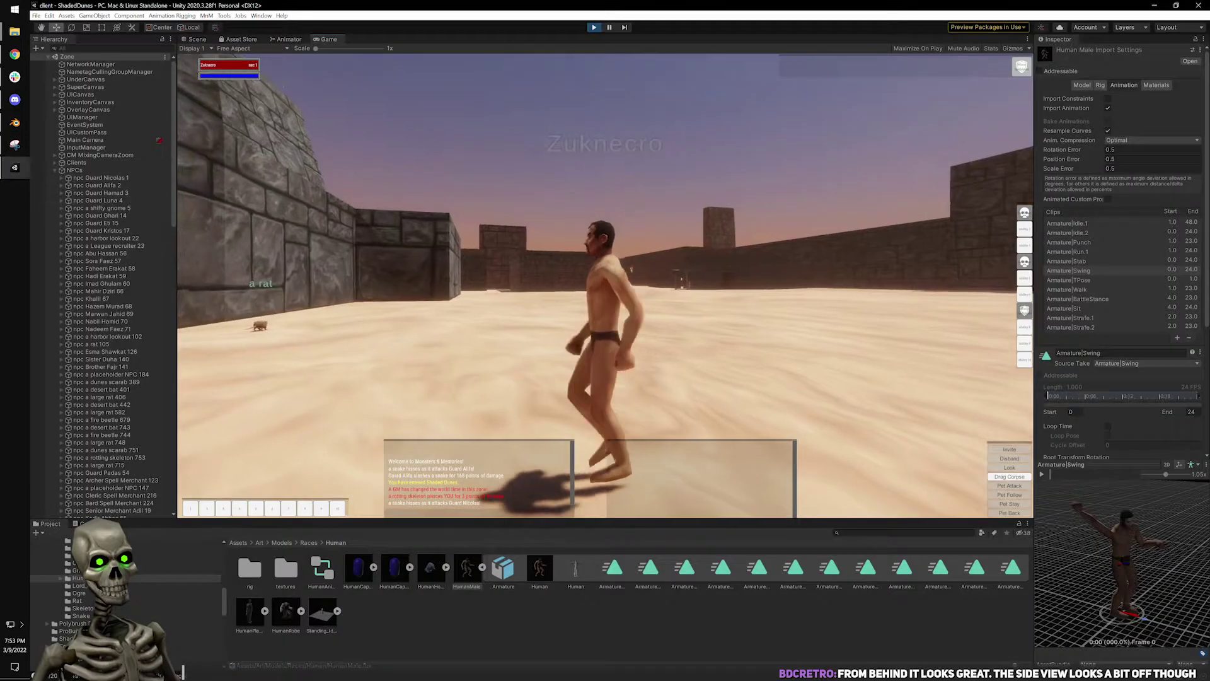
key(alt+Tab)
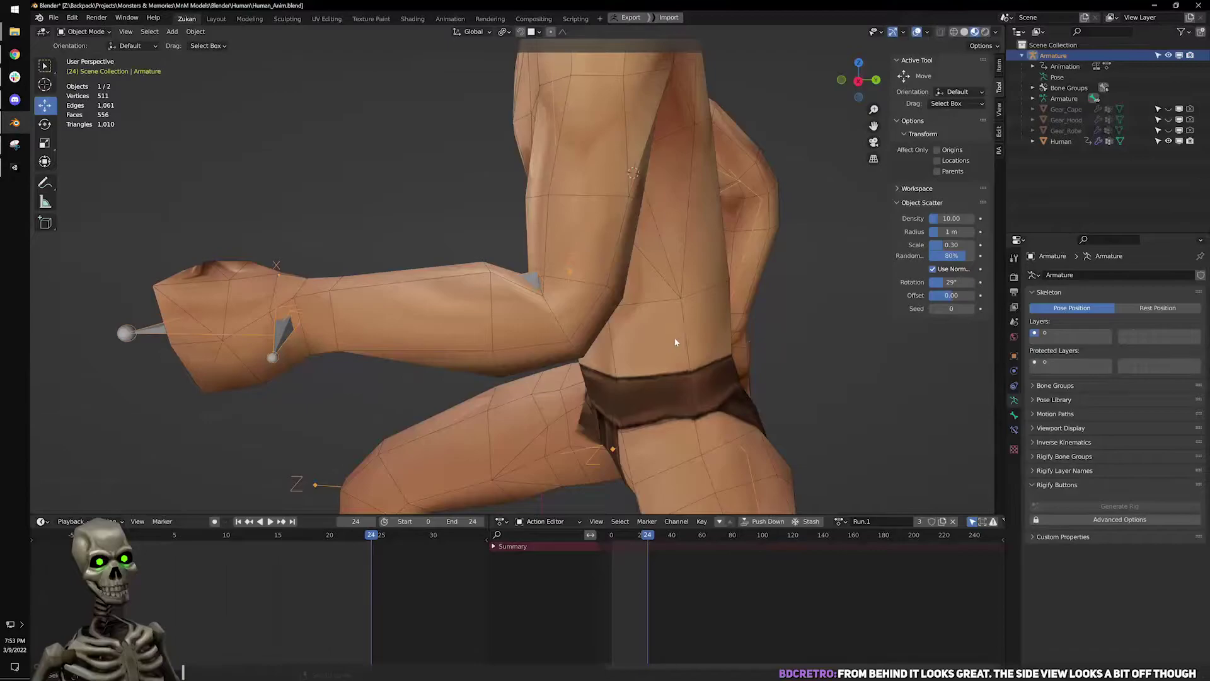
Examine the running pose from the character's right side and move the animation to frame 0.
middle_drag(570, 328, 755, 267)
scroll(395, 249, down, 4)
middle_drag(592, 290, 623, 271)
drag(294, 535, 128, 532)
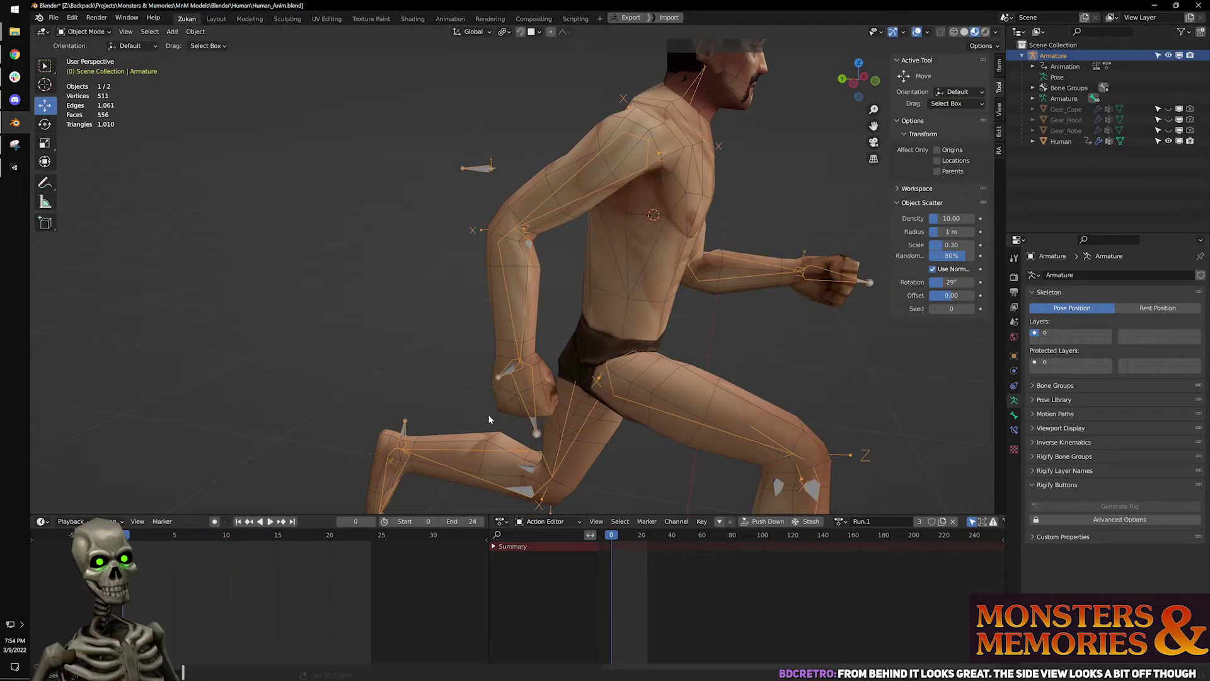
Examine the running pose at frame 0 from the front, the side and close to the legs and torso.
middle_drag(534, 335, 633, 307)
scroll(663, 389, down, 3)
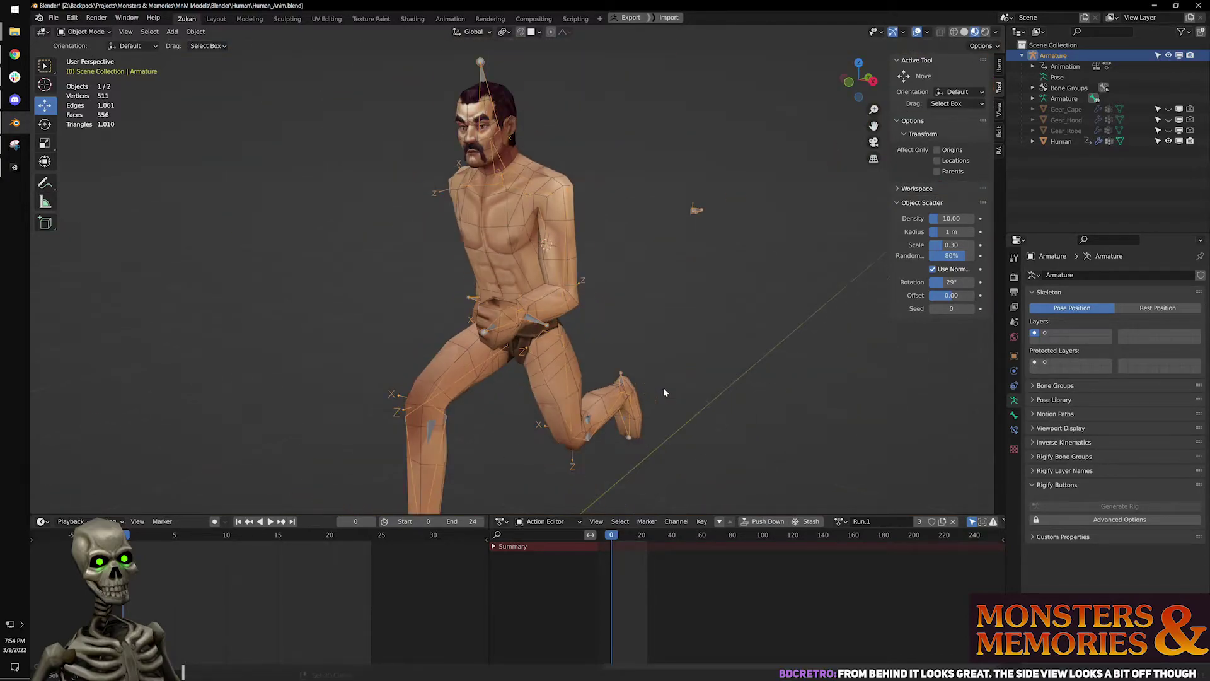
shift+middle_drag(663, 389, 678, 307)
middle_drag(756, 312, 677, 262)
scroll(644, 409, up, 3)
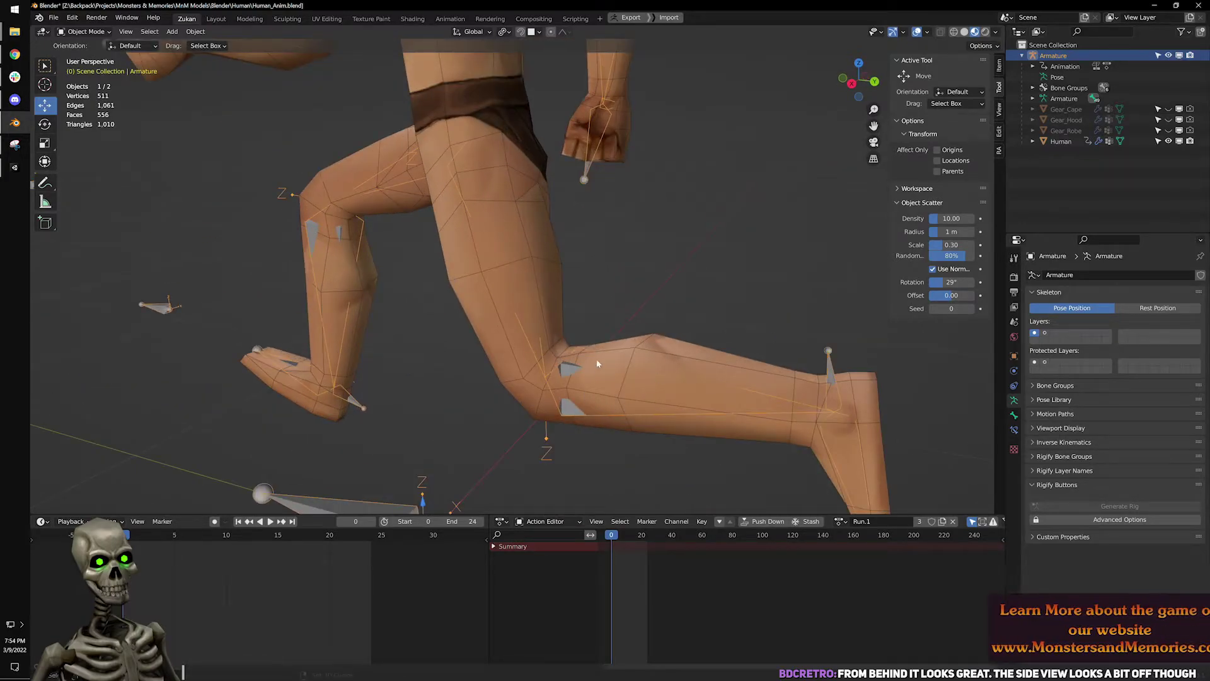
middle_drag(602, 353, 590, 269)
scroll(511, 323, up, 1)
scroll(590, 269, up, 2)
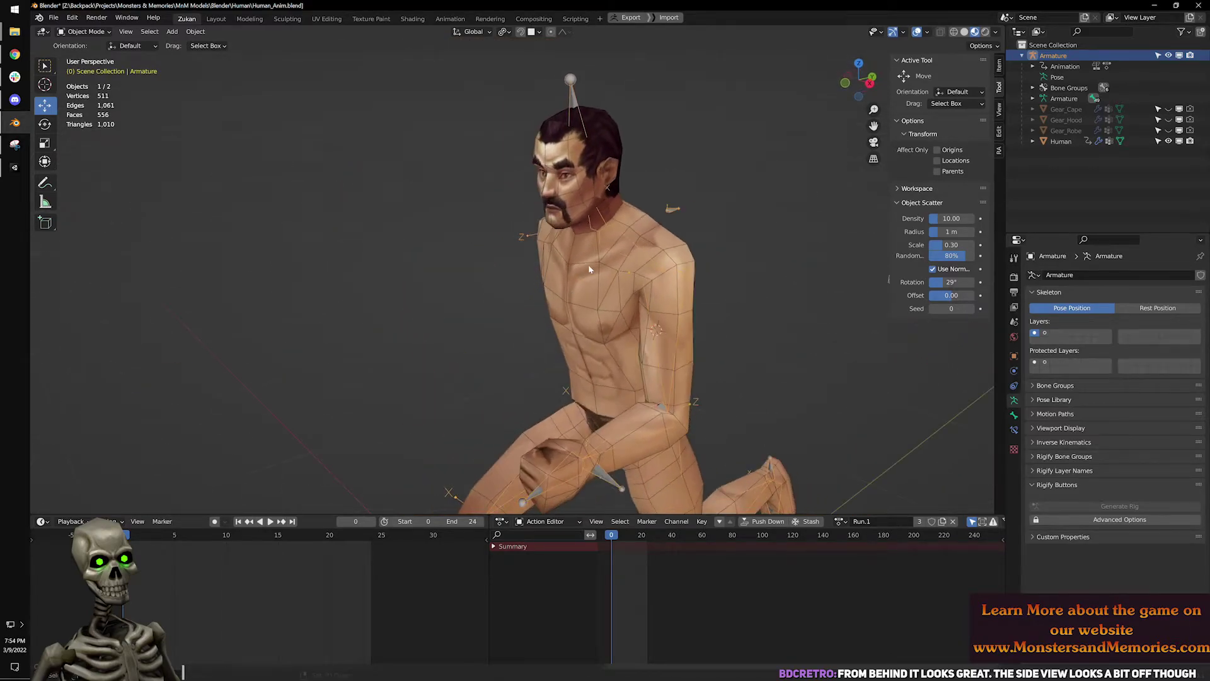
scroll(575, 260, down, 2)
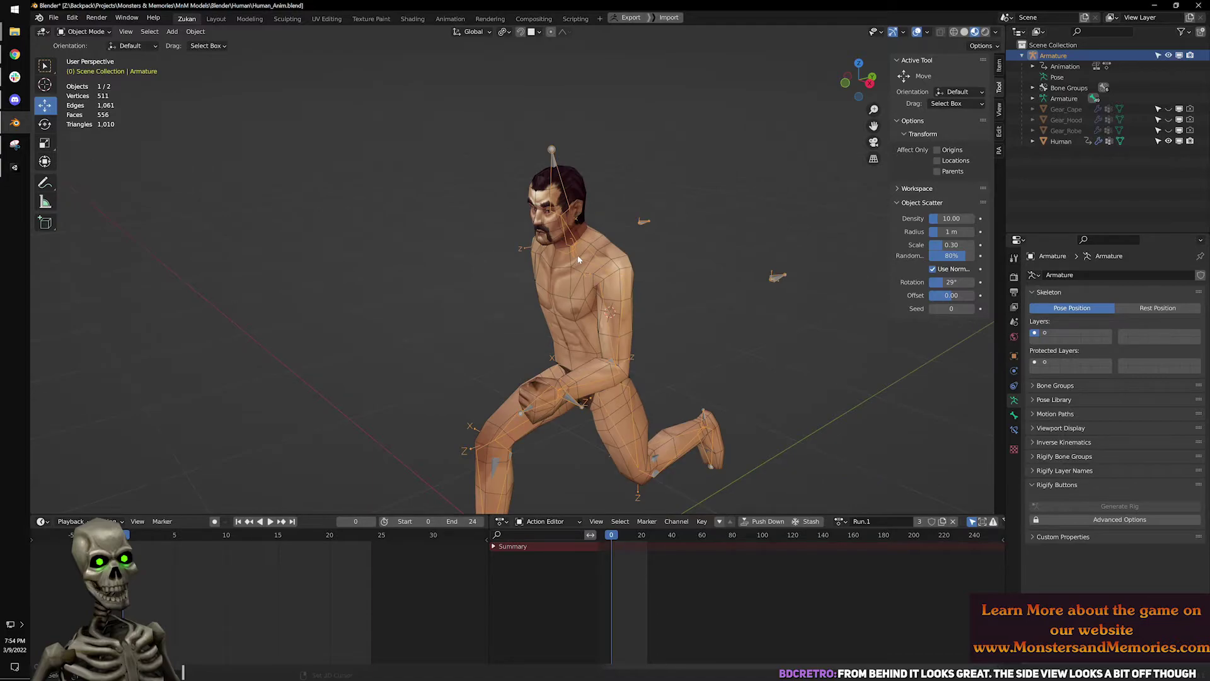
scroll(615, 226, down, 2)
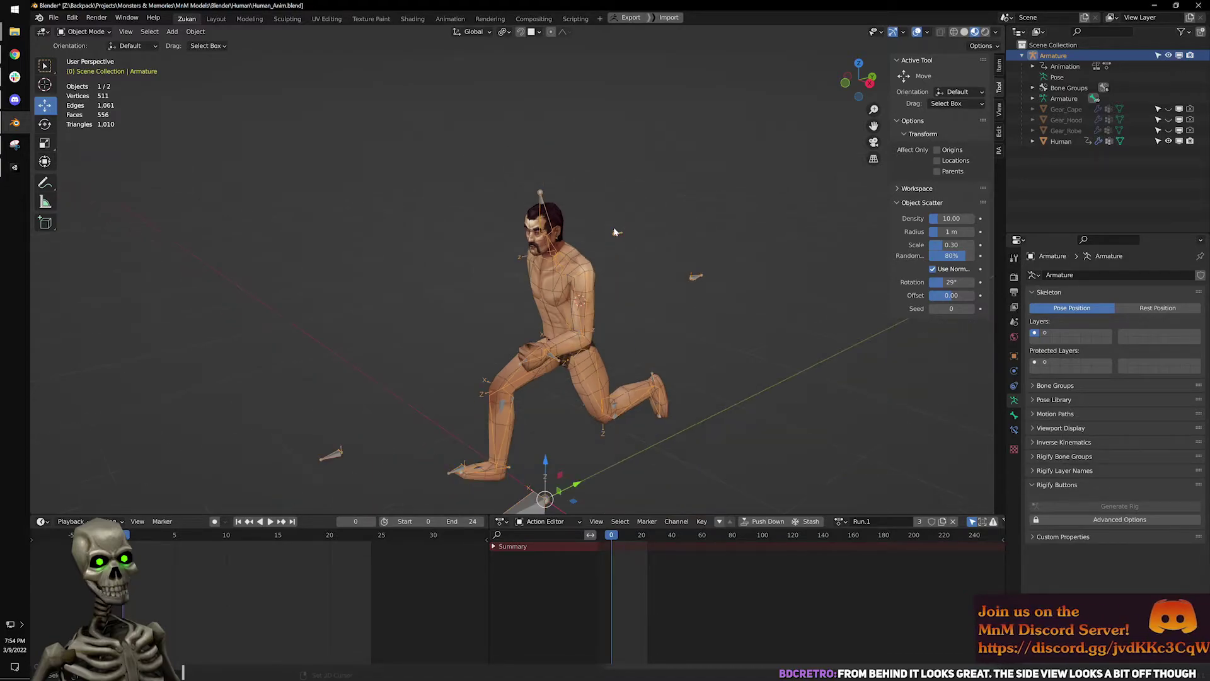
scroll(617, 234, up, 3)
mouse_move(618, 236)
middle_down()
mouse_move(626, 286)
mouse_move(627, 264)
mouse_move(604, 241)
middle_up()
scroll(627, 264, up, 2)
scroll(627, 265, down, 3)
Play the Run.1 animation in the right orthographic view.
key(KP_3)
scroll(599, 227, down, 3)
shift+middle_drag(557, 198, 568, 228)
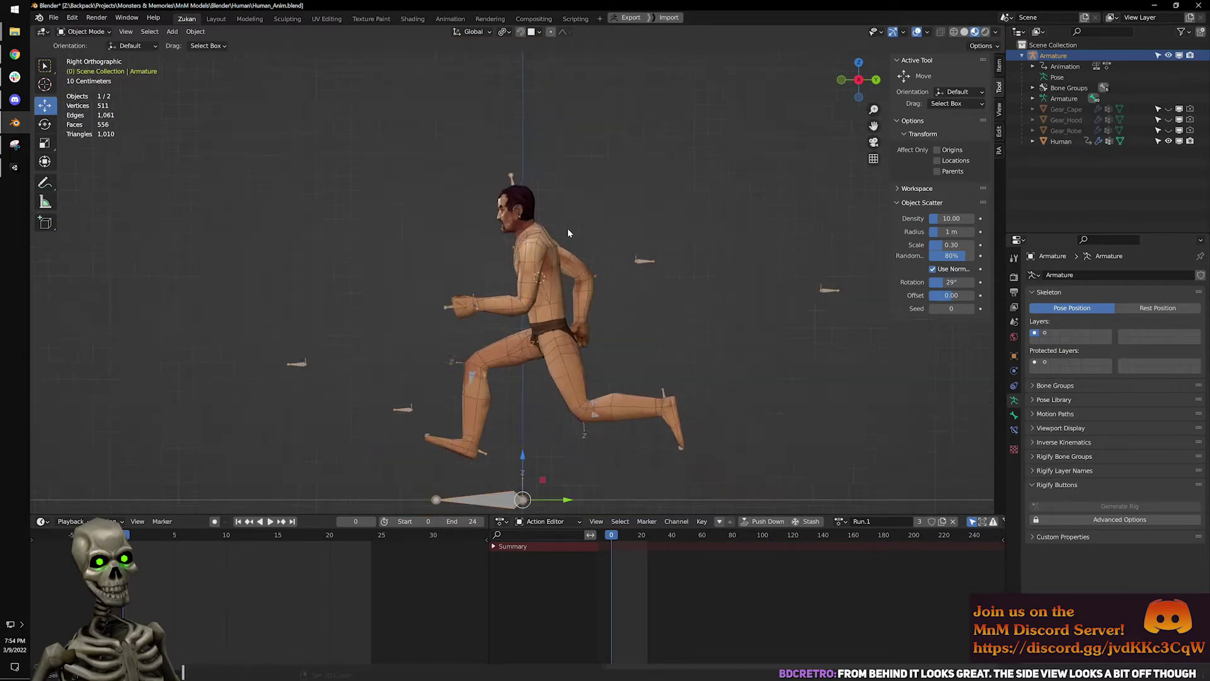
scroll(568, 228, up, 1)
key(space)
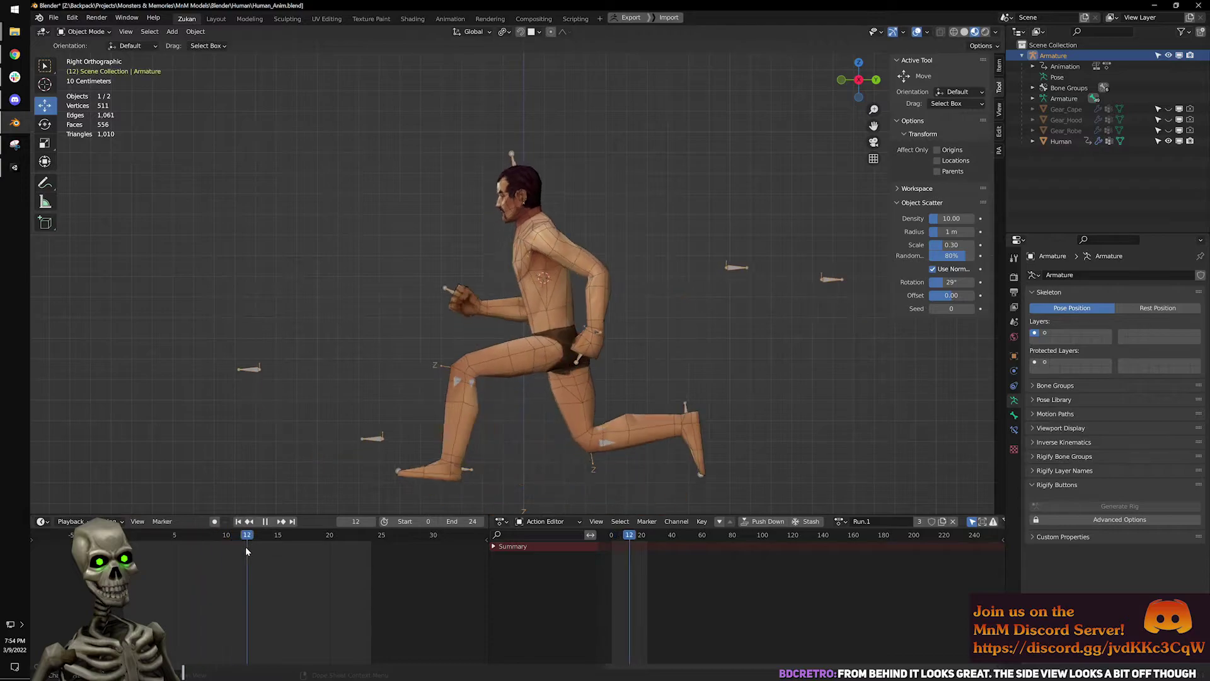
click(270, 521)
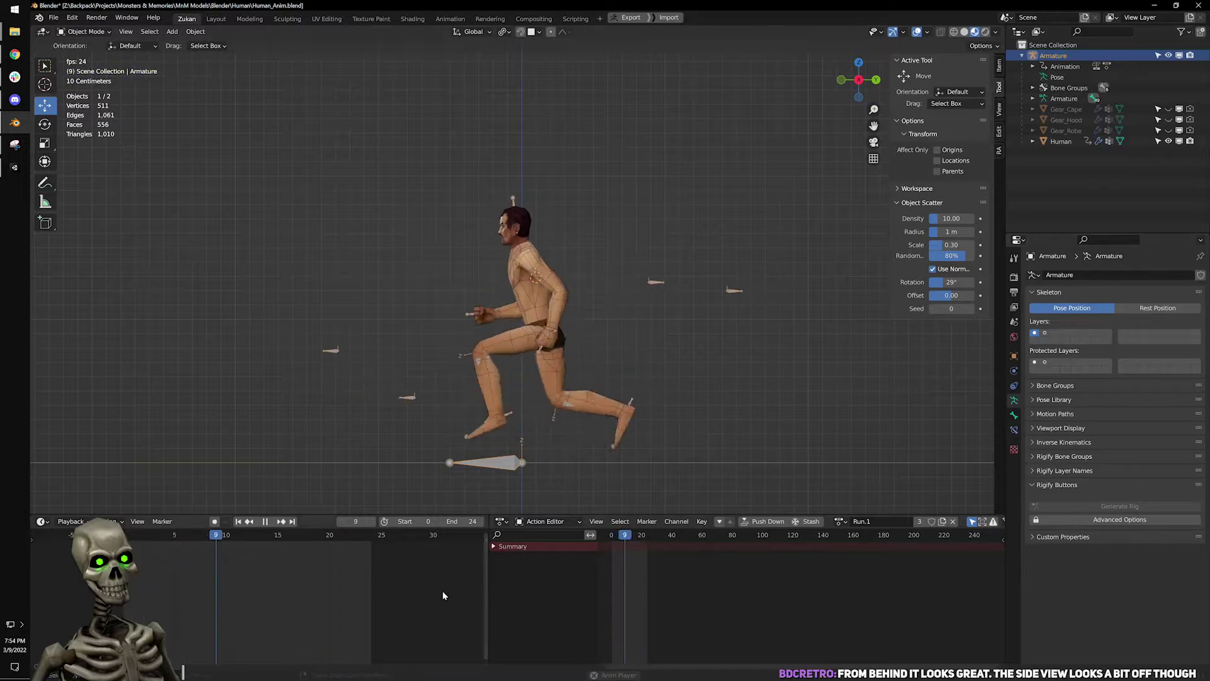
Set the playback range to start at frame 1 and end at frame 23.
click(442, 522)
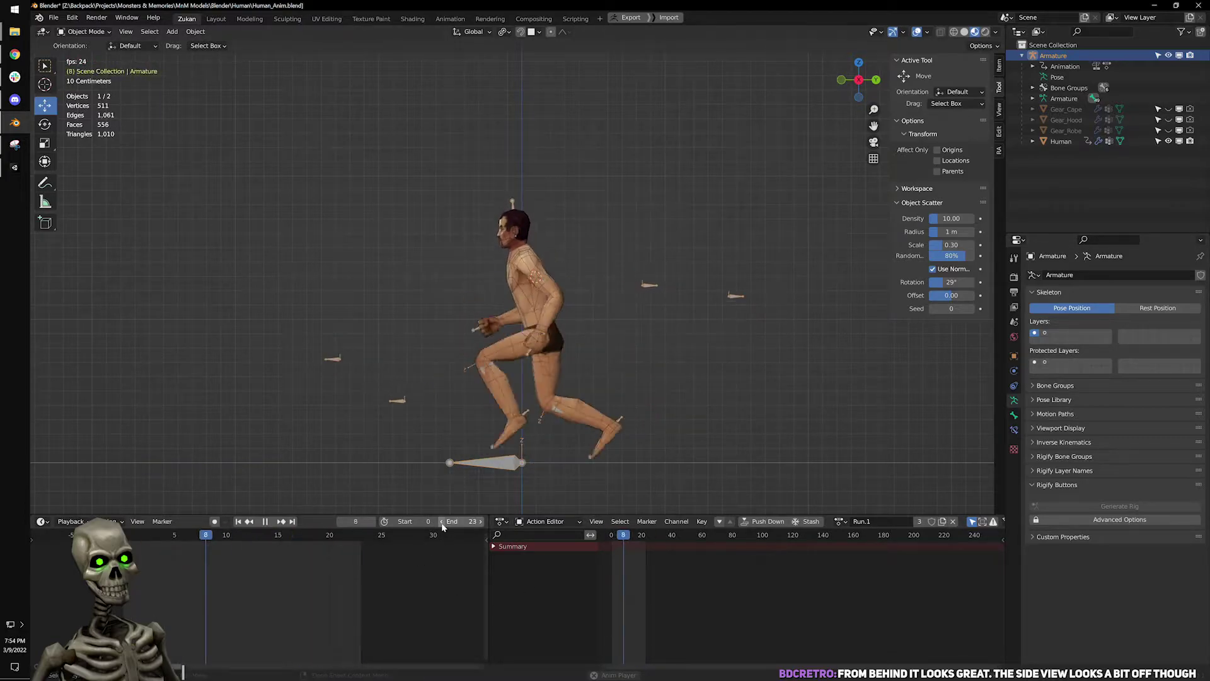
click(479, 522)
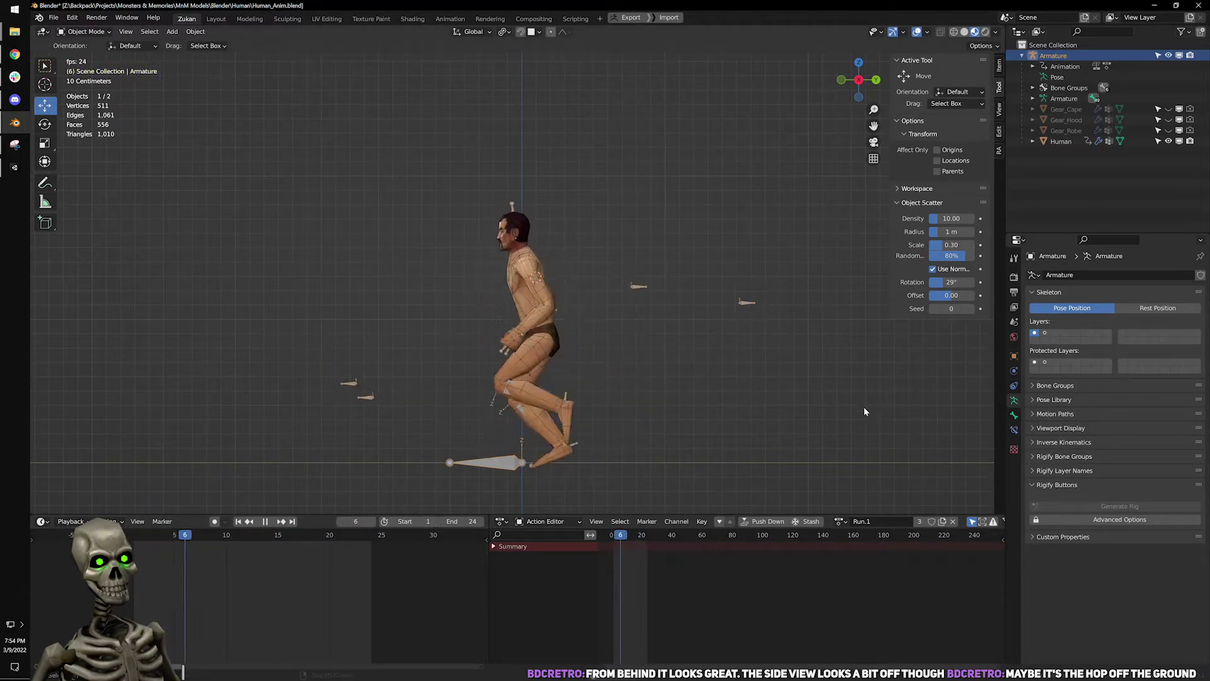
click(442, 522)
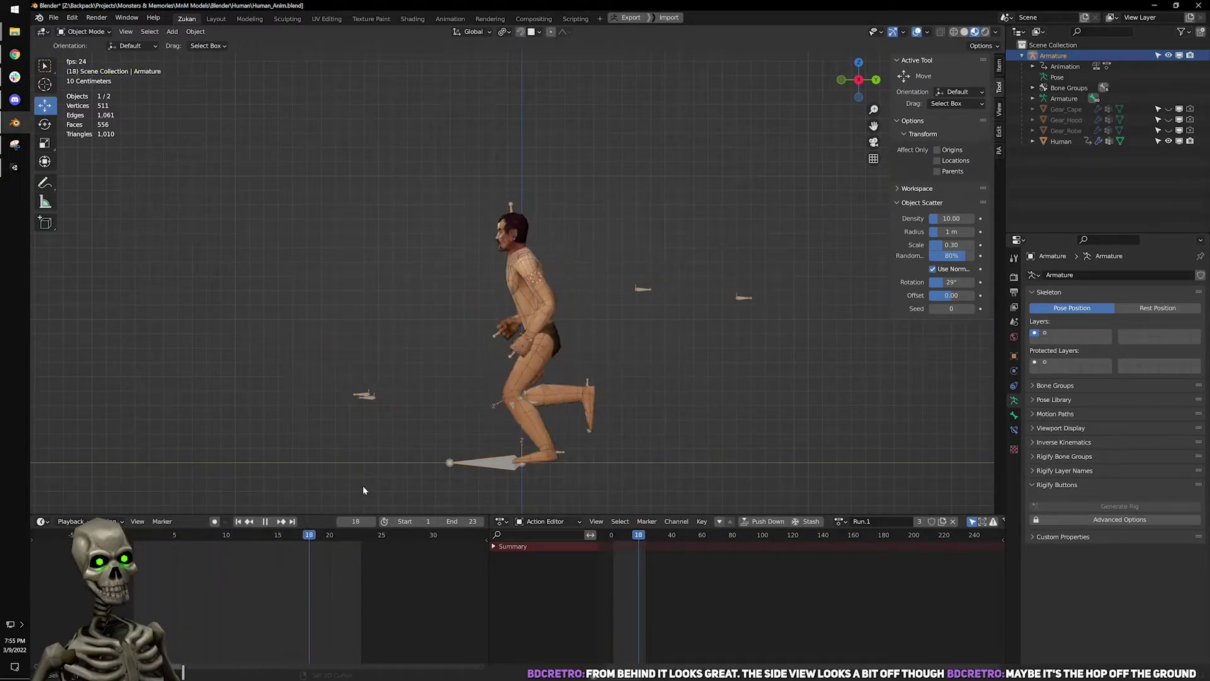
Examine the looping run from the side and from behind, stopping the animation at frame 19.
scroll(570, 381, up, 3)
shift+middle_drag(590, 377, 584, 341)
scroll(586, 264, up, 2)
scroll(594, 256, down, 4)
scroll(558, 283, up, 2)
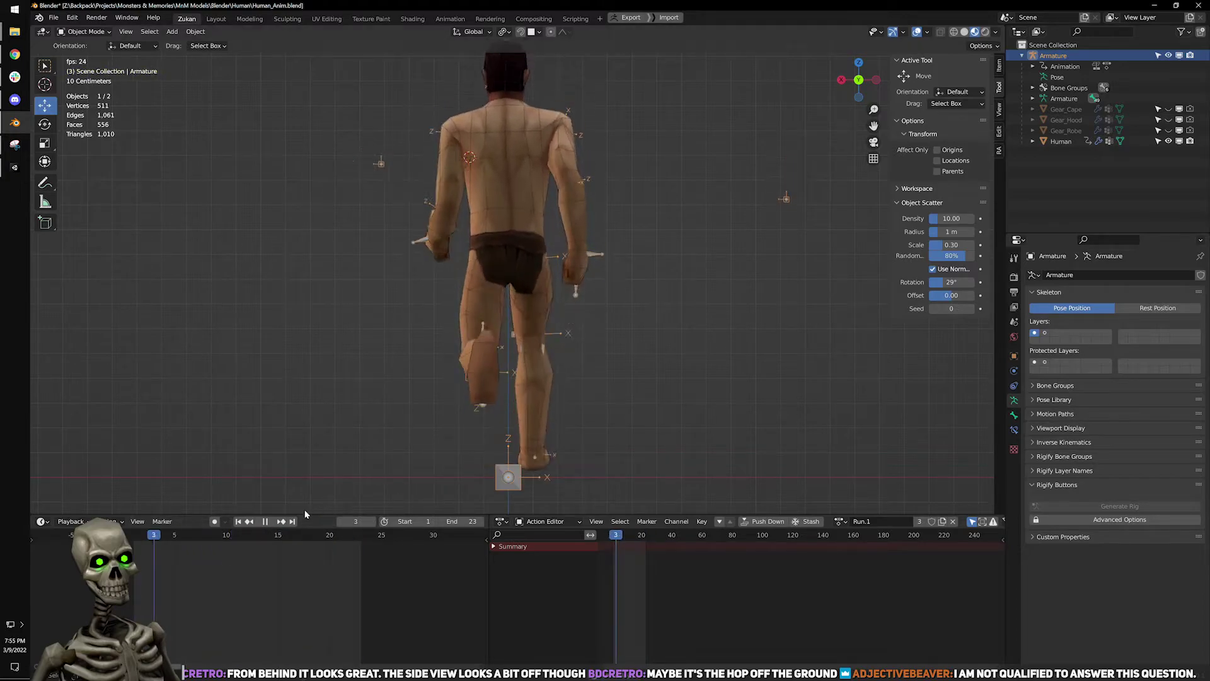
key(space)
drag(236, 536, 69, 516)
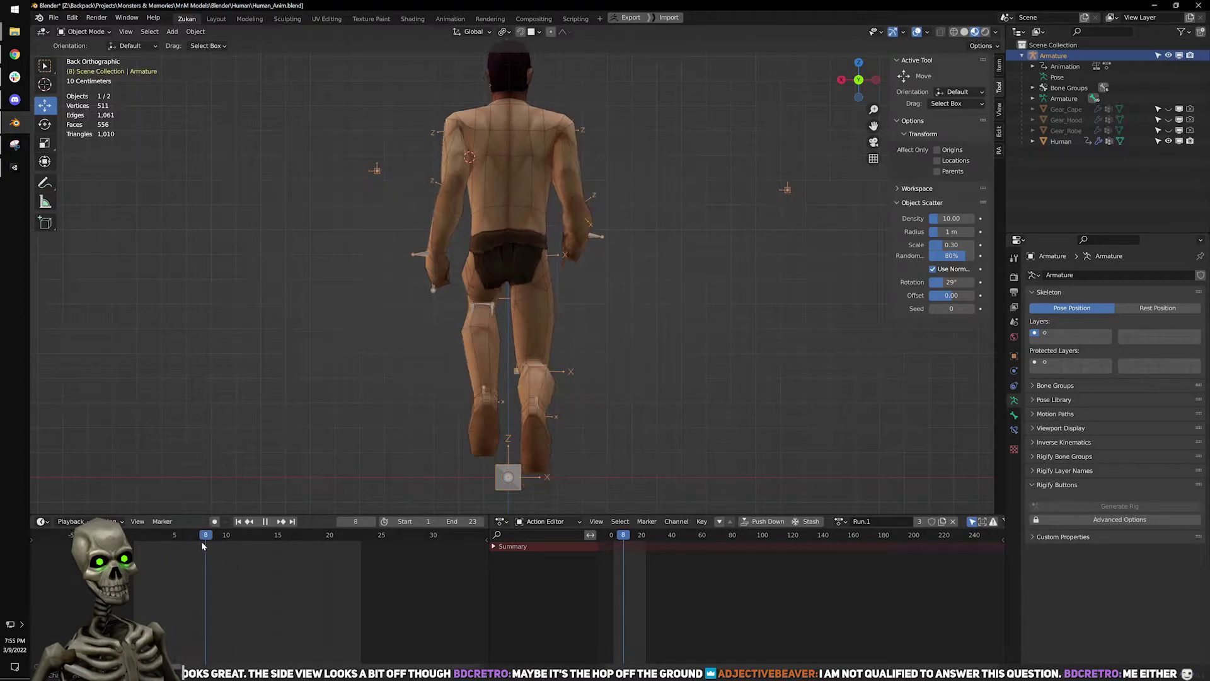
drag(252, 546, 320, 547)
key(space)
scroll(608, 248, up, 3)
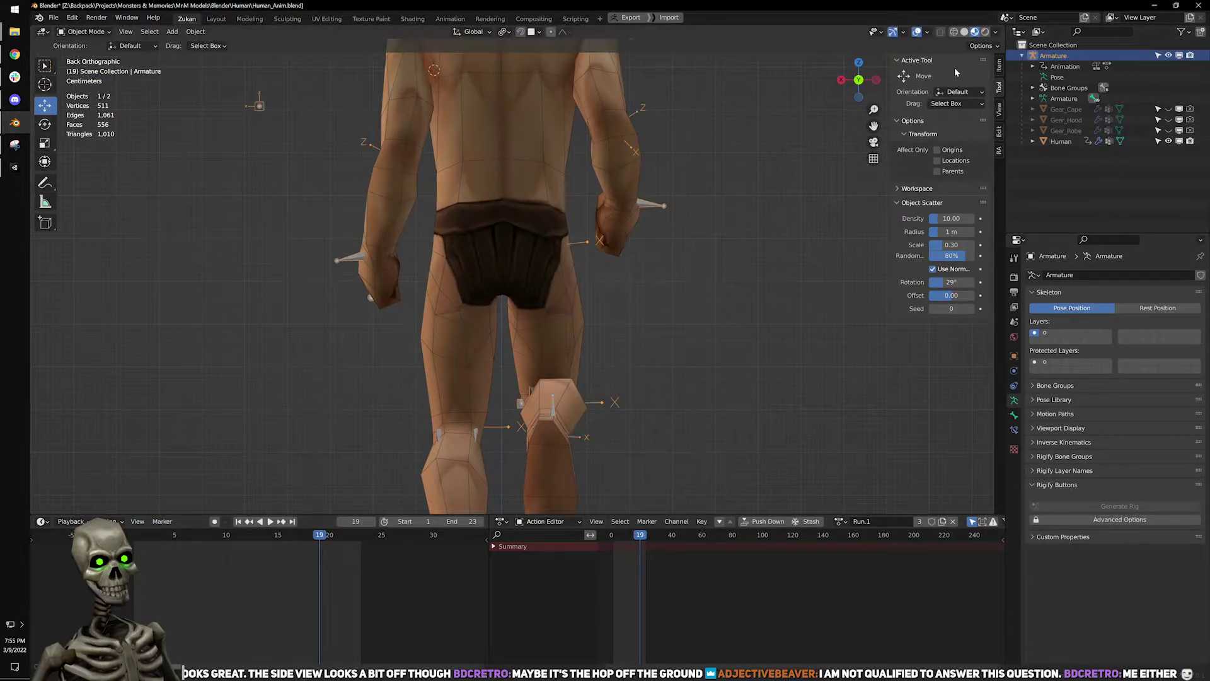
Show the armature in wireframe and Pose Mode with the Hip bone selected, and scrub its keyframes up to frame 20.
click(953, 33)
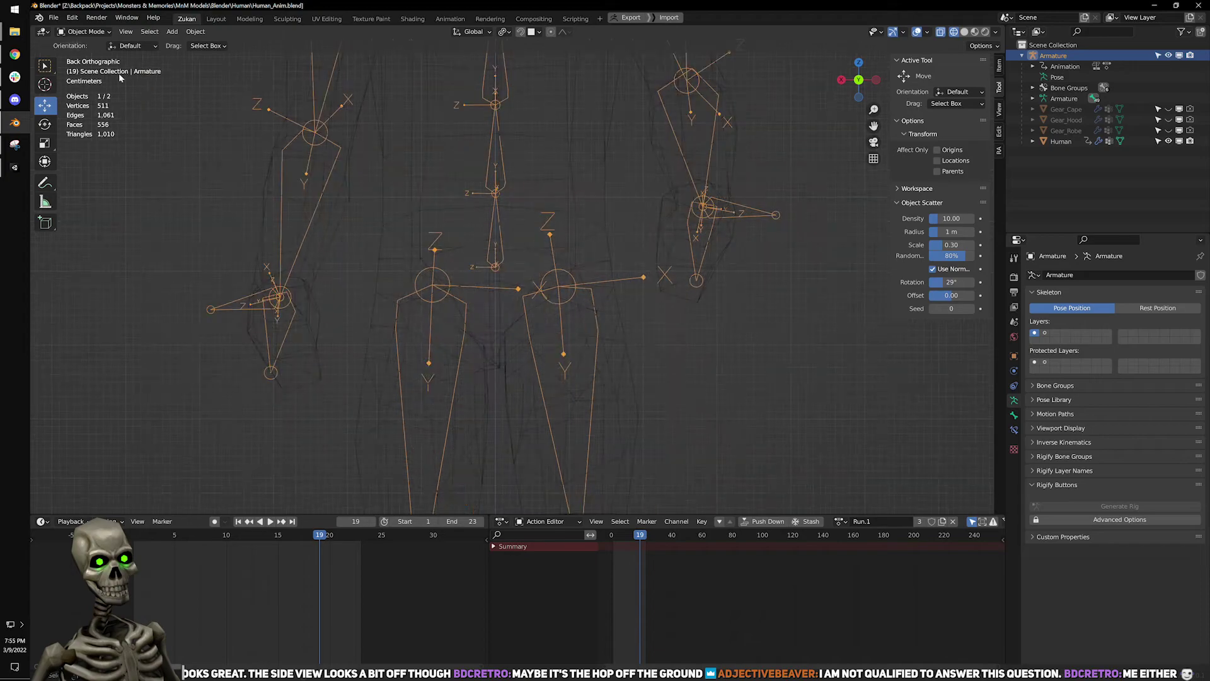
click(89, 68)
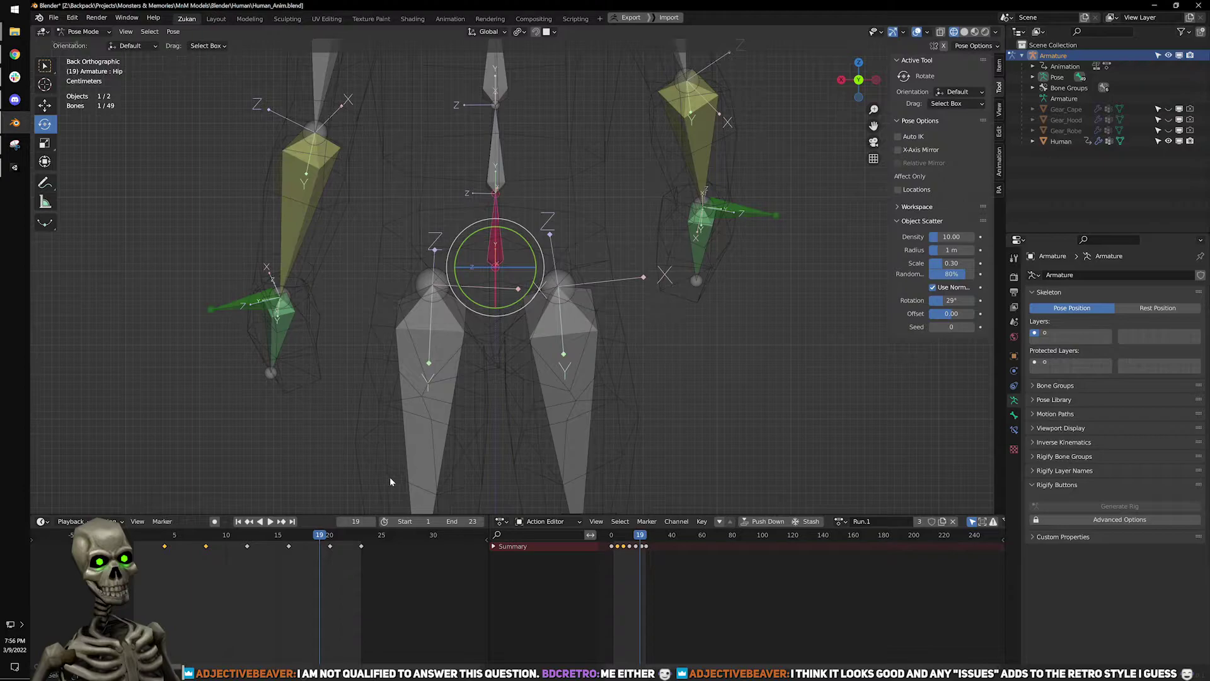
scroll(505, 391, up, 2)
drag(323, 535, 267, 535)
scroll(494, 375, down, 2)
drag(271, 538, 327, 542)
key(space)
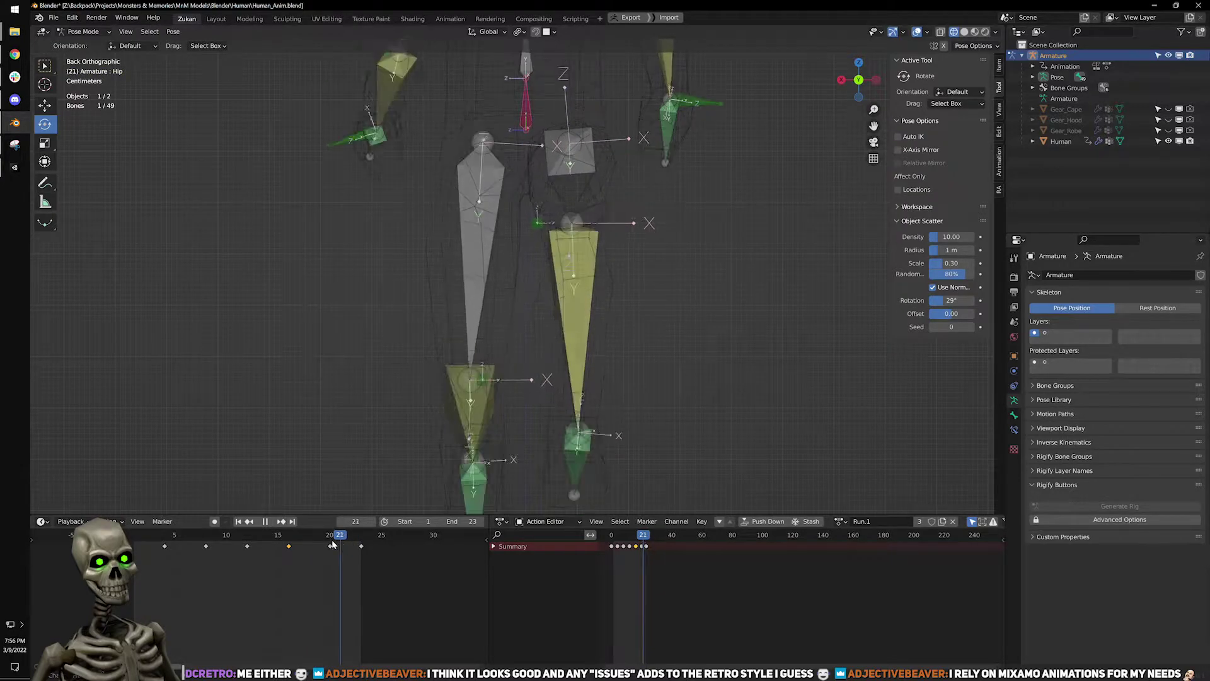
key(space)
key(space)
mouse_move(336, 538)
mouse_down()
mouse_move(297, 539)
mouse_move(332, 540)
mouse_up()
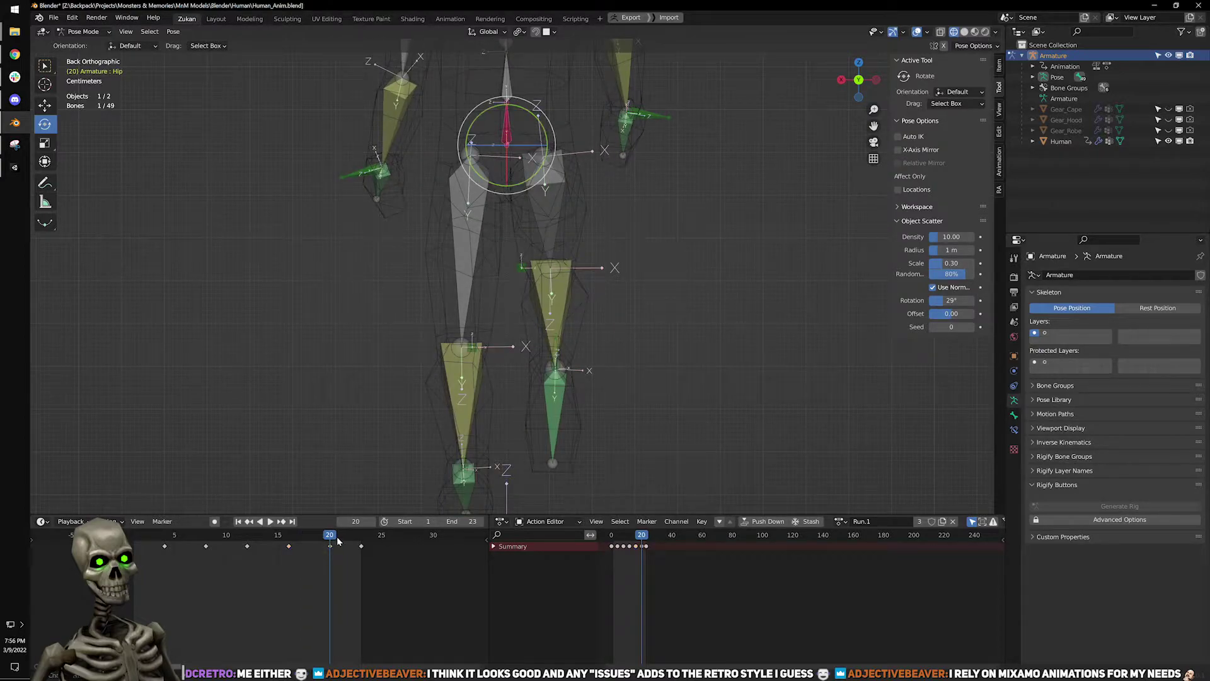
Move the Hip bone's keyframe from frame 20 to frame 19 and scrub past it in the right orthographic view.
click(330, 546)
key(space)
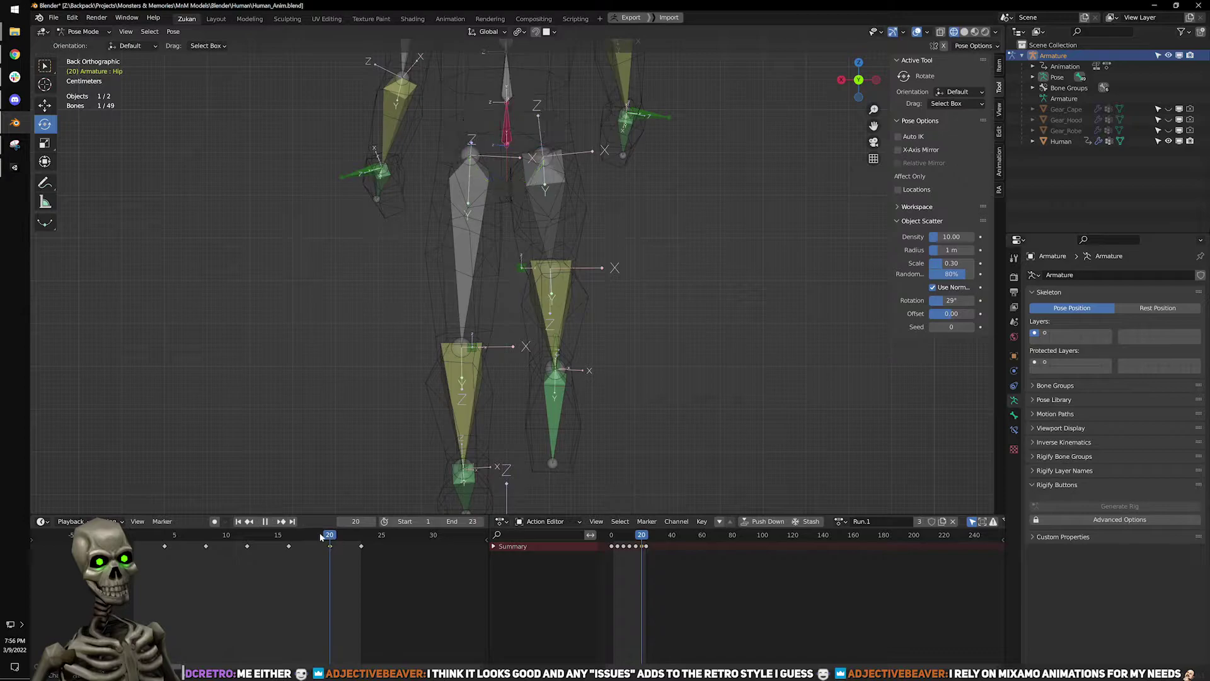
key(space)
key(KP_3)
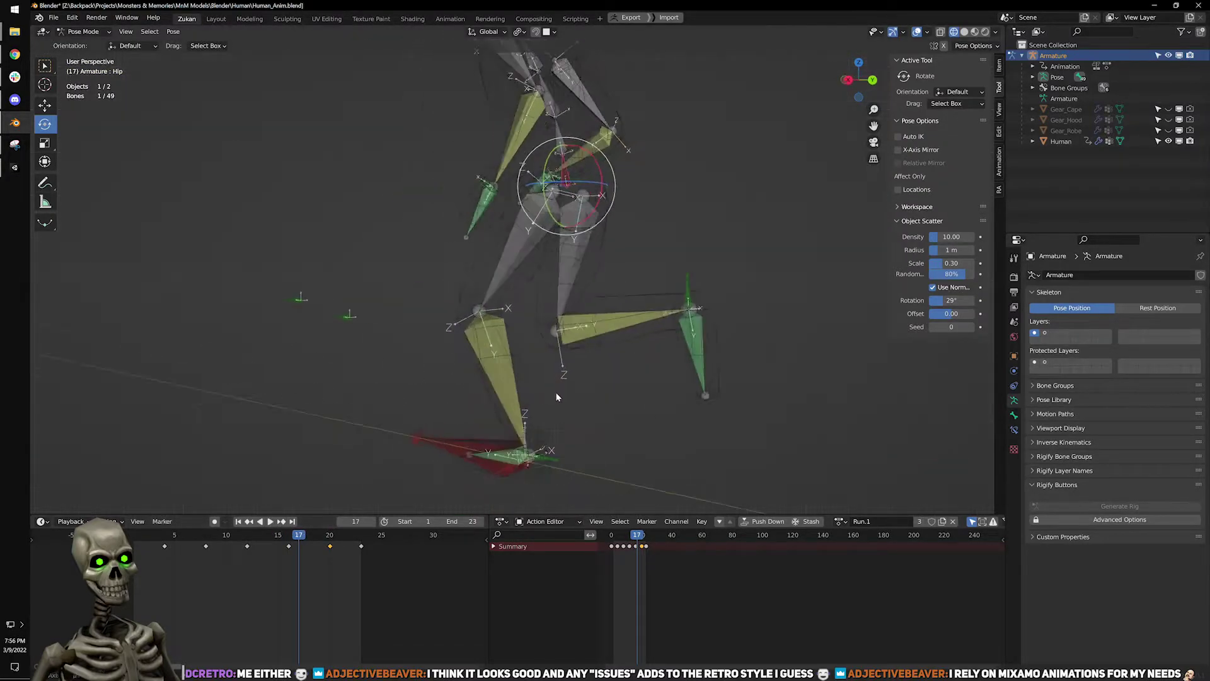
key(space)
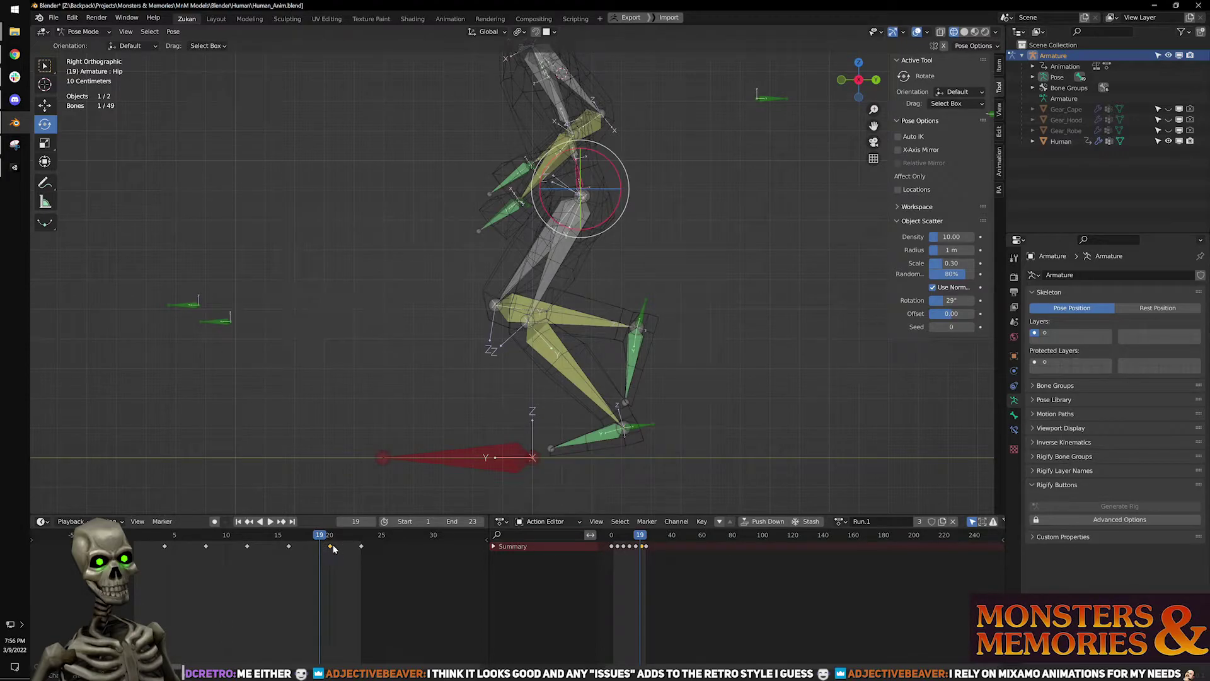
drag(324, 551, 369, 547)
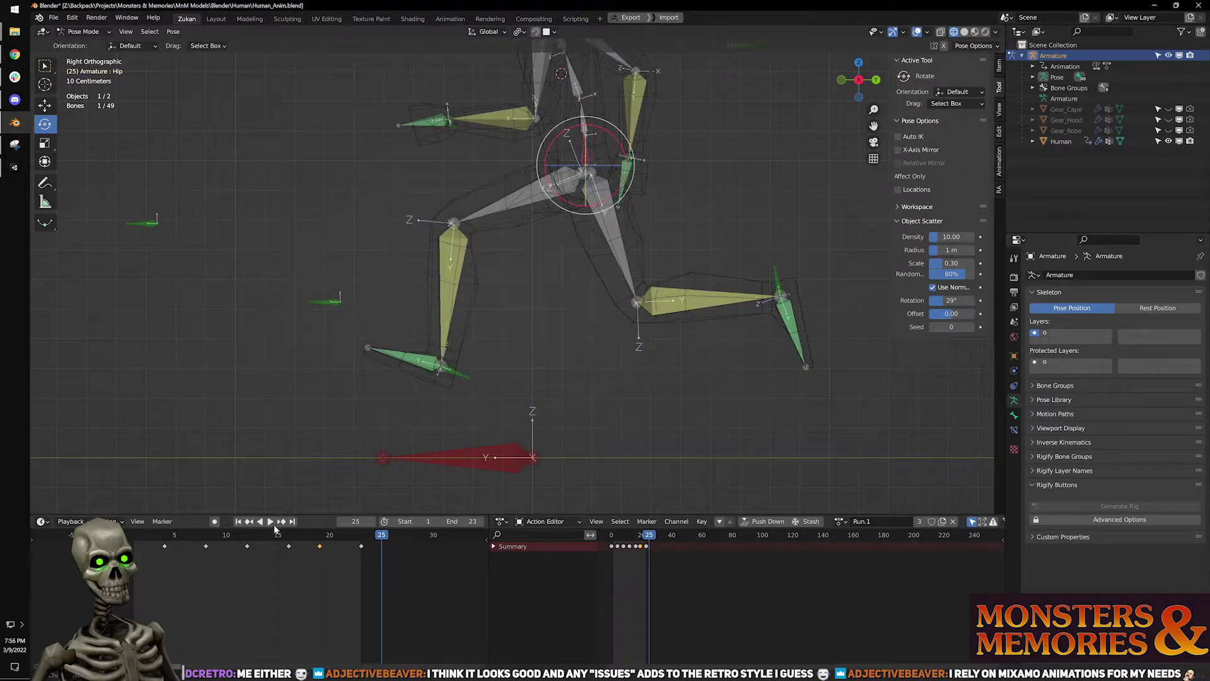
Play the run from the side in Material Preview shading to check the Hip bone's timing.
click(271, 522)
scroll(441, 403, down, 3)
middle_drag(550, 330, 595, 281)
click(965, 31)
click(974, 32)
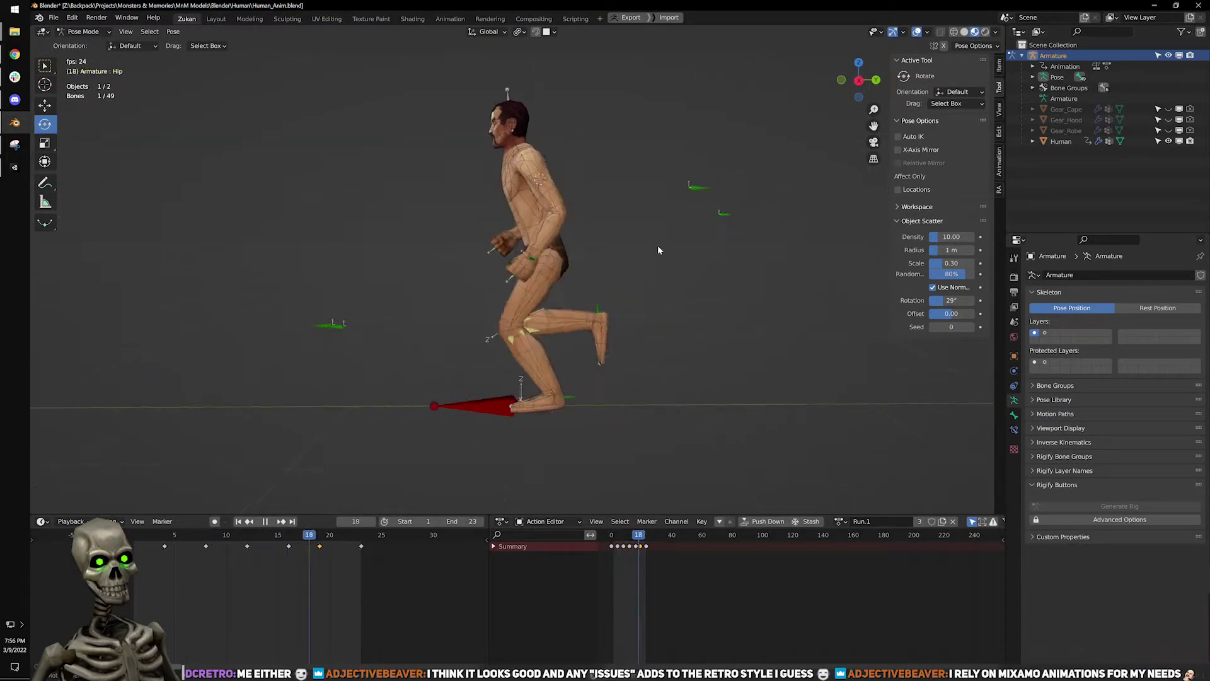
shift+middle_drag(644, 262, 633, 303)
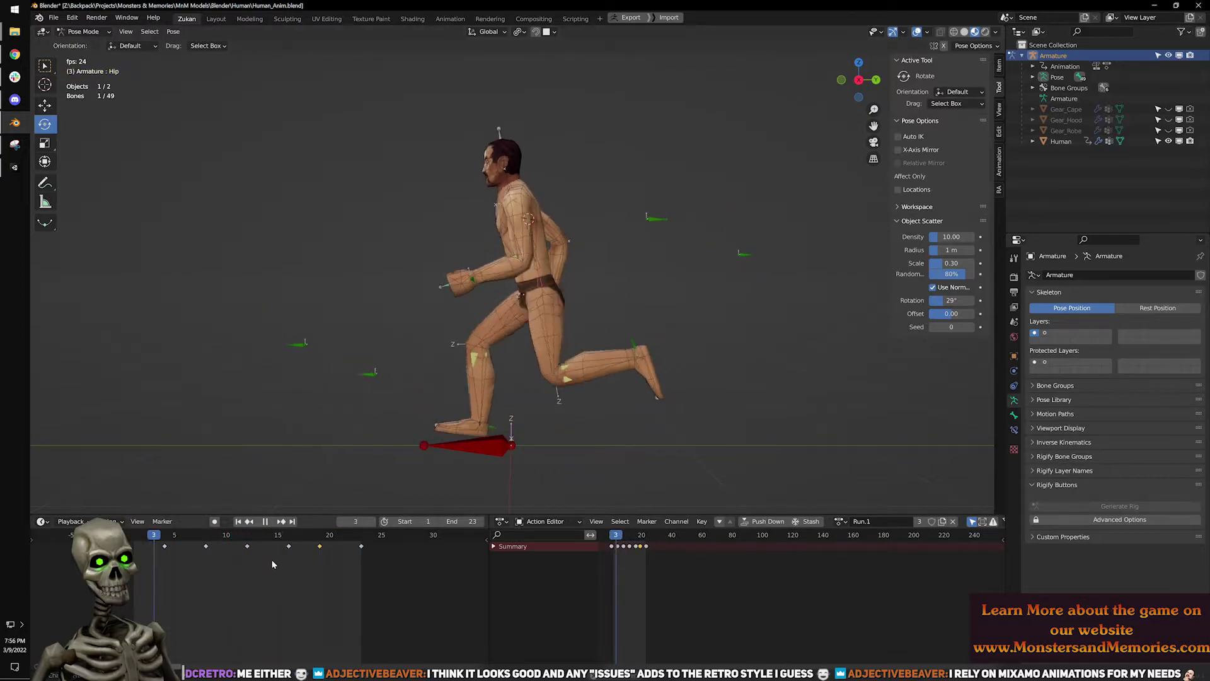
click(226, 537)
drag(224, 541, 272, 556)
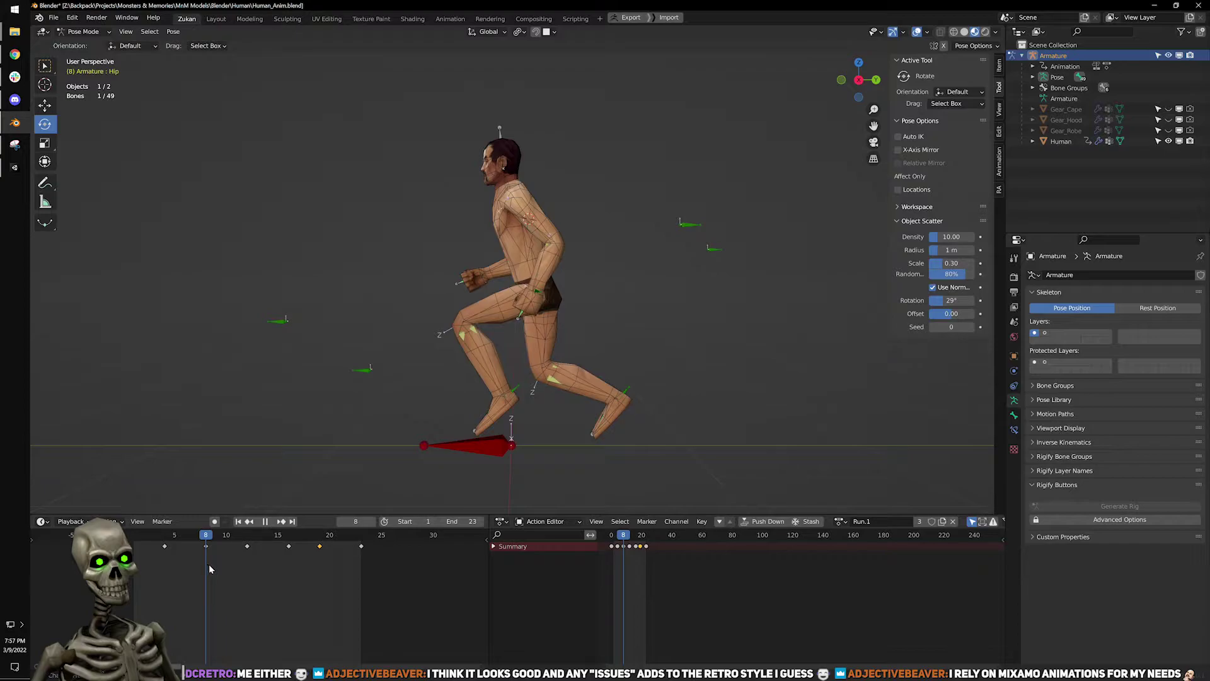
Examine the pose at frame 8 in the right orthographic view, then scrub in wireframe to frame 23.
drag(231, 568, 205, 568)
scroll(593, 388, up, 2)
key(KP_3)
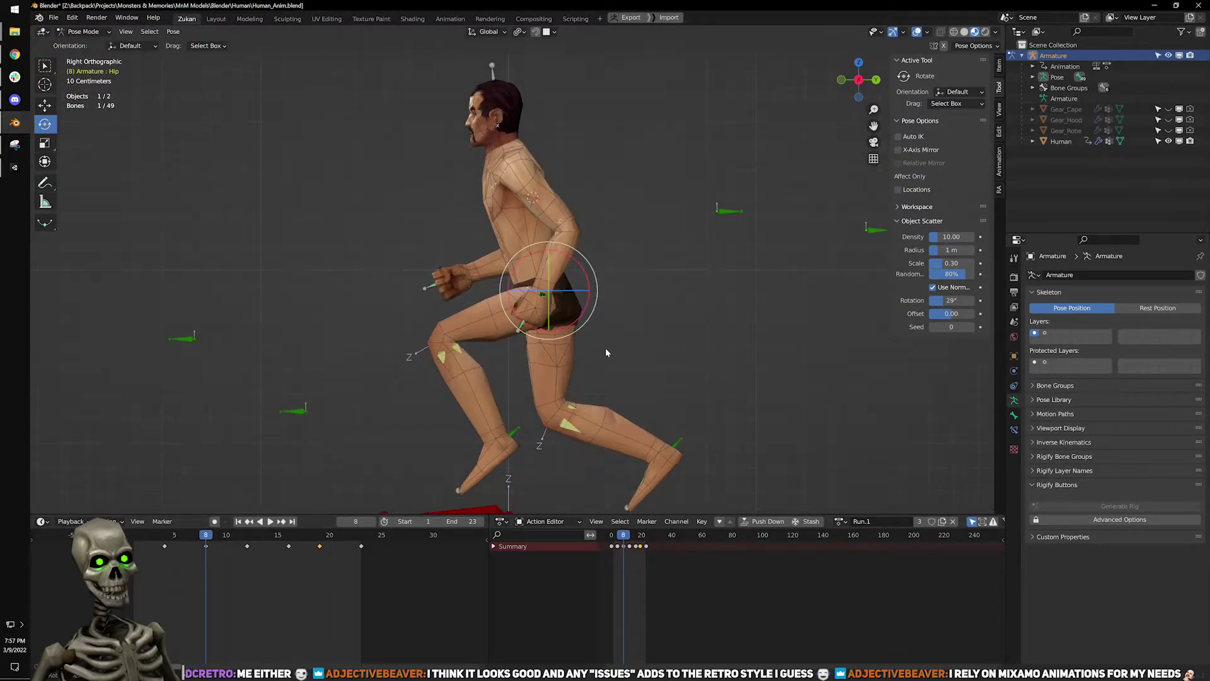
scroll(599, 361, up, 2)
click(954, 32)
scroll(372, 410, down, 3)
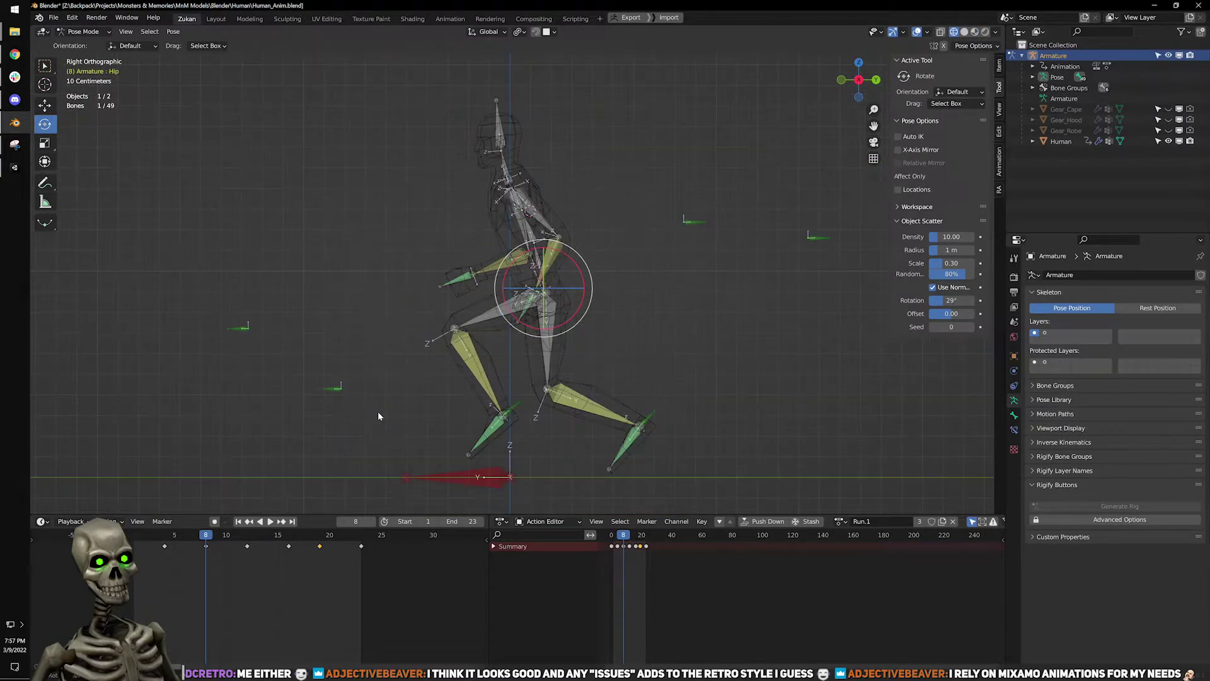
key(space)
drag(260, 542, 361, 552)
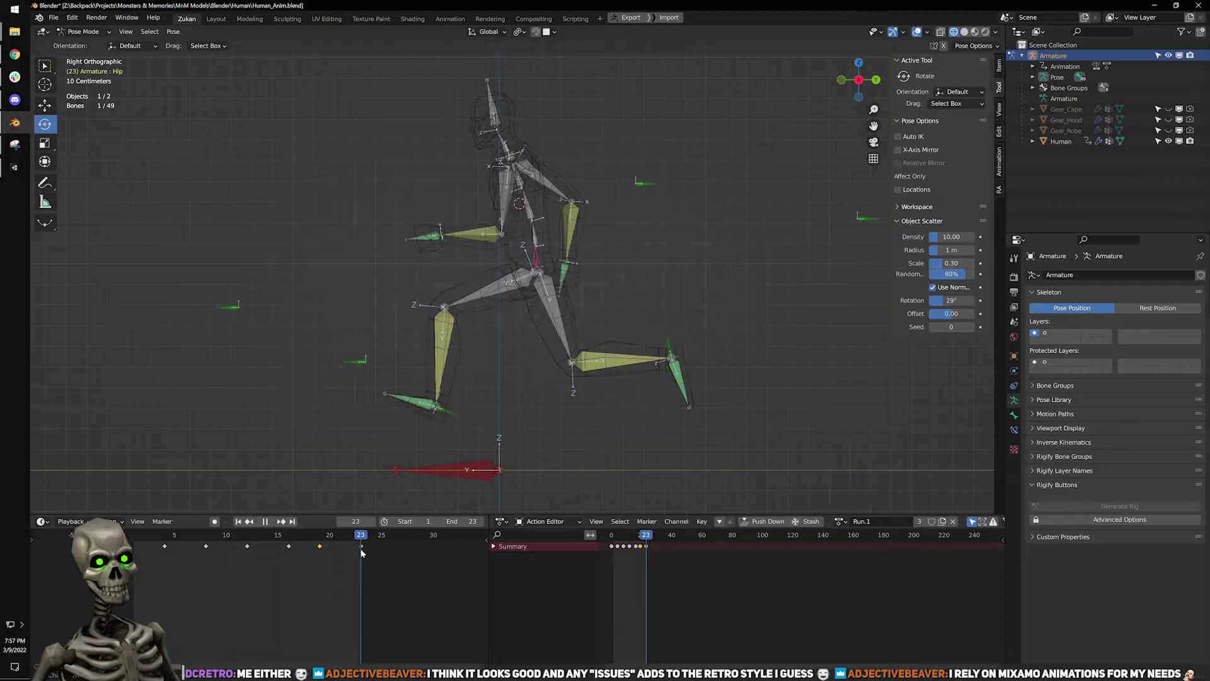
key(space)
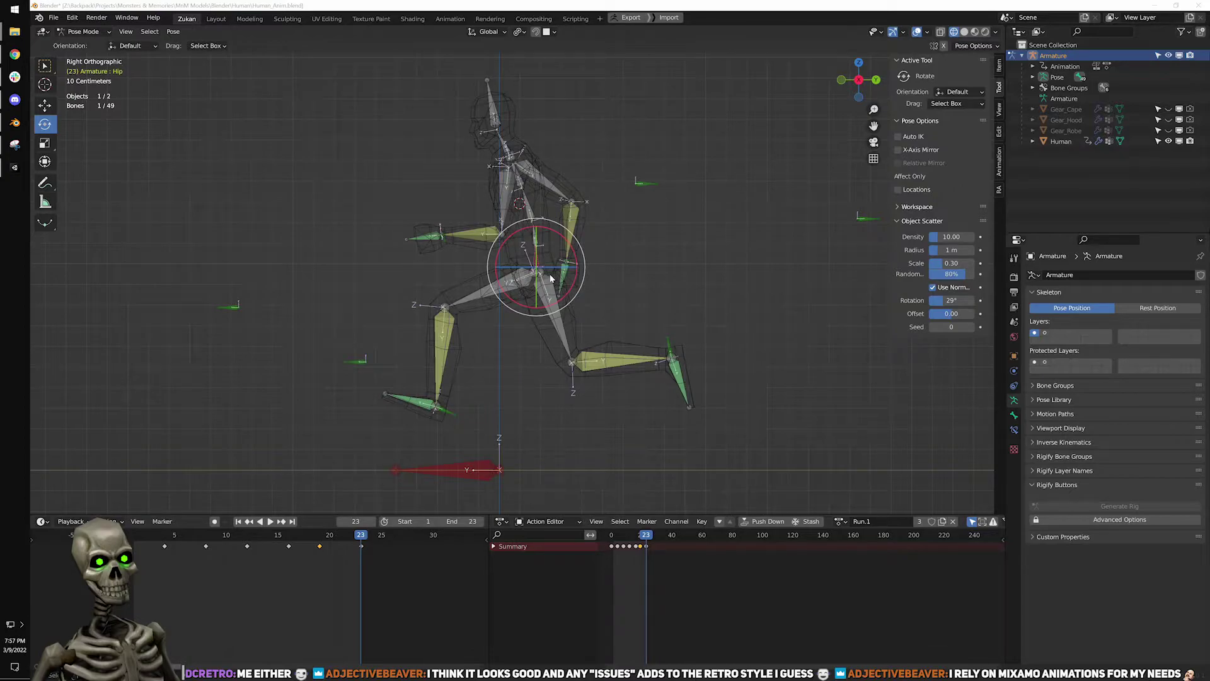
Draw a horizontal reference line across the hip and compare the hip's height between frames 12 and 23.
drag(641, 263, 460, 264)
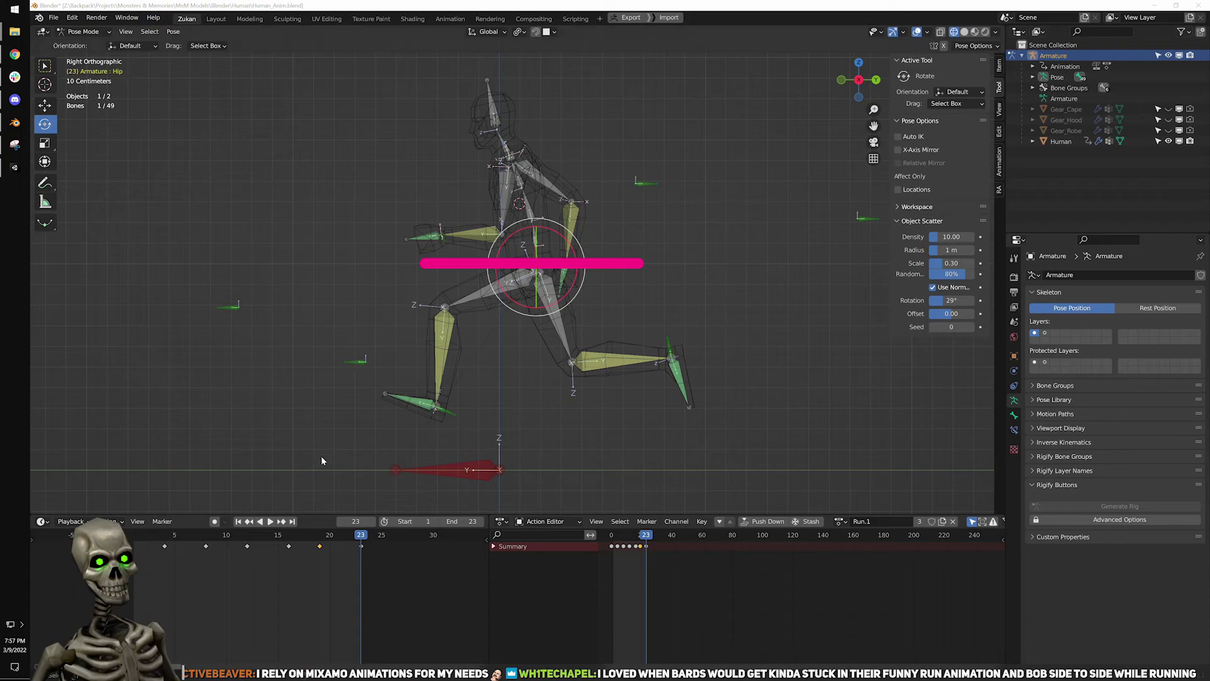
click(247, 536)
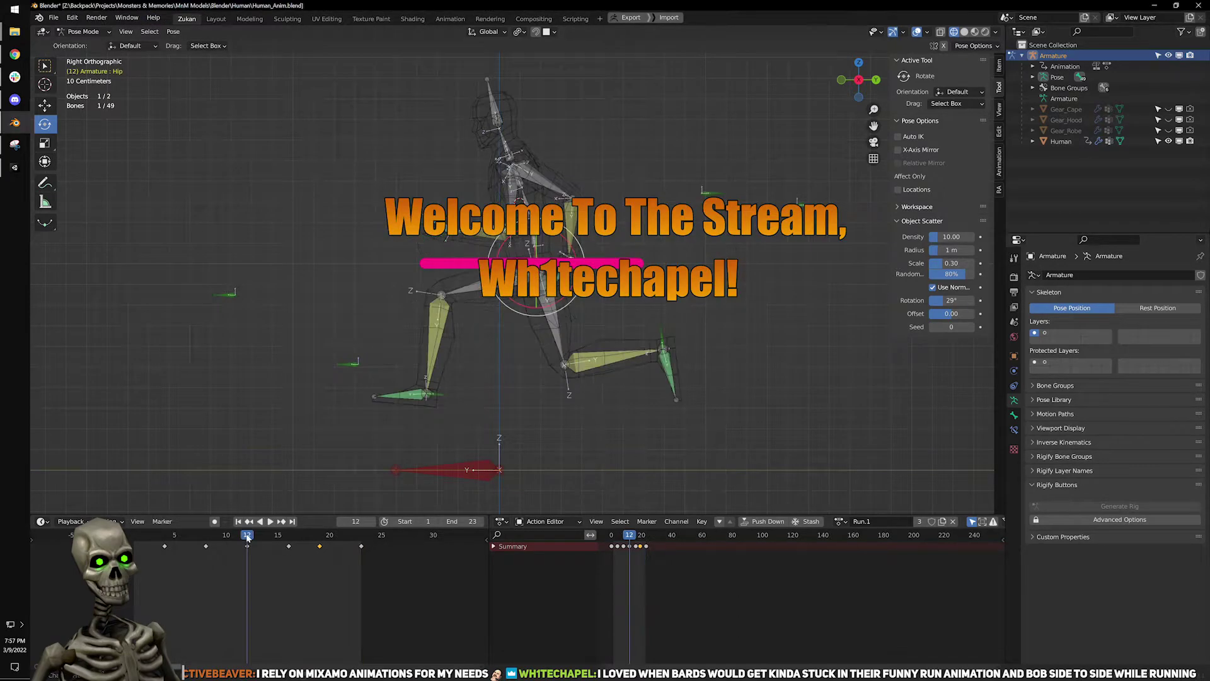
click(363, 541)
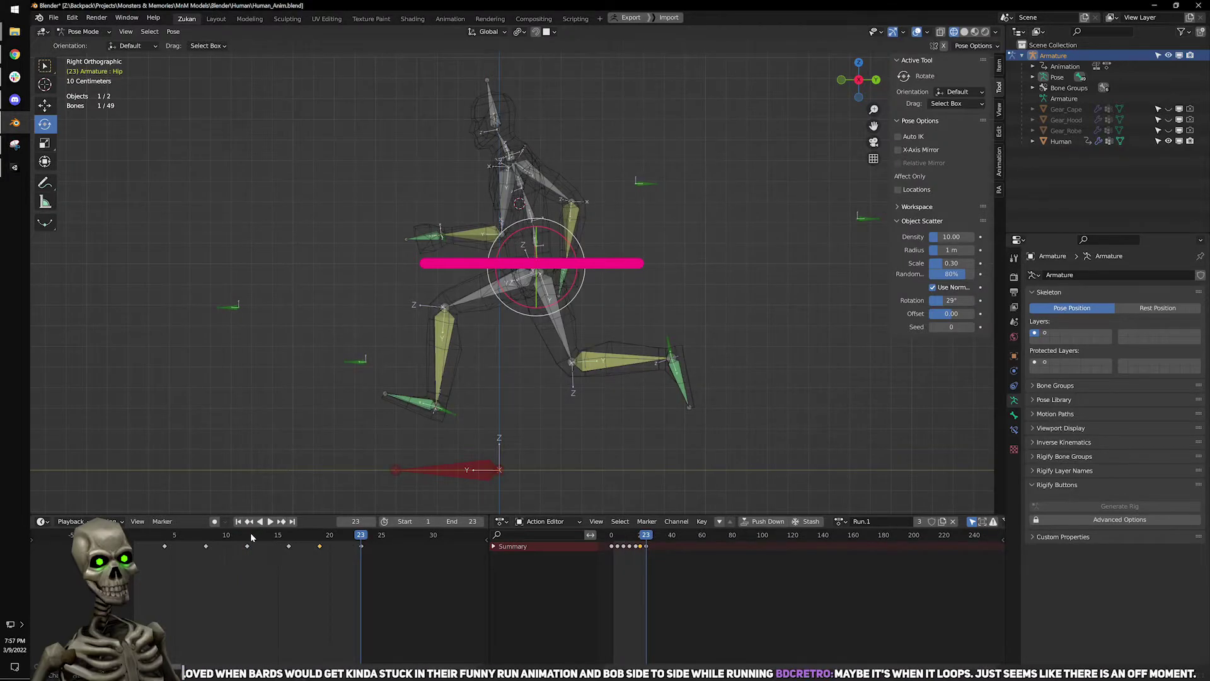
click(248, 539)
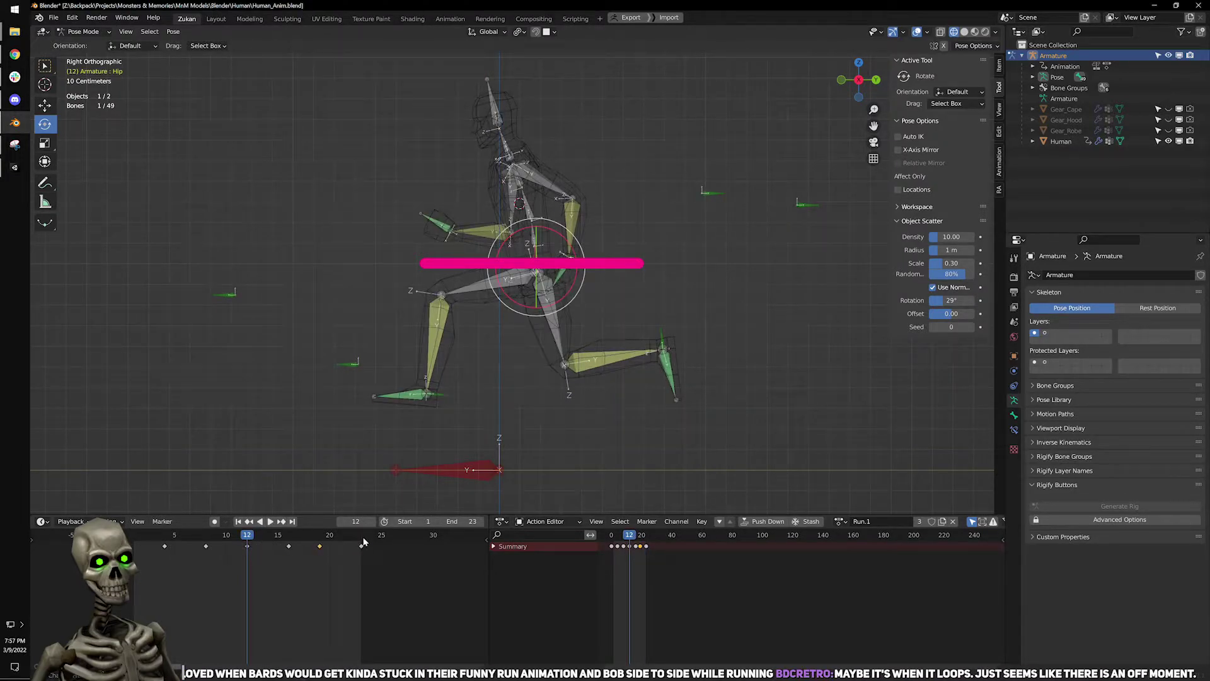
click(363, 541)
click(248, 539)
click(361, 541)
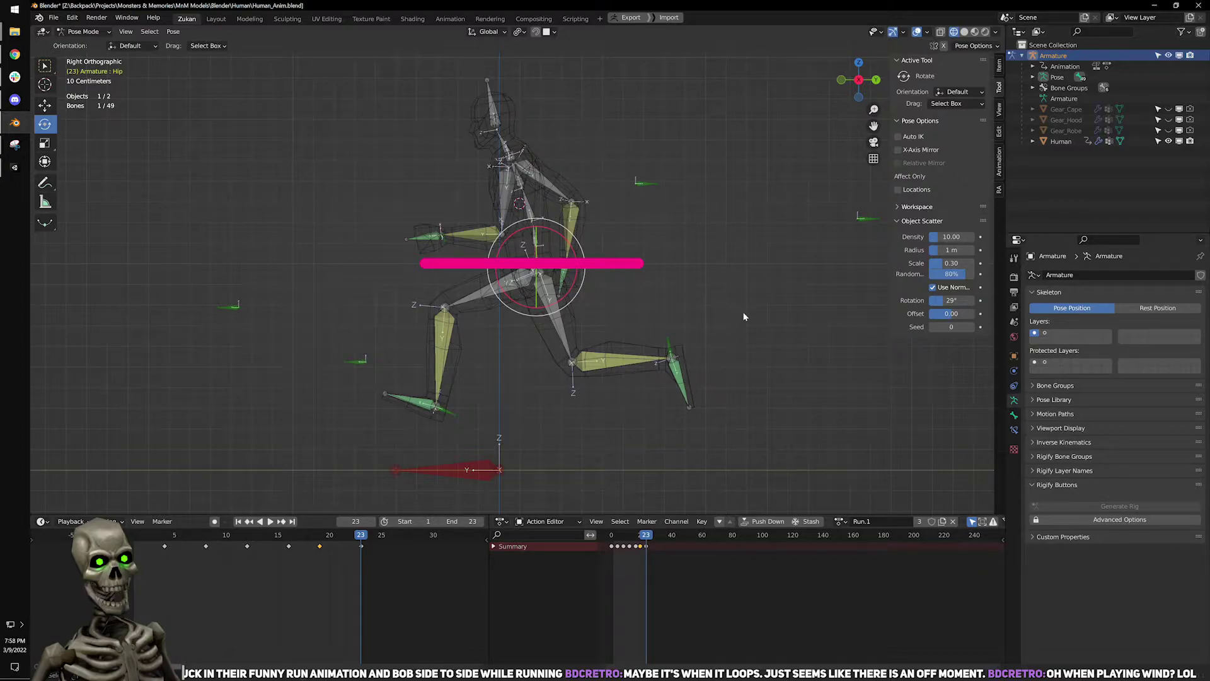
click(248, 544)
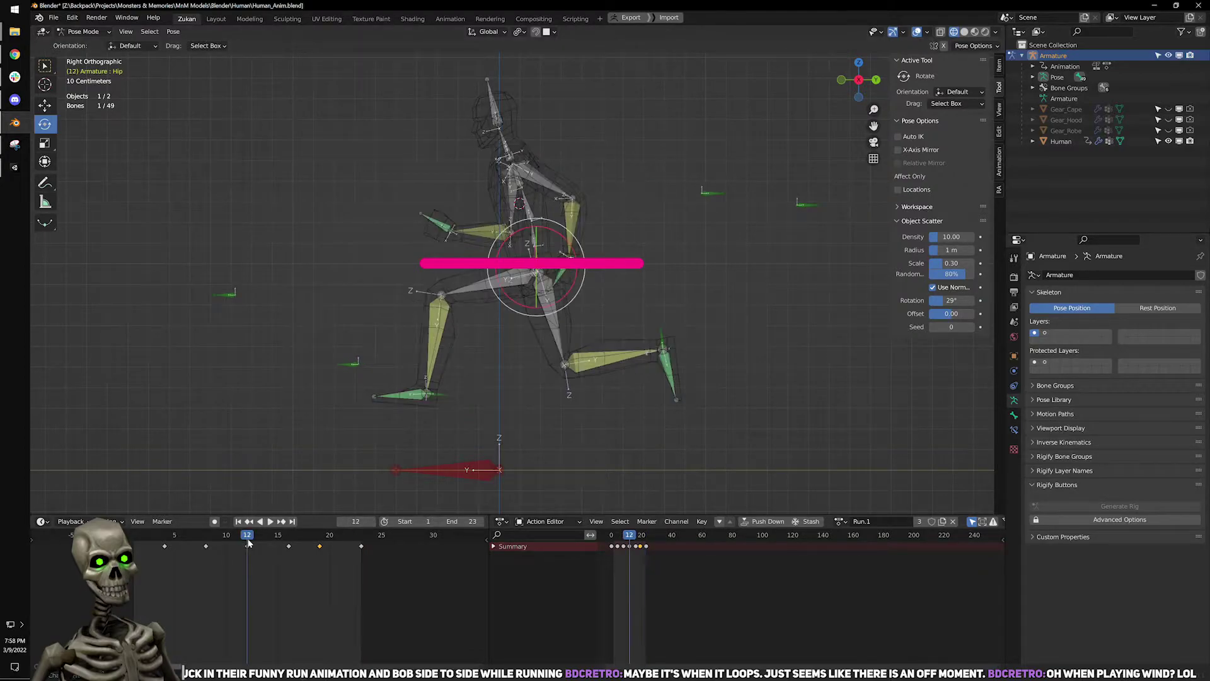
Play the run in side wireframe view and compare the hip's height with the pink reference line.
key(space)
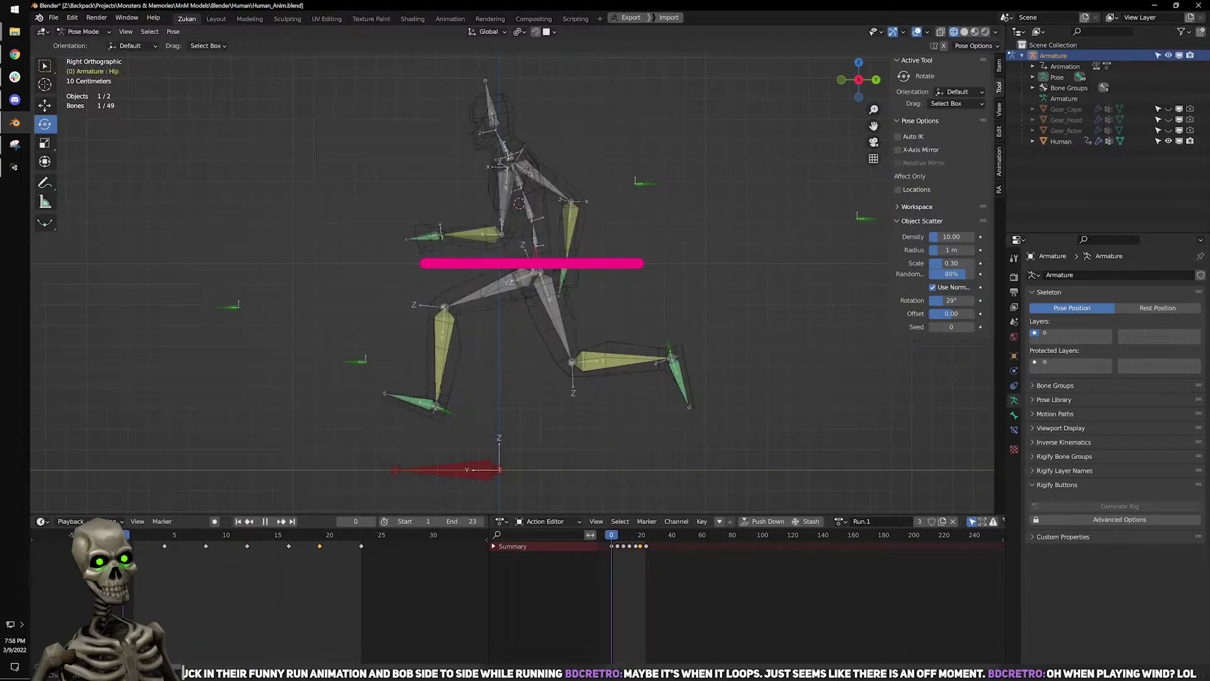
key(space)
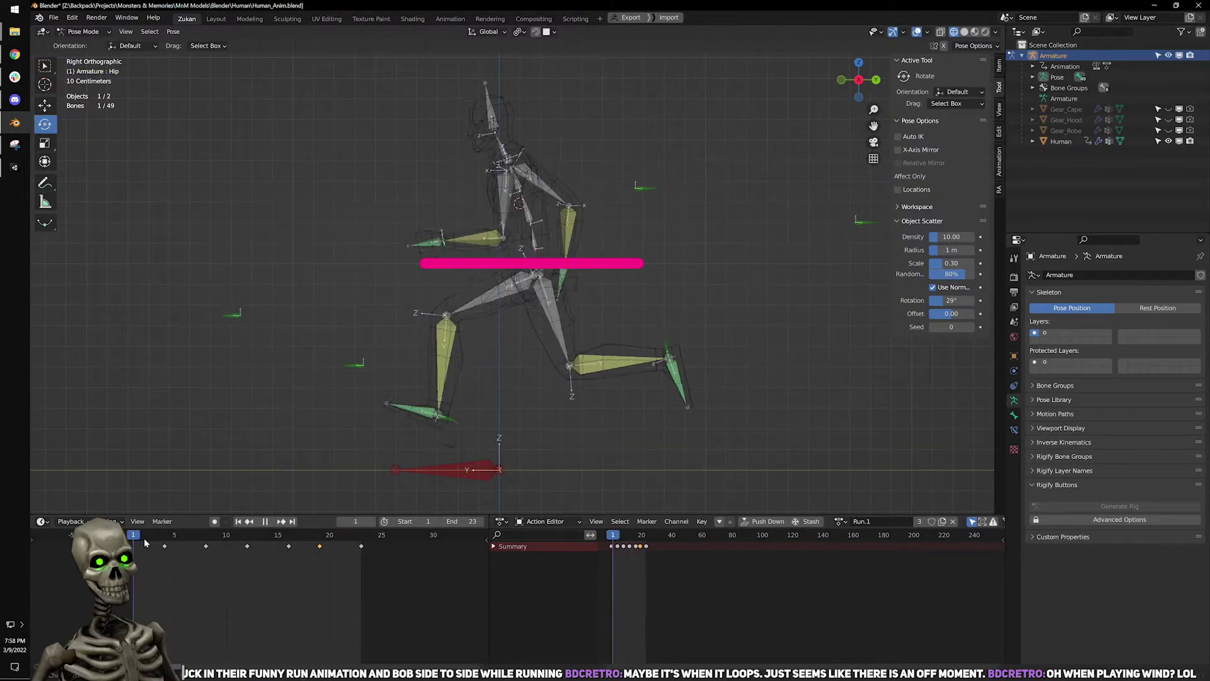
click(188, 537)
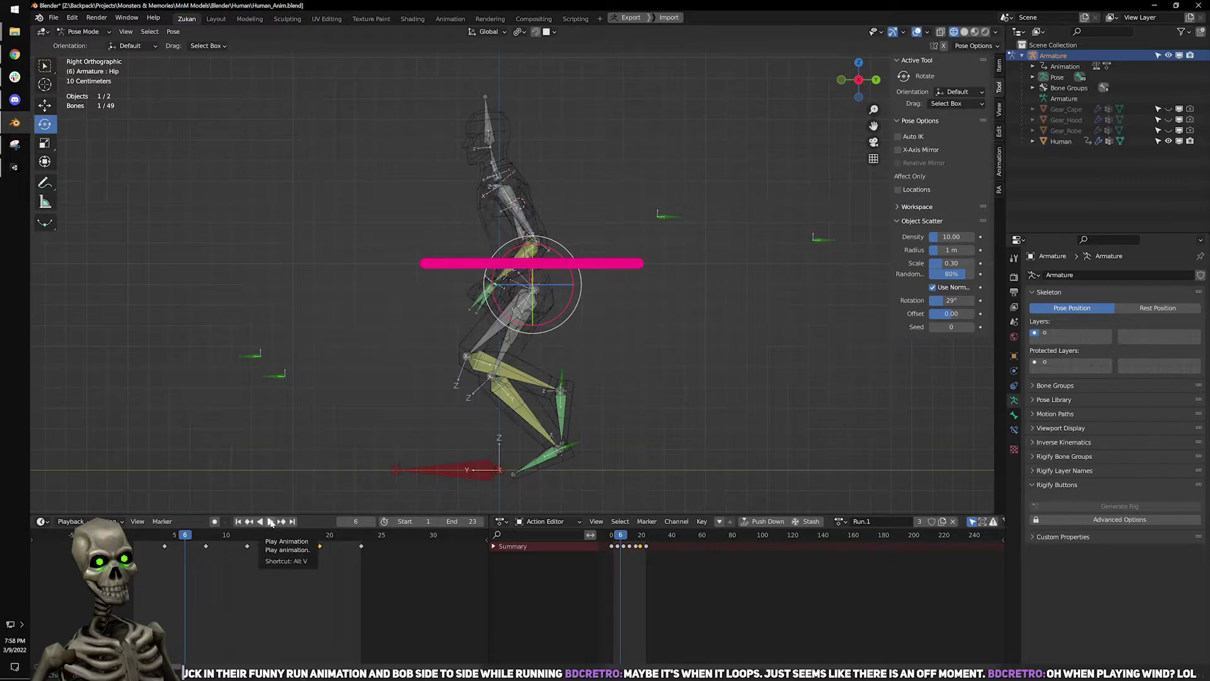
click(271, 521)
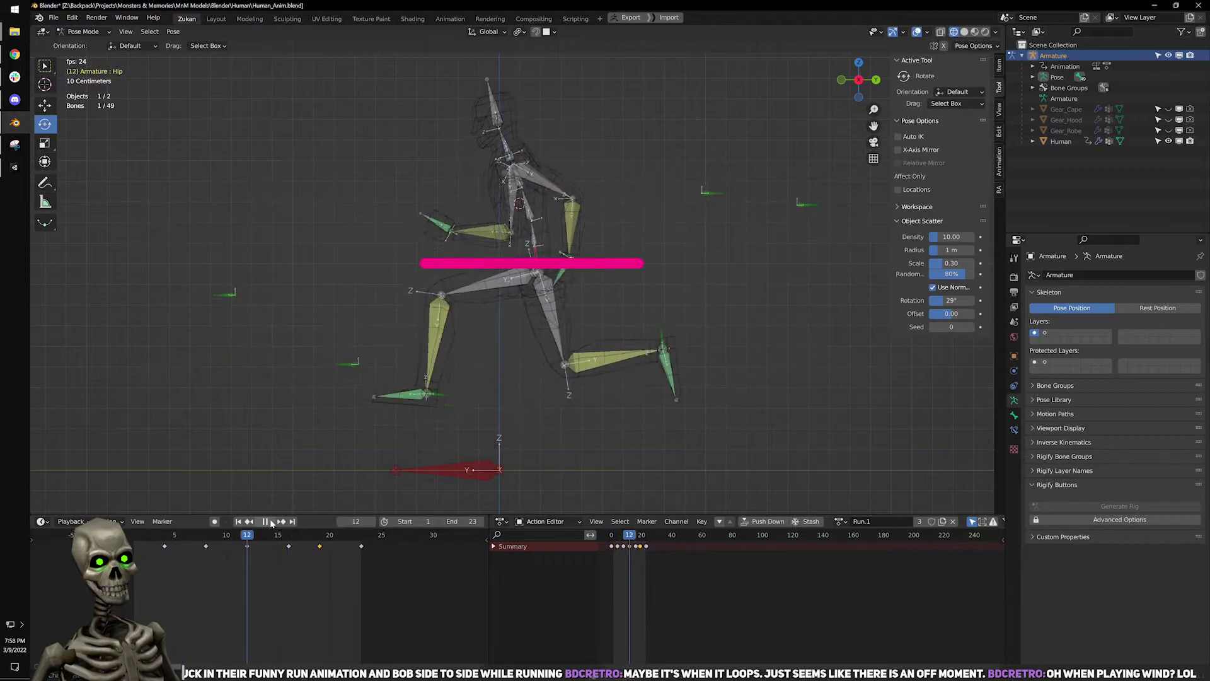
click(269, 522)
Move the left heel IK bone's keyframe from frame 12 to frame 11.
drag(259, 534, 240, 553)
click(248, 546)
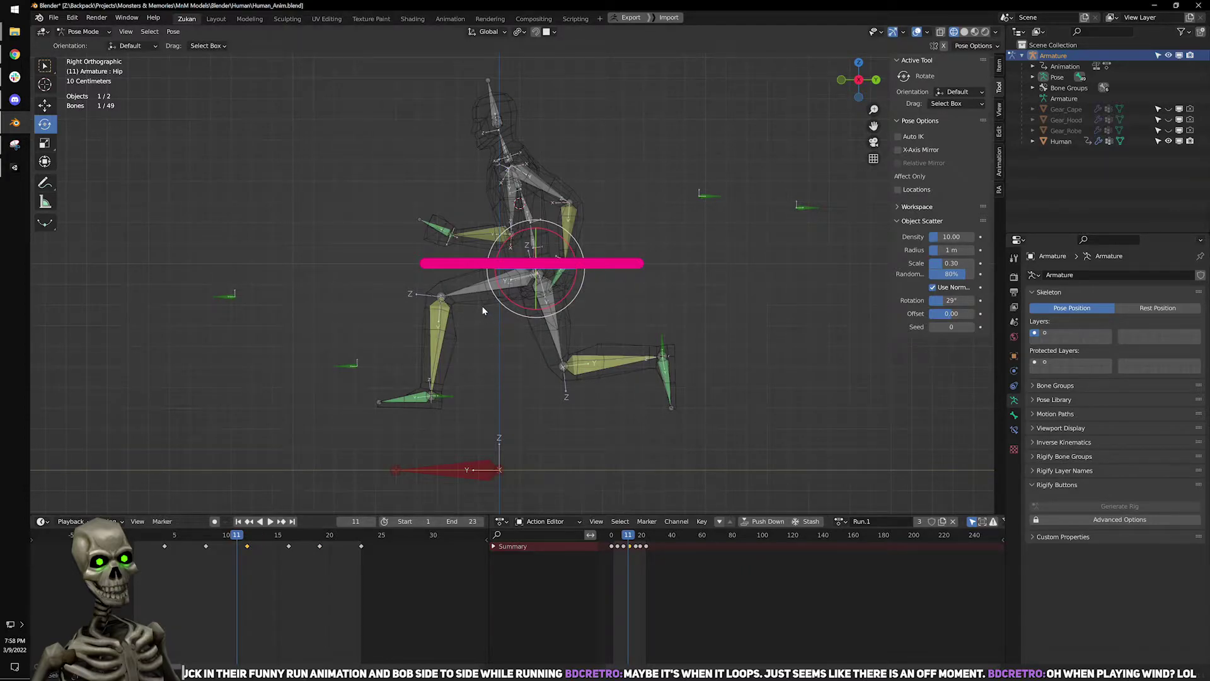
click(449, 397)
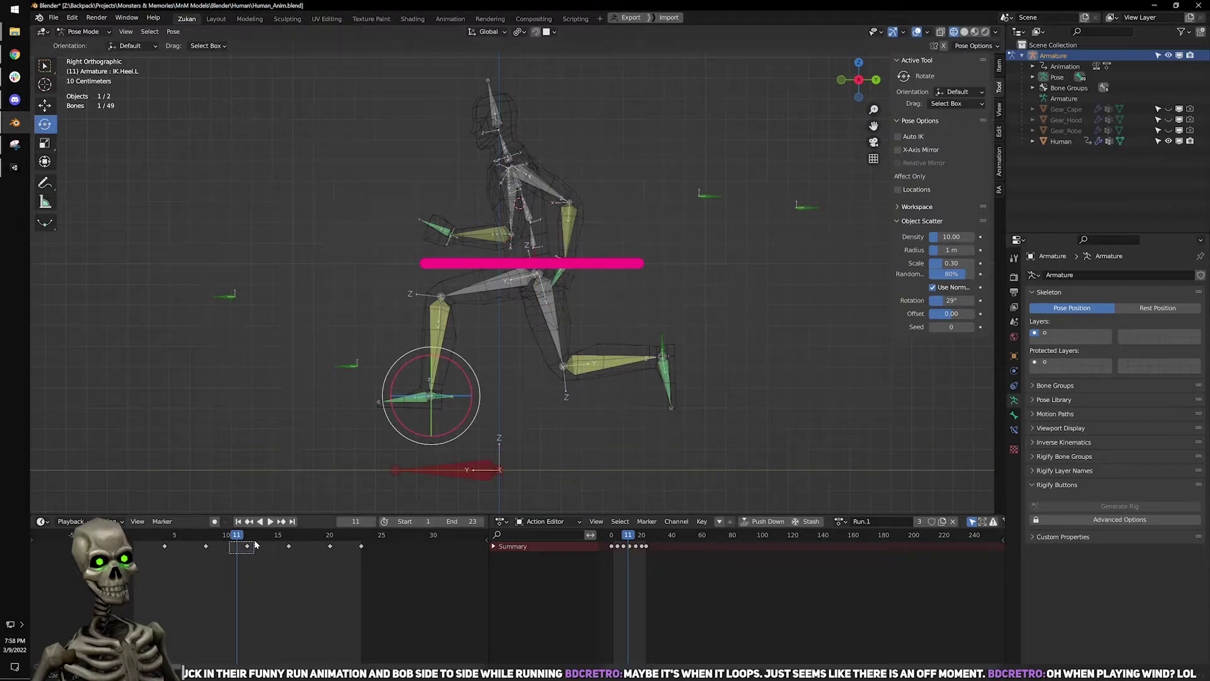
drag(247, 546, 239, 546)
Play the run from the side in Material Preview shading to check the left heel's new timing.
key(space)
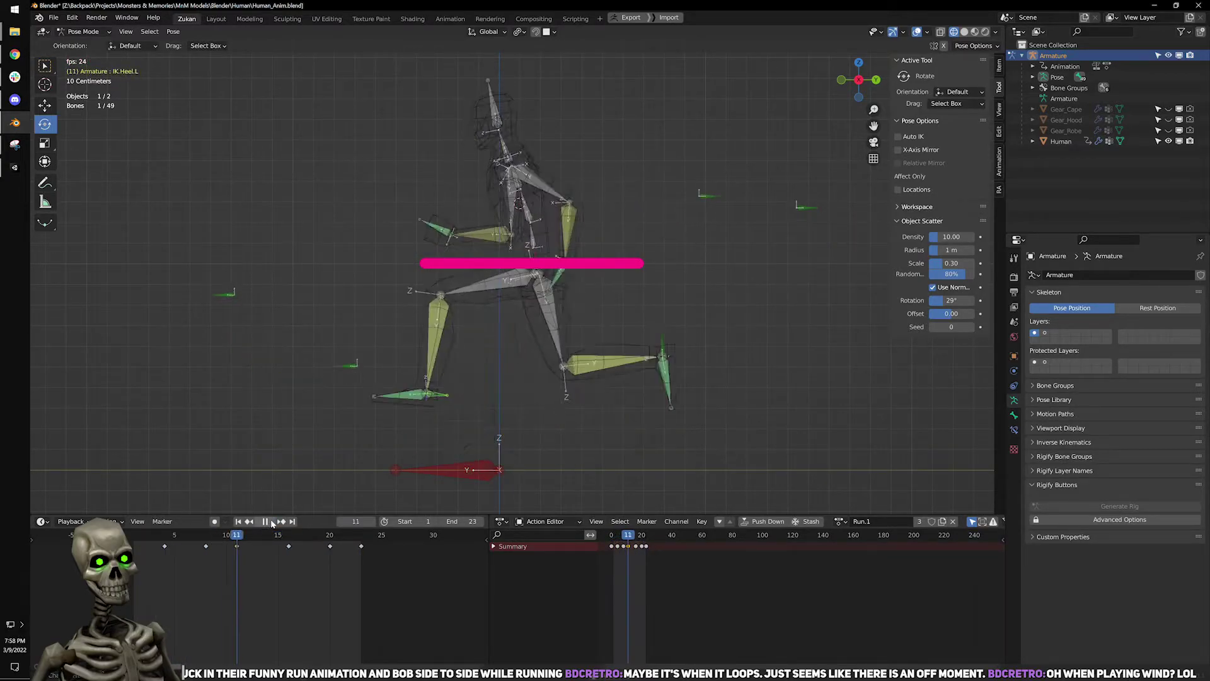
click(965, 33)
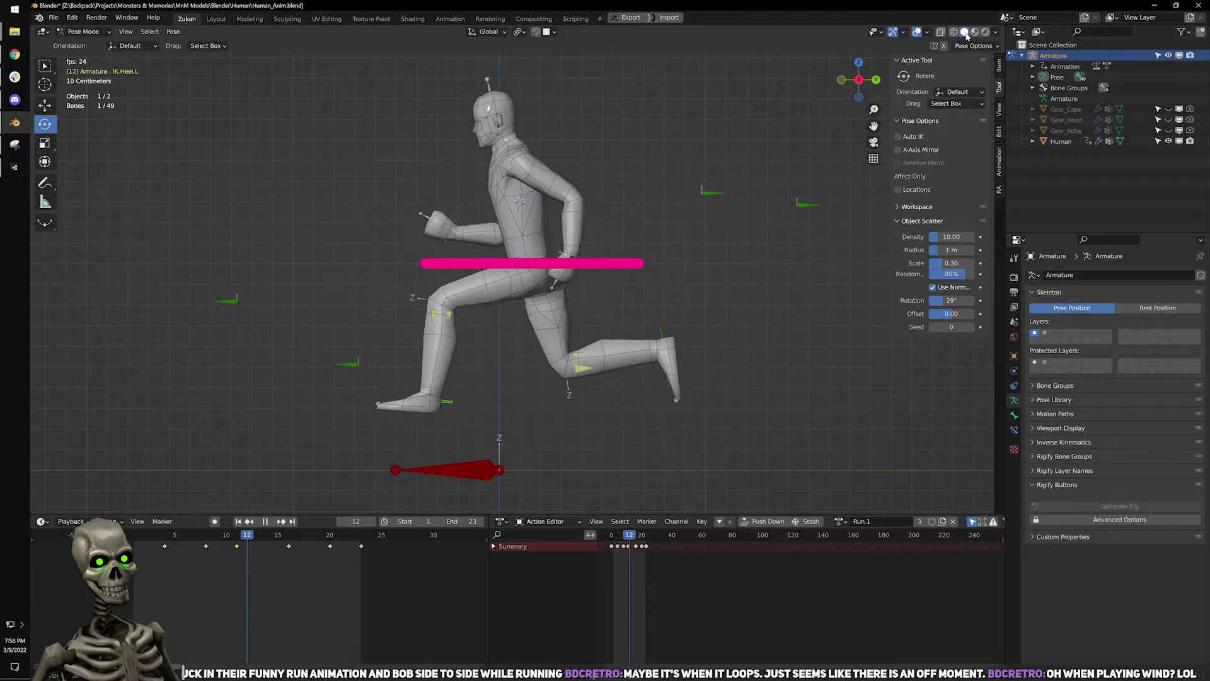
click(974, 35)
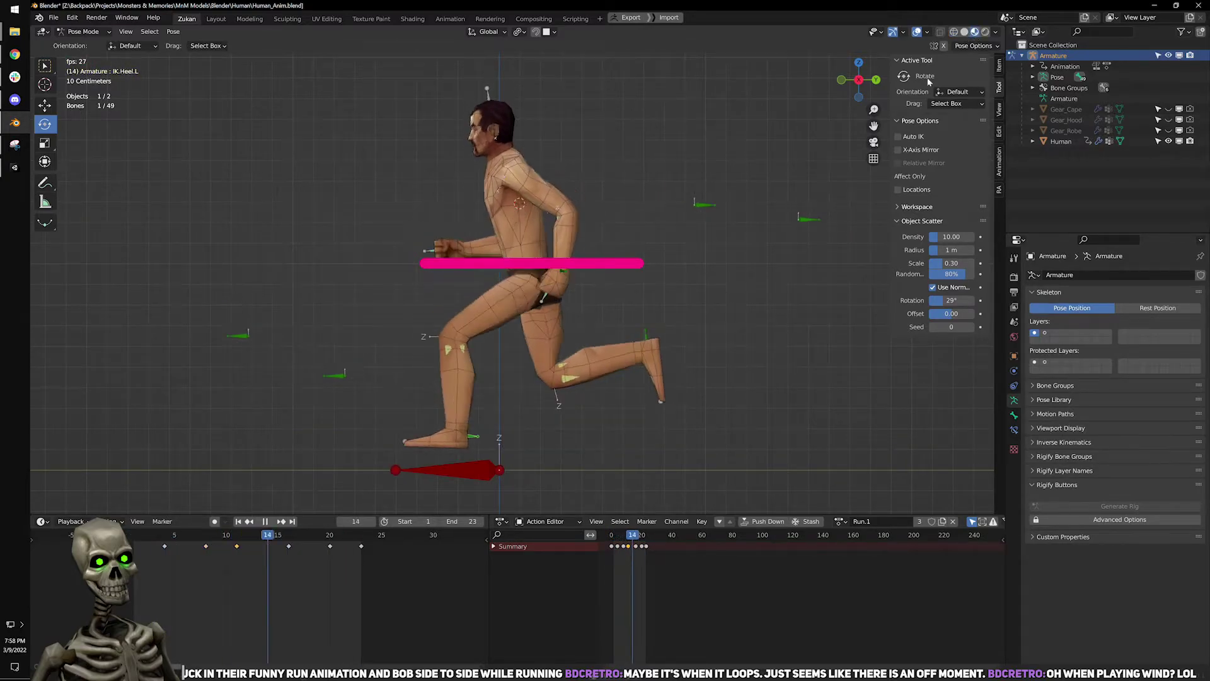
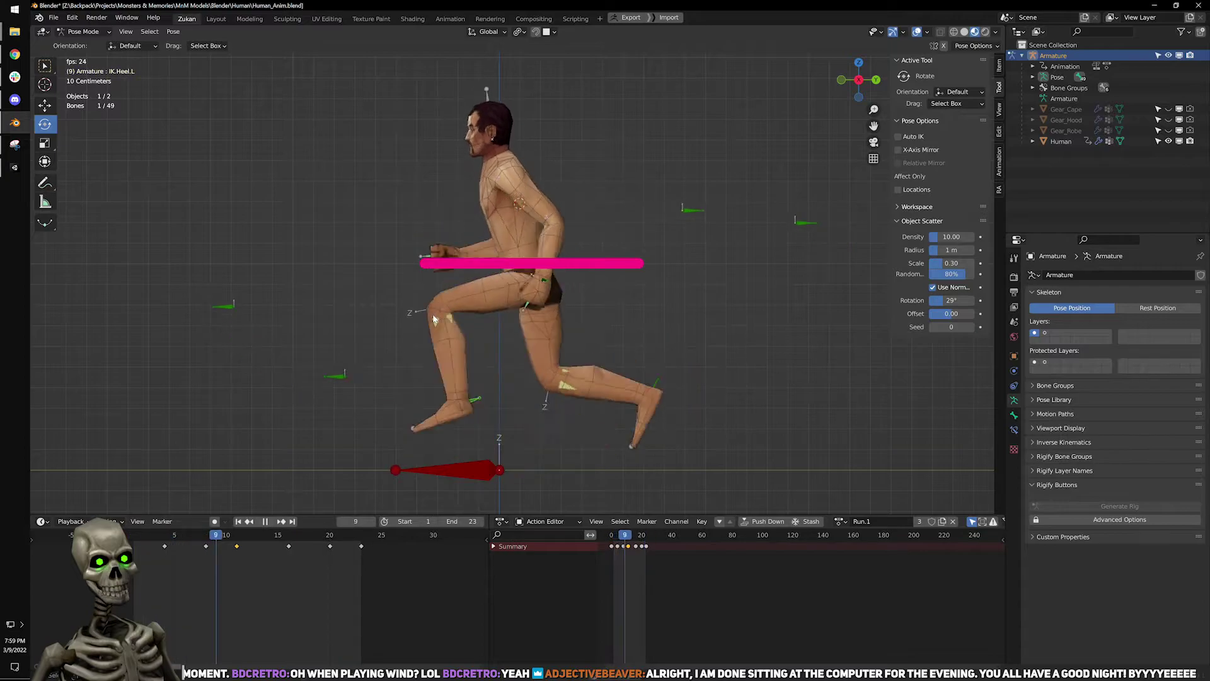
key(space)
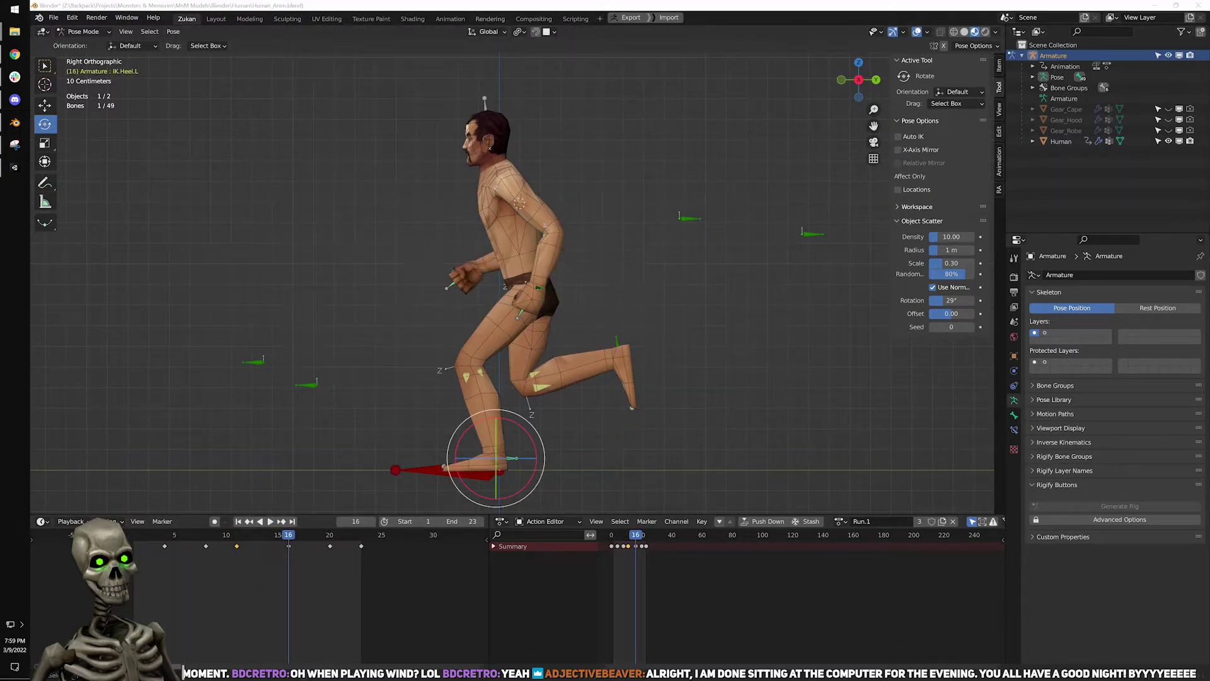
Switch to Unity, exit Play mode, and return to Blender.
click(15, 168)
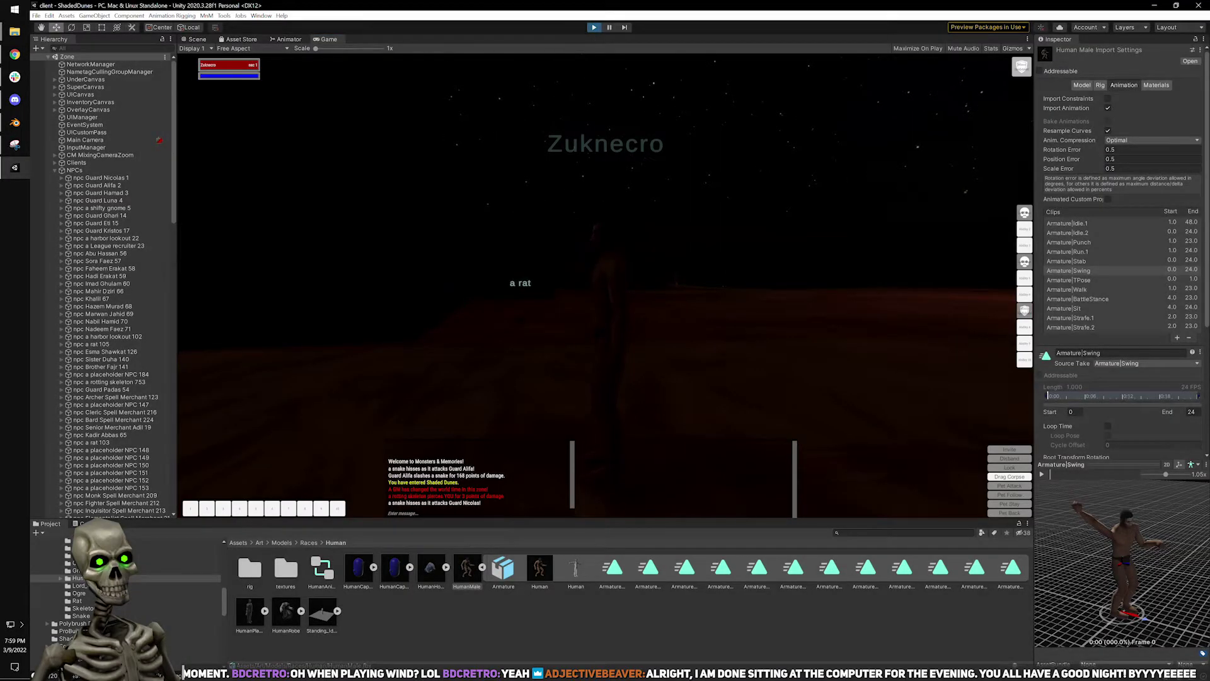
key(ctrl+p)
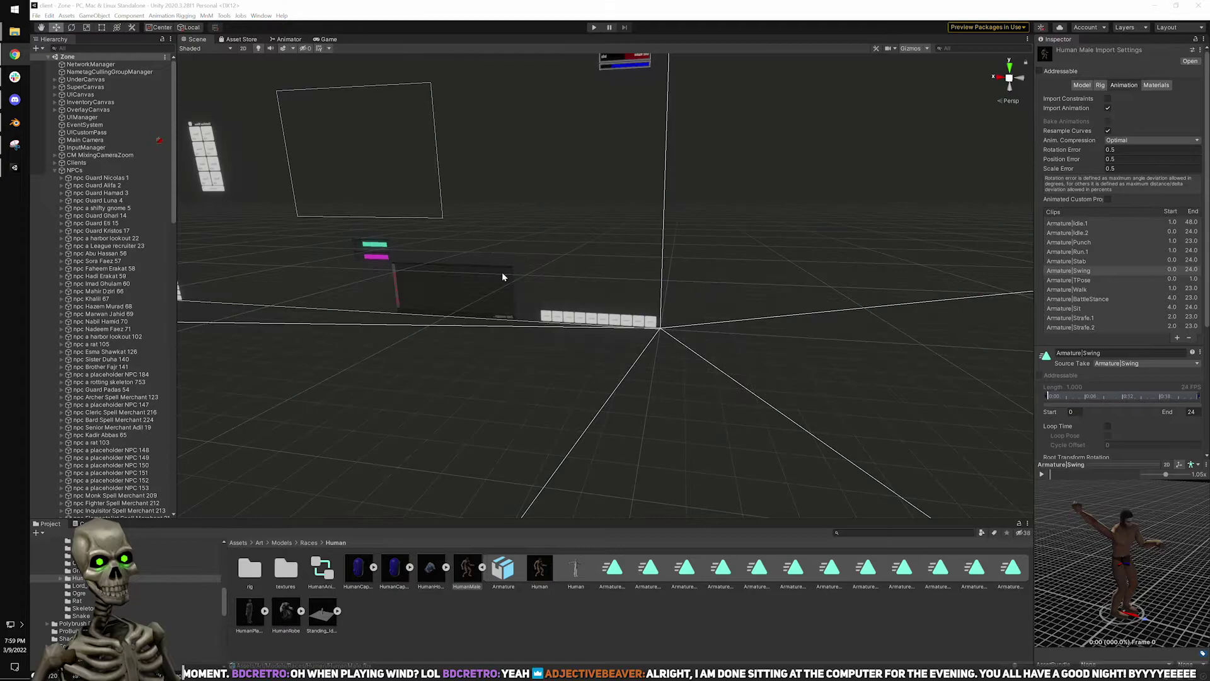
click(15, 123)
Change the armature from Pose Mode to Object Mode and set its active action to TPose.
click(629, 270)
middle_drag(528, 271, 597, 304)
click(83, 32)
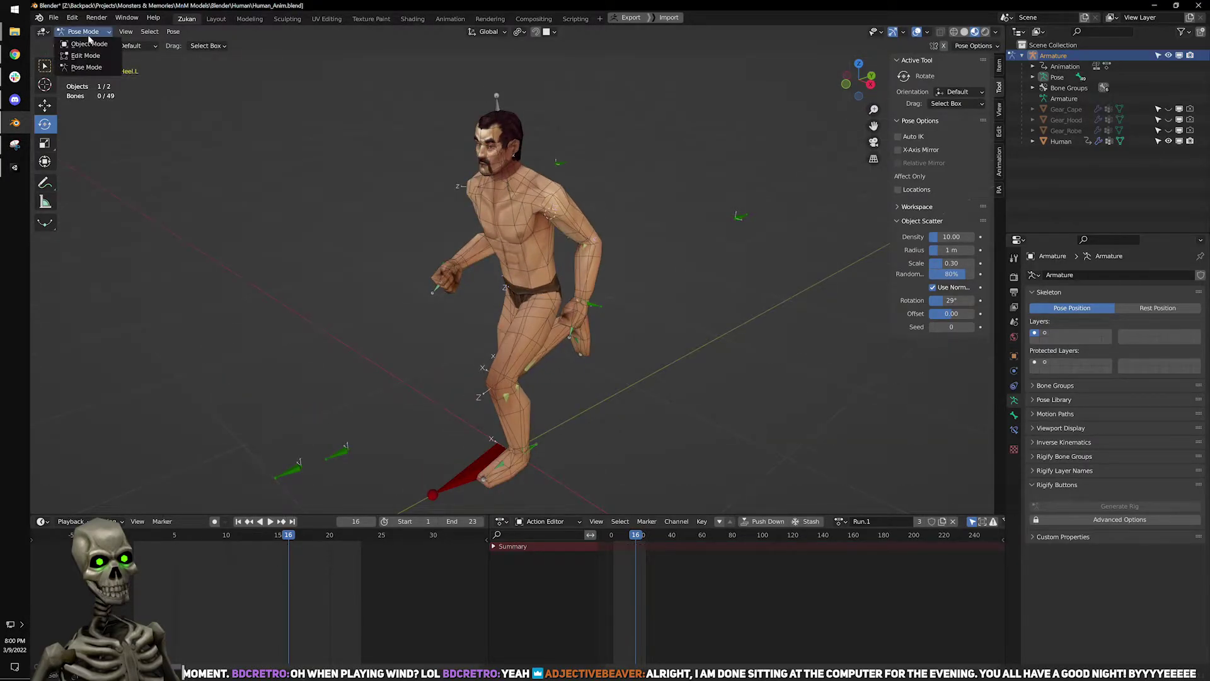
click(82, 40)
click(570, 172)
click(504, 106)
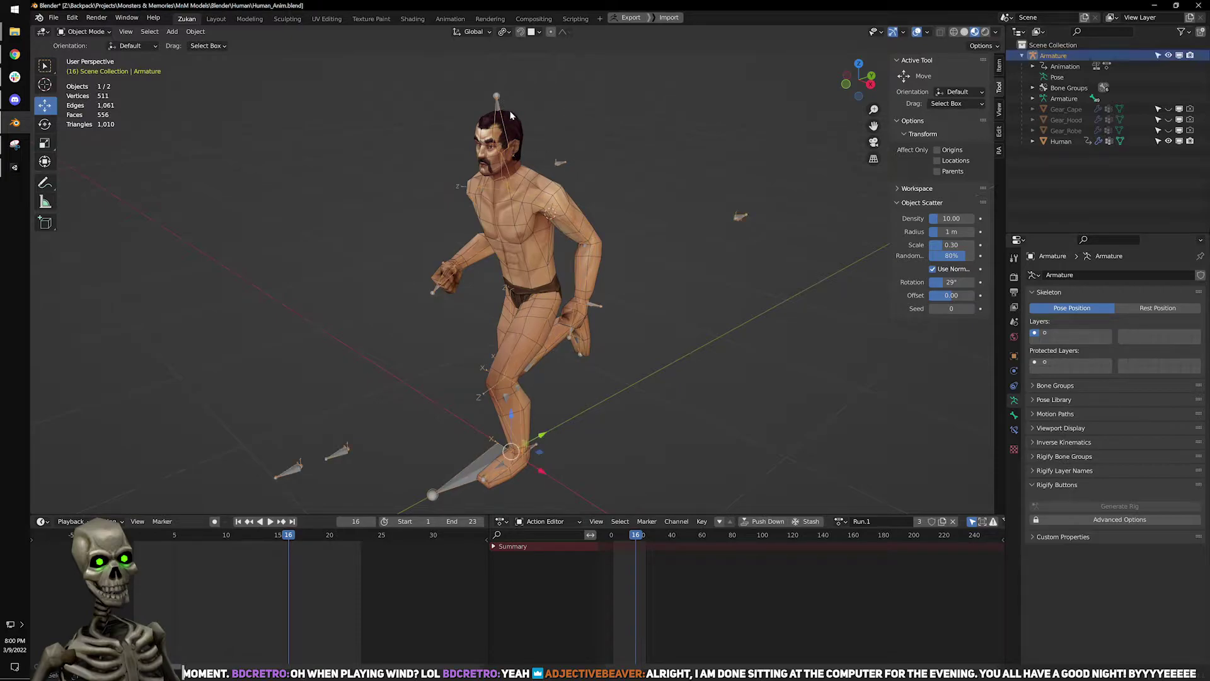
click(841, 521)
text(t)
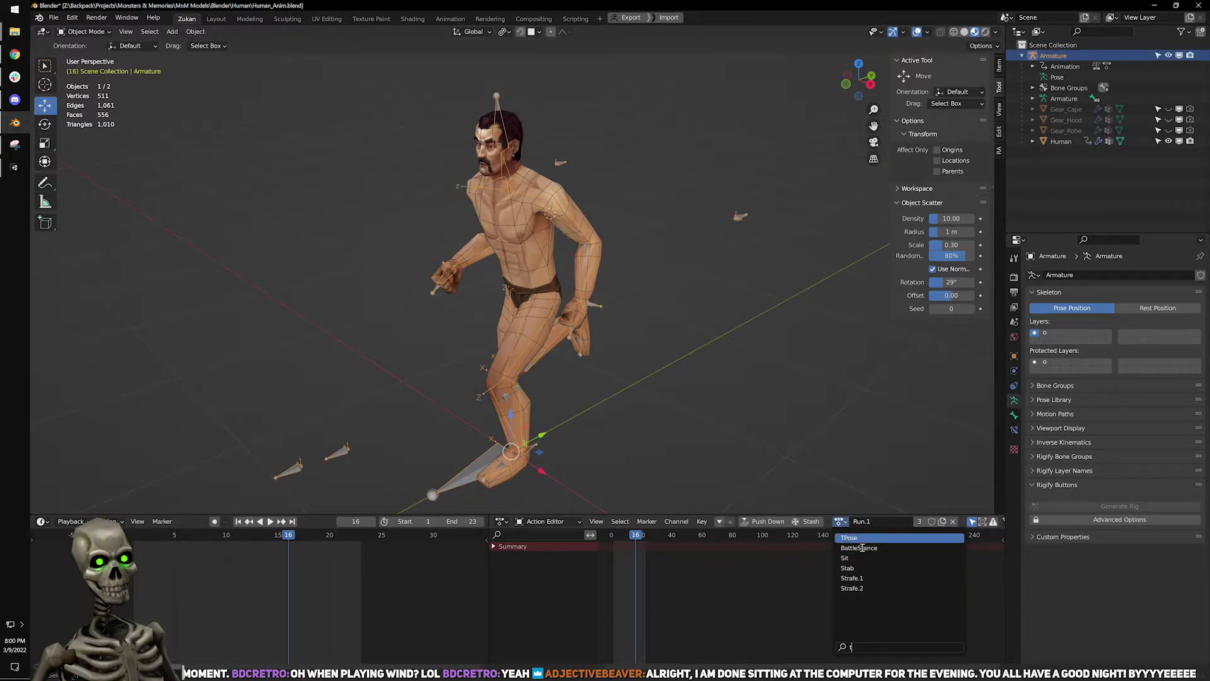
click(869, 540)
Select the armature and the Human mesh and export them as FBX, overwriting HumanMale.fbx.
drag(432, 124, 373, 79)
click(54, 18)
mouse_move(94, 162)
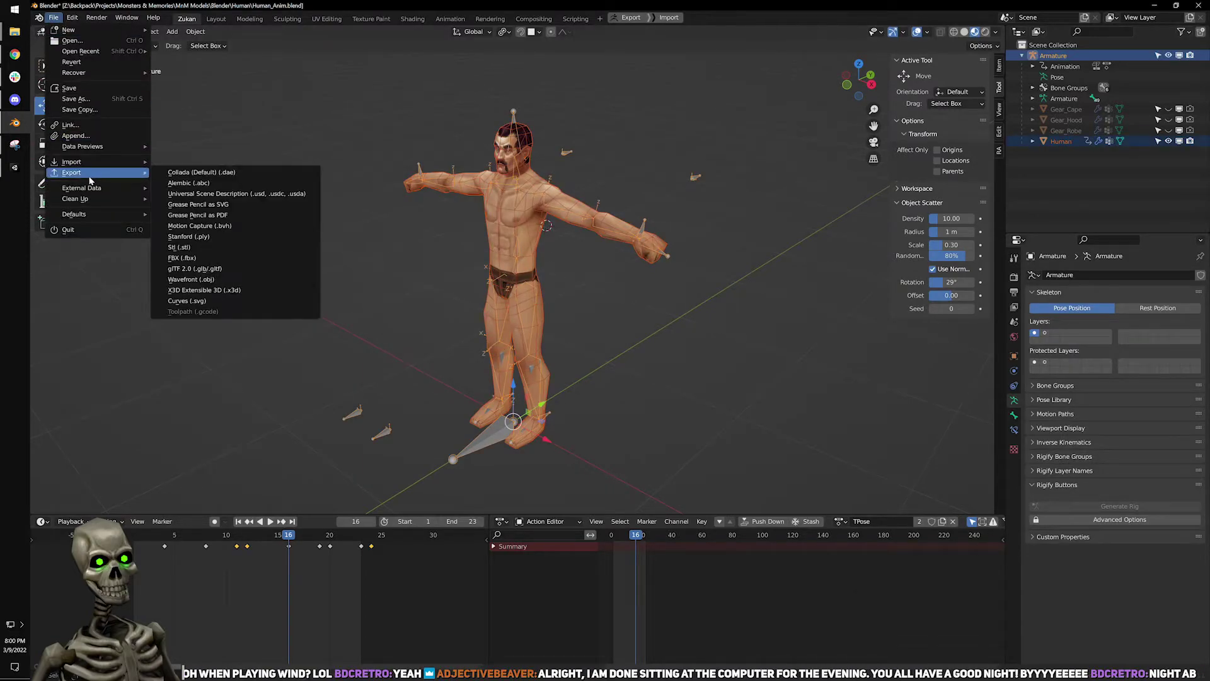
click(243, 261)
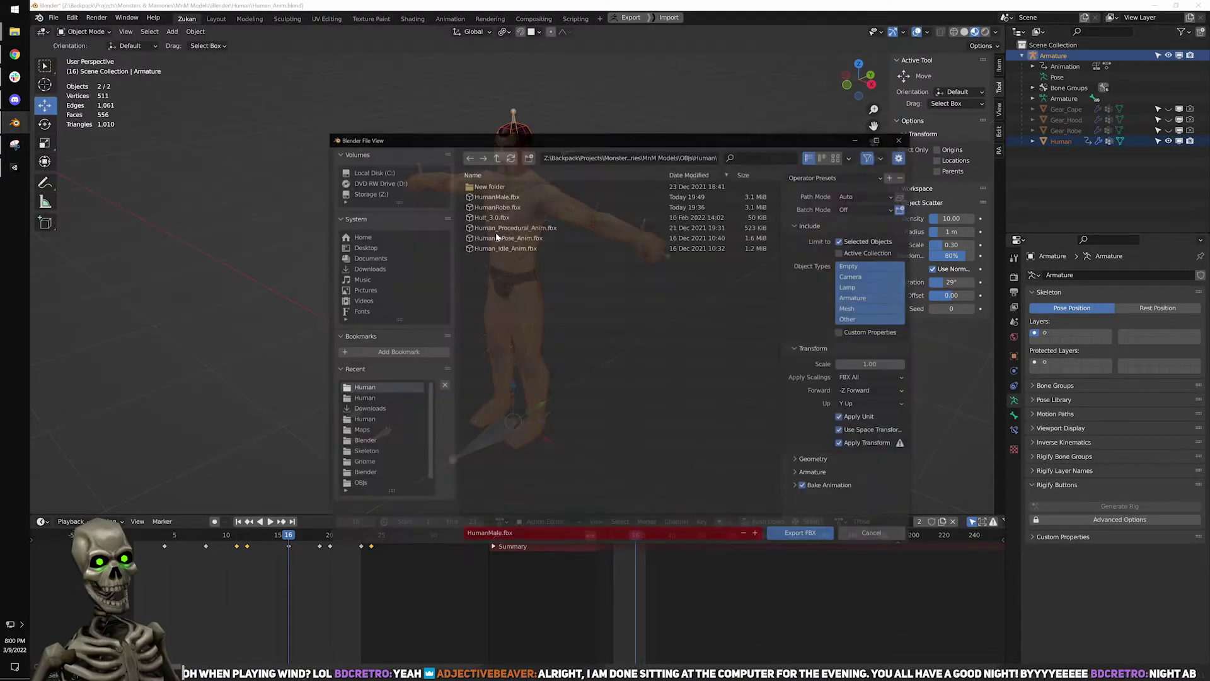
click(522, 195)
click(802, 535)
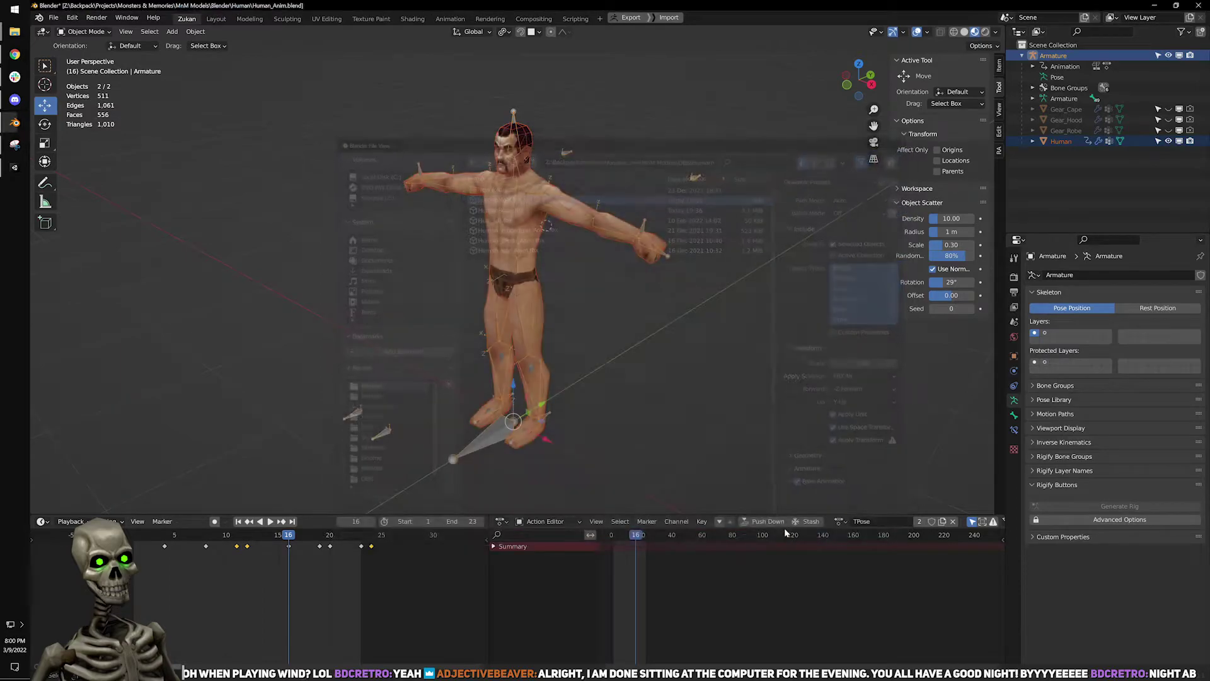
Switch to Unity and show the import settings of the reimported HumanMale model.
key(alt+Tab)
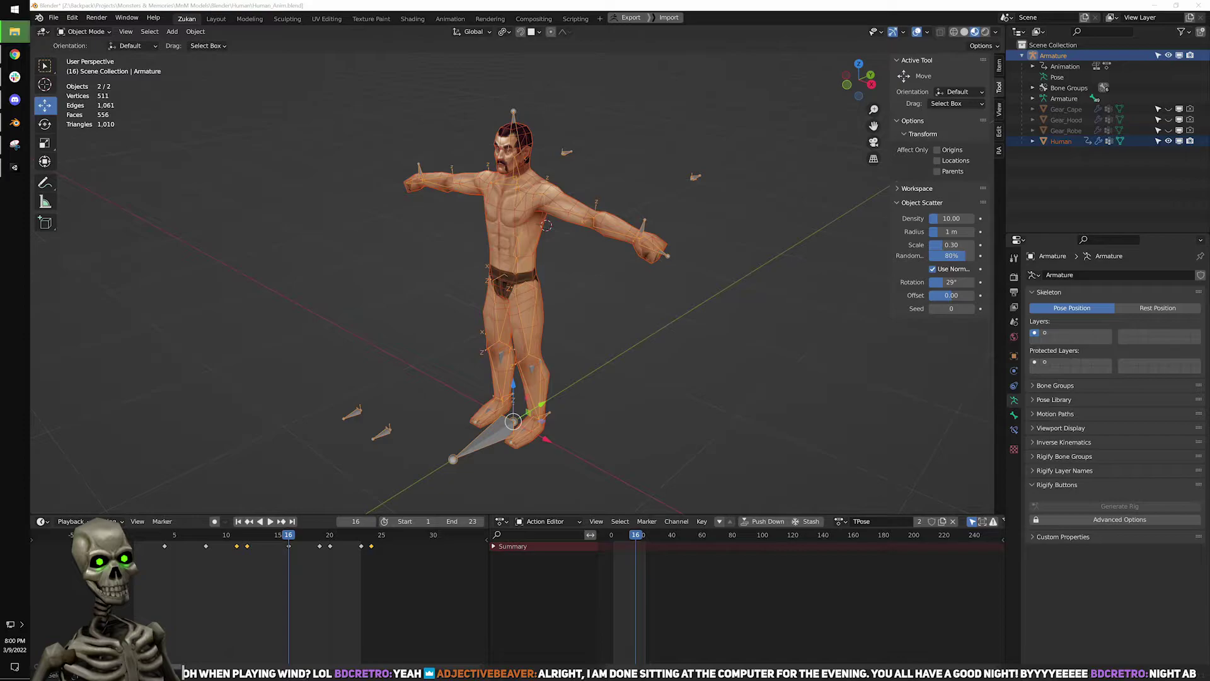
click(15, 167)
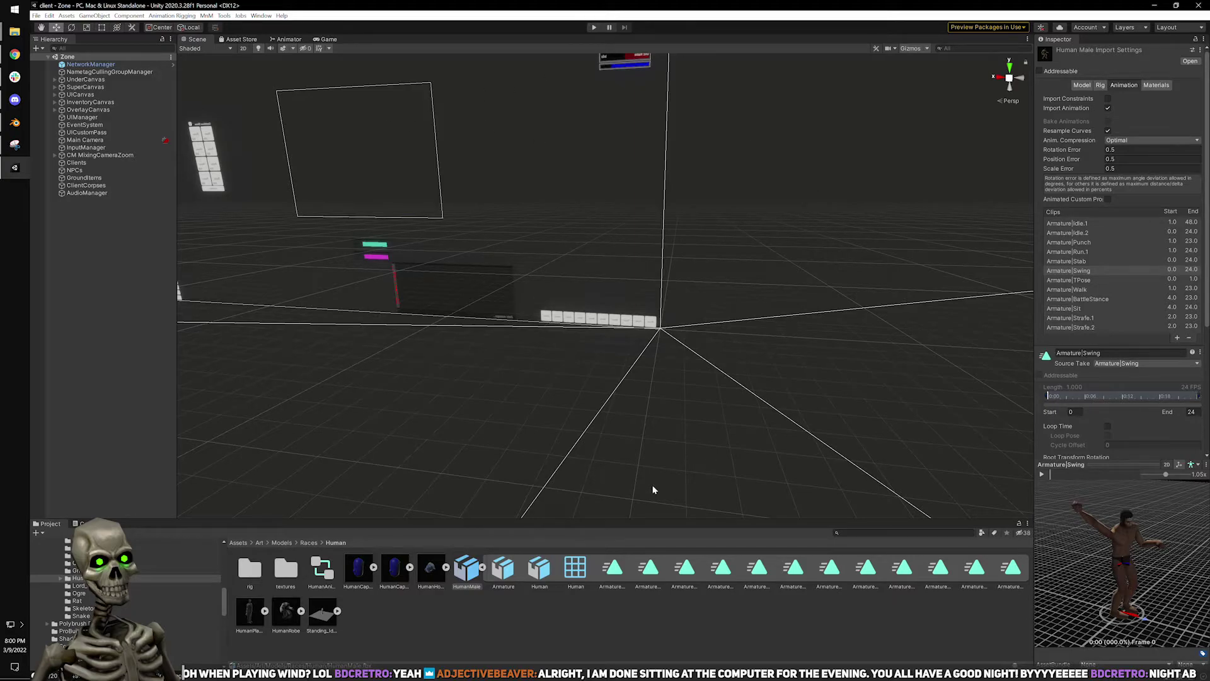
click(482, 567)
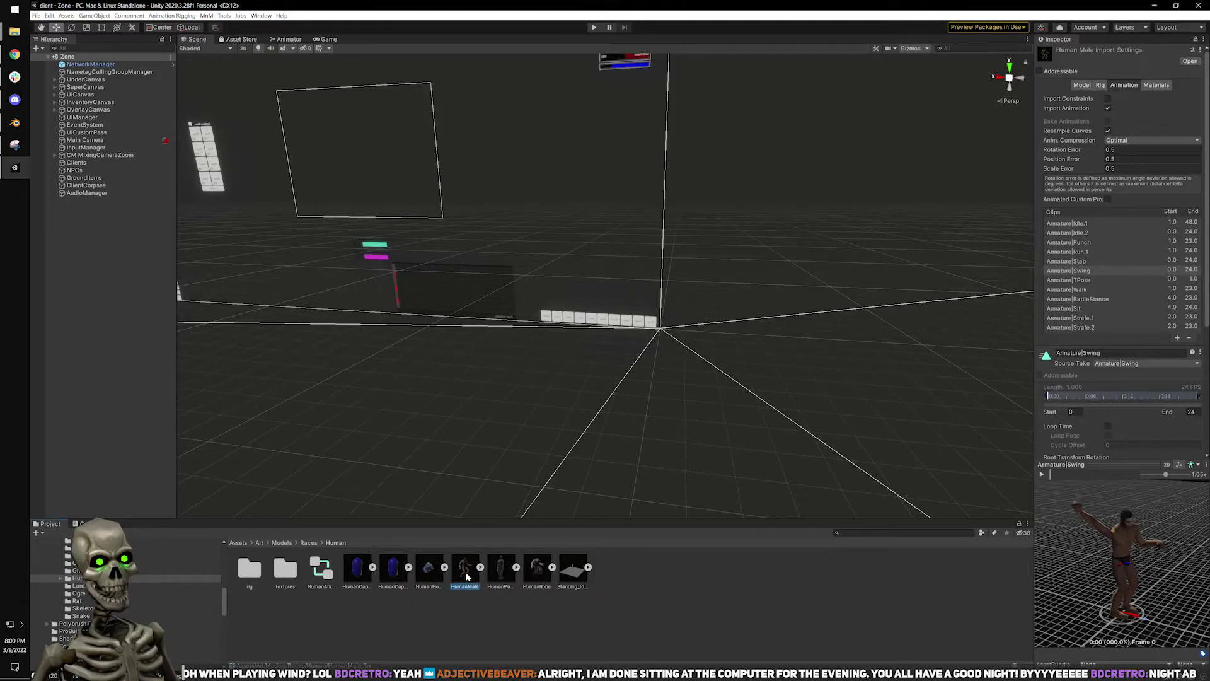
click(537, 571)
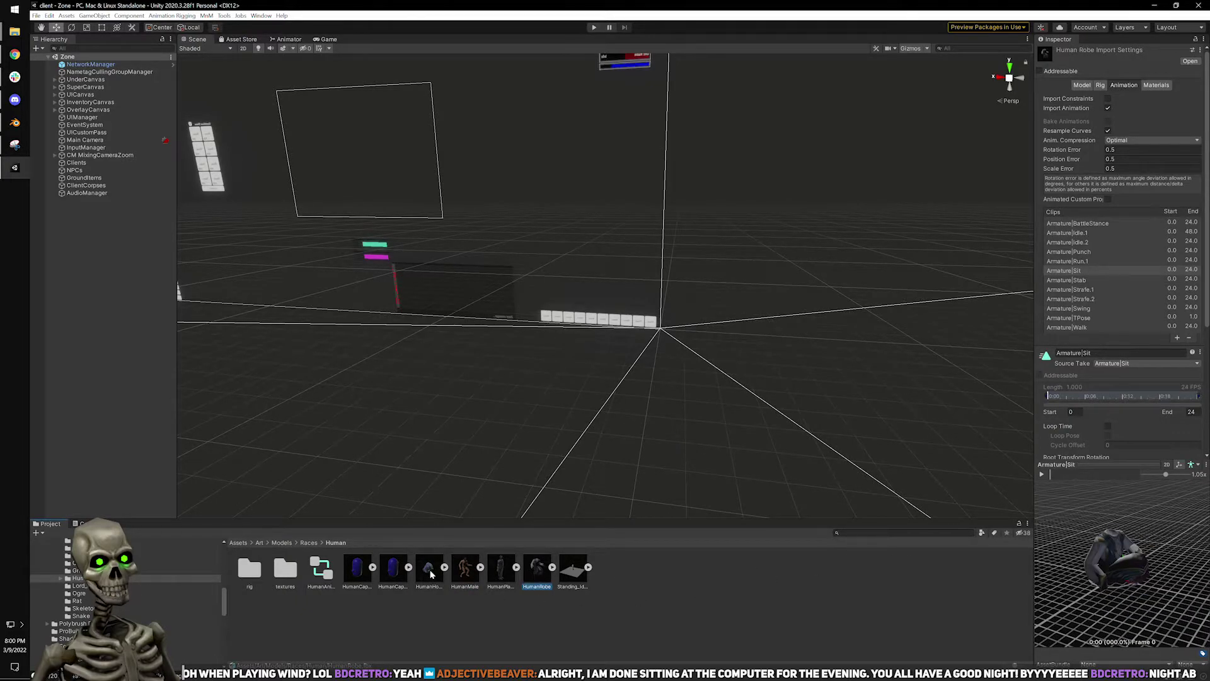
click(468, 571)
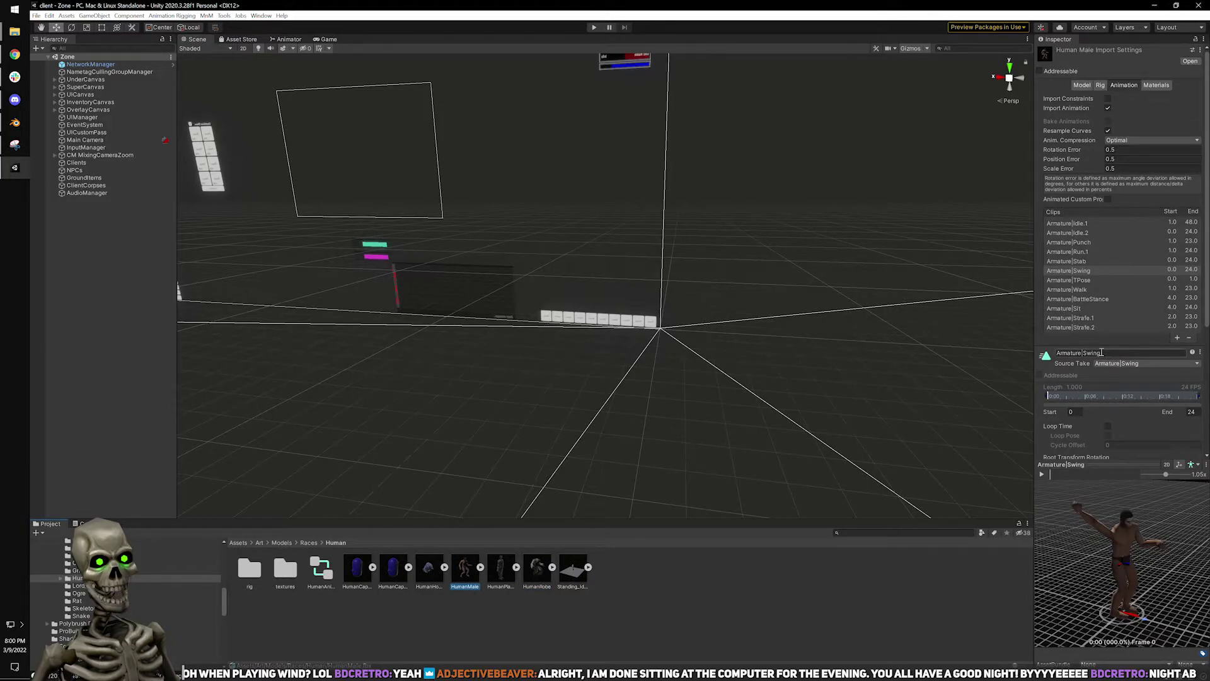
Select HumanMale's Armature|Run.1 clip and preview it playing from behind the character.
click(1091, 251)
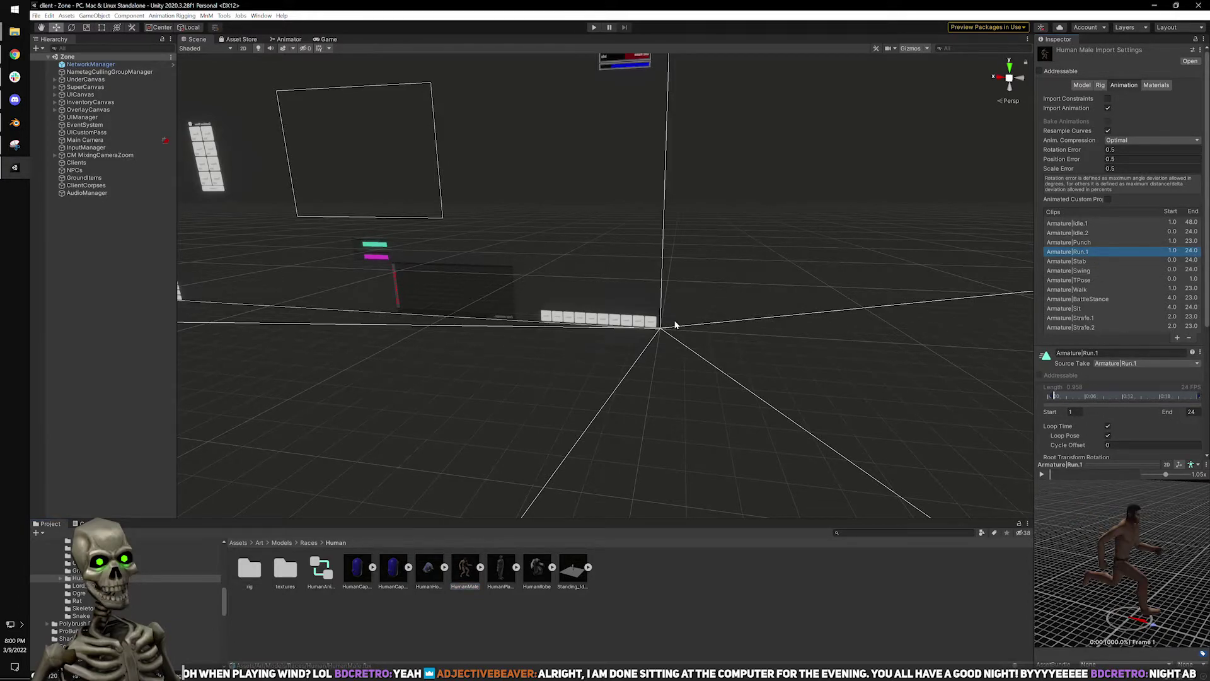
click(1086, 243)
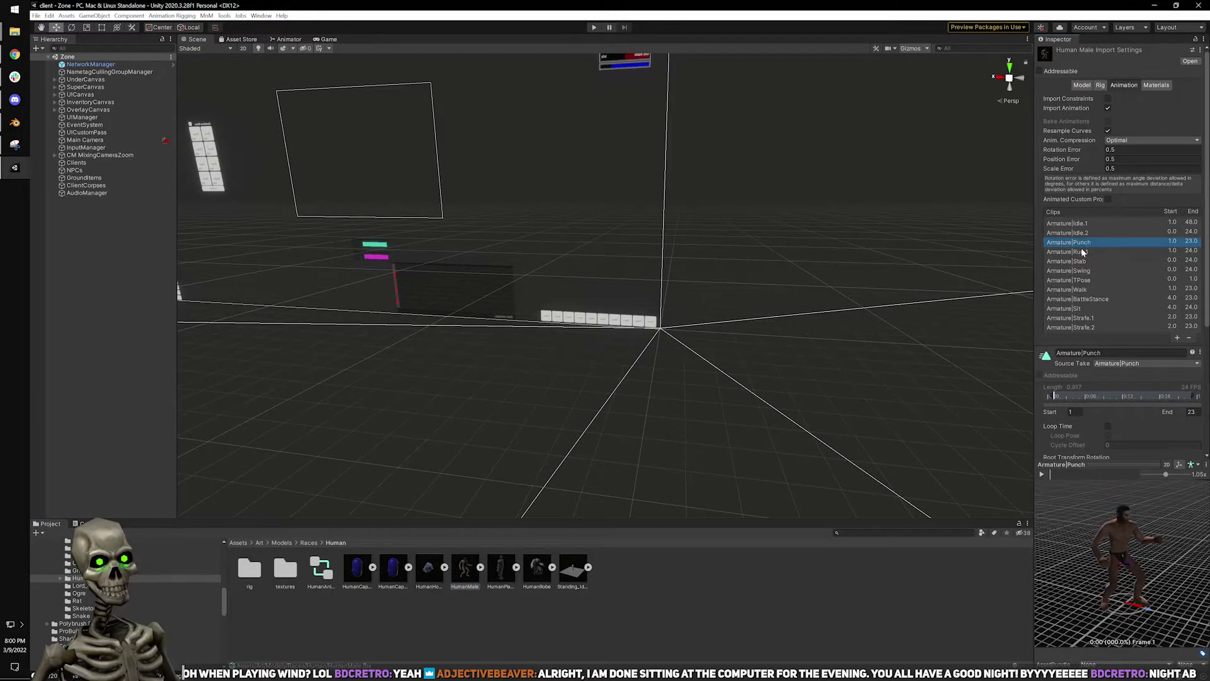
click(1081, 249)
click(1081, 260)
click(1087, 250)
click(1042, 474)
drag(1084, 521, 1147, 587)
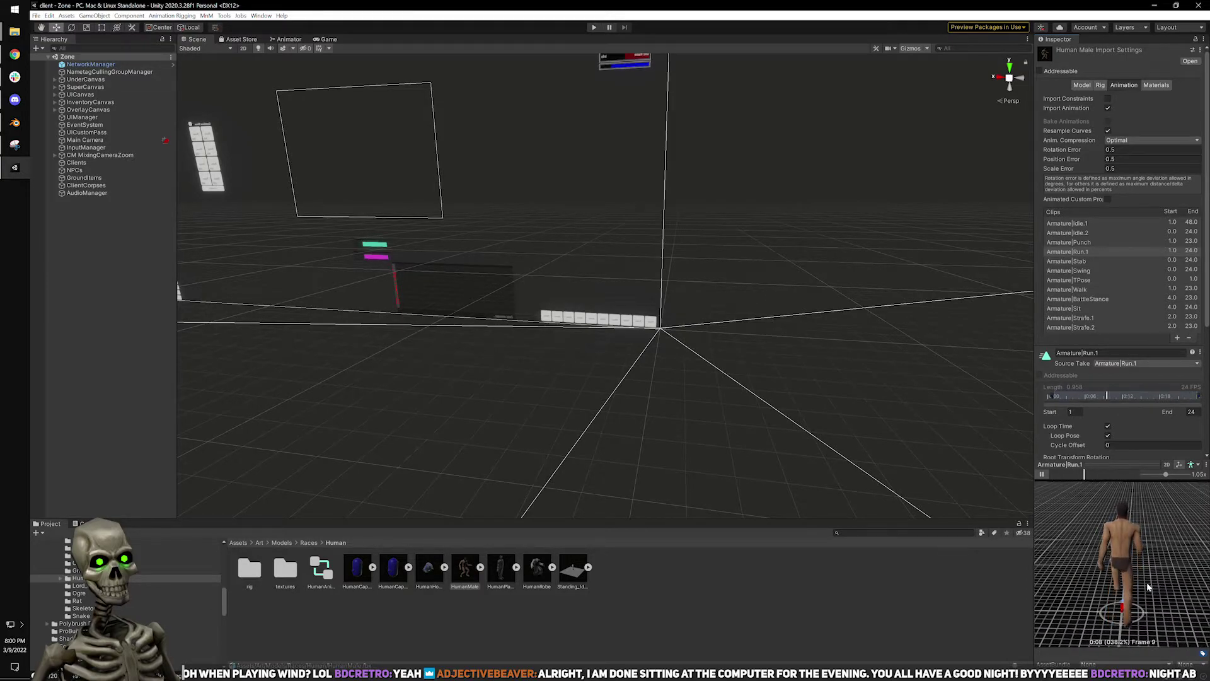
Set the Run.1 clip's end frame to 23 and preview the loop.
click(1198, 412)
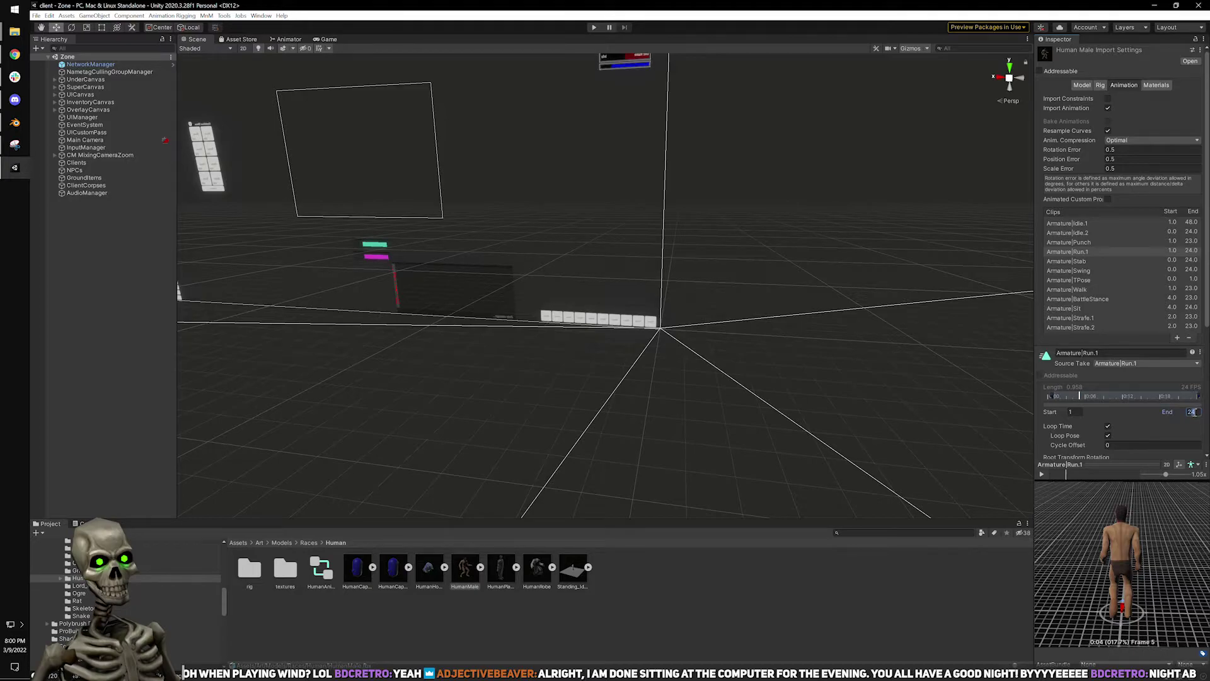
text(23)
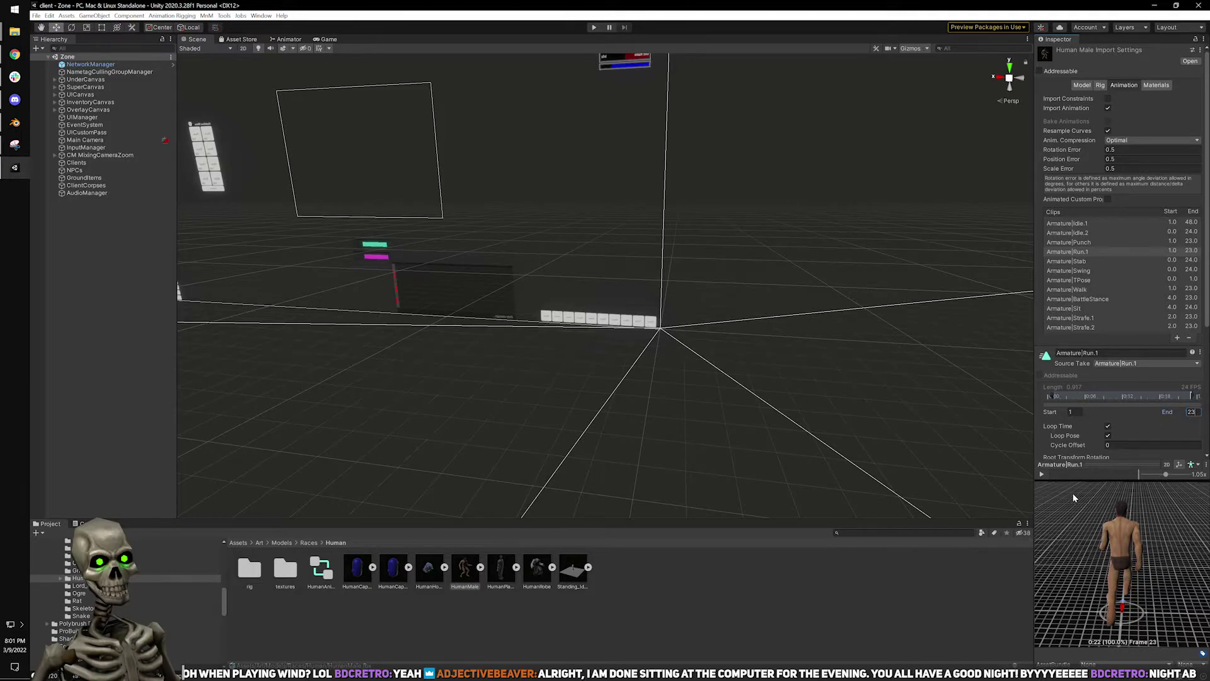
click(1043, 476)
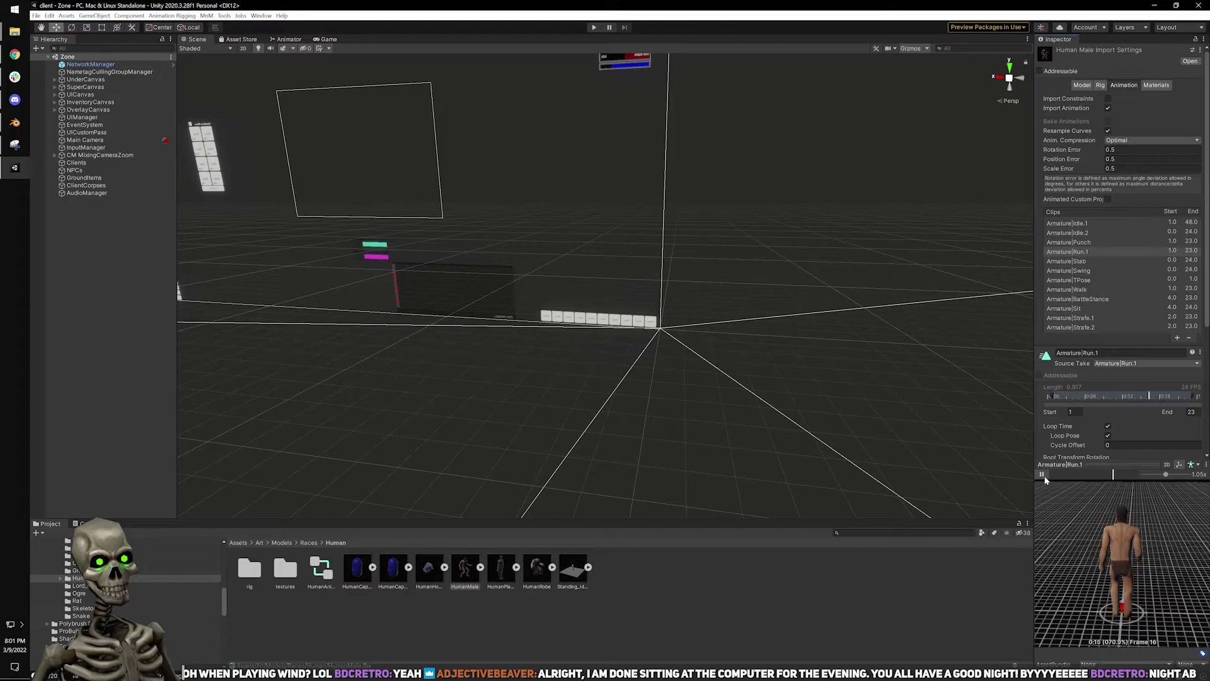
click(1043, 476)
Set the Run.1 clip's start frame to 2 and preview the loop.
click(1082, 411)
text(2)
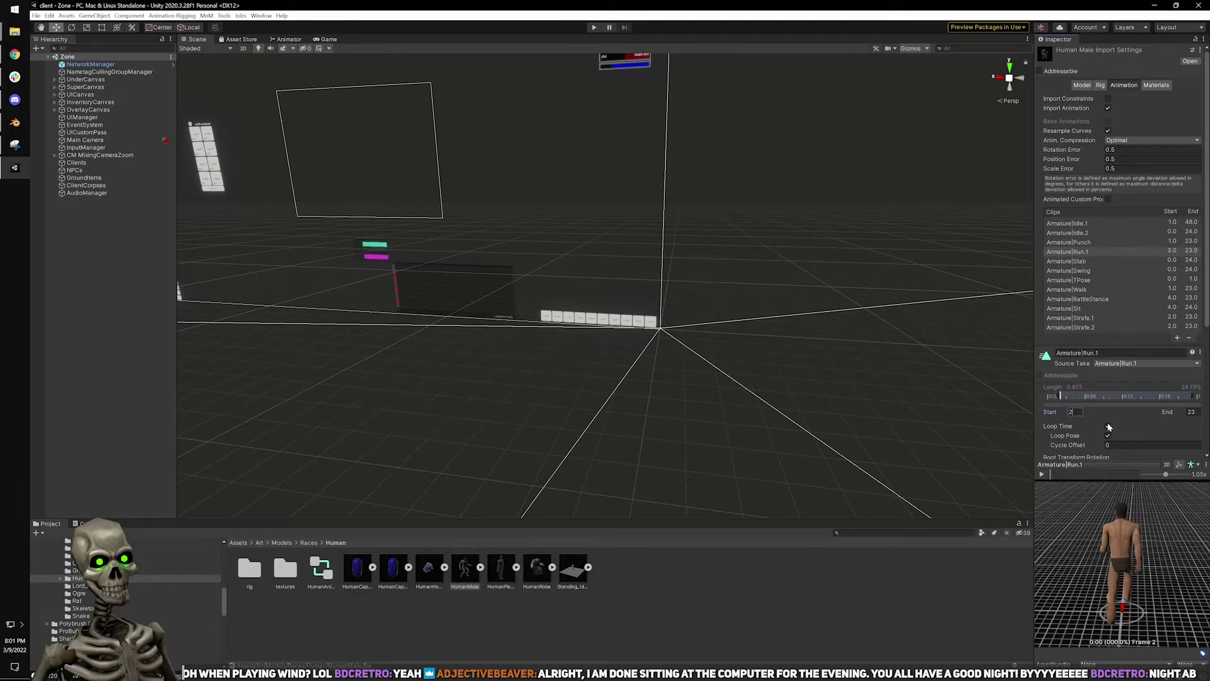
click(1040, 475)
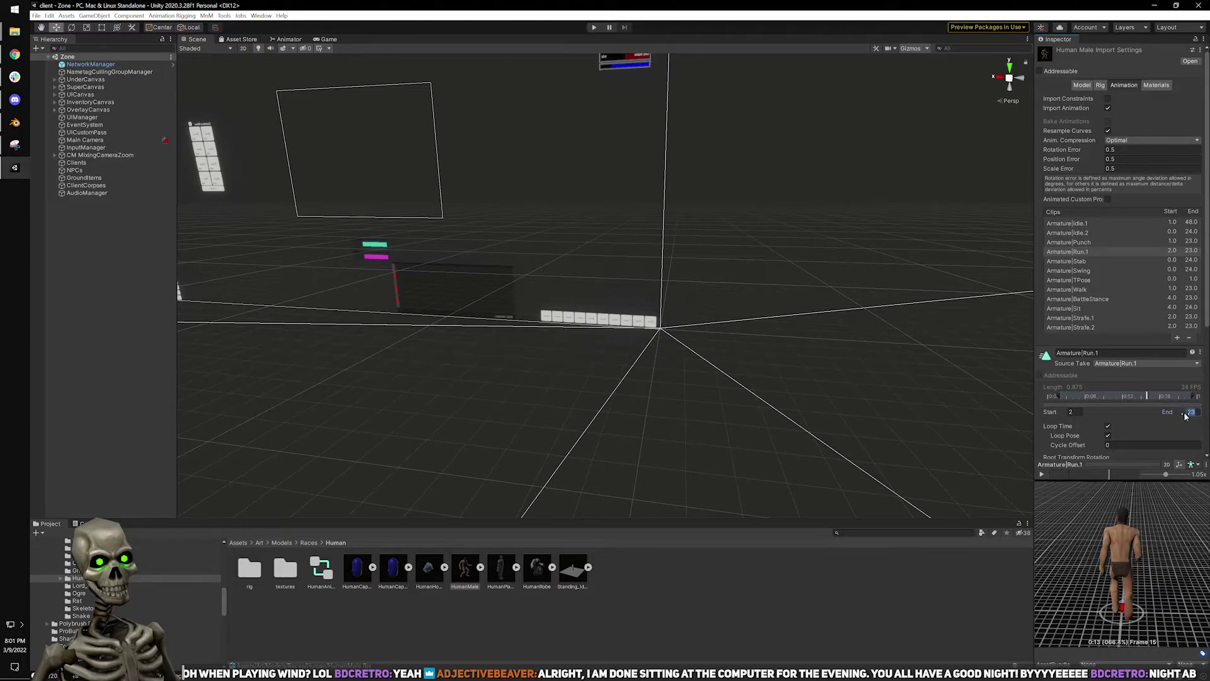
Set the Run.1 clip's end frame to 24 and preview the loop from the character's side.
text(24)
click(1042, 475)
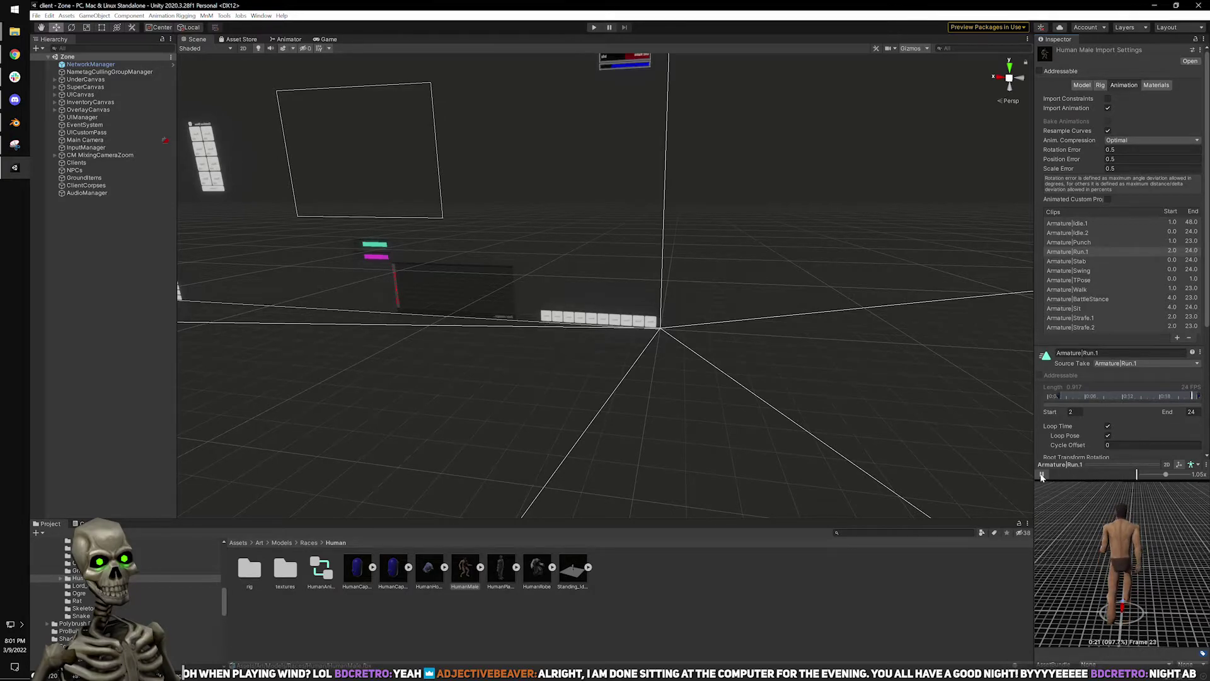
drag(1079, 531, 1196, 518)
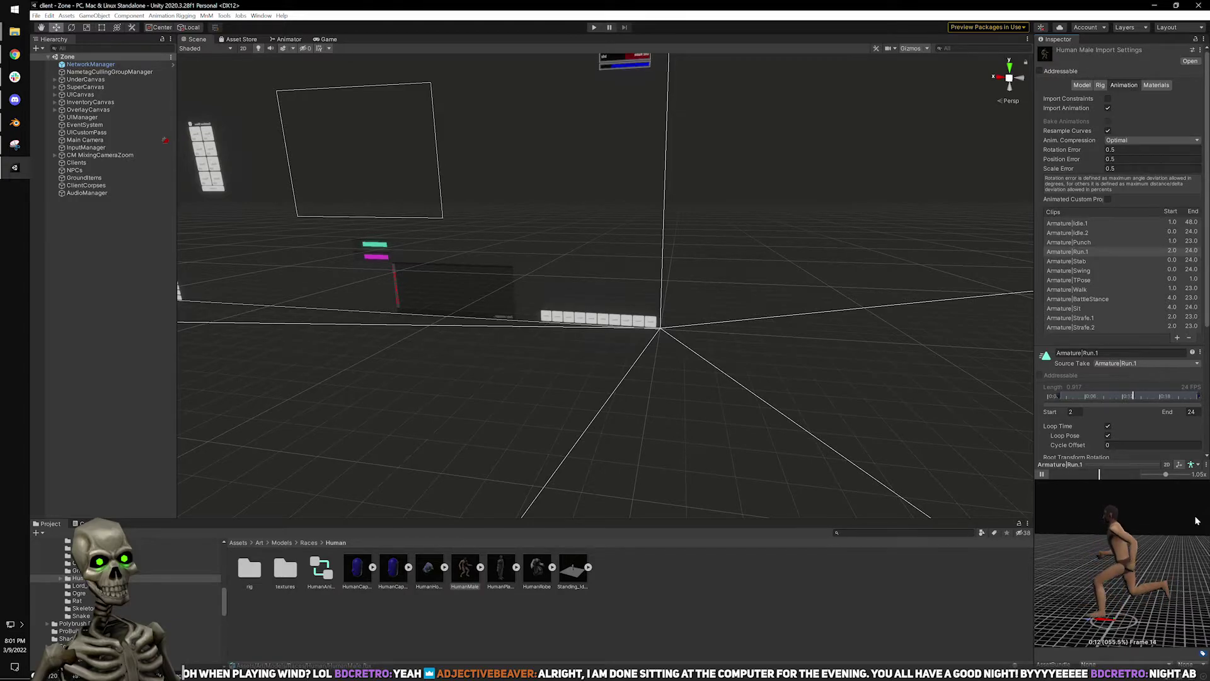
click(1042, 474)
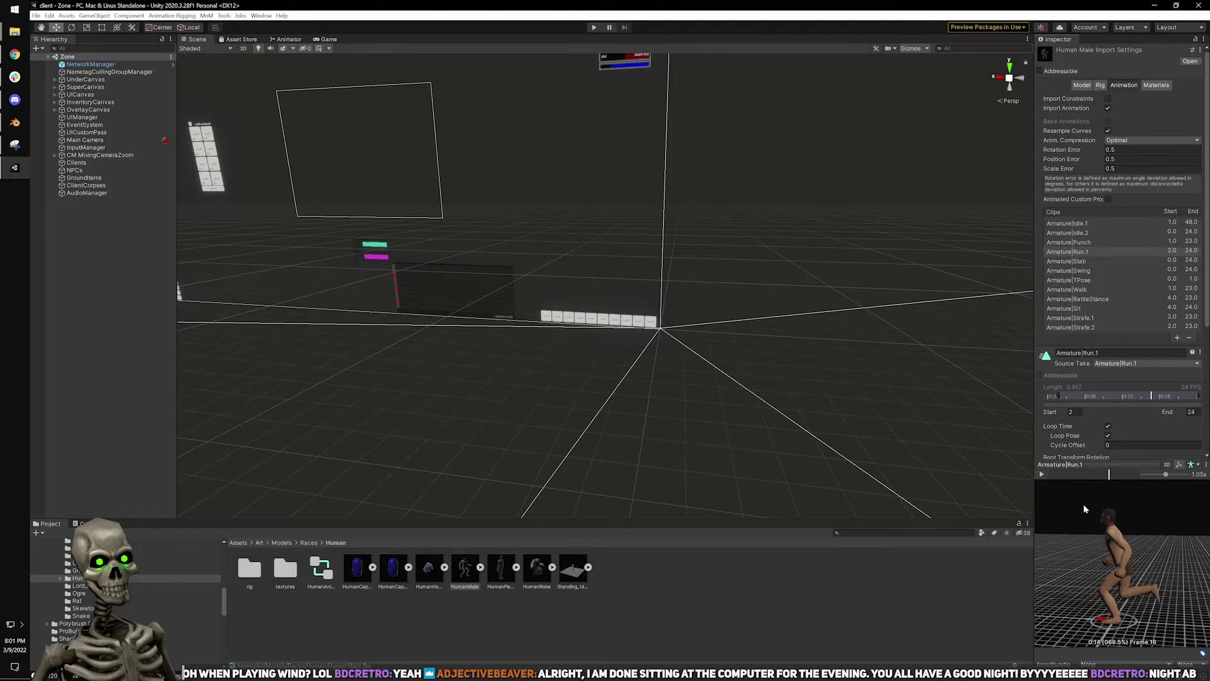
View the Run.1 pose from behind the character and apply HumanMale's changed import settings.
alt+drag(1147, 542, 1037, 538)
scroll(1205, 453, down, 5)
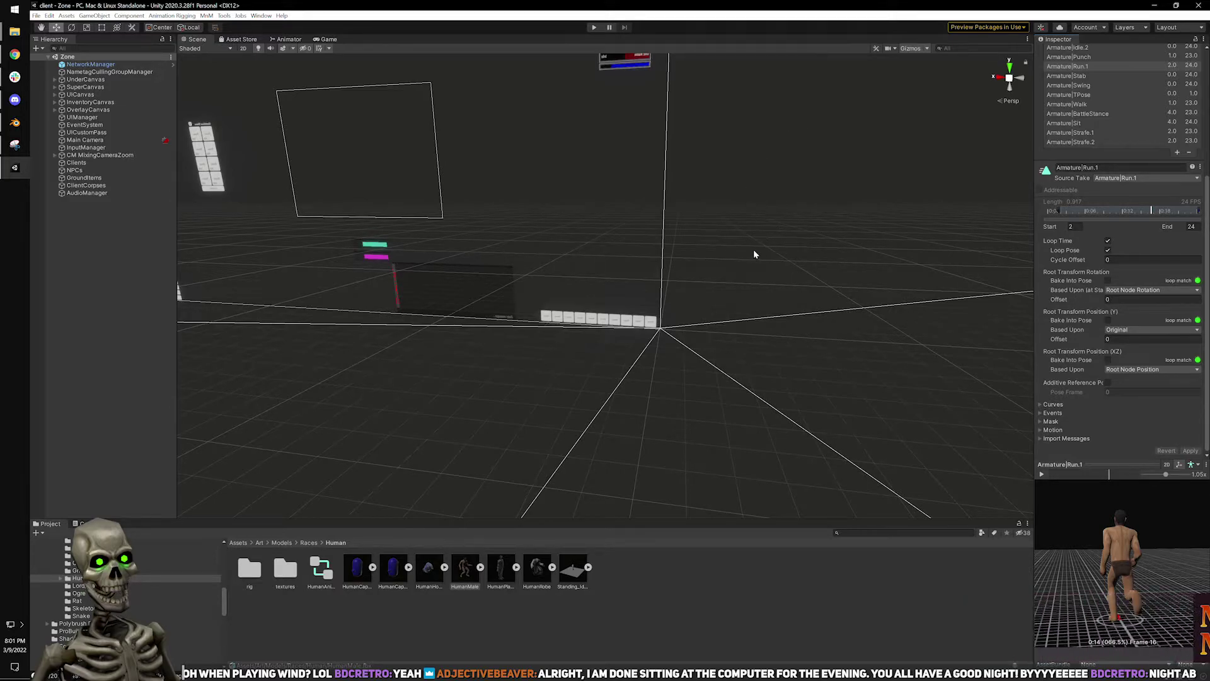
click(561, 168)
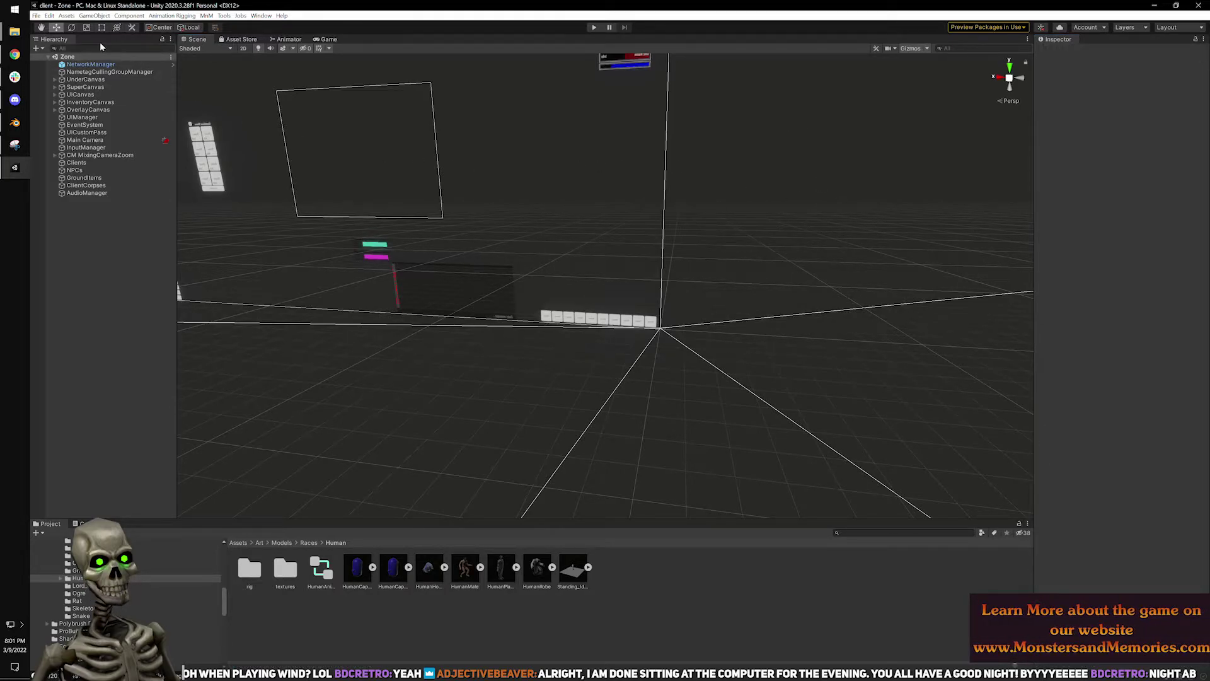
Start play mode, log in with the prefilled credentials, and enter the world as the Human Necromancer.
click(593, 28)
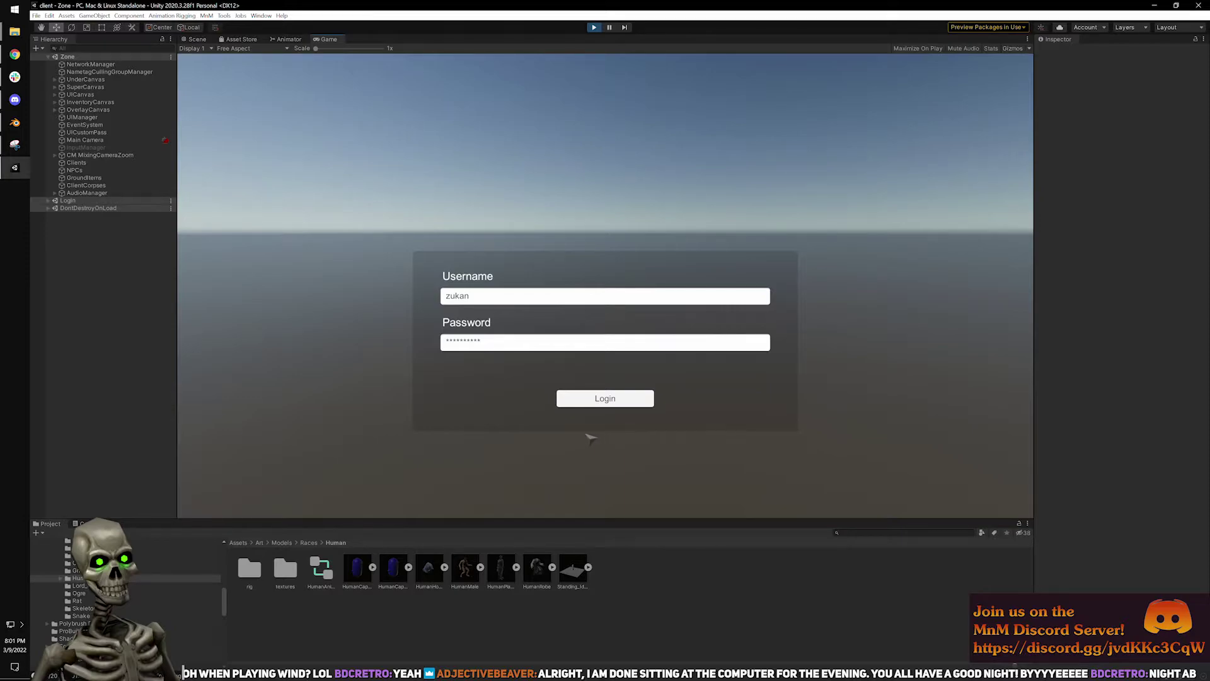
click(613, 401)
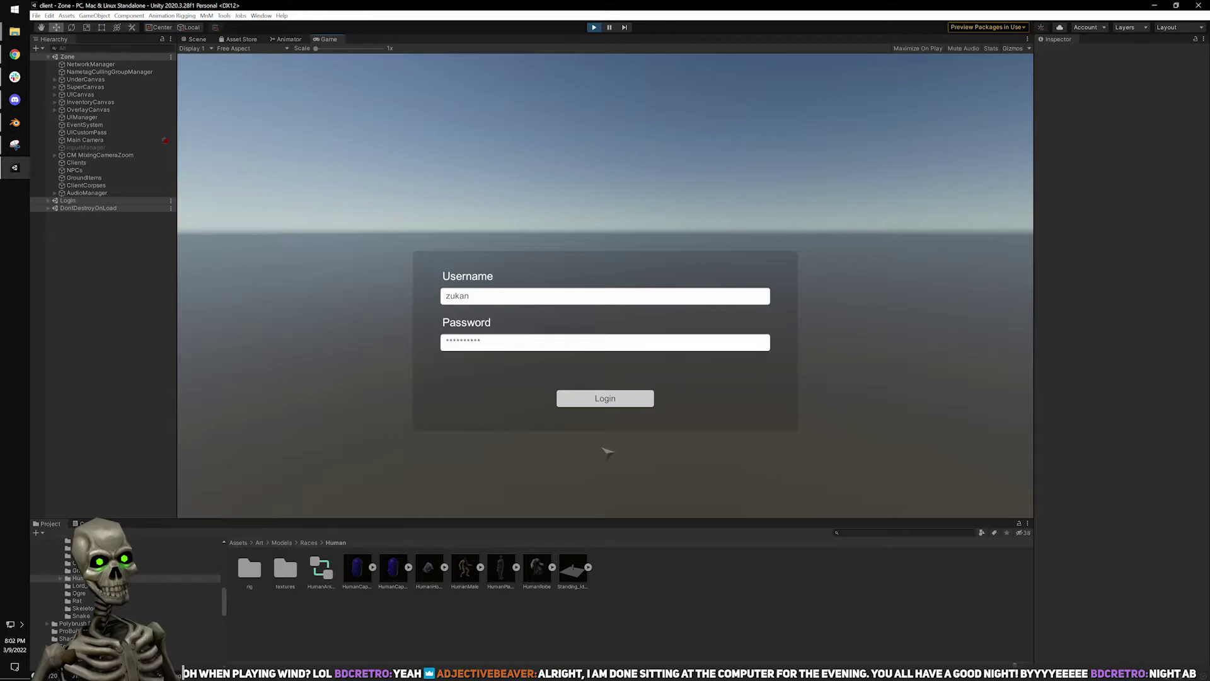
click(435, 495)
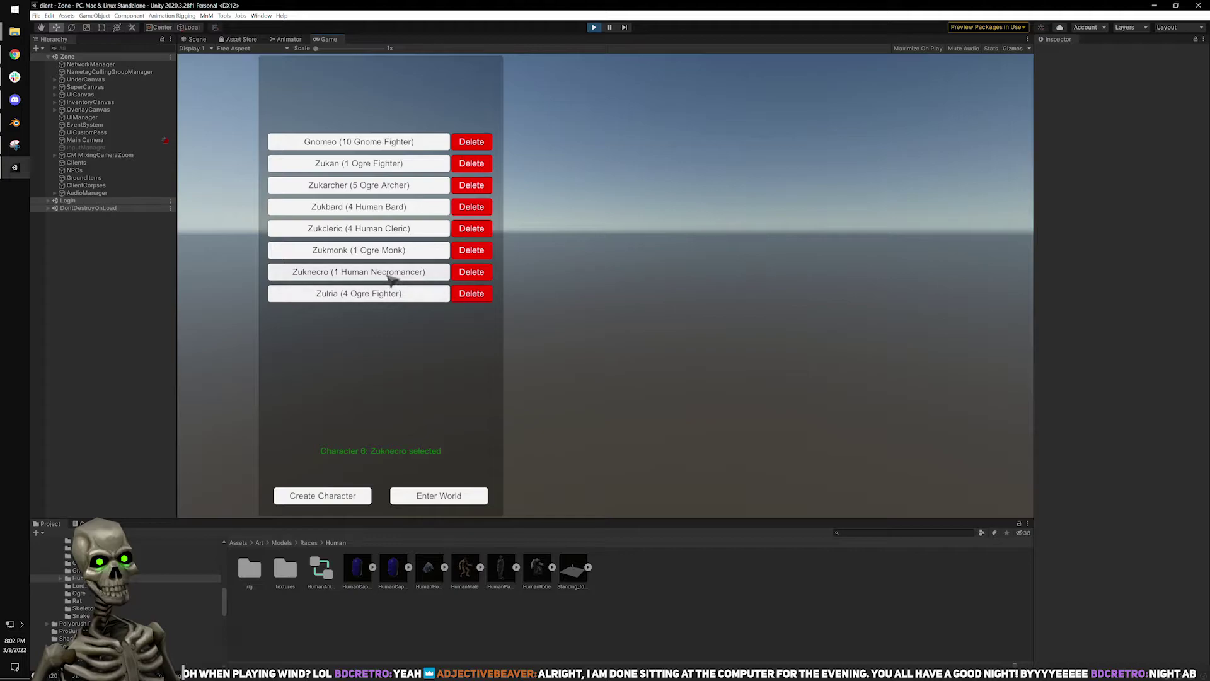
click(460, 496)
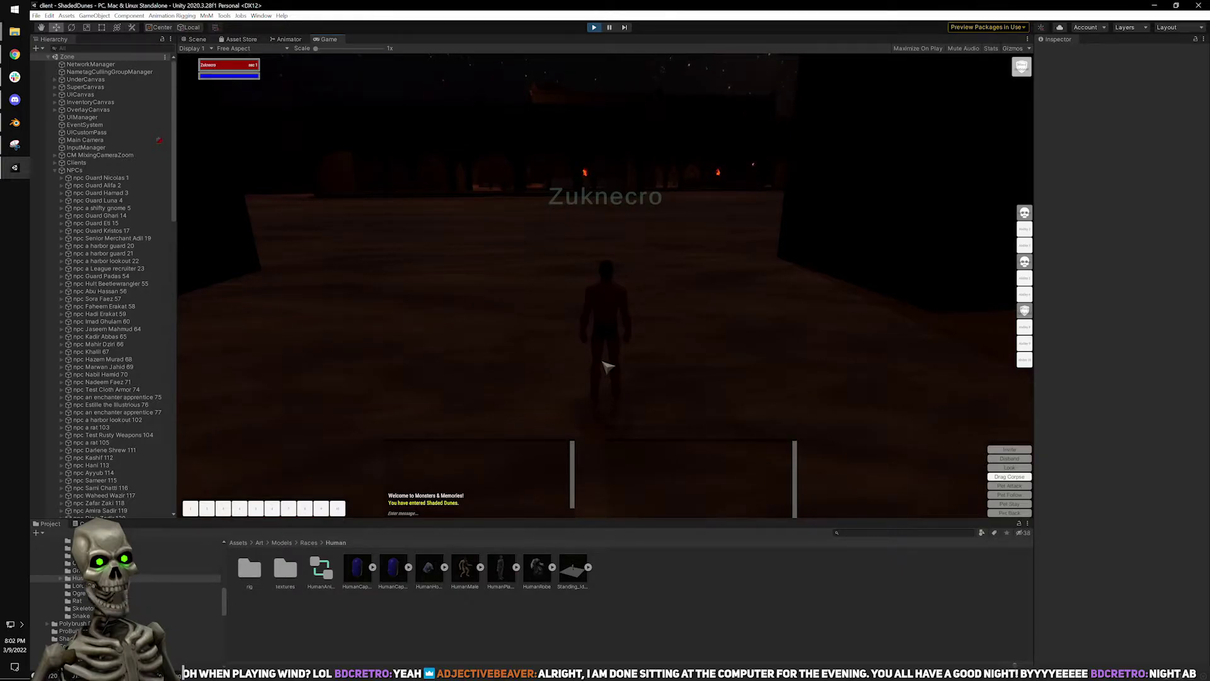
Run and turn the character around Shaded Dunes to examine its run animation from several angles, and exit play mode.
key(a)
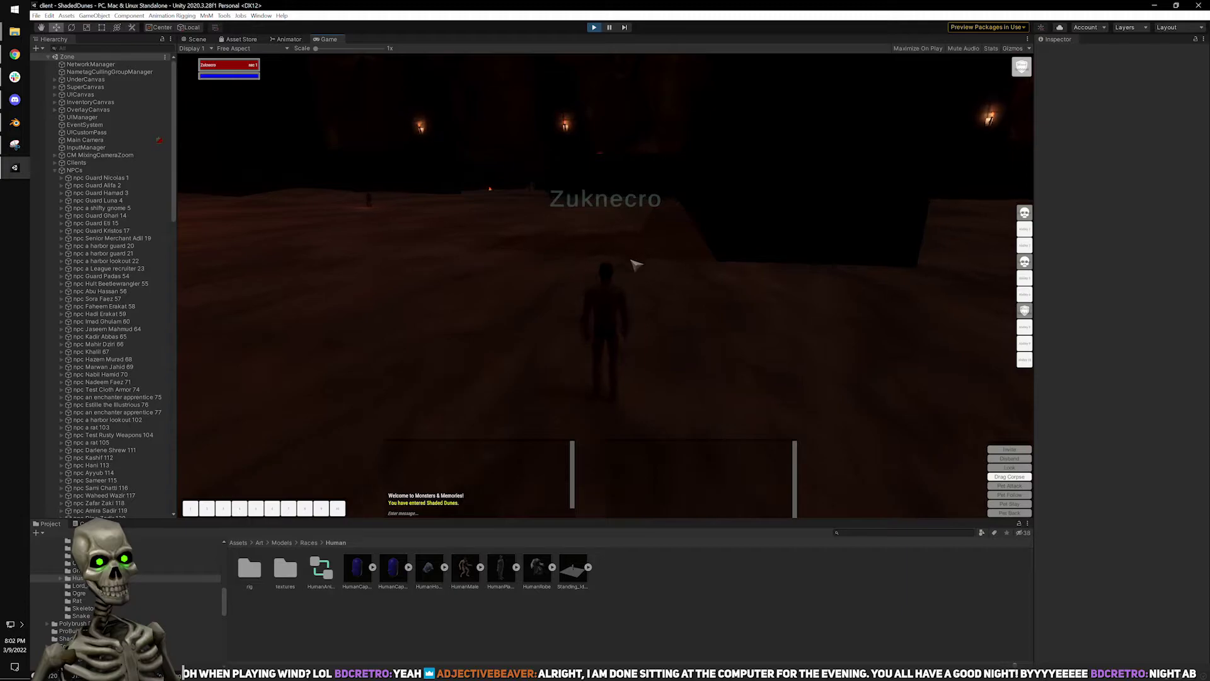
key(a)
key(w)
right_drag(618, 278, 687, 287)
key(w)
key(a)
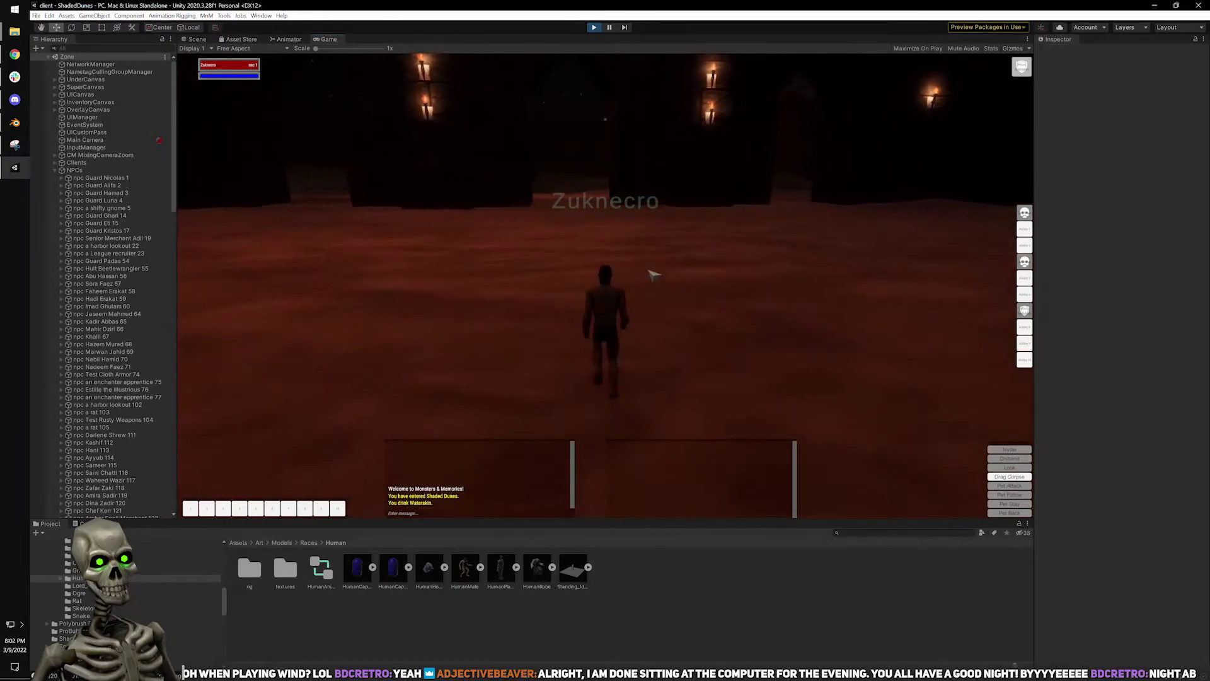
right_drag(648, 265, 624, 266)
key(a)
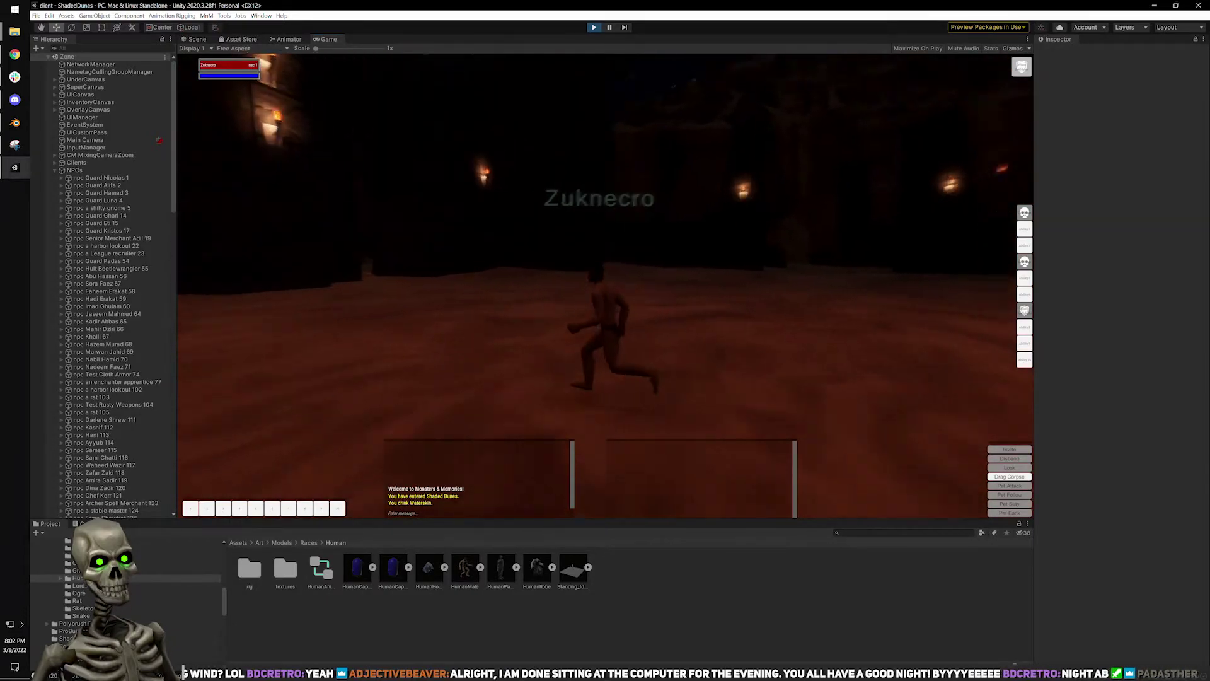
key(q)
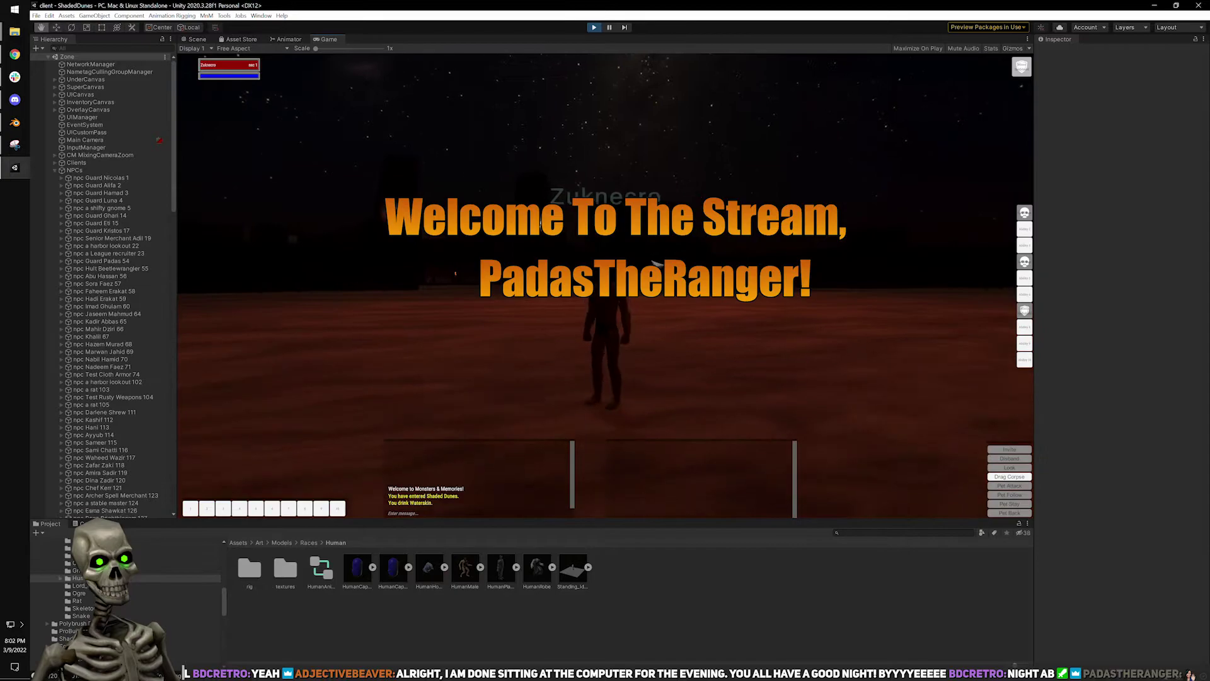
key(d)
key(w)
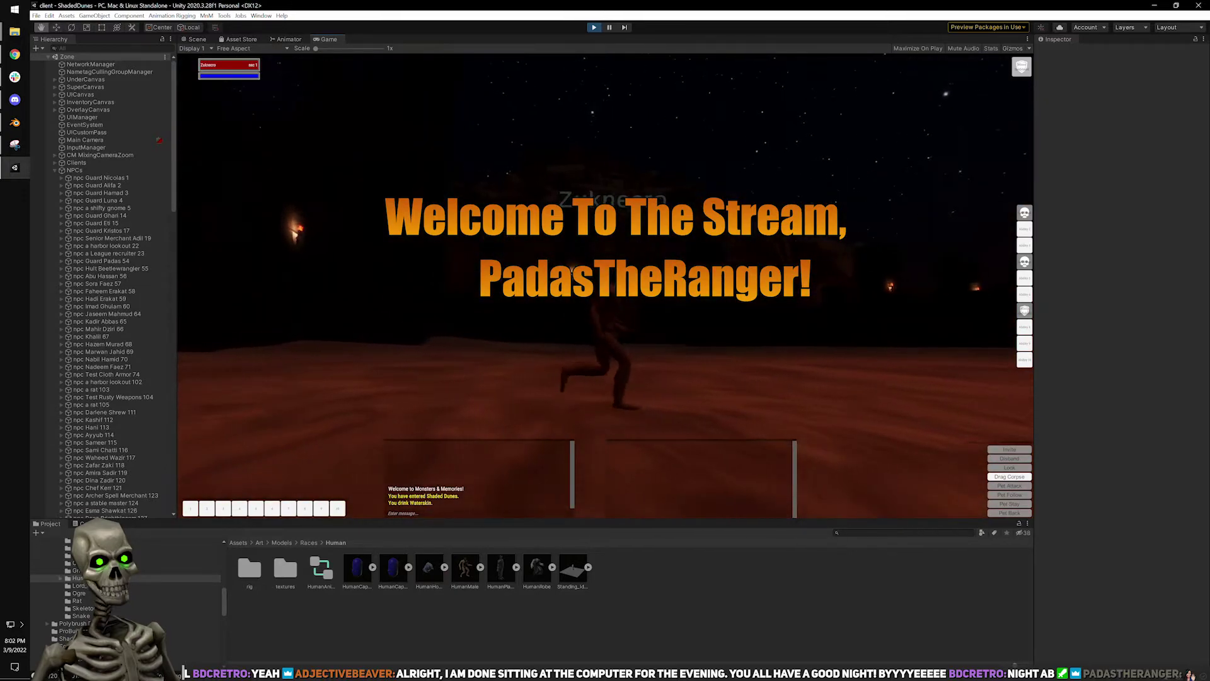
key(d)
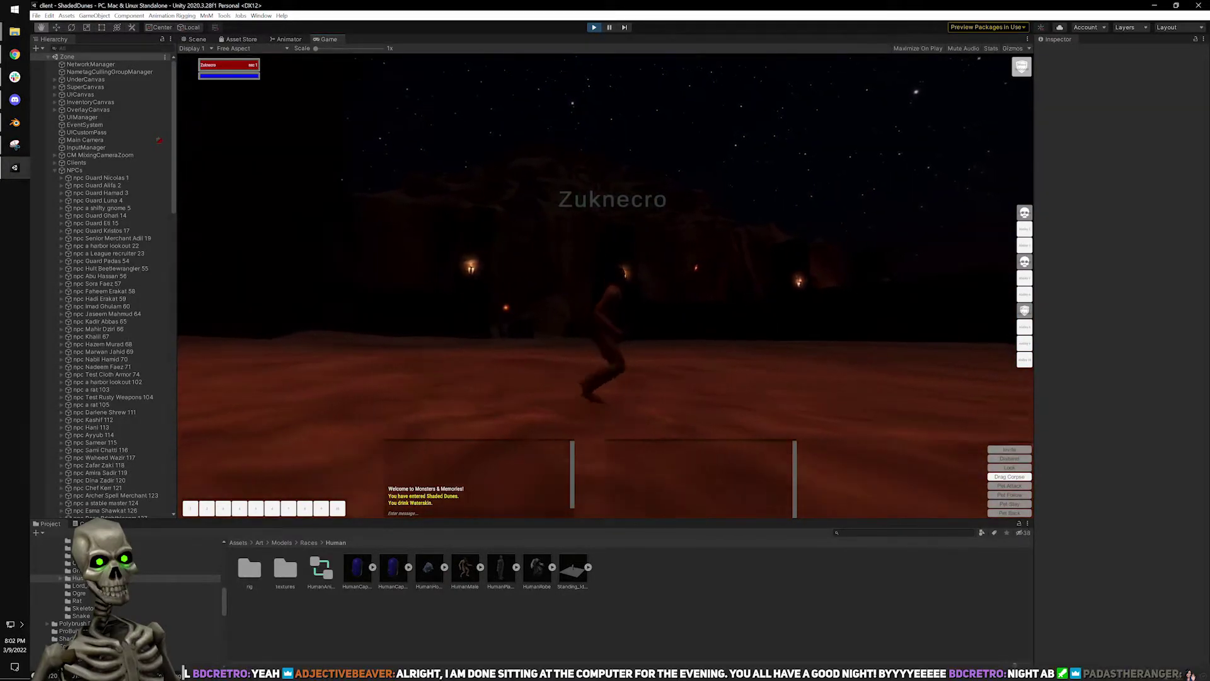
right_drag(606, 286, 689, 300)
key(w)
key(a)
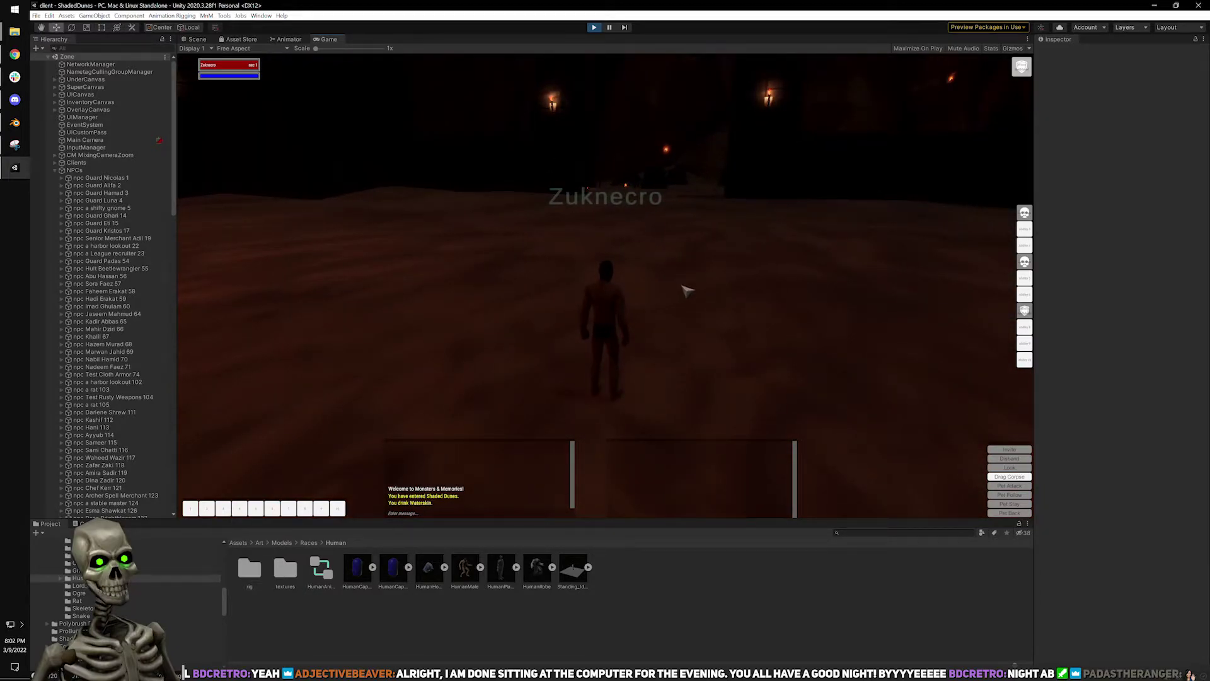
key(w)
right_drag(678, 277, 681, 244)
drag(694, 240, 851, 221)
key(a)
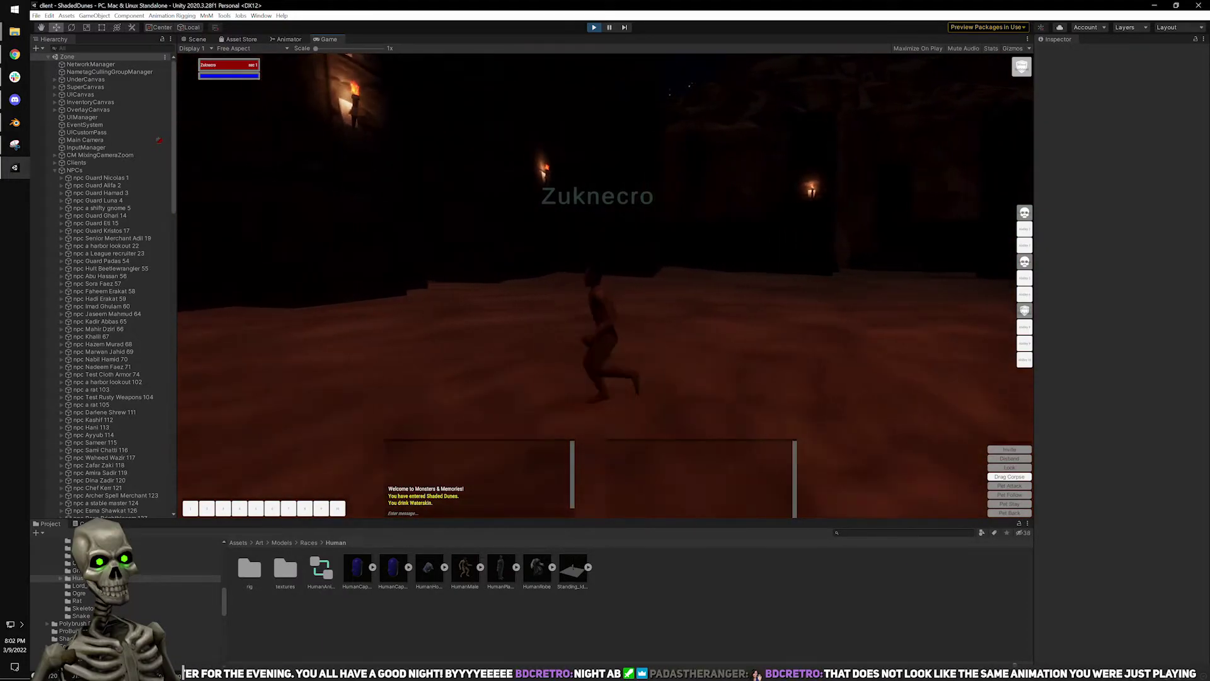
click(595, 26)
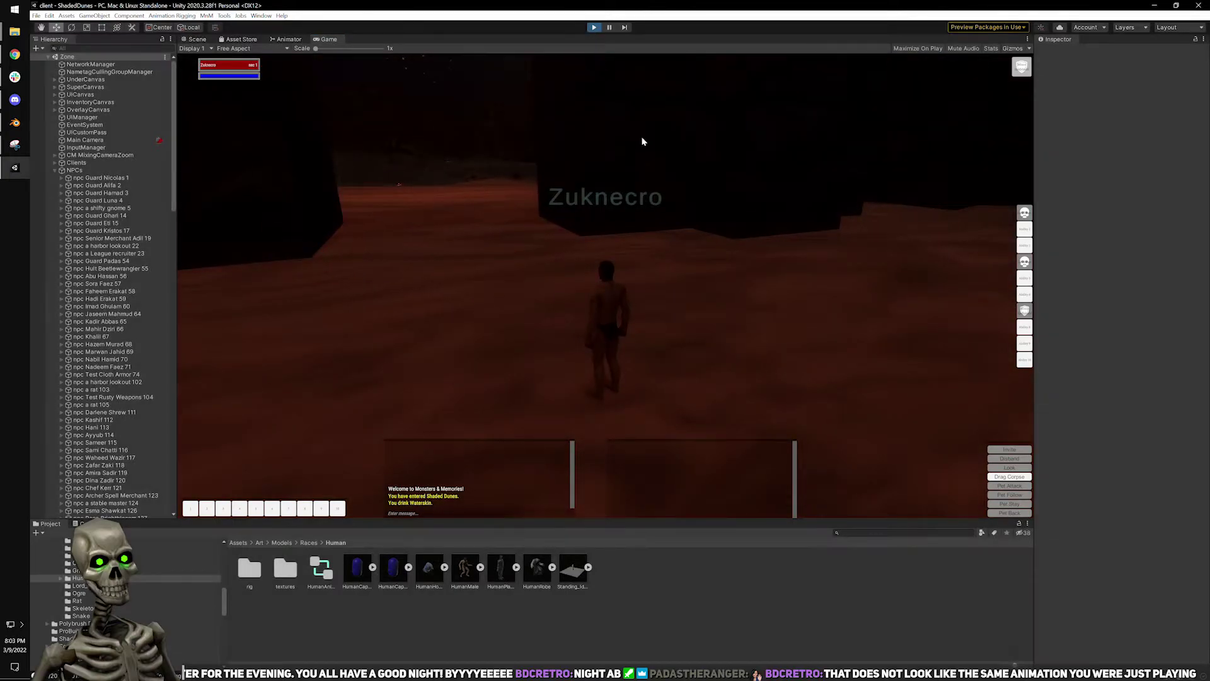
key(ctrl+p)
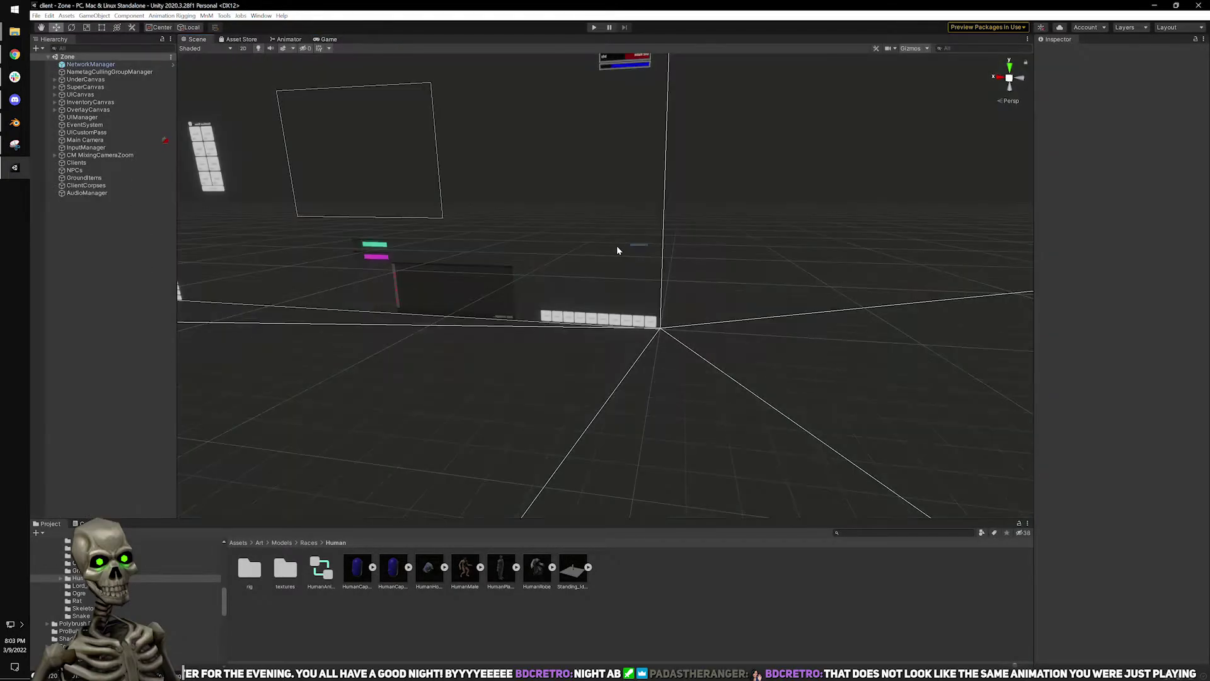
Set HumanMale's Armature|Run.1 clip to start at frame 1 and end at frame 23, apply it, and preview the loop.
click(460, 568)
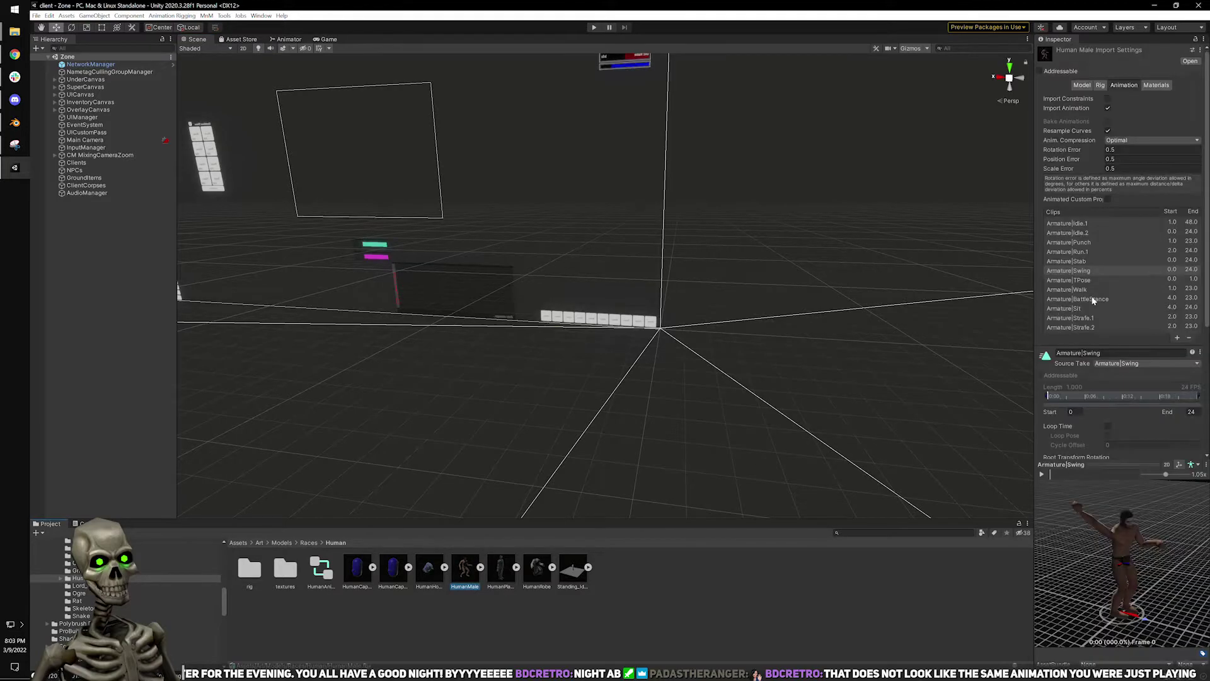
click(1068, 279)
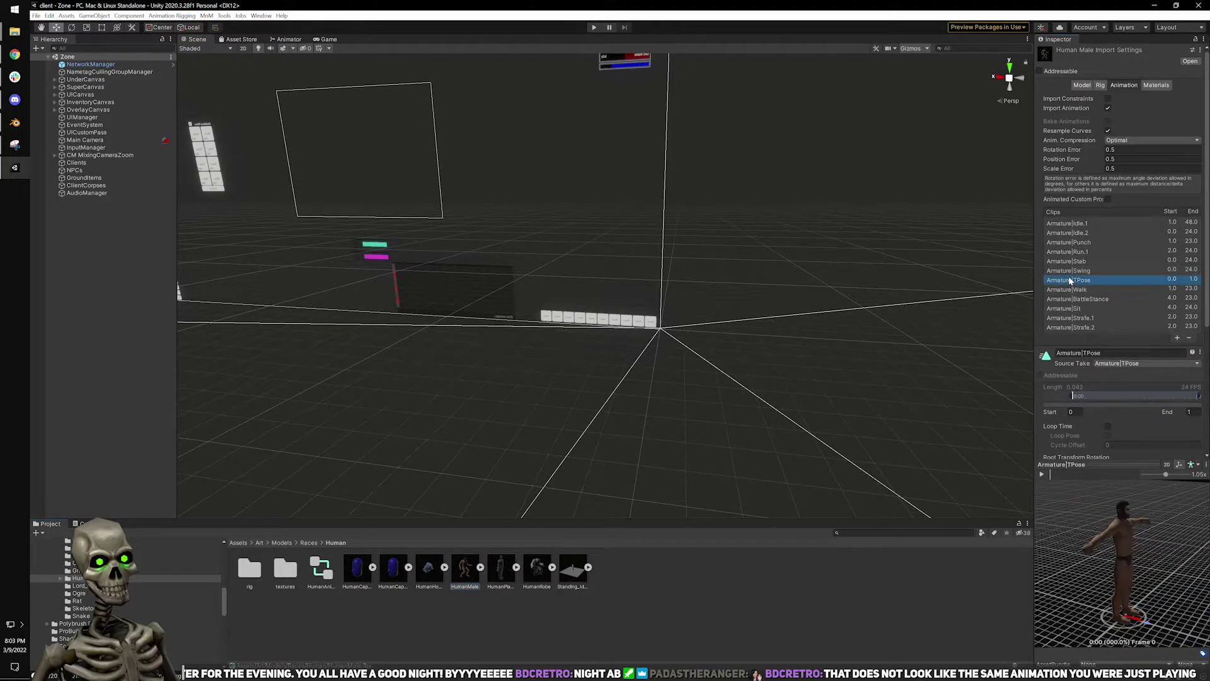
click(1076, 252)
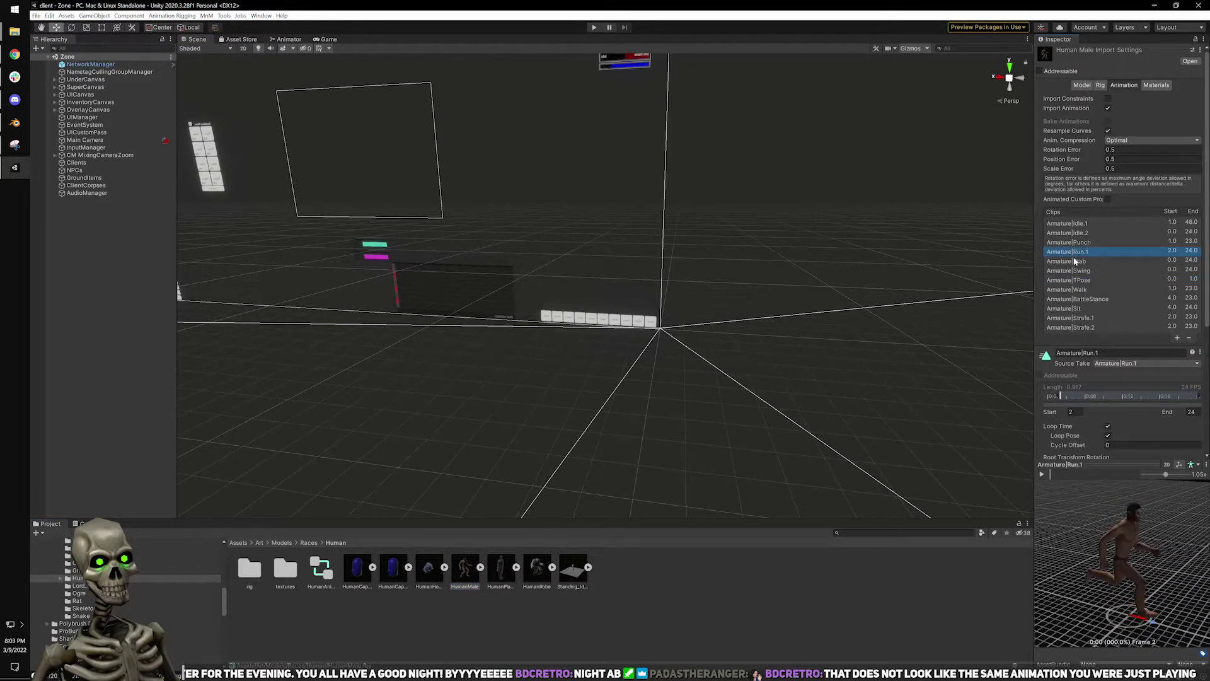
click(1073, 413)
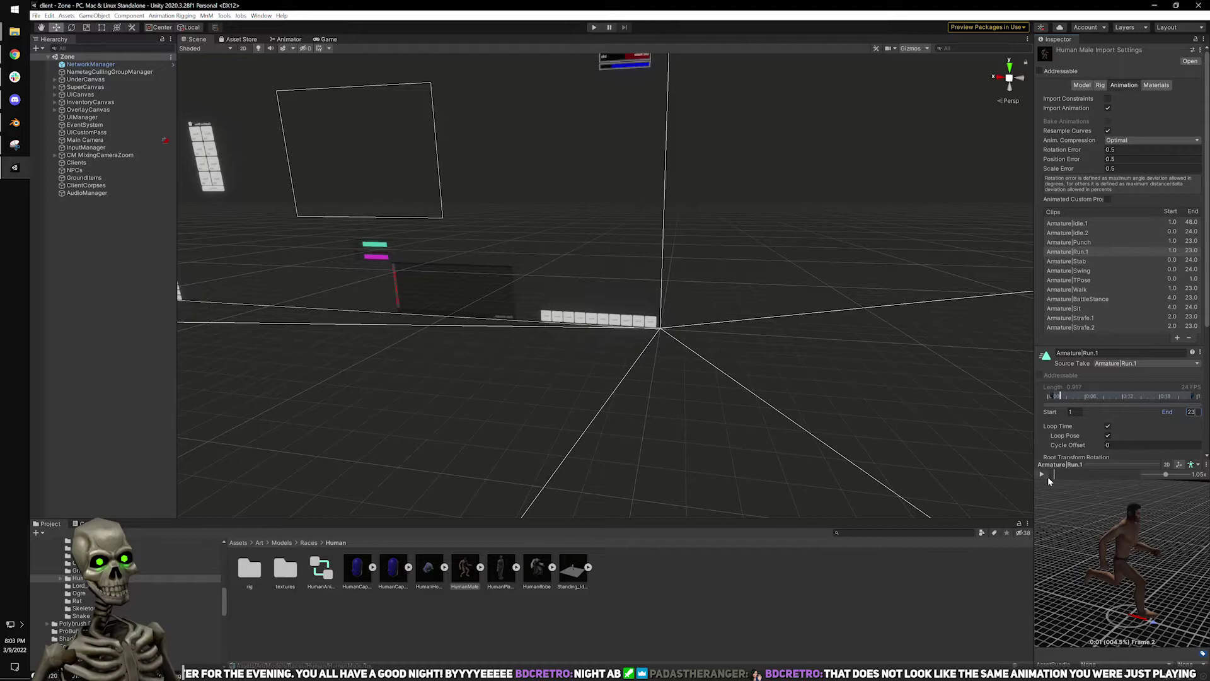
key(alt+Tab)
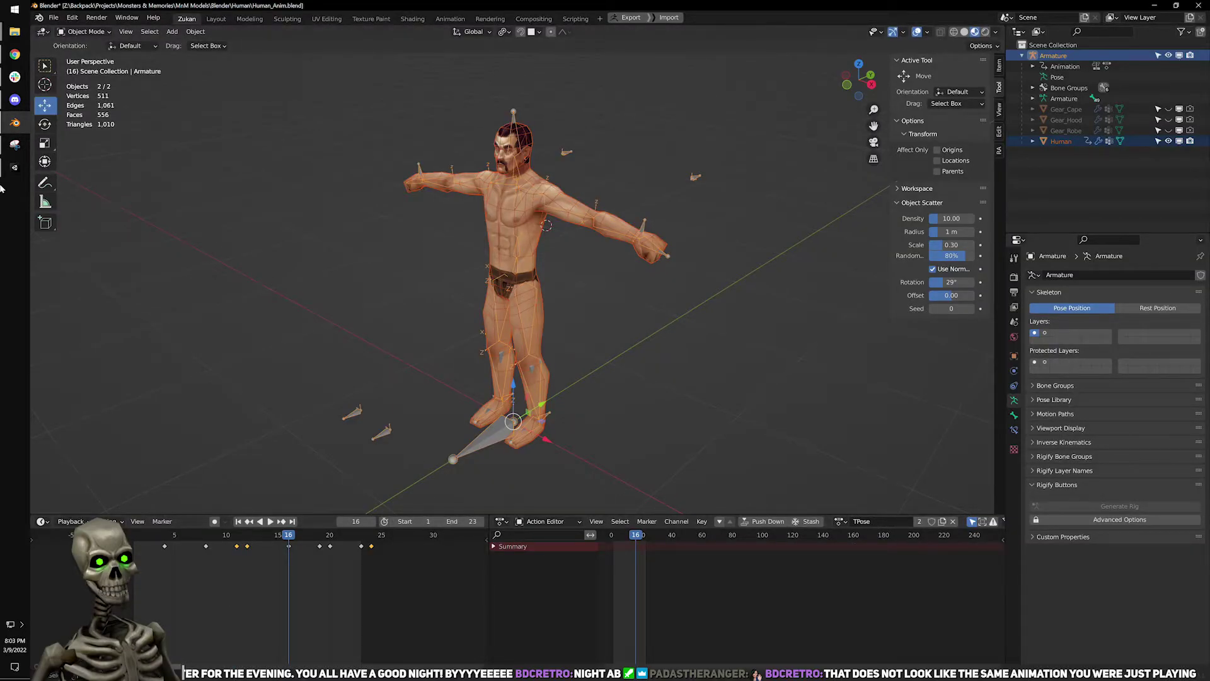
key(alt+Tab)
scroll(1177, 396, down, 6)
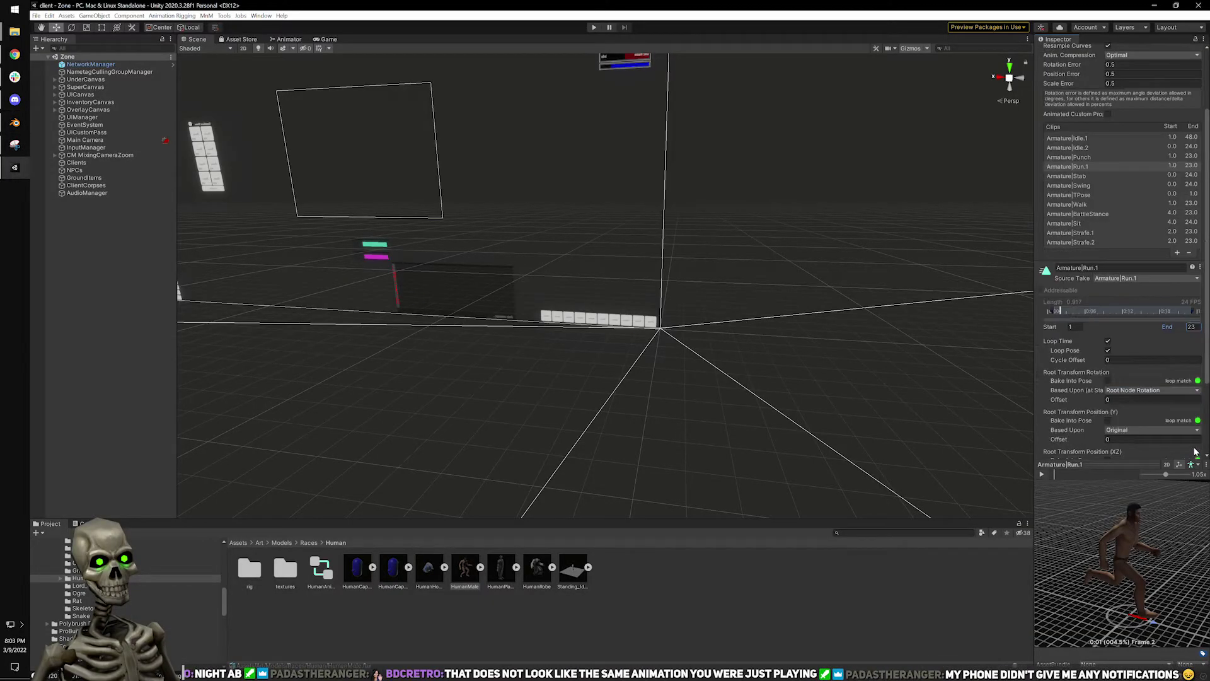
click(1188, 451)
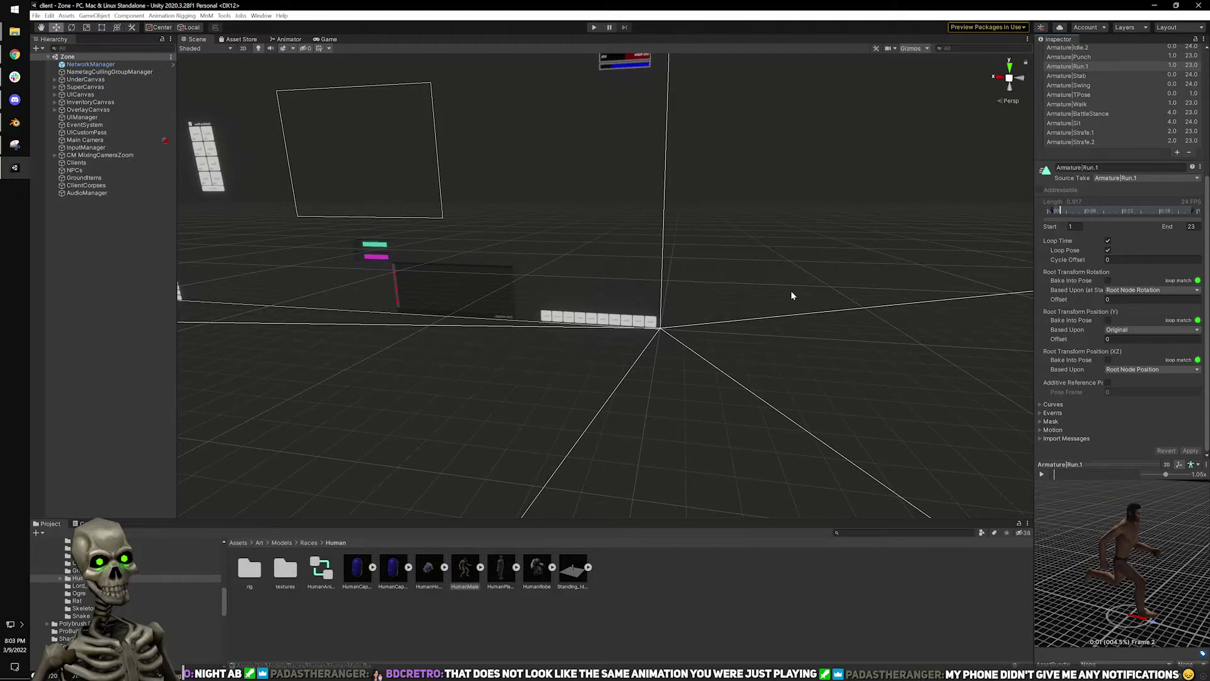
click(1041, 474)
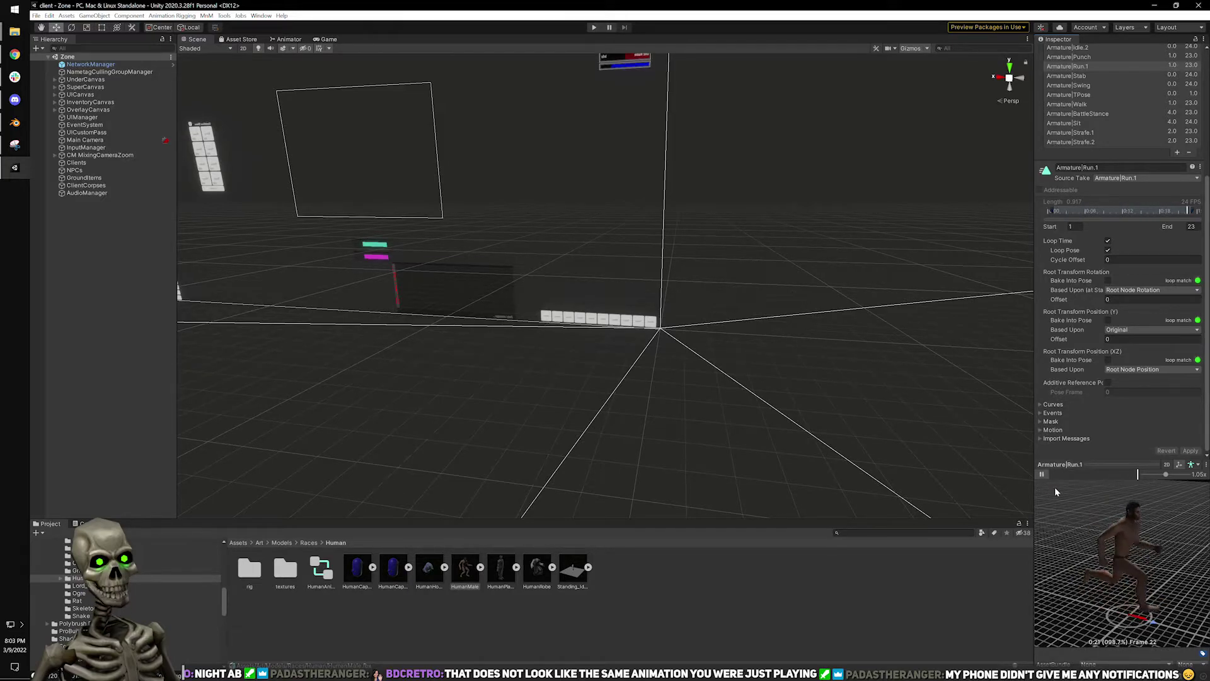
click(1041, 474)
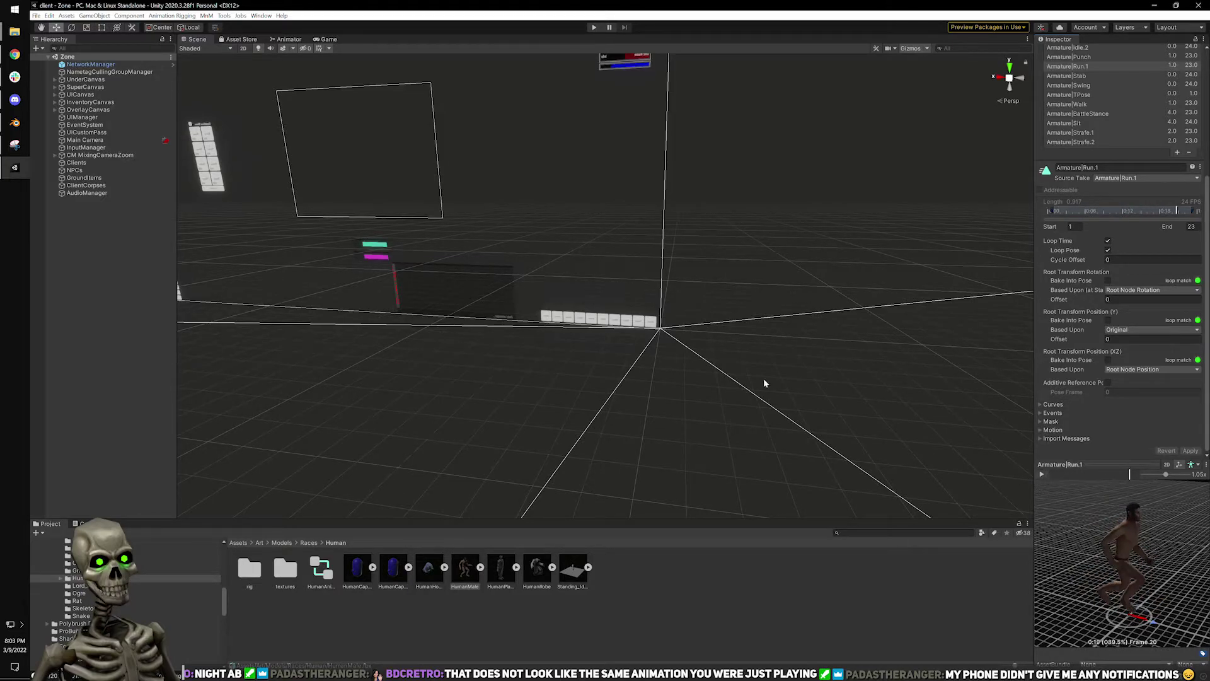
Restart the game, log in with the prefilled credentials, and enter the world with the Human Necromancer selected.
click(594, 27)
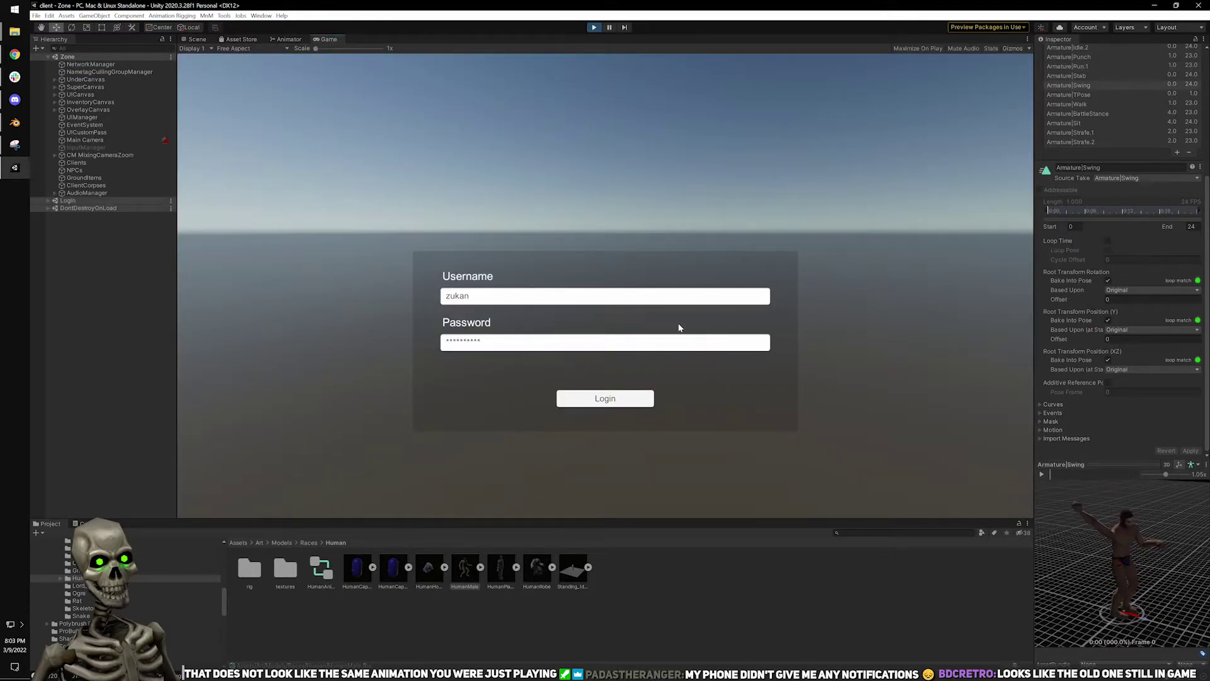
click(609, 403)
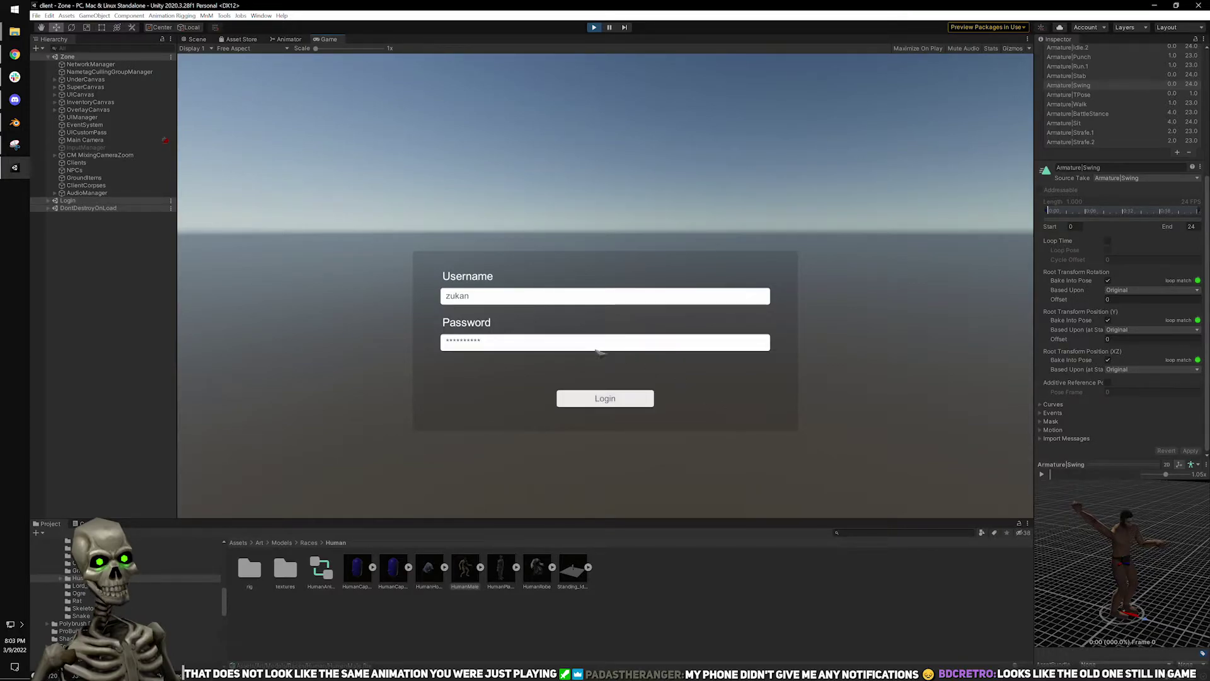
click(470, 497)
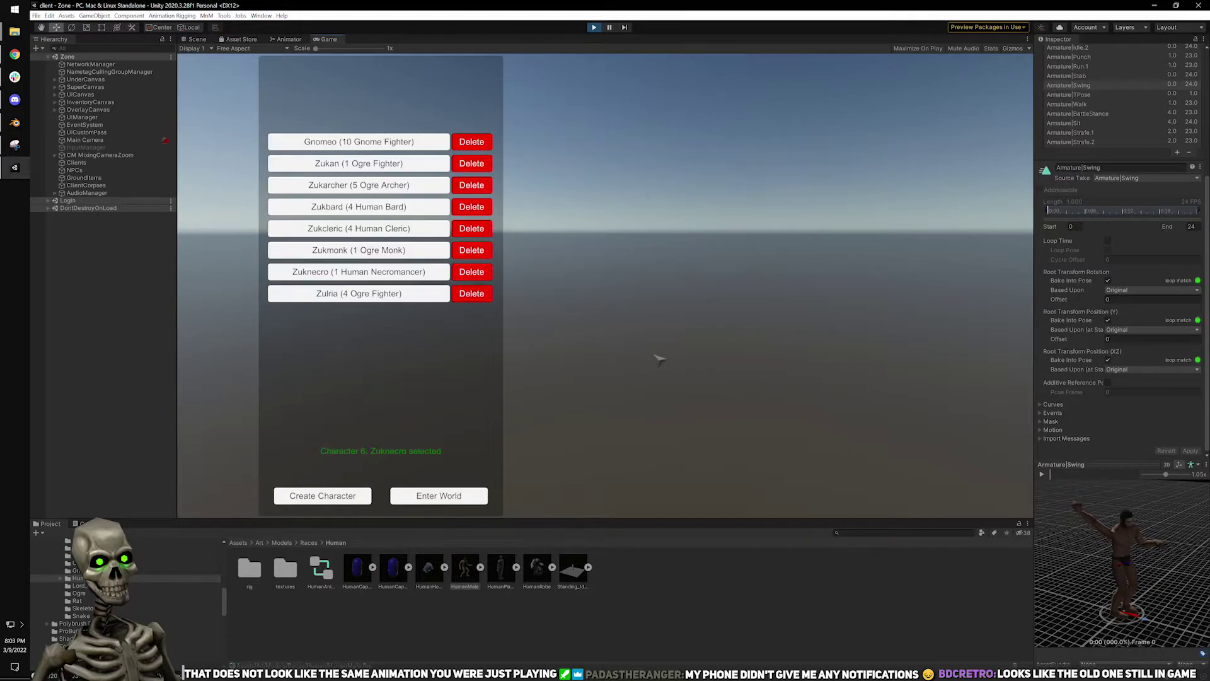
click(353, 276)
click(445, 495)
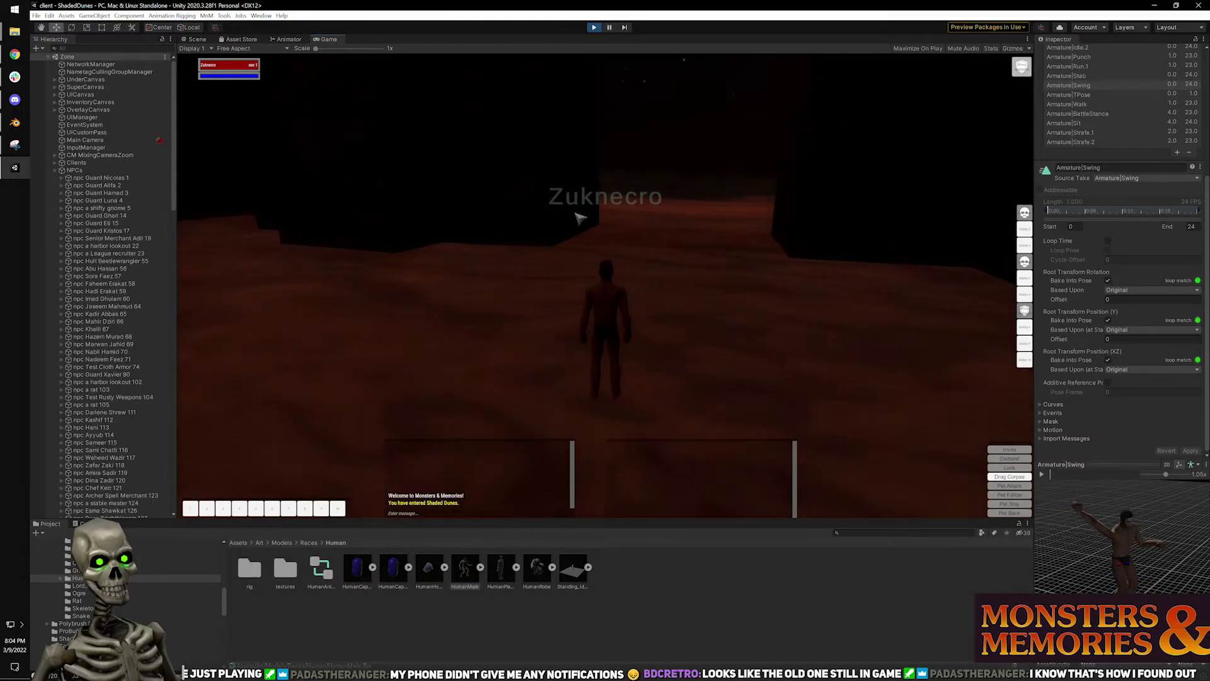
Bring the character into side view and set the world time with the chat command "/timeset 10 a".
right_drag(664, 259, 404, 208)
key(w)
key(a)
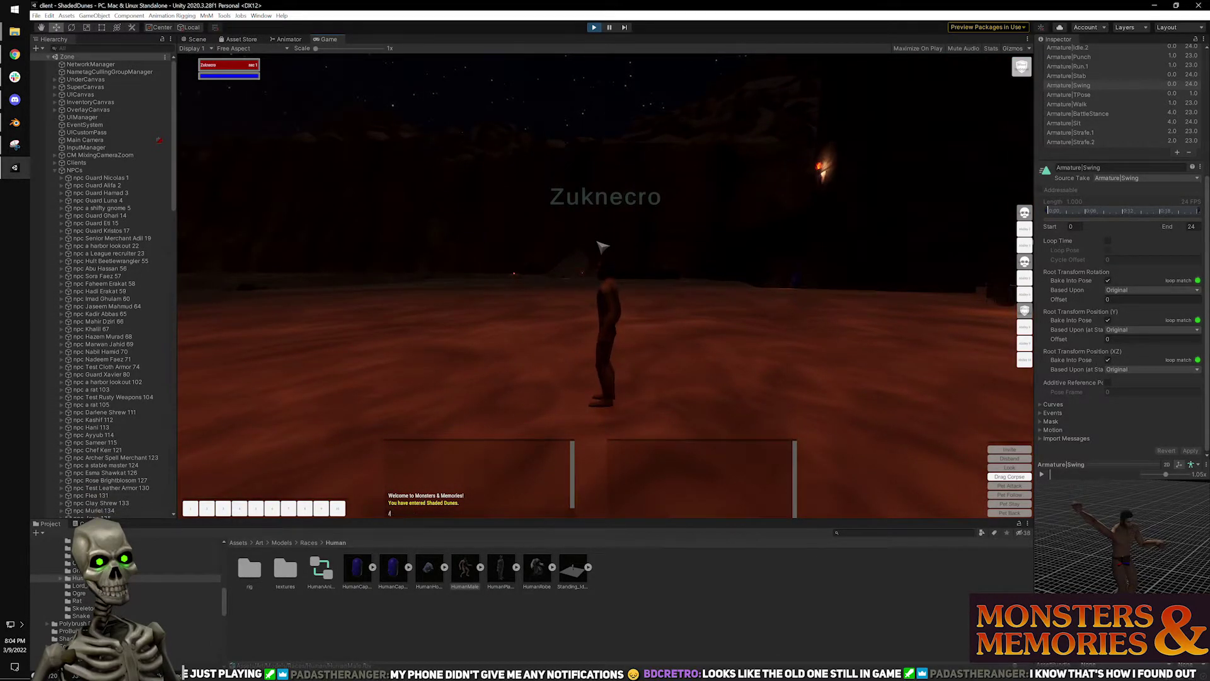
text(timeset 10 a)
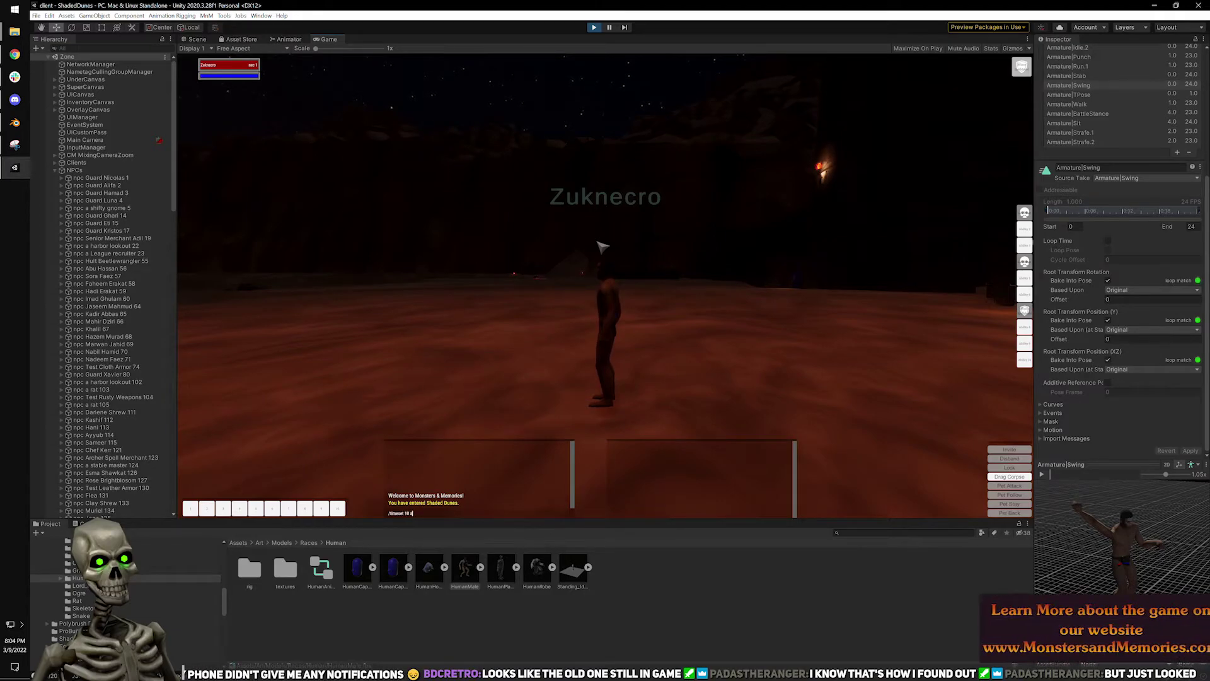
key(Return)
Run the character past the stone arches and across the desert to examine the run animation in daylight.
key(w)
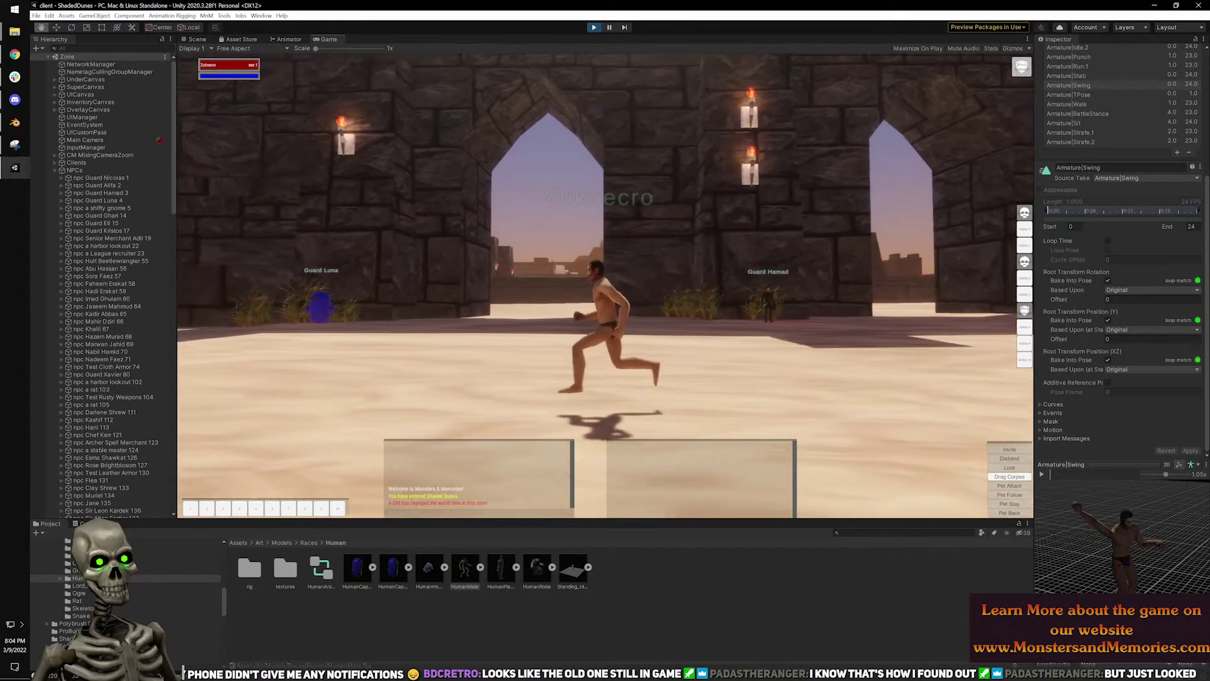
key(a)
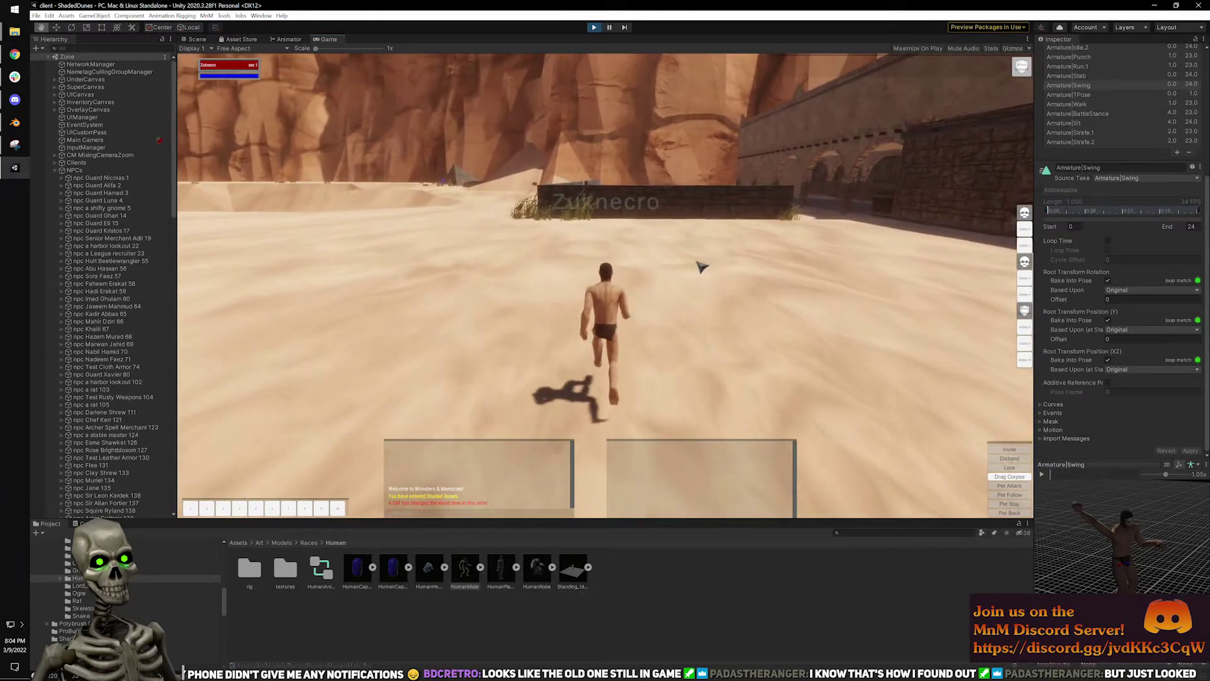
key(a)
key(a)
key(w)
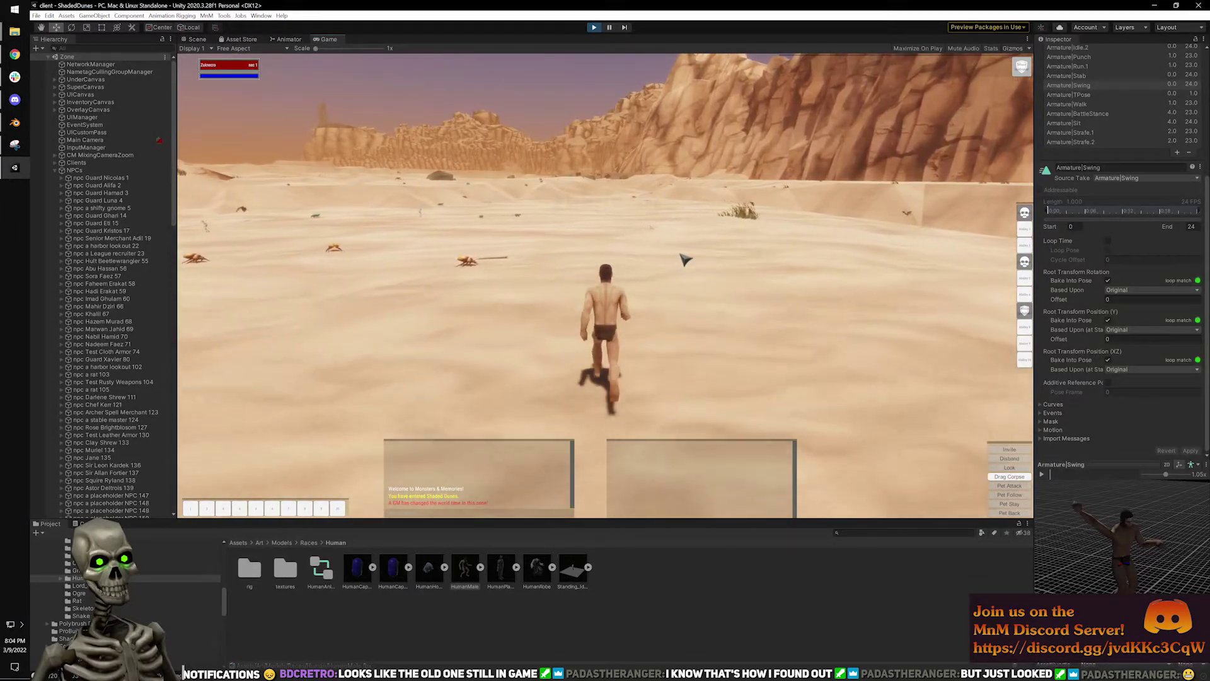
key(d)
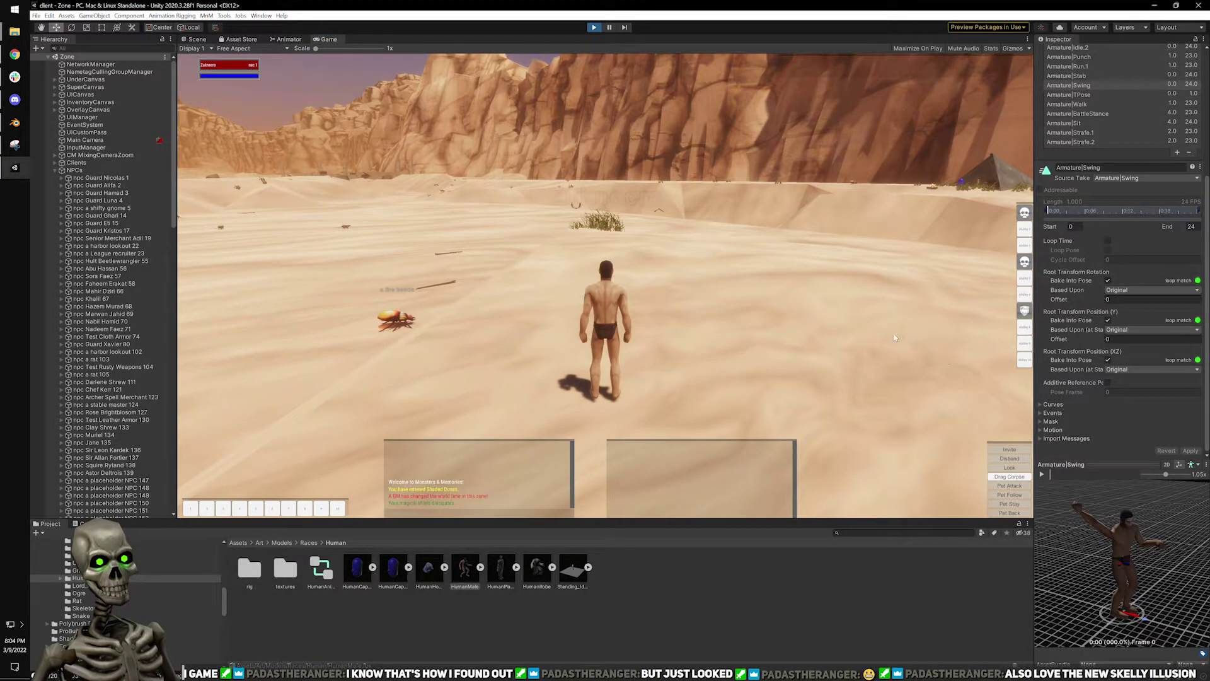
Stop the game, set HumanMale's Armature|Run.1 clip to start at frame 0 and end at frame 24, and apply it.
key(ctrl+p)
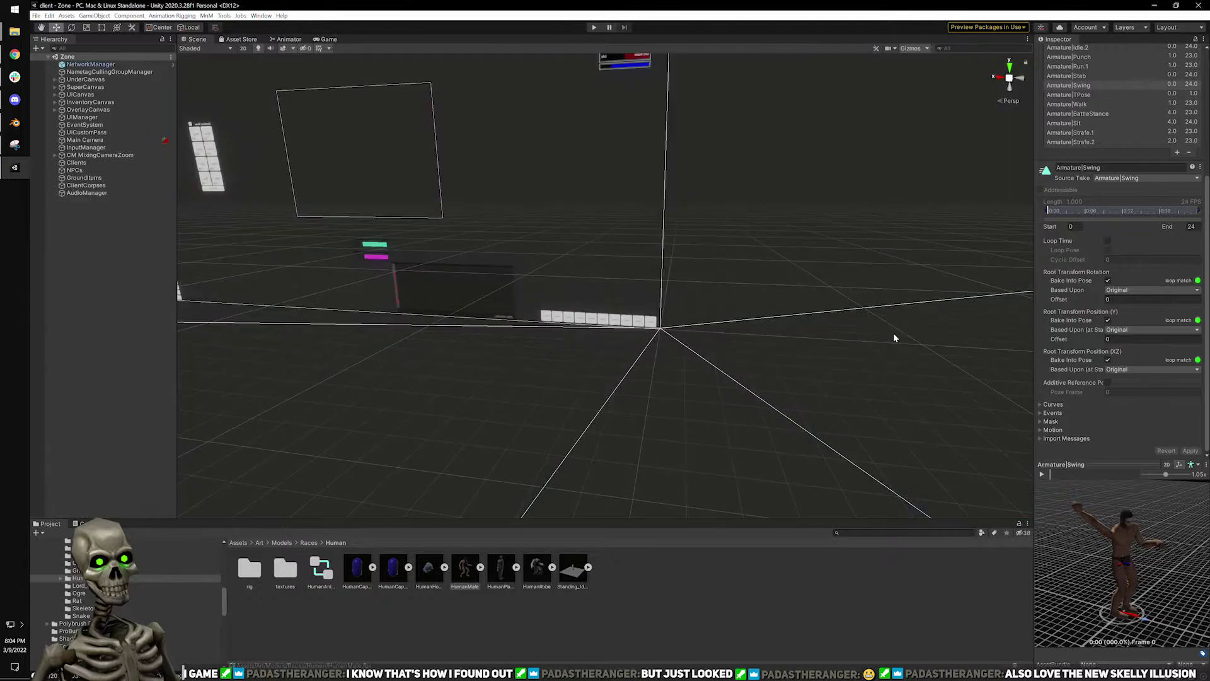
click(1100, 66)
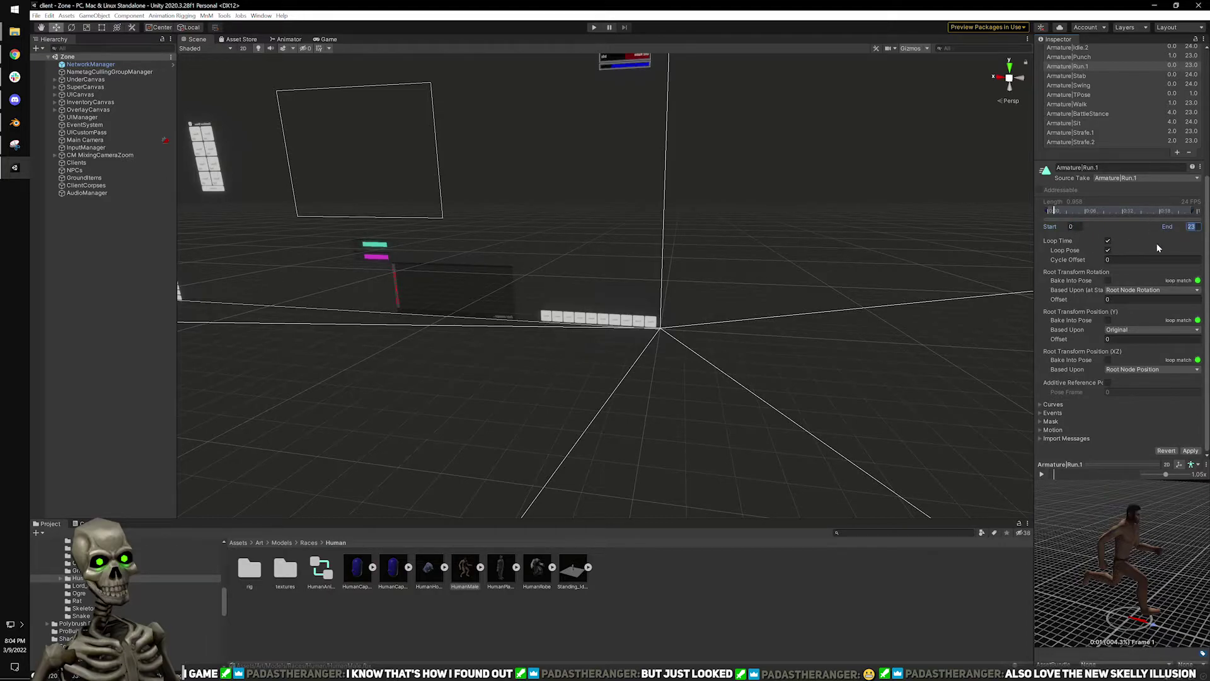
click(1189, 450)
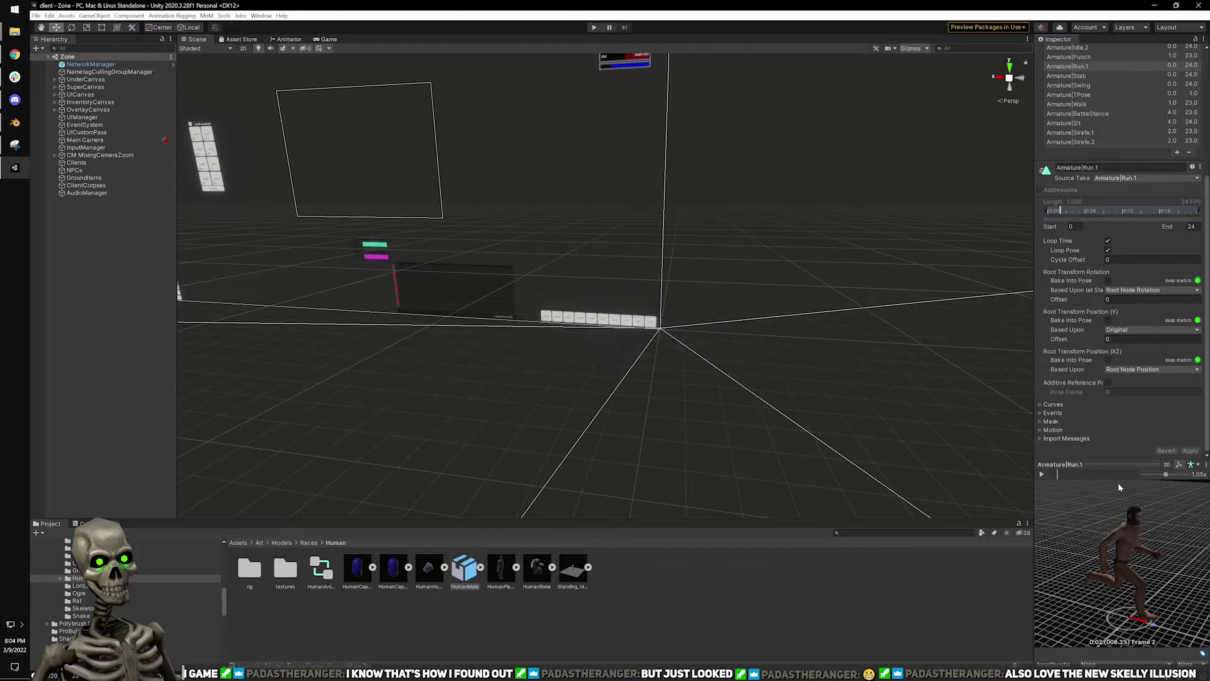
Start the game again, log in with the prefilled credentials, connect to TestWorld, and enter the world as the Human Necromancer.
click(593, 27)
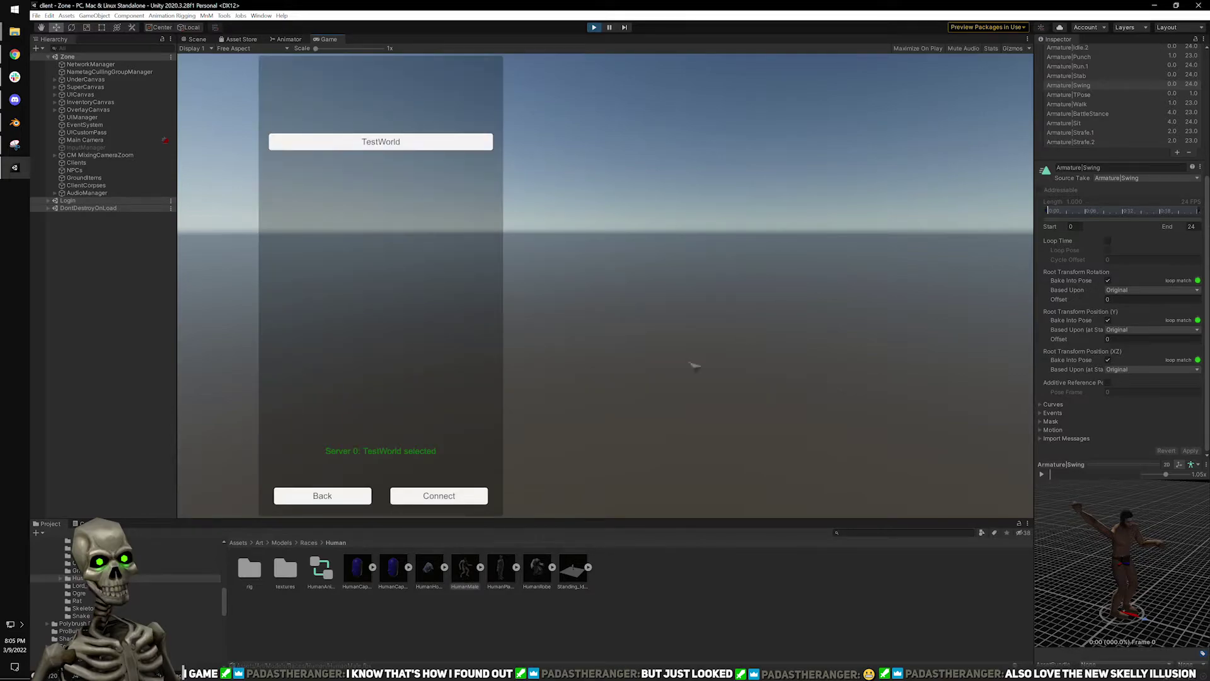
click(414, 502)
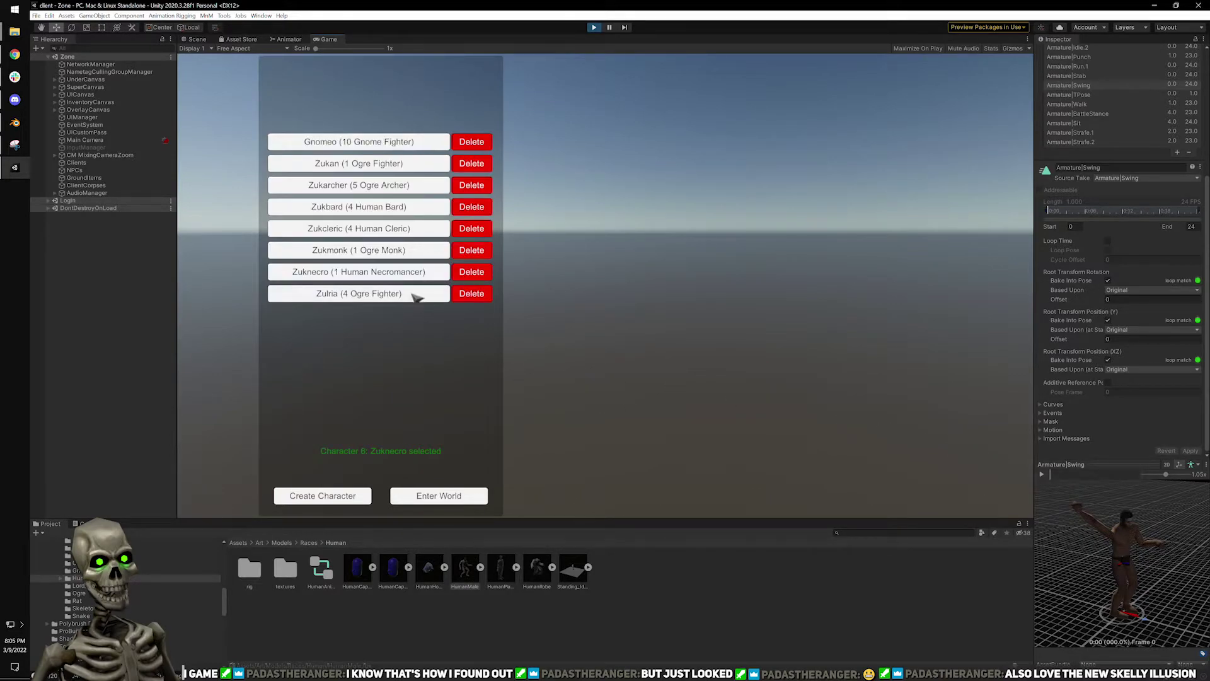
click(428, 501)
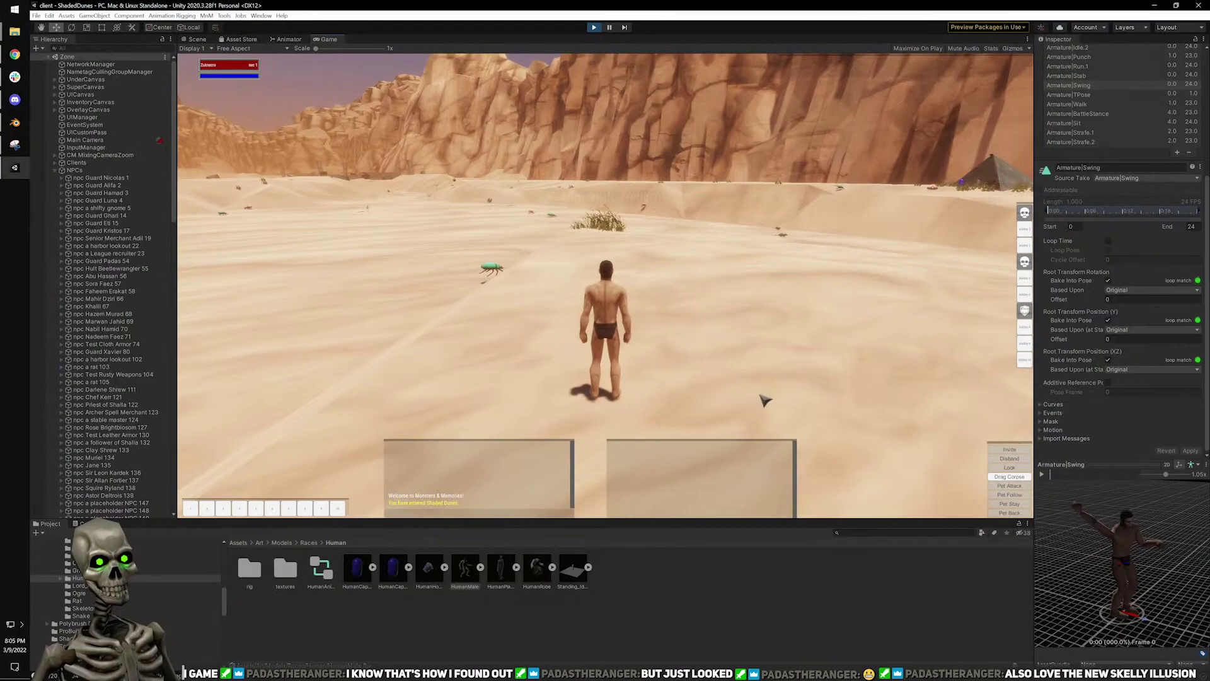
Run the character across the dunes in several directions to examine the run animation with the new clip range.
key(w)
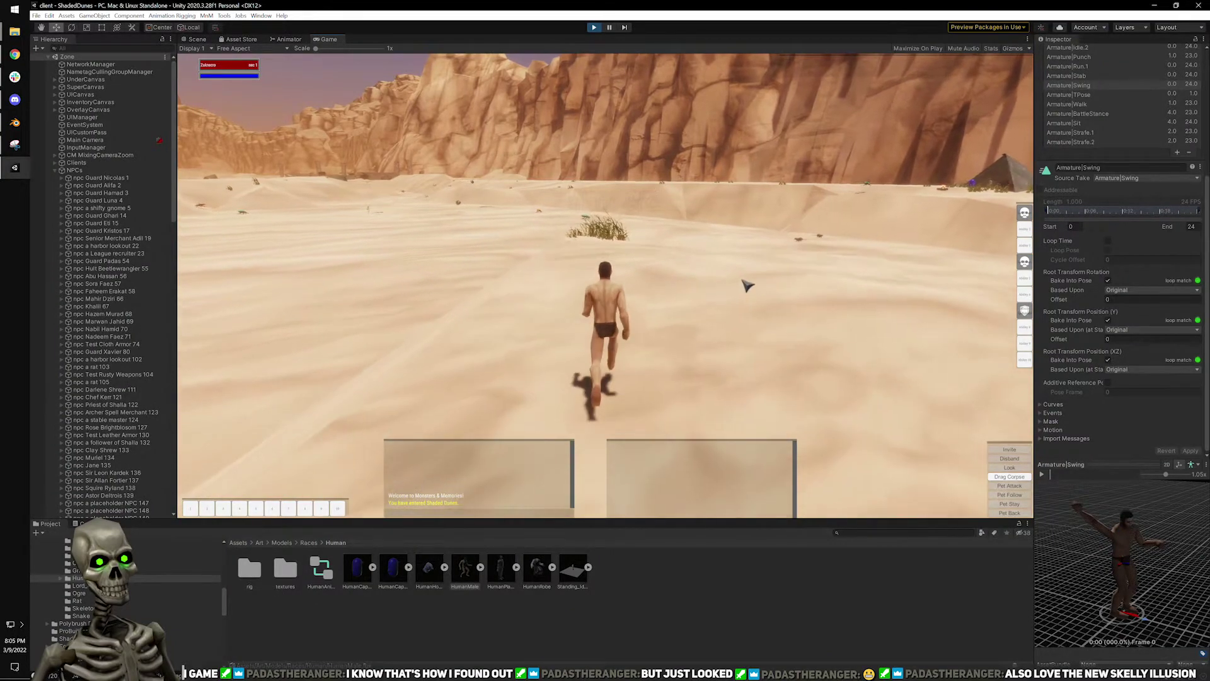
right_drag(754, 311, 728, 308)
key(w)
key(w)
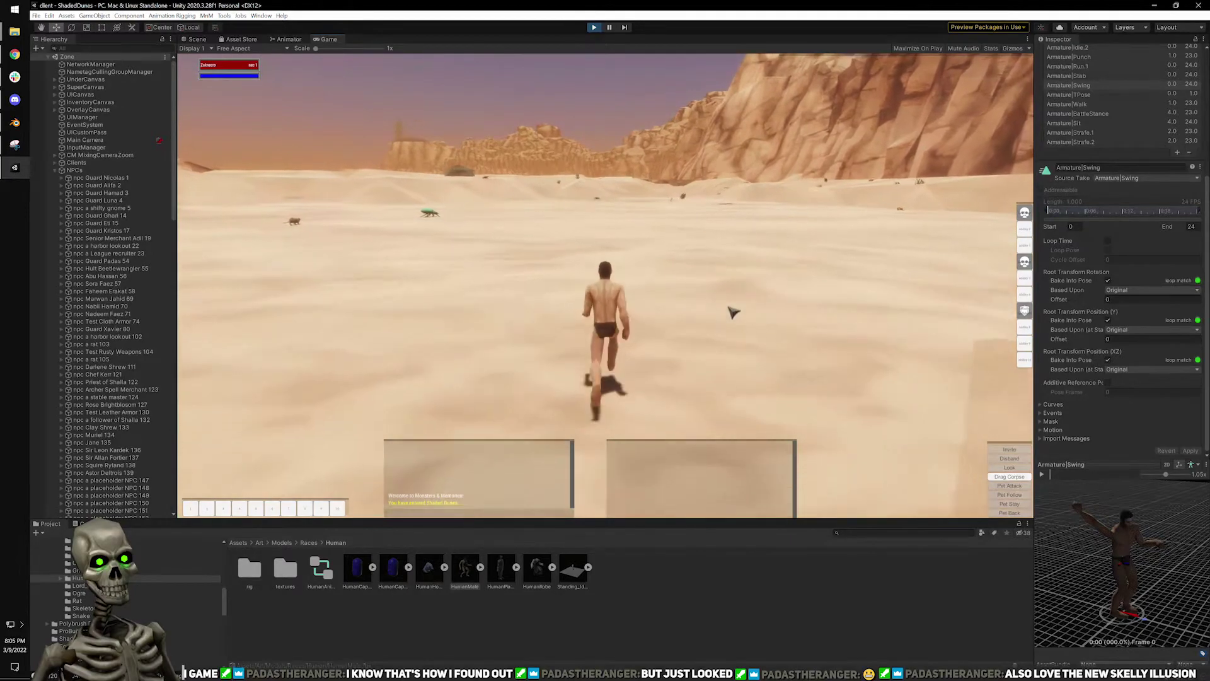
key(w)
drag(756, 308, 682, 289)
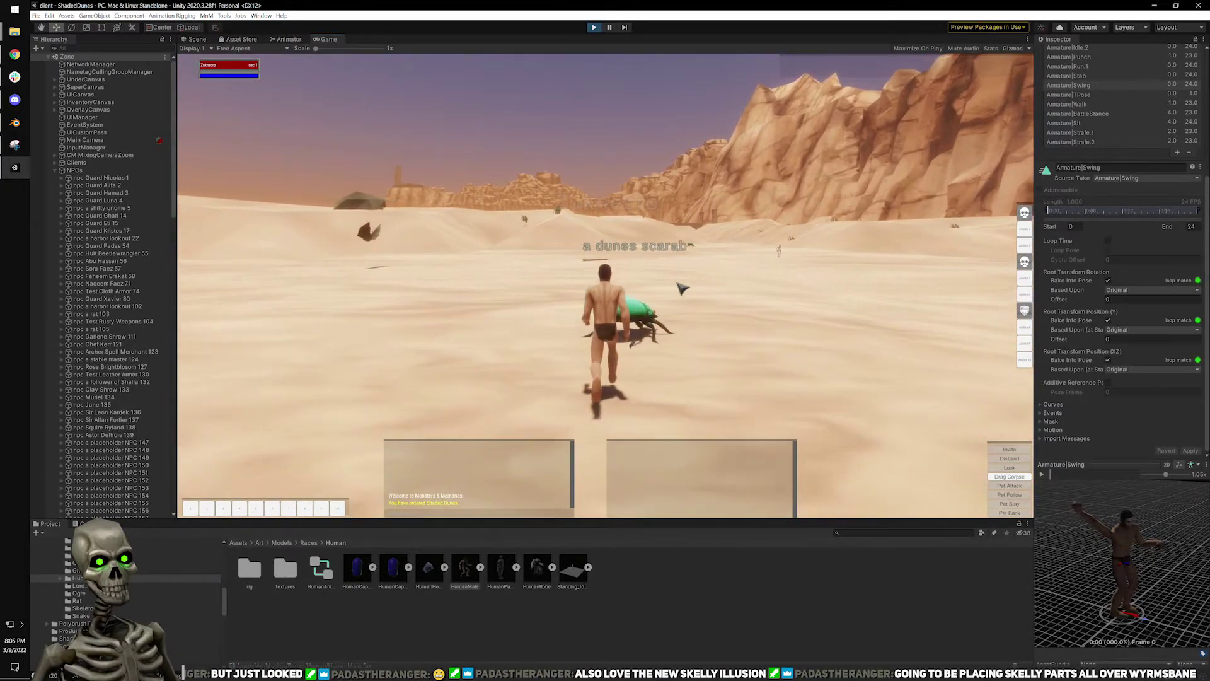
key(a)
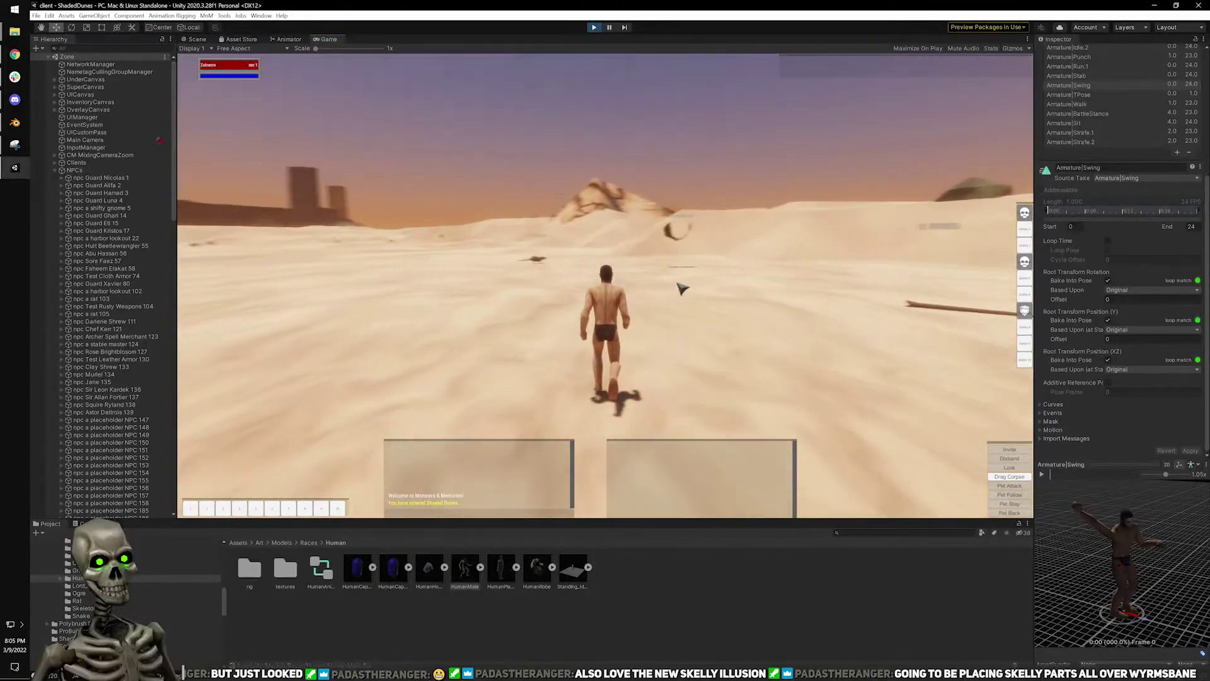
drag(651, 283, 813, 283)
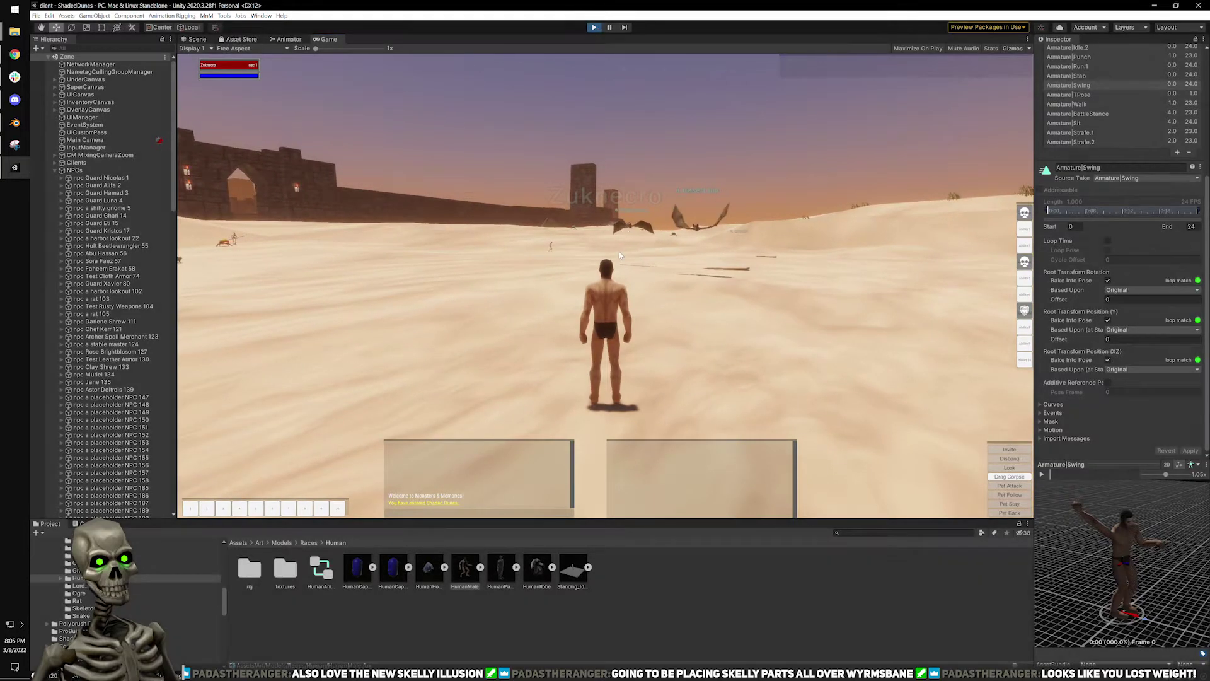
Switch to Blender, assign the Run.1 action to the character's armature in the Action Editor, and play it.
click(15, 123)
scroll(568, 275, up, 4)
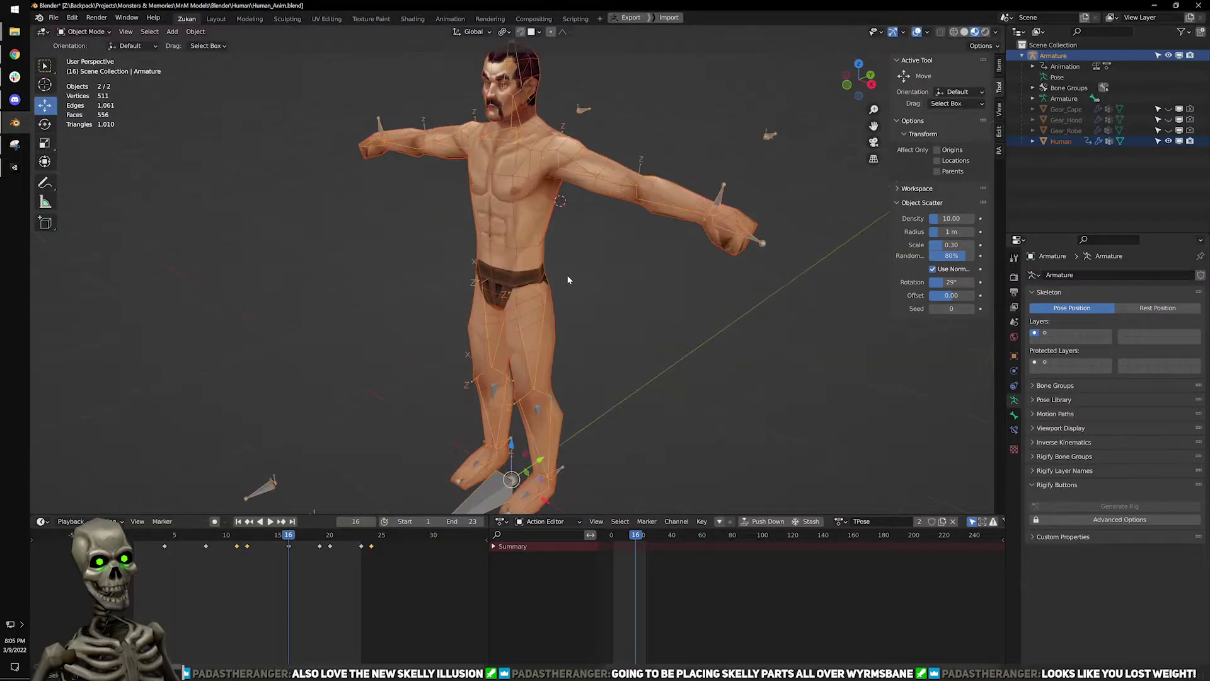
shift+middle_drag(542, 107, 531, 270)
click(501, 129)
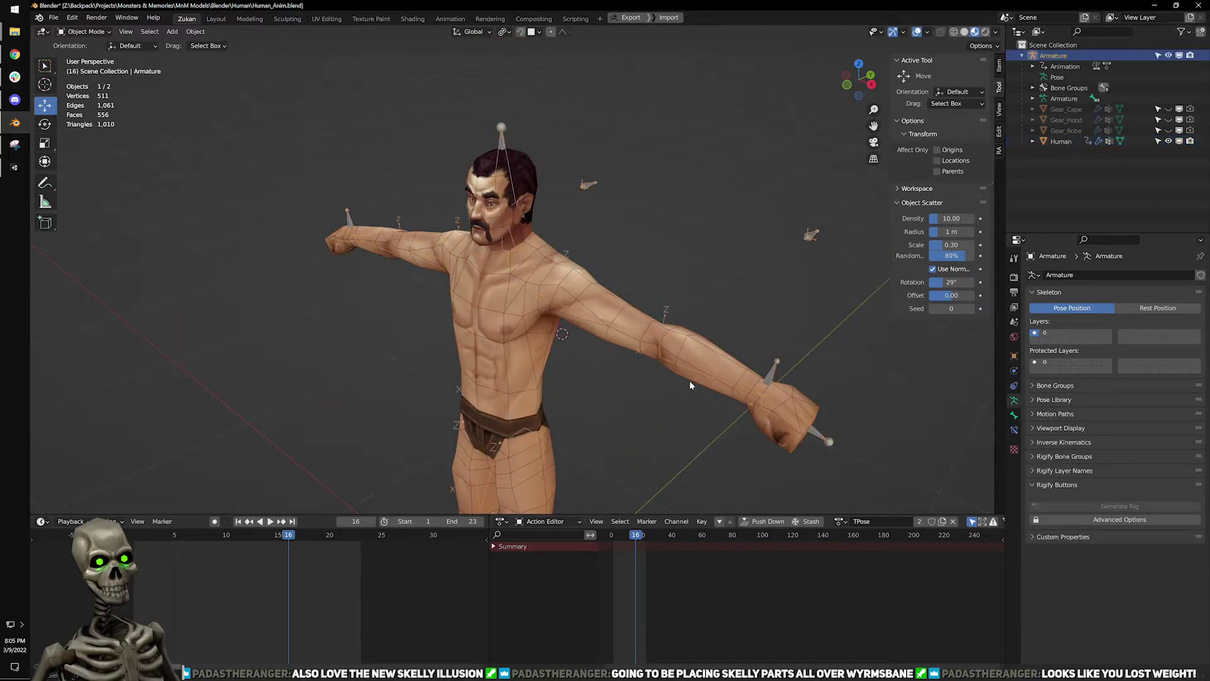
click(841, 522)
text(run)
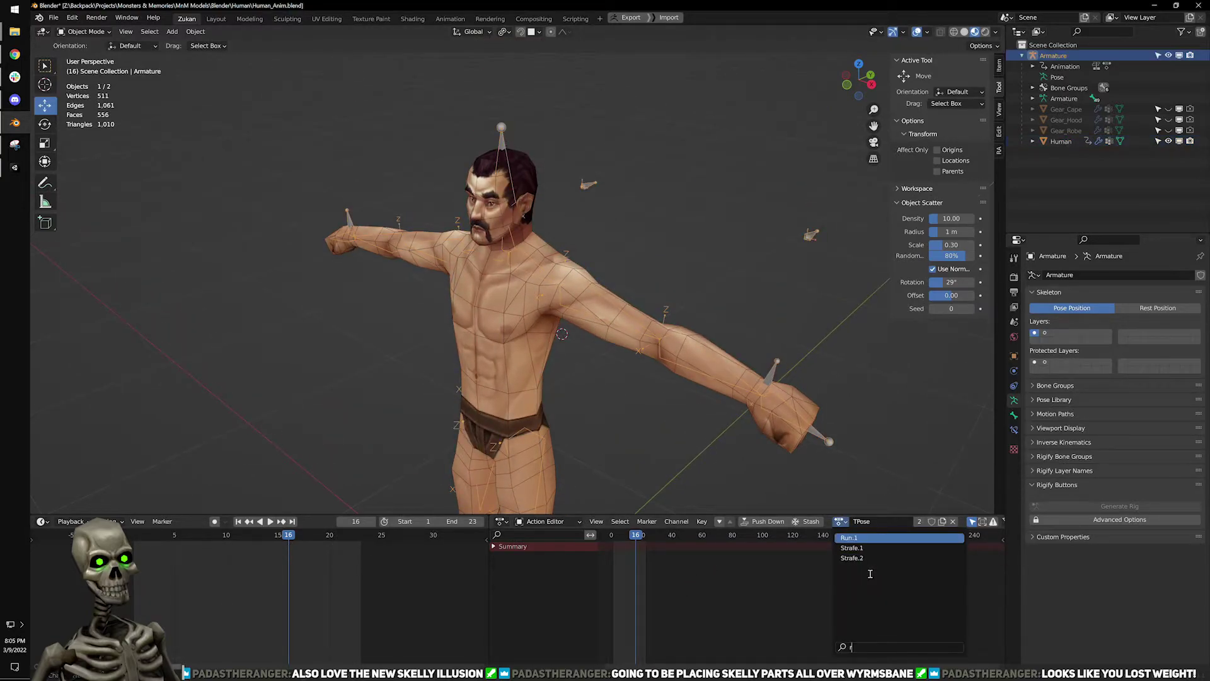
click(868, 539)
click(269, 521)
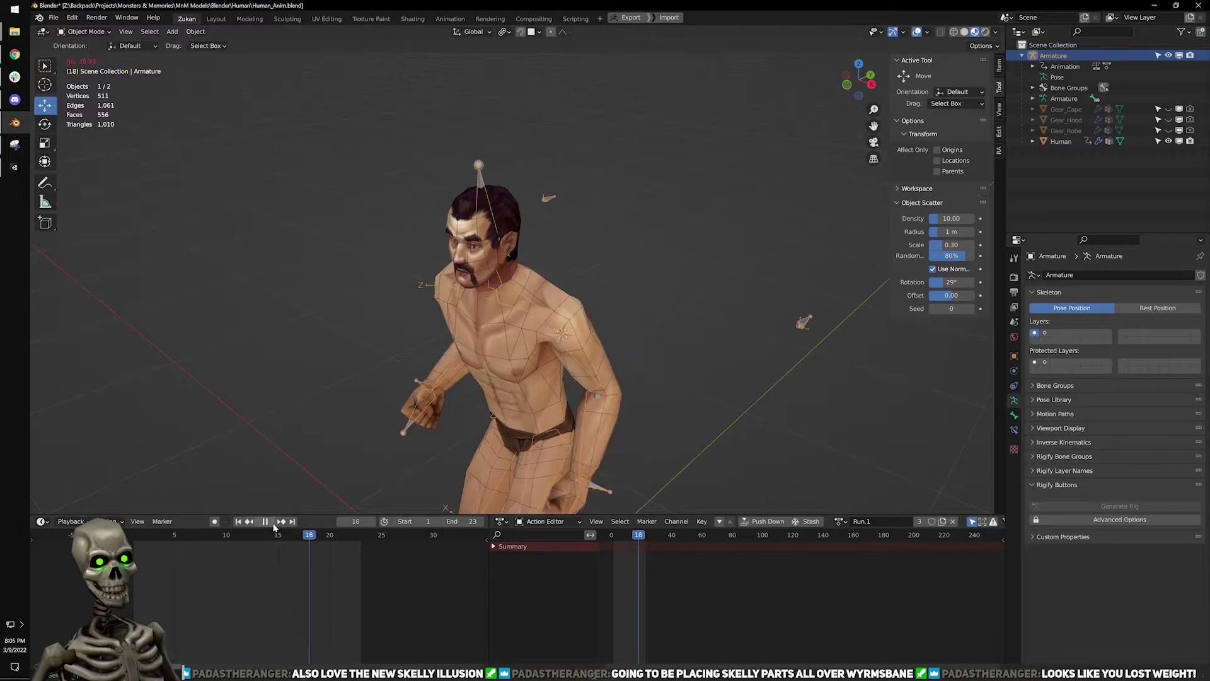
Examine the run playback from behind in solid shading with overlays hidden, restore the overlays, and stop playback.
middle_drag(638, 407, 539, 411)
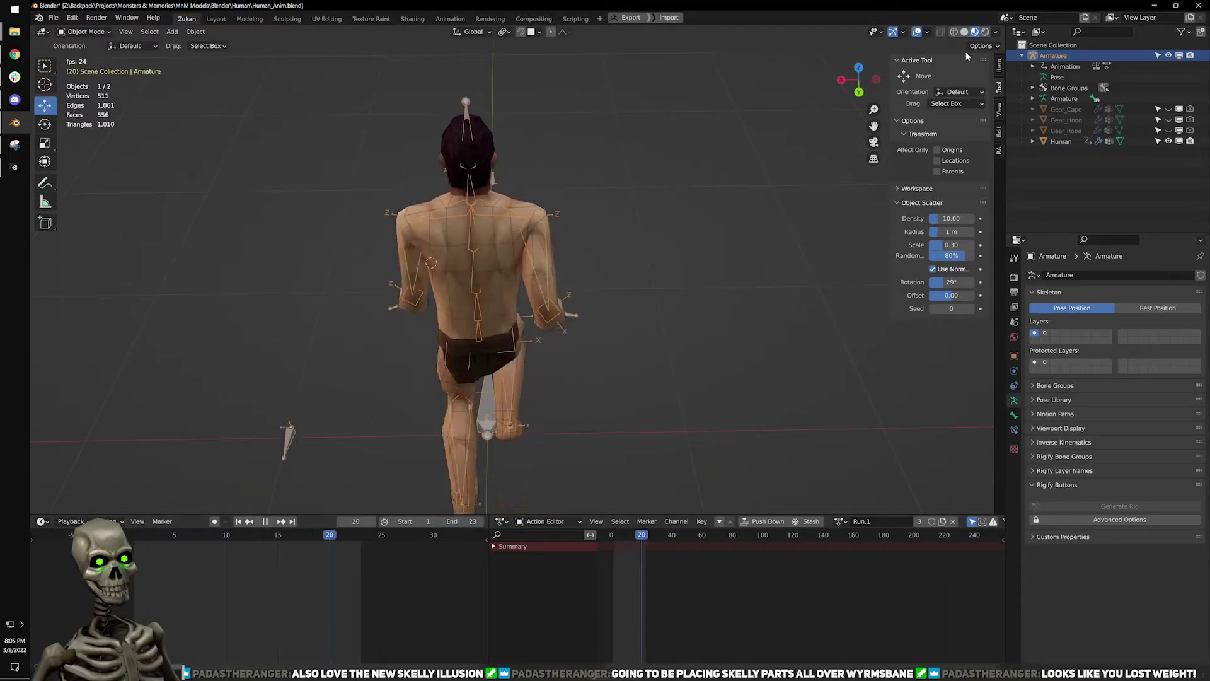
click(967, 32)
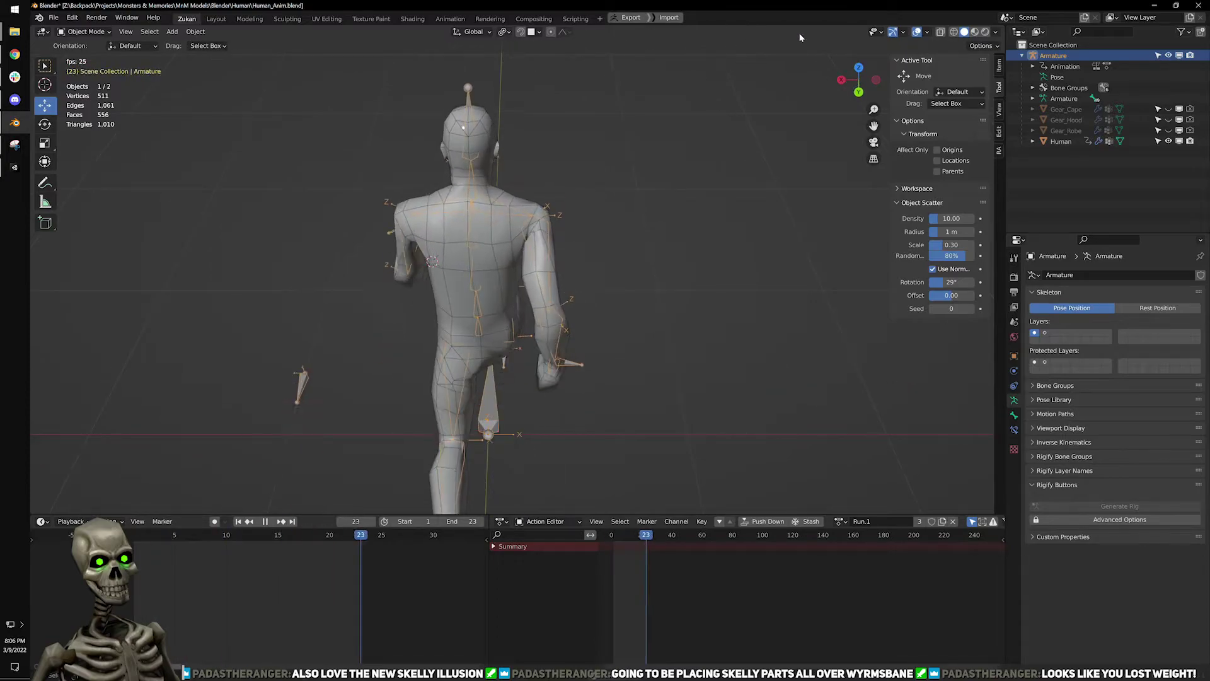
click(927, 32)
click(917, 33)
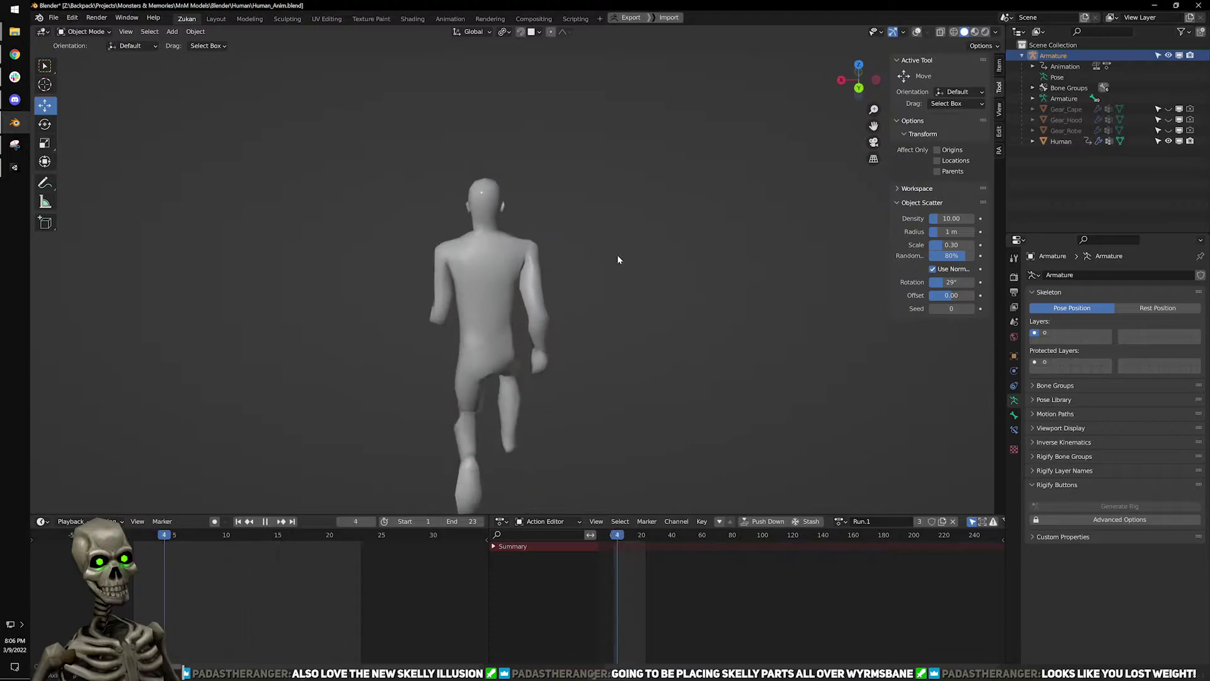
key(ctrl+KP_1)
middle_drag(632, 263, 632, 316)
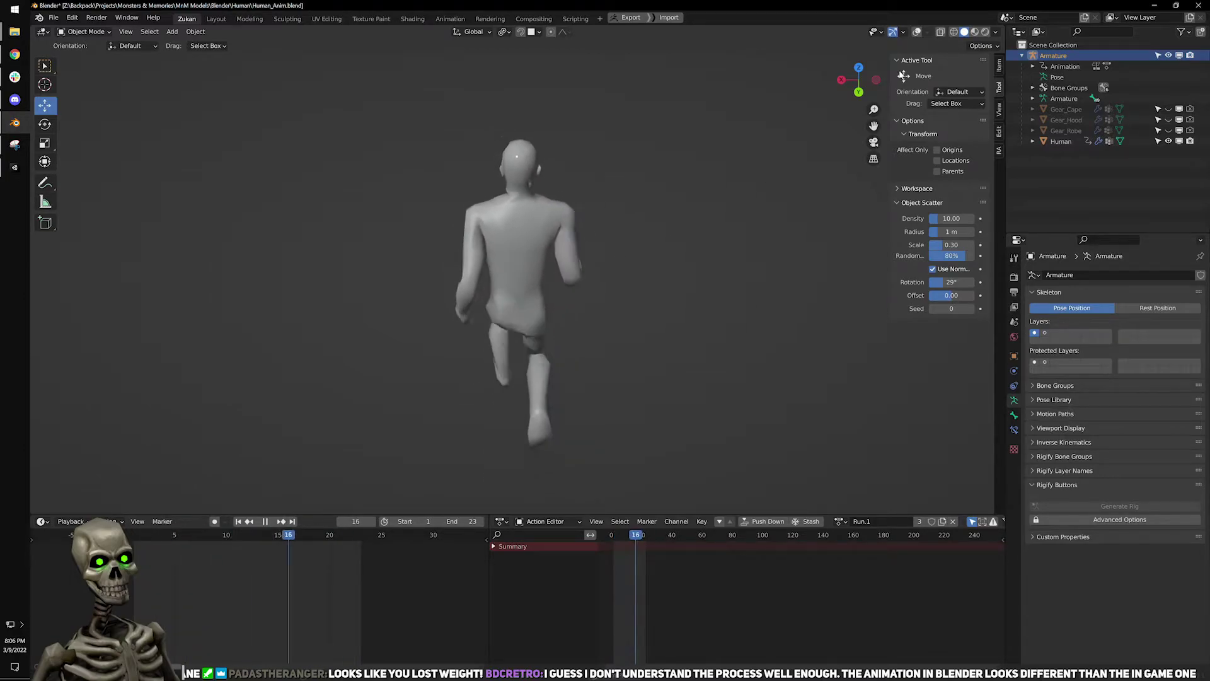
key(shift+alt+z)
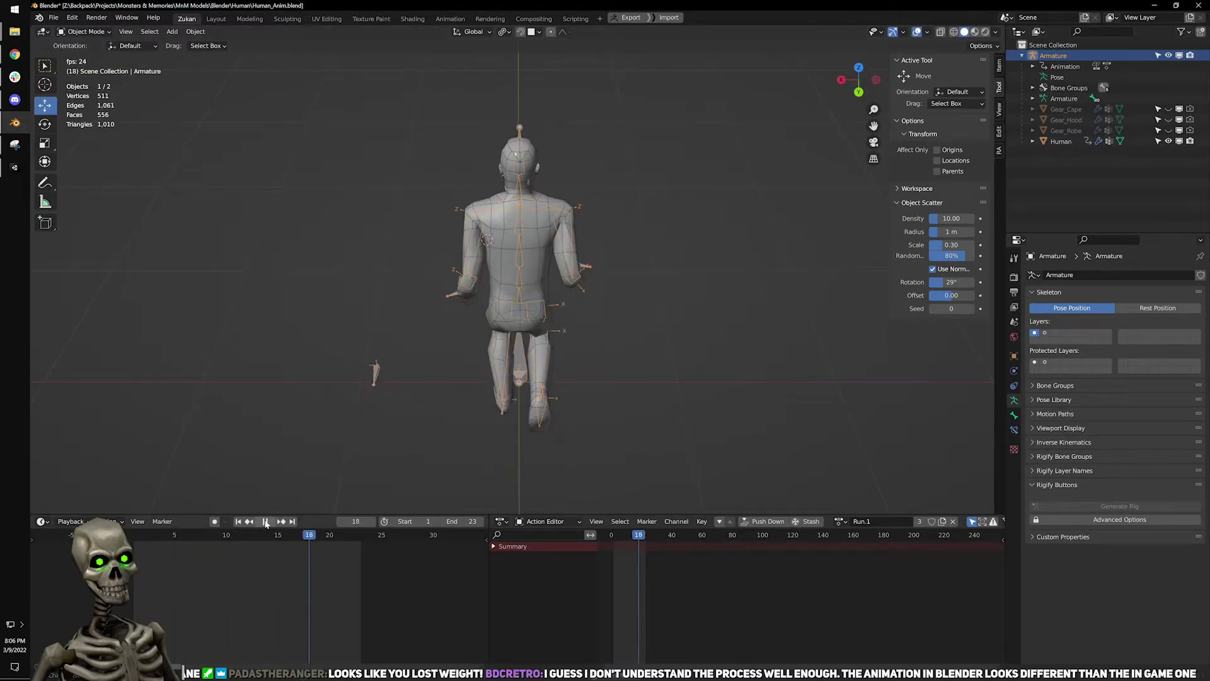
key(space)
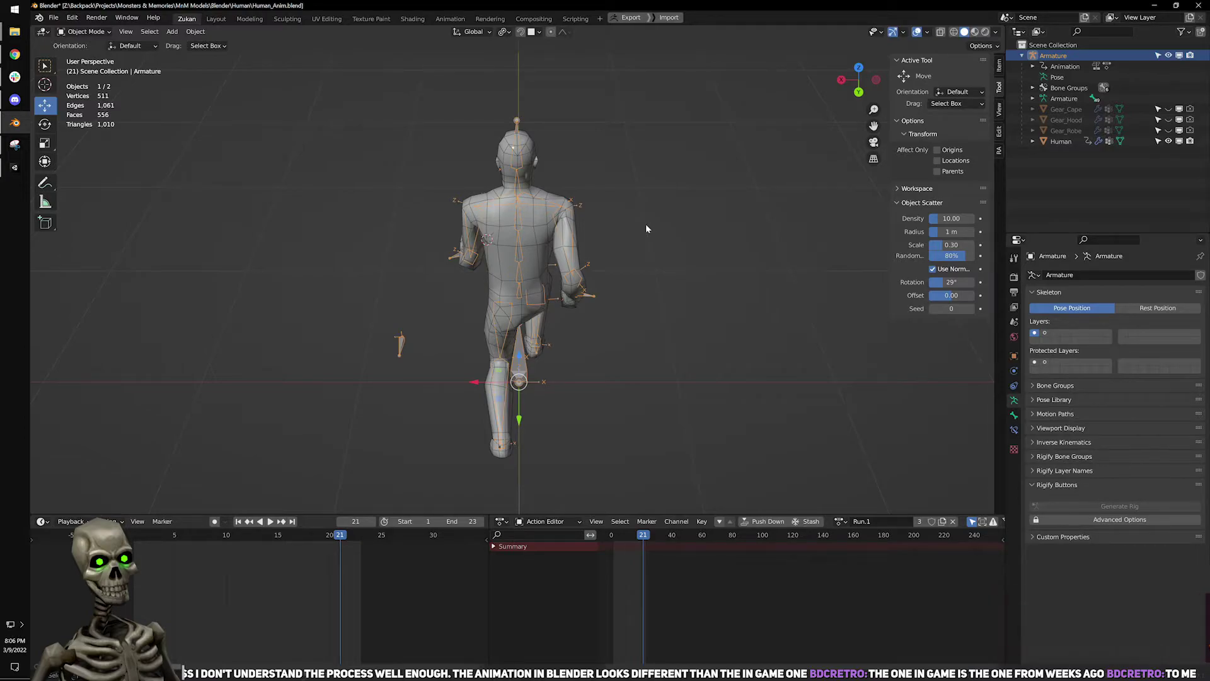
Switch to Unity, restart the game, log in with the prefilled credentials, and enter the world with the Human Necromancer.
key(alt+Tab)
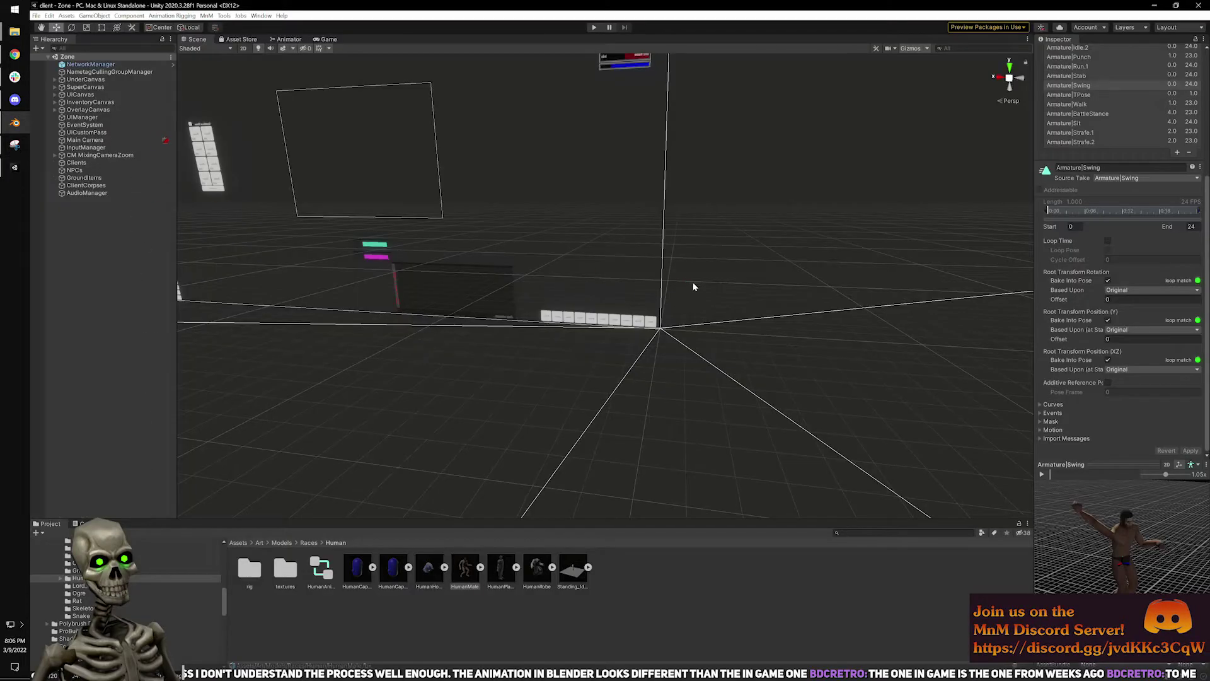
click(592, 28)
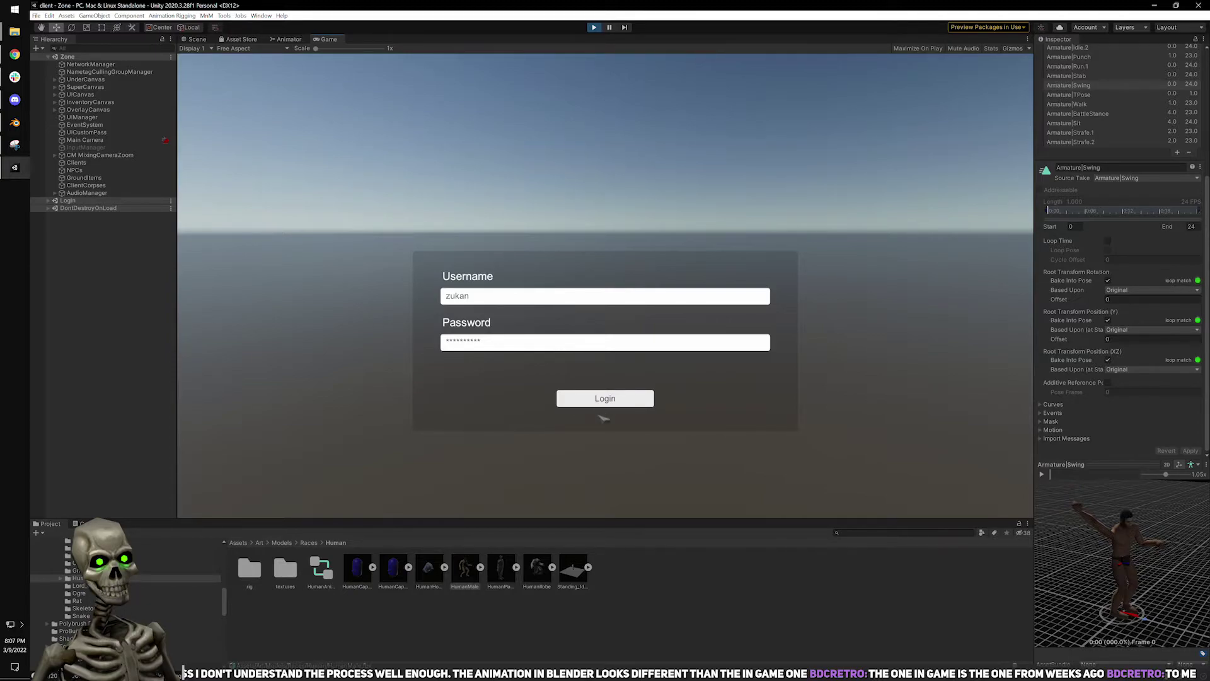
click(446, 497)
click(460, 498)
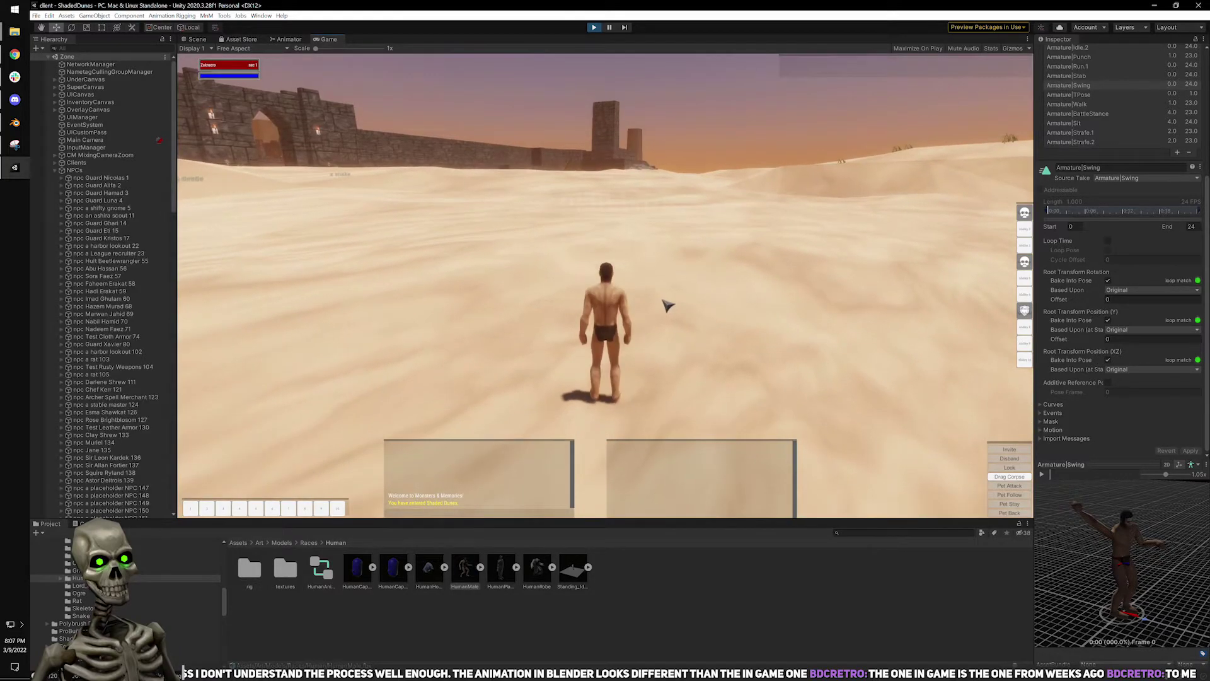
Run the character toward the stone arches to examine the run in game, and stop the game.
drag(667, 309, 820, 308)
key(w)
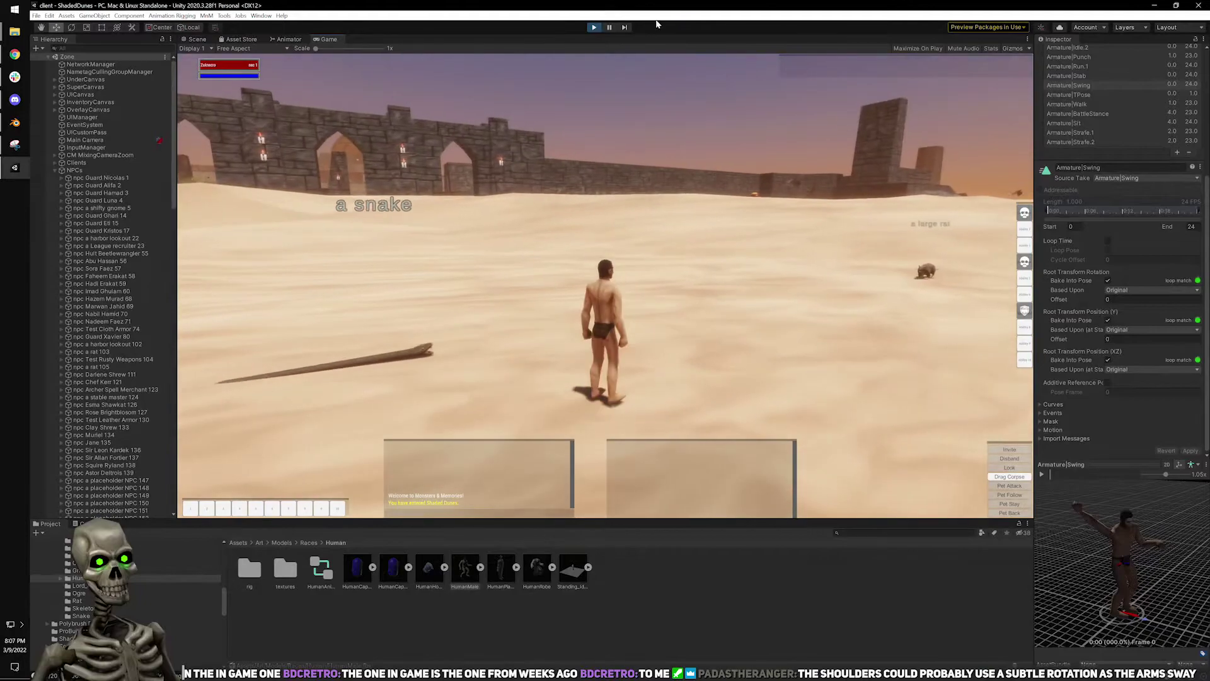
click(594, 27)
Switch to Blender and return the Run.1 animation to frame 1.
click(15, 122)
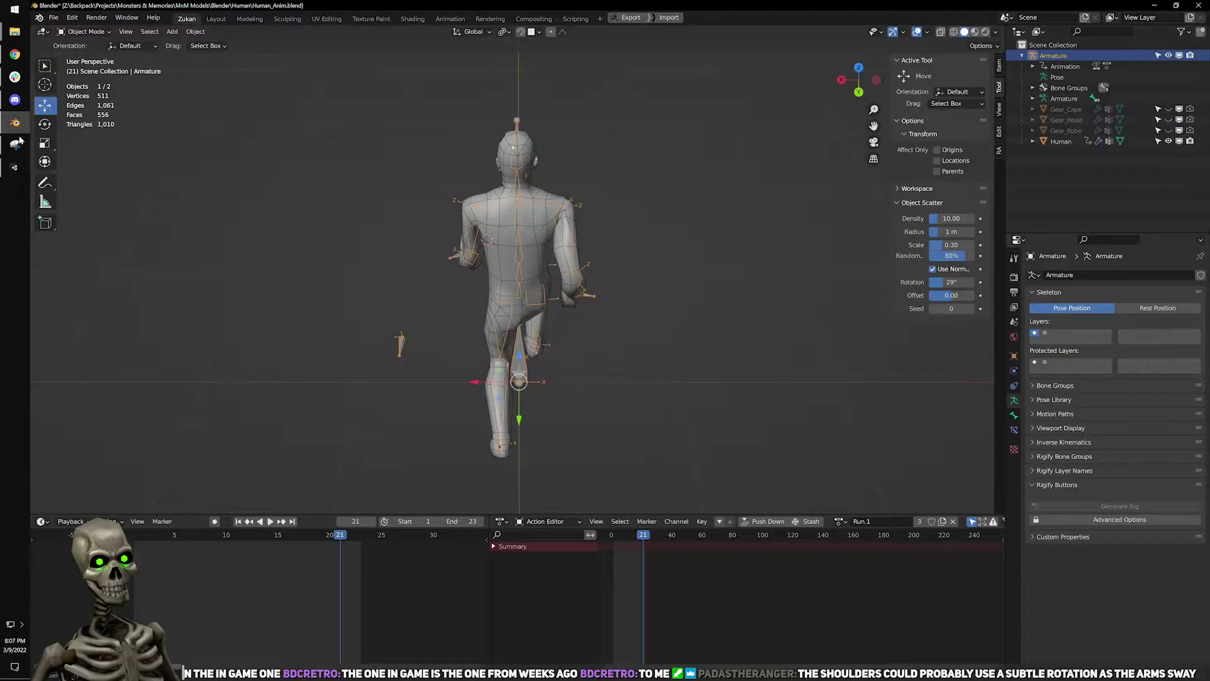
middle_drag(596, 275, 678, 283)
scroll(678, 284, down, 2)
shift+middle_drag(539, 356, 675, 253)
mouse_move(316, 535)
mouse_down()
mouse_move(183, 534)
mouse_move(308, 535)
mouse_up()
shift+middle_drag(768, 222, 558, 309)
key(shift+Left)
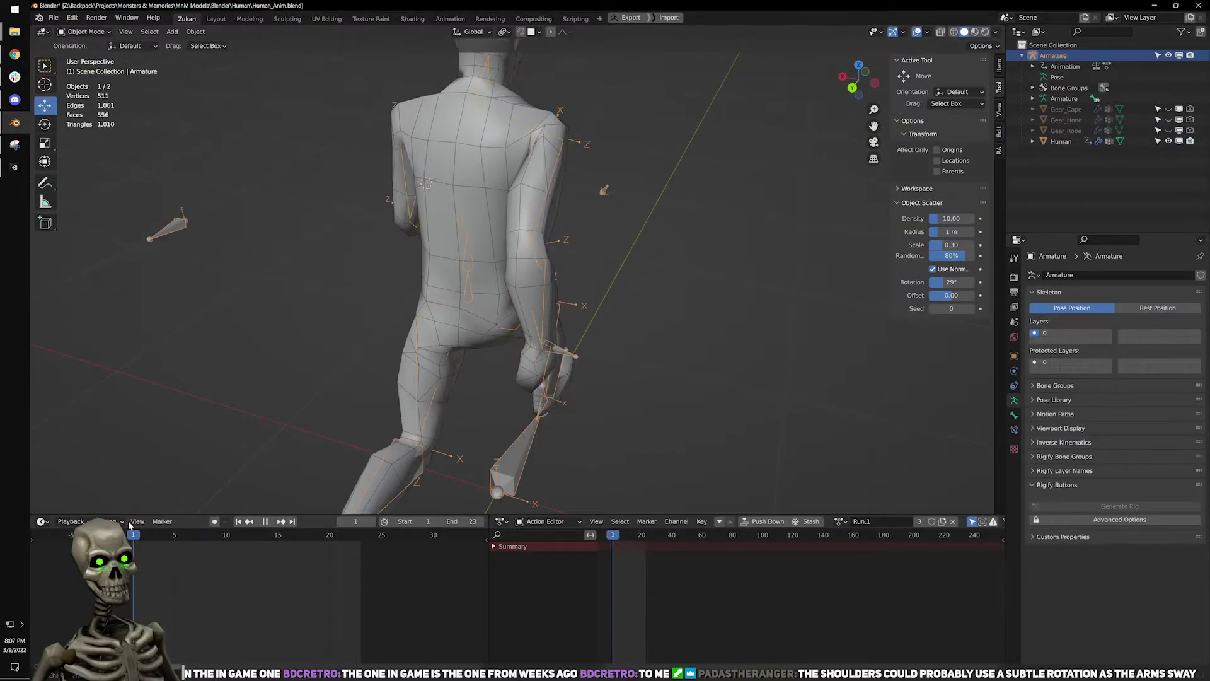
Put the armature into Pose Mode and select the right upper arm bone, Arm.R.
click(84, 32)
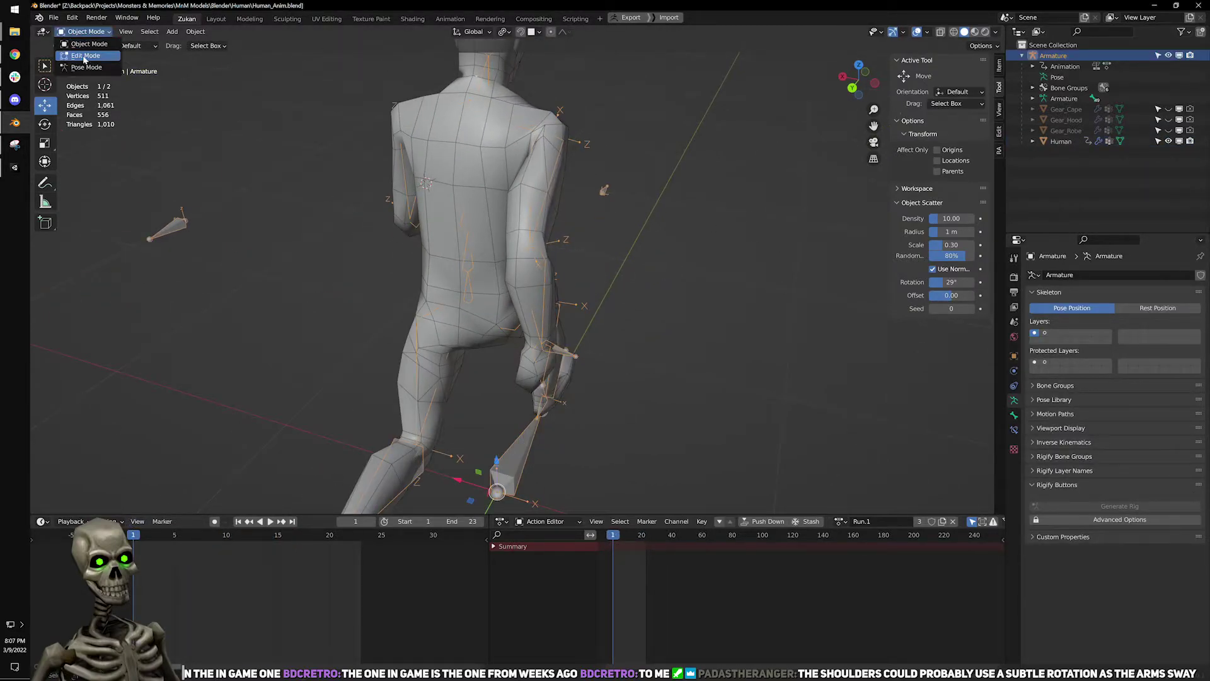
click(82, 66)
click(548, 200)
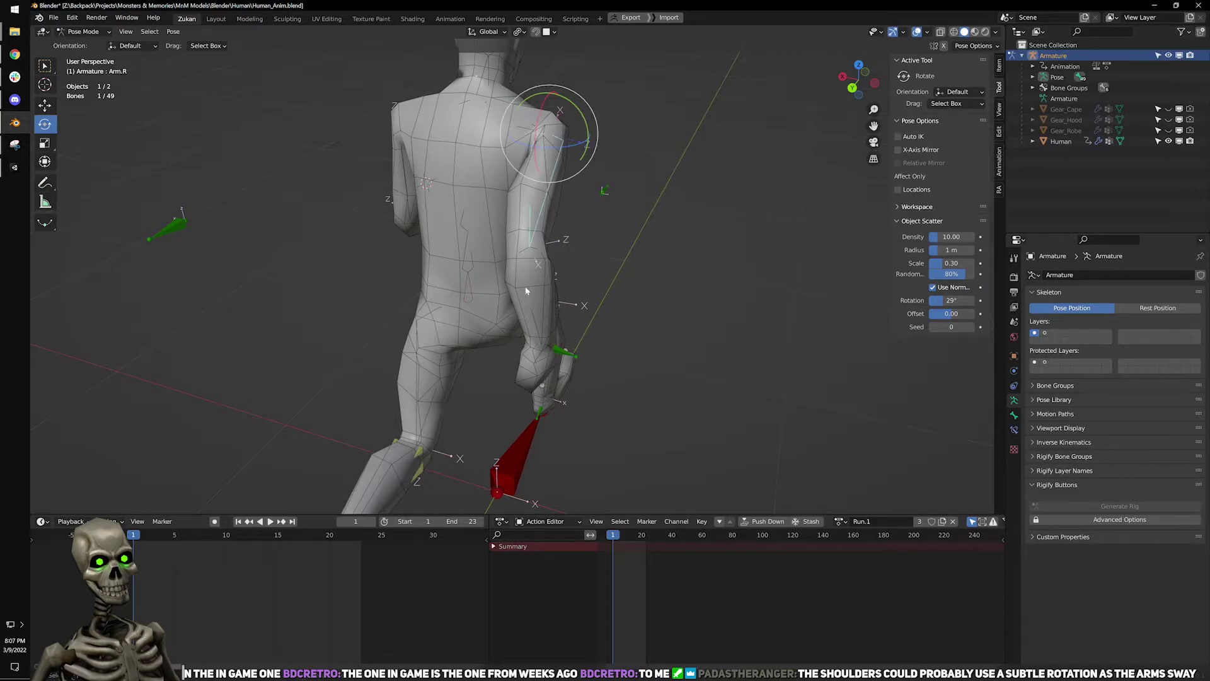
Go to end frame 23 and generate a motion path for the Arm.R bone.
click(999, 192)
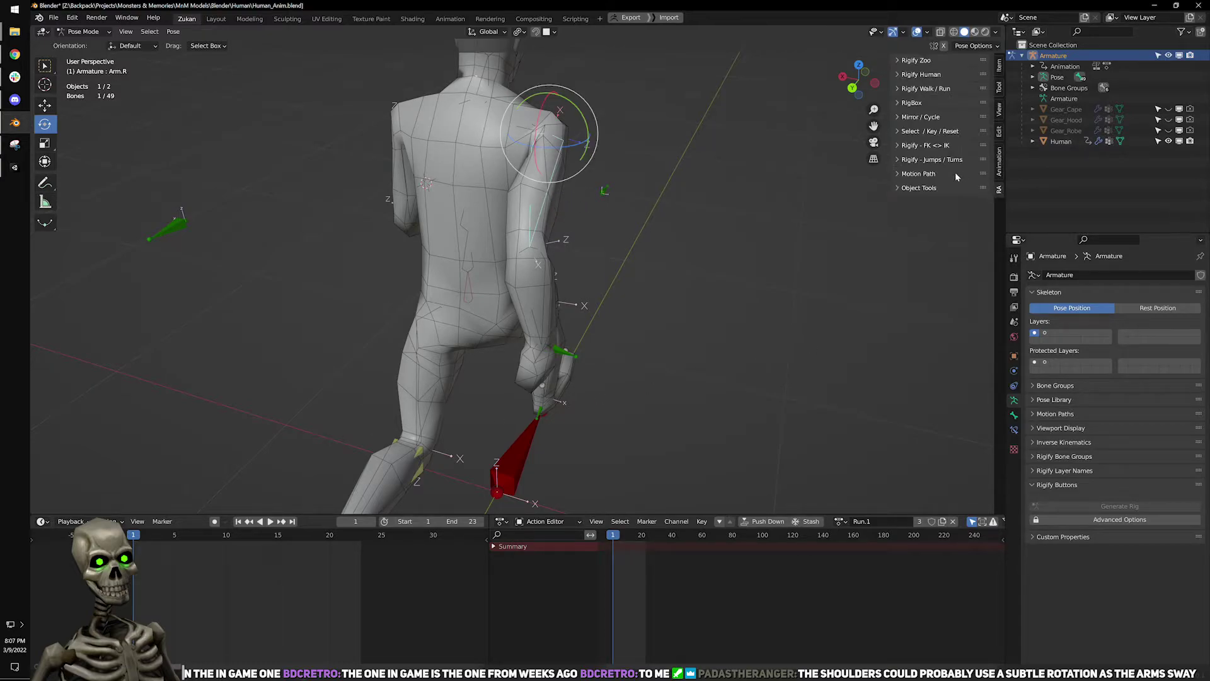
click(292, 522)
middle_drag(819, 265, 265, 514)
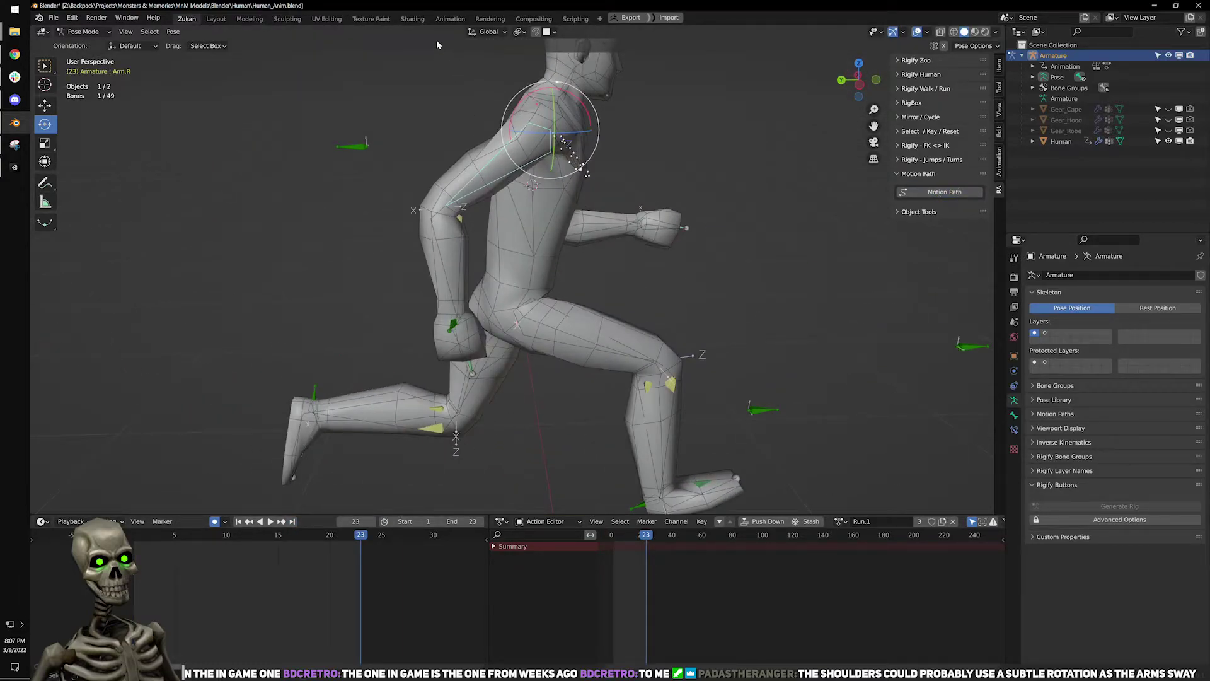
shift+middle_drag(593, 205, 598, 241)
Clear the motion paths from all bones of the armature.
click(172, 31)
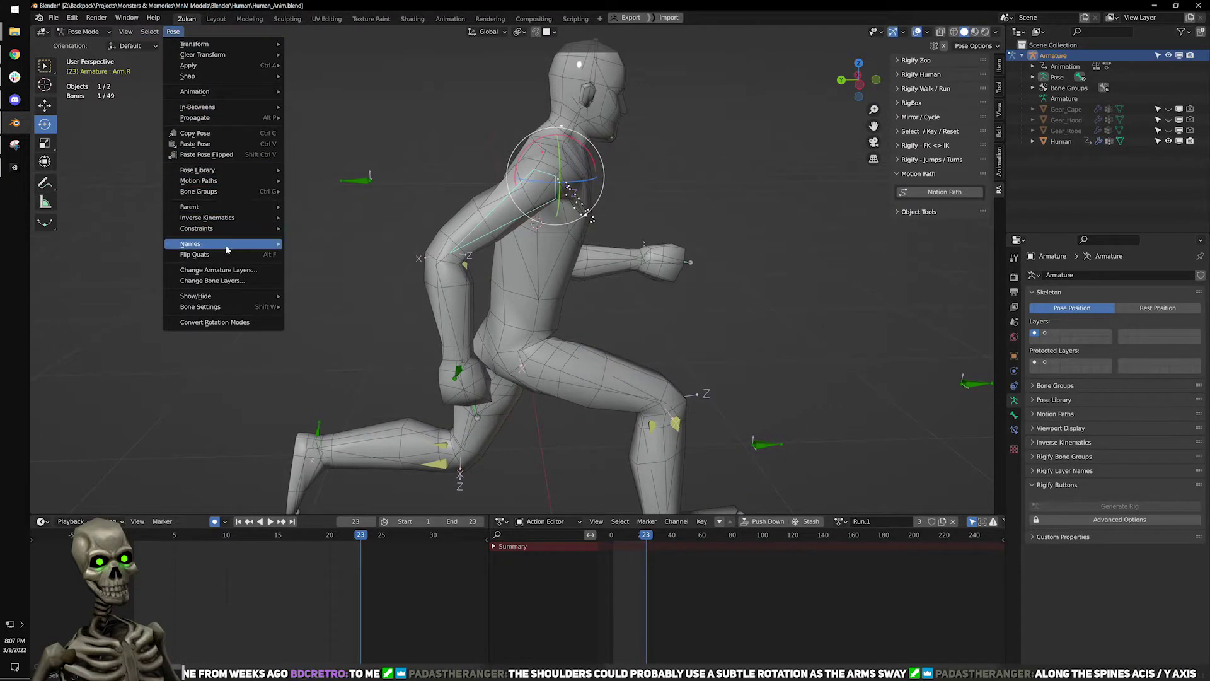
mouse_move(226, 246)
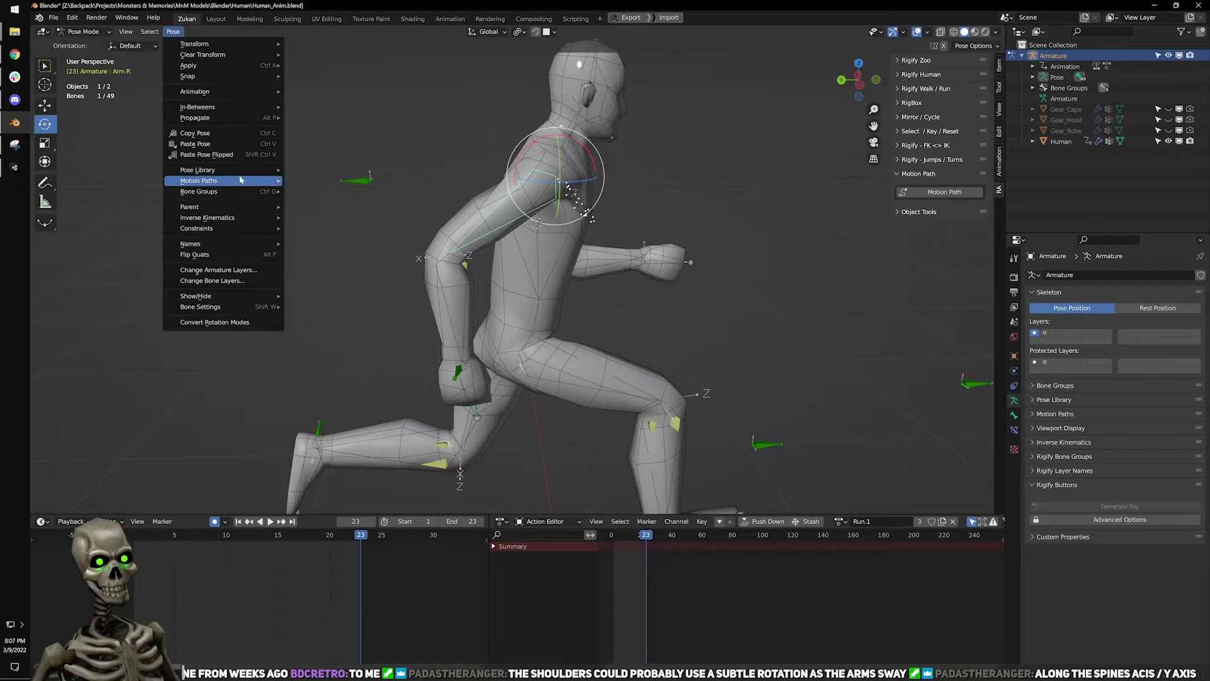
key(Escape)
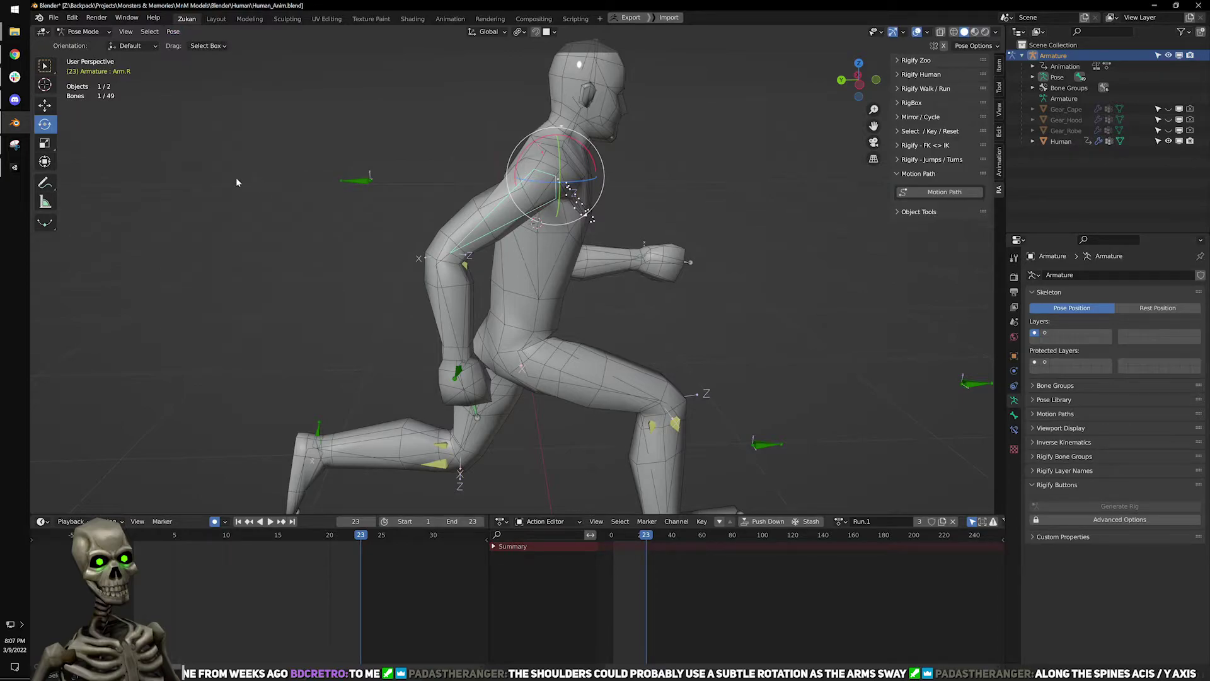
click(173, 31)
mouse_move(278, 182)
click(318, 192)
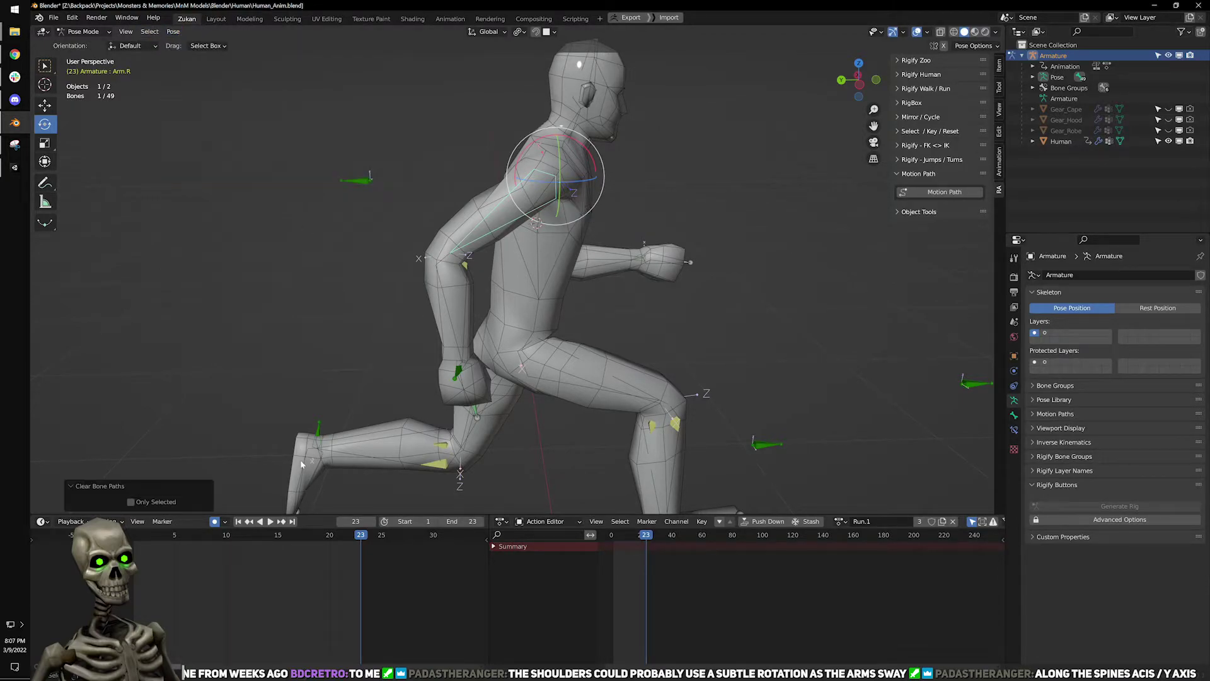
Select the right forearm bone, Forearm.R, and generate its motion path for the Run.1 animation.
click(461, 300)
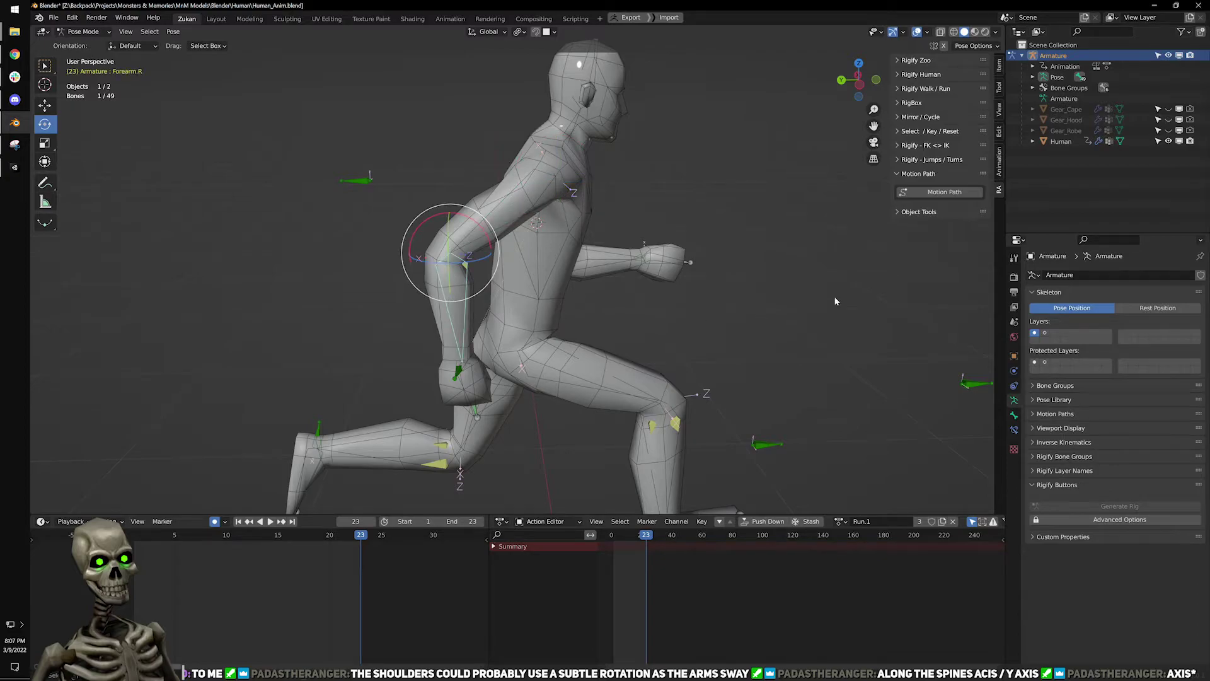
click(239, 521)
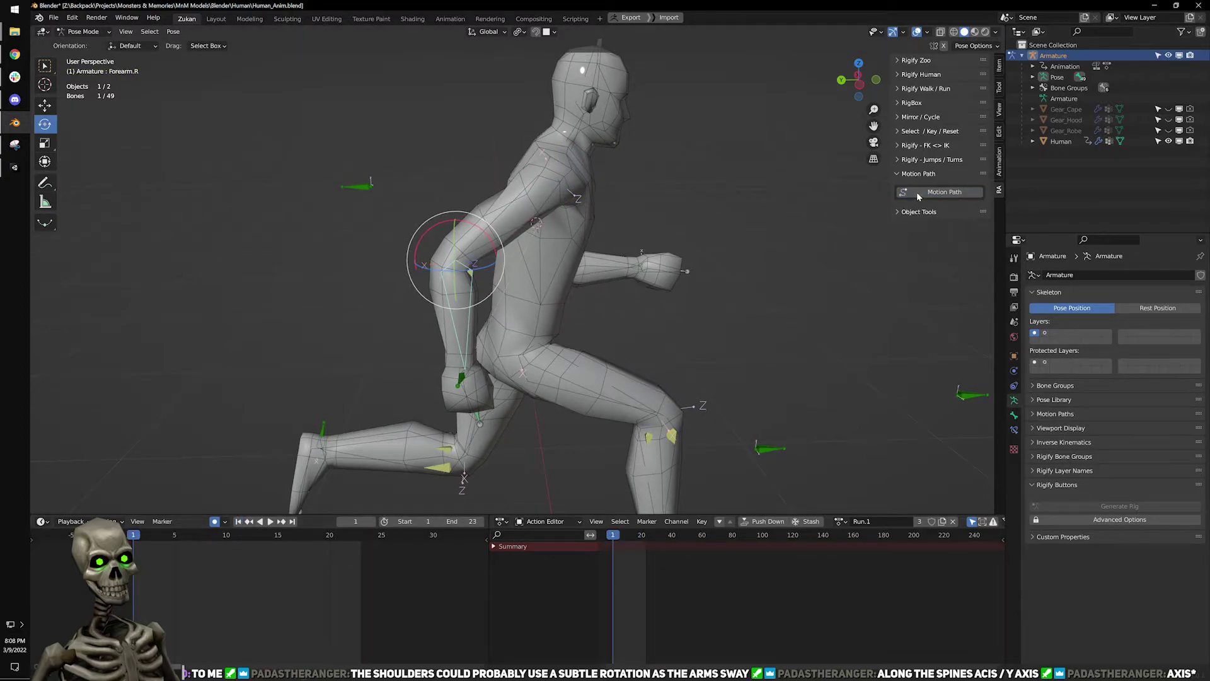
click(293, 522)
click(918, 195)
Play the run animation and examine the right forearm's motion path from above and from behind.
click(271, 523)
middle_drag(442, 417, 585, 456)
scroll(639, 359, up, 3)
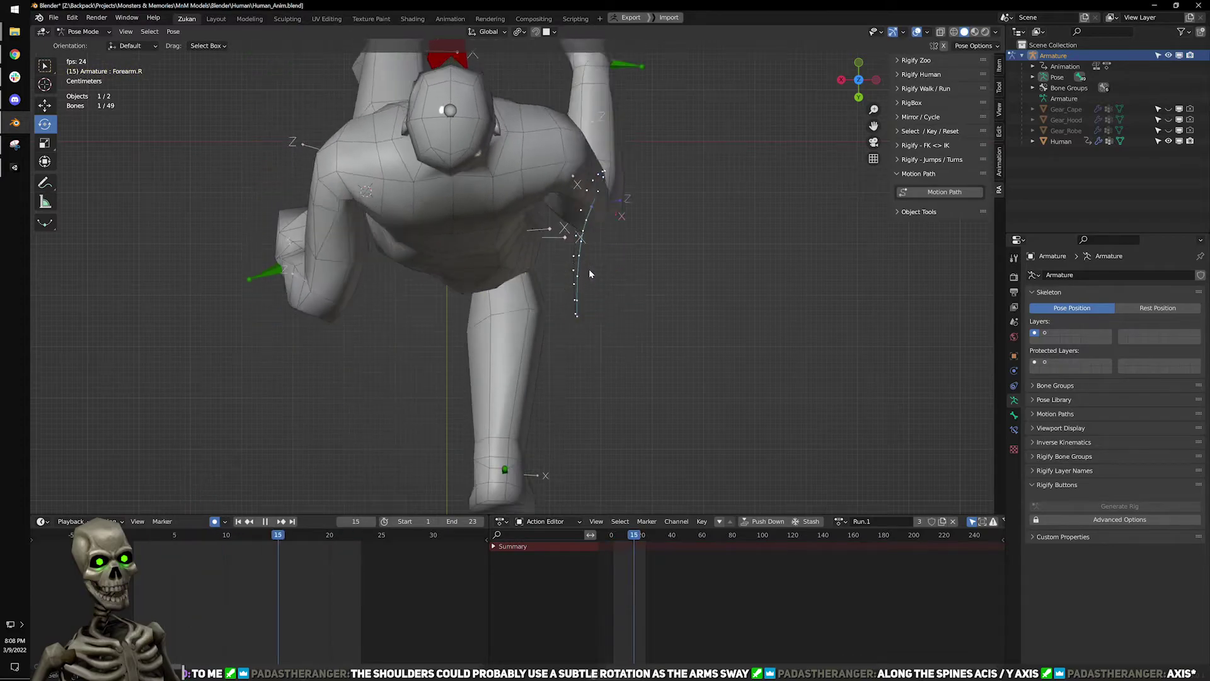
scroll(591, 283, down, 8)
middle_drag(574, 372, 602, 296)
scroll(599, 306, up, 6)
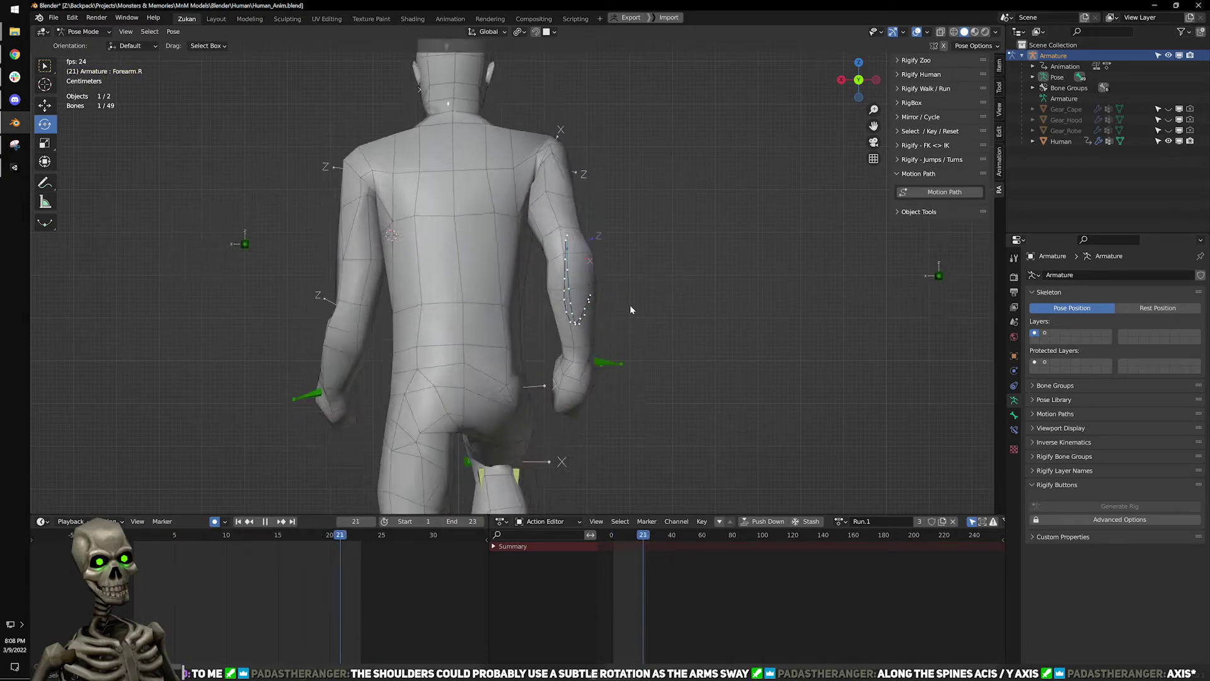
key(space)
scroll(648, 327, down, 4)
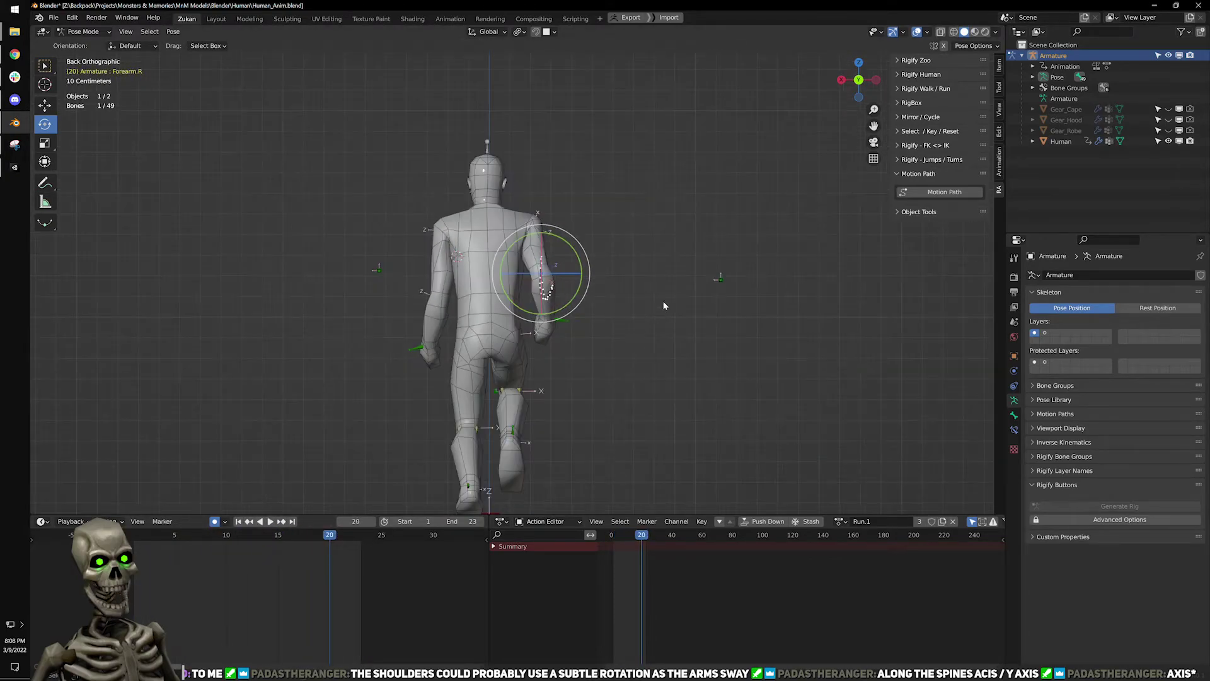
scroll(672, 298, up, 2)
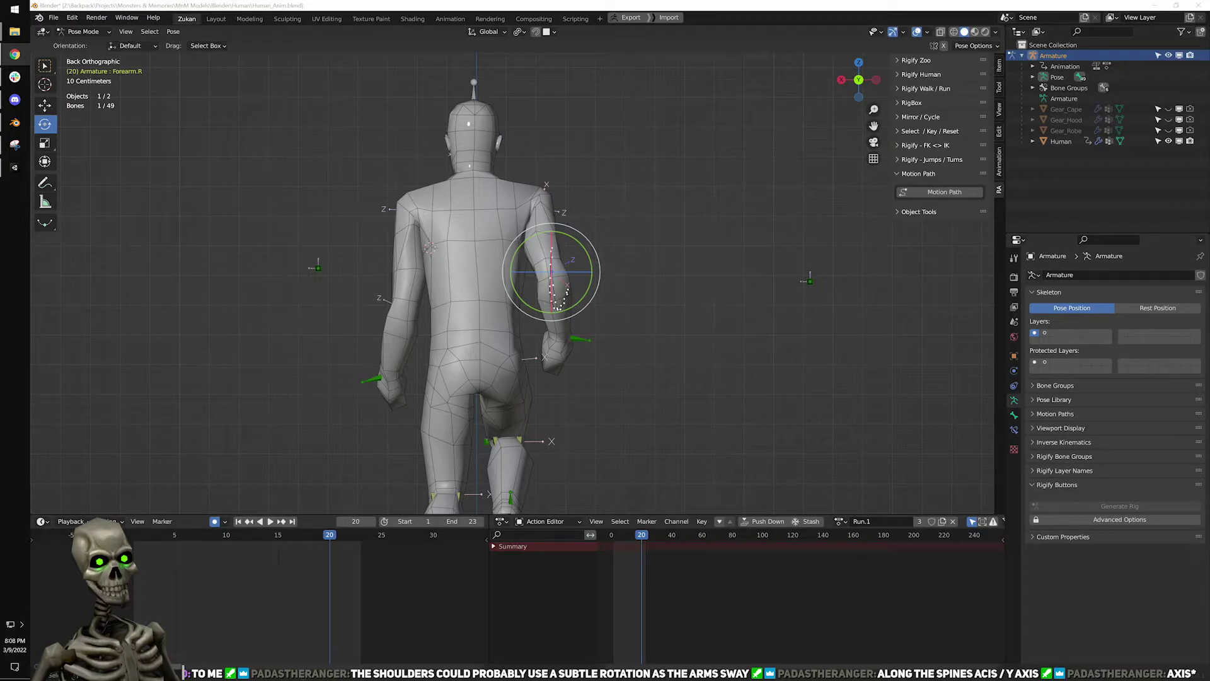
middle_drag(622, 209, 764, 224)
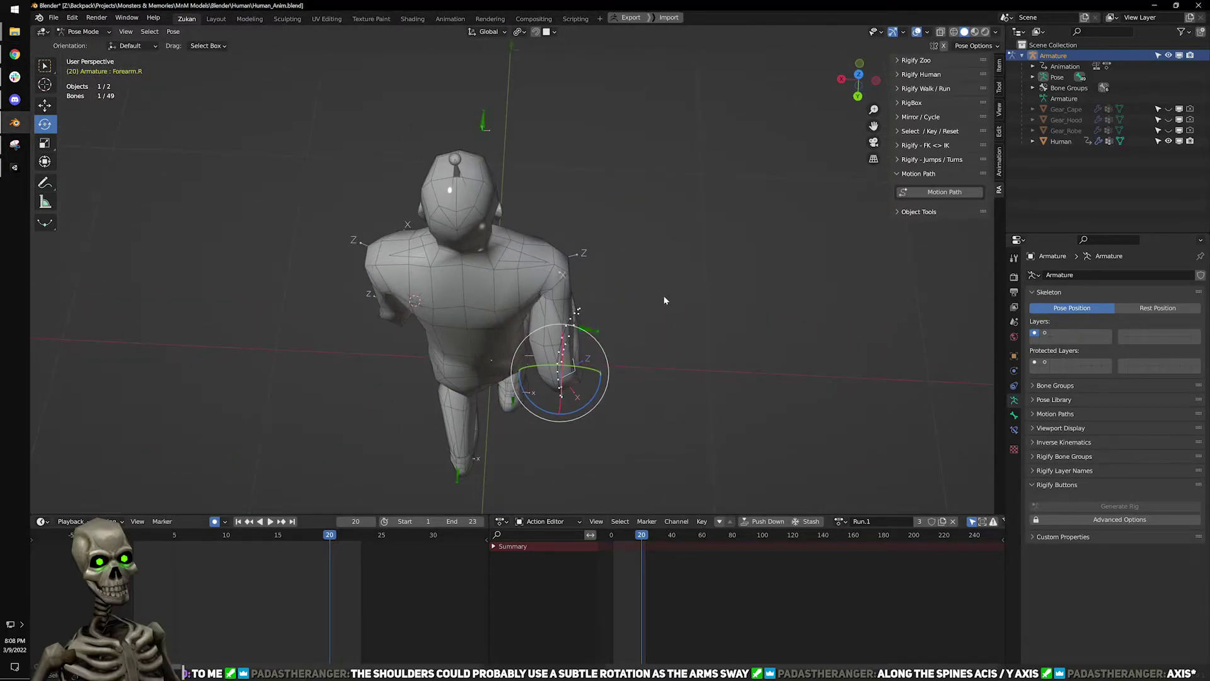
Switch to Object Mode and enable In Front in the armature's viewport display.
click(83, 32)
click(81, 43)
middle_drag(523, 202, 516, 114)
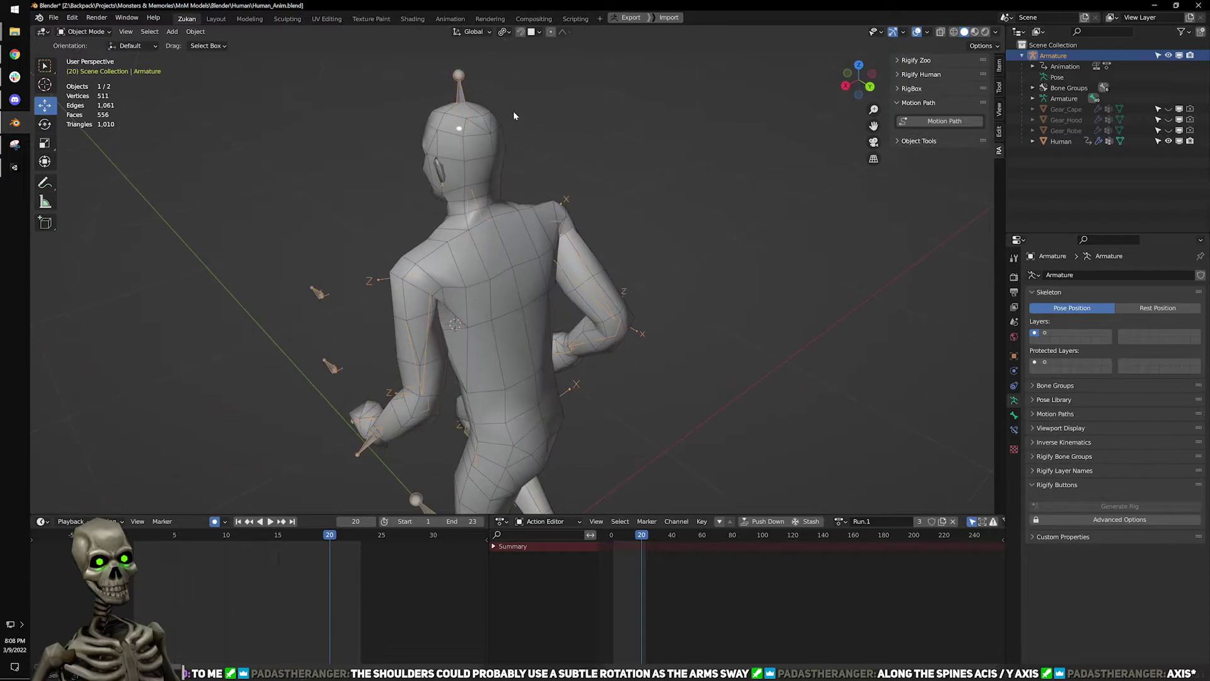
click(823, 325)
key(ctrl+z)
click(1013, 415)
click(1066, 349)
click(1014, 400)
click(1065, 428)
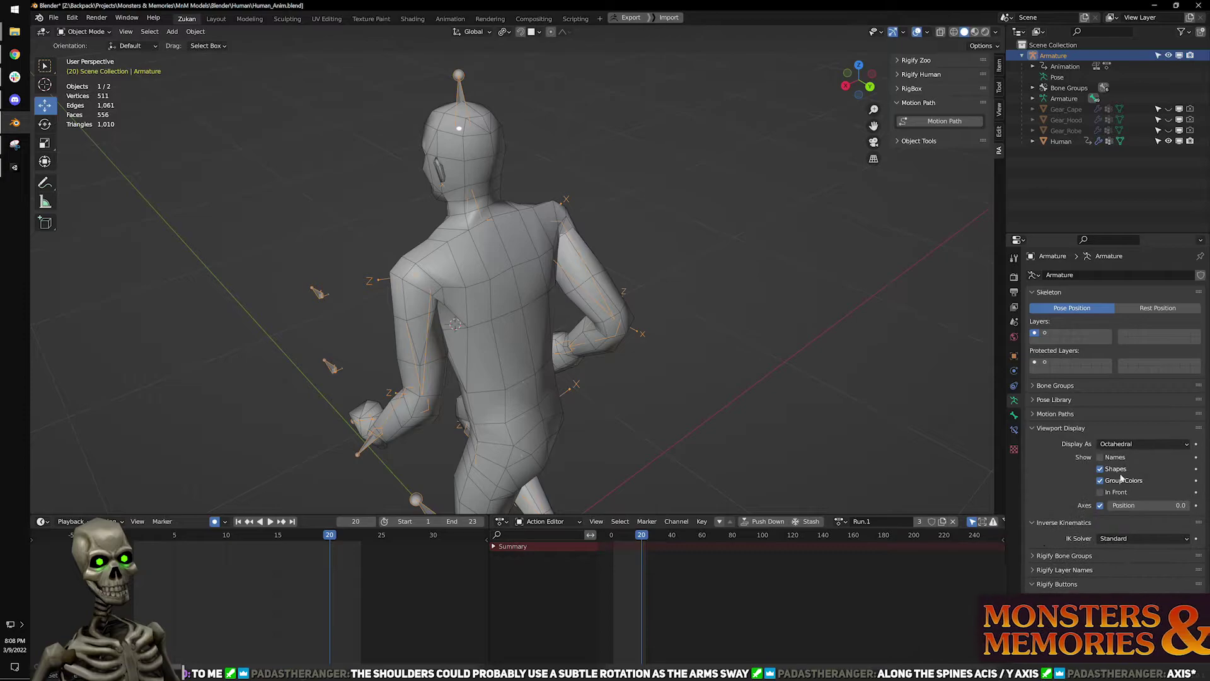
click(1108, 482)
click(1107, 493)
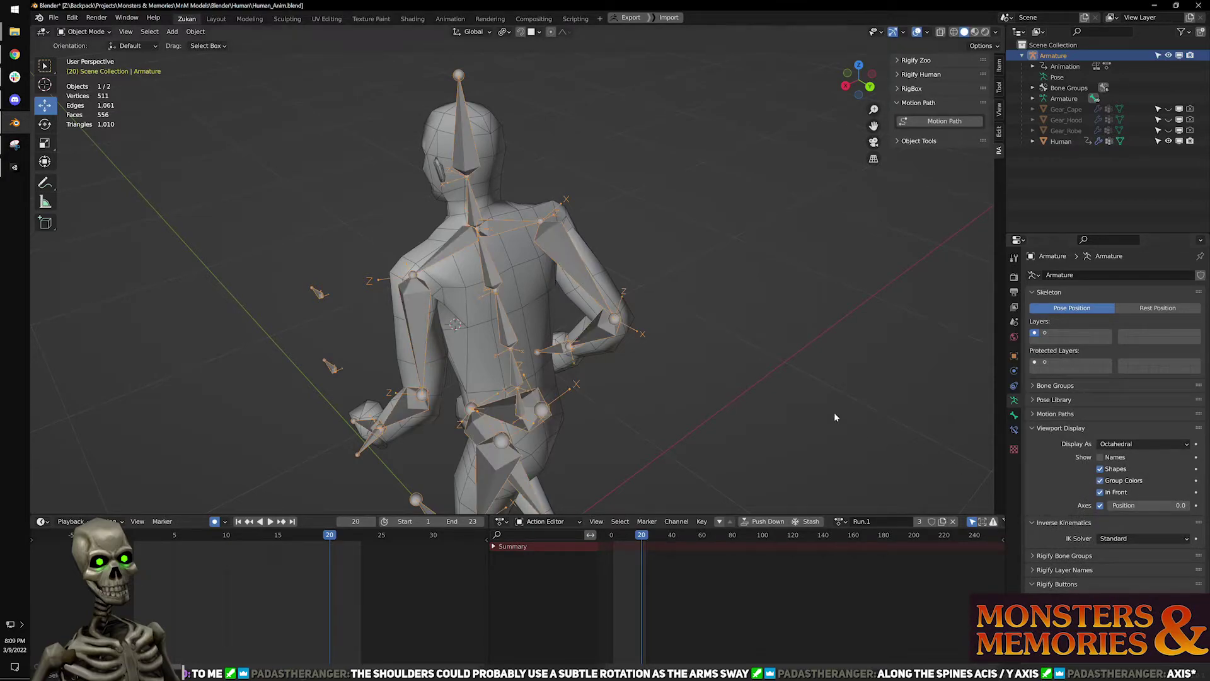
Return the armature to Pose Mode, select the Shoulder.R bone and play the run animation from above.
middle_drag(863, 431, 685, 319)
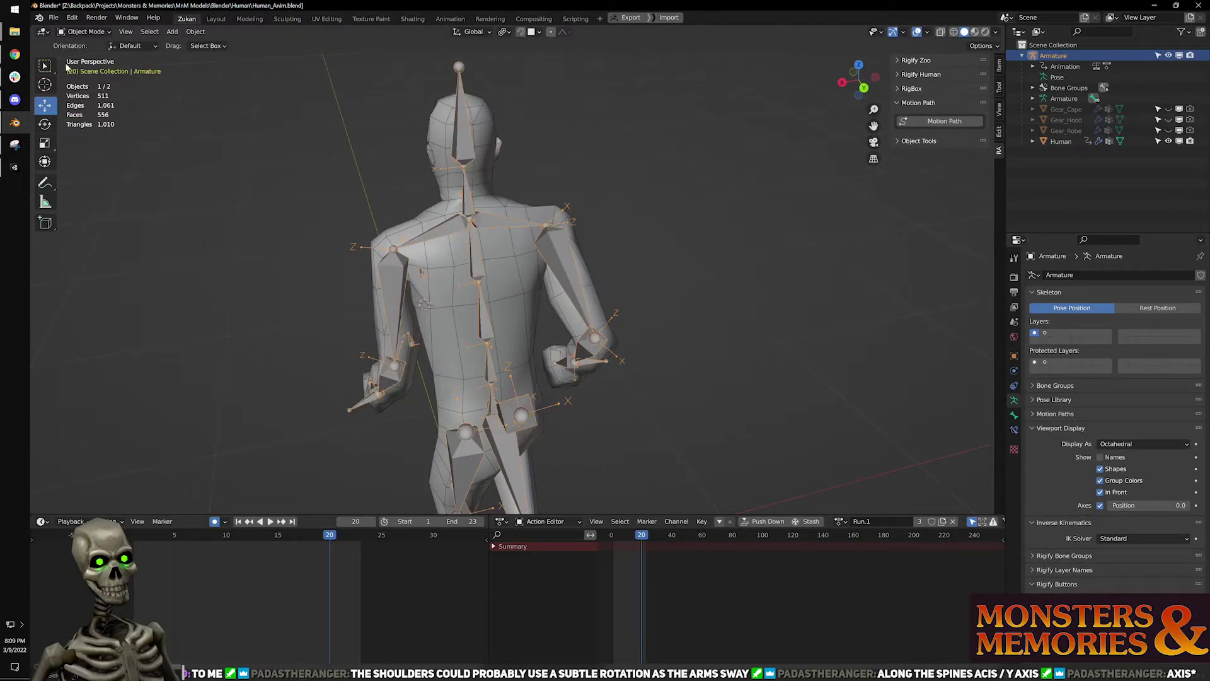
click(83, 32)
click(83, 69)
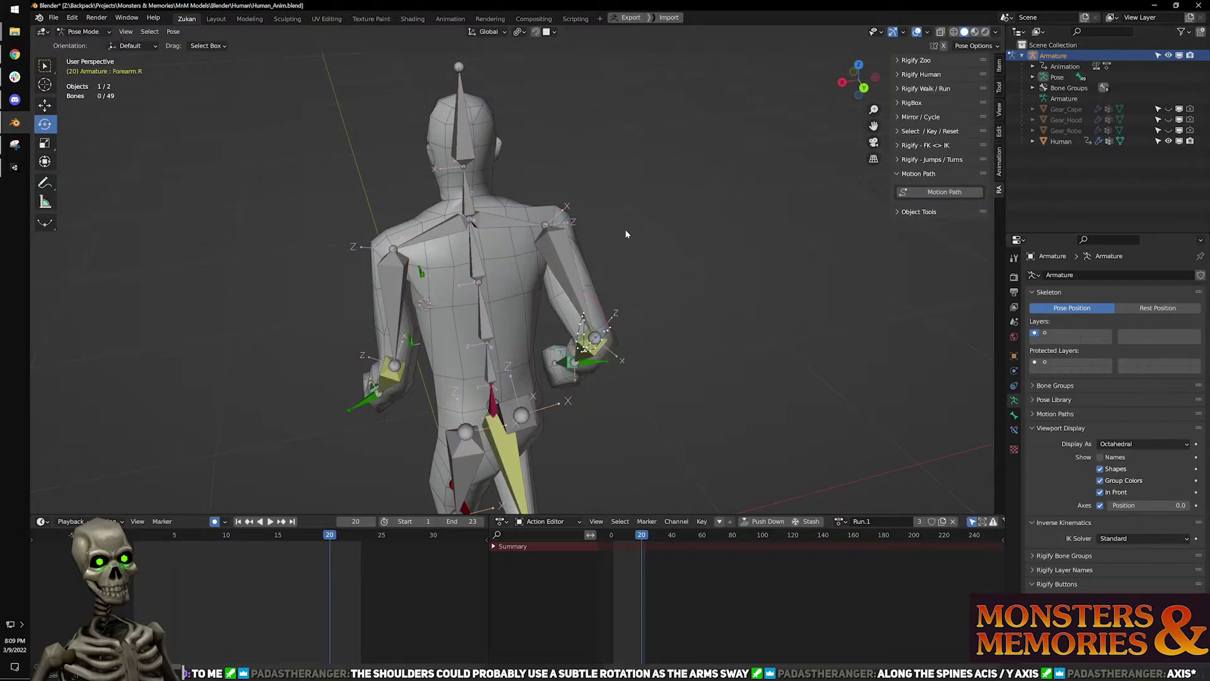
middle_drag(633, 275, 567, 339)
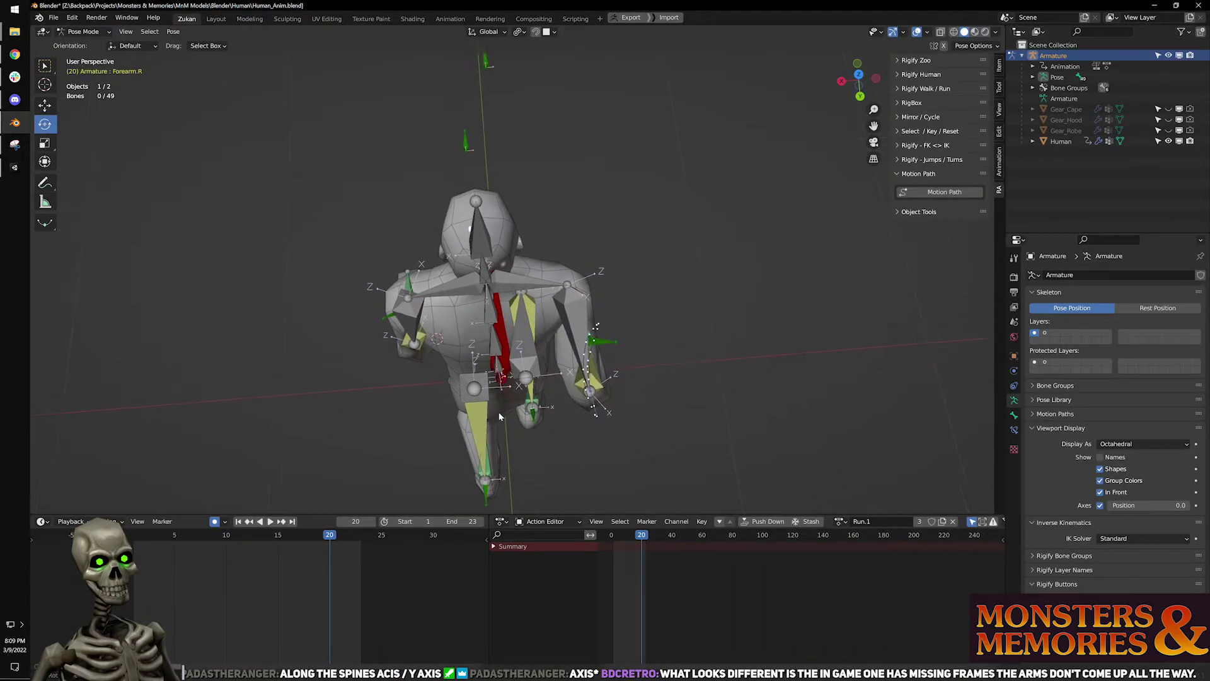
click(533, 288)
key(space)
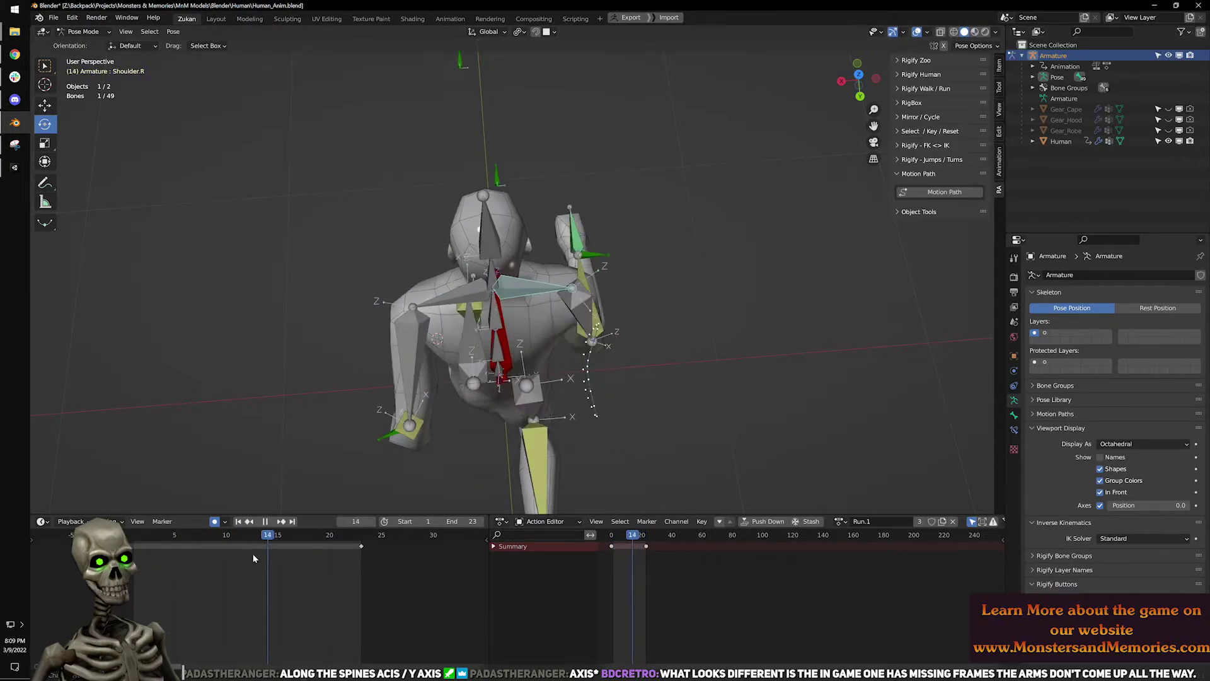
key(Escape)
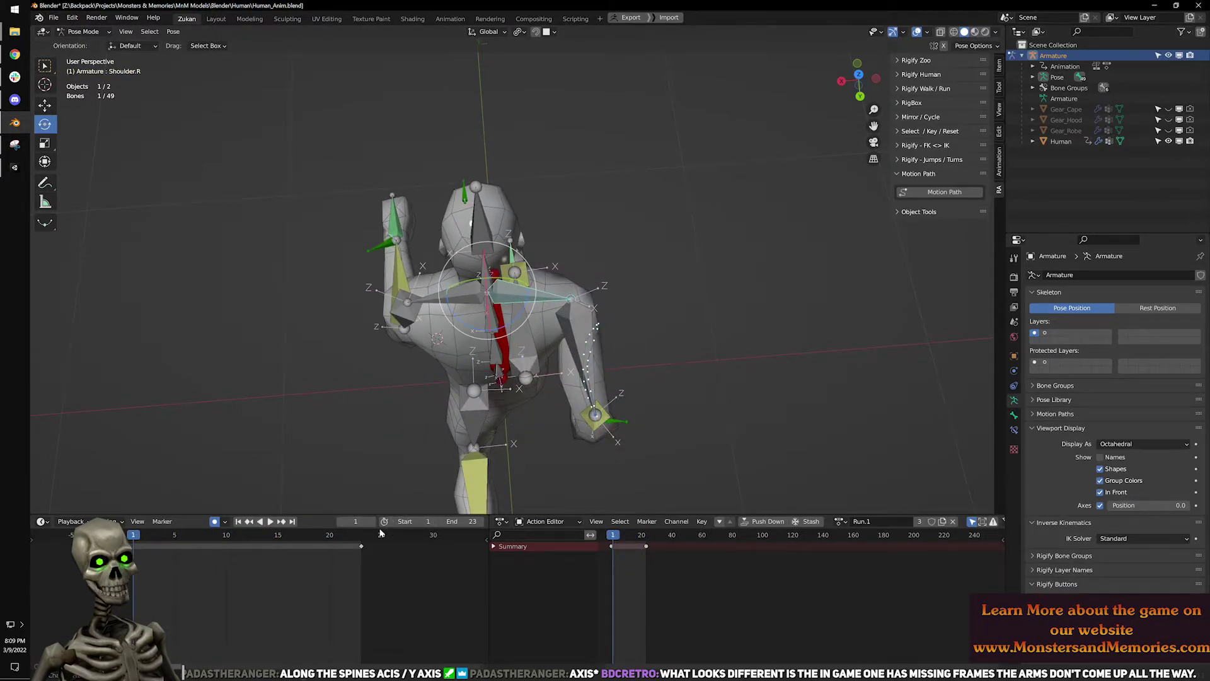
Set the animation's frame range to start at 0 and end at 24, and go to frame 0.
click(394, 522)
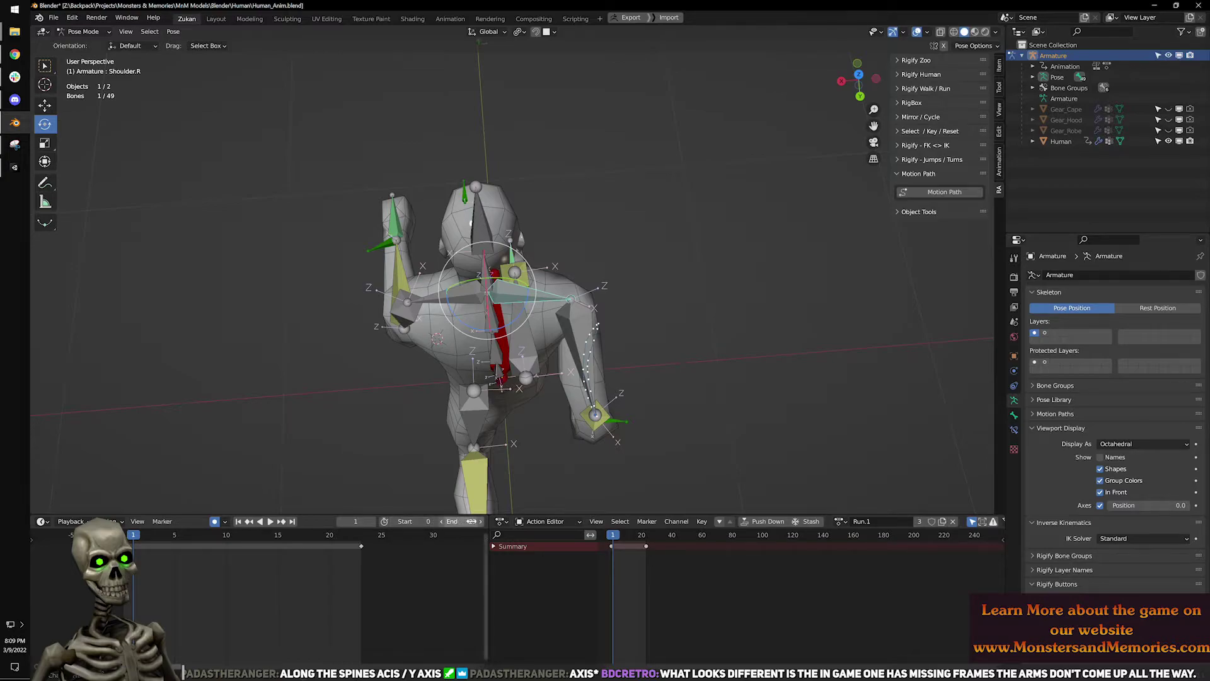
click(480, 522)
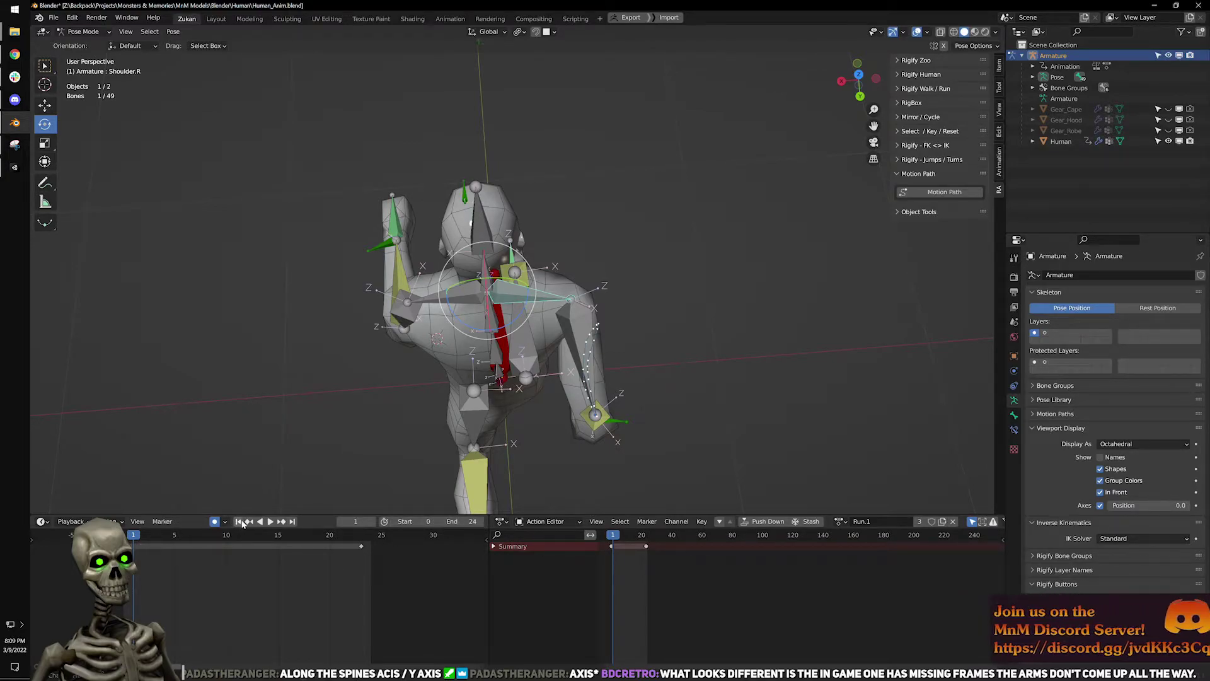
key(Left)
Select the IK.Elbow.R bone and move its last keyframe to frame 24.
shift+middle_drag(534, 301, 614, 309)
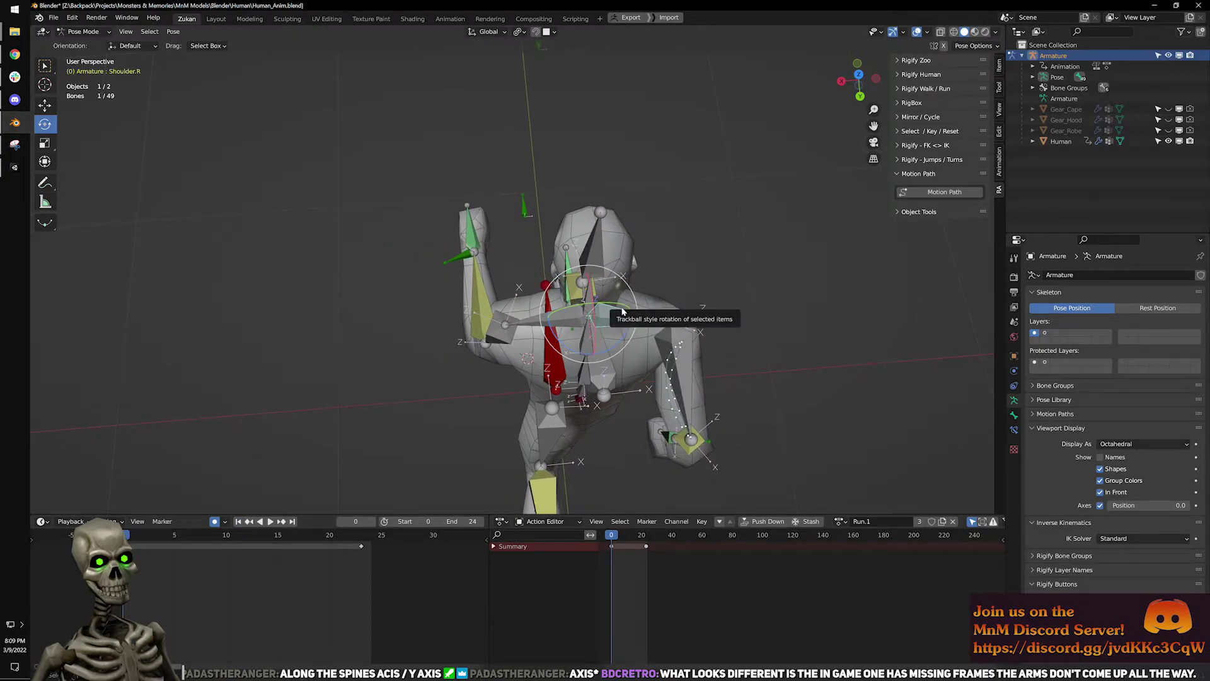
key(a)
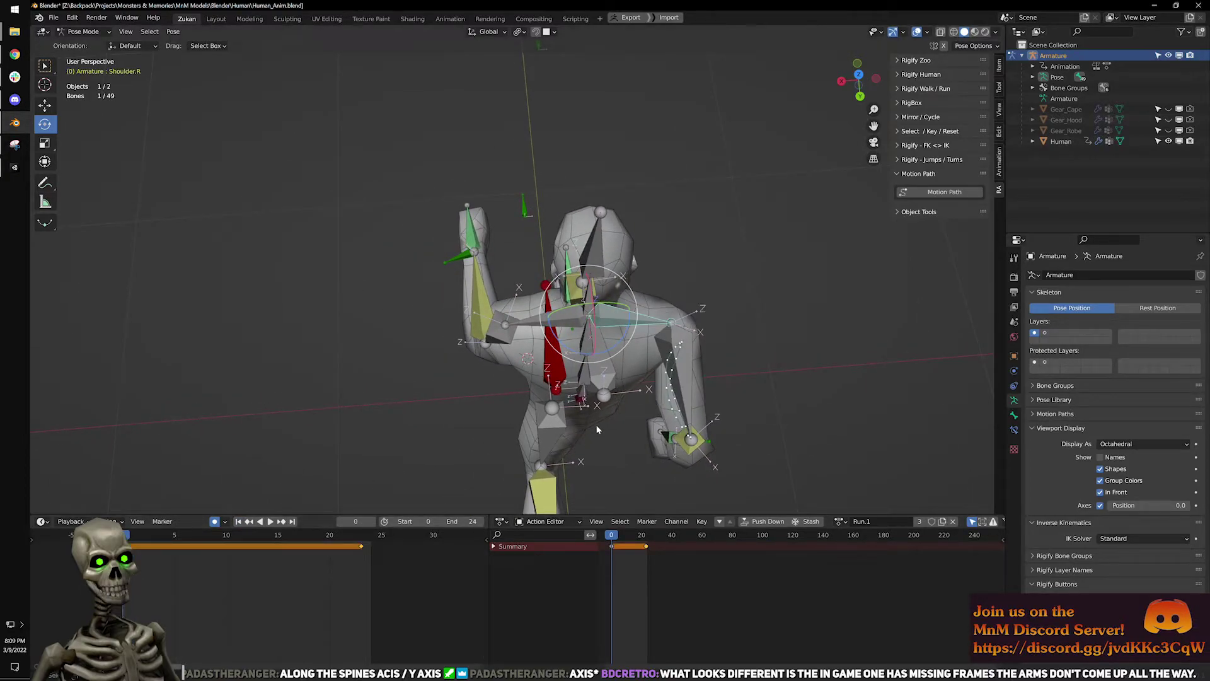
scroll(600, 419, down, 4)
click(700, 504)
scroll(501, 490, up, 4)
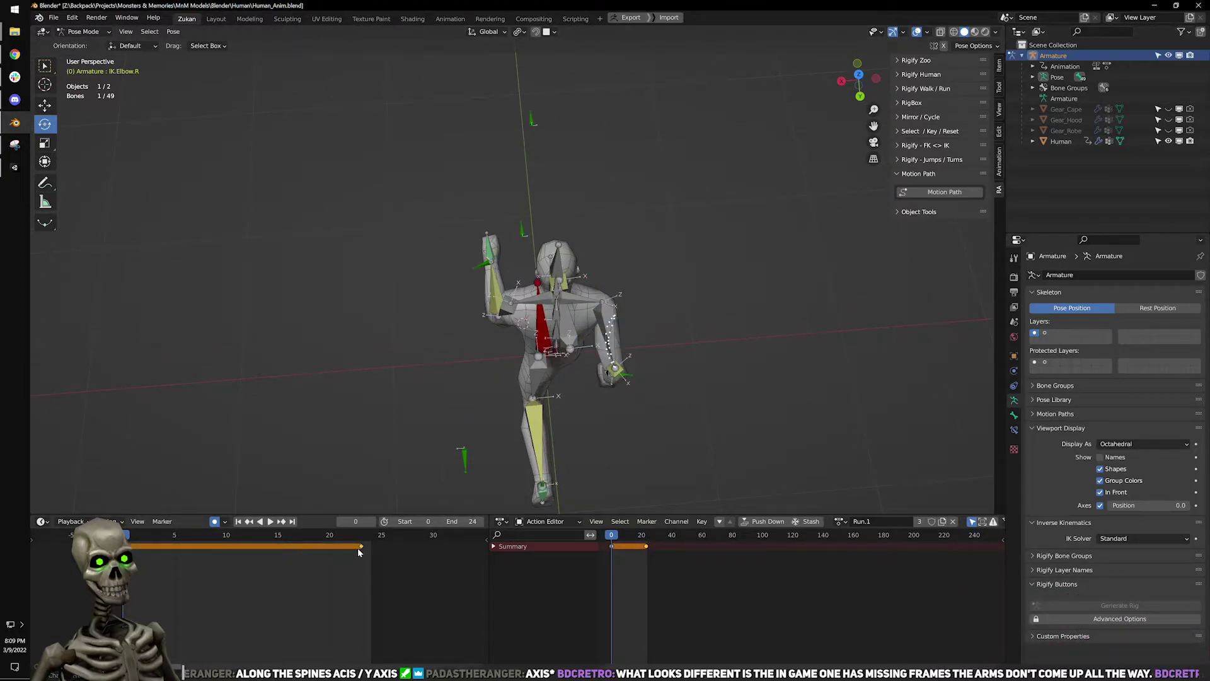
drag(360, 551, 370, 550)
scroll(634, 389, up, 2)
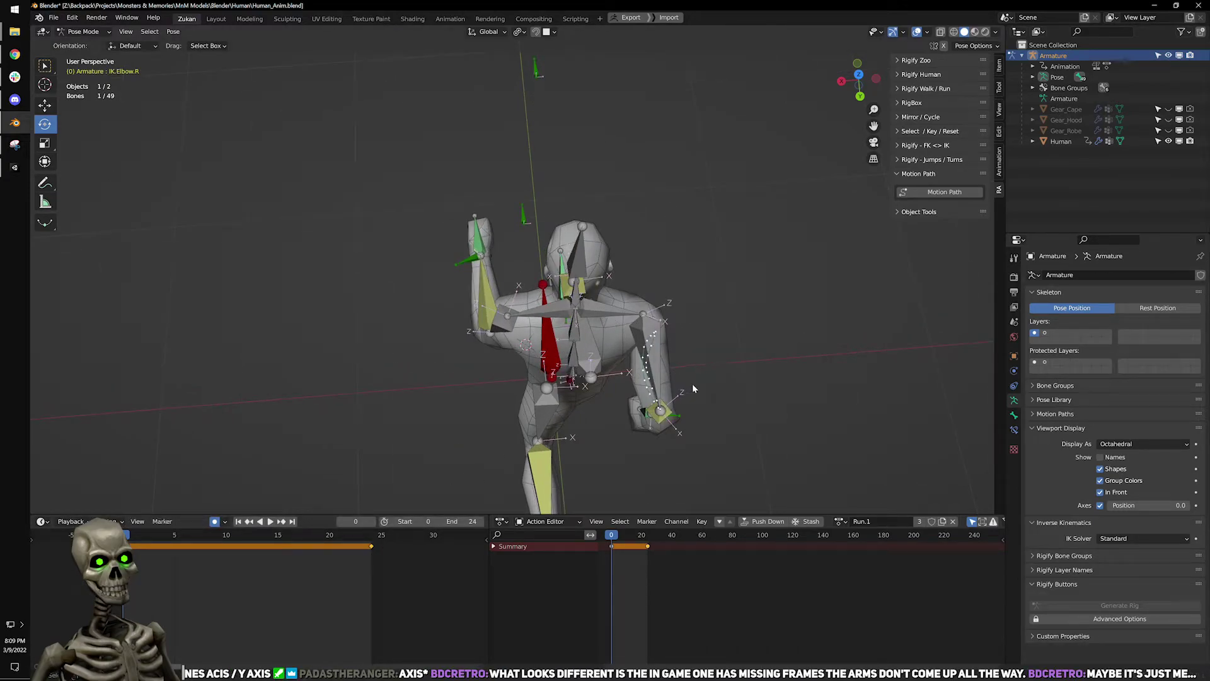
Change the viewport to wireframe shading, box-select the character's bones and fit the animation range in the timeline.
scroll(630, 283, down, 7)
click(953, 32)
drag(373, 118, 685, 488)
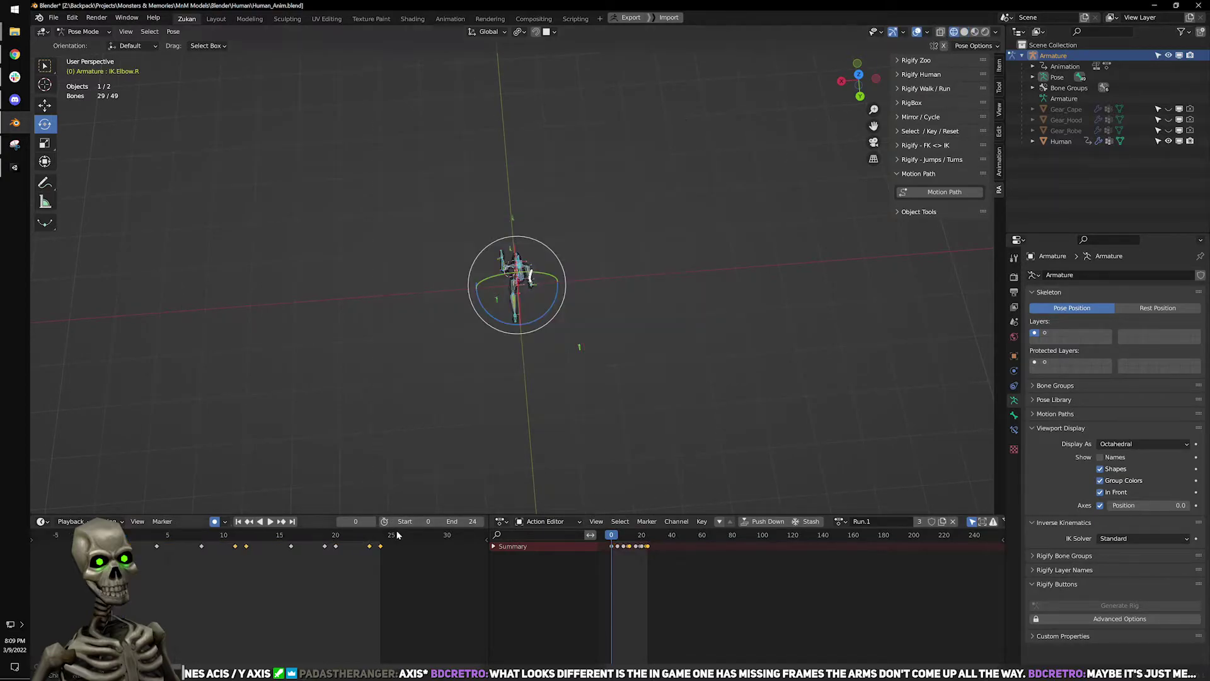
key(Home)
click(570, 385)
scroll(568, 386, up, 4)
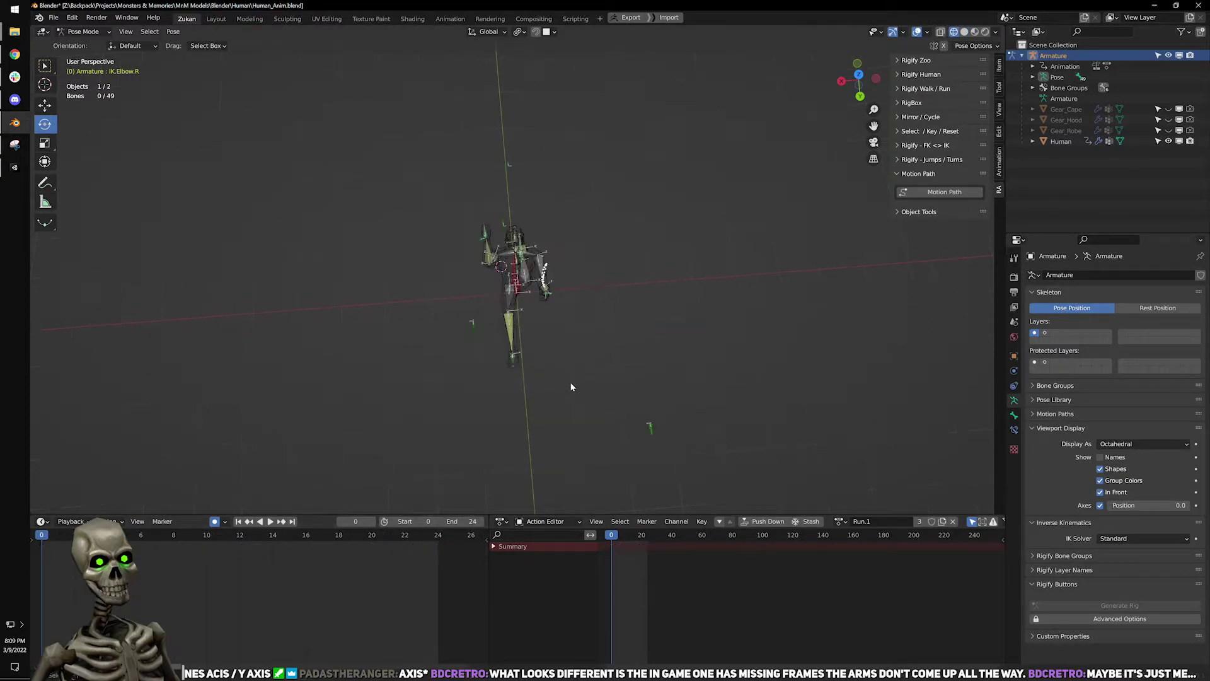
Check Shoulder.R's end keyframe, select all bones and move their frame 23 keyframes to frame 24.
click(543, 237)
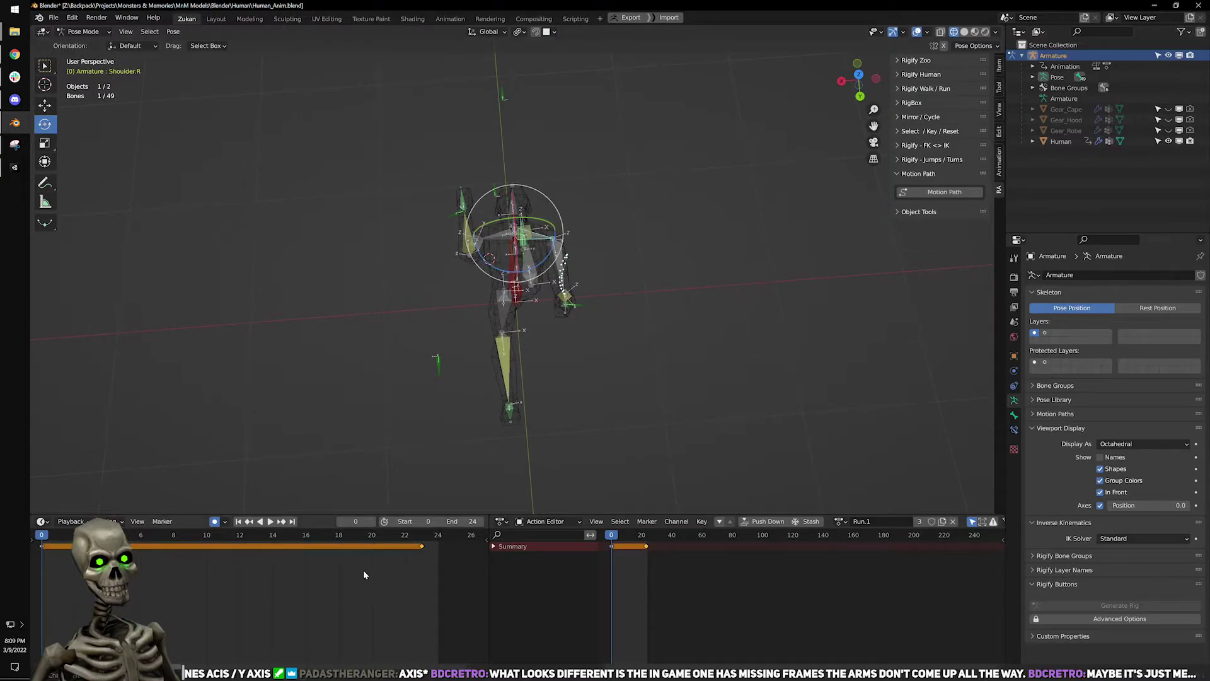
click(292, 522)
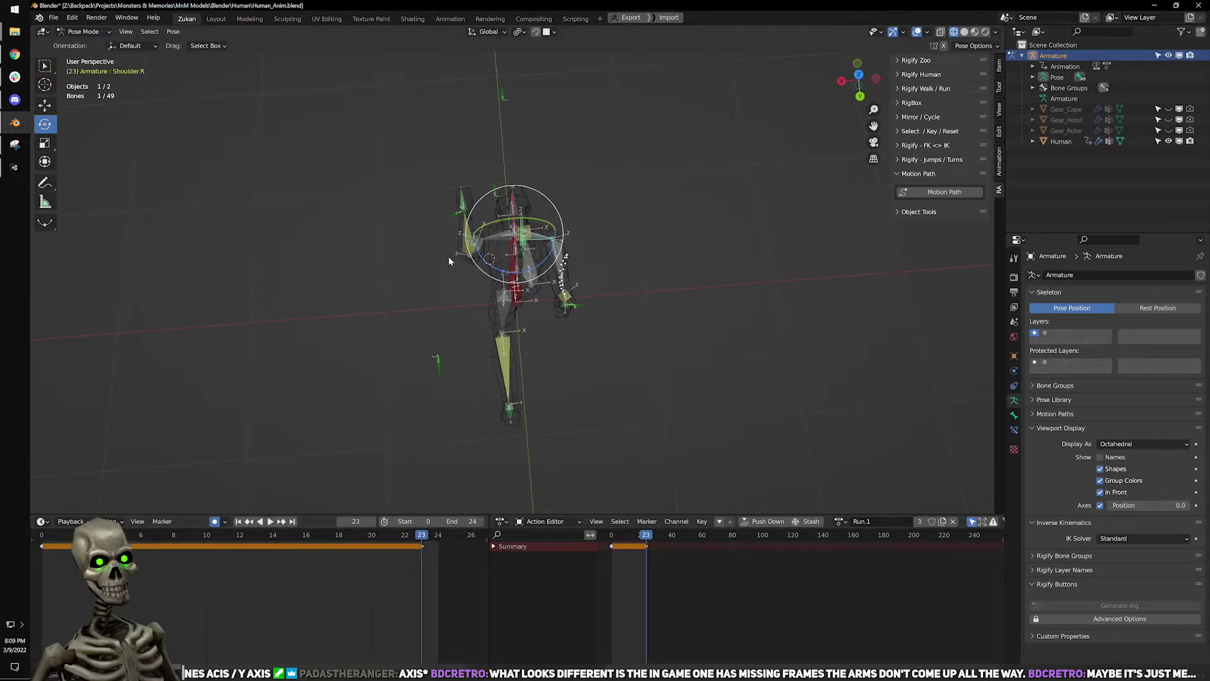
scroll(460, 264, down, 4)
key(a)
drag(396, 566, 437, 547)
scroll(498, 421, up, 8)
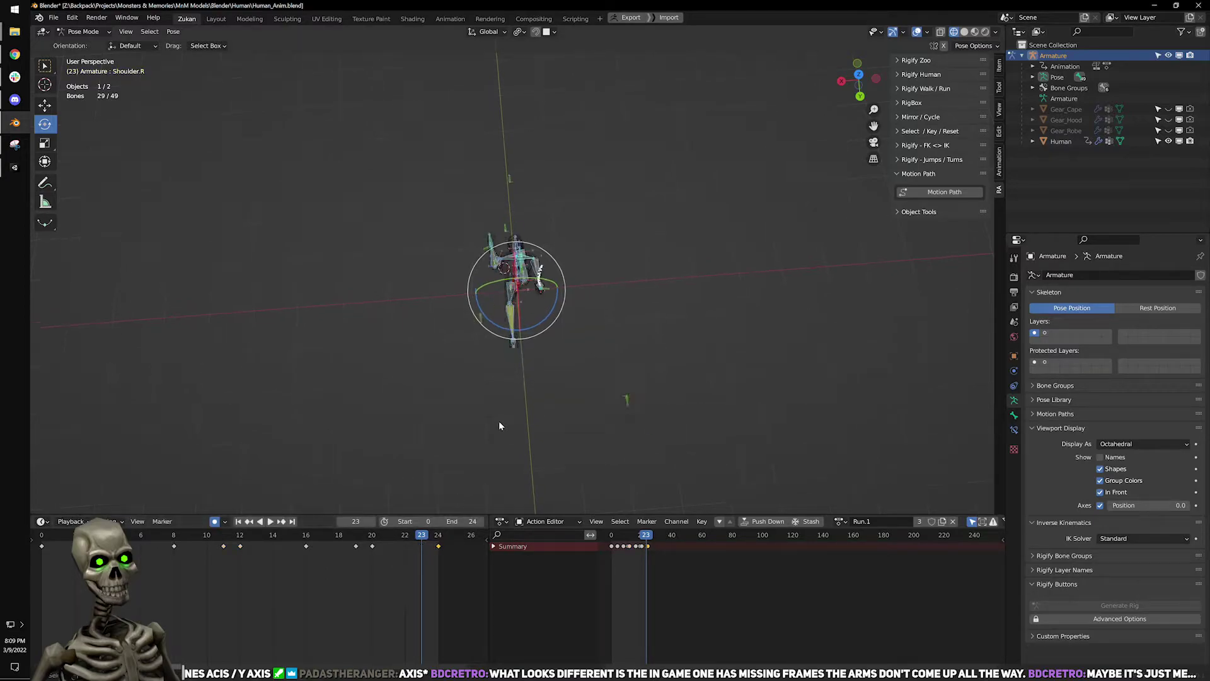
Play the run animation from above and examine the right arm's swing against its motion path.
click(269, 522)
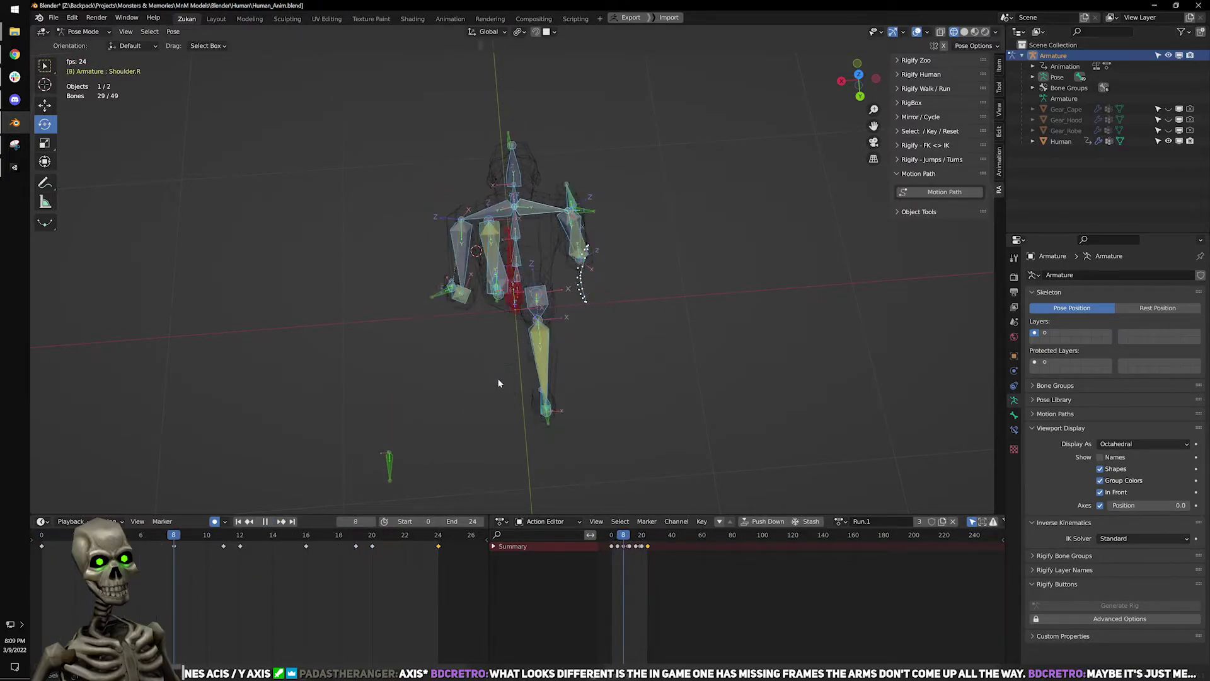
click(266, 521)
scroll(554, 353, up, 3)
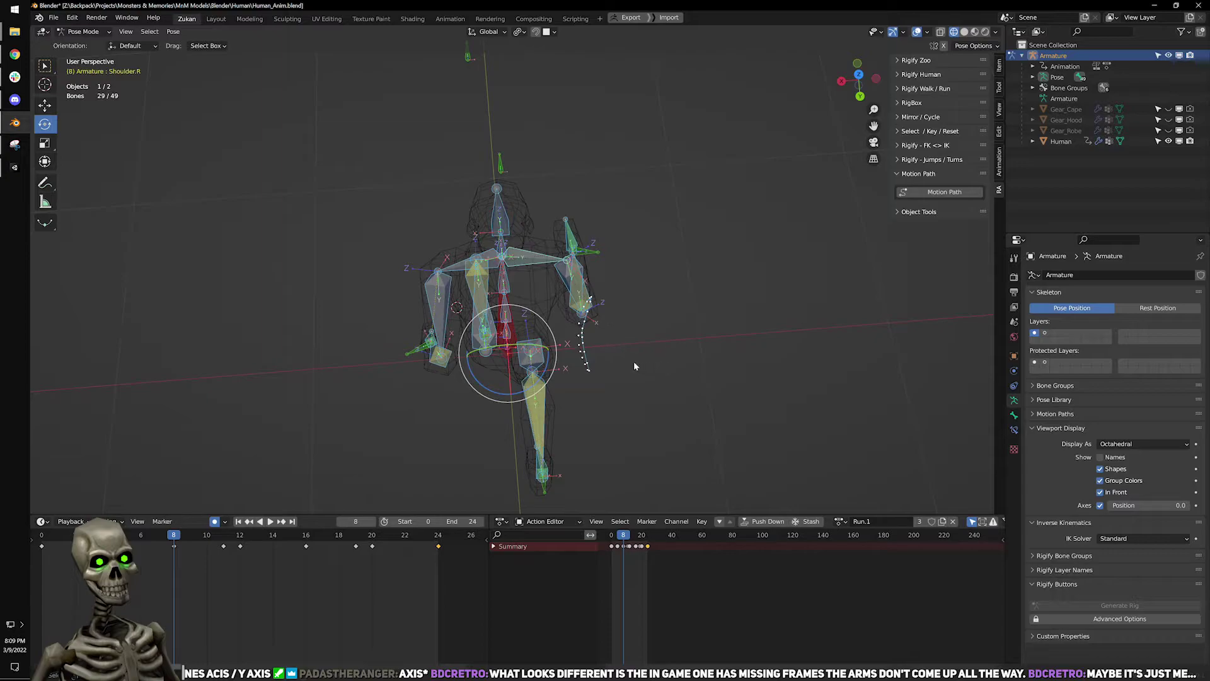
scroll(636, 365, up, 2)
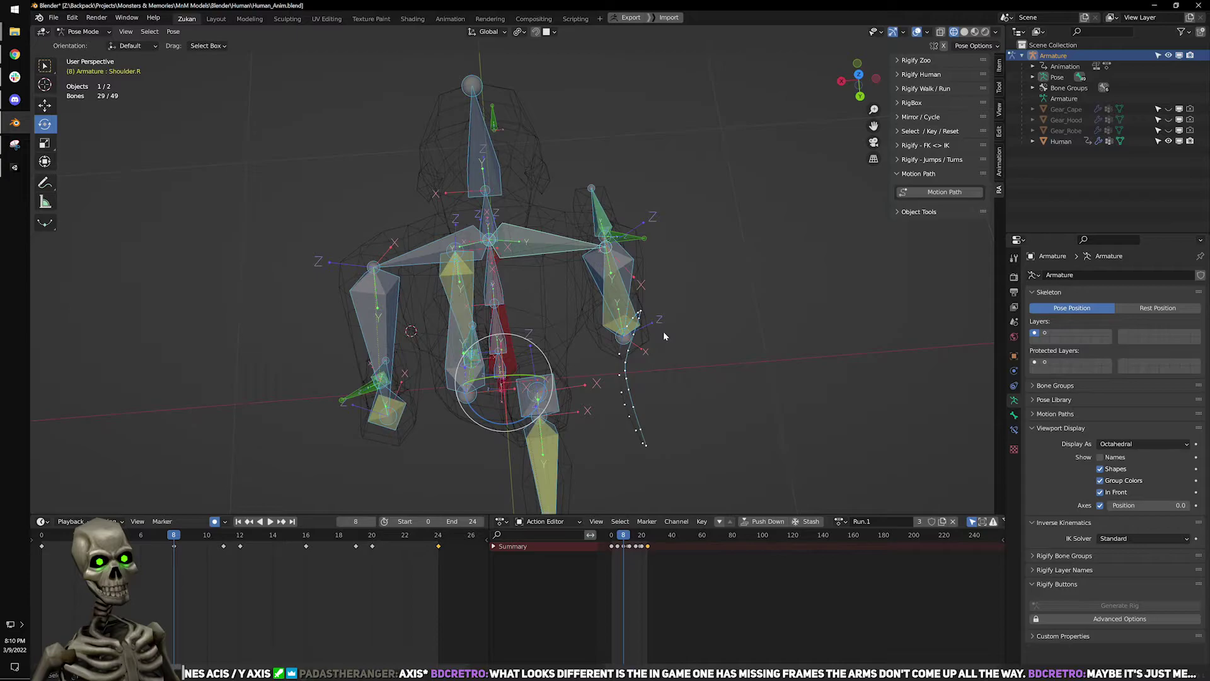
scroll(659, 329, down, 4)
scroll(606, 329, up, 3)
Play and scrub the run animation in the right side view to check the loop between its first and last frames.
alt+middle_drag(578, 335, 694, 238)
scroll(585, 352, down, 4)
key(space)
drag(63, 534, 458, 562)
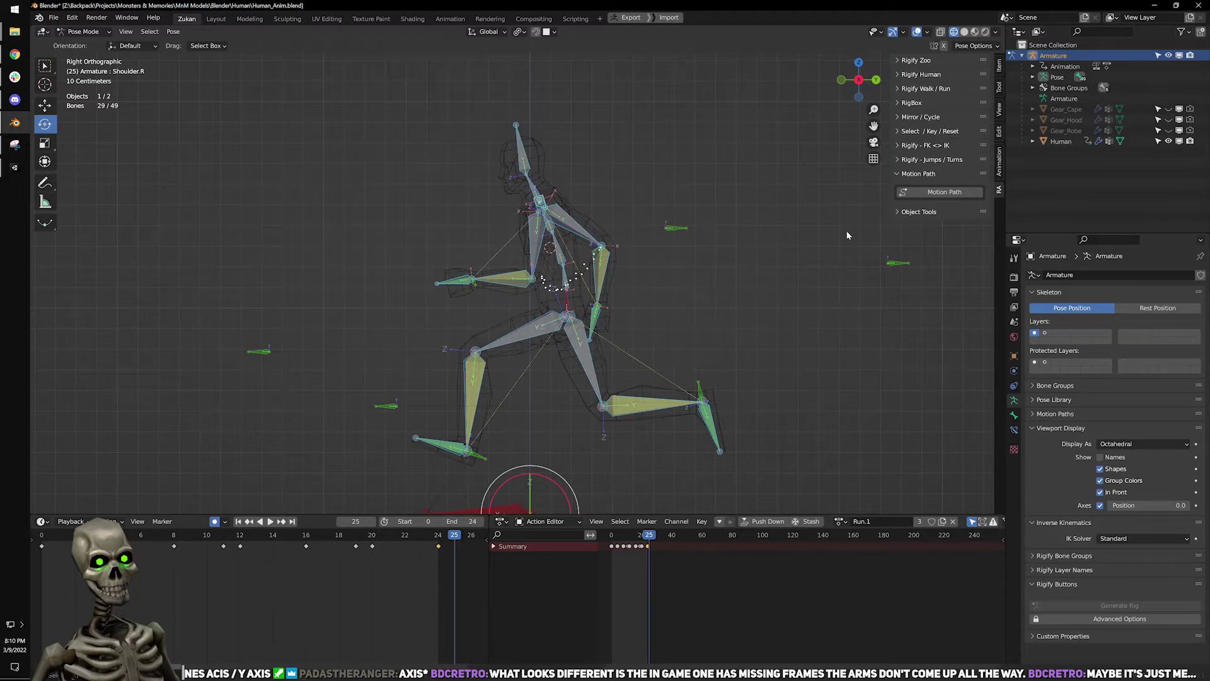
drag(432, 541, 233, 545)
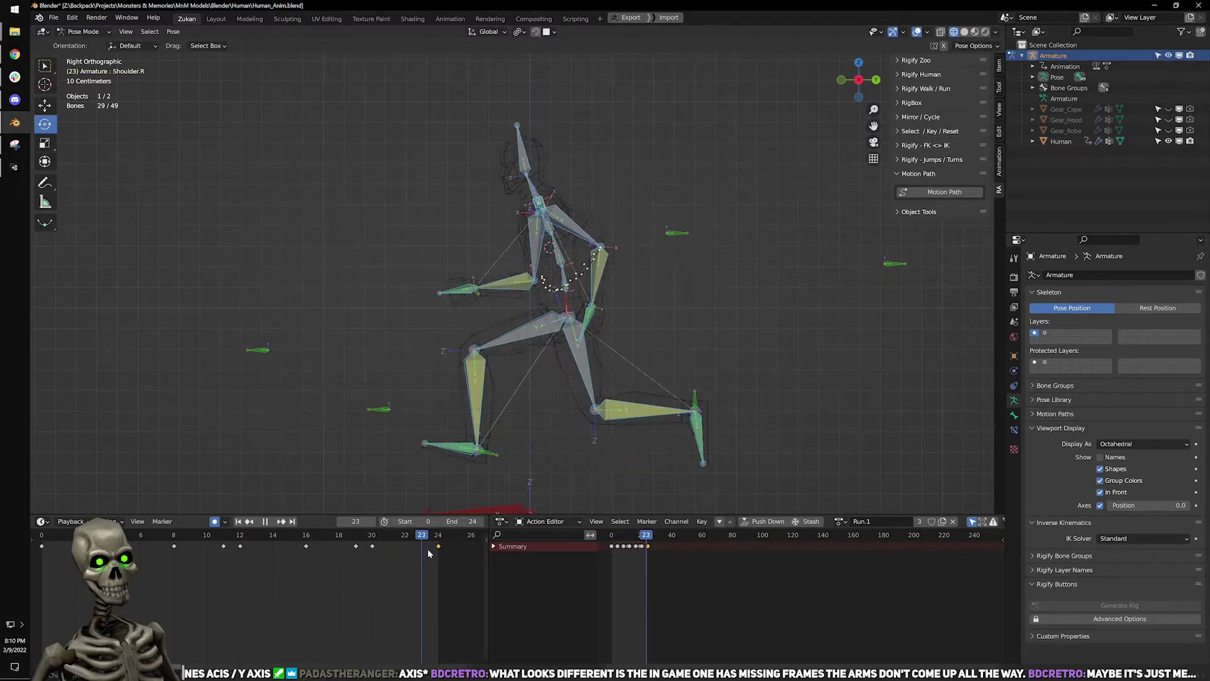
key(Escape)
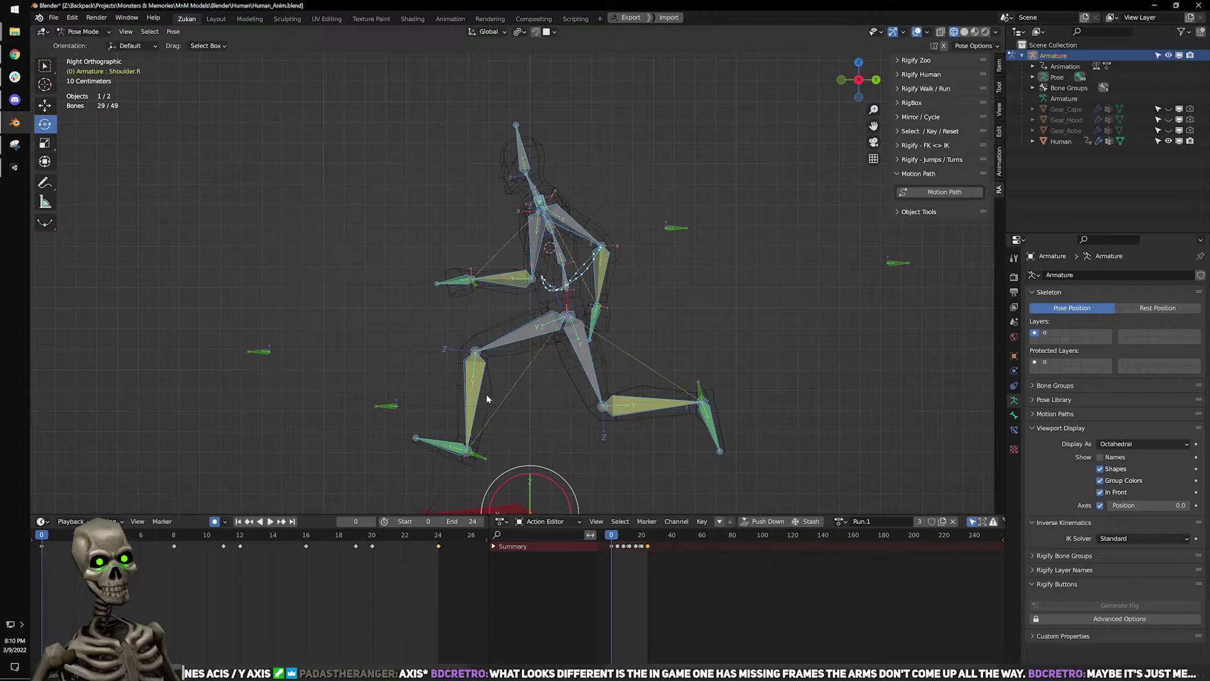
At frame 0, move the IK.Heel.R bone about -0.016 m in Y and 0.045 m in Z, and play the run to check.
scroll(441, 429, up, 4)
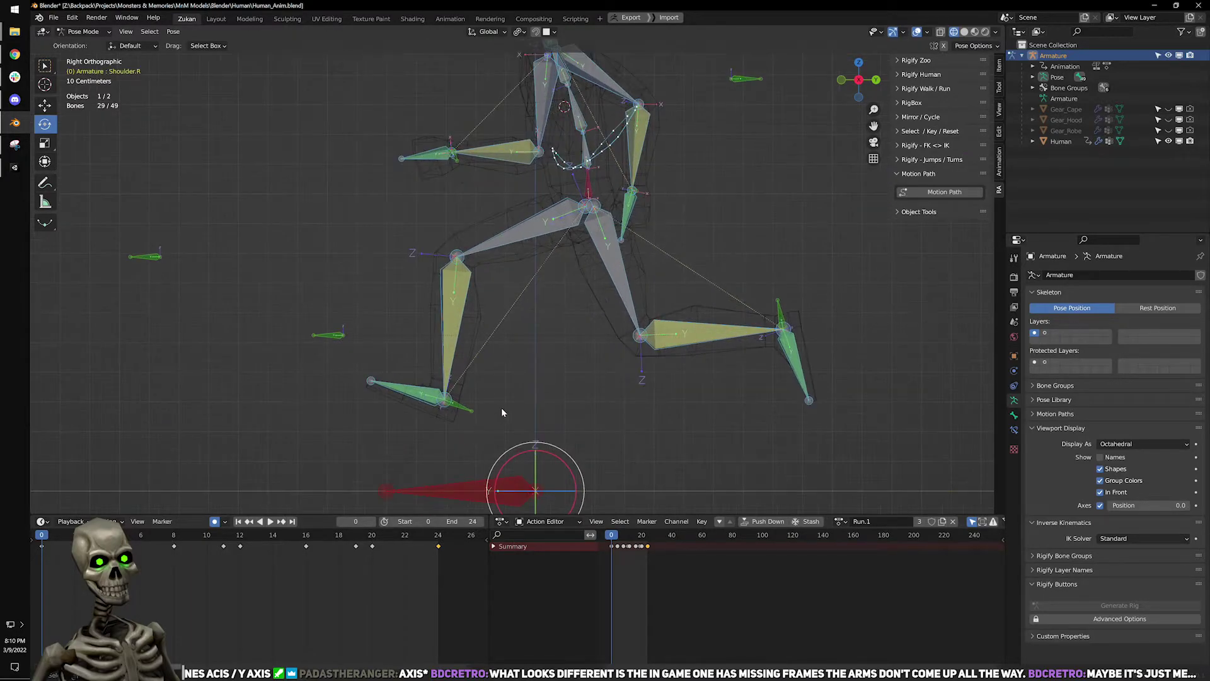
click(459, 410)
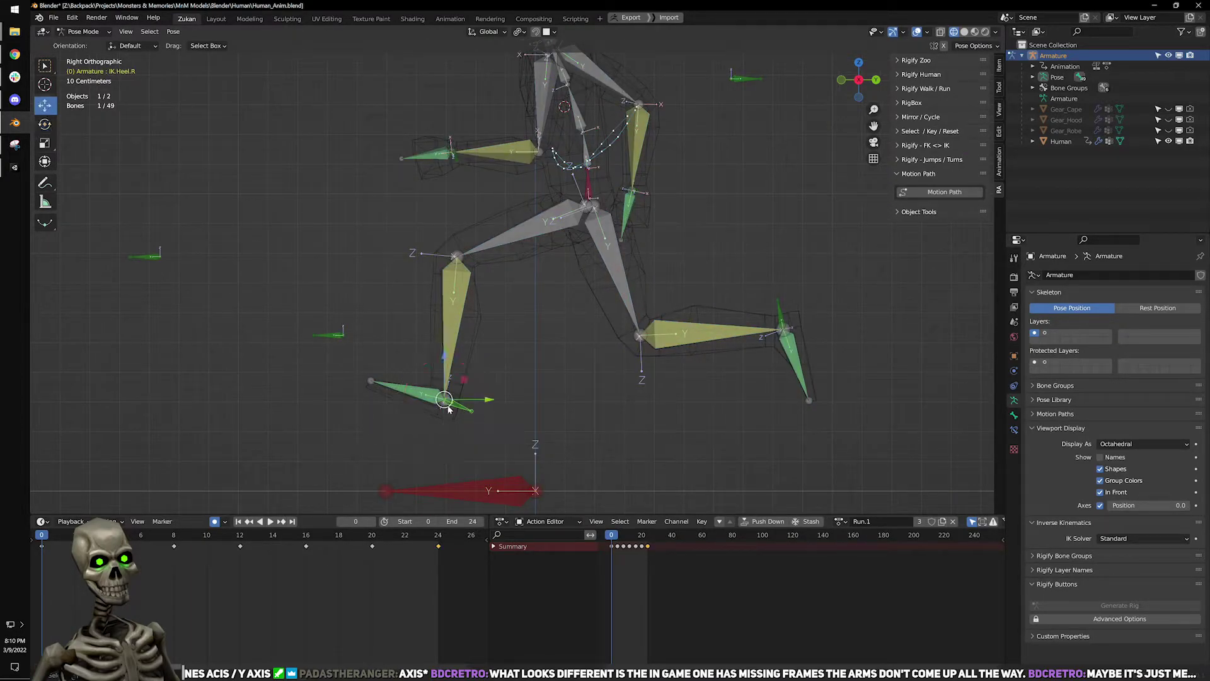
drag(448, 407, 444, 392)
key(space)
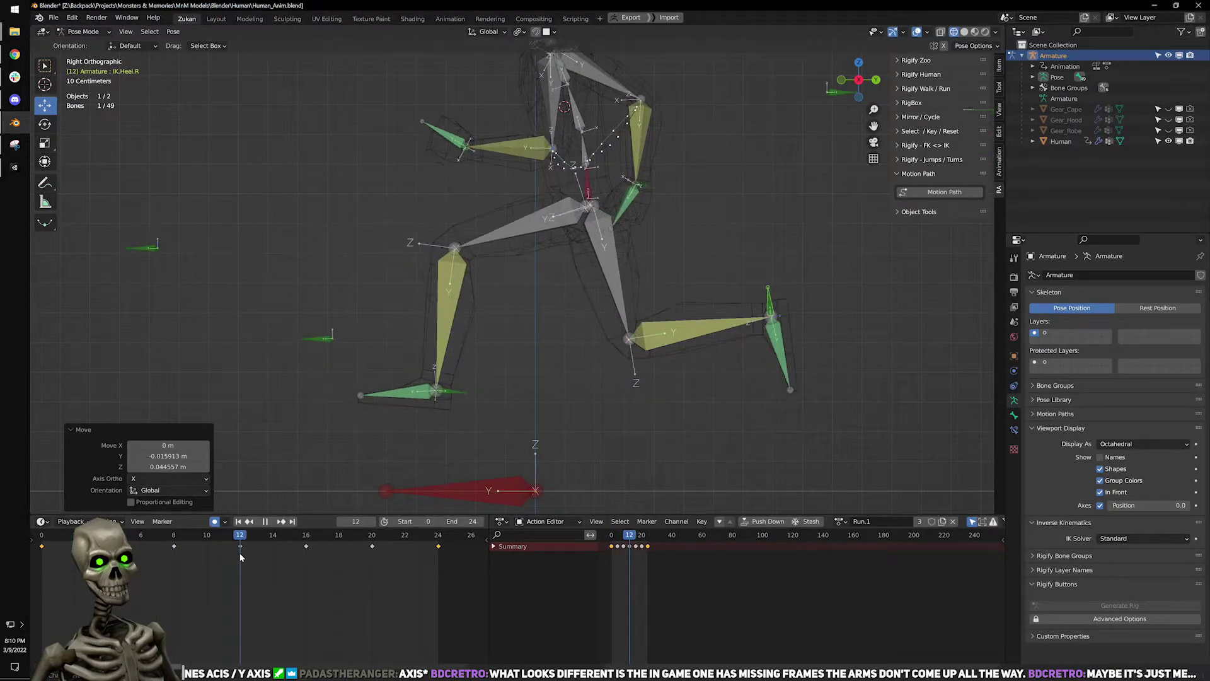
At frame 12, move the IK.Heel.L bone about -0.005 m in Y and 0.073 m in Z, and mark the front knee's position on screen.
key(space)
drag(435, 390, 421, 379)
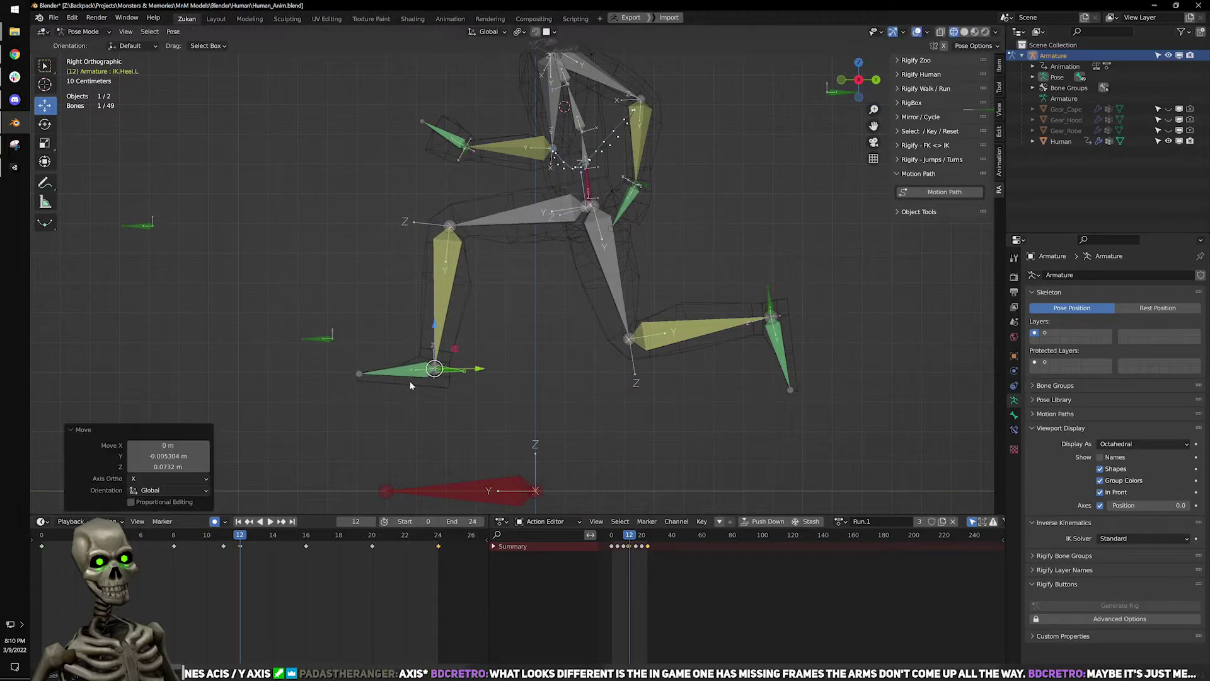
click(238, 521)
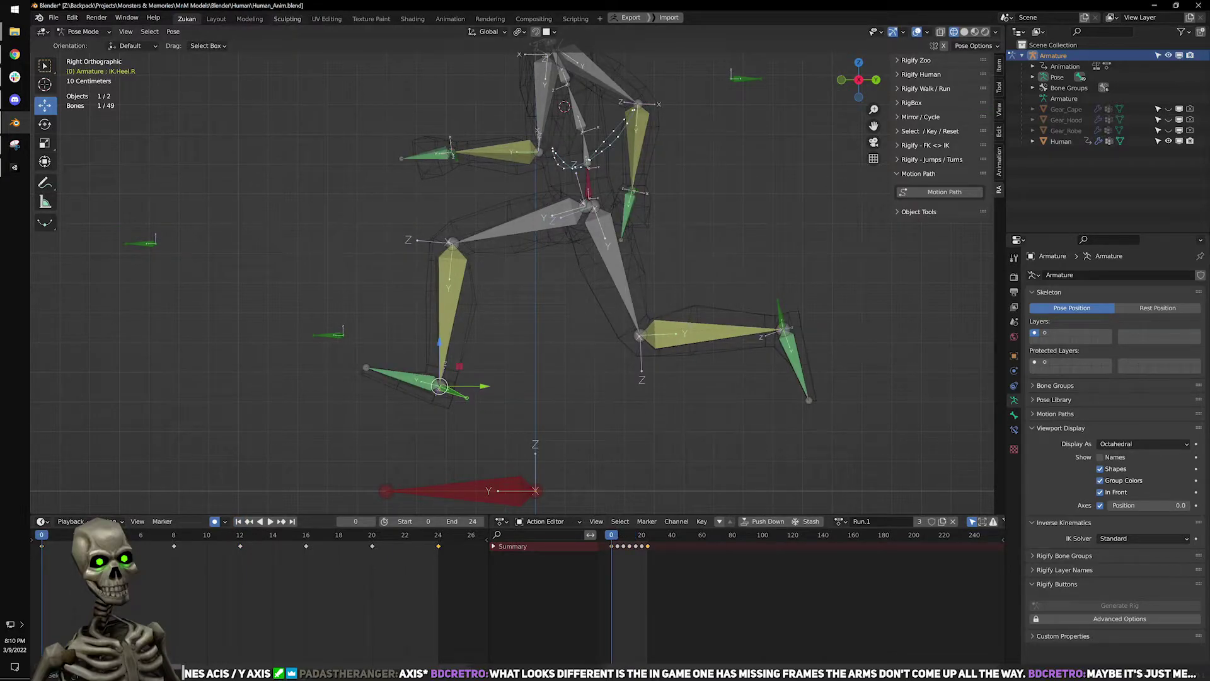
key(space)
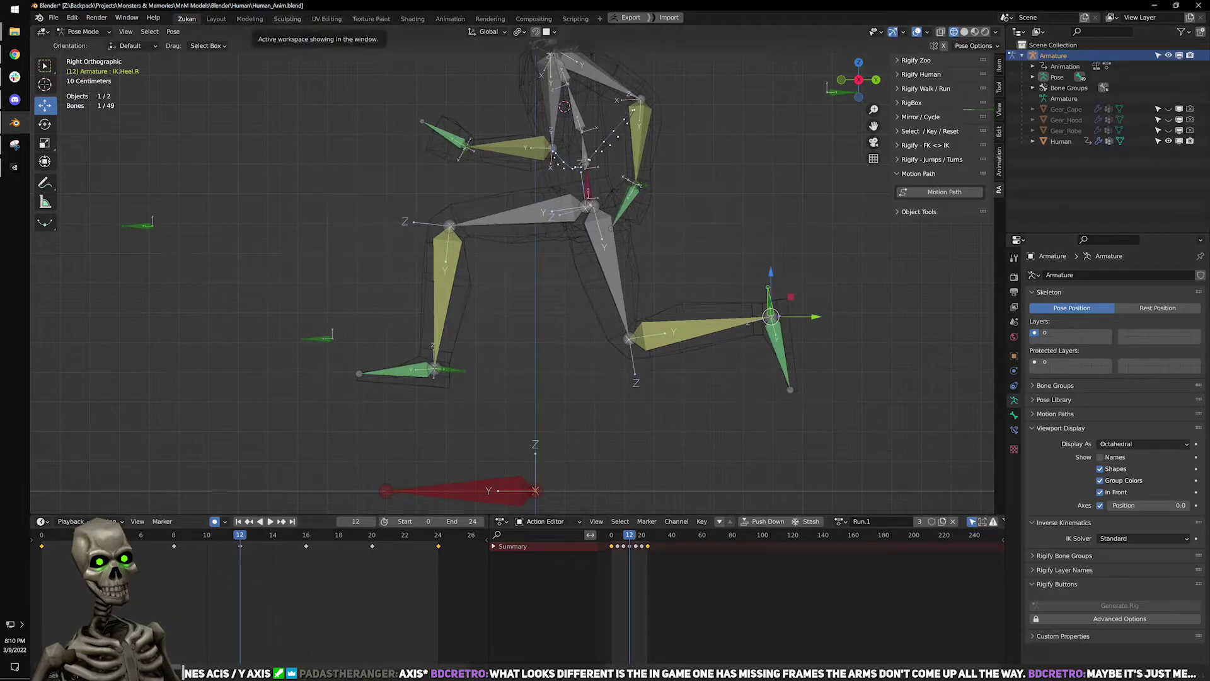
key(ctrl+shift+3)
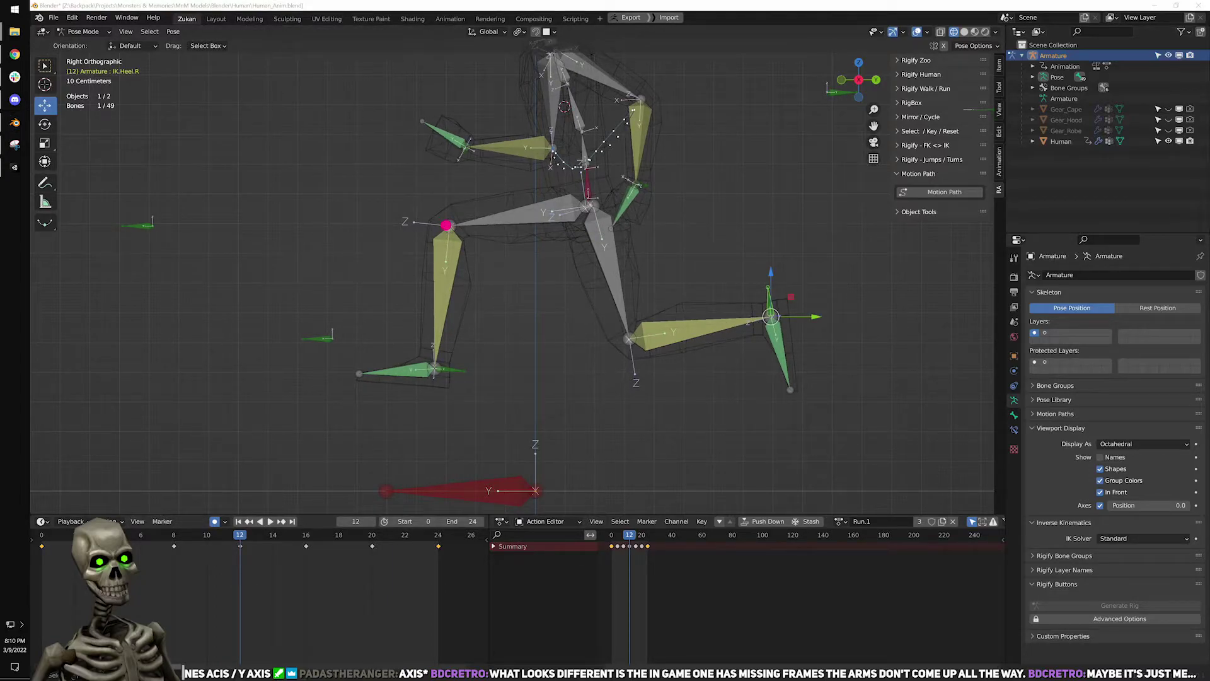
At frame 0, move the IK.Heel.R bone about -0.019 m in Y and 0.060 m in Z, and play the run through to the last frame.
click(239, 522)
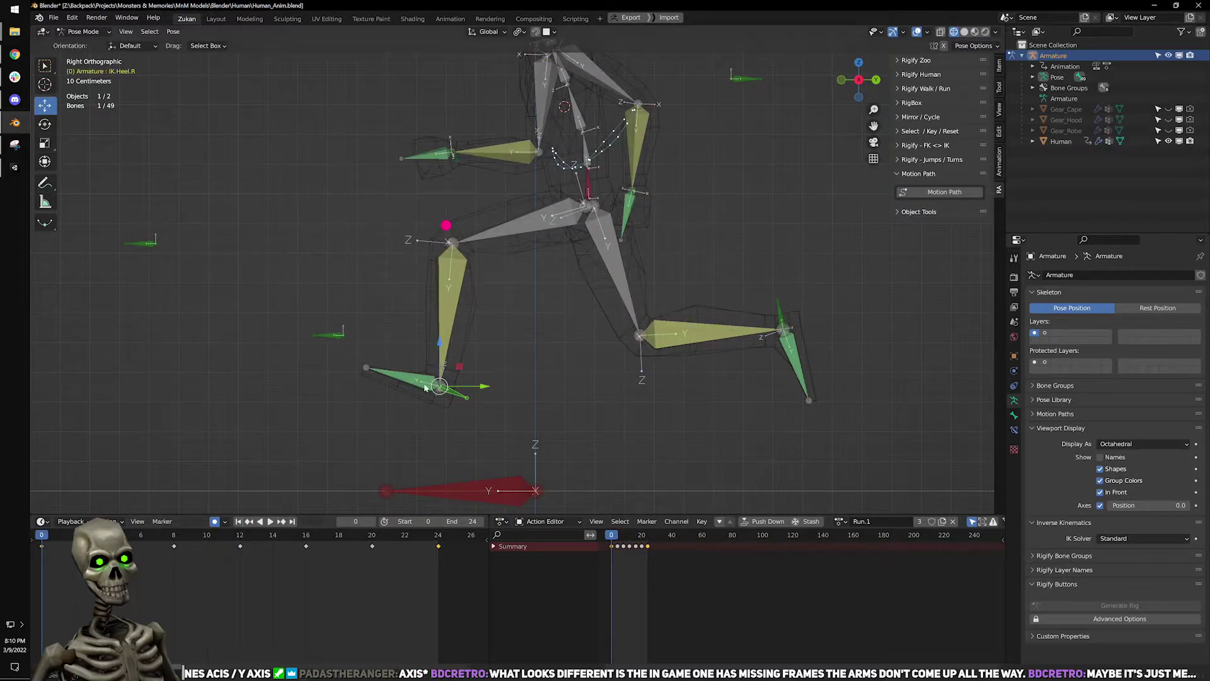
drag(451, 394, 446, 376)
key(space)
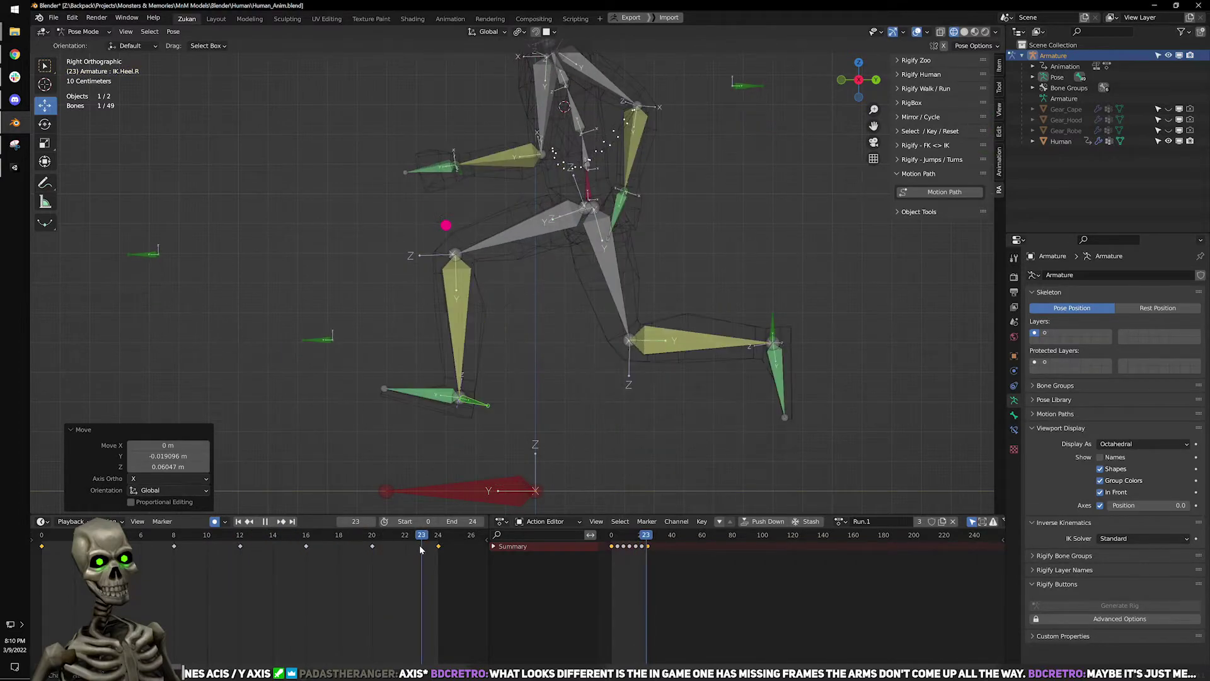
key(space)
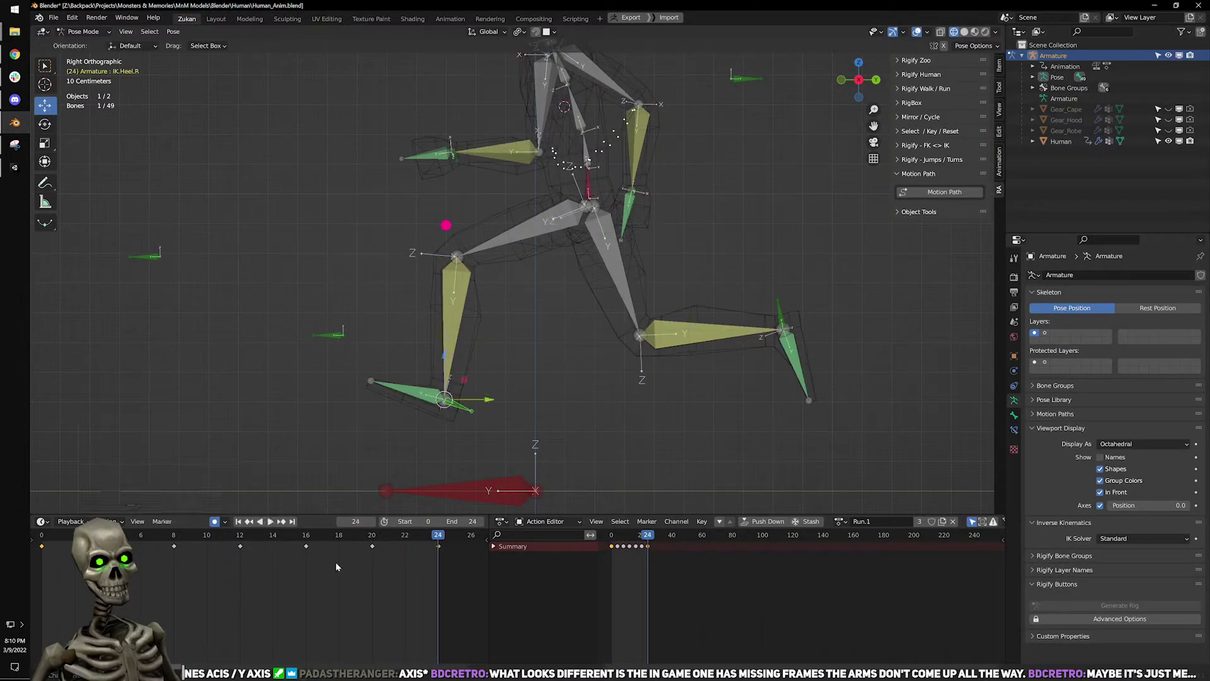
Copy IK.Heel.R's keyframe from frame 0 to frame 24 and play and scrub the loop from an angled view.
click(238, 522)
drag(33, 541, 34, 541)
click(294, 521)
right_click(444, 552)
click(444, 549)
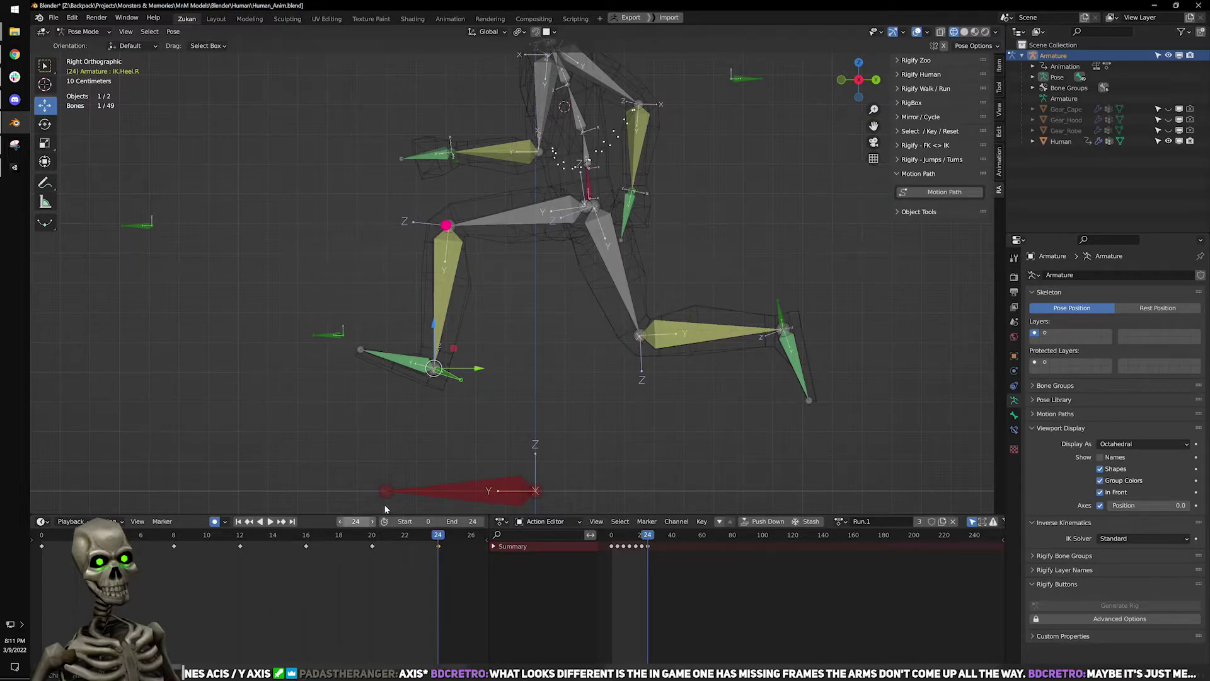
scroll(482, 319, up, 5)
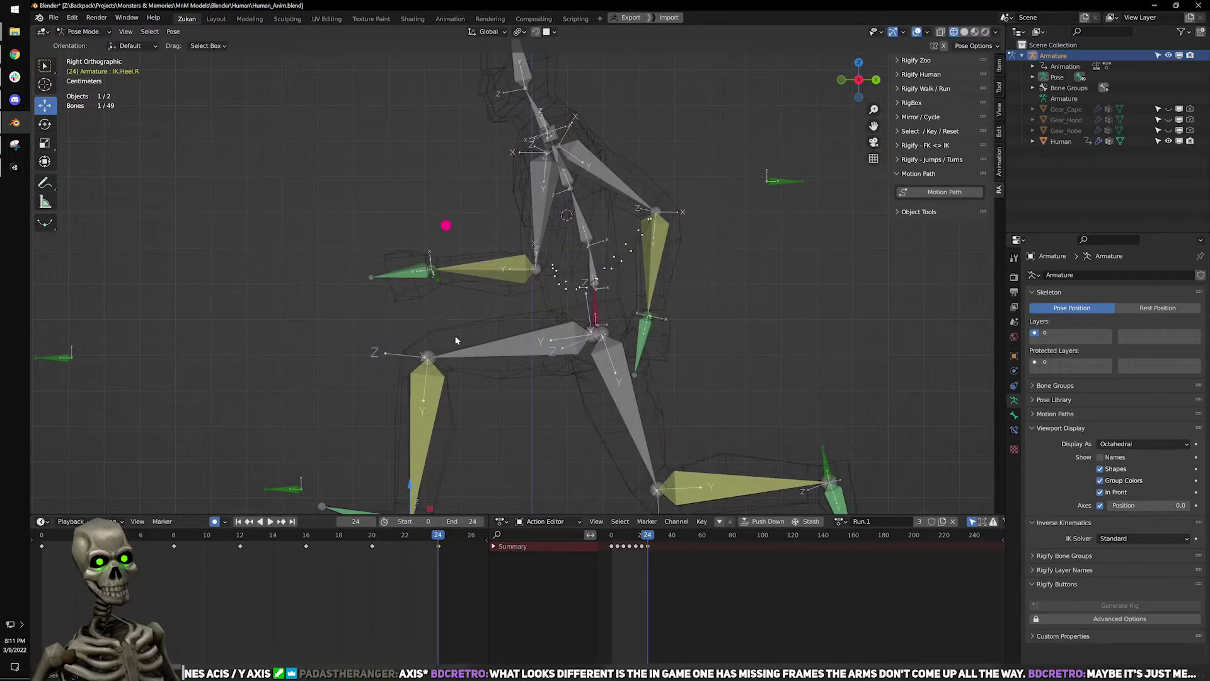
middle_drag(548, 245, 248, 540)
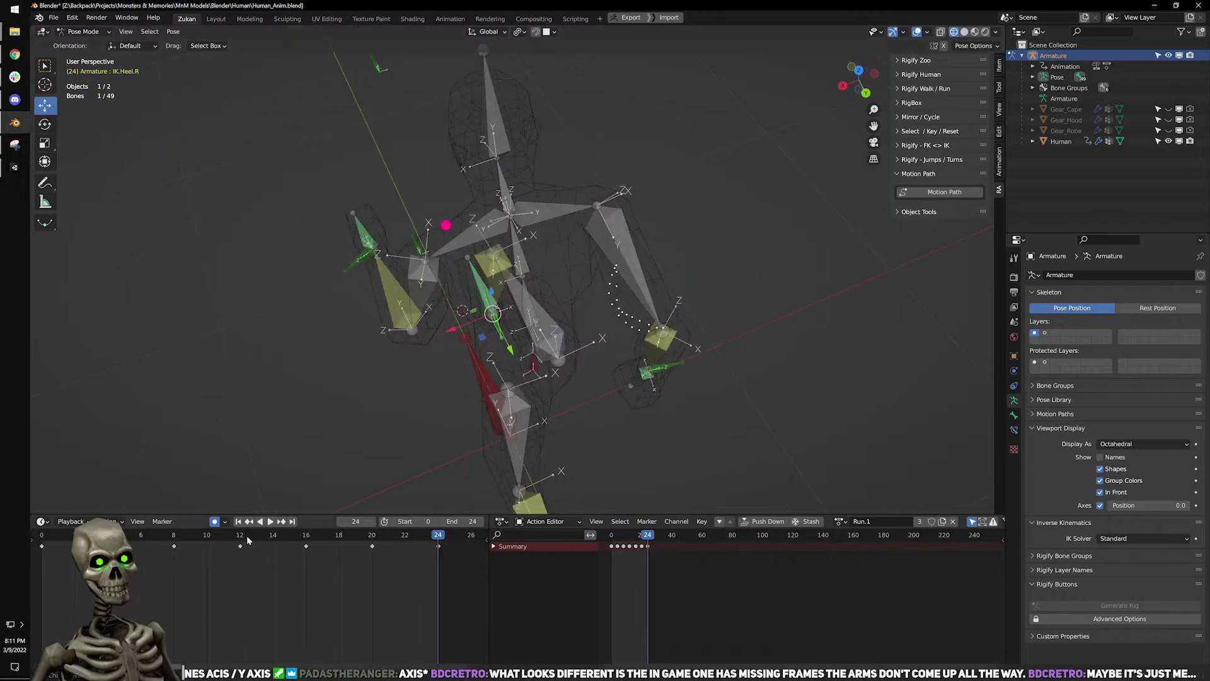
key(space)
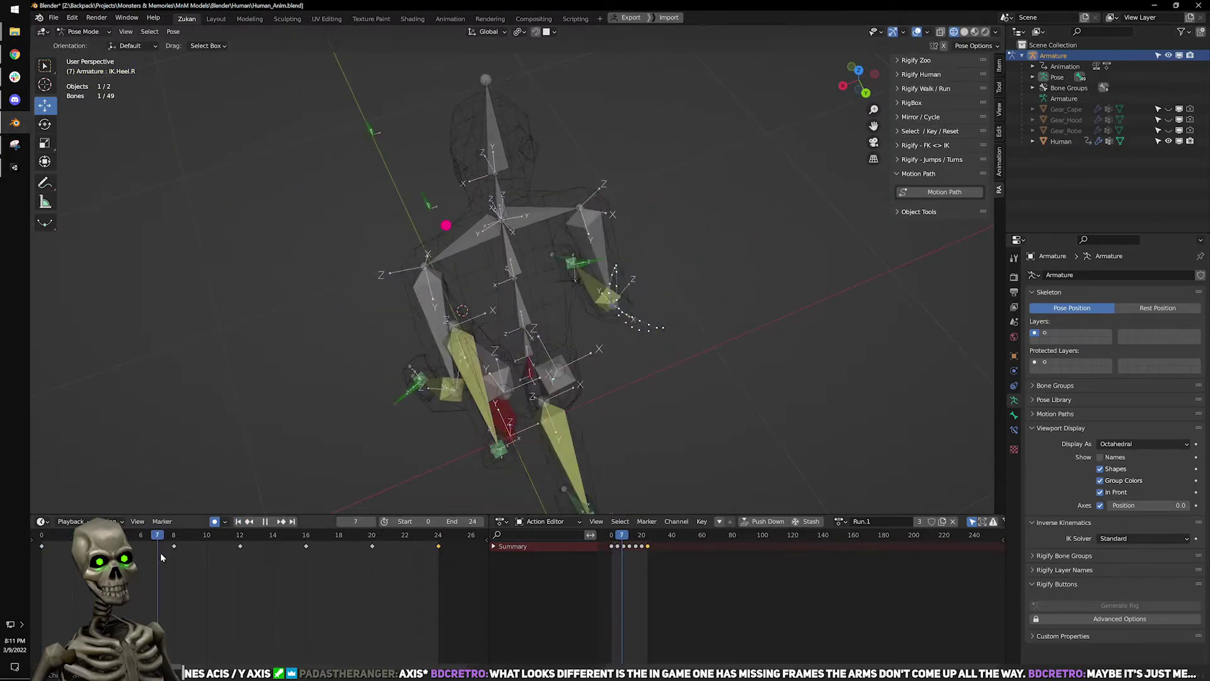
drag(62, 550, 466, 543)
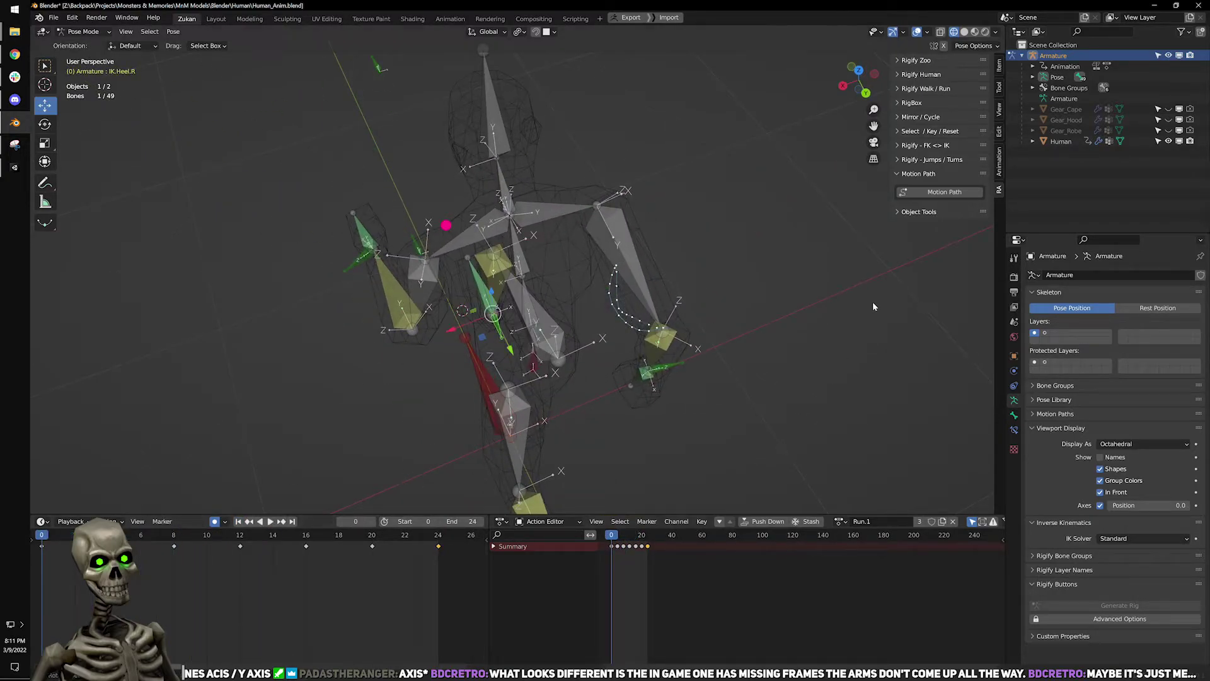
Set the transform orientation to Local and rotate the Shoulder.L bone slightly at frame 0.
click(504, 226)
scroll(577, 316, up, 4)
click(488, 32)
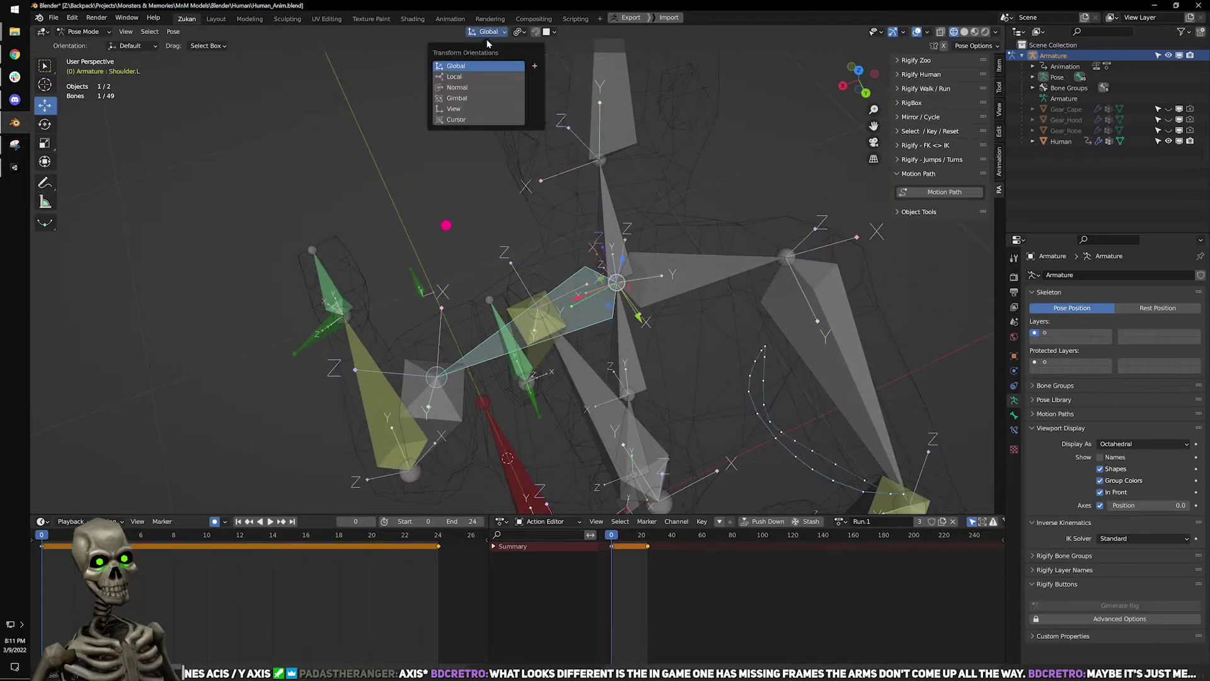
middle_drag(357, 150, 275, 89)
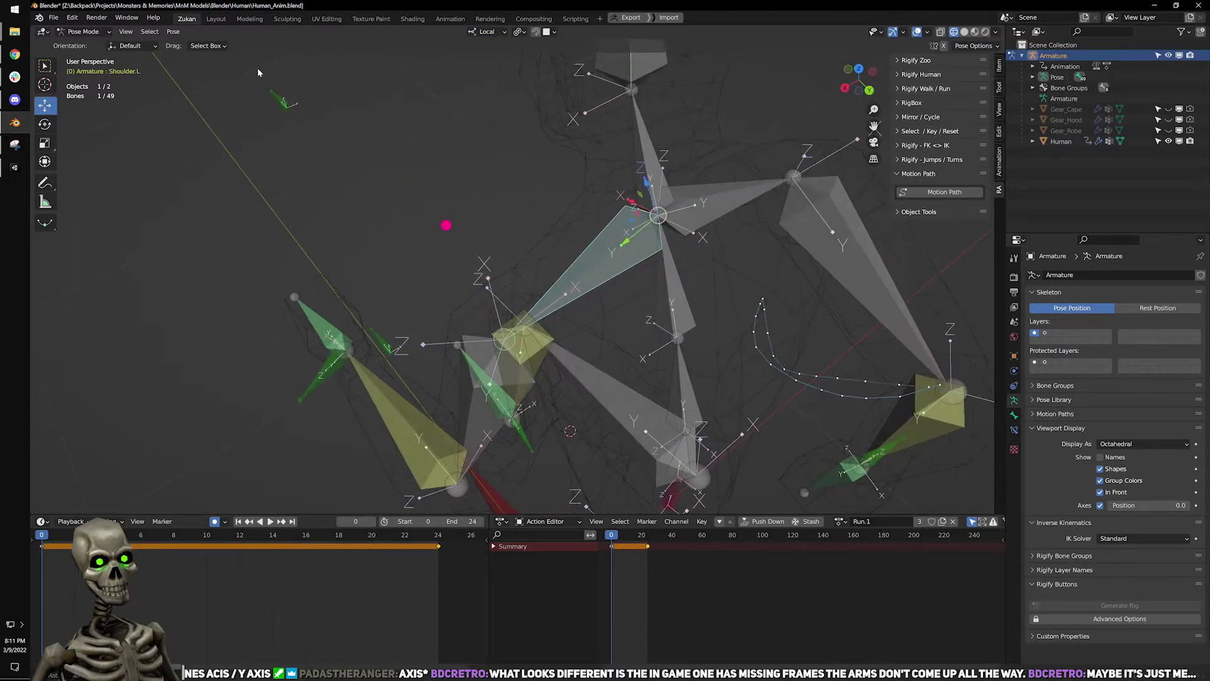
scroll(592, 265, down, 2)
key(r)
middle_drag(592, 265, 648, 231)
mouse_move(648, 232)
mouse_down()
mouse_move(637, 249)
mouse_move(642, 235)
mouse_up()
Rotate the Shoulder.R bone slightly at frame 0 and play the run from the side to check it.
middle_drag(703, 244, 615, 275)
click(614, 275)
middle_drag(603, 316, 536, 267)
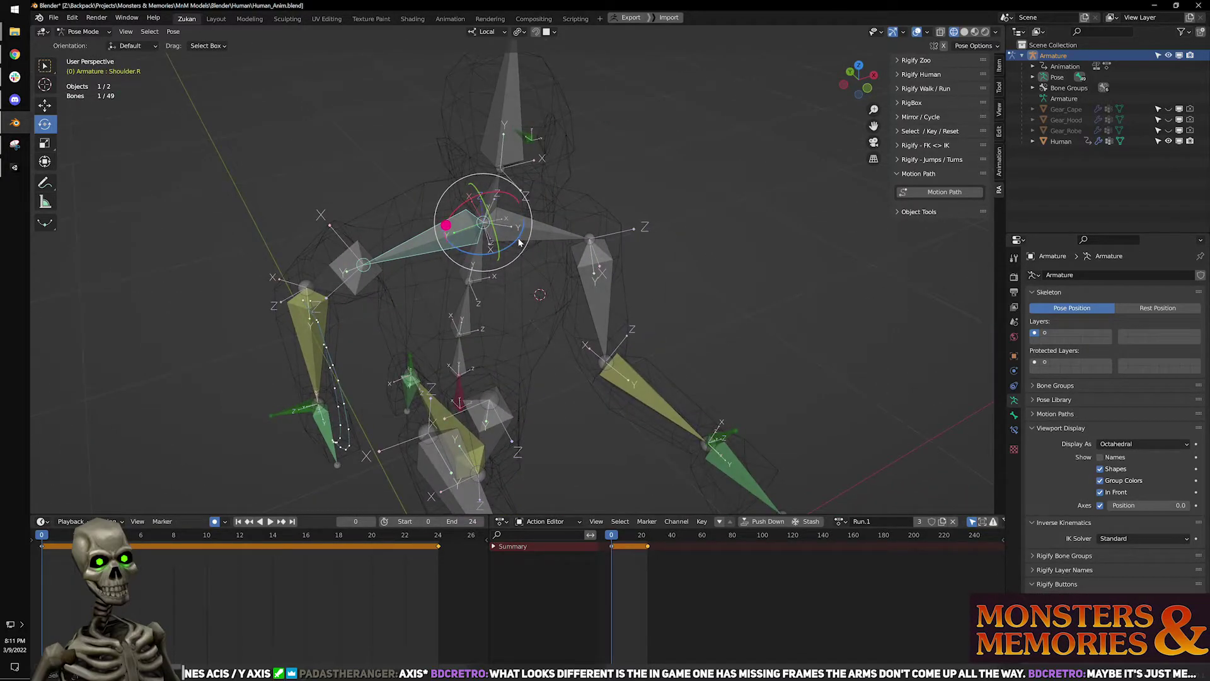
drag(519, 240, 514, 247)
middle_drag(432, 439, 472, 386)
middle_drag(708, 431, 741, 387)
key(alt+a)
click(742, 388)
key(space)
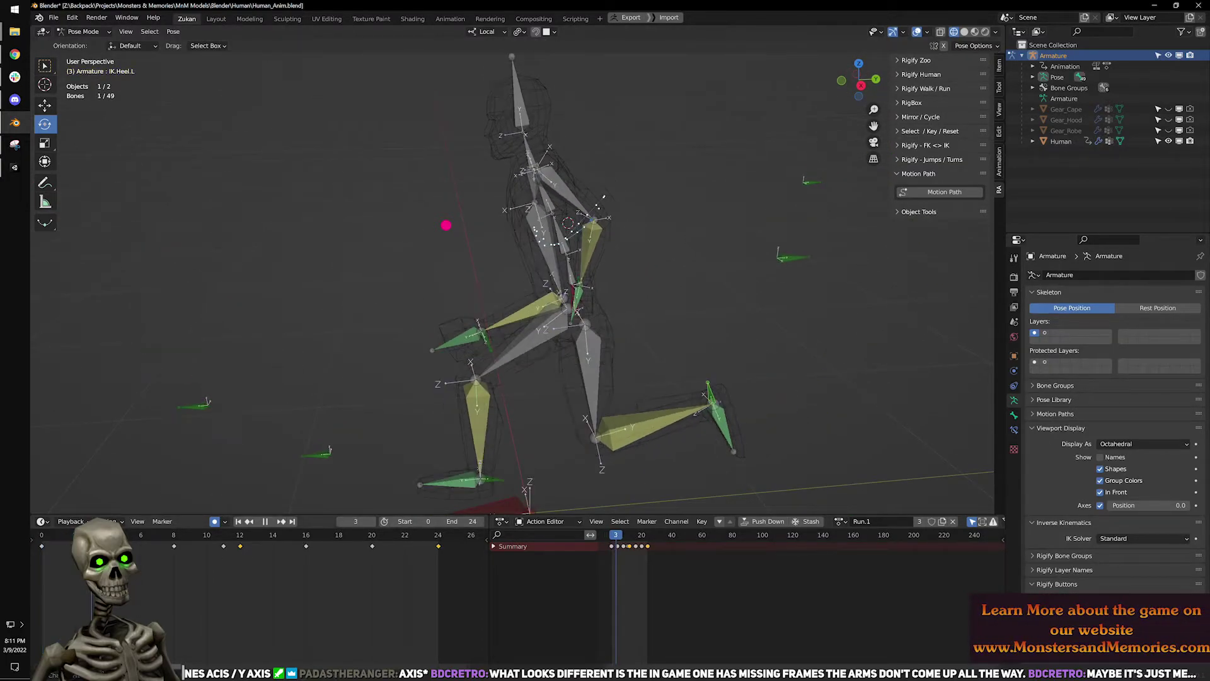
drag(140, 552, 108, 552)
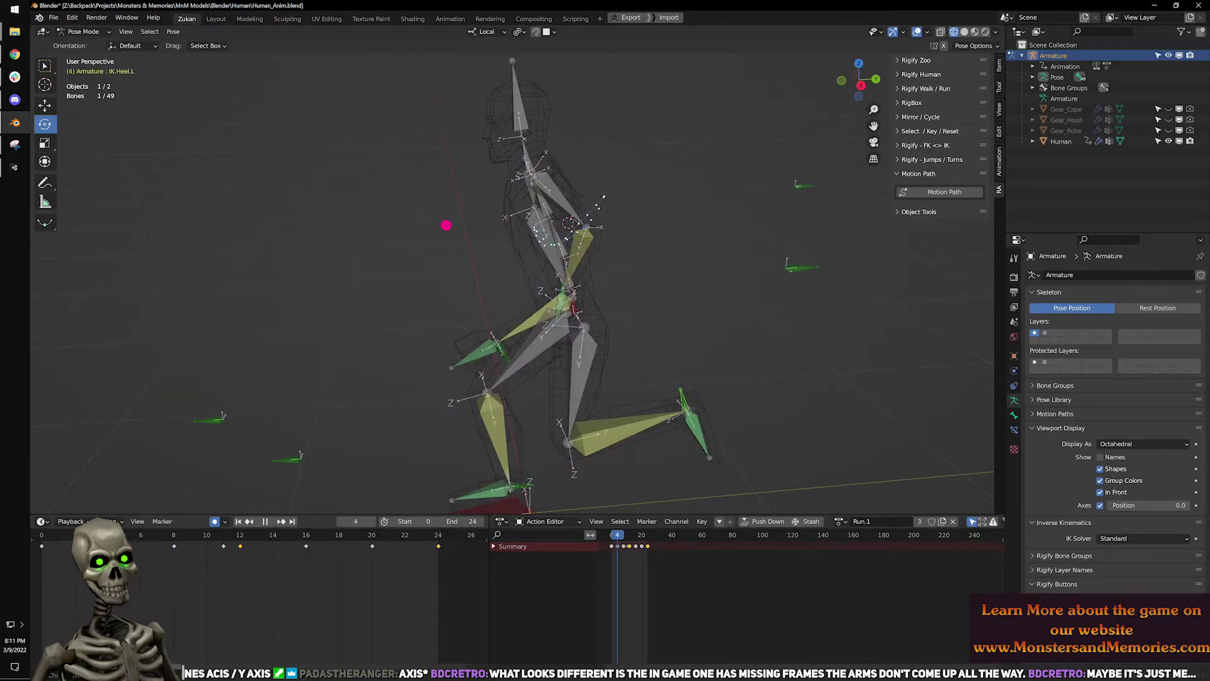
At frame 4, rotate Shoulder.L slightly and rotate Shoulder.R by 4.68° about its local Z axis.
middle_drag(448, 327, 598, 367)
scroll(604, 374, up, 2)
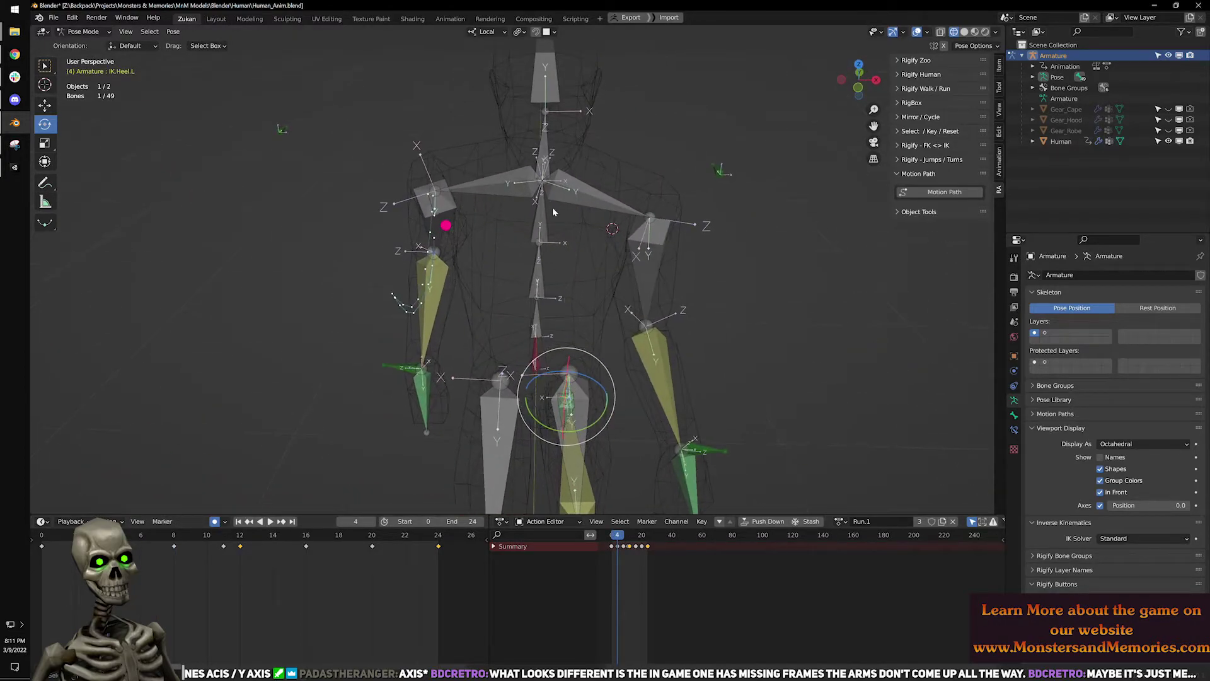
click(577, 194)
middle_drag(577, 195, 580, 231)
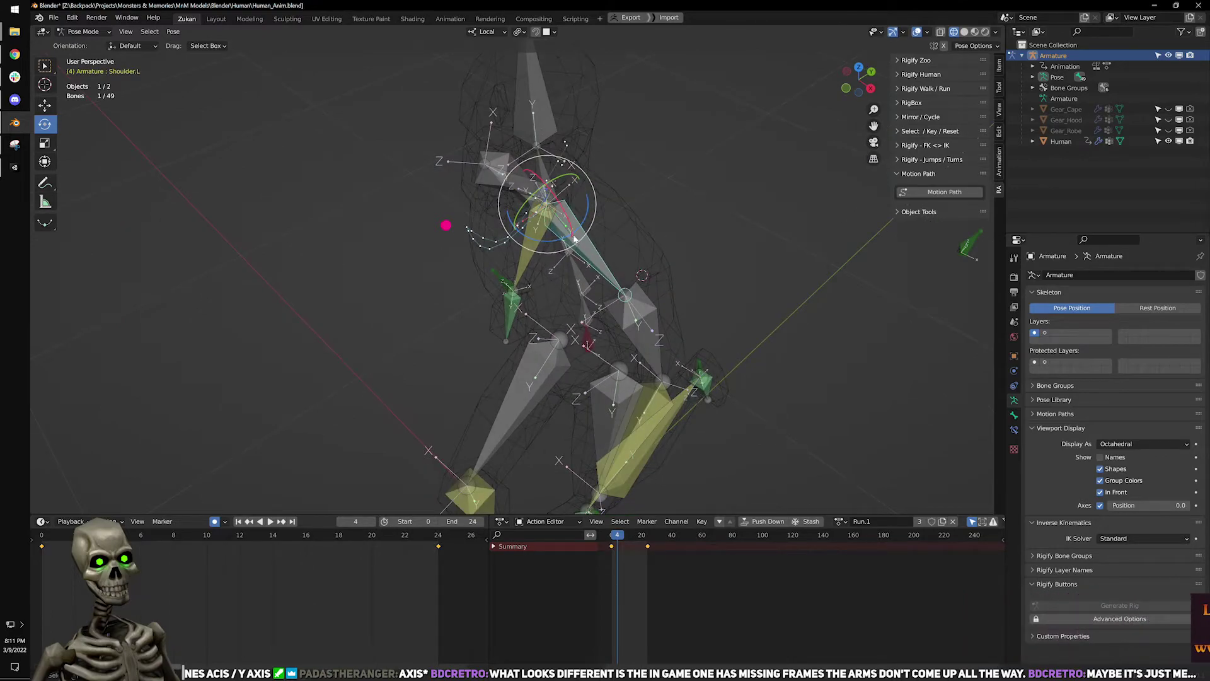
drag(581, 230, 584, 230)
middle_drag(474, 288, 612, 247)
click(552, 255)
drag(595, 246, 600, 243)
middle_drag(600, 243, 546, 338)
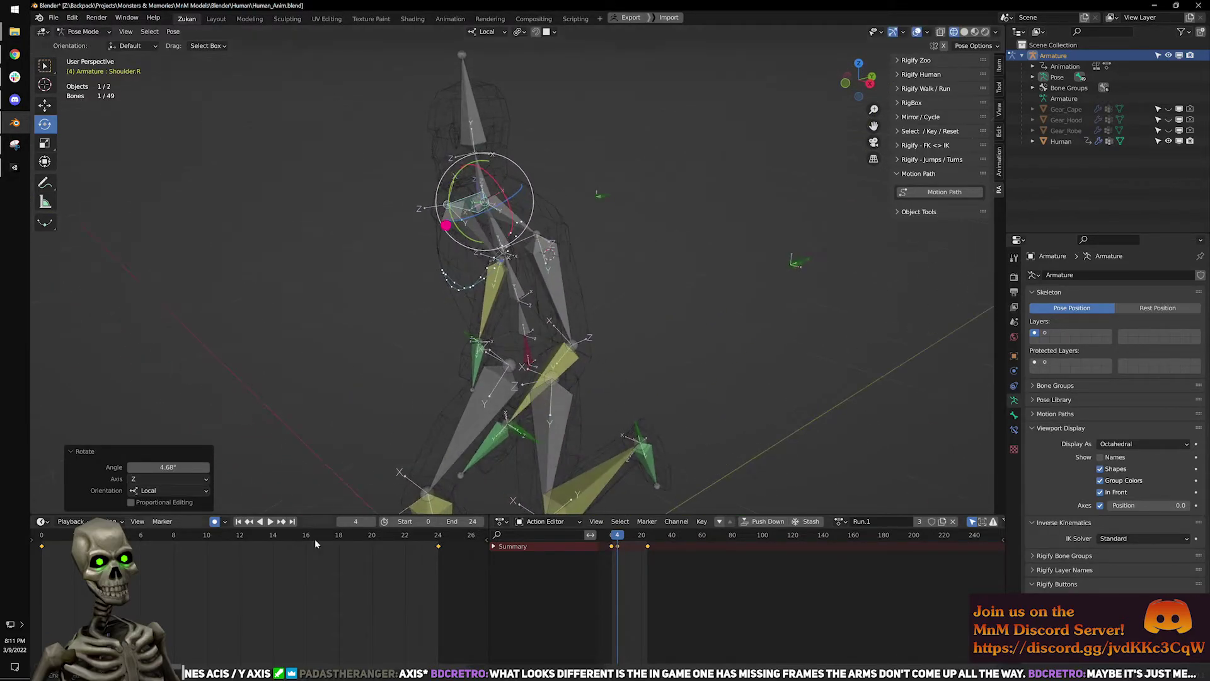
At frame 8, rotate Shoulder.R slightly and rotate Shoulder.L by 10.1° about its local Z axis.
click(174, 535)
middle_drag(419, 404, 540, 329)
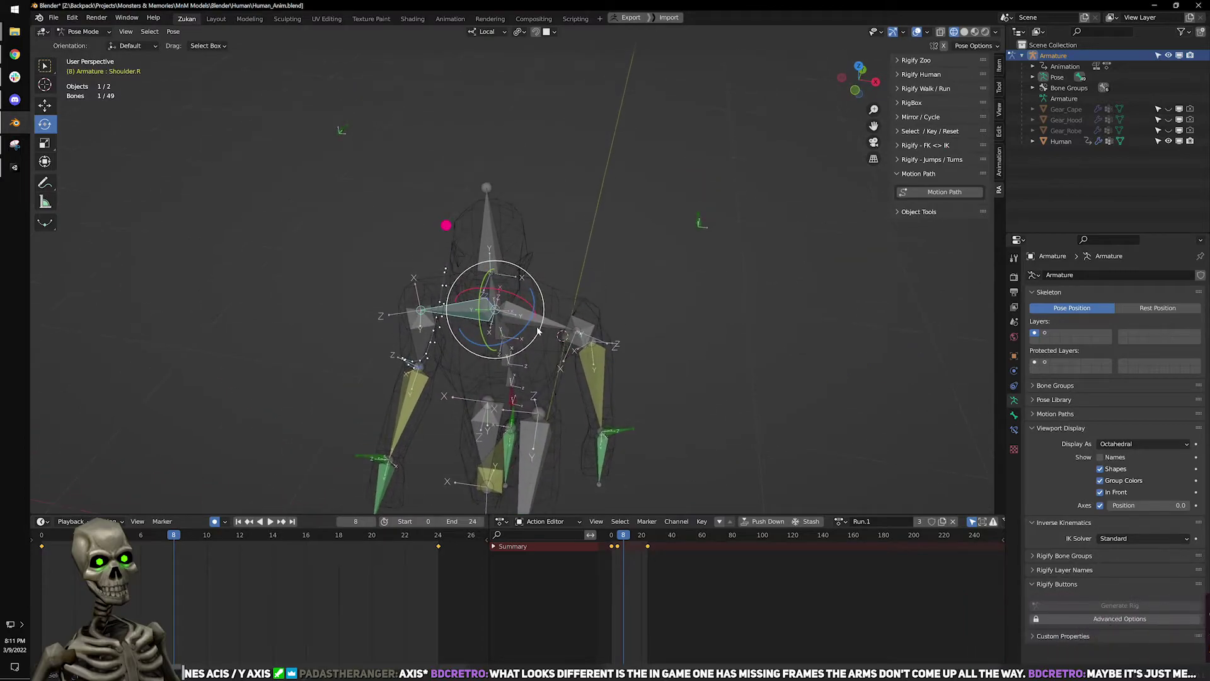
drag(517, 329, 523, 340)
click(546, 341)
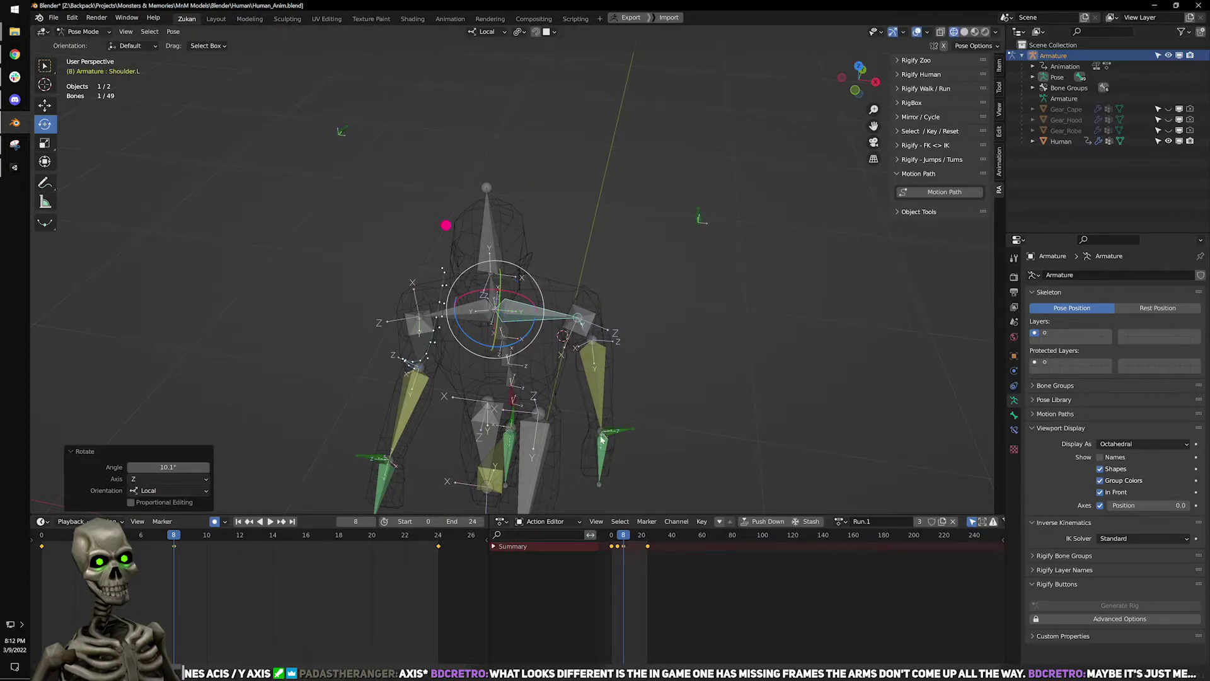
At the frame 12 keyframe, undo a first shoulder rotation and rotate both shoulder bones to follow the arm swing.
middle_drag(603, 446, 604, 361)
click(611, 349)
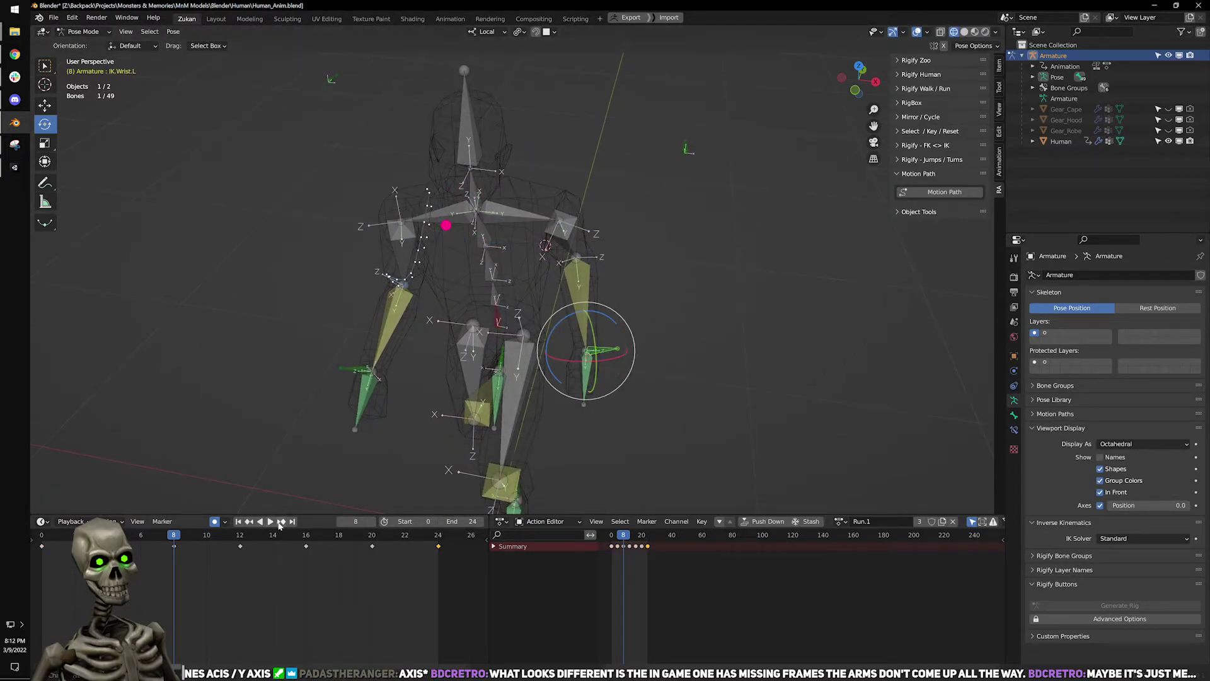
click(280, 522)
middle_drag(463, 383, 505, 236)
click(517, 235)
drag(497, 228, 505, 223)
key(ctrl+z)
shift+middle_drag(584, 252, 527, 278)
drag(441, 266, 465, 240)
middle_drag(465, 239, 587, 278)
click(478, 277)
drag(586, 268, 595, 284)
At the frame 16 keyframe, rotate Shoulder.L and rotate Shoulder.R by -6.73° about its local Z axis.
middle_drag(595, 284, 372, 315)
middle_drag(655, 407, 668, 348)
click(670, 343)
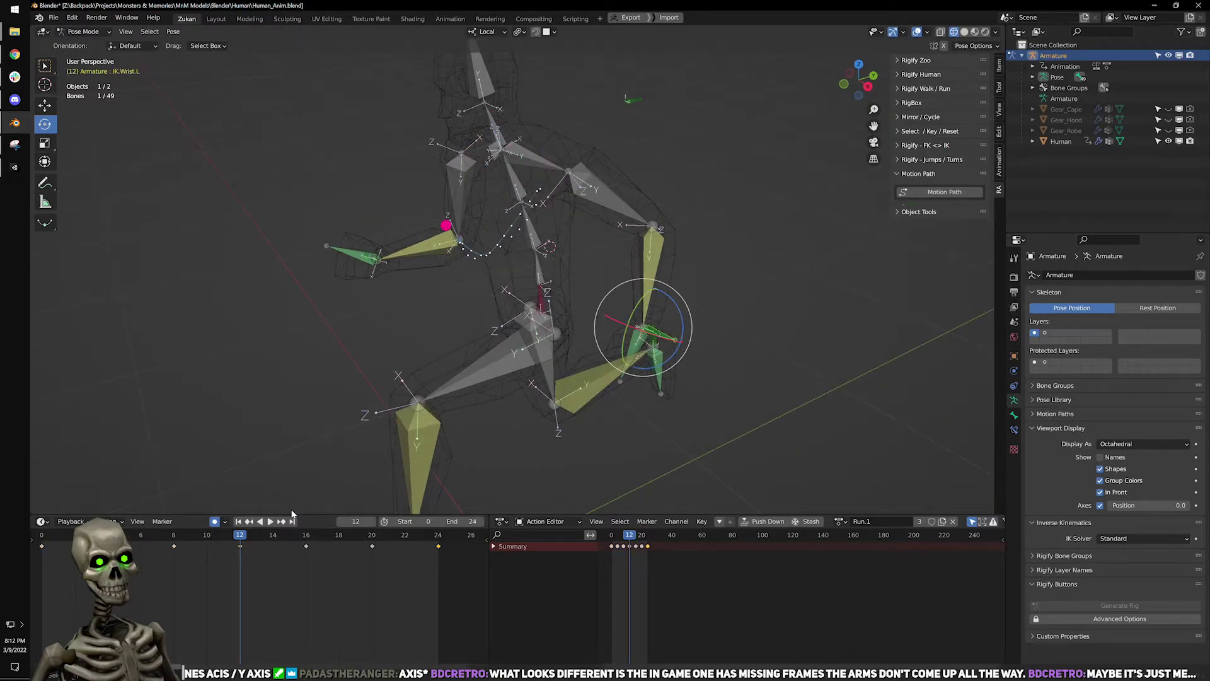
click(280, 522)
mouse_move(555, 328)
middle_down()
mouse_move(580, 281)
mouse_move(481, 322)
mouse_move(560, 319)
mouse_move(537, 314)
middle_up()
click(580, 281)
drag(536, 311, 517, 317)
middle_drag(451, 333, 584, 301)
click(473, 304)
drag(580, 301, 574, 302)
Go to the frame 20 keyframe and rotate the Shoulder.R bone slightly.
scroll(573, 356, down, 2)
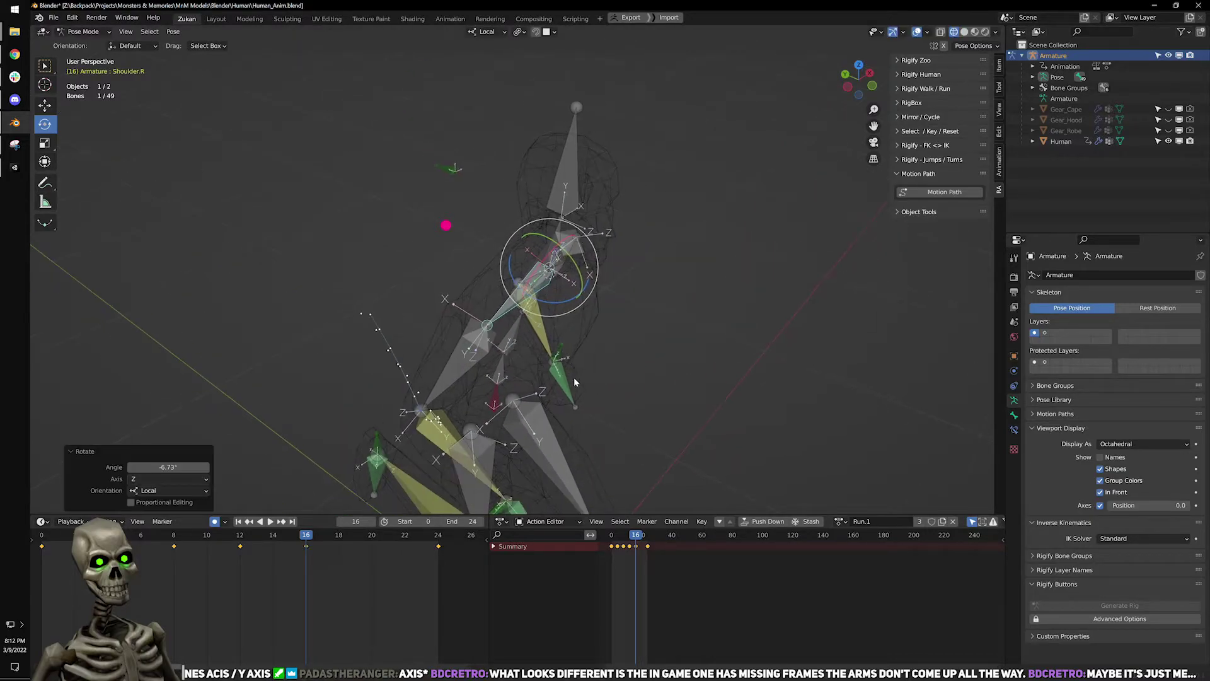
shift+middle_drag(575, 381, 517, 362)
mouse_move(653, 372)
middle_down()
mouse_move(587, 362)
mouse_move(647, 386)
middle_up()
click(653, 389)
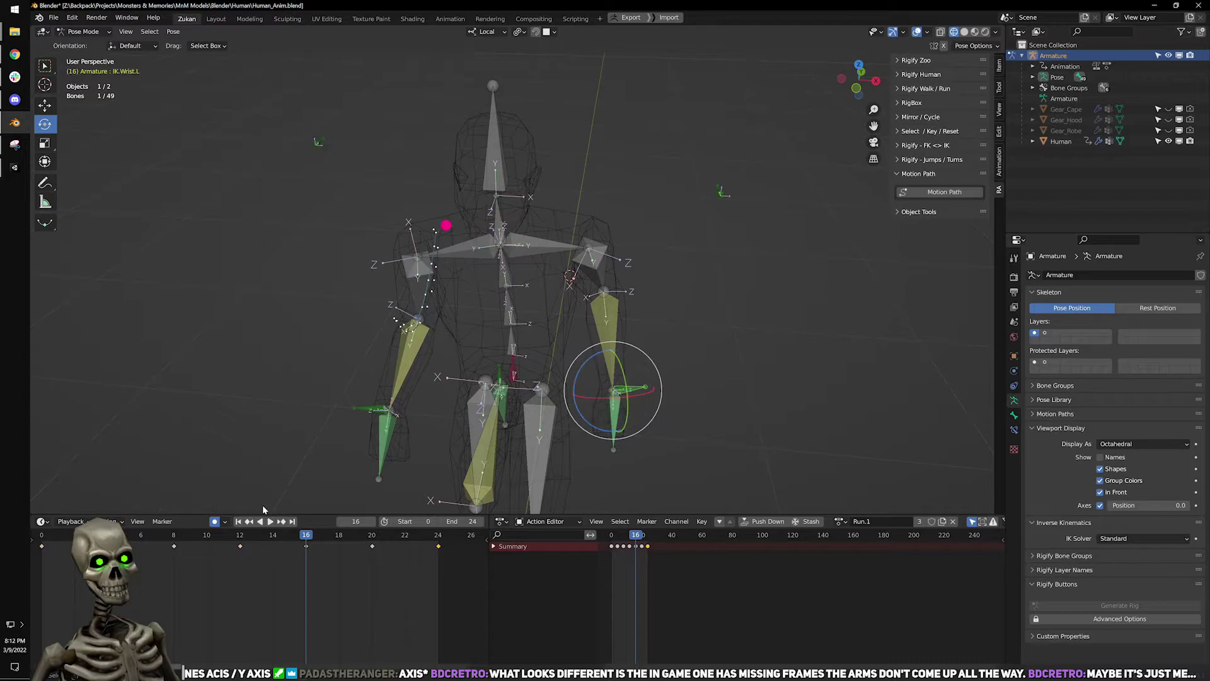
click(287, 523)
middle_drag(383, 460, 559, 252)
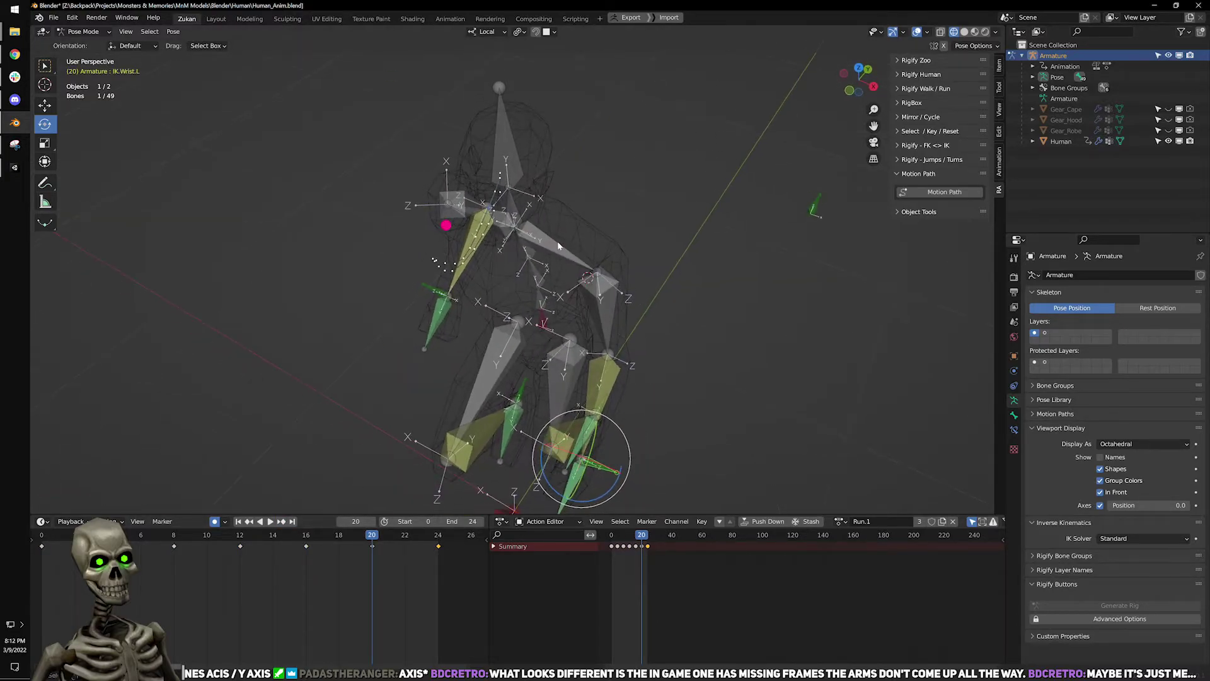
click(558, 321)
middle_drag(559, 320, 459, 277)
click(477, 315)
drag(541, 315, 534, 316)
Rotate the Shoulder.L bone by -3.1° about its local Z axis at frame 20.
middle_drag(672, 353, 592, 286)
click(592, 286)
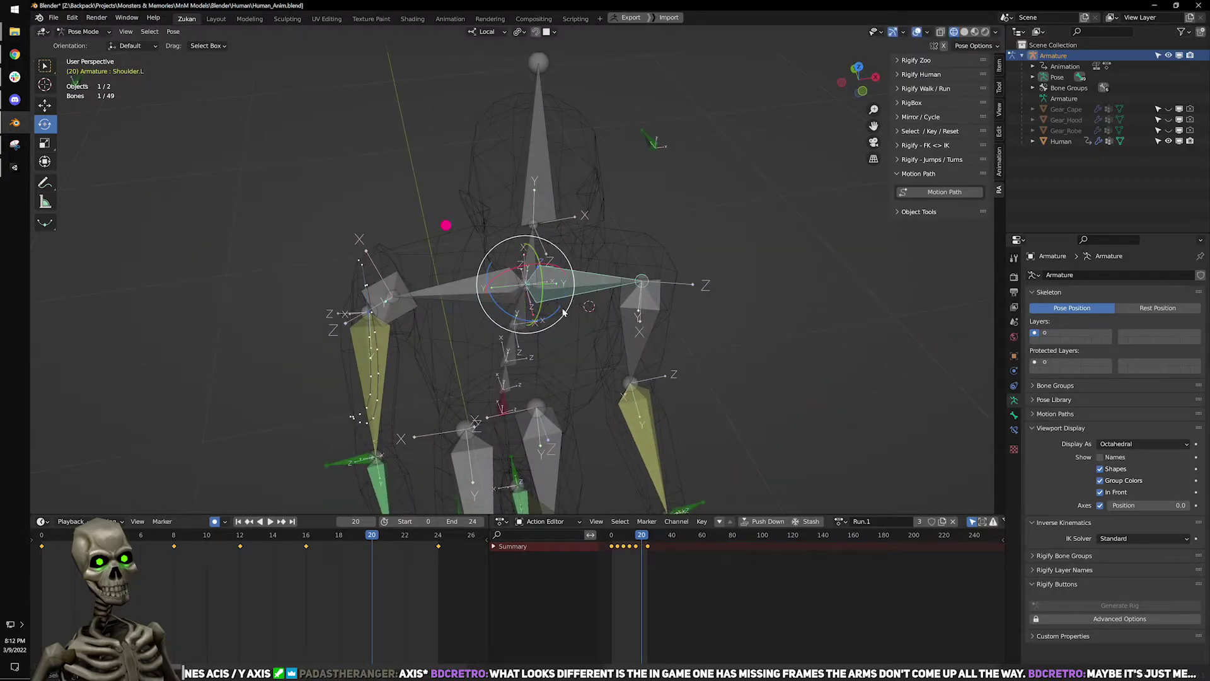
drag(554, 314, 556, 313)
shift+middle_drag(710, 499, 667, 407)
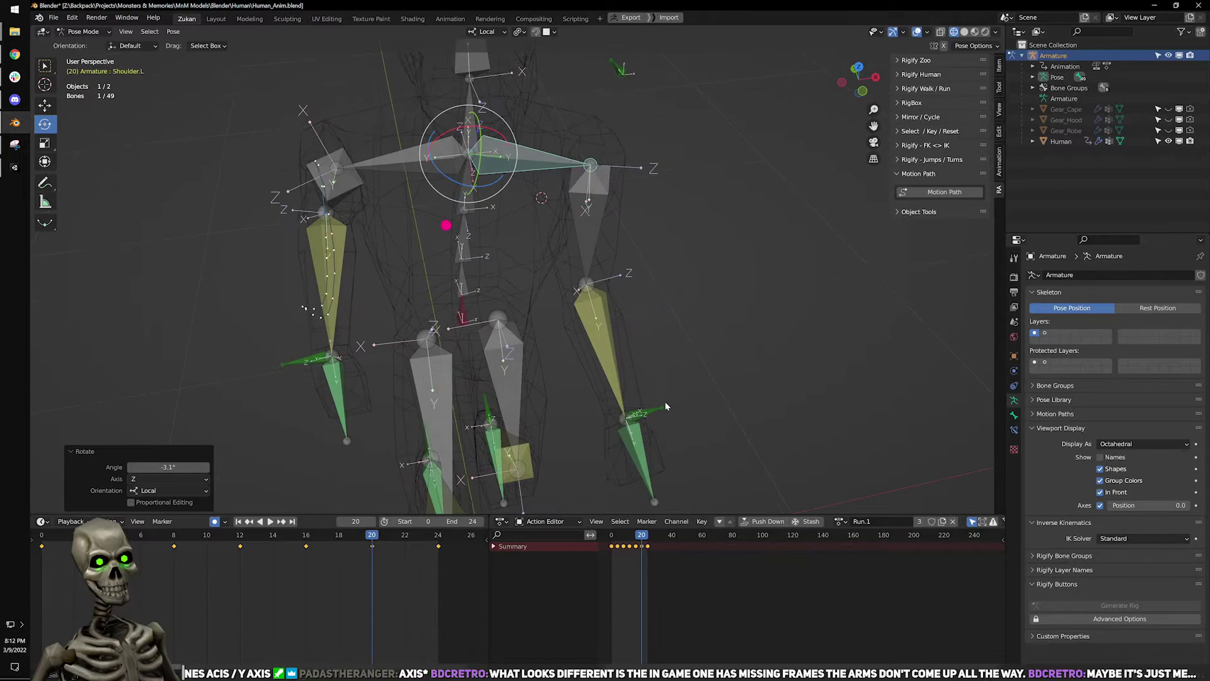
click(664, 407)
Select both shoulder bones and copy their frame 0 keyframes to frame 24.
middle_drag(540, 463, 511, 182)
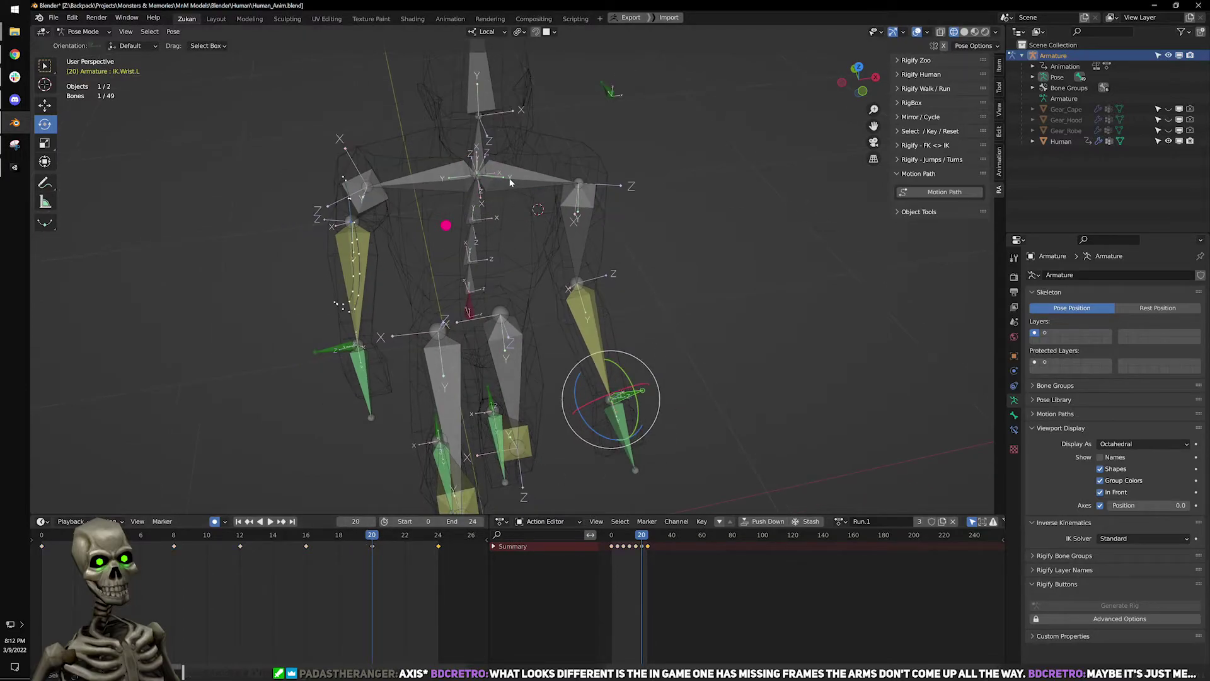
click(238, 522)
right_click(48, 545)
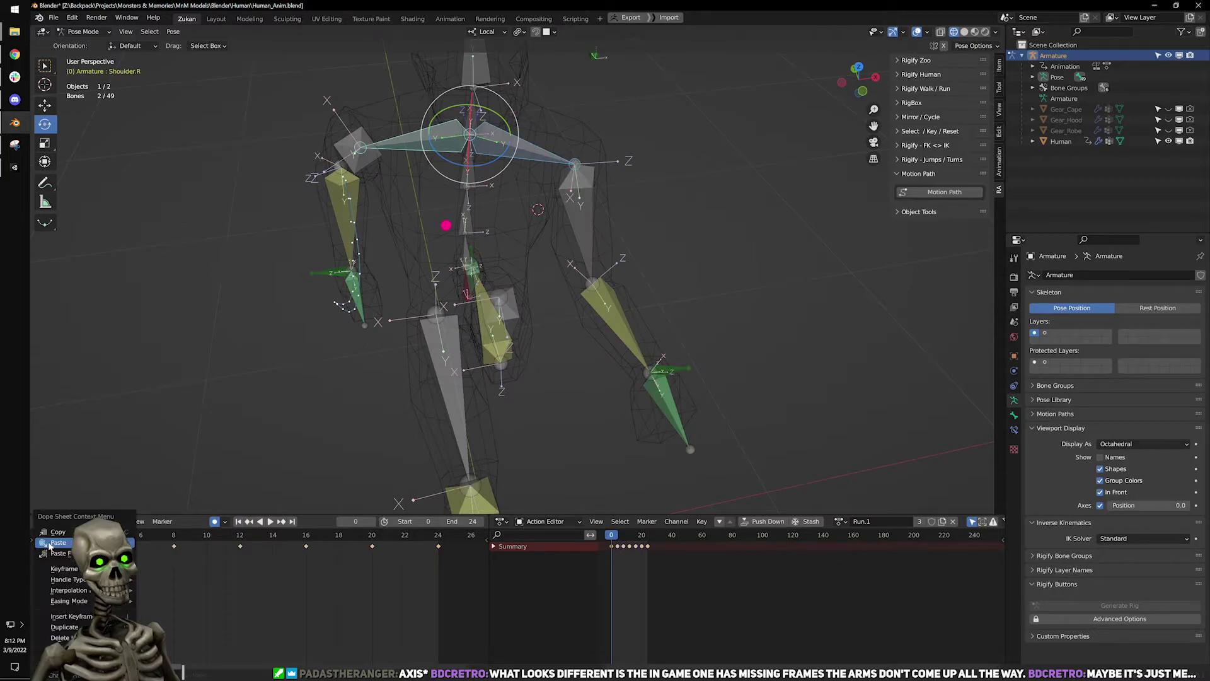
click(53, 533)
click(291, 521)
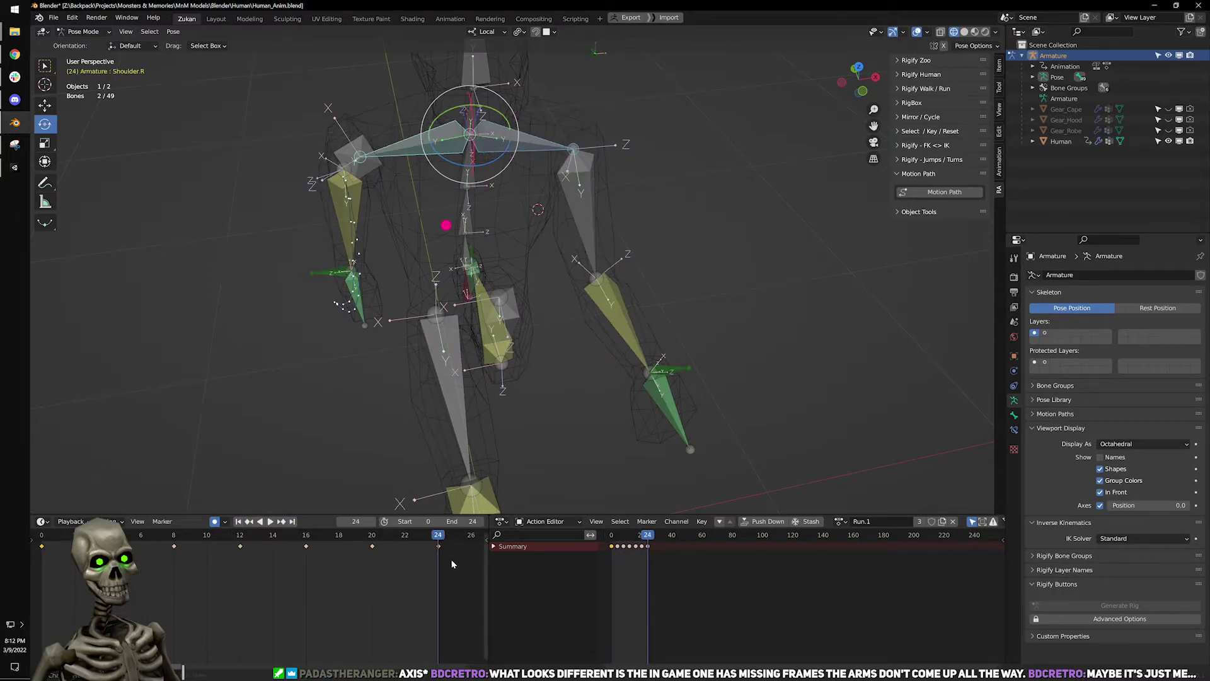
right_click(442, 546)
click(440, 550)
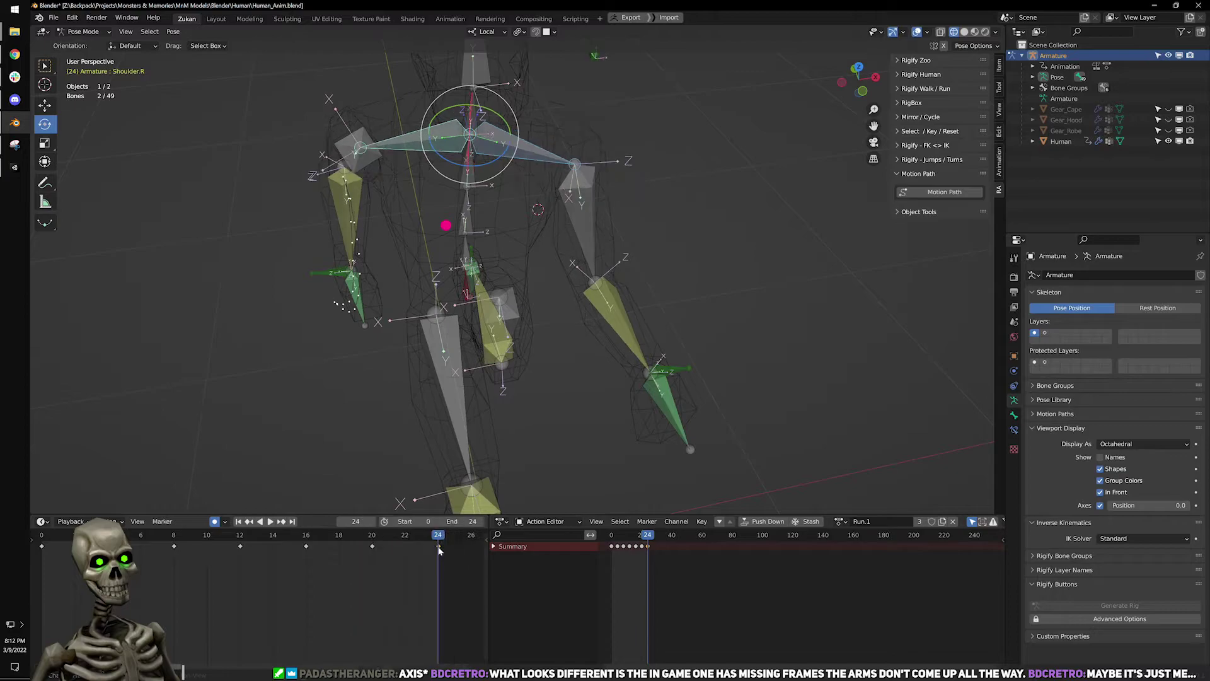
Play the run in Material Preview shading and examine the shoulder and arm swing from above.
click(271, 521)
scroll(418, 399, down, 3)
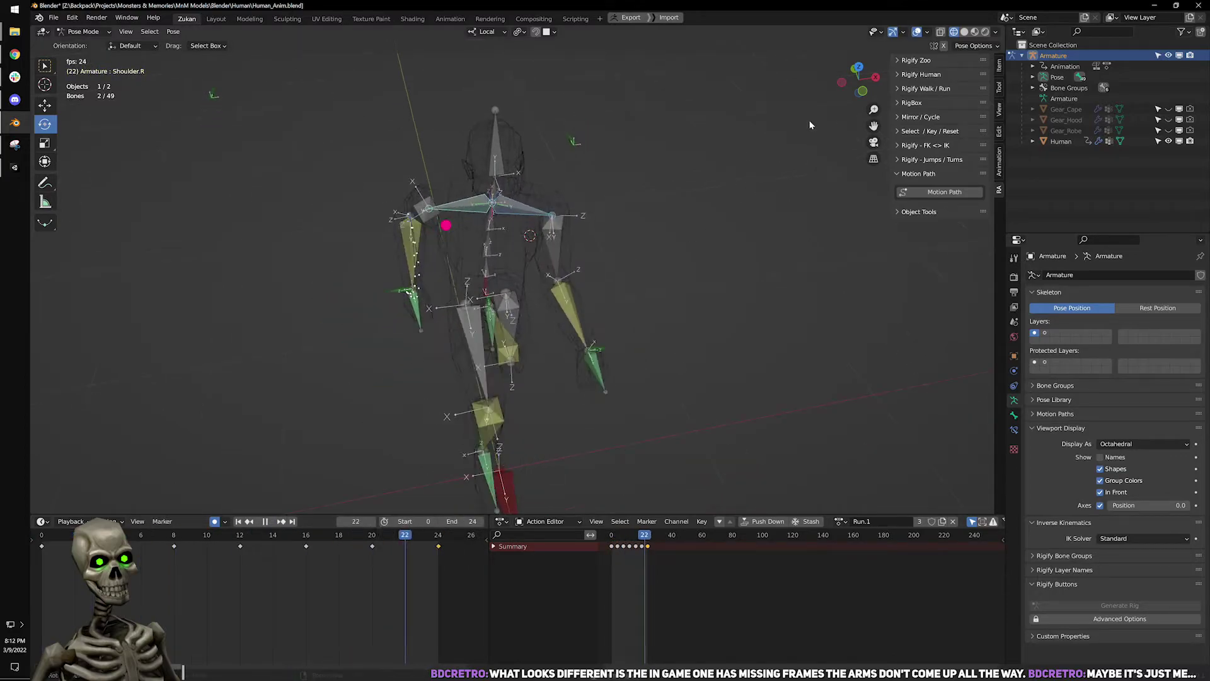
click(975, 32)
mouse_move(559, 248)
middle_down()
mouse_move(716, 300)
mouse_move(725, 350)
mouse_move(759, 369)
mouse_move(687, 393)
mouse_move(770, 286)
mouse_move(791, 317)
mouse_move(632, 287)
mouse_move(646, 357)
middle_up()
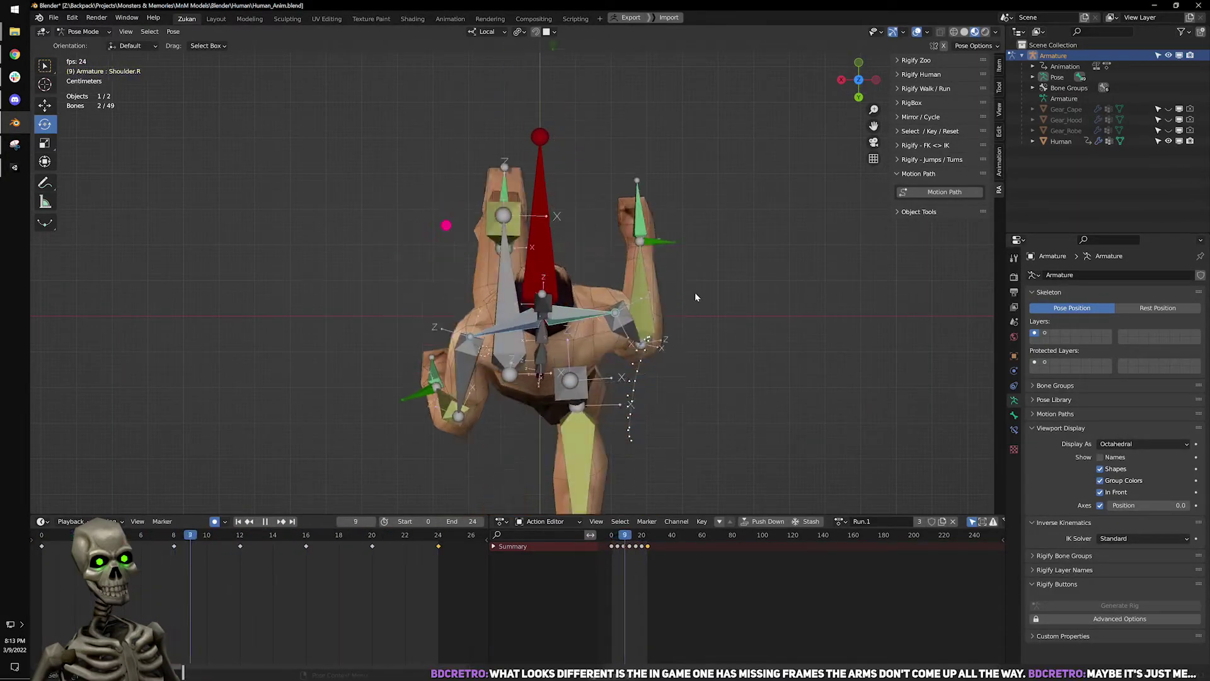
Examine the playing run without viewport overlays from the side and back, then restore the overlays and stop playback.
click(917, 31)
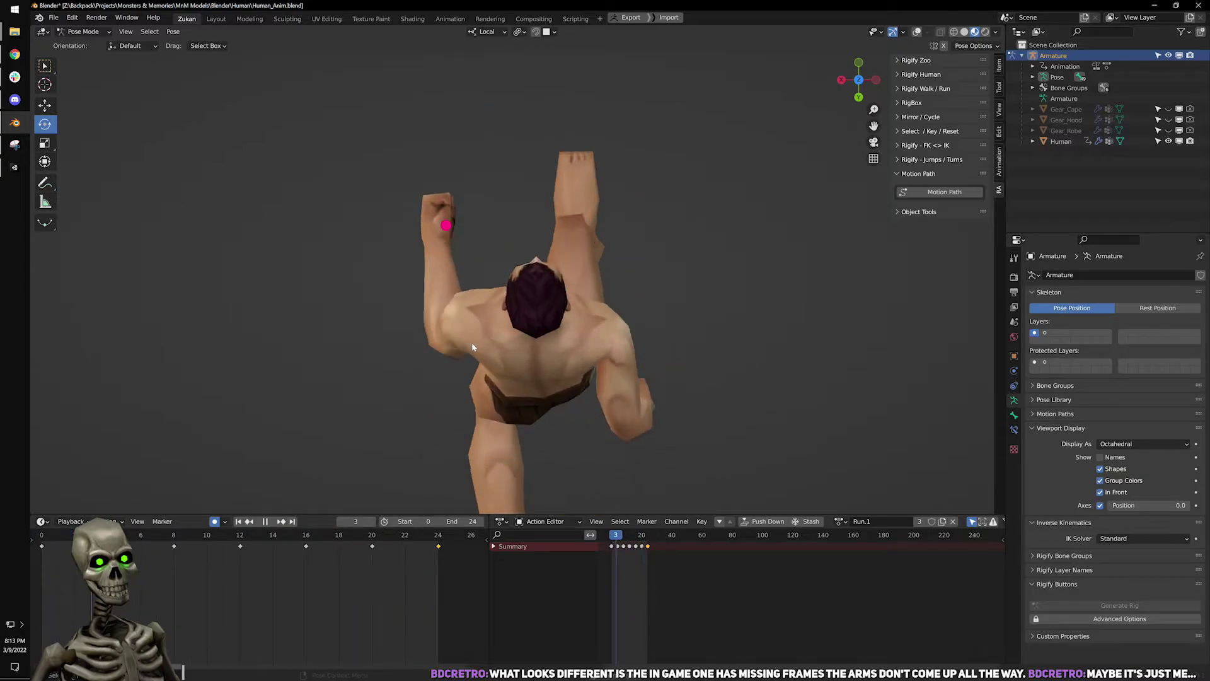
alt+middle_drag(486, 351, 604, 318)
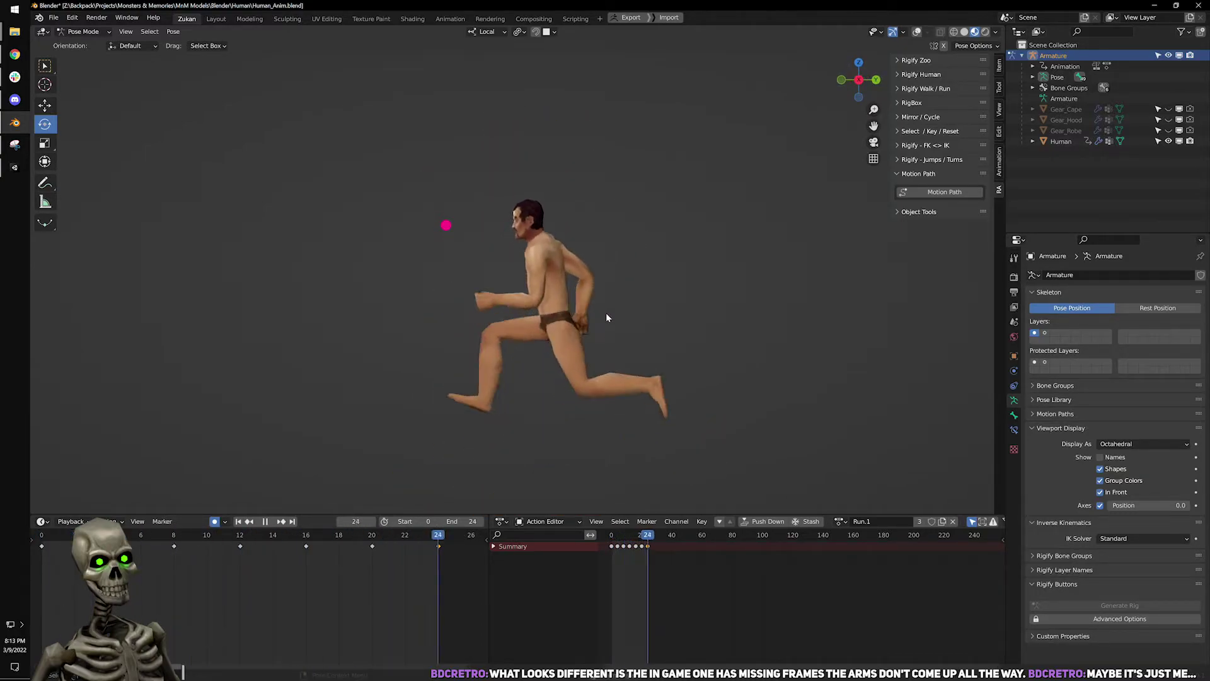
key(ctrl+KP_1)
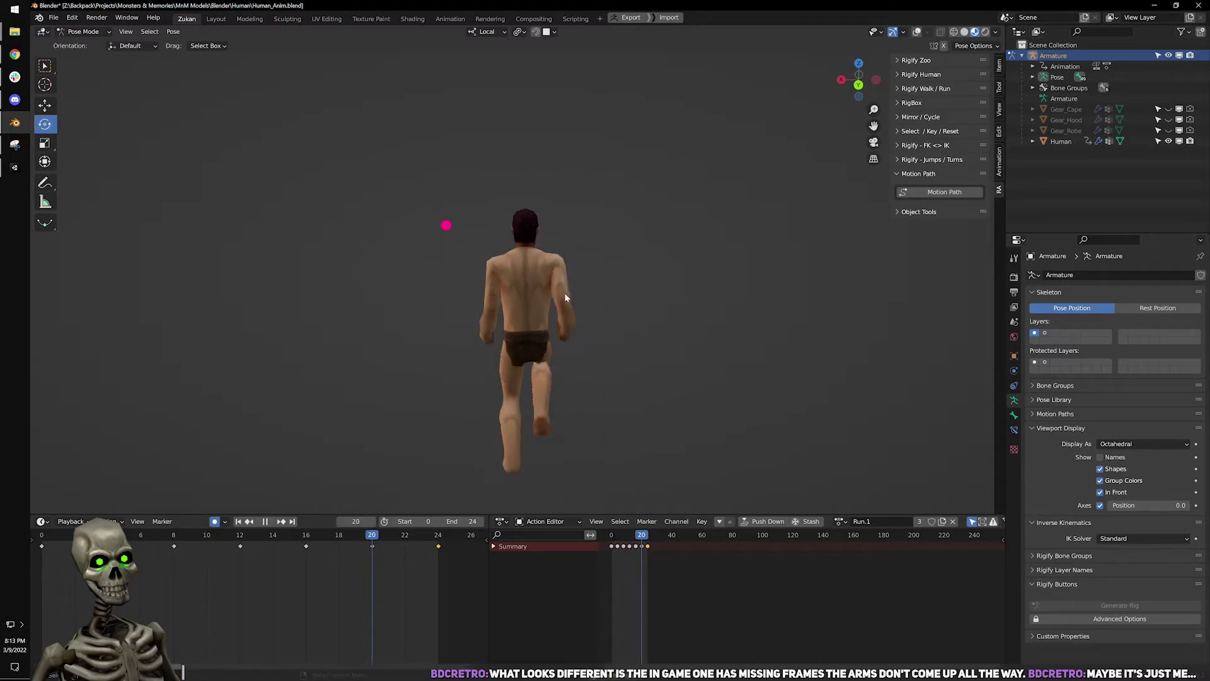
key(KP_3)
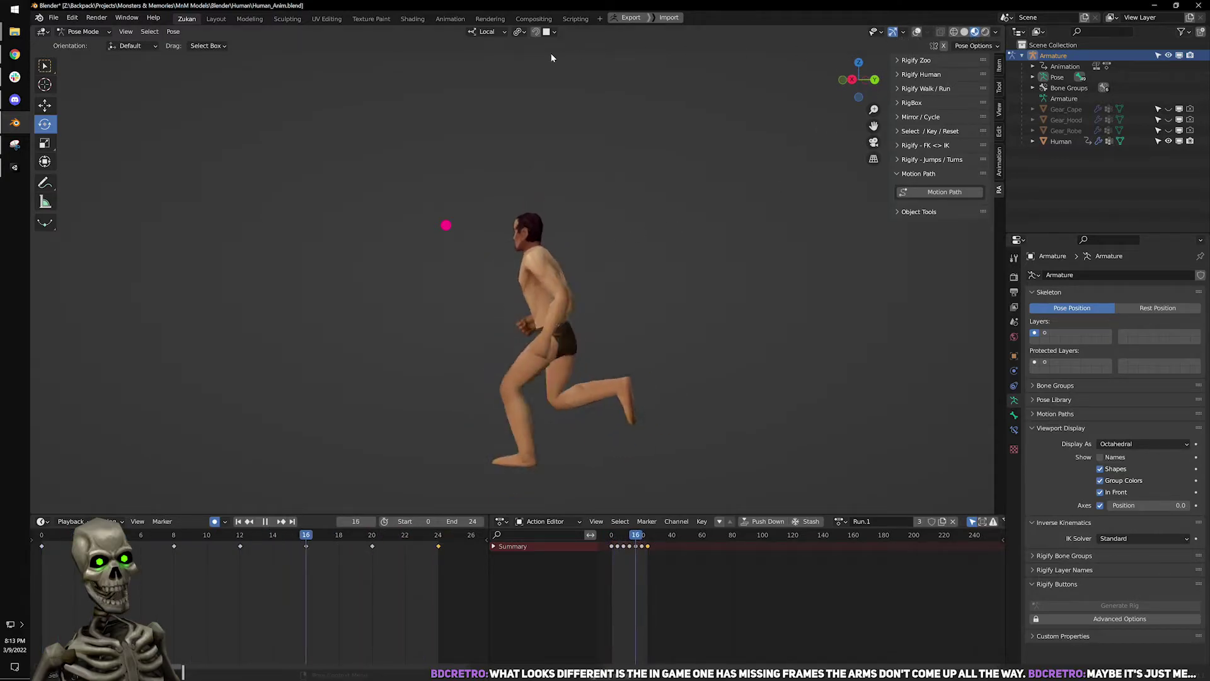
click(922, 31)
click(917, 31)
click(265, 521)
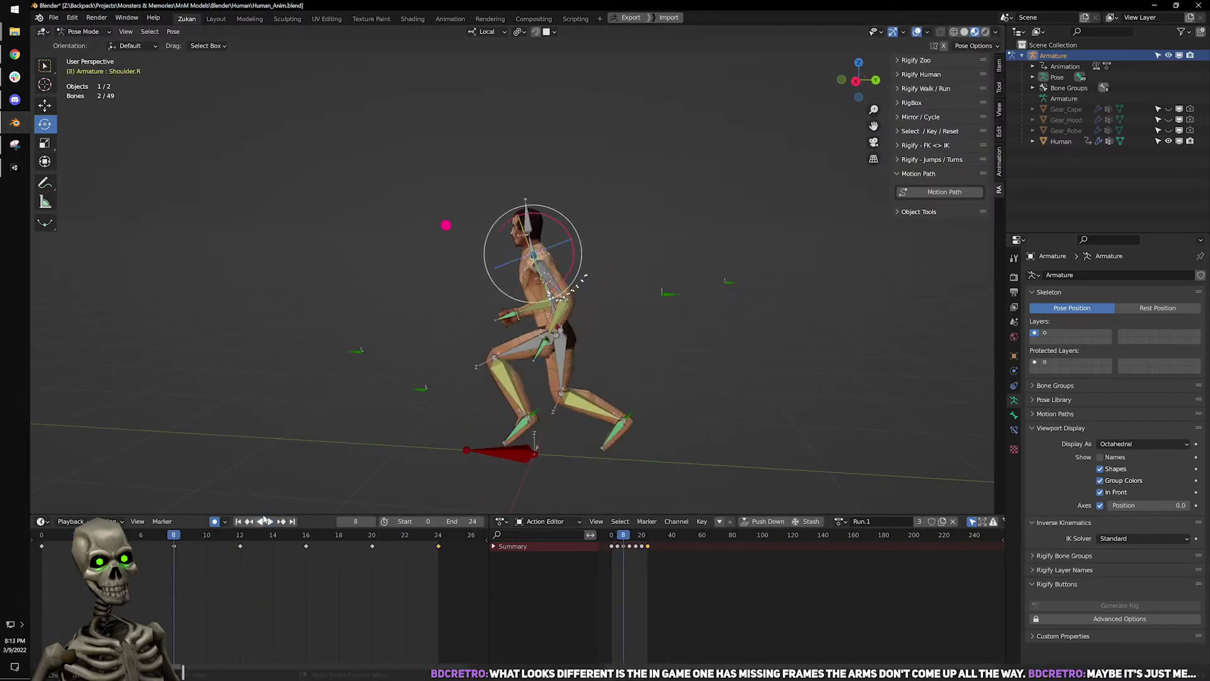
Switch the armature to Object Mode with the TPose action at frame 0 and save the file.
scroll(170, 184, up, 2)
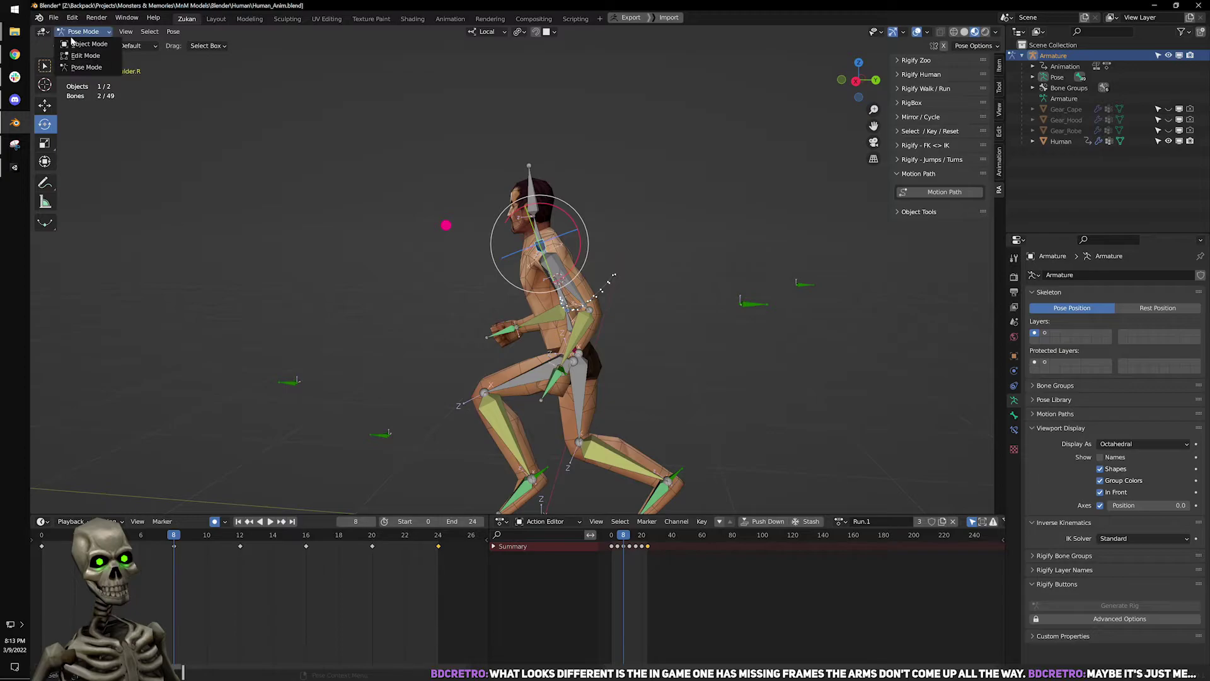
click(82, 35)
click(79, 33)
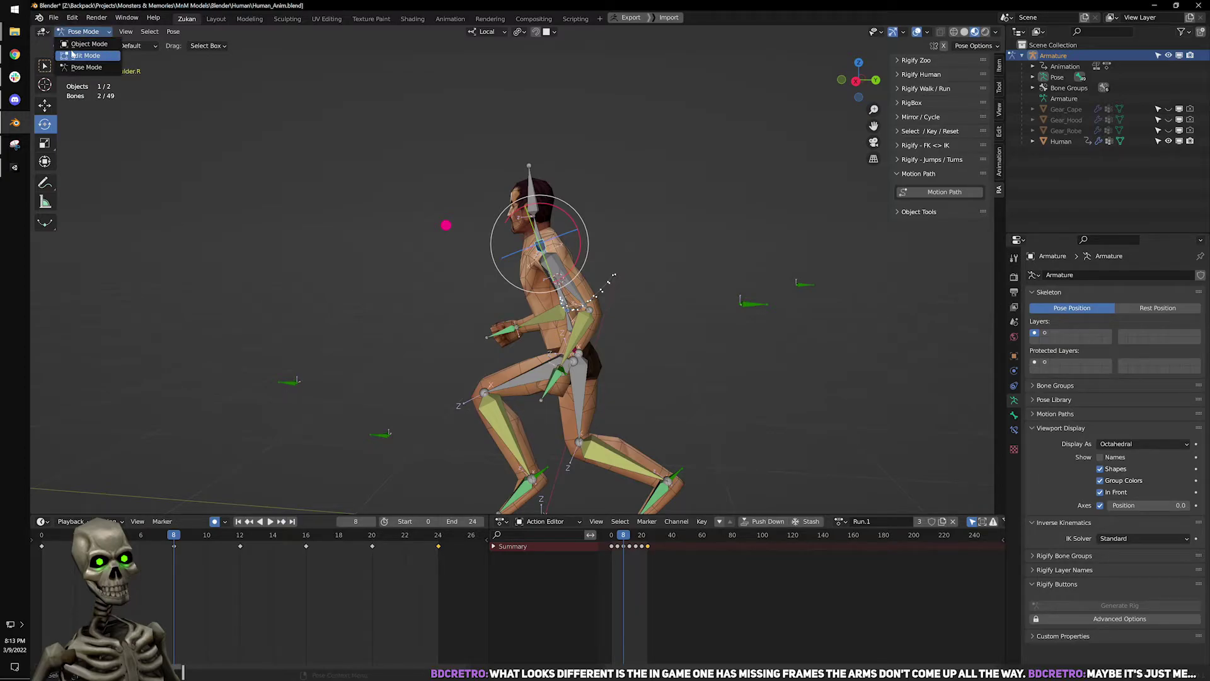
click(77, 45)
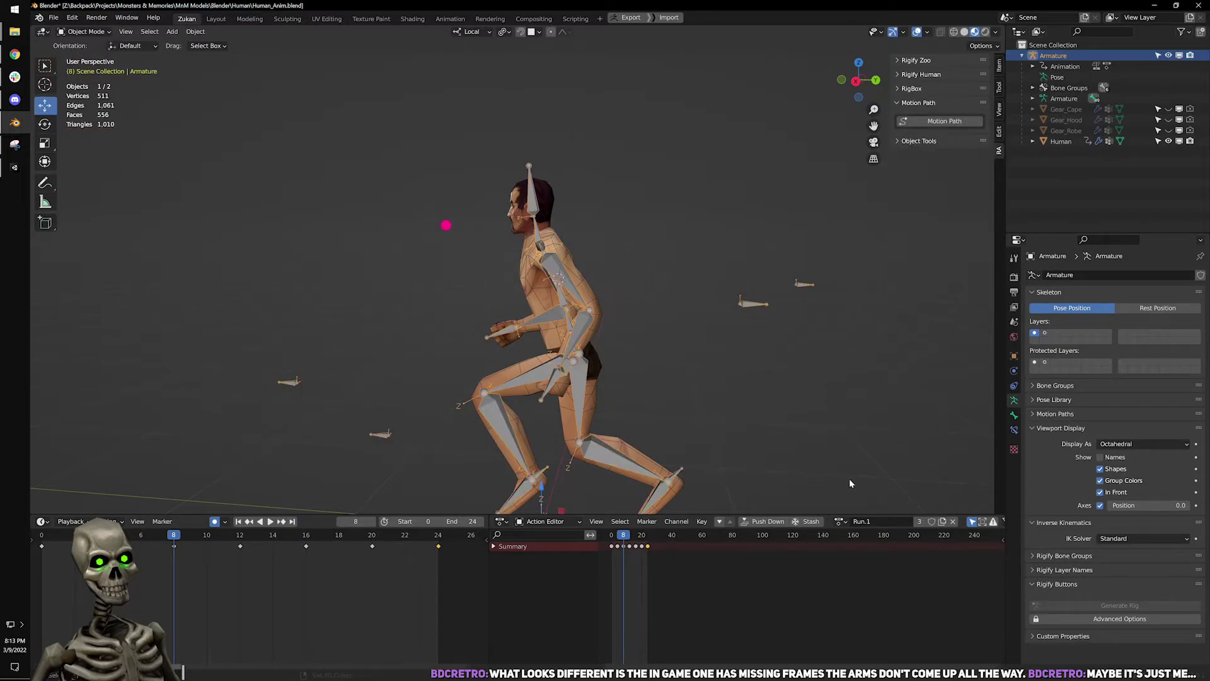
click(840, 522)
text(t)
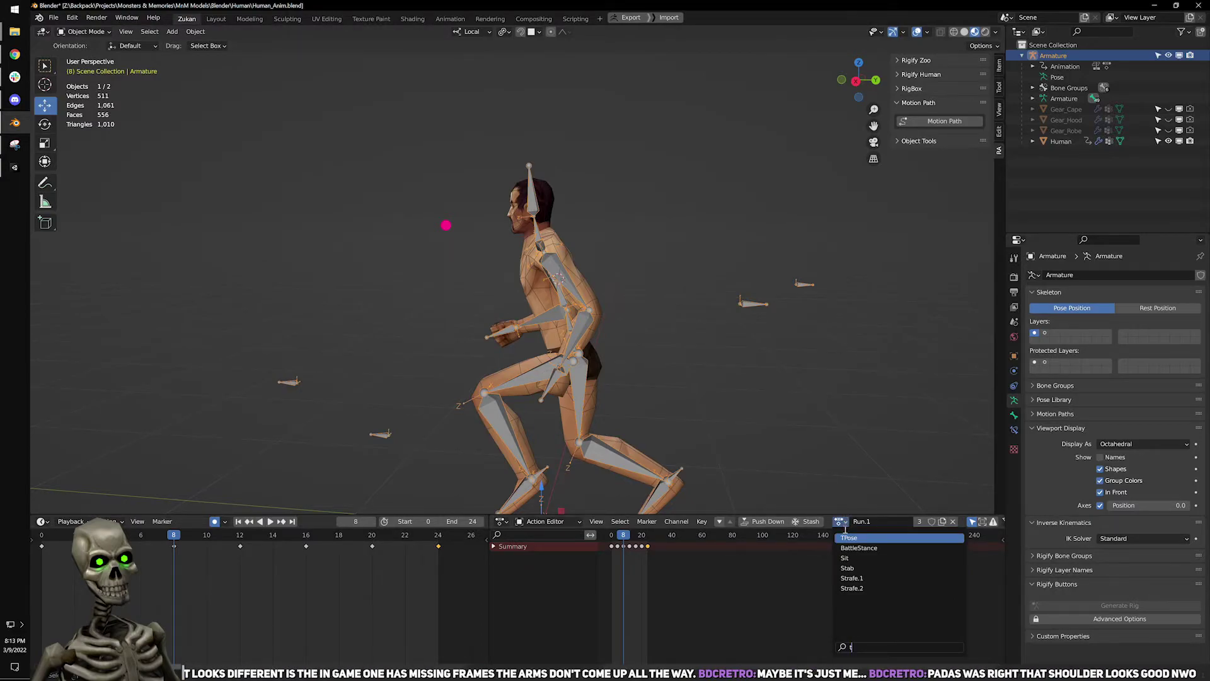
click(848, 538)
click(691, 426)
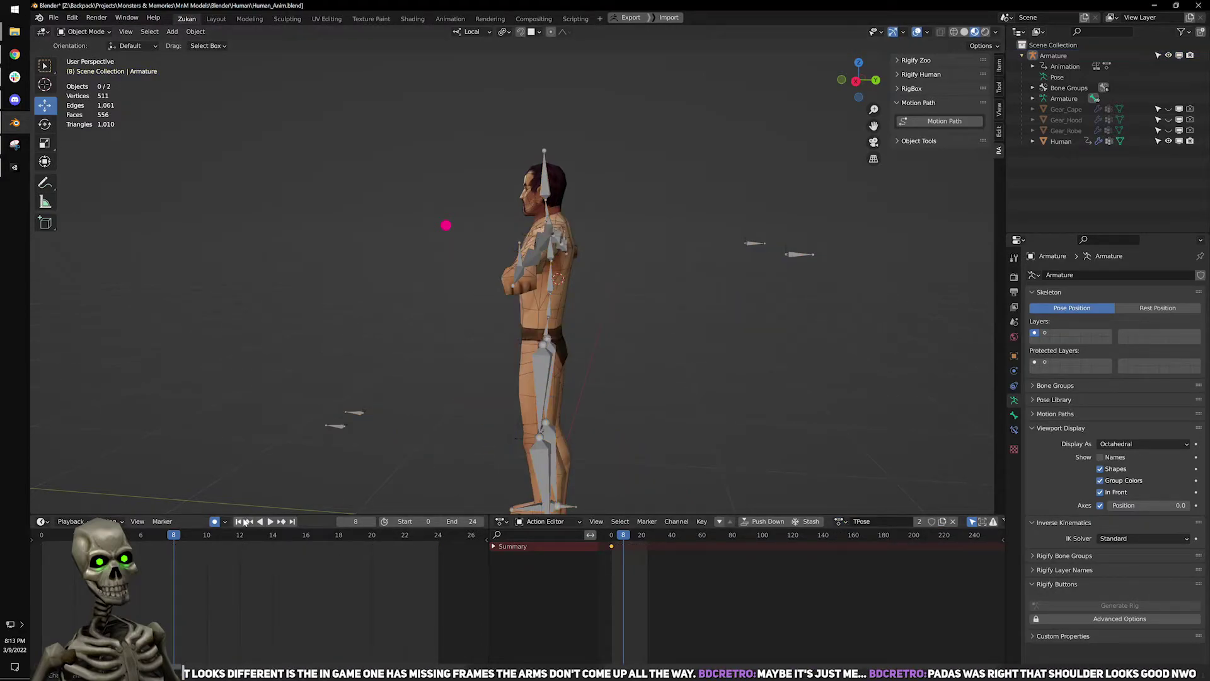
click(54, 18)
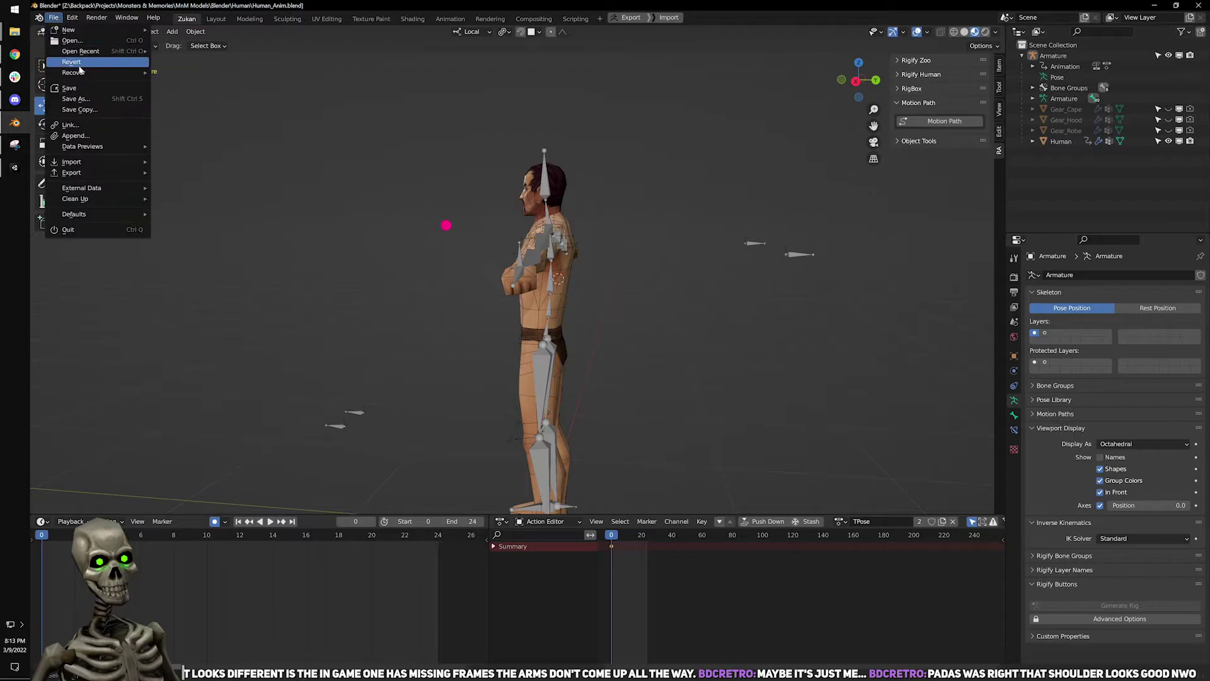
click(70, 88)
Assign the Run.1 action to the armature and put it in Pose Mode.
scroll(474, 281, up, 1)
shift+middle_drag(482, 316, 504, 295)
click(558, 284)
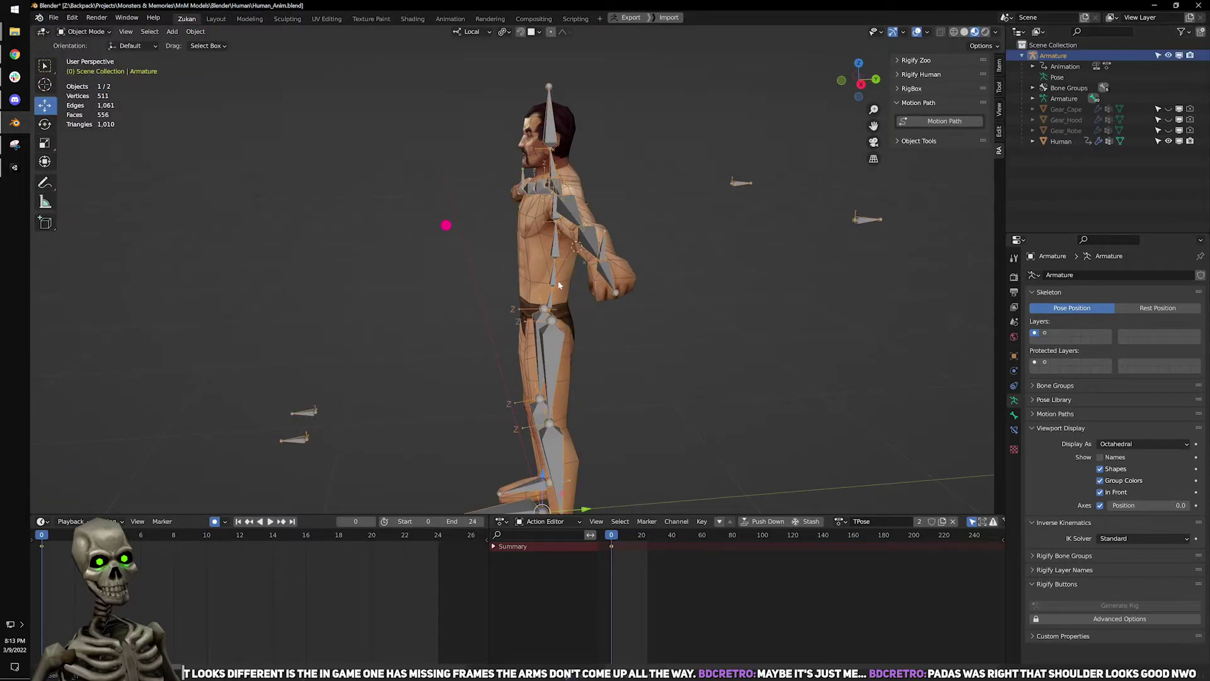
click(841, 522)
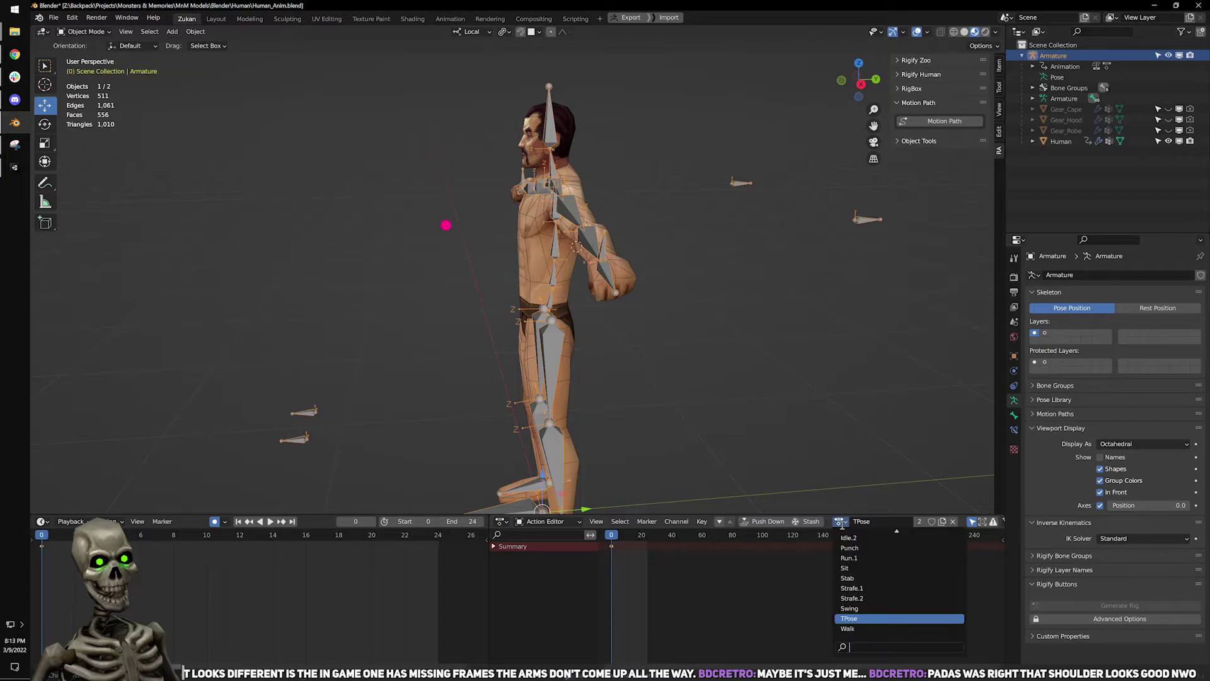
click(864, 558)
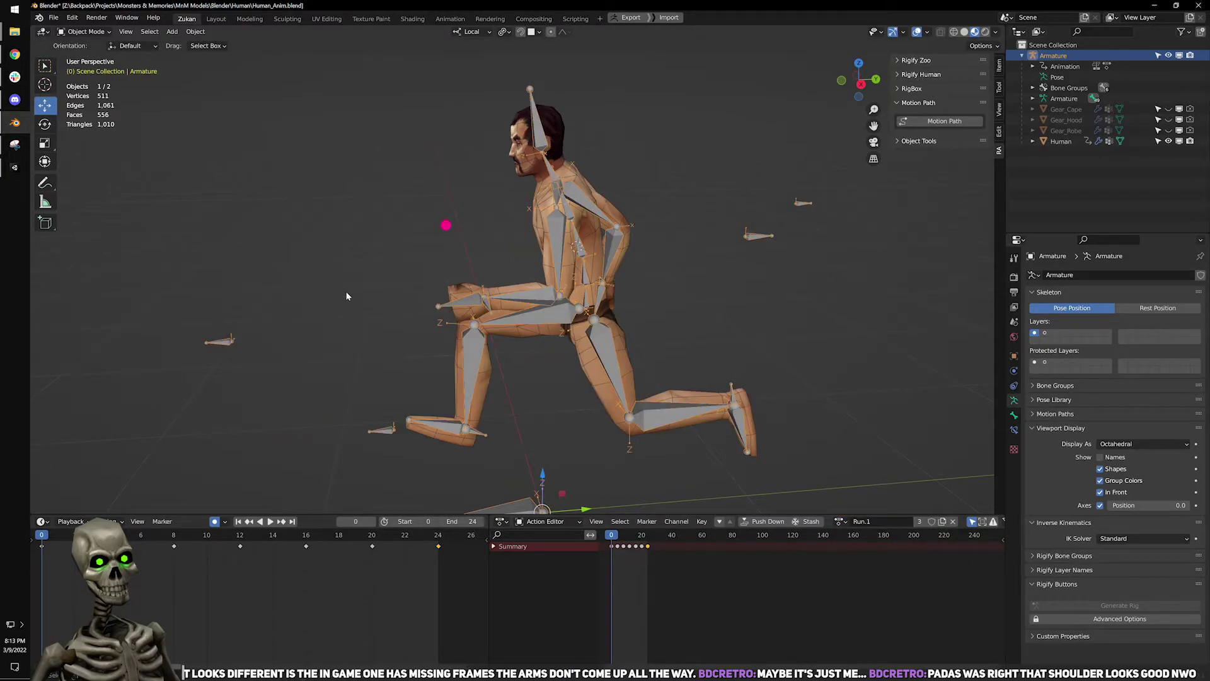
click(85, 31)
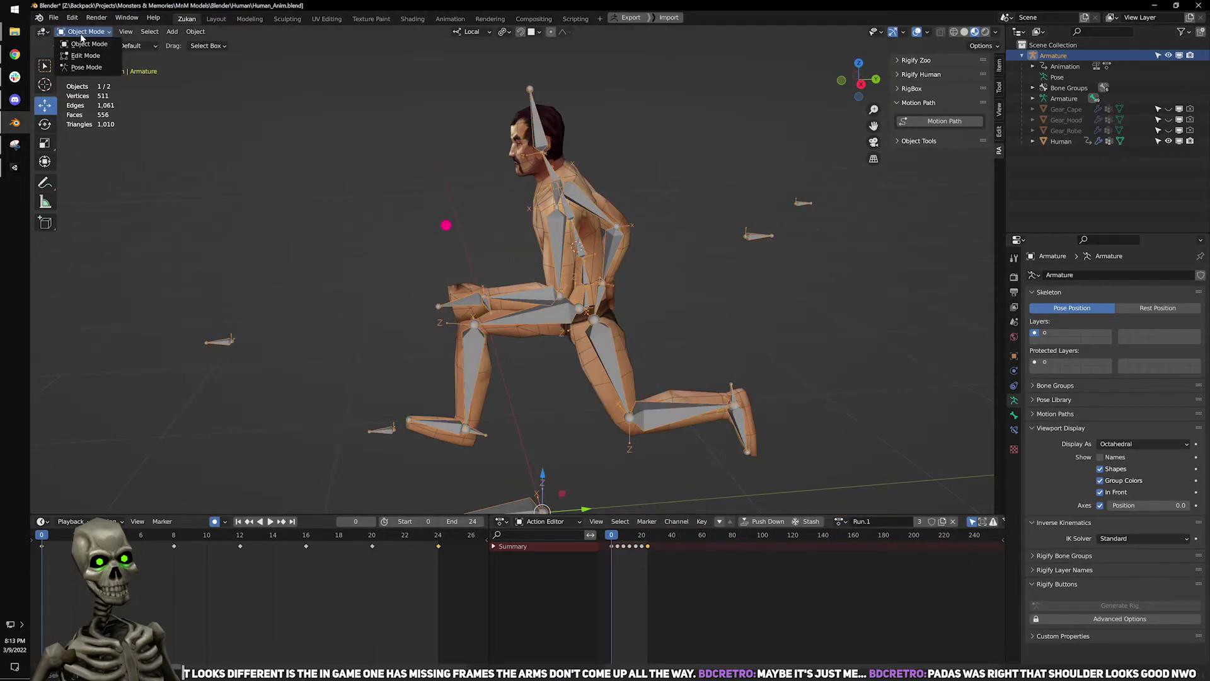
click(92, 68)
key(KP_3)
scroll(634, 313, up, 4)
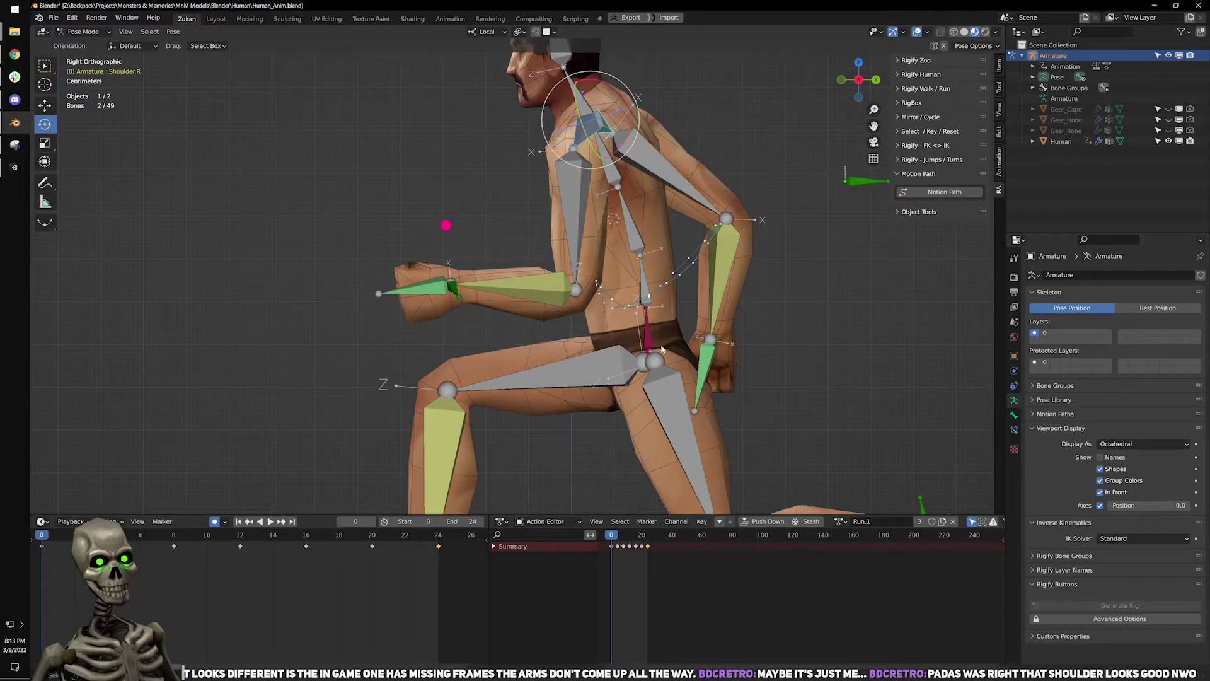
Try lowering the Hip bone by about 0.306 m along local Y at frame 0 of the Idle.1 action and play it.
click(841, 521)
click(863, 550)
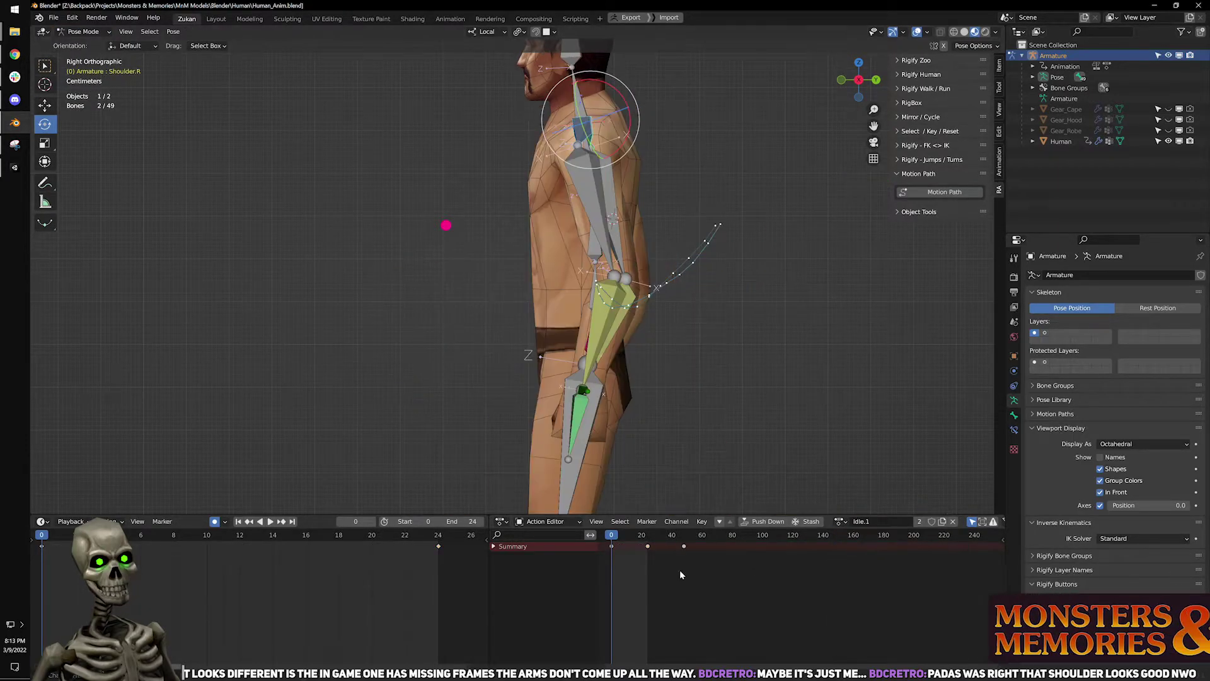
scroll(553, 405, down, 3)
middle_drag(462, 371, 598, 406)
click(560, 359)
scroll(587, 410, down, 2)
key(w)
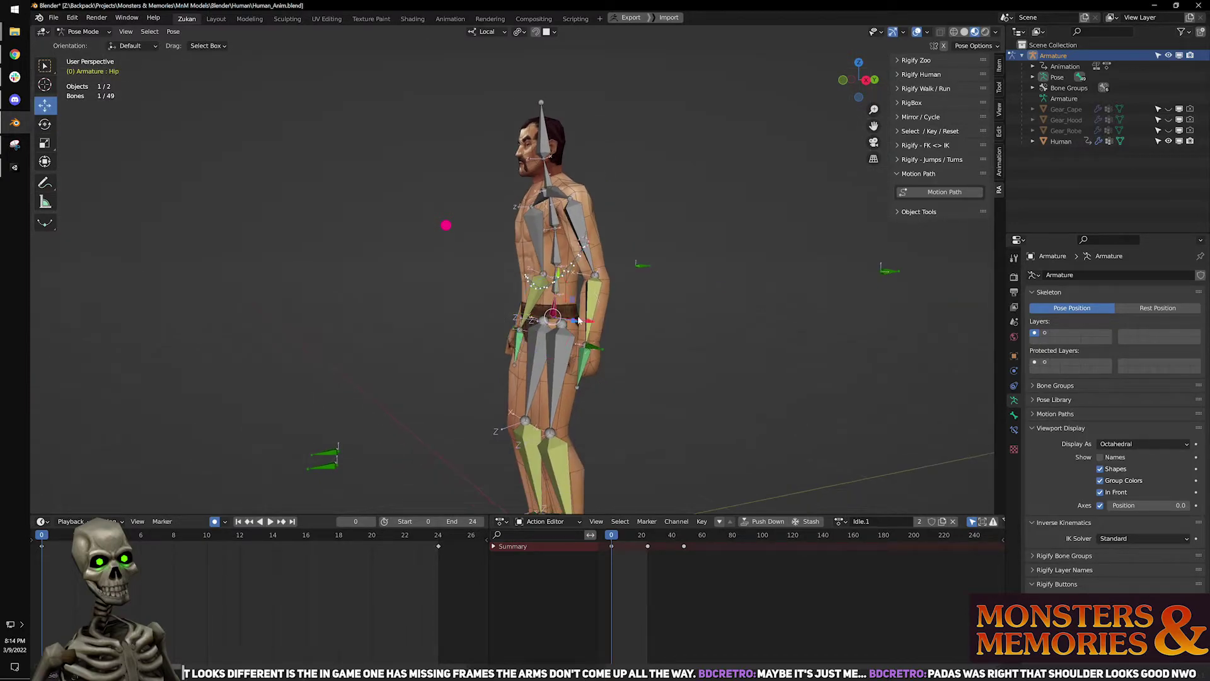
drag(558, 282, 562, 348)
click(269, 521)
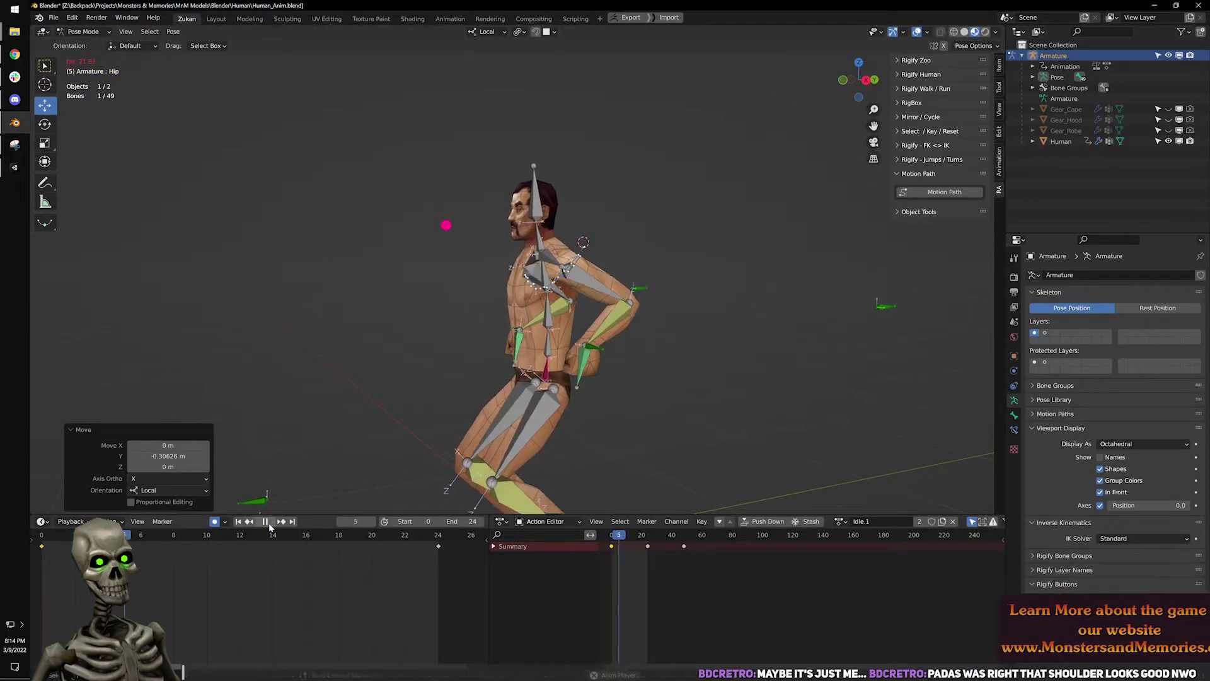
click(270, 523)
scroll(440, 415, down, 2)
mouse_move(440, 414)
middle_down()
mouse_move(460, 414)
mouse_move(431, 417)
middle_up()
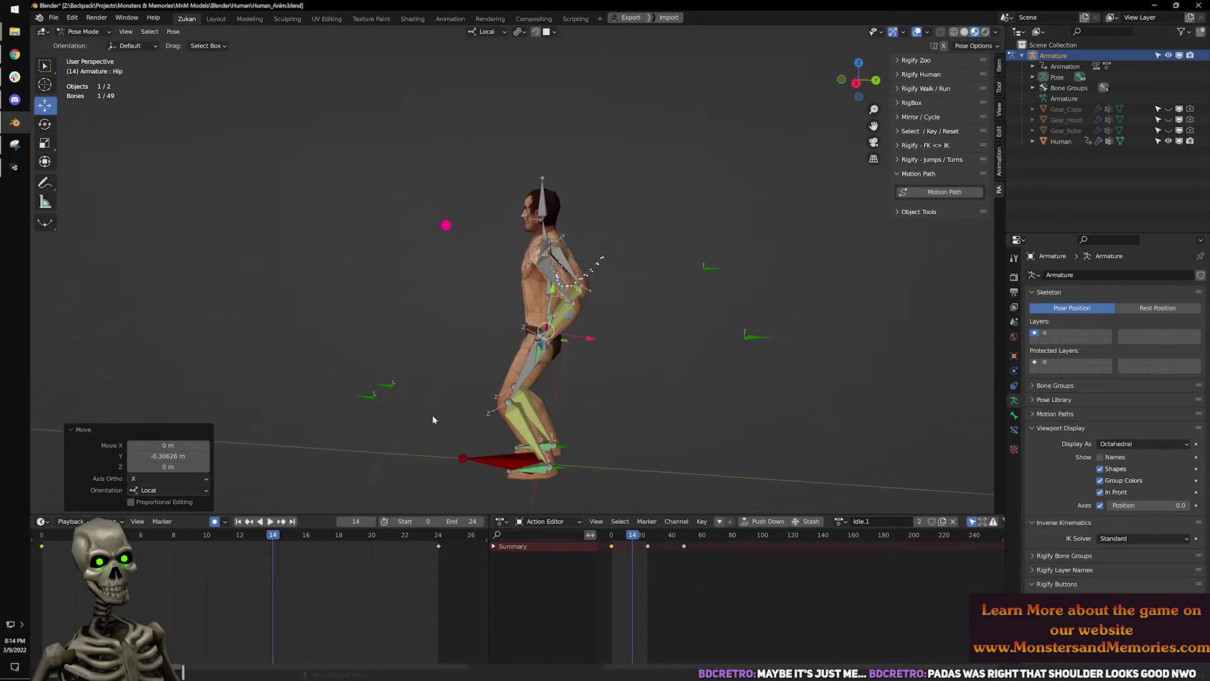
Undo the Hip bone move and the switch to the Idle.1 action.
key(ctrl+z)
key(ctrl+z)
key(ctrl+z)
middle_drag(505, 339, 544, 339)
scroll(476, 452, up, 1)
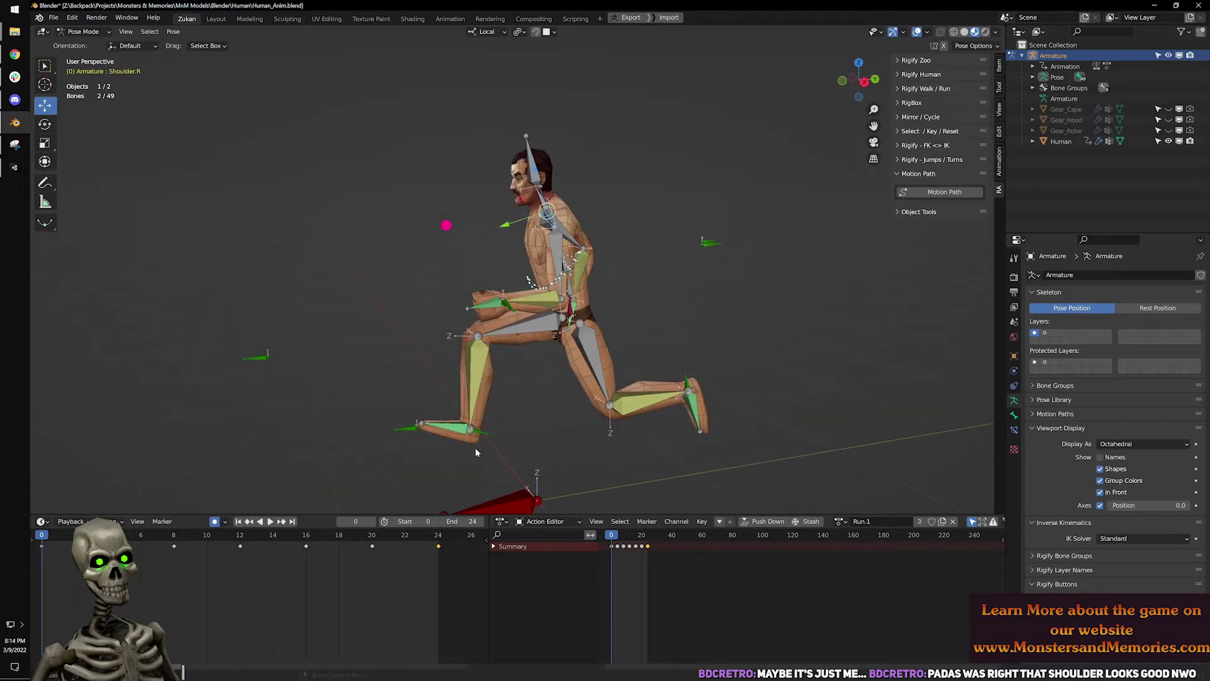
Play the Run.1 action with overlays hidden and examine the full-body motion from the side, front and above.
click(271, 521)
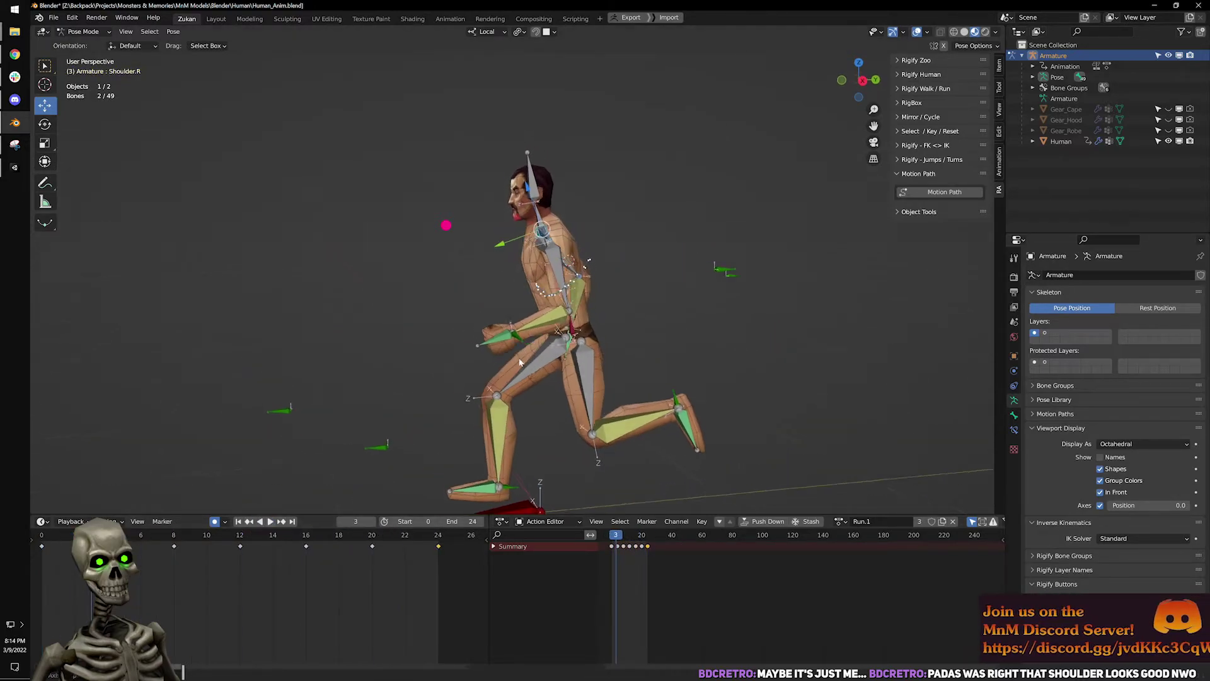
key(KP_3)
scroll(486, 297, up, 1)
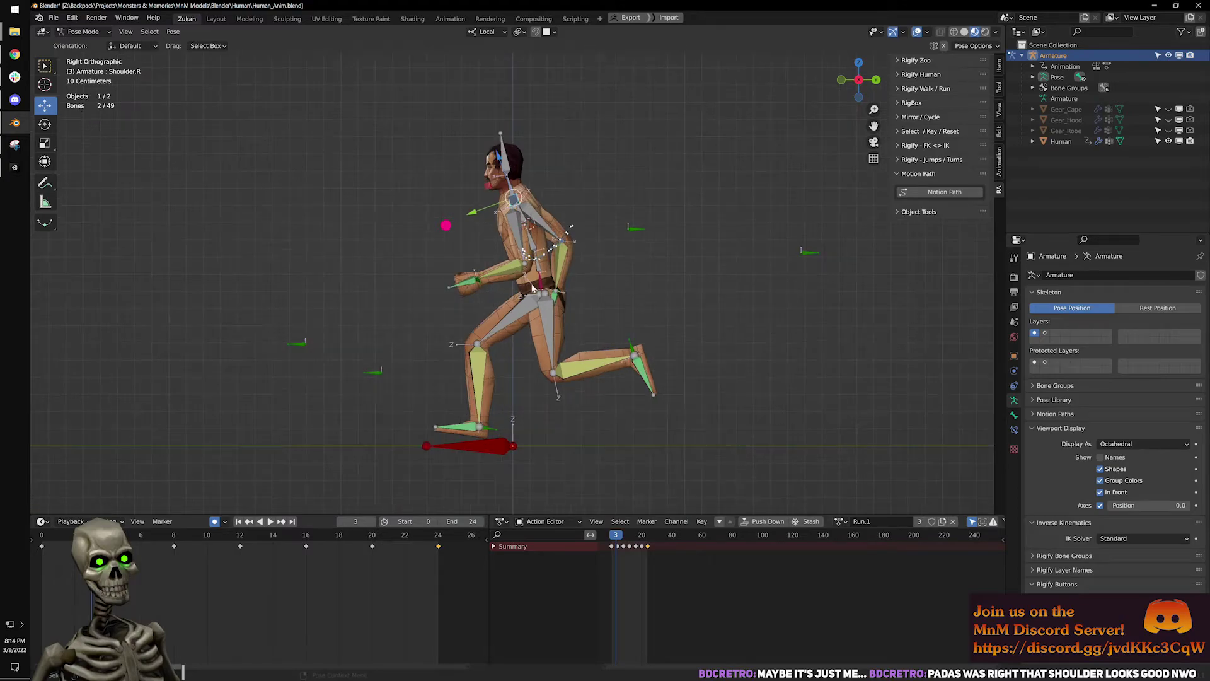
scroll(532, 289, up, 2)
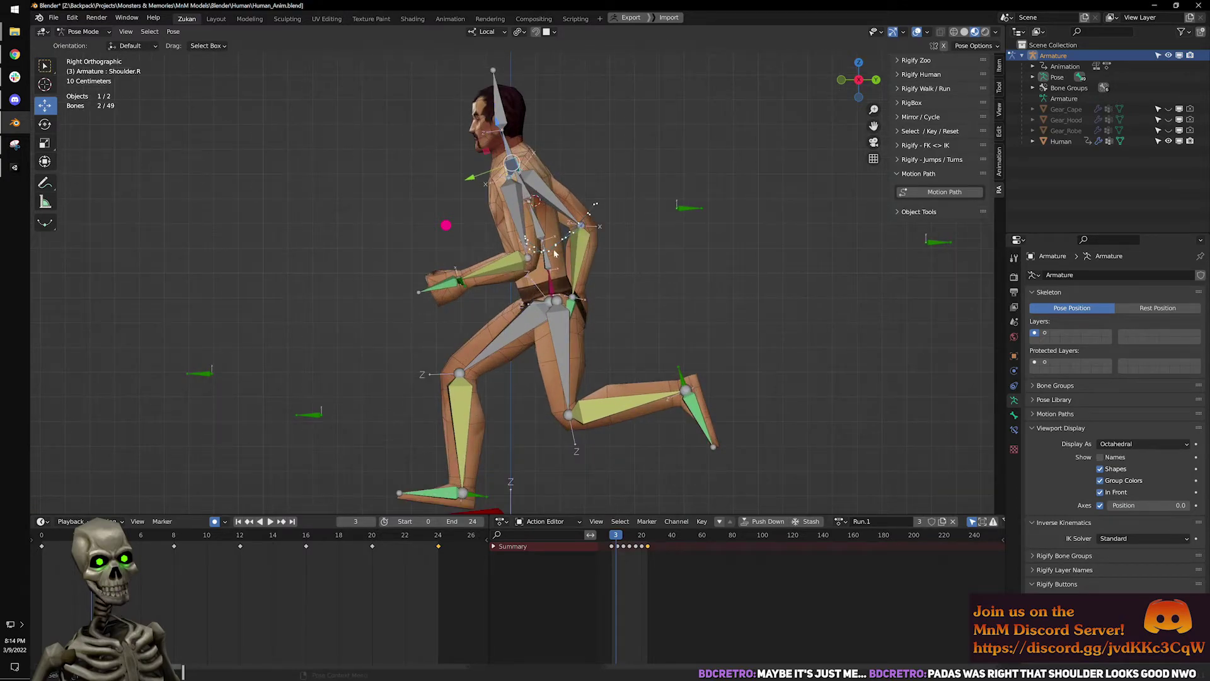
click(270, 522)
key(shift+alt+z)
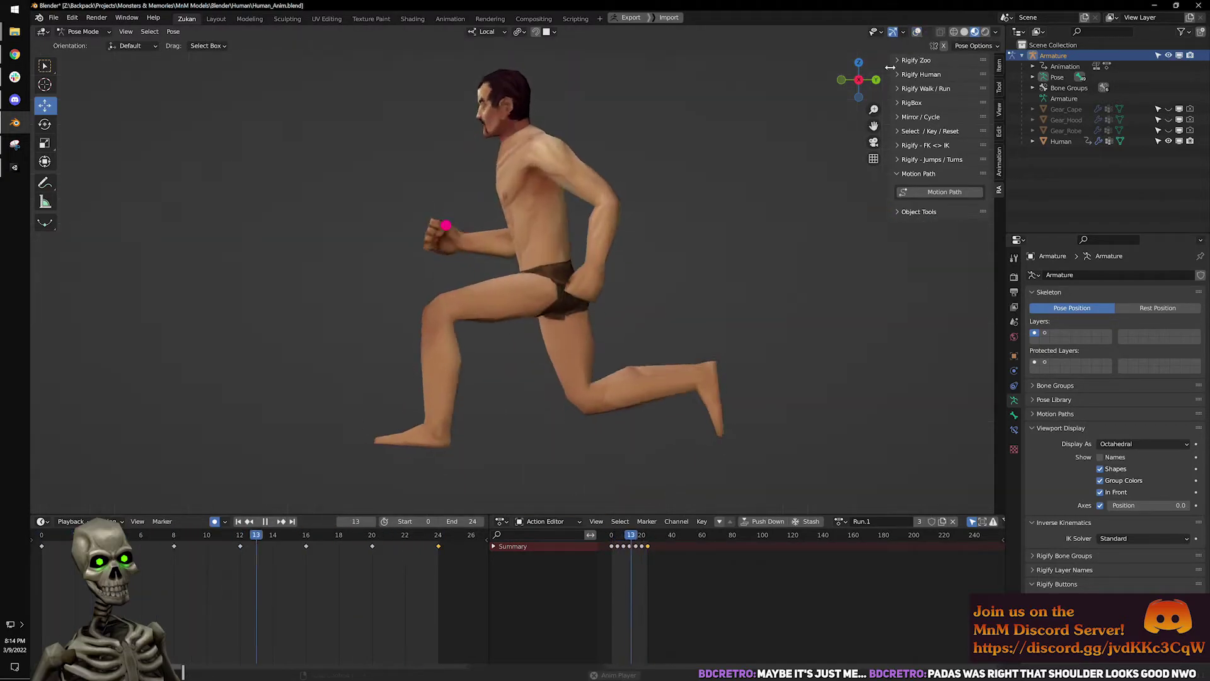
scroll(630, 234, down, 3)
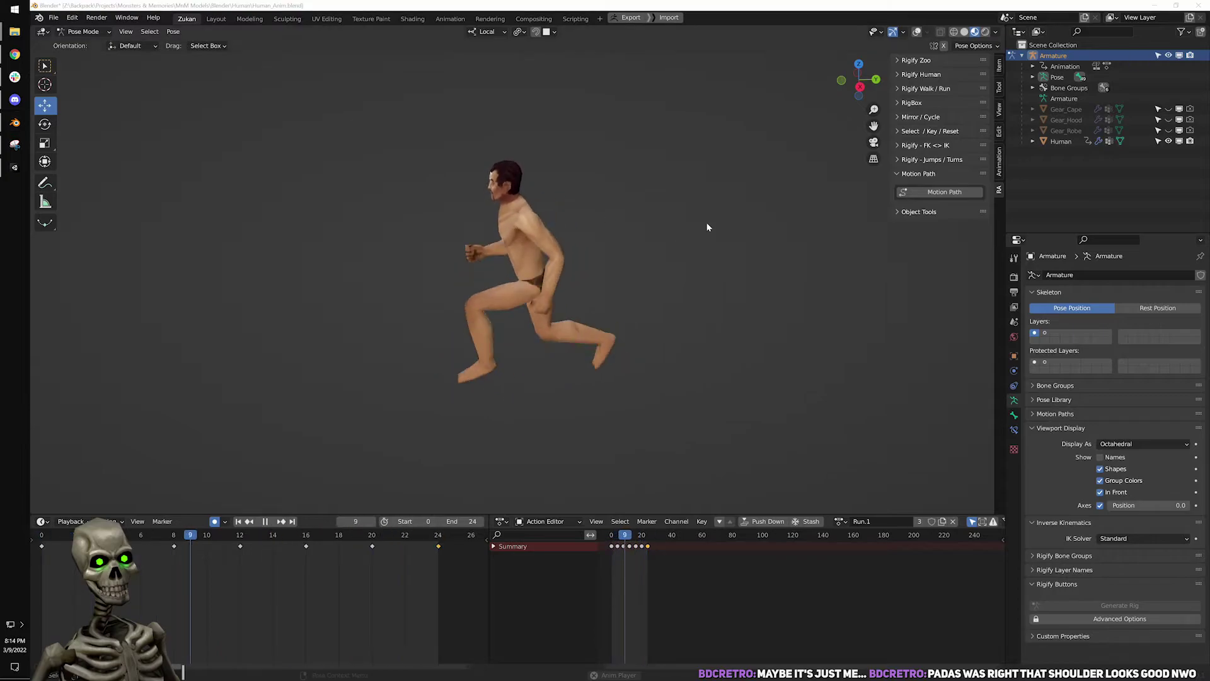
middle_drag(578, 254, 599, 282)
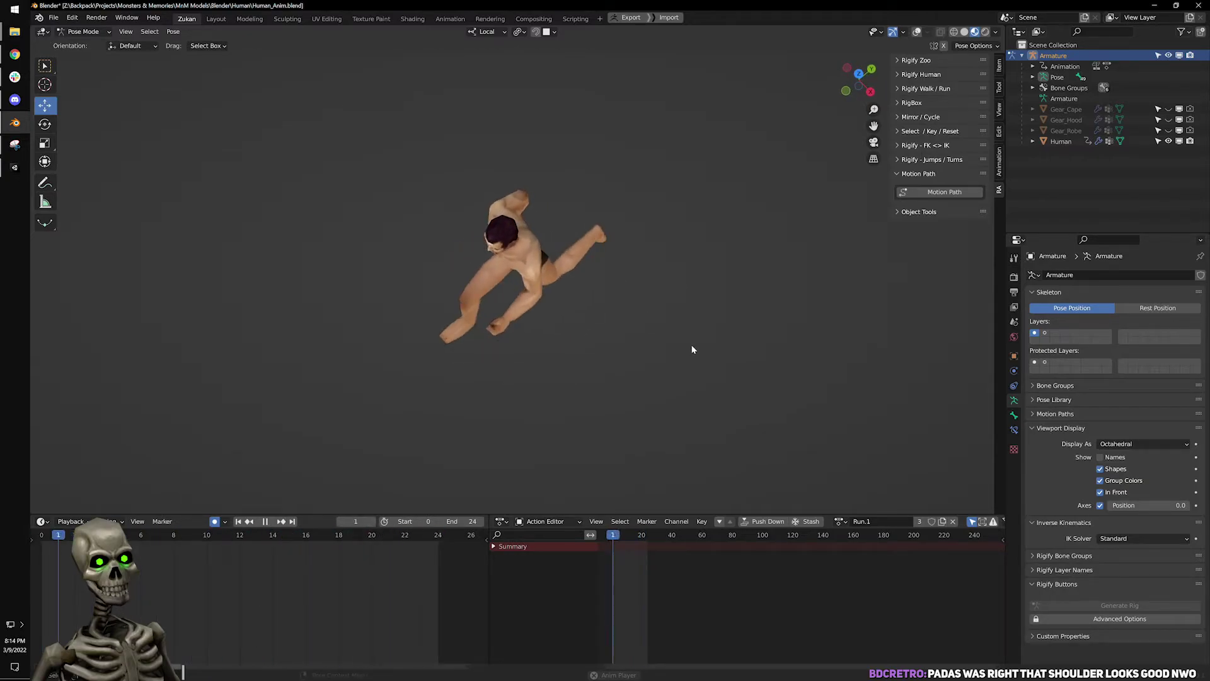
middle_drag(692, 349, 638, 292)
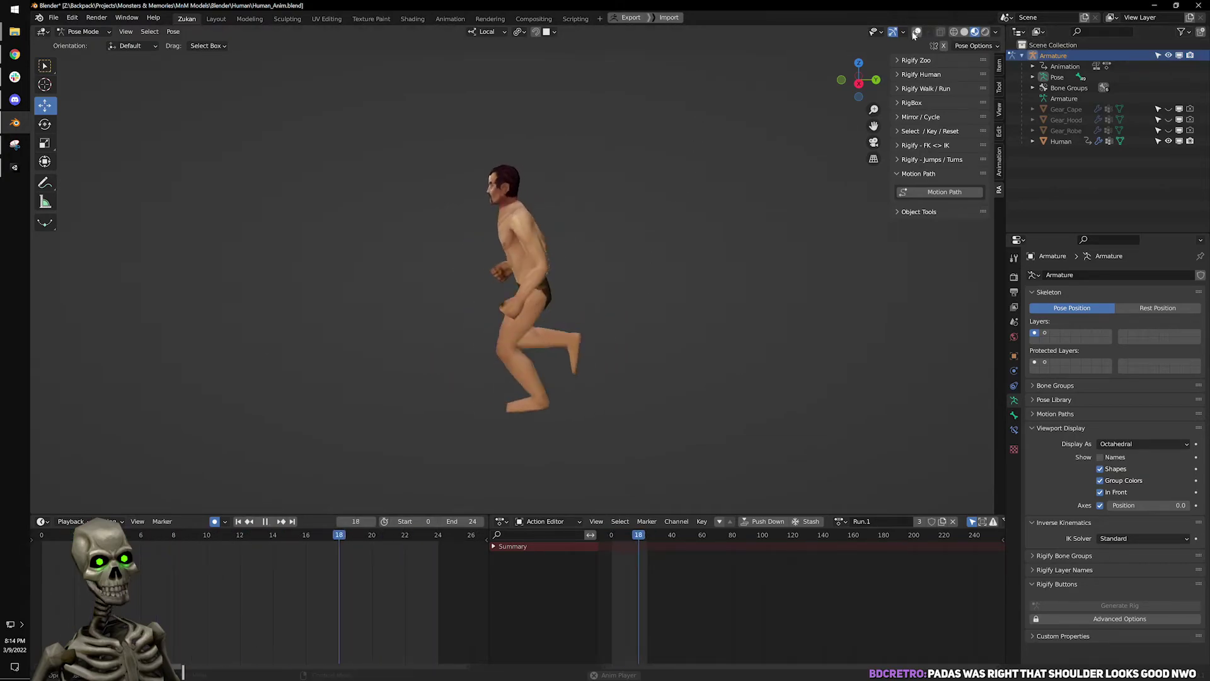
middle_drag(494, 195, 638, 286)
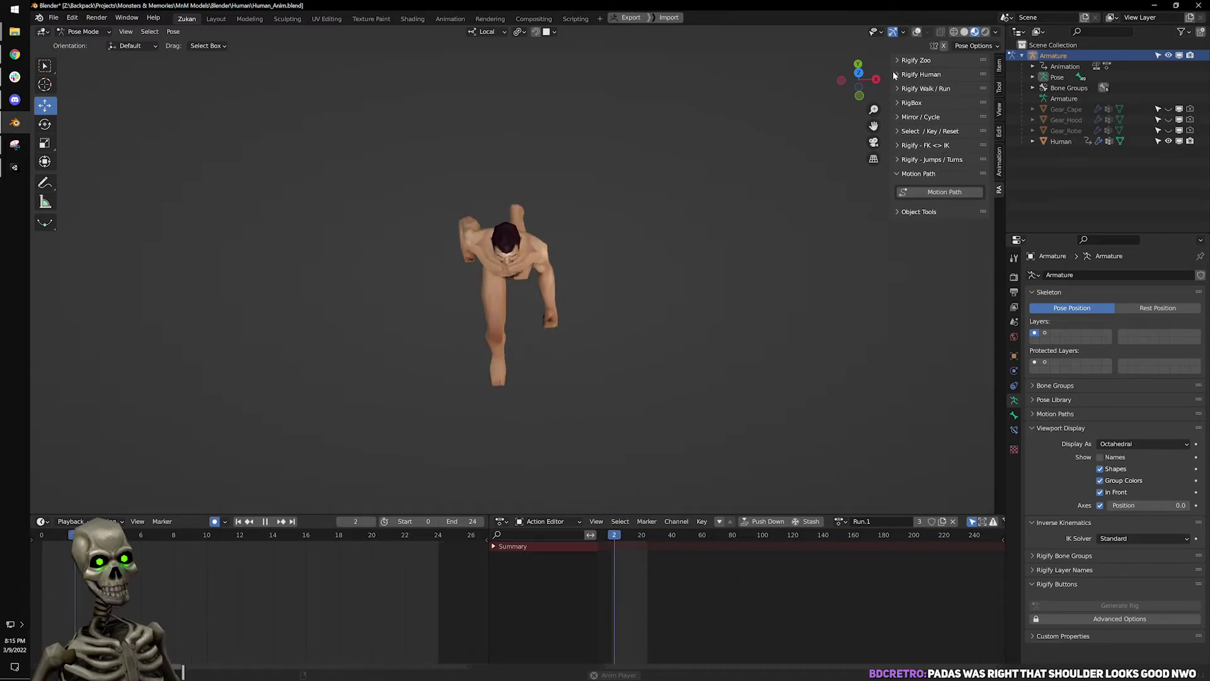
Show the viewport overlays and clear the motion paths from all bones of the armature.
click(917, 32)
middle_drag(614, 233, 251, 93)
shift+middle_drag(319, 129, 314, 159)
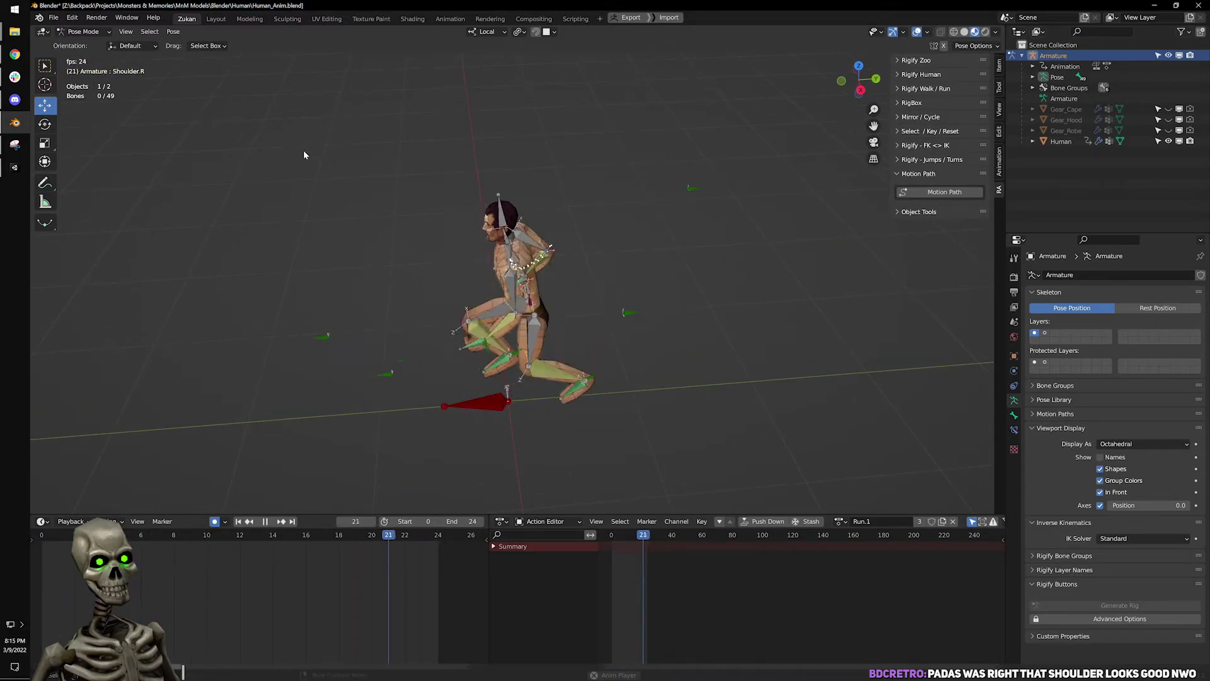
click(168, 32)
mouse_move(233, 182)
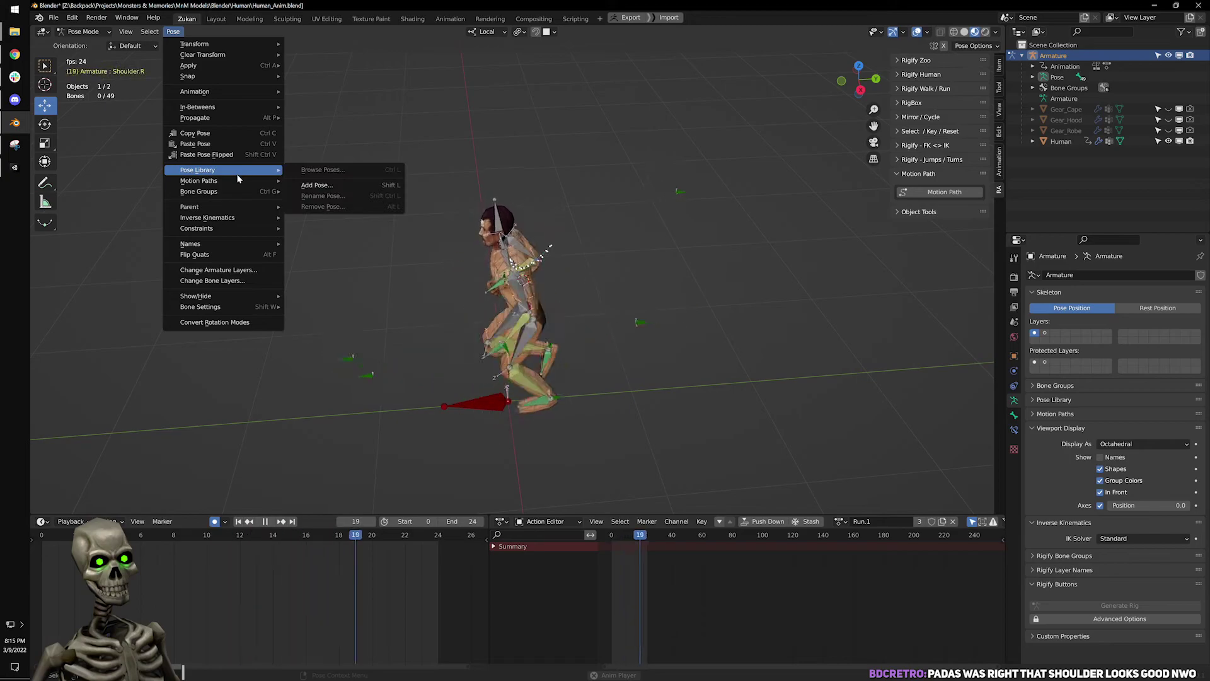
click(309, 191)
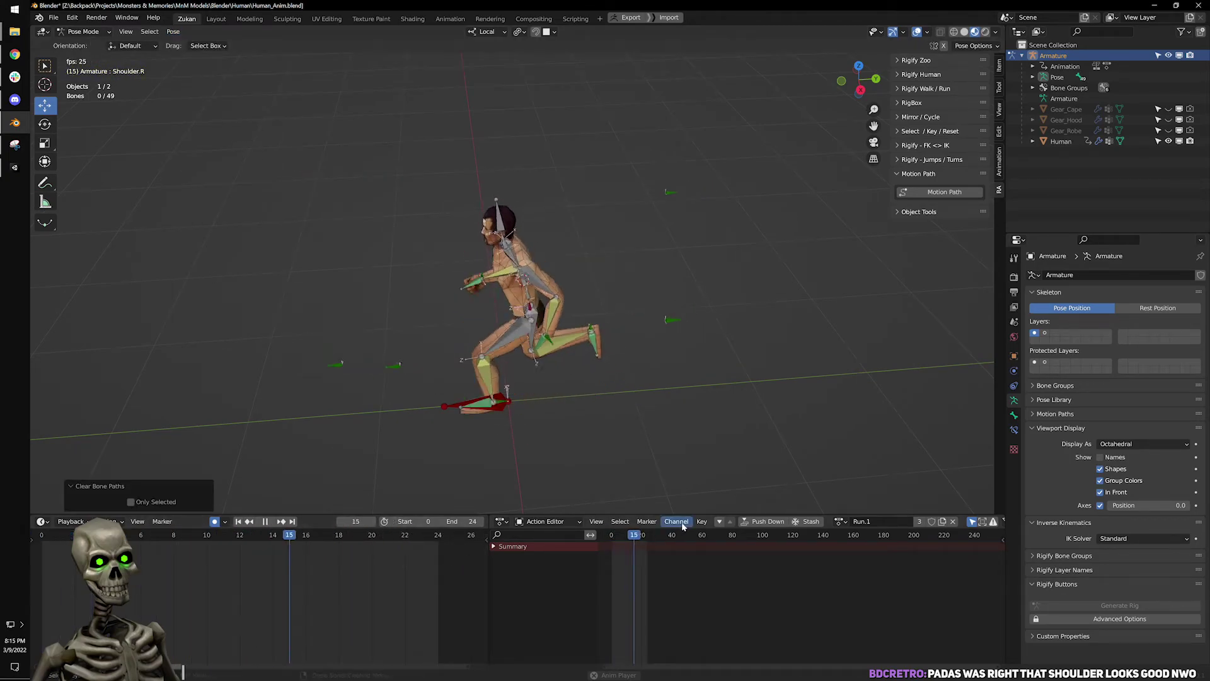
Stop playback, return the armature to Object Mode with the TPose action and deselect everything.
click(265, 522)
click(79, 32)
click(85, 41)
click(498, 198)
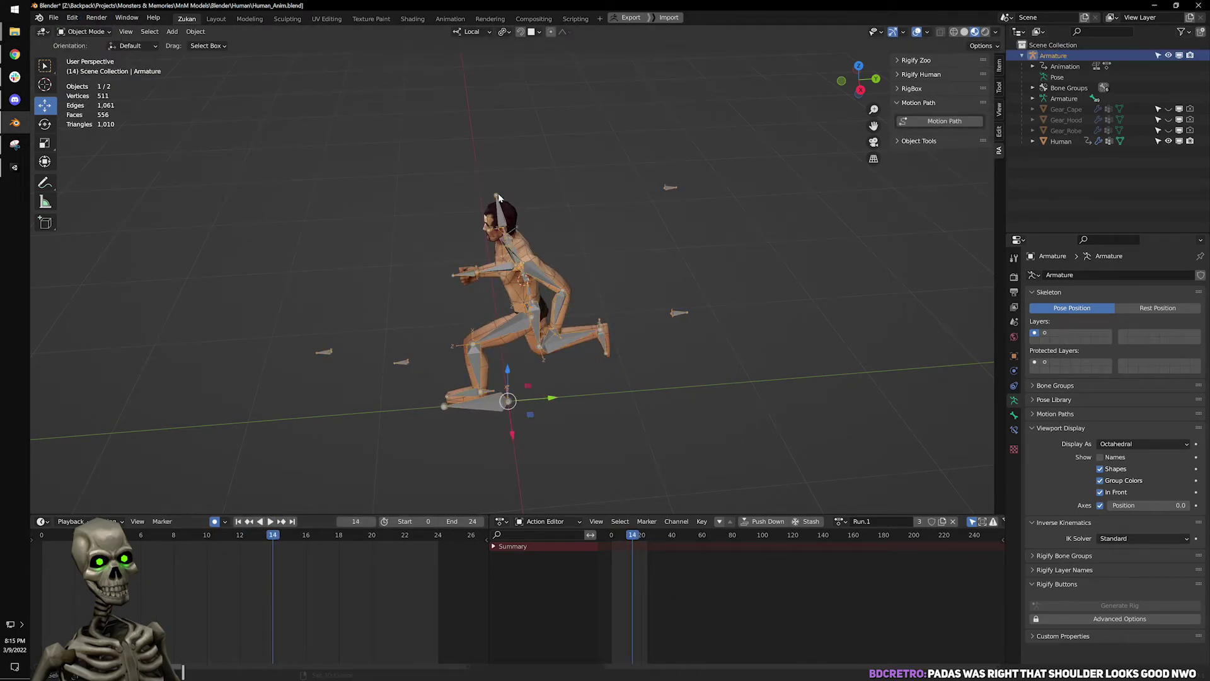
click(841, 522)
text(t)
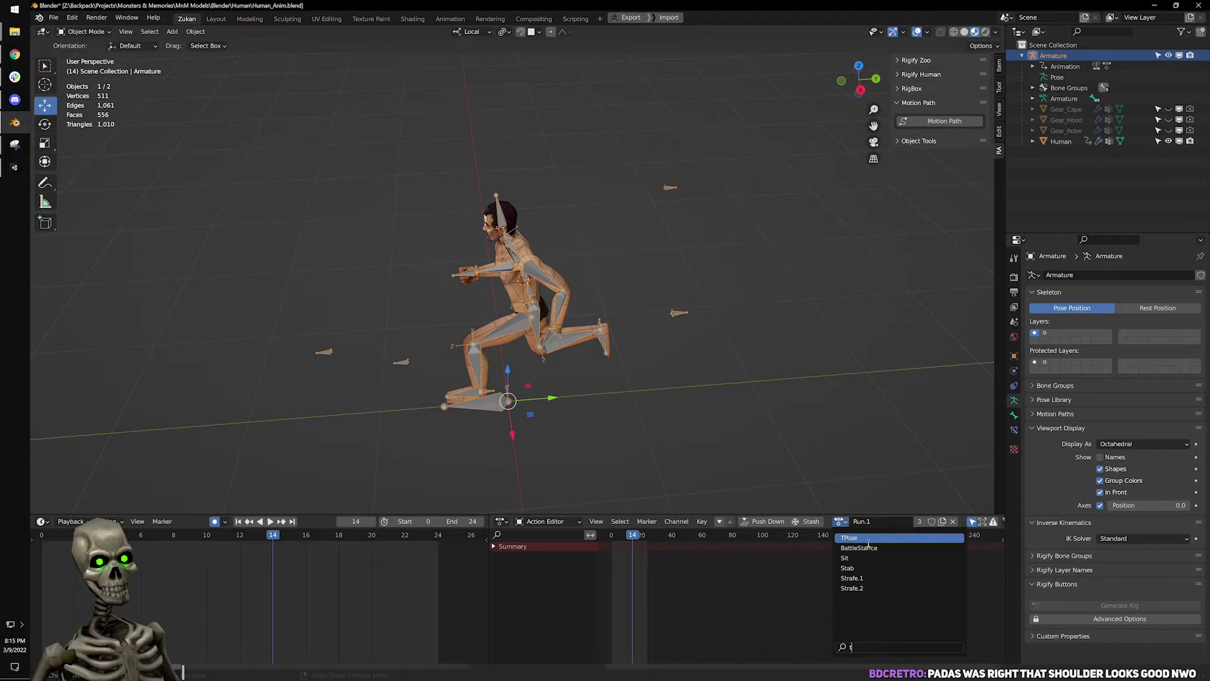
click(867, 539)
middle_drag(566, 342, 596, 328)
click(179, 189)
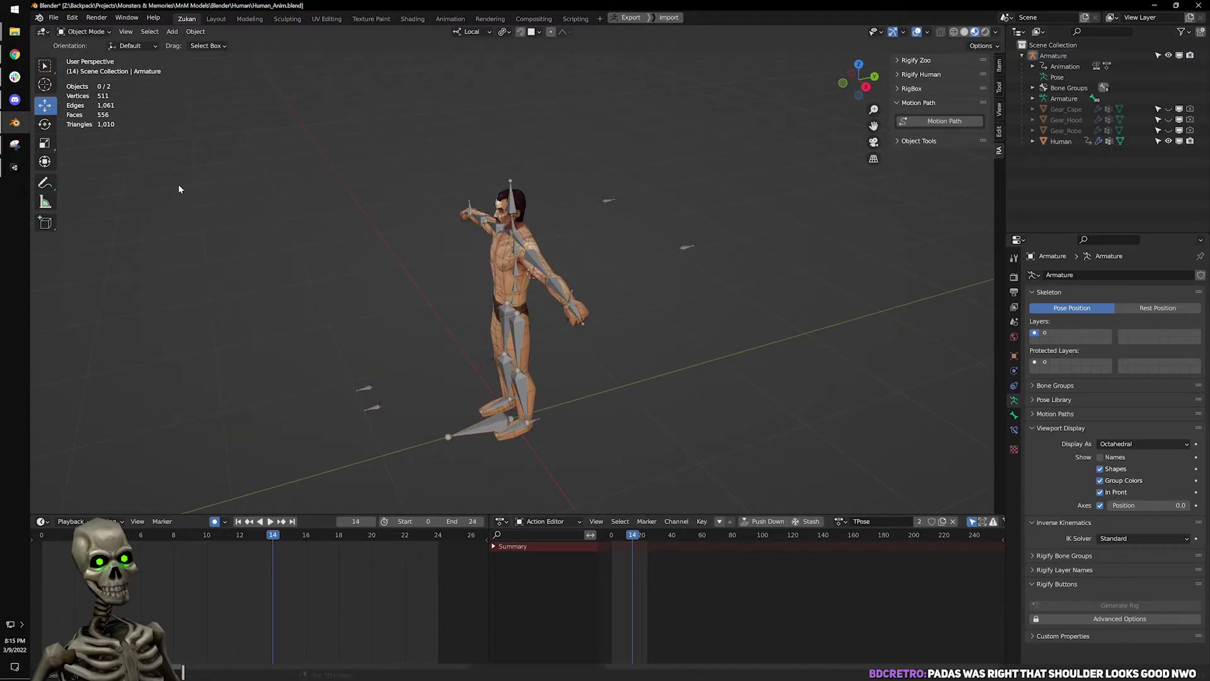
Switch to Unity, log in to the running game client, connect to the server and enter the world.
click(14, 167)
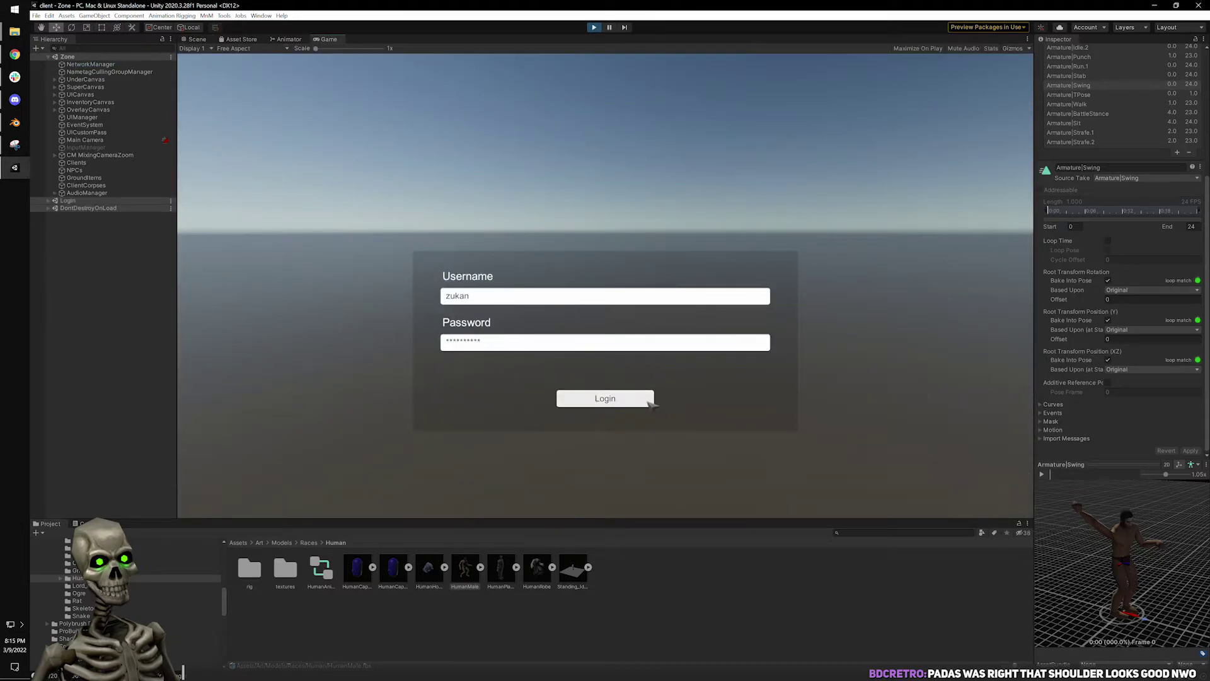
click(588, 404)
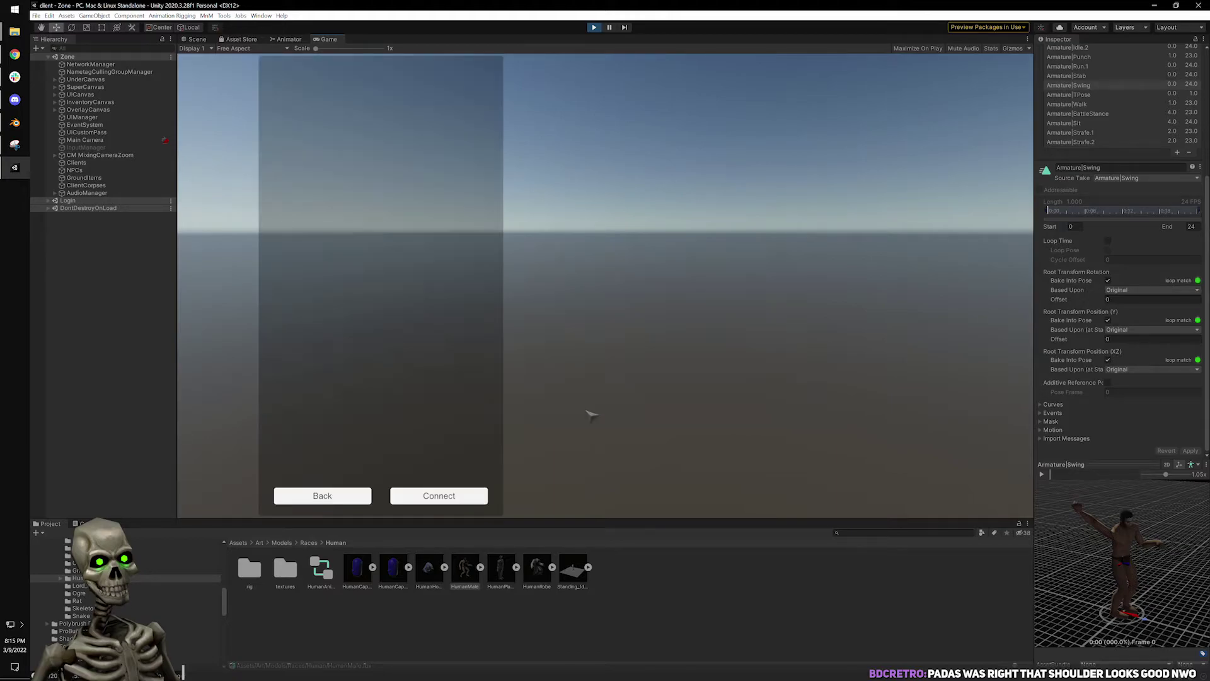
click(470, 496)
click(455, 495)
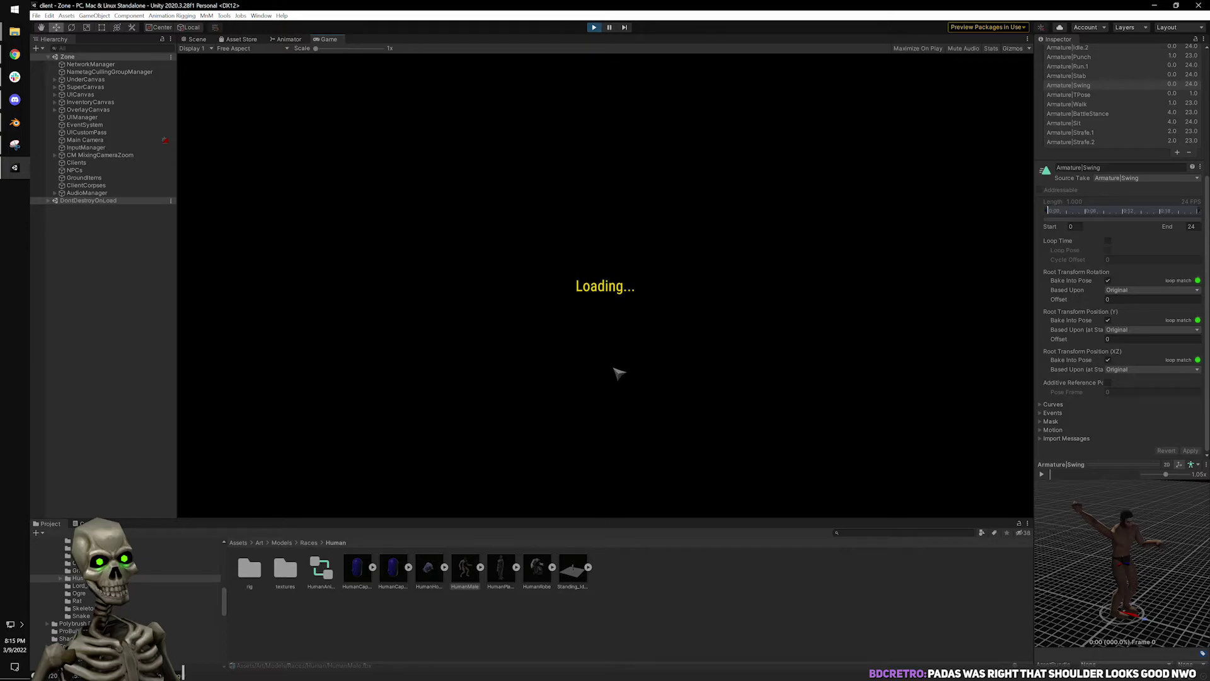
Switch to Blender and examine the T-posed character from above and around, with the viewport overlays temporarily hidden.
click(15, 122)
alt+middle_drag(689, 267, 576, 348)
scroll(576, 347, up, 4)
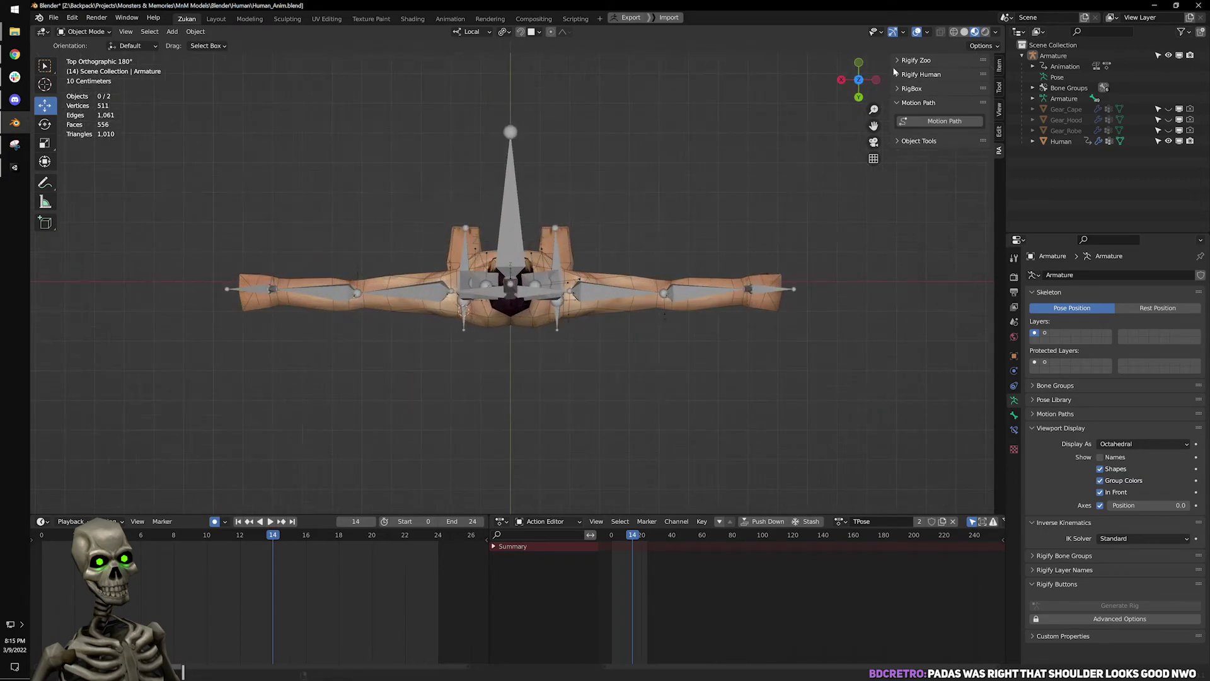
click(917, 32)
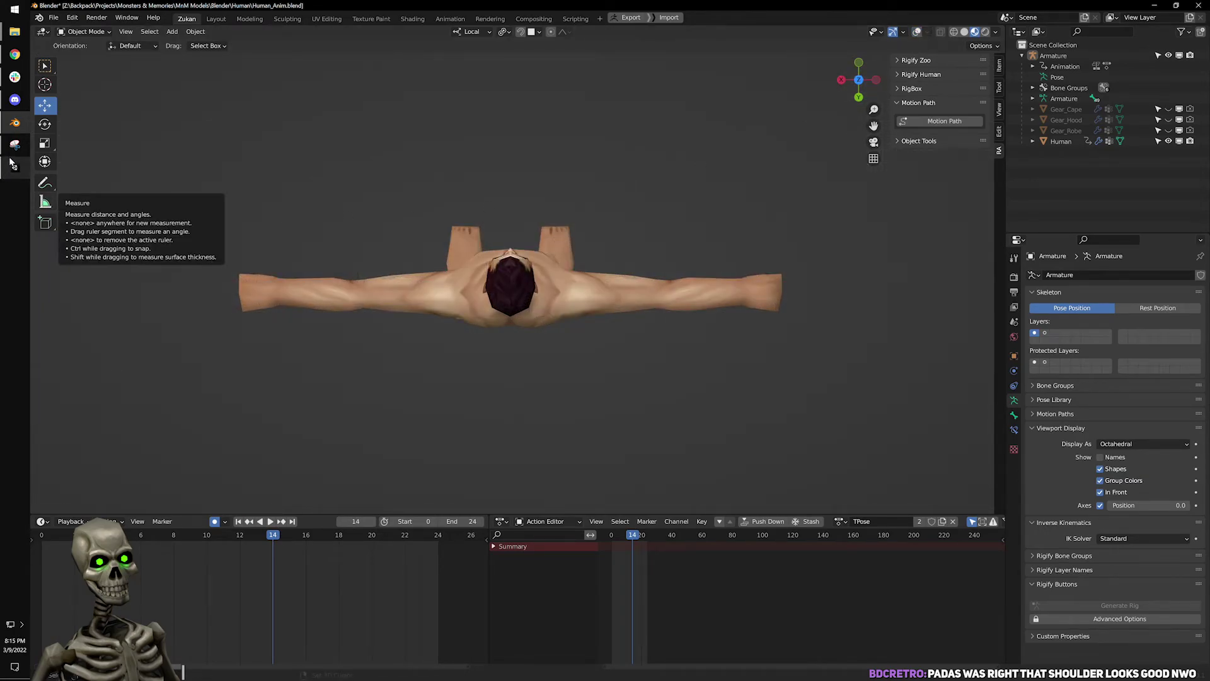
click(918, 32)
scroll(486, 246, down, 3)
middle_drag(486, 246, 599, 218)
middle_drag(442, 203, 516, 218)
Switch to Unity, change the zone's world time to daylight with a chat command, and examine the run animation from above.
click(14, 168)
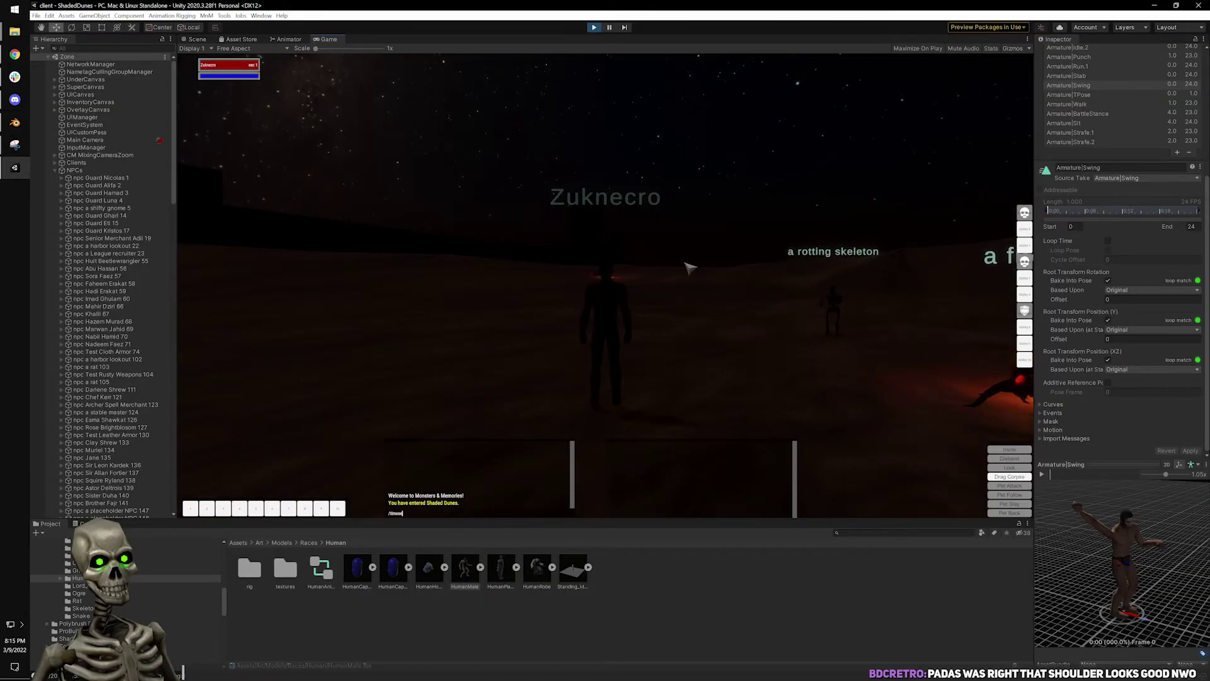
key(Return)
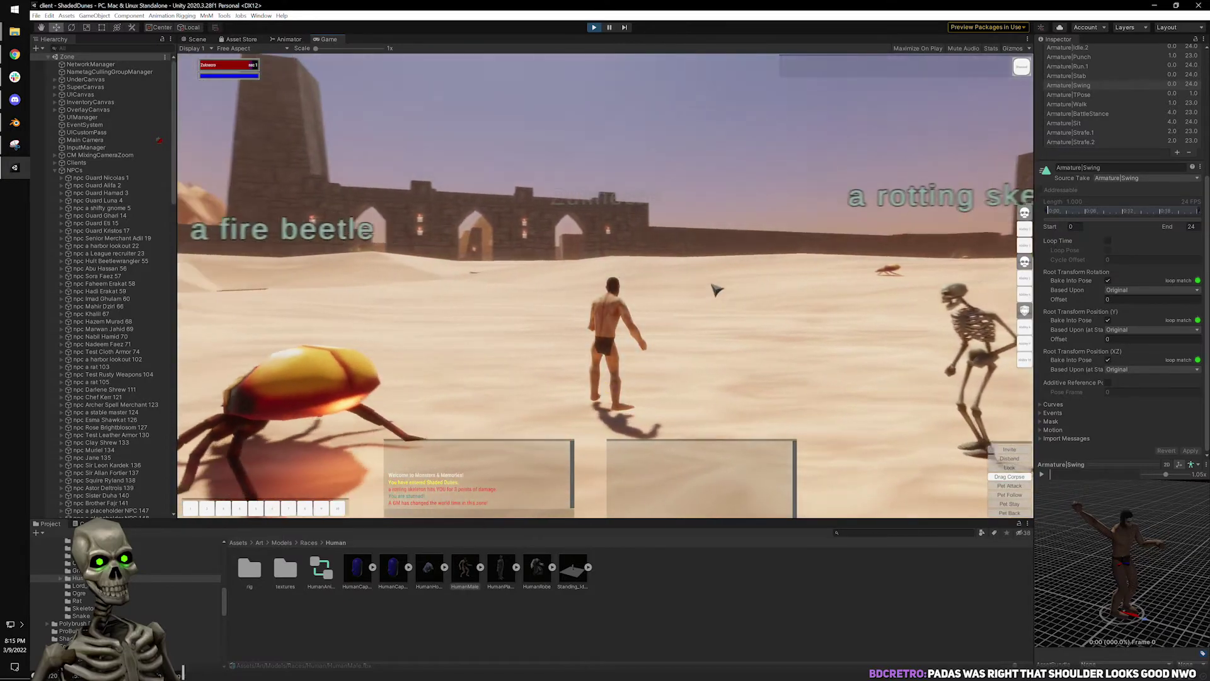
key(w)
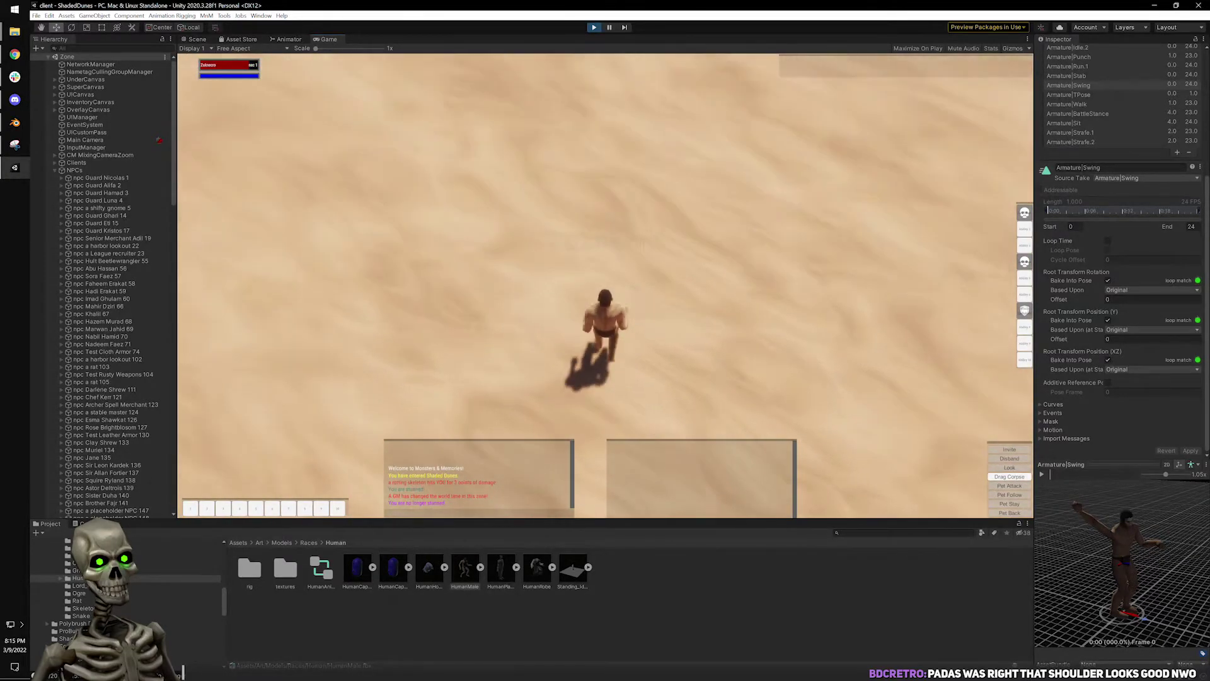
scroll(623, 322, up, 3)
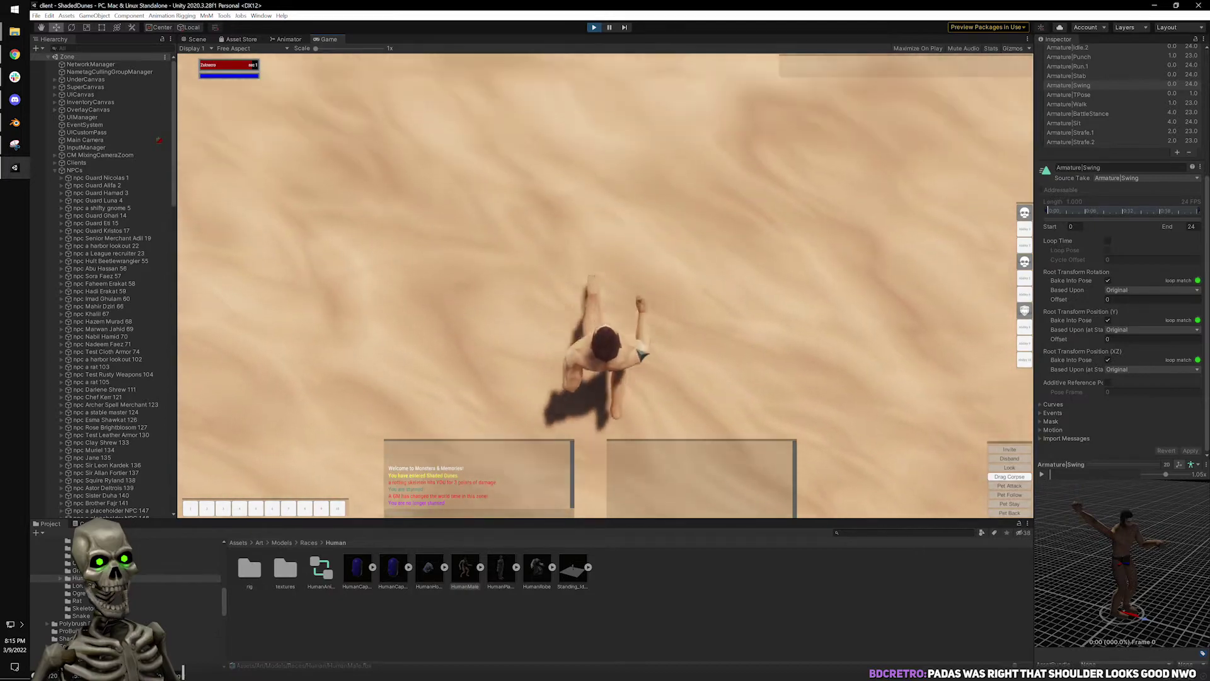
key(w)
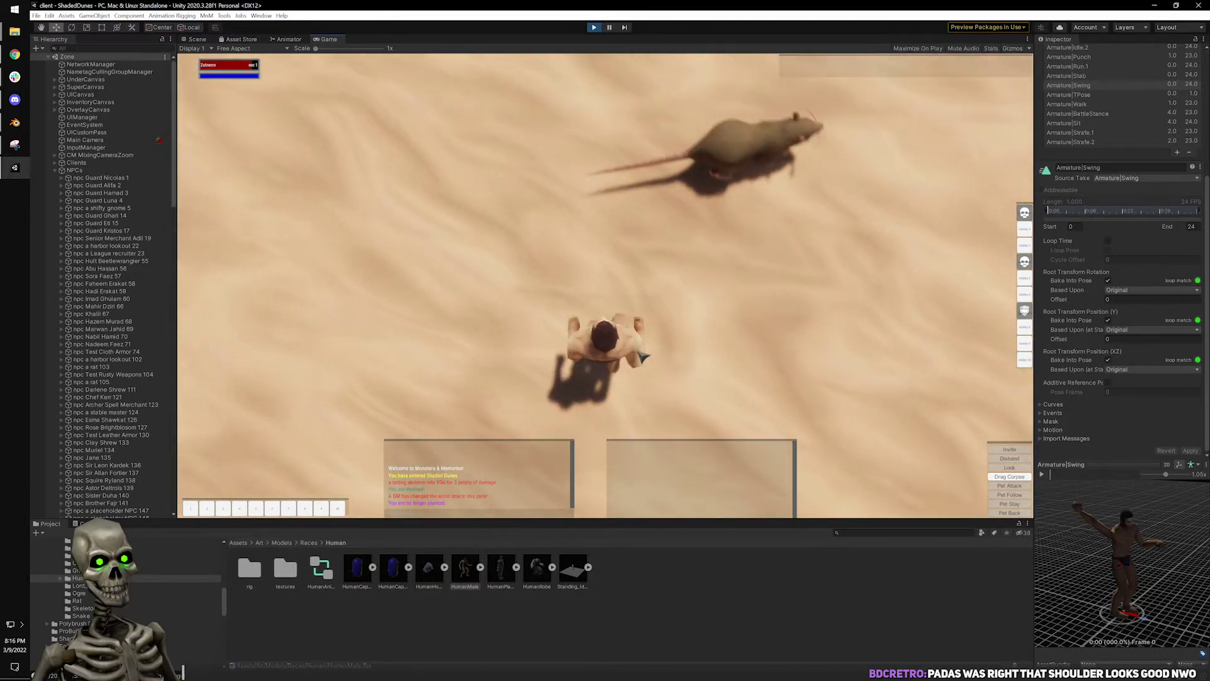
key(w)
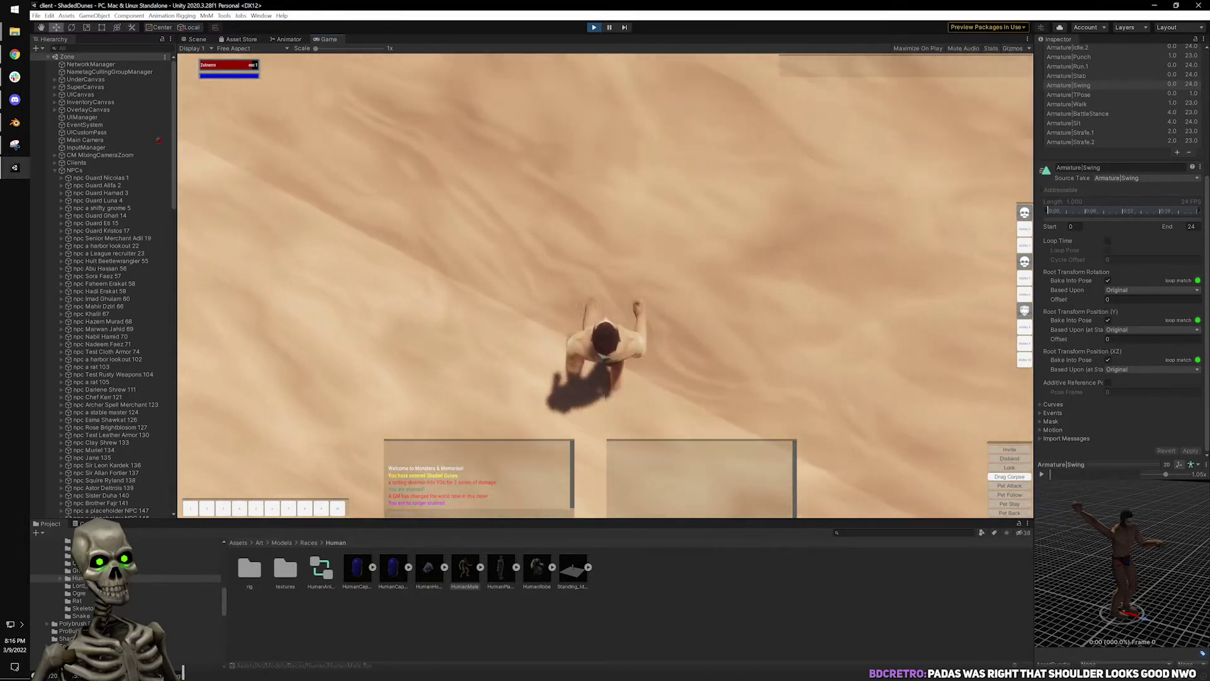
key(w)
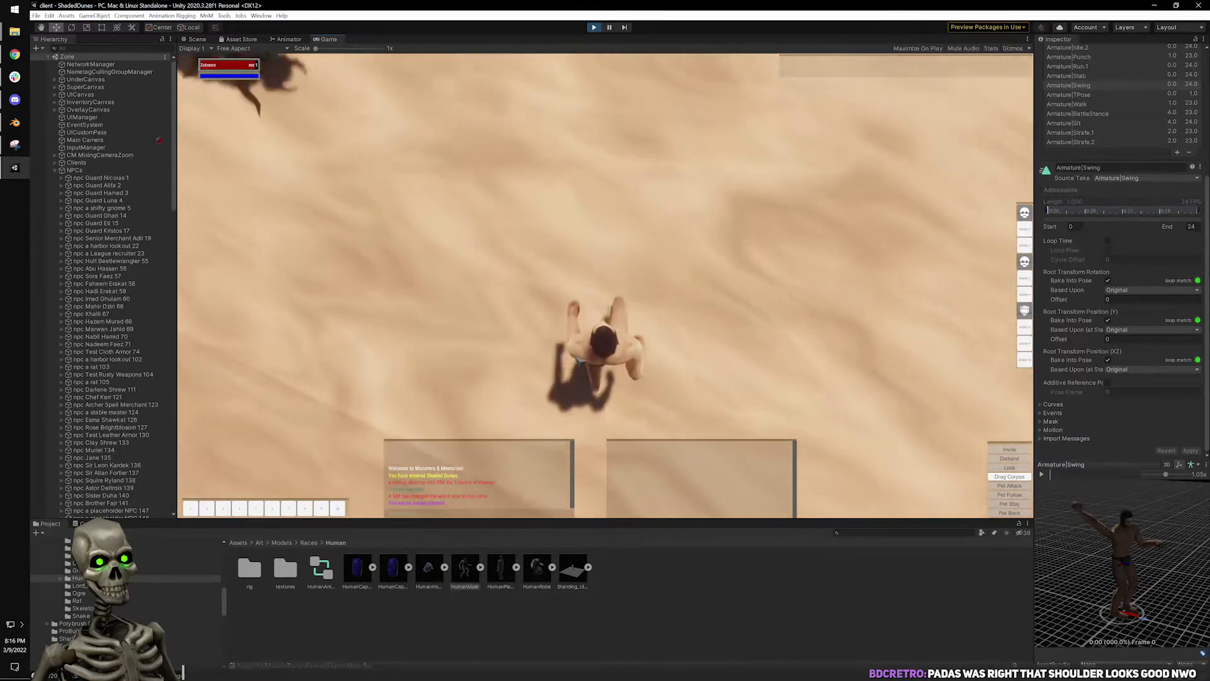
key(w)
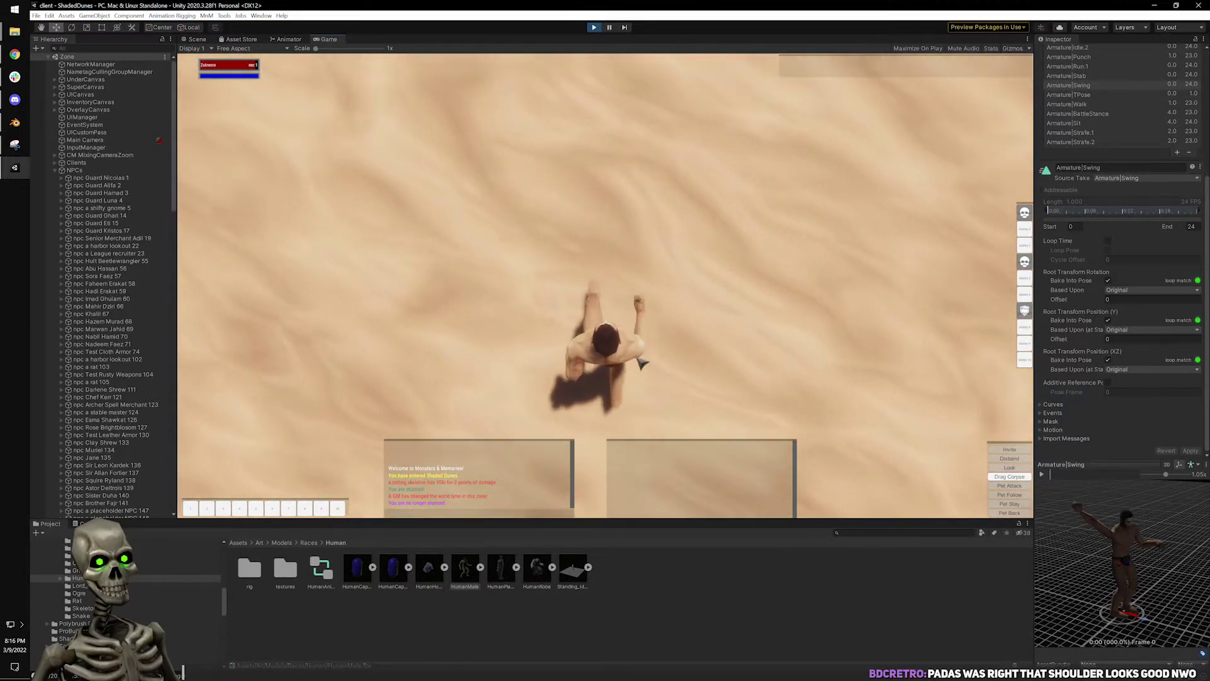
Run the character past the fortress walls, examine the run animation from the side and behind, and stop play mode.
drag(642, 364, 788, 315)
key(w)
key(Return)
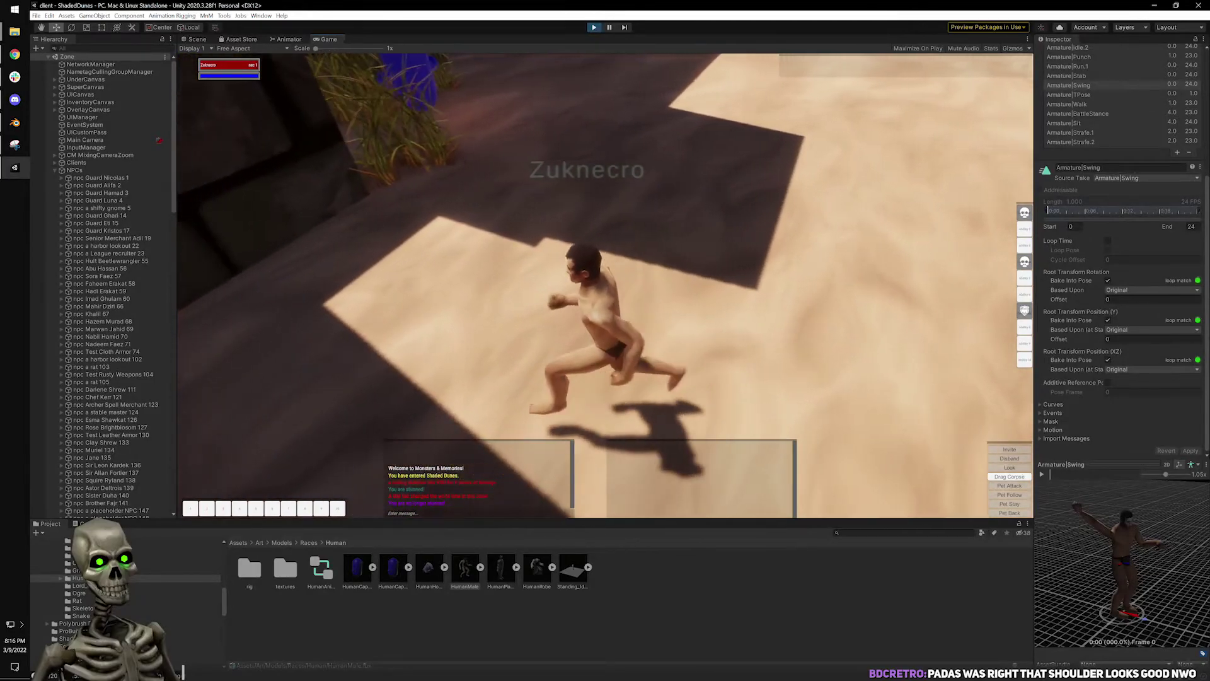
key(w)
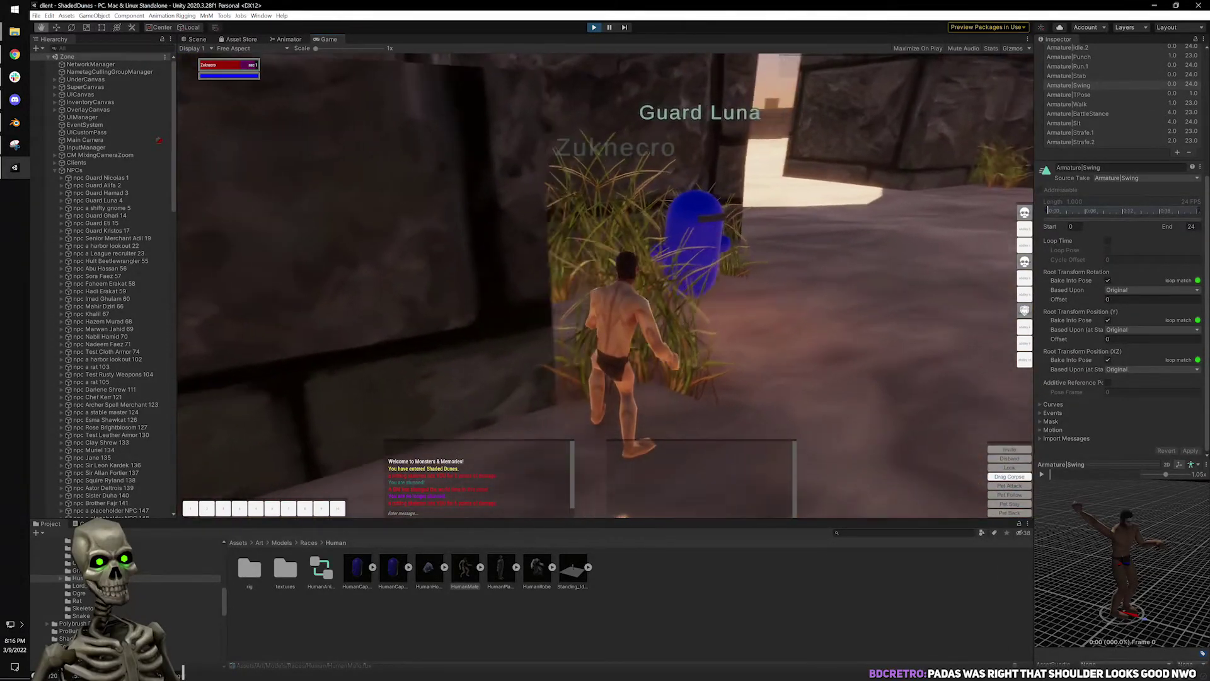
key(w)
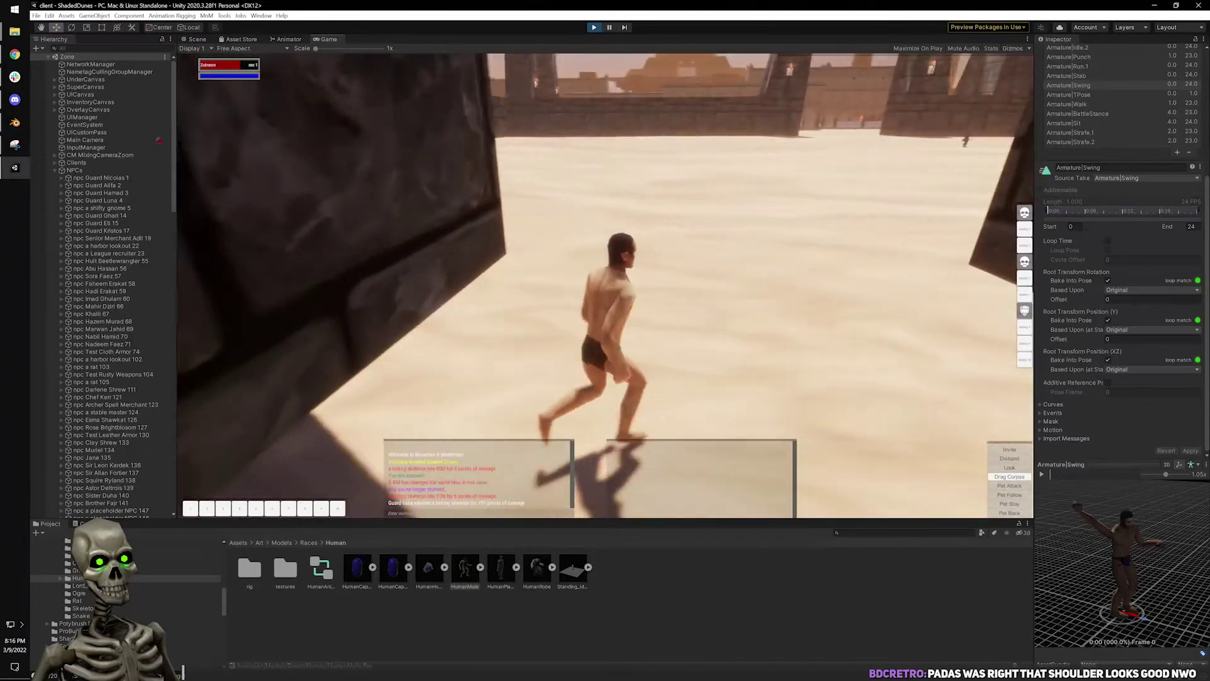
key(w)
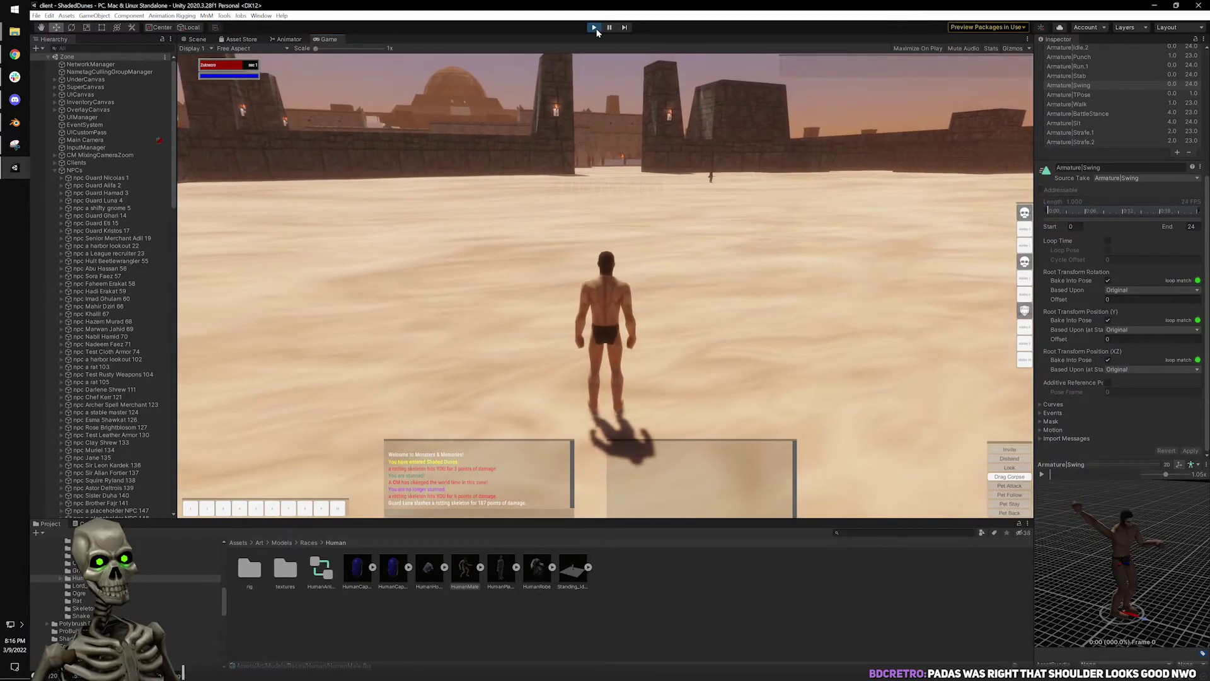
key(w)
key(d)
click(595, 29)
Switch to Blender, select the armature and human mesh, and export them as FBX over HumanMale.fbx.
key(alt+Tab)
scroll(535, 188, up, 3)
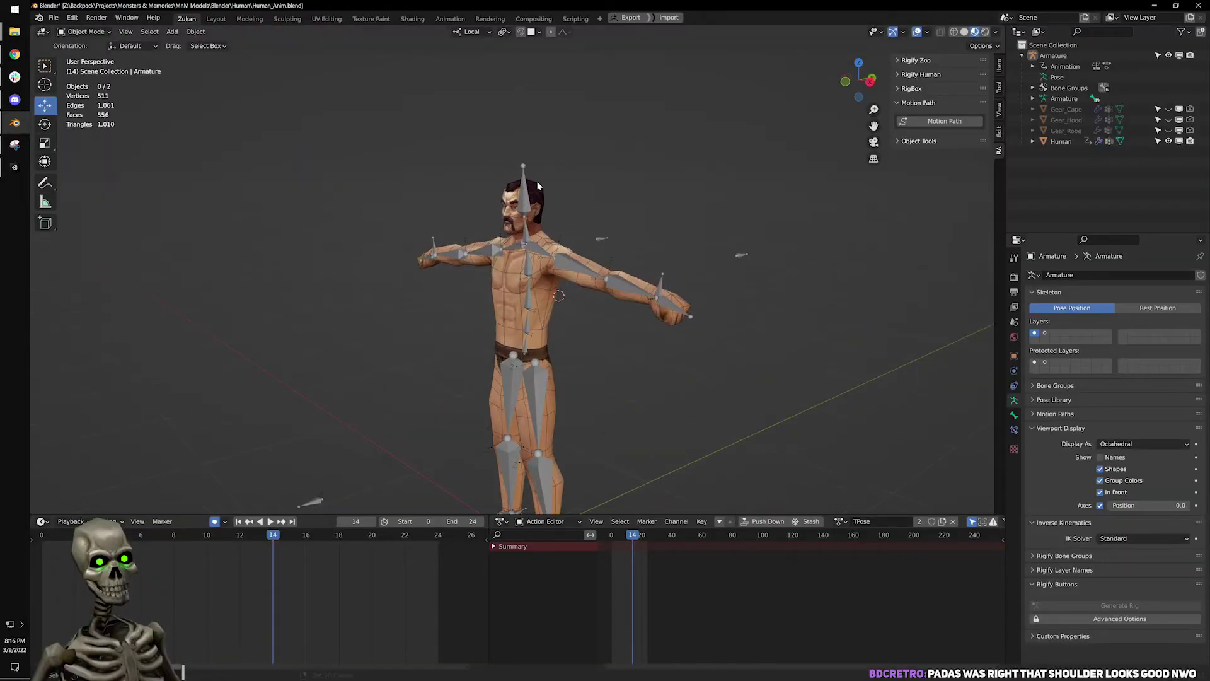
key(a)
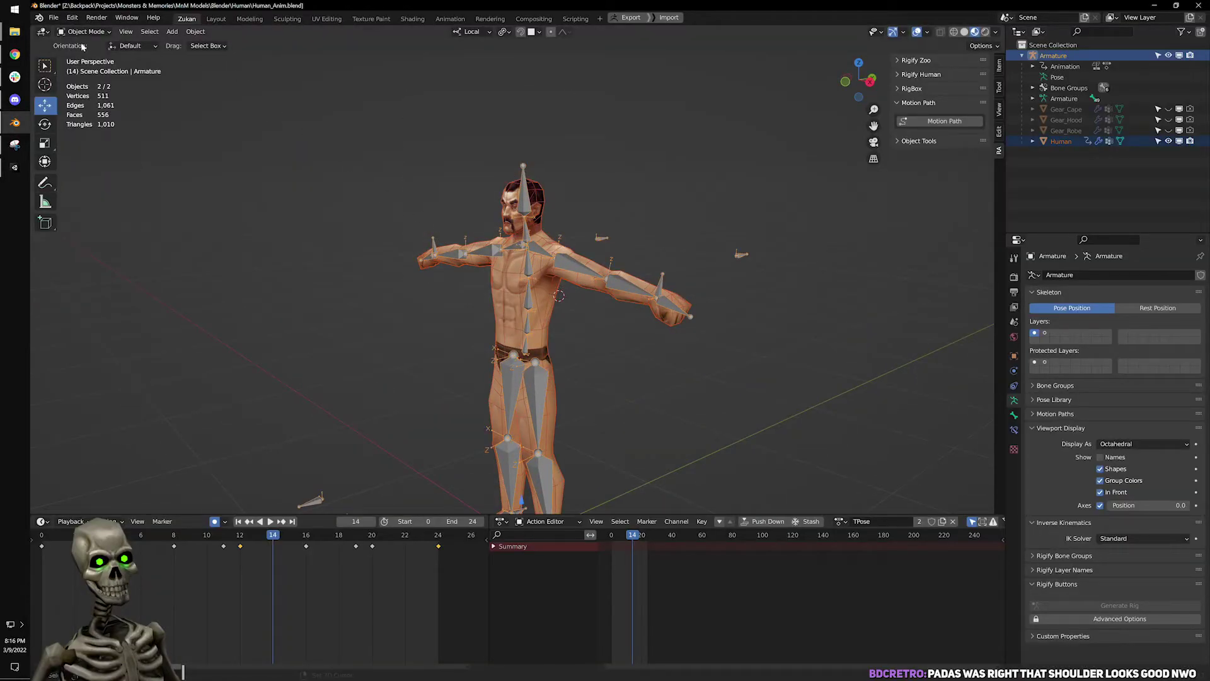
click(54, 17)
mouse_move(94, 172)
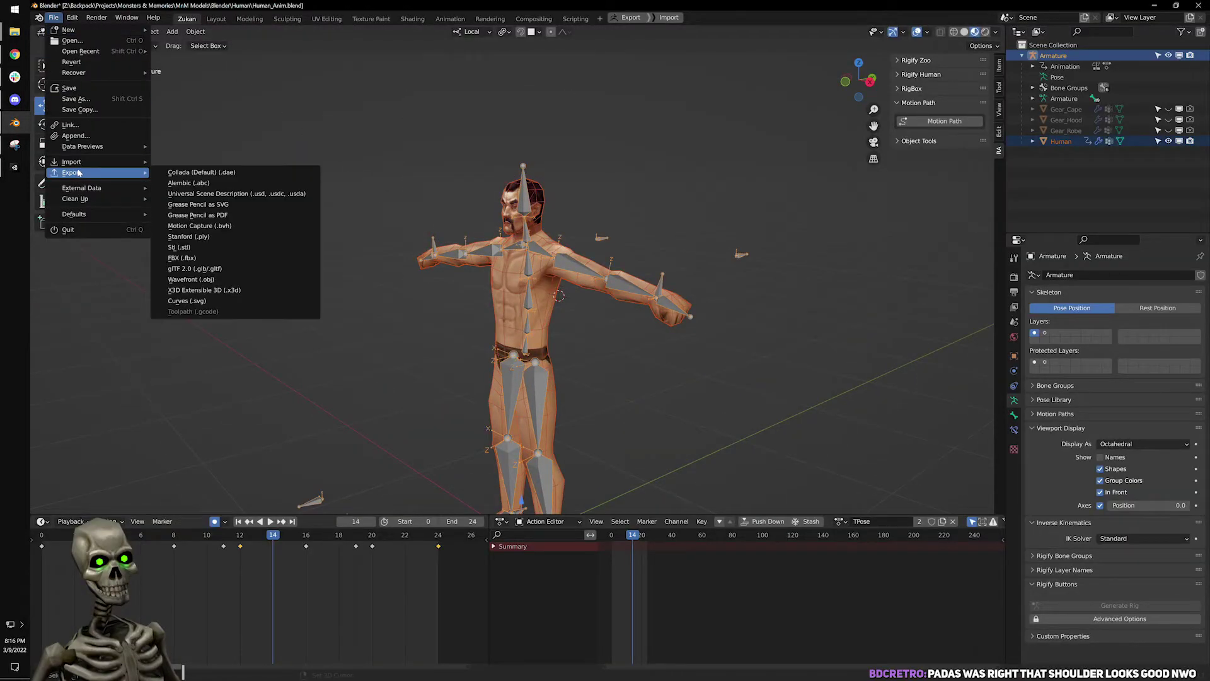
click(190, 258)
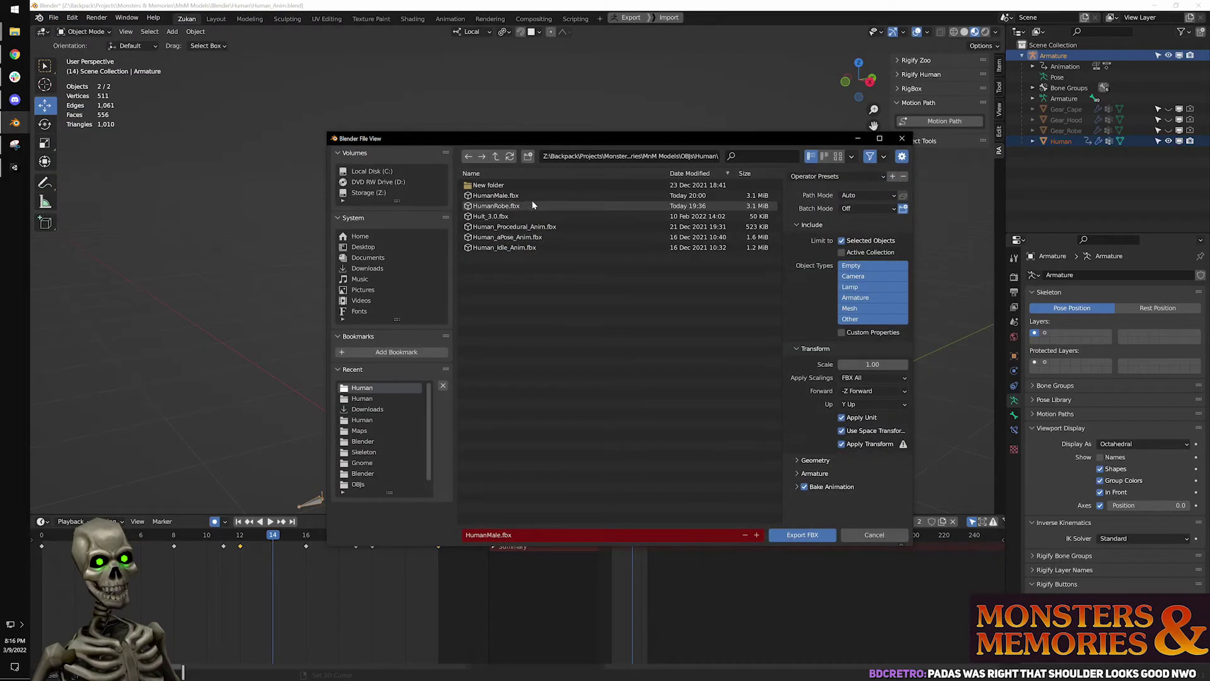
click(529, 196)
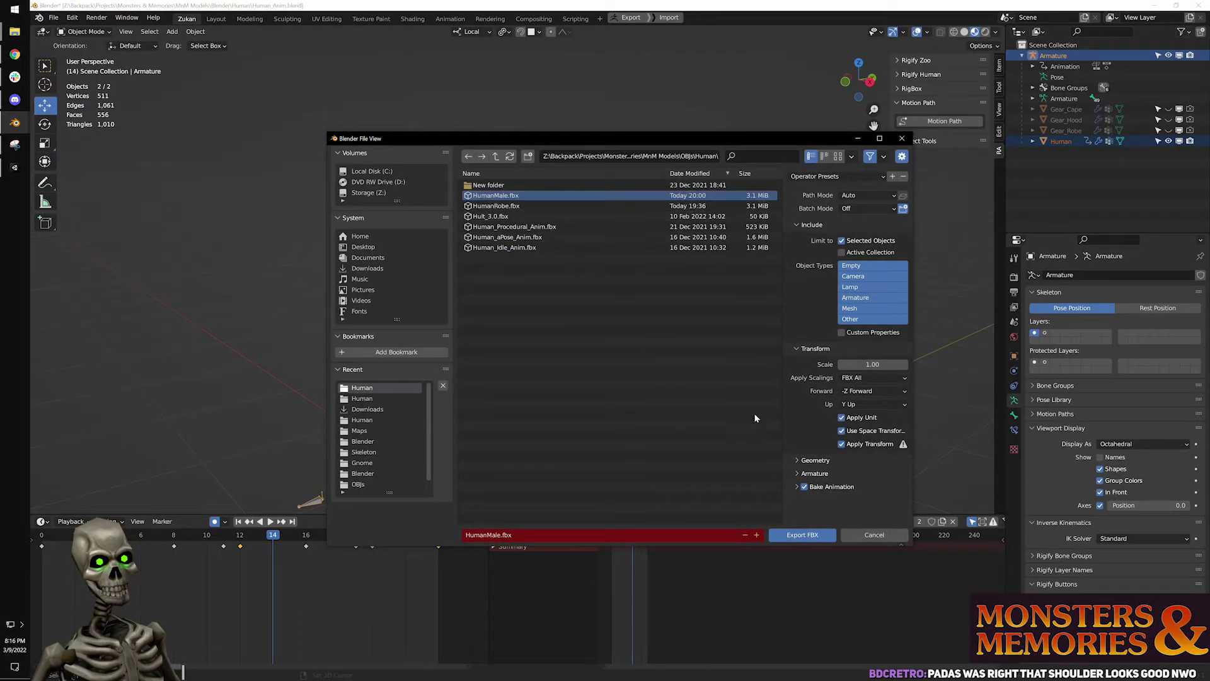
click(802, 537)
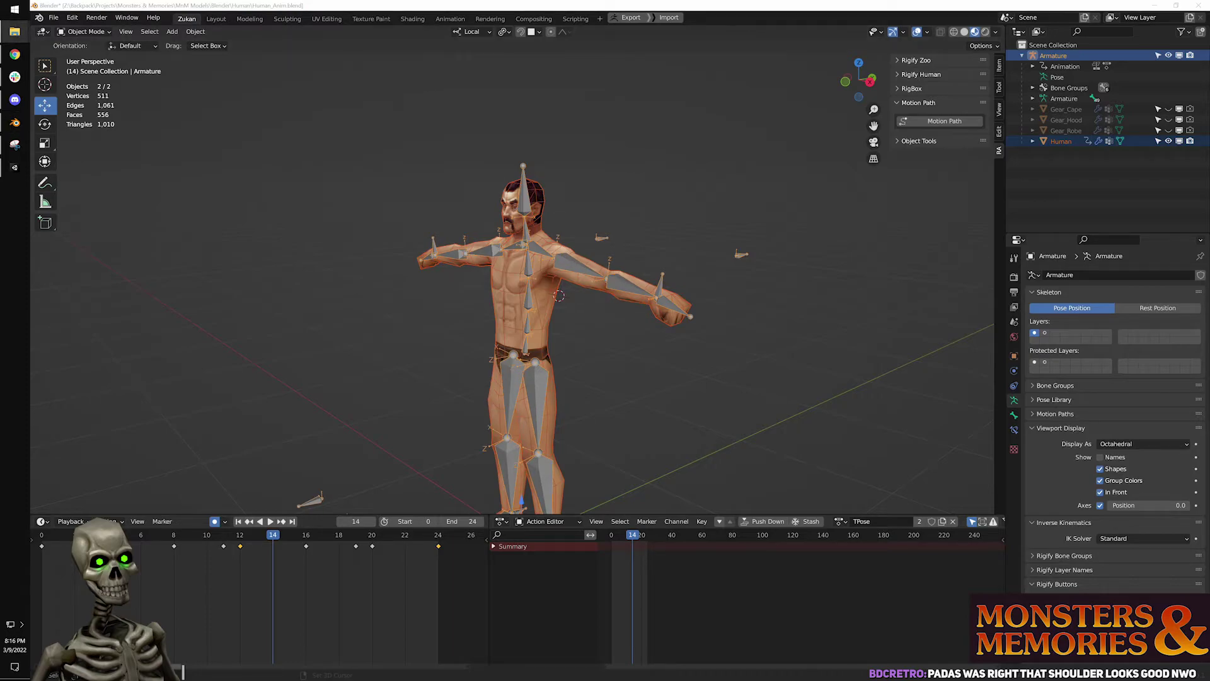
Switch to Unity and inspect the Armature|Run.1 clip in the HumanMale model's animation import settings.
click(15, 167)
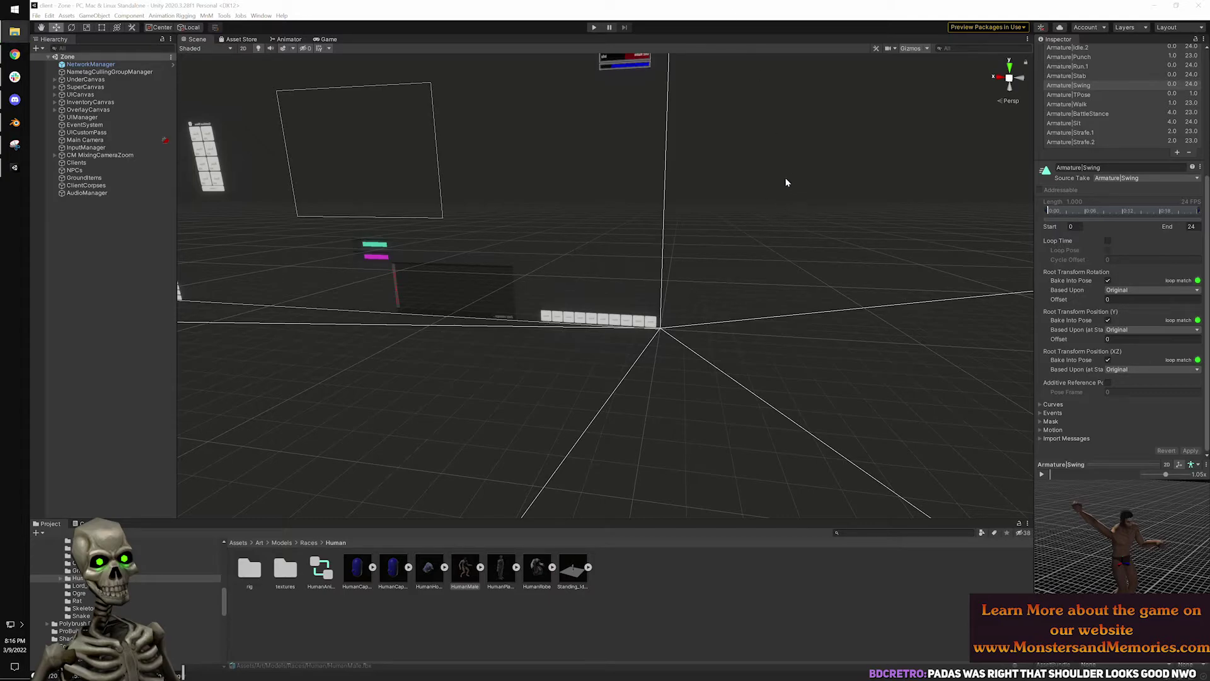
click(794, 144)
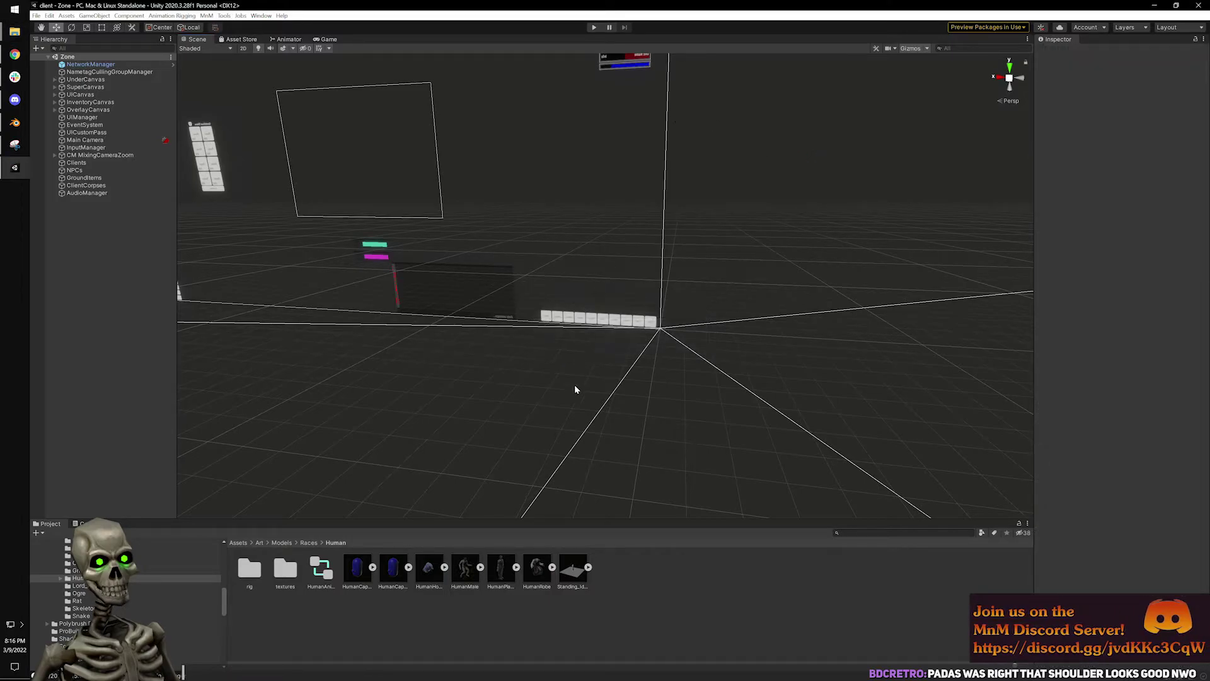
click(464, 570)
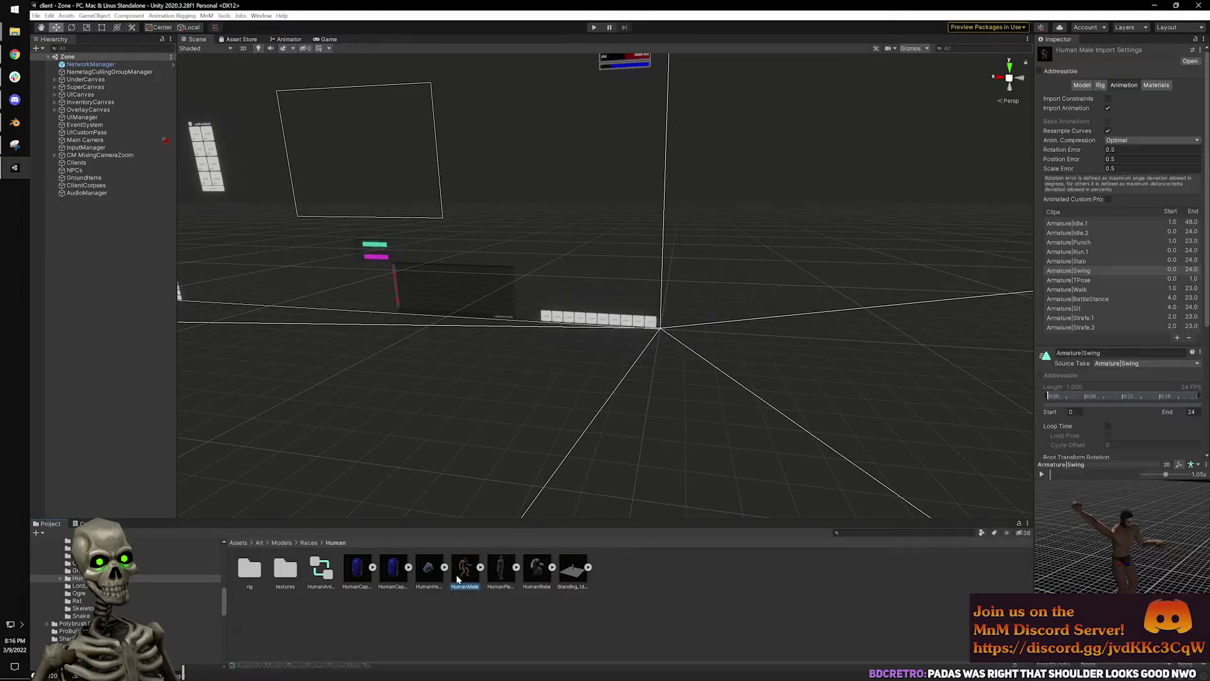
click(1093, 253)
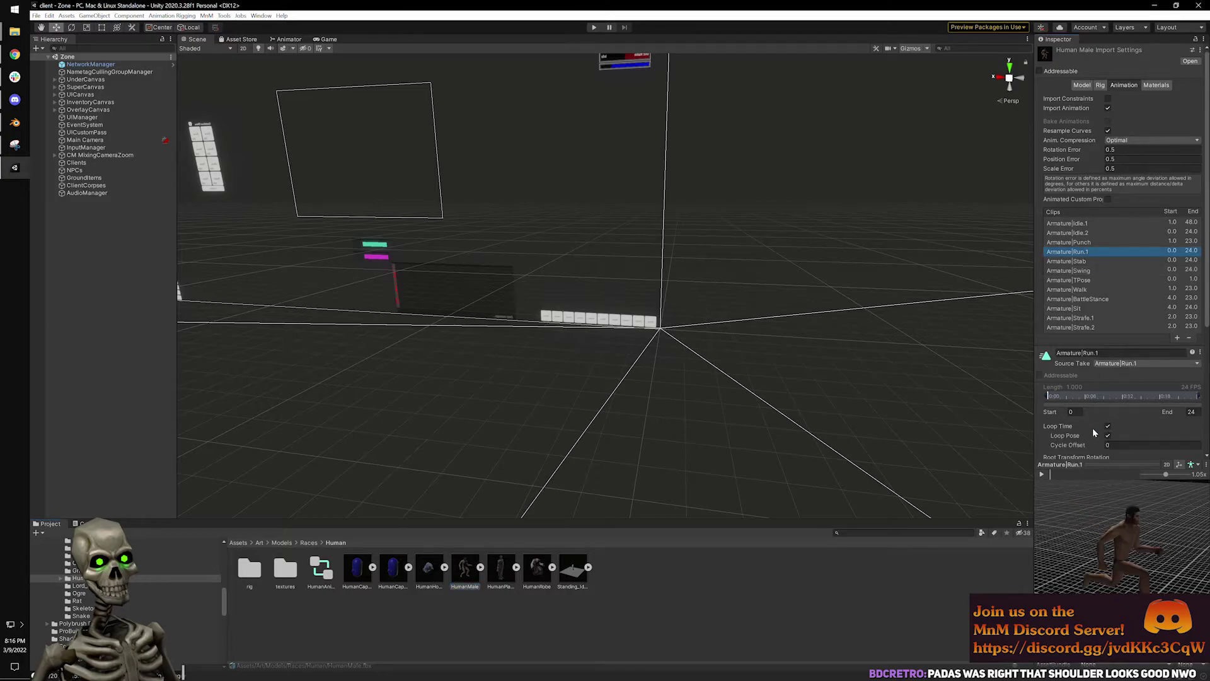
Start play mode, log in to the game client and enter the world with the Human Necromancer character.
click(596, 28)
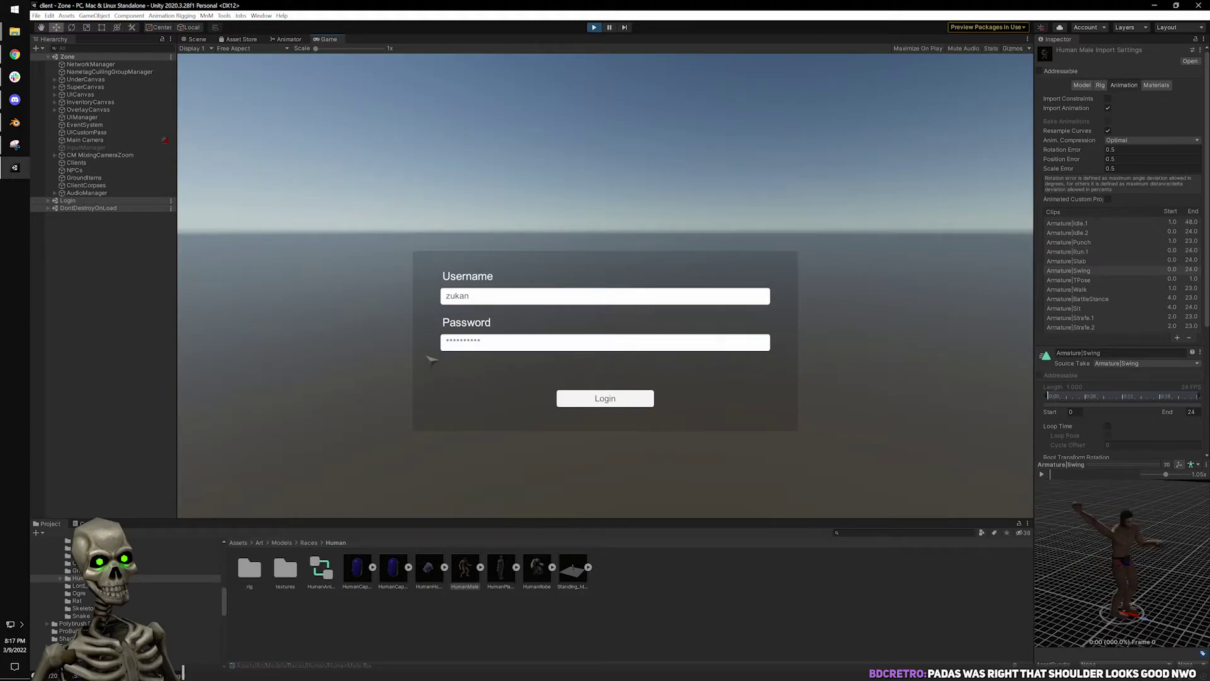
click(601, 403)
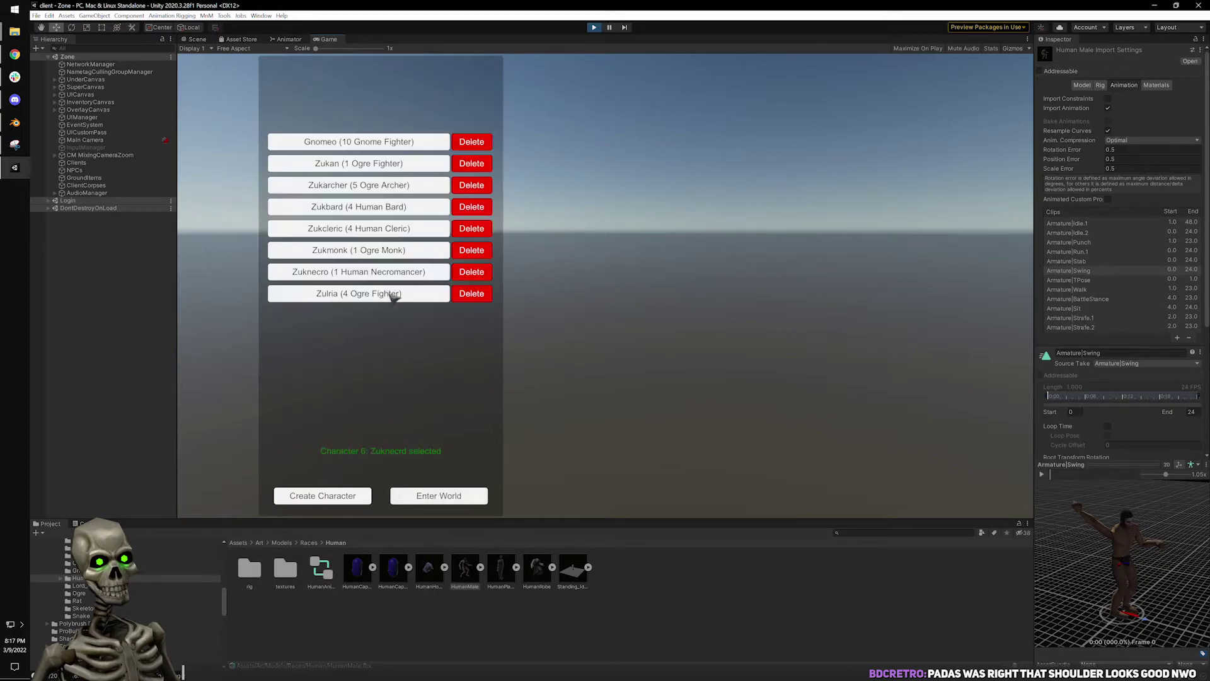
click(475, 499)
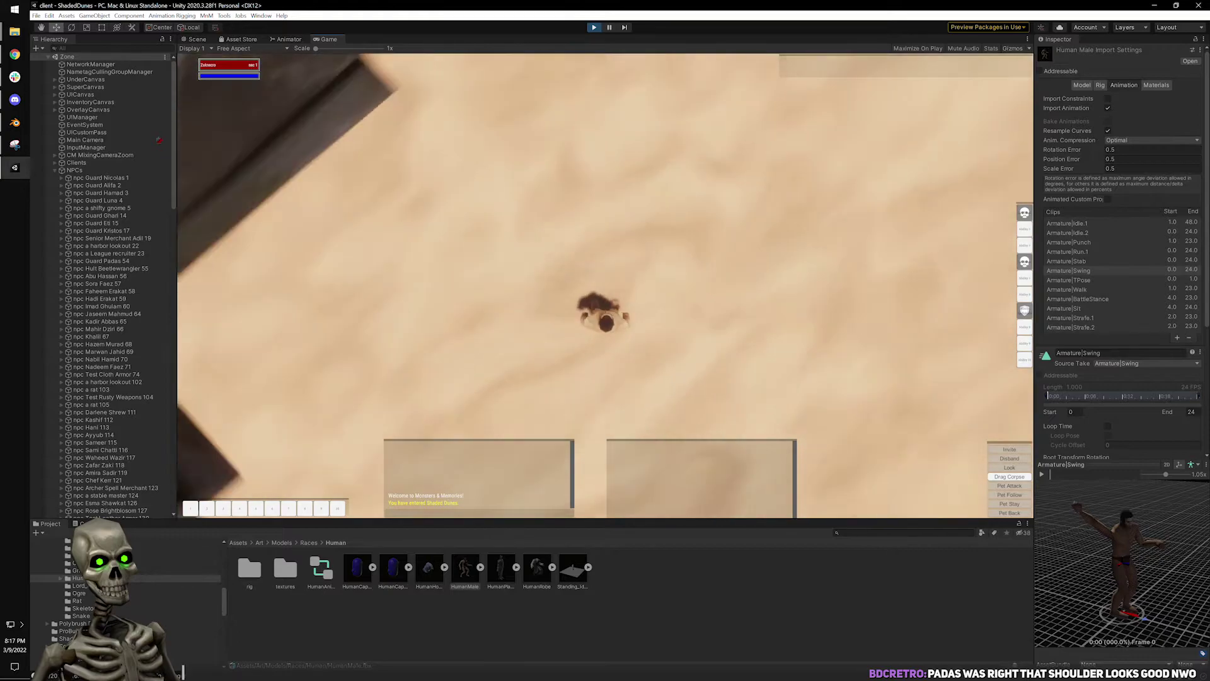
Run the character across the sand and examine the reimported run animation from above, the side and the front.
right_drag(605, 286, 621, 315)
scroll(675, 278, up, 3)
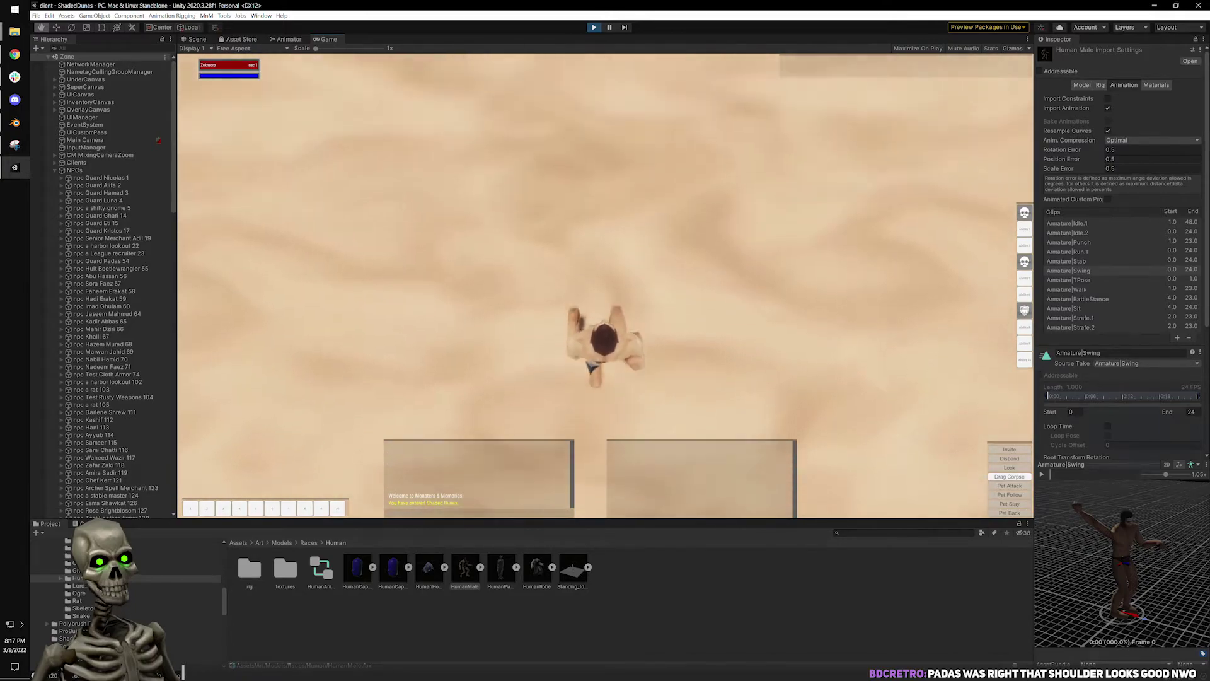
right_drag(586, 328, 640, 214)
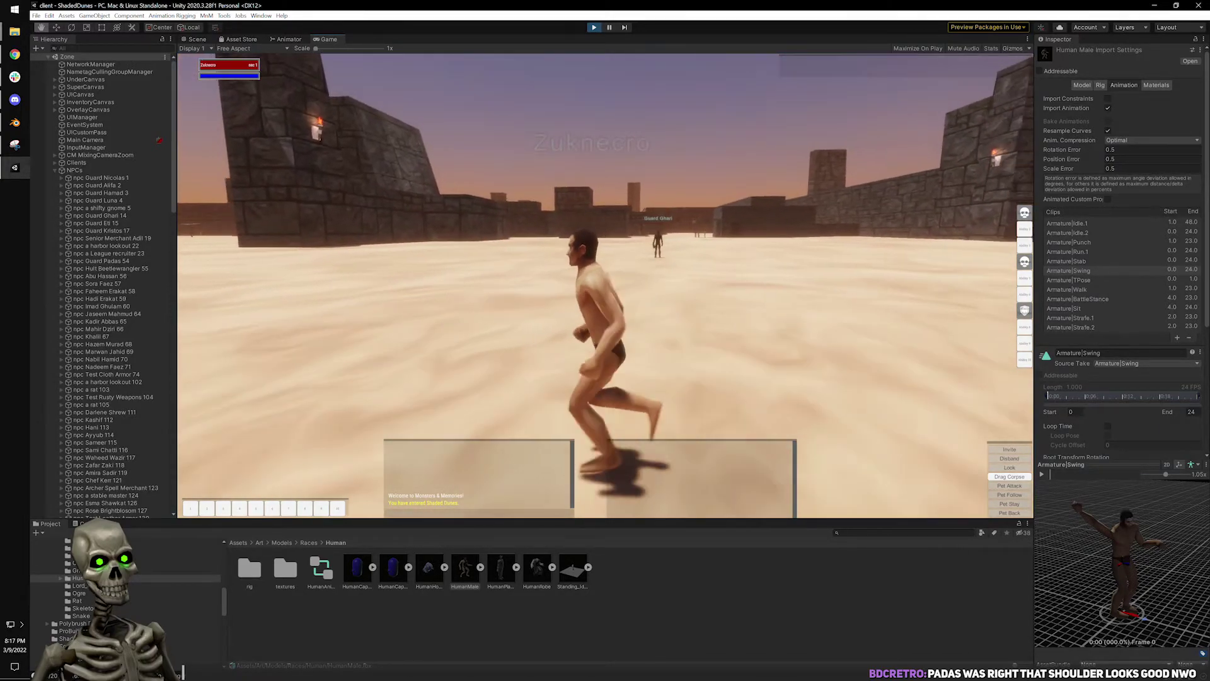
right_drag(593, 347, 621, 348)
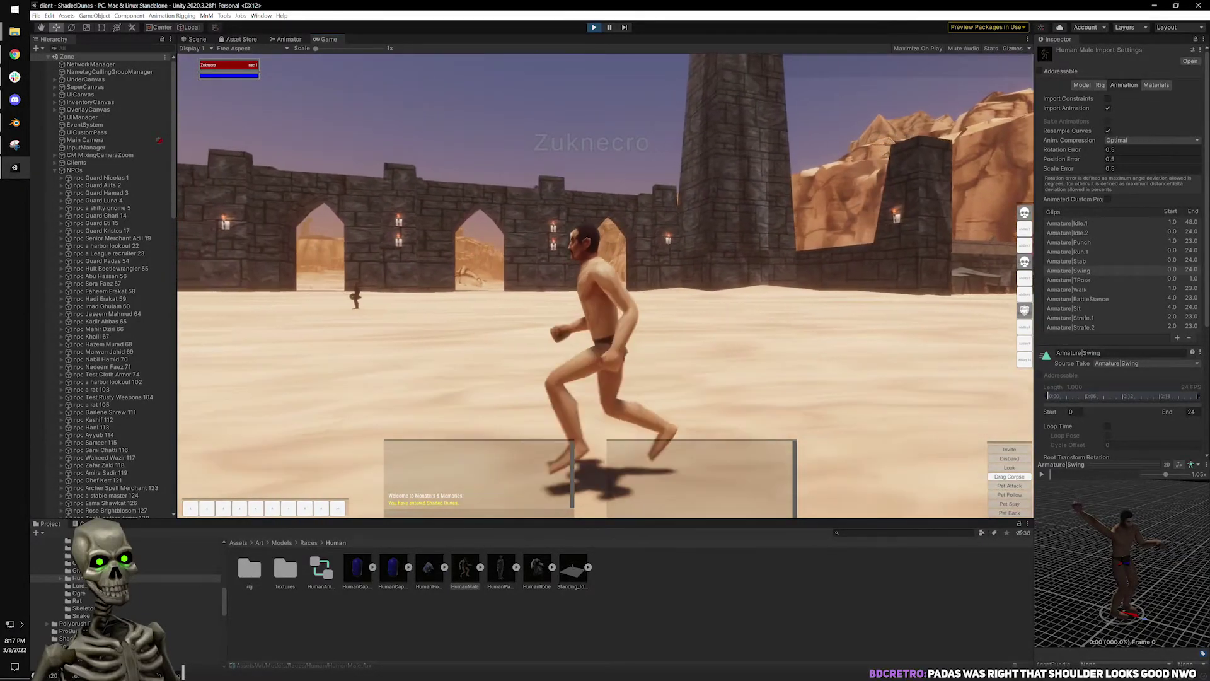
right_drag(621, 347, 589, 347)
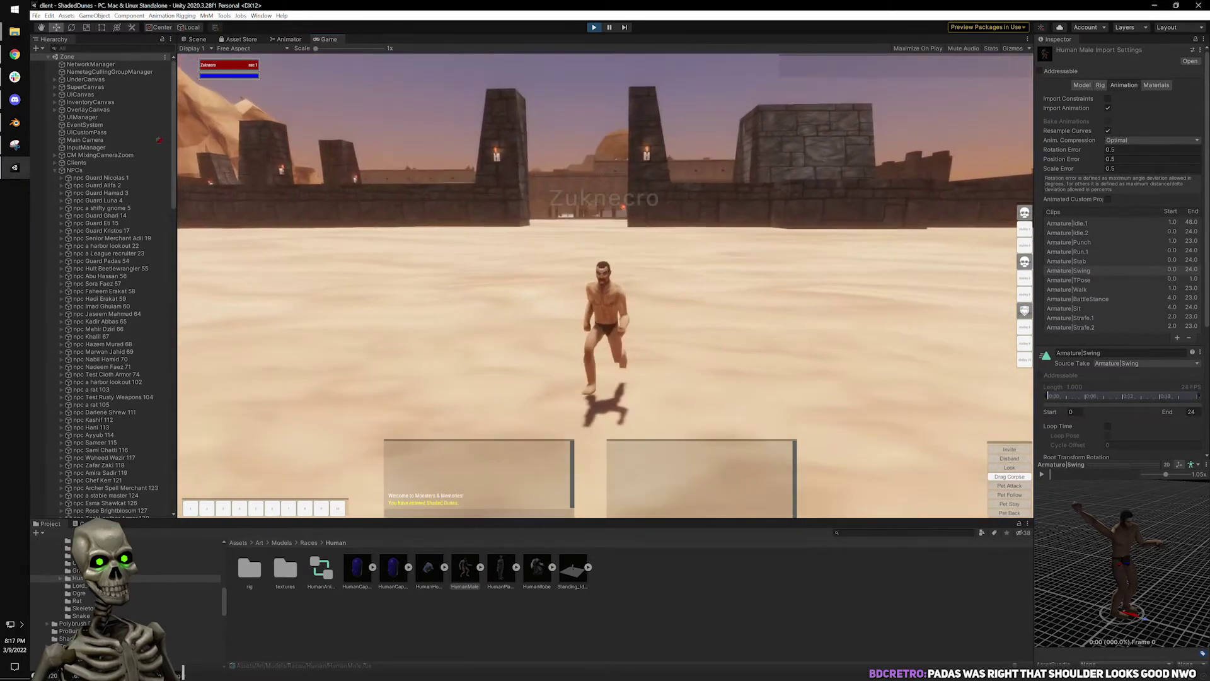
Look over the Human Necromancer's inventory, close it and log the character out of the game world.
key(i)
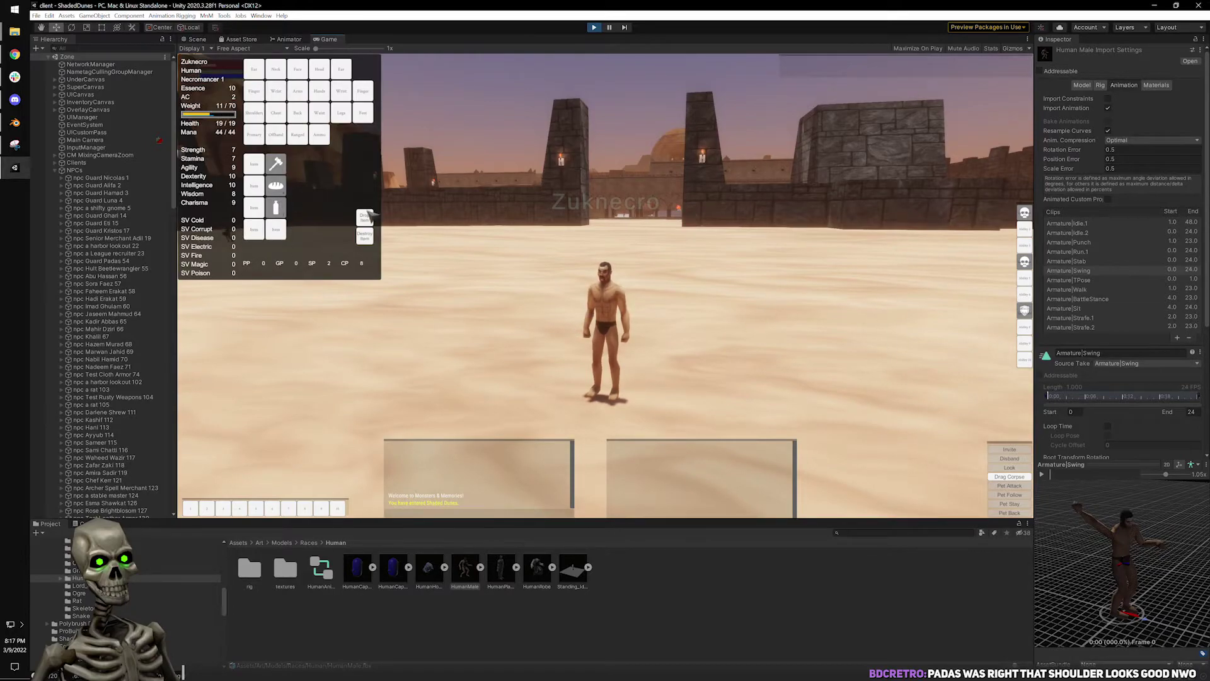
key(i)
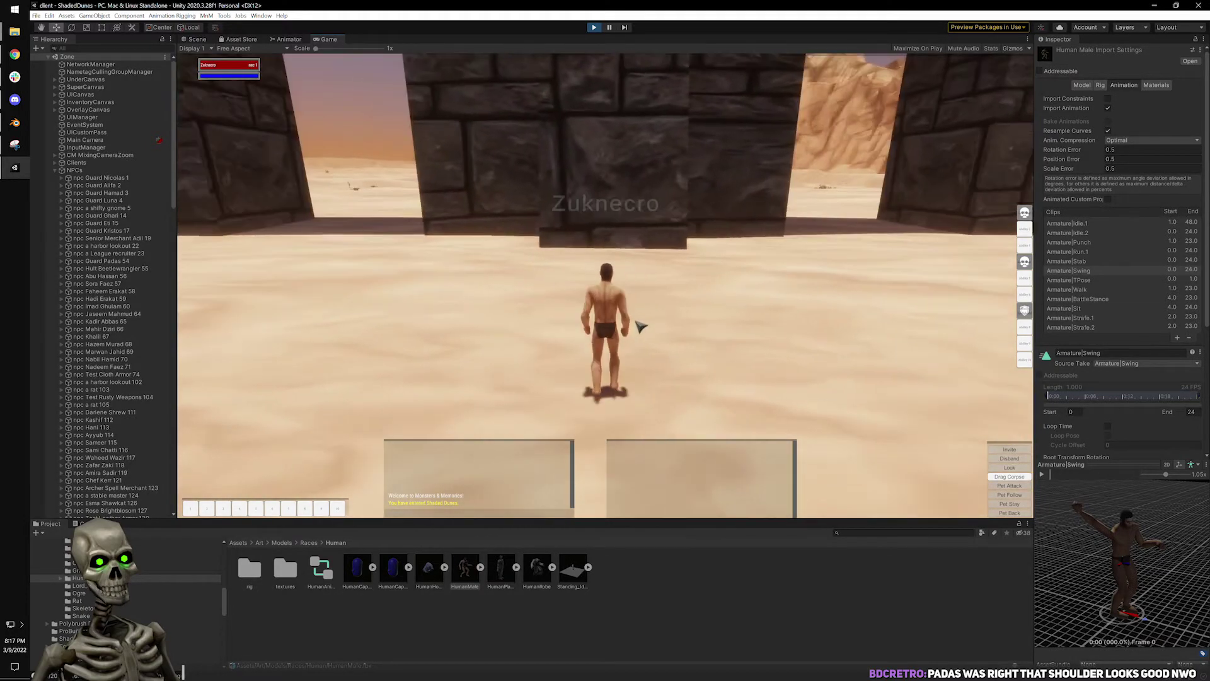
key(a)
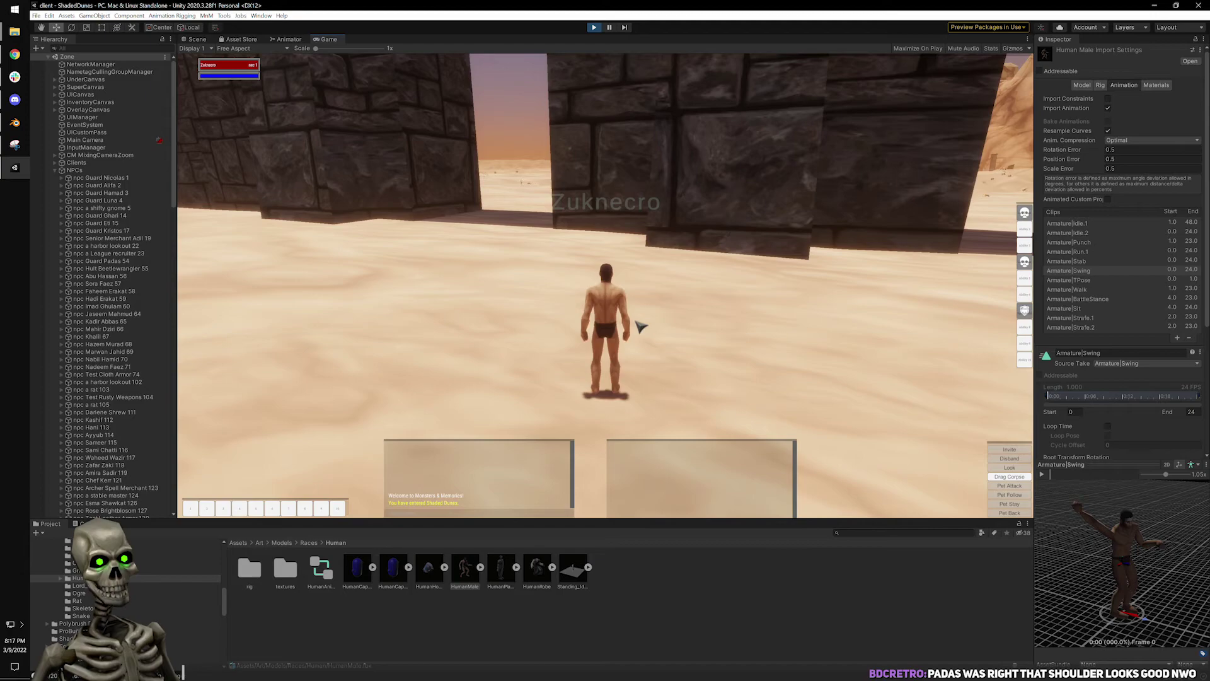
key(Return)
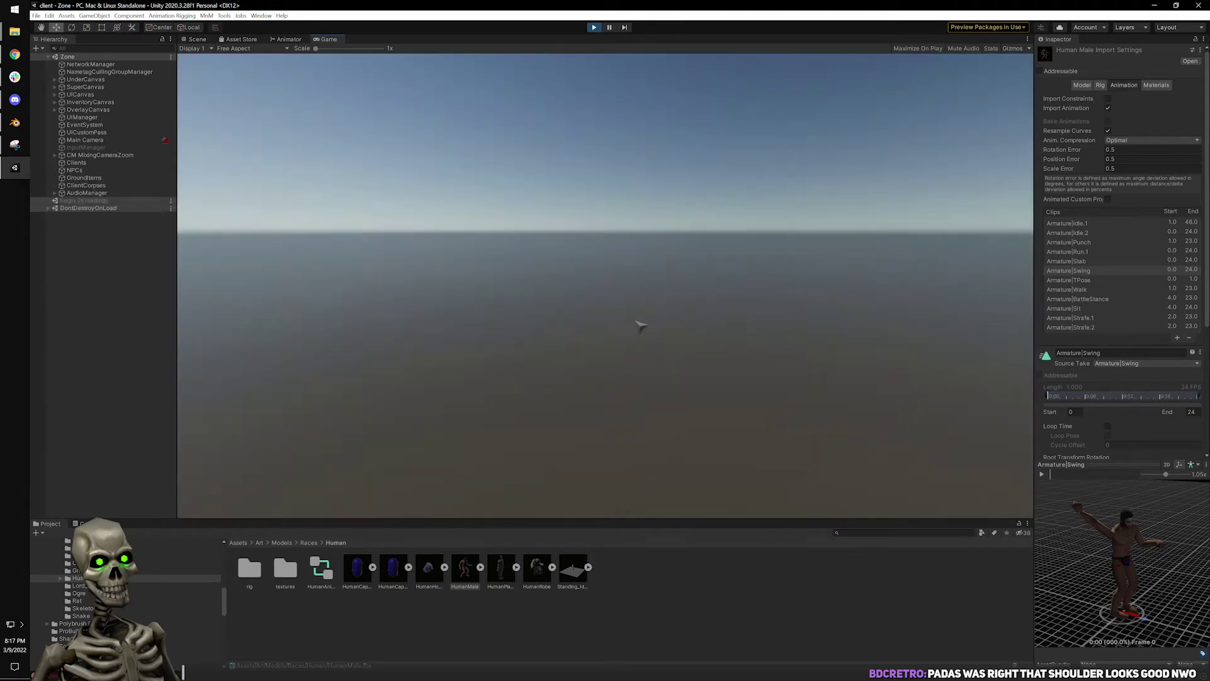
Log back in to the client, connect to TestWorld and enter the world with the Human Cleric character.
click(615, 398)
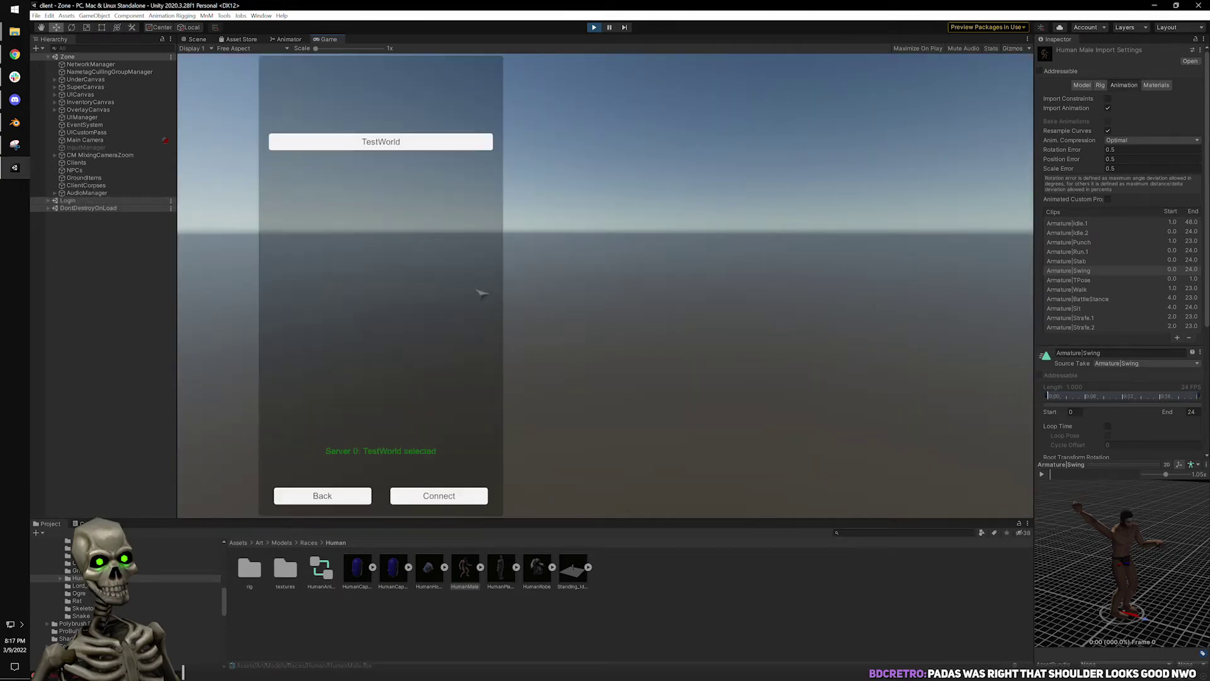
click(467, 494)
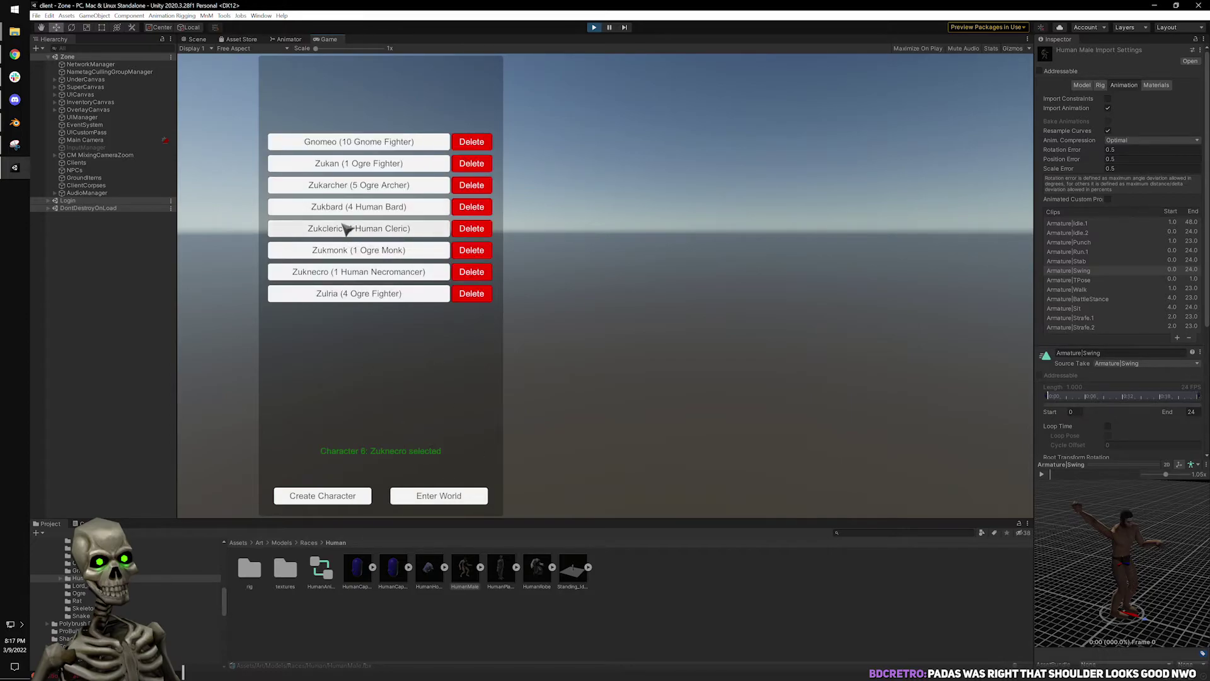
click(462, 500)
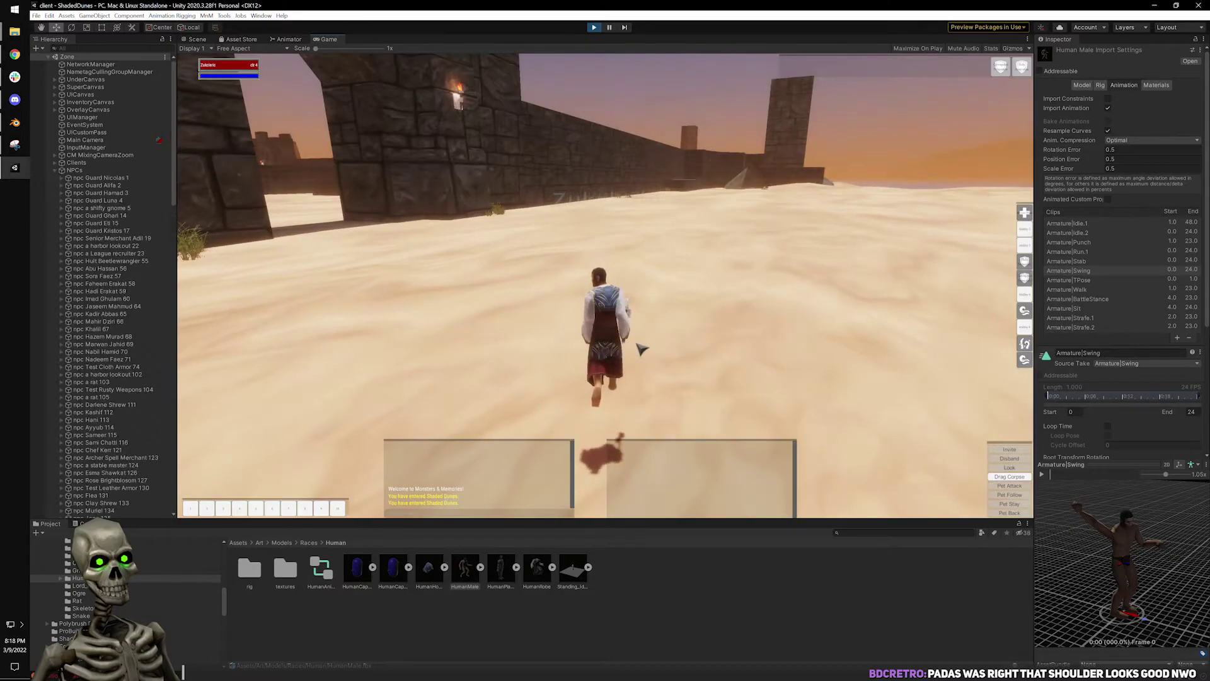
Run the robed cleric across the sand and examine the run animation from behind and from above.
right_drag(615, 216, 670, 256)
key(w)
drag(670, 256, 516, 340)
key(w)
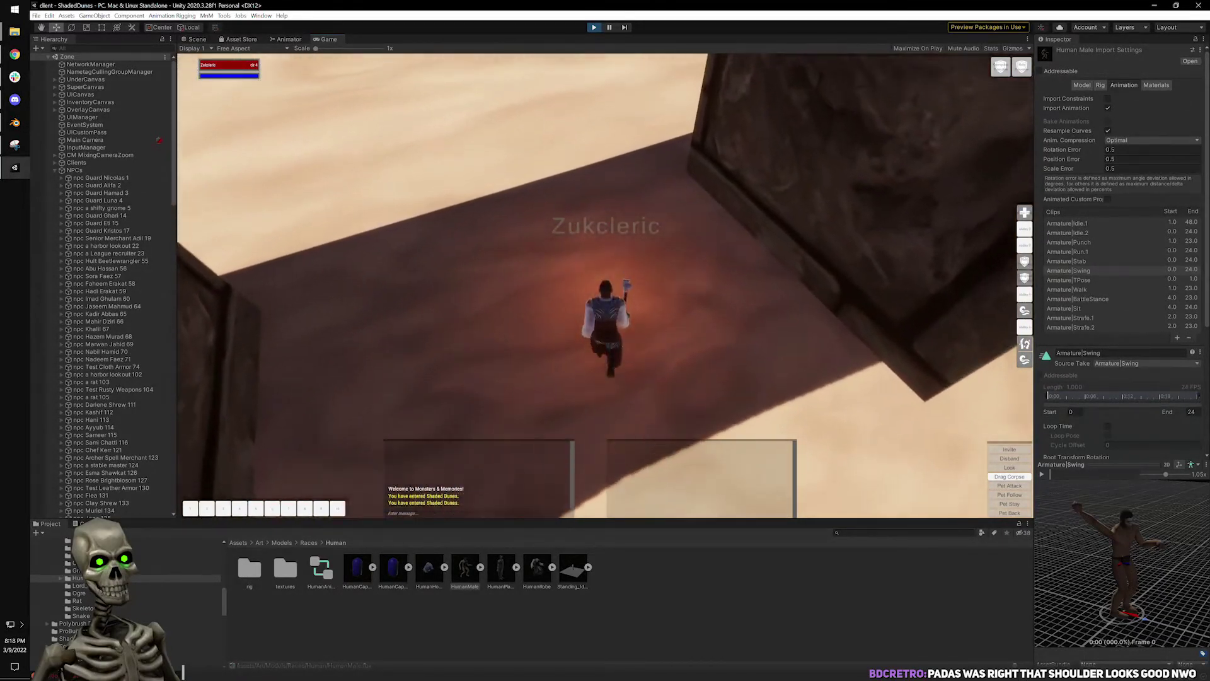
right_drag(645, 340, 645, 255)
key(w)
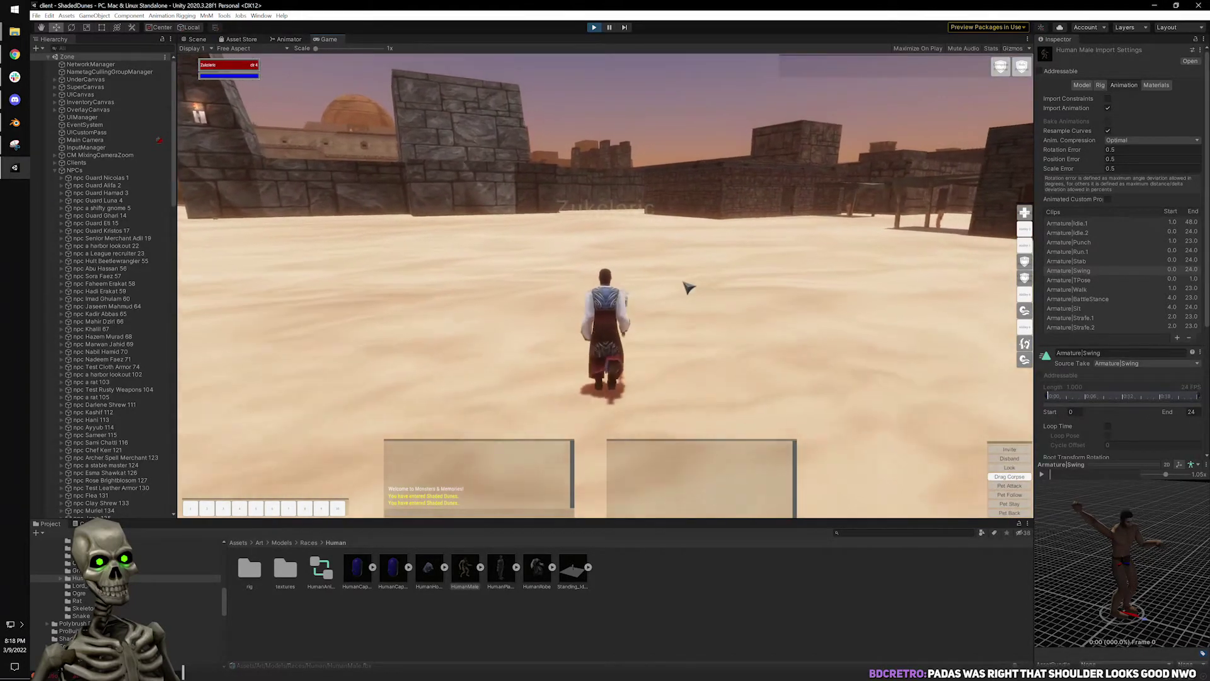
key(w)
key(a)
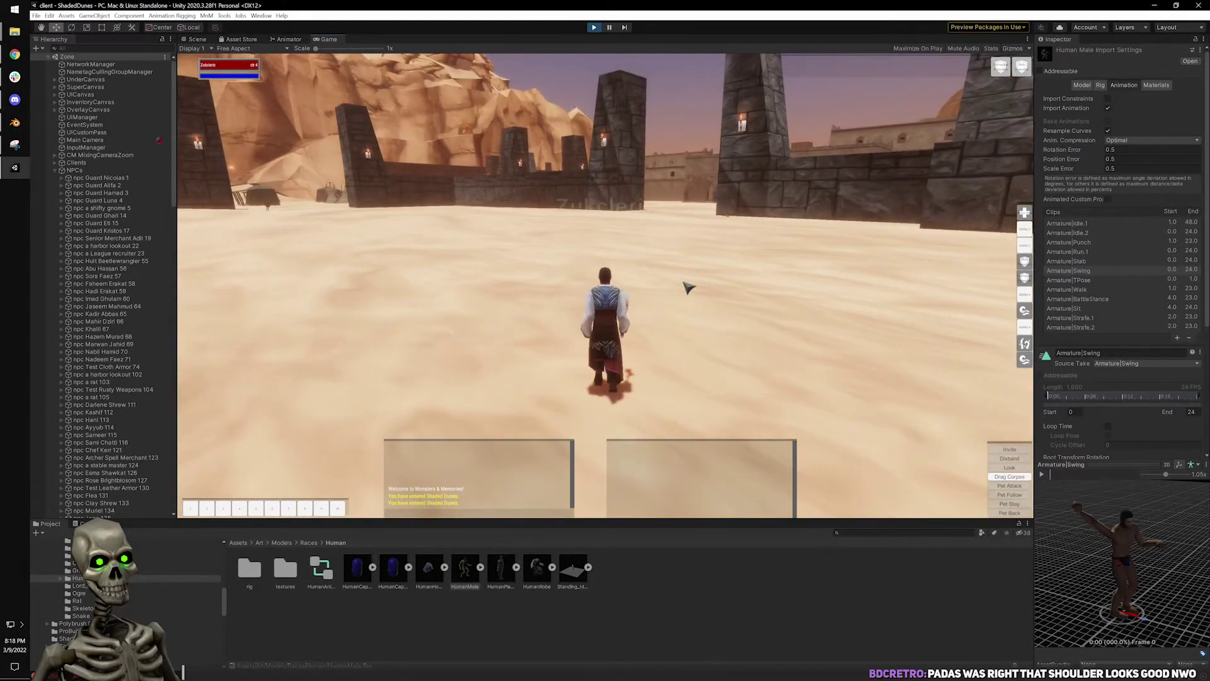
key(w)
key(a)
Unequip the cleric's robe into an empty inventory slot and close the inventory.
key(i)
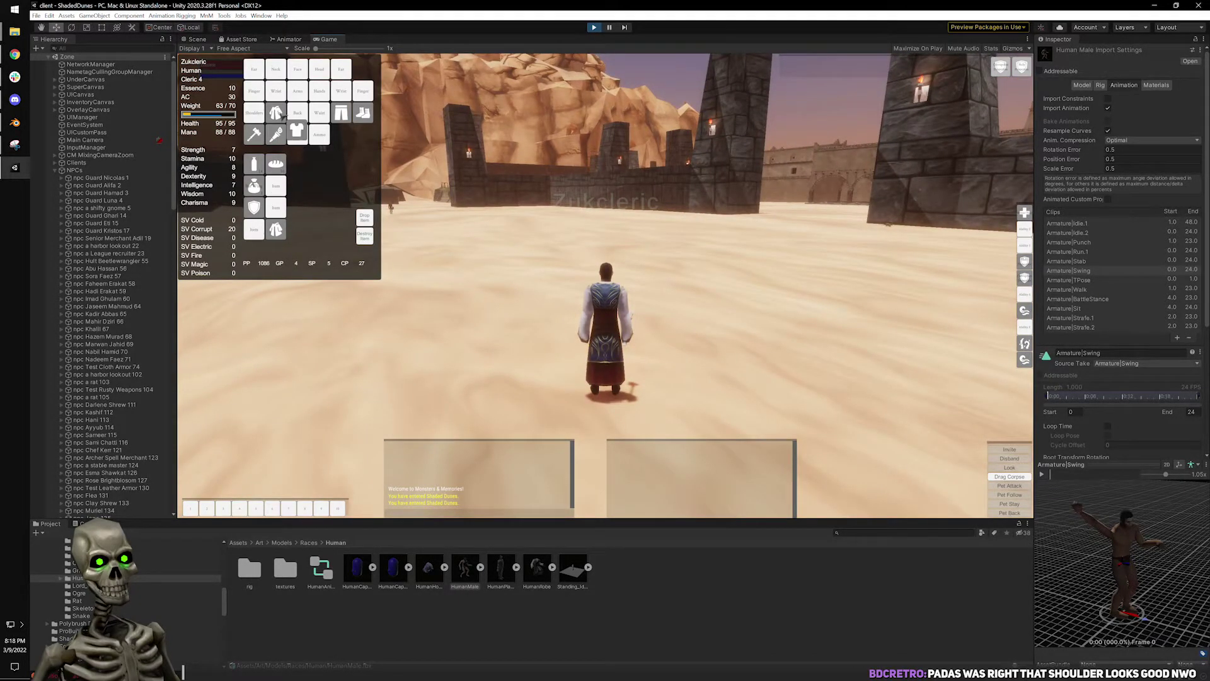
click(276, 186)
key(i)
Run the cleric in the sleeveless armor with the hammer and examine the run animation from the front, behind and both sides.
mouse_move(551, 251)
mouse_down()
mouse_move(570, 405)
mouse_move(570, 252)
mouse_up()
key(w)
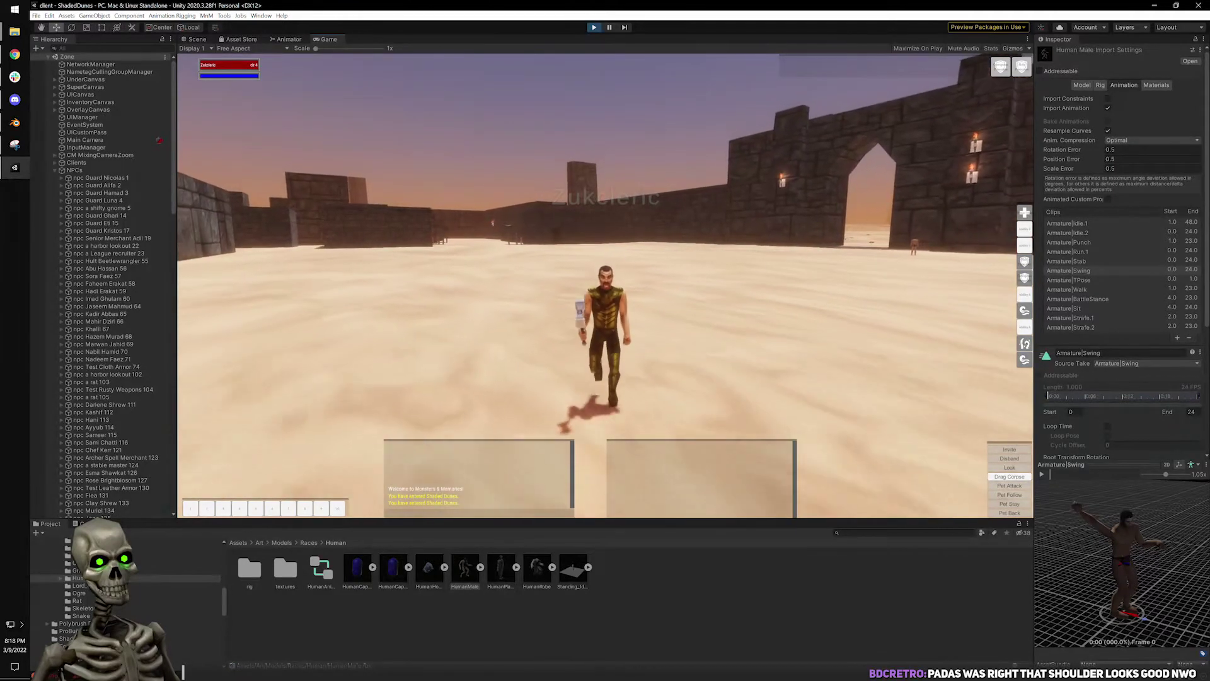
scroll(632, 337, up, 2)
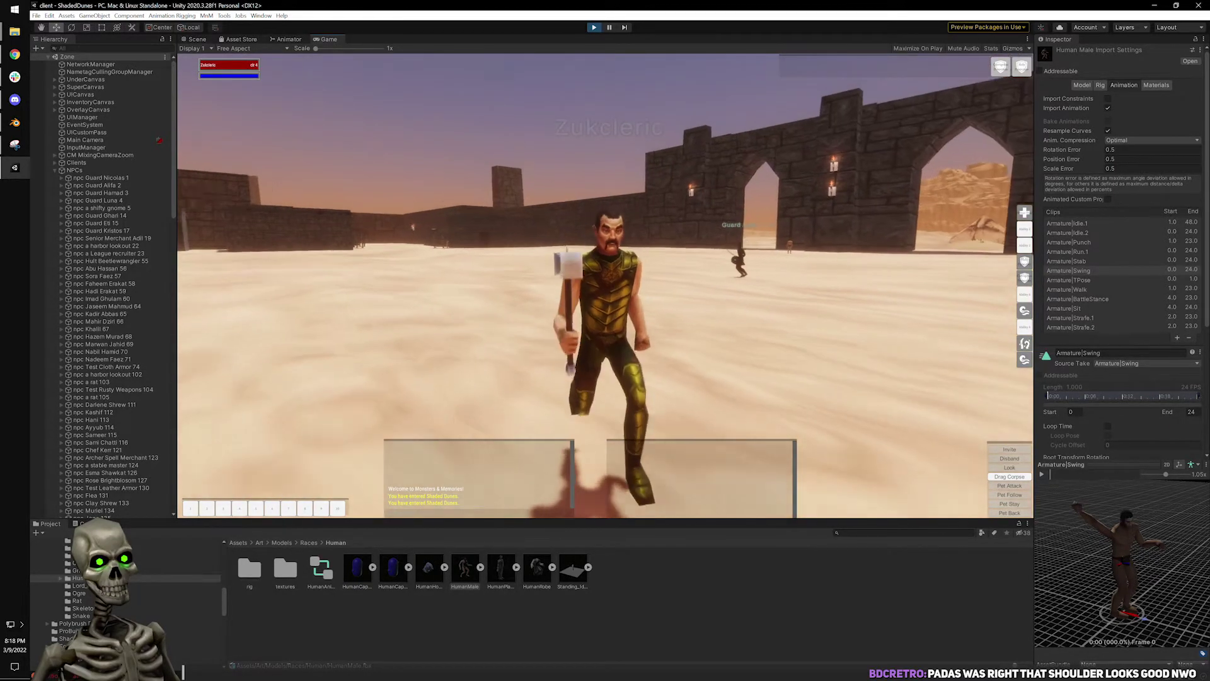
key(a)
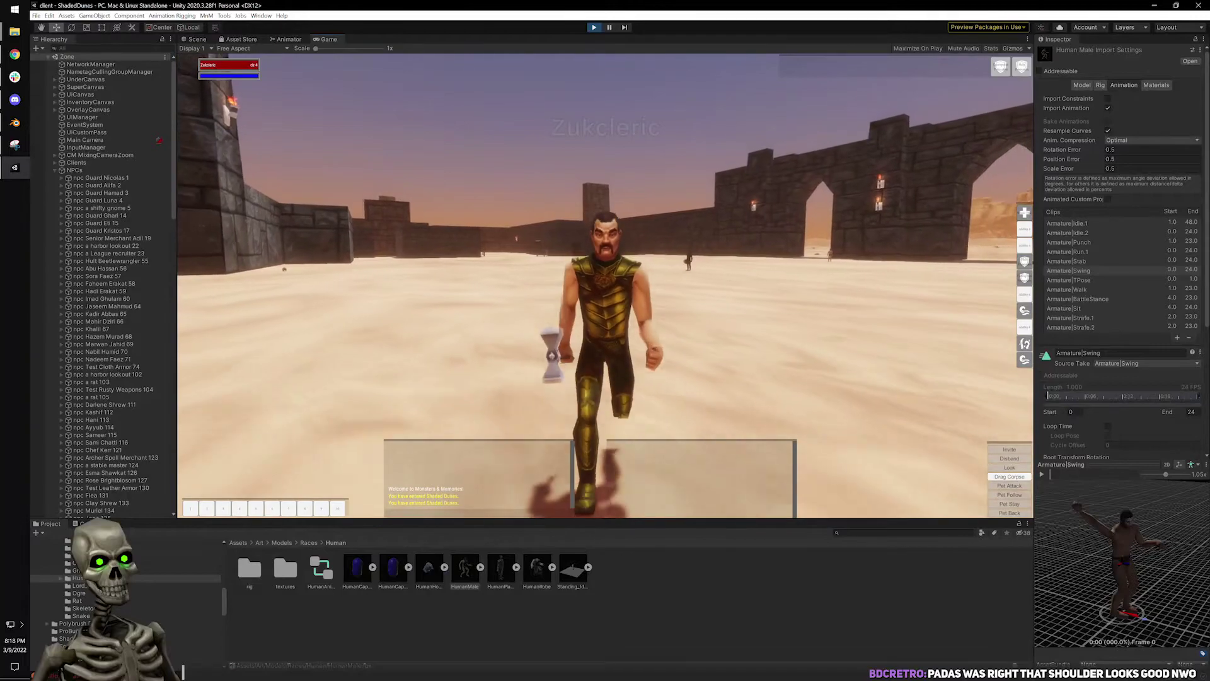
key(a)
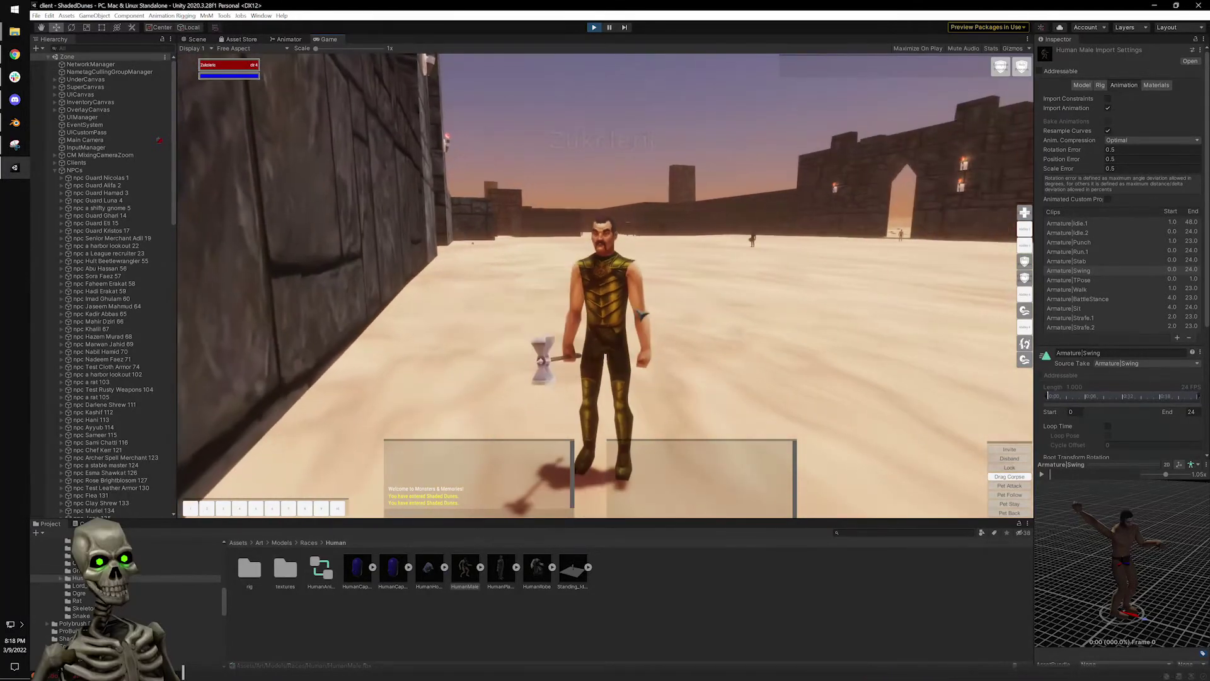
key(w)
key(a)
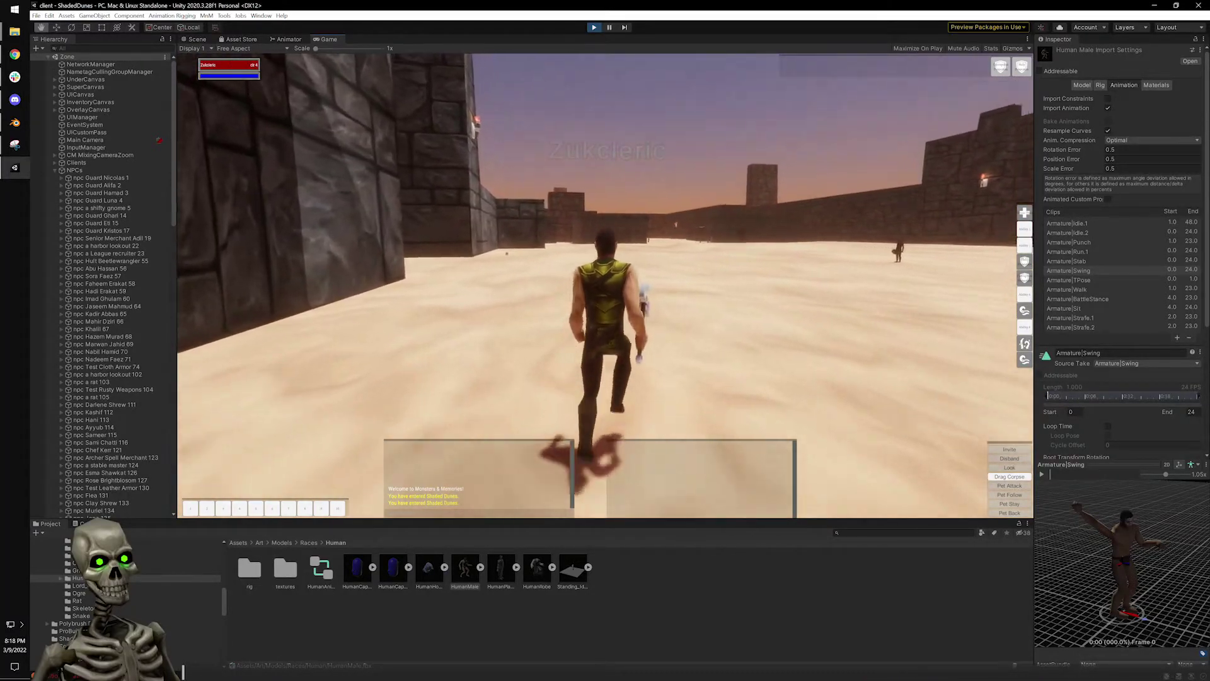
key(a)
key(d)
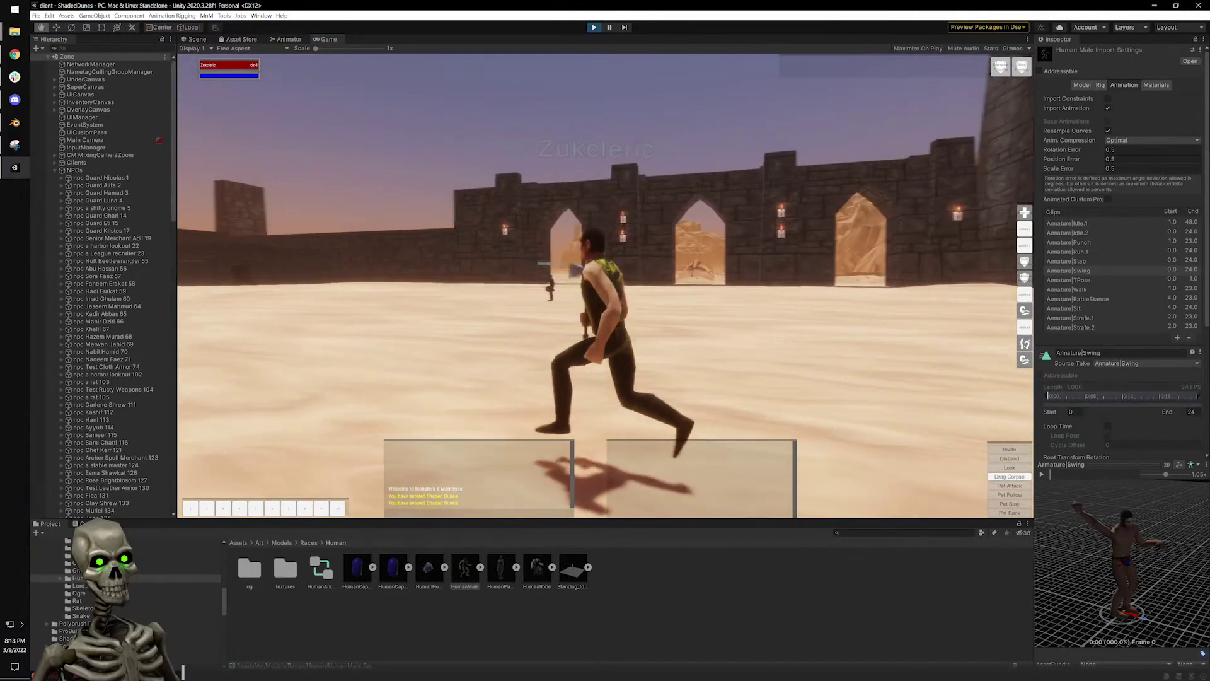
key(d)
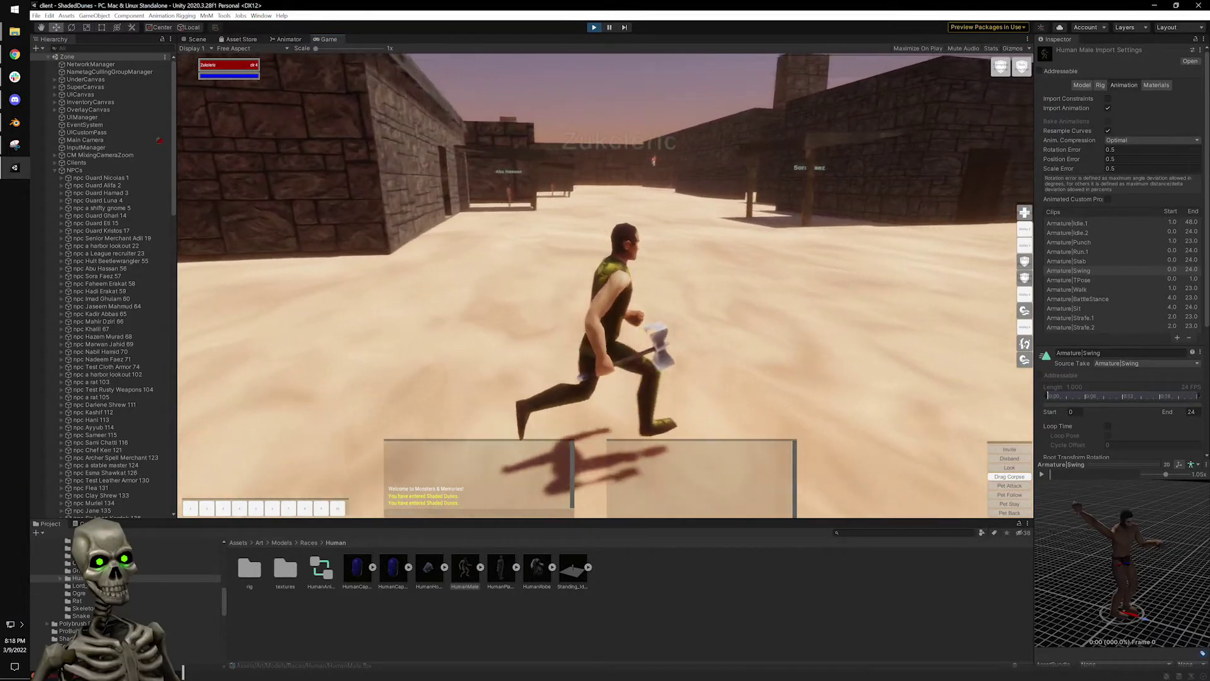
Keep running the cleric and compare the arm and hammer motion from behind with the side view.
right_drag(559, 279, 611, 280)
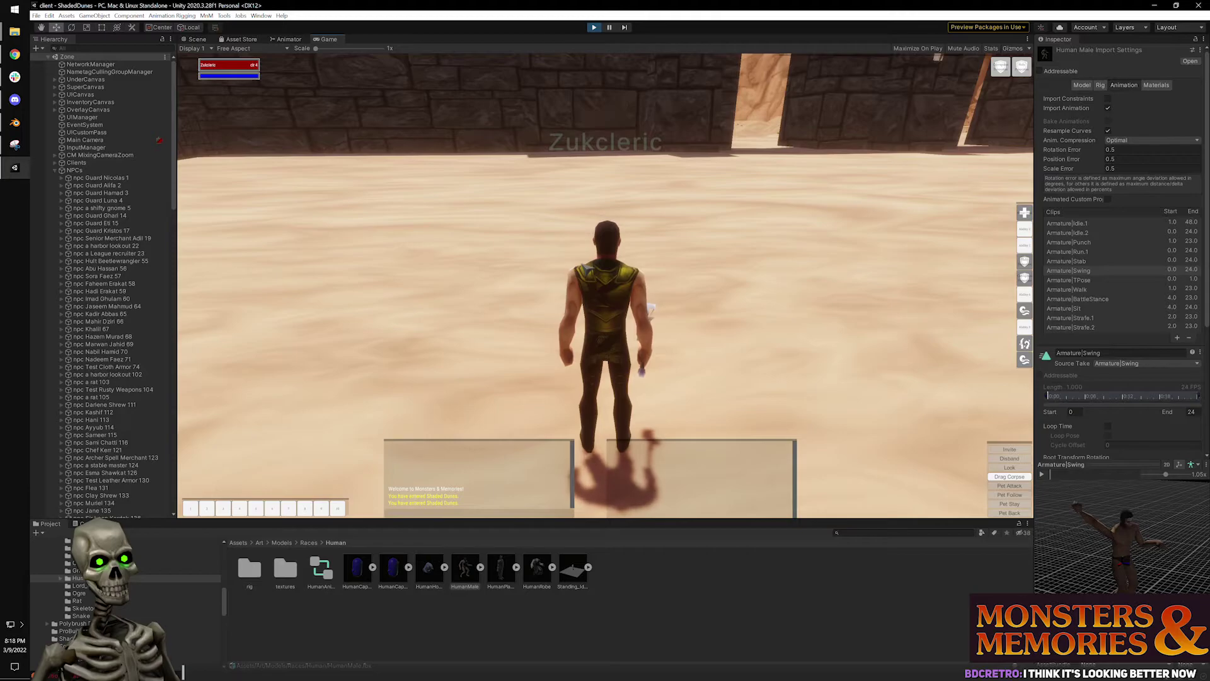
key(w)
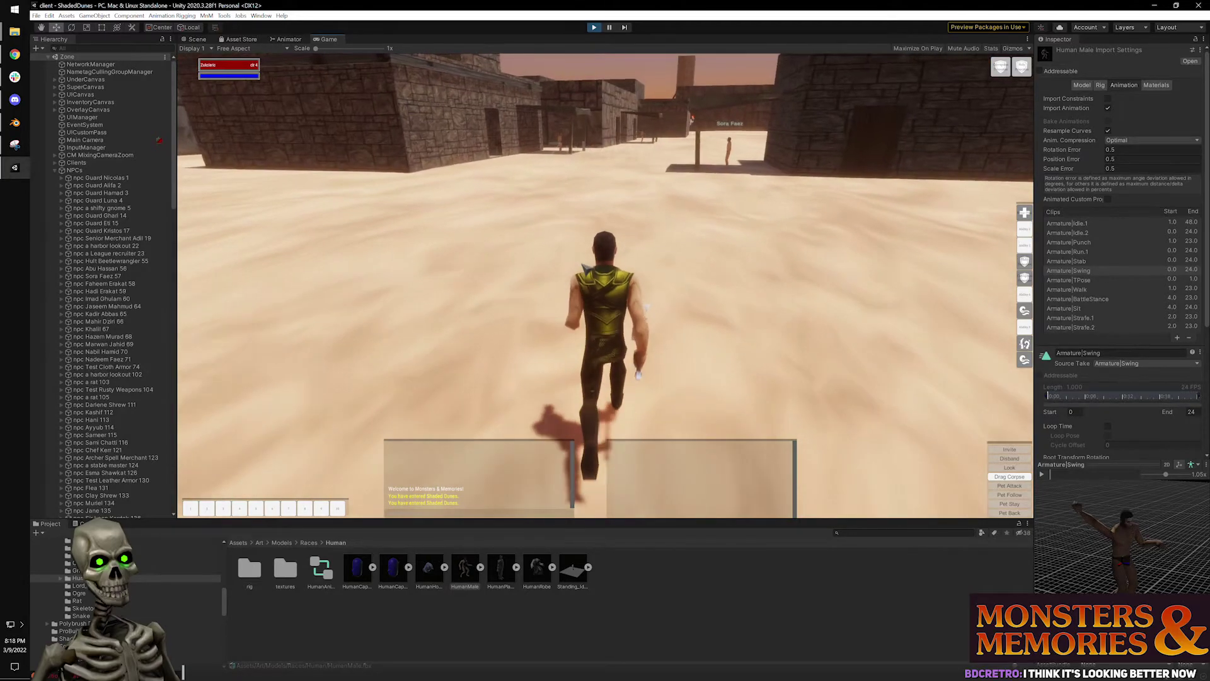
key(a)
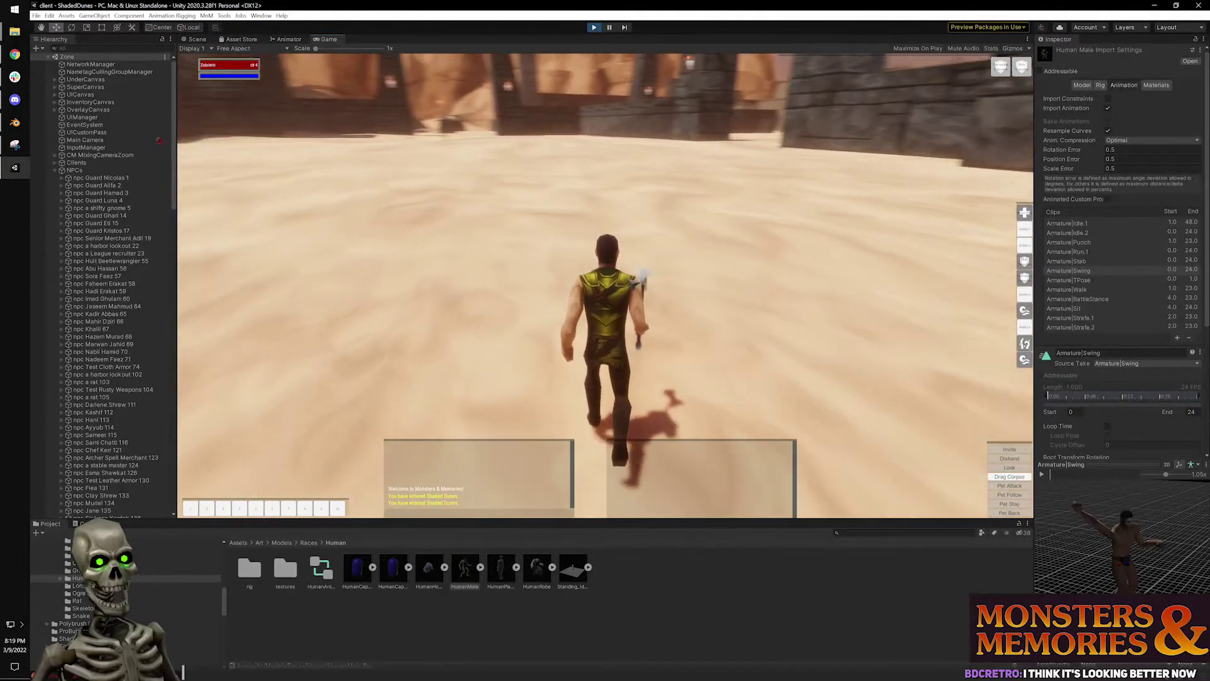
drag(694, 256, 832, 257)
key(w)
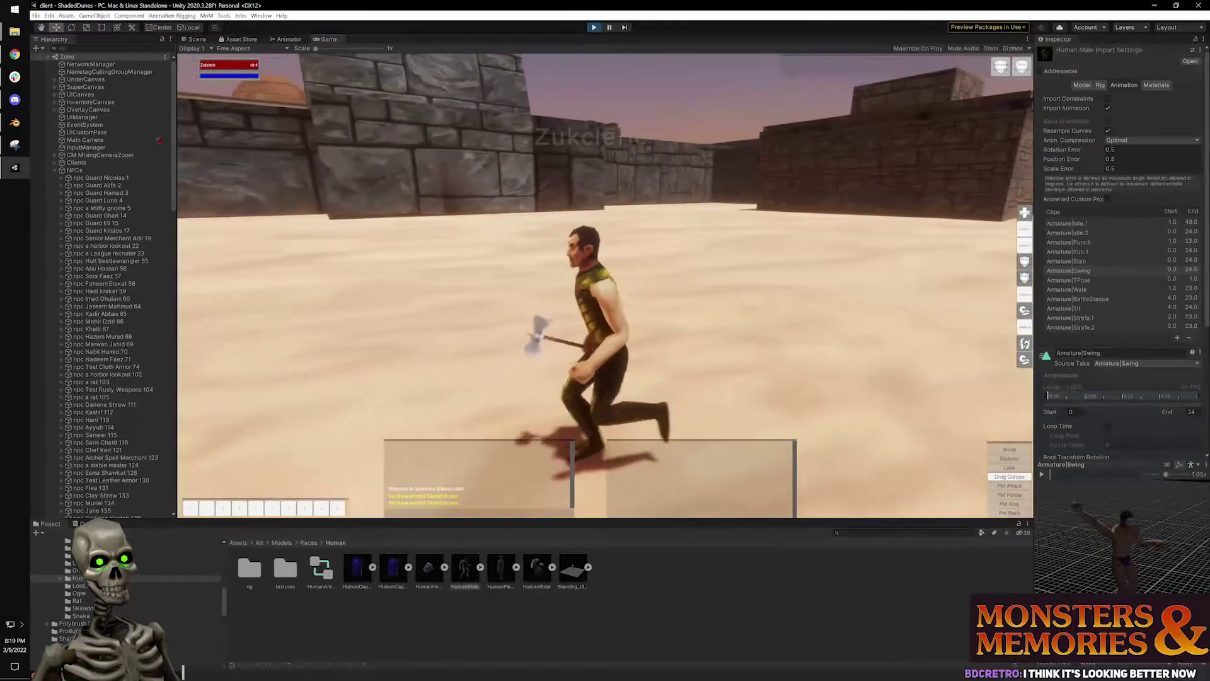
key(w)
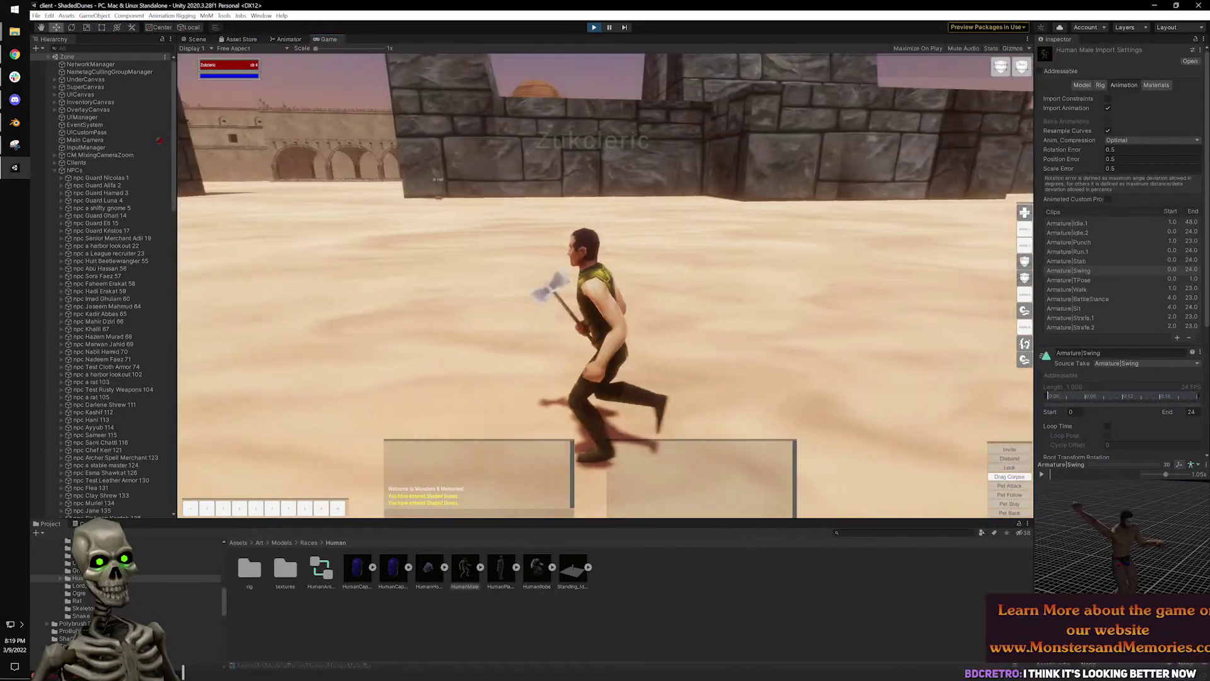
key(a)
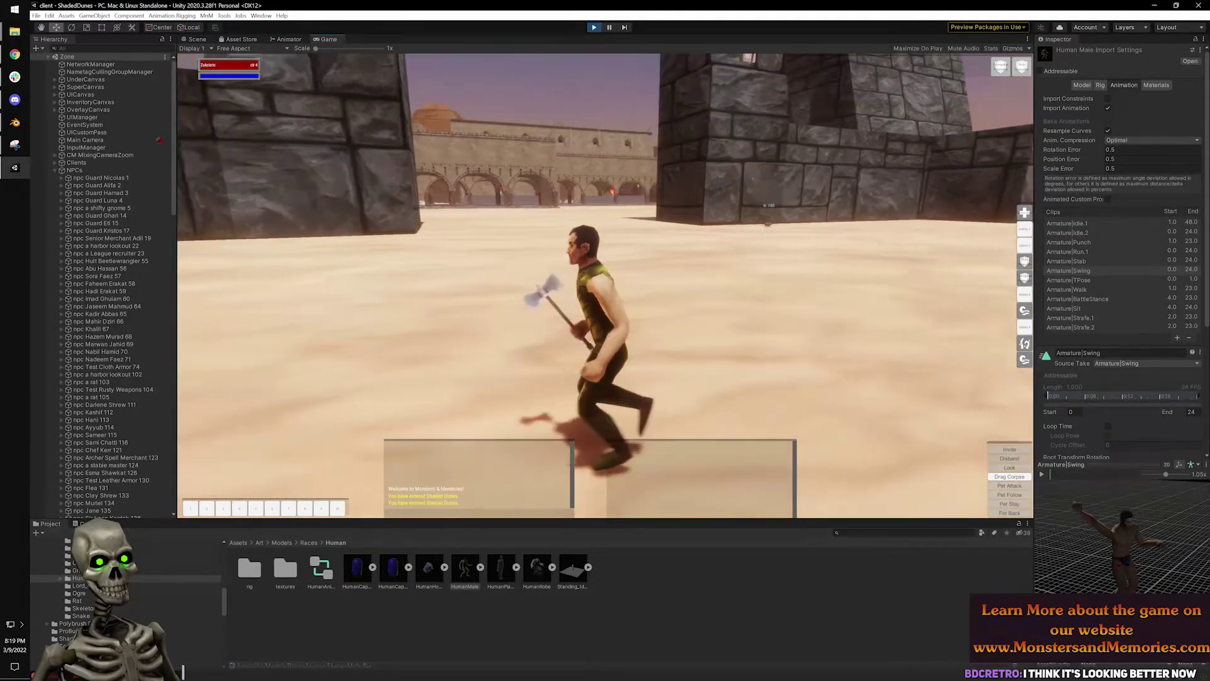
key(a)
key(w)
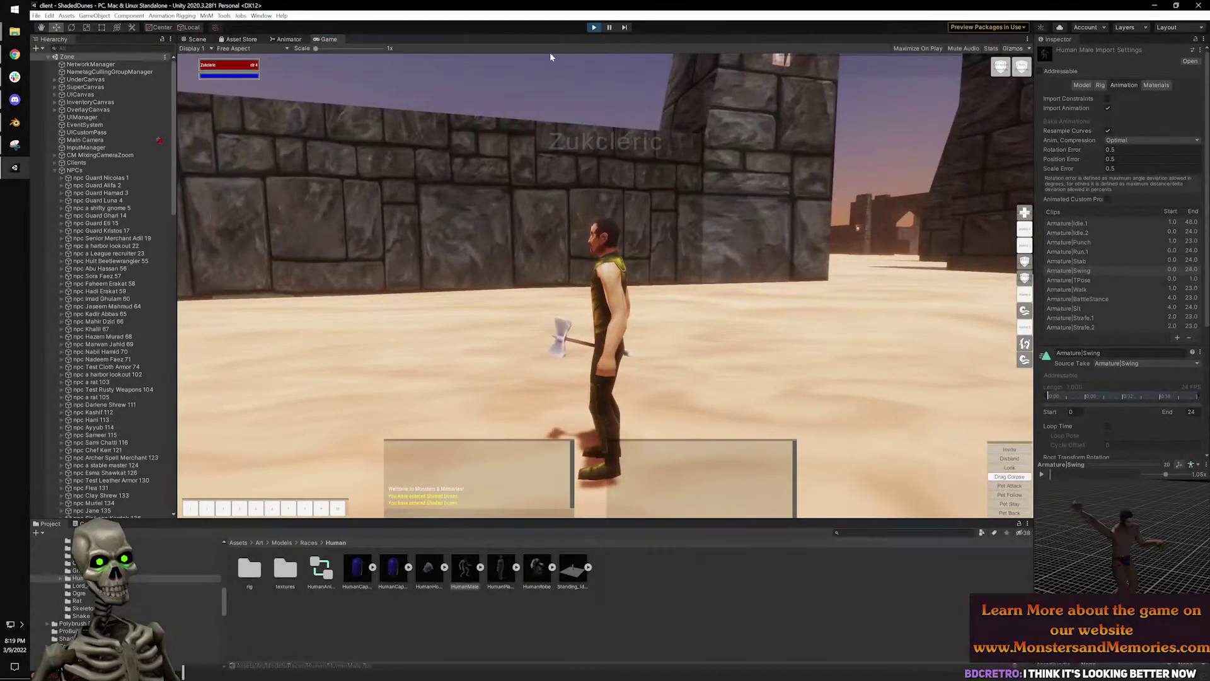
Switch to Blender, select the human's armature and open the list of actions in the Action Editor.
click(15, 122)
middle_drag(586, 241, 557, 243)
click(570, 102)
click(527, 222)
click(840, 522)
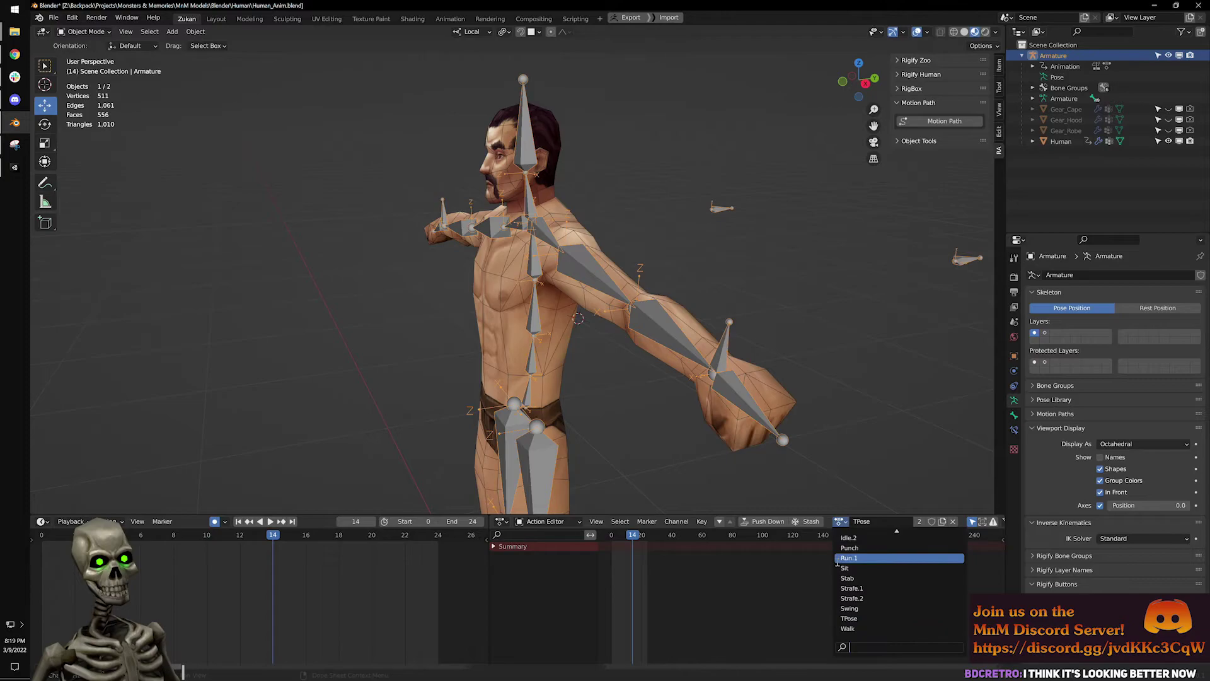
Load the Run.1 action and put the armature in Pose Mode, viewed orthographically from its right side.
click(864, 539)
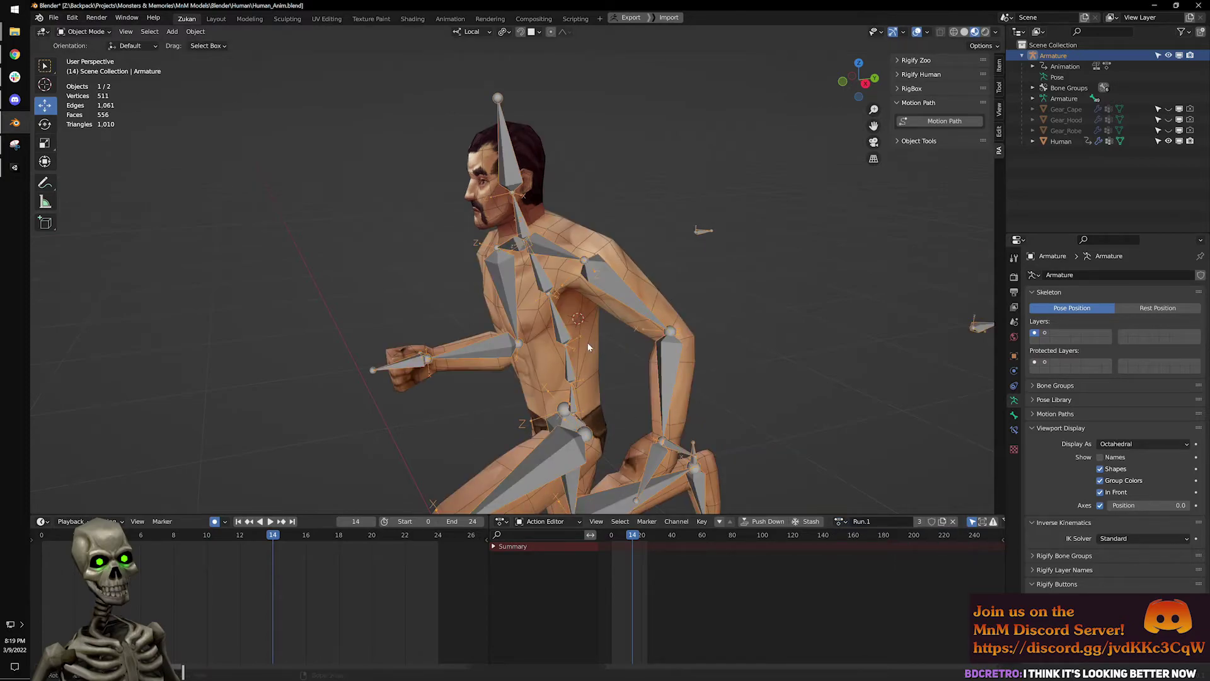
middle_drag(706, 470, 375, 494)
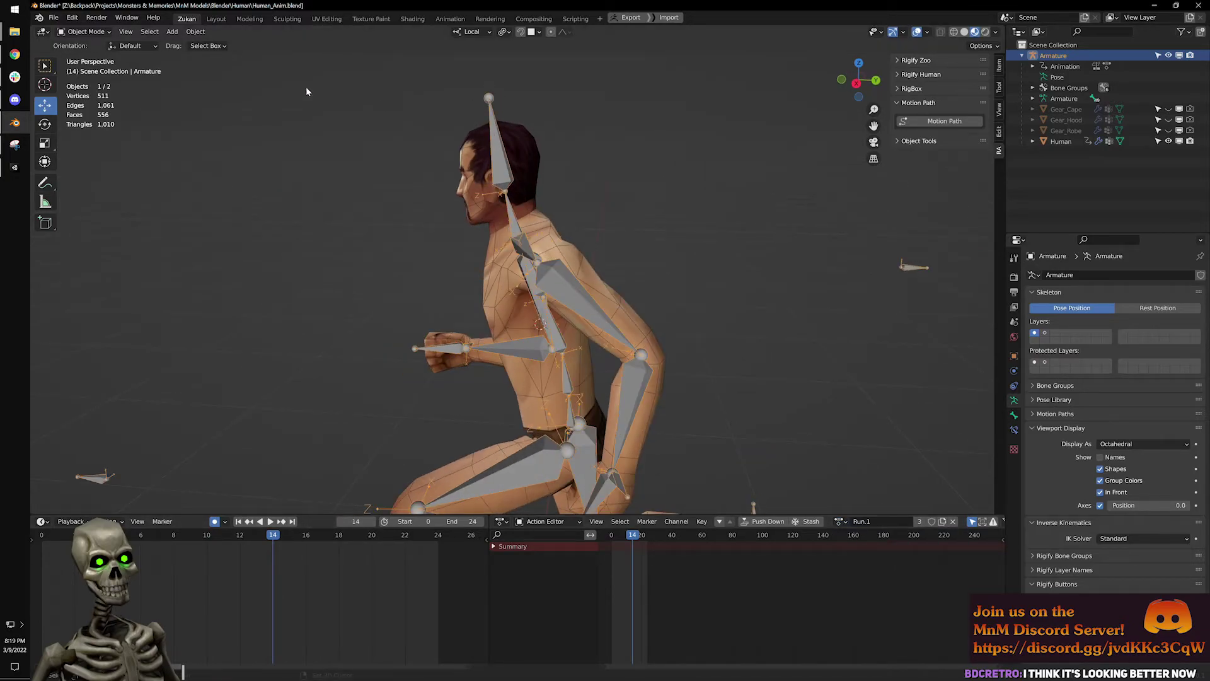
click(81, 32)
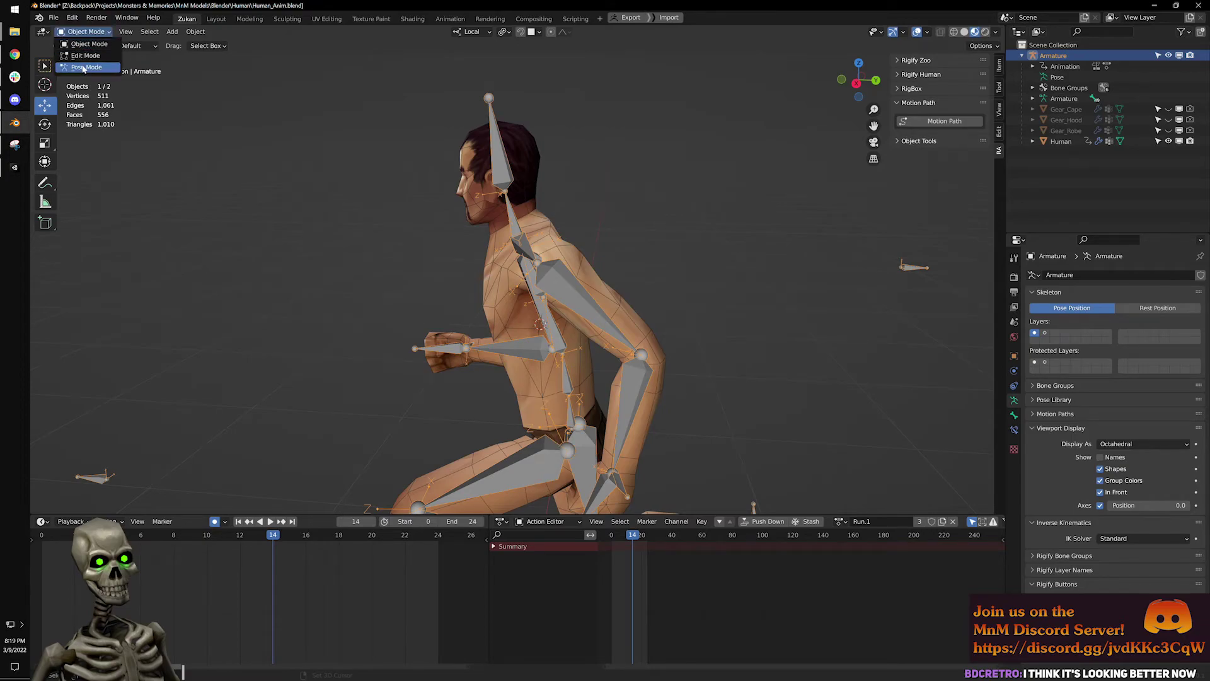
click(82, 63)
key(KP_3)
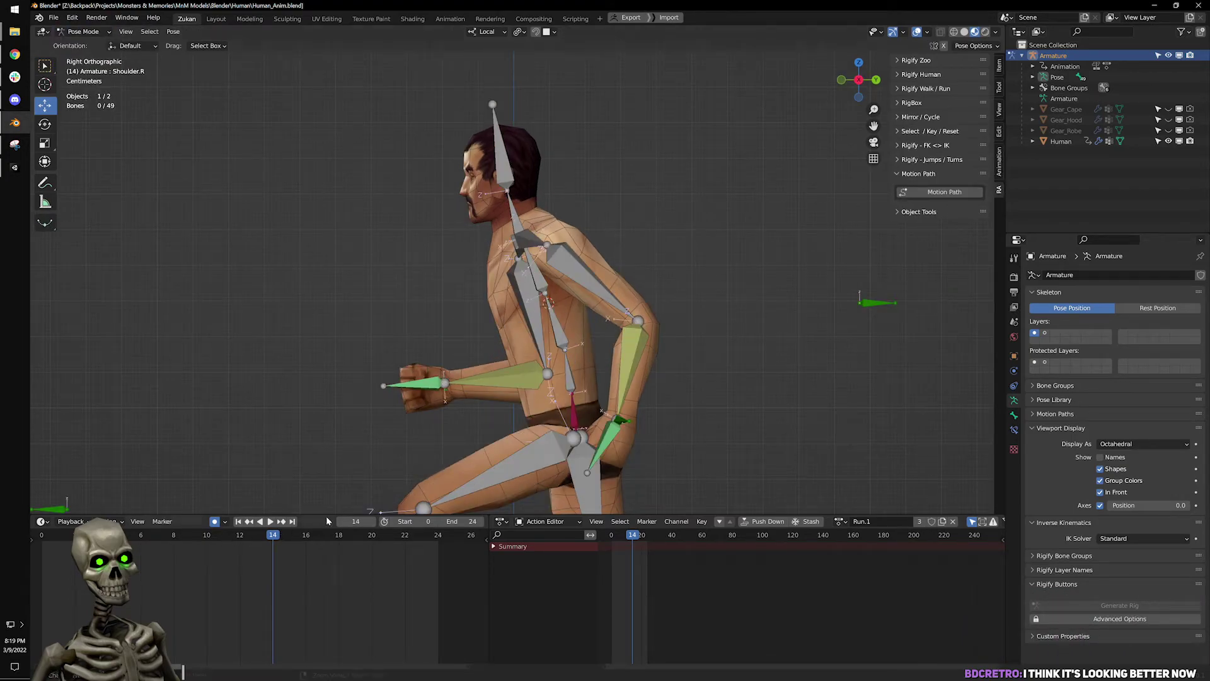
Select the Head bone and play through the run cycle to examine its motion.
click(498, 188)
drag(276, 532, 440, 580)
key(space)
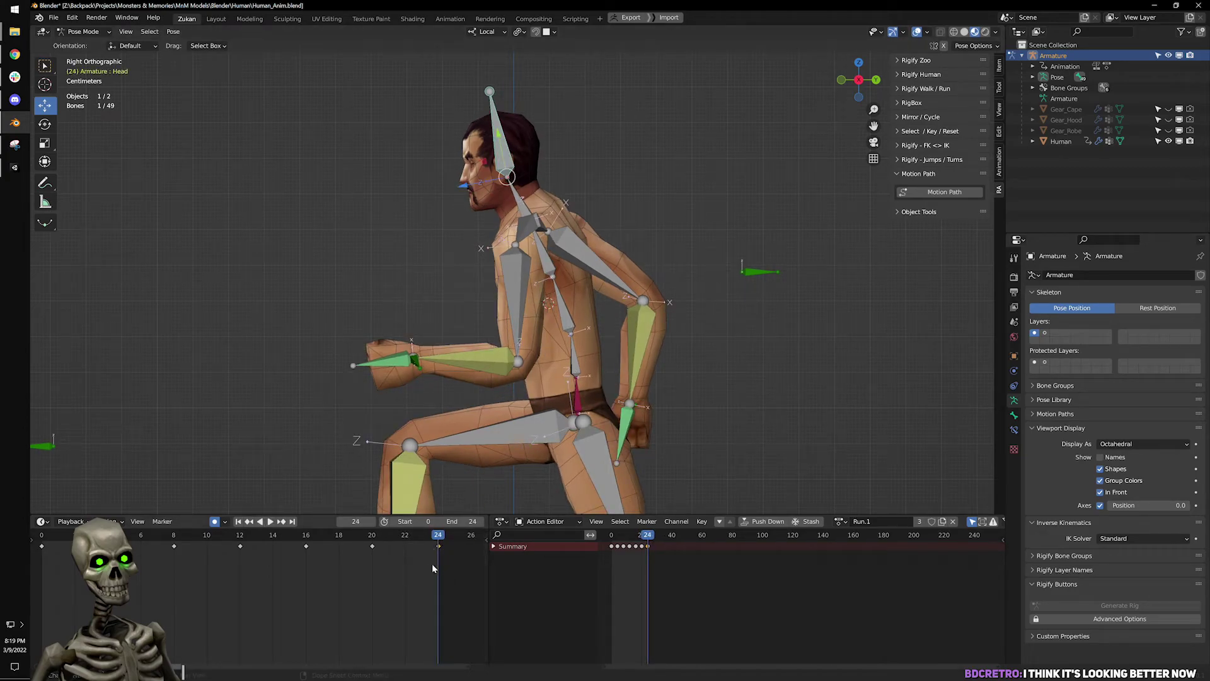
right_click(390, 546)
key(space)
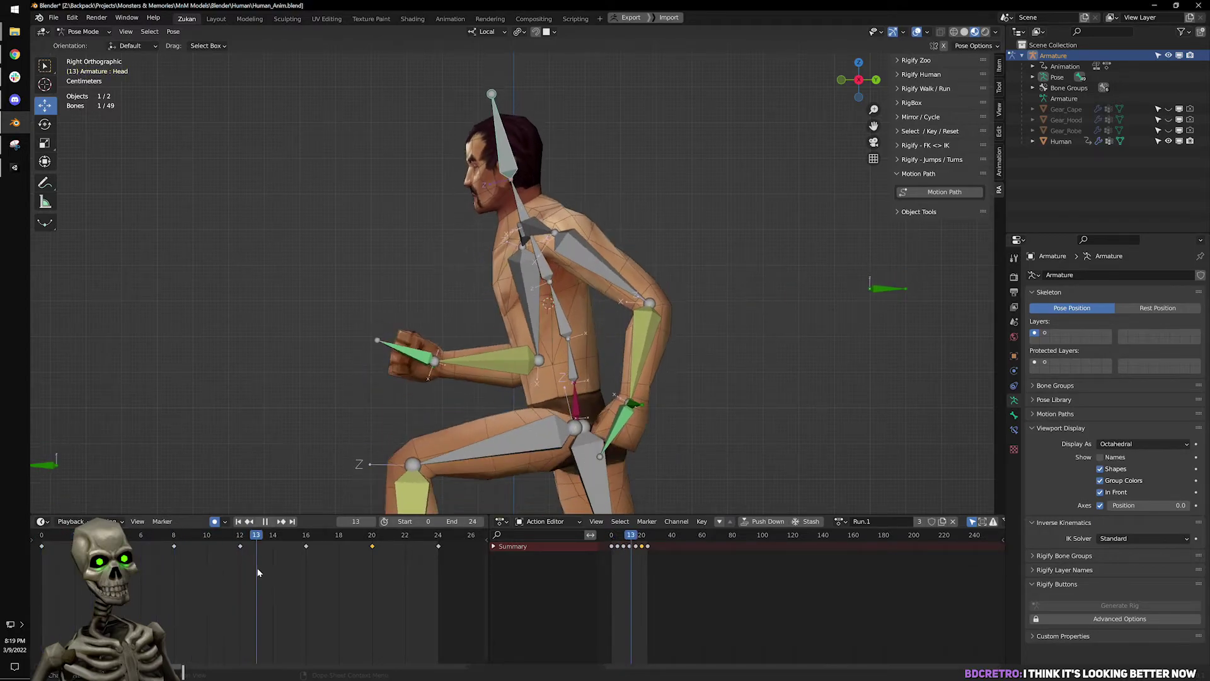
Try removing the Head bone's in-between keyframes, leaving only frames 0, 12 and 24, and play the result.
right_click(202, 543)
click(174, 637)
drag(290, 578, 389, 545)
right_click(385, 545)
click(368, 546)
click(270, 522)
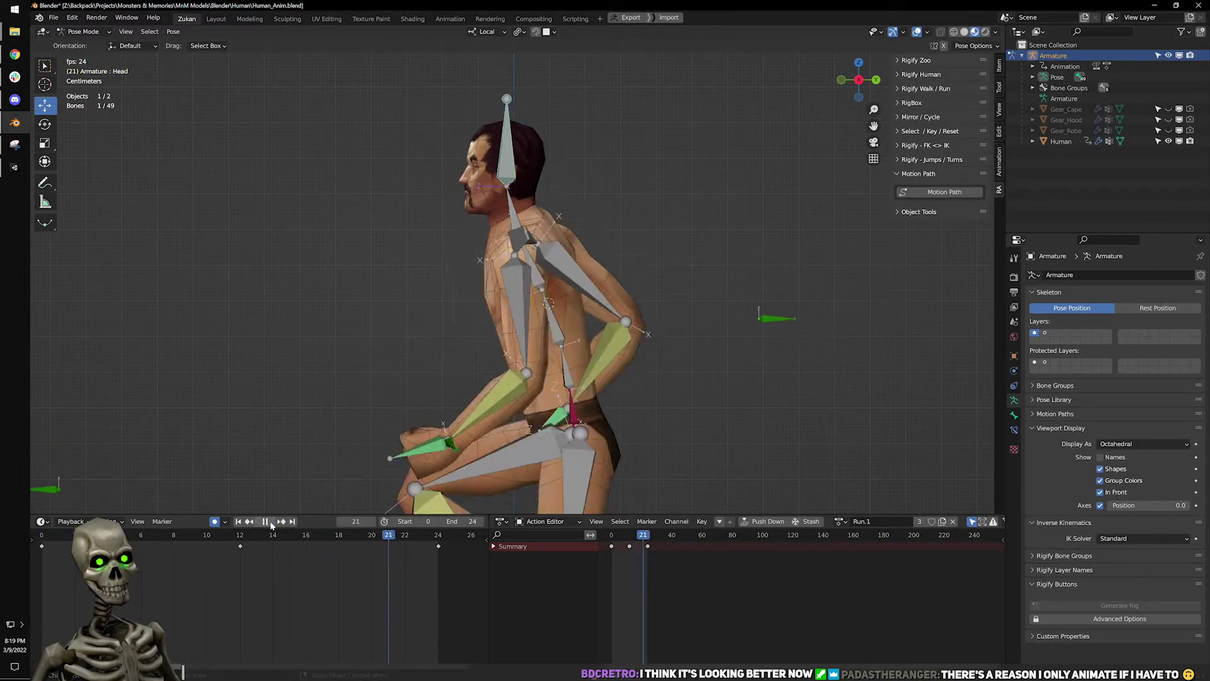
click(267, 523)
drag(157, 537, 432, 564)
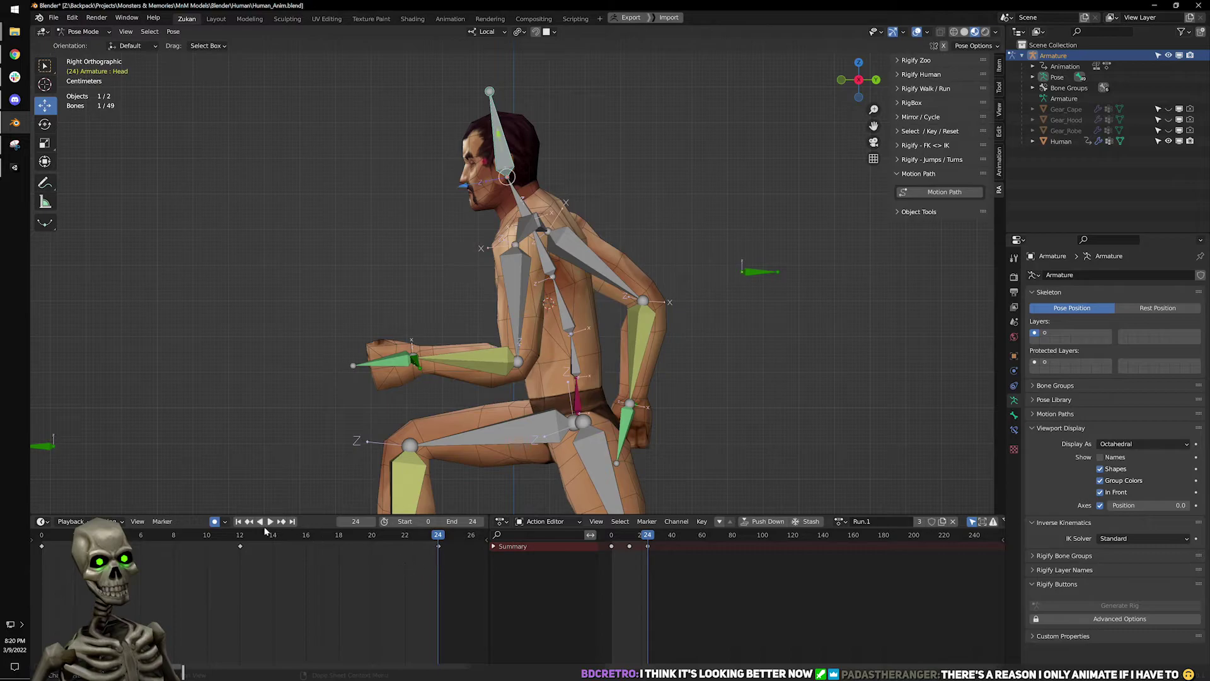
Play through the cycle and mark the head's position at frame 8 with a vertical on-screen guide line.
click(239, 523)
key(space)
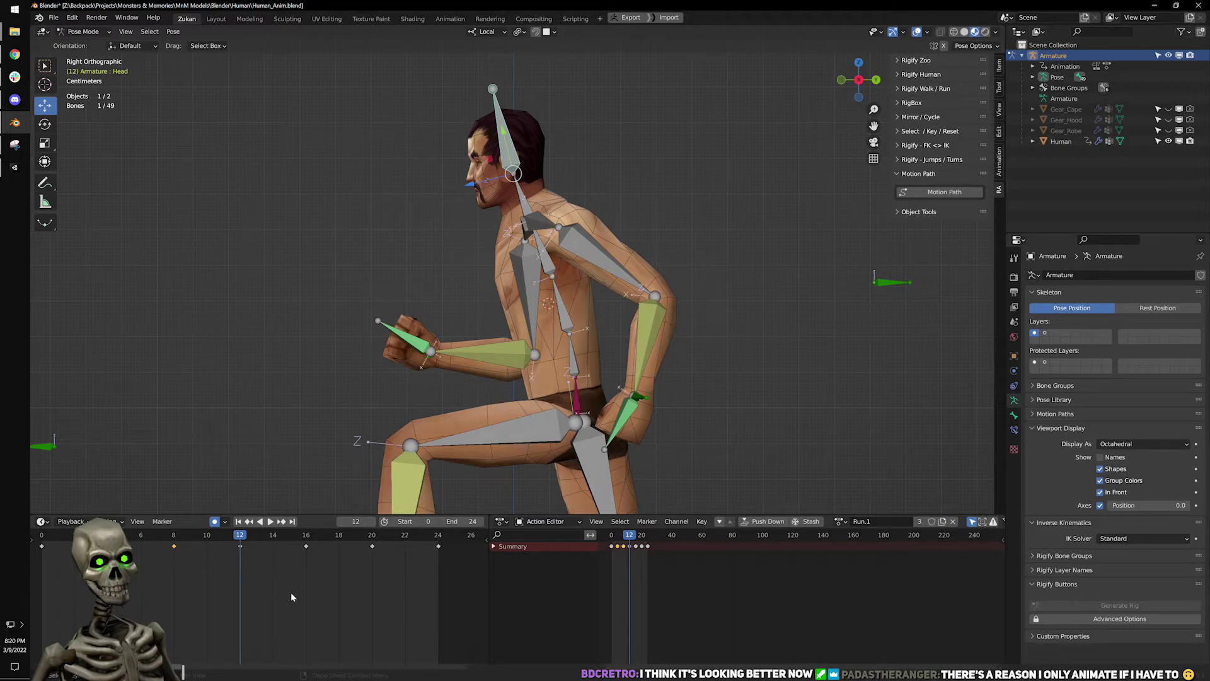
key(space)
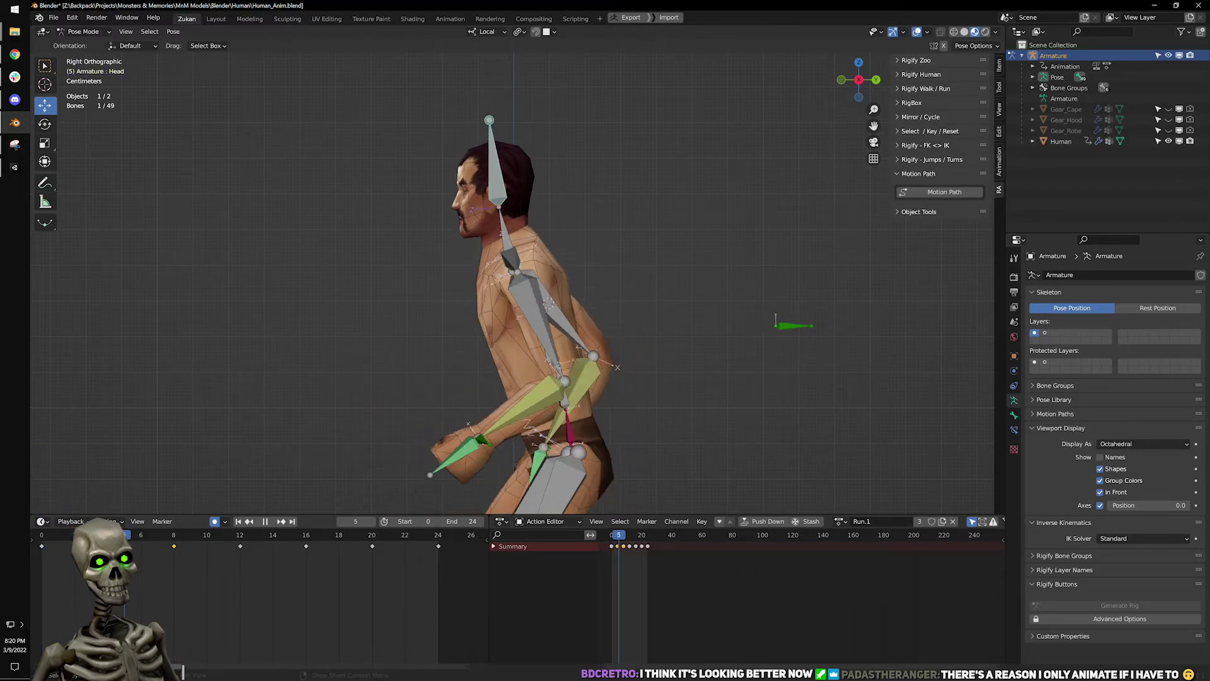
drag(152, 546, 244, 549)
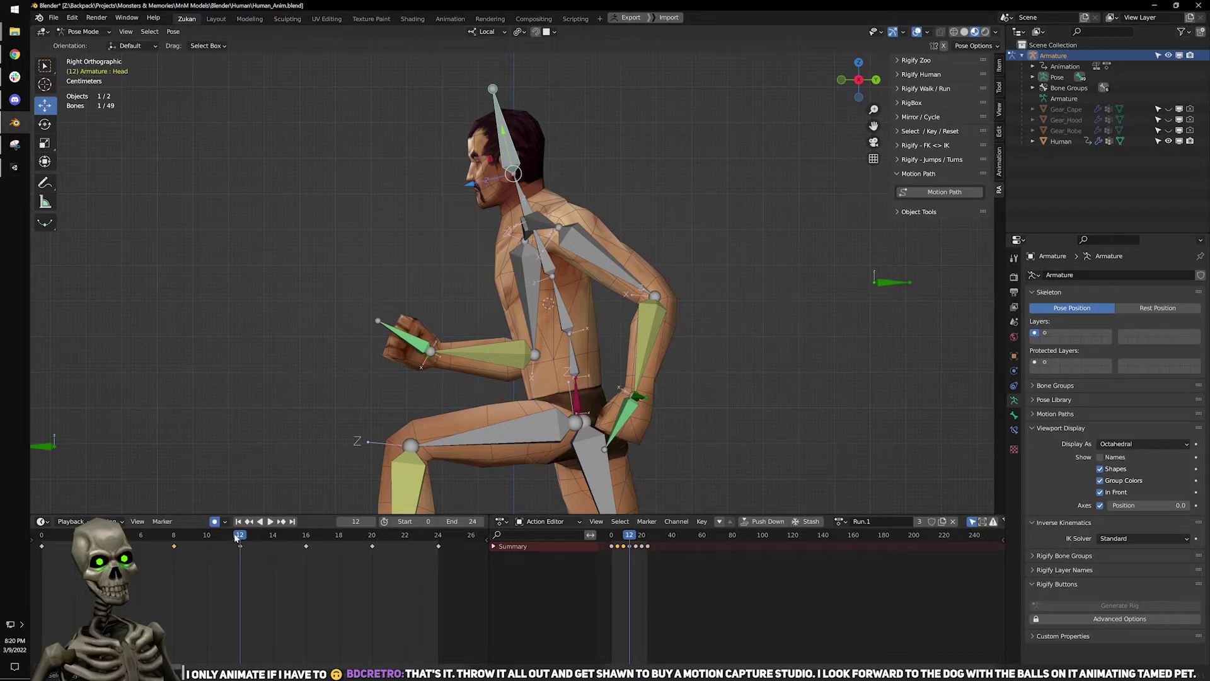
key(space)
drag(153, 537, 178, 538)
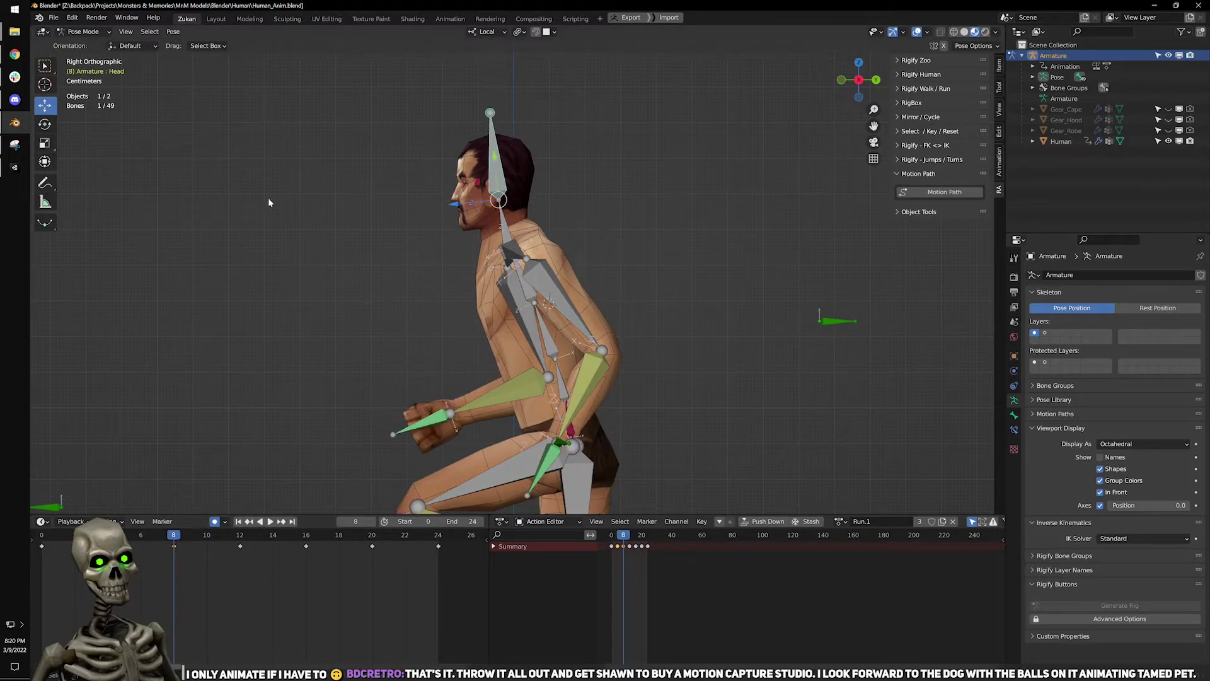
click(71, 18)
key(alt+Tab)
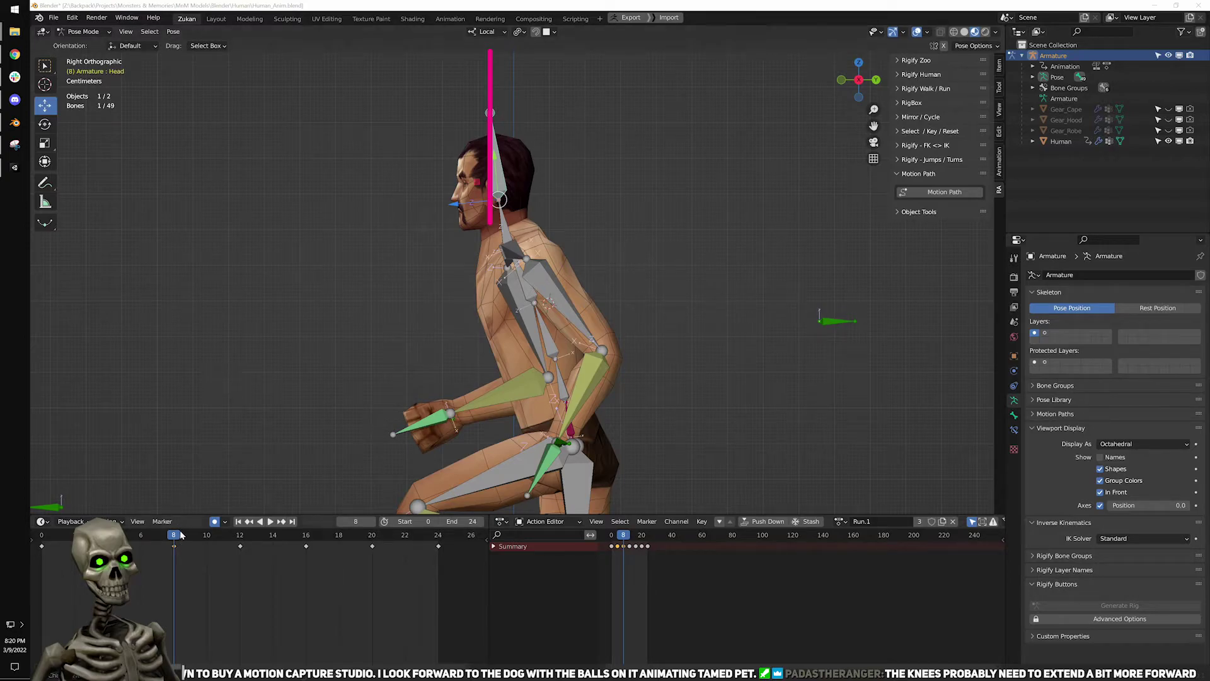
Rotate the Head bone about 0.93° around its local X axis at frame 12 and play the animation.
click(281, 524)
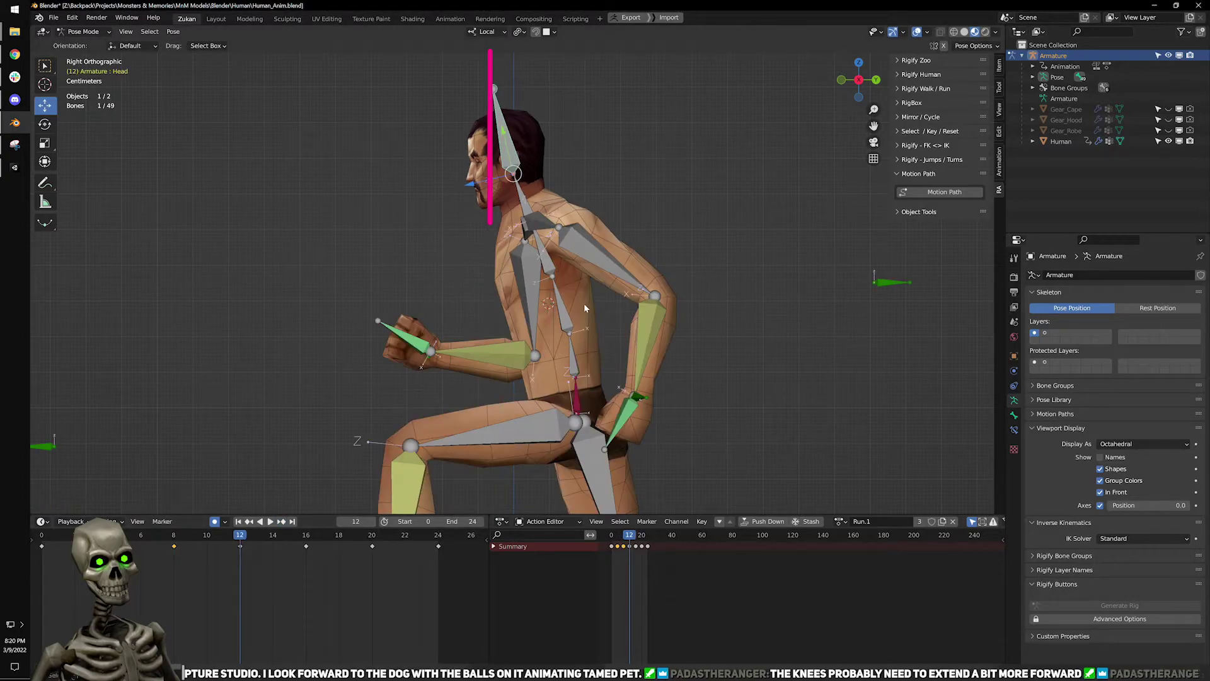
key(e)
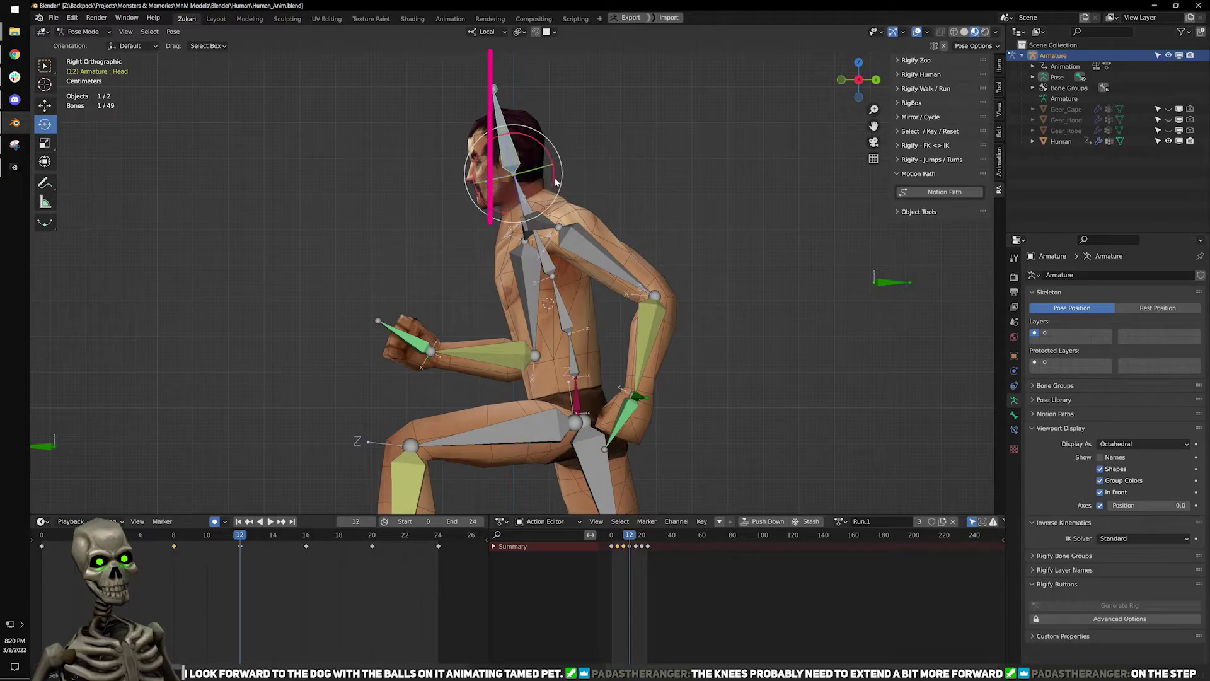
drag(554, 183, 555, 184)
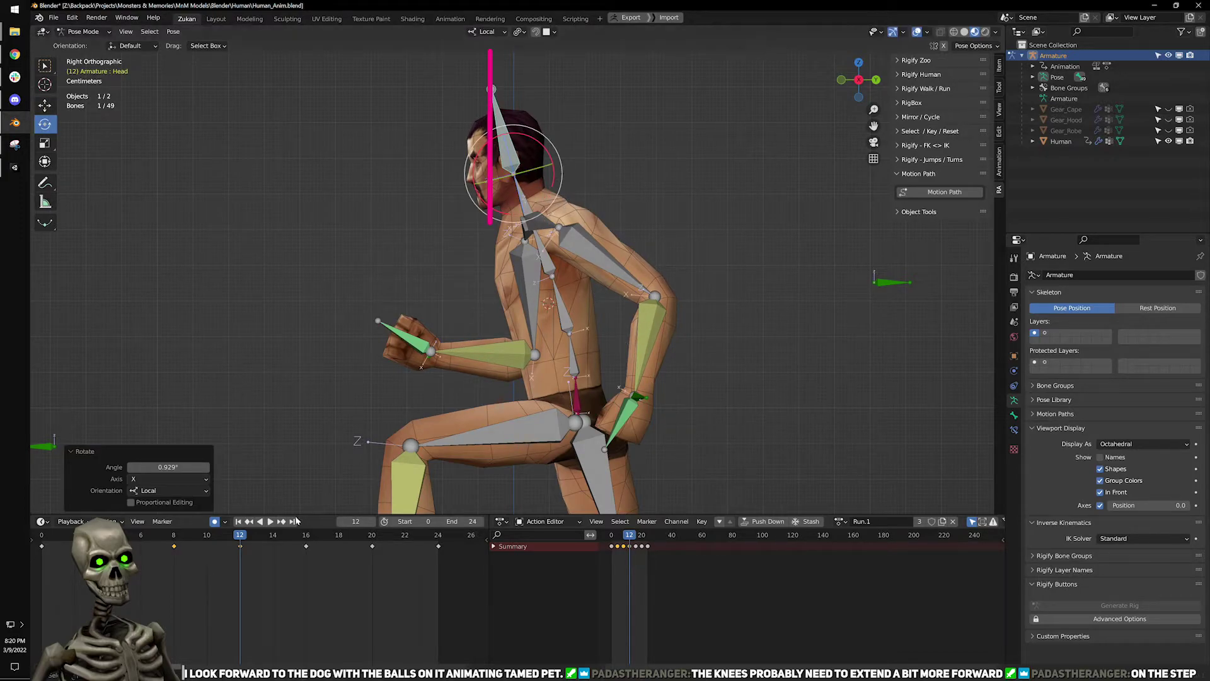
click(271, 521)
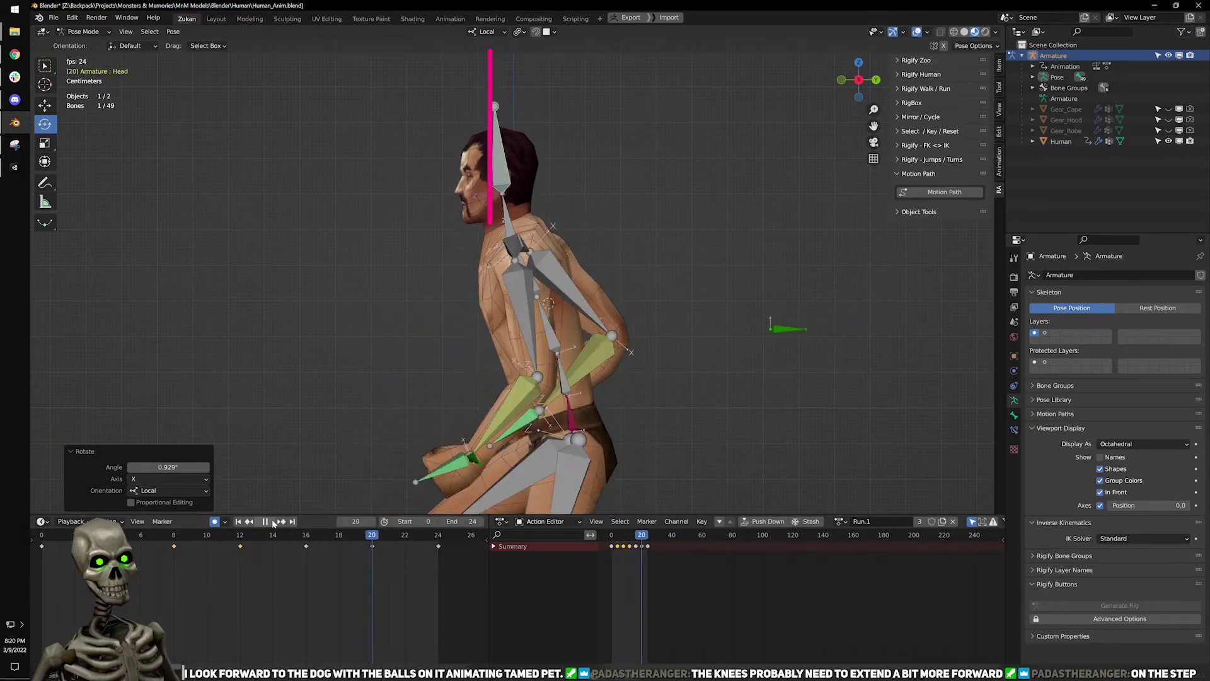
click(266, 521)
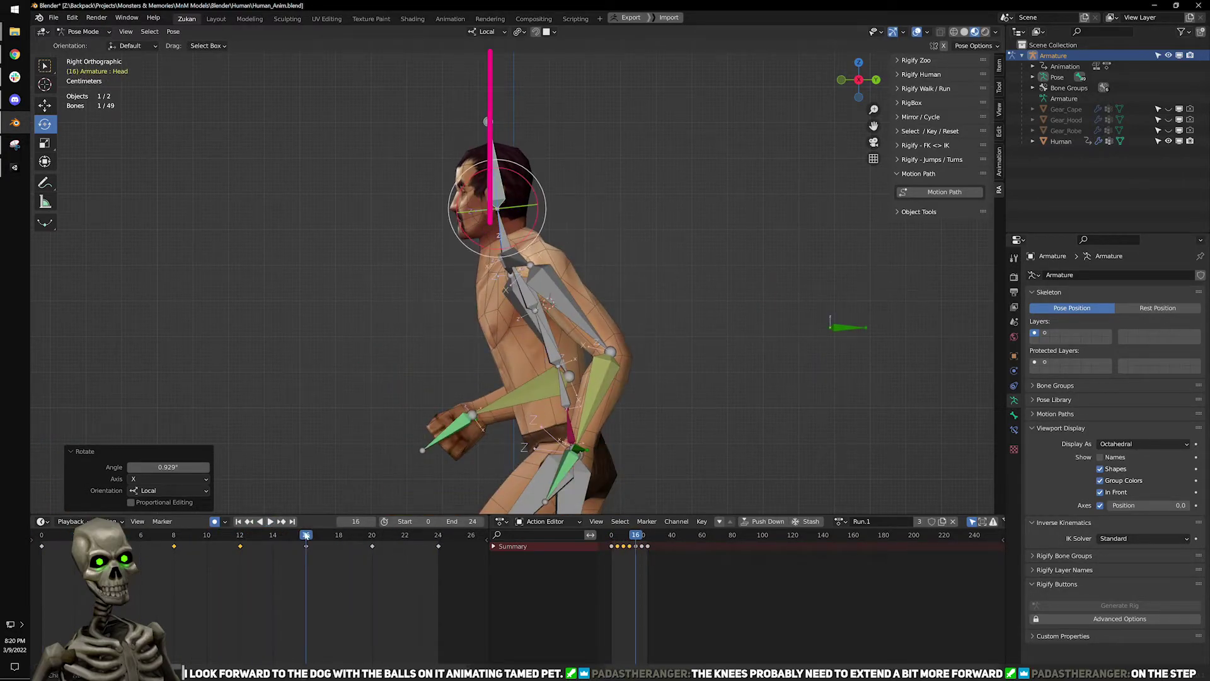
Rotate the Head bone about -3.29° around its local X axis at frame 24.
key(space)
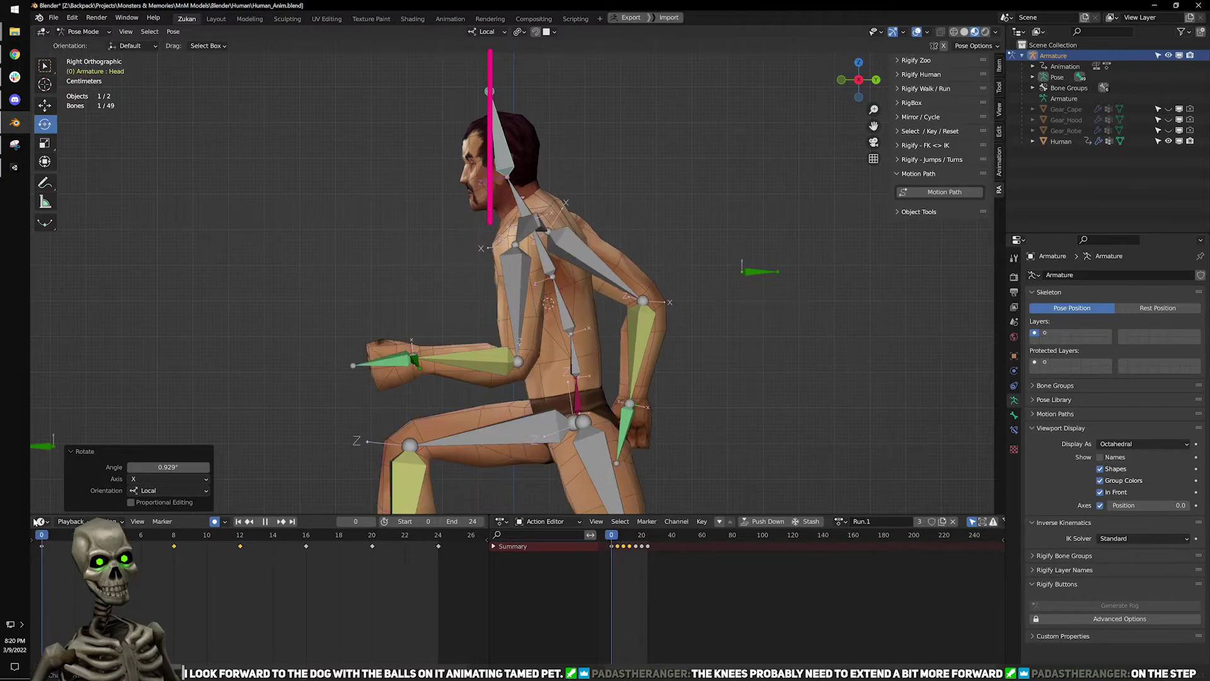
drag(92, 544, 437, 546)
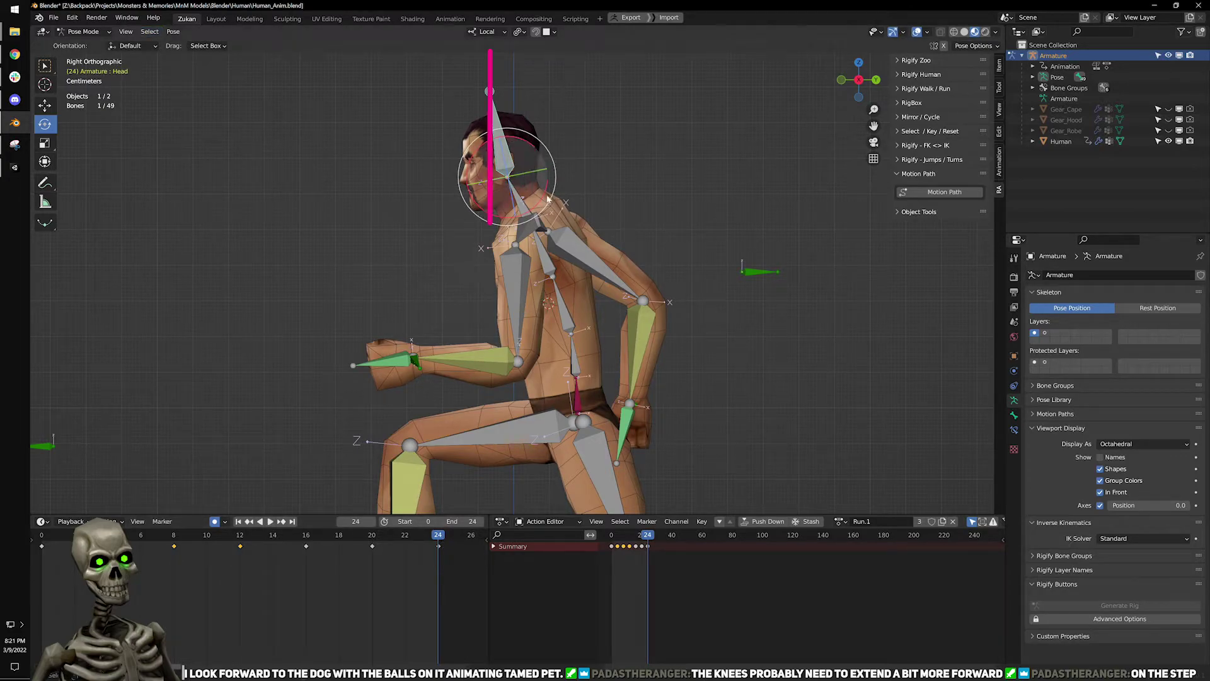
drag(544, 199, 541, 209)
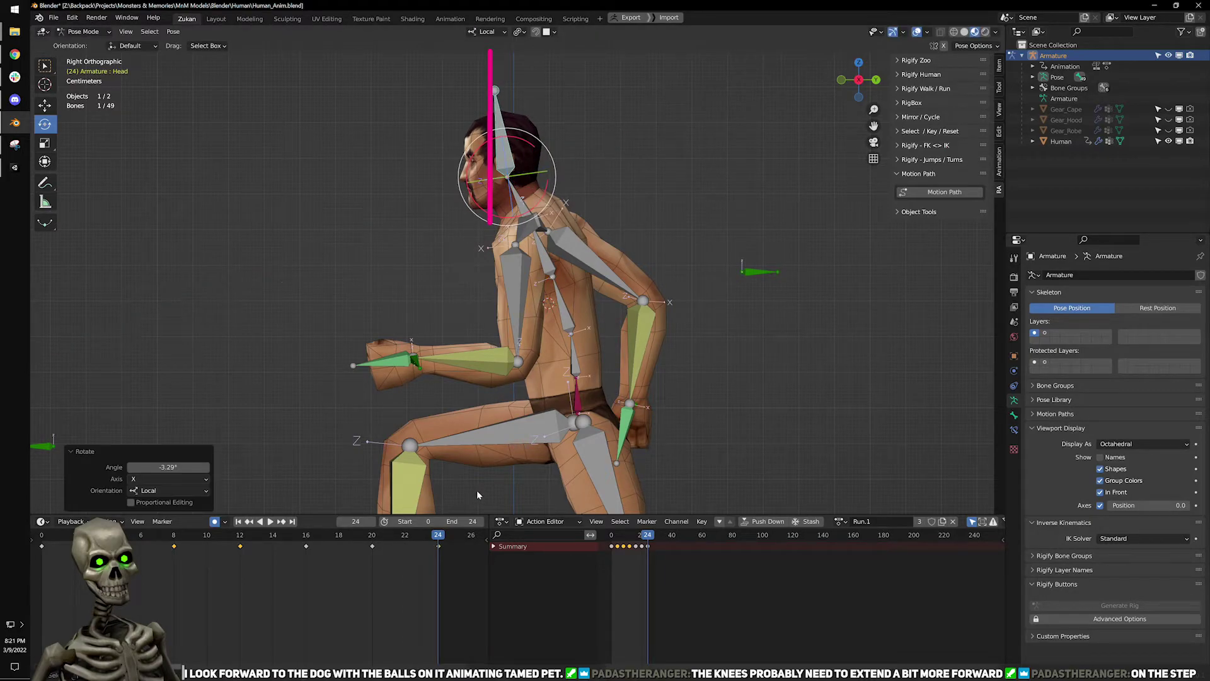
Copy the Head bone's keyframe at frame 24 and paste it at frame 0.
right_click(426, 543)
click(444, 434)
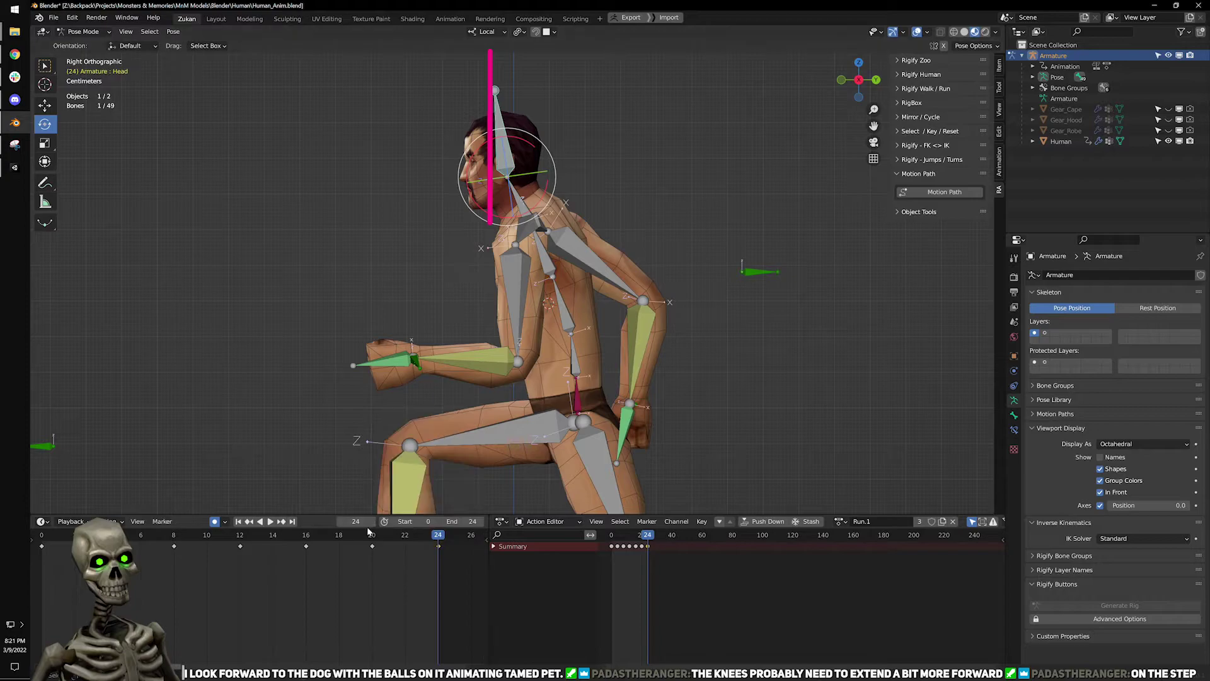
click(238, 522)
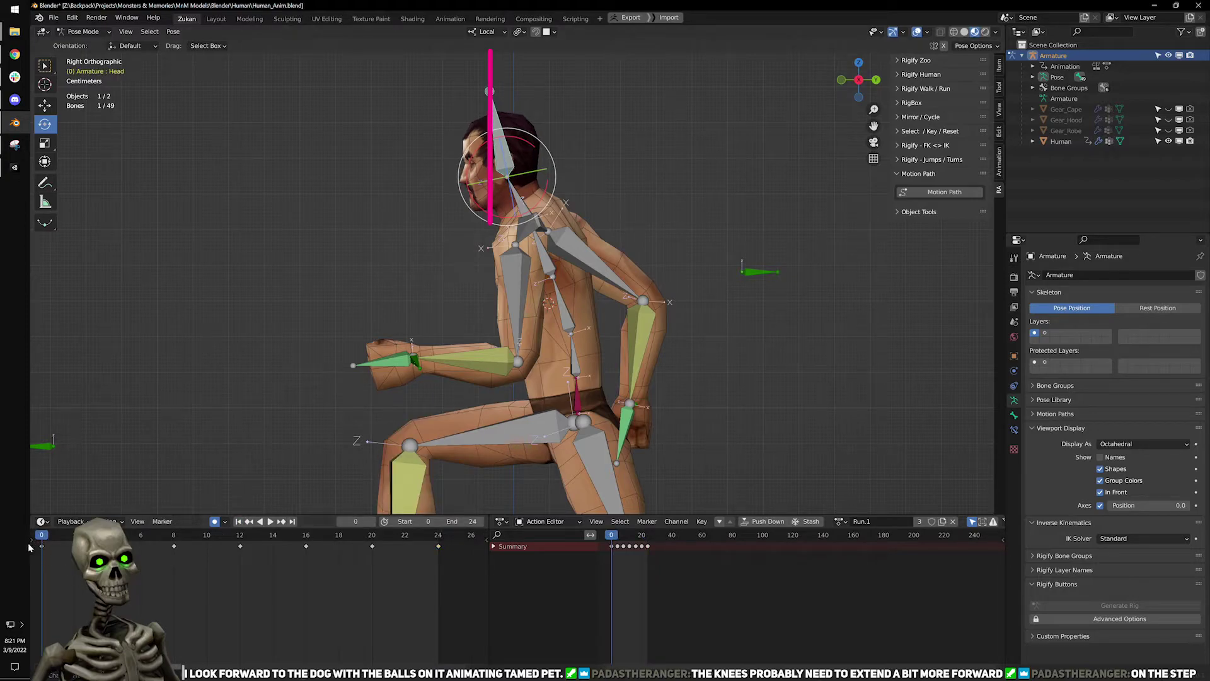
right_click(52, 546)
click(69, 550)
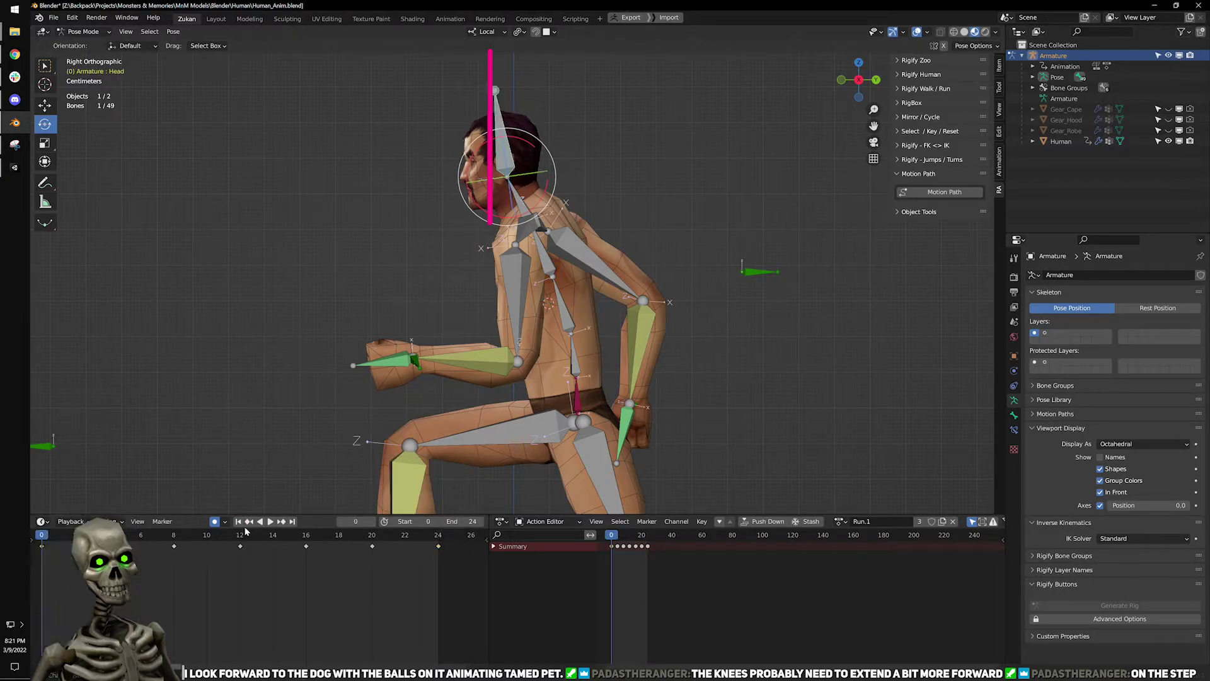
Rotate the Head bone about -7.65° around its local X axis at frame 12 and play the cycle to check it.
key(space)
key(space)
click(249, 522)
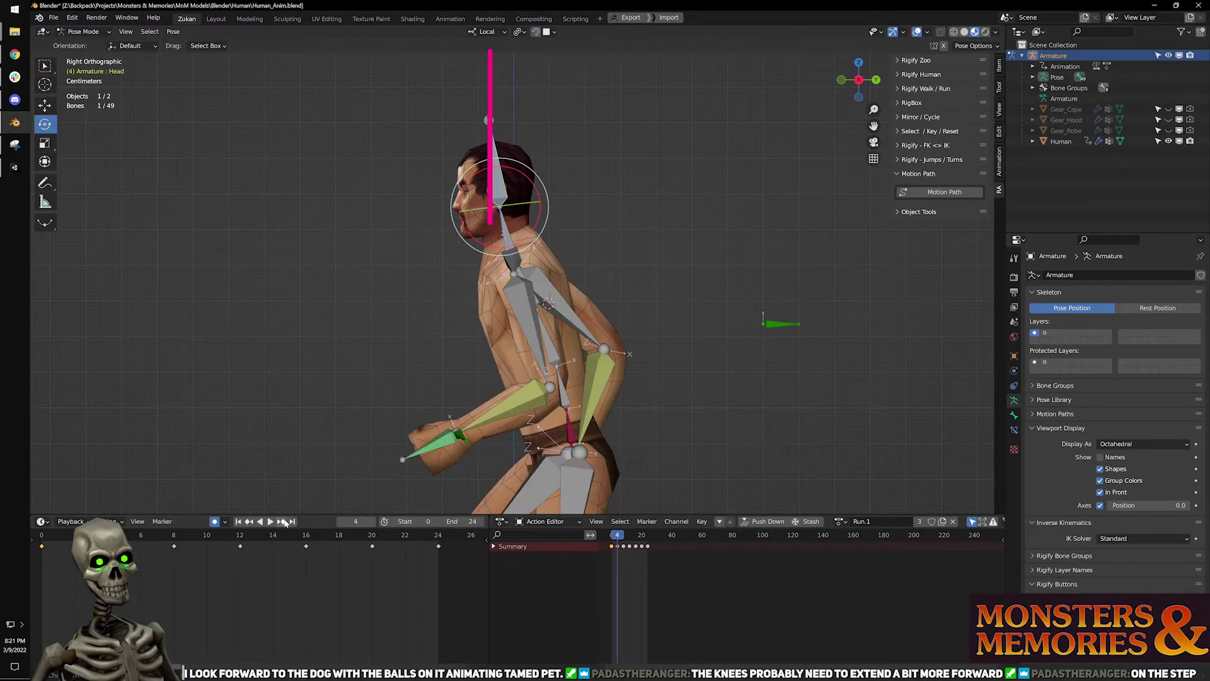
click(282, 522)
click(282, 522)
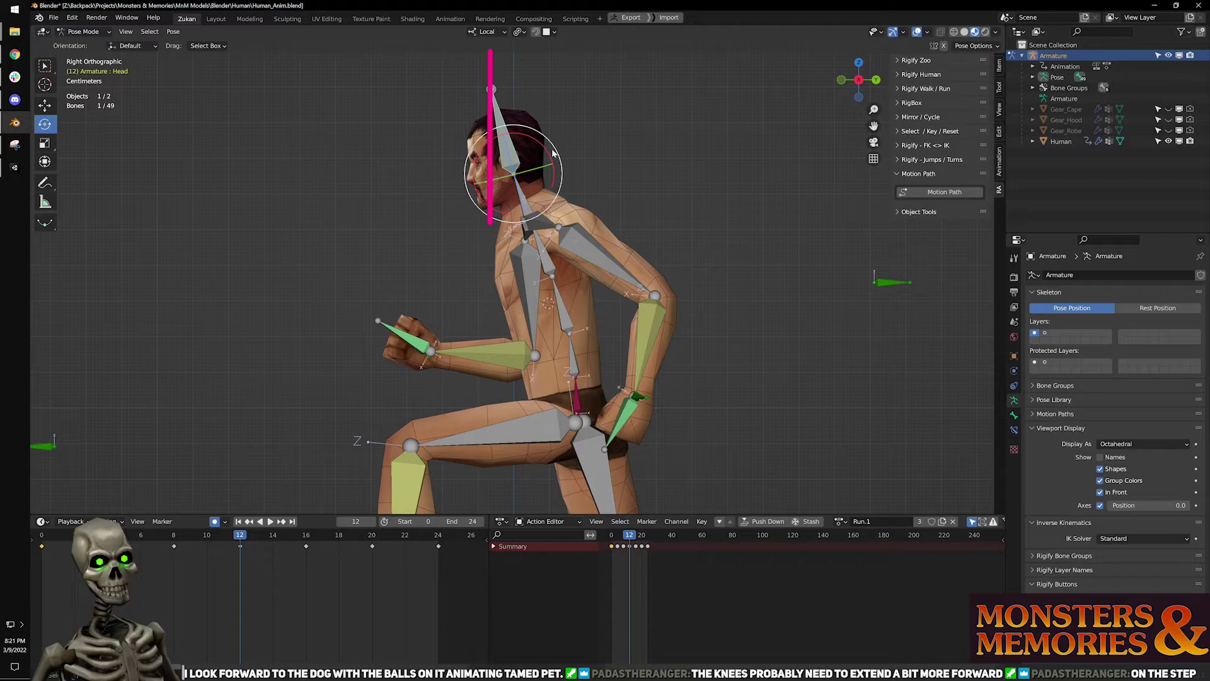
drag(550, 153, 546, 167)
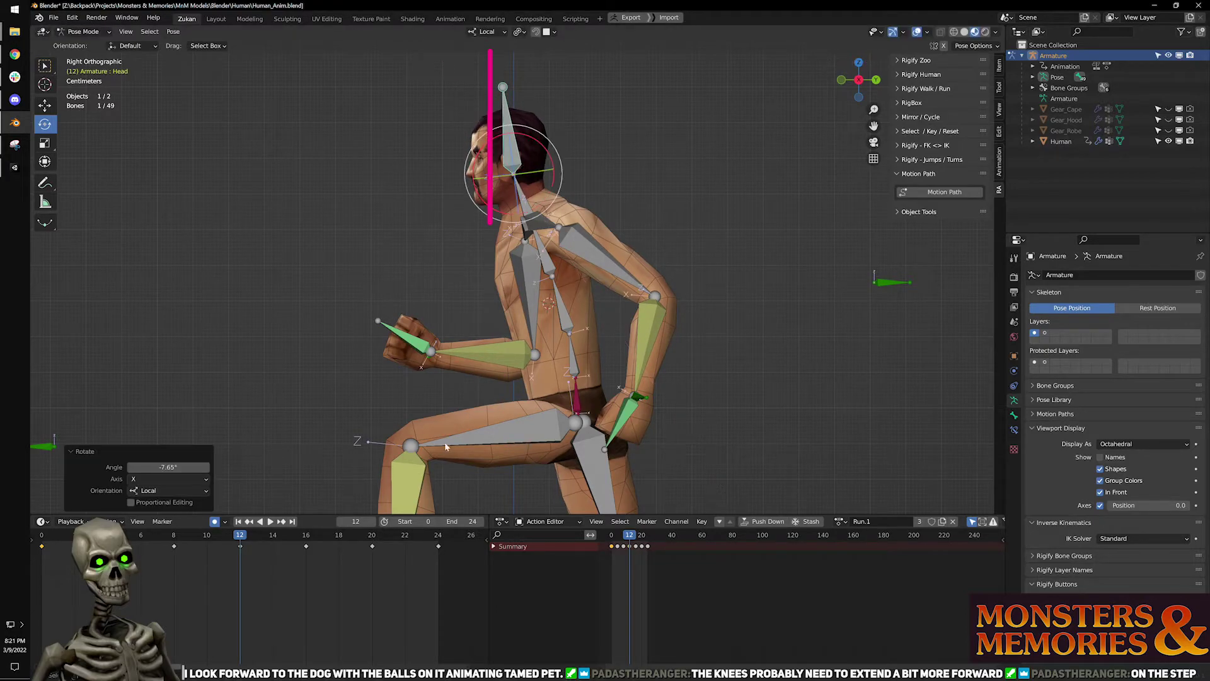
click(266, 521)
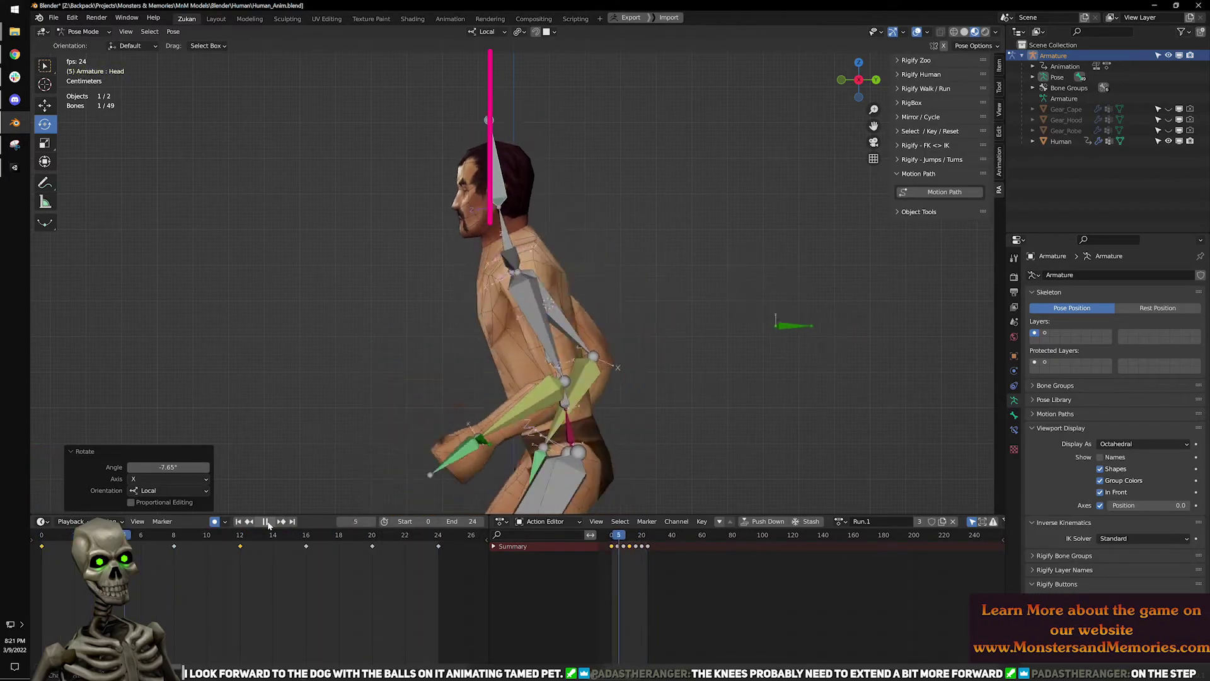
click(266, 523)
drag(204, 539, 434, 558)
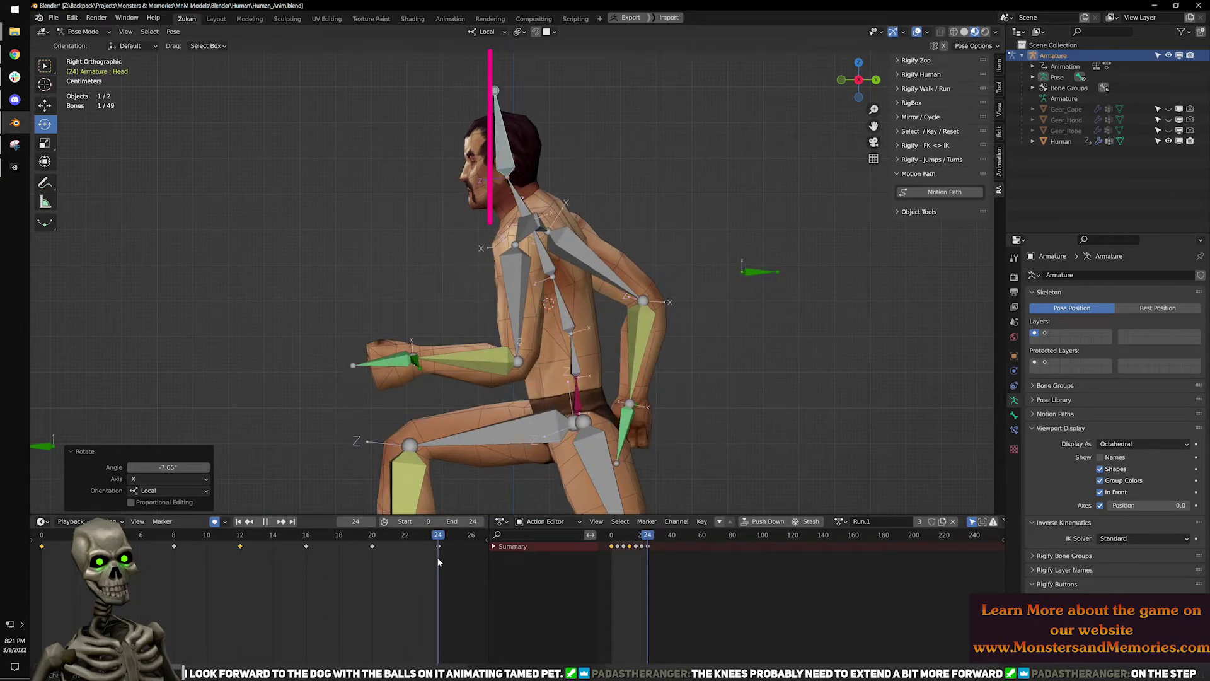
click(271, 524)
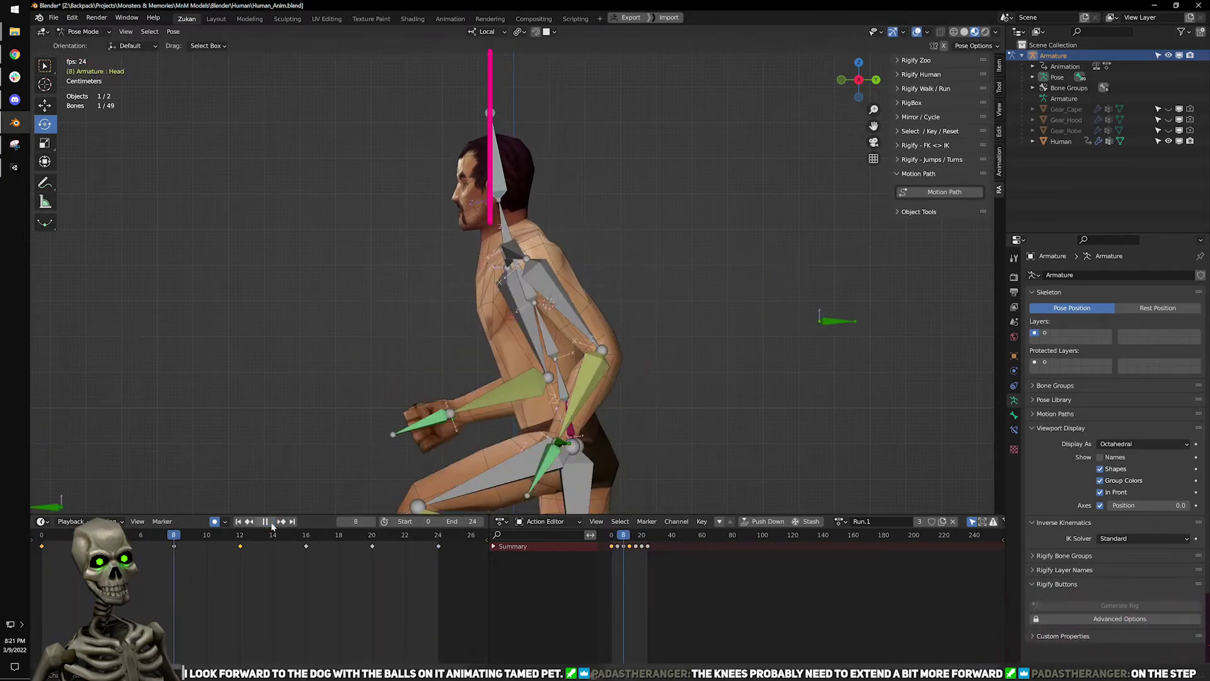
click(266, 522)
Select the Neck bone and its keyframe at frame 24, and play the cycle to examine the neck's motion.
click(705, 193)
click(522, 211)
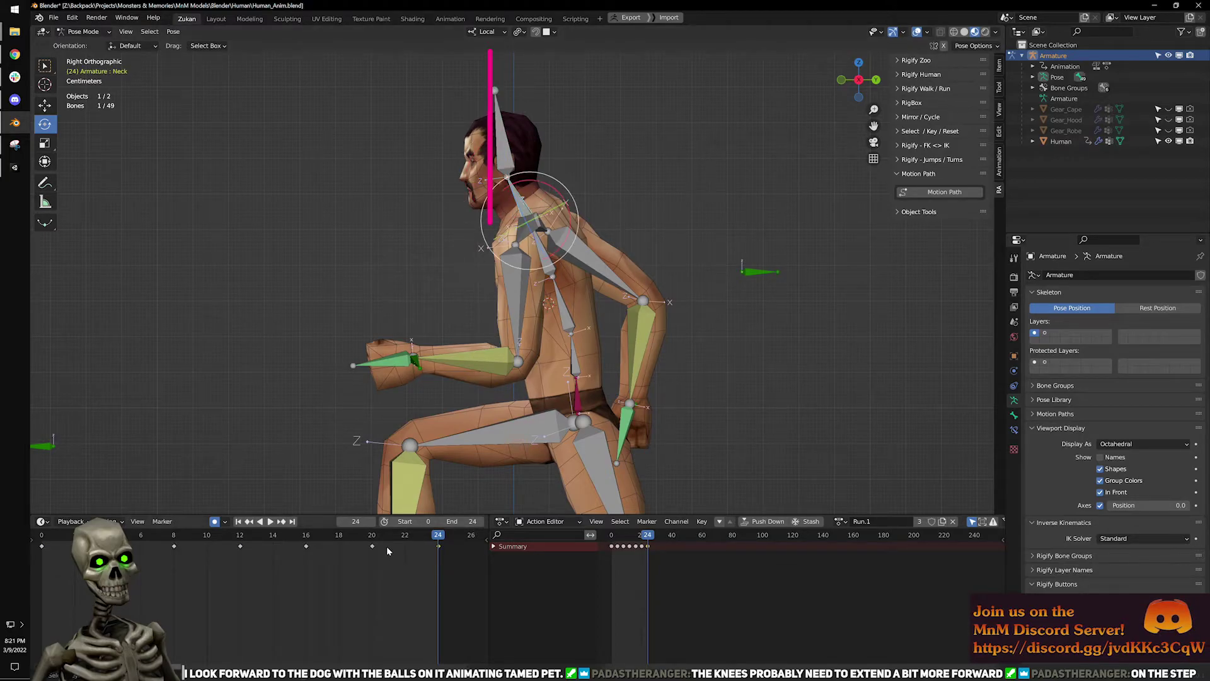
click(436, 545)
key(space)
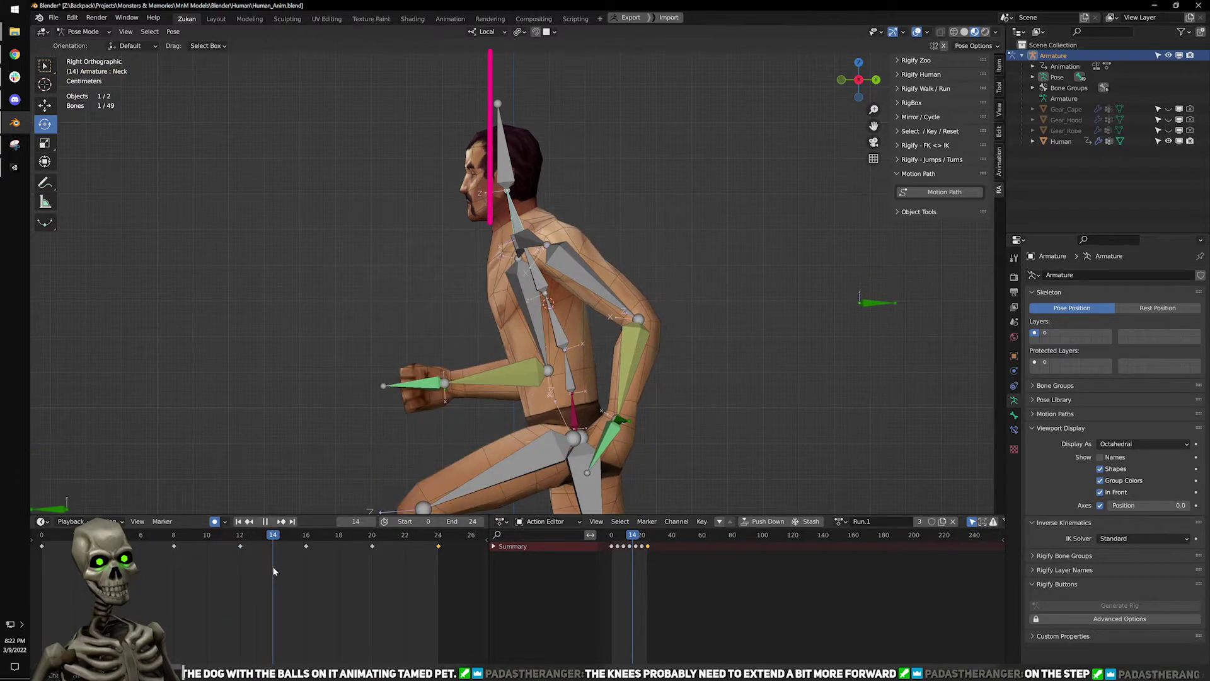
key(space)
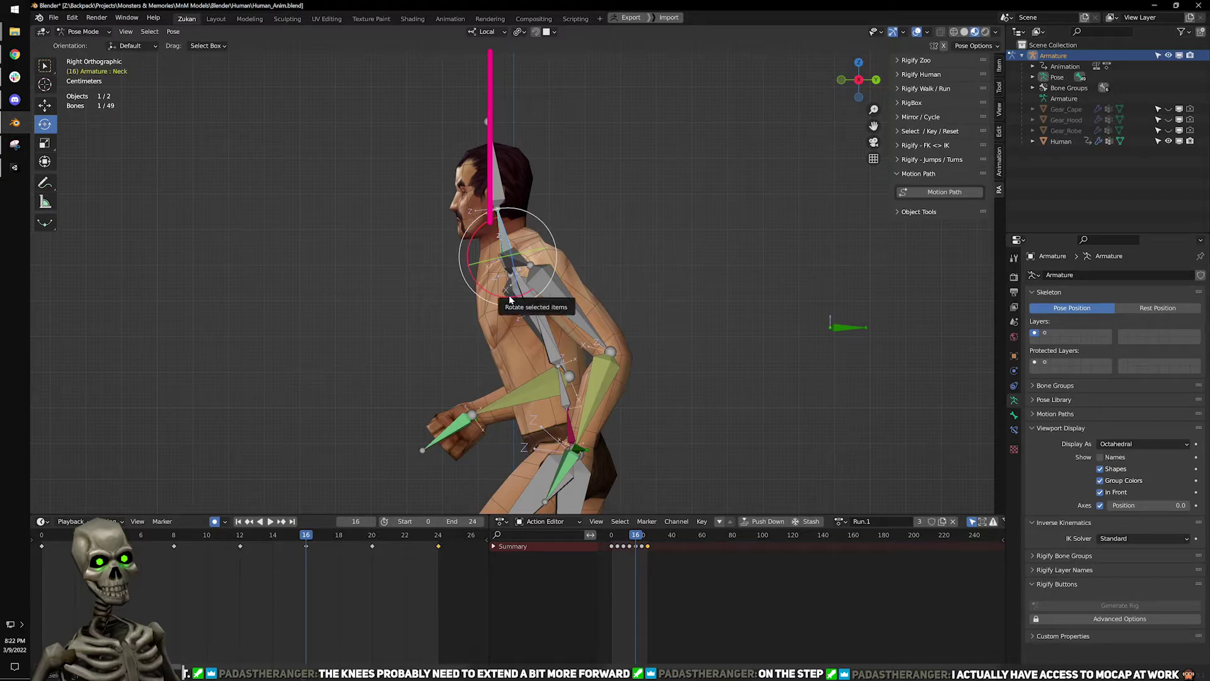
Try pasting the Neck bone's frame 12 keyframe at frame 16, check the motion, and undo the paste.
click(252, 524)
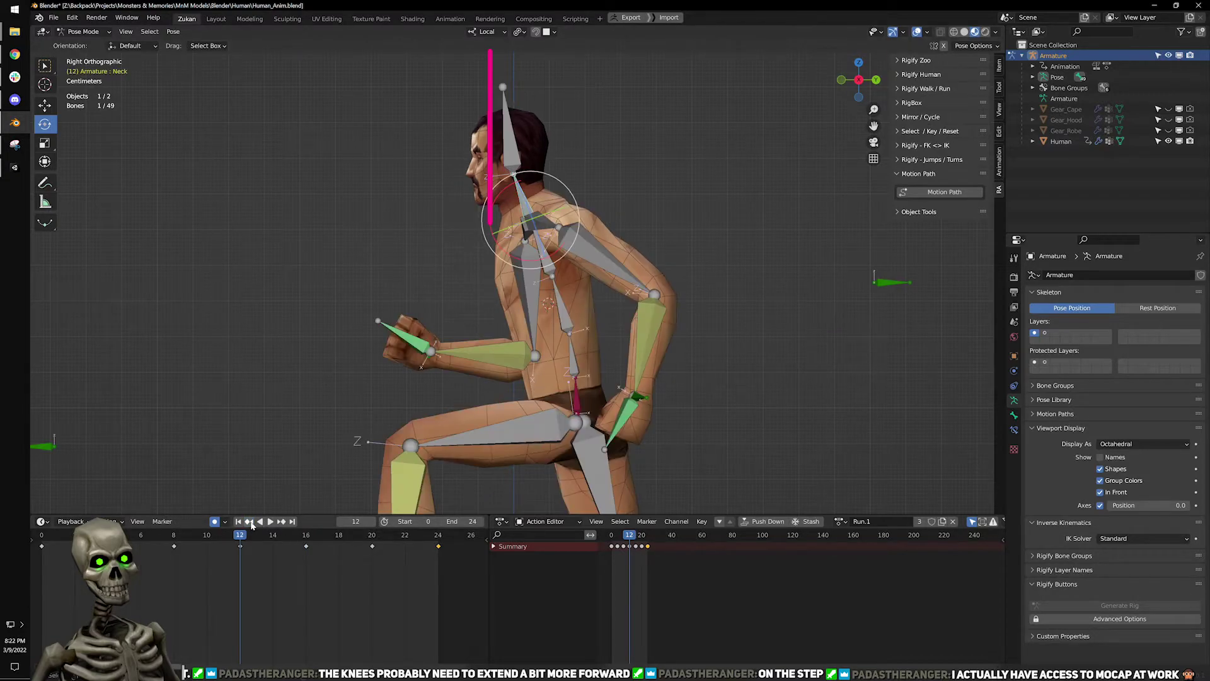
drag(202, 573, 255, 546)
right_click(256, 547)
click(247, 539)
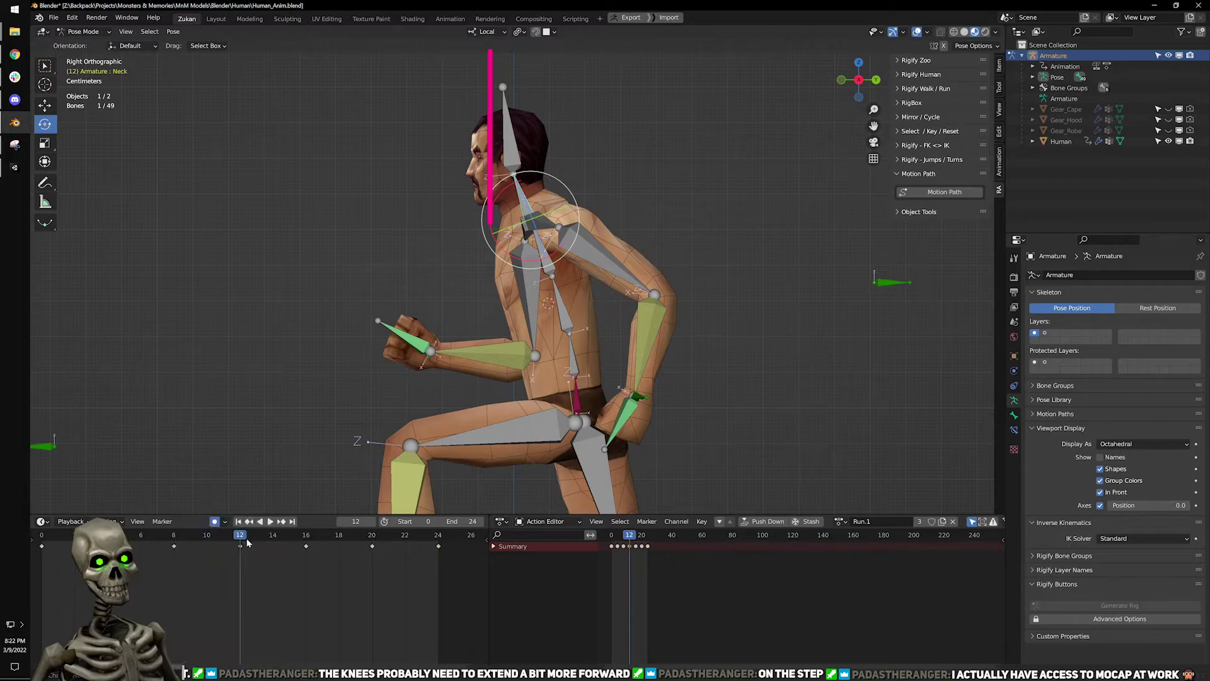
click(282, 524)
right_click(306, 545)
click(316, 547)
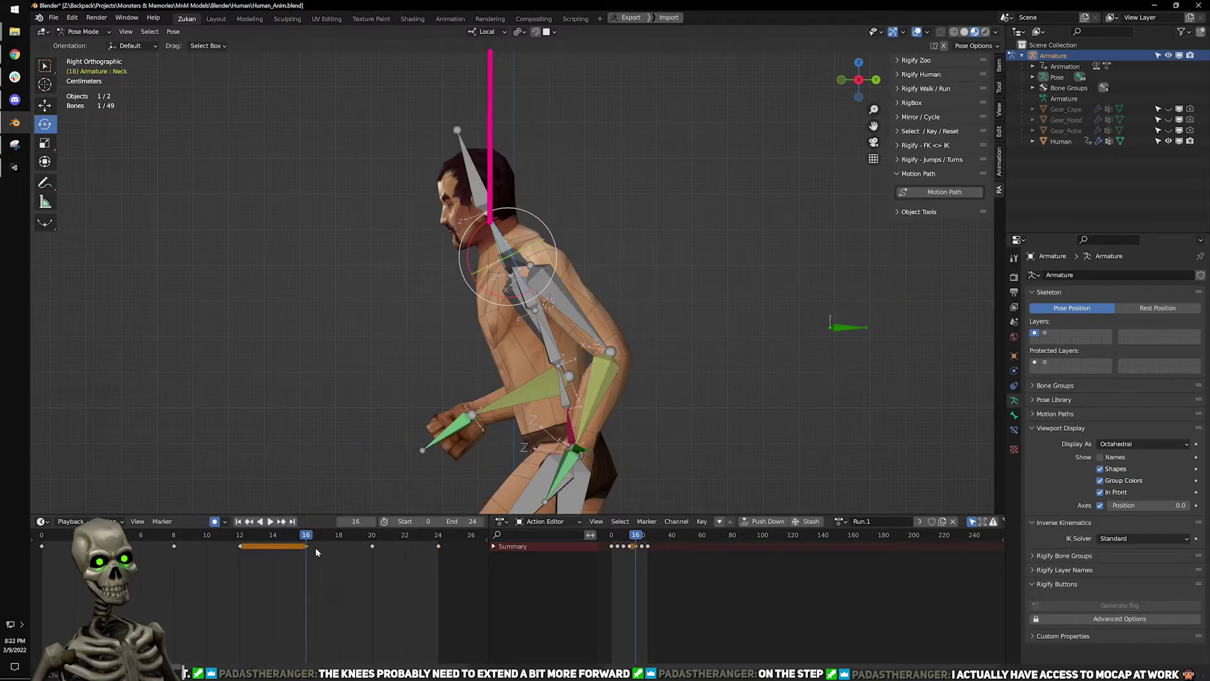
drag(290, 537, 82, 537)
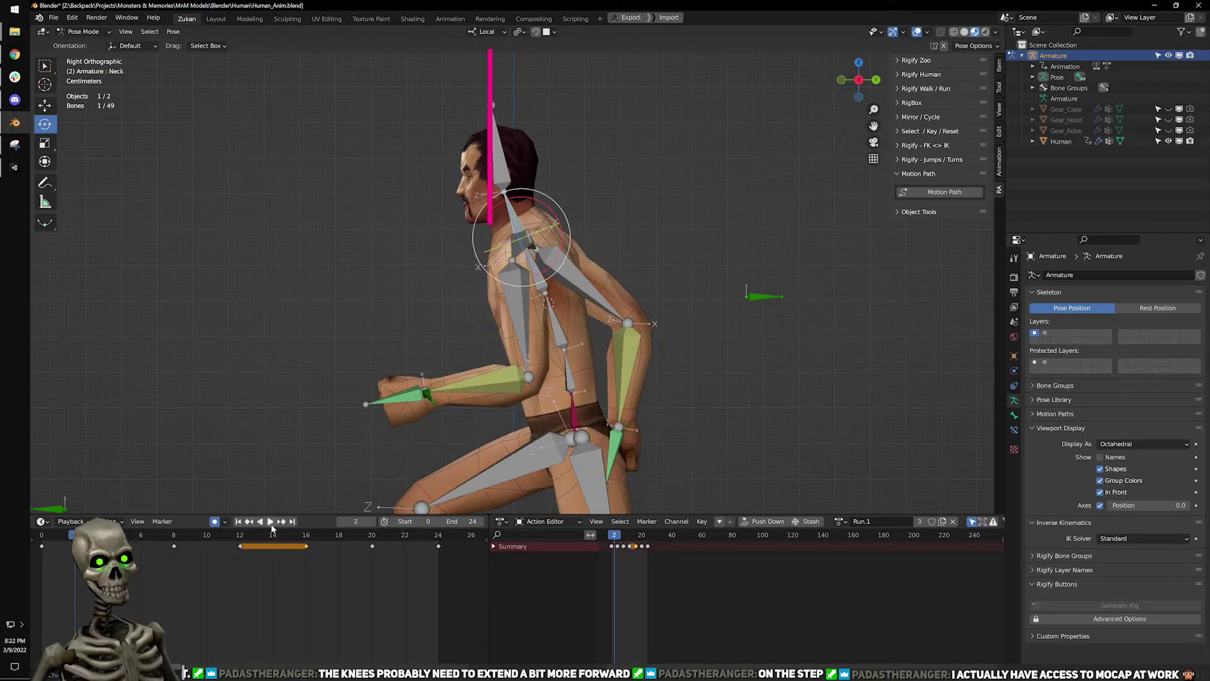
click(270, 522)
click(264, 522)
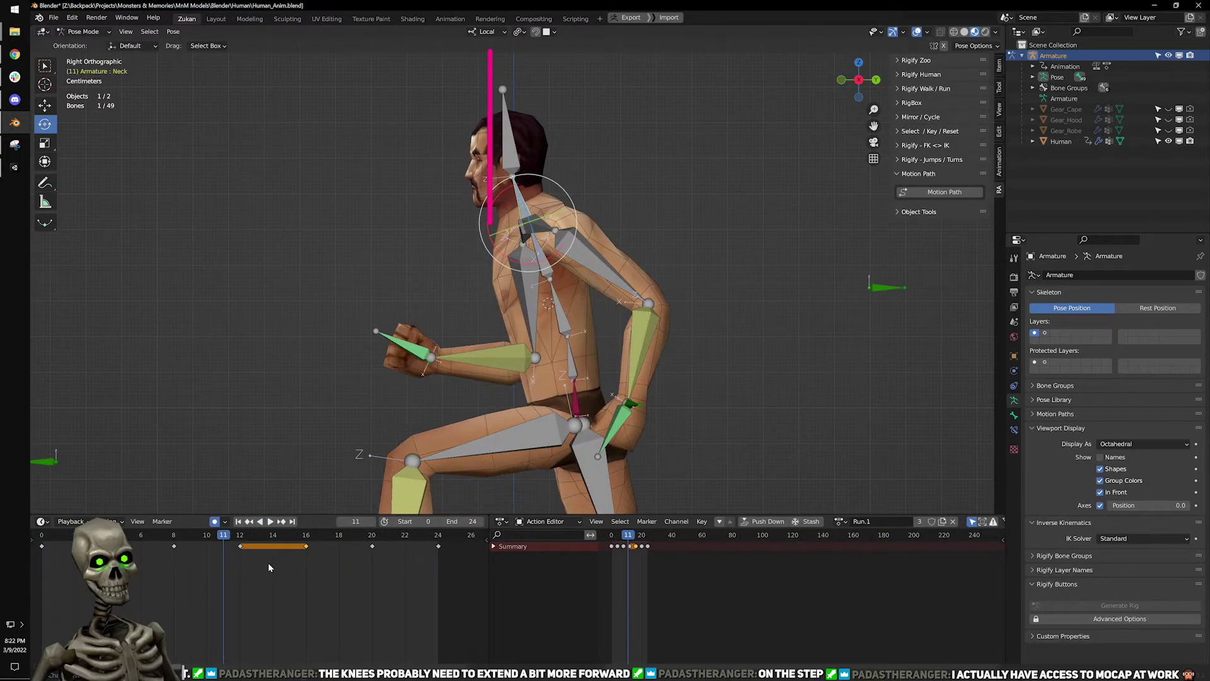
key(ctrl+z)
key(ctrl+z)
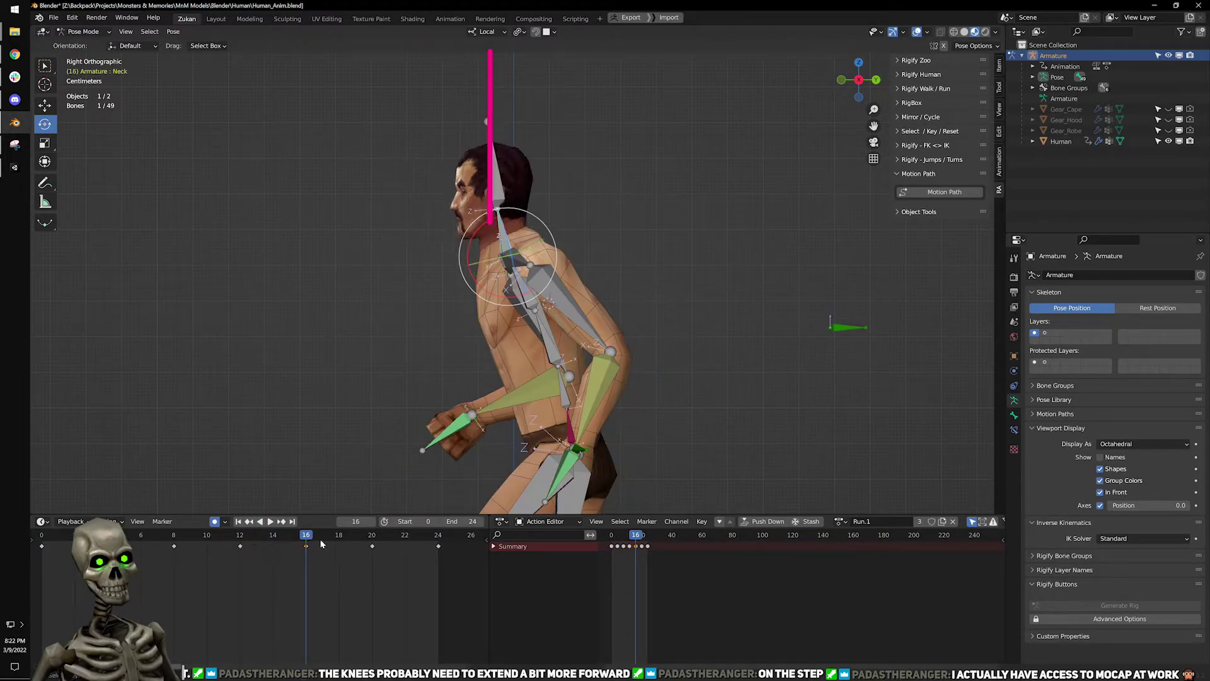
Compare the neck pose at frames 12 and 16, rotate the Neck bone 1.36° around its local X axis at frame 16, and check the playback.
key(Down)
key(Down)
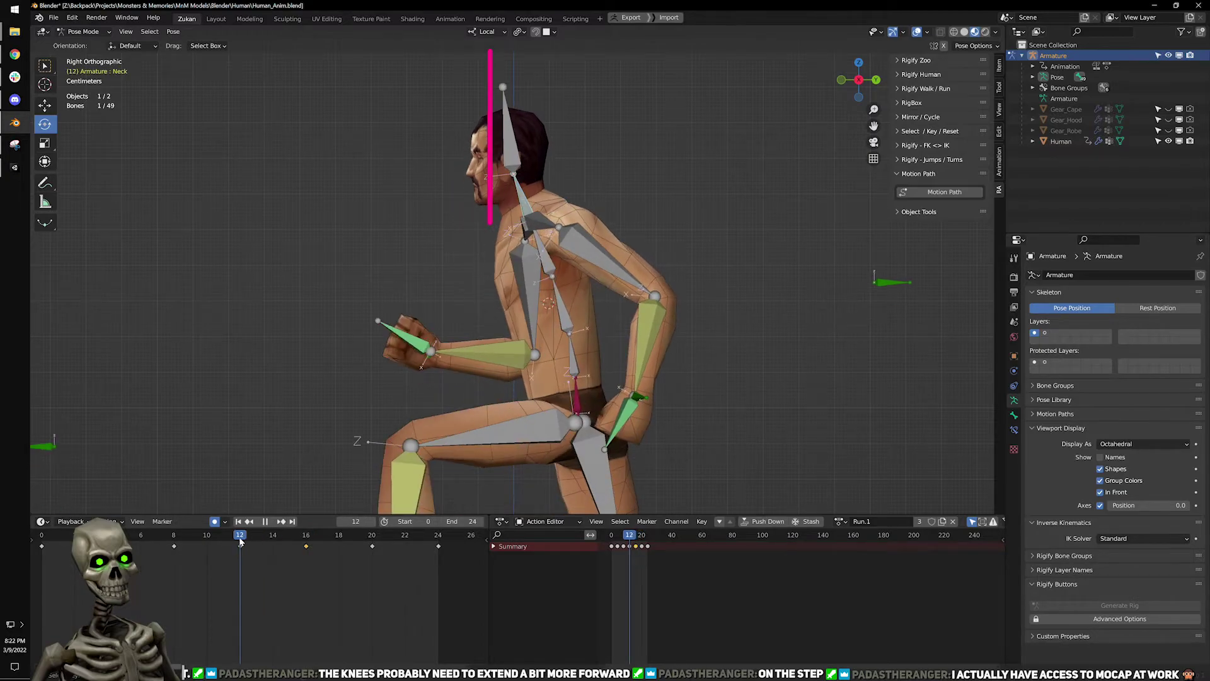
click(281, 522)
click(283, 523)
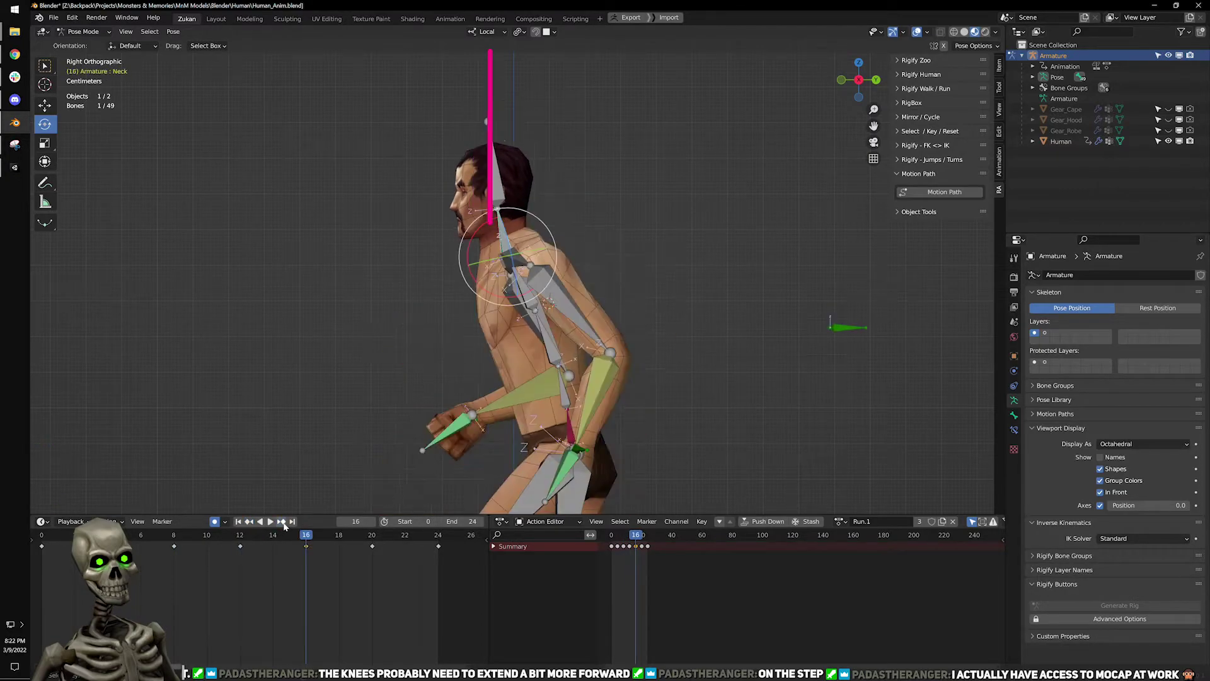
click(250, 523)
click(284, 523)
key(r)
key(x)
key(x)
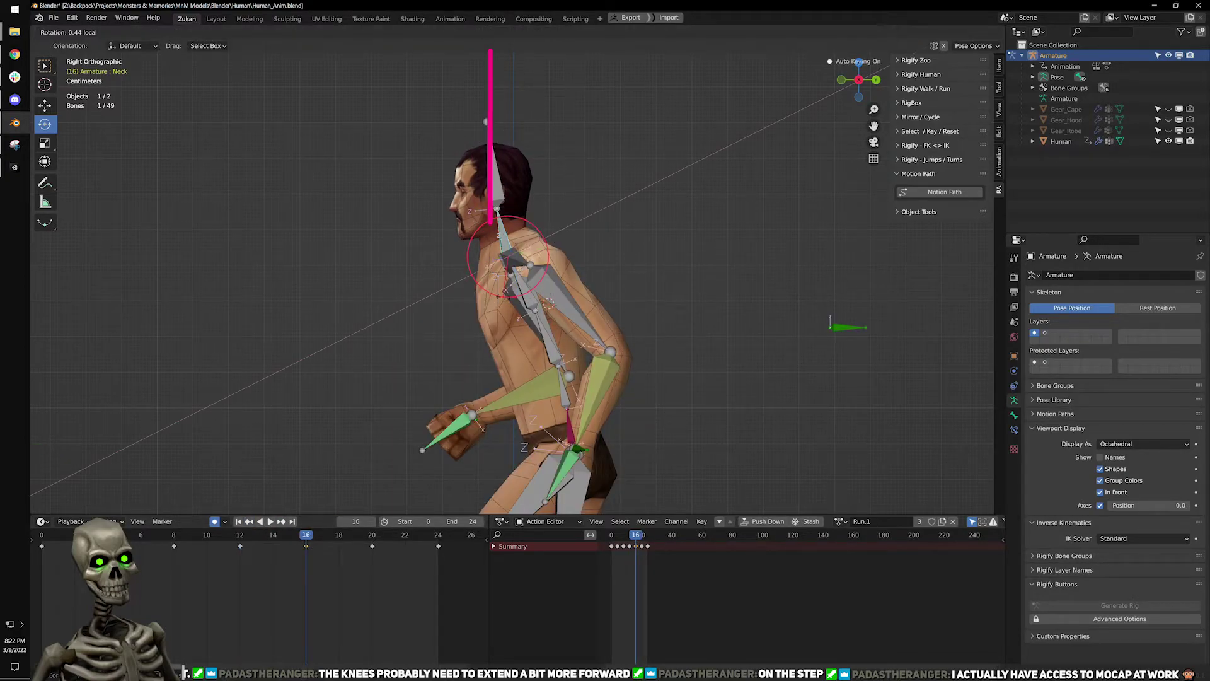
click(502, 306)
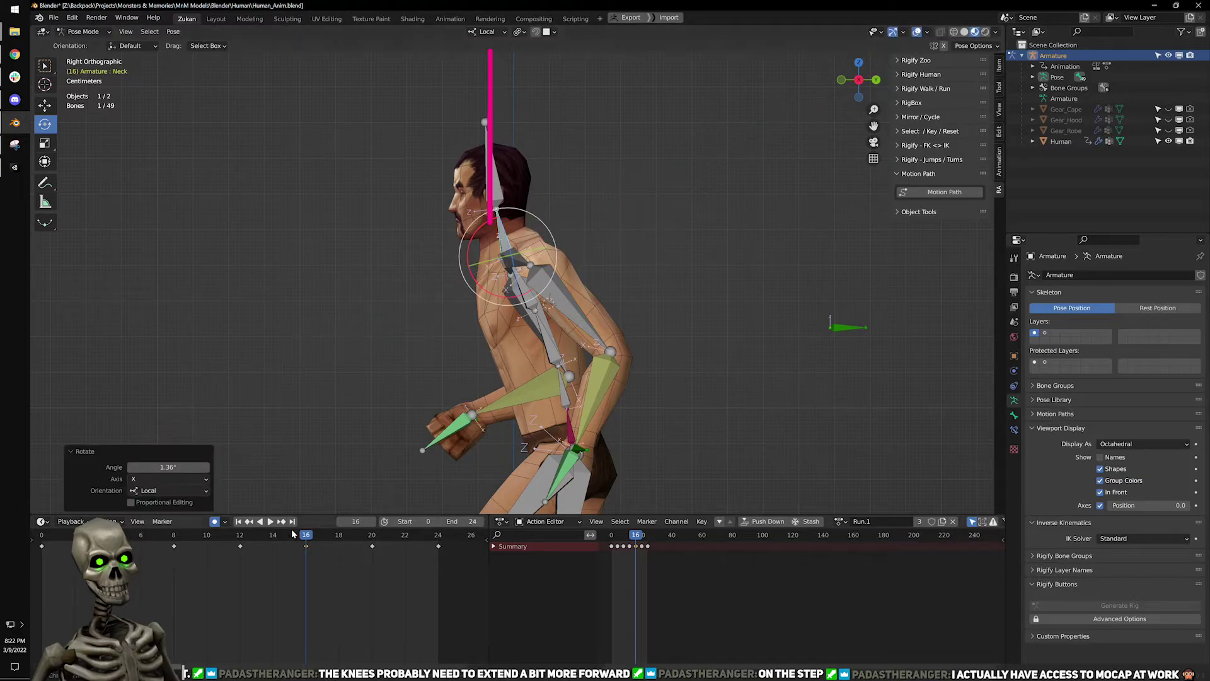
click(269, 523)
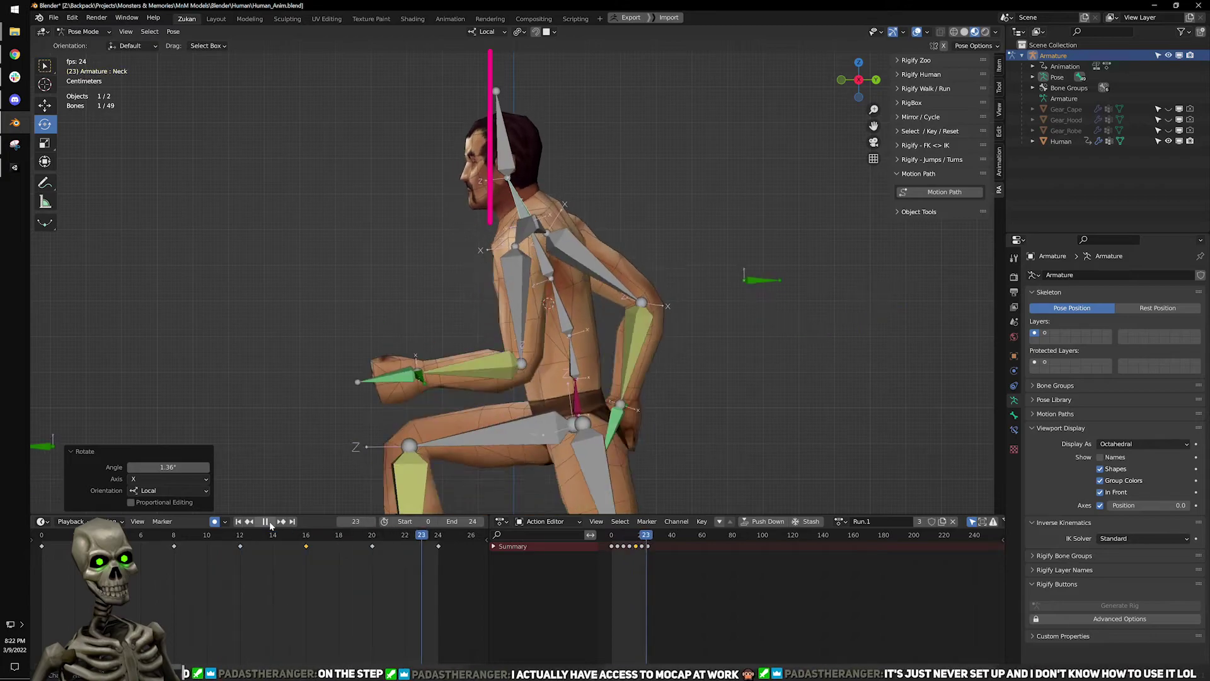
click(265, 521)
key(space)
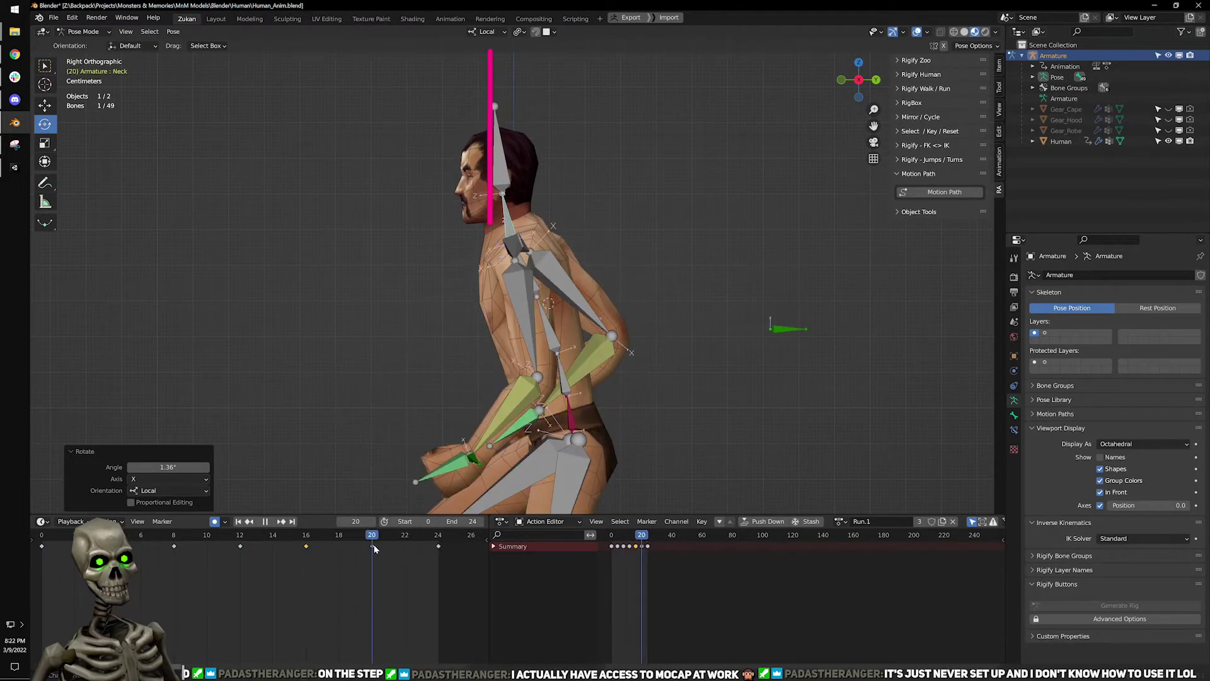
Compare frames 20 and 24, rotate the Neck bone slightly forward at frame 20, and select the Head bone.
drag(383, 551, 436, 559)
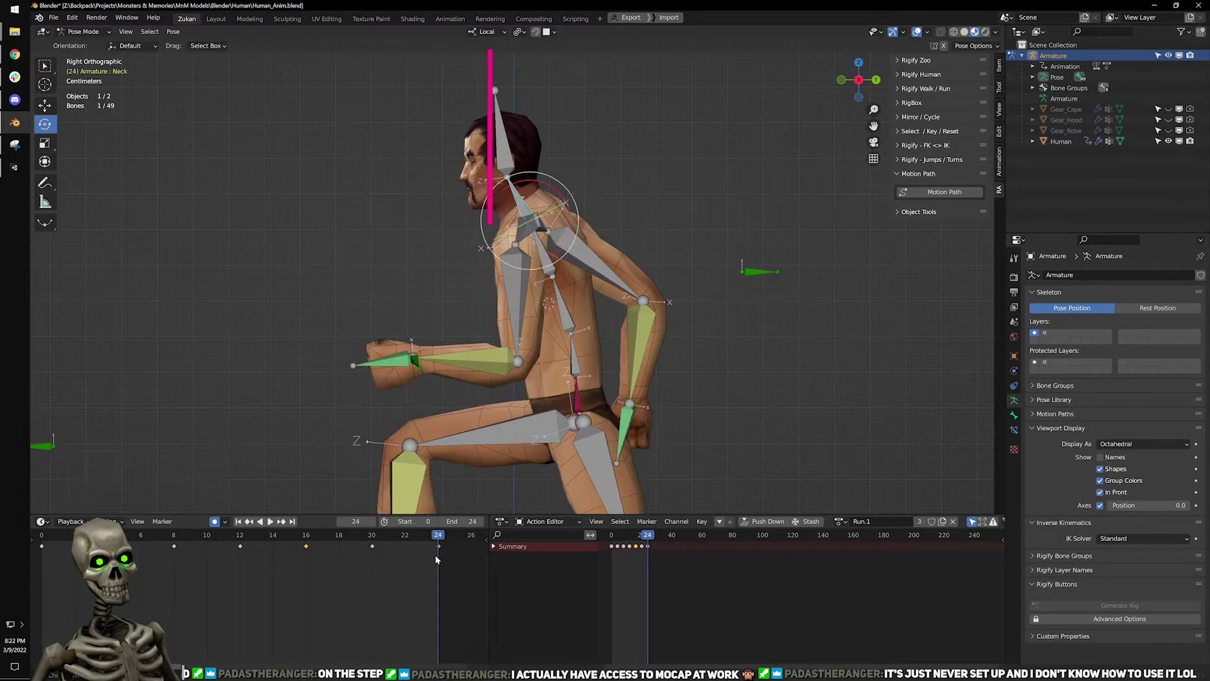
click(249, 522)
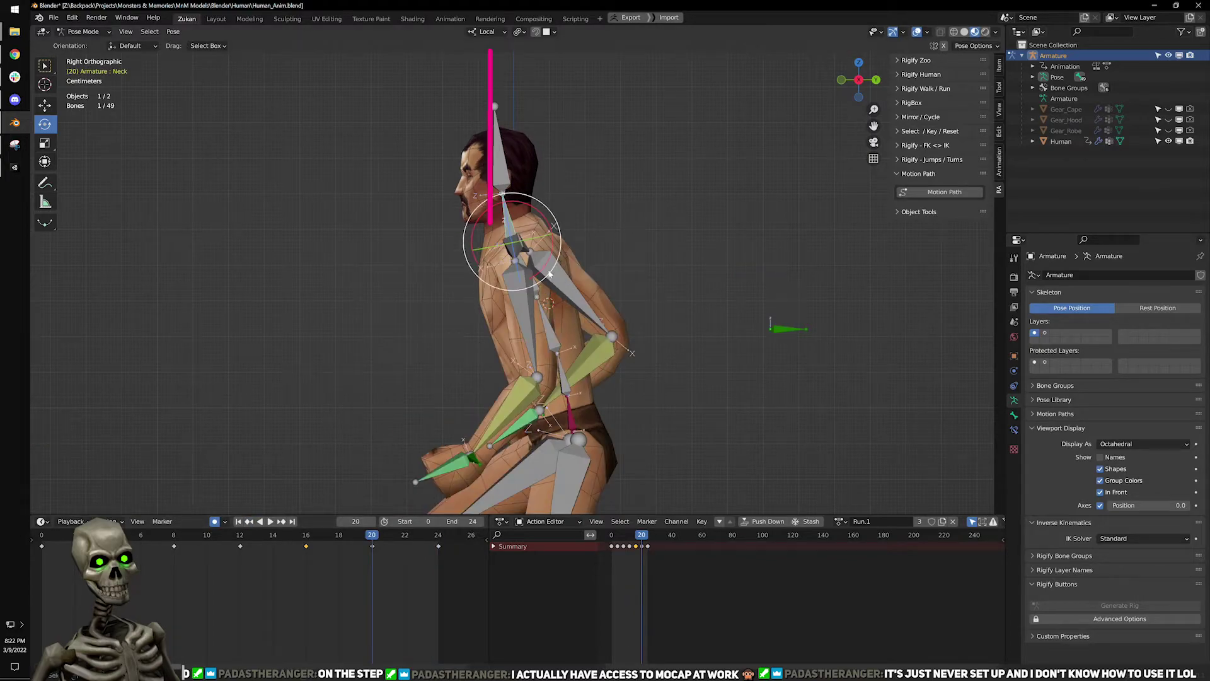
click(281, 522)
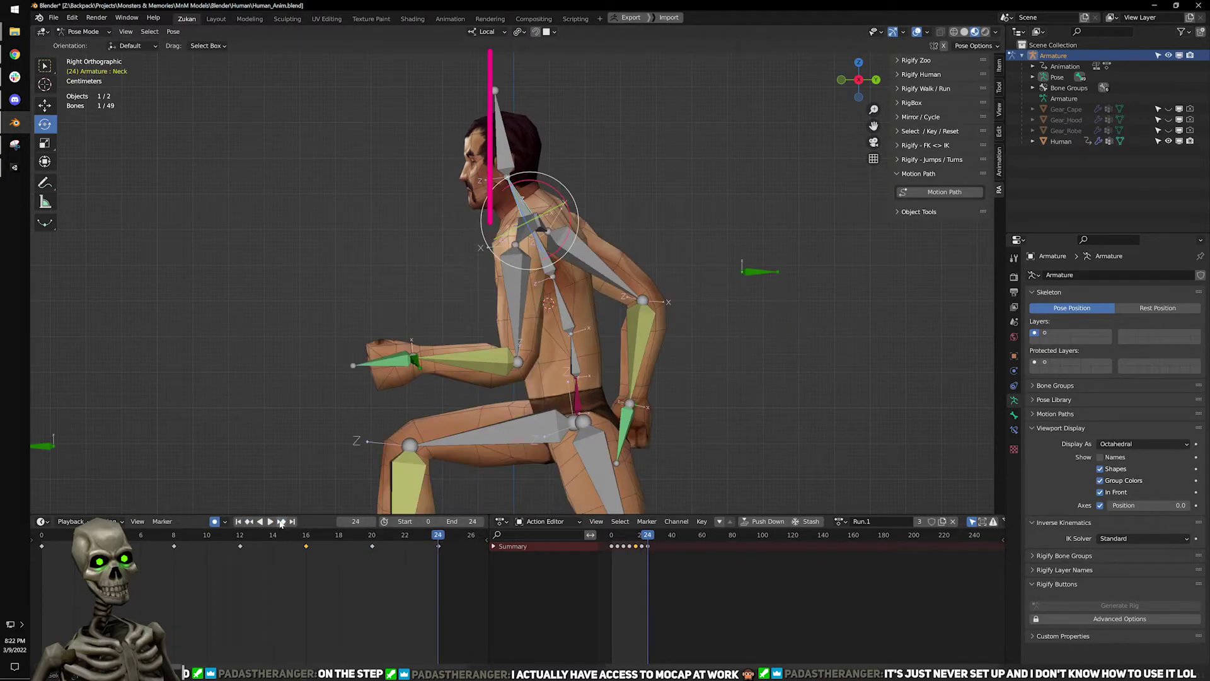
click(250, 522)
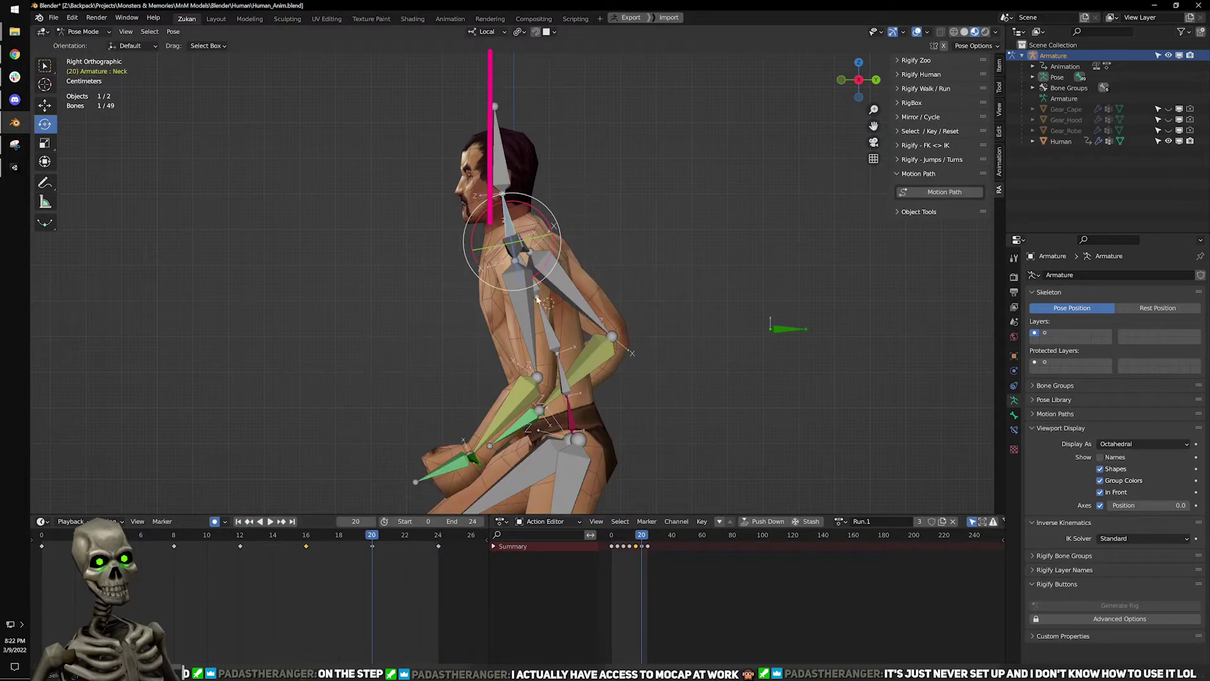
drag(542, 274, 527, 198)
click(498, 173)
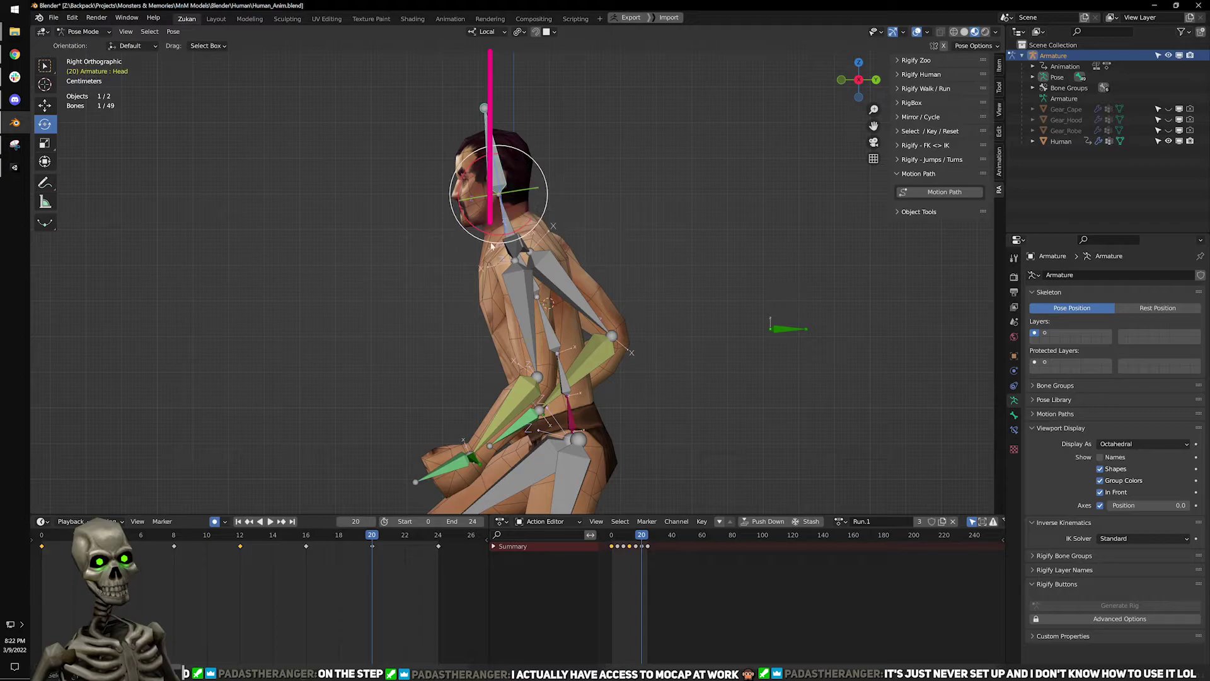
key(r)
key(r)
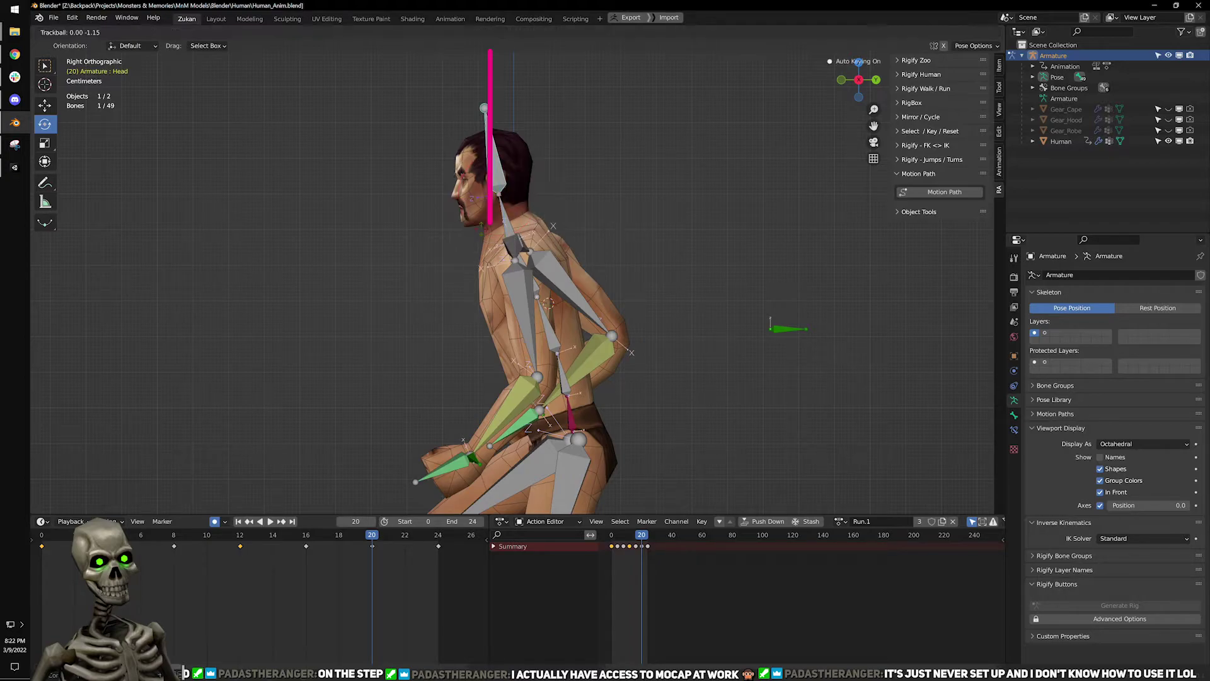
click(514, 187)
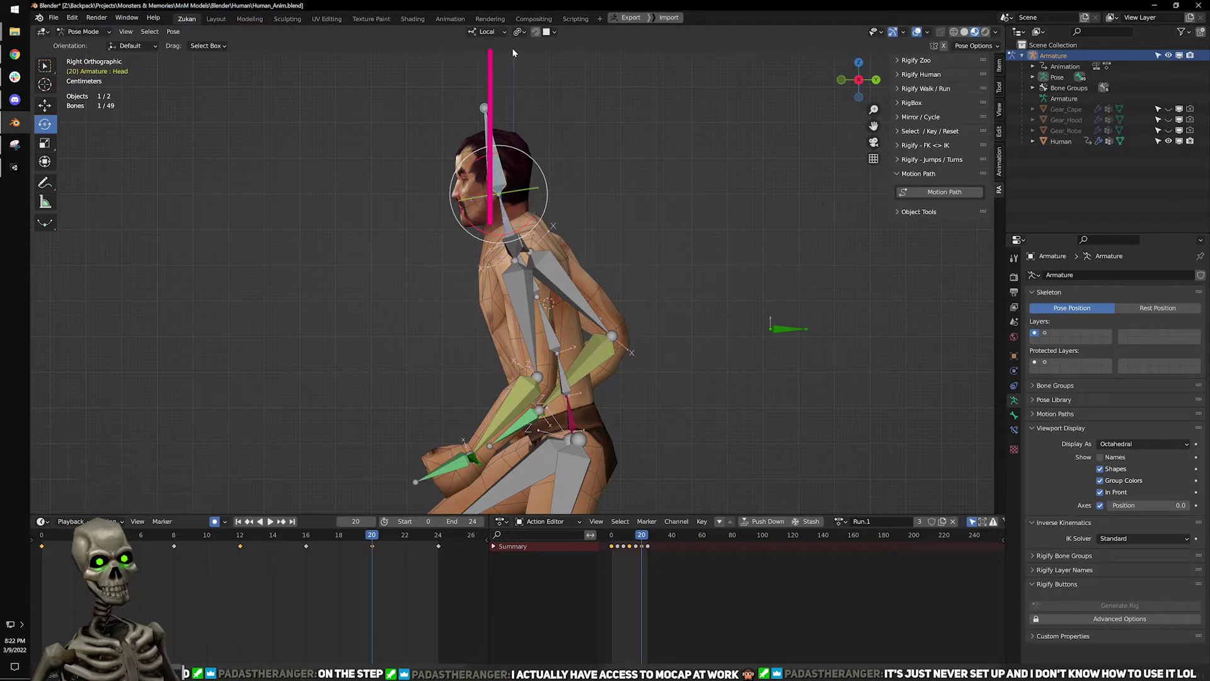
Switch the transform orientation to Global, rotate the Head bone -3.26° around the X axis at frame 20, and play the cycle.
click(487, 31)
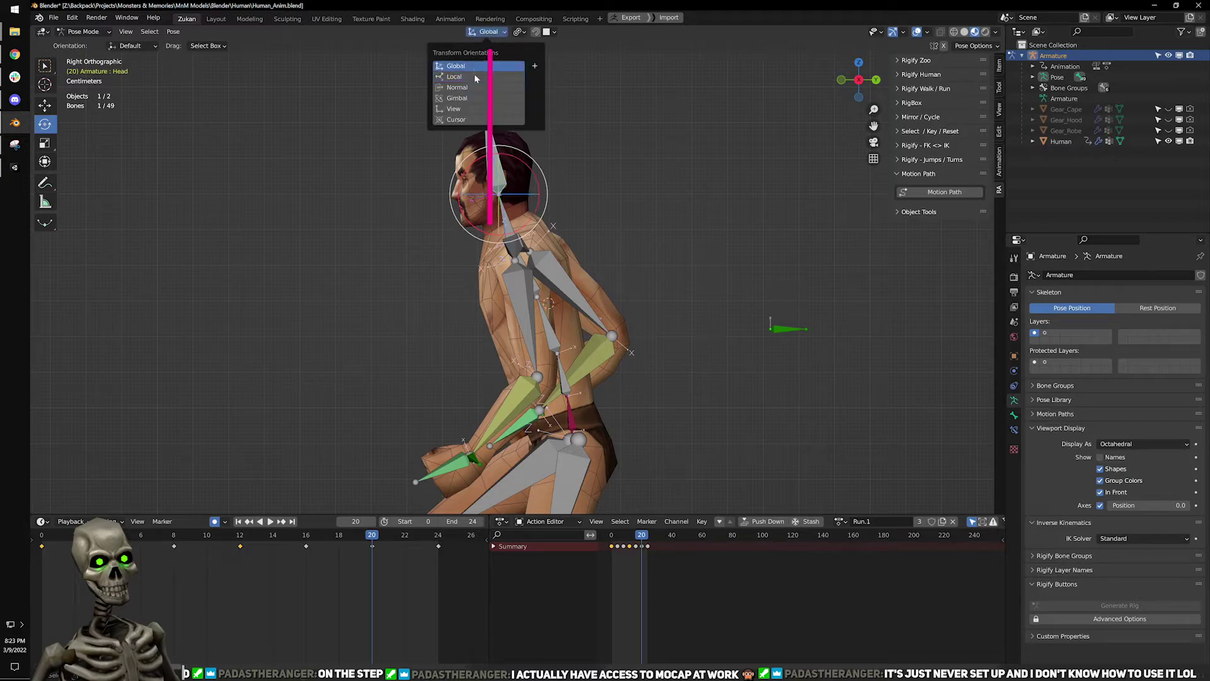
click(463, 68)
drag(537, 208, 537, 215)
click(271, 522)
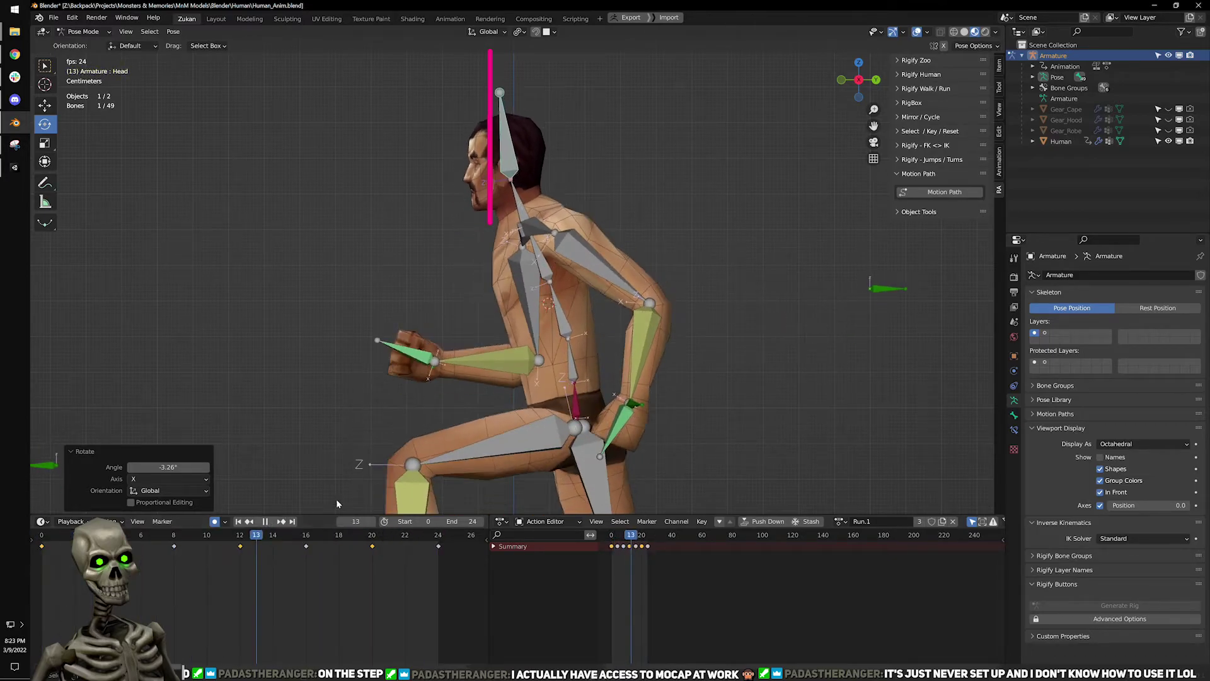
key(Escape)
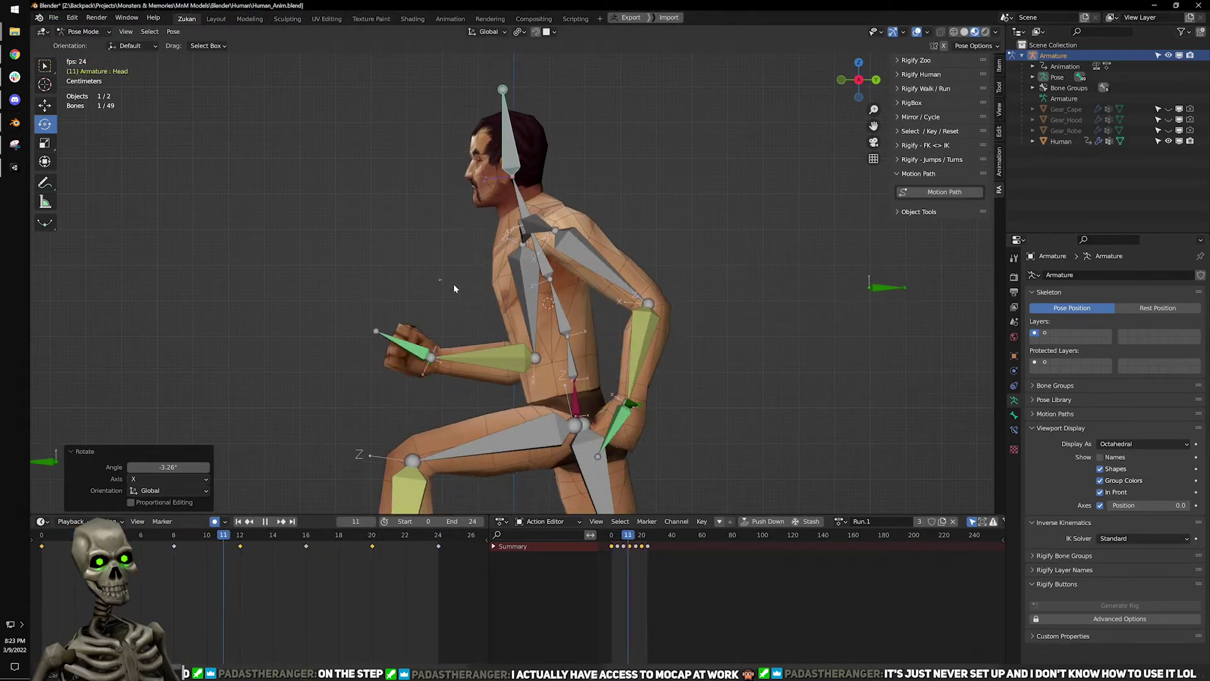
Hide the viewport overlays and examine the run cycle on the bare character from the front and the side.
drag(446, 284, 605, 296)
middle_drag(328, 195, 618, 197)
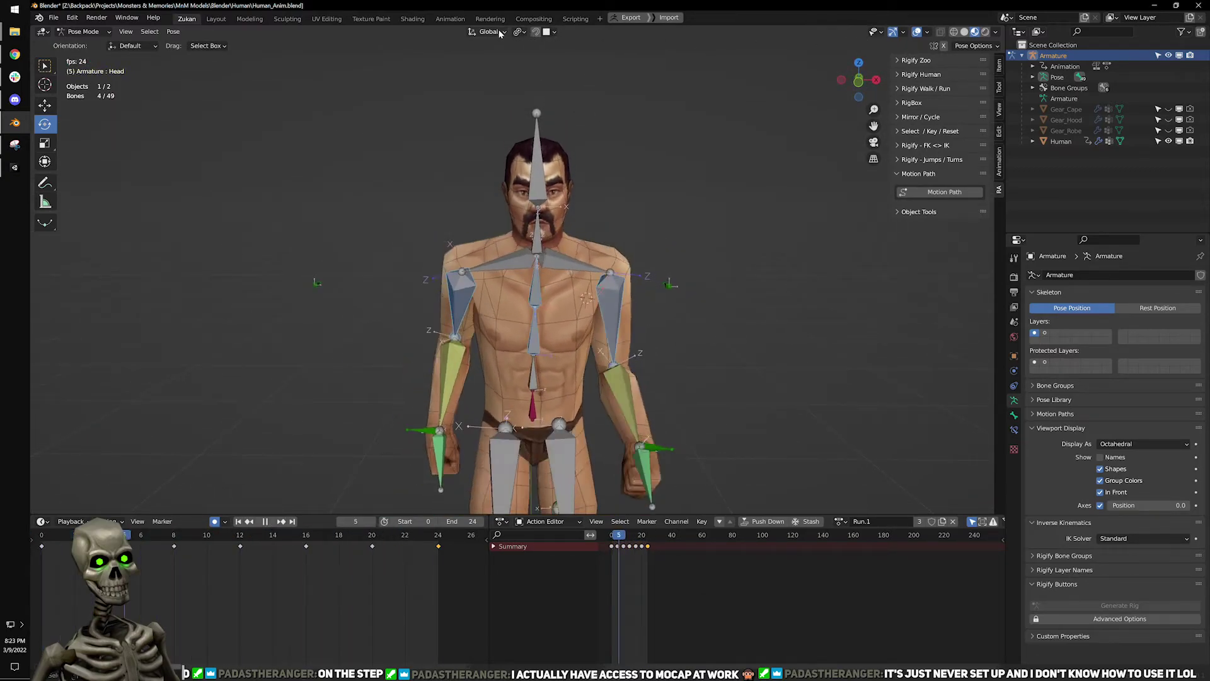
click(916, 31)
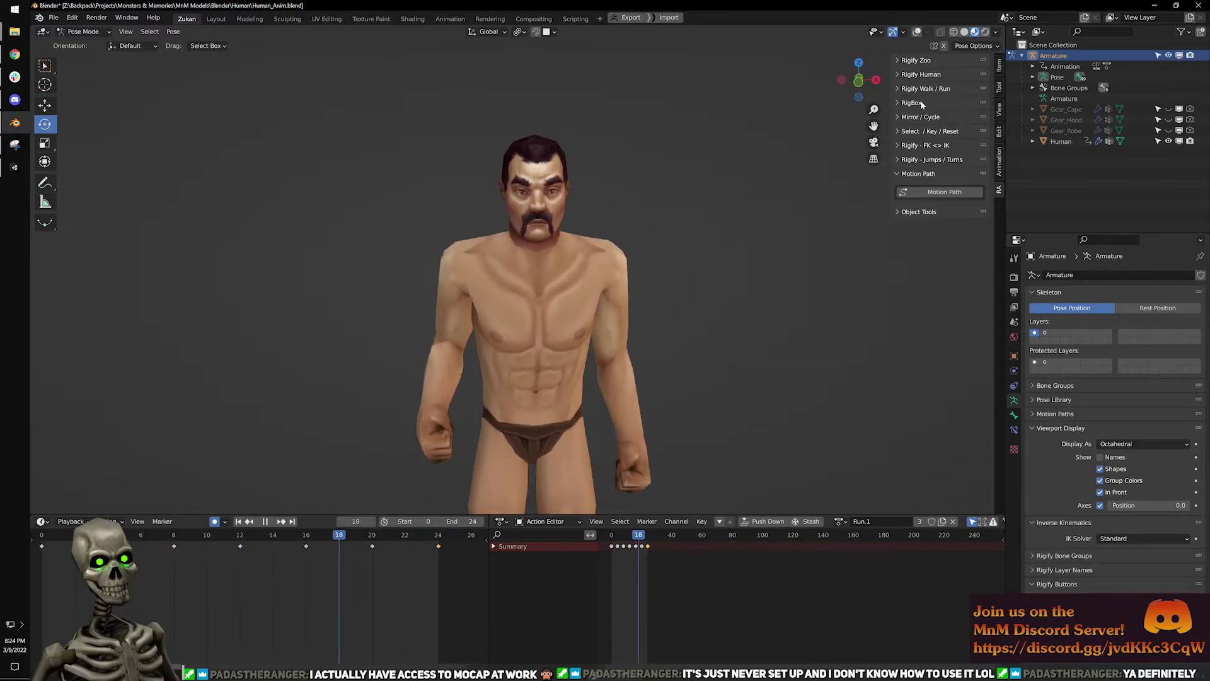
key(space)
middle_drag(619, 374, 501, 378)
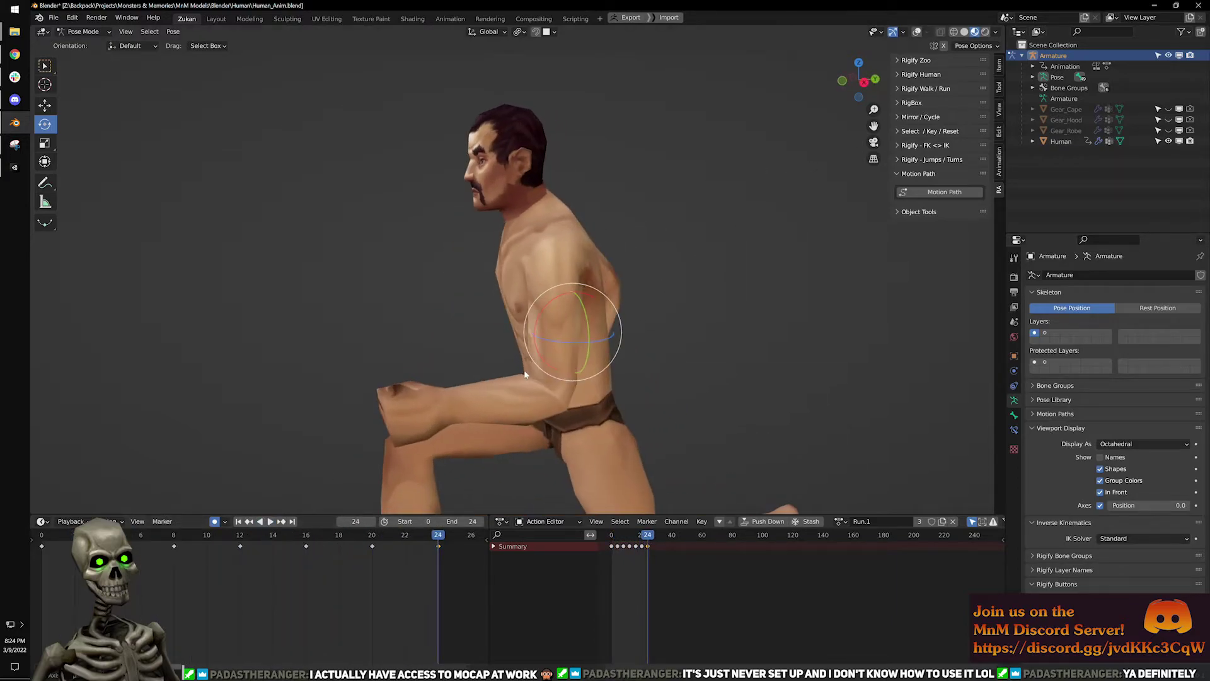
scroll(584, 404, down, 5)
alt+middle_drag(584, 404, 562, 394)
scroll(495, 388, up, 4)
drag(227, 535, 126, 536)
Show the viewport overlays again and scrub through the cycle in Right view to examine the leg and foot poses.
click(918, 32)
scroll(583, 331, down, 1)
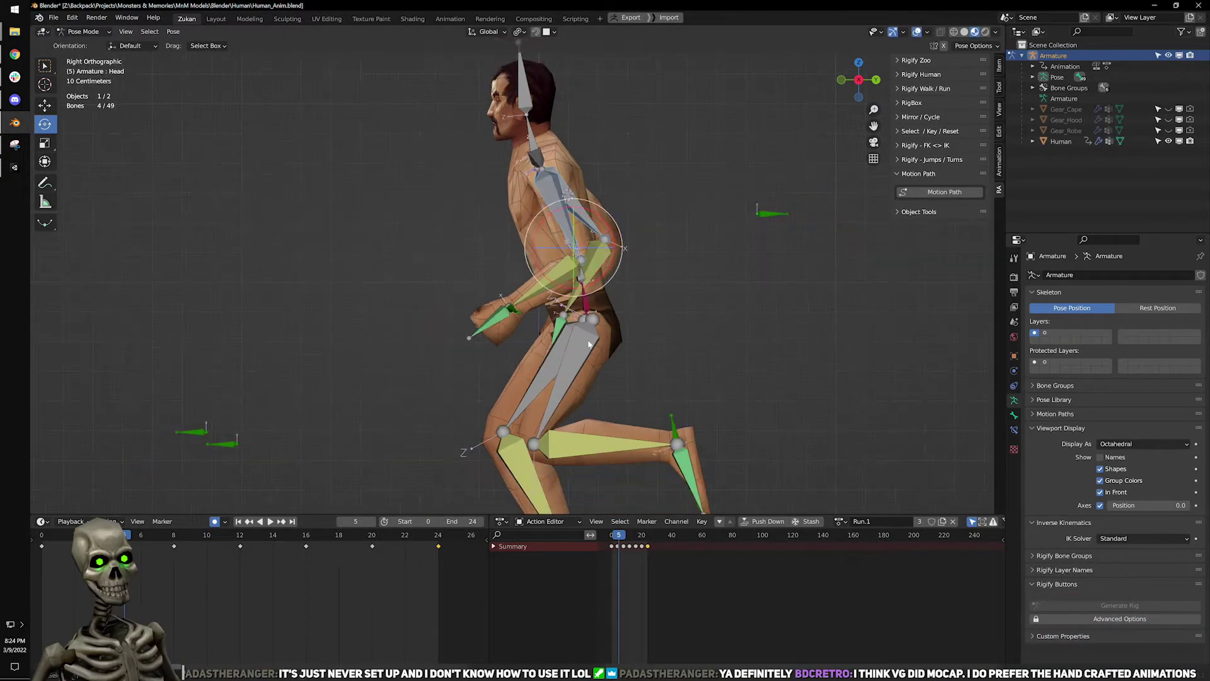
shift+middle_drag(584, 331, 602, 260)
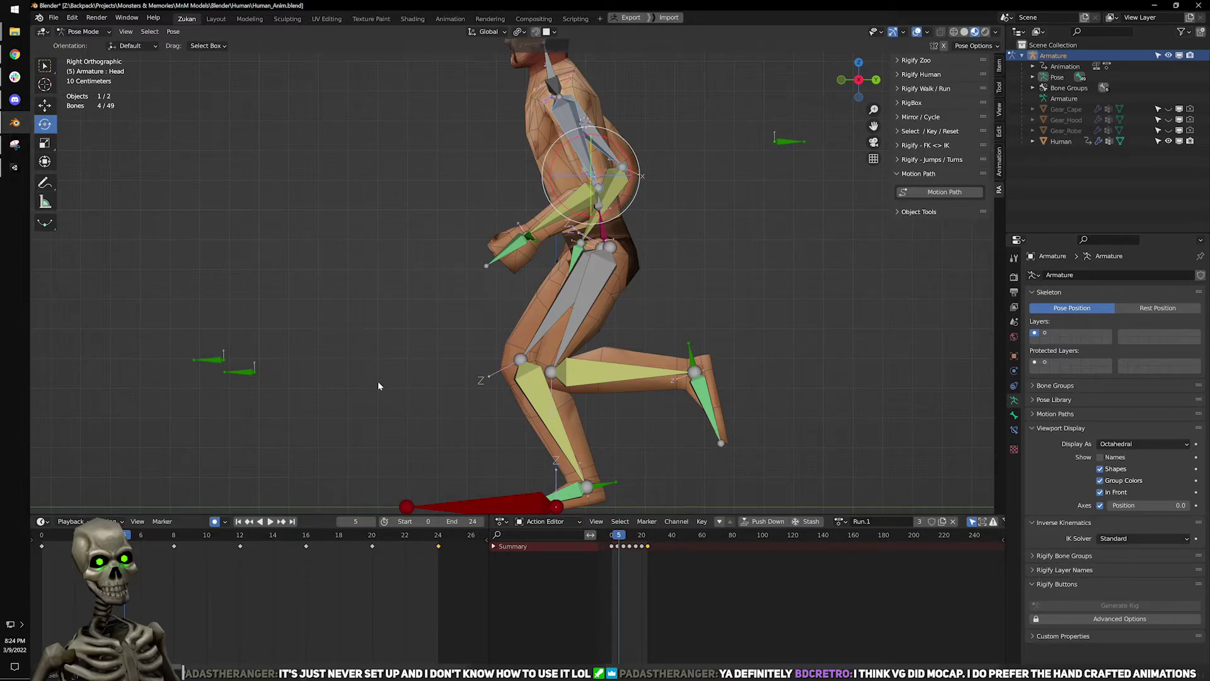
drag(124, 536, 92, 536)
click(43, 537)
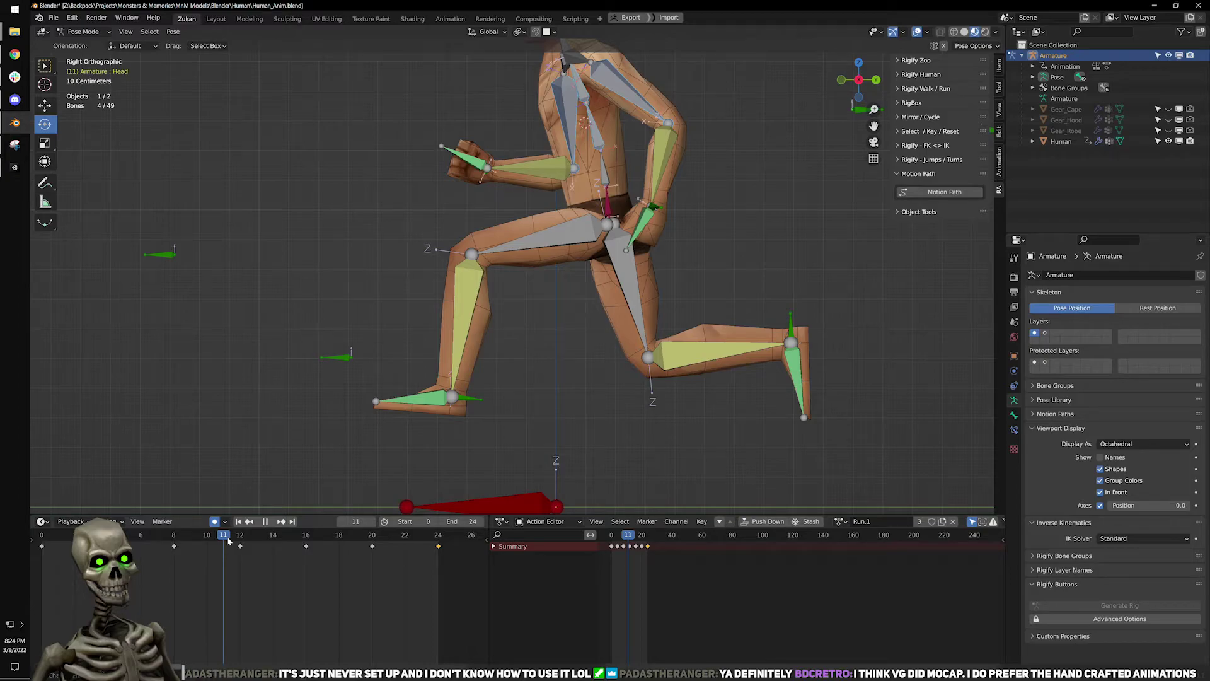
drag(228, 541, 108, 548)
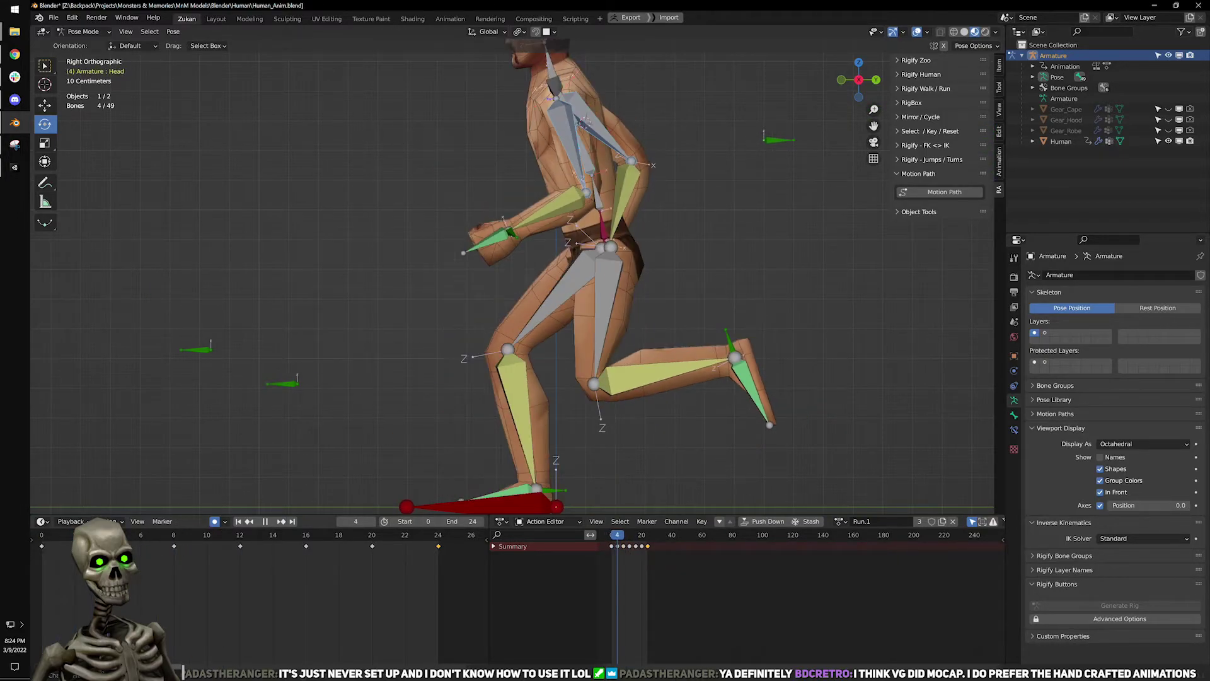
drag(107, 552, 169, 564)
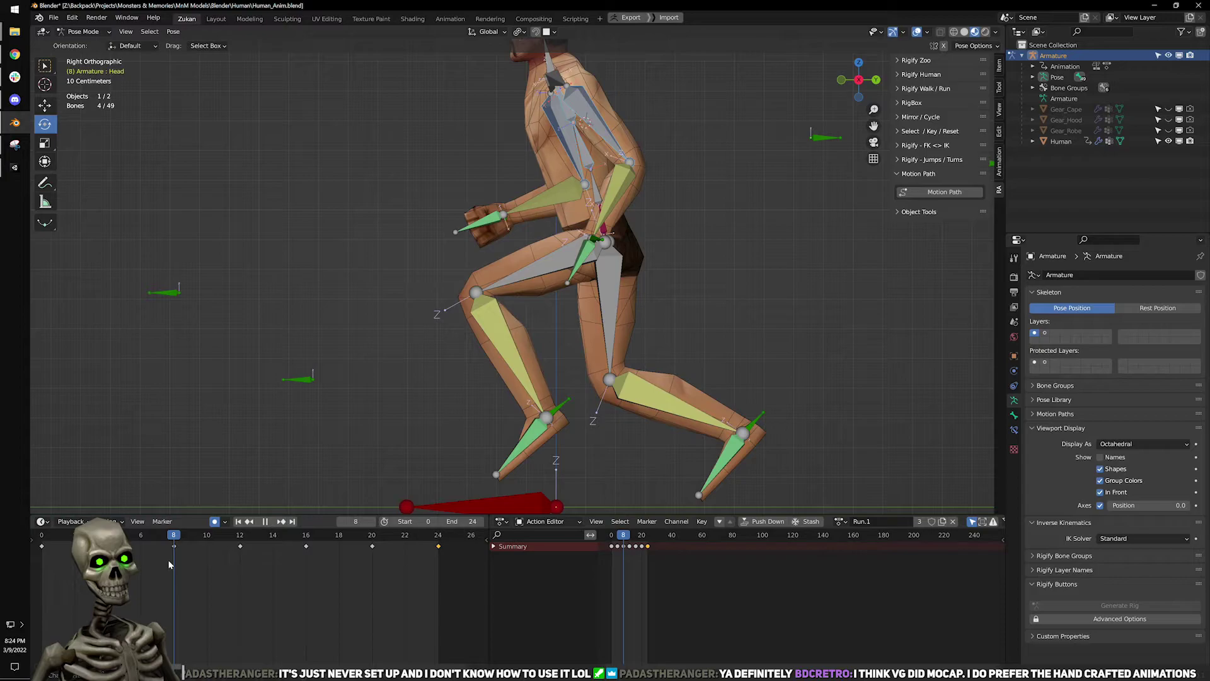
drag(169, 564, 313, 571)
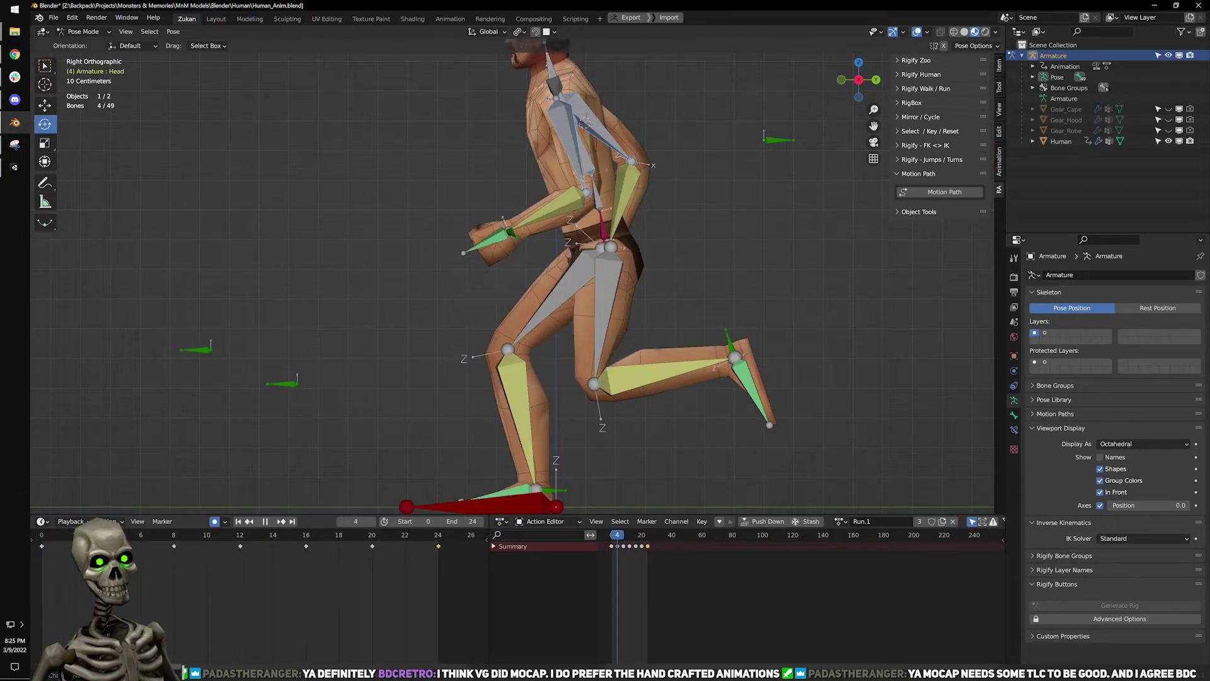
key(space)
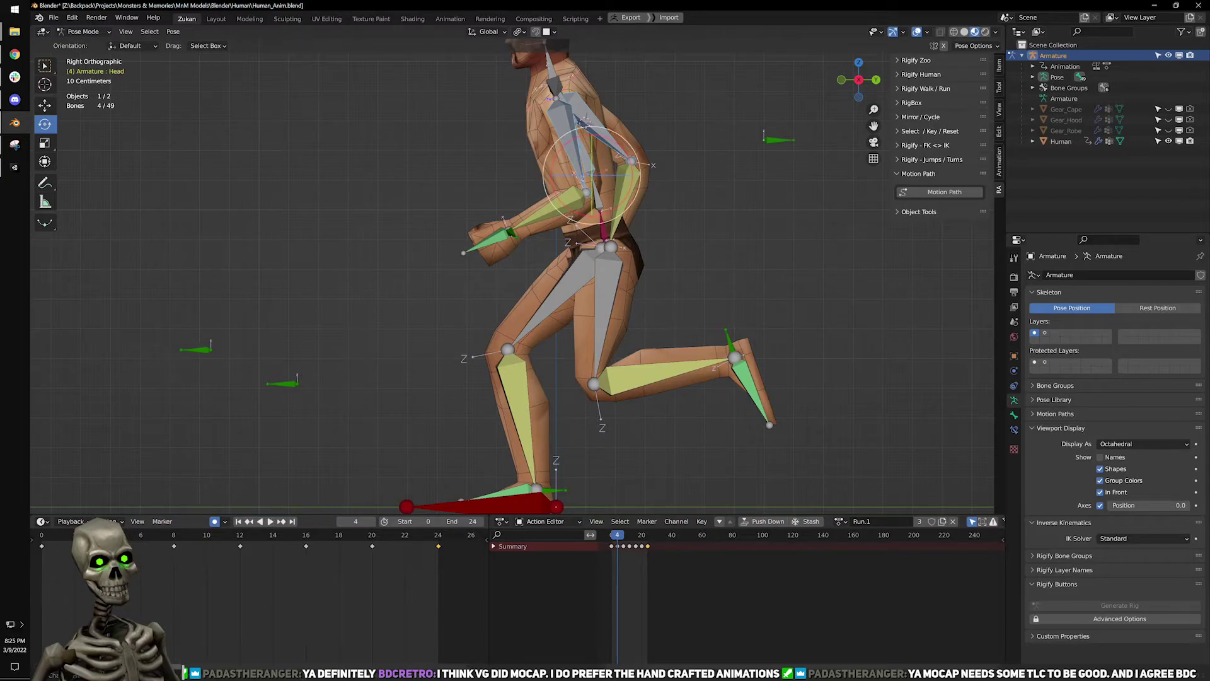
key(space)
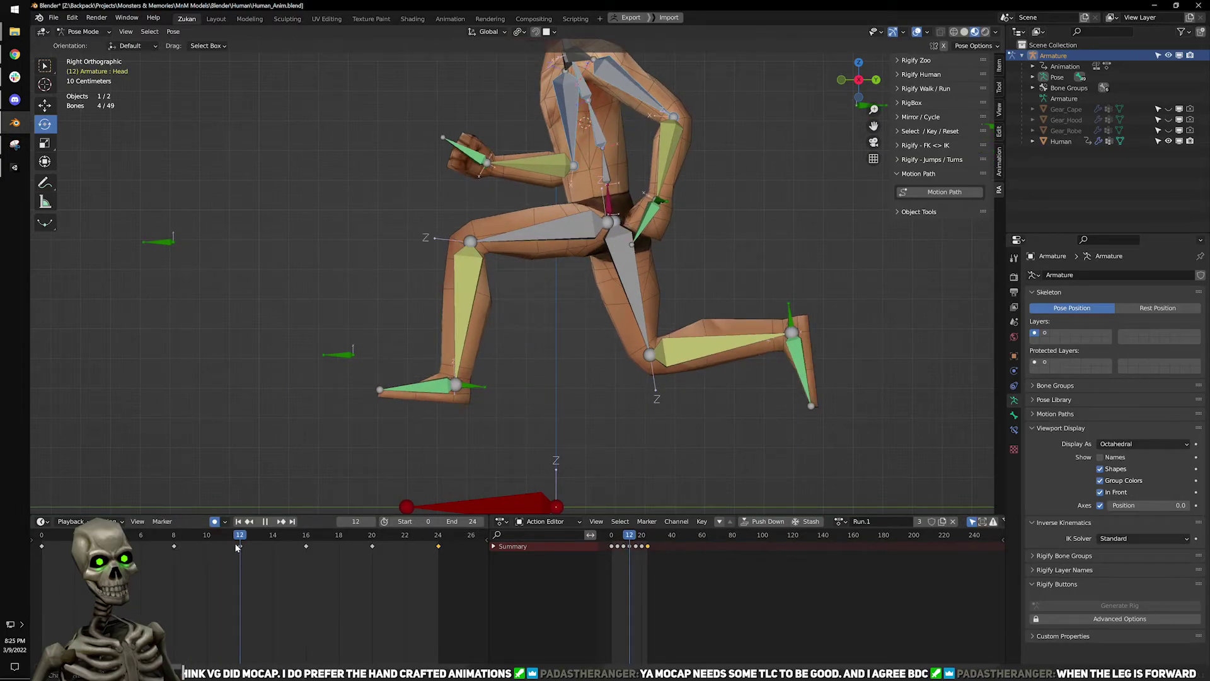
At frame 0, move the IK.Heel.R bone 0.176 m along Y and -0.008 m along Z, and rotate it 34.1° around X.
drag(237, 547, 33, 548)
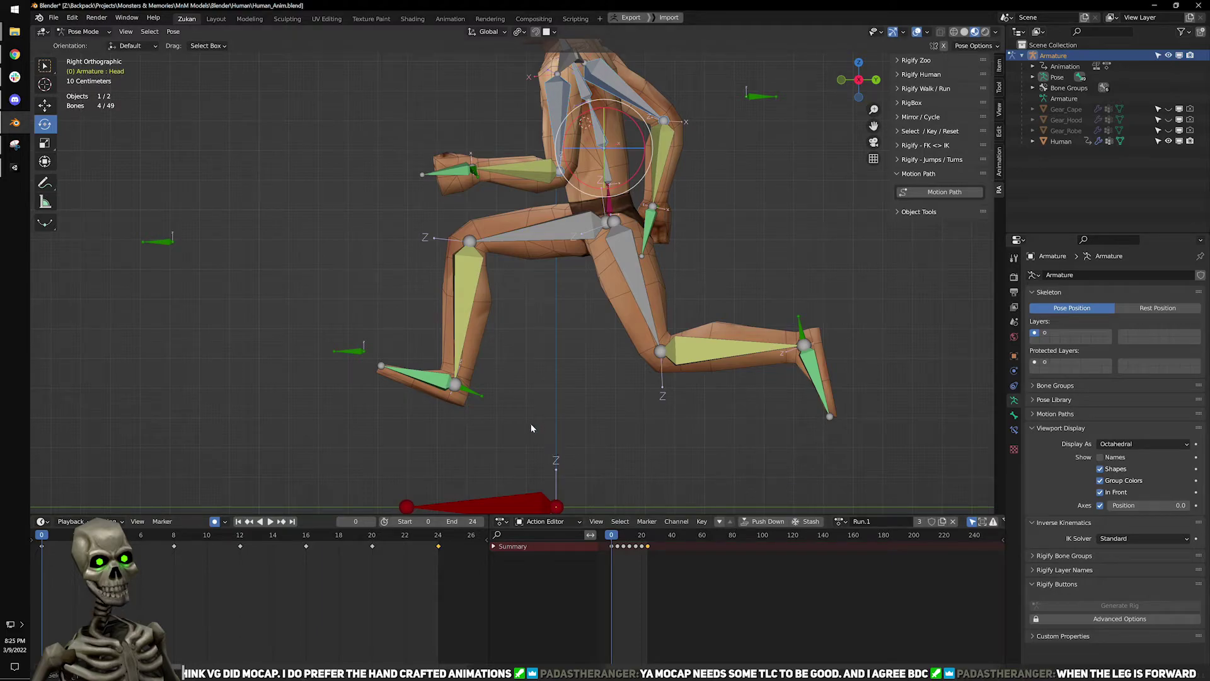
click(480, 404)
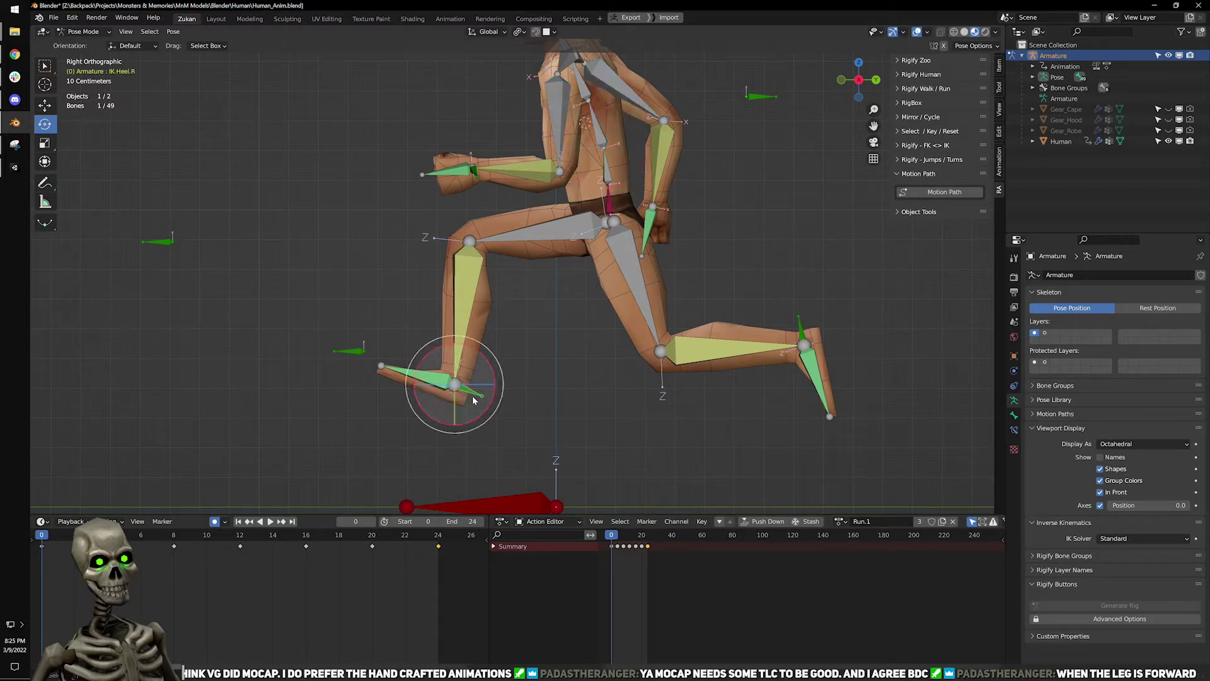
key(g)
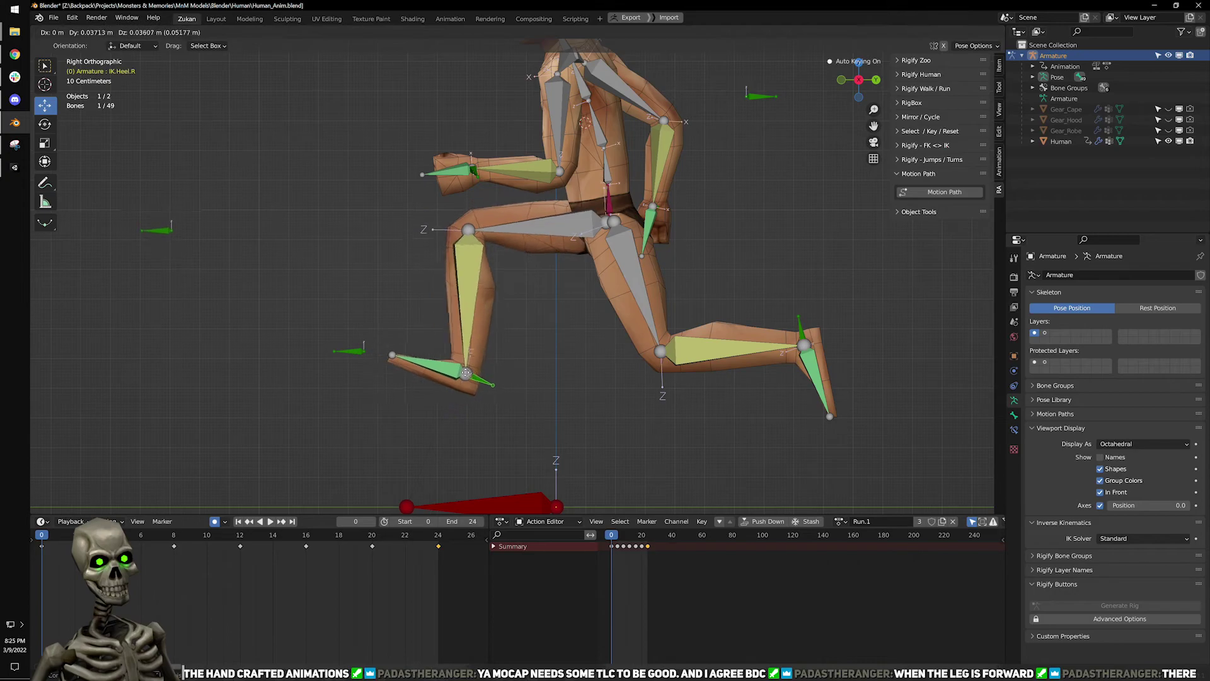
click(465, 390)
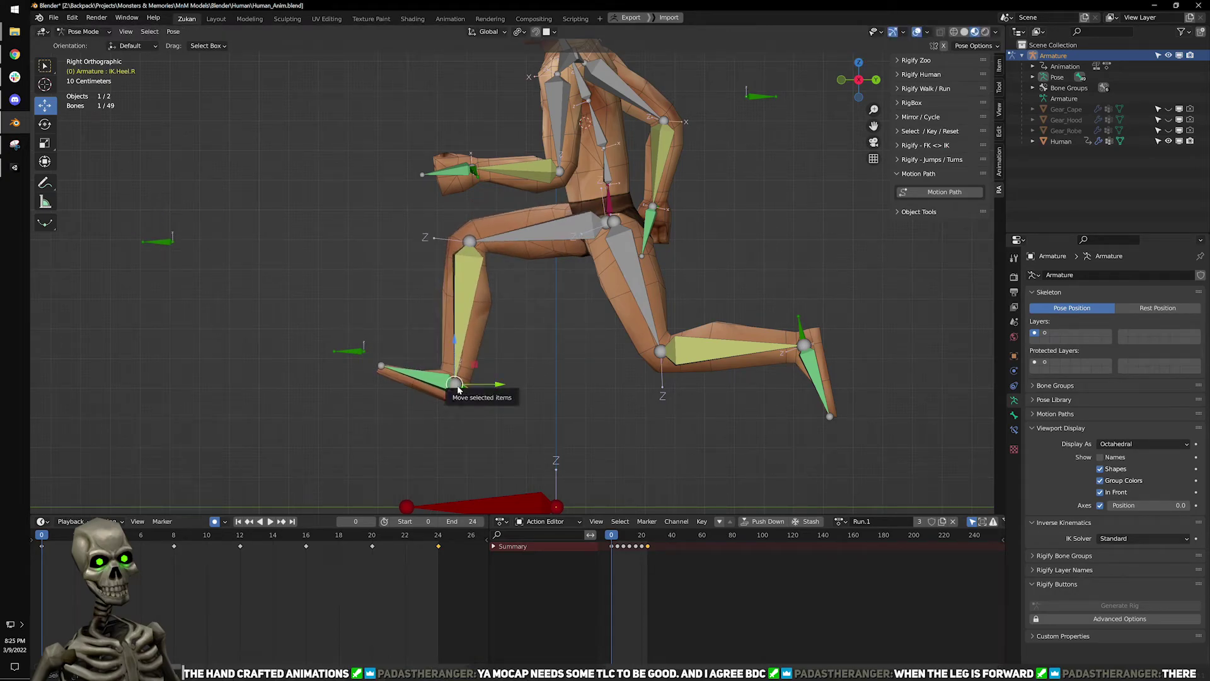
key(g)
click(509, 388)
key(r)
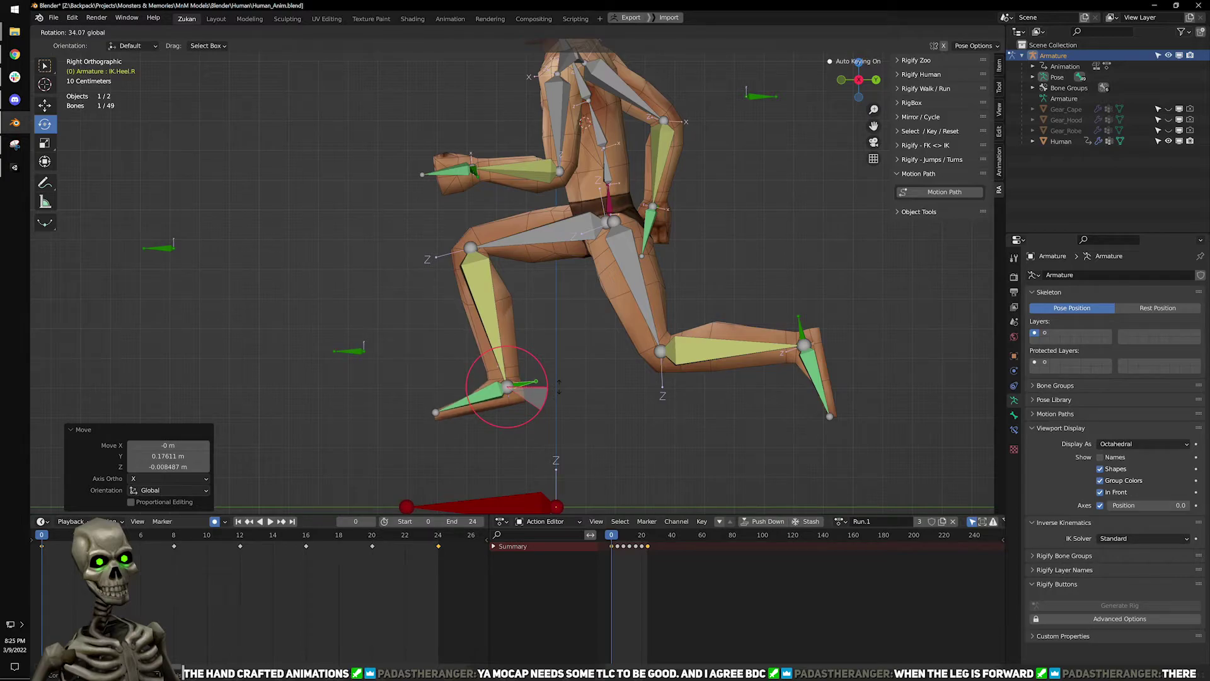
click(559, 388)
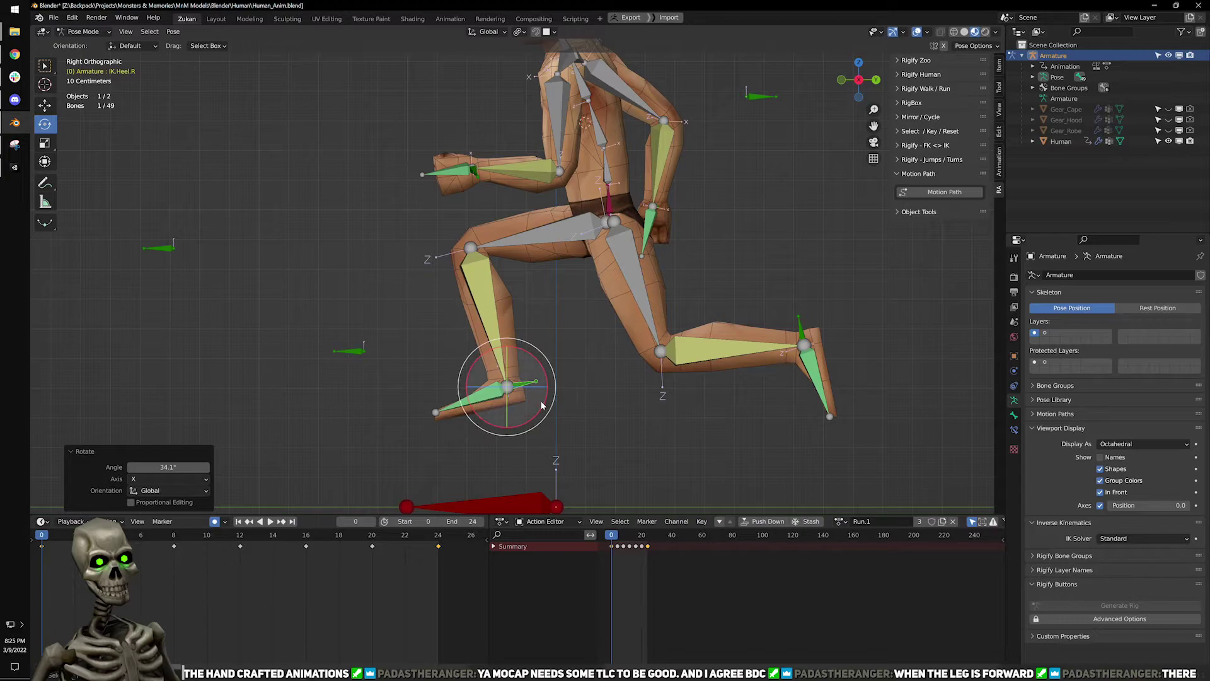
Swing the IK.Heel.R bone forward -0.28 m along Y and 0.064 m along Z, and rotate it -40.9° around X.
key(r)
key(r)
click(508, 389)
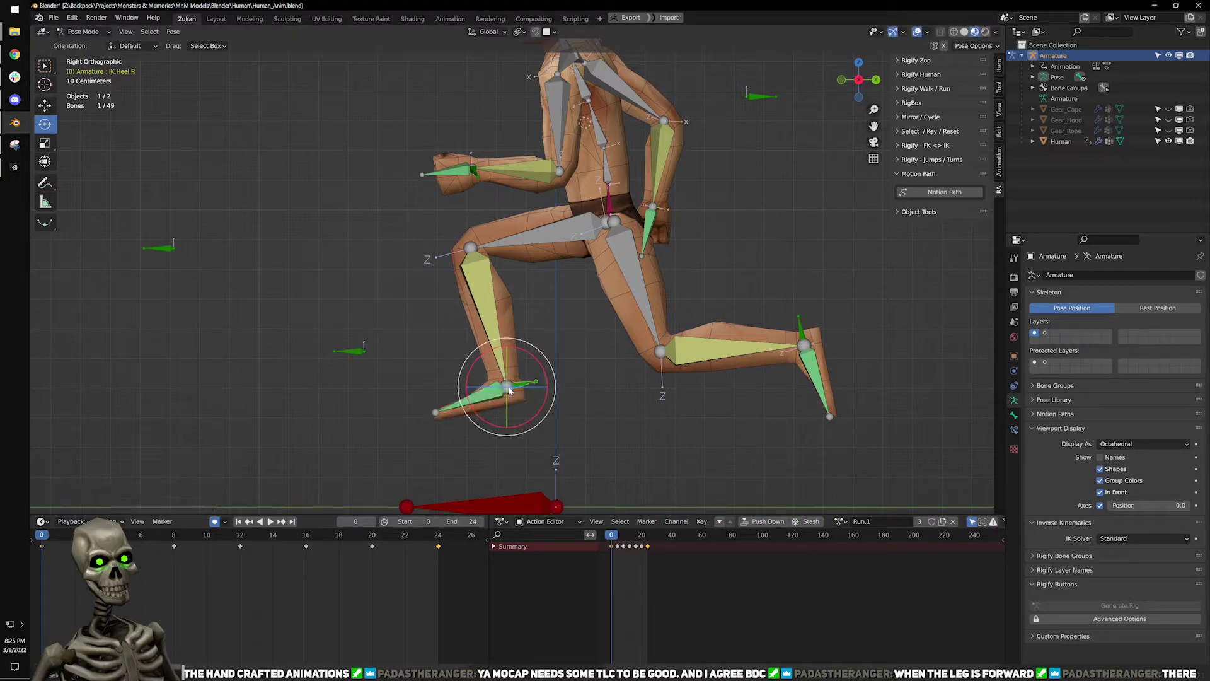
key(g)
click(411, 368)
key(r)
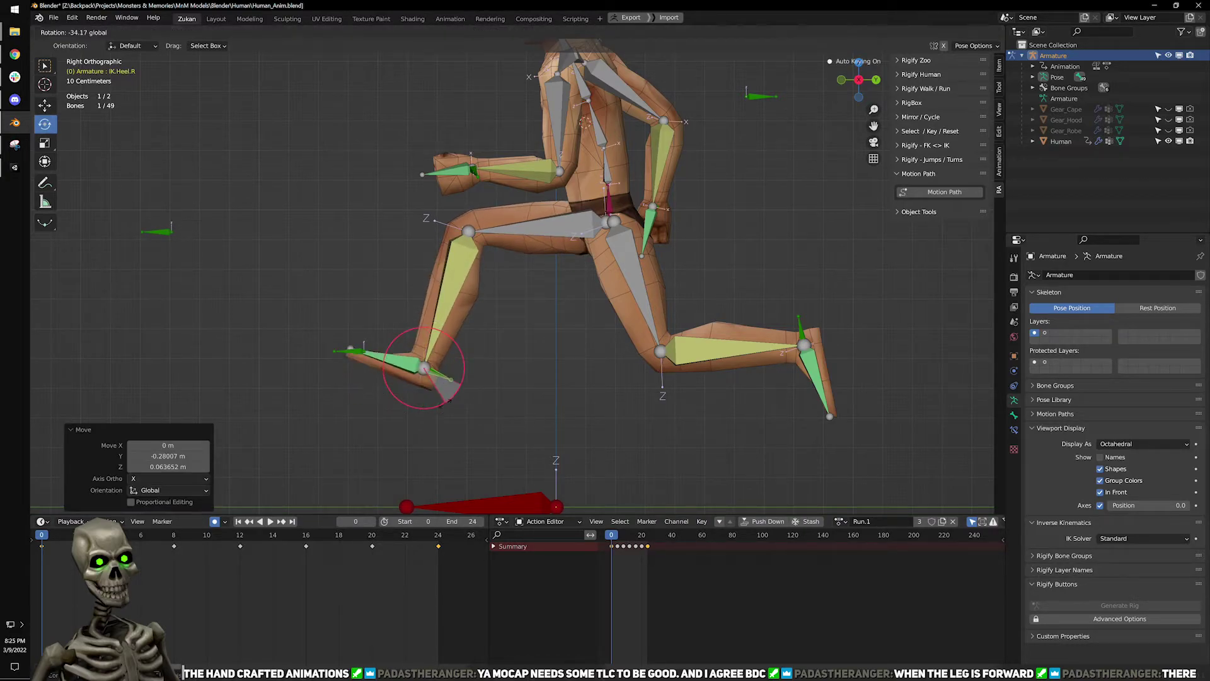
click(424, 369)
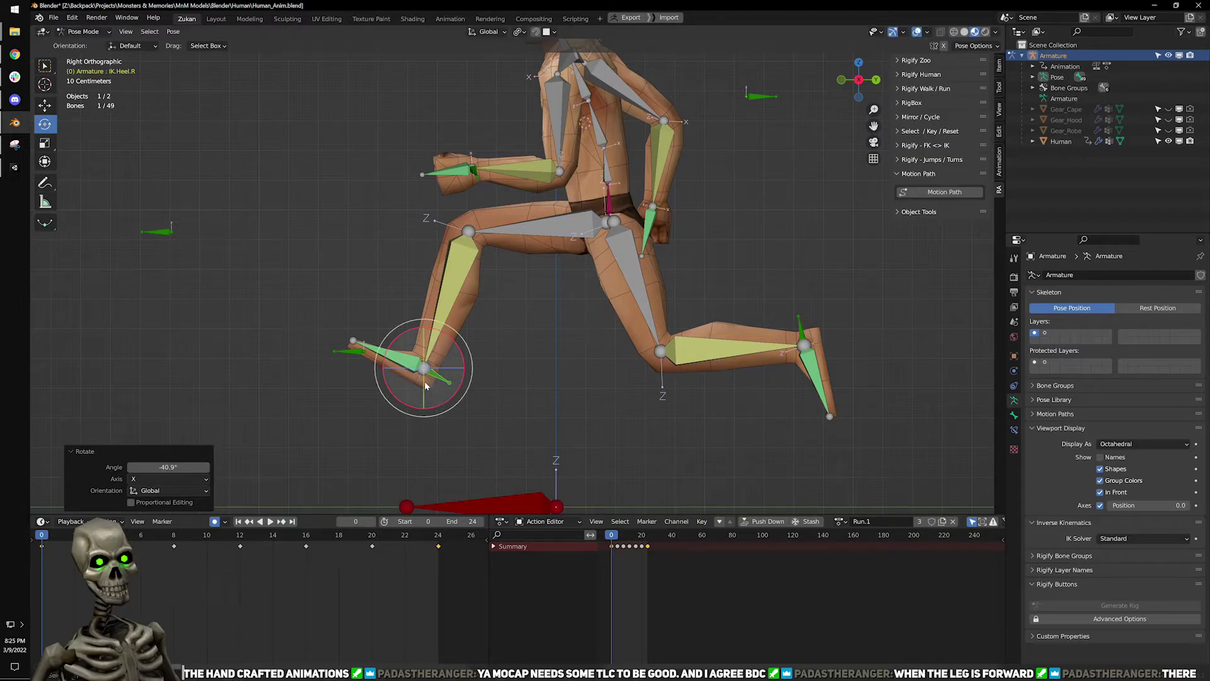
Pull the IK.Heel.R bone back 0.327 m along Y and -0.024 m along Z, and rotate it 37.3° around X.
key(g)
click(512, 381)
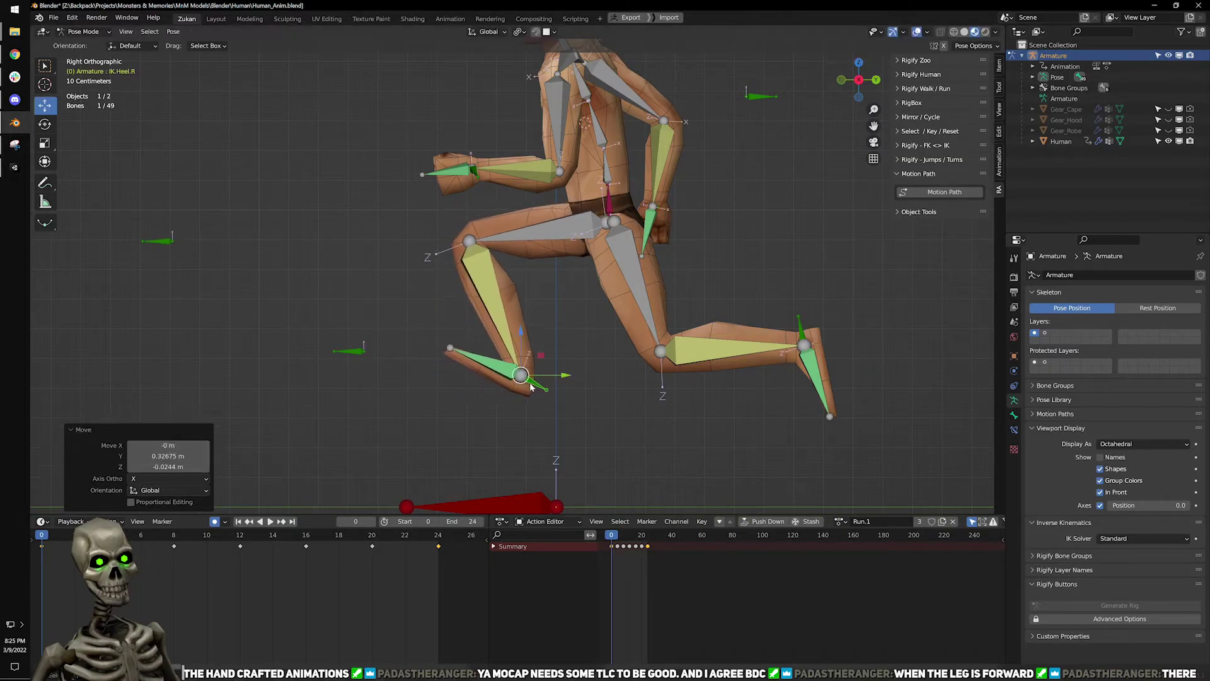
key(r)
key(r)
key(r)
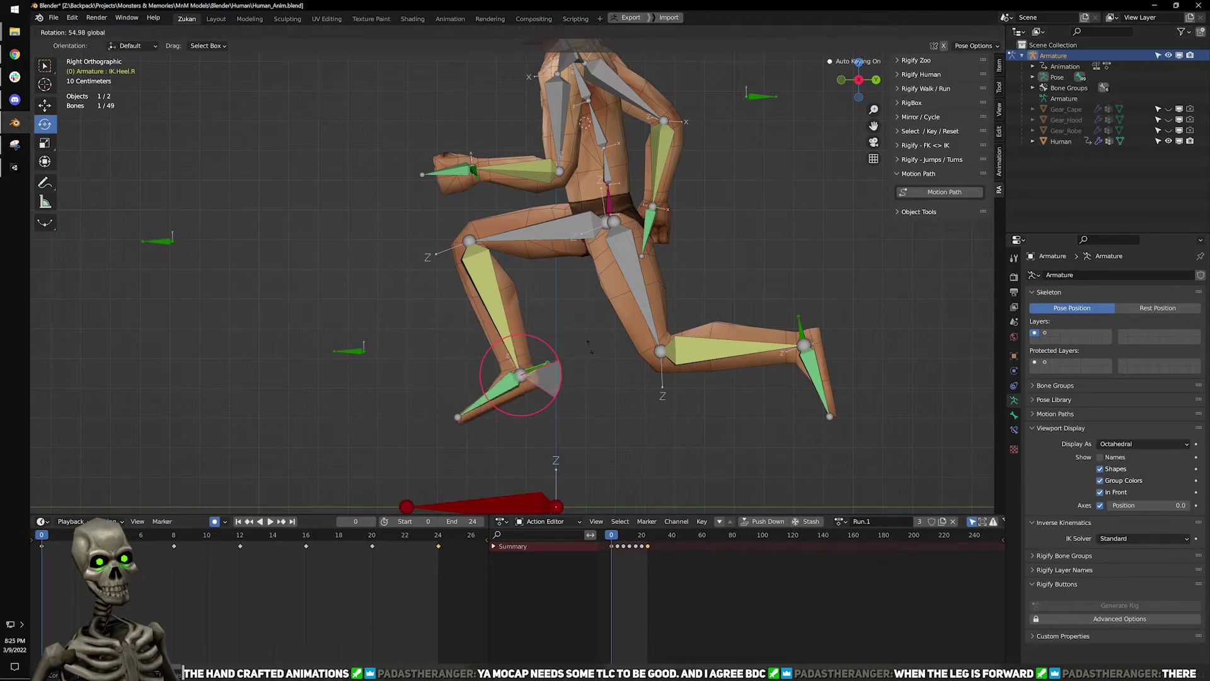
click(553, 265)
Try extending the right leg by moving IK.Heel.R -0.69 m along Y and 0.293 m along Z, and play the cycle.
key(g)
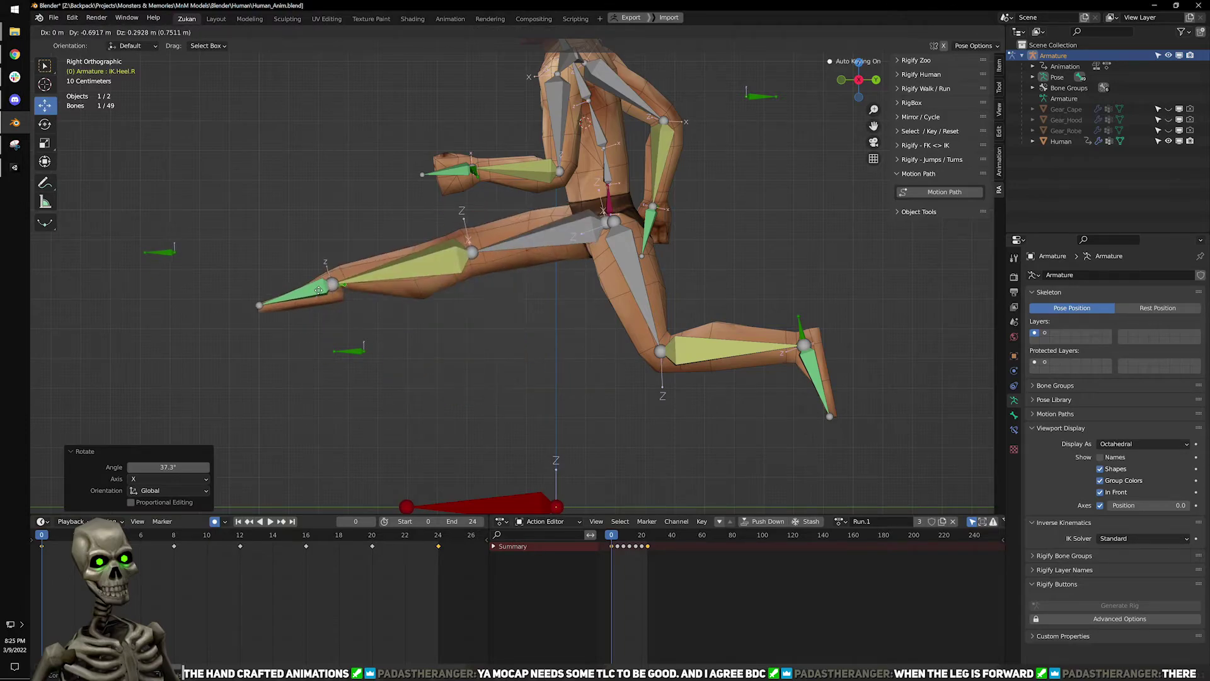
click(319, 291)
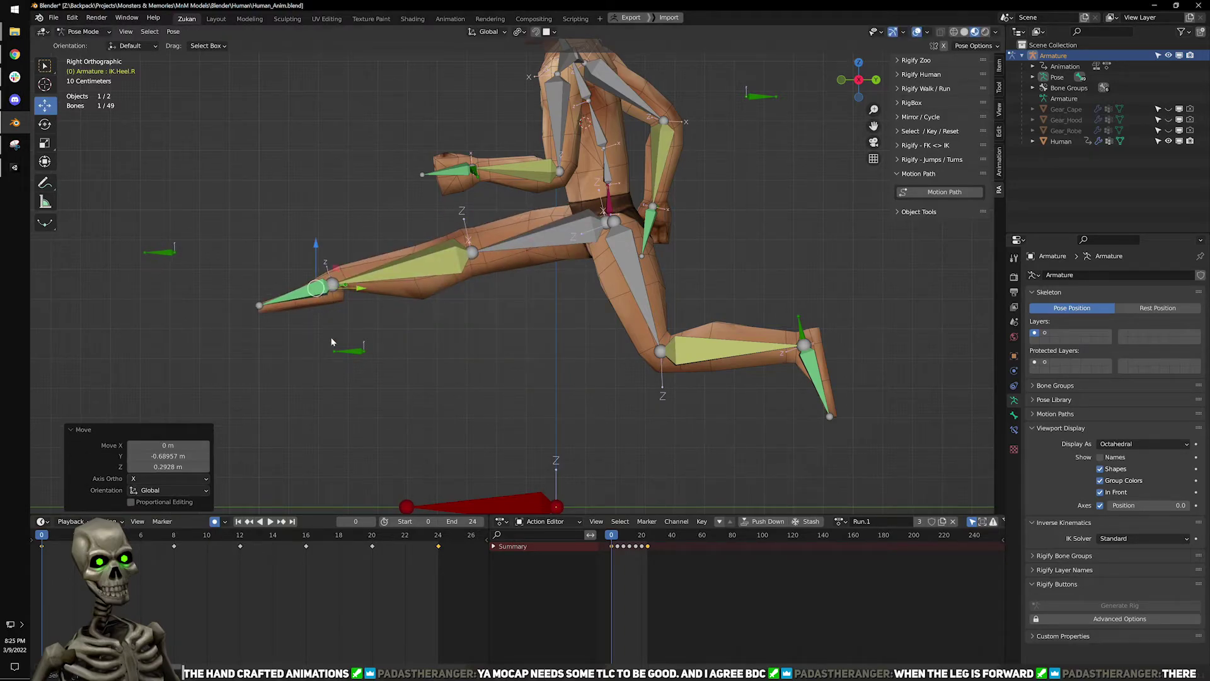
click(270, 522)
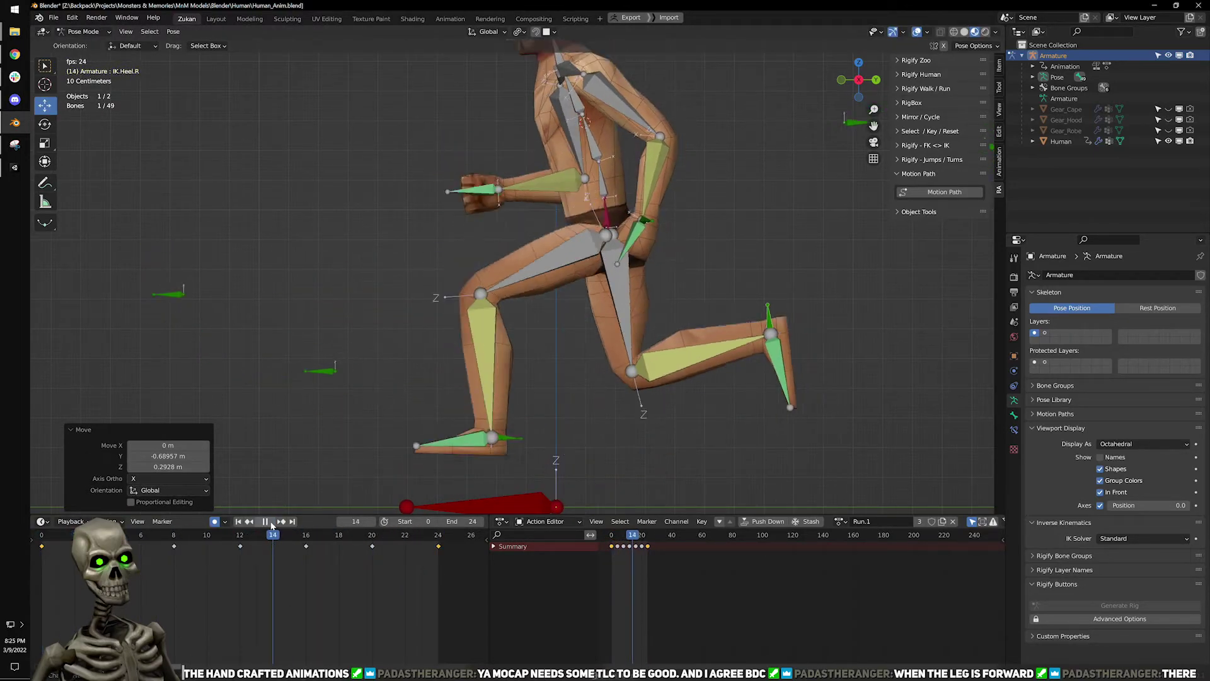
click(271, 522)
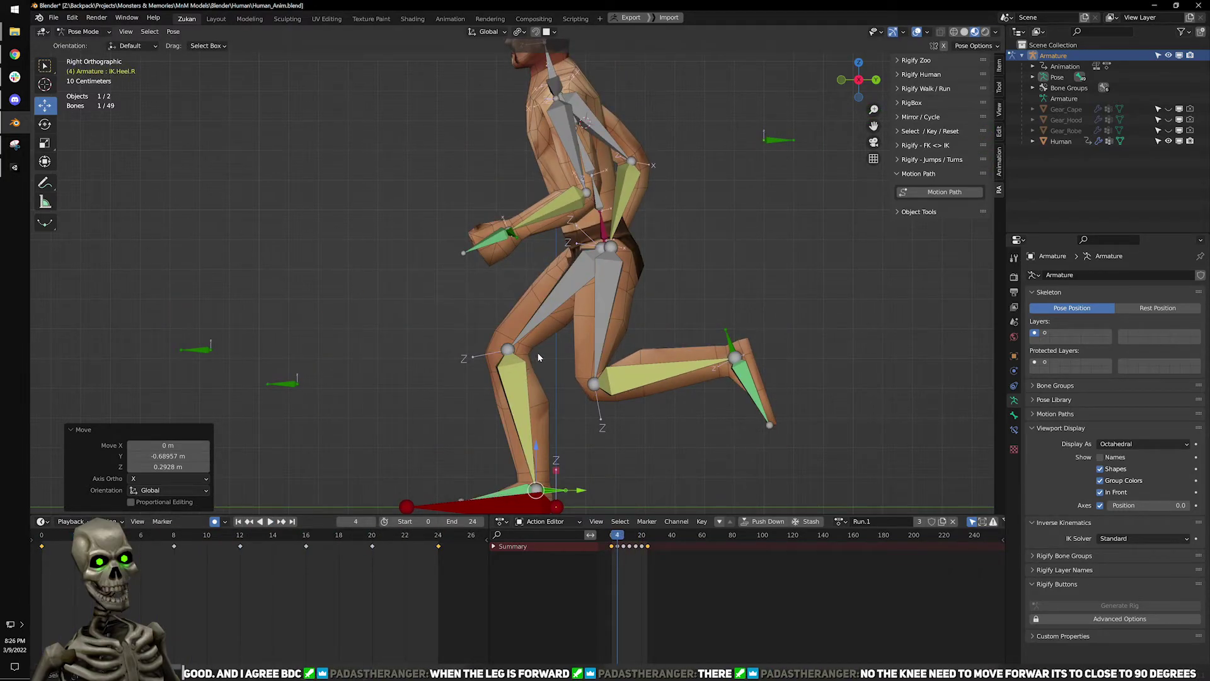
Return to frame 0 and move the IK.Heel.L bone -0.144 m along Y and 0.017 m along Z.
key(shift+Left)
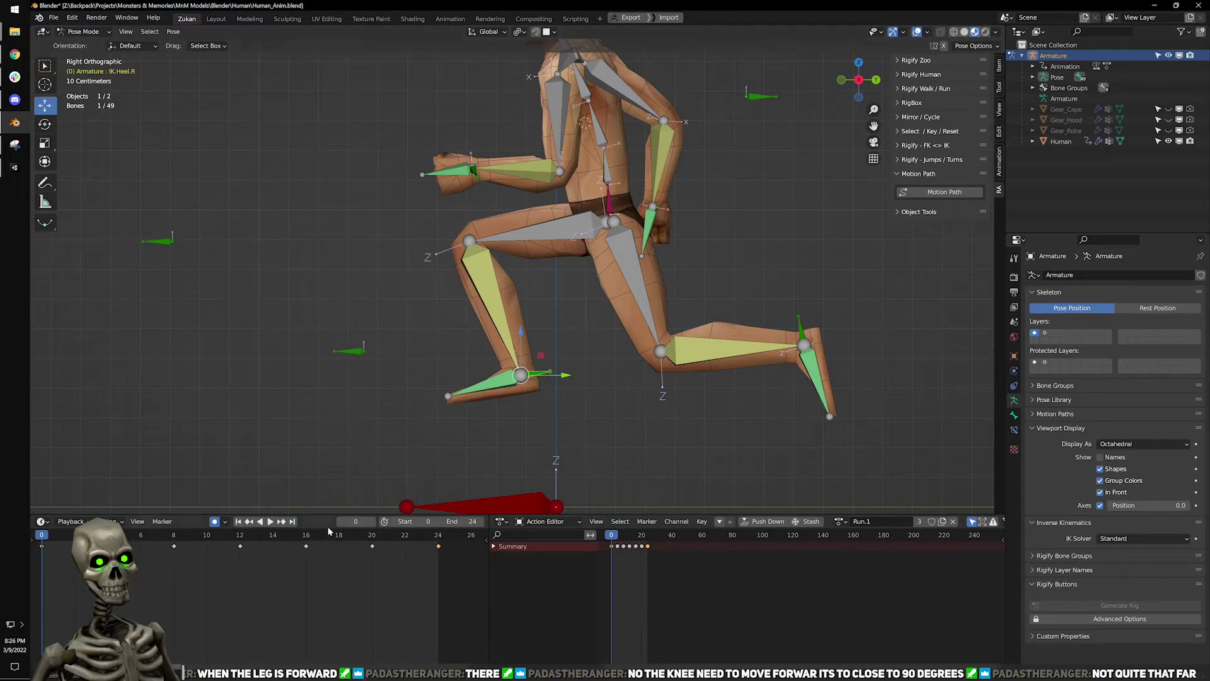
key(space)
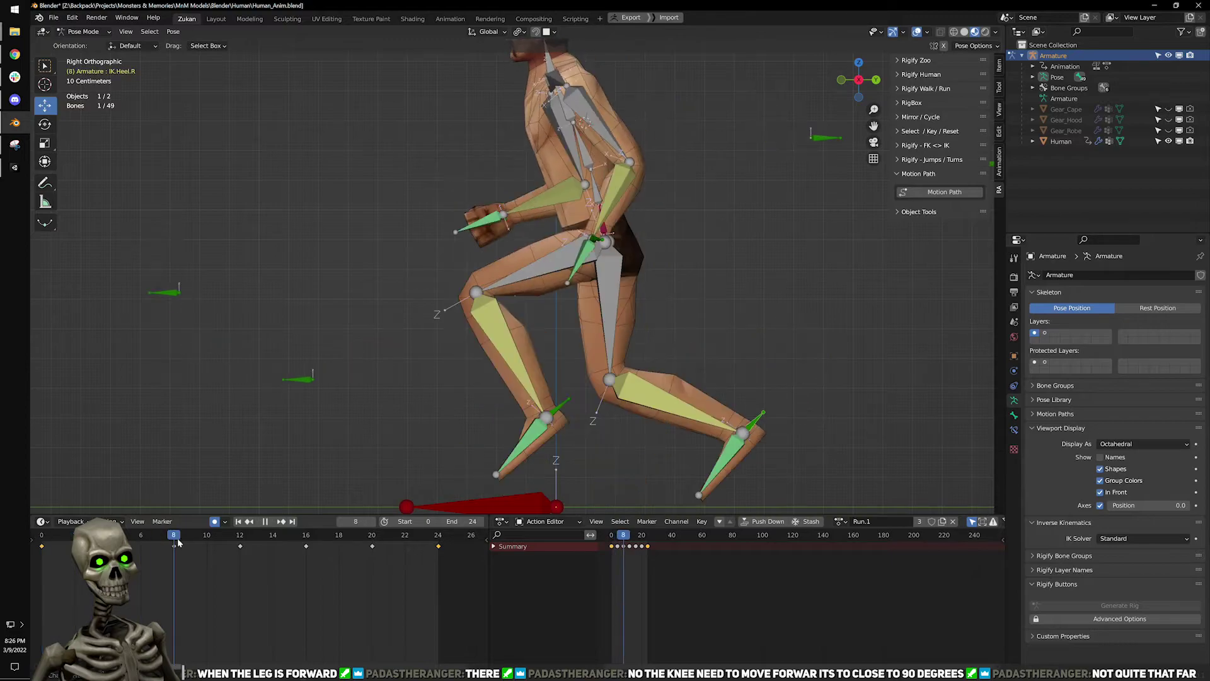
drag(797, 320, 762, 343)
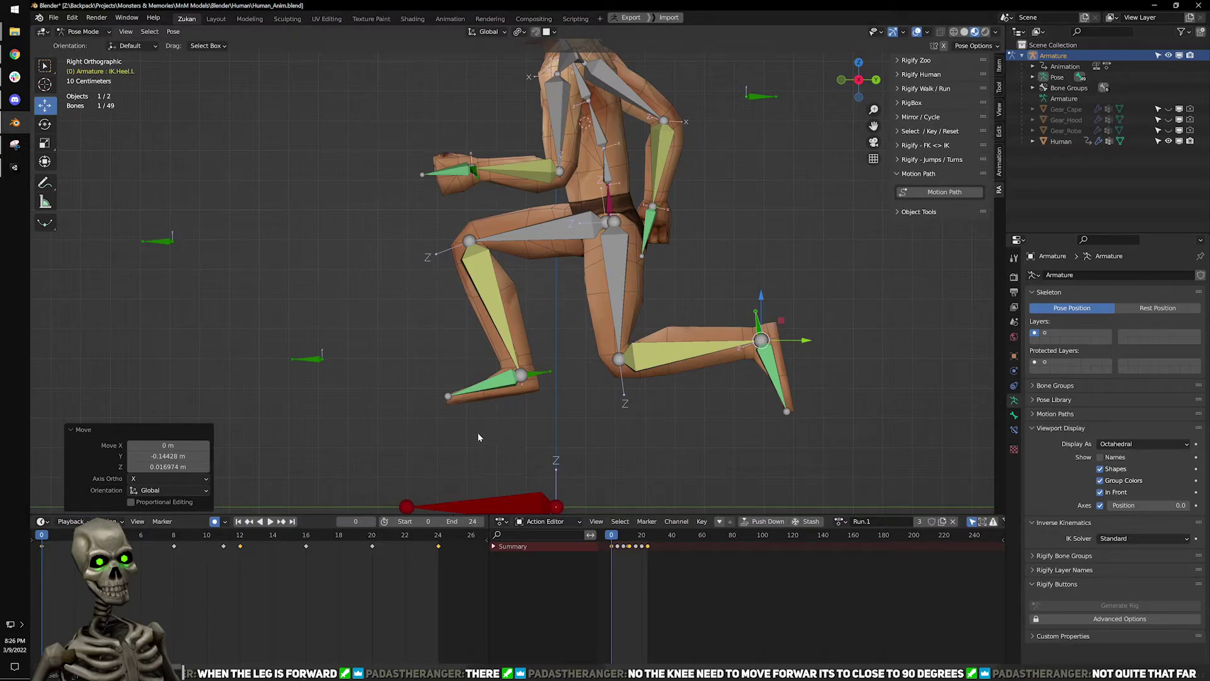
Try to move the IK.Heel.R bone -0.173 m along Y at frame 0, and undo the move.
shift+click(531, 377)
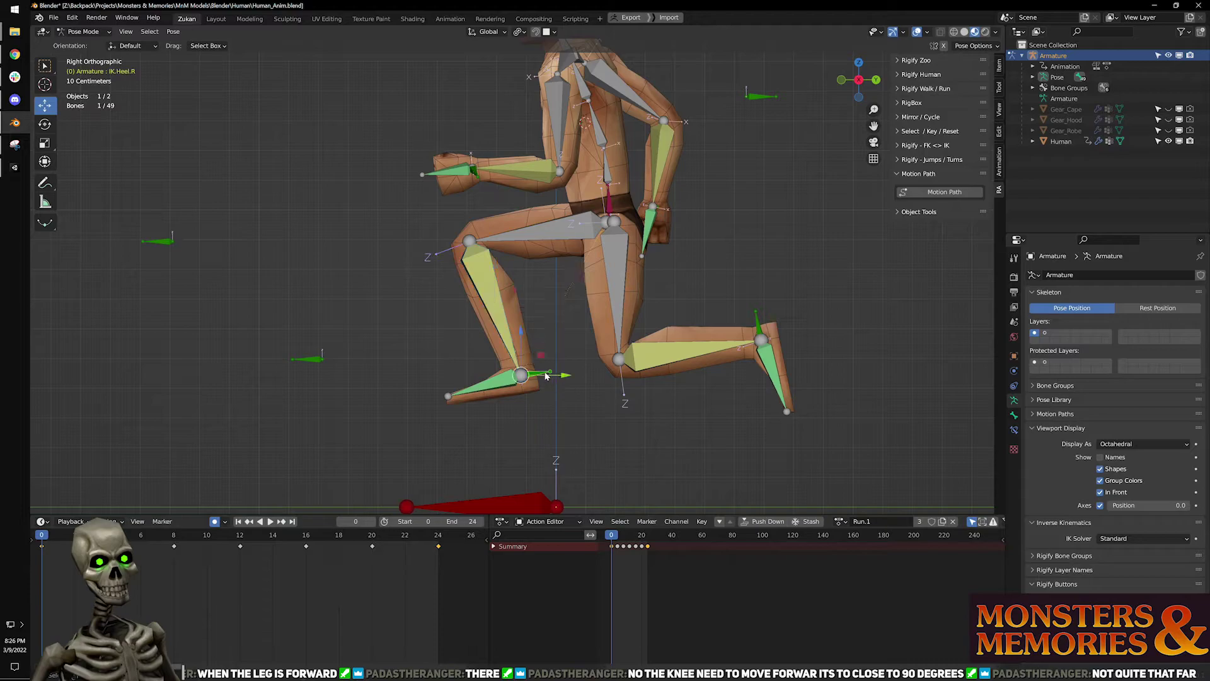
click(565, 376)
drag(566, 375, 514, 375)
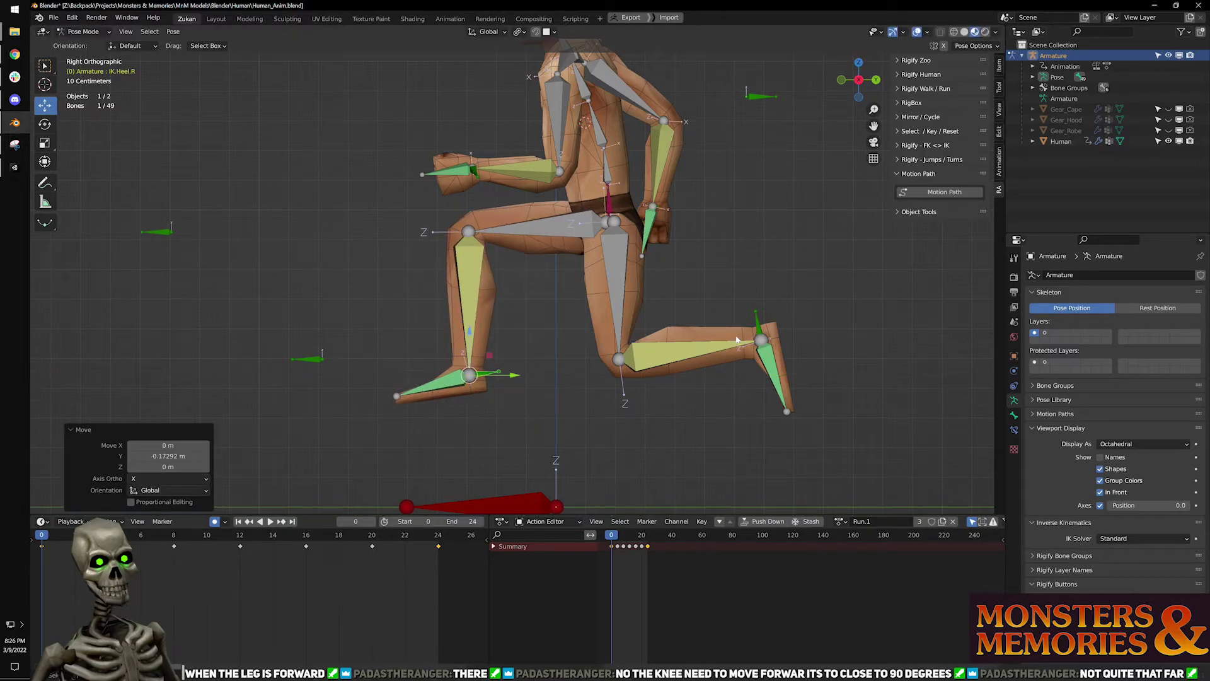
click(773, 333)
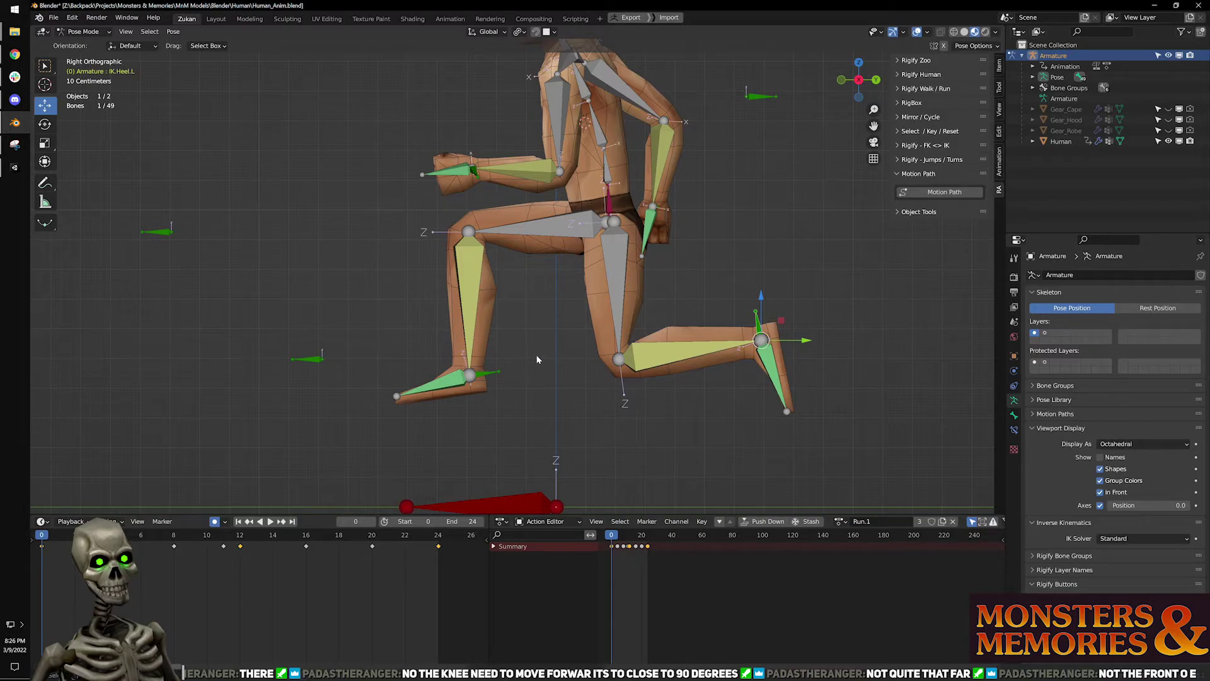
key(ctrl+z)
Move the IK.Heel.L bone 0.067 m along Y at frame 0, check both heels' keyframes, and play the cycle.
click(760, 319)
drag(802, 344, 819, 340)
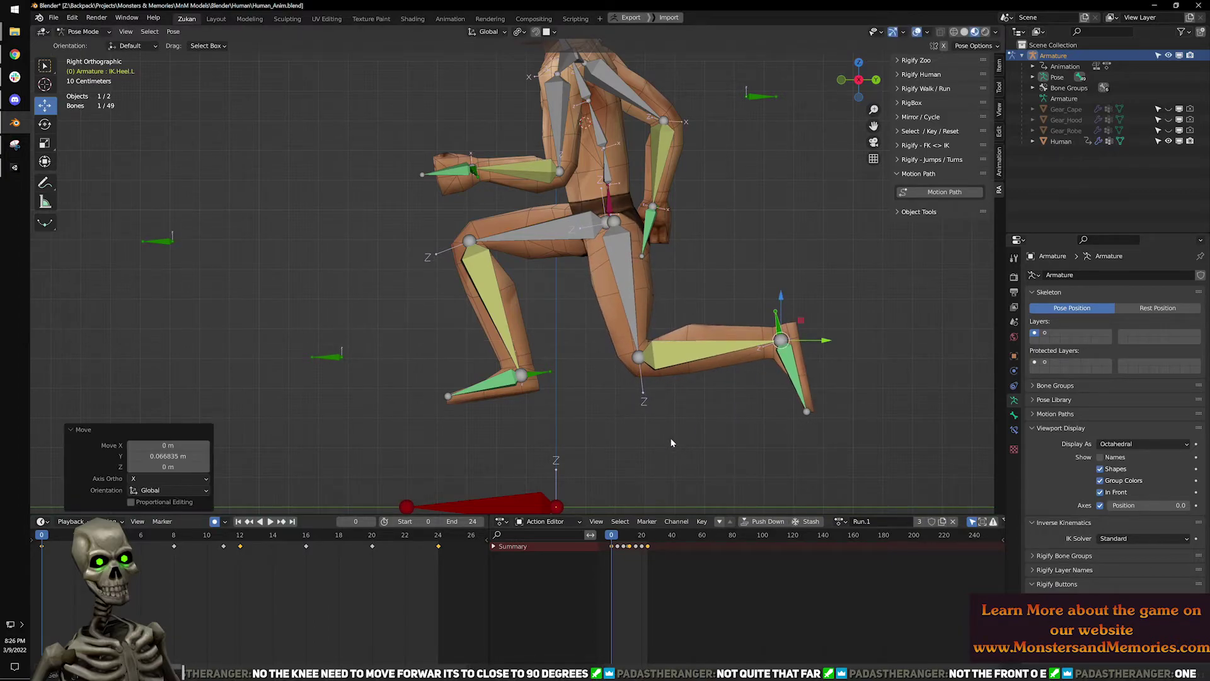
click(550, 379)
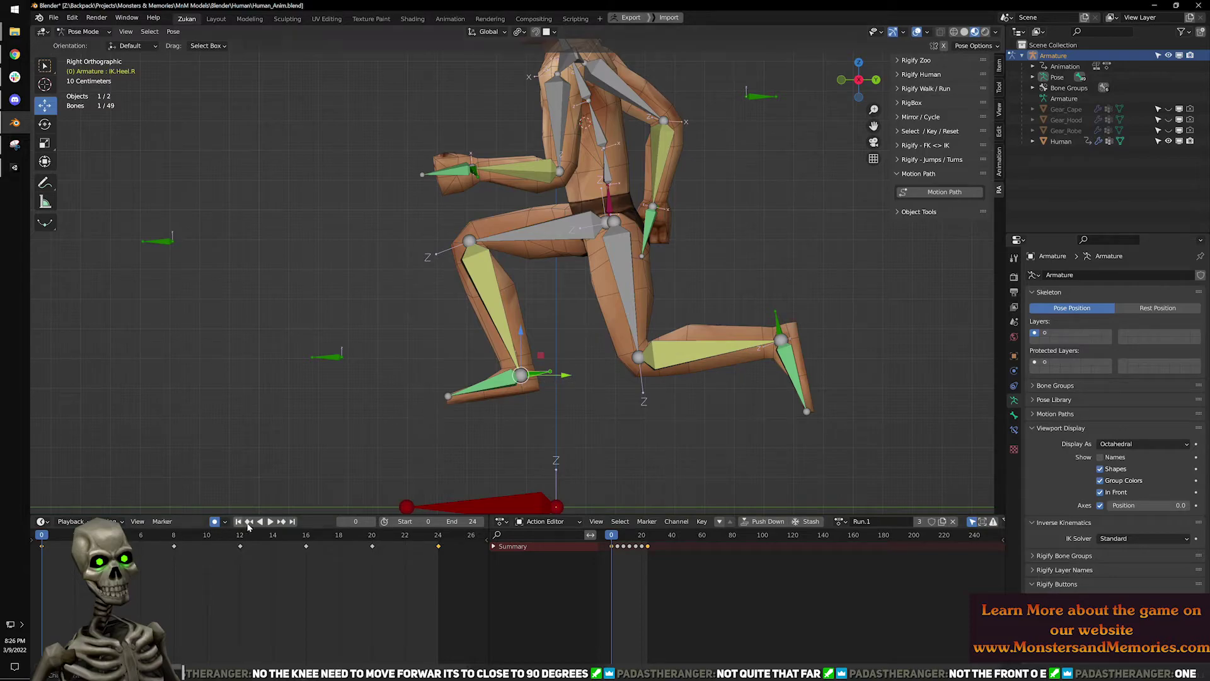
click(780, 335)
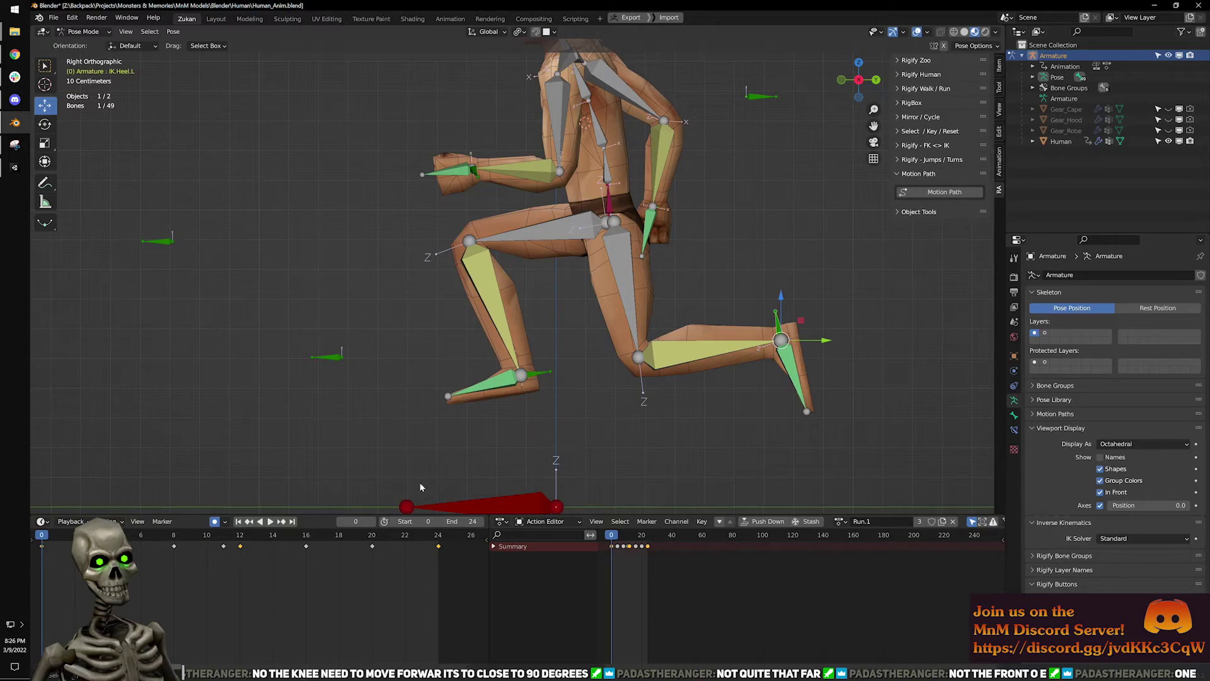
click(279, 523)
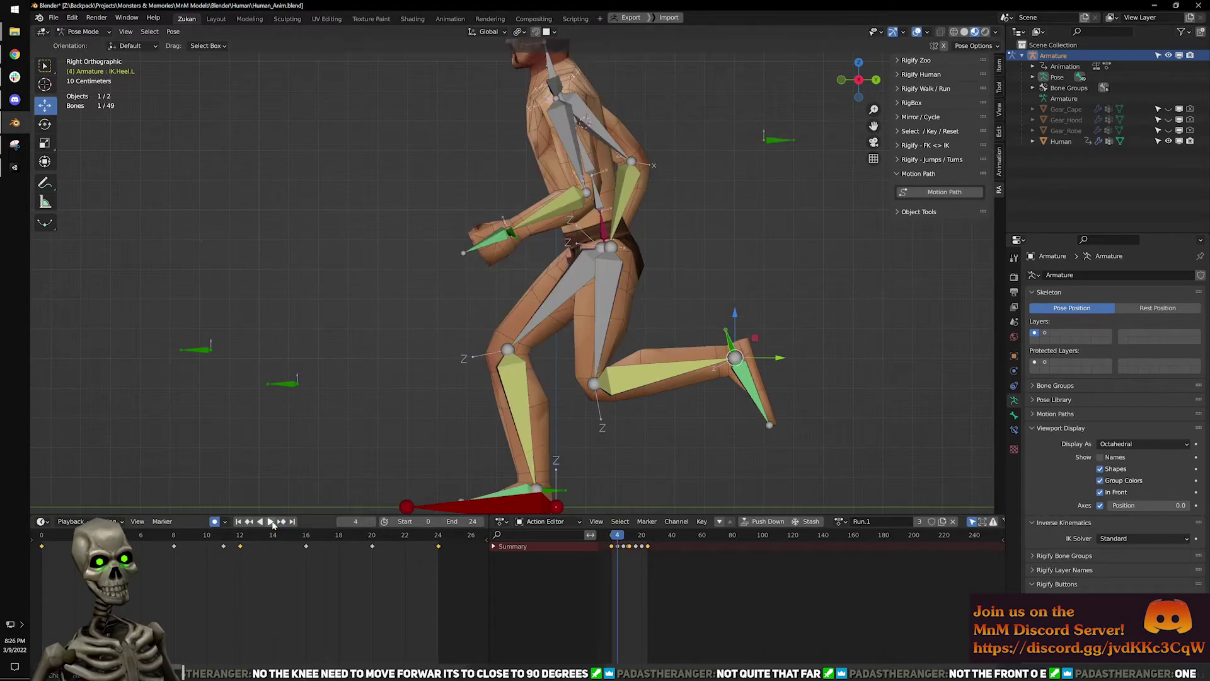
click(250, 523)
click(270, 522)
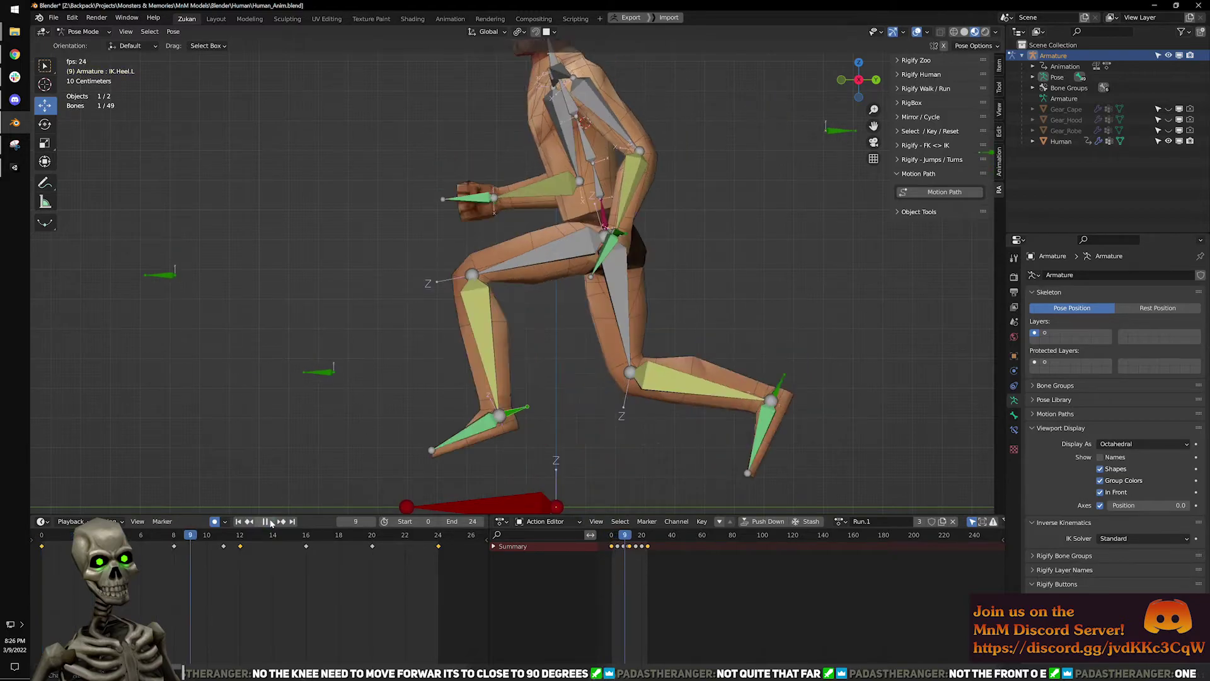
click(268, 522)
Copy the frame 0 keyframes of IK.Heel.L and IK.Heel.R and paste them unflipped at frame 24.
click(238, 522)
click(522, 377)
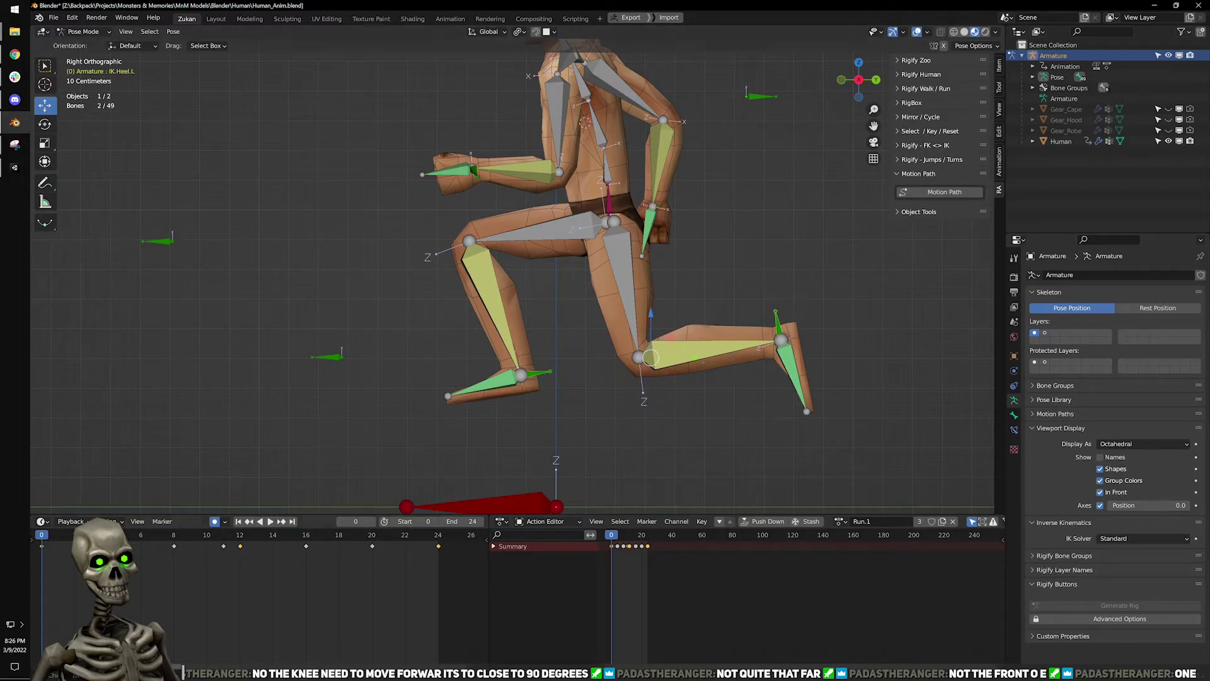
click(294, 522)
right_click(453, 547)
click(455, 547)
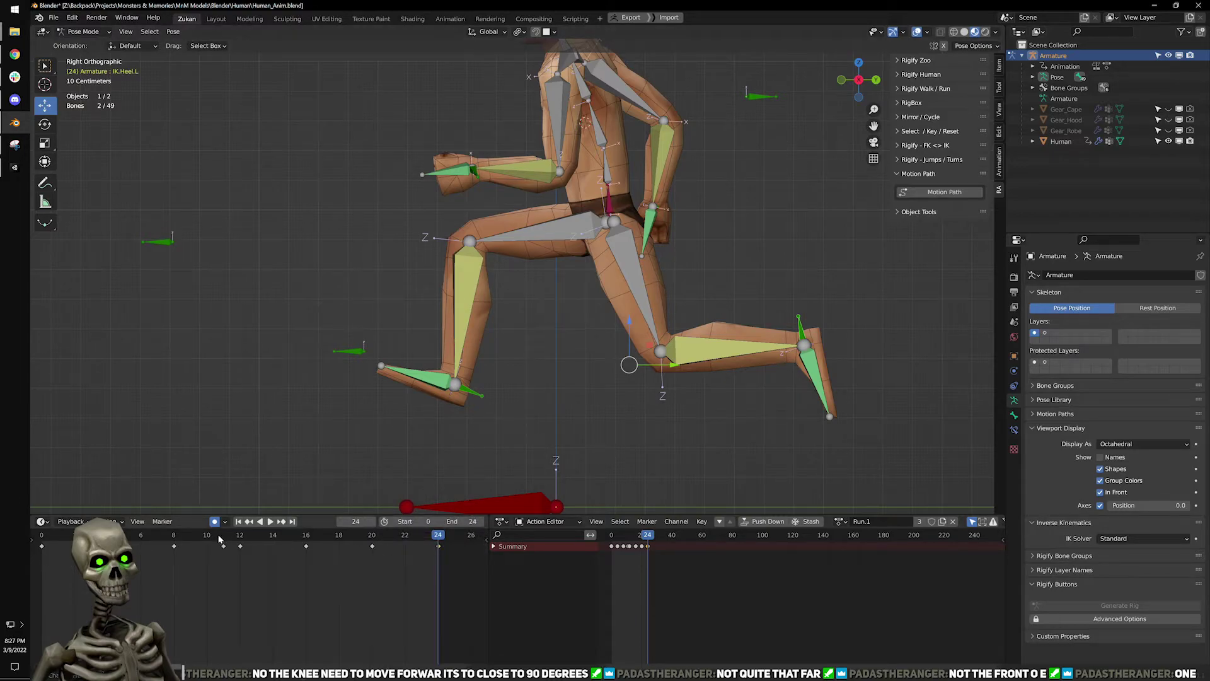
click(293, 521)
right_click(459, 546)
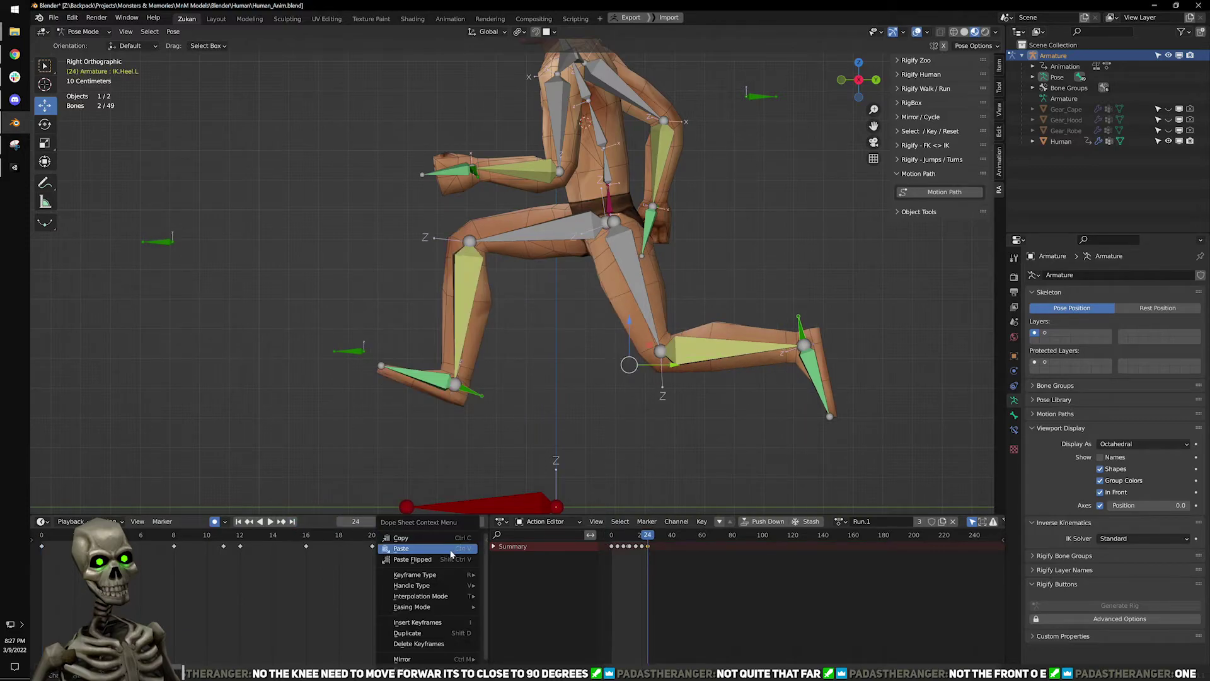
click(430, 560)
Play the run cycle with the viewport overlays hidden, examine the whole body from the side, and show the overlays again.
click(269, 522)
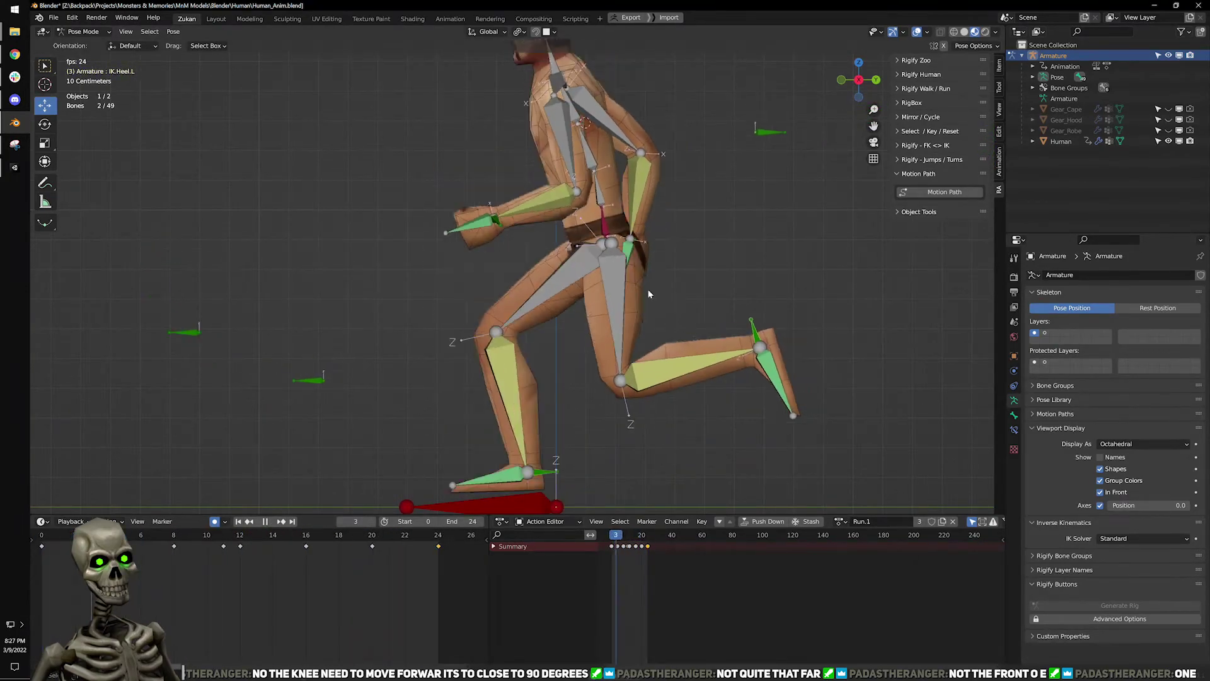
click(917, 32)
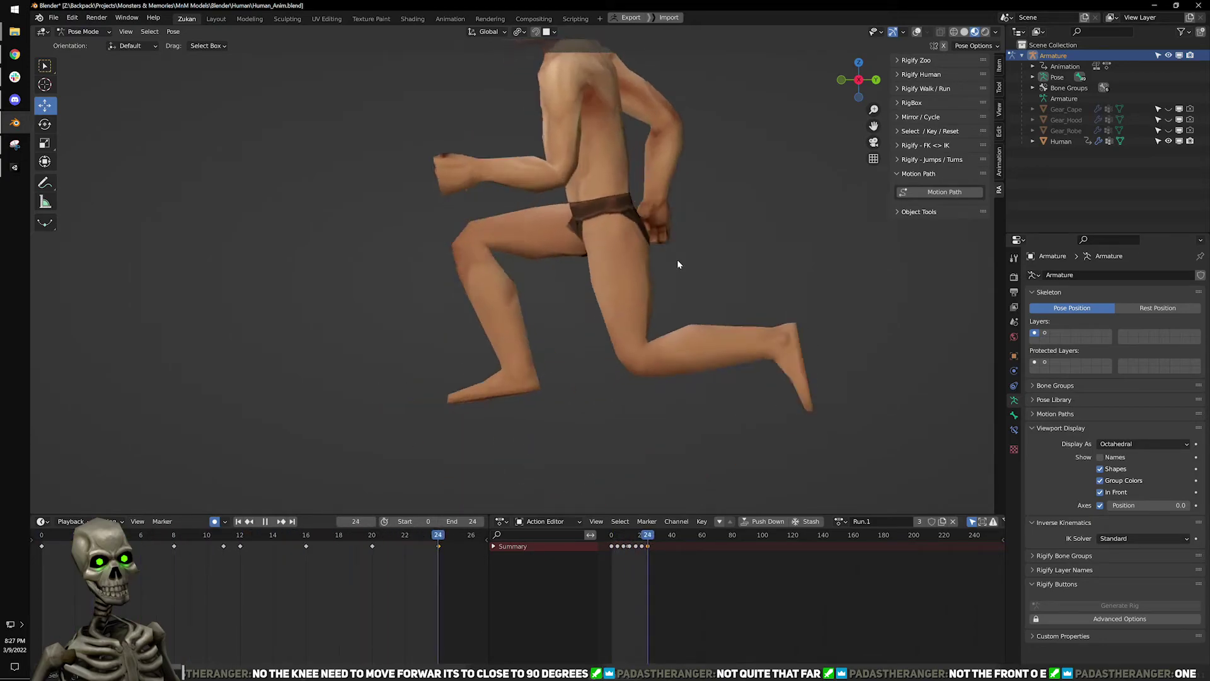
scroll(677, 260, down, 4)
middle_drag(599, 278, 567, 292)
click(859, 79)
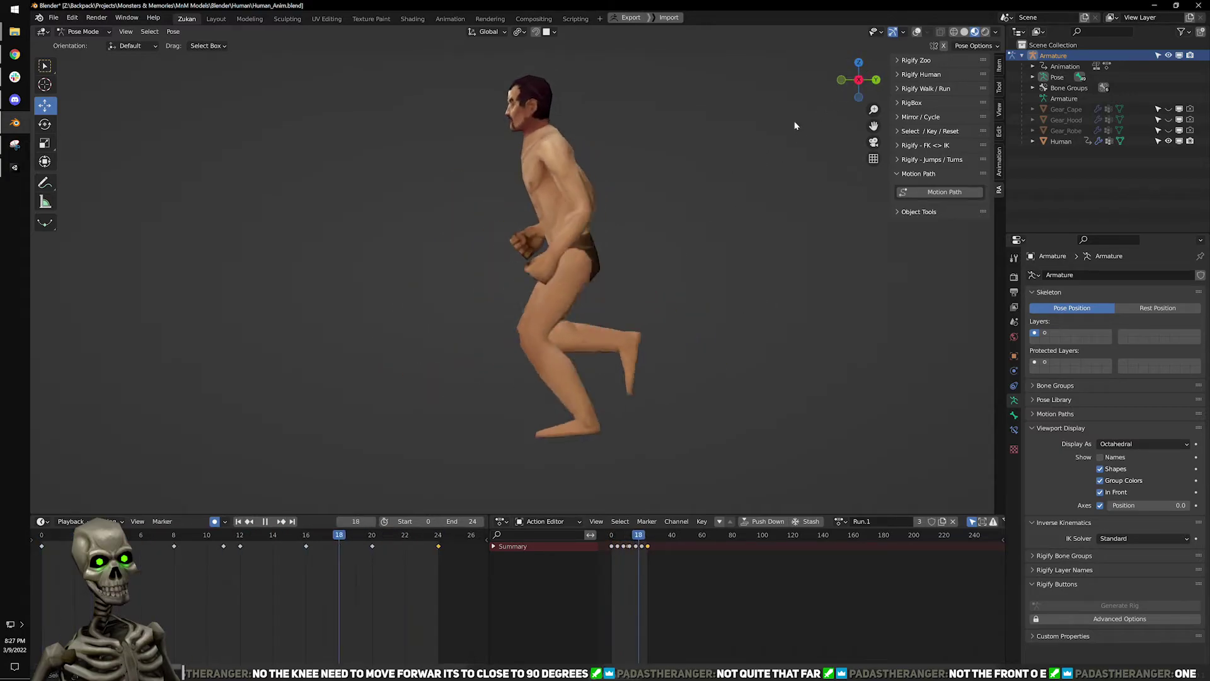
click(916, 31)
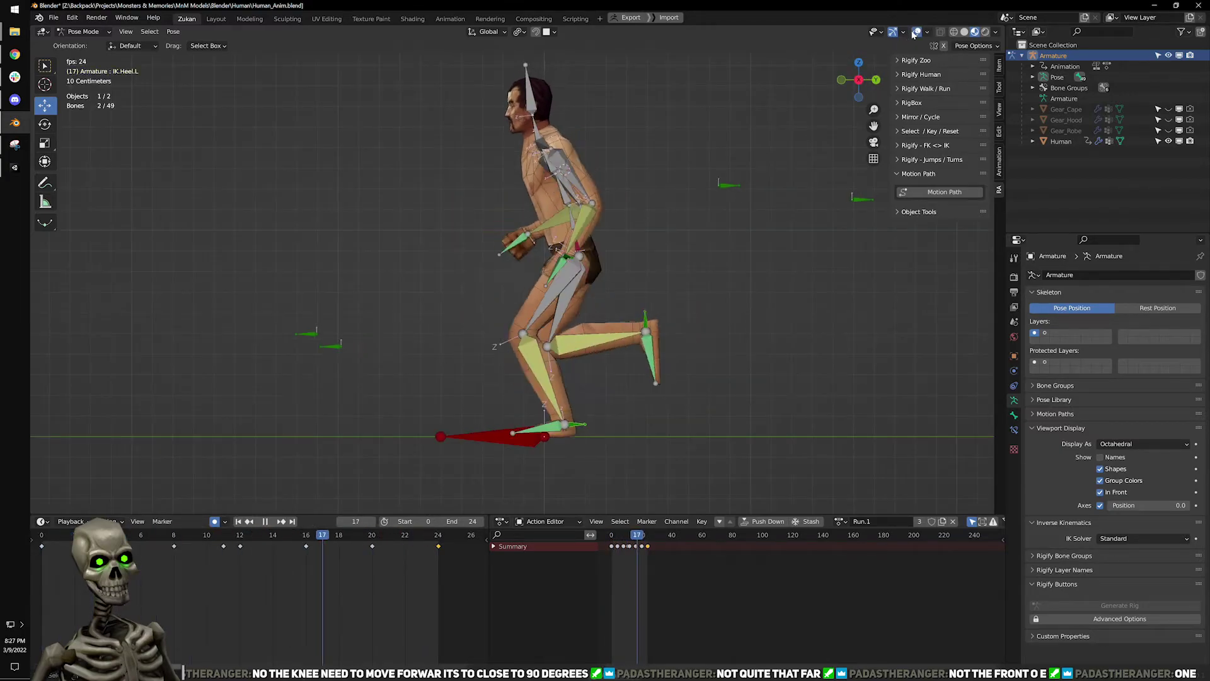
Replay the cycle with the rig visible and return to frame 0 to examine the leg poses up close.
click(264, 522)
key(space)
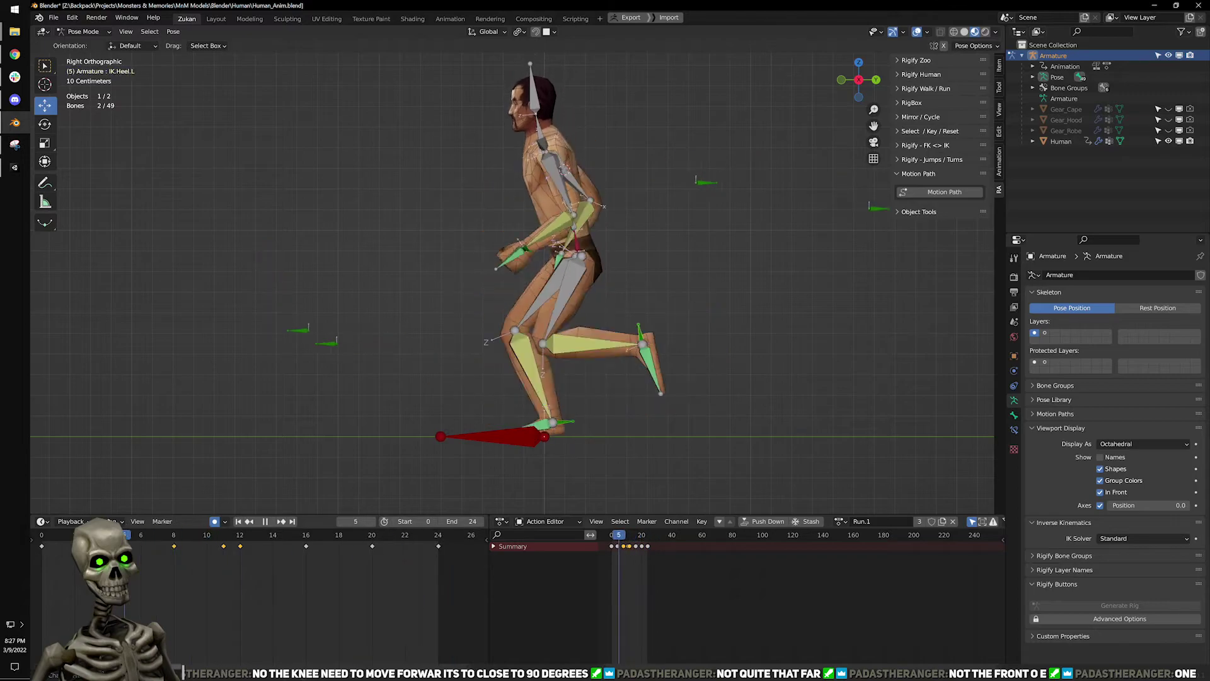
key(space)
click(249, 522)
scroll(489, 386, up, 3)
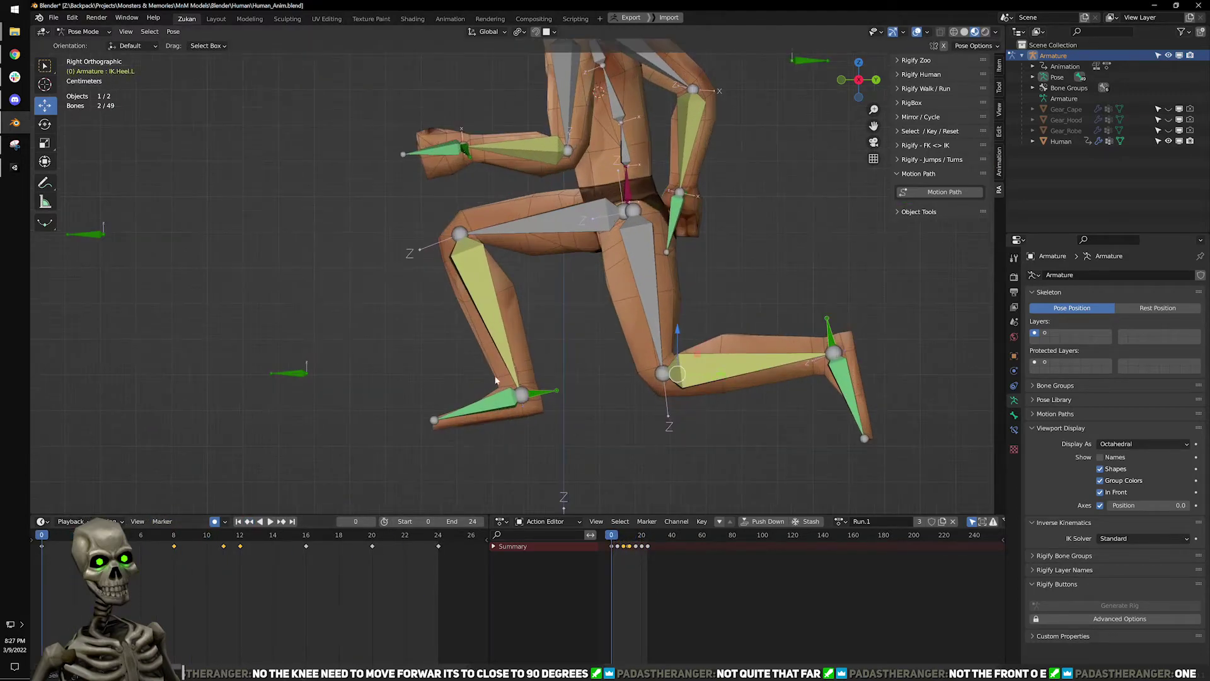
At frame 0, move the IK.Heel.R bone forward under the knee and rotate it -15.4° about global X to level the foot.
drag(526, 397, 472, 422)
key(shift+space)
key(r)
key(ctrl+z)
scroll(510, 419, down, 1)
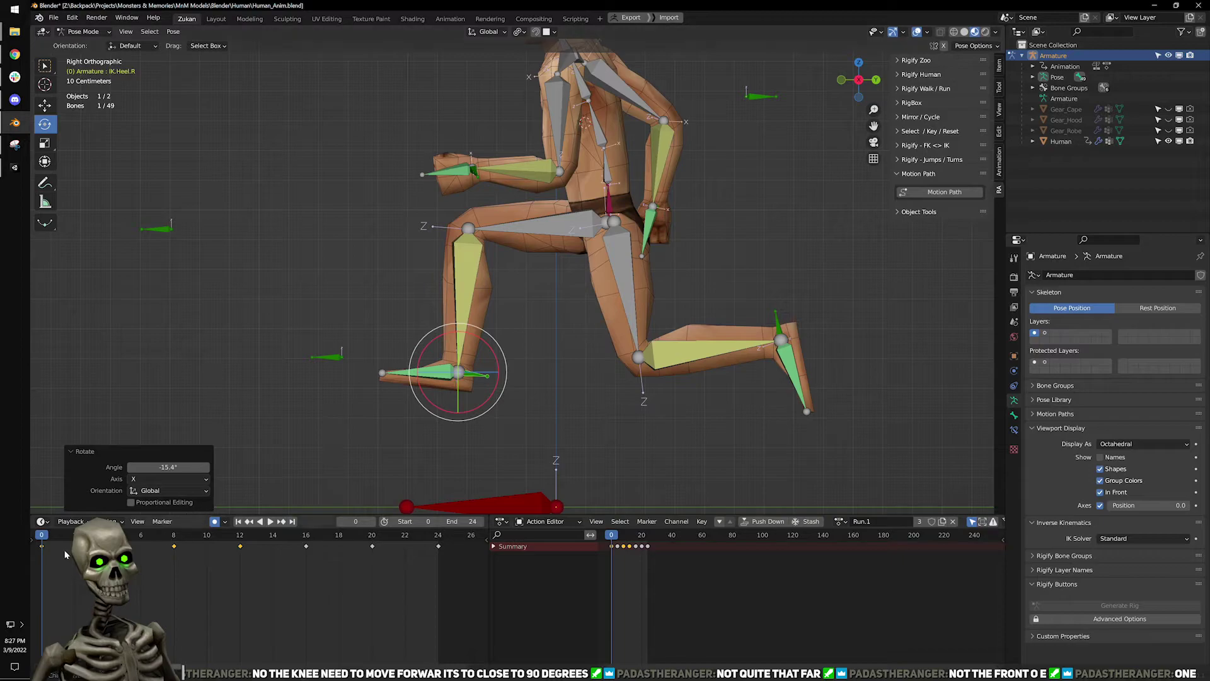
Copy the frame 0 keyframe of IK.Heel.R and paste it unflipped at frame 24.
drag(73, 570, 34, 539)
right_click(50, 531)
click(50, 529)
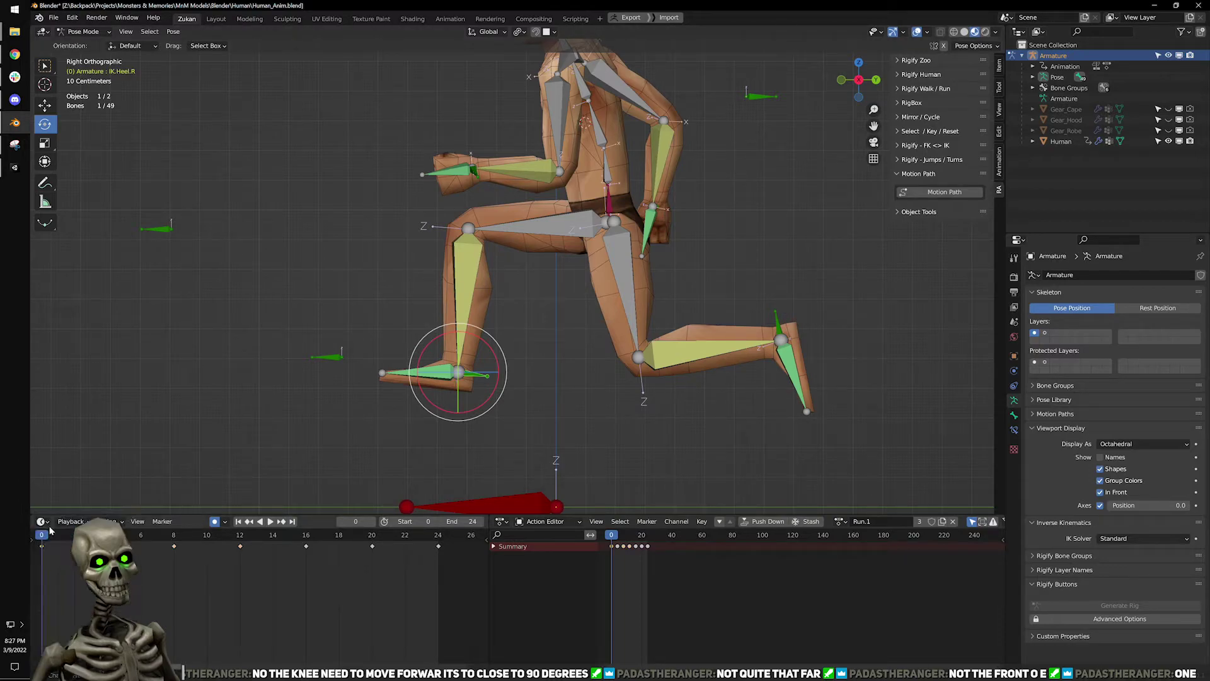
click(292, 522)
right_click(438, 553)
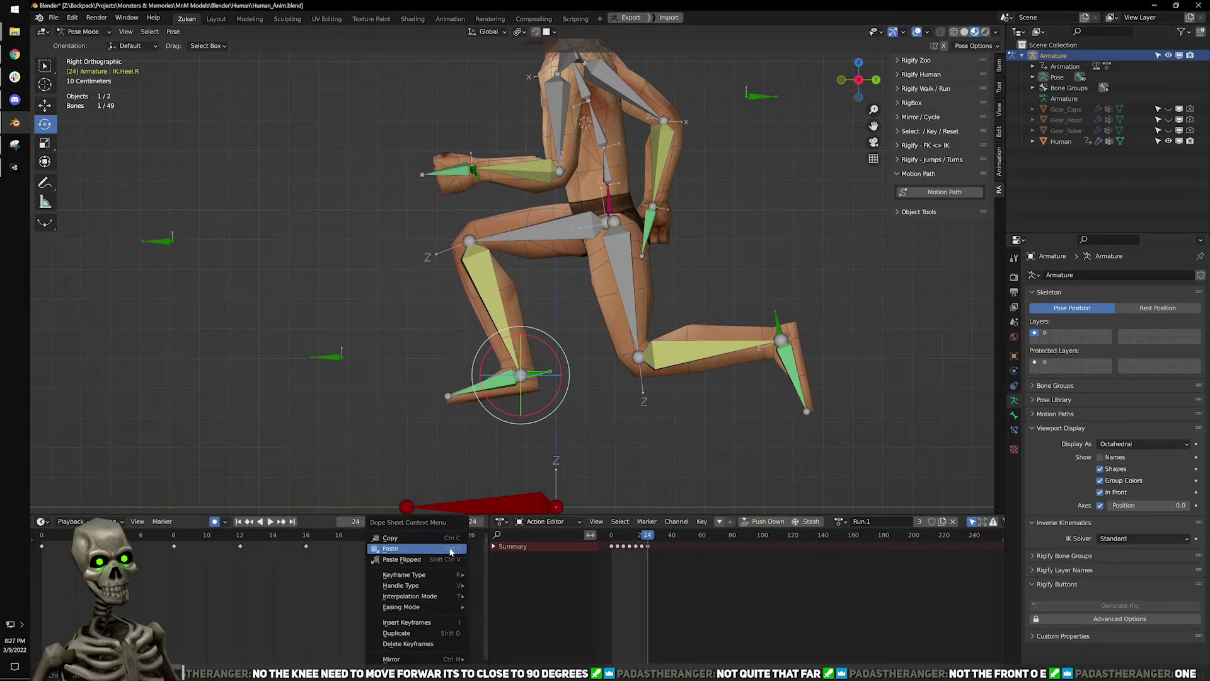
click(444, 549)
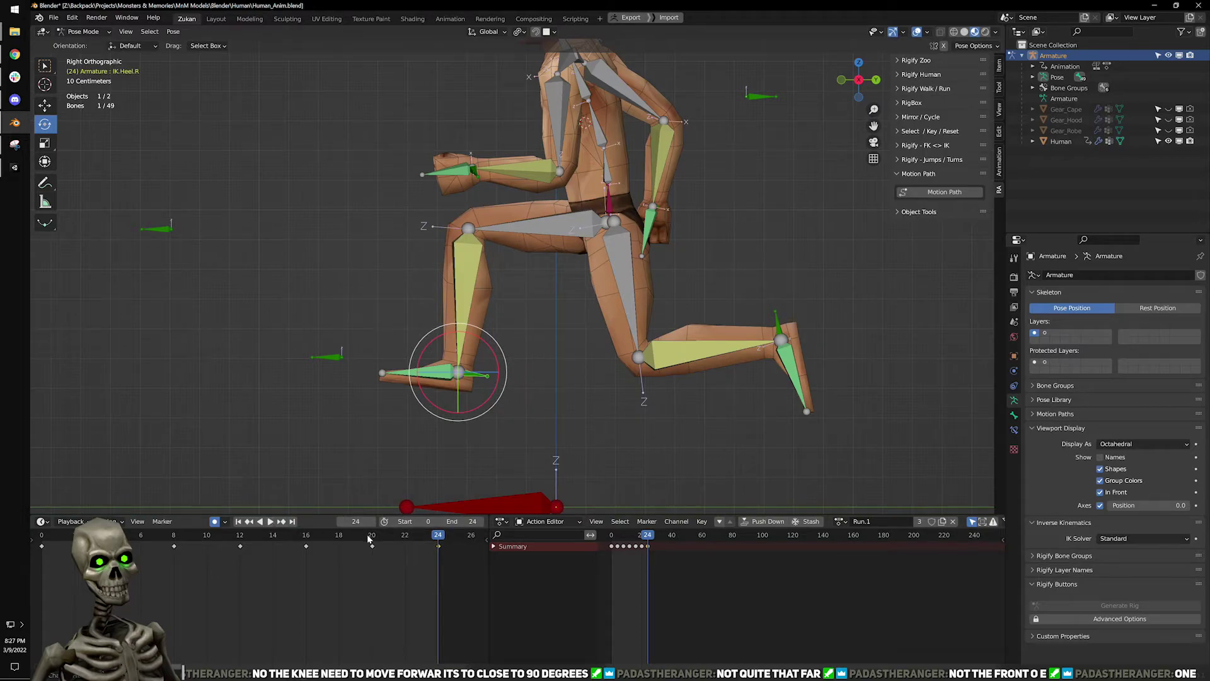
Compare the leg poses at frames 12 and 0 and play the whole run cycle from the side.
drag(424, 539, 240, 537)
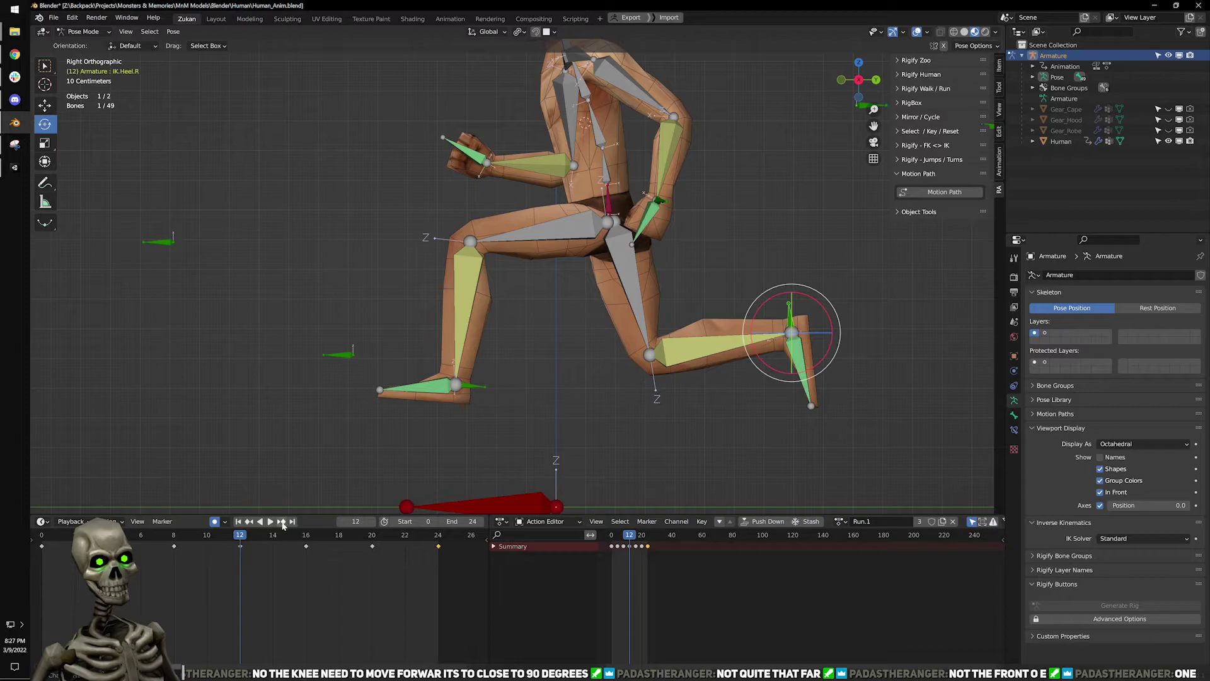
click(238, 522)
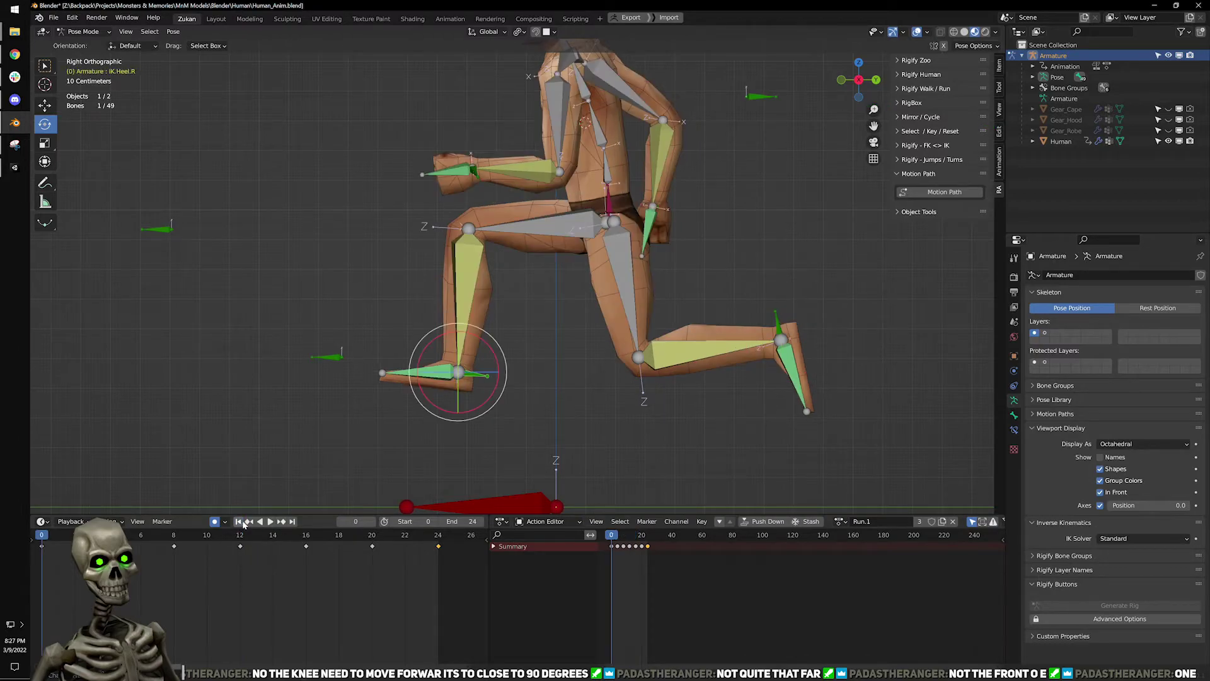
click(270, 522)
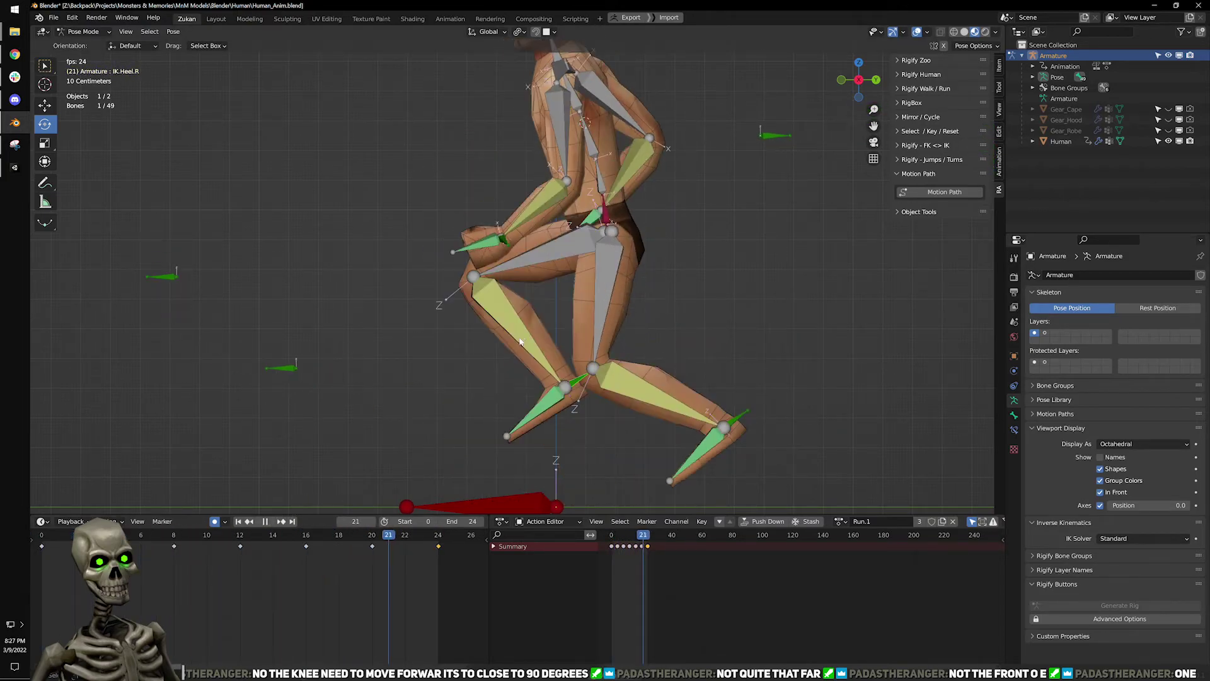
scroll(502, 289, down, 5)
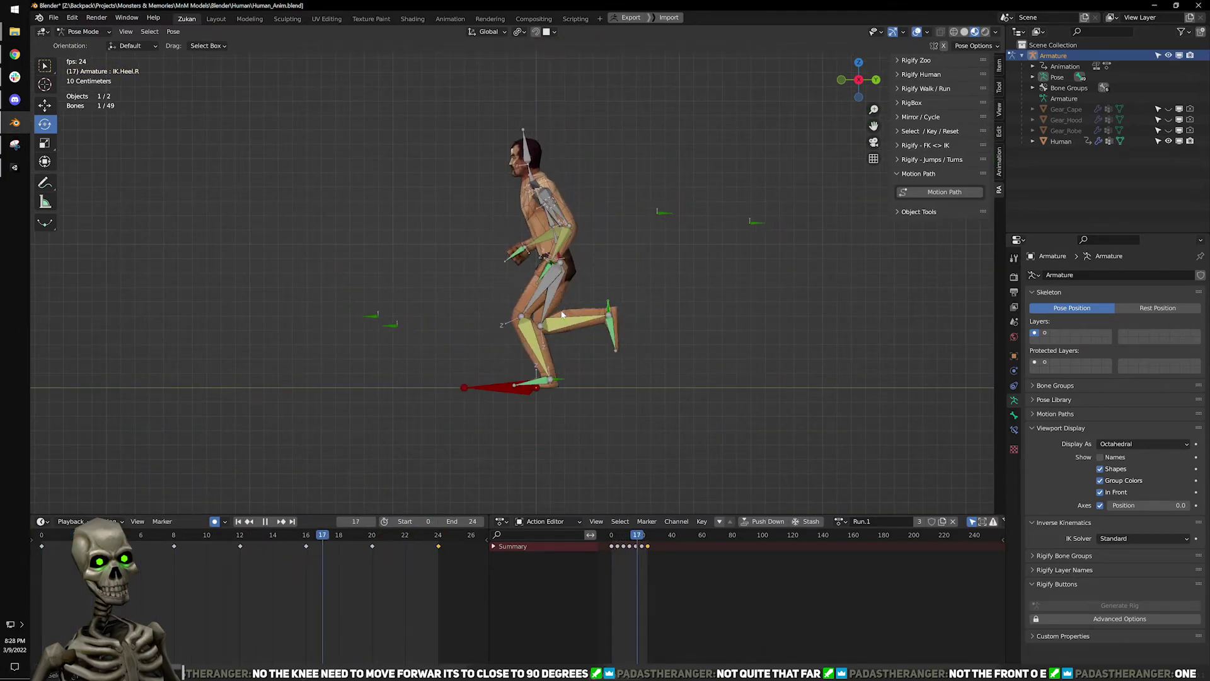
scroll(546, 313, up, 1)
click(264, 521)
scroll(470, 392, up, 4)
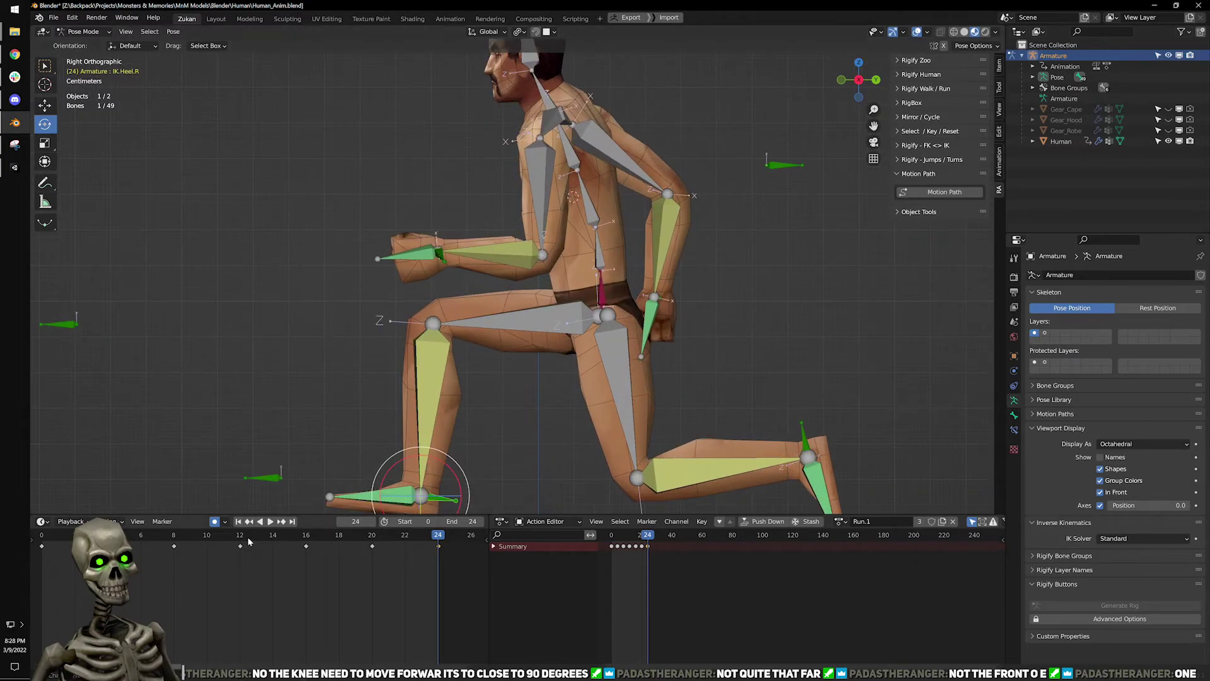
At frame 0, rotate IK.Wrist.L upward and move it about -0.028 m along Y and 0.092 m along Z.
click(239, 527)
click(437, 254)
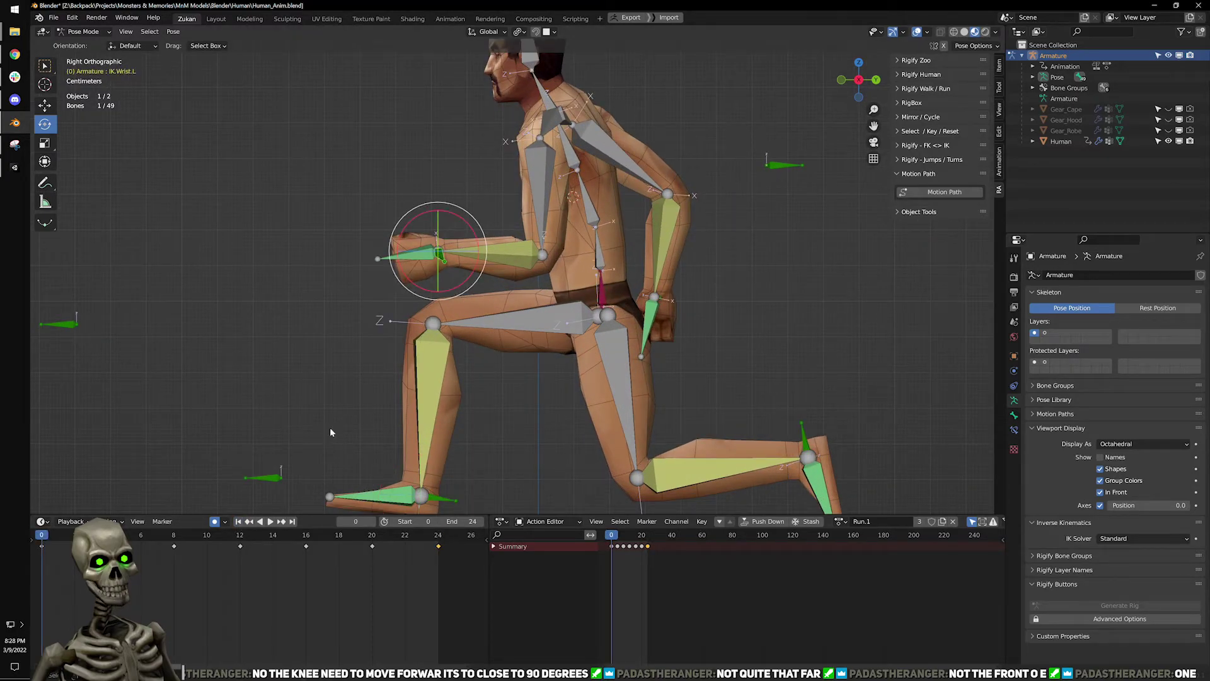
key(shift+space)
key(g)
key(shift+space)
key(r)
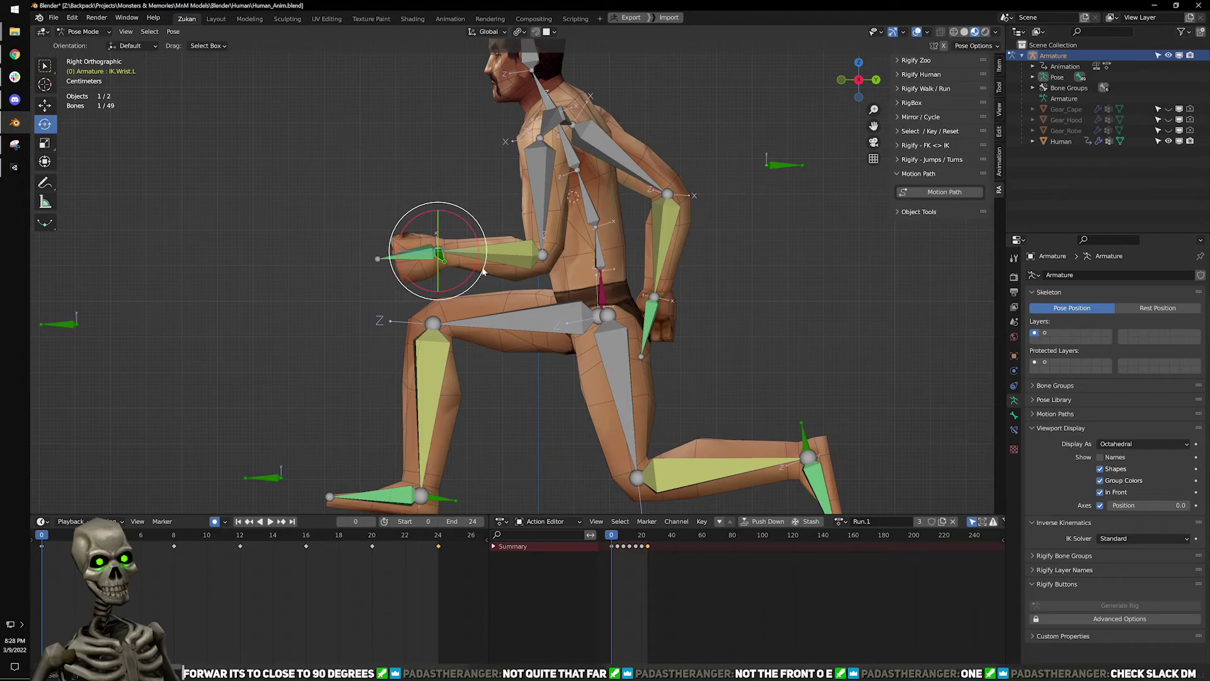
drag(476, 267, 428, 224)
key(shift+space)
key(g)
Adjust IK.Wrist.L's placement from above and rotate it -12.9° about global Y, checking the arm from the front.
middle_drag(536, 283, 547, 367)
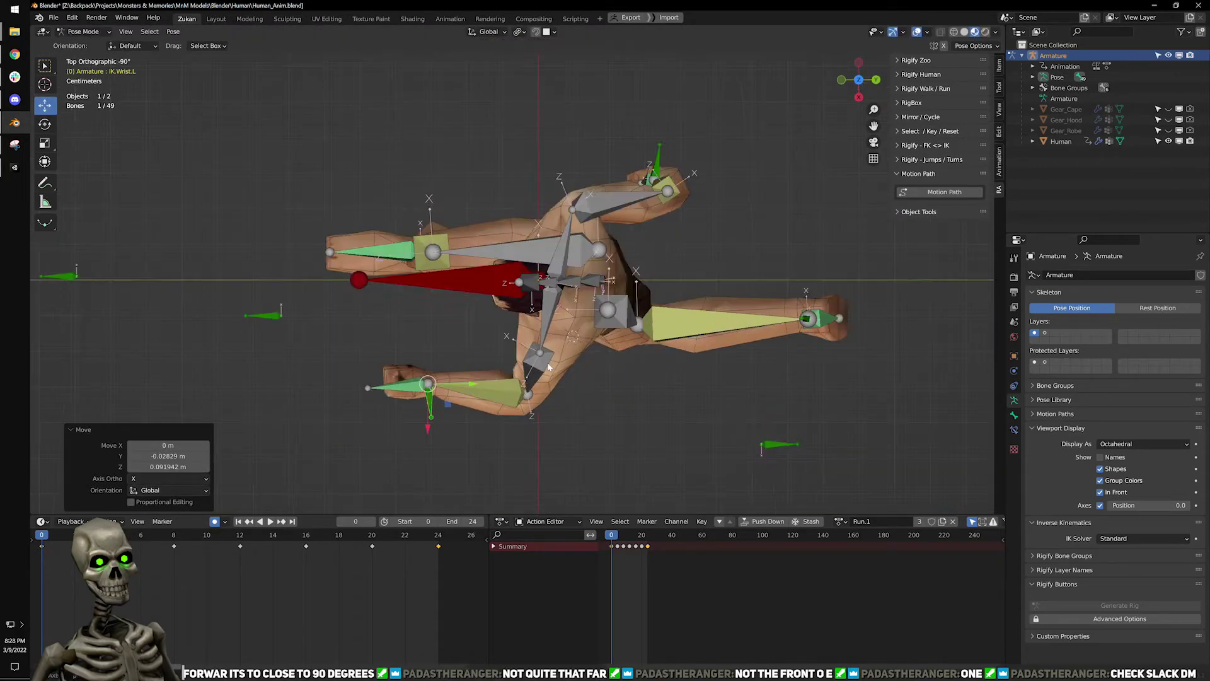
key(shift+space)
key(r)
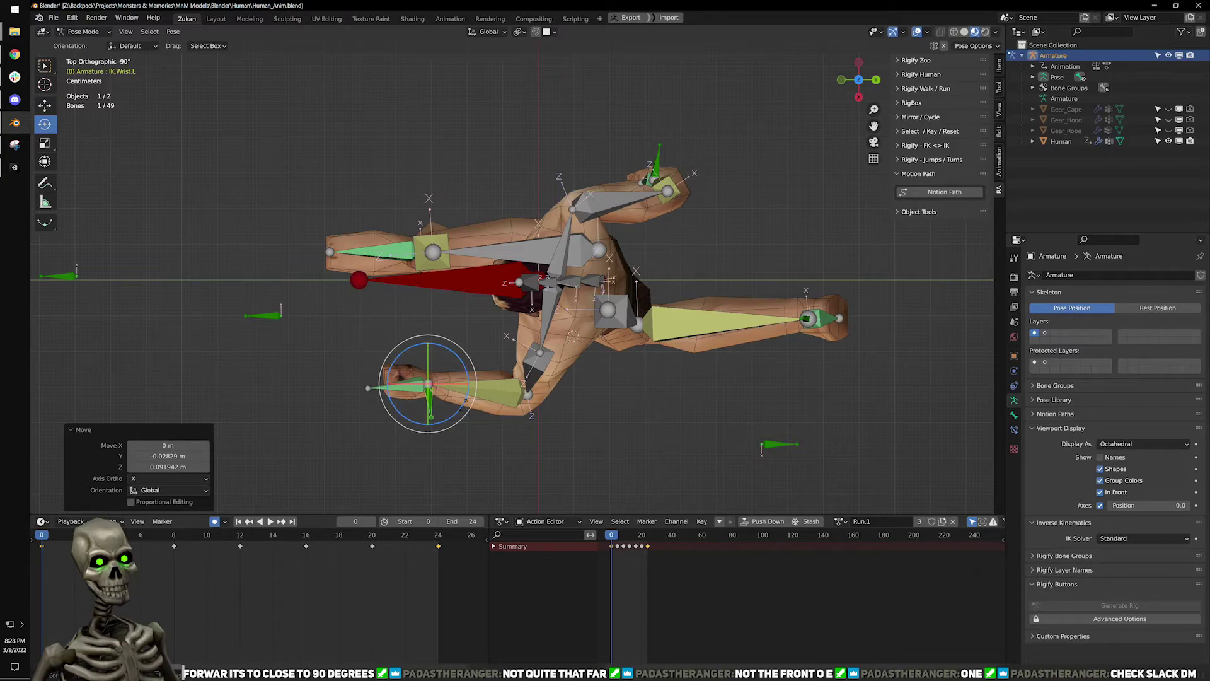
key(shift+space)
key(g)
drag(434, 386, 432, 380)
alt+middle_drag(433, 379, 587, 369)
drag(624, 305, 621, 304)
middle_drag(690, 344, 705, 403)
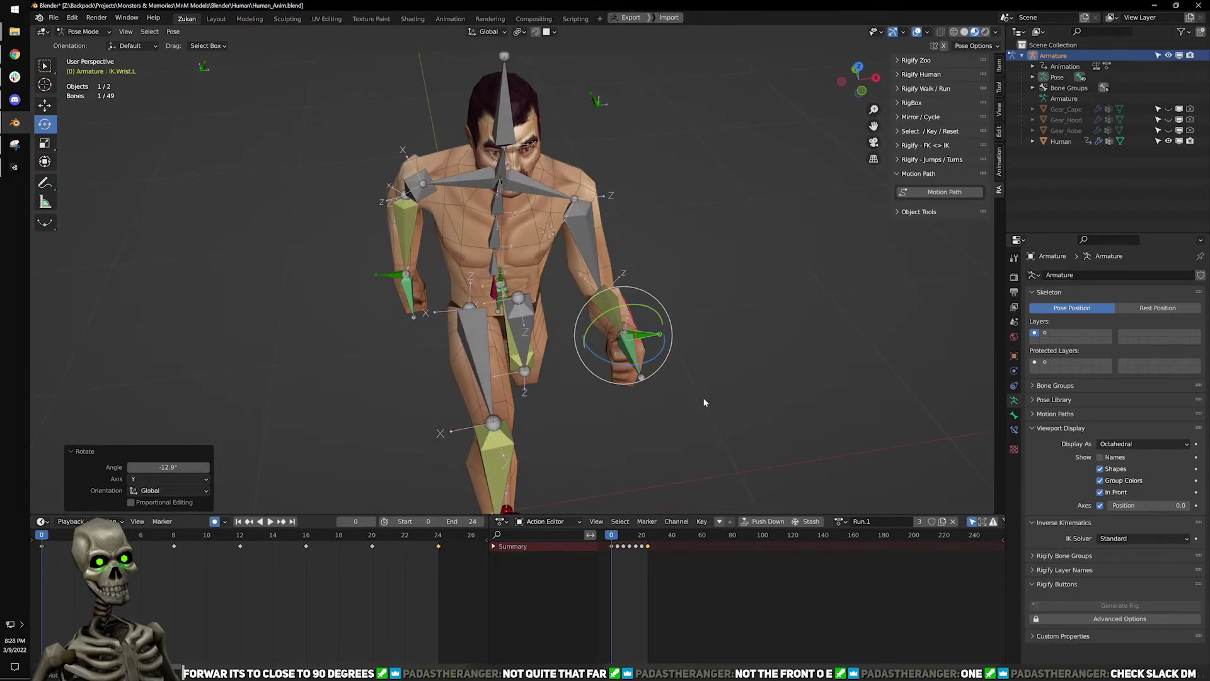
key(r)
key(r)
click(660, 358)
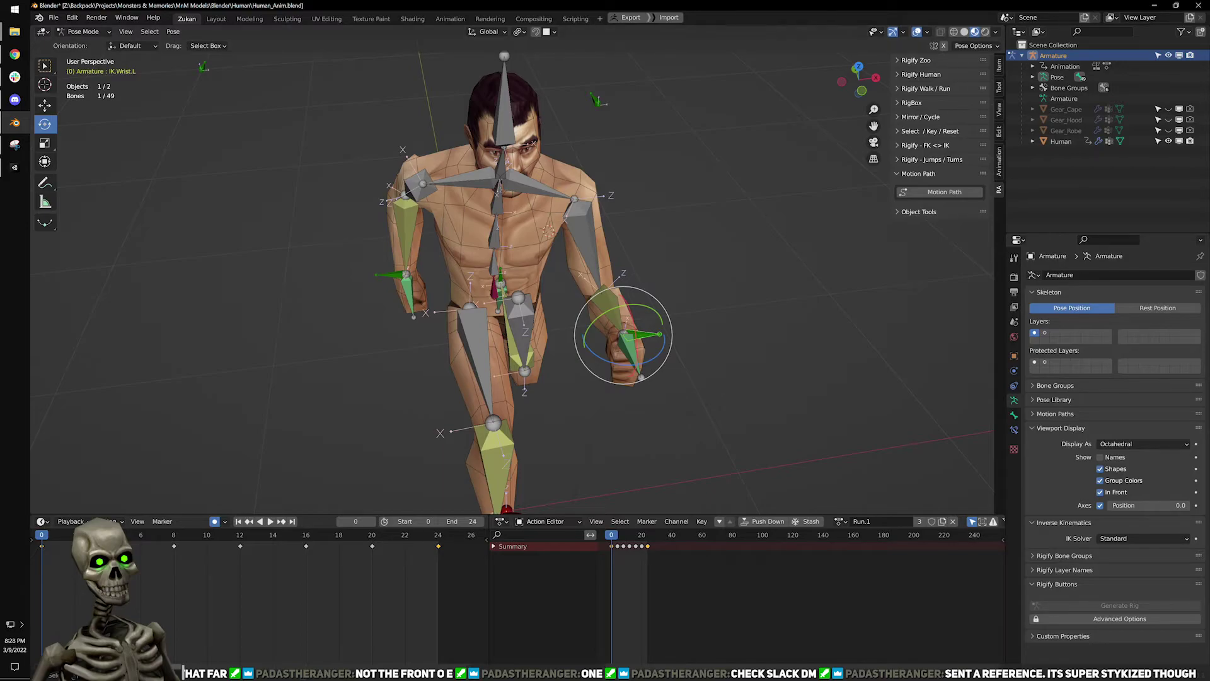
Check the supplied pose reference in another window, return to Blender, and examine the frame 0 pose from the right side.
key(alt+Tab)
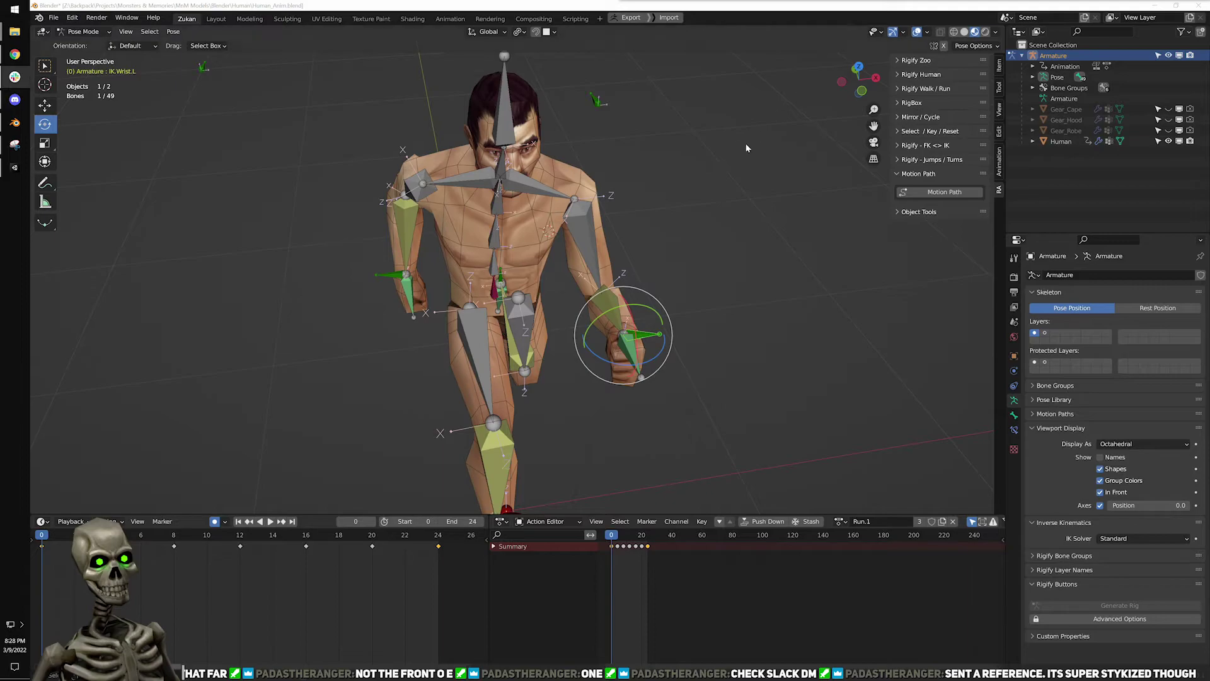
click(778, 255)
middle_drag(778, 257, 666, 213)
middle_drag(683, 252, 687, 237)
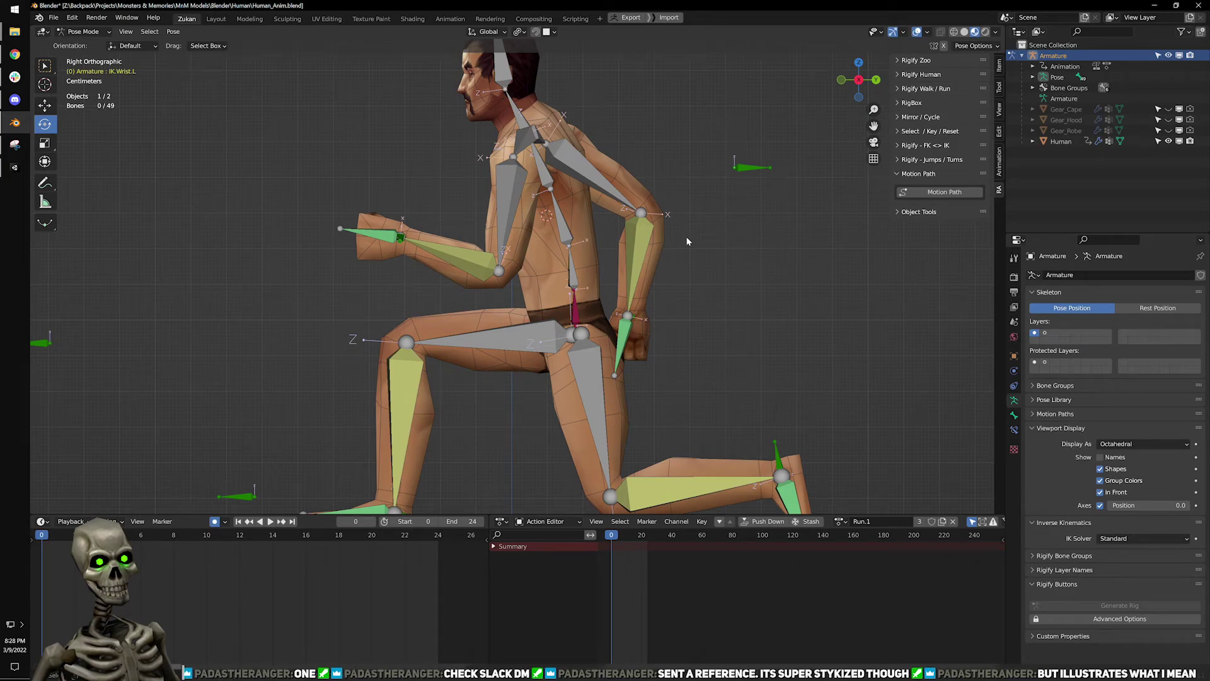
scroll(652, 167, down, 2)
shift+middle_drag(534, 343, 559, 283)
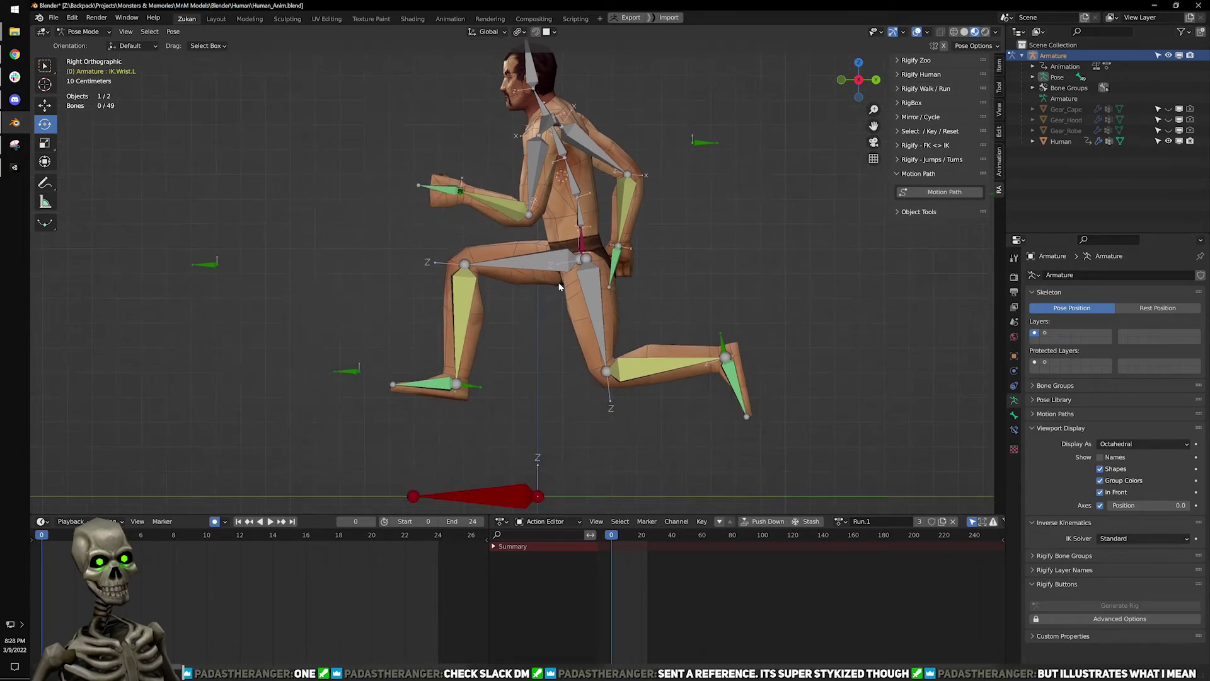
scroll(559, 284, up, 1)
At frame 0, shift IK.Heel.L slightly back and up, and move IK.Heel.R about -0.129 m along Y and 0.018 m along Z.
click(444, 406)
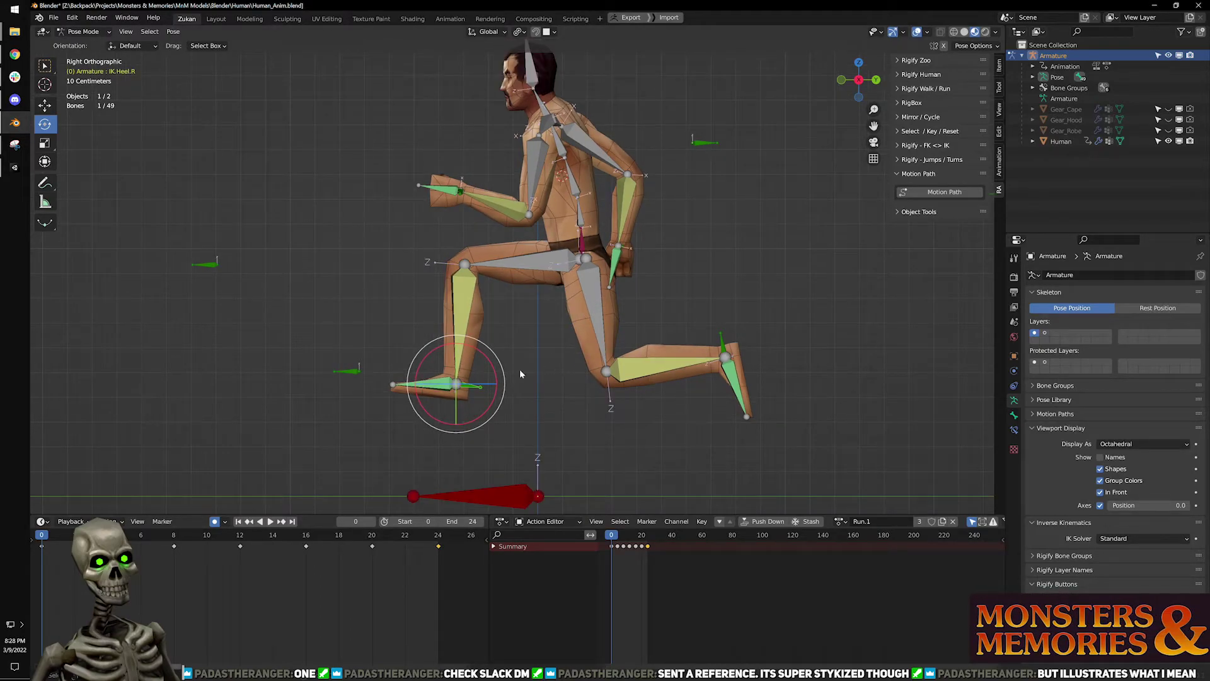
key(w)
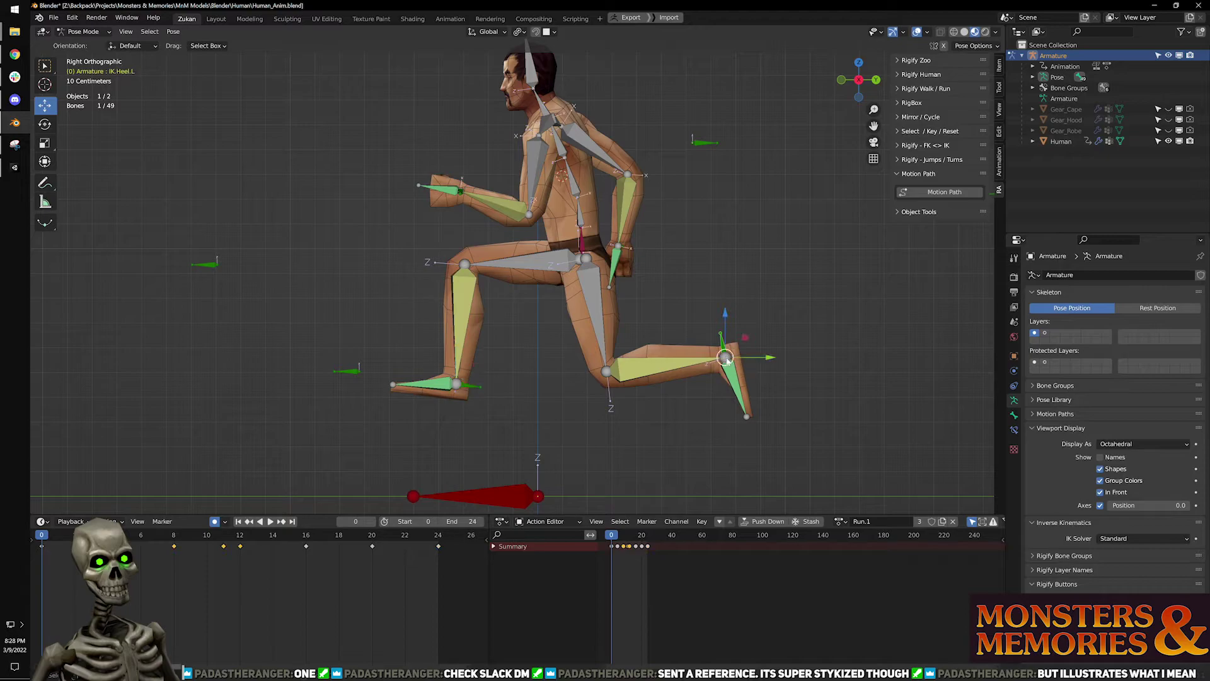
drag(731, 360, 740, 353)
click(482, 395)
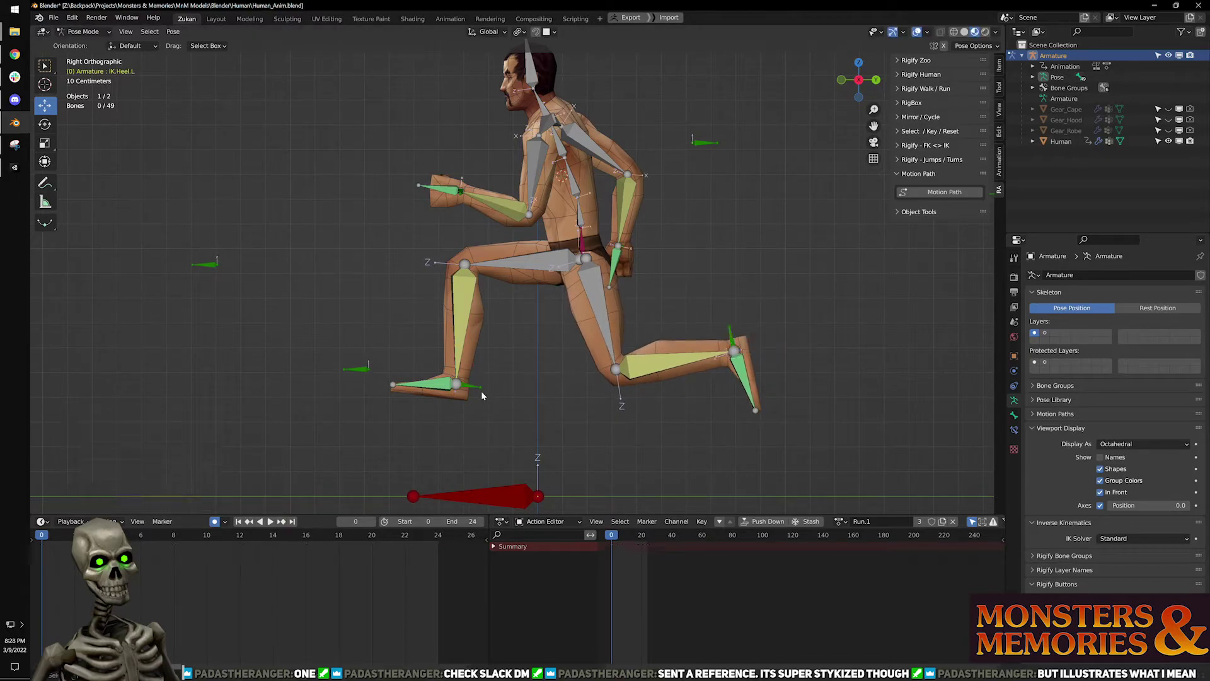
drag(456, 385, 427, 389)
key(space)
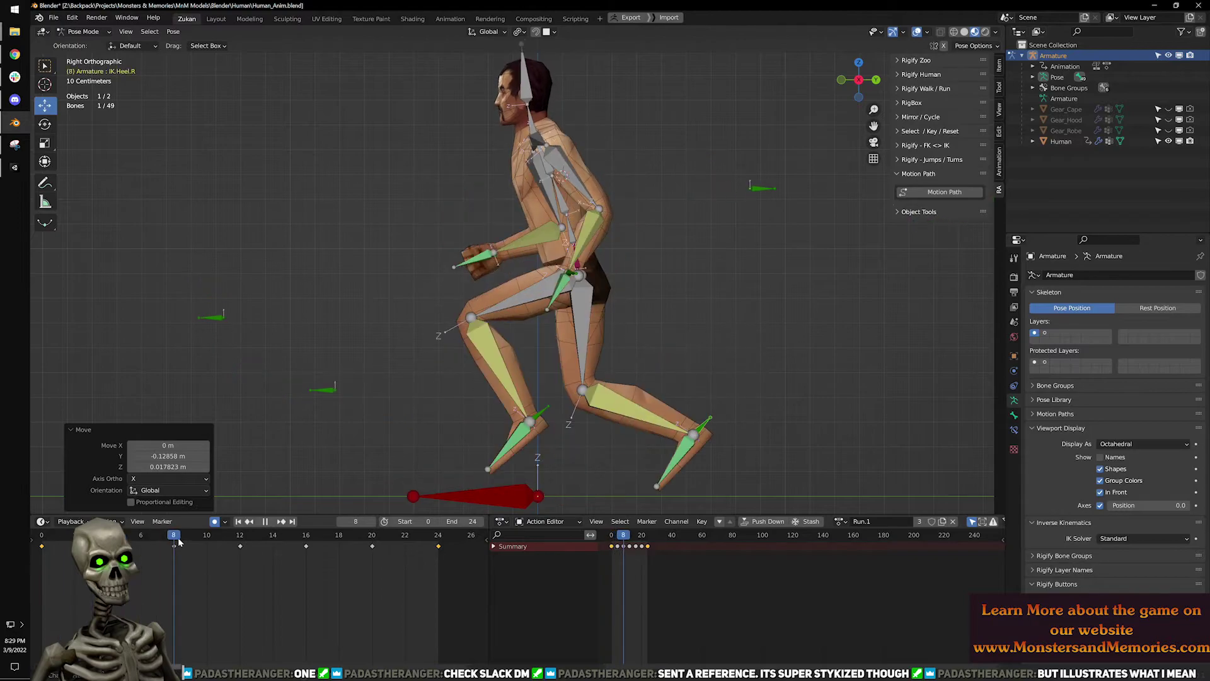
key(Escape)
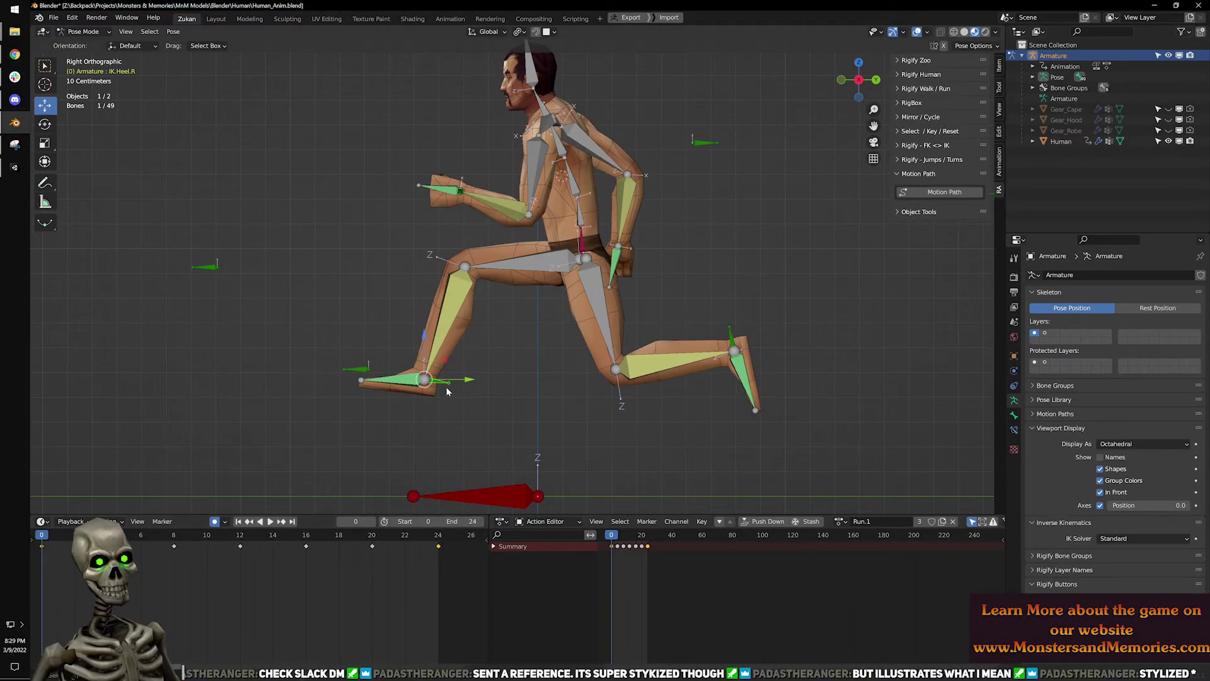
Rotate IK.Heel.R so the toes point up at frame 0, and move it about -0.075 m along Y and 0.029 m along Z.
key(r)
drag(464, 393, 406, 372)
key(w)
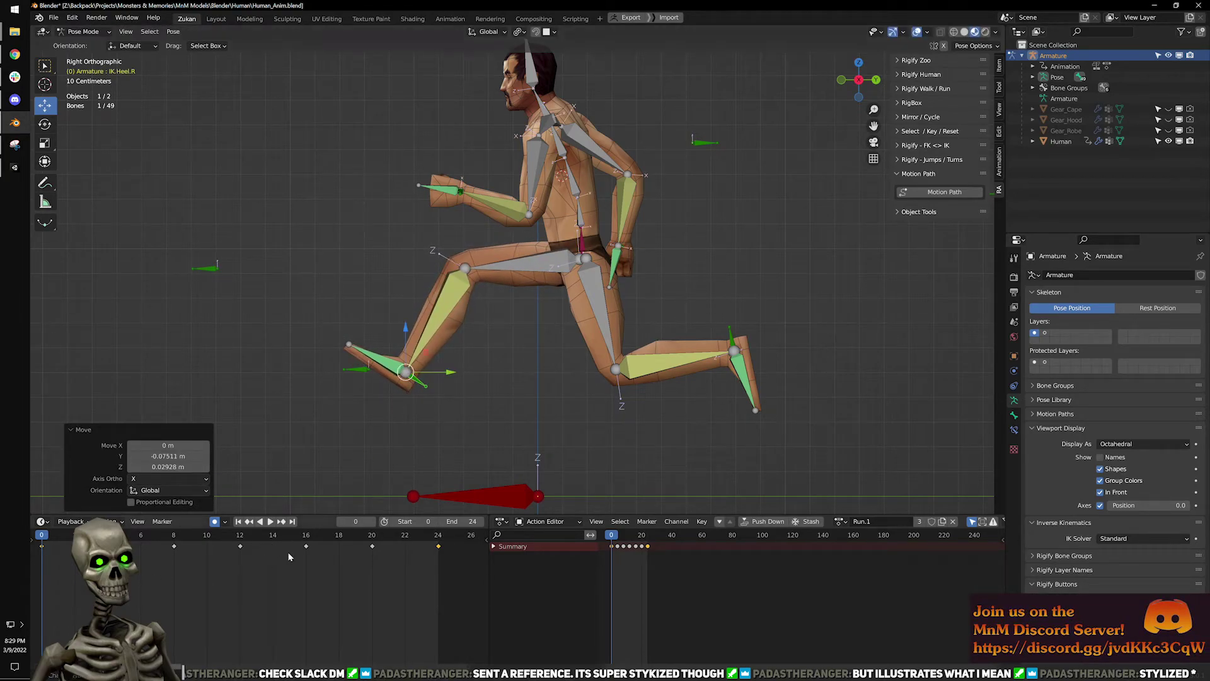
Copy the frame 0 keyframes of both IK heel bones to frame 24 without flipping.
shift+click(734, 333)
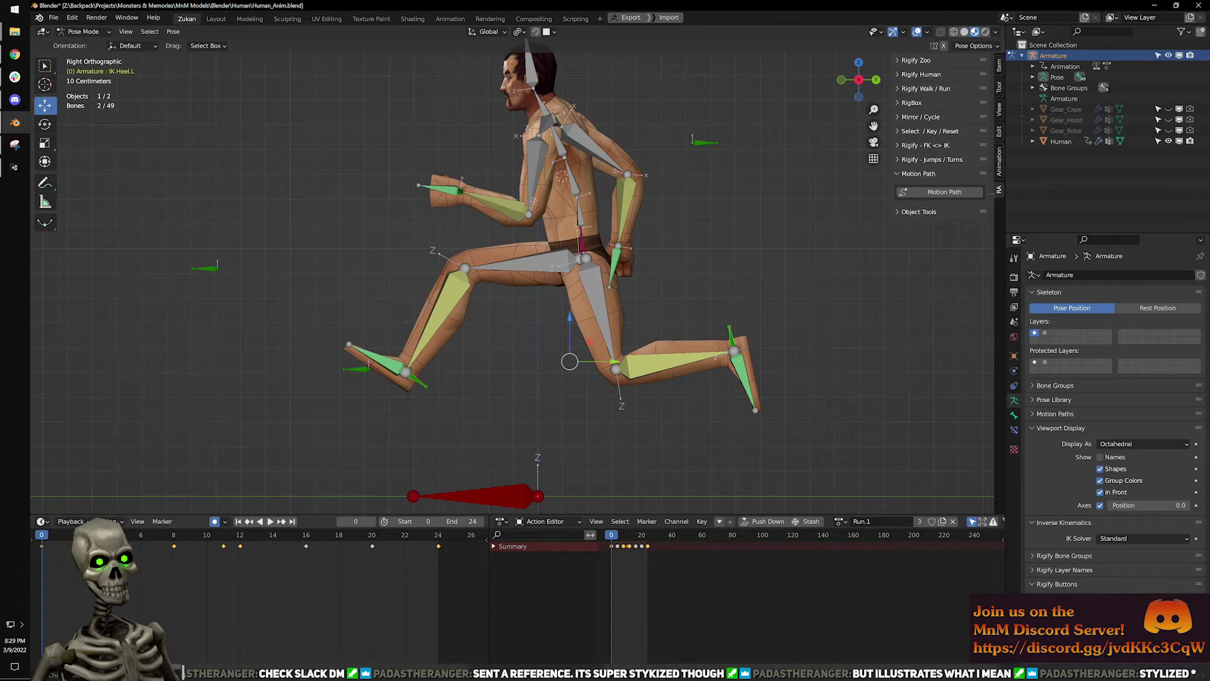
click(292, 522)
right_click(451, 547)
click(449, 547)
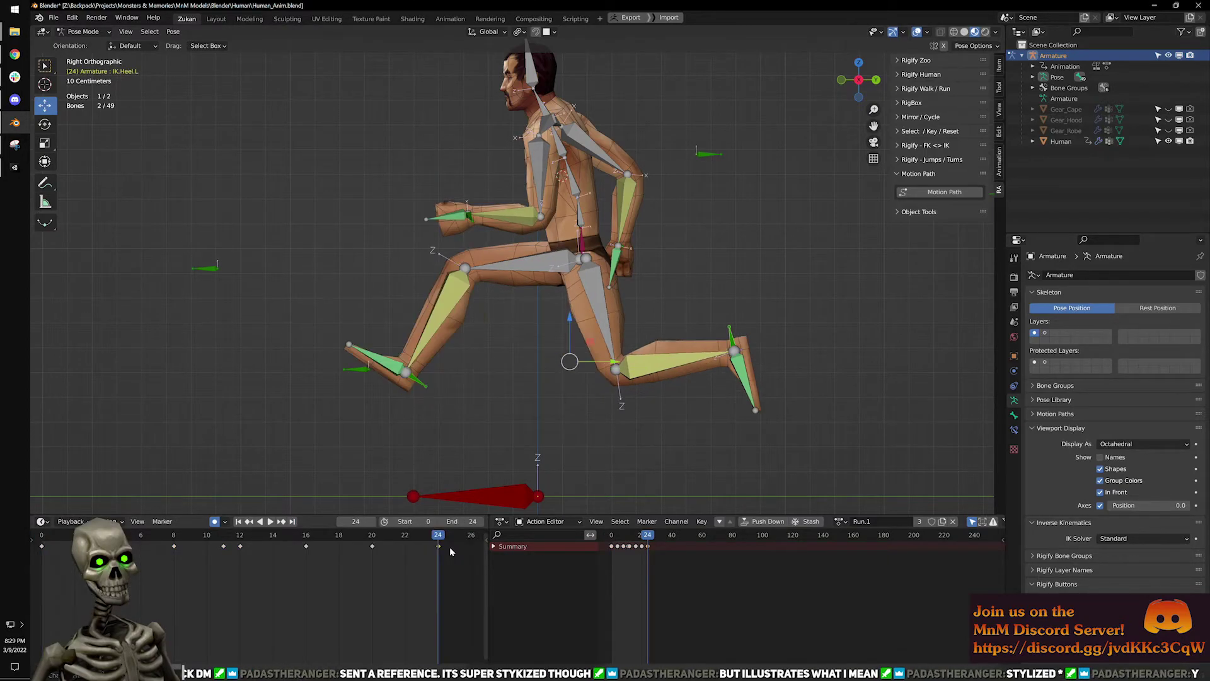
Check the left leg's motion up to frame 12 and delete IK.Heel.L's extra keyframe at frame 11.
click(249, 544)
key(space)
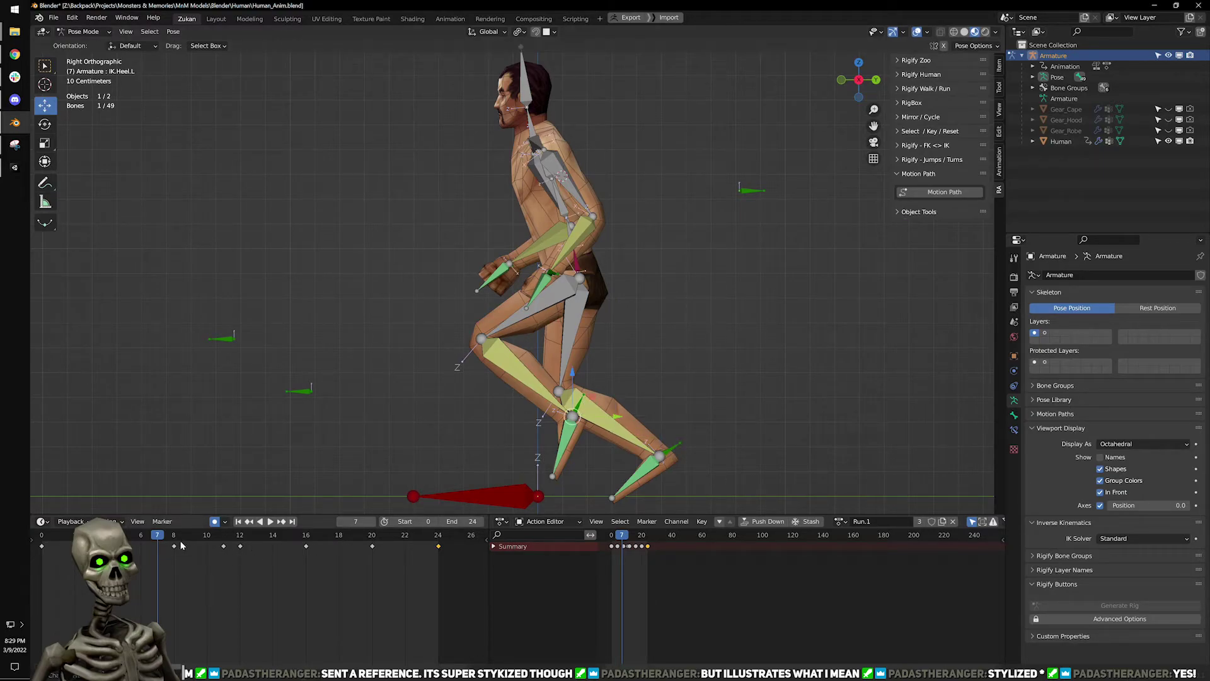
click(246, 536)
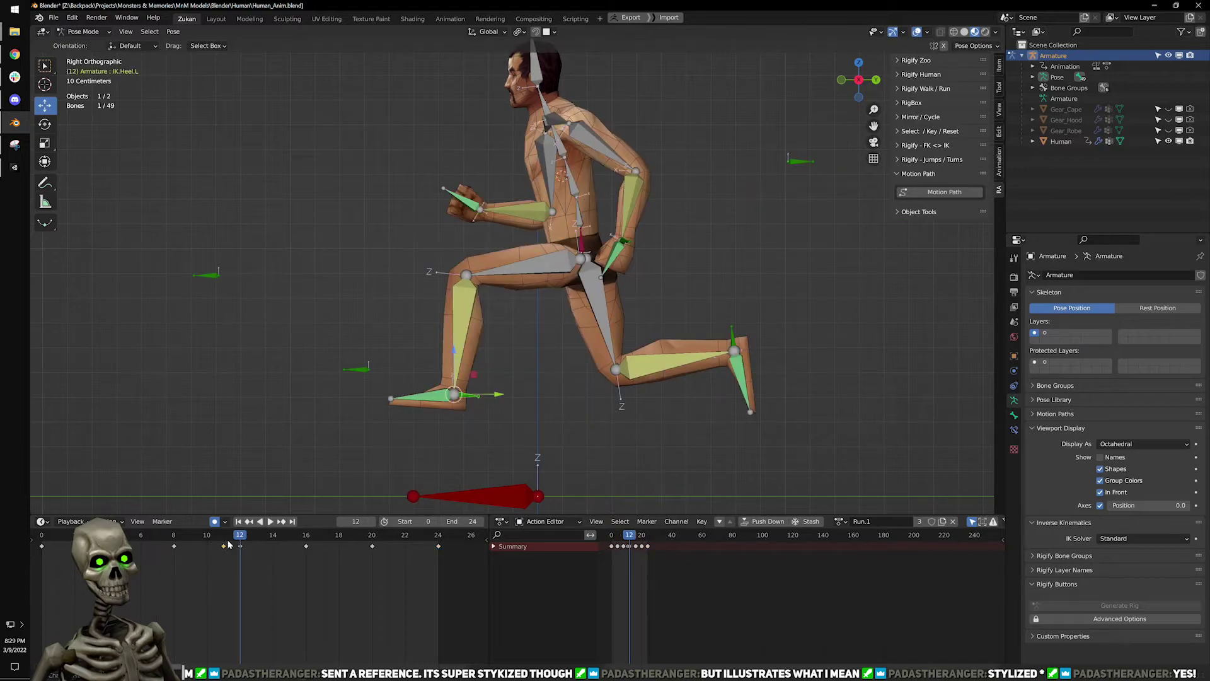
right_click(230, 544)
click(215, 635)
At frame 12, move IK.Heel.L about -0.206 m along Y and 0.065 m along Z, and compare it with frame 0.
drag(462, 398, 410, 382)
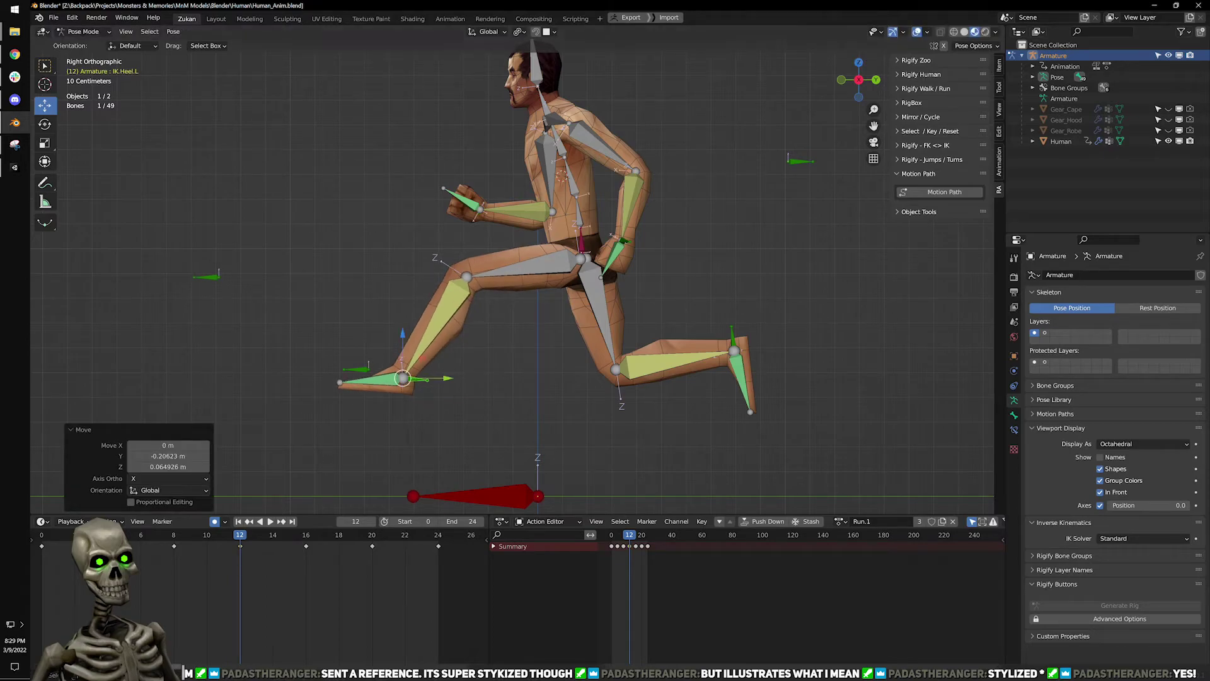
click(238, 522)
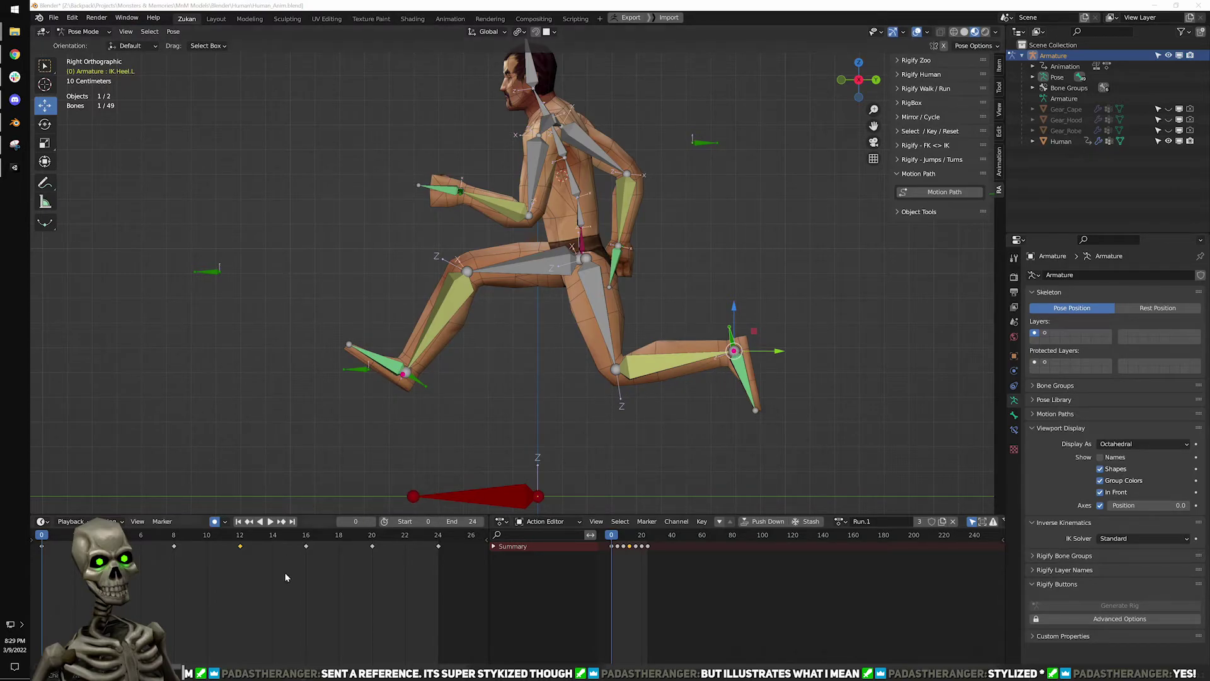
click(240, 535)
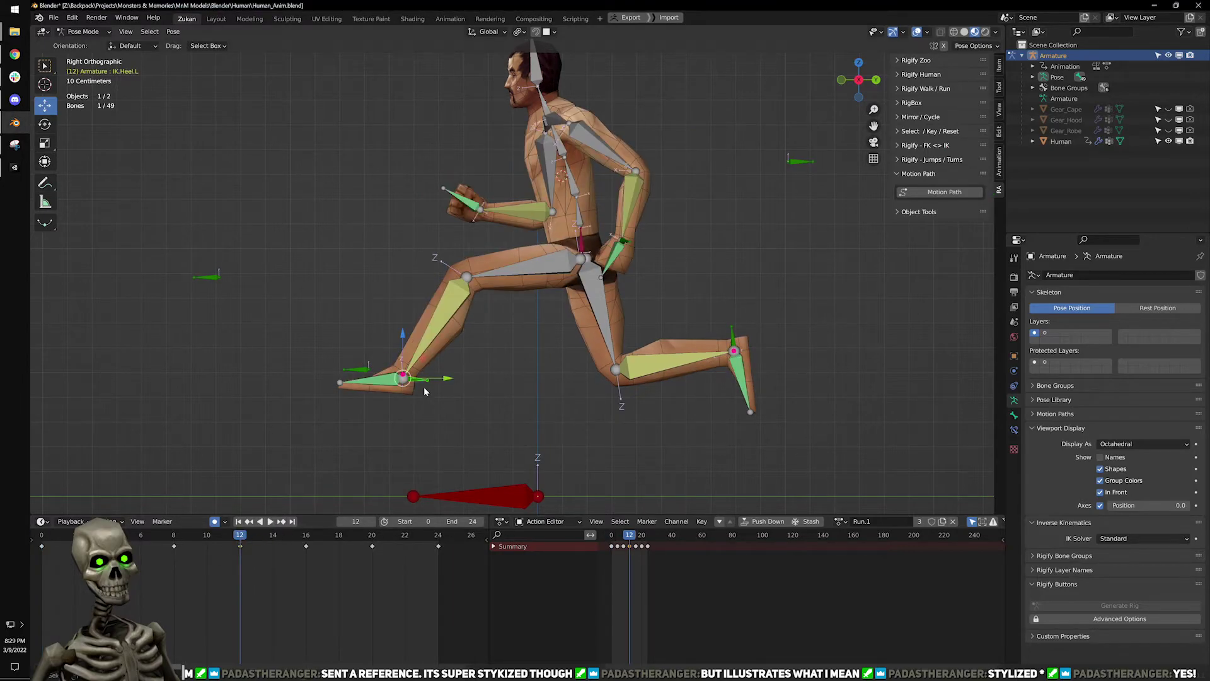
Rotate IK.Heel.L so the toes point up at frame 12, and move it about -0.011 m along Y and 0.017 m along Z.
key(shift+space)
key(r)
drag(442, 387, 402, 377)
key(shift+space)
key(g)
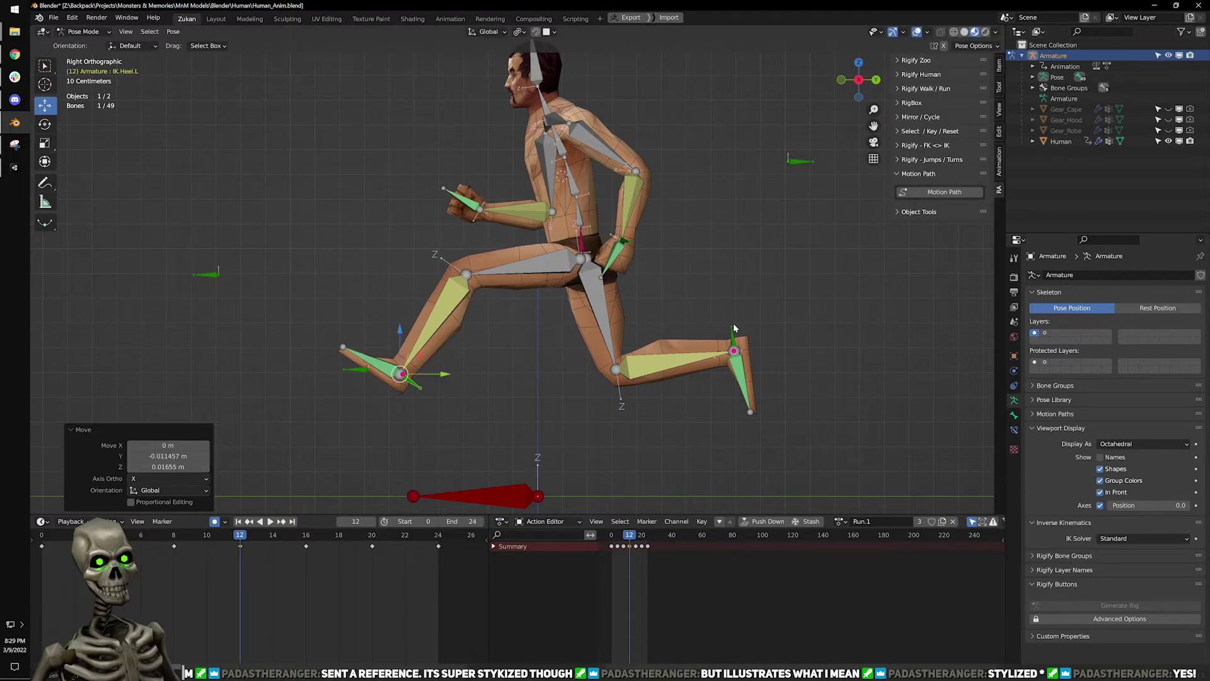
Play the run cycle with the viewport overlays hidden, view it from an angle, and open the scene's render properties.
click(270, 522)
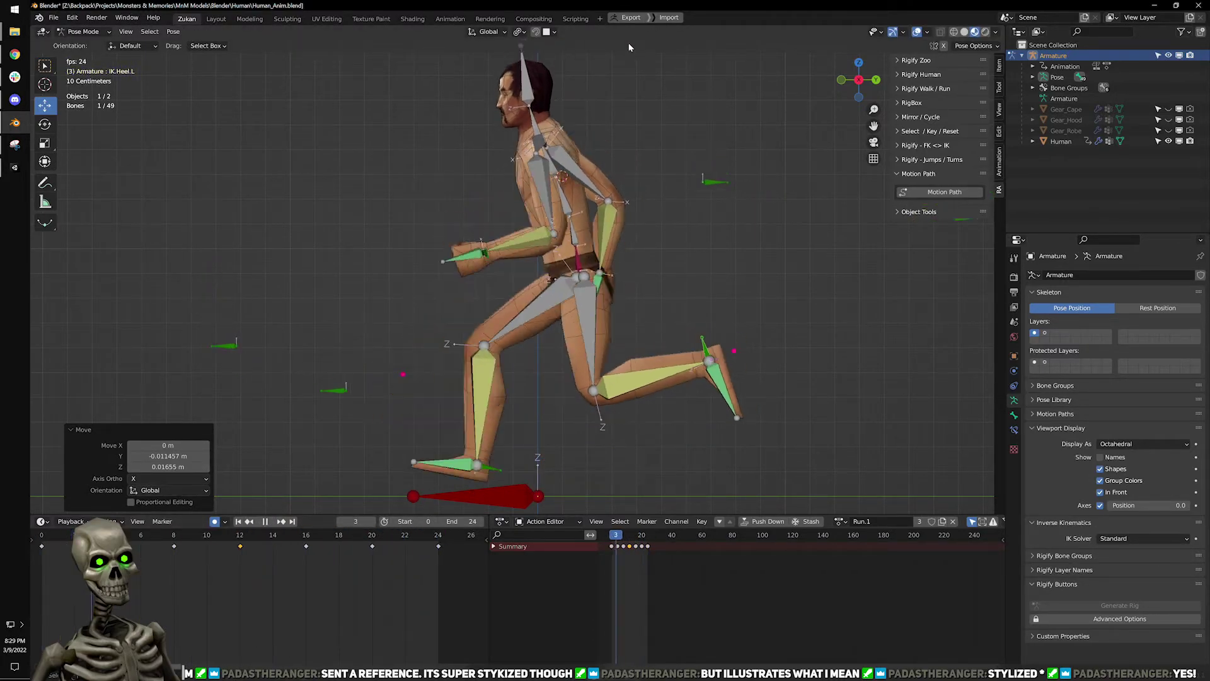
key(shift+alt+z)
middle_drag(690, 237, 553, 336)
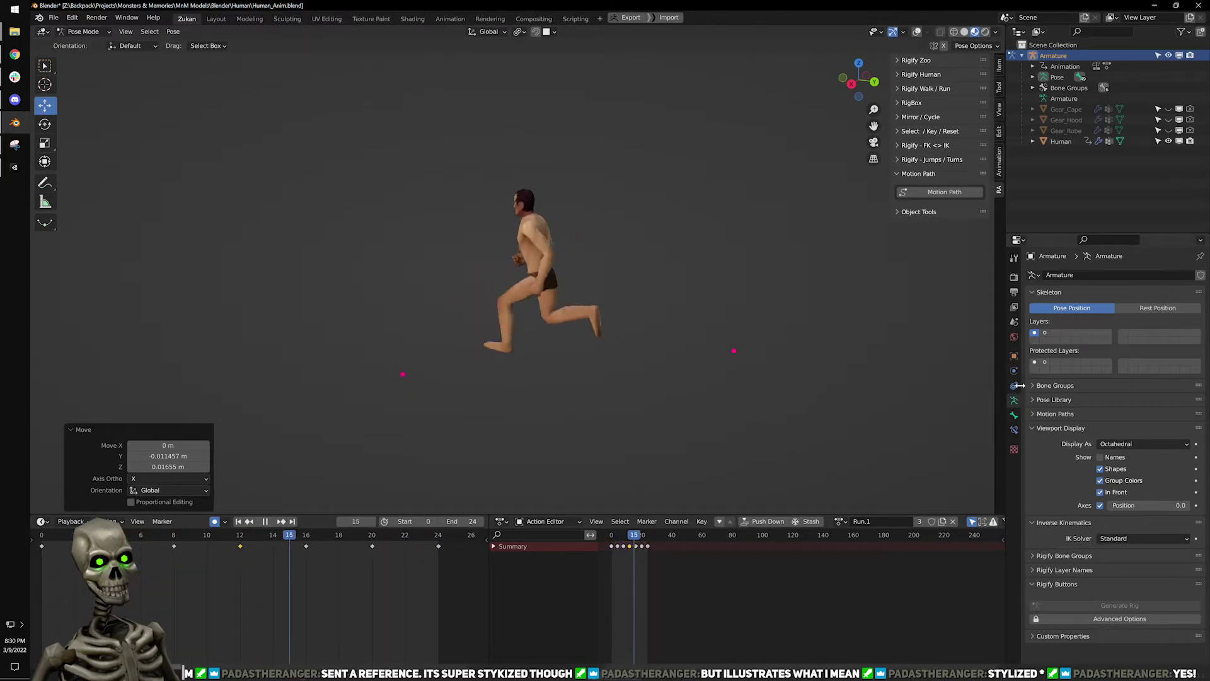
click(1014, 276)
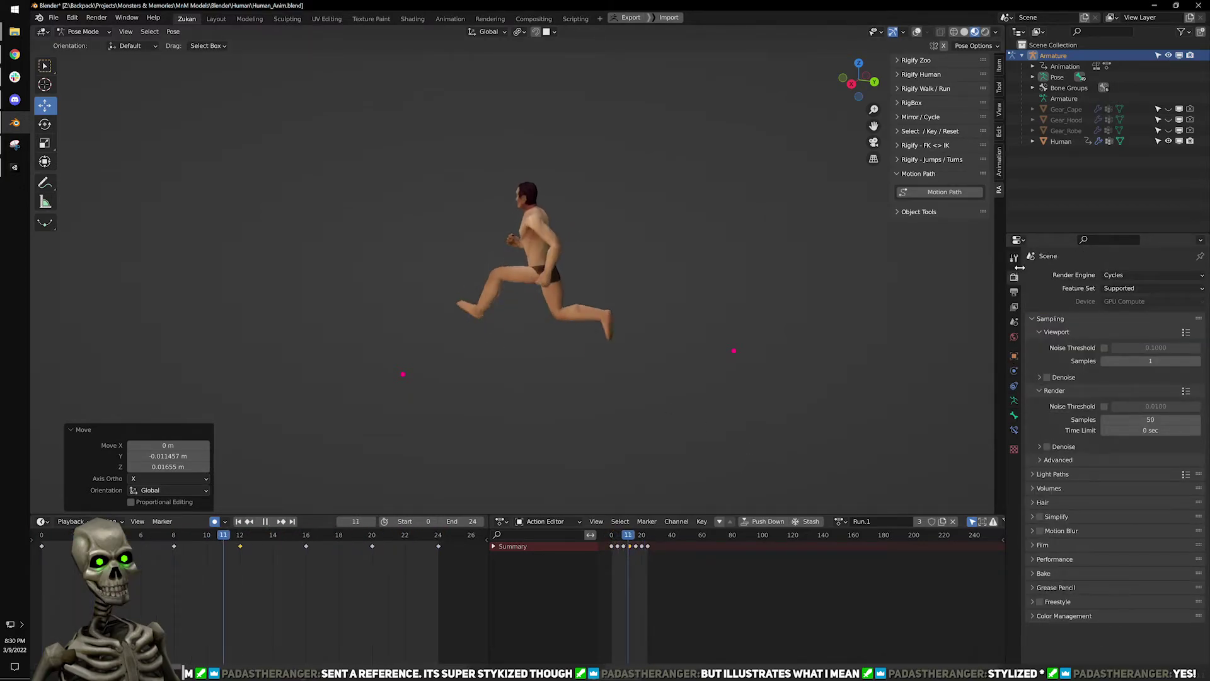
Set the scene's output frame rate to 120 fps and watch the run cycle from the back and the right side.
click(1014, 292)
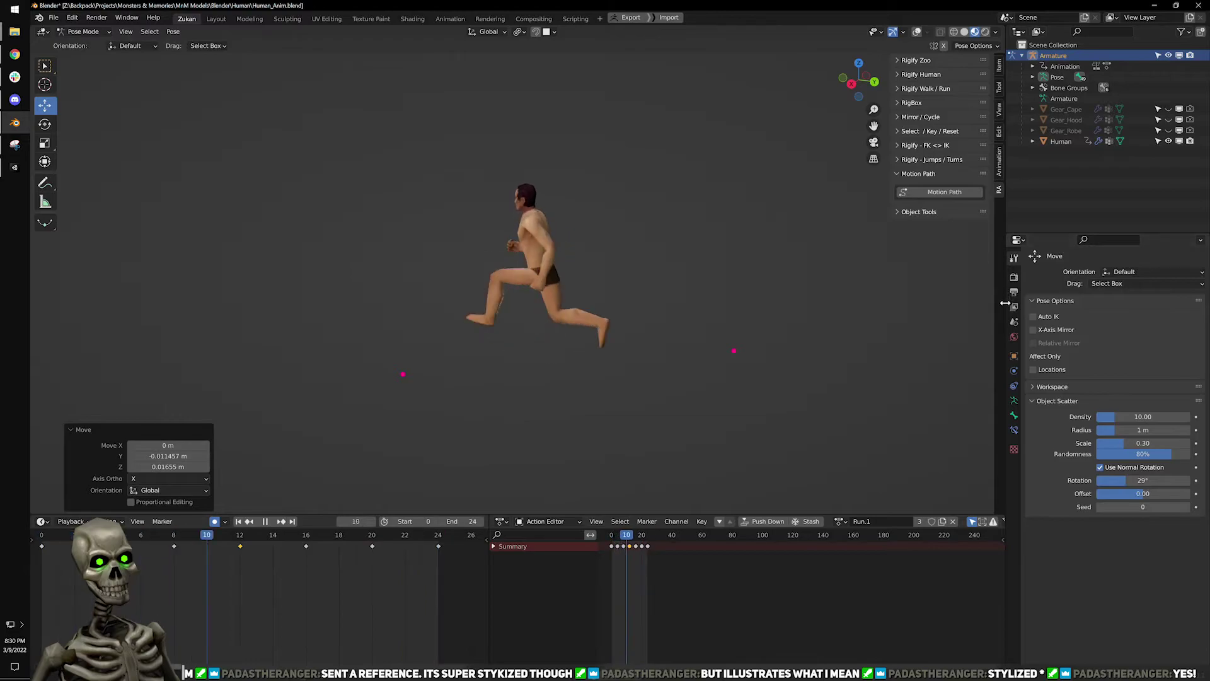
click(1014, 306)
click(1015, 292)
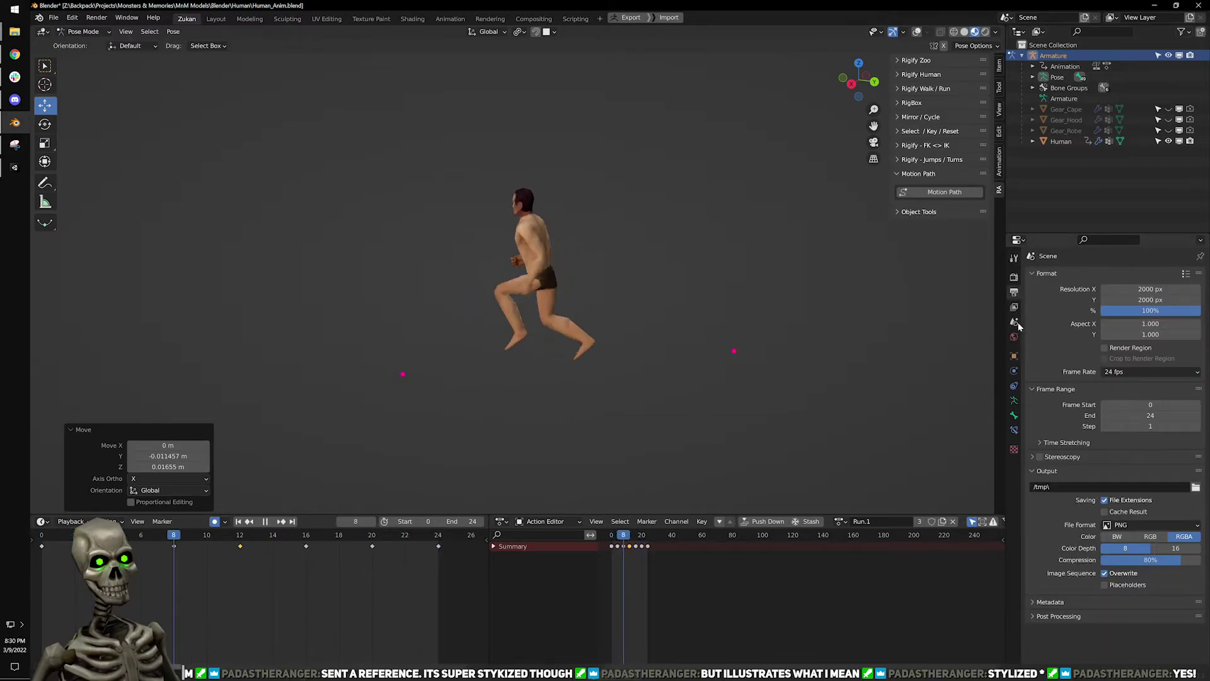
click(1014, 322)
click(1015, 306)
click(1015, 292)
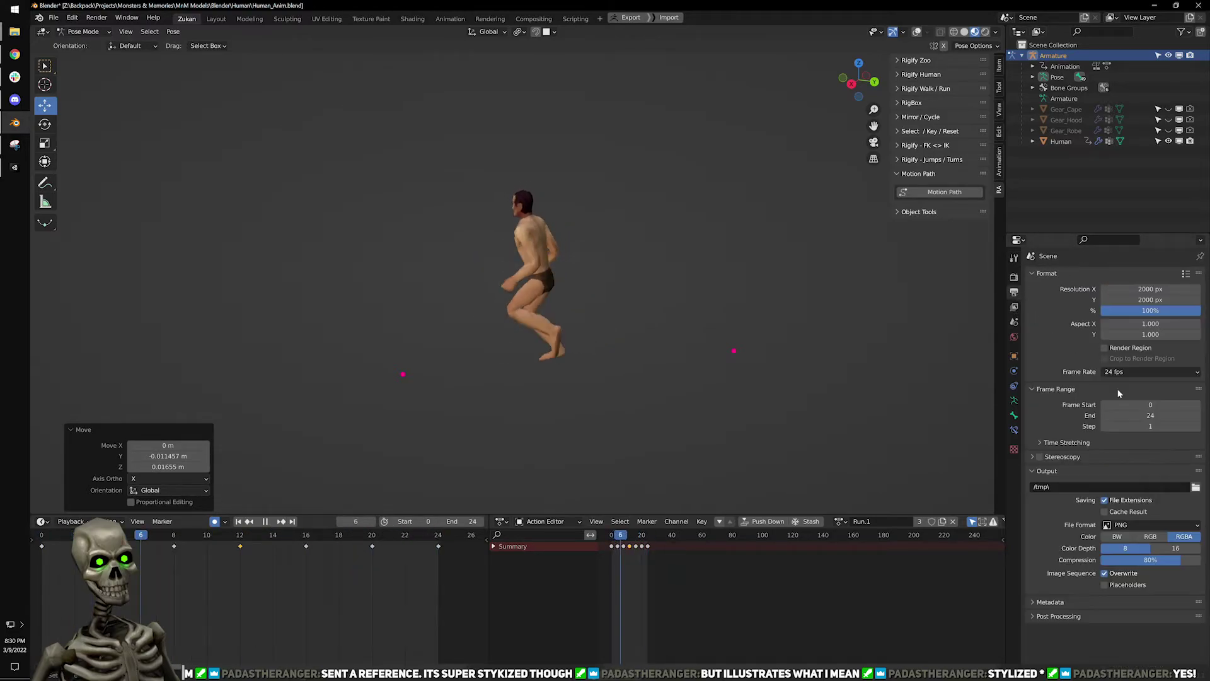
click(1149, 372)
click(1147, 470)
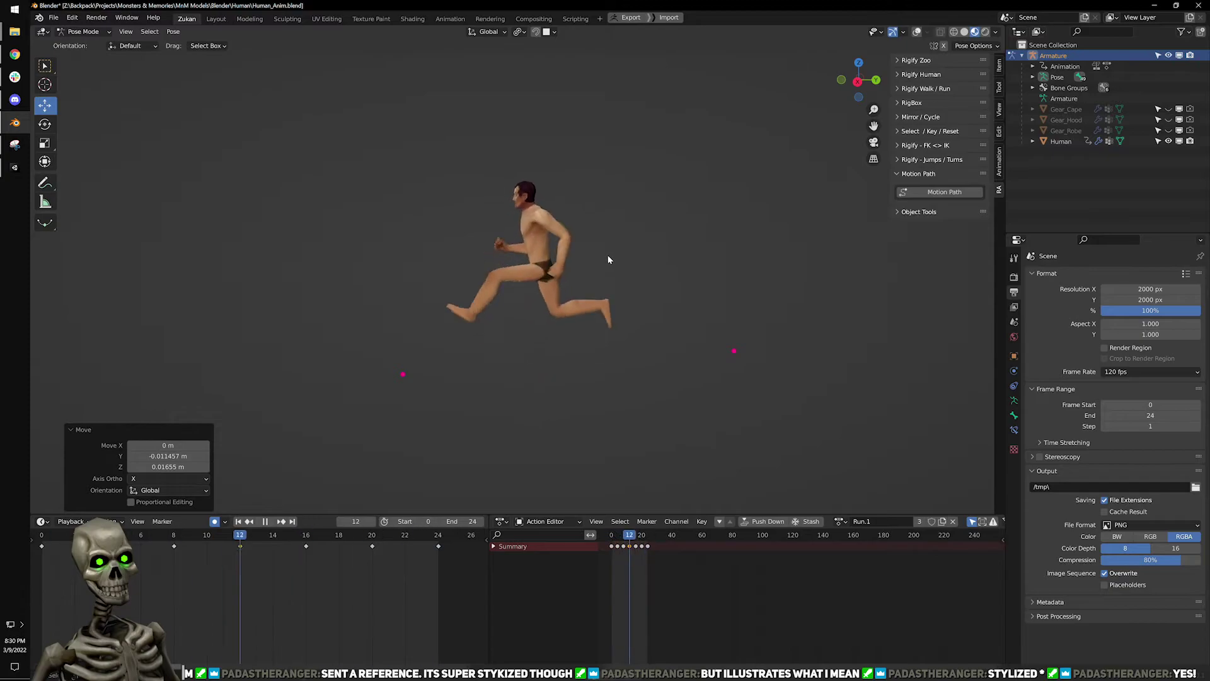
key(ctrl+KP_1)
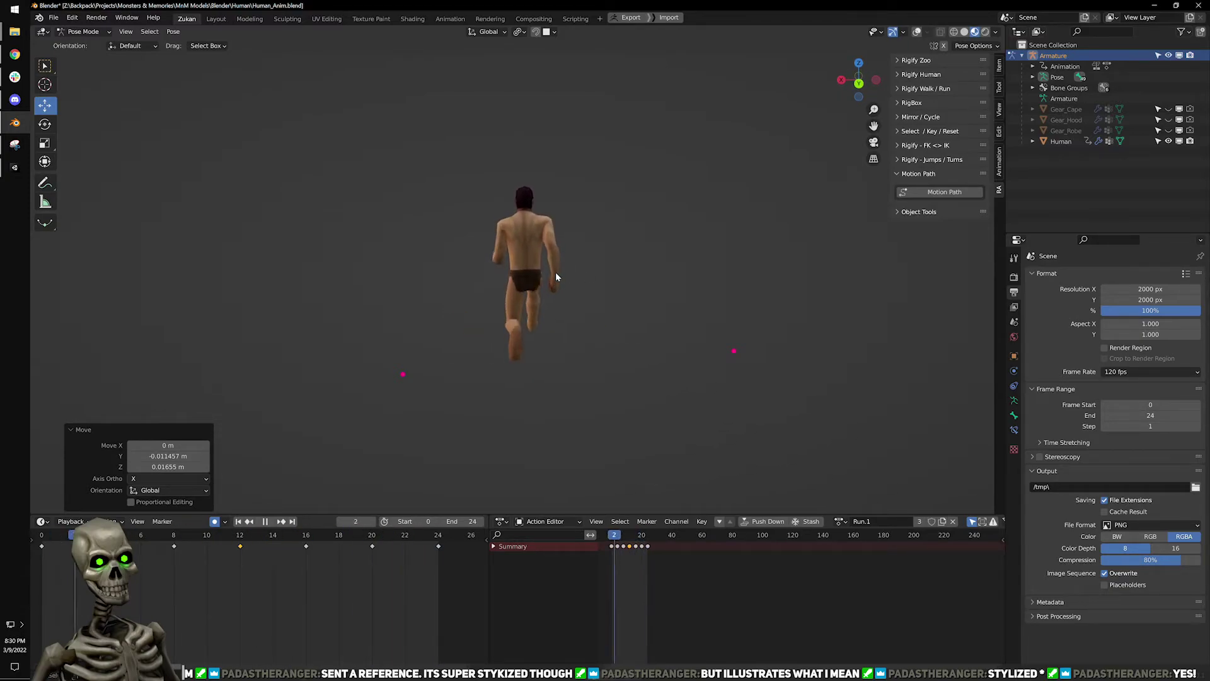
key(KP_3)
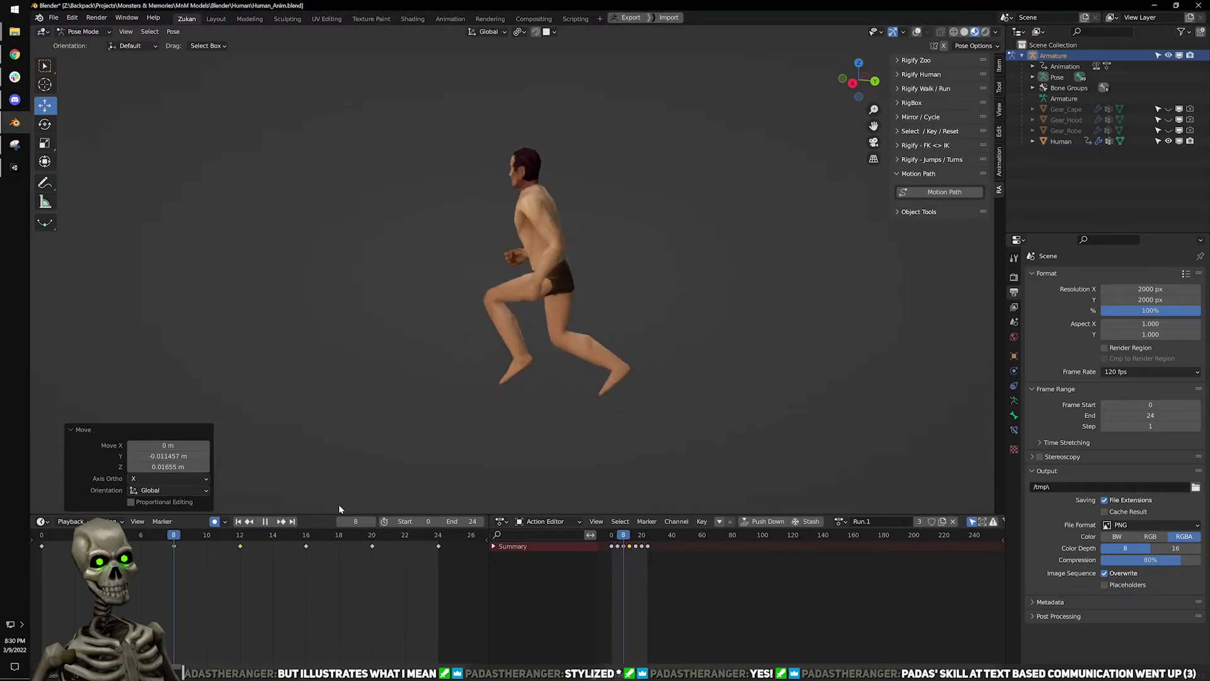
Show the overlays again and, at frame 4, move IK.Heel.L about -0.073 m along Y and 0.084 m along Z.
click(265, 522)
scroll(657, 370, up, 2)
shift+middle_drag(657, 370, 618, 363)
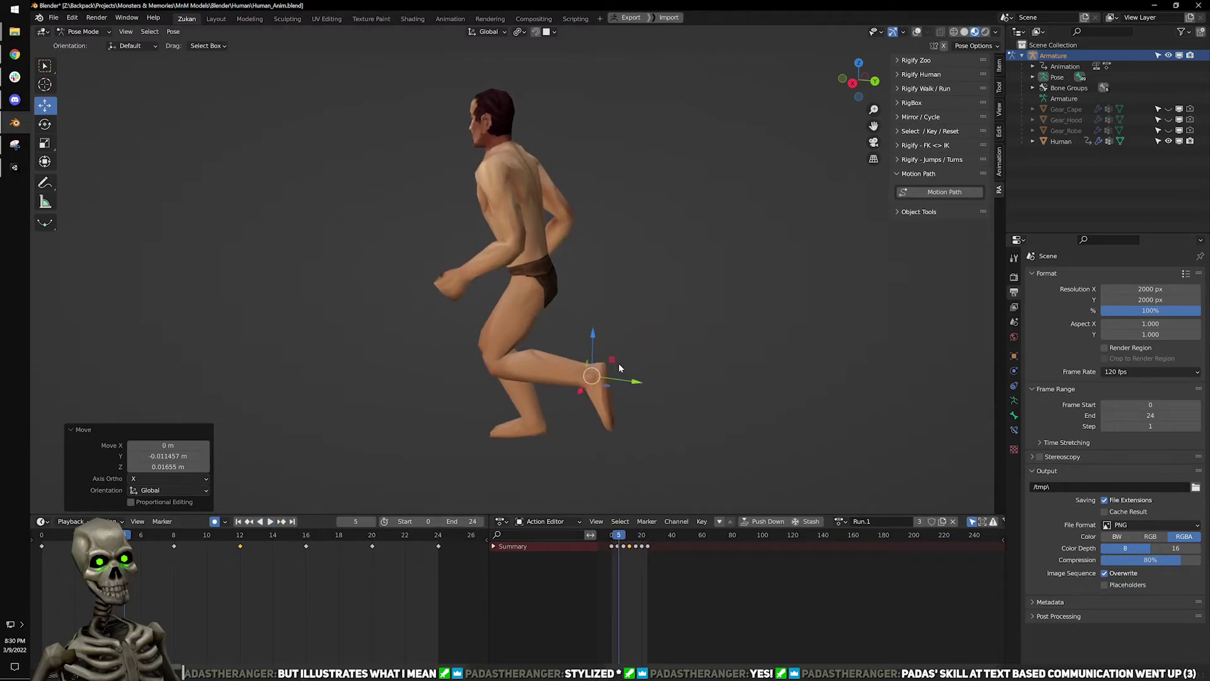
key(KP_3)
click(916, 32)
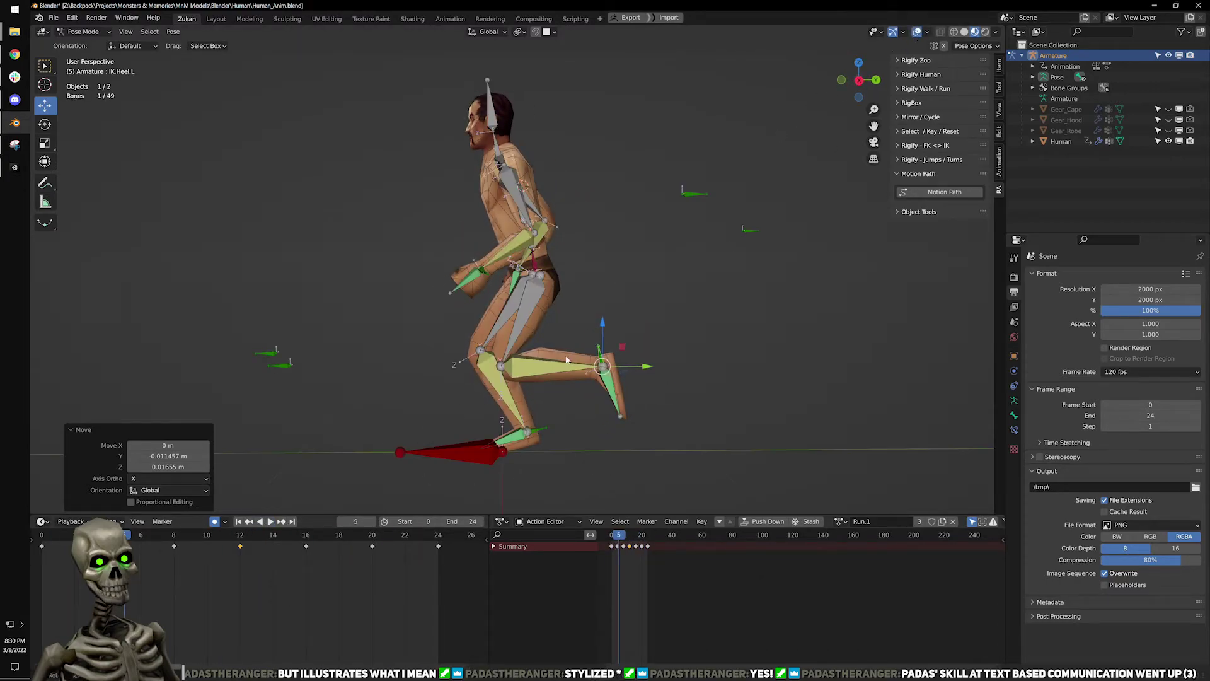
scroll(413, 490, up, 2)
key(space)
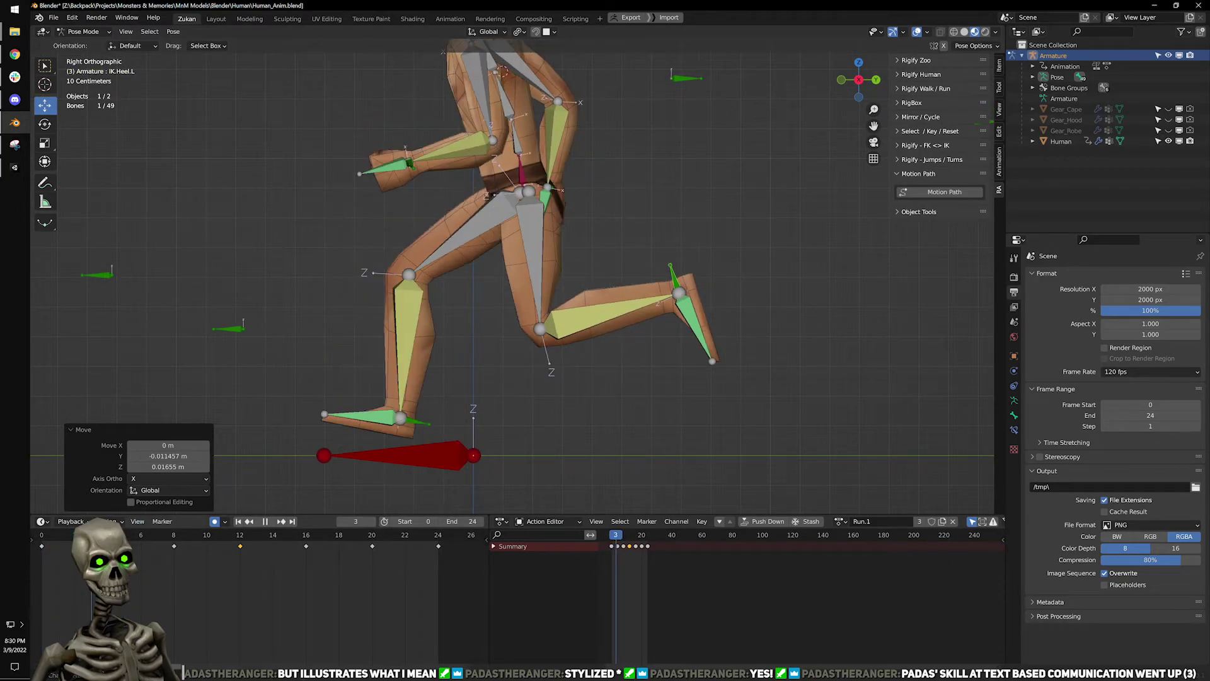
key(space)
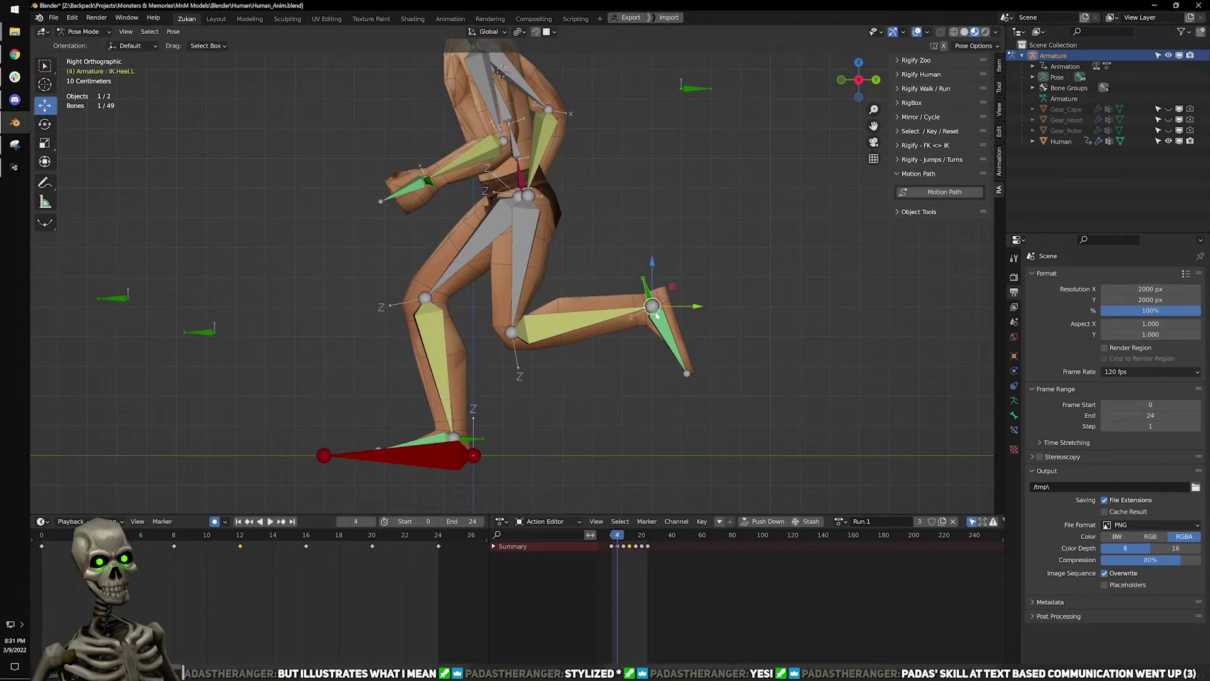
drag(652, 307, 631, 284)
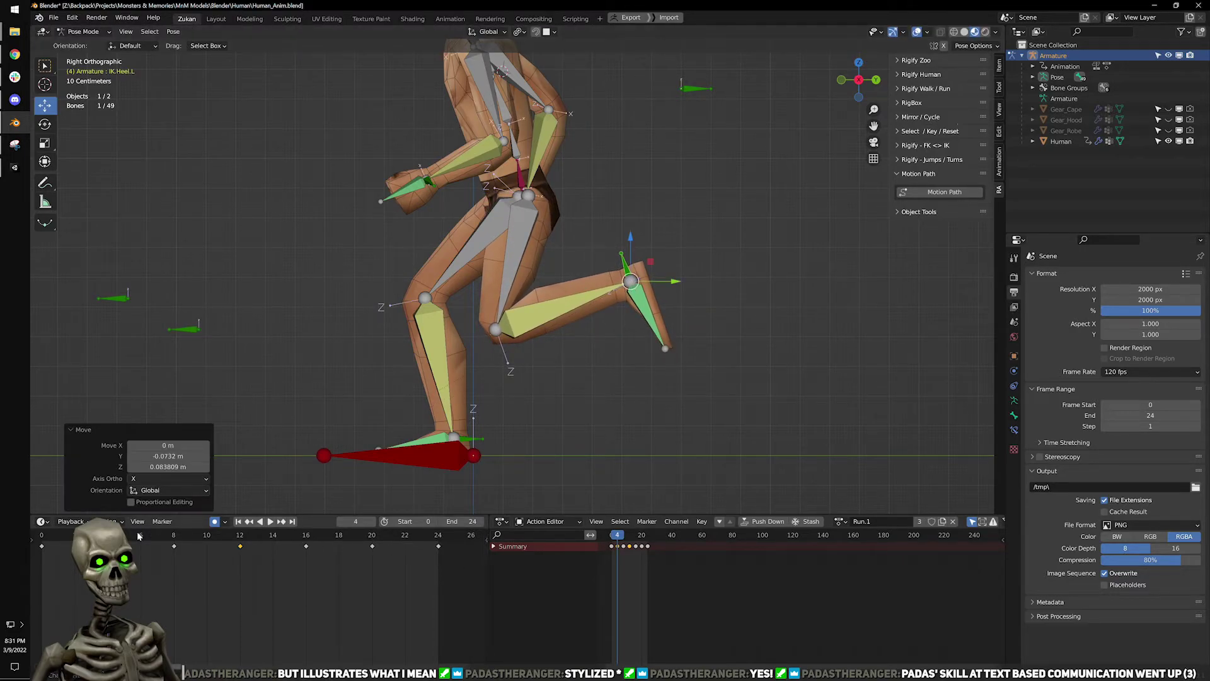
click(175, 536)
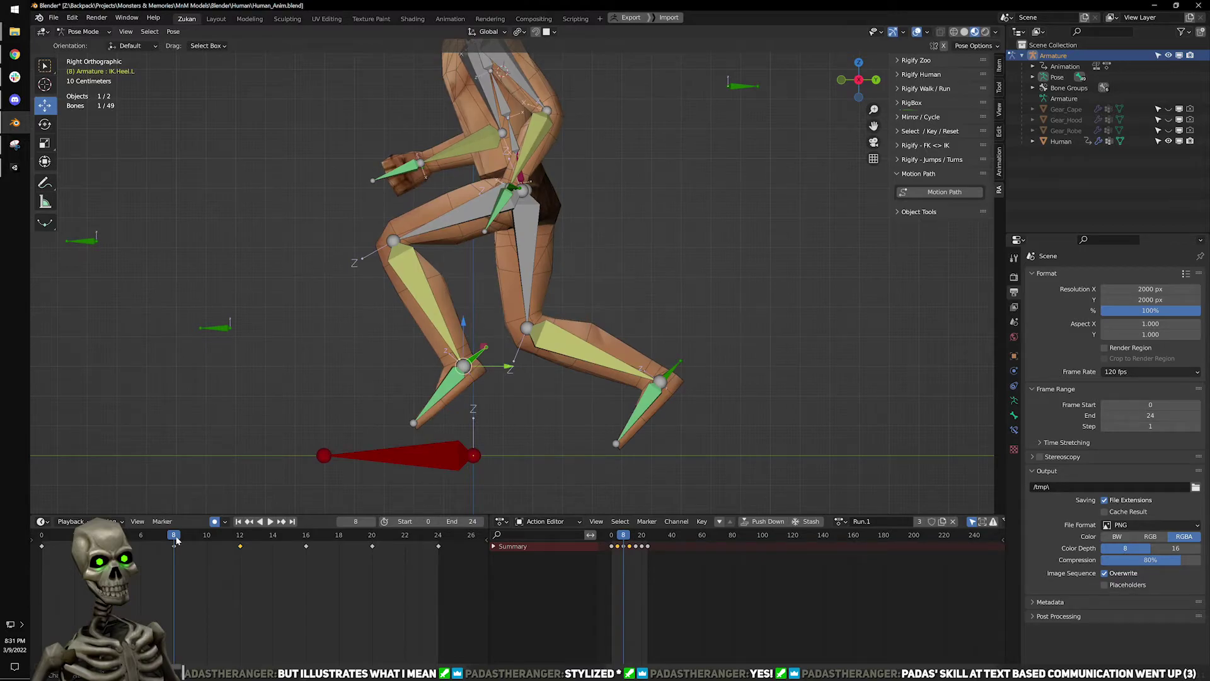
key(space)
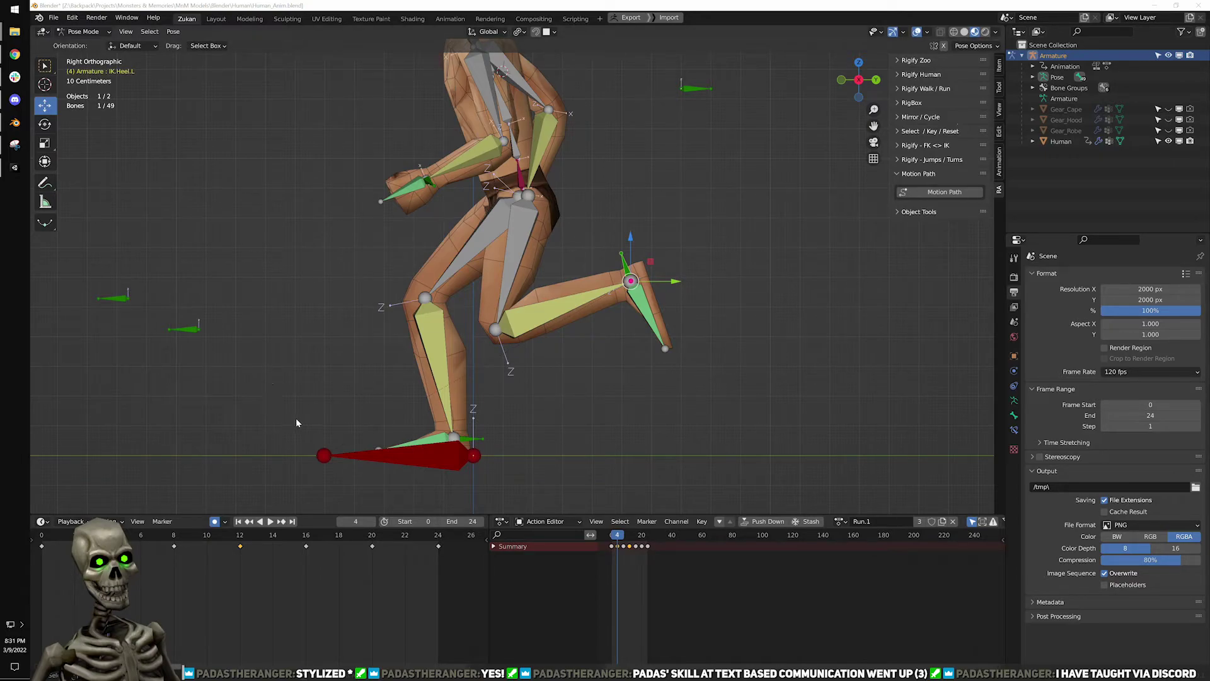
At frame 16, move IK.Heel.R about -0.048 m along Y and 0.040 m along Z to match the raised left heel at frame 4.
drag(108, 536, 151, 545)
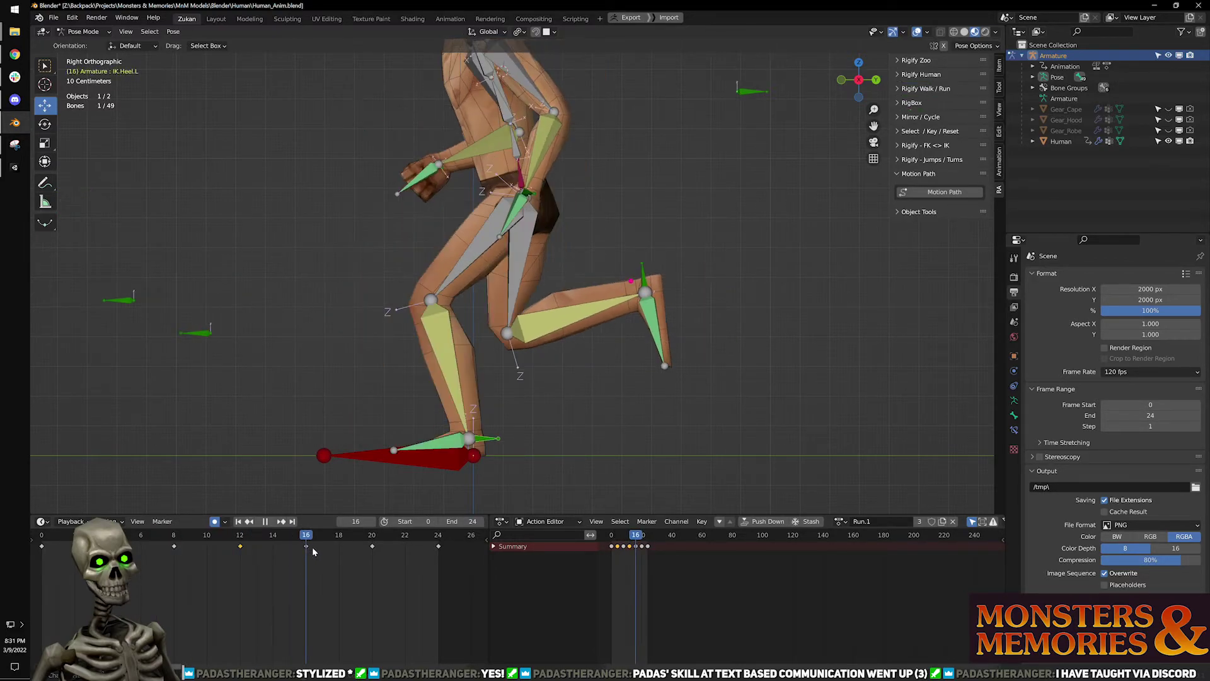
drag(320, 552, 312, 551)
drag(656, 294, 634, 284)
key(shift+space)
key(r)
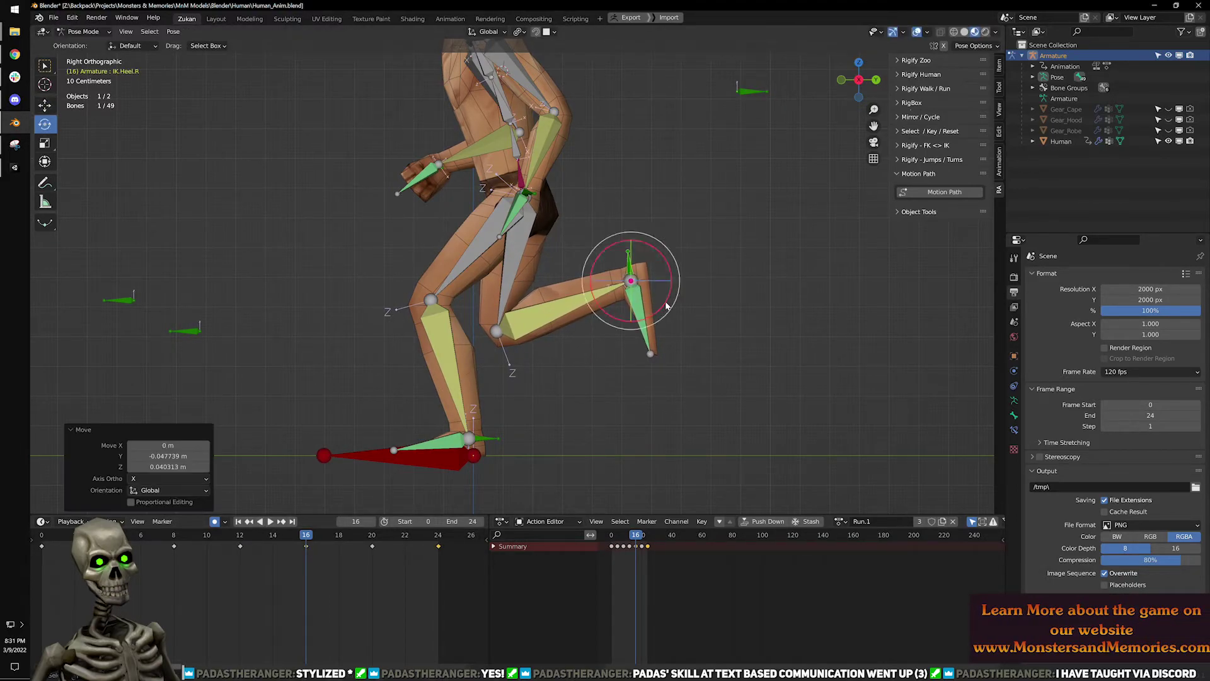
Rotate IK.Heel.L slightly at frame 4 to match the right foot's angle at frame 16, and compare the two frames.
click(108, 546)
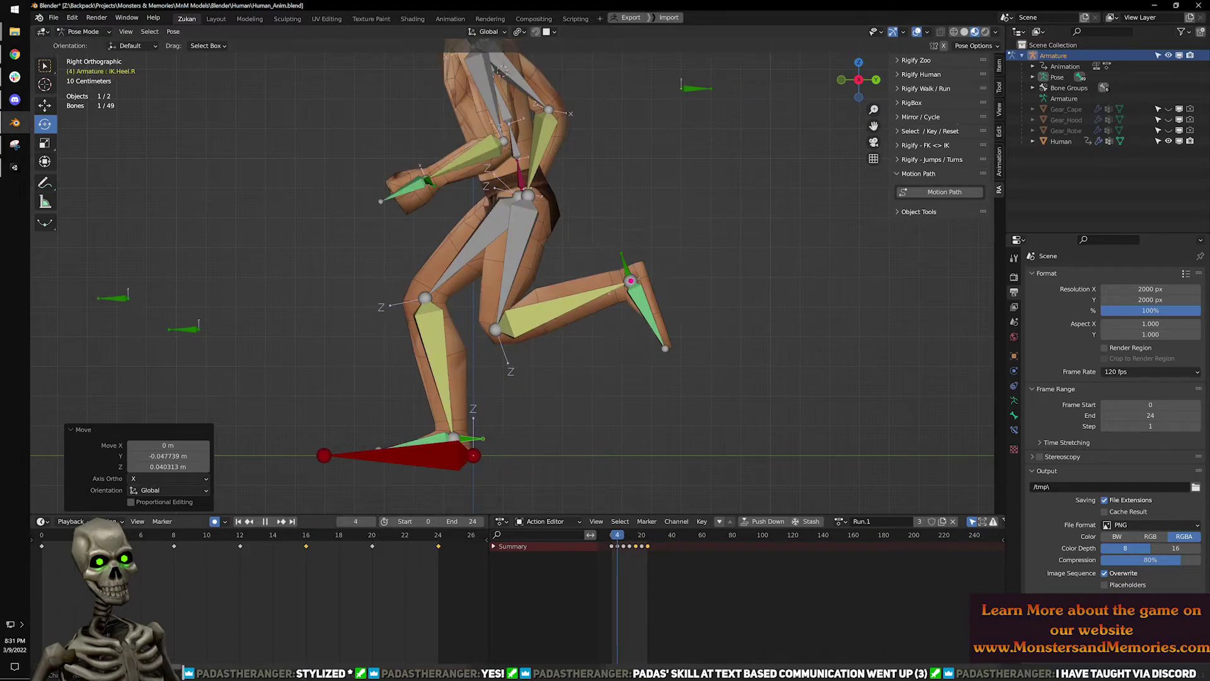
click(624, 260)
drag(667, 306, 665, 309)
click(306, 536)
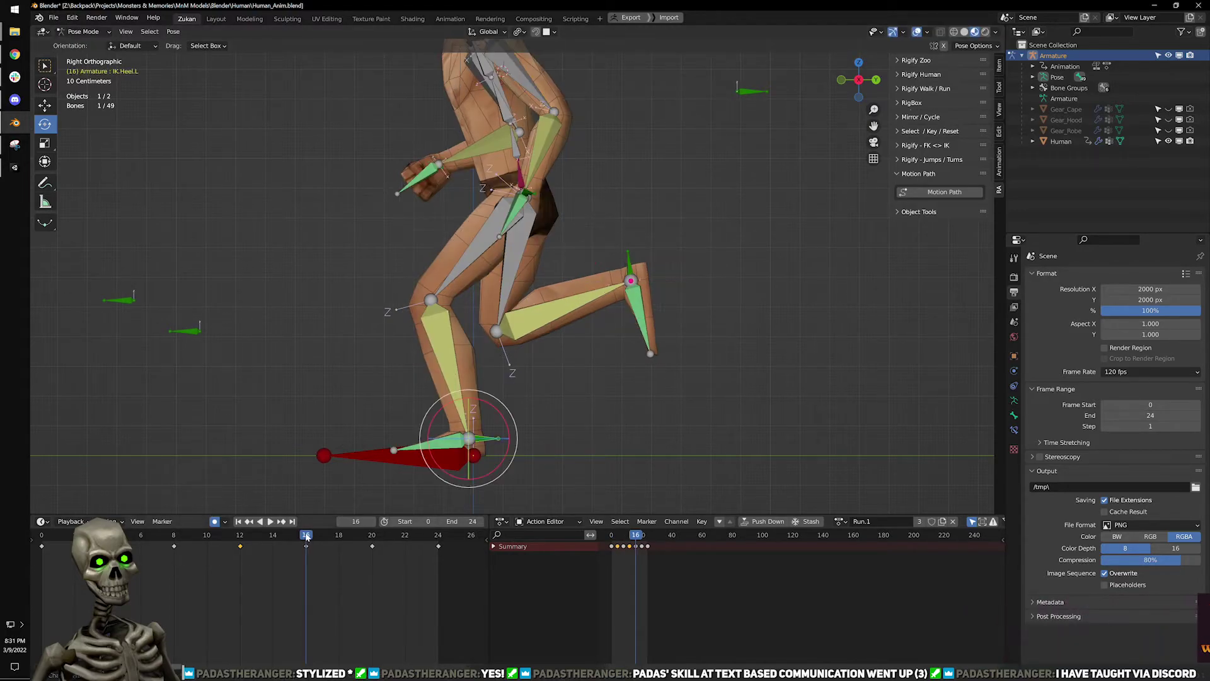
key(Up)
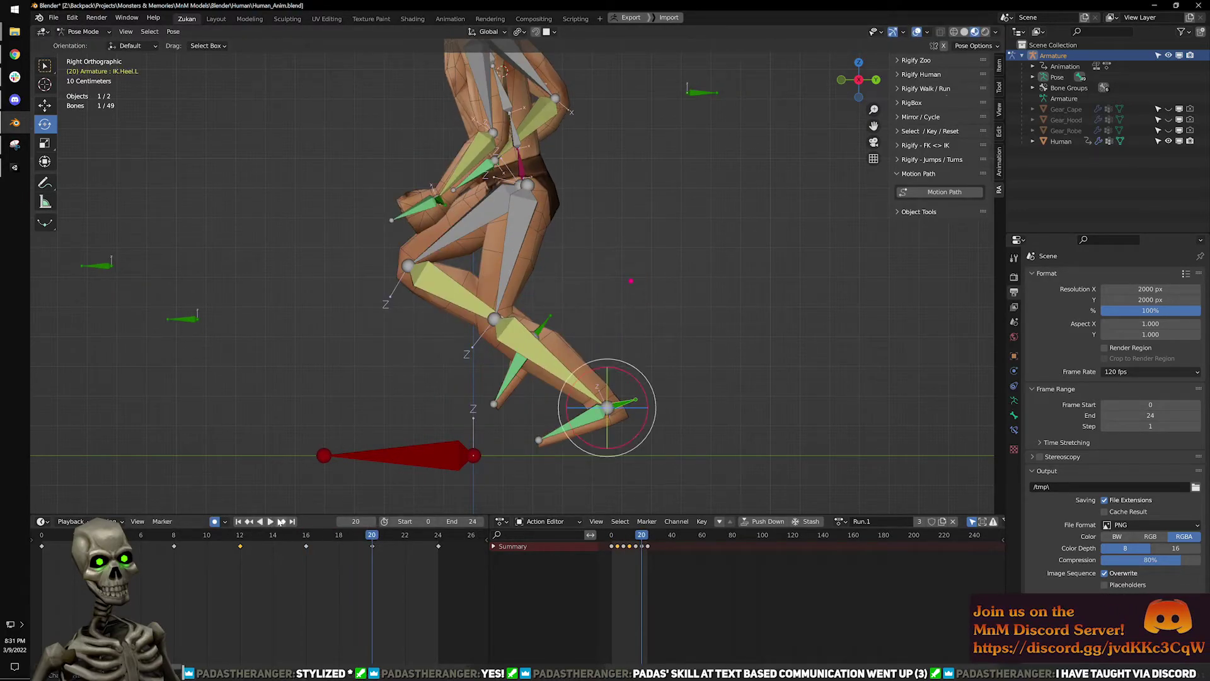
Play the run cycle with the viewport overlays hidden and inspect it from behind and from the side.
click(271, 521)
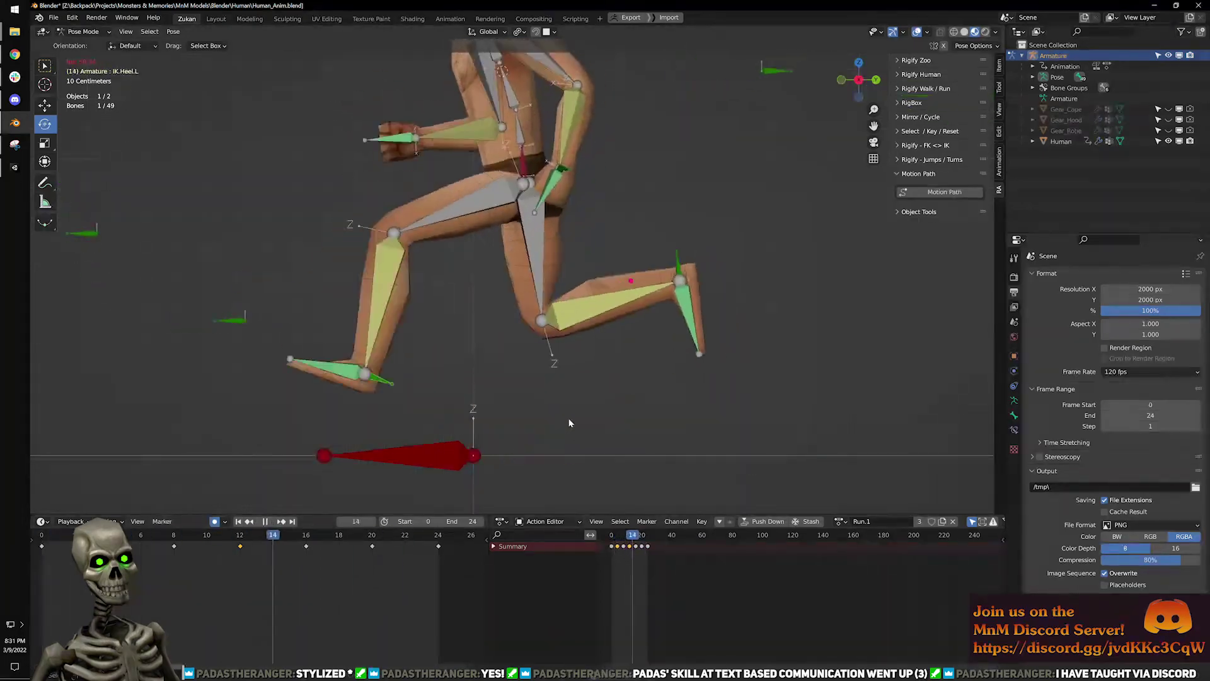
middle_drag(585, 404, 619, 335)
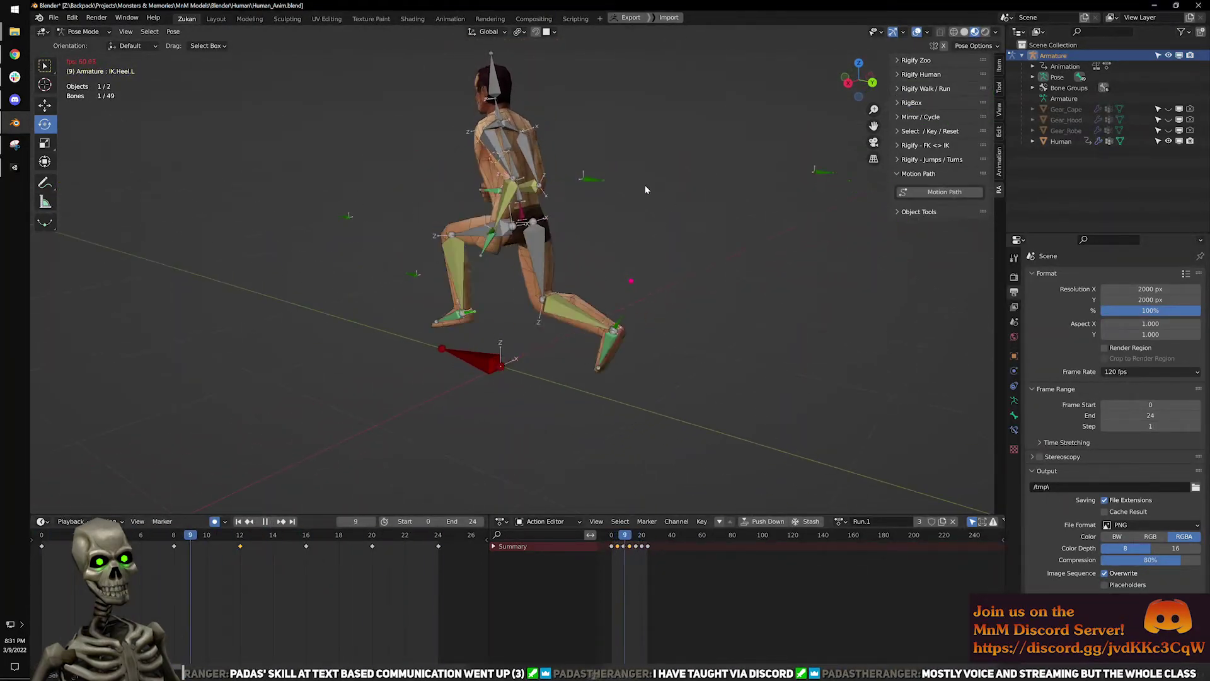
click(918, 31)
middle_drag(687, 193, 605, 203)
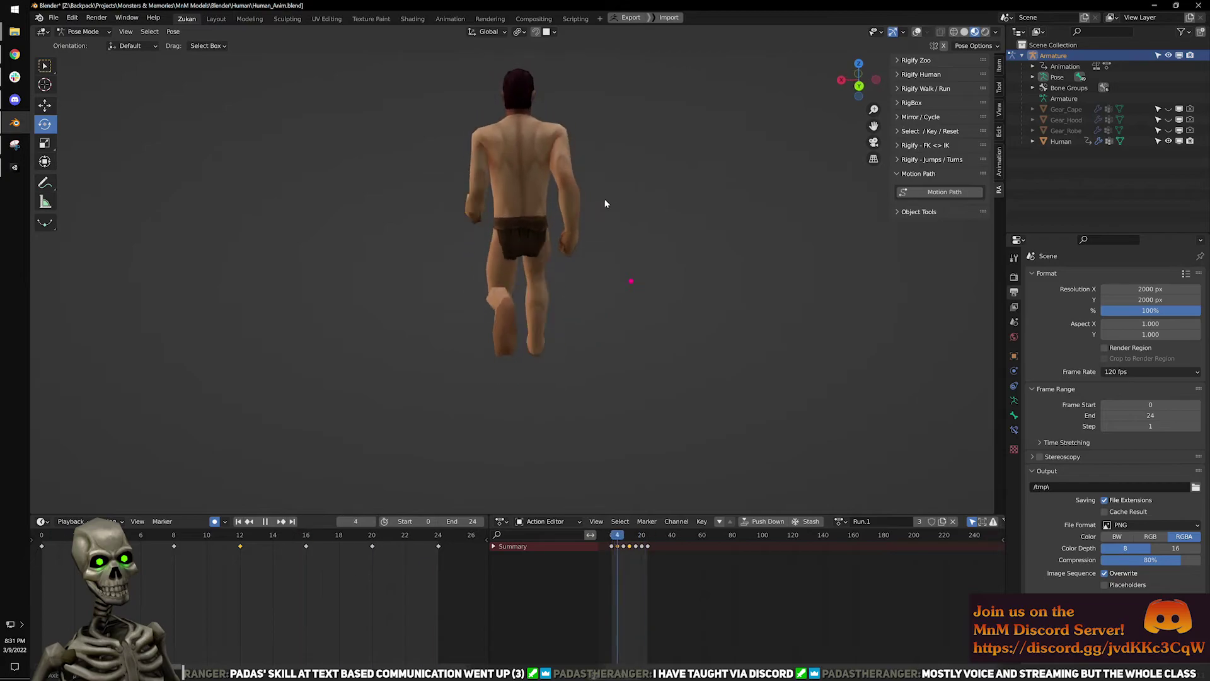
middle_drag(591, 254, 676, 242)
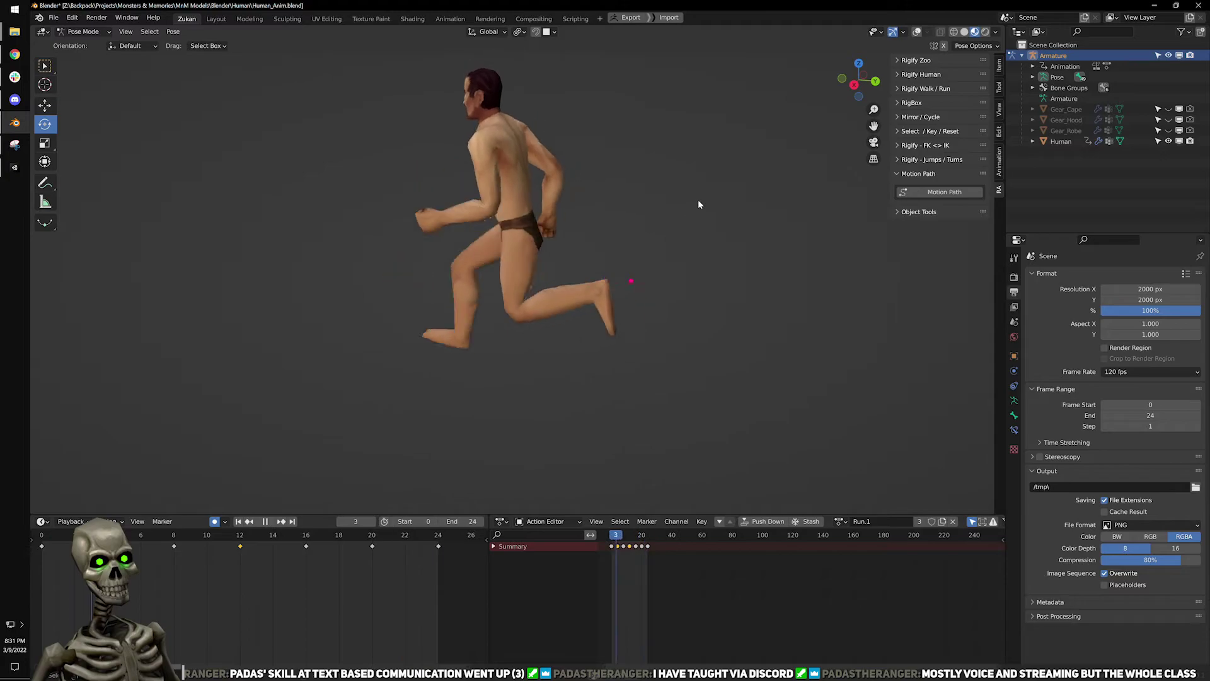
At frame 4, raise IK.Heel.L closer to the hips, tilt the foot back, and shift it about -0.043 m along Y and 0.029 m along Z.
click(917, 31)
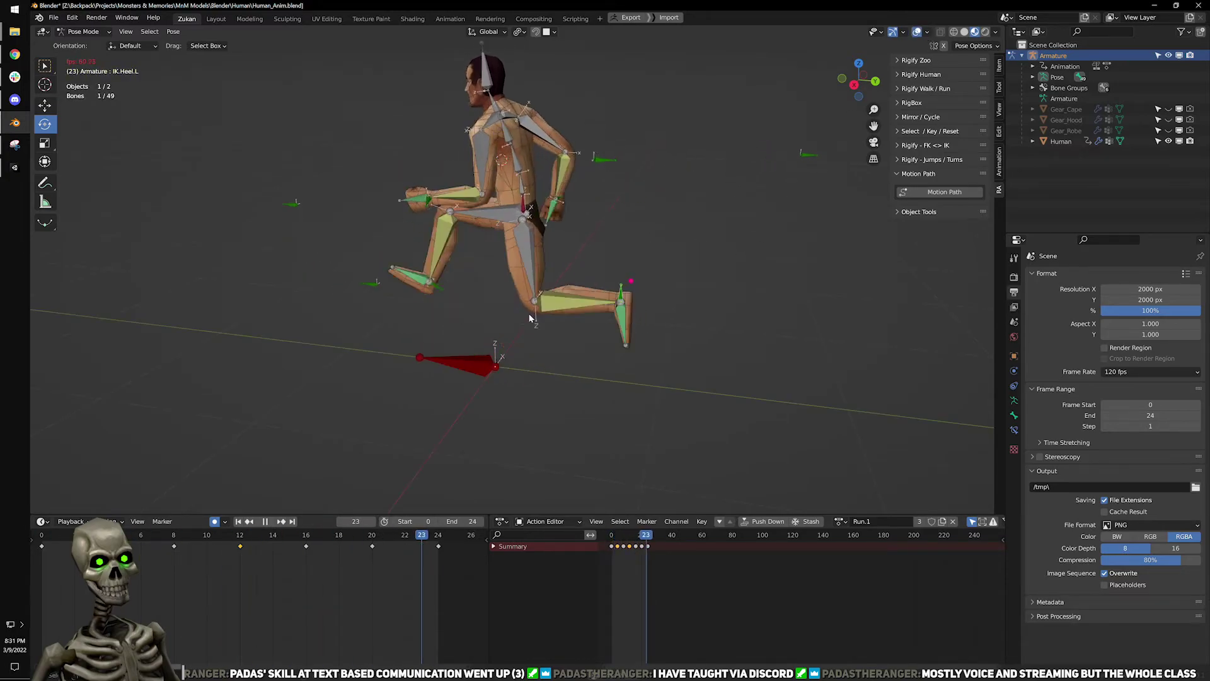
click(264, 522)
key(KP_3)
scroll(633, 337, up, 3)
shift+middle_drag(633, 337, 618, 357)
click(107, 535)
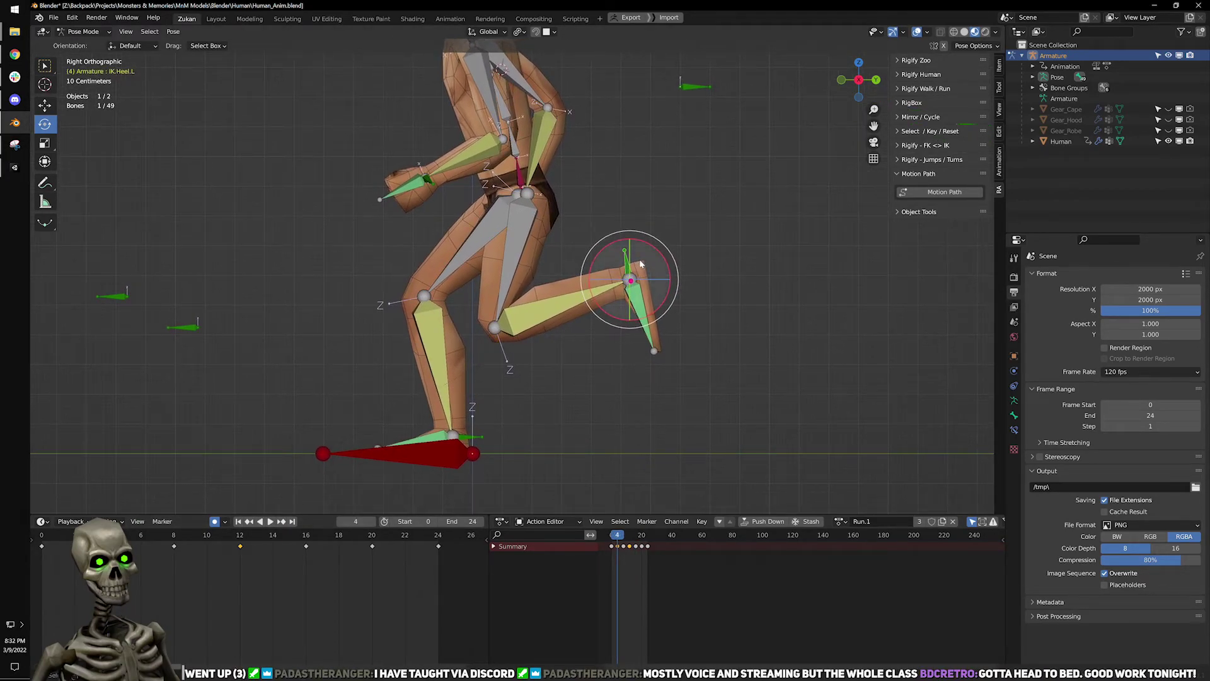
key(g)
drag(634, 283, 603, 242)
key(r)
key(g)
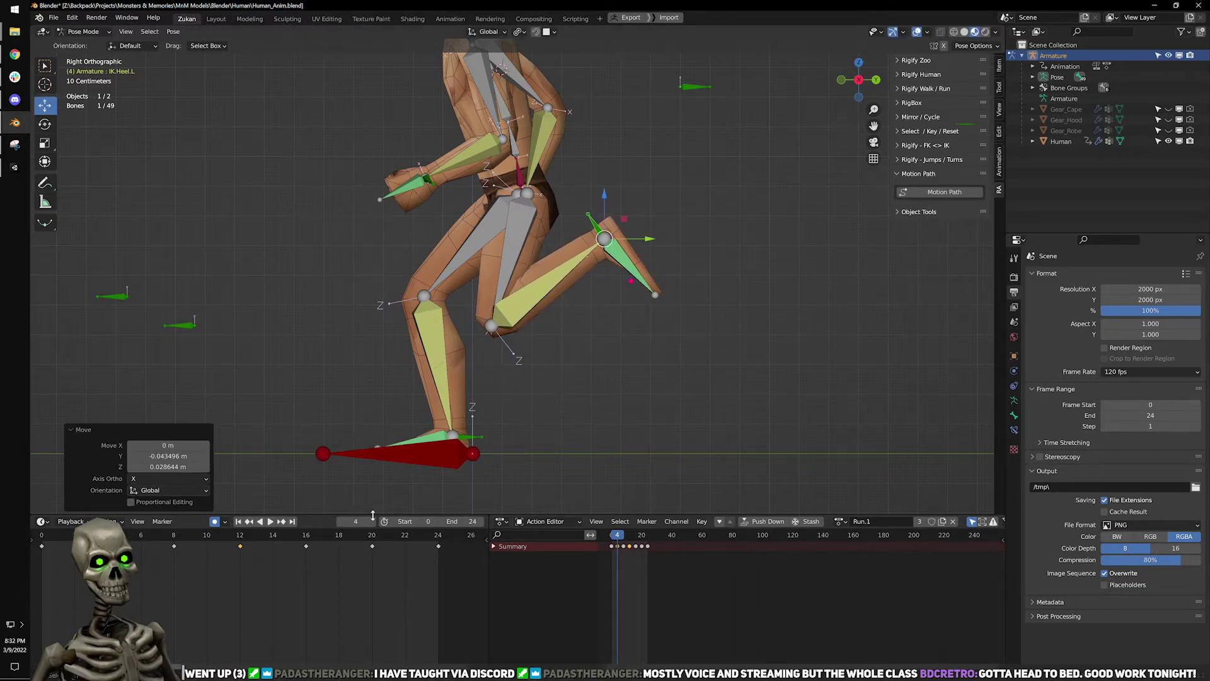
At frame 16, move IK.Heel.R about -0.091 m along Y and 0.138 m along Z, and rotate the foot to match the left one.
shift+middle_drag(631, 359, 658, 401)
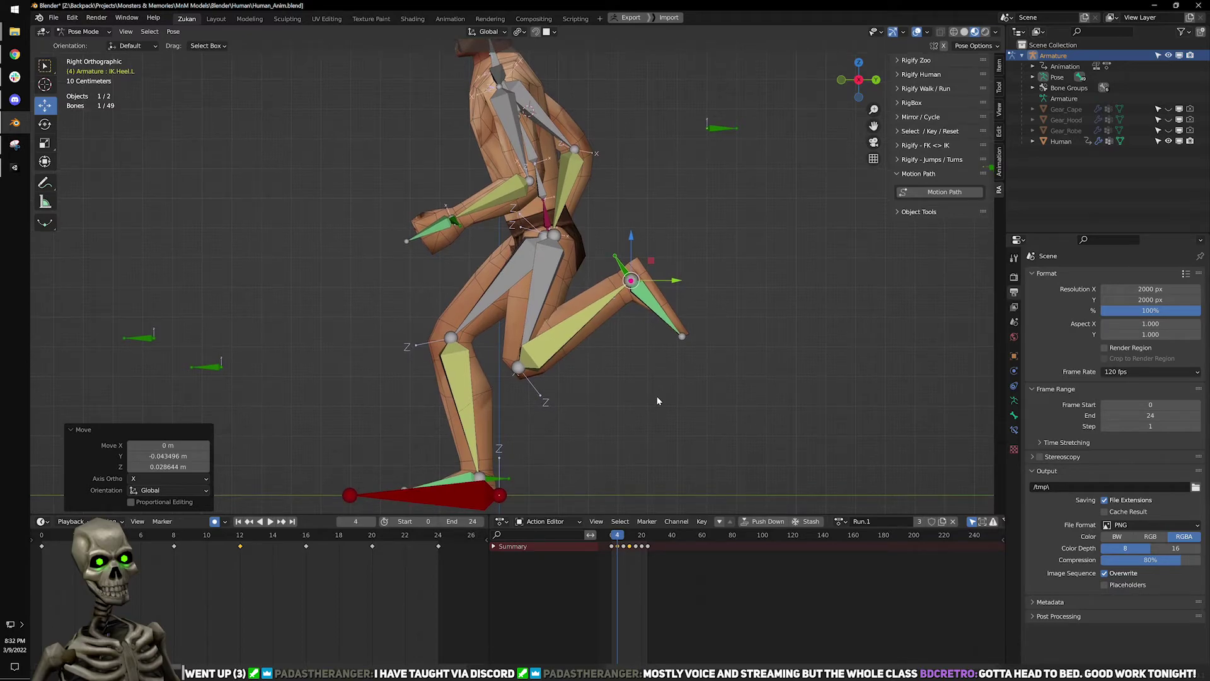
click(308, 536)
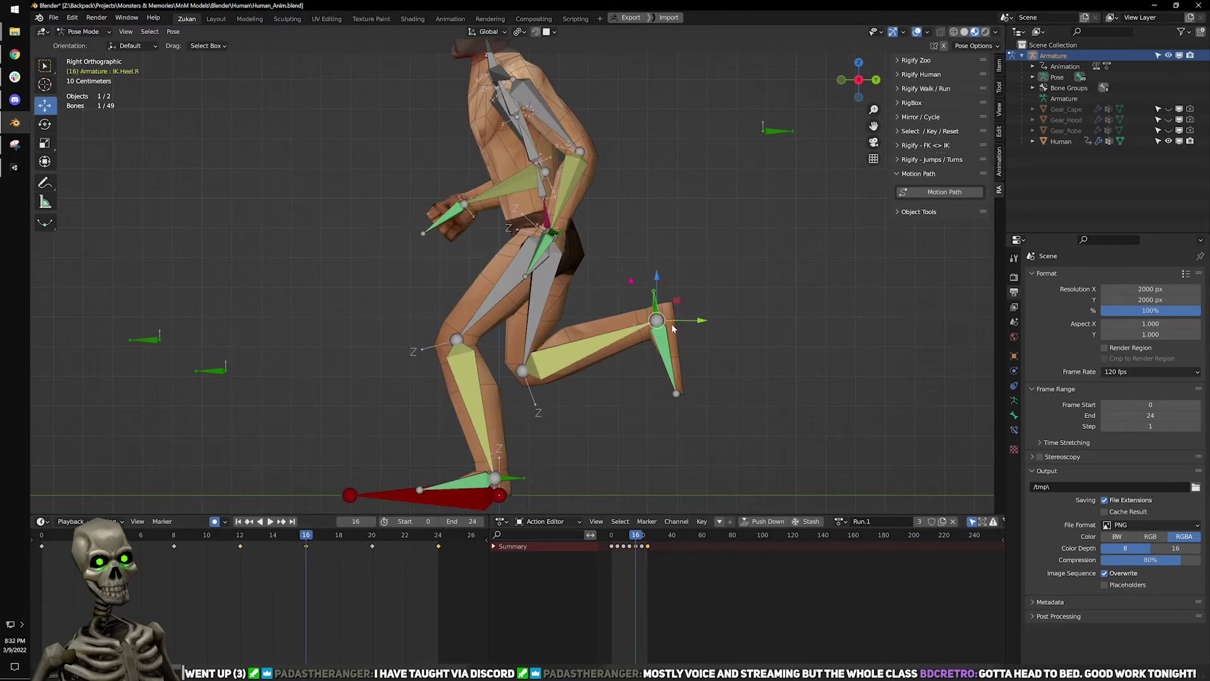
key(g)
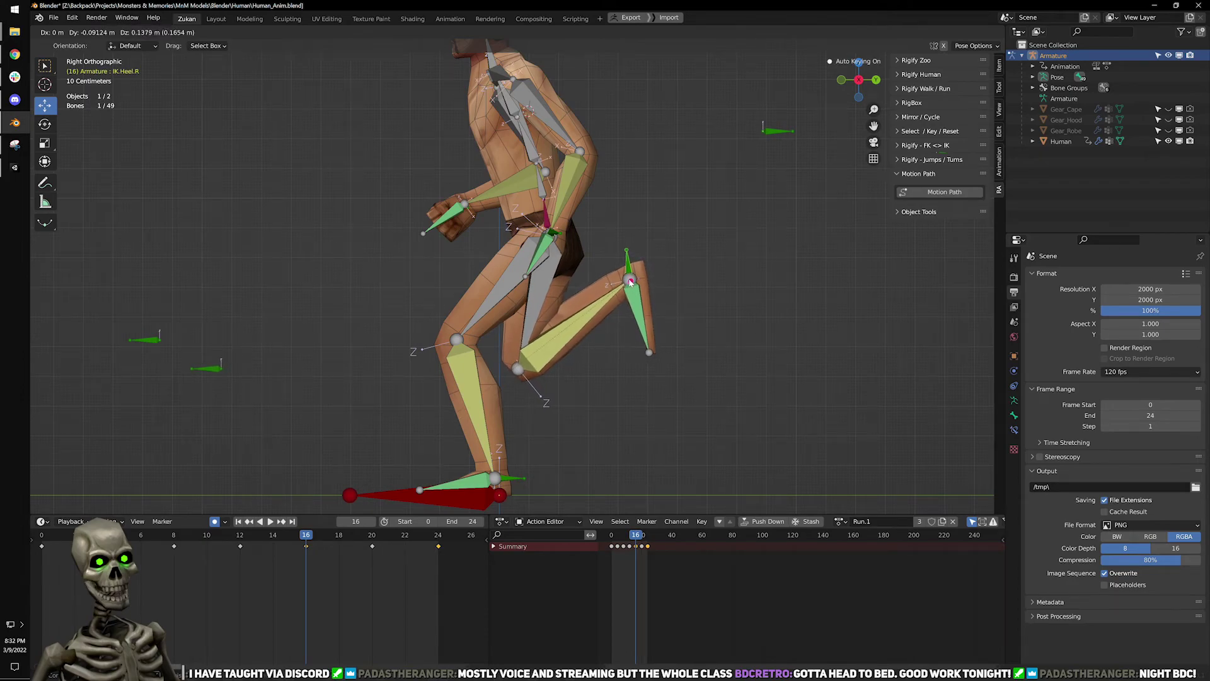
click(631, 282)
key(r)
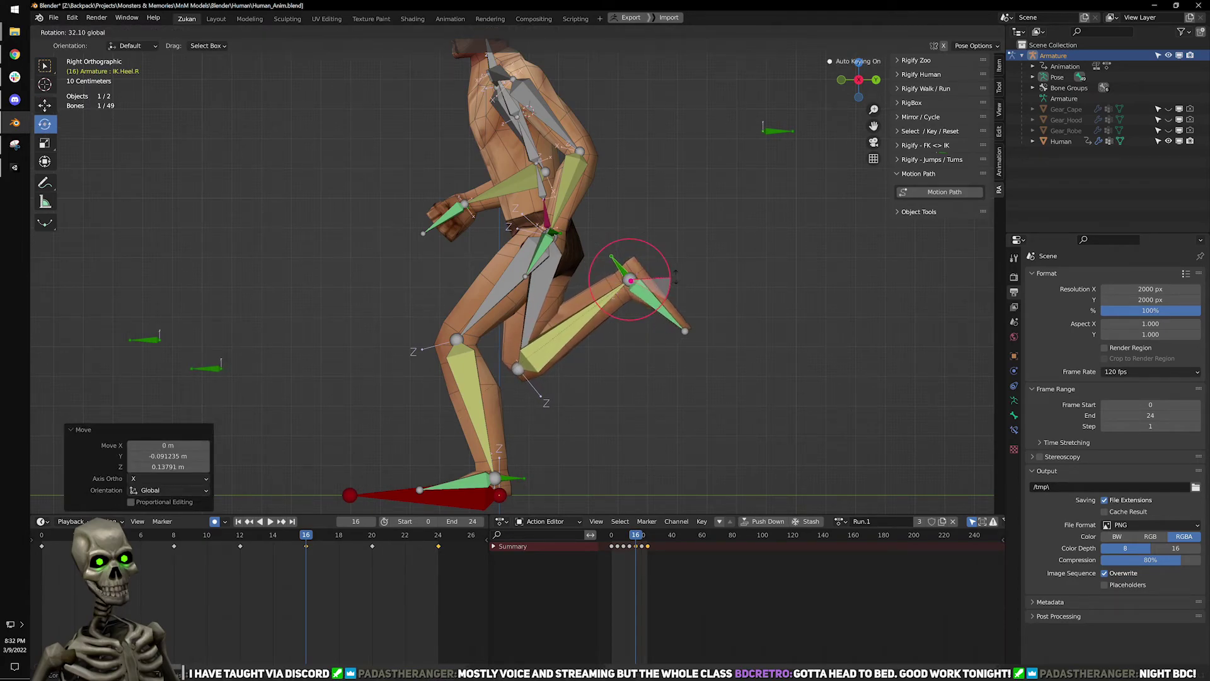
drag(670, 289, 631, 282)
key(w)
Return to frame 4 and rotate IK.Heel.L by -11.8° about X.
key(Down)
key(Down)
key(Down)
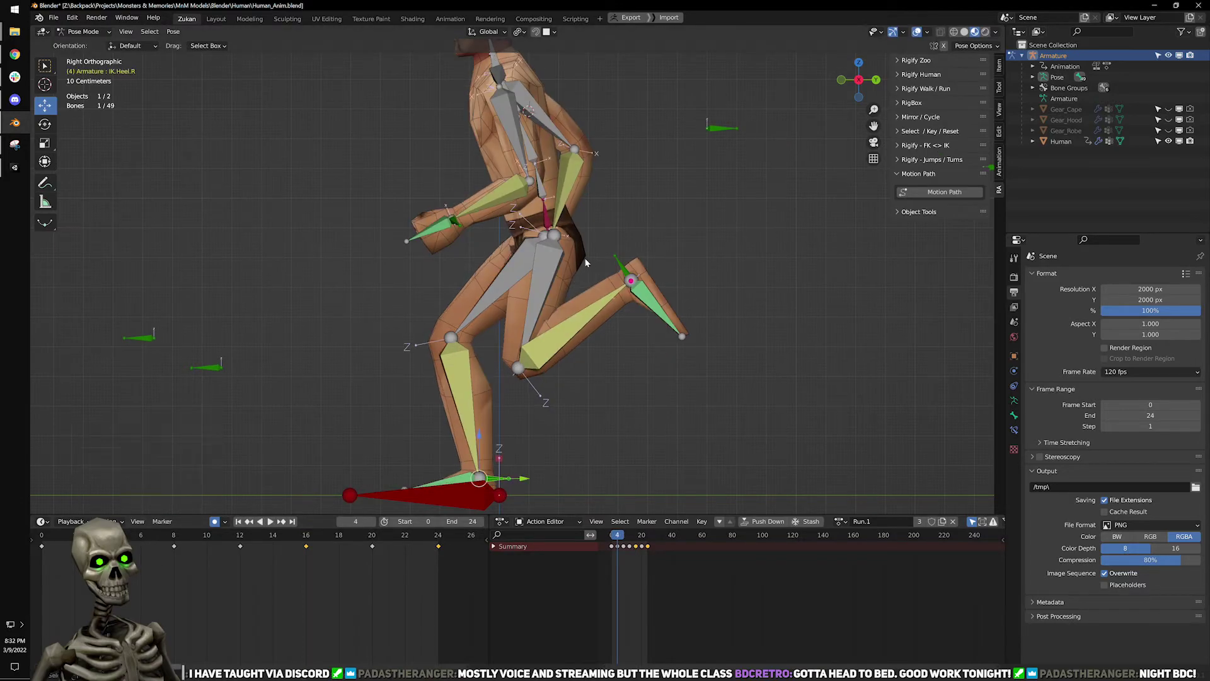
key(r)
drag(667, 298, 660, 308)
Play the run cycle with the overlays hidden, view it from several angles, and stop playback.
middle_drag(420, 410, 539, 281)
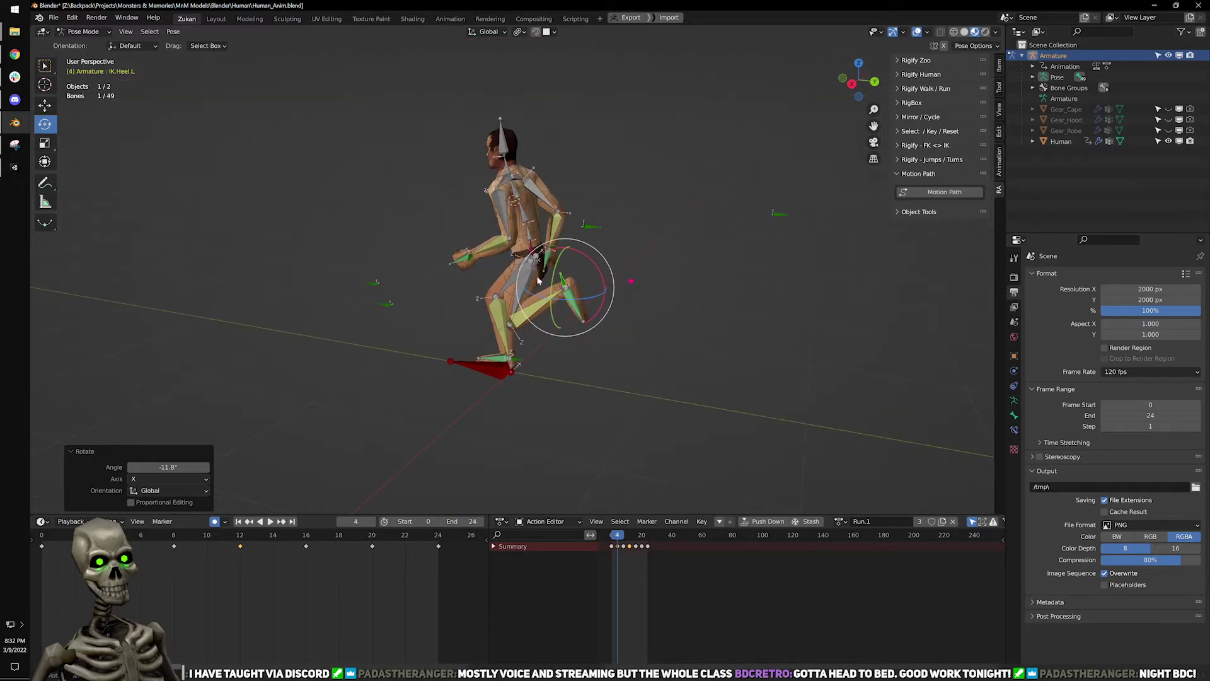
click(918, 32)
click(266, 523)
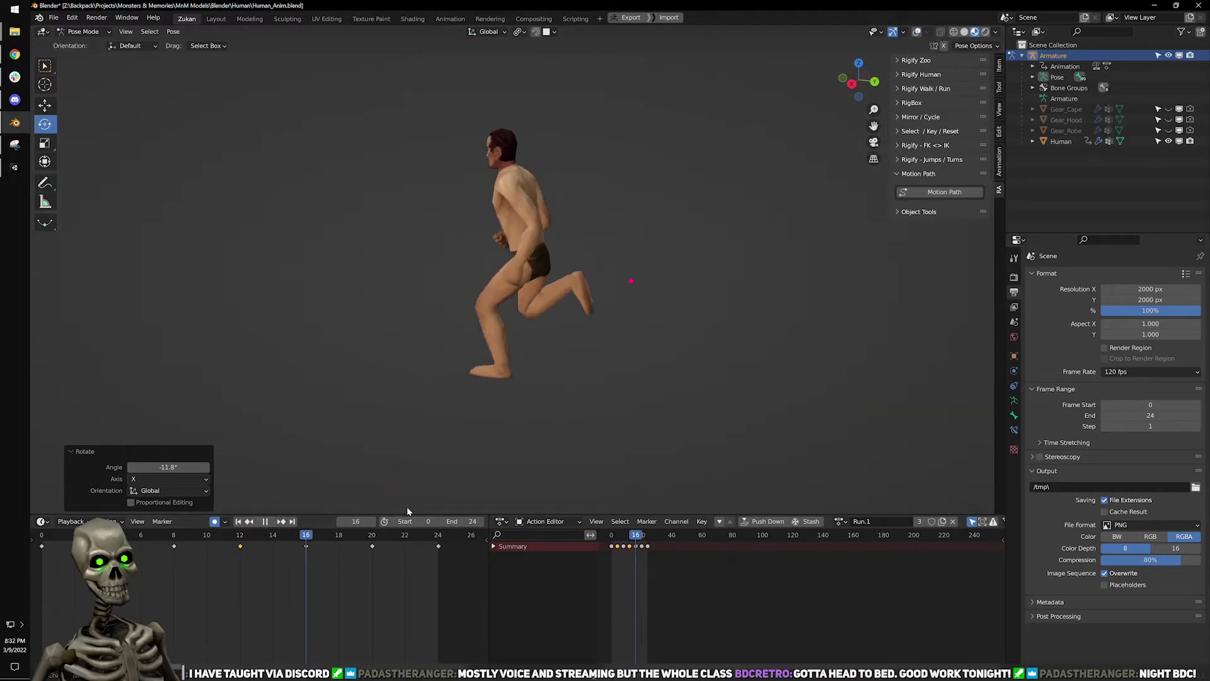
middle_drag(671, 376, 560, 366)
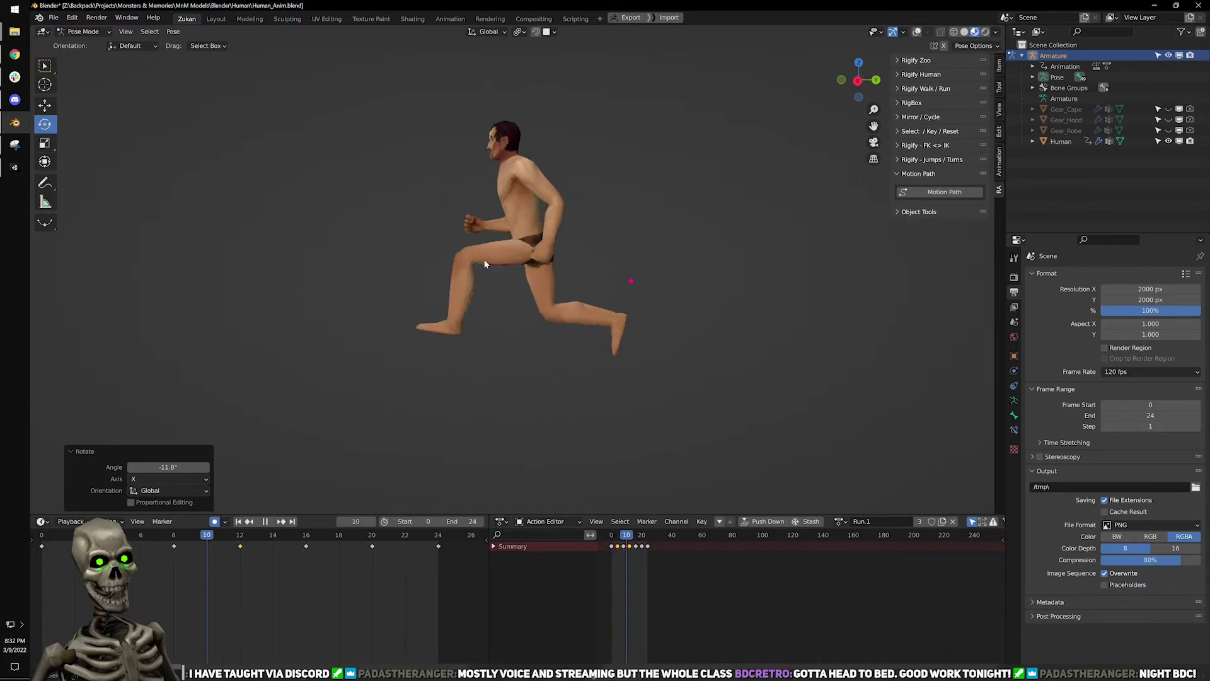
click(265, 523)
middle_drag(764, 429, 690, 433)
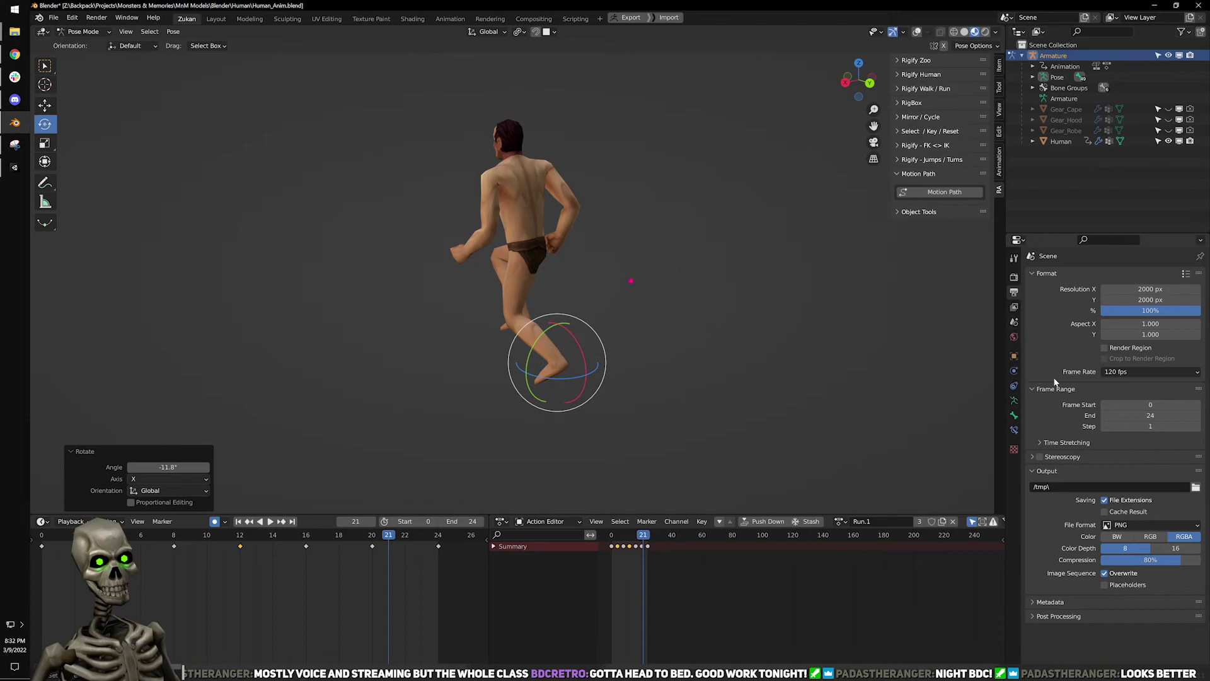
Set the scene's output frame rate to 24 fps and reframe the character.
click(1115, 372)
click(1141, 396)
shift+middle_drag(626, 181, 599, 286)
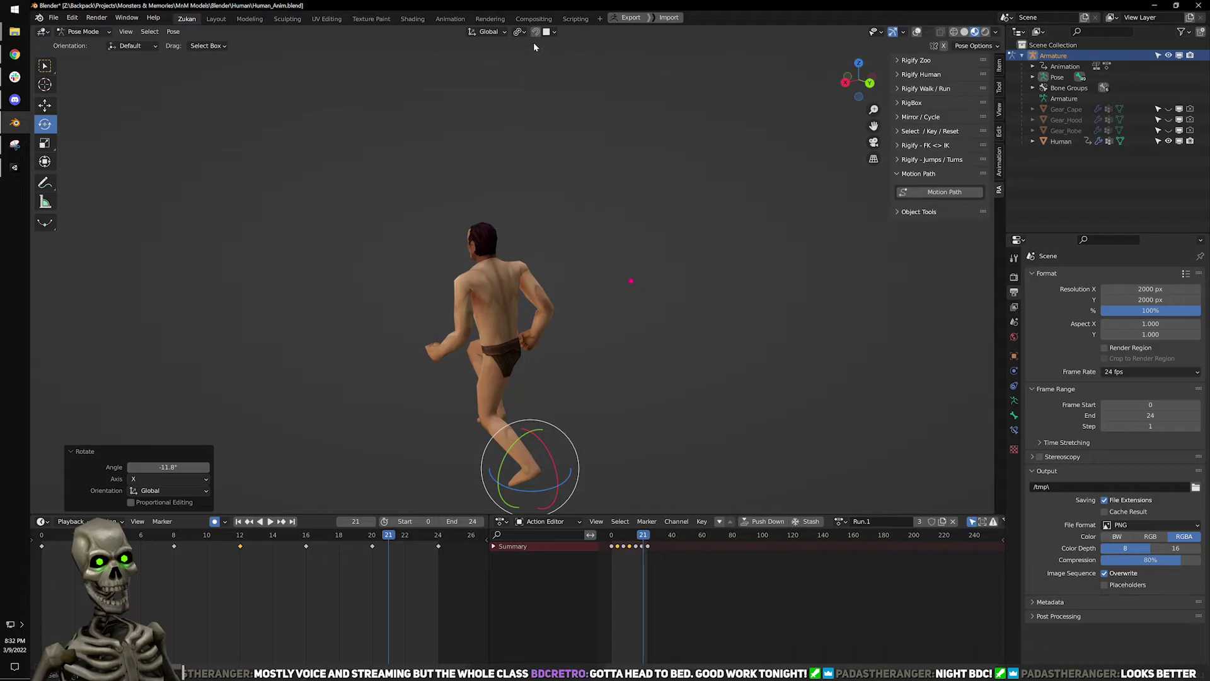
Show the viewport overlays again and switch the armature from Pose Mode to Object Mode.
click(917, 32)
middle_drag(624, 177, 714, 189)
click(82, 32)
click(85, 43)
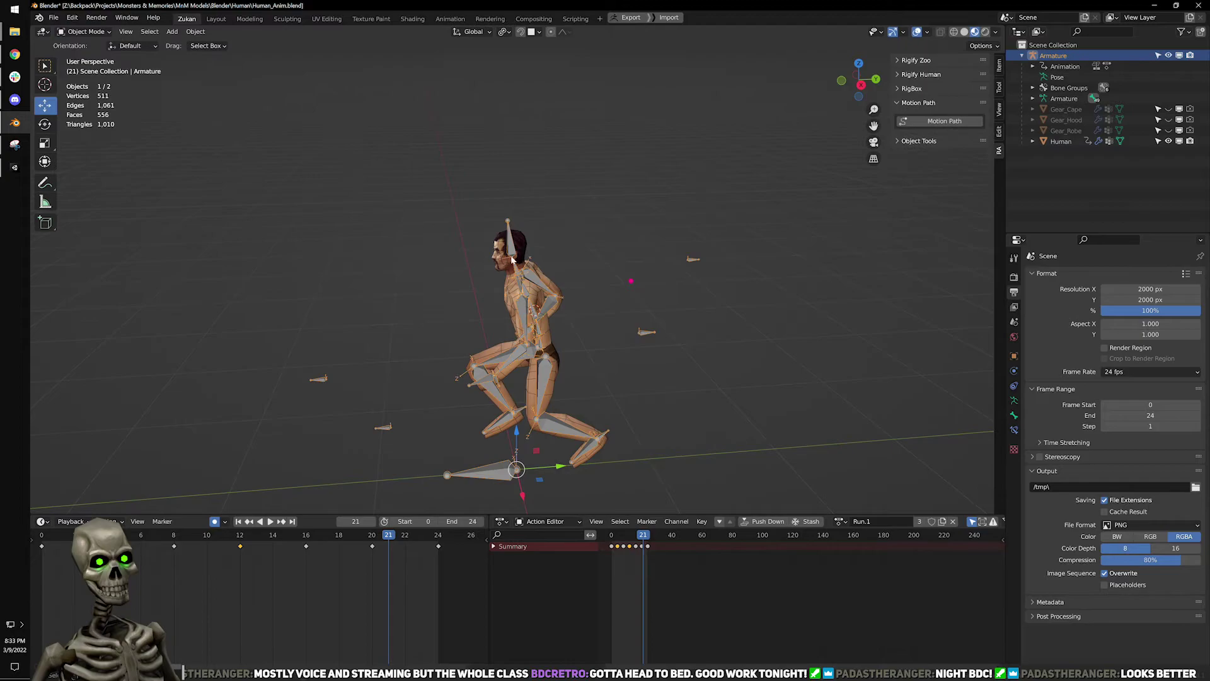
Assign the TPose action to the armature, deselect everything, and return to frame 0.
click(841, 521)
text(t)
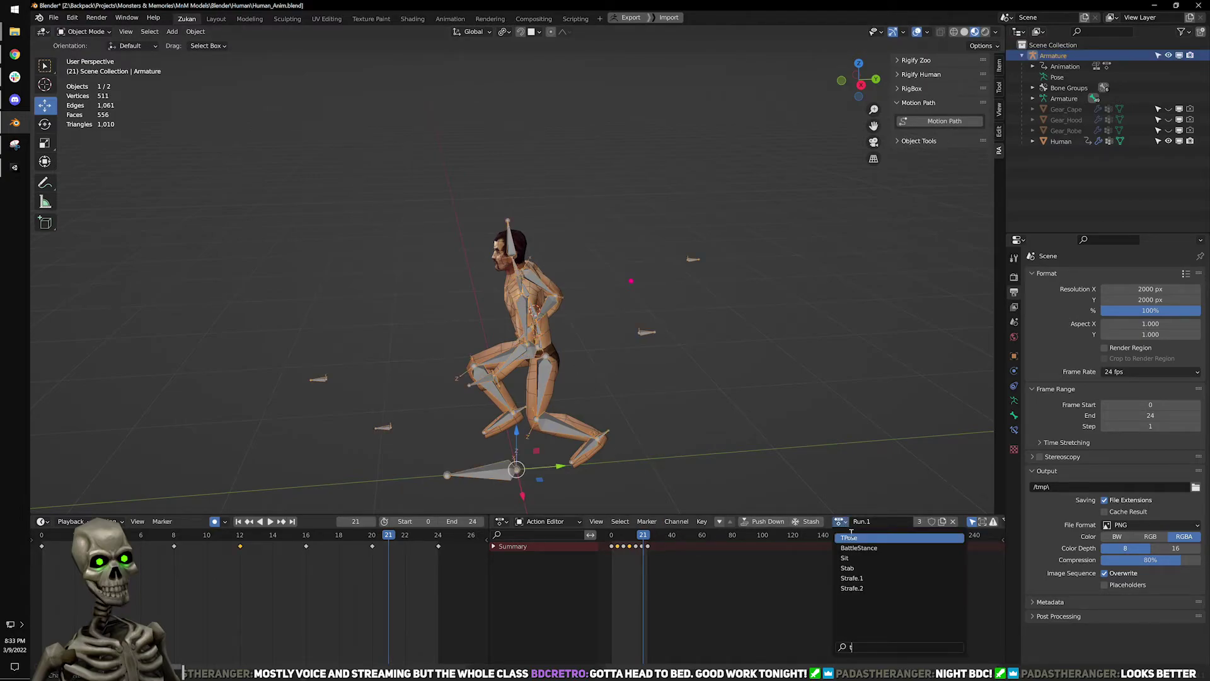
click(849, 537)
click(661, 394)
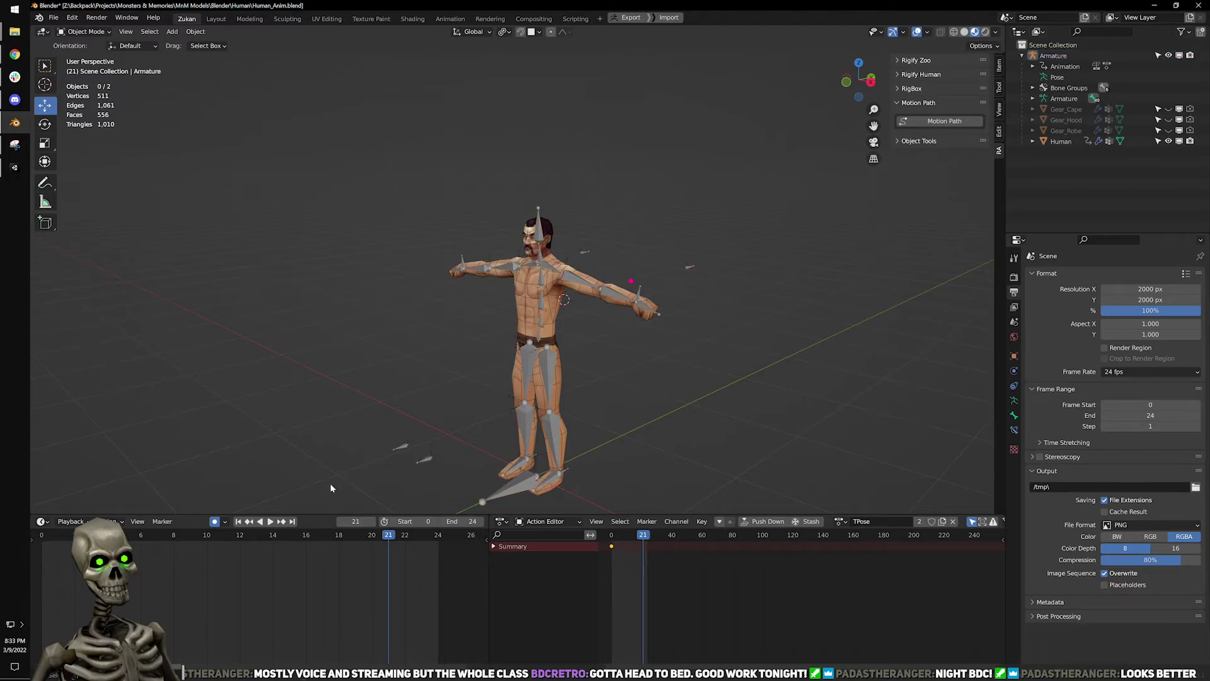
click(239, 522)
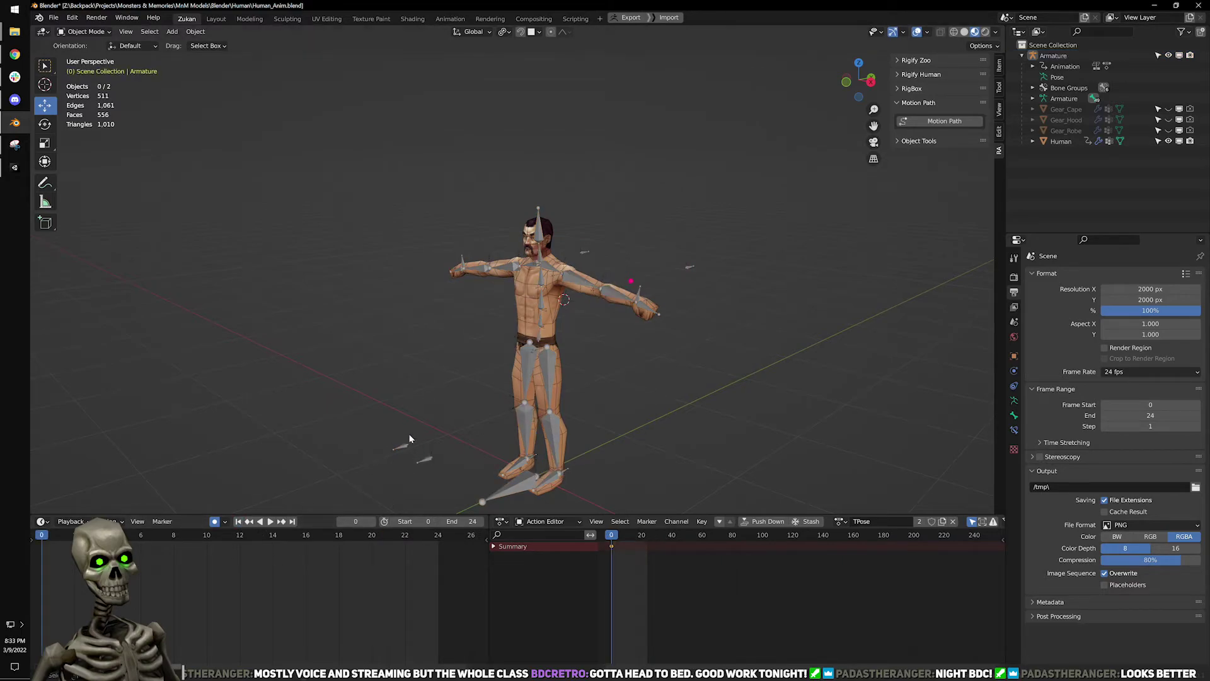
Select the armature and the Human mesh, export them as FBX, and save the blend file.
drag(388, 101, 589, 315)
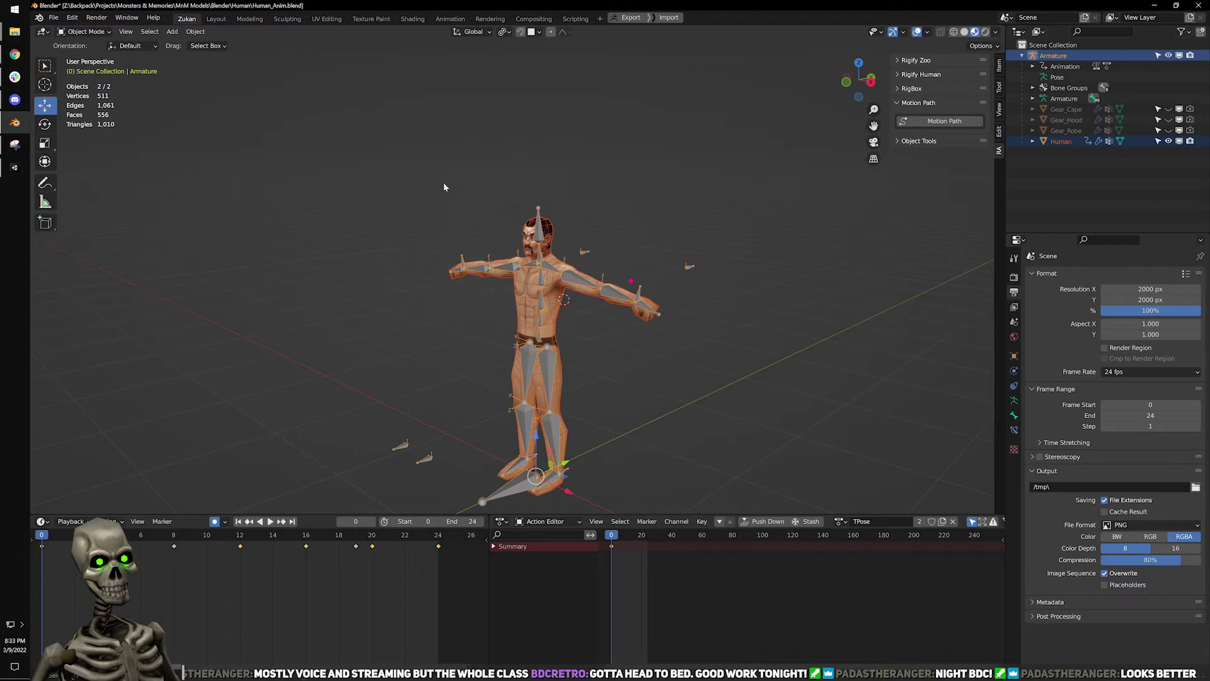
click(56, 19)
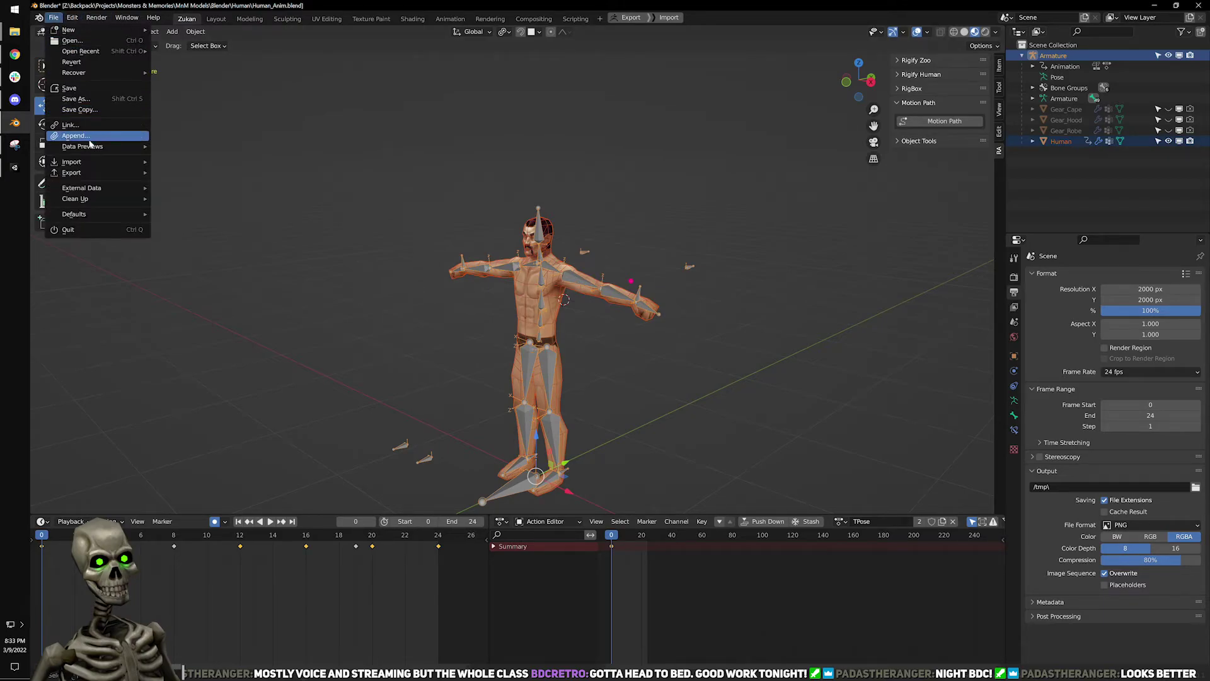
mouse_move(85, 172)
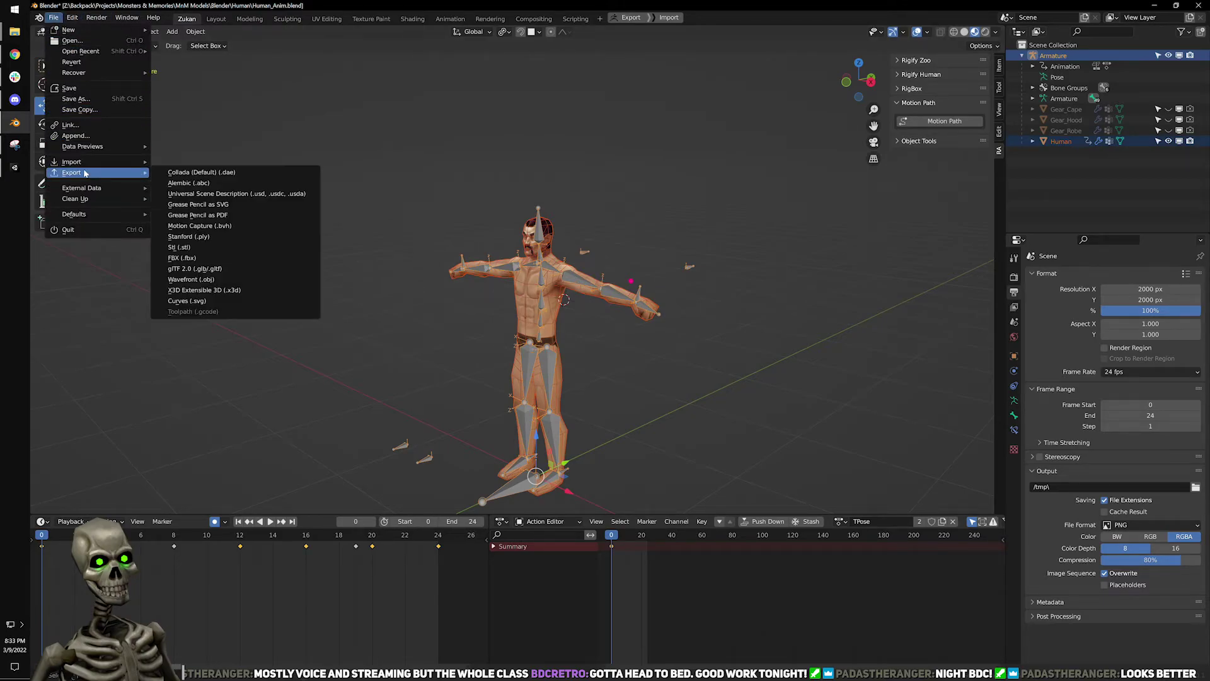
click(233, 258)
click(805, 535)
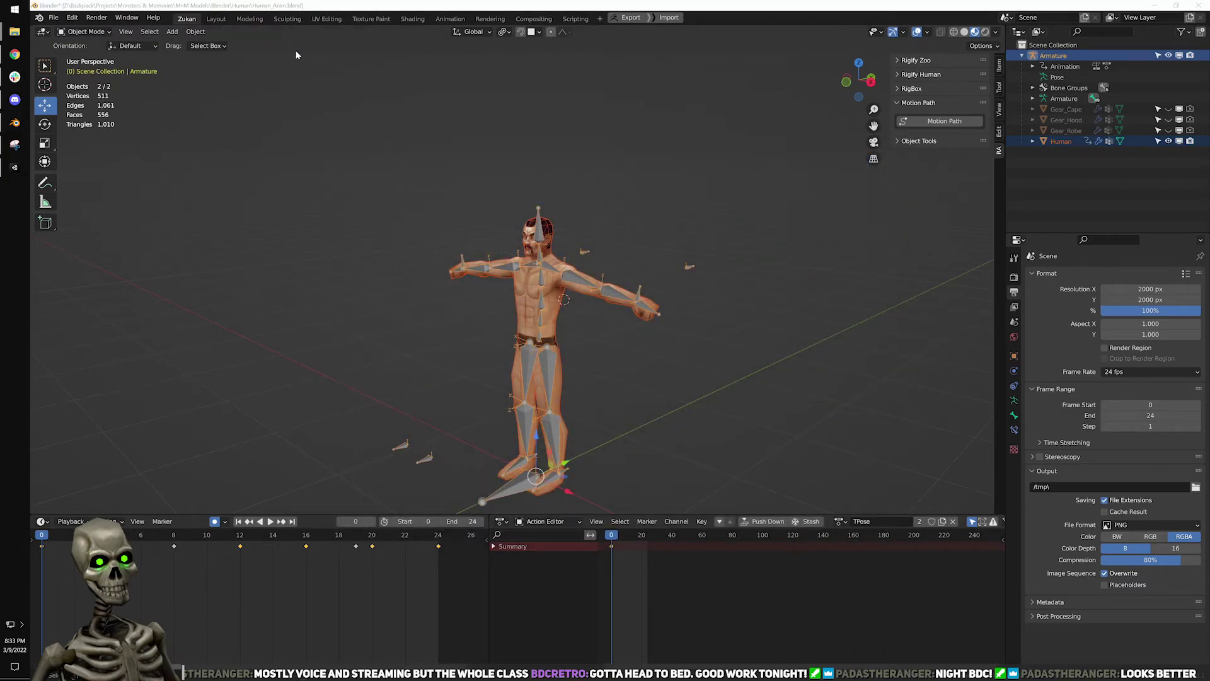
click(53, 18)
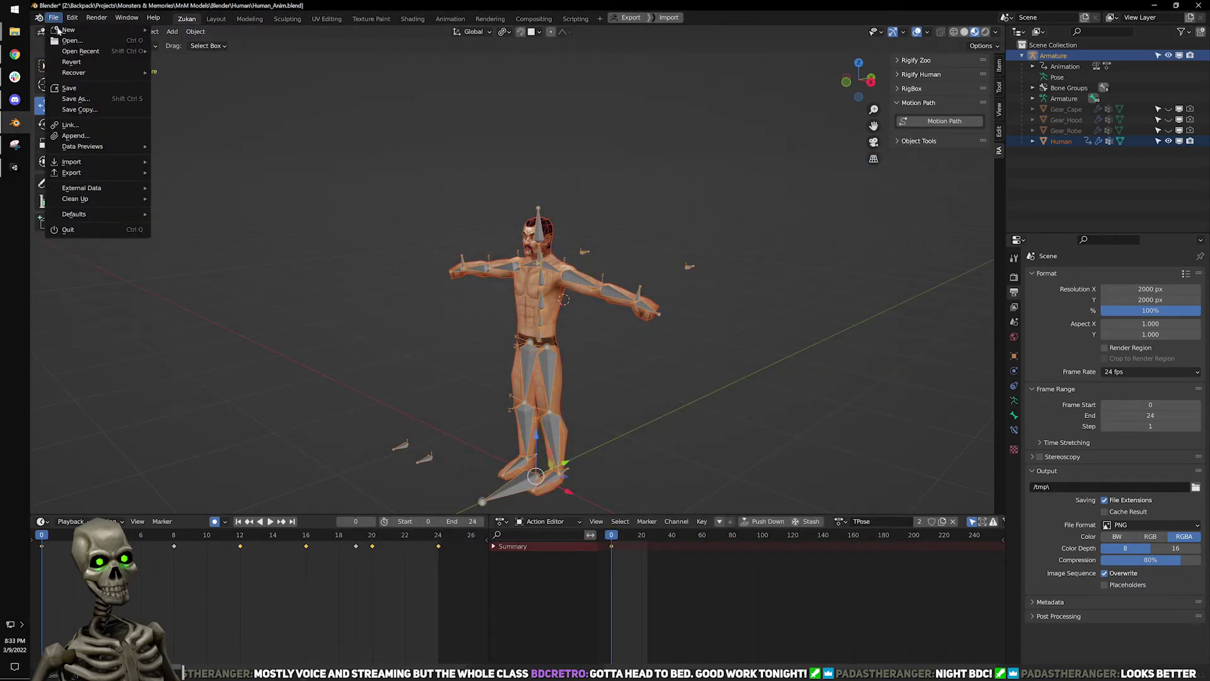
click(104, 91)
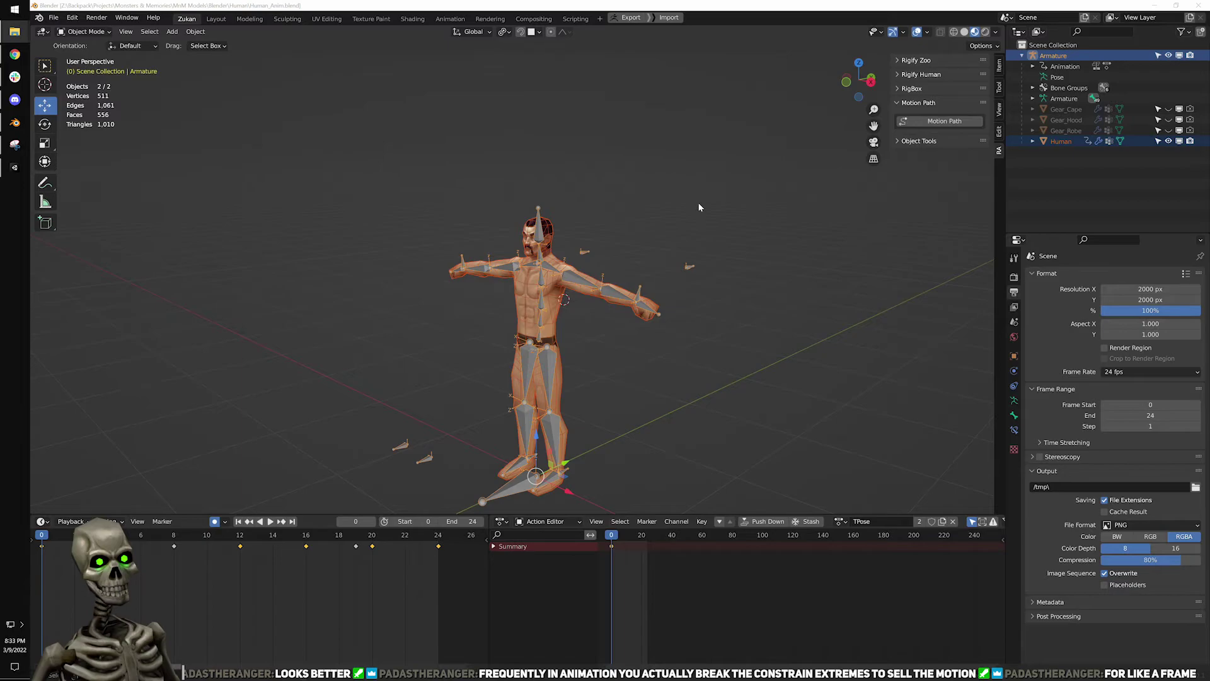
Deselect the character, switch to Unity to bring in the new export, clear the asset selection, and start Play mode.
click(670, 192)
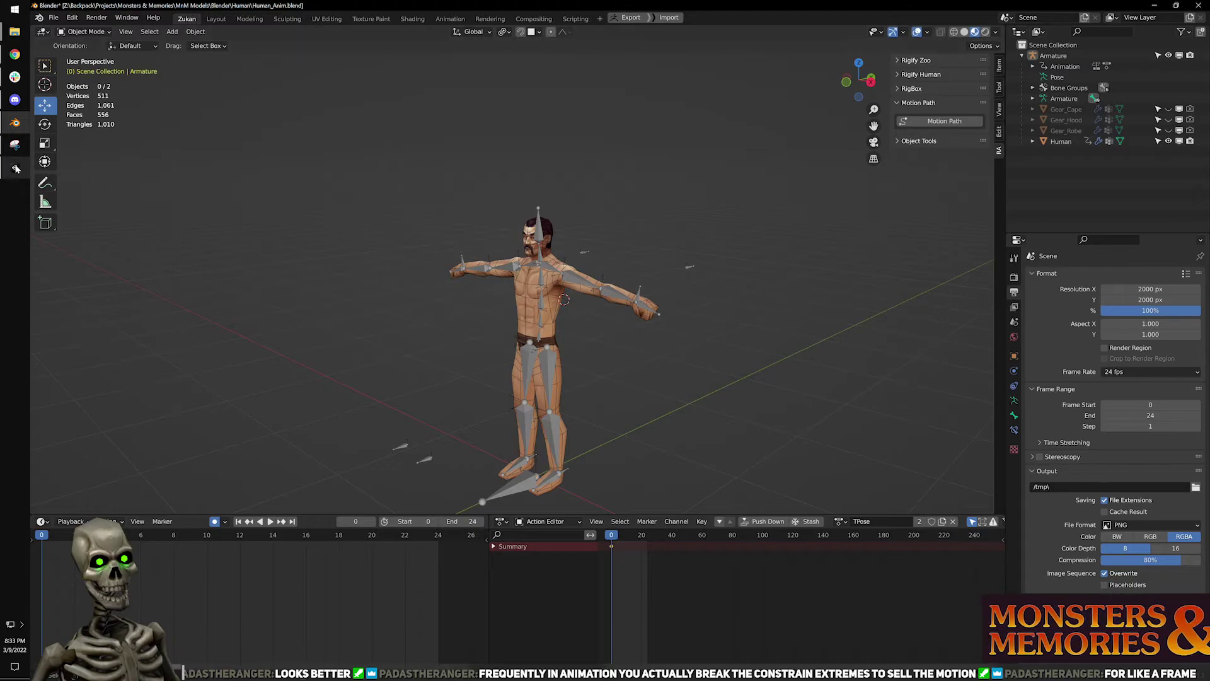
click(16, 169)
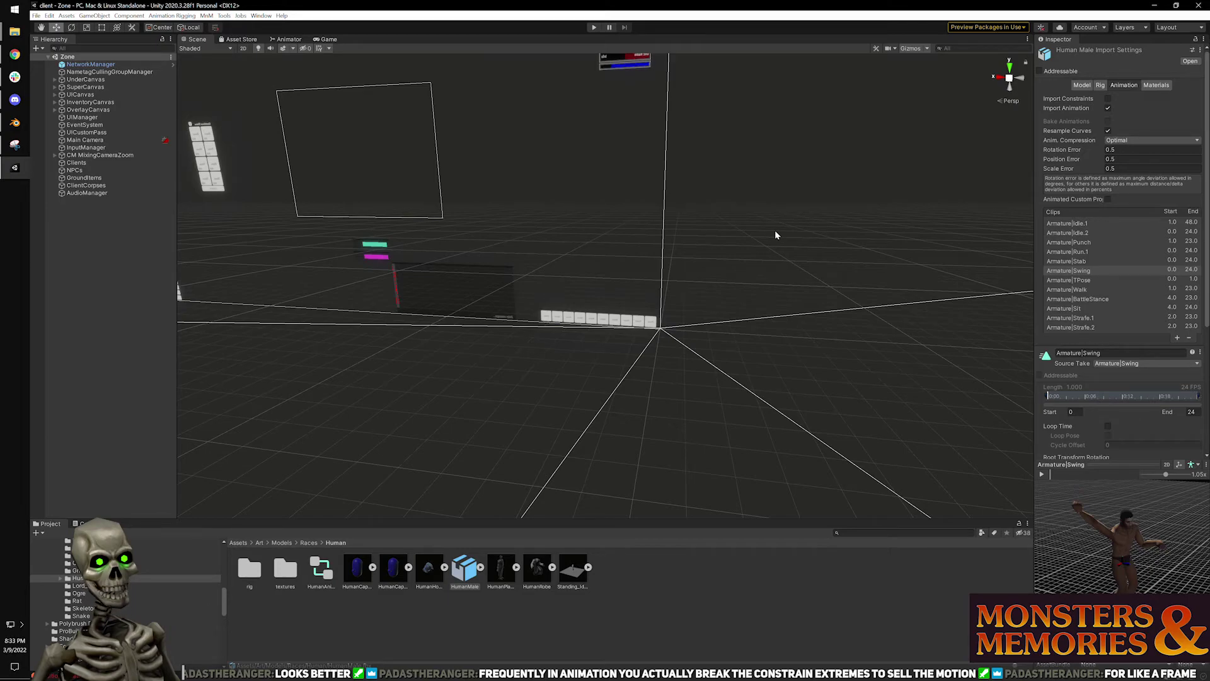
click(751, 235)
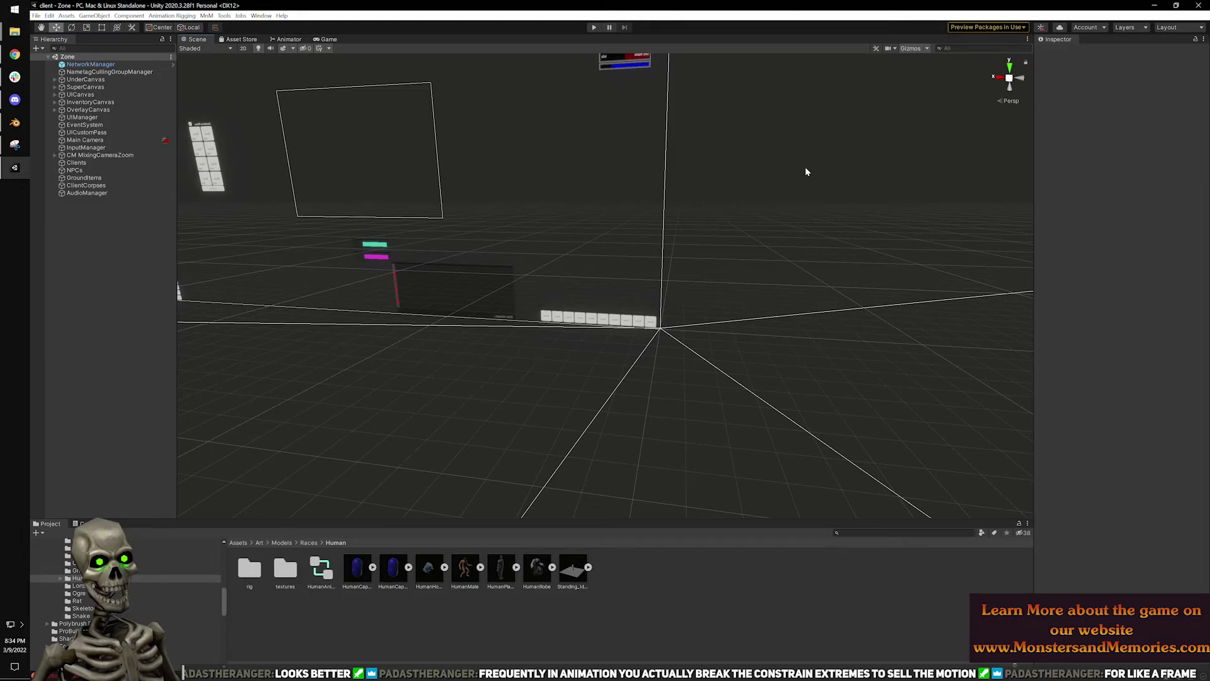
click(593, 28)
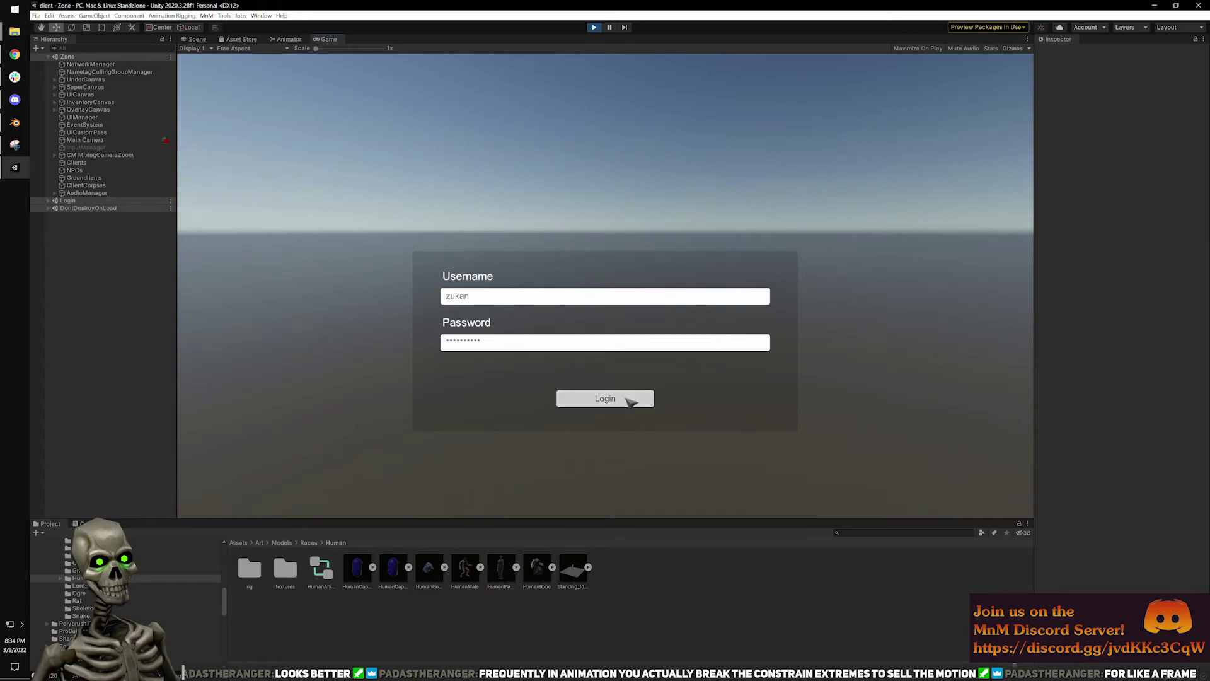
Log in with the prefilled credentials, connect to TestWorld, and enter the world as the level 4 Human Cleric.
click(626, 395)
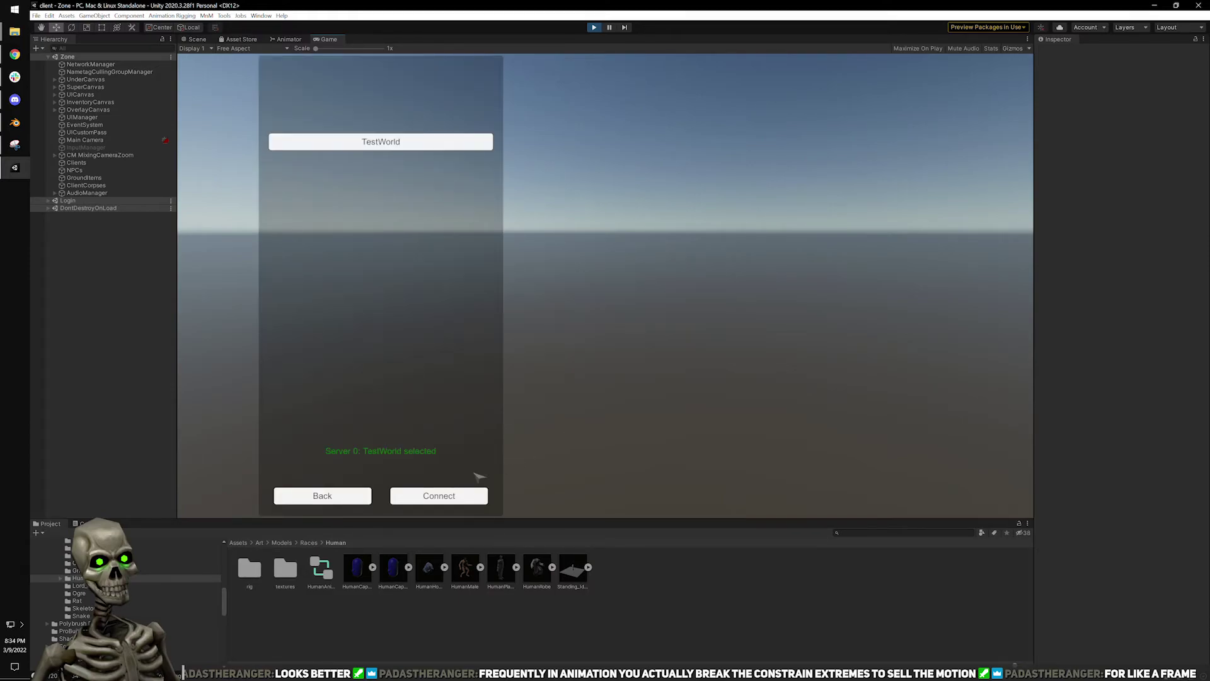
click(458, 497)
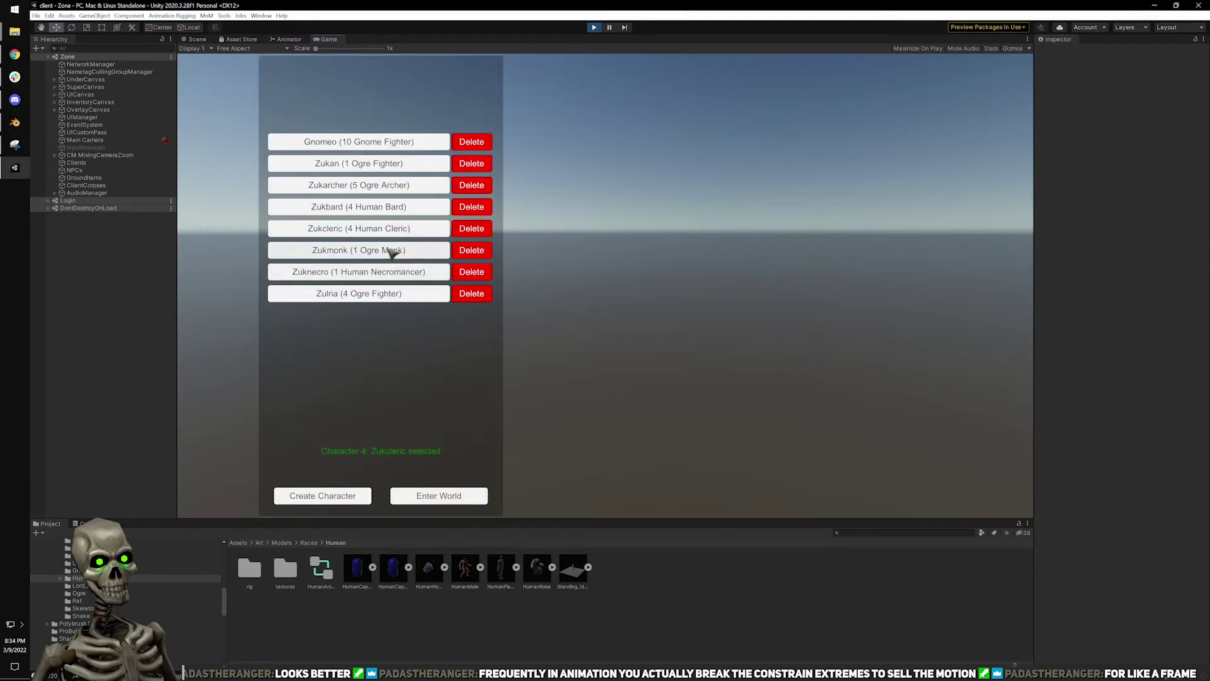
click(469, 497)
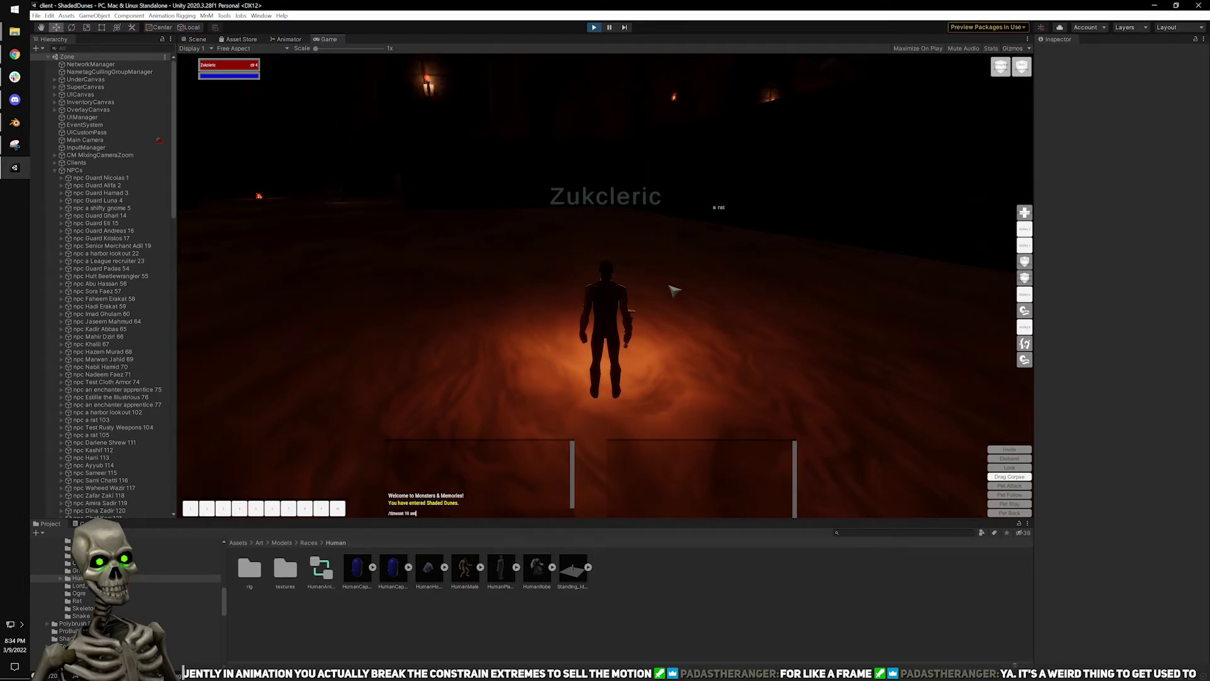
Submit the world time command and examine the character's run animation from behind, the front and the side.
key(Return)
key(w)
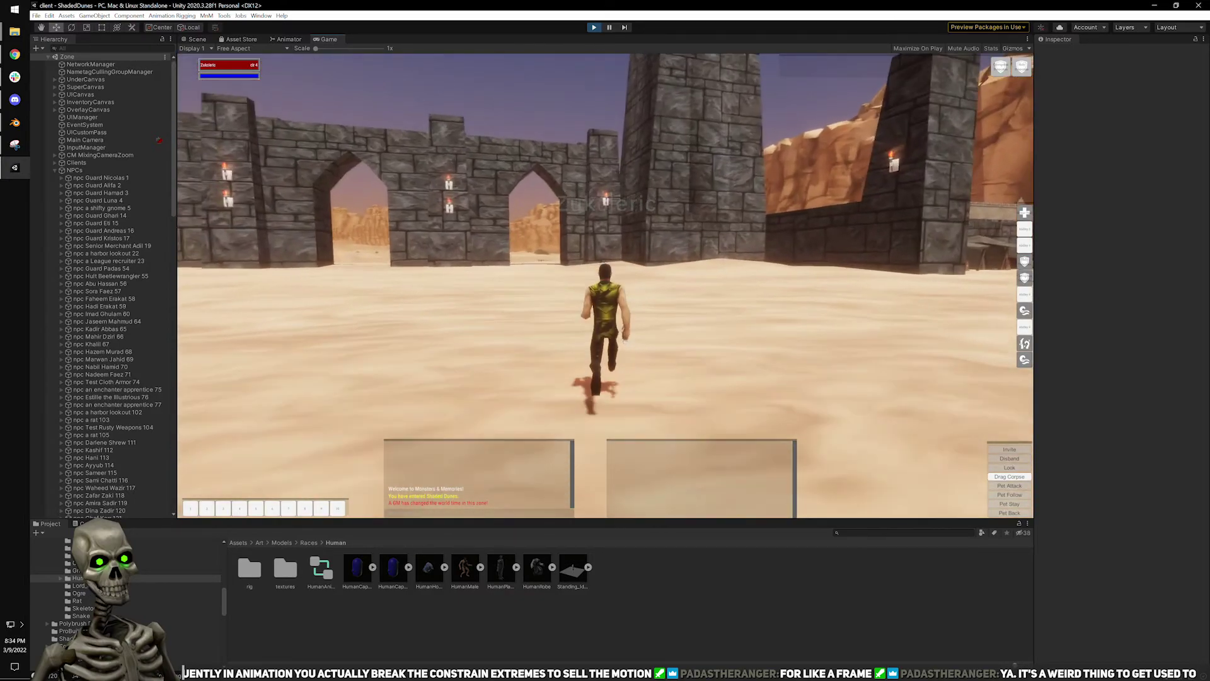
drag(637, 300, 674, 312)
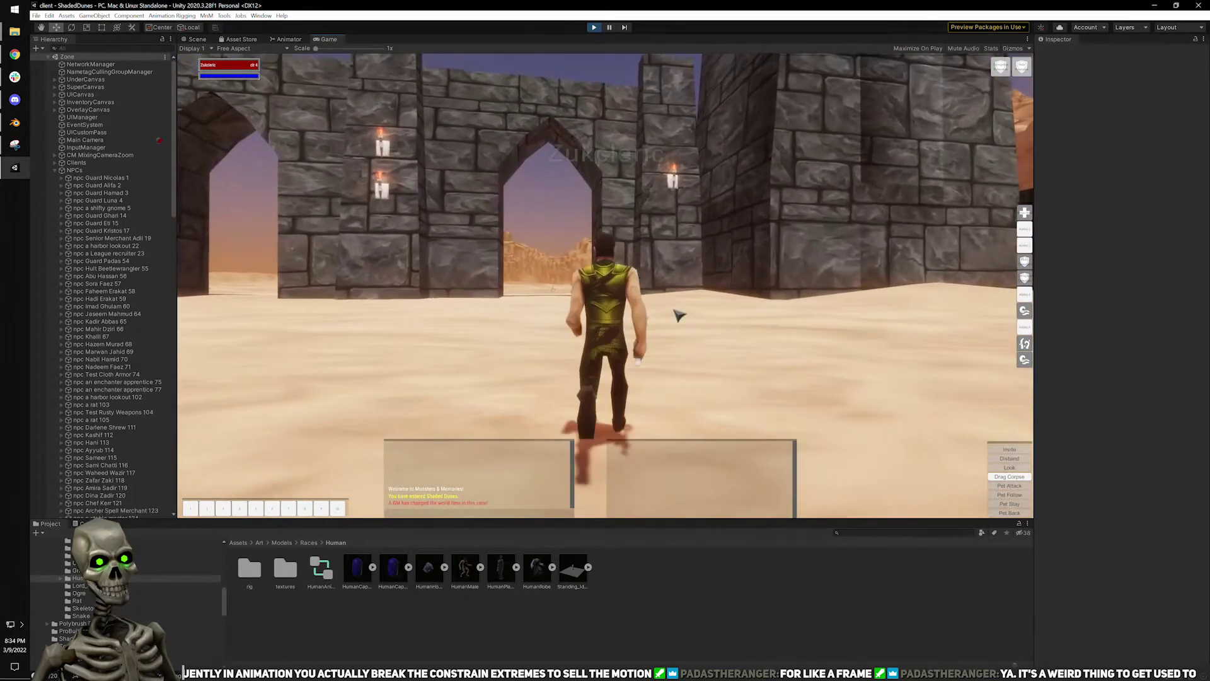
right_drag(659, 348, 479, 348)
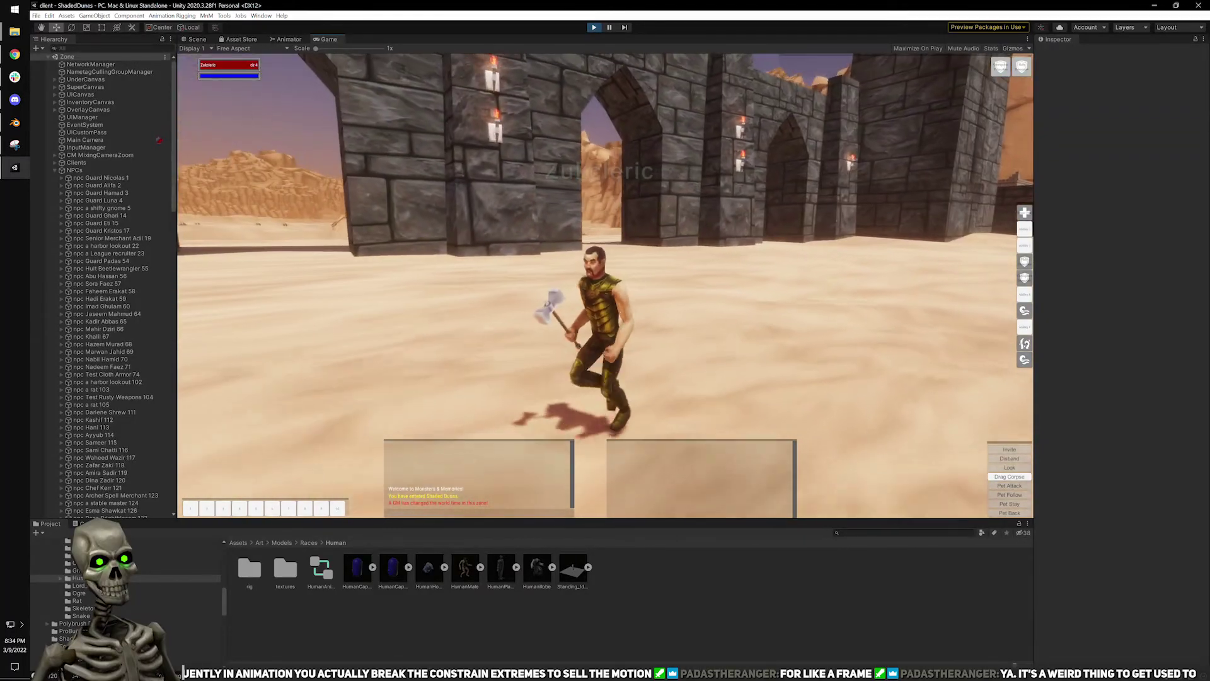
right_drag(660, 336, 567, 336)
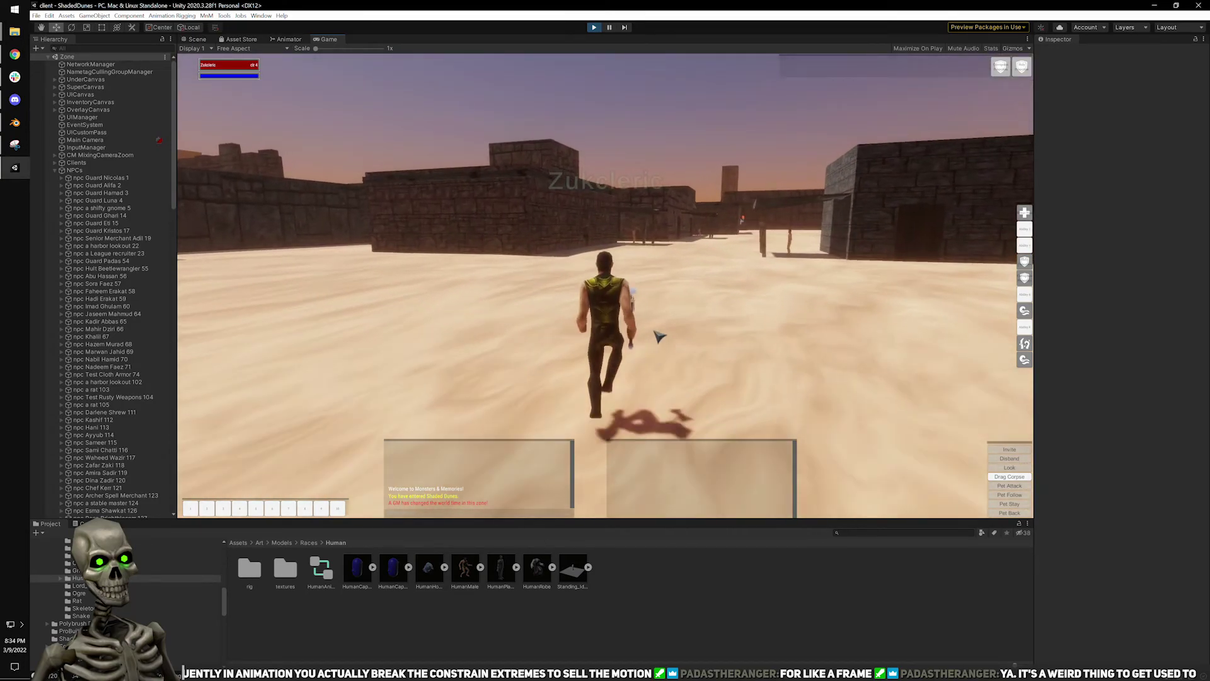
key(a)
right_drag(649, 332, 838, 332)
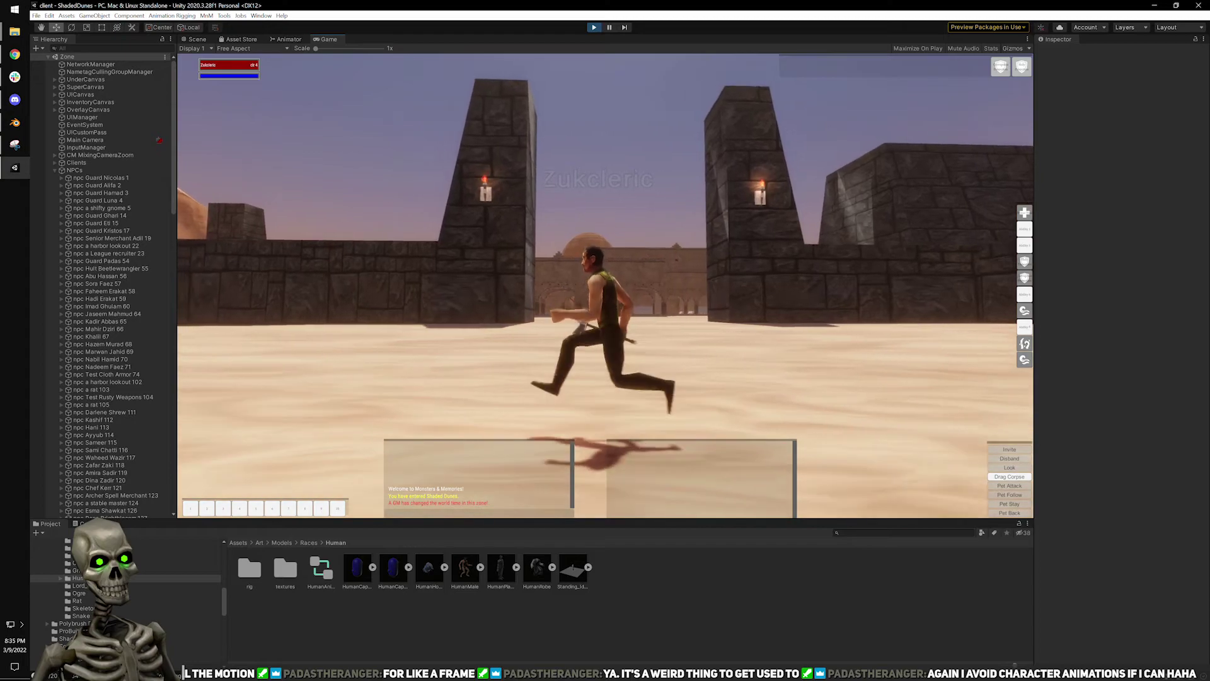
right_drag(788, 303, 668, 331)
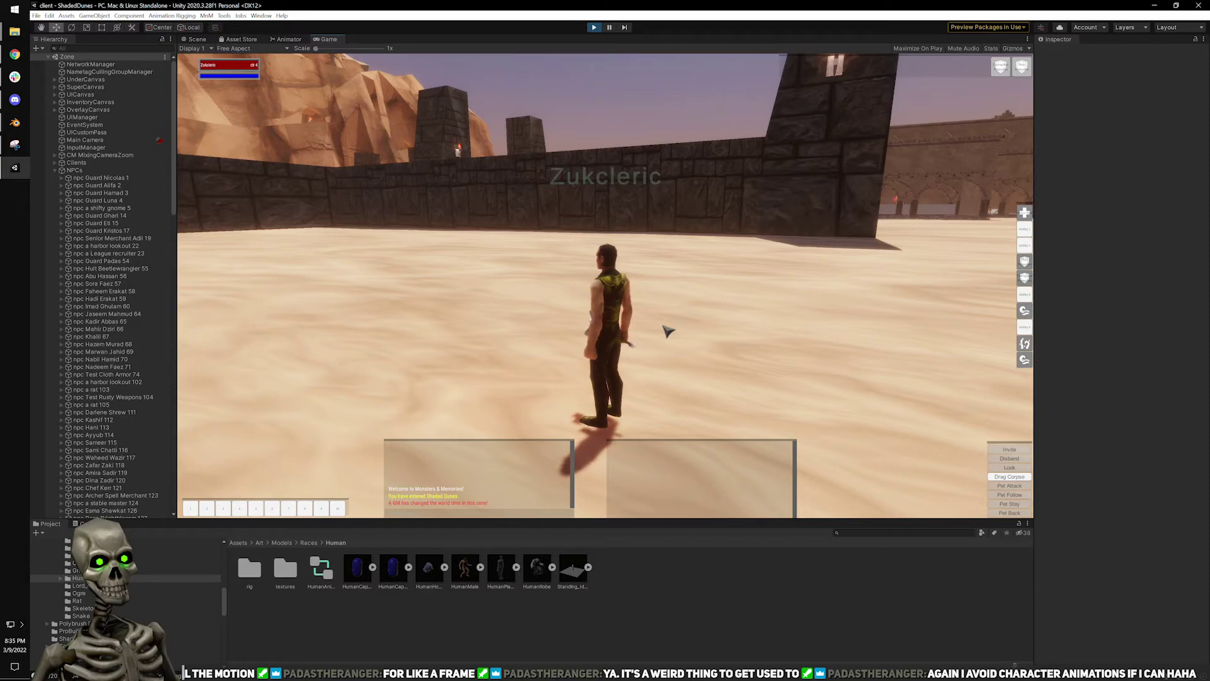
Run the character through the gate toward the tents and examine how the legs move from behind and the side.
right_drag(712, 292, 733, 305)
key(w)
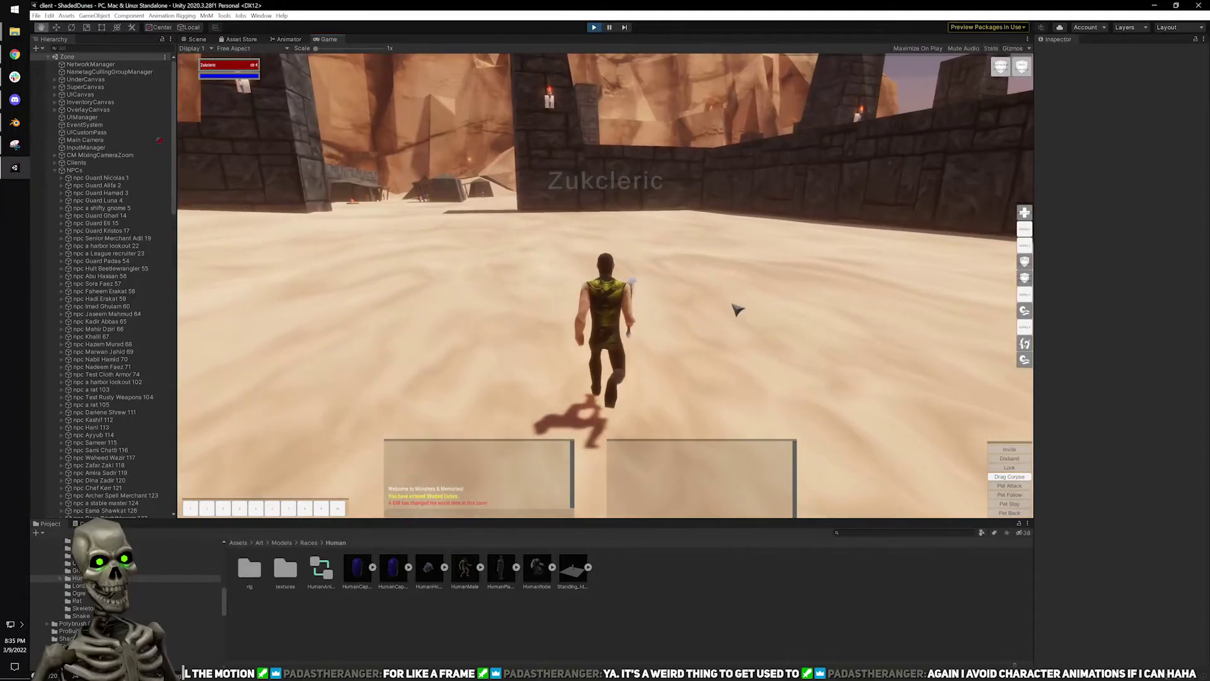
key(a)
key(w)
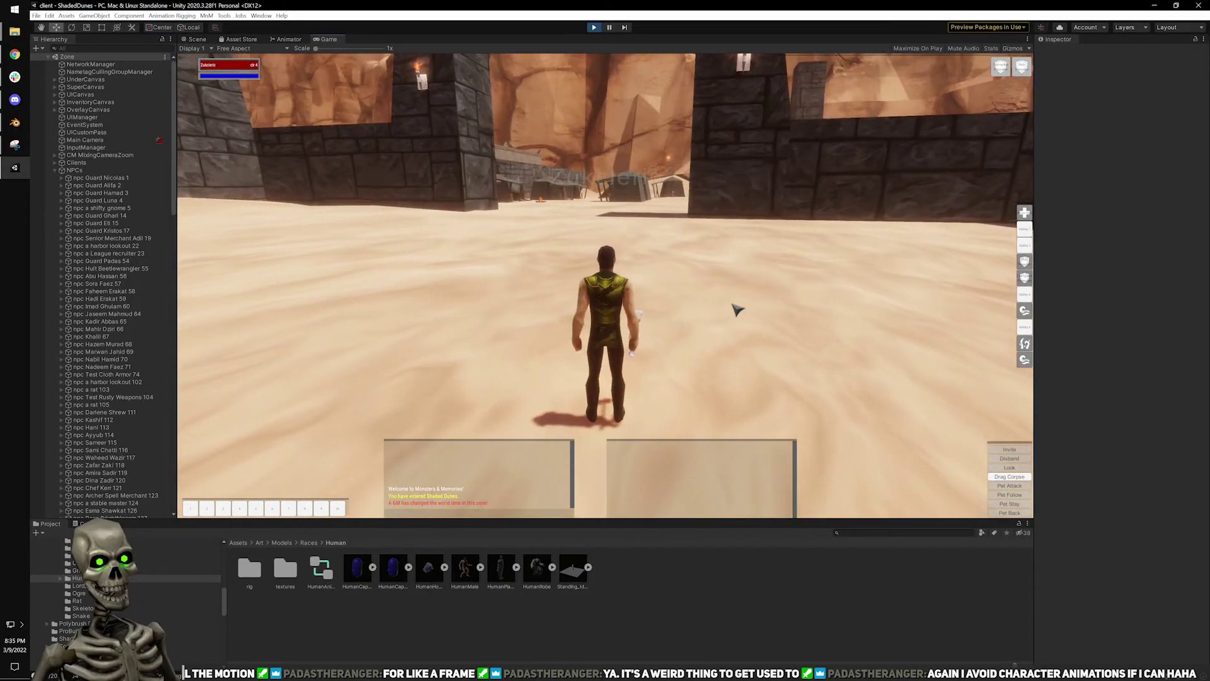
key(w)
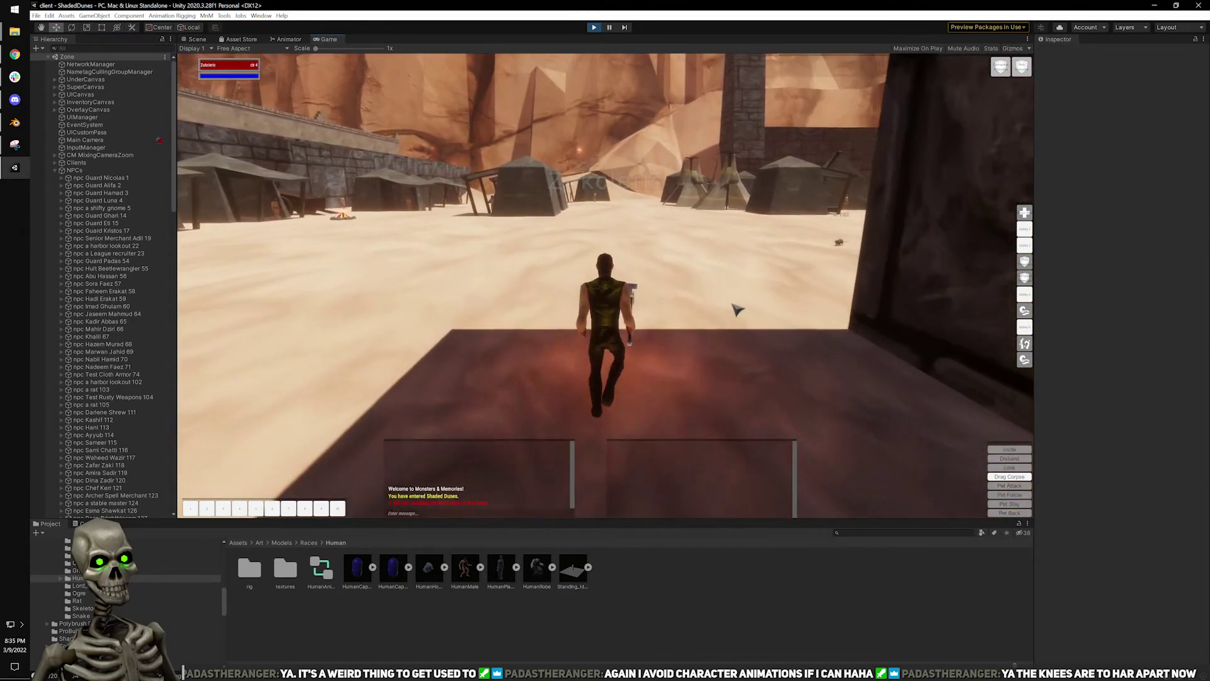
drag(758, 304, 918, 304)
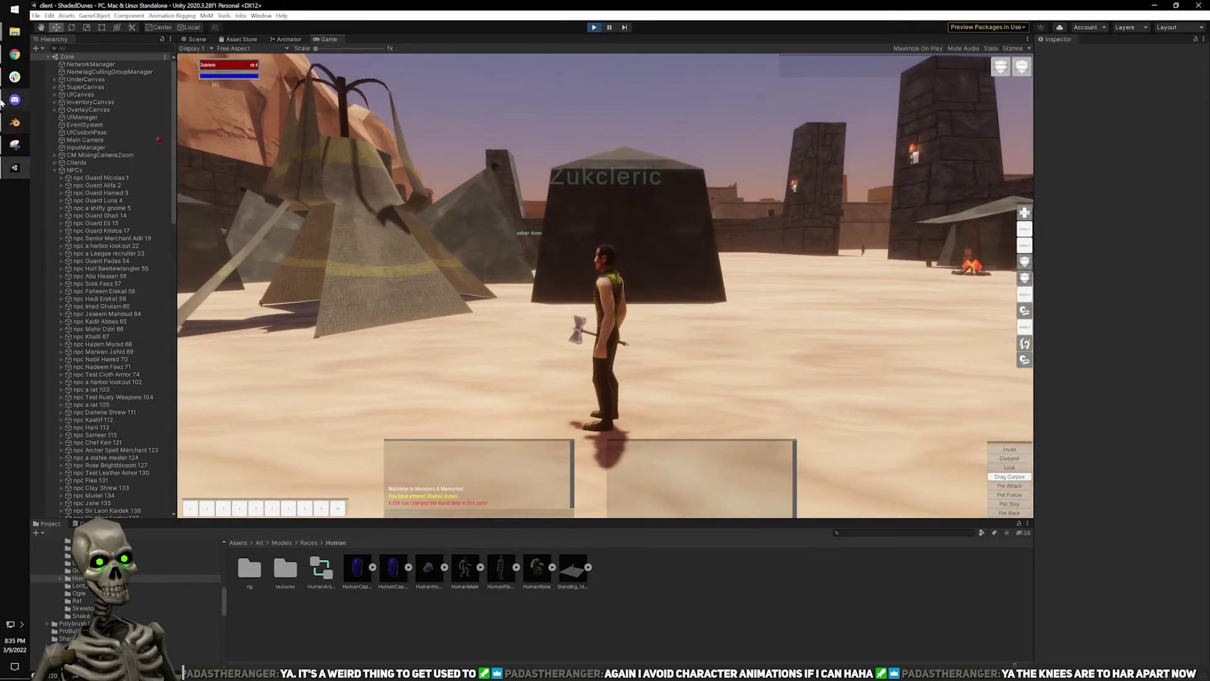
Check the T-posed character from the side in Blender, then return to Unity and view the standing character from behind.
click(14, 122)
middle_drag(724, 255, 656, 284)
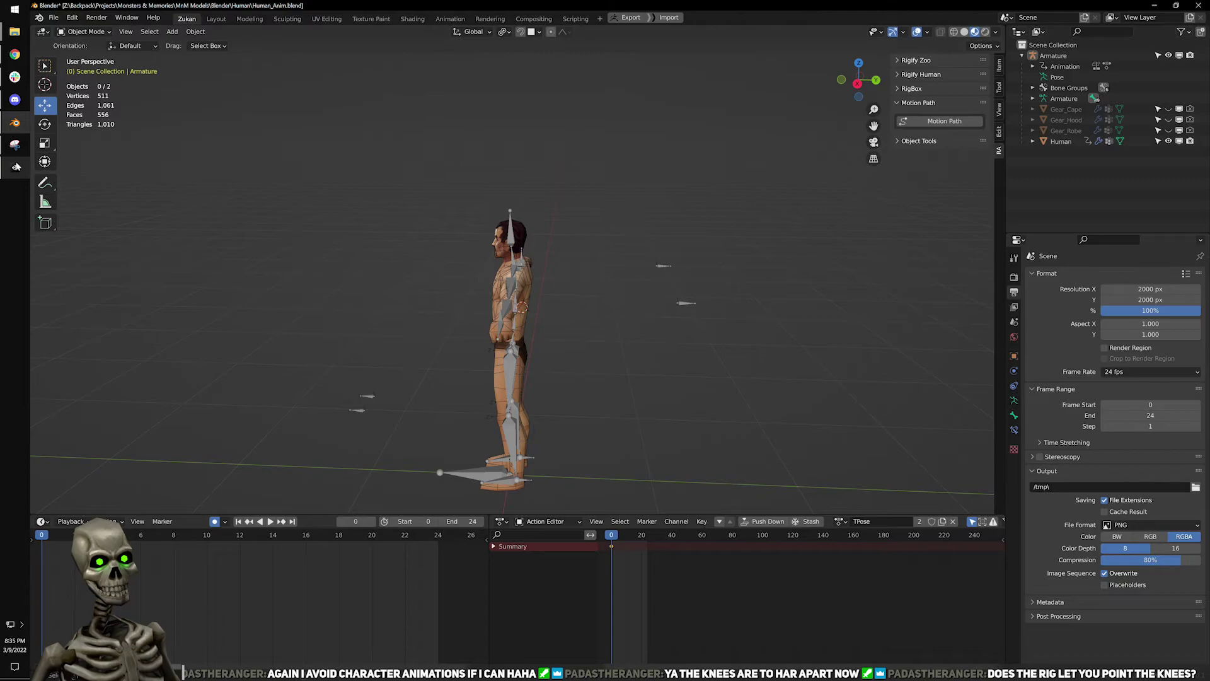
click(15, 167)
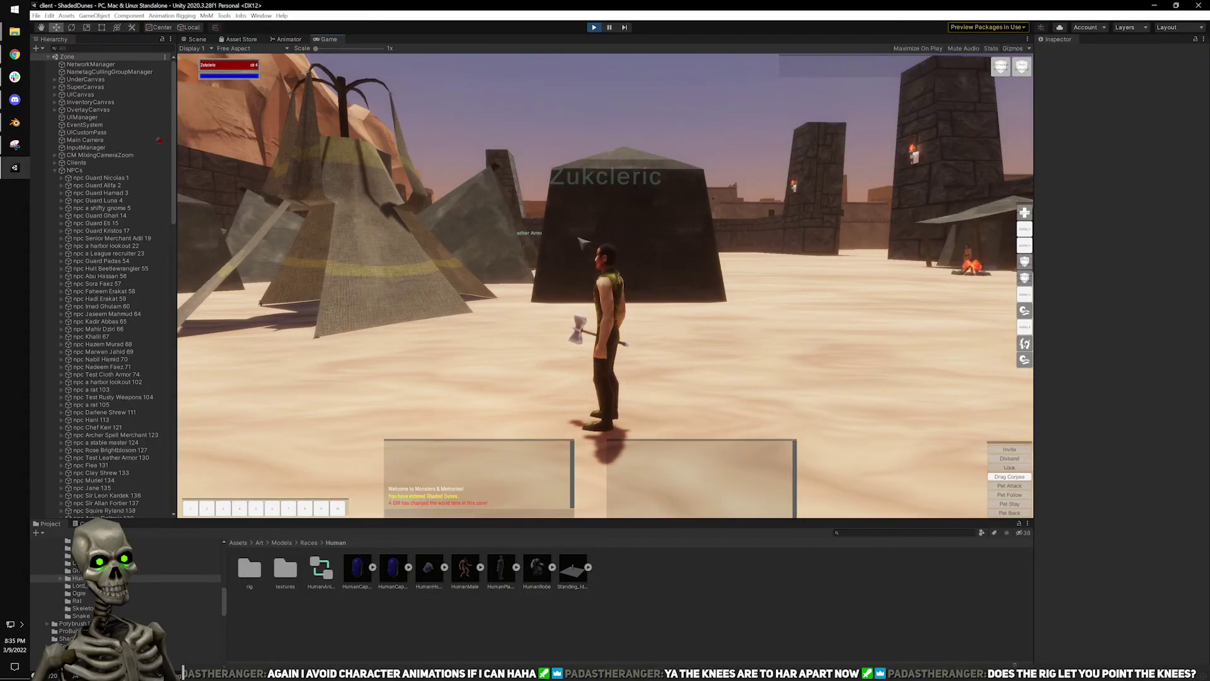
right_drag(630, 245, 624, 271)
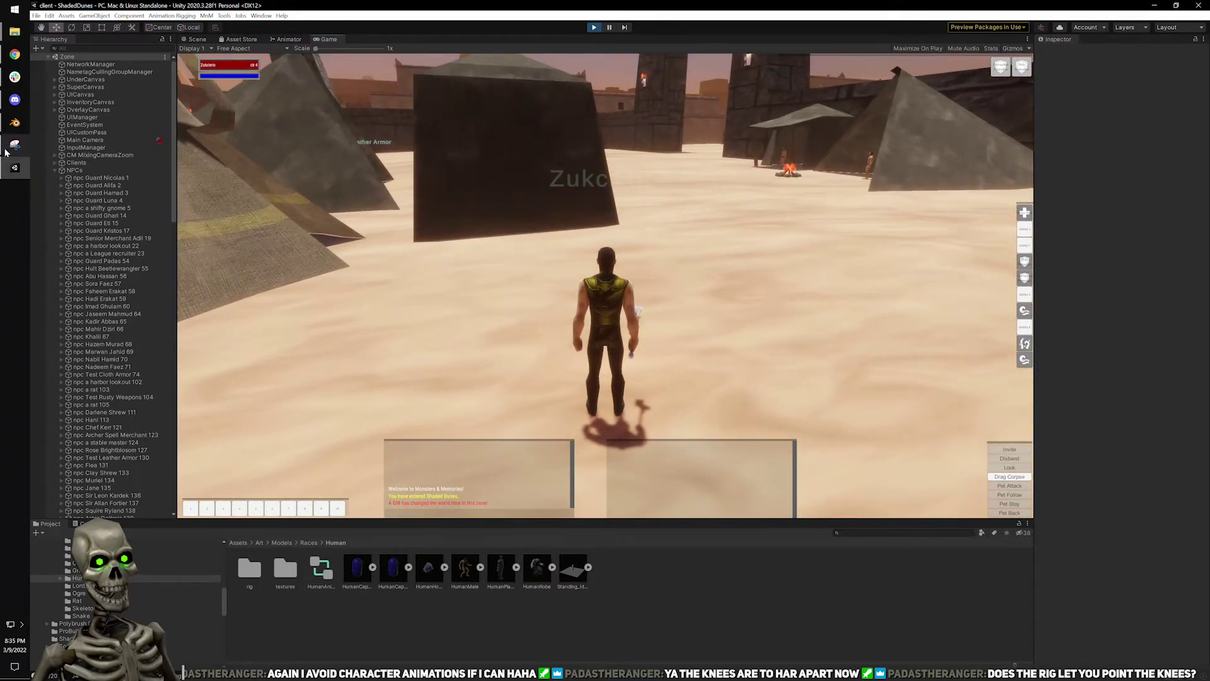
Switch to Blender, select the armature, and inspect the legs and the target bones in front of the knees.
click(15, 123)
click(366, 408)
shift+middle_drag(392, 387, 543, 292)
scroll(543, 292, up, 4)
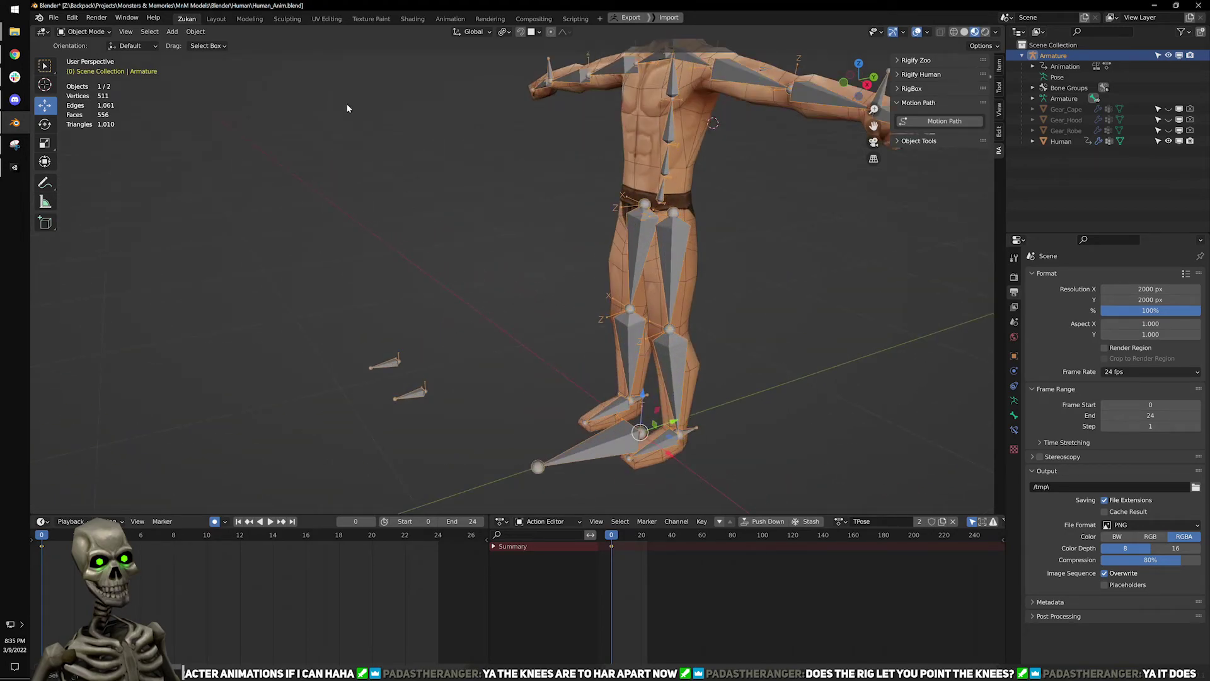
scroll(347, 108, down, 3)
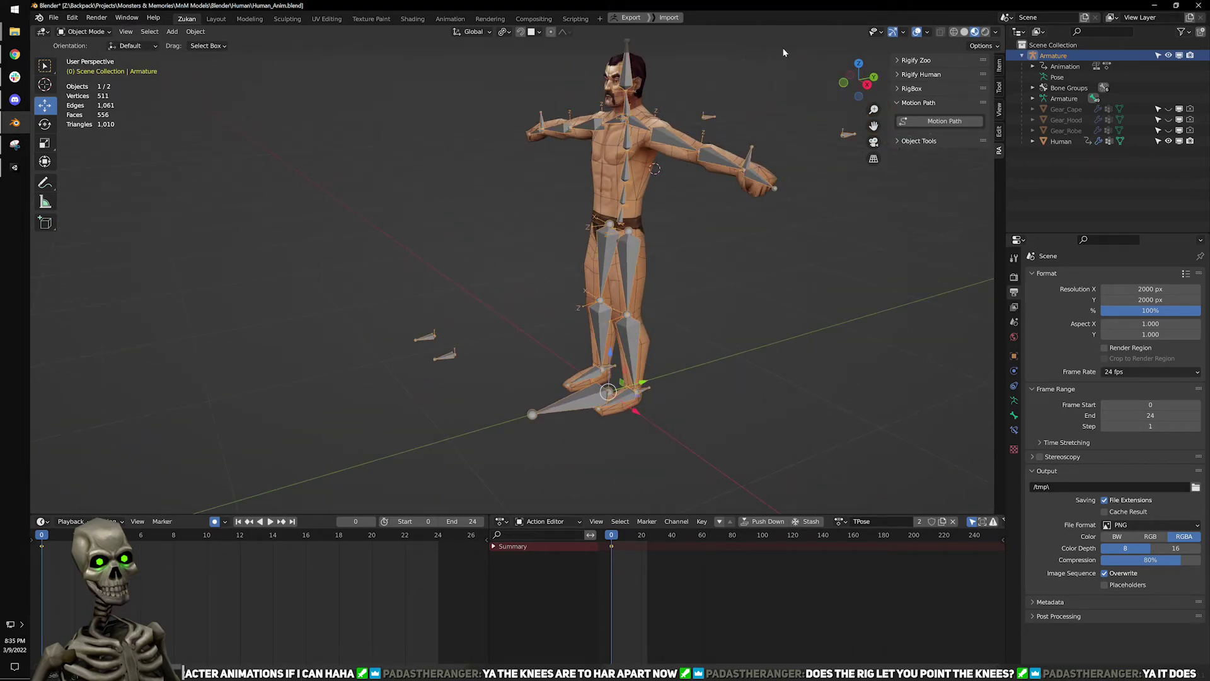
Assign the Run.1 action, play the run cycle, stop at frame 12, and view the knees from the front.
click(835, 522)
click(883, 565)
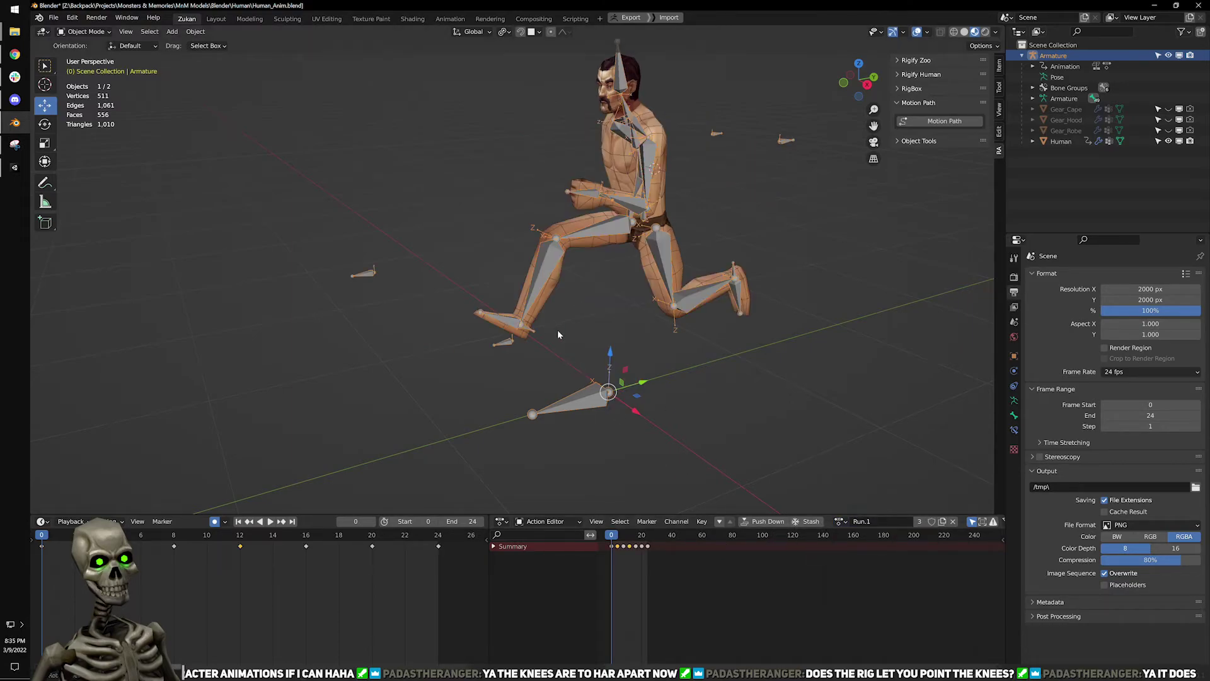
middle_drag(558, 328, 530, 372)
key(space)
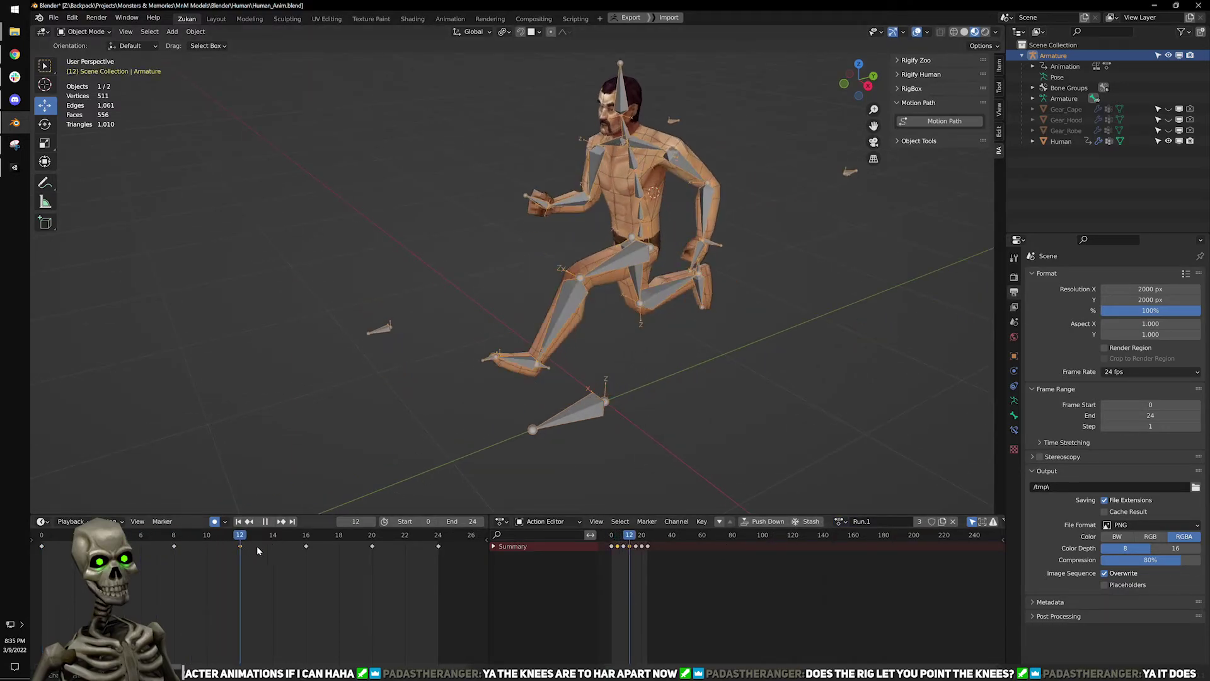
middle_drag(440, 444, 519, 463)
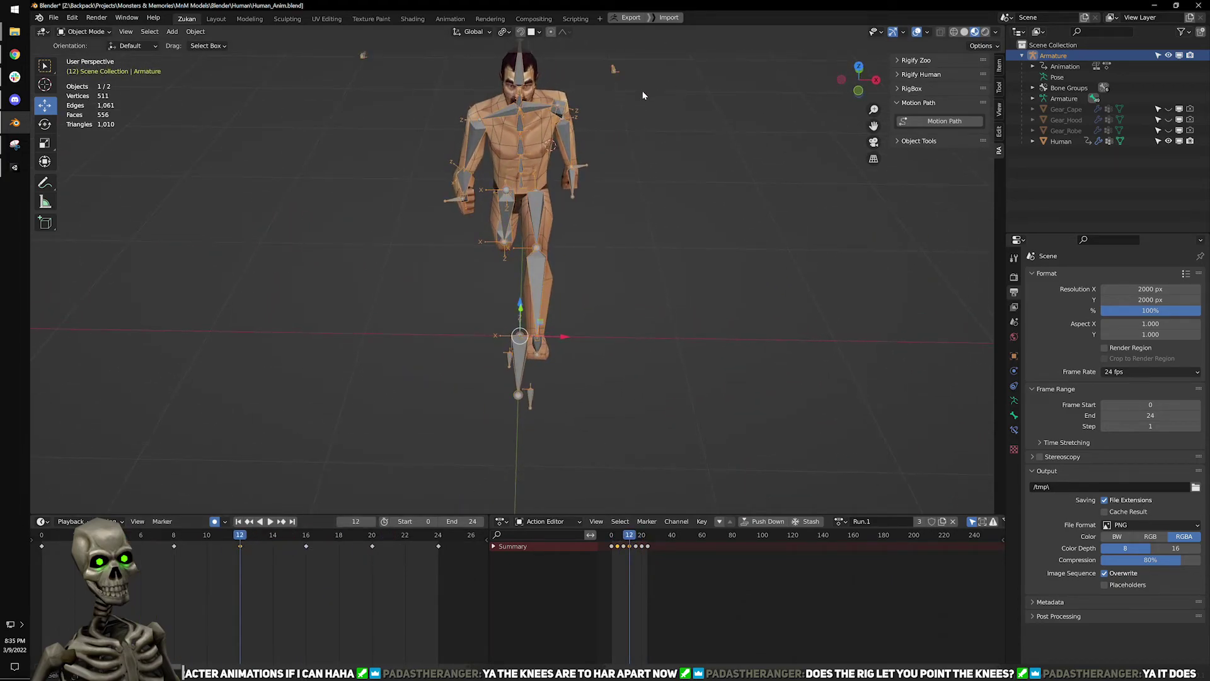
Play the run cycle from the front, stop it, and view the stride and knee targets from the side.
click(270, 523)
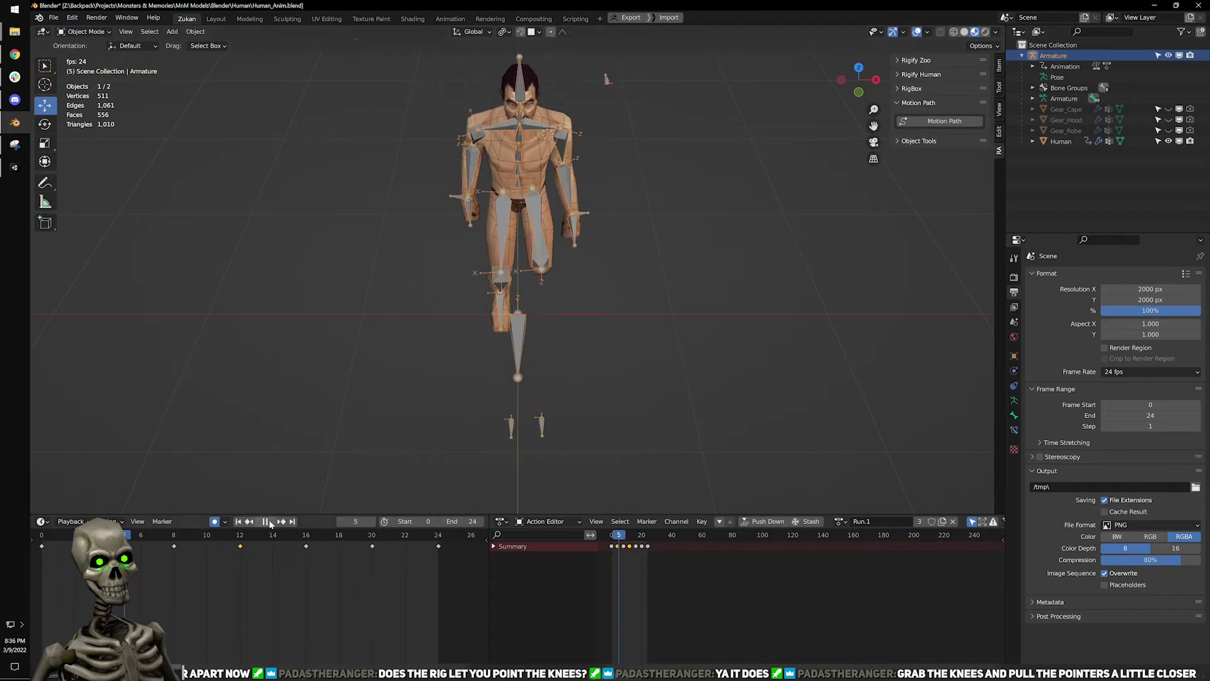
key(space)
middle_drag(378, 508, 474, 406)
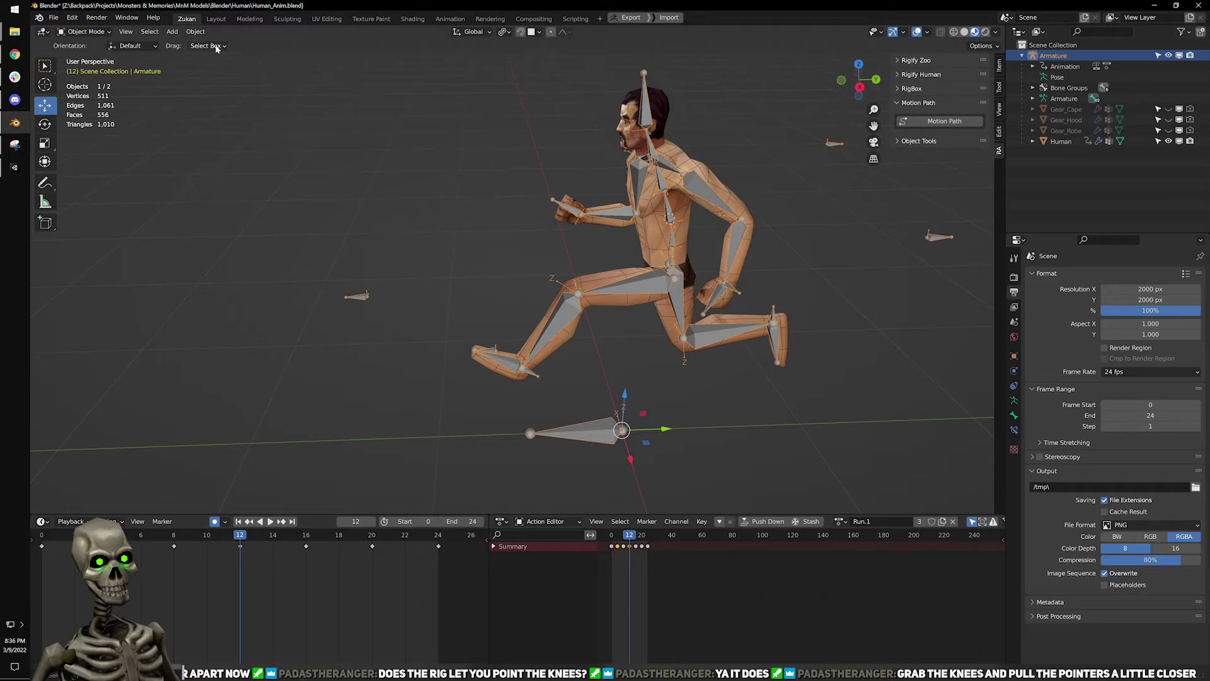
Switch the armature to Pose Mode, select the left knee target bone, and play the run cycle.
click(80, 32)
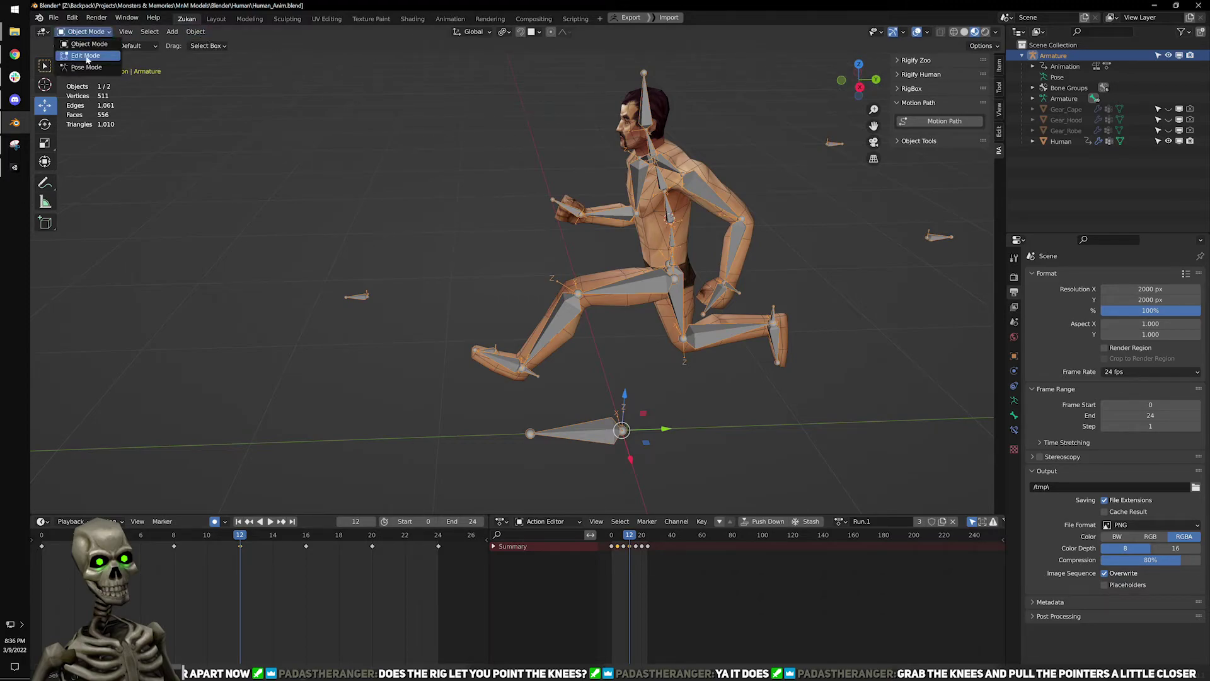
click(85, 69)
middle_drag(468, 340, 465, 321)
click(361, 291)
middle_drag(517, 396, 447, 483)
key(space)
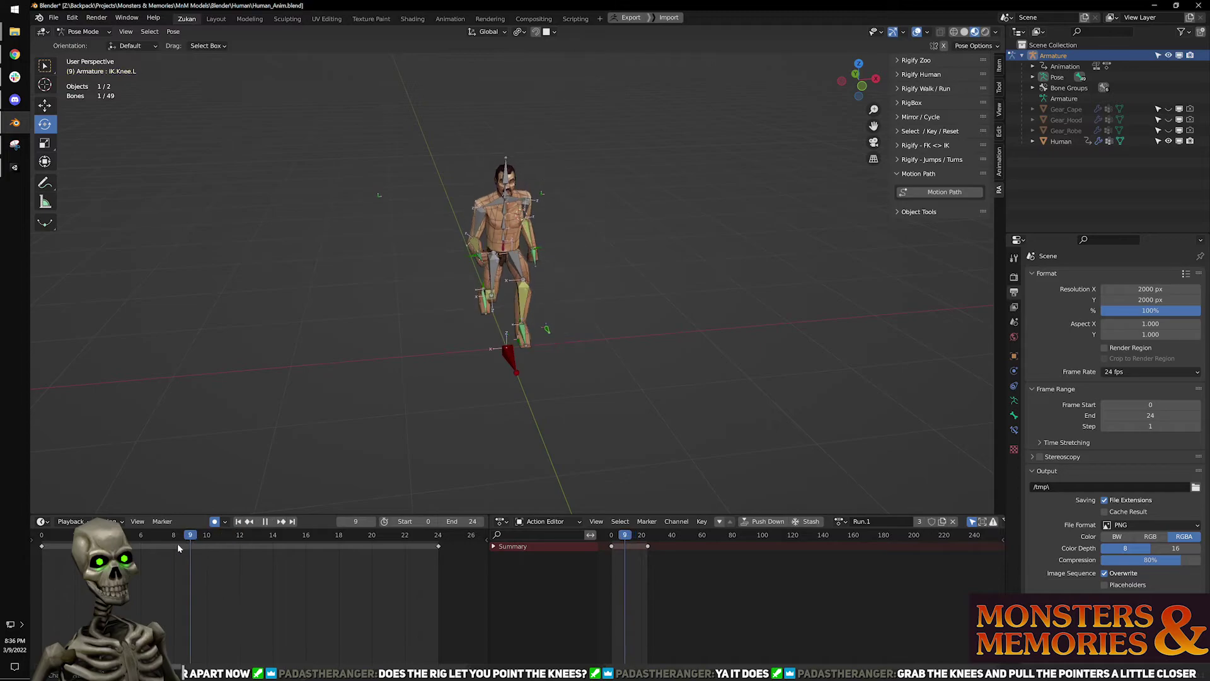
Select both knee target bones and, at frame 0, move them about 0.27 m back along Y and 0.22 m up.
middle_drag(486, 451, 599, 435)
scroll(588, 439, up, 2)
scroll(623, 417, up, 1)
drag(513, 183, 720, 434)
middle_drag(649, 416, 666, 342)
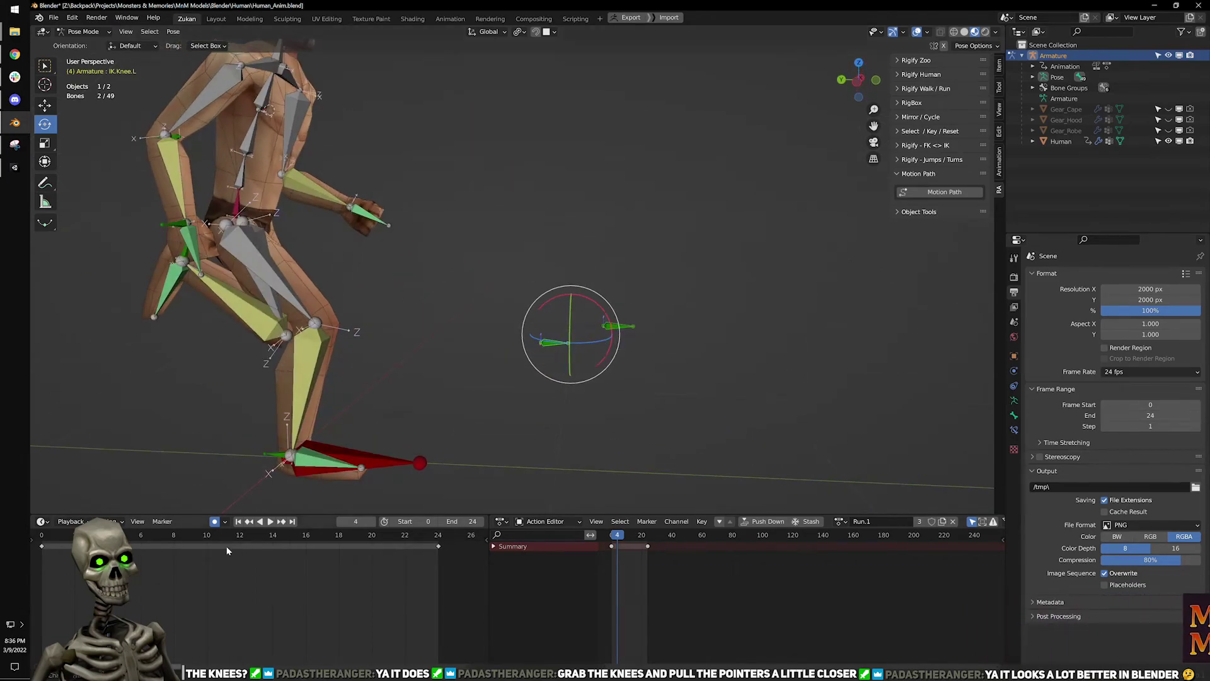
click(239, 522)
scroll(557, 346, down, 2)
key(g)
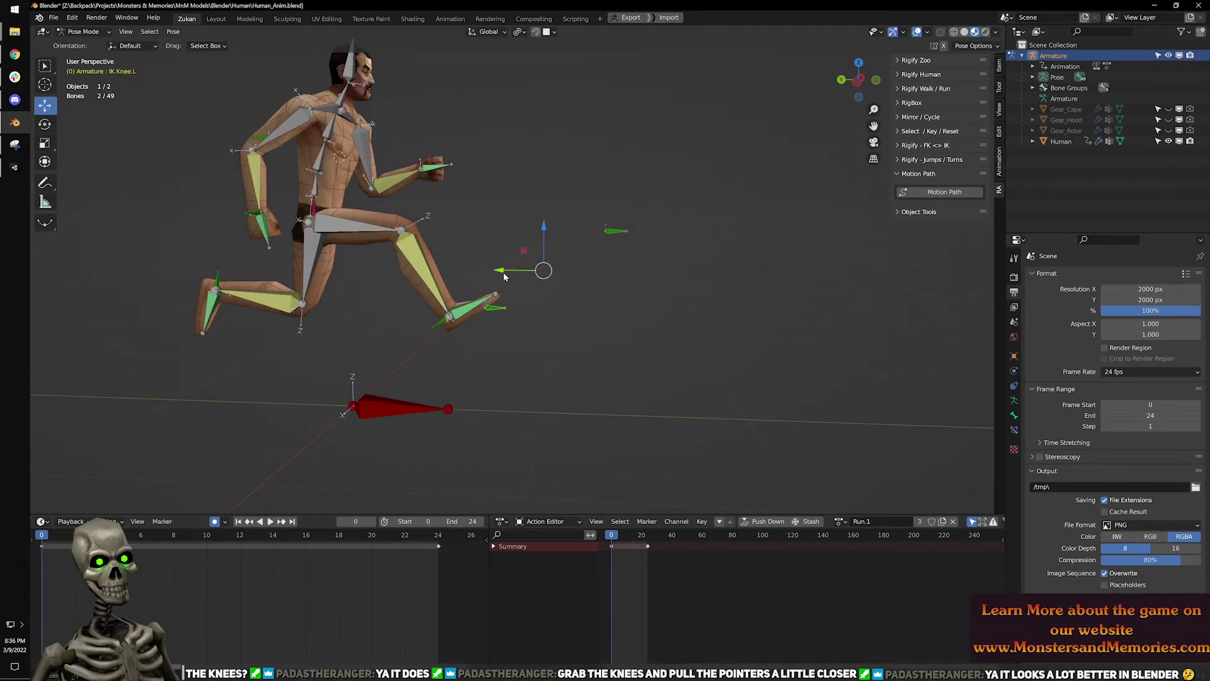
shift+middle_drag(510, 274, 533, 313)
drag(565, 314, 510, 267)
middle_drag(541, 284, 554, 338)
scroll(580, 339, up, 2)
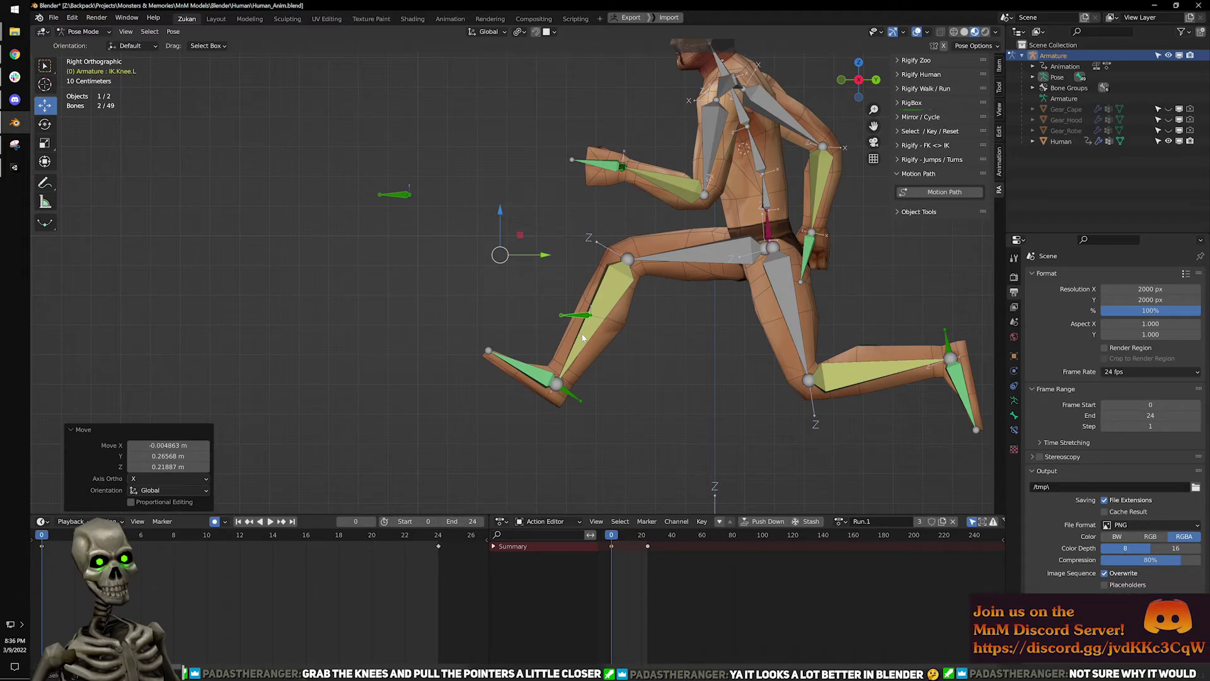
Move both knee targets farther back toward the body in the right side view, and play the run cycle to check them.
shift+middle_drag(581, 338, 564, 322)
key(g)
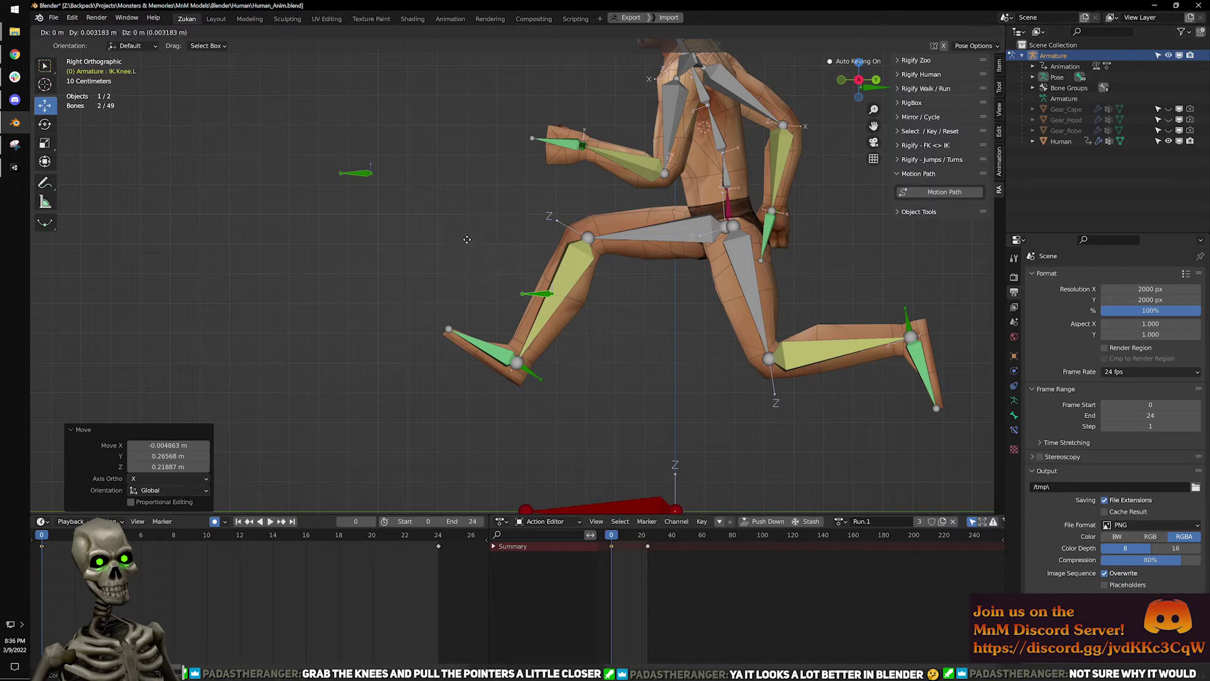
click(665, 300)
click(650, 313)
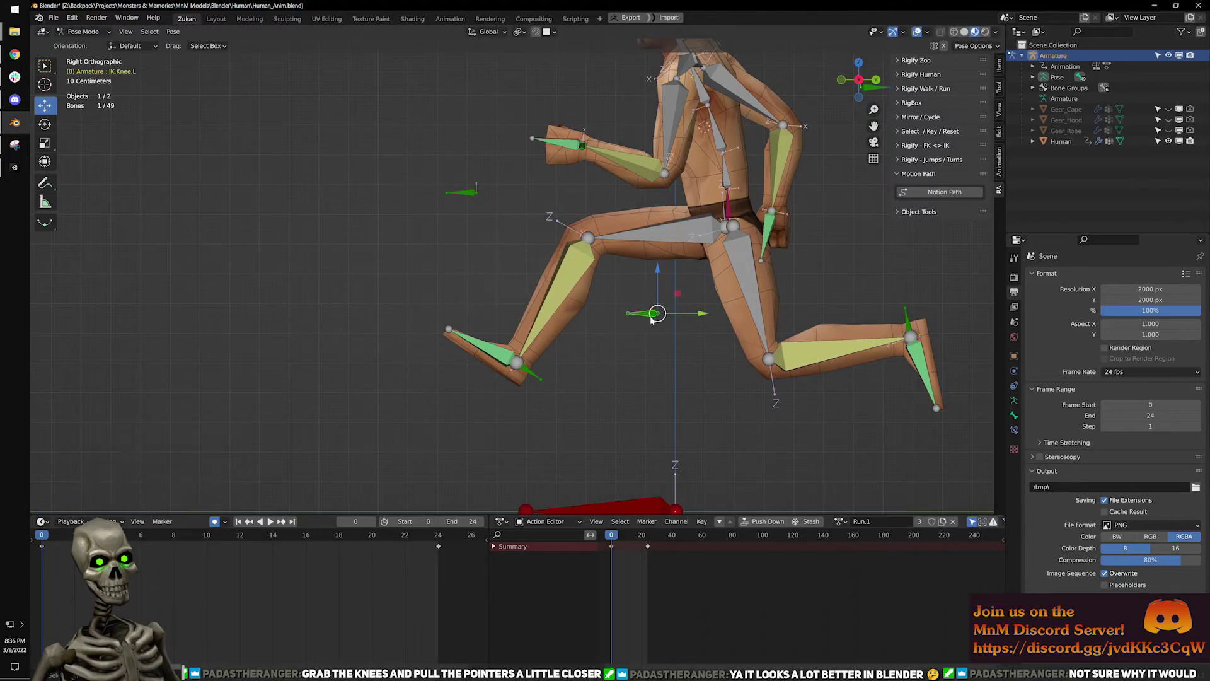
click(275, 525)
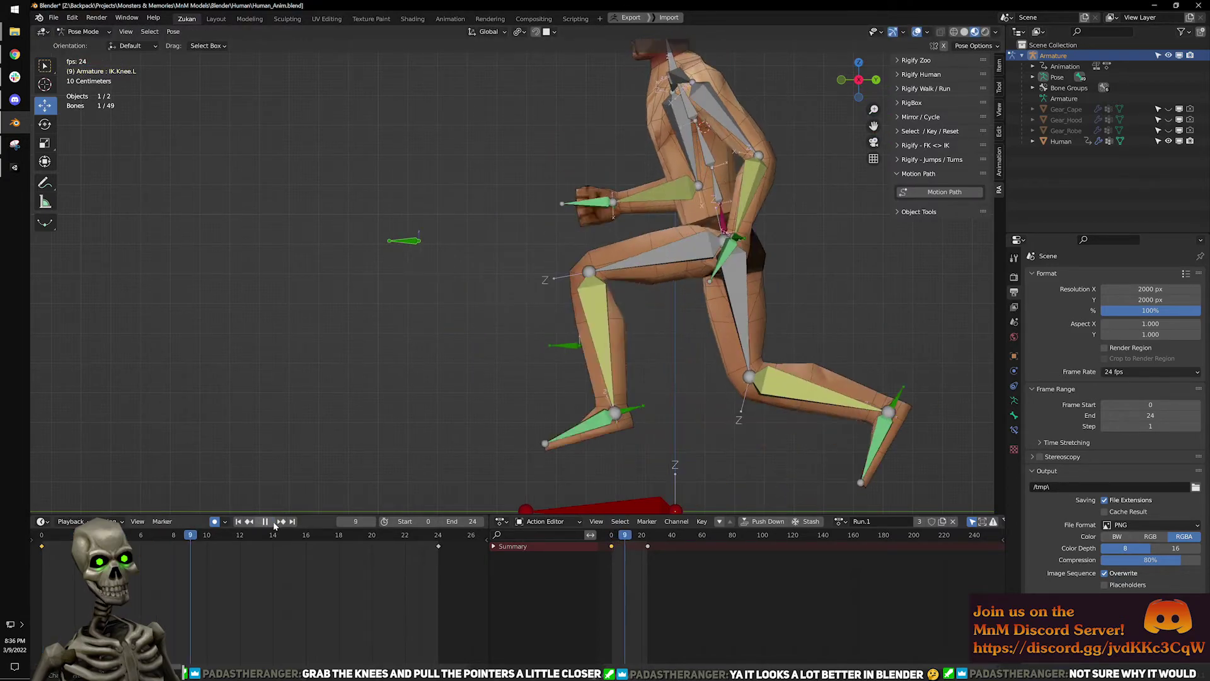
middle_drag(545, 334, 414, 369)
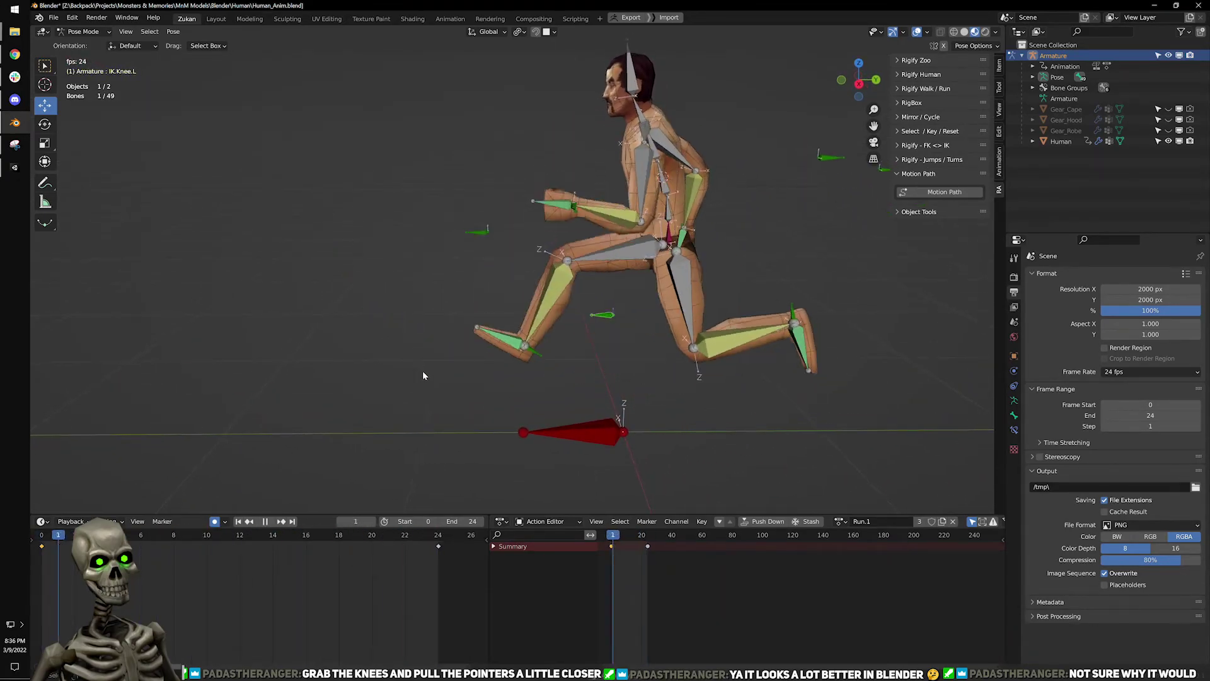
click(264, 521)
At frame 6, move the left knee target lower and closer to the legs in the right side view.
alt+middle_drag(515, 394, 537, 372)
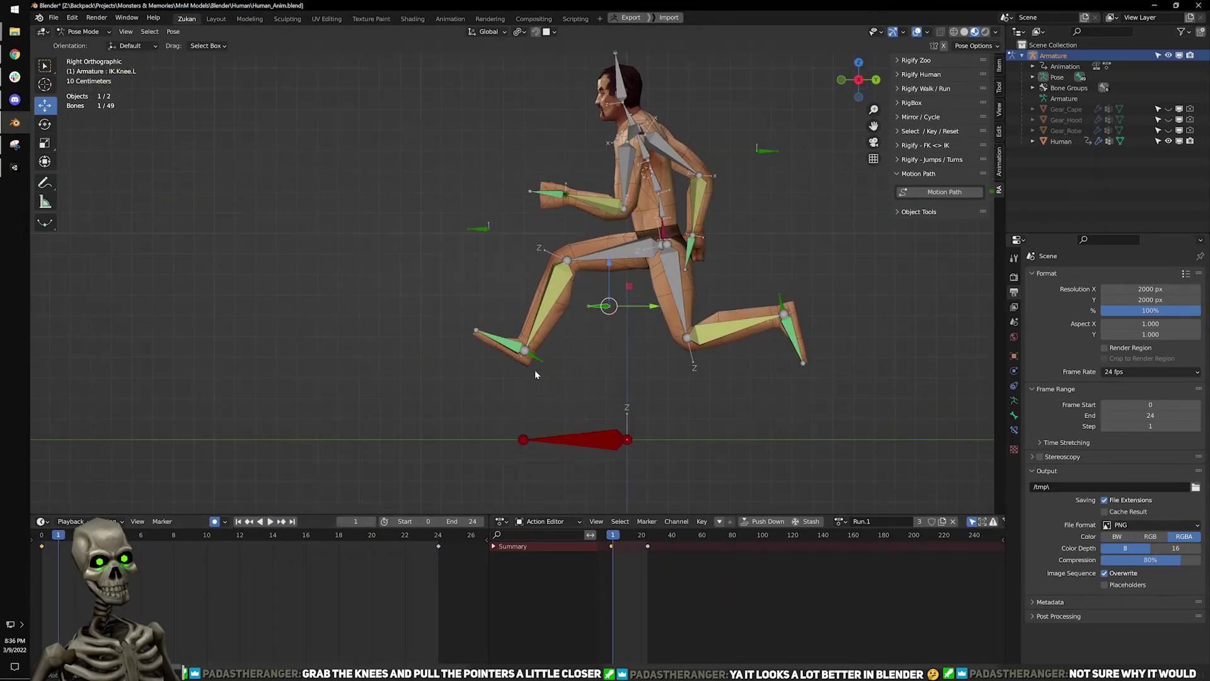
scroll(537, 372, up, 3)
click(193, 538)
key(space)
drag(237, 540, 143, 535)
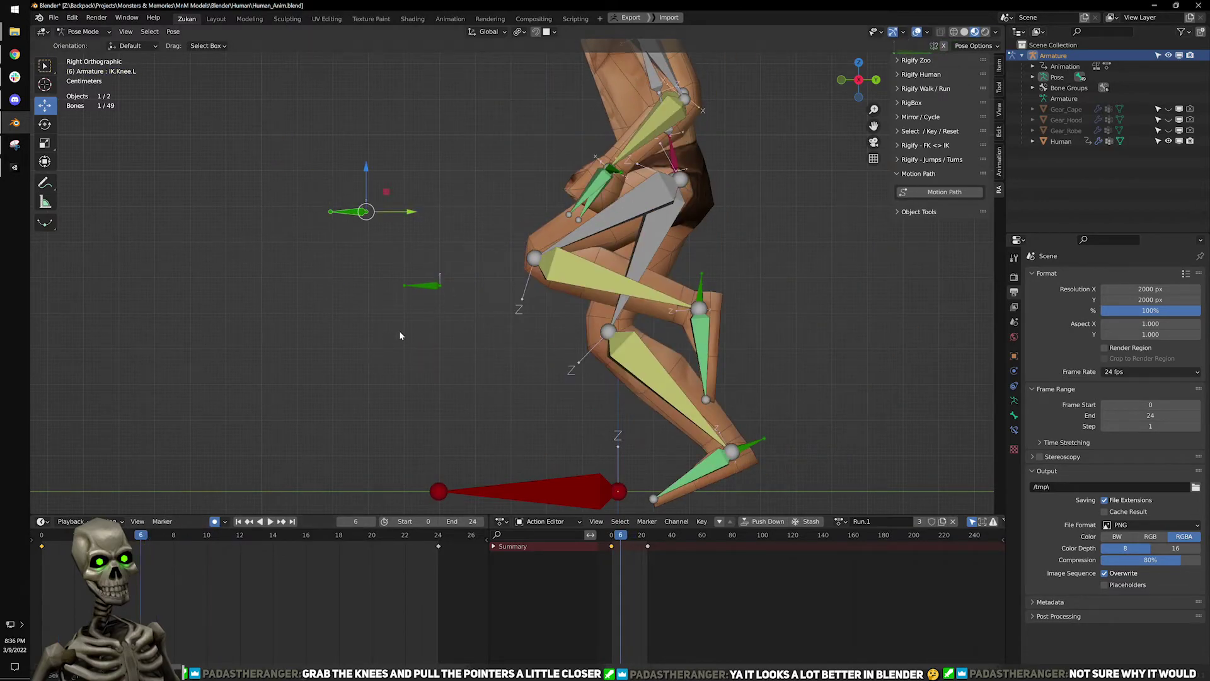
drag(365, 212, 440, 258)
At frame 0, move the right knee target about 0.16 m back, 0.04 m down, and 0.03 m along negative X.
click(435, 290)
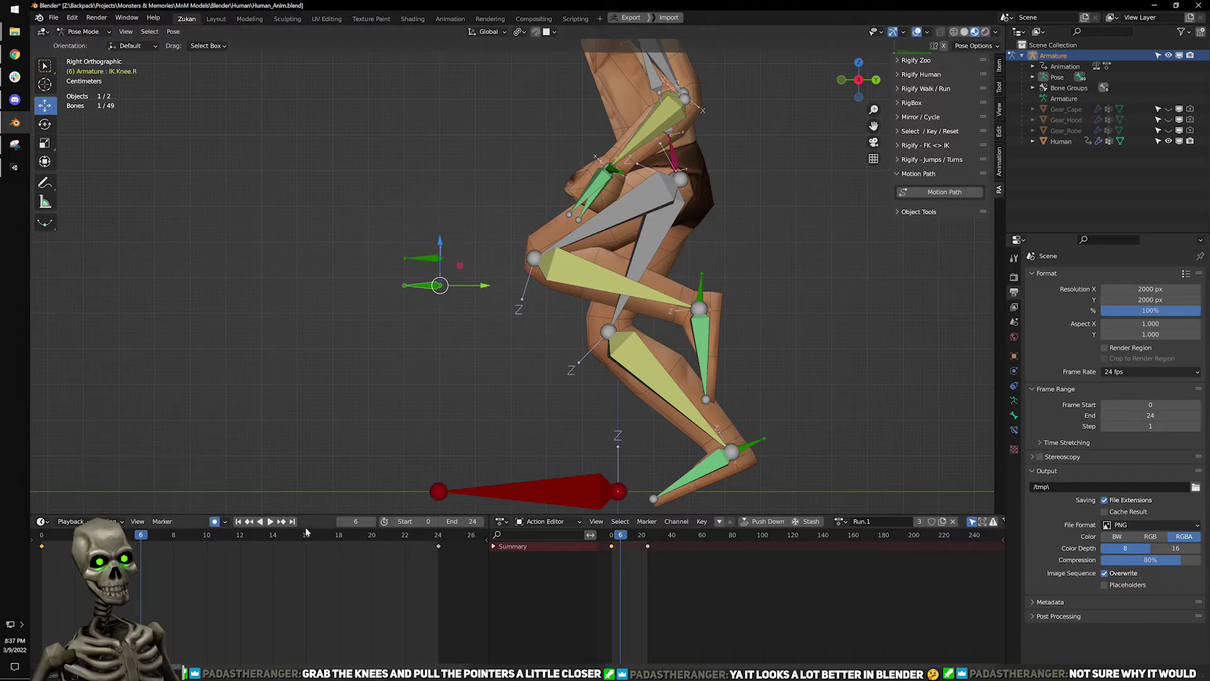
click(237, 523)
shift+middle_drag(394, 127, 417, 226)
drag(417, 225, 468, 224)
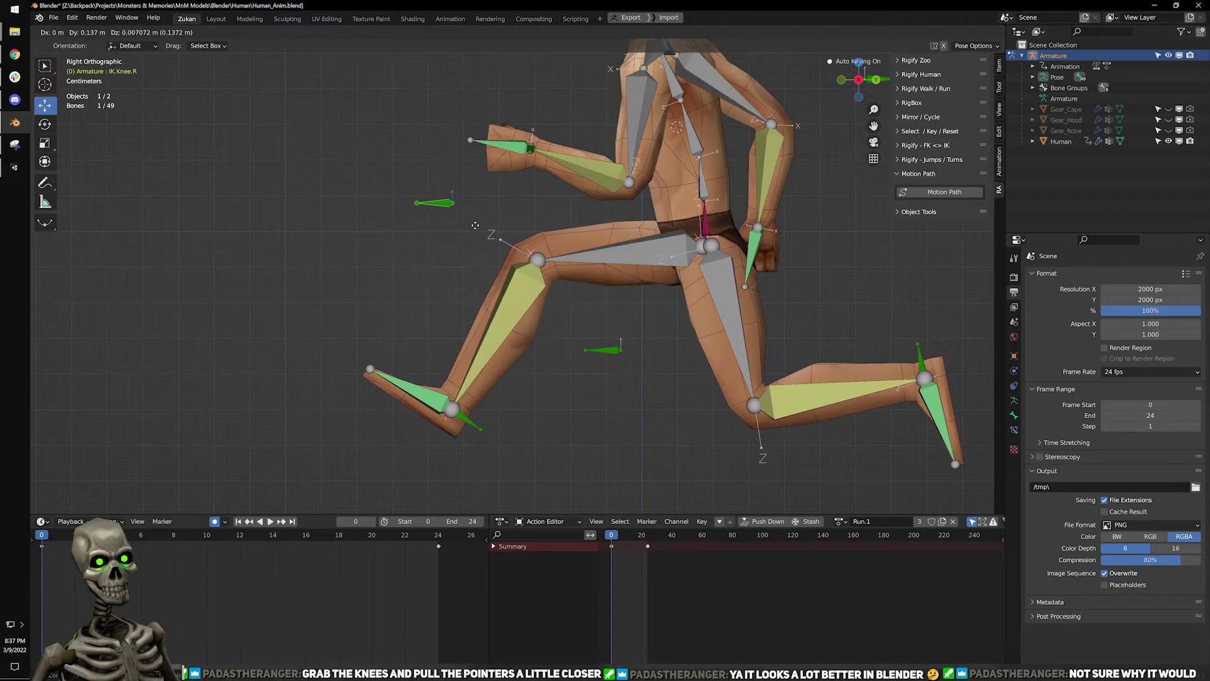
click(469, 227)
middle_drag(470, 227, 558, 283)
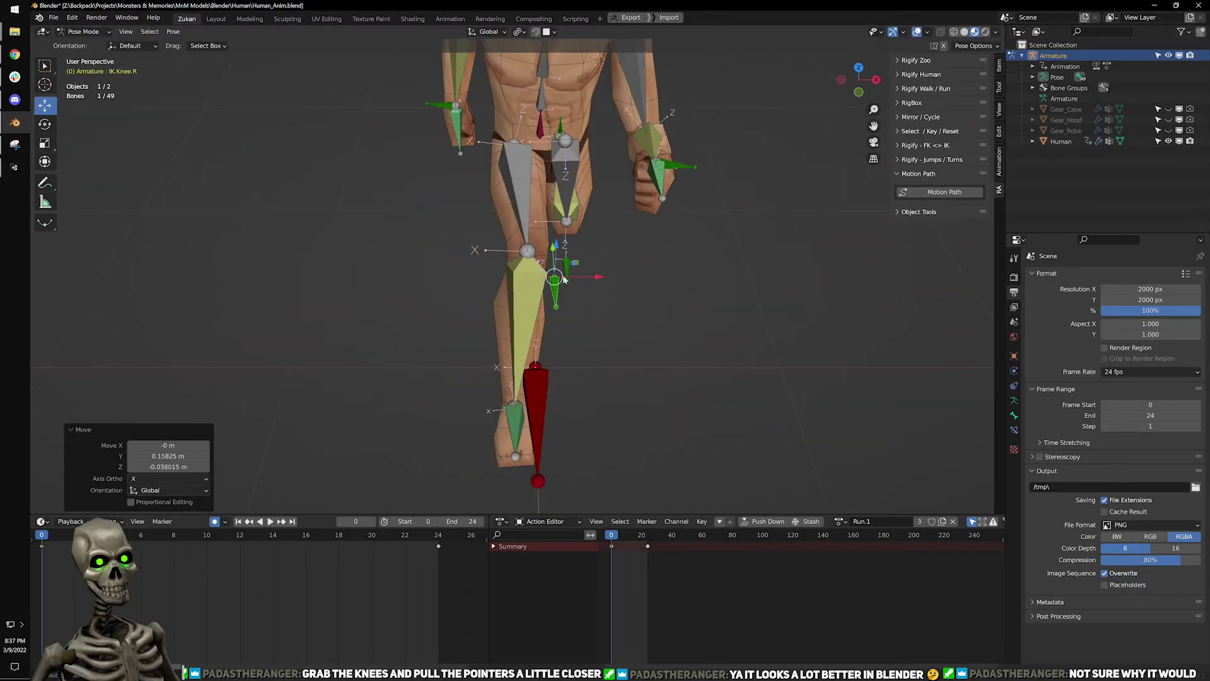
drag(591, 276, 568, 276)
Play the run cycle, examine the knees from the front and above, and stop to inspect the pose at frame 9.
scroll(636, 236, down, 1)
middle_drag(636, 237, 504, 353)
click(270, 523)
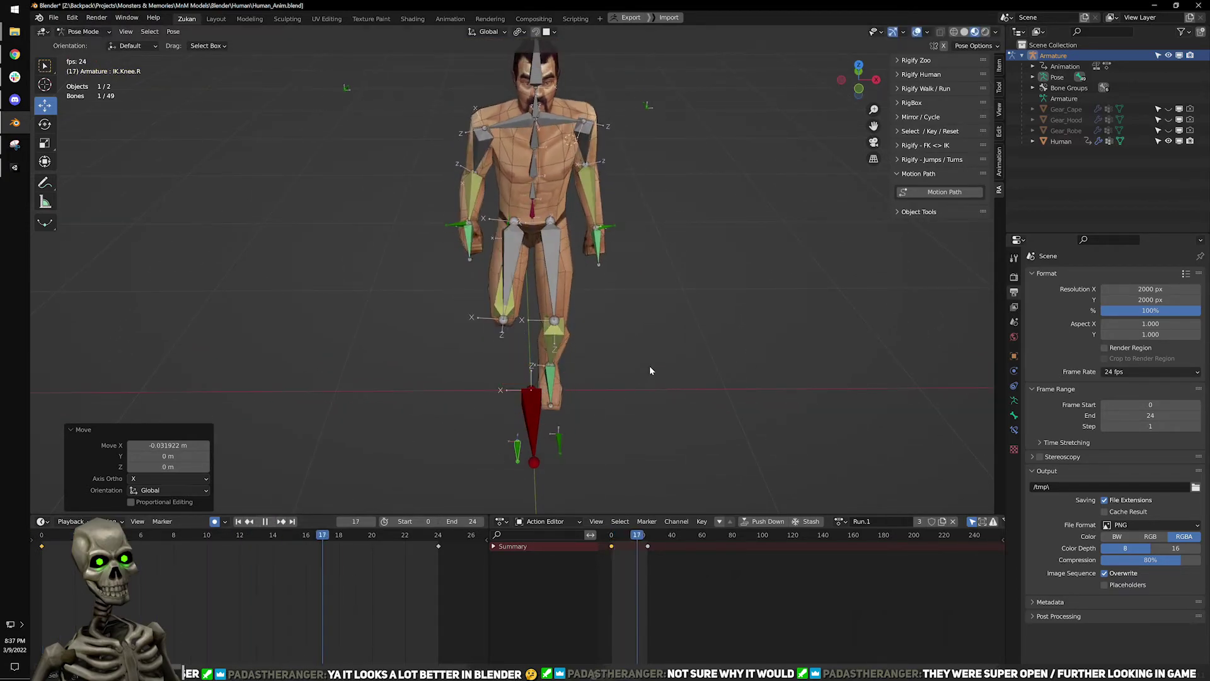
middle_drag(644, 366, 554, 447)
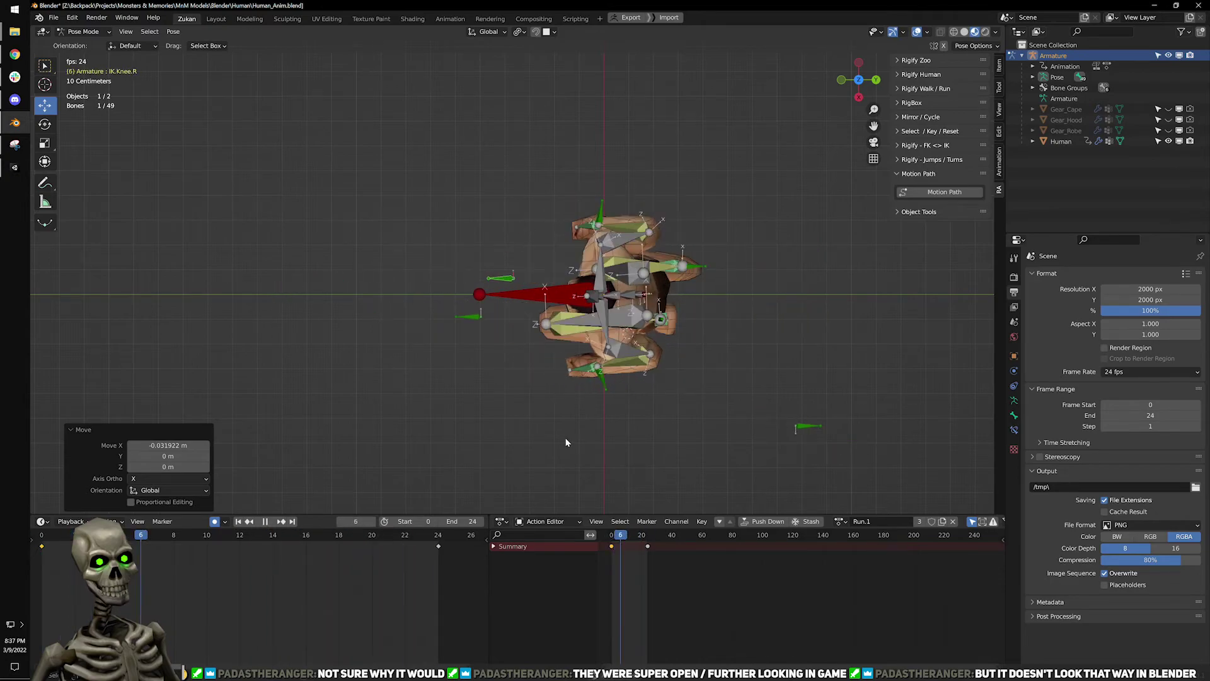
click(266, 522)
middle_drag(378, 403, 448, 332)
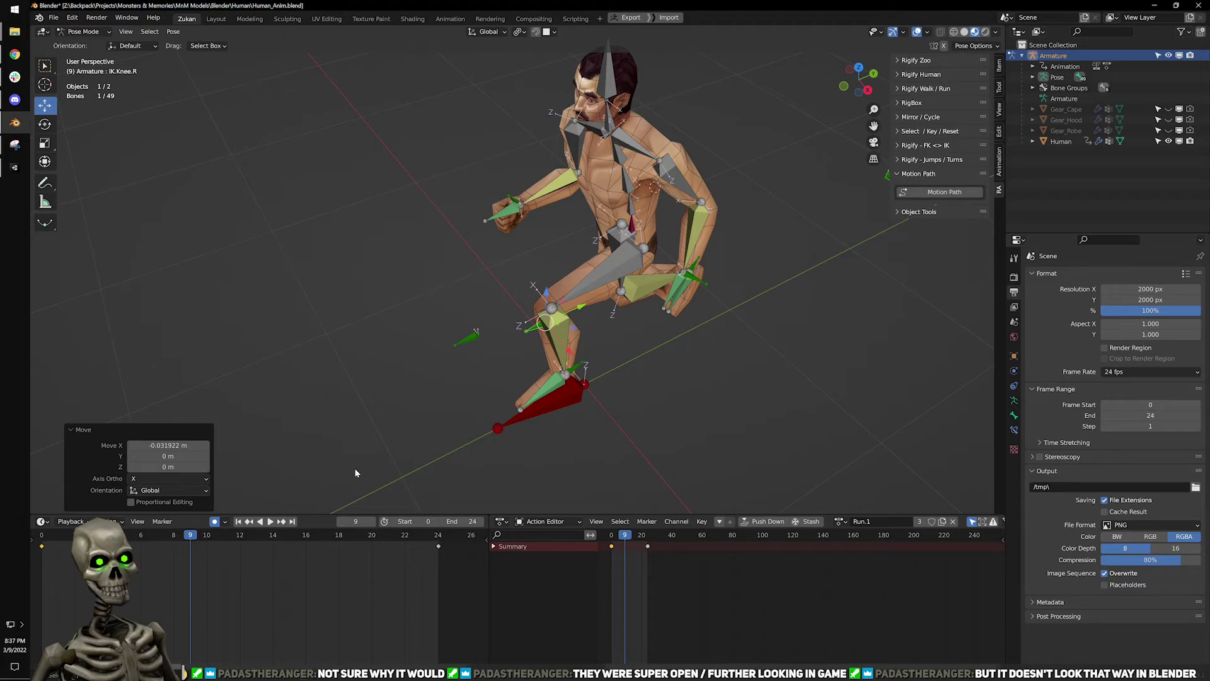
scroll(471, 375, up, 2)
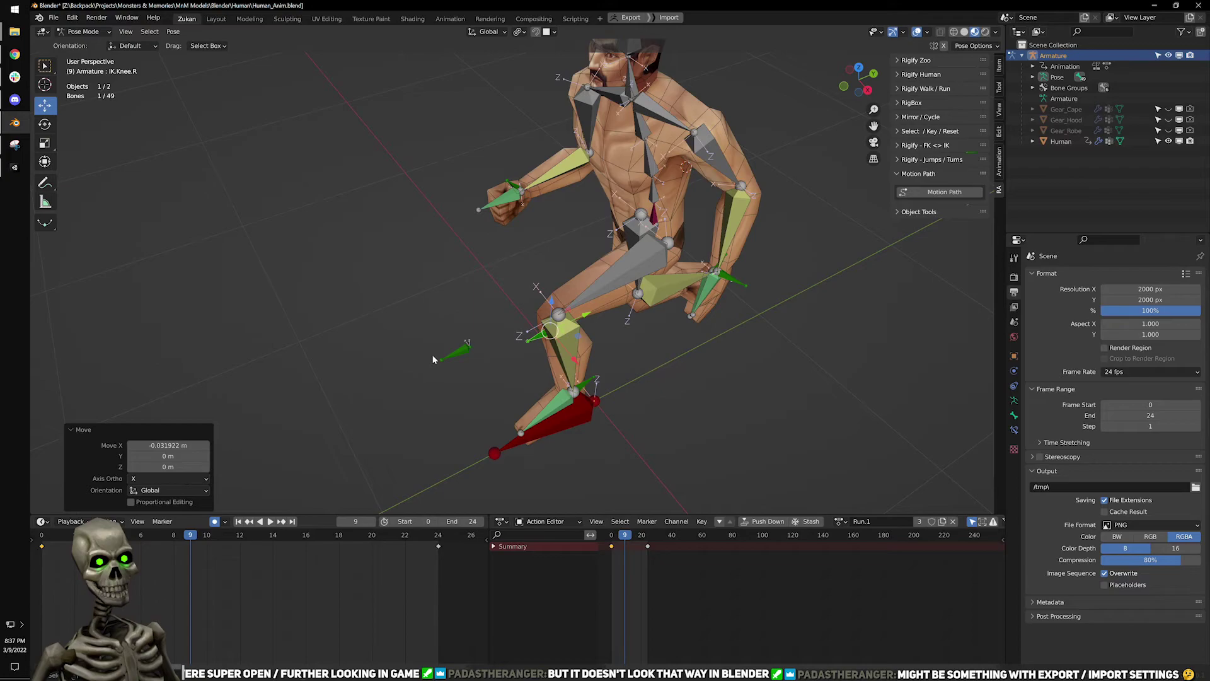
middle_drag(433, 354, 411, 378)
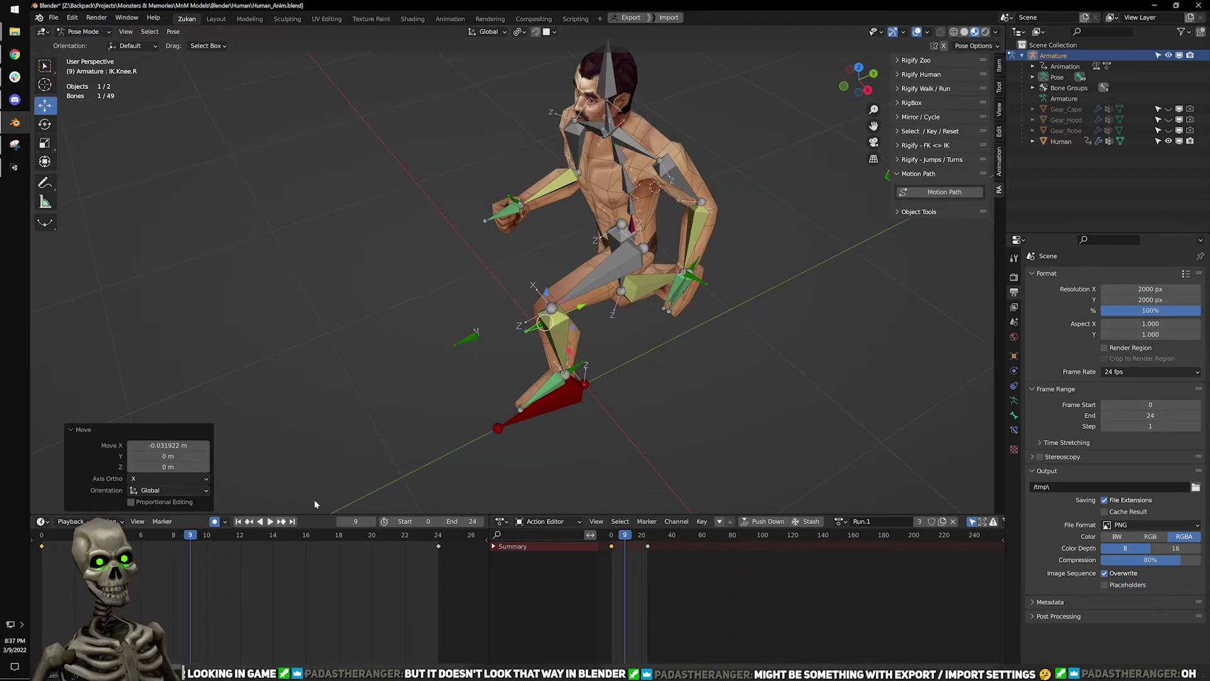
Return to Object Mode, assign the TPose action, and select both the armature and the Human mesh.
click(83, 31)
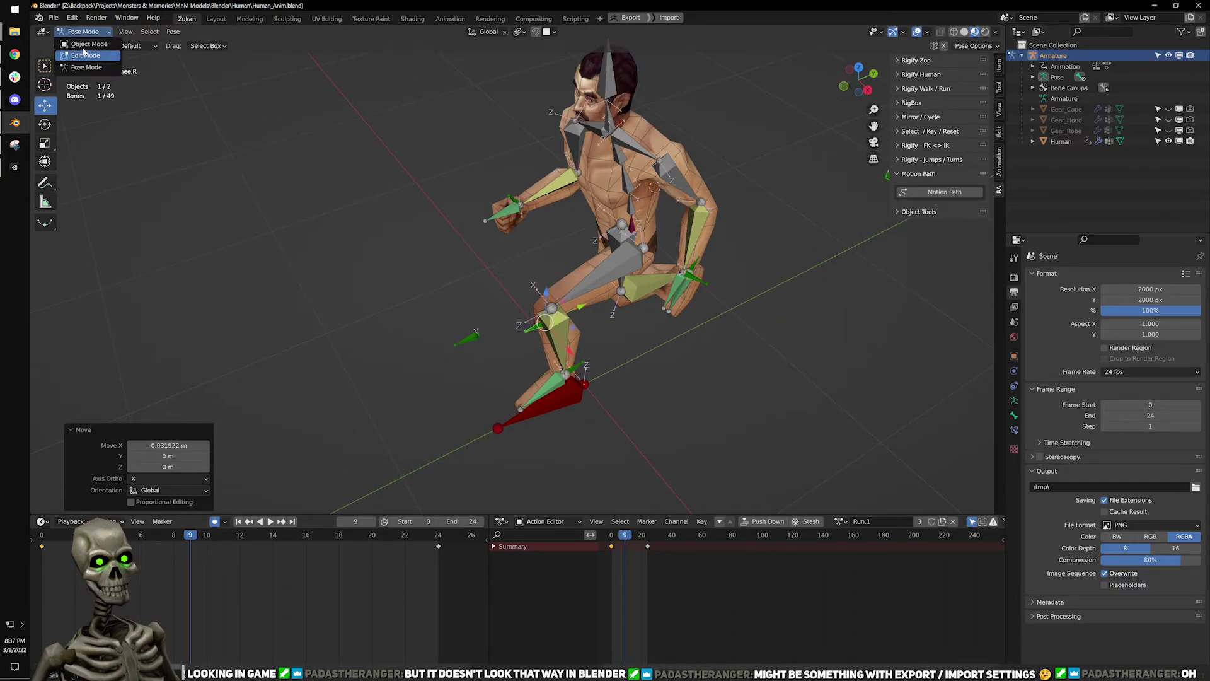
click(82, 43)
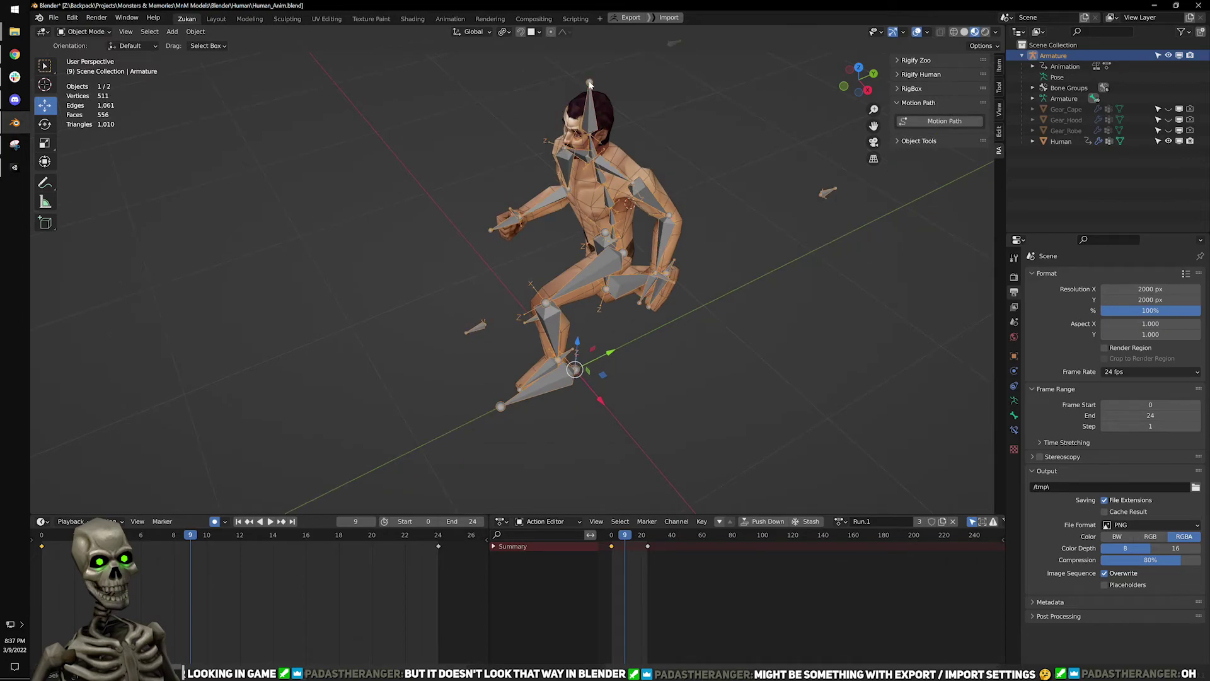
click(842, 523)
text(t)
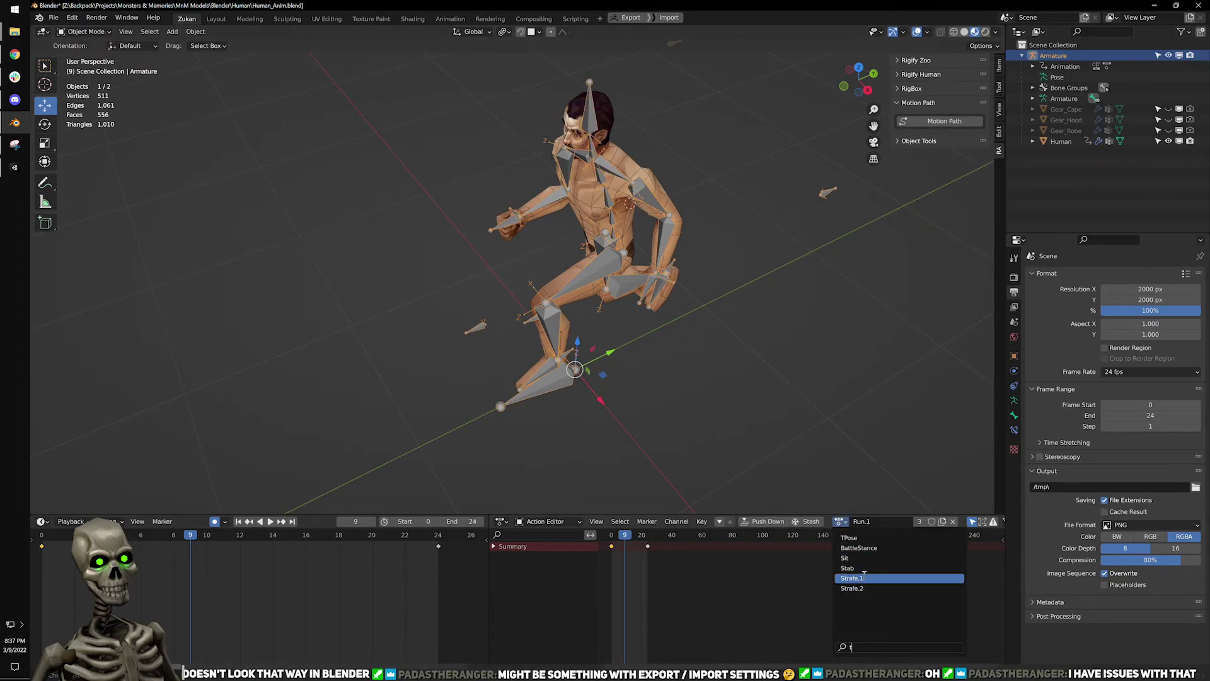
click(877, 538)
middle_drag(637, 325, 621, 378)
drag(462, 66, 600, 269)
scroll(563, 261, down, 3)
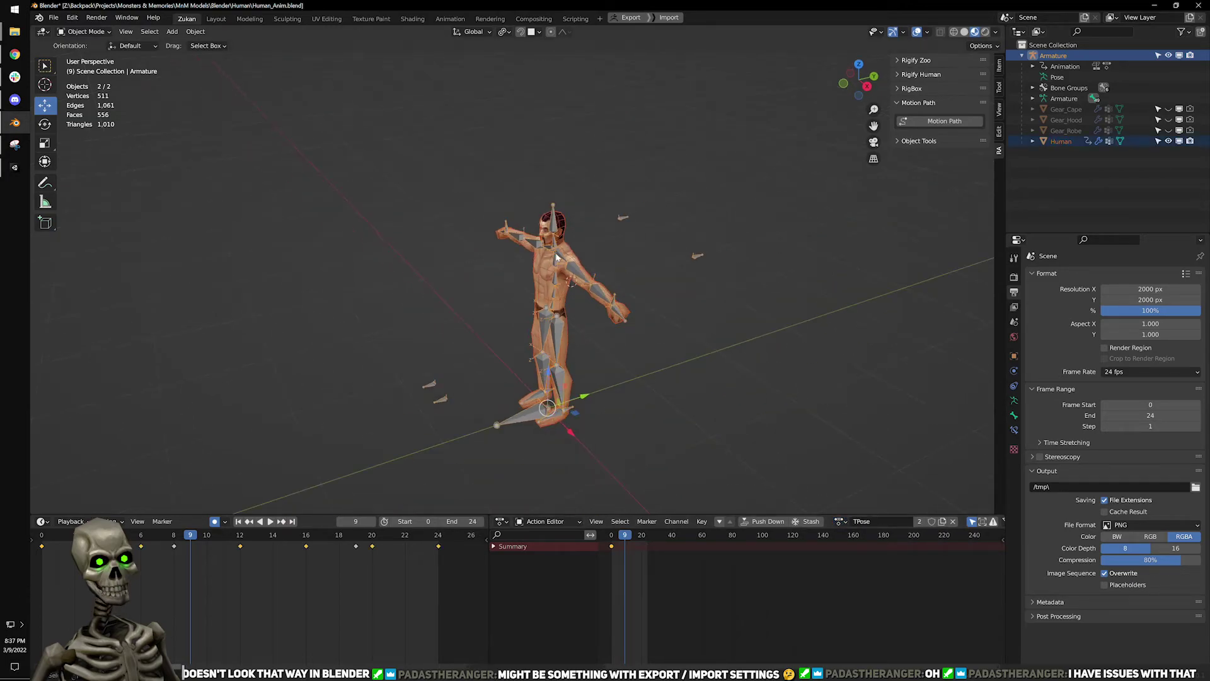
scroll(564, 262, up, 1)
click(54, 17)
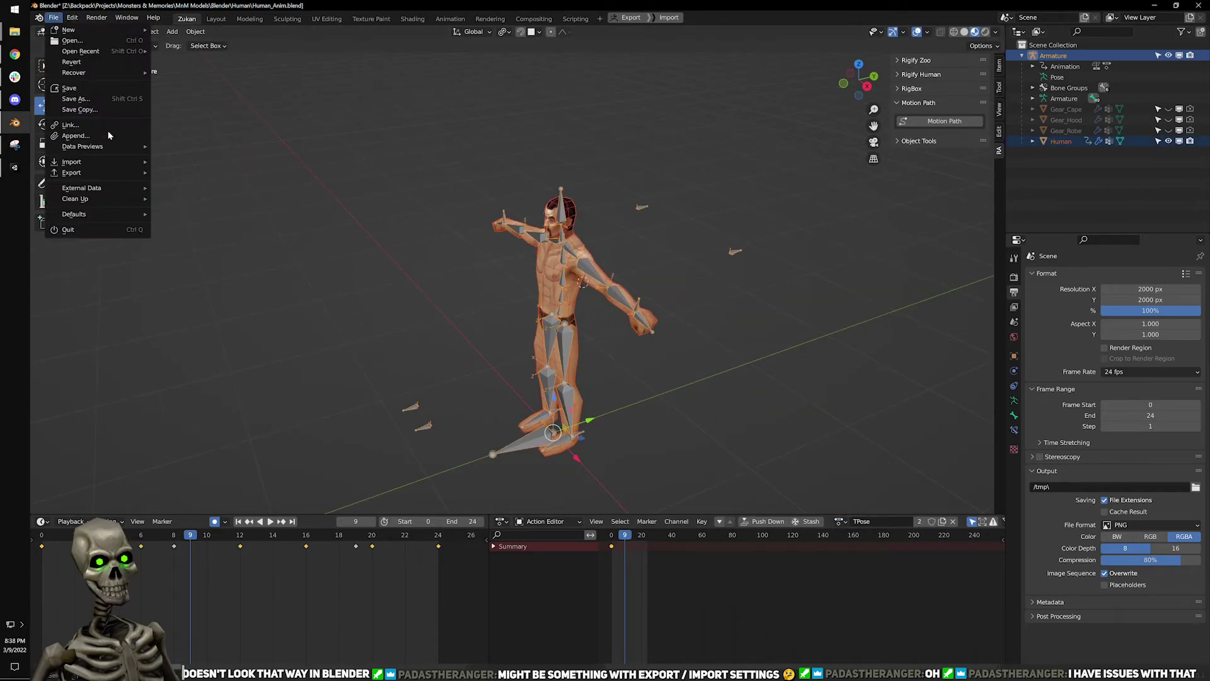
mouse_move(113, 172)
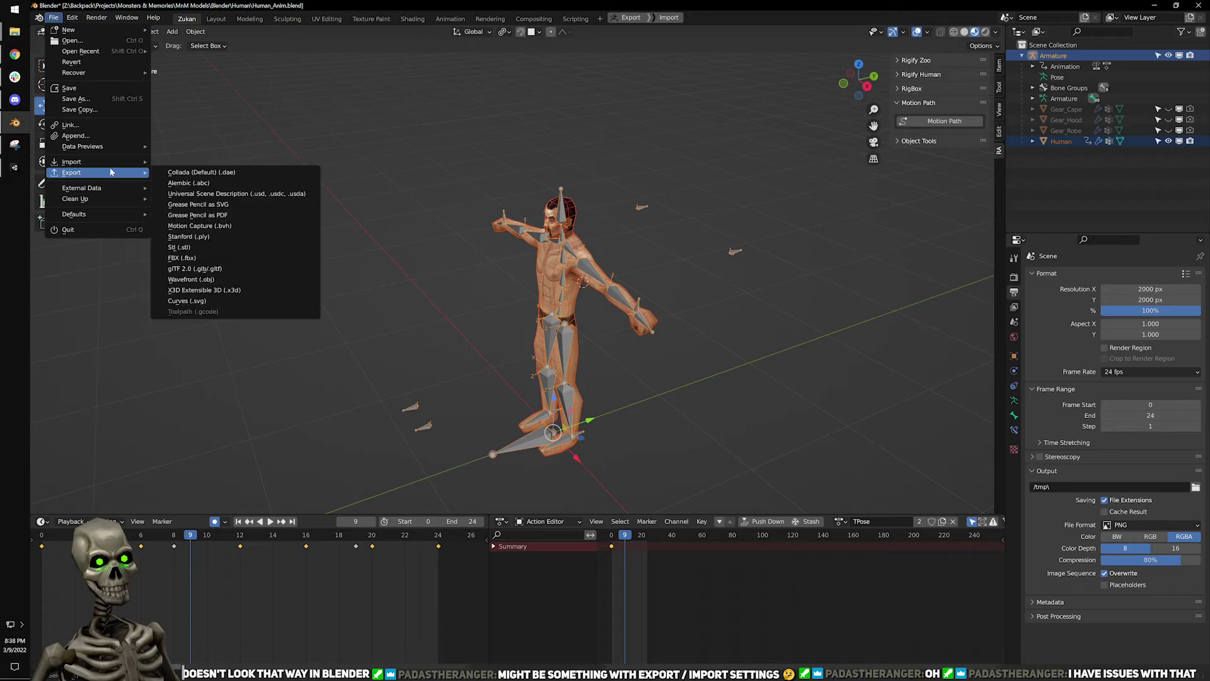
click(211, 258)
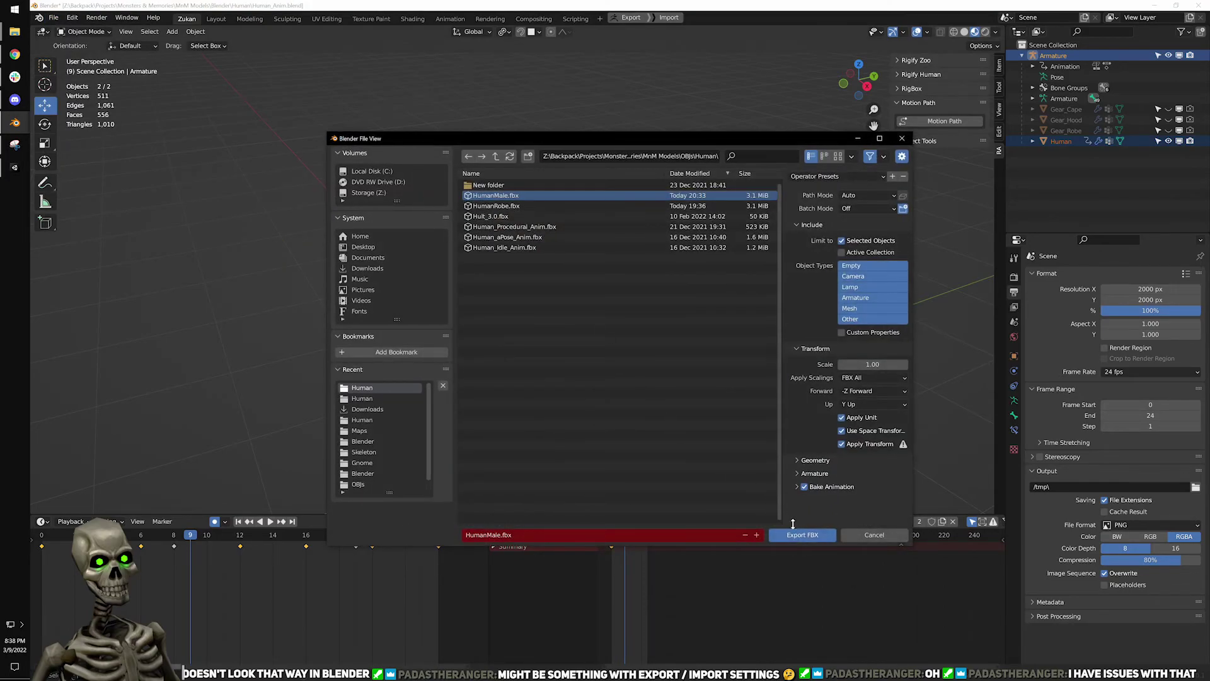
click(874, 536)
scroll(534, 187, up, 2)
scroll(535, 189, down, 2)
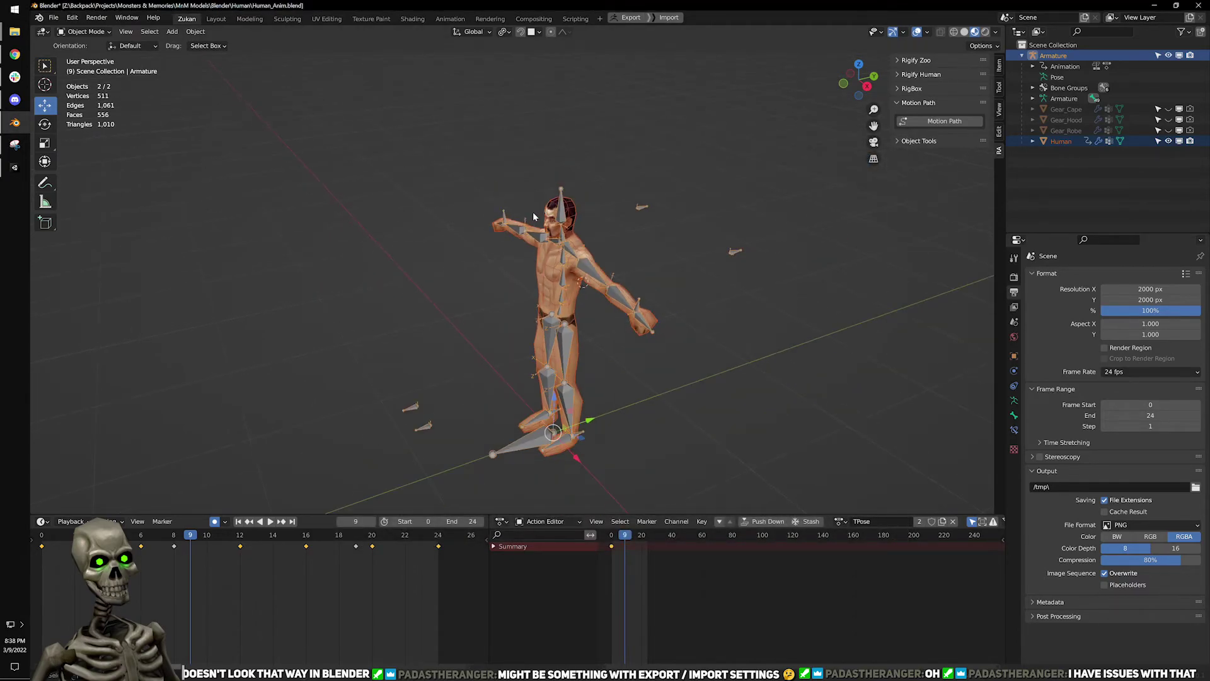
Select only the armature, enter Pose Mode, and inspect the T-posed character's knee targets from the right side.
shift+click(556, 192)
click(561, 196)
click(561, 195)
click(85, 31)
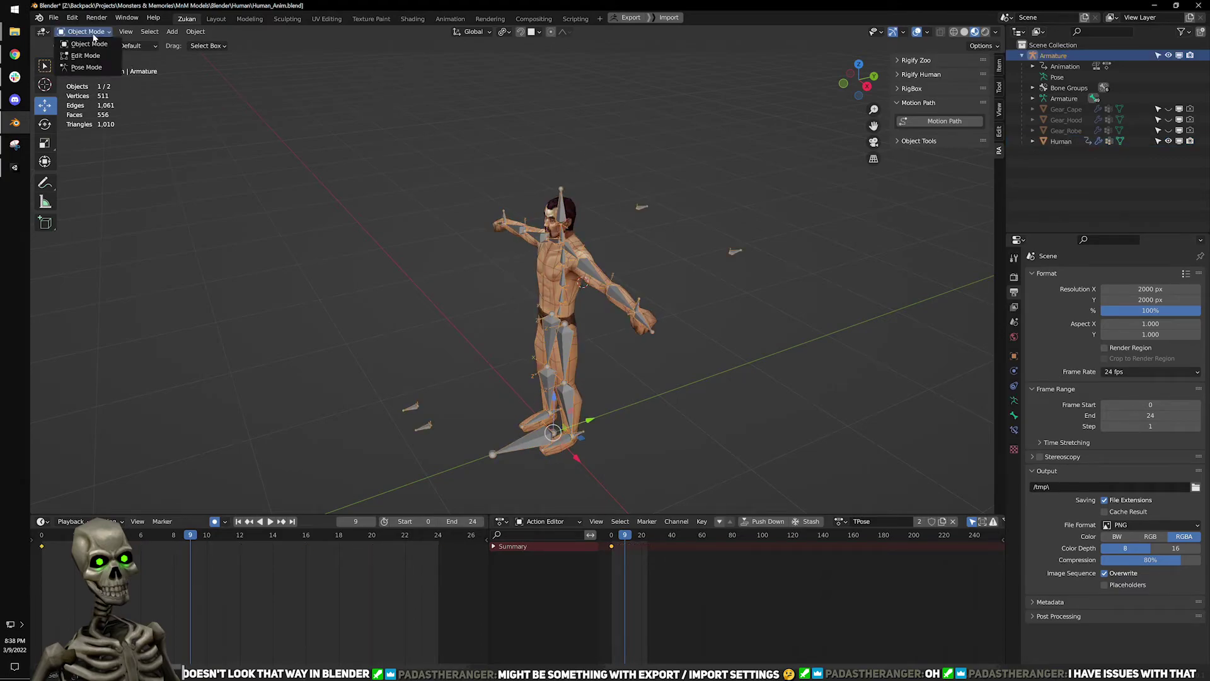
click(97, 70)
middle_drag(547, 388, 504, 332)
key(KP_3)
scroll(495, 467, up, 3)
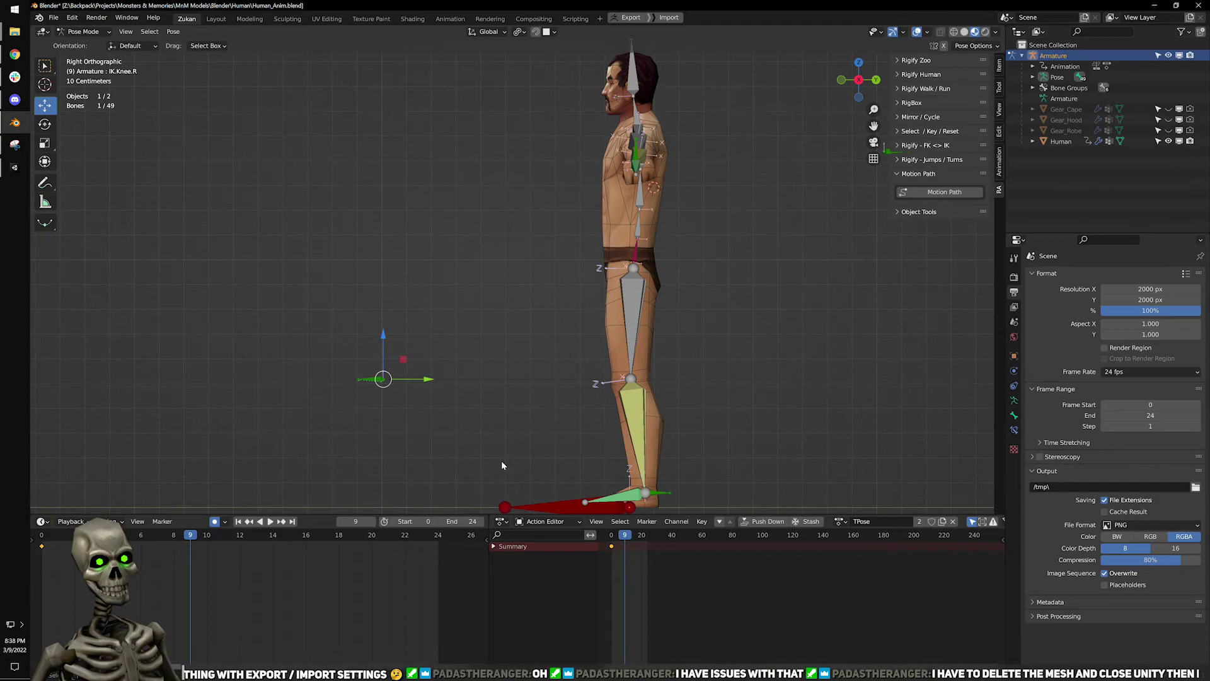
Assign the Run.1 action to the armature and deselect all bones.
click(841, 521)
text(r)
click(857, 538)
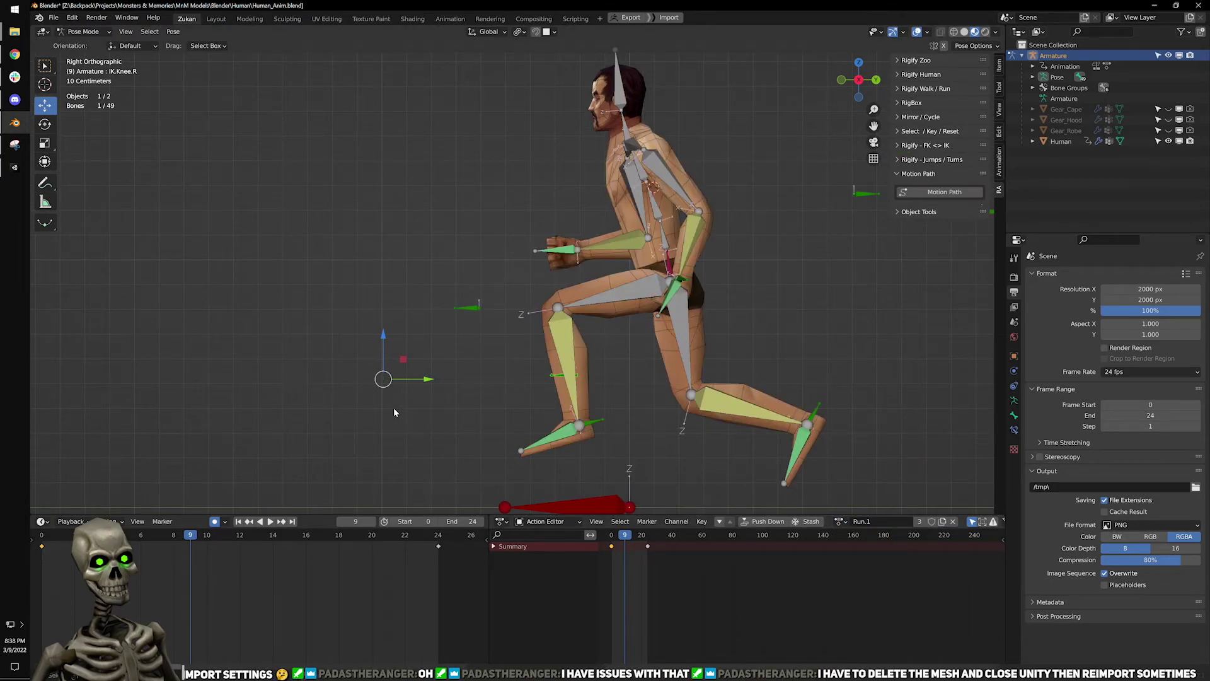
middle_drag(402, 270, 584, 267)
key(alt+a)
scroll(584, 267, up, 2)
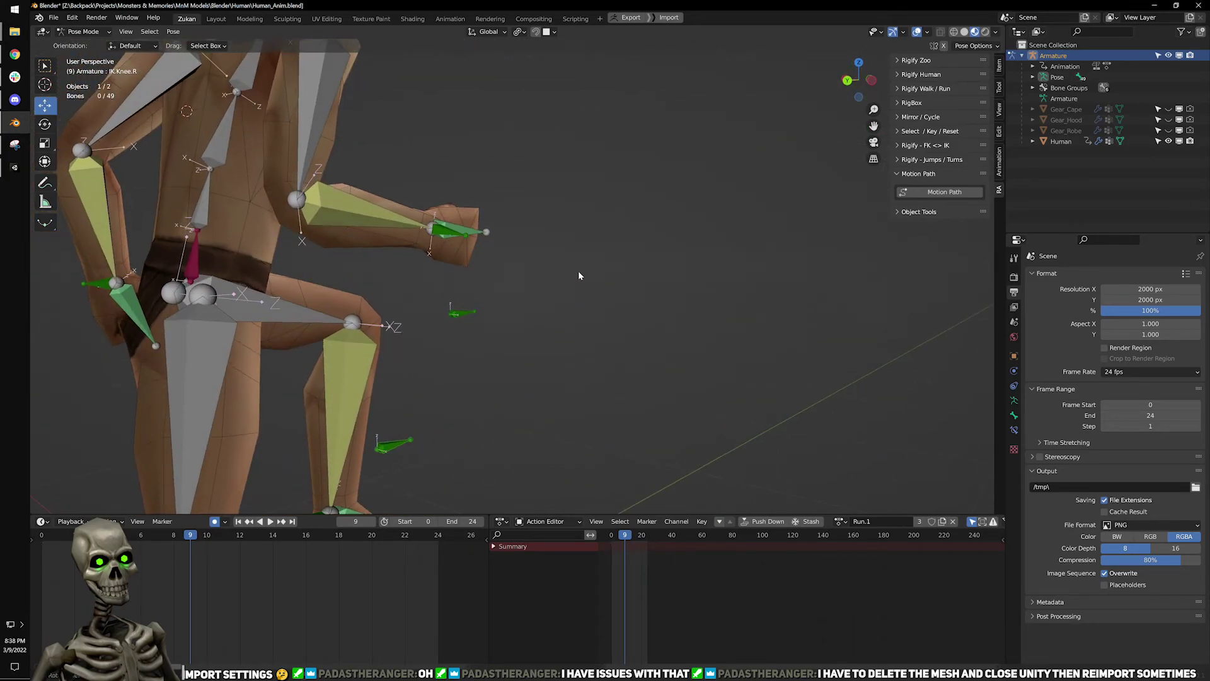
Select both knee target bones in front of the legs and go to frame 0.
click(412, 446)
click(459, 311)
middle_drag(538, 355, 421, 468)
click(394, 447)
shift+click(392, 448)
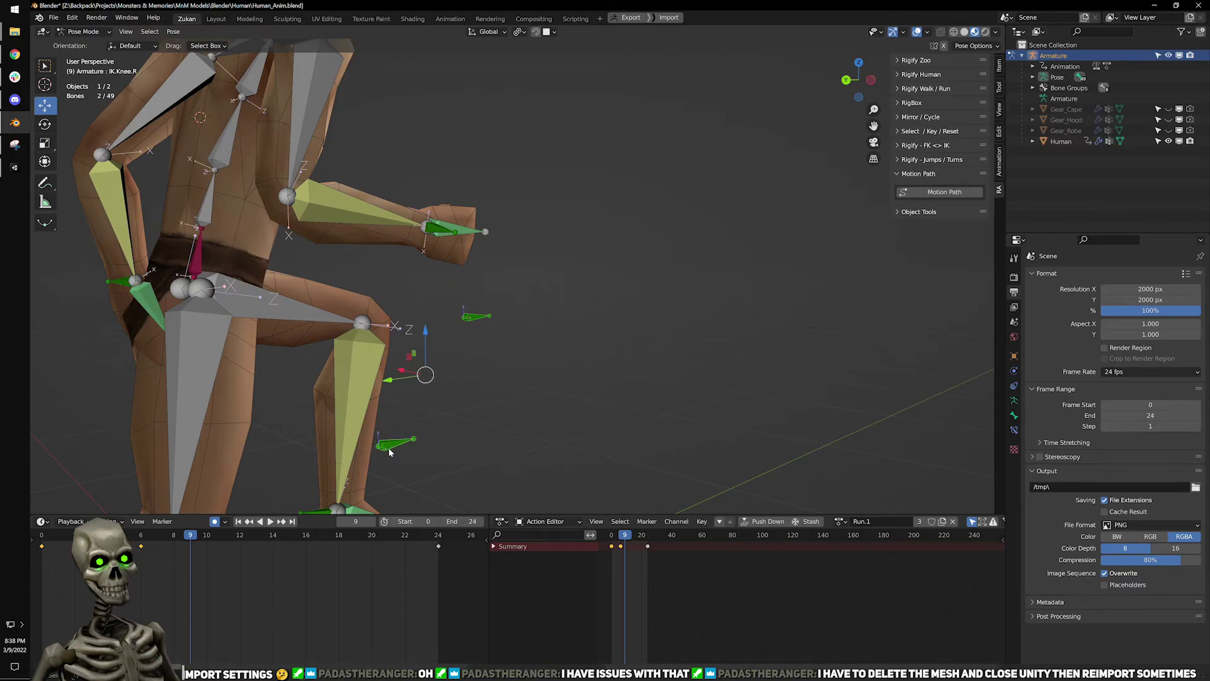
click(239, 522)
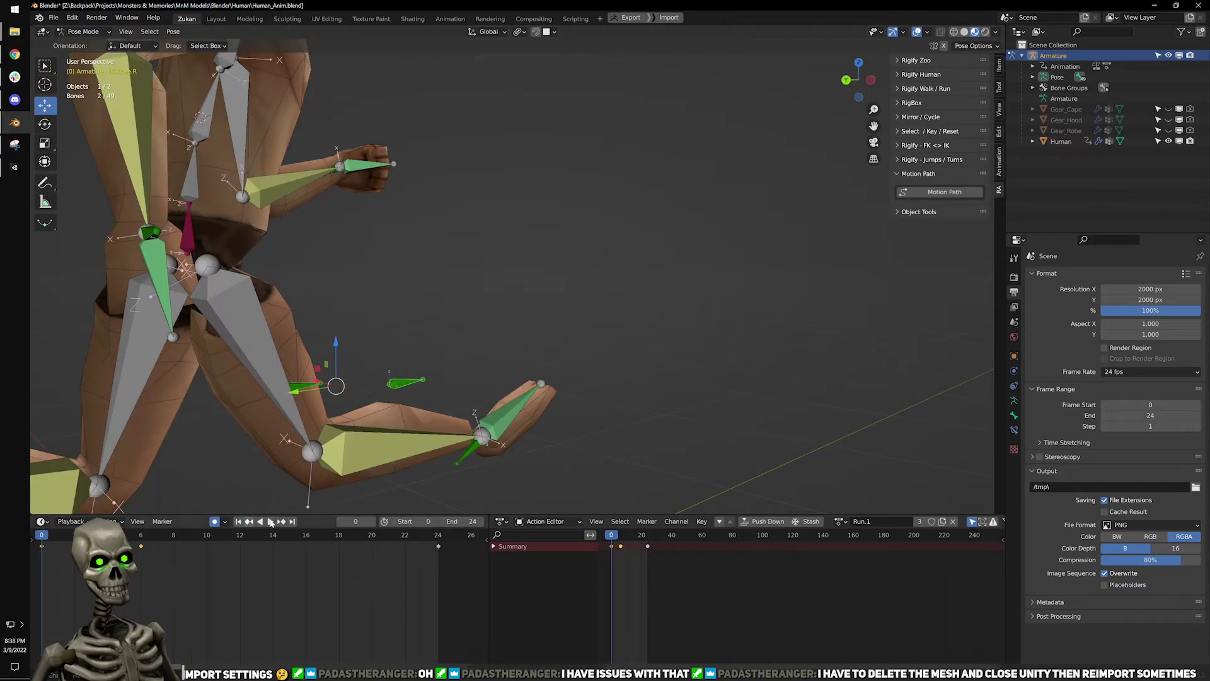
Play the run briefly, return to frame 0, and delete the knee targets' keyframes at frame 6.
scroll(471, 412, down, 3)
middle_drag(470, 411, 422, 416)
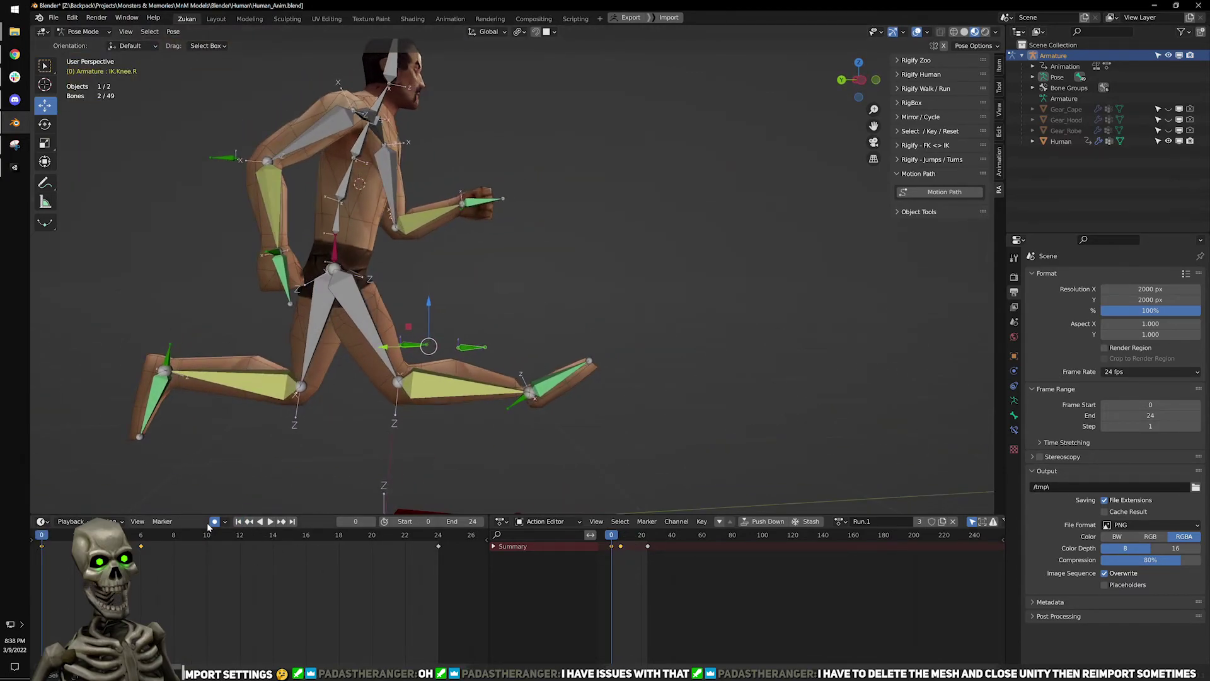
key(space)
key(space)
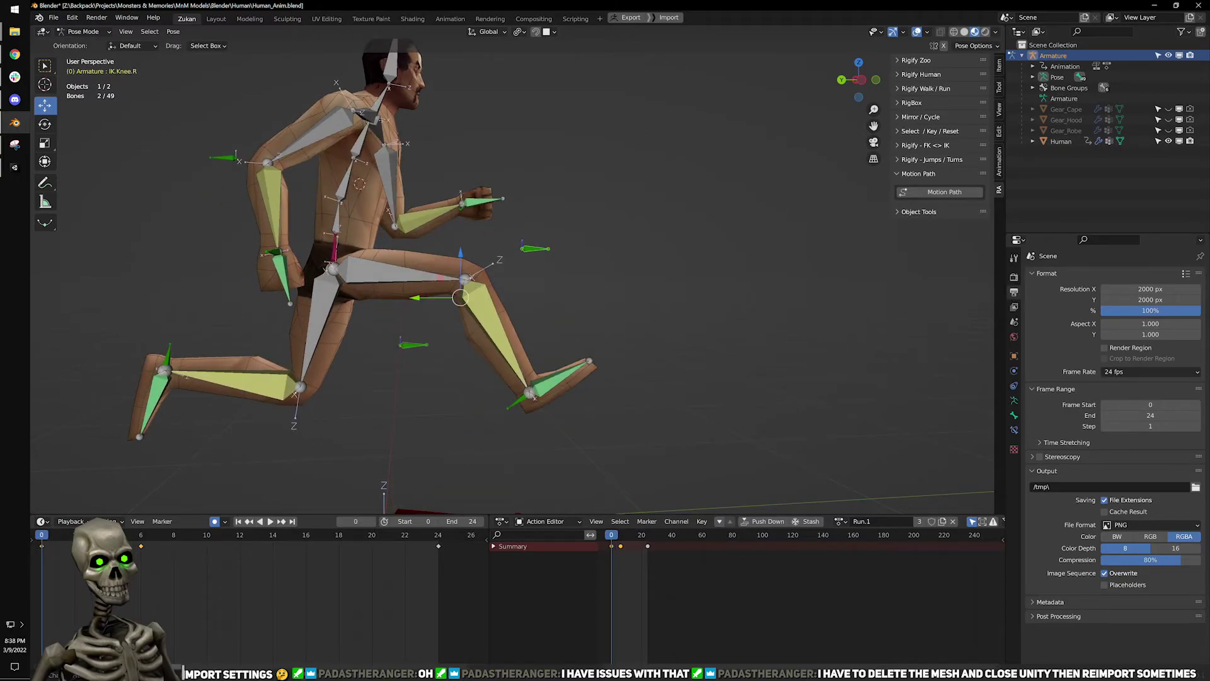
right_click(151, 534)
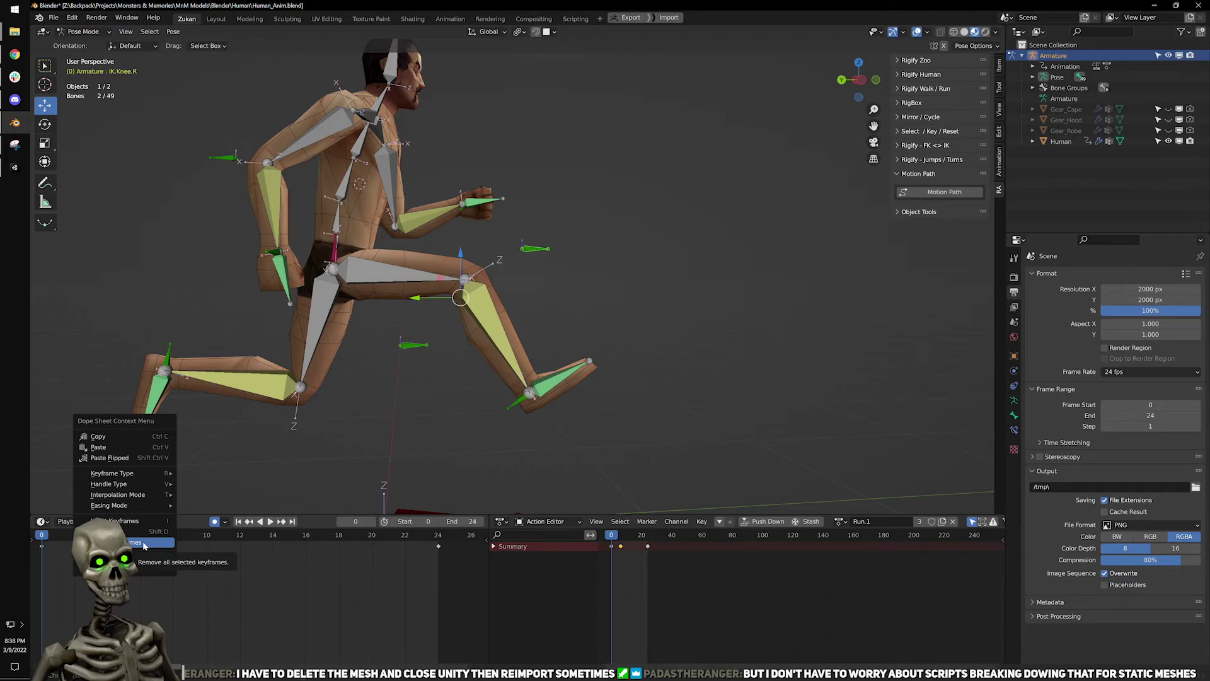
click(144, 543)
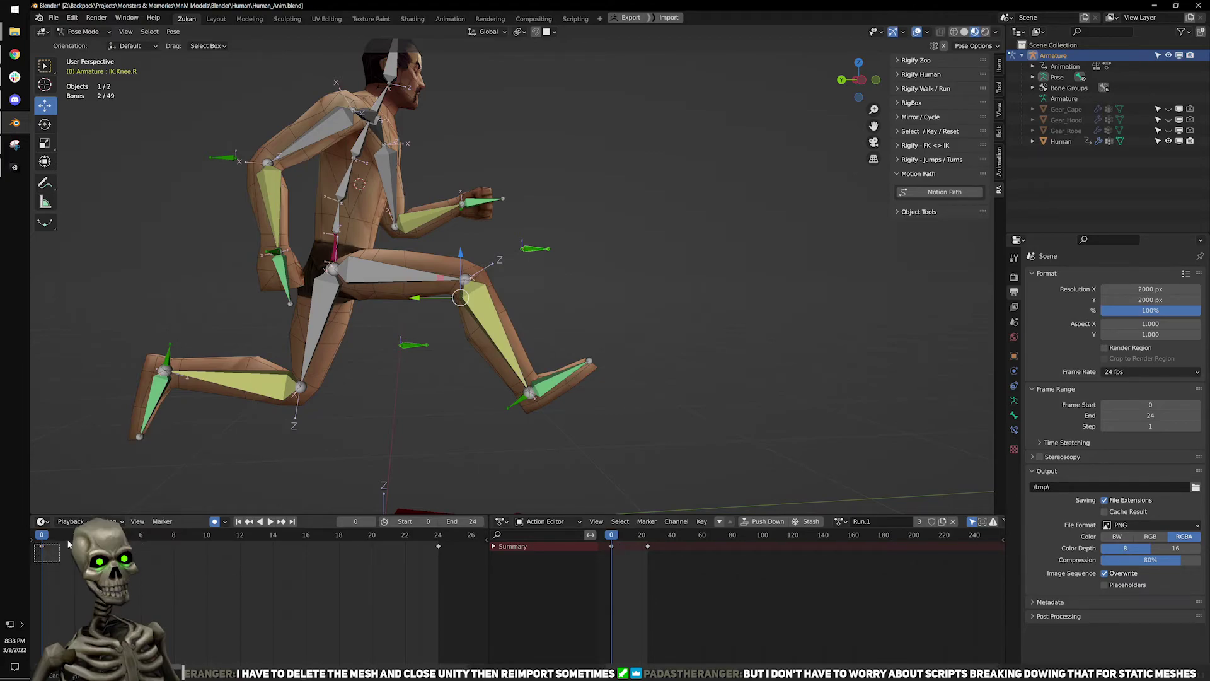
Copy the knee targets' keyframes at frame 0 and paste them at frame 24, replacing the end keys.
right_click(70, 550)
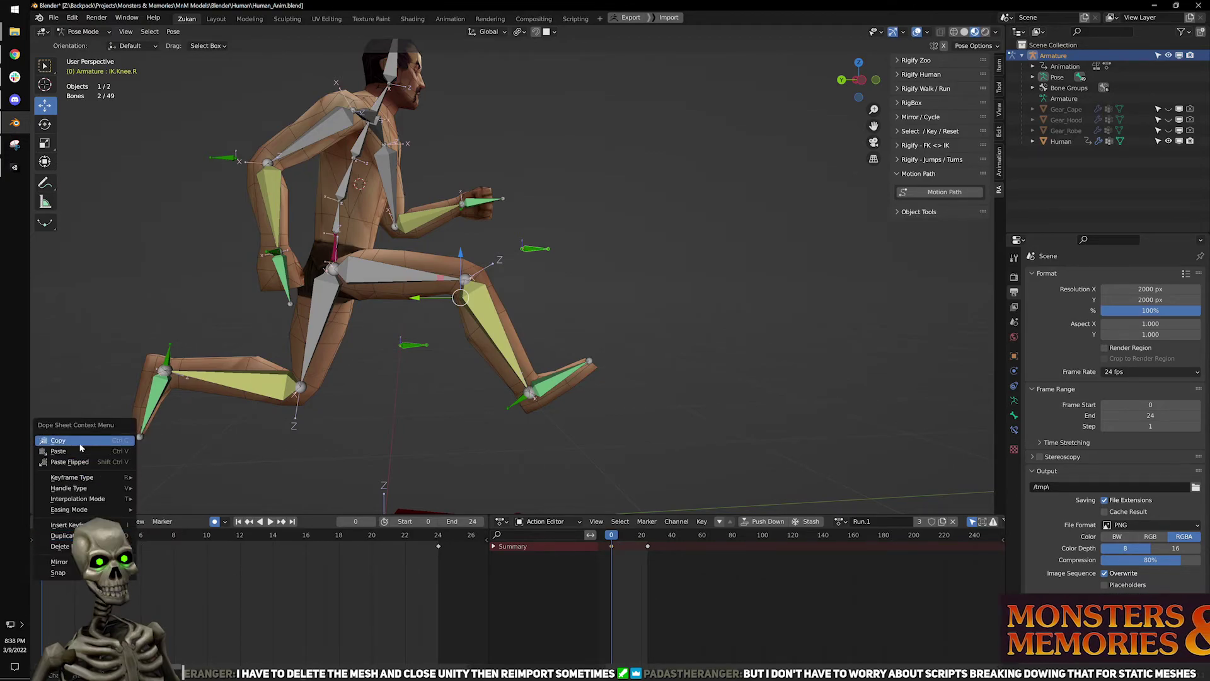
click(294, 523)
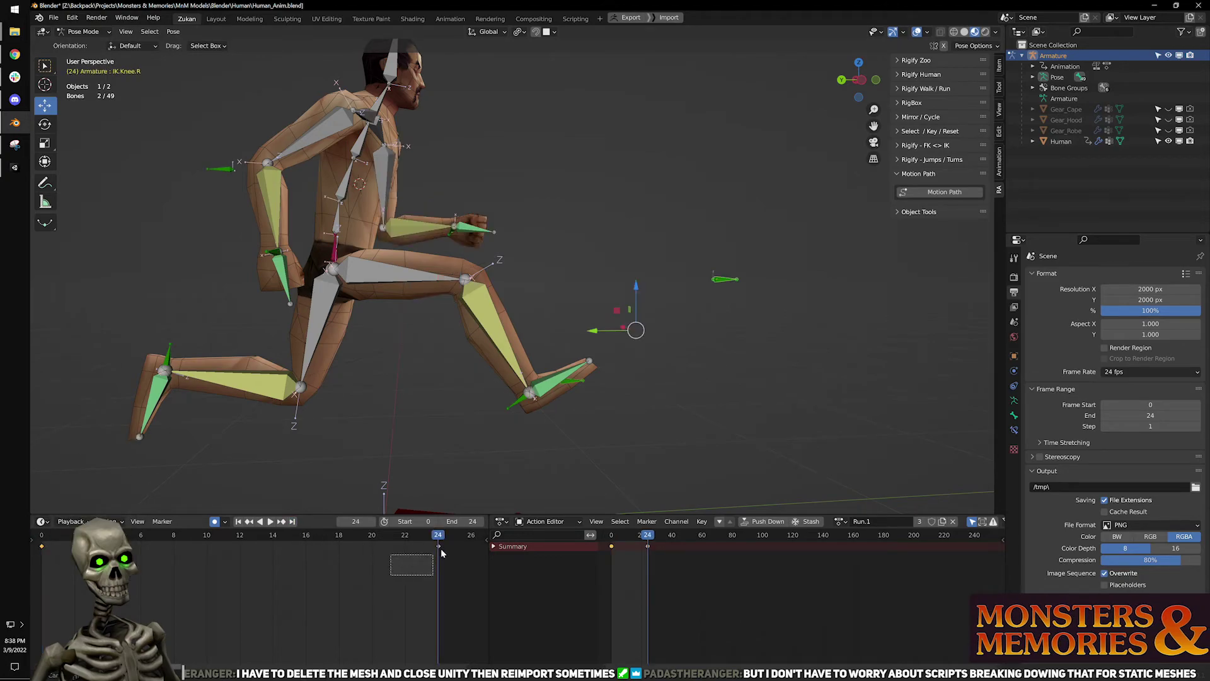
right_click(449, 549)
click(441, 550)
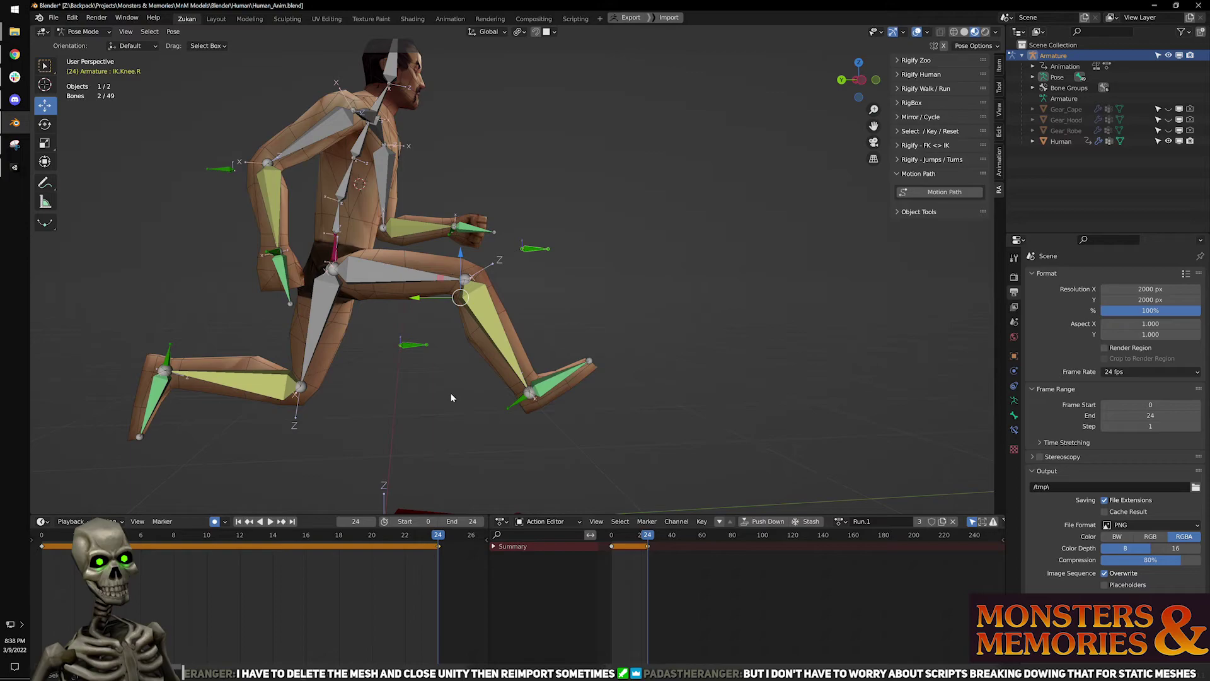
Play back the Run.1 animation and examine the knee motion from the side across the full figure.
click(272, 521)
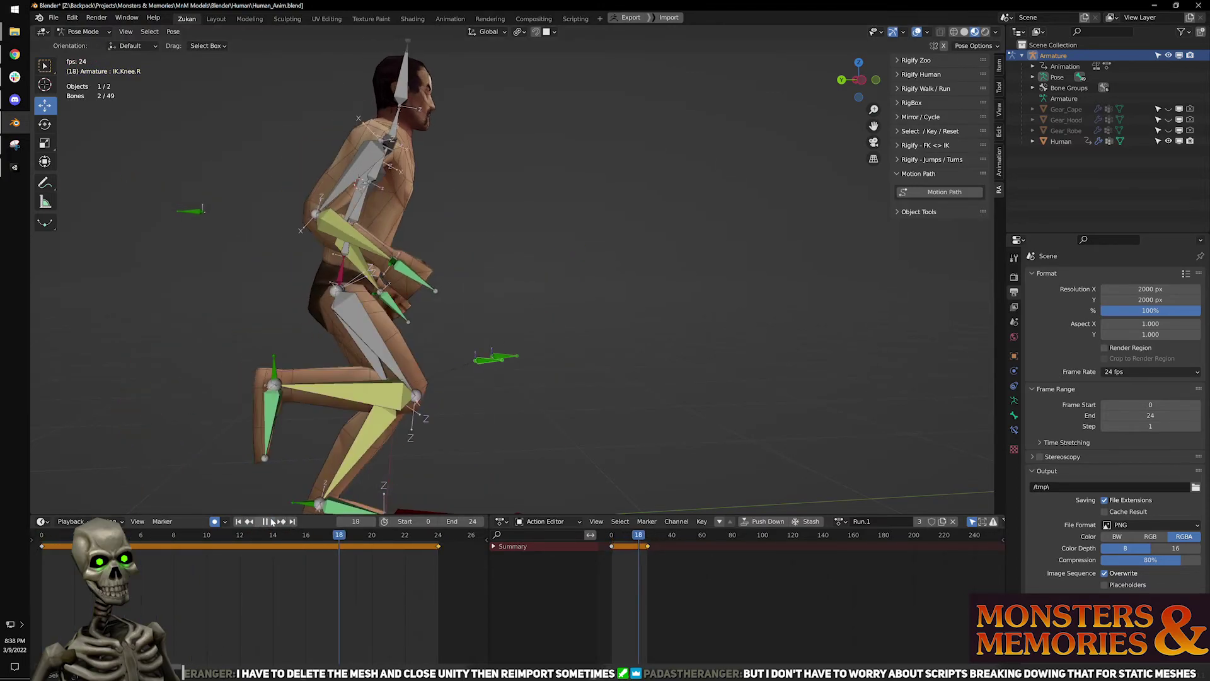
key(space)
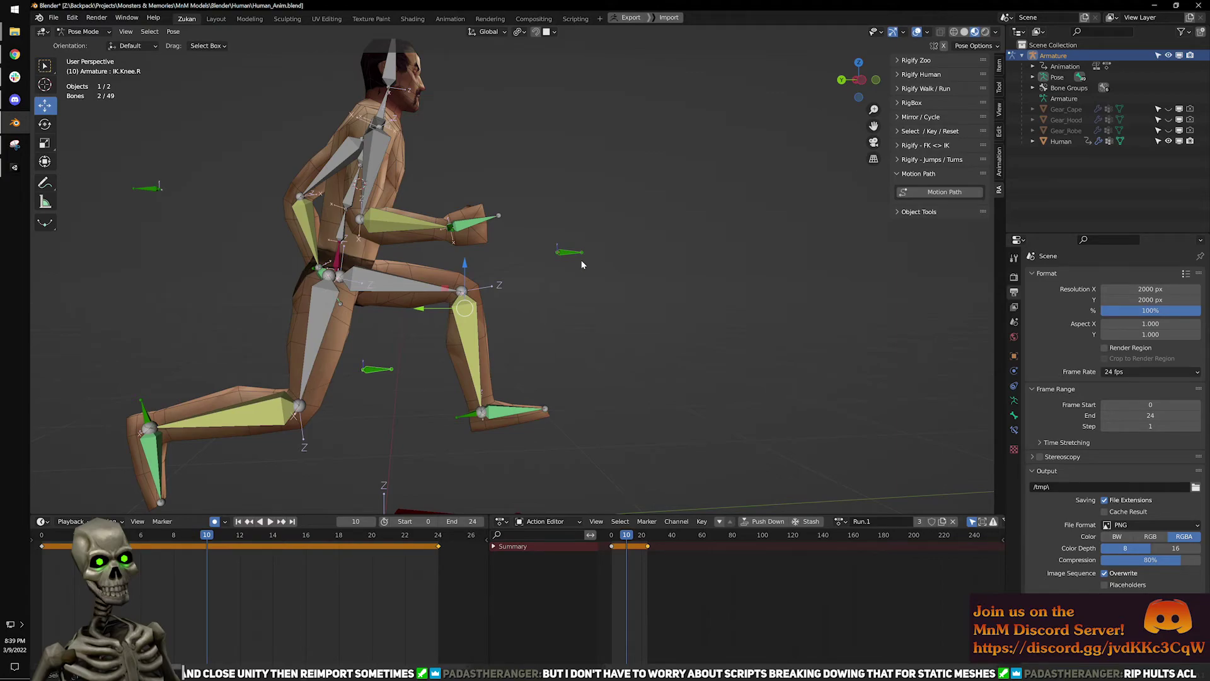
shift+middle_drag(487, 316, 599, 293)
scroll(600, 292, down, 2)
shift+middle_drag(441, 79, 478, 111)
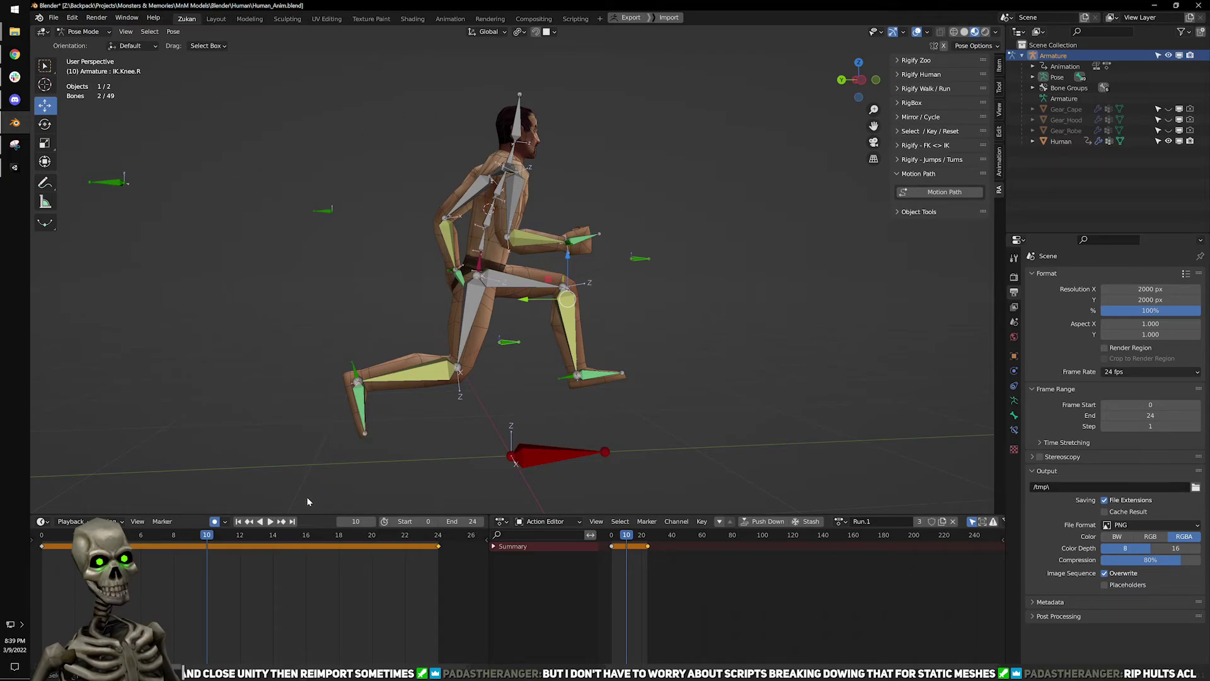
Return to Object Mode and assign the TPose action to the armature.
click(85, 32)
click(82, 43)
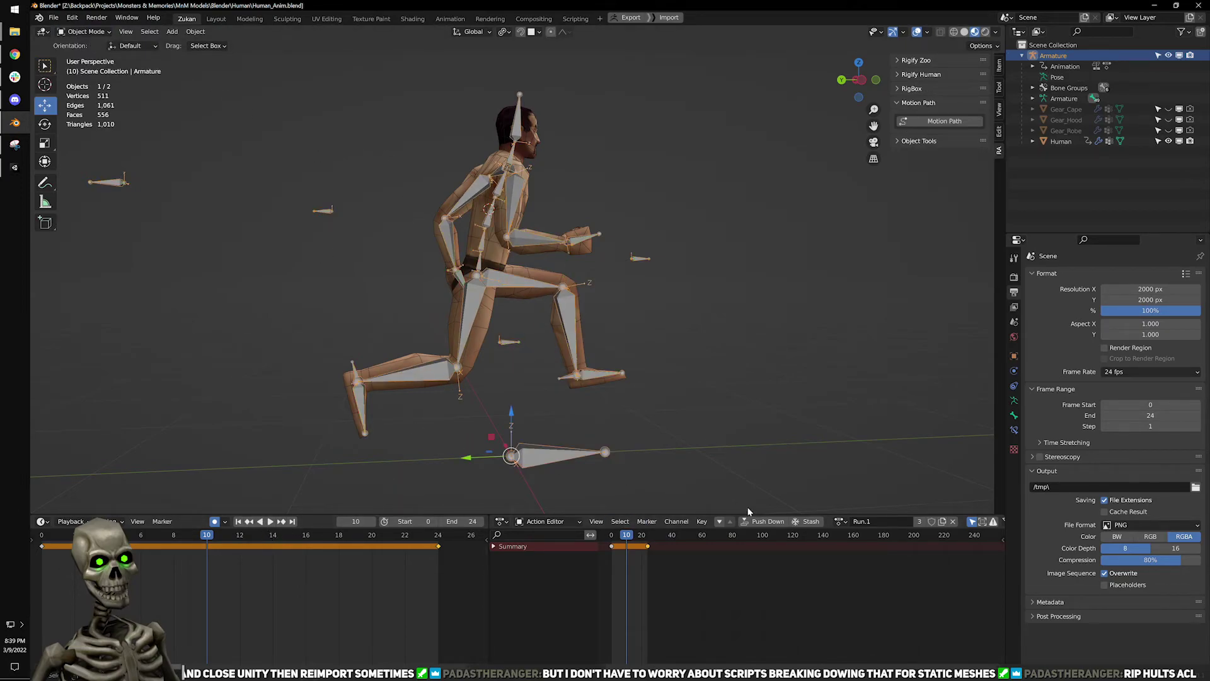
click(588, 85)
click(520, 92)
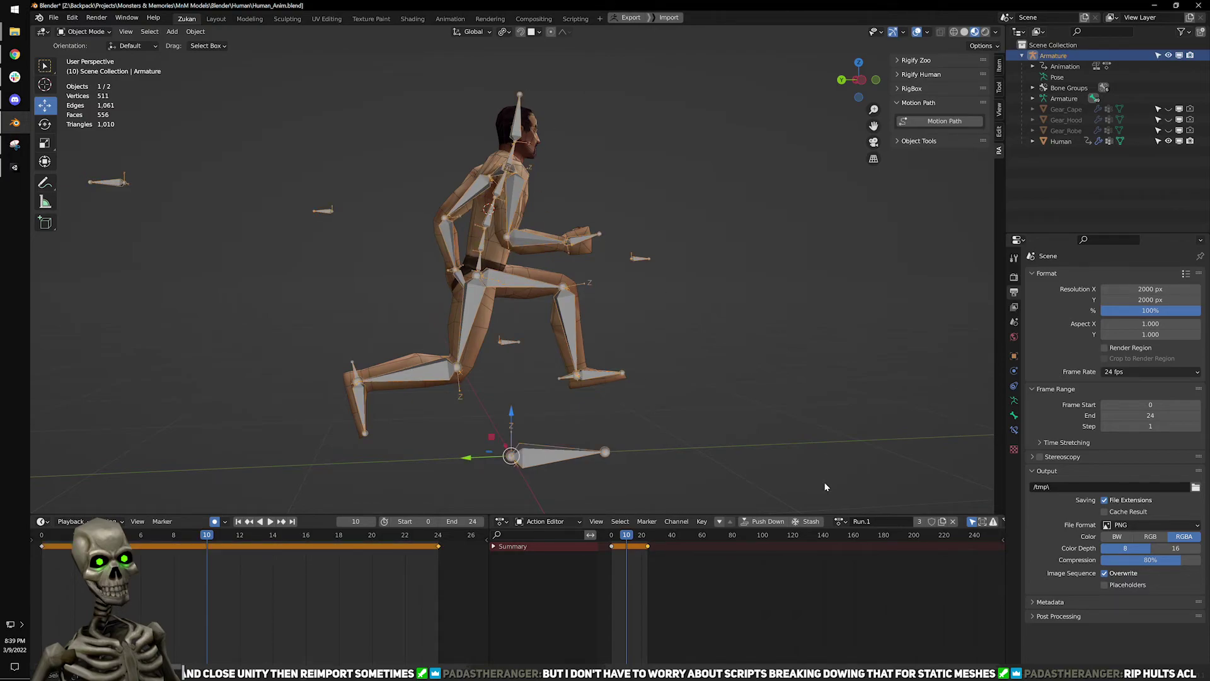
click(842, 522)
text(t)
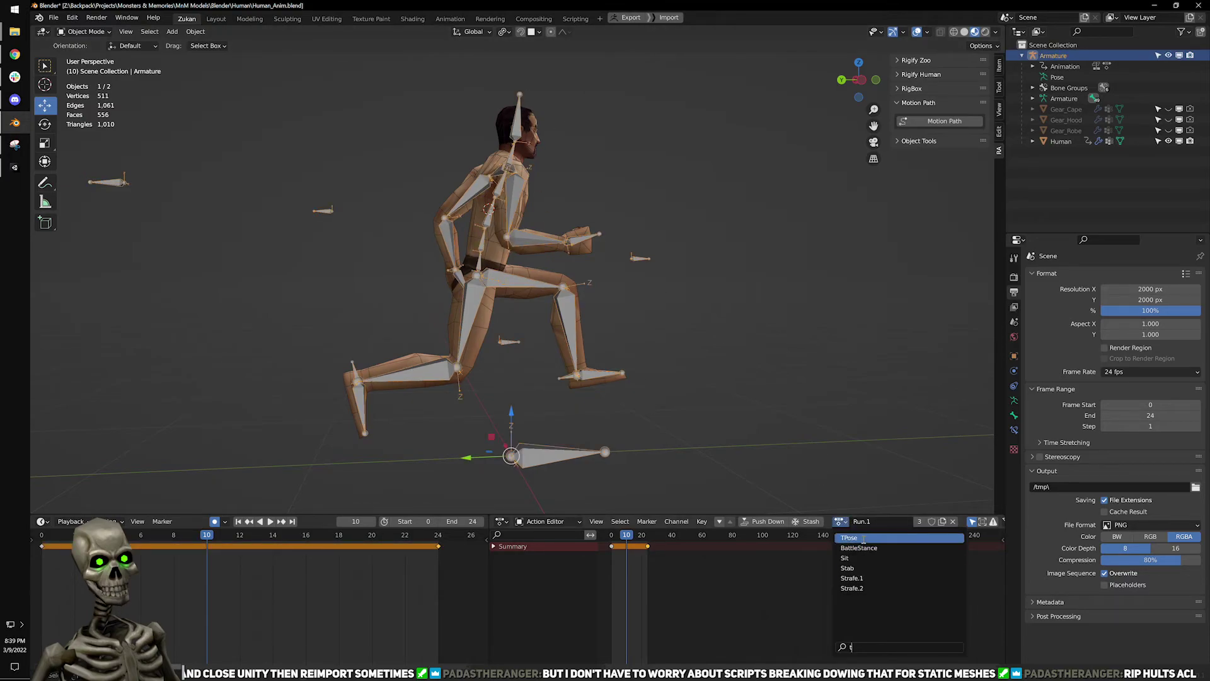
click(859, 539)
Select both the armature and the Human mesh and go to frame 0.
middle_drag(666, 275, 413, 284)
scroll(533, 316, down, 2)
middle_drag(532, 316, 535, 278)
key(a)
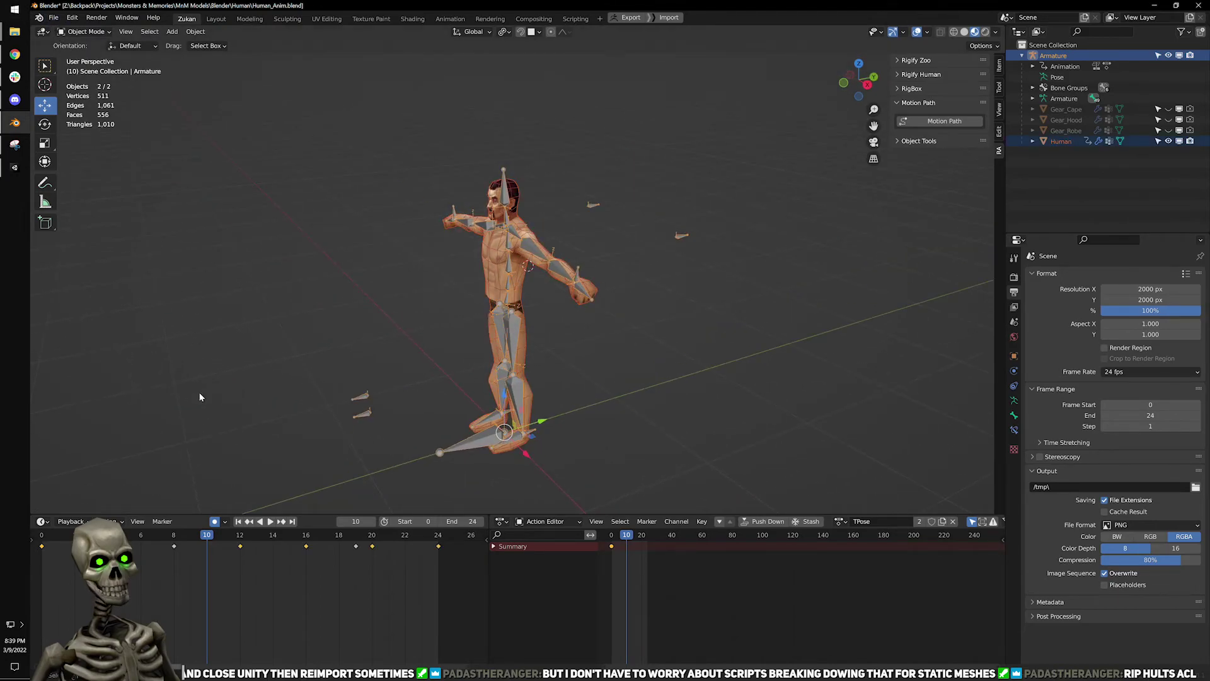
click(240, 522)
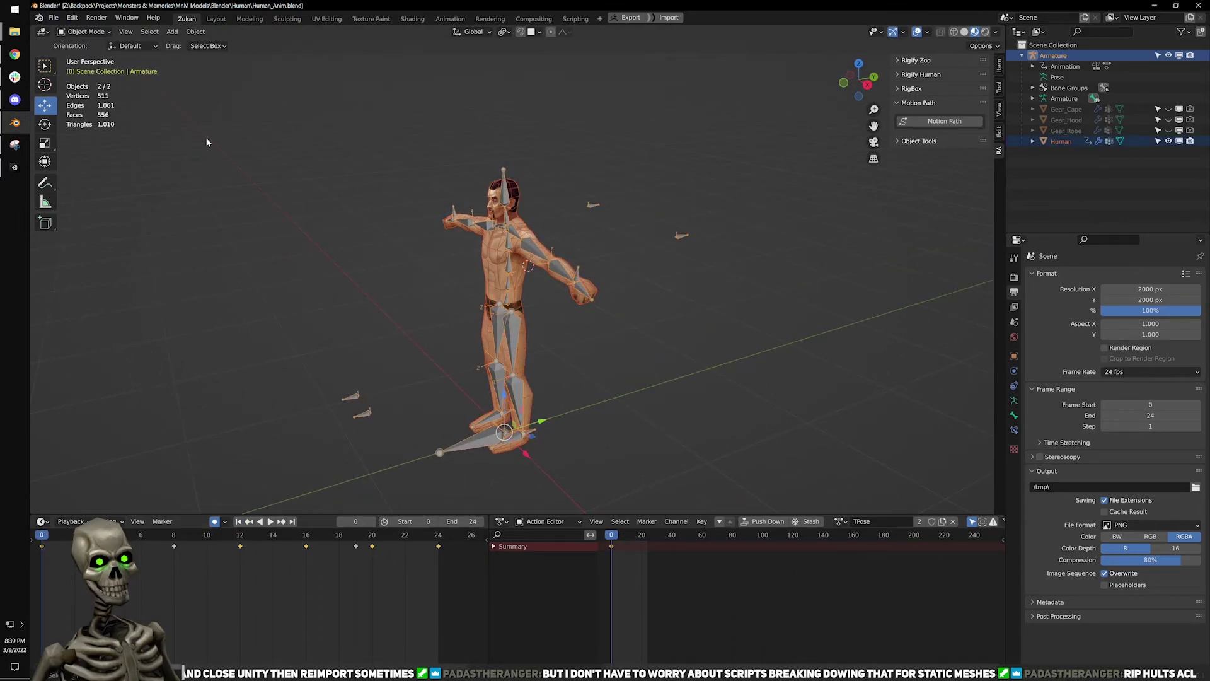
Export the selected objects as FBX, overwriting HumanMale.fbx in the Human folder.
click(53, 18)
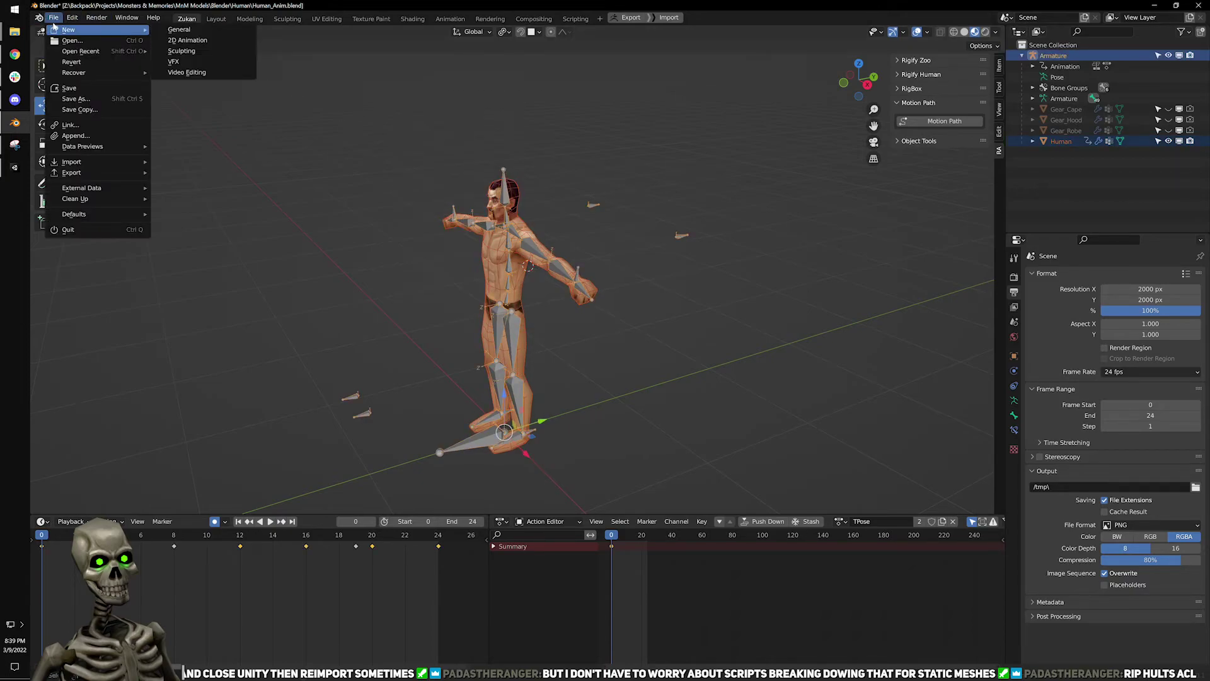
mouse_move(95, 174)
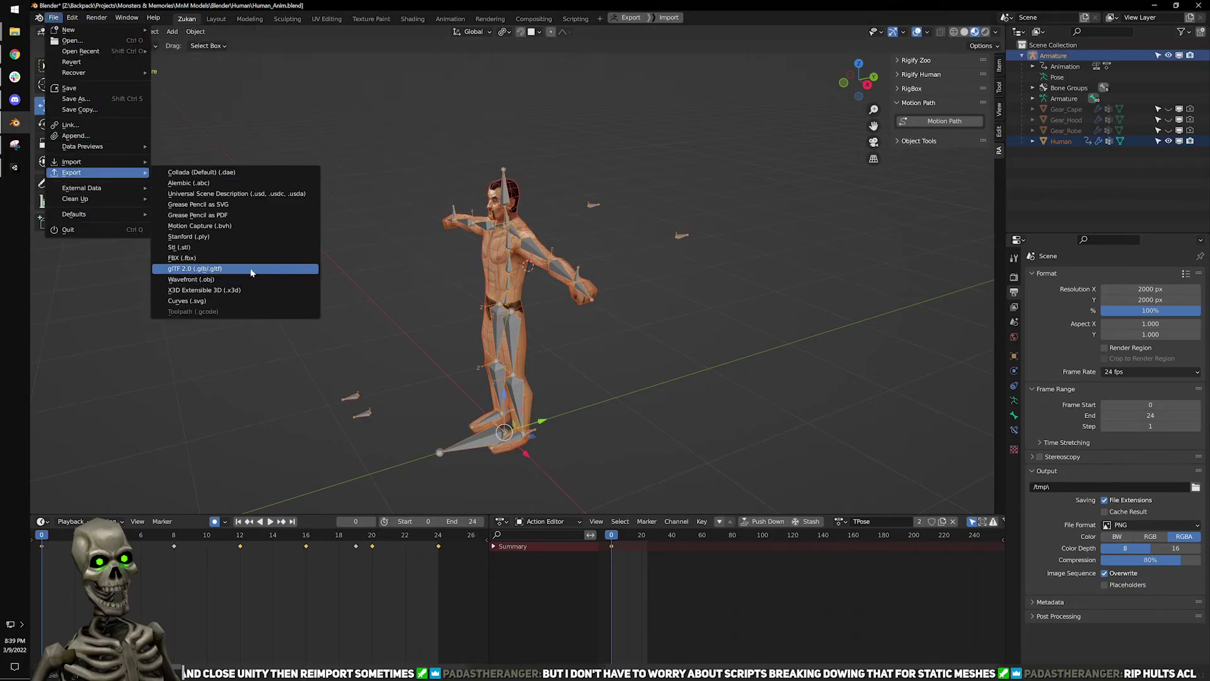
click(251, 258)
click(496, 196)
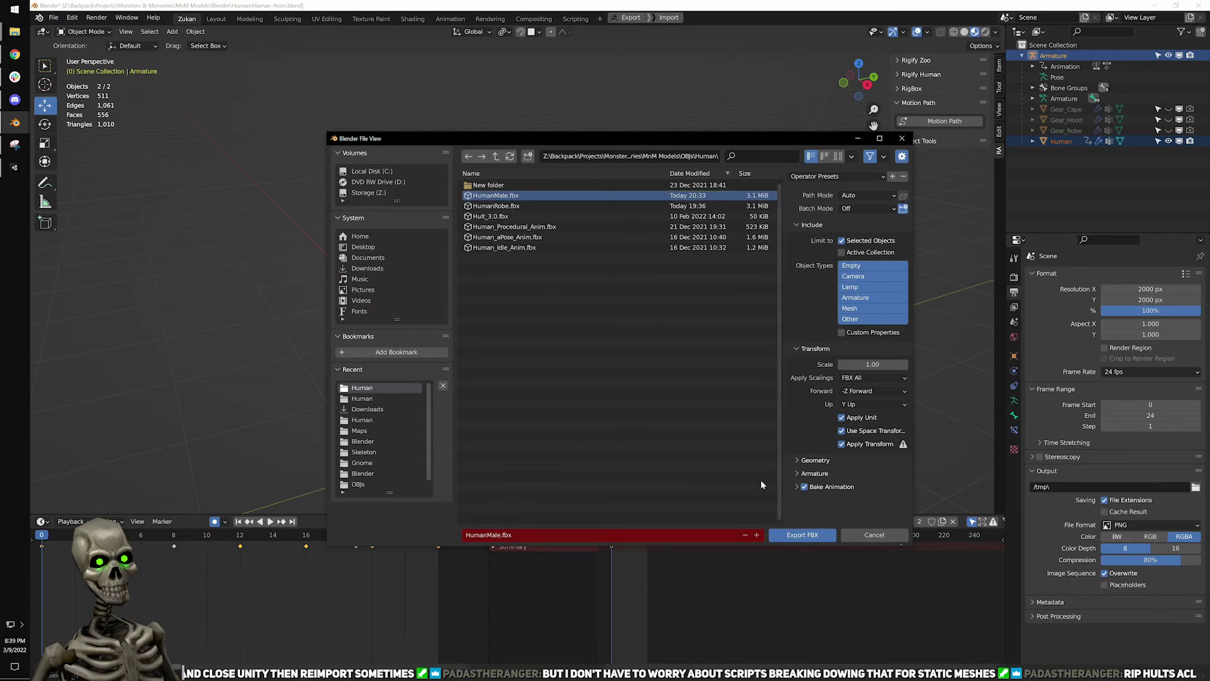
click(802, 535)
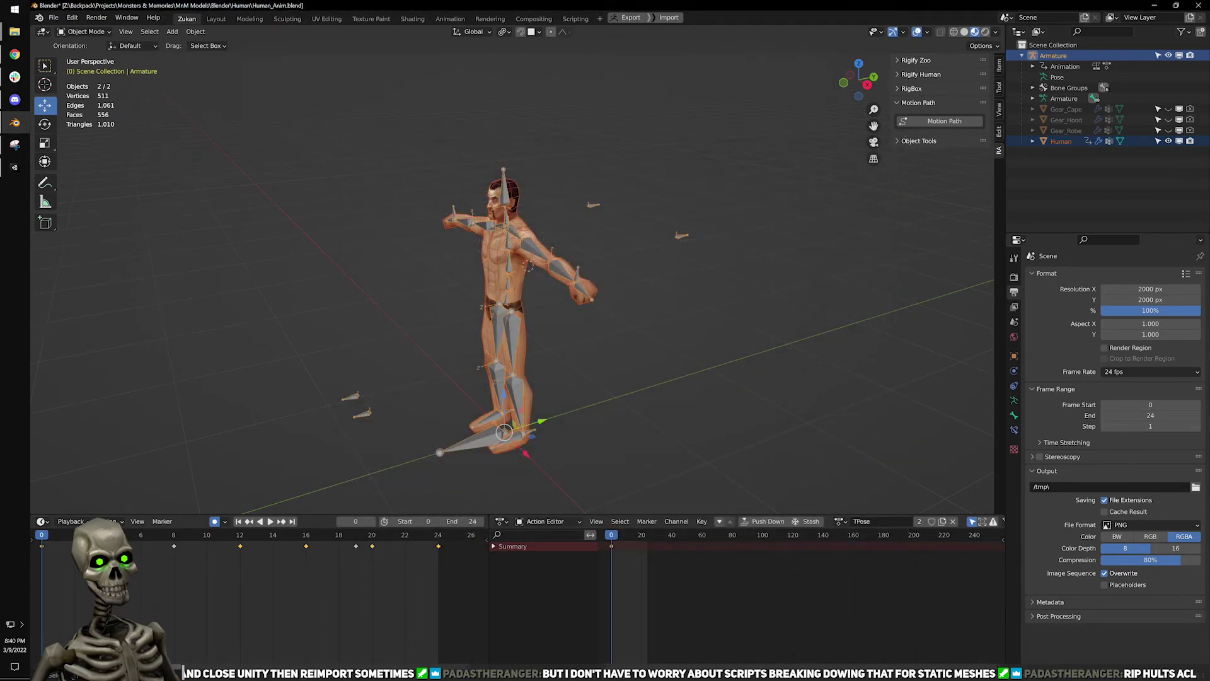
Switch to Unity and preview the Run.1 clip in the HumanMale model's animation import settings.
key(alt+Tab)
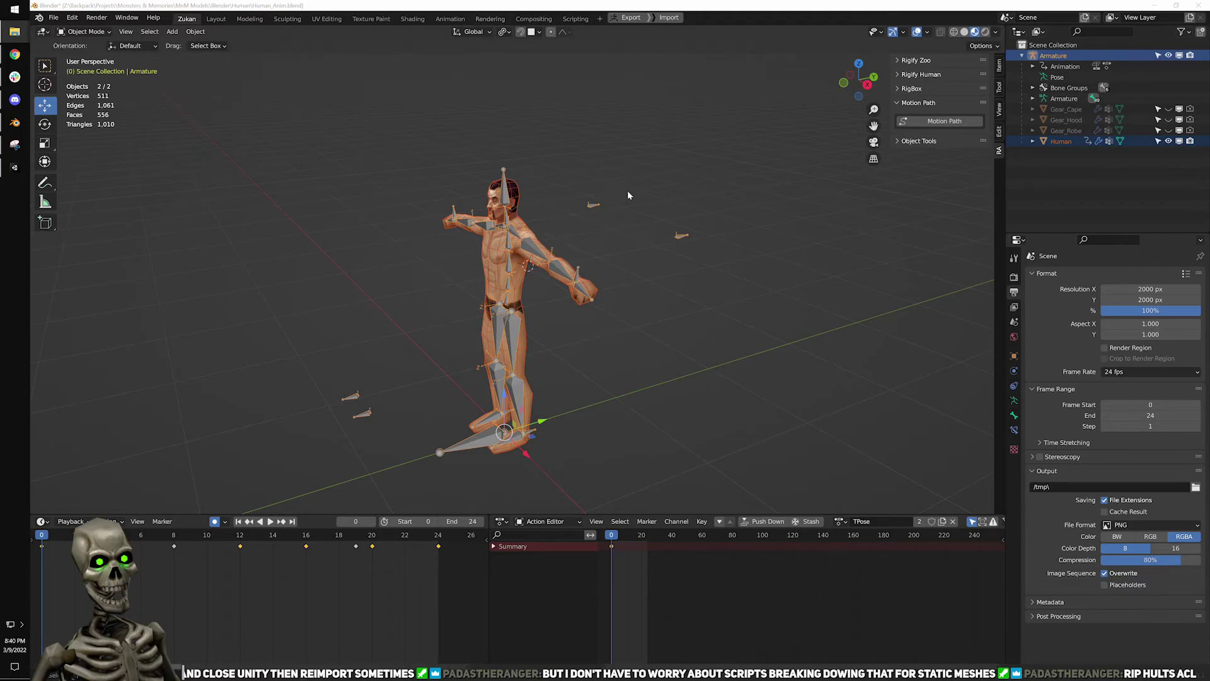
click(15, 167)
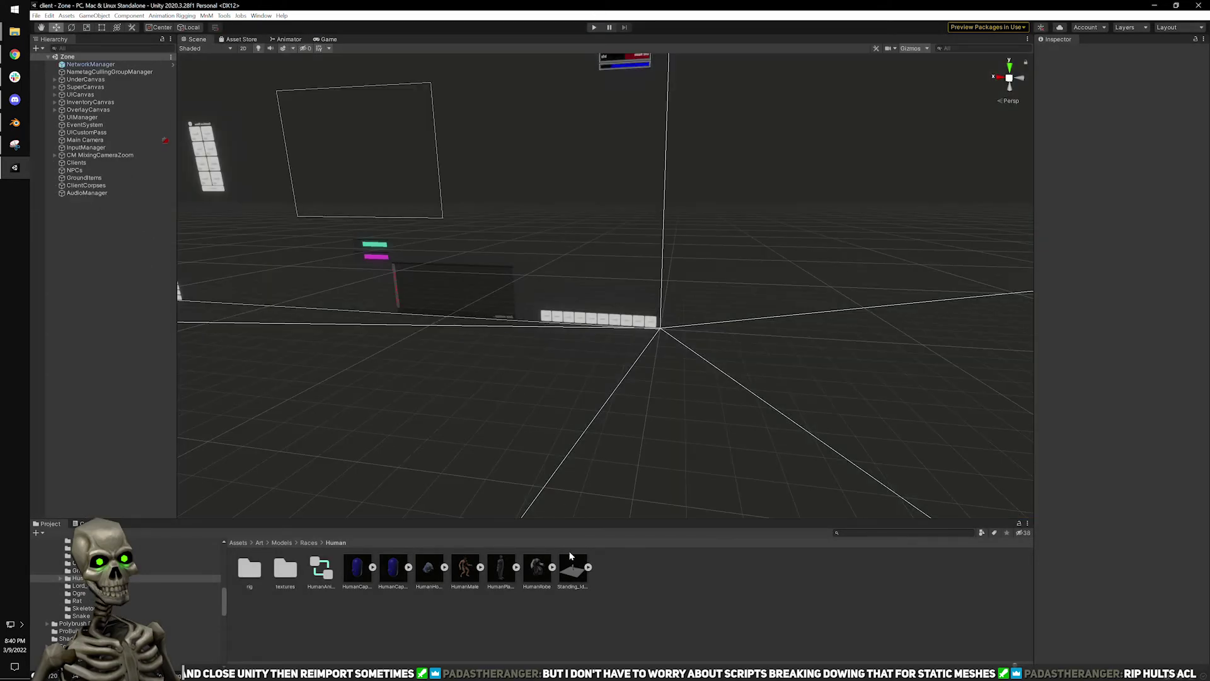
click(460, 575)
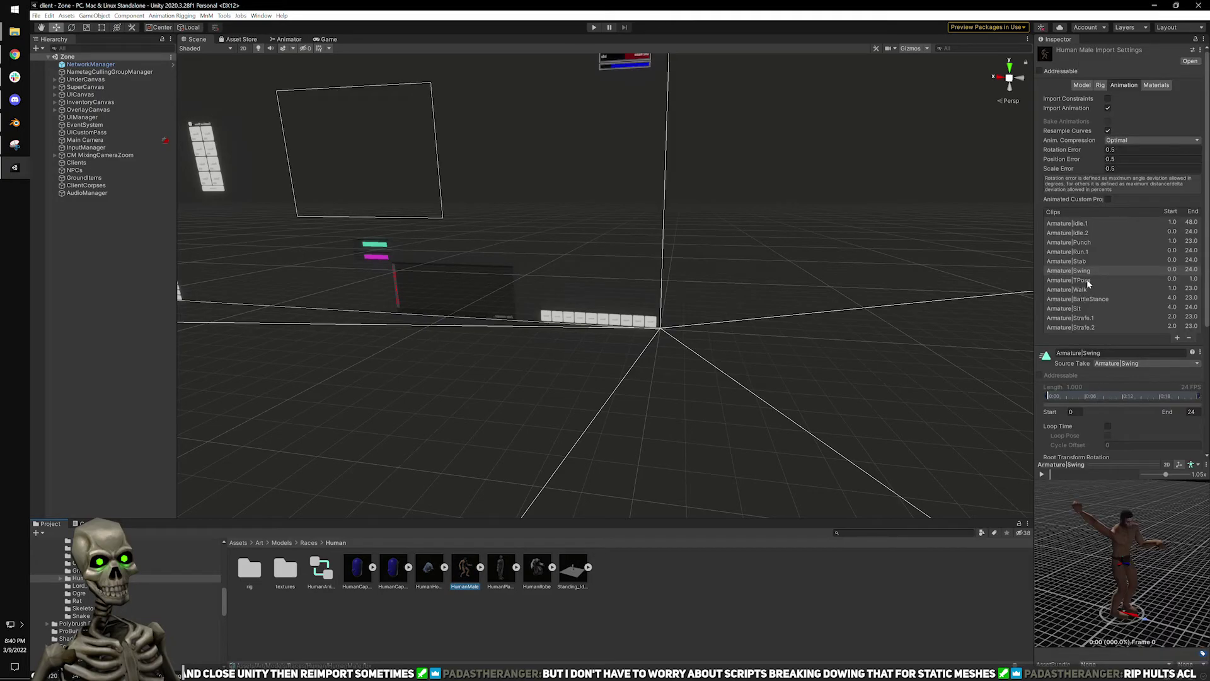
click(1090, 252)
click(1042, 474)
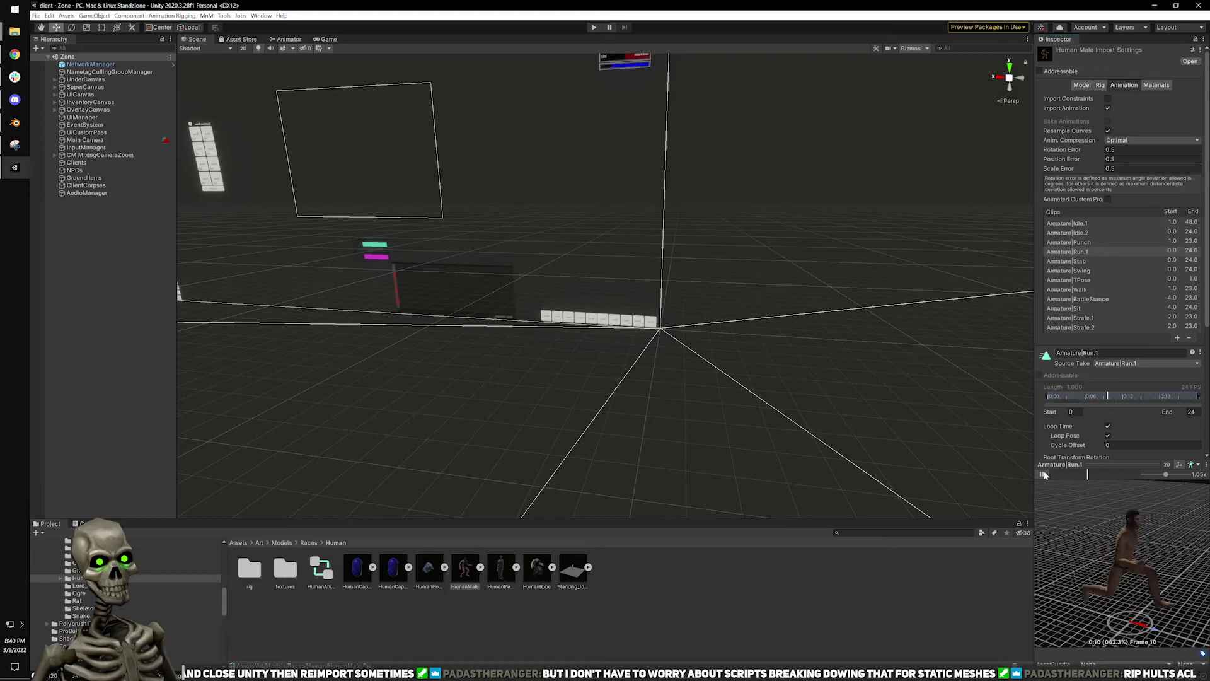
click(1042, 474)
Start play mode, log in with the prefilled credentials, and enter the game world with the character.
click(594, 28)
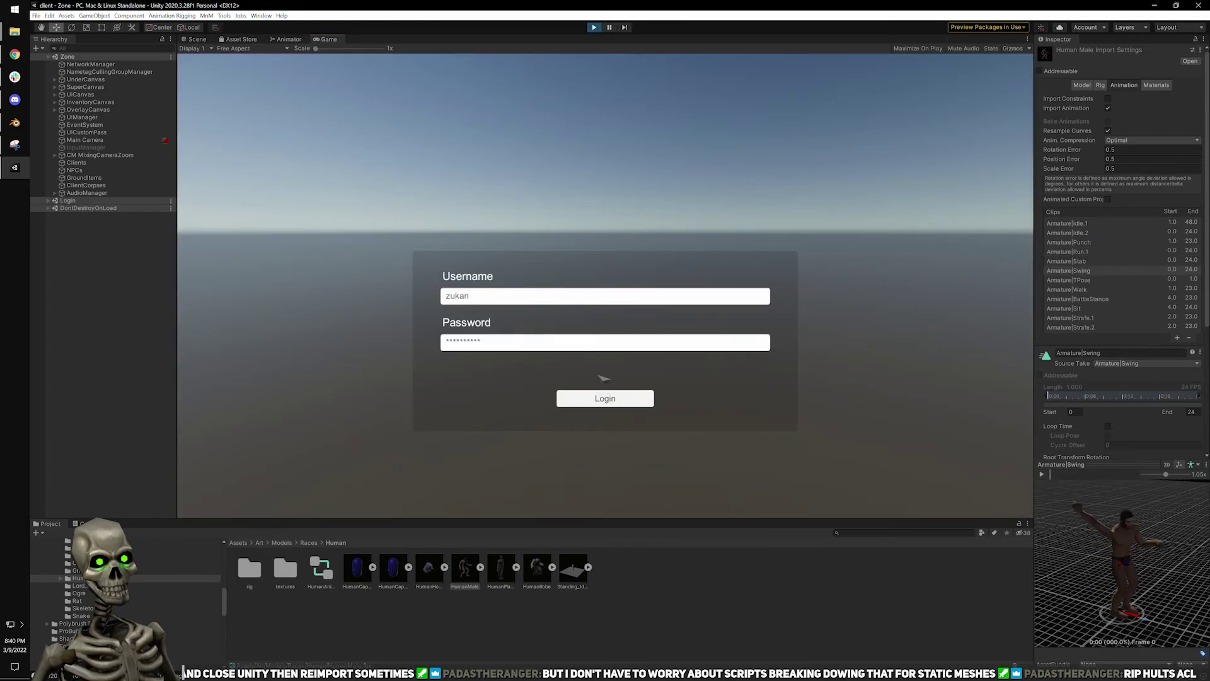
click(628, 402)
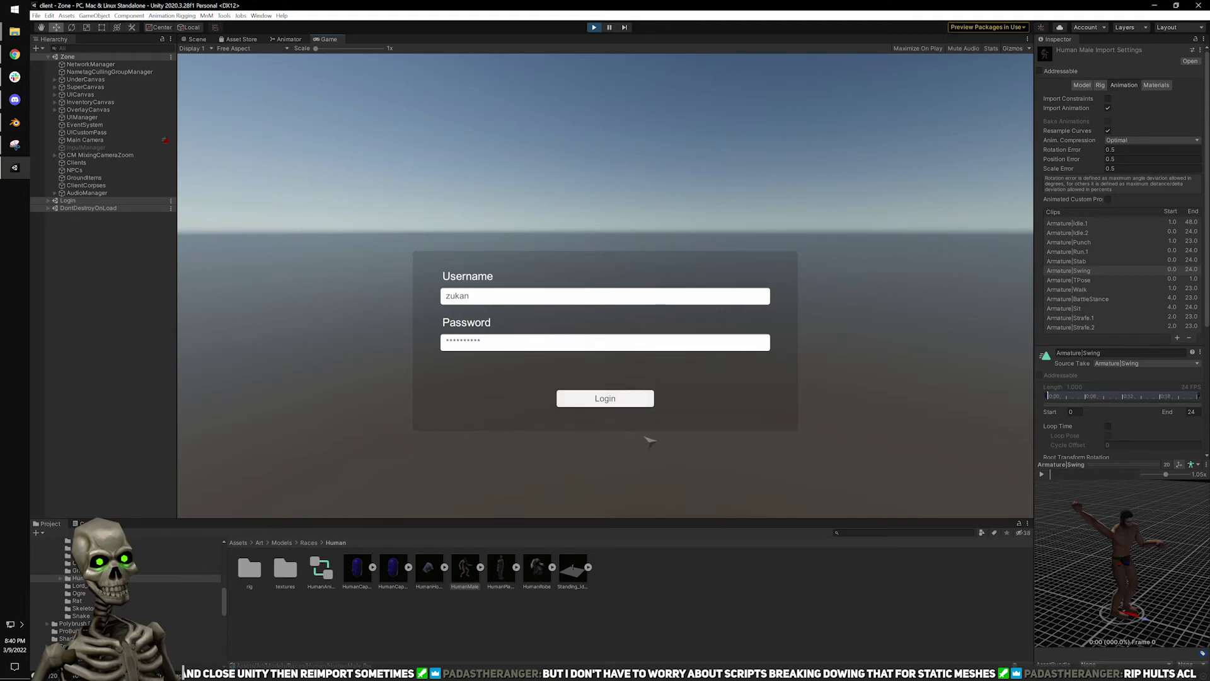
click(604, 401)
click(472, 497)
click(402, 229)
click(470, 496)
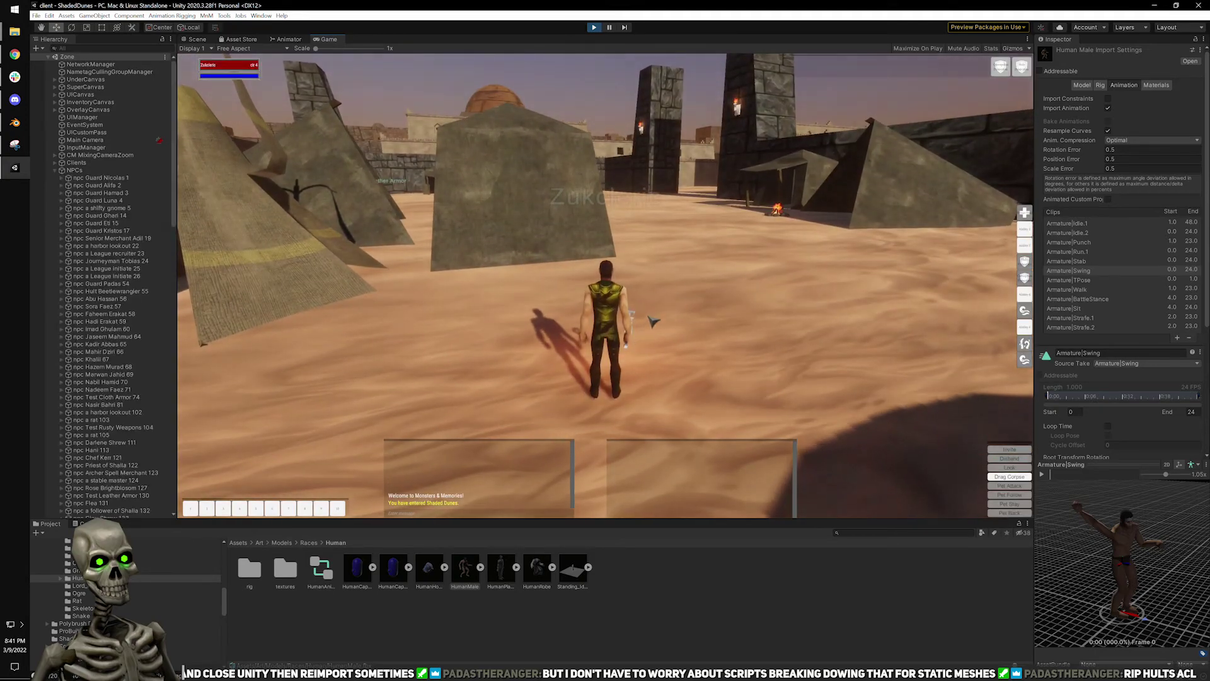
Run the character around the Shaded Dunes zone and examine its run animation and knees from several angles.
right_drag(649, 320, 702, 313)
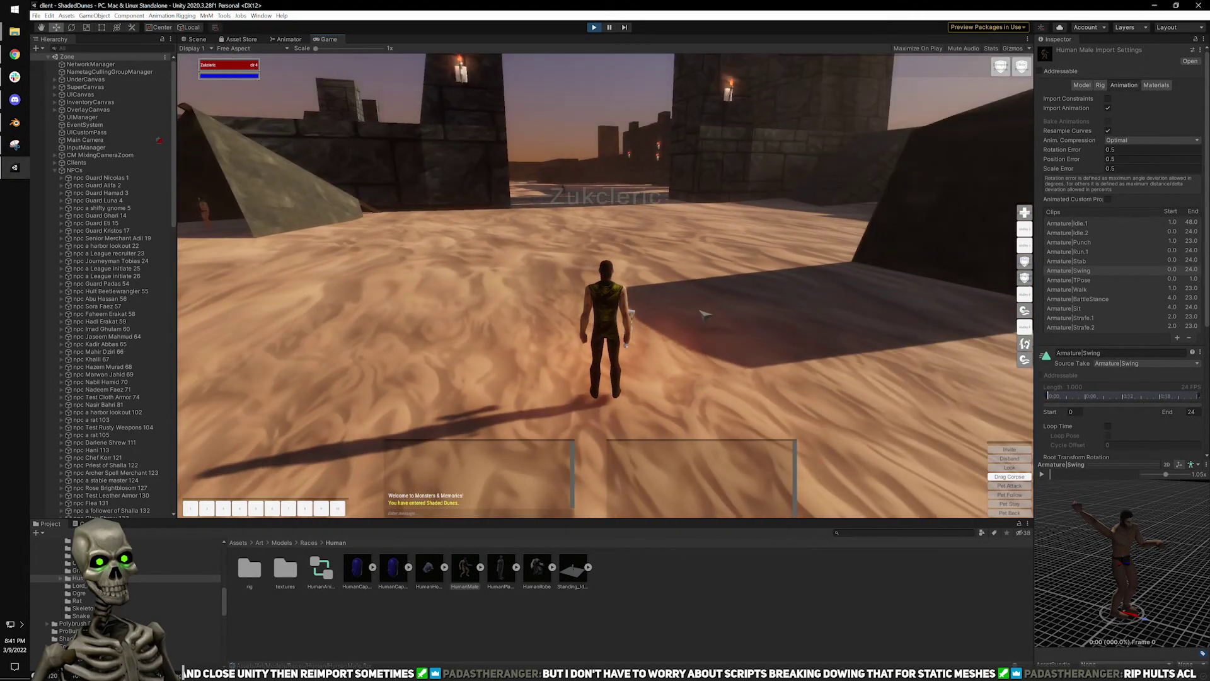
key(w)
mouse_move(700, 287)
mouse_down()
mouse_move(529, 286)
mouse_move(699, 287)
mouse_up()
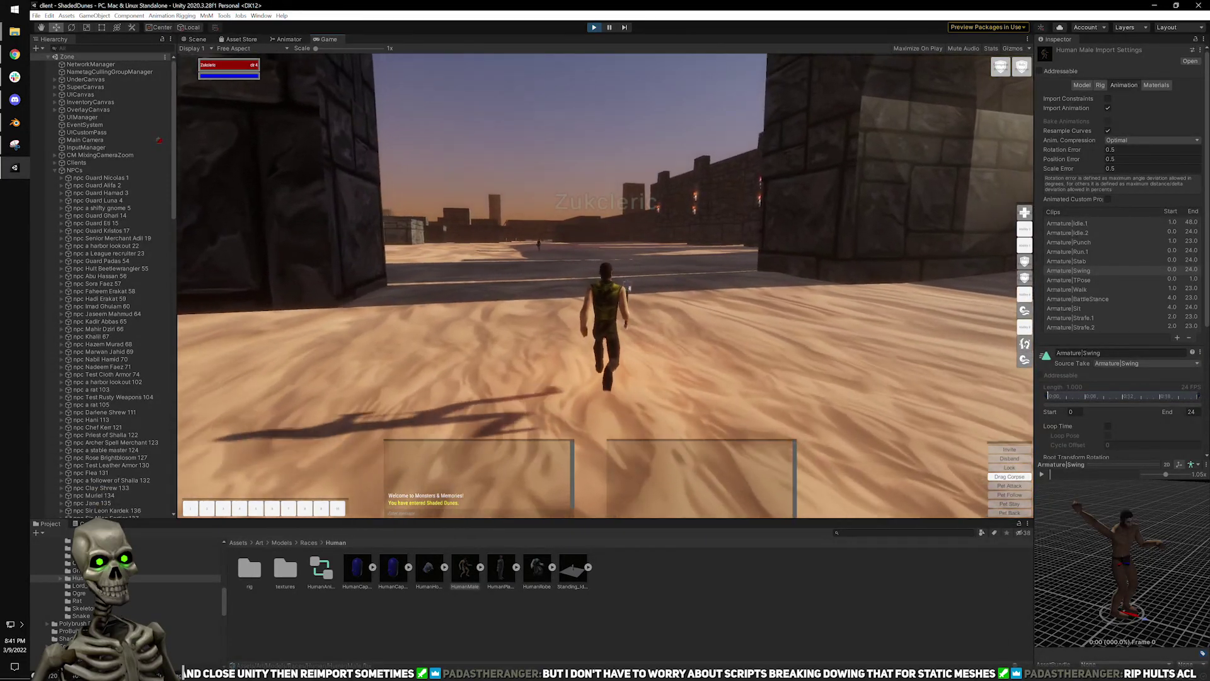
key(q)
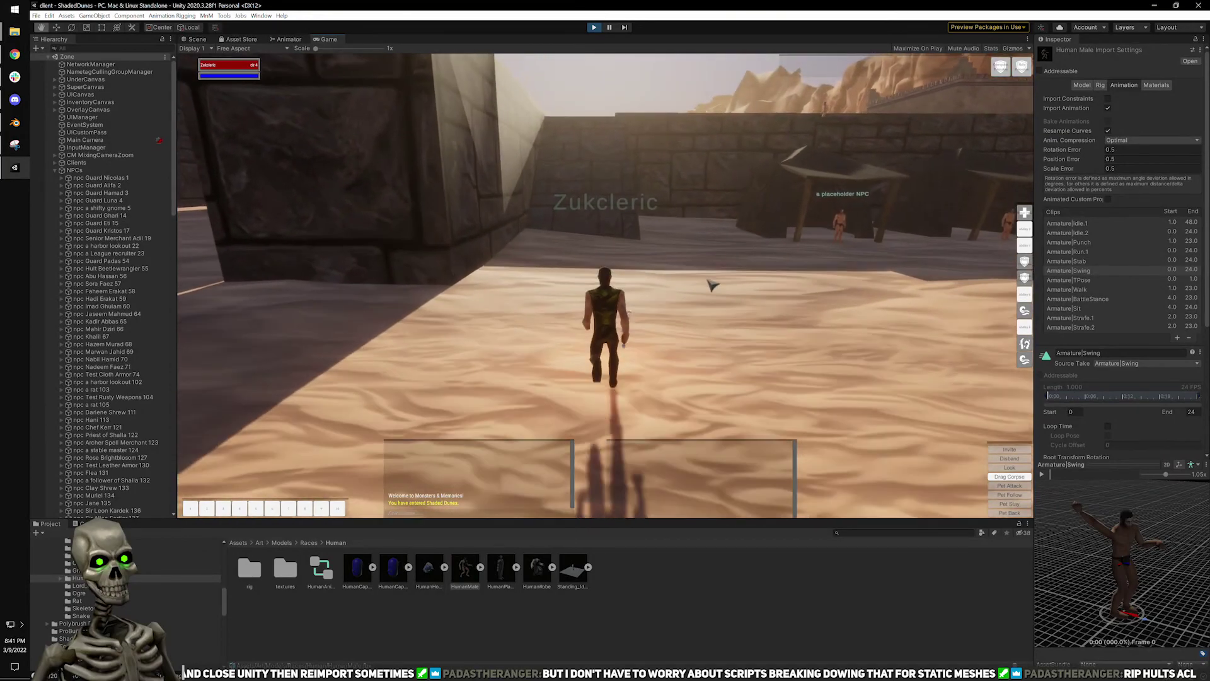
right_drag(697, 273, 788, 273)
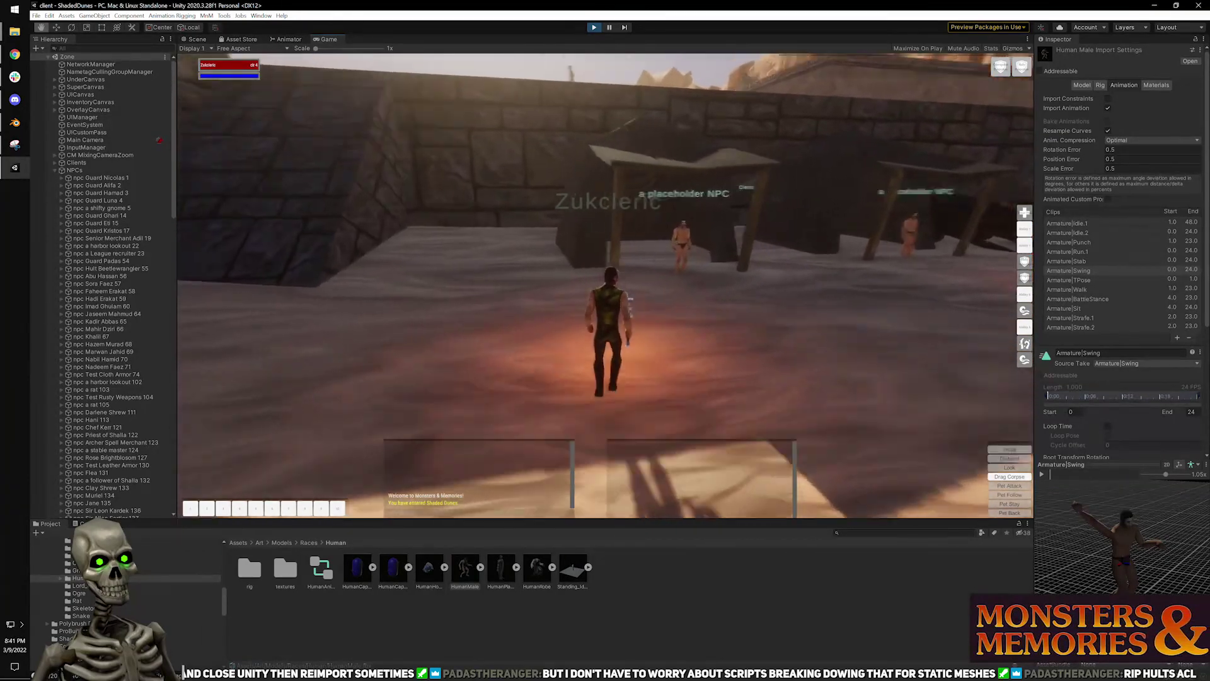
key(w)
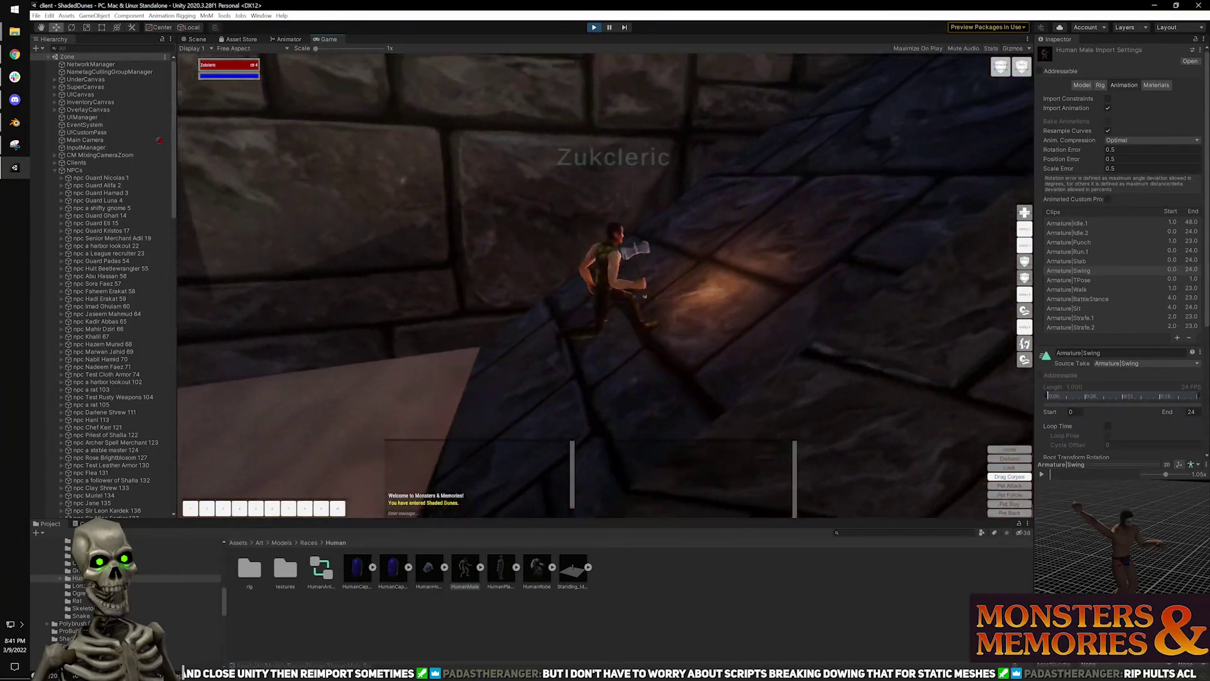
key(w)
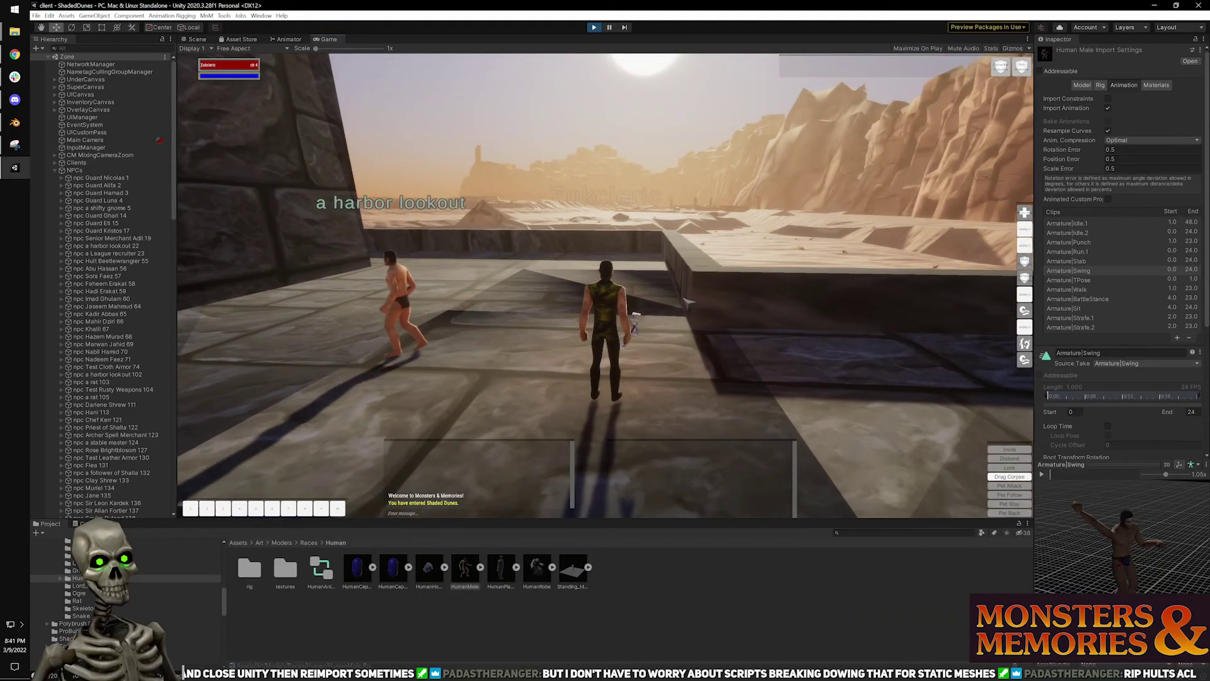
key(q)
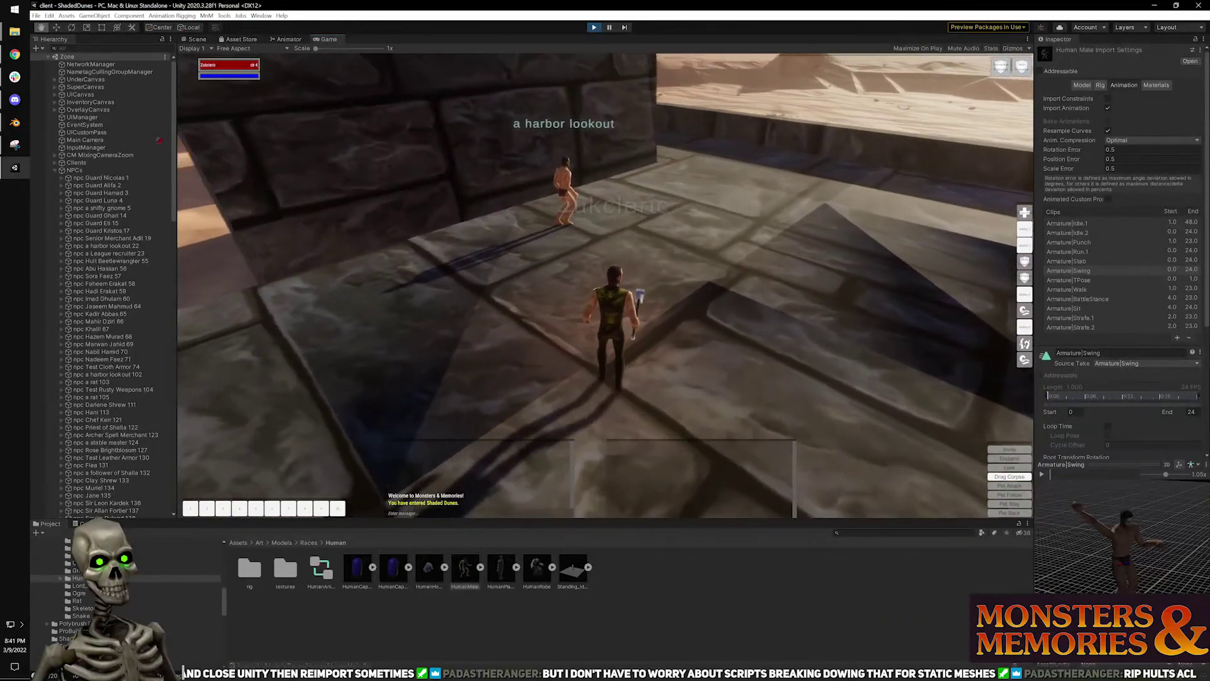
key(d)
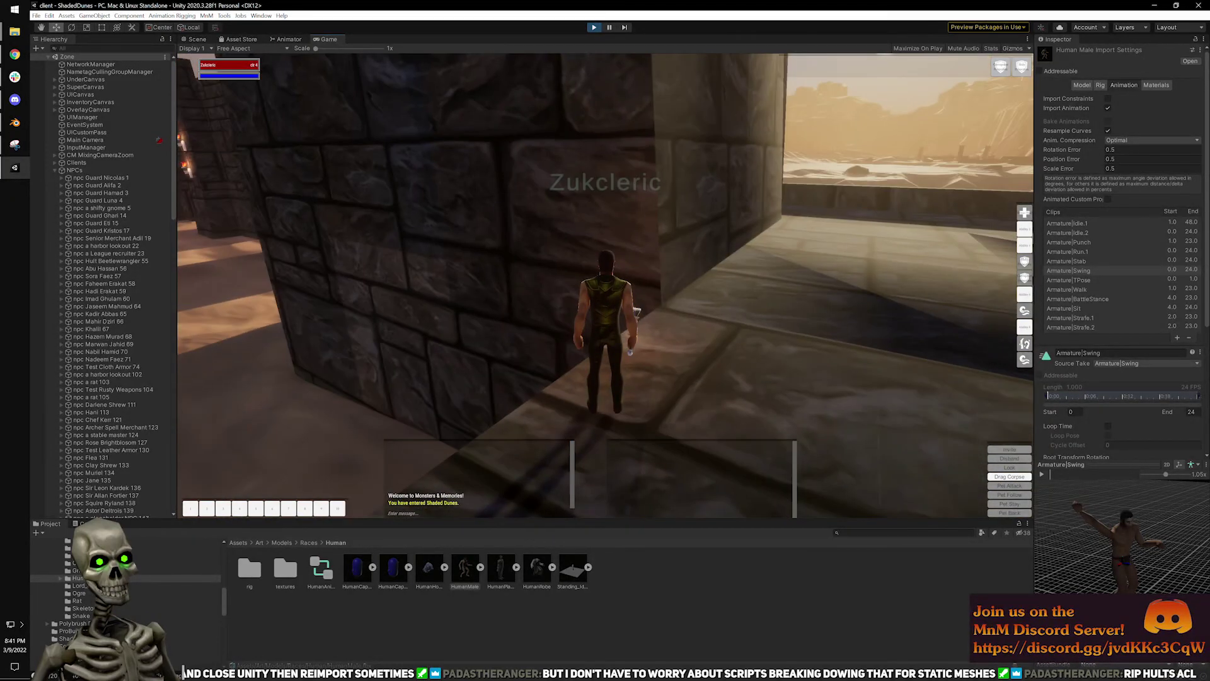
right_drag(635, 309, 731, 255)
key(w)
key(w)
key(w)
key(w)
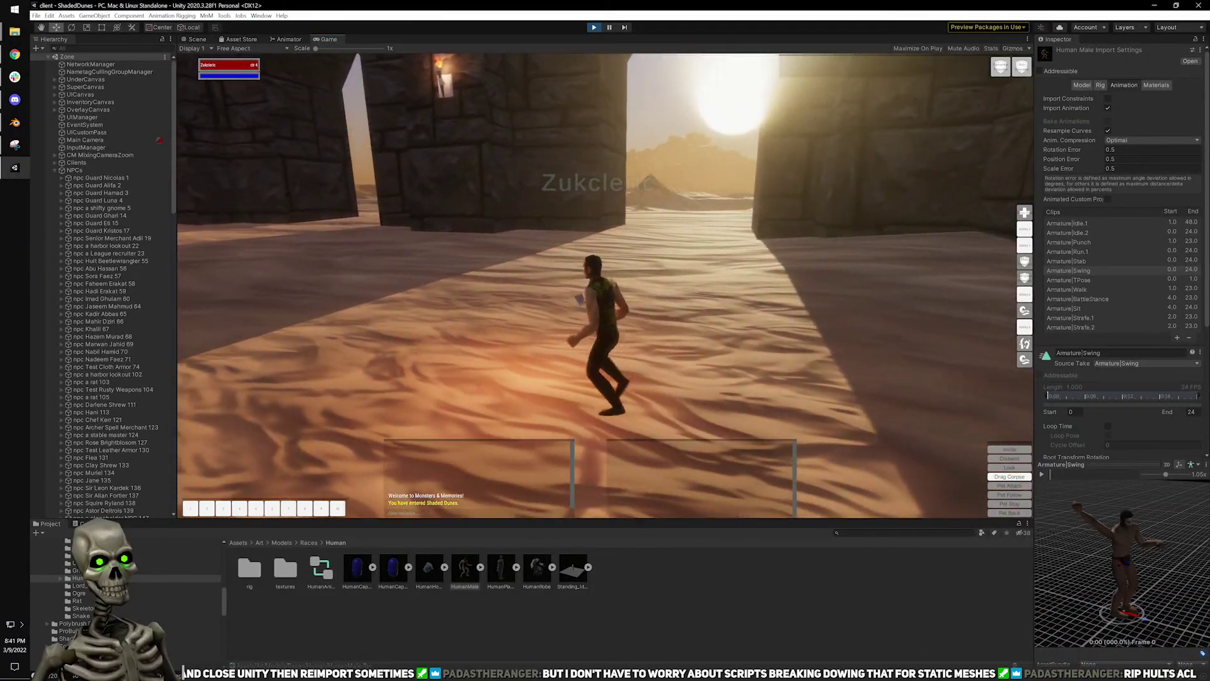
Run the character along the fortress wall, examine the run animation from behind and the side, and stop play mode.
key(w)
right_drag(585, 279, 692, 256)
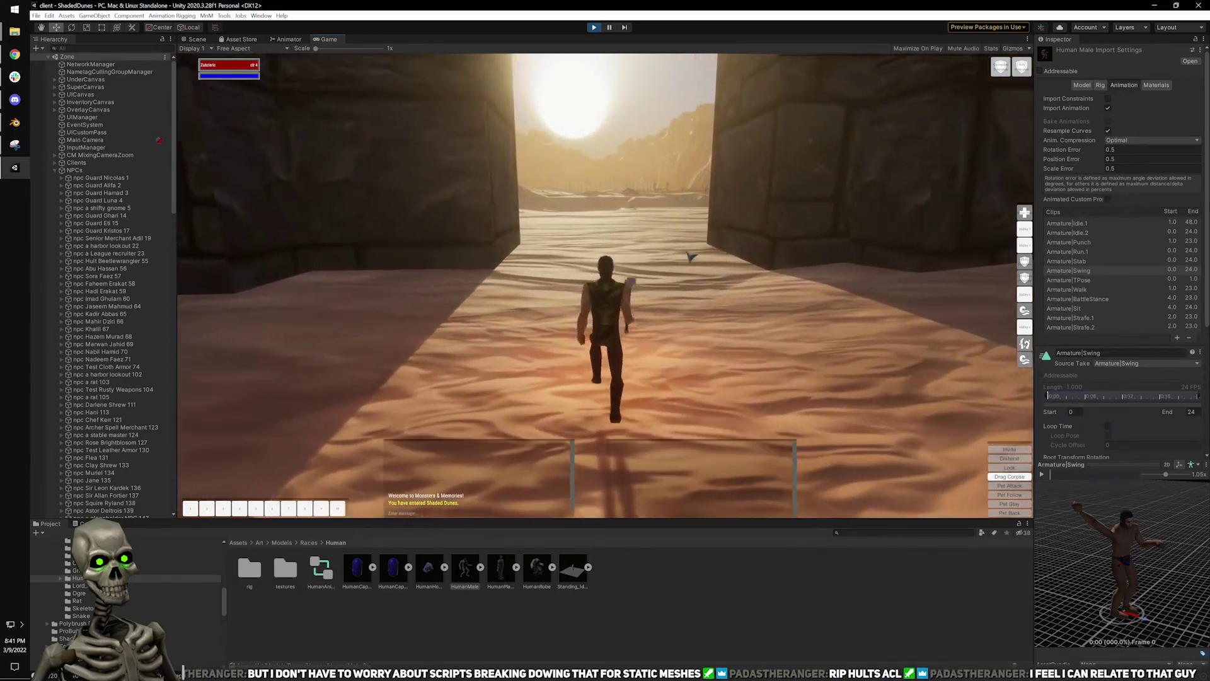
drag(686, 243, 479, 246)
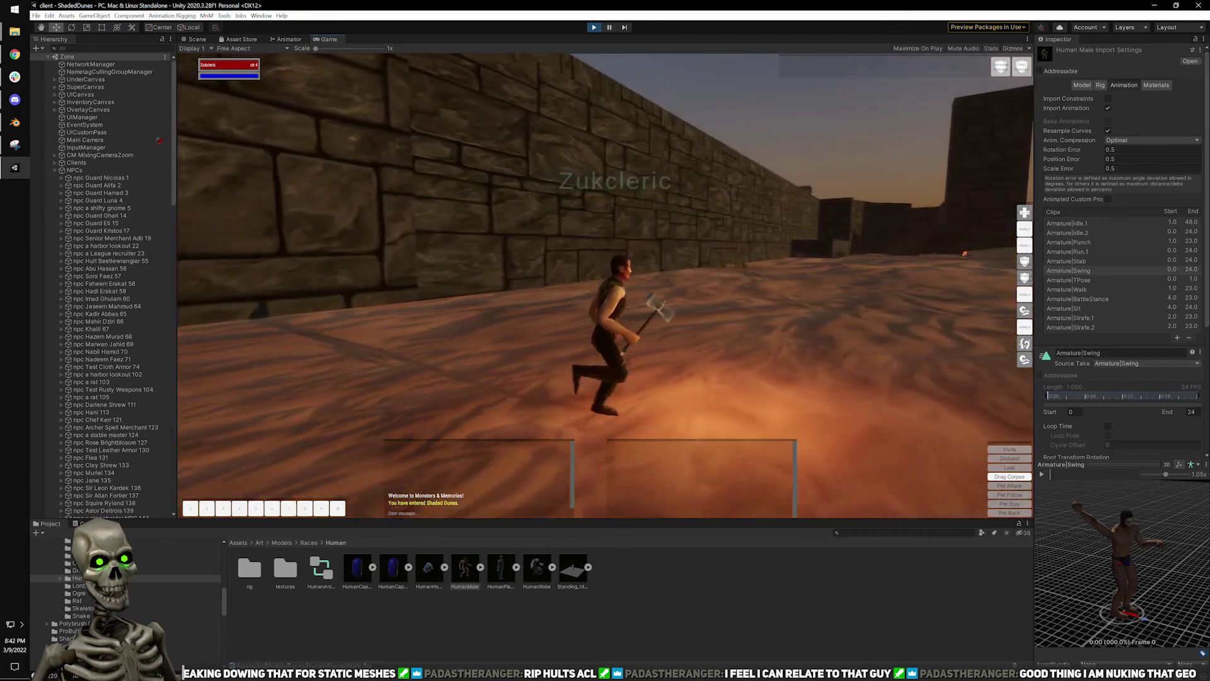
click(594, 28)
Switch to Blender, load the Run.1 action on the armature, and put the armature in Pose Mode.
key(alt+Tab)
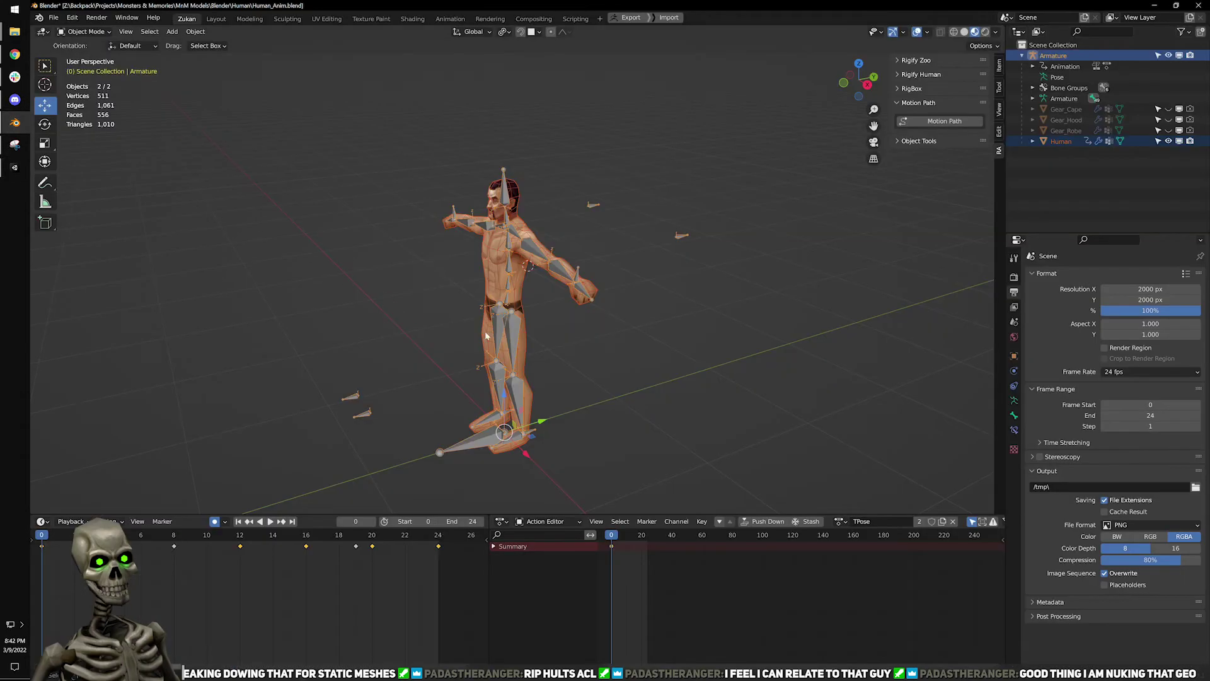
scroll(593, 222, up, 4)
click(491, 78)
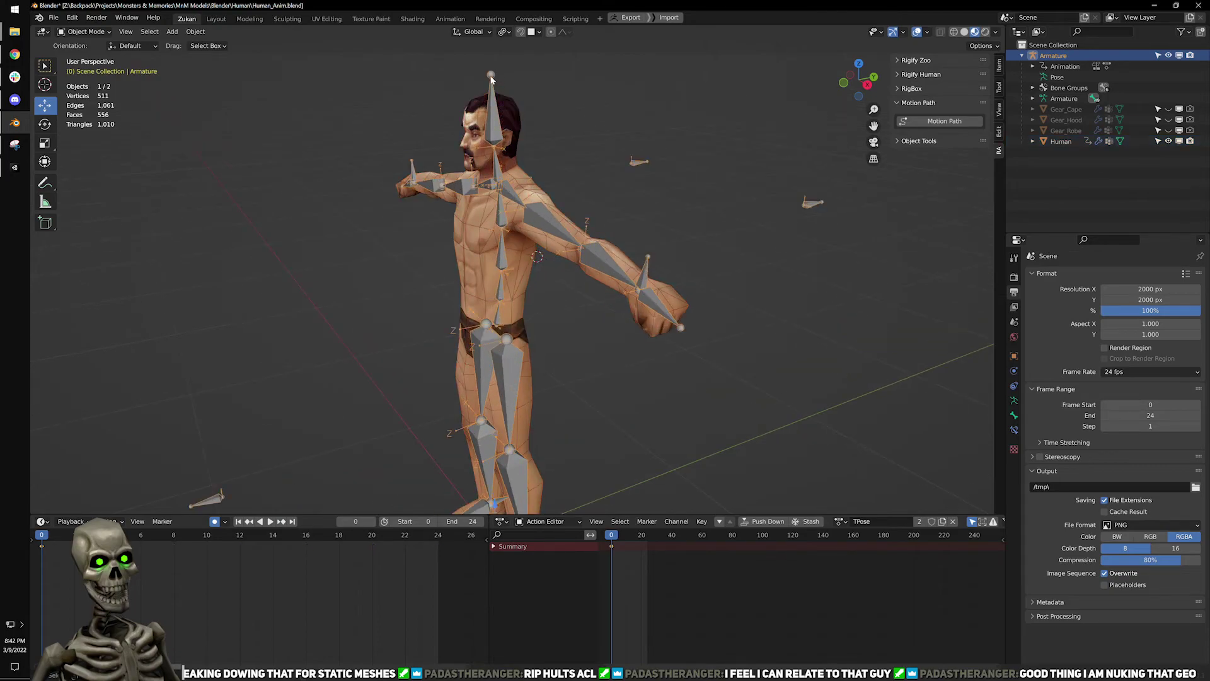
click(841, 521)
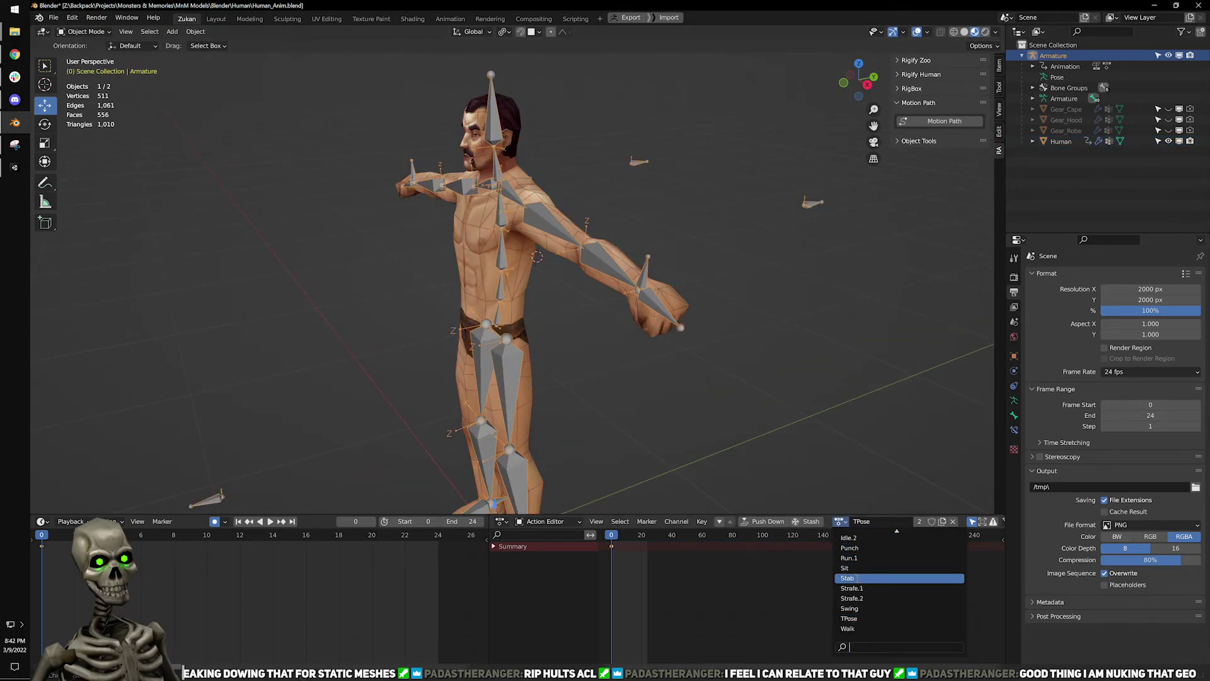
text(r)
click(861, 537)
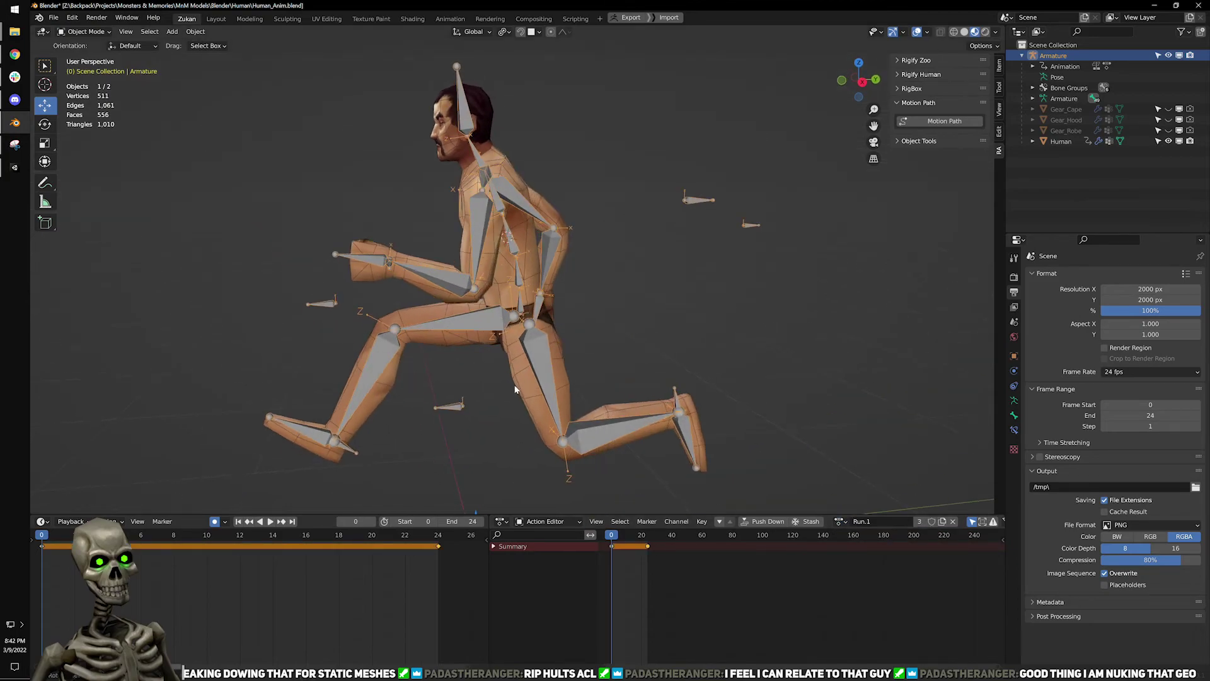
click(88, 31)
click(81, 71)
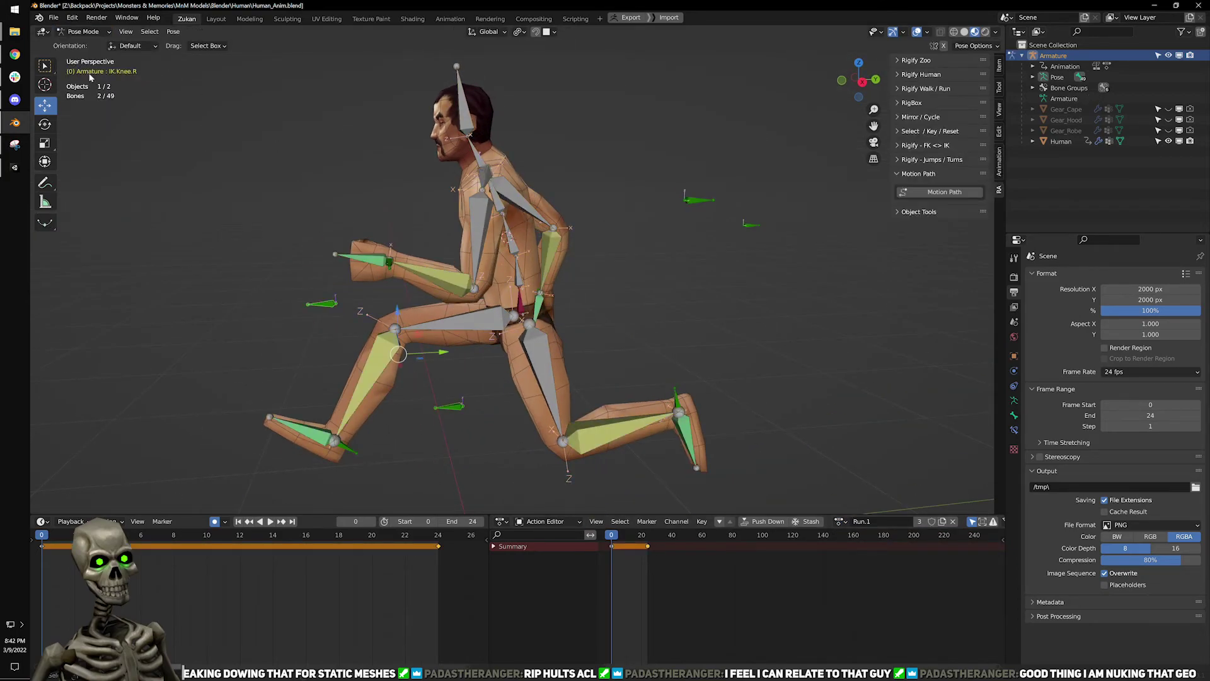
At frame 4, move the left heel IK bone back about 0.135 m in Y and down about 0.173 m in Z.
click(281, 304)
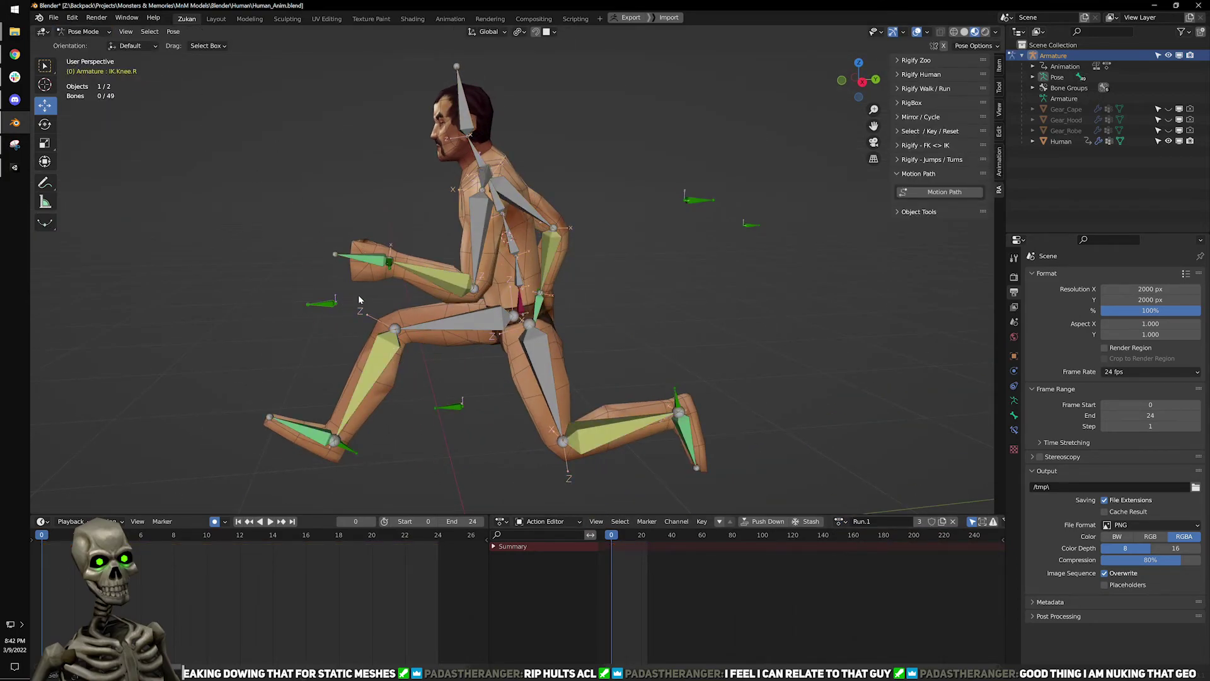
click(324, 305)
middle_drag(327, 308, 516, 362)
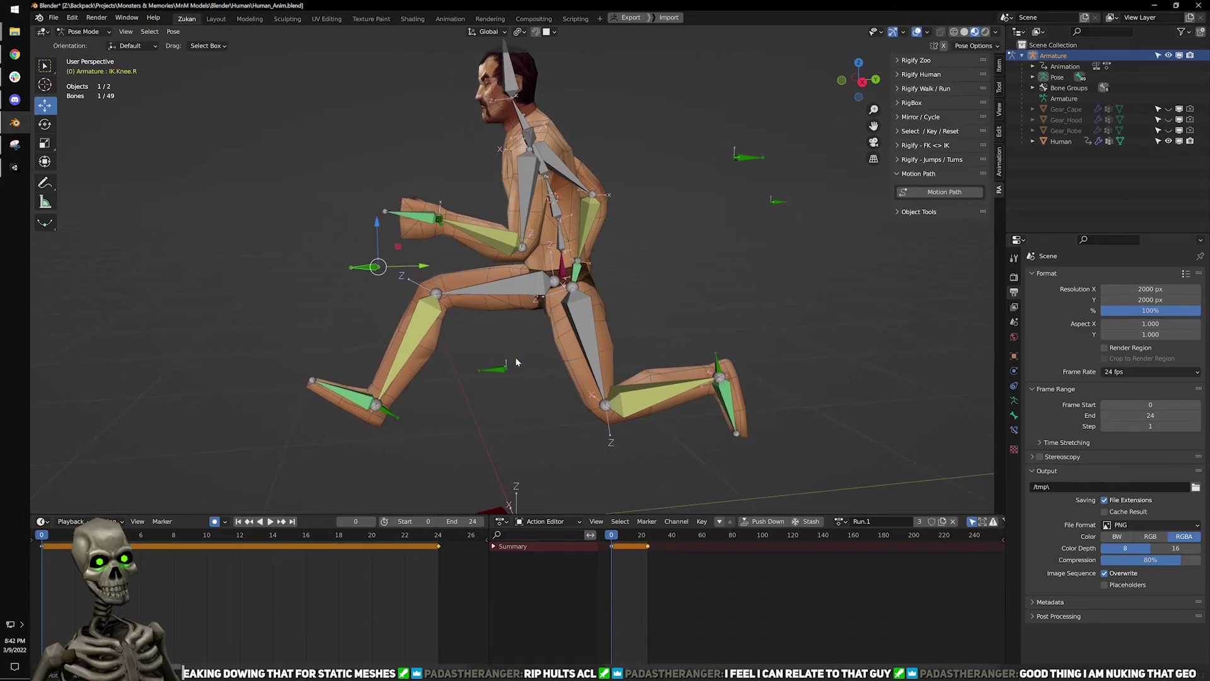
click(719, 361)
key(KP_3)
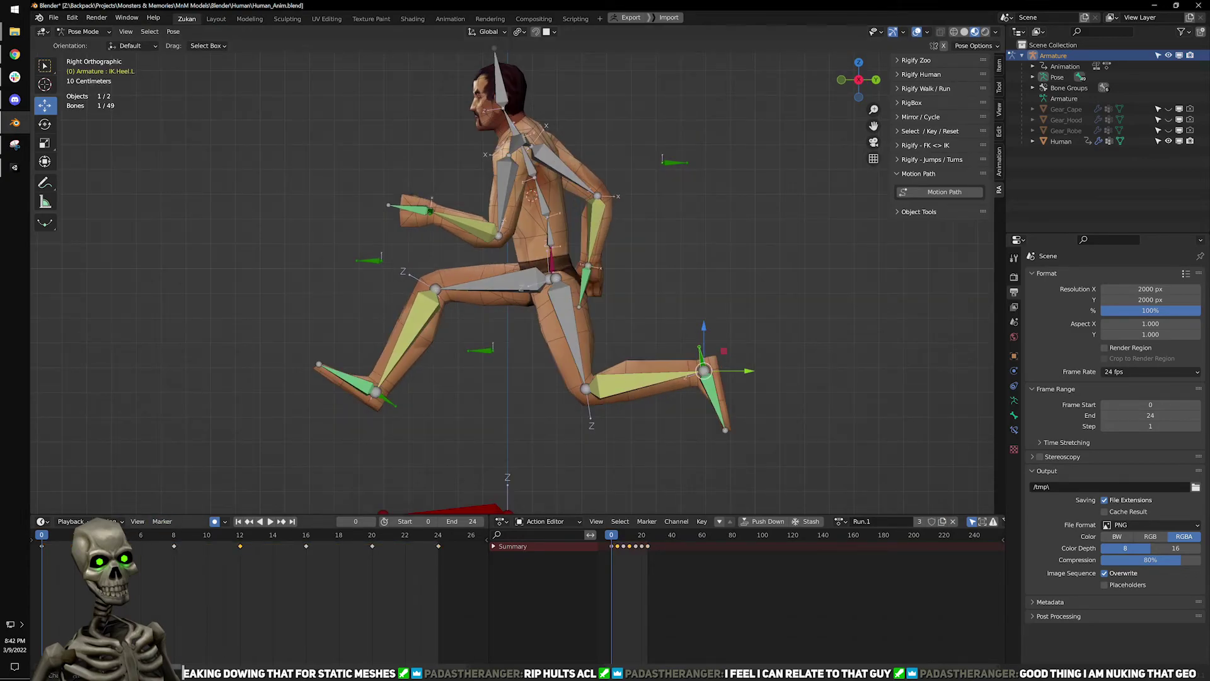
click(108, 534)
shift+middle_drag(620, 335, 615, 256)
drag(615, 256, 633, 274)
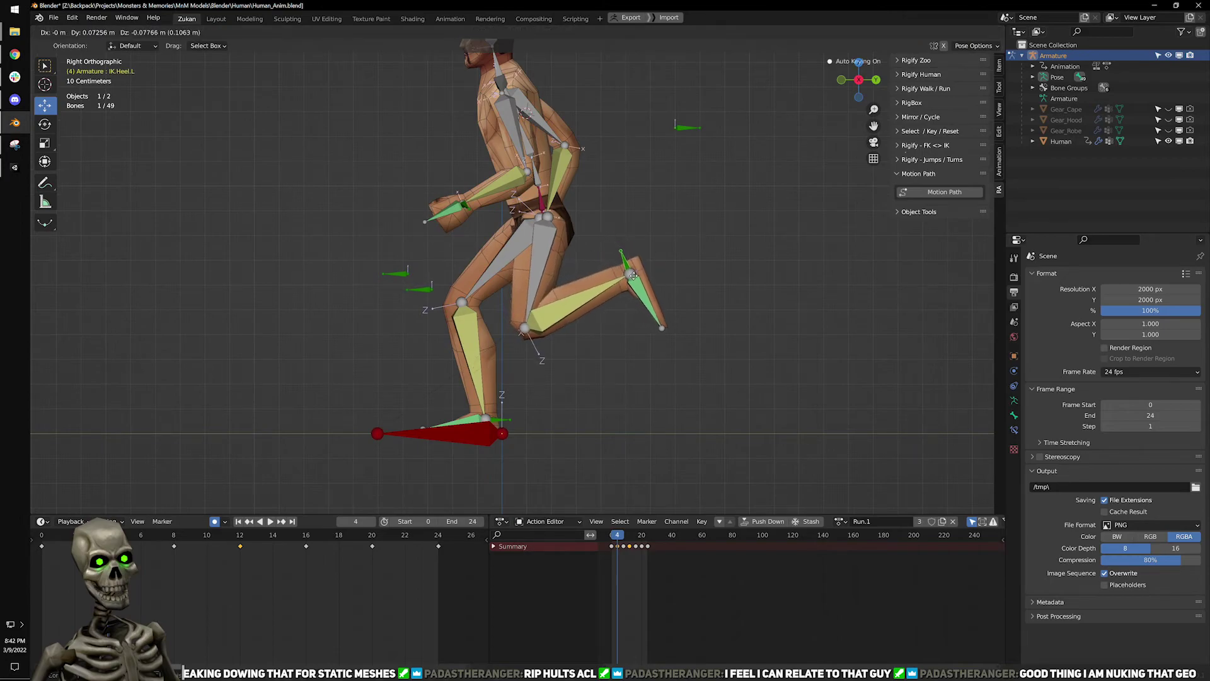
click(644, 296)
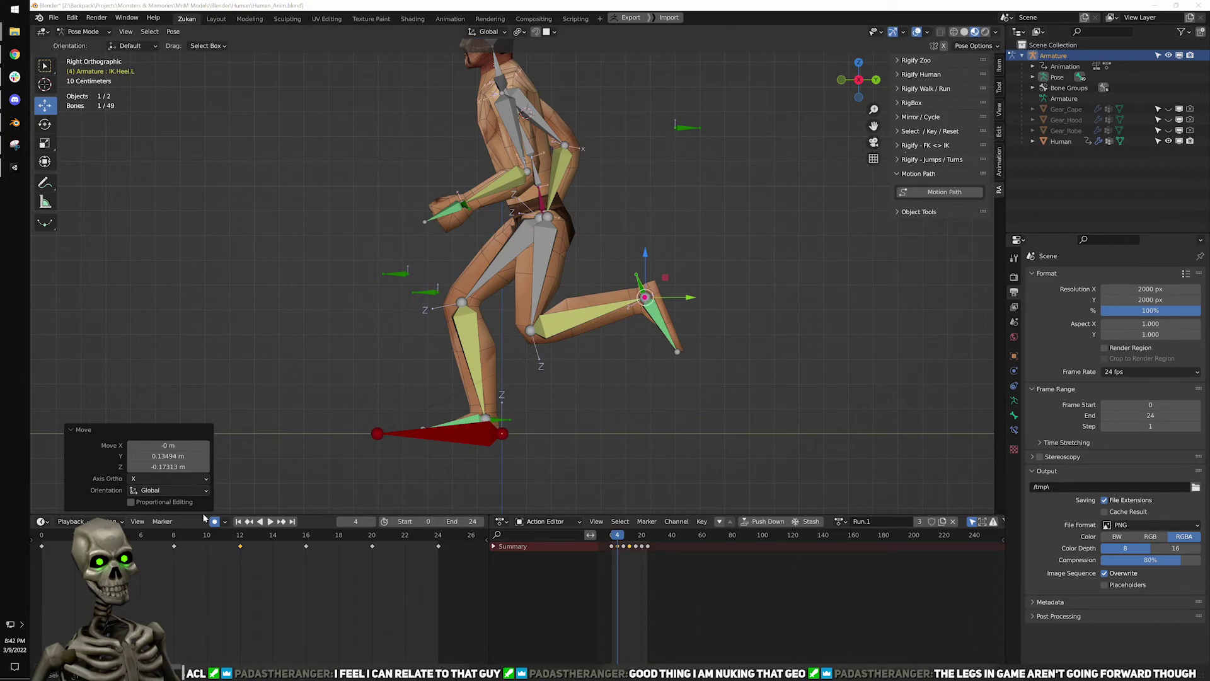
At frame 16, move the right heel IK bone about 0.143 m in Y and -0.172 m in Z, and play back the run.
click(240, 537)
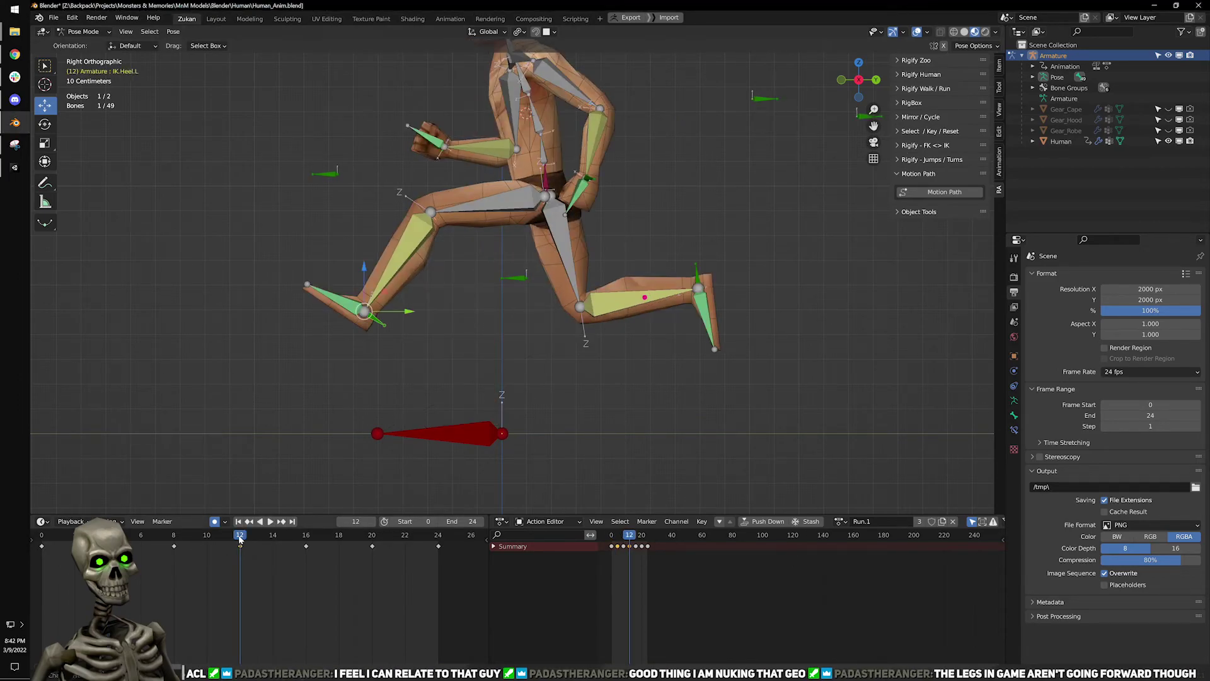
click(306, 540)
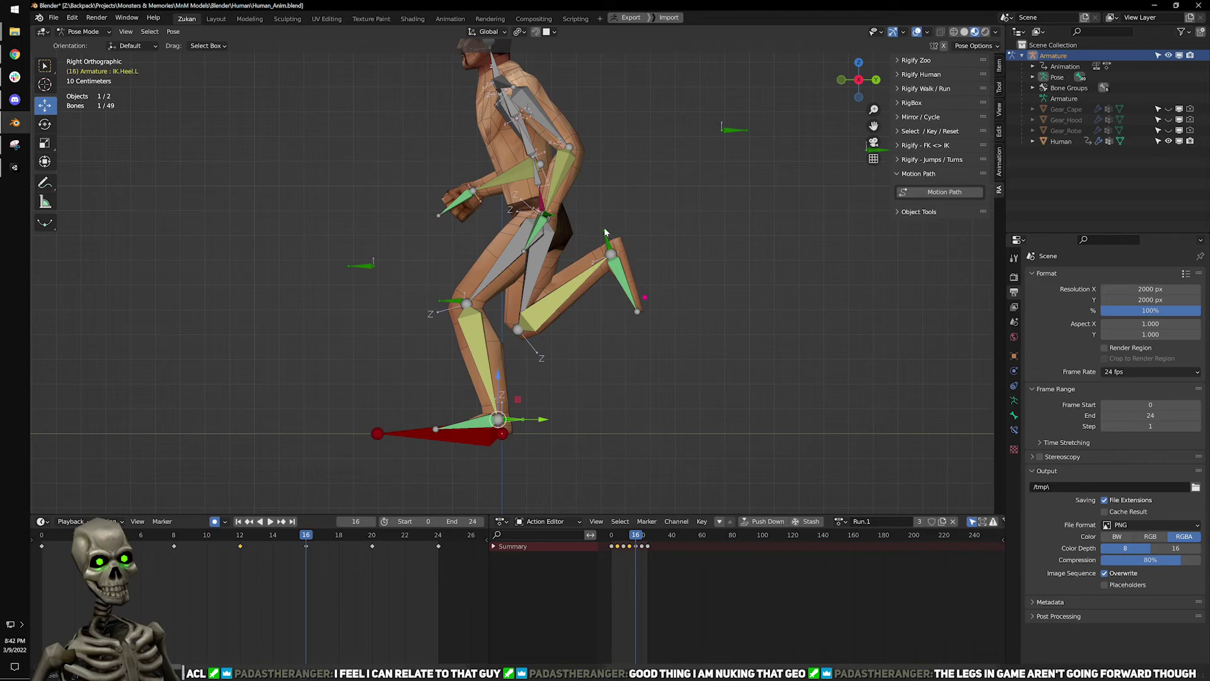
drag(606, 235, 644, 300)
click(270, 522)
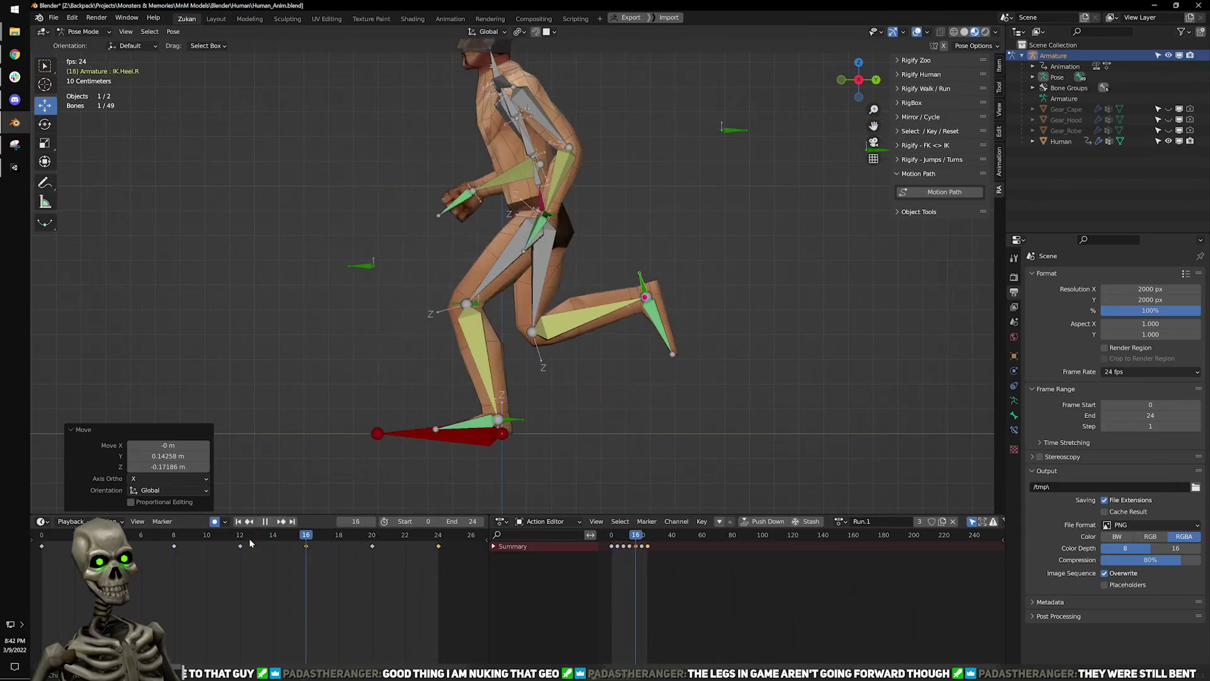
click(265, 521)
Return the armature to Object Mode and switch its active action to TPose.
click(83, 32)
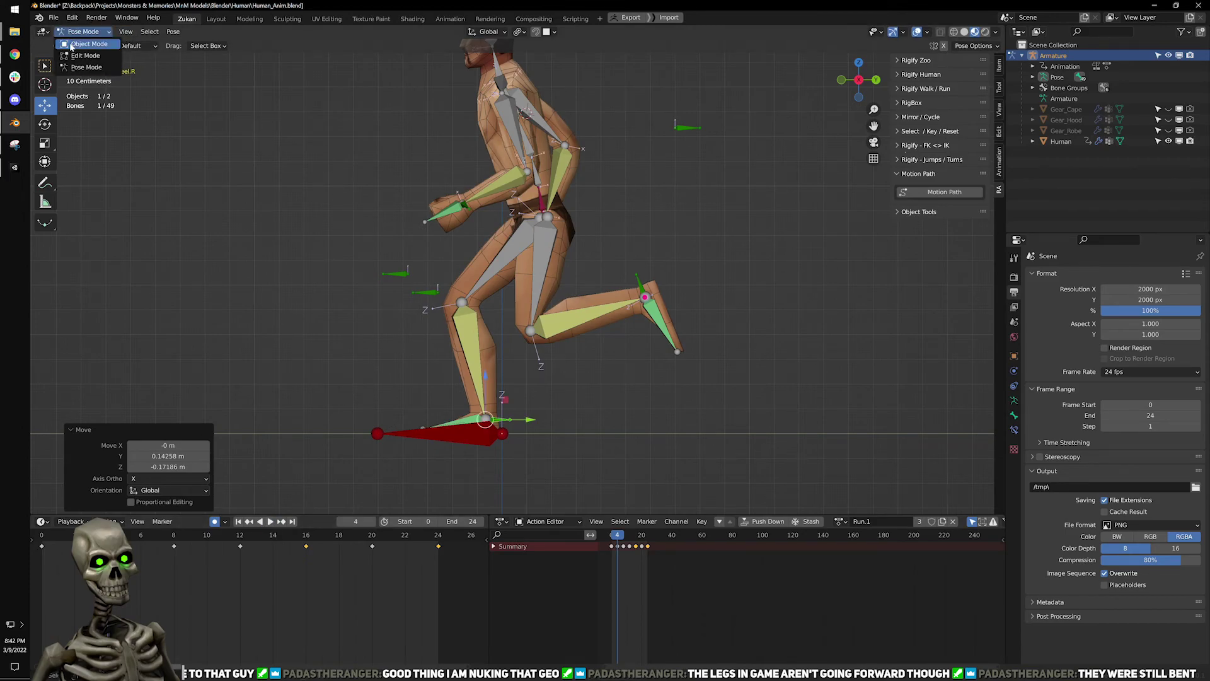
click(82, 48)
shift+middle_drag(435, 157, 460, 352)
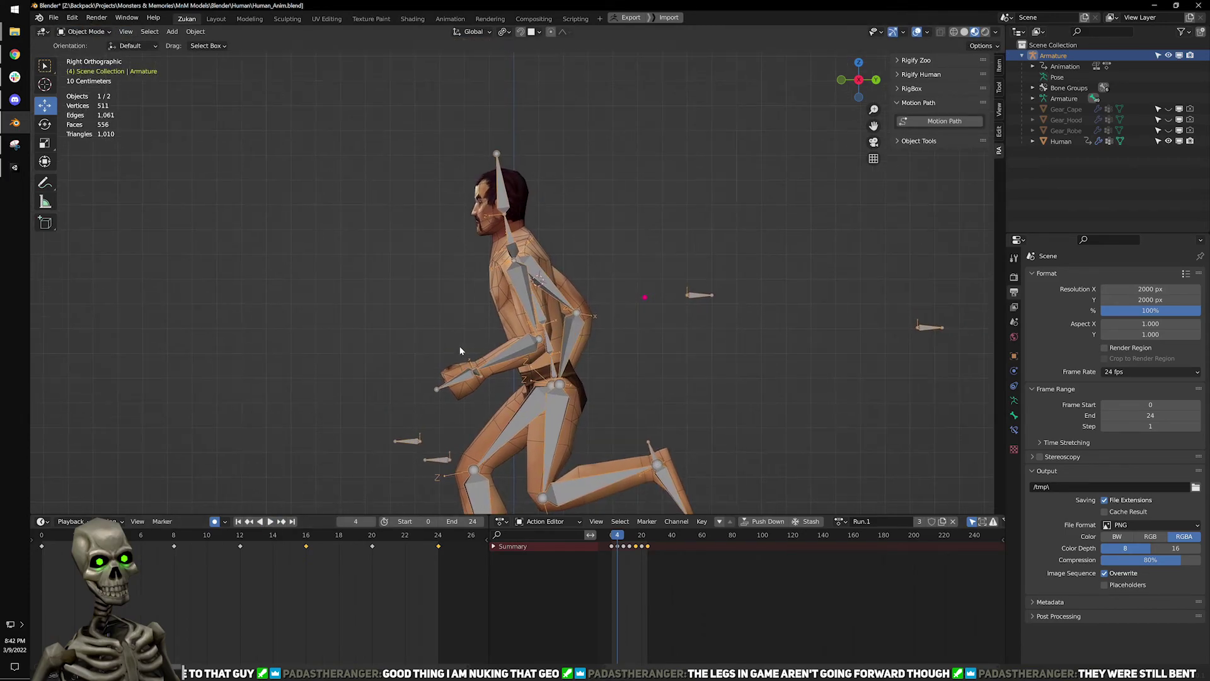
click(841, 521)
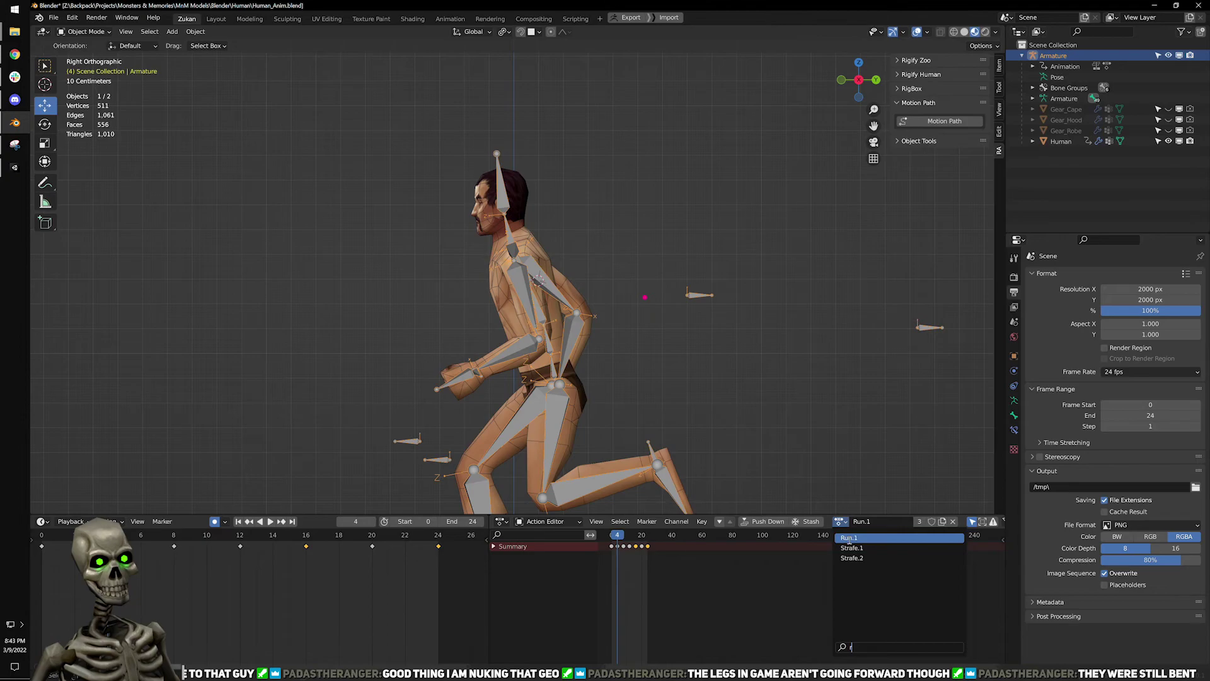
key(BackSpace)
text(t)
click(846, 539)
Select the armature and human mesh and export them as FBX, overwriting HumanMale.fbx in the Human folder.
middle_drag(435, 76, 433, 125)
click(445, 111)
key(a)
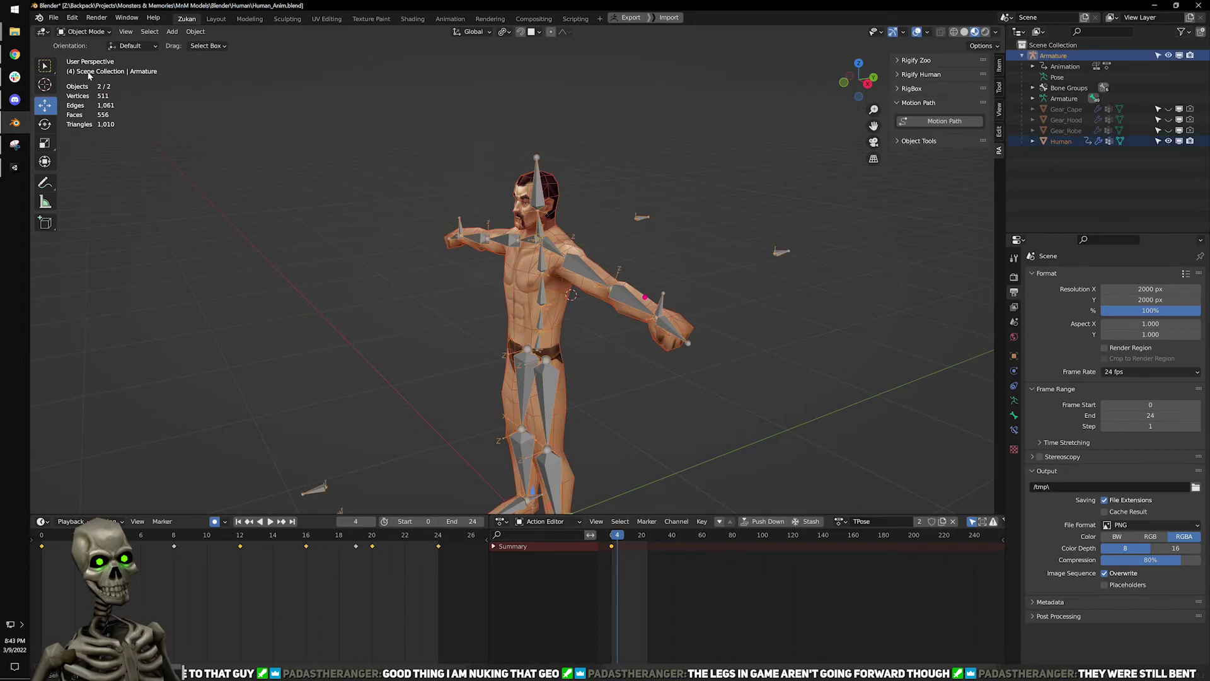
click(54, 17)
mouse_move(114, 173)
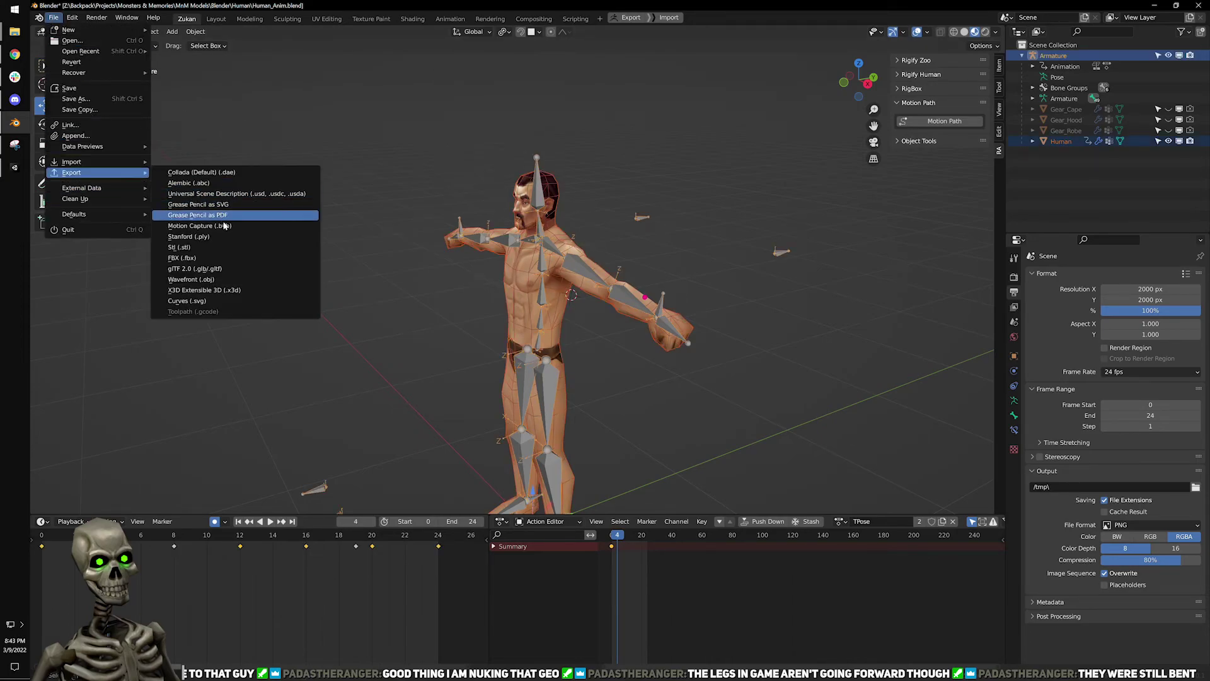
click(228, 262)
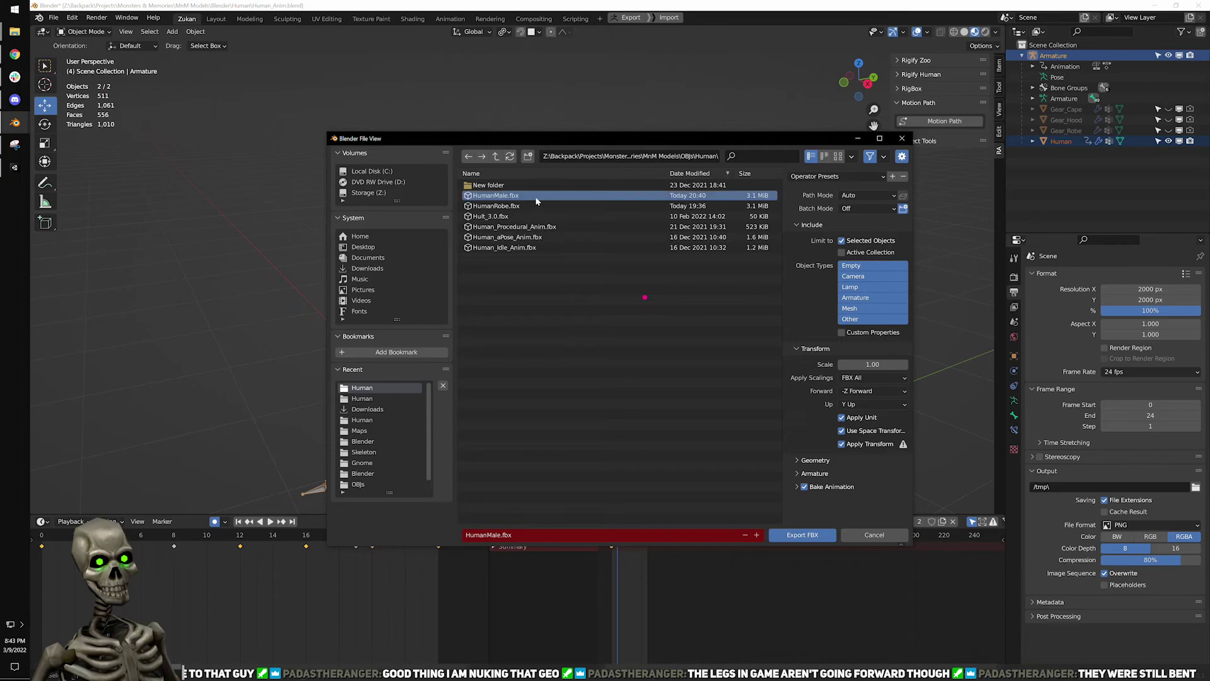
click(820, 534)
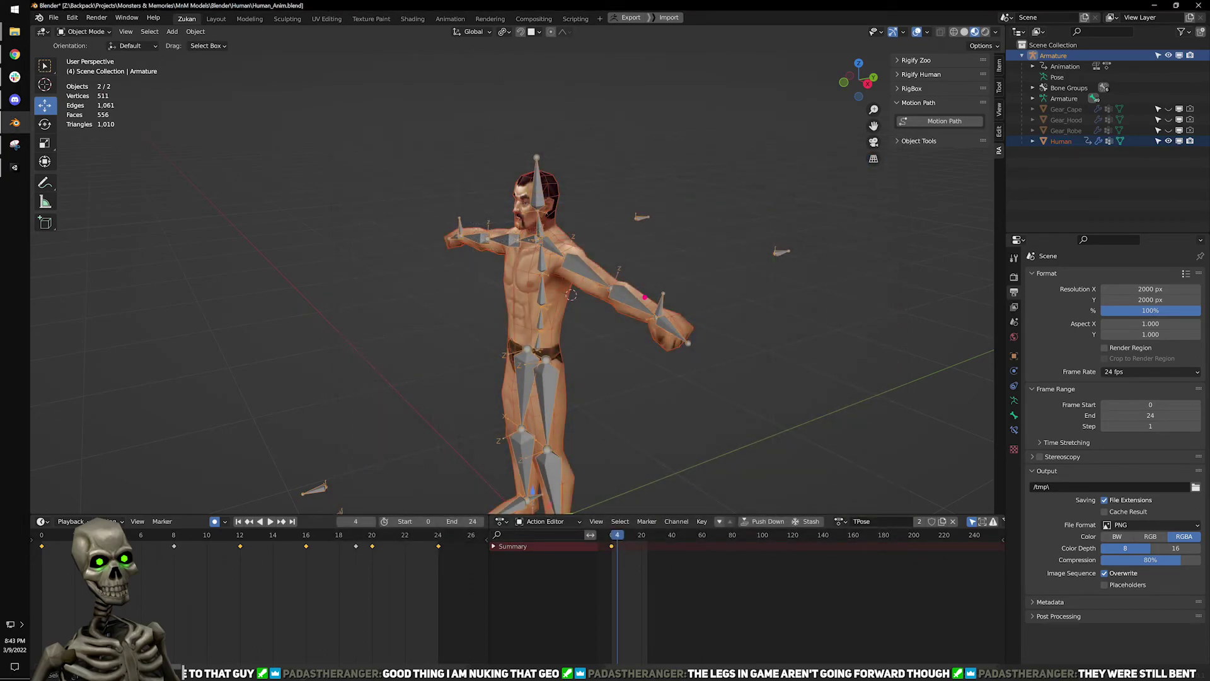
Dismiss the missing HumanMale.fbx file dialog and switch to Unity.
key(alt+Tab)
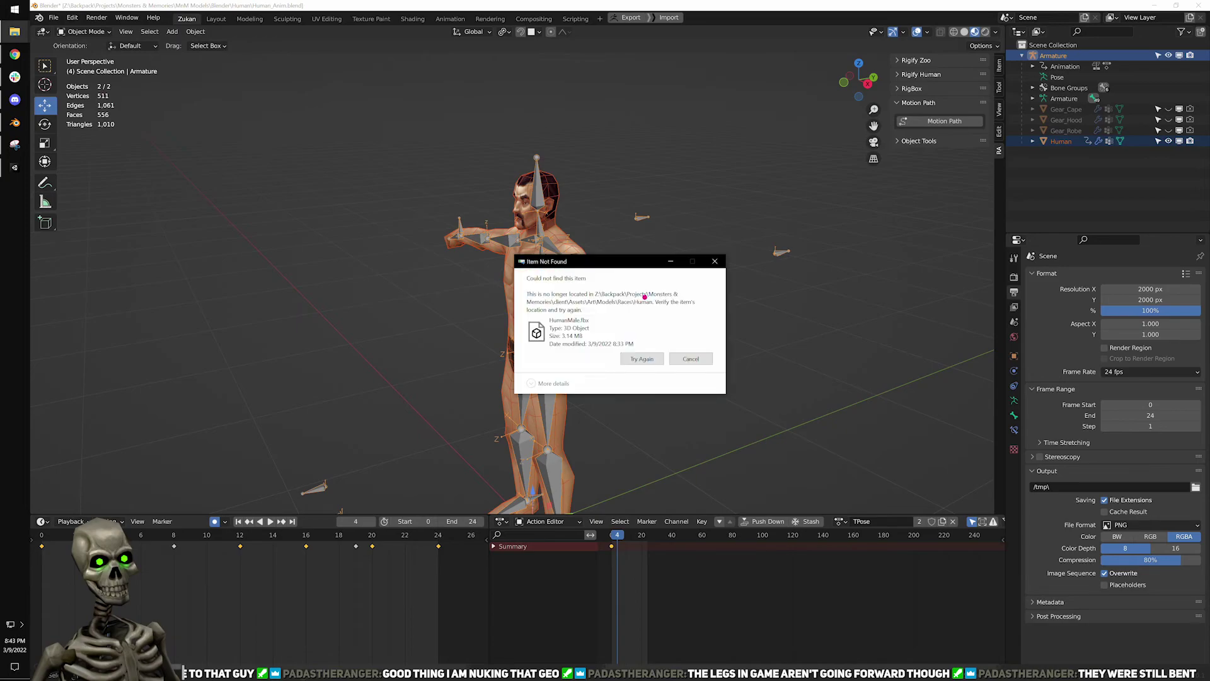
click(691, 359)
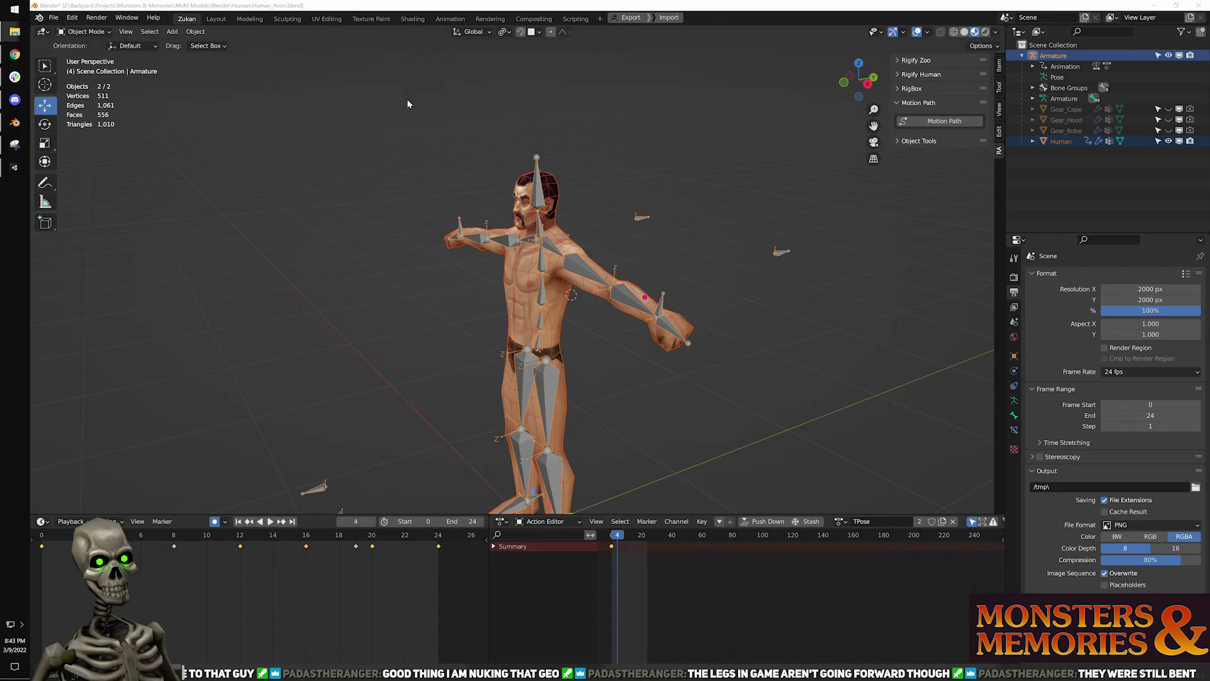
click(14, 122)
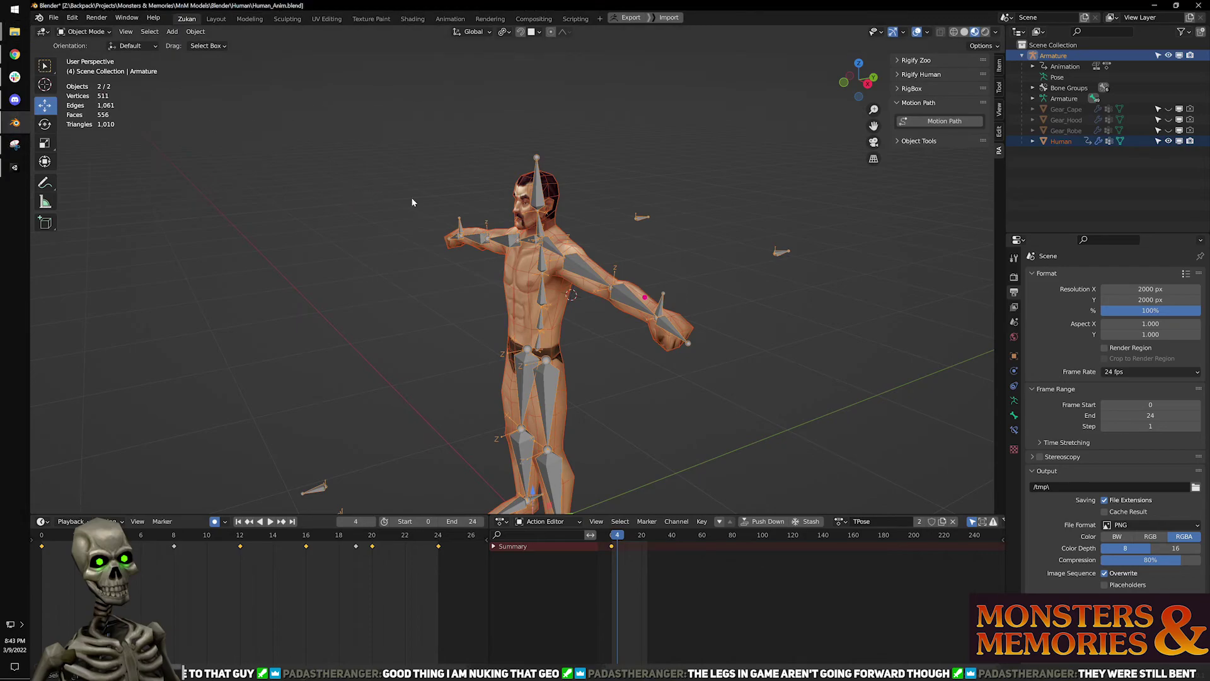
click(15, 167)
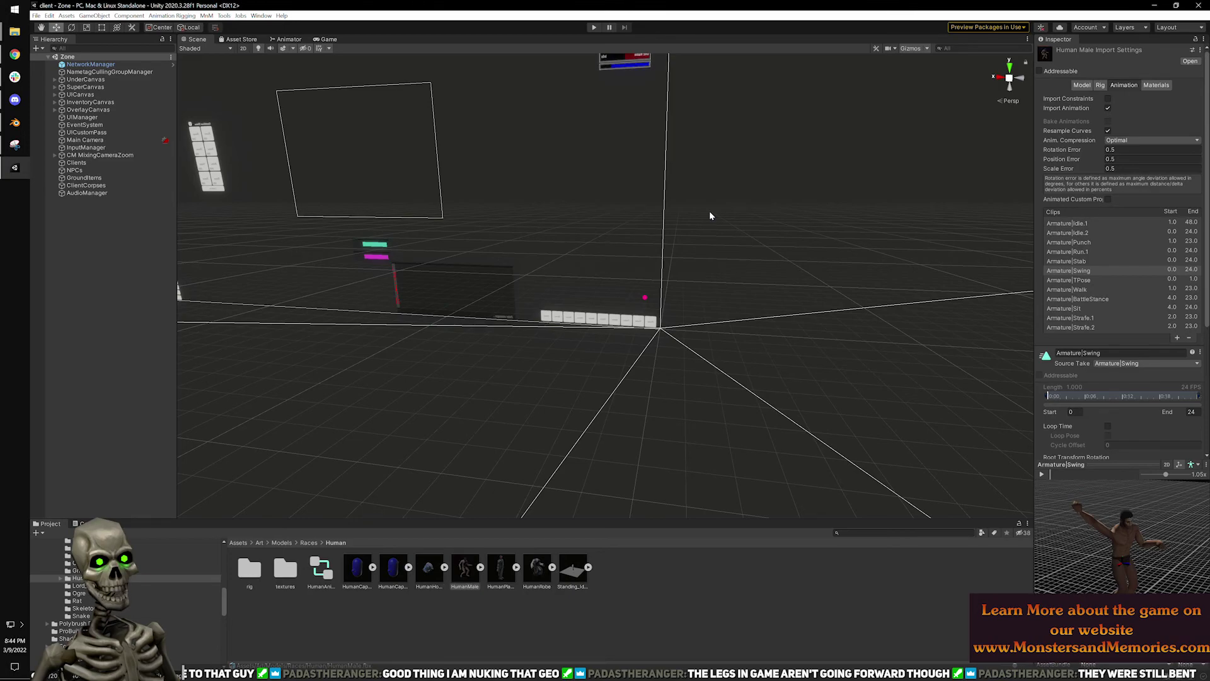
Start play mode, connect to TestWorld, and enter the world with the human cleric Zukcleric.
click(593, 30)
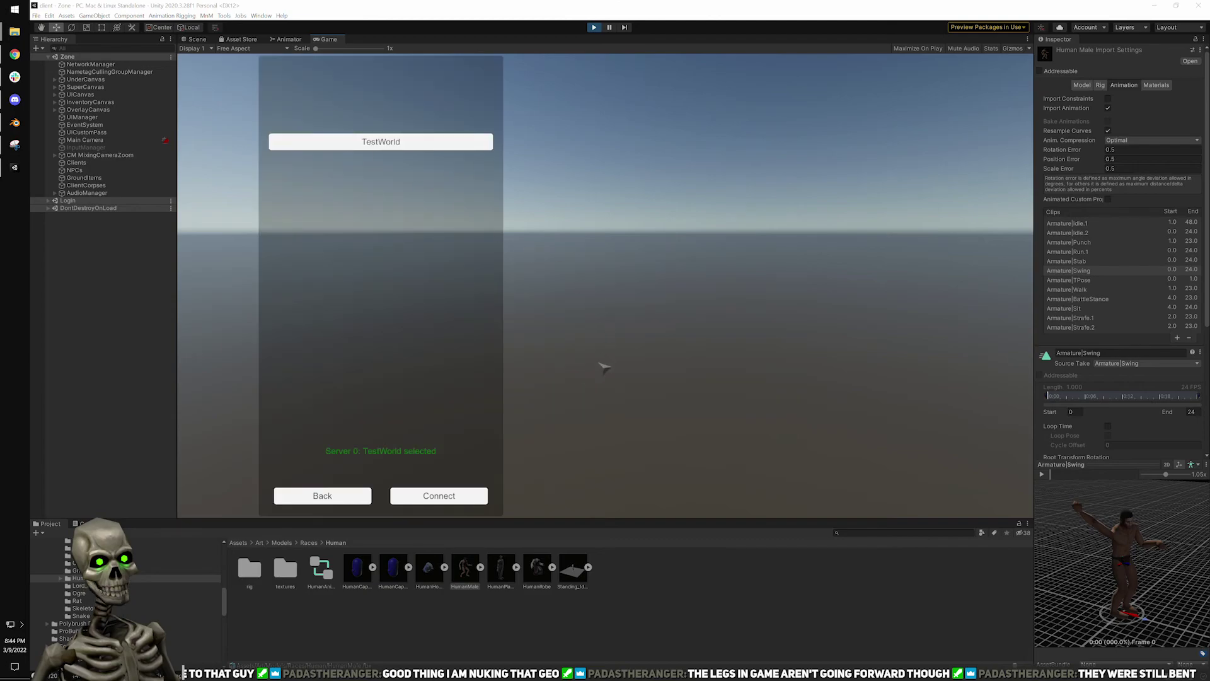
click(442, 496)
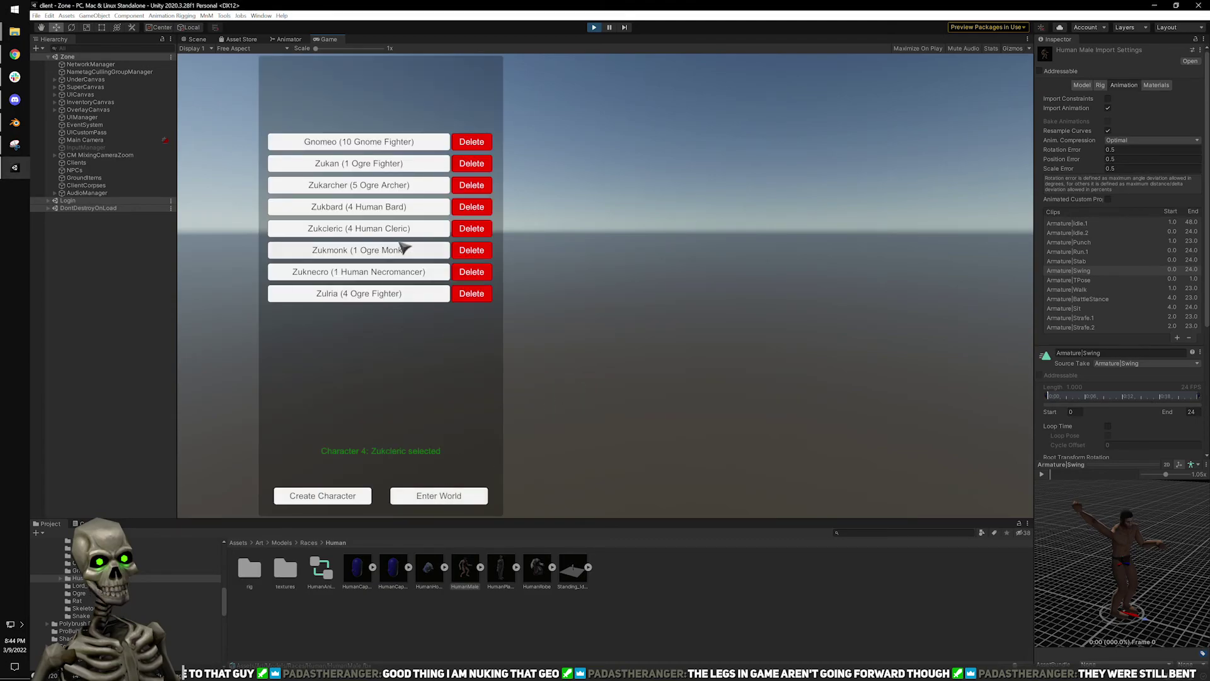
click(396, 231)
click(449, 502)
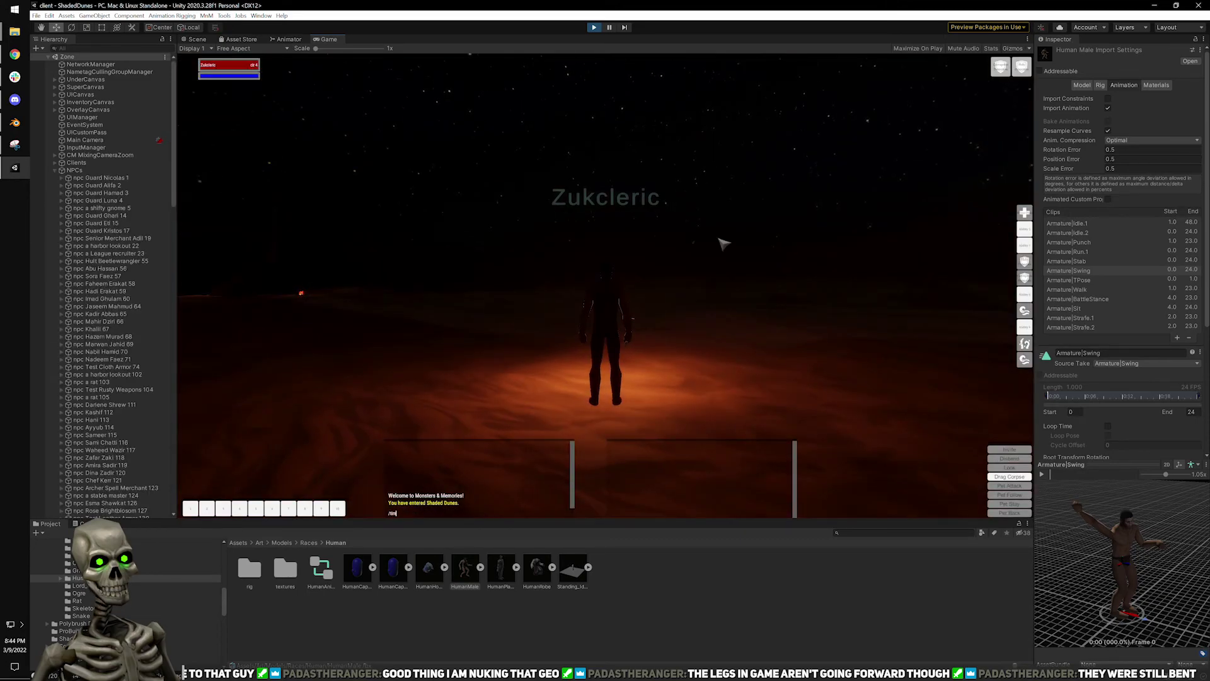
Submit the world-time chat command and run the character across the dunes to examine the updated leg motion.
key(Return)
key(w)
key(a)
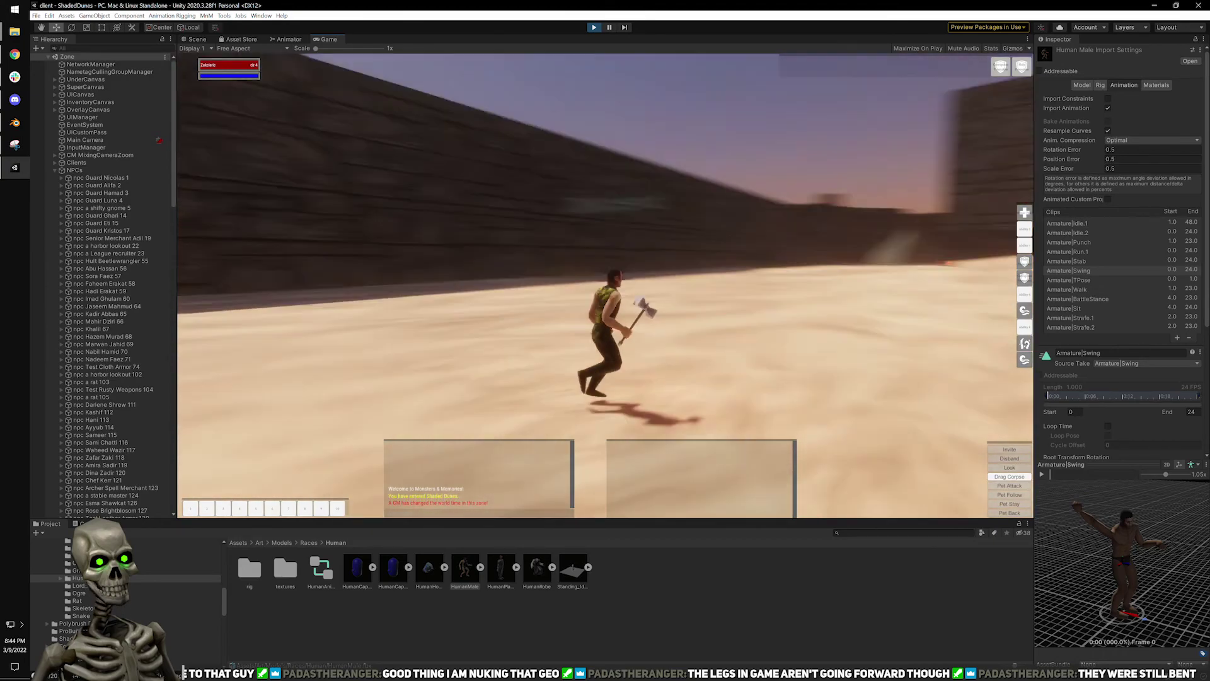
key(w)
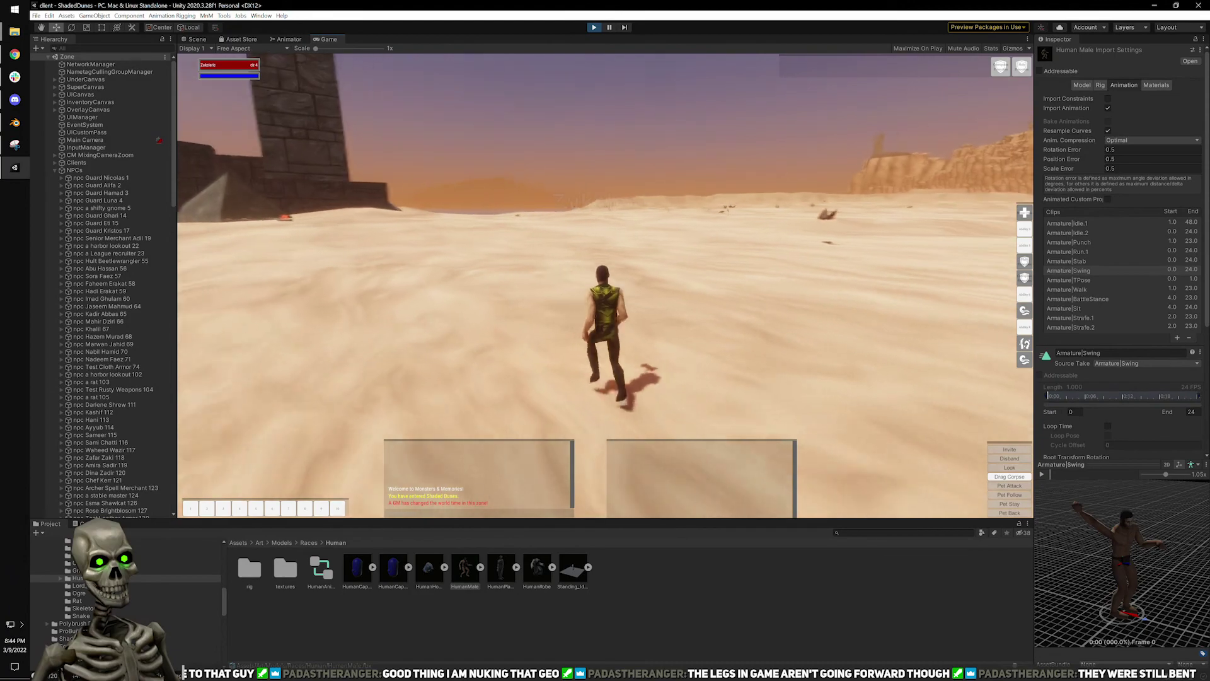
right_drag(694, 287, 627, 374)
scroll(627, 374, up, 3)
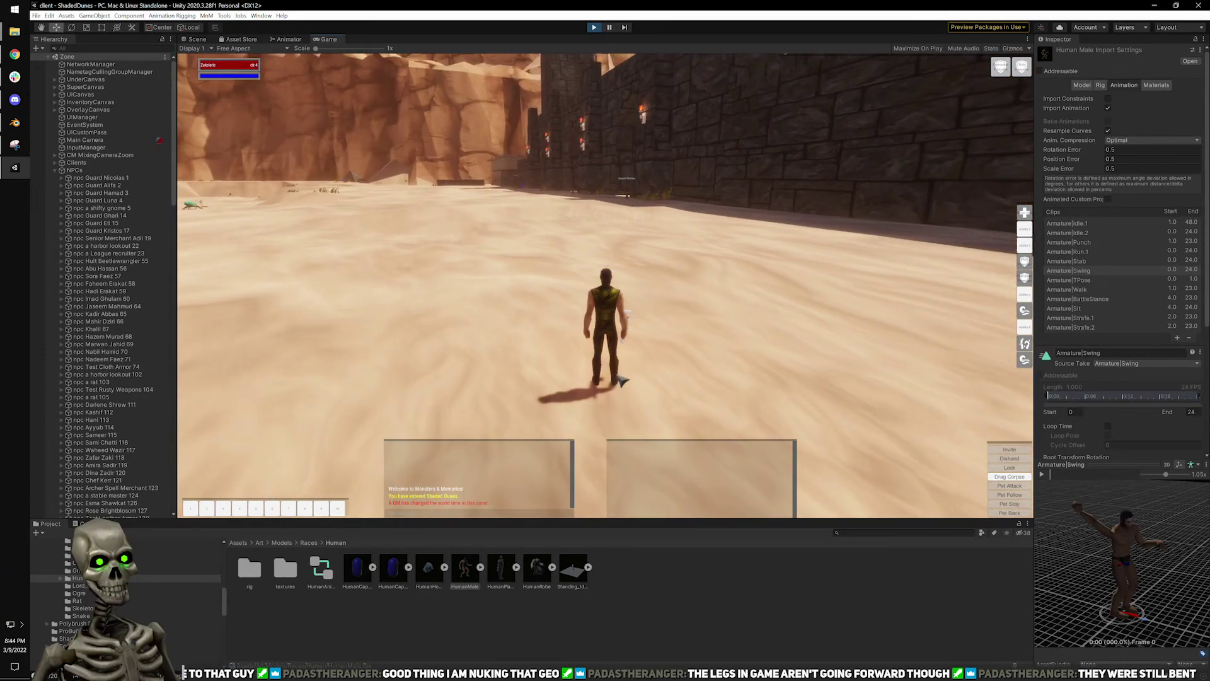
Switch to Blender, hide the viewport overlays, deselect everything, and view the T-posed character from behind.
click(17, 128)
middle_drag(618, 303, 553, 366)
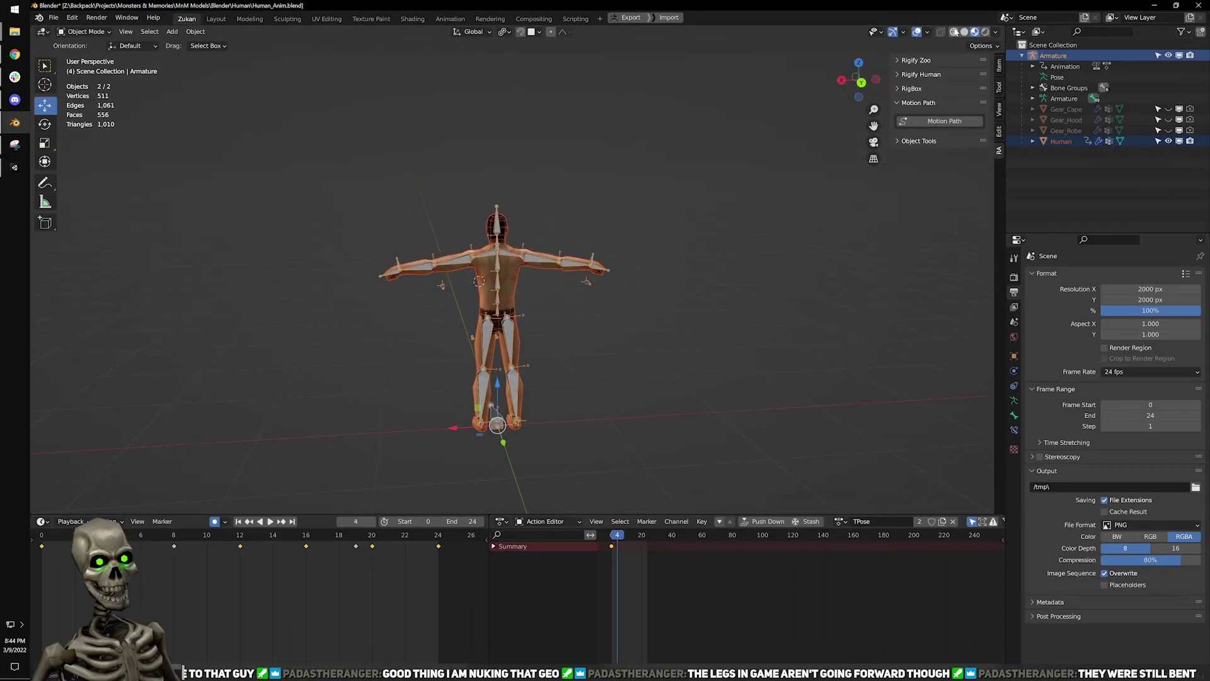
click(917, 31)
middle_drag(636, 273, 632, 304)
click(599, 363)
middle_drag(599, 364, 585, 333)
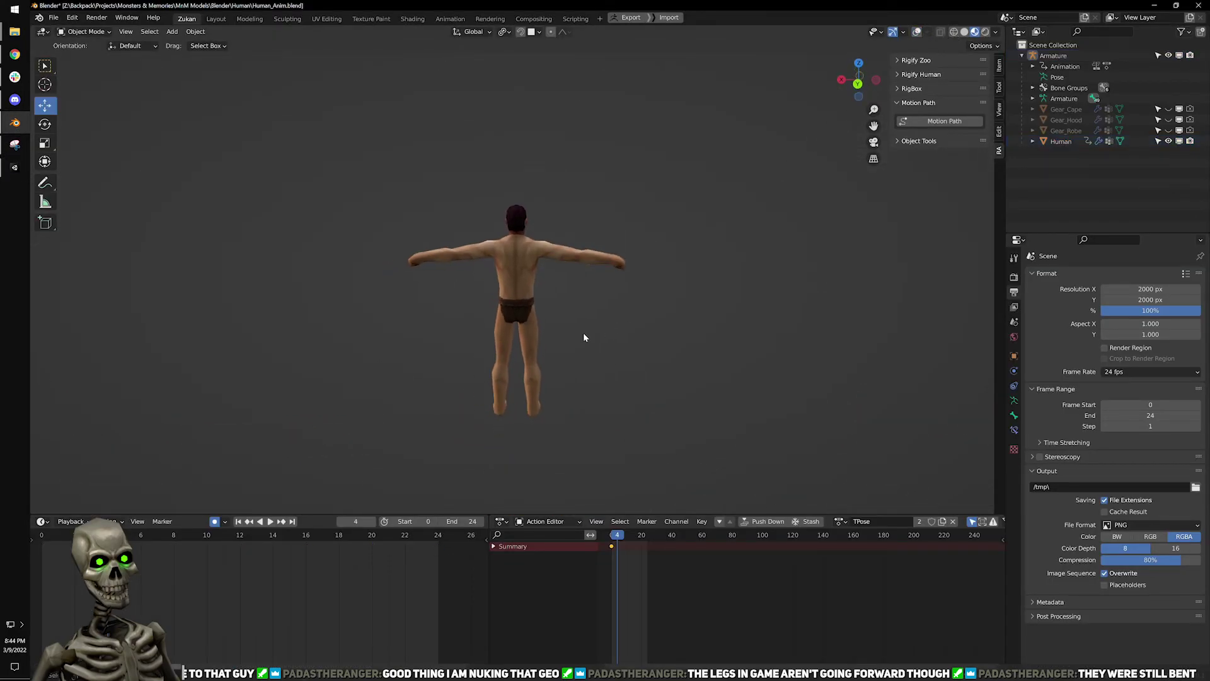
scroll(587, 338, up, 1)
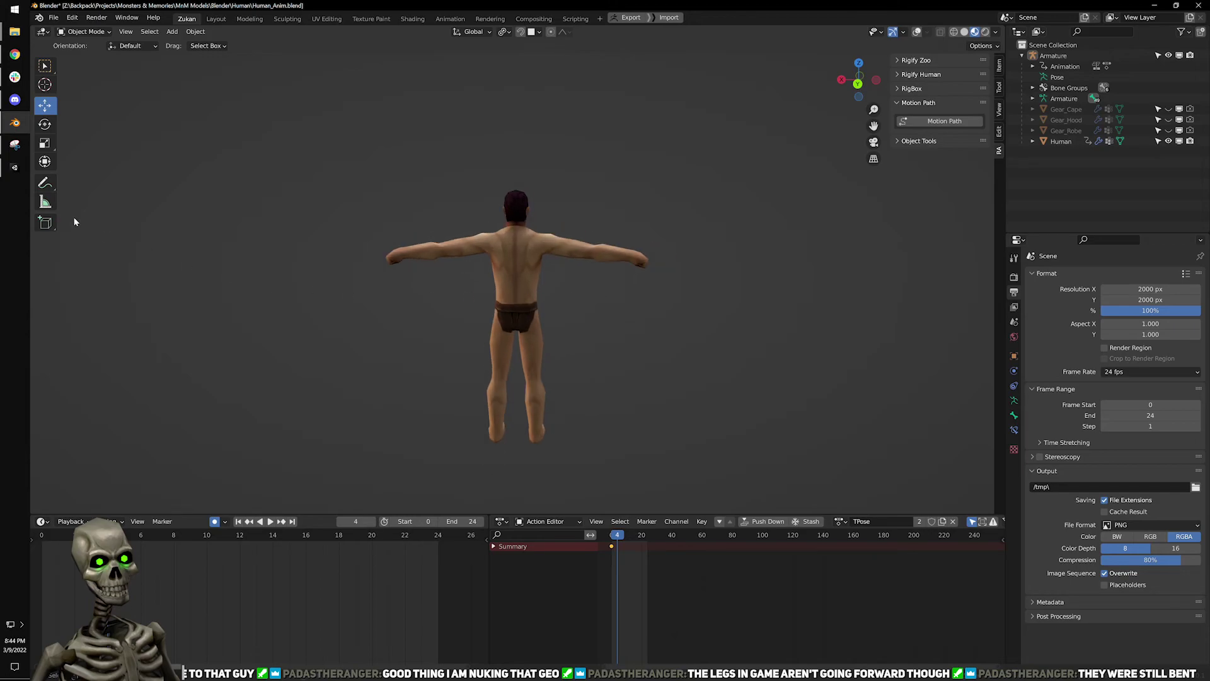
Switch to Unity, run the character across the dunes to examine its legs from behind and in front, and stop play mode.
scroll(469, 309, down, 4)
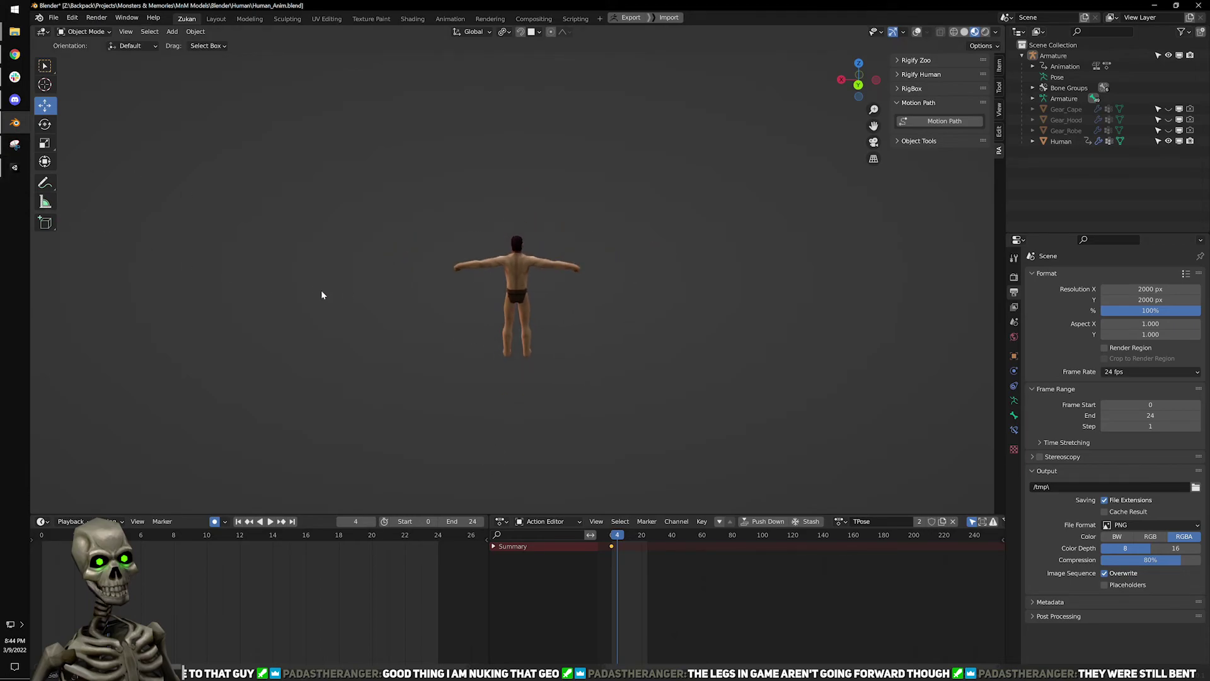
click(14, 167)
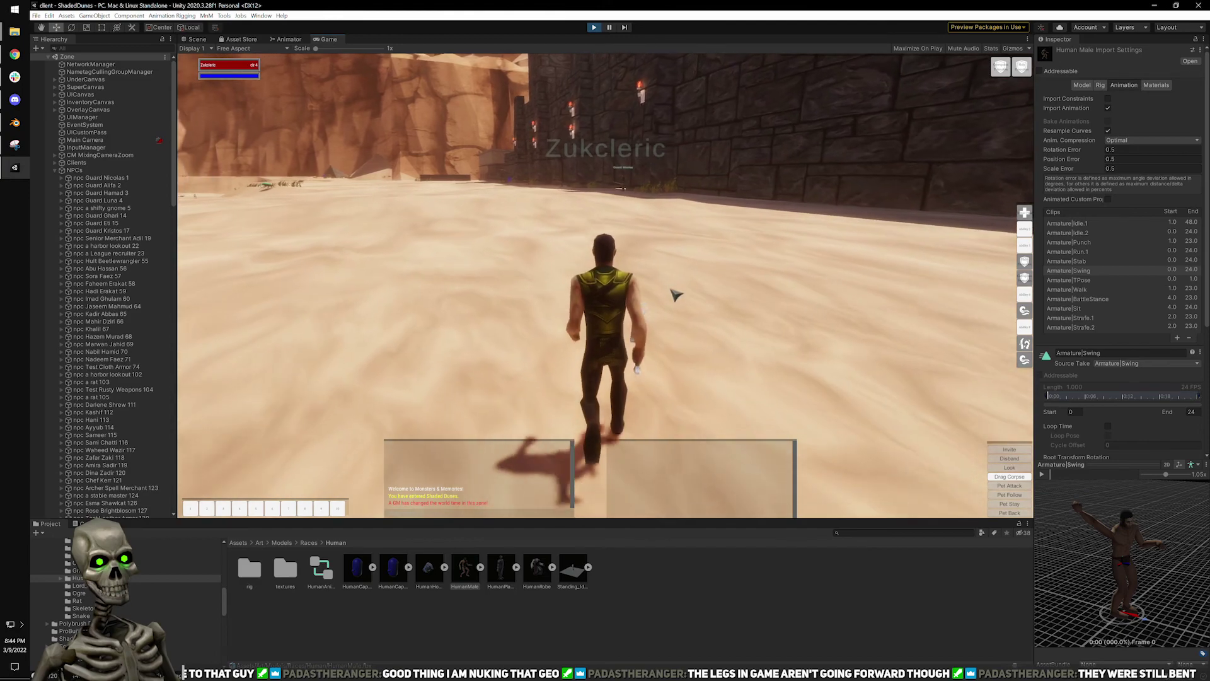
key(w)
key(a)
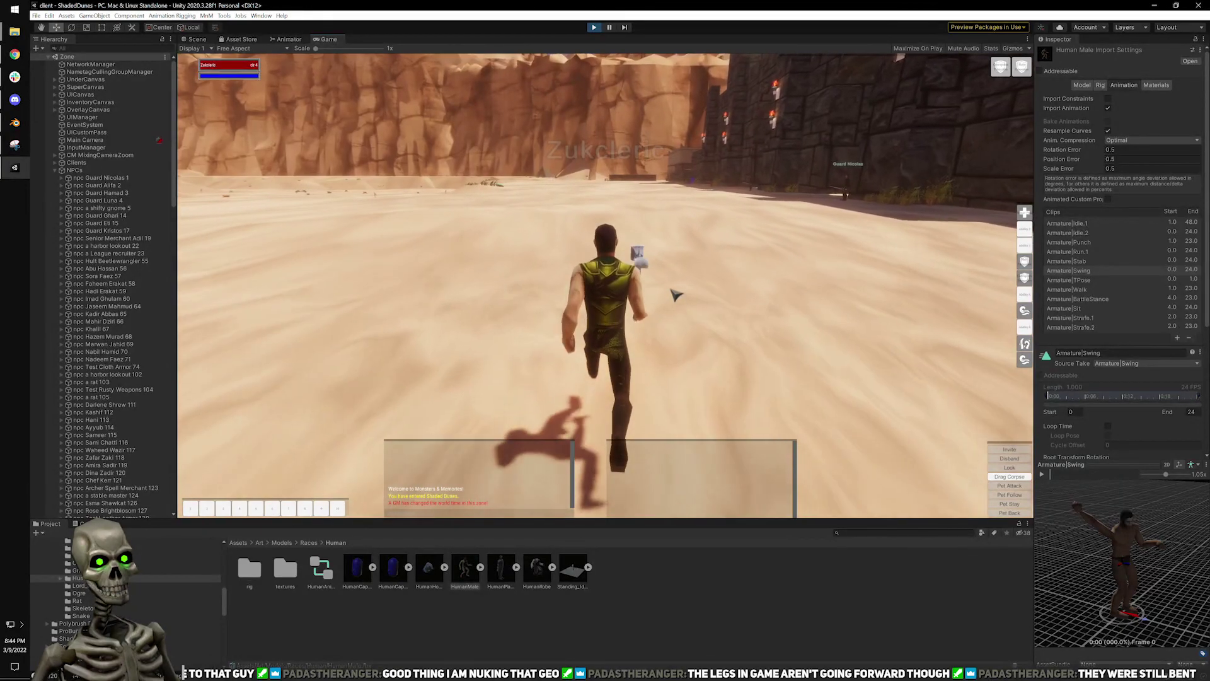
key(a)
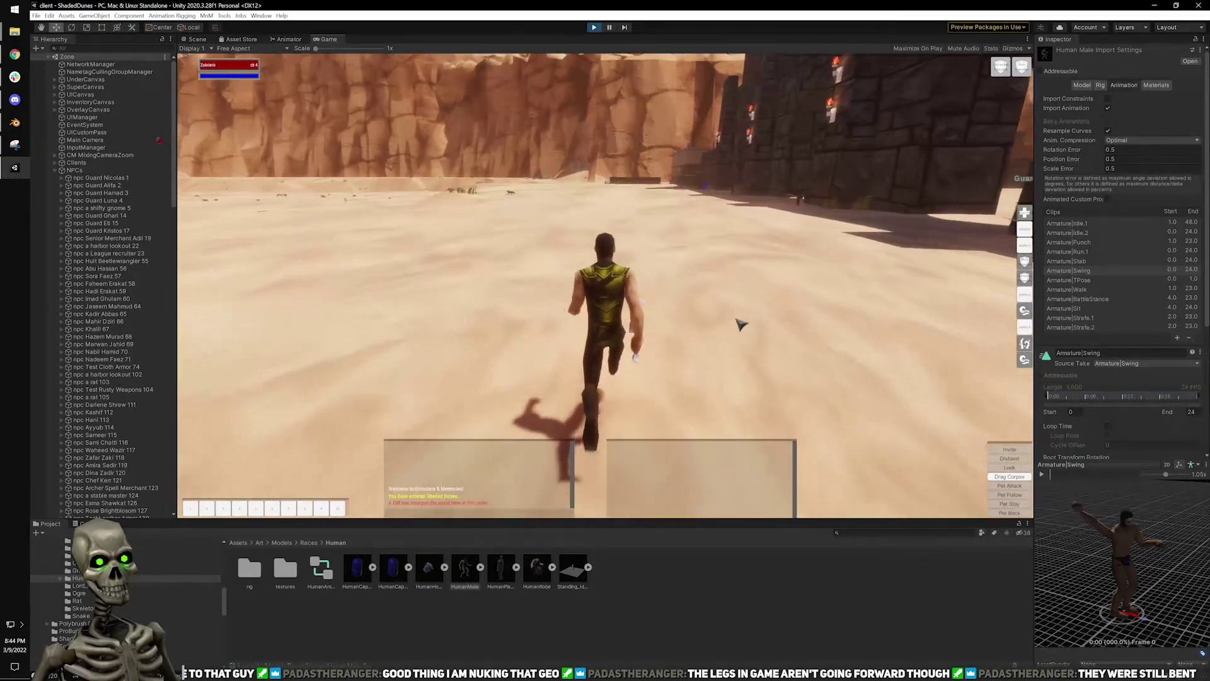
drag(697, 308, 542, 313)
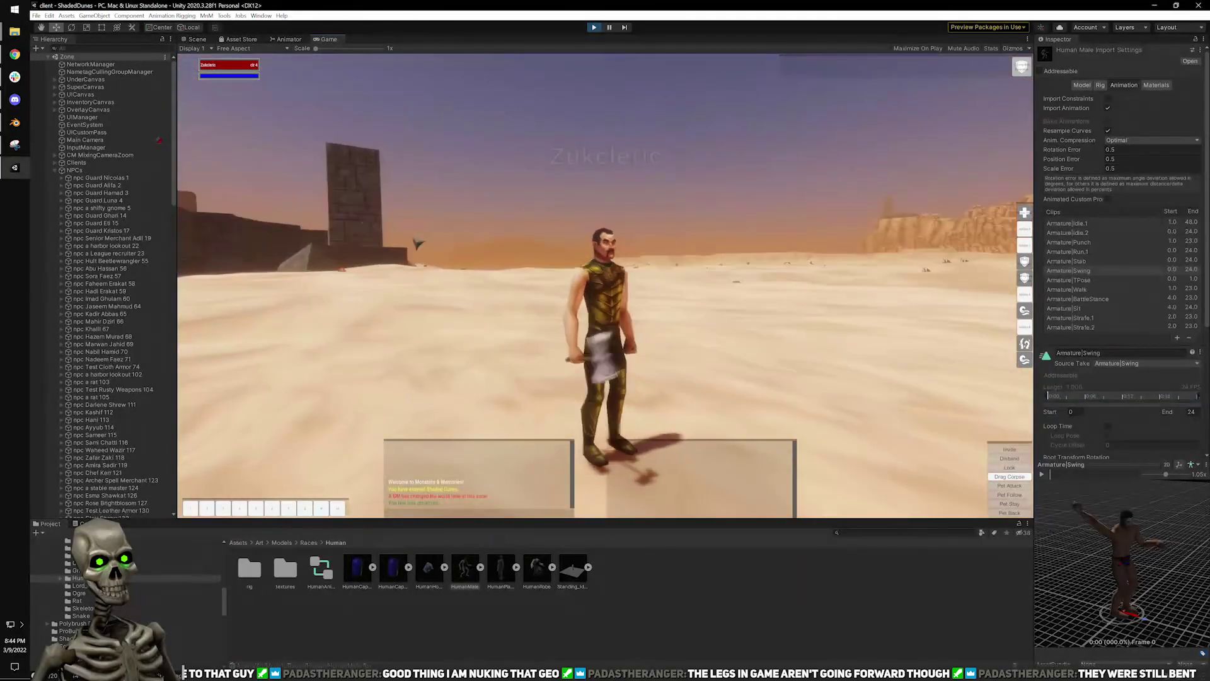
click(596, 27)
Switch to Blender, turn the viewport overlays back on, and select the armature of the T-posed character.
click(15, 123)
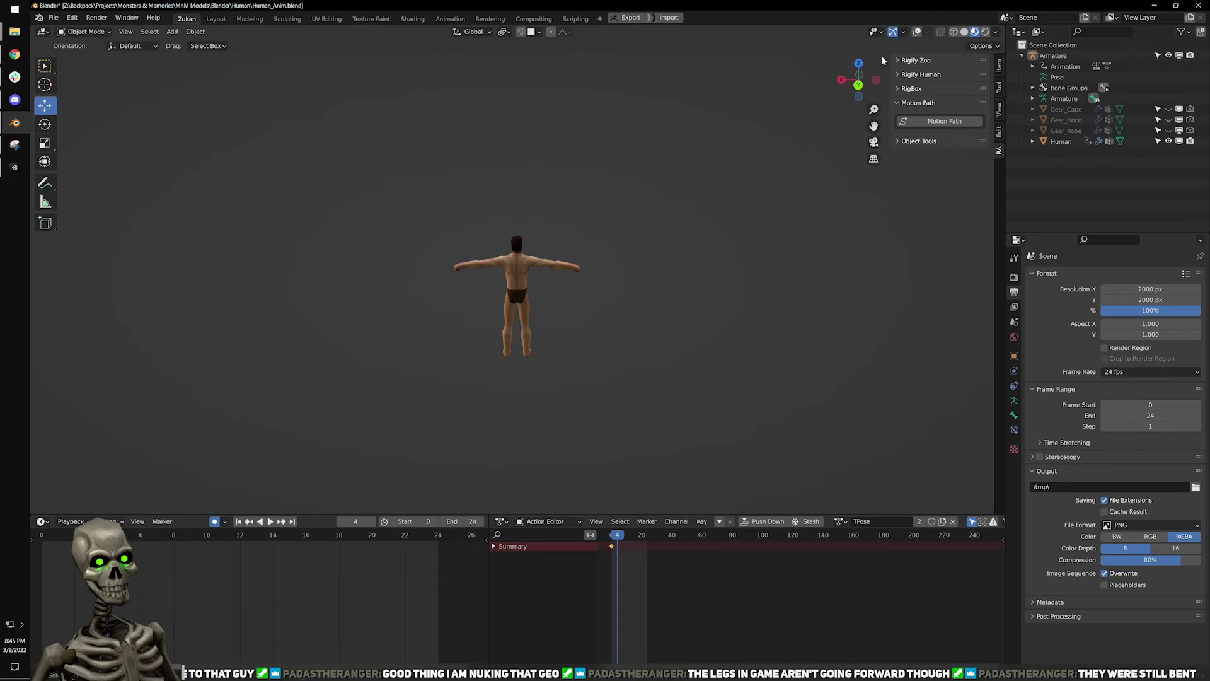
click(917, 31)
scroll(447, 283, up, 7)
middle_drag(438, 278, 593, 267)
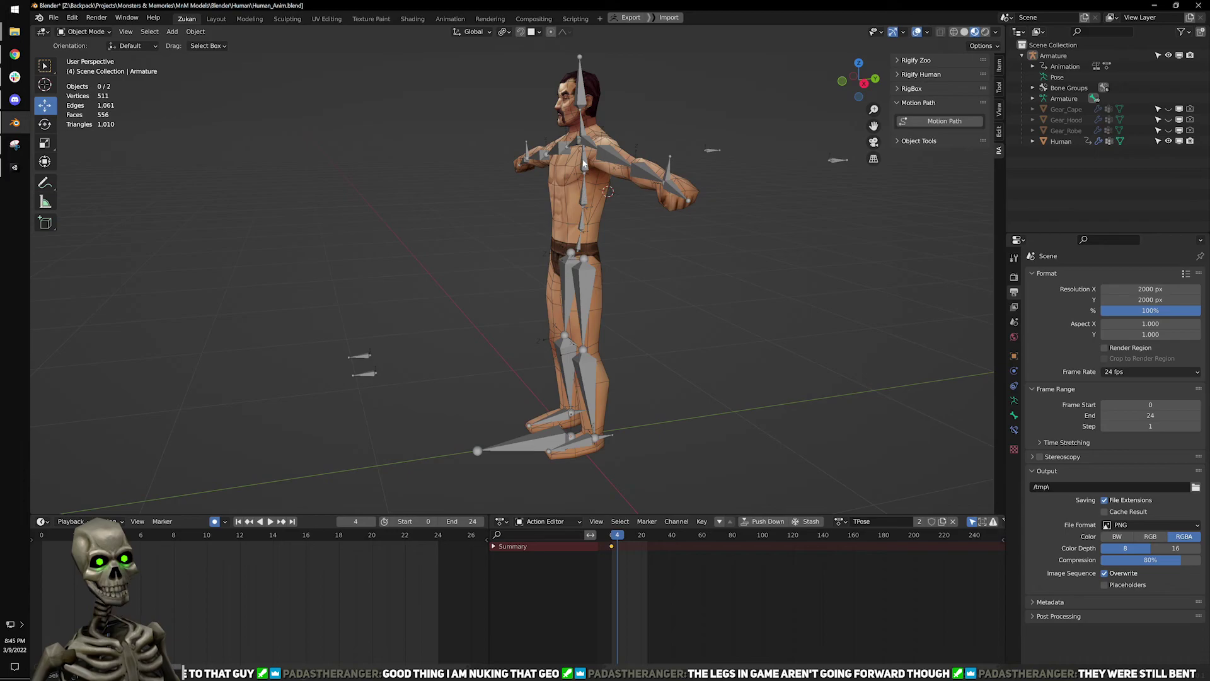
middle_drag(648, 314, 643, 256)
middle_drag(587, 77, 552, 68)
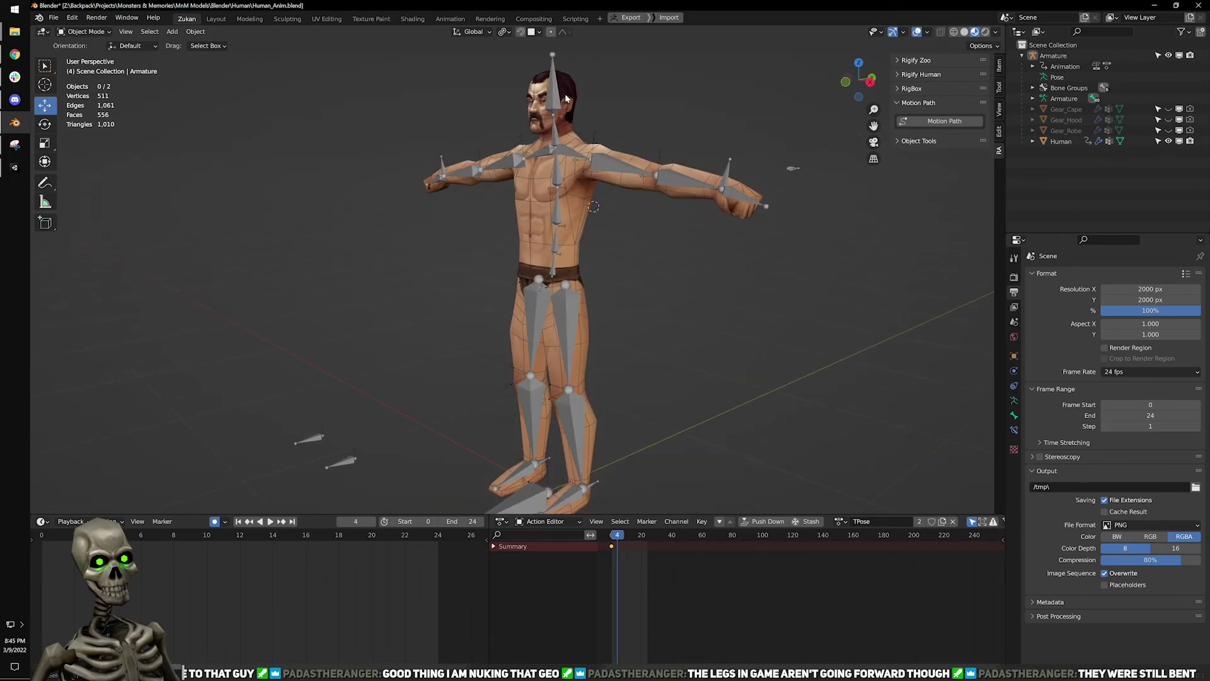
click(552, 68)
middle_drag(616, 386, 617, 319)
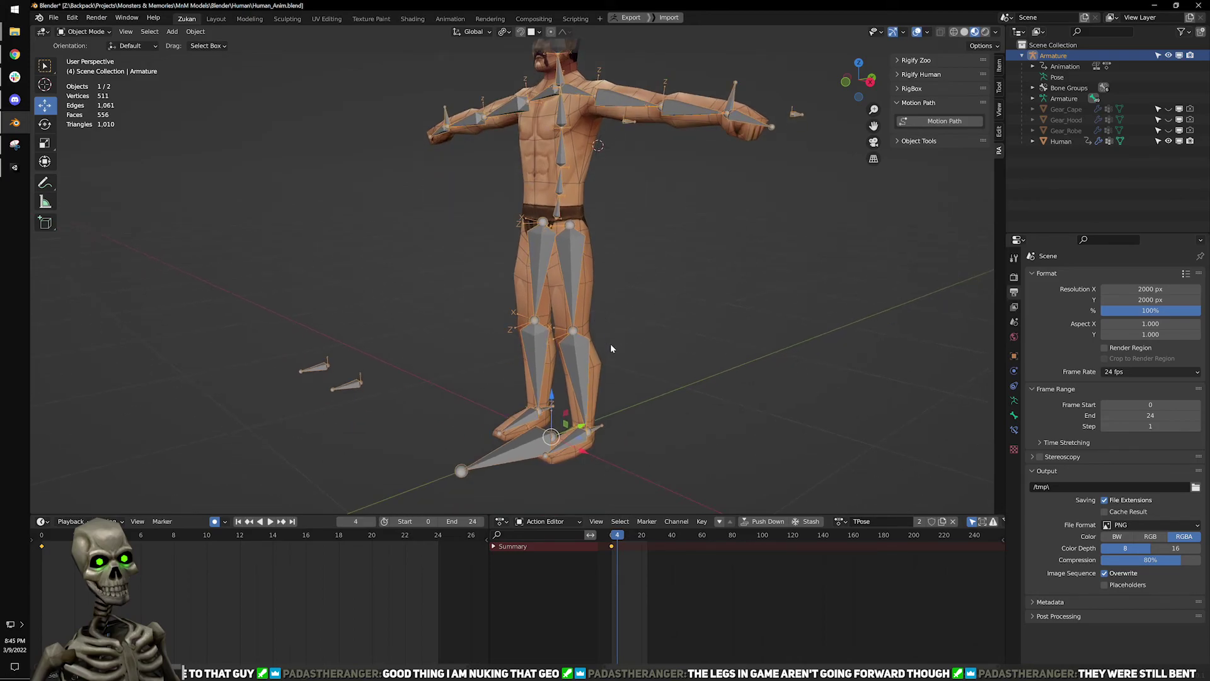
middle_drag(610, 295, 591, 237)
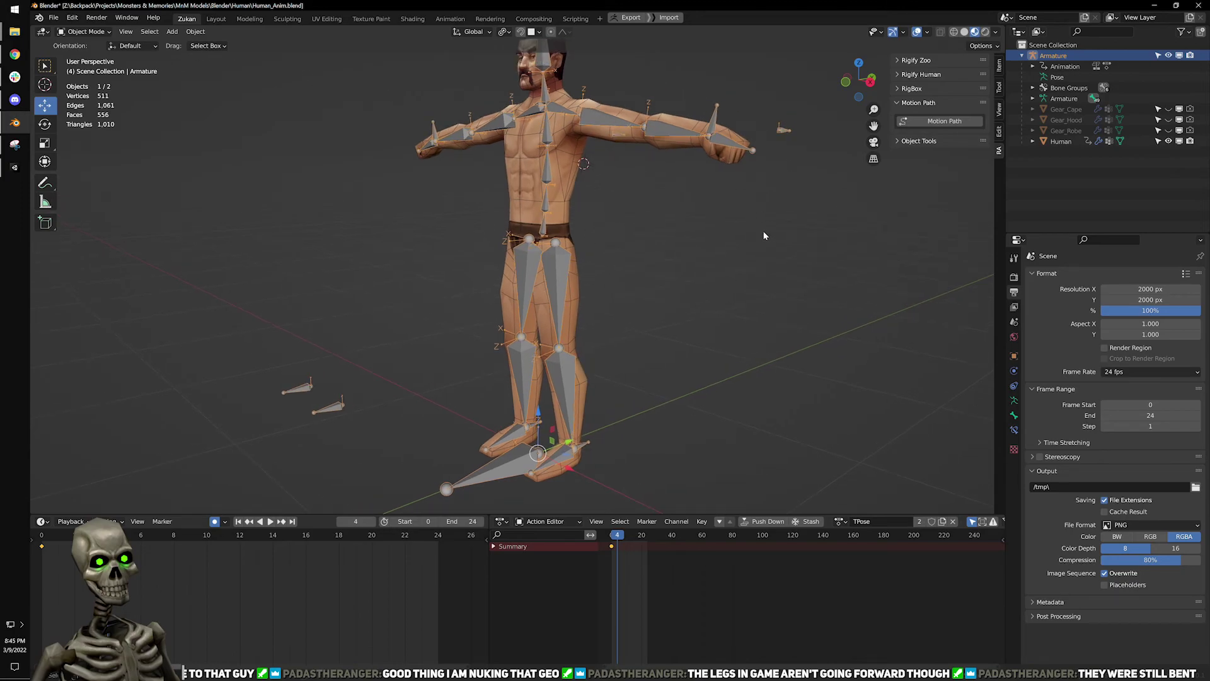
Load the Run.1 action on the armature, view it from the right side, and enter Pose Mode.
click(840, 522)
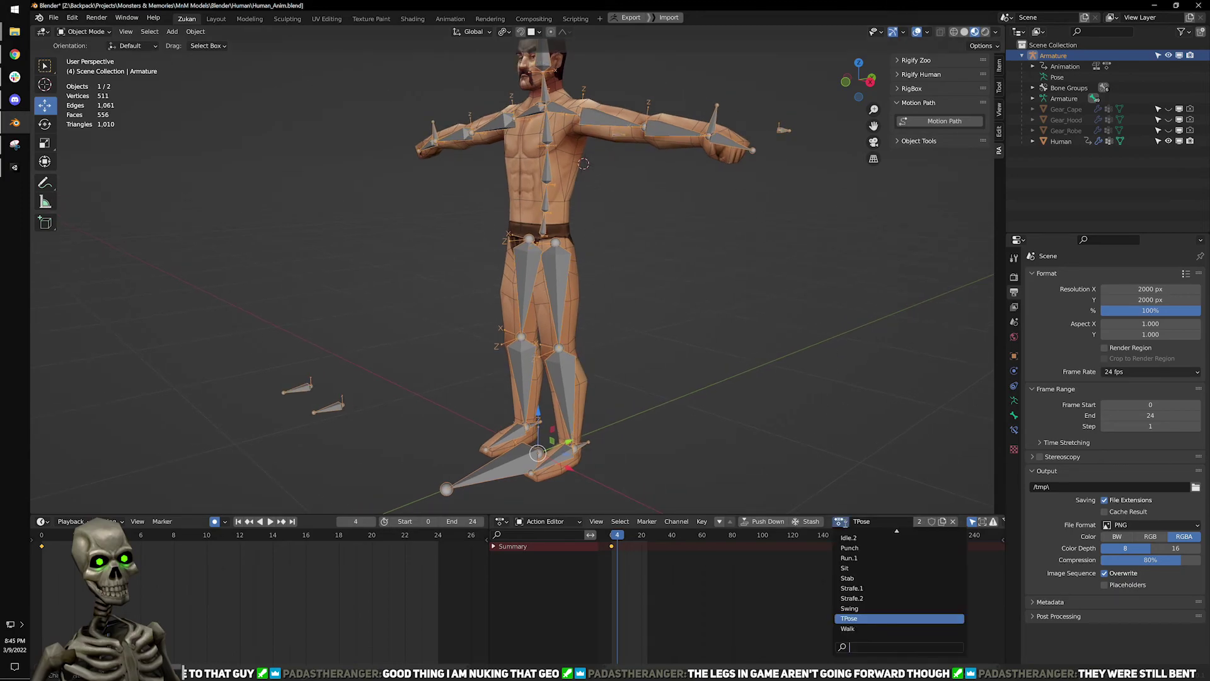
click(858, 557)
key(KP_3)
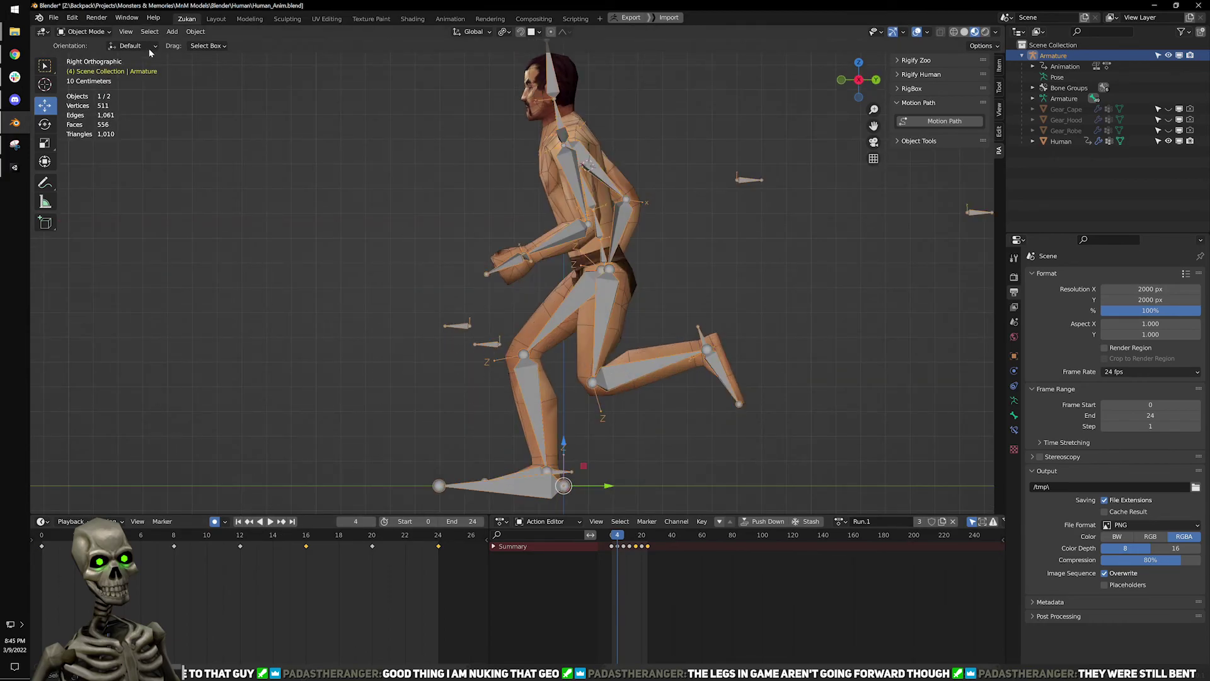
click(447, 107)
shift+middle_drag(500, 154, 497, 201)
click(540, 84)
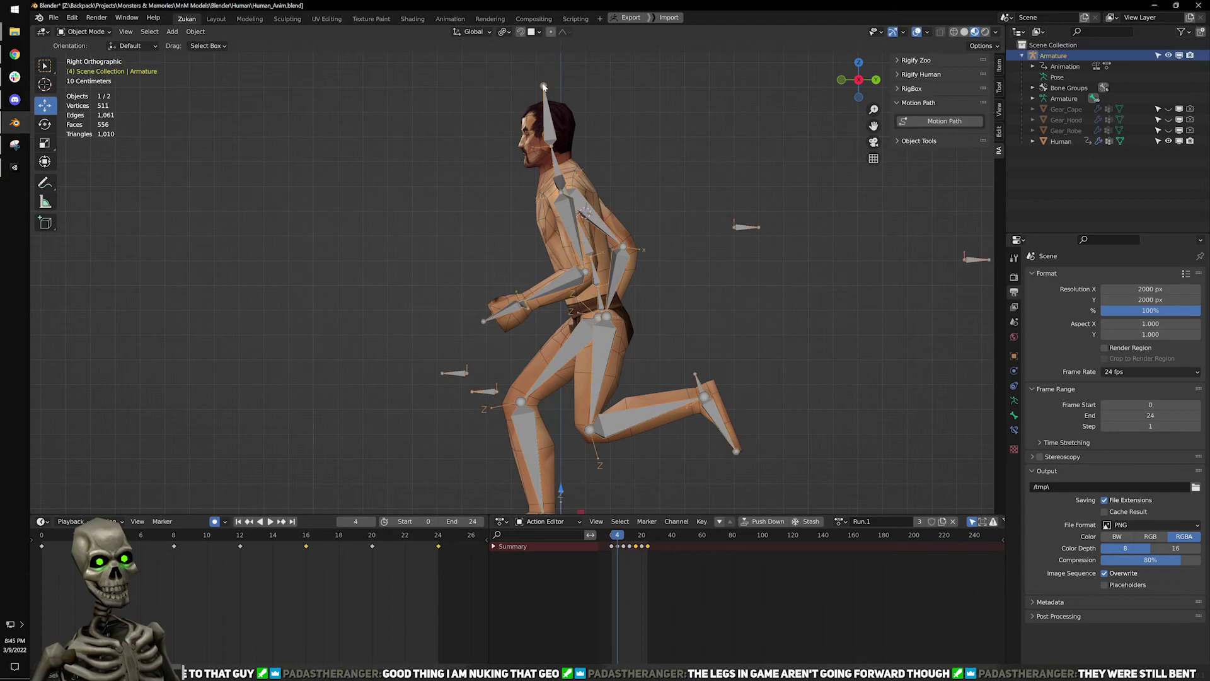
click(80, 35)
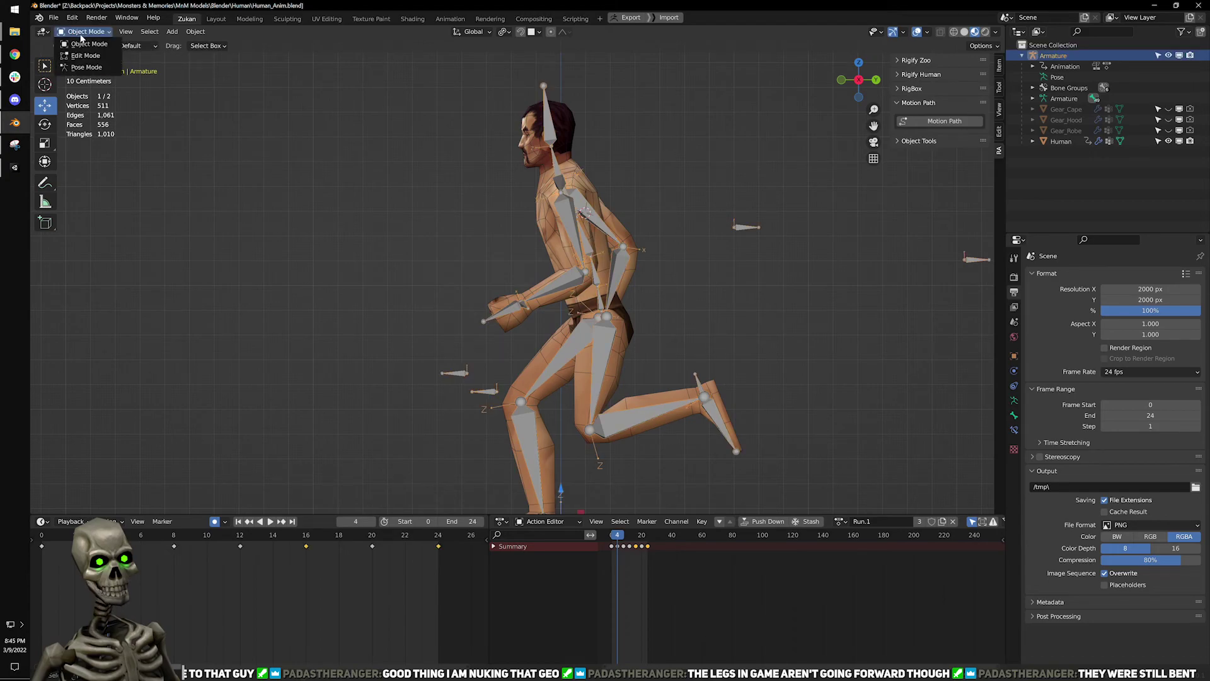
click(83, 68)
At frame 0, move both knee IK bones farther in front of the character, by -0.90132 m in Y and 0.23679 m in Z.
scroll(489, 324, down, 1)
shift+middle_drag(509, 377, 512, 301)
click(462, 281)
click(239, 522)
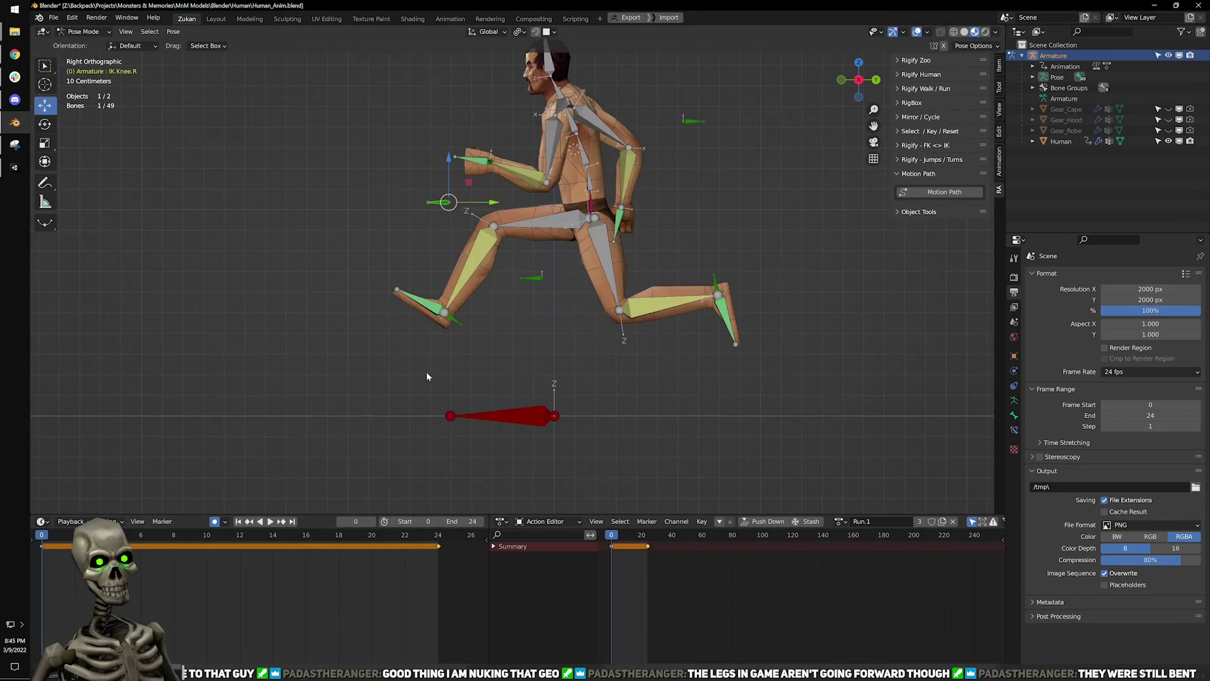
shift+click(531, 279)
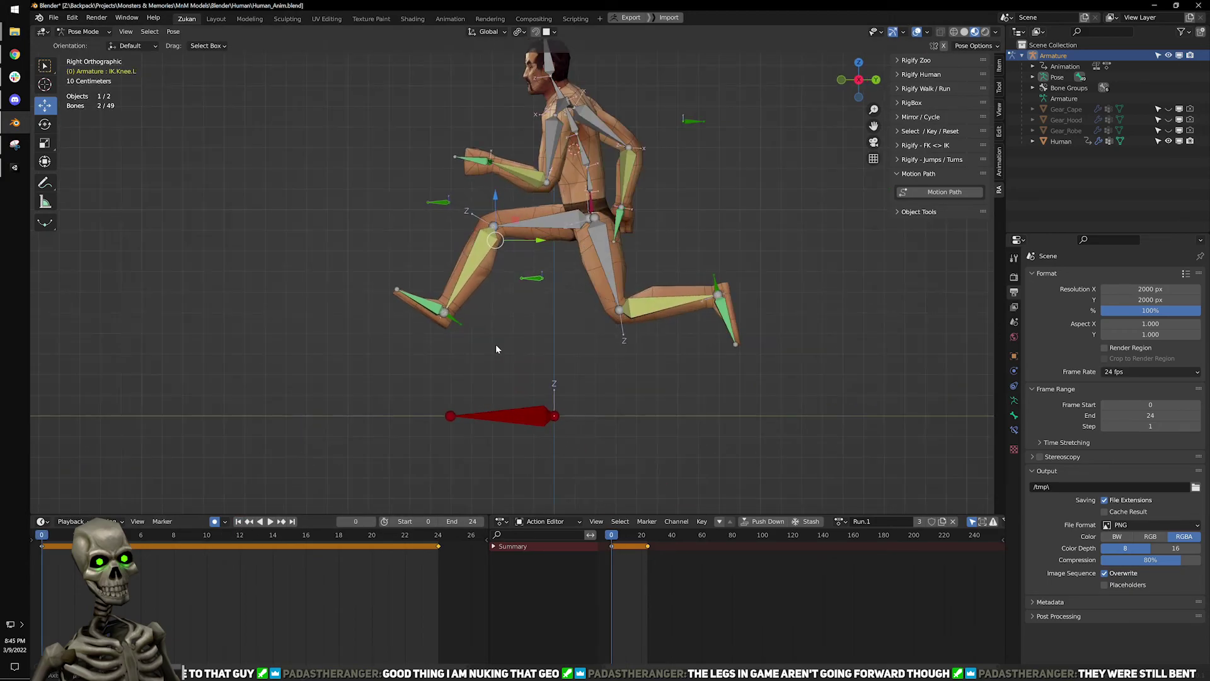
drag(497, 241, 311, 192)
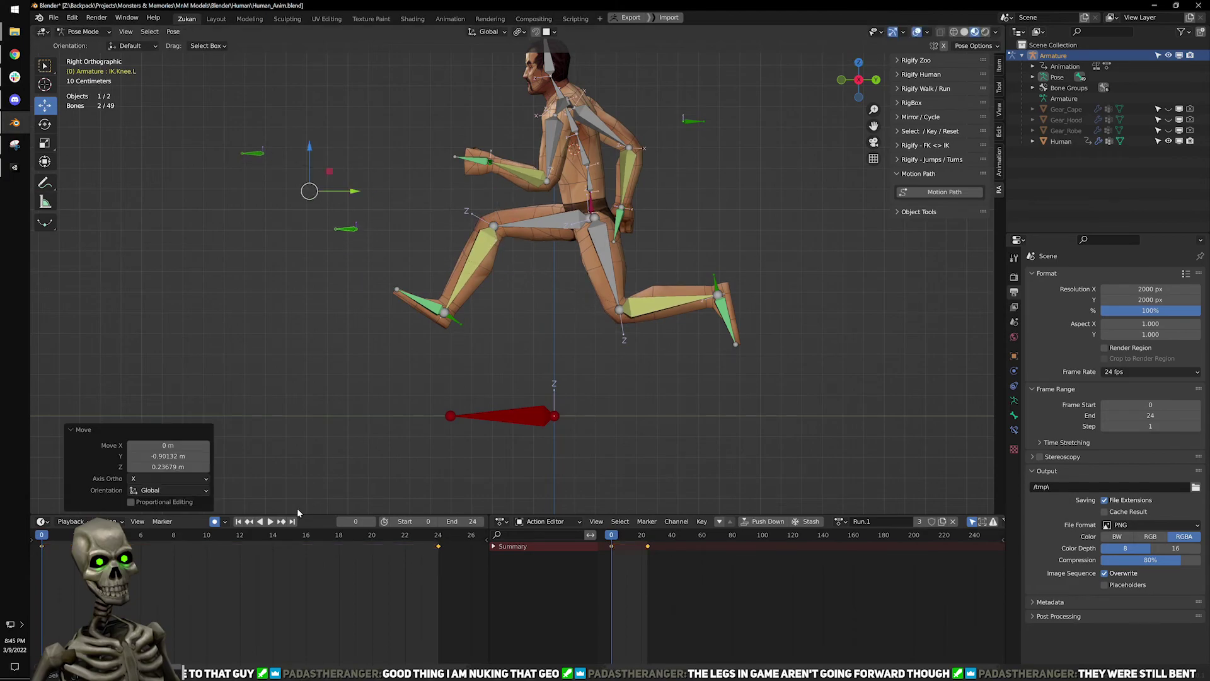
Copy the knee IK bones' keyframes from frame 0 and paste them at frame 24.
right_click(41, 537)
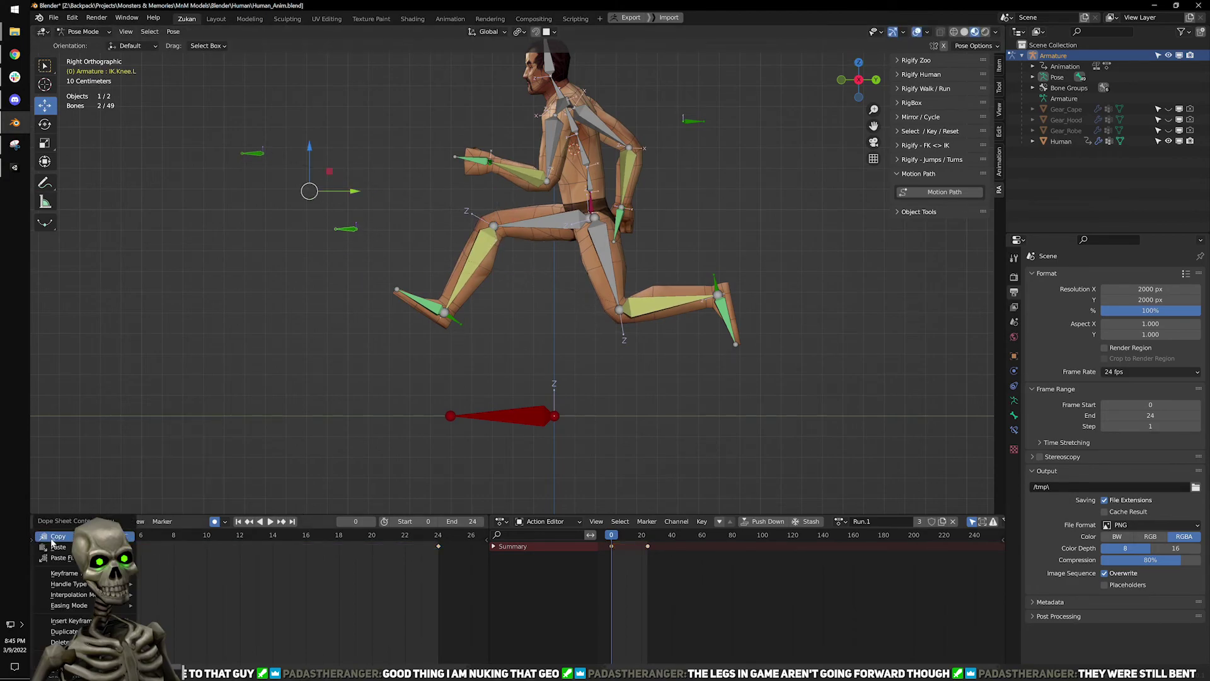
click(54, 536)
key(shift+Right)
right_click(433, 539)
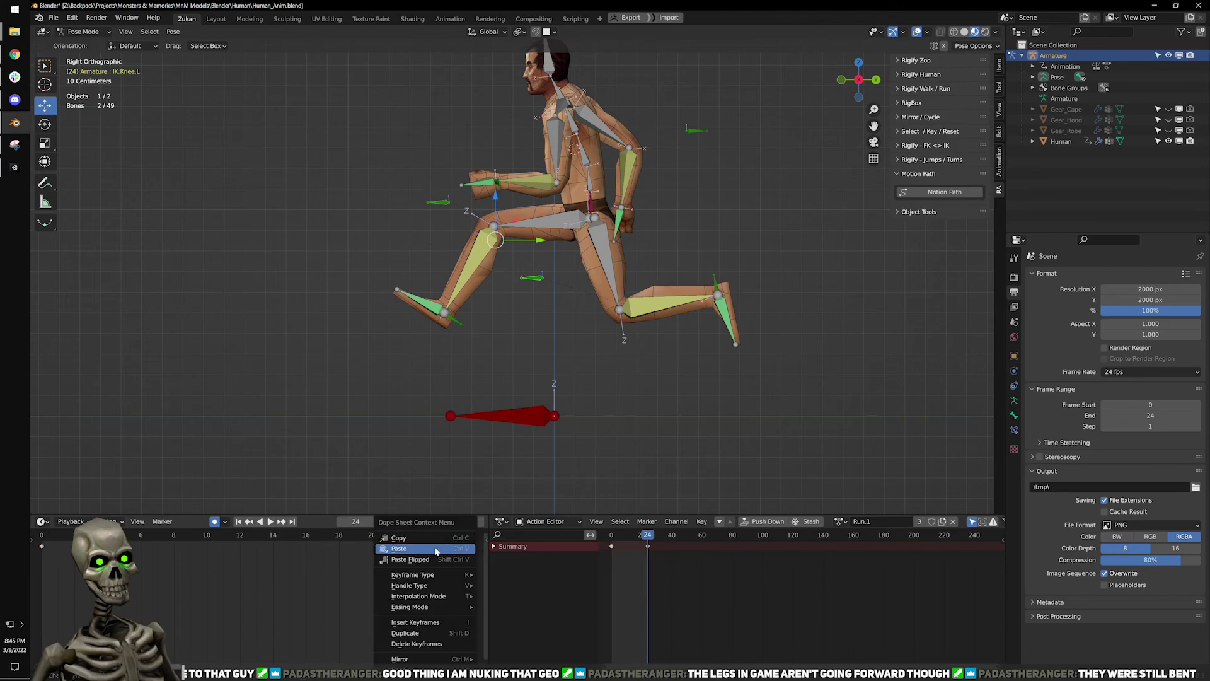
click(435, 550)
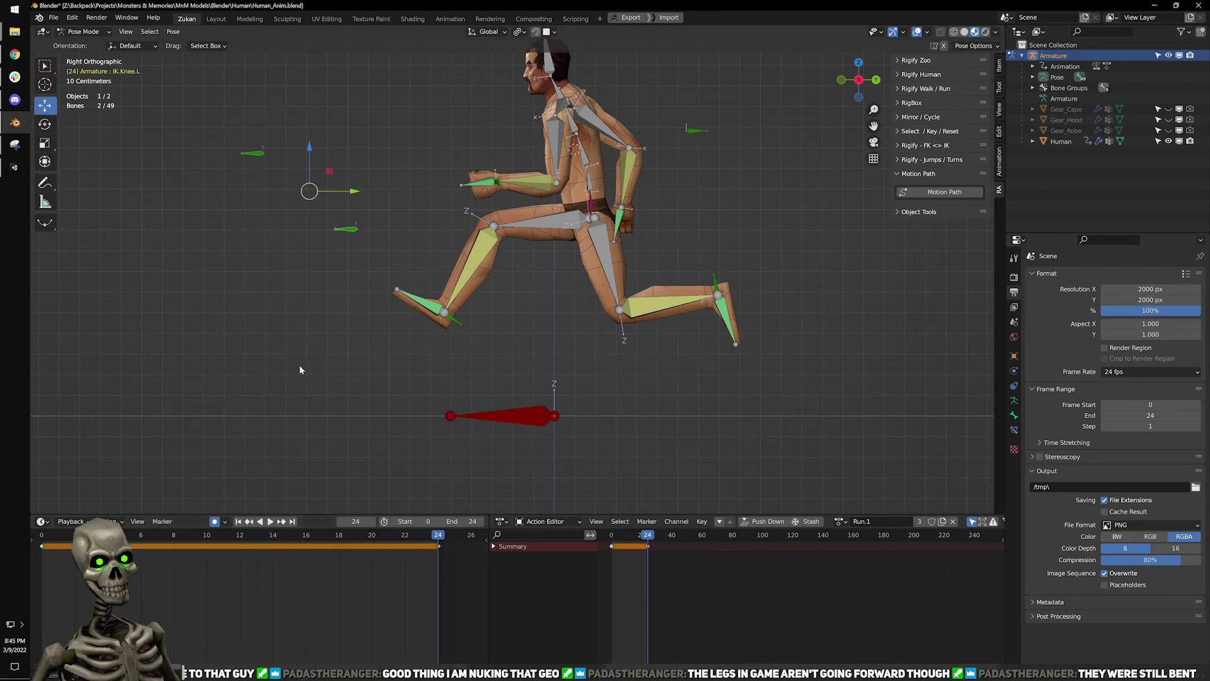
Return to Object Mode and load the TPose action on the armature.
click(84, 32)
click(86, 45)
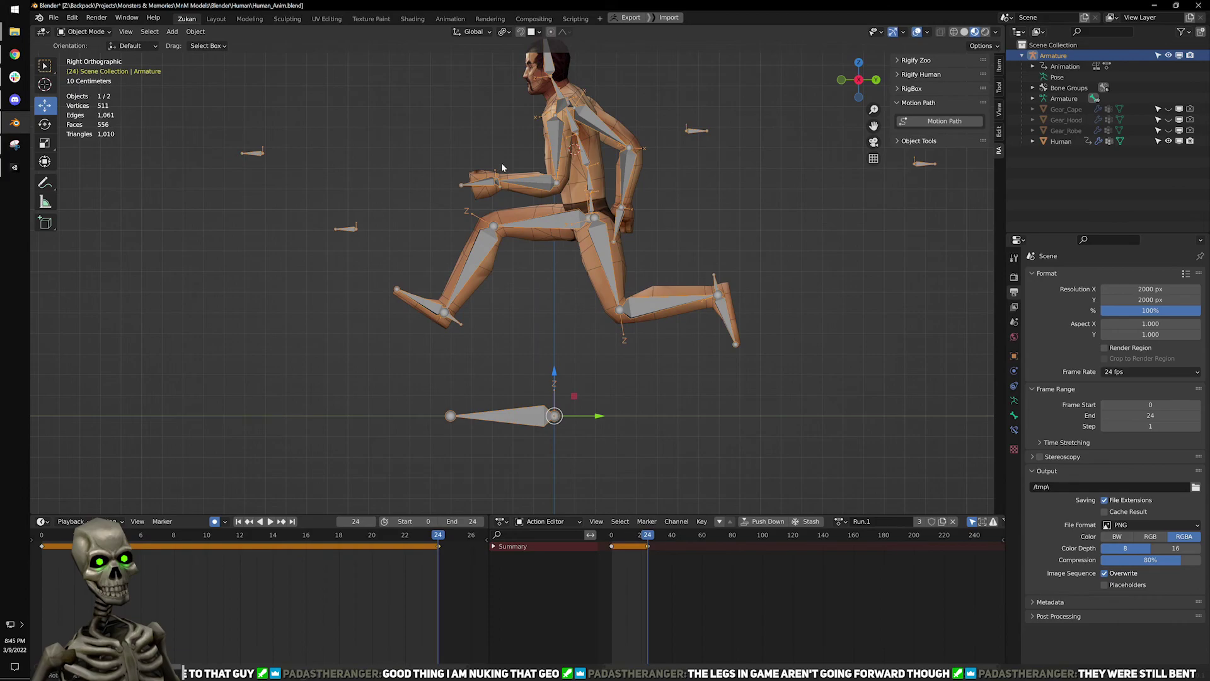
shift+middle_drag(502, 160, 505, 243)
click(624, 121)
click(549, 113)
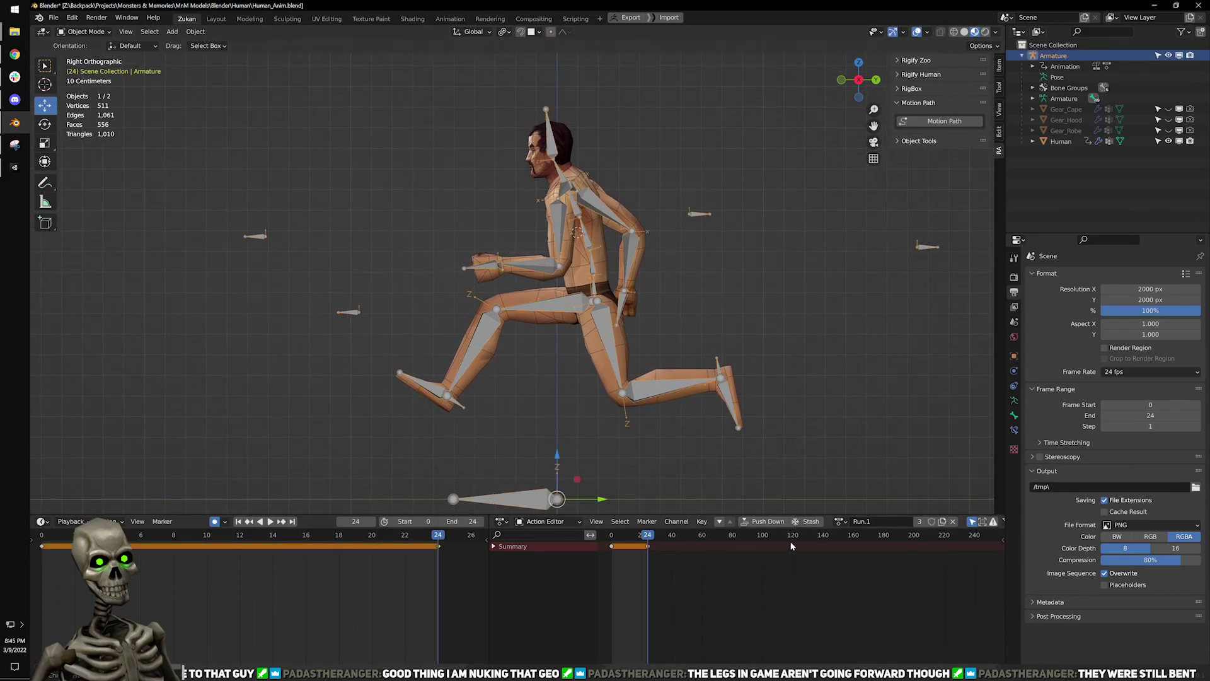
click(843, 524)
click(852, 546)
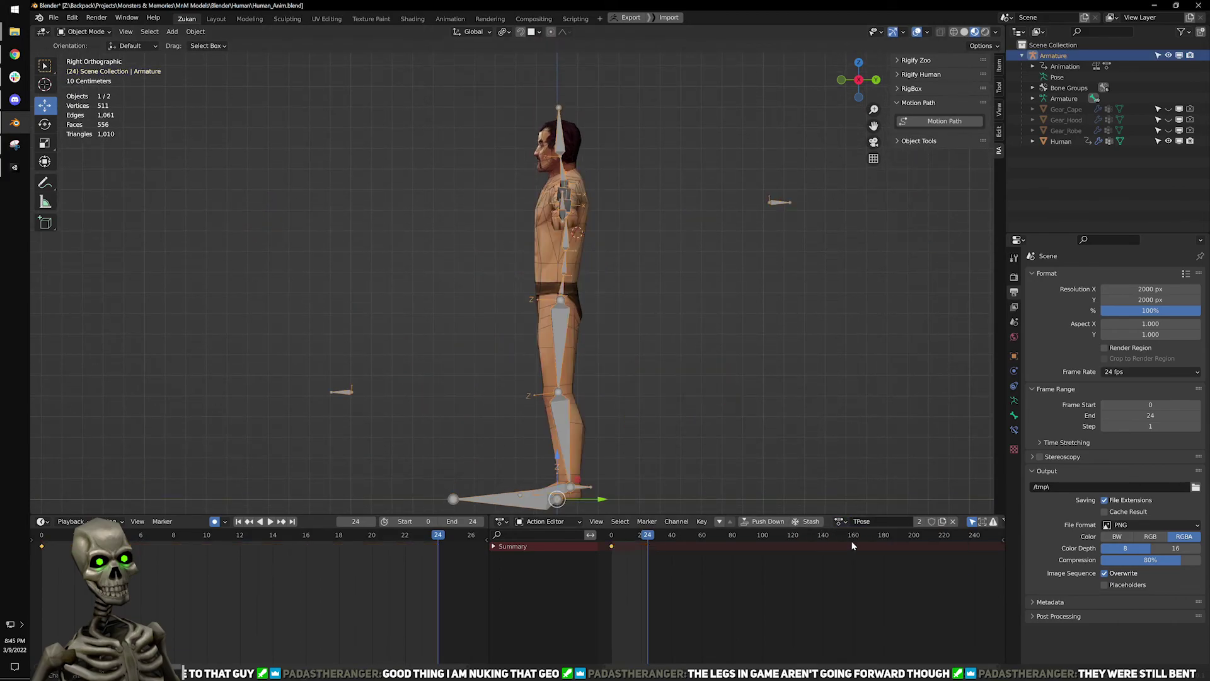
Select the armature together with the Human mesh and export them as FBX over HumanMale.fbx.
middle_drag(463, 264, 500, 283)
click(399, 230)
scroll(400, 231, down, 2)
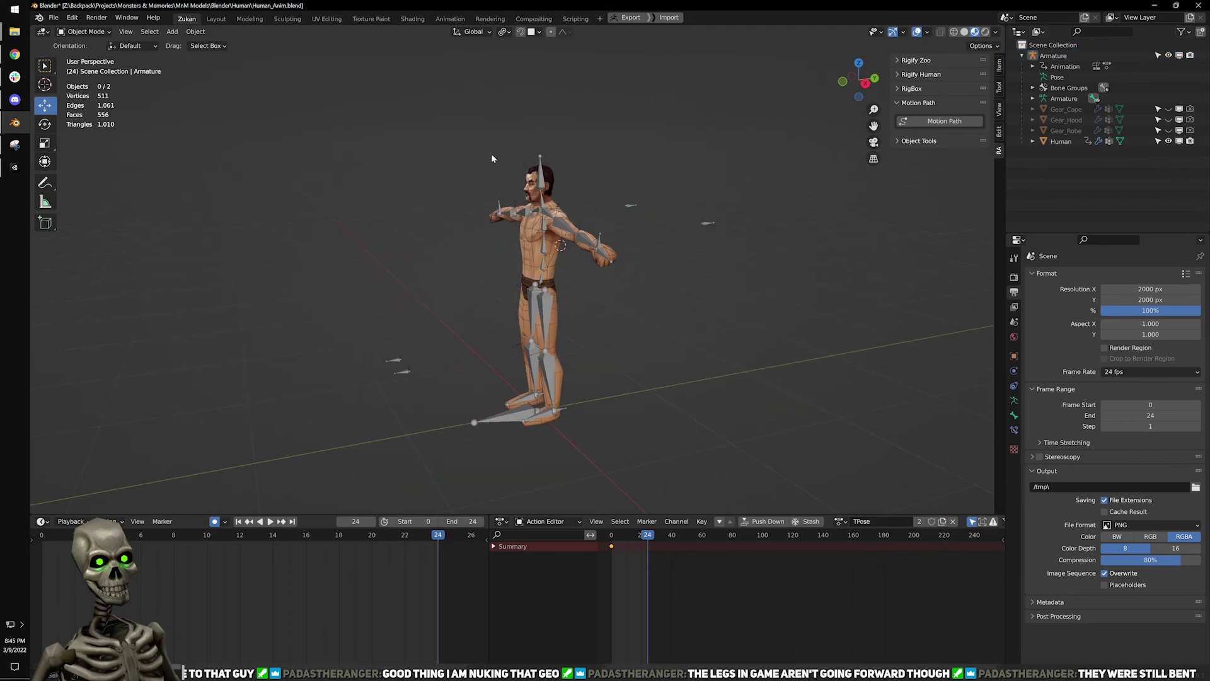
drag(470, 112, 564, 257)
click(53, 18)
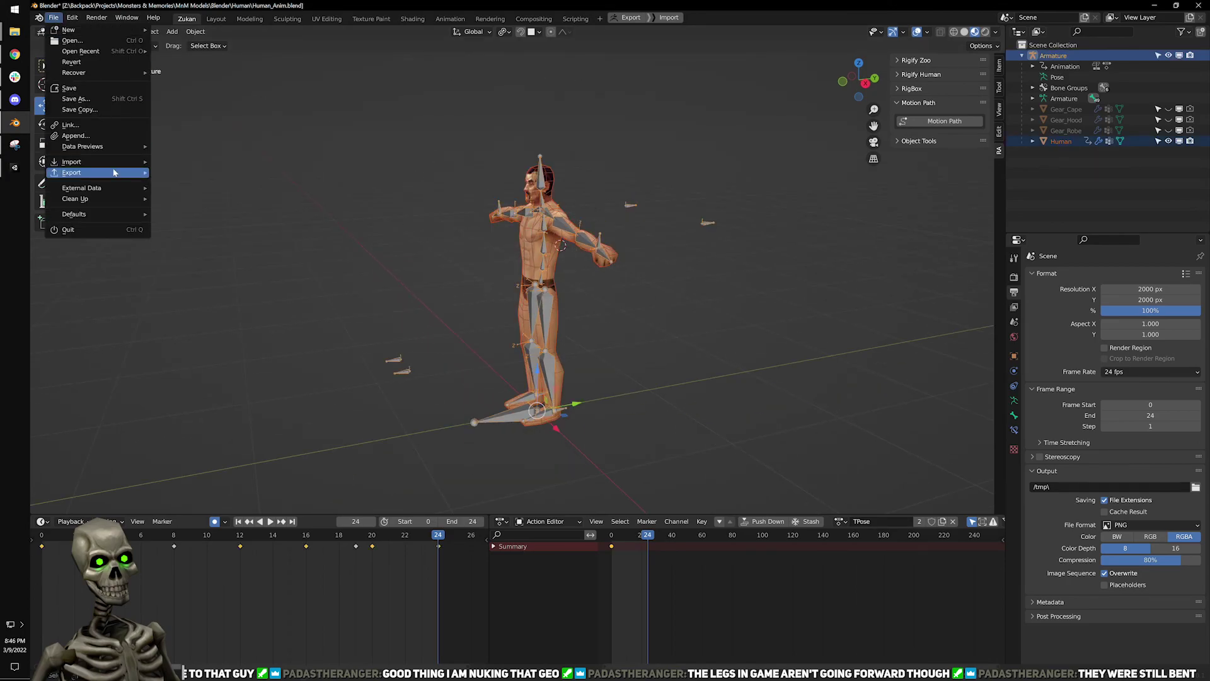
mouse_move(95, 172)
click(228, 260)
click(514, 197)
click(801, 535)
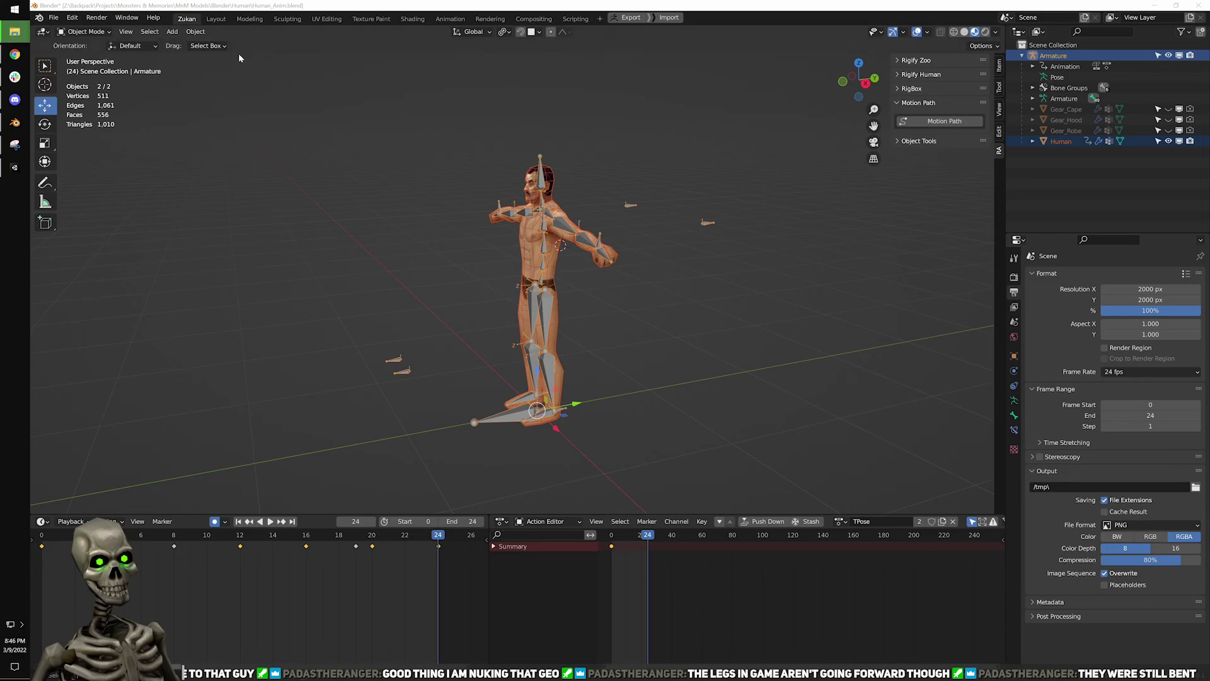
Switch to Unity and play the preview of the Armature|Run.1 clip in the HumanMale import settings.
key(alt+Tab)
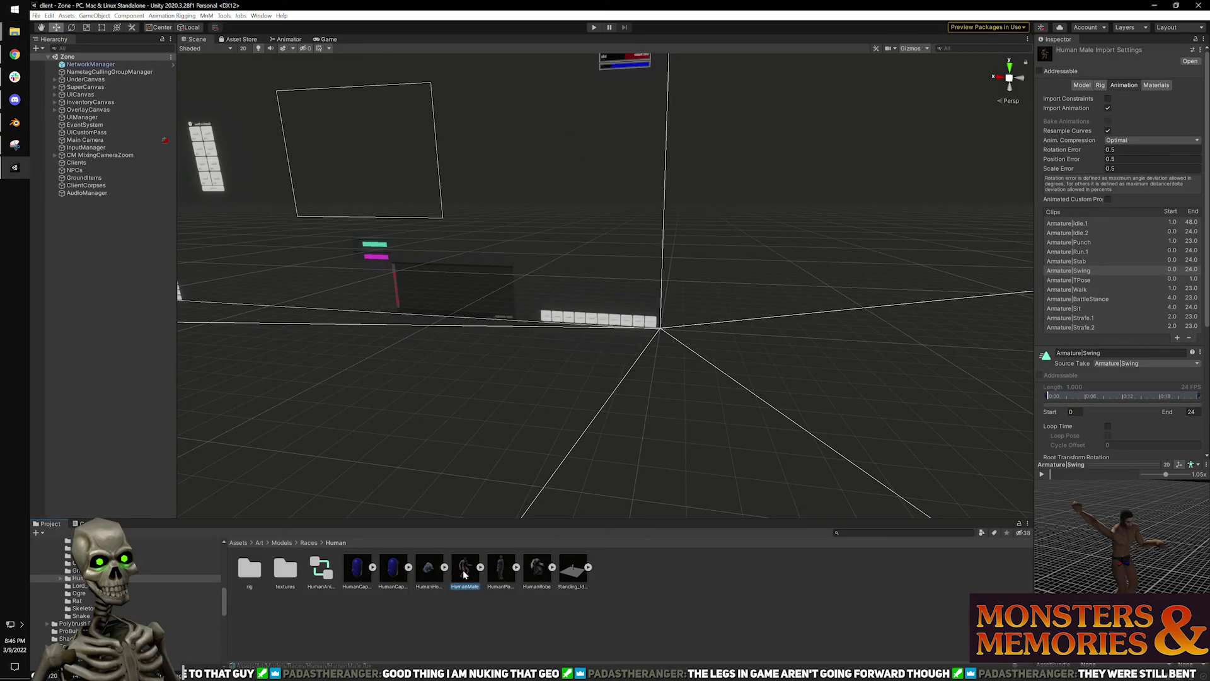
click(1084, 252)
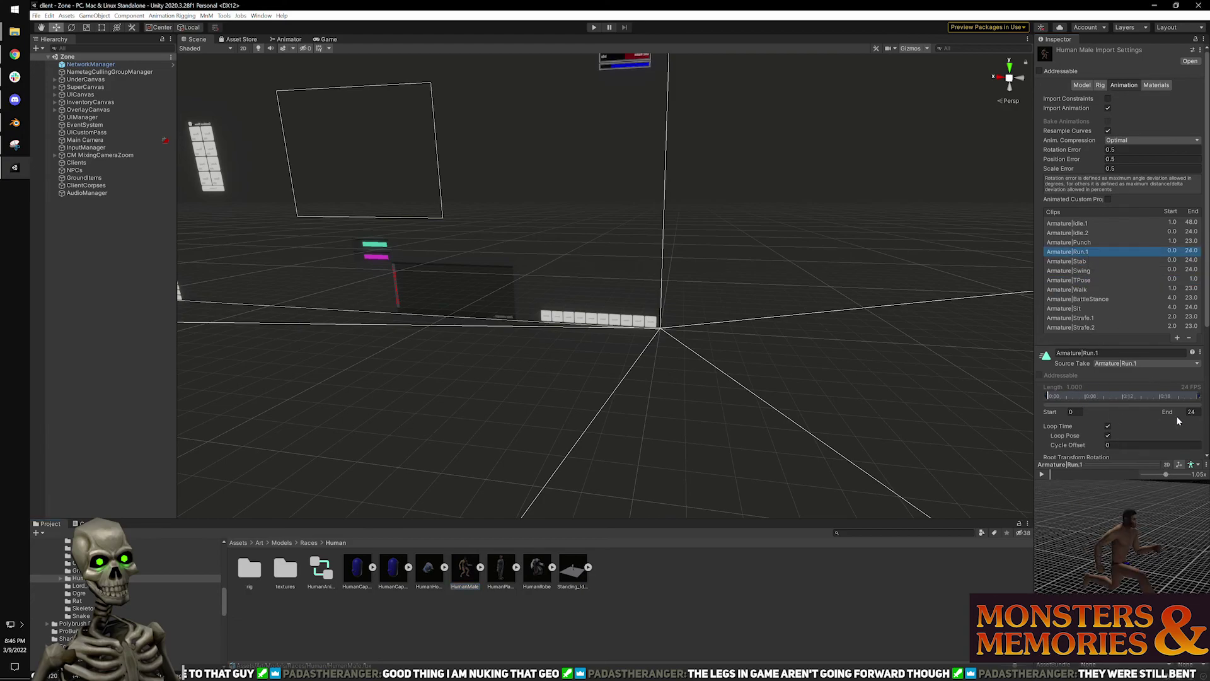
click(1041, 476)
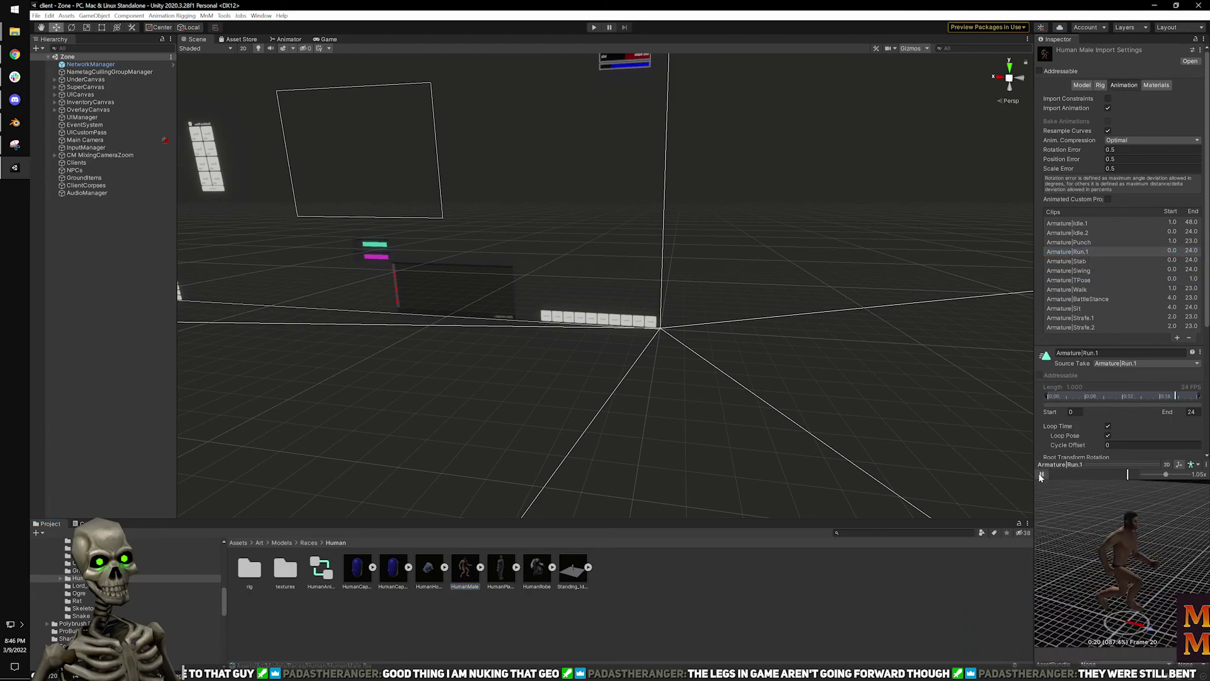
Start play mode, log in, connect to TestWorld, and enter the world with the human cleric Zukcleric.
click(592, 27)
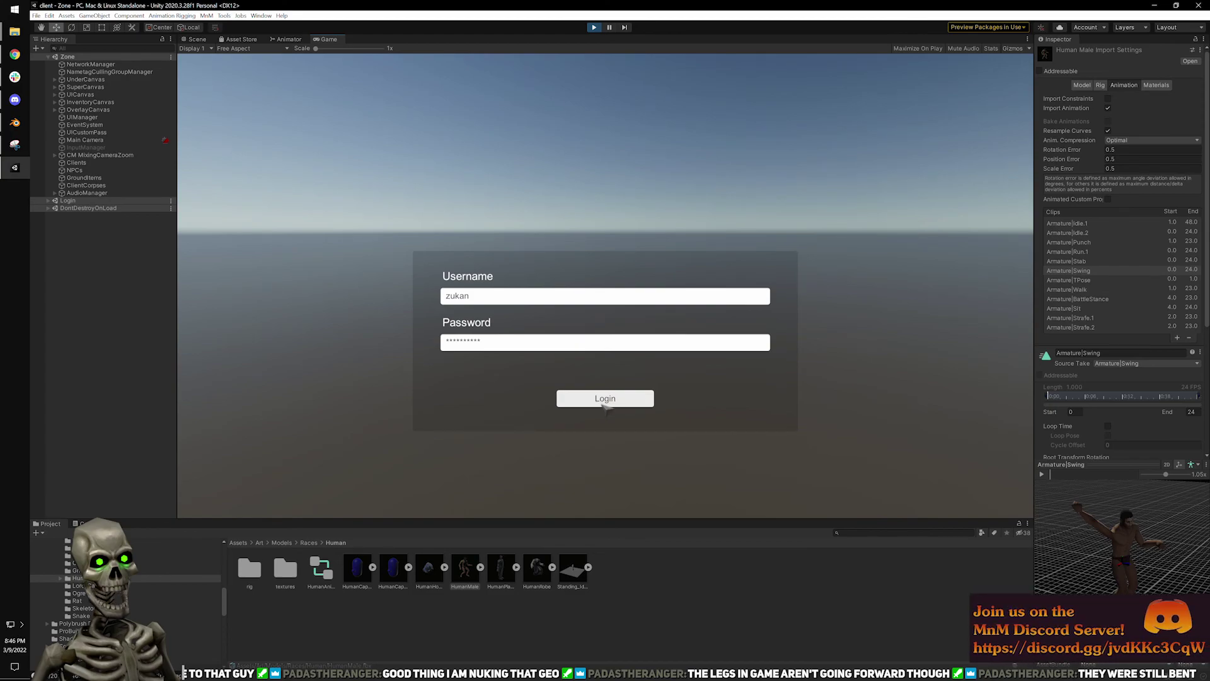
click(604, 406)
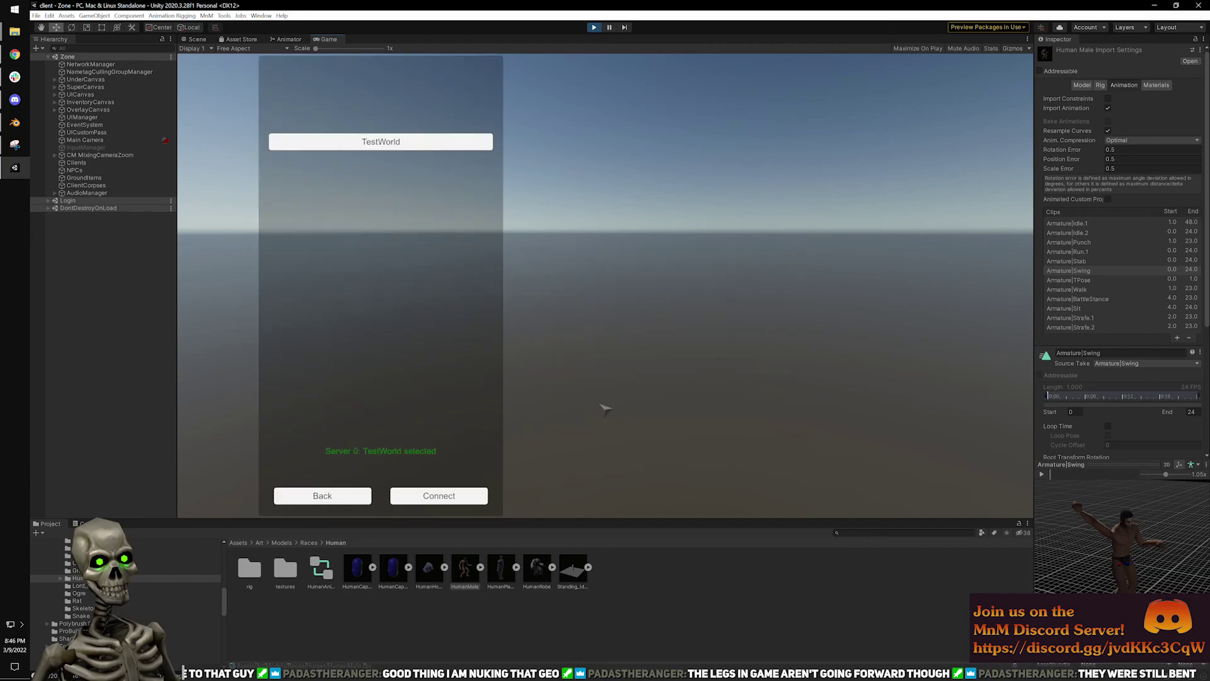
click(464, 502)
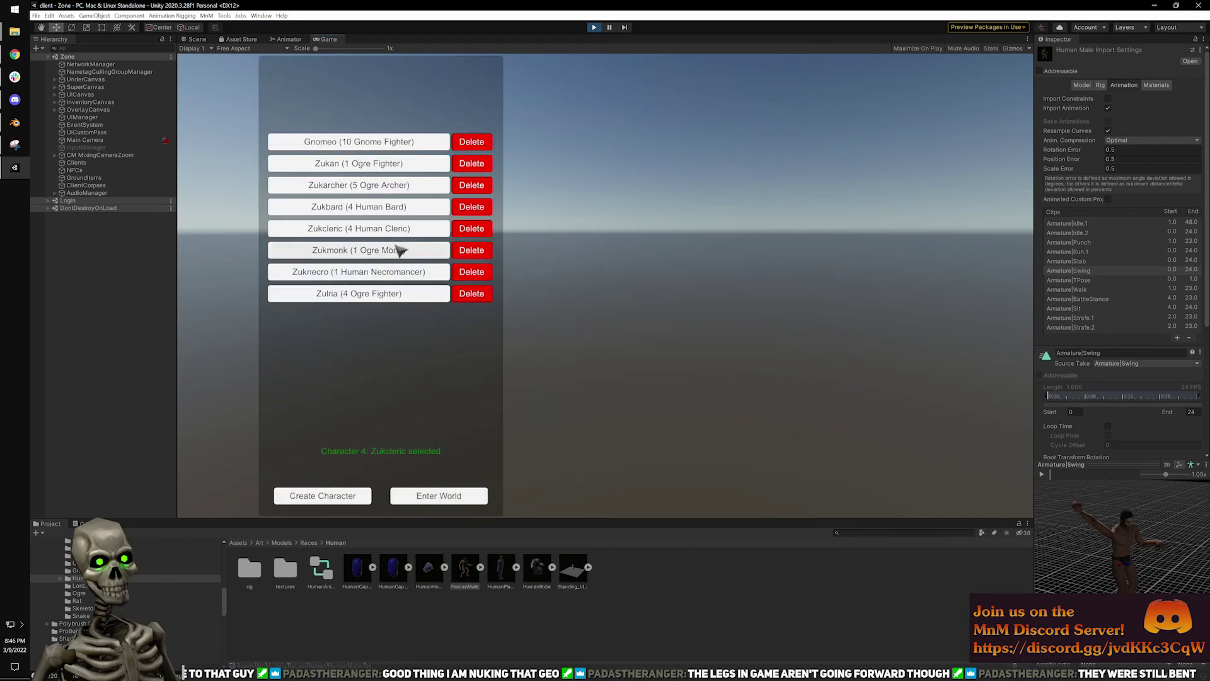
click(413, 496)
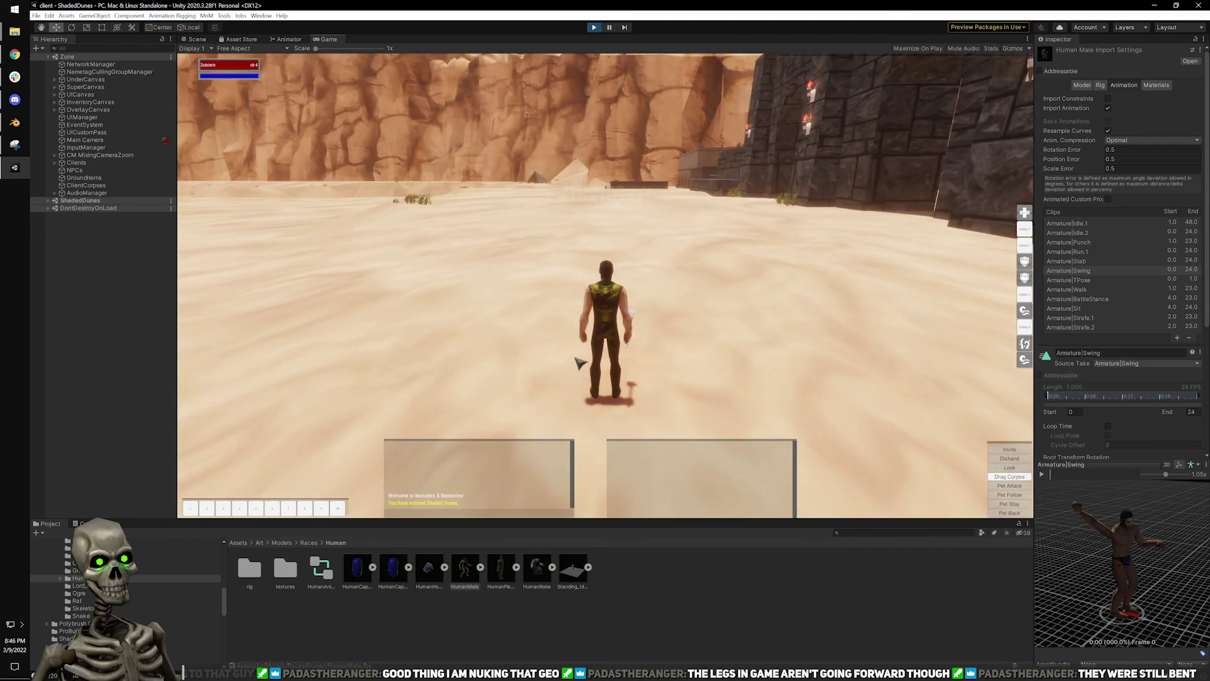
Run the character past the stone walls and turn the camera to examine the re-exported run motion.
key(w)
right_drag(677, 258, 670, 241)
key(a)
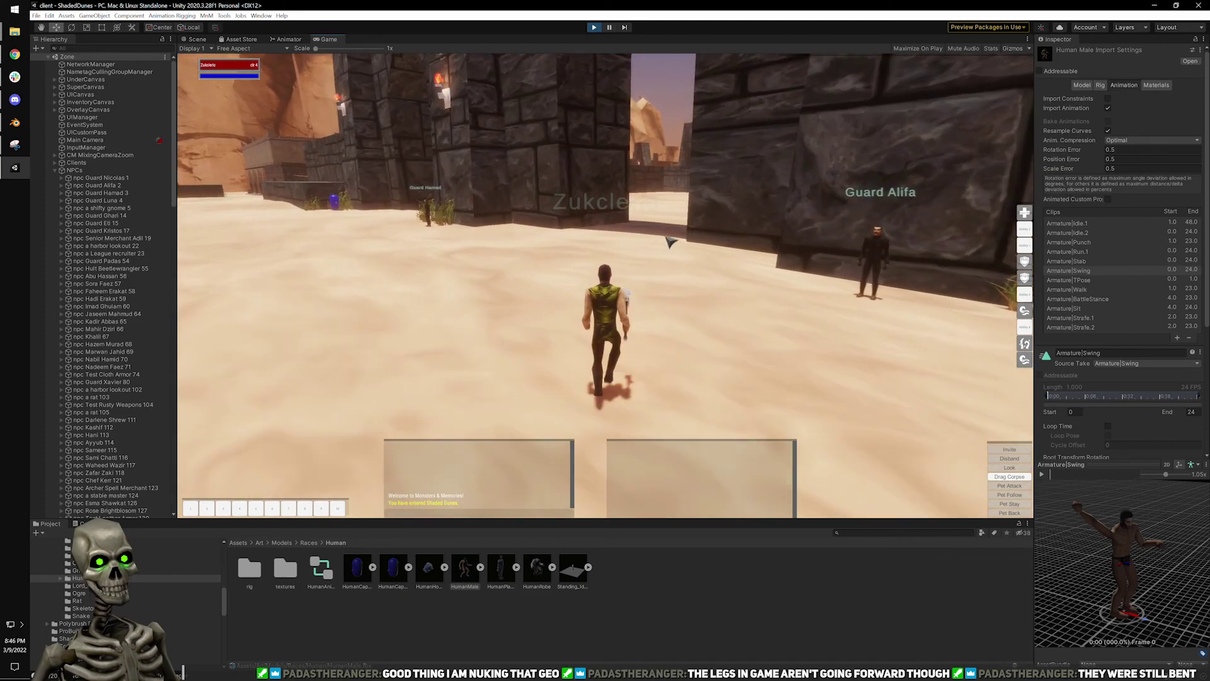
mouse_move(671, 239)
right_down()
mouse_move(649, 246)
mouse_move(667, 247)
right_up()
key(q)
key(w)
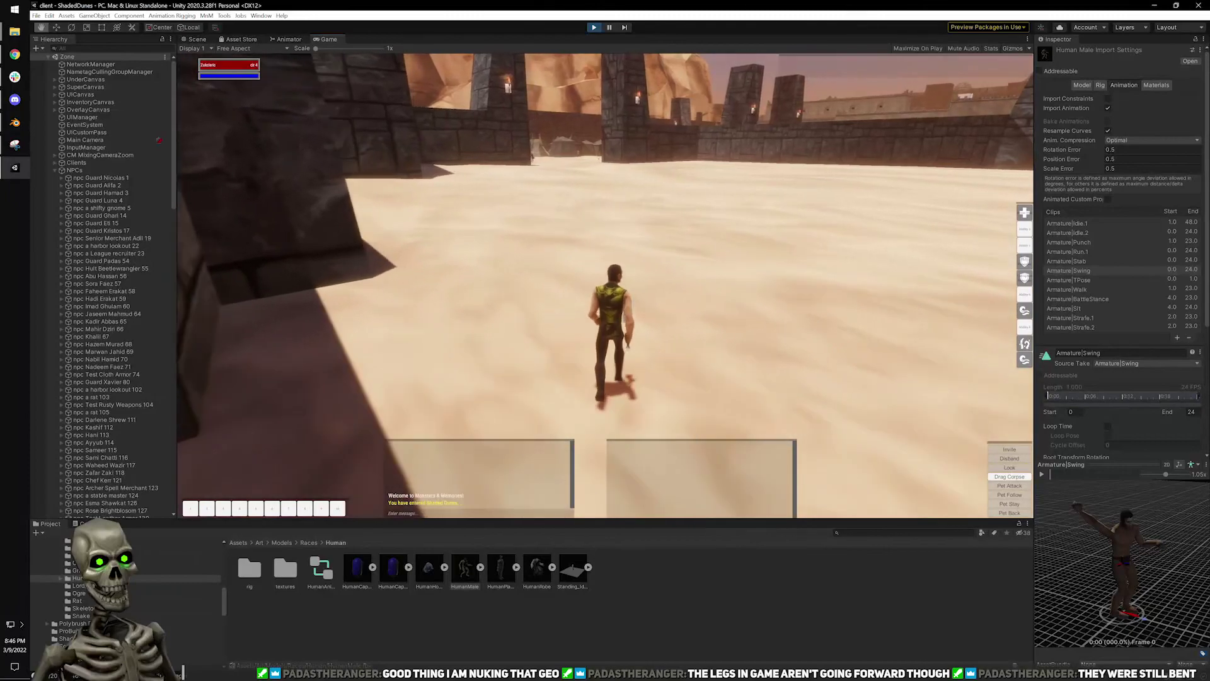
Run the character further across the sand while turning the camera, and stop play mode.
key(w)
right_drag(639, 304, 659, 305)
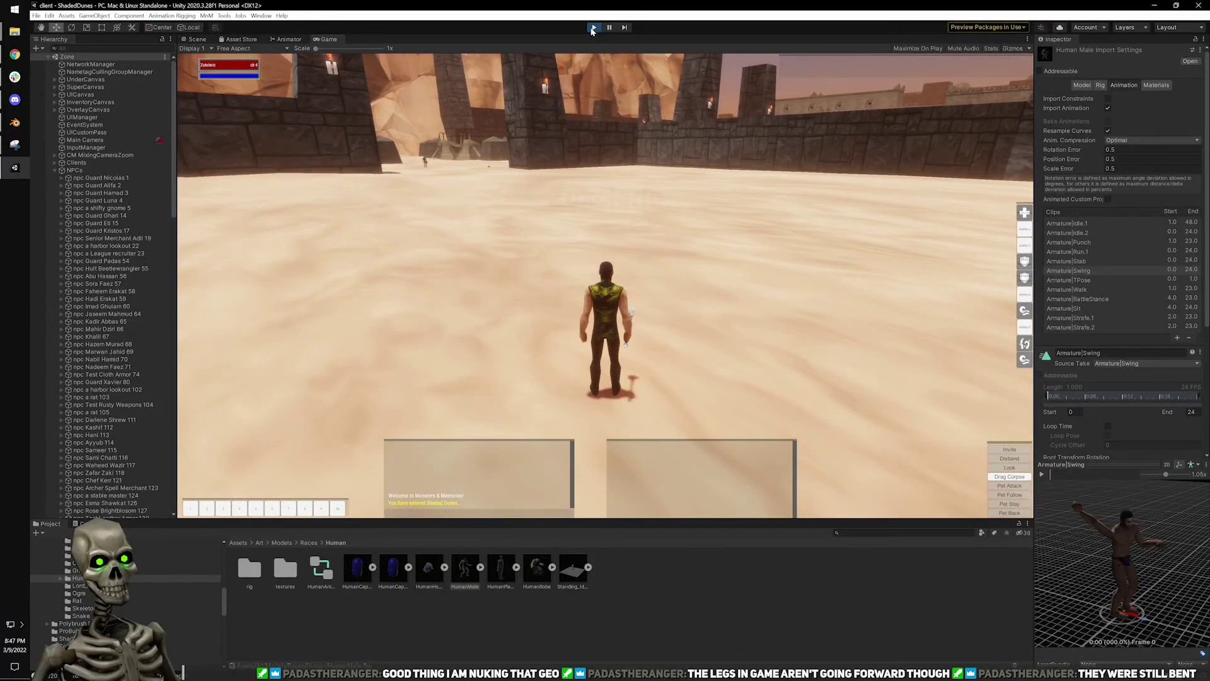
key(ctrl+p)
Open the HumanMale prefab from the Prefabs/RaceModels folder for editing.
scroll(83, 618, down, 10)
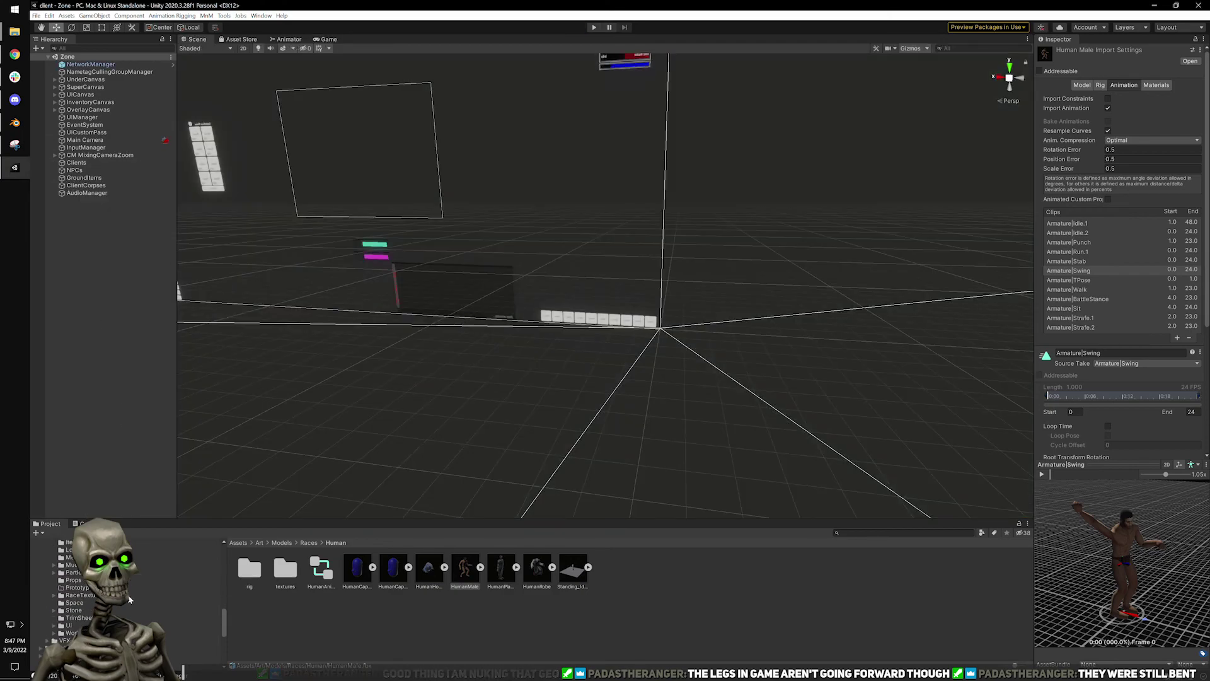
scroll(83, 618, up, 3)
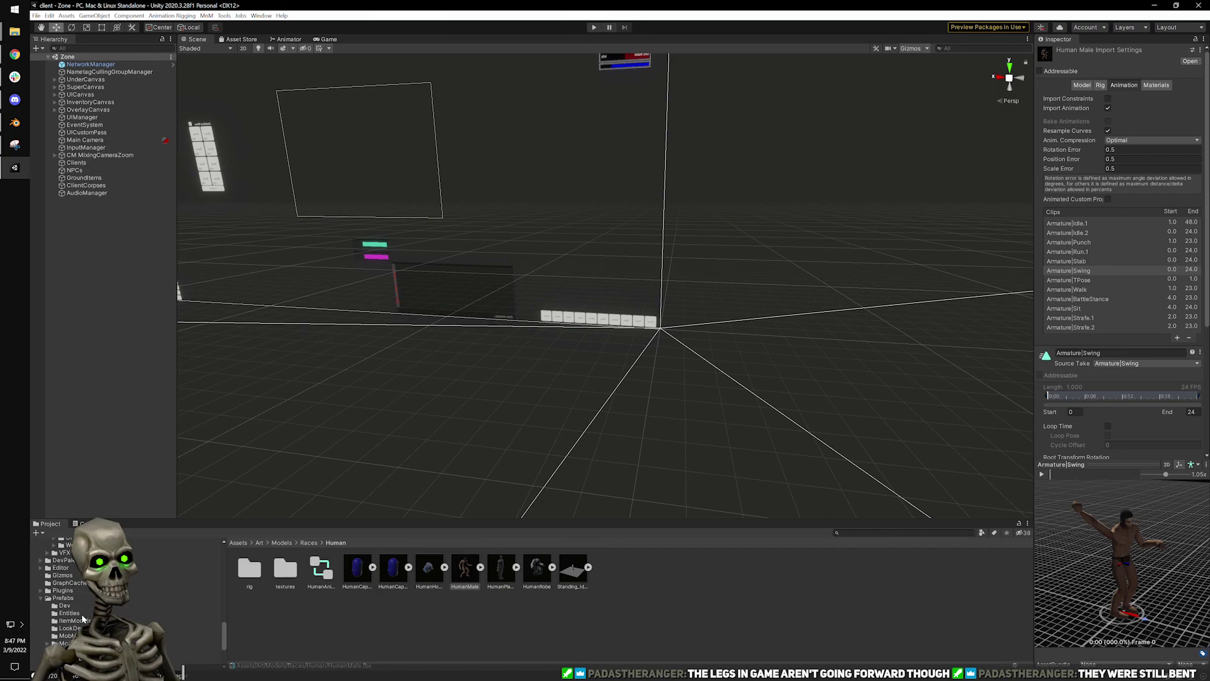
click(68, 635)
click(70, 643)
click(70, 651)
click(70, 658)
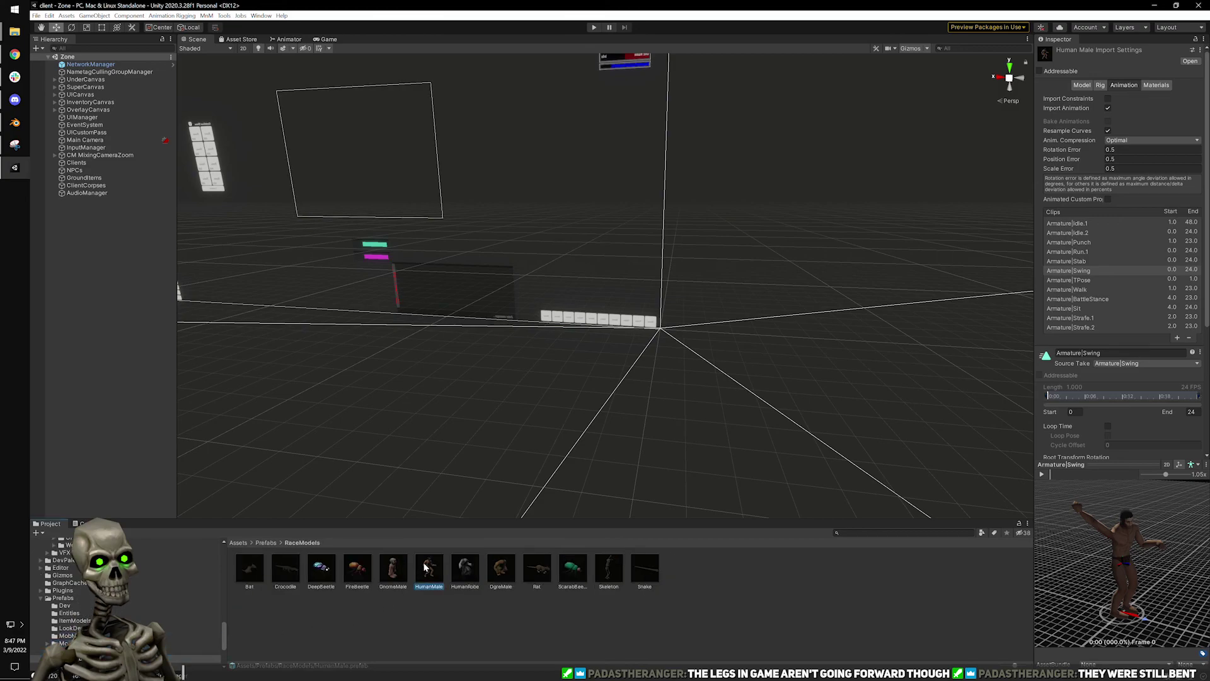
double_click(424, 571)
Open the MoveBlendTree state of the HumanMale model's animator controller and select its Blend Tree node.
click(111, 76)
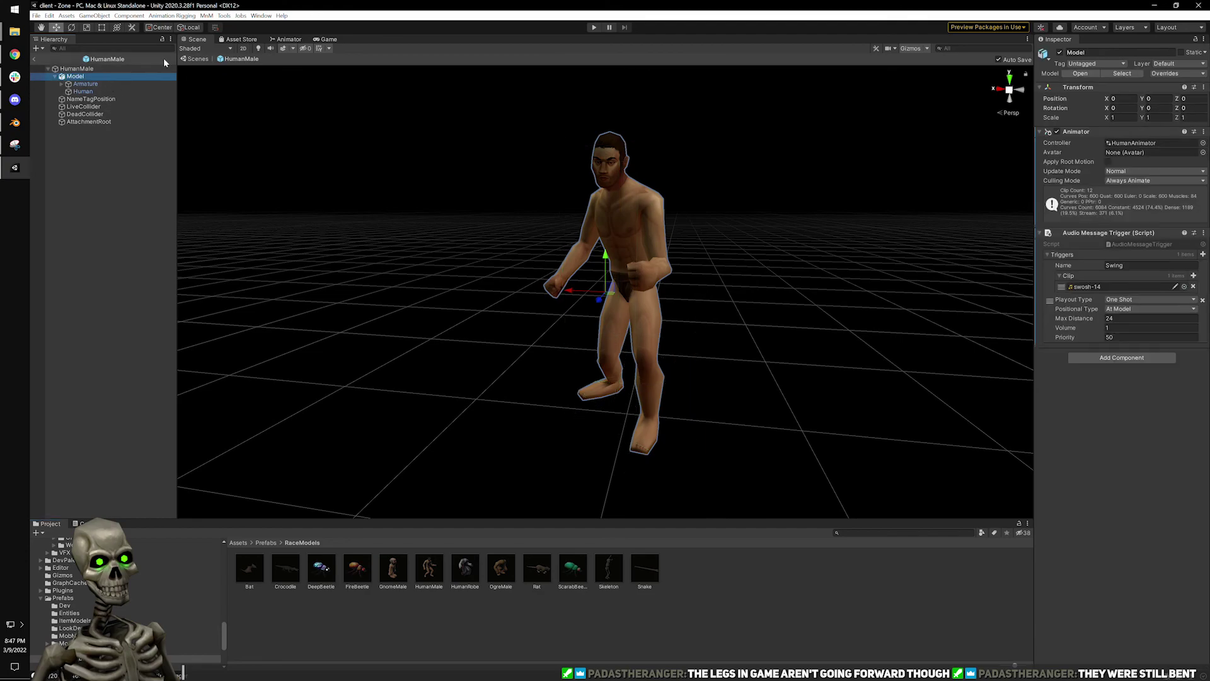
click(286, 38)
click(77, 68)
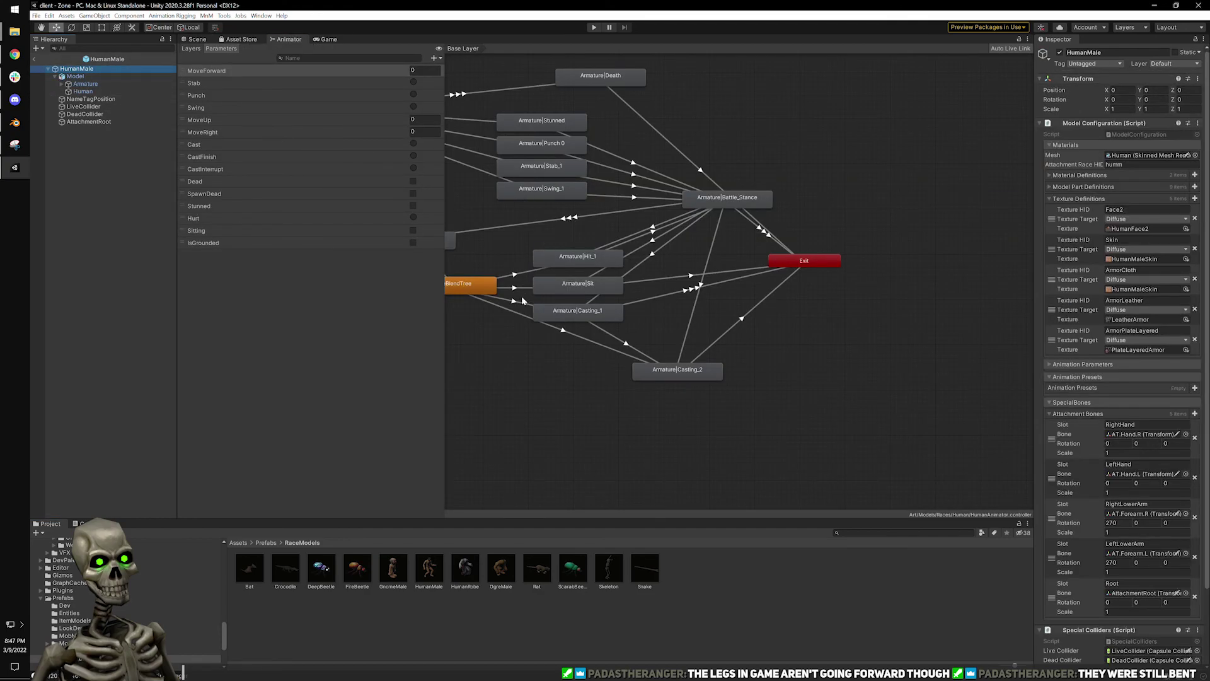
double_click(481, 295)
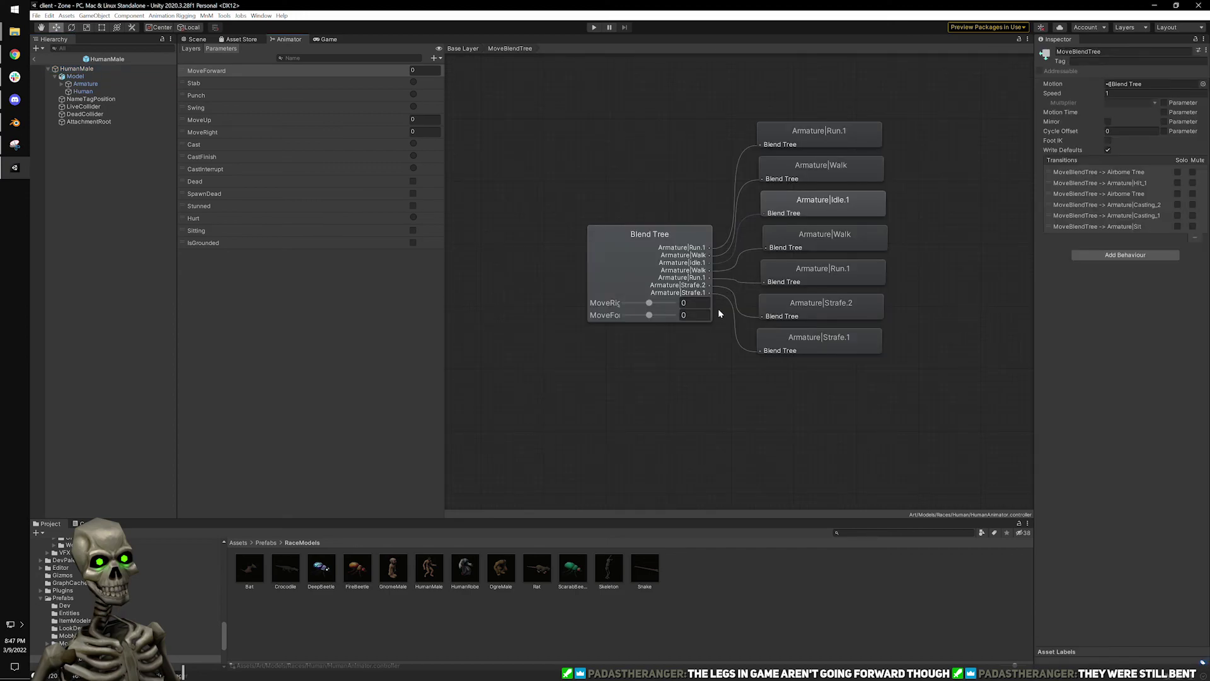
click(678, 248)
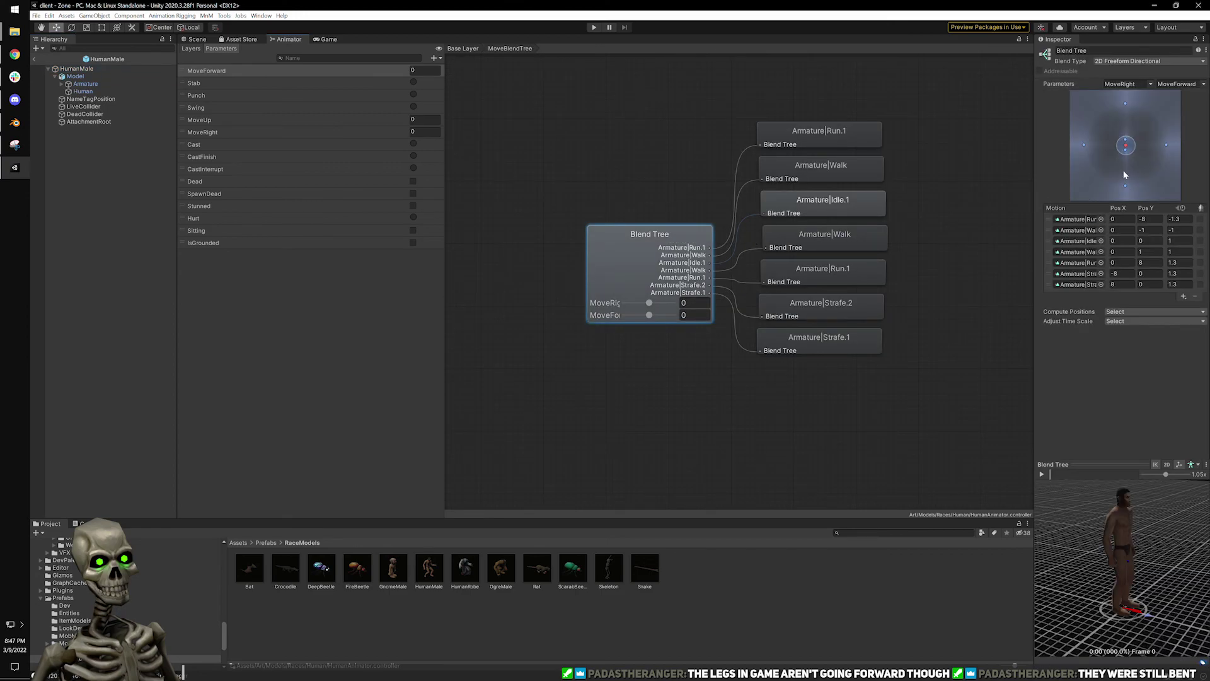
Set the Pos X of the Armature|Strafe.1 motion to 3 and of the Armature|Strafe.2 motion to -3.
click(1084, 144)
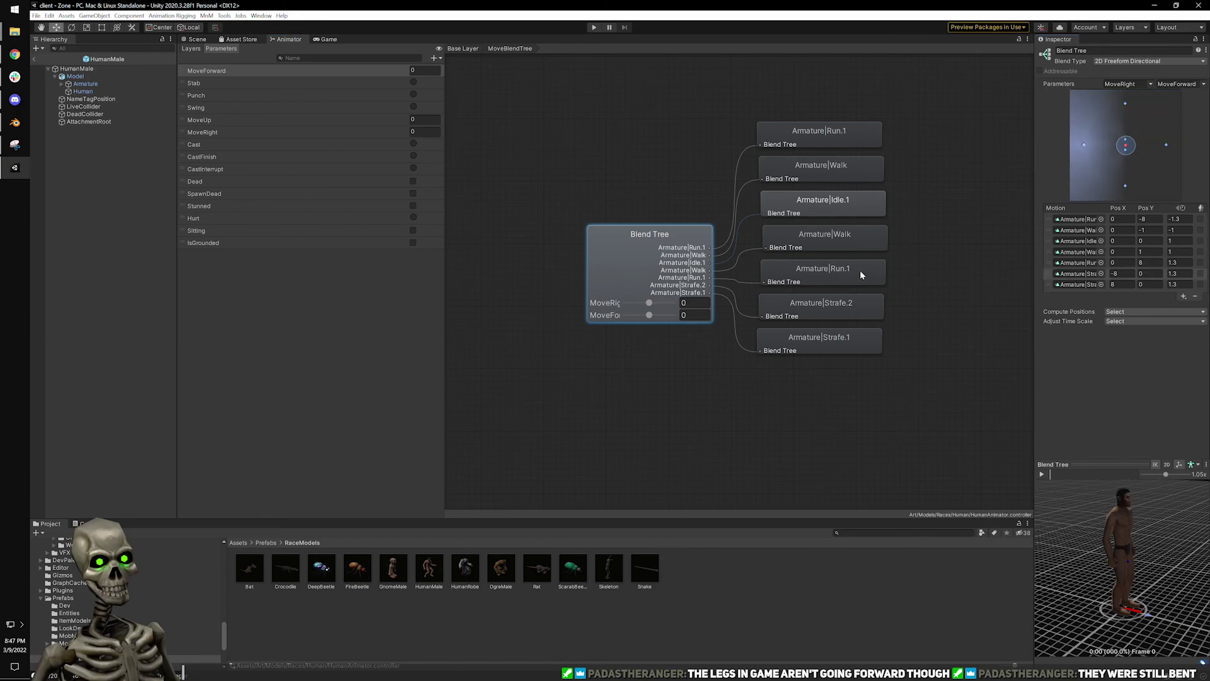
click(1167, 146)
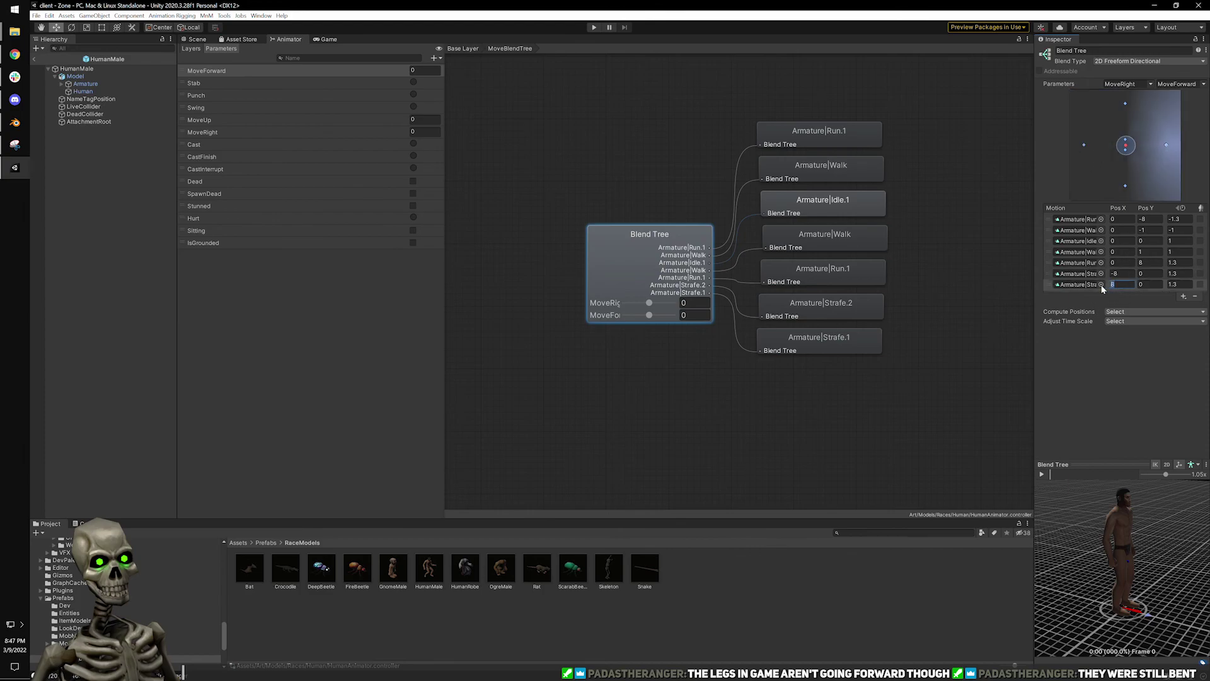
text(3)
click(1119, 273)
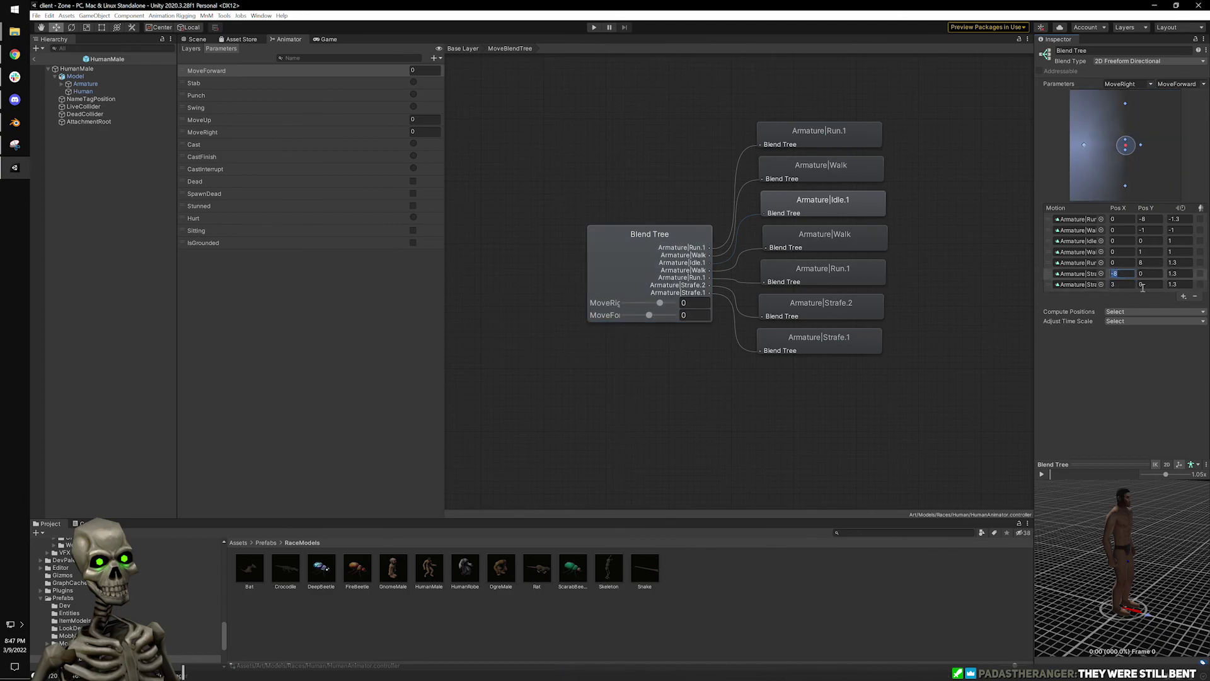
text(-2)
key(BackSpace)
text(3)
click(995, 362)
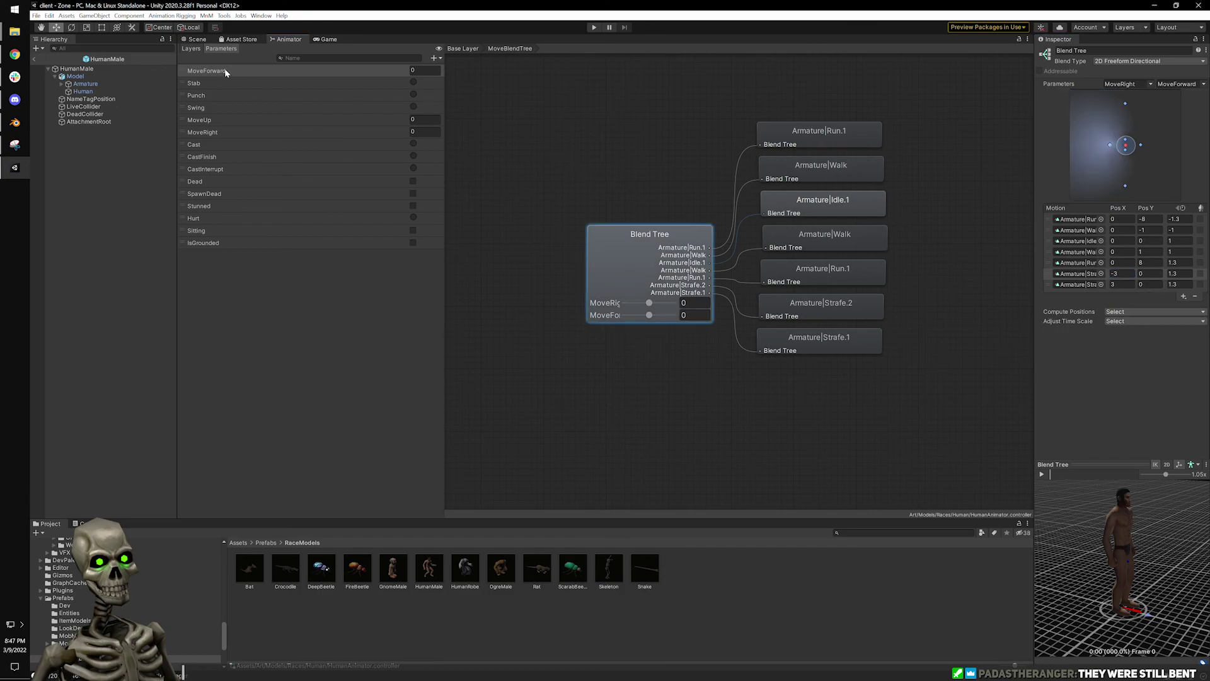
Leave the HumanMale prefab for the Zone scene and start play mode.
click(192, 41)
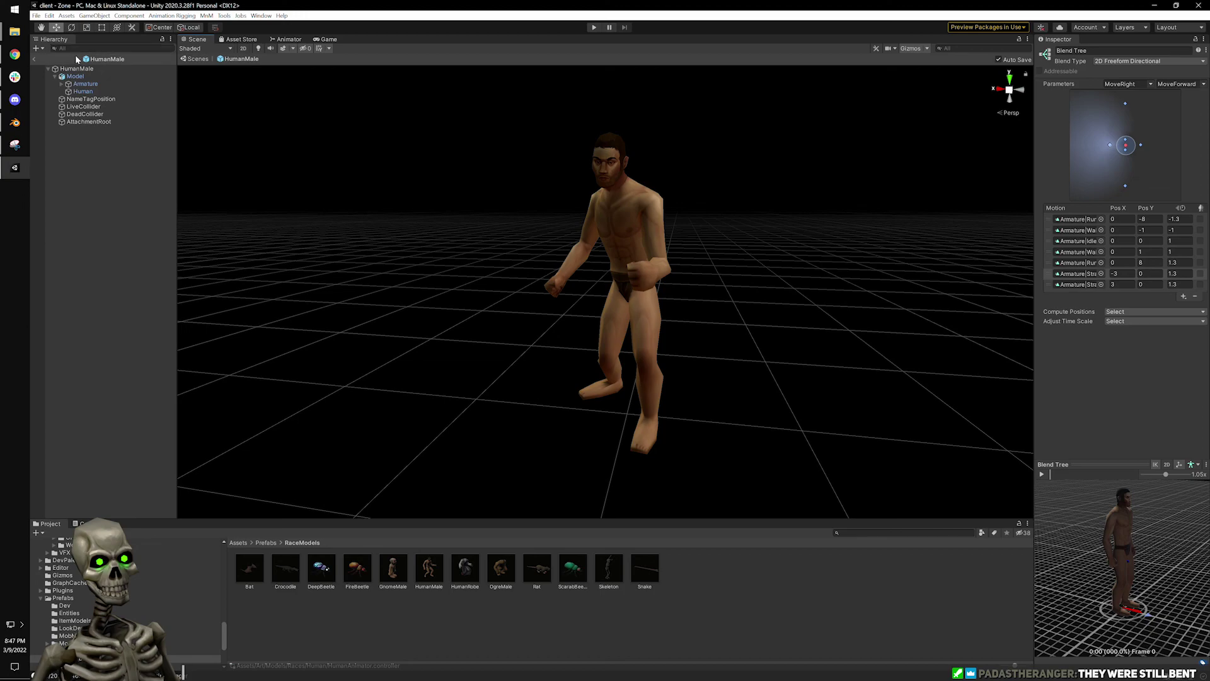
click(35, 58)
click(594, 27)
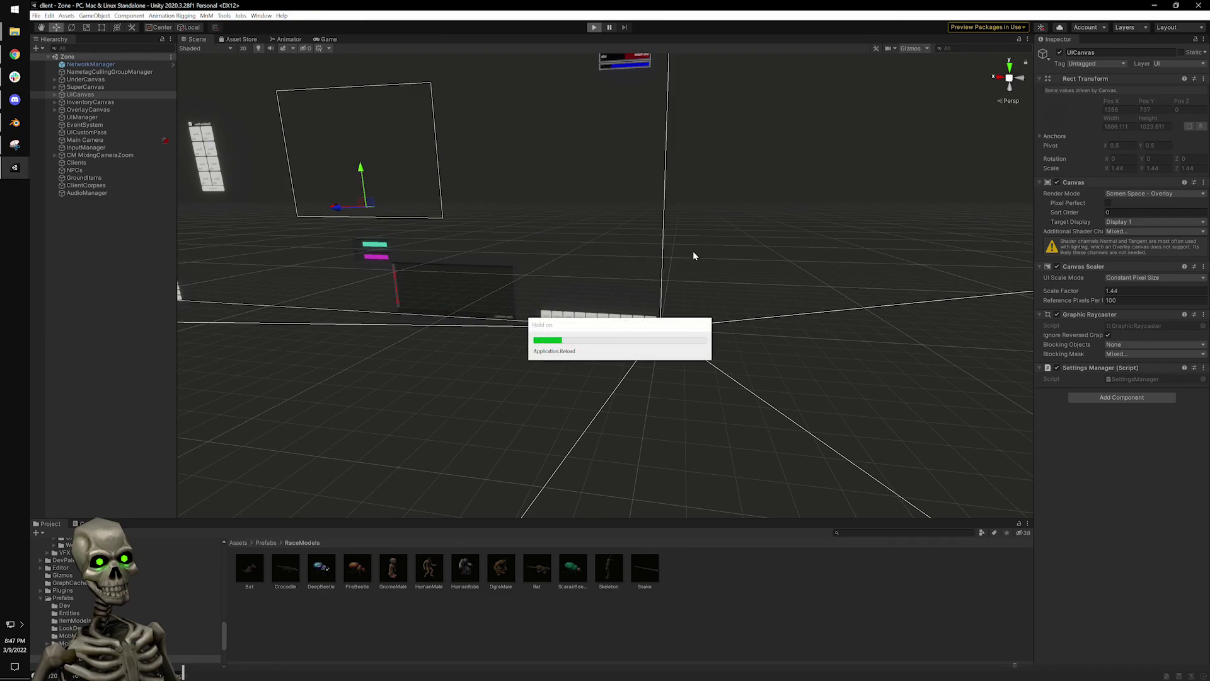
Switch to Blender, save Human_Anim.blend, and close both Blender and the Snipping Tool.
click(15, 122)
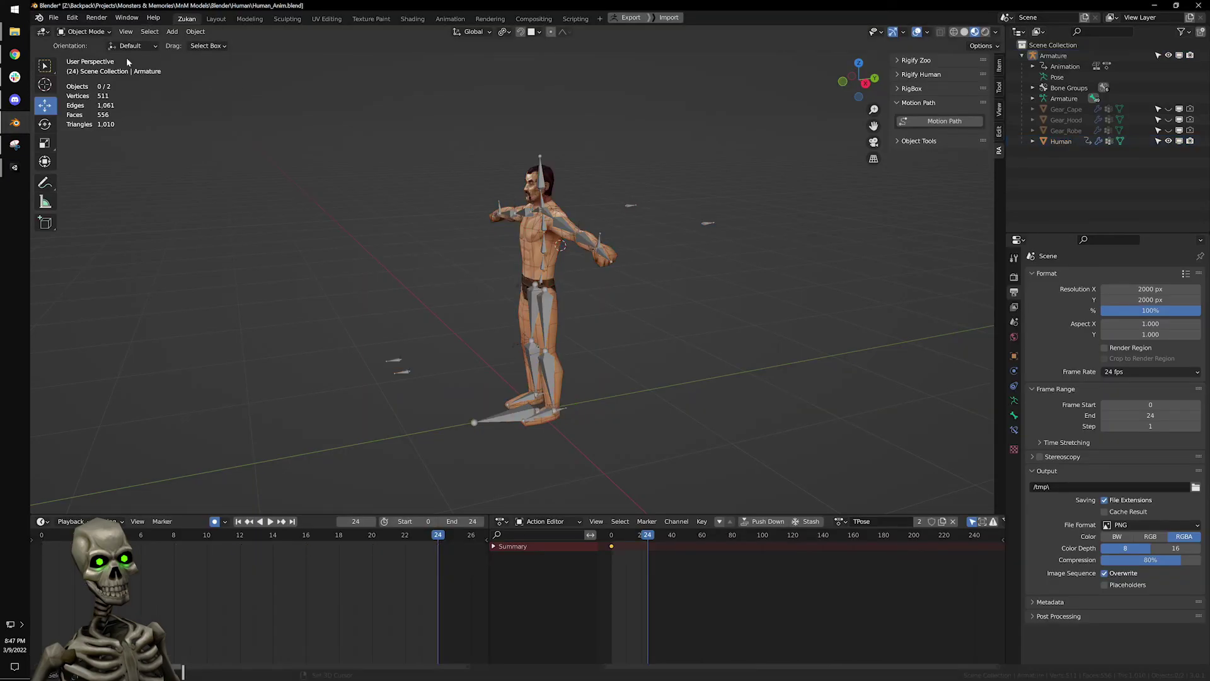
click(54, 17)
click(95, 92)
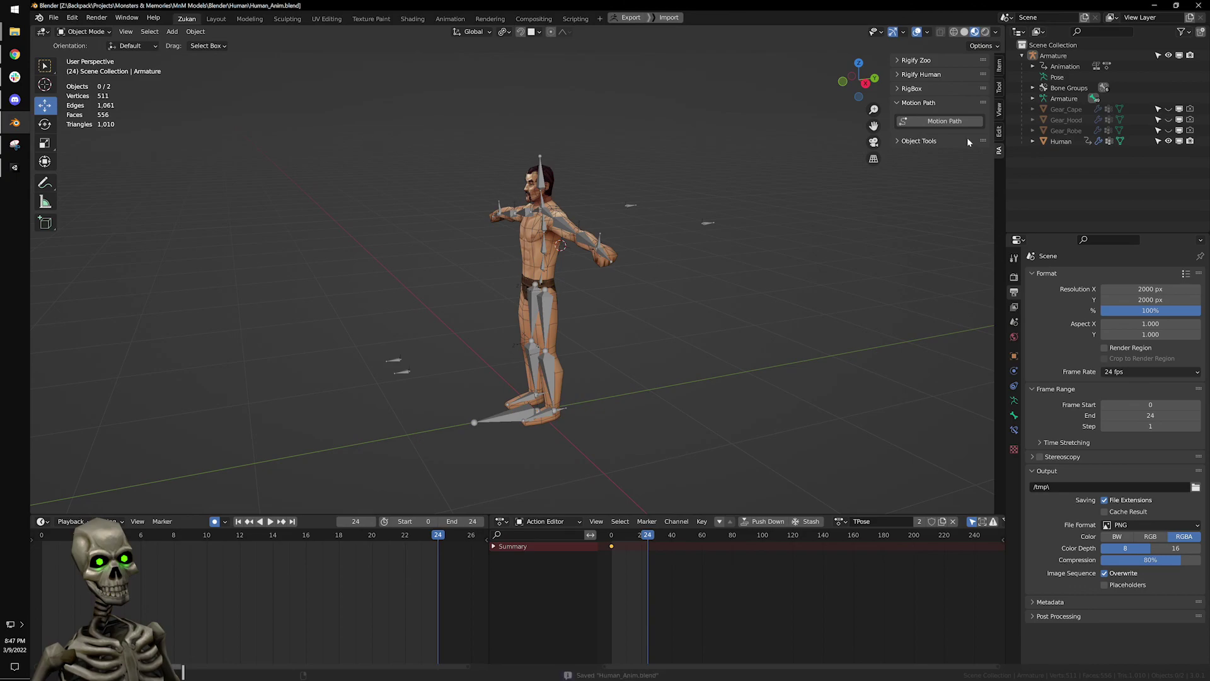
click(1199, 5)
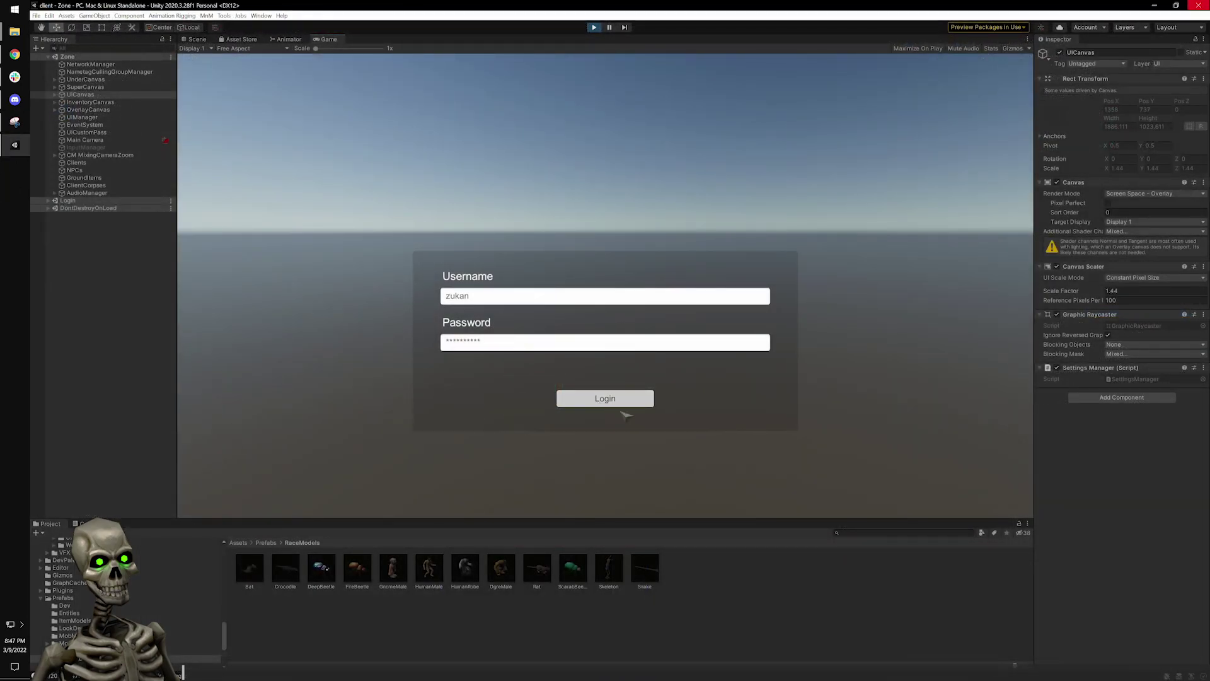
click(14, 122)
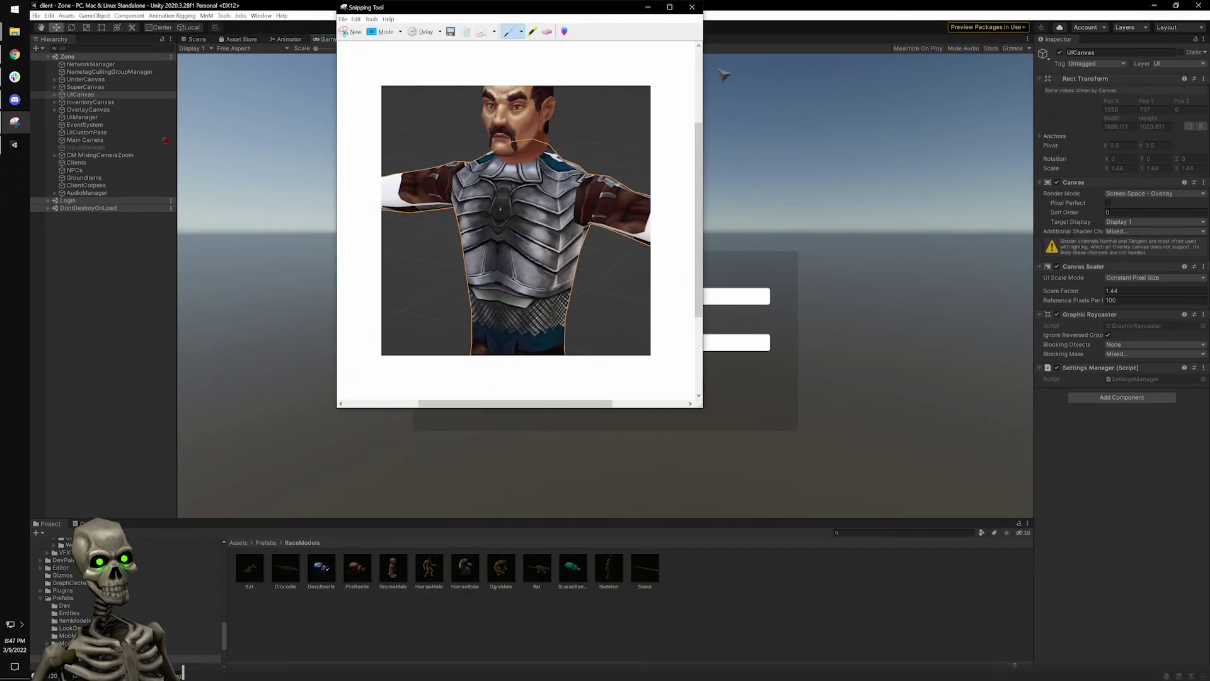
click(691, 7)
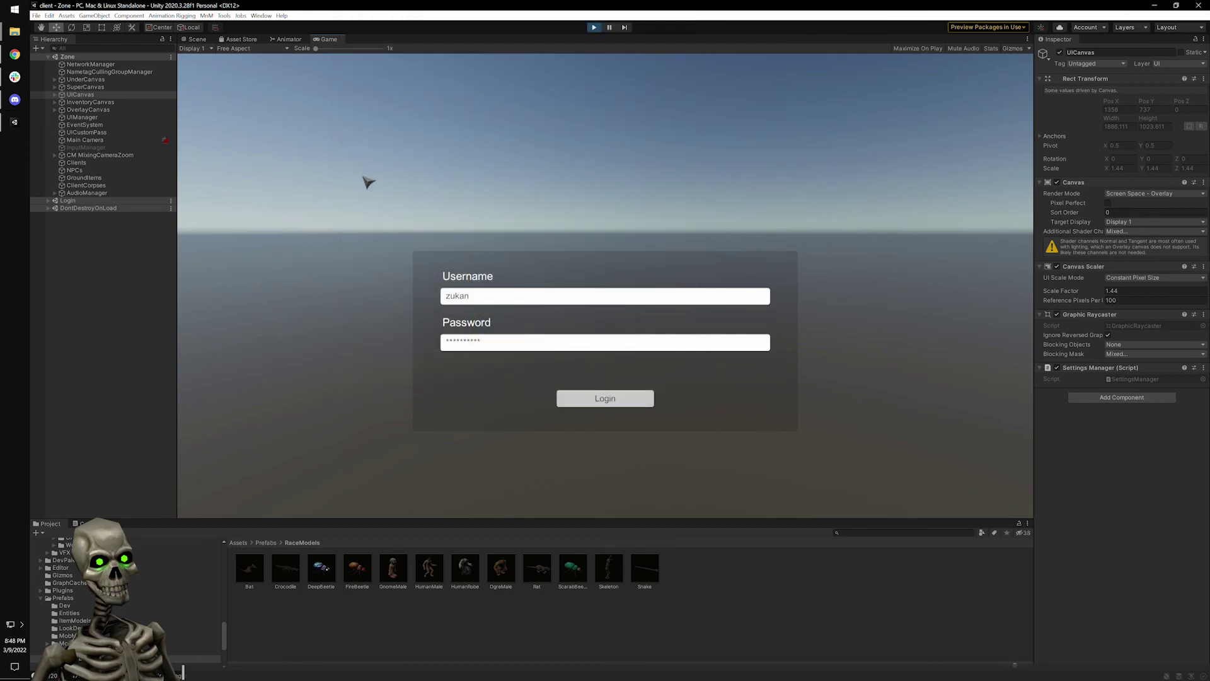
Log in to the game and enter the world with the human cleric Zukcleric.
click(627, 402)
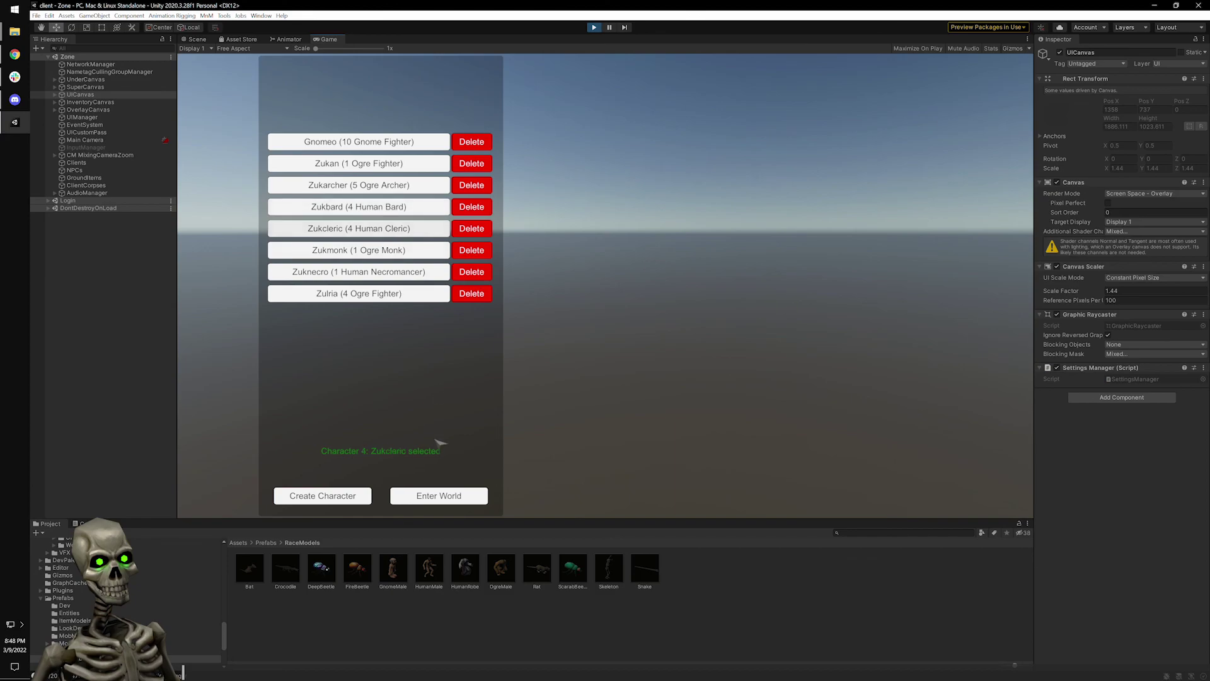
click(445, 498)
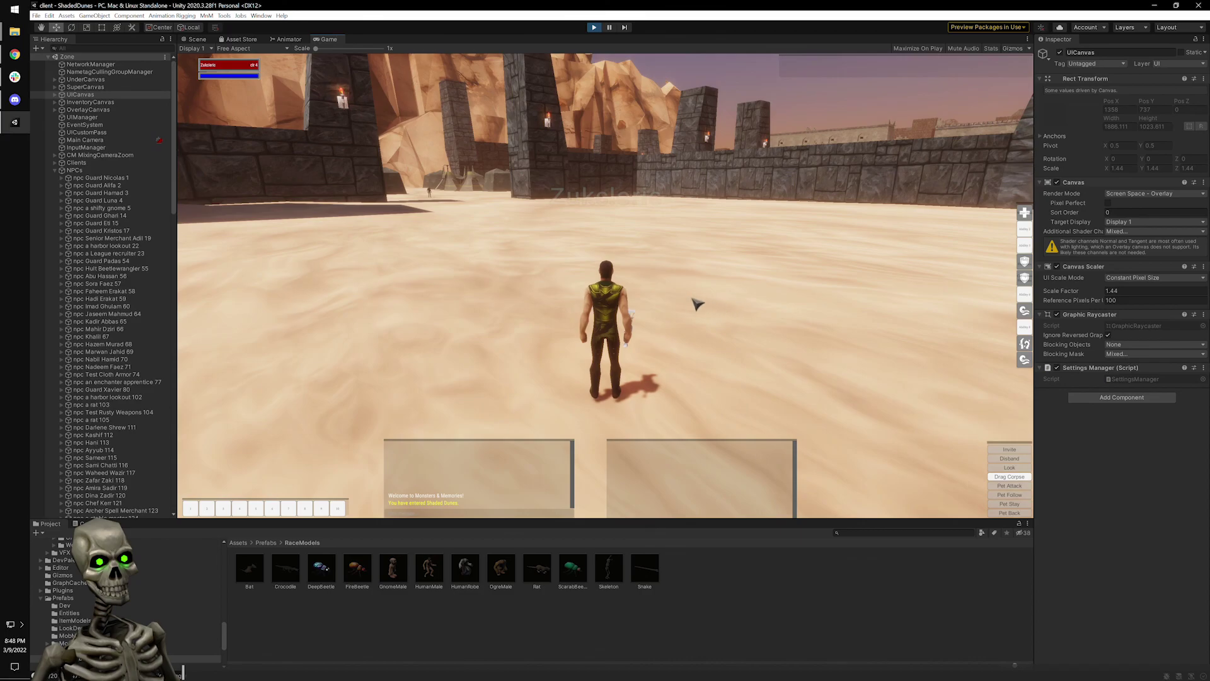
Run and strafe the character around the walled area to examine the blended movement from several angles, and stop play mode.
key(w)
mouse_move(696, 272)
right_down()
mouse_move(683, 255)
mouse_move(683, 270)
mouse_move(655, 277)
mouse_move(694, 278)
right_up()
drag(735, 274, 543, 249)
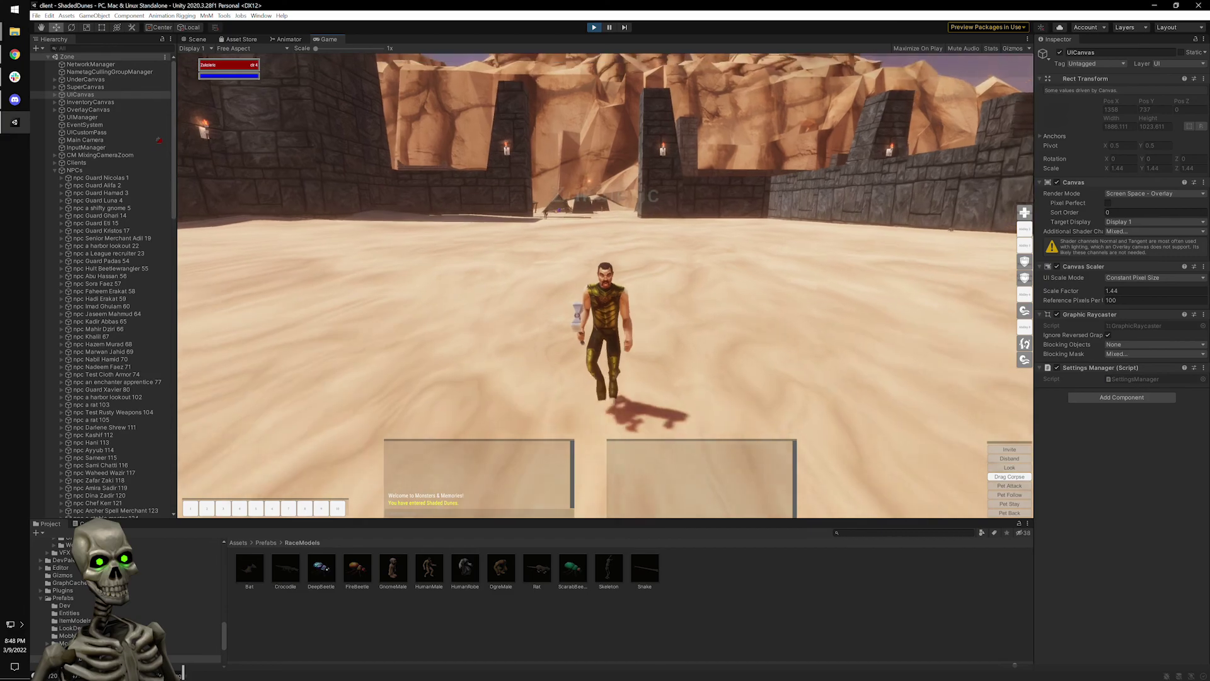
key(d)
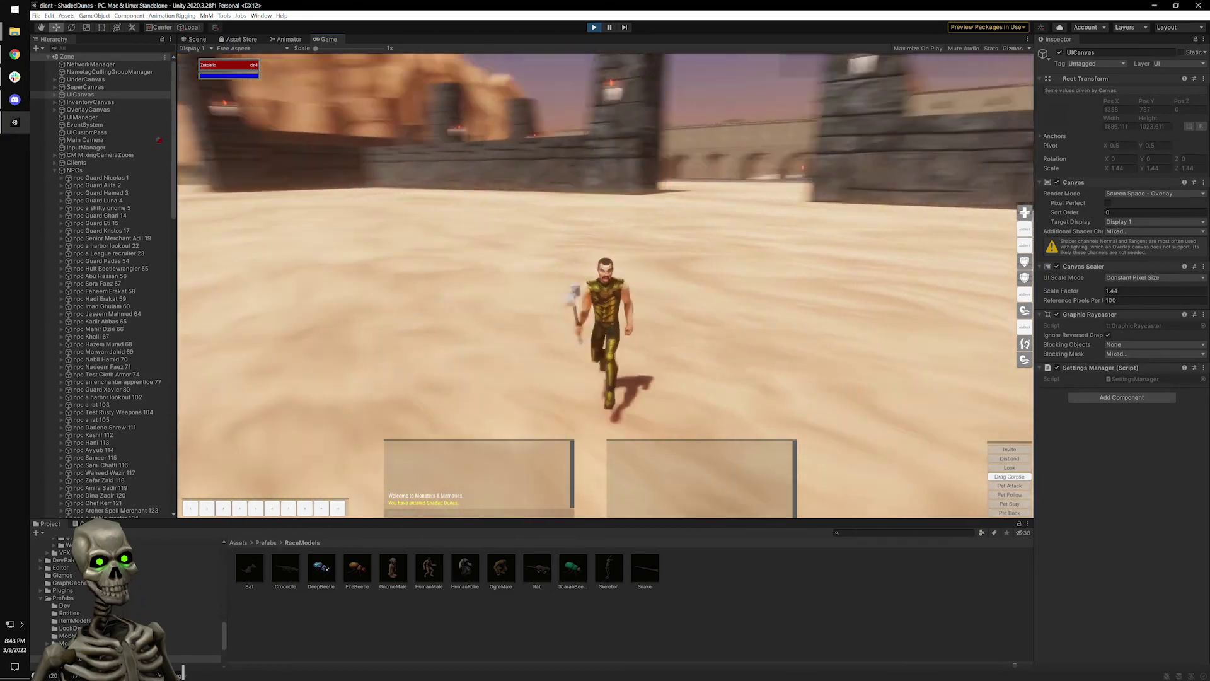
key(w)
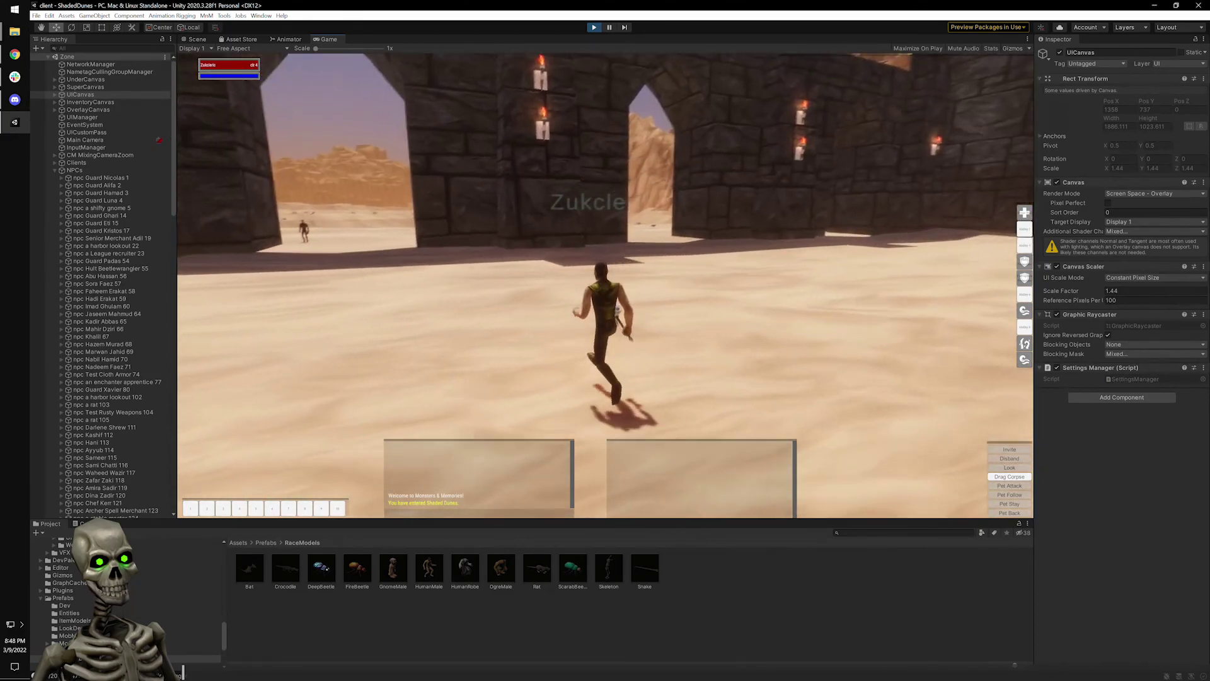
key(1)
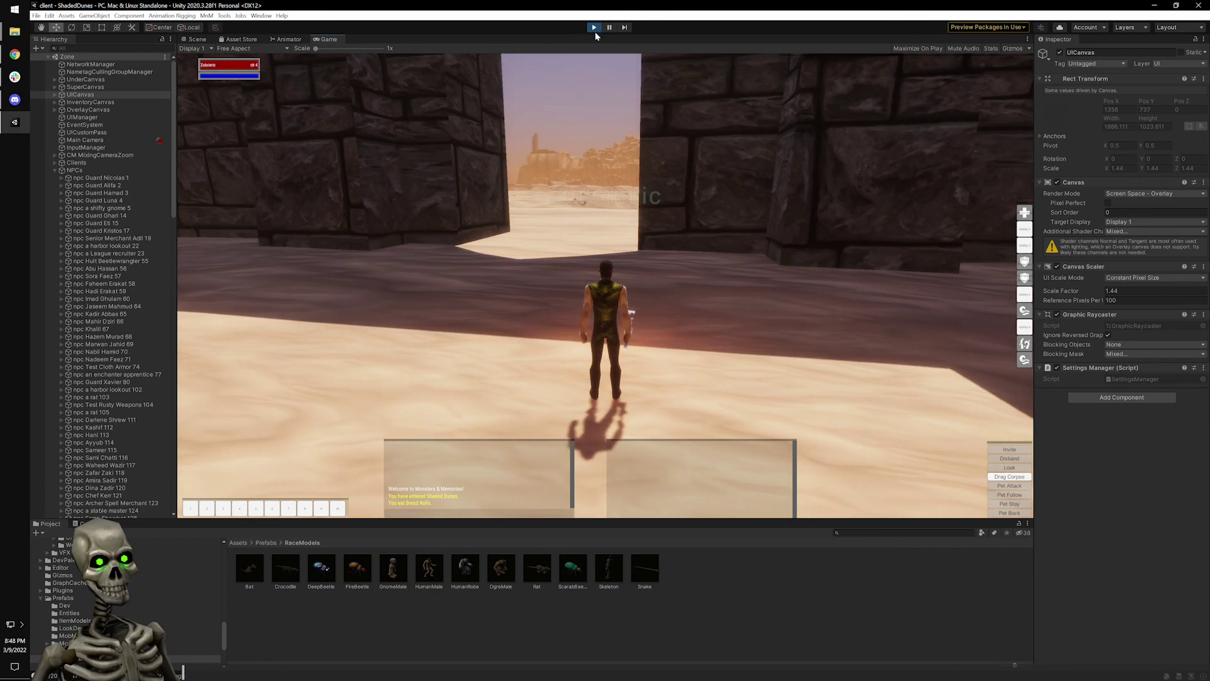
key(ctrl+p)
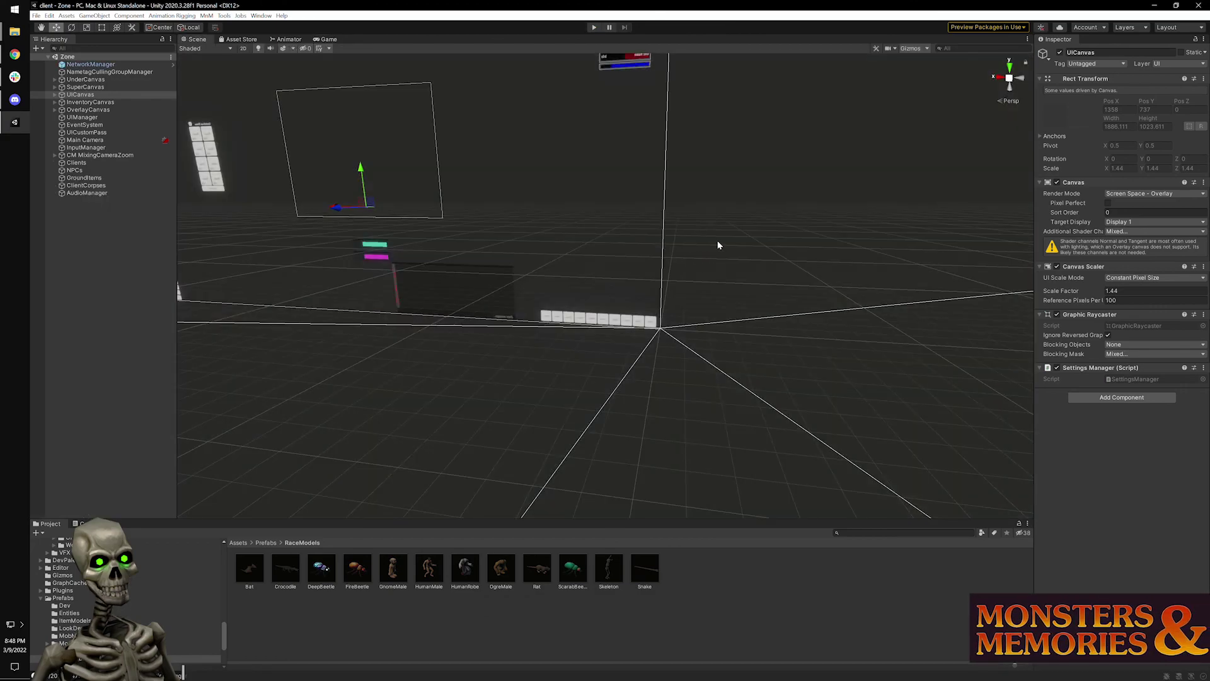
click(741, 207)
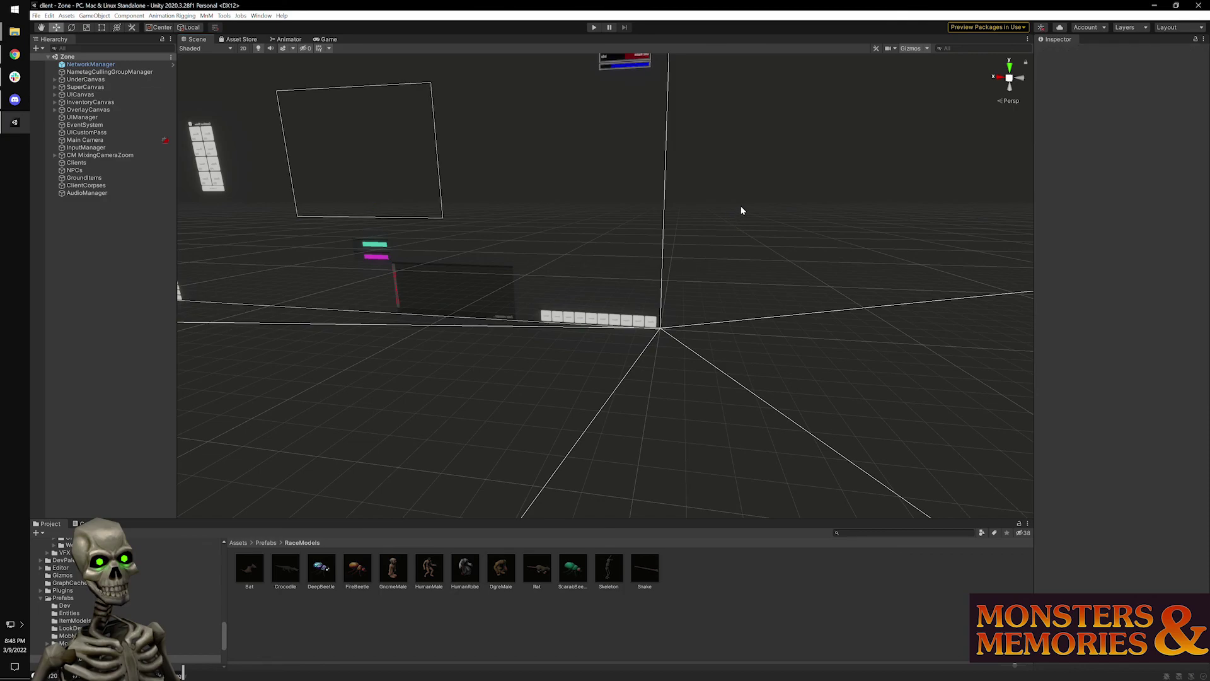